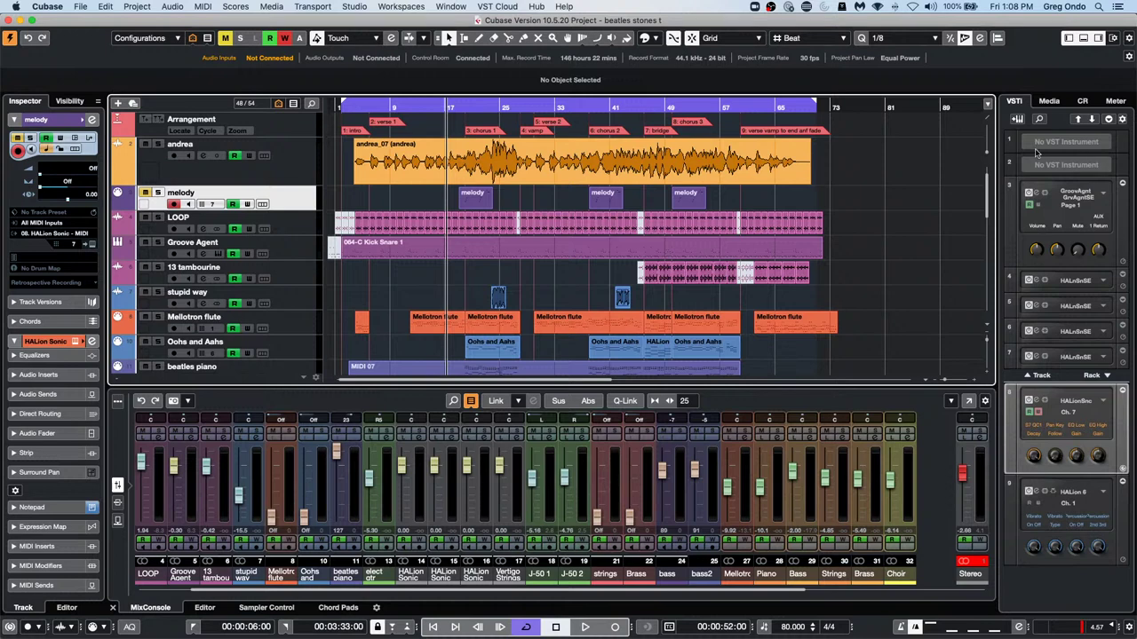
# Set the Control Room main monitor level to -7.79, start playback and show the Audio Performance meter
pyautogui.click(1084, 101)
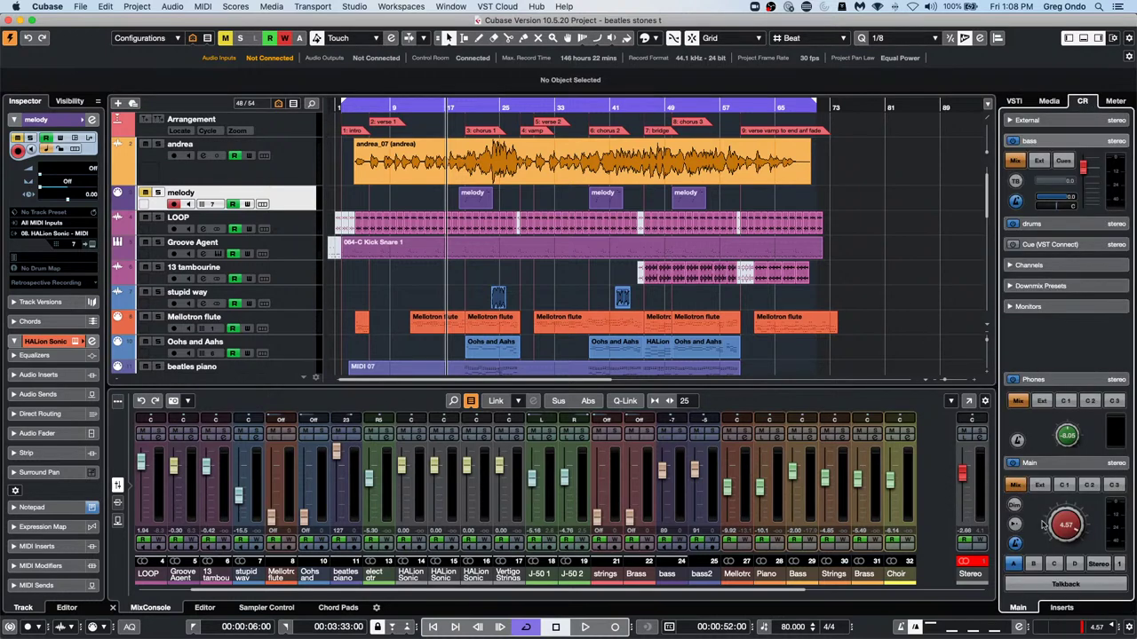
pyautogui.moveTo(1064, 525); pyautogui.dragTo(1057, 576)
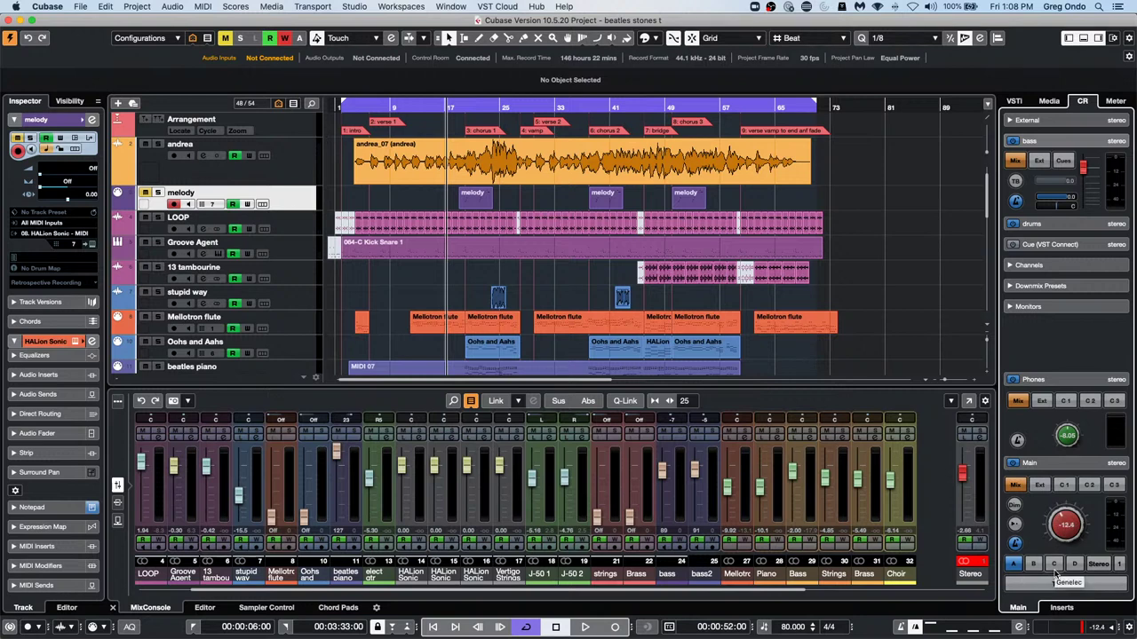
pyautogui.press('space')
pyautogui.moveTo(1068, 523); pyautogui.dragTo(1069, 509)
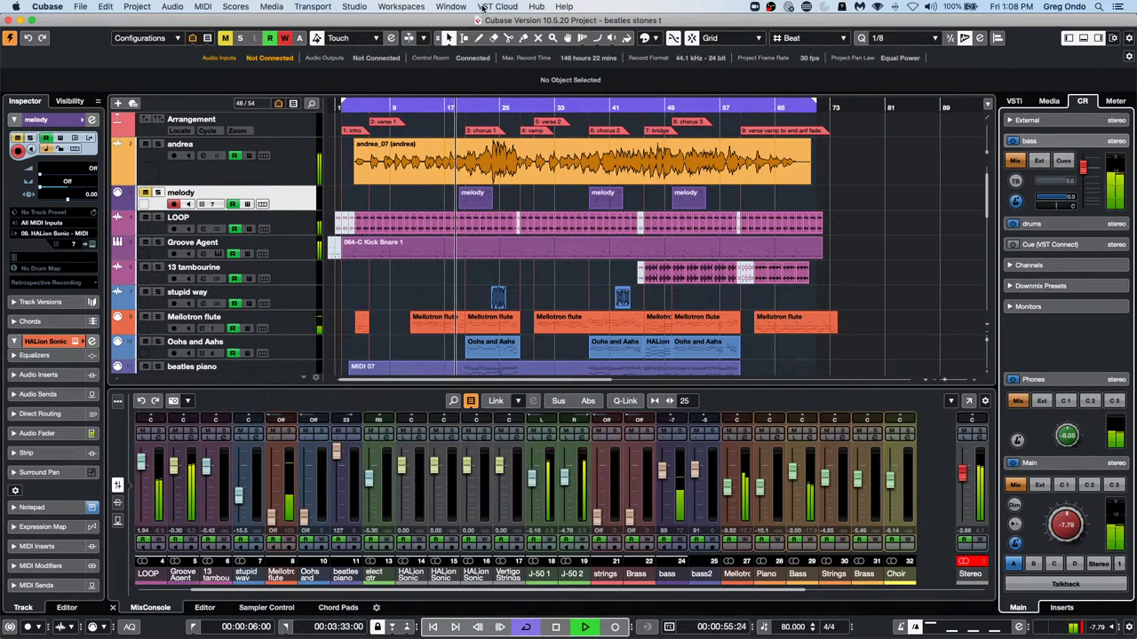
pyautogui.press('F12')
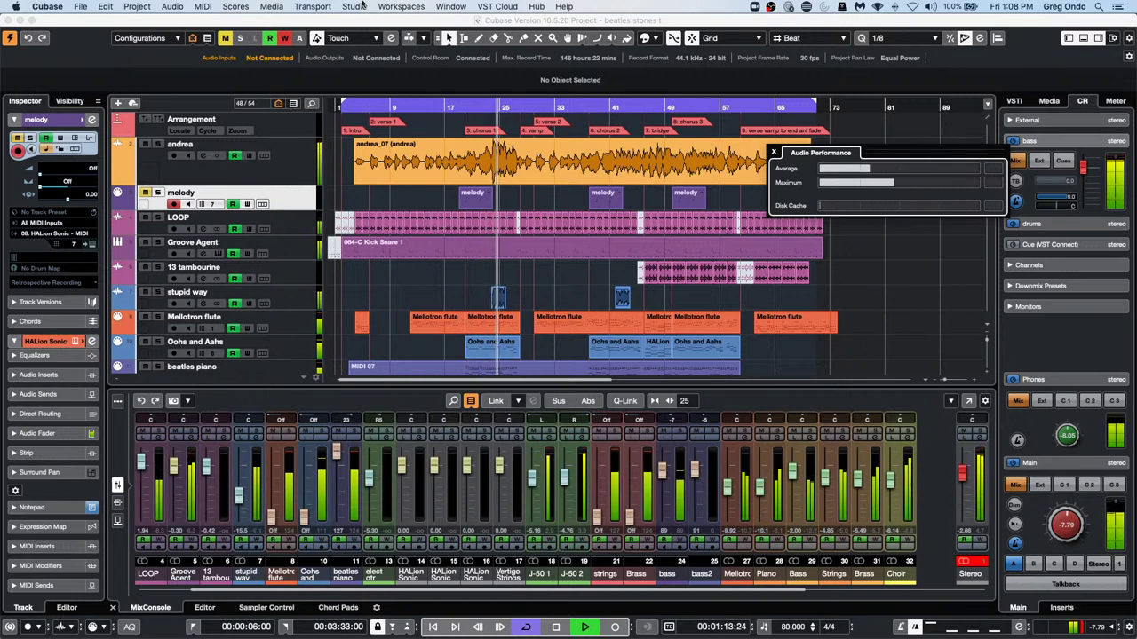
# Open the HALion 6 editor from the VST Instruments rack, close it again, and stop playback
pyautogui.click(1013, 100)
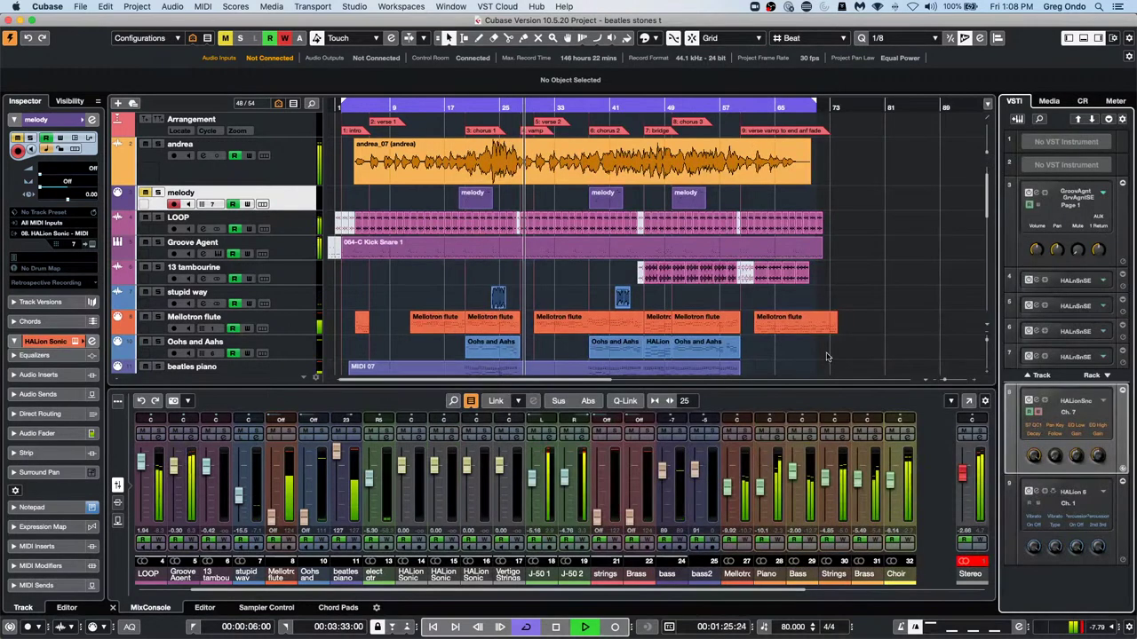
pyautogui.click(1035, 493)
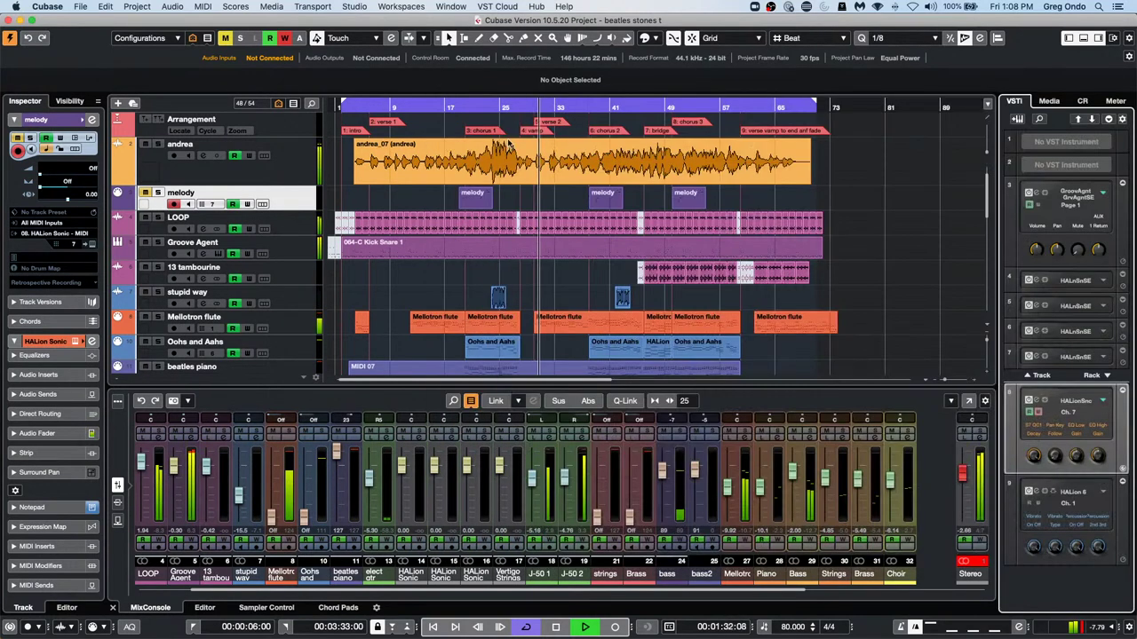
pyautogui.click(437, 88)
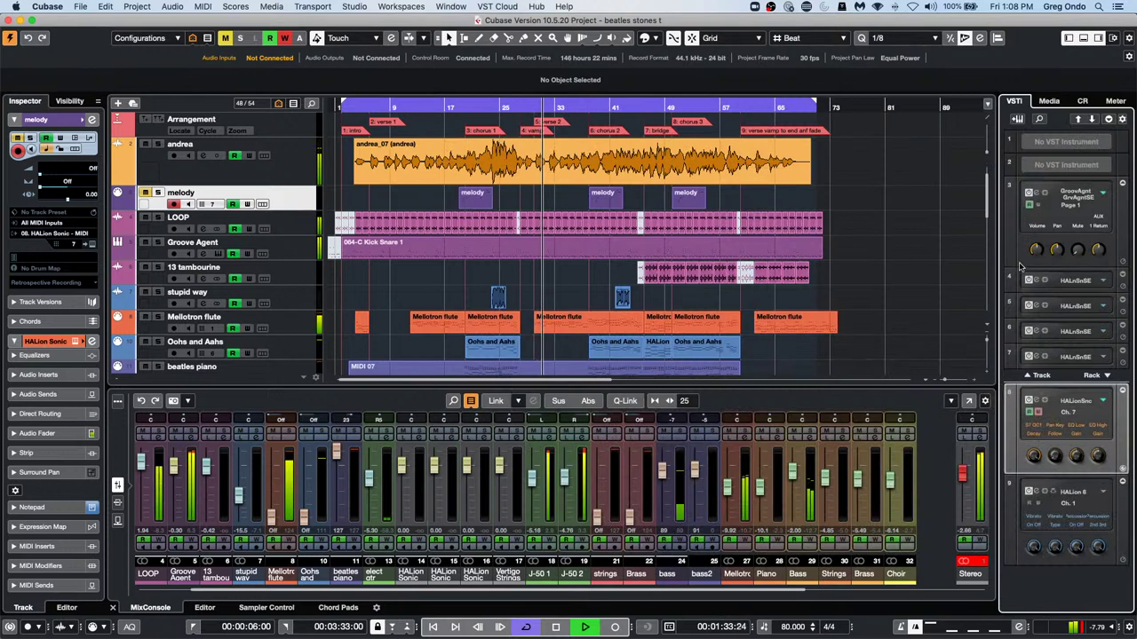
pyautogui.press('space')
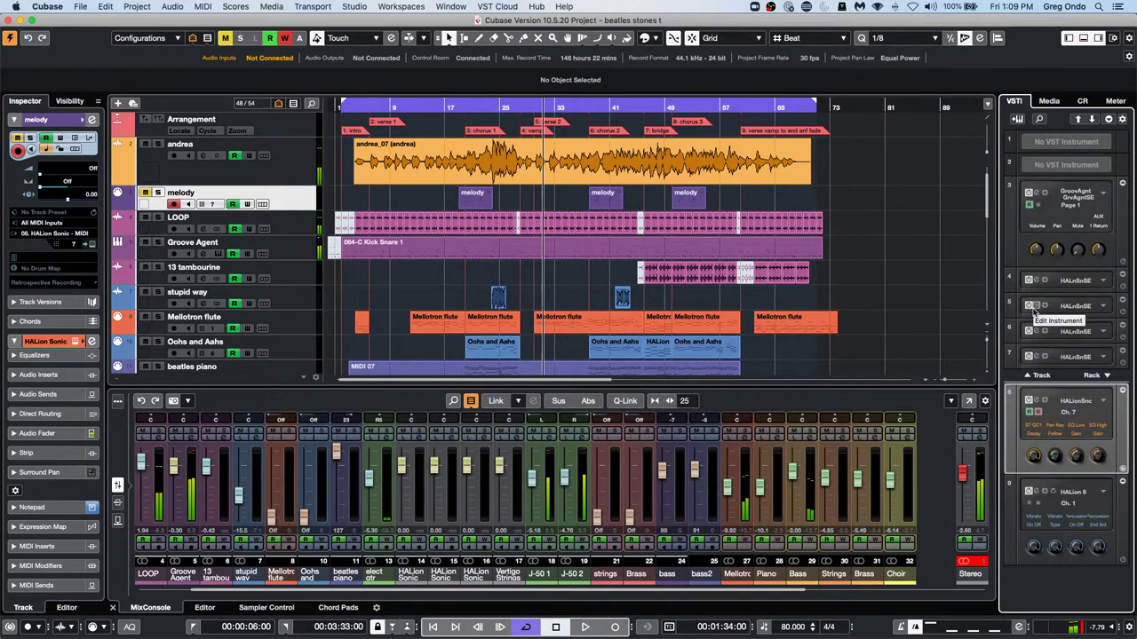
pyautogui.press('F12')
pyautogui.press('F12')
pyautogui.press('F12')
pyautogui.press('F12')
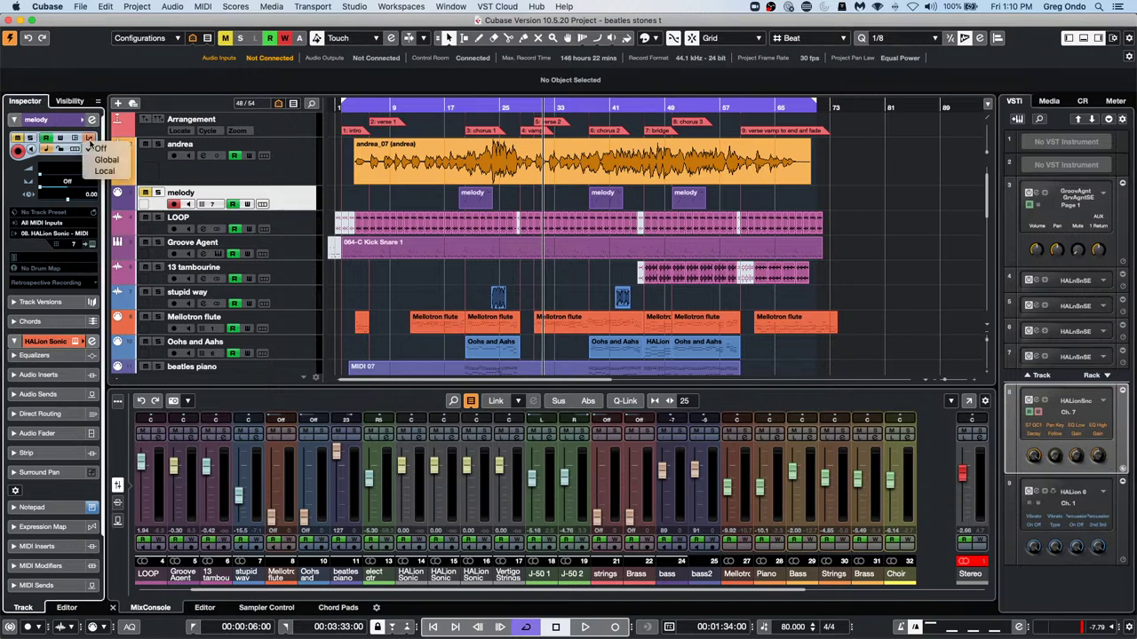
# Expand the melody track's MIDI Modifiers section in the Inspector to show Transpose and Velocity Shift
pyautogui.click(92, 141)
pyautogui.click(310, 201)
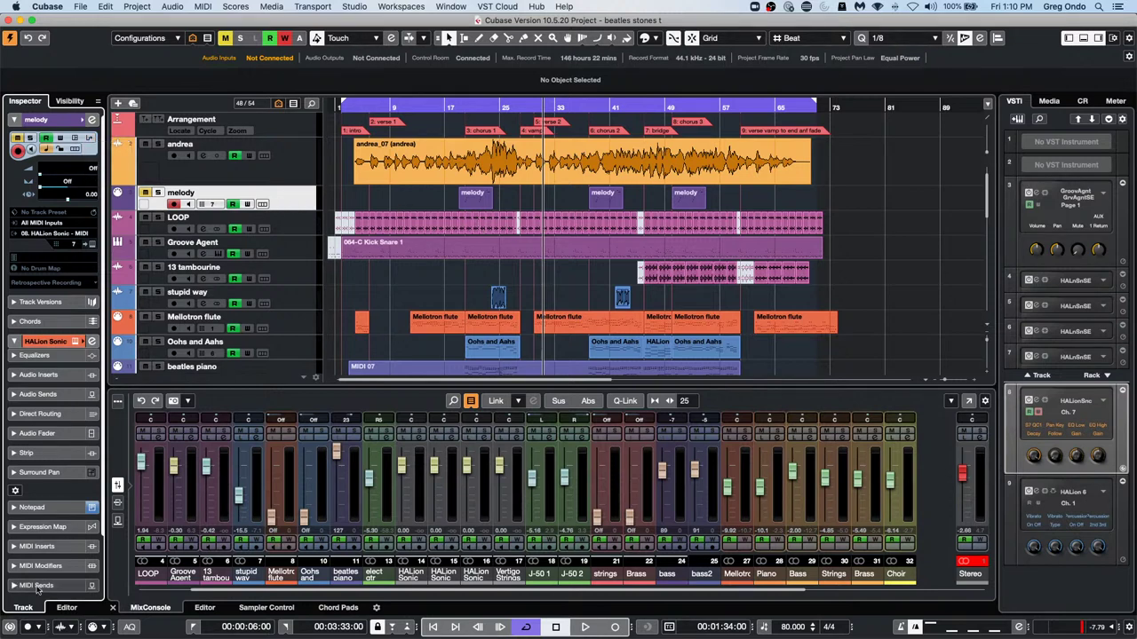
pyautogui.click(58, 566)
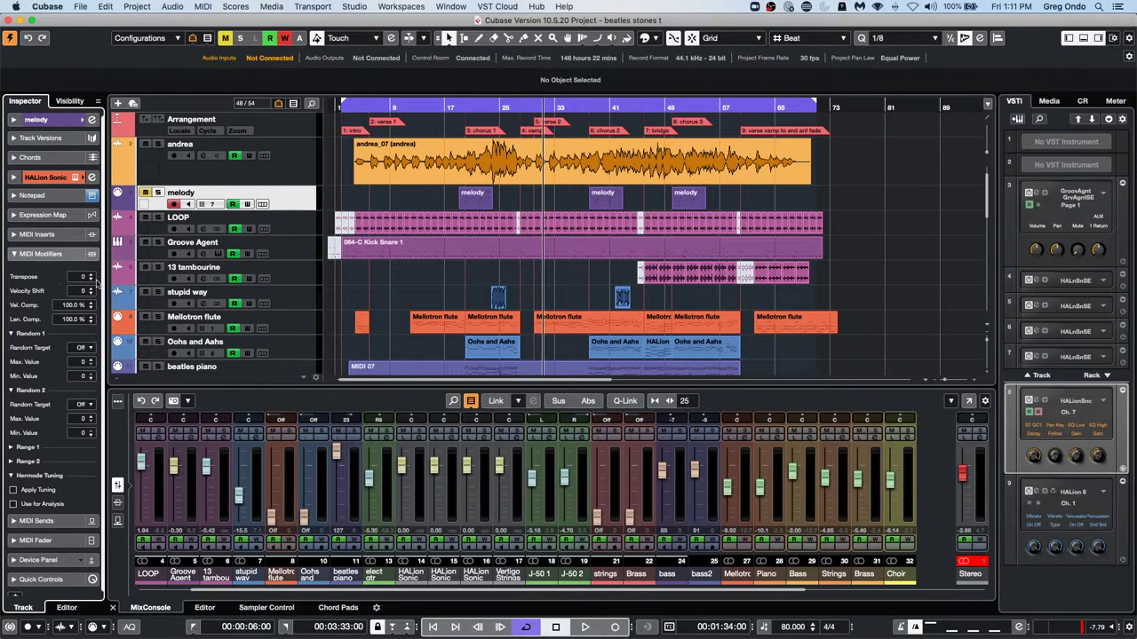
# Add a Transpose track below the melody track and select the second Mellotron flute event
pyautogui.rightClick(303, 197)
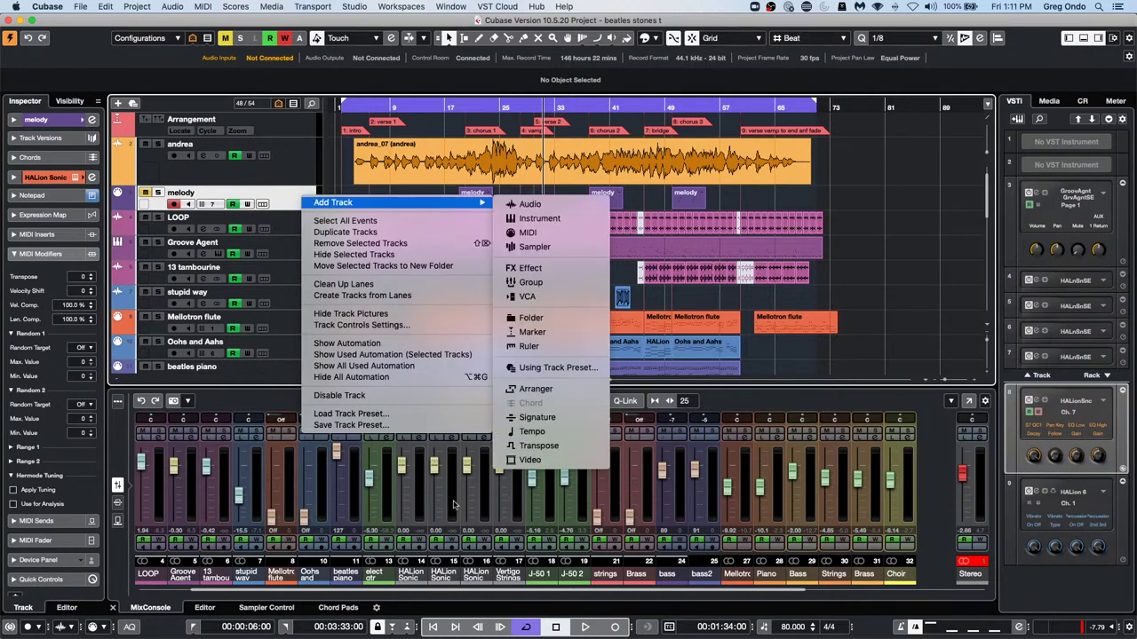
pyautogui.click(575, 453)
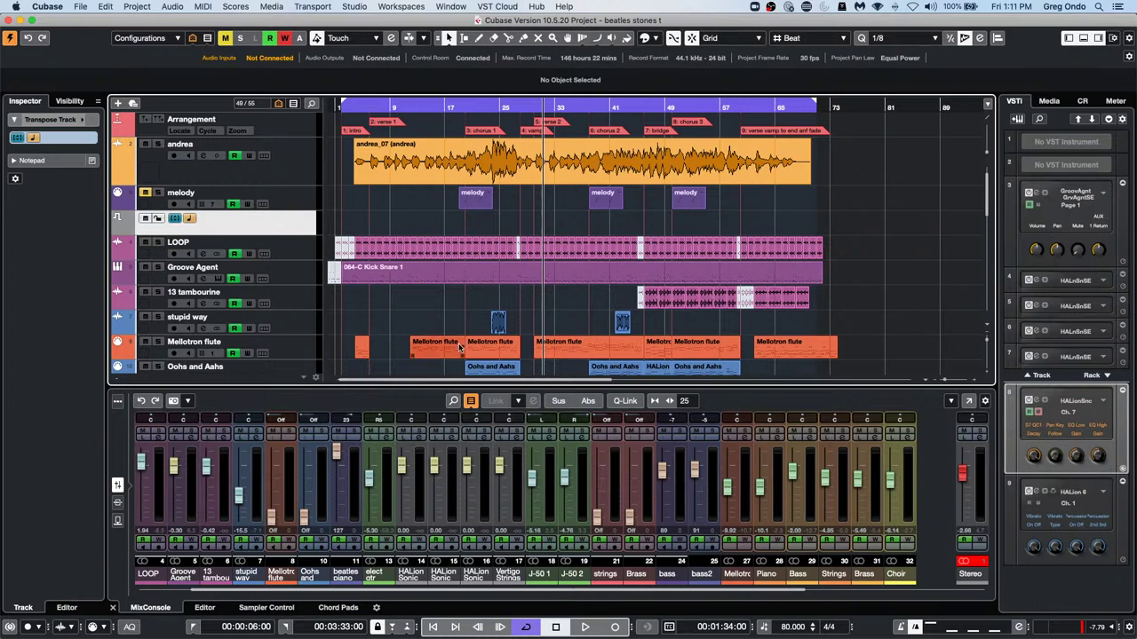
pyautogui.click(484, 349)
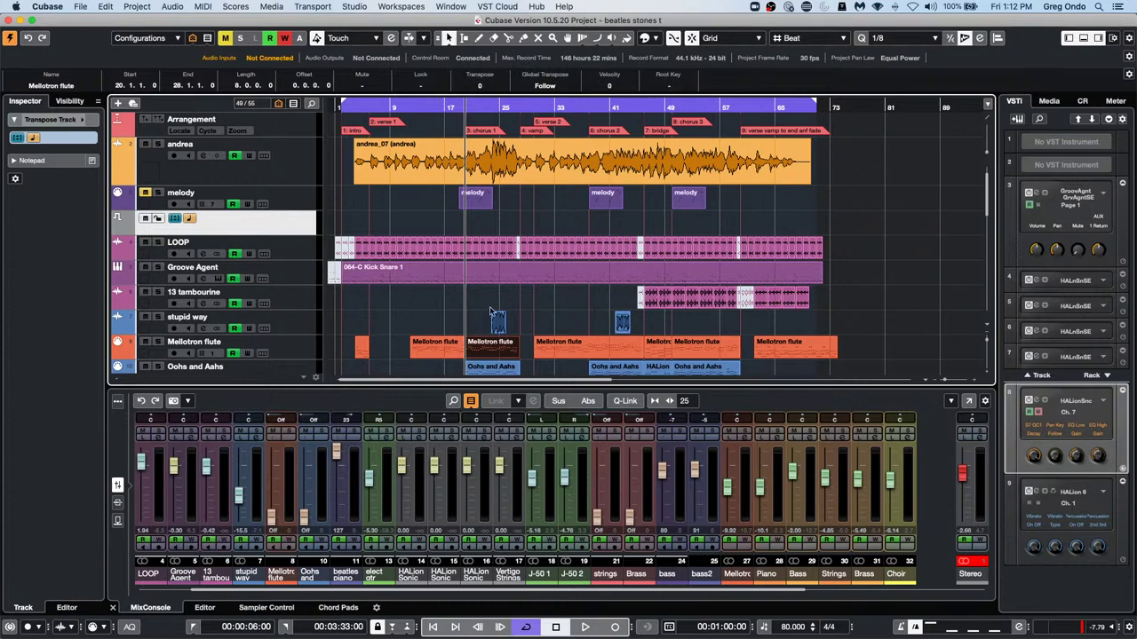
pyautogui.click(297, 348)
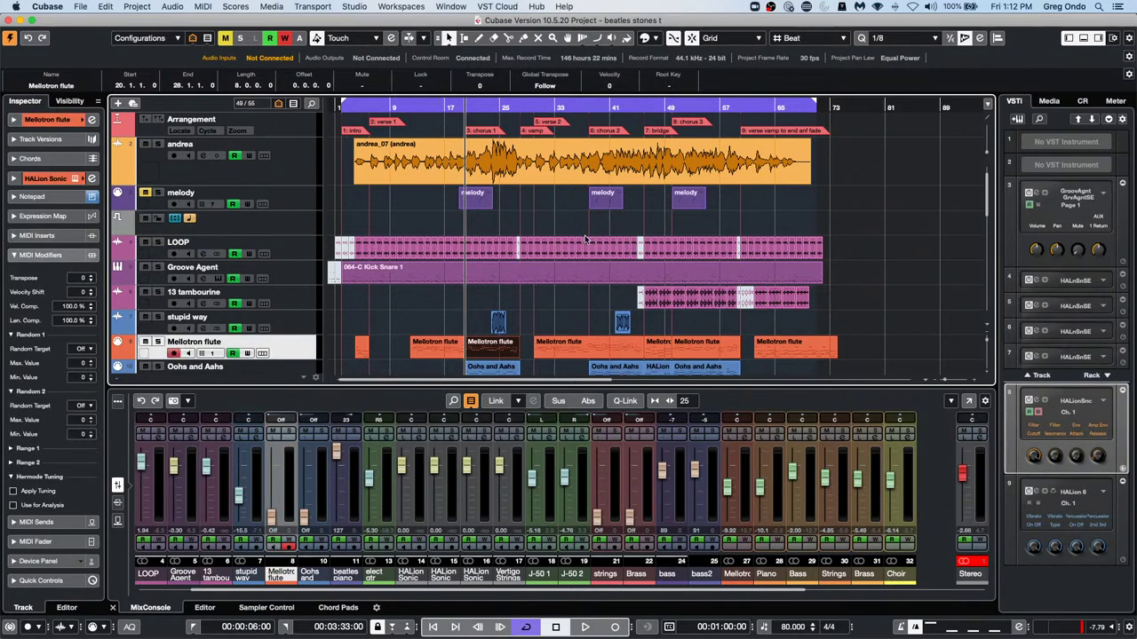
pyautogui.scroll(-3, 584, 240)
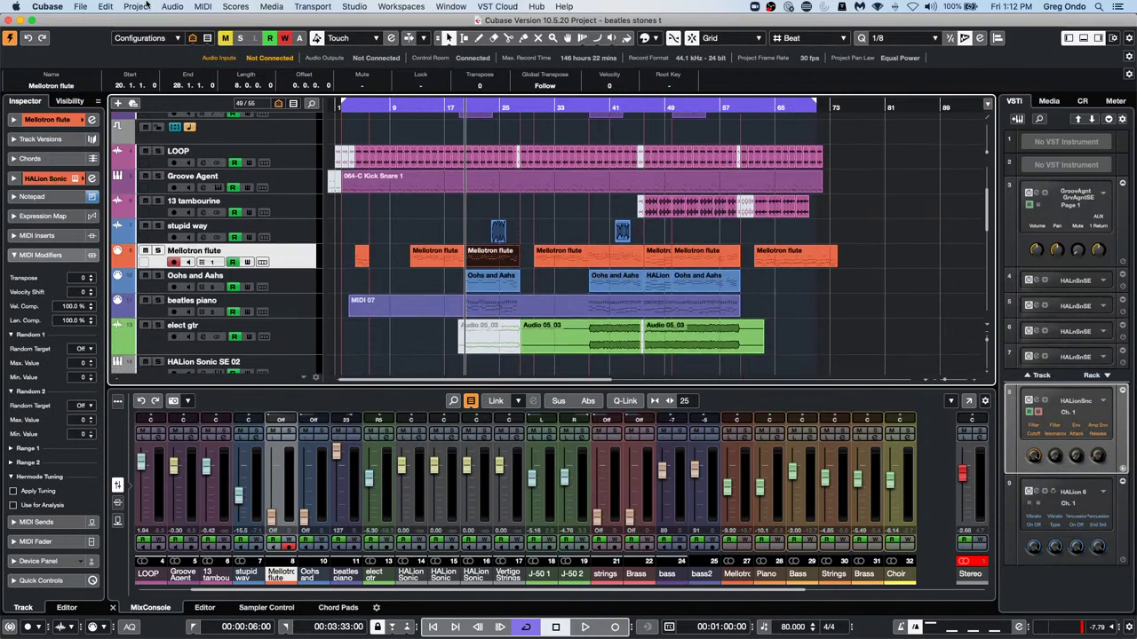
pyautogui.click(103, 7)
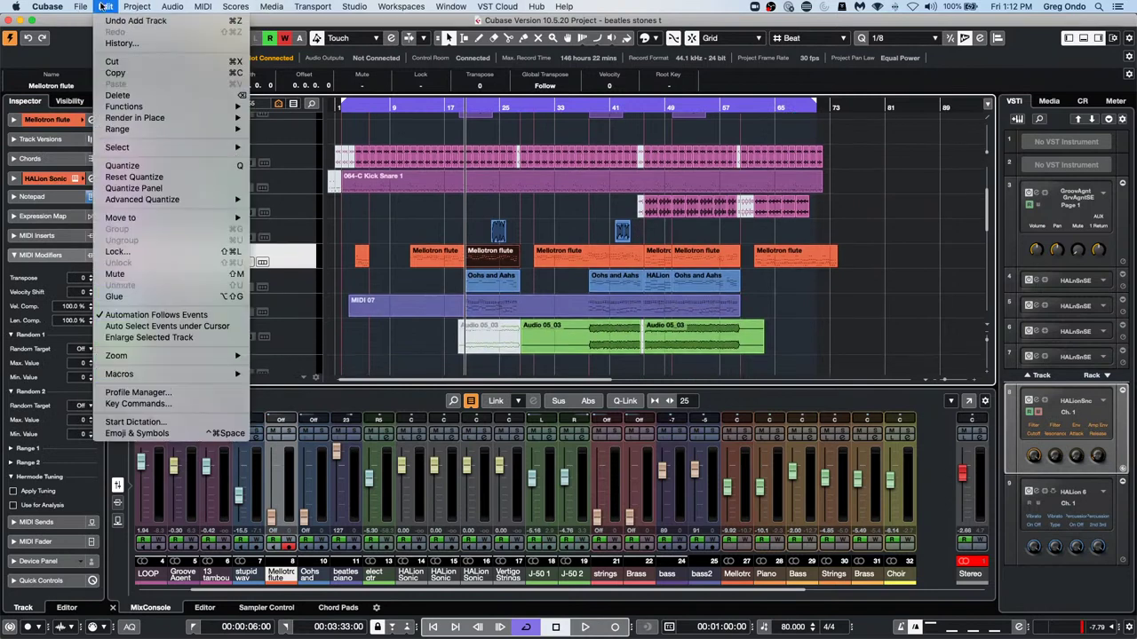
pyautogui.click(135, 404)
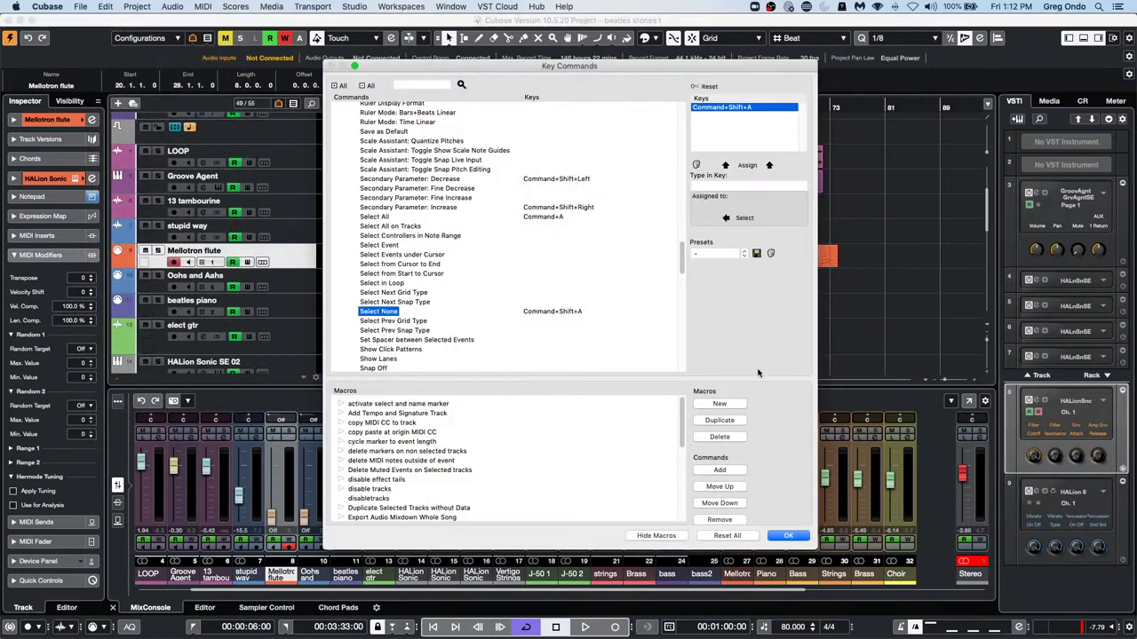
pyautogui.click(652, 537)
pyautogui.click(648, 536)
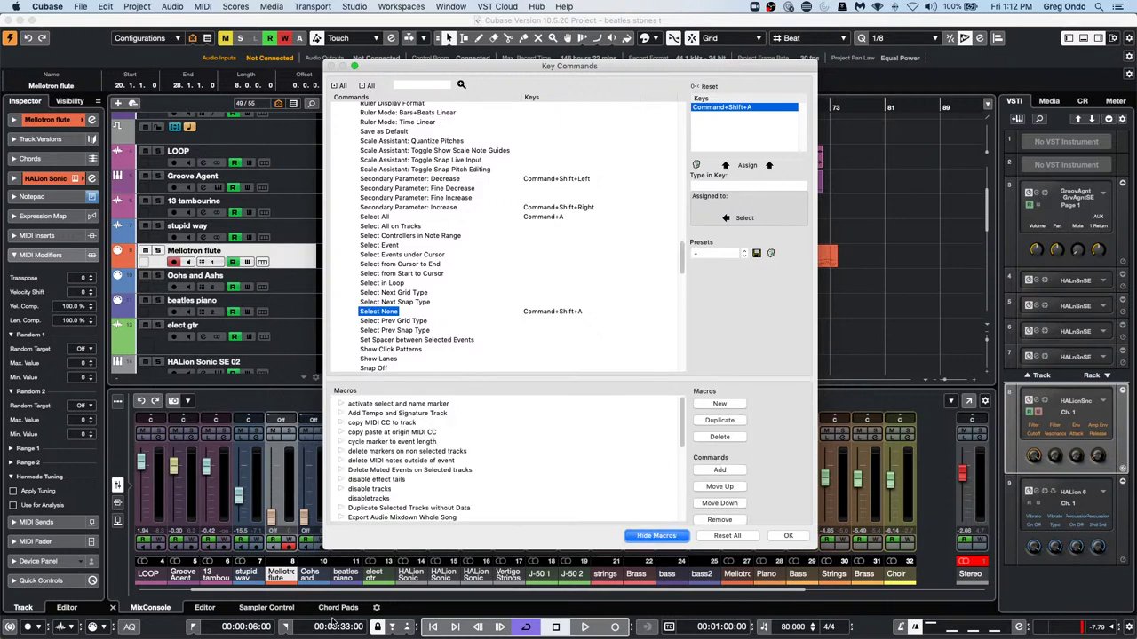
pyautogui.scroll(-1, 582, 428)
pyautogui.scroll(-2, 583, 428)
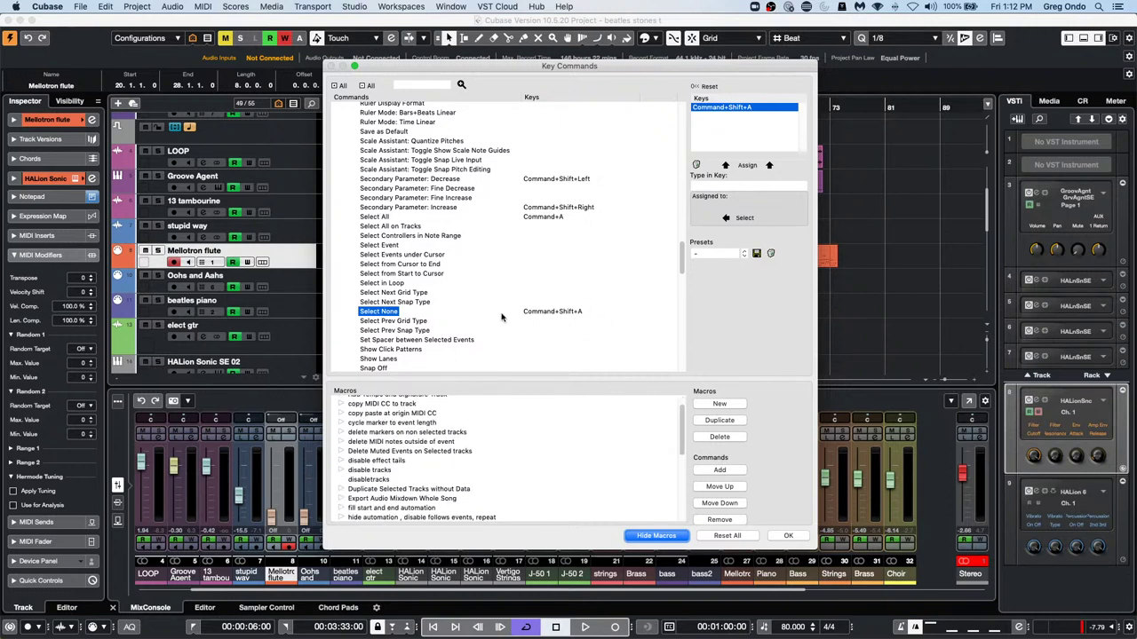
pyautogui.scroll(-2, 497, 434)
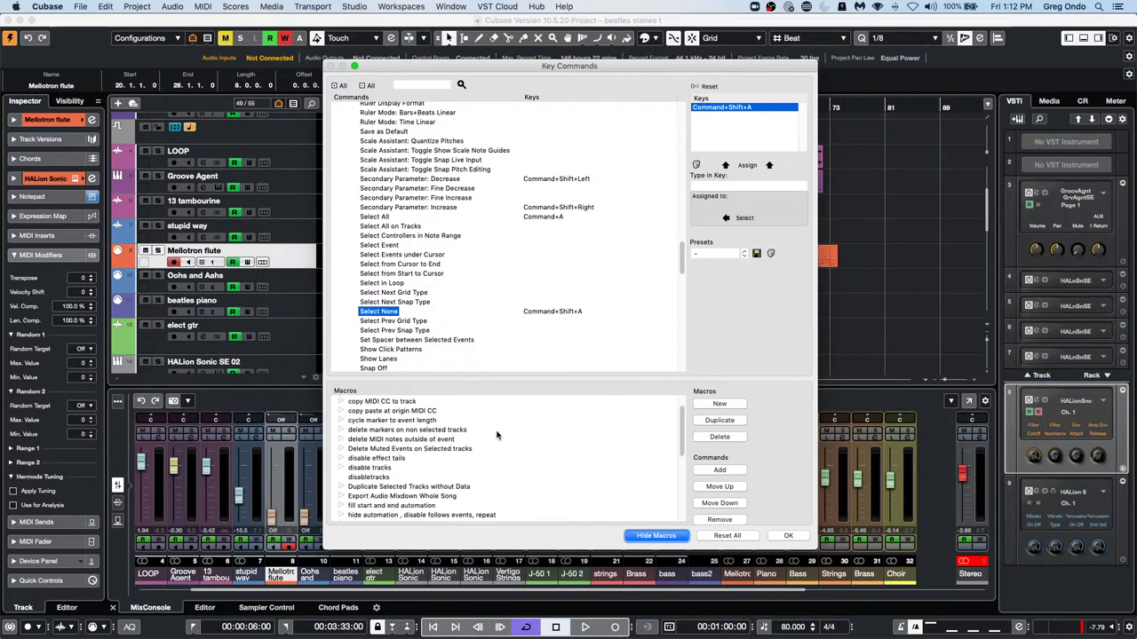
pyautogui.scroll(-4, 497, 435)
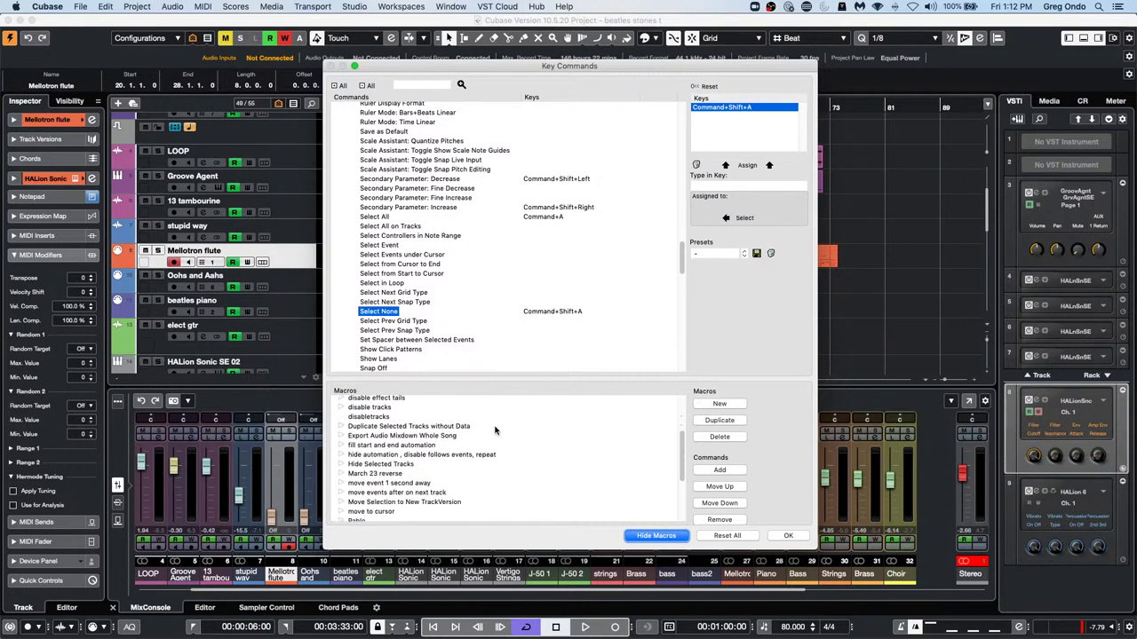
pyautogui.scroll(-2, 495, 430)
pyautogui.scroll(-2, 495, 428)
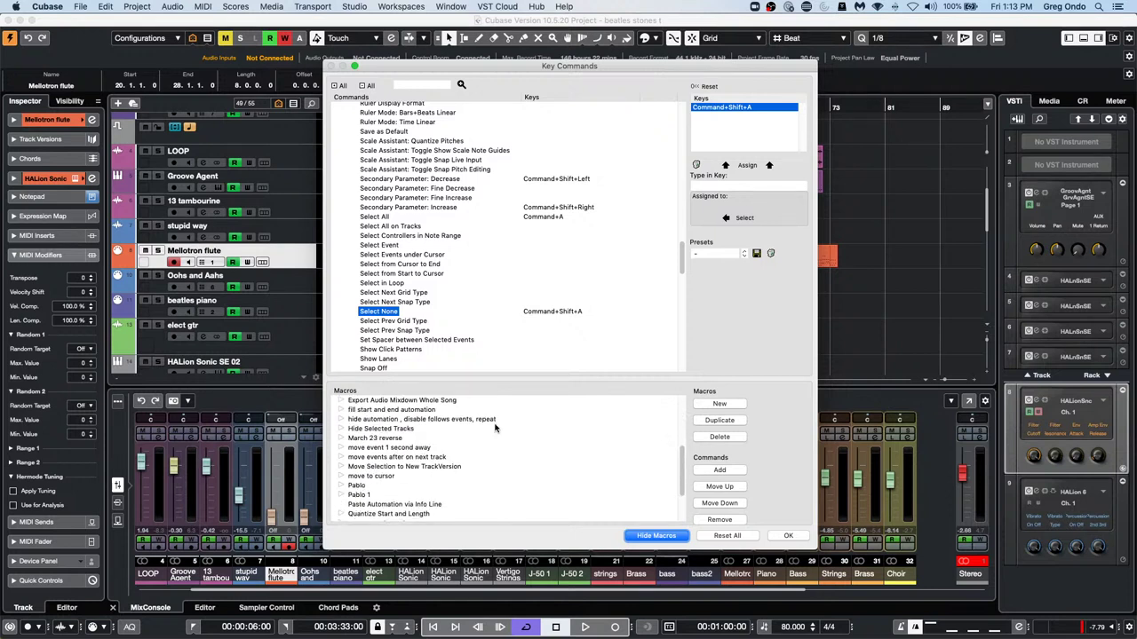
pyautogui.scroll(-1, 494, 428)
pyautogui.scroll(-3, 495, 428)
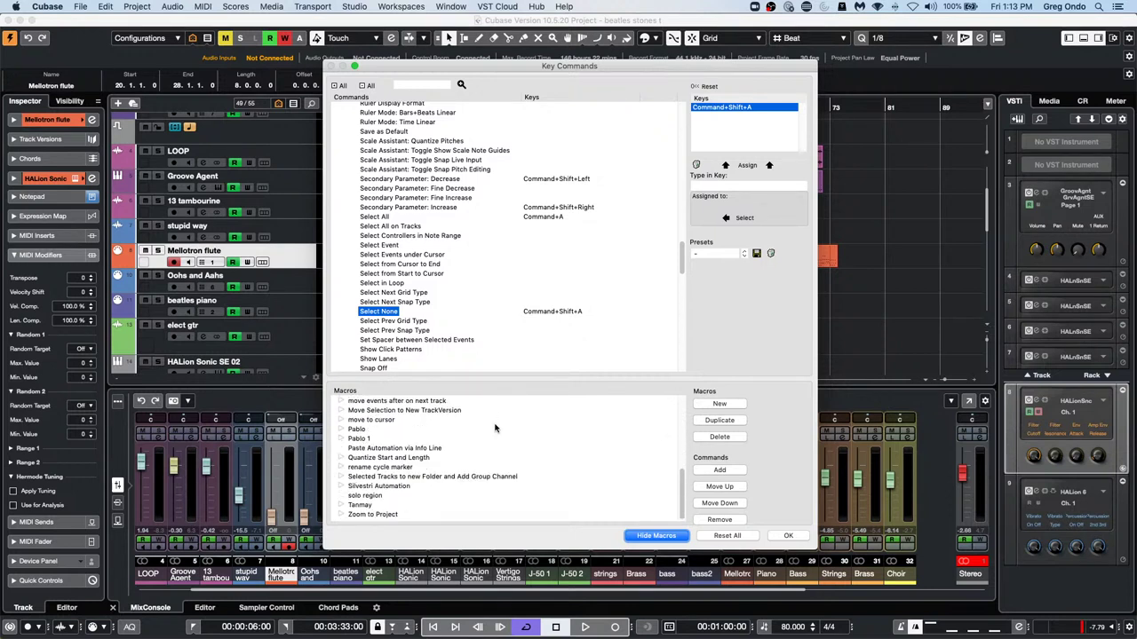
pyautogui.scroll(-1, 494, 428)
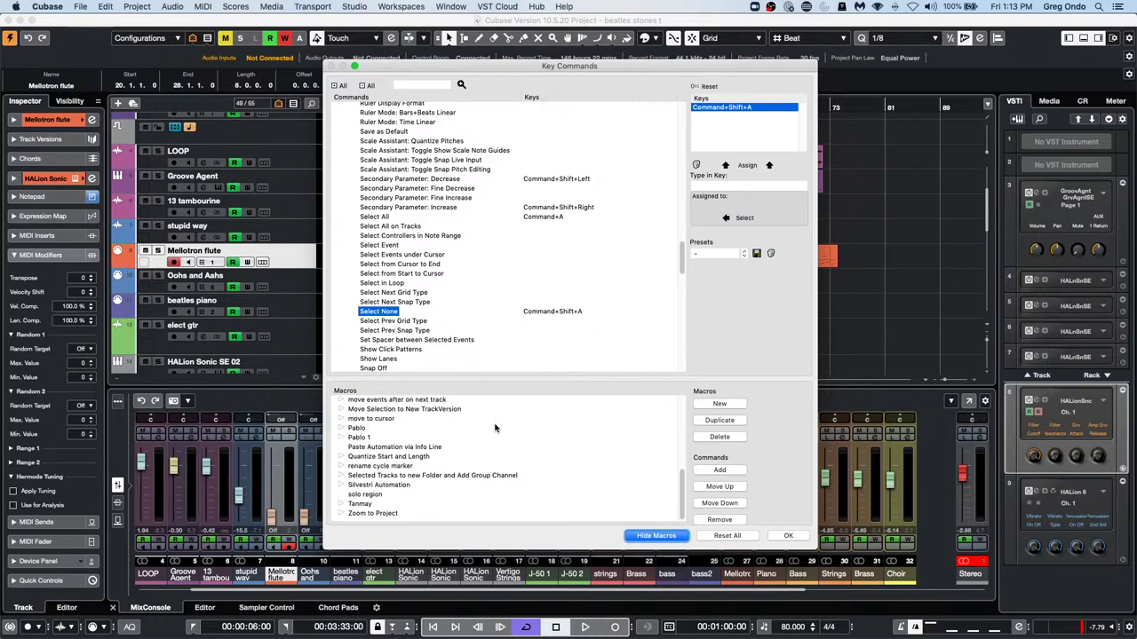
pyautogui.scroll(10, 495, 428)
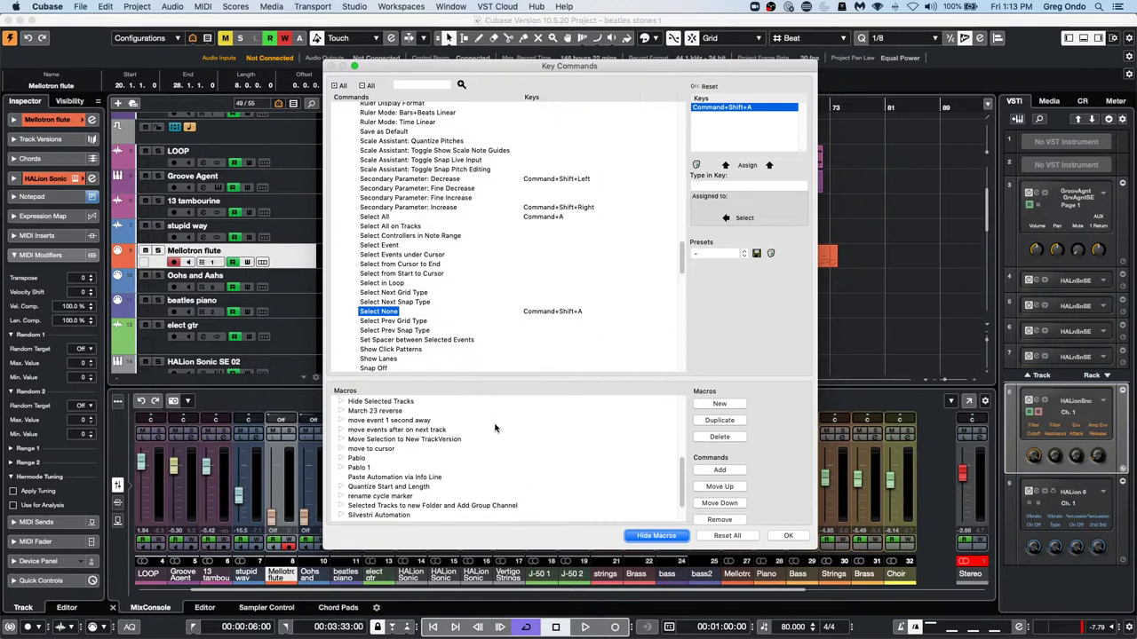
pyautogui.scroll(1, 497, 426)
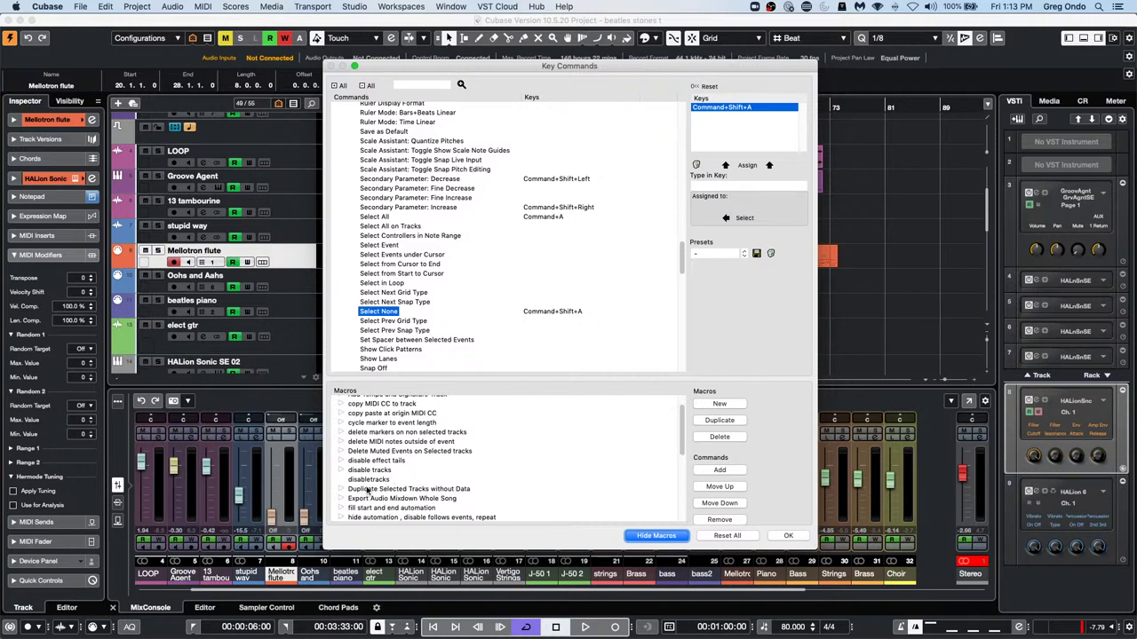
pyautogui.click(789, 537)
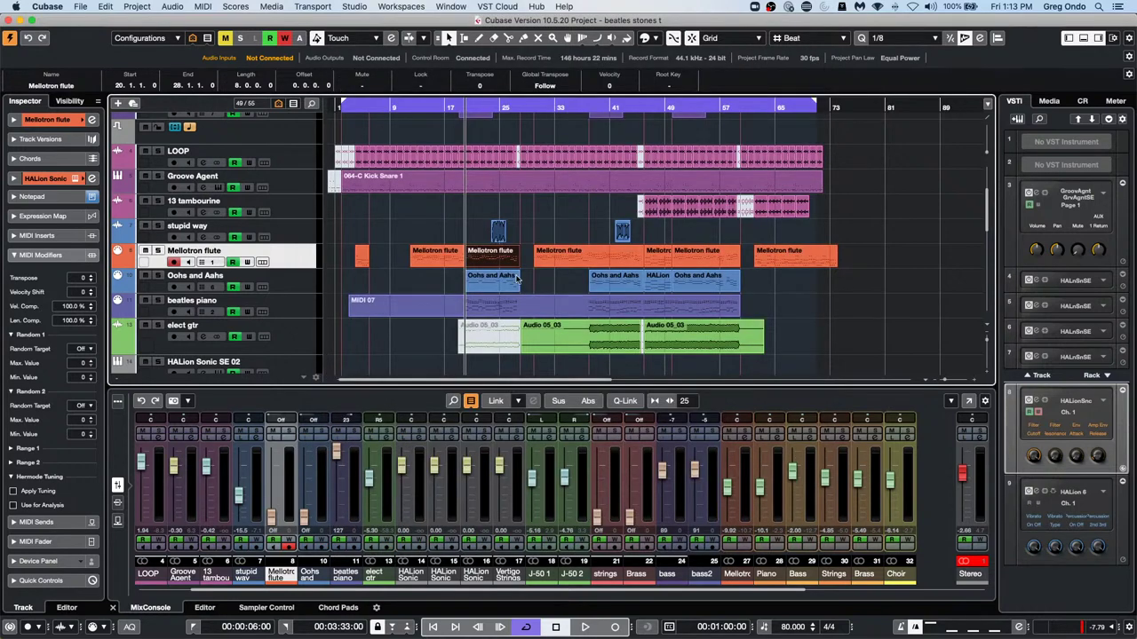
# Enlarge the LOOP track's height and zoom the arrangement in horizontally around bar 6
pyautogui.click(401, 267)
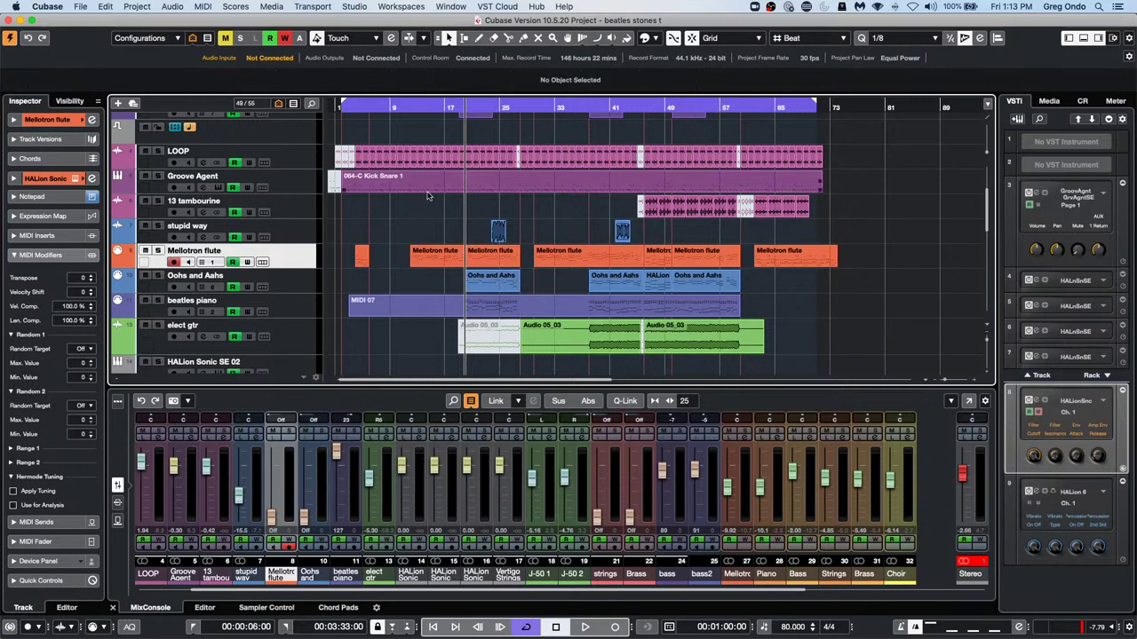
pyautogui.click(300, 159)
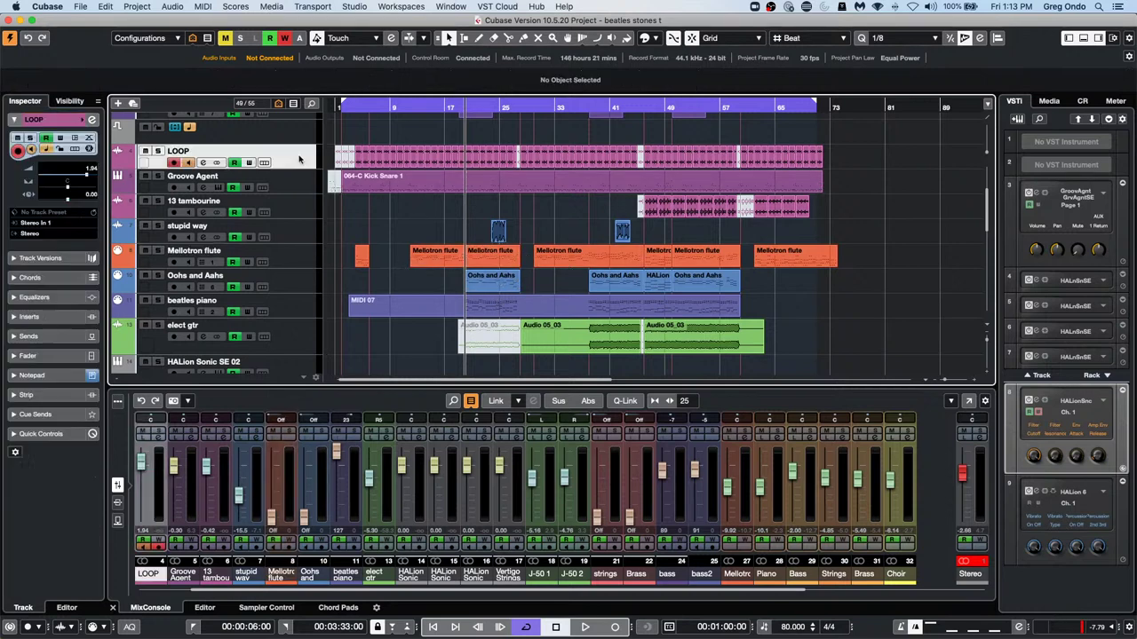
pyautogui.rightClick(441, 167)
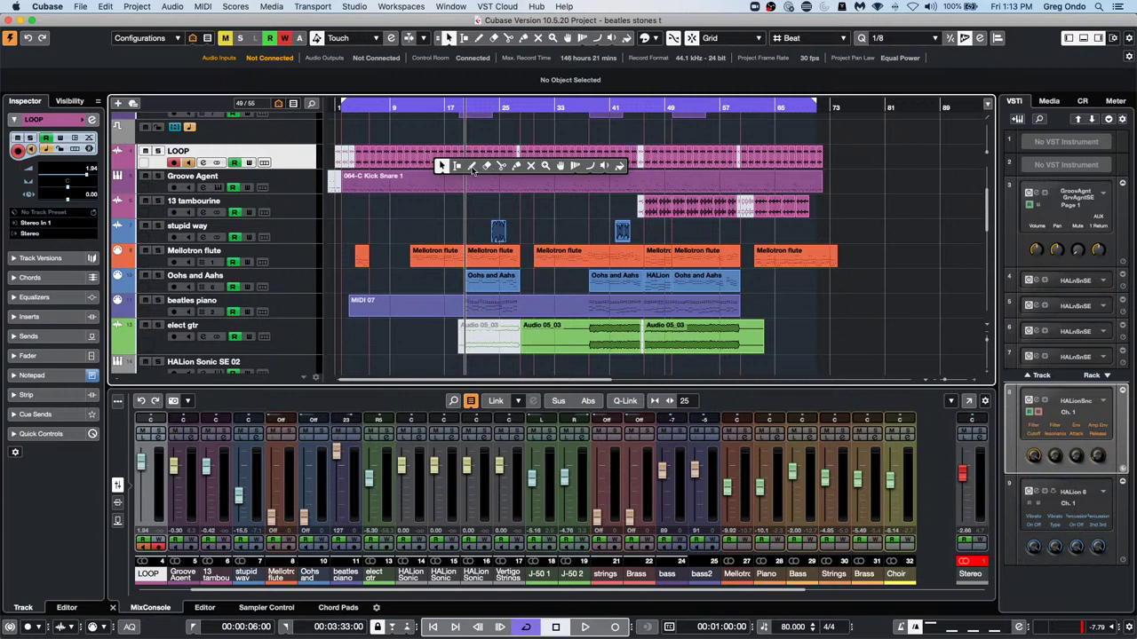
pyautogui.click(471, 167)
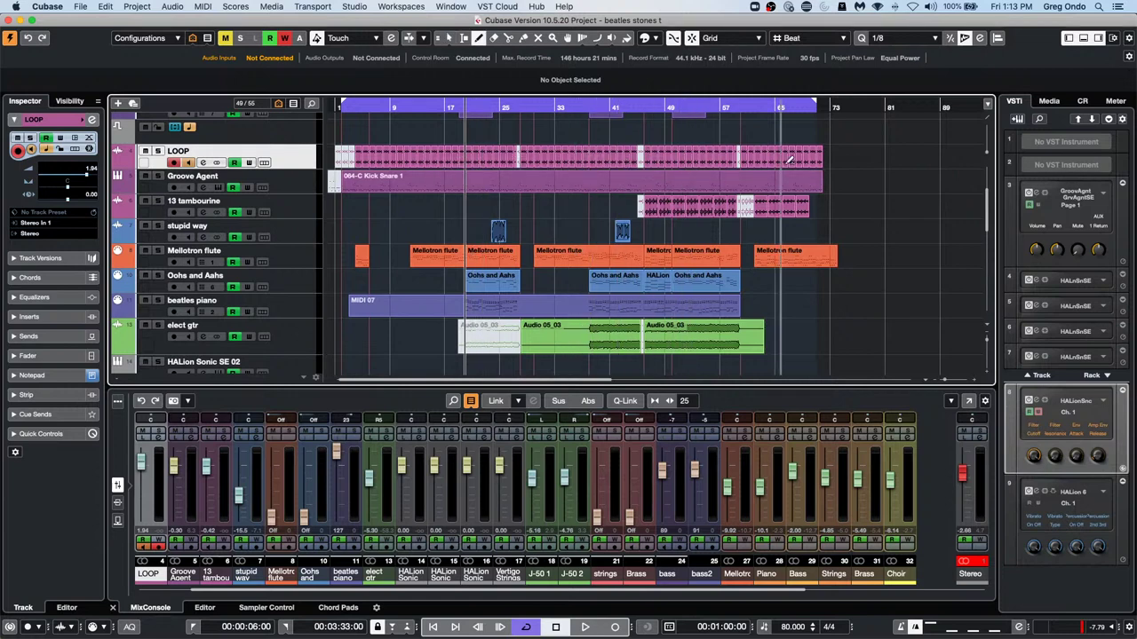
pyautogui.moveTo(299, 169); pyautogui.dragTo(298, 238)
pyautogui.click(373, 111)
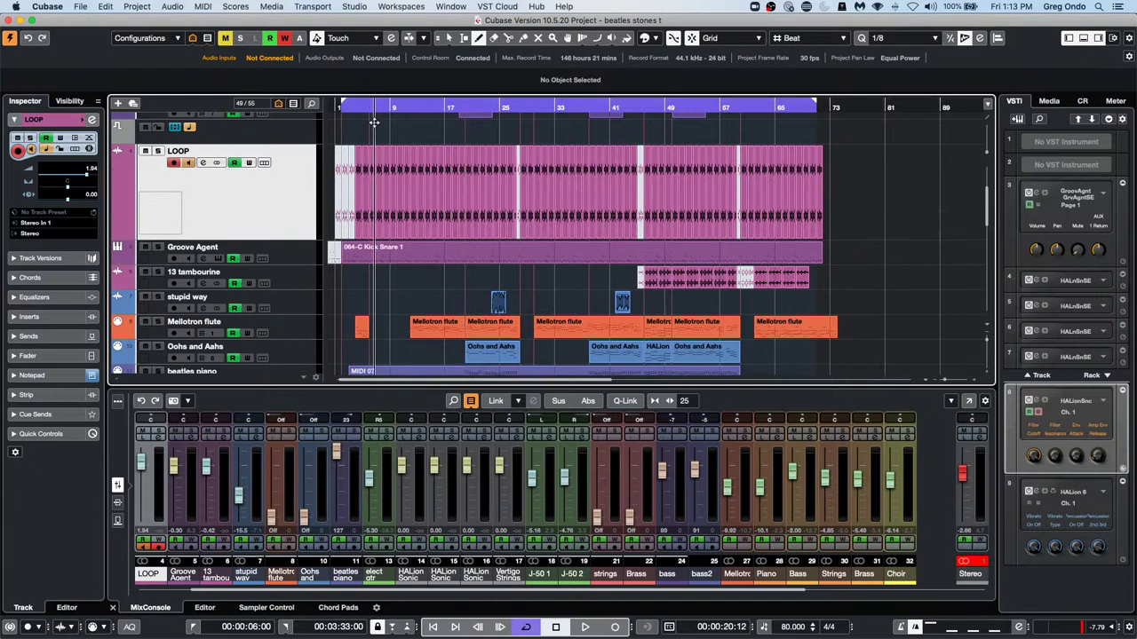
pyautogui.press('h')
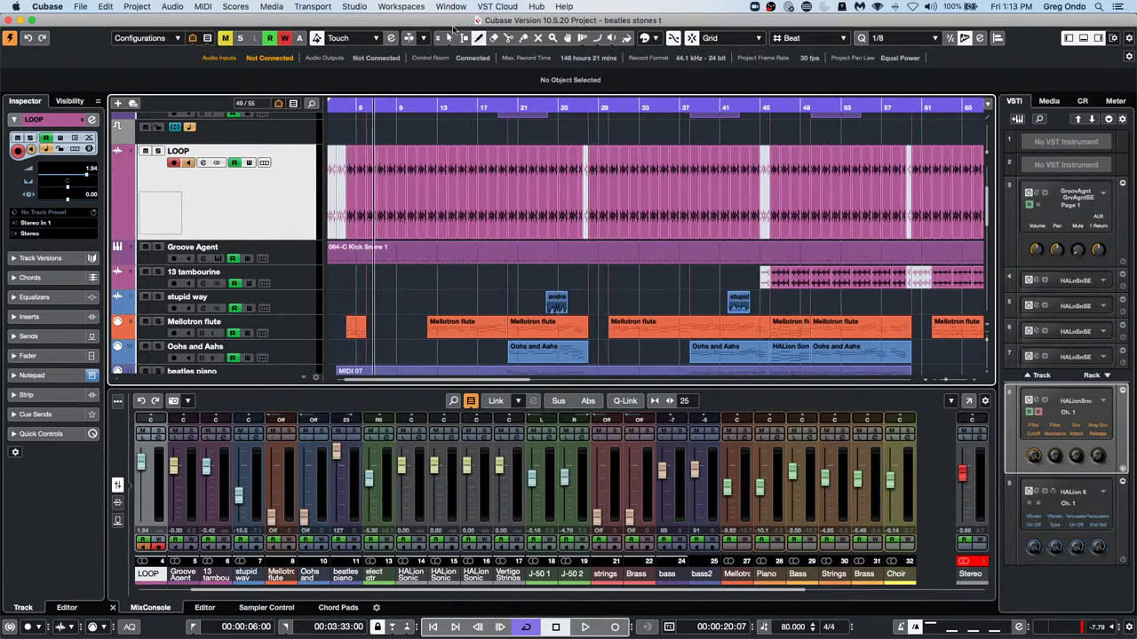
pyautogui.click(144, 8)
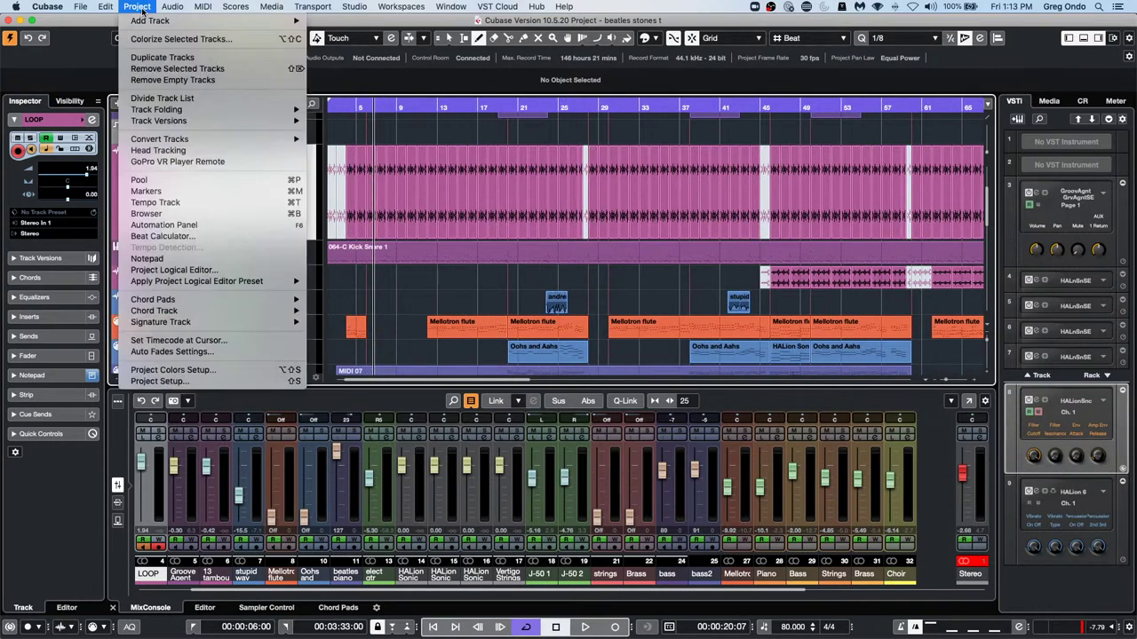
# Load the 'delete selected and muted events' preset in the Project Logical Editor and apply it
pyautogui.click(179, 276)
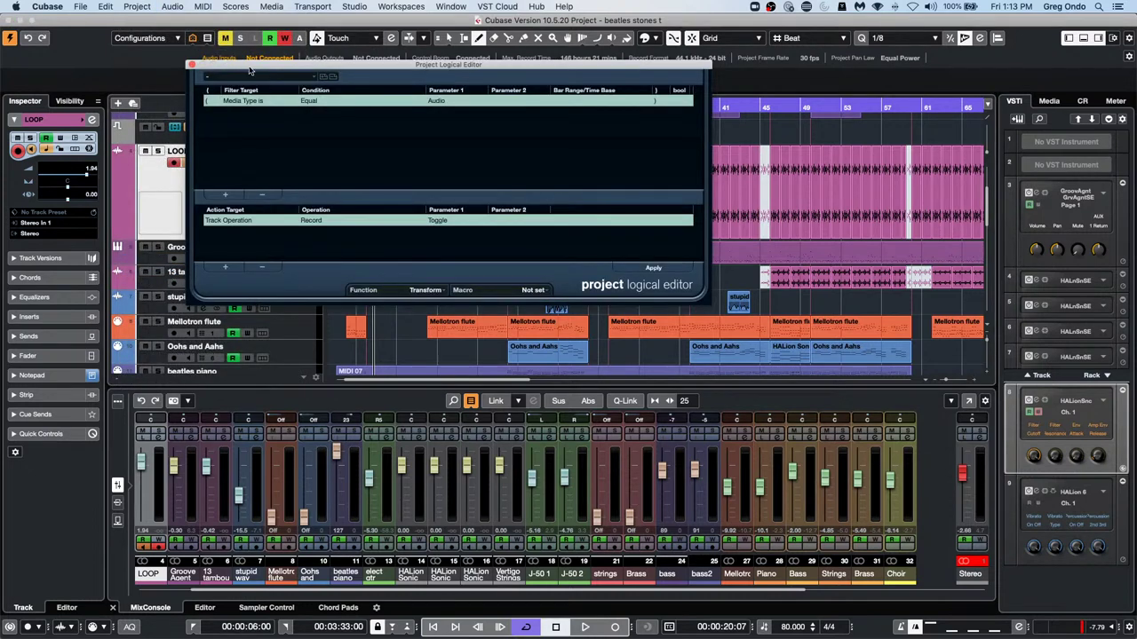
pyautogui.click(291, 78)
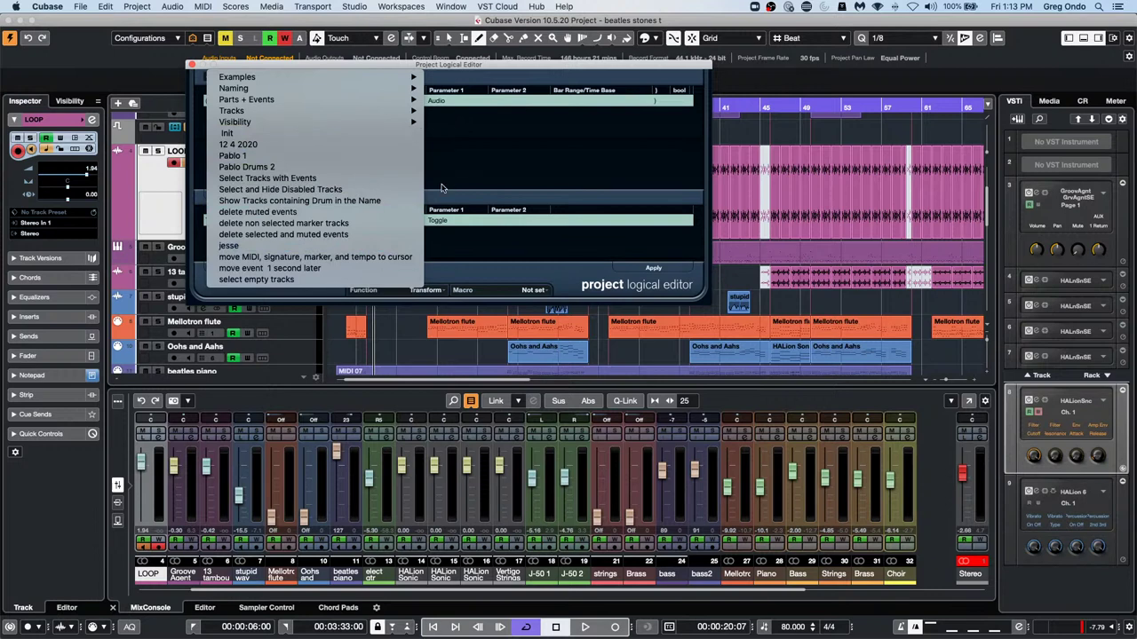
pyautogui.click(375, 236)
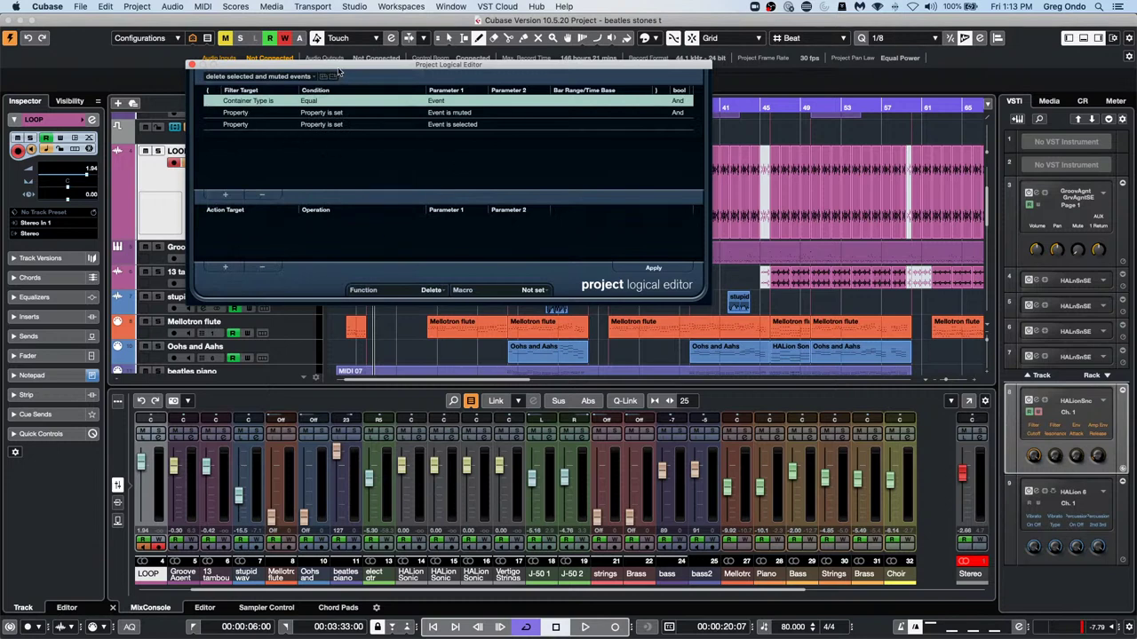
pyautogui.moveTo(331, 78); pyautogui.dragTo(539, 305)
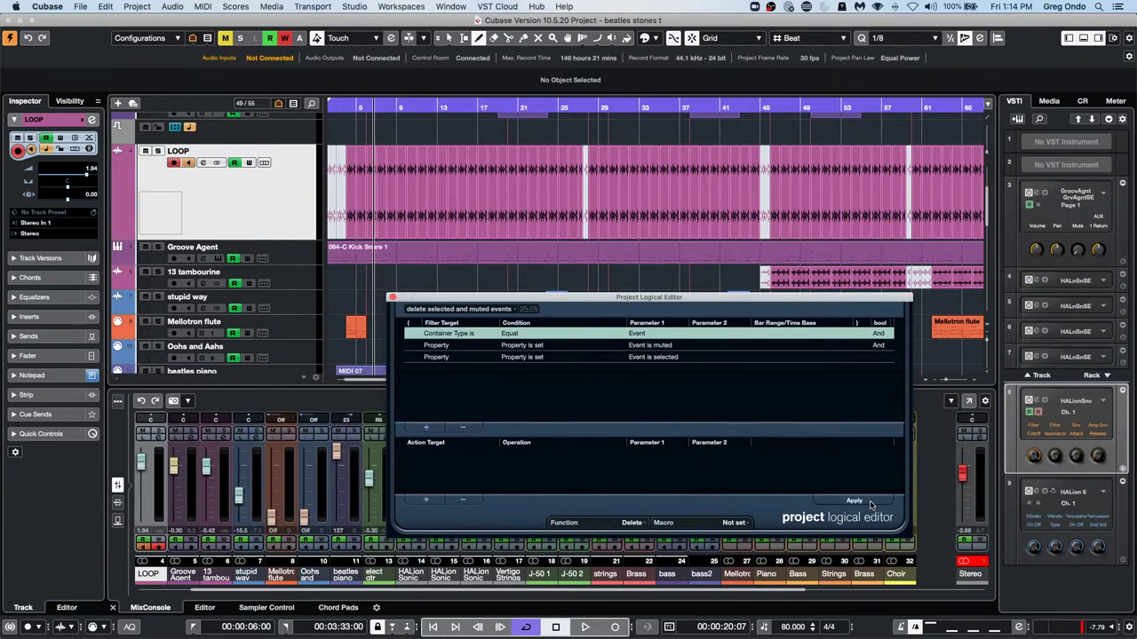
pyautogui.click(854, 501)
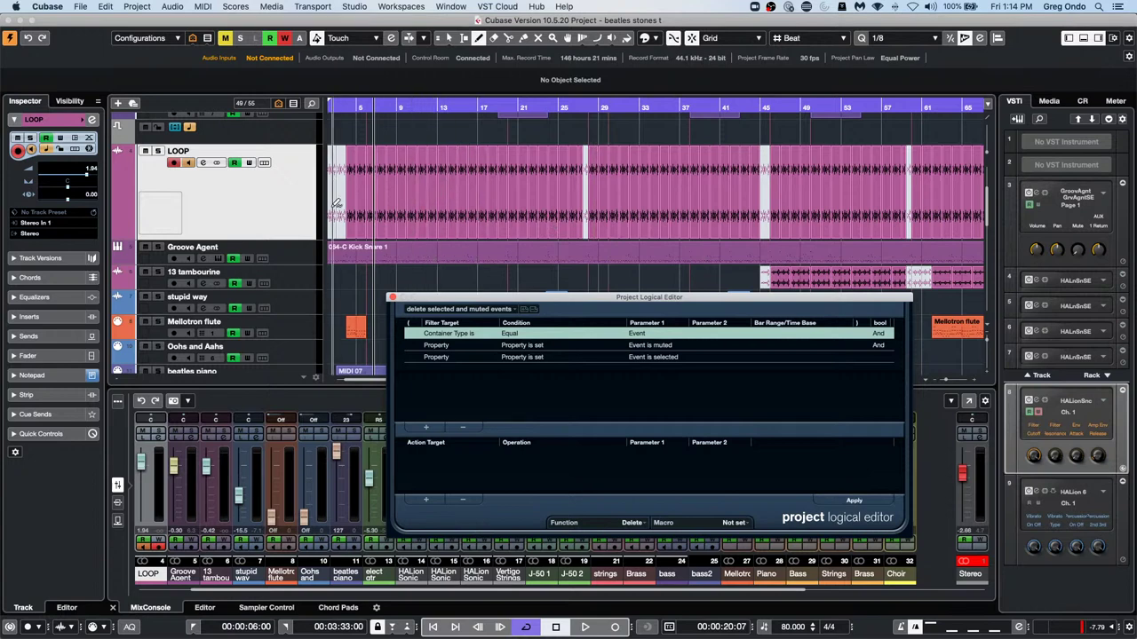
# Switch to the Split tool on the LOOP track and close the Project Logical Editor
pyautogui.rightClick(482, 191)
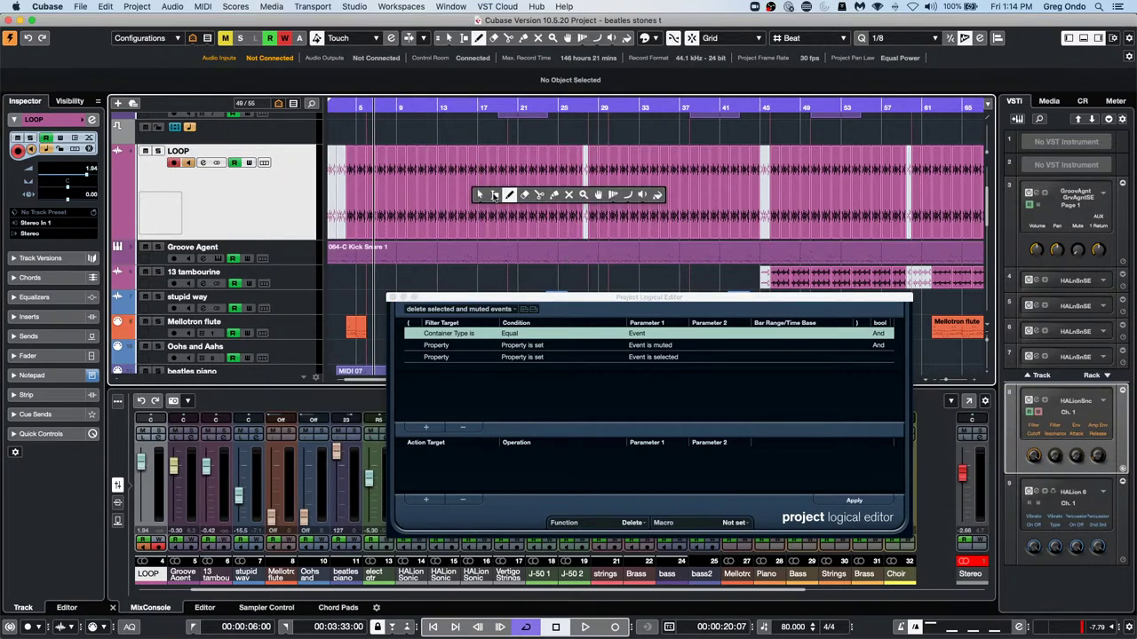
pyautogui.click(542, 194)
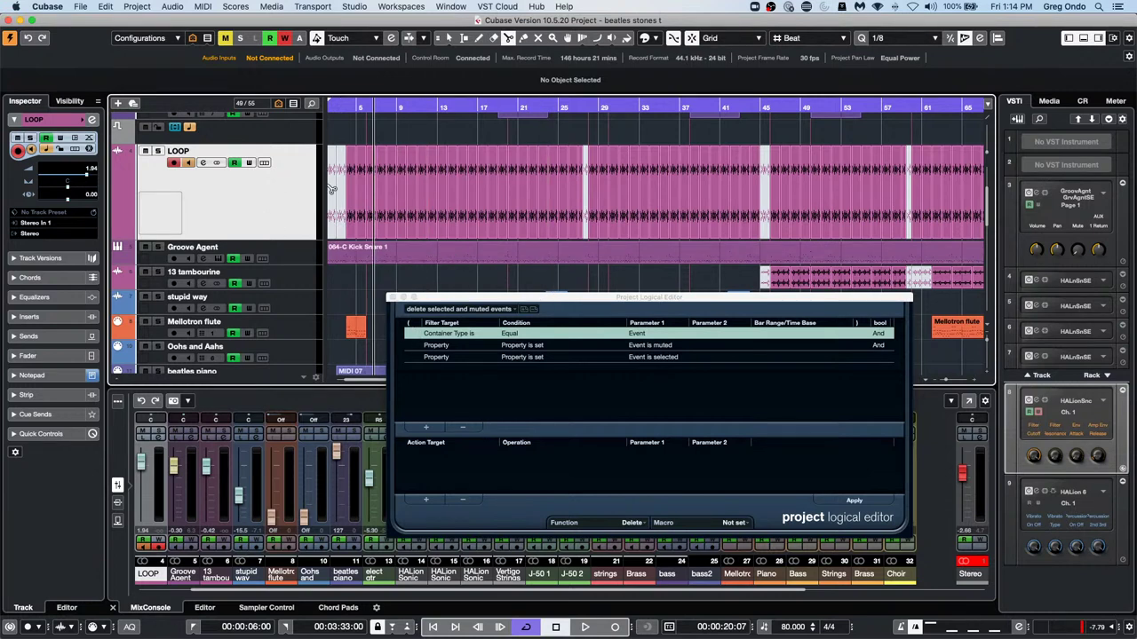
pyautogui.click(398, 303)
# Browse the available macros in the menu without running any
pyautogui.click(108, 7)
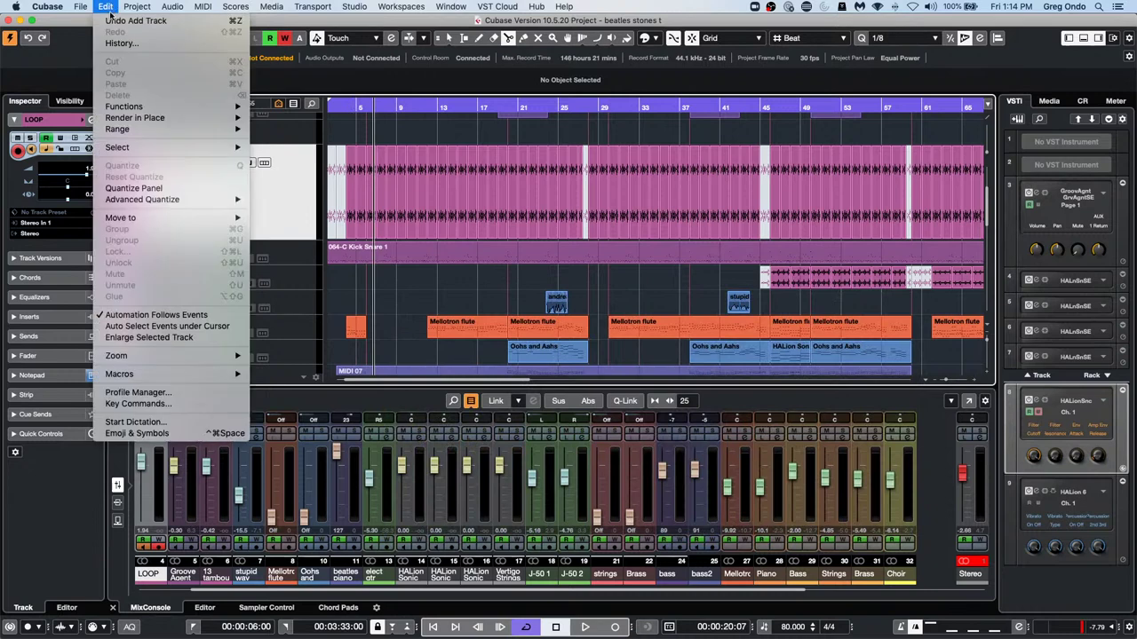
pyautogui.moveTo(179, 374)
pyautogui.click(818, 196)
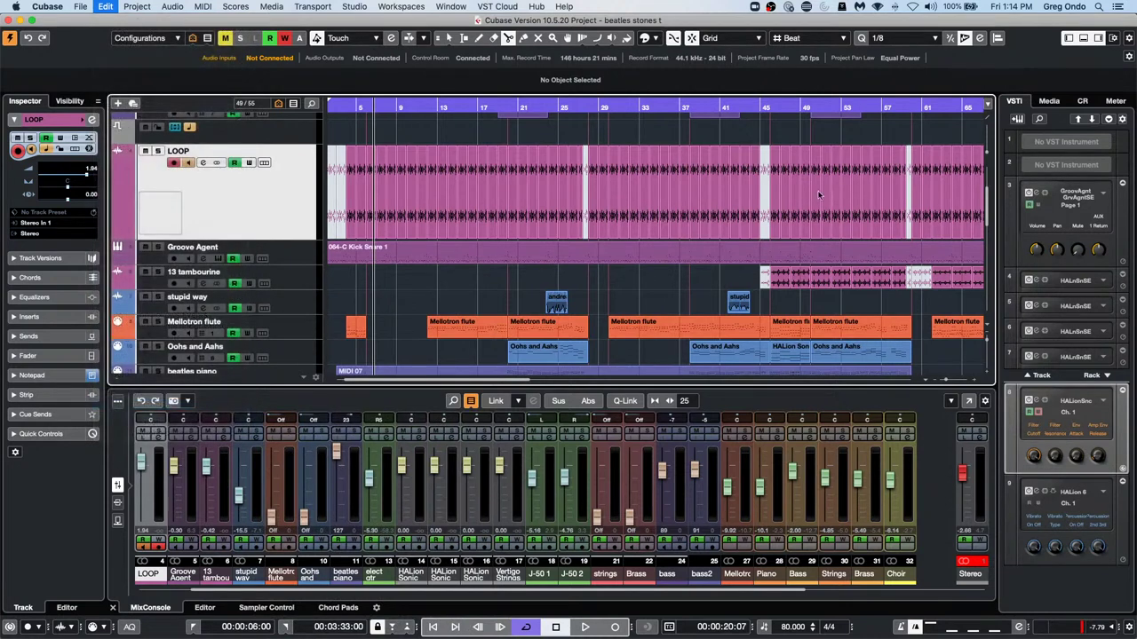
# In Key Commands, expand the 'Delete Muted Events on Selected tracks' macro to view its steps, then confirm with OK
pyautogui.hotkey('alt', 'k')
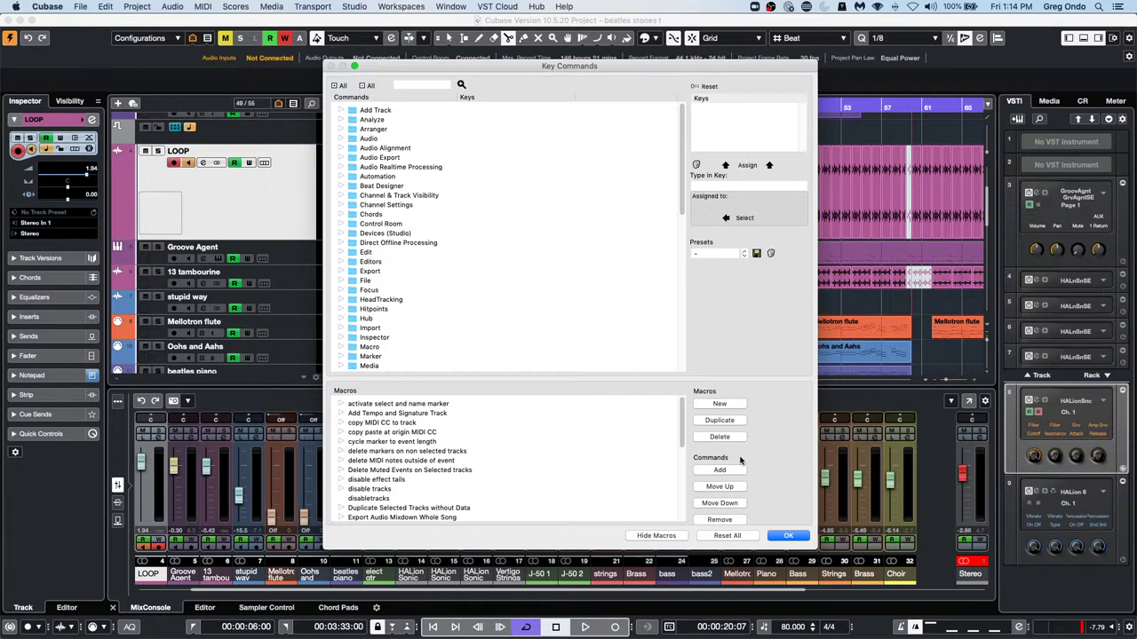
pyautogui.click(342, 471)
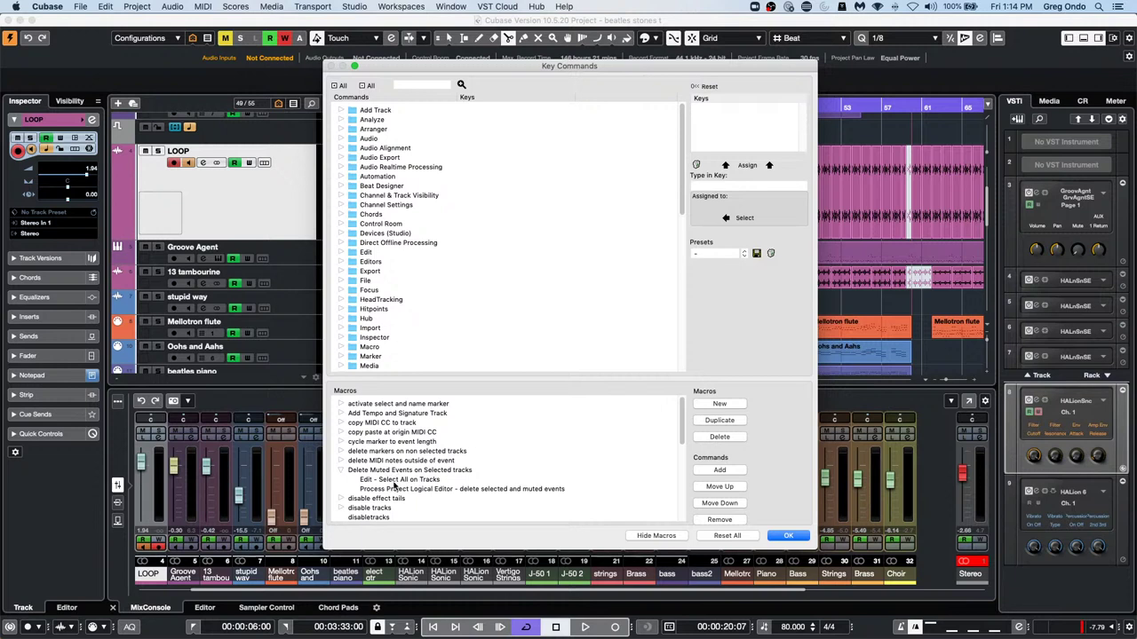
pyautogui.click(341, 443)
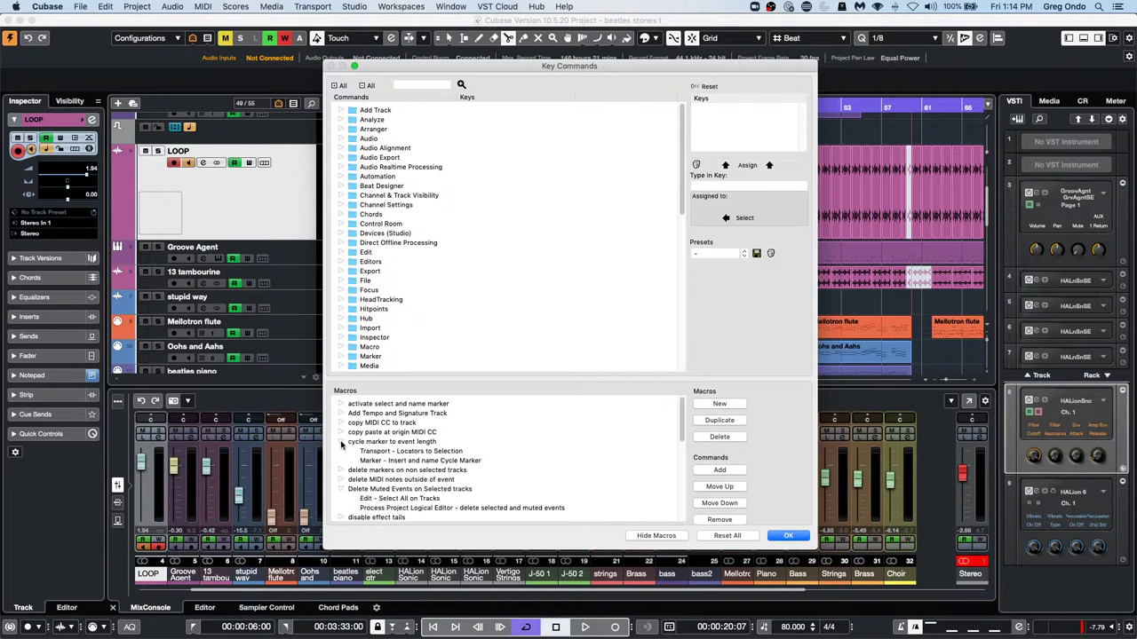
pyautogui.click(341, 442)
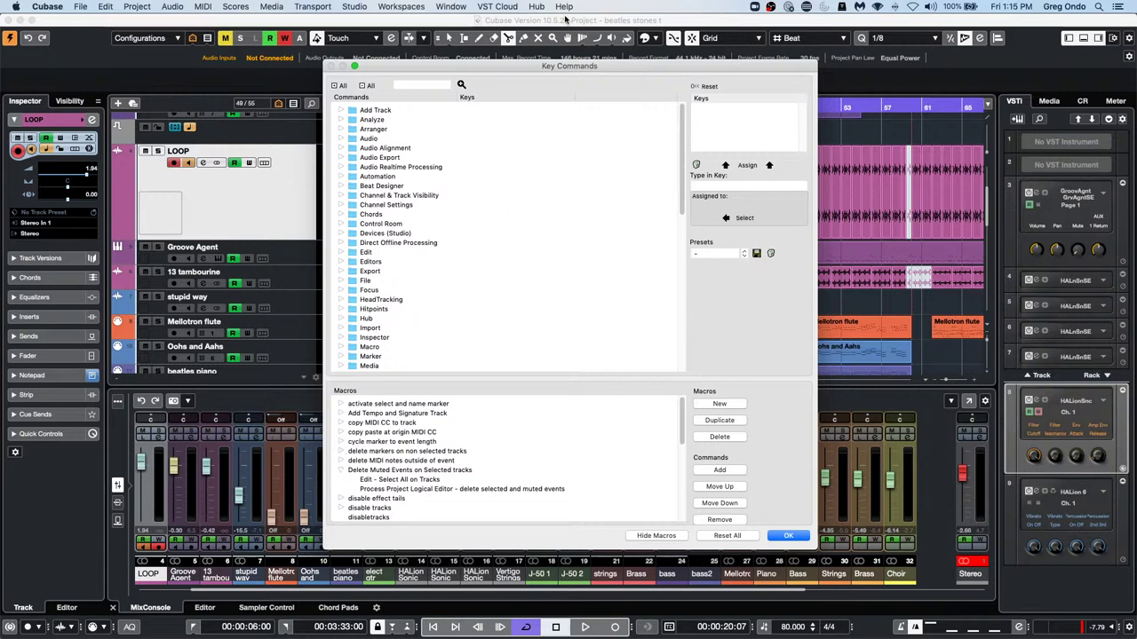
pyautogui.moveTo(456, 67); pyautogui.dragTo(650, 61)
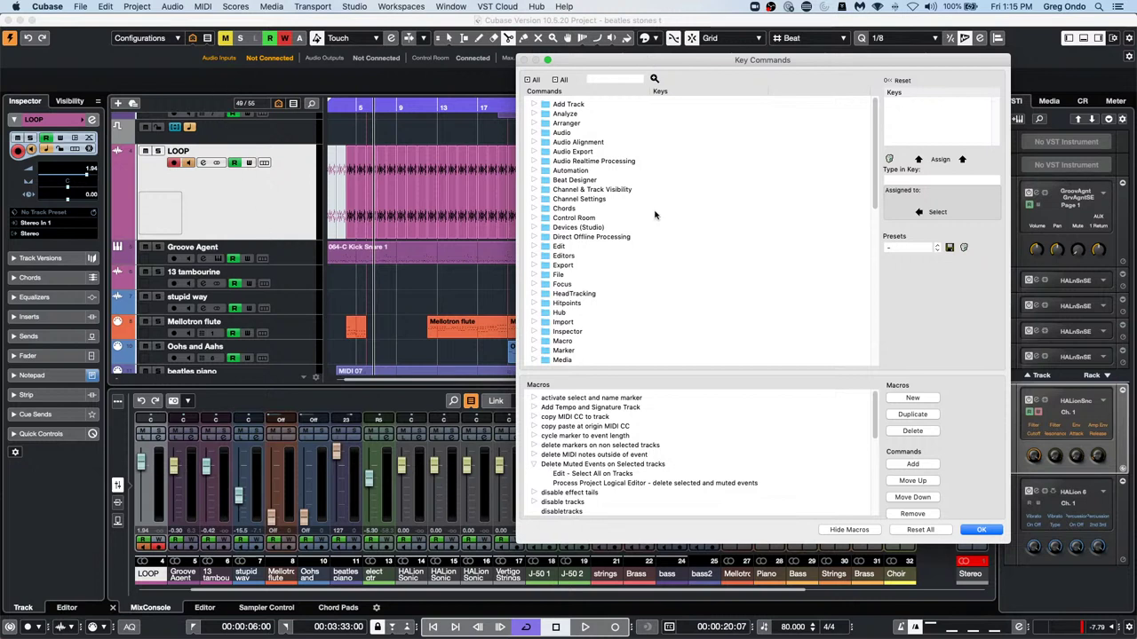
pyautogui.click(981, 530)
# Run the 'Delete Muted Events on Selected tracks' macro from the Edit > Macros menu
pyautogui.click(136, 7)
pyautogui.moveTo(105, 6)
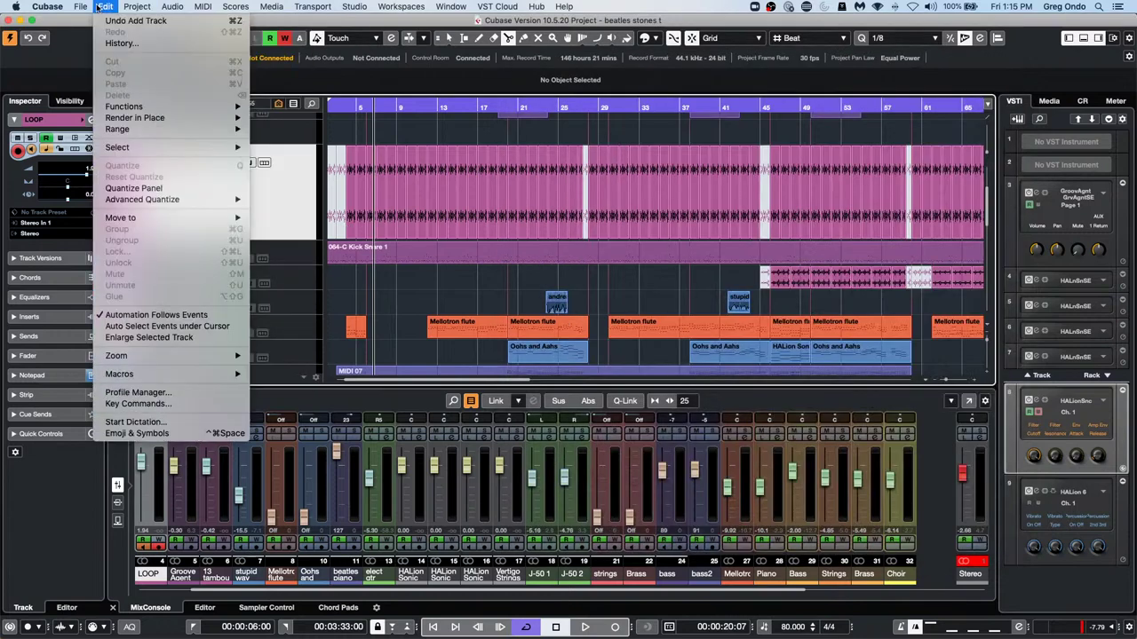
pyautogui.moveTo(166, 374)
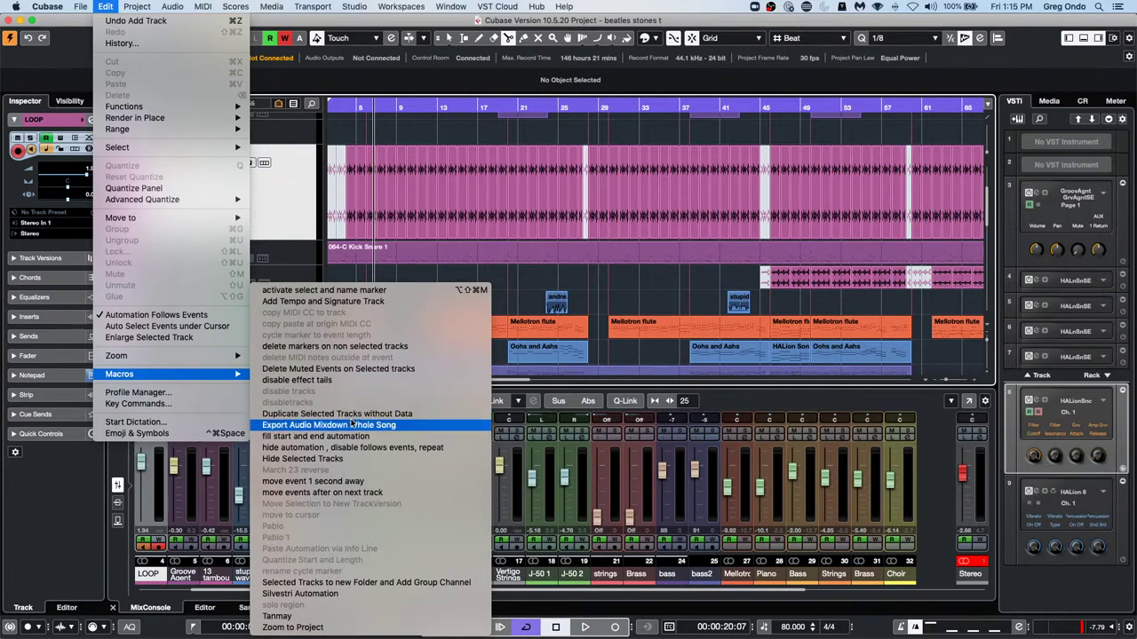
pyautogui.click(404, 370)
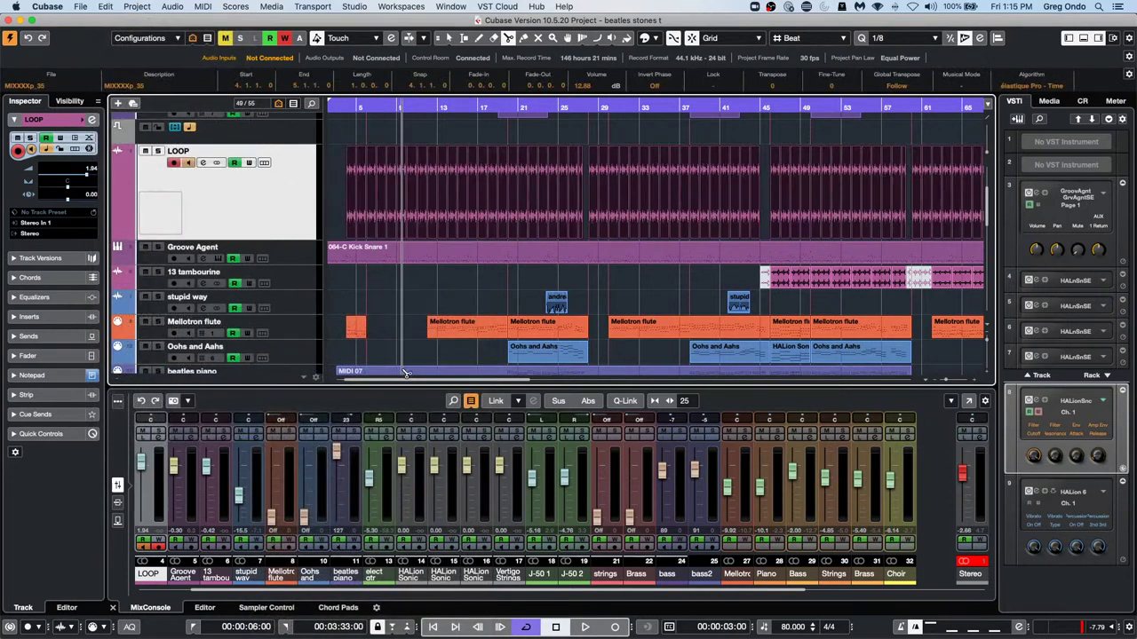
# Switch to the Object Selection tool, select all LOOP events, then deselect them
pyautogui.press('1')
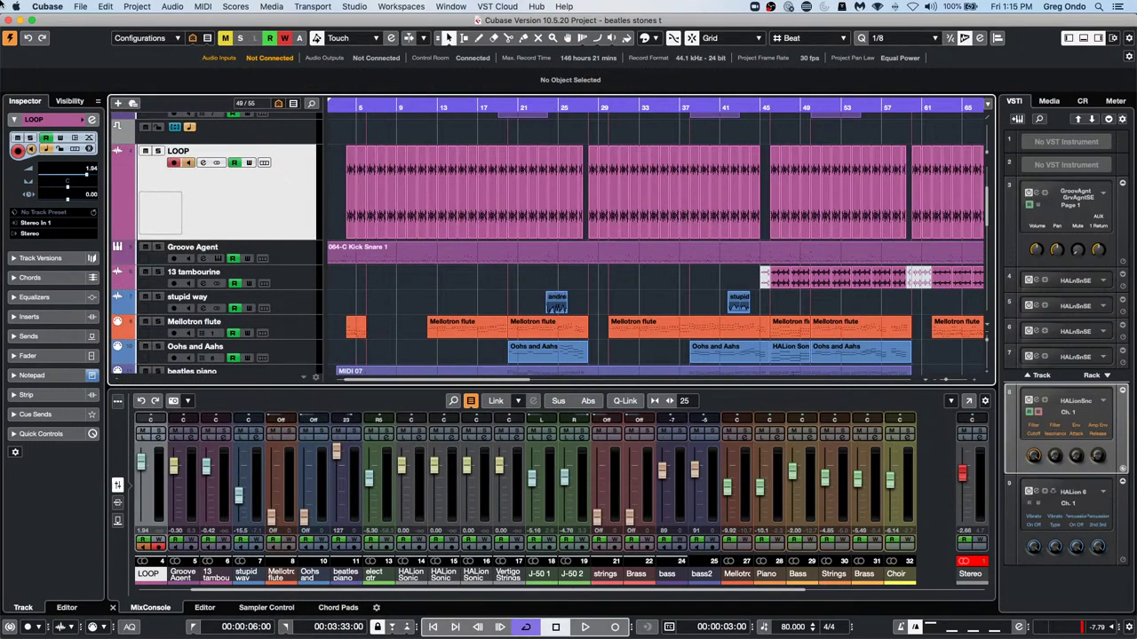
pyautogui.press('super+a')
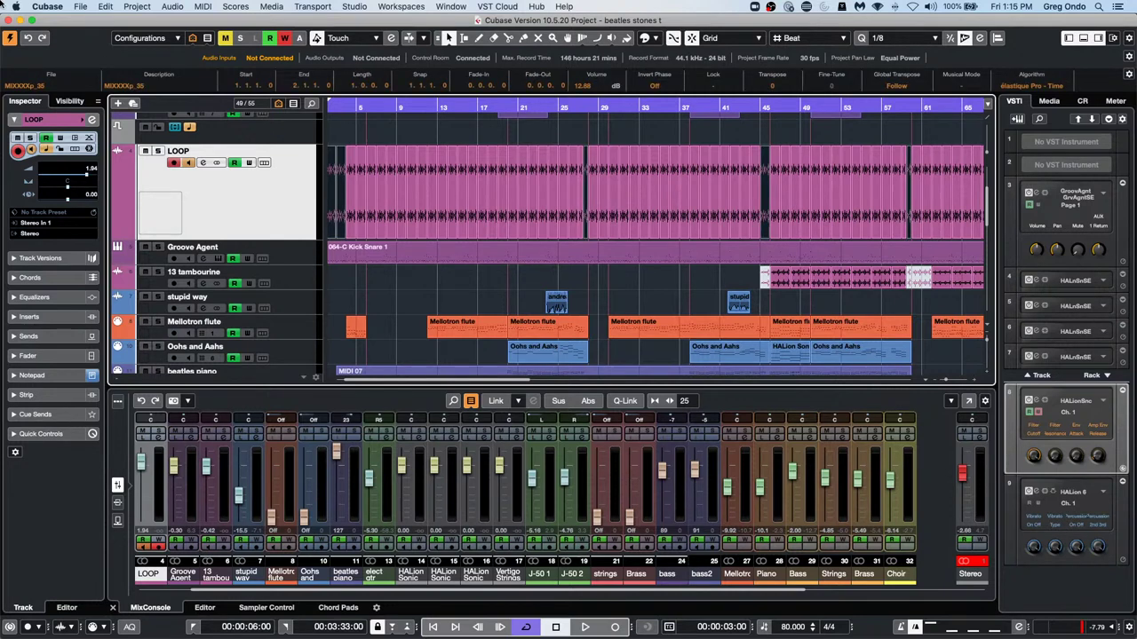
pyautogui.click(535, 286)
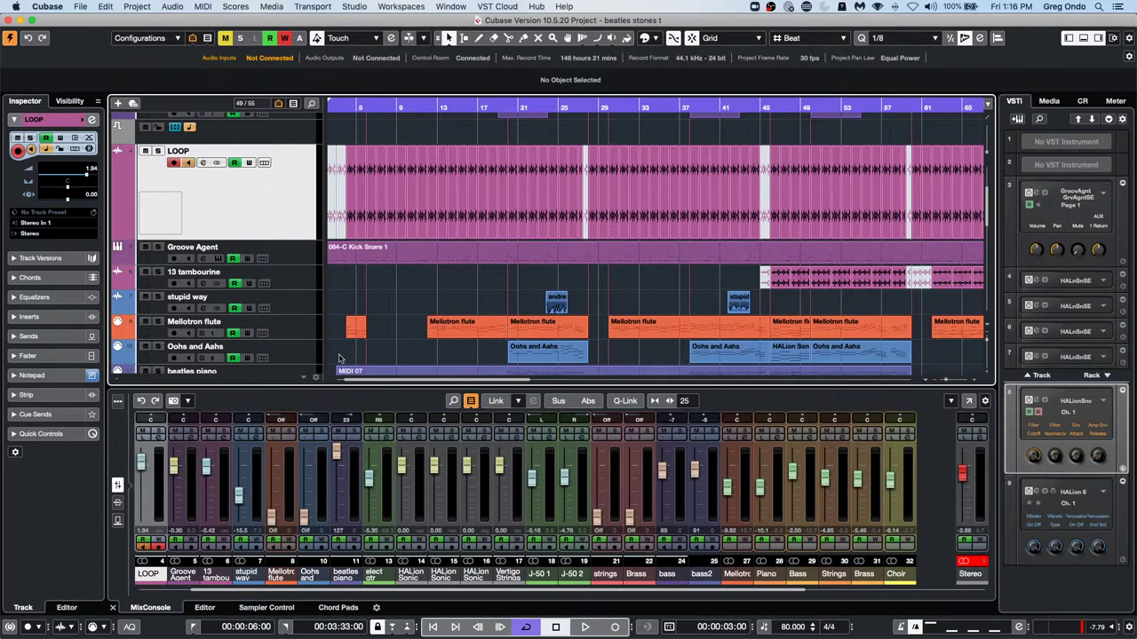
# Open the first Mellotron flute event in a full-window Key Editor with the Object Selection tool
pyautogui.doubleClick(464, 333)
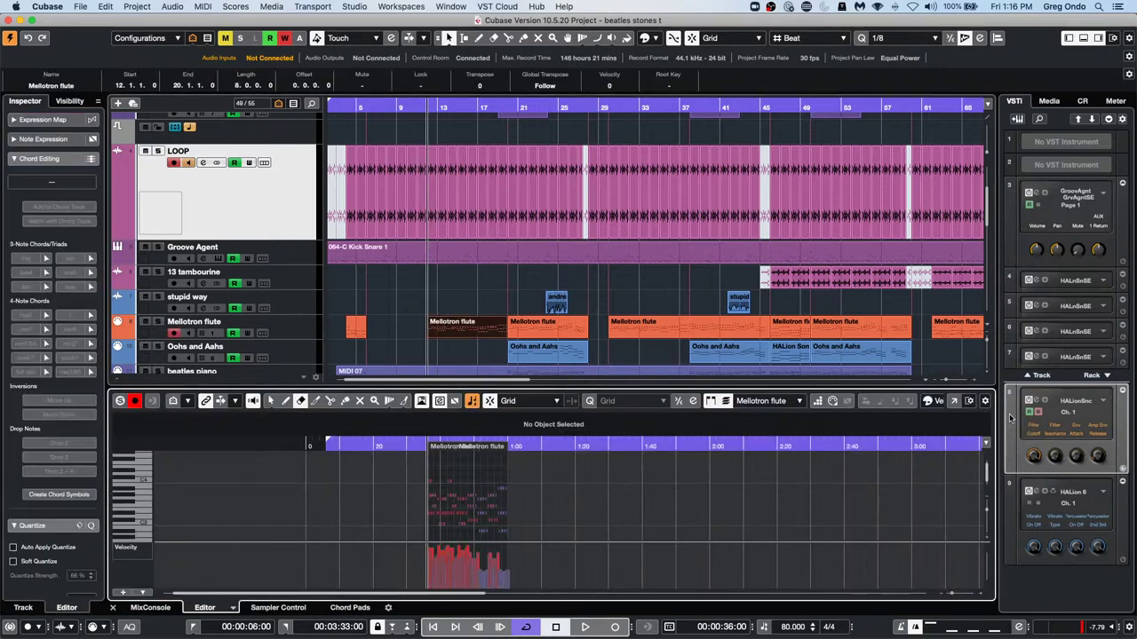
pyautogui.click(965, 400)
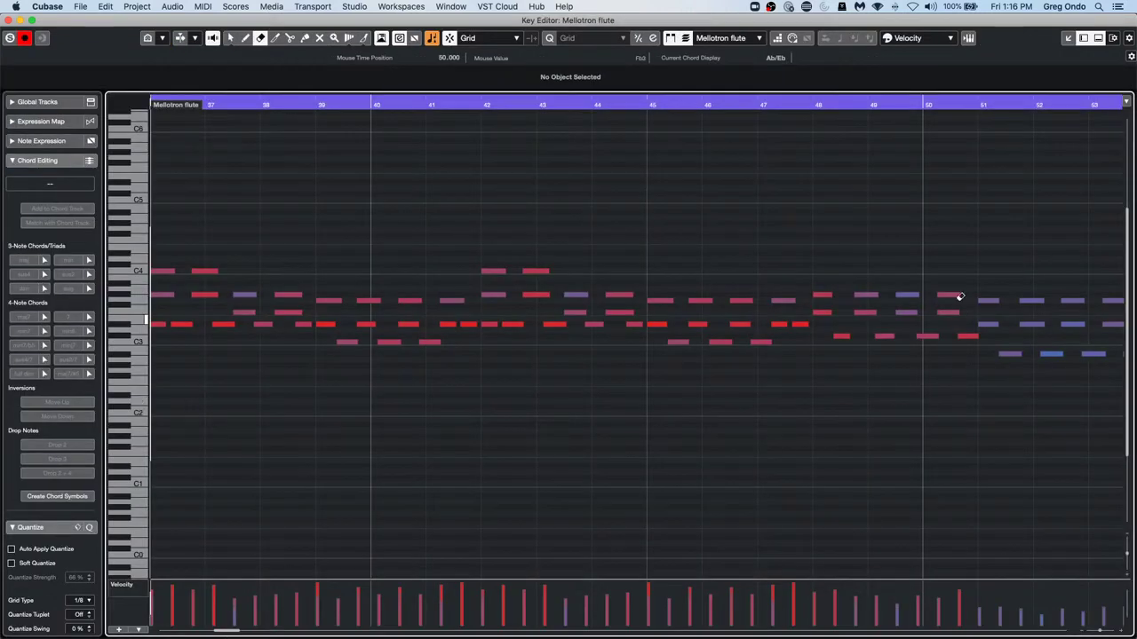
pyautogui.rightClick(317, 232)
pyautogui.click(318, 235)
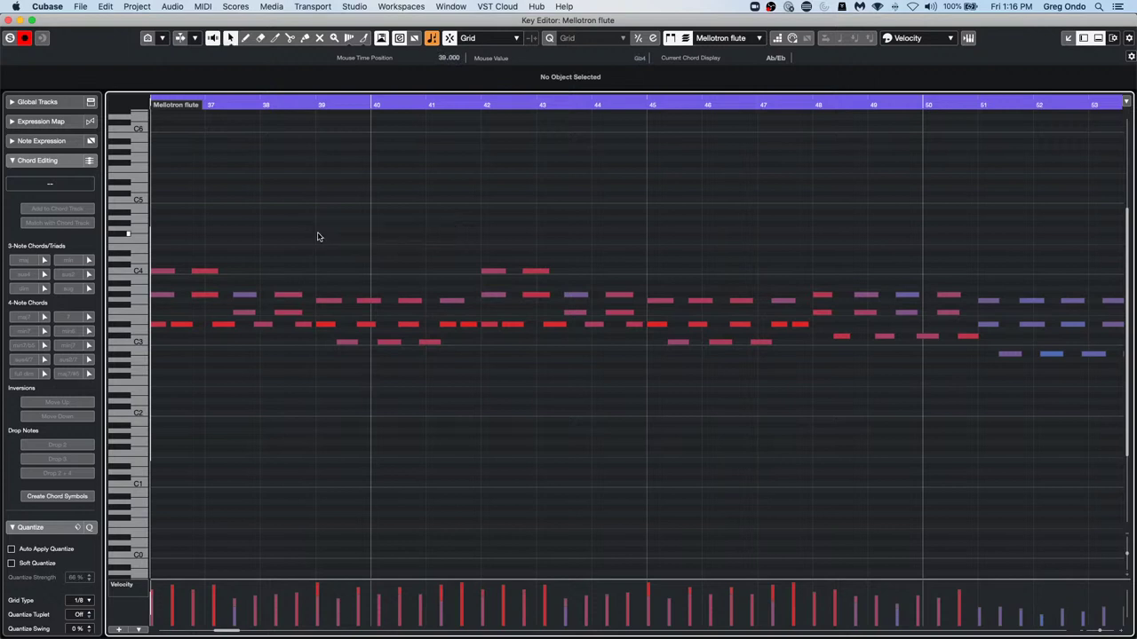
# Select the two G3 notes near bar 40 and bring up the controller lane's type list
pyautogui.click(371, 302)
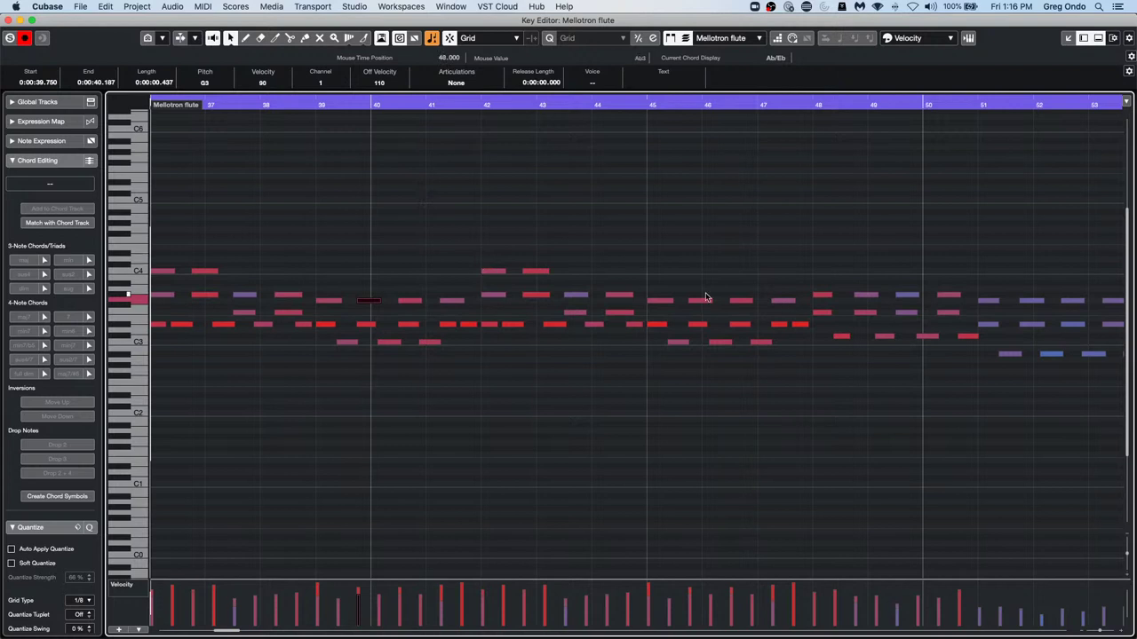
pyautogui.click(414, 301)
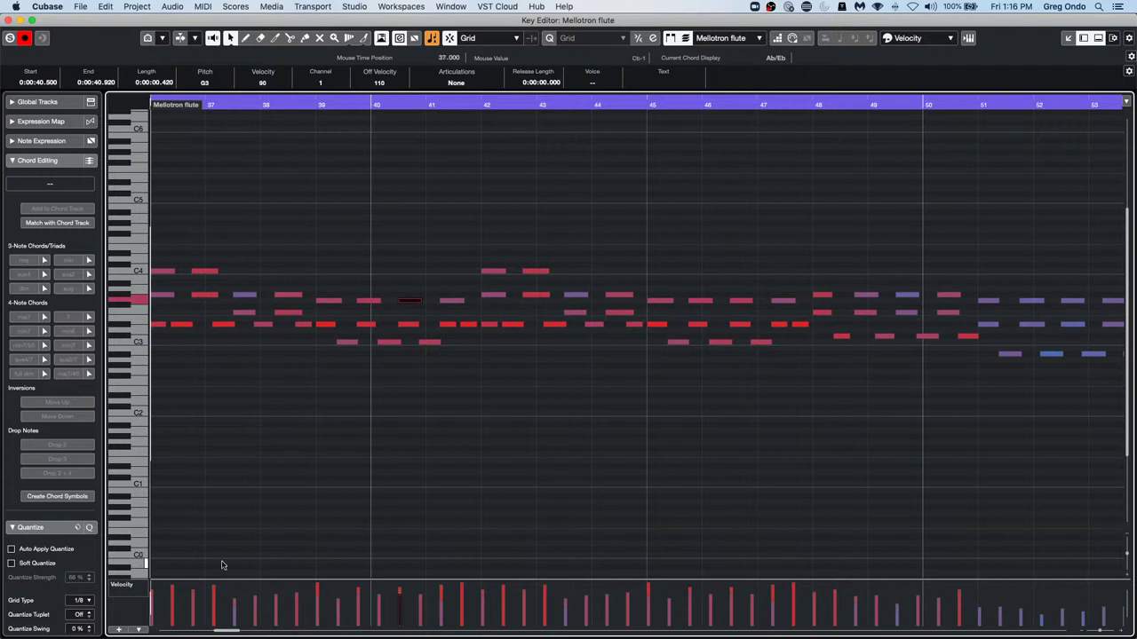
pyautogui.click(123, 589)
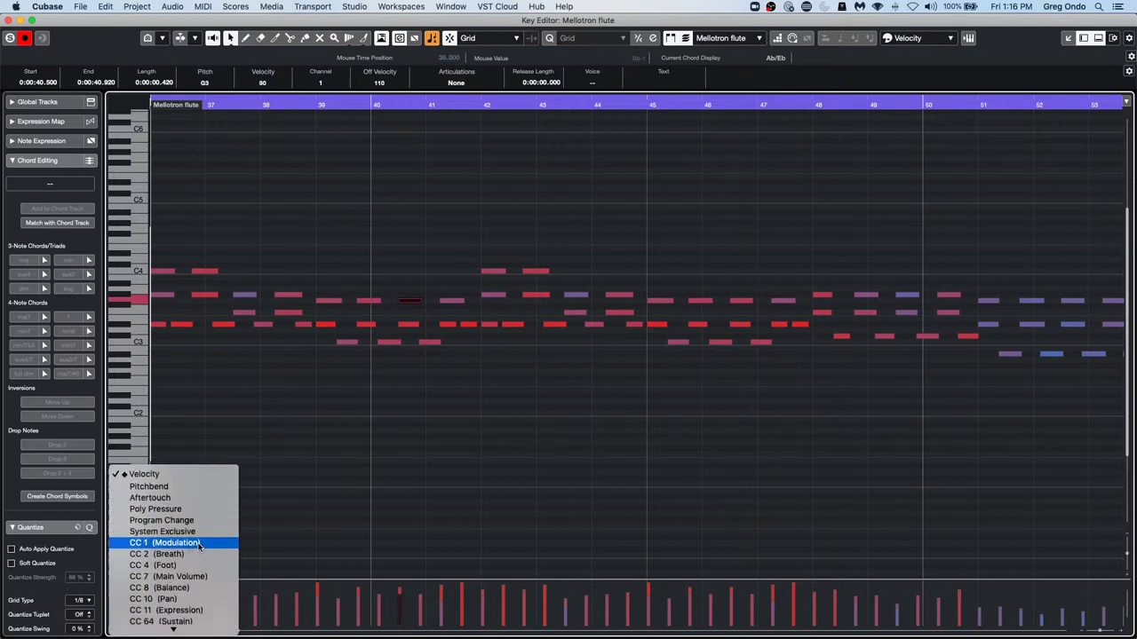
# Draw a Main Volume (CC 7) curve with the Pencil tool in the controller lane from bar 40 onward
pyautogui.click(178, 576)
pyautogui.rightClick(406, 600)
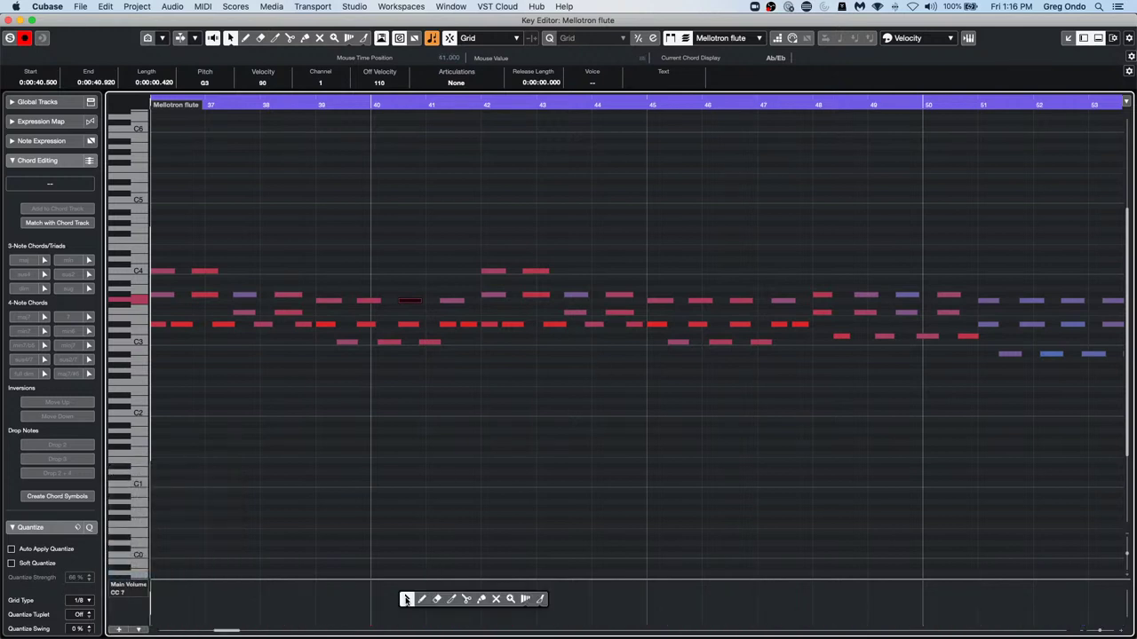
pyautogui.click(422, 599)
pyautogui.moveTo(370, 602)
pyautogui.mouseDown()
pyautogui.moveTo(427, 601)
pyautogui.moveTo(578, 610)
pyautogui.moveTo(626, 597)
pyautogui.moveTo(690, 612)
pyautogui.moveTo(789, 587)
pyautogui.moveTo(850, 603)
pyautogui.mouseUp()
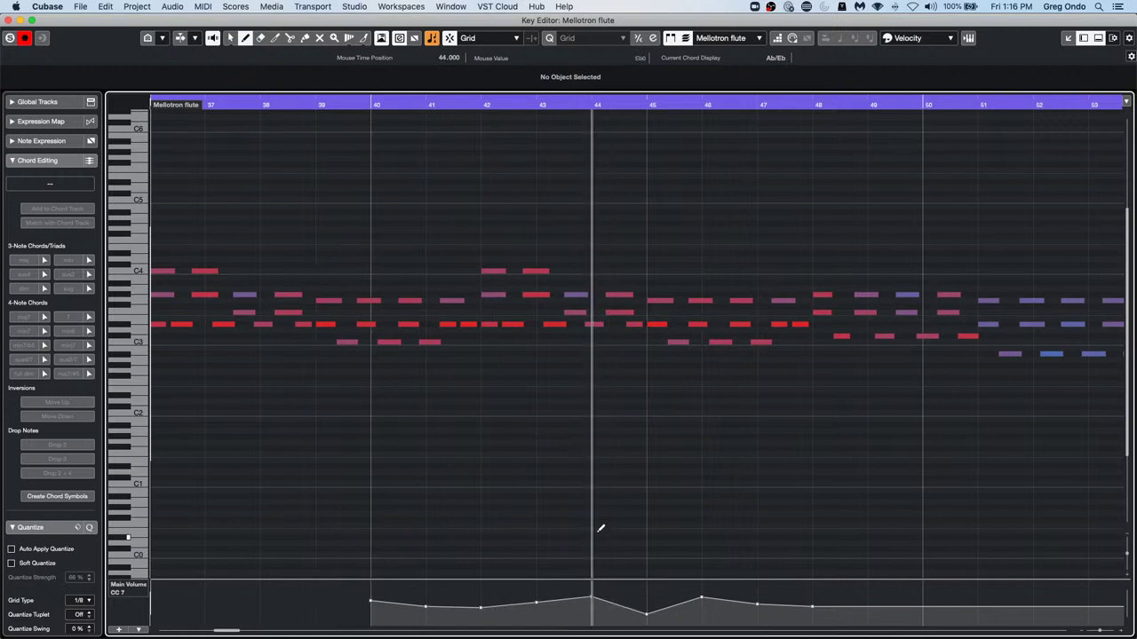
# Return the controller lane to Velocity and select the C4 note near bar 43
pyautogui.click(131, 589)
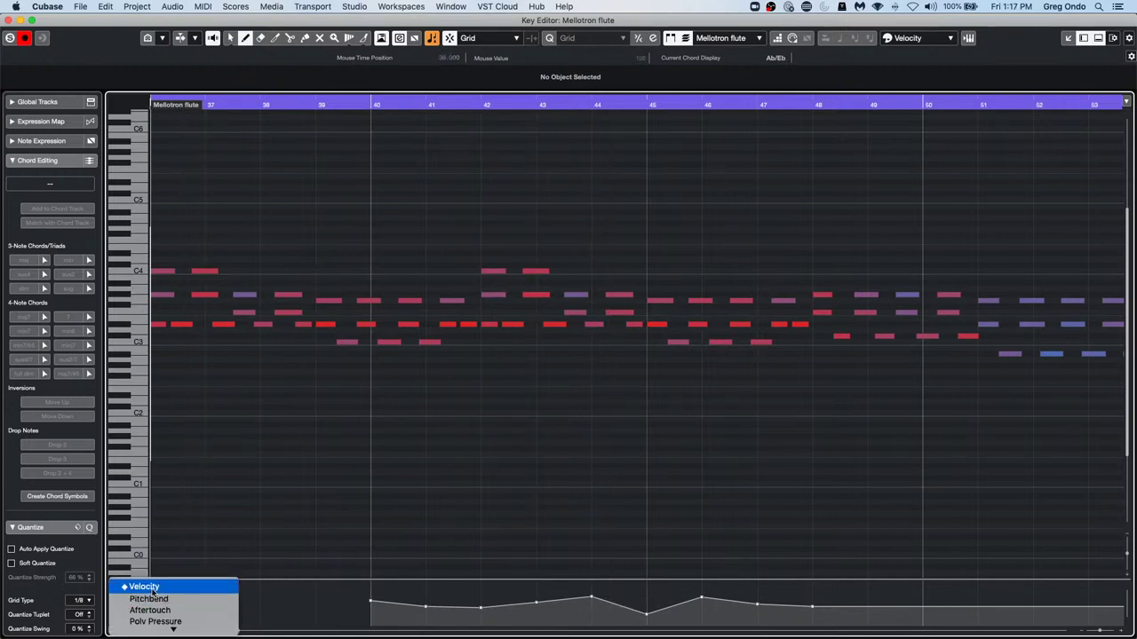
pyautogui.click(142, 587)
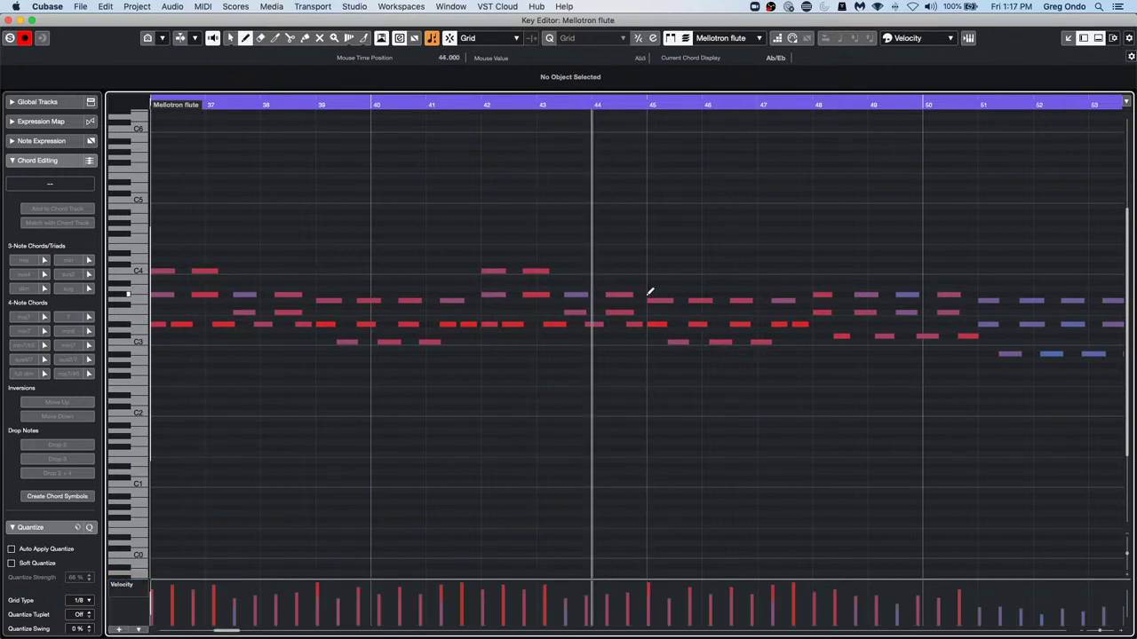
pyautogui.press('1')
pyautogui.click(538, 274)
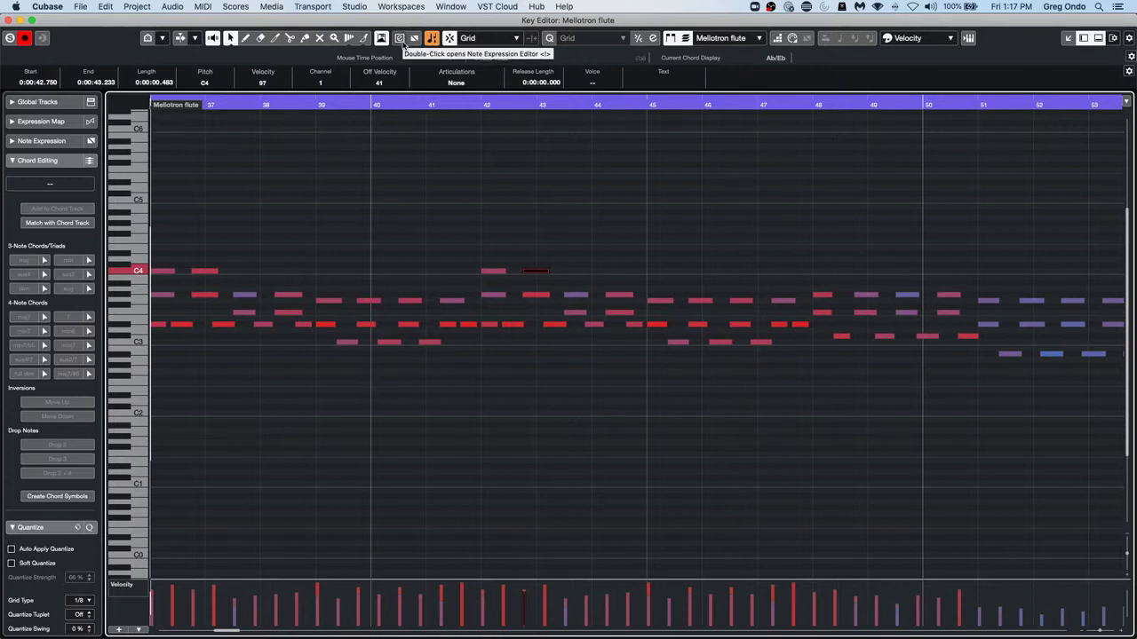
# Enable Note Expression and draw a Volume expression line on the C4 note at bar 42
pyautogui.click(400, 43)
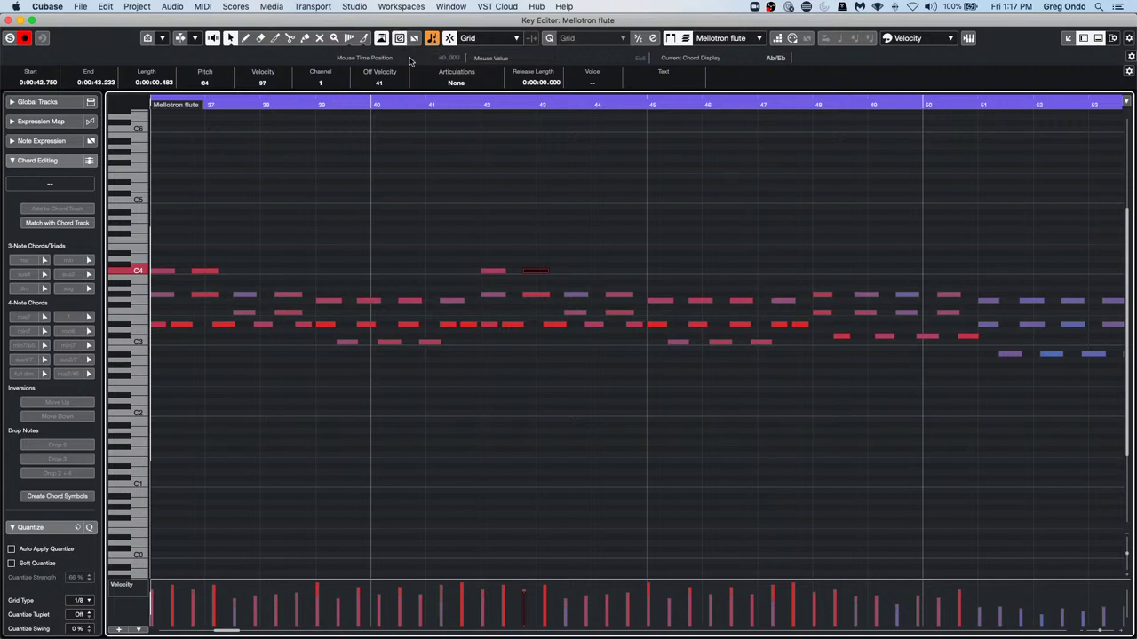
pyautogui.click(493, 271)
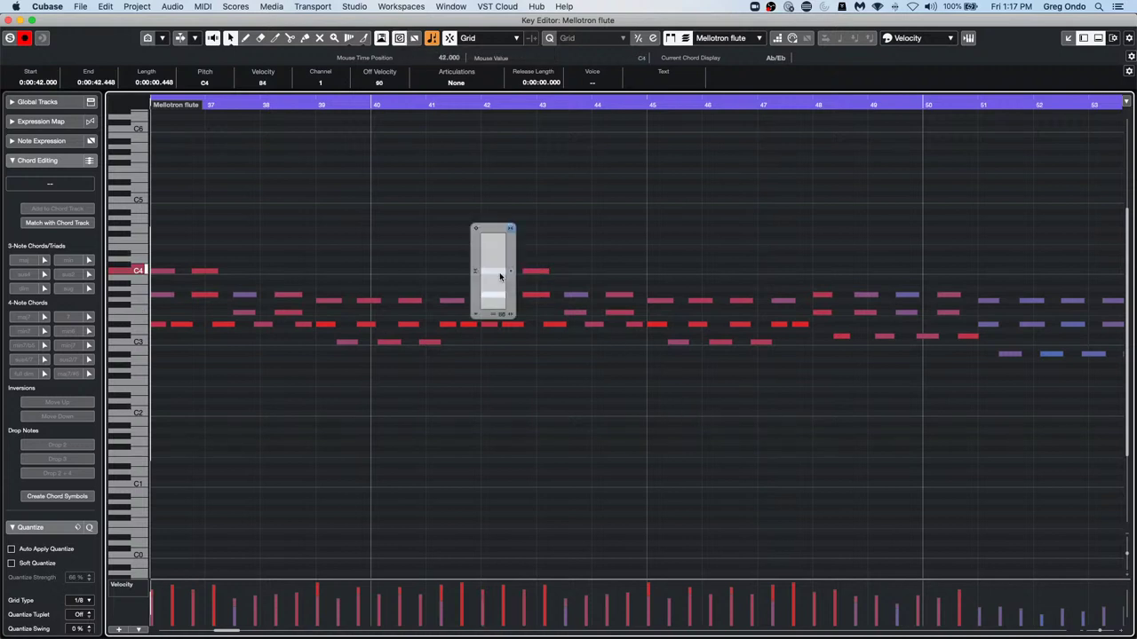
pyautogui.rightClick(487, 268)
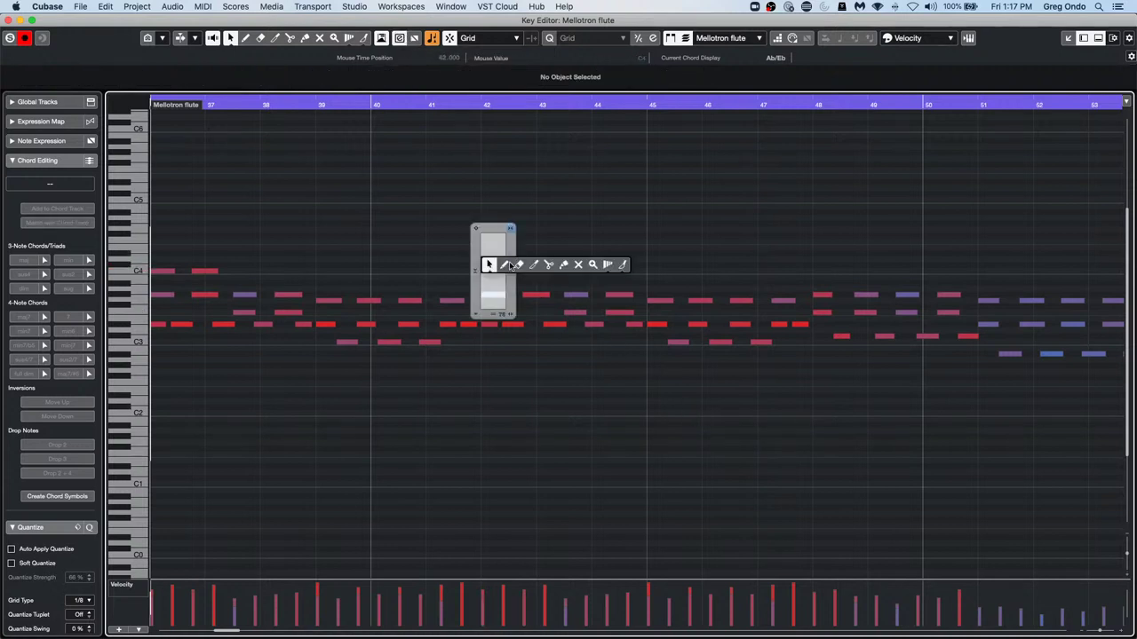
pyautogui.click(509, 265)
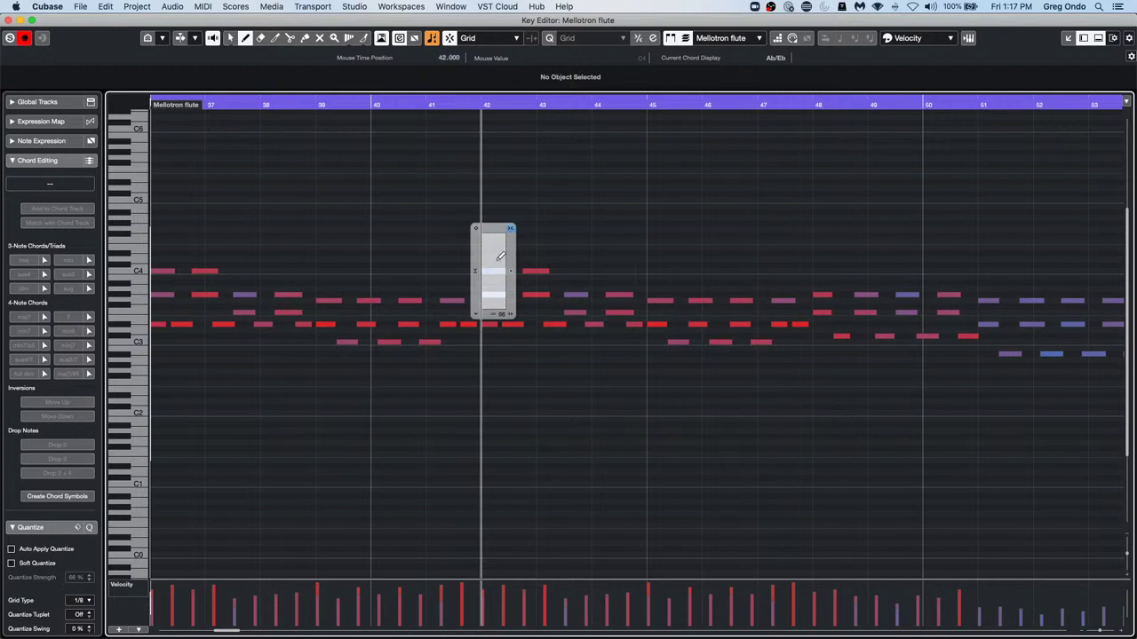
pyautogui.click(38, 142)
pyautogui.click(71, 179)
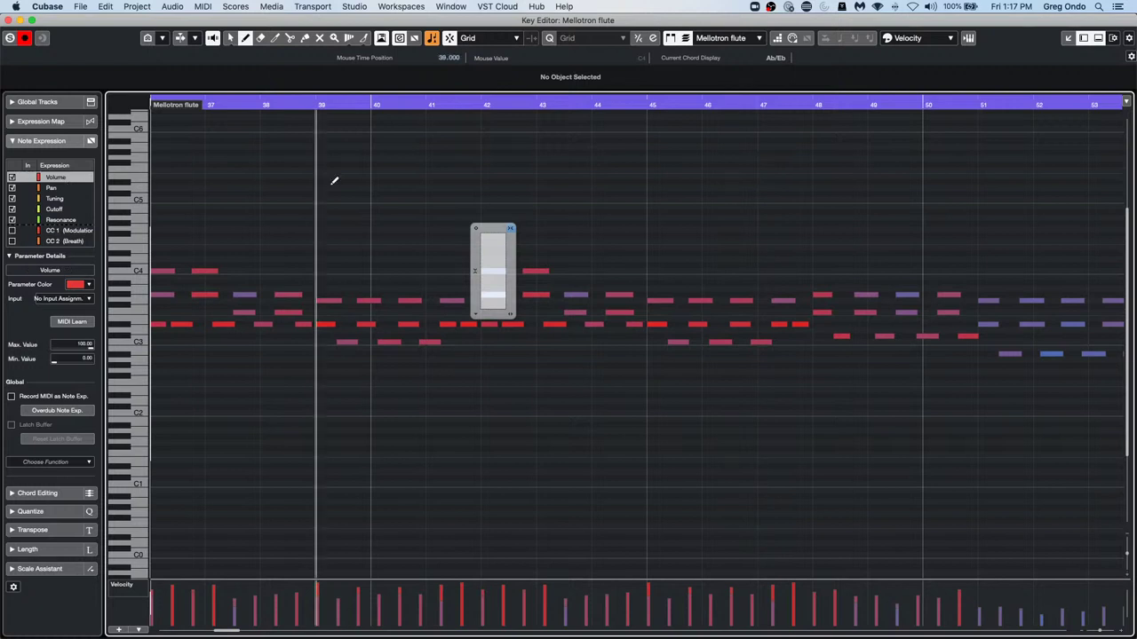
pyautogui.click(493, 239)
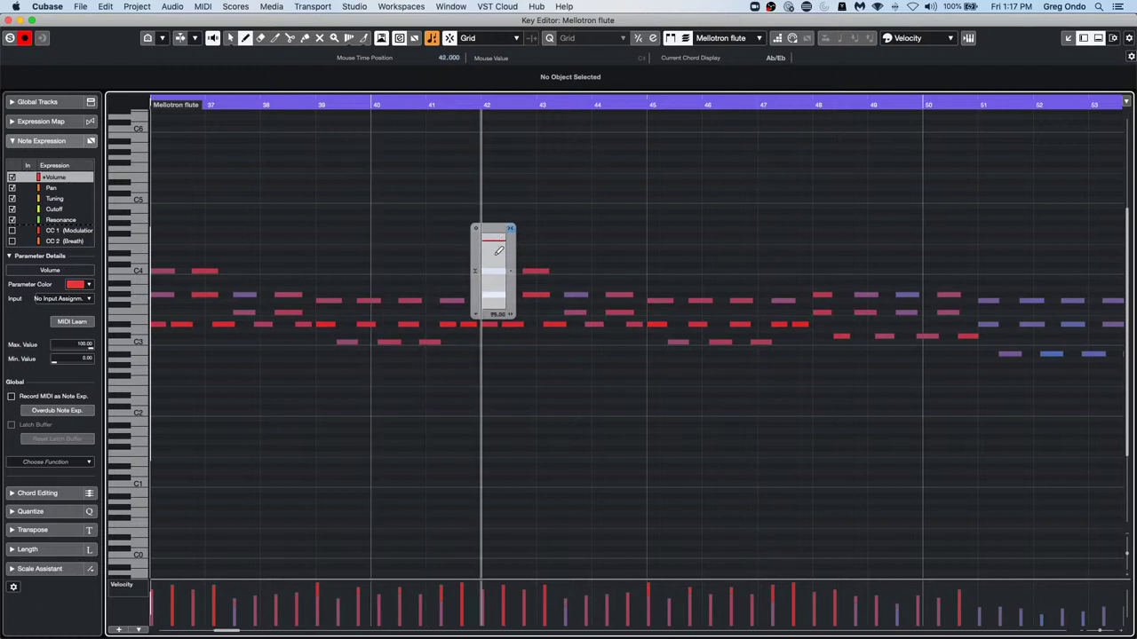
# Return to the Object Selection tool and close the note expression editor and Key Editor
pyautogui.rightClick(545, 255)
pyautogui.click(546, 255)
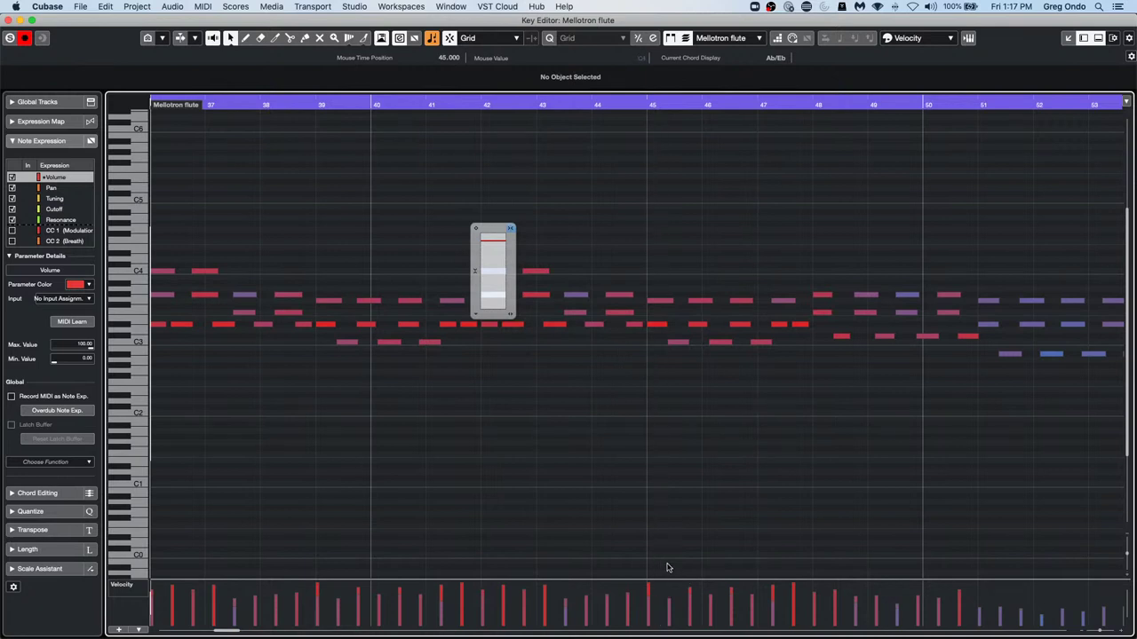
pyautogui.click(617, 456)
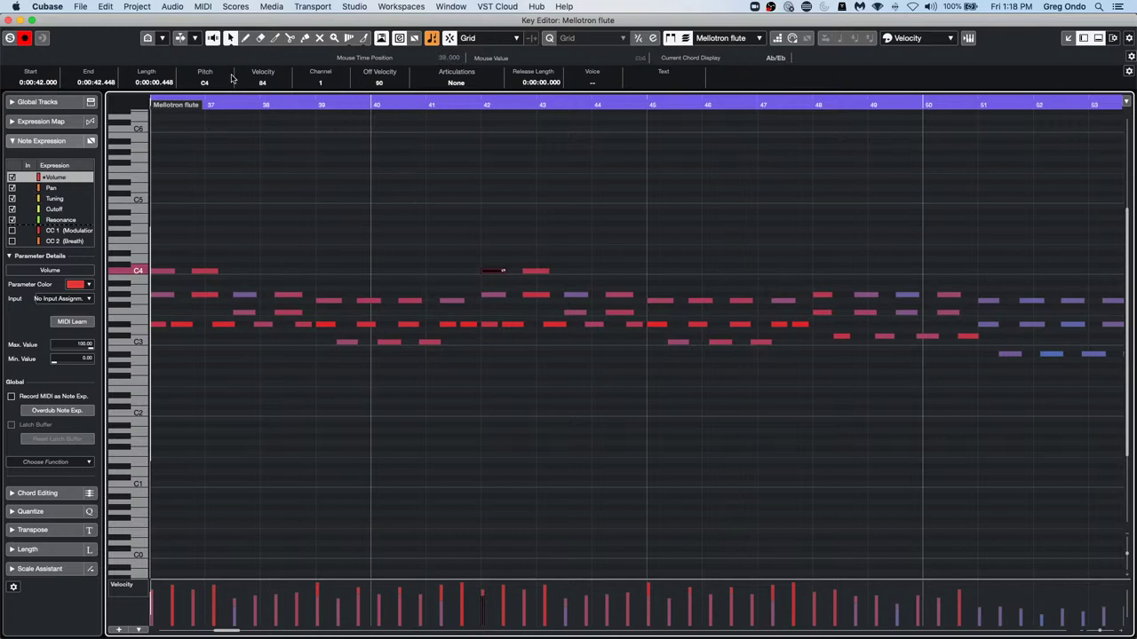
pyautogui.click(7, 19)
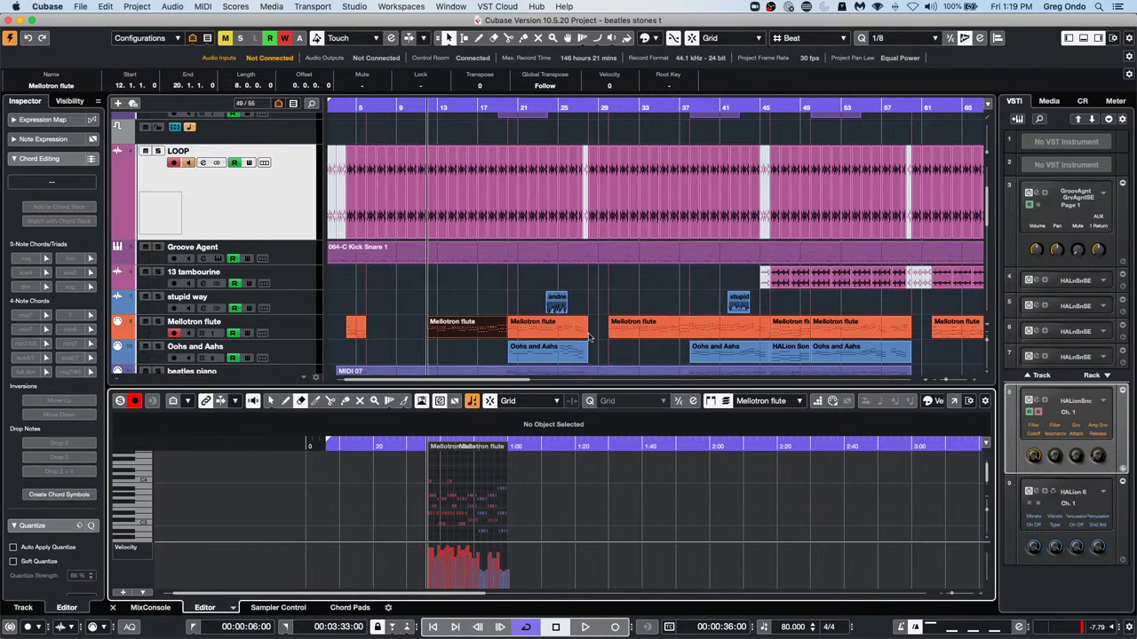
# Open the second Mellotron flute part in the Key Editor with the Chord Track shown
pyautogui.click(567, 334)
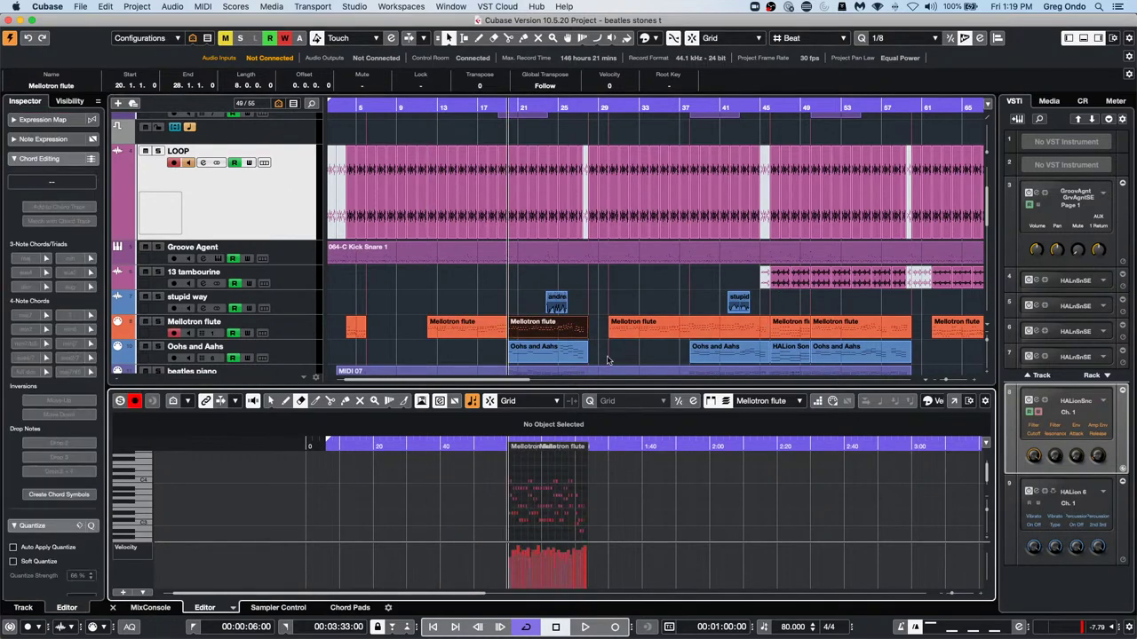
pyautogui.click(955, 401)
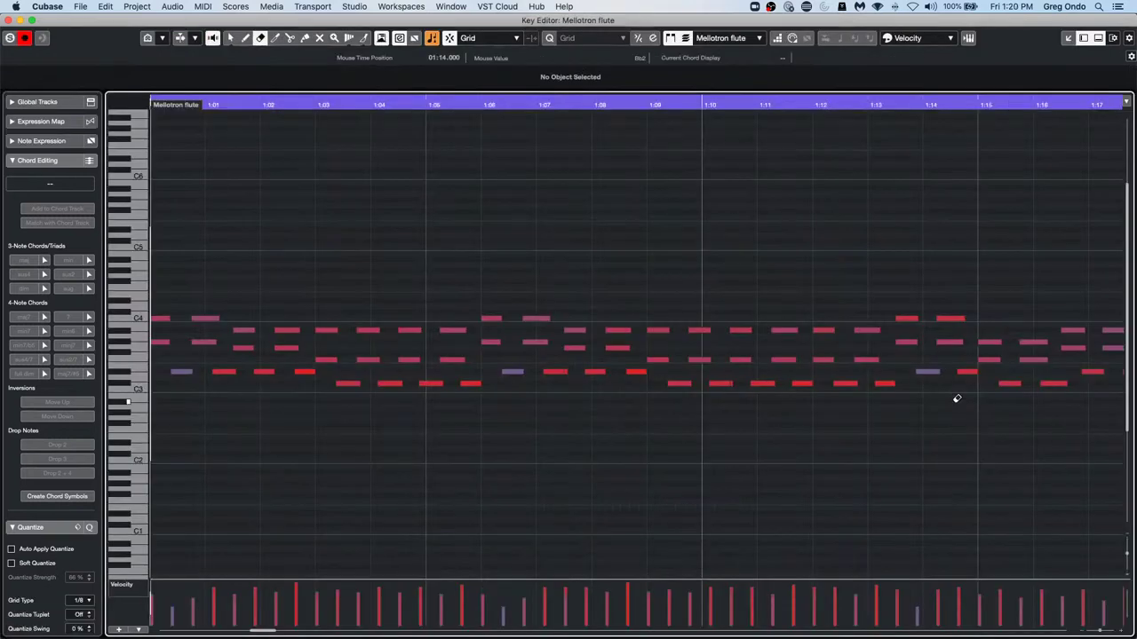
pyautogui.click(35, 101)
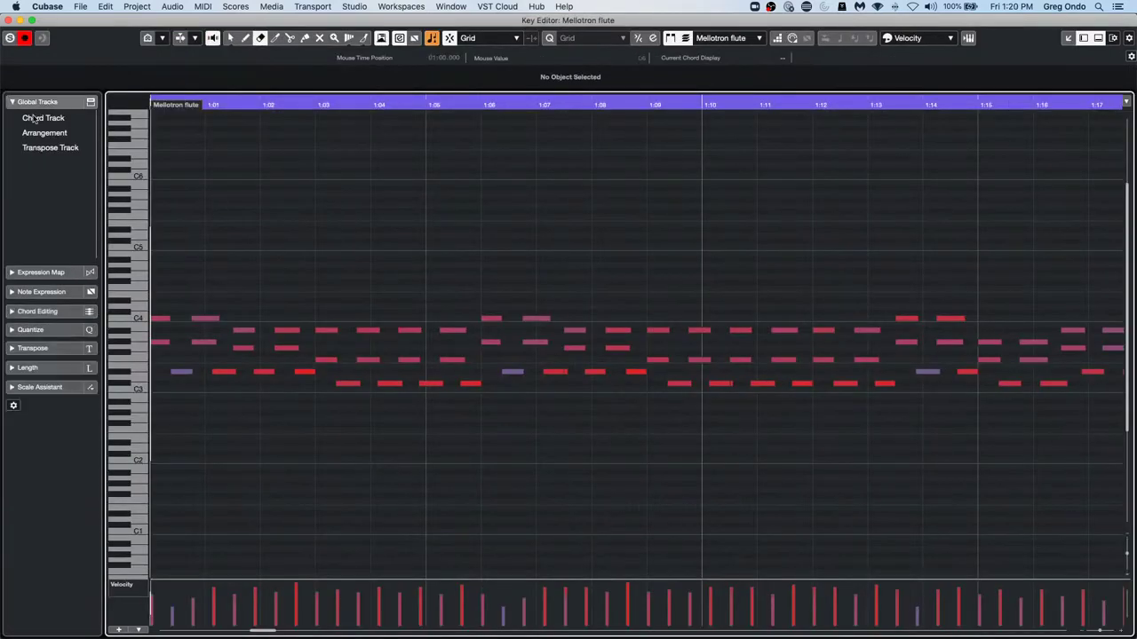
pyautogui.click(13, 117)
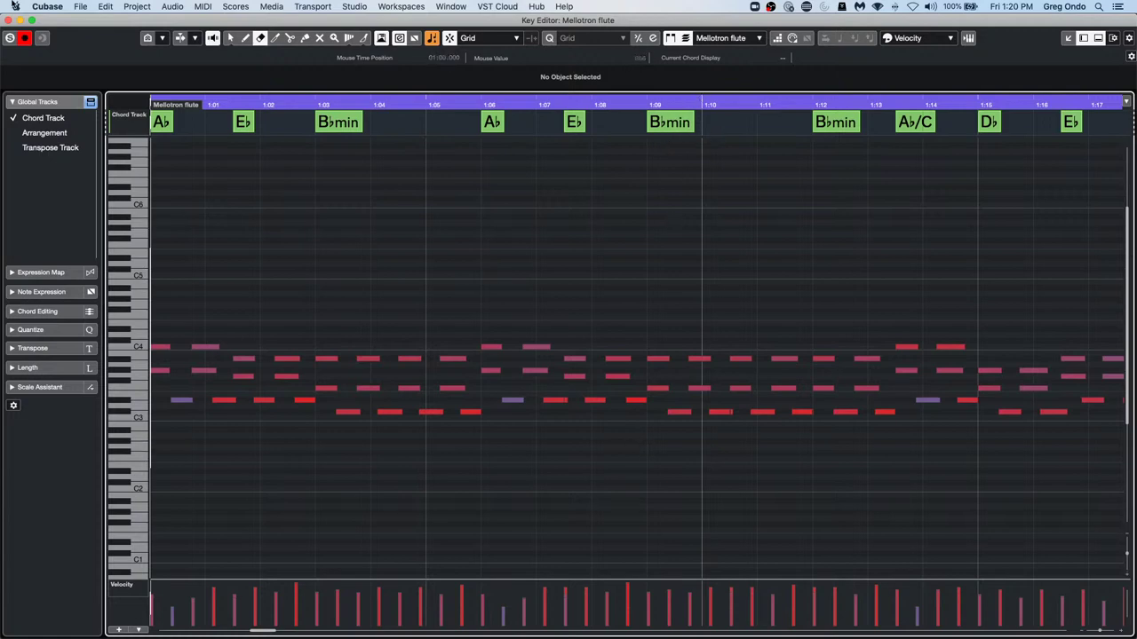
# Close the Key Editor and select the andrea vocal audio event
pyautogui.click(11, 19)
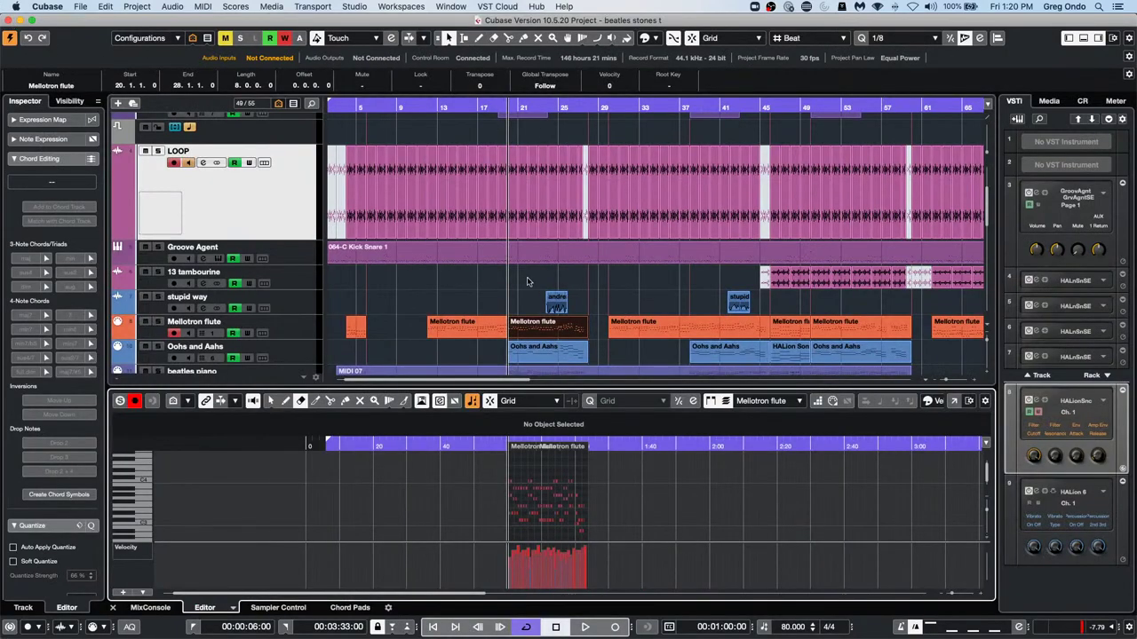
pyautogui.scroll(5, 528, 282)
pyautogui.click(505, 206)
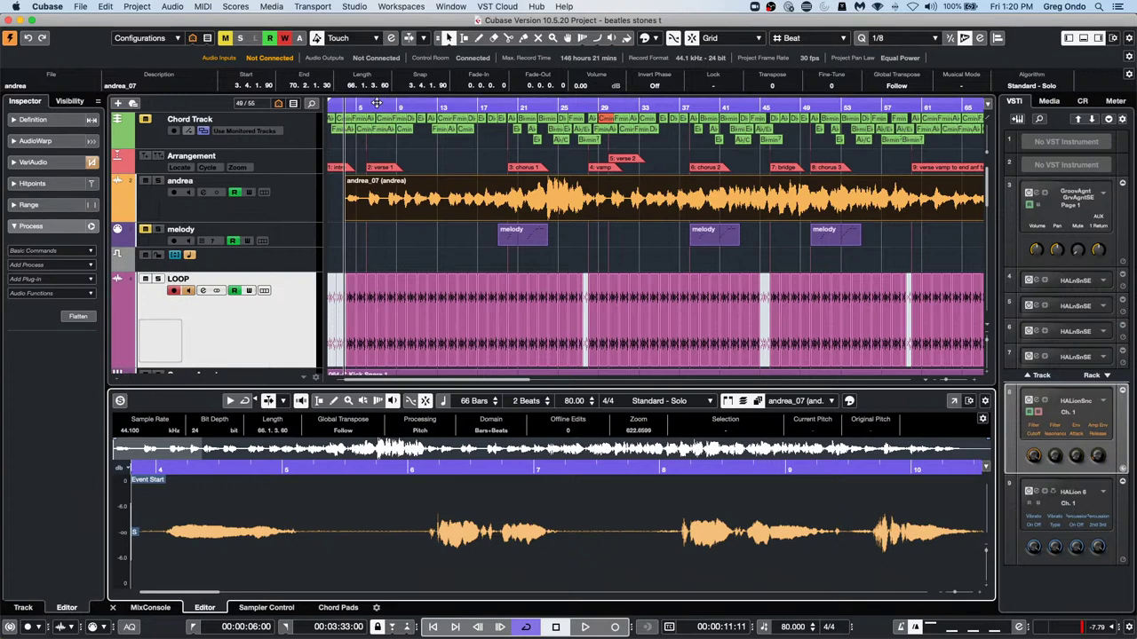
# Turn on Edit VariAudio for the andrea_07 vocal and detach its Sample Editor into a separate window
pyautogui.moveTo(379, 105); pyautogui.dragTo(358, 129)
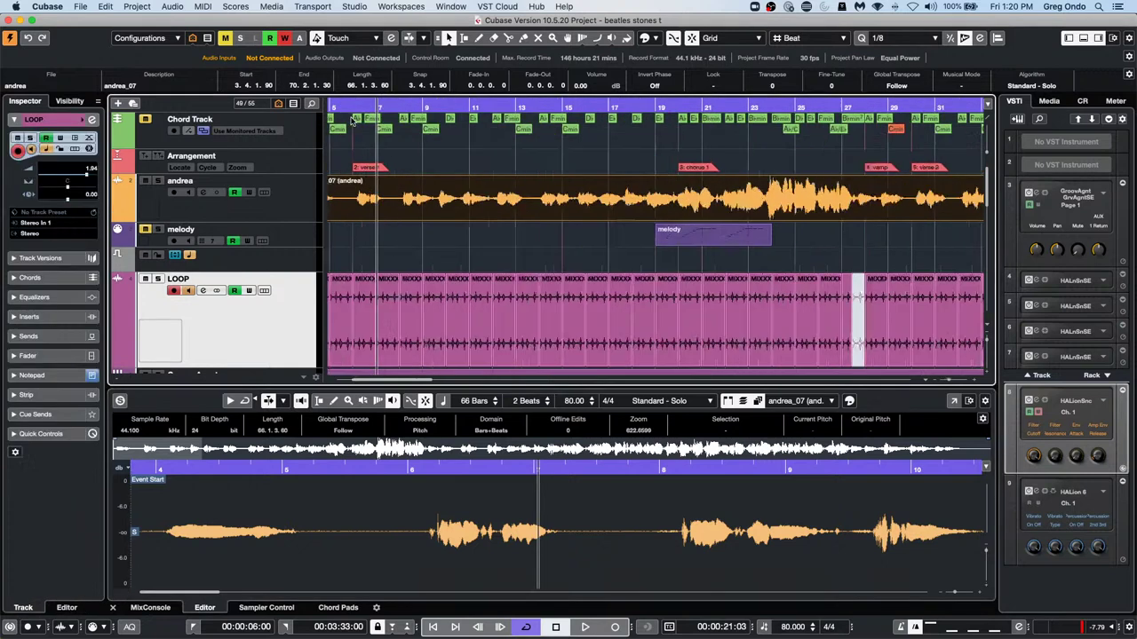
pyautogui.doubleClick(404, 204)
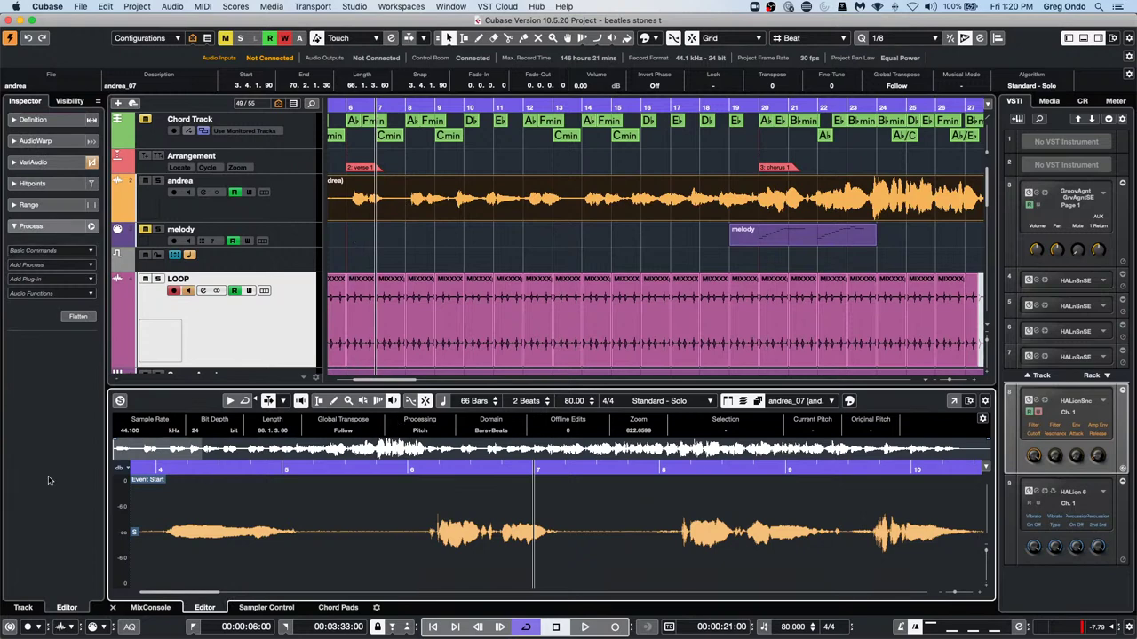
pyautogui.click(40, 162)
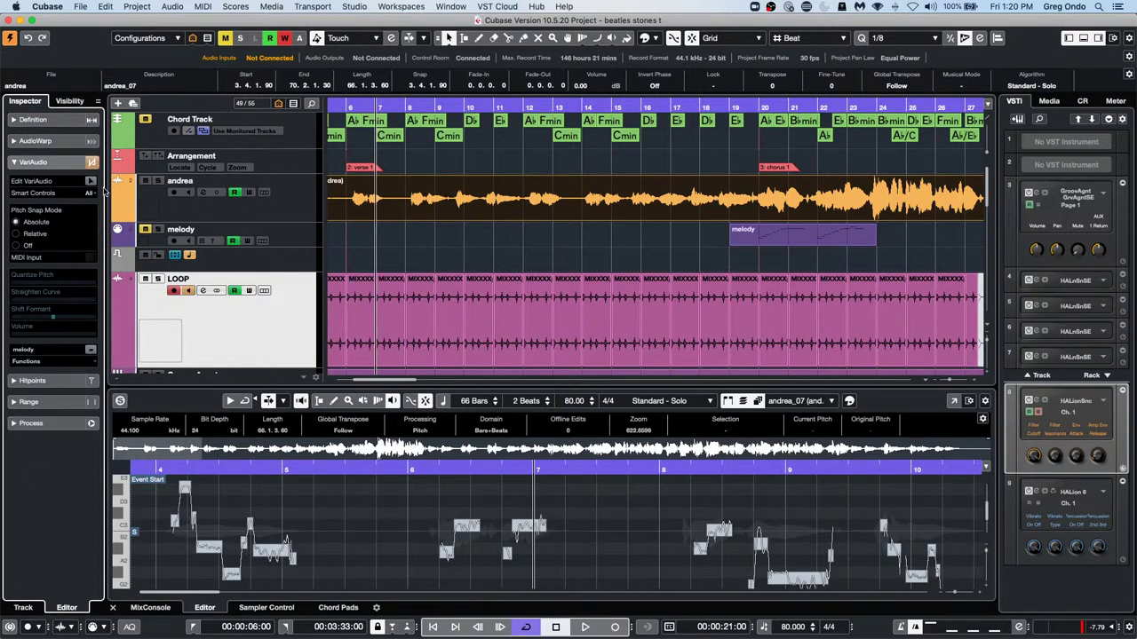
pyautogui.click(91, 182)
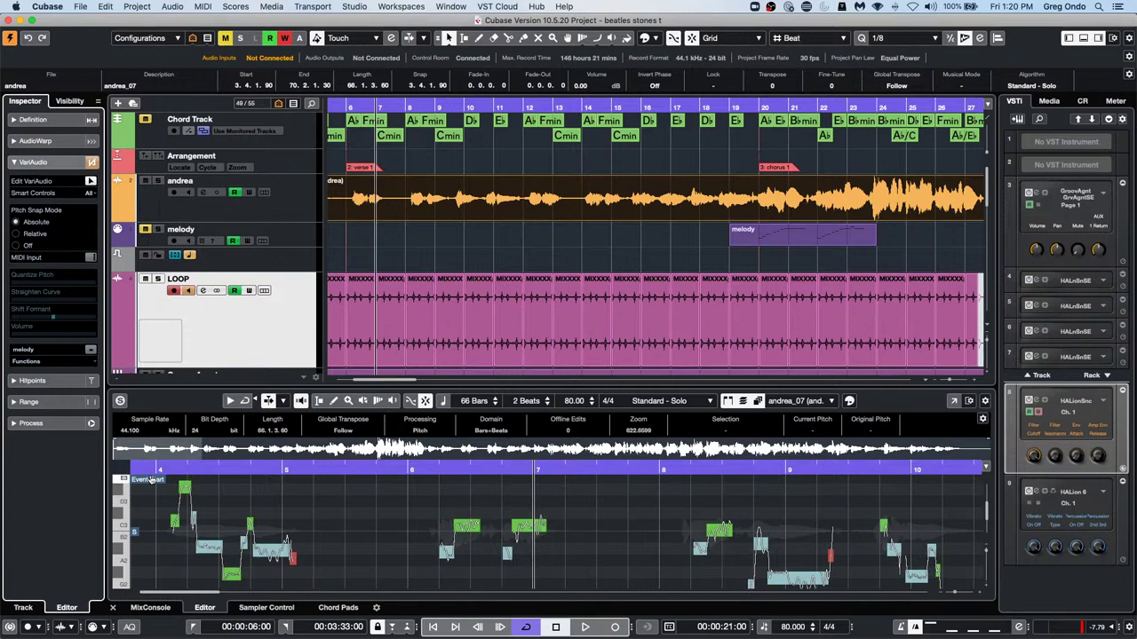
pyautogui.click(954, 402)
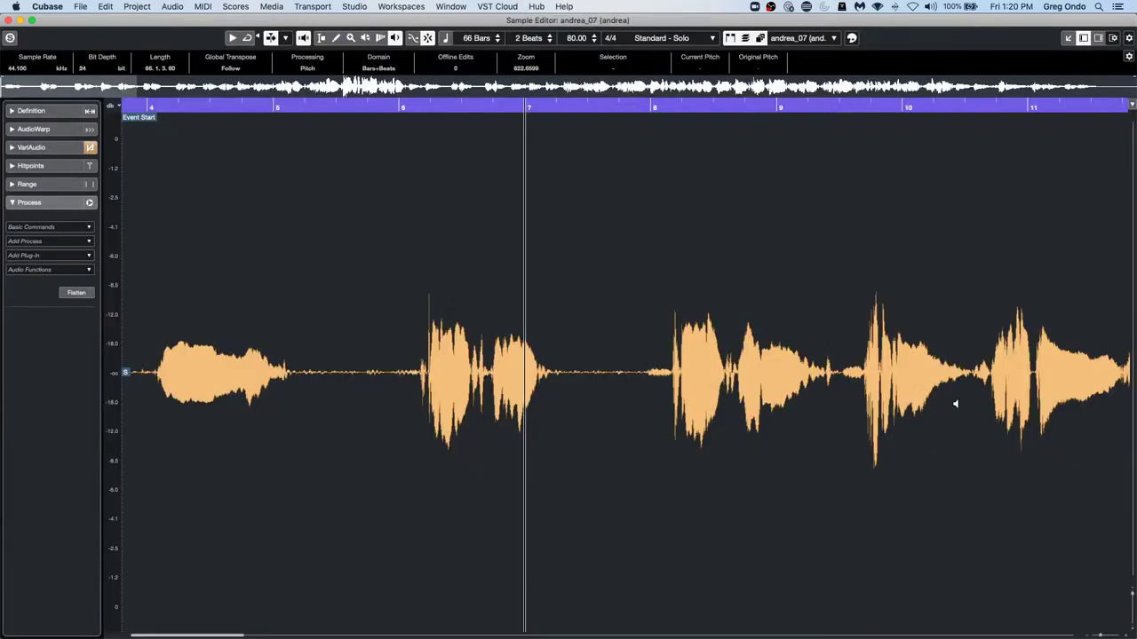
# Enable Edit VariAudio for andrea_07 and drag the Sample Editor window below the project window
pyautogui.click(31, 147)
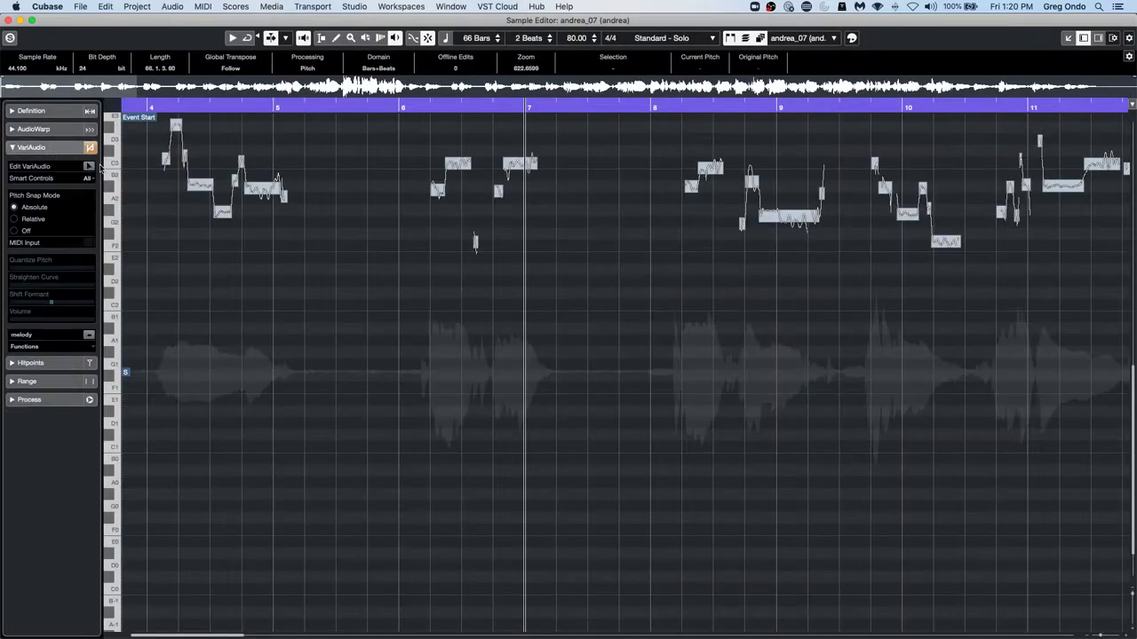
pyautogui.click(89, 166)
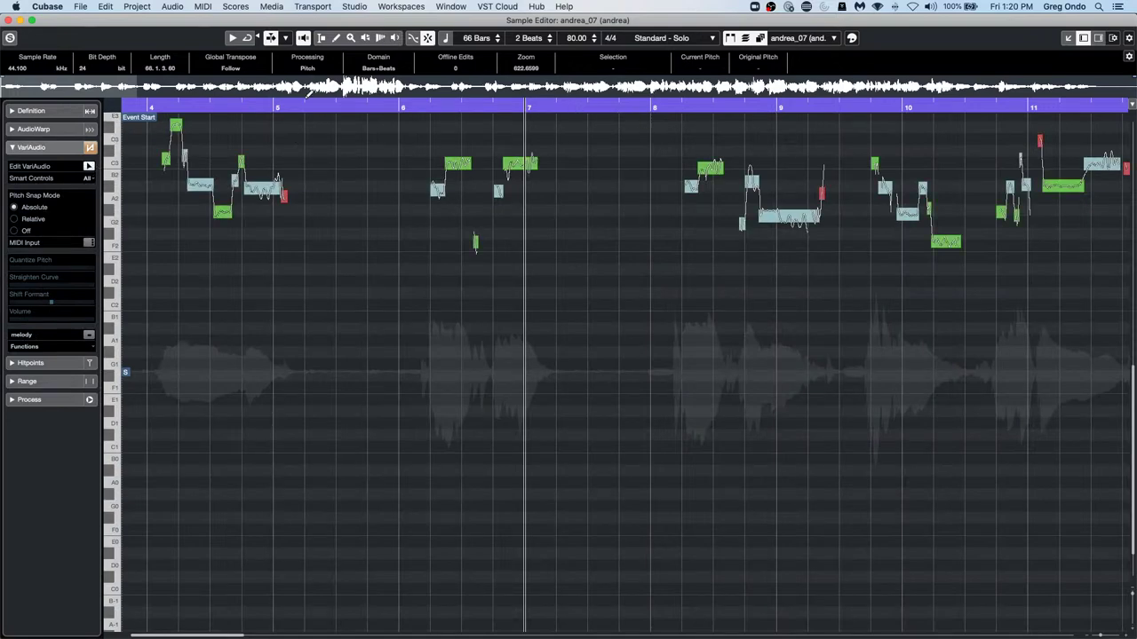
pyautogui.moveTo(71, 23); pyautogui.dragTo(82, 214)
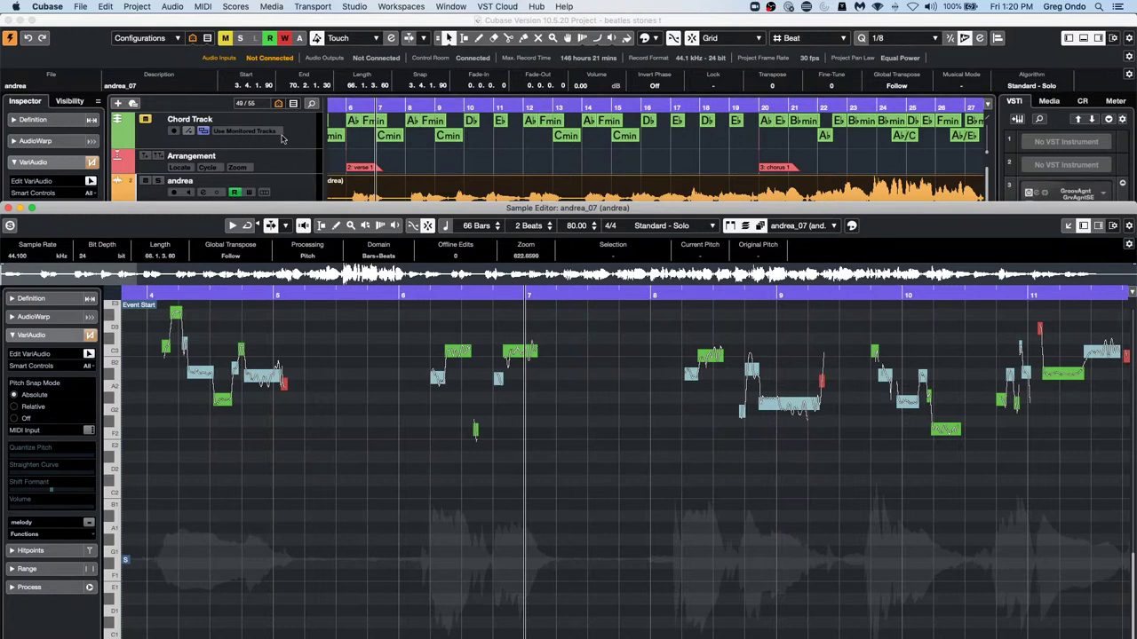
# Close the floating andrea_07 Sample Editor window
pyautogui.click(8, 208)
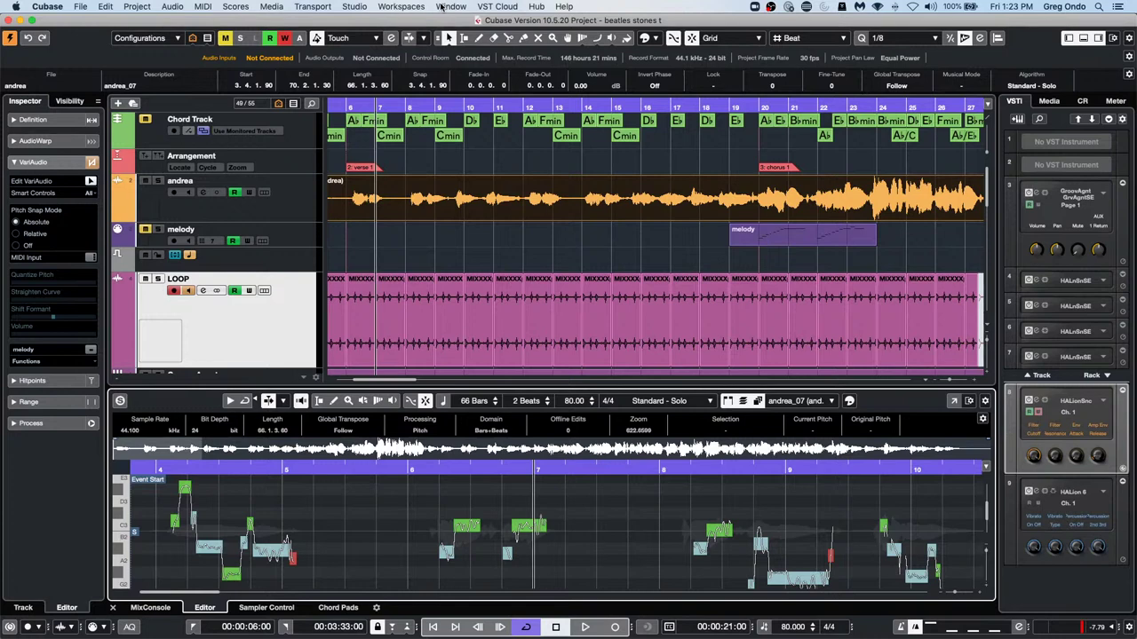
# Select the andrea vocal track in the track list
pyautogui.click(300, 206)
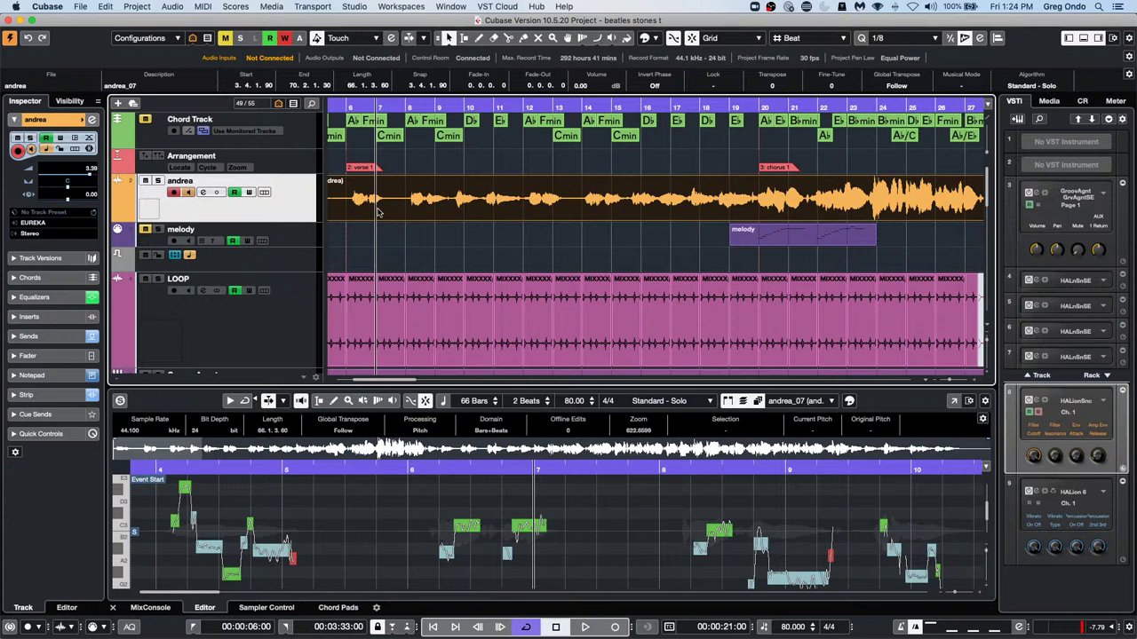
# Check Project Setup (30 fps, 44.100 kHz, 24 bit), then reopen it from the Project menu
pyautogui.hotkey('shift', 's')
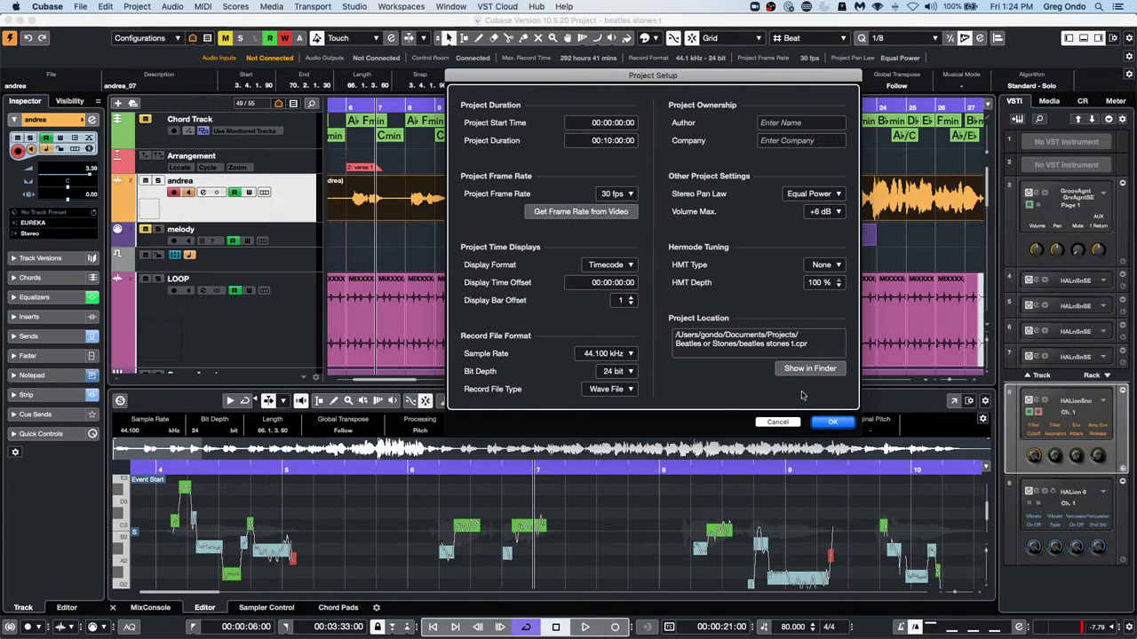
pyautogui.click(833, 423)
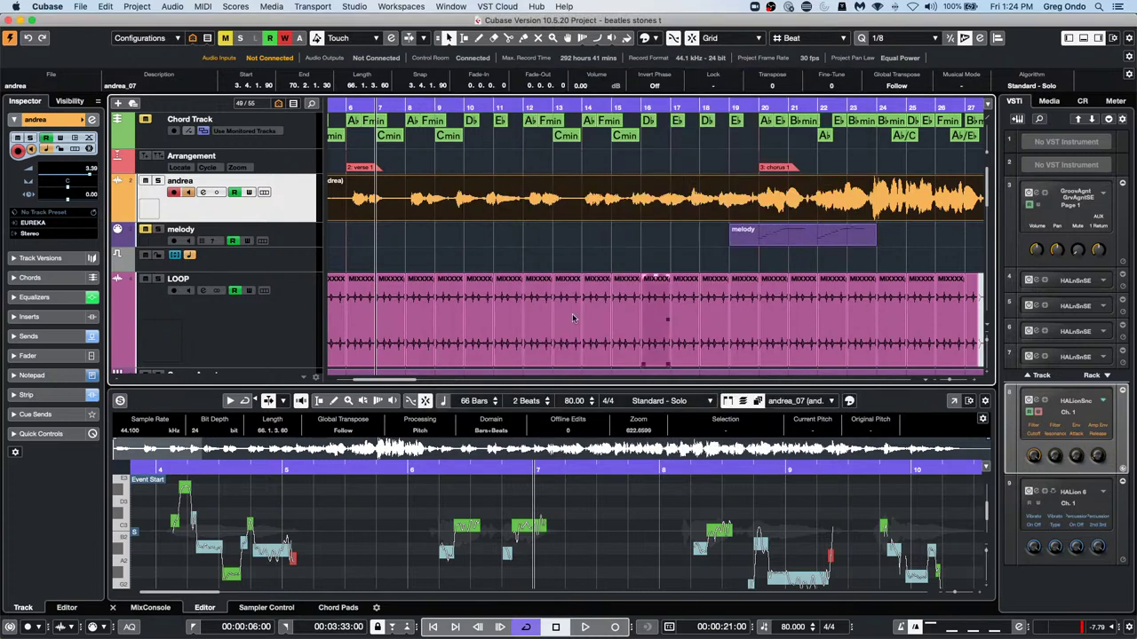
pyautogui.click(104, 7)
pyautogui.moveTo(131, 11)
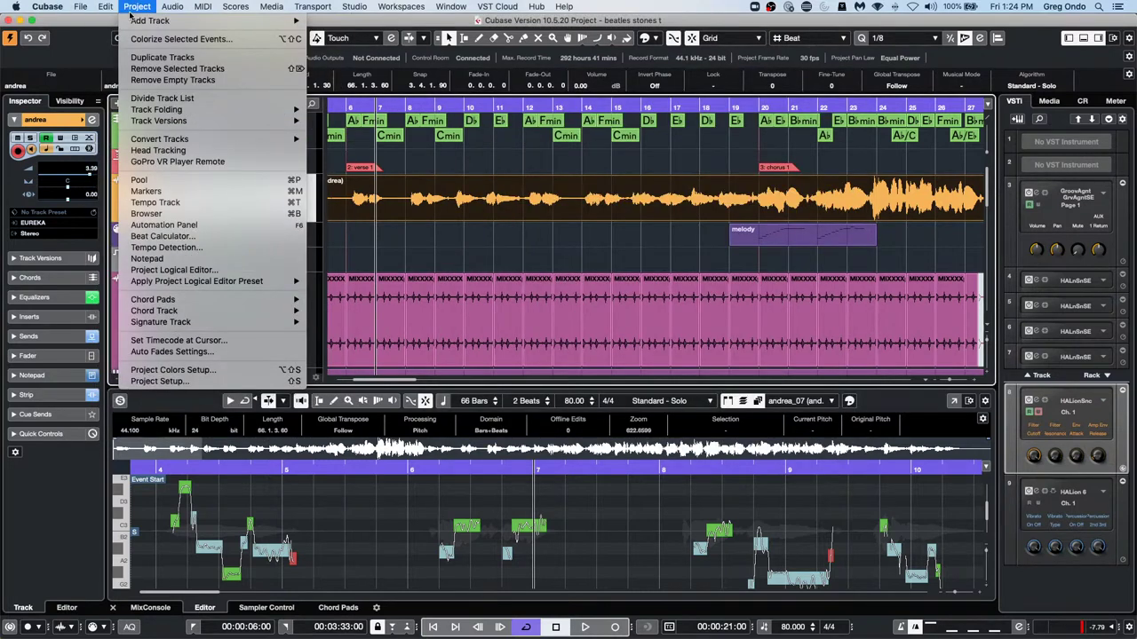
pyautogui.click(148, 381)
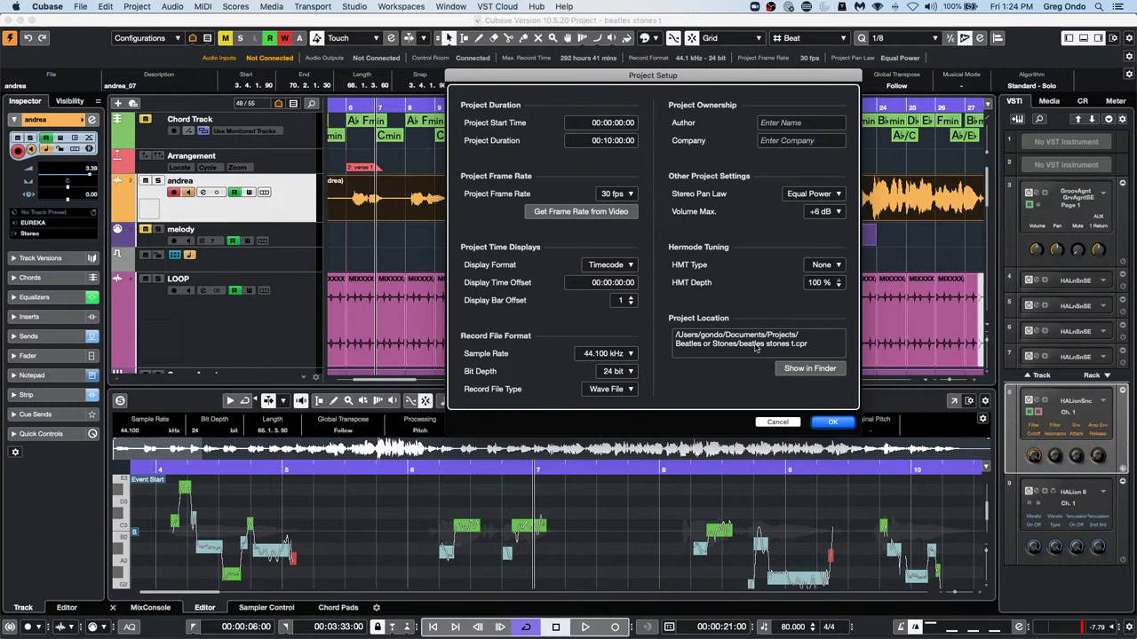
# Confirm Project Setup with OK and bring up the andrea track's context menu
pyautogui.click(832, 422)
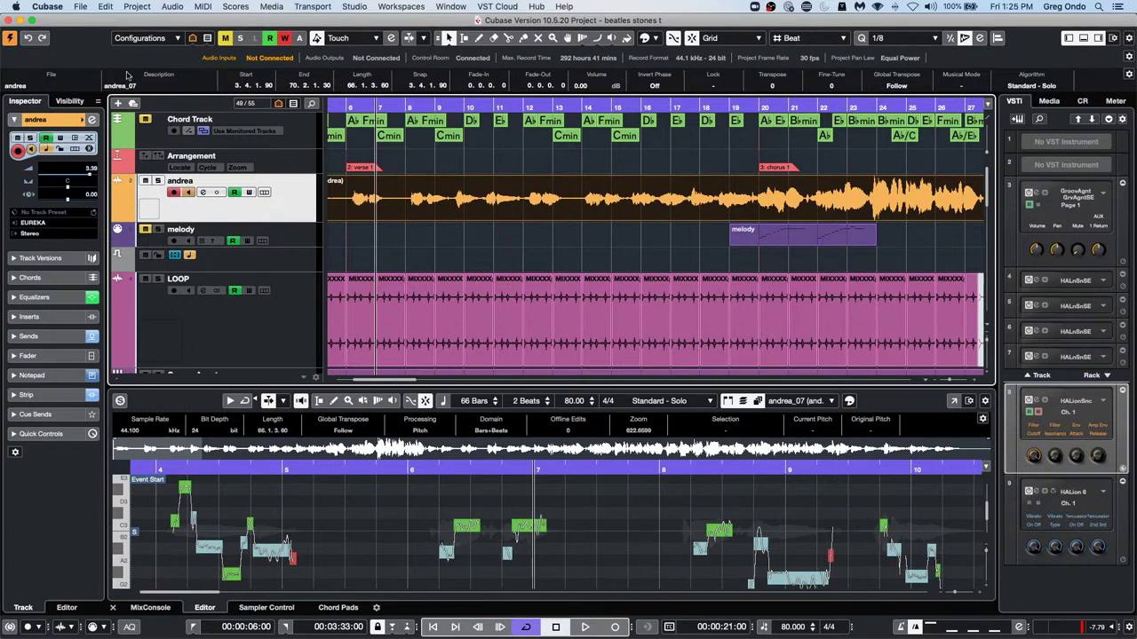
pyautogui.rightClick(295, 195)
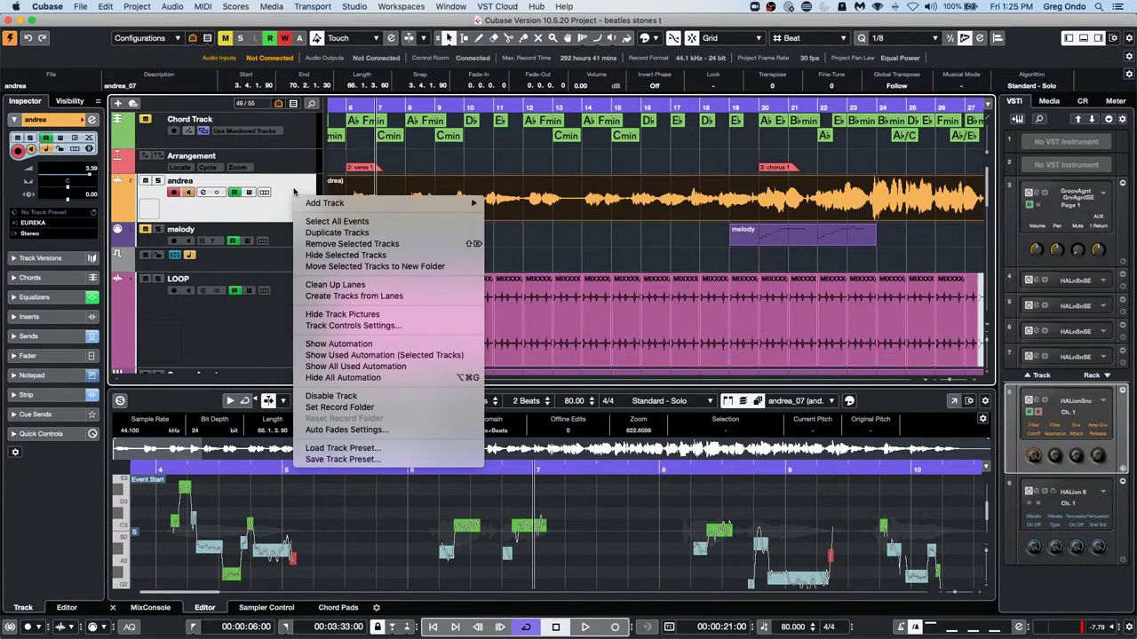
pyautogui.rightClick(267, 206)
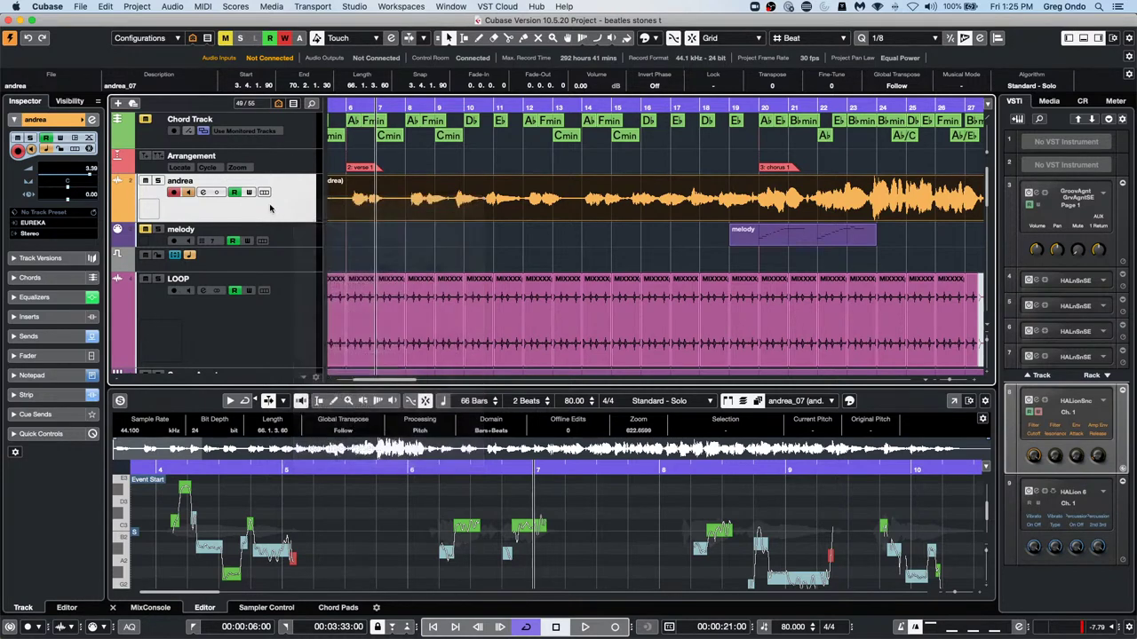
pyautogui.rightClick(271, 204)
# Add one stereo Instrument track with HALion 6 as its instrument
pyautogui.moveTo(329, 208)
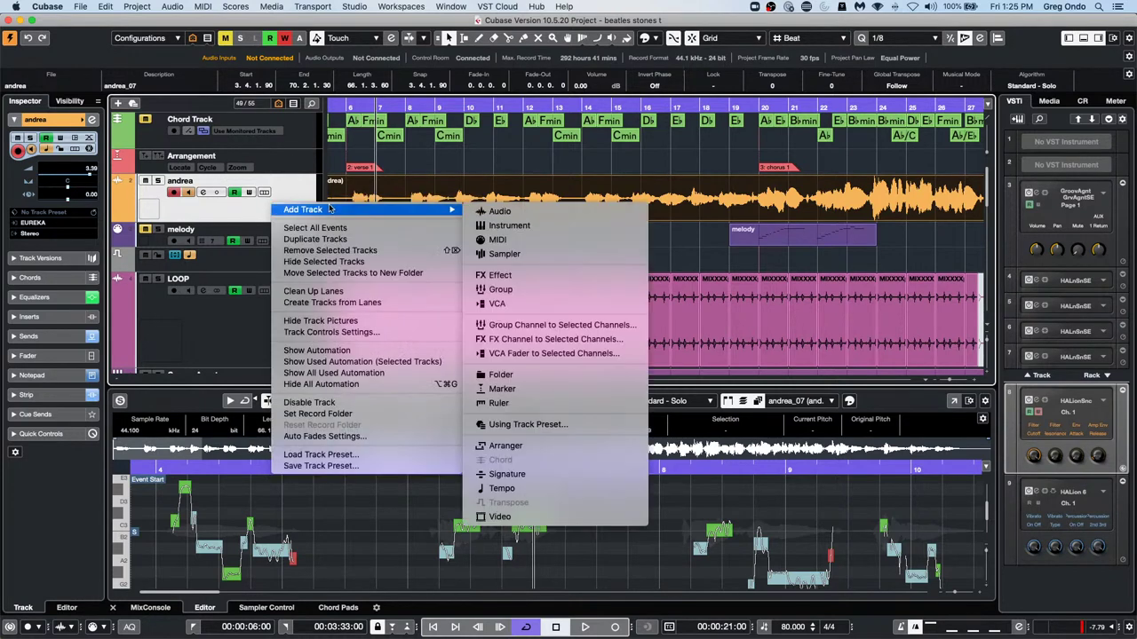
pyautogui.click(609, 229)
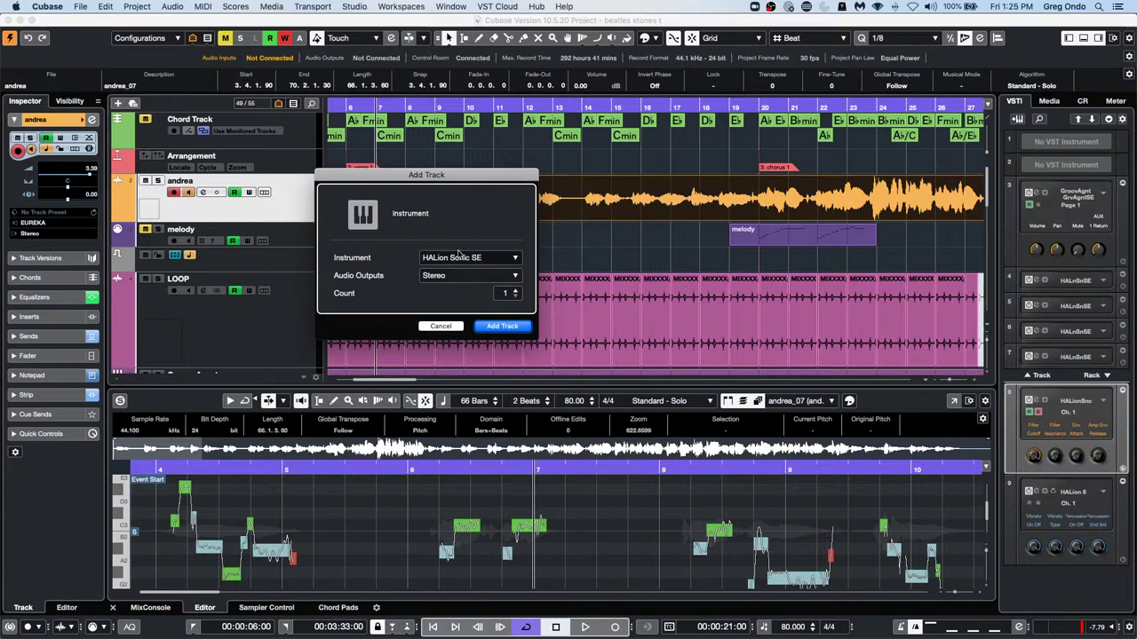
pyautogui.click(460, 258)
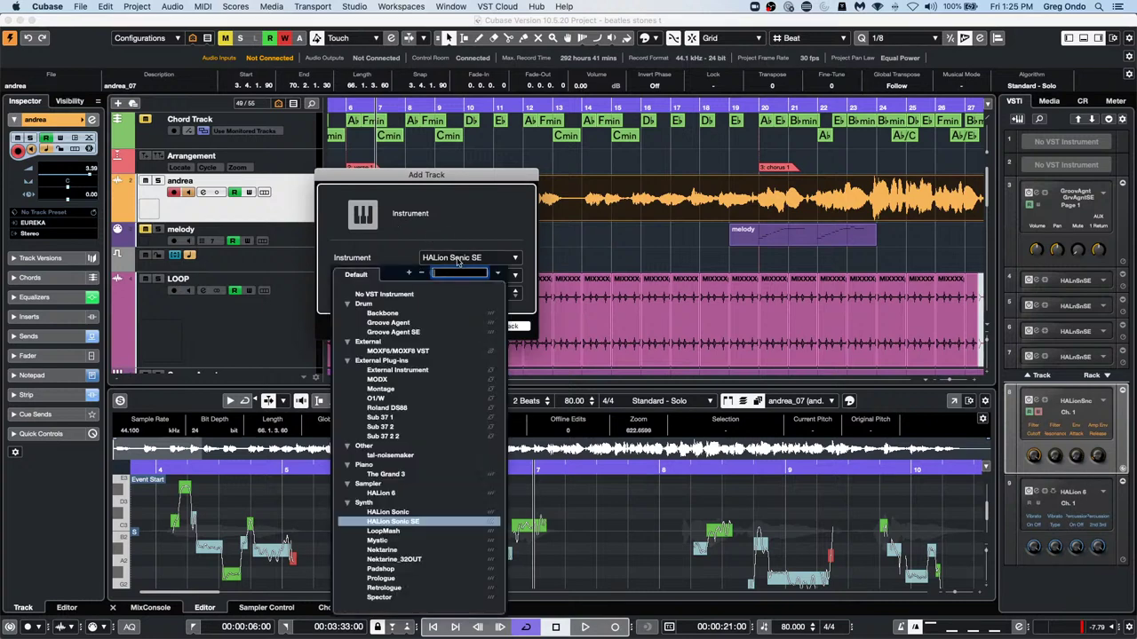
pyautogui.click(395, 494)
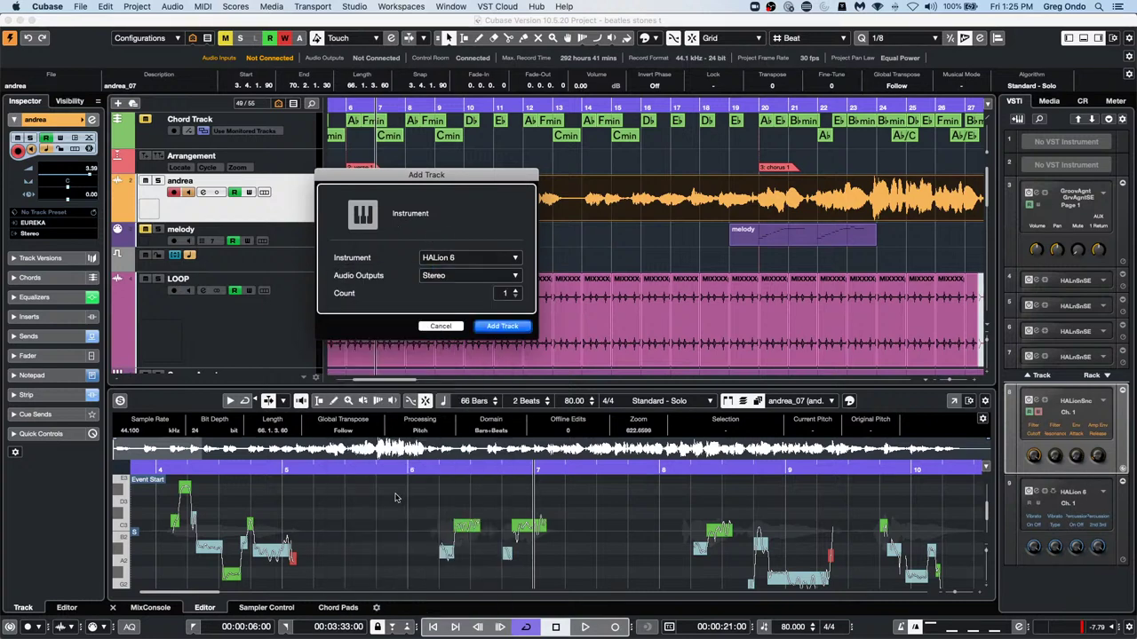
pyautogui.click(508, 326)
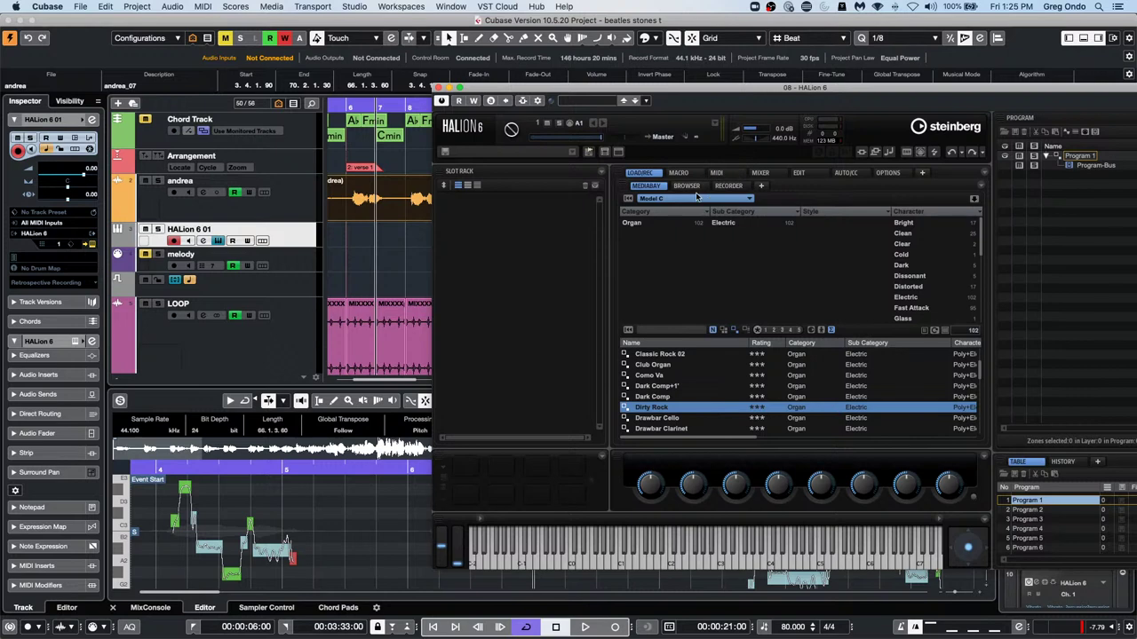
# Load the Anima program Between The Lines in HALion 6 and audition it with a few notes
pyautogui.click(698, 198)
pyautogui.doubleClick(723, 222)
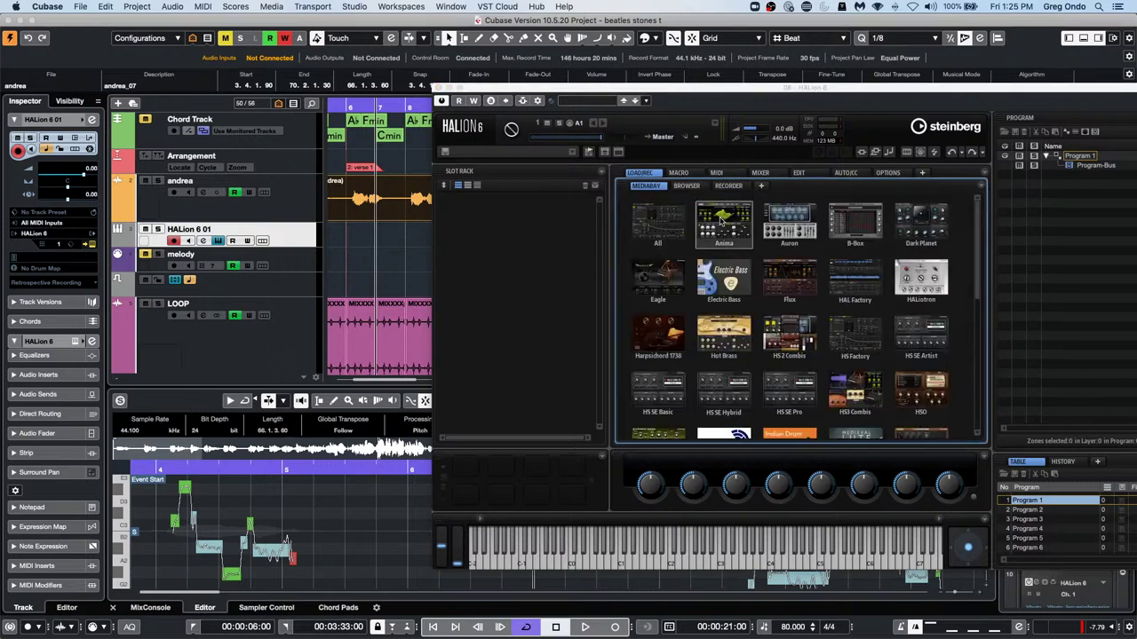
pyautogui.click(674, 386)
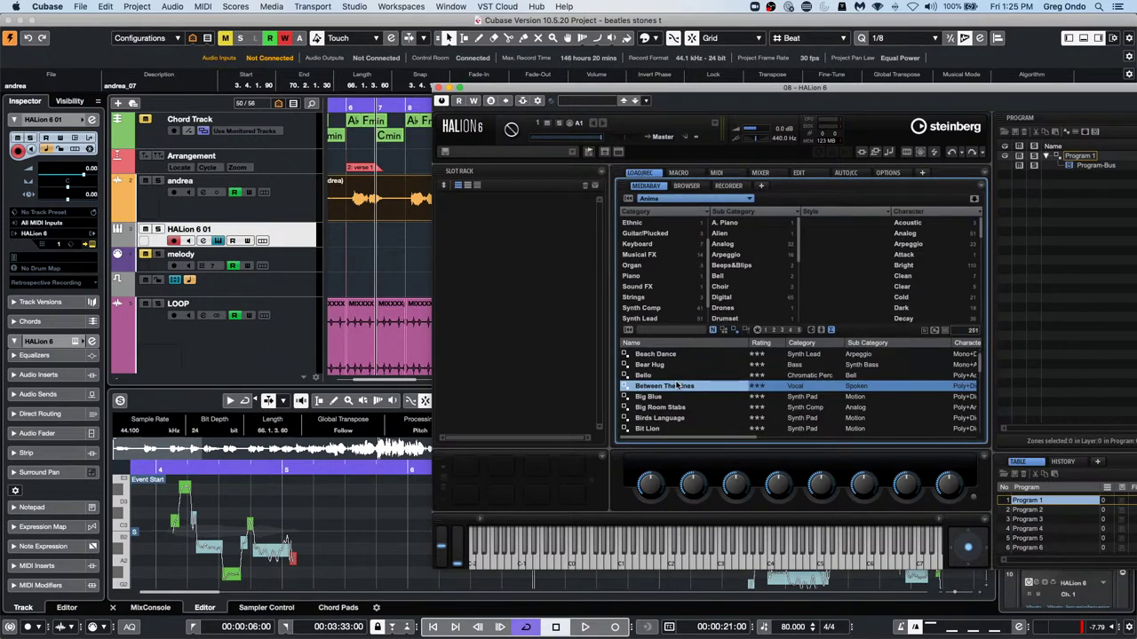
pyautogui.doubleClick(681, 388)
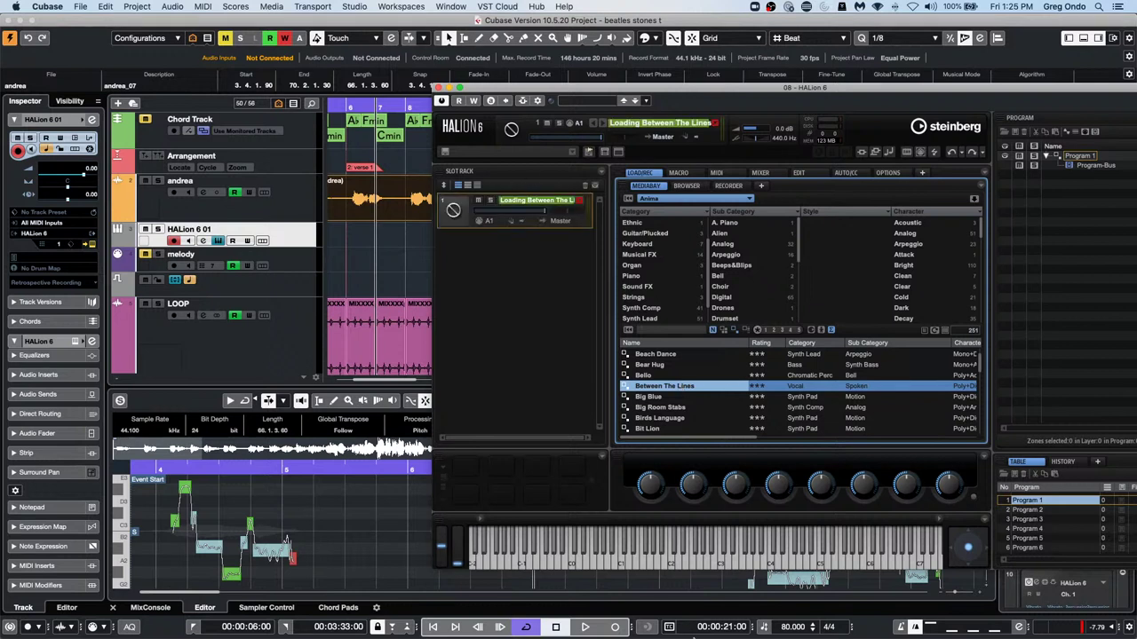
pyautogui.click(749, 560)
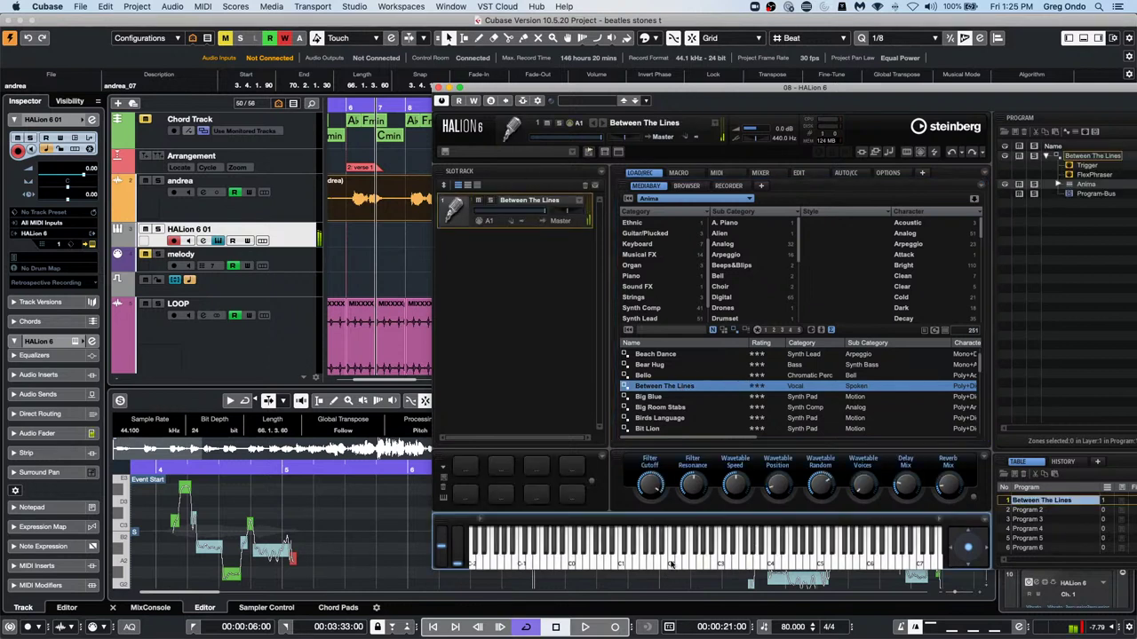
pyautogui.click(672, 565)
pyautogui.click(645, 559)
# Switch to the Birds Language program, audition it, and move the HALion window left
pyautogui.doubleClick(681, 419)
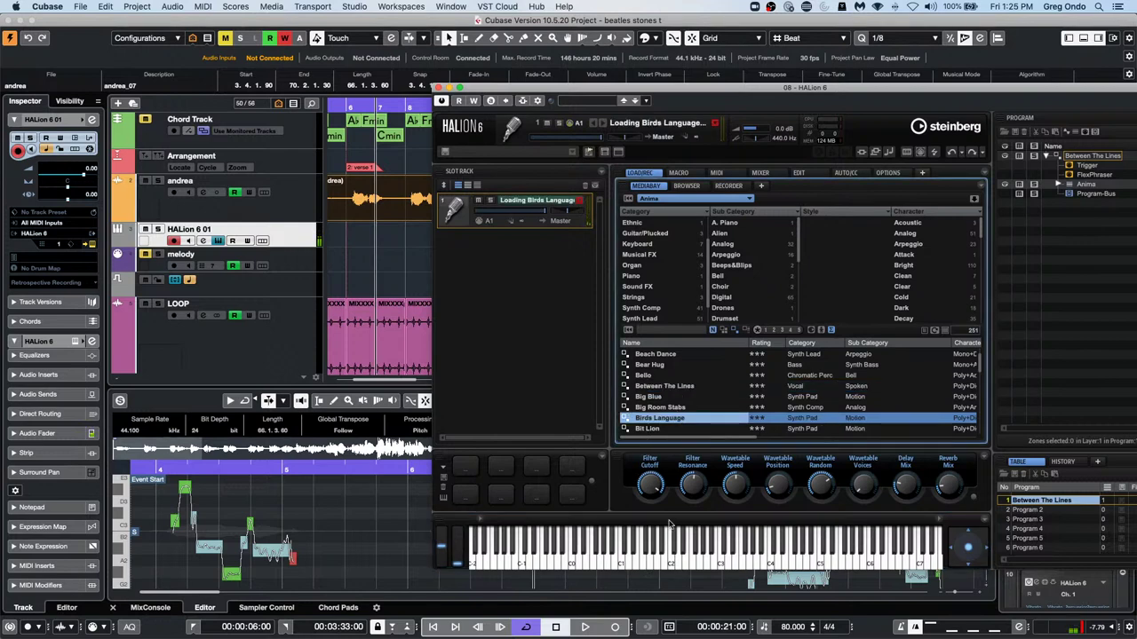
pyautogui.click(669, 563)
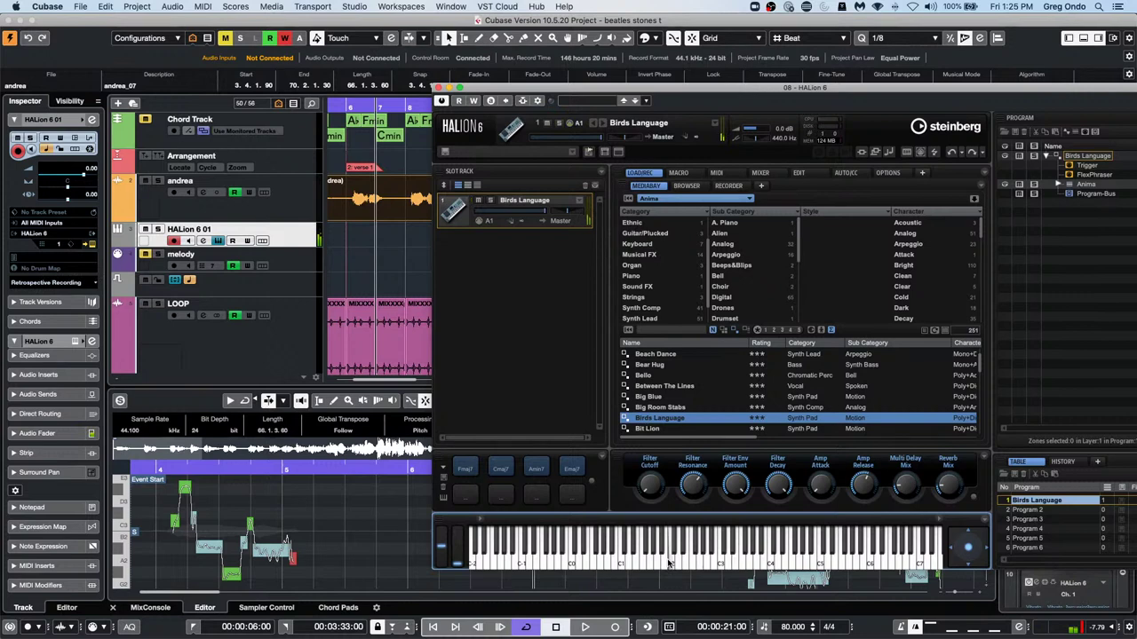
pyautogui.click(669, 563)
pyautogui.moveTo(782, 95); pyautogui.dragTo(661, 97)
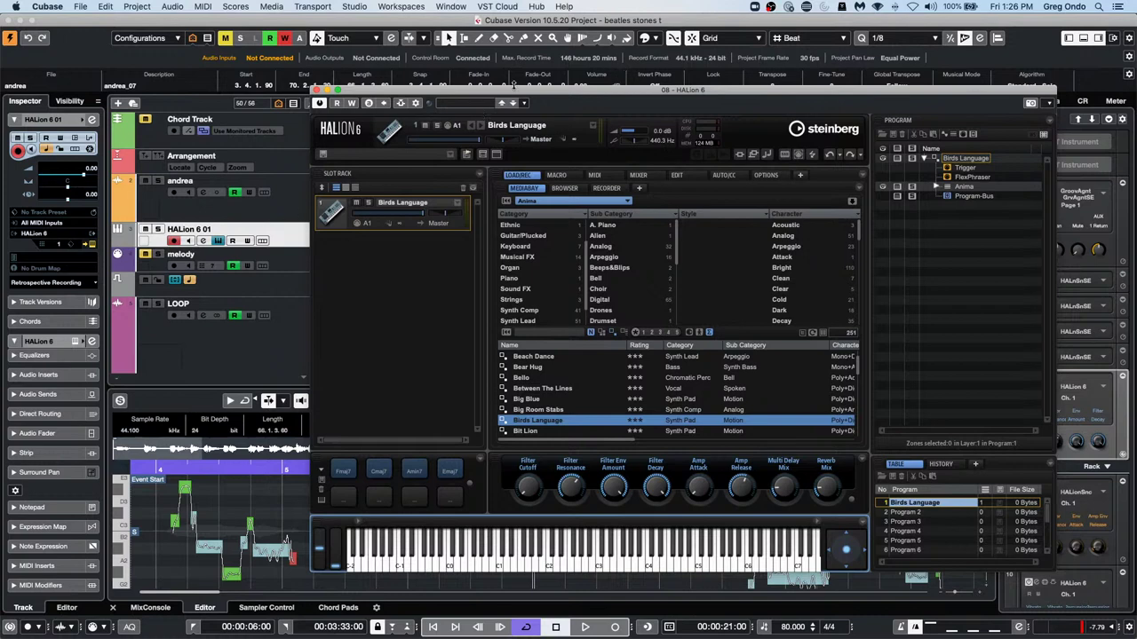
# Load the RAST-A library's Low String preset in HALion 6, filtering presets to Strings
pyautogui.moveTo(512, 94); pyautogui.dragTo(555, 76)
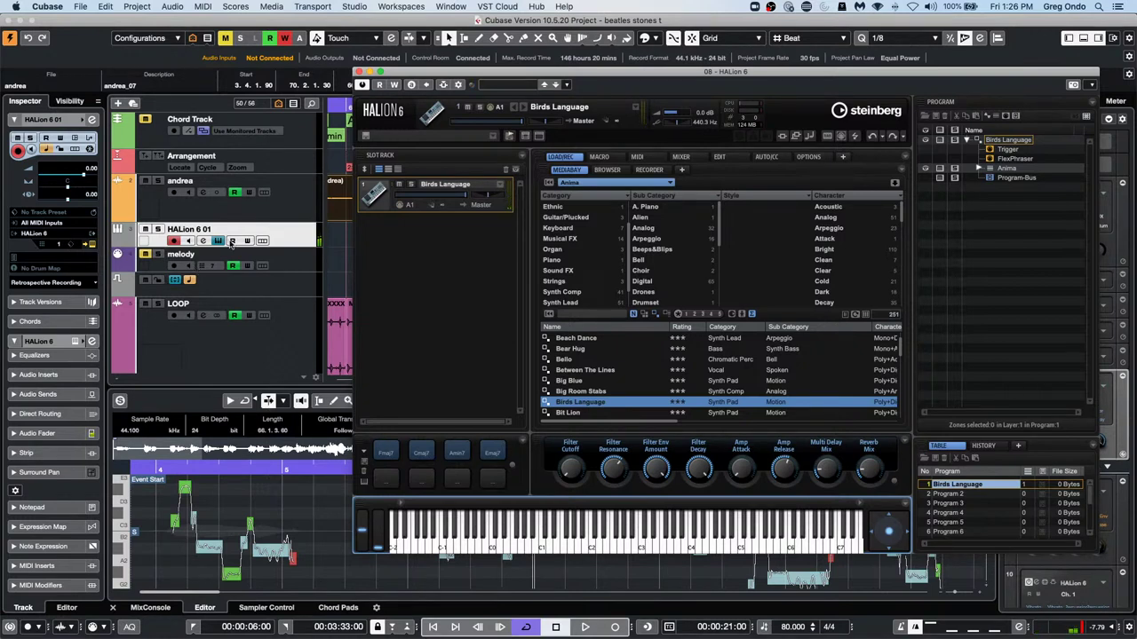
pyautogui.click(620, 184)
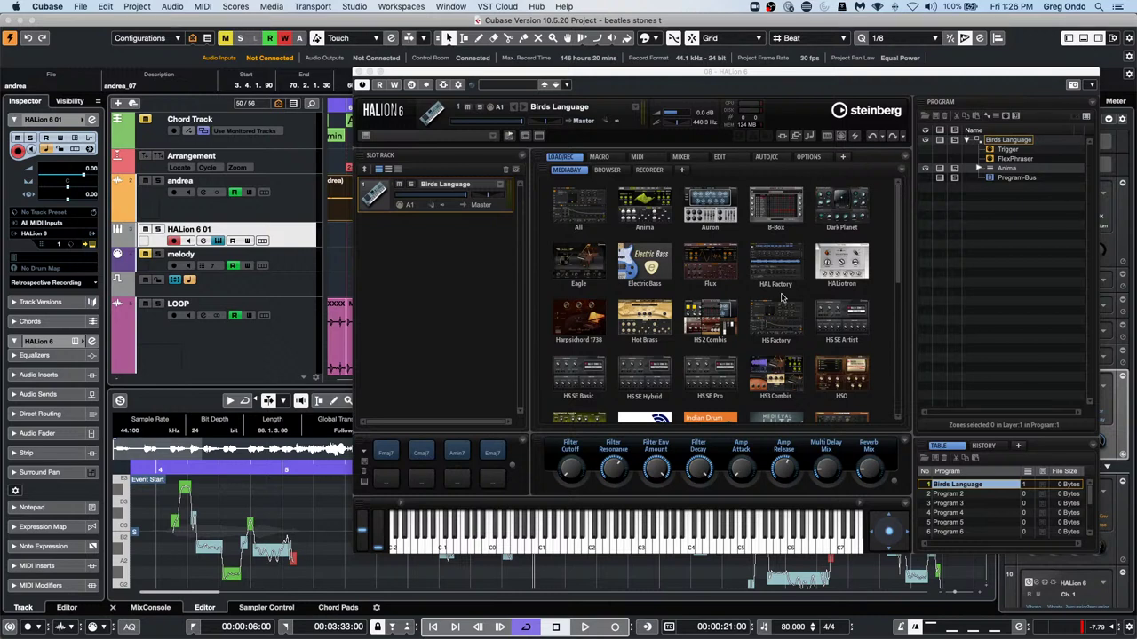
pyautogui.scroll(-10, 781, 298)
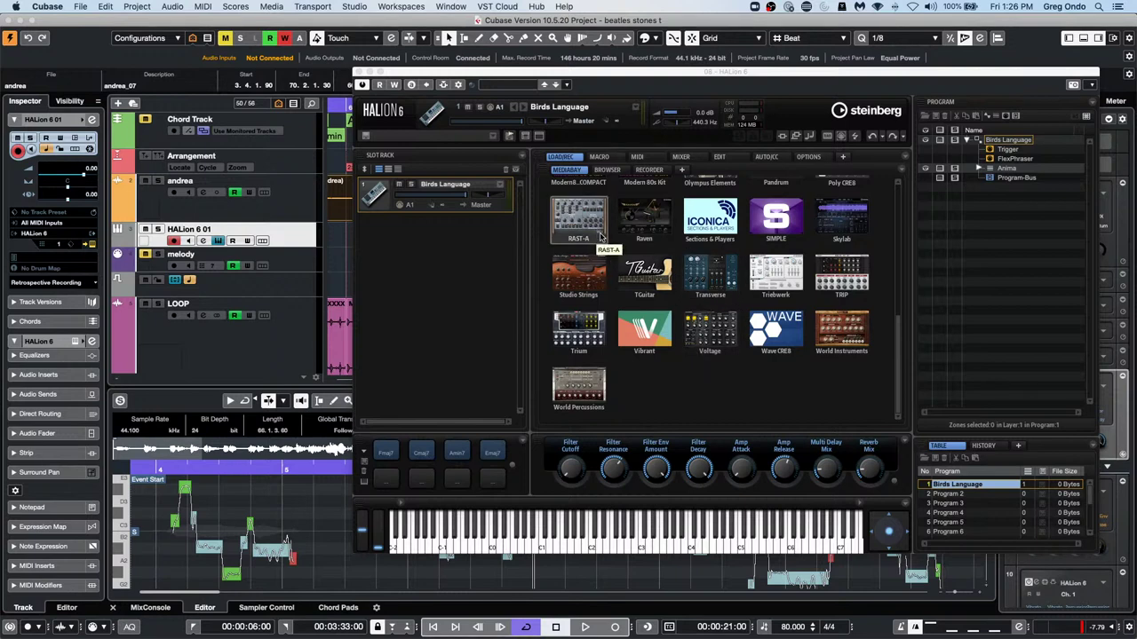
pyautogui.scroll(2, 600, 229)
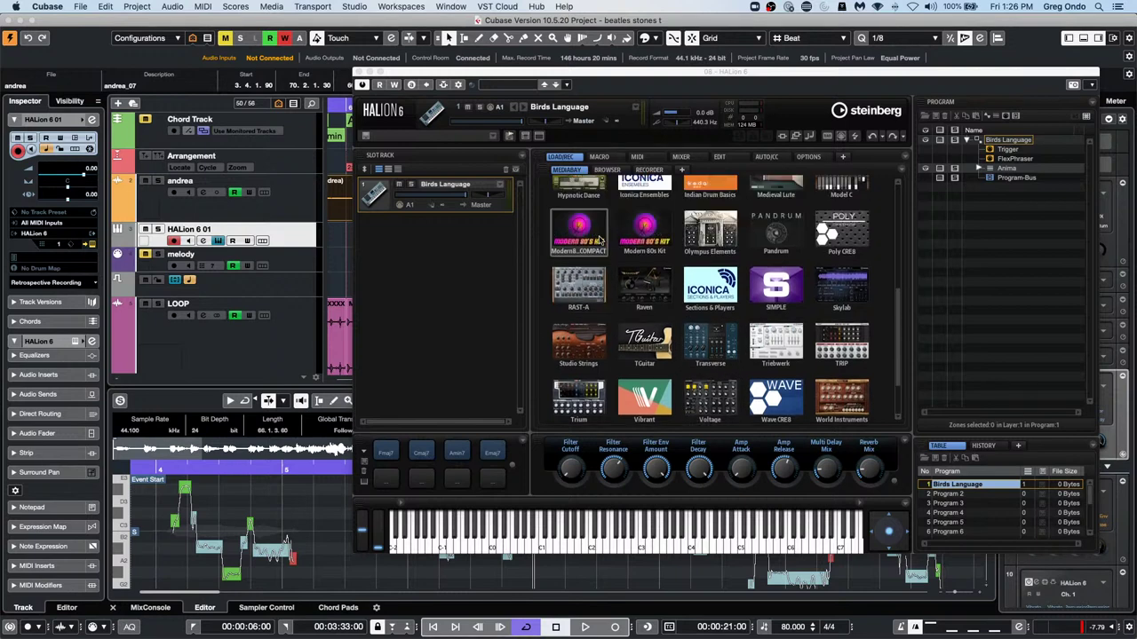
pyautogui.click(596, 299)
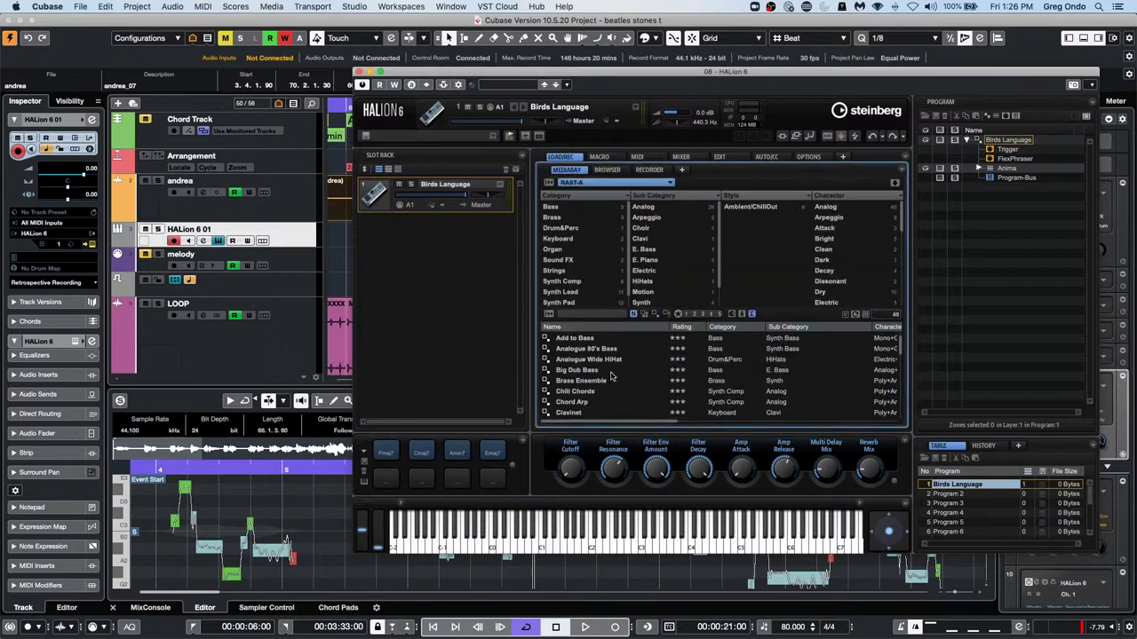
pyautogui.click(566, 271)
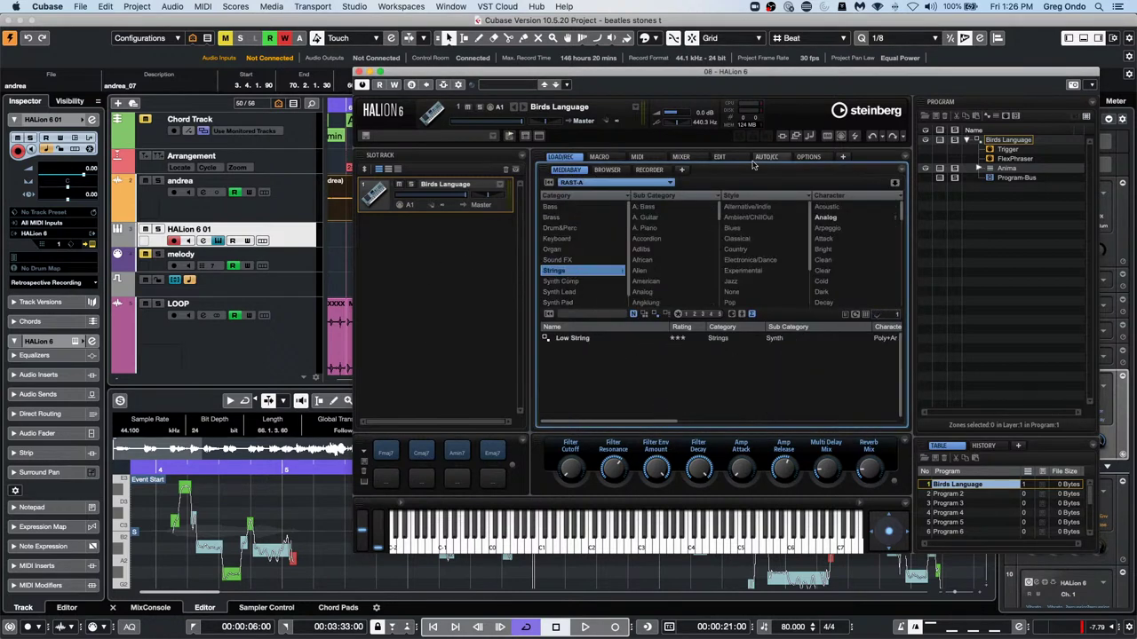
pyautogui.doubleClick(585, 339)
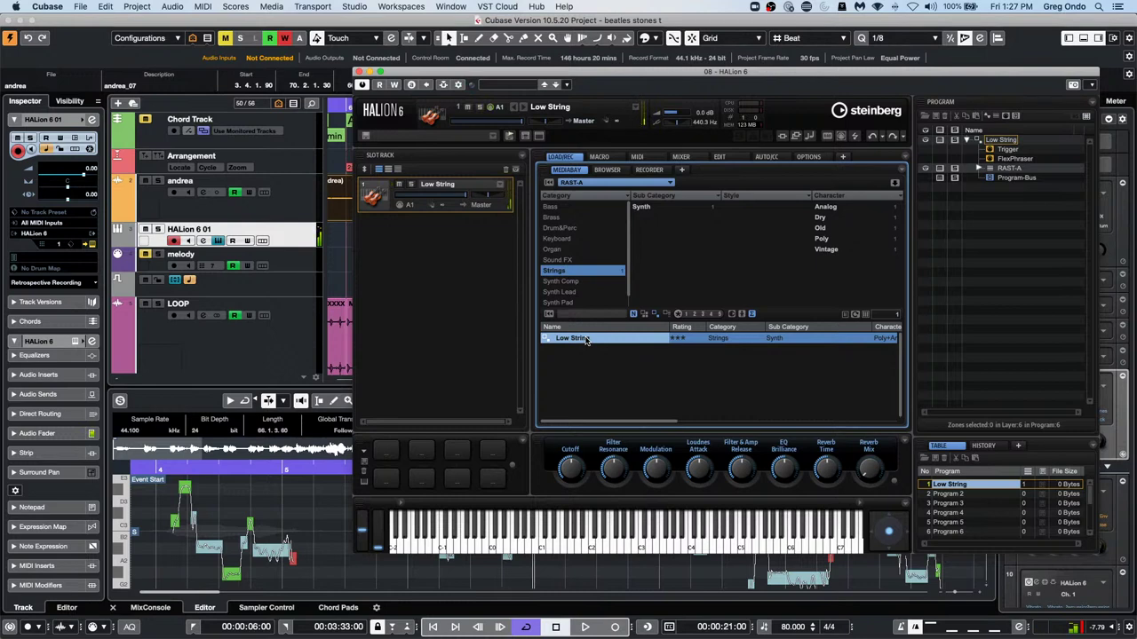
# Open the Voltage library and load the Vintage Ensemble Strings preset
pyautogui.click(620, 185)
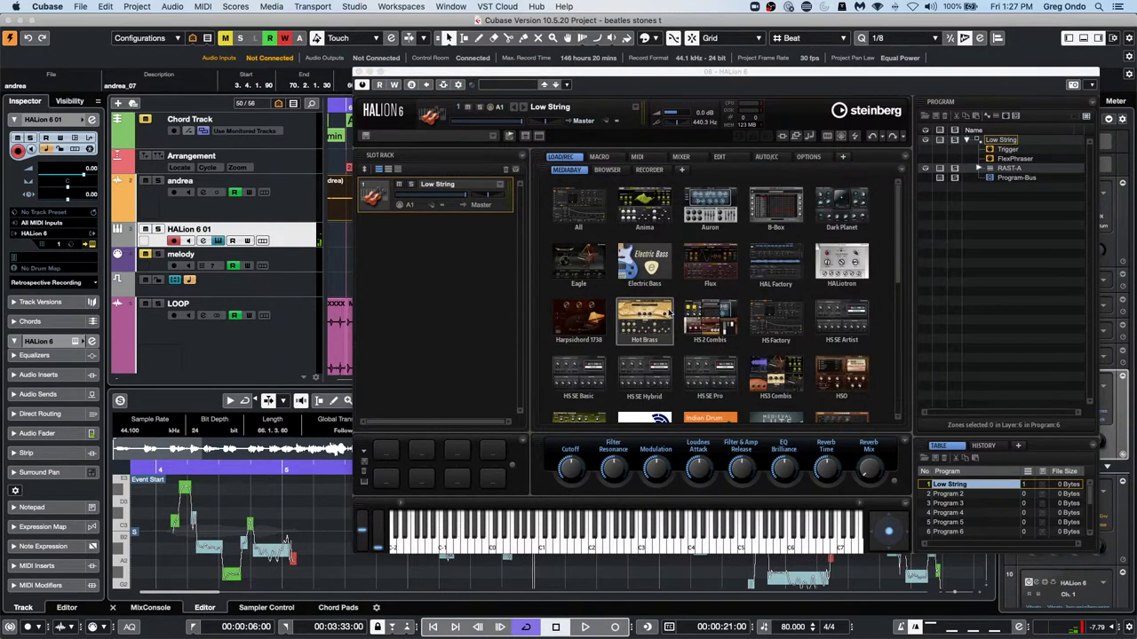
pyautogui.scroll(-3, 612, 370)
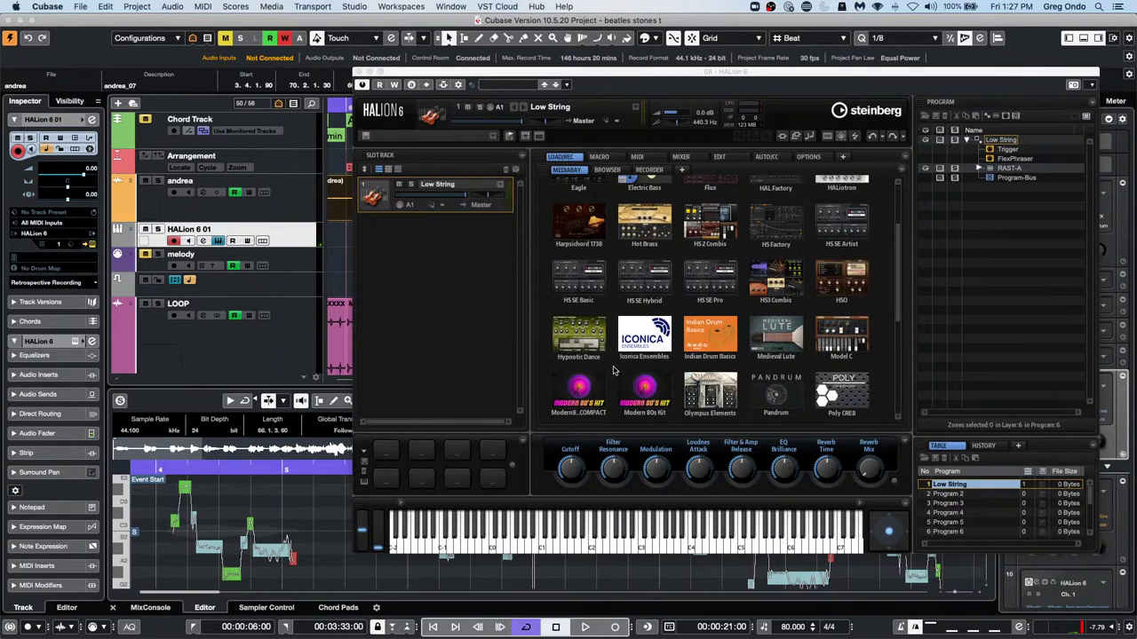
pyautogui.scroll(-5, 659, 368)
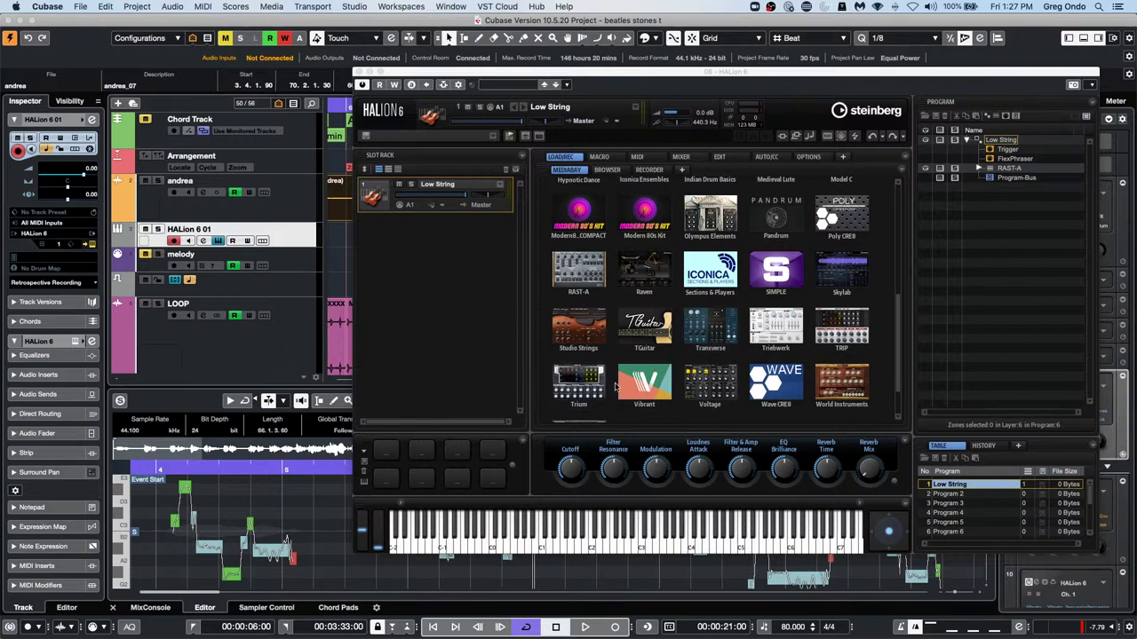
pyautogui.click(717, 391)
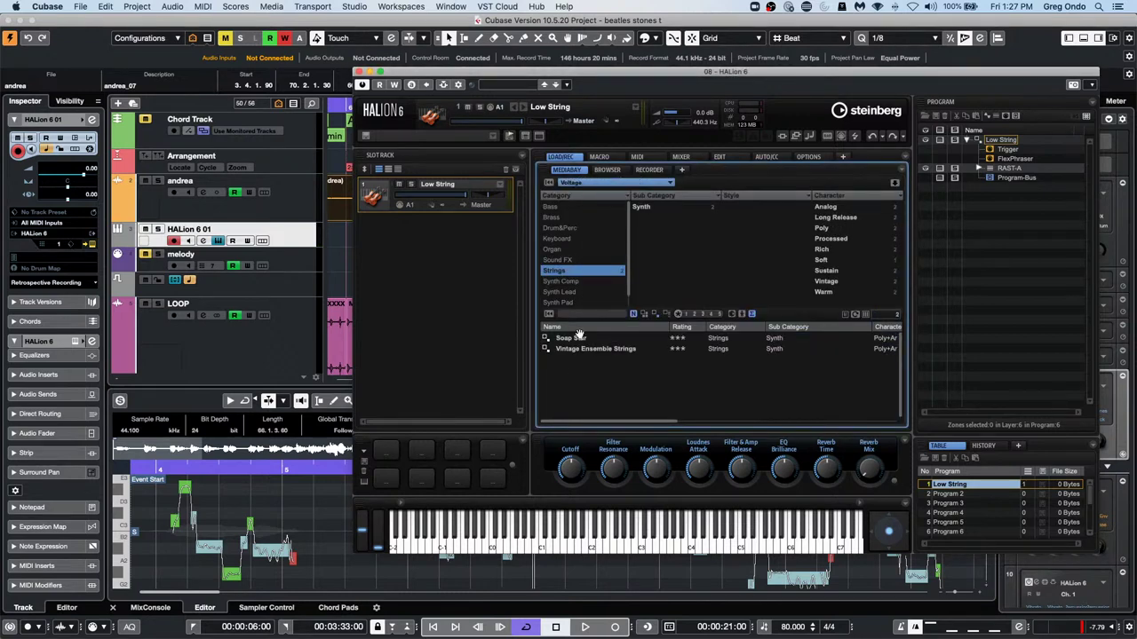
pyautogui.doubleClick(616, 349)
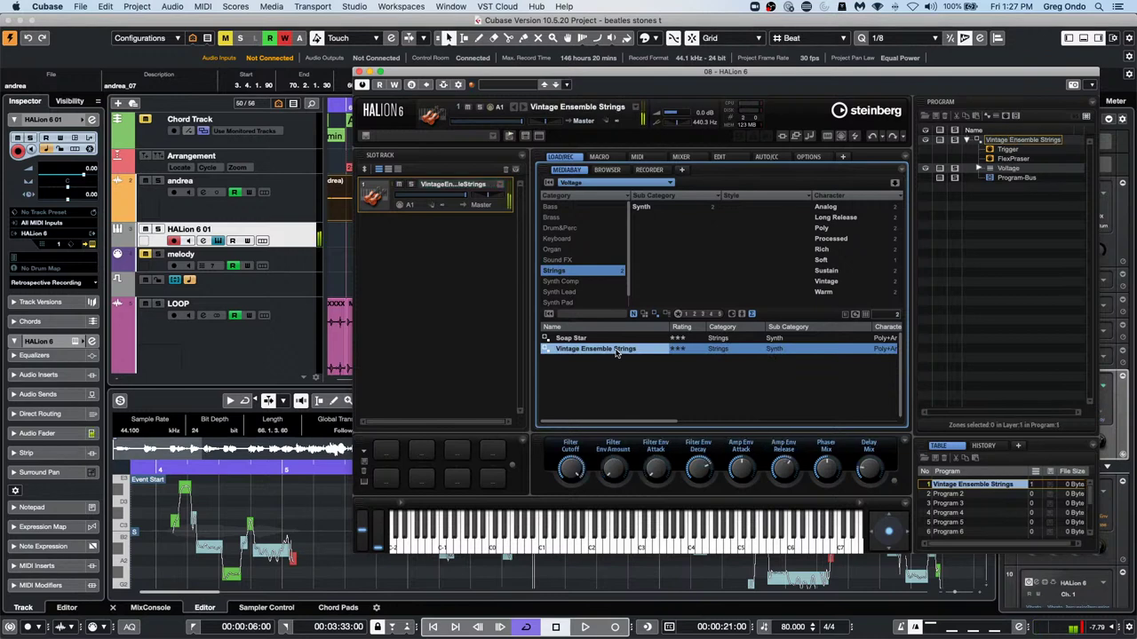
# Switch the category filter from Strings to Synth Pad and load Desert Air
pyautogui.click(563, 271)
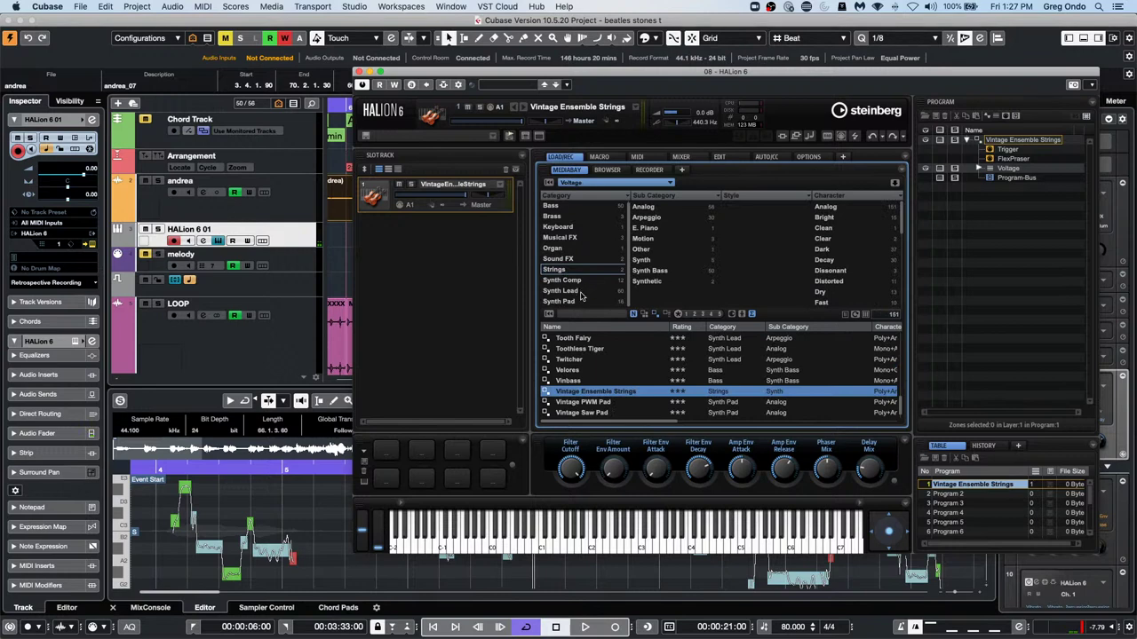
pyautogui.click(579, 301)
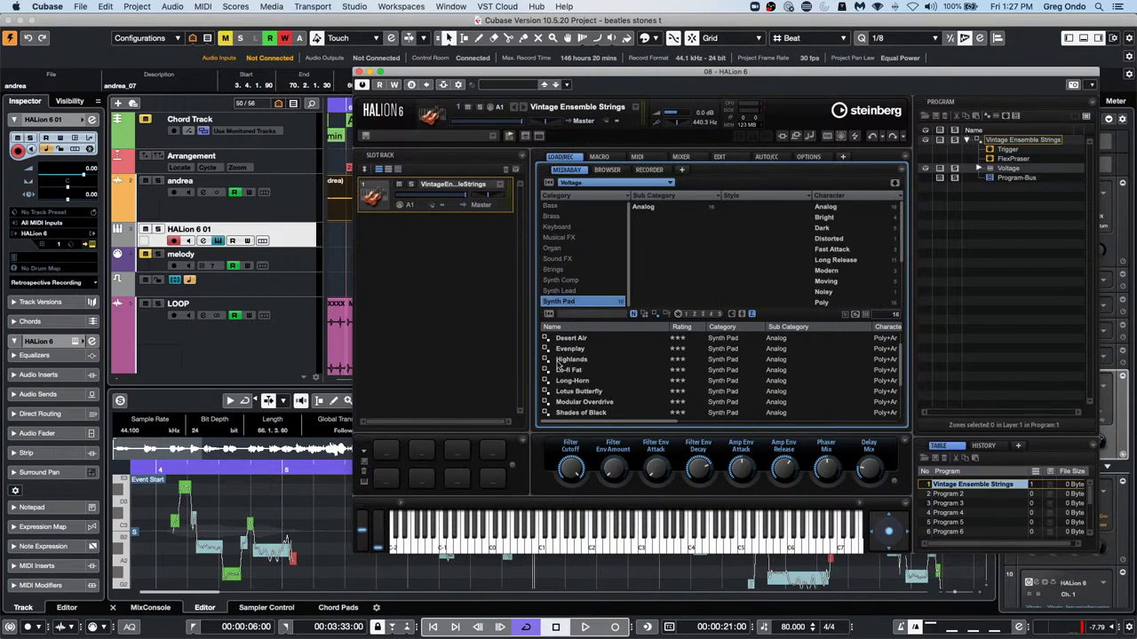
pyautogui.doubleClick(597, 339)
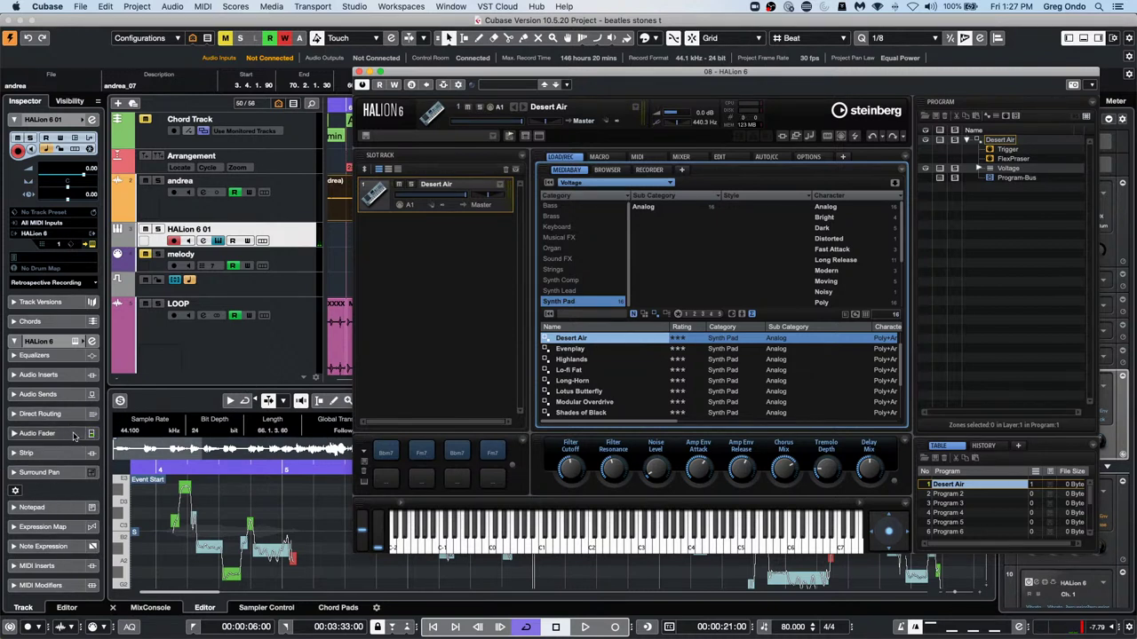
# Put Micro Tuner in the first MIDI insert slot of HALion 6 01 and move HALion aside
pyautogui.click(55, 569)
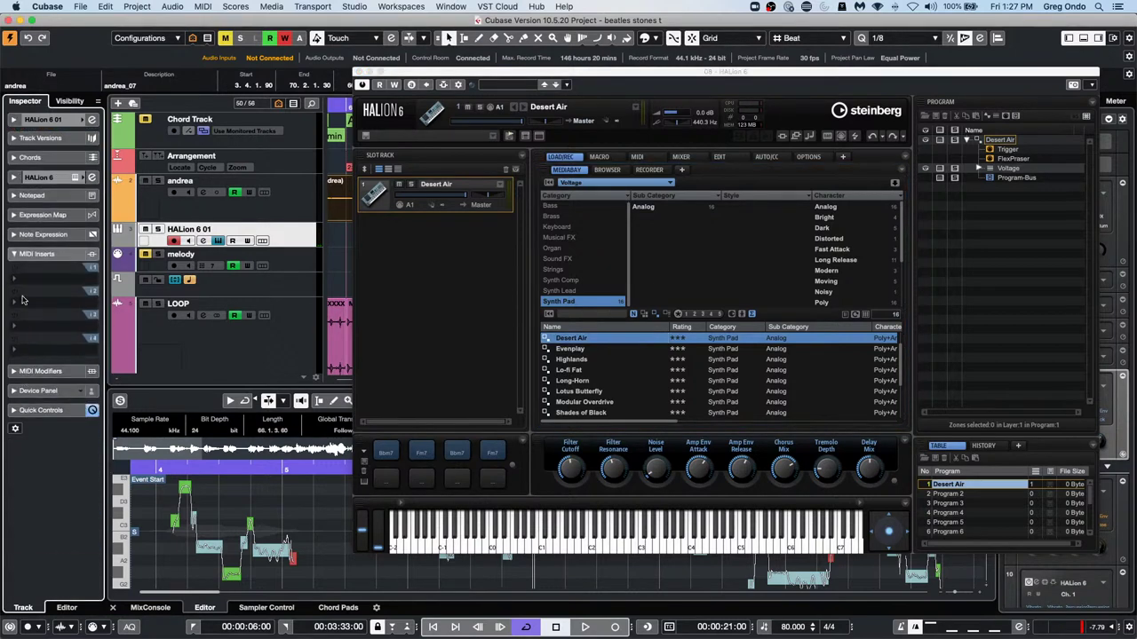
pyautogui.click(55, 280)
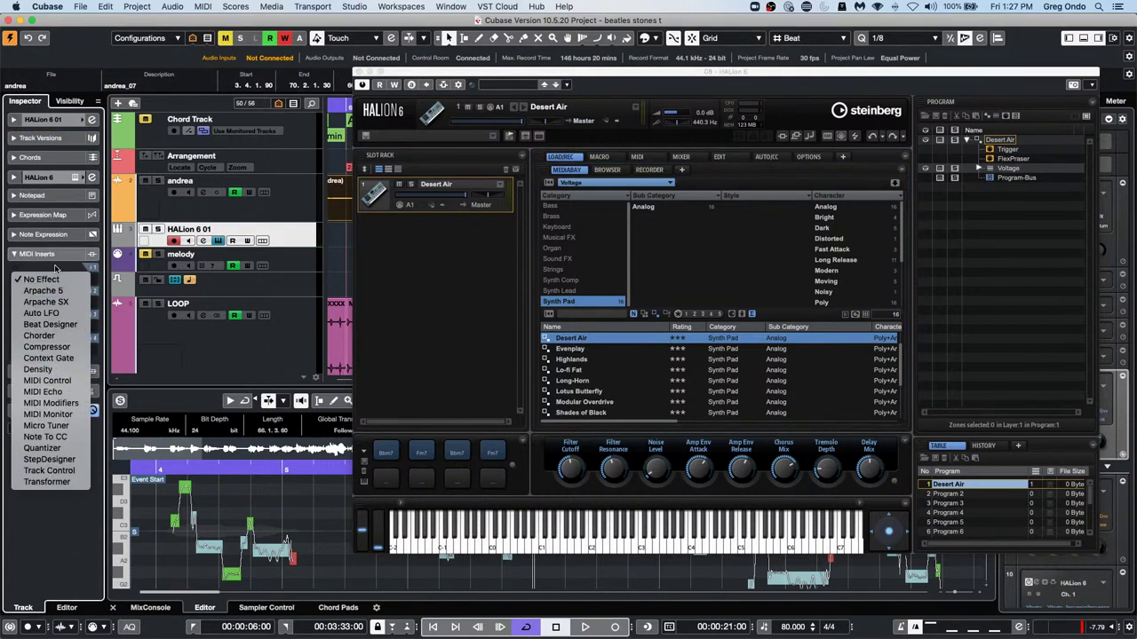
pyautogui.click(59, 425)
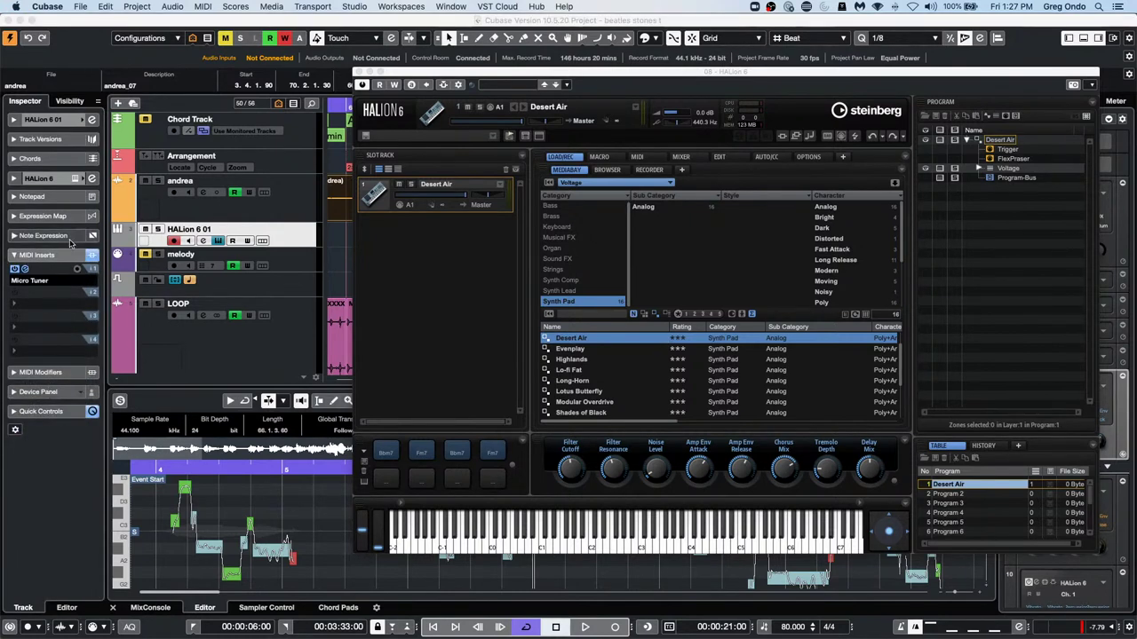
pyautogui.moveTo(418, 76); pyautogui.dragTo(741, 105)
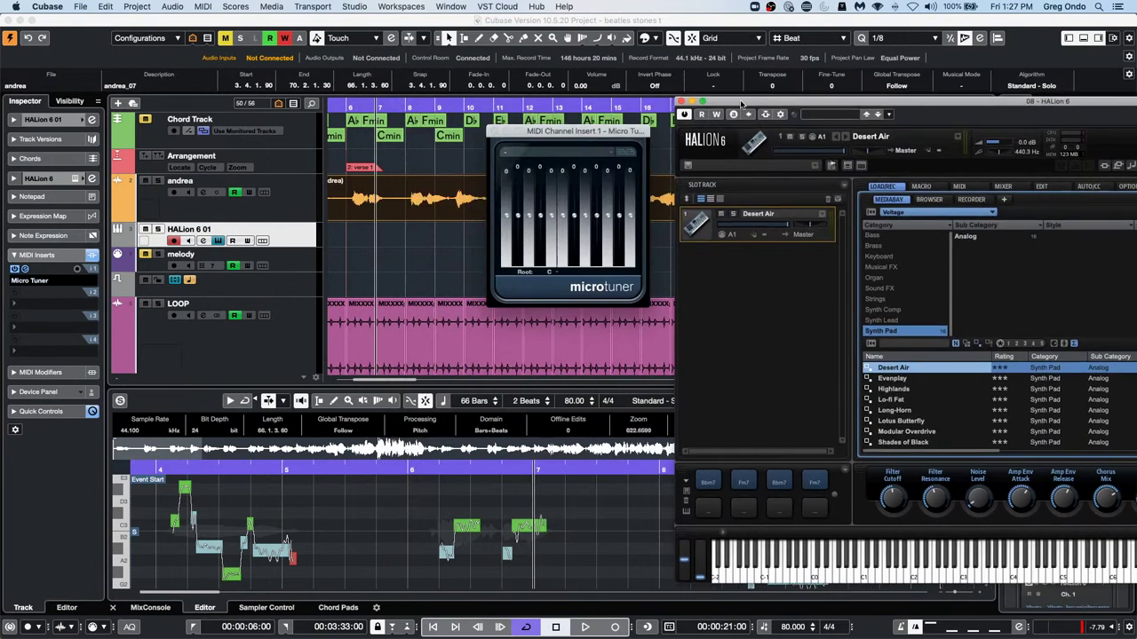
# Detune the first, third and another scale note in Micro Tuner, one to -82, then close it
pyautogui.click(507, 220)
pyautogui.moveTo(506, 219); pyautogui.dragTo(506, 226)
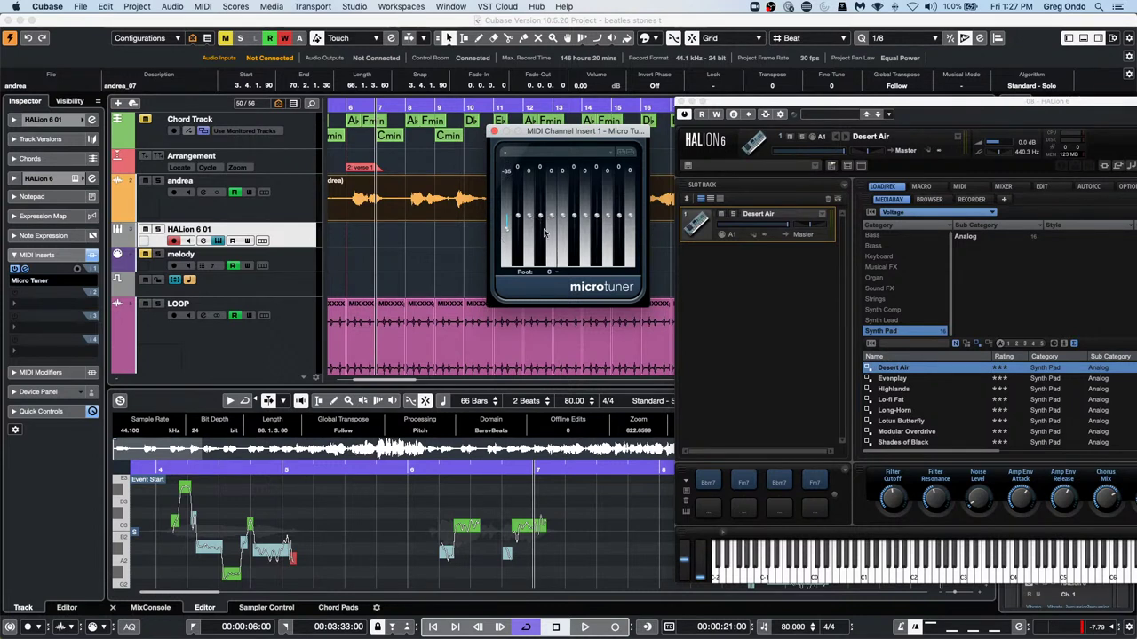
pyautogui.moveTo(551, 215); pyautogui.dragTo(552, 210)
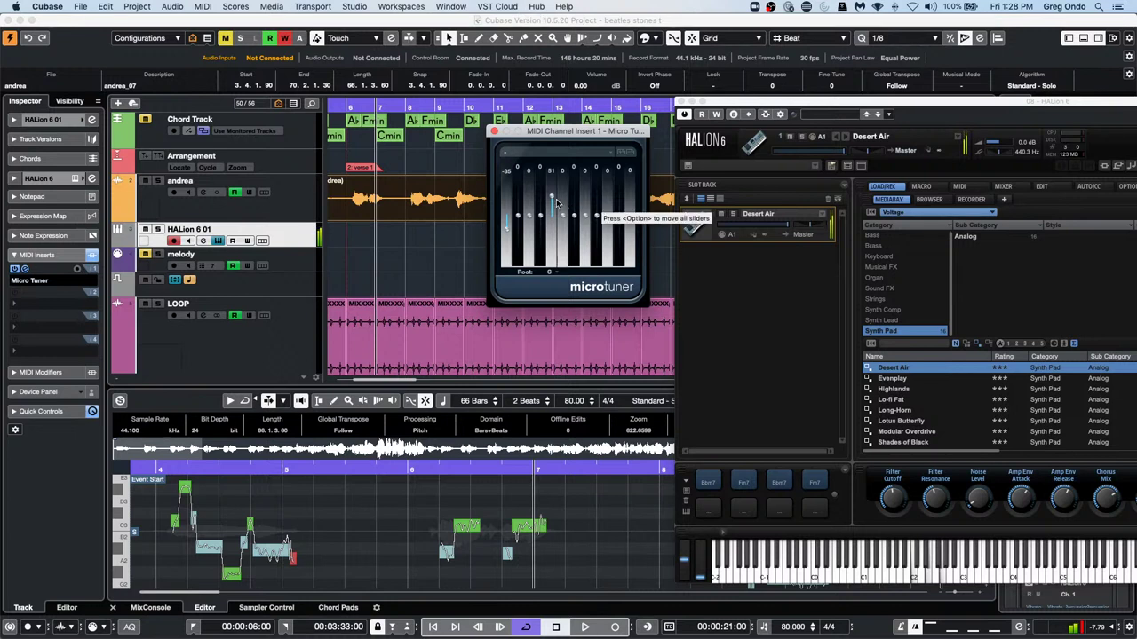
pyautogui.moveTo(552, 201); pyautogui.dragTo(550, 247)
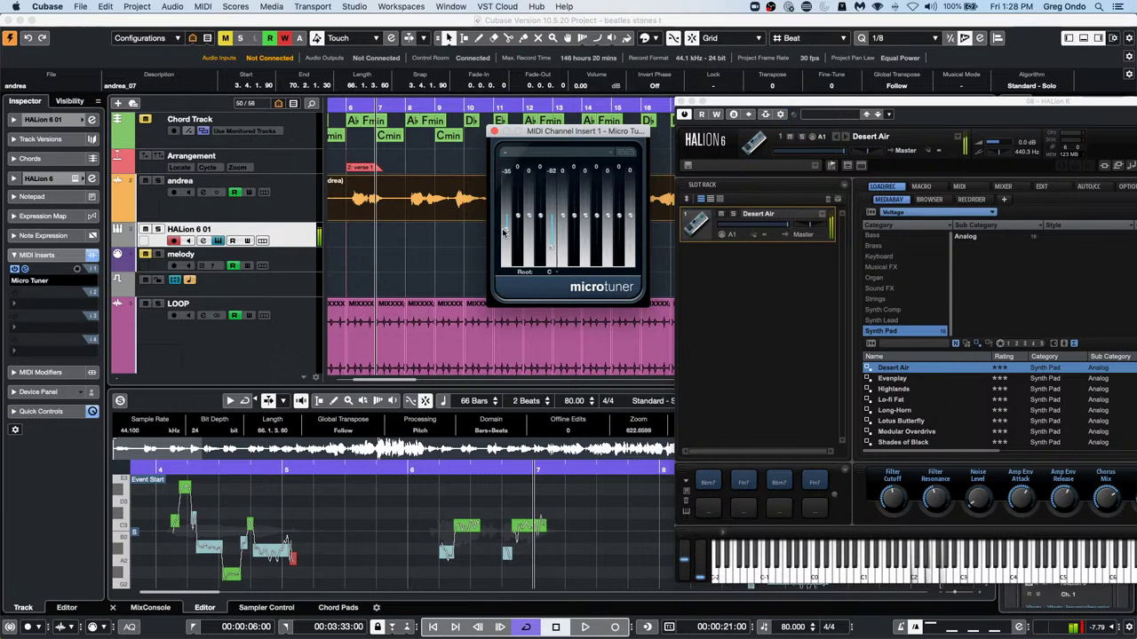
pyautogui.moveTo(507, 220); pyautogui.dragTo(508, 195)
pyautogui.moveTo(586, 221); pyautogui.dragTo(583, 253)
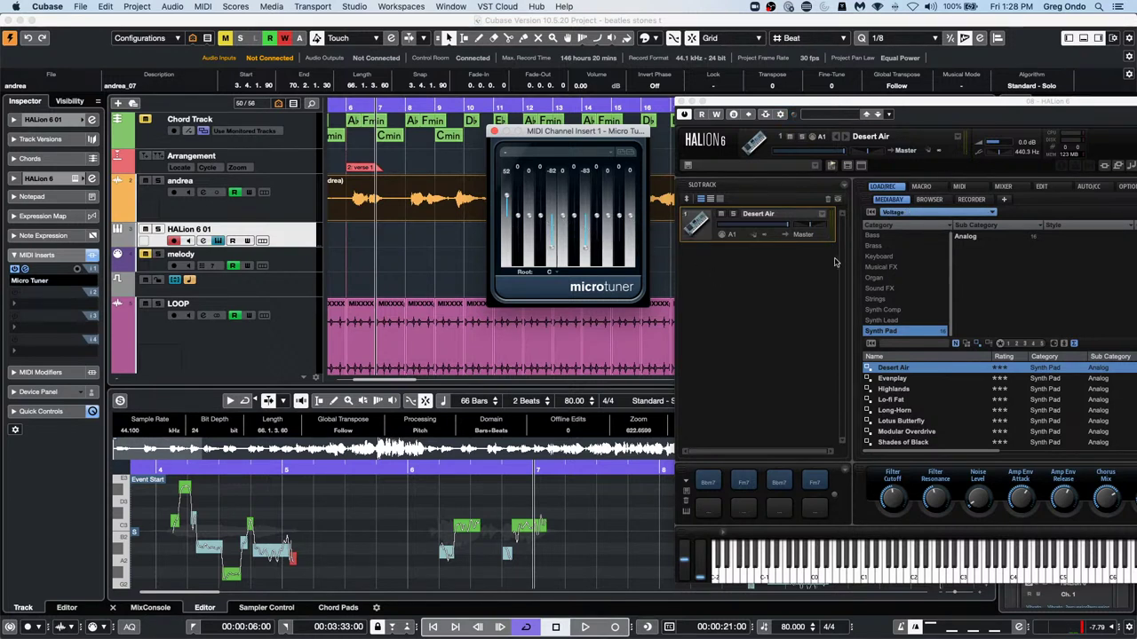
pyautogui.click(493, 132)
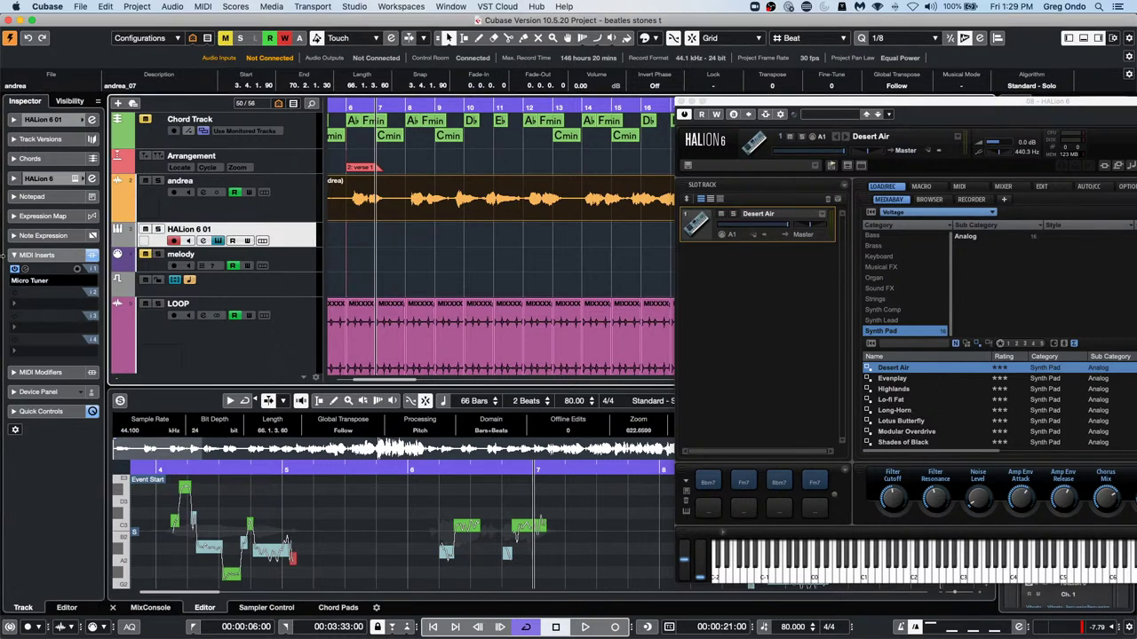
# Add a -27.4 point in the HALion 6 01 Volume automation lane
pyautogui.click(298, 216)
pyautogui.click(300, 246)
pyautogui.click(120, 248)
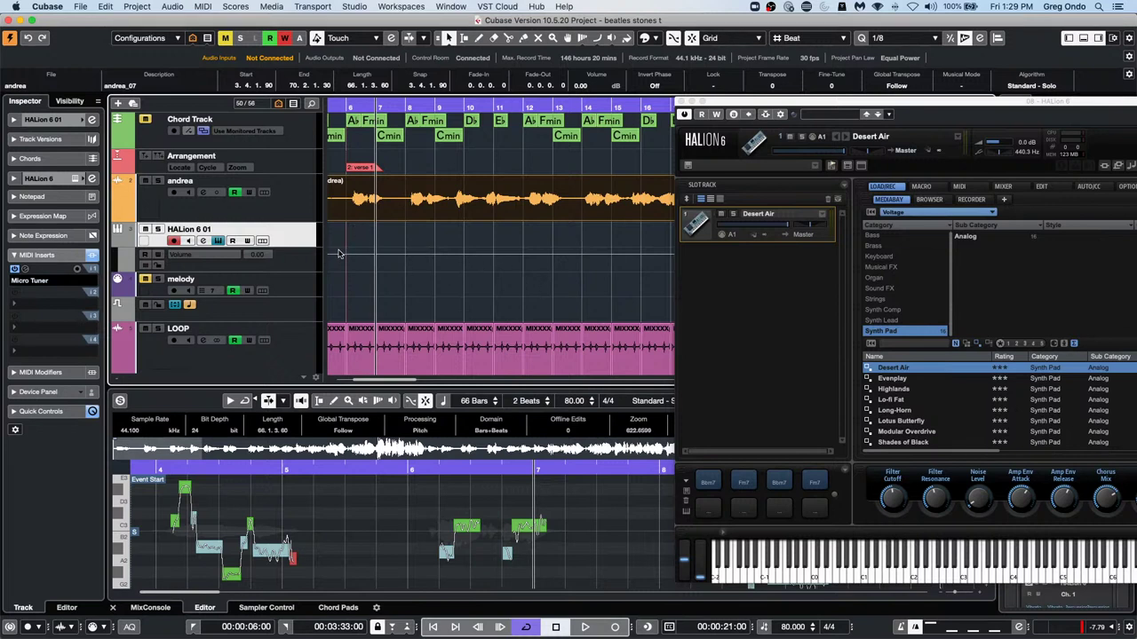
pyautogui.click(280, 270)
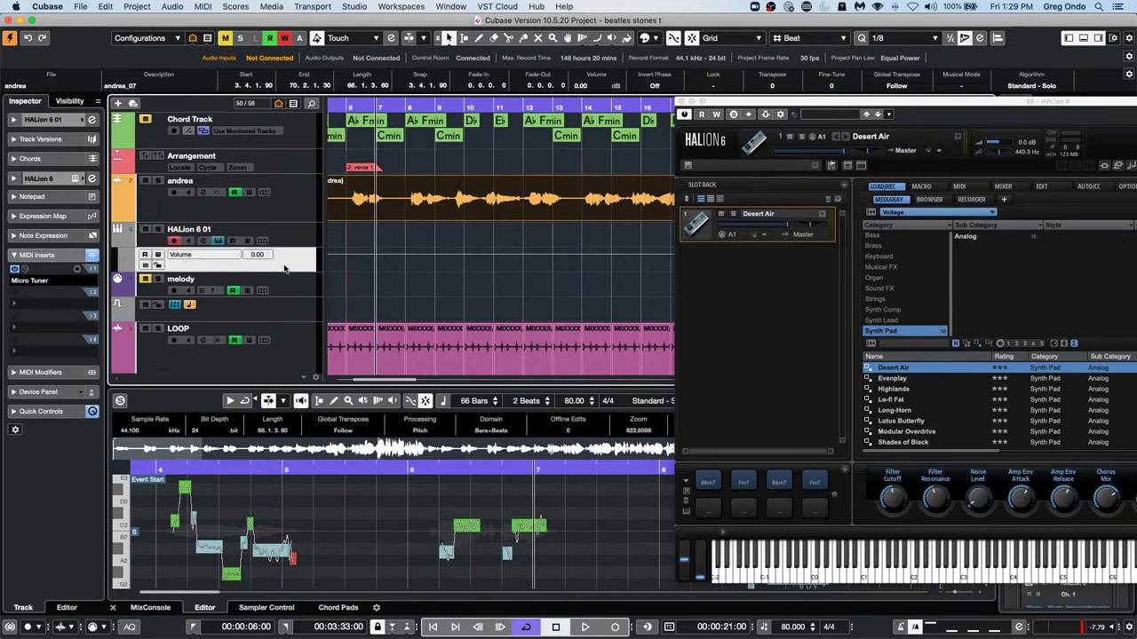
pyautogui.moveTo(336, 255)
pyautogui.mouseDown()
pyautogui.moveTo(338, 238)
pyautogui.moveTo(333, 265)
pyautogui.mouseUp()
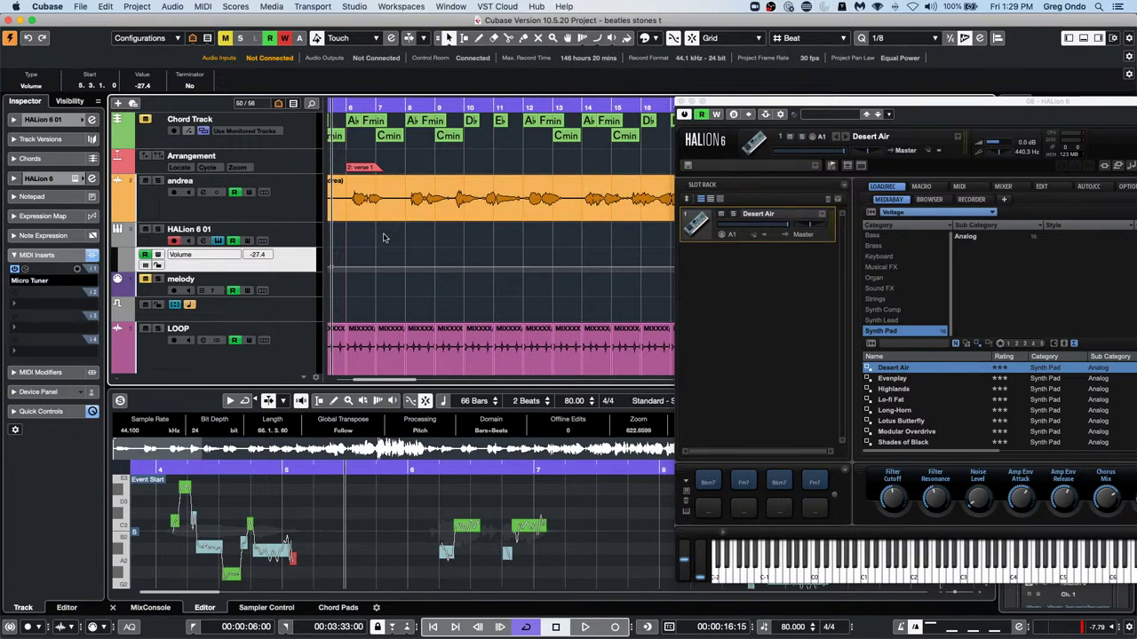
# Draw an empty MIDI part from 7.4.1.0 to 18.4.1.0 on HALion 6 01
pyautogui.press('8')
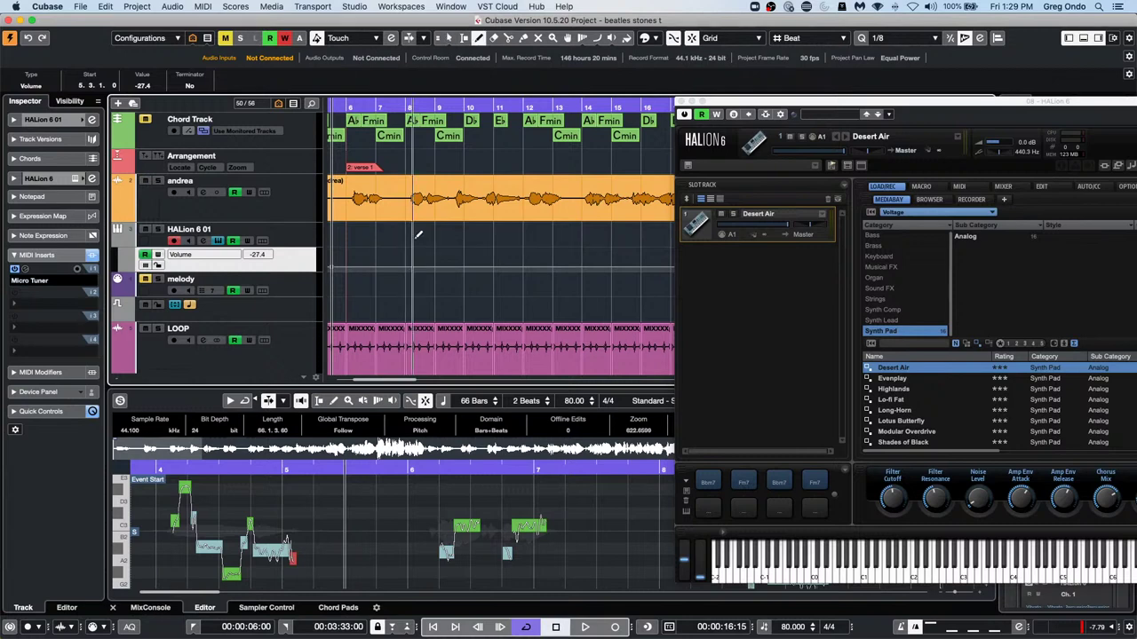
pyautogui.moveTo(402, 234); pyautogui.dragTo(479, 239)
pyautogui.press('1')
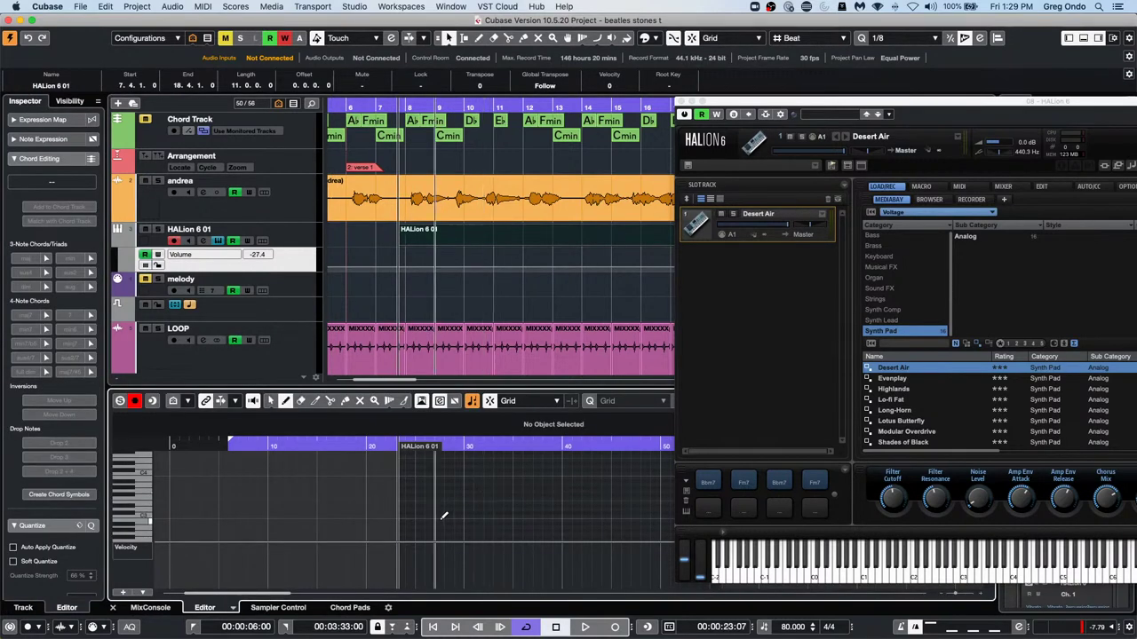
# Draw two rising note runs in the part and add raised and dipped volume points
pyautogui.moveTo(441, 520); pyautogui.dragTo(552, 520)
pyautogui.moveTo(503, 491)
pyautogui.mouseDown()
pyautogui.moveTo(562, 491)
pyautogui.moveTo(572, 470)
pyautogui.moveTo(613, 465)
pyautogui.mouseUp()
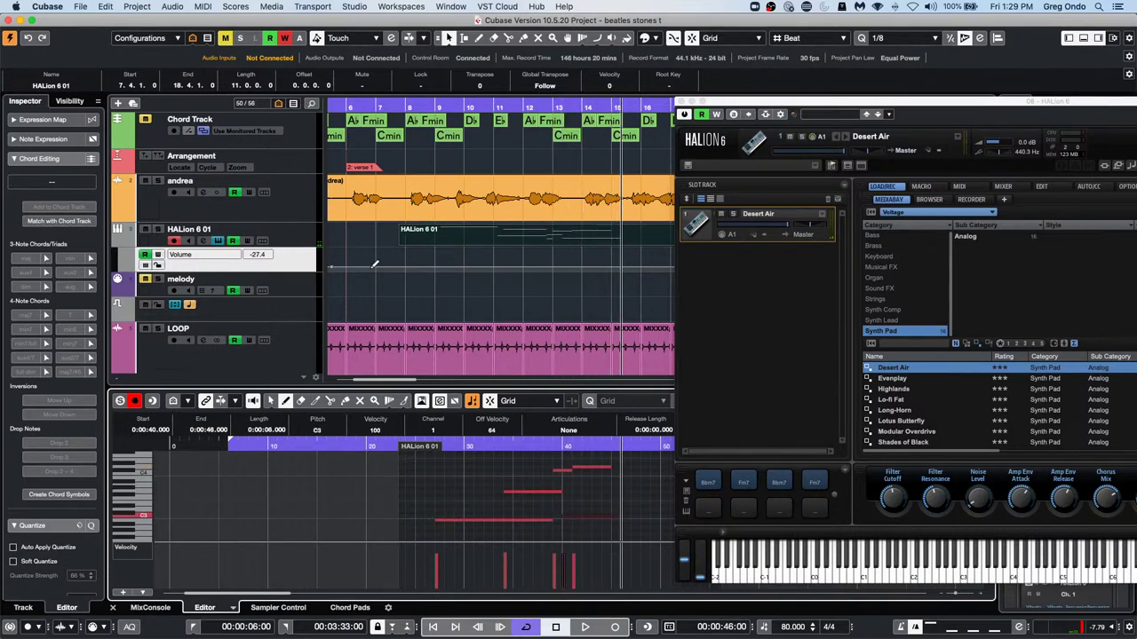
pyautogui.moveTo(374, 264)
pyautogui.mouseDown()
pyautogui.moveTo(442, 255)
pyautogui.moveTo(377, 253)
pyautogui.mouseUp()
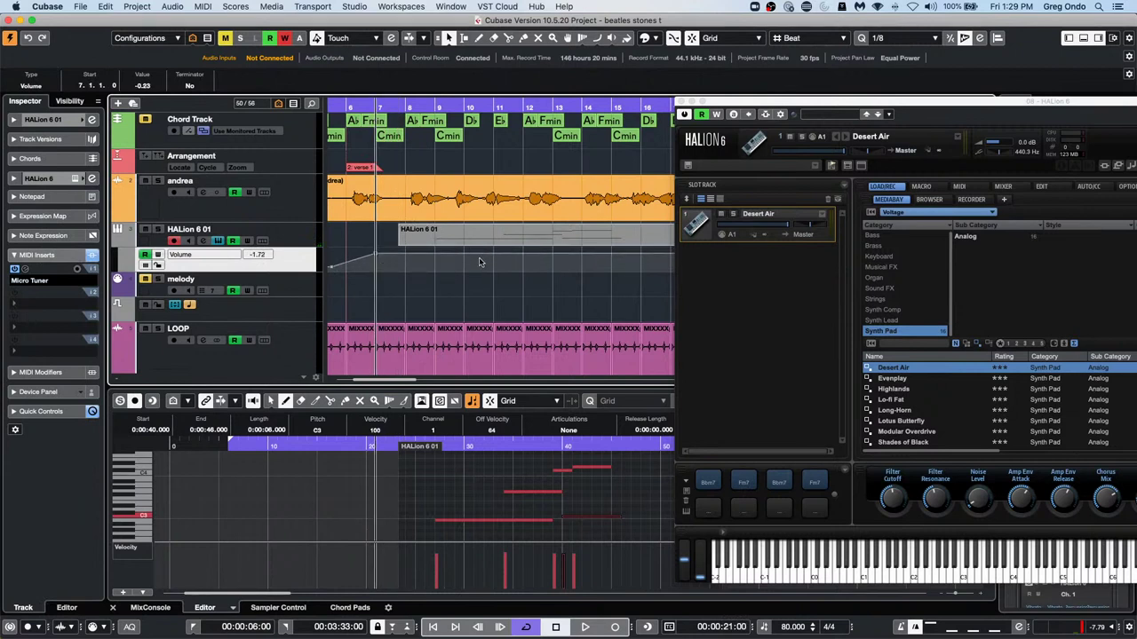
pyautogui.moveTo(490, 258)
pyautogui.mouseDown()
pyautogui.moveTo(493, 289)
pyautogui.moveTo(494, 269)
pyautogui.mouseUp()
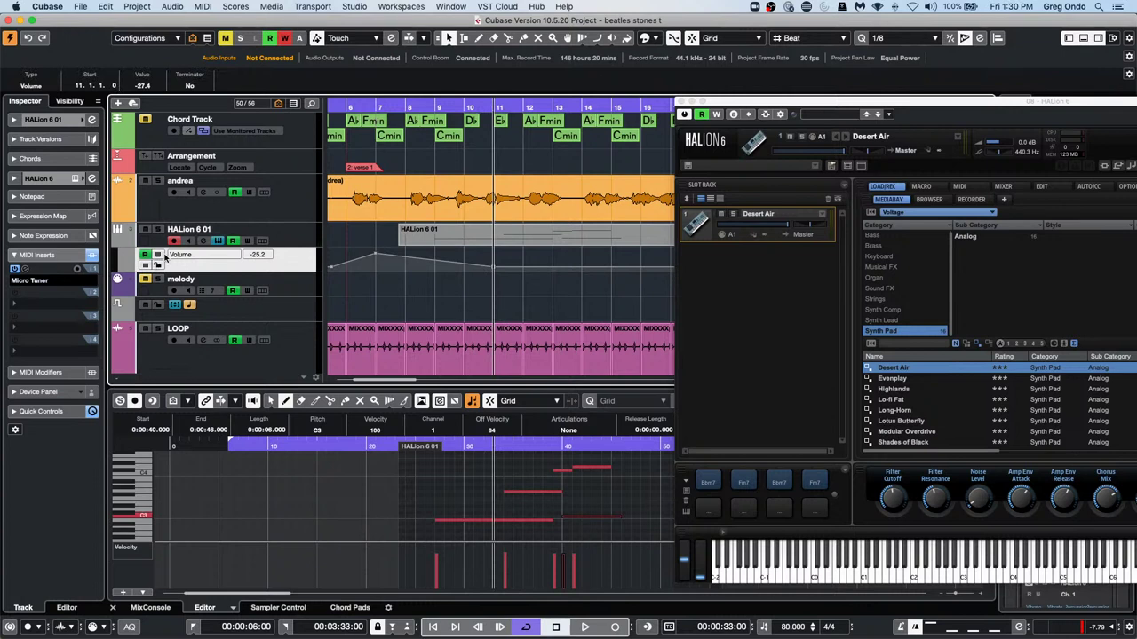
pyautogui.click(358, 266)
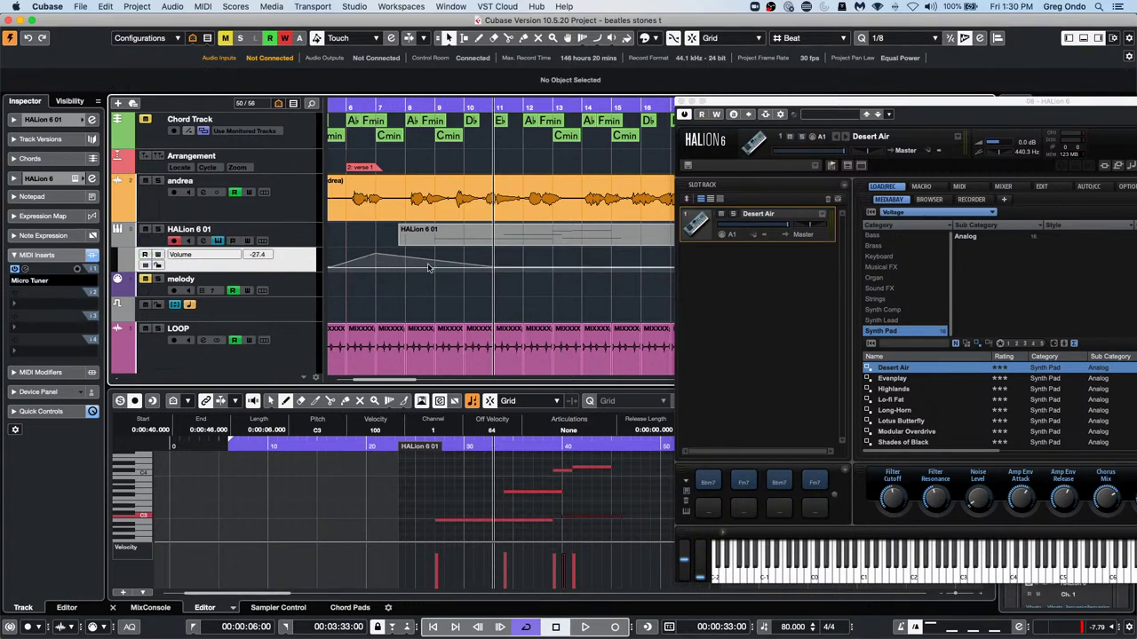
# Toggle the Volume lane's Read and redraw the curve to peak near bar 12
pyautogui.click(146, 255)
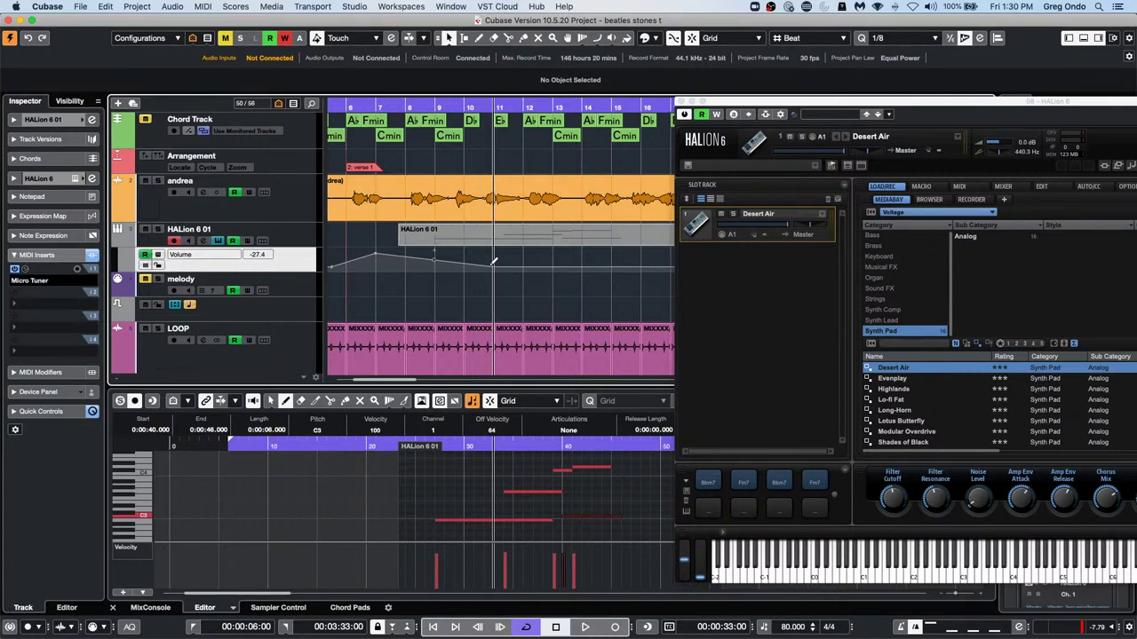
pyautogui.moveTo(494, 262); pyautogui.dragTo(544, 266)
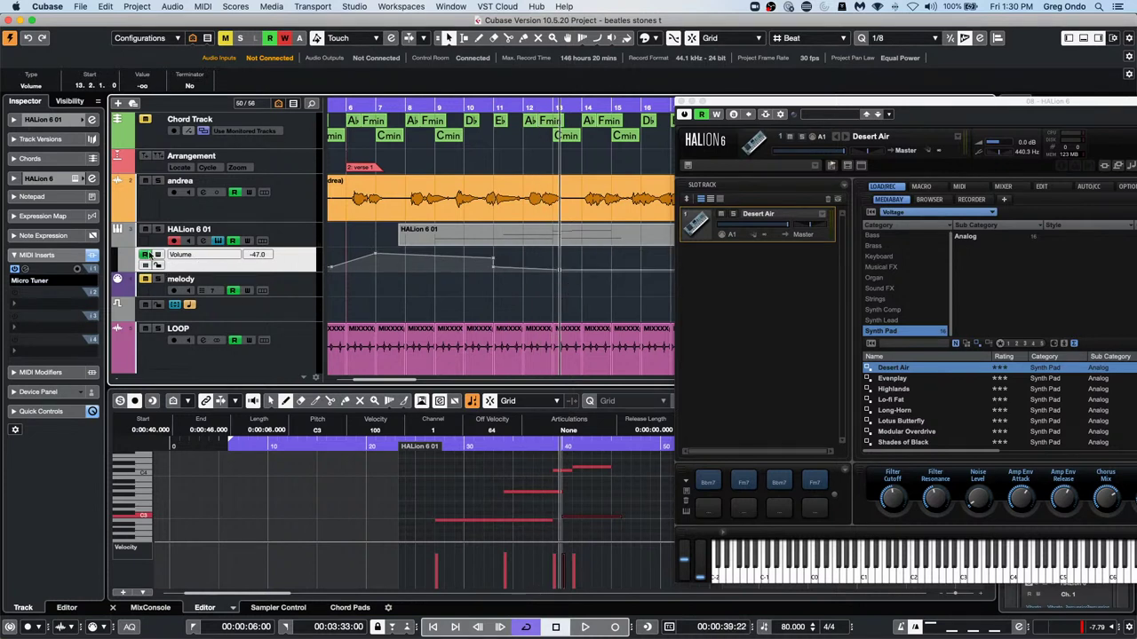
pyautogui.click(146, 255)
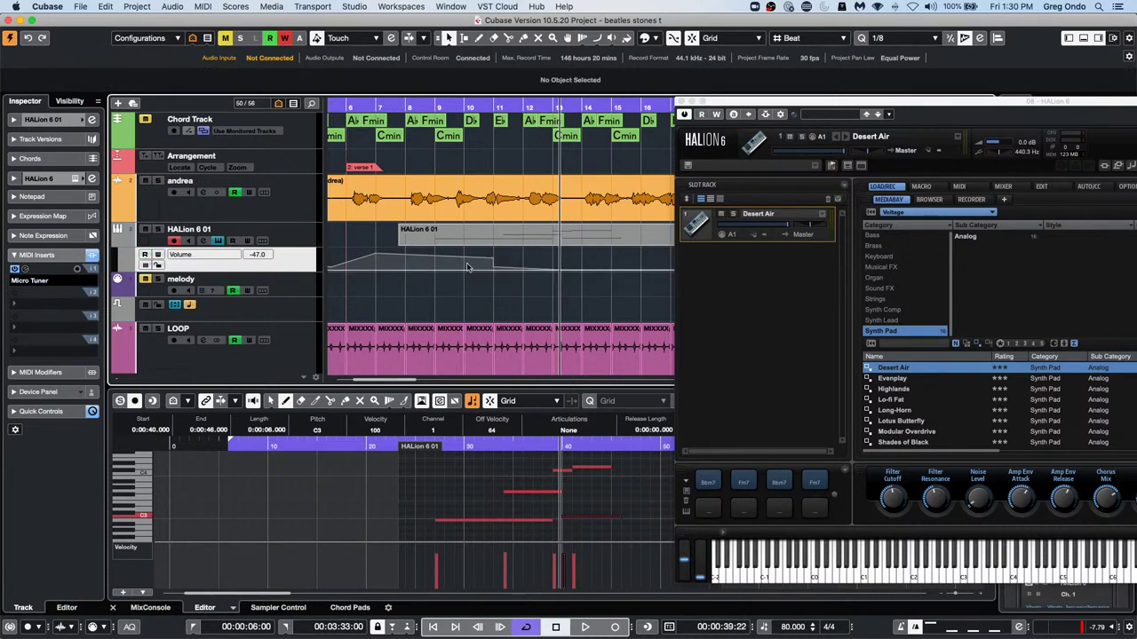
pyautogui.click(497, 260)
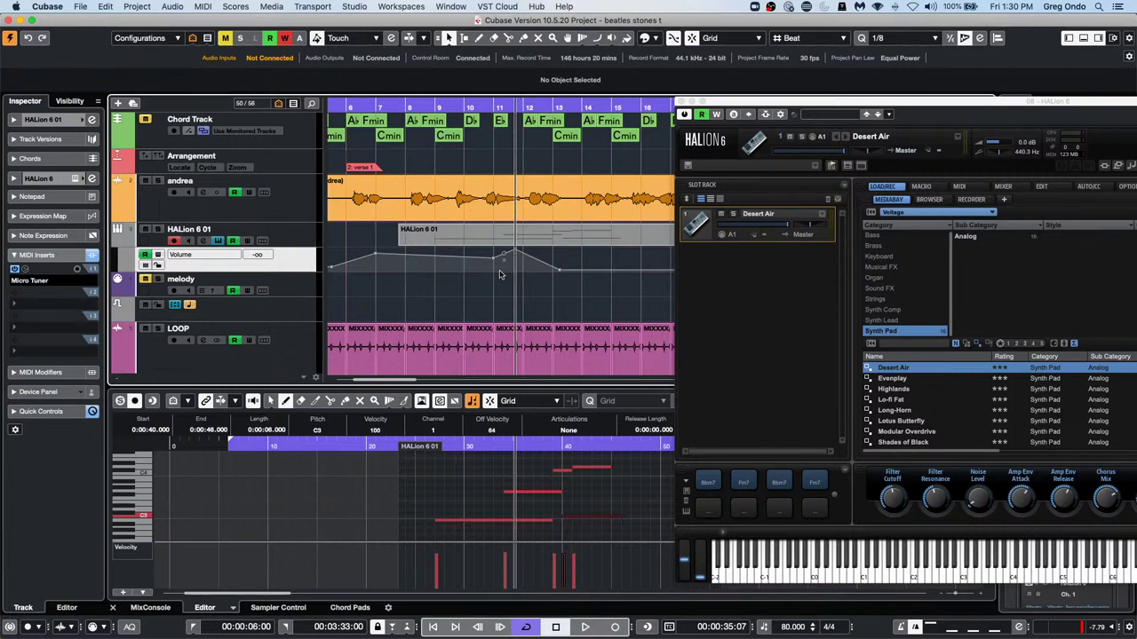
pyautogui.click(146, 256)
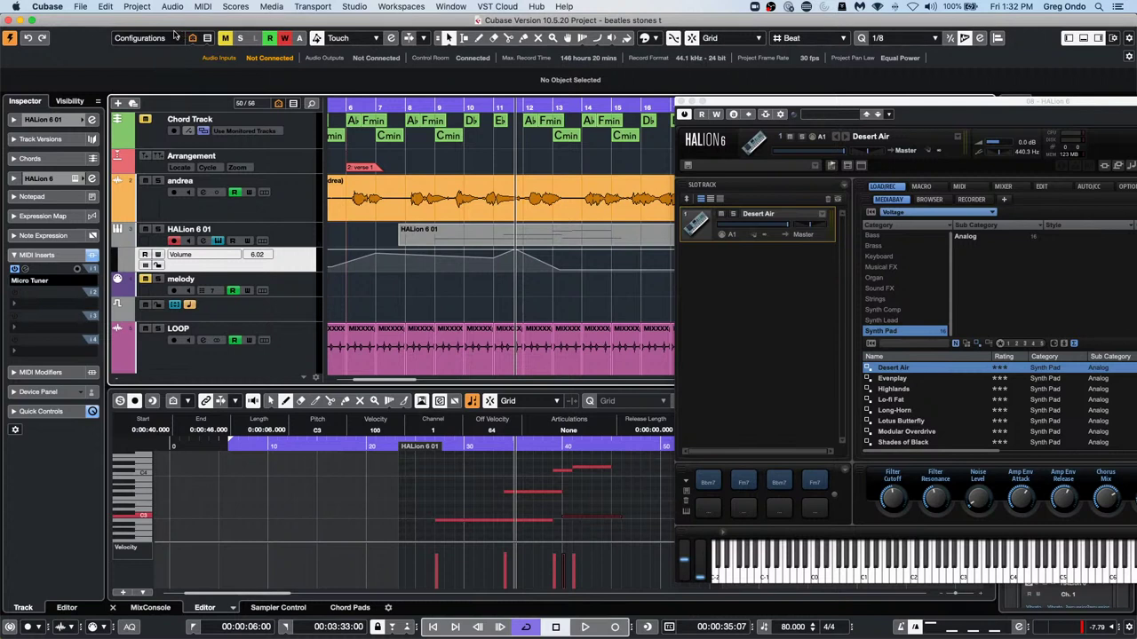
pyautogui.click(80, 8)
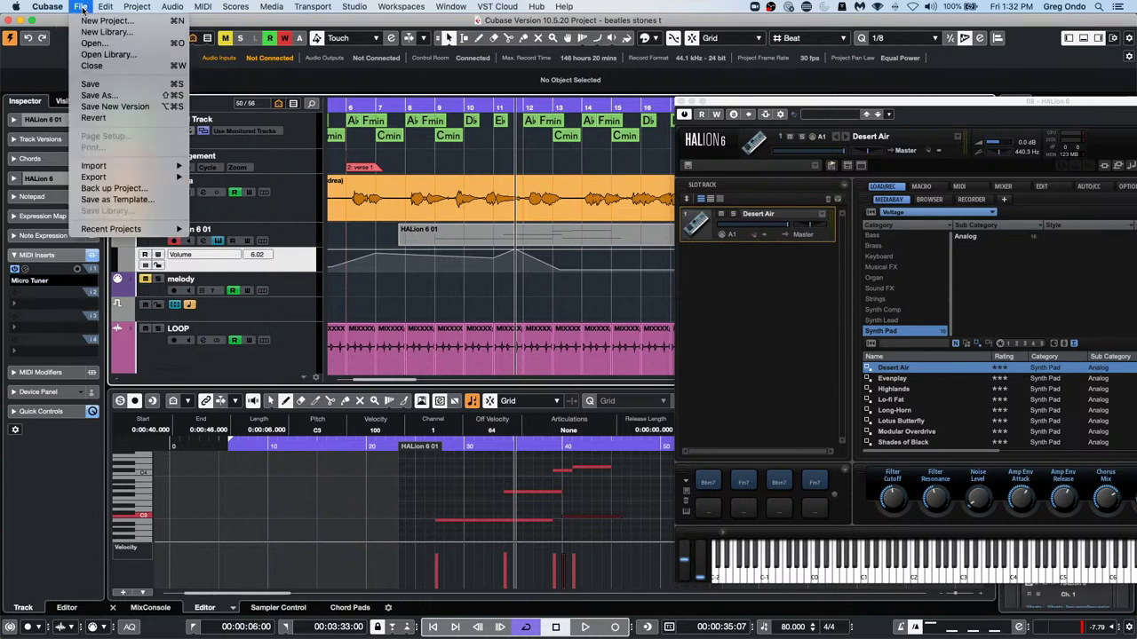
pyautogui.moveTo(56, 7)
pyautogui.click(62, 39)
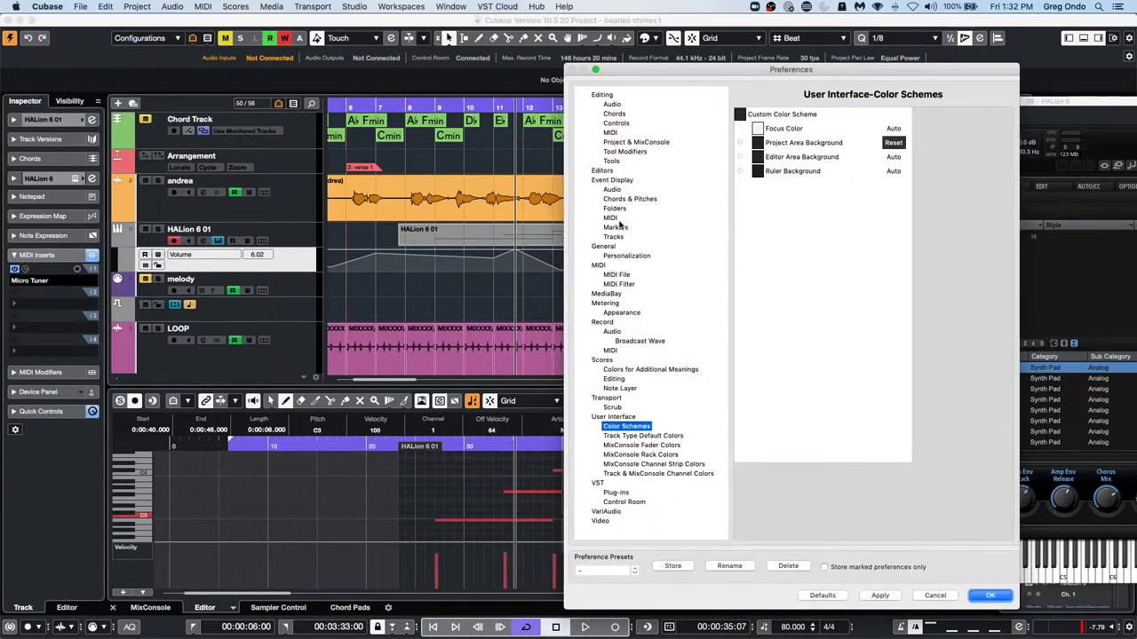
pyautogui.click(604, 248)
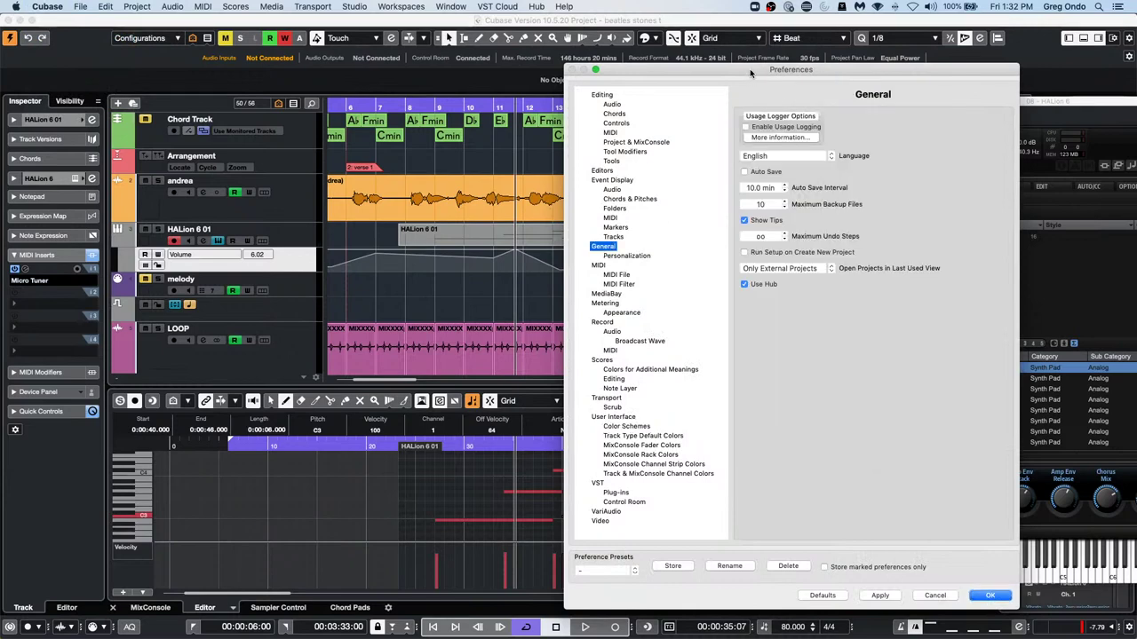
pyautogui.moveTo(751, 76); pyautogui.dragTo(413, 61)
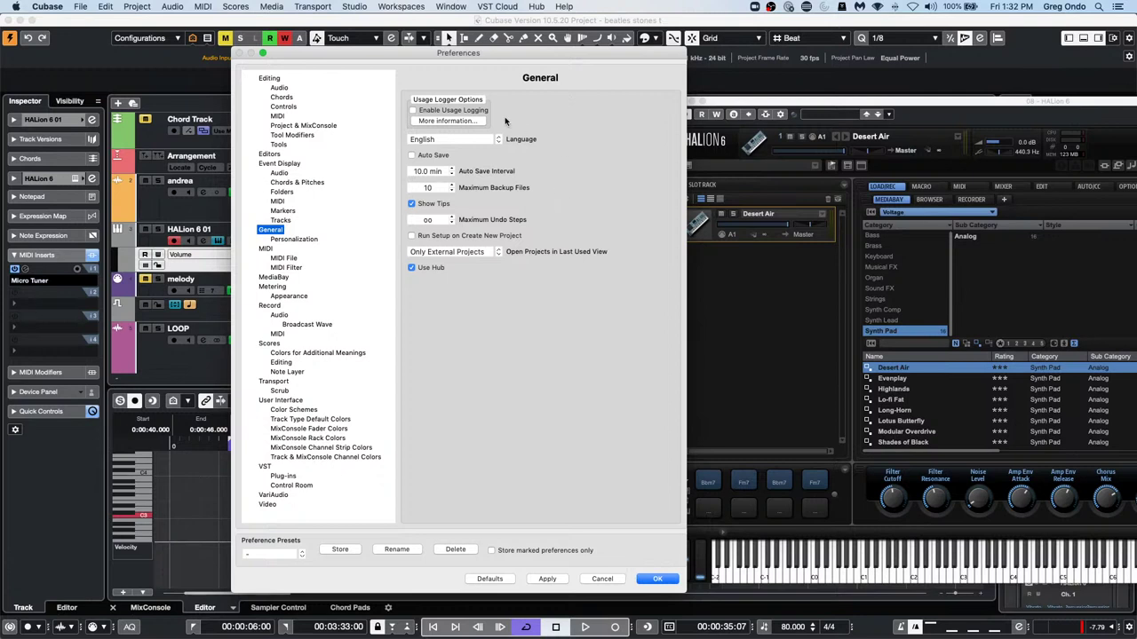
pyautogui.click(603, 579)
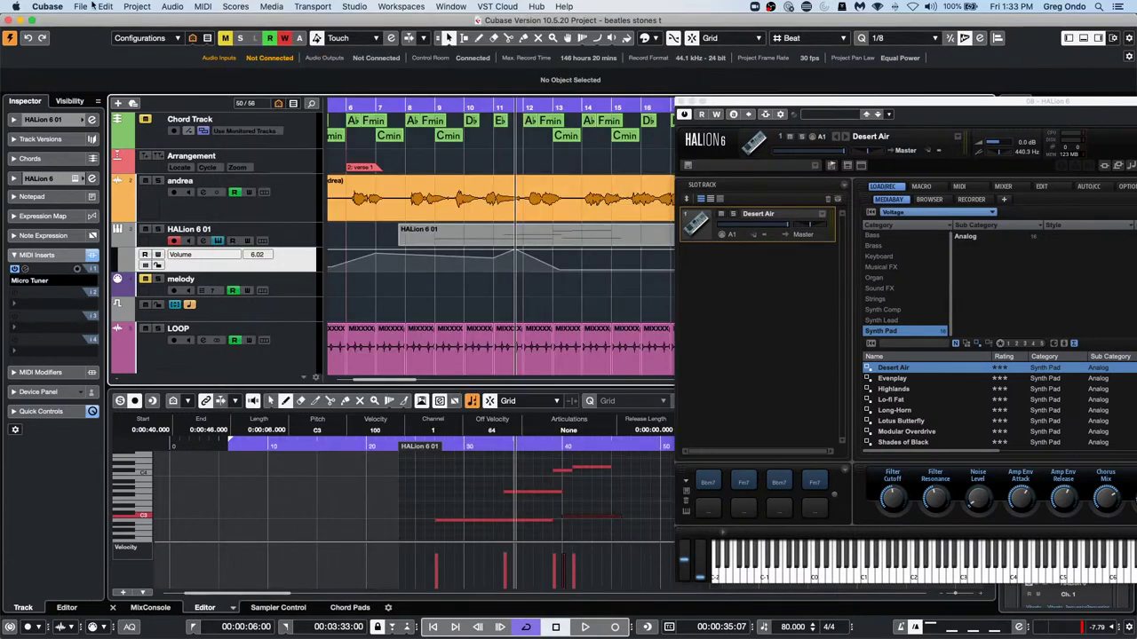
# Remove 'stress' from the Hub's recent projects list via File > New Project, then cancel
pyautogui.click(89, 7)
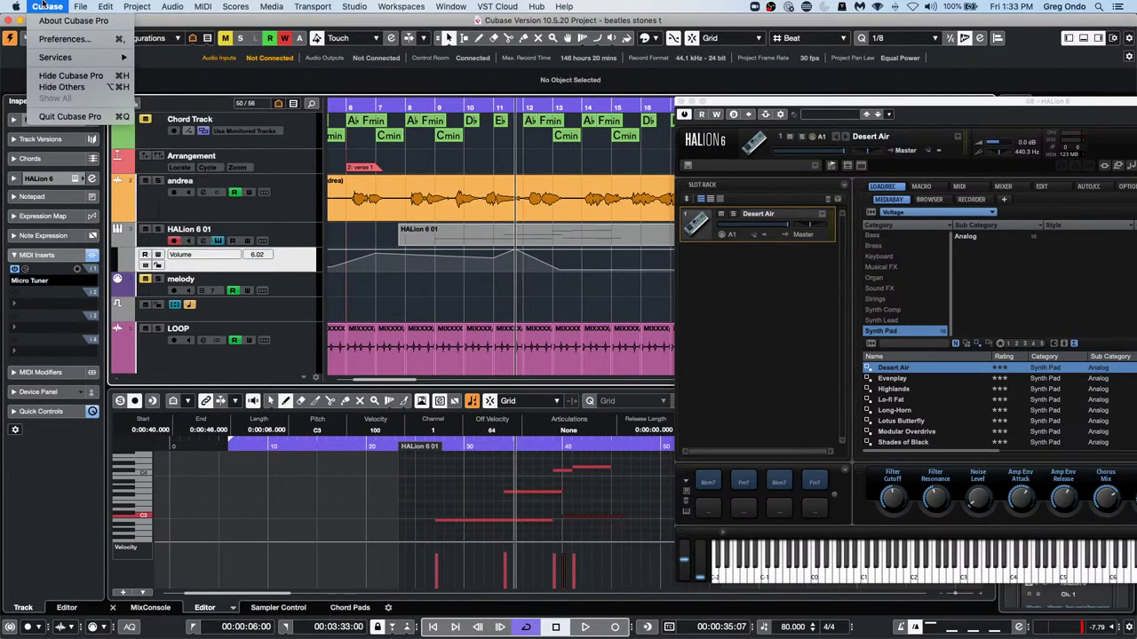
pyautogui.moveTo(26, 7)
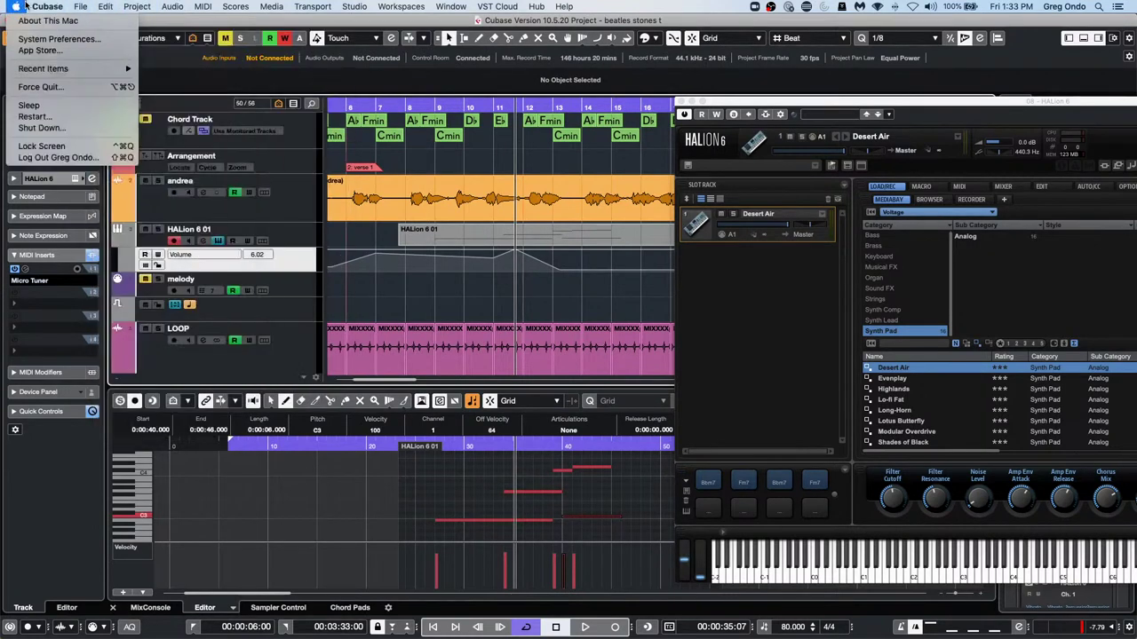
pyautogui.moveTo(82, 6)
pyautogui.moveTo(116, 180)
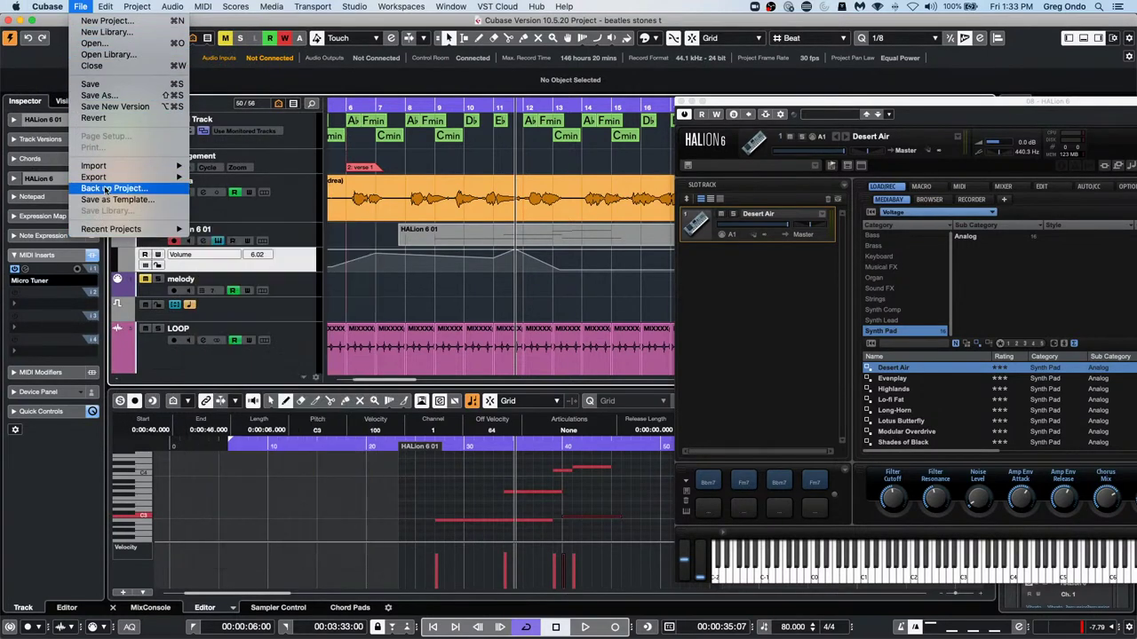
pyautogui.click(103, 21)
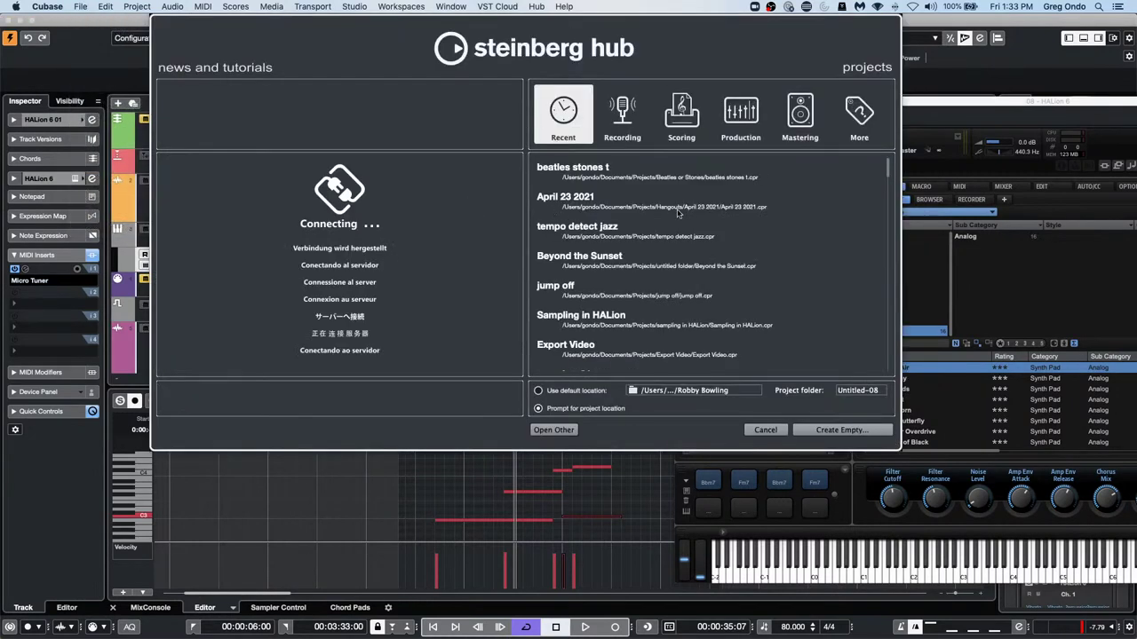
pyautogui.scroll(-5, 683, 218)
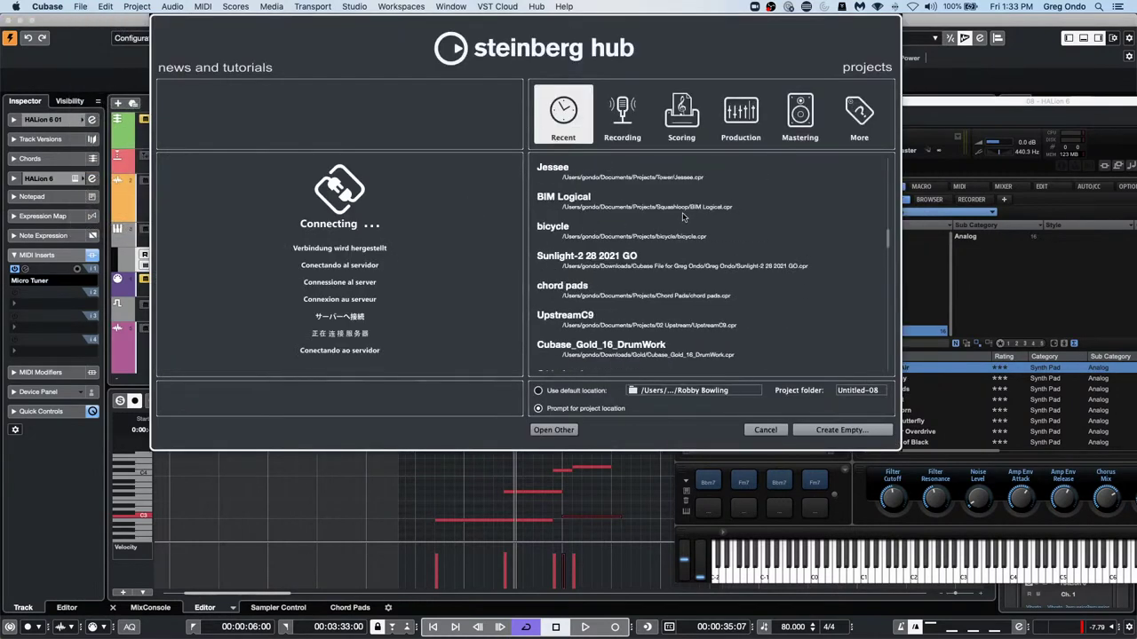
pyautogui.scroll(-3, 669, 276)
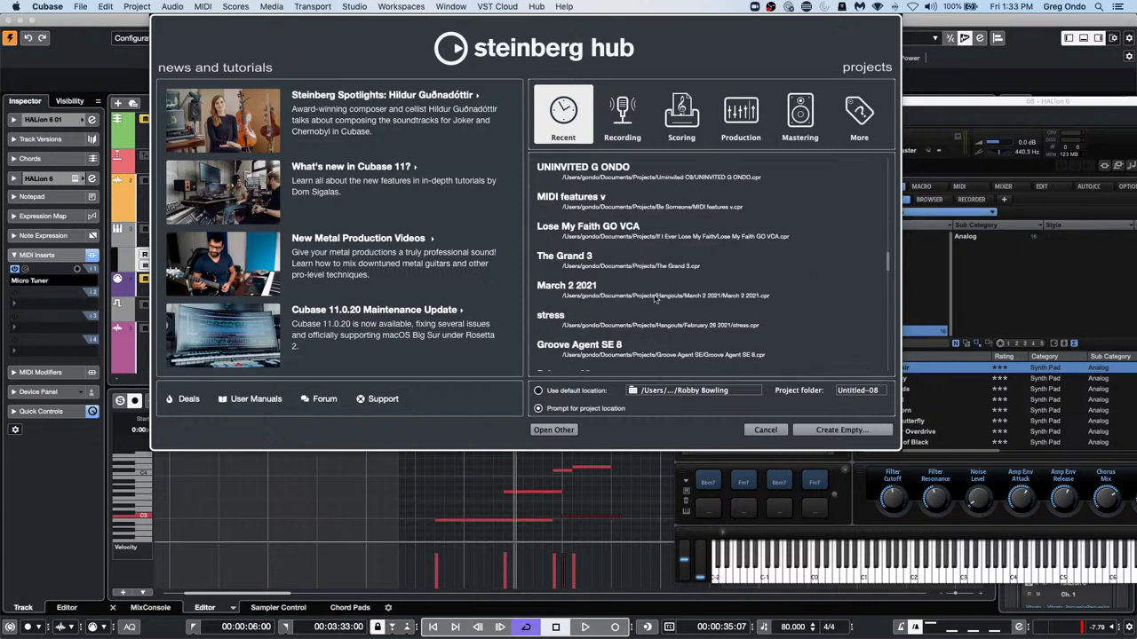
pyautogui.rightClick(584, 318)
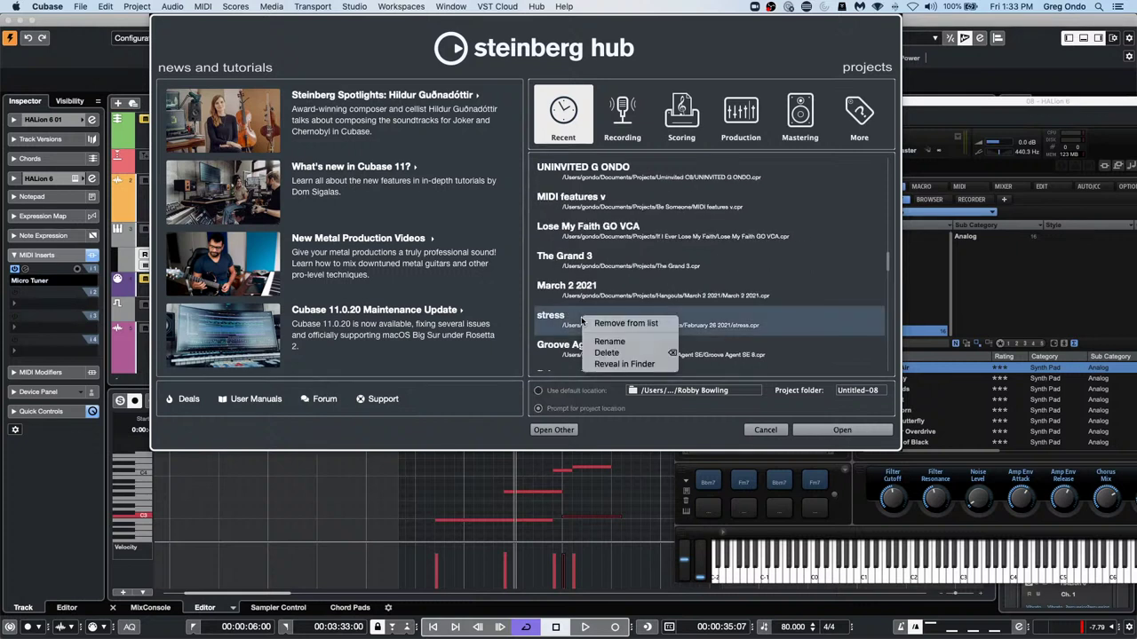
pyautogui.click(636, 325)
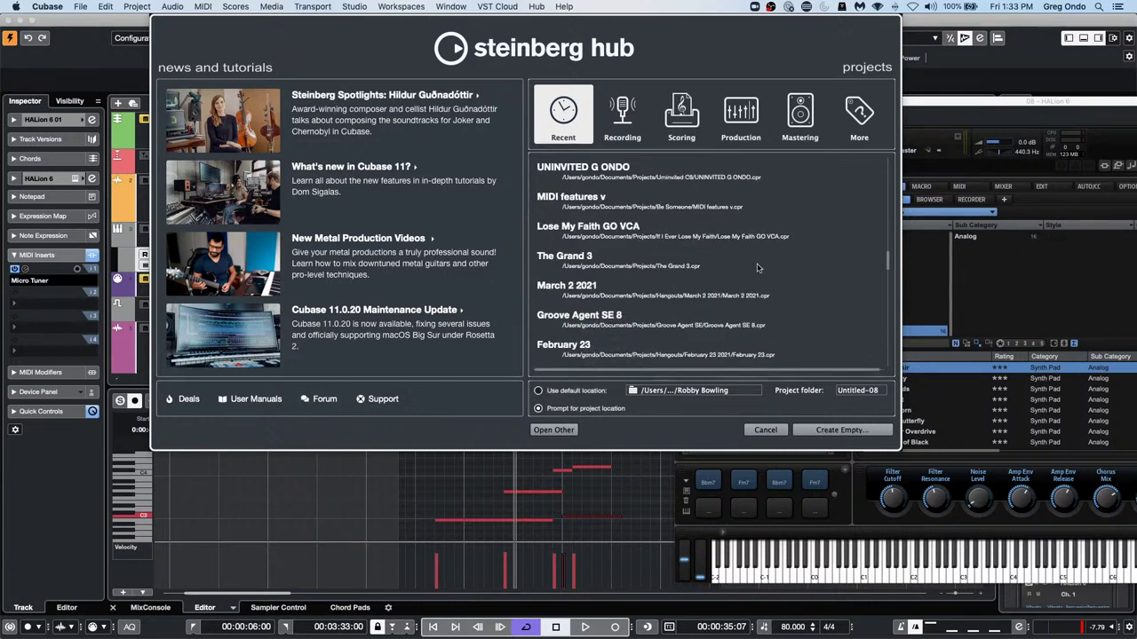
pyautogui.click(771, 433)
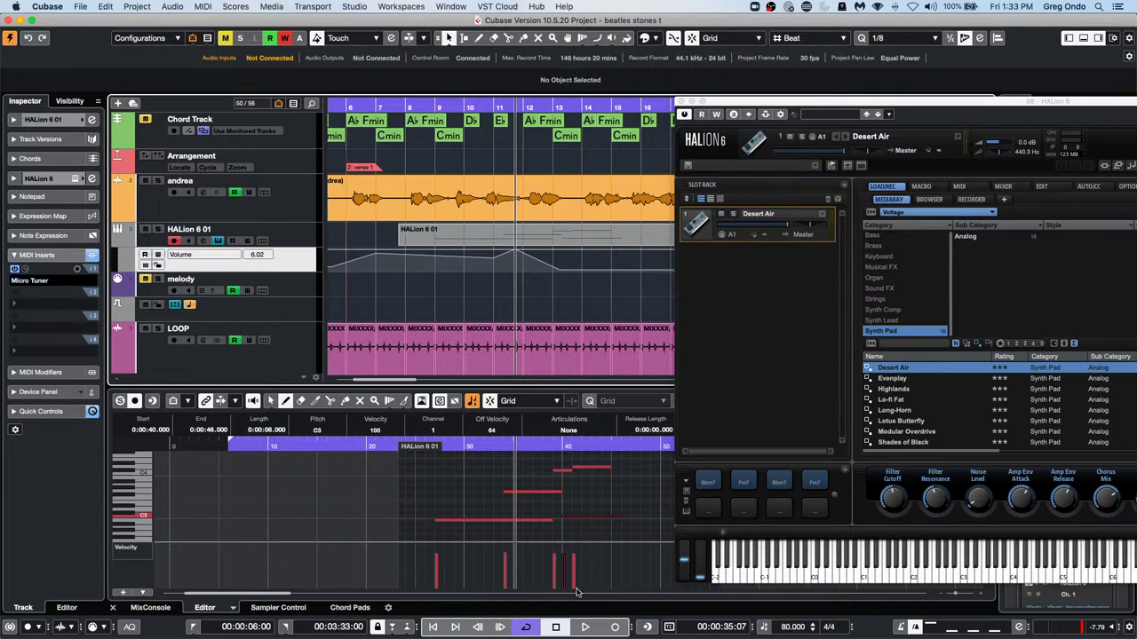
# Play the beatles stones project briefly and stop playback
pyautogui.press('space')
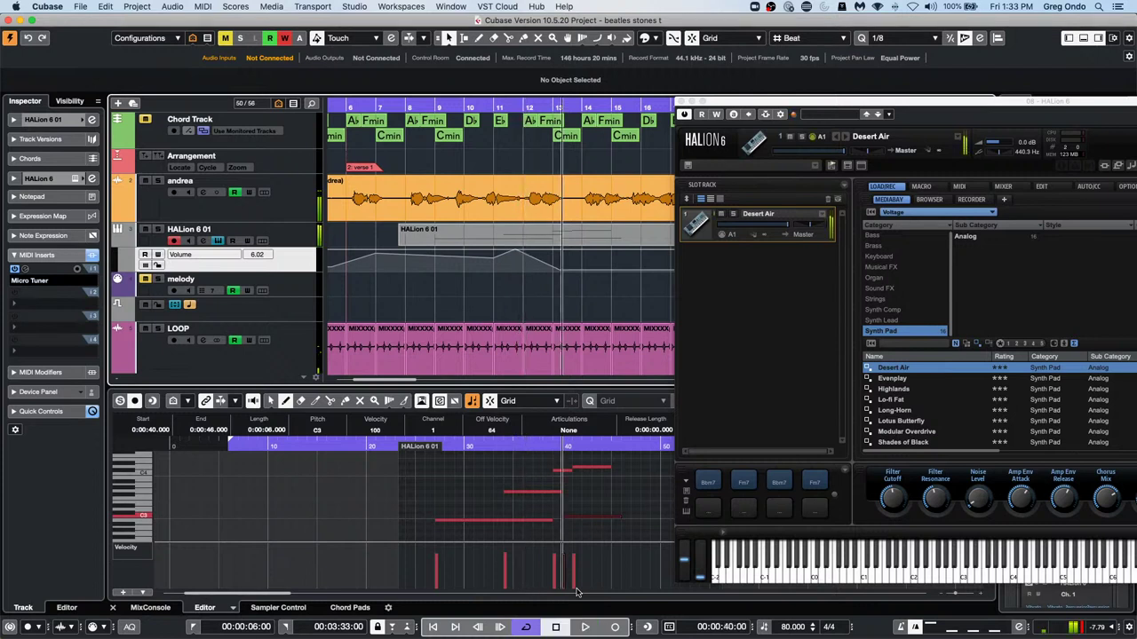
pyautogui.press('space')
pyautogui.press('space')
pyautogui.scroll(-3, 554, 278)
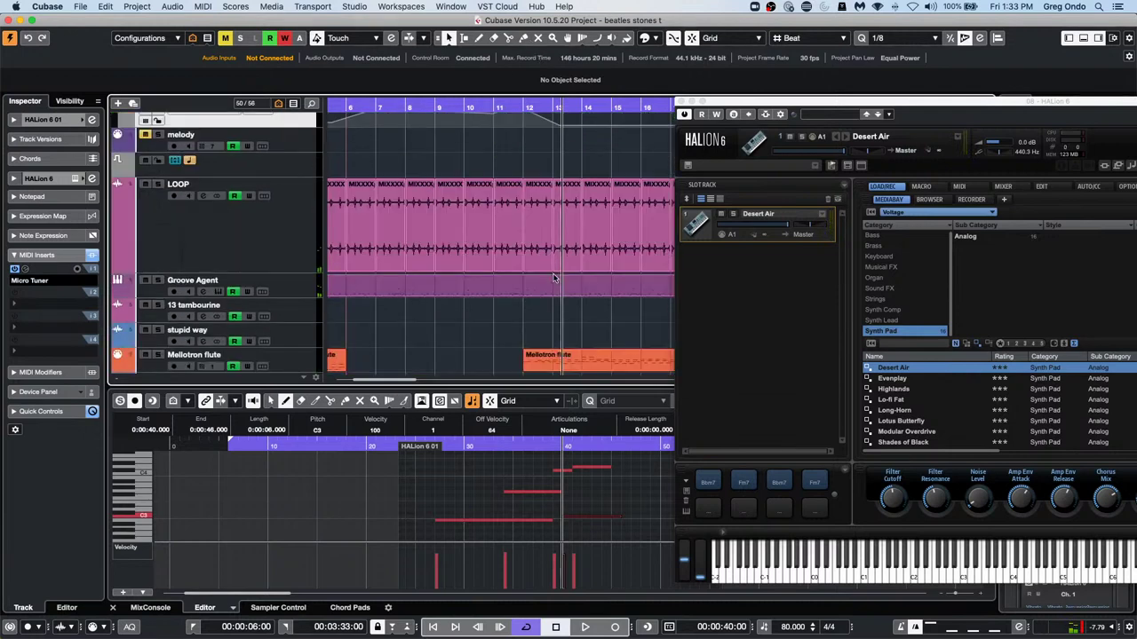
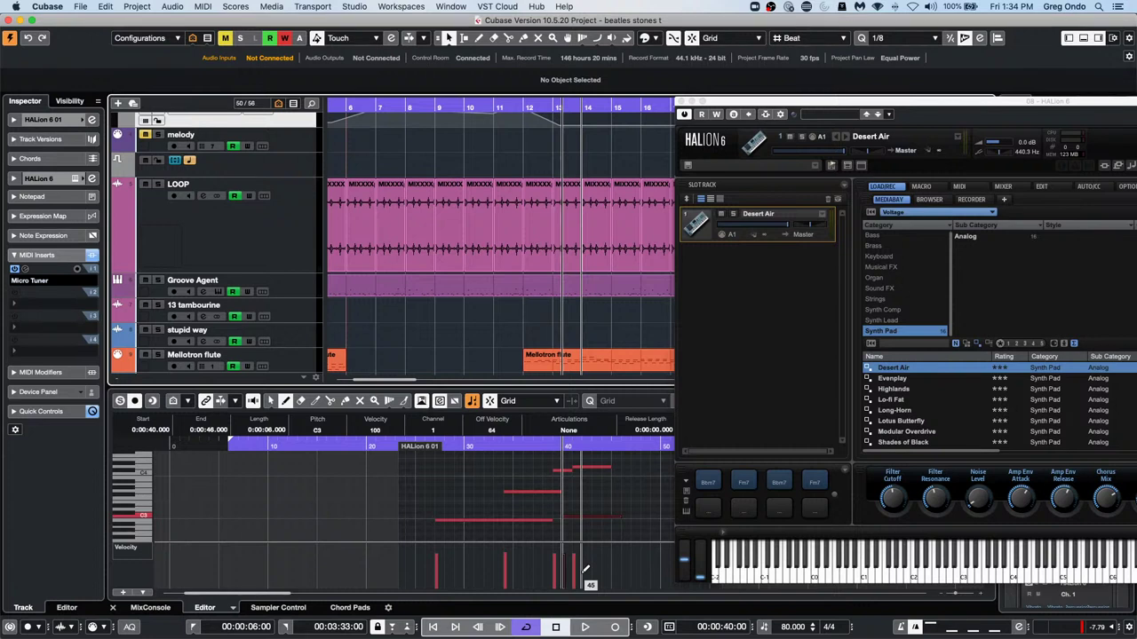
# Reopen the recent project Export Video.cpr, activate it, and dismiss the Missing Ports dialog
pyautogui.click(85, 7)
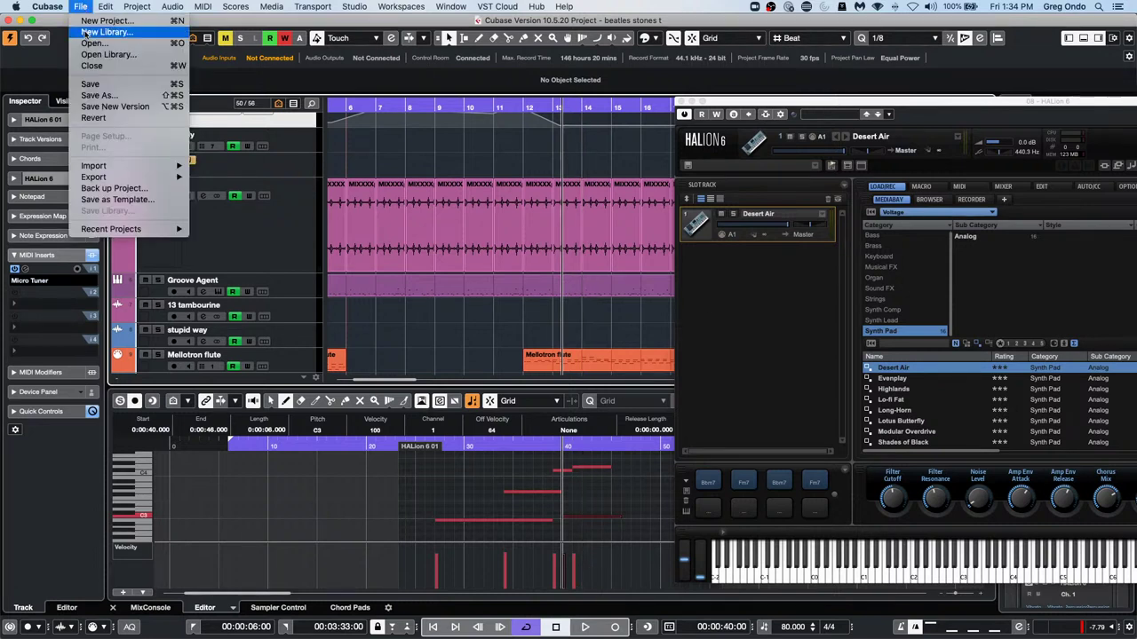
pyautogui.moveTo(119, 229)
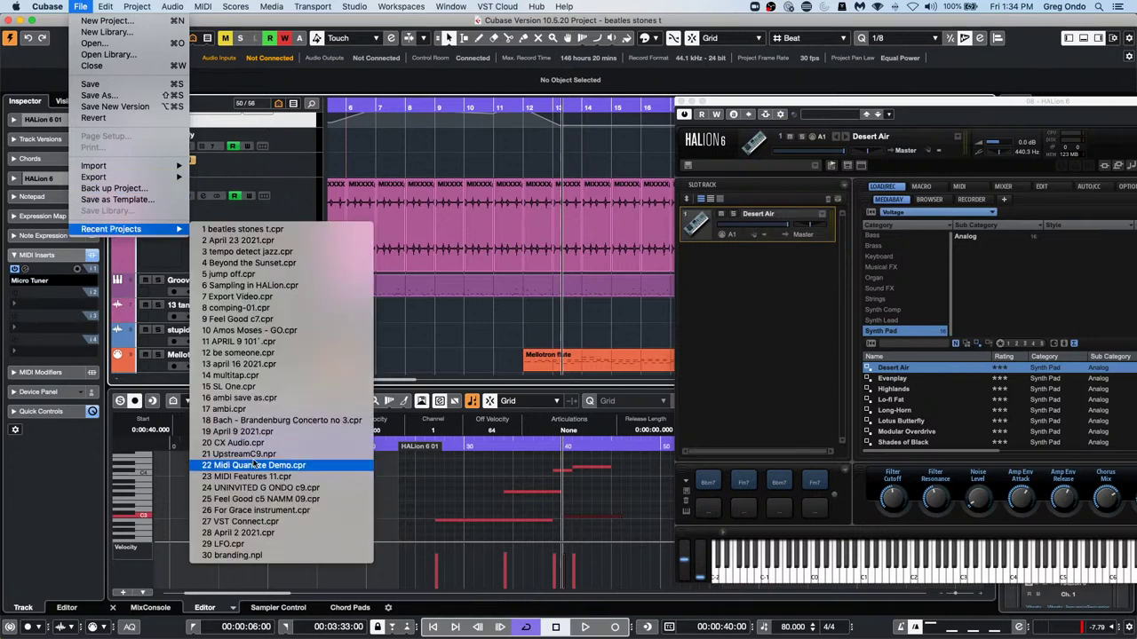
pyautogui.click(286, 298)
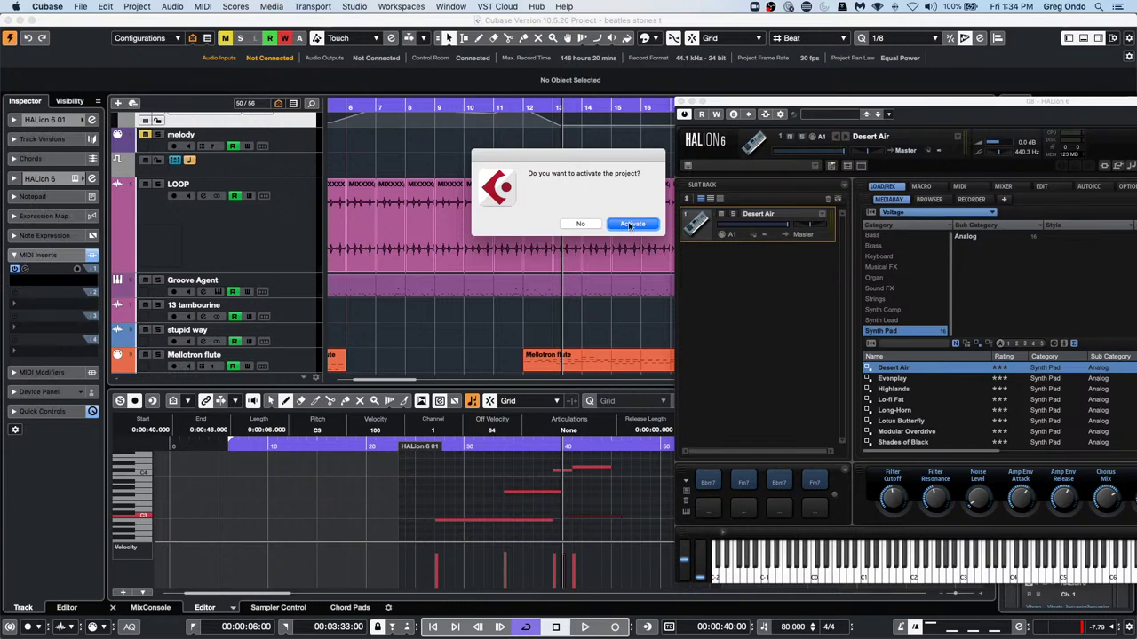
pyautogui.click(629, 223)
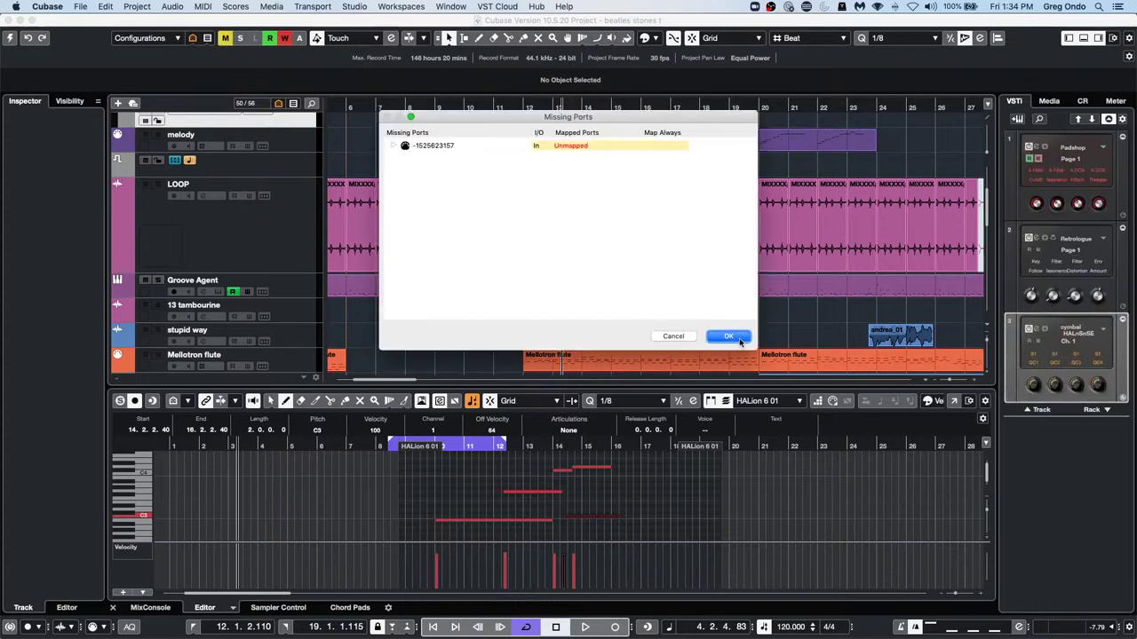
pyautogui.click(730, 336)
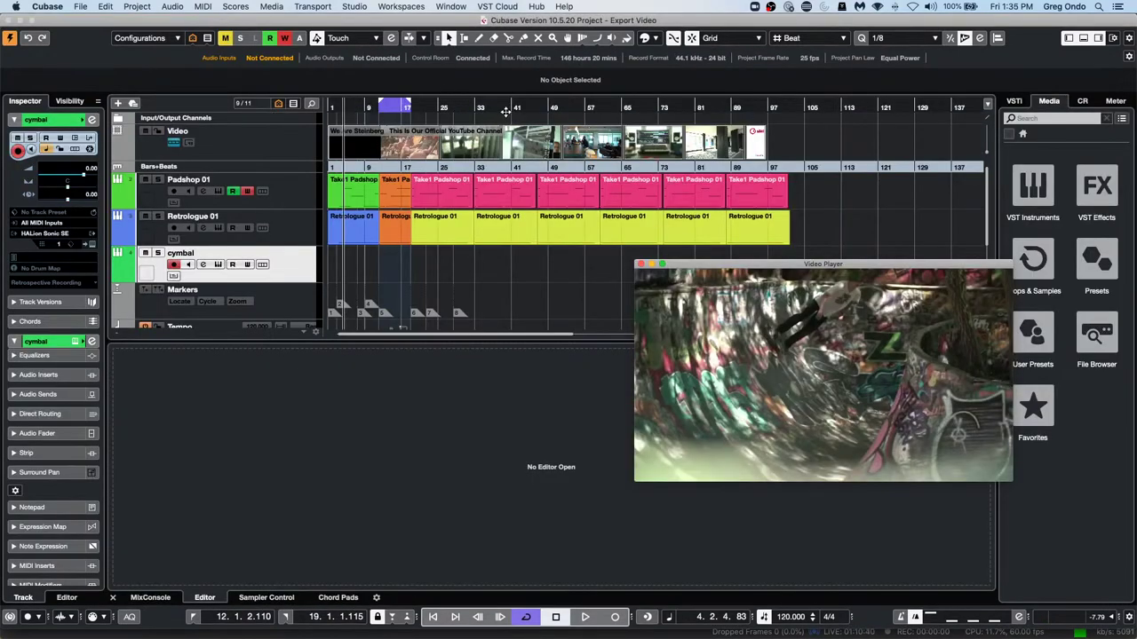
pyautogui.click(475, 118)
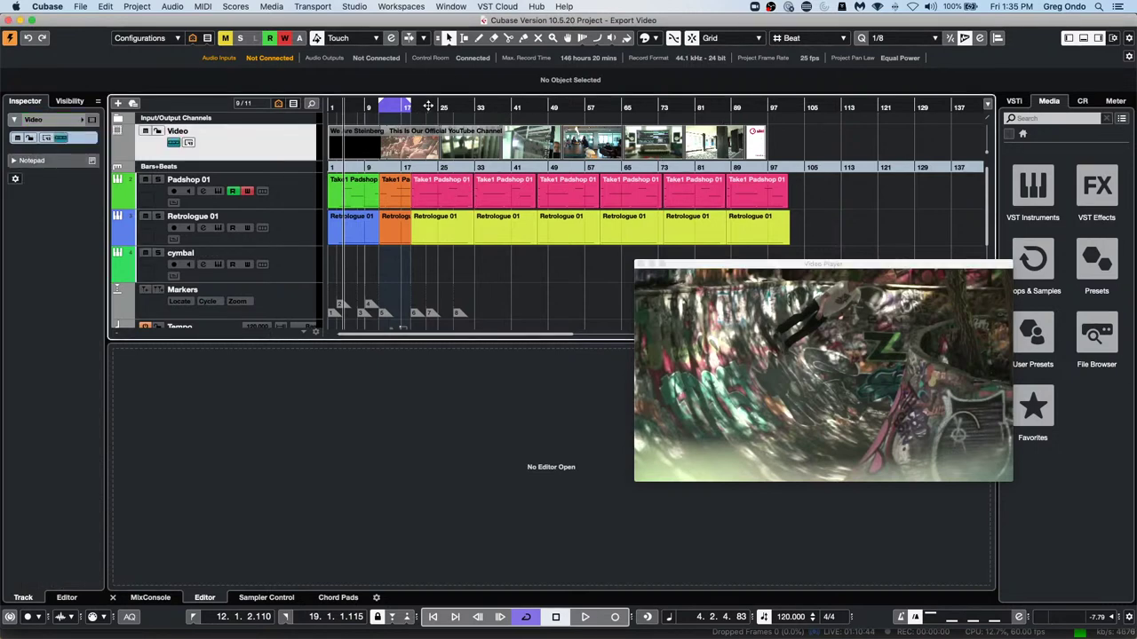
pyautogui.click(525, 107)
pyautogui.click(500, 106)
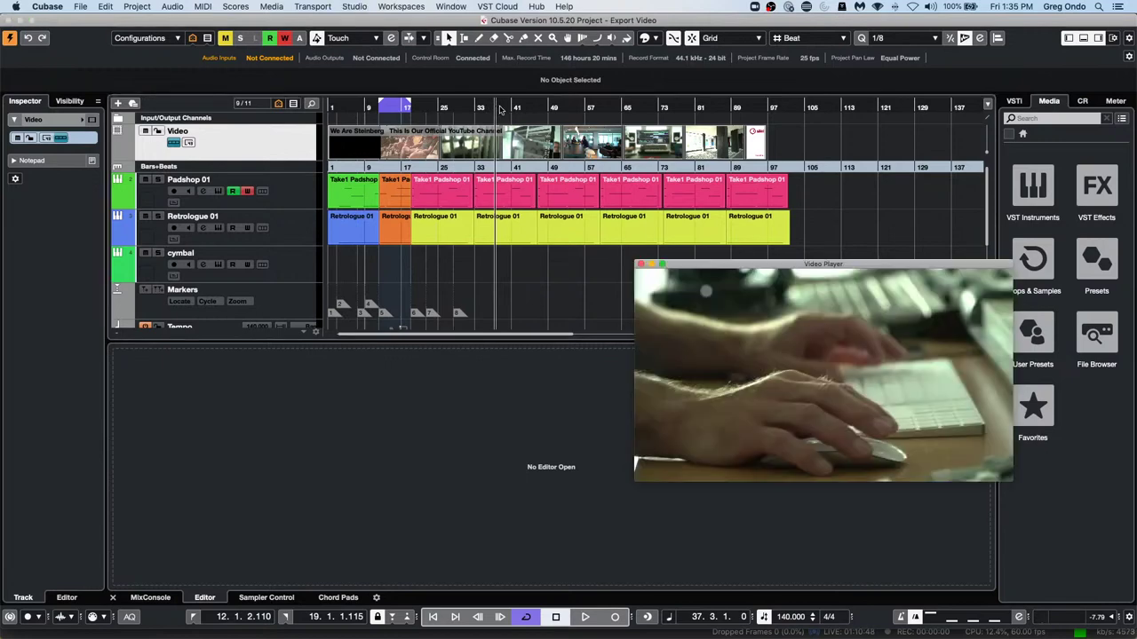
pyautogui.moveTo(500, 106); pyautogui.dragTo(566, 107)
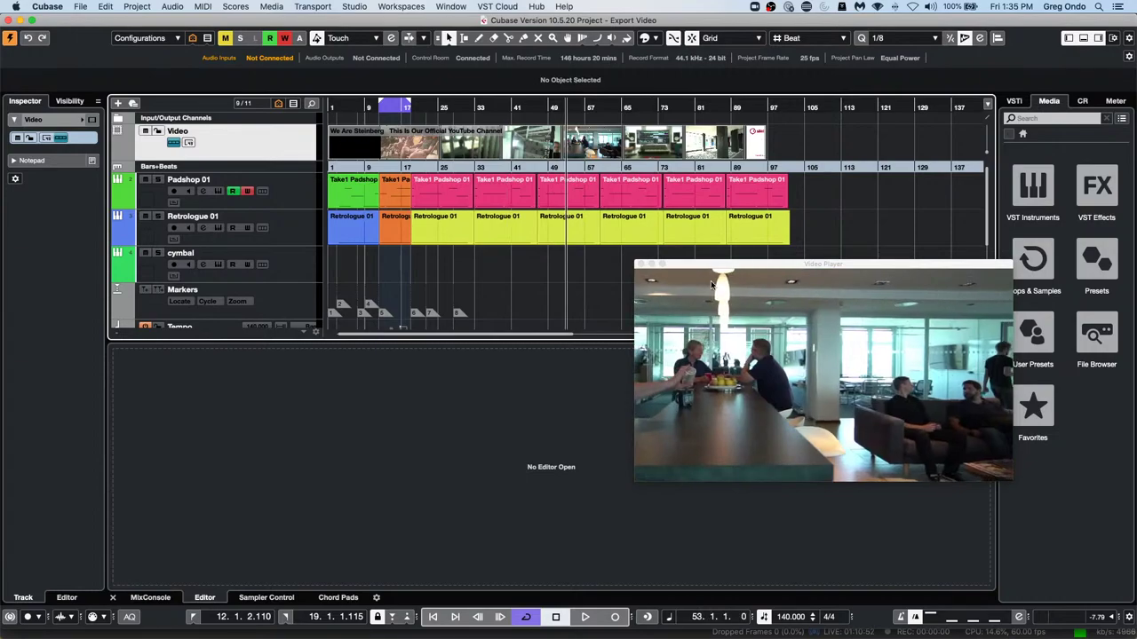
pyautogui.doubleClick(753, 349)
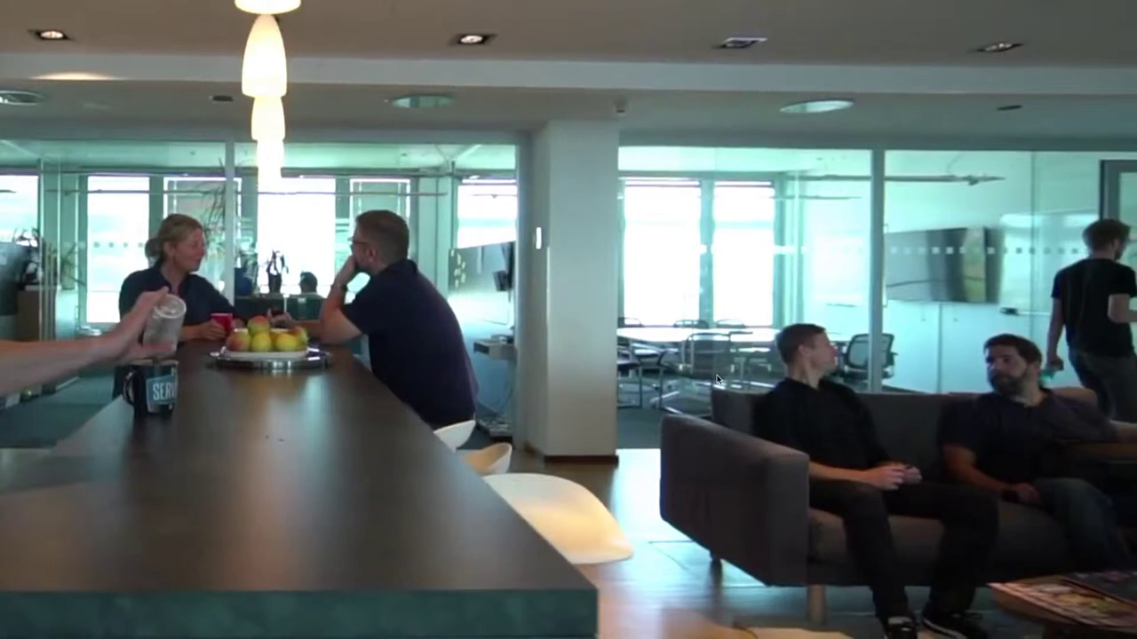
pyautogui.doubleClick(720, 371)
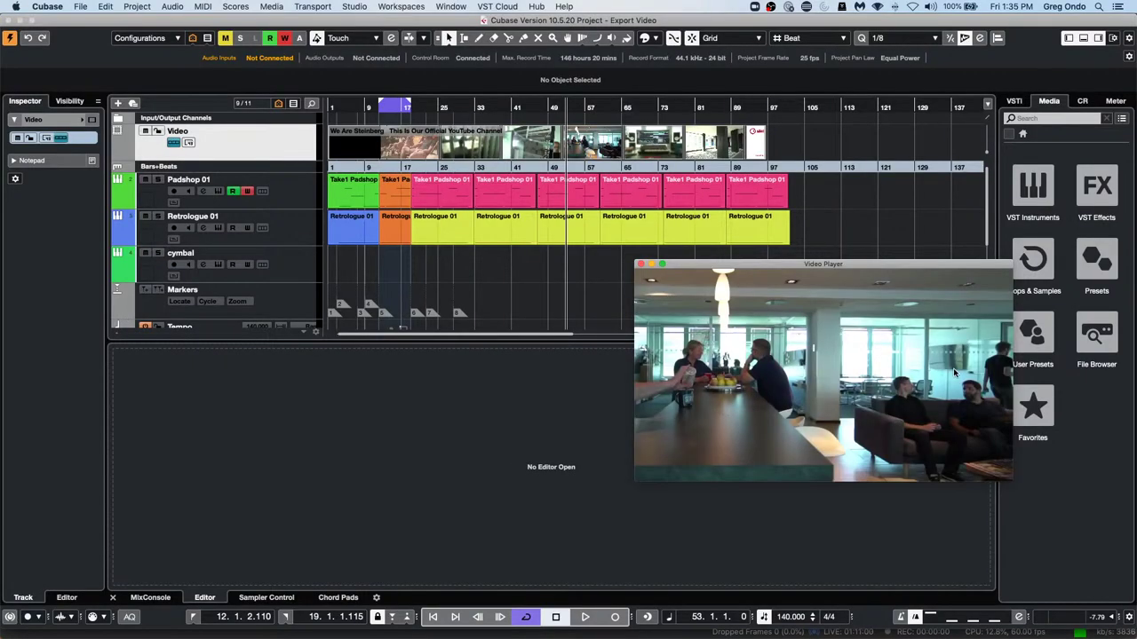
pyautogui.doubleClick(773, 361)
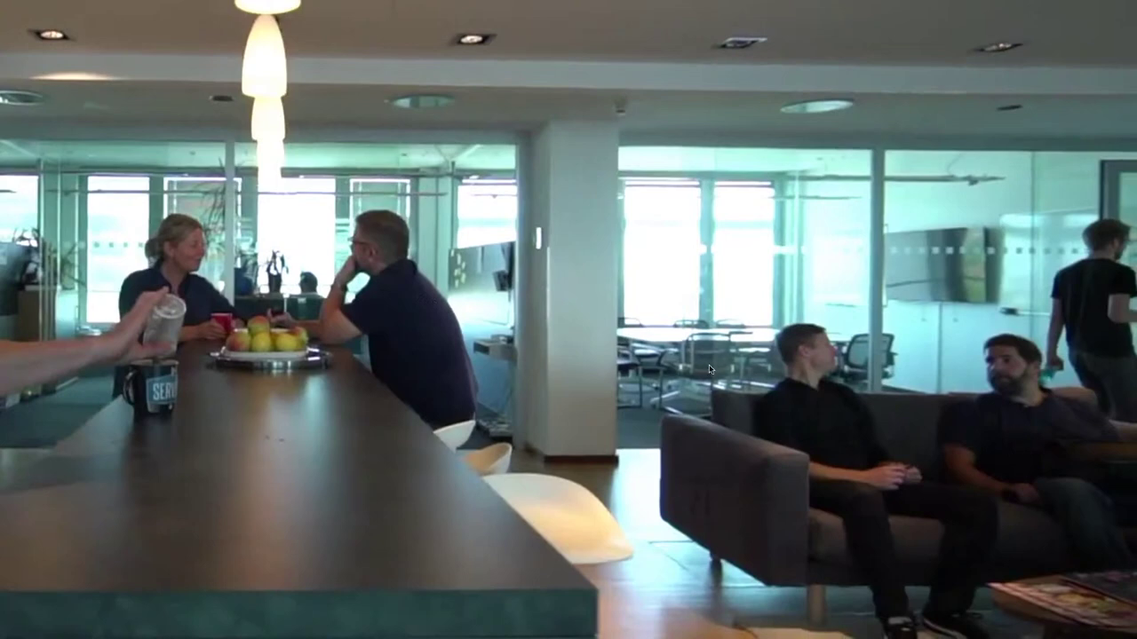
pyautogui.doubleClick(686, 355)
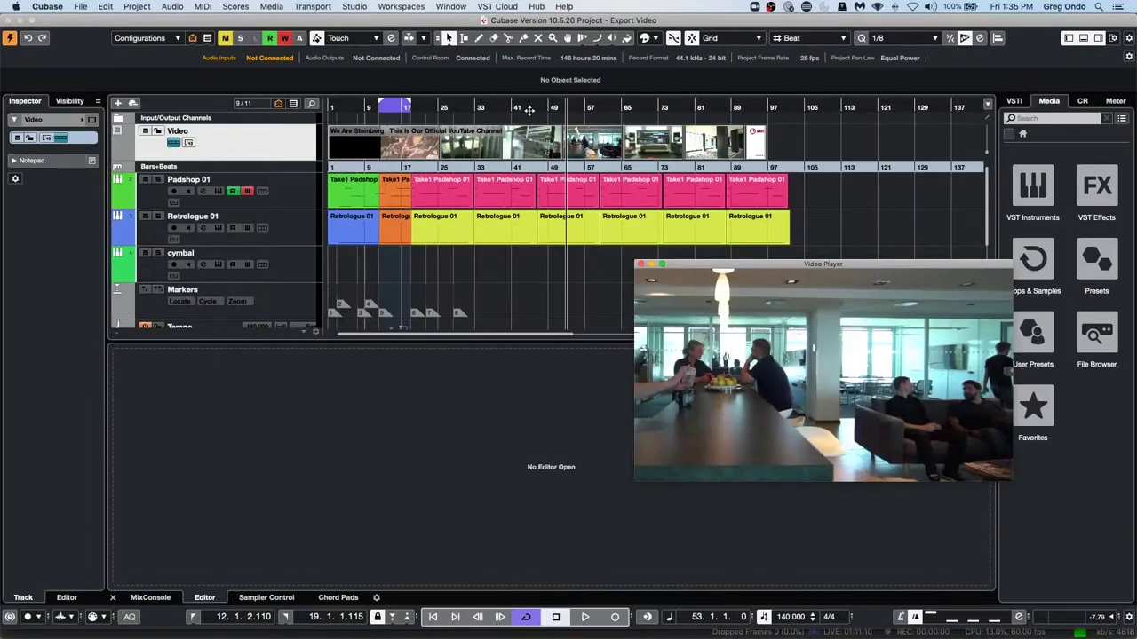
pyautogui.click(480, 108)
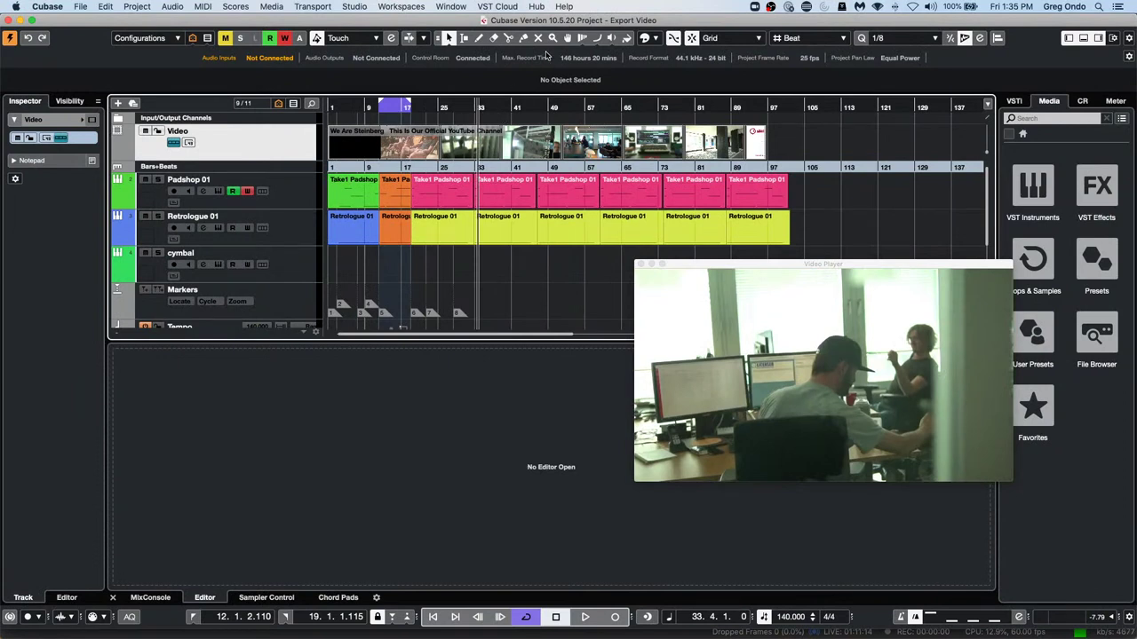
# Turn on Video Follows Edit Mode and drag a Padshop part so the video jumps there
pyautogui.click(355, 6)
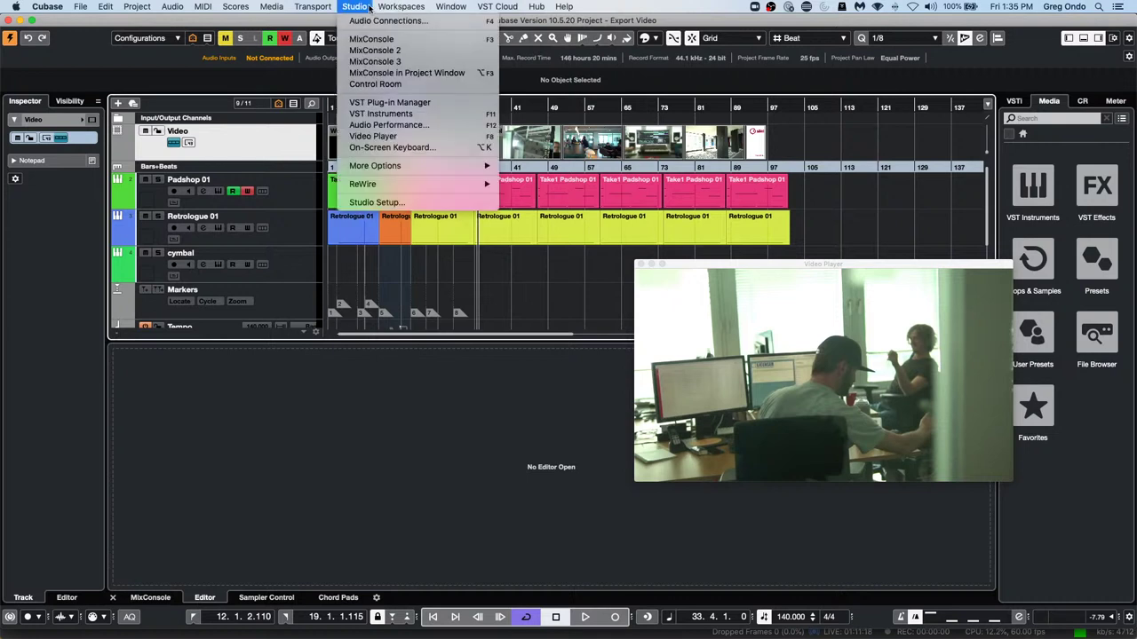
pyautogui.moveTo(318, 7)
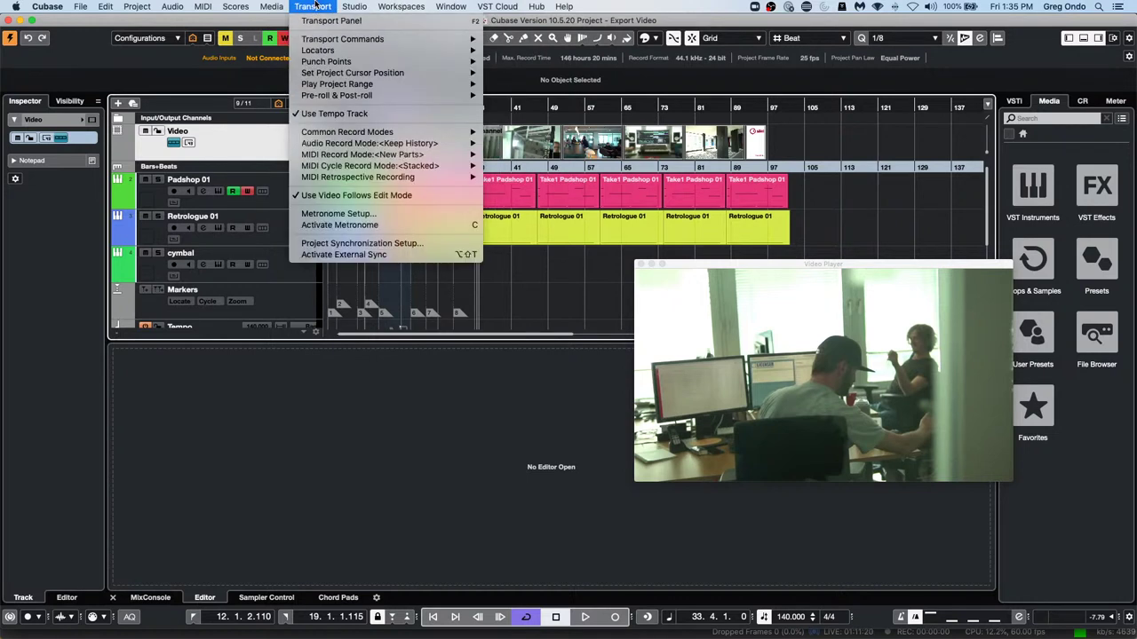
pyautogui.click(404, 196)
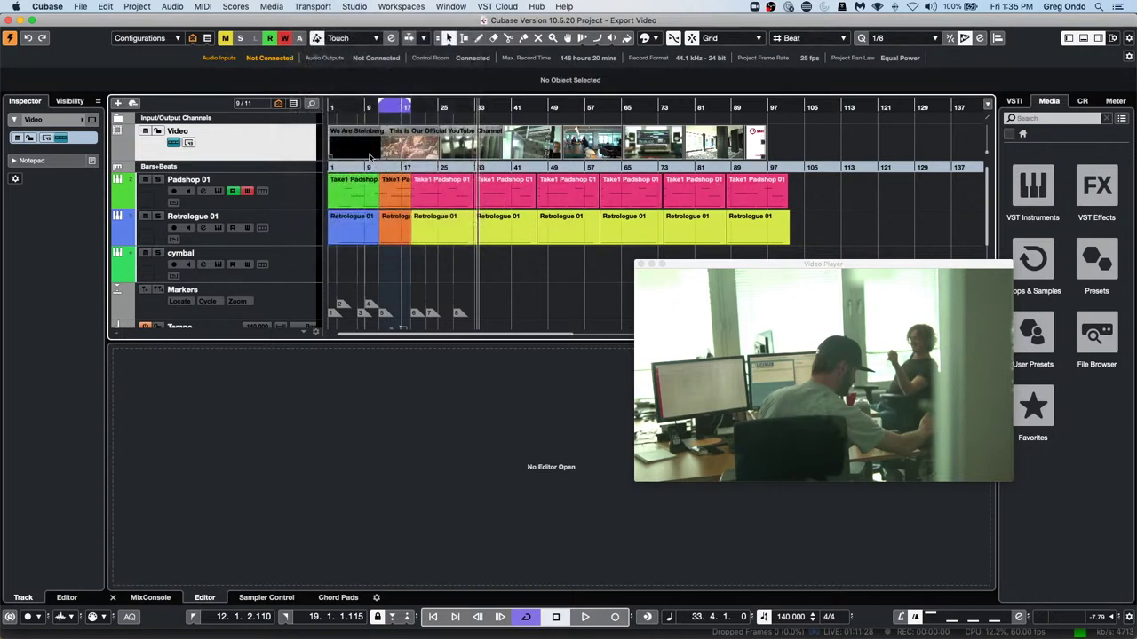
pyautogui.moveTo(438, 197); pyautogui.dragTo(441, 195)
# Open the Padshop part in the Key Editor, move the A4 note up to A#4 and the G4 note earlier
pyautogui.doubleClick(441, 194)
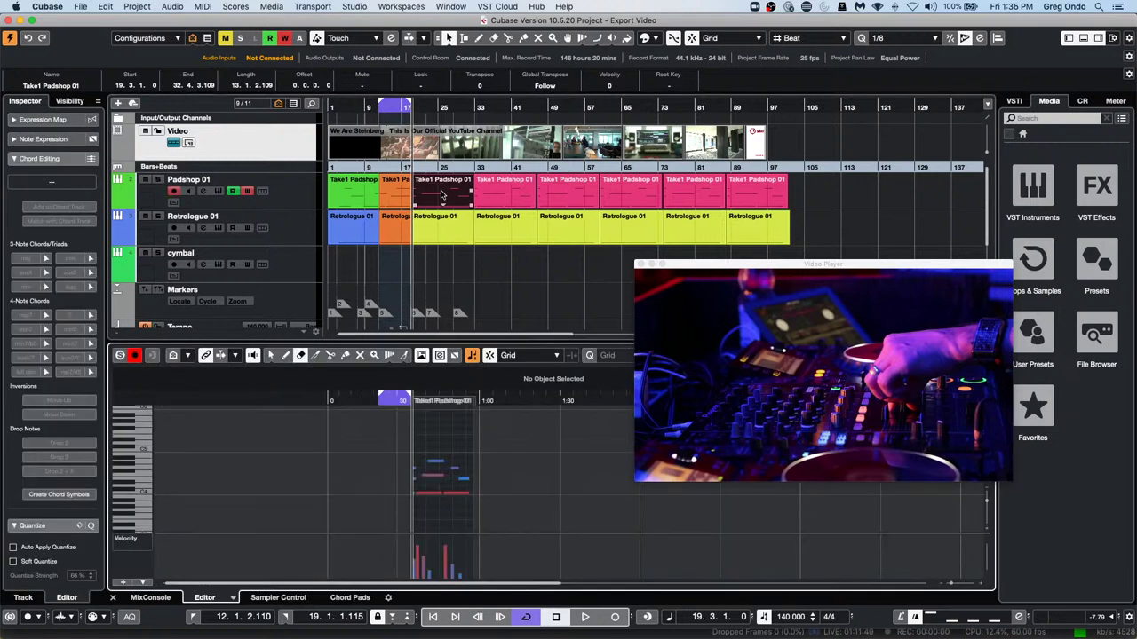
pyautogui.rightClick(436, 455)
pyautogui.click(437, 462)
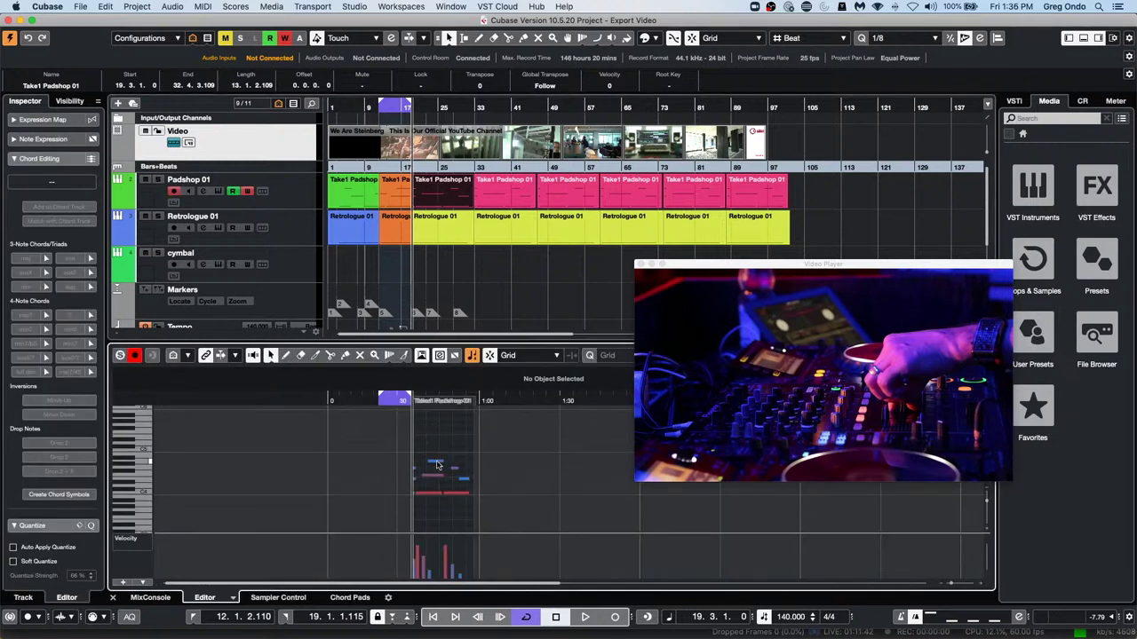
pyautogui.click(436, 463)
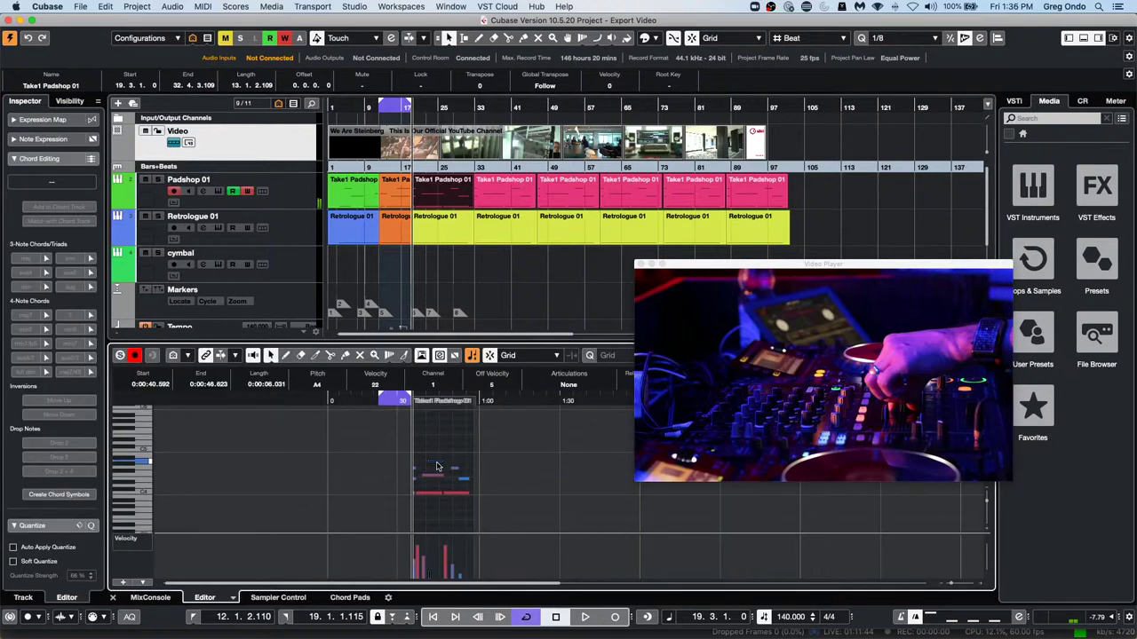
pyautogui.moveTo(436, 465)
pyautogui.mouseDown()
pyautogui.moveTo(451, 462)
pyautogui.moveTo(436, 461)
pyautogui.mouseUp()
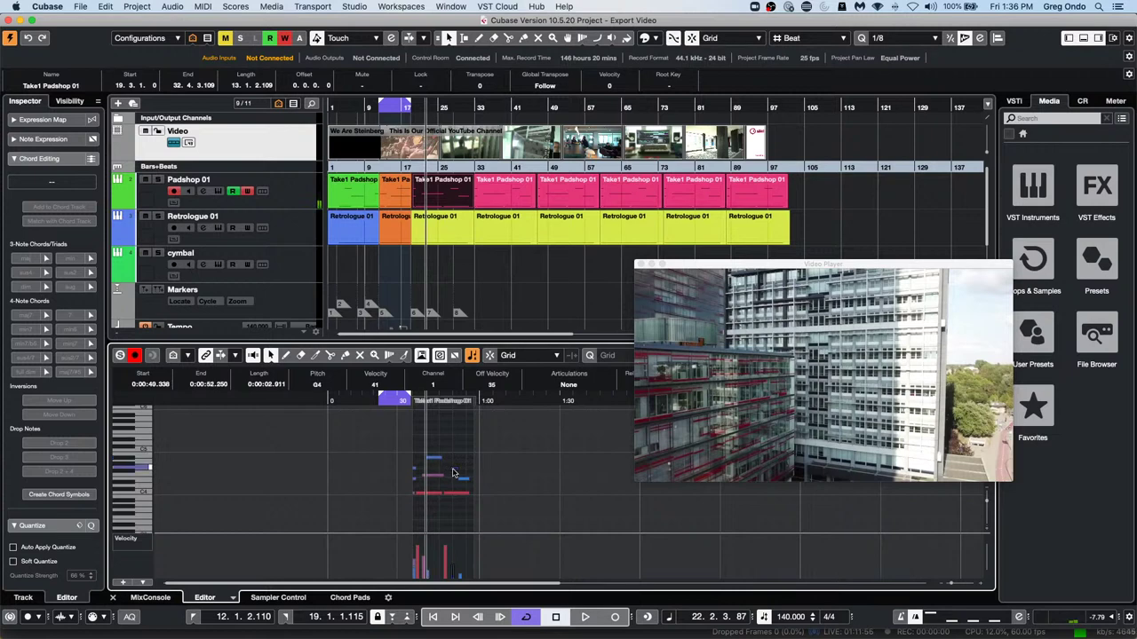
pyautogui.moveTo(453, 472); pyautogui.dragTo(445, 471)
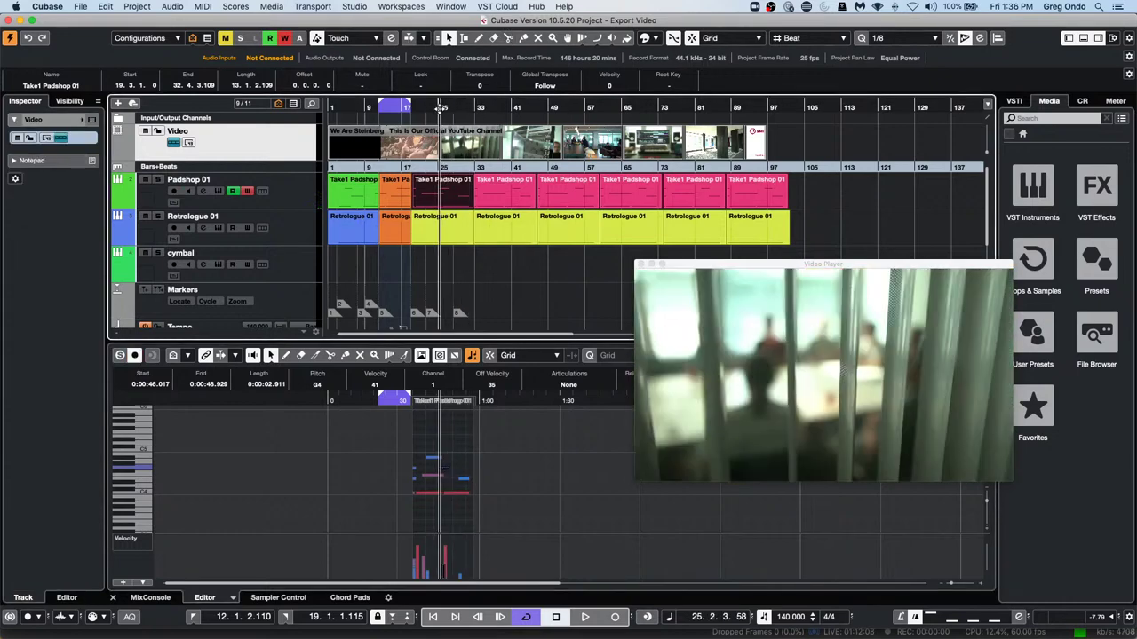
pyautogui.moveTo(467, 107); pyautogui.dragTo(439, 130)
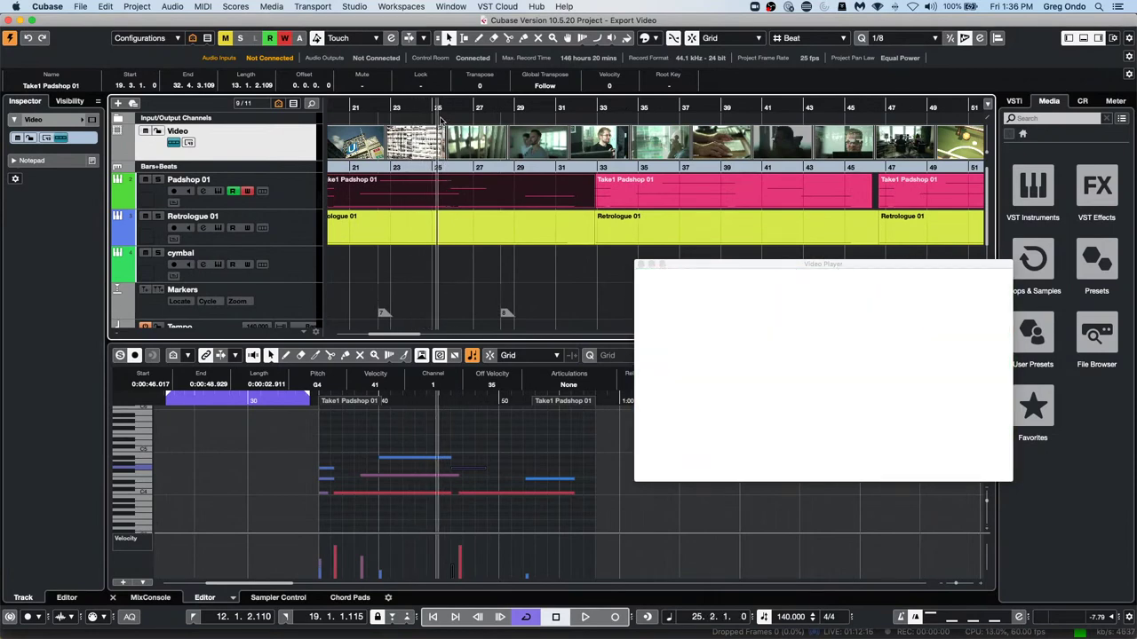
# With the Time Warp tool, warp the tempo grid at bar 25 and bar 33
pyautogui.rightClick(452, 131)
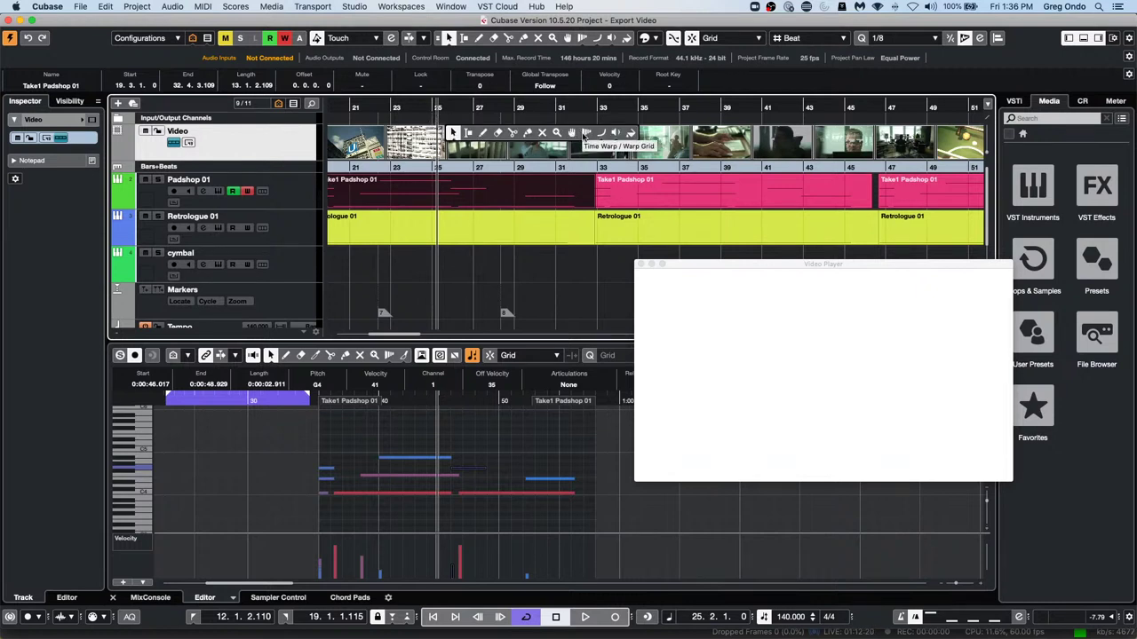
pyautogui.click(583, 133)
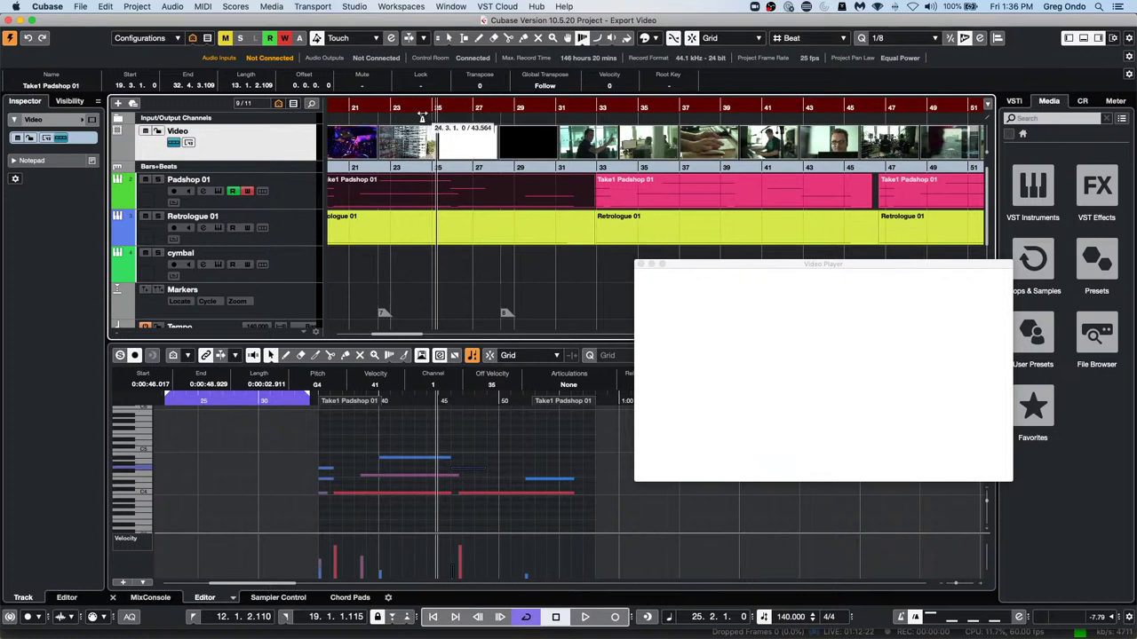
pyautogui.moveTo(434, 113); pyautogui.dragTo(437, 117)
pyautogui.moveTo(522, 108); pyautogui.dragTo(657, 140)
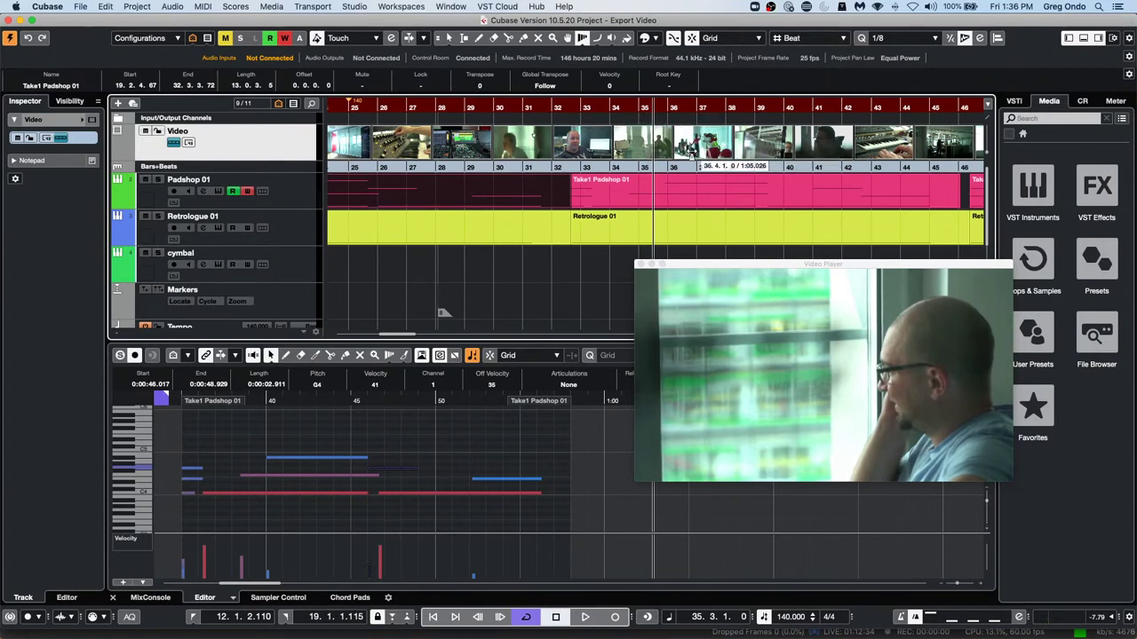
pyautogui.moveTo(590, 114); pyautogui.dragTo(652, 116)
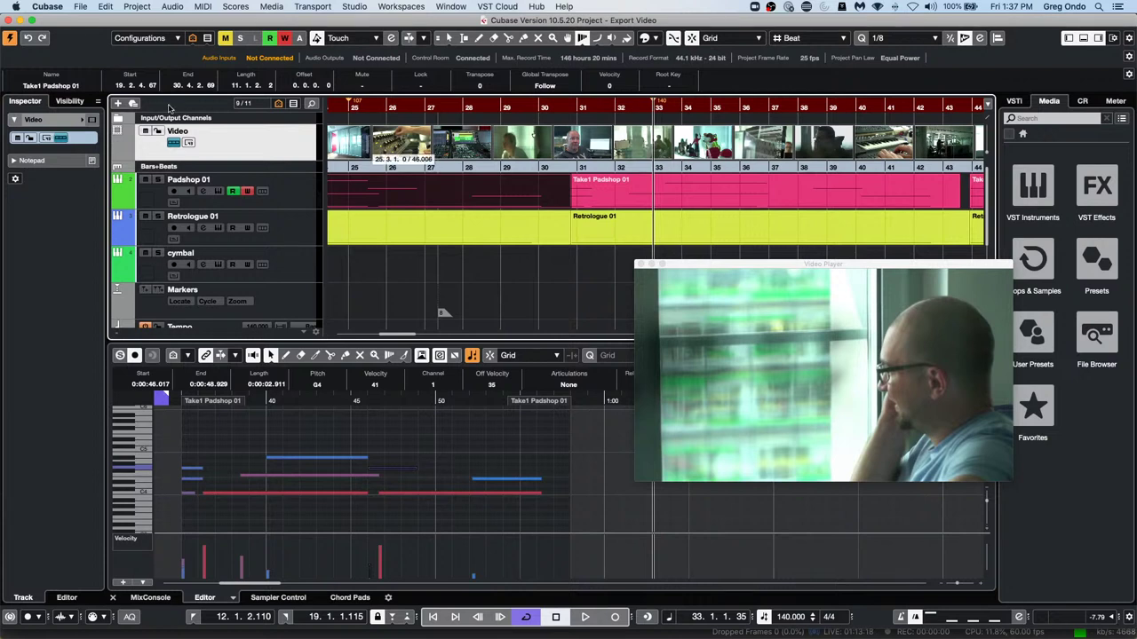
# Open the recent project CX Audio.cpr and activate it
pyautogui.click(79, 7)
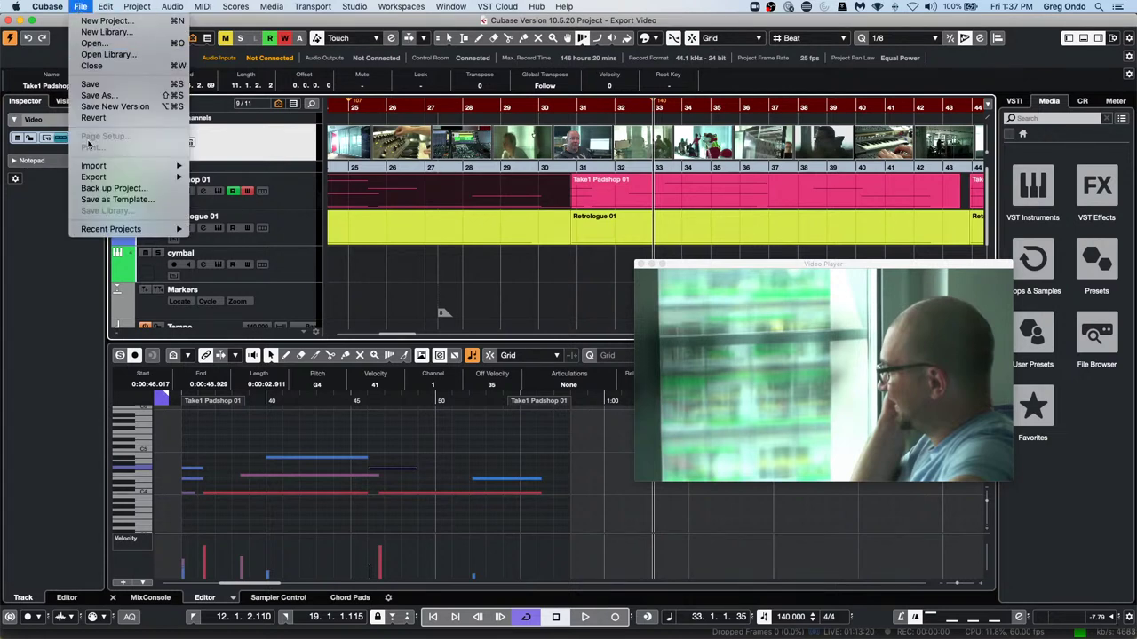
pyautogui.moveTo(110, 230)
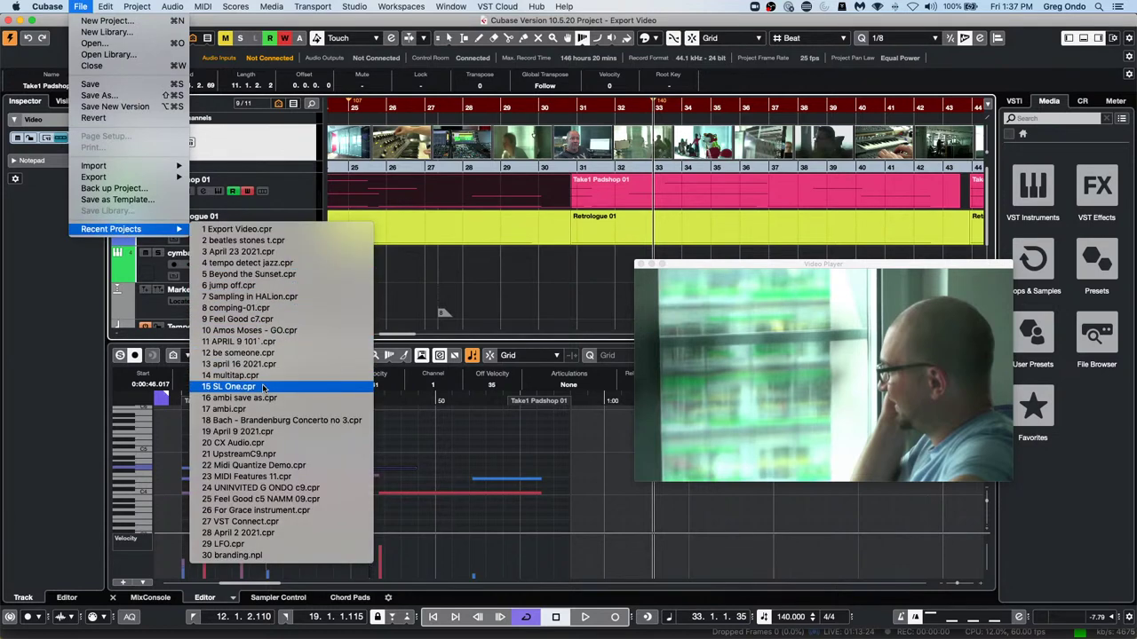
pyautogui.click(263, 442)
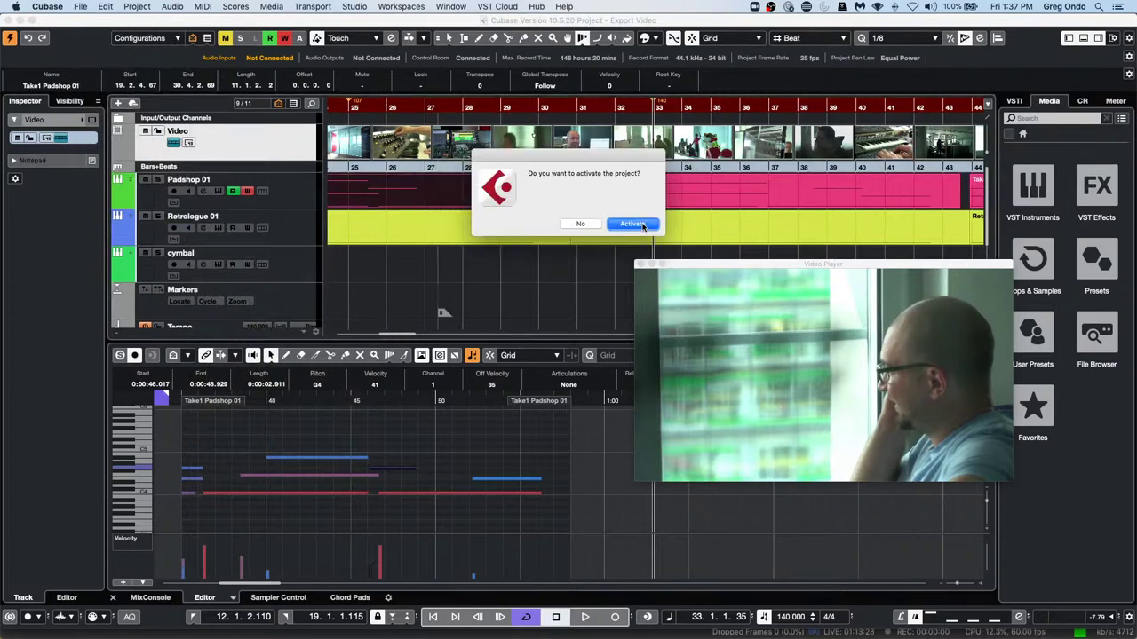
pyautogui.click(638, 224)
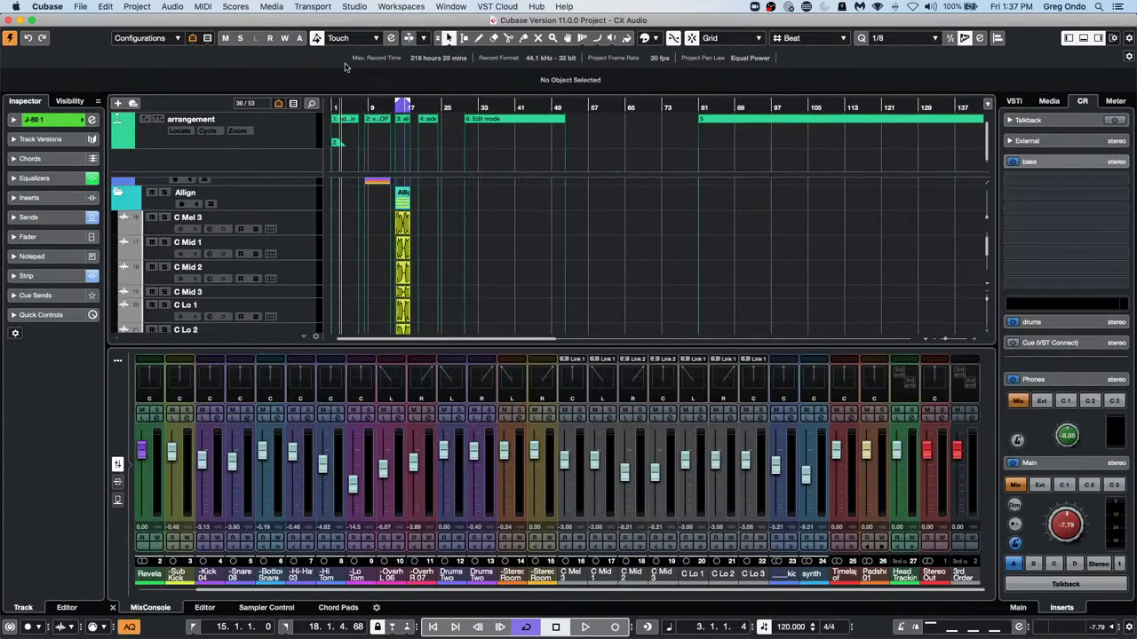
# Zoom into the first bars and open the J-50 1 audio event in the Sample Editor
pyautogui.click(294, 103)
pyautogui.click(293, 104)
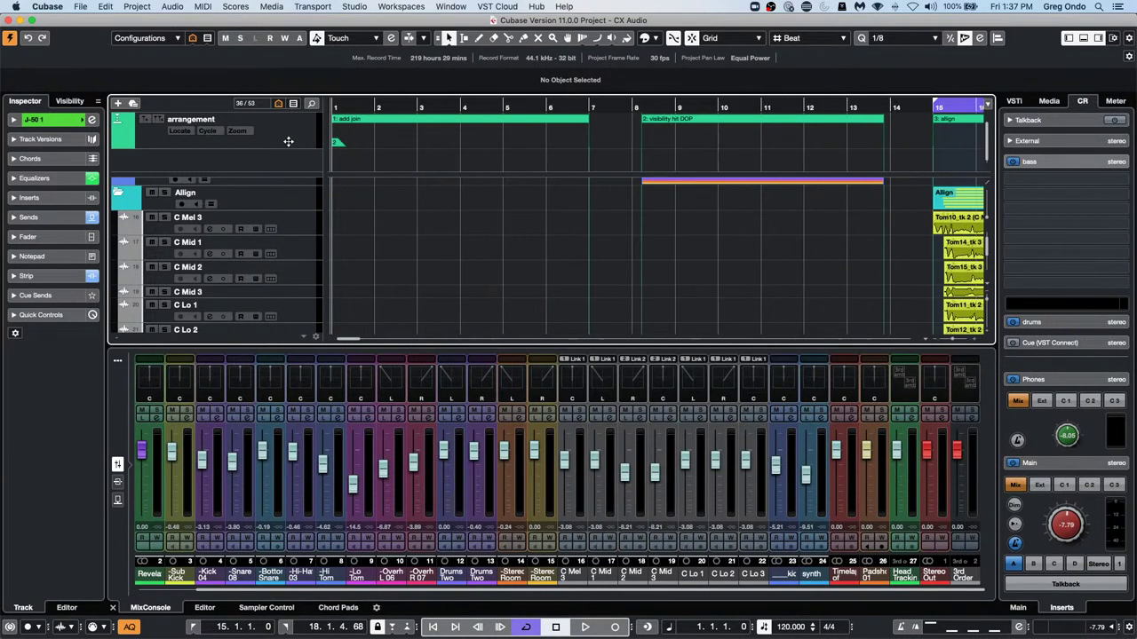
pyautogui.scroll(3, 381, 188)
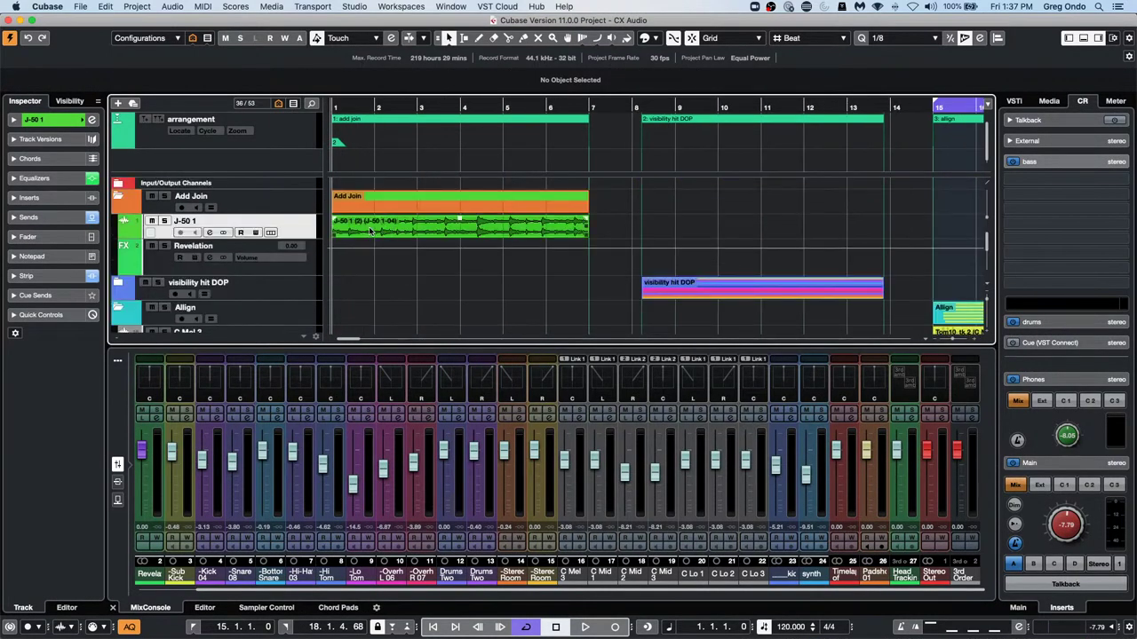
pyautogui.click(370, 229)
pyautogui.doubleClick(370, 229)
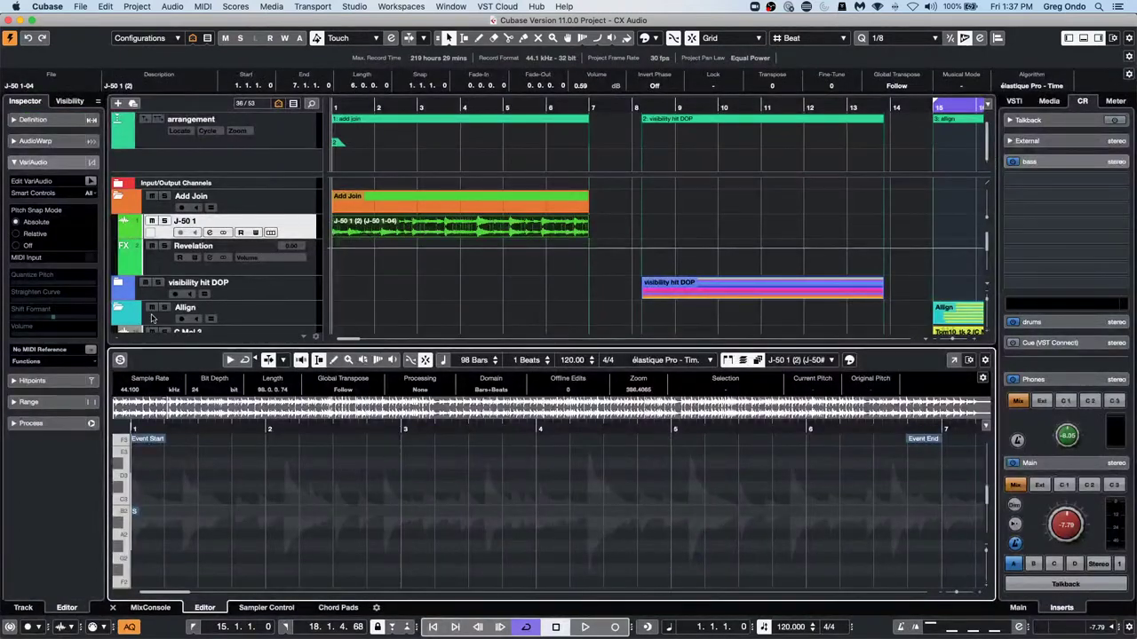
# Turn on hitpoint editing and raise the hitpoint threshold from 13 to 15
pyautogui.click(35, 380)
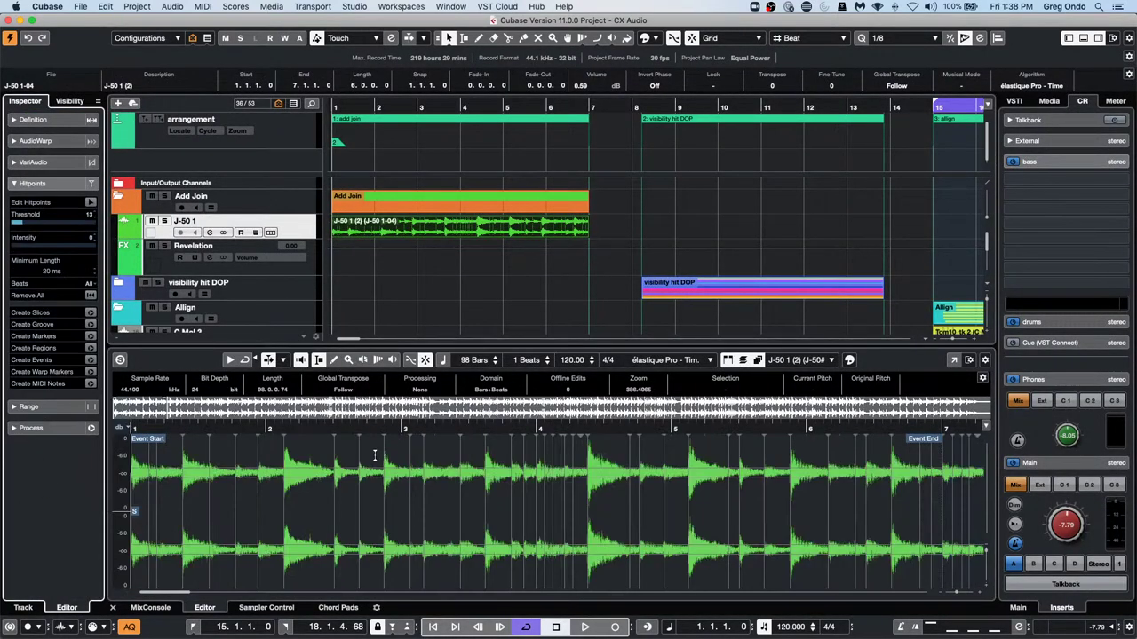
pyautogui.click(91, 202)
pyautogui.moveTo(21, 227)
pyautogui.mouseDown()
pyautogui.moveTo(40, 225)
pyautogui.moveTo(22, 226)
pyautogui.mouseUp()
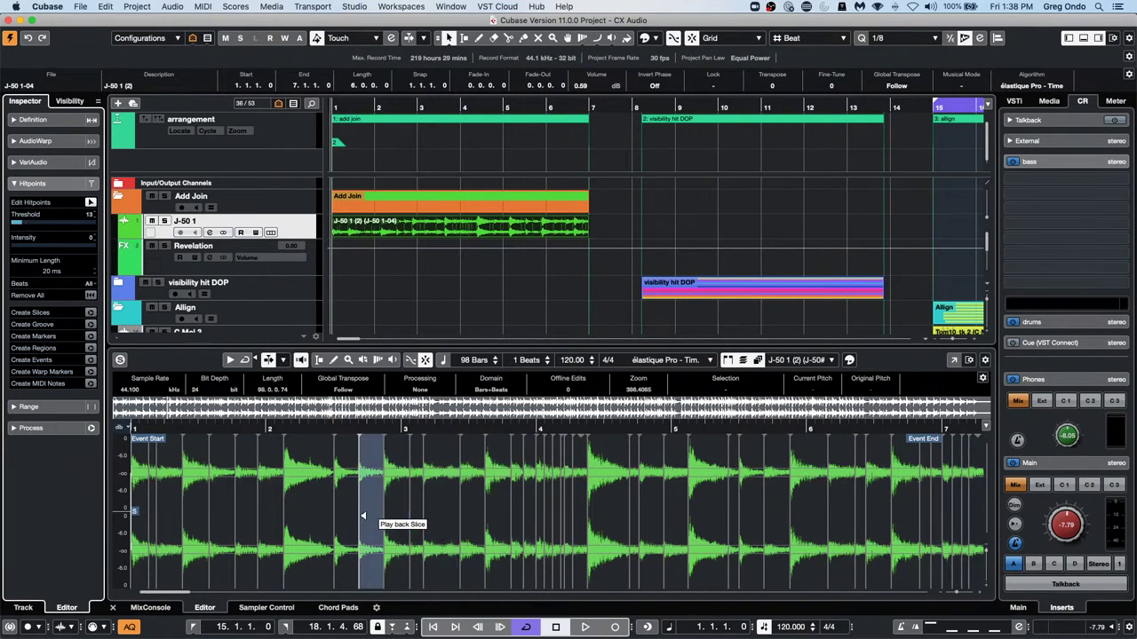
# Audition five hitpoint slices of the drum loop, including those at 4.2.1 and 4.2.3
pyautogui.click(493, 498)
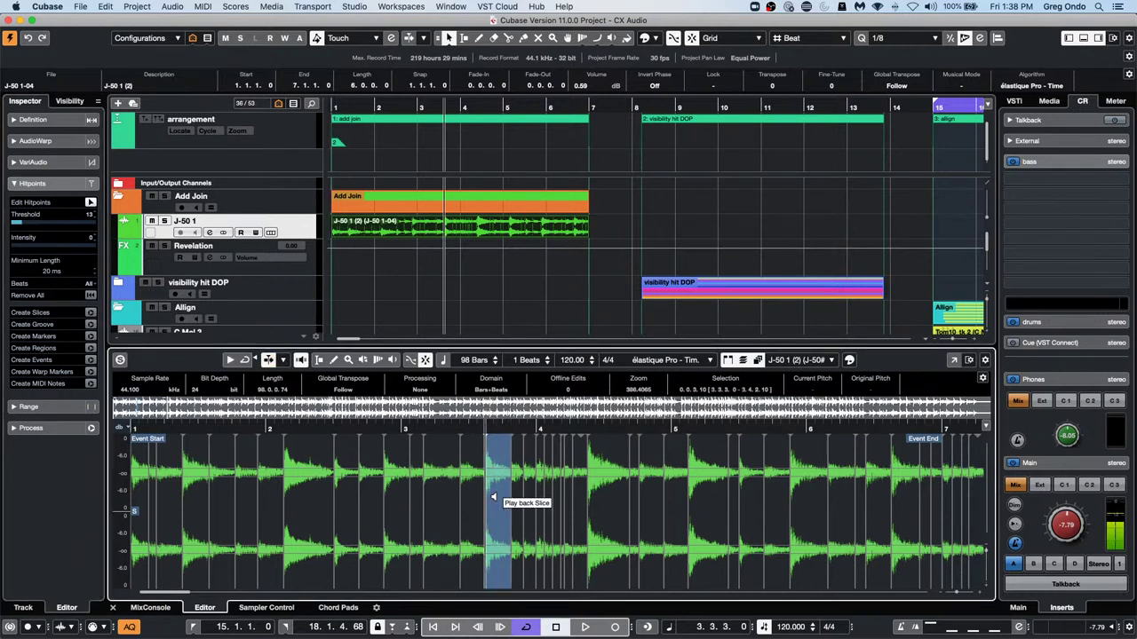
pyautogui.click(514, 498)
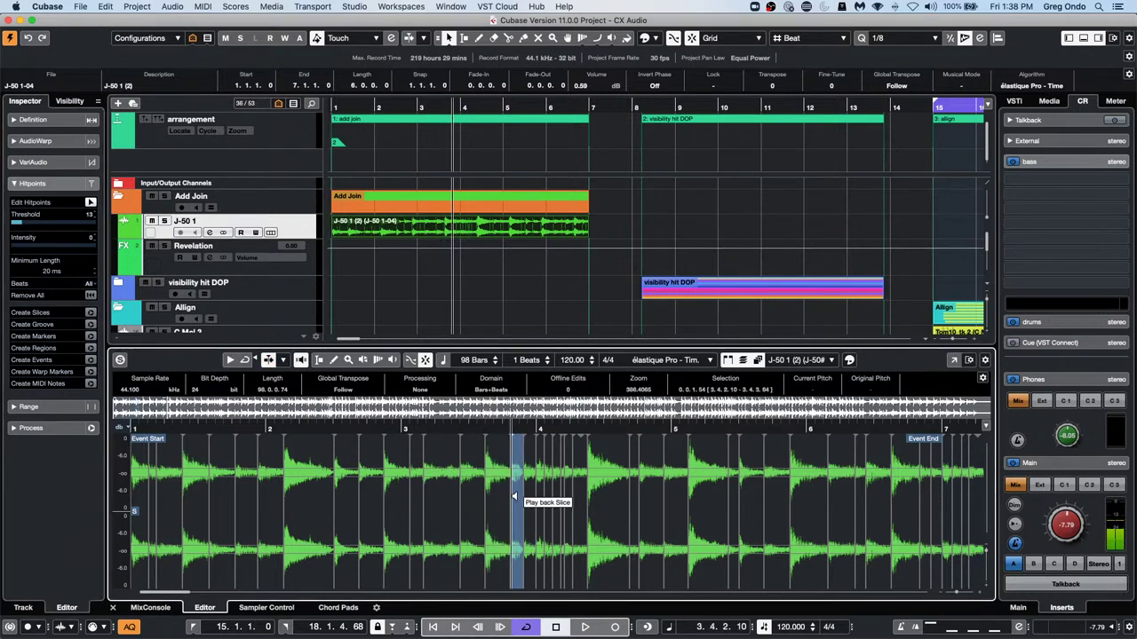
pyautogui.click(537, 497)
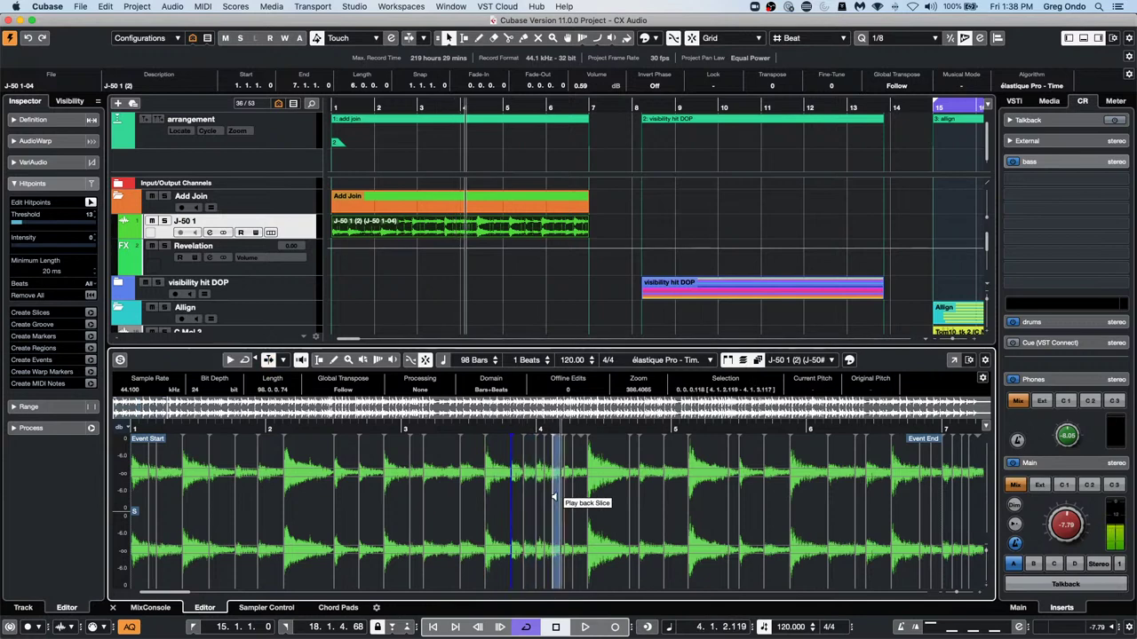
pyautogui.click(589, 495)
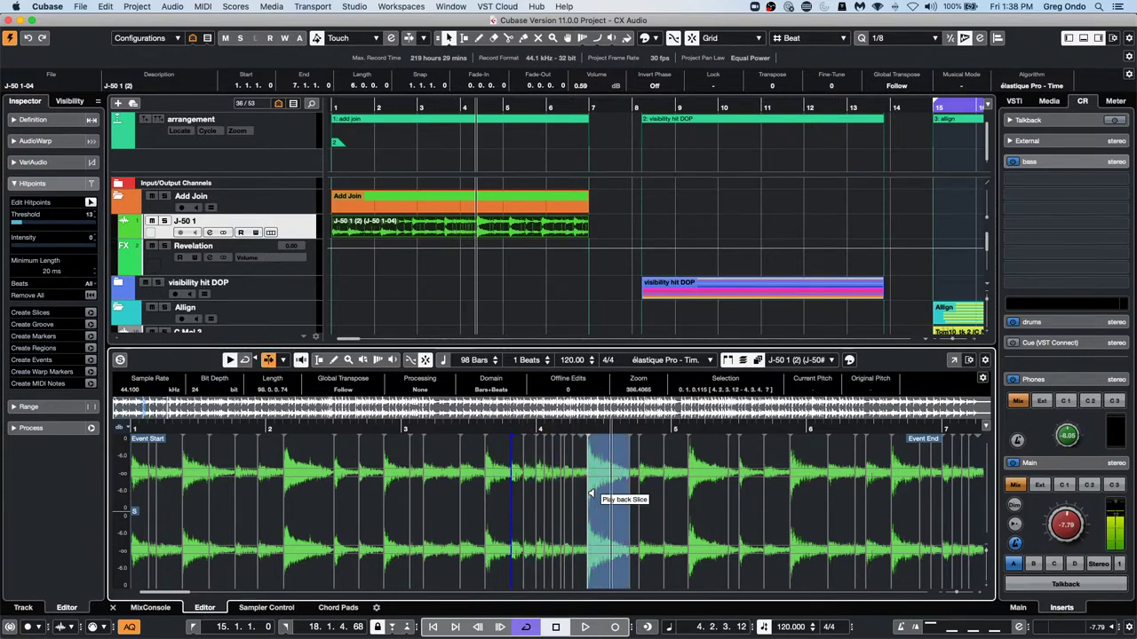
pyautogui.click(598, 496)
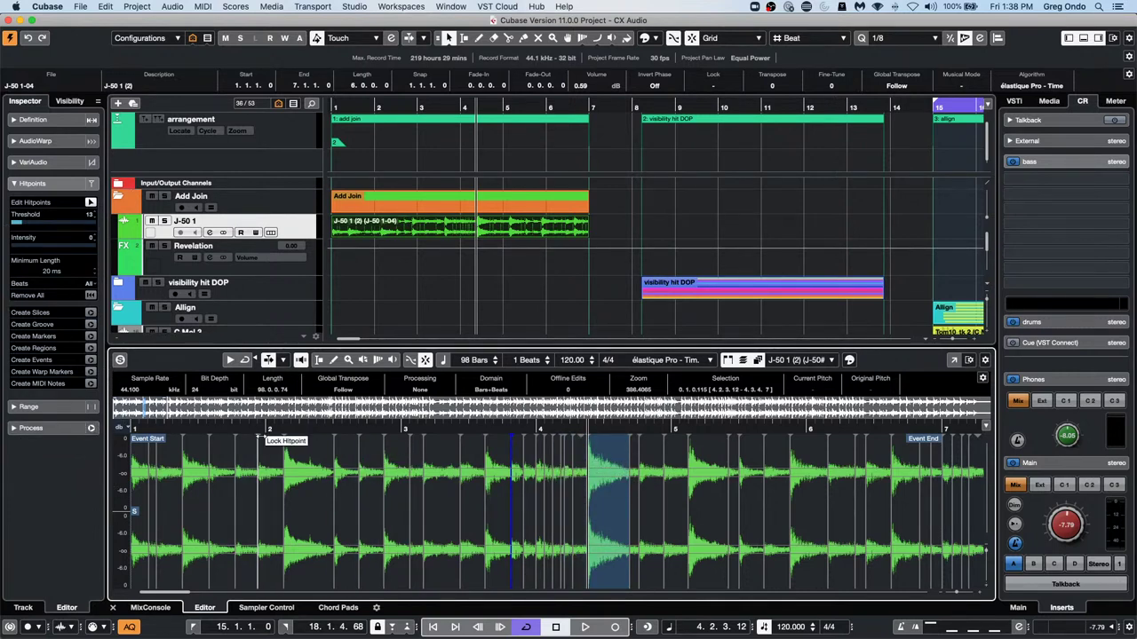
# Create warp markers from the hitpoints and turn on Free Warp
pyautogui.click(92, 372)
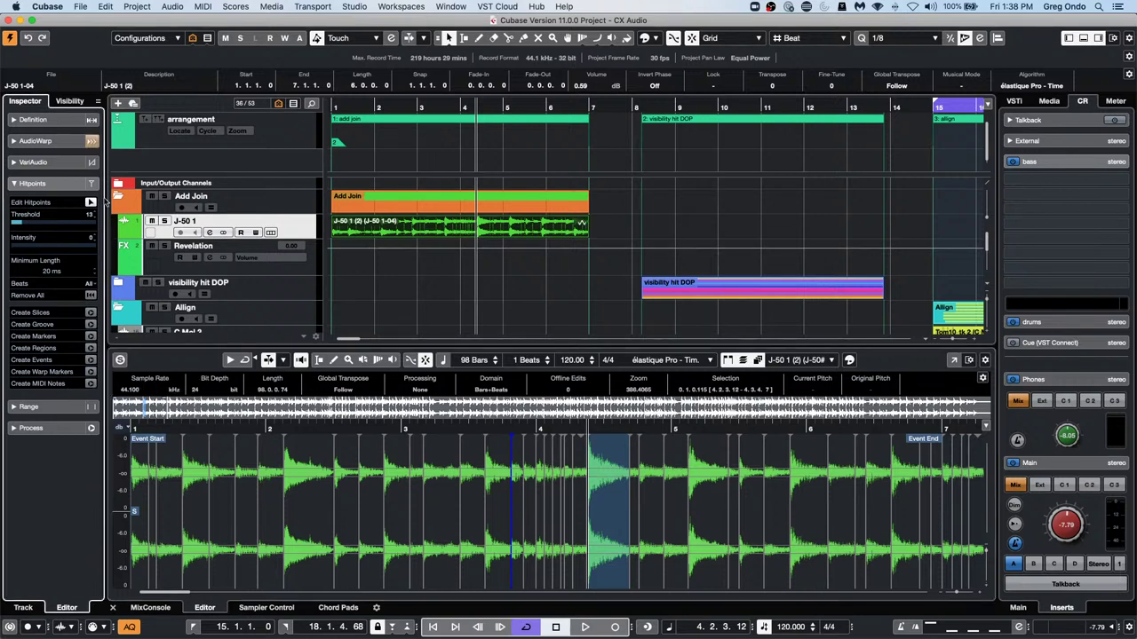
pyautogui.click(35, 141)
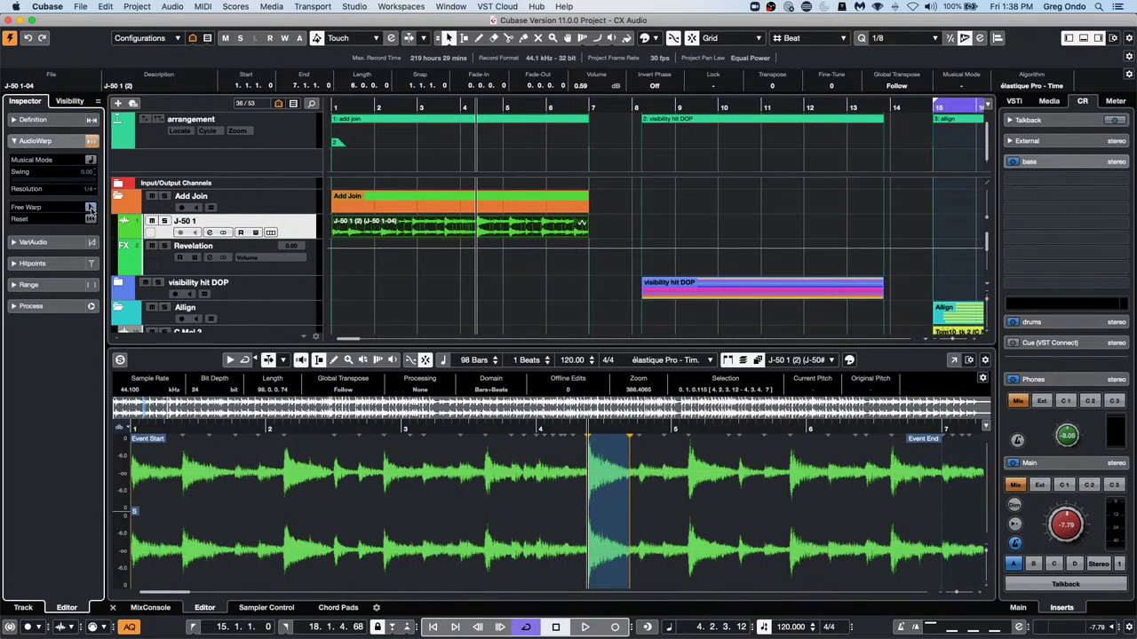
pyautogui.click(90, 207)
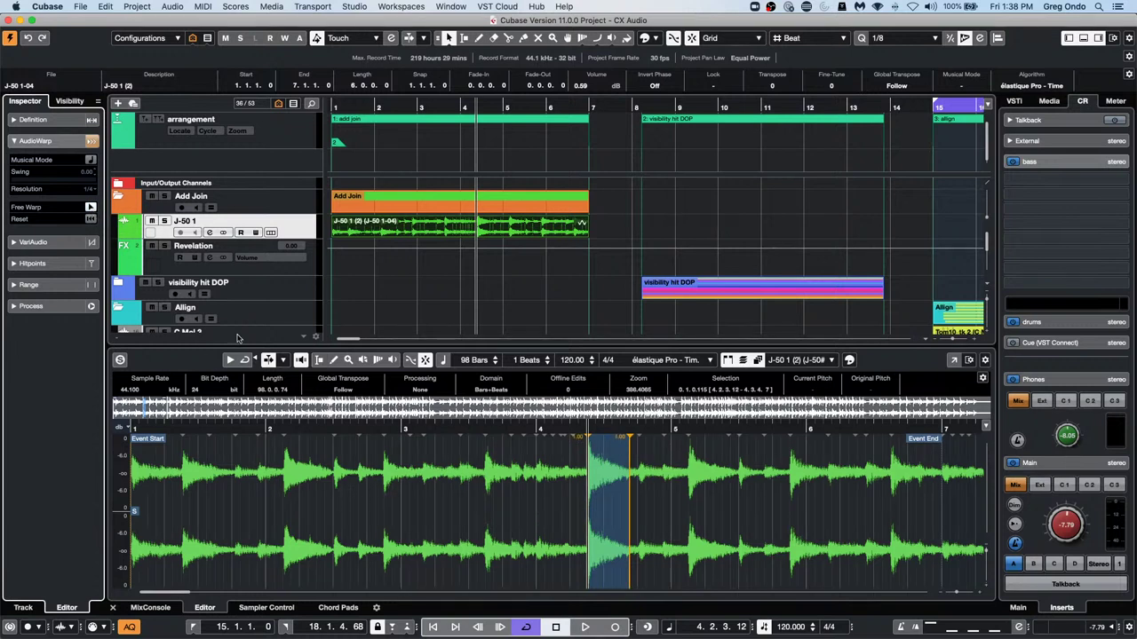
pyautogui.click(53, 306)
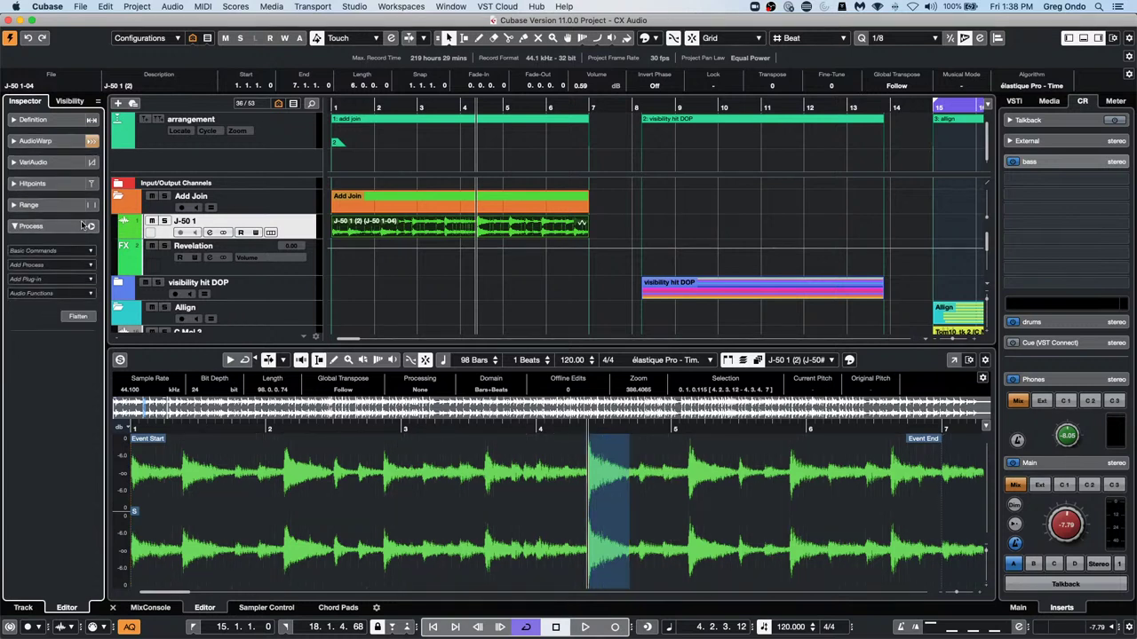
pyautogui.click(32, 182)
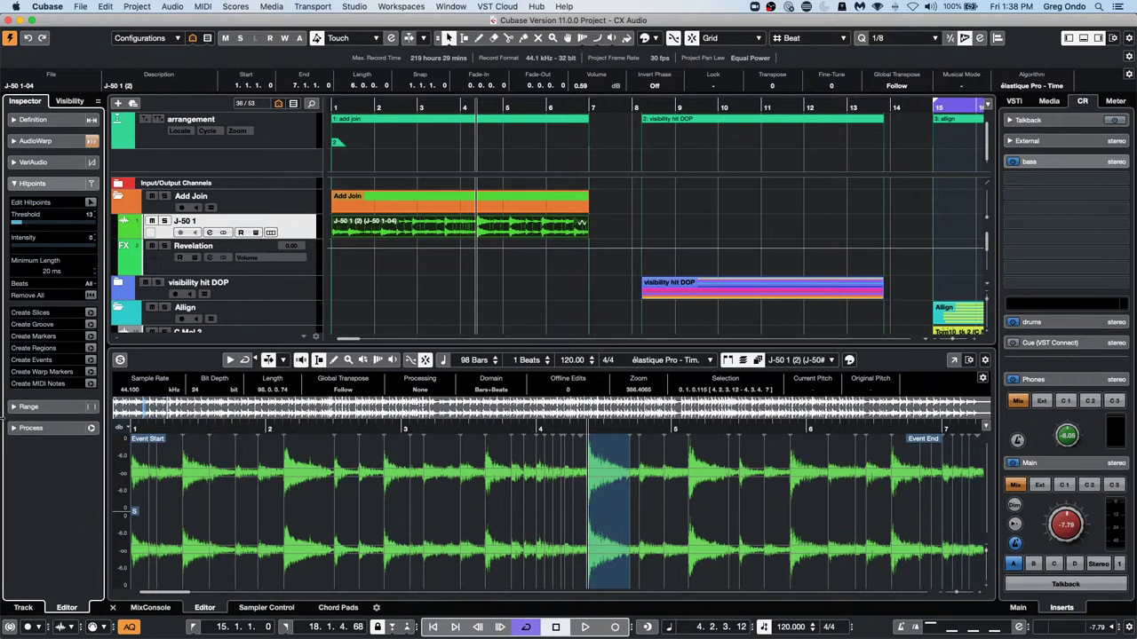
pyautogui.click(230, 515)
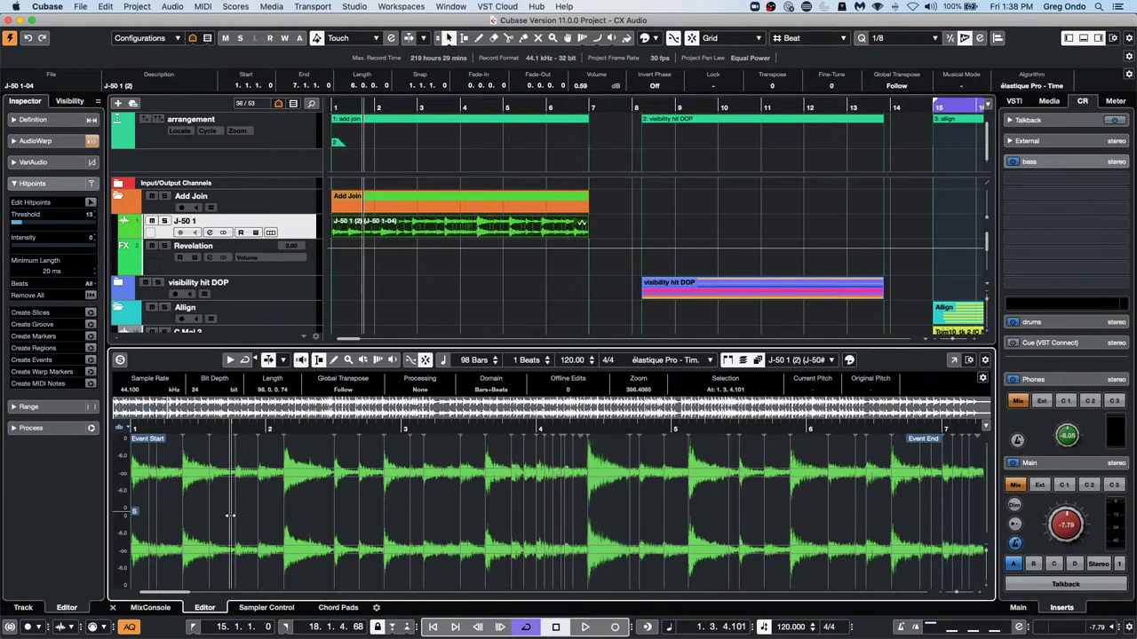
pyautogui.click(91, 372)
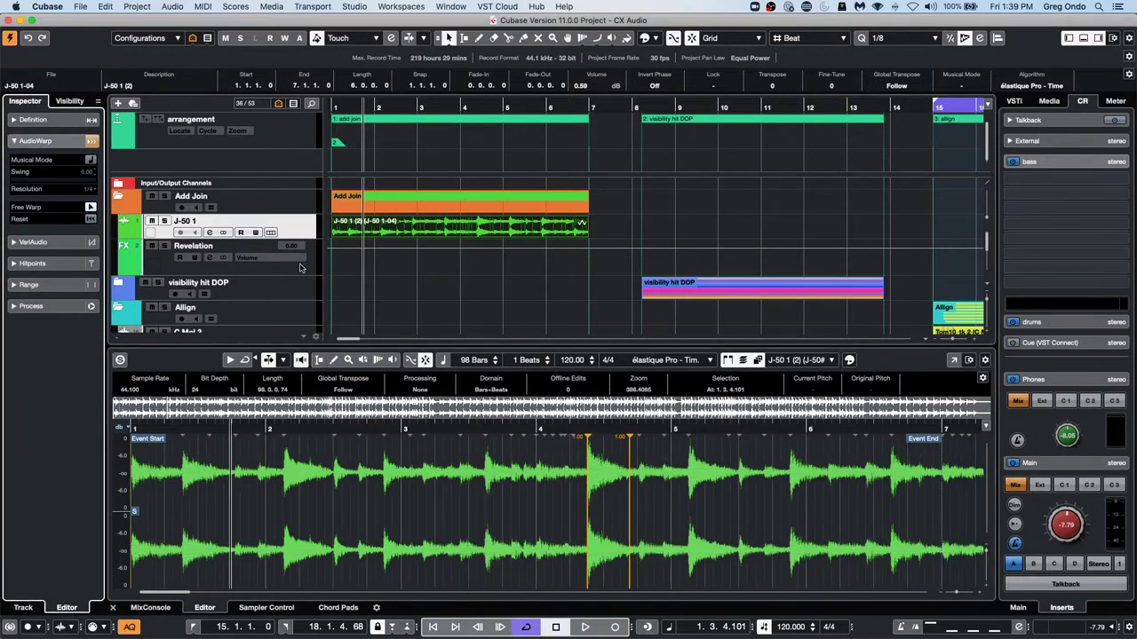
# Add three trial warp markers on drum transients around bar 3, then undo them
pyautogui.moveTo(410, 429); pyautogui.dragTo(510, 480)
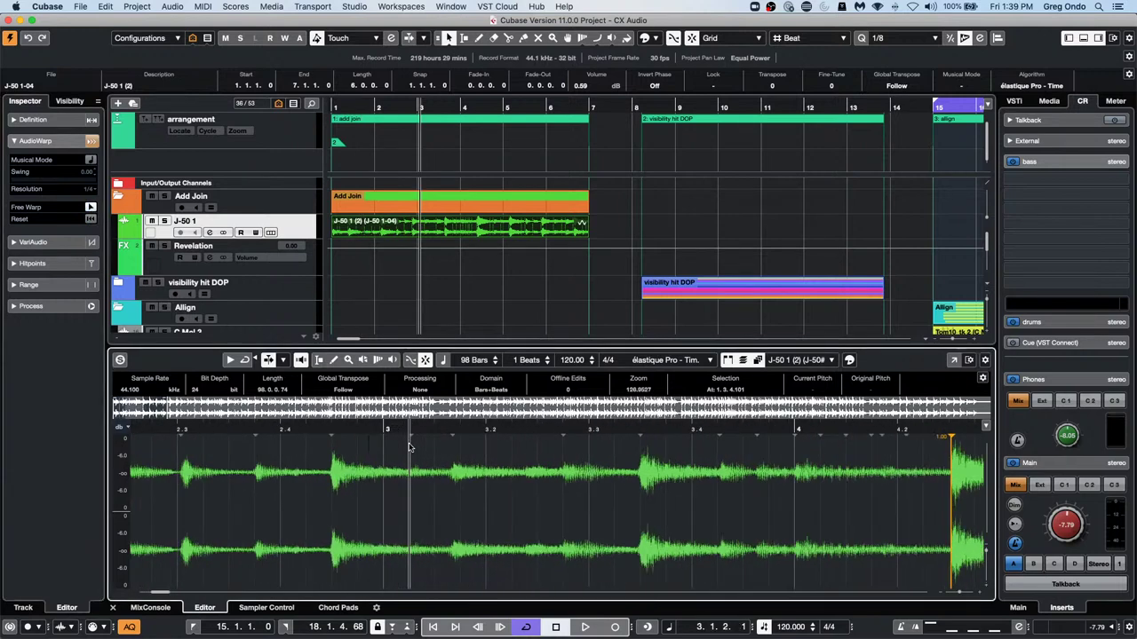
pyautogui.click(634, 506)
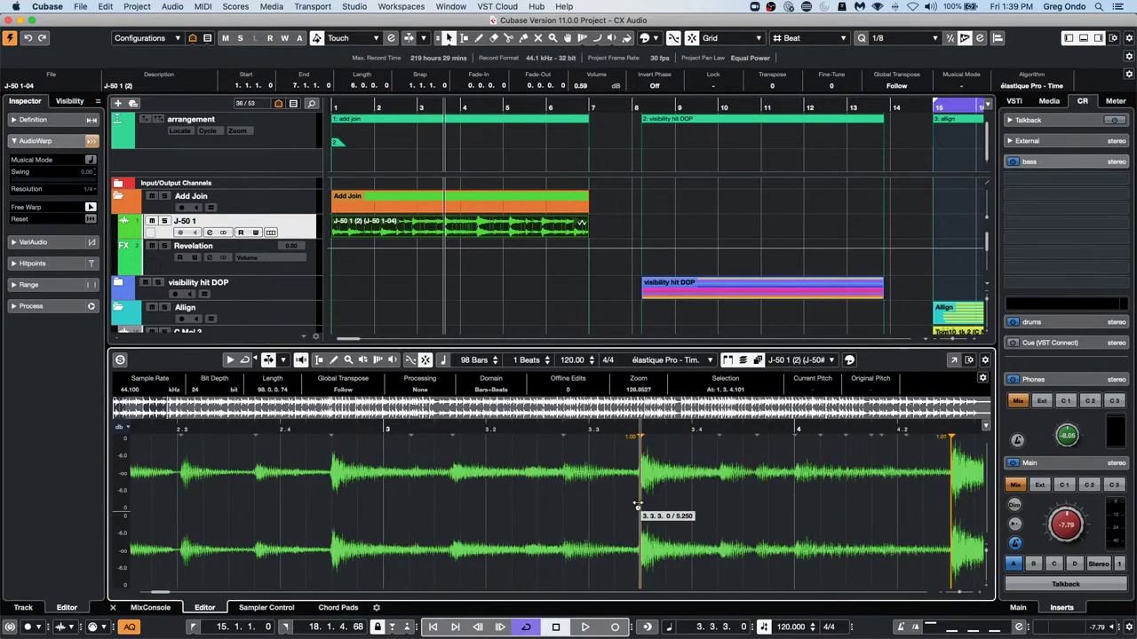
pyautogui.click(452, 488)
pyautogui.click(486, 494)
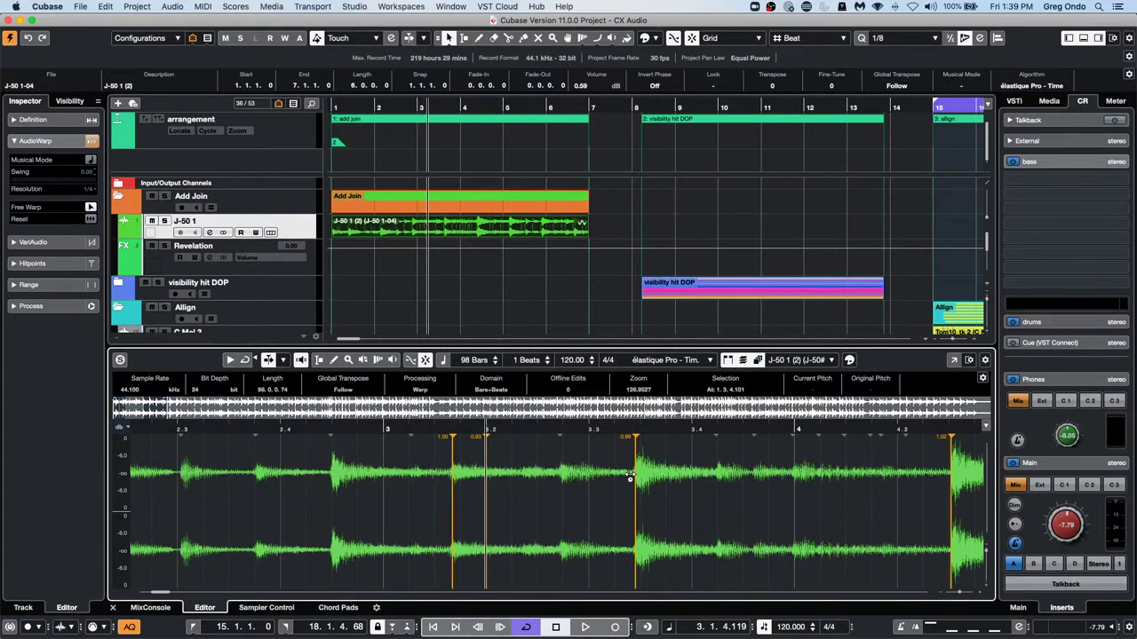
pyautogui.press('super+z')
pyautogui.press('super+z')
pyautogui.press('super+z')
pyautogui.press('super+z')
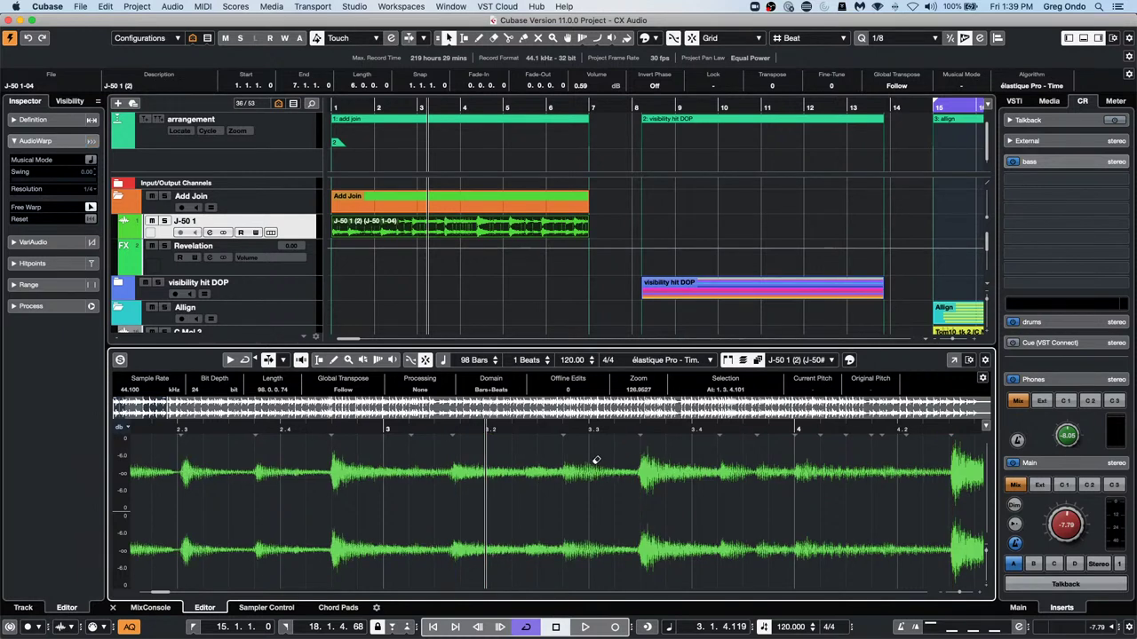
pyautogui.click(411, 237)
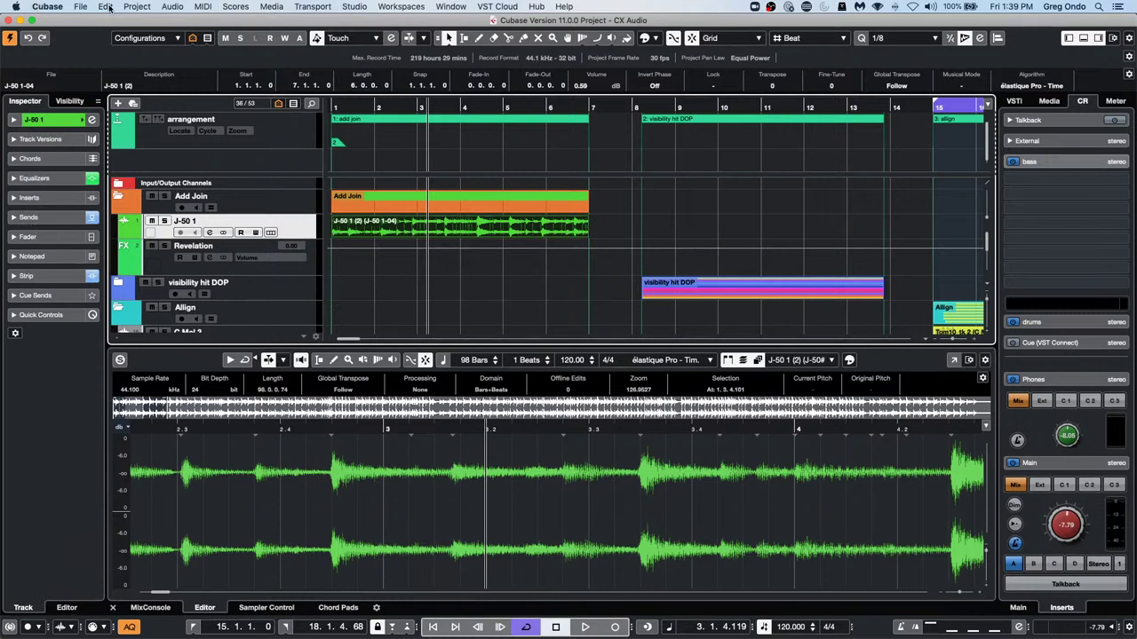
# Revert the CX Audio project to its last saved version
pyautogui.click(80, 6)
pyautogui.click(100, 118)
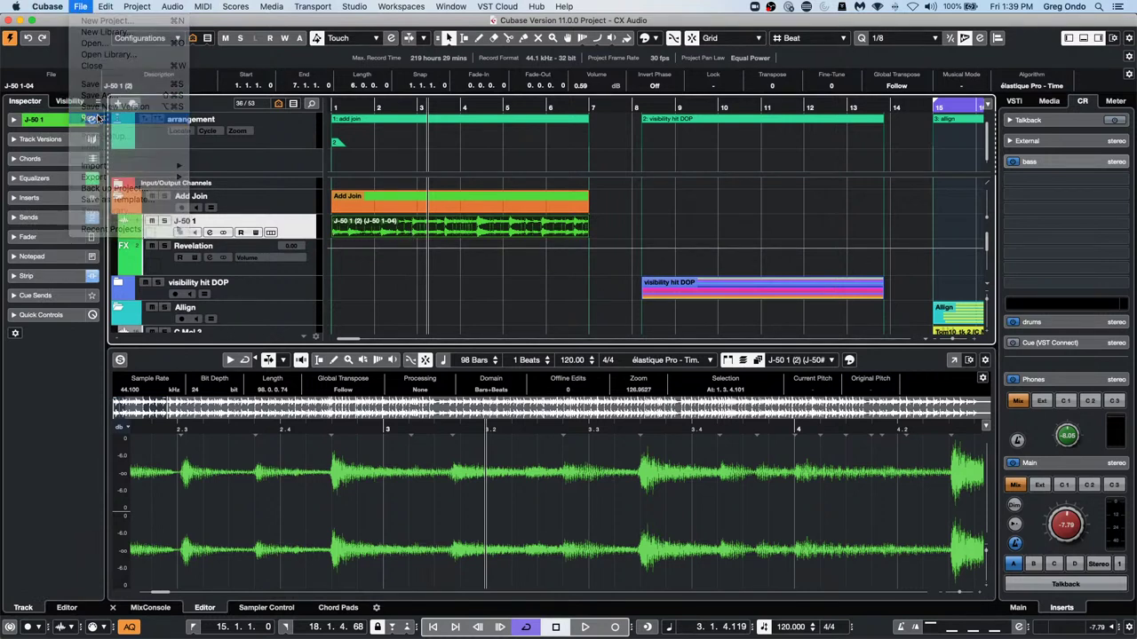
pyautogui.click(641, 224)
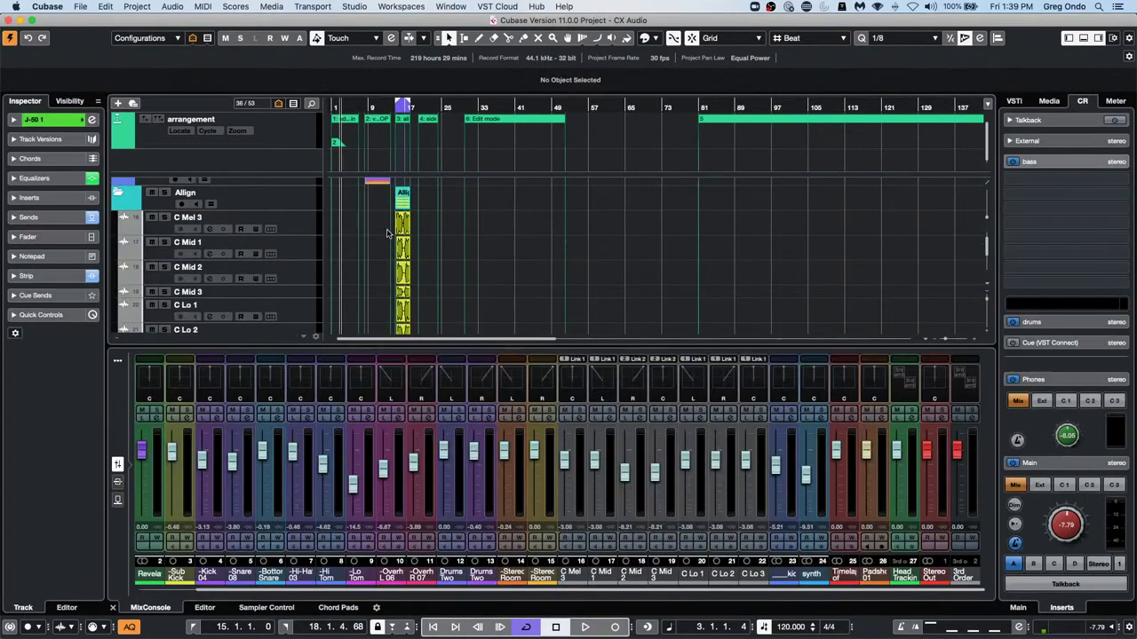
# Return to the project start, zoom to about 16 bars, and reopen J-50 1 in the Sample Editor
pyautogui.scroll(3, 355, 234)
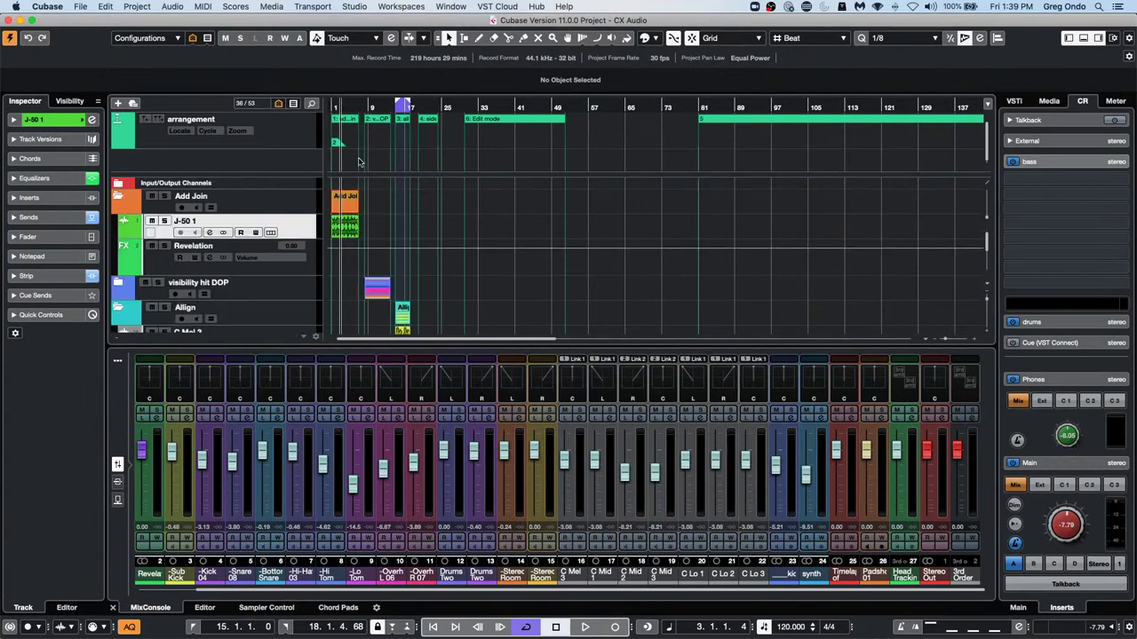
pyautogui.click(371, 107)
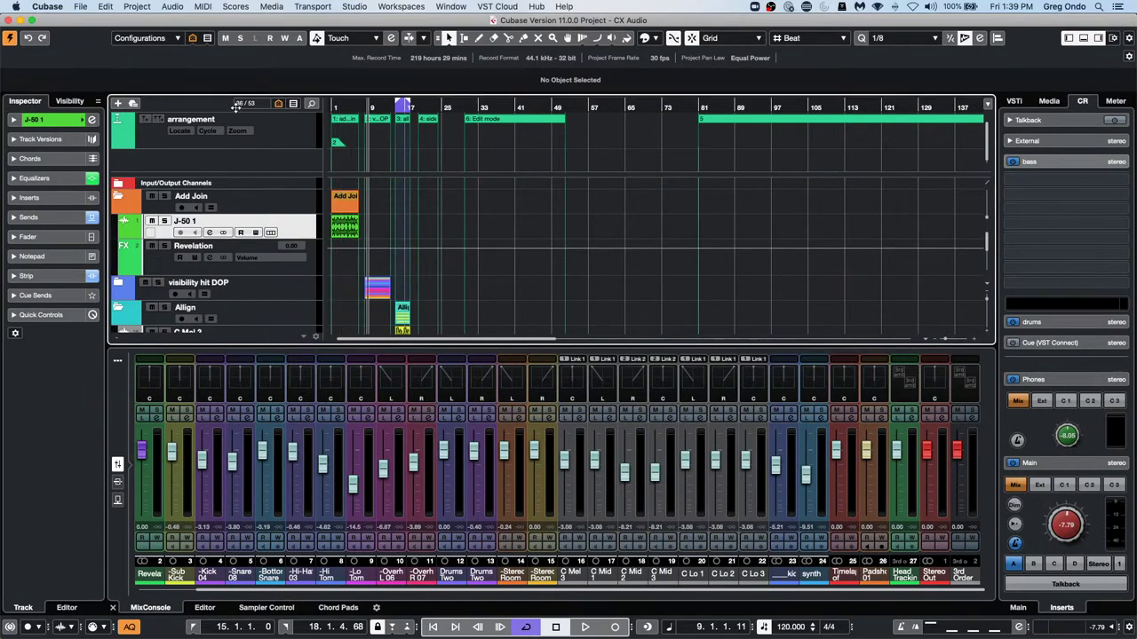
pyautogui.click(337, 108)
pyautogui.press('h')
pyautogui.press('h')
pyautogui.press('h')
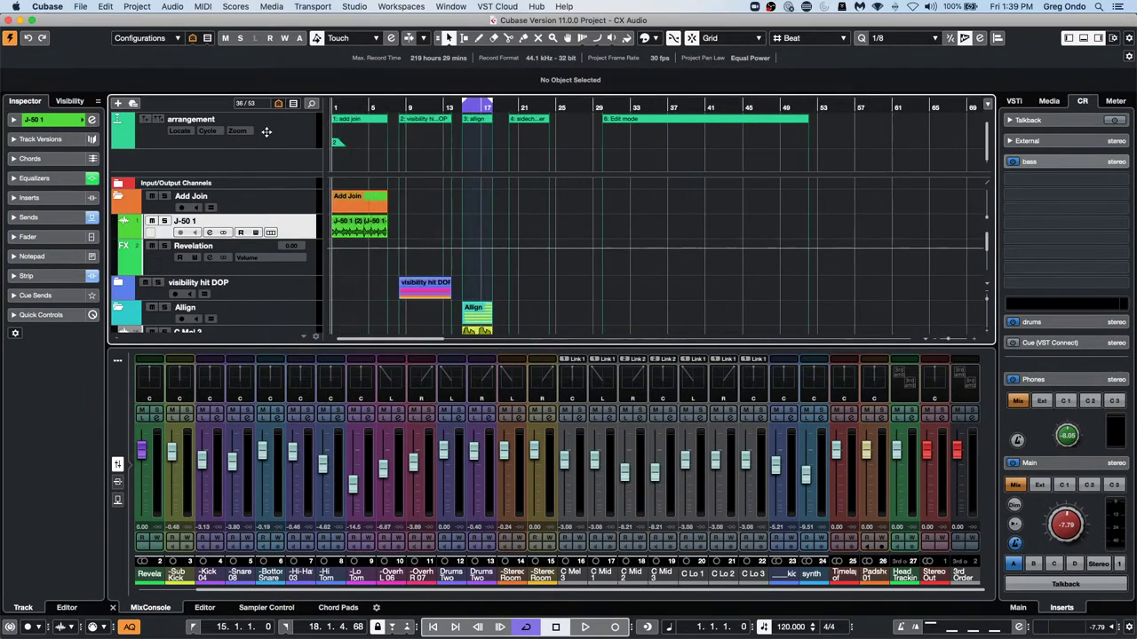
pyautogui.doubleClick(402, 233)
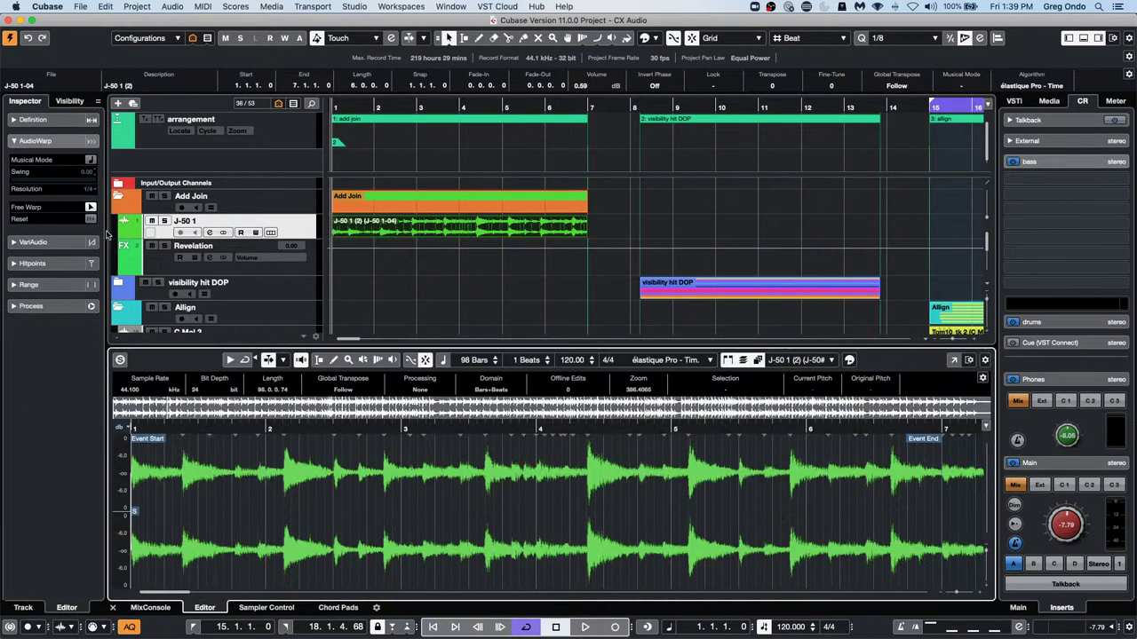
# Raise the hitpoint threshold from 13 to 19, create warp markers, and enable Free Warp
pyautogui.click(53, 263)
pyautogui.click(89, 202)
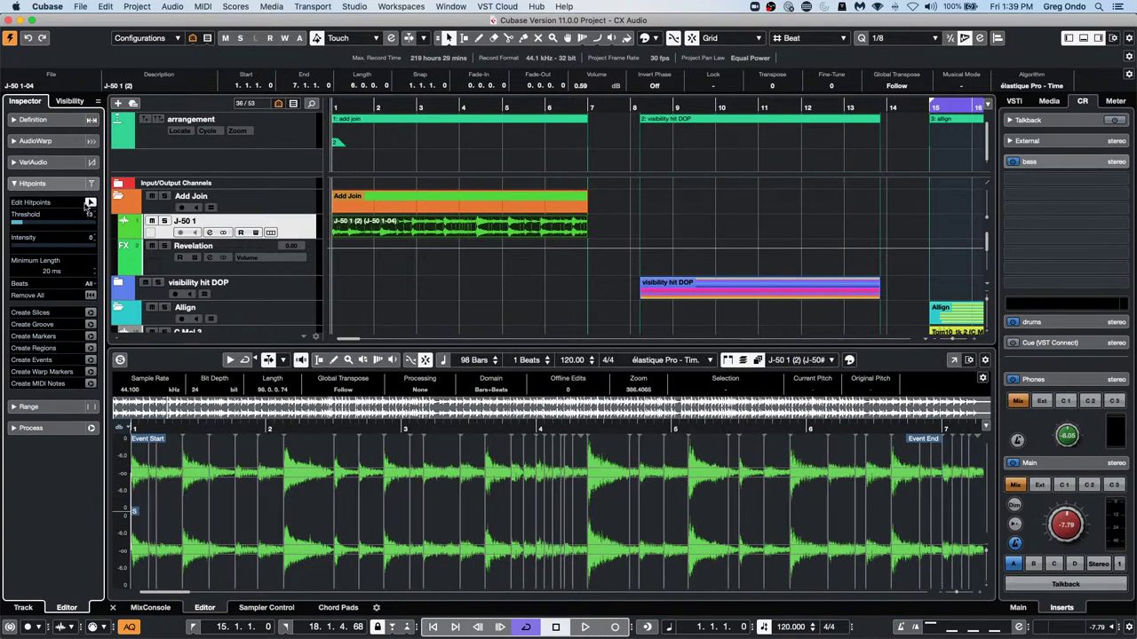
pyautogui.moveTo(16, 226); pyautogui.dragTo(24, 224)
pyautogui.click(91, 372)
pyautogui.click(61, 144)
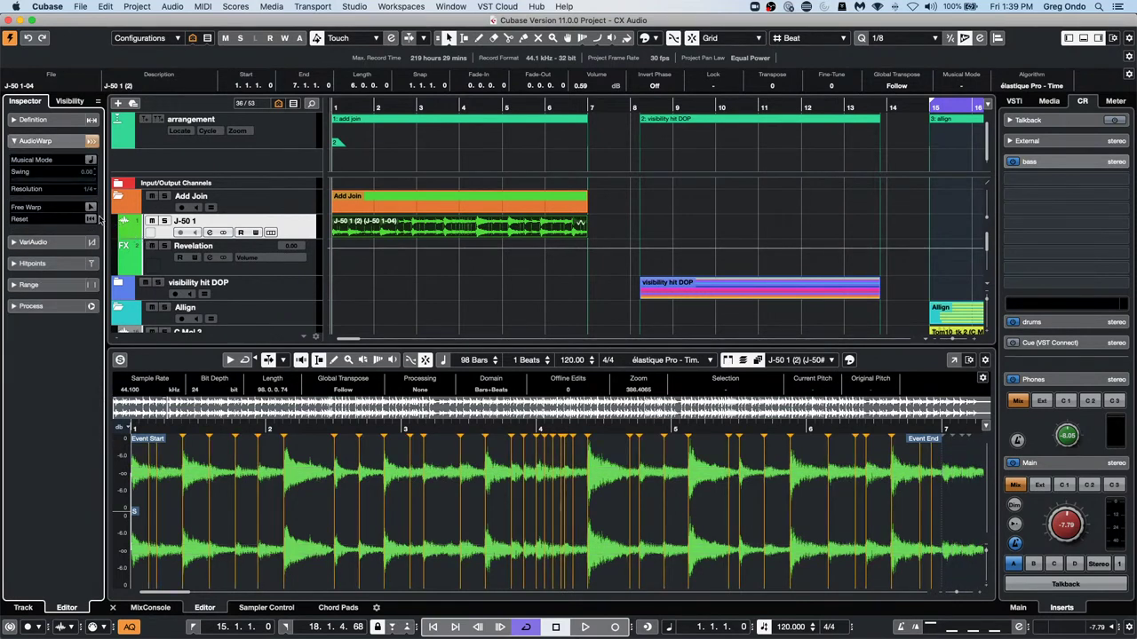
pyautogui.click(90, 209)
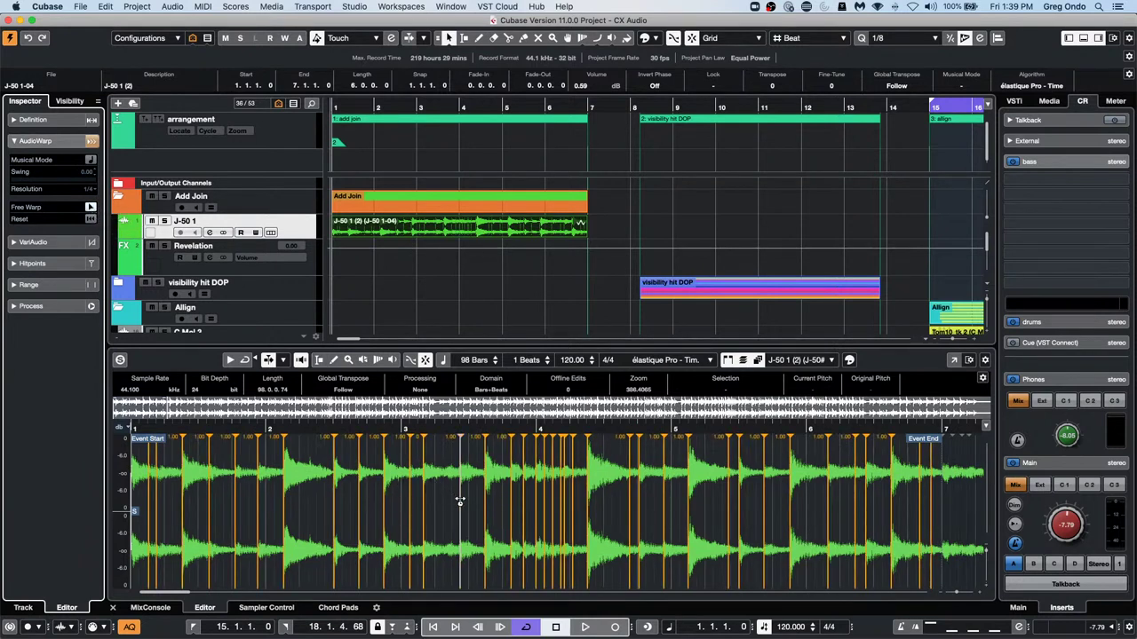
# Drag two warp markers to restretch the beat, add another, then start a new project
pyautogui.moveTo(460, 500); pyautogui.dragTo(456, 500)
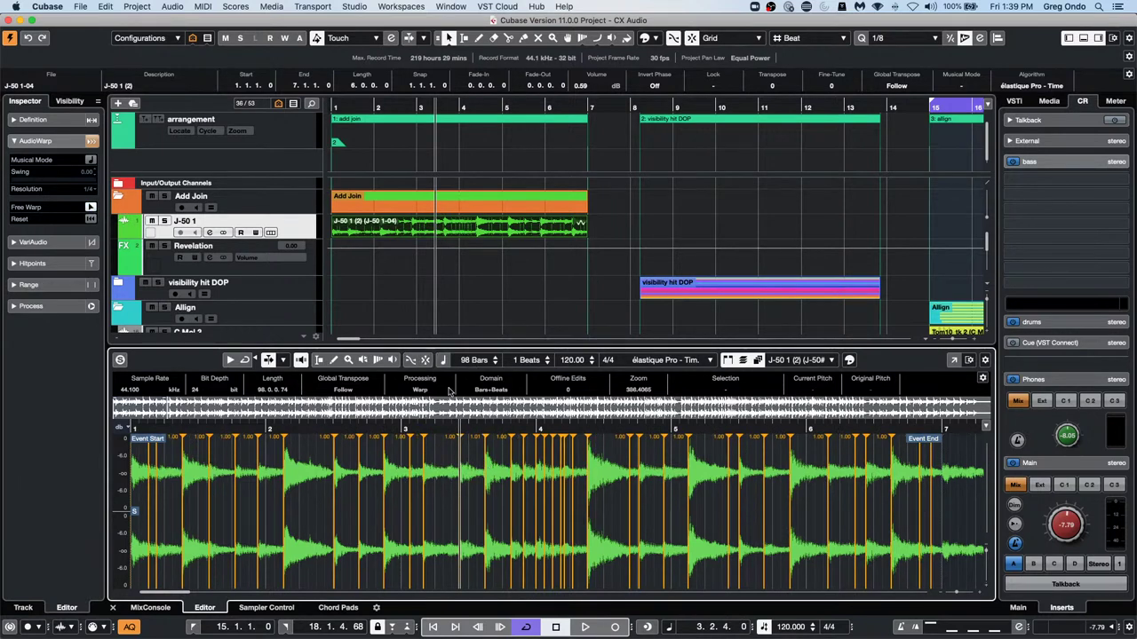
pyautogui.moveTo(587, 518); pyautogui.dragTo(790, 533)
pyautogui.click(728, 524)
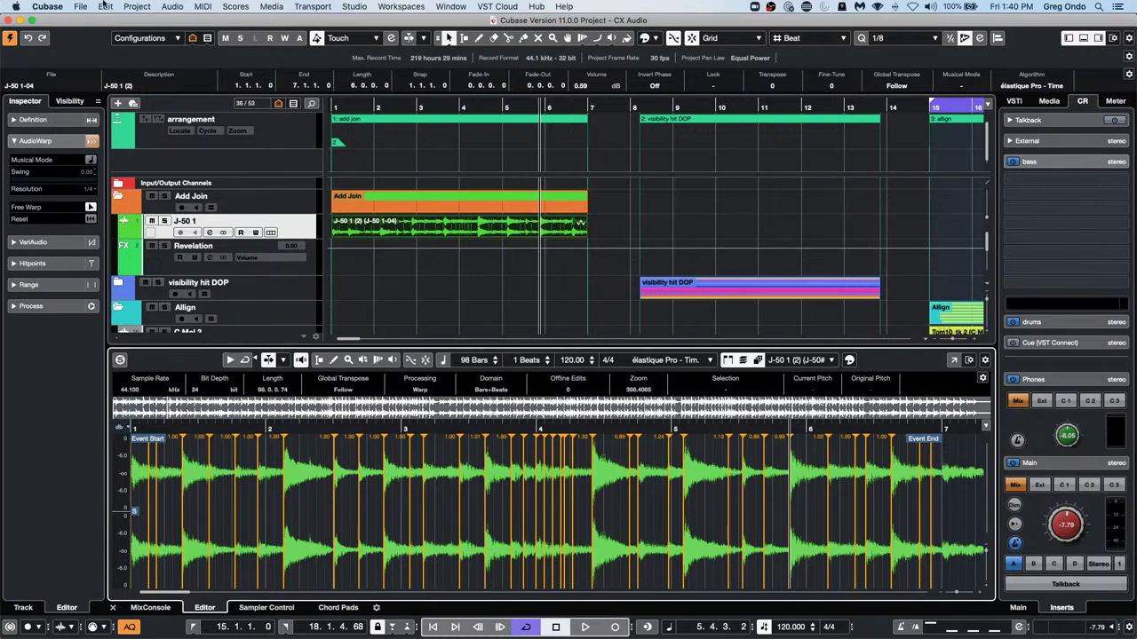
pyautogui.click(80, 6)
pyautogui.click(89, 22)
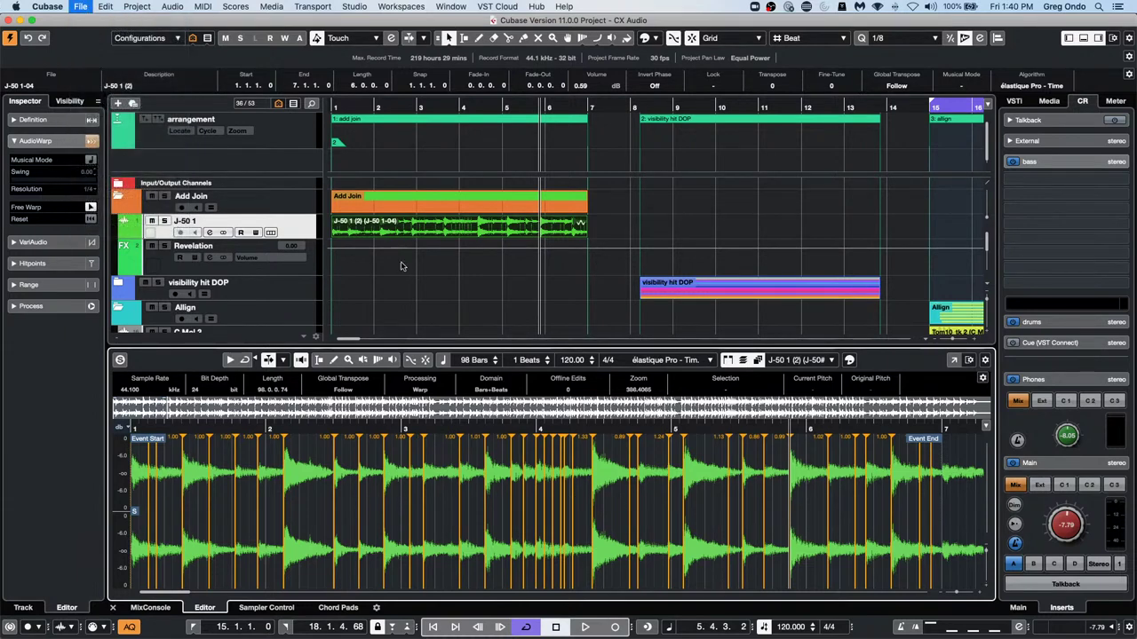
# Create an empty project, confirming the suggested project folder
pyautogui.click(853, 430)
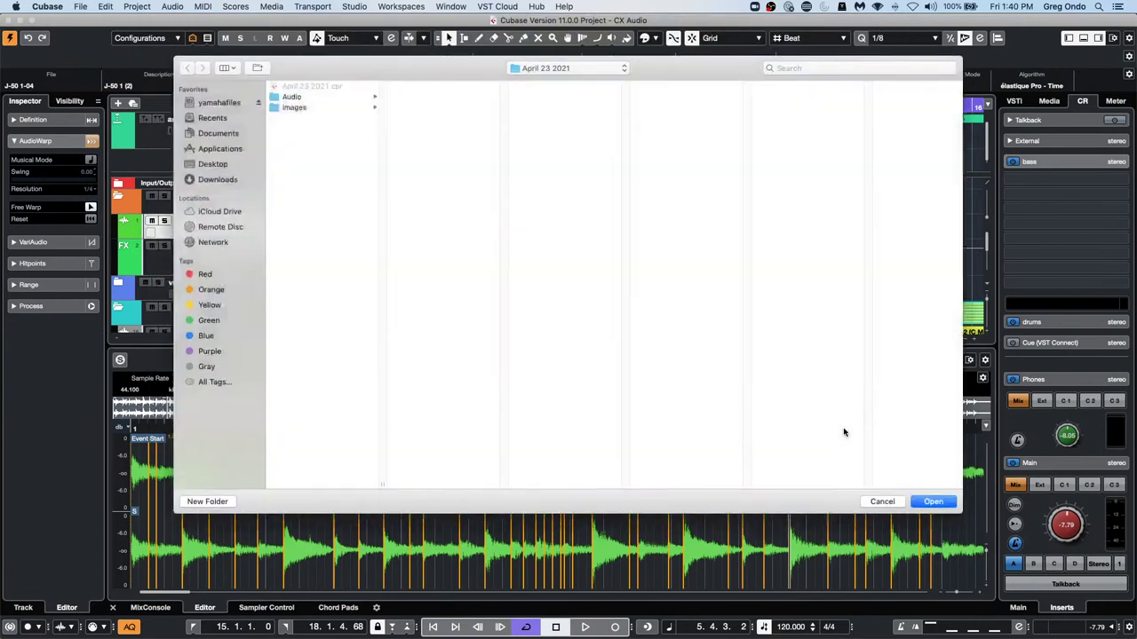
pyautogui.click(930, 501)
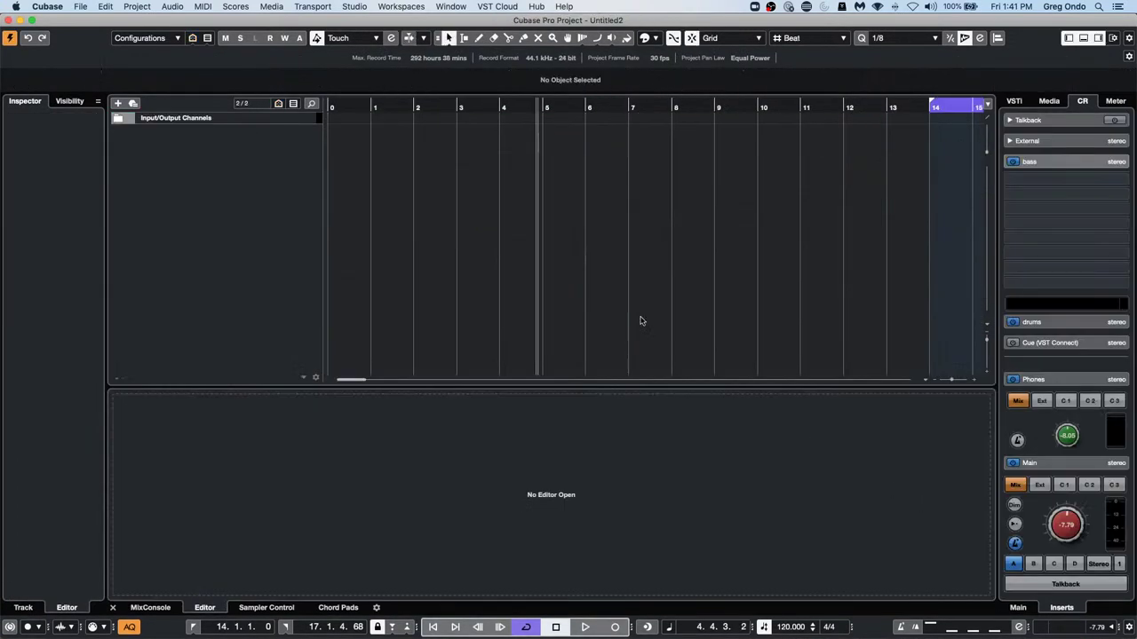
pyautogui.rightClick(254, 161)
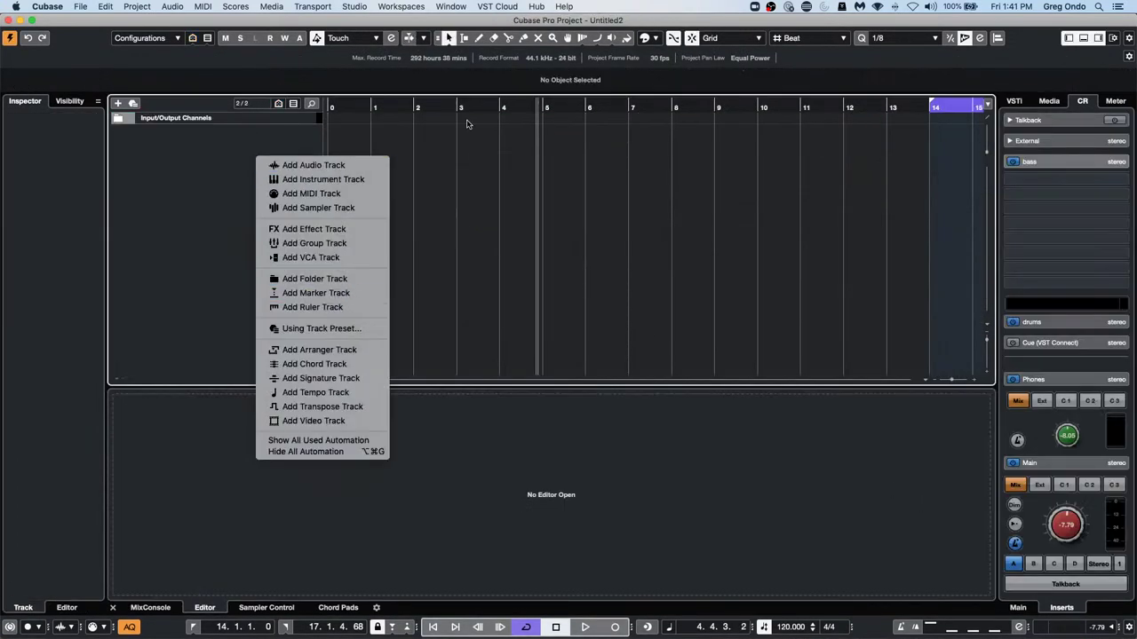
pyautogui.click(443, 5)
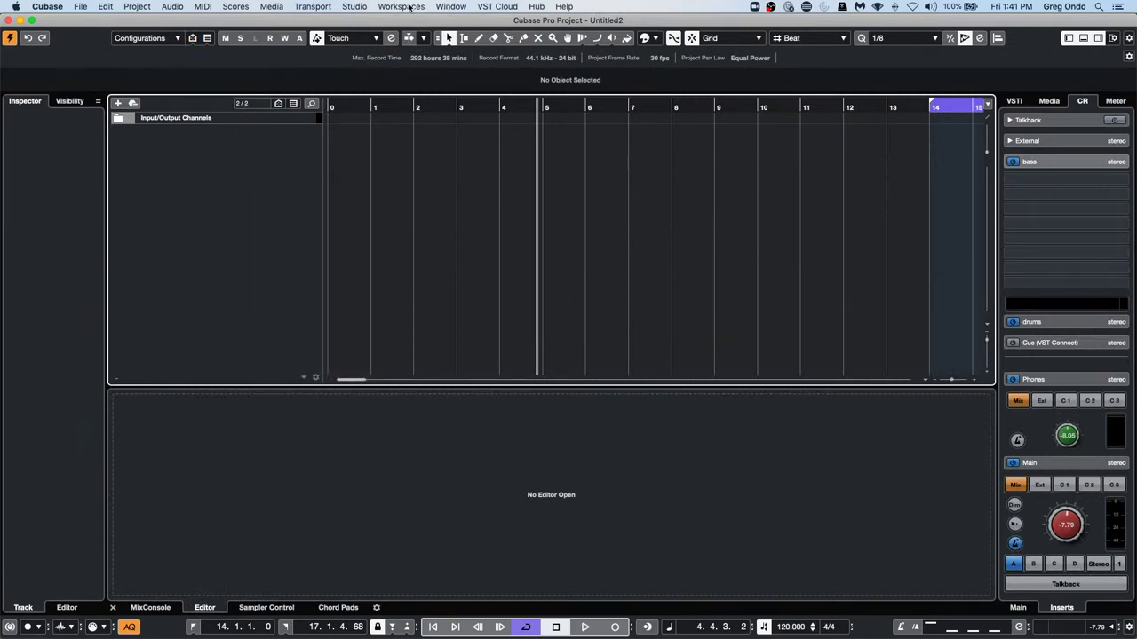
# Create VST Connect PRO, accept the talkback input port, and dismiss the monitor warning
pyautogui.click(513, 7)
pyautogui.moveTo(524, 20)
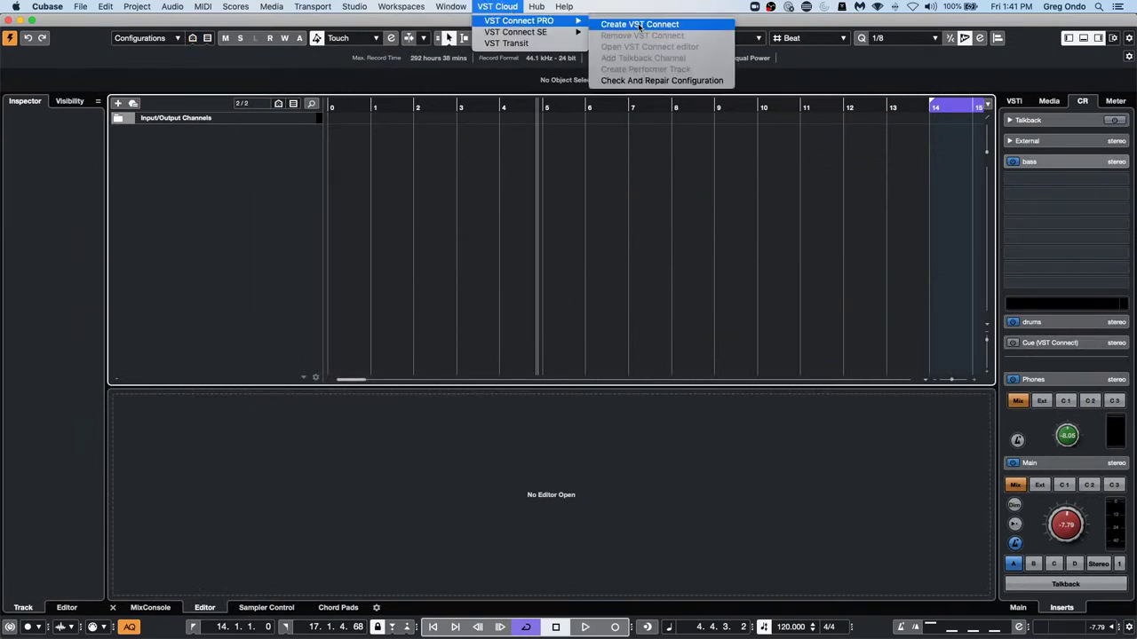
pyautogui.click(639, 24)
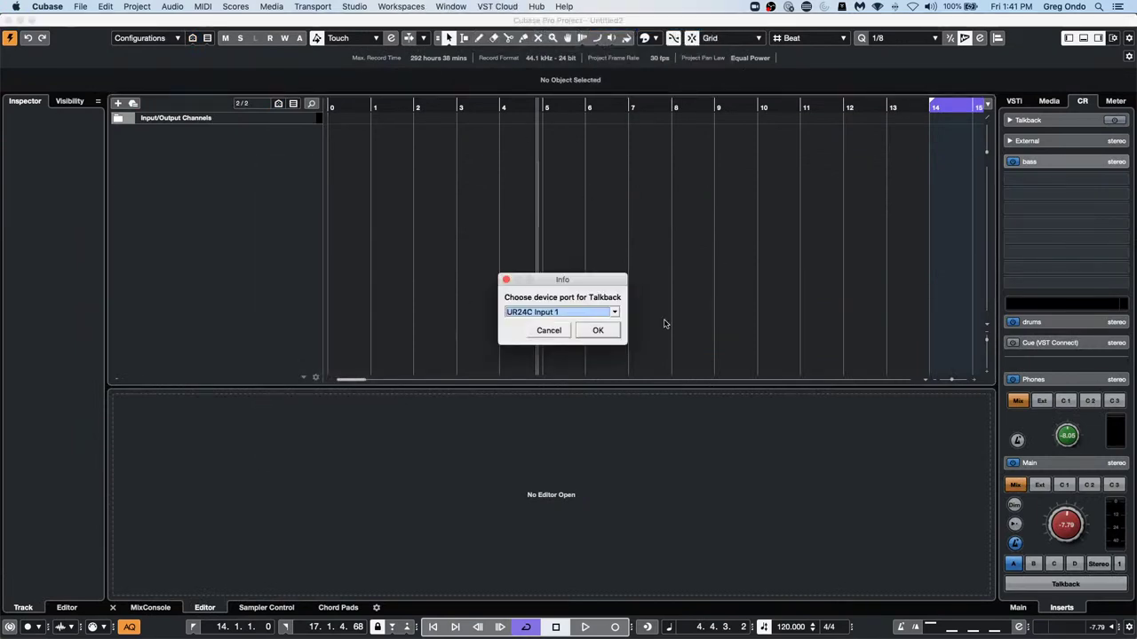
pyautogui.click(607, 334)
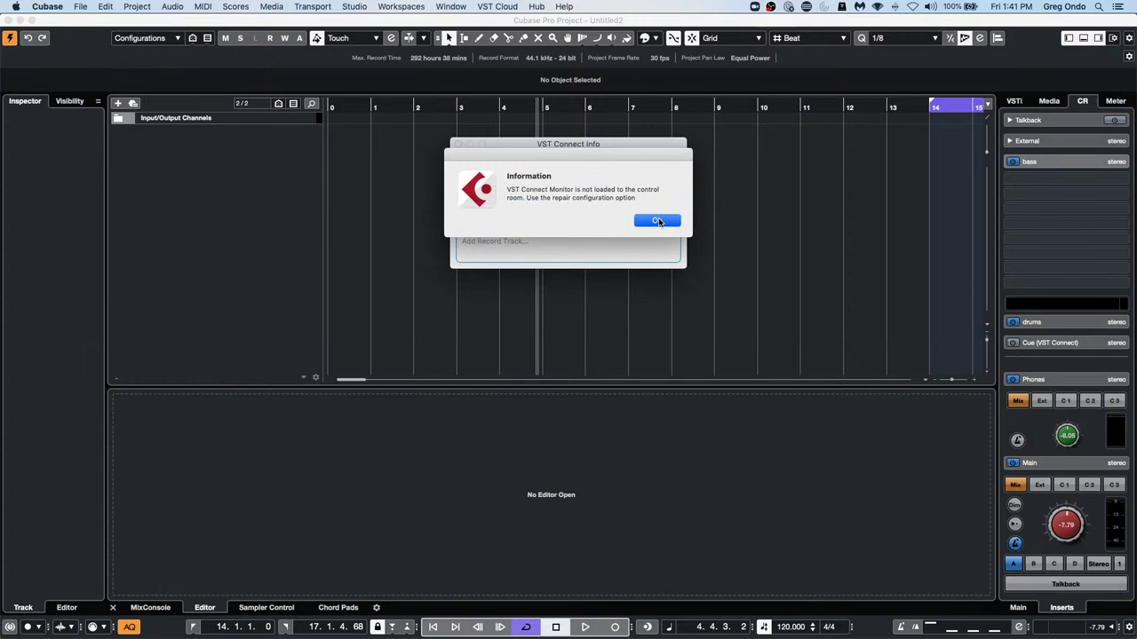
pyautogui.click(657, 222)
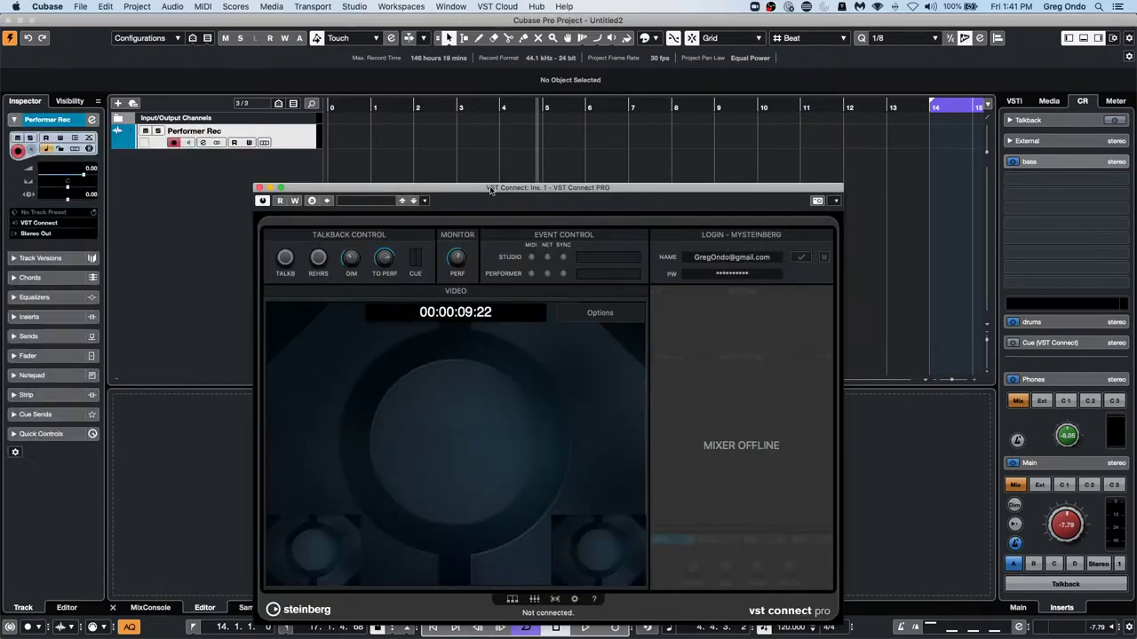
# Move the VST Connect PRO window up and right, then check the VST Cloud menu
pyautogui.moveTo(482, 189); pyautogui.dragTo(716, 112)
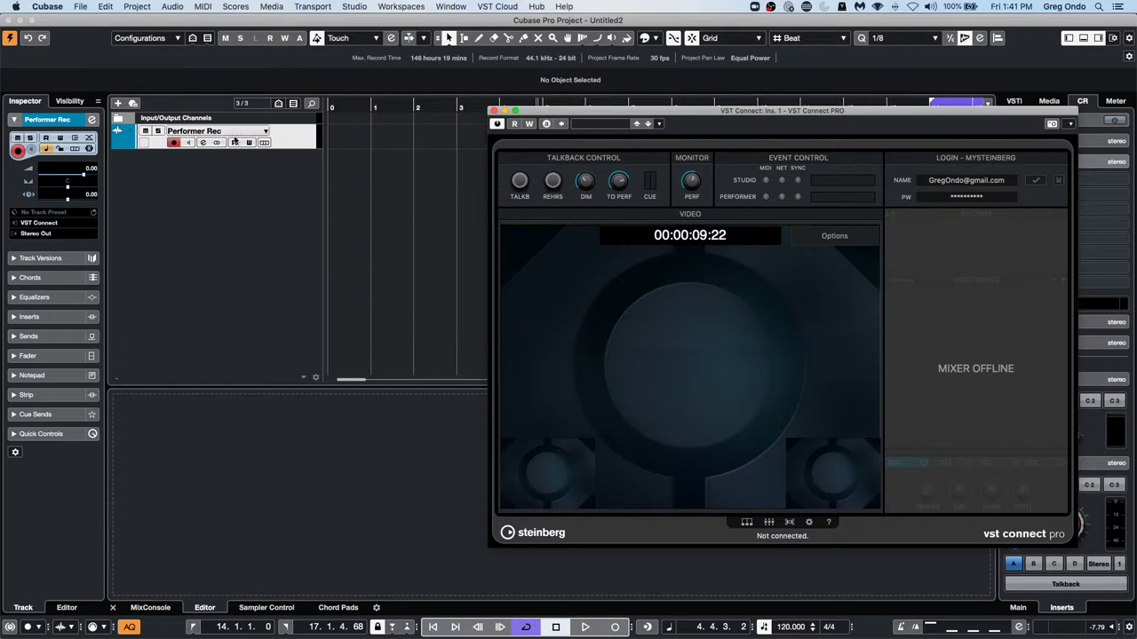
pyautogui.click(296, 138)
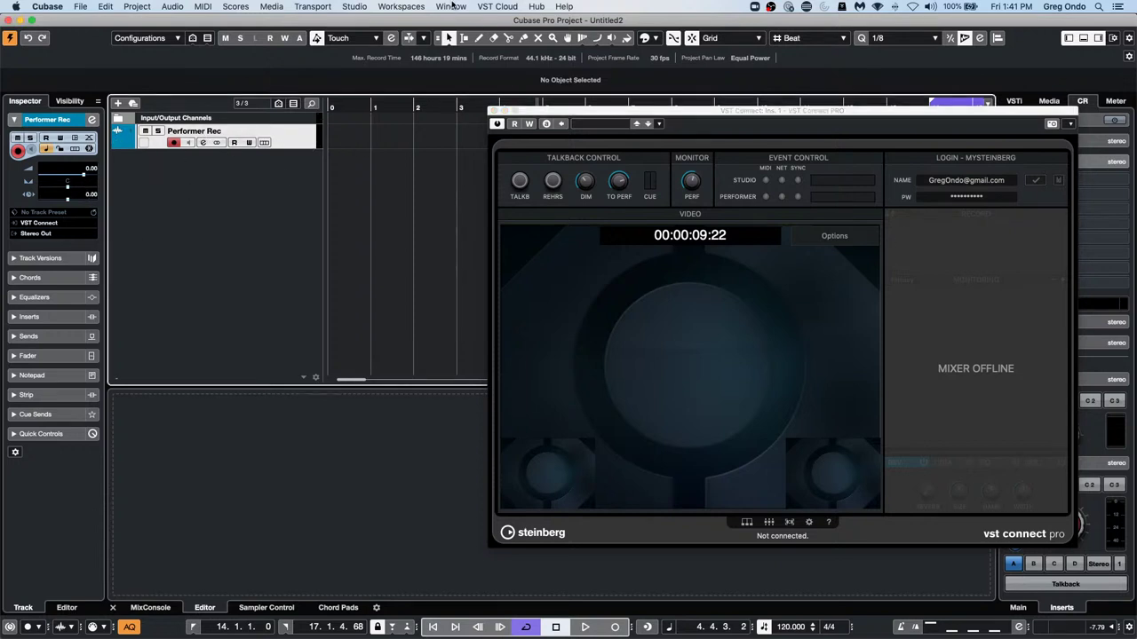
pyautogui.click(498, 7)
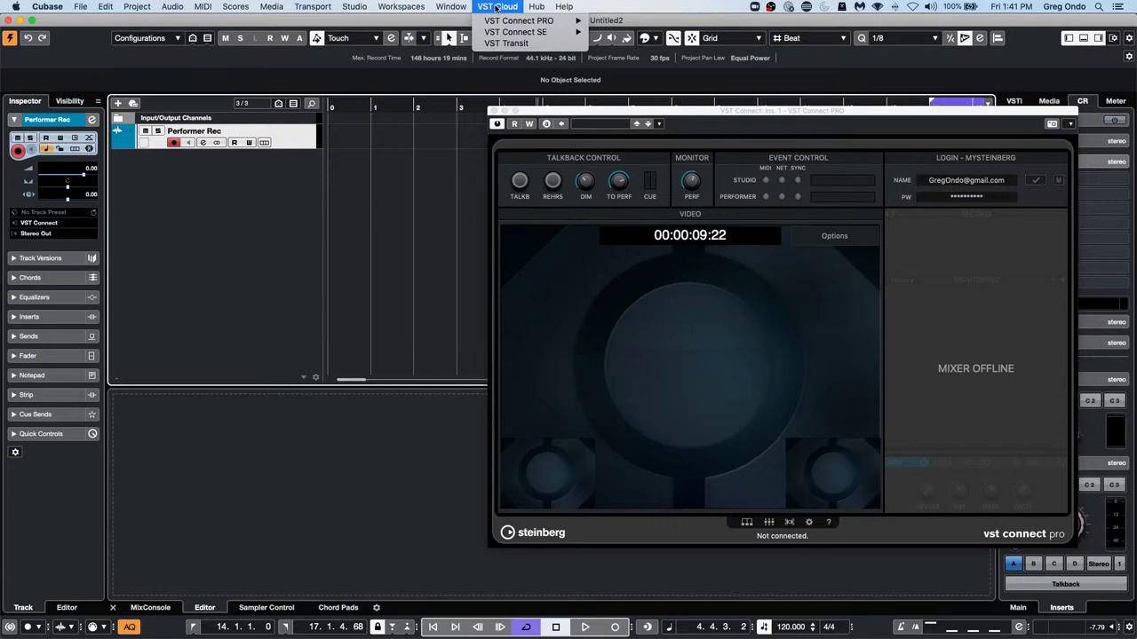
pyautogui.press('super+Tab')
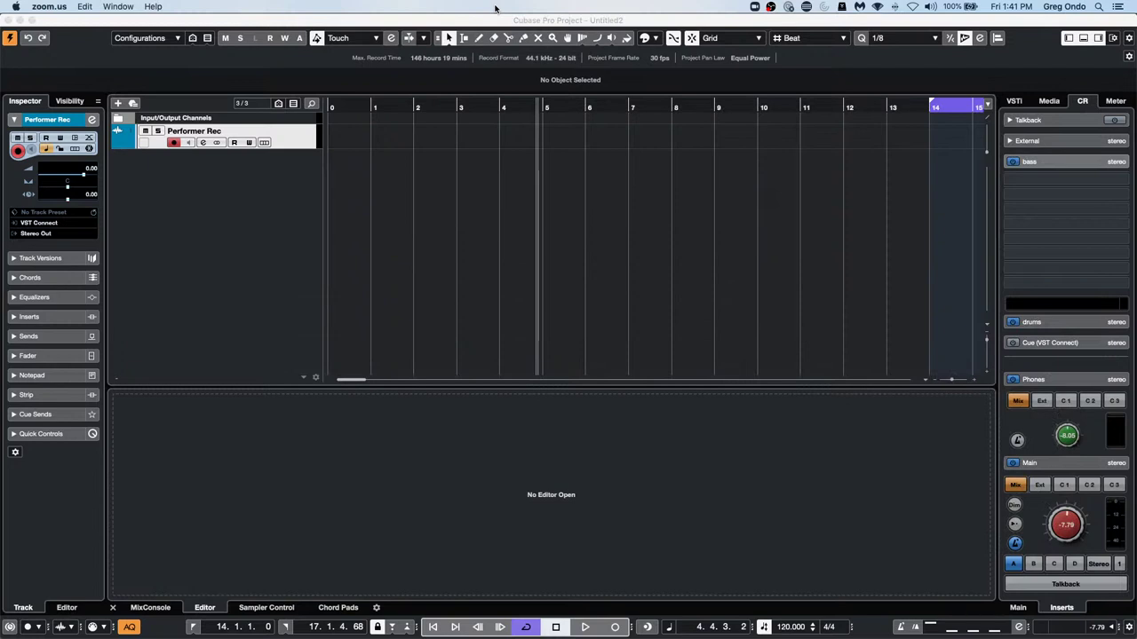
pyautogui.press('super+Tab')
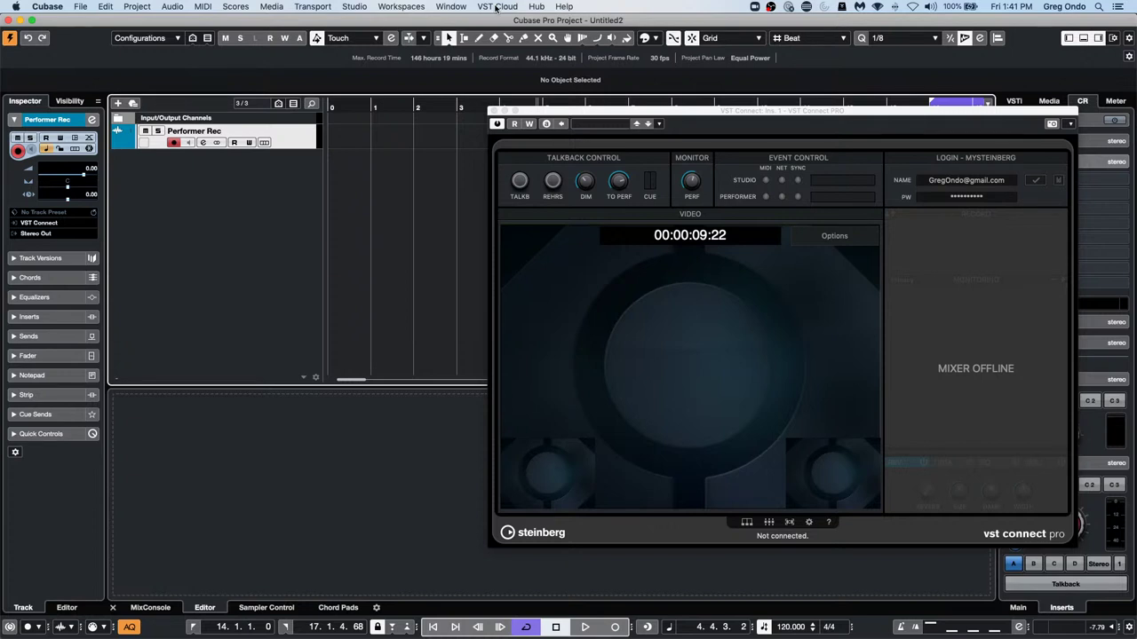
pyautogui.click(497, 6)
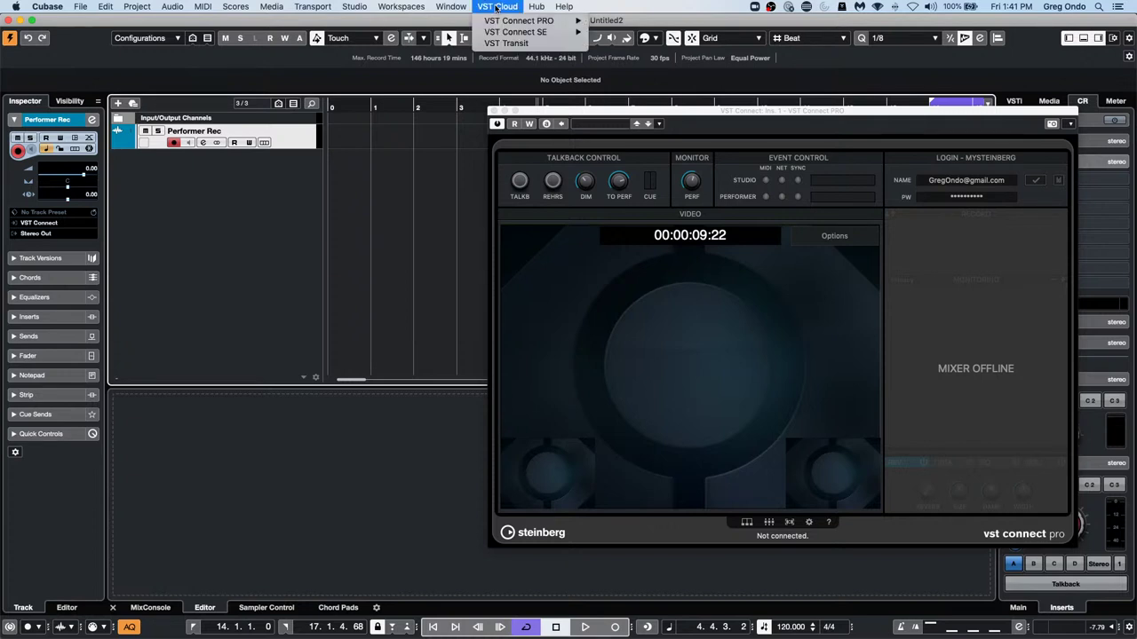
pyautogui.click(498, 6)
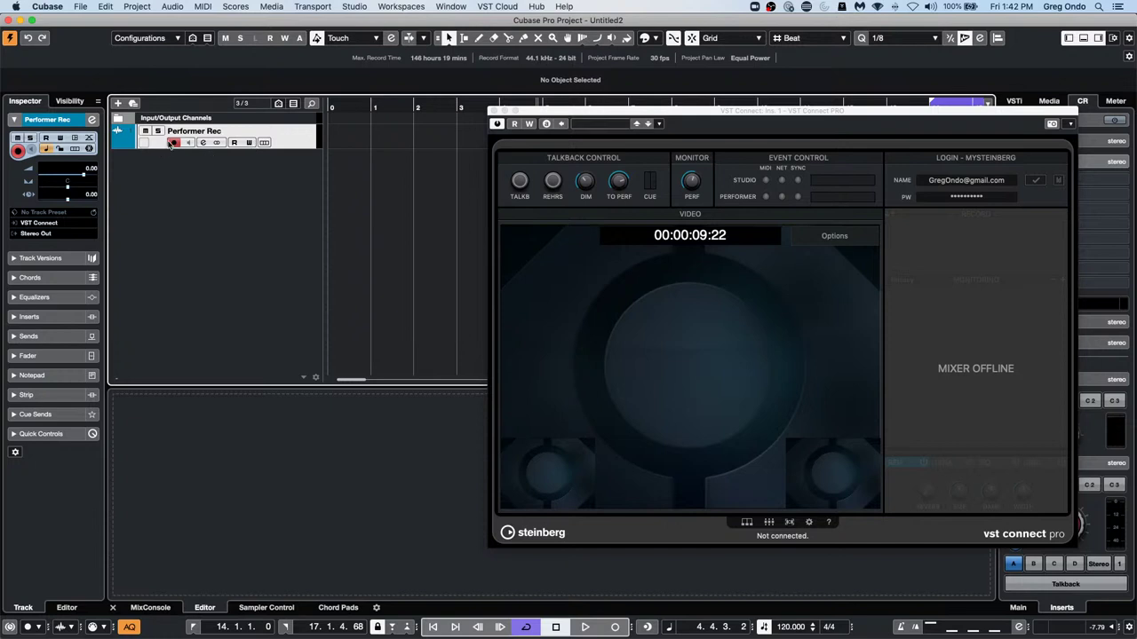
# Add a mono audio track, Audio 01, below Performer Rec and record-arm it
pyautogui.rightClick(255, 171)
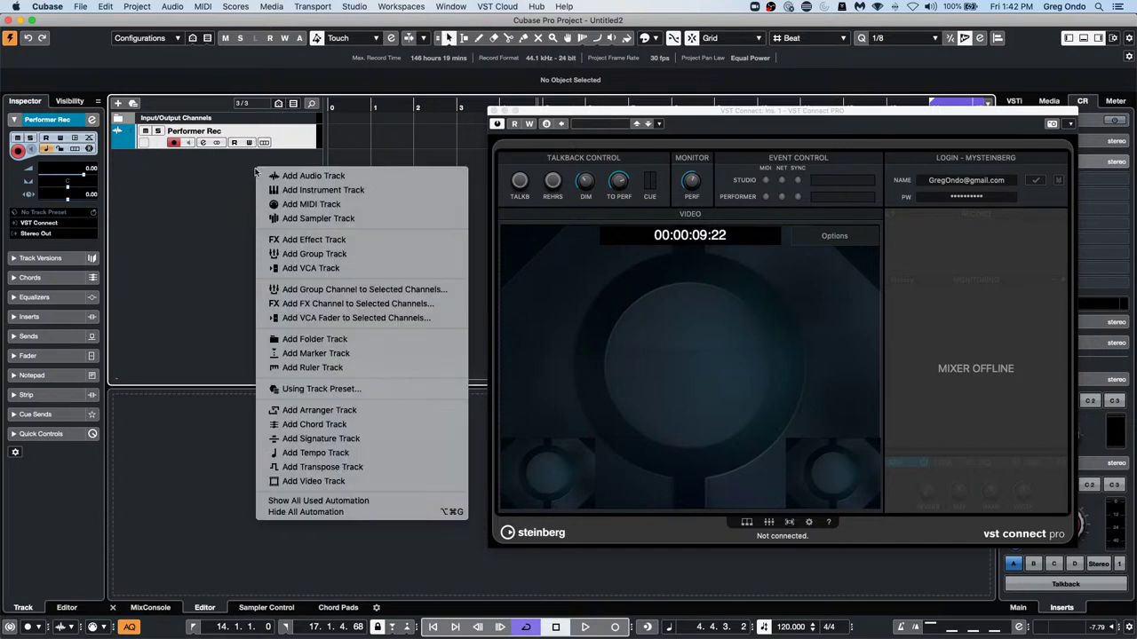
pyautogui.click(353, 178)
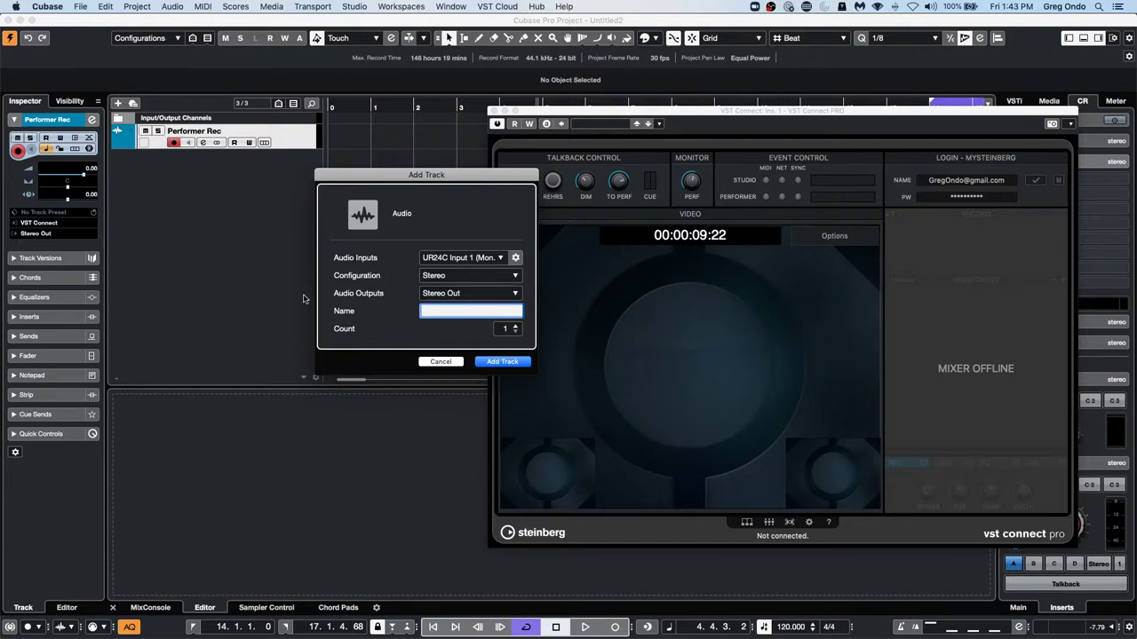
pyautogui.click(442, 362)
pyautogui.rightClick(236, 158)
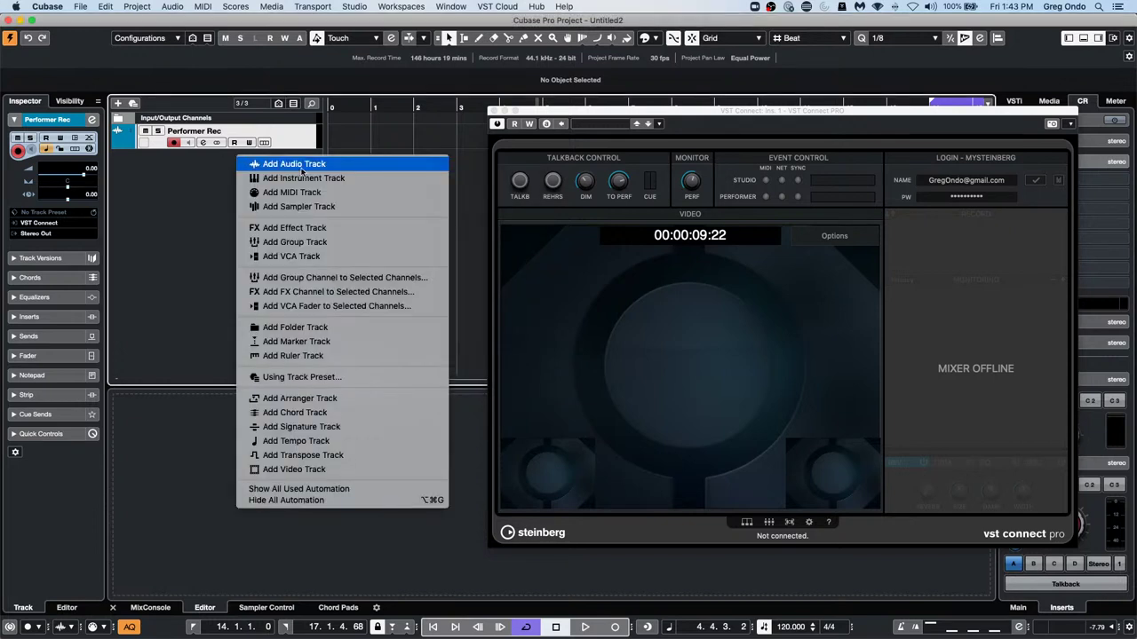
pyautogui.click(302, 164)
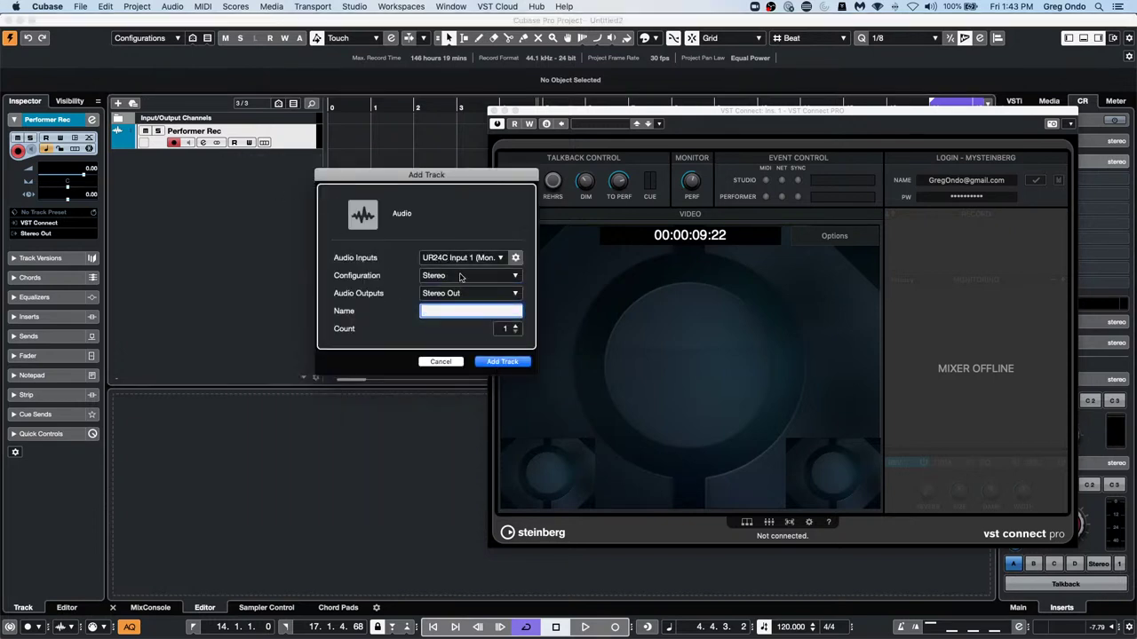
pyautogui.click(471, 276)
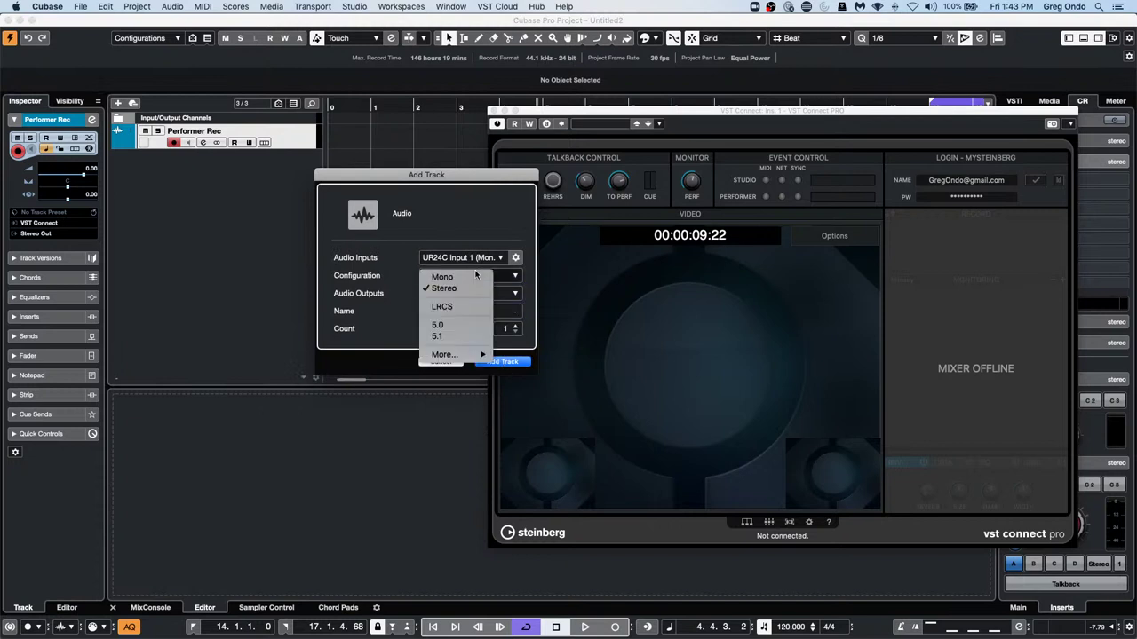
pyautogui.click(471, 277)
pyautogui.click(508, 363)
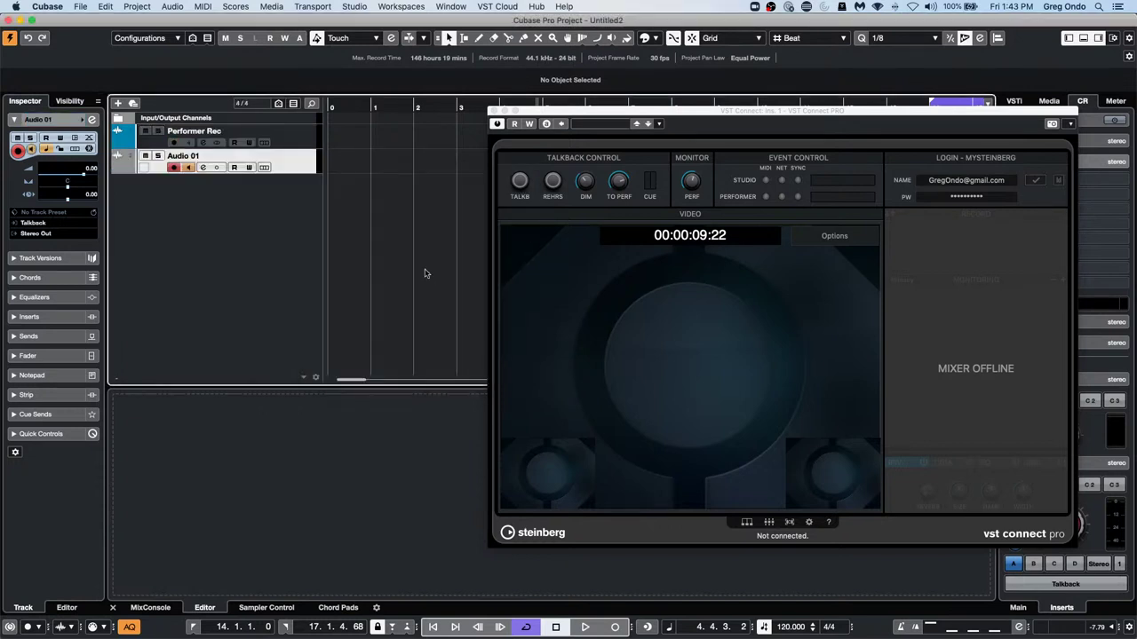
pyautogui.click(284, 142)
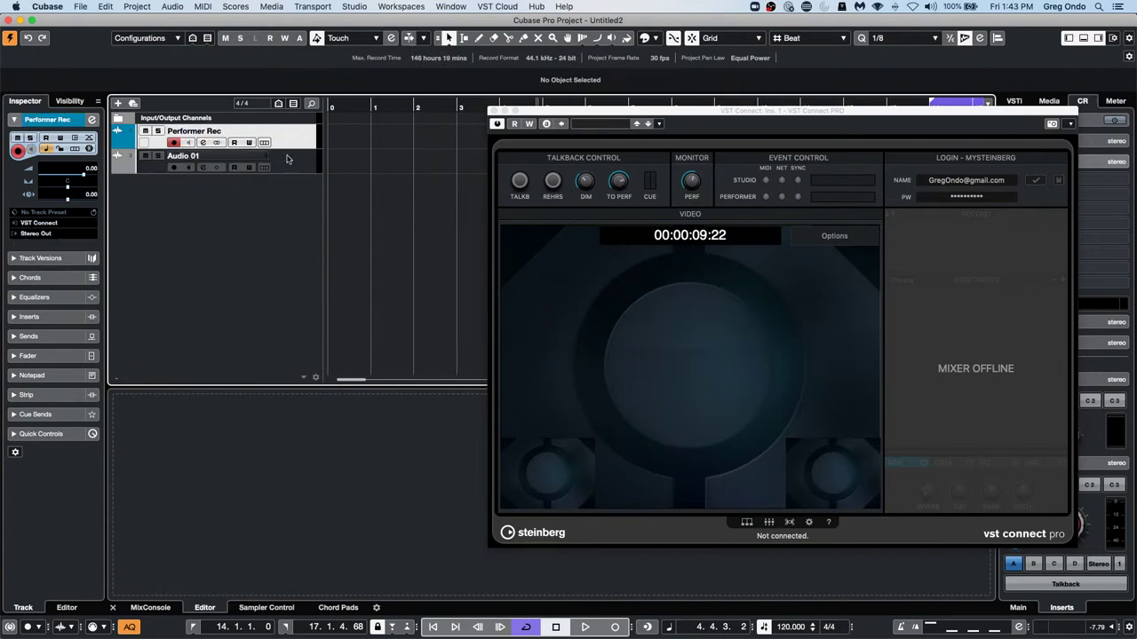
pyautogui.click(304, 169)
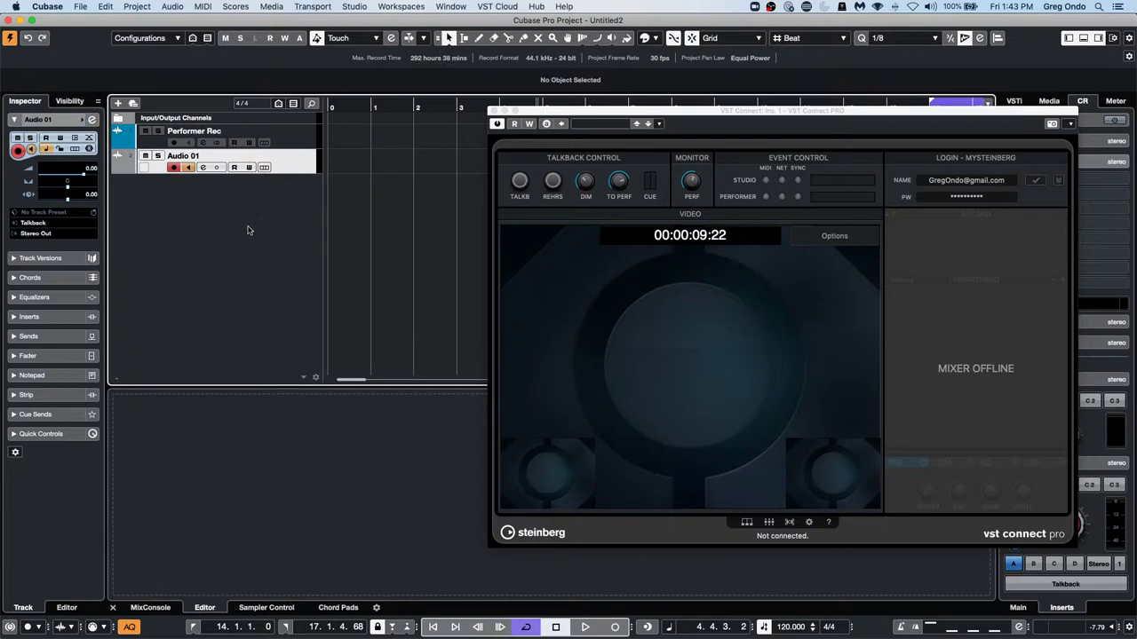
# Route Audio 01's input to Right - VST Connect in the Inspector
pyautogui.click(37, 227)
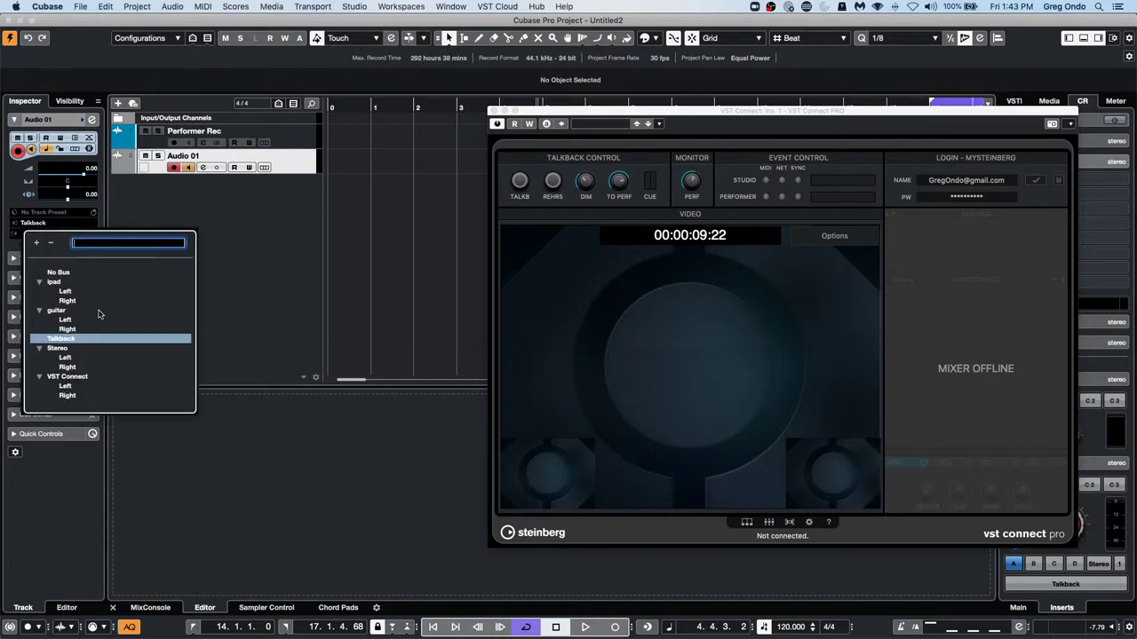
pyautogui.click(67, 395)
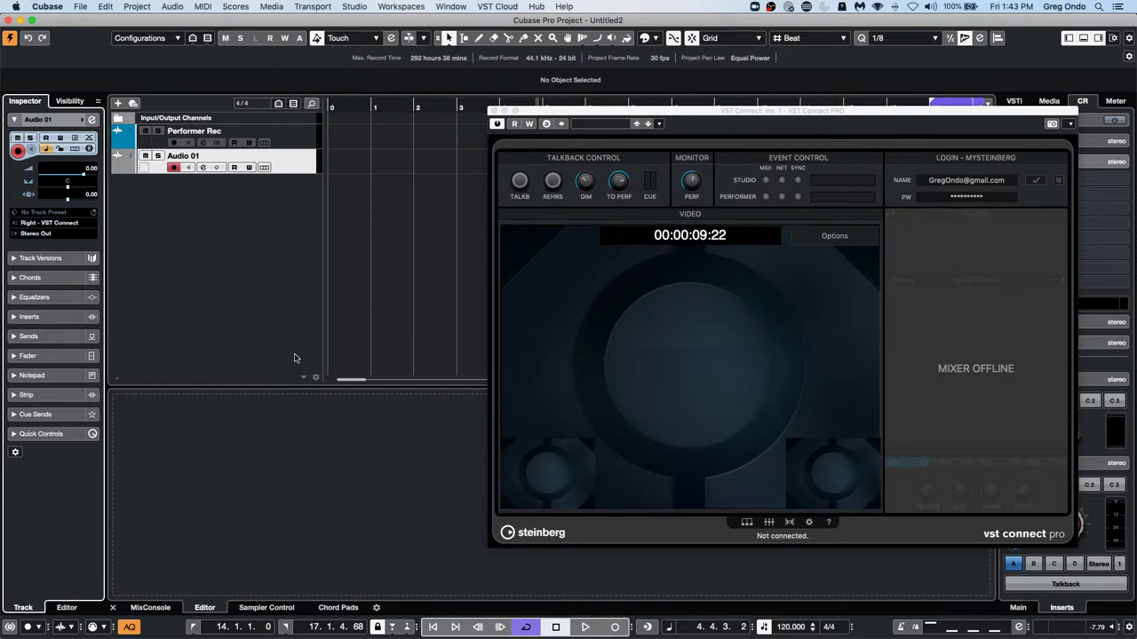
# Add mono audio track Audio 02 under Audio 01, leaving its input routing unchanged
pyautogui.rightClick(197, 193)
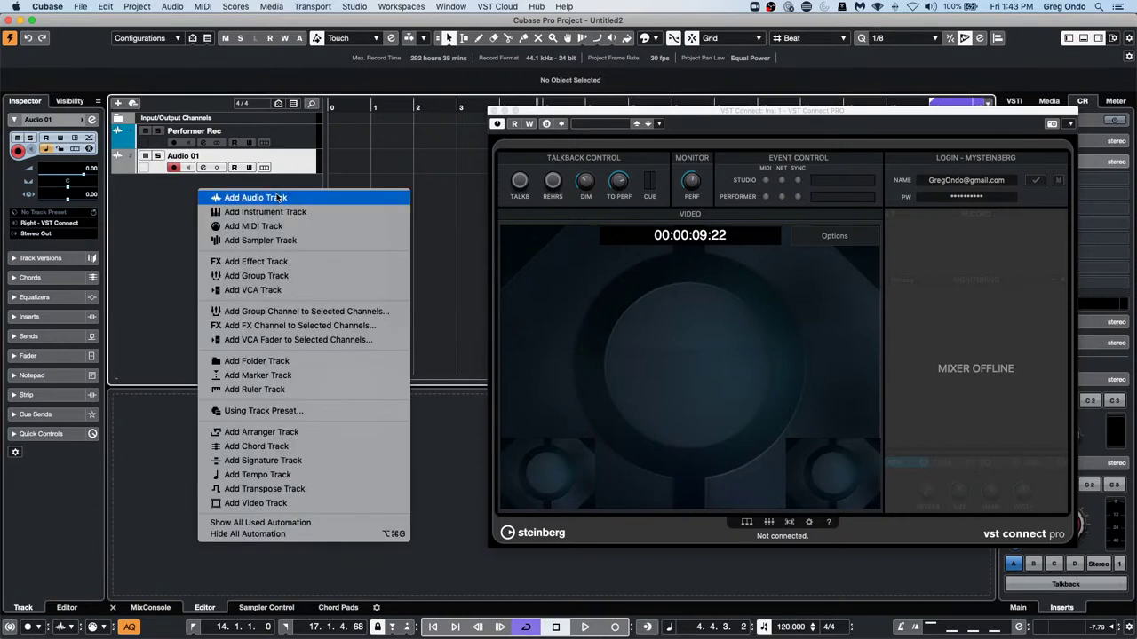
pyautogui.click(232, 199)
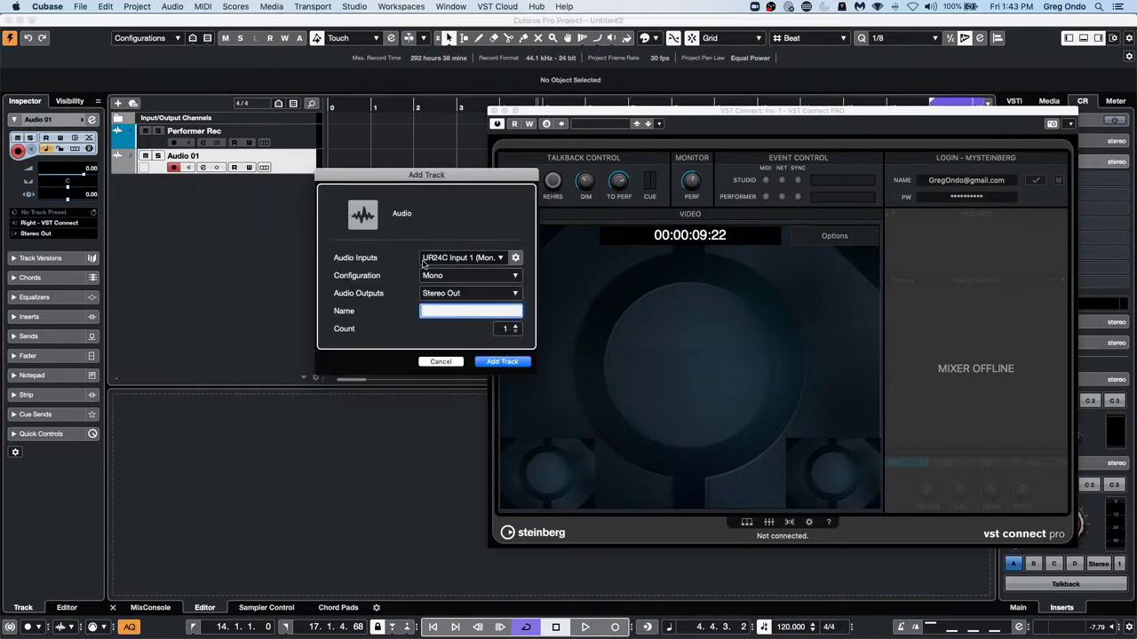
pyautogui.click(497, 364)
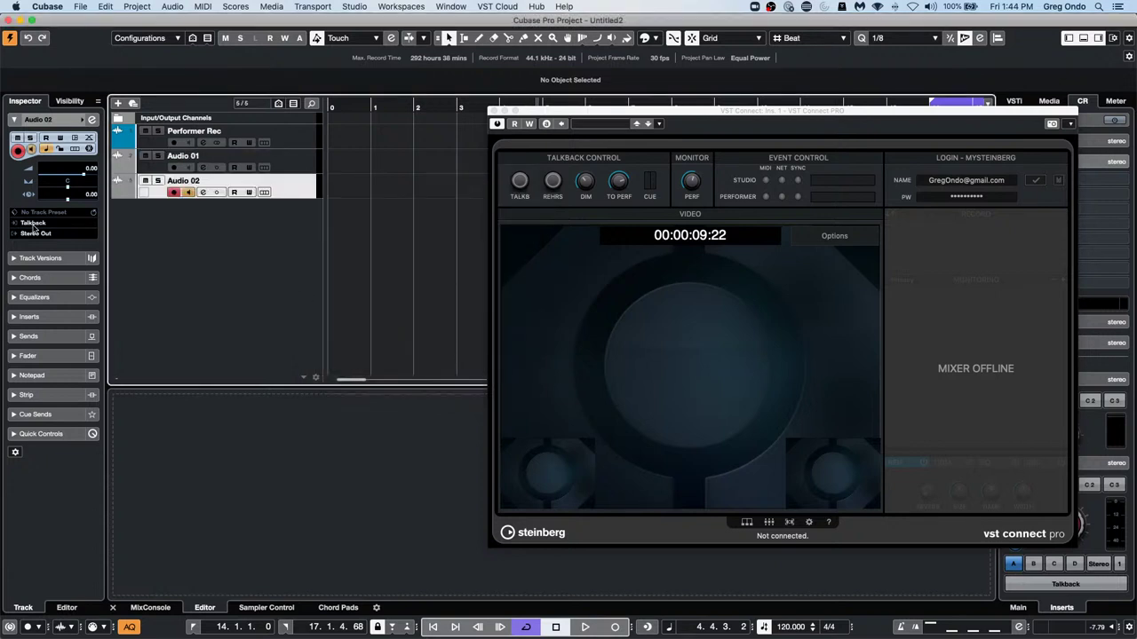
pyautogui.click(46, 224)
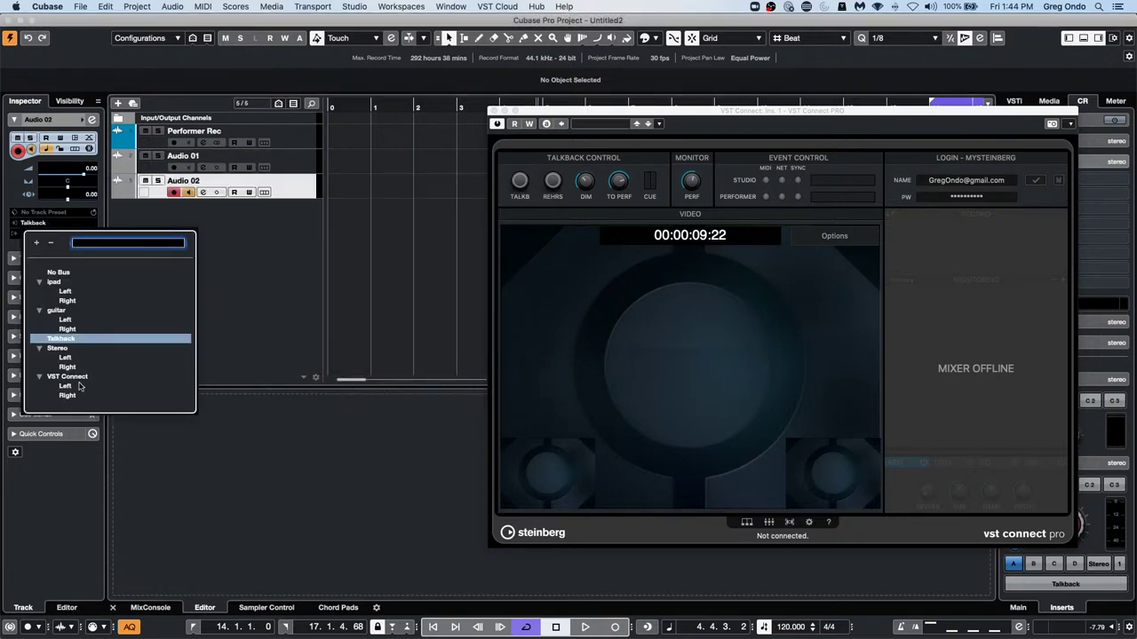
pyautogui.click(258, 251)
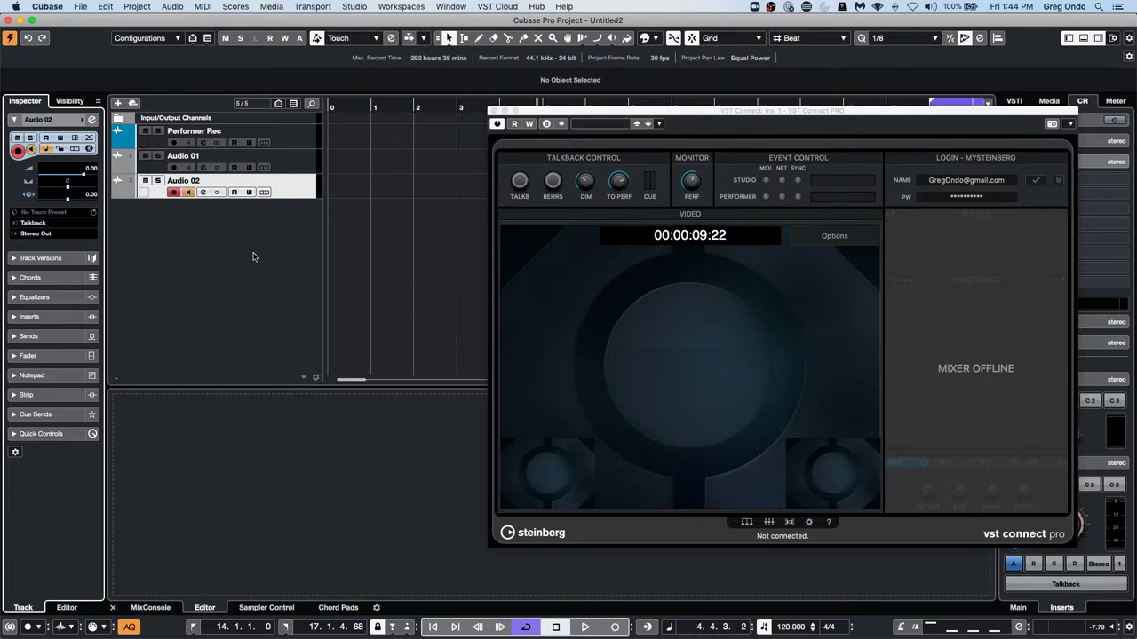
# Close VST Connect PRO and browse File > Open into the 02 Upstream project folder
pyautogui.moveTo(586, 636)
pyautogui.click(494, 110)
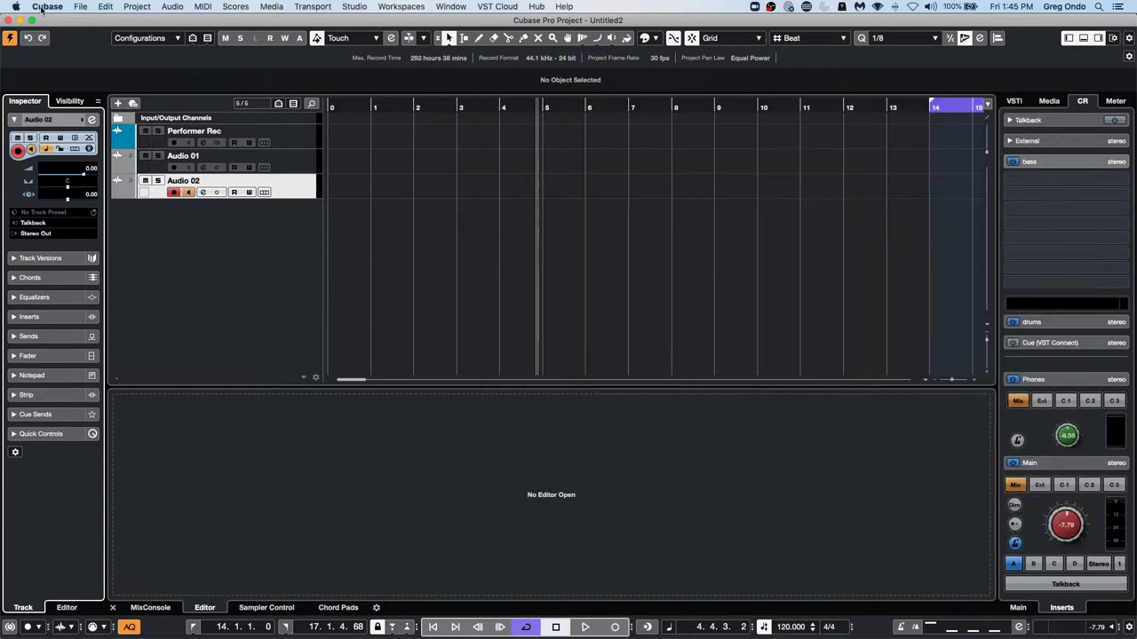
pyautogui.click(82, 7)
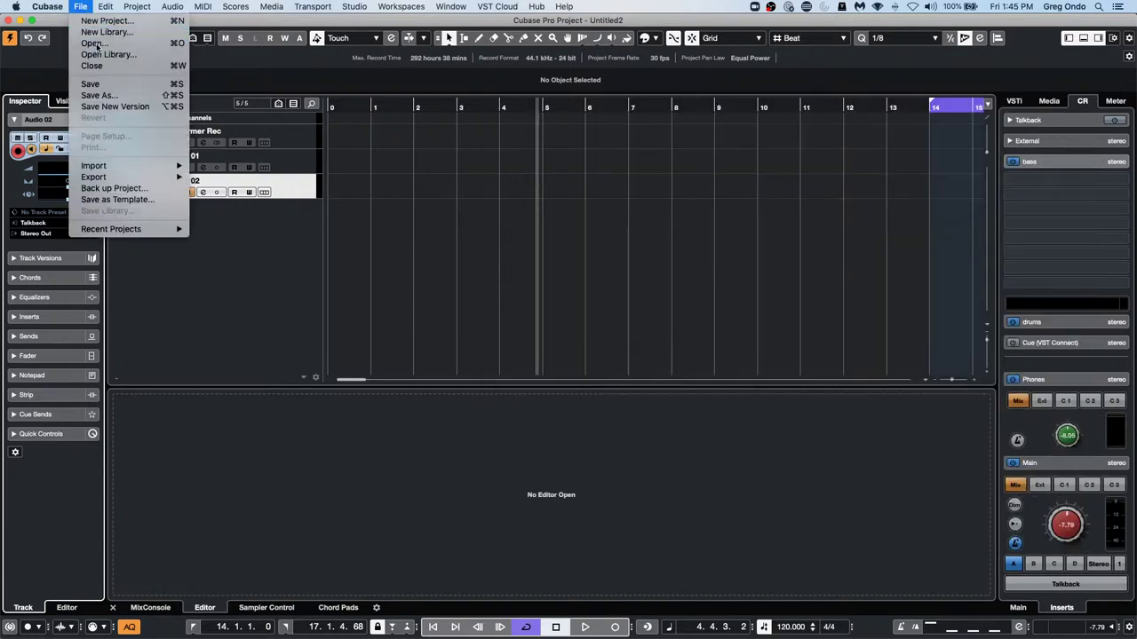
pyautogui.click(94, 43)
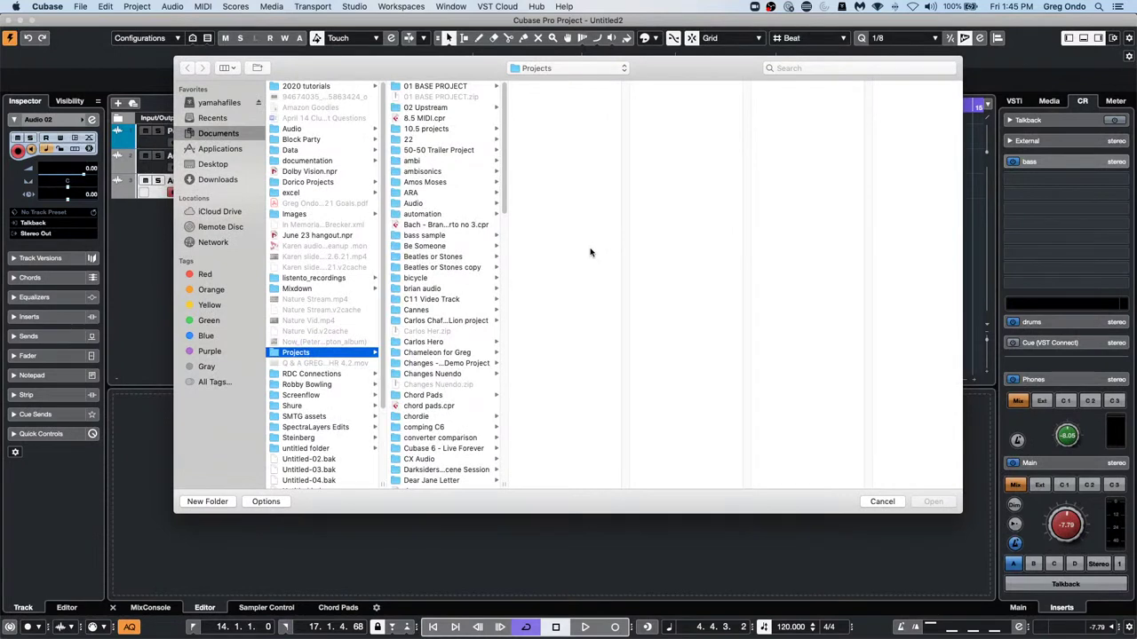
pyautogui.scroll(-1, 437, 334)
pyautogui.scroll(-3, 437, 334)
pyautogui.scroll(4, 436, 329)
pyautogui.click(415, 109)
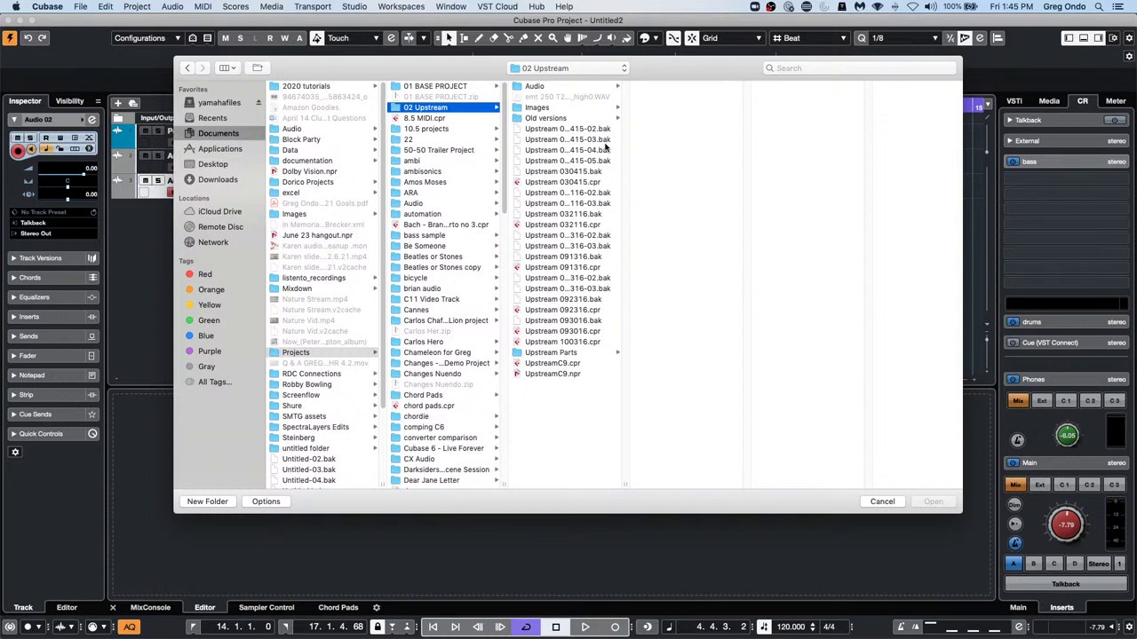
# Cancel the Open dialog to return to the Untitled2 project with its three tracks
pyautogui.click(886, 502)
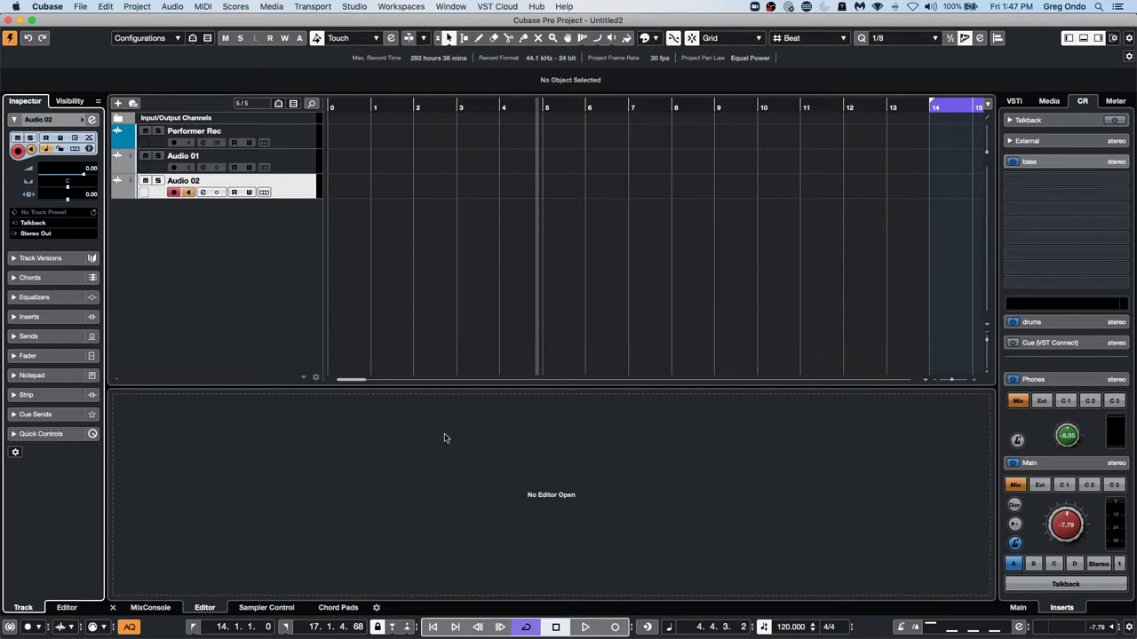
# Set Project Setup's Display Bar Offset to 0 after briefly trying 2
pyautogui.hotkey('shift', 's')
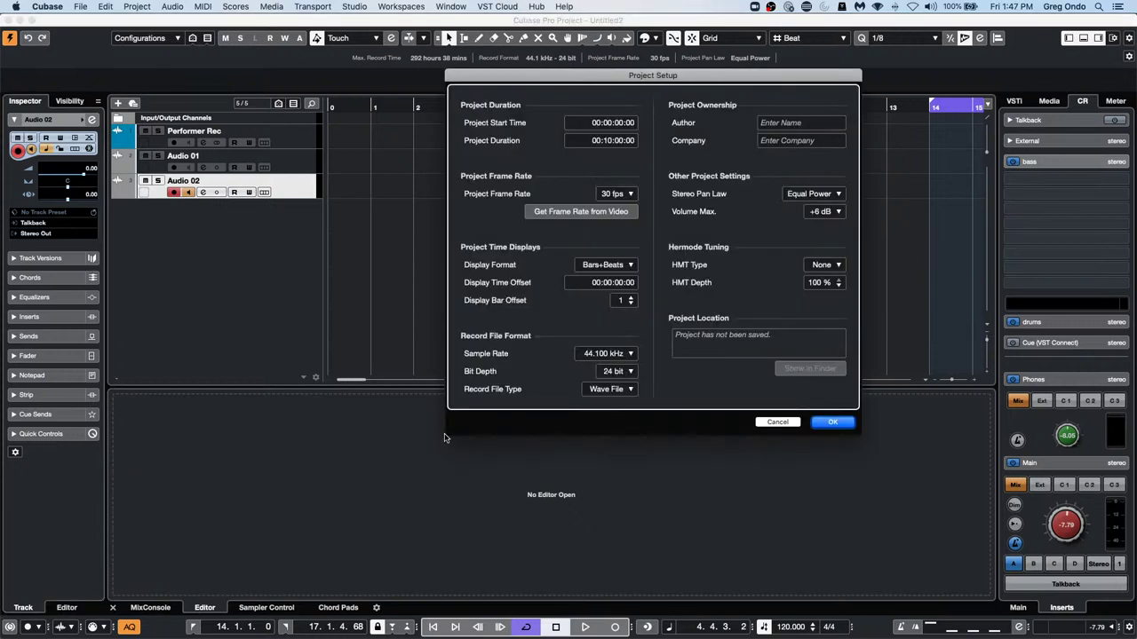
pyautogui.click(629, 300)
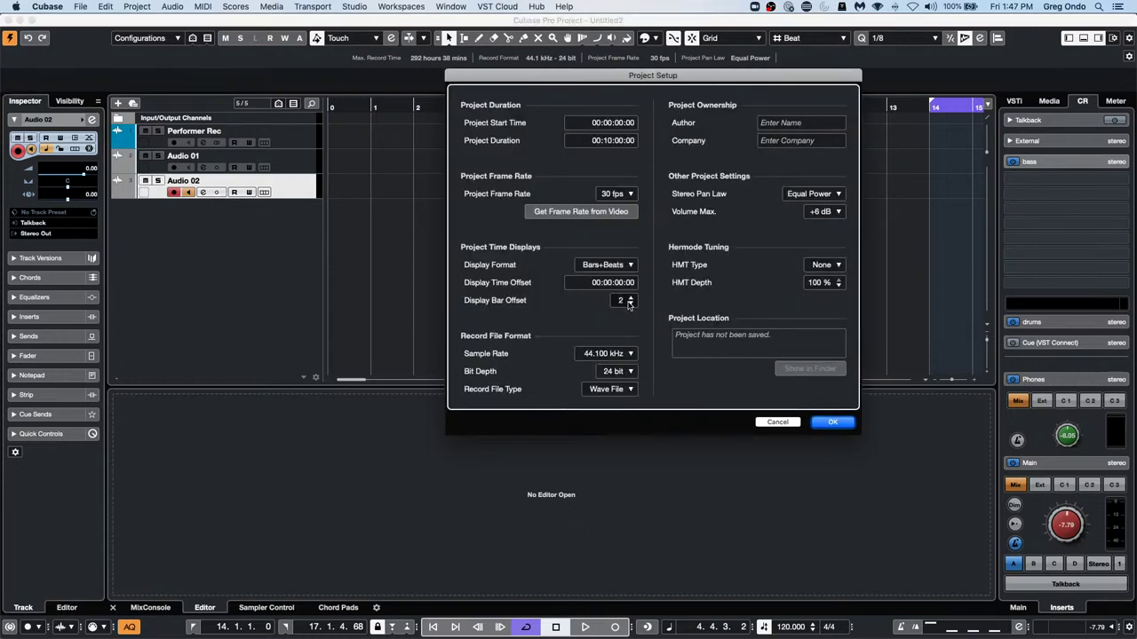
pyautogui.click(838, 426)
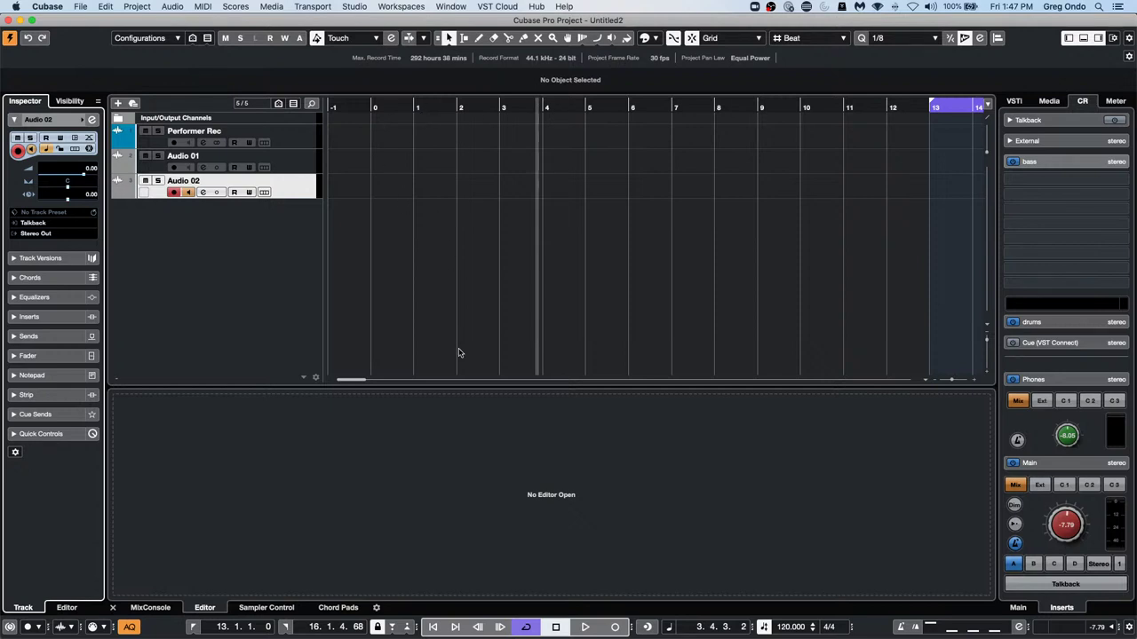
pyautogui.hotkey('shift', 's')
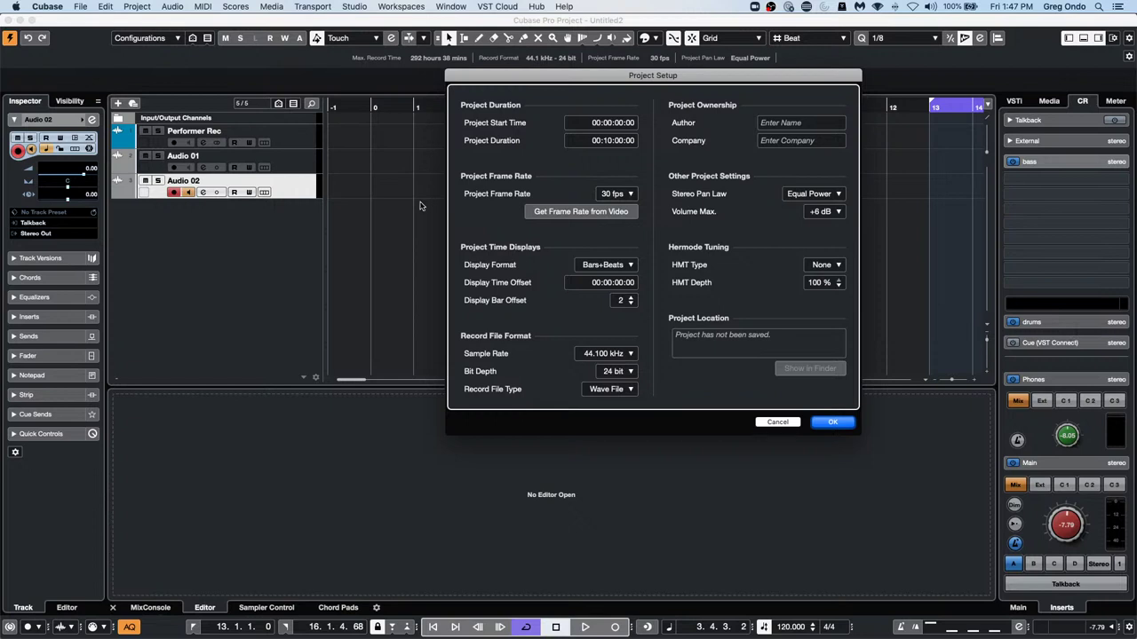
pyautogui.click(622, 303)
pyautogui.write('0')
pyautogui.press('Return')
pyautogui.click(844, 424)
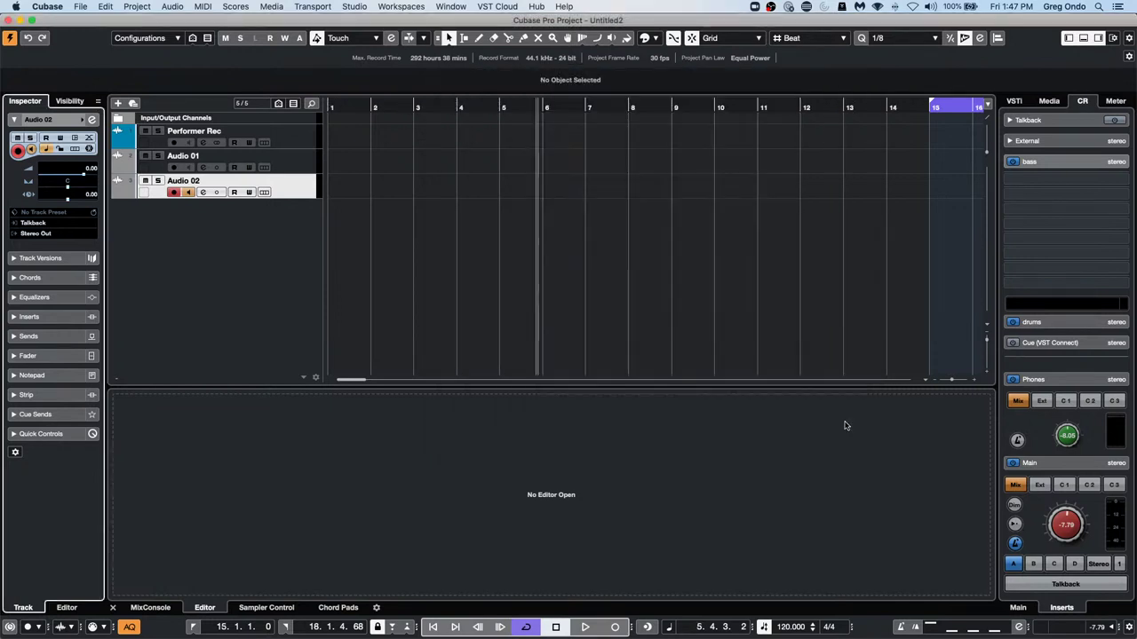
# Return the playback position to the project start and recheck Project Setup
pyautogui.click(336, 107)
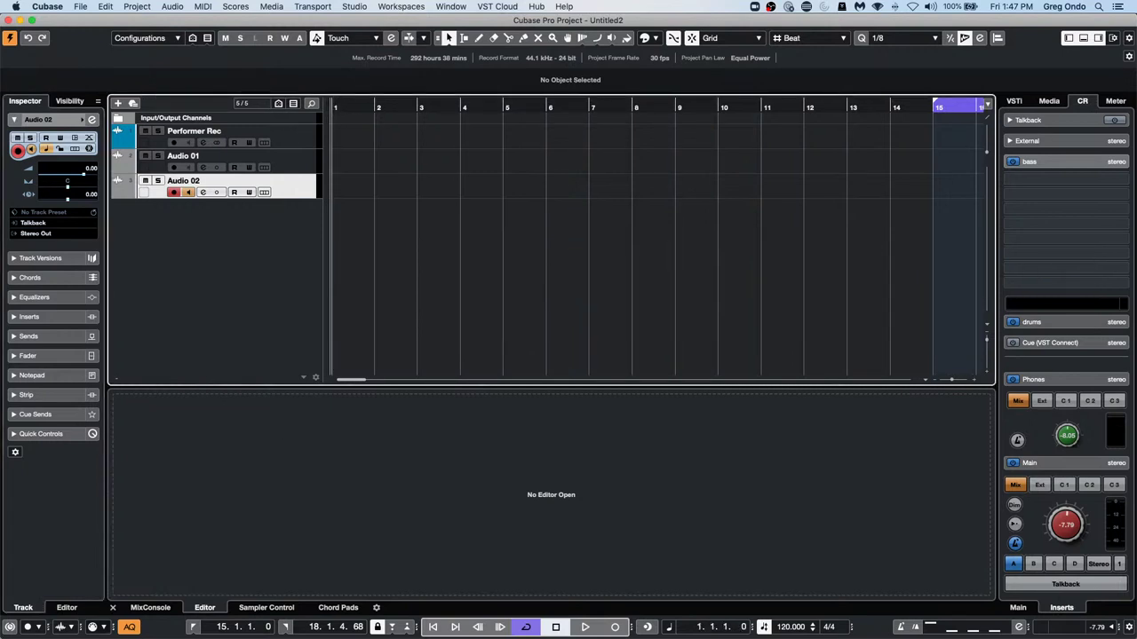
pyautogui.moveTo(377, 628)
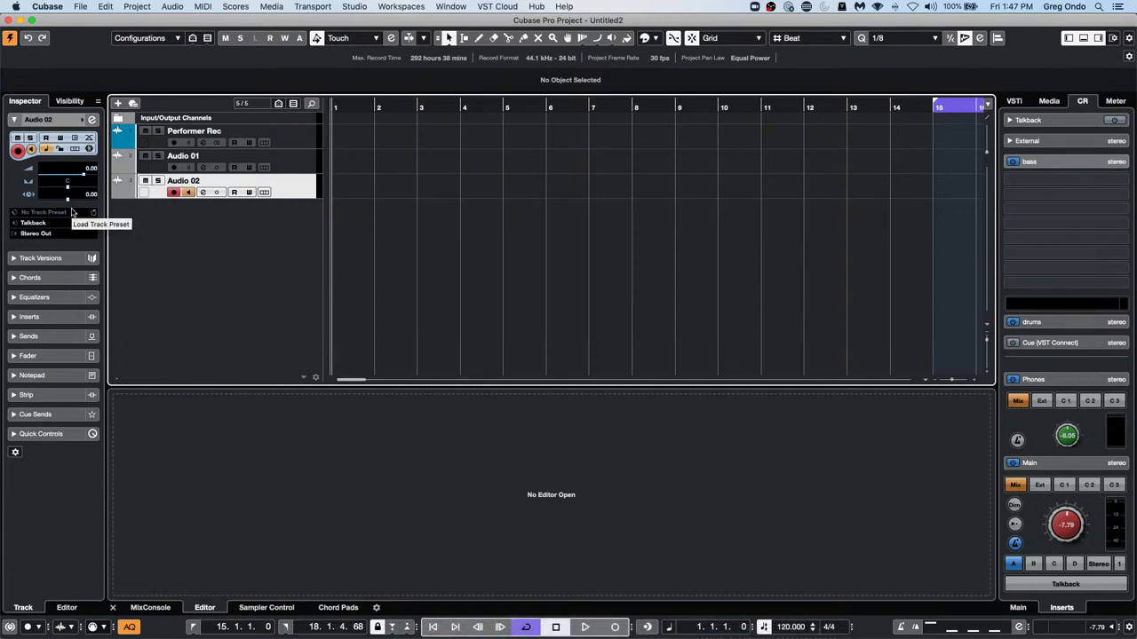
pyautogui.hotkey('shift', 's')
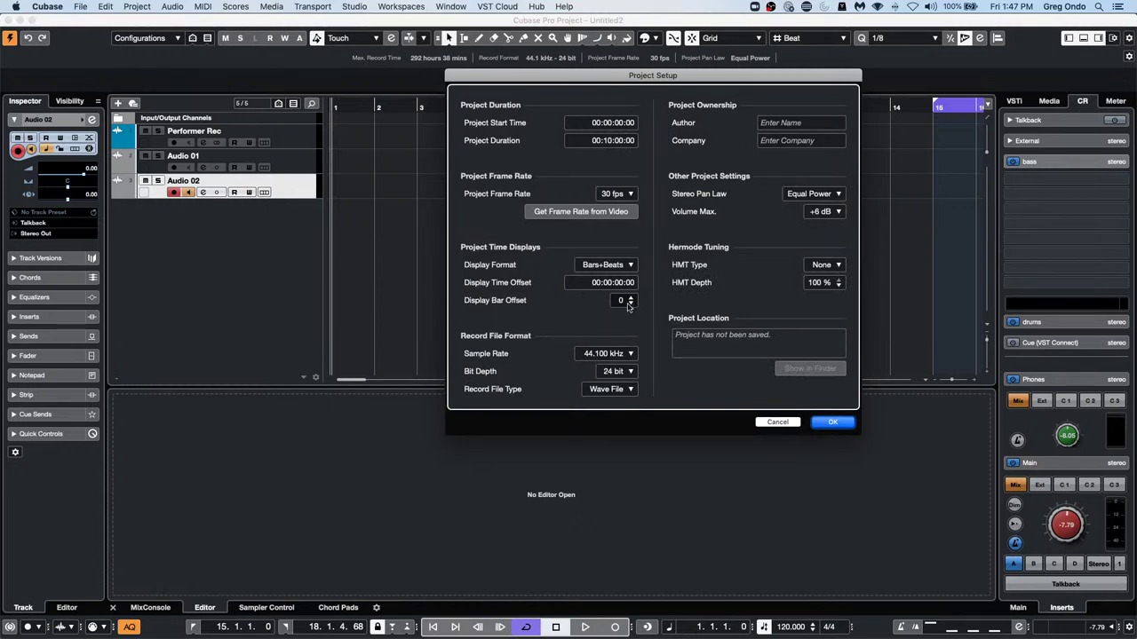
pyautogui.click(833, 421)
# Confirm Project Setup with OK, keeping the Display Bar Offset at 0
pyautogui.click(833, 421)
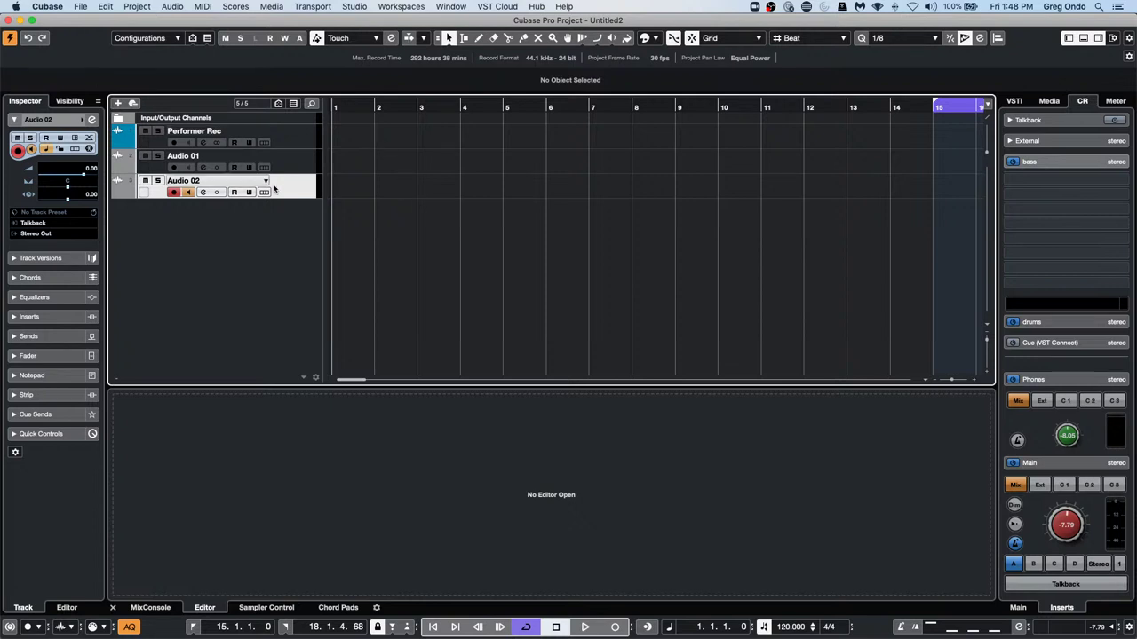
# Open the Bloom library in MediaBay's Loops & Samples and show Audio 02's lanes
pyautogui.click(118, 193)
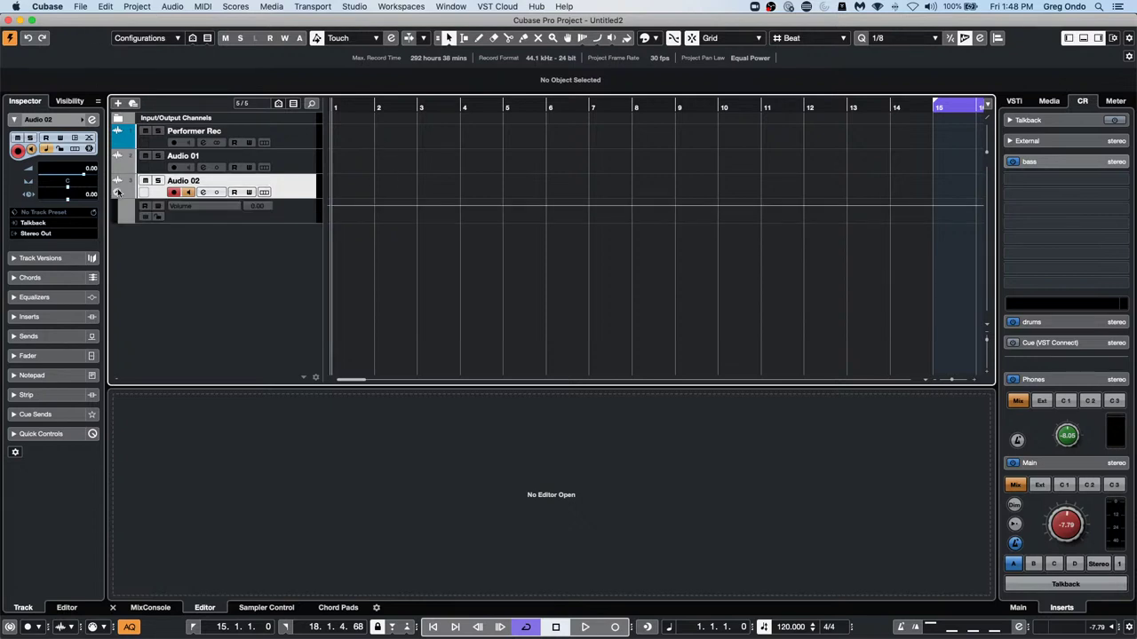
pyautogui.click(1056, 104)
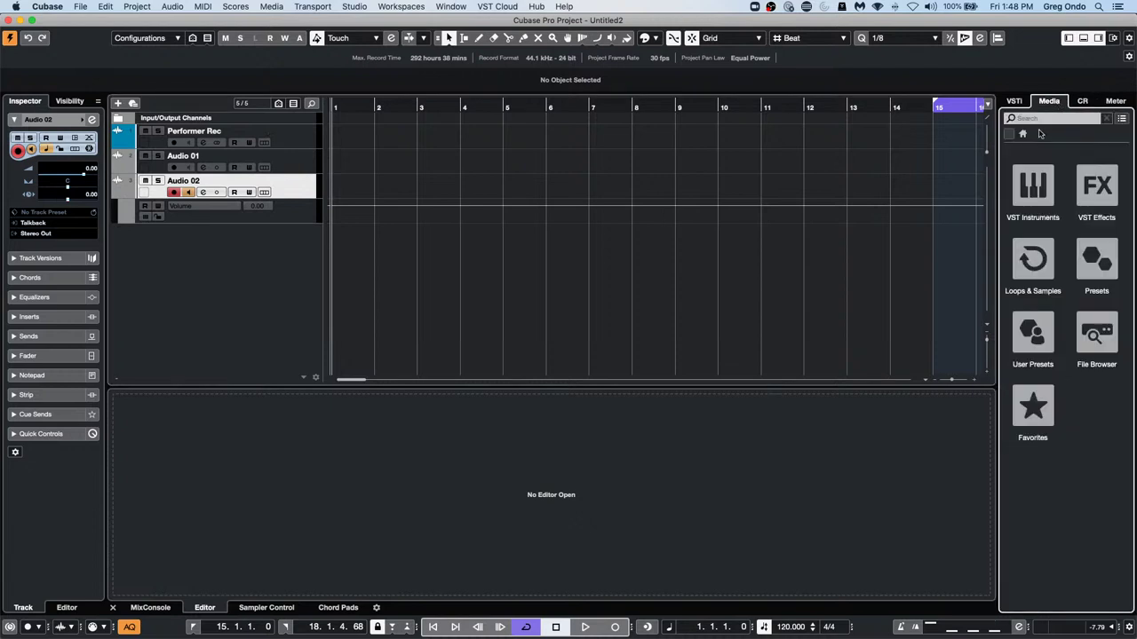
pyautogui.click(1046, 264)
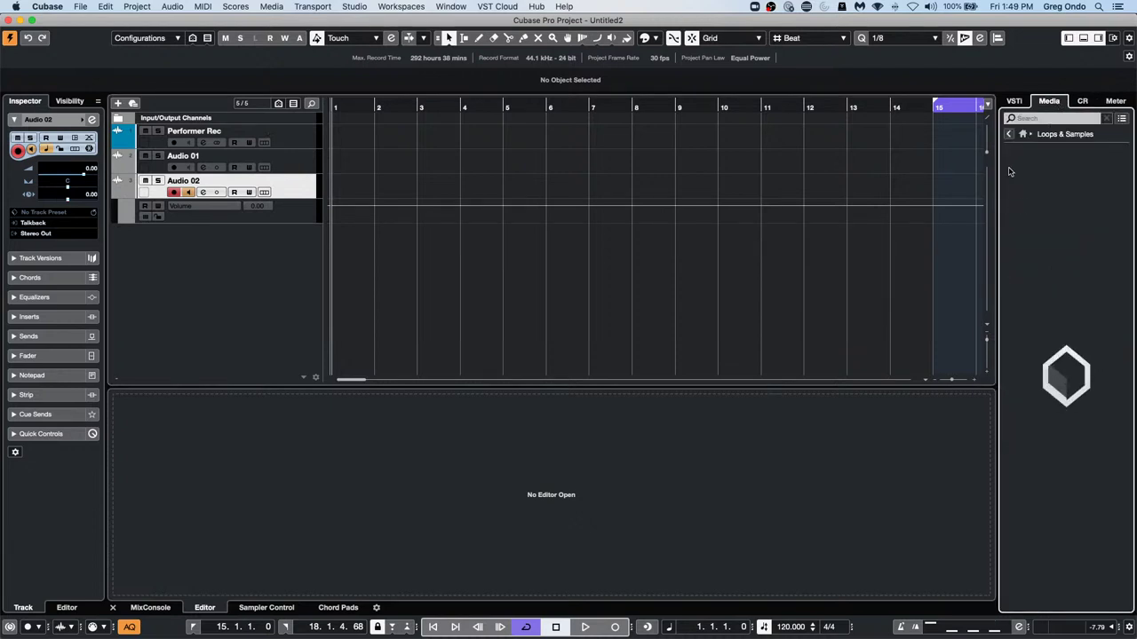
pyautogui.click(1101, 355)
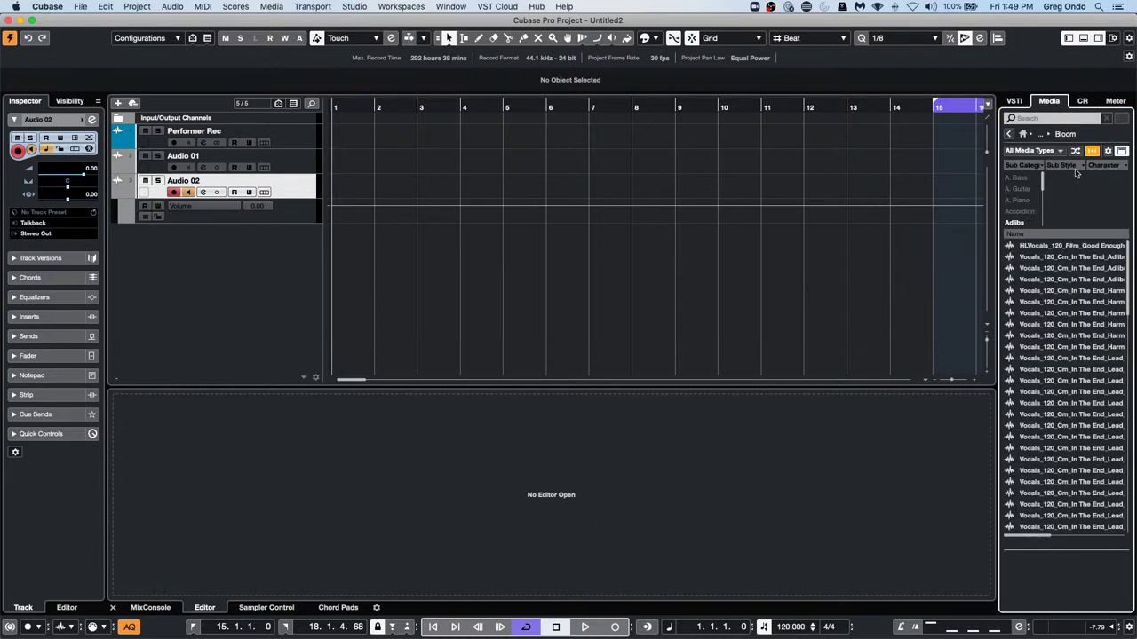
pyautogui.click(1056, 347)
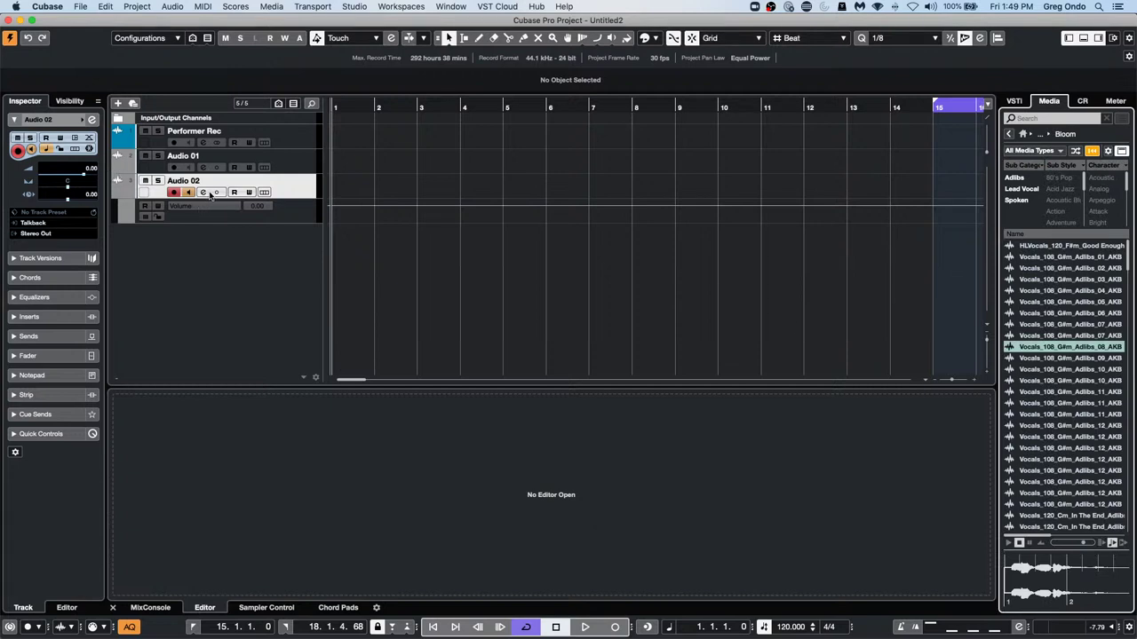
pyautogui.click(264, 192)
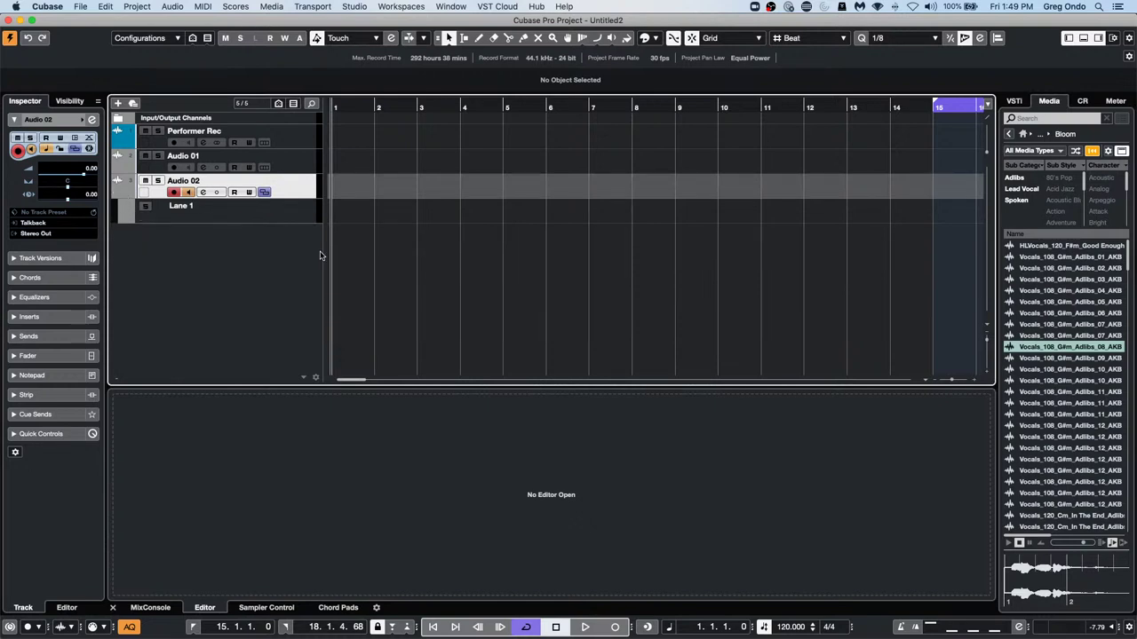
# Drop Adlibs_11, Adlibs_12, Adlibs_02, In The End, Adlibs_02 and Adlibs_12 into lanes 1–6 at bar 1
pyautogui.moveTo(1056, 404); pyautogui.dragTo(334, 220)
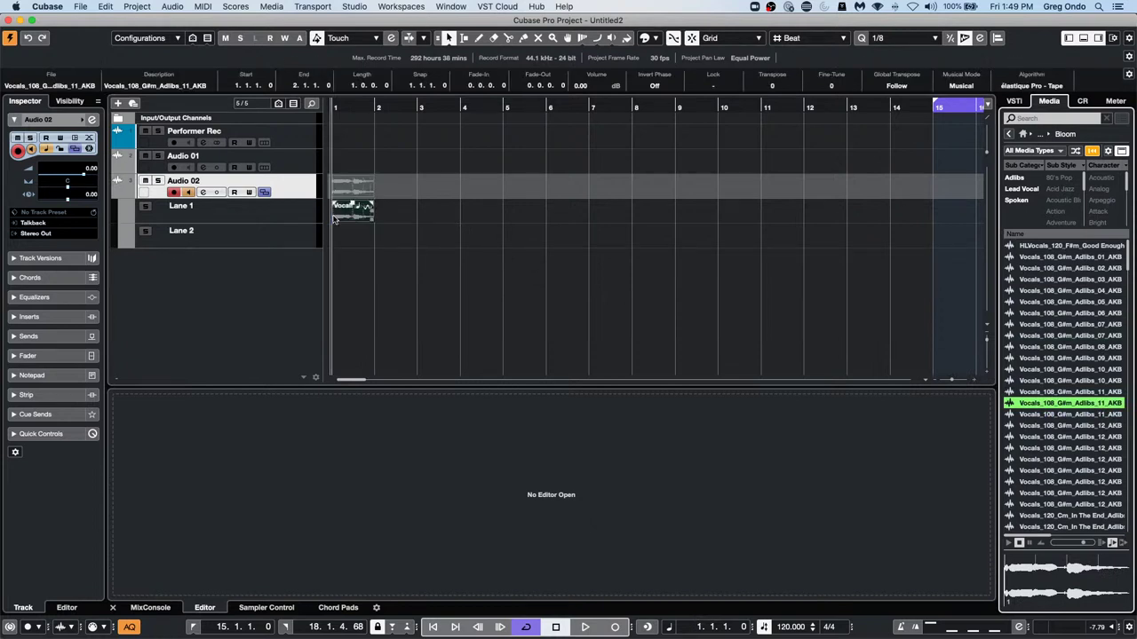
pyautogui.moveTo(1057, 459); pyautogui.dragTo(334, 241)
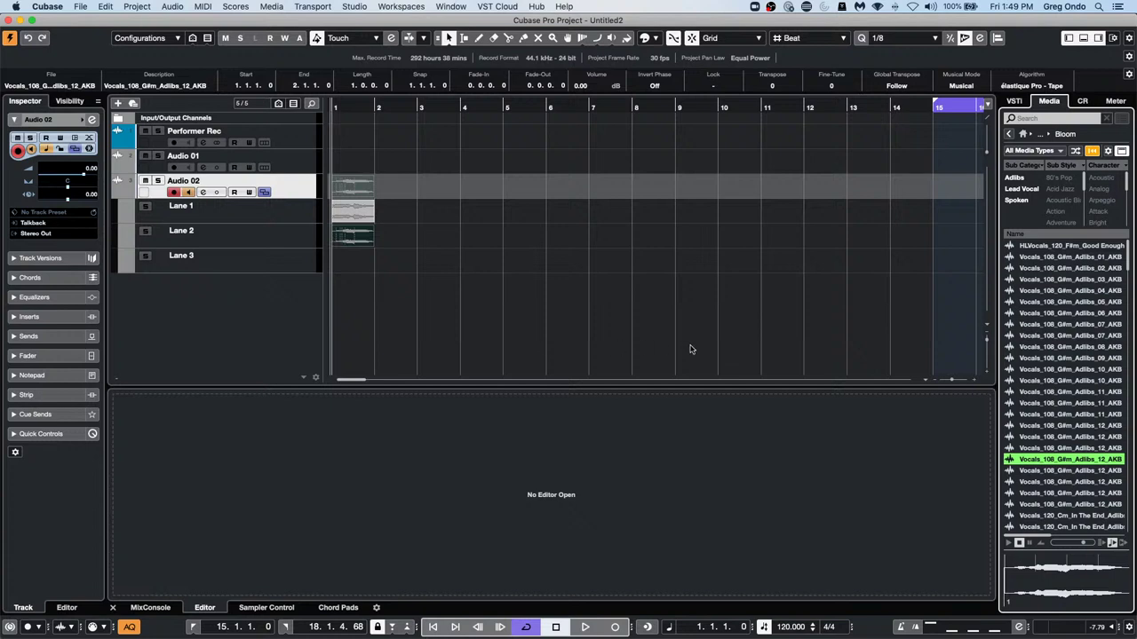
pyautogui.moveTo(1068, 268); pyautogui.dragTo(334, 272)
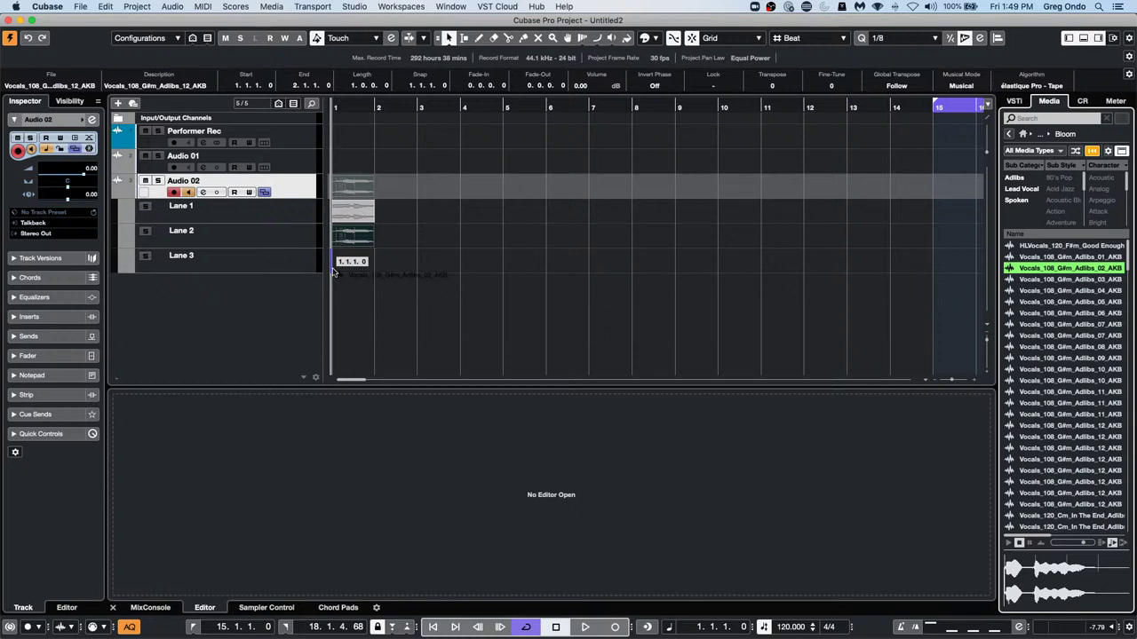
pyautogui.moveTo(334, 272); pyautogui.dragTo(334, 272)
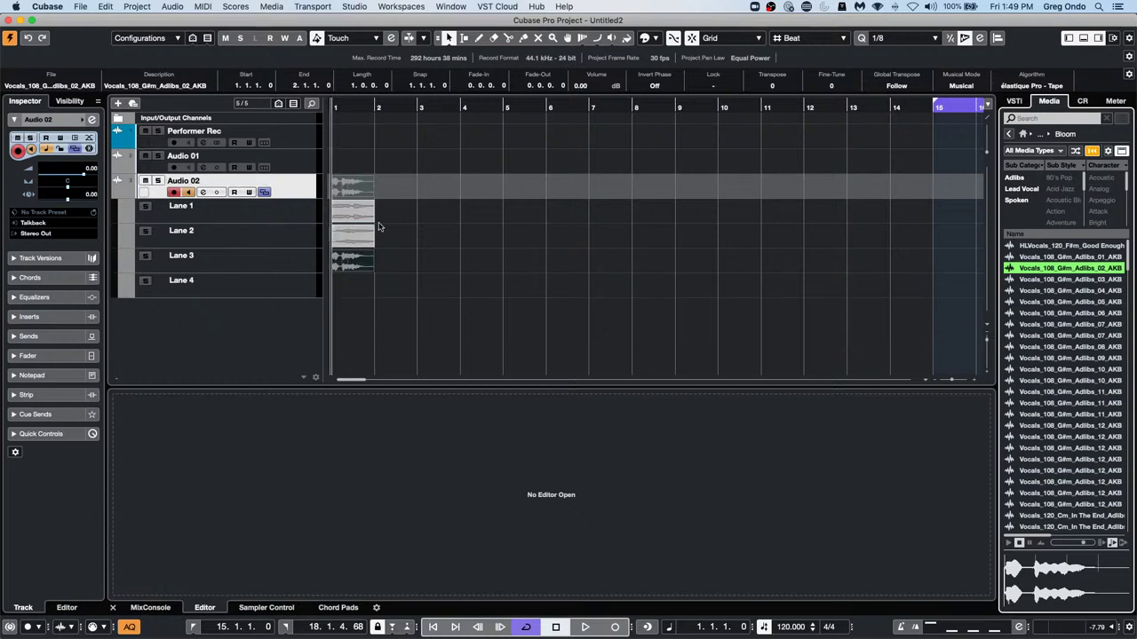
pyautogui.moveTo(1081, 517); pyautogui.dragTo(333, 285)
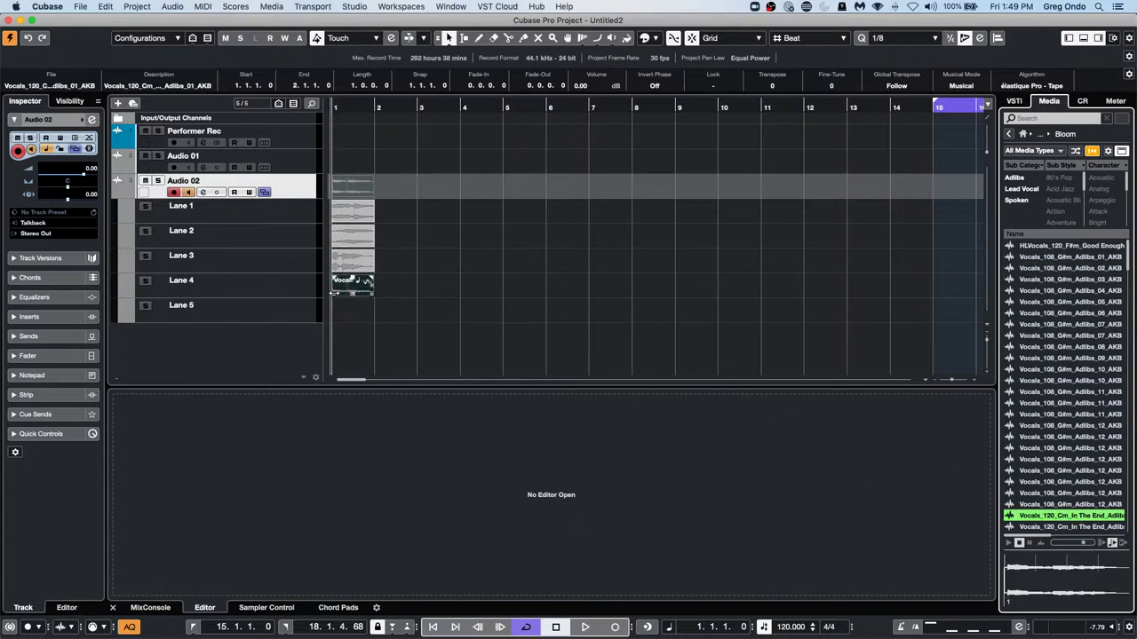
pyautogui.moveTo(1071, 269); pyautogui.dragTo(335, 312)
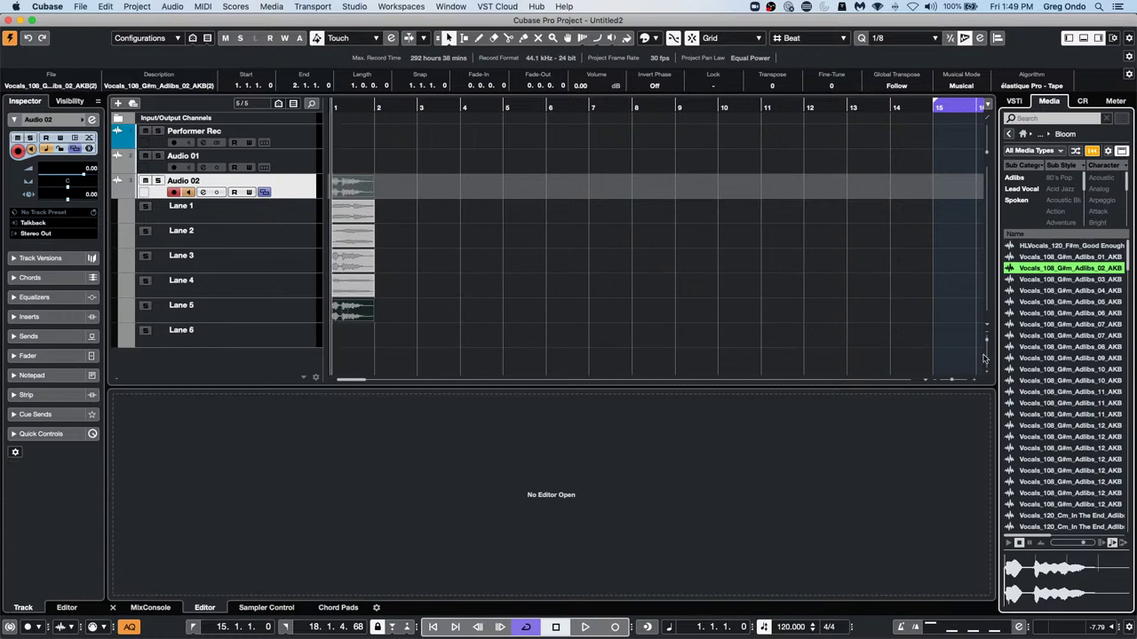
pyautogui.moveTo(1065, 471); pyautogui.dragTo(344, 348)
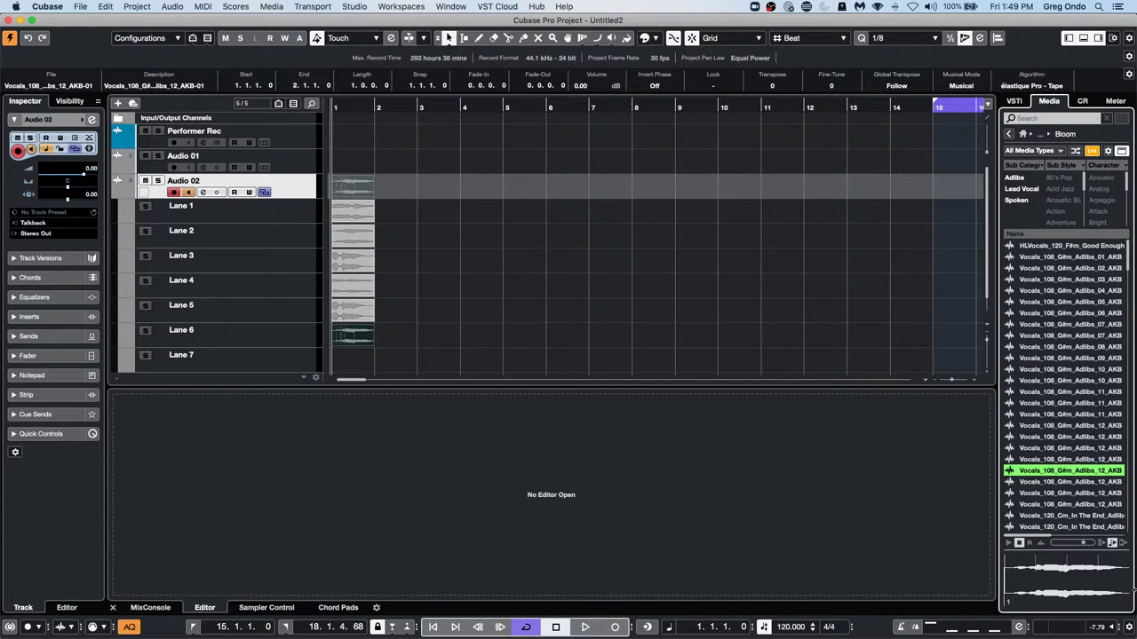
pyautogui.moveTo(573, 633)
pyautogui.click(118, 194)
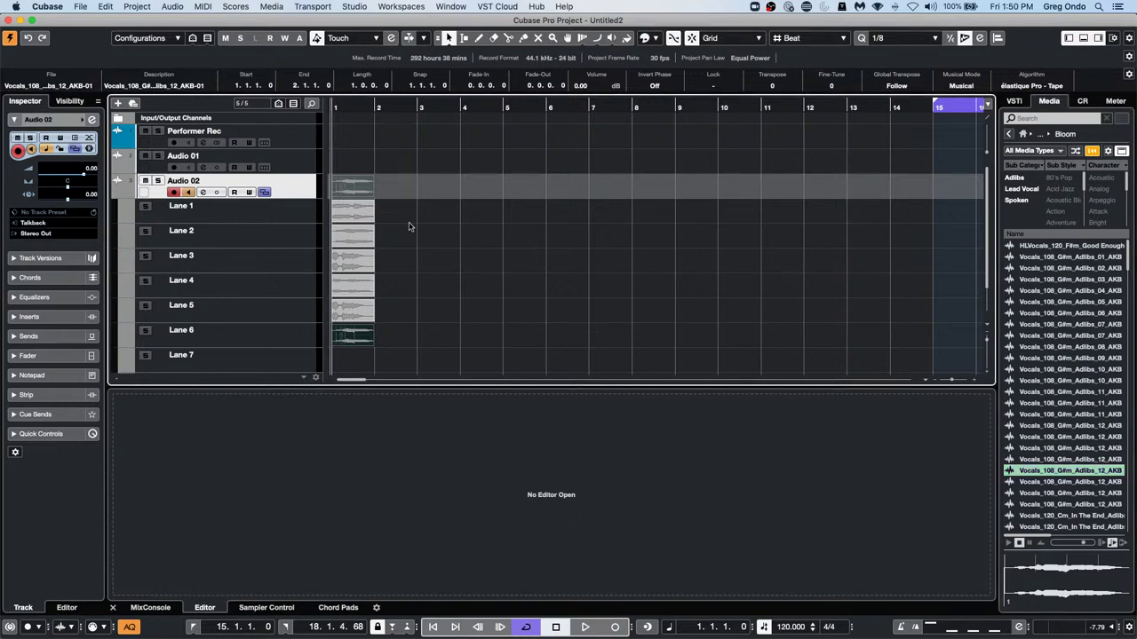
pyautogui.click(264, 192)
pyautogui.click(264, 192)
# Collapse Audio 02's lanes and add Retrologue from the VST Instruments rack list
pyautogui.click(263, 192)
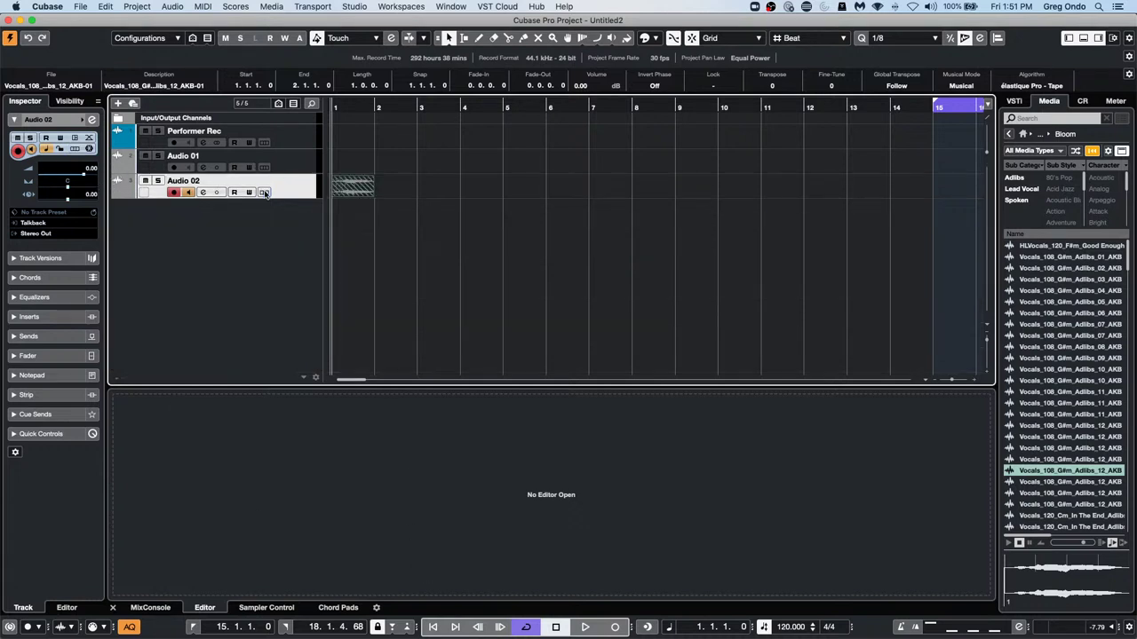
pyautogui.click(1082, 100)
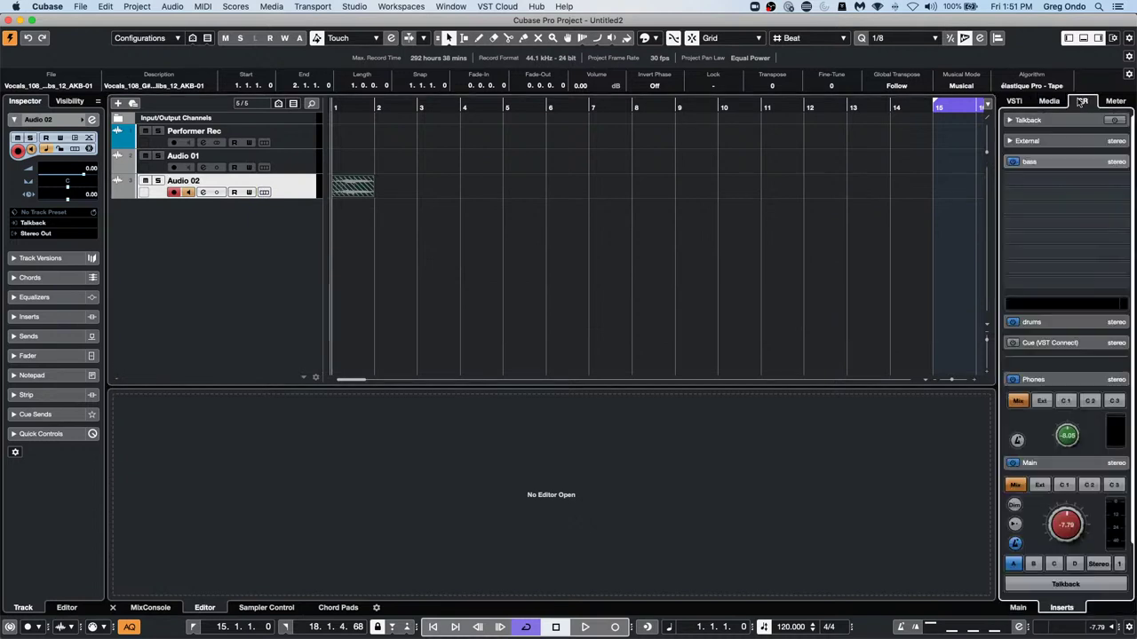
pyautogui.click(1013, 103)
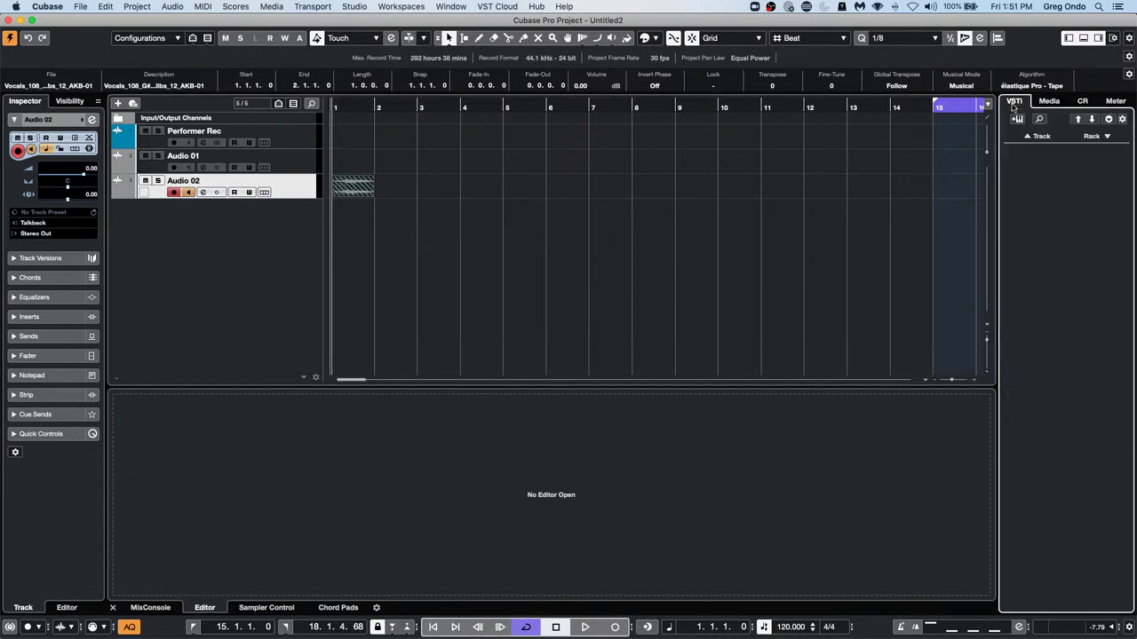
pyautogui.click(1110, 146)
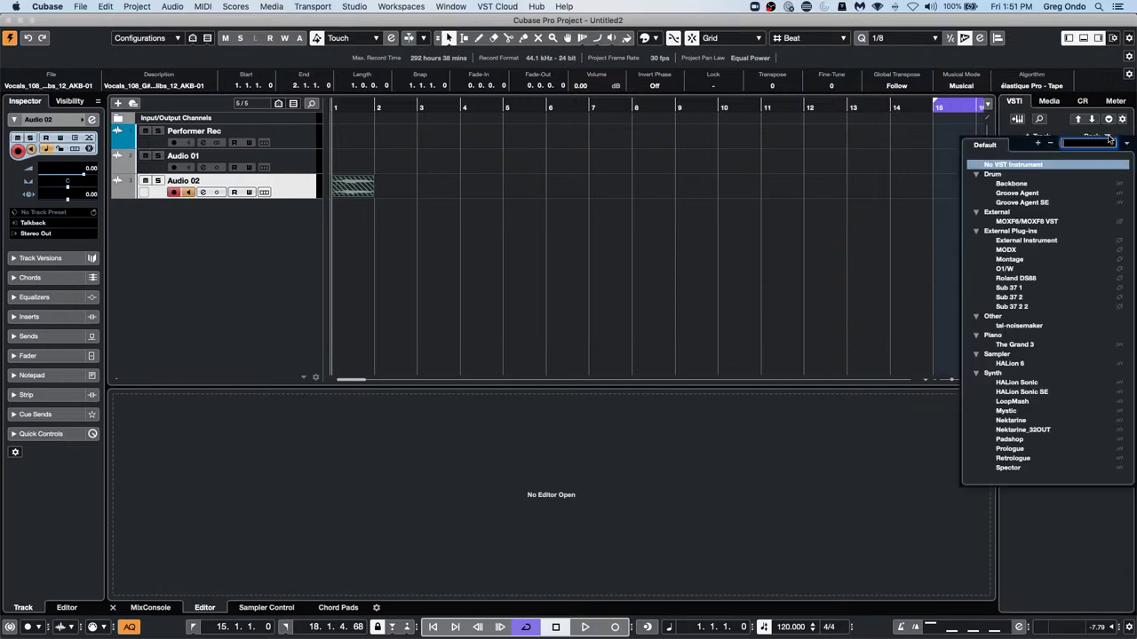
pyautogui.click(1013, 457)
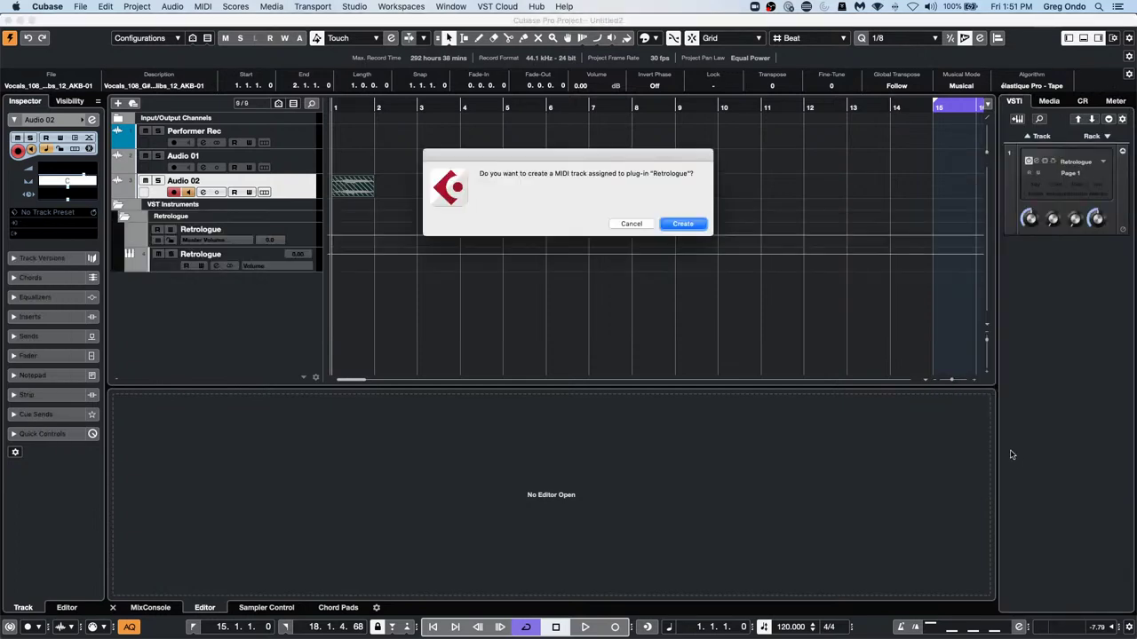
# Create a Retrologue MIDI track, load the Bystander preset, and audition two notes
pyautogui.click(683, 224)
pyautogui.click(463, 110)
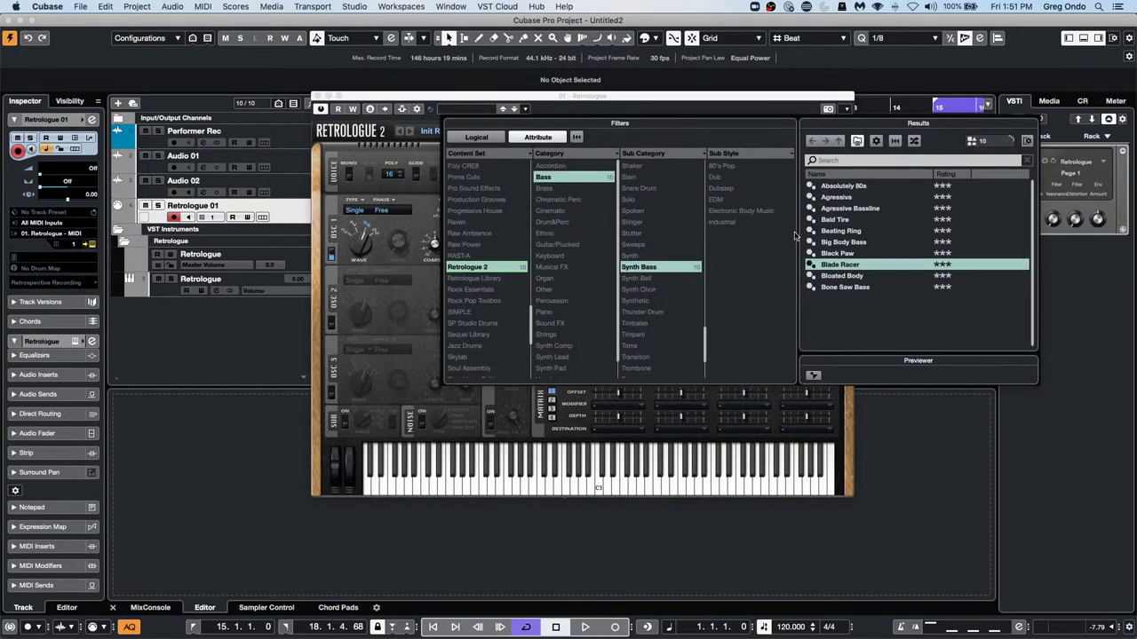
pyautogui.doubleClick(839, 298)
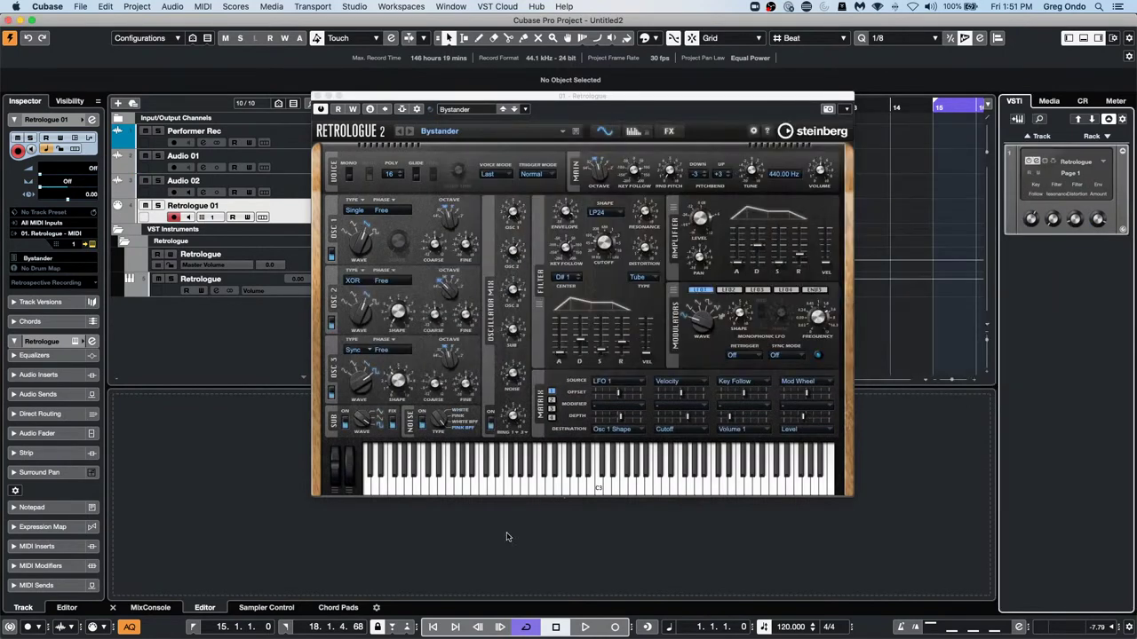
pyautogui.click(599, 488)
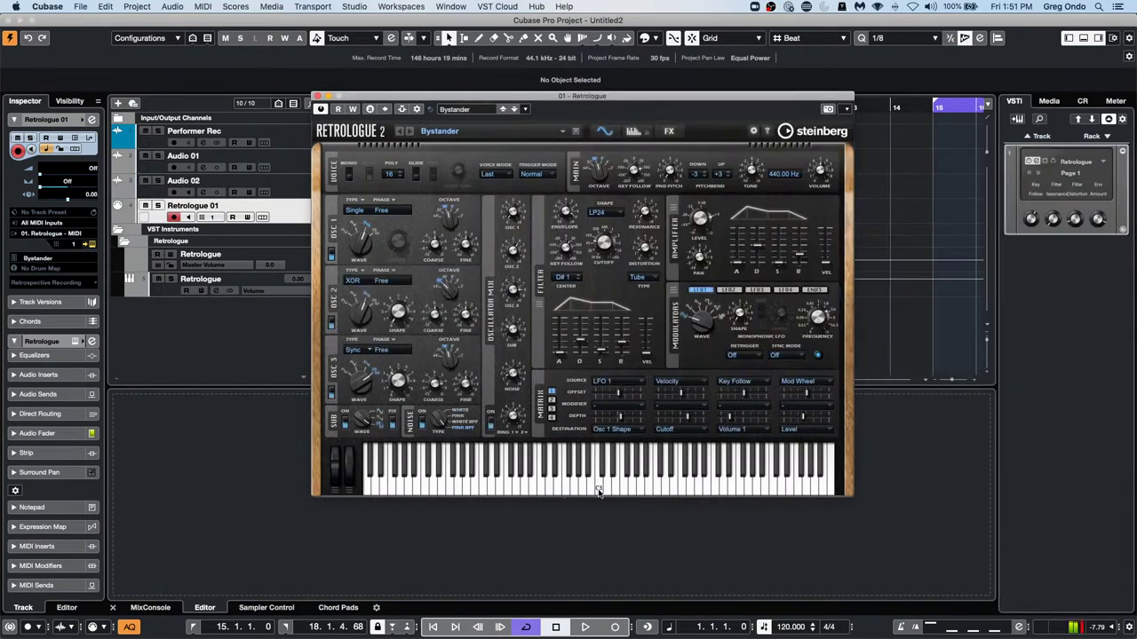
pyautogui.click(473, 488)
pyautogui.moveTo(386, 95); pyautogui.dragTo(589, 95)
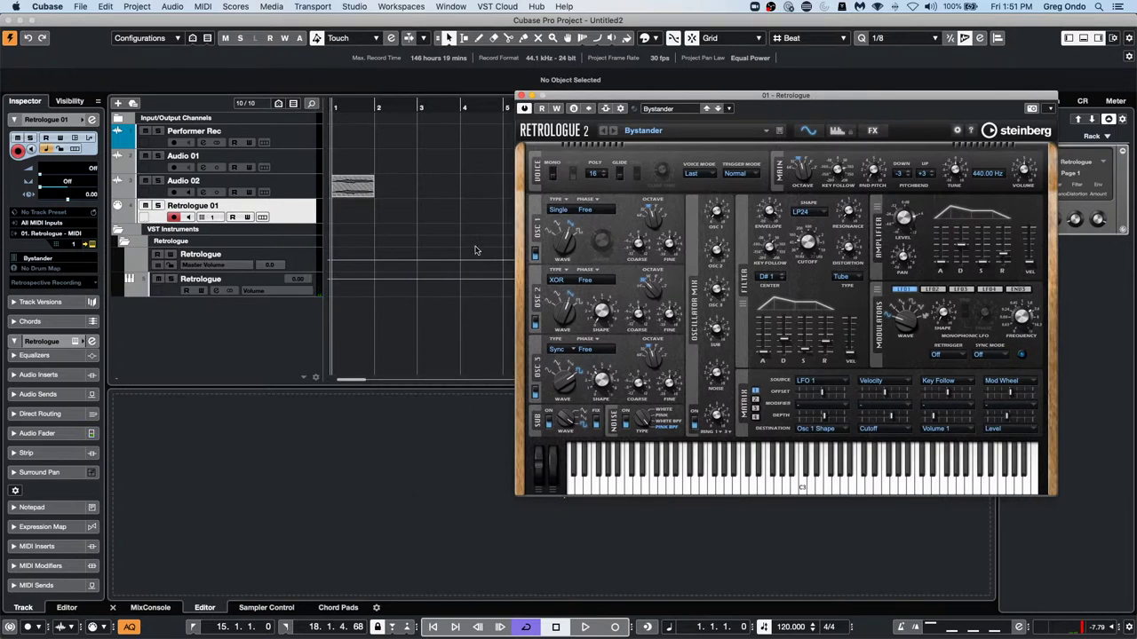
# With R/W enabled, record Retrologue's Osc 2 Level and Filter Cutoff knob moves during playback
pyautogui.click(585, 627)
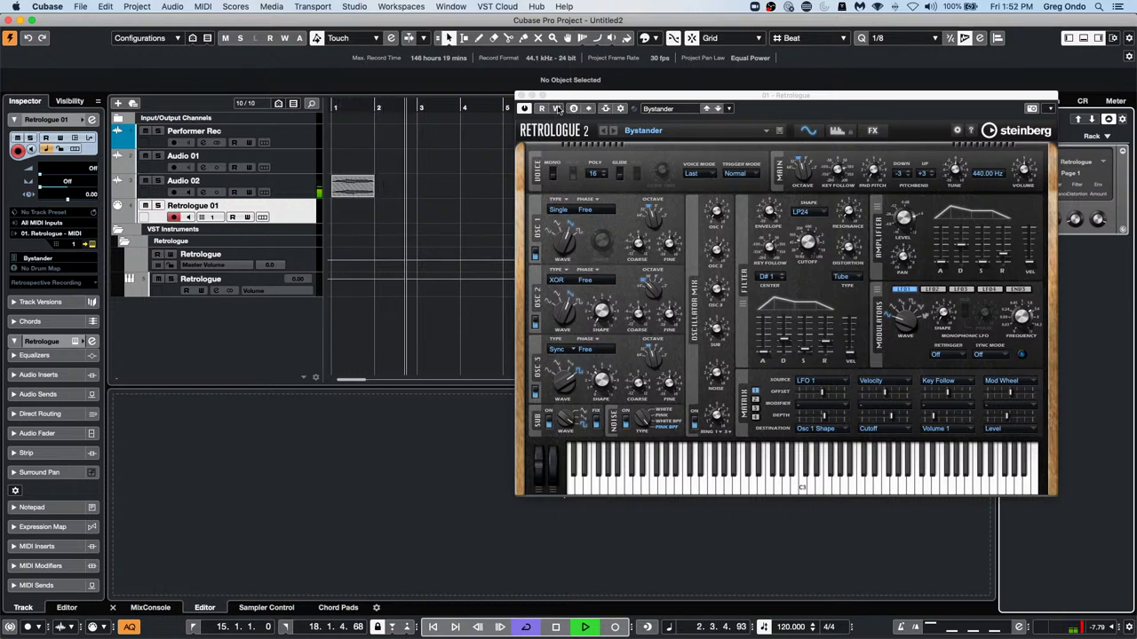
pyautogui.click(557, 108)
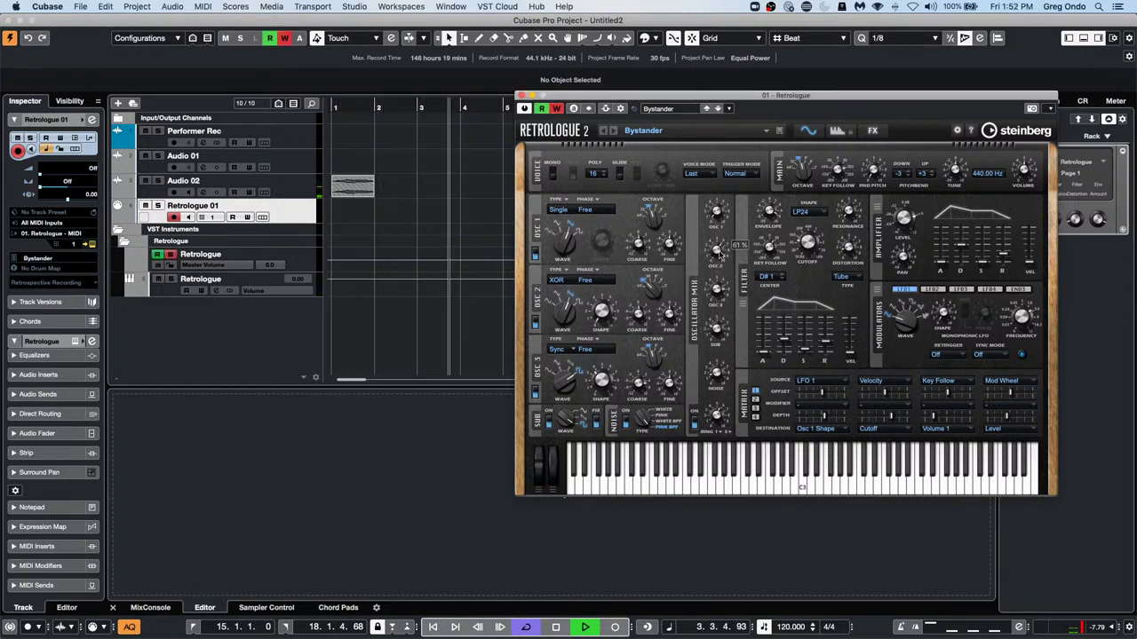
pyautogui.moveTo(719, 253); pyautogui.dragTo(719, 260)
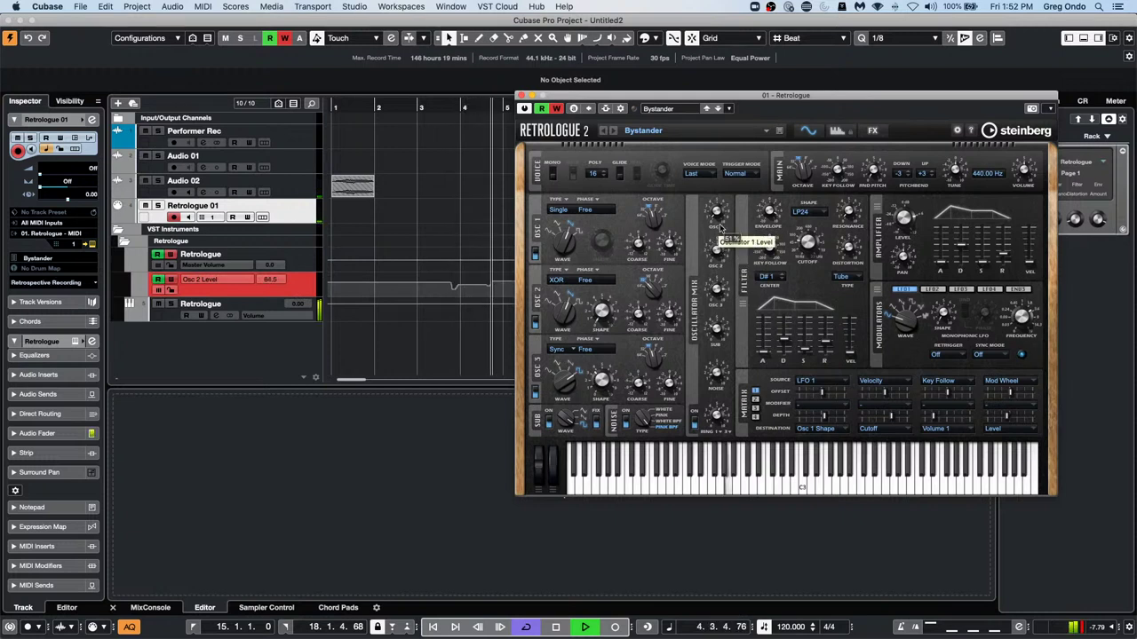
pyautogui.moveTo(806, 243); pyautogui.dragTo(839, 215)
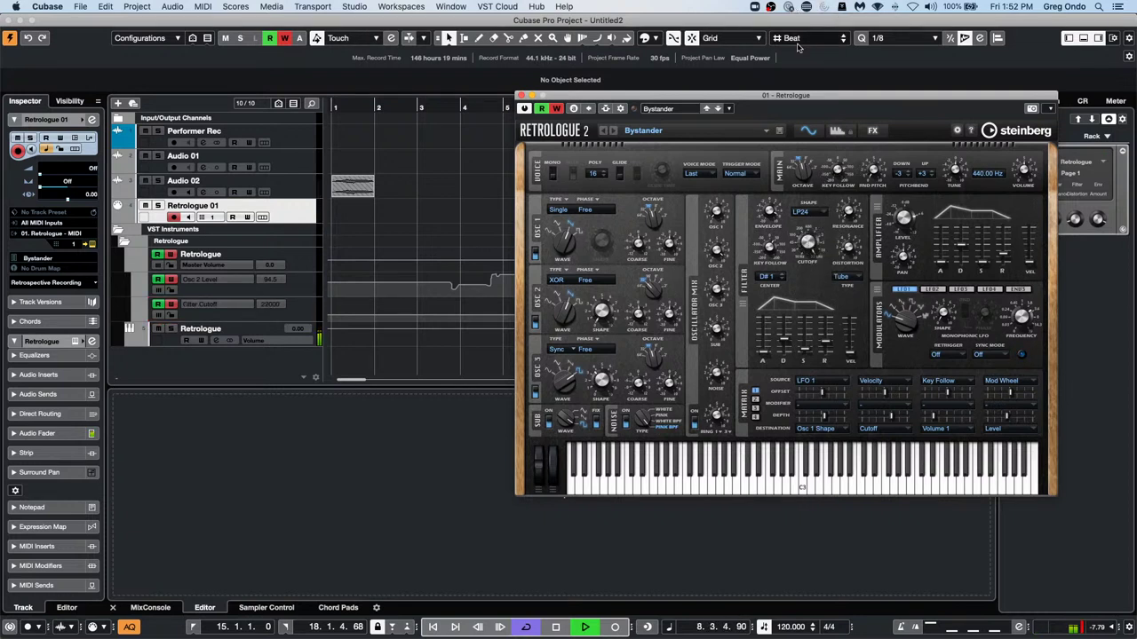
pyautogui.press('space')
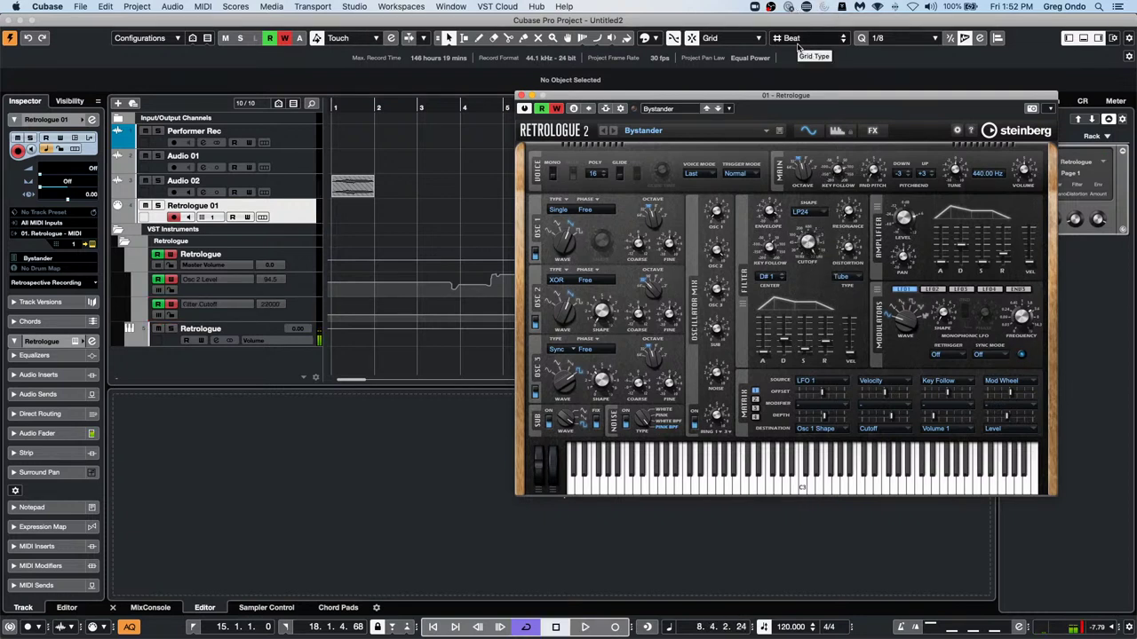
# Close the Retrologue synth panel and fold the VST Instruments folder track
pyautogui.click(522, 94)
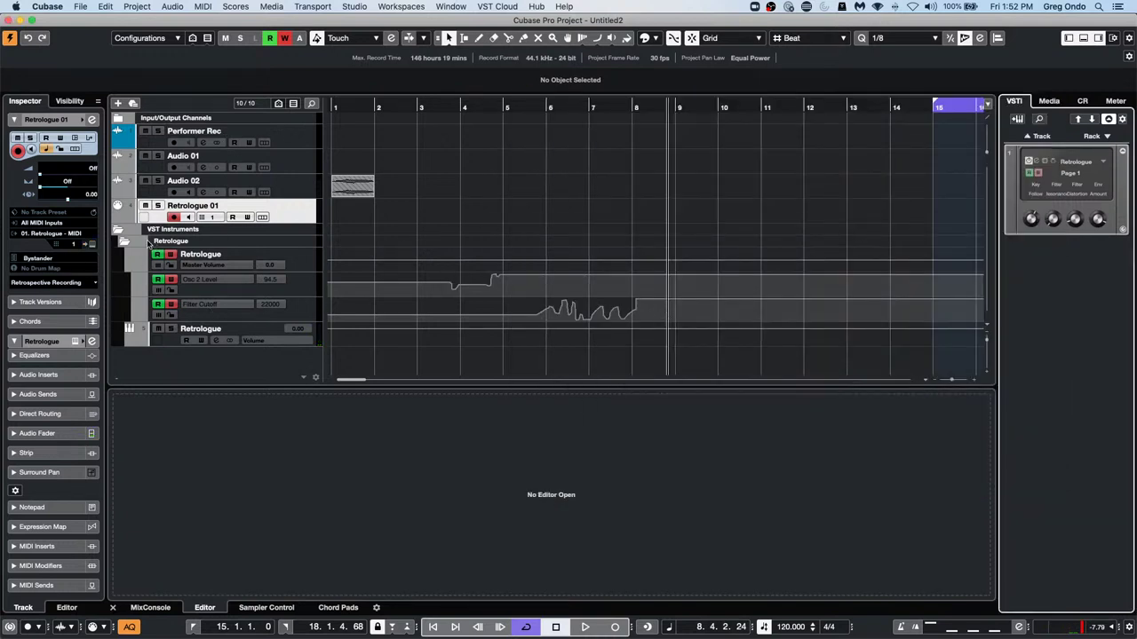
pyautogui.click(123, 241)
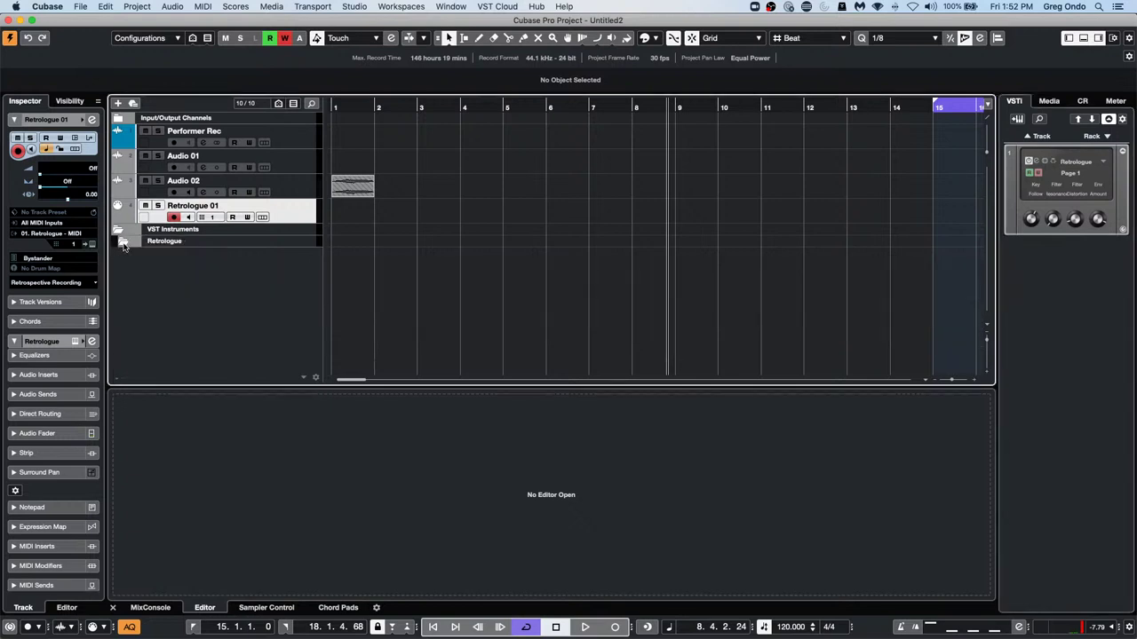
pyautogui.click(123, 242)
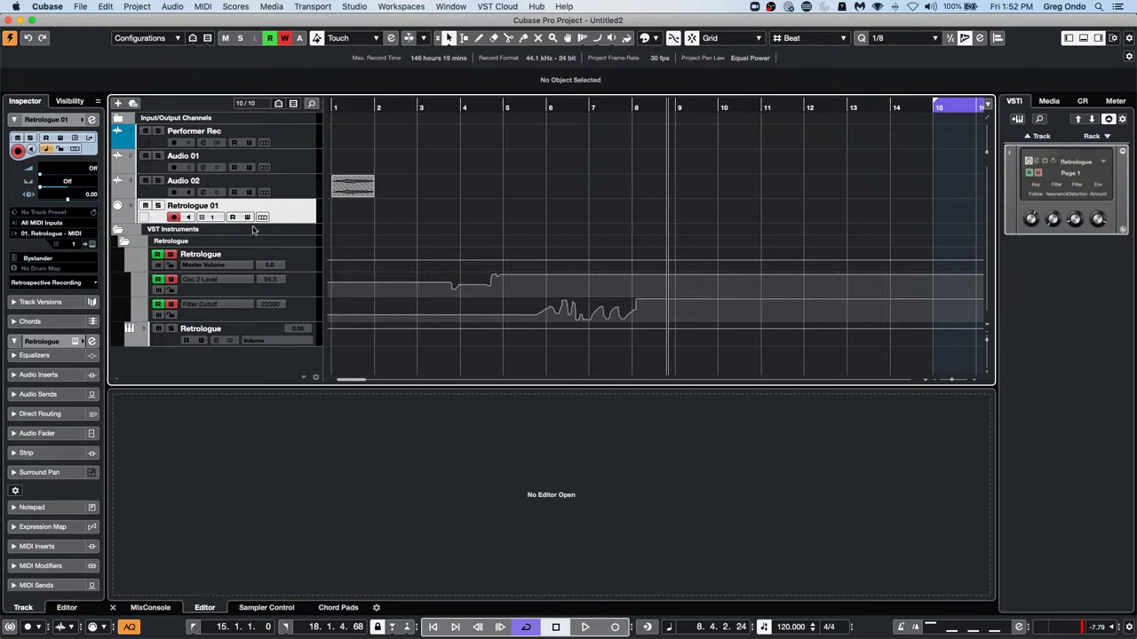
# Add a new instrument track using Retrologue
pyautogui.rightClick(300, 213)
pyautogui.moveTo(324, 219)
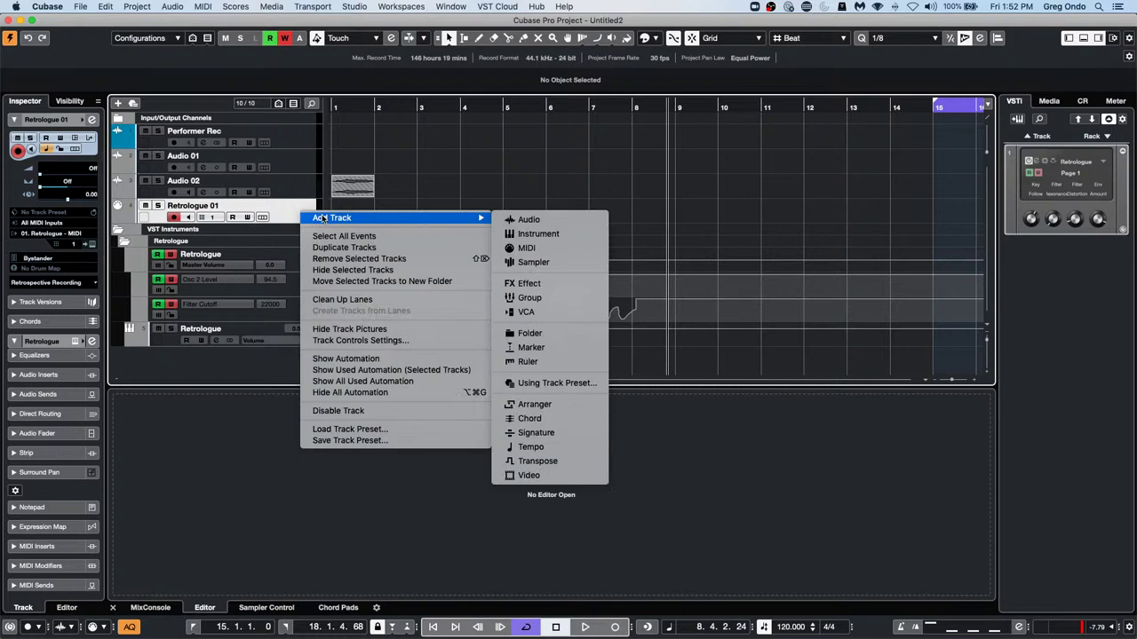
pyautogui.click(594, 234)
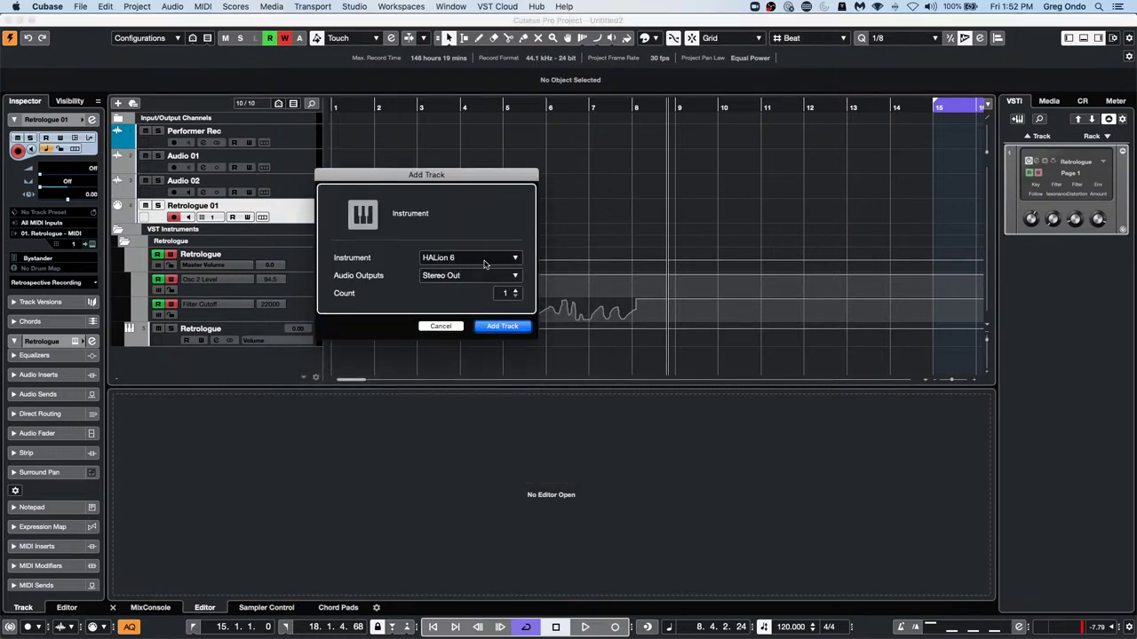
pyautogui.click(484, 260)
pyautogui.click(400, 587)
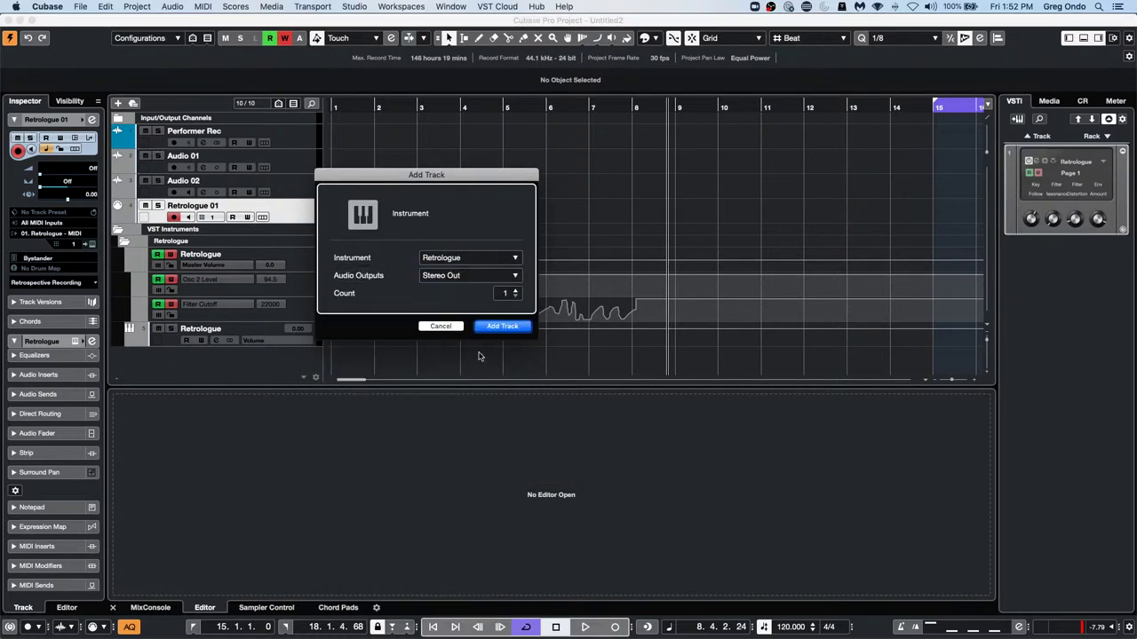
pyautogui.click(512, 327)
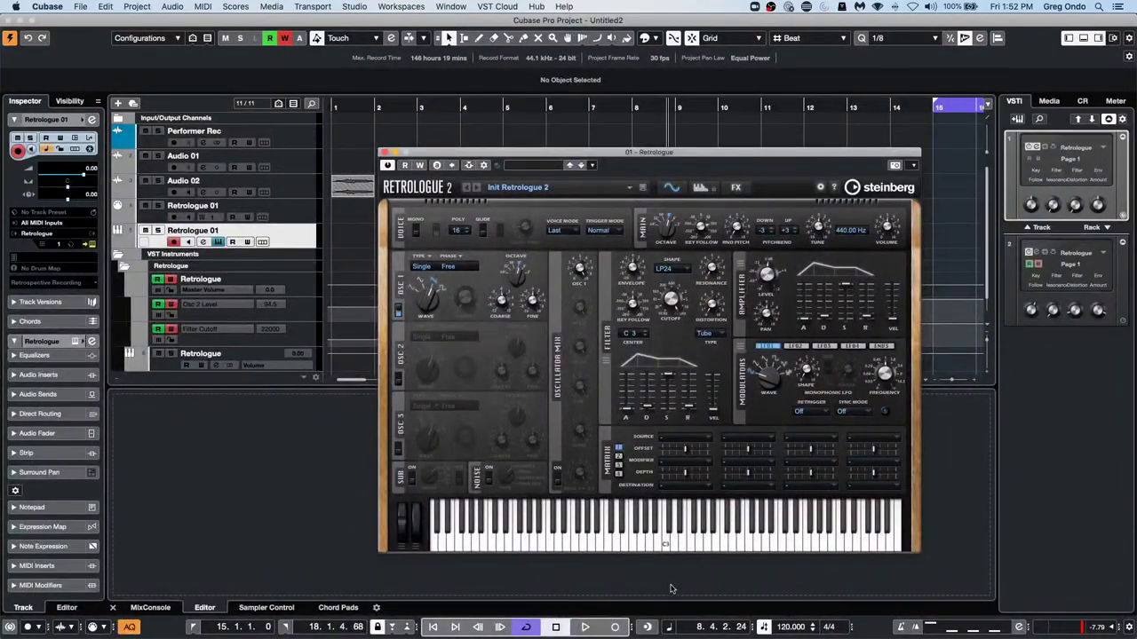
# Record a Filter Cutoff sweep on the new Retrologue during playback
pyautogui.click(586, 627)
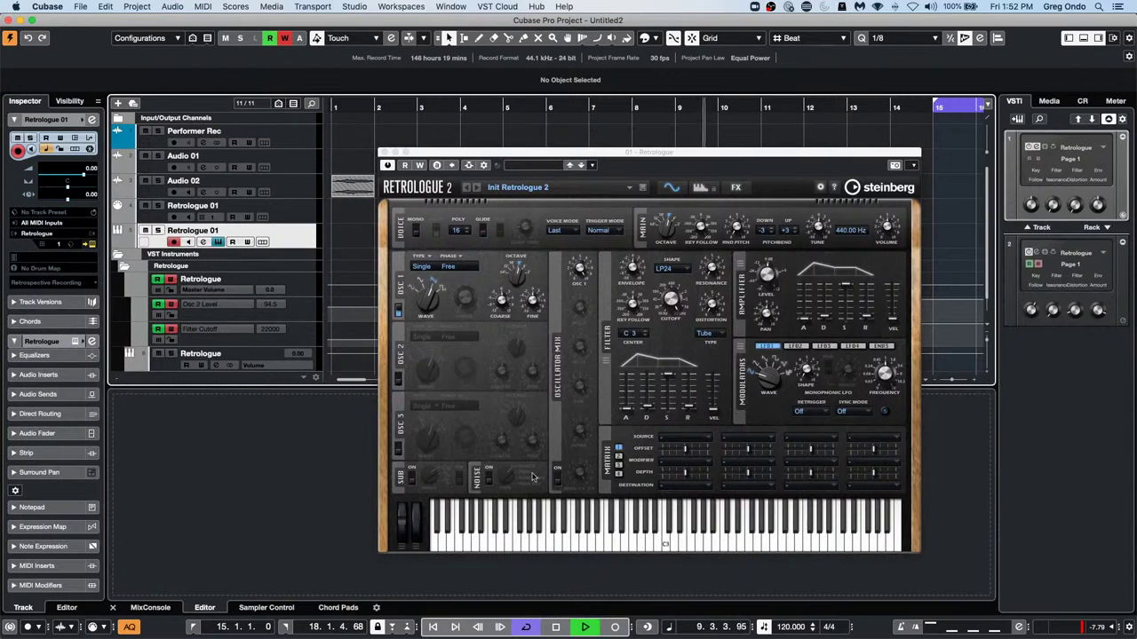
pyautogui.click(425, 171)
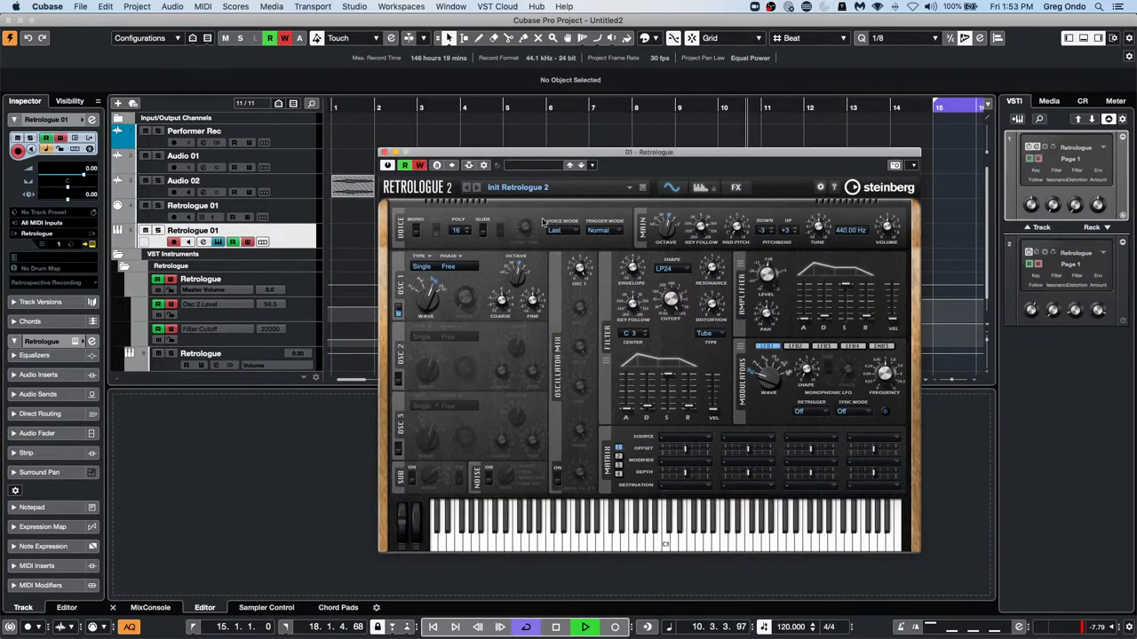
pyautogui.moveTo(672, 306); pyautogui.dragTo(666, 348)
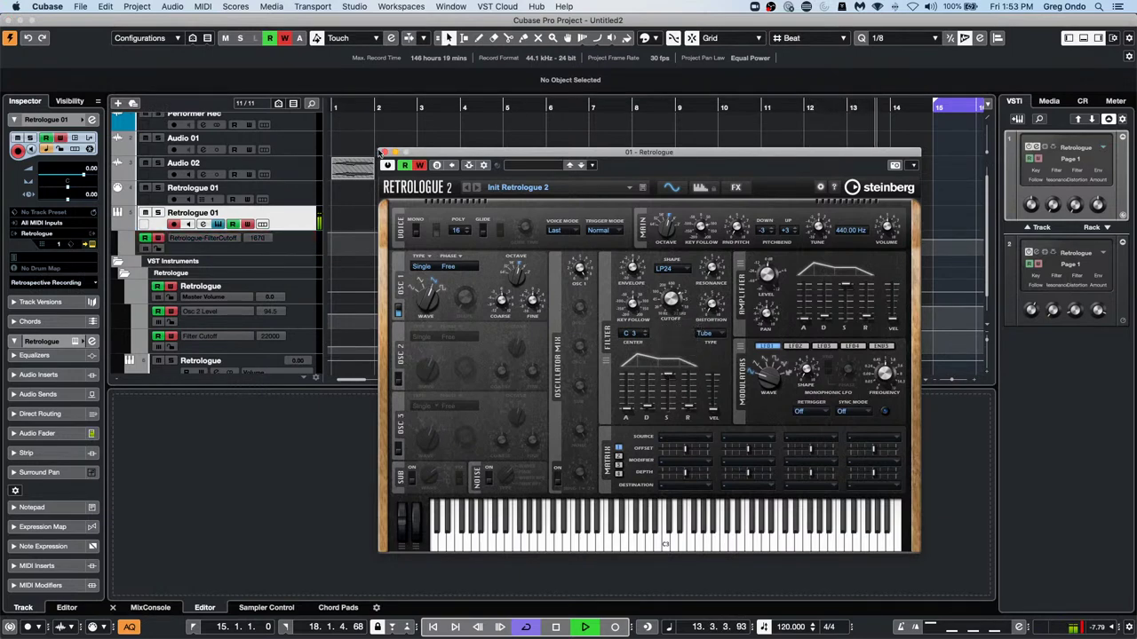
pyautogui.moveTo(425, 154); pyautogui.dragTo(675, 360)
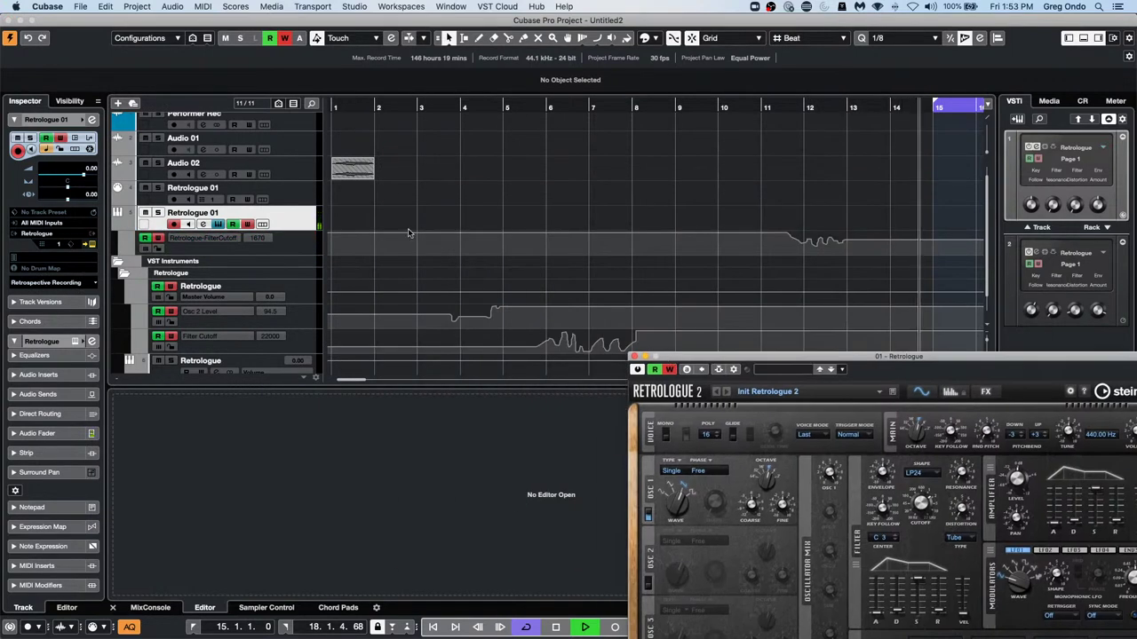
pyautogui.press('space')
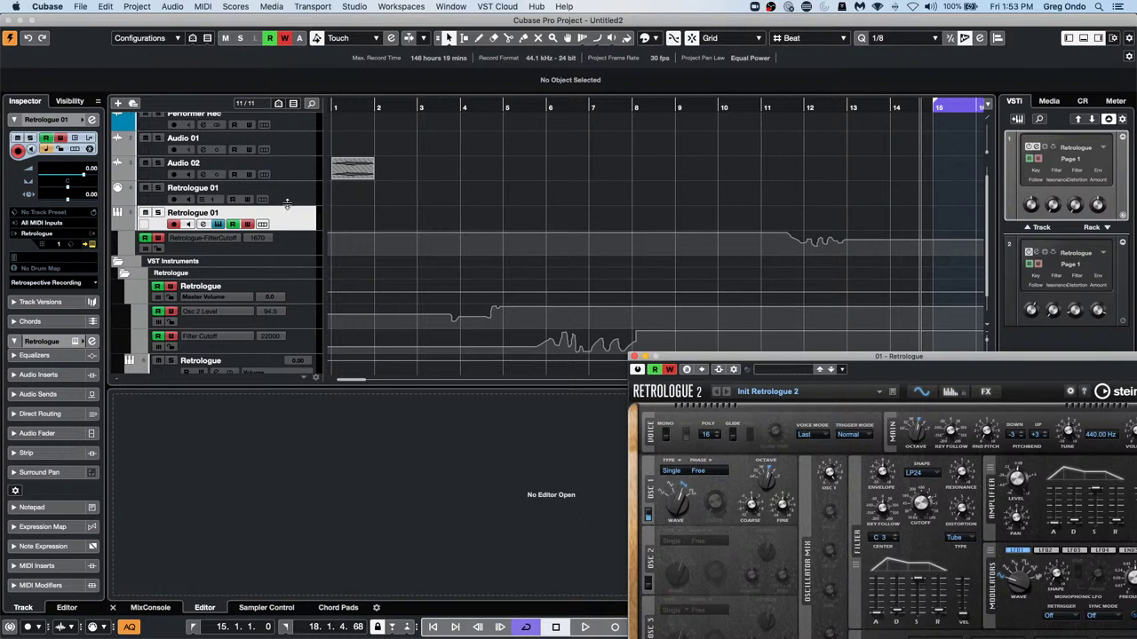
# Insert Distortion > VST Amp Rack on the Audio 02 track
pyautogui.click(308, 174)
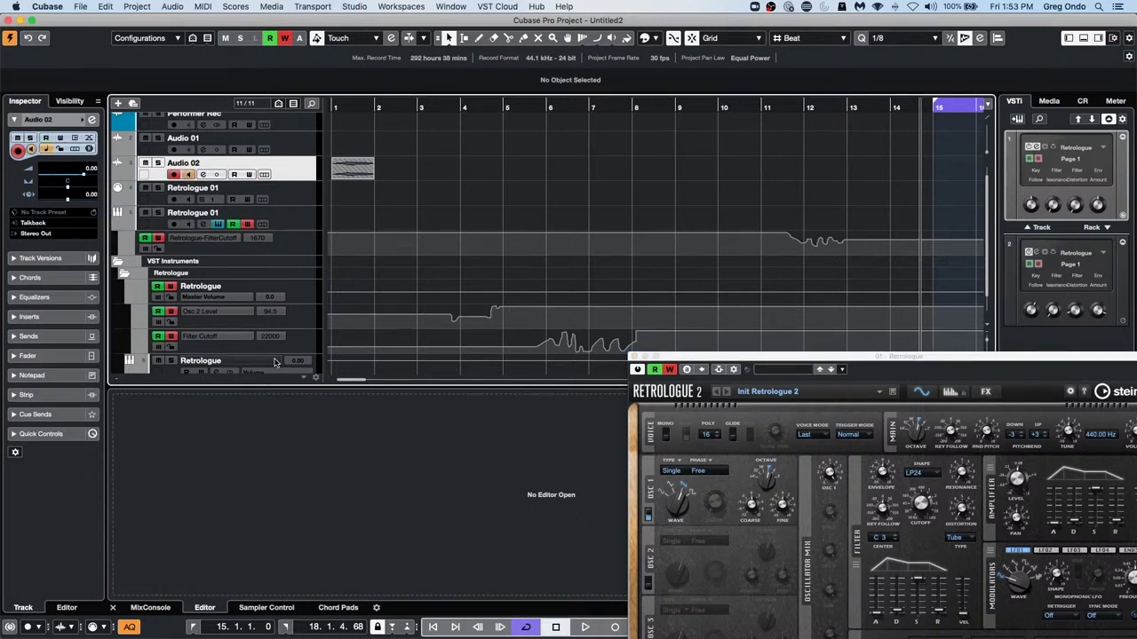
pyautogui.click(61, 317)
pyautogui.click(72, 222)
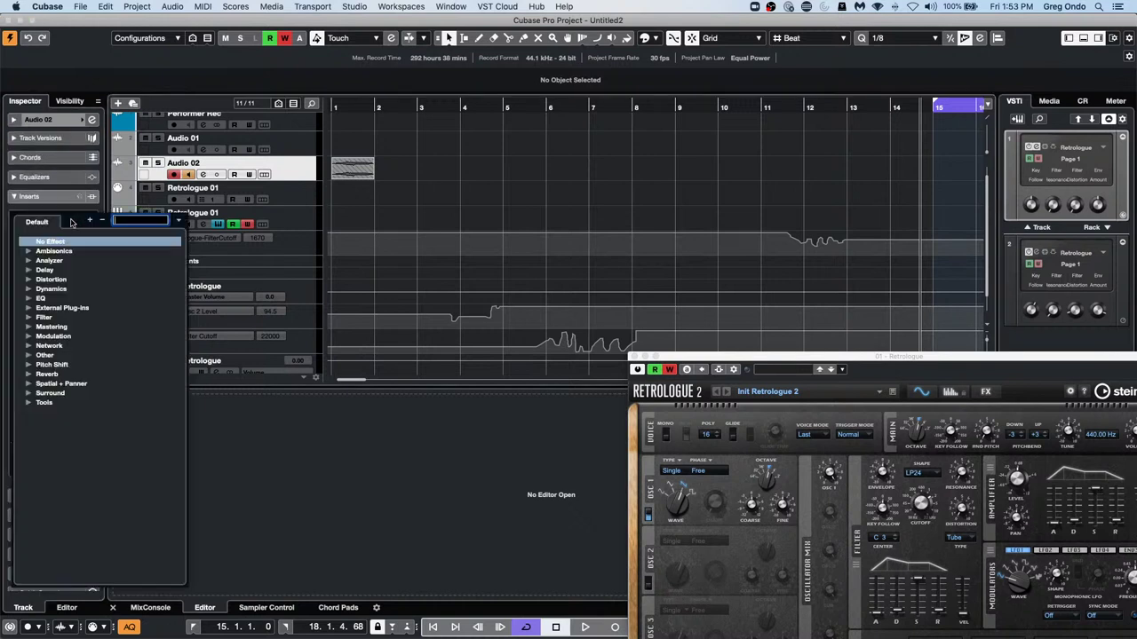
pyautogui.click(29, 280)
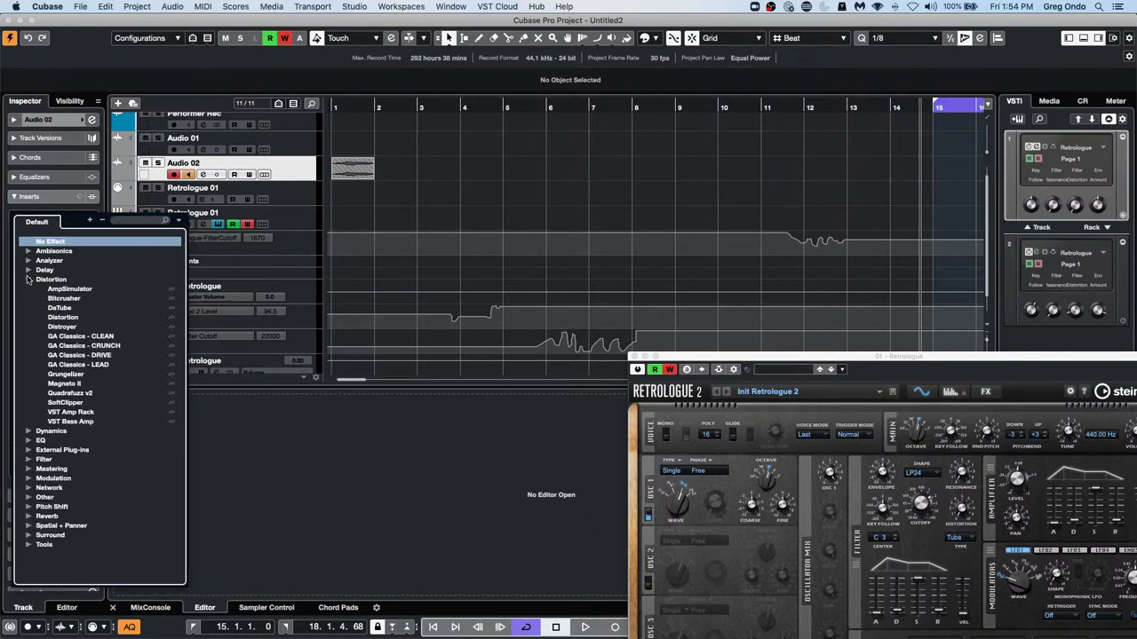
pyautogui.click(71, 412)
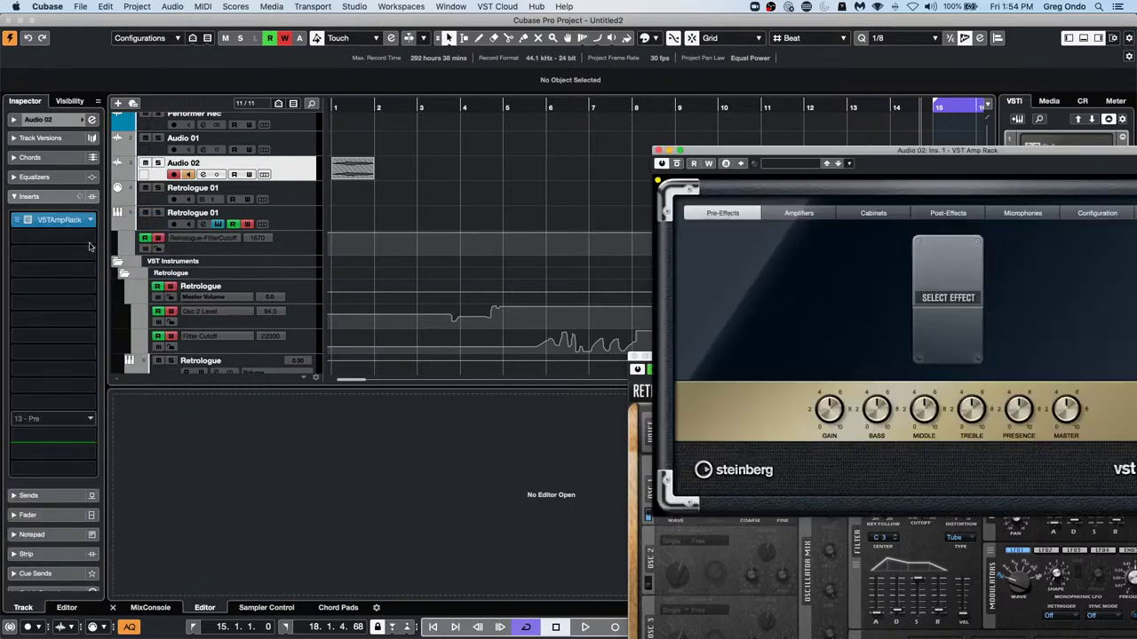
# Load the 80s Rocker preset in VST Amp Rack
pyautogui.moveTo(889, 149); pyautogui.dragTo(449, 75)
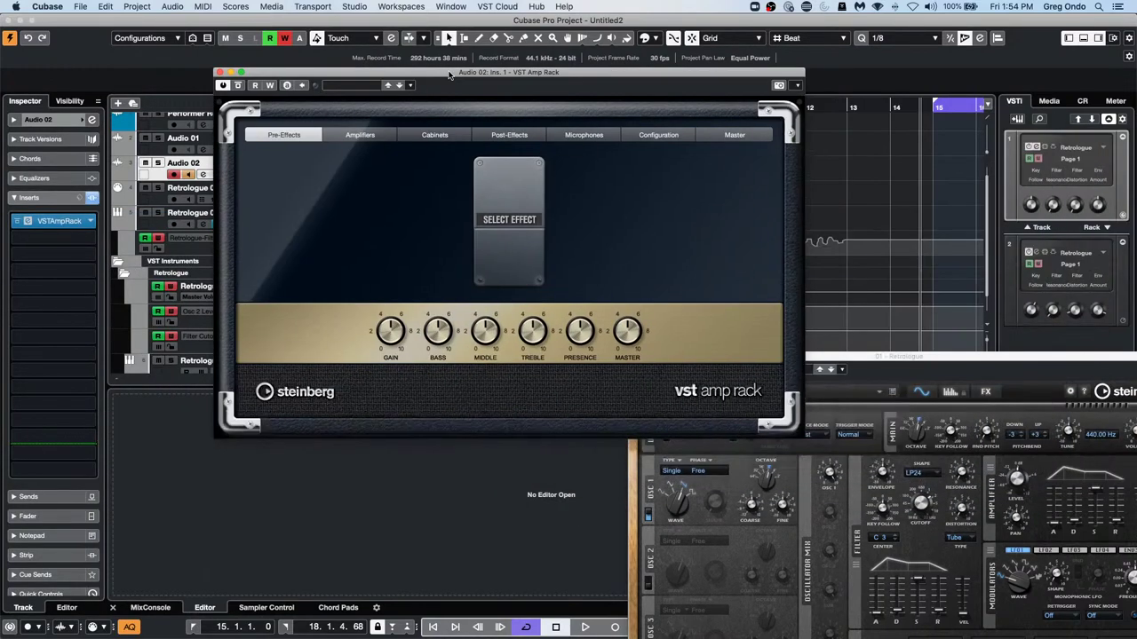
pyautogui.click(355, 85)
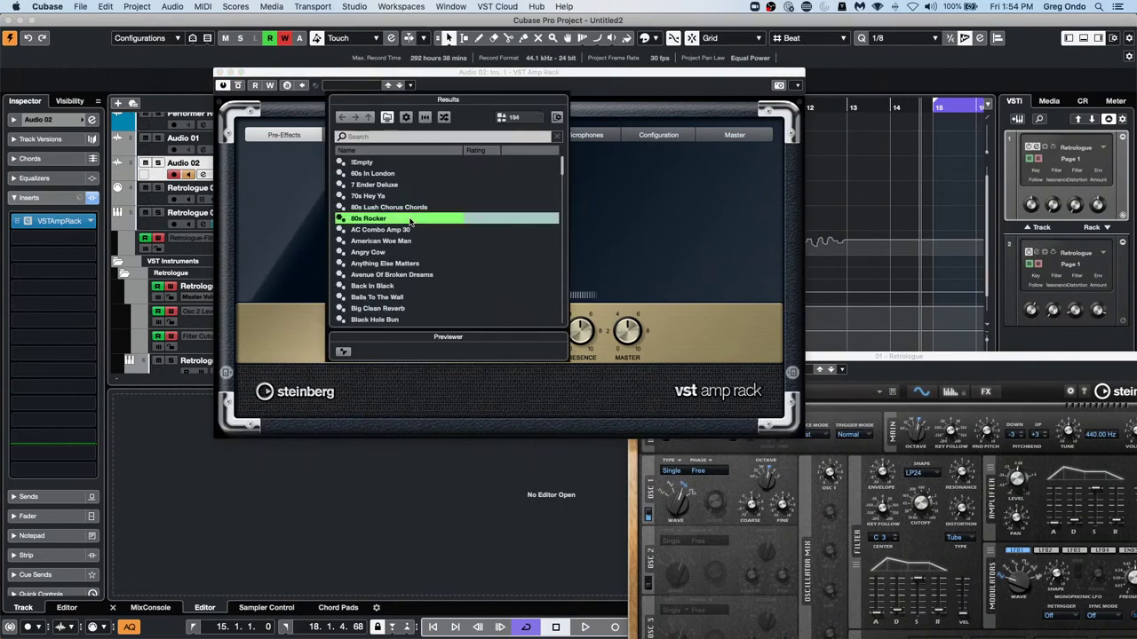
pyautogui.click(412, 220)
# Browse the amp rack's Amplifier, Cabinet, Post, Mic, Configuration and Master pages
pyautogui.click(359, 134)
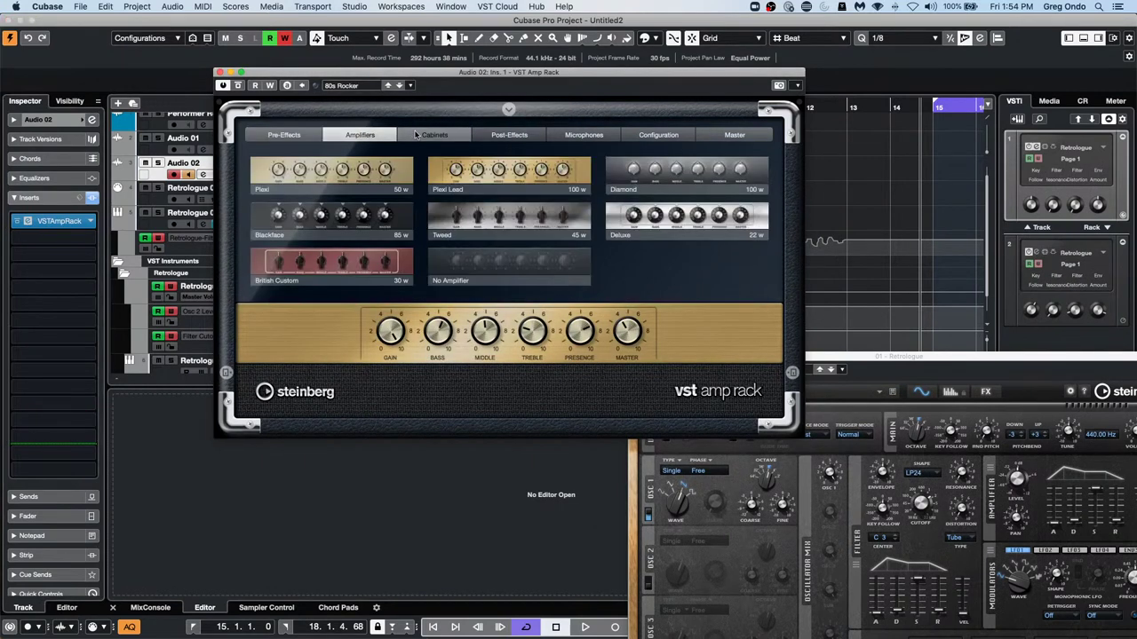
pyautogui.click(444, 134)
pyautogui.click(509, 134)
pyautogui.click(583, 134)
pyautogui.click(658, 134)
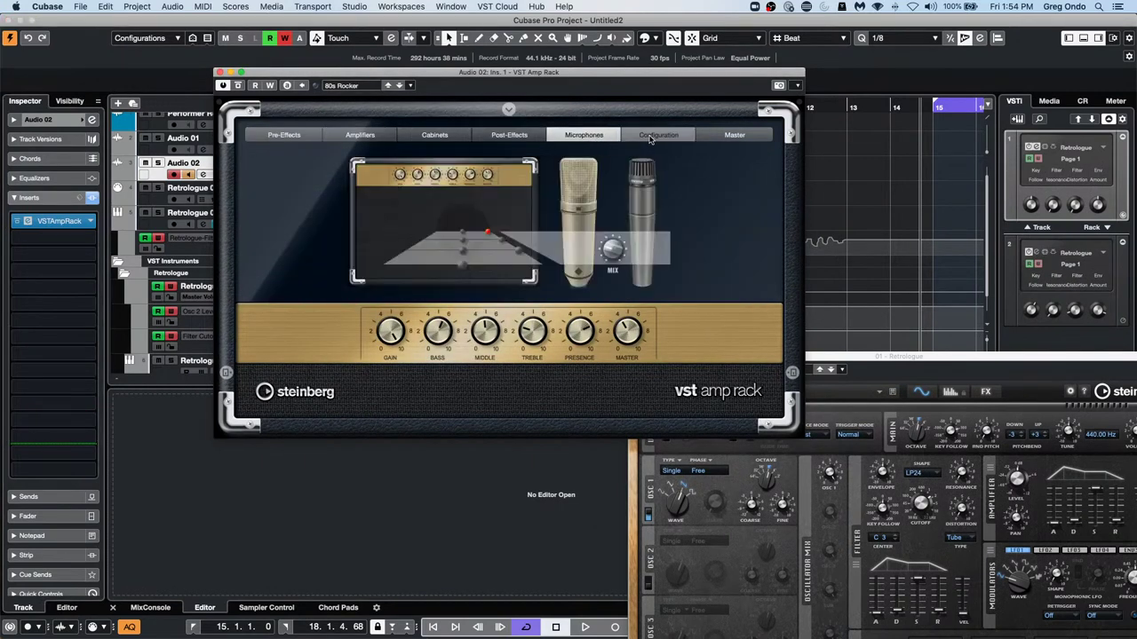
pyautogui.click(734, 135)
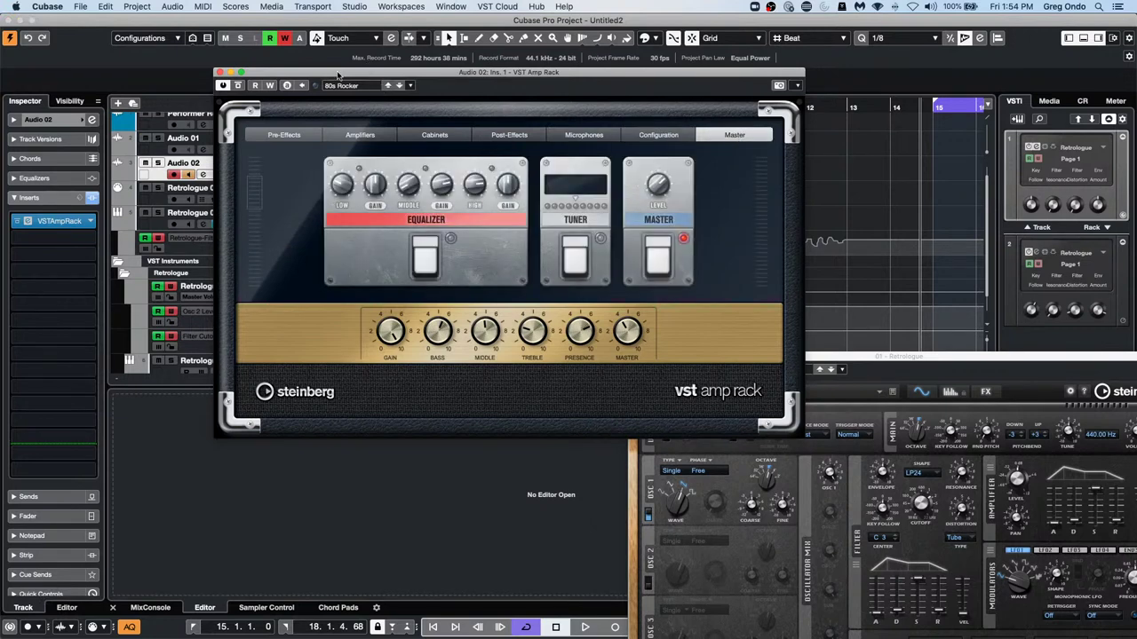
pyautogui.moveTo(340, 75); pyautogui.dragTo(628, 206)
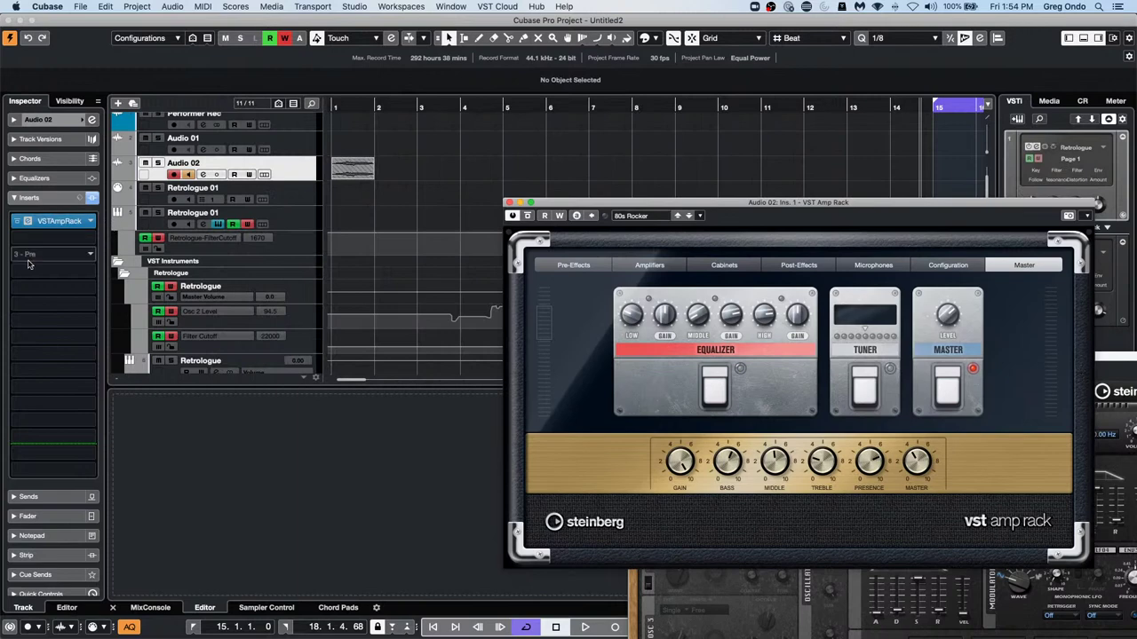
# Inspect the Steinberg UR24C device and its ports in Studio Setup, then confirm with OK
pyautogui.click(358, 7)
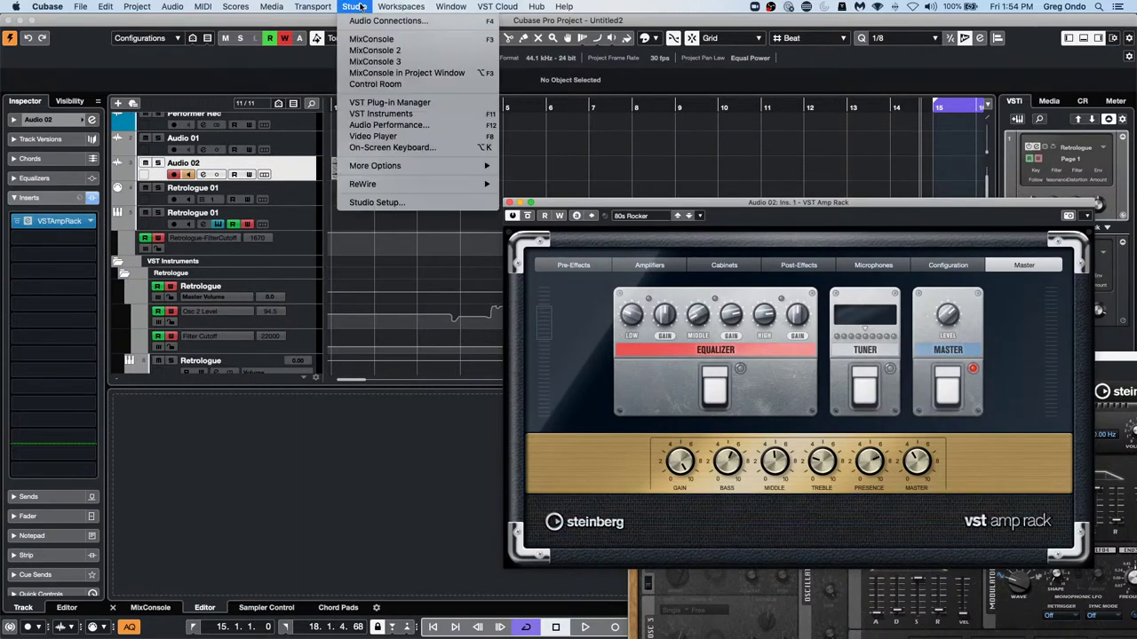
pyautogui.click(376, 204)
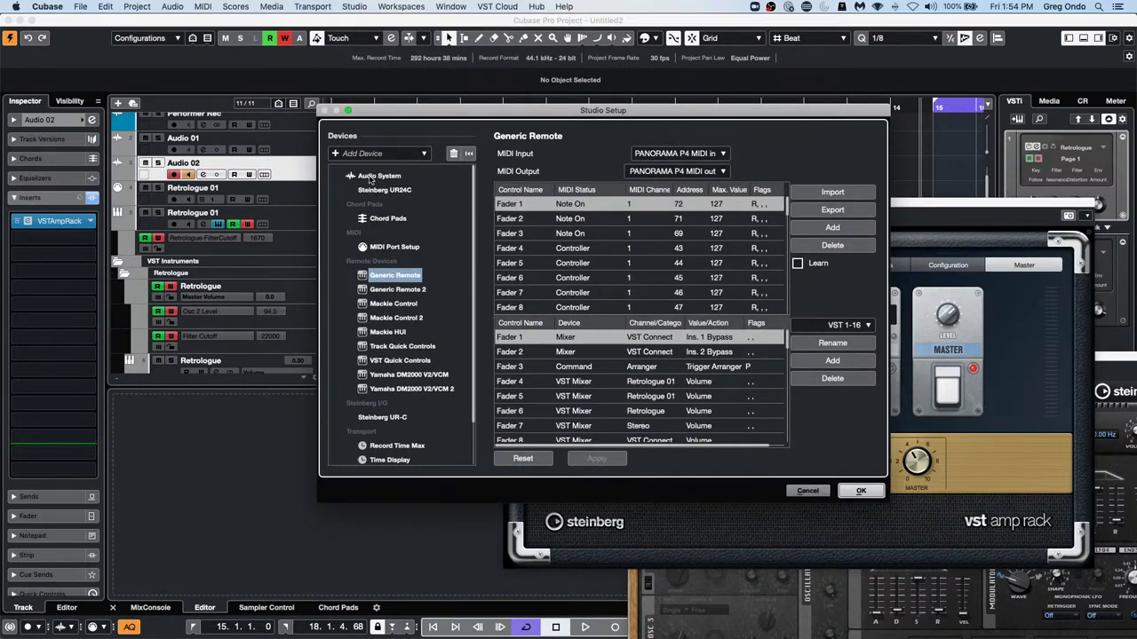
pyautogui.click(373, 176)
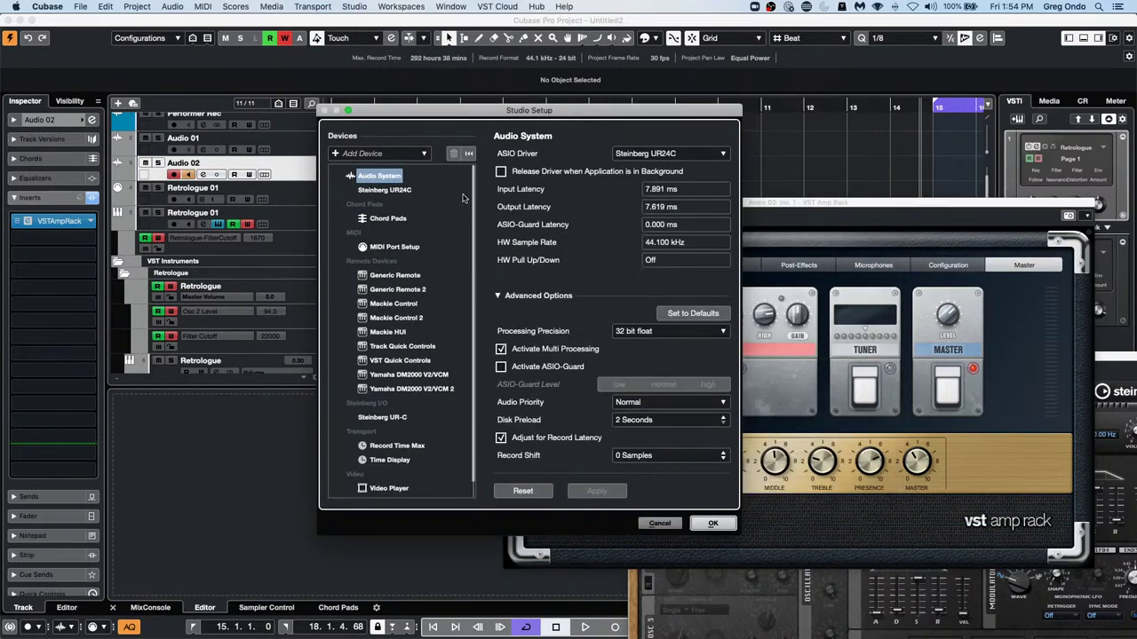
pyautogui.click(380, 190)
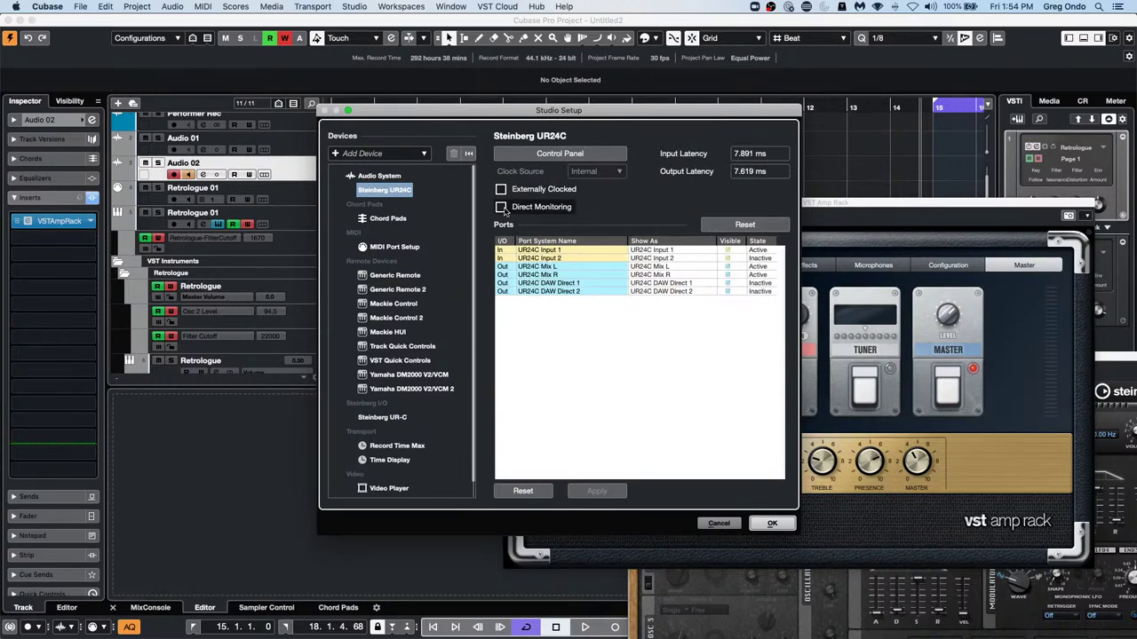
pyautogui.click(772, 523)
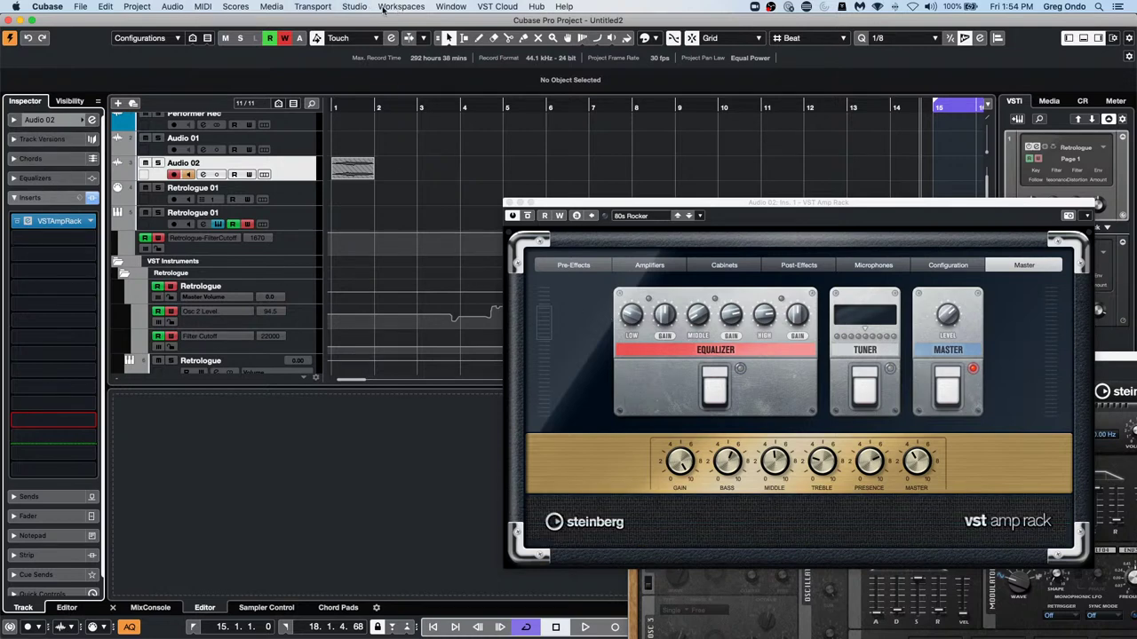
pyautogui.click(355, 7)
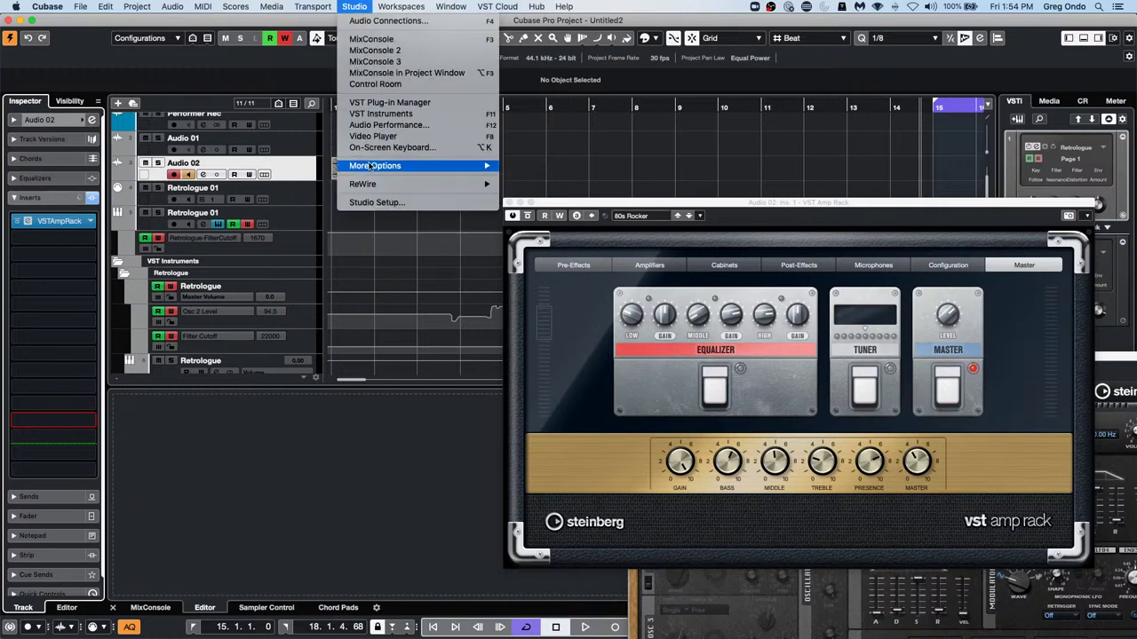
pyautogui.click(384, 255)
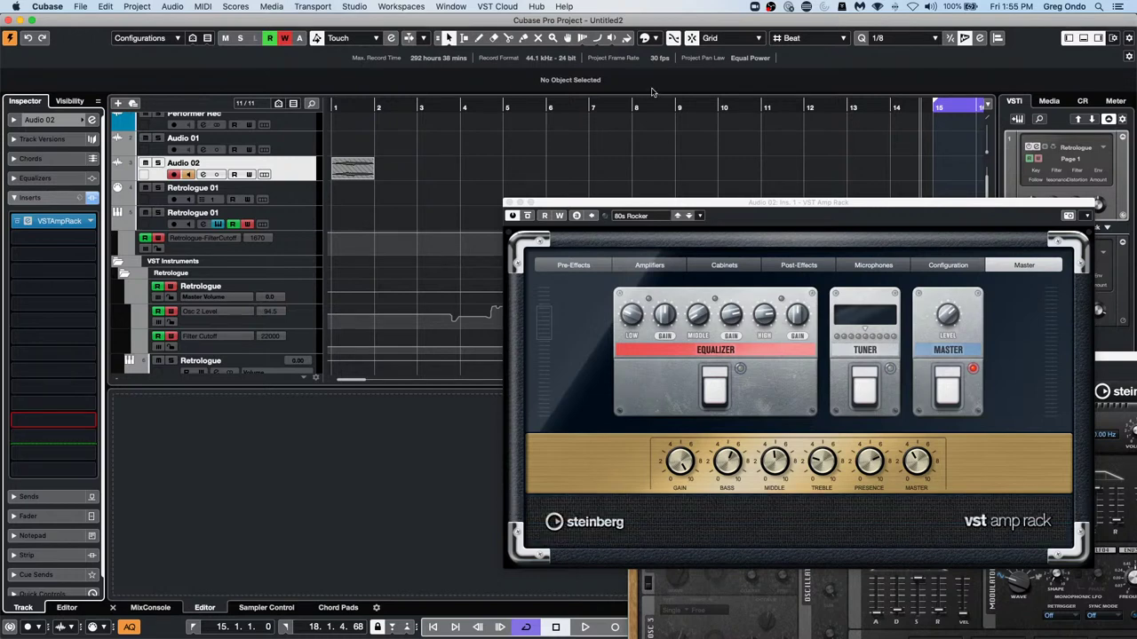
pyautogui.click(366, 8)
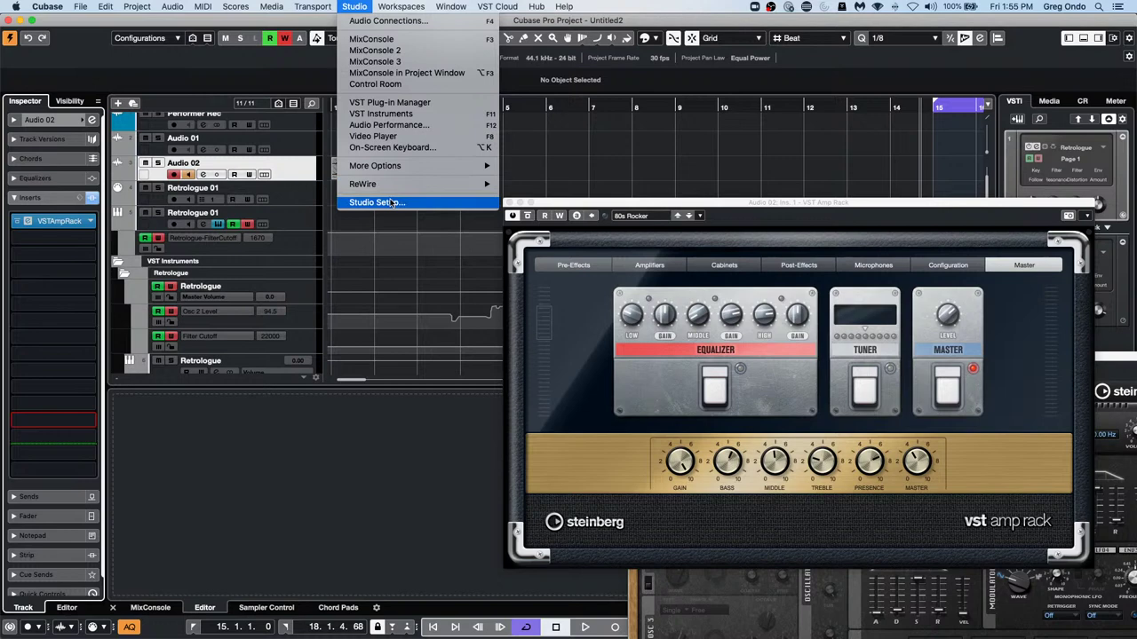
pyautogui.click(415, 102)
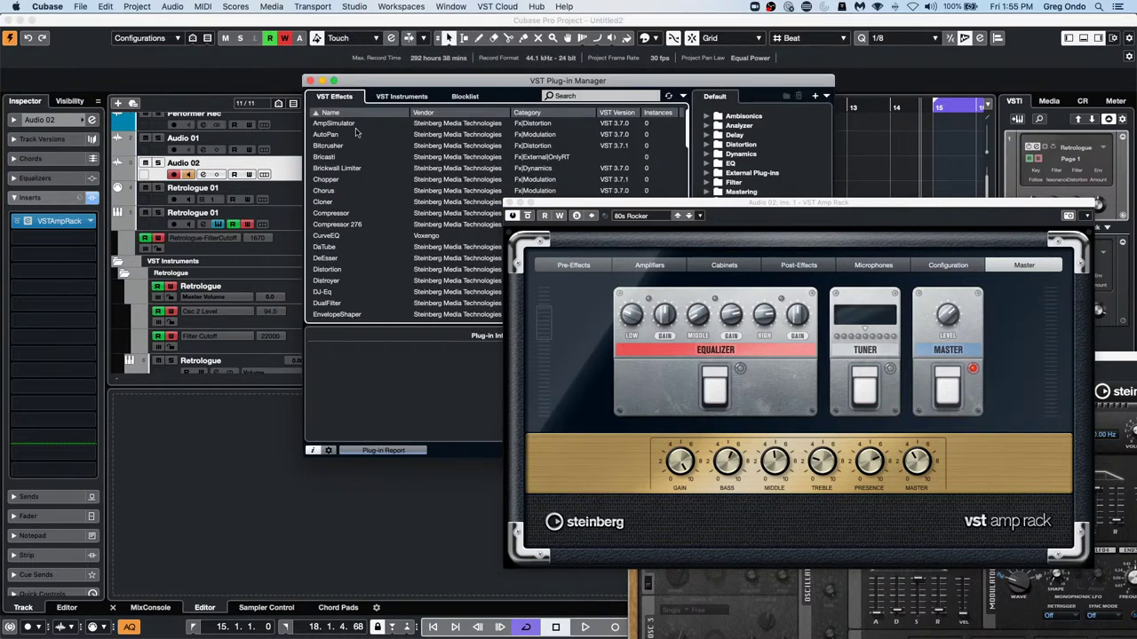
pyautogui.click(612, 206)
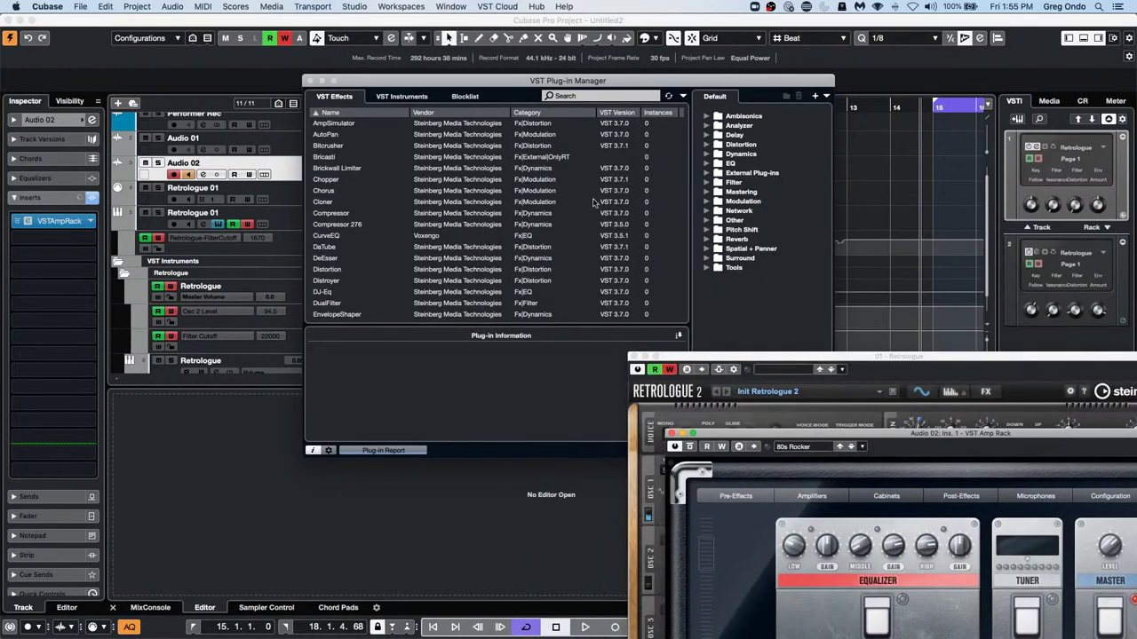
pyautogui.click(344, 101)
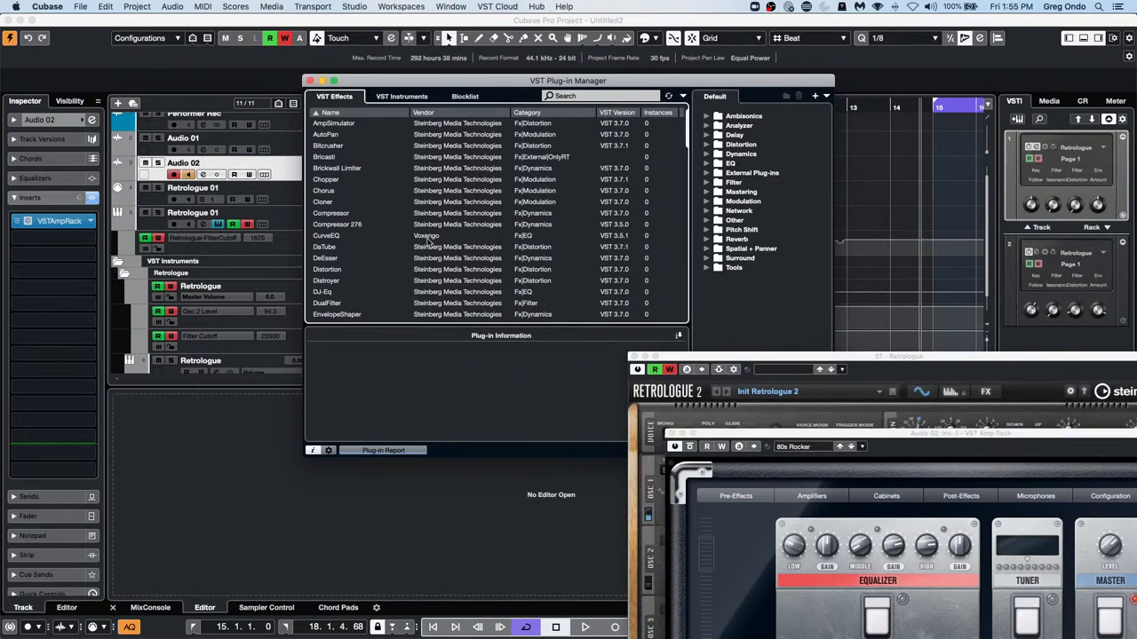
pyautogui.scroll(-15, 429, 240)
pyautogui.scroll(10, 429, 240)
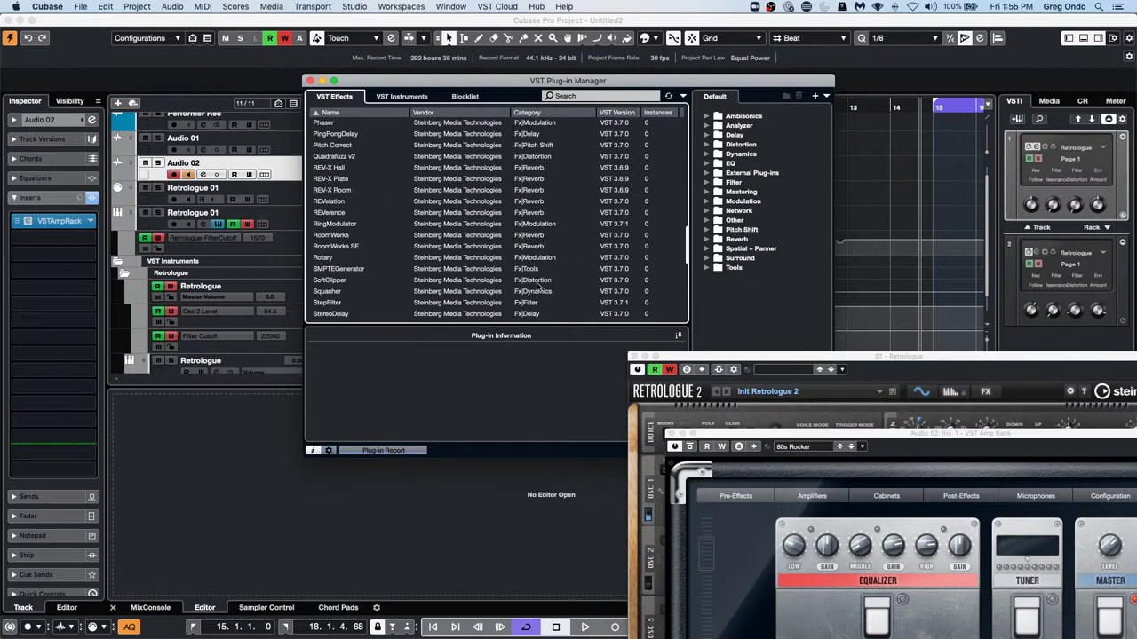
pyautogui.click(328, 451)
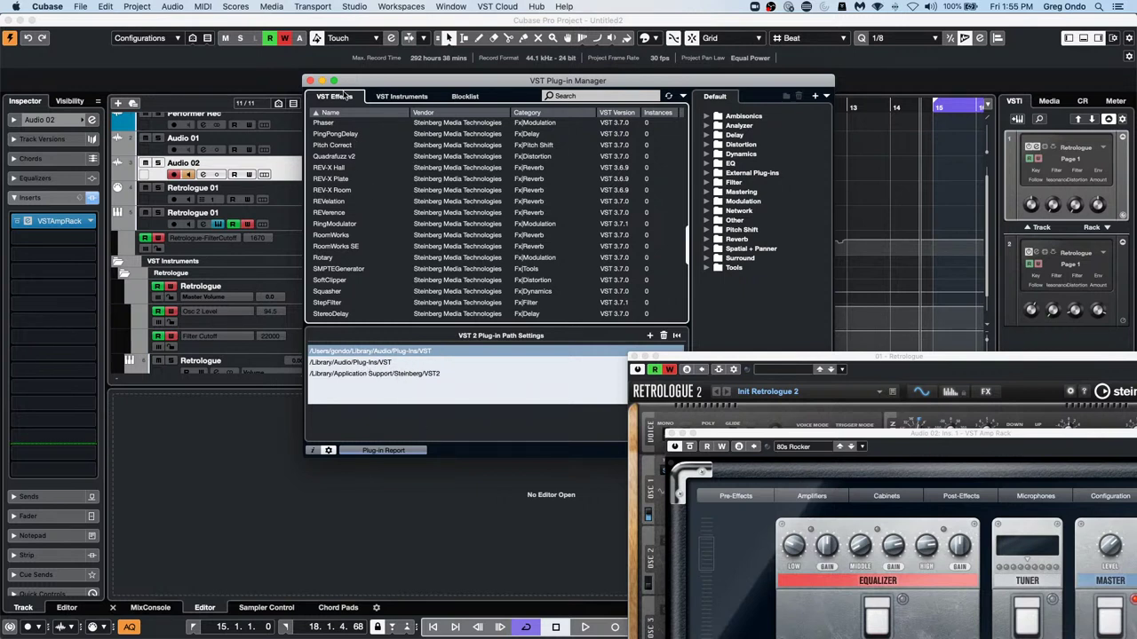
pyautogui.click(311, 80)
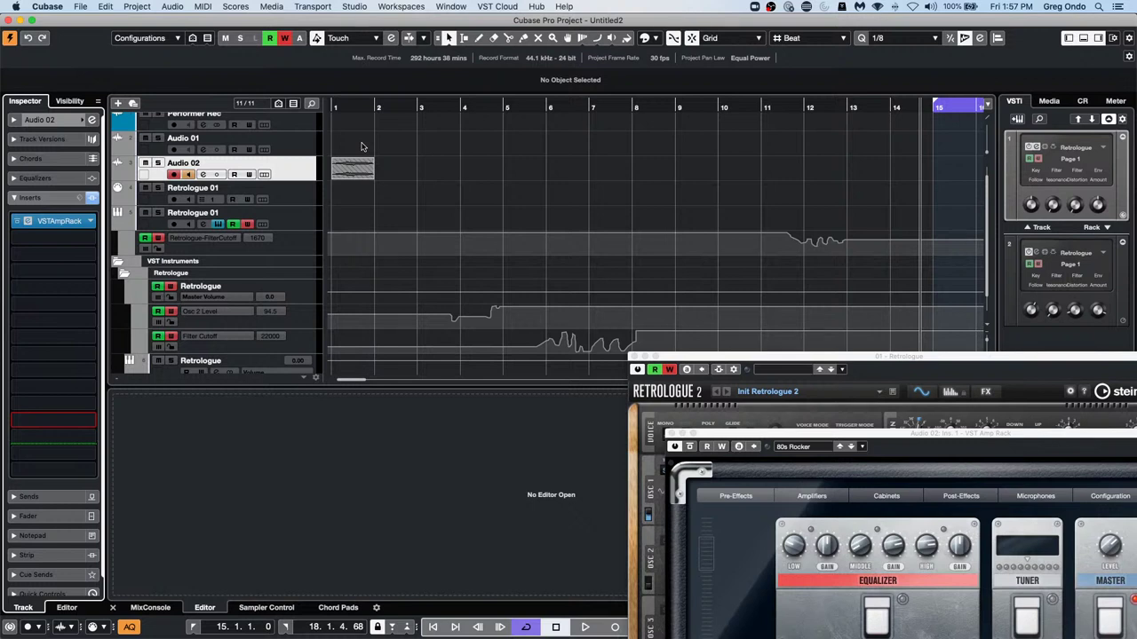
# Draw a four-bar MIDI part on Retrologue 01 and open it in the lower editor
pyautogui.rightClick(366, 196)
pyautogui.click(398, 196)
pyautogui.moveTo(398, 197); pyautogui.dragTo(584, 187)
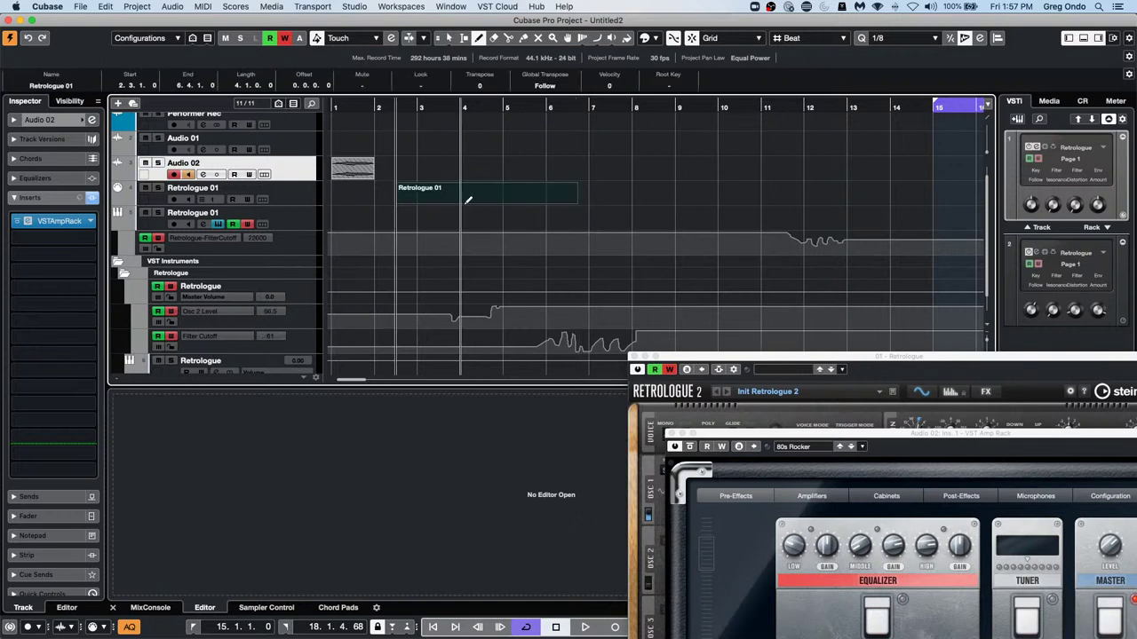
pyautogui.press('1')
pyautogui.doubleClick(463, 203)
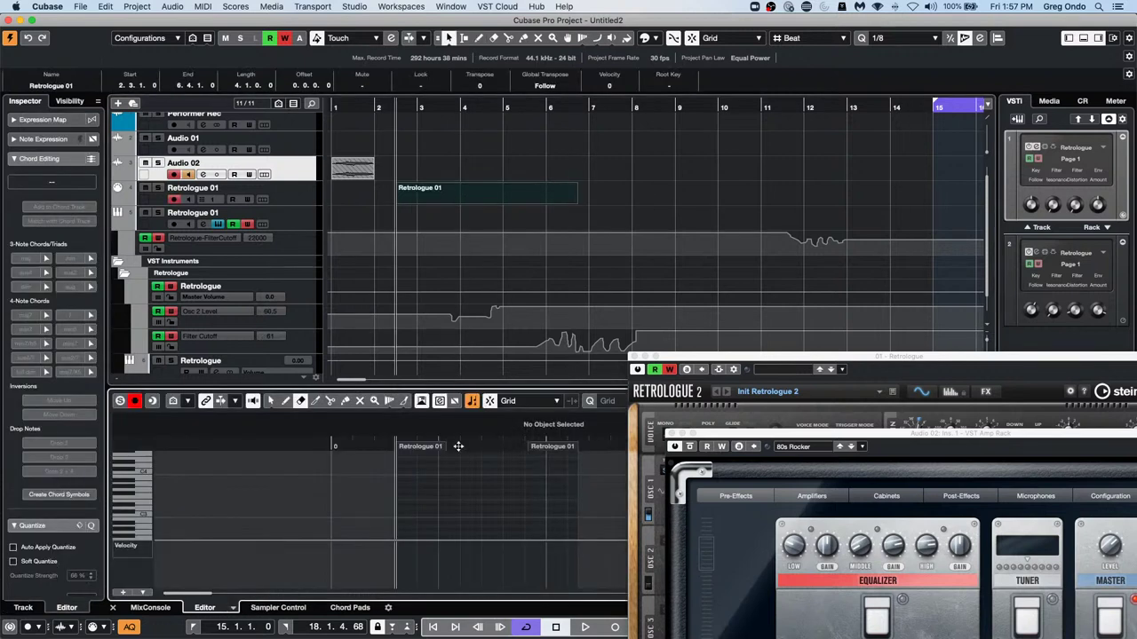
# Draw two sustained notes in the part, then check them with select all and deselect
pyautogui.rightClick(432, 485)
pyautogui.click(463, 487)
pyautogui.moveTo(418, 499)
pyautogui.mouseDown()
pyautogui.moveTo(521, 507)
pyautogui.moveTo(507, 507)
pyautogui.mouseUp()
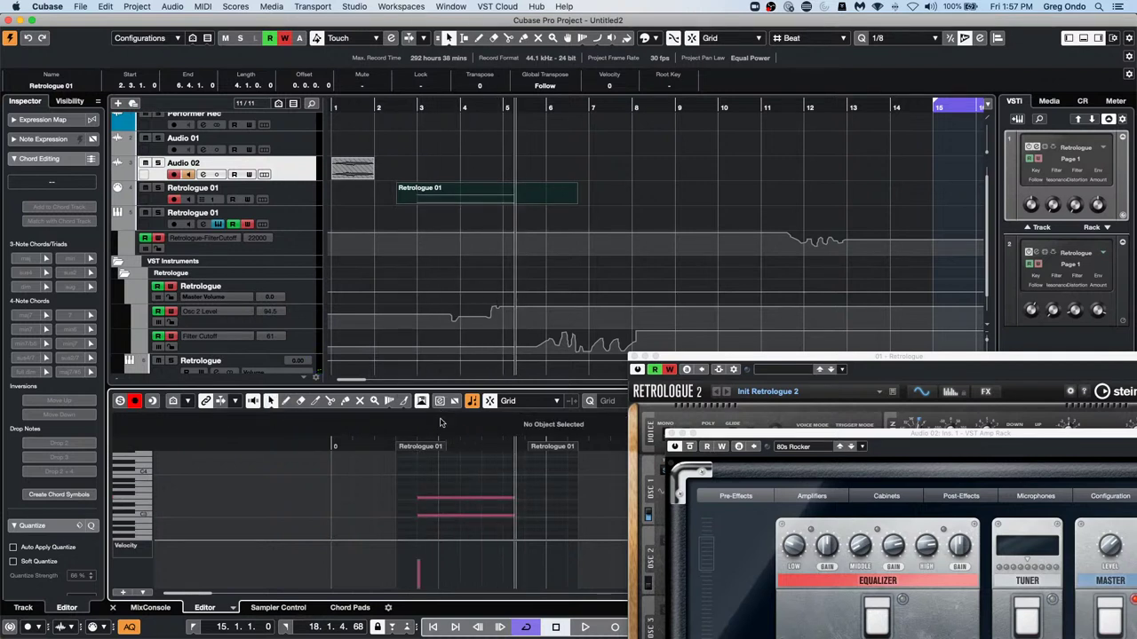
pyautogui.click(458, 504)
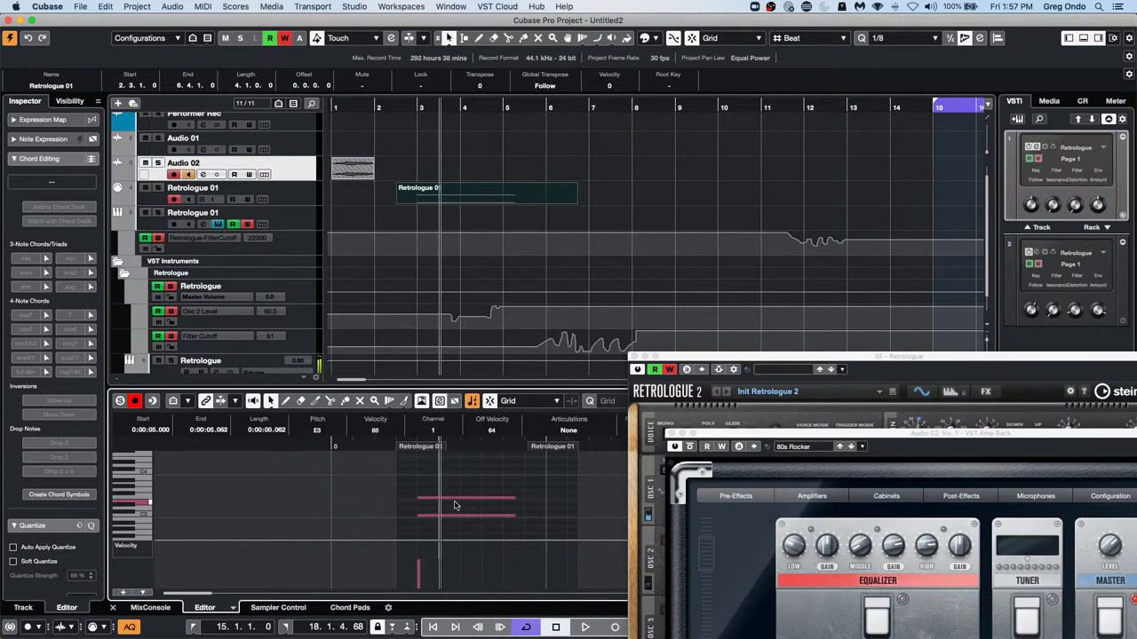
pyautogui.click(453, 506)
pyautogui.hotkey('ctrl', 'a')
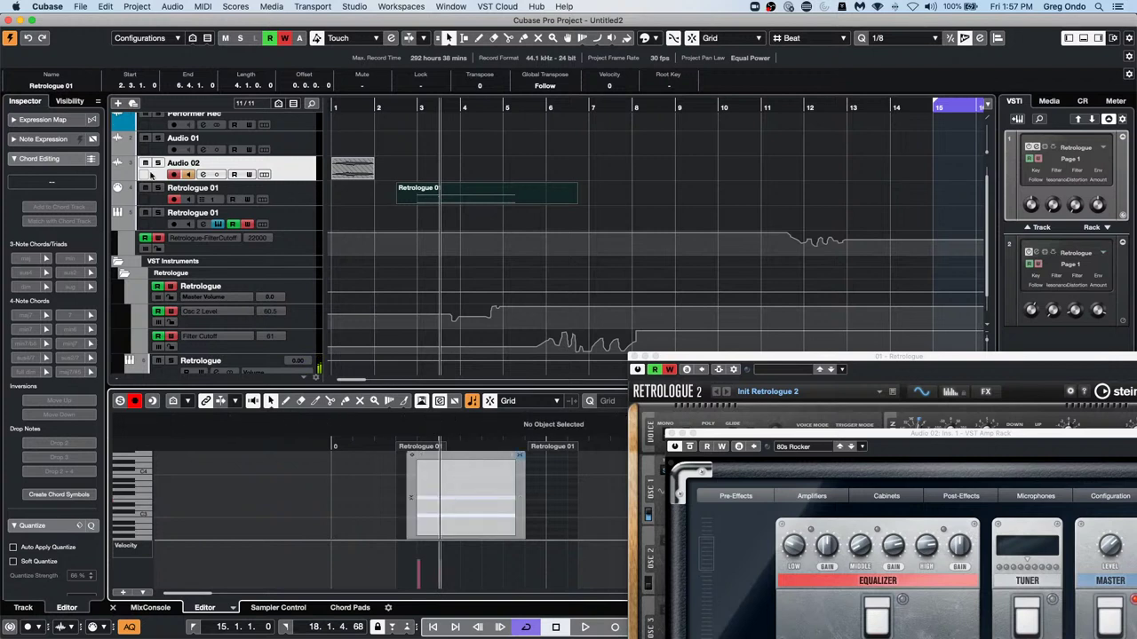
pyautogui.click(485, 509)
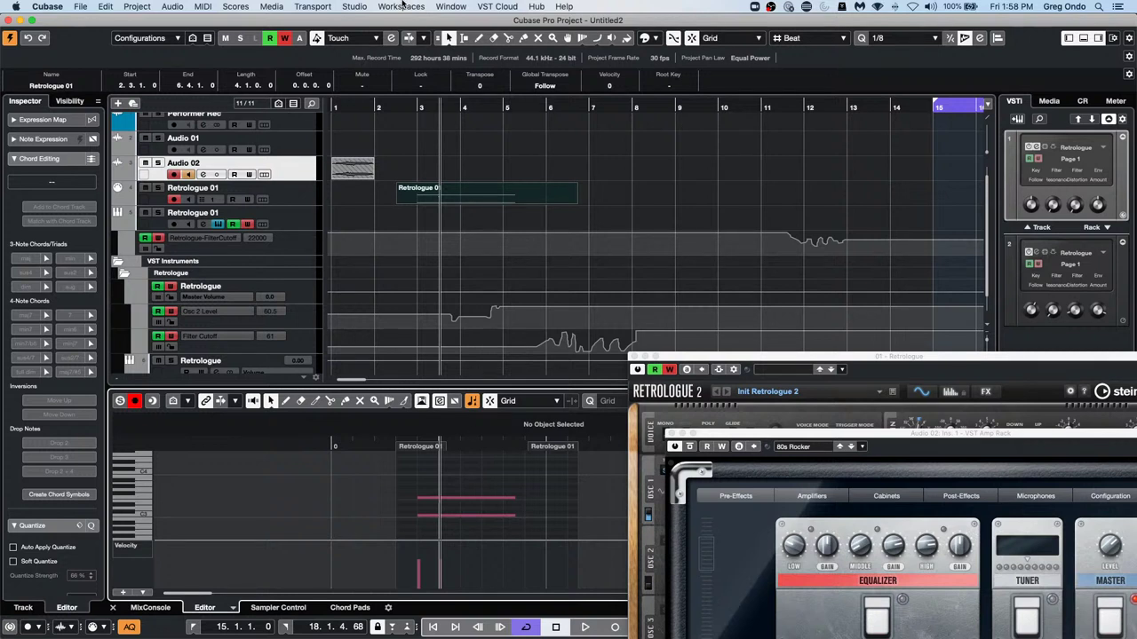
# Select Retrologue 01 and play back the part's existing notes
pyautogui.click(283, 194)
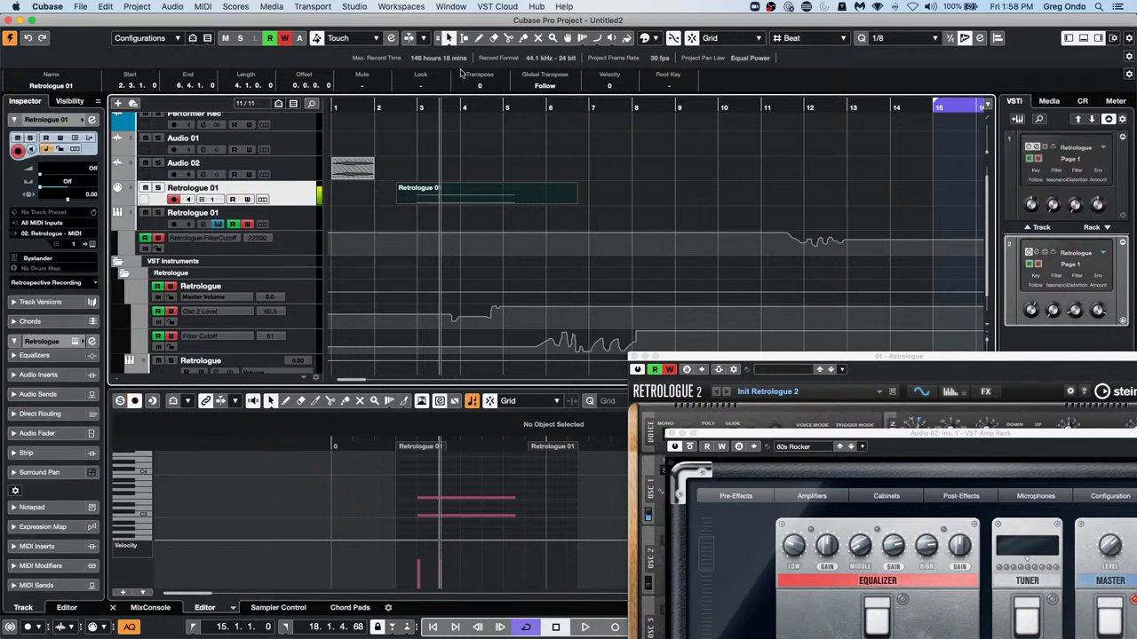
pyautogui.click(411, 107)
pyautogui.press('space')
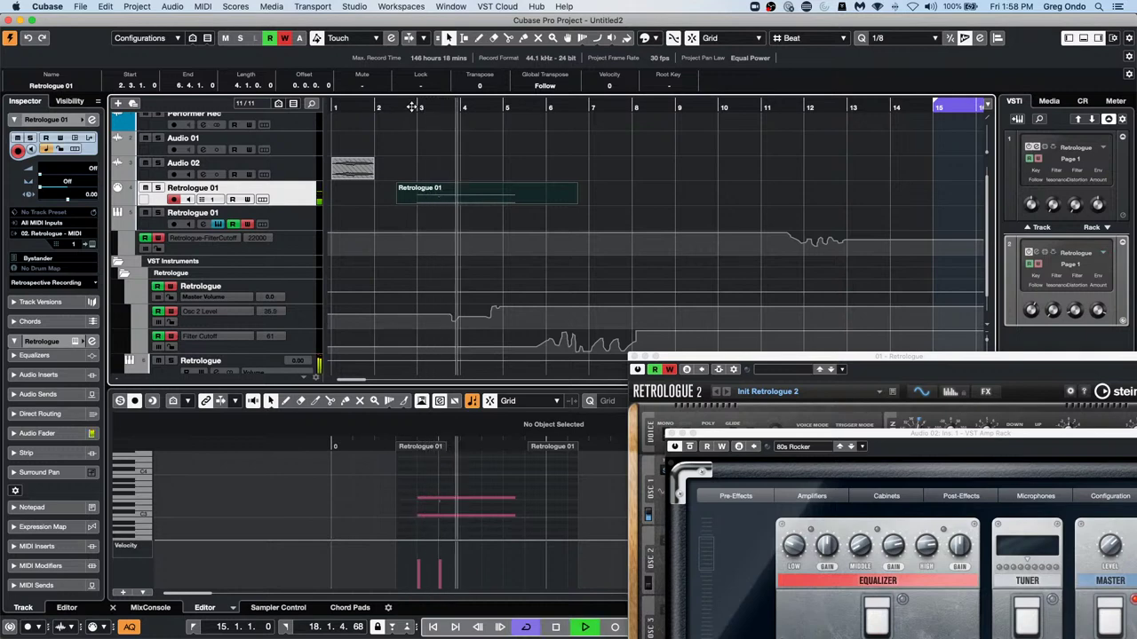
pyautogui.press('space')
# Erase both held notes with the Erase tool
pyautogui.rightClick(446, 480)
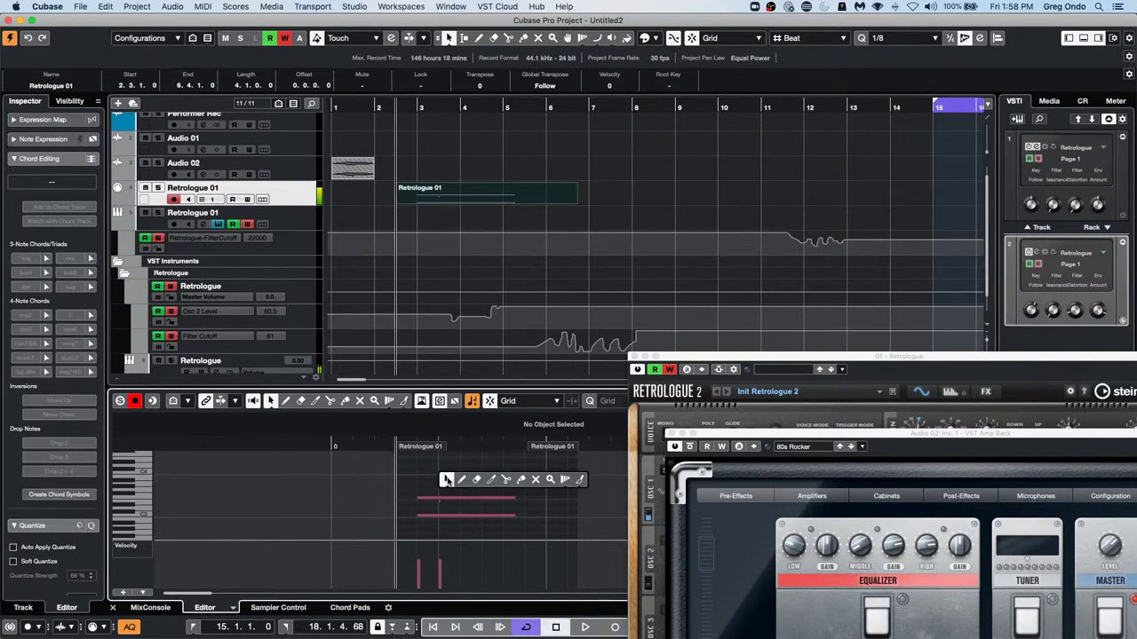
pyautogui.click(475, 480)
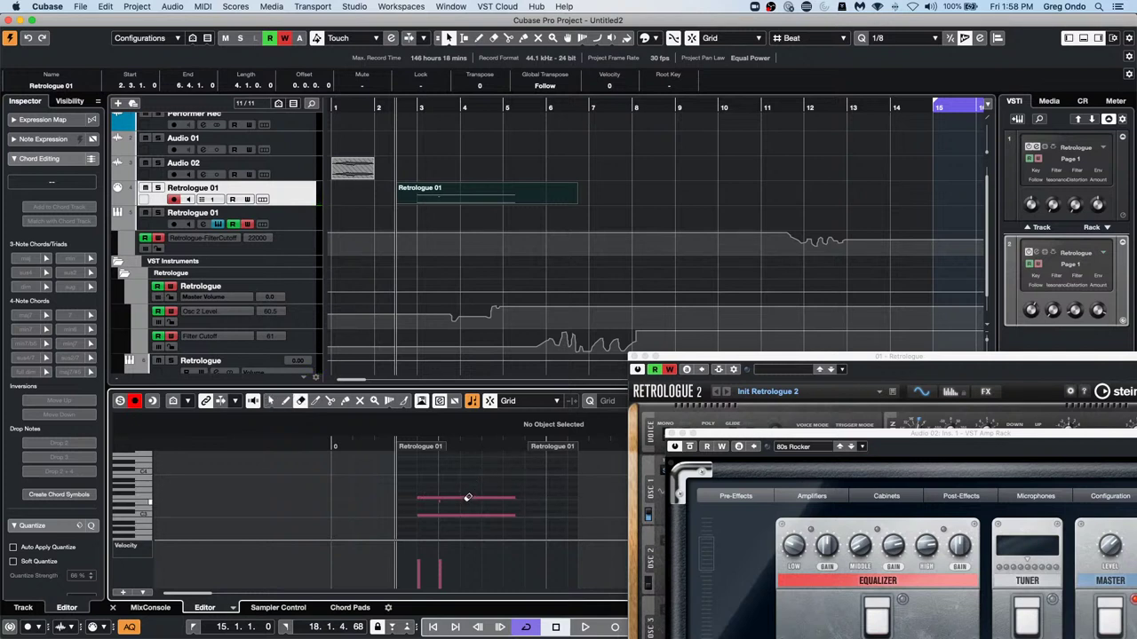
pyautogui.click(450, 497)
pyautogui.click(426, 516)
# Draw a row of repeated short notes and a rising diagonal run with the Line tool
pyautogui.rightClick(417, 515)
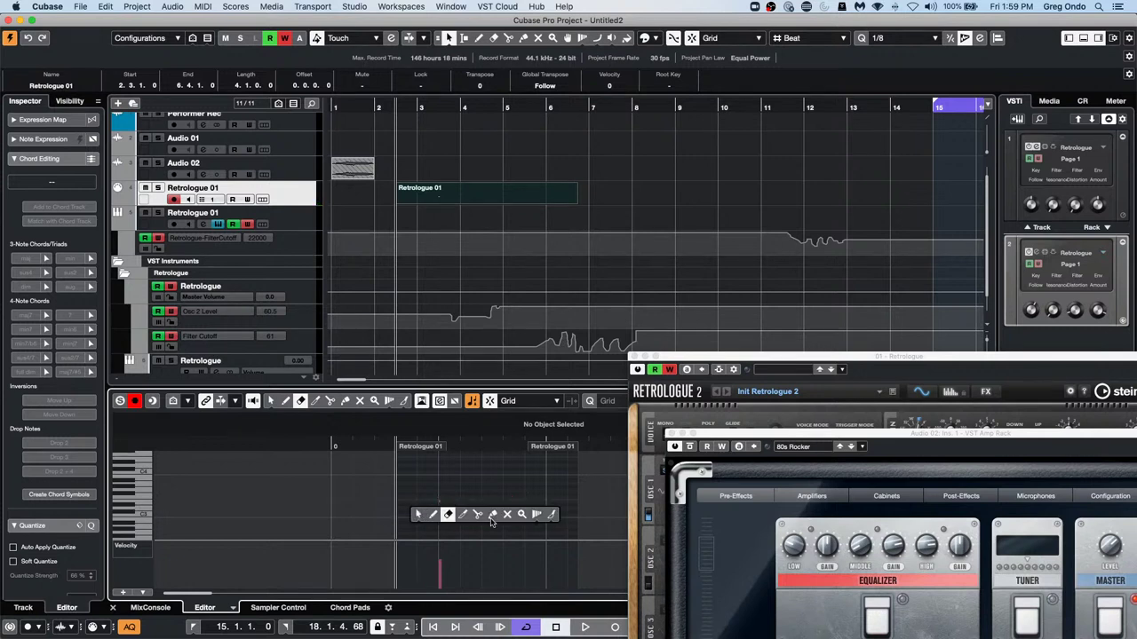
pyautogui.click(550, 519)
pyautogui.moveTo(425, 510); pyautogui.dragTo(528, 479)
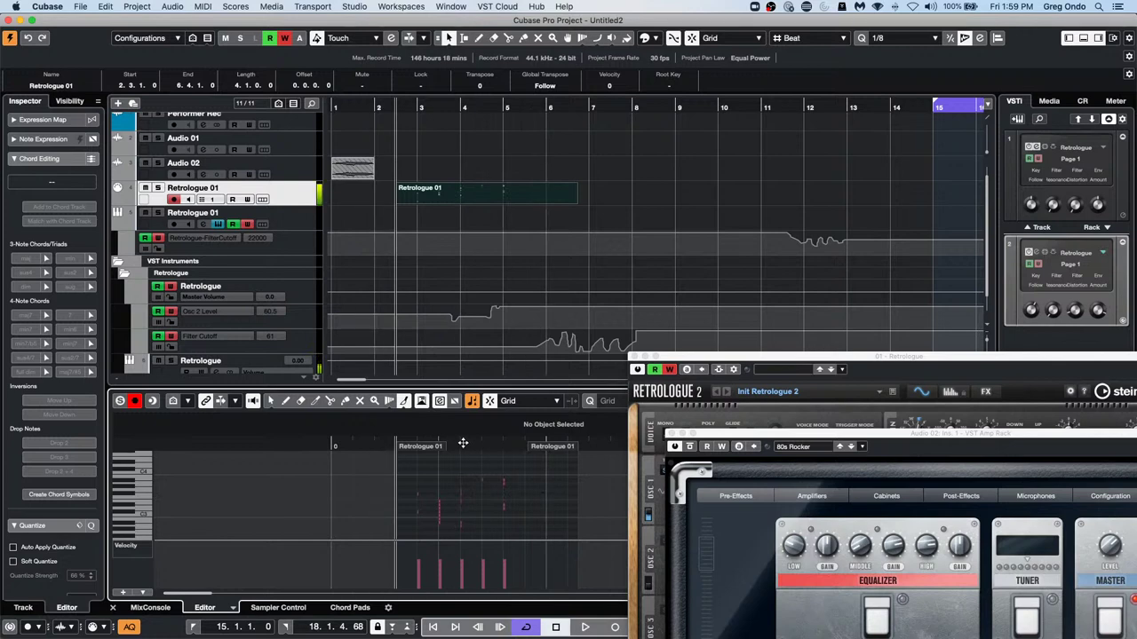
pyautogui.press('h')
pyautogui.moveTo(347, 477); pyautogui.dragTo(404, 477)
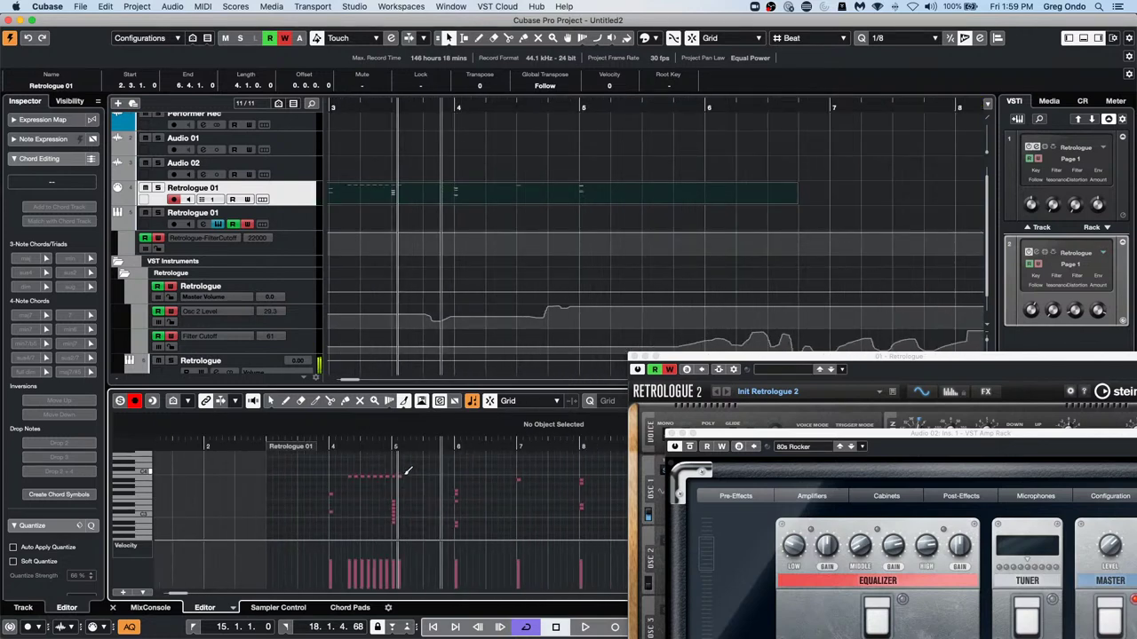
pyautogui.moveTo(395, 519); pyautogui.dragTo(501, 475)
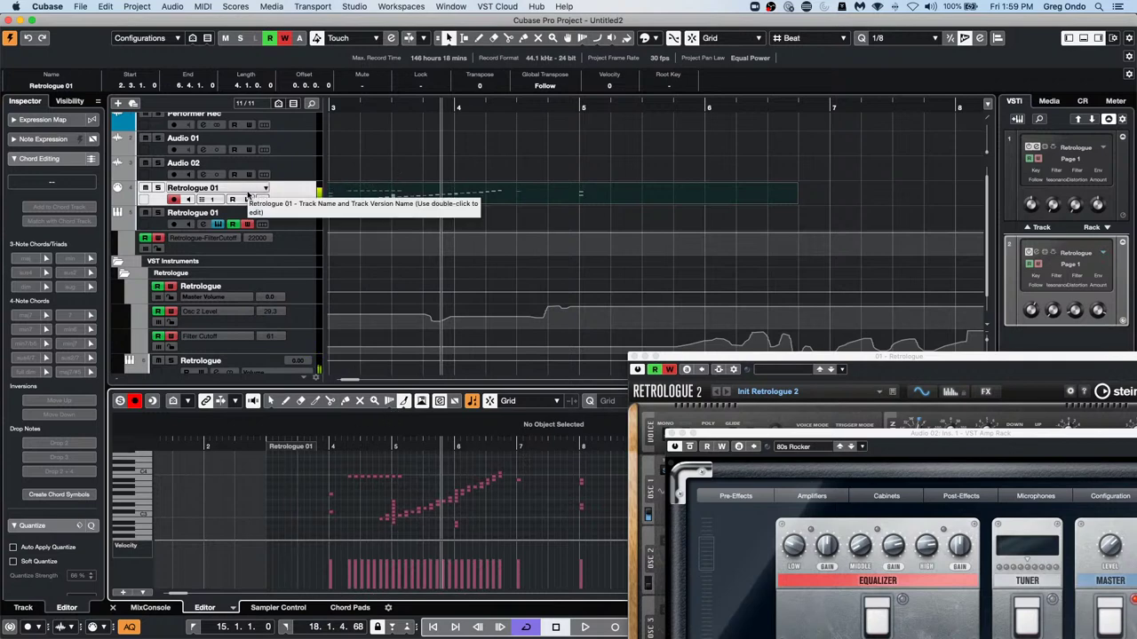
# Reposition the playback start, zoom out, and enable Record in Editor
pyautogui.click(376, 105)
pyautogui.press('g')
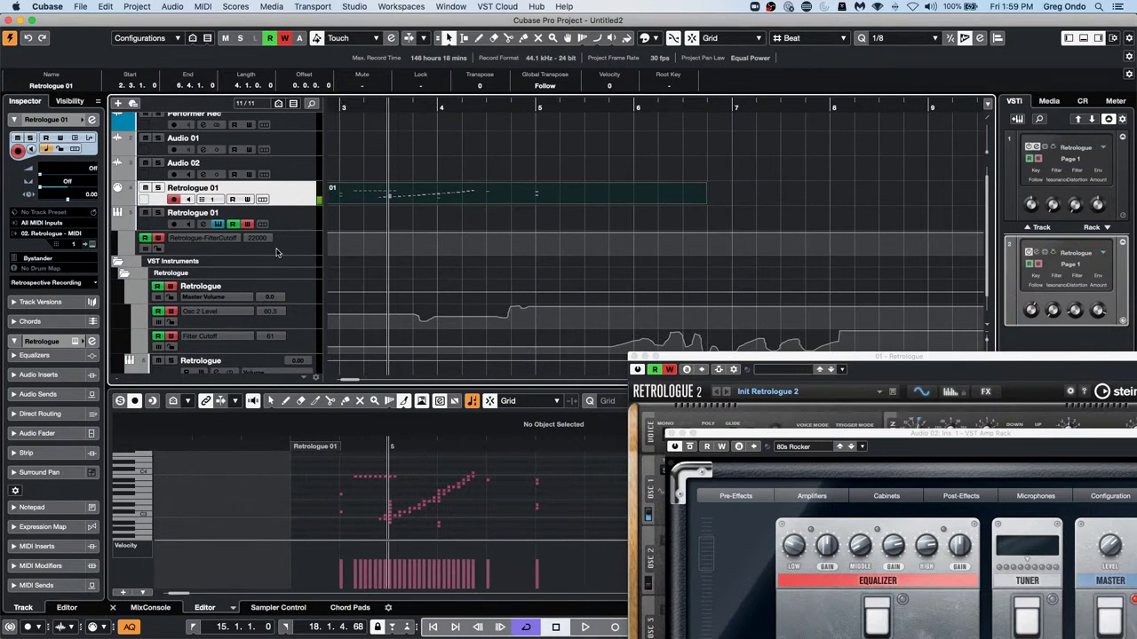
pyautogui.click(133, 401)
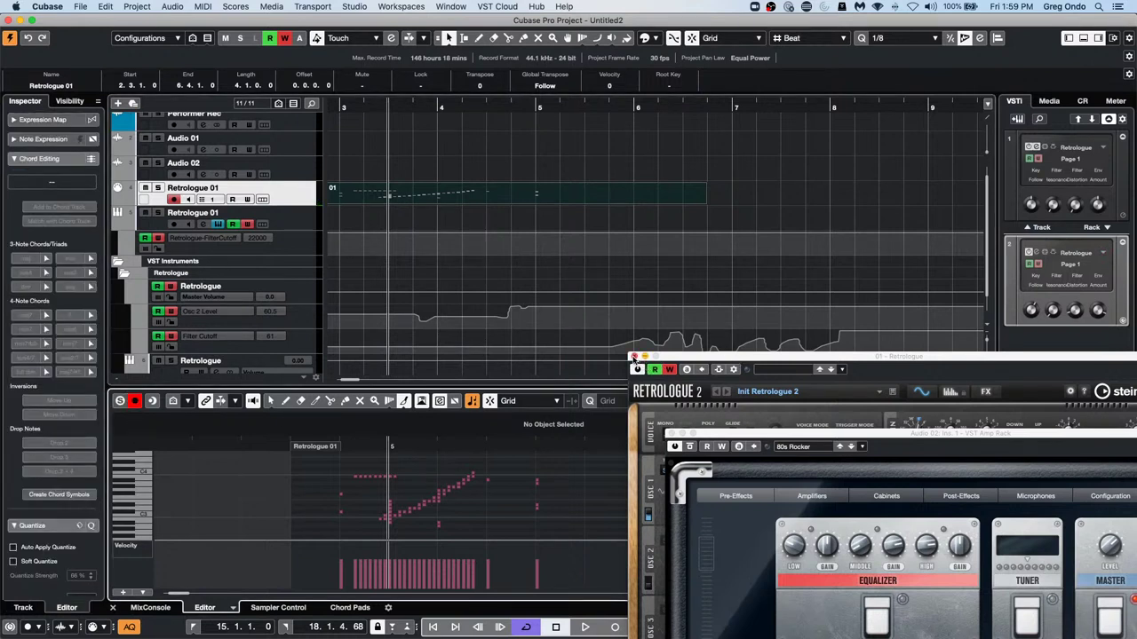
# Close the synth and amp rack windows, record a modulation pass, and show the editor's CC 1 lane
pyautogui.click(635, 356)
pyautogui.click(667, 432)
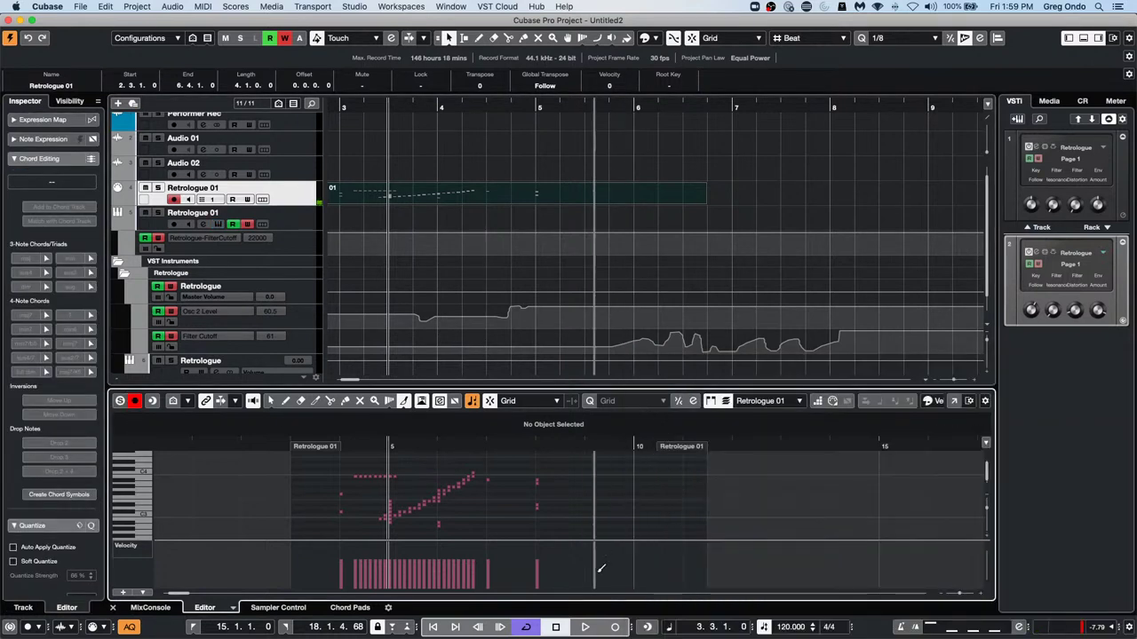
pyautogui.moveTo(375, 107); pyautogui.dragTo(297, 107)
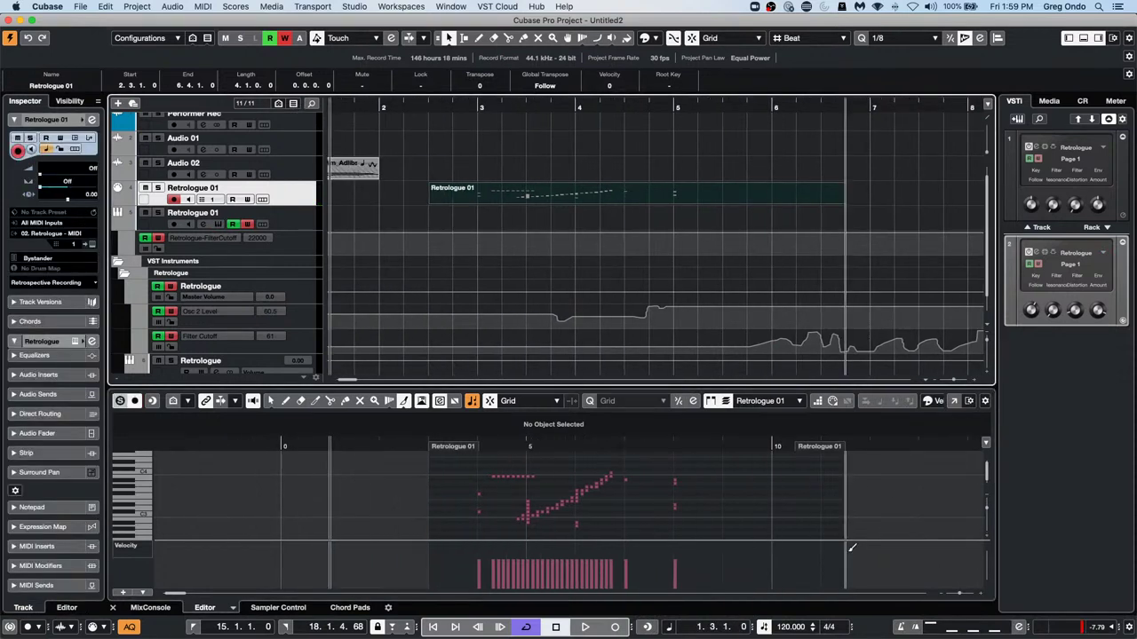
pyautogui.click(588, 628)
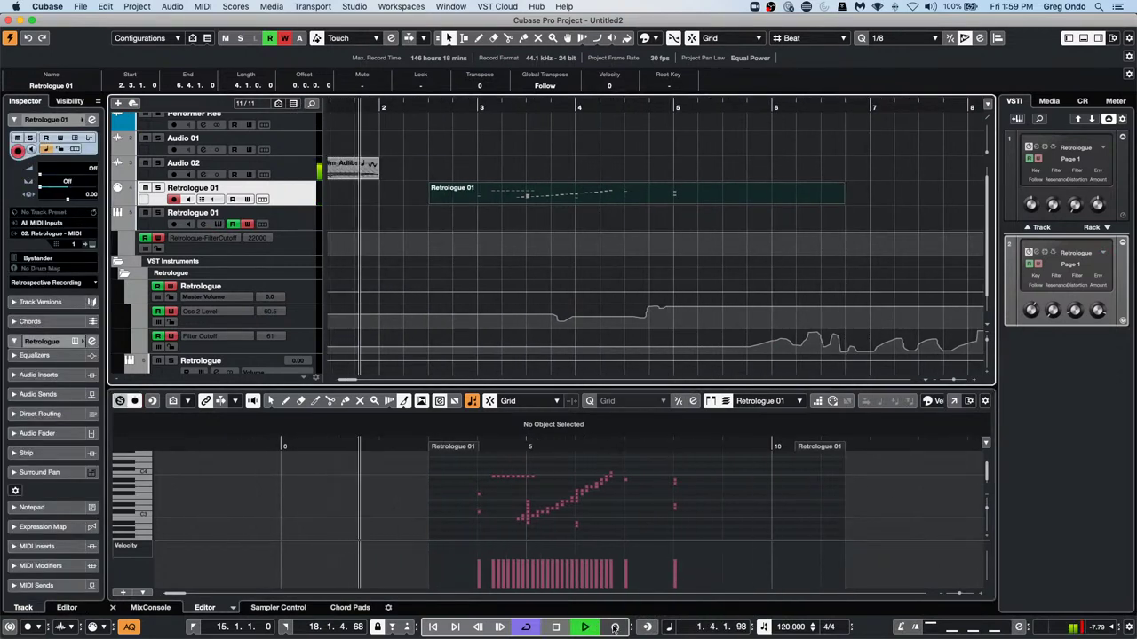
pyautogui.click(614, 628)
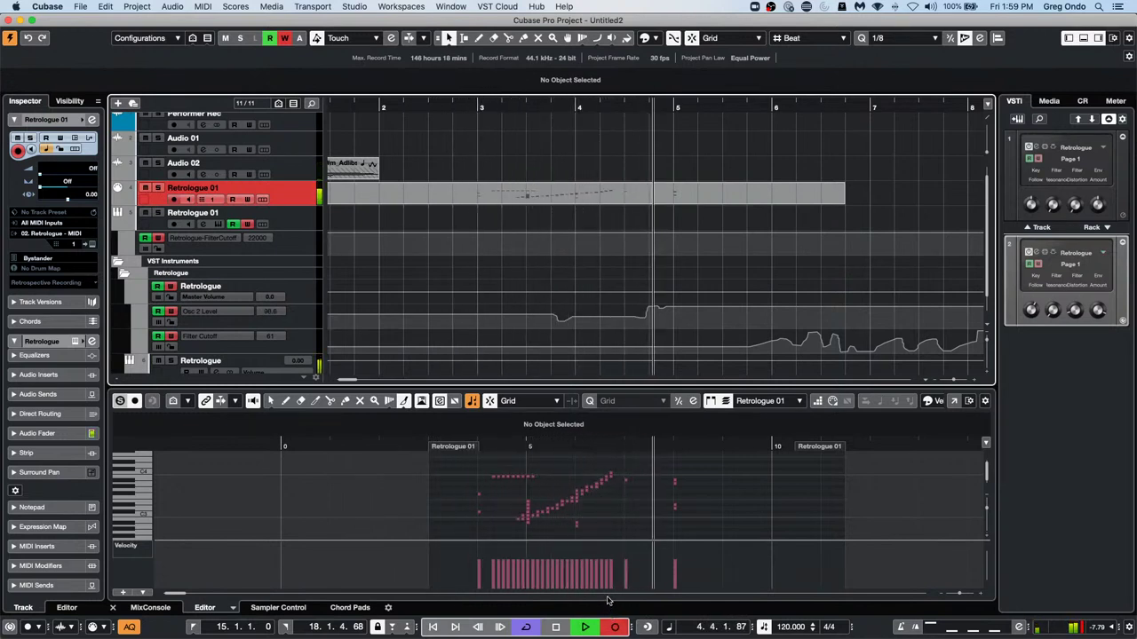
pyautogui.press('space')
pyautogui.click(145, 543)
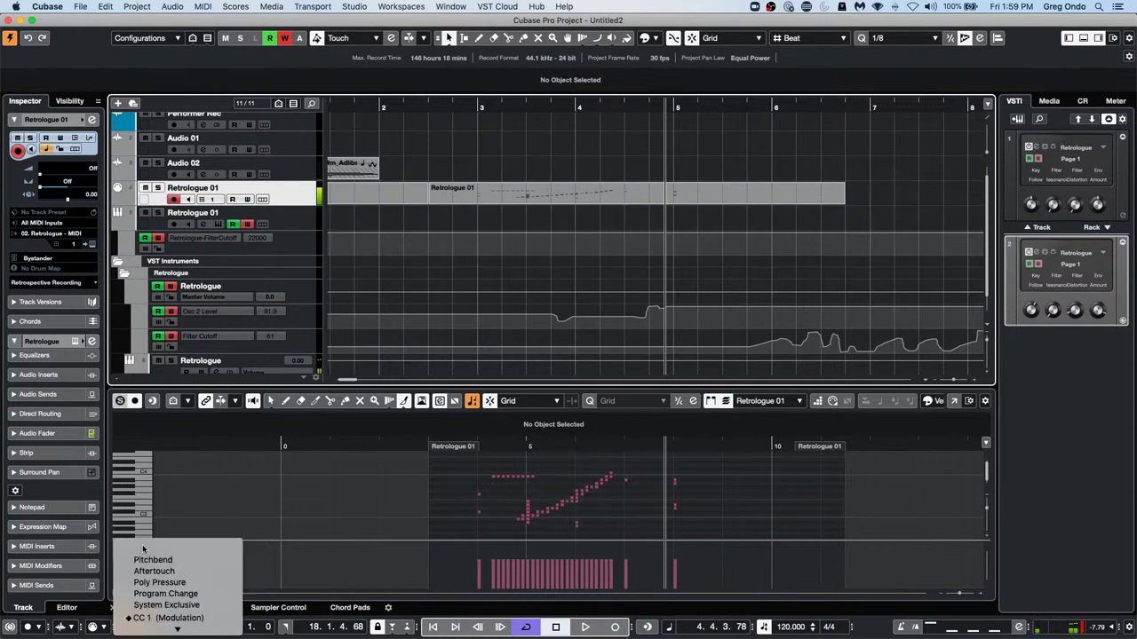
pyautogui.click(158, 619)
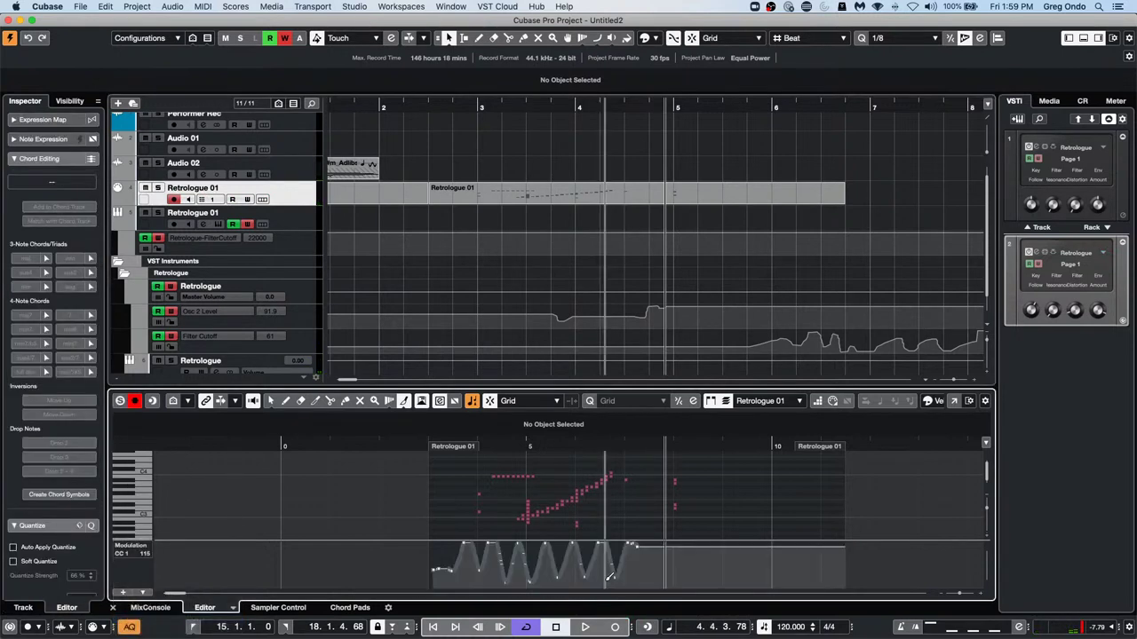
# Add an All CC - CC 1 (Modulation) automation lane to the first Retrologue 01 track
pyautogui.click(309, 199)
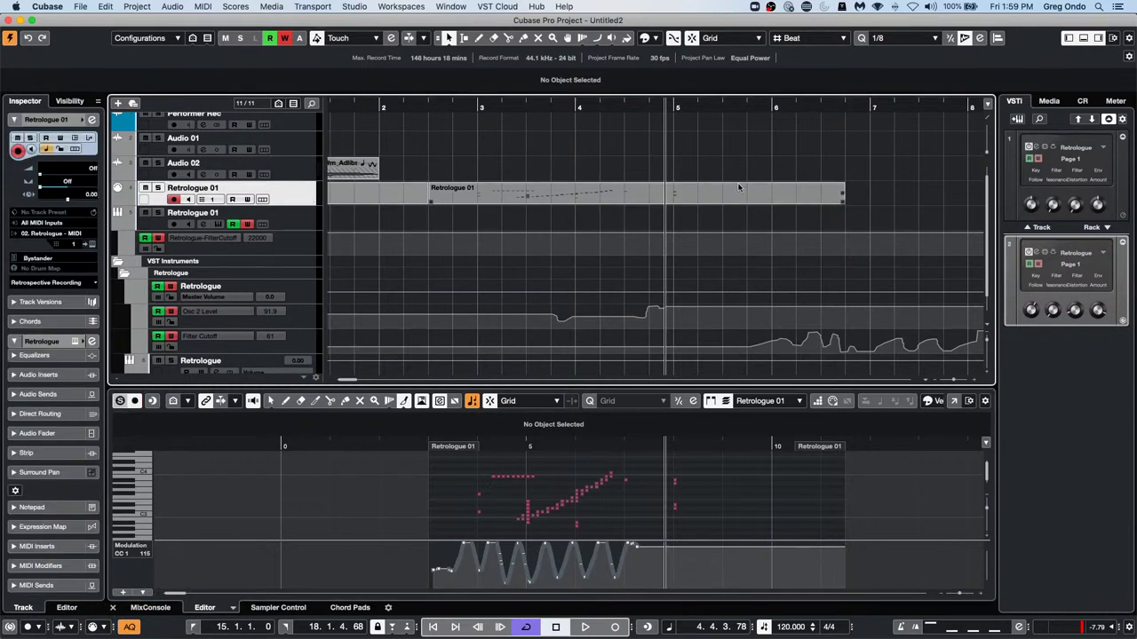
pyautogui.click(117, 208)
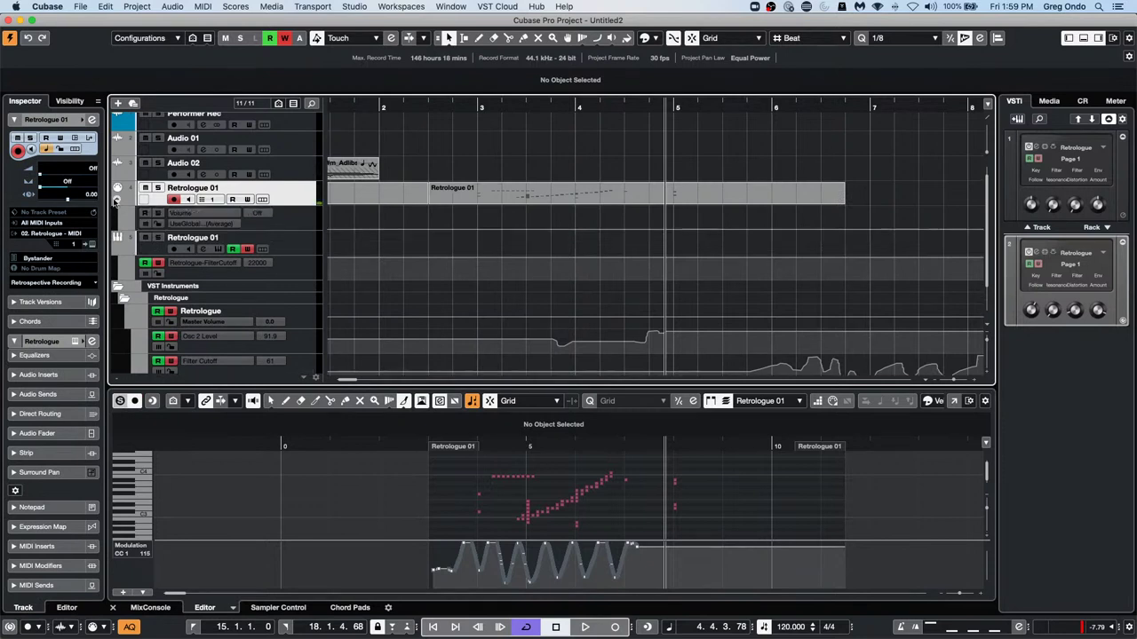
pyautogui.click(221, 214)
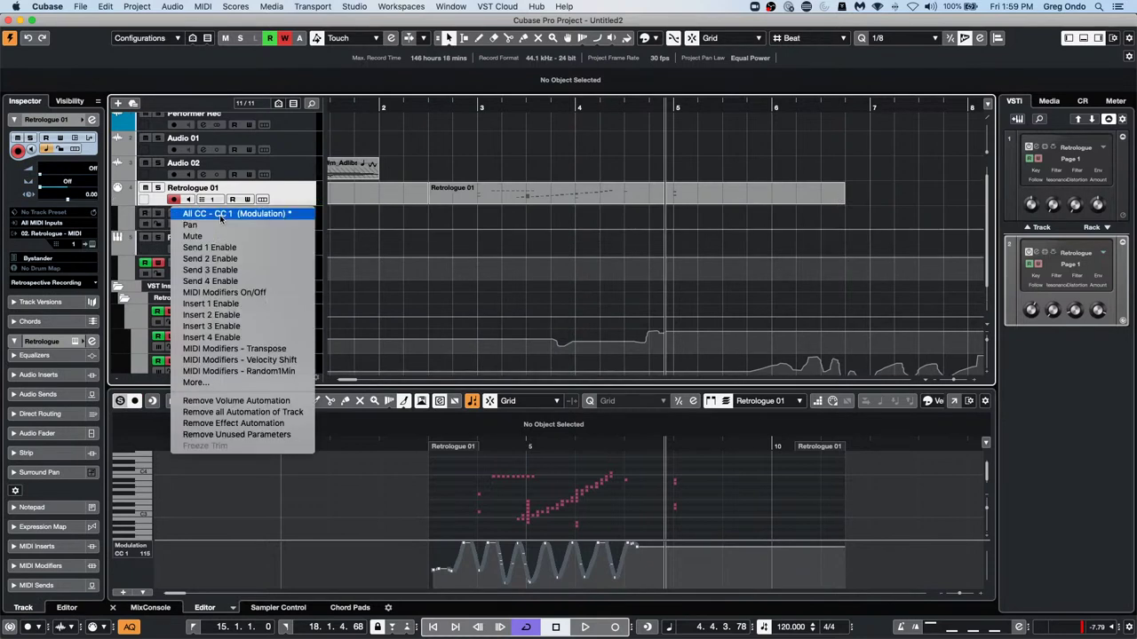
pyautogui.click(290, 215)
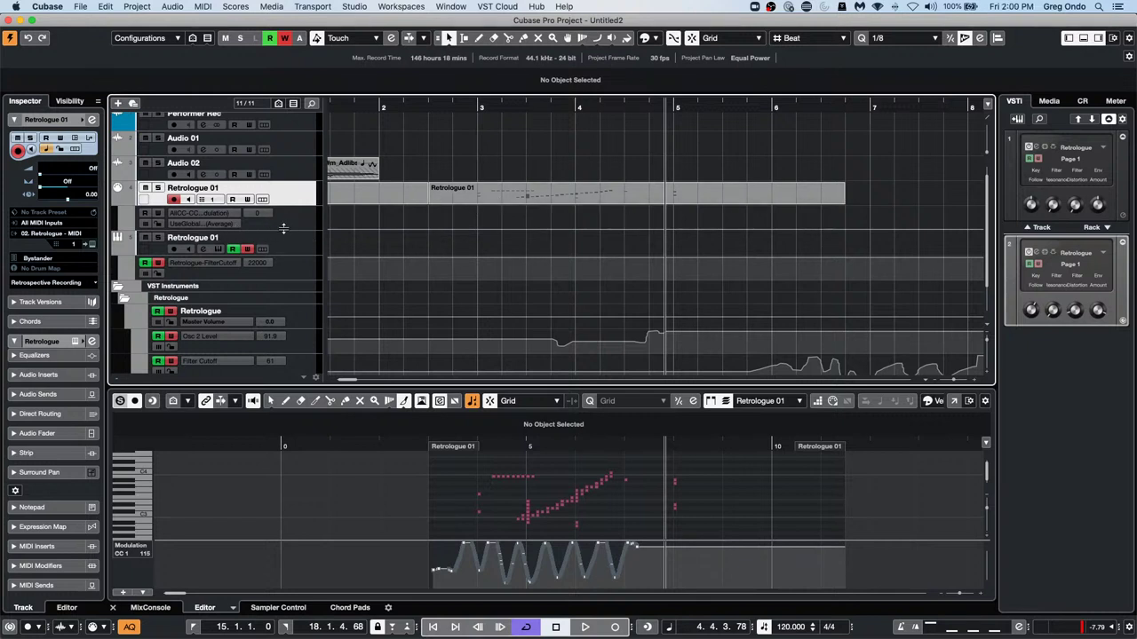
pyautogui.click(305, 258)
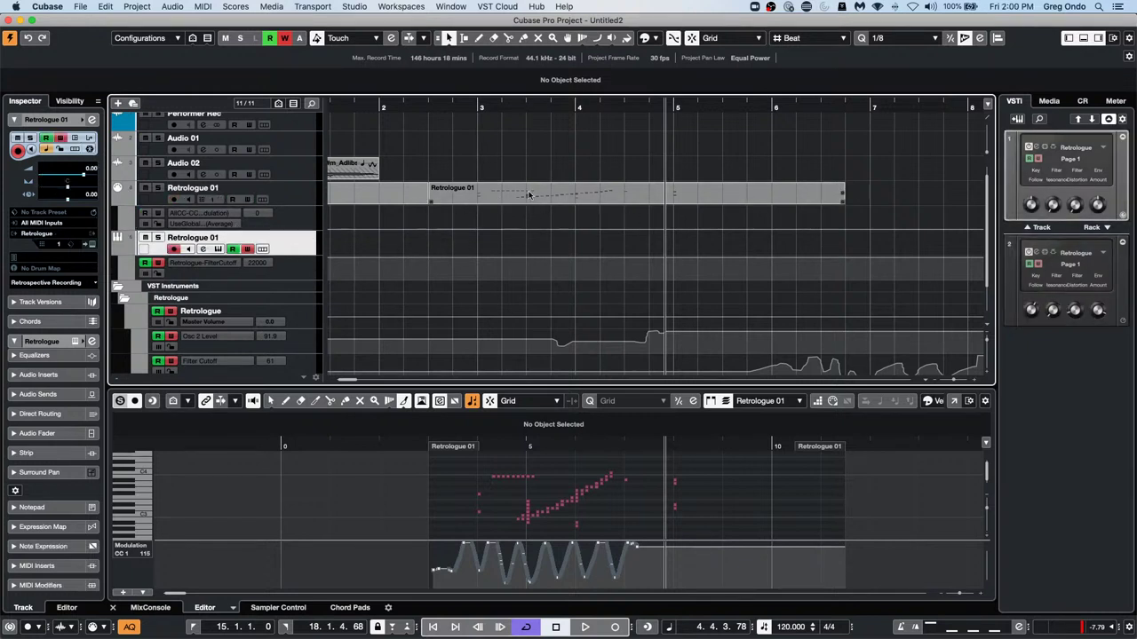
# Undo the part move and draw a long C#3 note in the part
pyautogui.moveTo(522, 199); pyautogui.dragTo(515, 241)
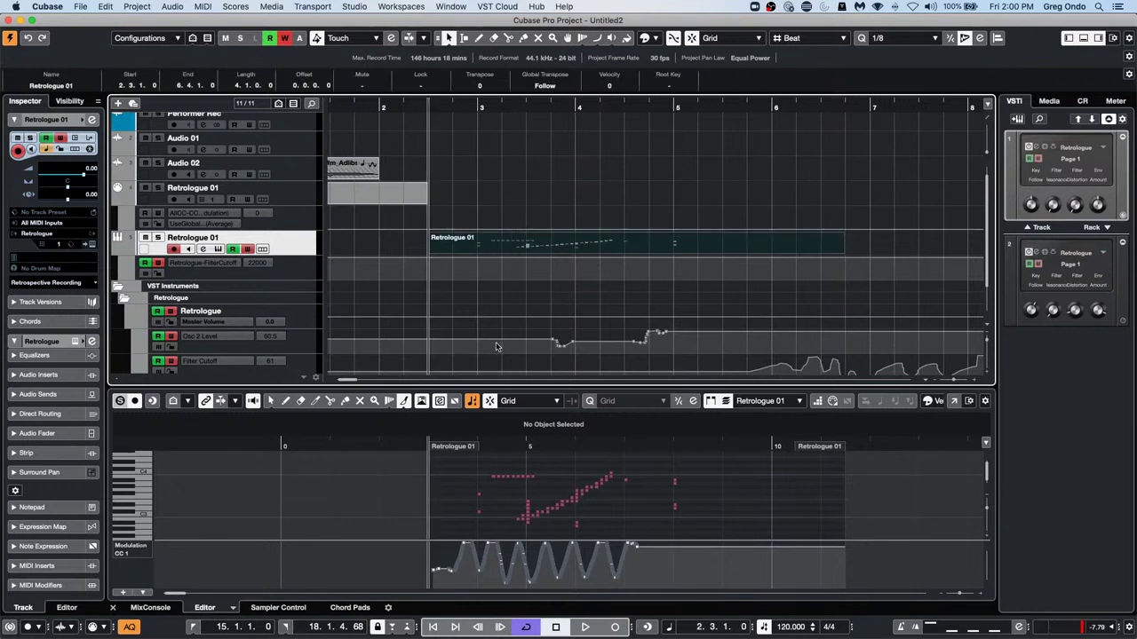
pyautogui.press('super+z')
pyautogui.press('super+z')
pyautogui.press('super+z')
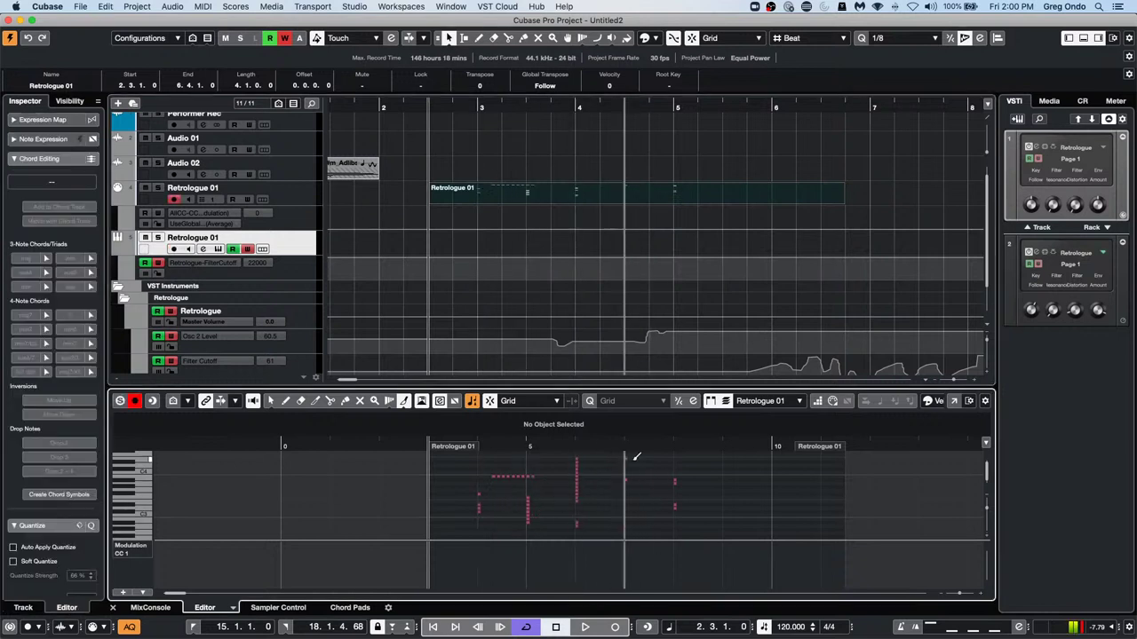
pyautogui.press('b')
pyautogui.press('b')
pyautogui.press('b')
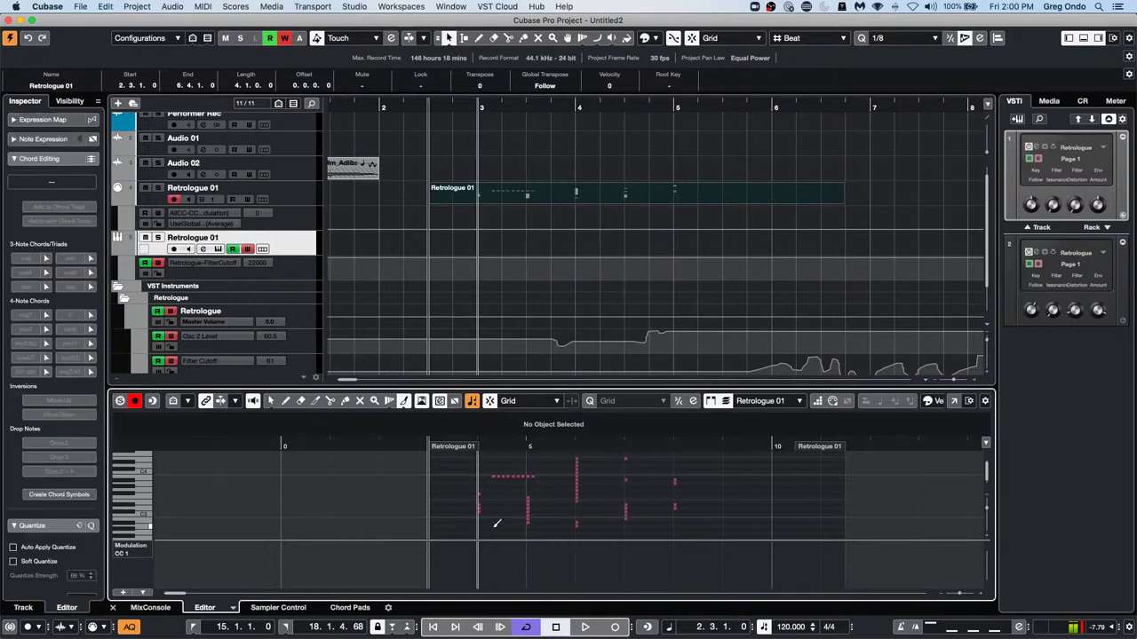
pyautogui.rightClick(518, 500)
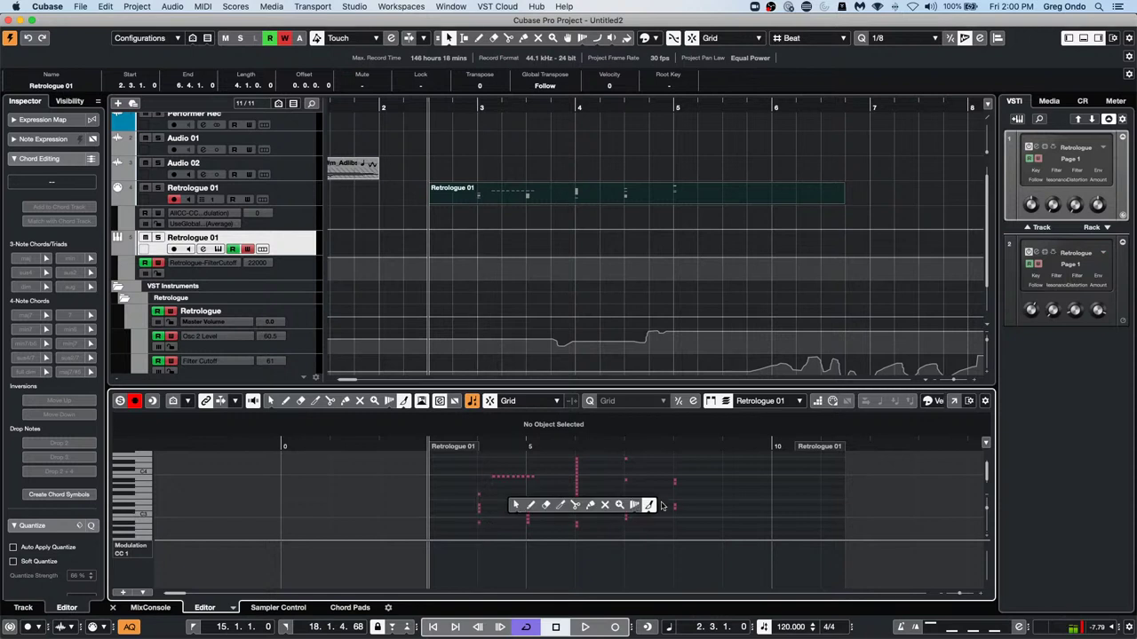
pyautogui.click(545, 505)
pyautogui.moveTo(477, 494); pyautogui.dragTo(577, 493)
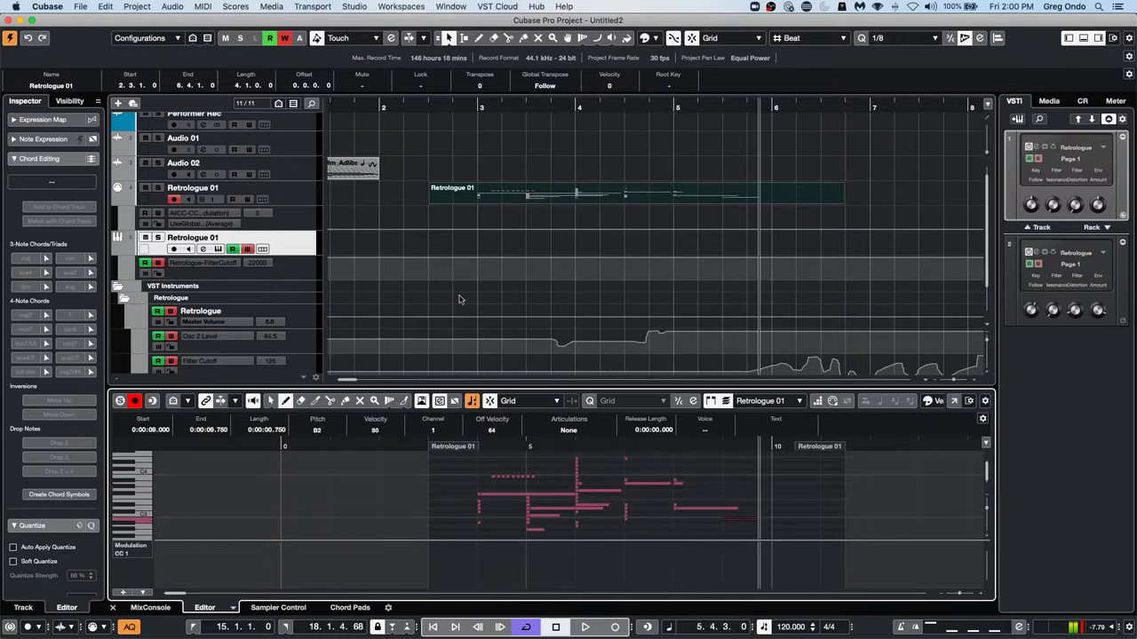
pyautogui.click(432, 105)
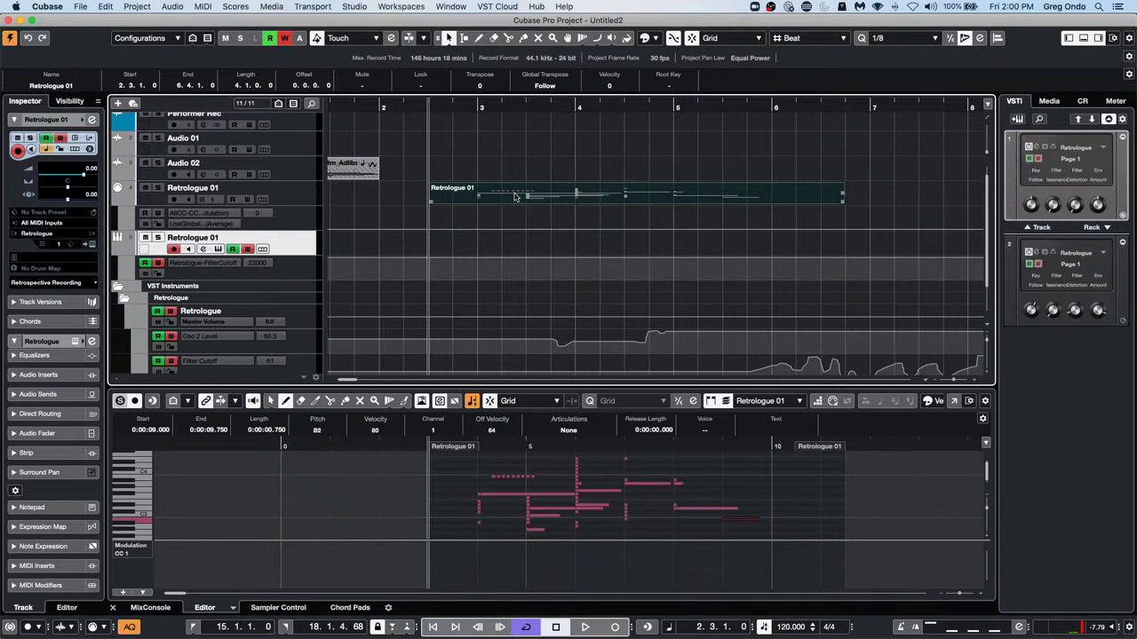
# Move the part to the lower Retrologue 01 track, record CC 1 modulation, and set the lane to CC 1
pyautogui.moveTo(555, 193); pyautogui.dragTo(556, 245)
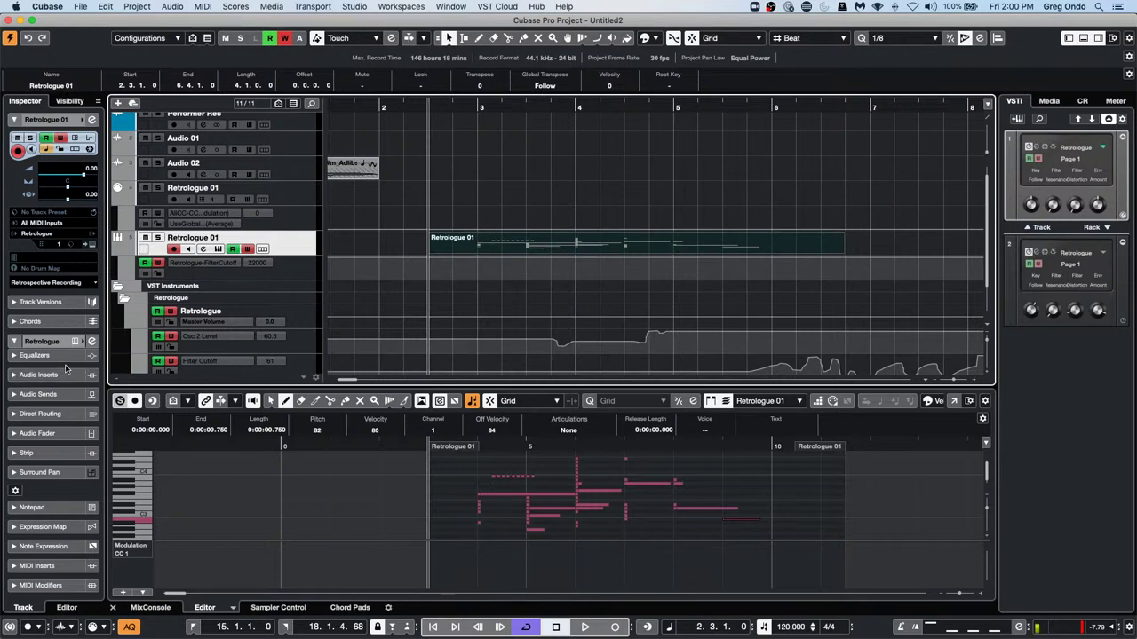
pyautogui.click(136, 403)
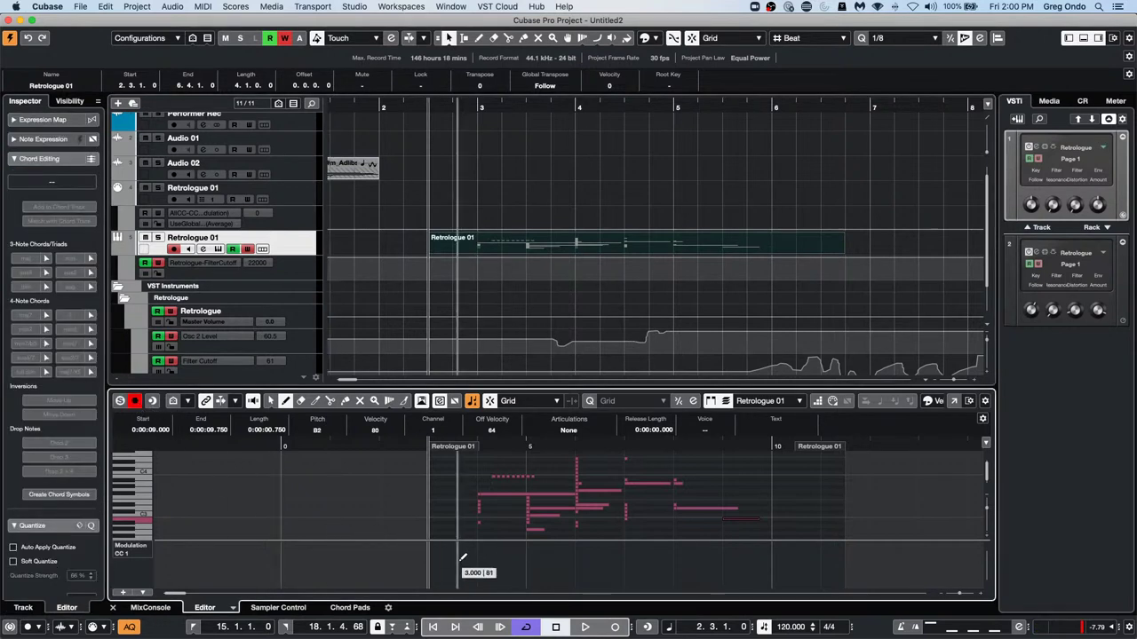
pyautogui.click(588, 628)
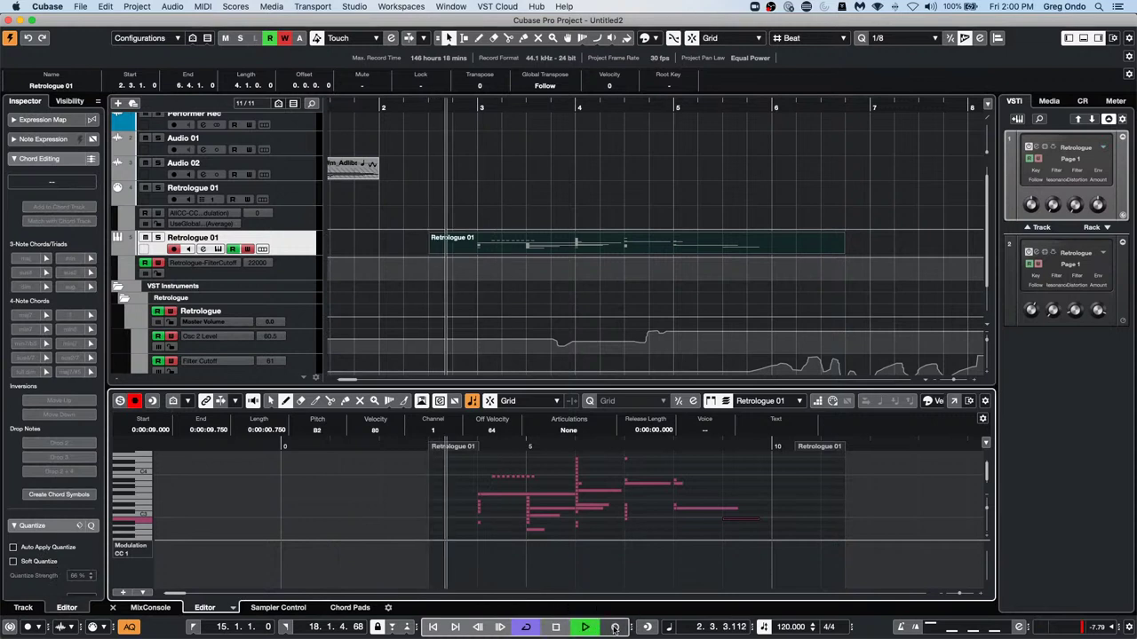
pyautogui.click(609, 625)
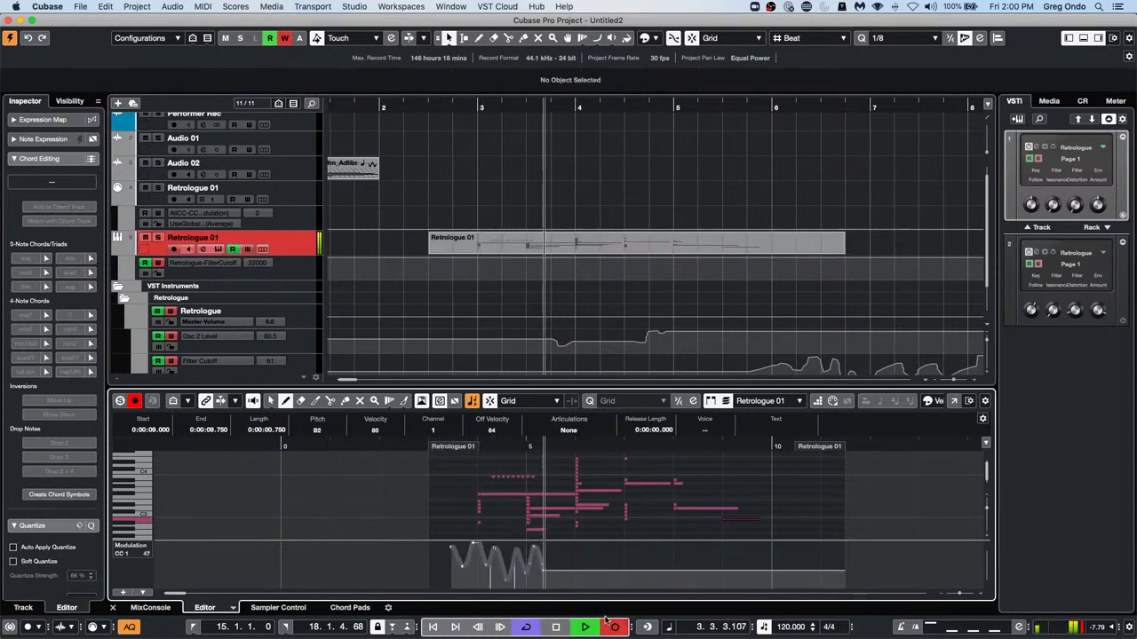
pyautogui.press('space')
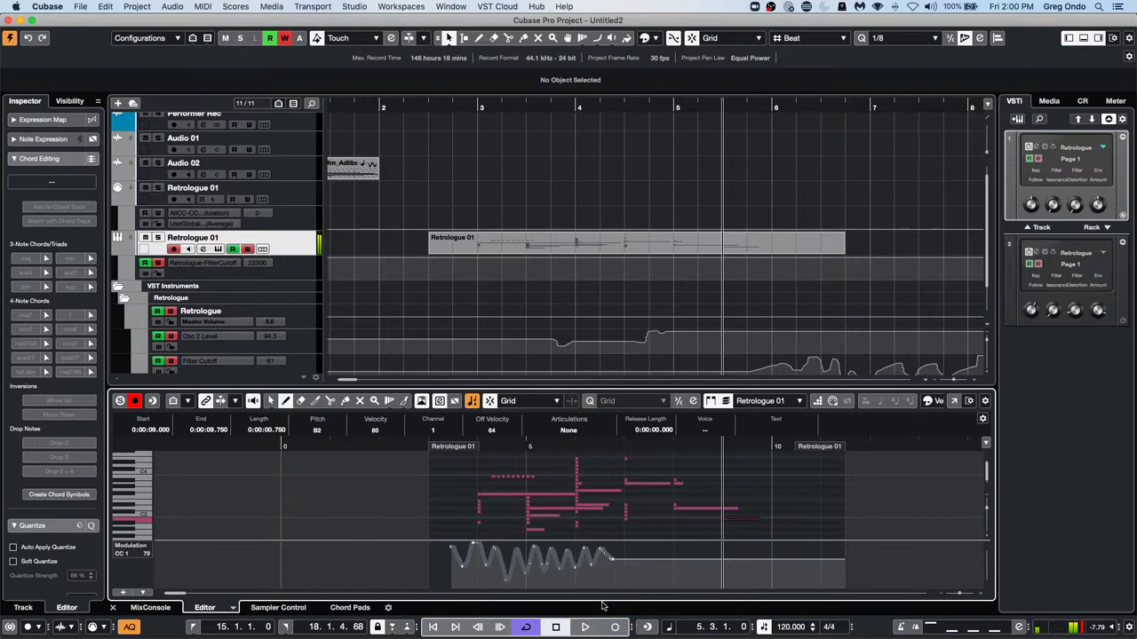
pyautogui.click(202, 264)
pyautogui.click(202, 263)
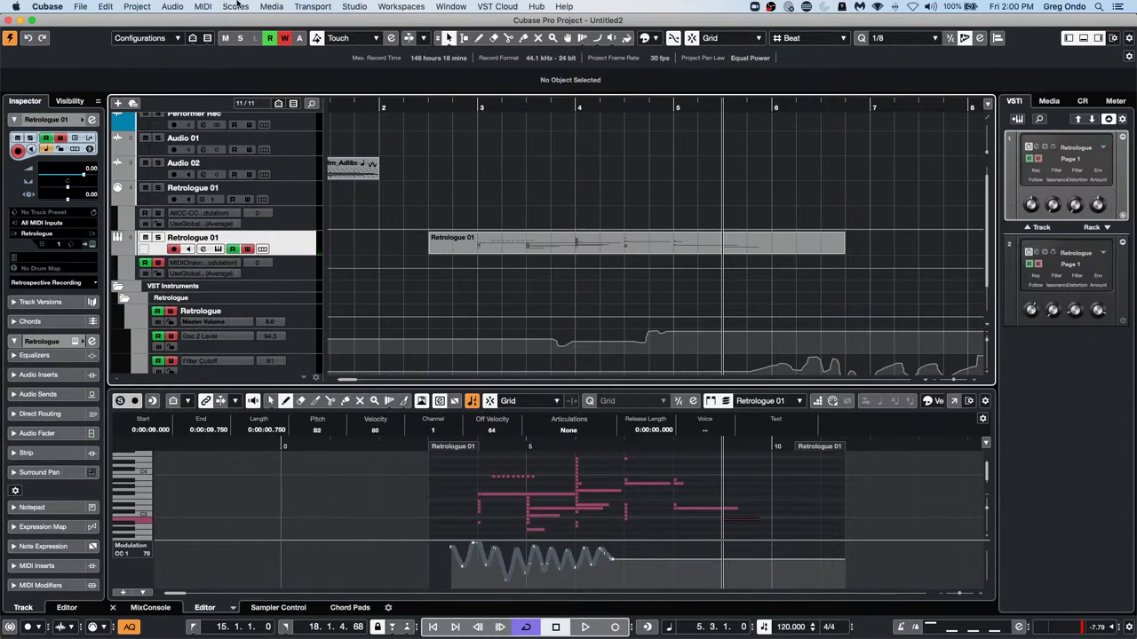
# In CC Automation Setup, set CC 1 (Modulation)'s record destination to Automation Track
pyautogui.click(204, 8)
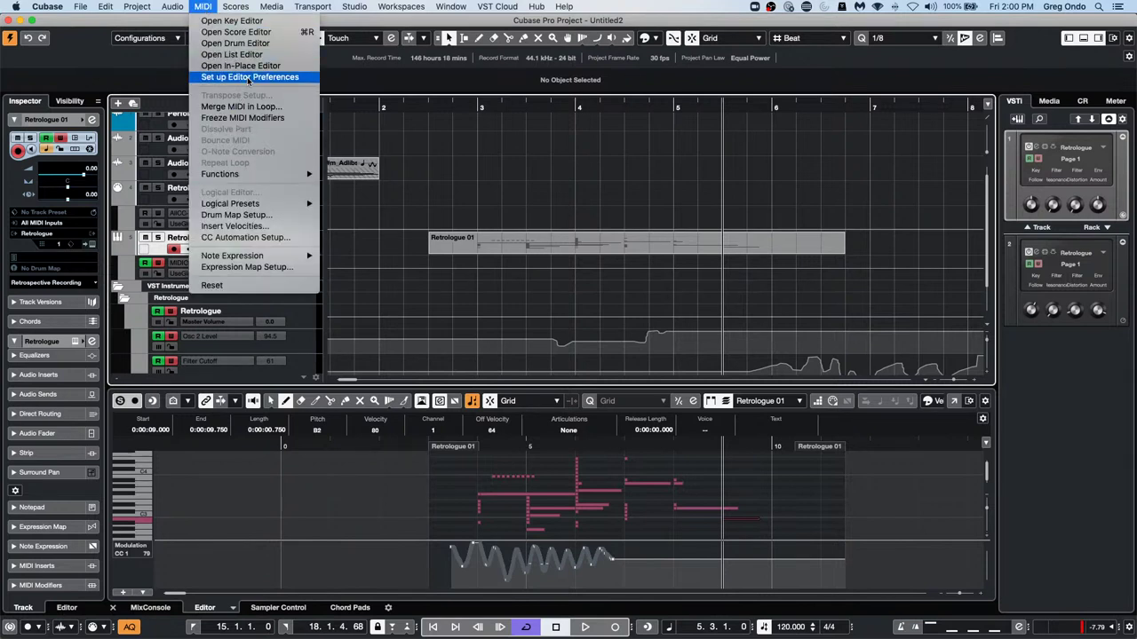
pyautogui.click(238, 238)
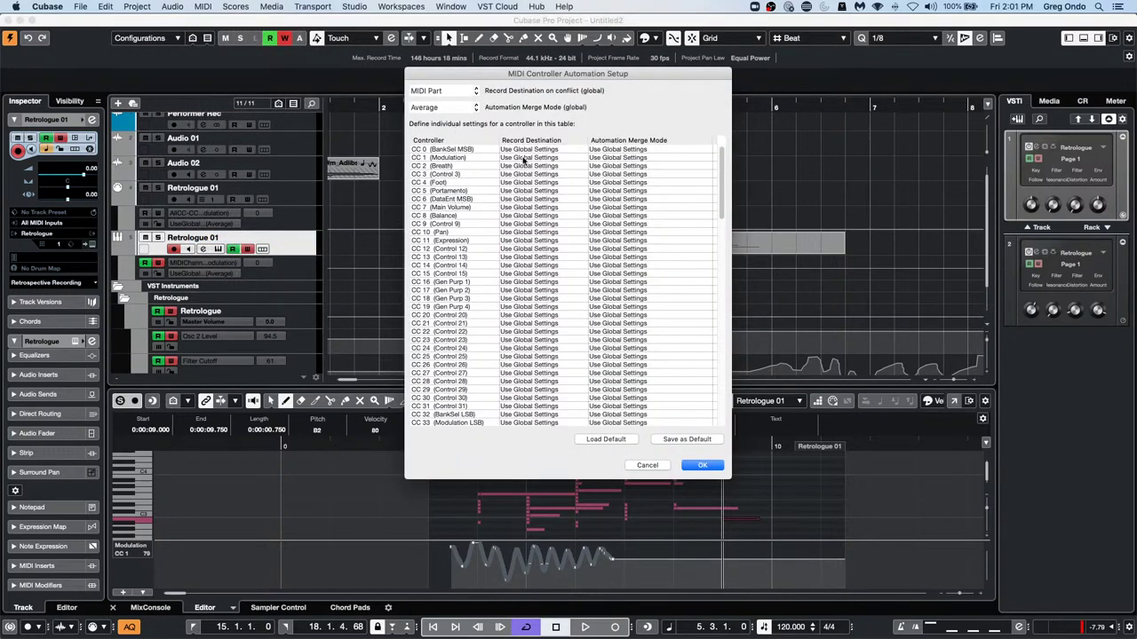
pyautogui.click(525, 159)
pyautogui.click(534, 190)
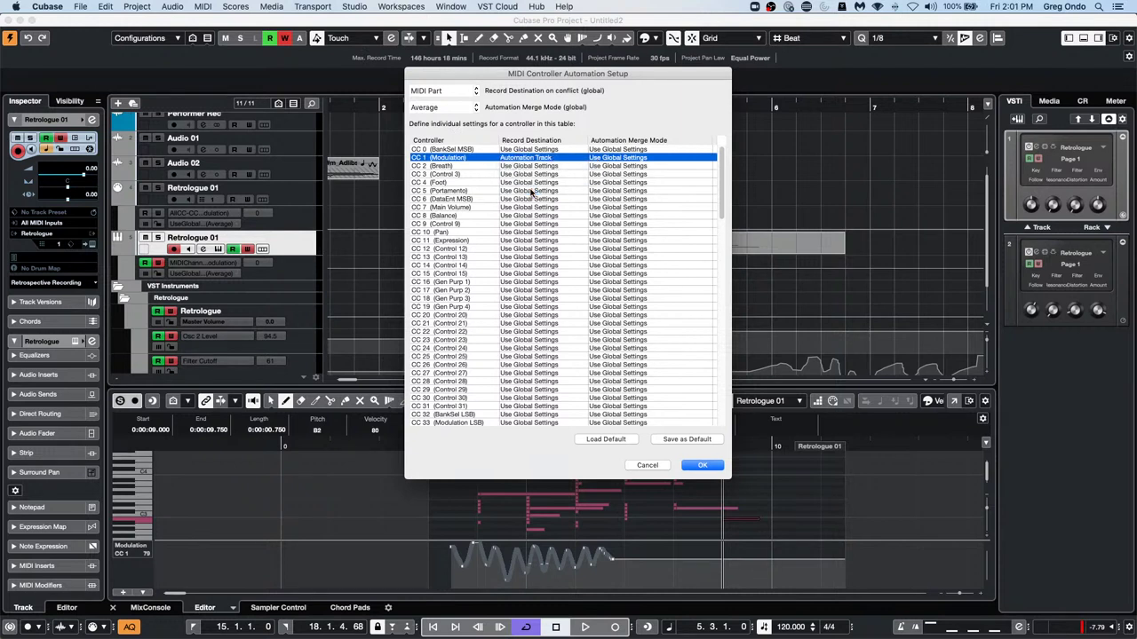
pyautogui.click(703, 465)
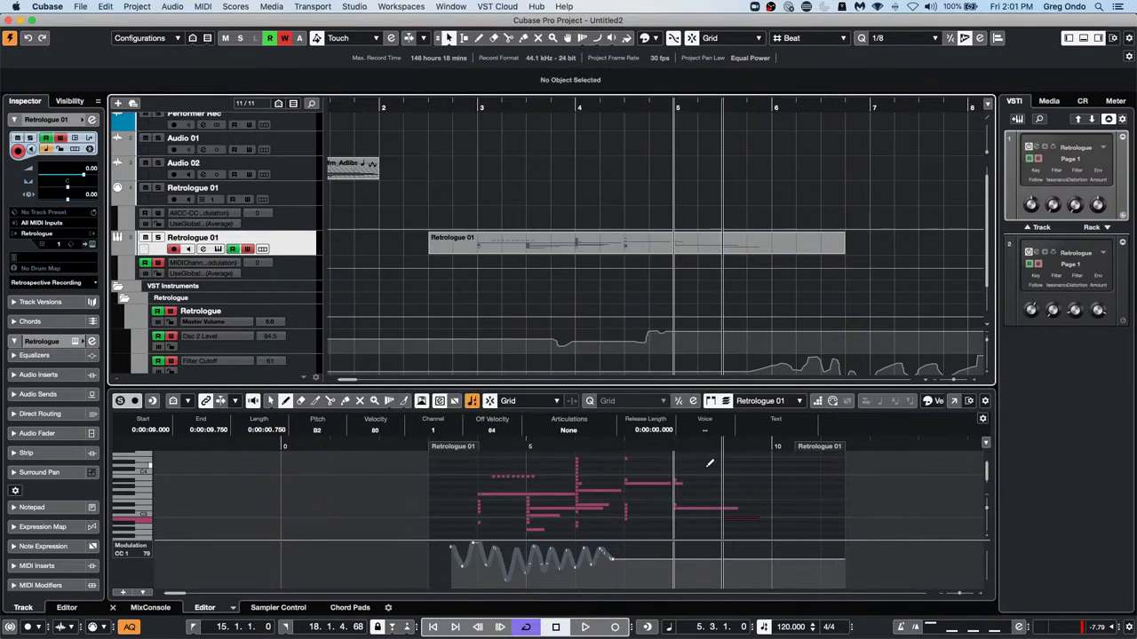
# Switch the automation lane to Volume and back to CC 1 Modulation, then select it
pyautogui.click(218, 264)
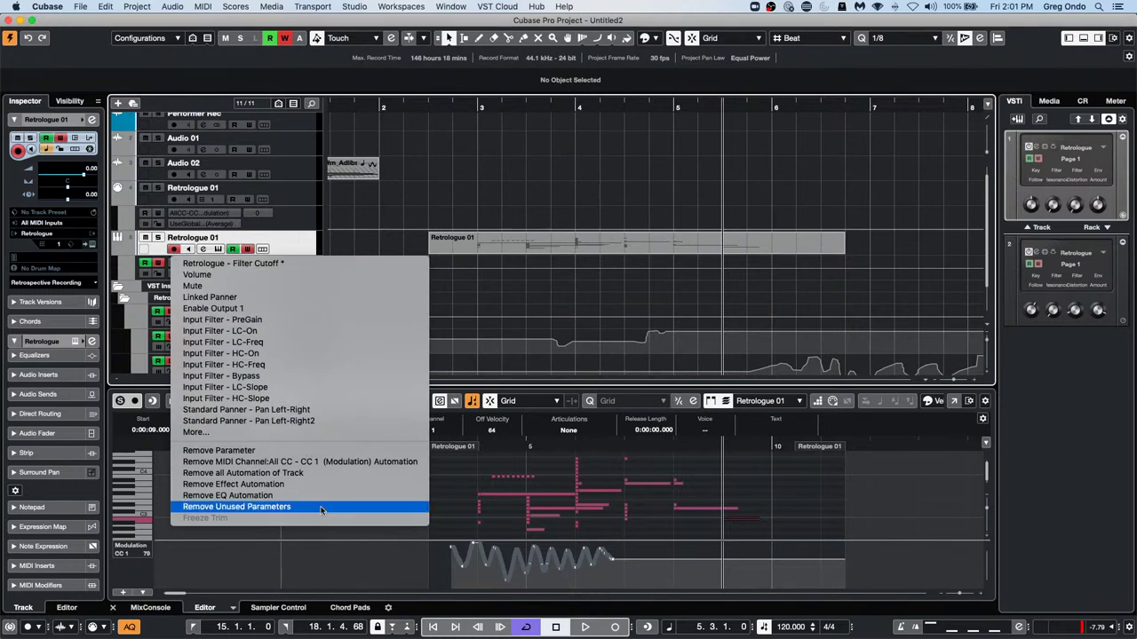
pyautogui.click(364, 243)
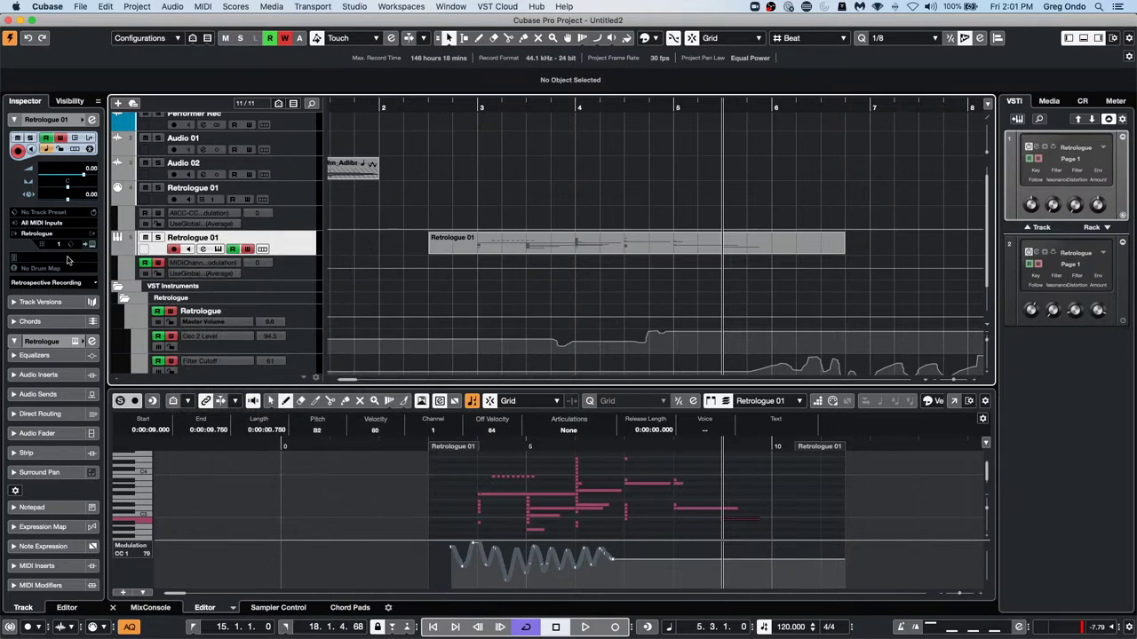
pyautogui.click(191, 264)
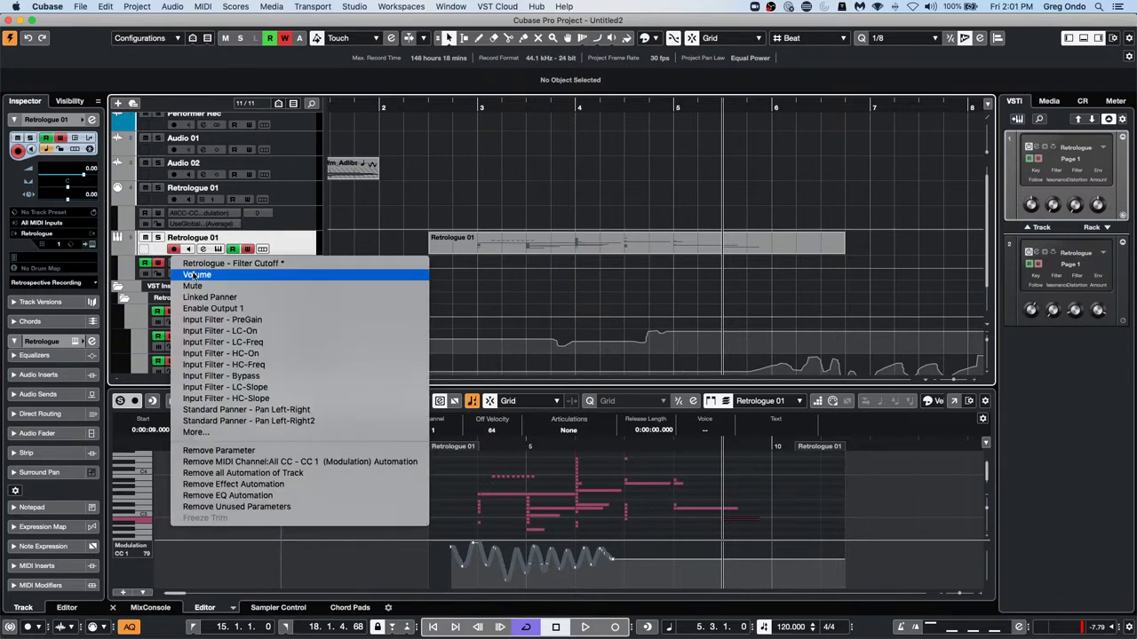
pyautogui.click(193, 275)
pyautogui.click(197, 265)
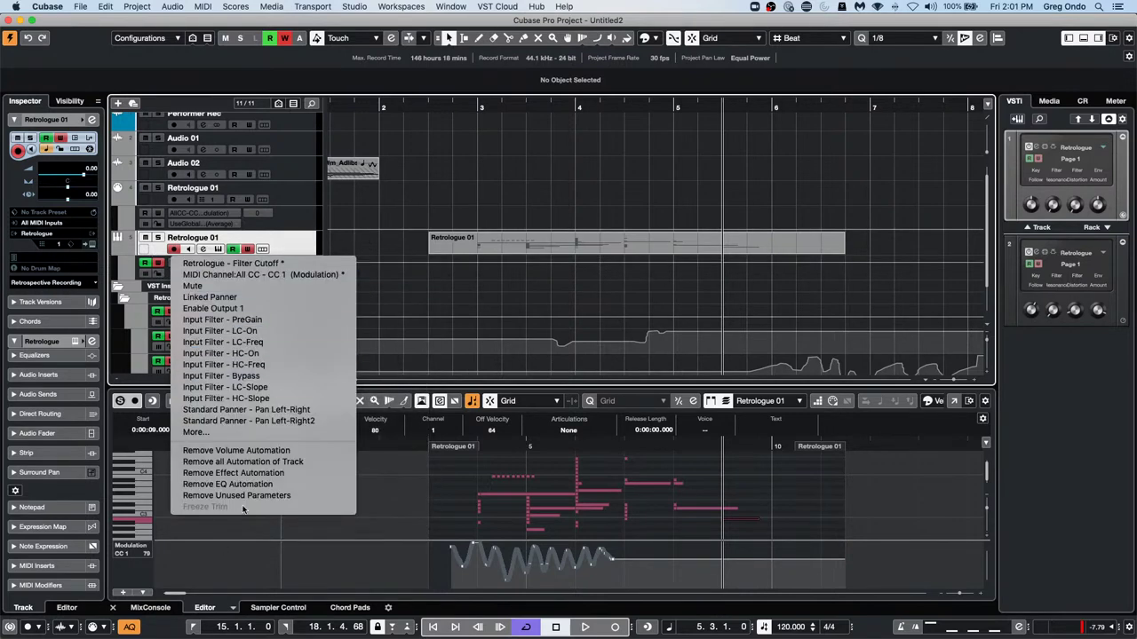
pyautogui.click(300, 276)
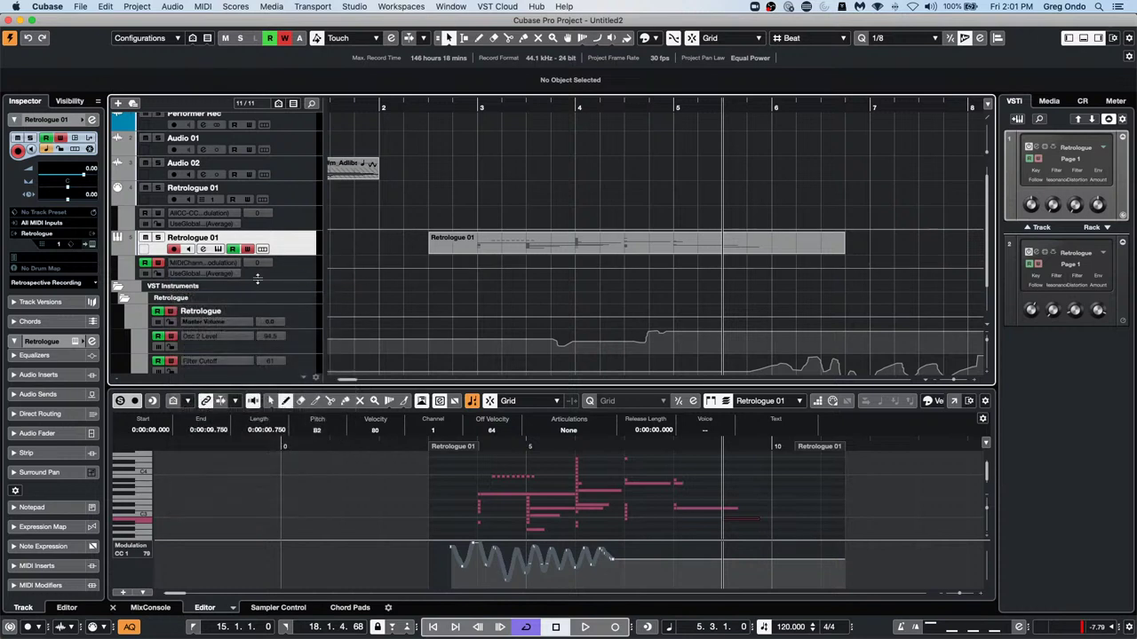
pyautogui.click(257, 281)
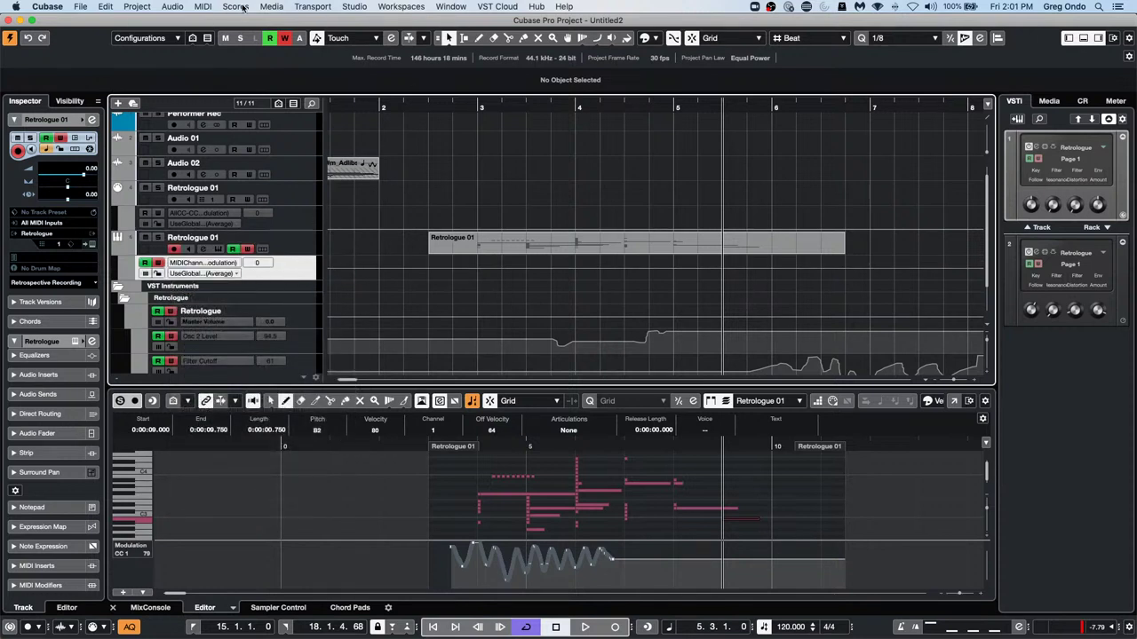
# Reopen CC Automation Setup, leave CC 1's merge mode on Use Global Settings, and confirm
pyautogui.click(172, 6)
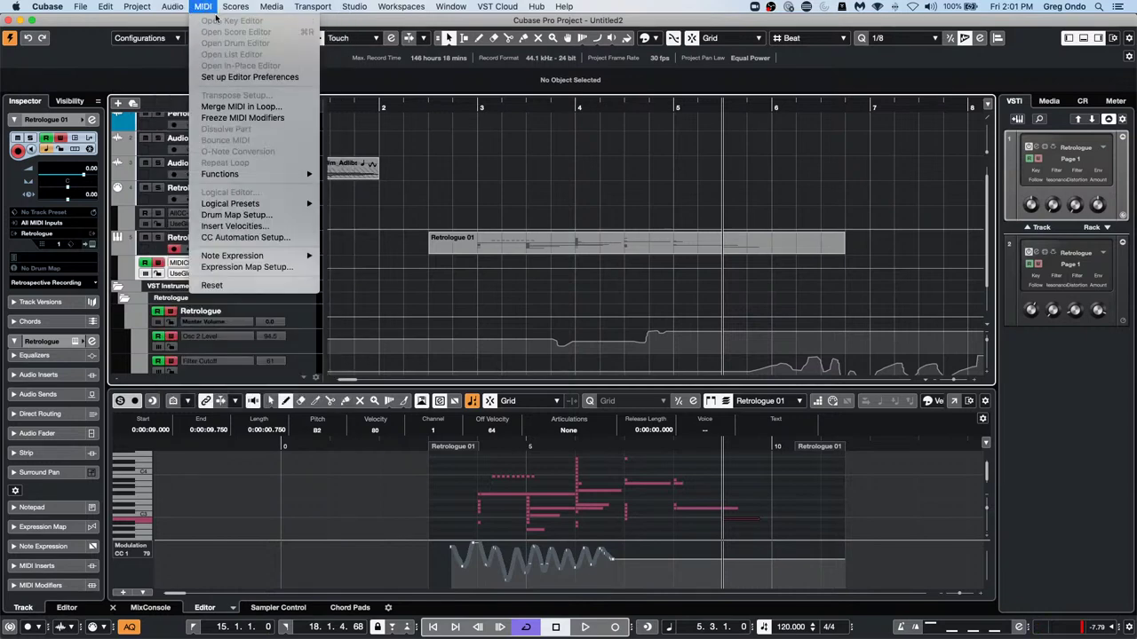
pyautogui.moveTo(238, 257)
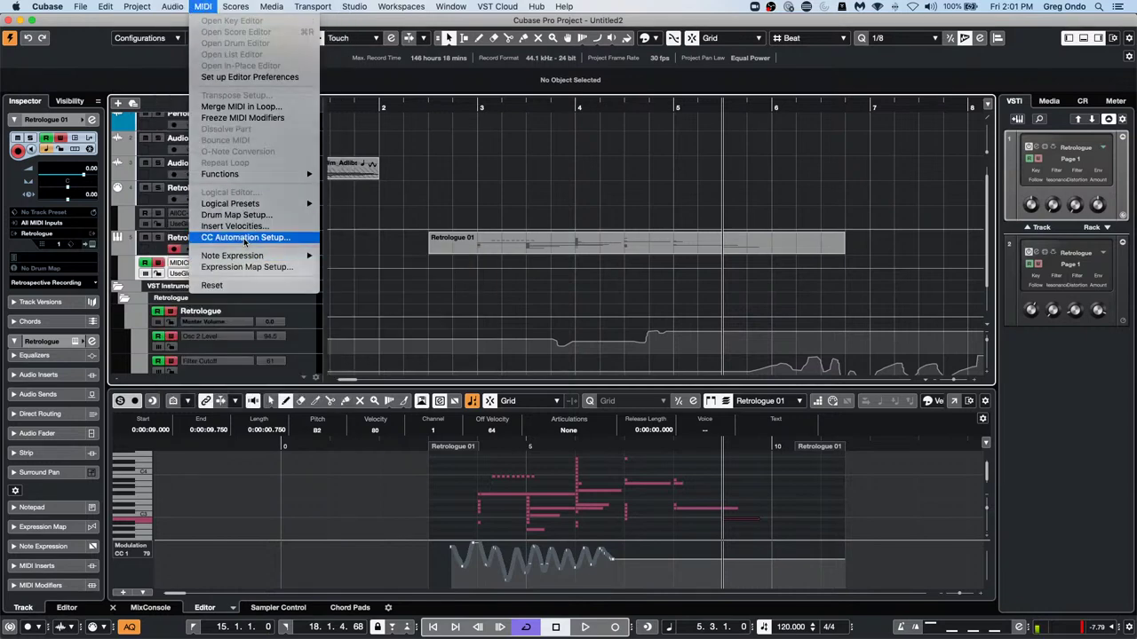
pyautogui.click(246, 238)
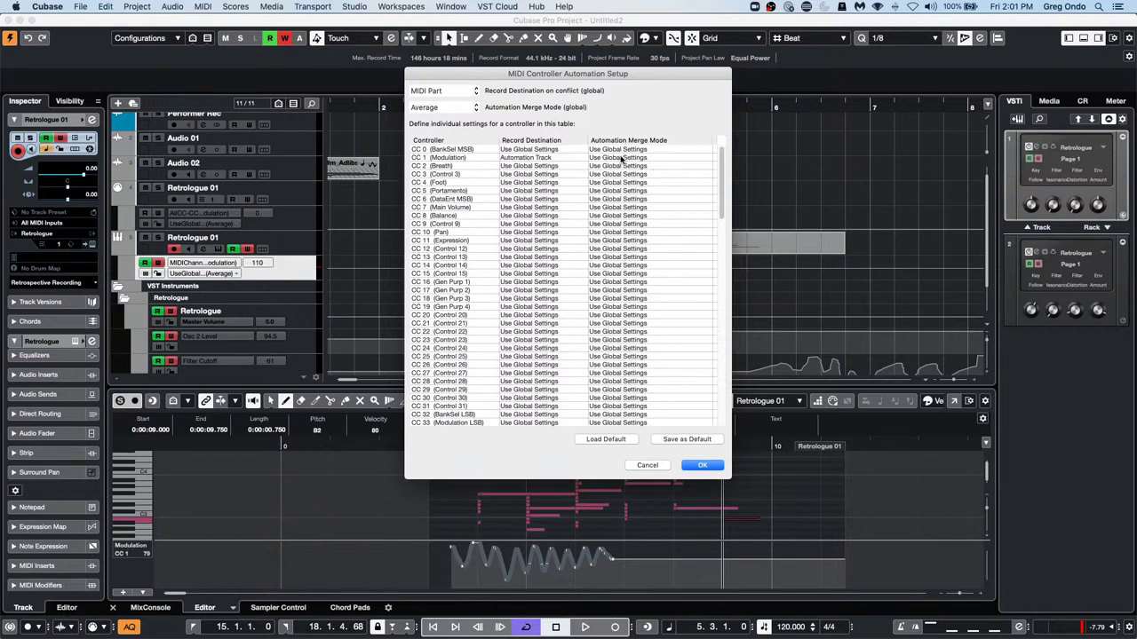
pyautogui.click(622, 157)
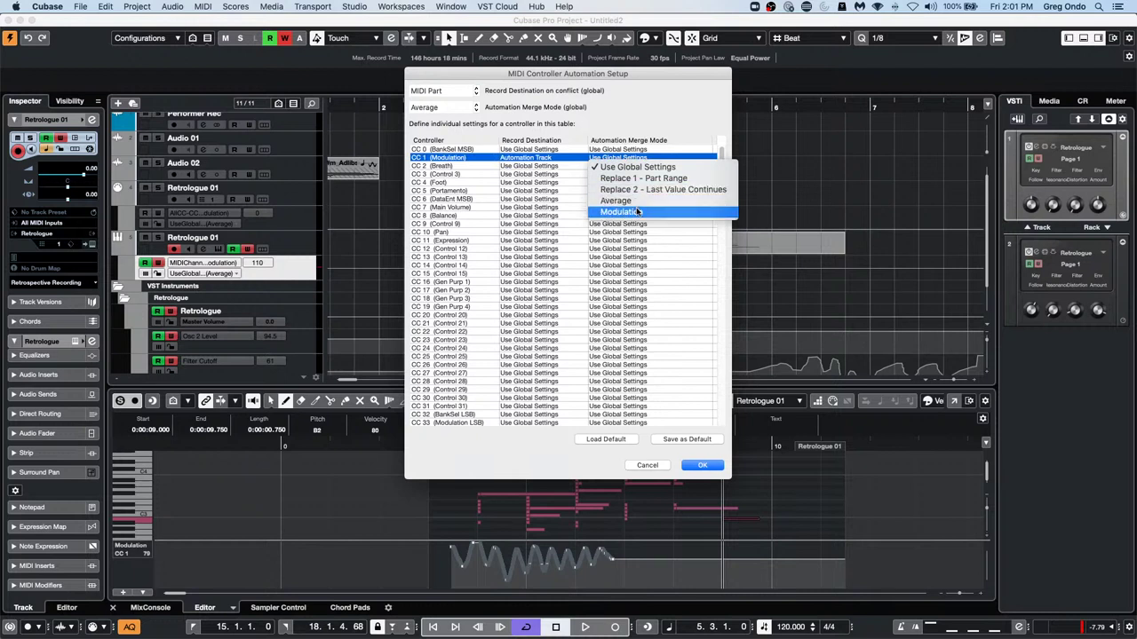
pyautogui.click(700, 466)
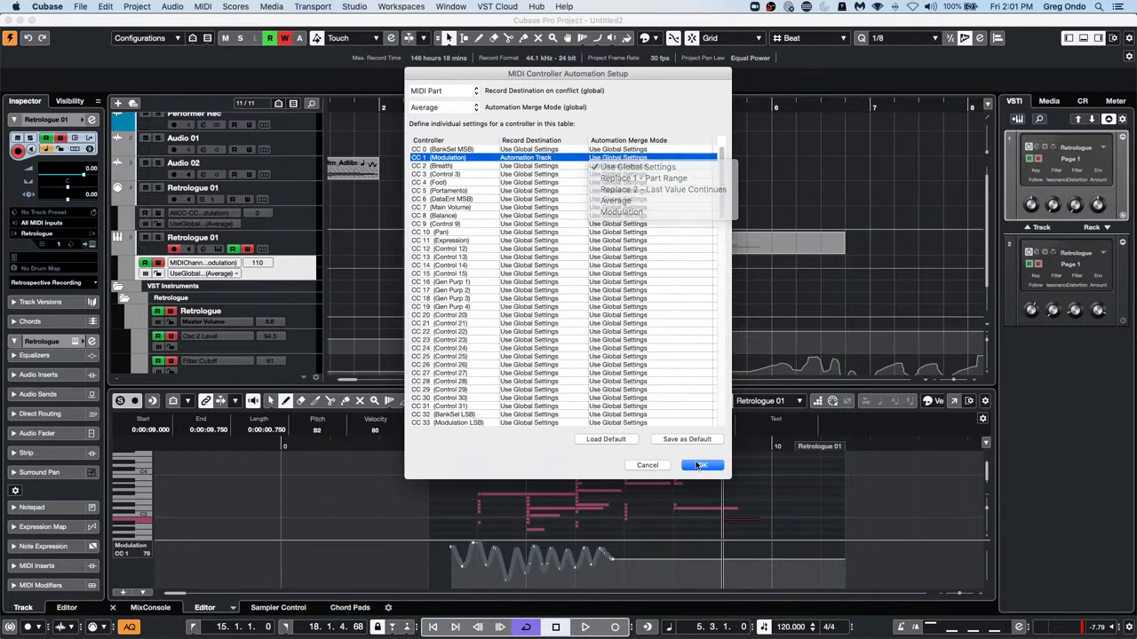
pyautogui.click(700, 462)
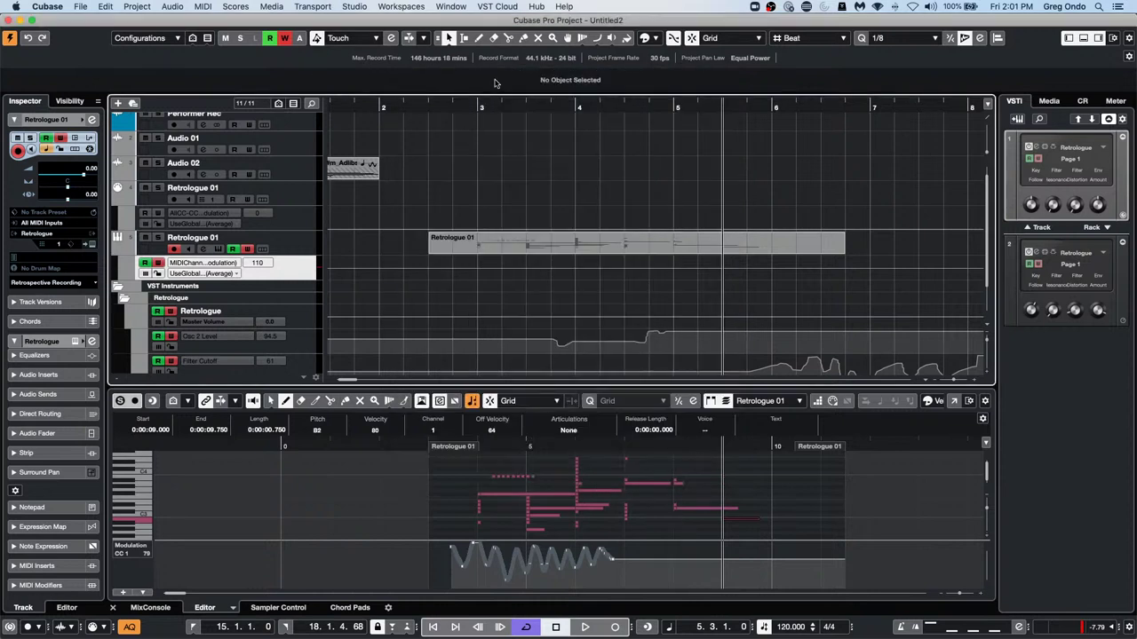
# Remove the part's CC 1 data and re-record Retrologue 01 from bar 2
pyautogui.click(307, 239)
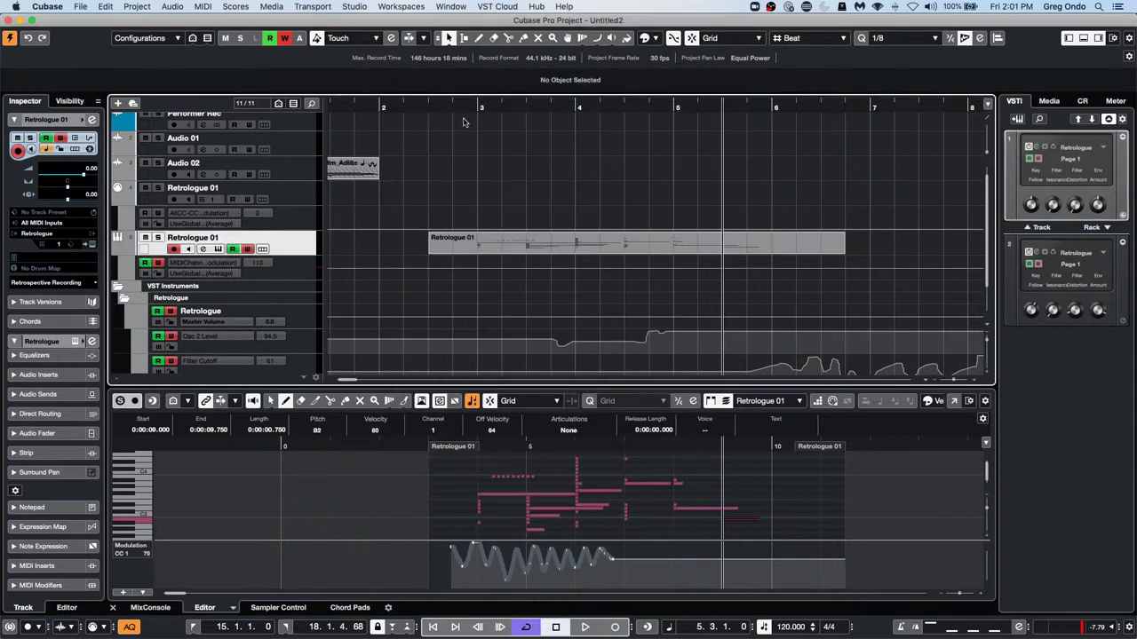
pyautogui.click(401, 103)
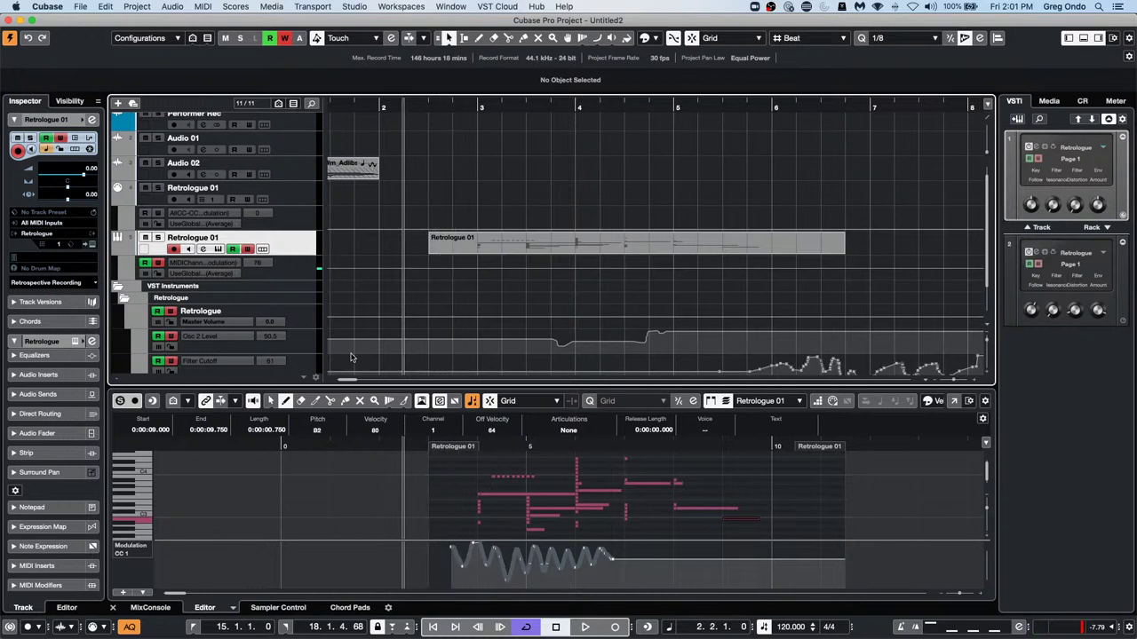
pyautogui.press('super+z')
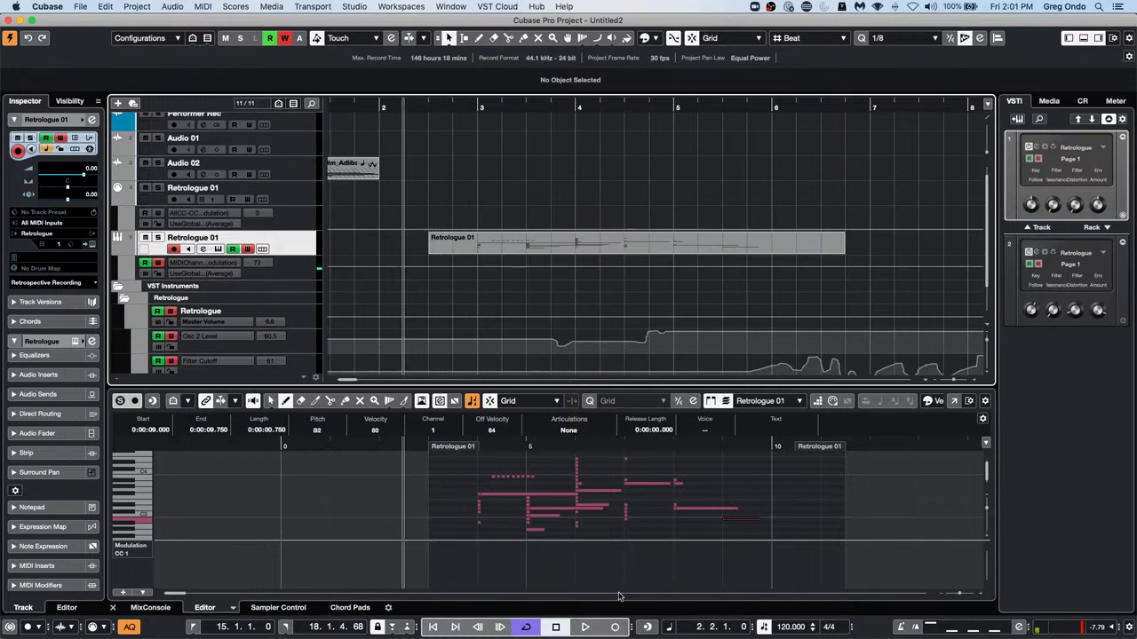
pyautogui.click(613, 626)
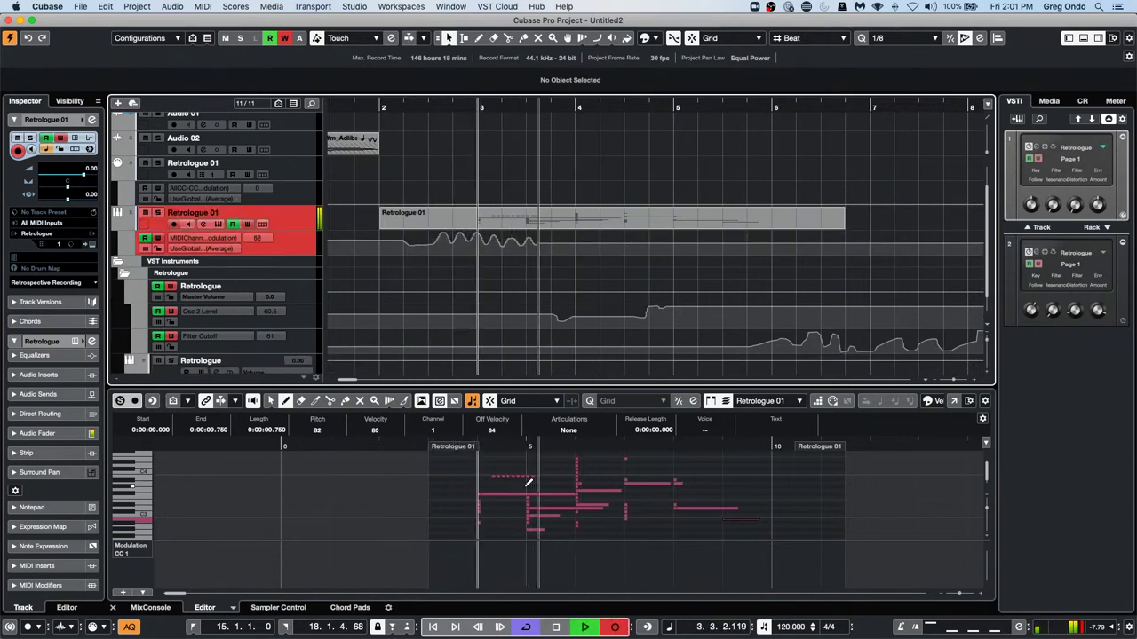
pyautogui.press('space')
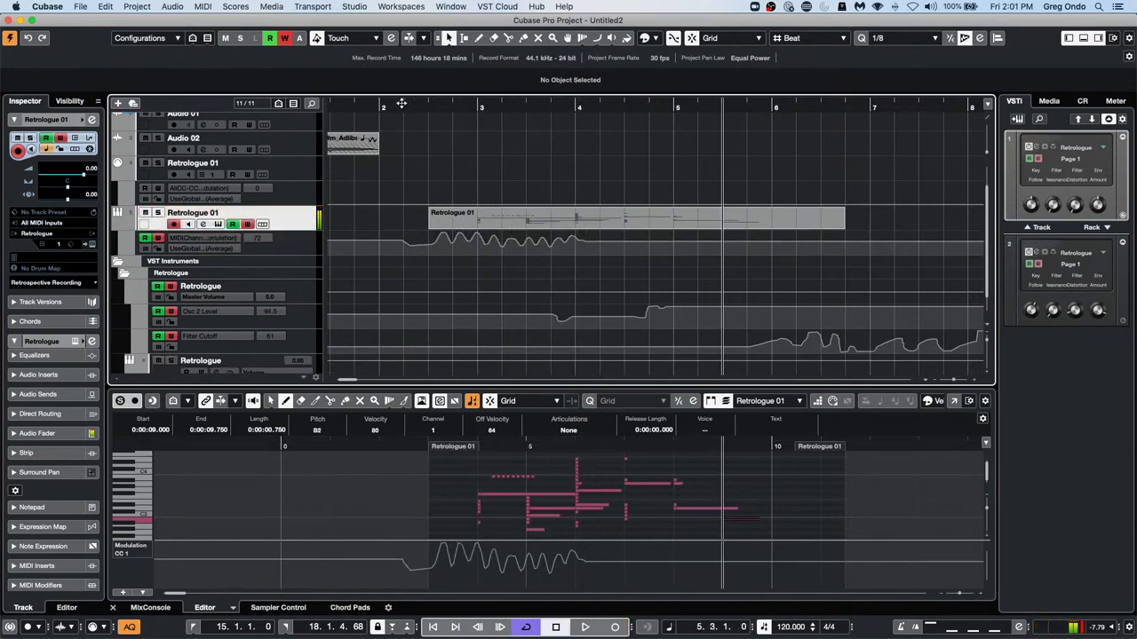
# Remove the CC 1 Modulation automation and show Retrologue Filter Cutoff in the lane
pyautogui.click(209, 238)
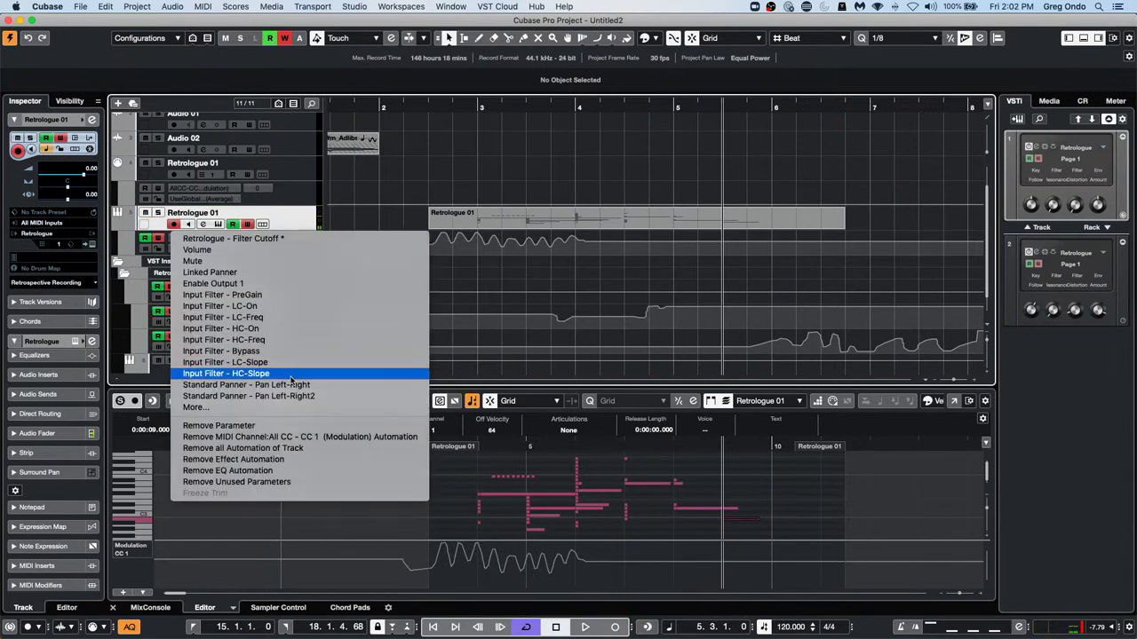
pyautogui.click(336, 439)
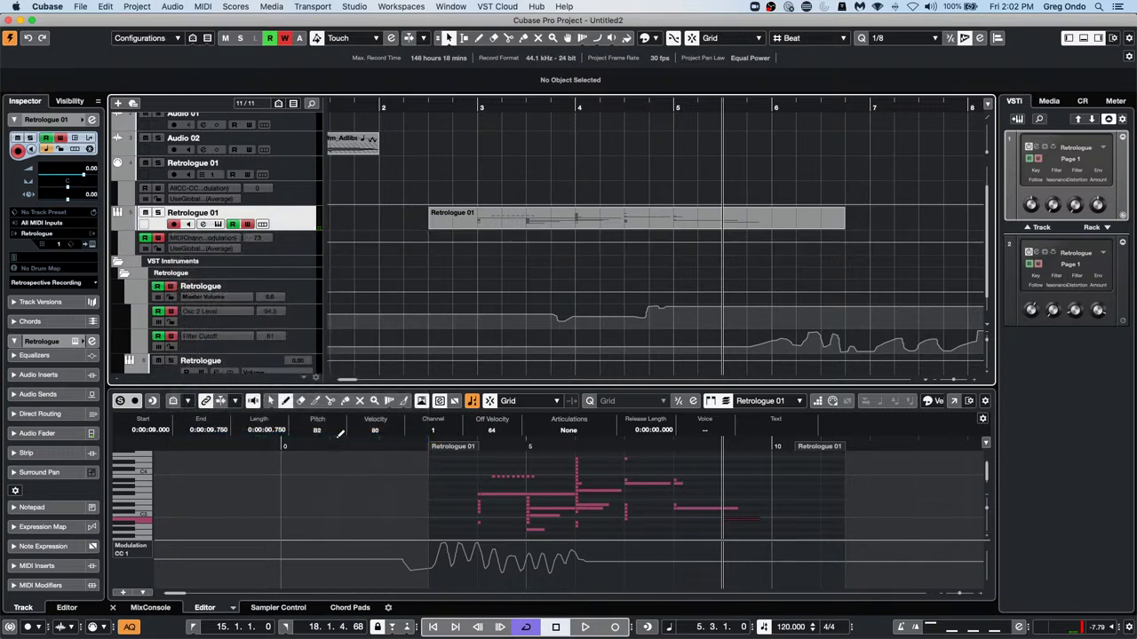
pyautogui.click(224, 238)
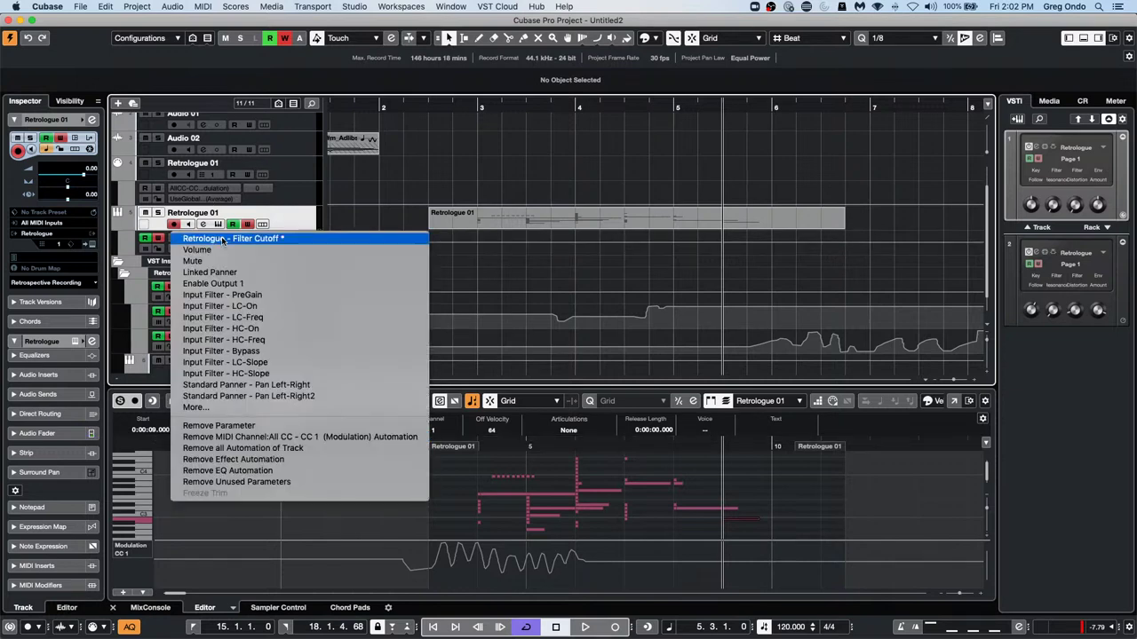
pyautogui.click(310, 238)
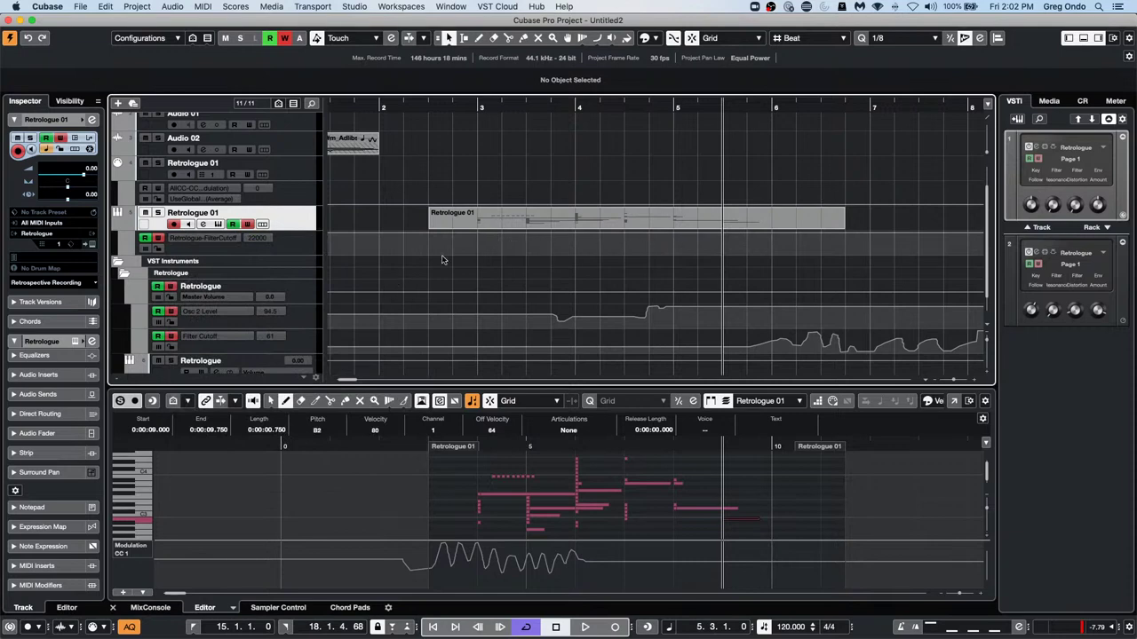
pyautogui.click(172, 7)
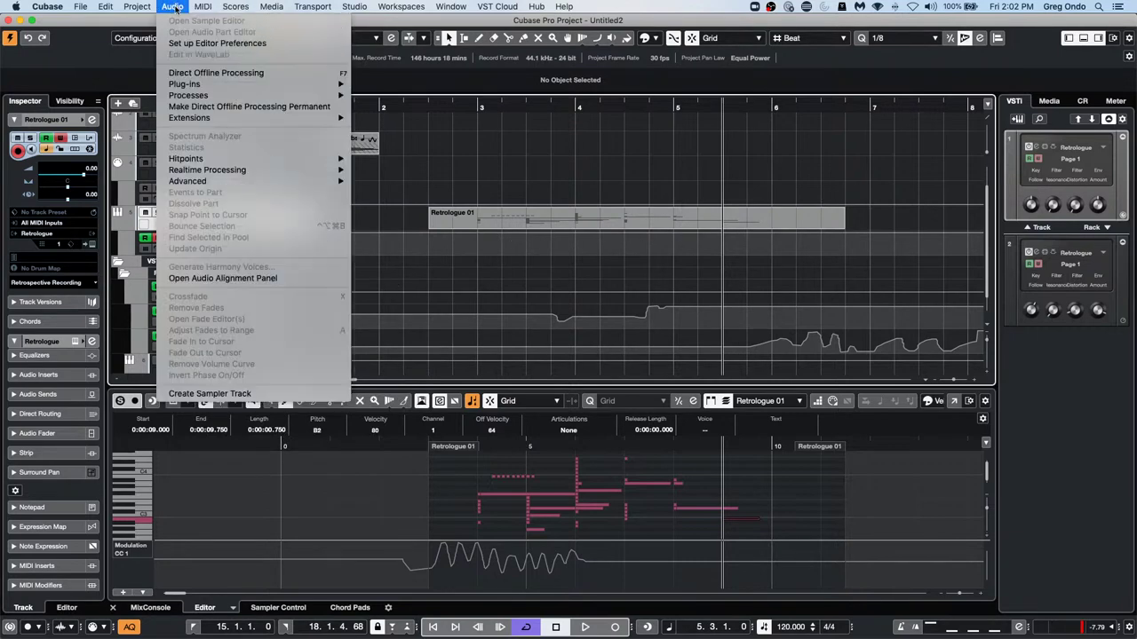
# In CC Automation Setup, set the global conflict Record Destination to Automation Track, leaving CC 1 merge mode unchanged
pyautogui.moveTo(205, 8)
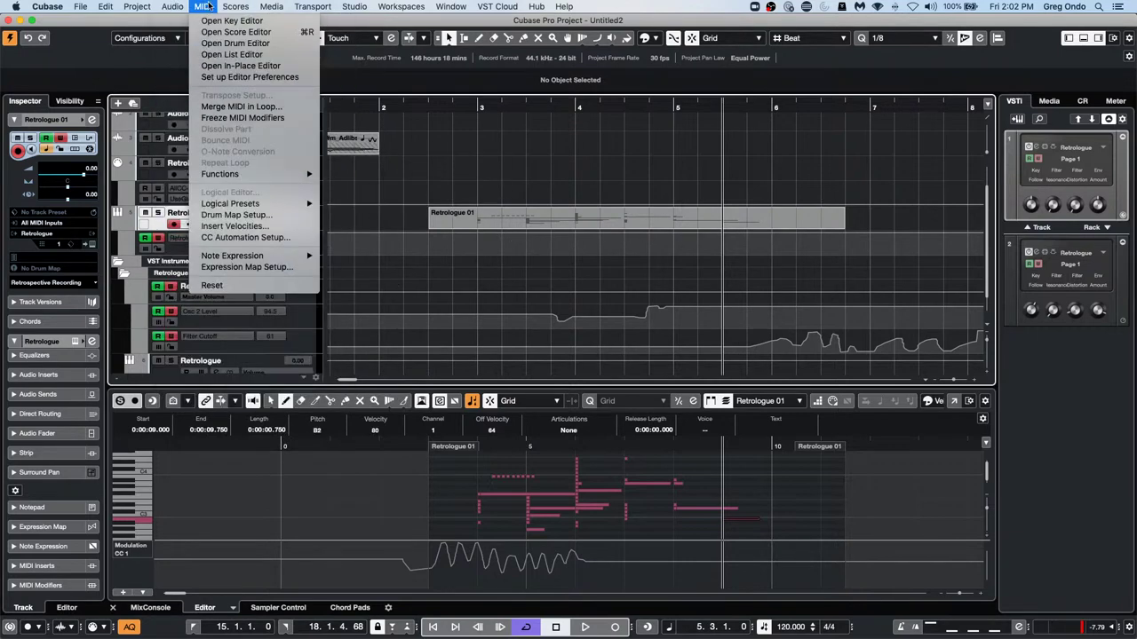
pyautogui.click(233, 238)
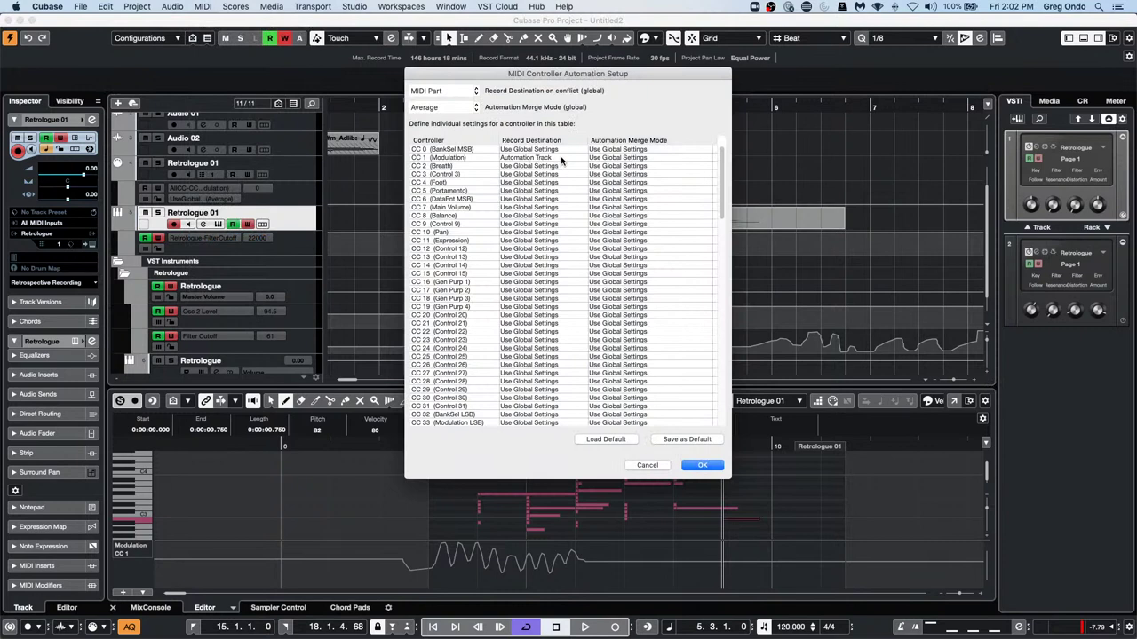
pyautogui.click(601, 159)
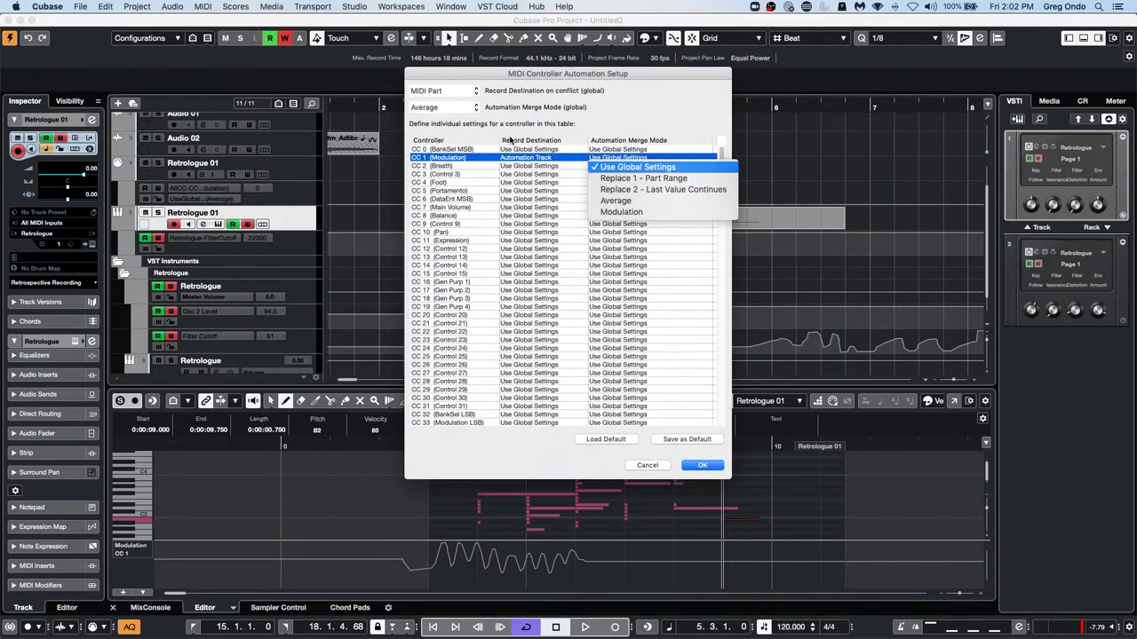
pyautogui.click(433, 116)
pyautogui.click(444, 90)
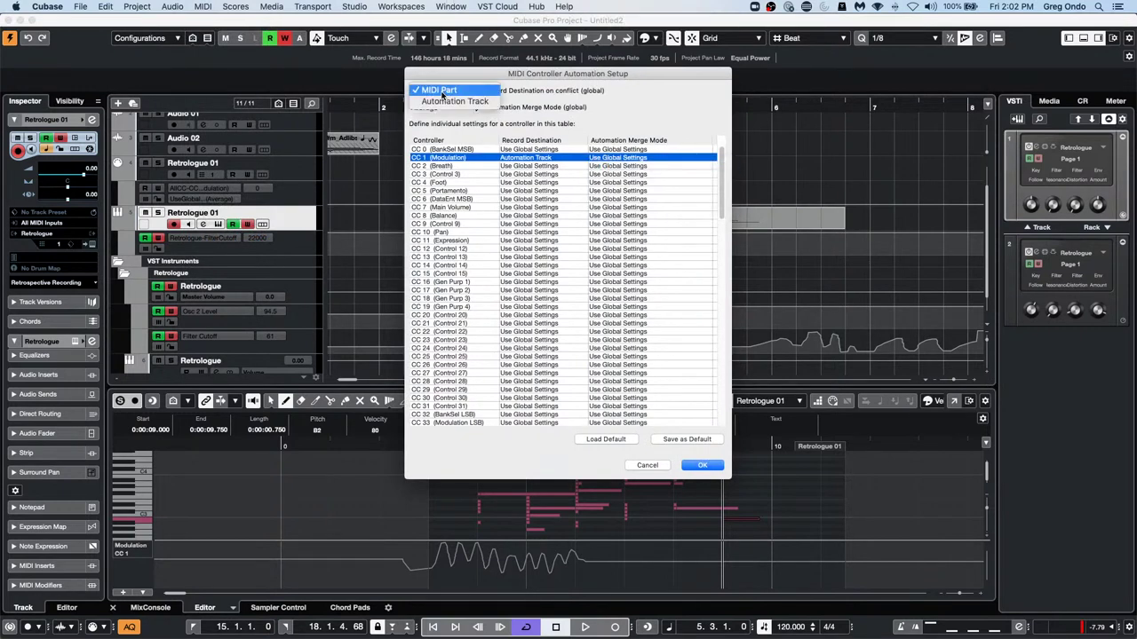
pyautogui.click(446, 101)
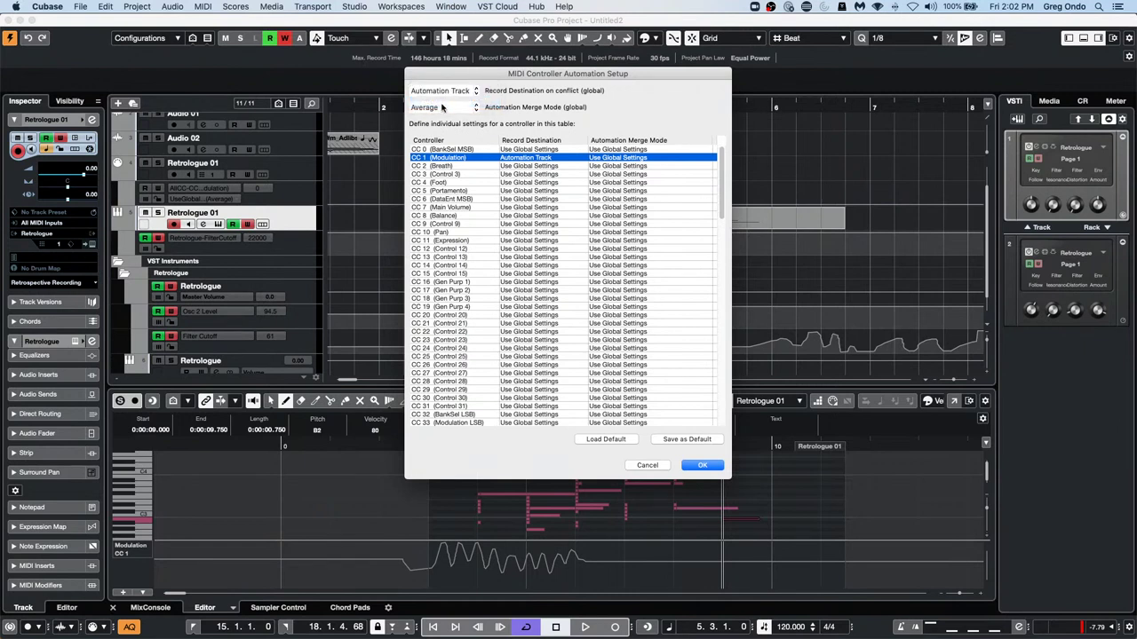
pyautogui.click(701, 465)
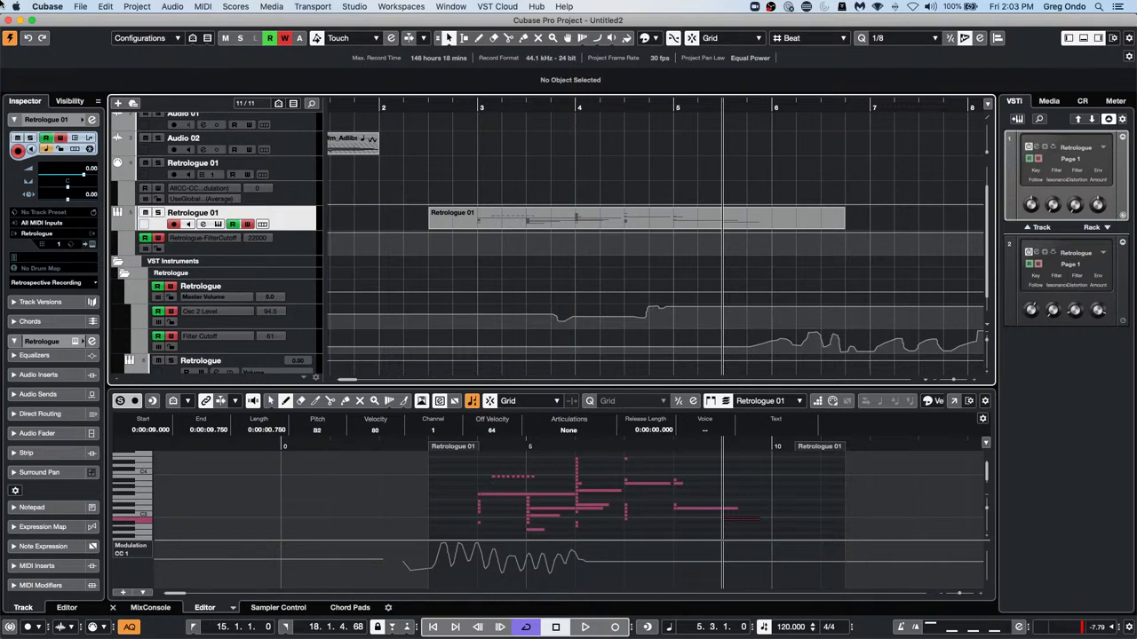
pyautogui.click(52, 7)
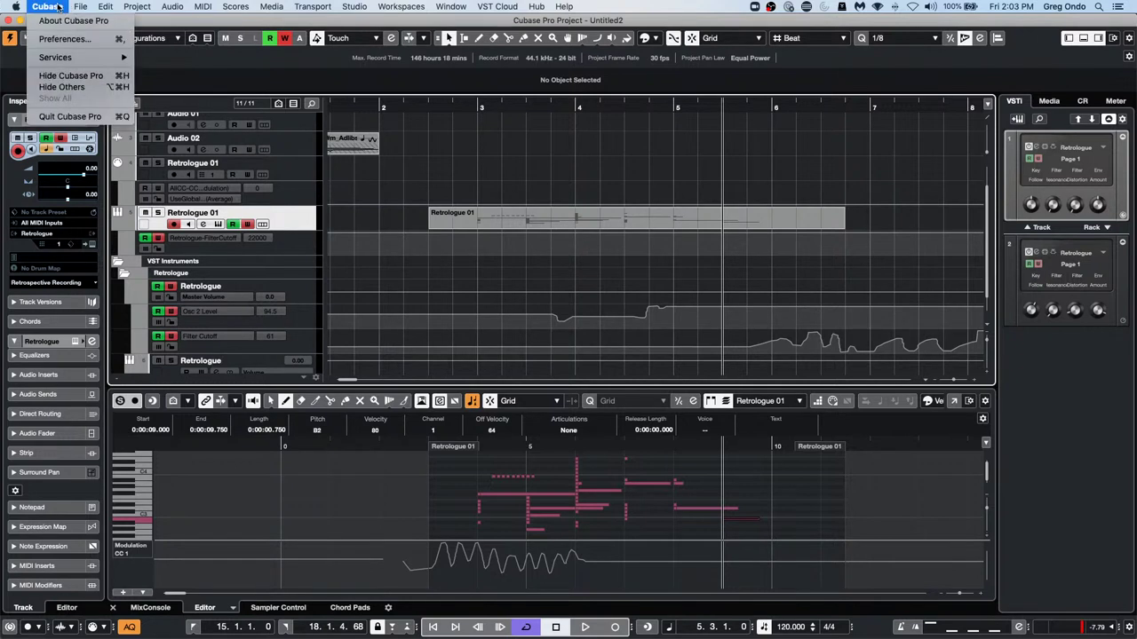
pyautogui.click(60, 39)
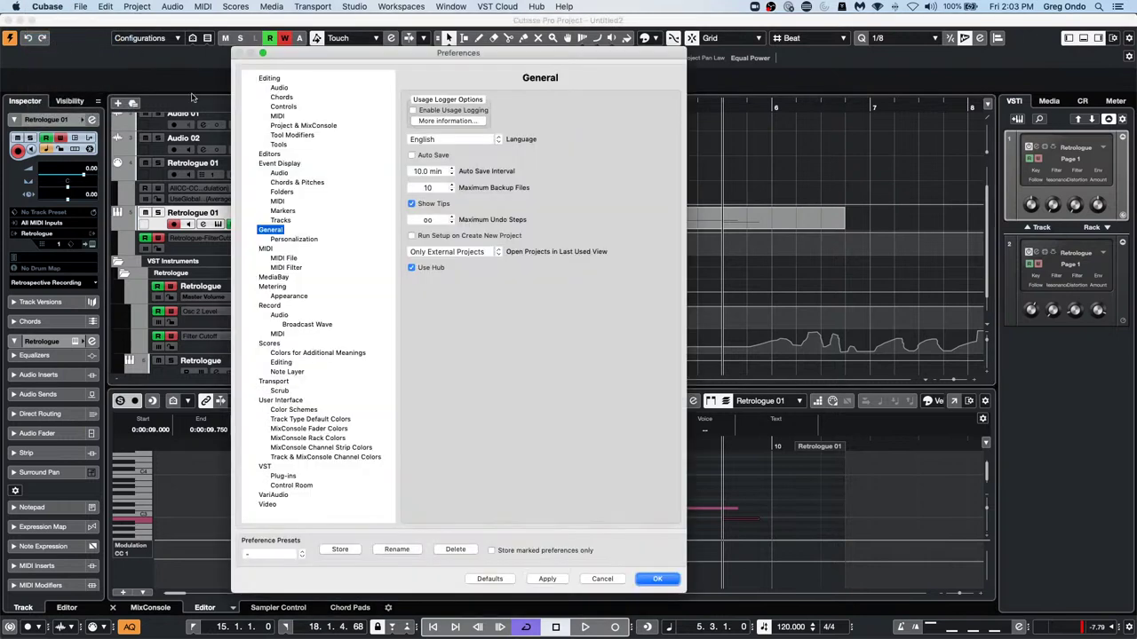
pyautogui.click(277, 88)
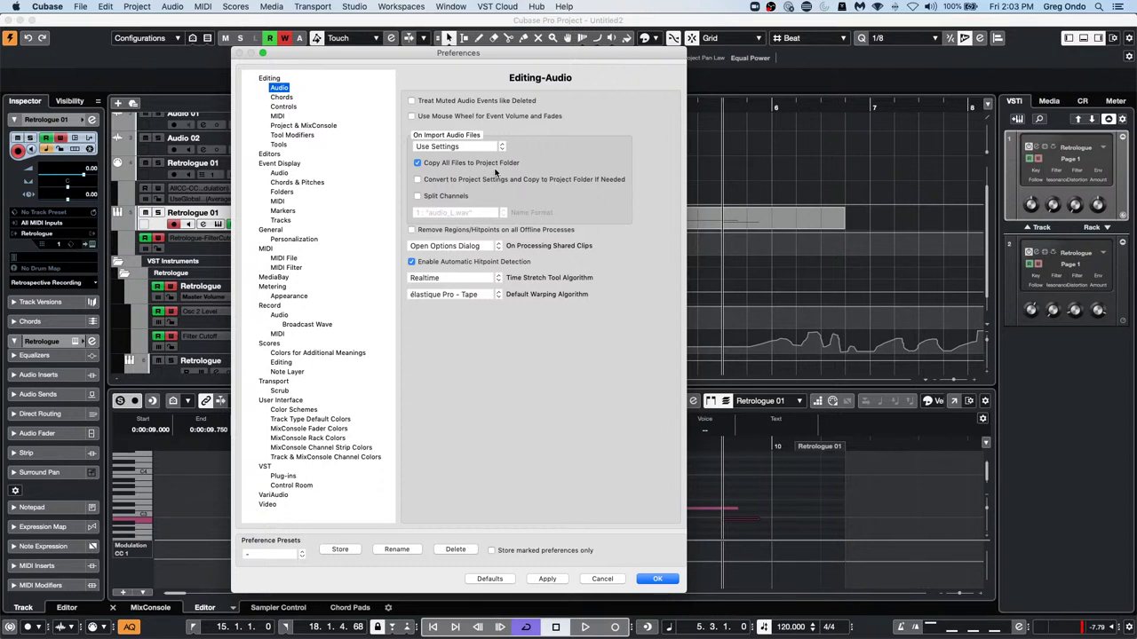
pyautogui.click(670, 581)
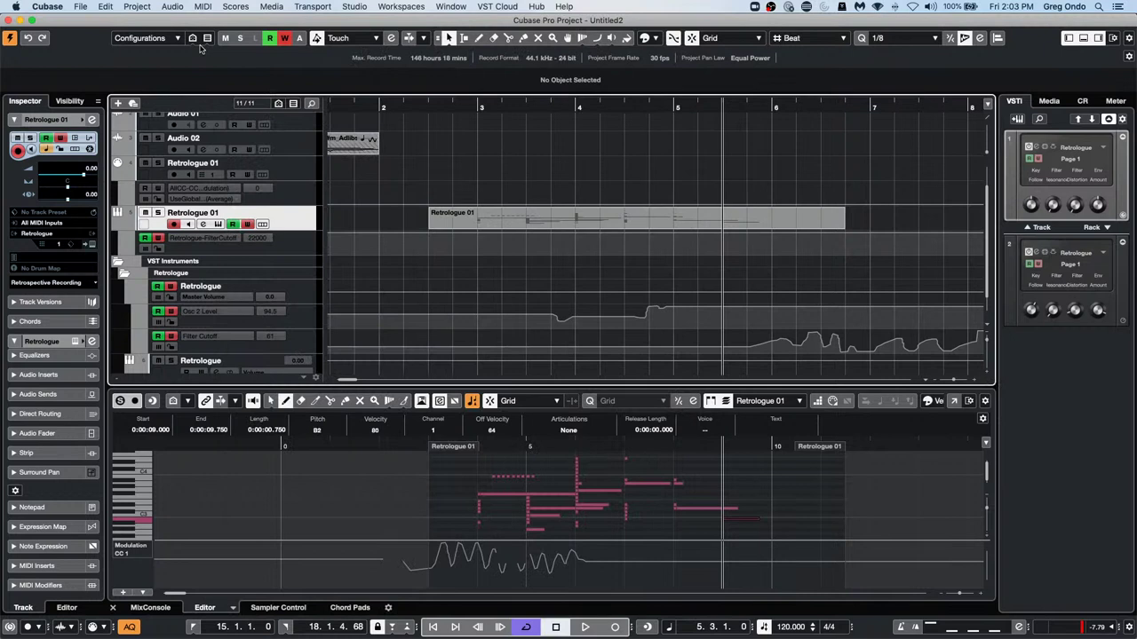
pyautogui.click(79, 6)
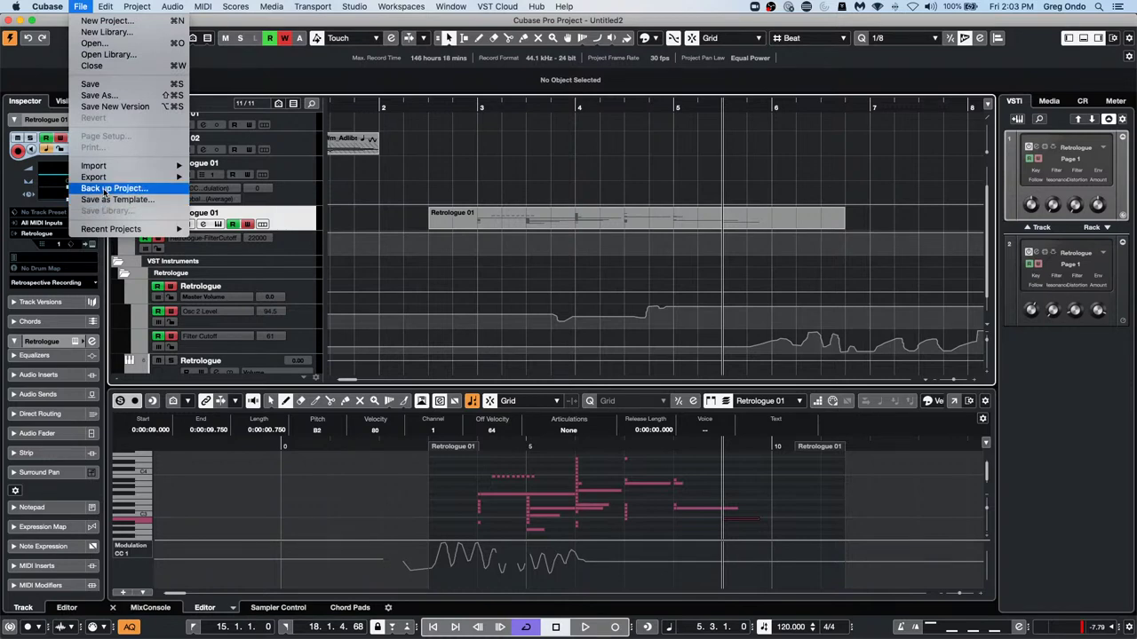
pyautogui.click(105, 189)
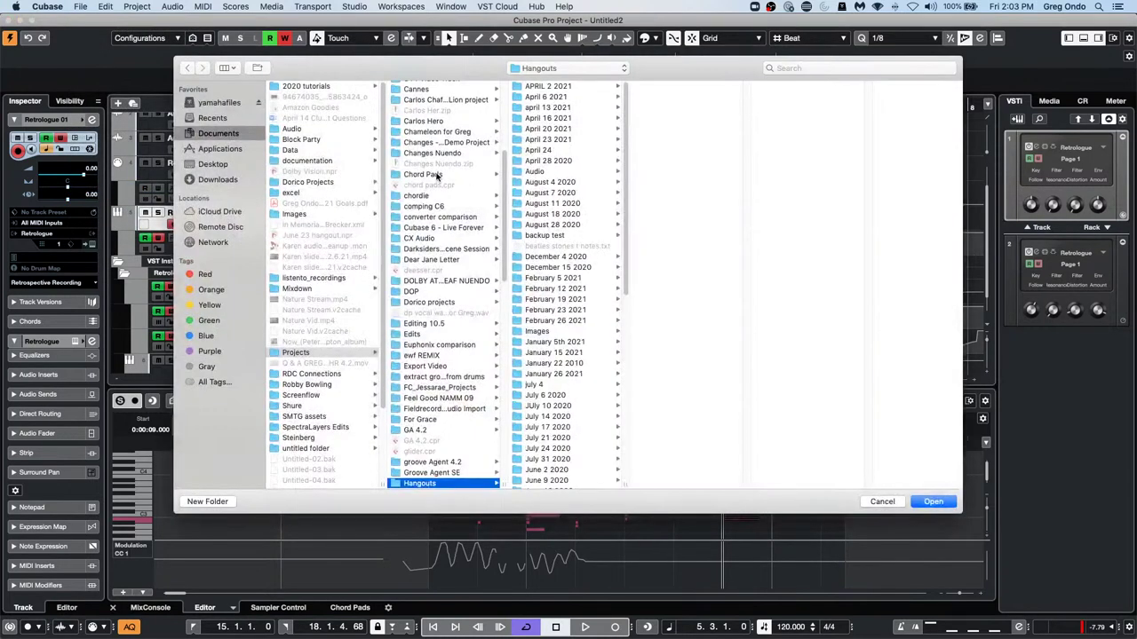
pyautogui.click(879, 502)
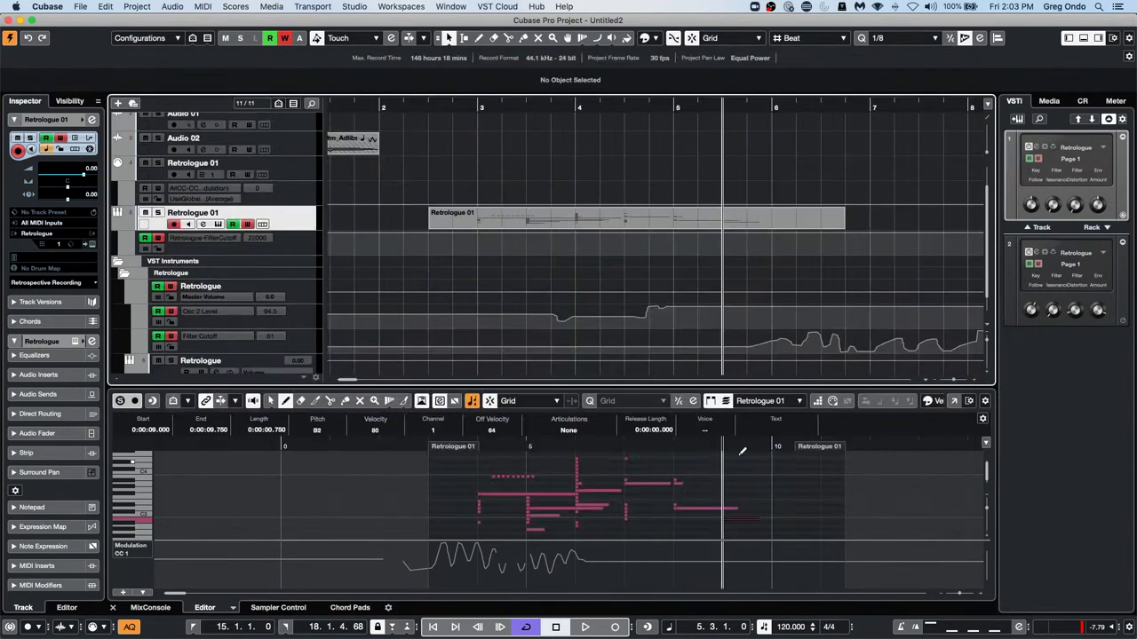
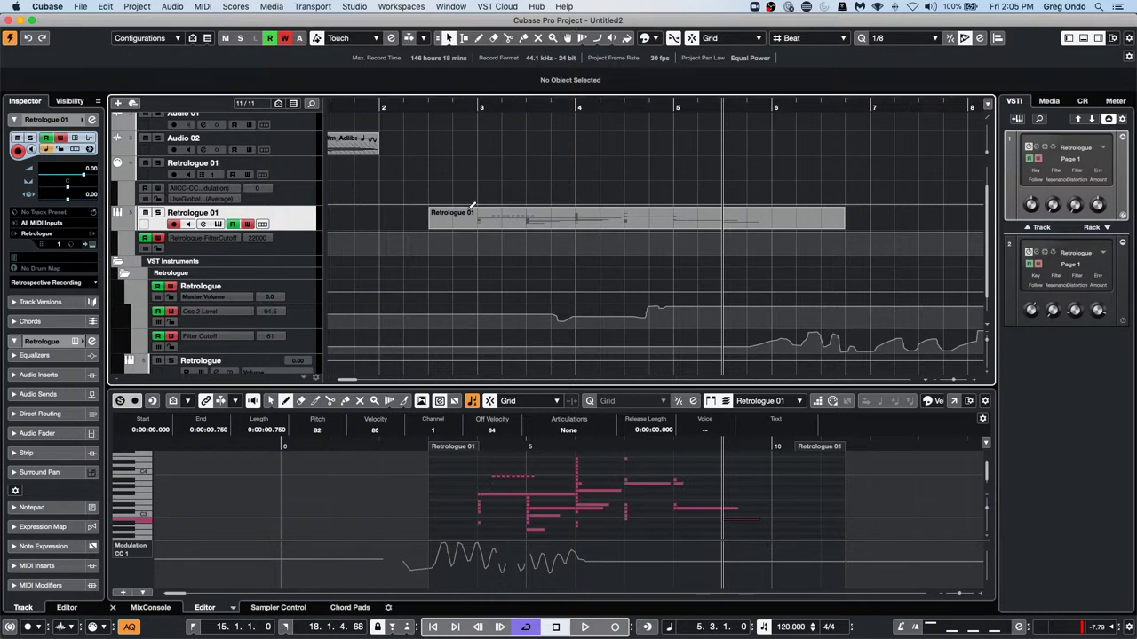
# Select the Retrologue 01 MIDI part and open Studio Setup
pyautogui.click(498, 221)
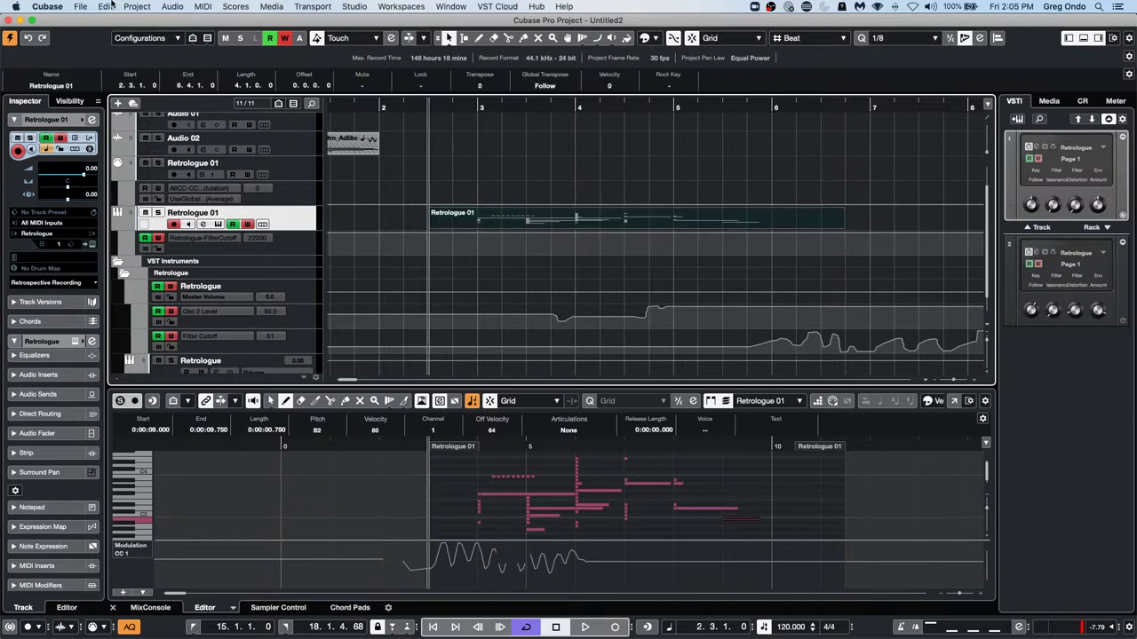
pyautogui.click(360, 6)
pyautogui.click(360, 6)
pyautogui.click(360, 6)
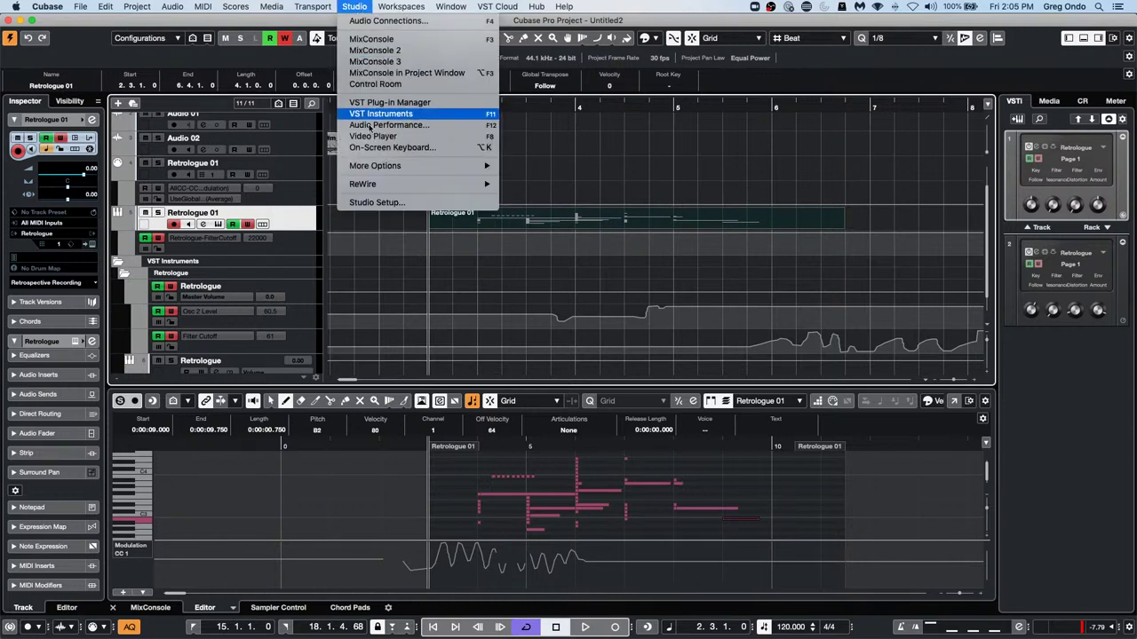
pyautogui.click(387, 202)
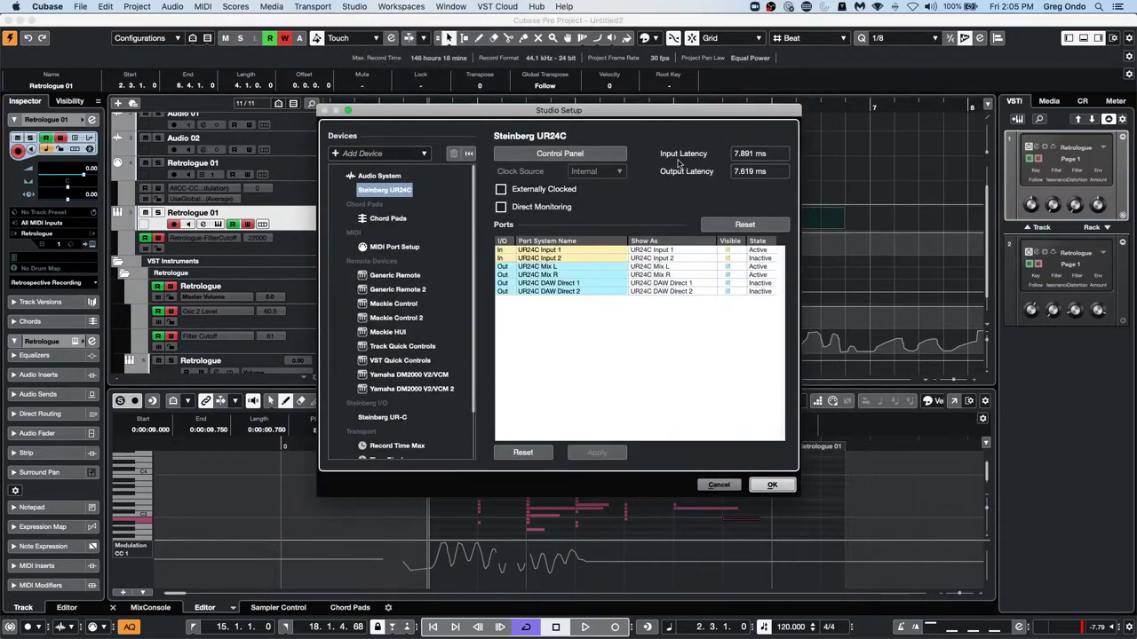
# Keep the audio driver buffer at 256 samples, then show the File > Export options
pyautogui.click(600, 158)
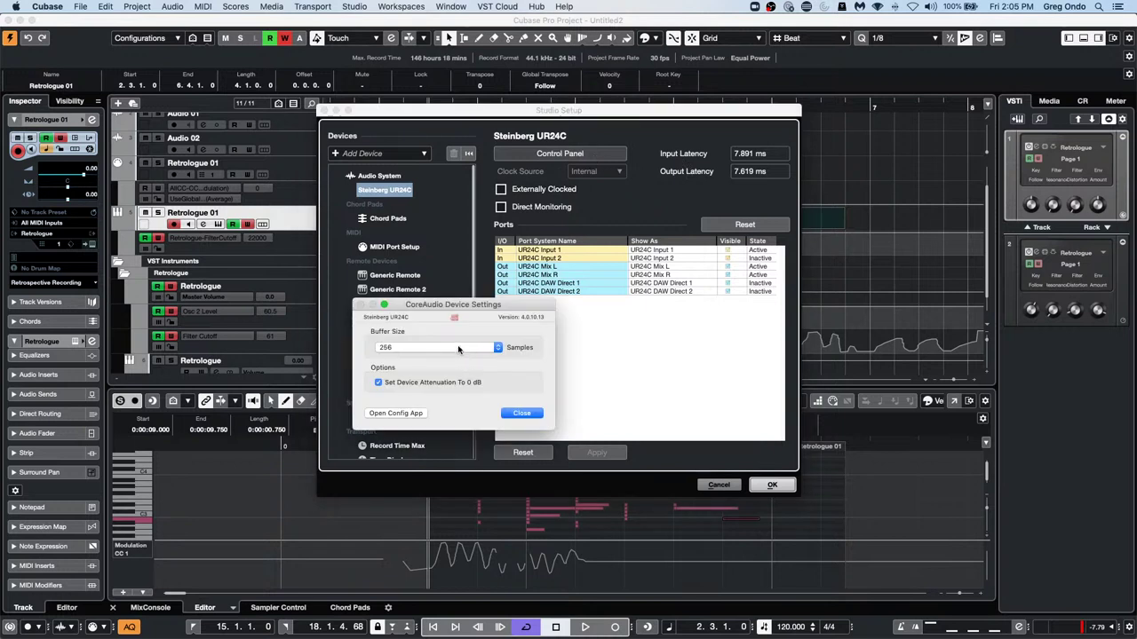
pyautogui.click(458, 348)
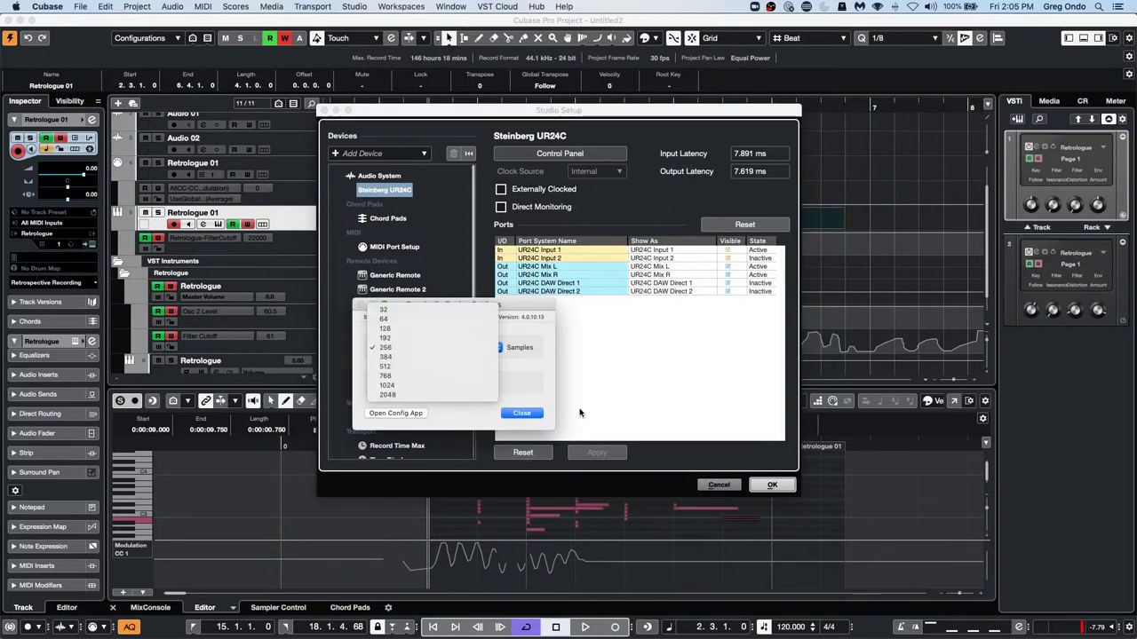
pyautogui.click(621, 394)
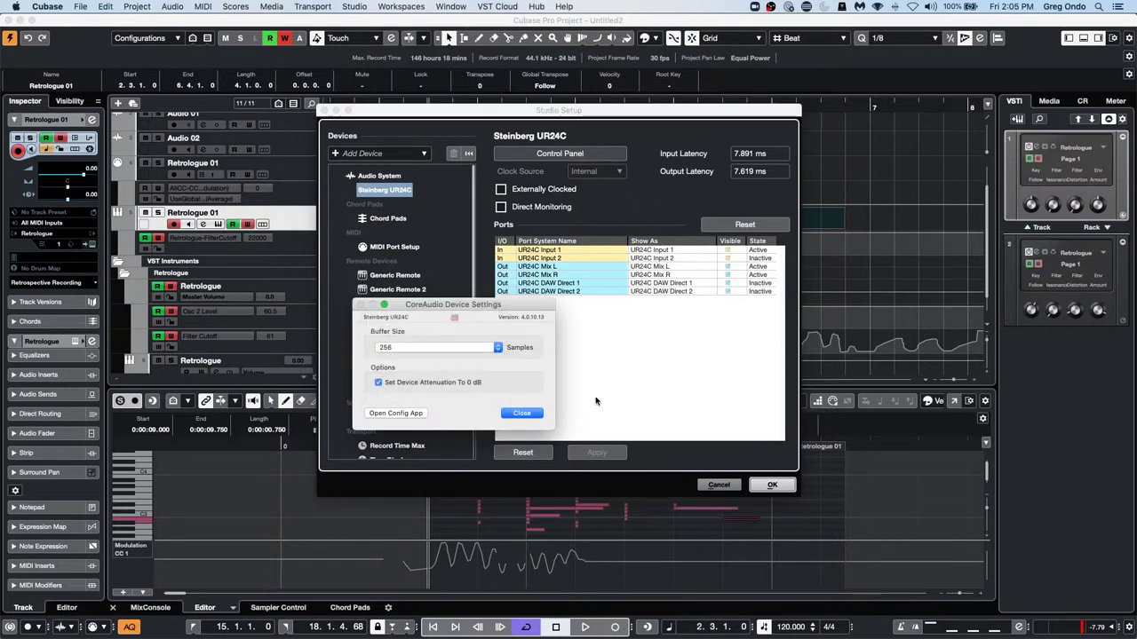
pyautogui.click(522, 413)
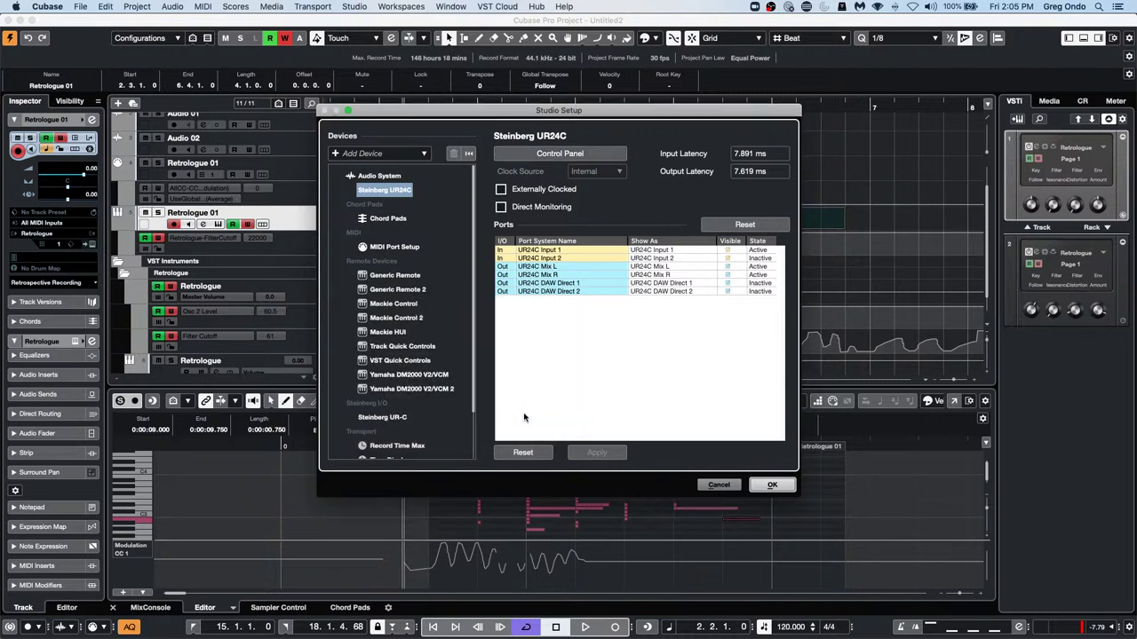
pyautogui.click(772, 486)
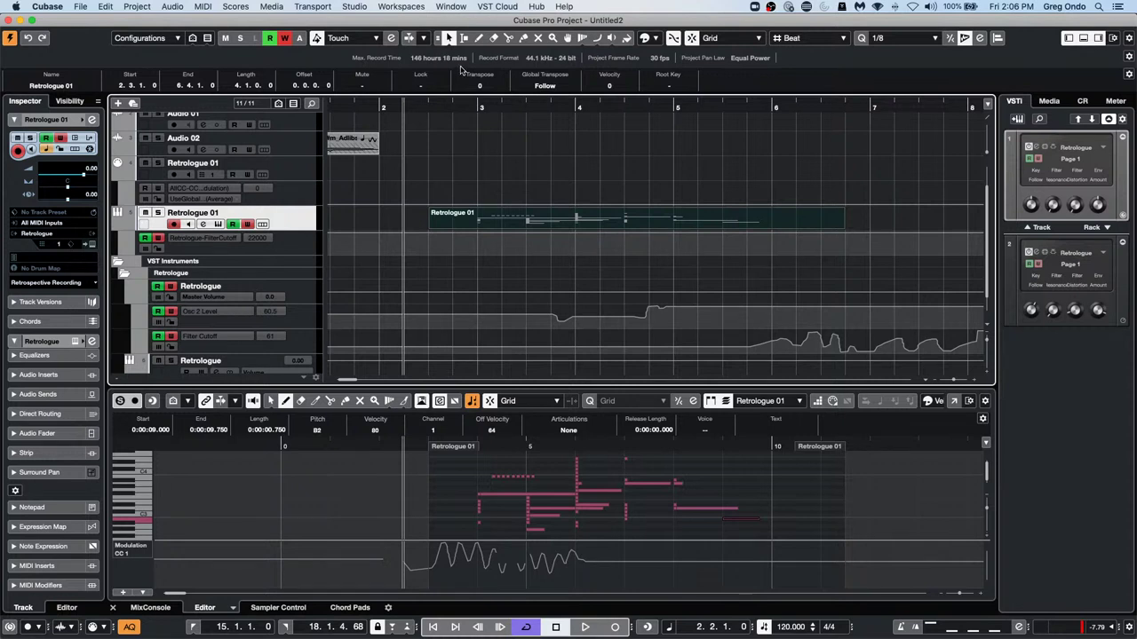
pyautogui.click(89, 9)
pyautogui.moveTo(90, 178)
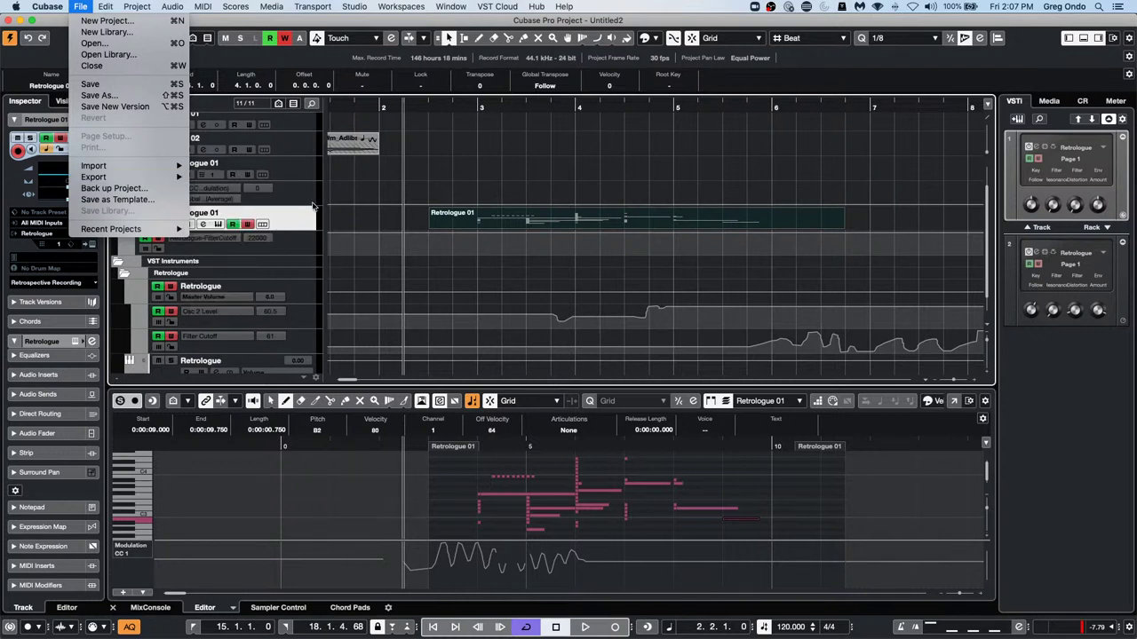
# Create a new empty project in the chosen project folder
pyautogui.click(341, 191)
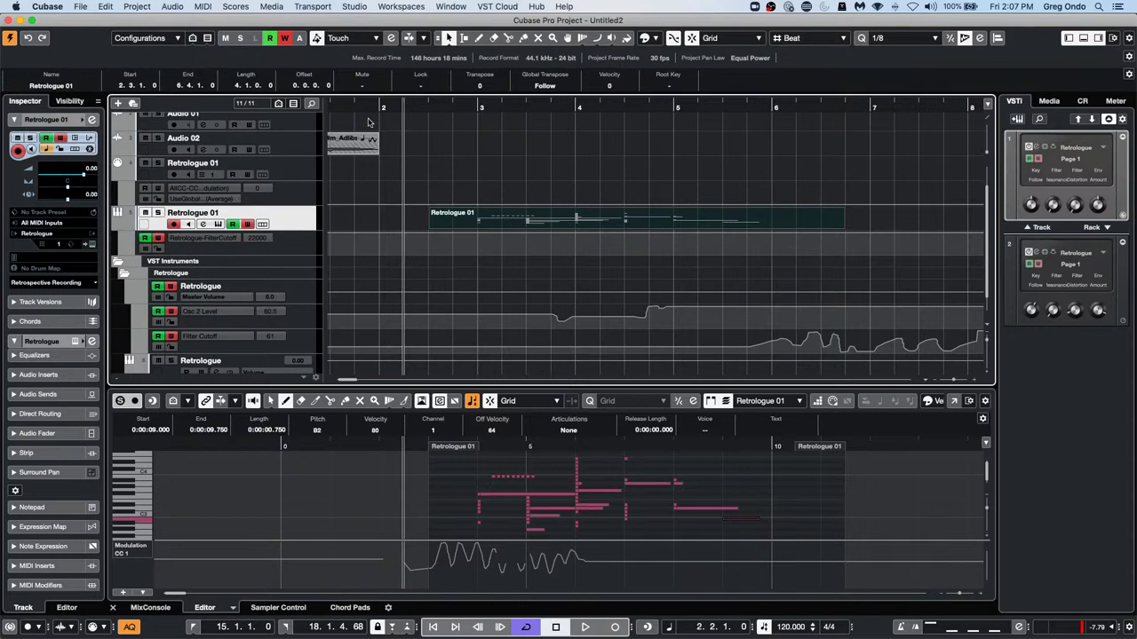
pyautogui.click(81, 7)
pyautogui.click(104, 23)
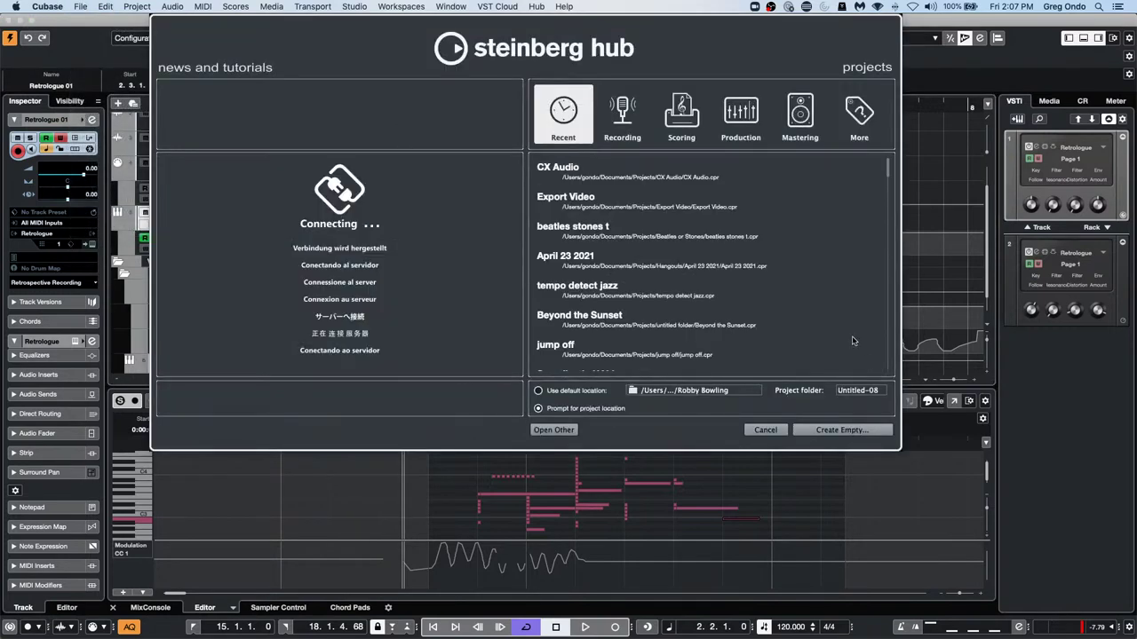
pyautogui.click(872, 436)
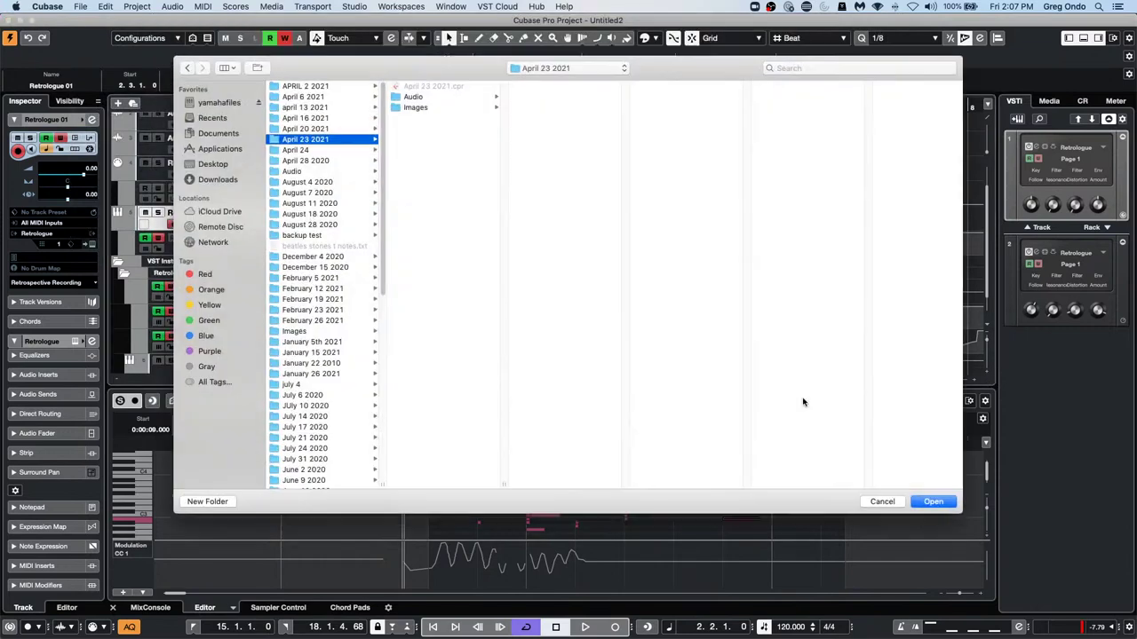
pyautogui.click(933, 503)
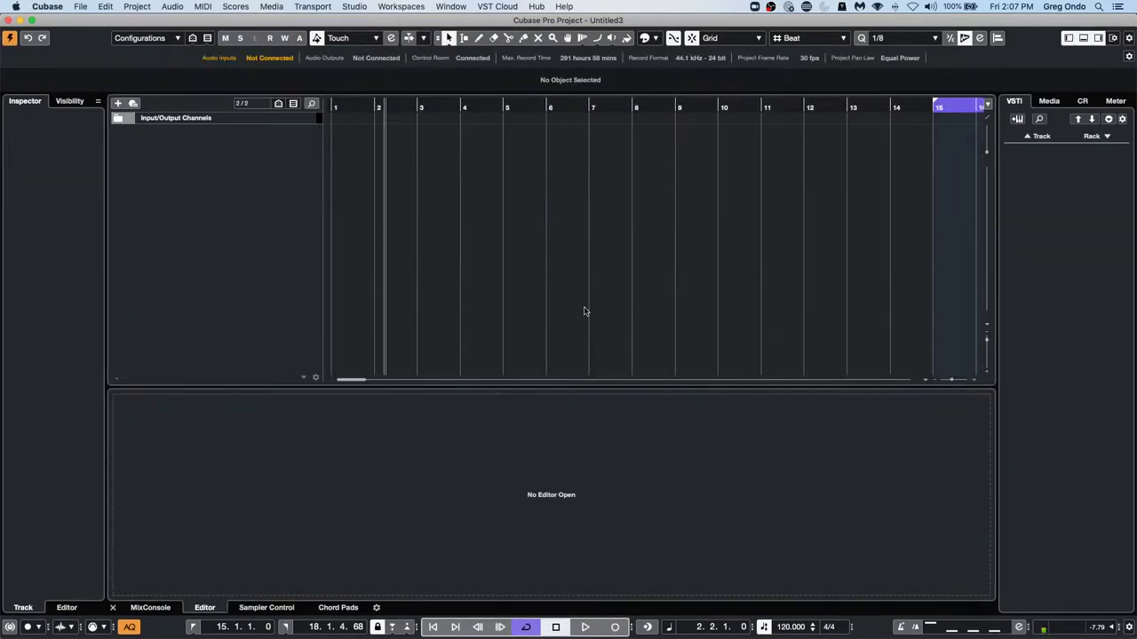
# Add an instrument track using HALion Sonic SE
pyautogui.rightClick(231, 158)
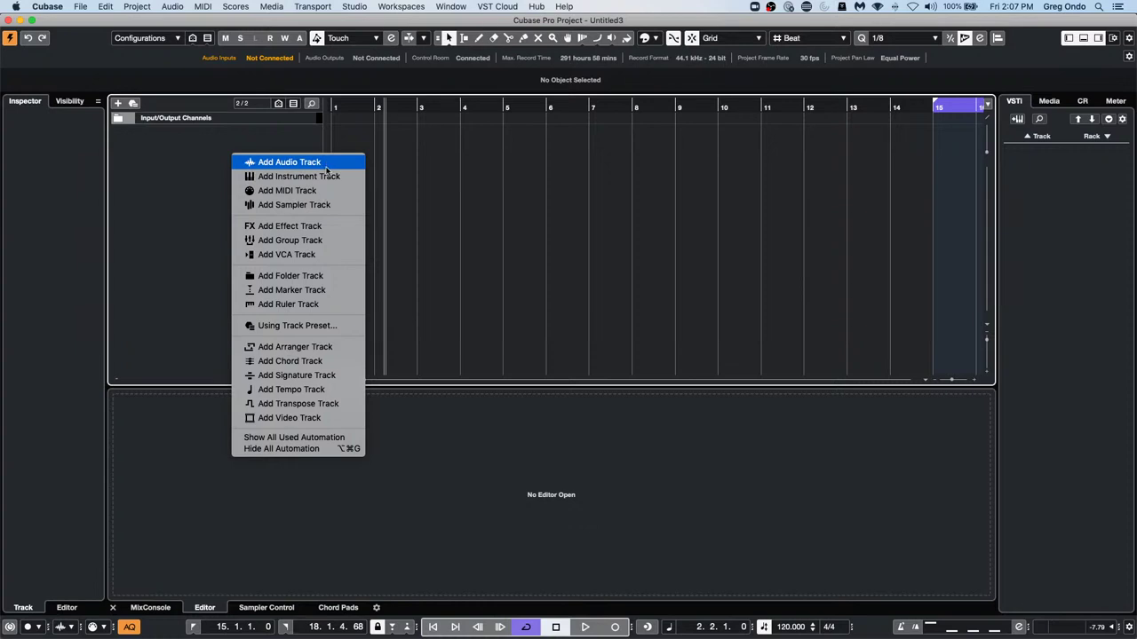
pyautogui.click(329, 175)
pyautogui.click(435, 259)
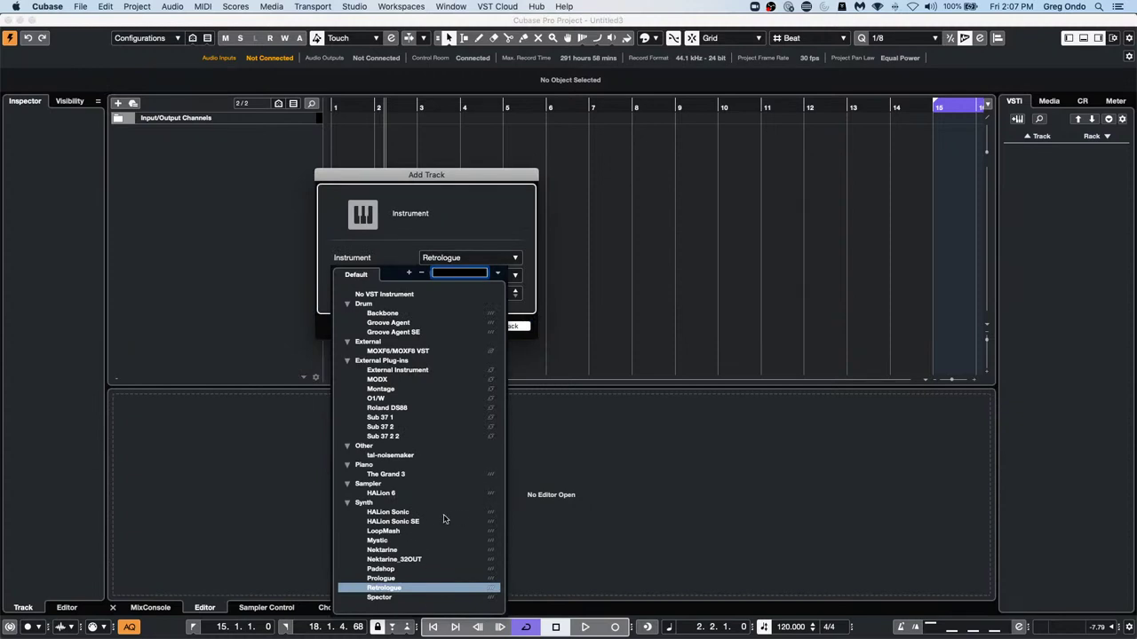
pyautogui.click(400, 522)
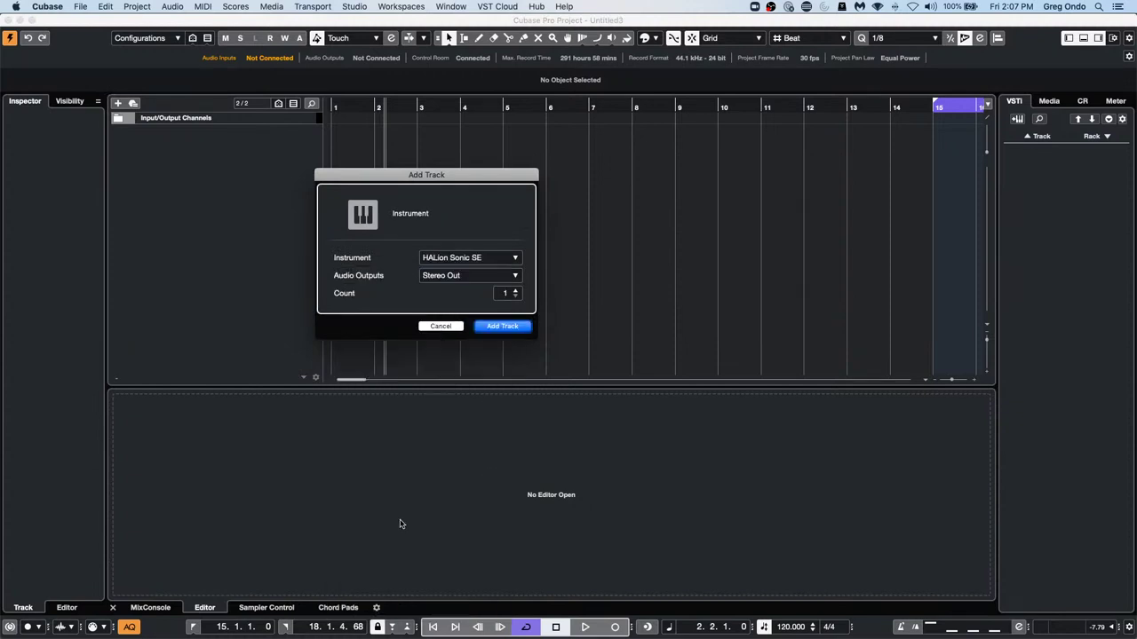
pyautogui.click(511, 327)
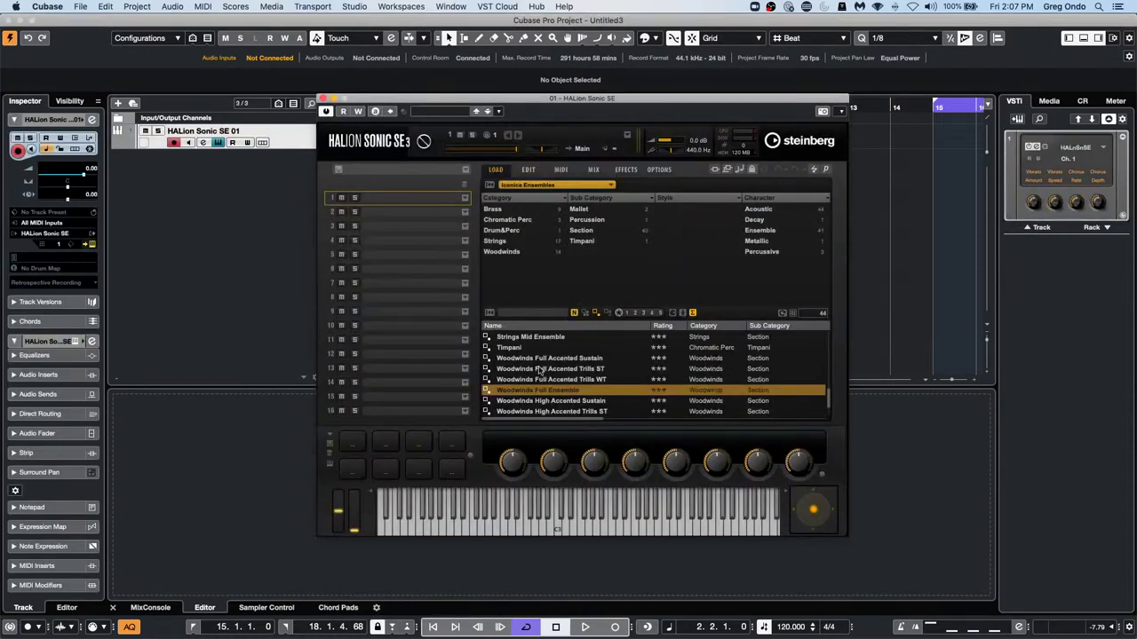
# Load the Iconica Ensembles Strings High Ensemble preset into slot 1
pyautogui.click(553, 186)
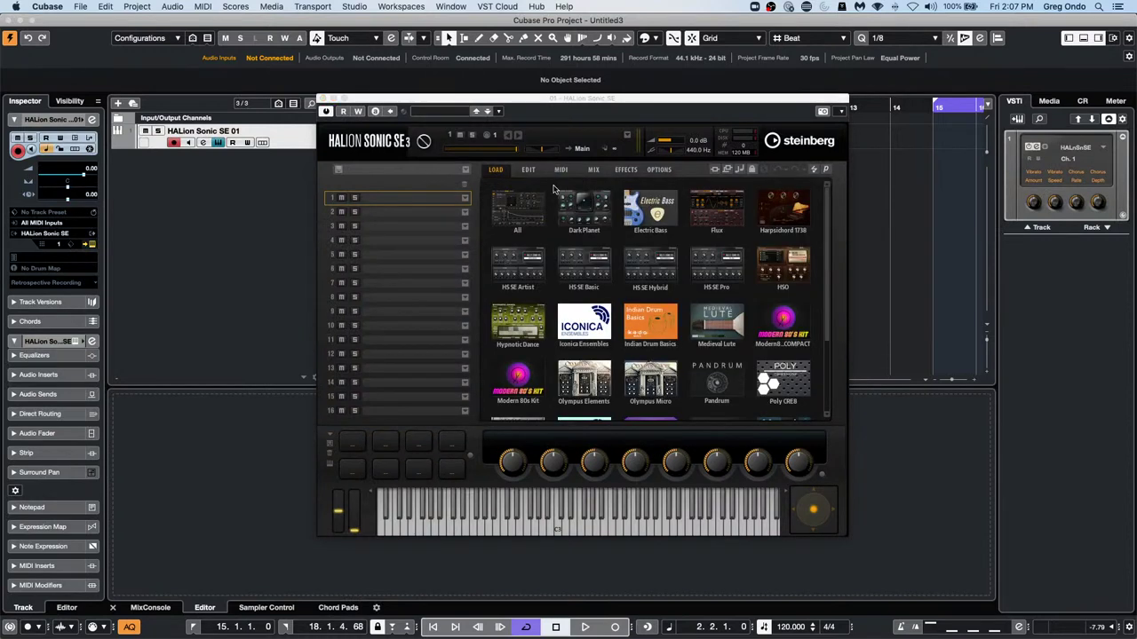
pyautogui.click(584, 324)
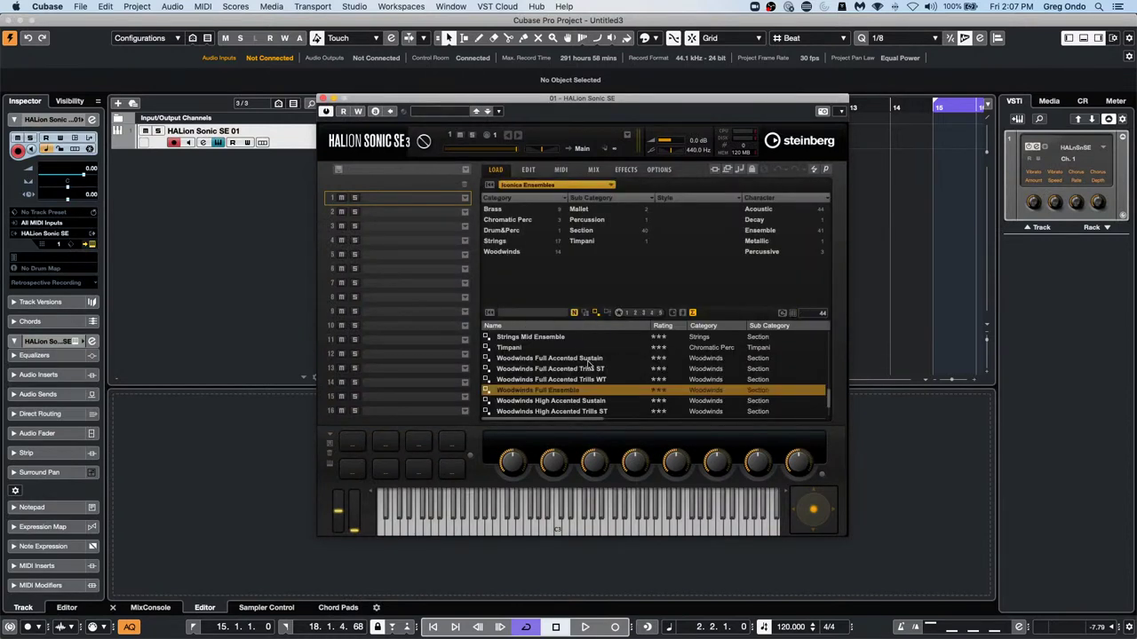
pyautogui.click(504, 243)
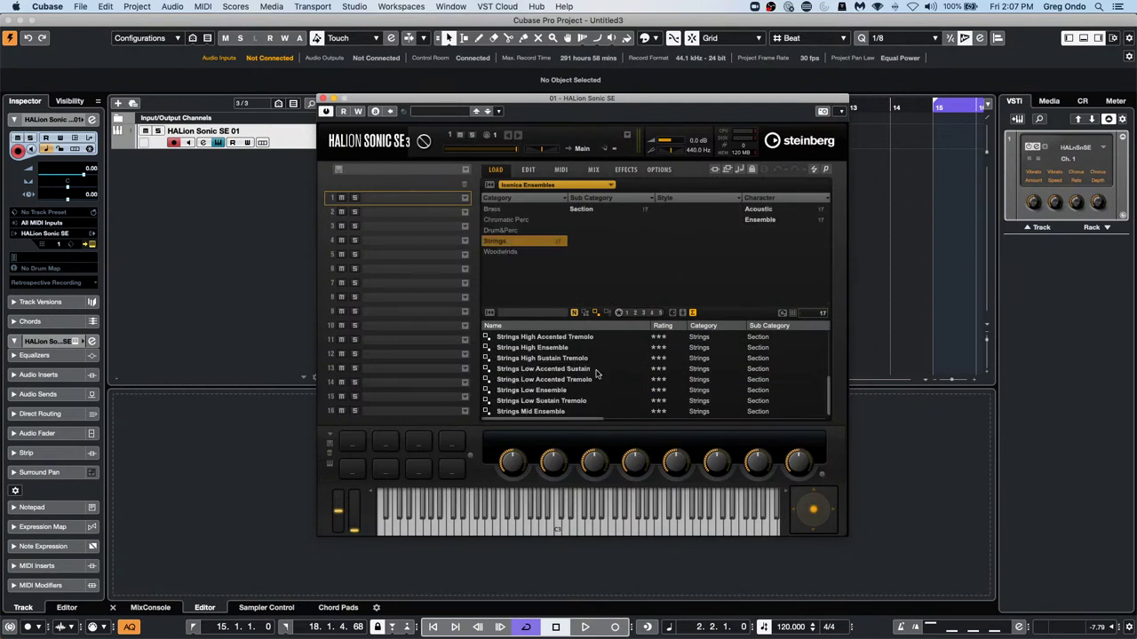
pyautogui.click(538, 350)
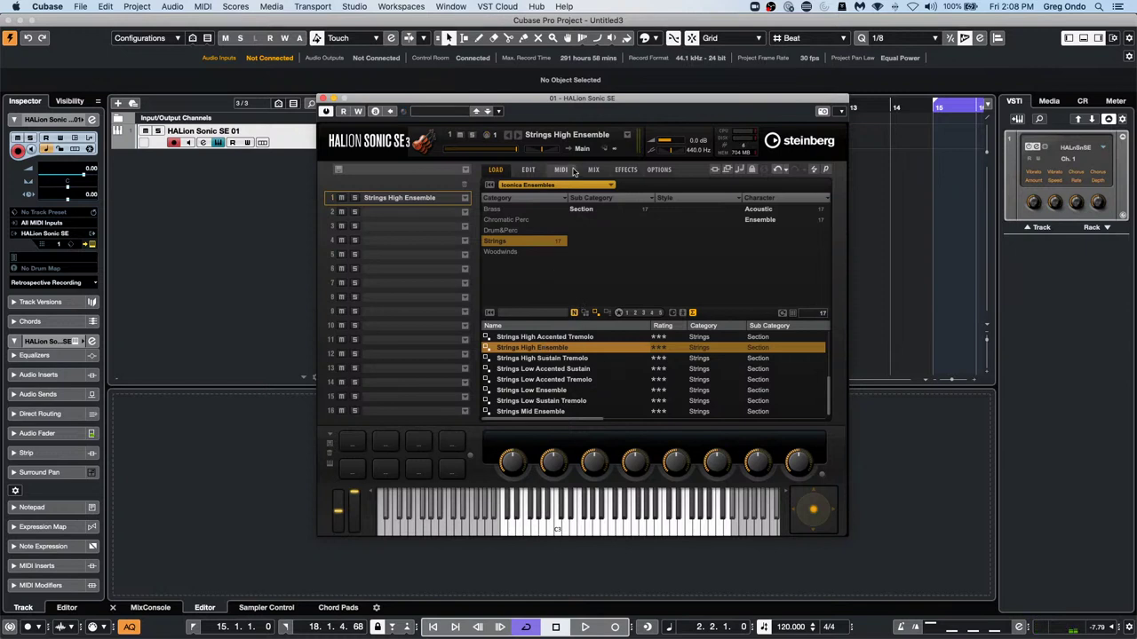
# Switch the articulation to Sustain and start recording a take
pyautogui.click(528, 170)
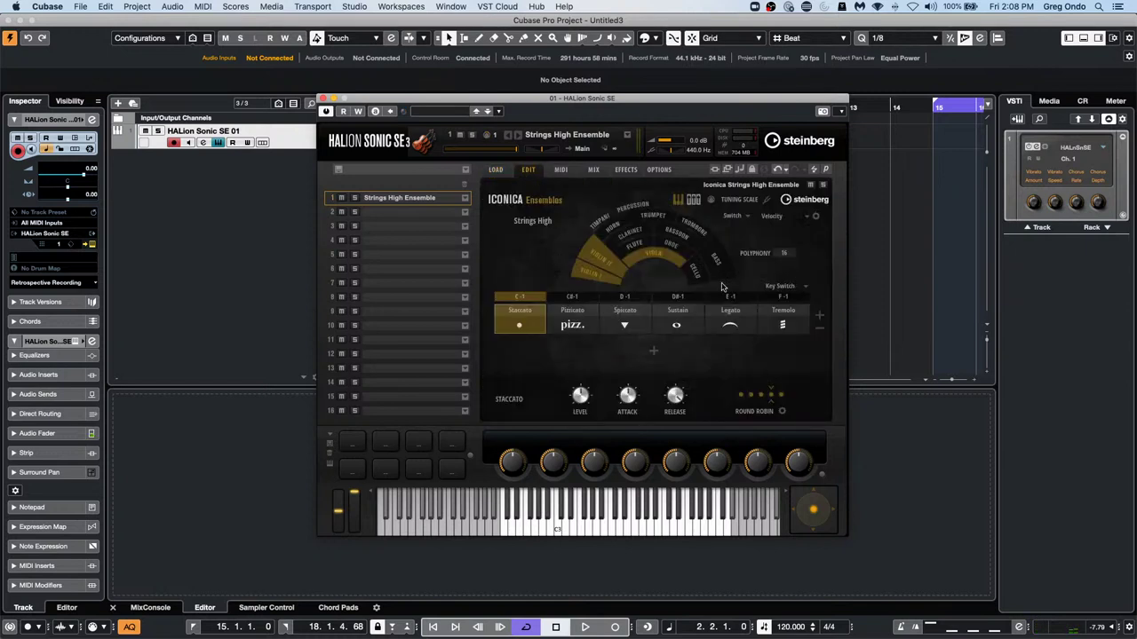
pyautogui.click(679, 306)
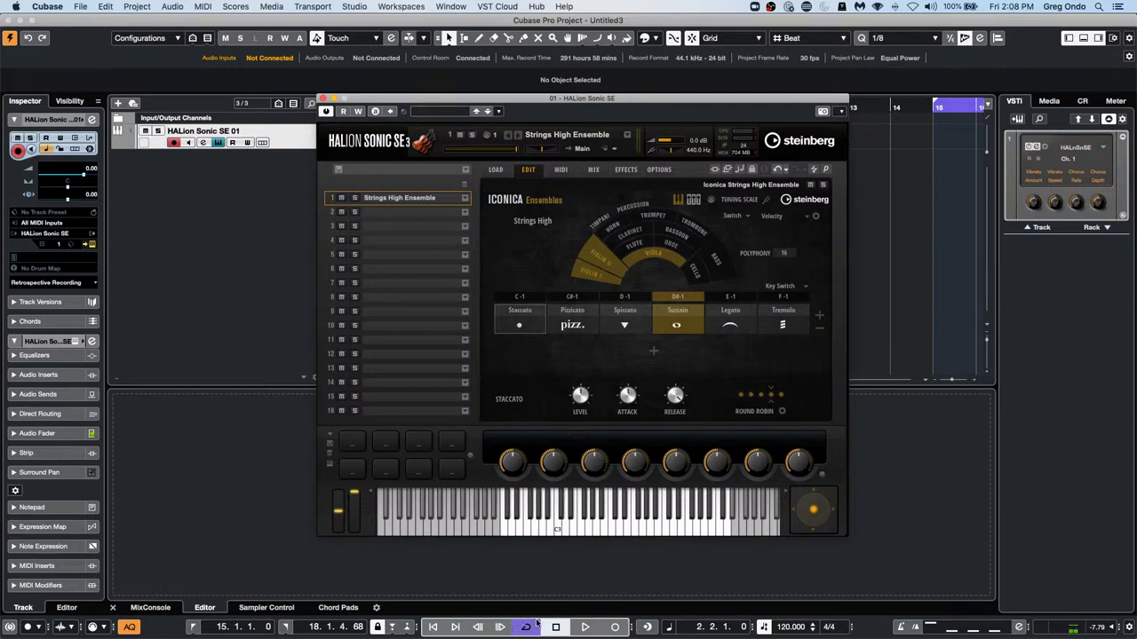
pyautogui.click(612, 628)
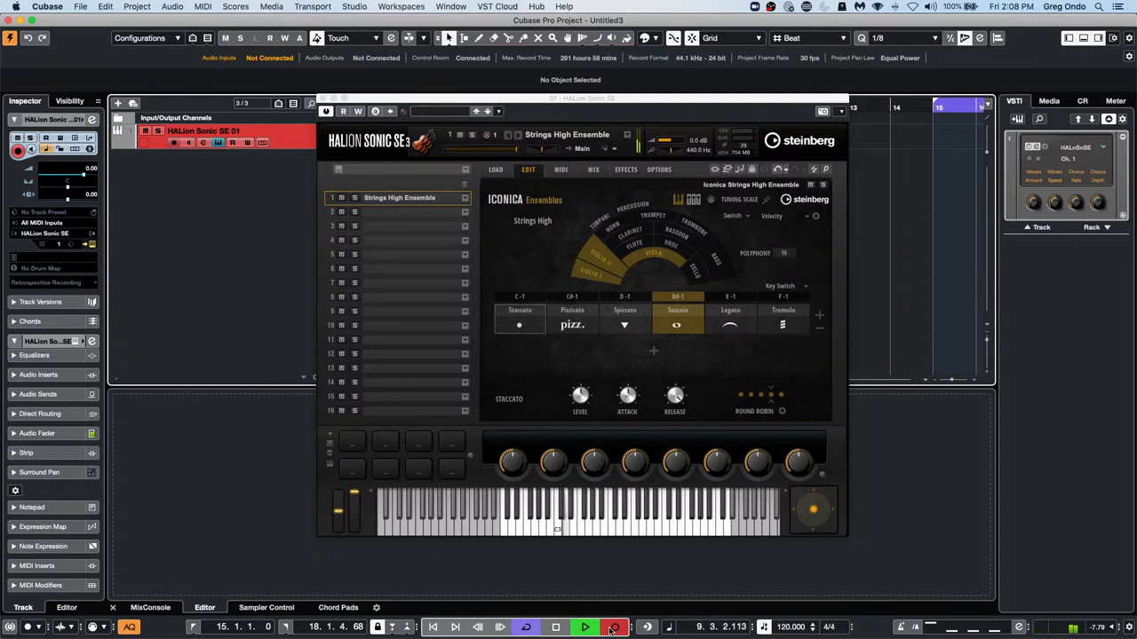
# Stop recording and duplicate the HALion Sonic SE track along with its recorded part
pyautogui.click(612, 627)
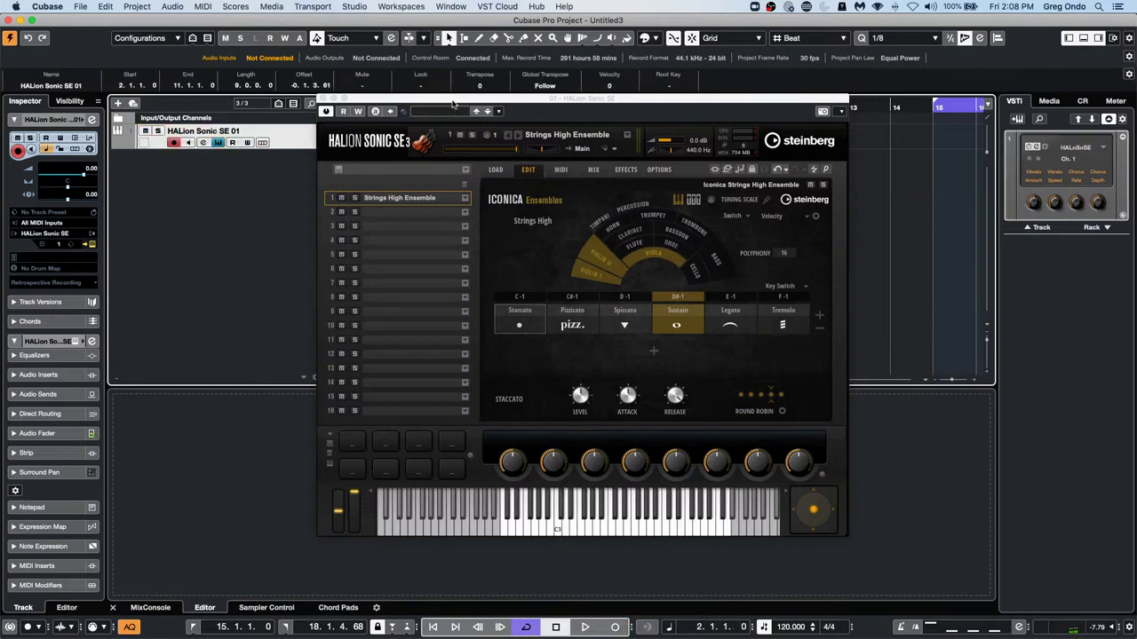
pyautogui.moveTo(452, 99); pyautogui.dragTo(466, 284)
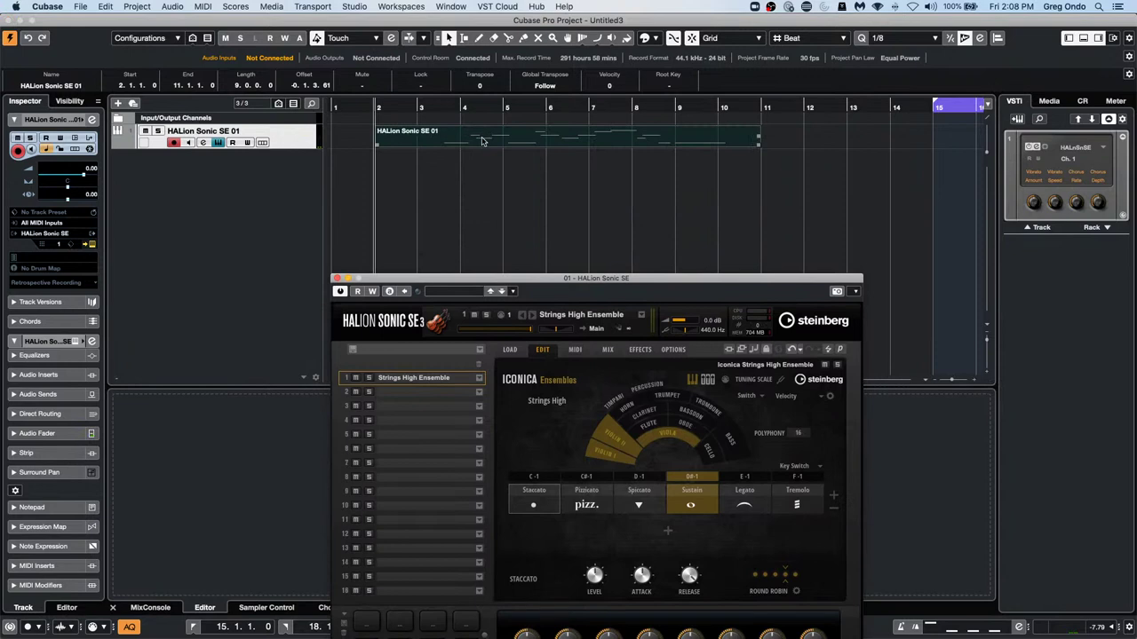
pyautogui.rightClick(297, 142)
pyautogui.moveTo(327, 144)
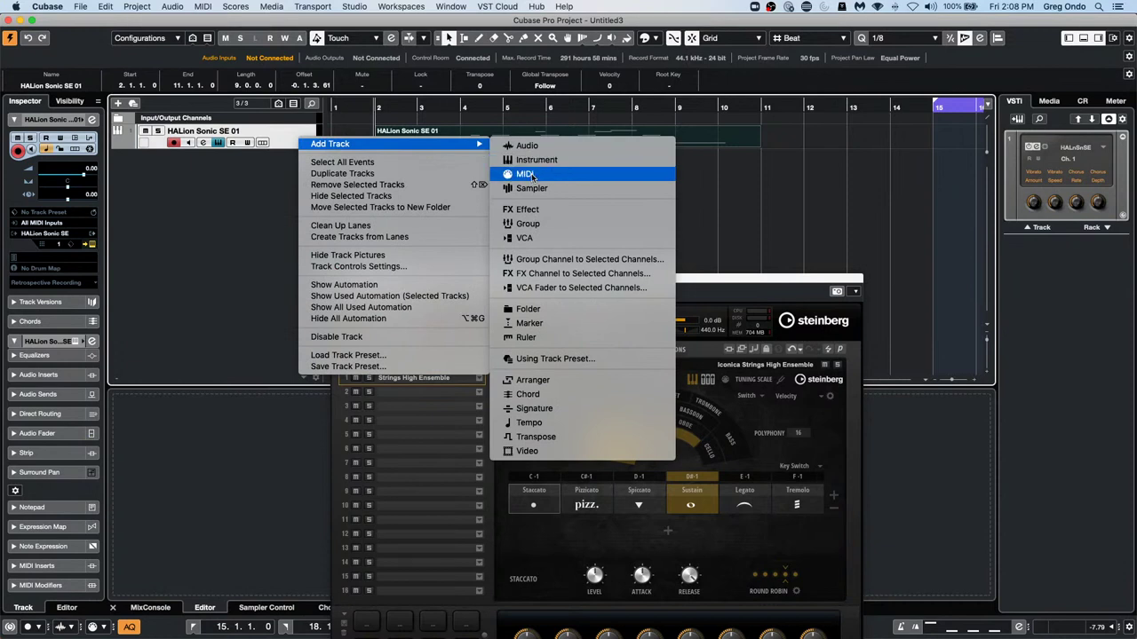
pyautogui.click(506, 149)
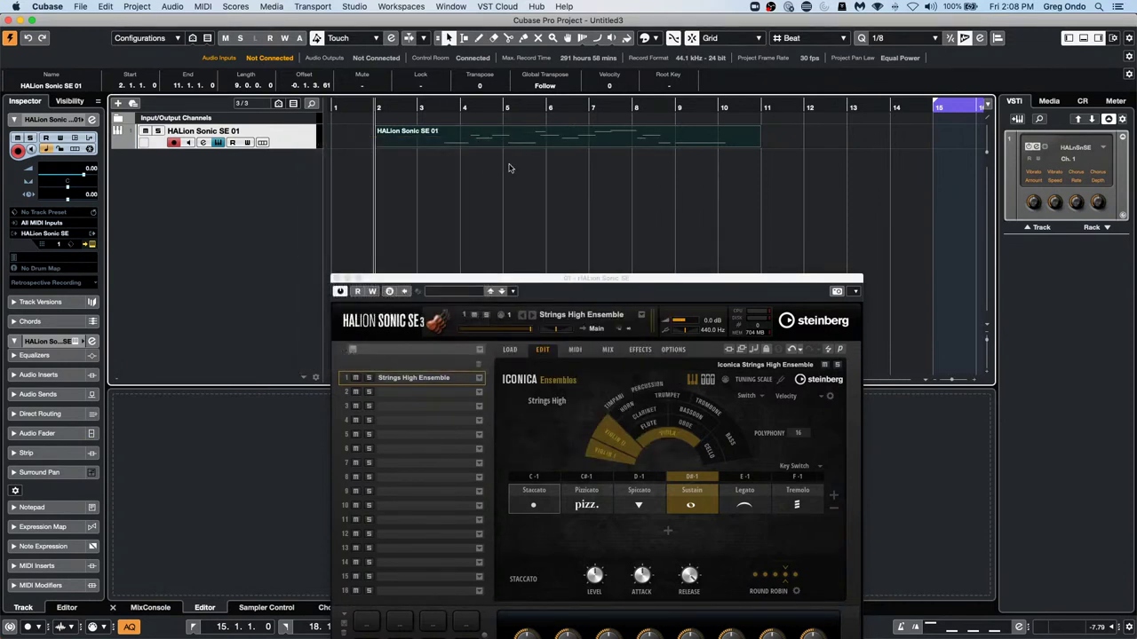
pyautogui.press('shift+super+d')
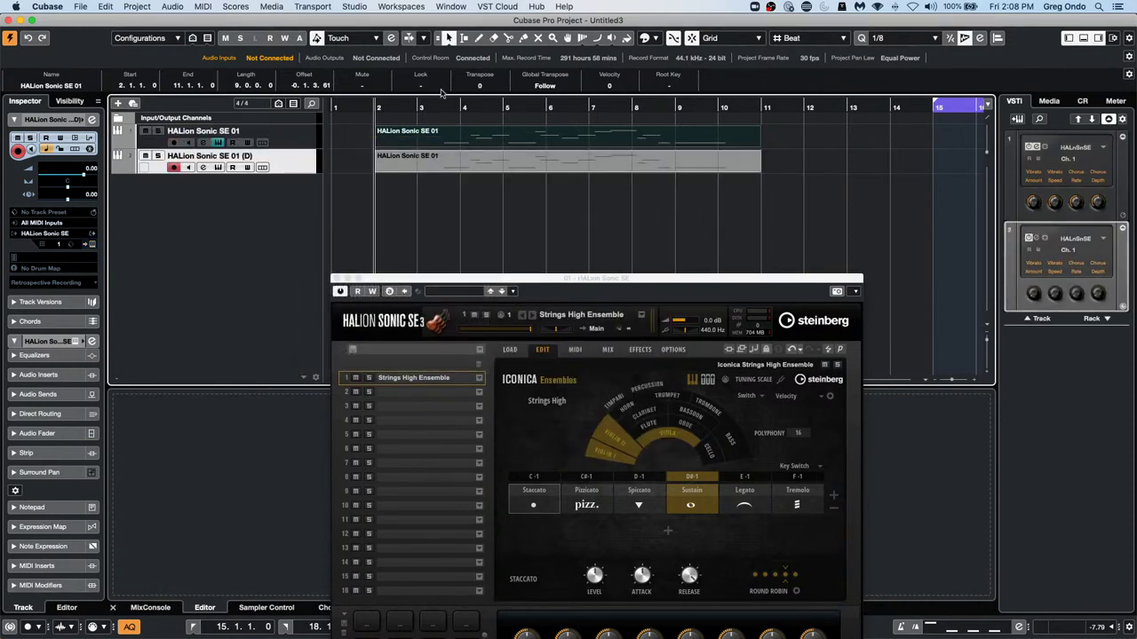
# Start playback and open the duplicate track's MIDI part in the Key Editor
pyautogui.click(427, 107)
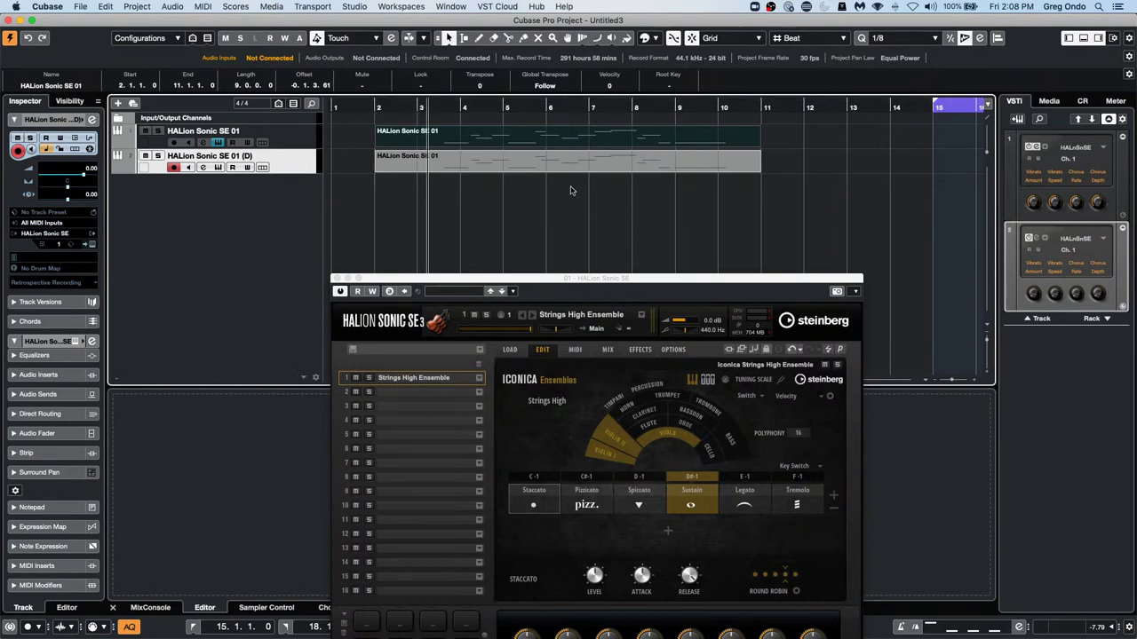
pyautogui.click(484, 202)
pyautogui.press('space')
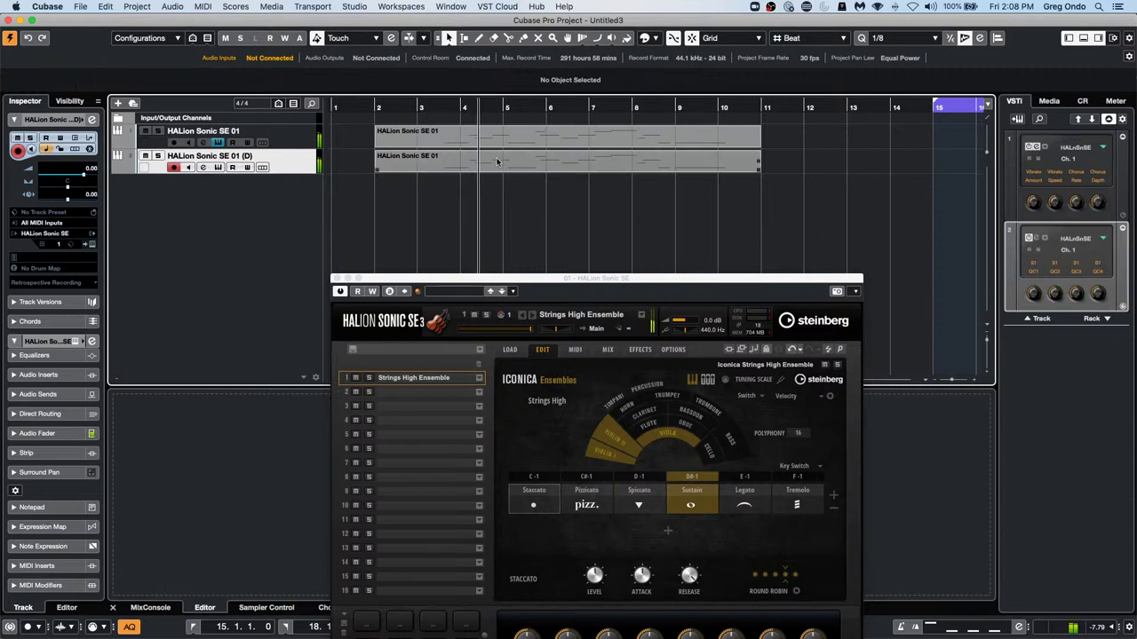
pyautogui.doubleClick(497, 166)
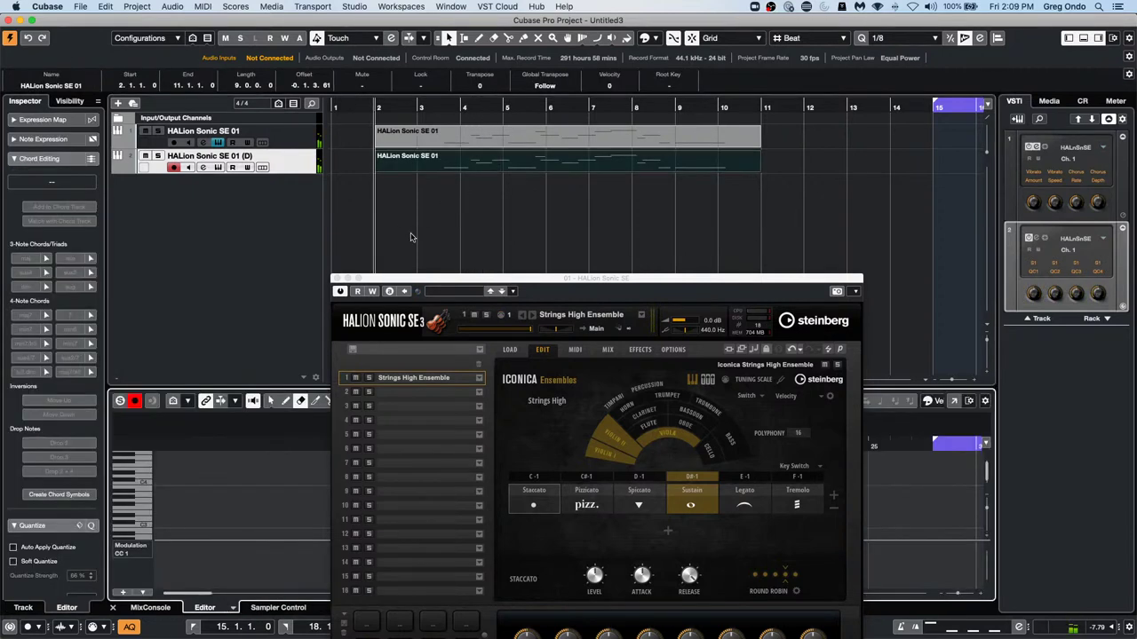
# Transpose the notes by 4 semitones with scale correction, current key D, new scale Harmonic Minor
pyautogui.click(337, 278)
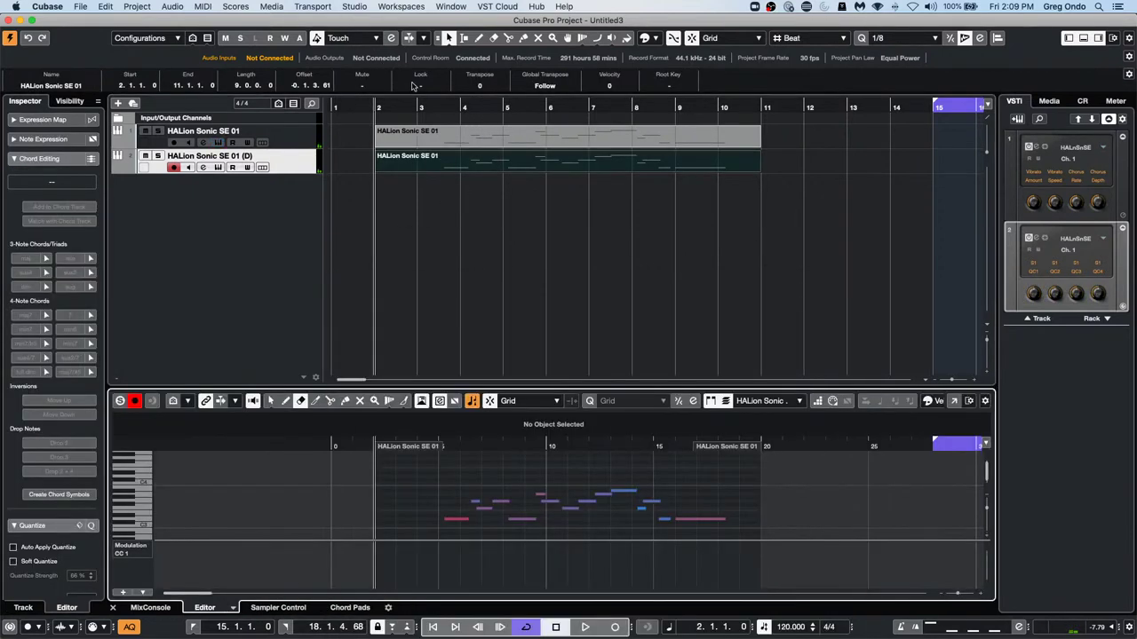
pyautogui.click(235, 6)
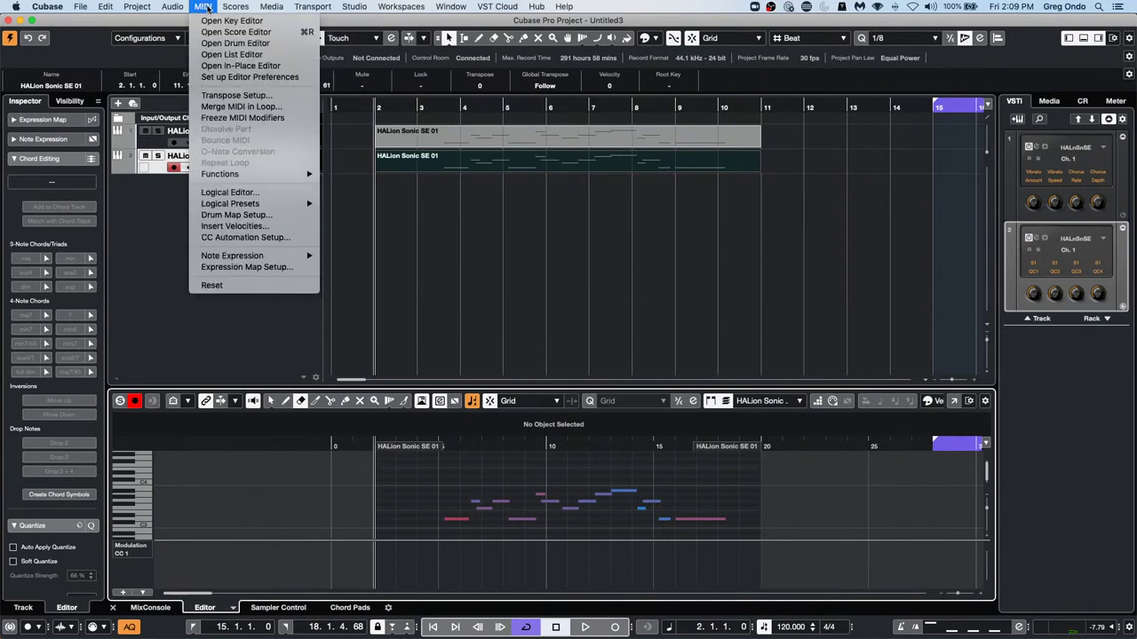
pyautogui.moveTo(203, 7)
pyautogui.moveTo(237, 207)
pyautogui.click(251, 96)
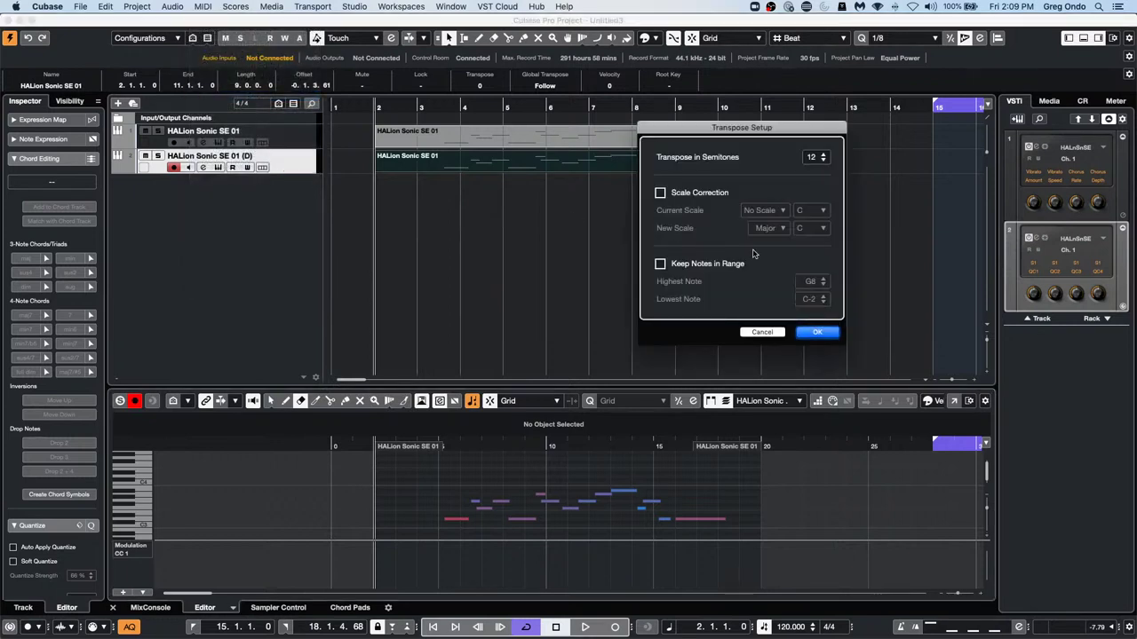
pyautogui.click(660, 192)
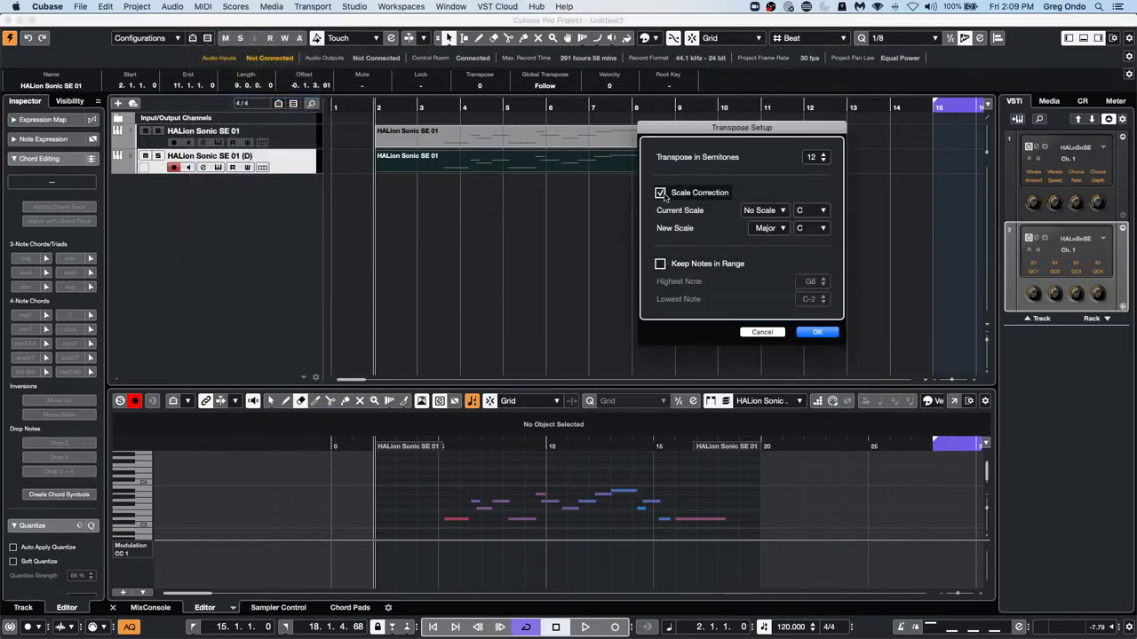
pyautogui.click(823, 214)
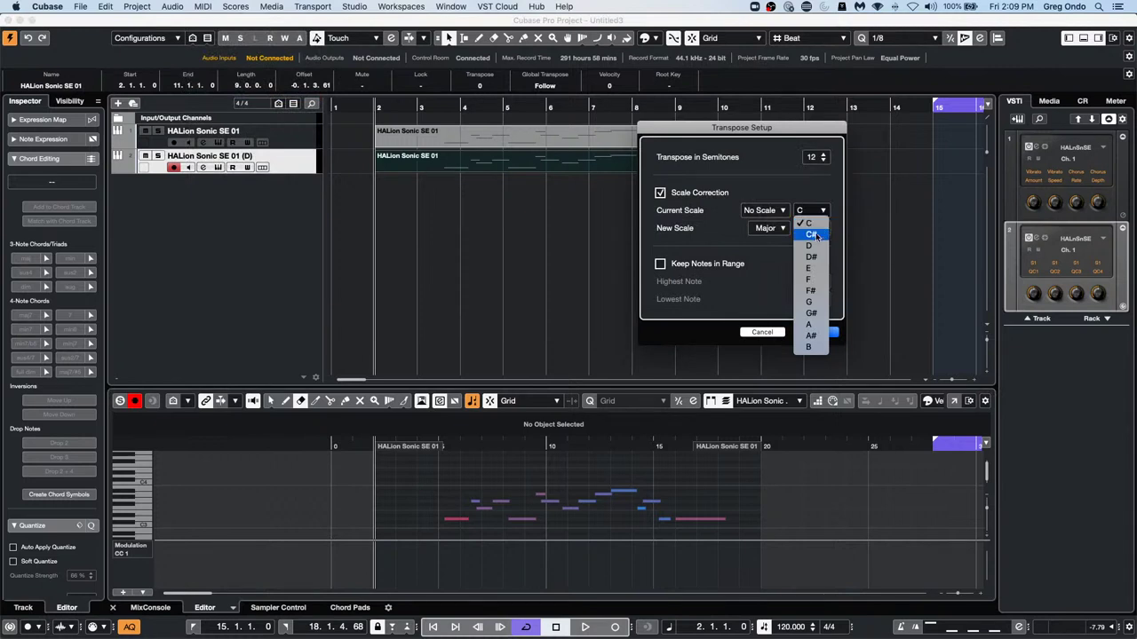
pyautogui.click(817, 246)
pyautogui.click(768, 228)
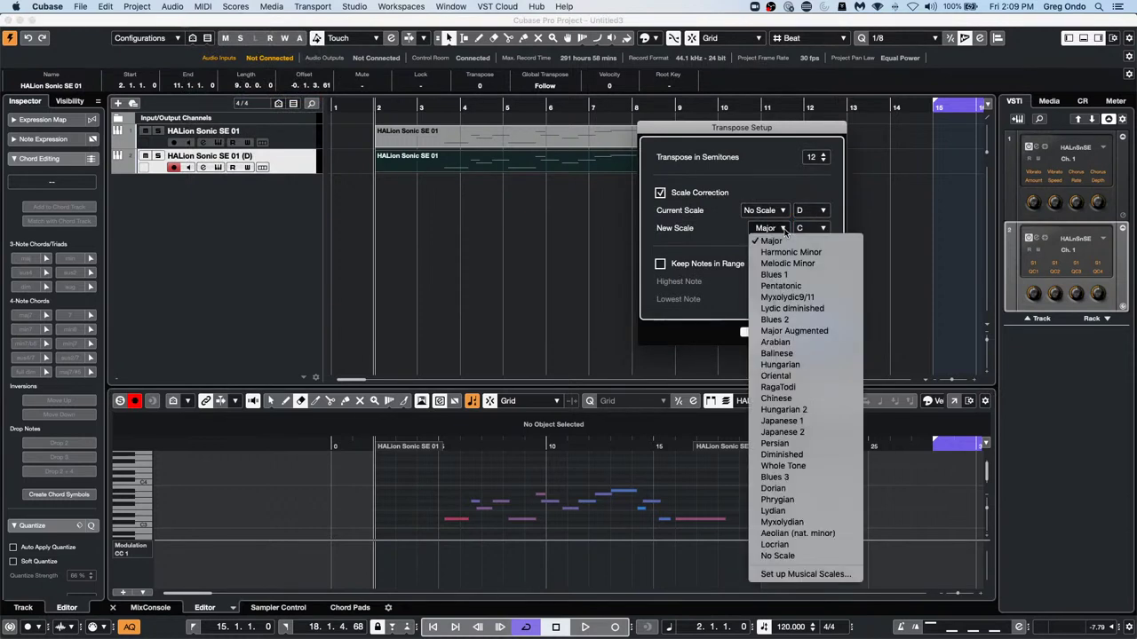
pyautogui.click(790, 252)
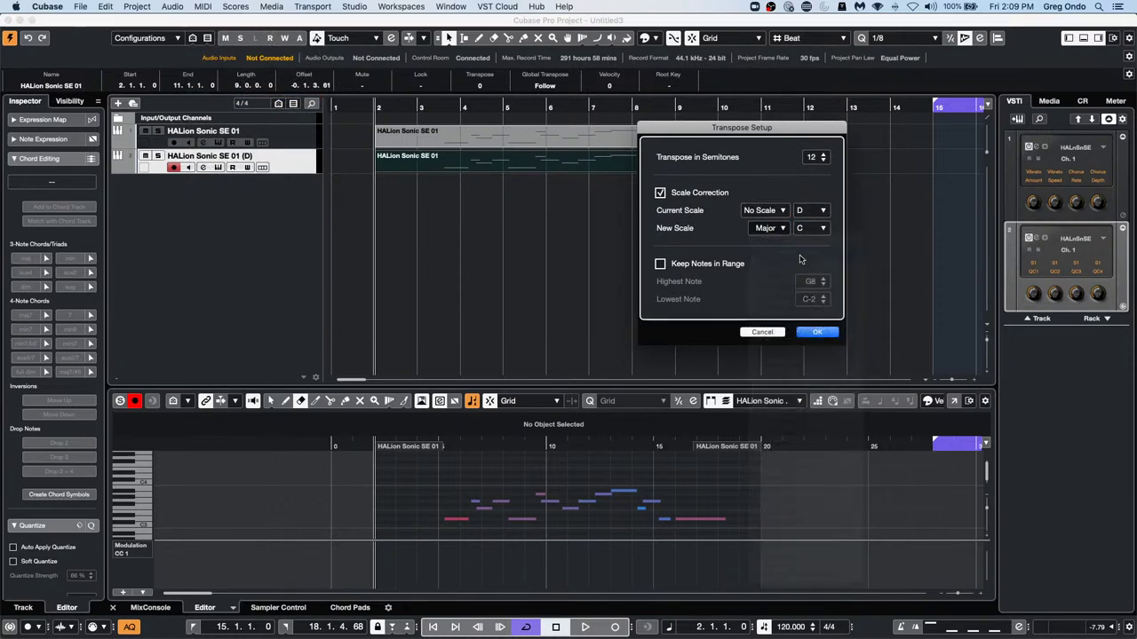
pyautogui.scroll(-4, 820, 161)
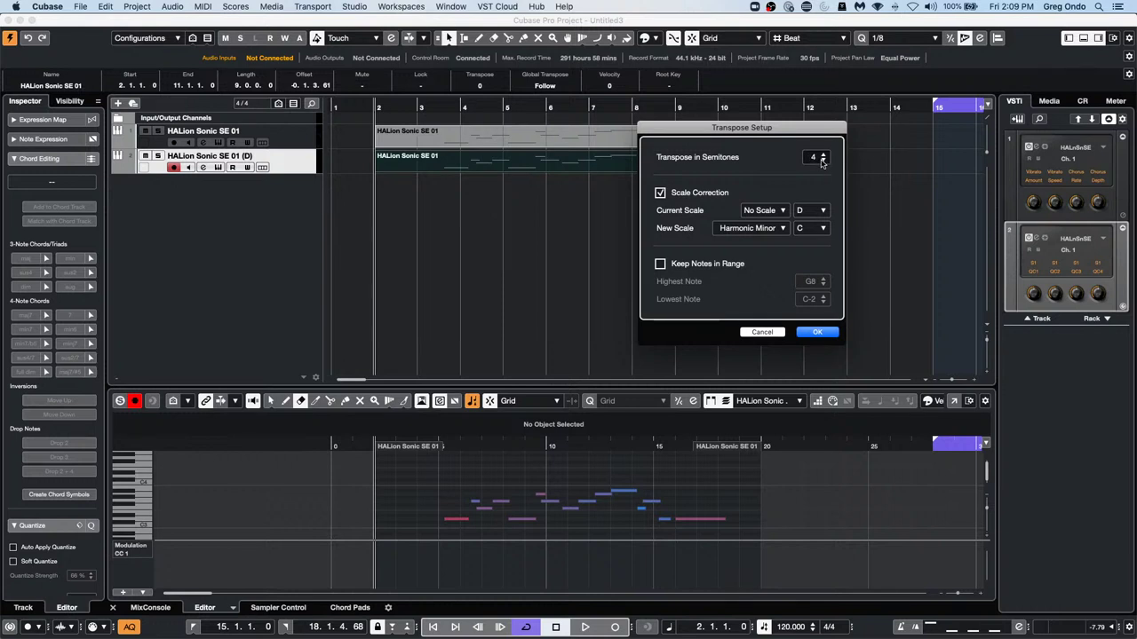
pyautogui.click(817, 333)
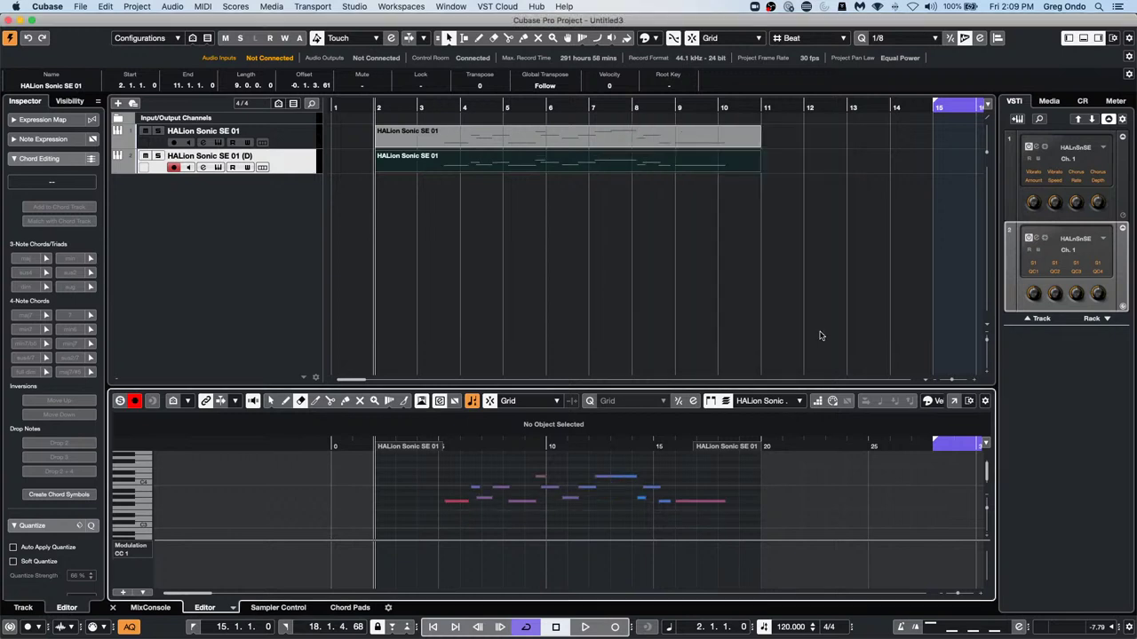
# Play from near bar 3 to hear the transposed part, then stop
pyautogui.click(439, 107)
pyautogui.press('space')
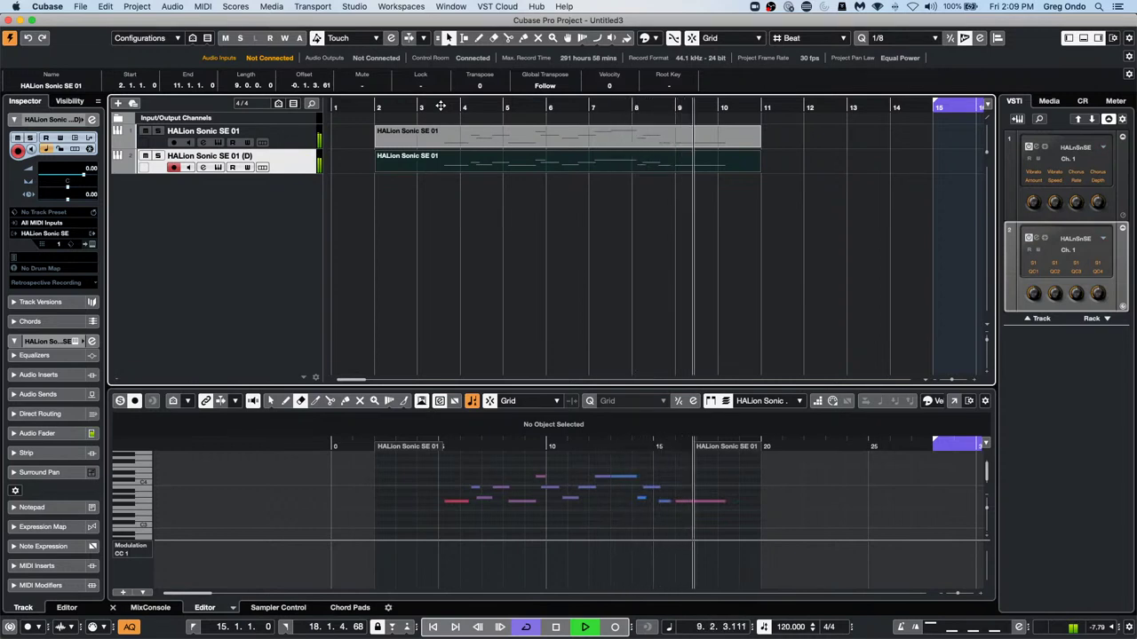
pyautogui.press('space')
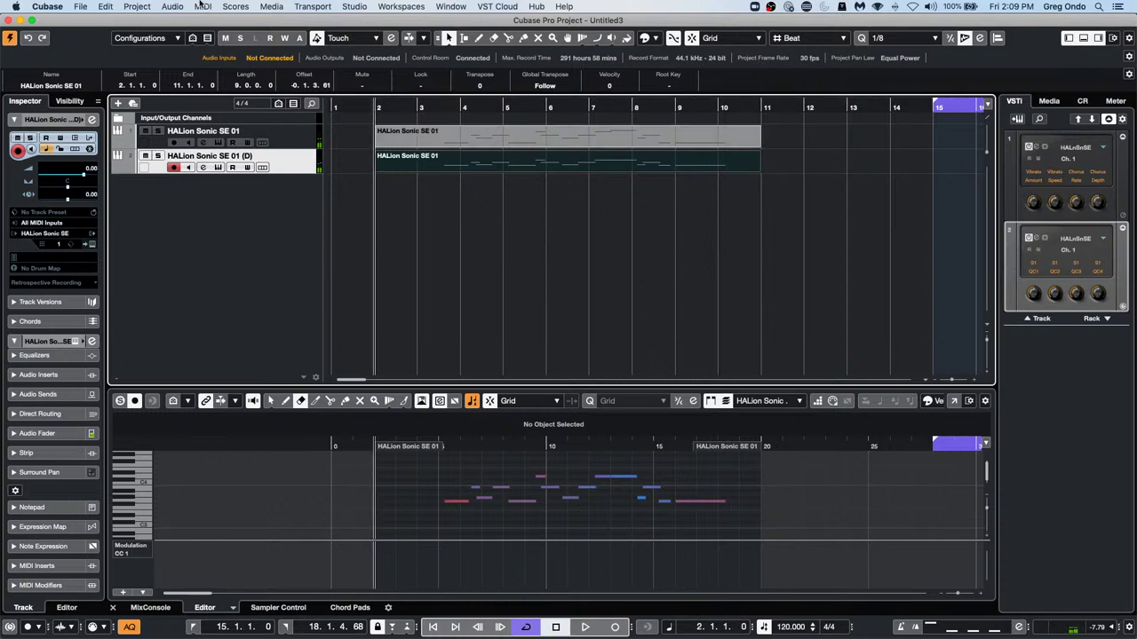
pyautogui.click(197, 6)
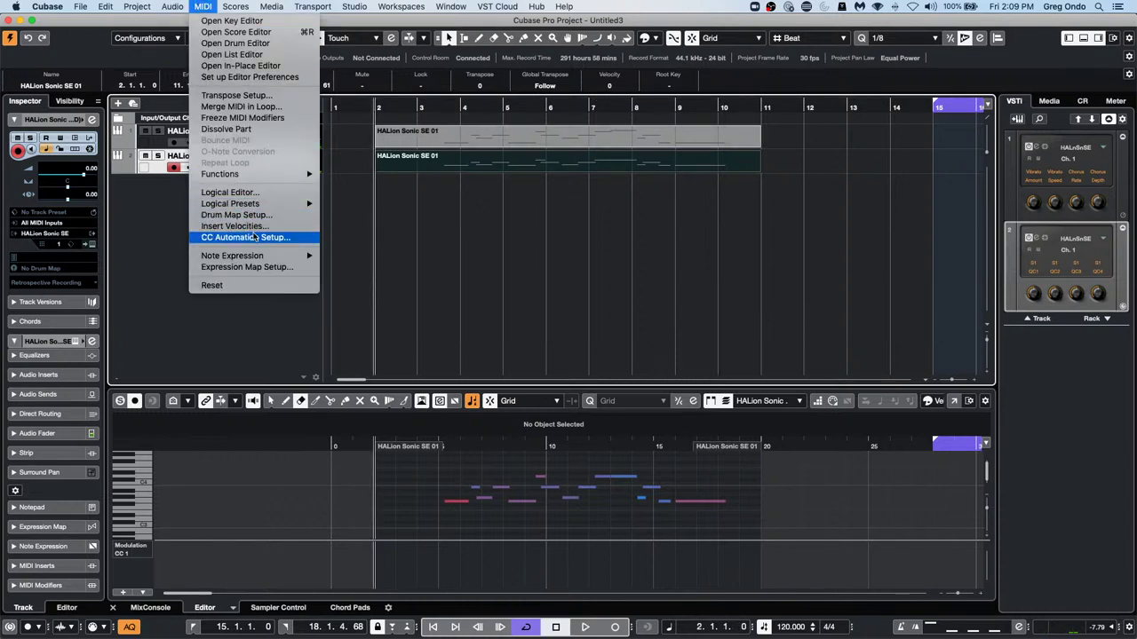
# Transpose again with new scale key D and current scale Harmonic Minor, then audition from bar 3
pyautogui.click(257, 96)
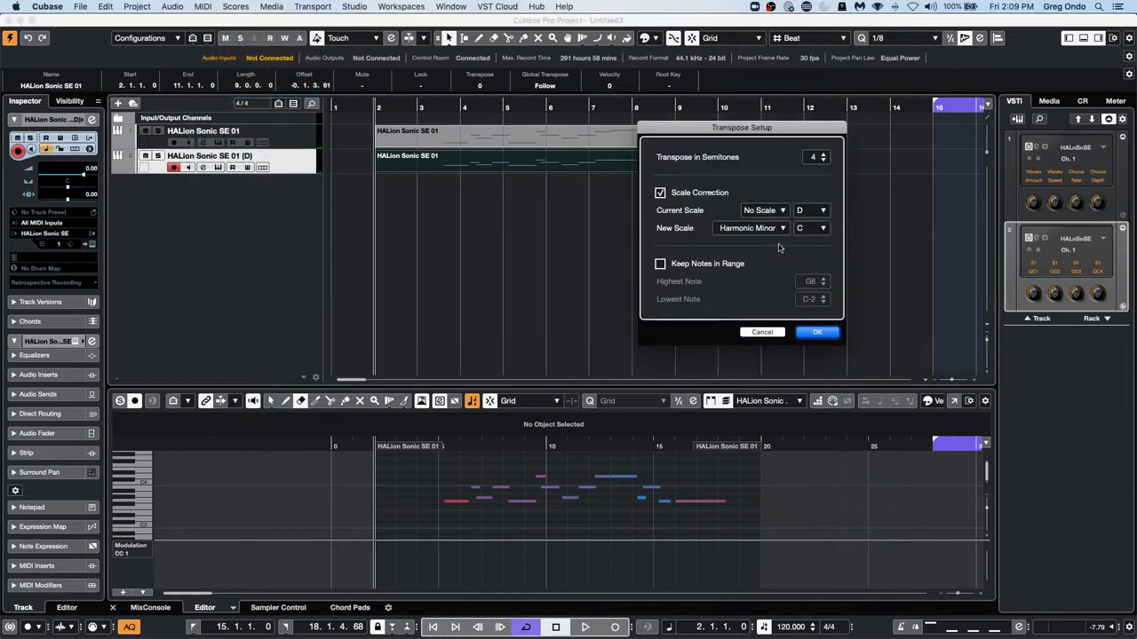
pyautogui.click(818, 230)
pyautogui.click(813, 257)
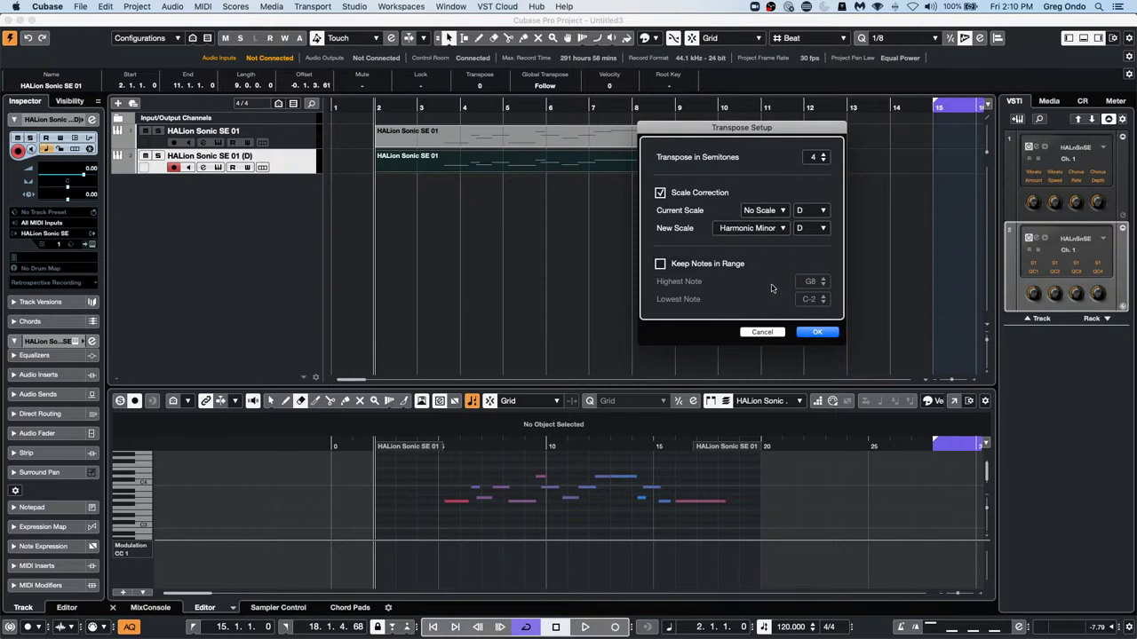
pyautogui.click(780, 211)
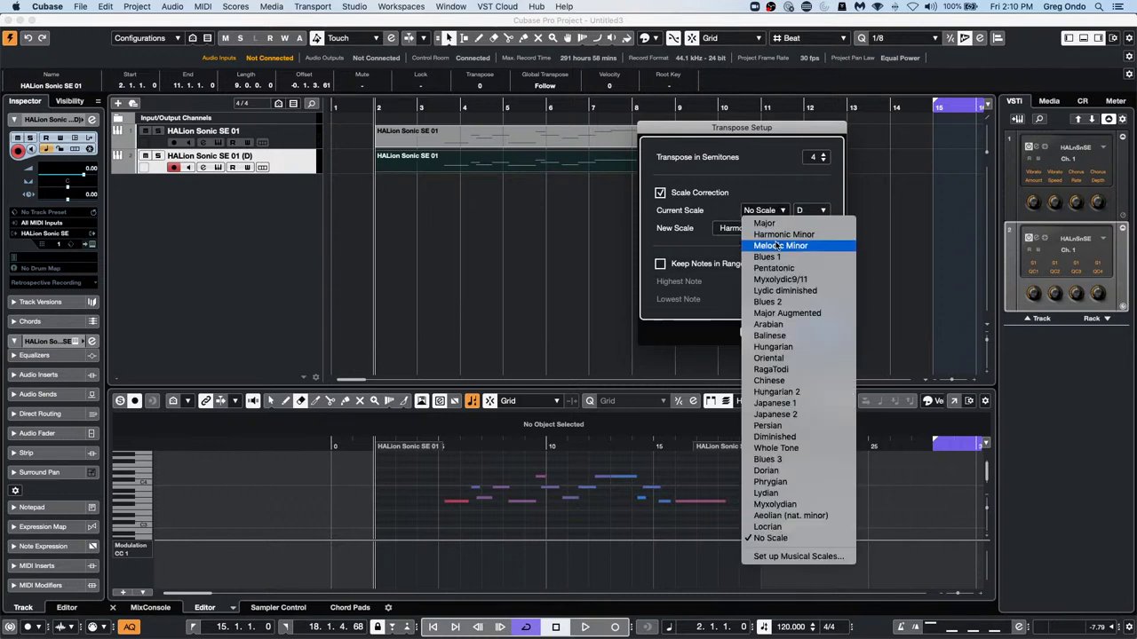
pyautogui.click(784, 235)
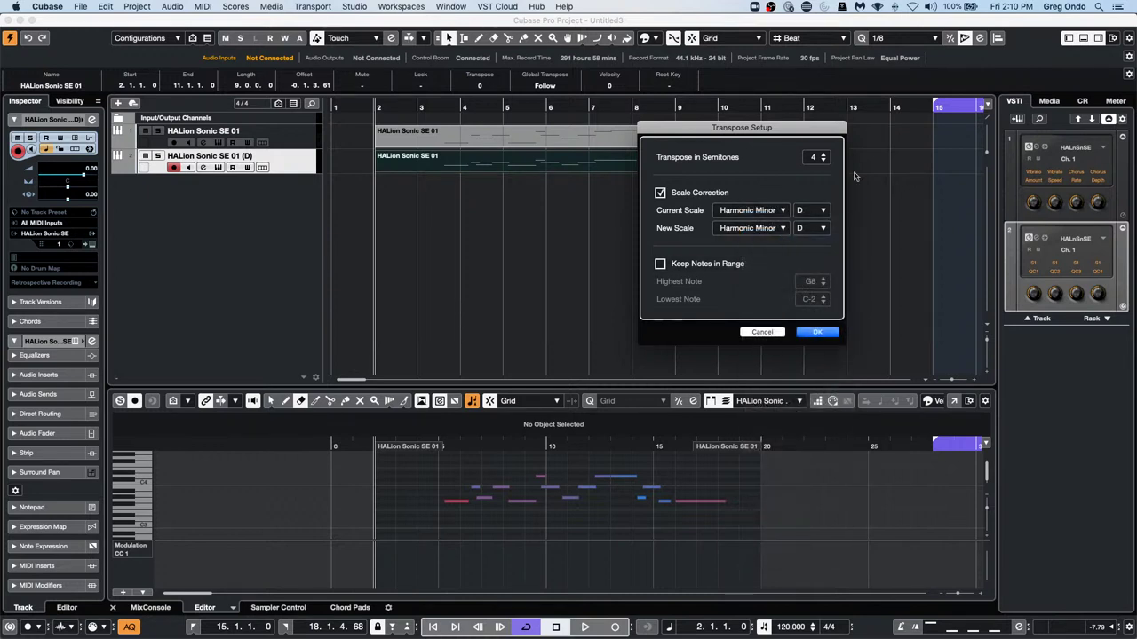
pyautogui.click(818, 332)
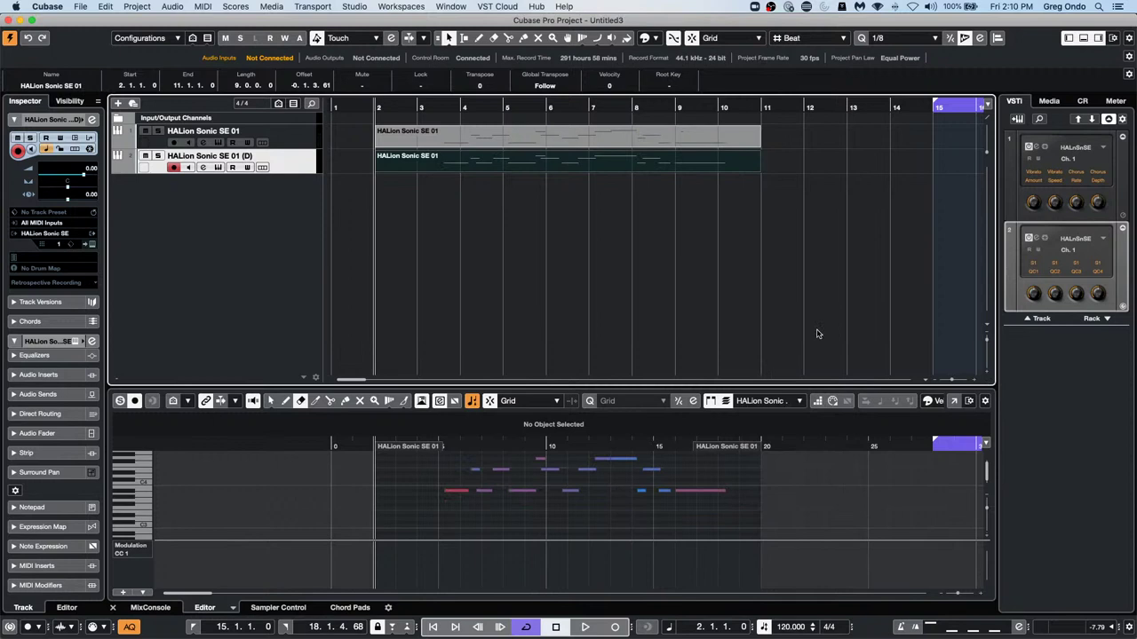
pyautogui.doubleClick(436, 107)
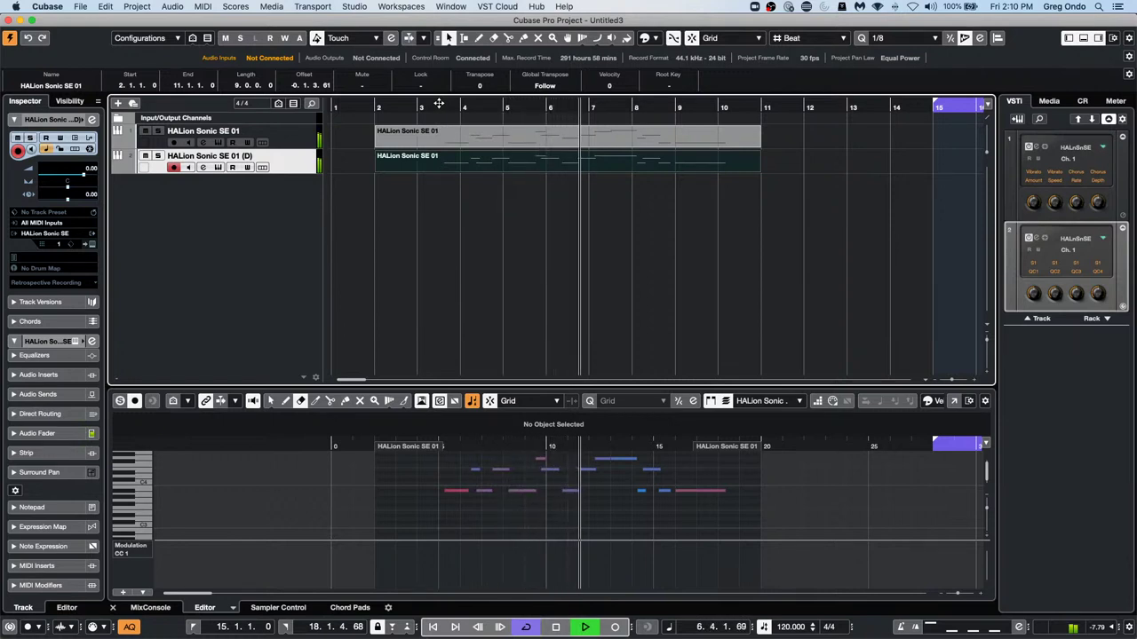
pyautogui.press('space')
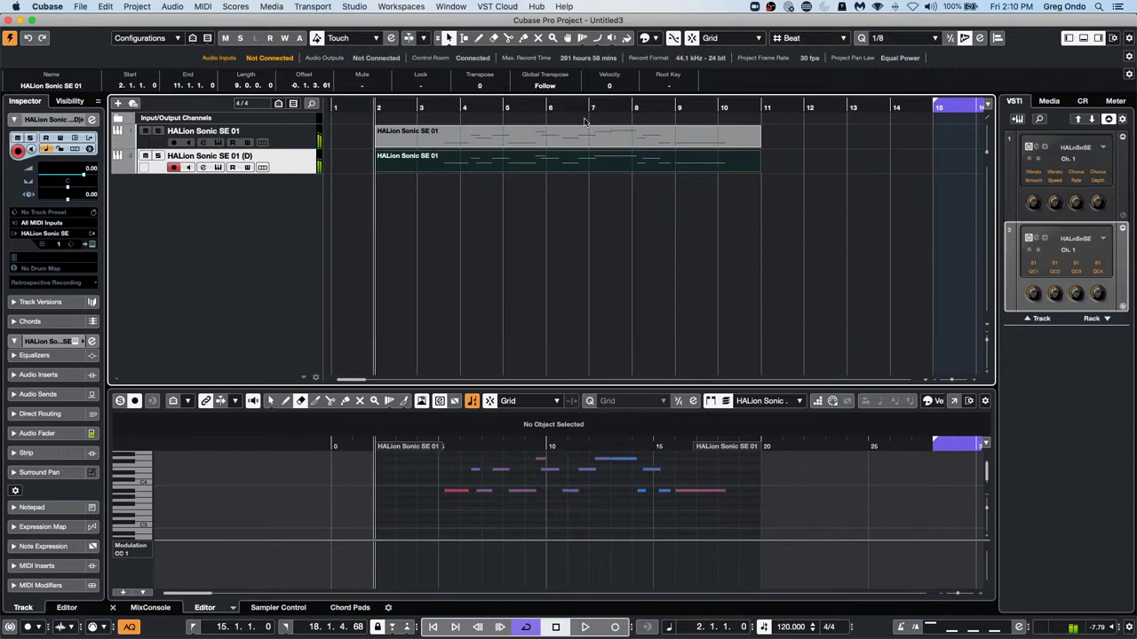
pyautogui.click(202, 6)
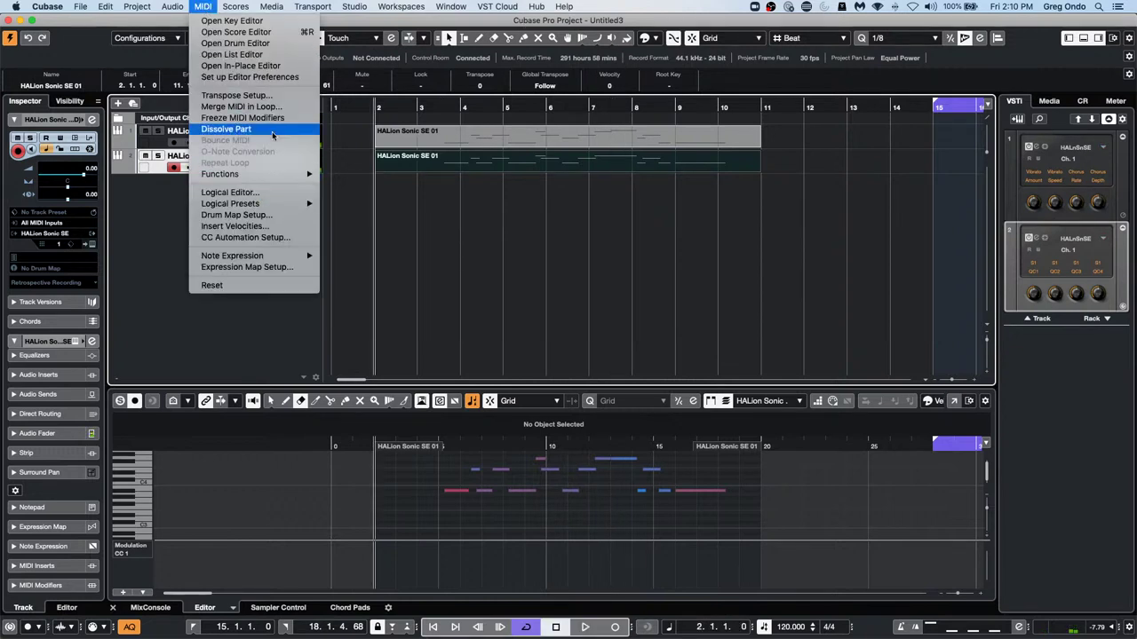
pyautogui.click(257, 95)
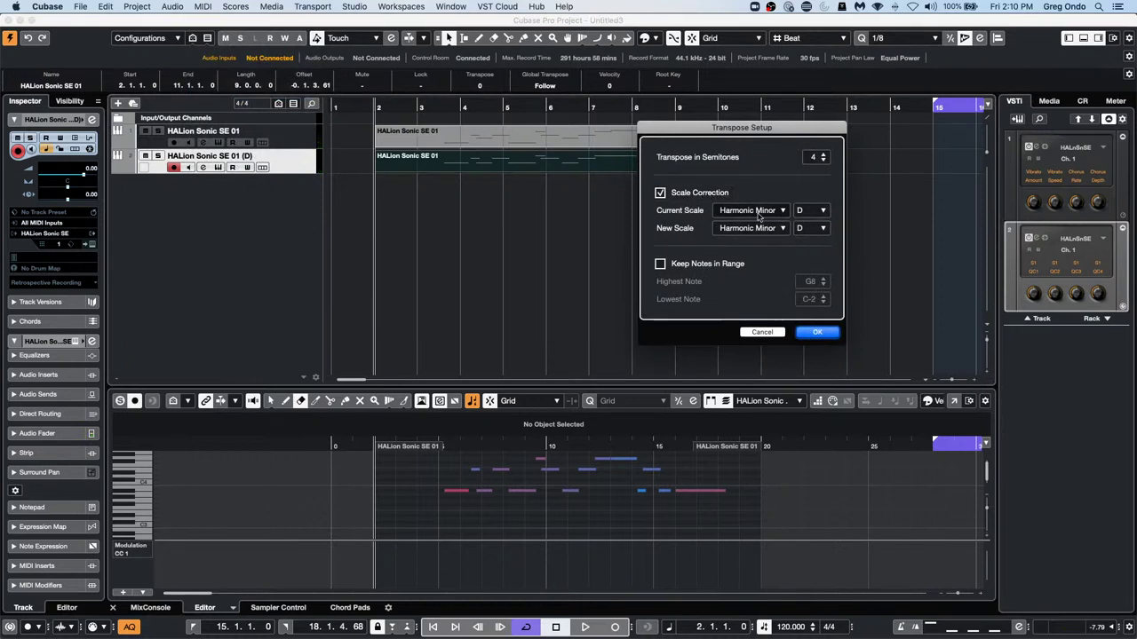
pyautogui.click(662, 193)
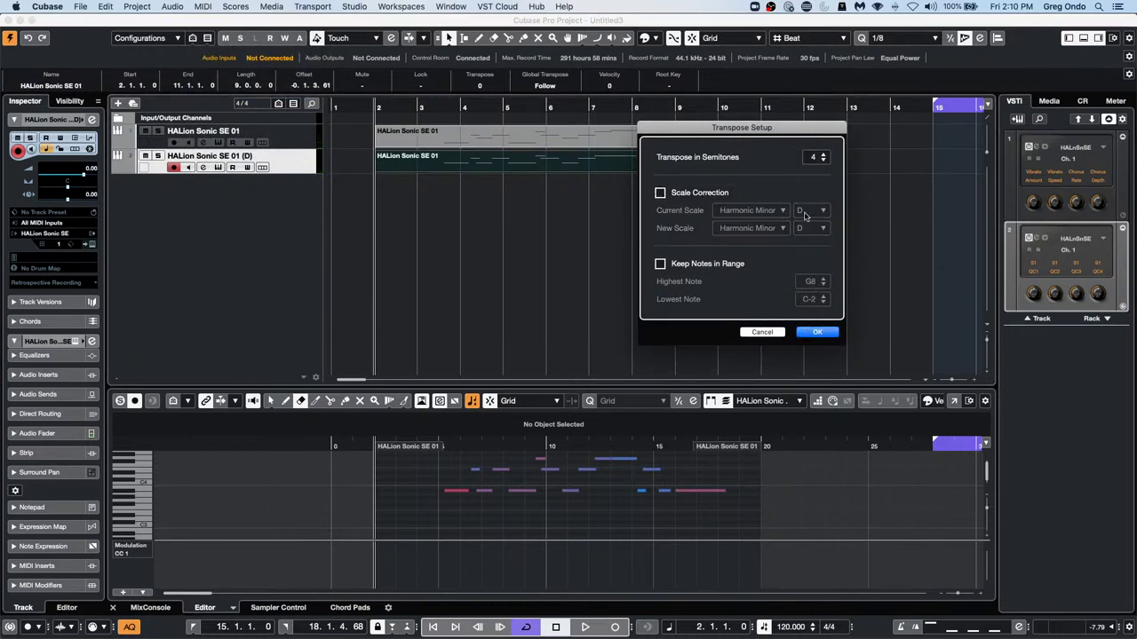
pyautogui.click(660, 264)
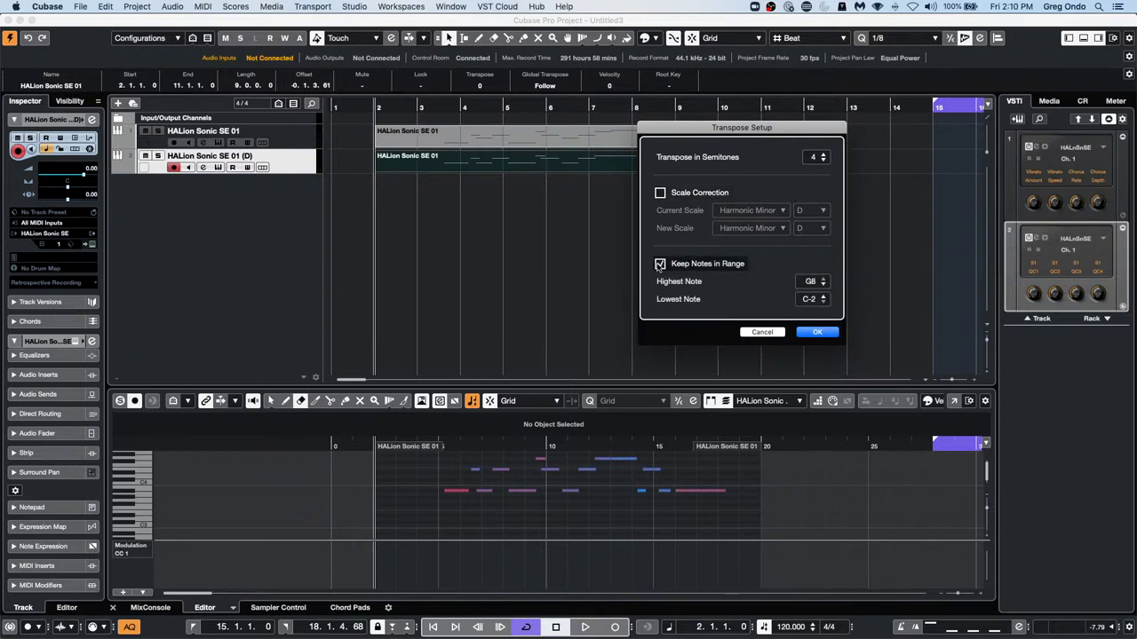
pyautogui.click(772, 335)
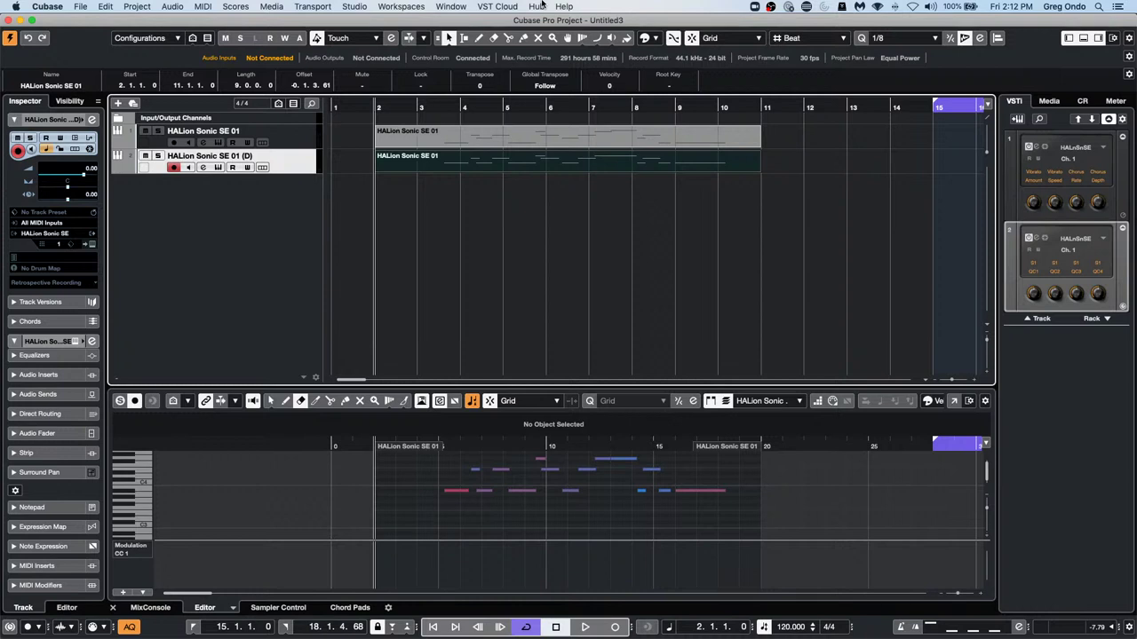
# Open the recent project 'beatles stones t'
pyautogui.click(80, 6)
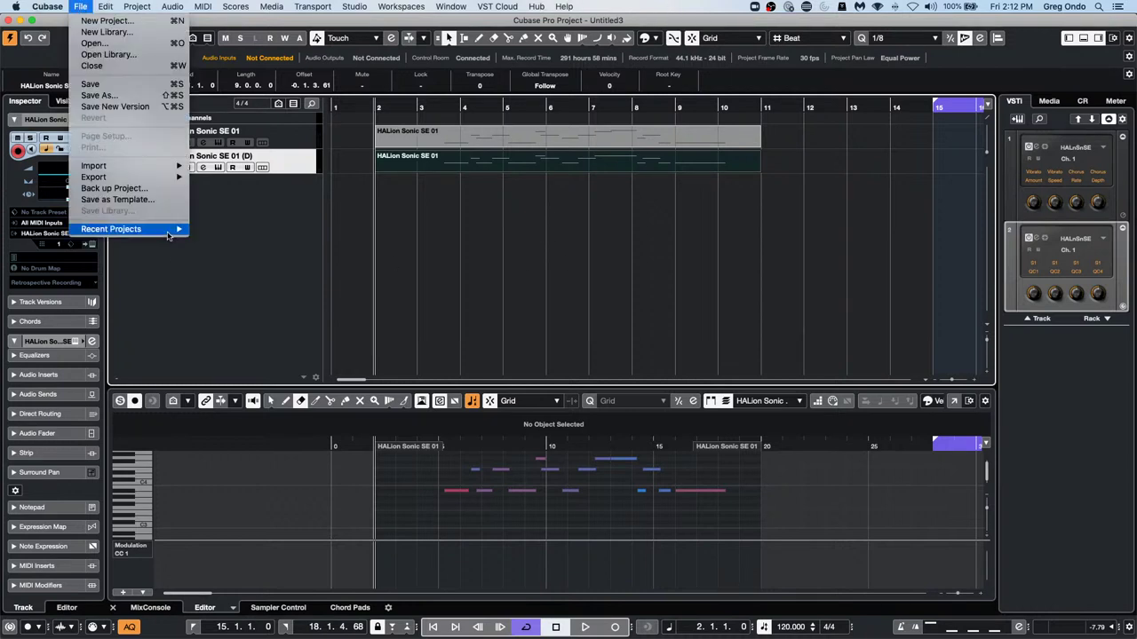
pyautogui.moveTo(167, 234)
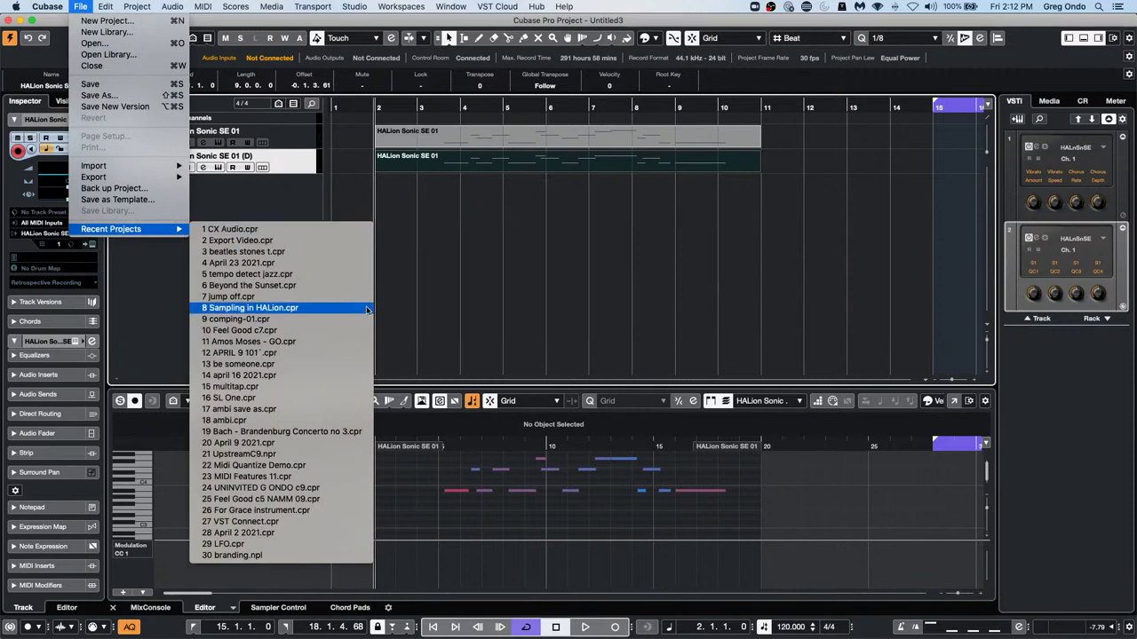
pyautogui.click(267, 251)
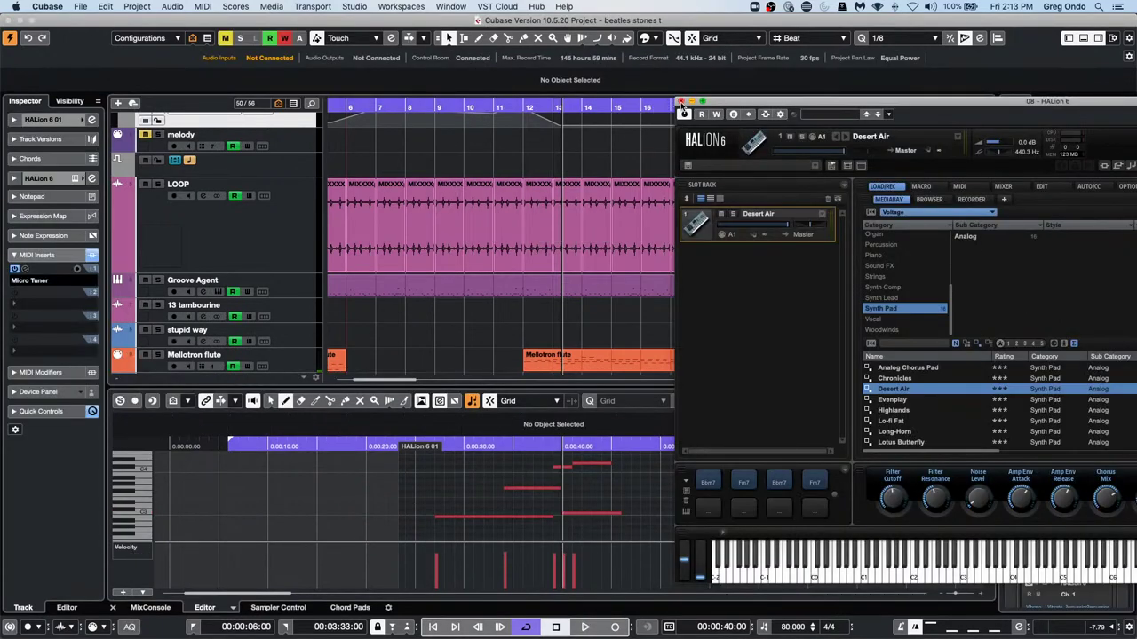
# Close the HALion 6 window, zoom the arrangement out, and show the Recent Projects list
pyautogui.click(682, 101)
pyautogui.moveTo(542, 107); pyautogui.dragTo(536, 60)
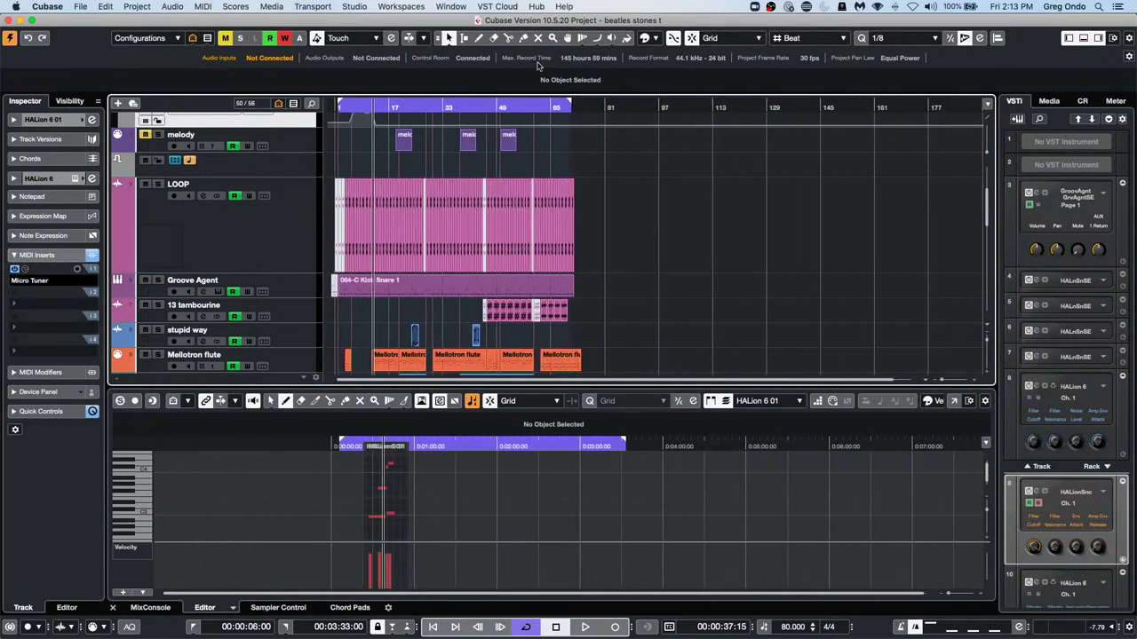
pyautogui.click(82, 6)
pyautogui.moveTo(133, 229)
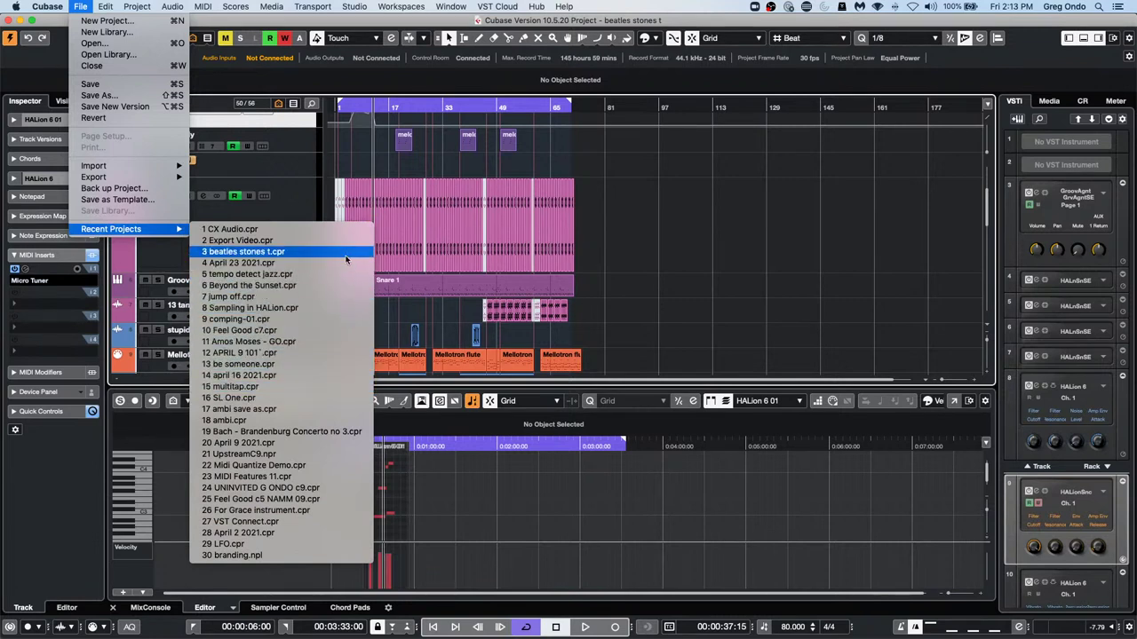
# Open and activate '11 Amos Moses - GO.cpr', then show the Stereo Out channel settings
pyautogui.click(346, 342)
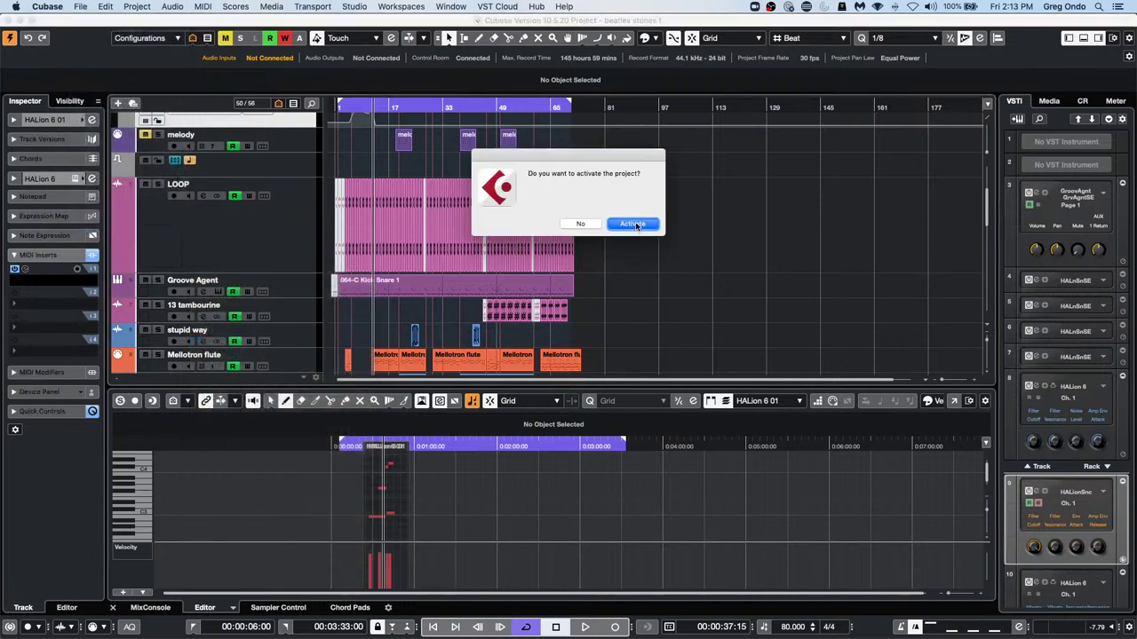
pyautogui.click(633, 224)
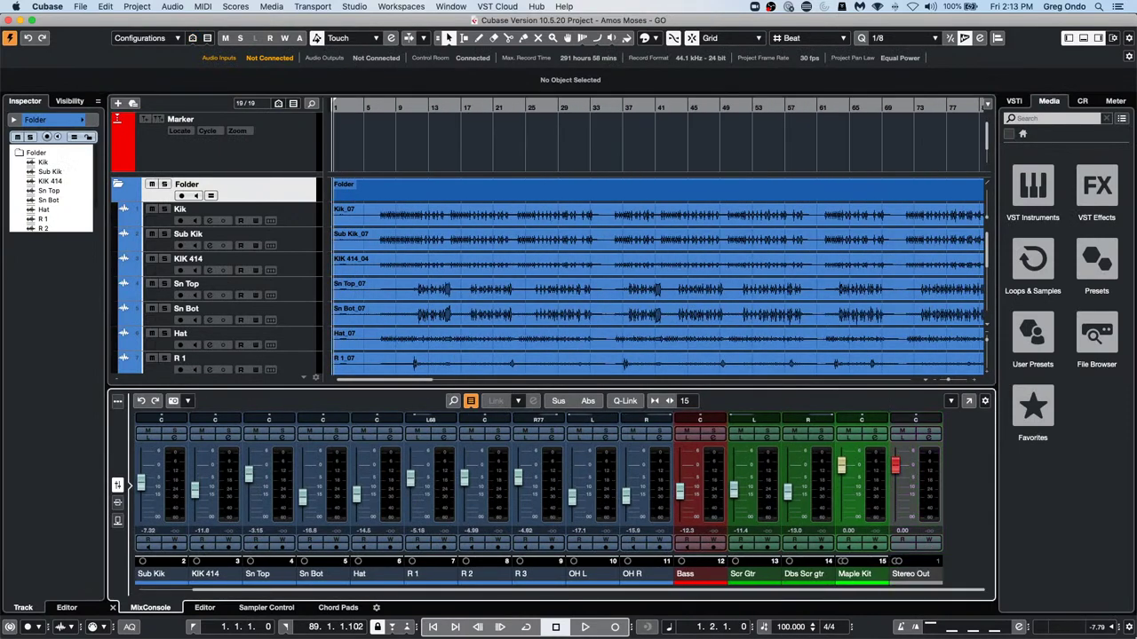
pyautogui.click(928, 439)
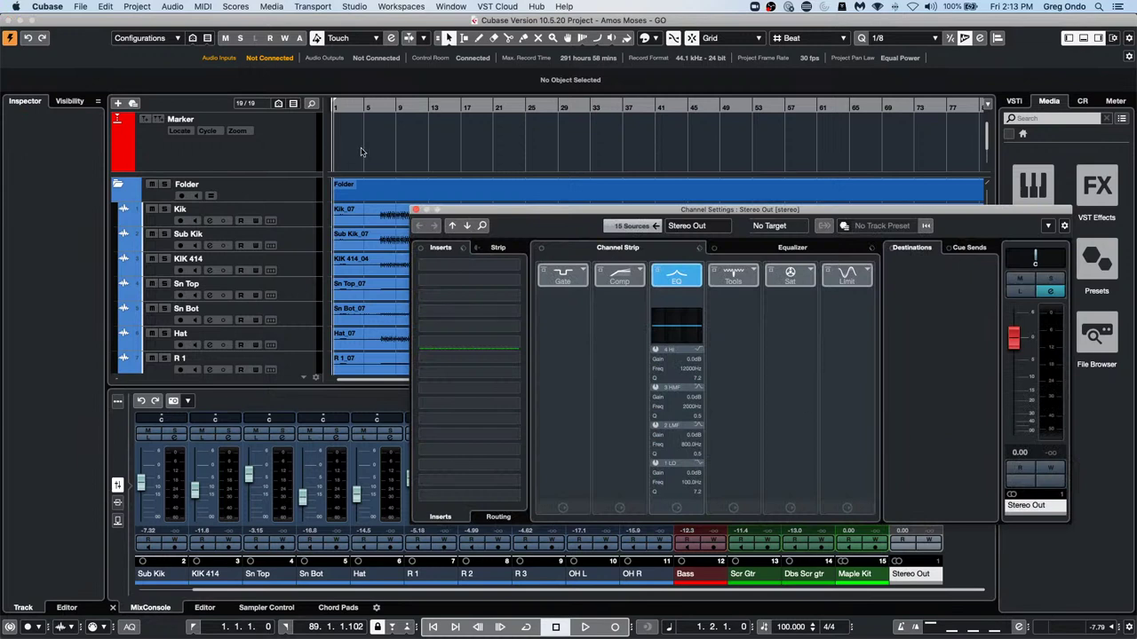
# Put the Dynamics > Maximizer plug-in in the Stereo Out's first insert slot
pyautogui.click(512, 265)
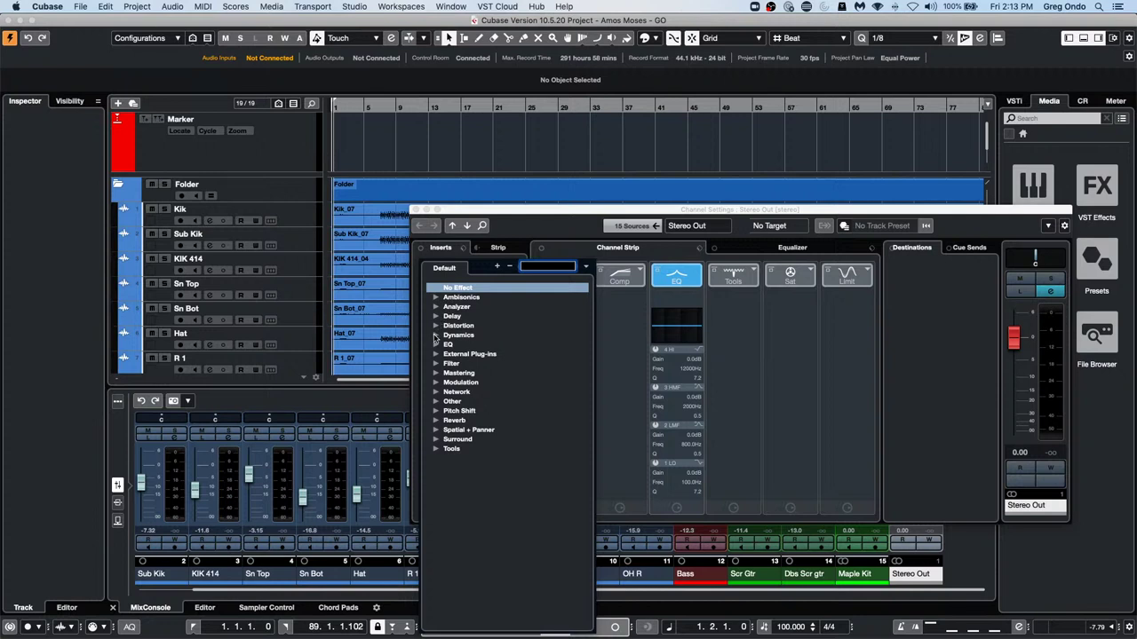
pyautogui.click(436, 336)
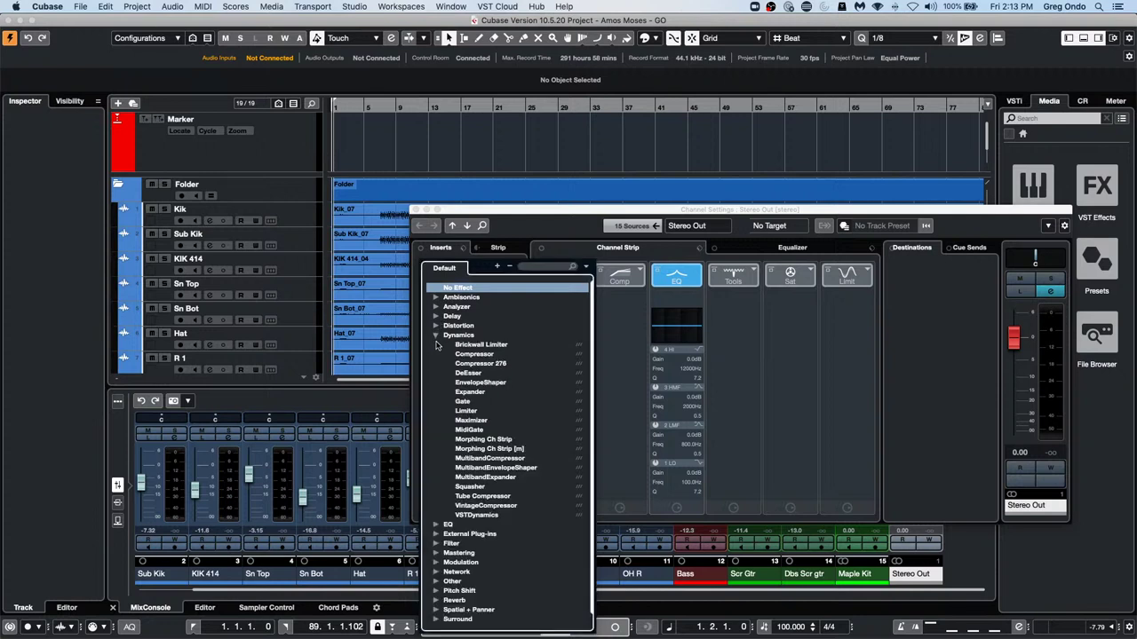
pyautogui.click(474, 421)
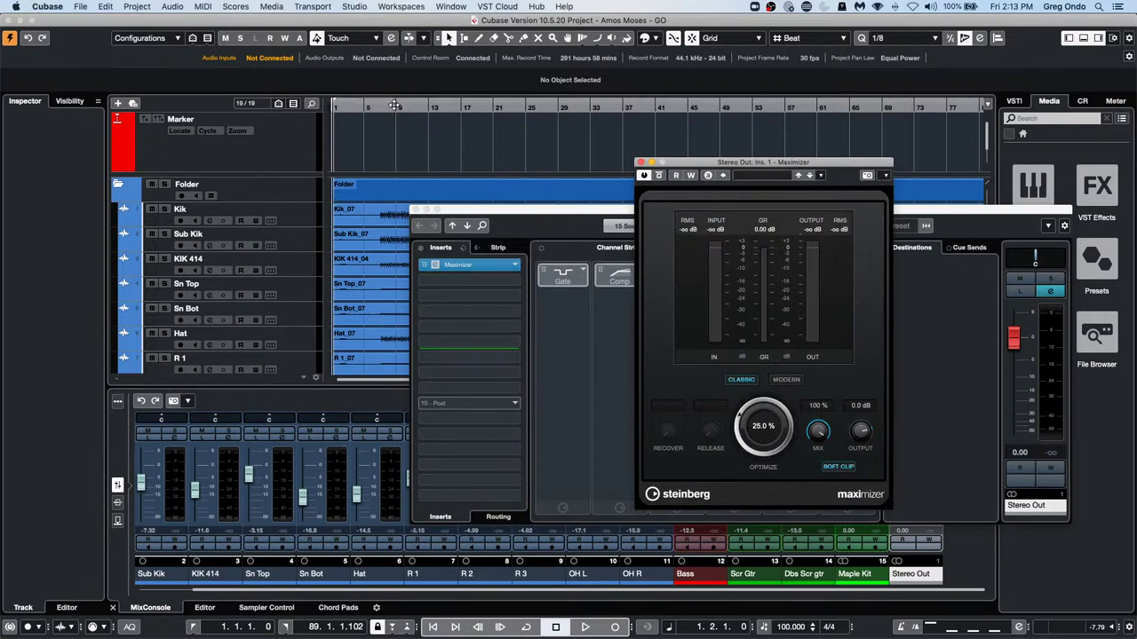
# Play from near bar 6, raise the Stereo Out level to 2.50, and re-enable the Maximizer
pyautogui.click(643, 176)
pyautogui.click(380, 107)
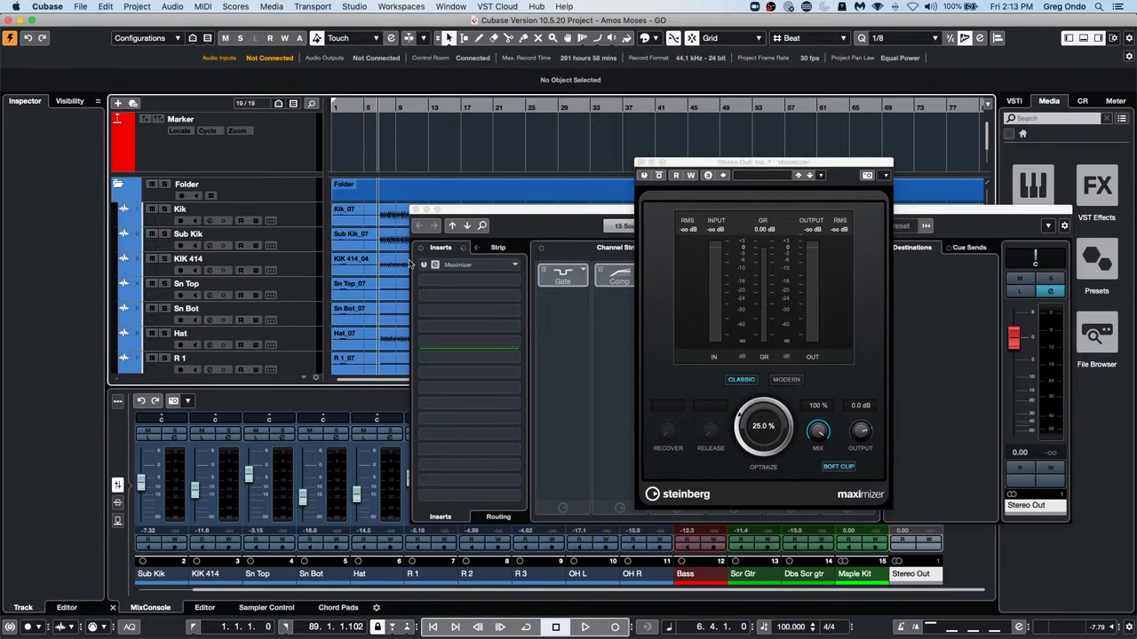
pyautogui.press('space')
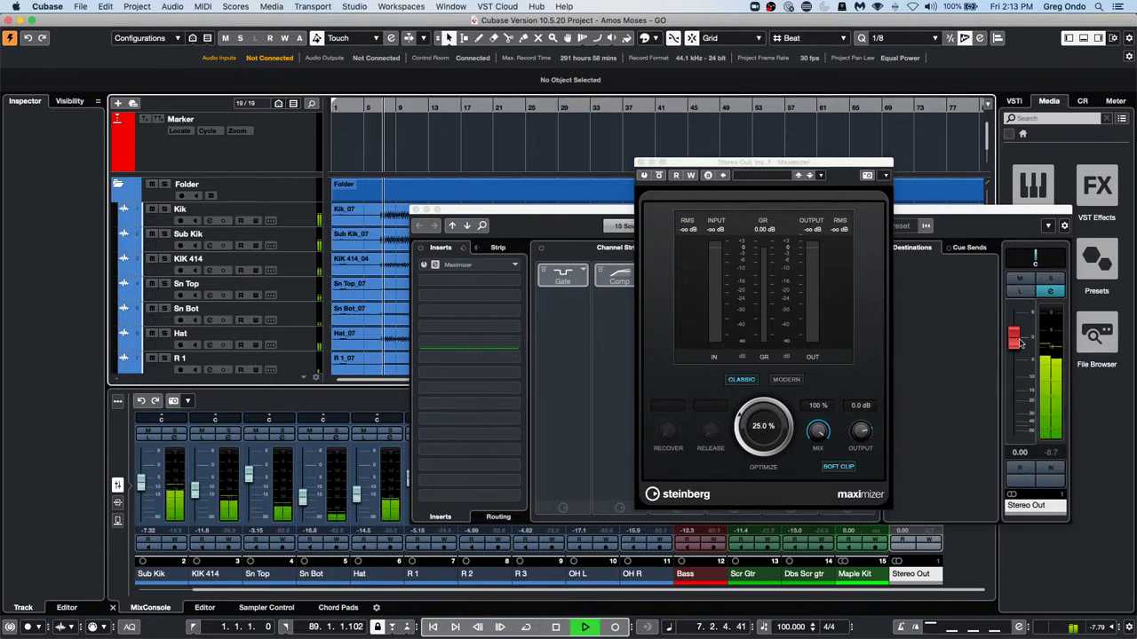
pyautogui.moveTo(1019, 342); pyautogui.dragTo(1019, 333)
pyautogui.click(773, 162)
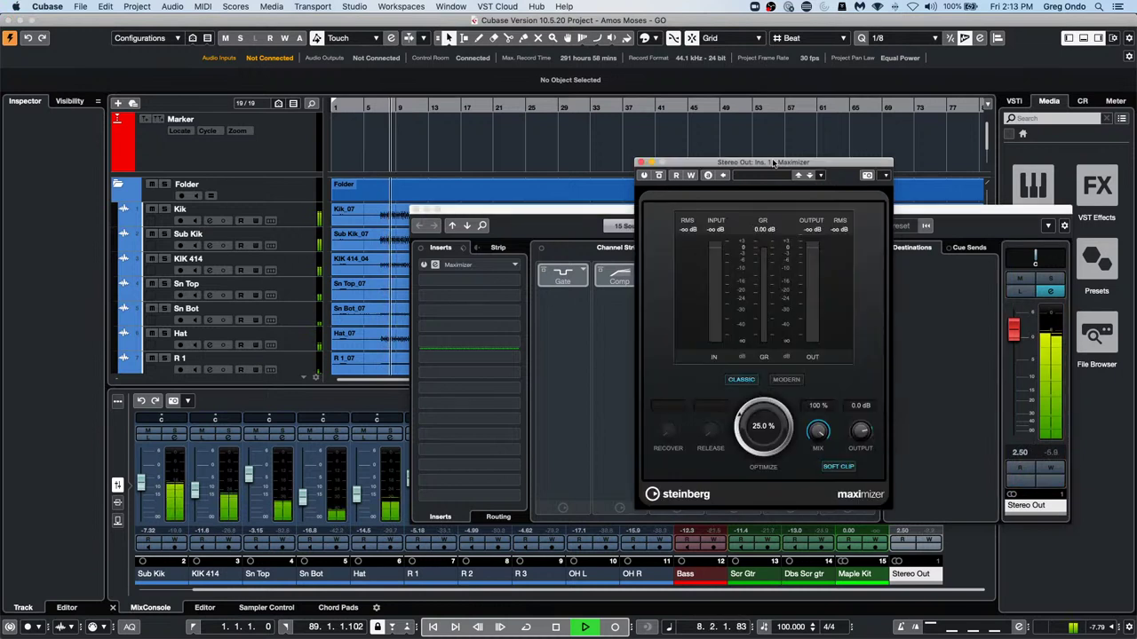
pyautogui.click(645, 176)
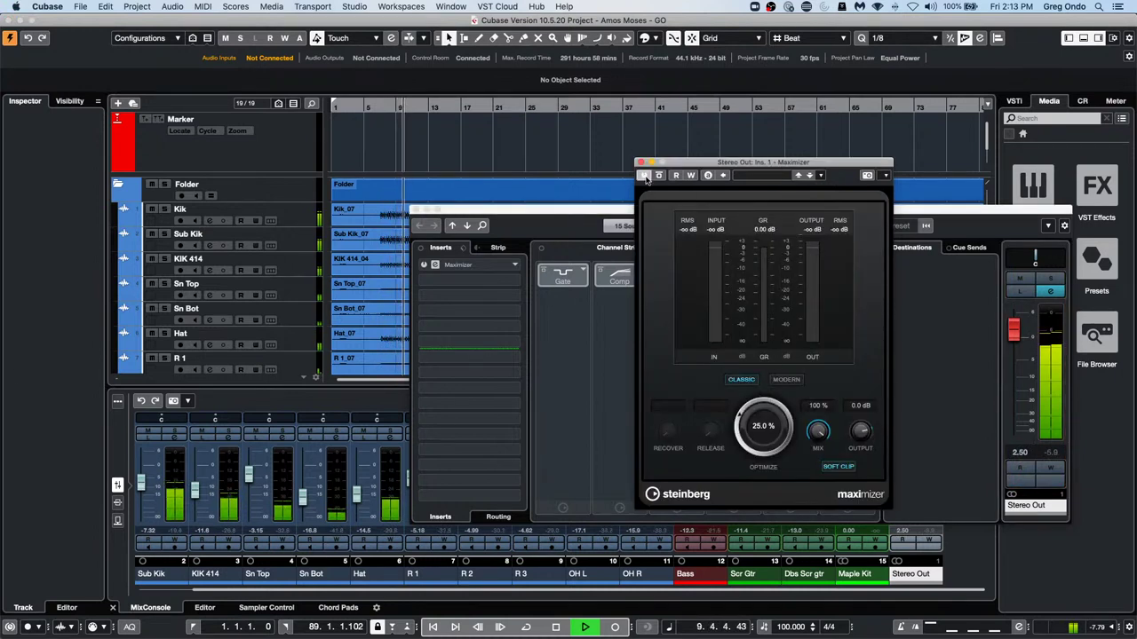
pyautogui.click(645, 176)
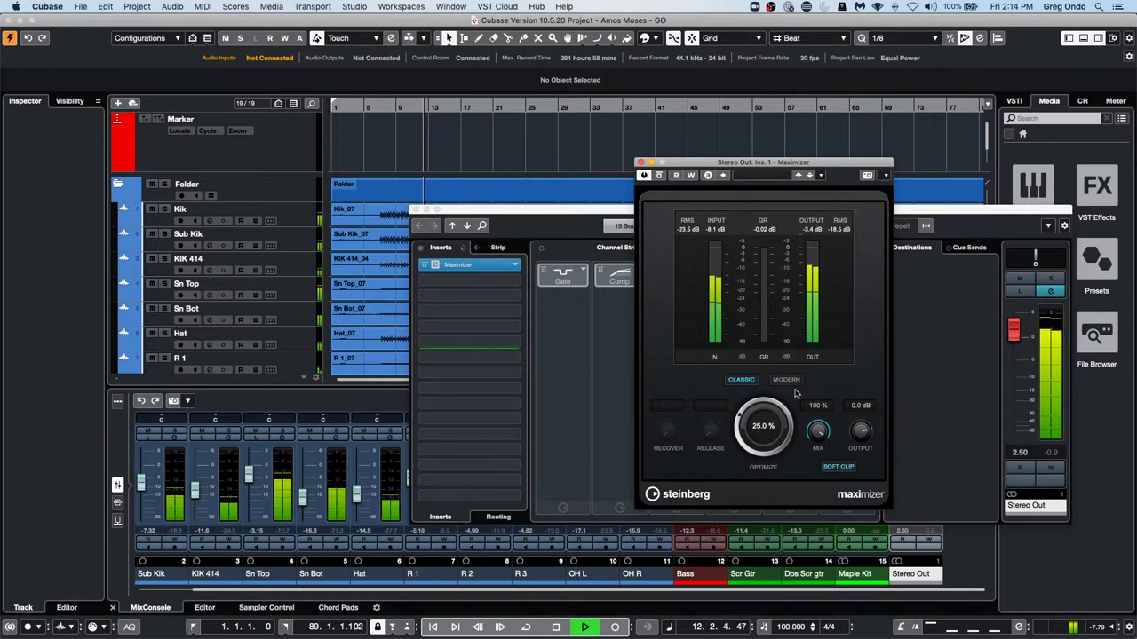
# Set the Maximizer to Modern mode with Optimize 45%, release 575 ms and recover 82%
pyautogui.moveTo(766, 410); pyautogui.dragTo(765, 396)
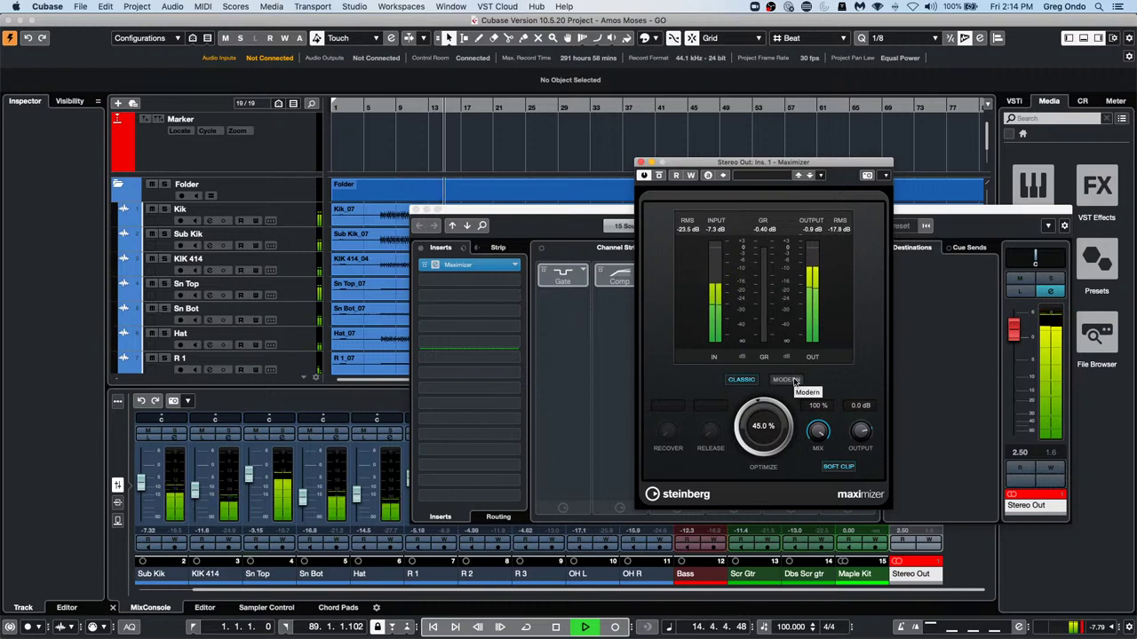
pyautogui.click(785, 380)
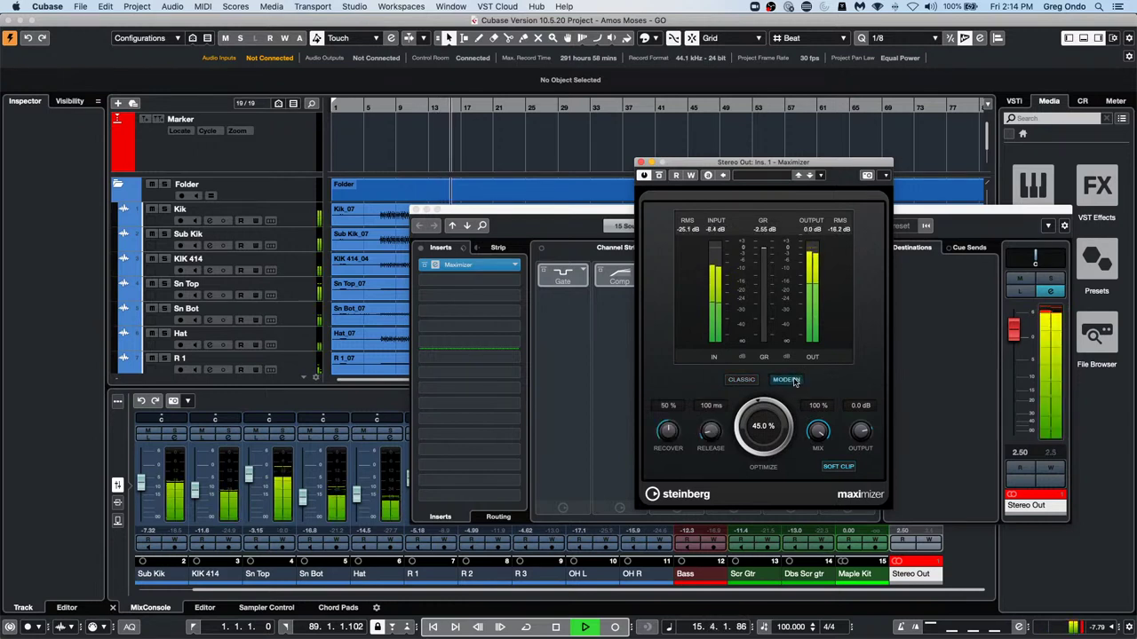
pyautogui.click(744, 380)
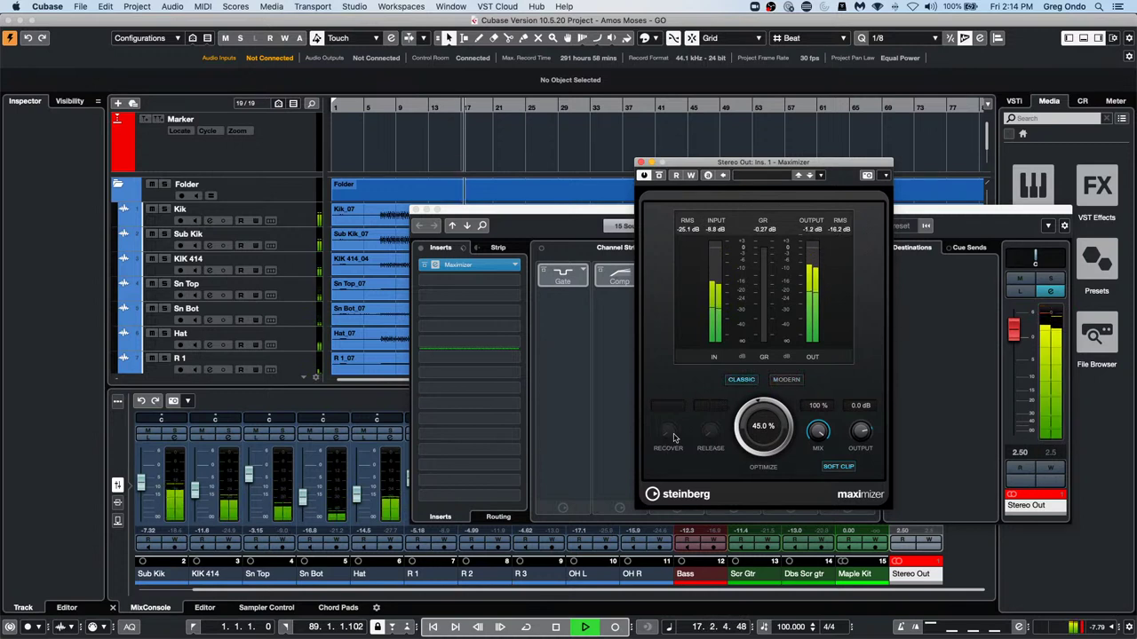
pyautogui.click(786, 379)
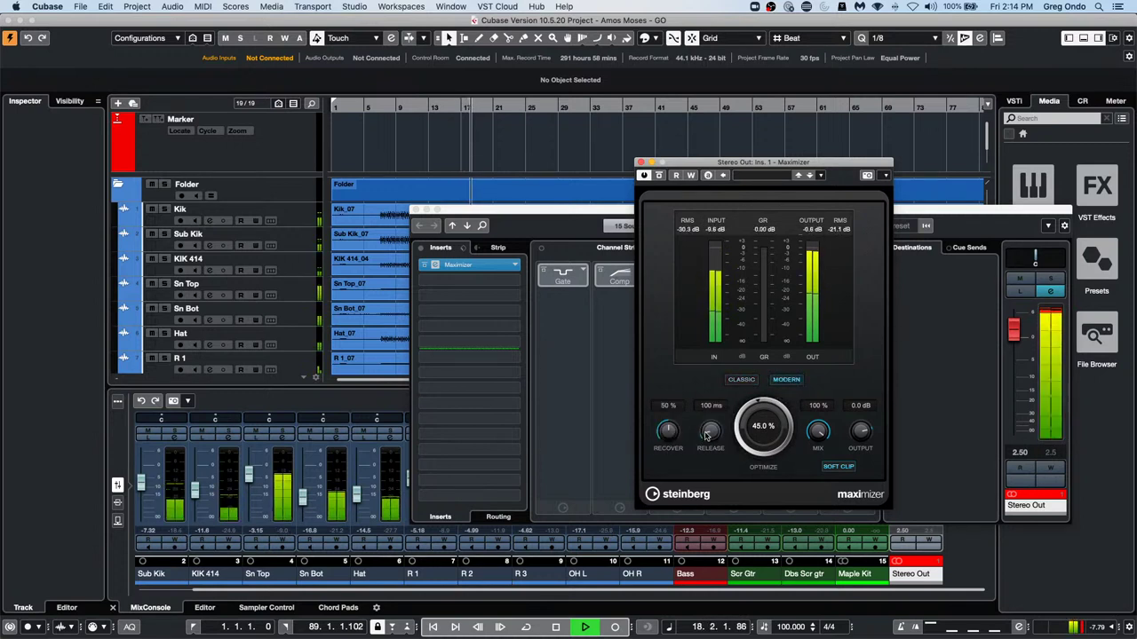
pyautogui.moveTo(708, 434); pyautogui.dragTo(721, 388)
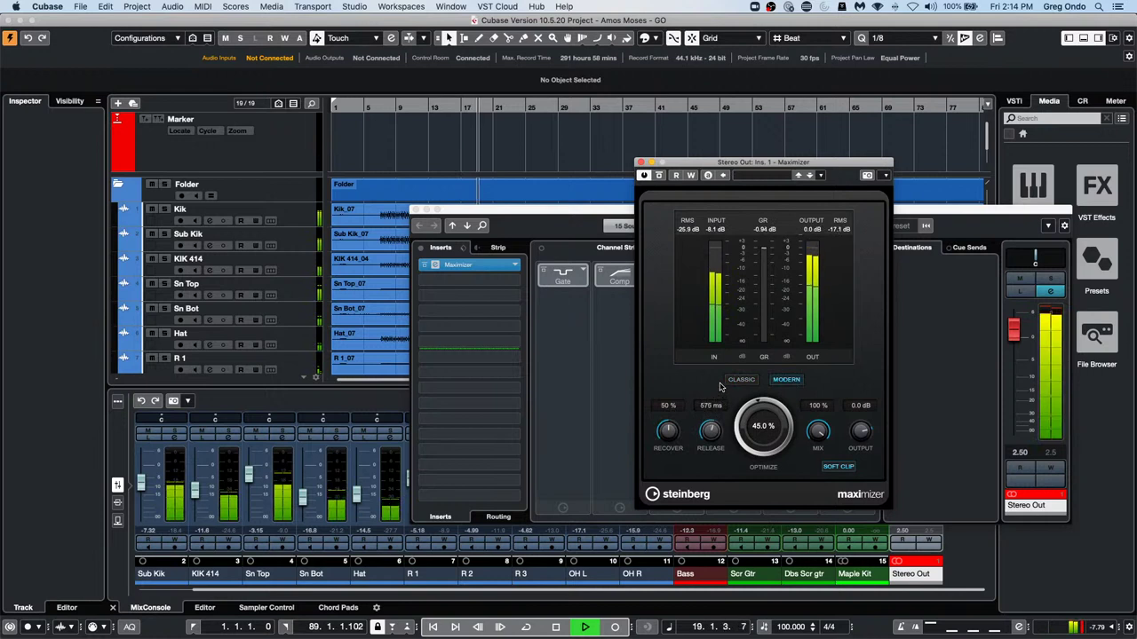
pyautogui.moveTo(668, 431); pyautogui.dragTo(678, 405)
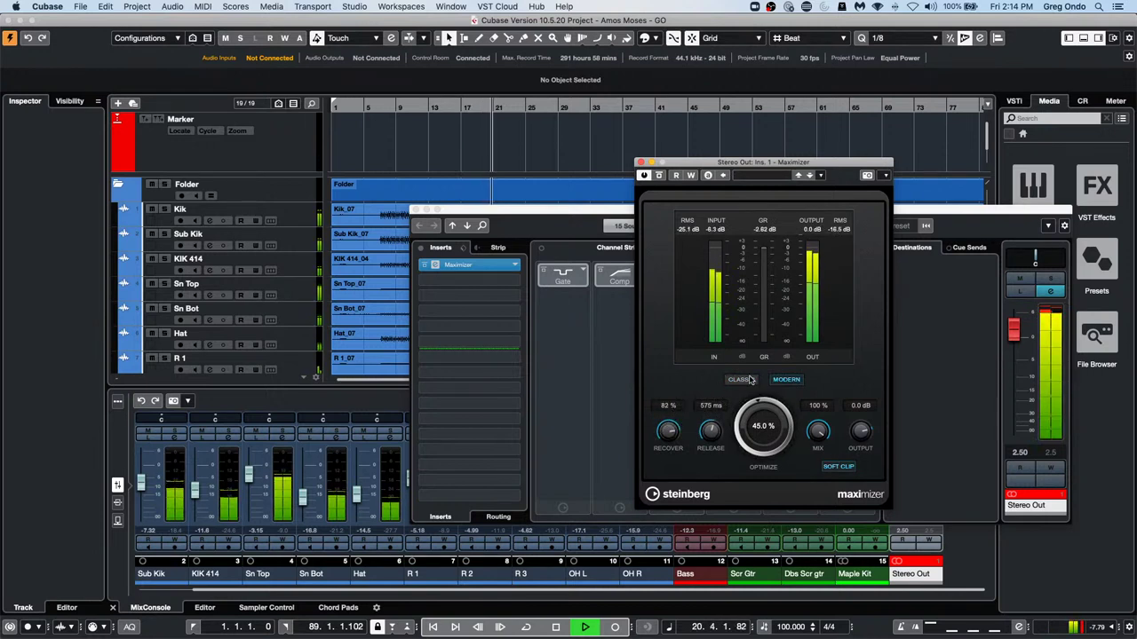
pyautogui.click(748, 379)
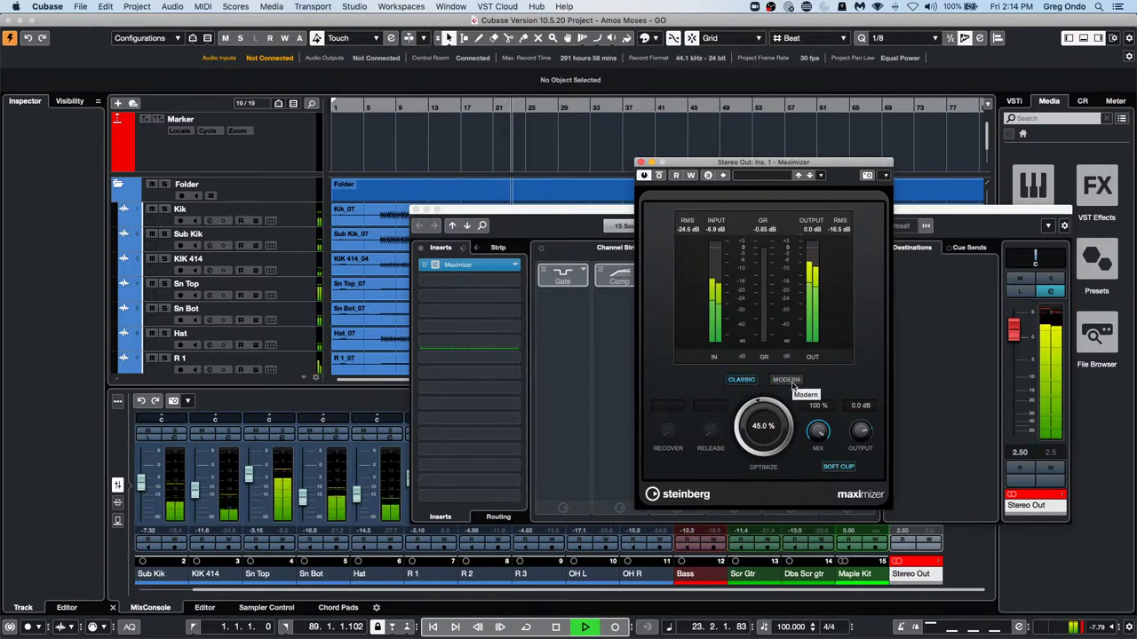
pyautogui.click(786, 380)
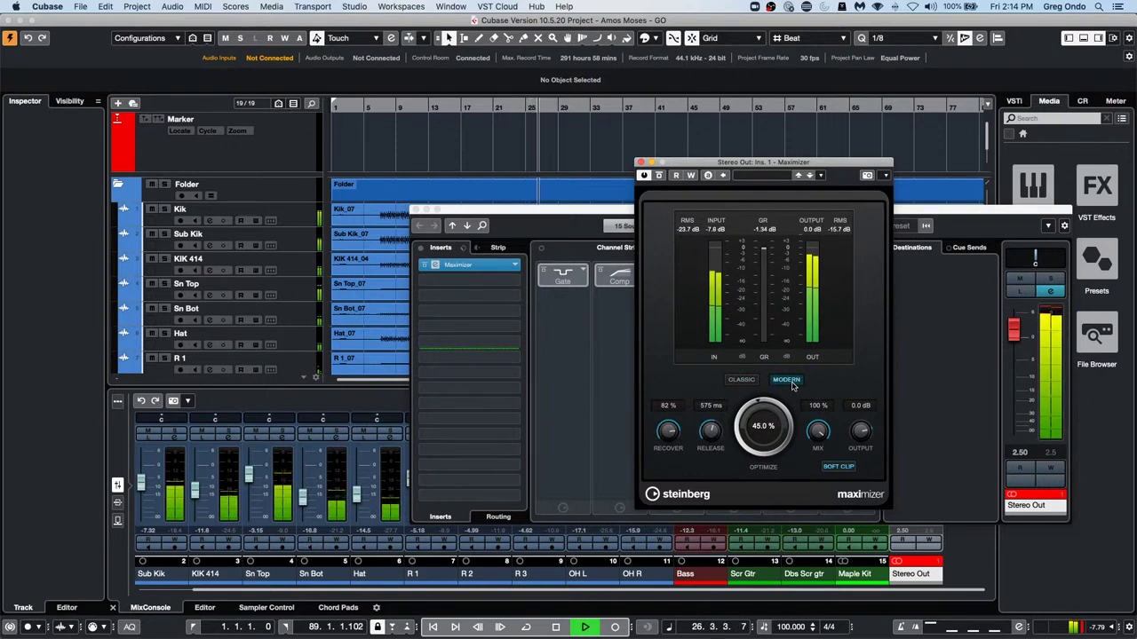
# Raise Optimize to 59.5%, compare against bypass and Classic, then stop playback in Modern mode
pyautogui.click(777, 401)
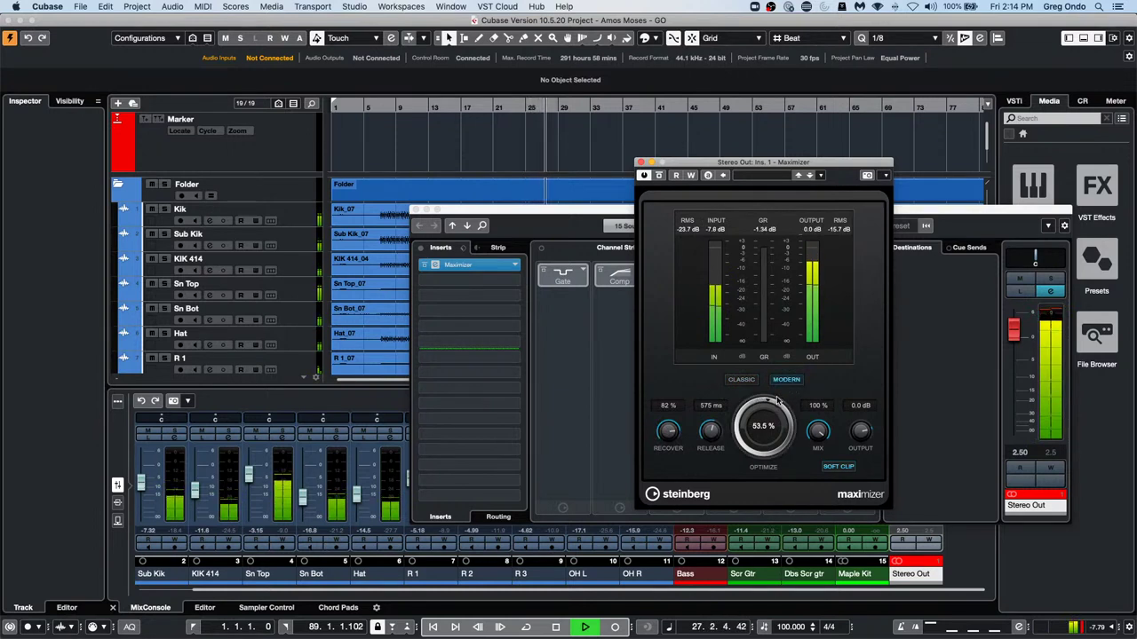
pyautogui.click(777, 402)
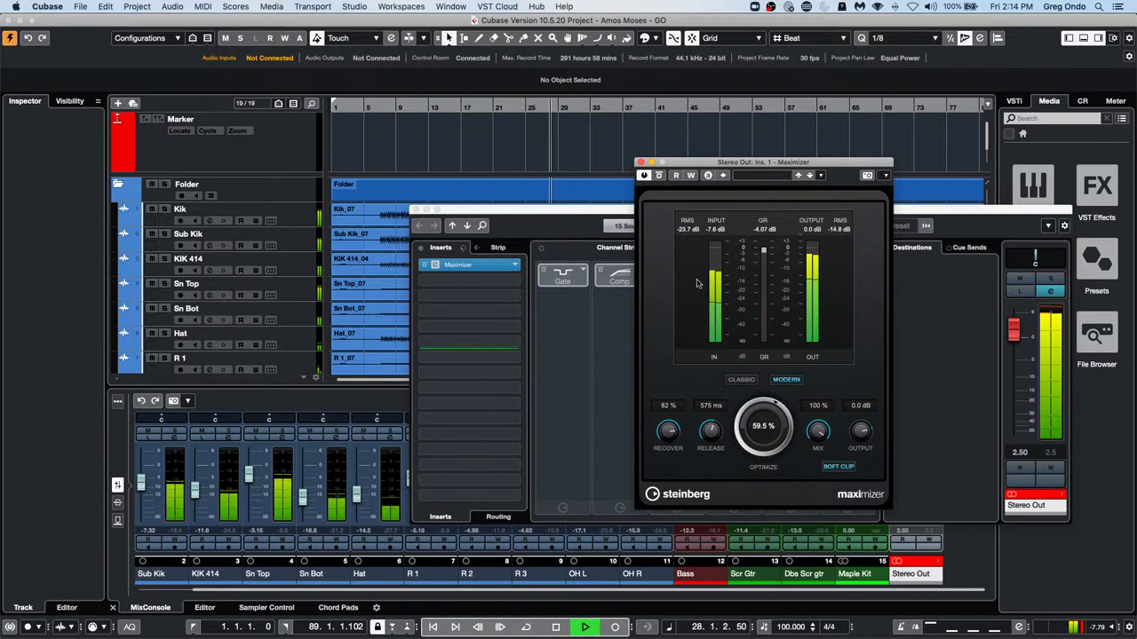
pyautogui.click(643, 176)
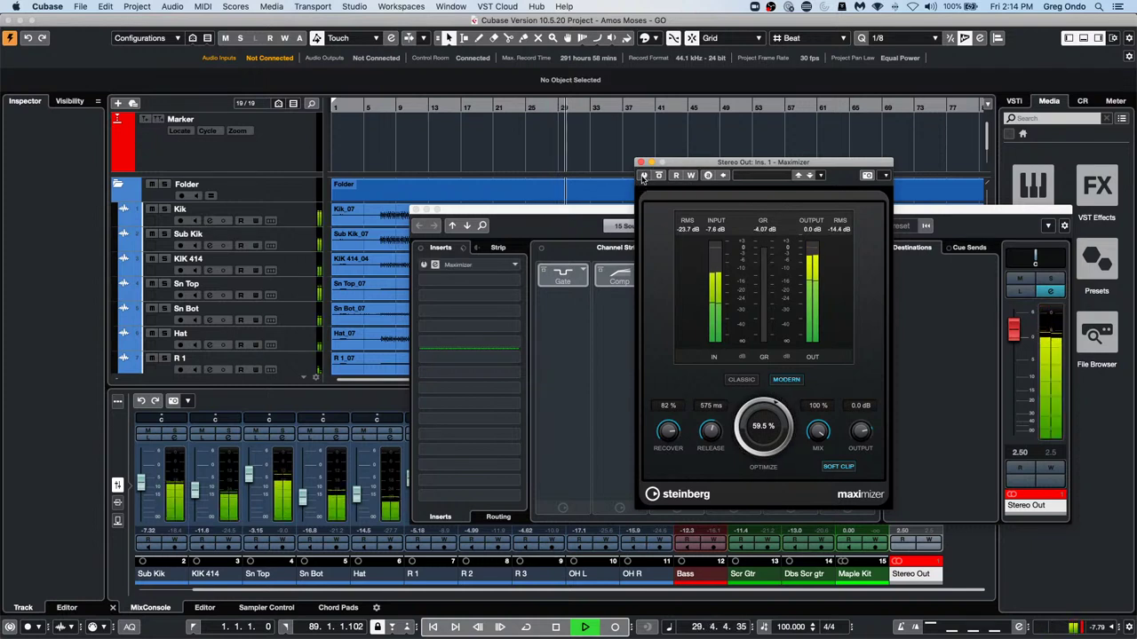
pyautogui.click(643, 176)
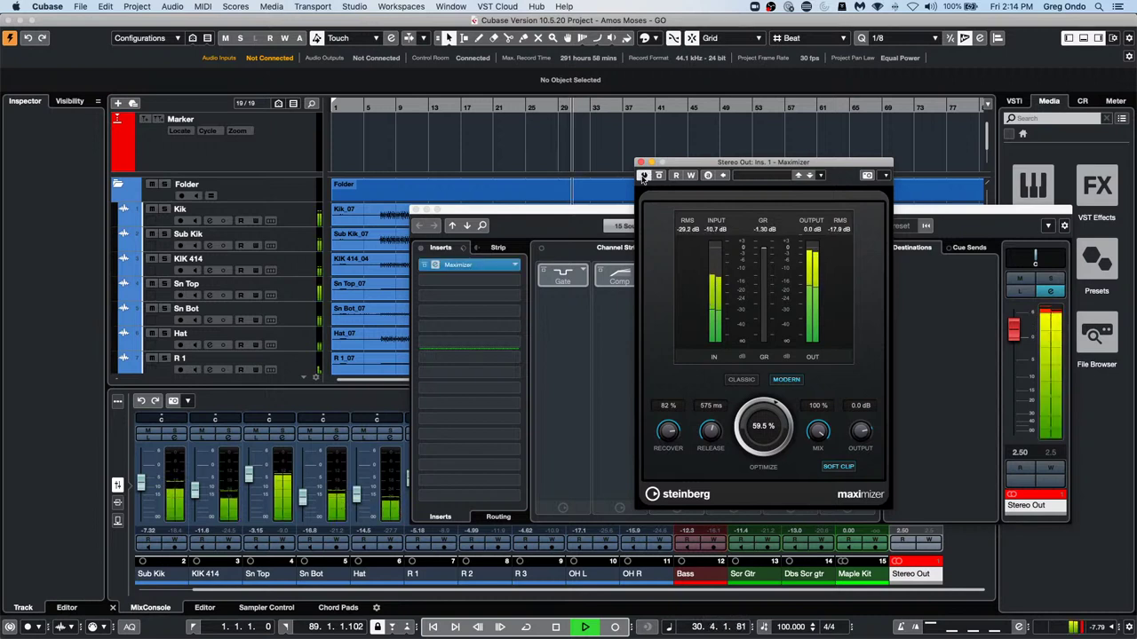
pyautogui.click(743, 380)
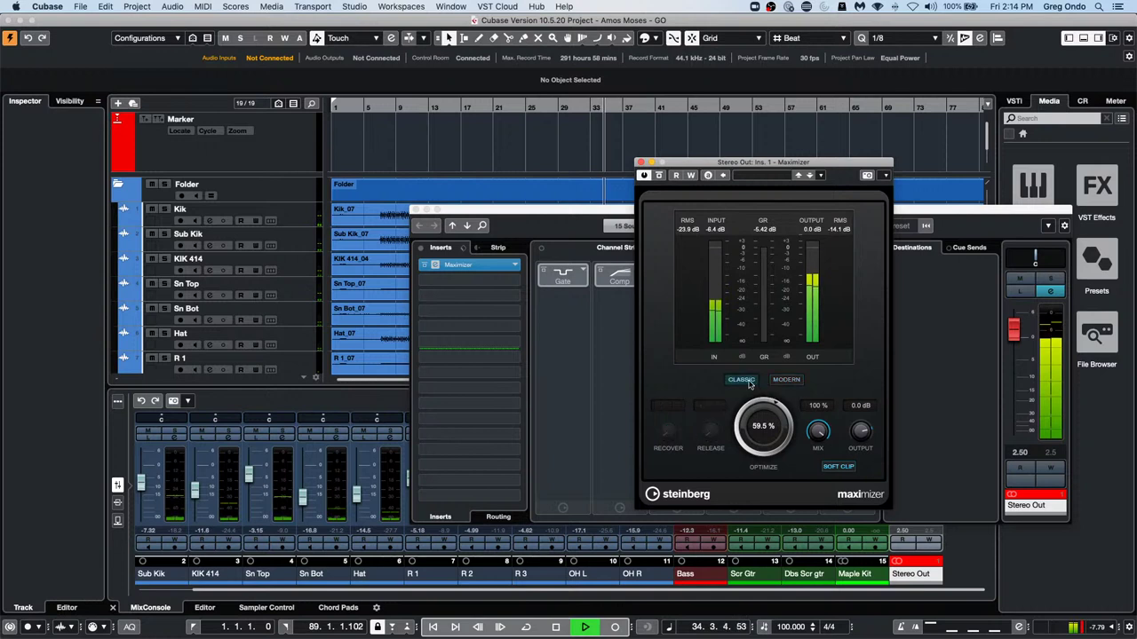
pyautogui.click(794, 381)
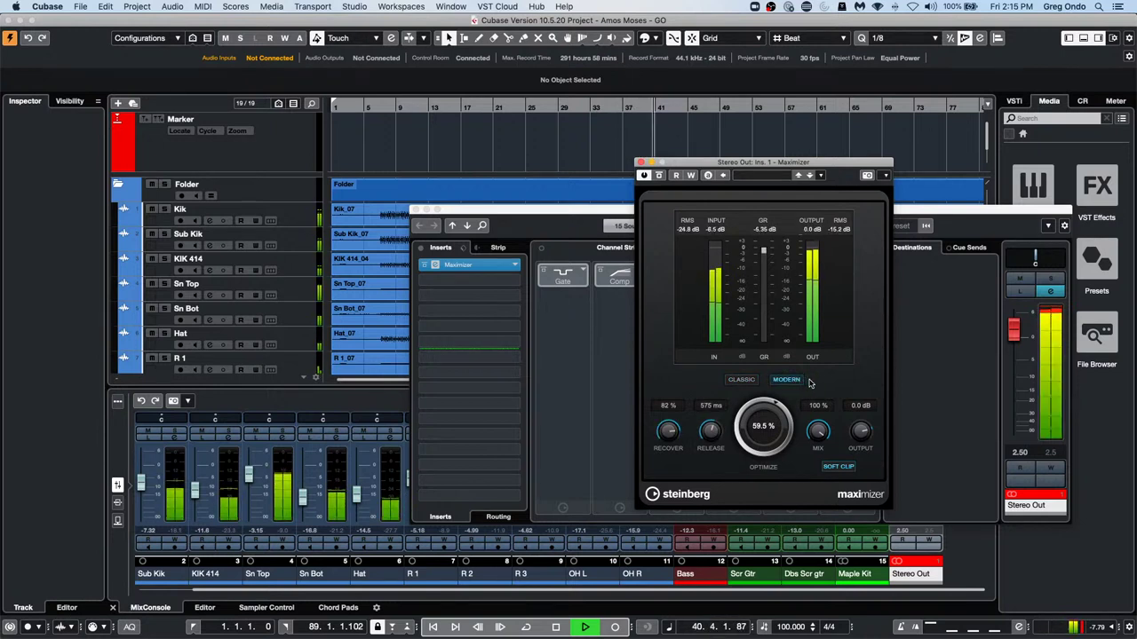
pyautogui.press('space')
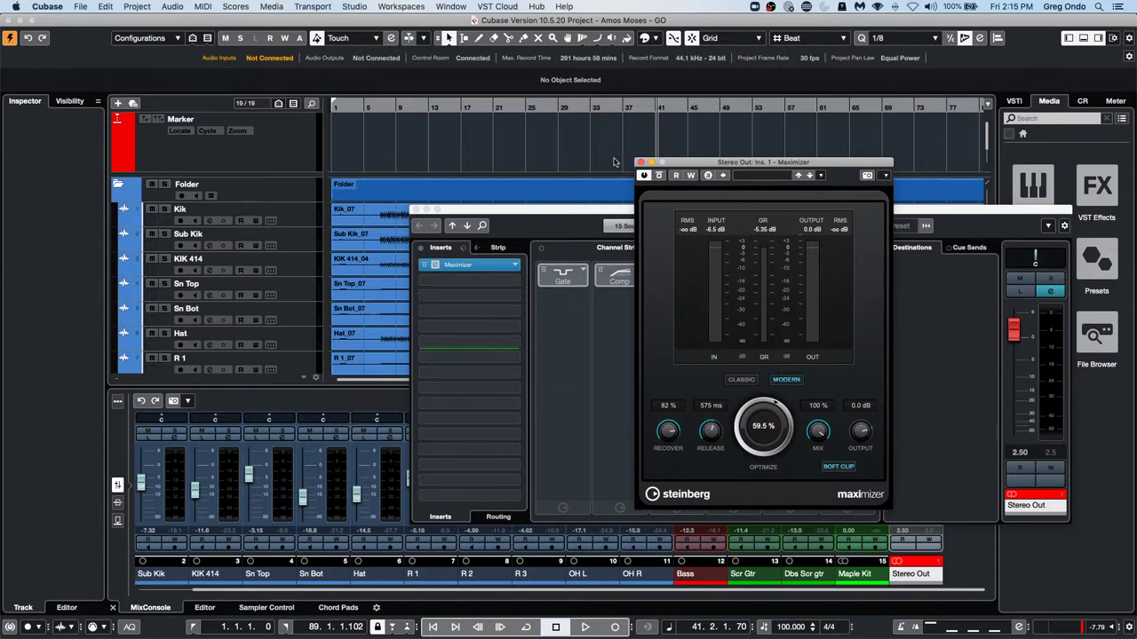
# Close the Maximizer and Stereo Out settings, select the Kik track, and zoom in around bar 8
pyautogui.click(640, 163)
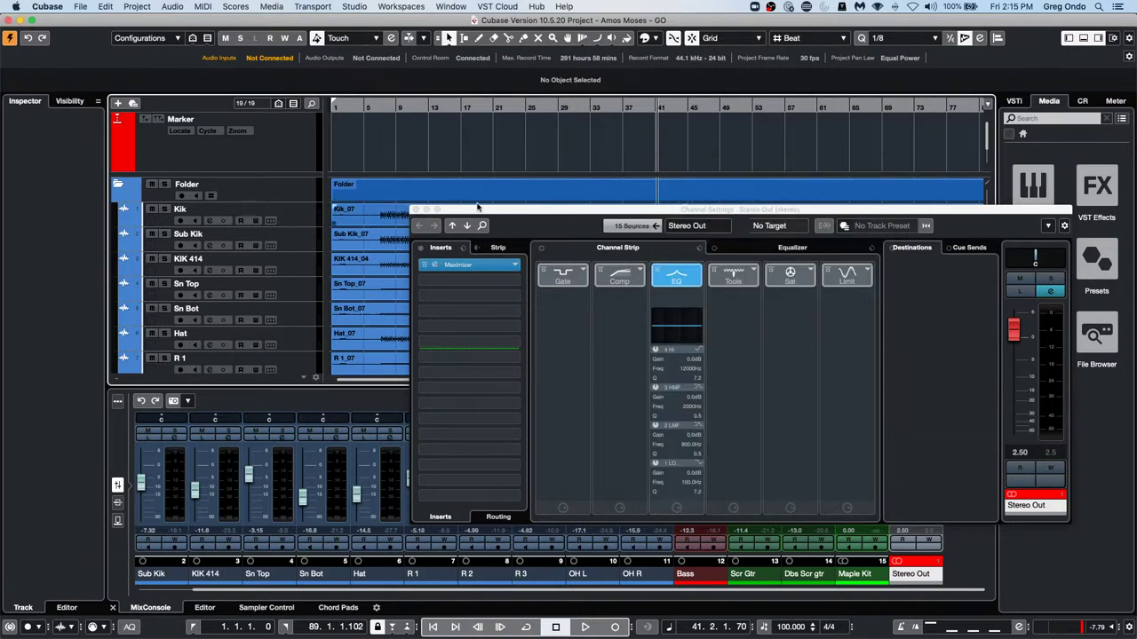
pyautogui.click(417, 211)
pyautogui.click(309, 221)
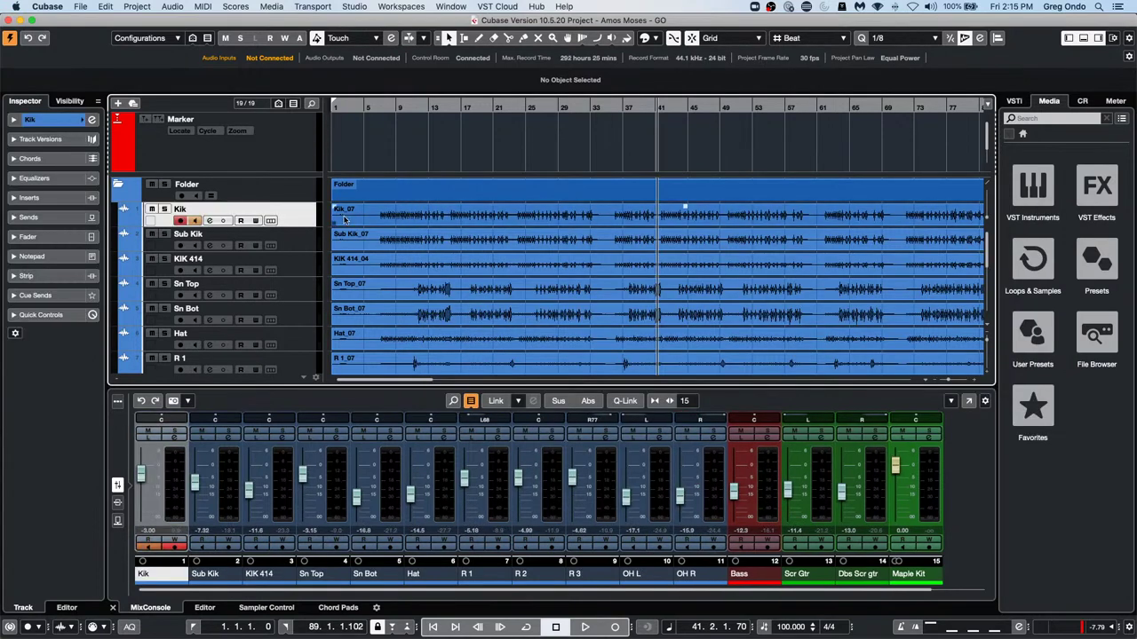
pyautogui.moveTo(396, 106); pyautogui.dragTo(385, 132)
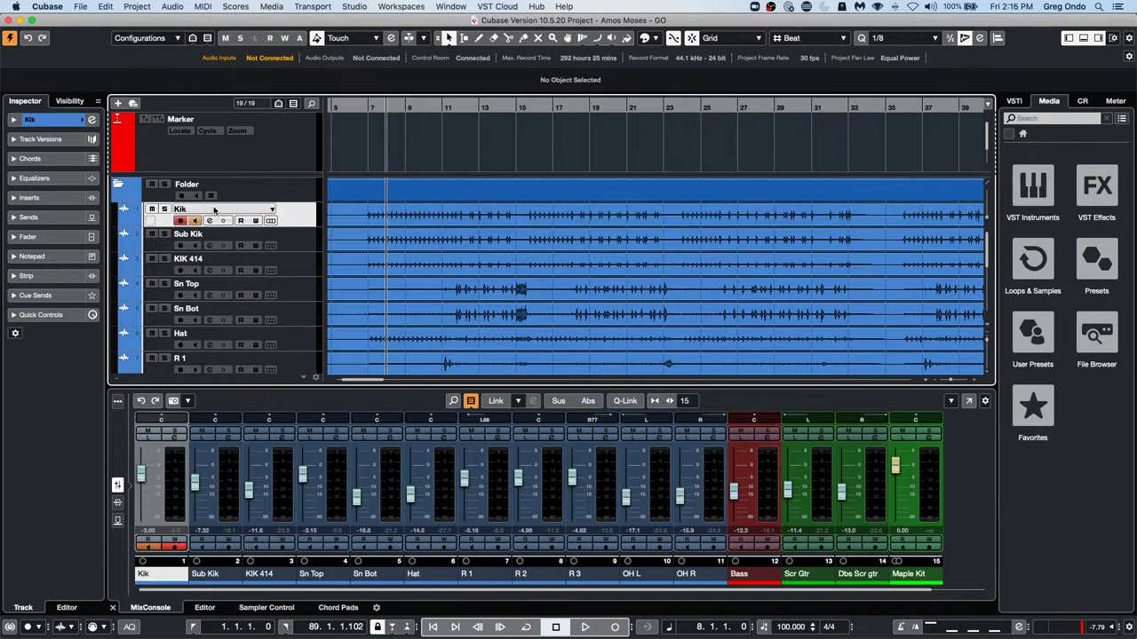
# Solo Kik, show the Control Room, start playback, and open the first insert slot's effect list
pyautogui.click(165, 208)
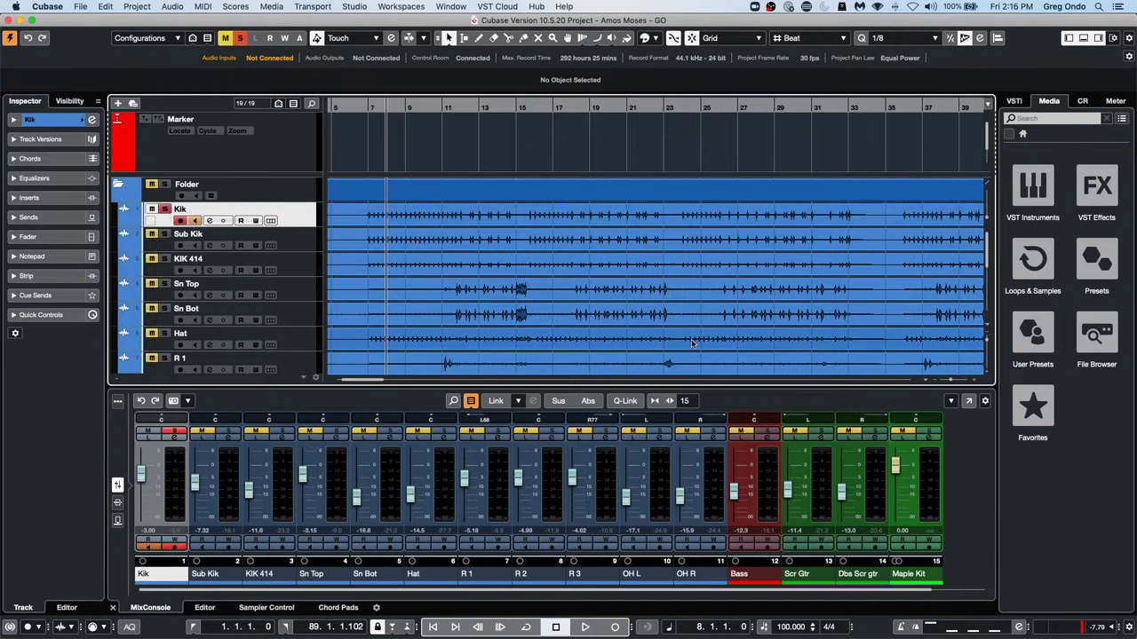
pyautogui.click(1085, 101)
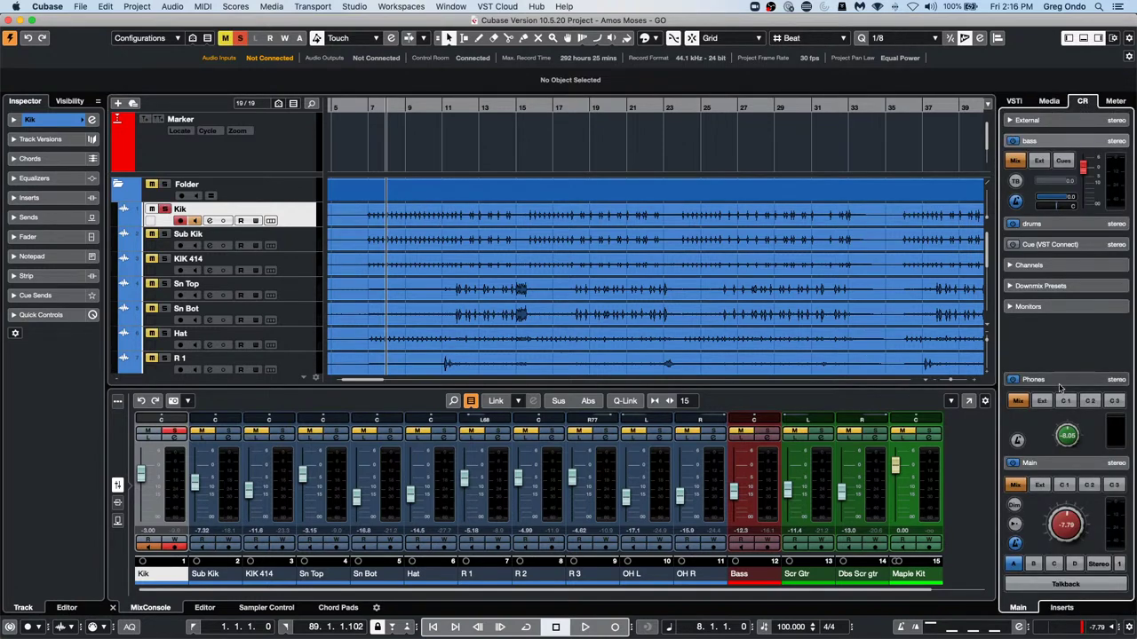
pyautogui.press('space')
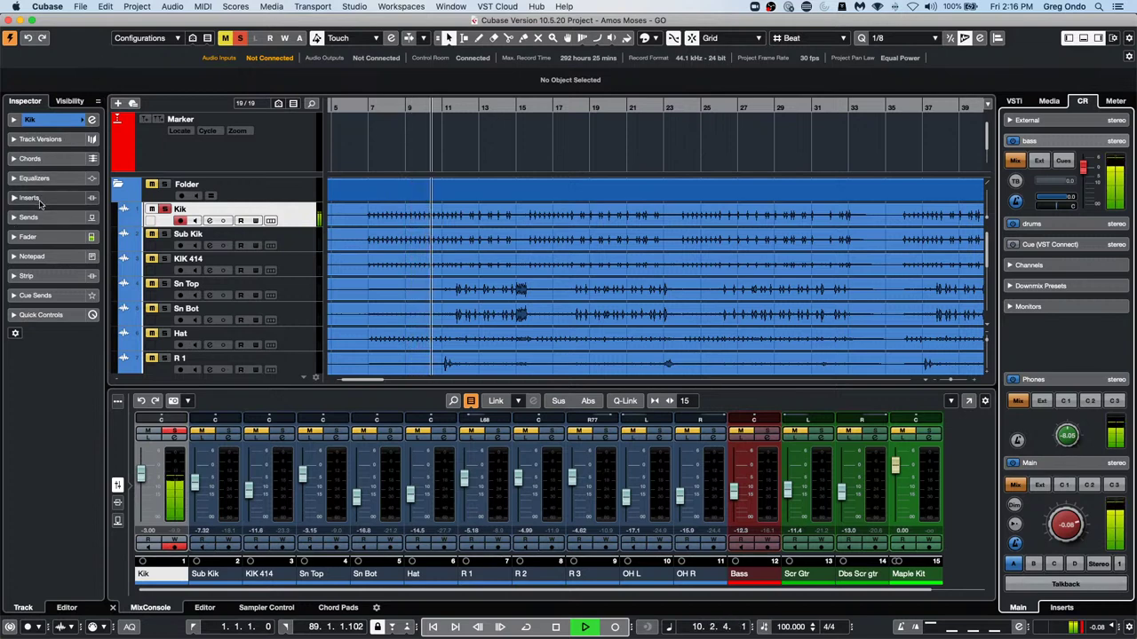
pyautogui.click(71, 197)
pyautogui.click(80, 225)
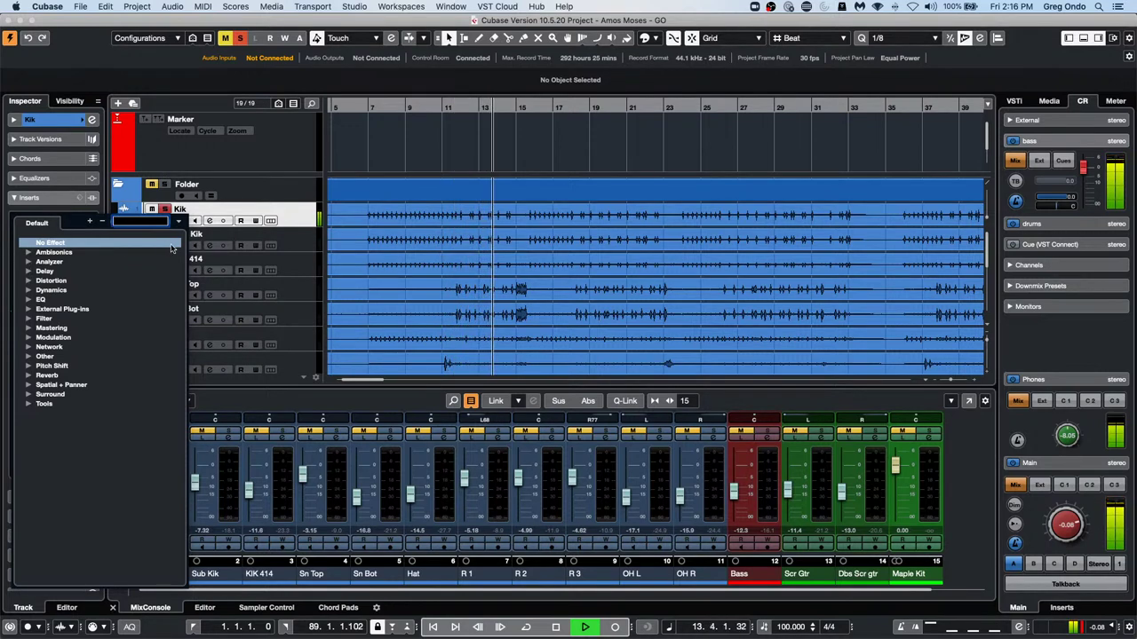
# Load a Dynamics > Gate insert on Kik and set its Range to -66.5 dB
pyautogui.click(28, 290)
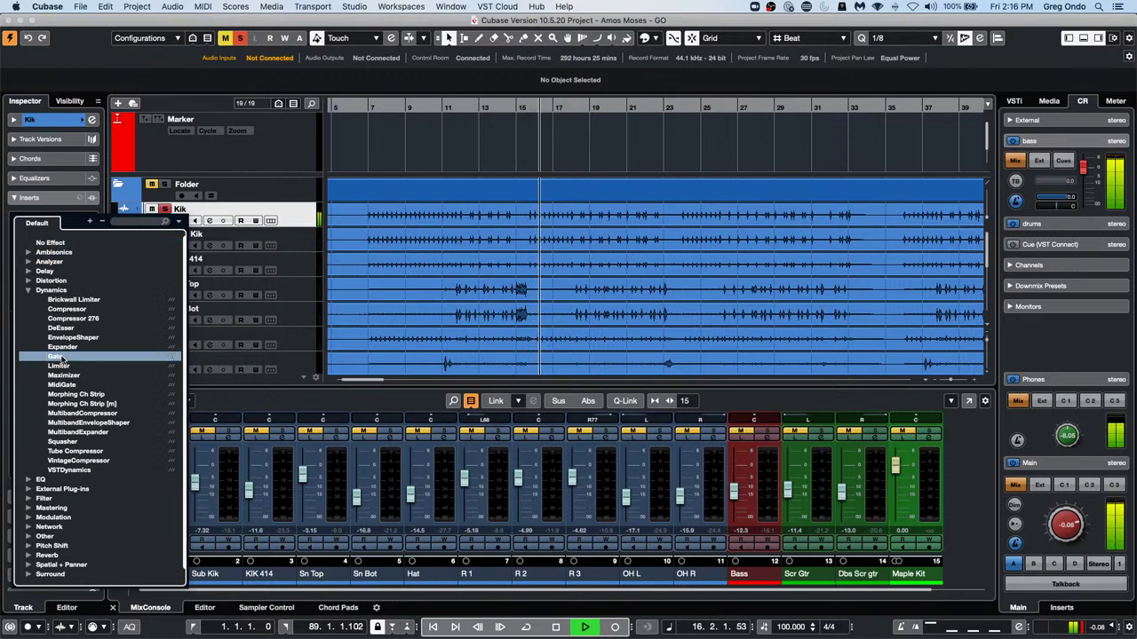
pyautogui.click(56, 356)
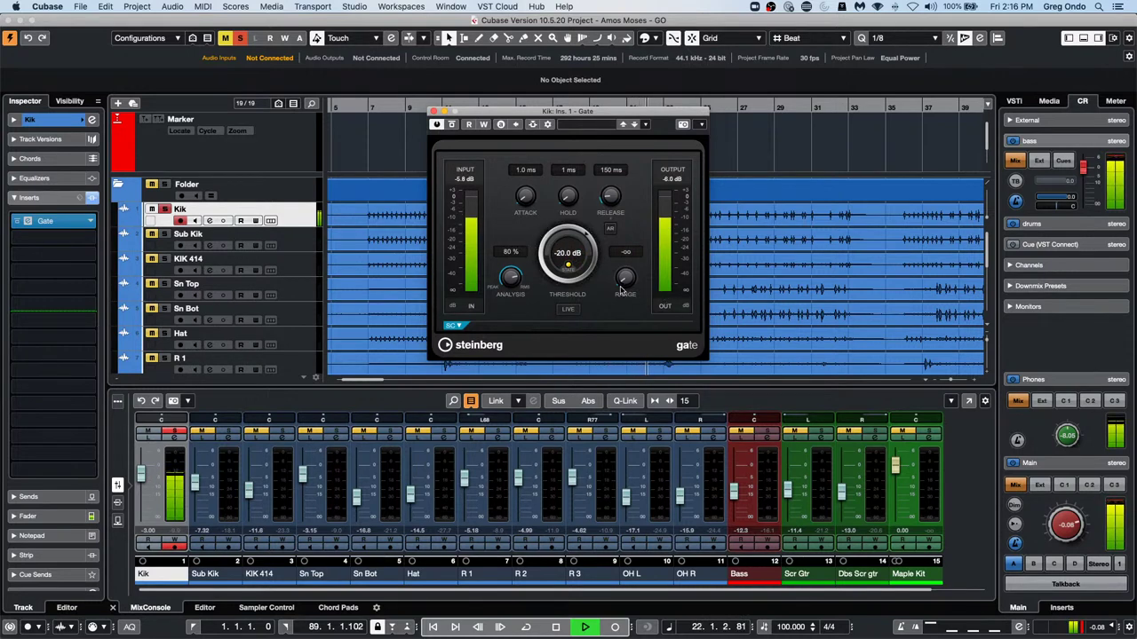
pyautogui.moveTo(621, 289); pyautogui.dragTo(627, 243)
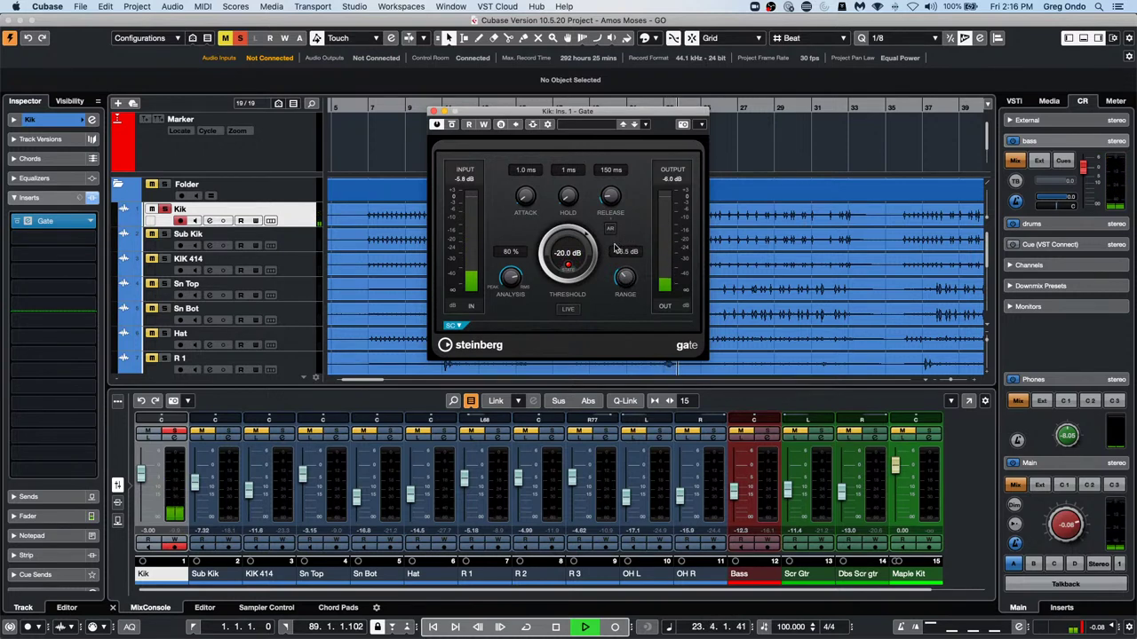
# Toggle the Gate off, on, and off again to compare, then stop playback
pyautogui.click(436, 125)
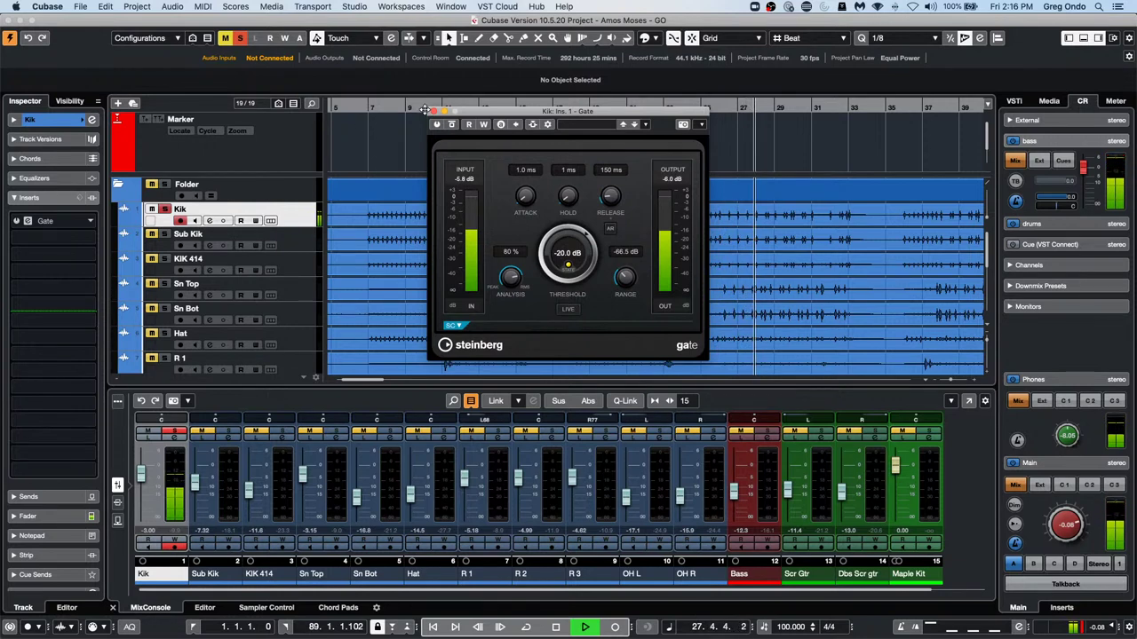
pyautogui.click(444, 133)
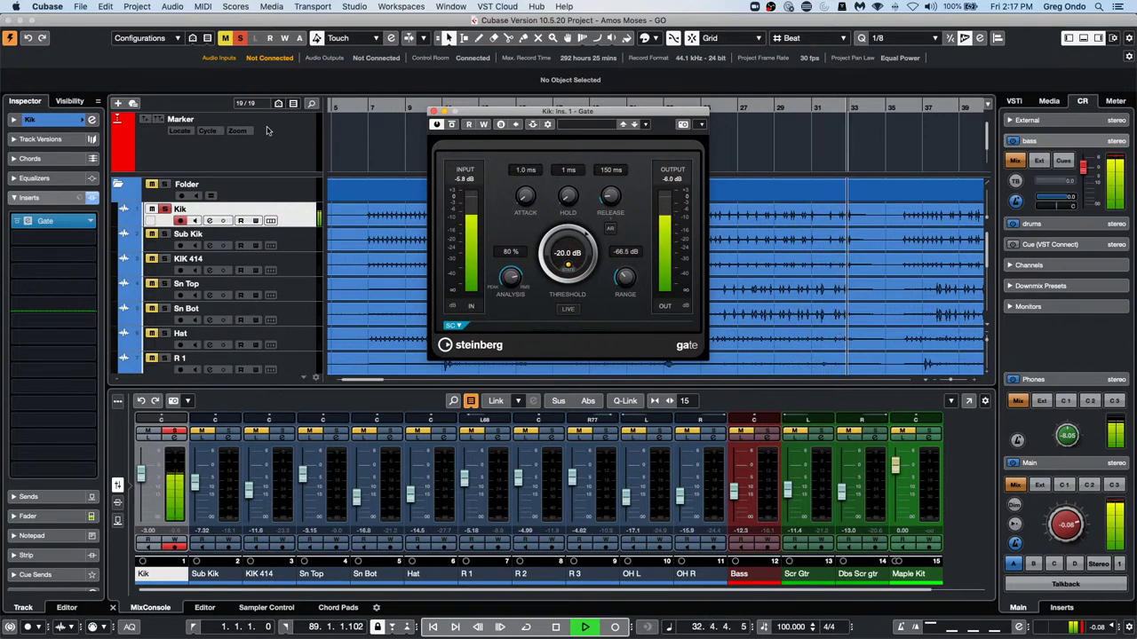
pyautogui.click(436, 125)
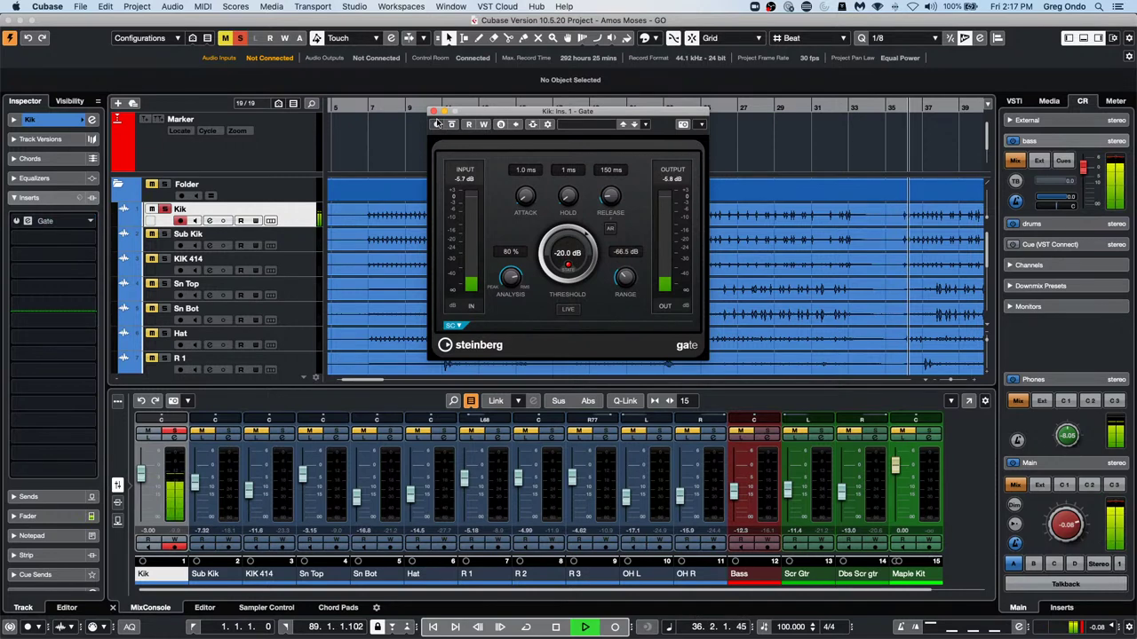
pyautogui.press('space')
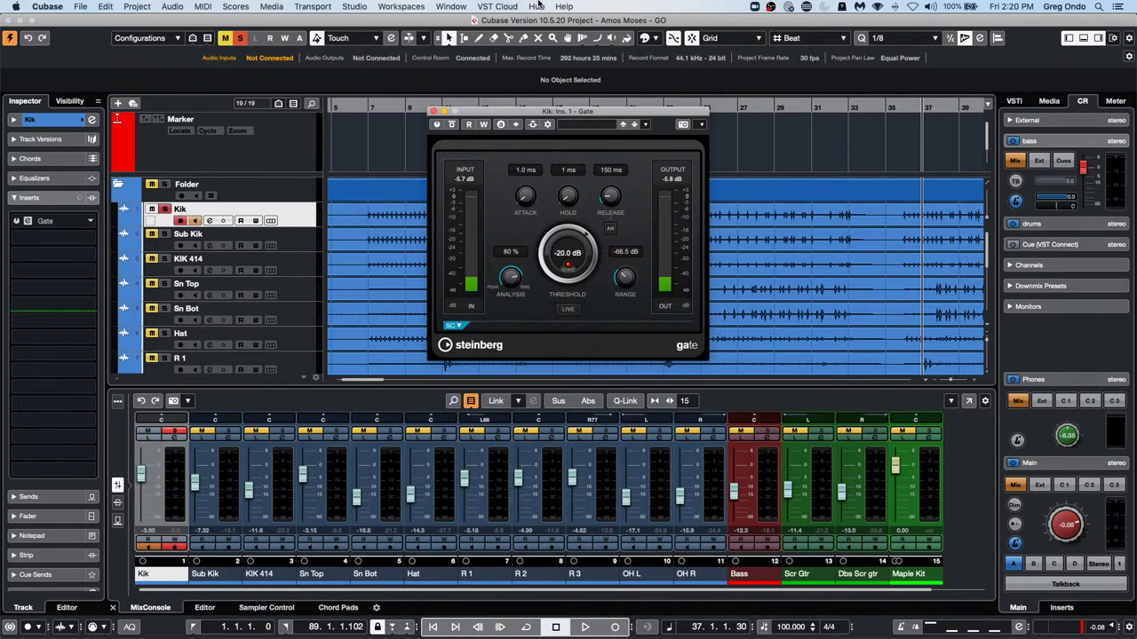
# In Studio Setup, keep the UR24C buffer size at 256 samples and confirm with OK
pyautogui.click(362, 7)
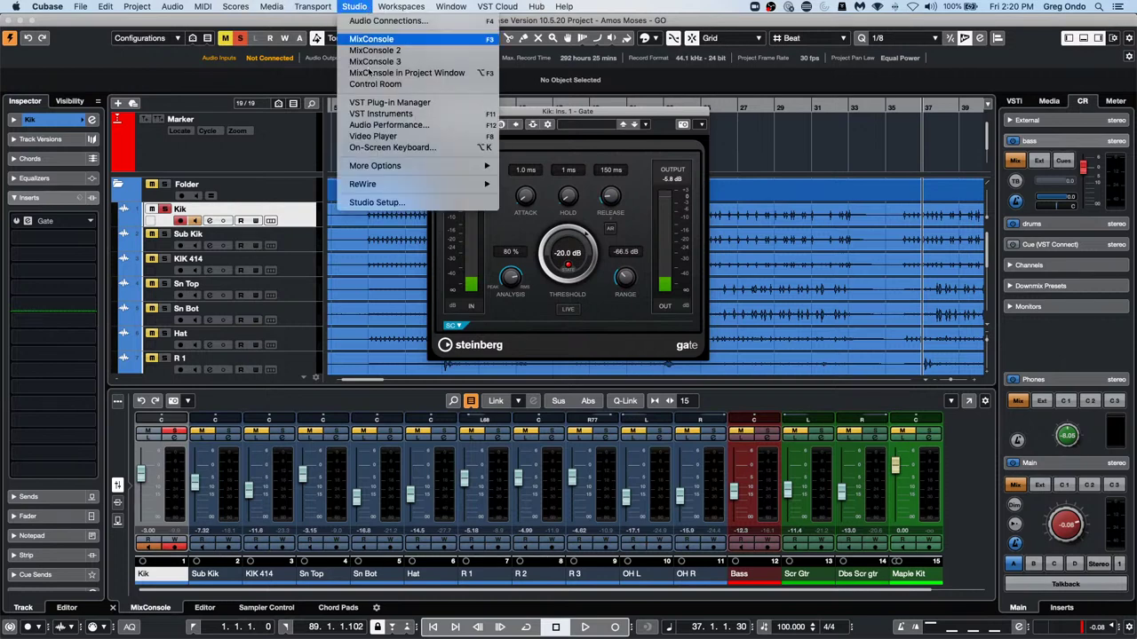
pyautogui.click(397, 206)
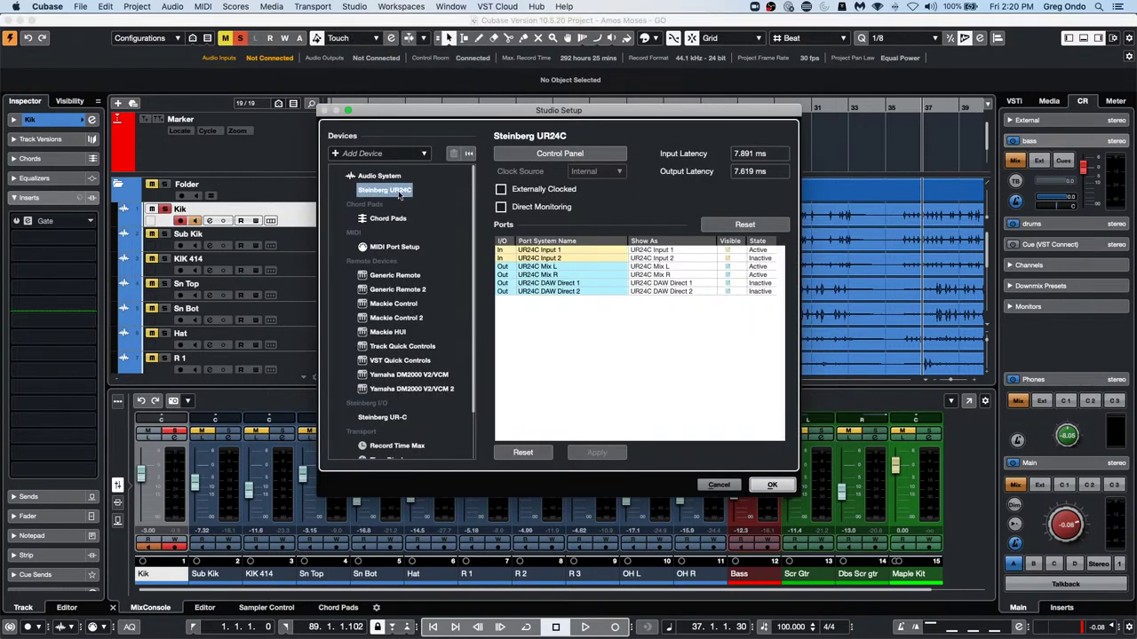
pyautogui.click(515, 156)
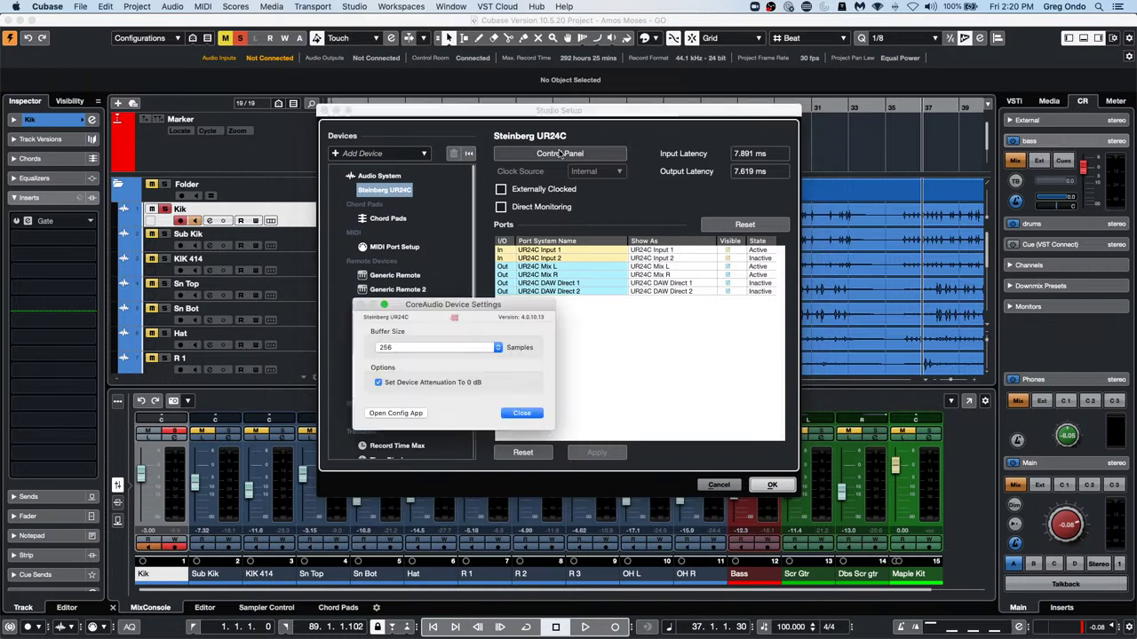
pyautogui.click(406, 349)
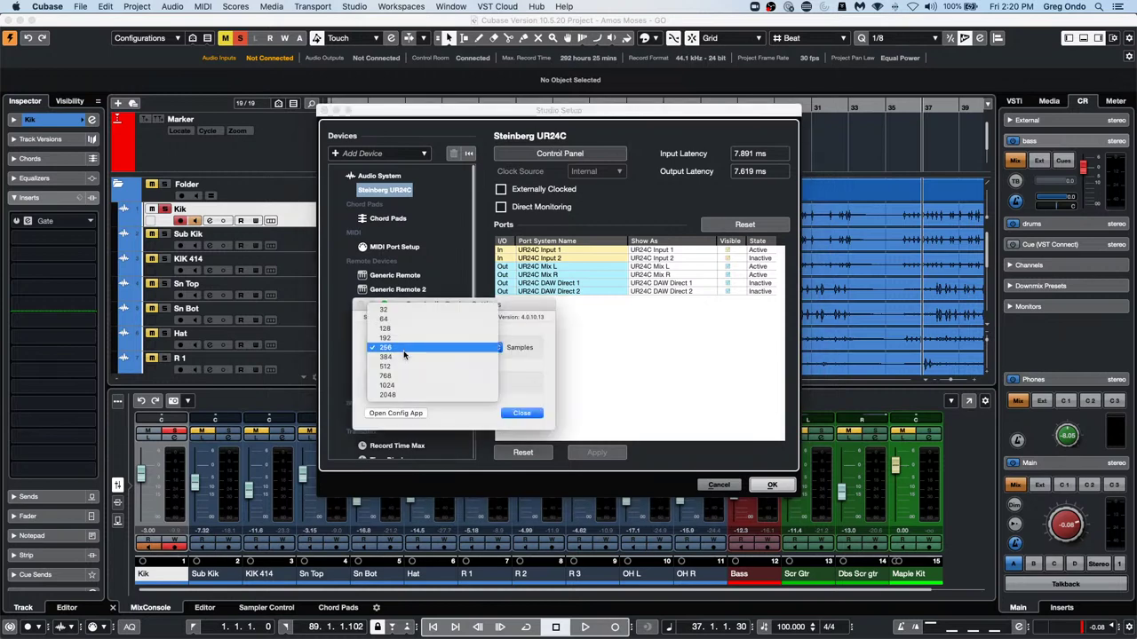
pyautogui.click(812, 360)
pyautogui.click(533, 414)
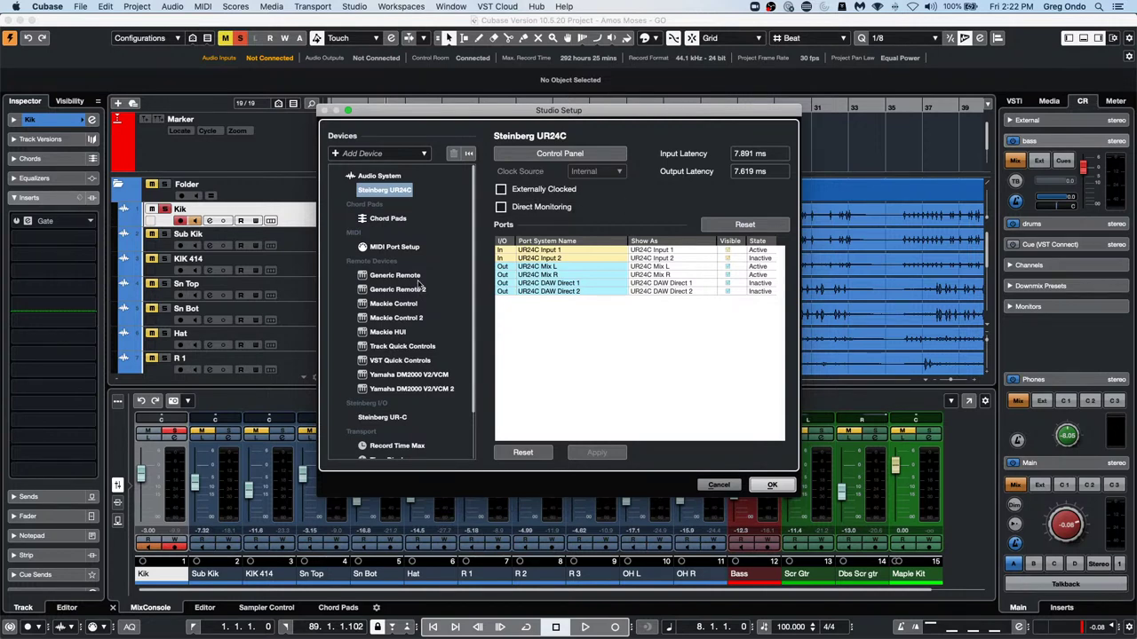
pyautogui.click(769, 484)
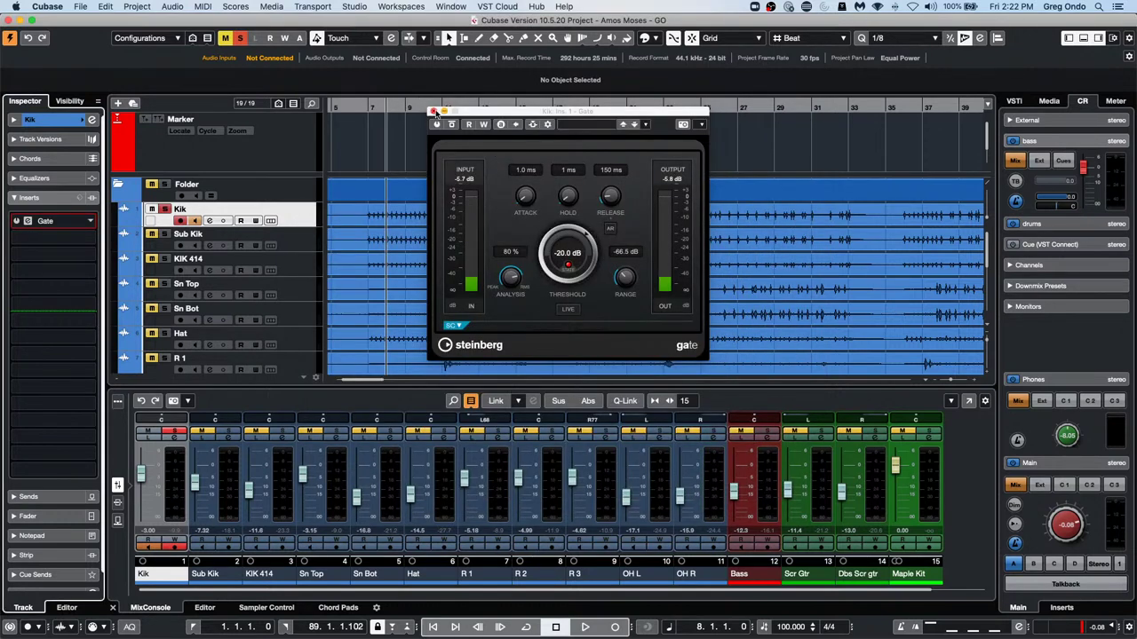
# Close the Gate window and create an empty new project, Untitled4, in the default folder
pyautogui.click(434, 111)
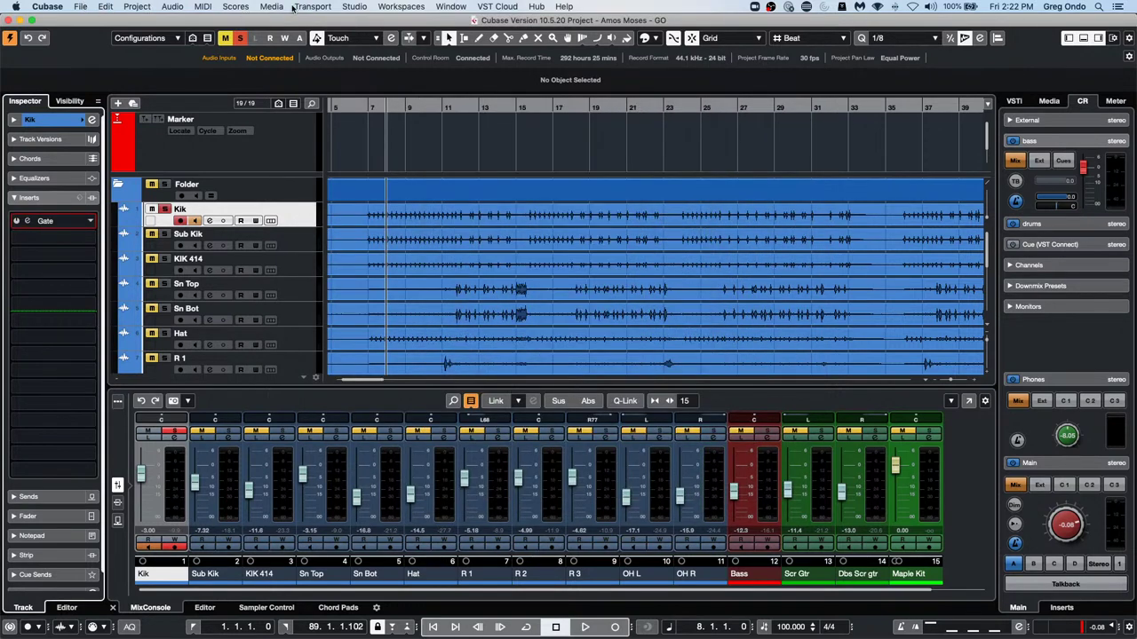
pyautogui.click(82, 8)
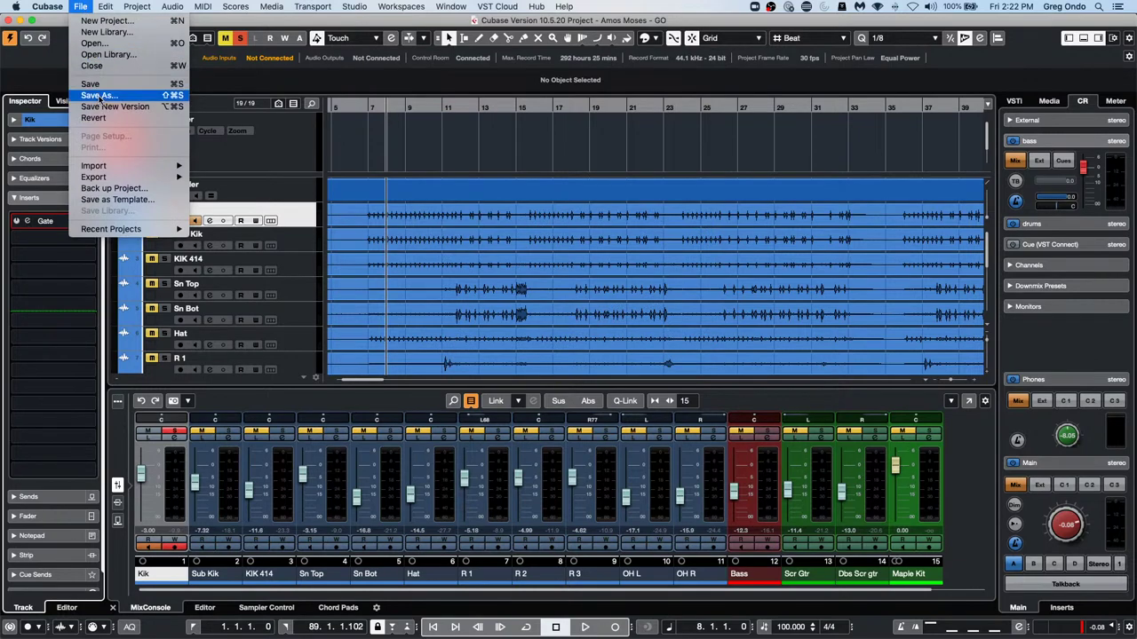
pyautogui.click(105, 21)
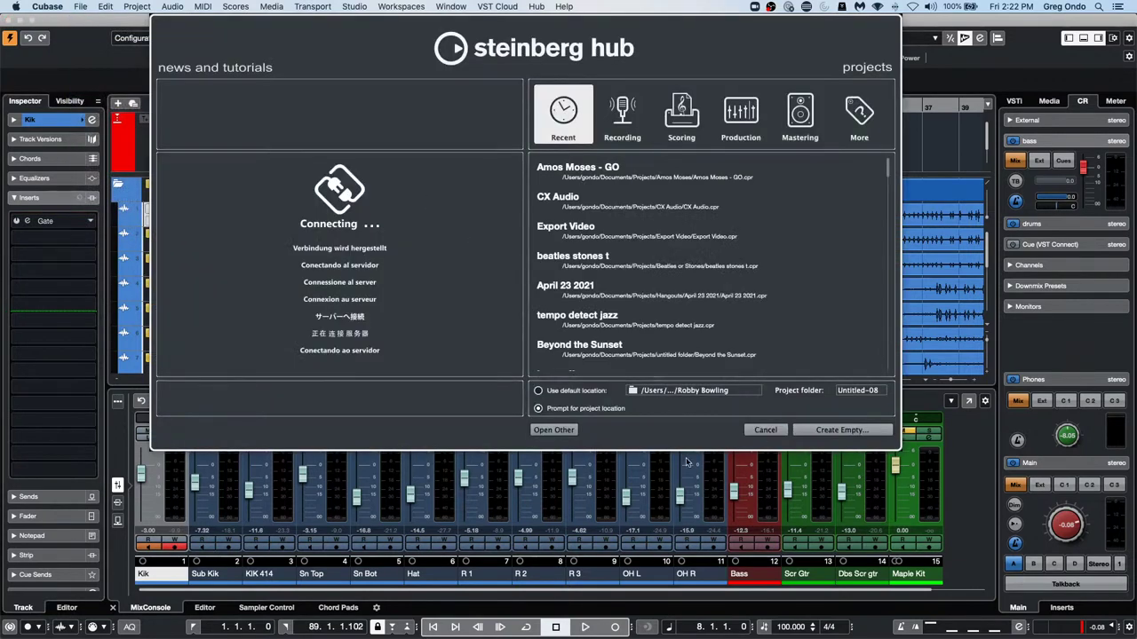
pyautogui.click(840, 431)
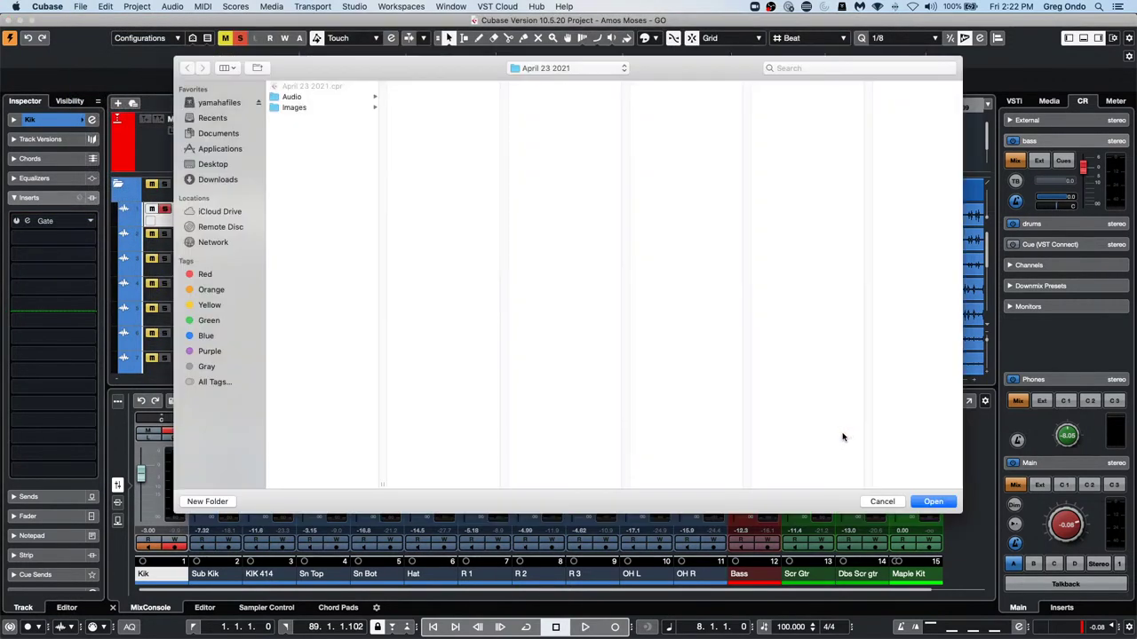
pyautogui.click(934, 501)
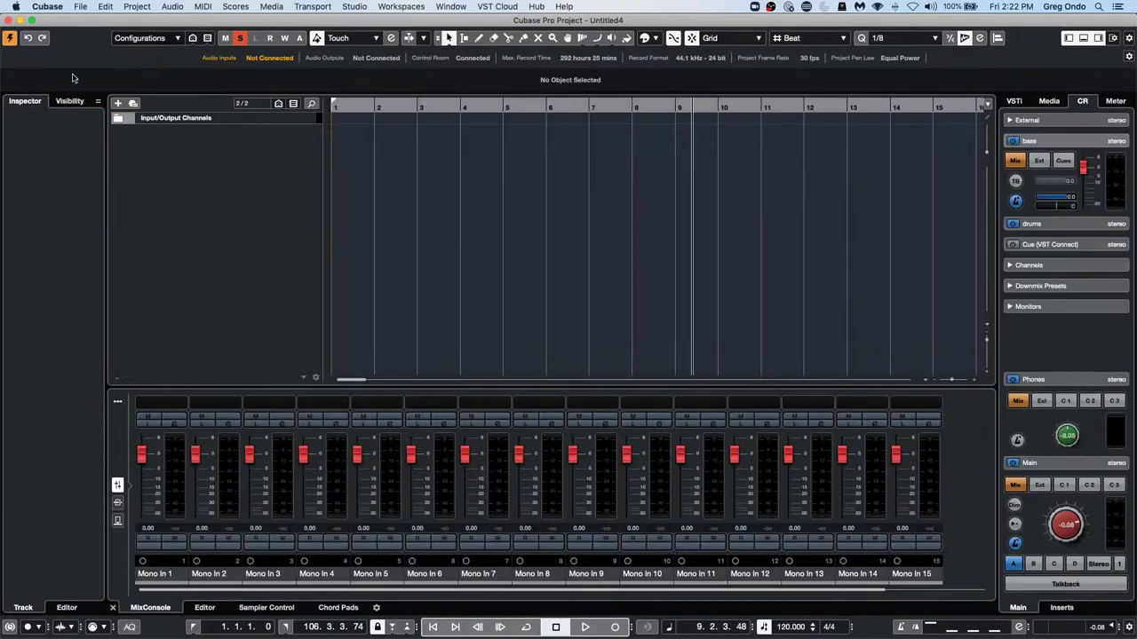
# Add a chord track and draw a first chord event at bar 1, opening it for editing
pyautogui.rightClick(188, 136)
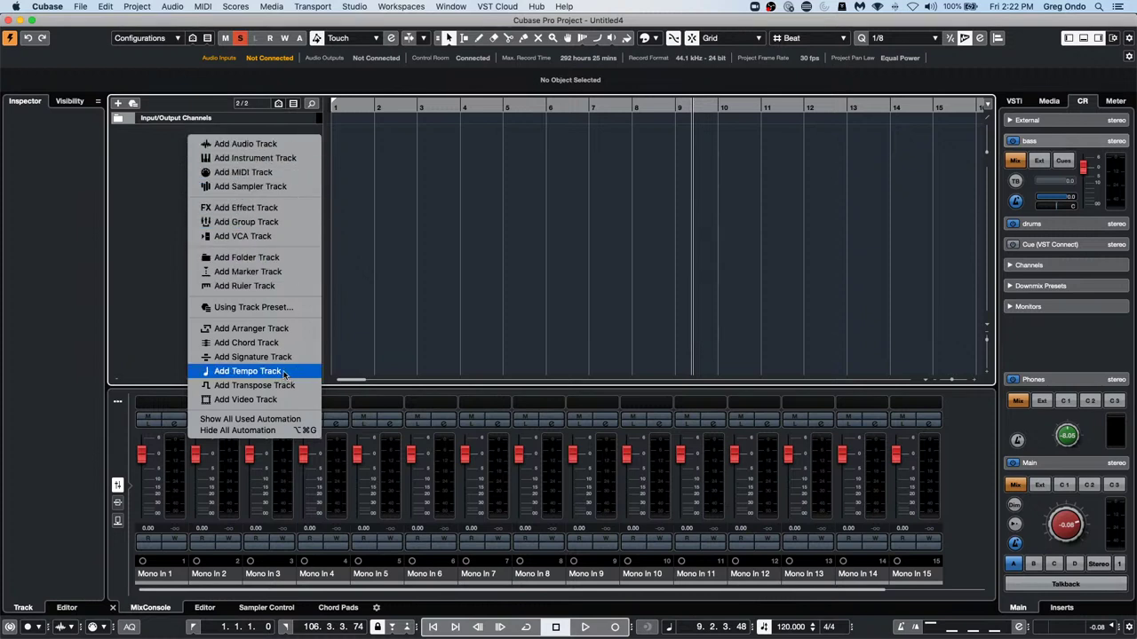
pyautogui.click(449, 163)
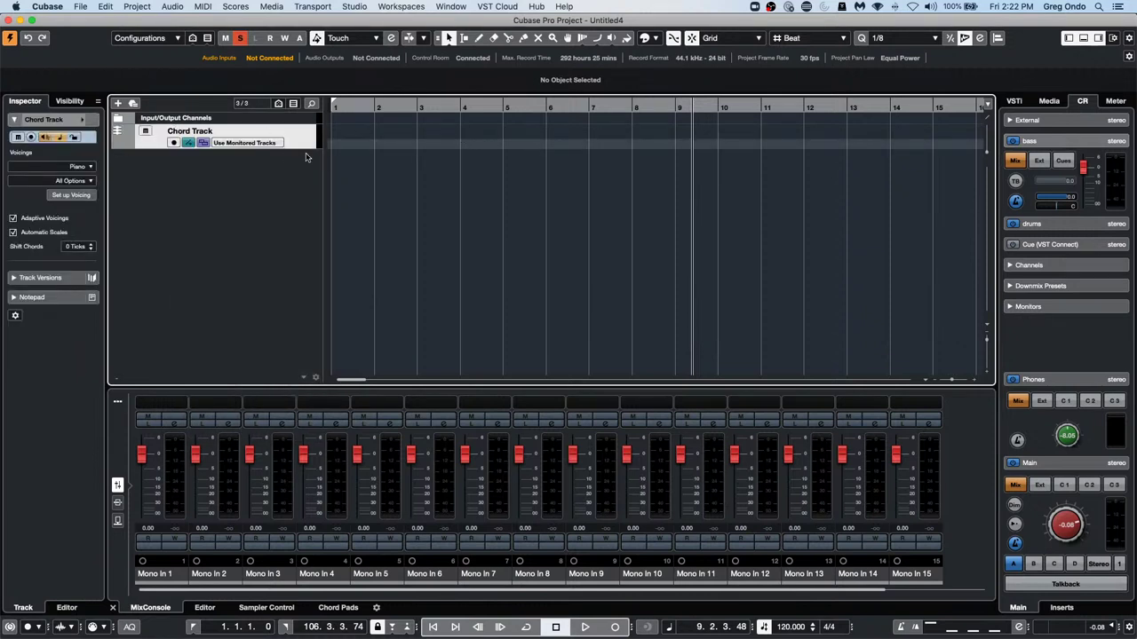
pyautogui.press('Home')
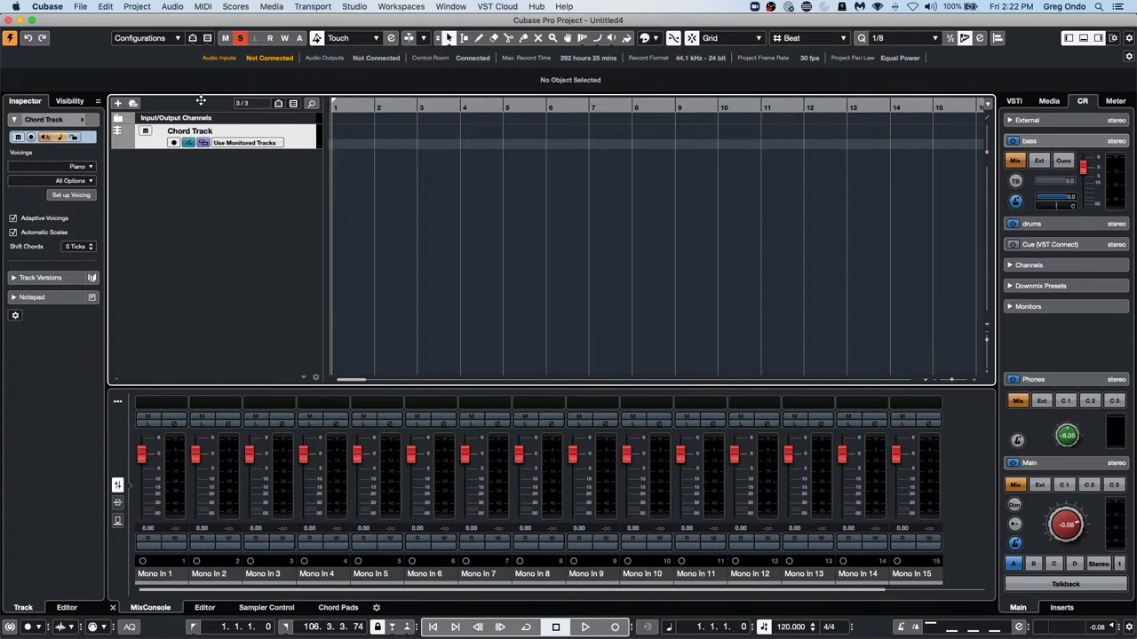
pyautogui.rightClick(389, 142)
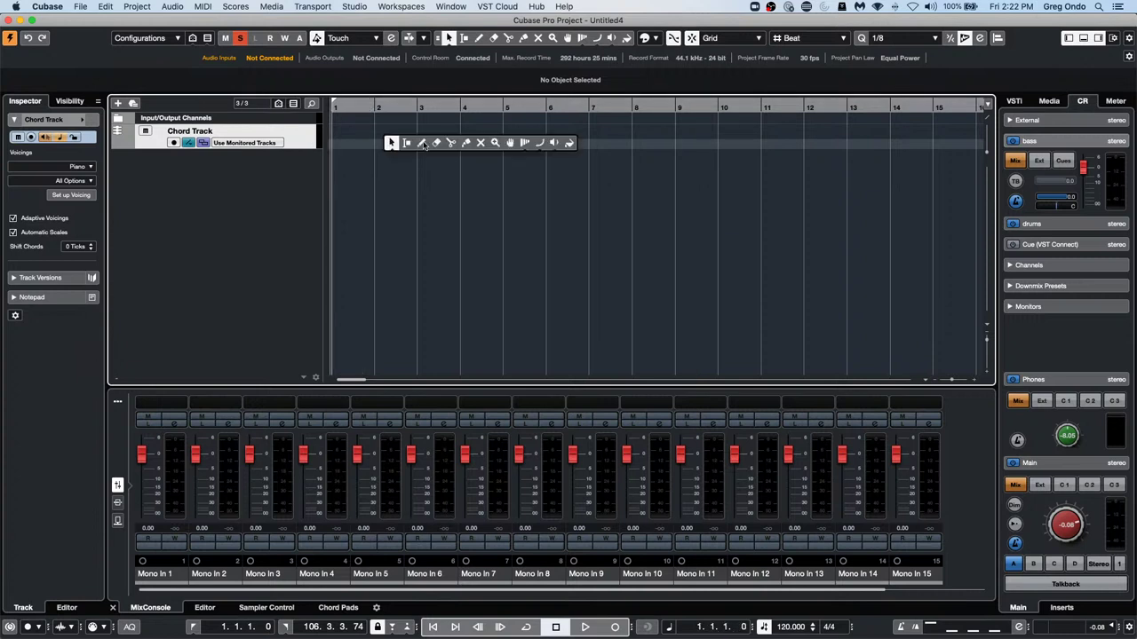
pyautogui.click(423, 143)
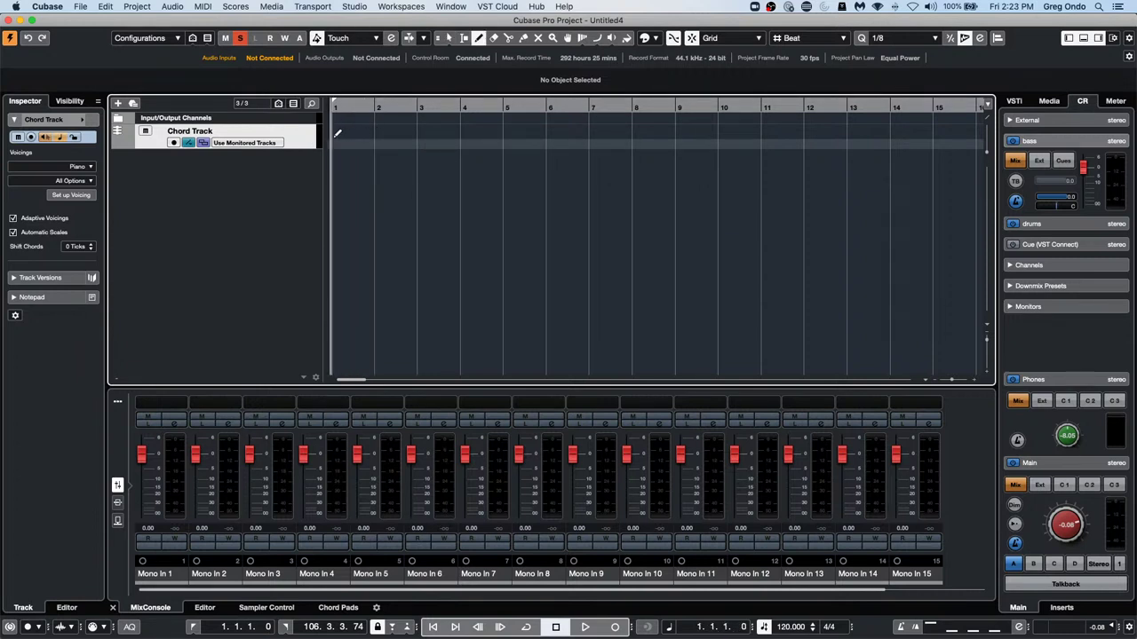
pyautogui.click(337, 133)
pyautogui.press('1')
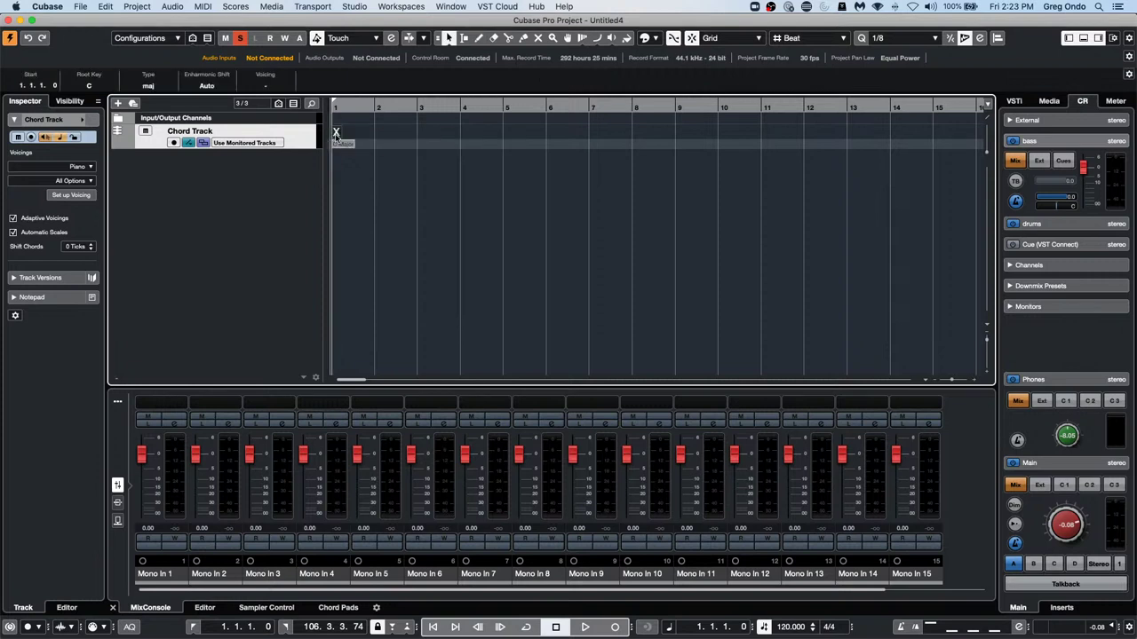
pyautogui.doubleClick(336, 133)
# Set the chords for bars 1–3 to C, G and A minor
pyautogui.click(272, 170)
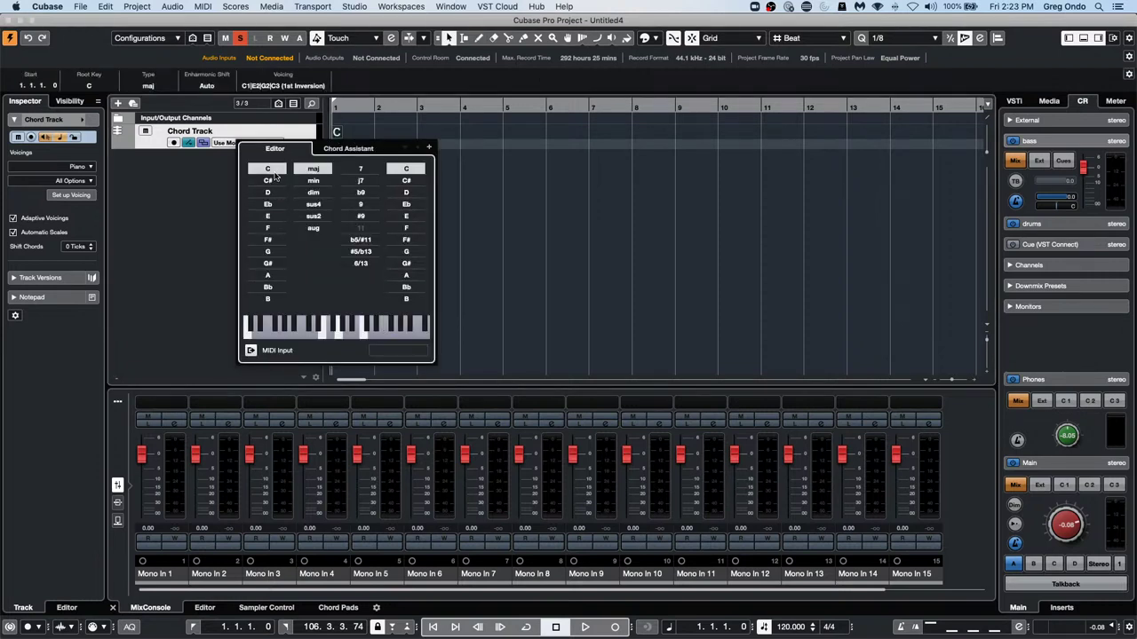
pyautogui.click(429, 147)
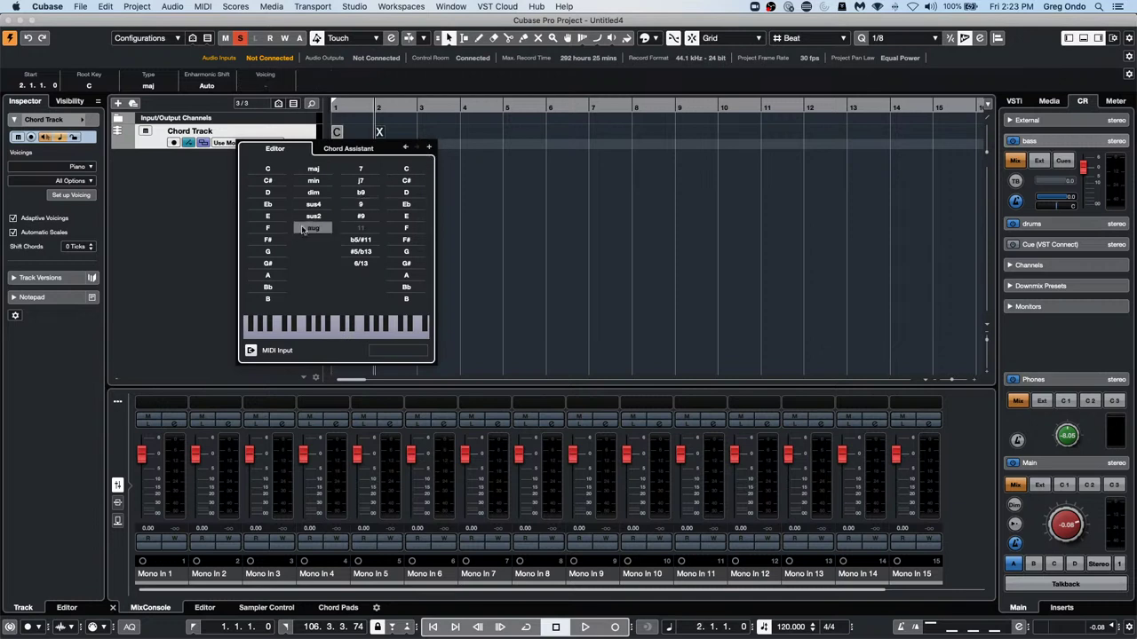
pyautogui.click(267, 251)
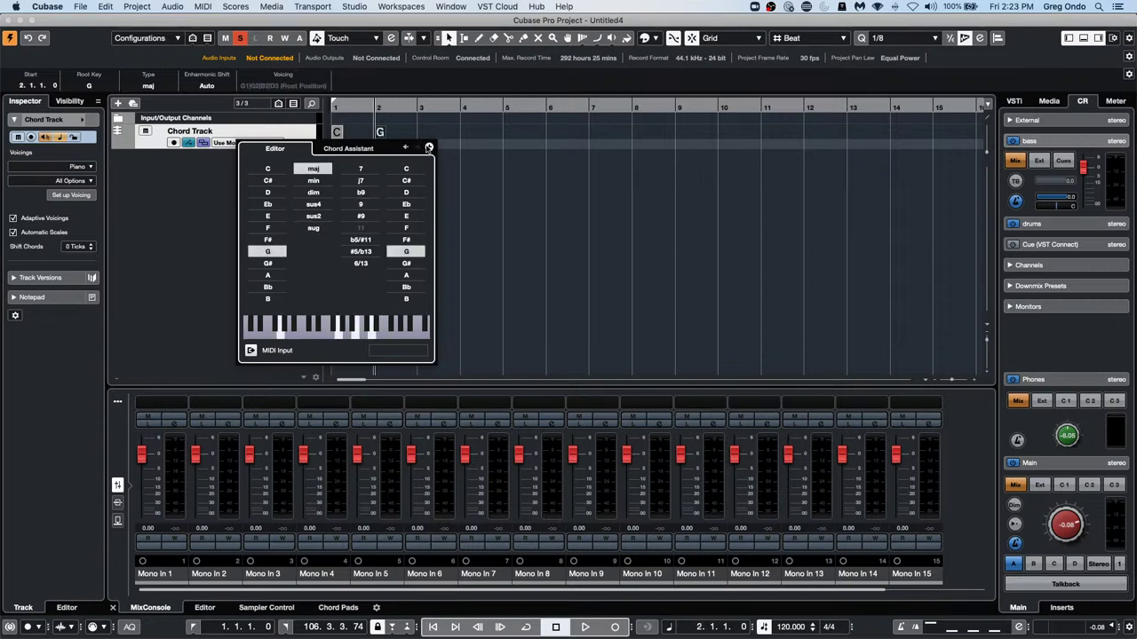
pyautogui.click(429, 147)
pyautogui.click(271, 276)
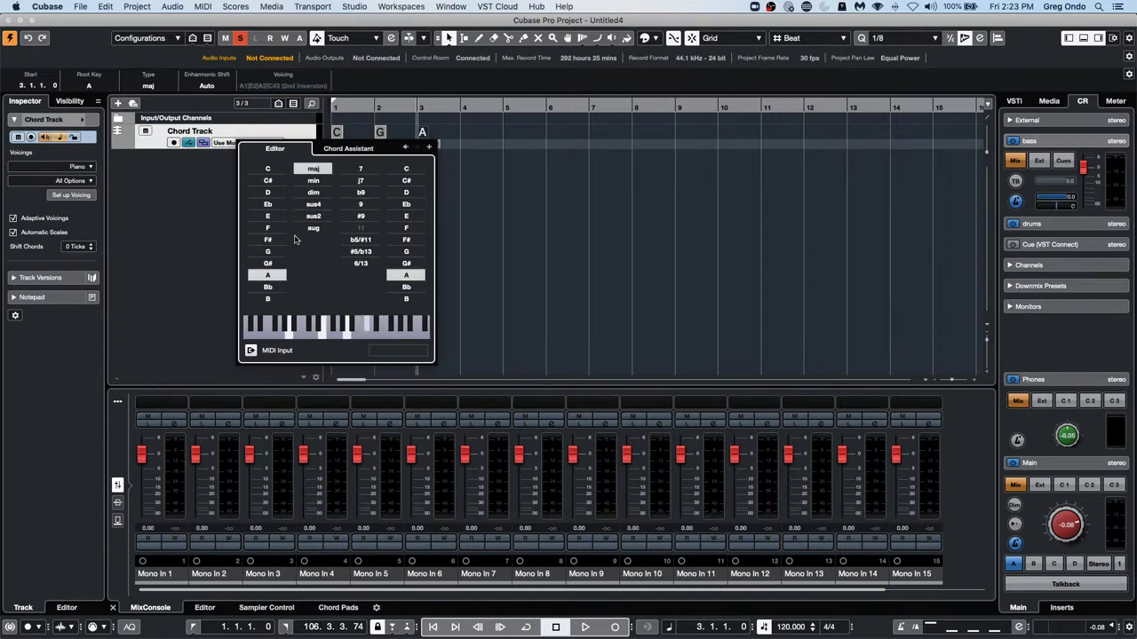
pyautogui.click(312, 180)
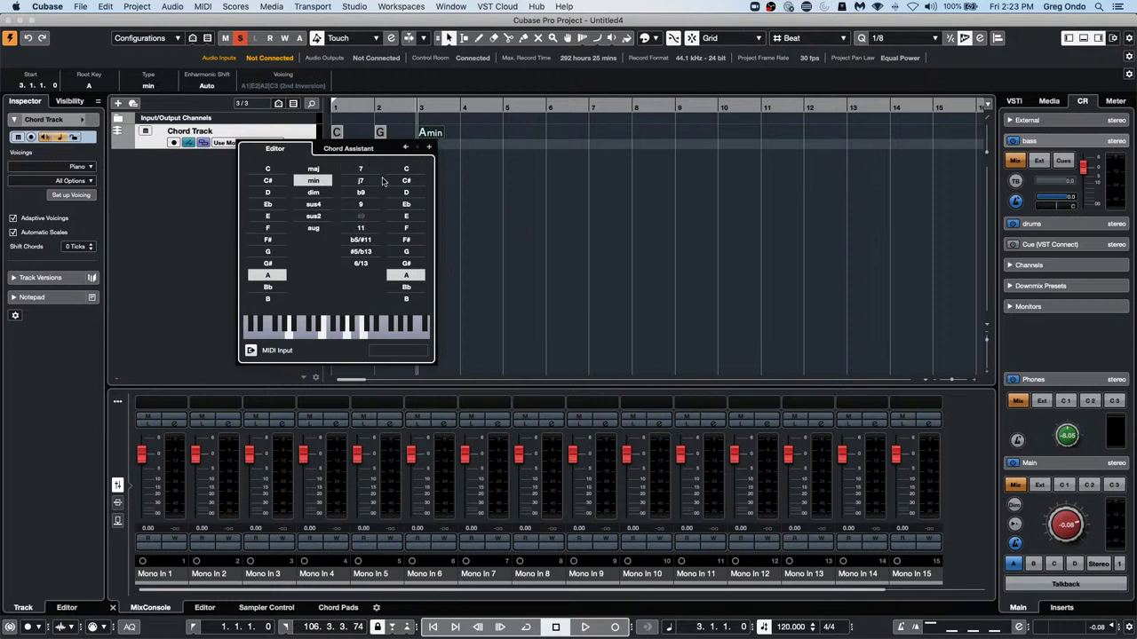
# Add bars 4–6 as F, G7 and C, then close the Chord Editor
pyautogui.click(429, 147)
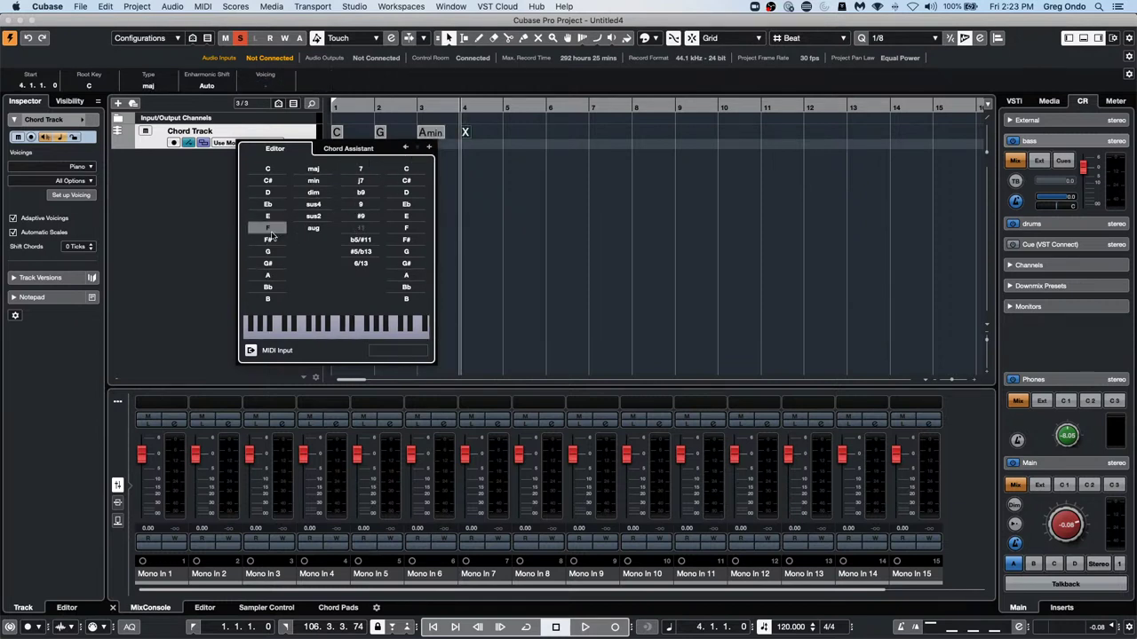
pyautogui.click(273, 229)
pyautogui.click(429, 147)
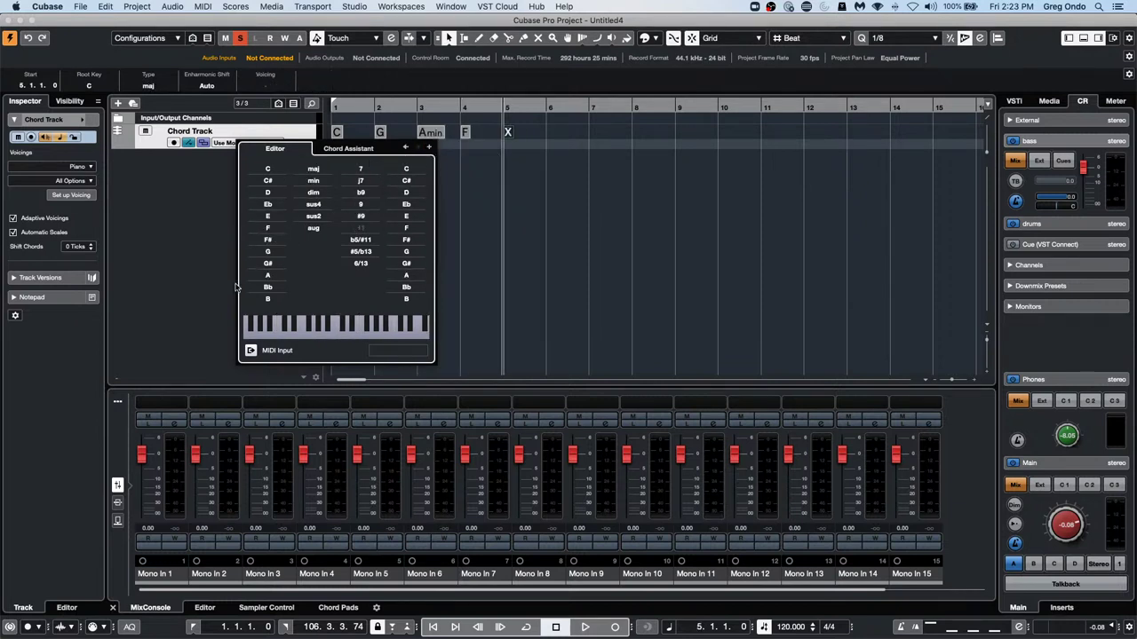
pyautogui.click(275, 252)
pyautogui.click(357, 170)
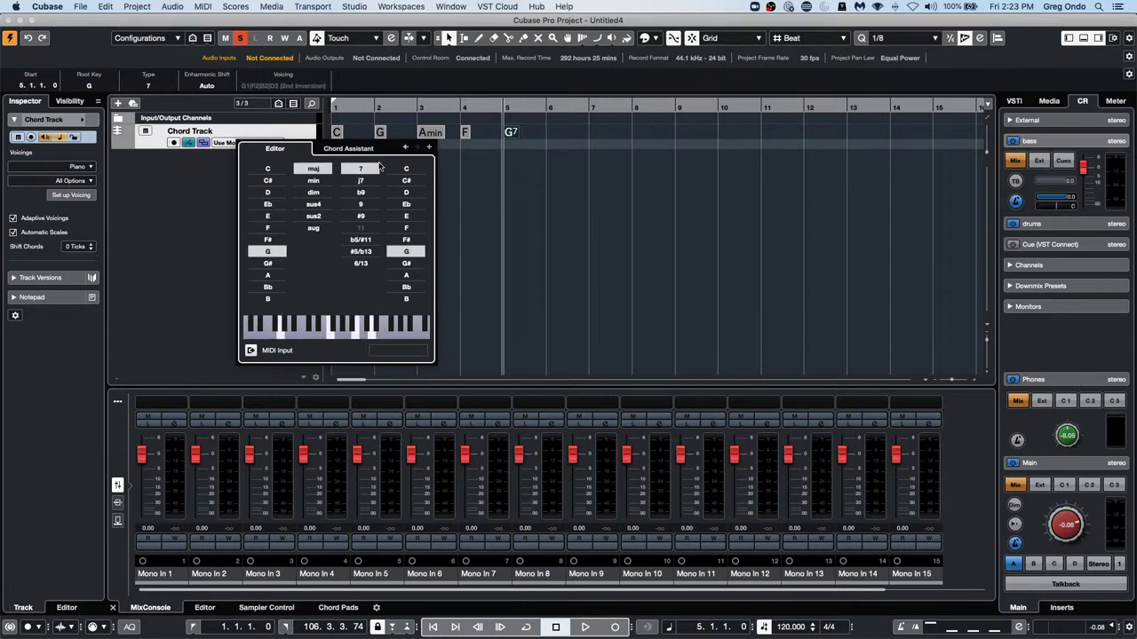
pyautogui.click(429, 147)
pyautogui.click(266, 168)
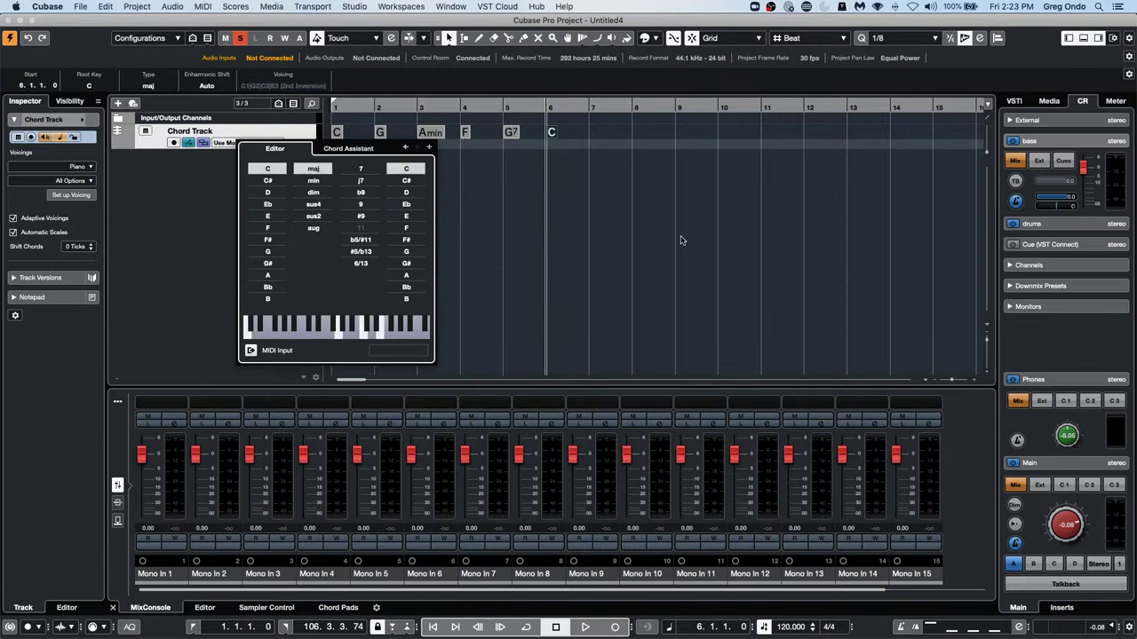
pyautogui.click(573, 233)
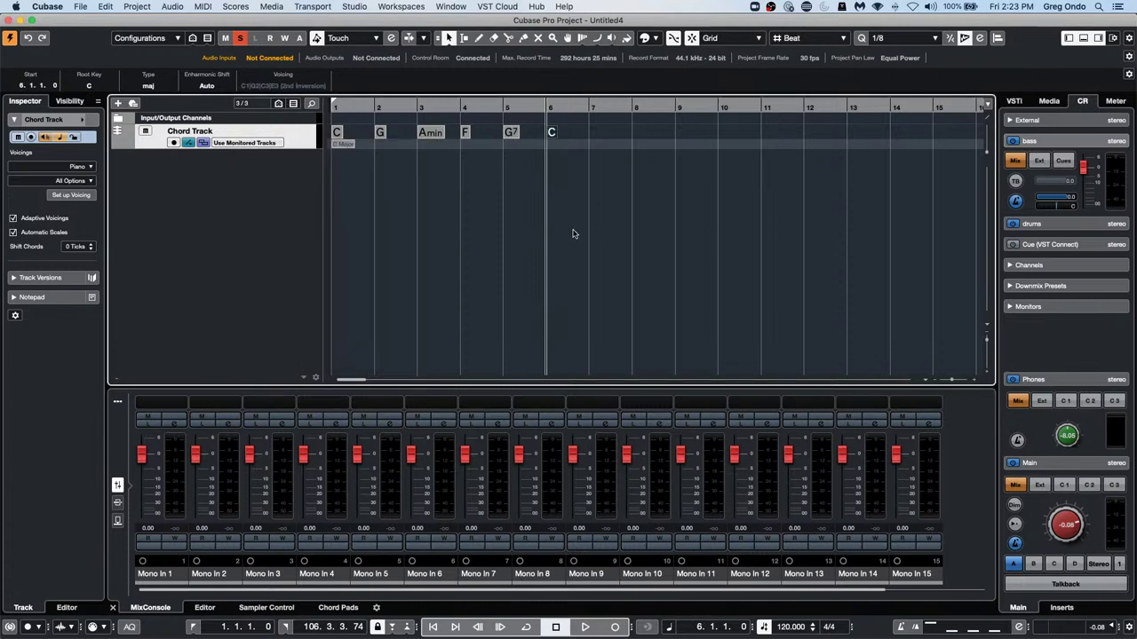
# Add a HALion Sonic SE instrument track
pyautogui.rightClick(214, 181)
pyautogui.click(308, 199)
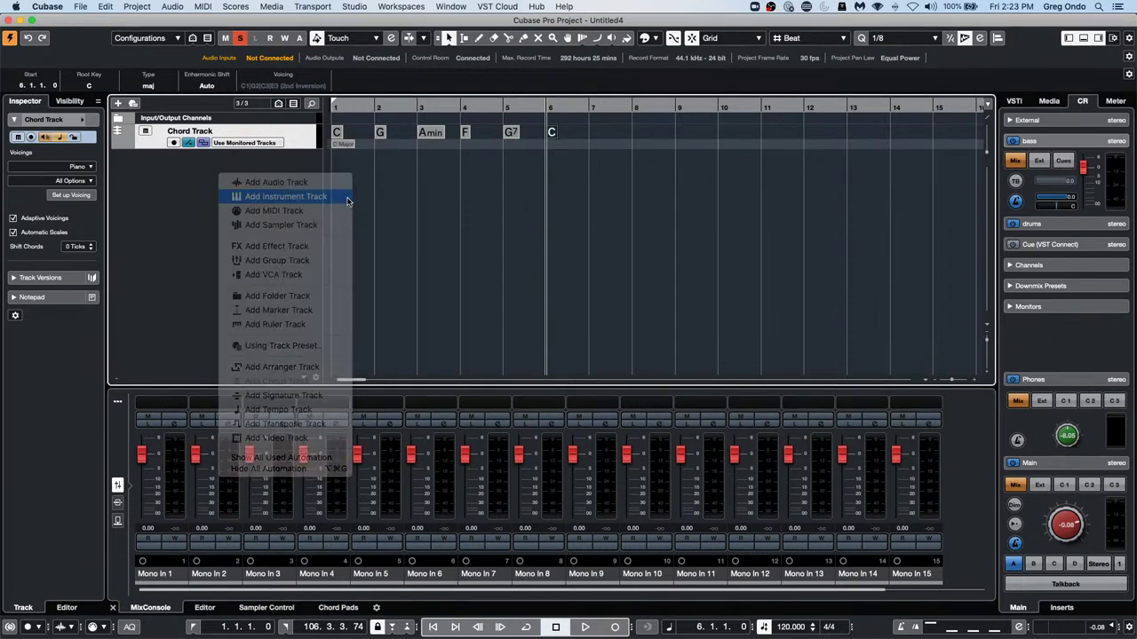
pyautogui.click(503, 326)
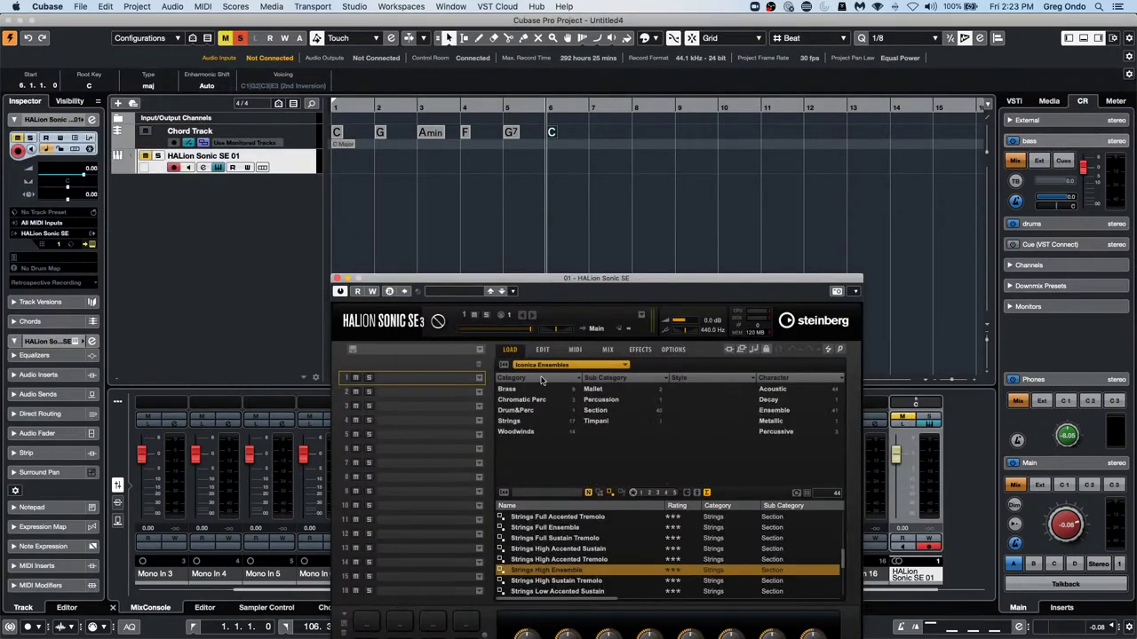
# Load the Silk Roads preset via a 'silk' search in Keyboard sounds, then copy the chords onto the track
pyautogui.click(550, 367)
pyautogui.click(538, 404)
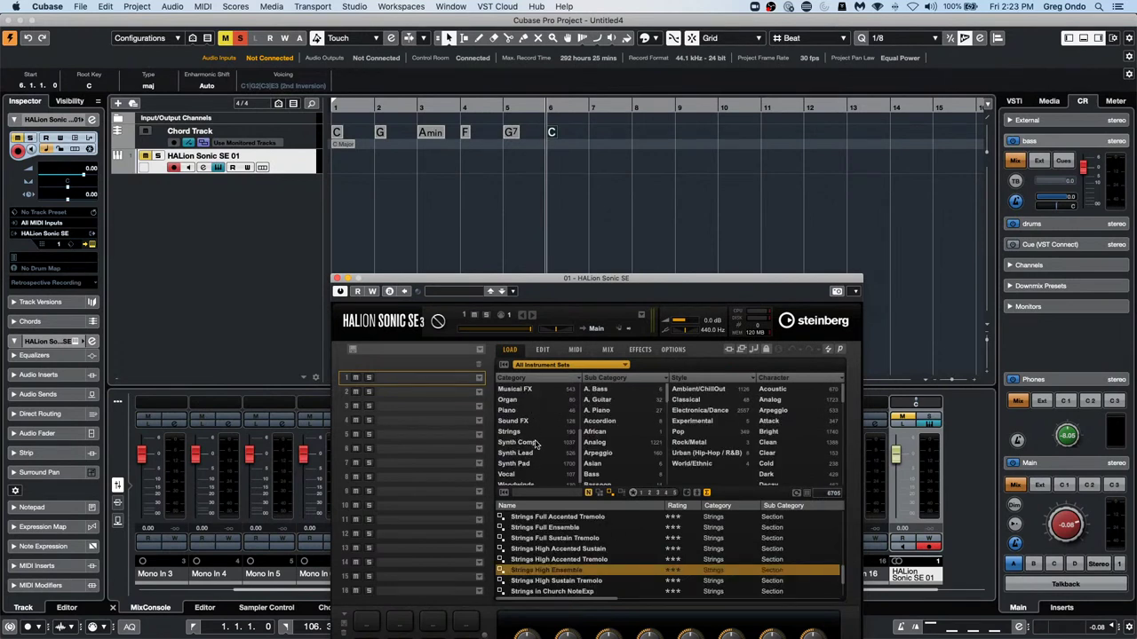
pyautogui.scroll(-3, 536, 444)
pyautogui.scroll(4, 535, 444)
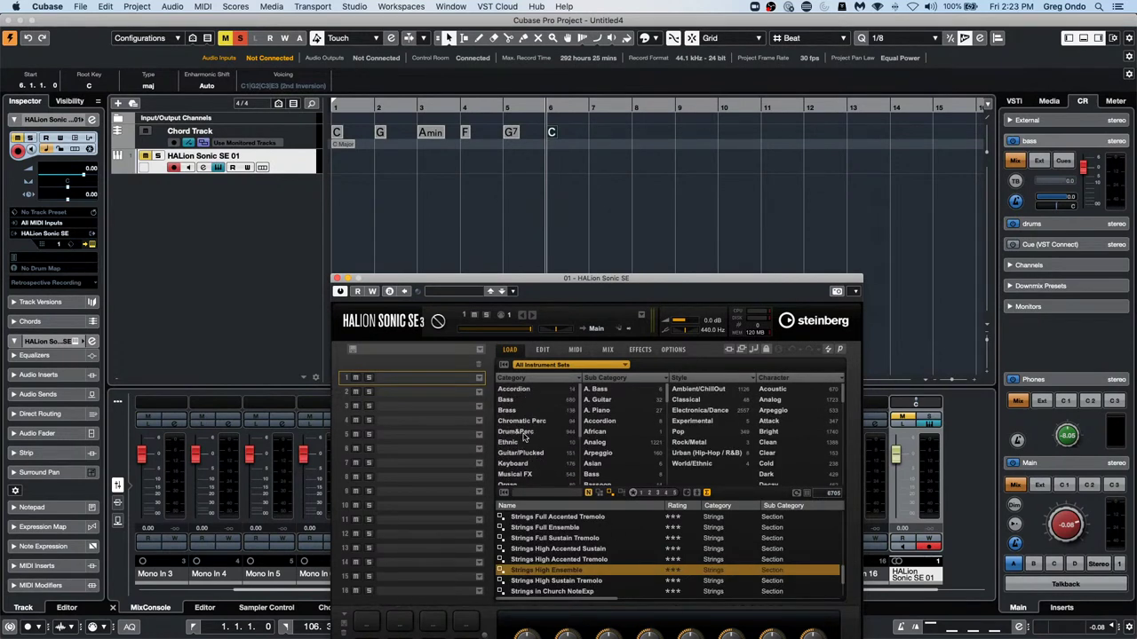
pyautogui.click(522, 465)
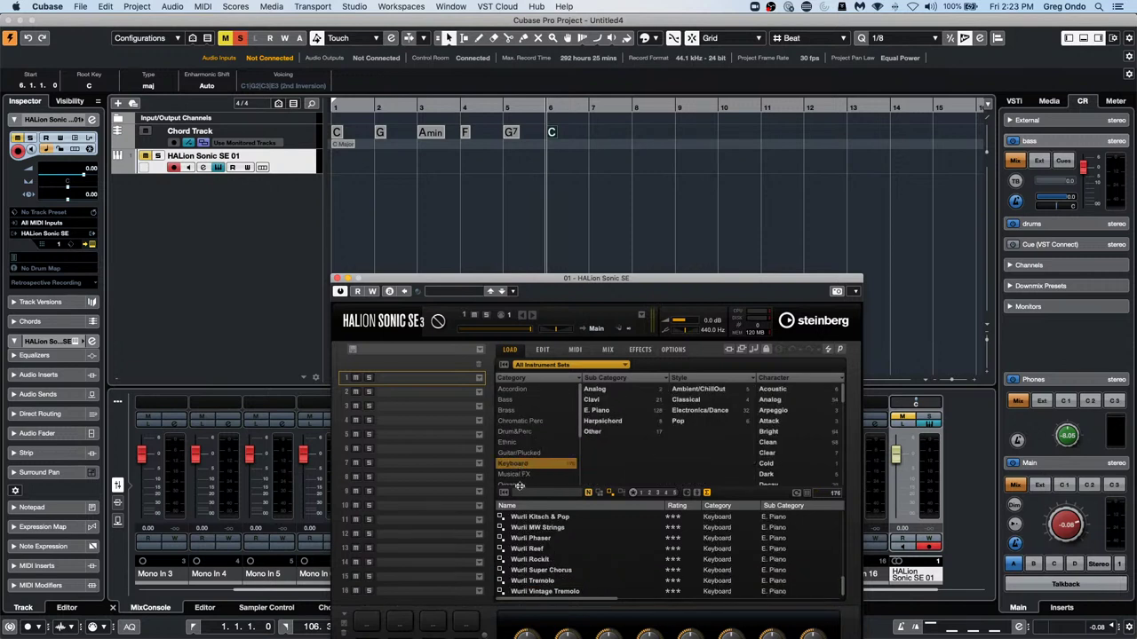
pyautogui.click(519, 494)
pyautogui.write('silk')
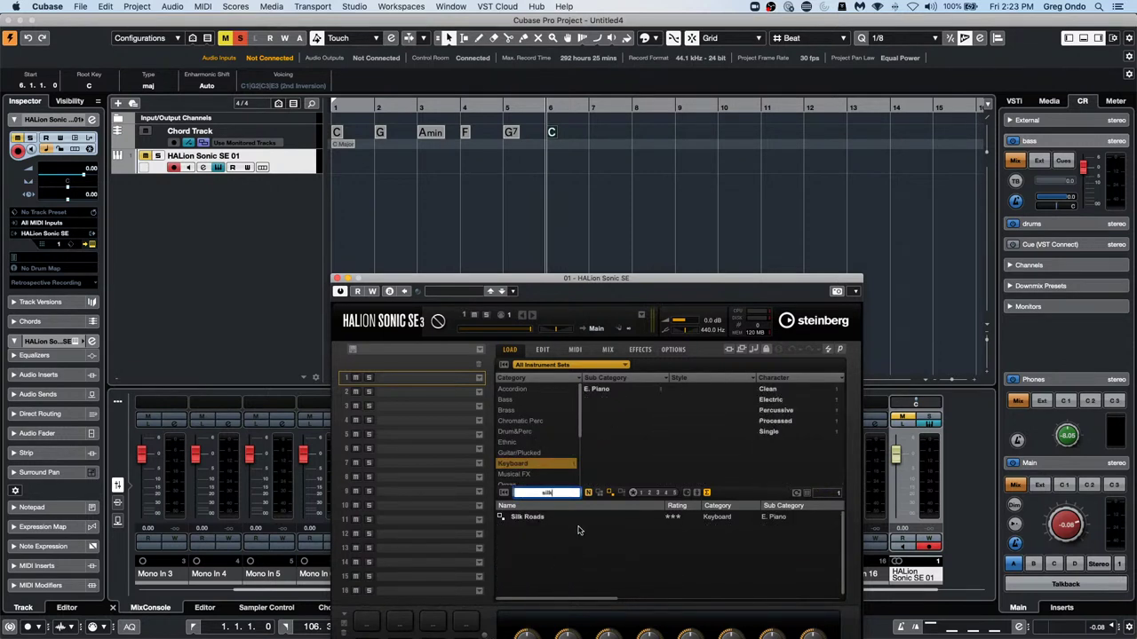
pyautogui.doubleClick(530, 517)
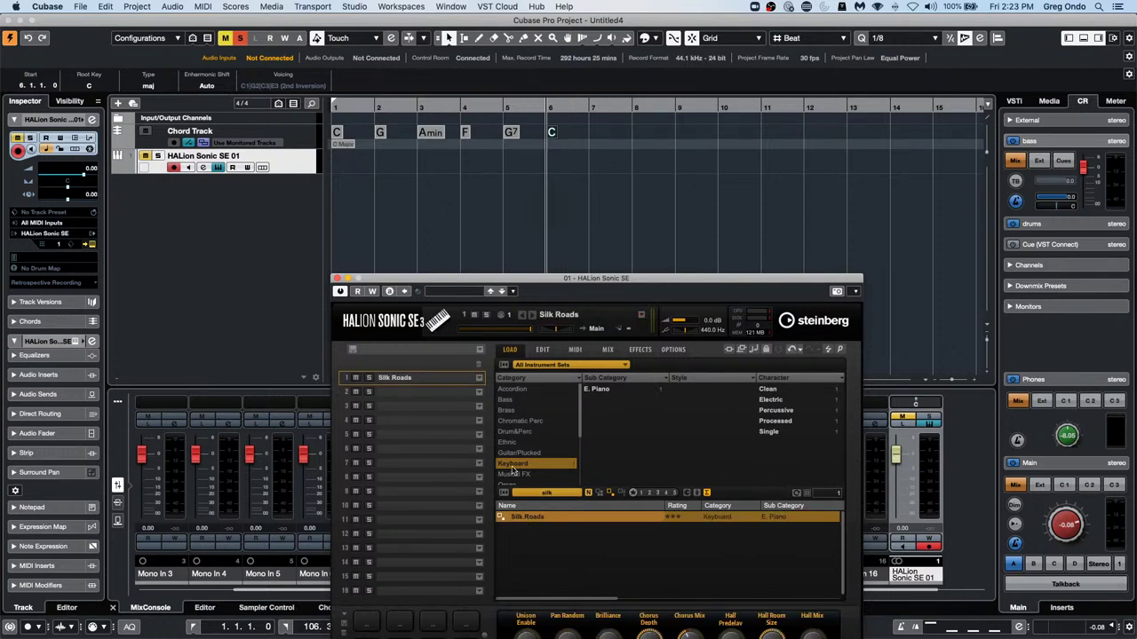
pyautogui.click(337, 279)
pyautogui.moveTo(574, 133); pyautogui.dragTo(333, 172)
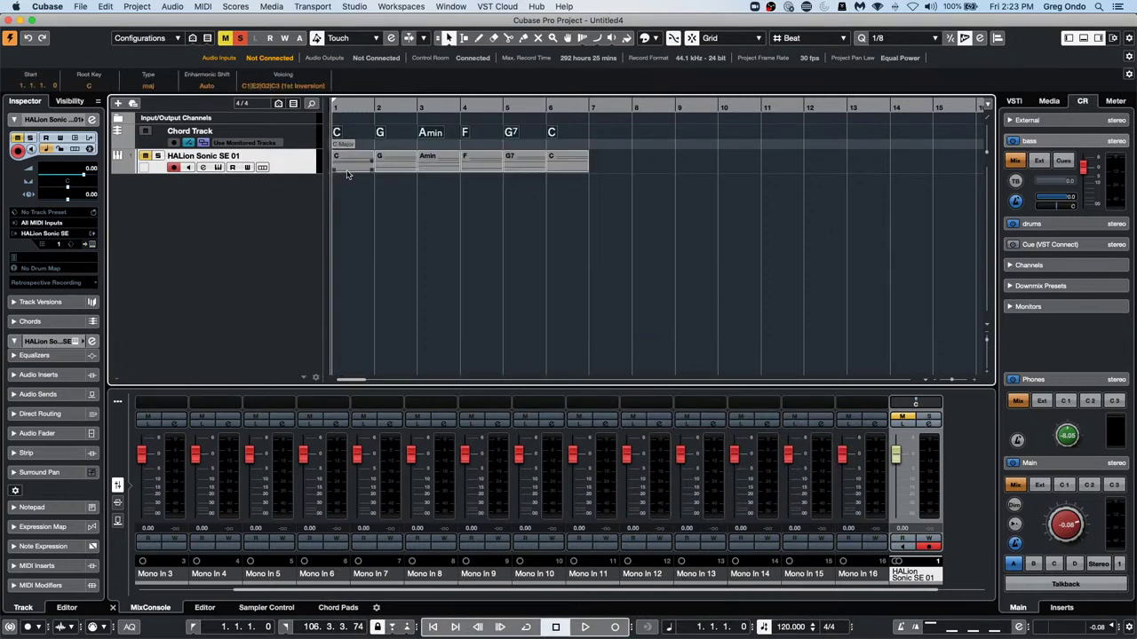
# Play the chords on HALion Sonic SE 01, then glue the chord parts into one part
pyautogui.press('space')
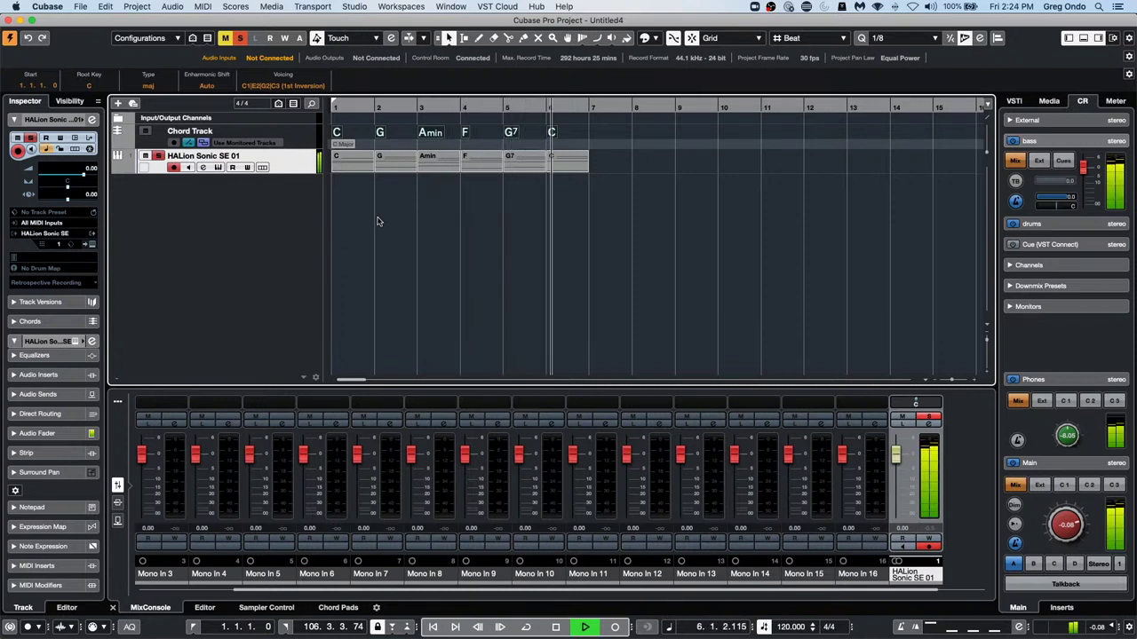
pyautogui.press('space')
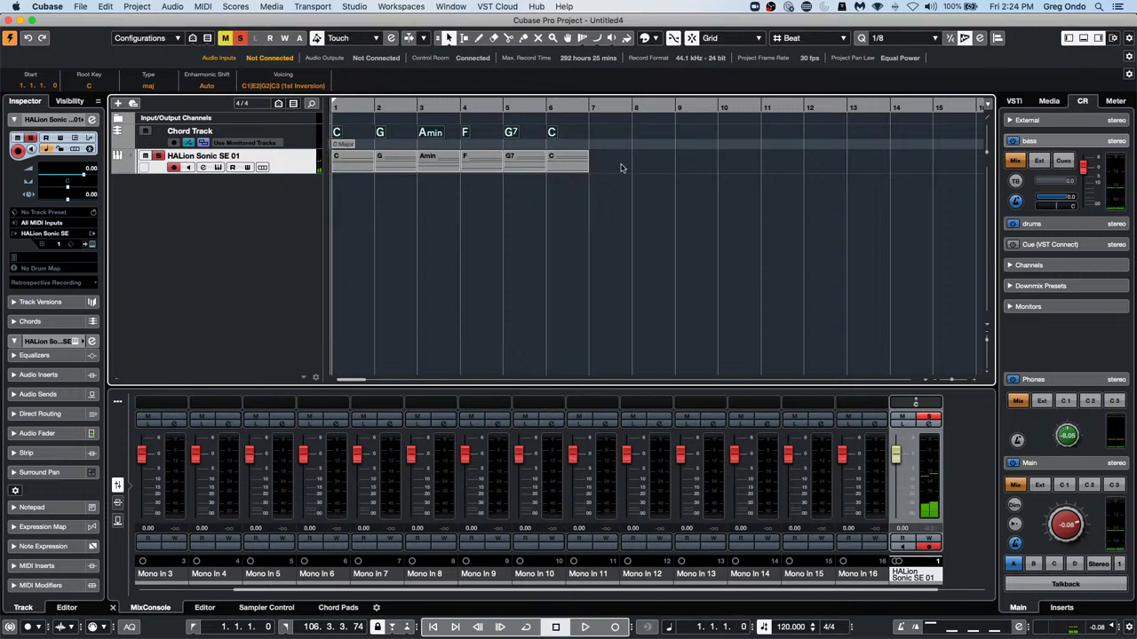
pyautogui.rightClick(401, 206)
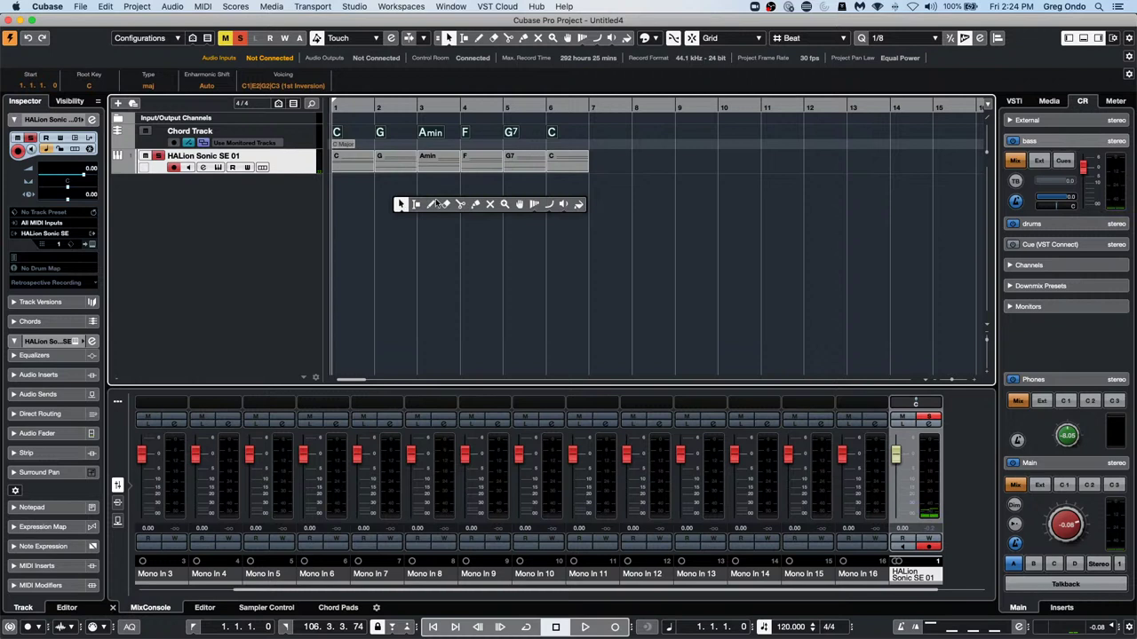
pyautogui.click(477, 205)
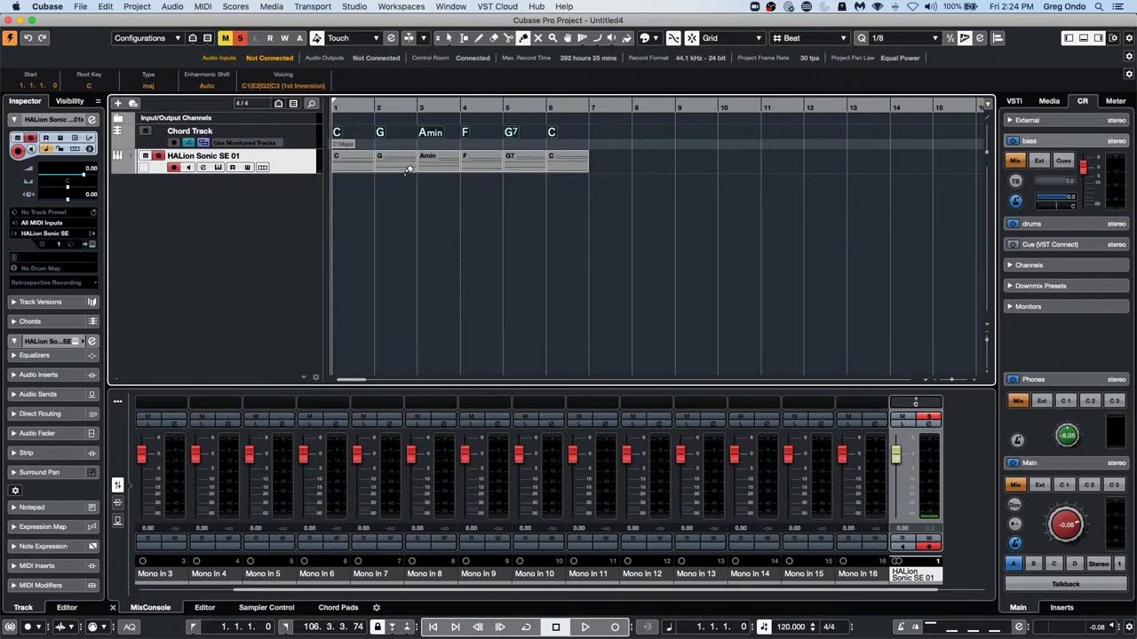
pyautogui.keyDown('alt'); pyautogui.click(351, 167); pyautogui.keyUp('alt')
pyautogui.rightClick(353, 169)
# Open the merged part in the Key Editor, select the lowest chord notes, then reselect the part
pyautogui.click(366, 170)
pyautogui.doubleClick(353, 174)
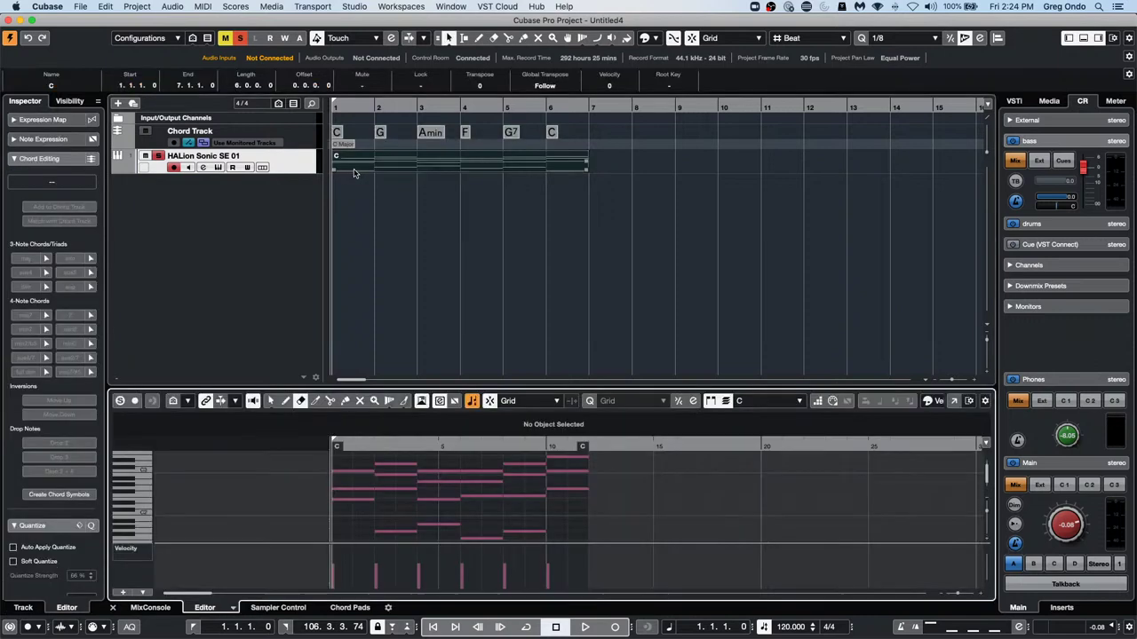
pyautogui.scroll(-4, 421, 477)
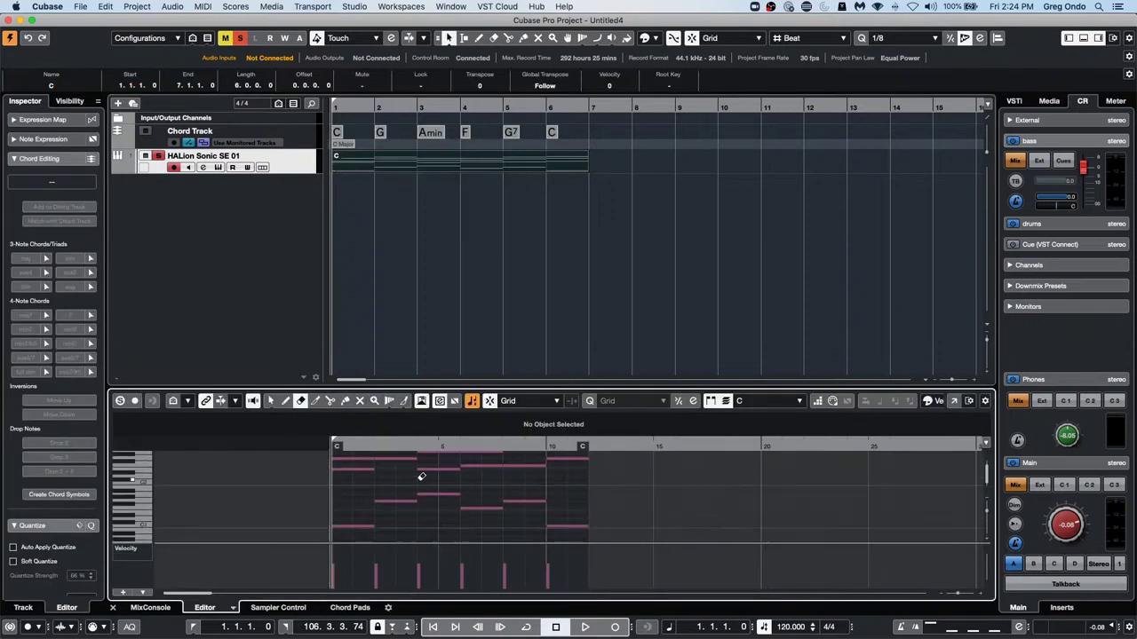
pyautogui.click(233, 7)
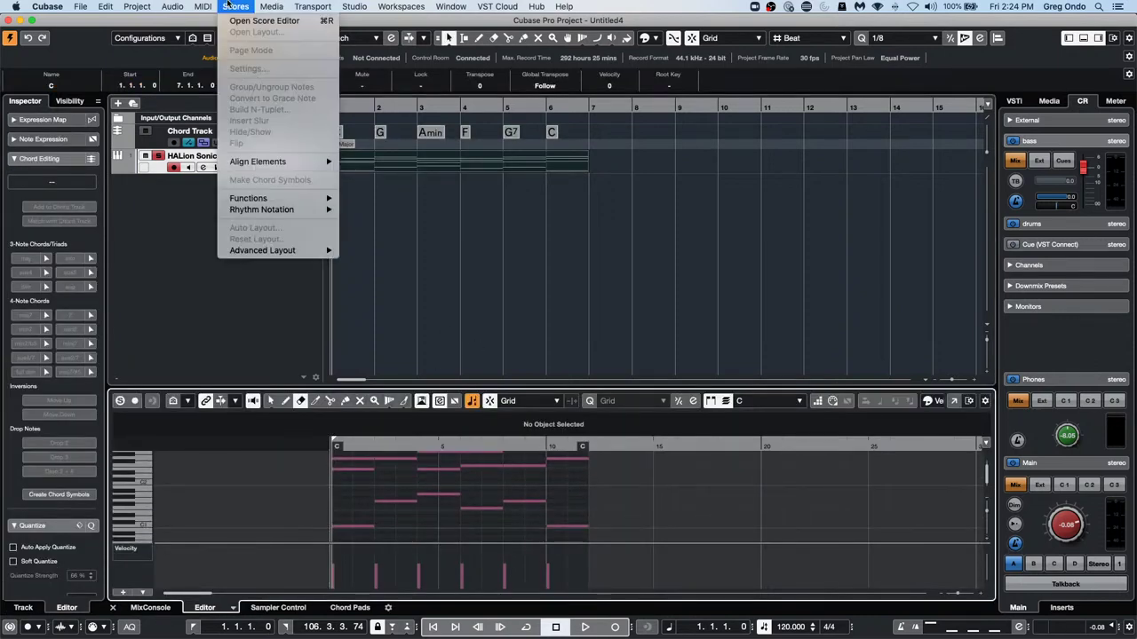
pyautogui.click(393, 438)
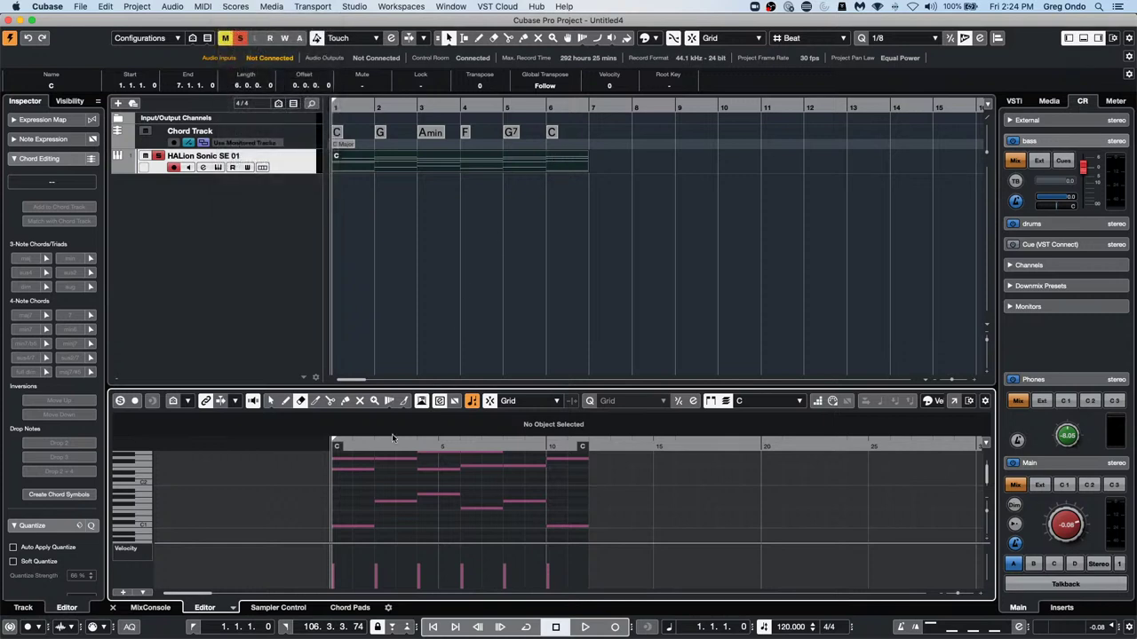
pyautogui.press('1')
pyautogui.moveTo(339, 492)
pyautogui.mouseDown()
pyautogui.moveTo(433, 497)
pyautogui.moveTo(611, 536)
pyautogui.mouseUp()
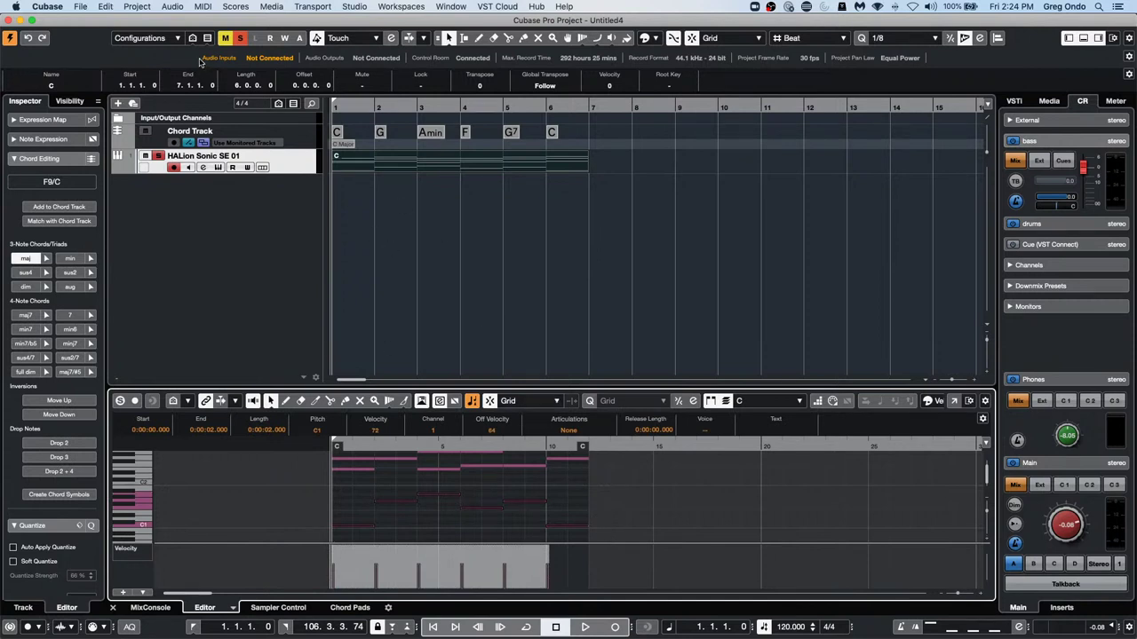
pyautogui.click(412, 271)
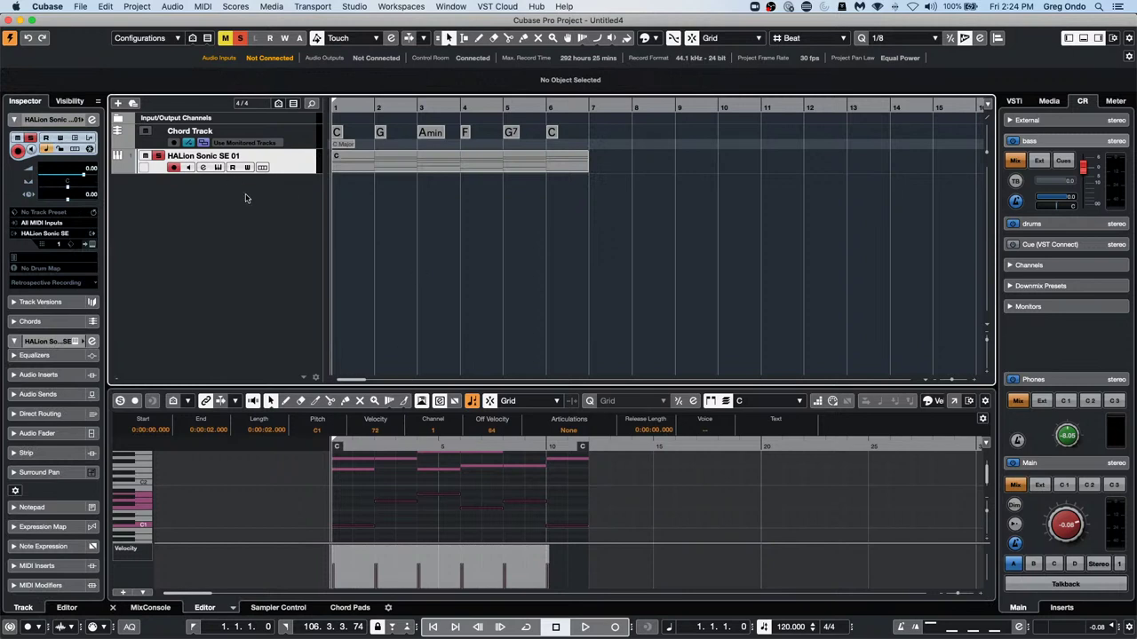
pyautogui.click(353, 163)
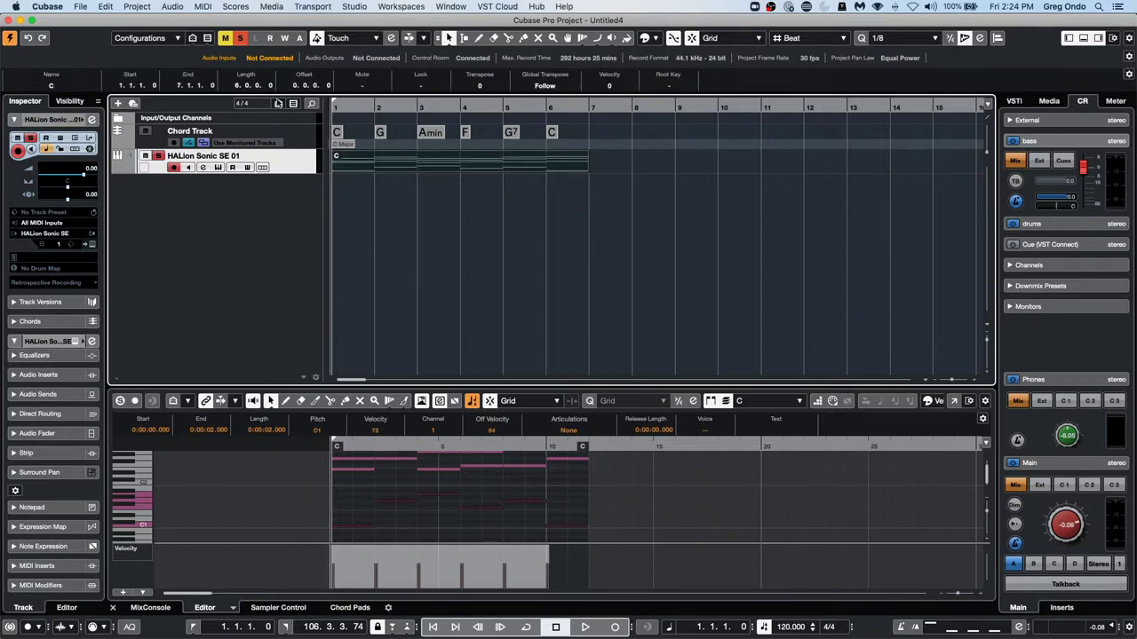
# Look through the MIDI and Audio menus without running any command
pyautogui.click(202, 5)
pyautogui.moveTo(177, 7)
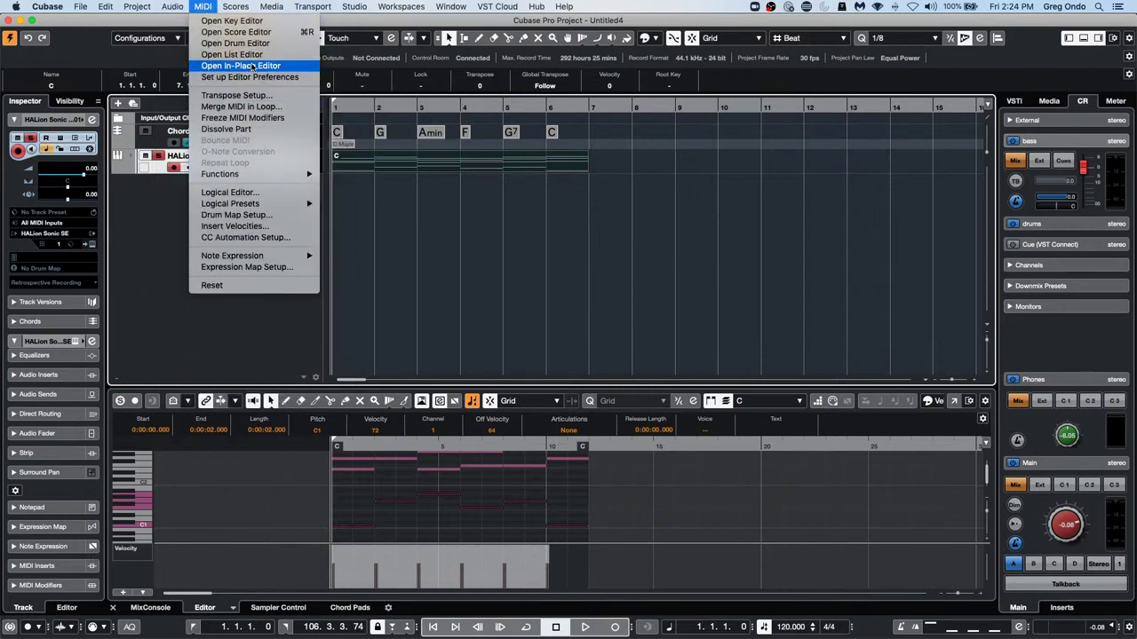
pyautogui.click(382, 182)
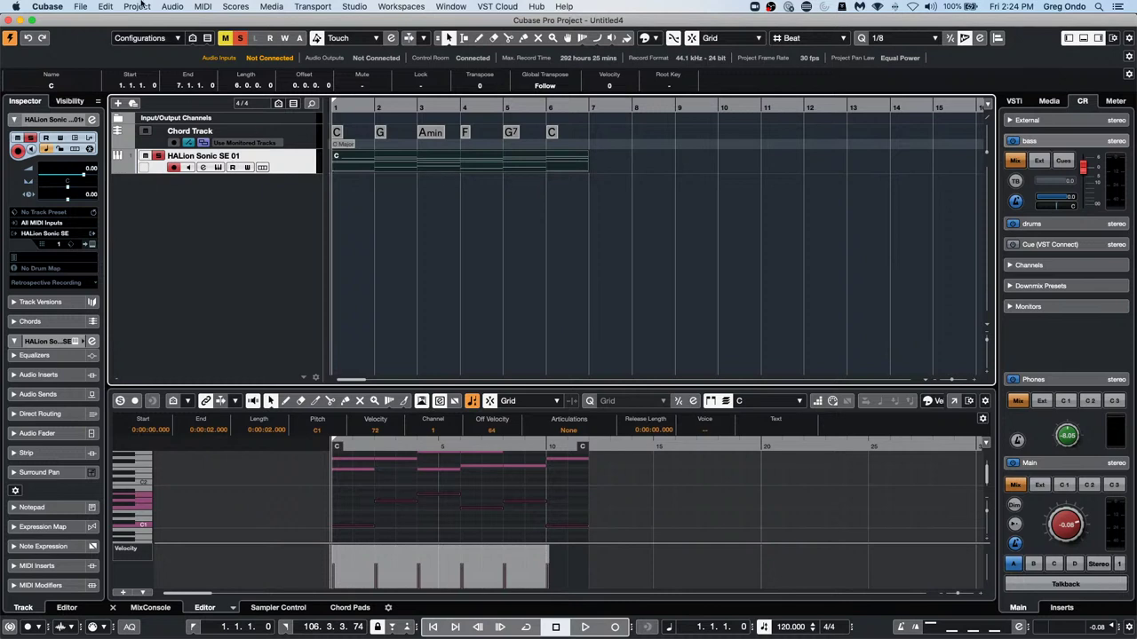
pyautogui.click(174, 7)
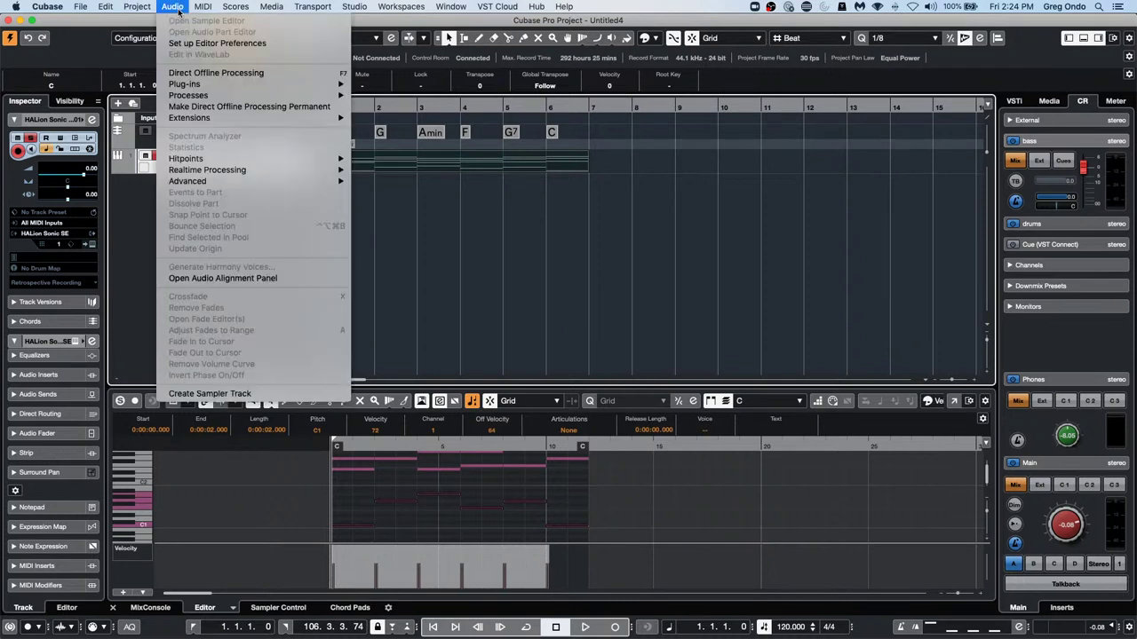
pyautogui.moveTo(203, 8)
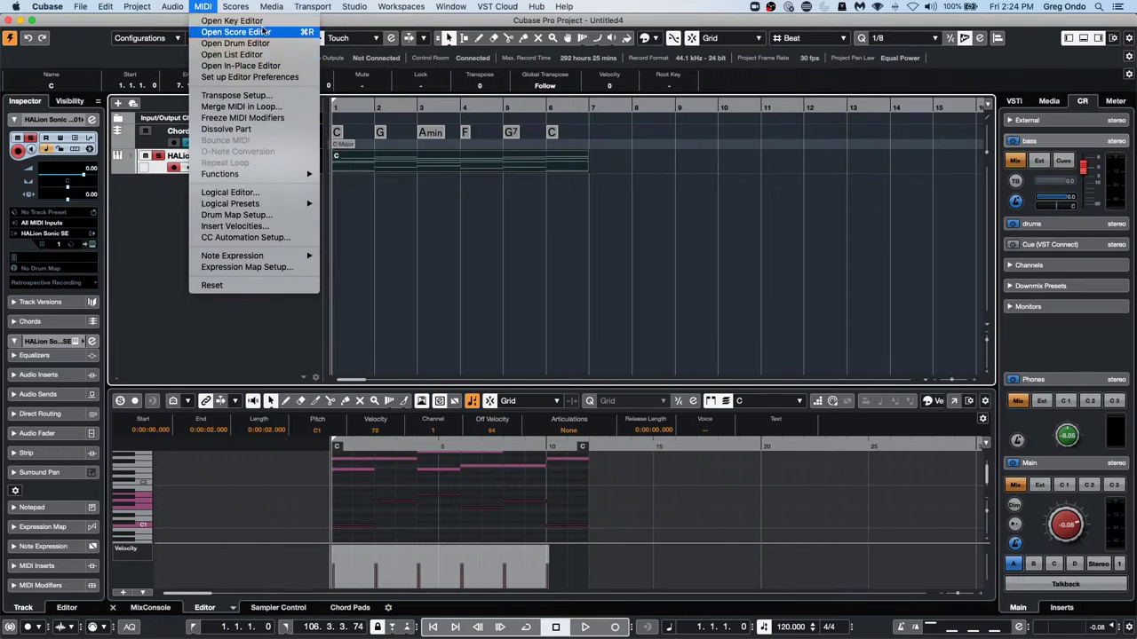
# Open the Logical Editor, delete the default rows, and set the function to Insert Exclusive
pyautogui.click(255, 192)
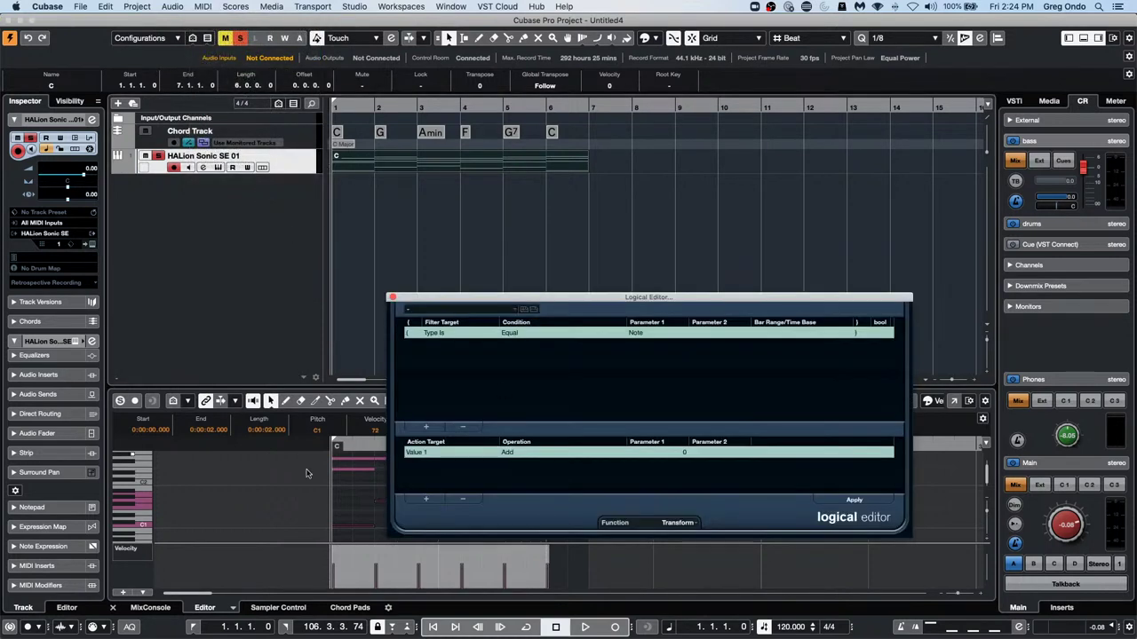
pyautogui.click(462, 498)
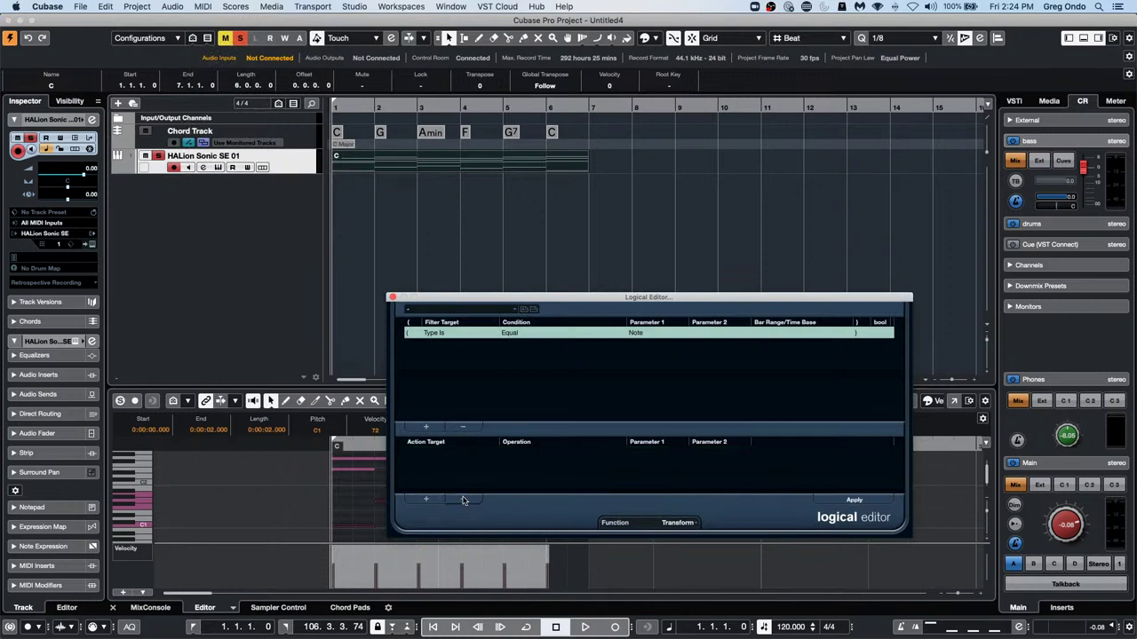
pyautogui.click(463, 427)
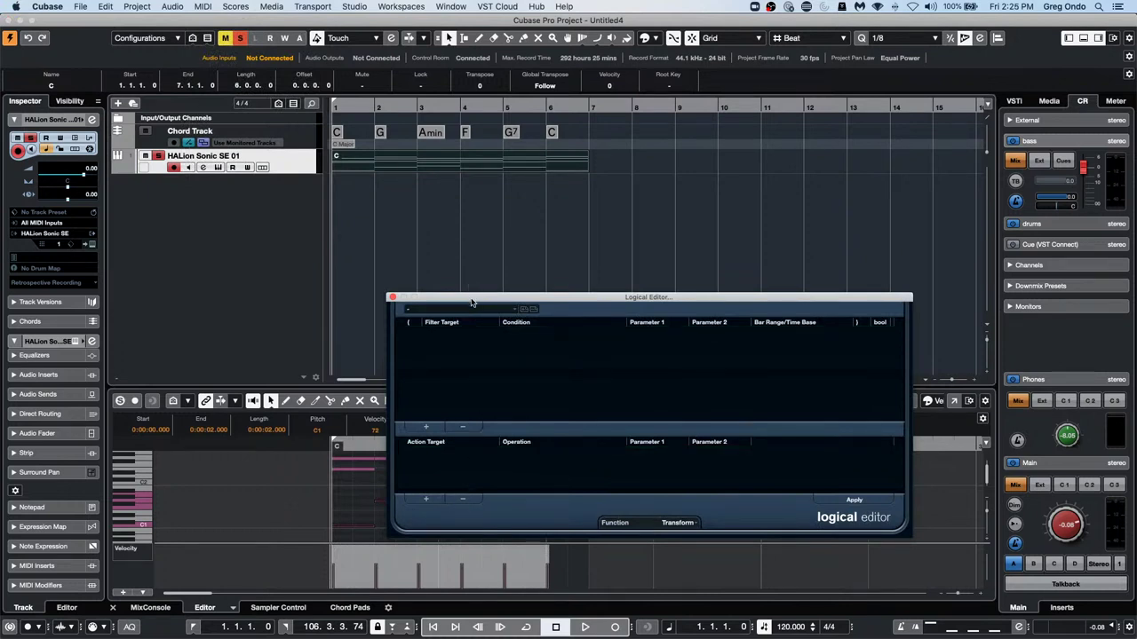
pyautogui.moveTo(473, 298); pyautogui.dragTo(448, 196)
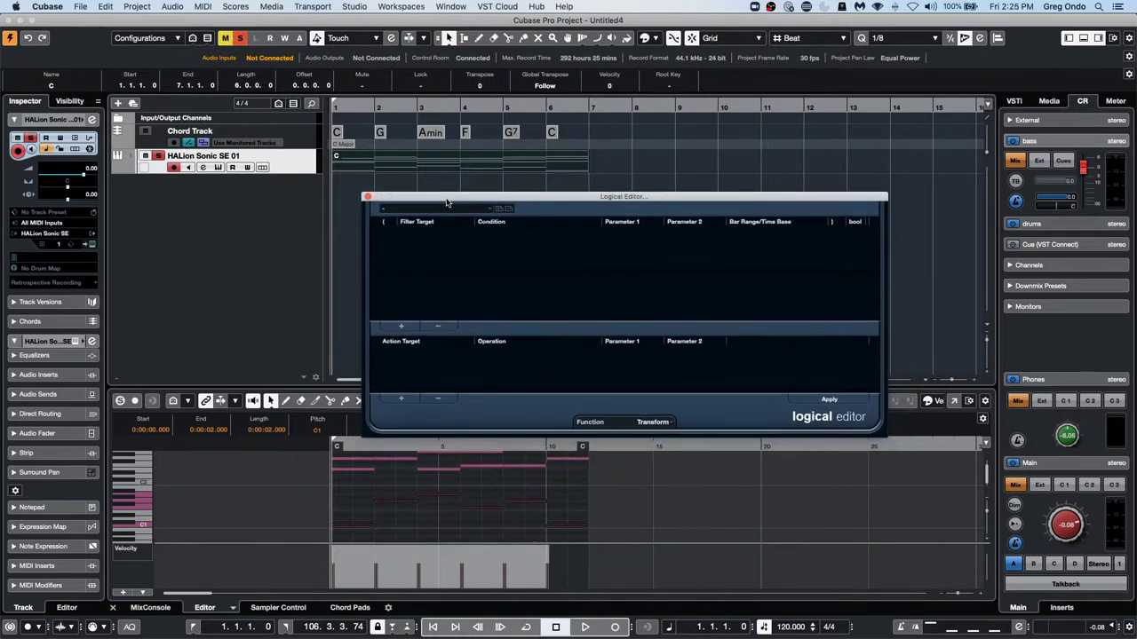
pyautogui.click(653, 421)
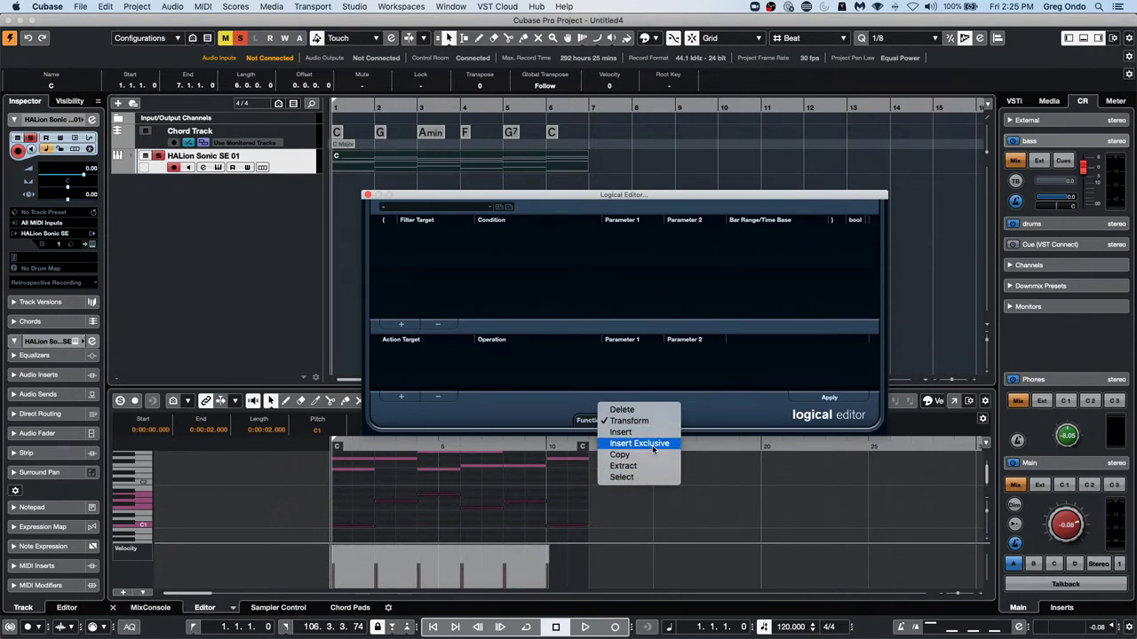
pyautogui.click(652, 443)
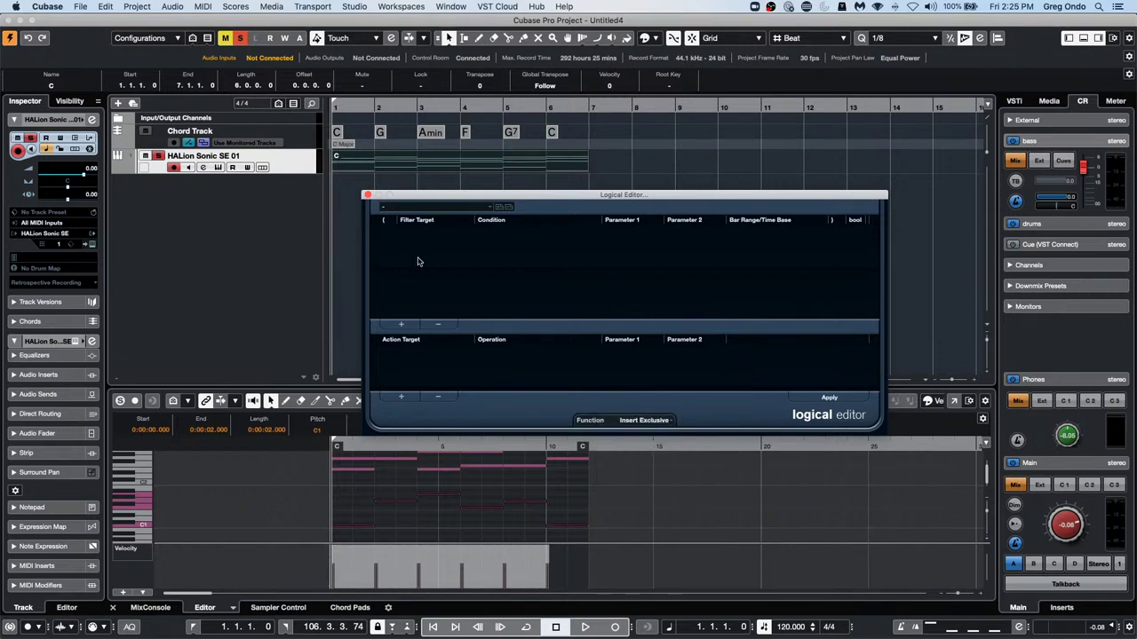
# Add a Type Is Note filter row and a second row targeting Context Variable
pyautogui.click(404, 327)
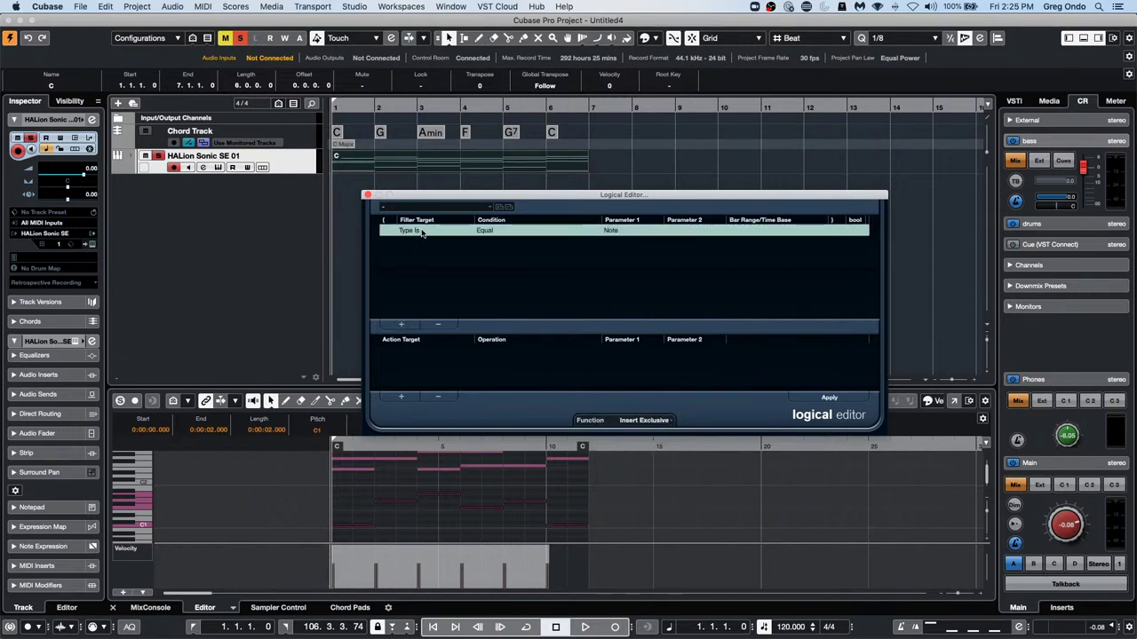
pyautogui.click(414, 231)
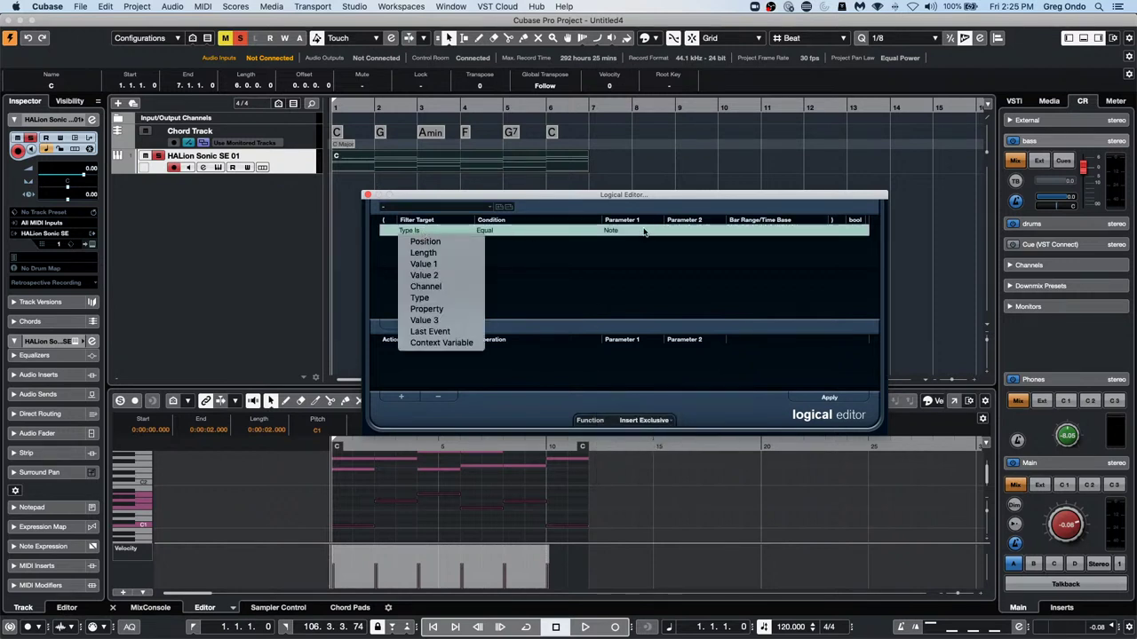
pyautogui.click(528, 276)
pyautogui.click(402, 325)
pyautogui.click(427, 244)
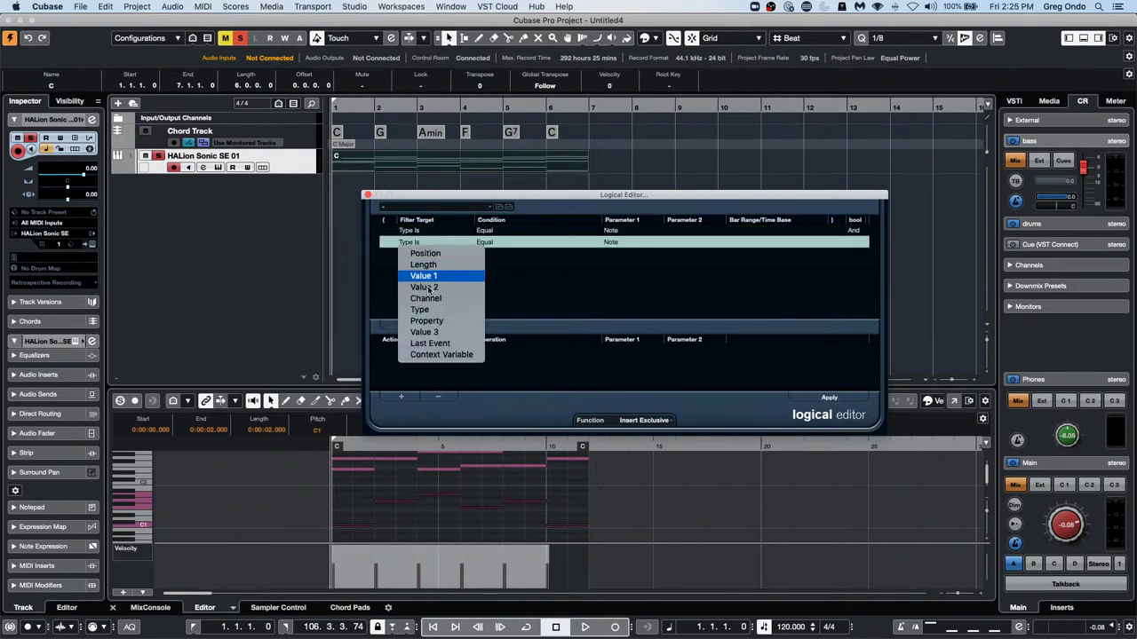
pyautogui.click(428, 353)
# Make the second row match Note Number in Chord equal to 0, the lowest chord note
pyautogui.click(496, 245)
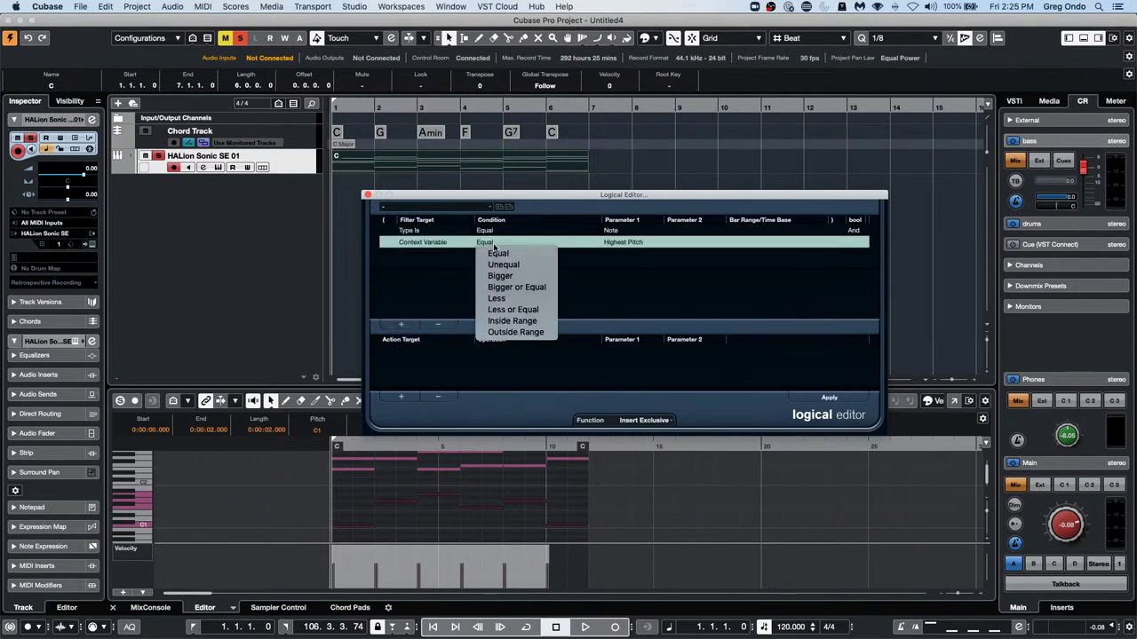
pyautogui.click(429, 245)
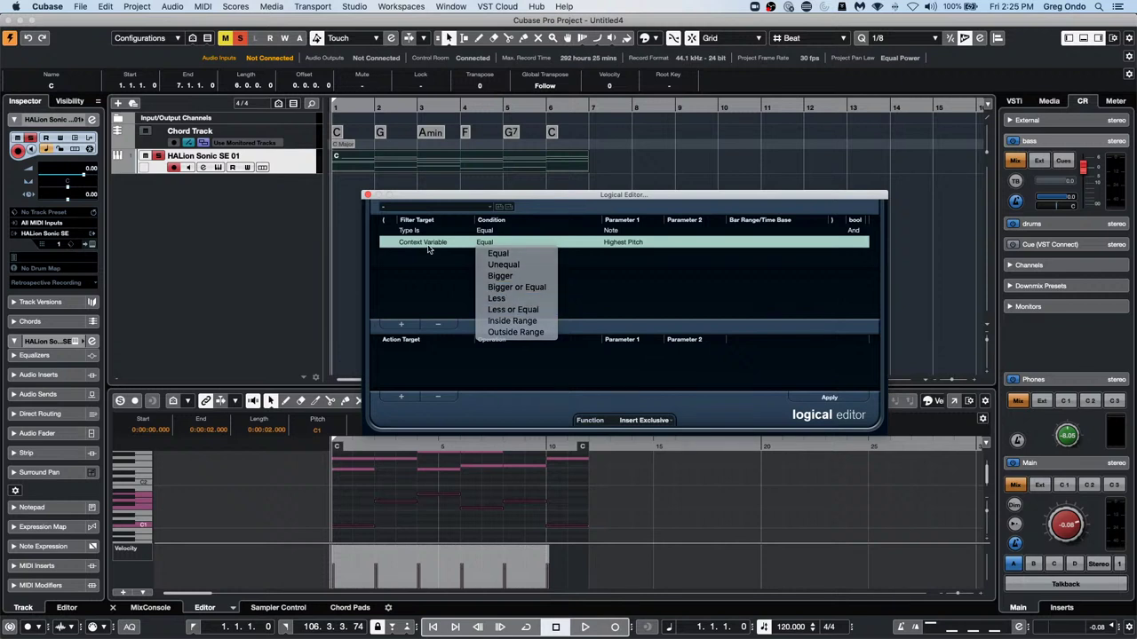
pyautogui.click(429, 245)
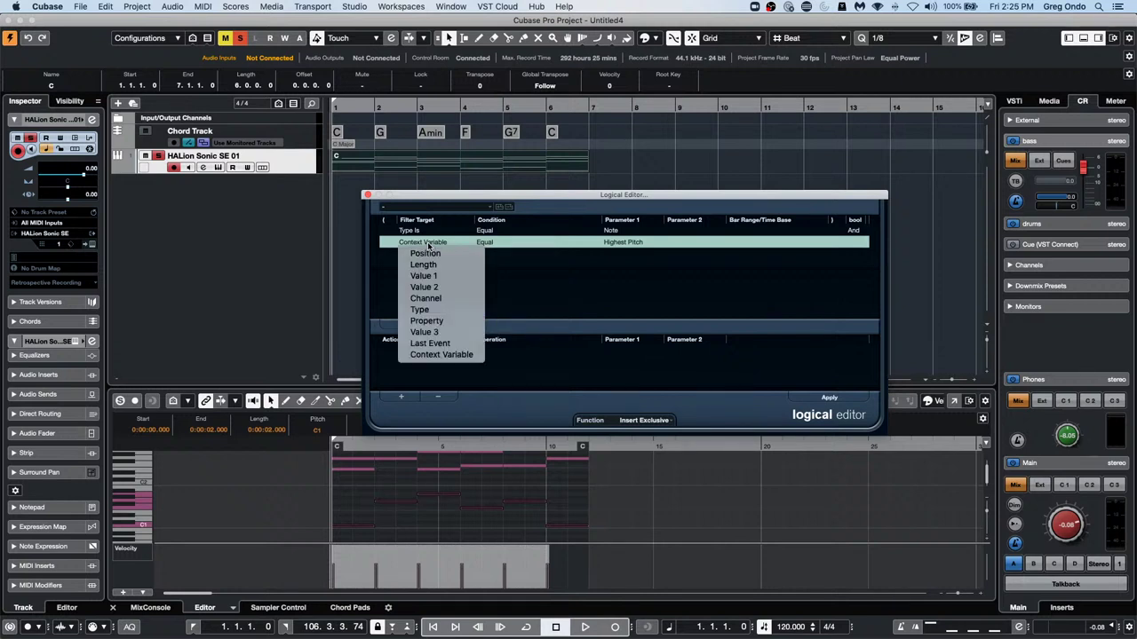
pyautogui.click(451, 355)
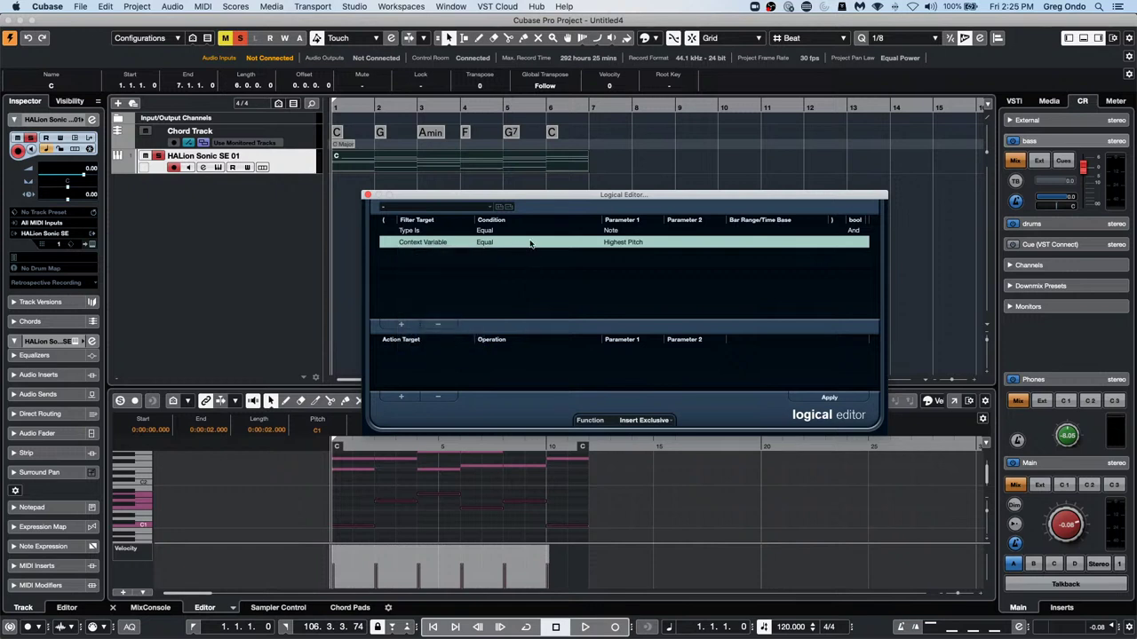
pyautogui.click(618, 246)
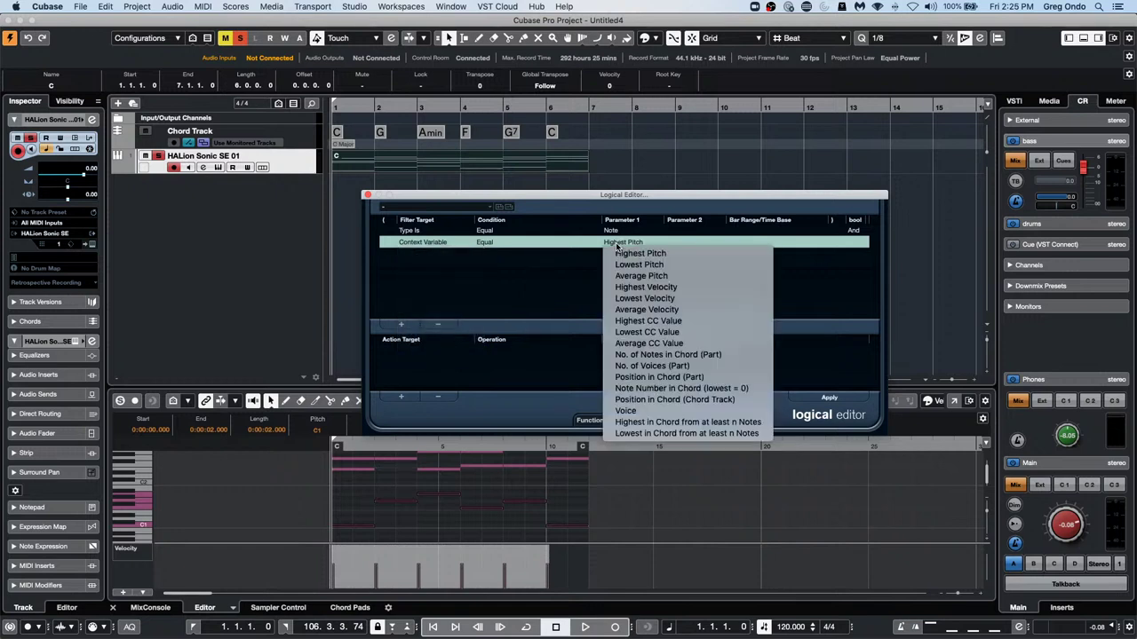
pyautogui.click(639, 388)
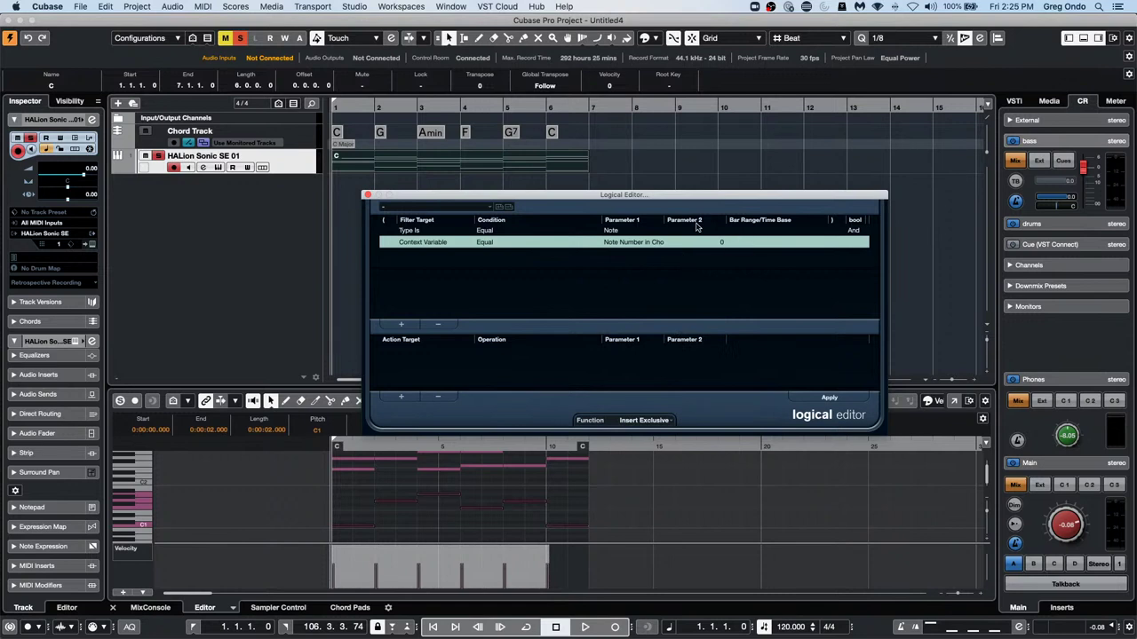
pyautogui.moveTo(628, 198); pyautogui.dragTo(763, 171)
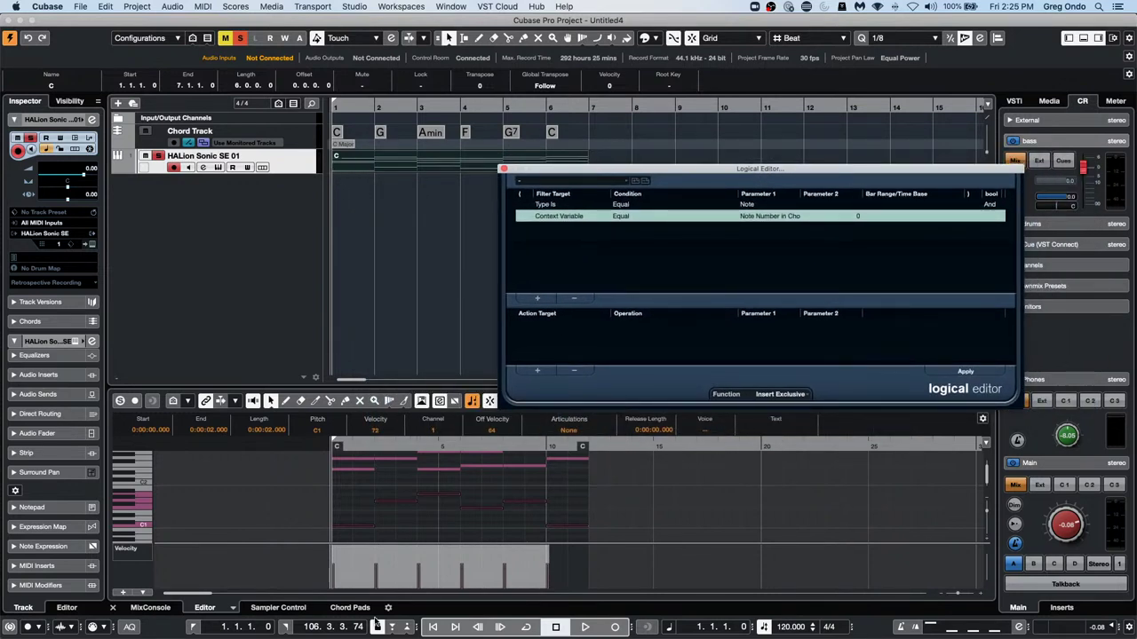
# Deselect the key-editor notes and apply the rule, leaving only each chord's lowest note
pyautogui.scroll(-5, 373, 508)
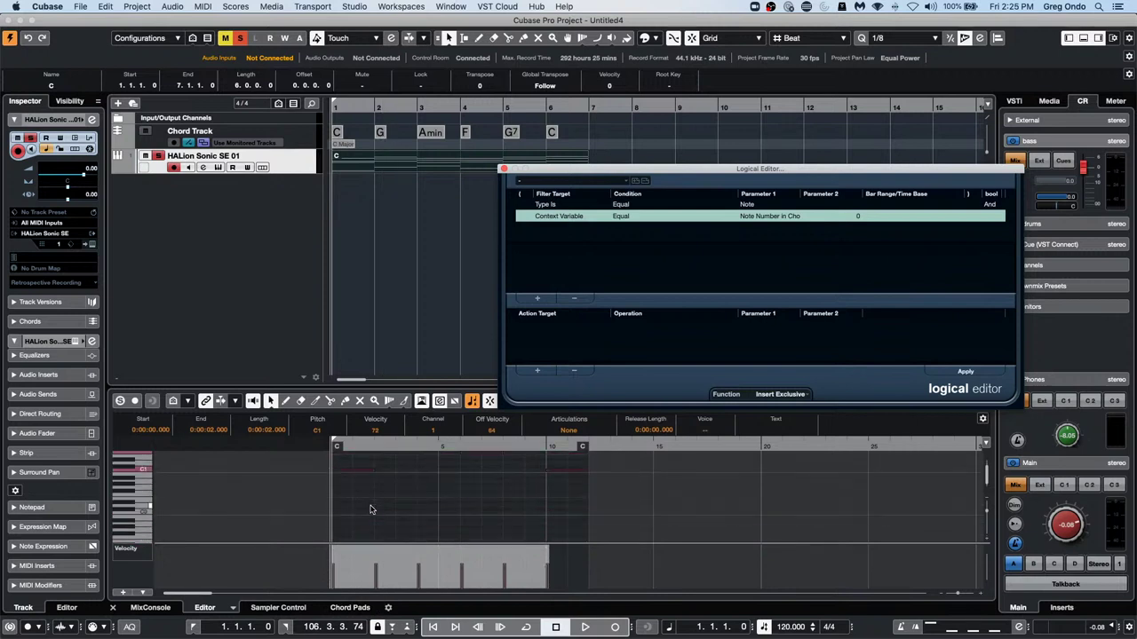
pyautogui.click(373, 515)
pyautogui.scroll(-1, 373, 516)
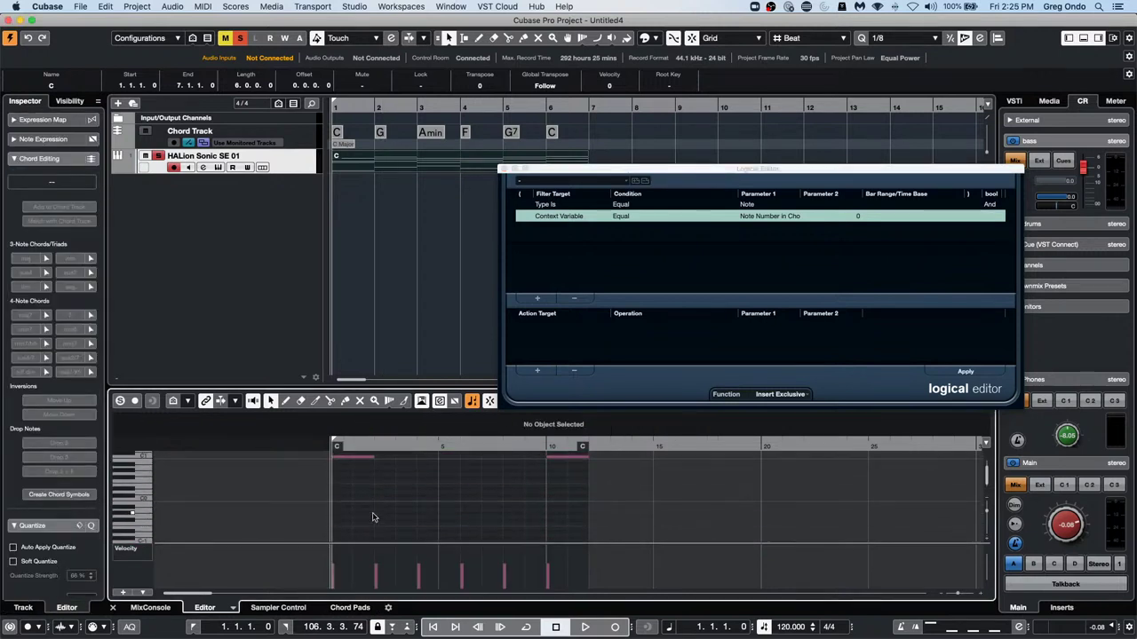
pyautogui.scroll(2, 373, 518)
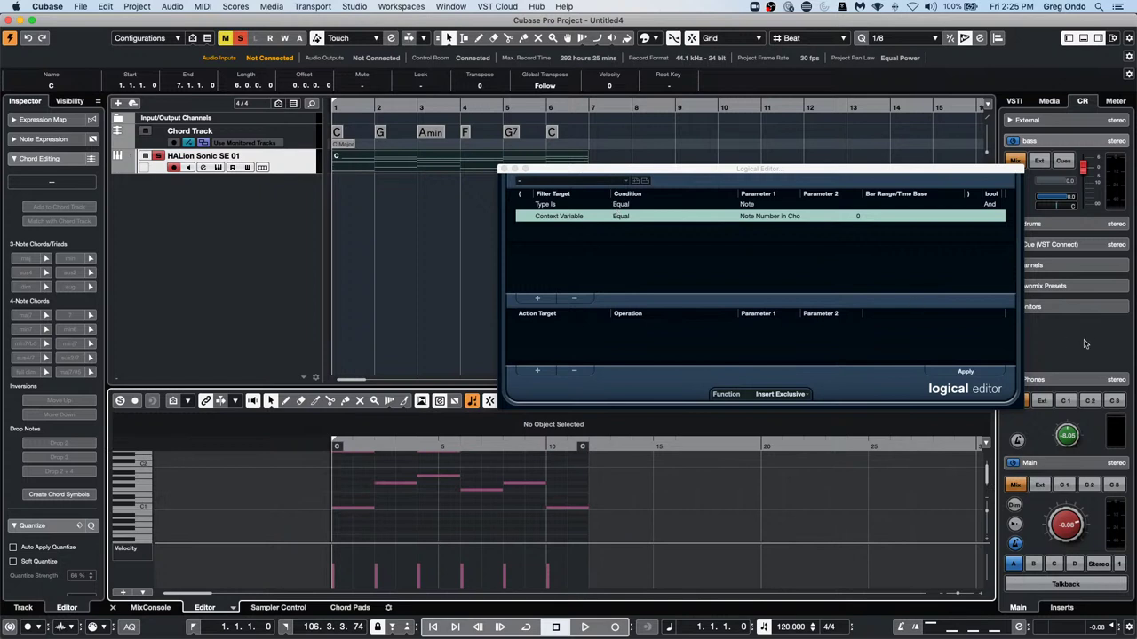
pyautogui.click(969, 374)
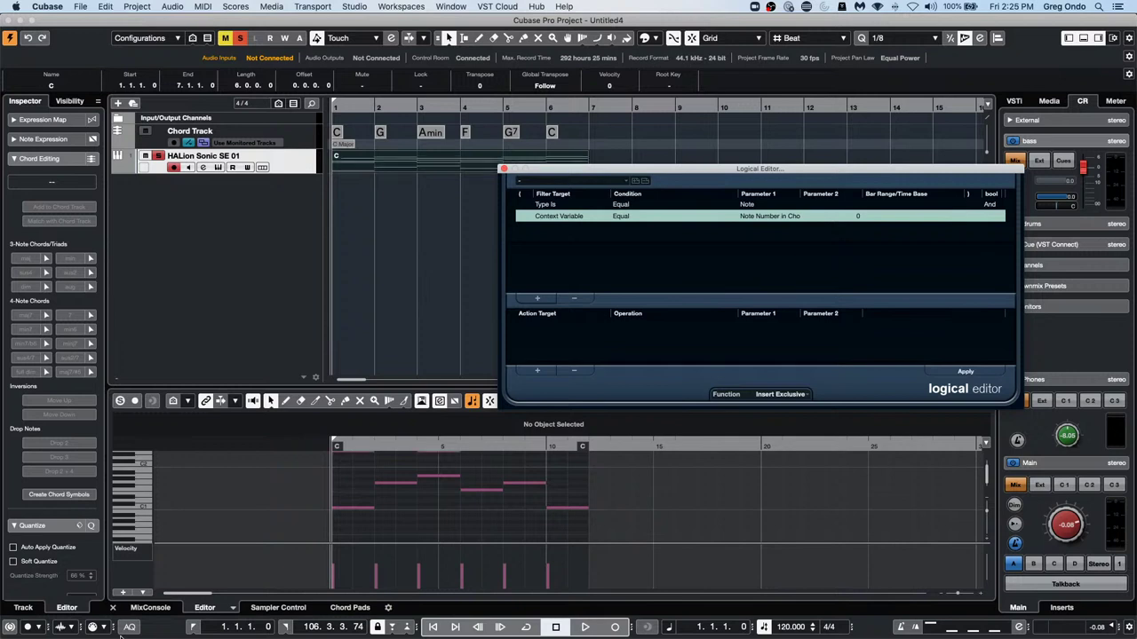
pyautogui.click(777, 394)
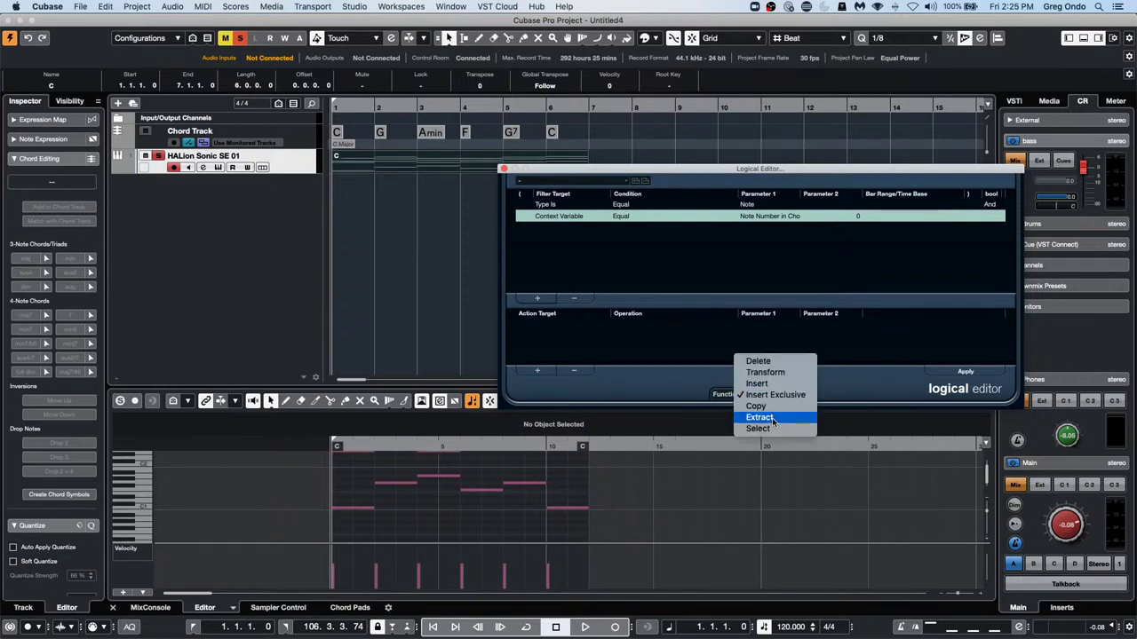
# Apply the Logical Editor's Extract function once and compare the new track's part with the original
pyautogui.click(742, 424)
pyautogui.click(965, 371)
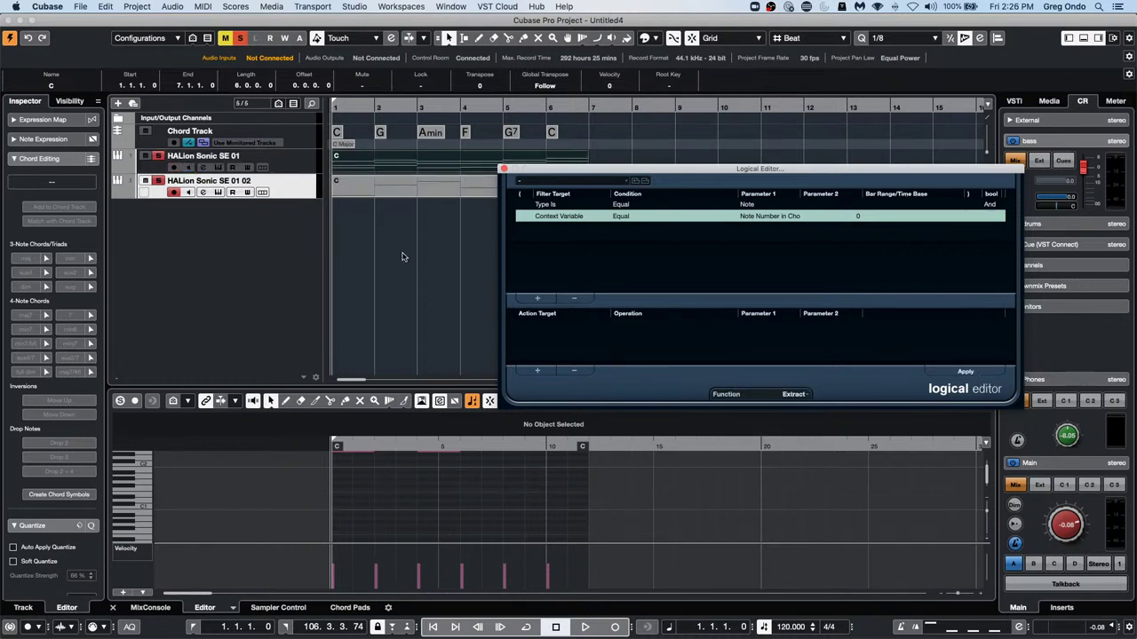
pyautogui.click(374, 197)
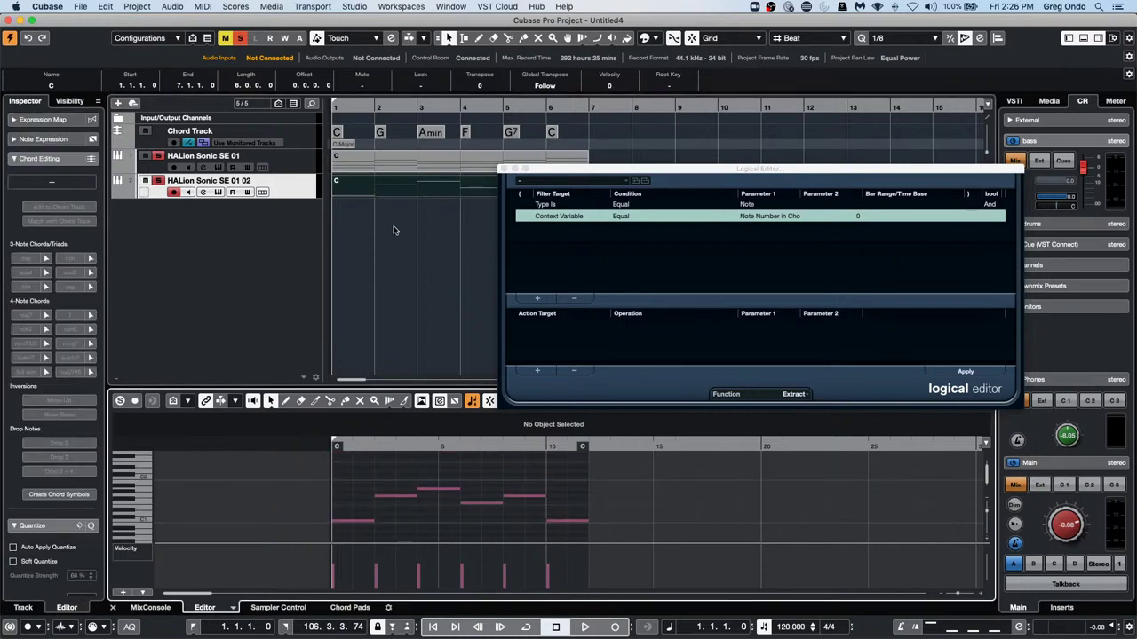
pyautogui.click(398, 174)
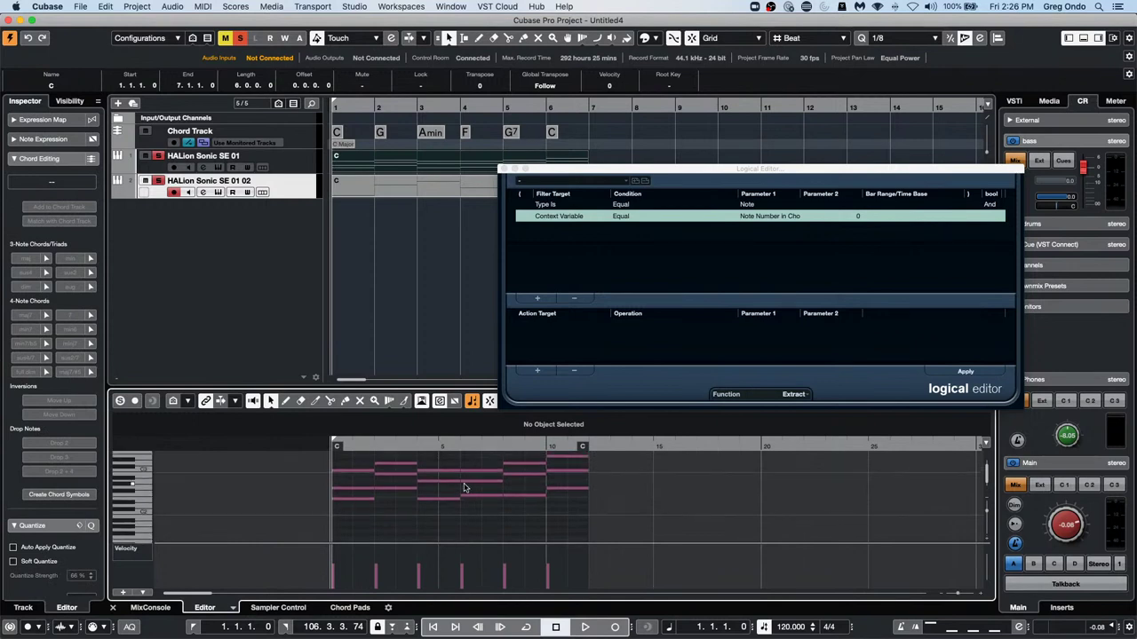
pyautogui.click(373, 197)
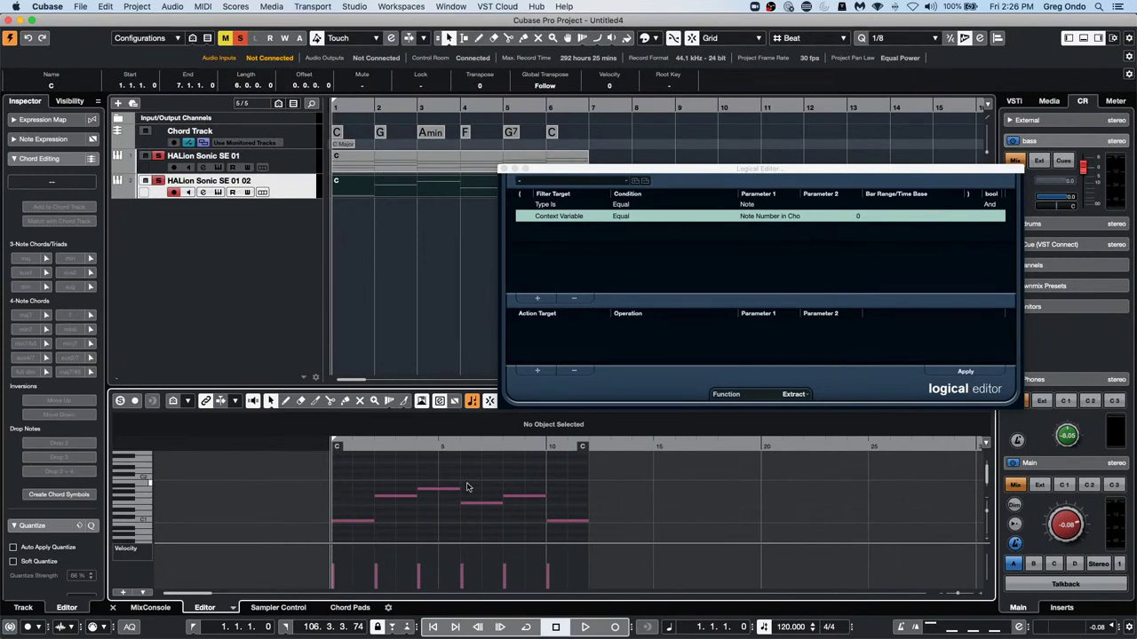
pyautogui.click(353, 171)
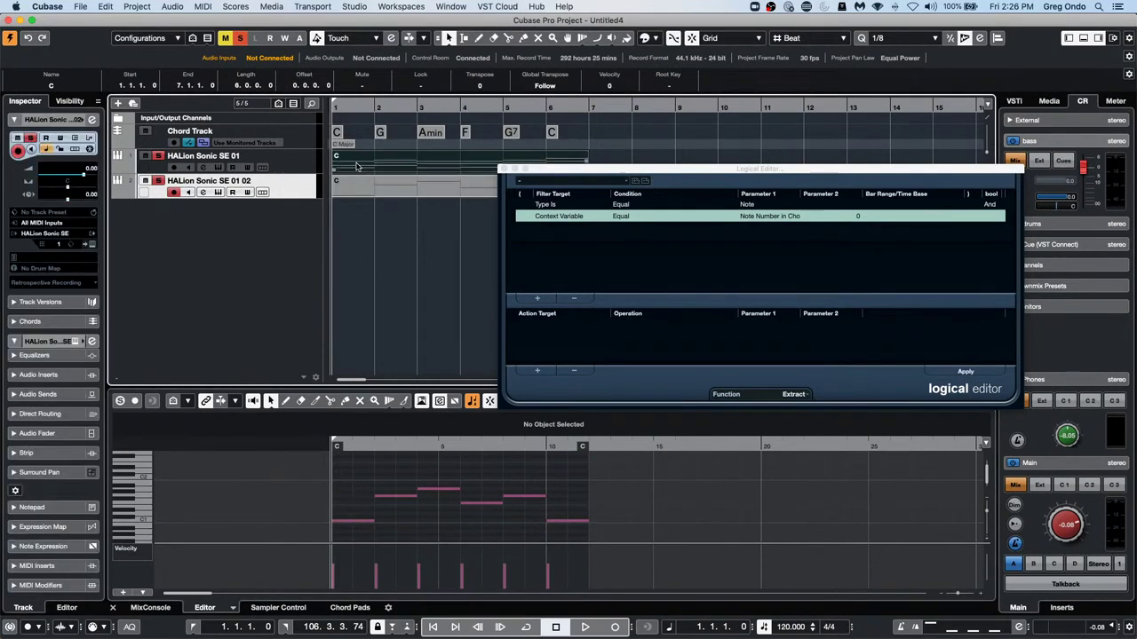
# Extract two more chord voices to new tracks and select the parts on all four HALion tracks
pyautogui.click(964, 371)
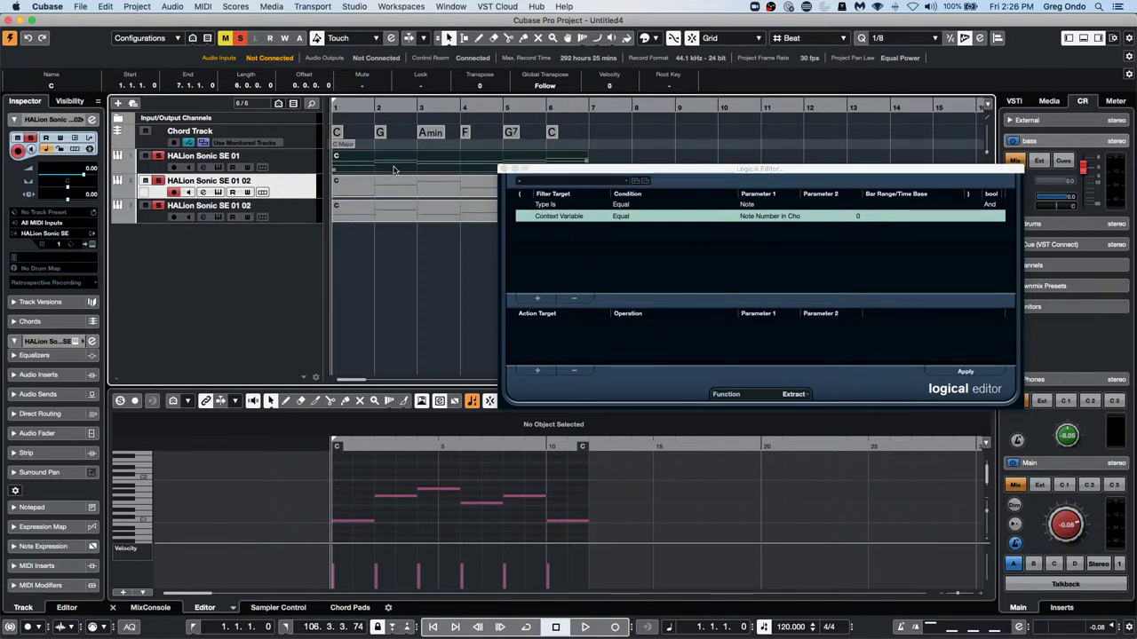
pyautogui.click(966, 373)
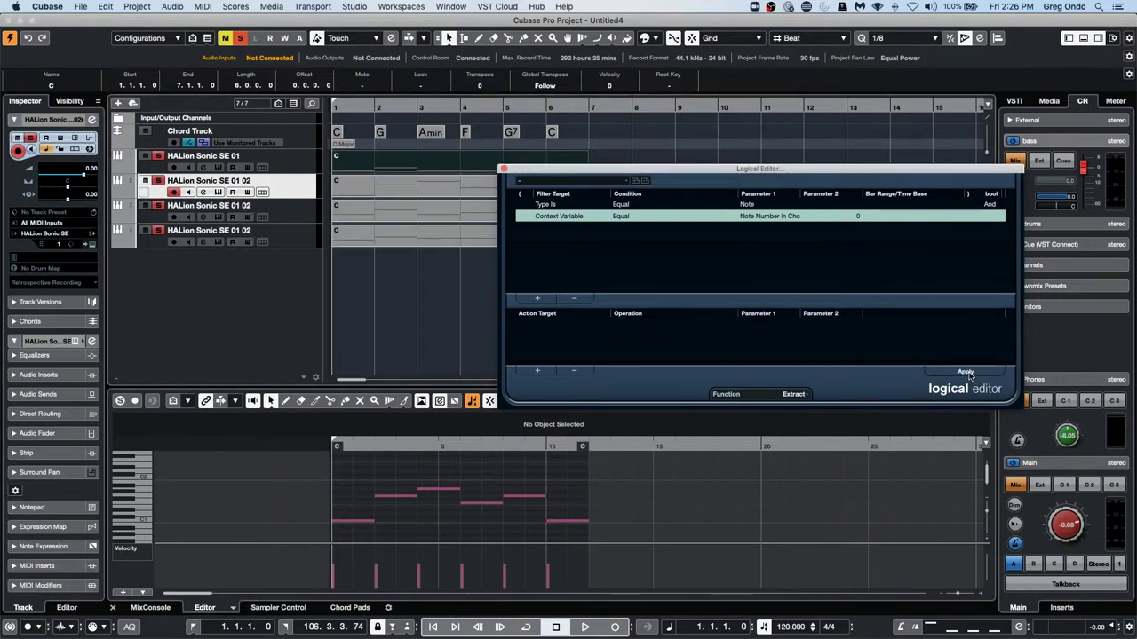
pyautogui.moveTo(359, 298); pyautogui.dragTo(522, 154)
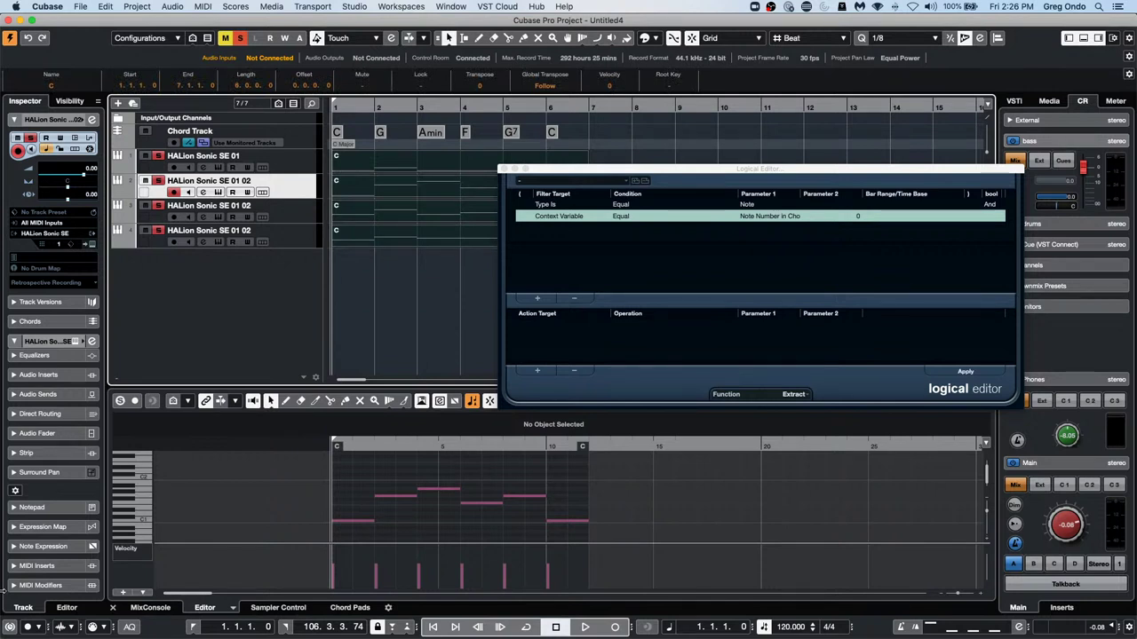
# Show all selected parts' notes together, then step through tracks one to four to check each voice
pyautogui.press('Return')
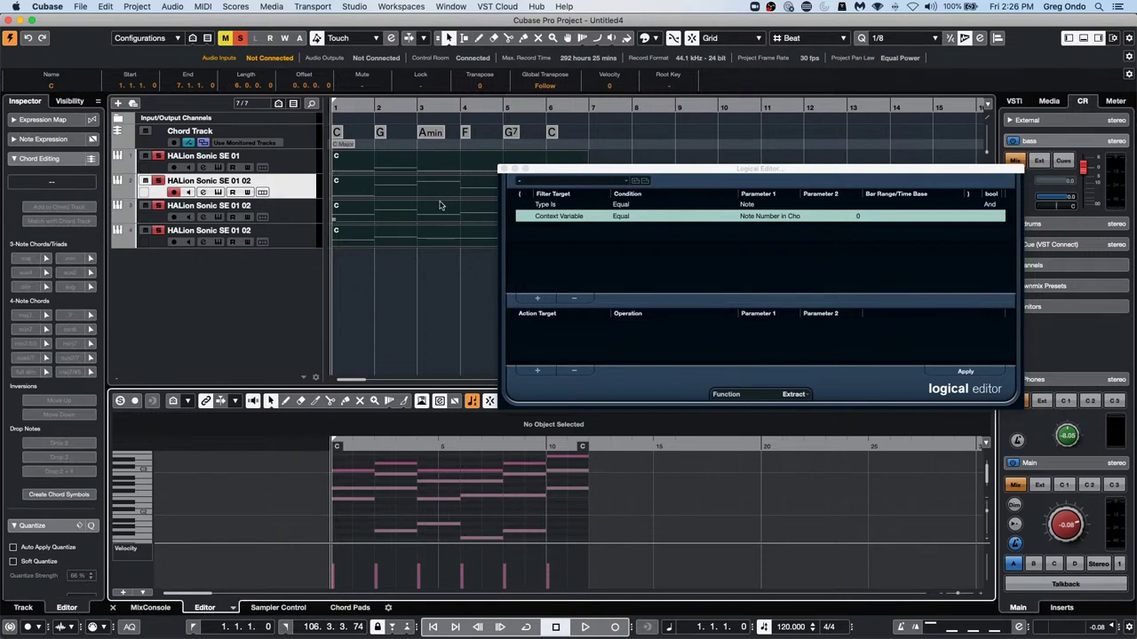
pyautogui.click(386, 288)
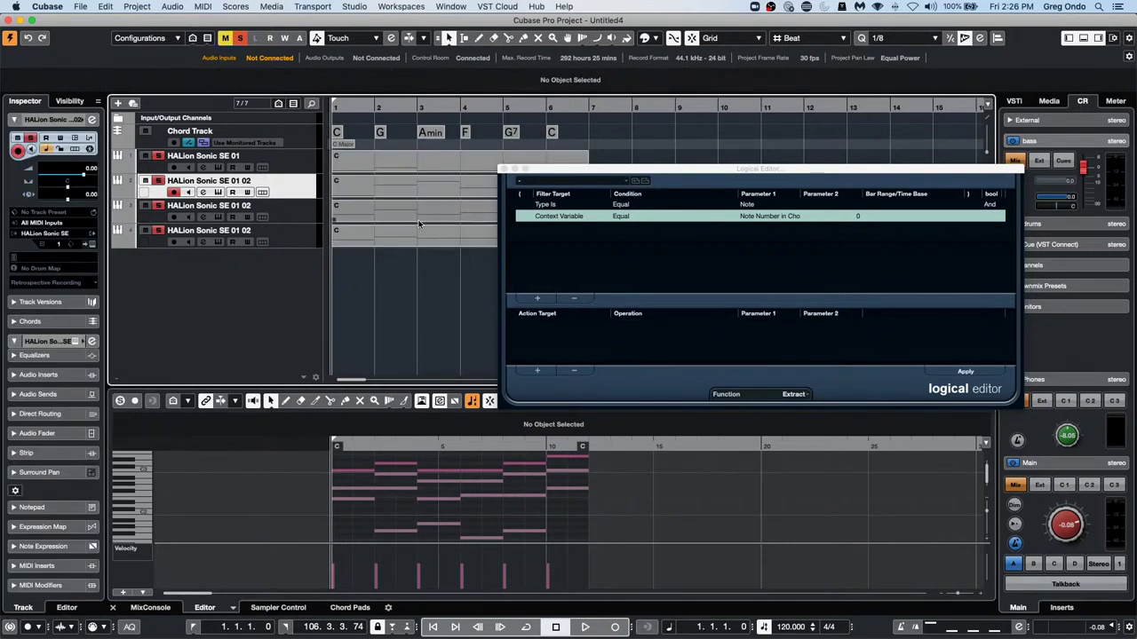
pyautogui.click(408, 248)
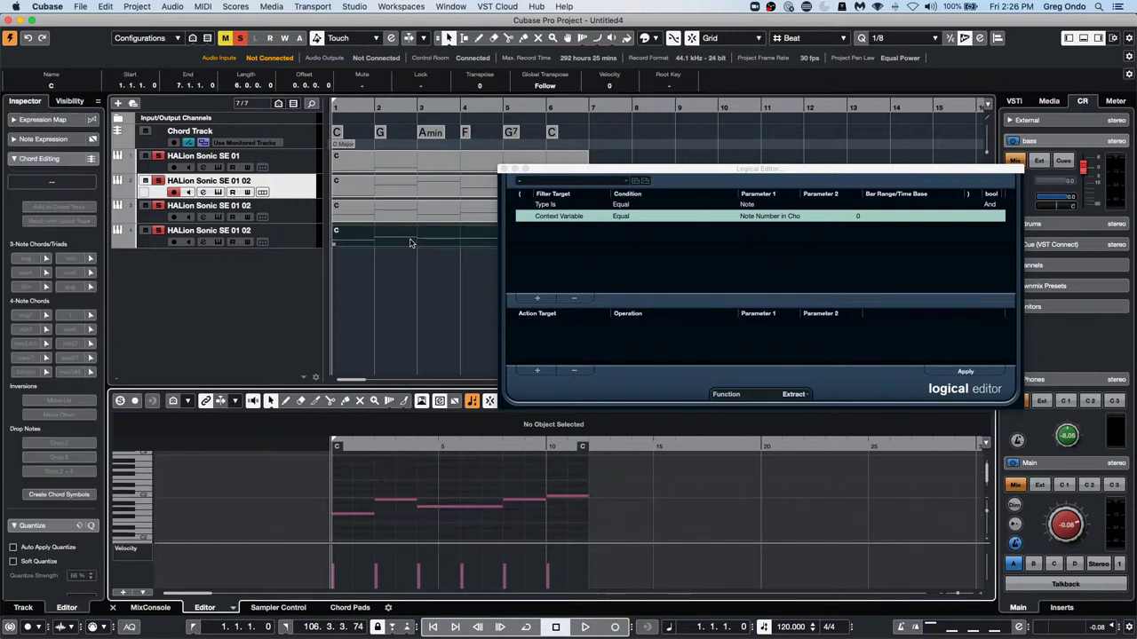
pyautogui.click(407, 214)
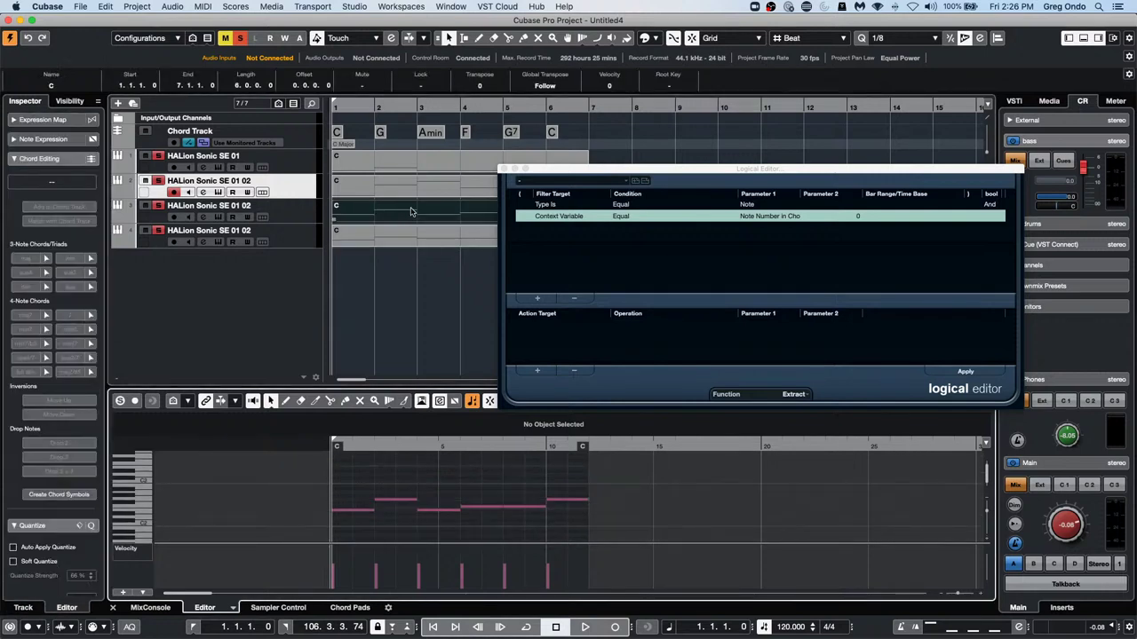
pyautogui.click(426, 192)
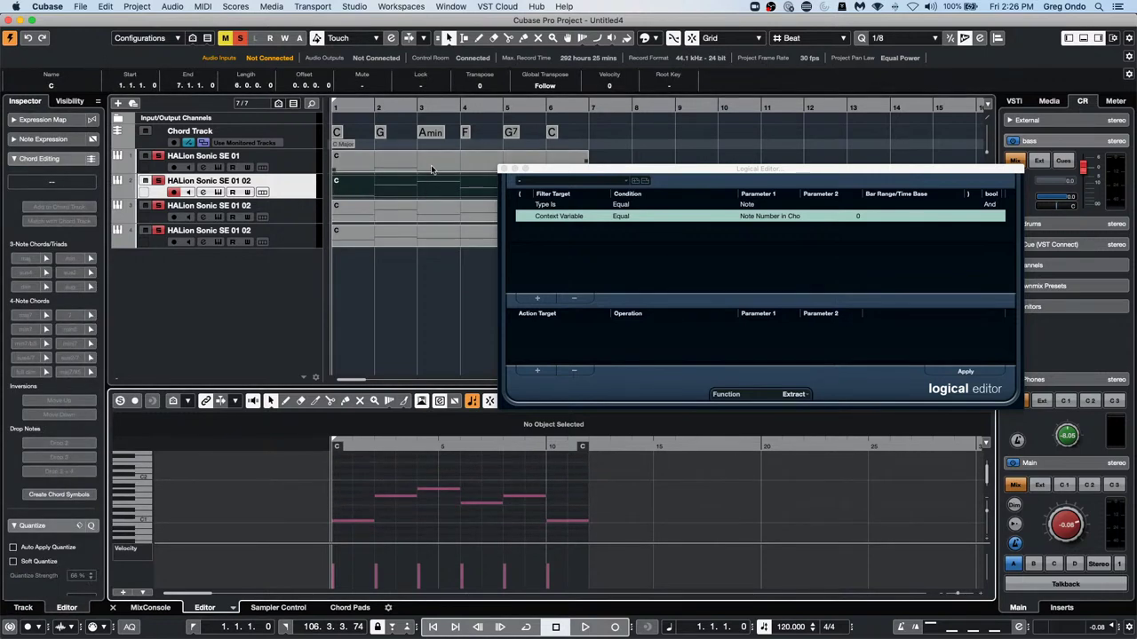
pyautogui.press('Up')
pyautogui.click(424, 191)
pyautogui.click(419, 219)
pyautogui.click(420, 245)
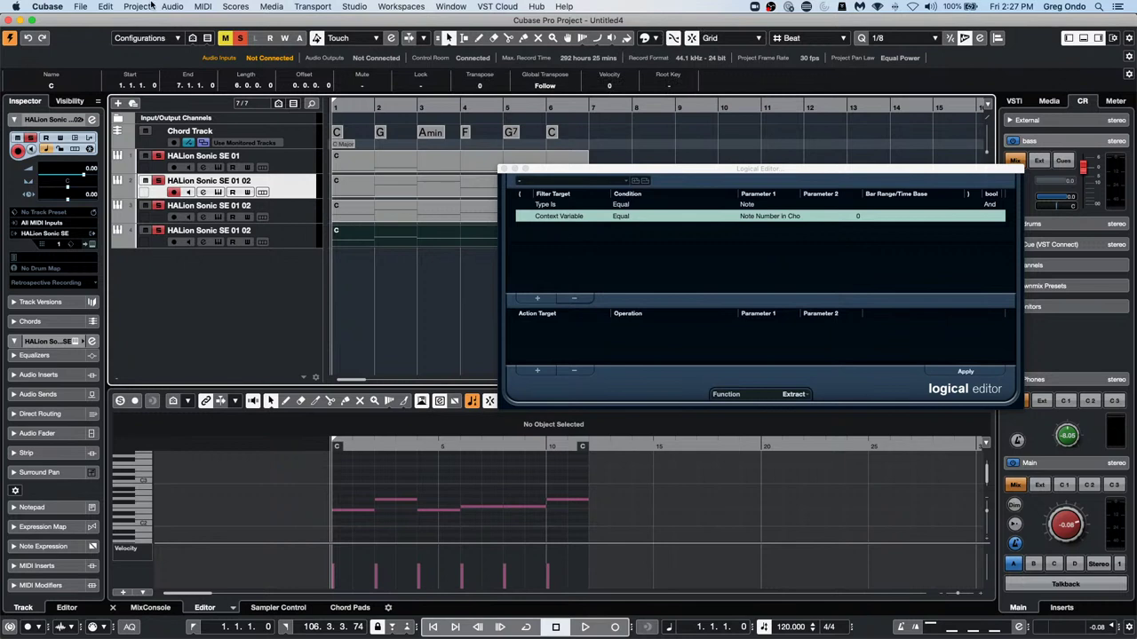
# View the Cubase Pro version in About, dismiss it, and close the Logical Editor window
pyautogui.click(16, 7)
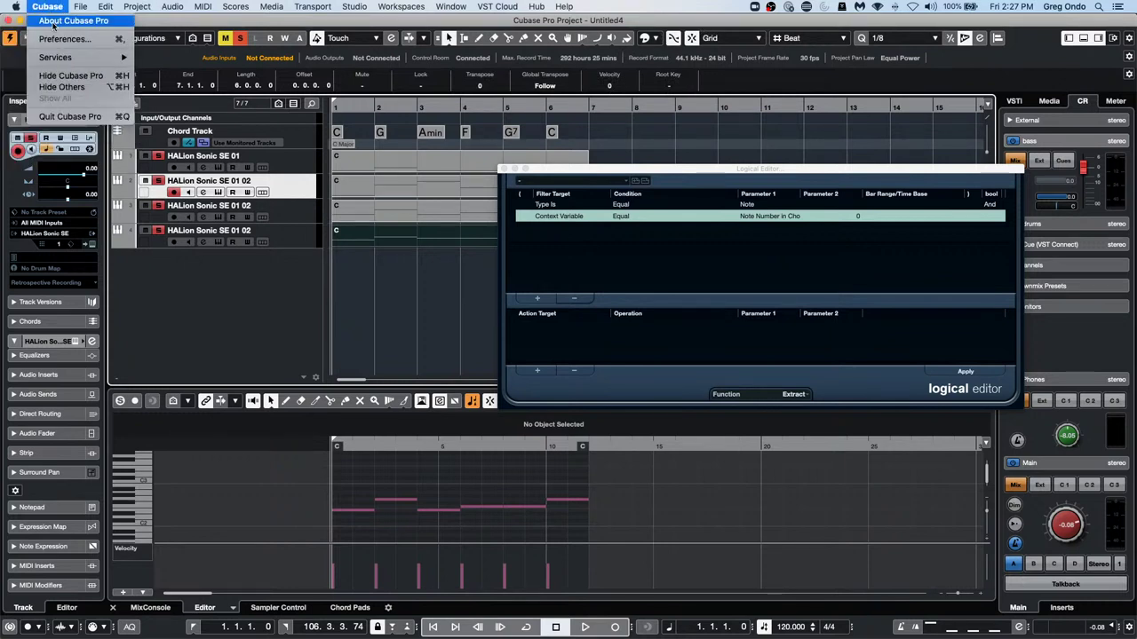
pyautogui.click(62, 21)
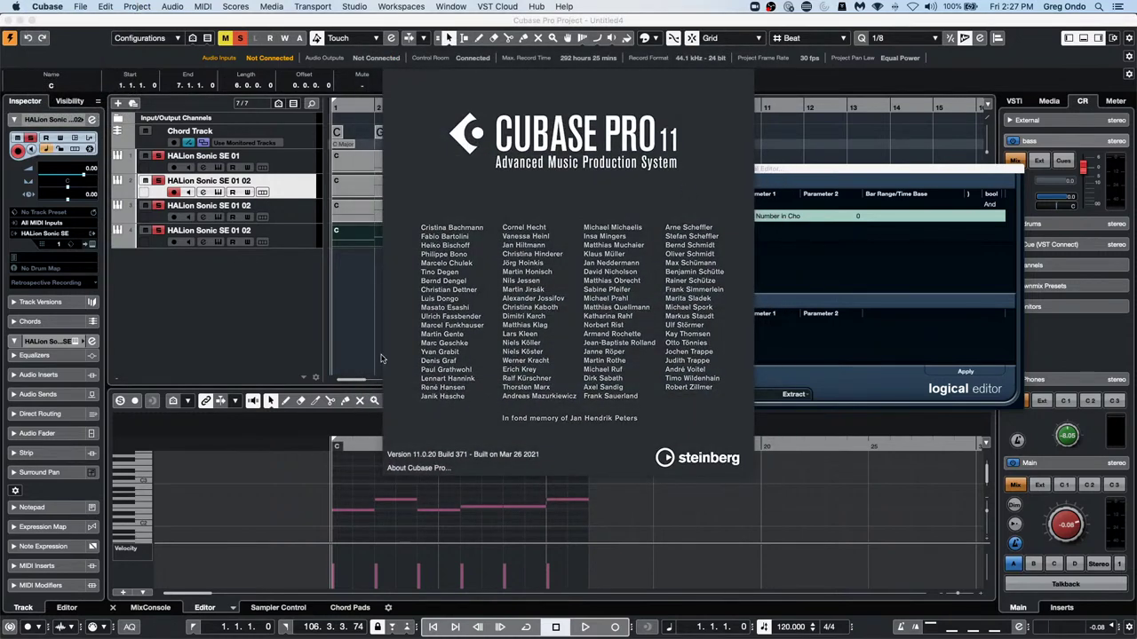
pyautogui.click(458, 294)
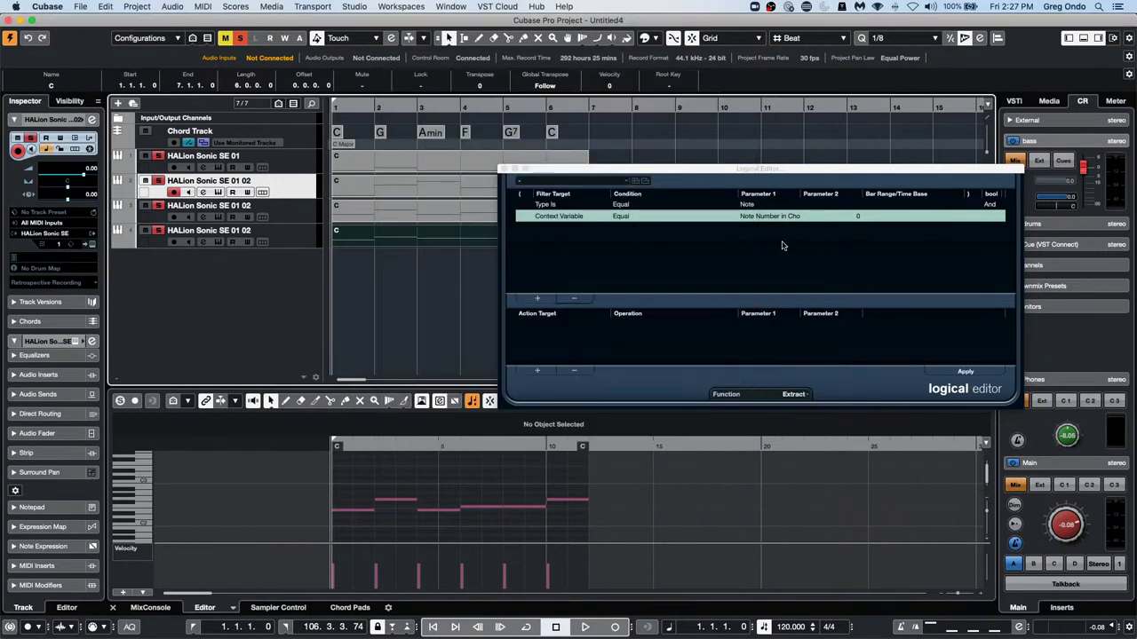
pyautogui.click(504, 169)
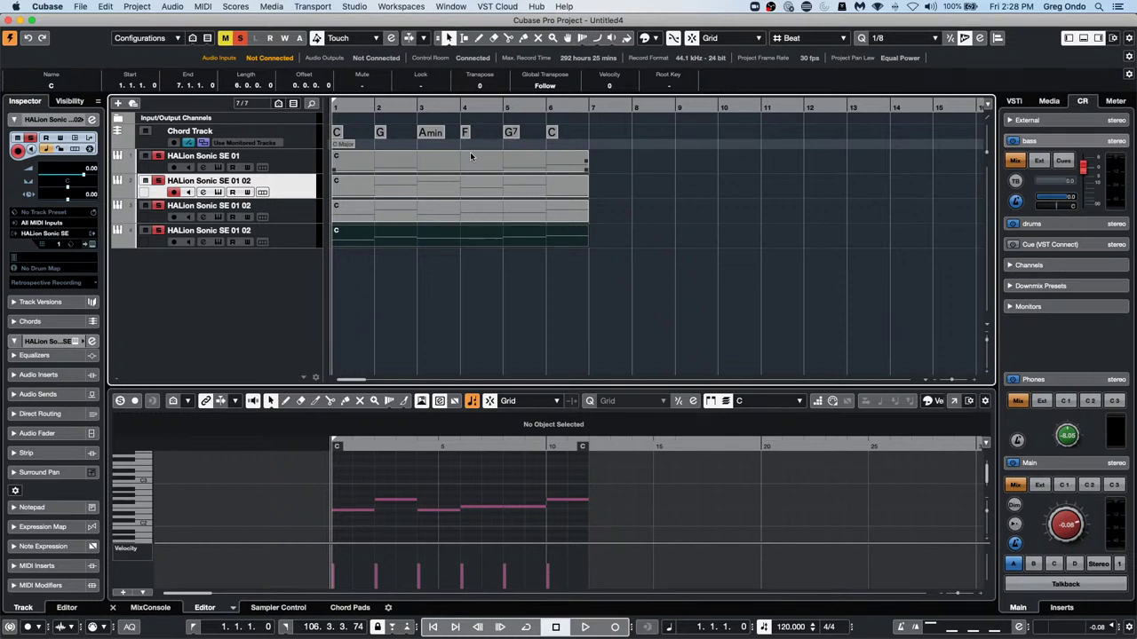
pyautogui.click(1049, 102)
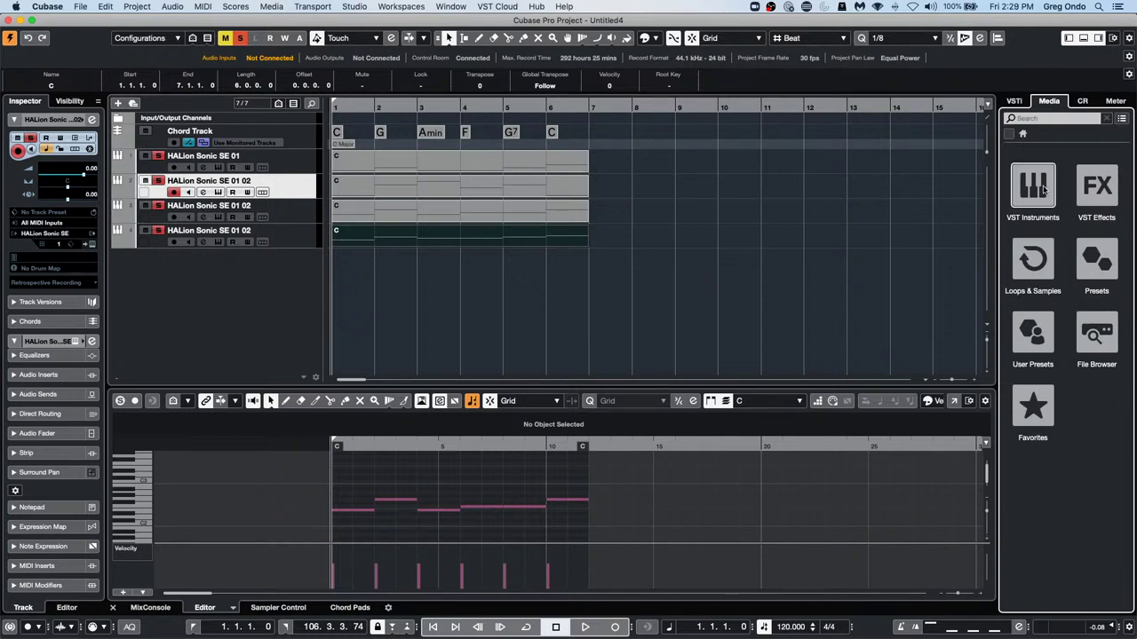
pyautogui.click(1032, 259)
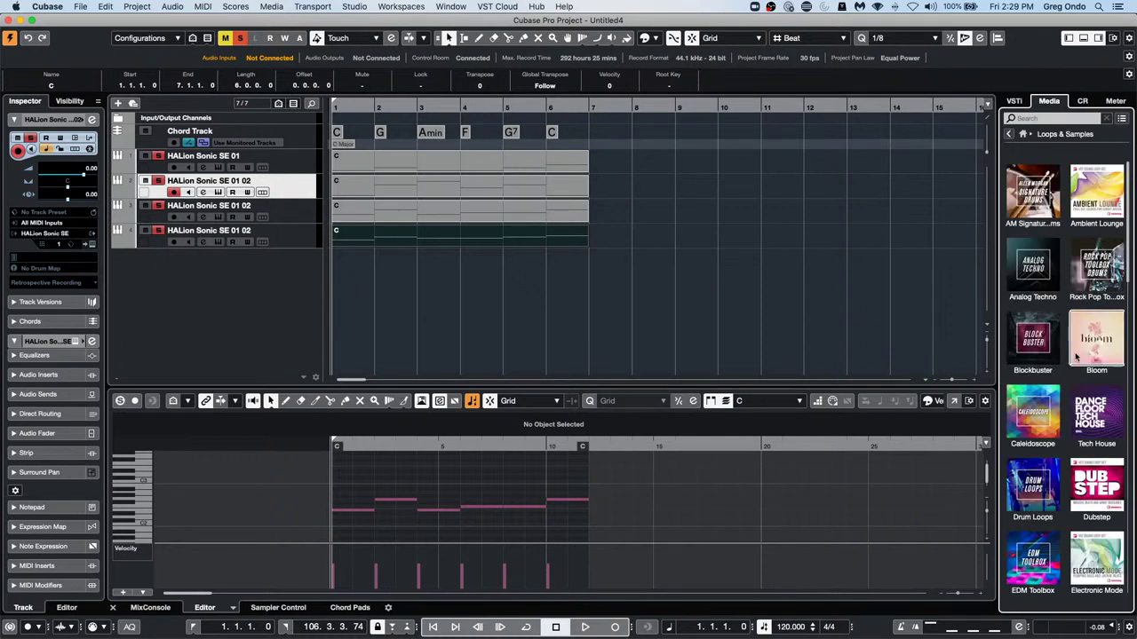
pyautogui.click(1083, 432)
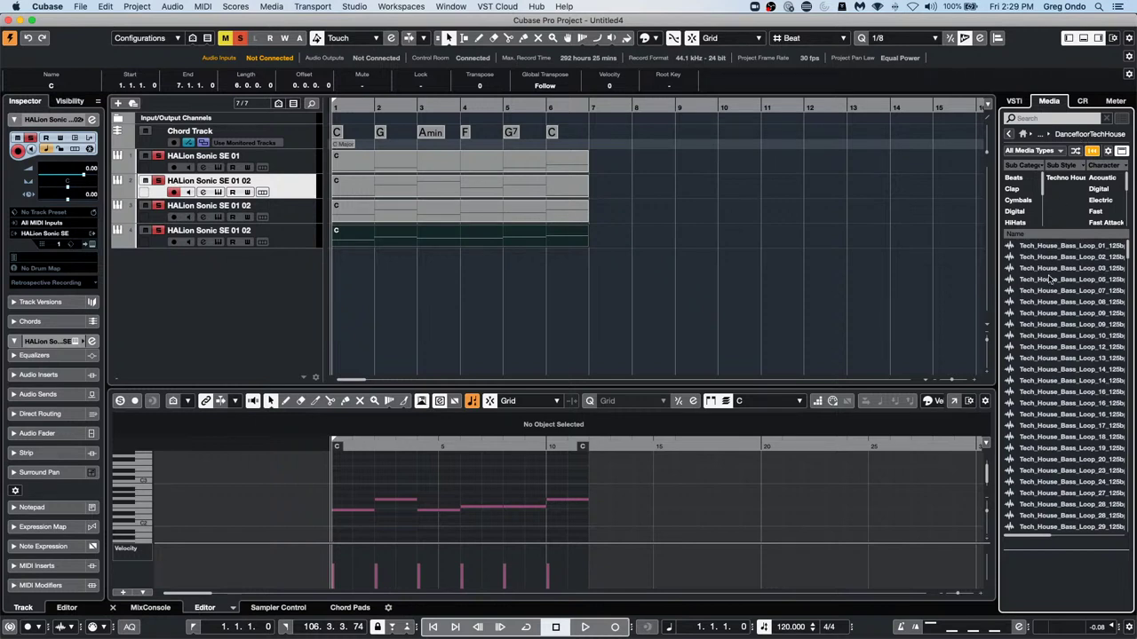
pyautogui.click(1081, 101)
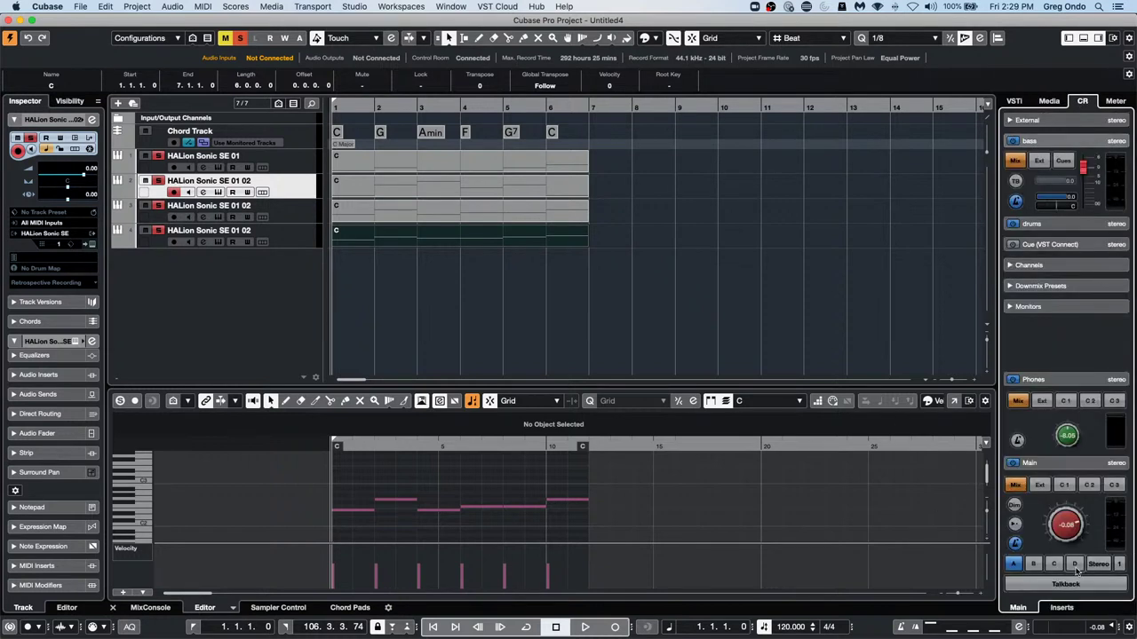
# Monitor Cue 1 on the main output and load a Modulation Flanger on the bass cue's first insert
pyautogui.click(1069, 489)
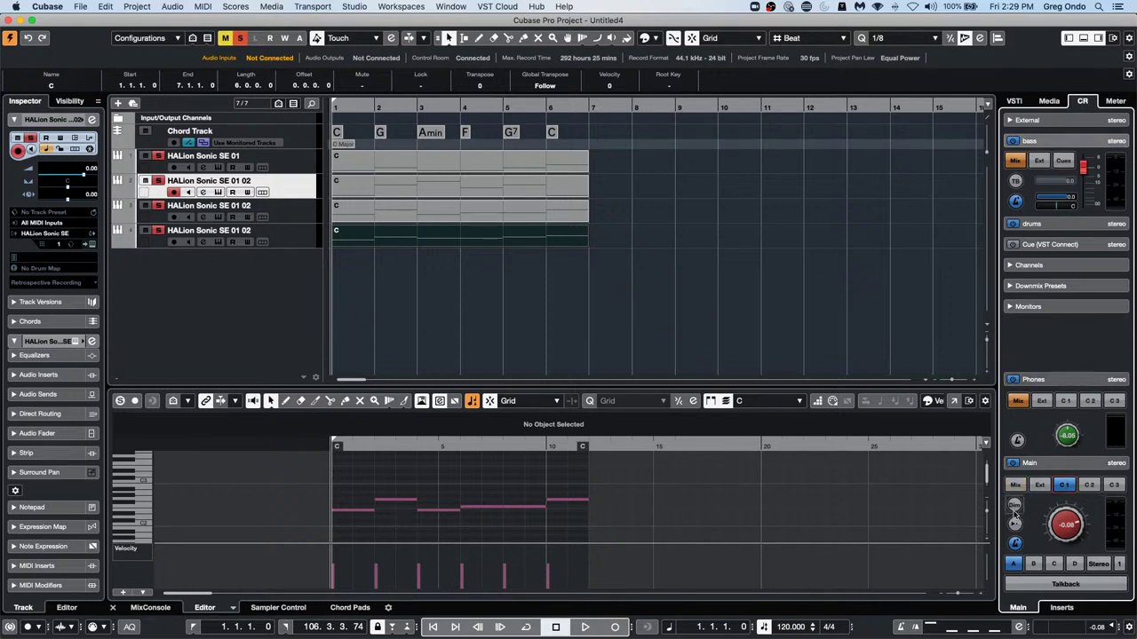
pyautogui.click(1061, 607)
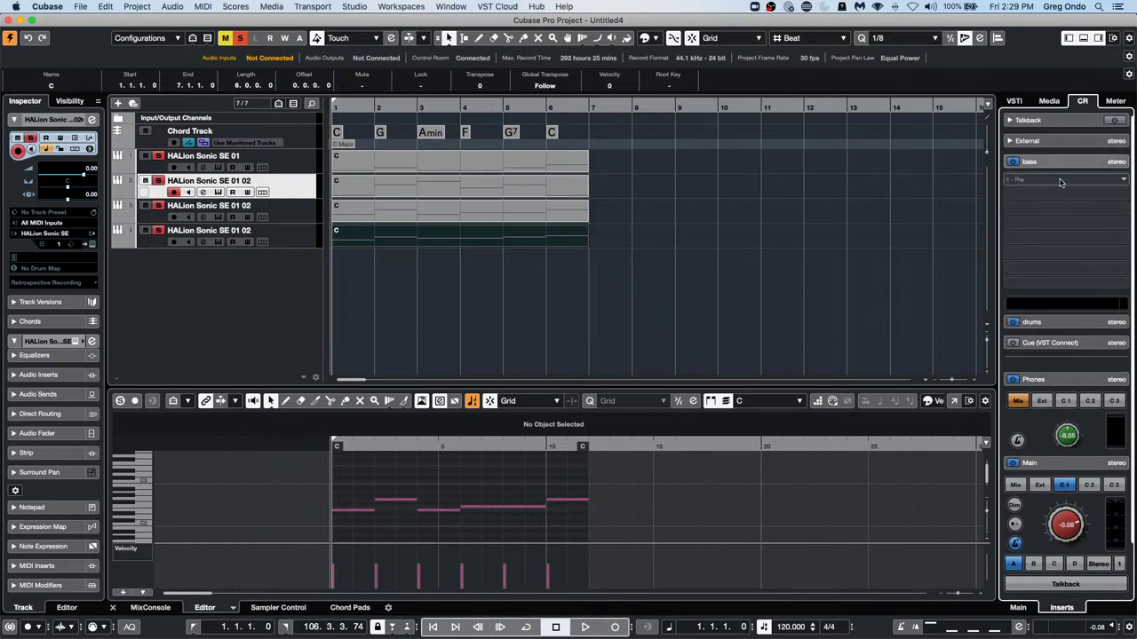
pyautogui.click(1030, 179)
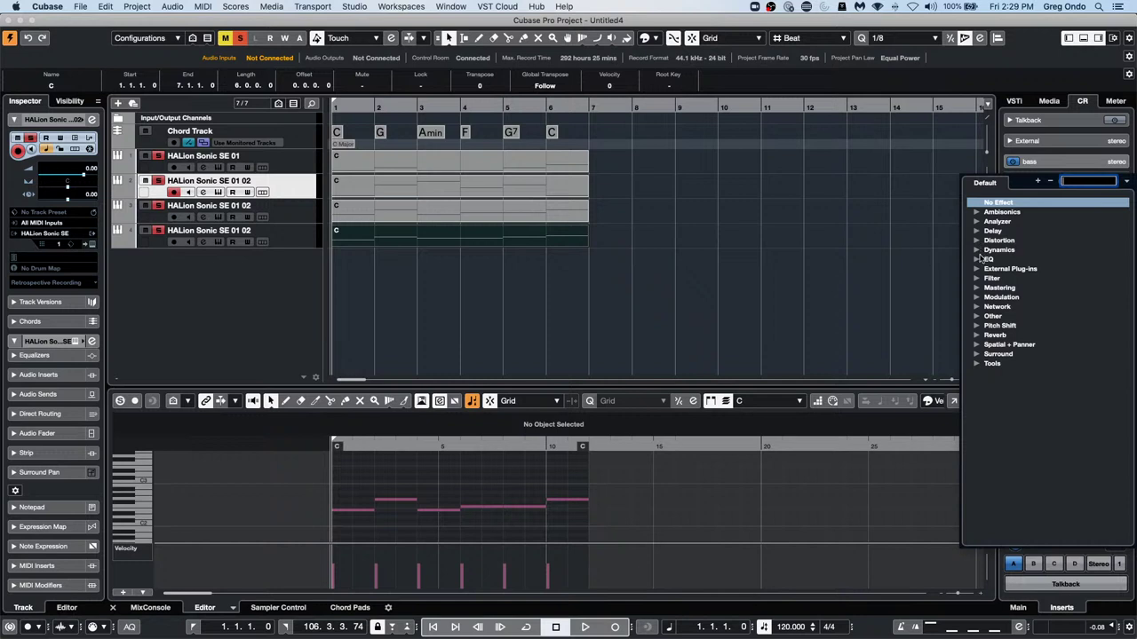
pyautogui.click(979, 299)
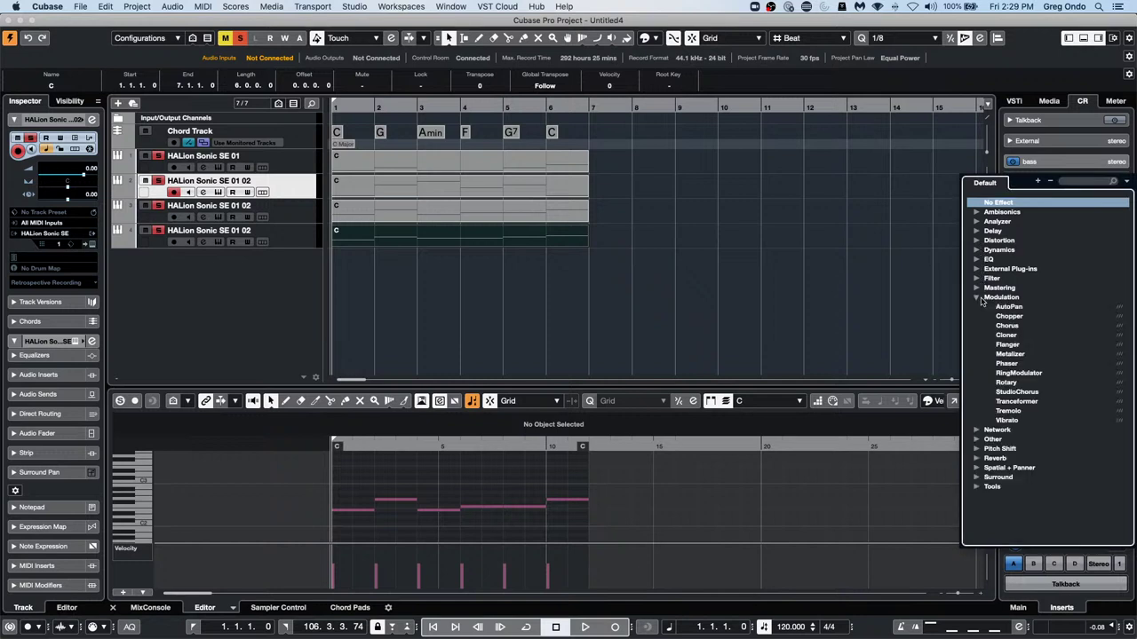
pyautogui.click(1021, 347)
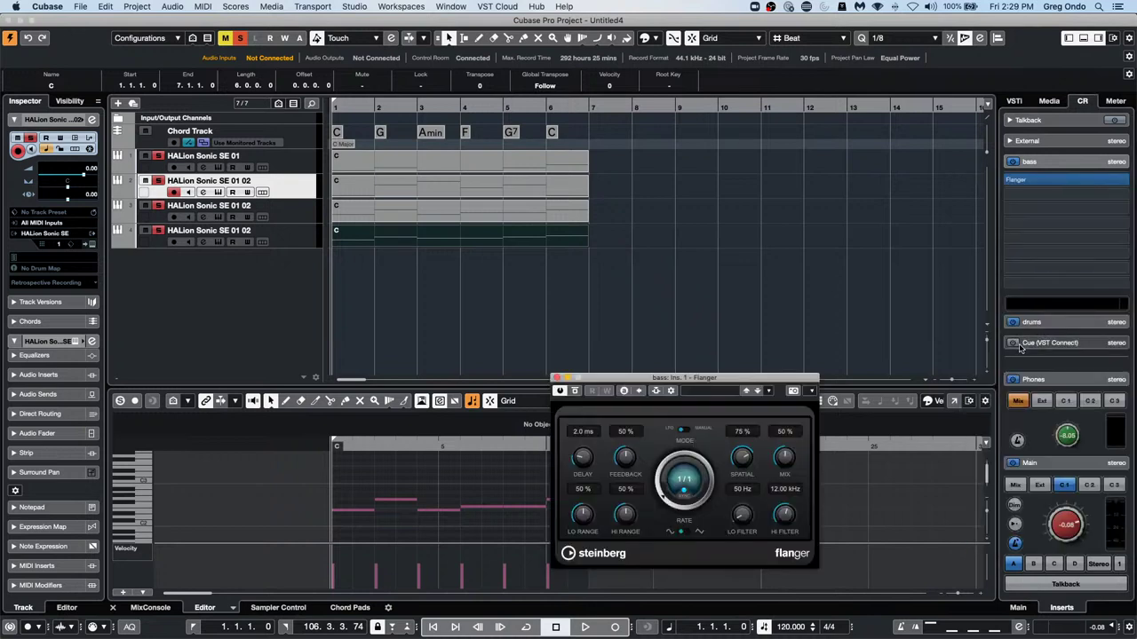
# Preview Tech House bass loops 07 and 13 through the Flanger with its rate set to 1/4
pyautogui.click(1050, 101)
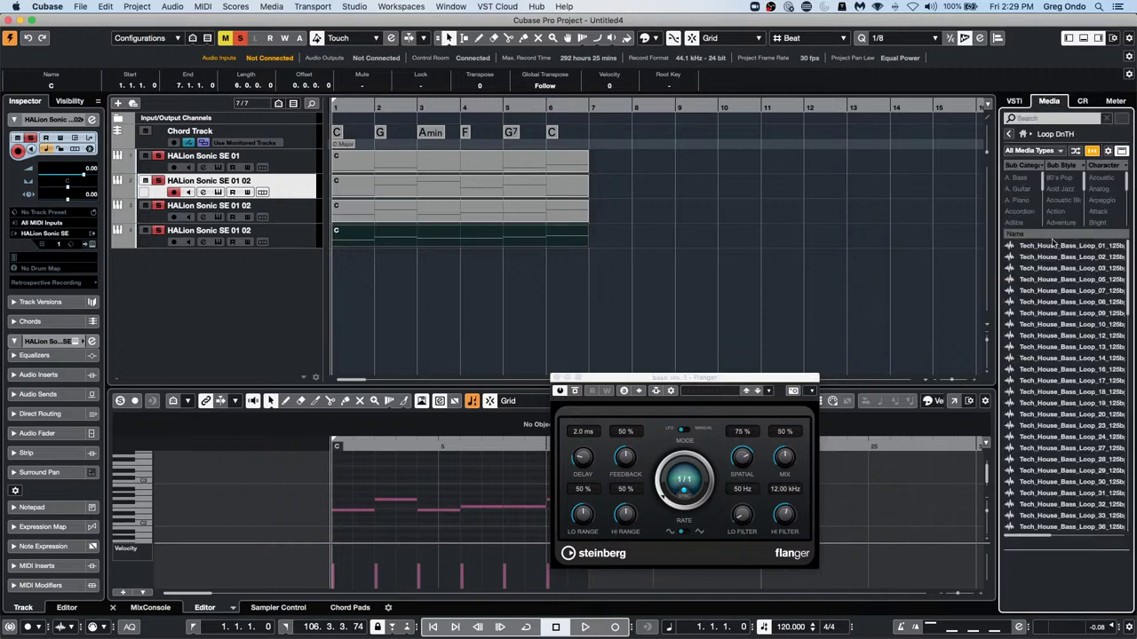
pyautogui.click(1061, 291)
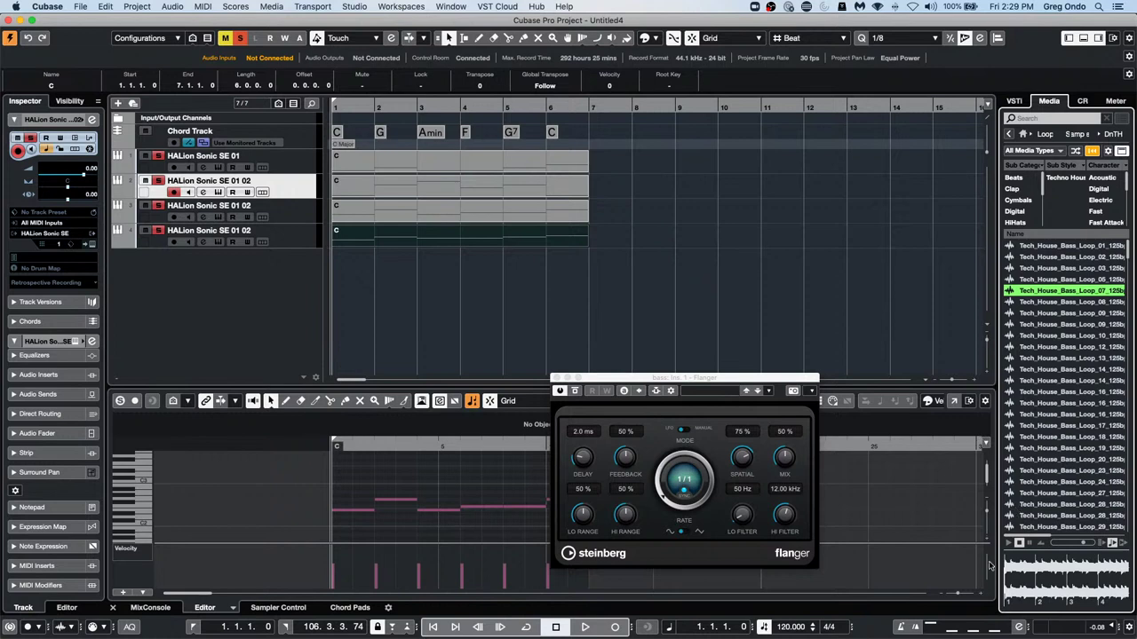
pyautogui.click(1010, 544)
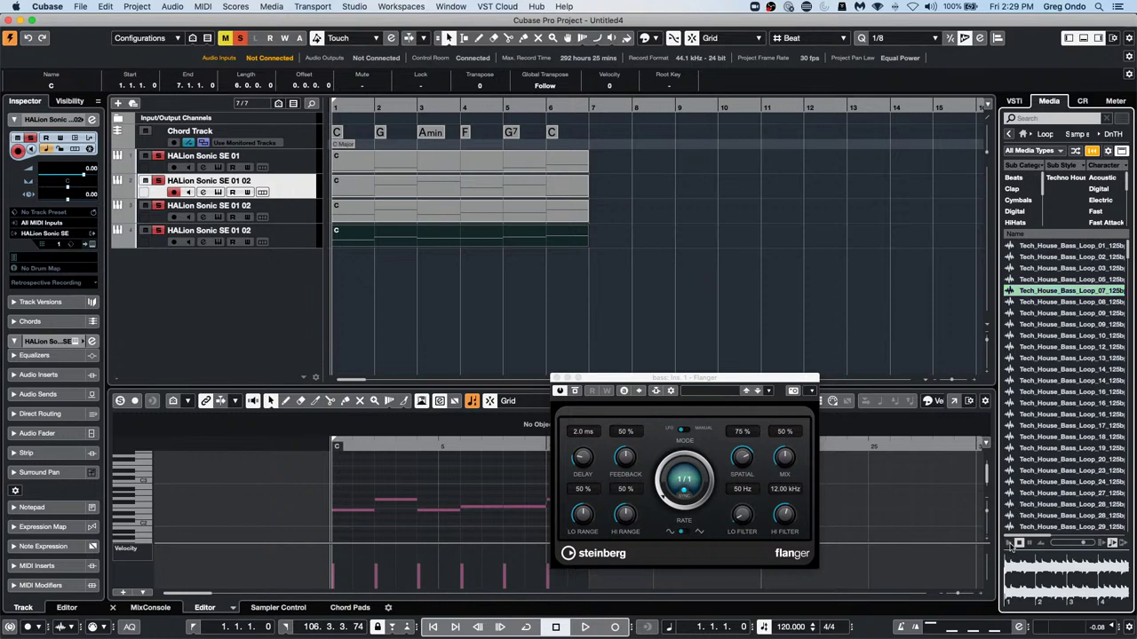
pyautogui.click(1059, 359)
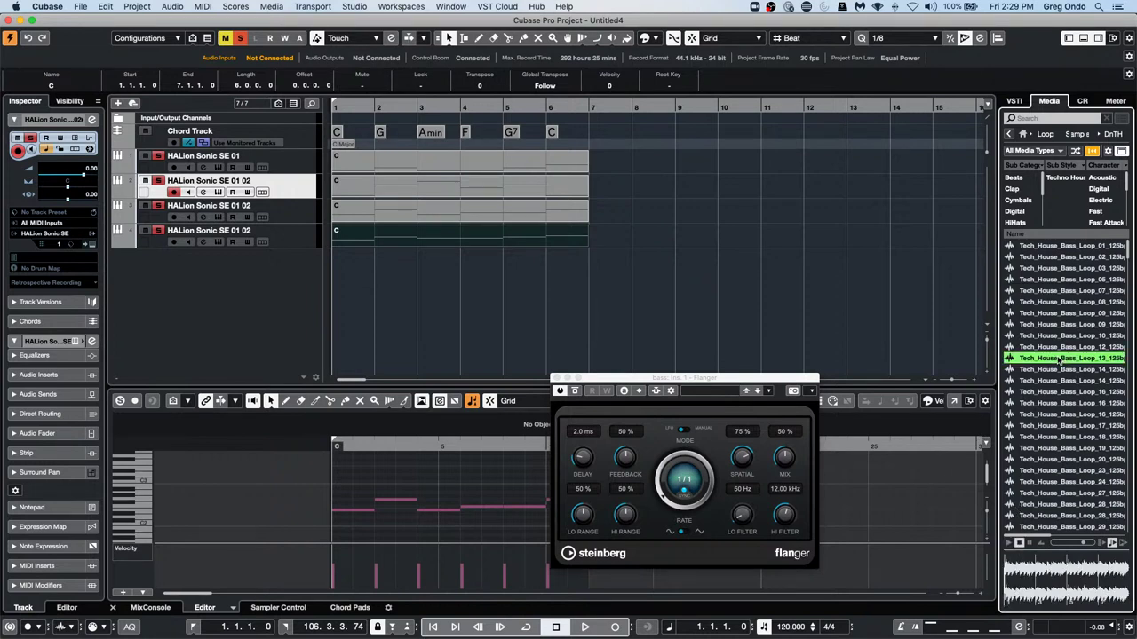
pyautogui.moveTo(673, 484); pyautogui.dragTo(659, 484)
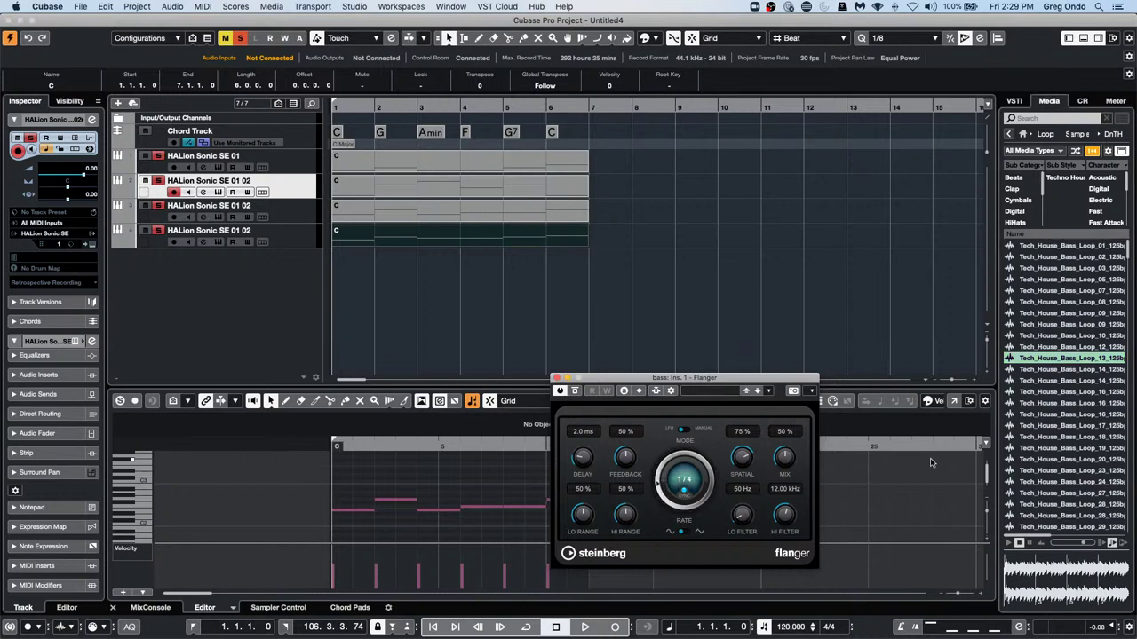
pyautogui.click(1009, 543)
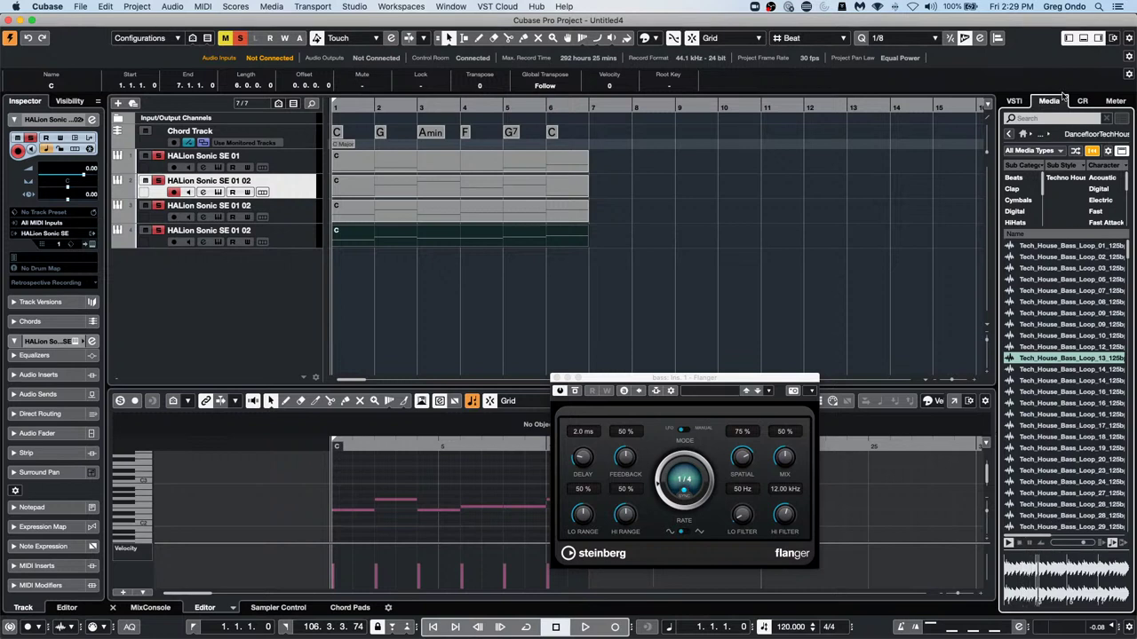
pyautogui.click(1085, 101)
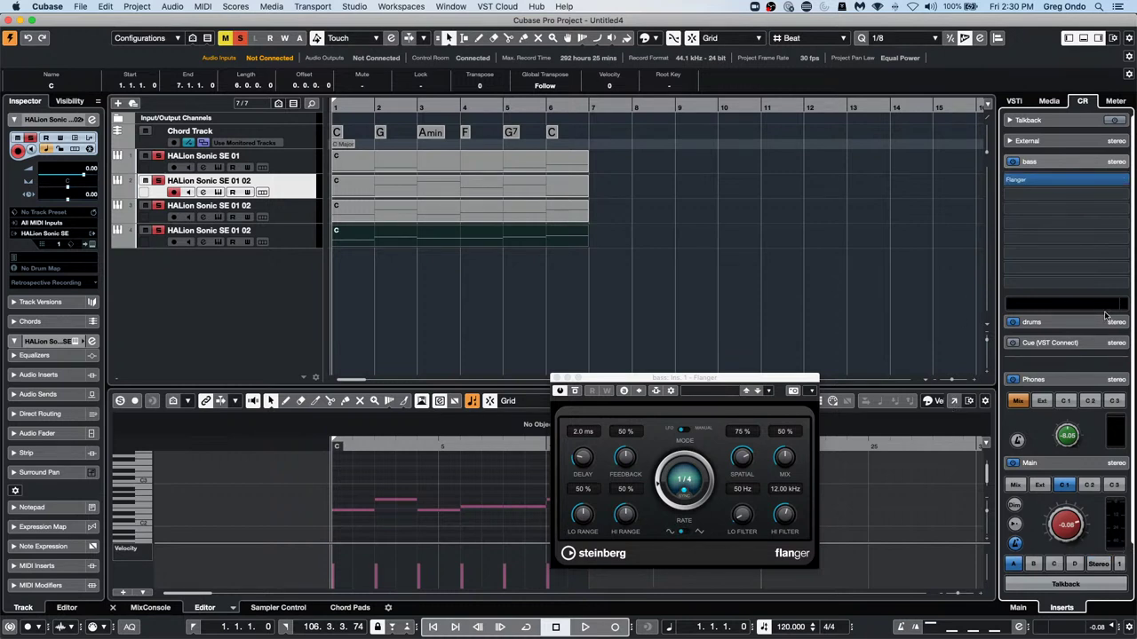
# Close the Flanger editor and replace it with Distroyer from the Distortion effects on the bass cue
pyautogui.click(1017, 183)
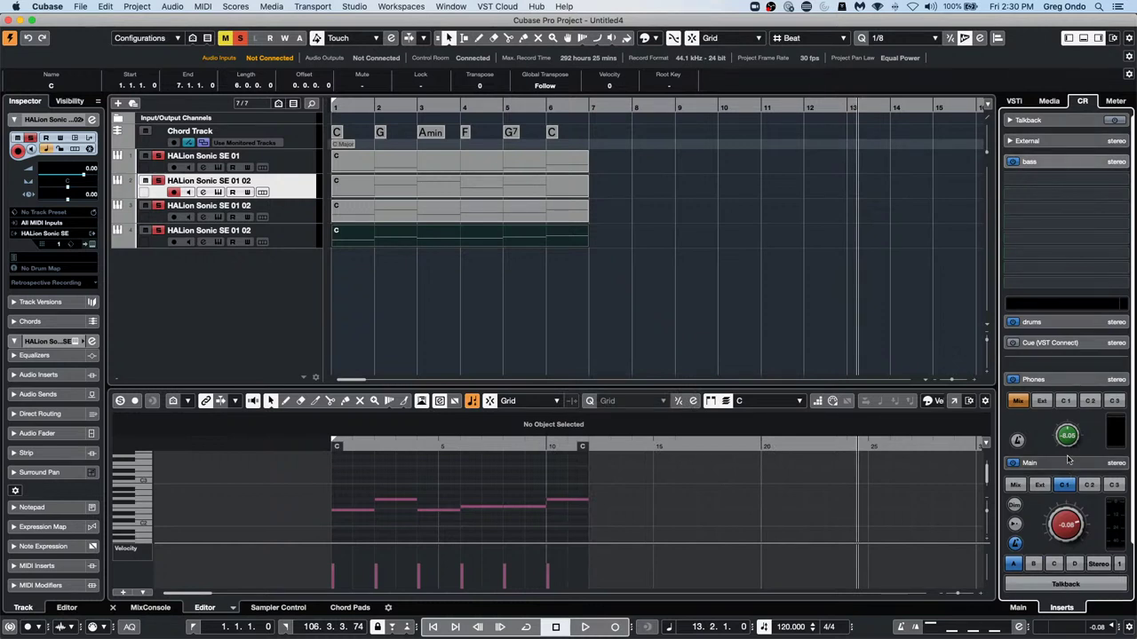
pyautogui.click(1050, 182)
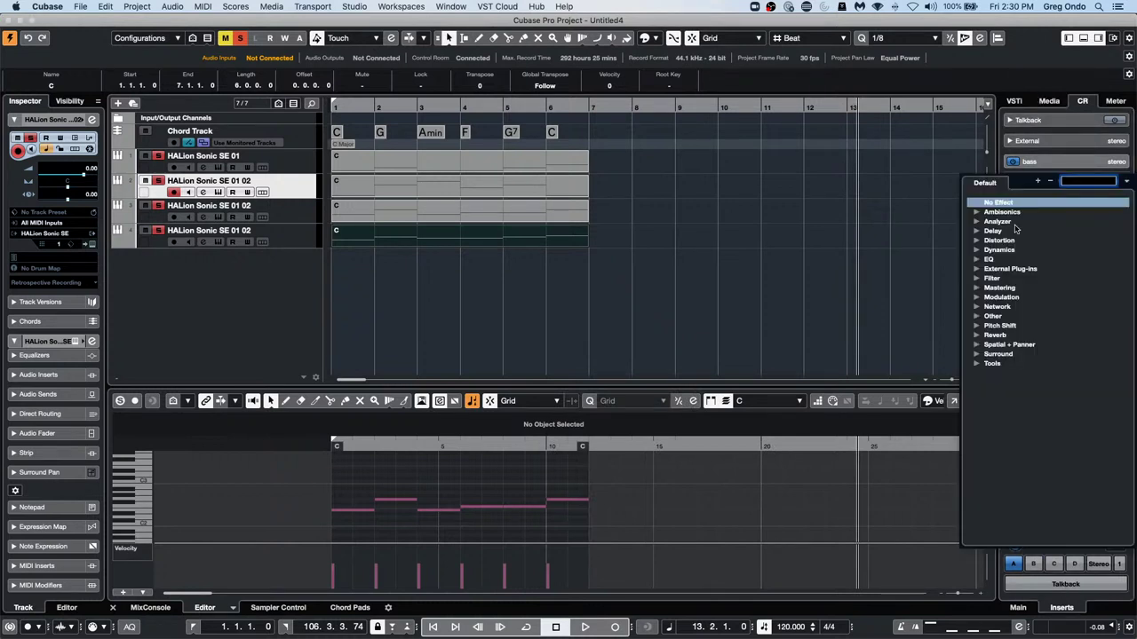
pyautogui.click(977, 242)
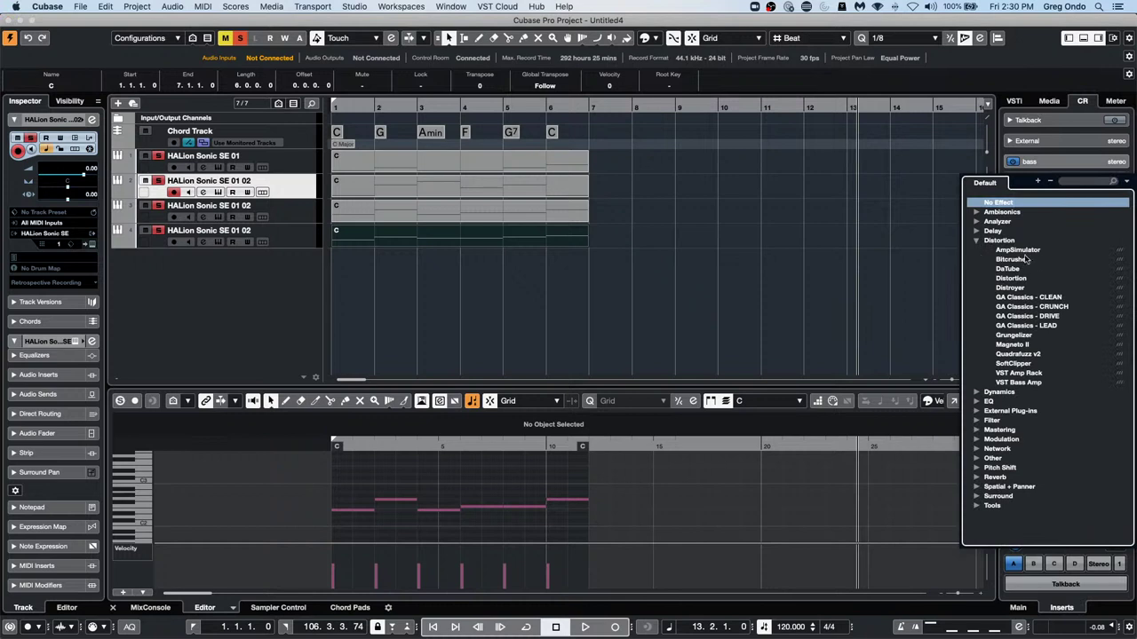
pyautogui.click(1012, 288)
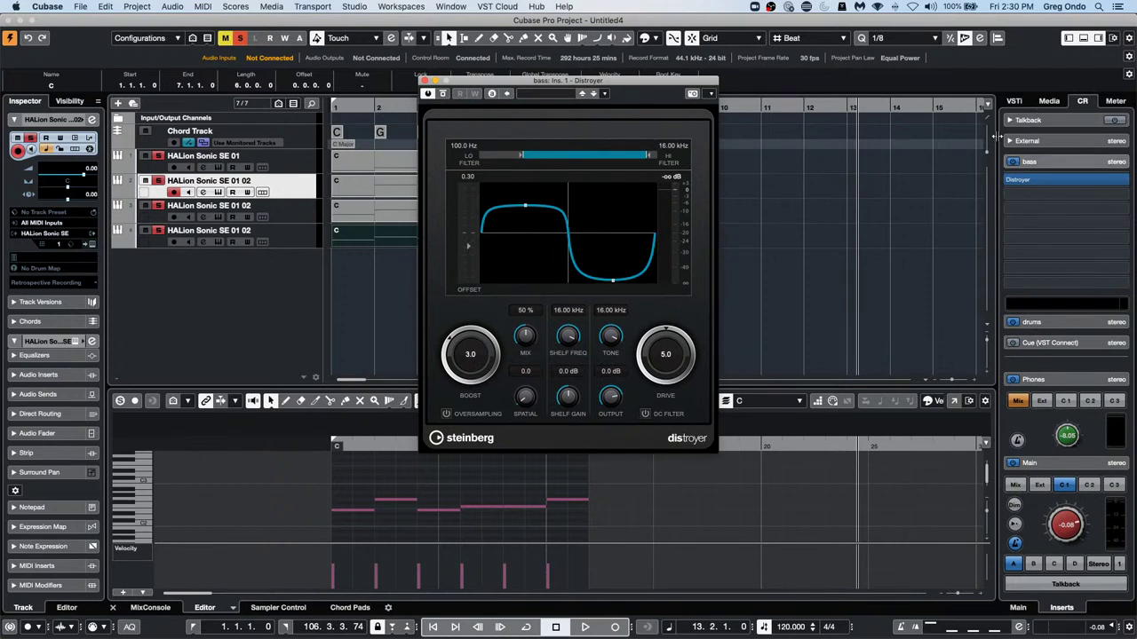
# Raise the Distroyer Boost to 6.8 while previewing Tech House bass loops 16 and 24
pyautogui.click(1063, 103)
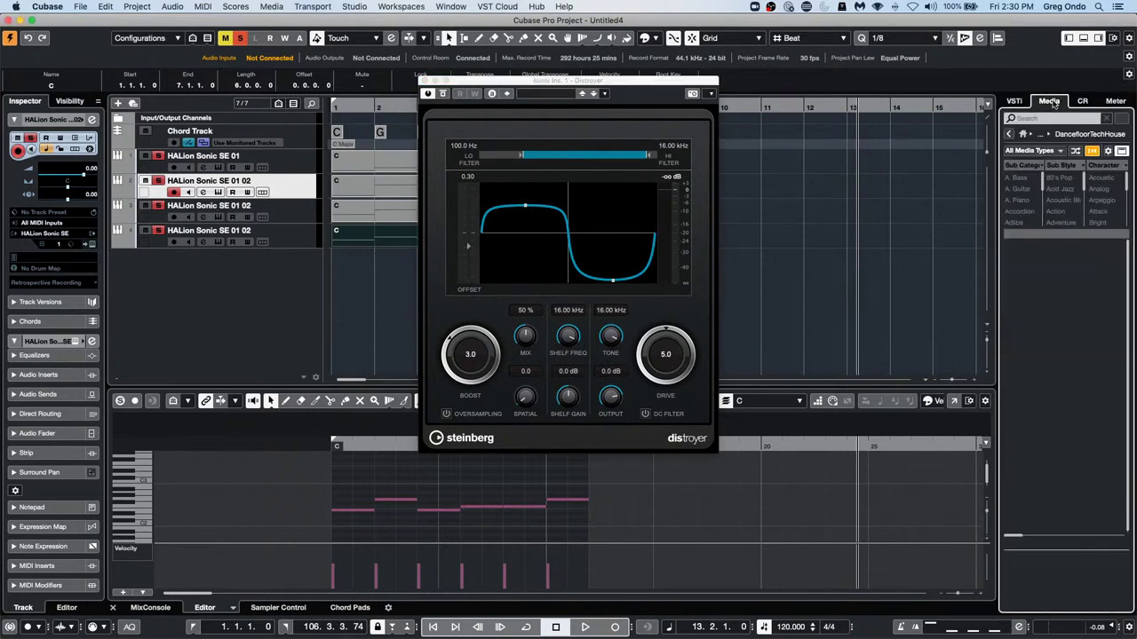
pyautogui.click(1053, 414)
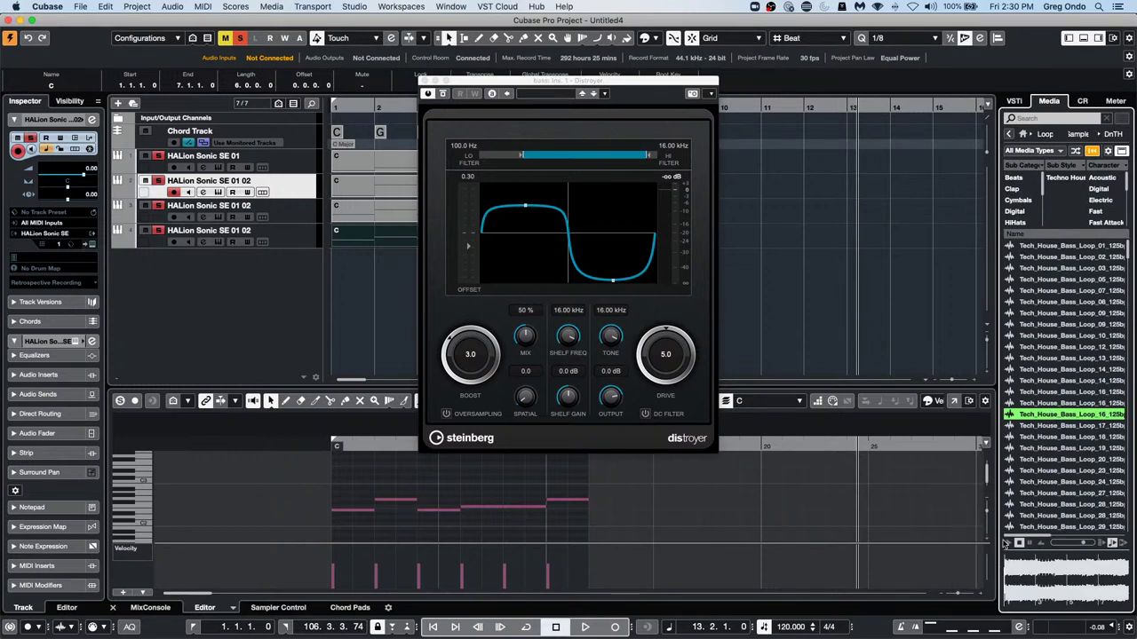
pyautogui.click(1057, 482)
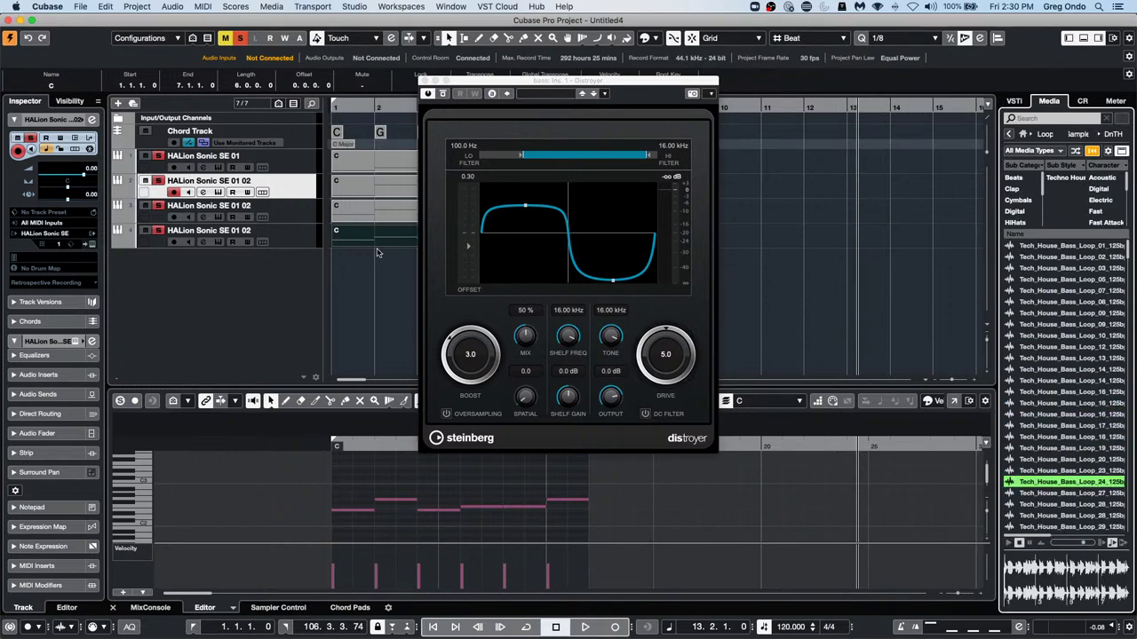
pyautogui.moveTo(497, 360); pyautogui.dragTo(486, 307)
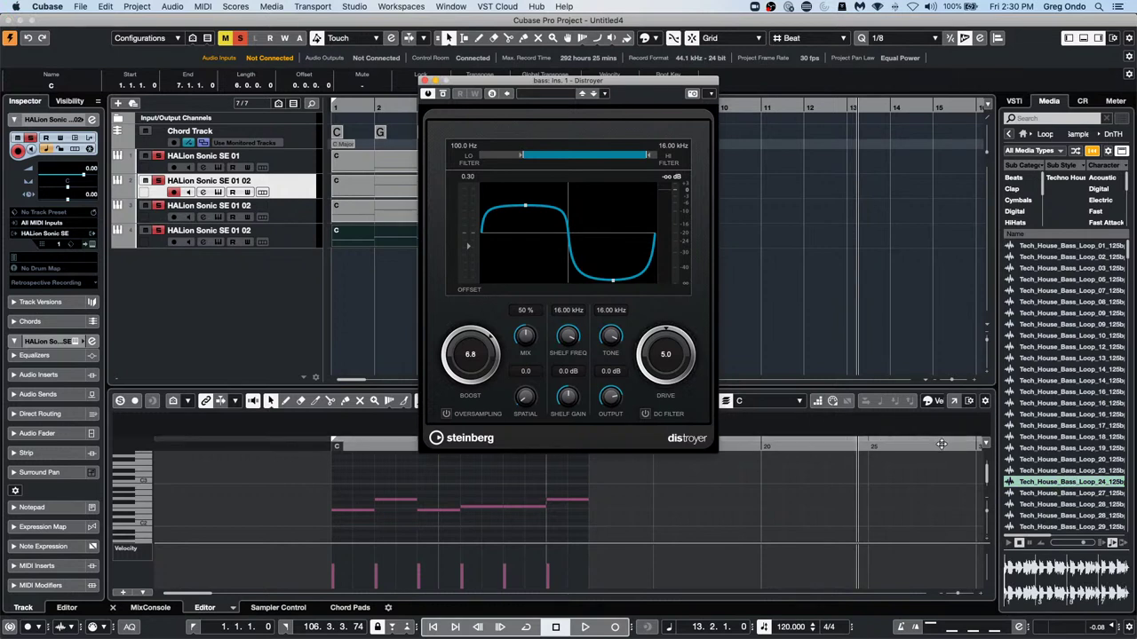
# Audition bass loops 13, 19 and 02 with auto-preview on, then bypass and close the Distroyer
pyautogui.click(1066, 358)
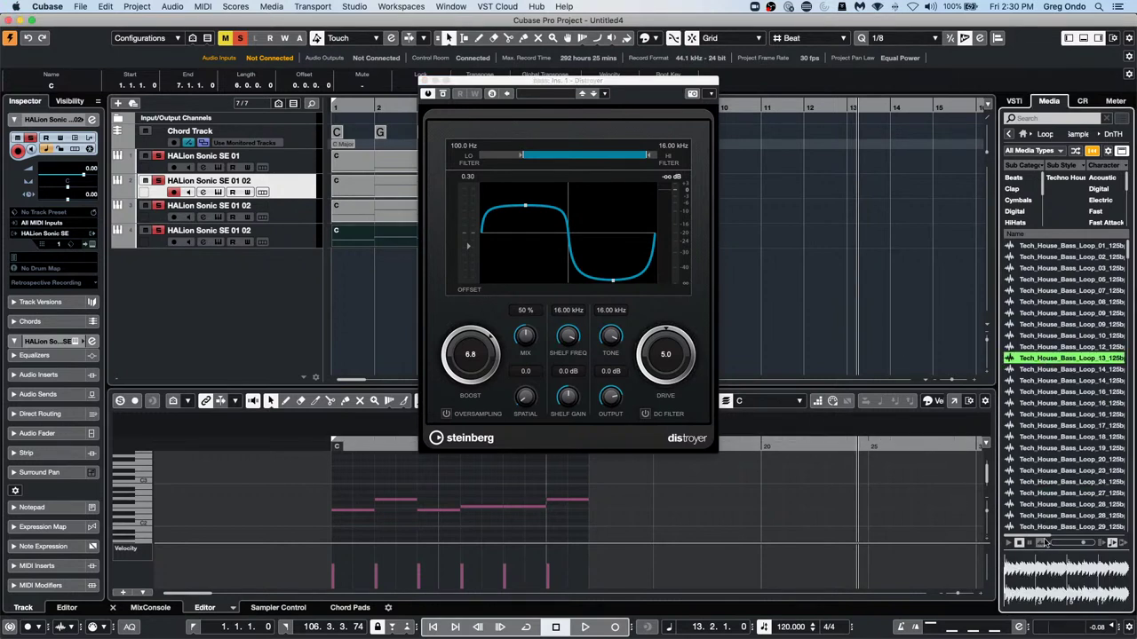
pyautogui.click(1103, 547)
pyautogui.click(1043, 449)
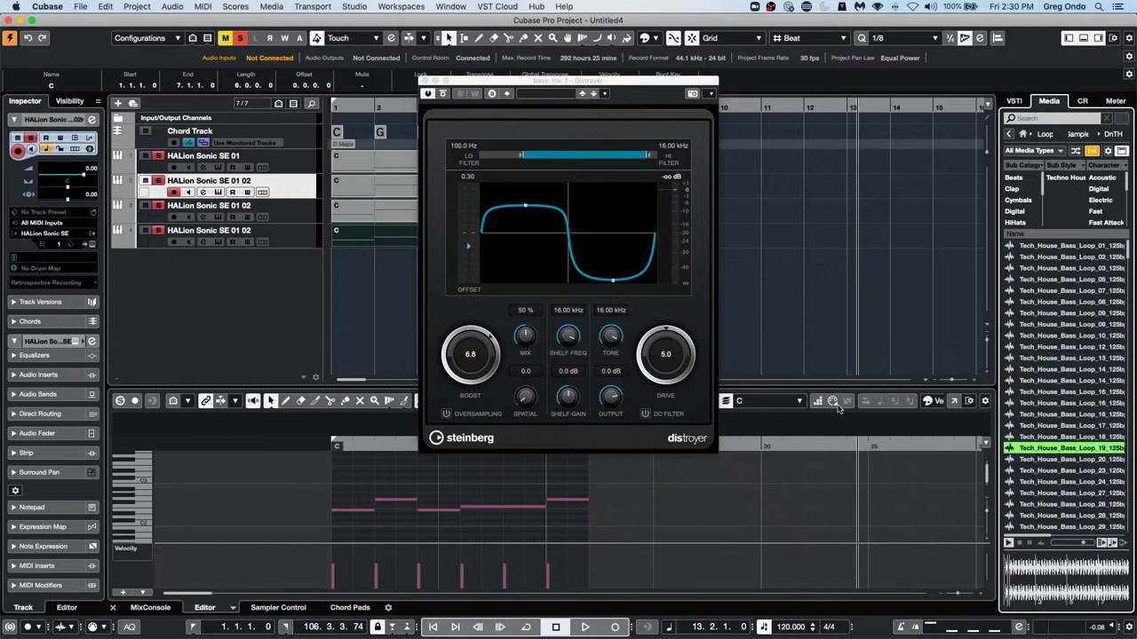
pyautogui.click(1057, 257)
pyautogui.scroll(-2, 1053, 359)
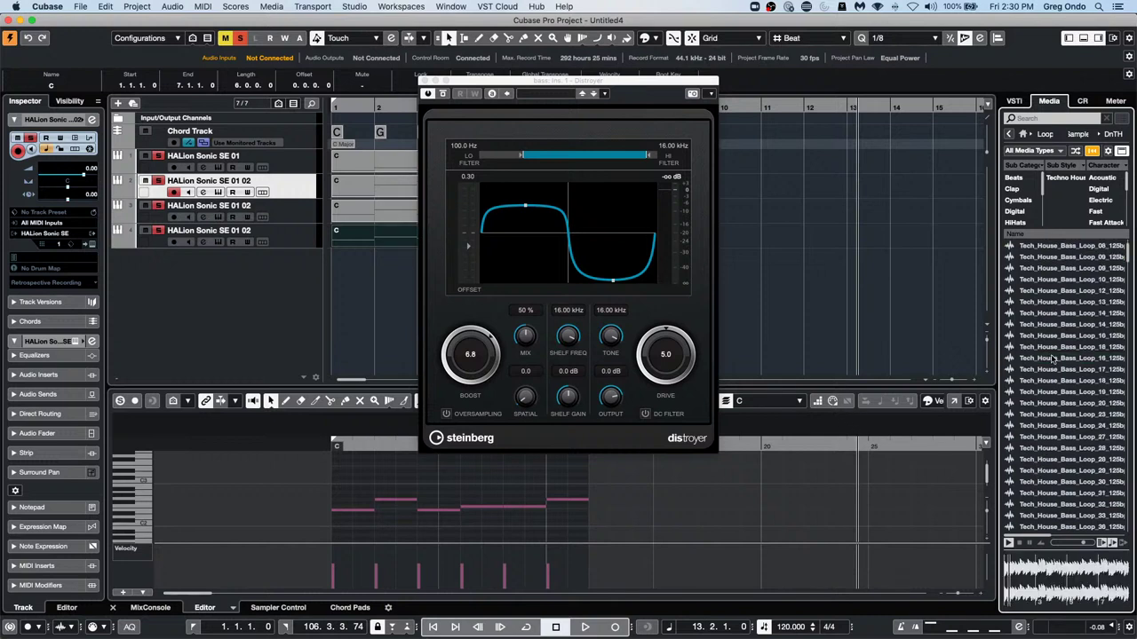
pyautogui.scroll(-10, 1054, 359)
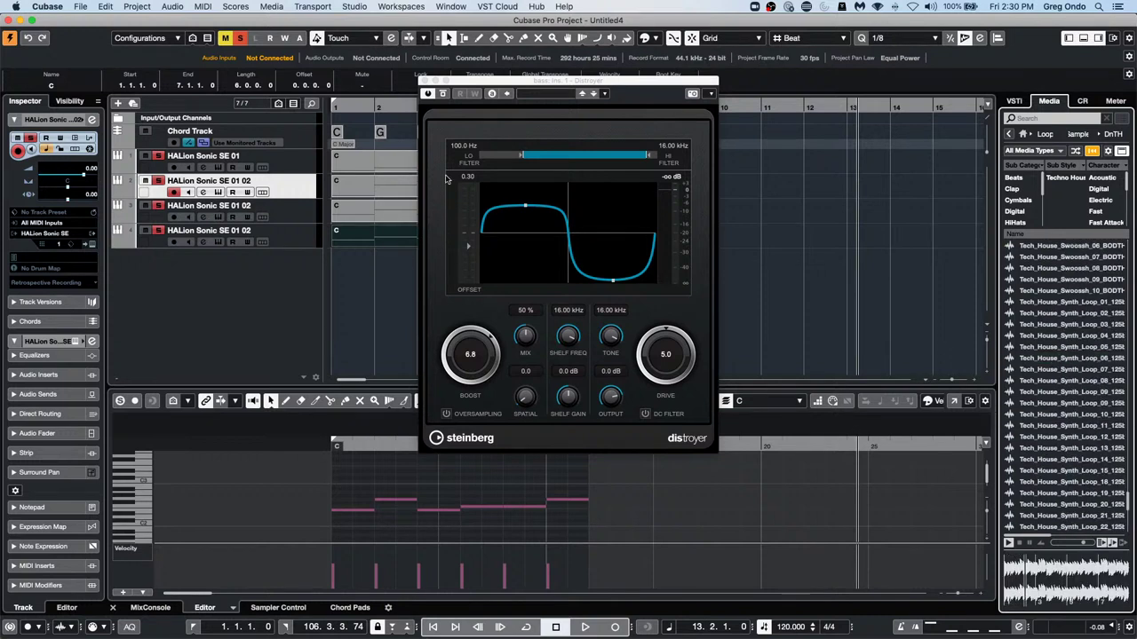
pyautogui.click(441, 95)
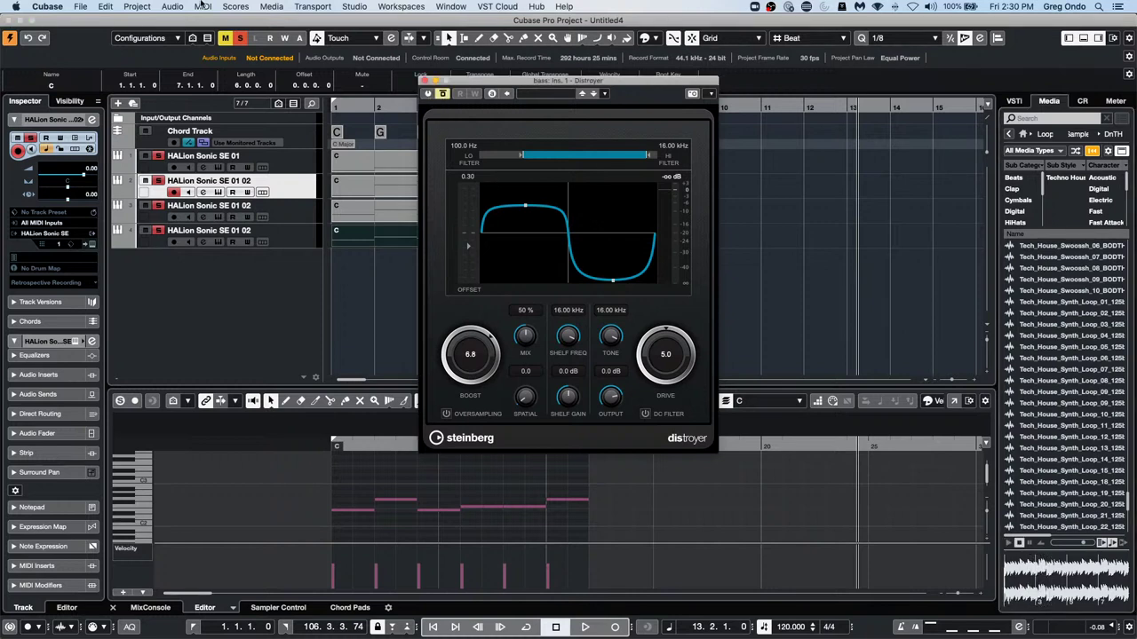
pyautogui.click(424, 81)
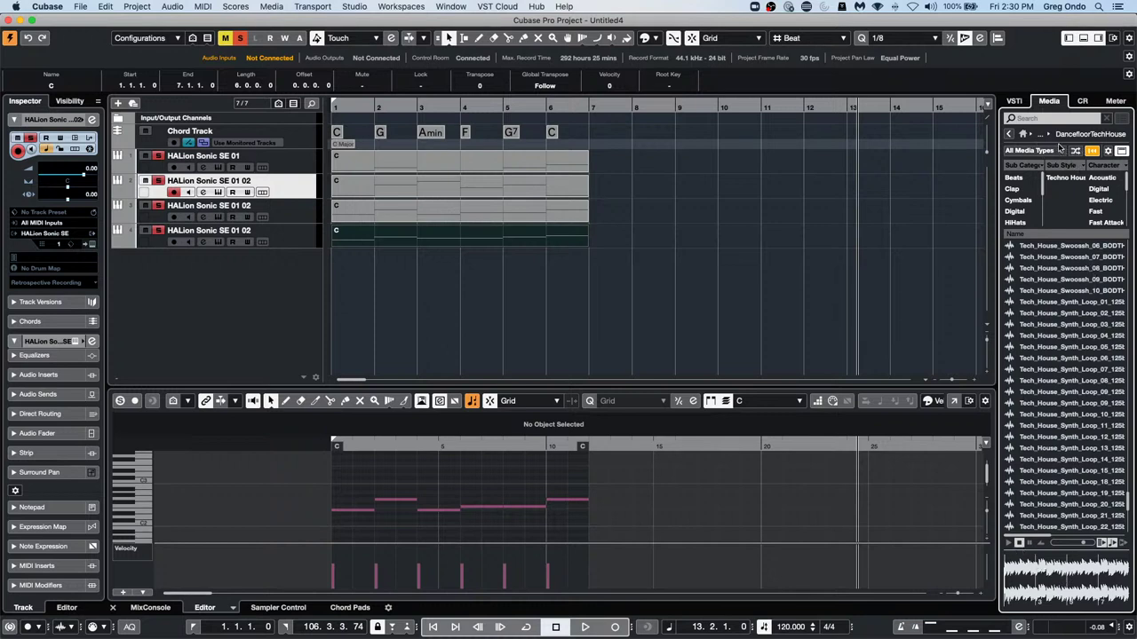
# Load a Modulation Flanger into an empty insert slot on the Control Room main monitor
pyautogui.click(1086, 102)
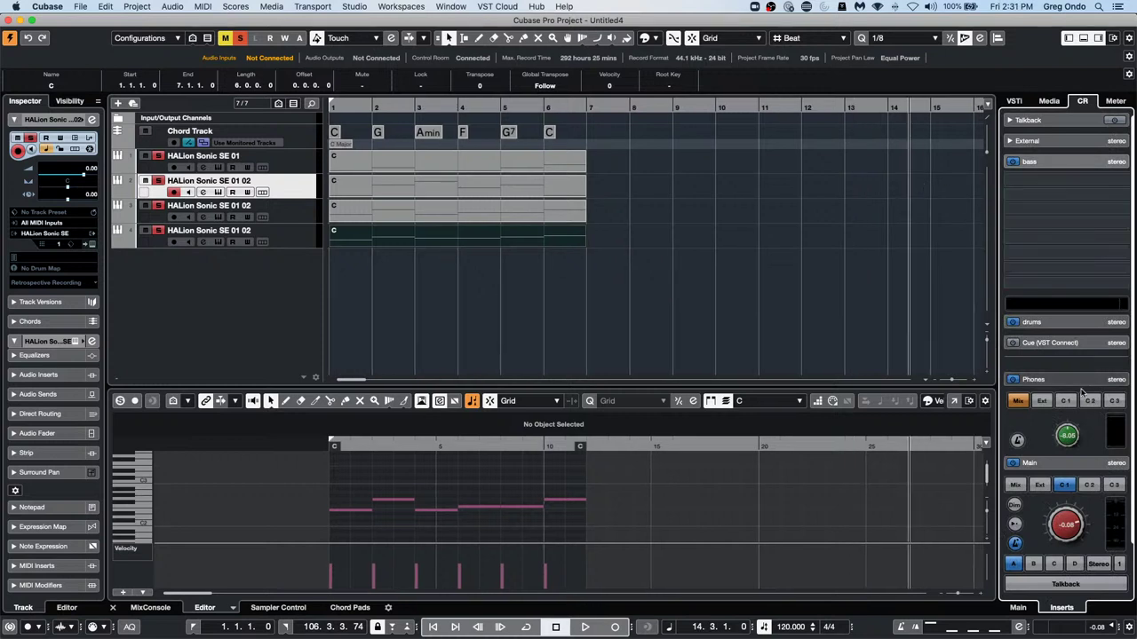
pyautogui.click(1063, 608)
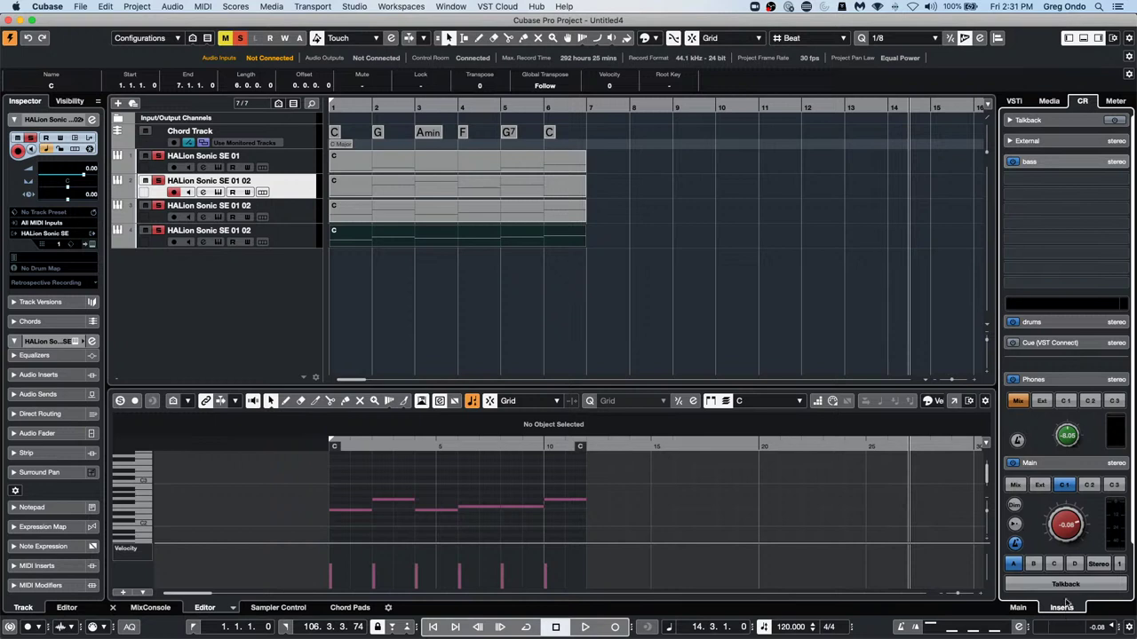
pyautogui.click(1052, 478)
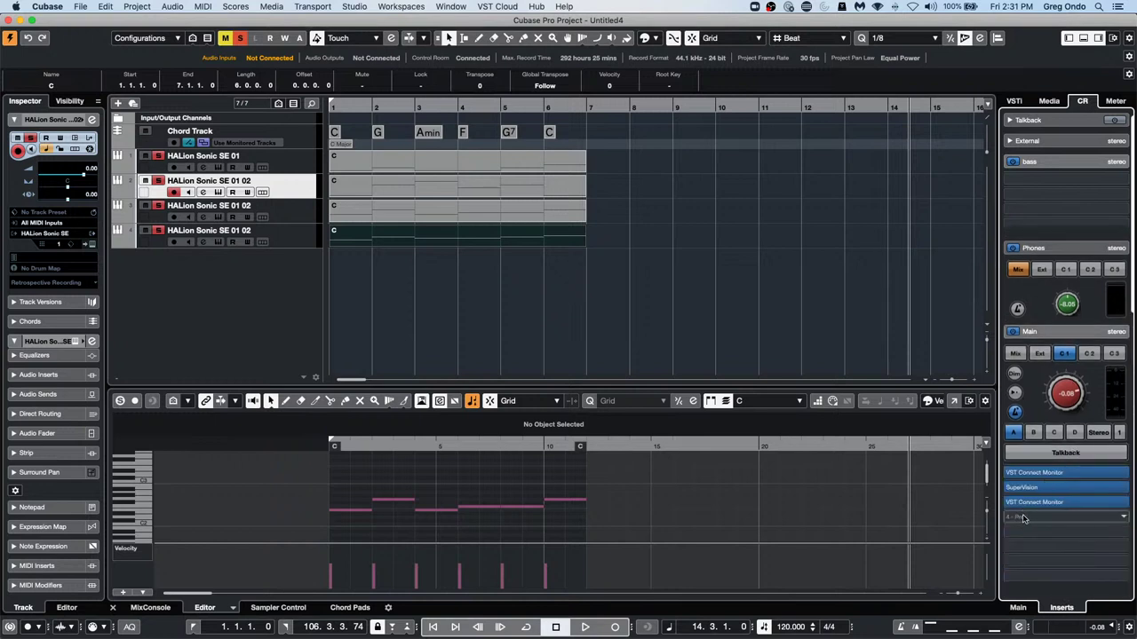
pyautogui.click(1054, 516)
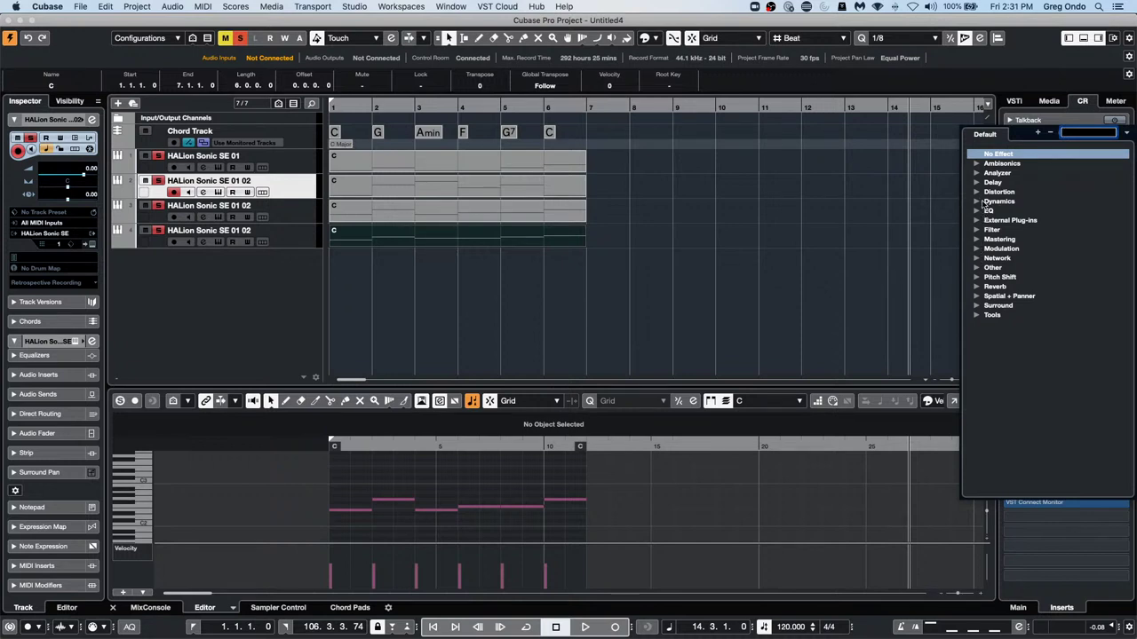
pyautogui.click(975, 250)
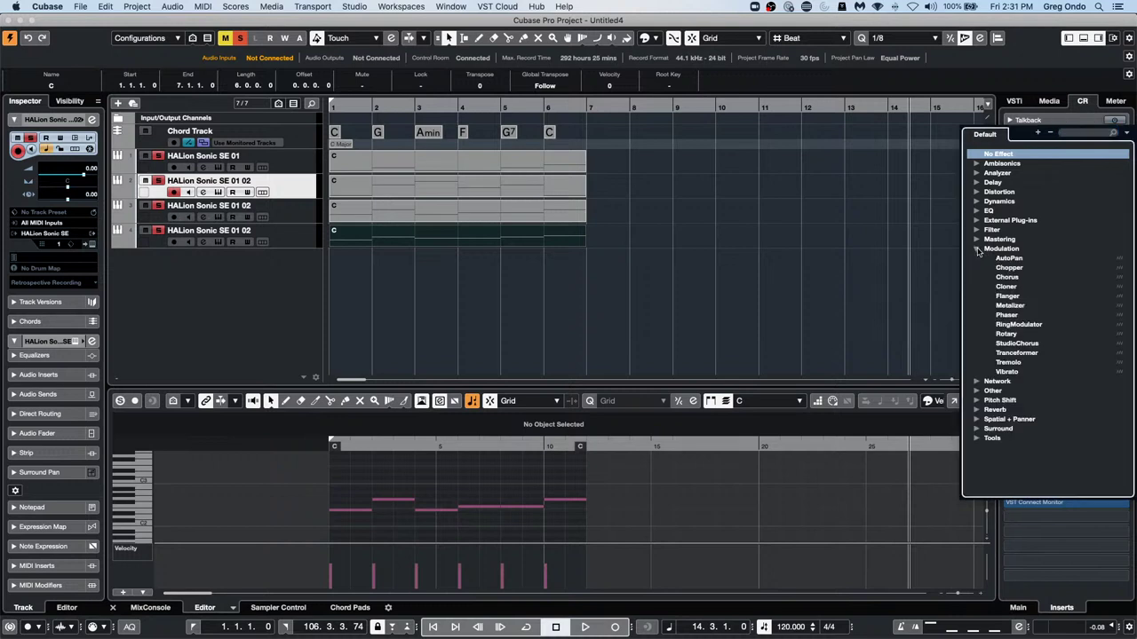
pyautogui.click(1010, 295)
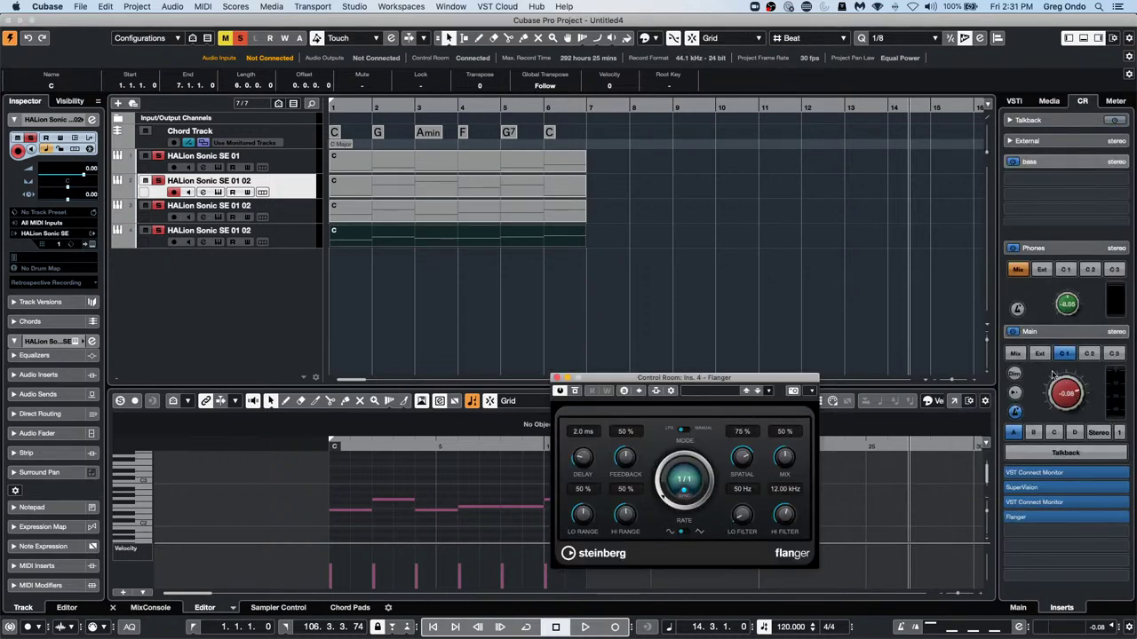
# Set the main Flanger rate to 1/2 T and audition Beats sub-category Tech House drum loops 11 and 19
pyautogui.click(1048, 101)
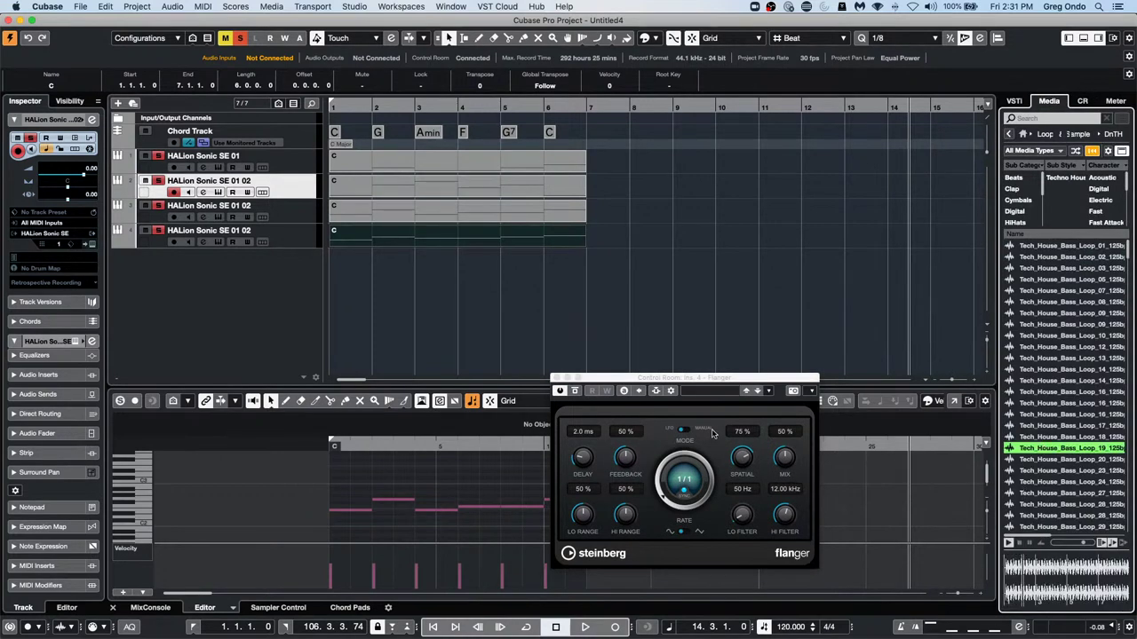
pyautogui.moveTo(684, 479); pyautogui.dragTo(684, 490)
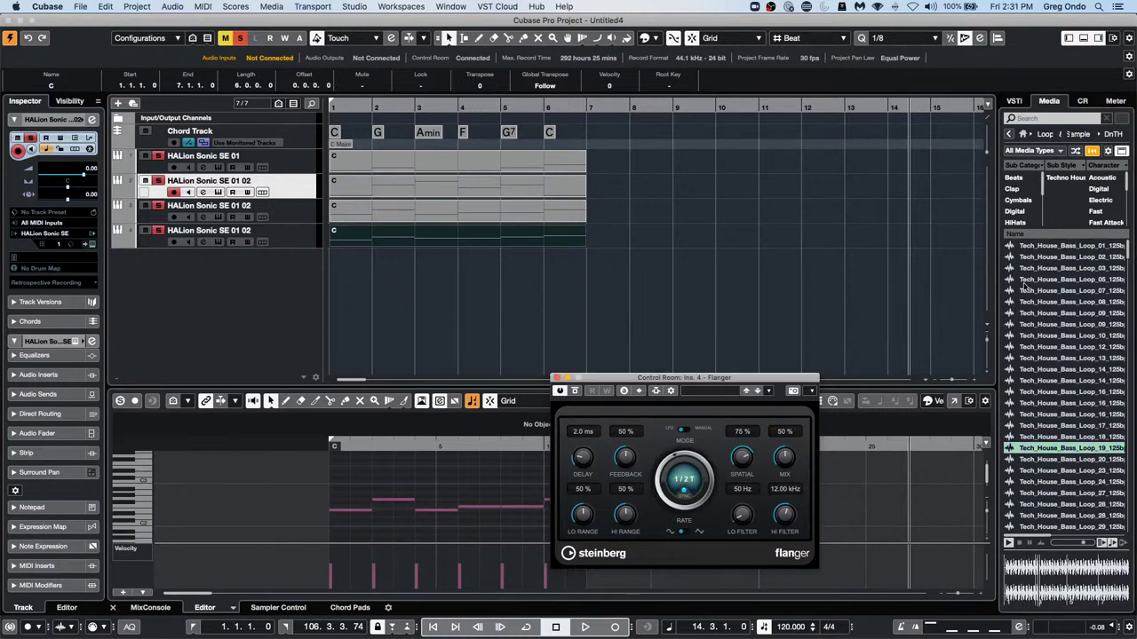
pyautogui.click(1014, 178)
pyautogui.click(1058, 346)
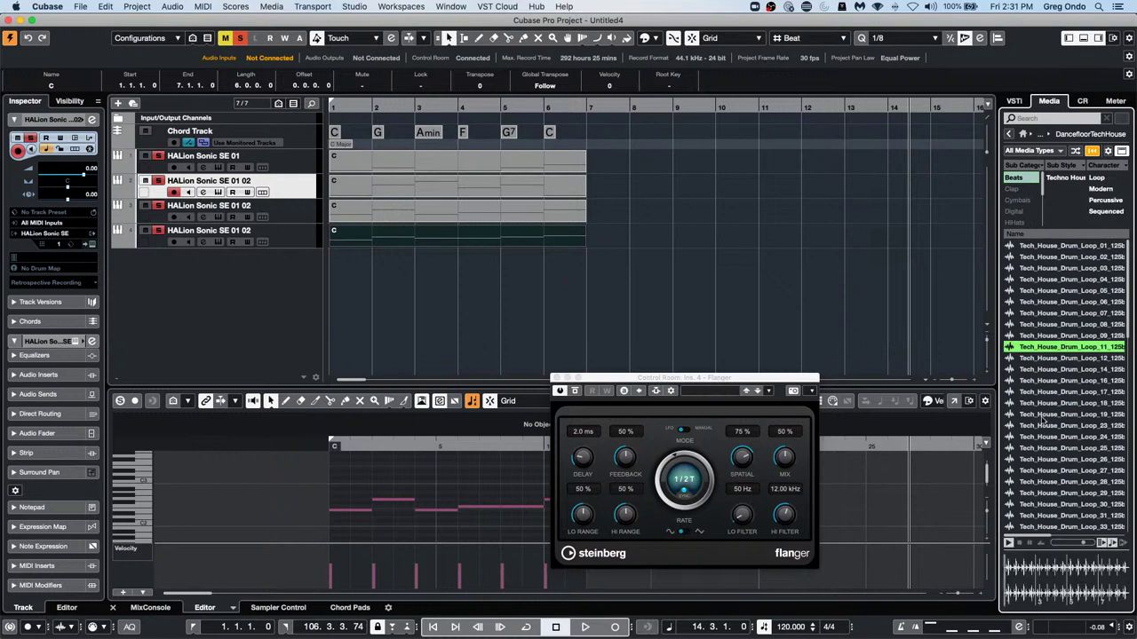
pyautogui.click(1043, 415)
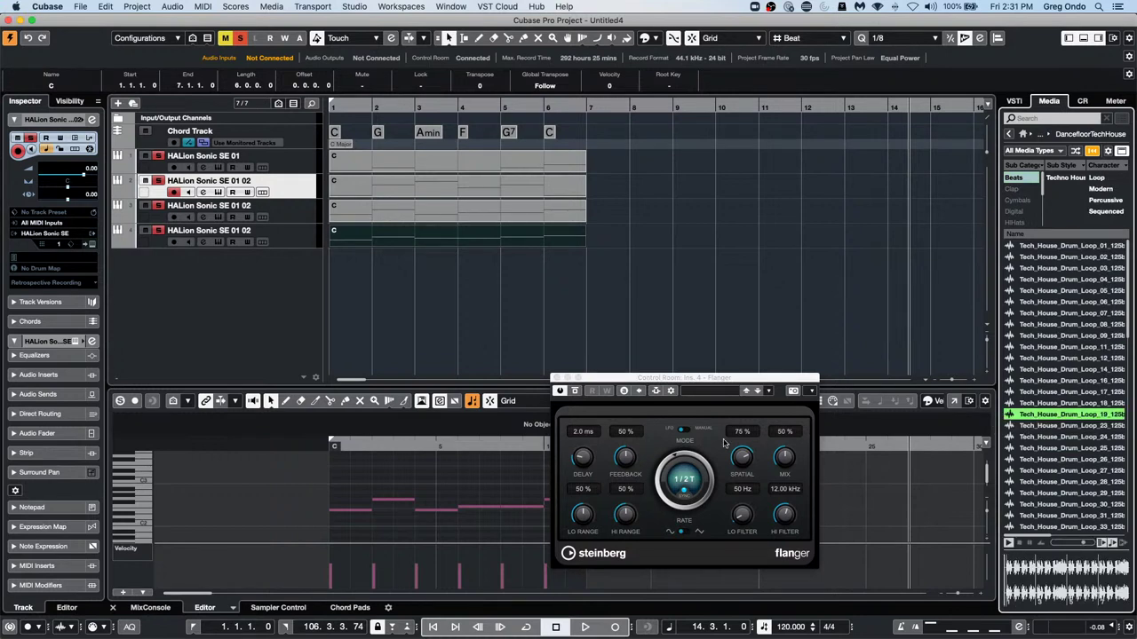
pyautogui.click(558, 391)
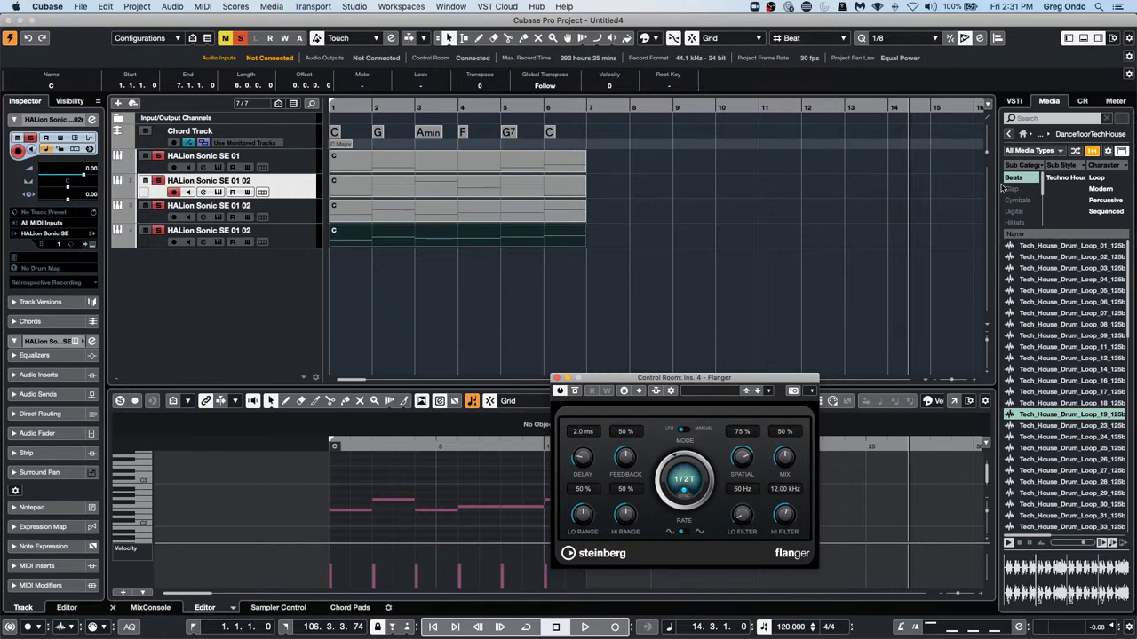
pyautogui.click(1084, 102)
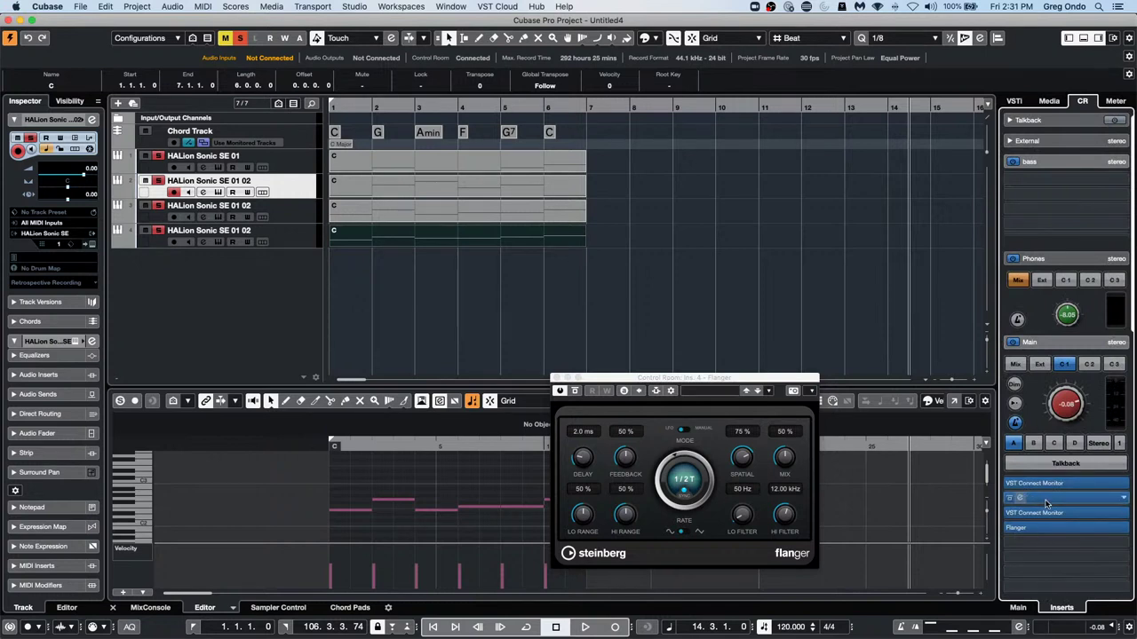
# Delete the Flanger from the main output's fourth insert and switch to the Control Room Main tab
pyautogui.scroll(-2, 1081, 352)
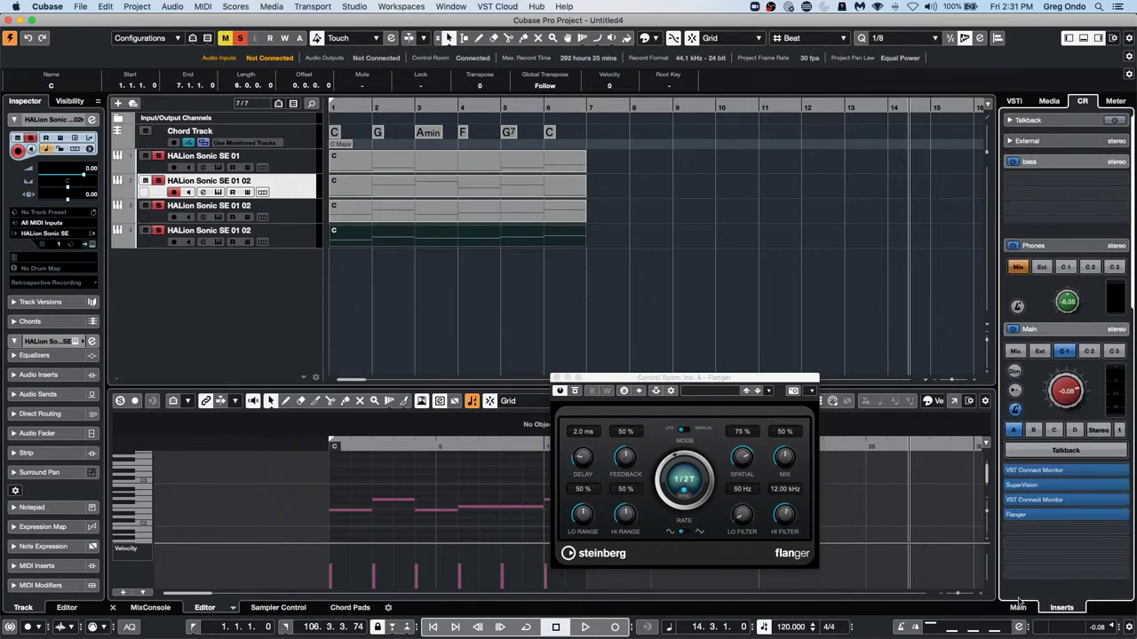
pyautogui.scroll(2, 1030, 533)
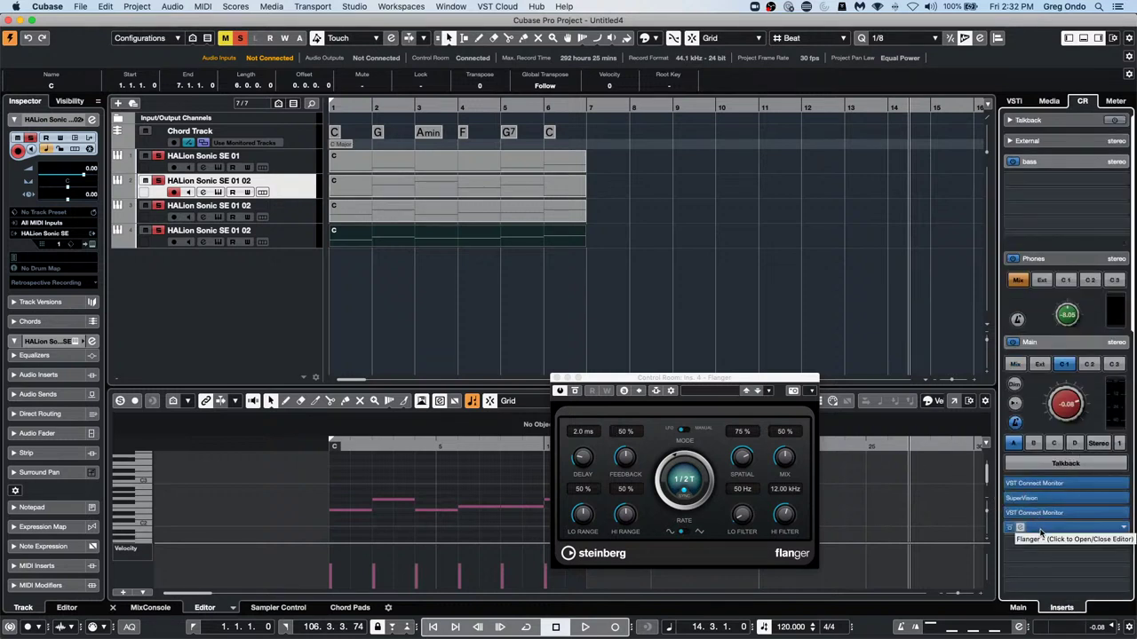
pyautogui.moveTo(1041, 531); pyautogui.dragTo(700, 287)
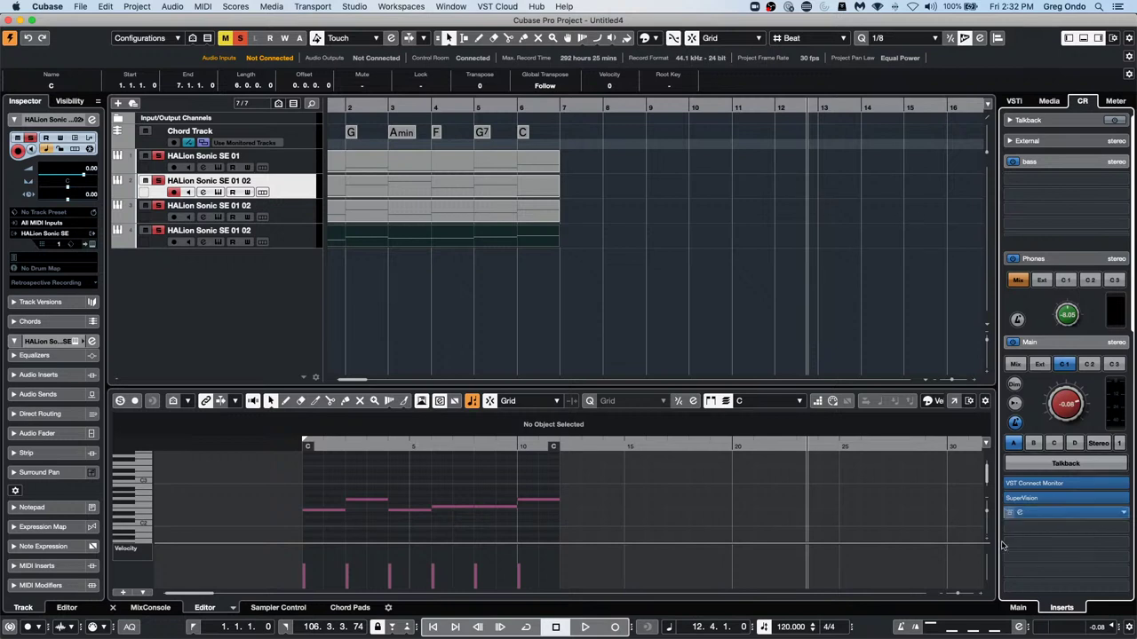
pyautogui.click(1019, 611)
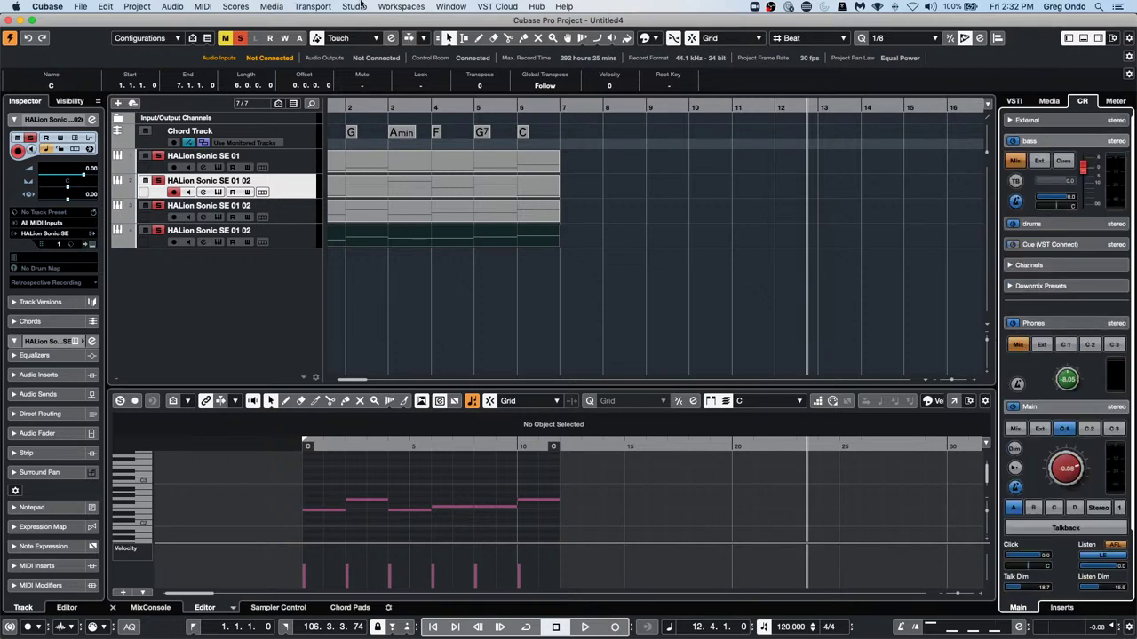
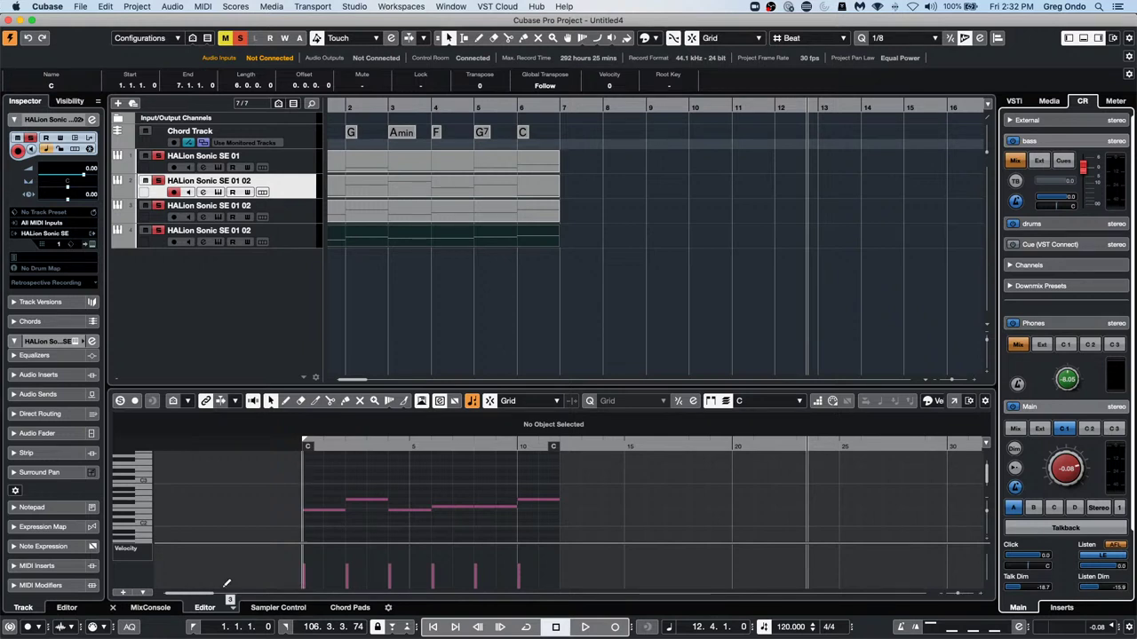
pyautogui.click(80, 6)
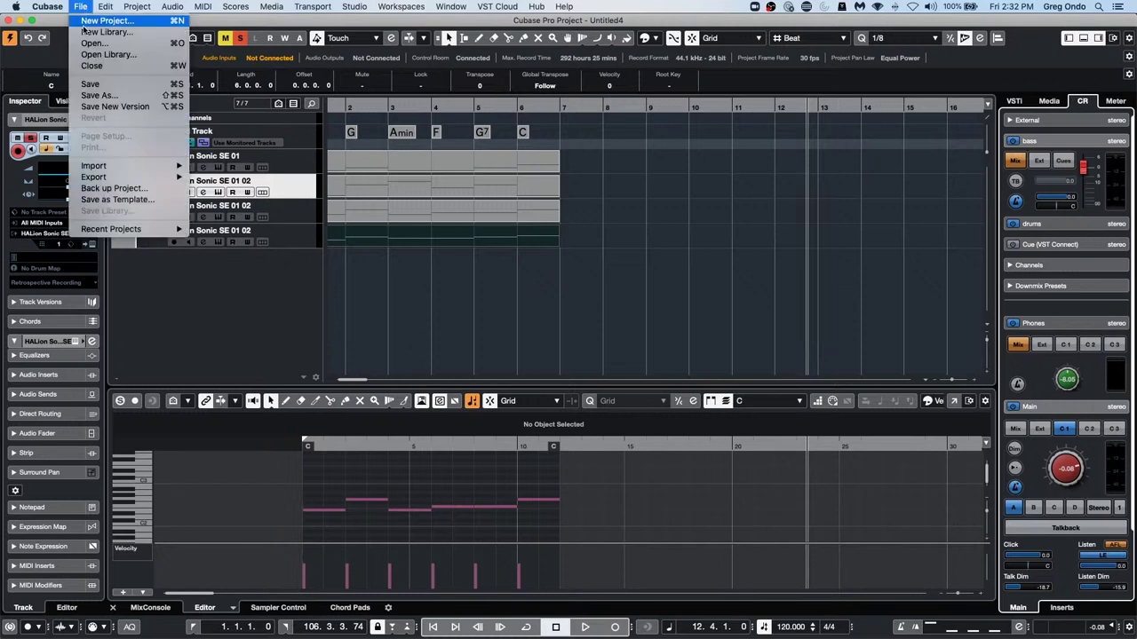
pyautogui.moveTo(103, 229)
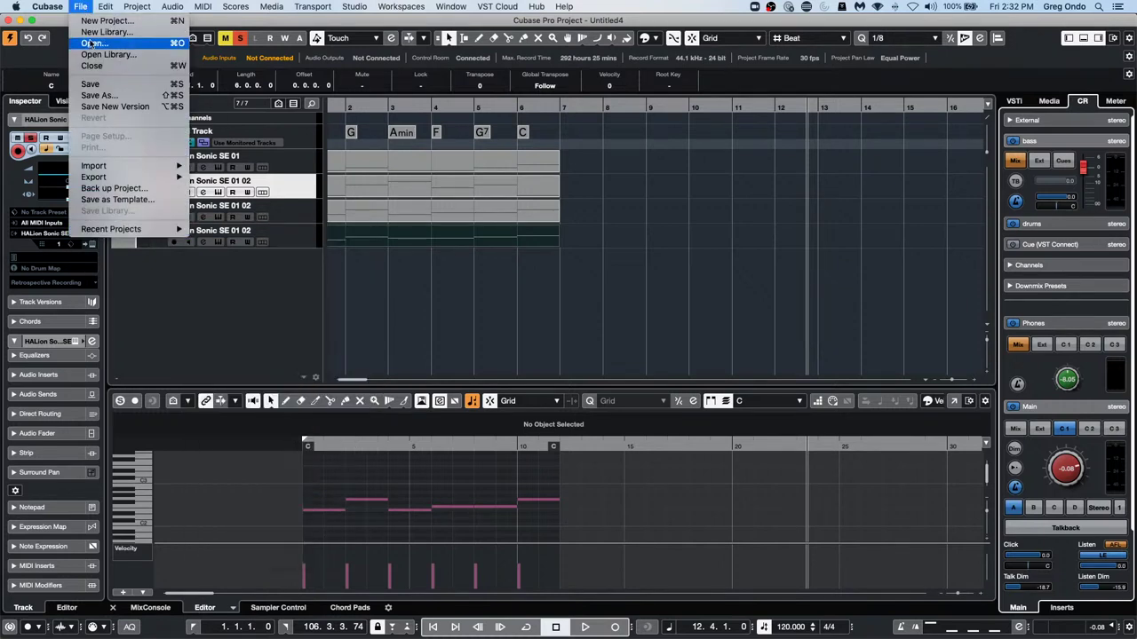
pyautogui.press('Escape')
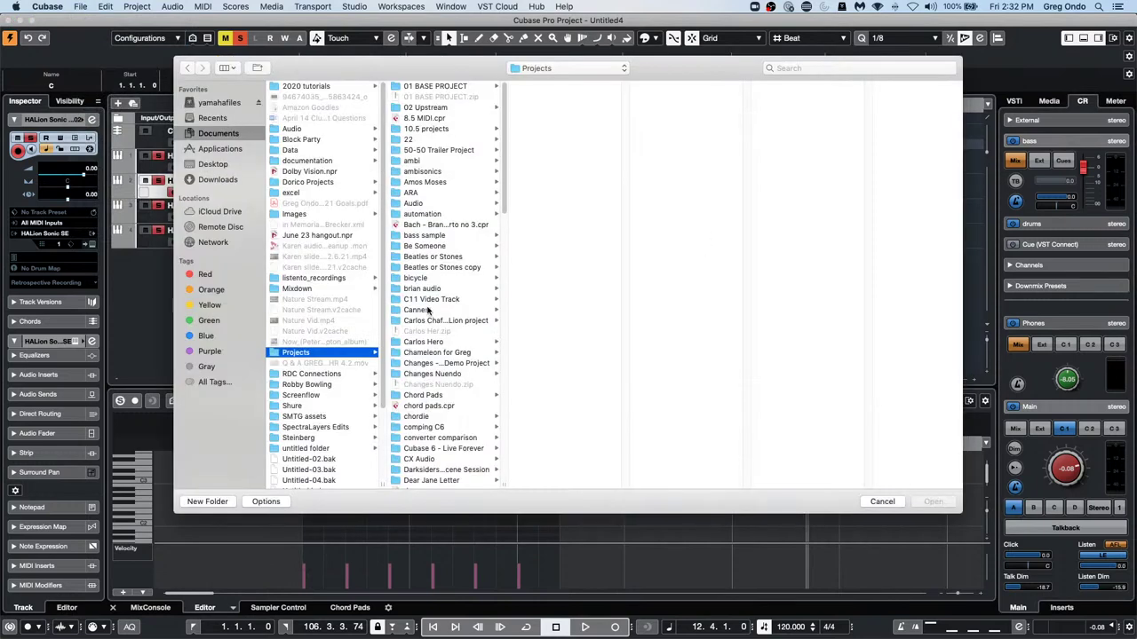
pyautogui.scroll(-6, 448, 278)
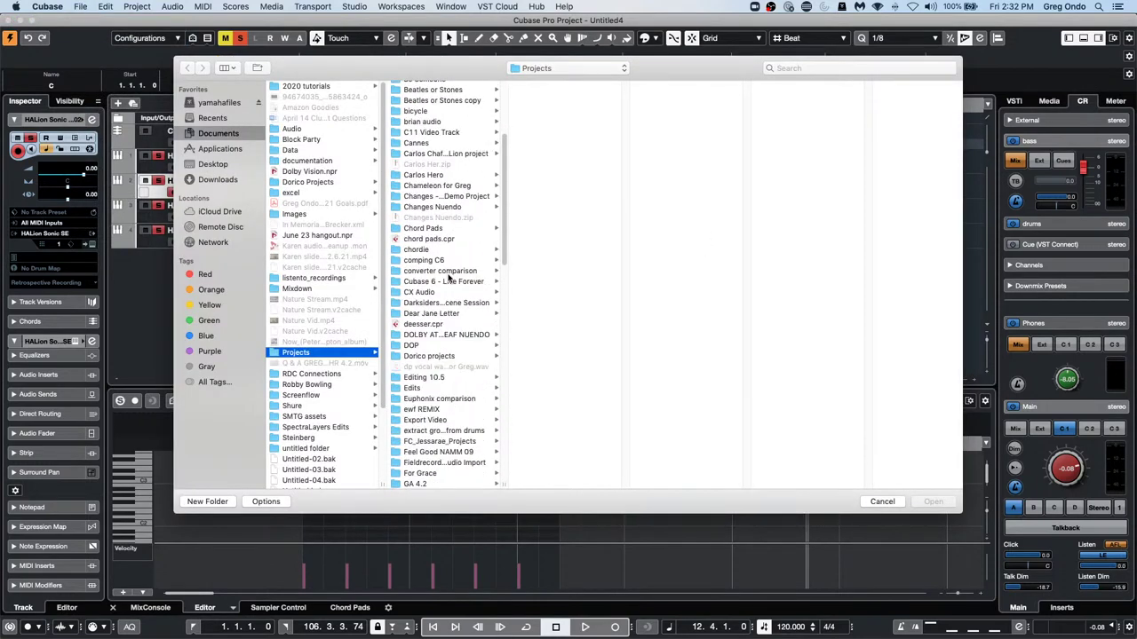
pyautogui.scroll(-5, 448, 278)
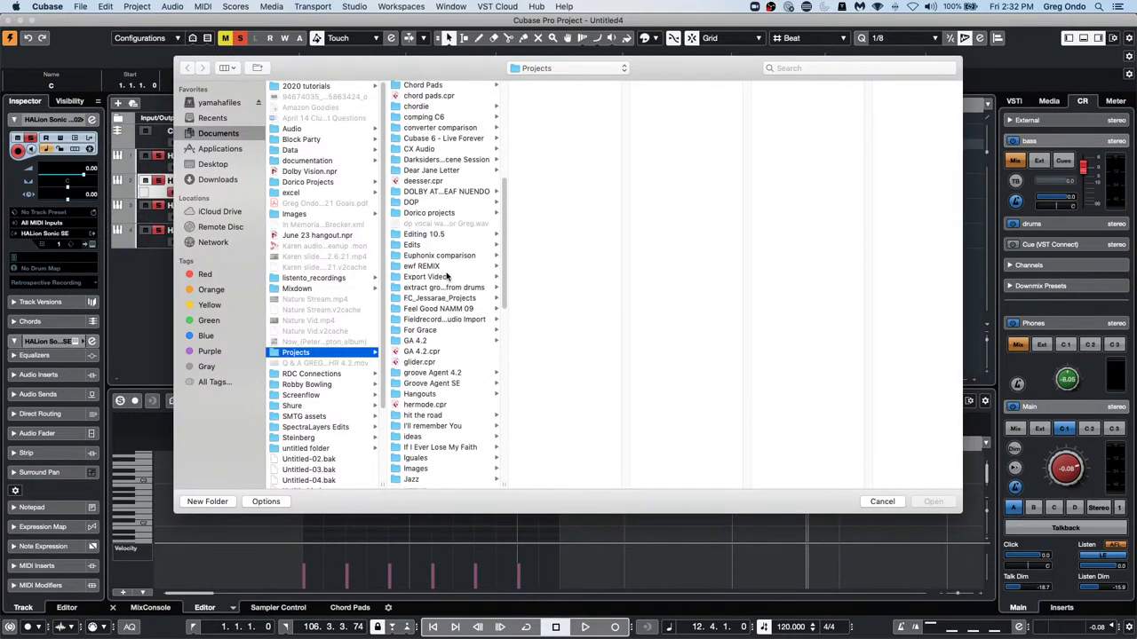
pyautogui.scroll(-1, 446, 311)
pyautogui.click(421, 470)
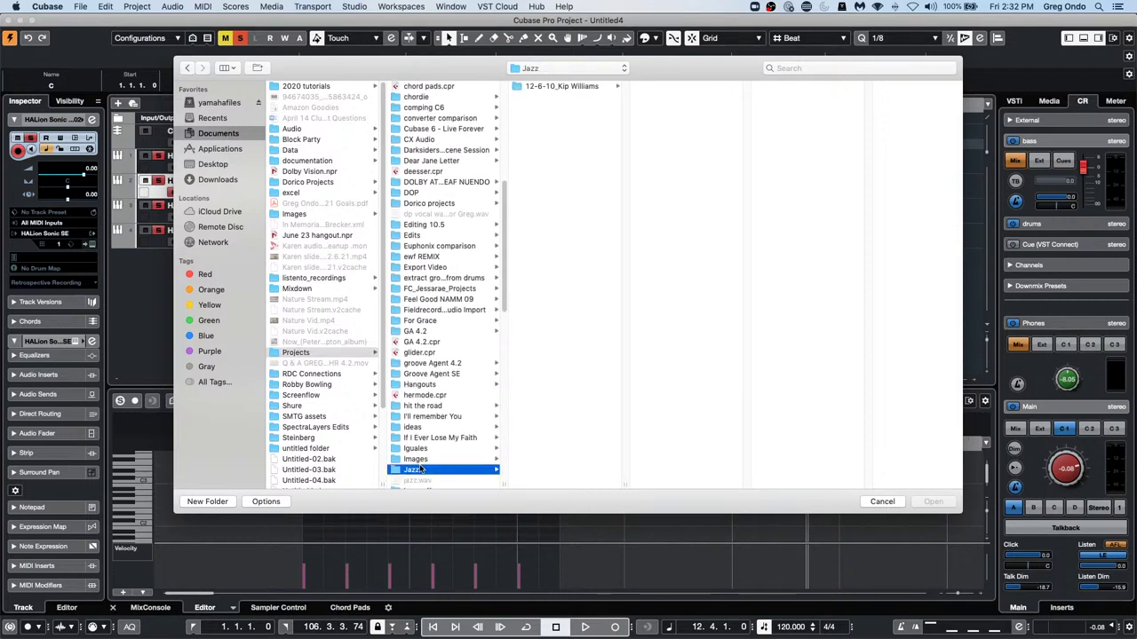
pyautogui.click(591, 88)
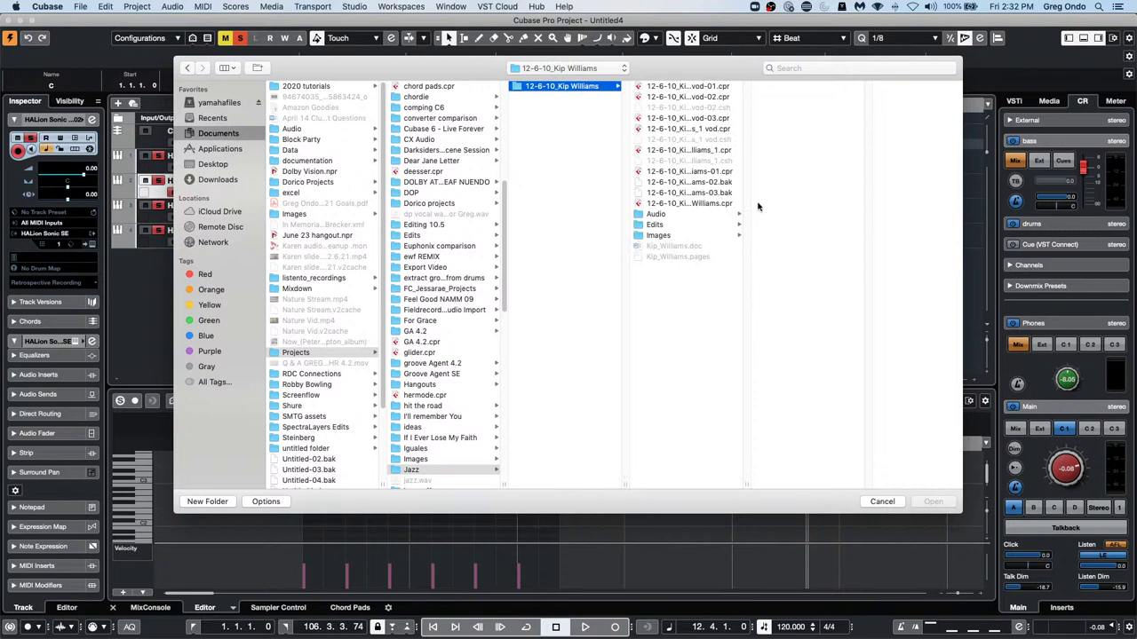
pyautogui.doubleClick(708, 121)
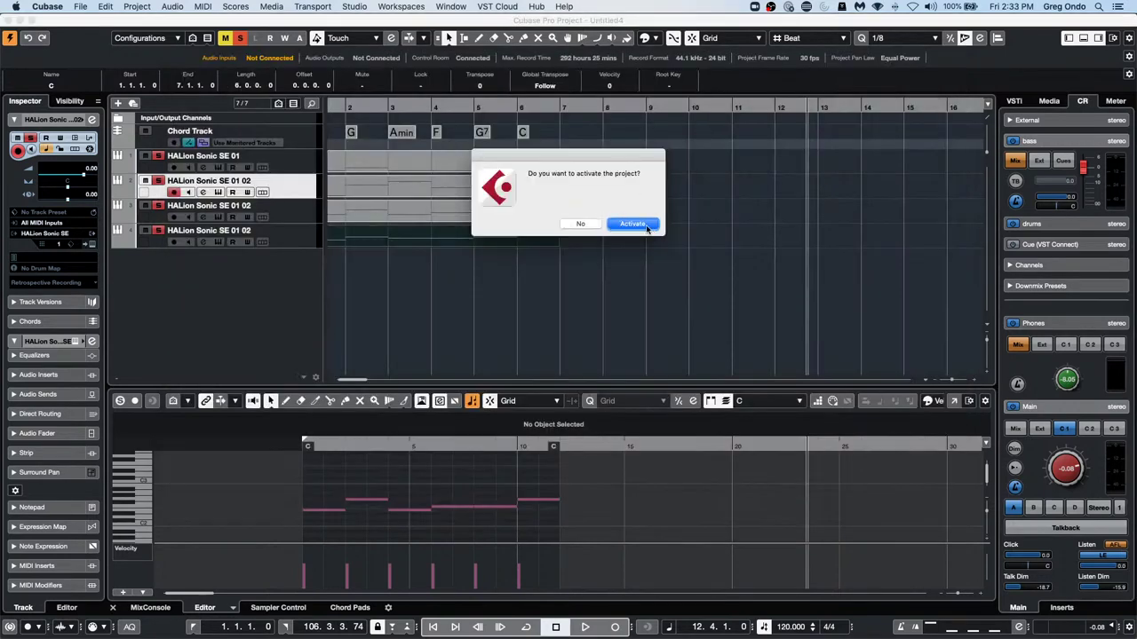
# Activate vod-03, dismiss the missing plug-in warning, and zoom out to see the whole arrangement
pyautogui.click(632, 224)
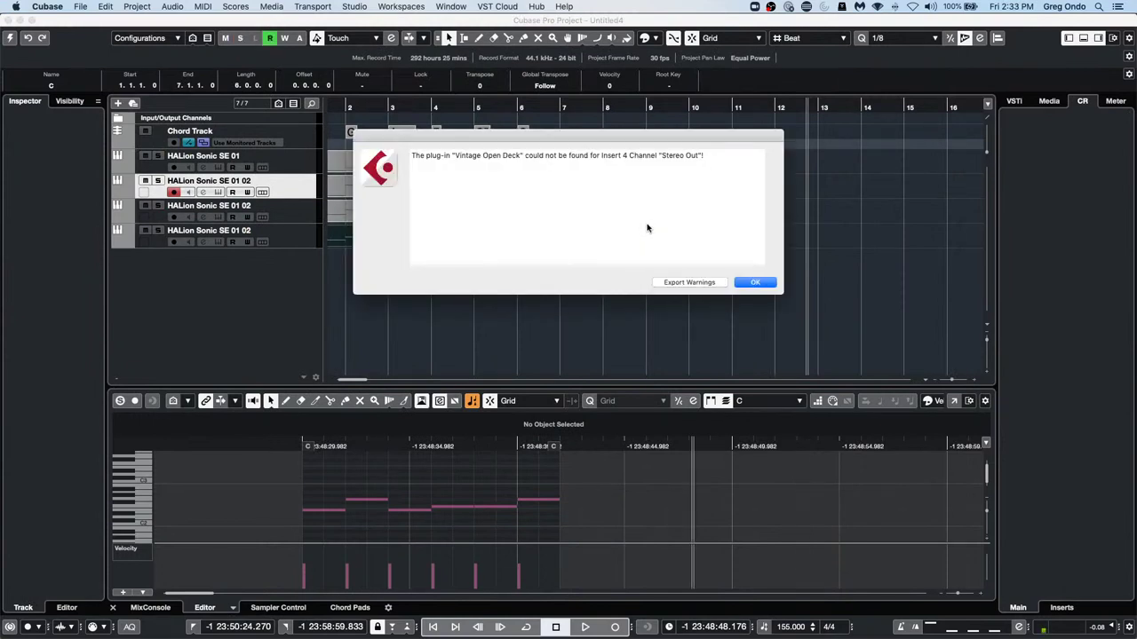
pyautogui.click(753, 283)
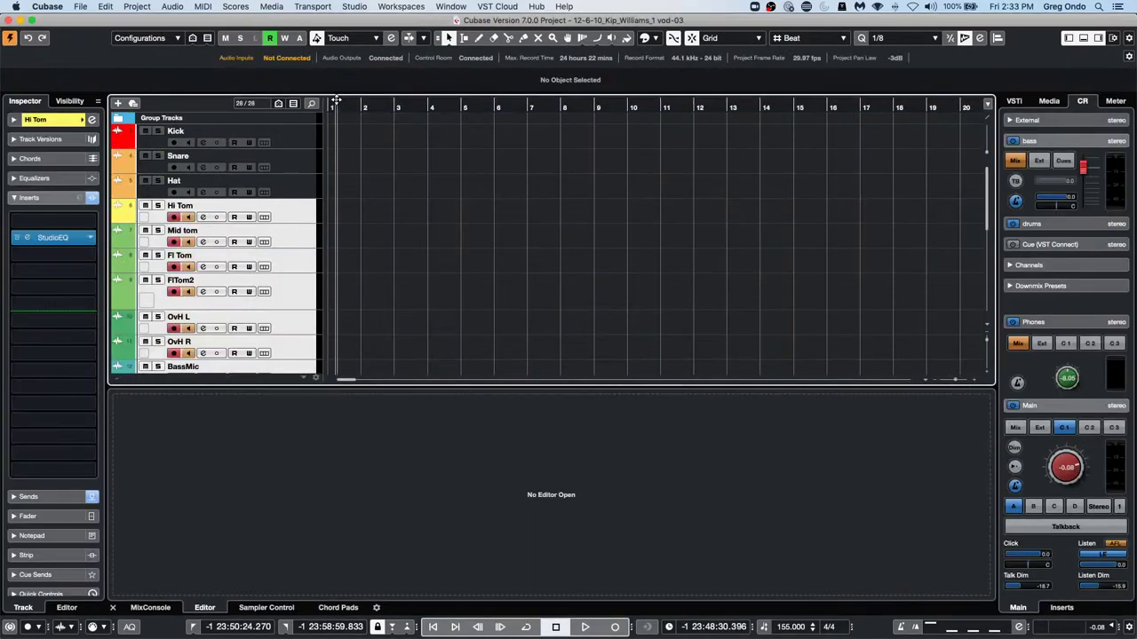
pyautogui.press('g')
pyautogui.press('g')
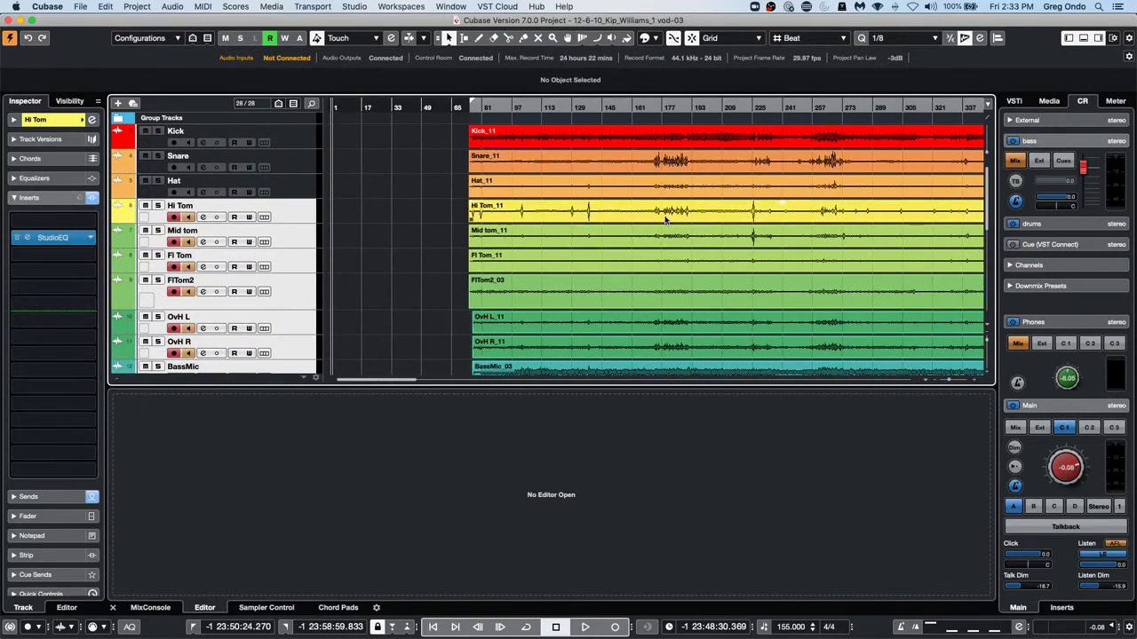
pyautogui.scroll(-1, 672, 253)
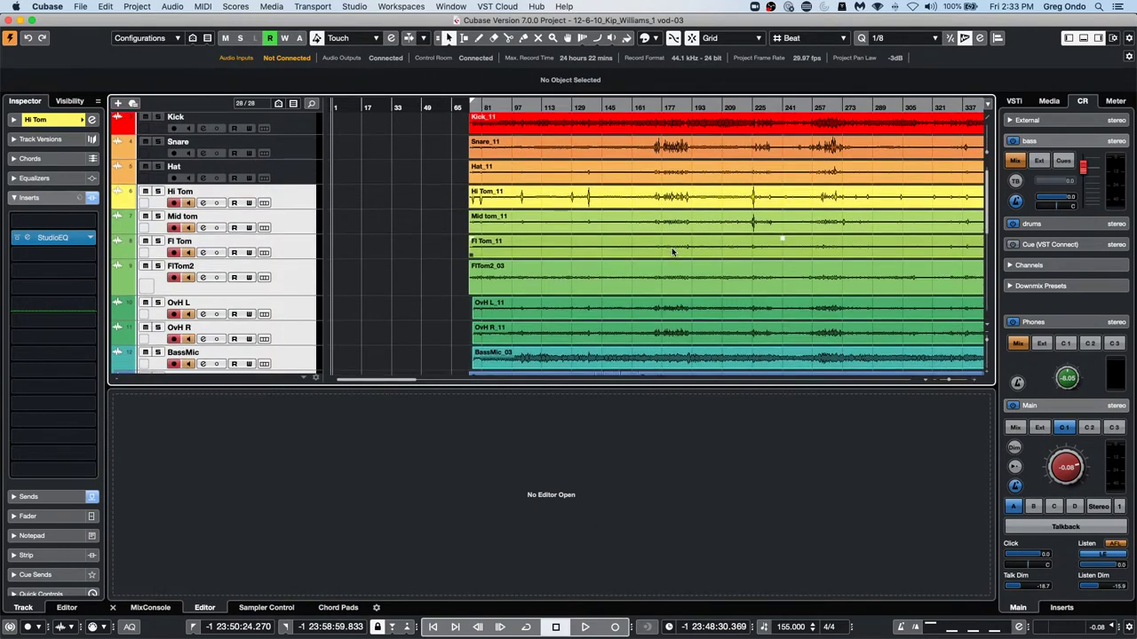
pyautogui.scroll(-1, 672, 253)
pyautogui.moveTo(1066, 466); pyautogui.dragTo(1050, 508)
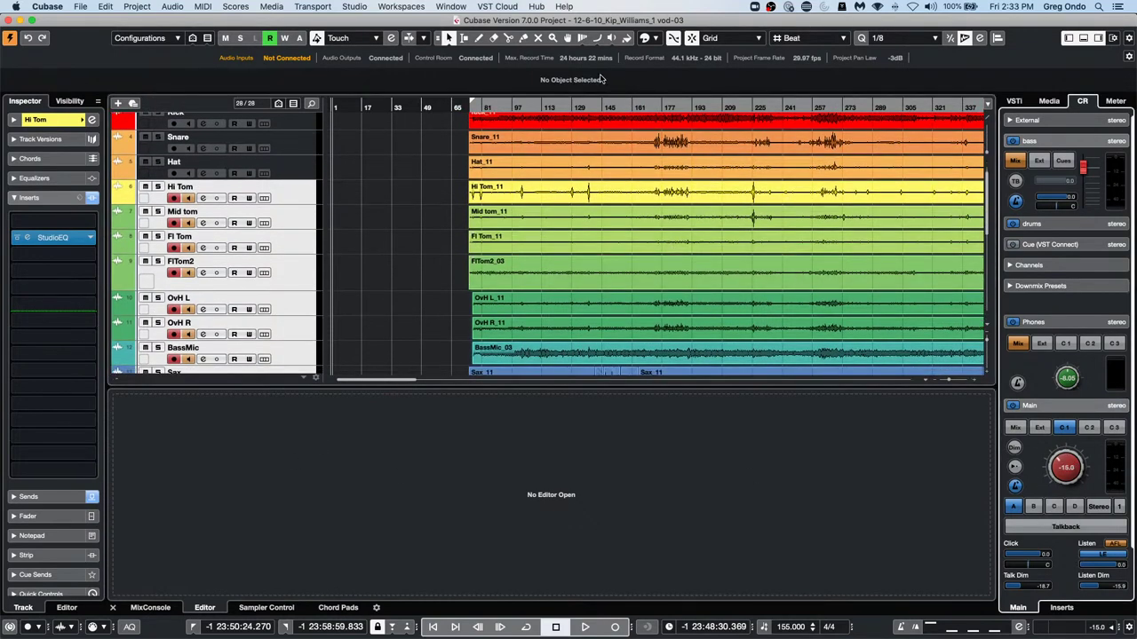
# Play from near the recordings' start, Main monitor level at -4.41 dB, with the MixConsole shown
pyautogui.click(488, 106)
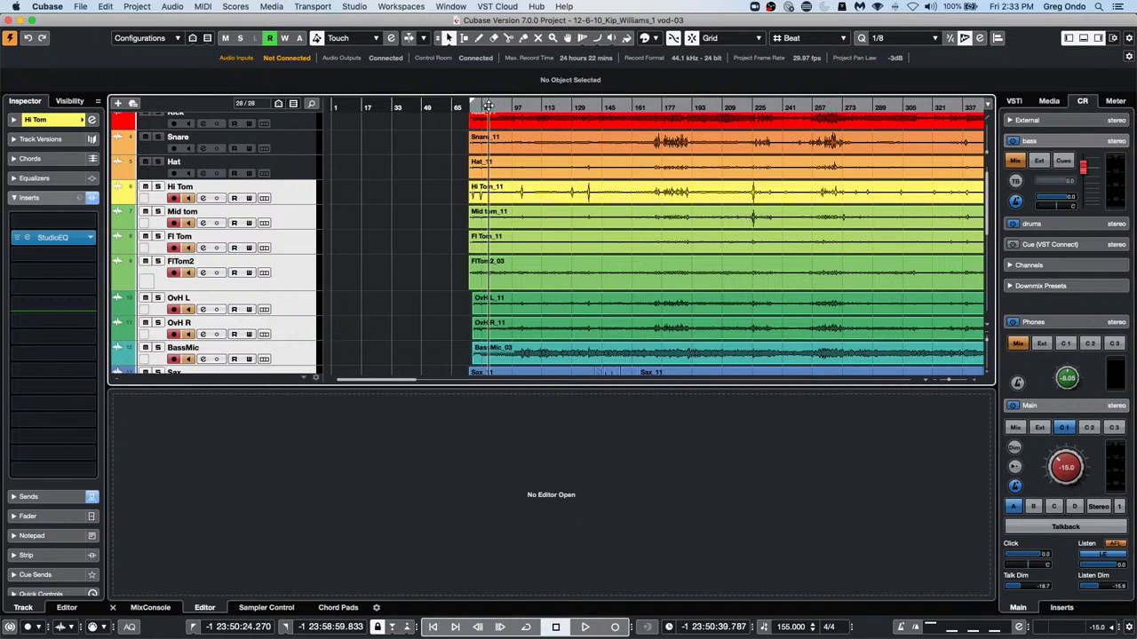
pyautogui.press('space')
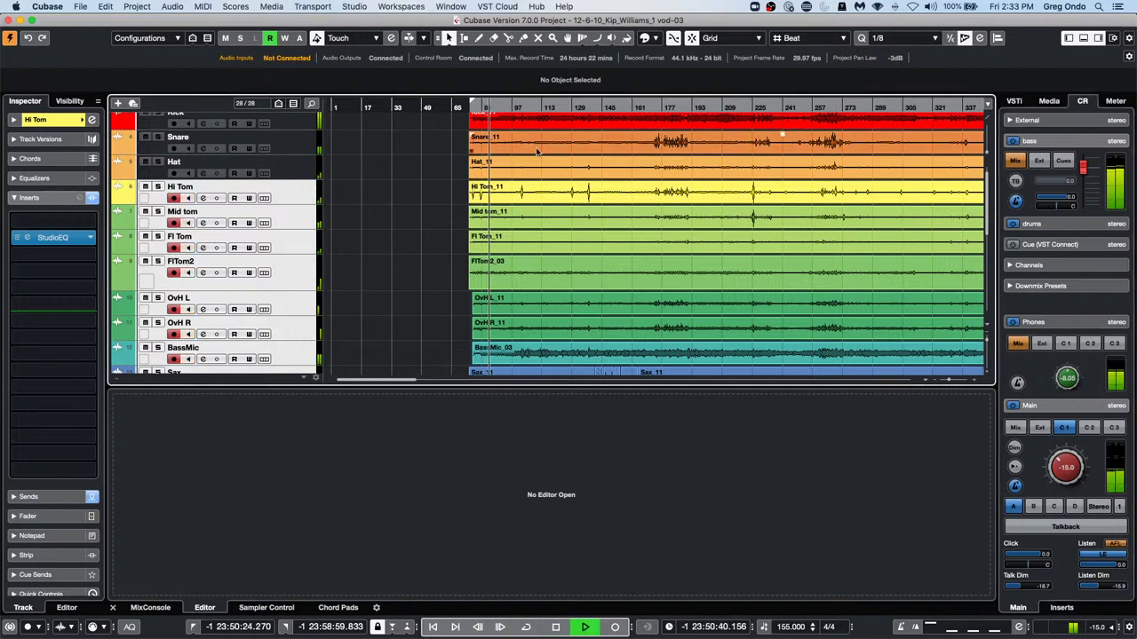
pyautogui.moveTo(1057, 458); pyautogui.dragTo(1077, 443)
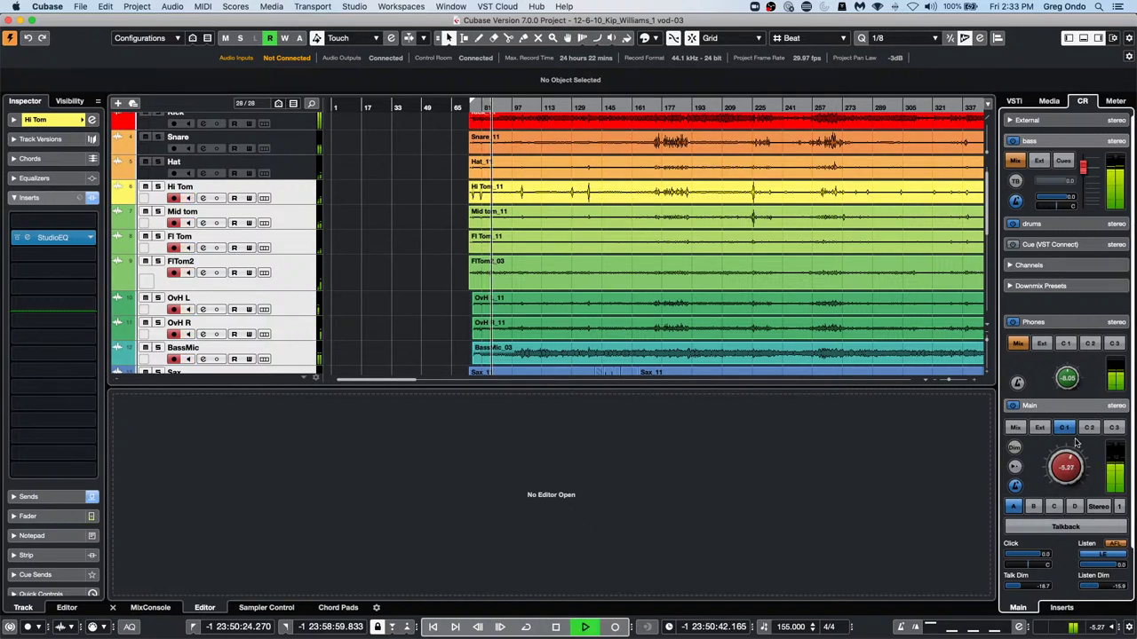
pyautogui.click(150, 607)
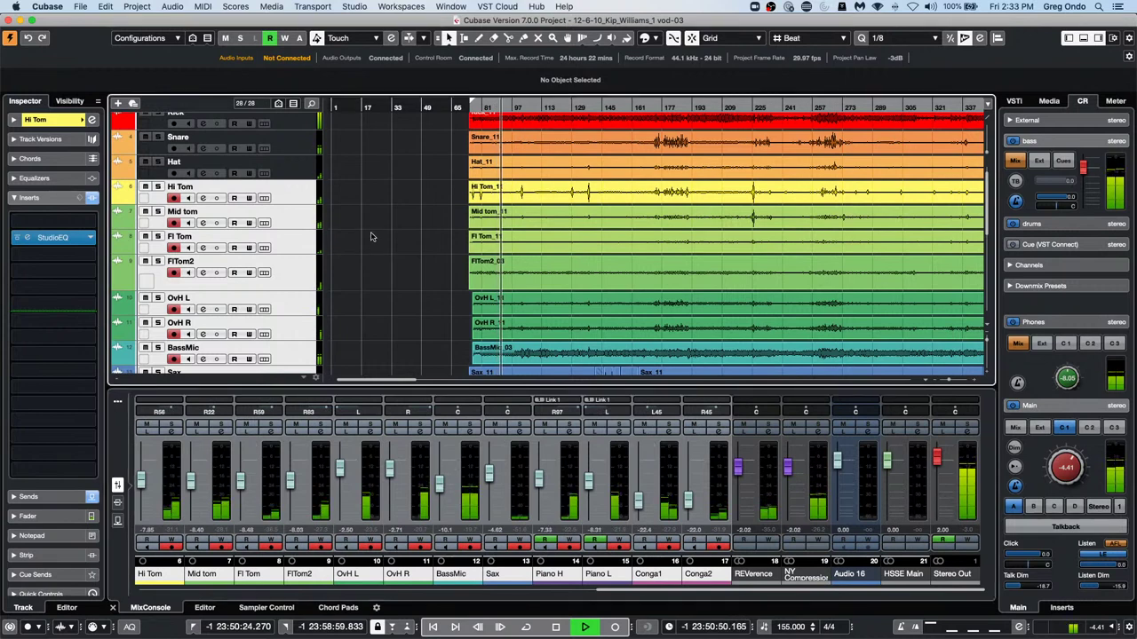
# Zoom out further, stop, select the OvH L_11 overhead event, and restart playback
pyautogui.press('g')
pyautogui.press('g')
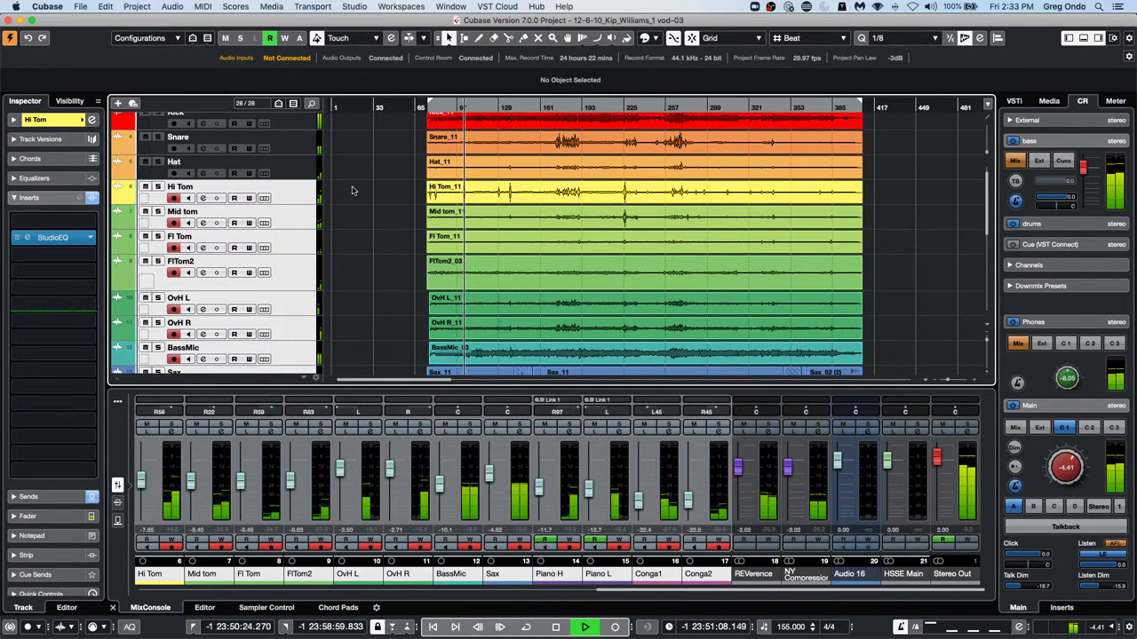
pyautogui.press('space')
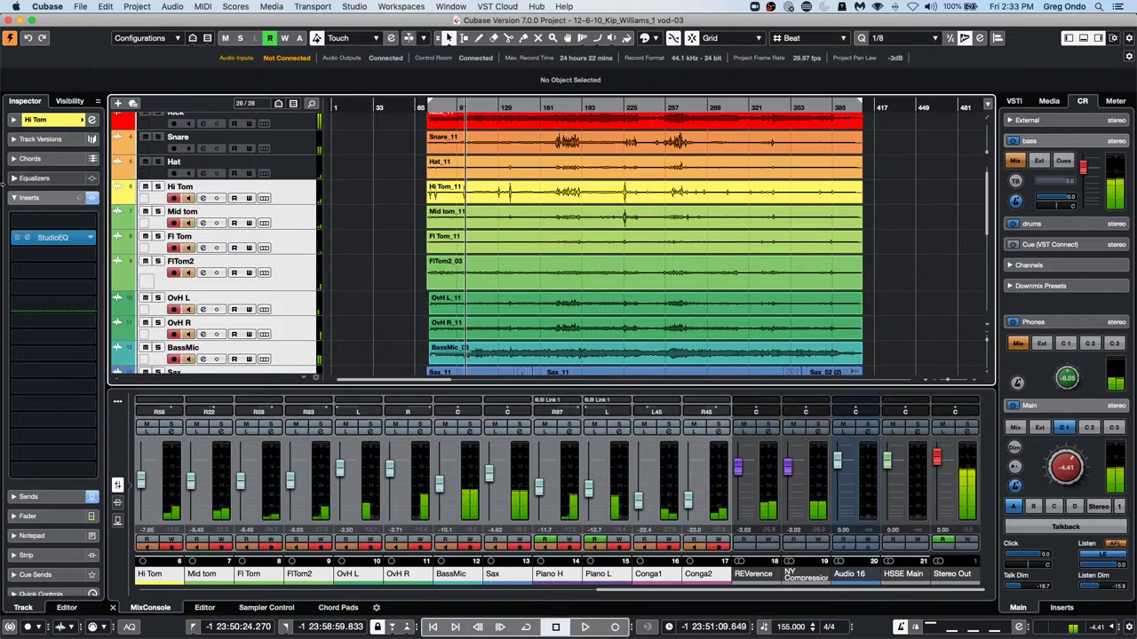
pyautogui.click(577, 315)
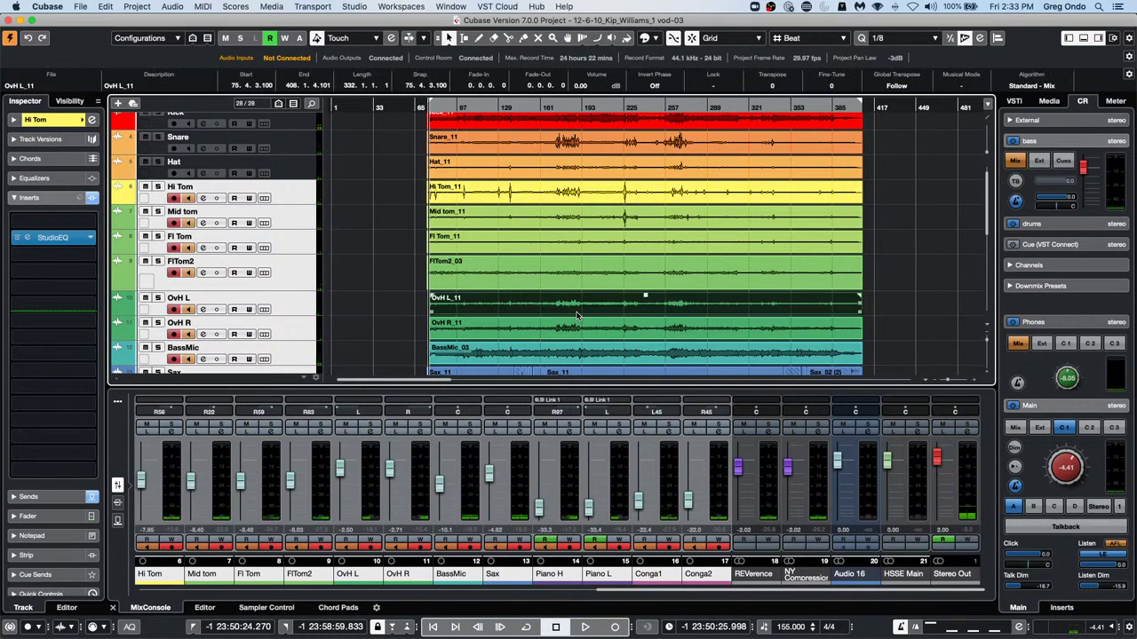
pyautogui.press('space')
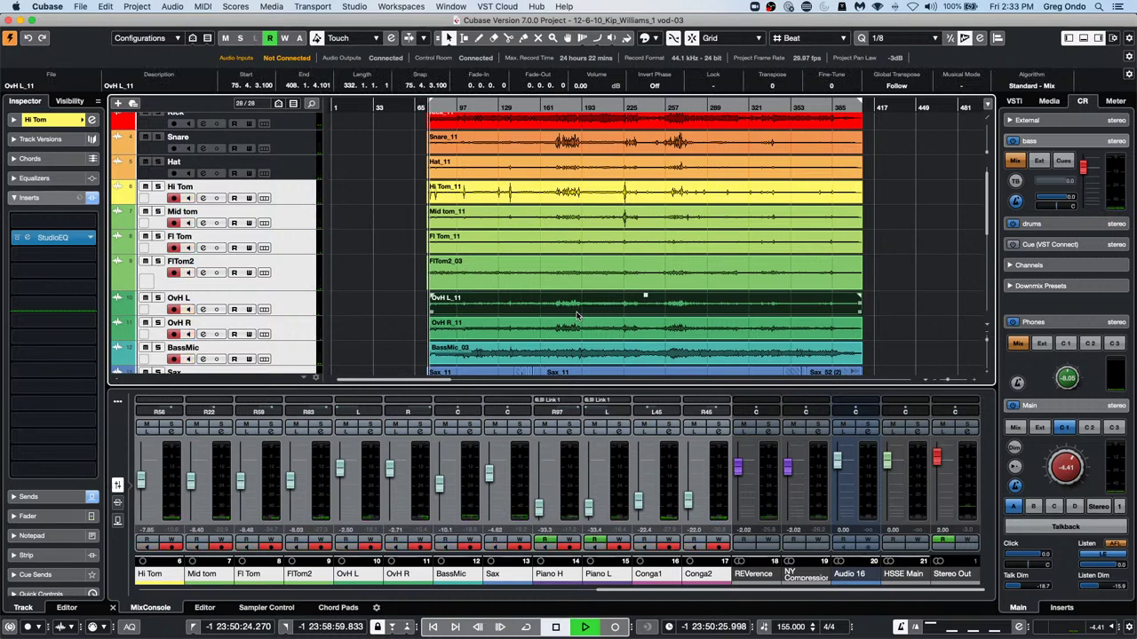
# Run Tempo Detection on OvH L_11 with Offbeat Correction, close the panel, and stop playback
pyautogui.click(137, 7)
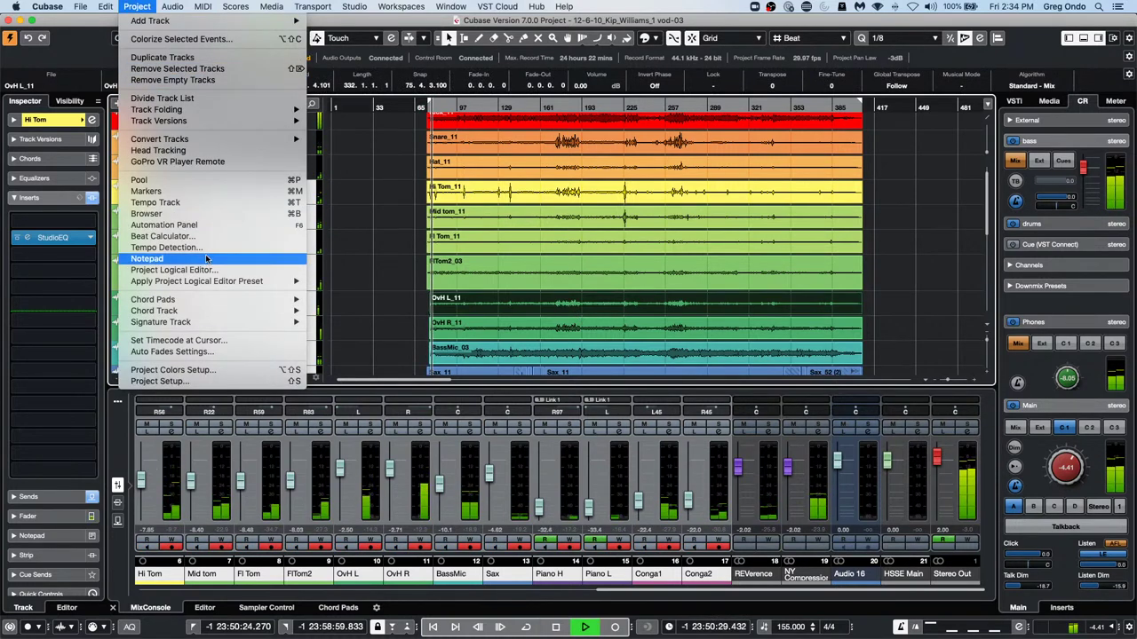
pyautogui.click(169, 247)
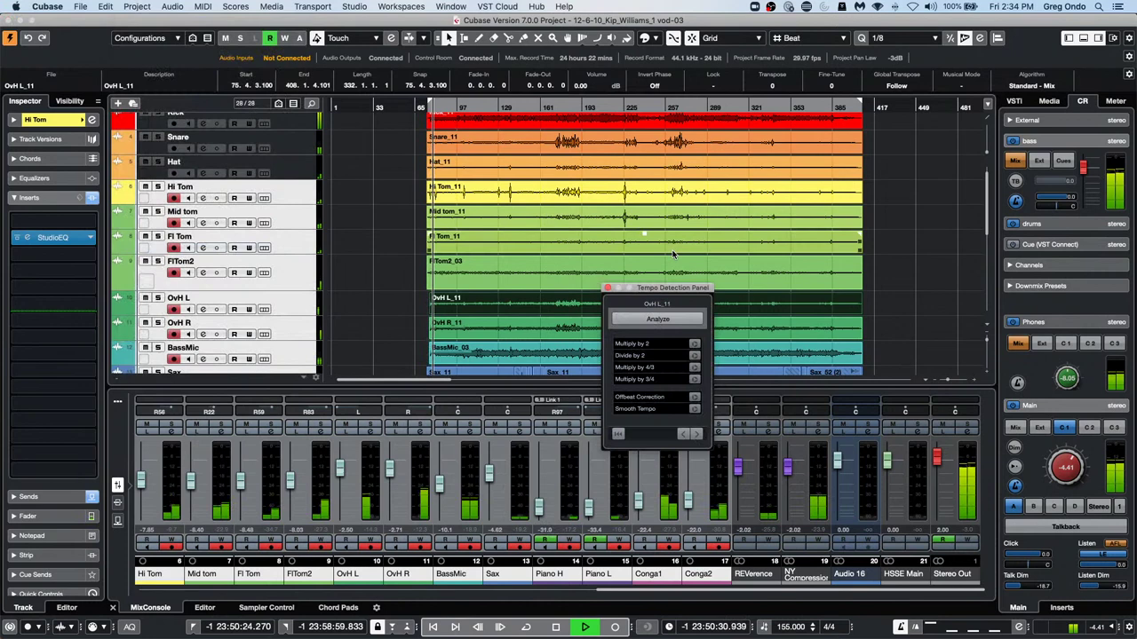
pyautogui.click(651, 319)
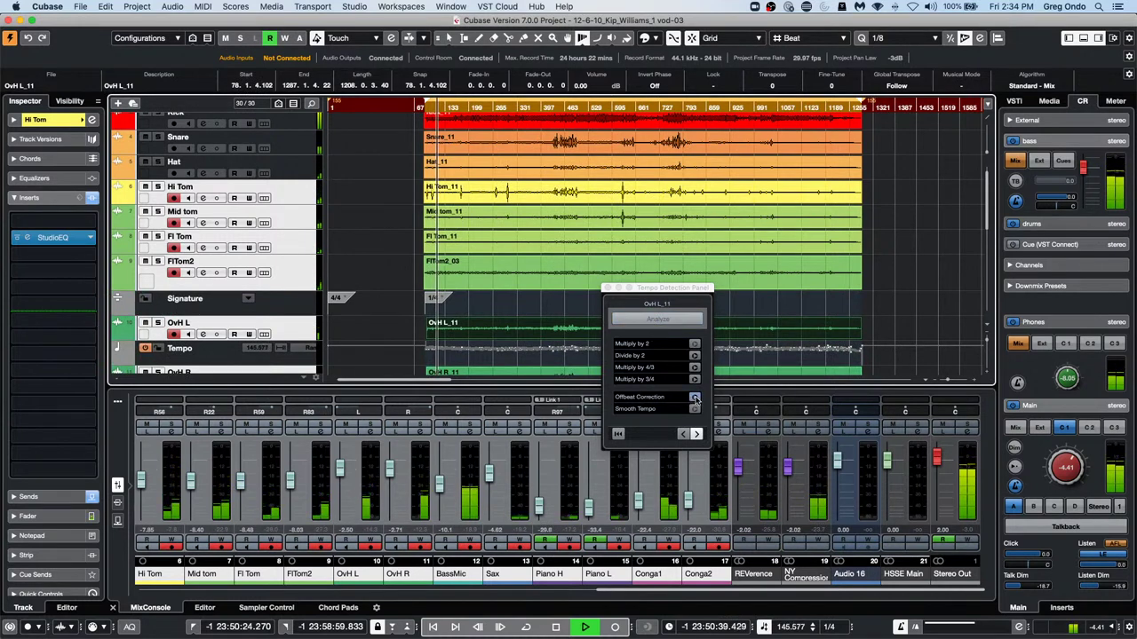
pyautogui.click(694, 398)
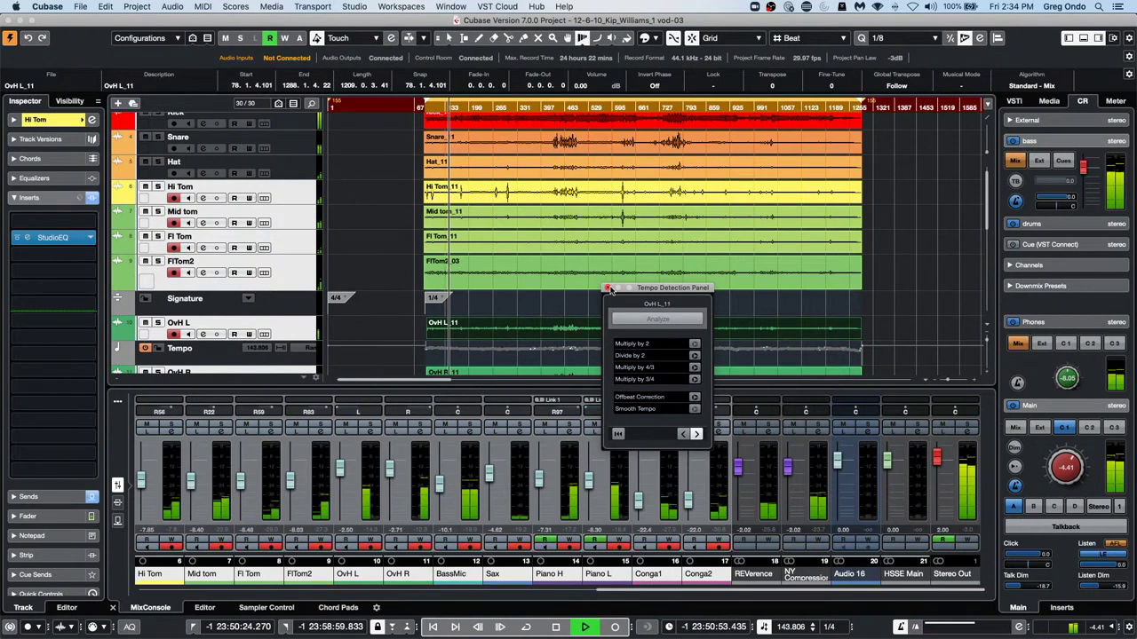
pyautogui.click(607, 289)
pyautogui.press('space')
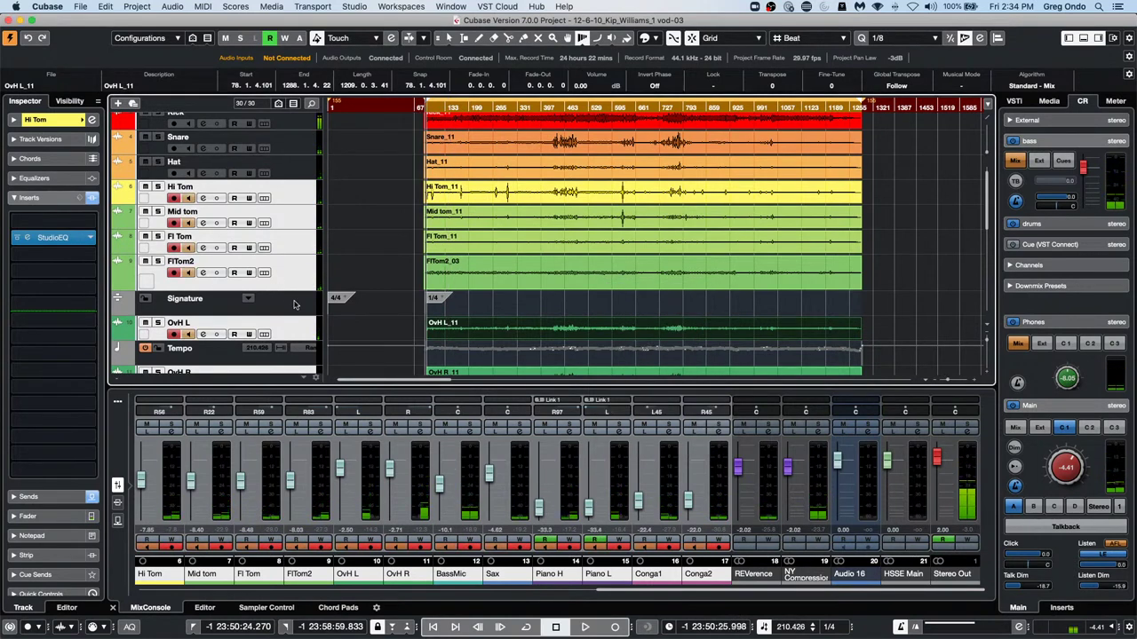
# Reorder the tracks so Signature sits on top with the Tempo track directly beneath it
pyautogui.click(293, 303)
pyautogui.scroll(1, 295, 130)
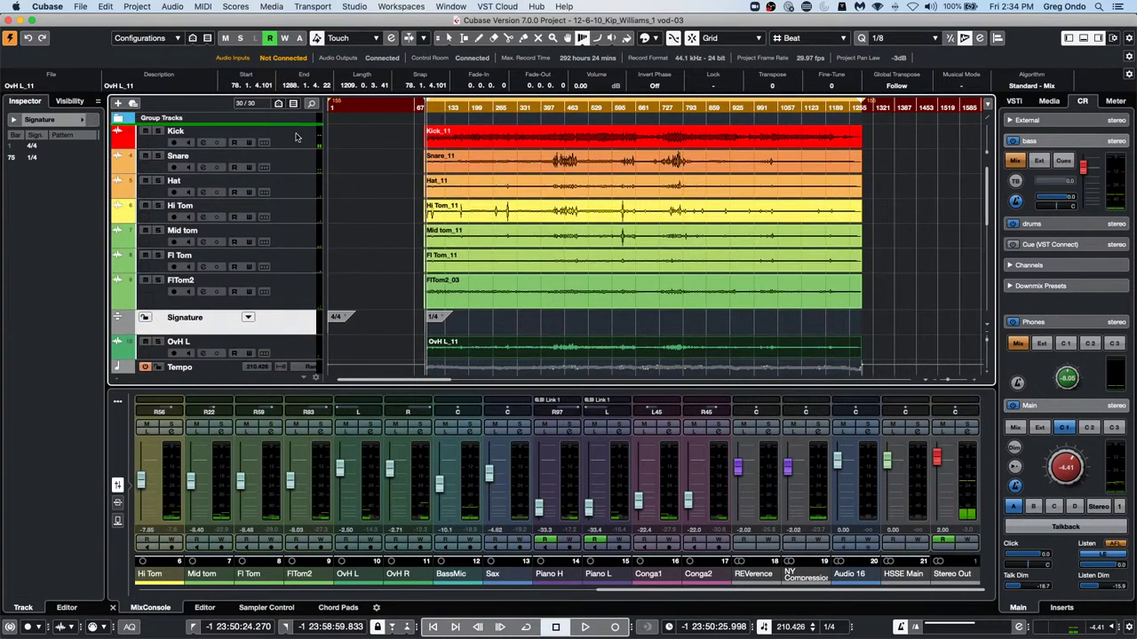
pyautogui.moveTo(296, 136); pyautogui.dragTo(296, 136)
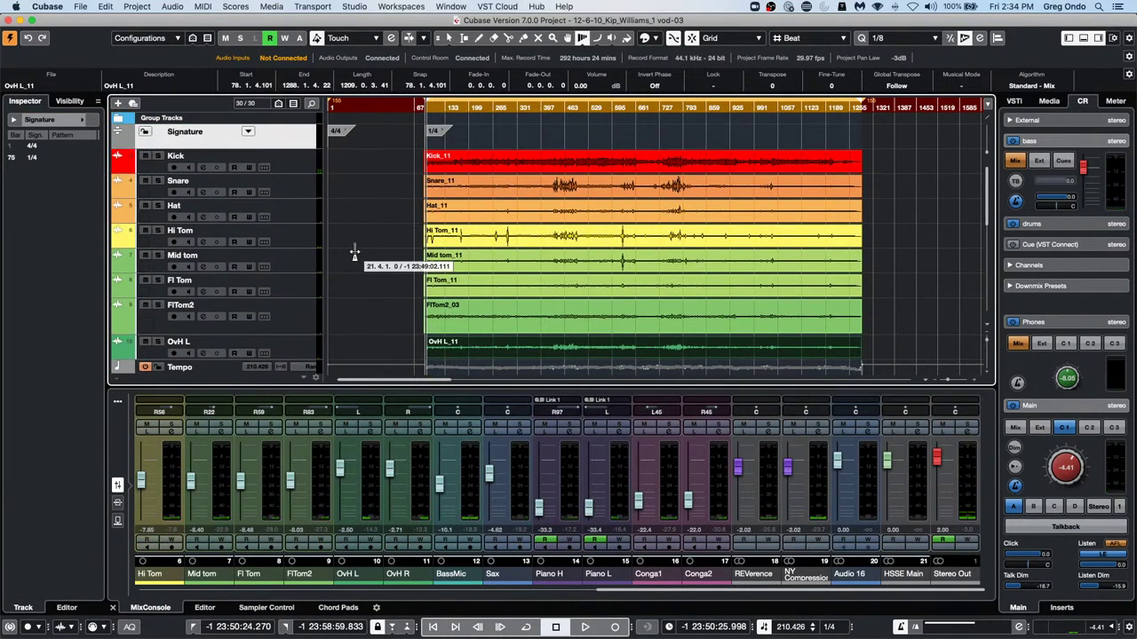
pyautogui.click(215, 372)
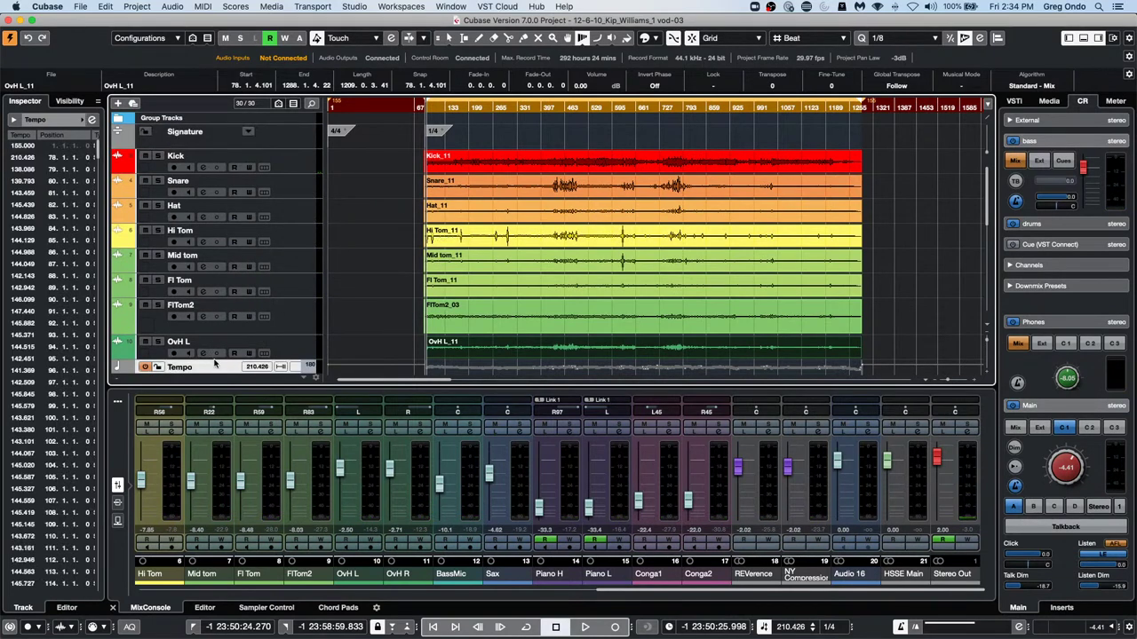
pyautogui.scroll(-1, 371, 247)
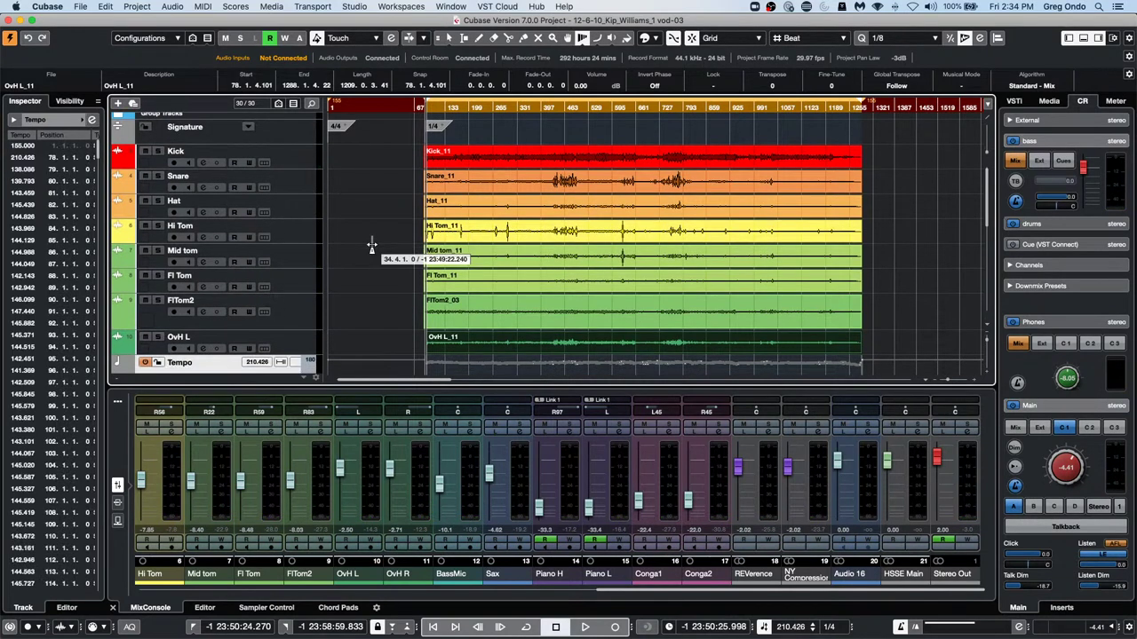
pyautogui.scroll(-3, 372, 247)
pyautogui.scroll(1, 300, 117)
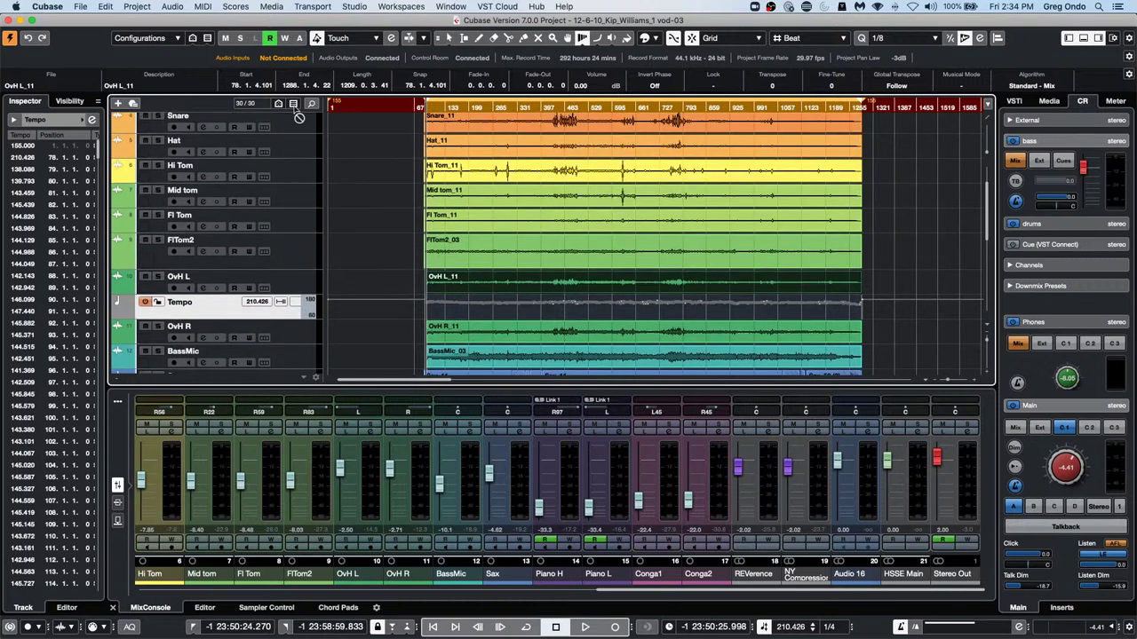
pyautogui.scroll(3, 300, 117)
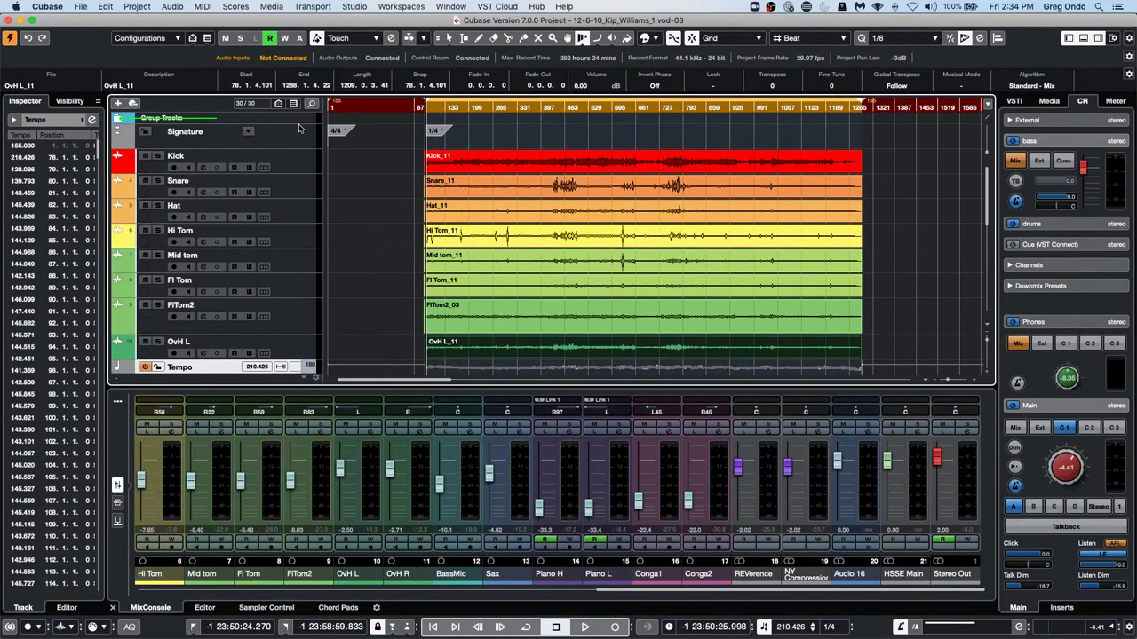
pyautogui.moveTo(299, 128); pyautogui.dragTo(299, 154)
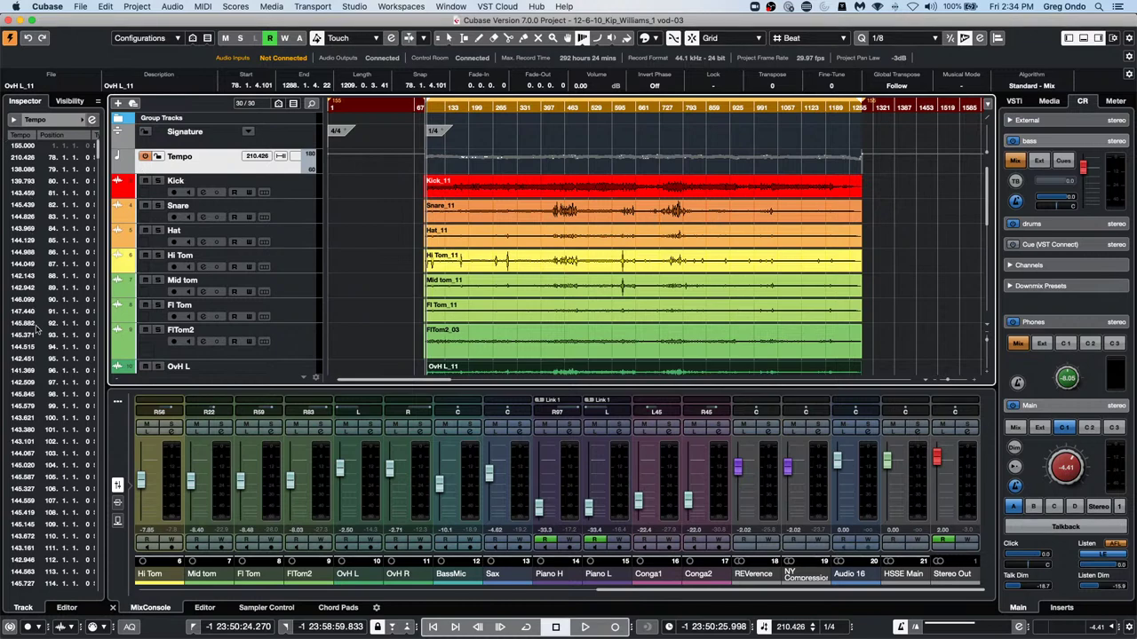
# Zoom in around bar 78, audition the passage, then zoom to bars 76–83
pyautogui.click(425, 108)
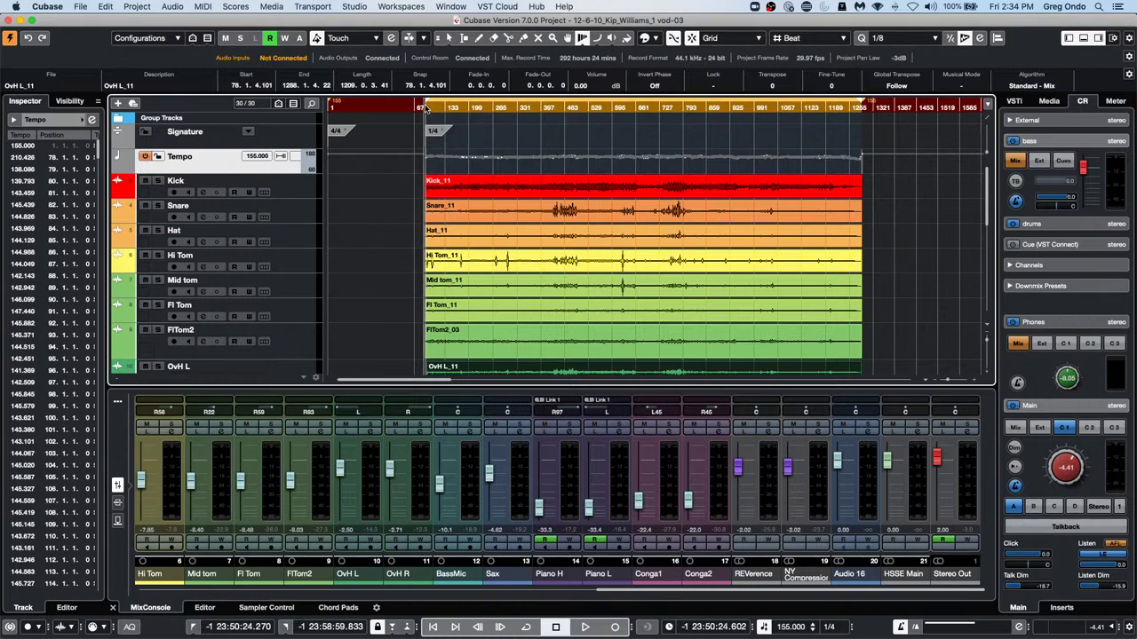
pyautogui.moveTo(425, 108); pyautogui.dragTo(426, 131)
pyautogui.moveTo(424, 144); pyautogui.dragTo(426, 162)
pyautogui.press('space')
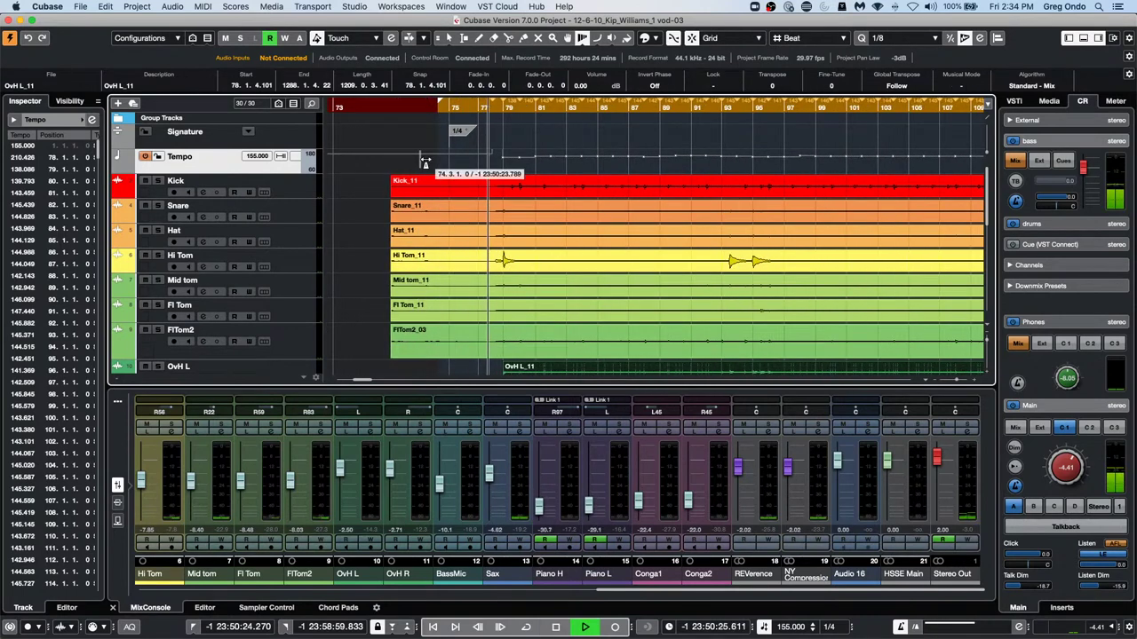
pyautogui.press('space')
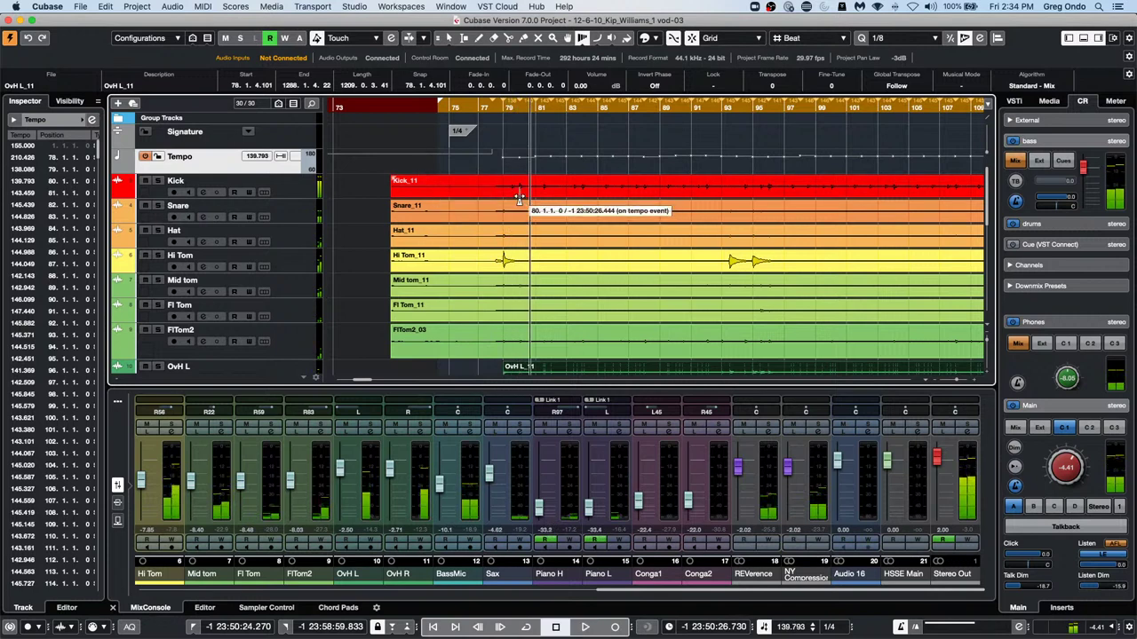
pyautogui.moveTo(439, 104); pyautogui.dragTo(510, 144)
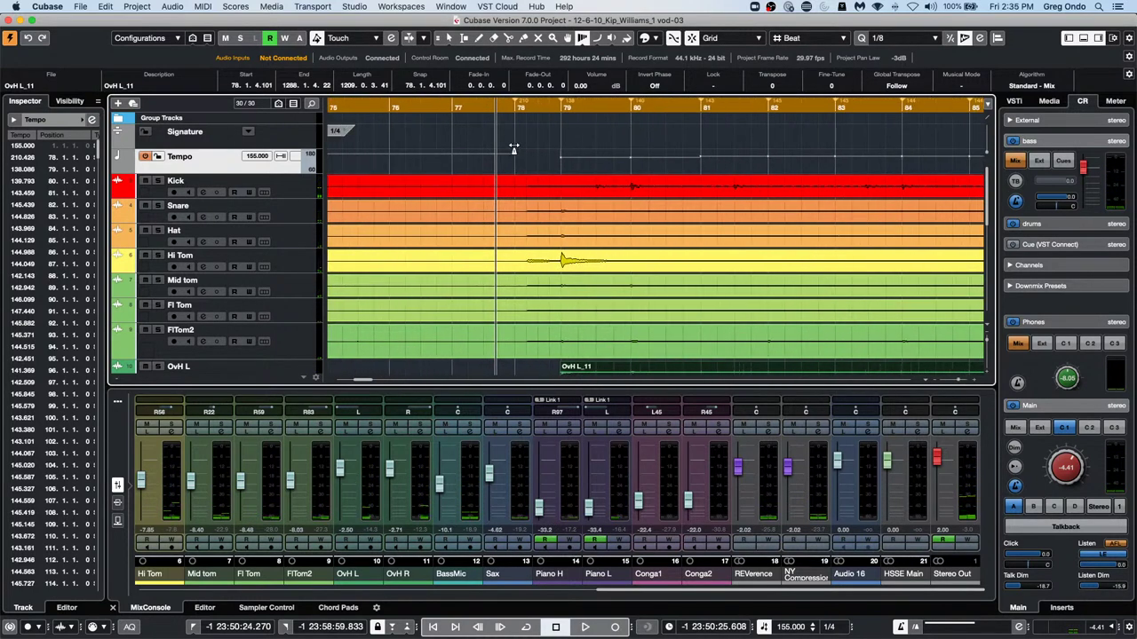
# Draw a 4/4 time-signature change at bar 80 and play back from bar 78
pyautogui.rightClick(657, 150)
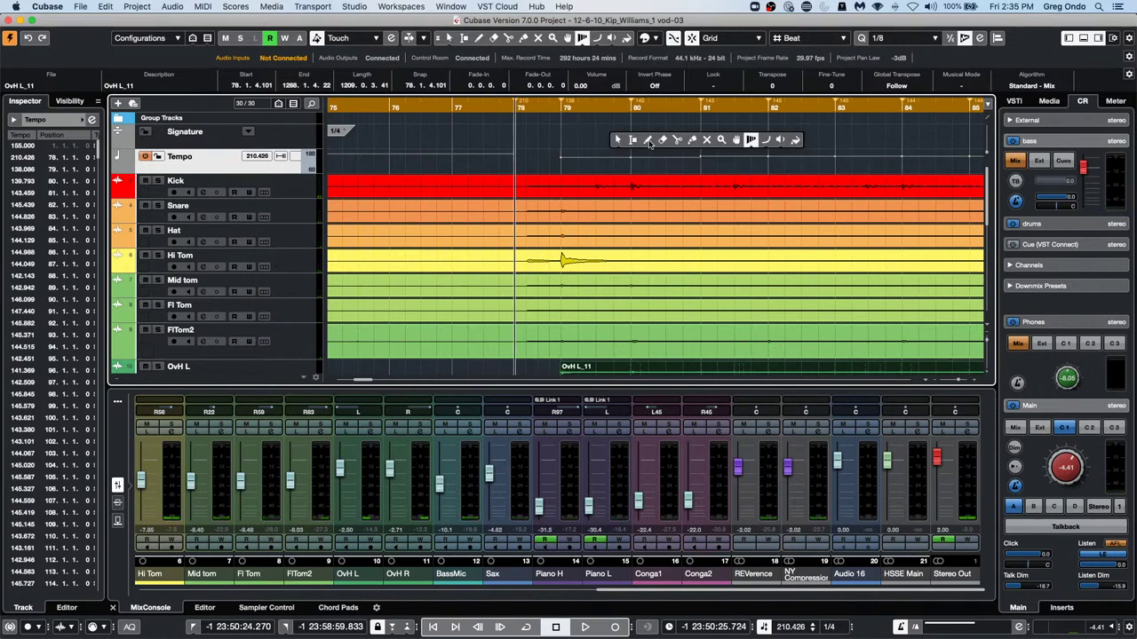
pyautogui.click(647, 140)
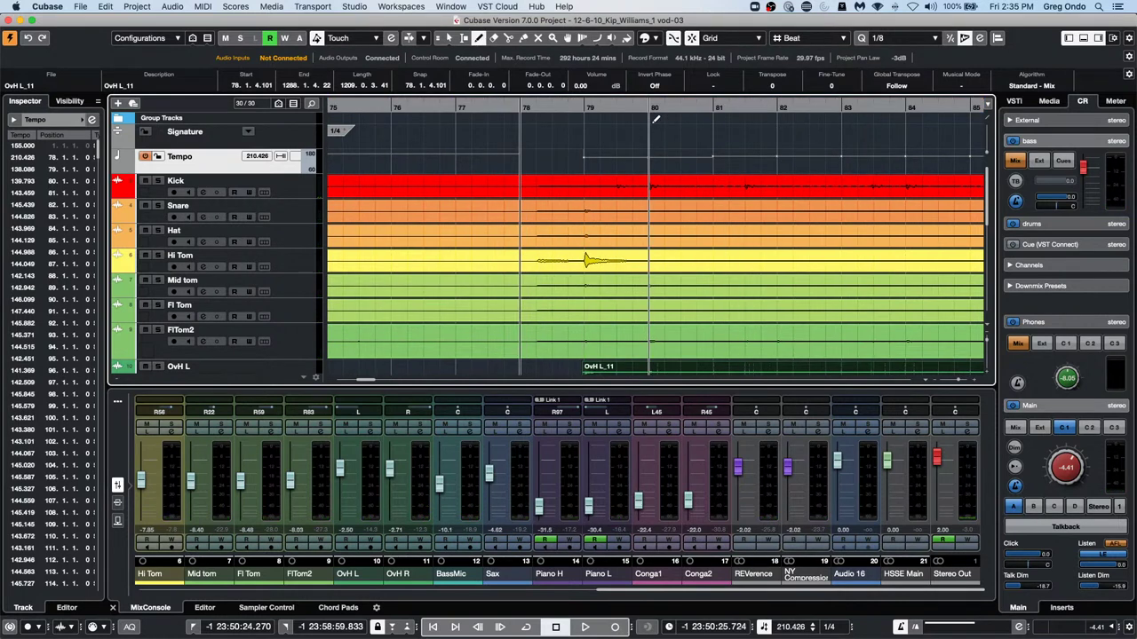
pyautogui.click(656, 131)
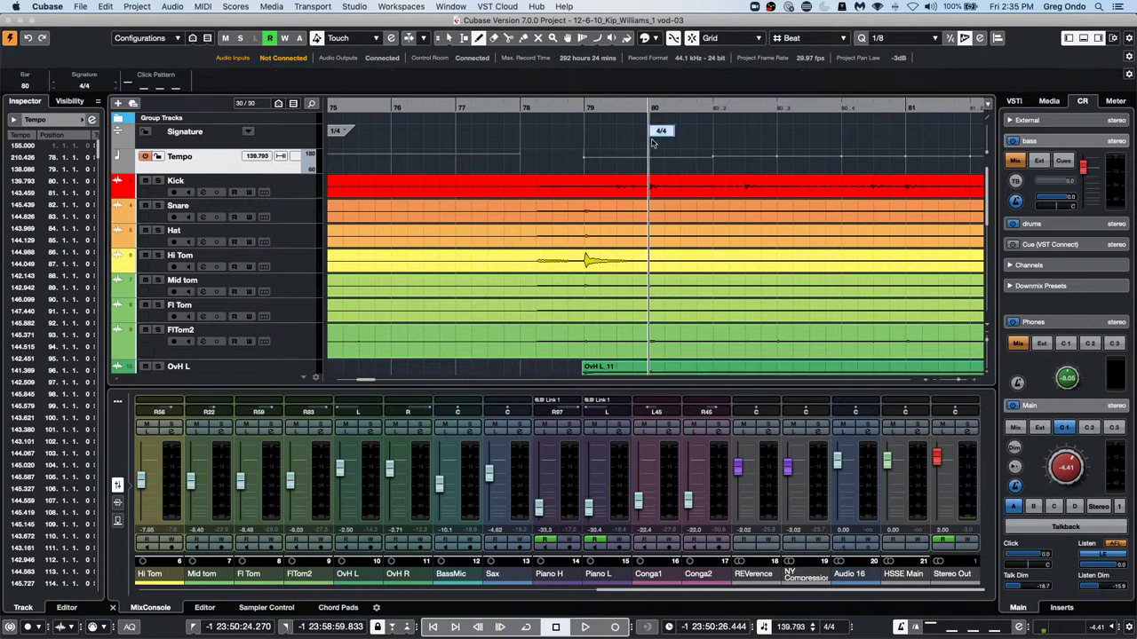
pyautogui.moveTo(543, 110); pyautogui.dragTo(523, 87)
pyautogui.press('space')
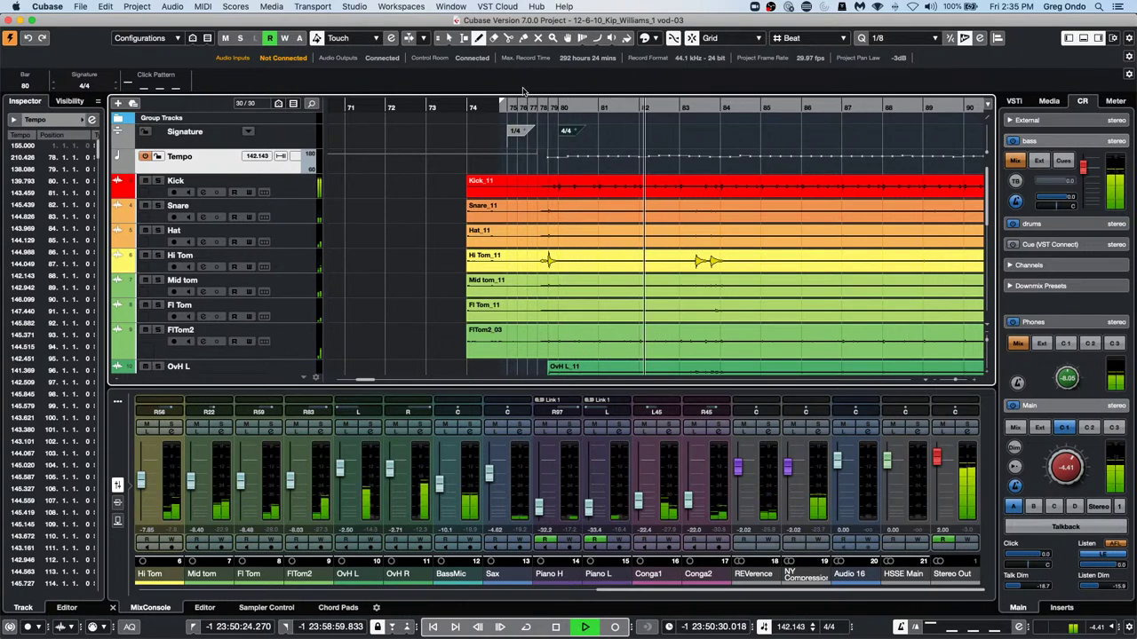
# Zoom out to the whole project, make the Tempo track taller, and stop playback
pyautogui.press('g')
pyautogui.press('g')
pyautogui.press('g')
pyautogui.press('g')
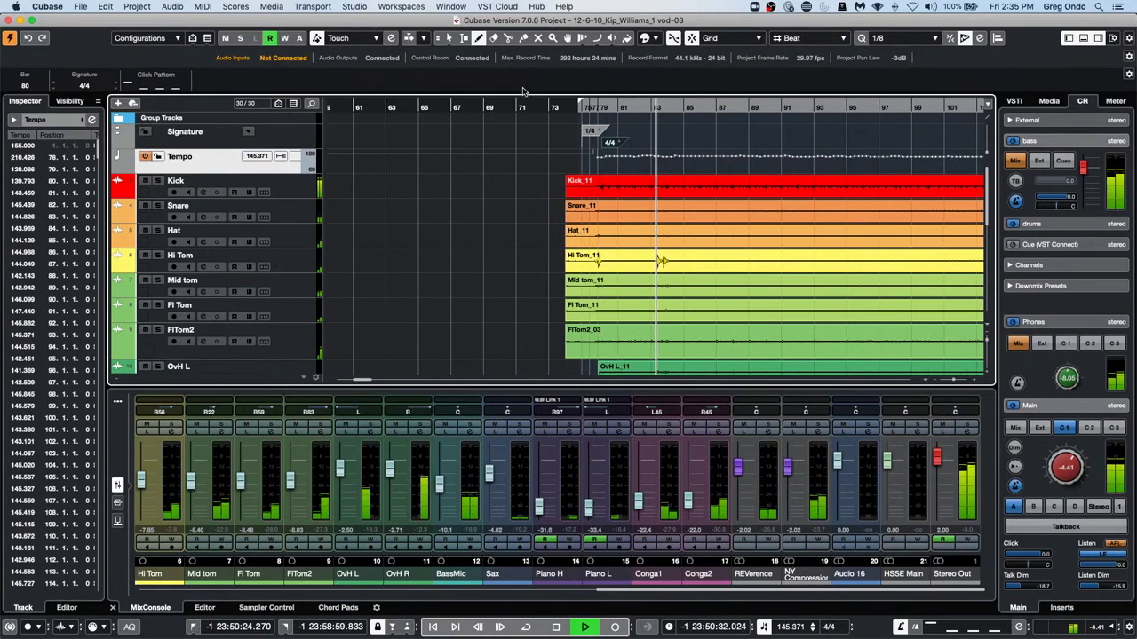
pyautogui.press('g')
pyautogui.press('g')
pyautogui.press('g')
pyautogui.press('g')
pyautogui.press('g')
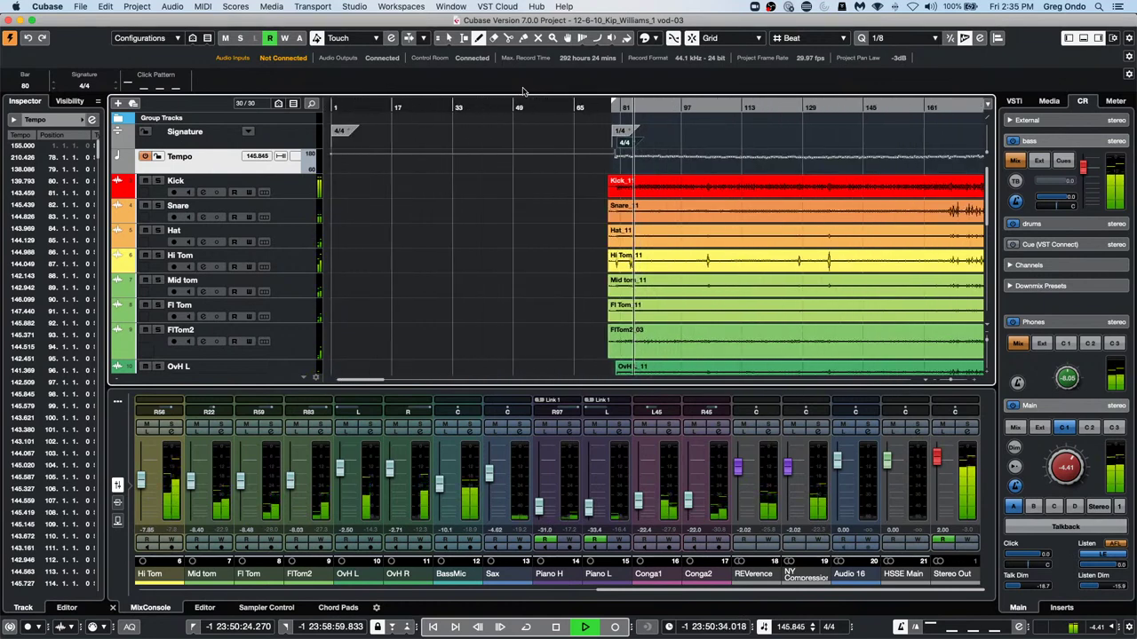
pyautogui.press('g')
pyautogui.press('g')
pyautogui.press('g')
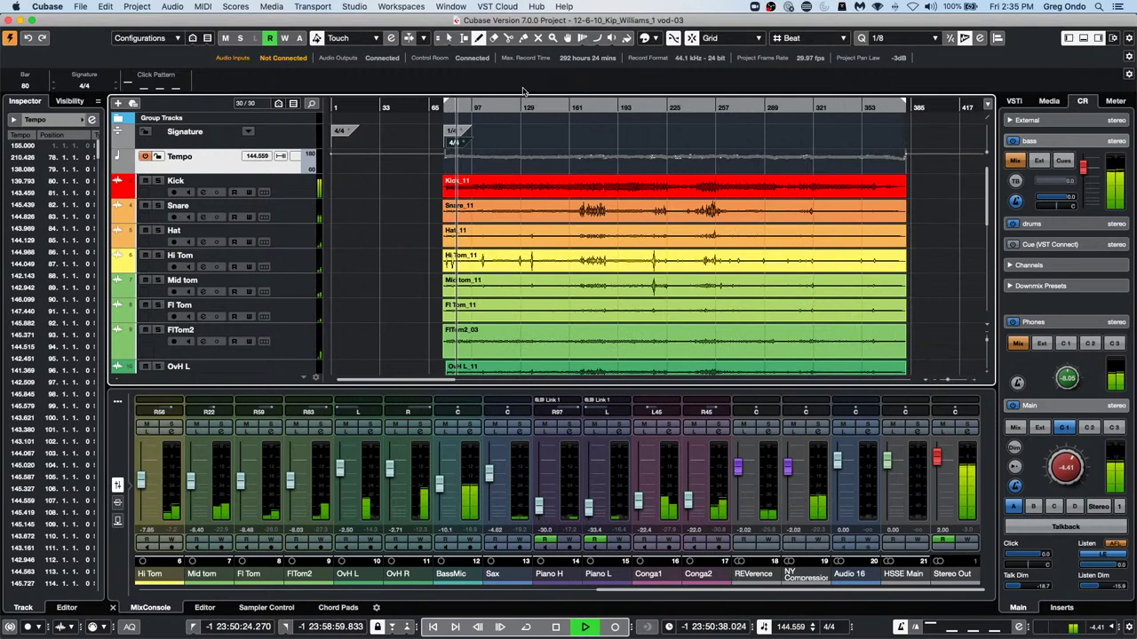
pyautogui.moveTo(257, 173); pyautogui.dragTo(254, 213)
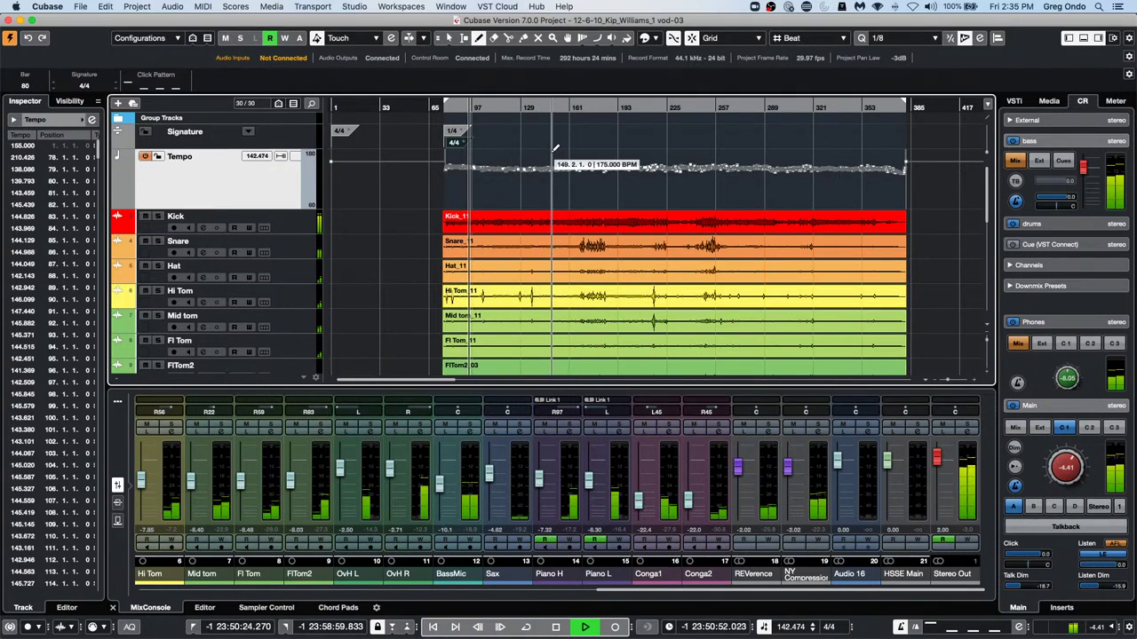
pyautogui.press('space')
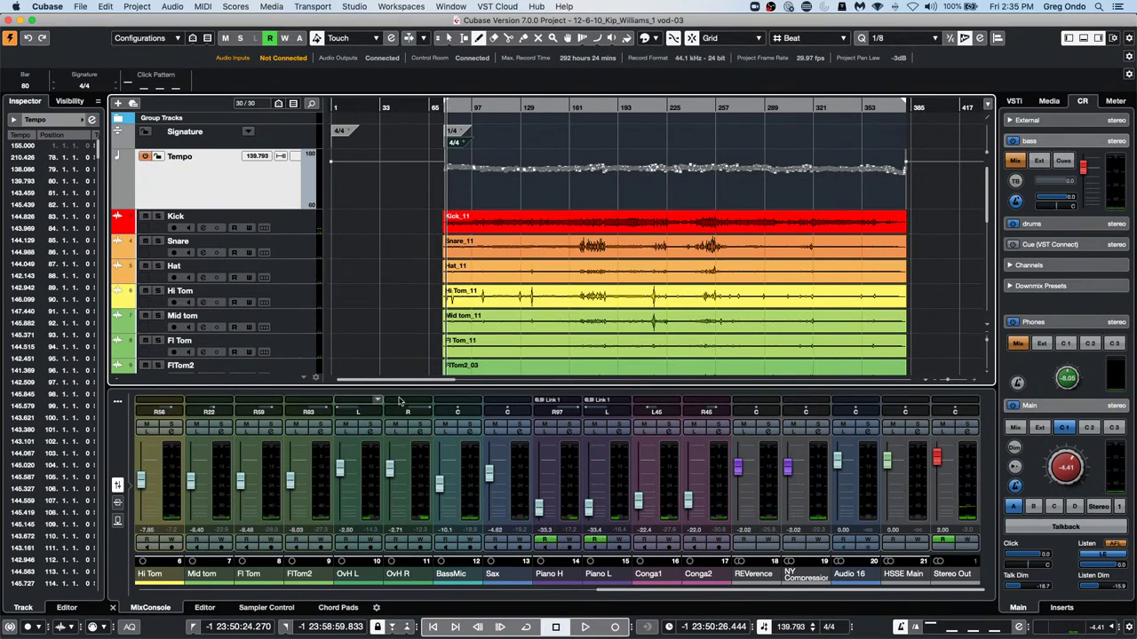
# Switch back to the selection tool and select the audio events across the tracks
pyautogui.rightClick(950, 227)
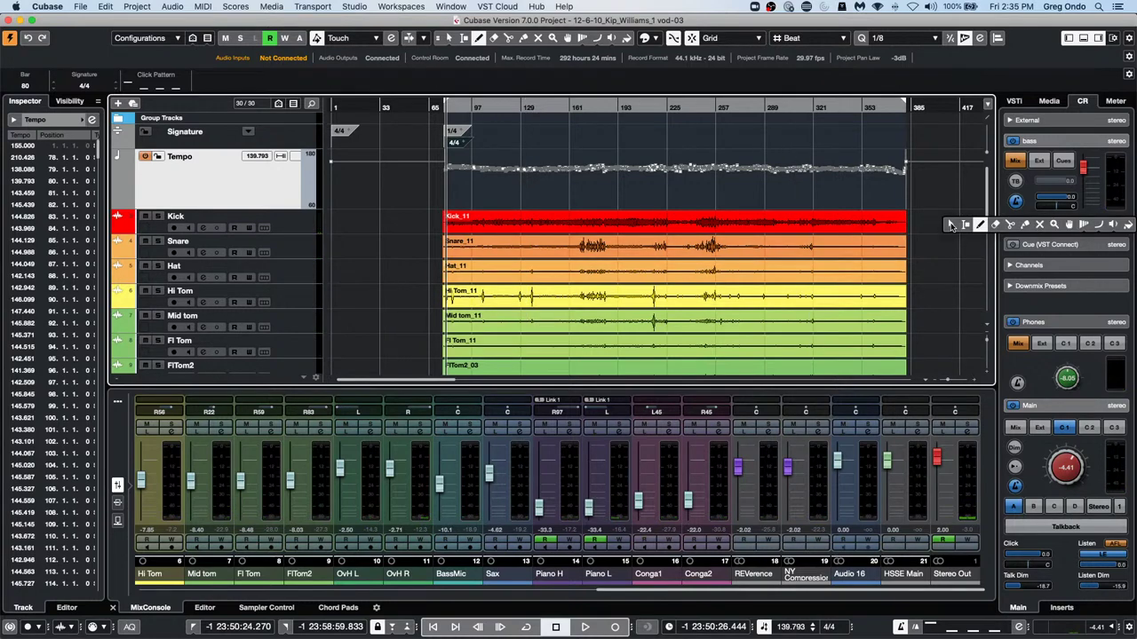
pyautogui.click(950, 225)
pyautogui.moveTo(918, 222); pyautogui.dragTo(519, 293)
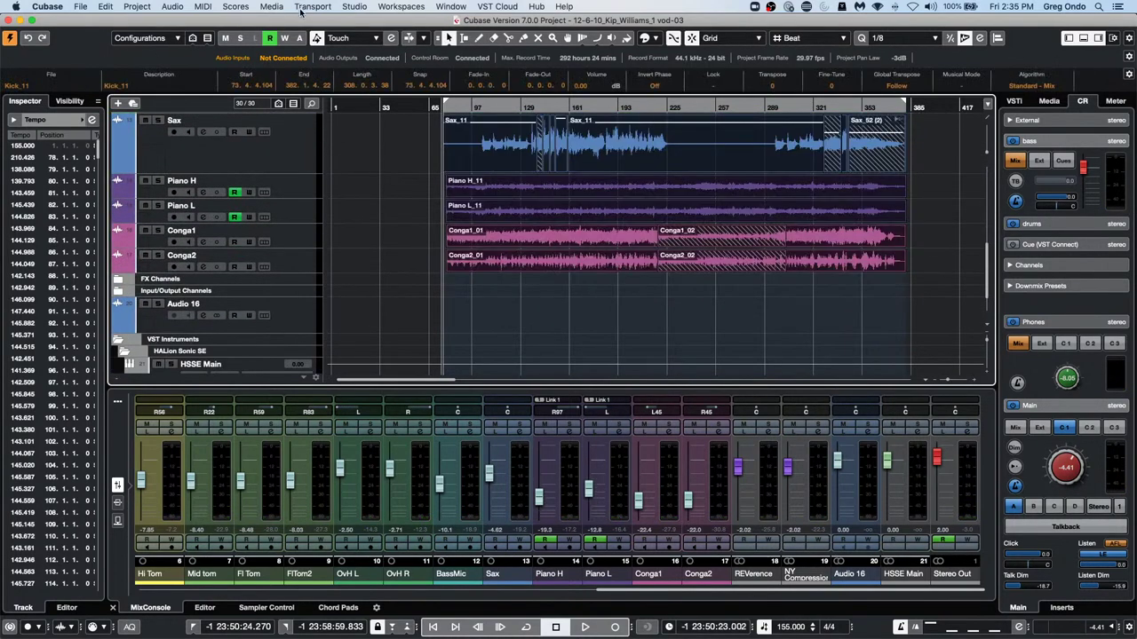
# Apply Audio > Advanced > Set Definition From Tempo with all tracks set to Musical Time Base
pyautogui.click(173, 7)
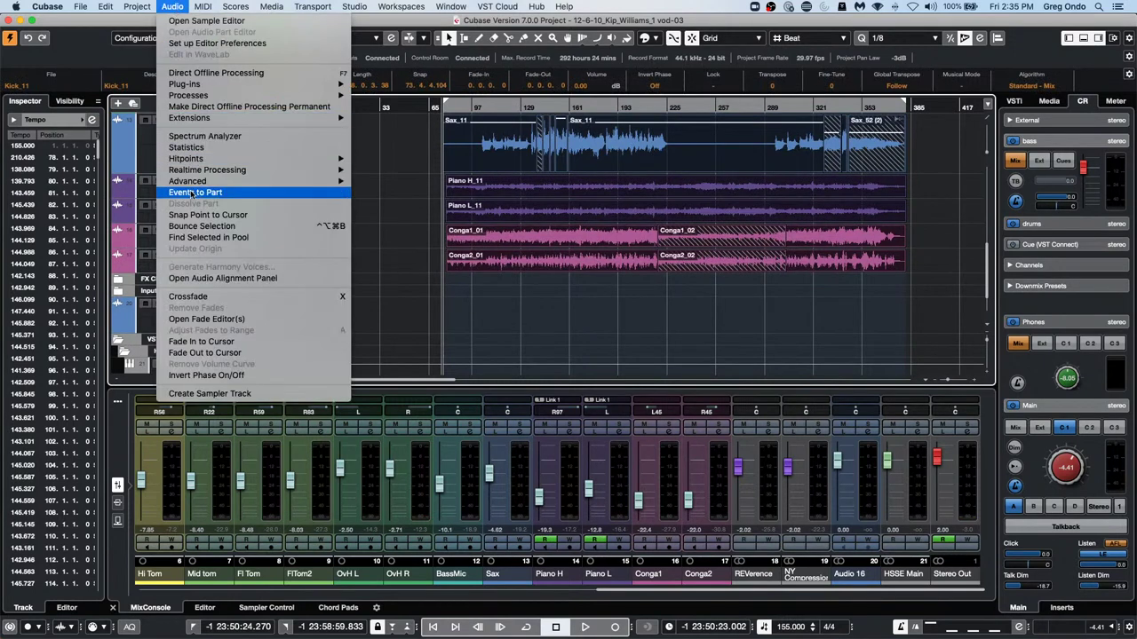
pyautogui.moveTo(207, 181)
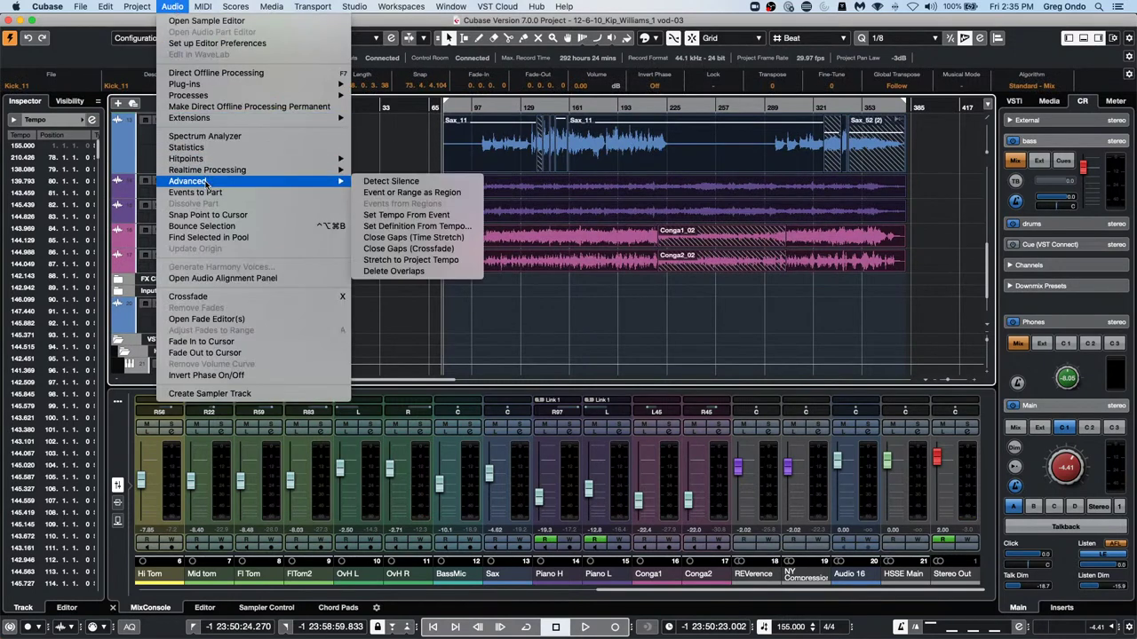
pyautogui.click(461, 226)
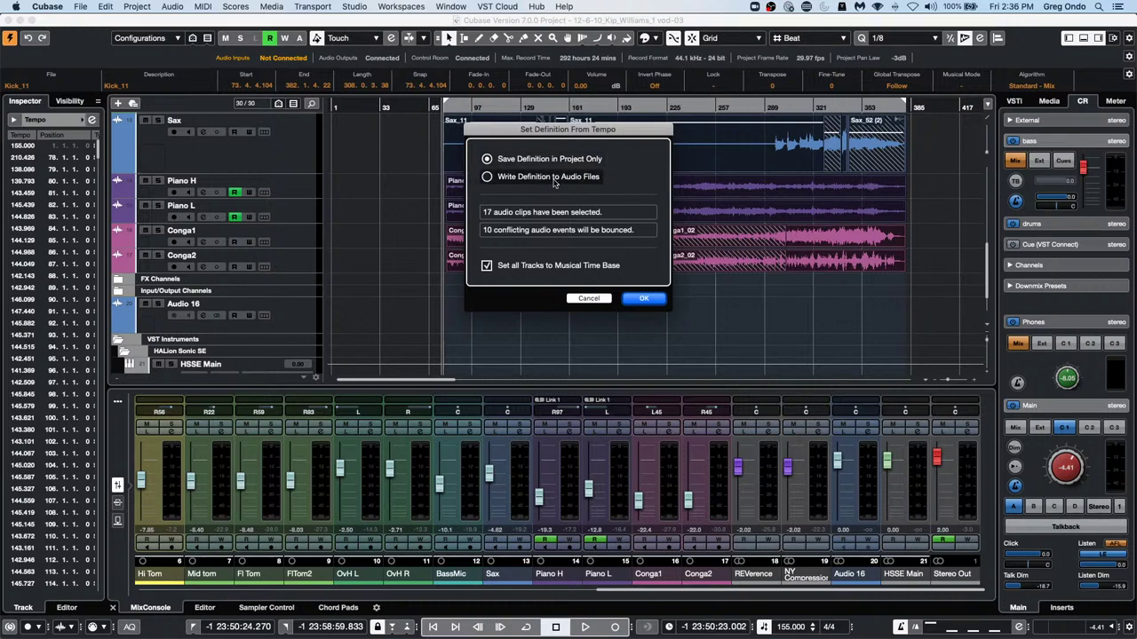
pyautogui.click(644, 300)
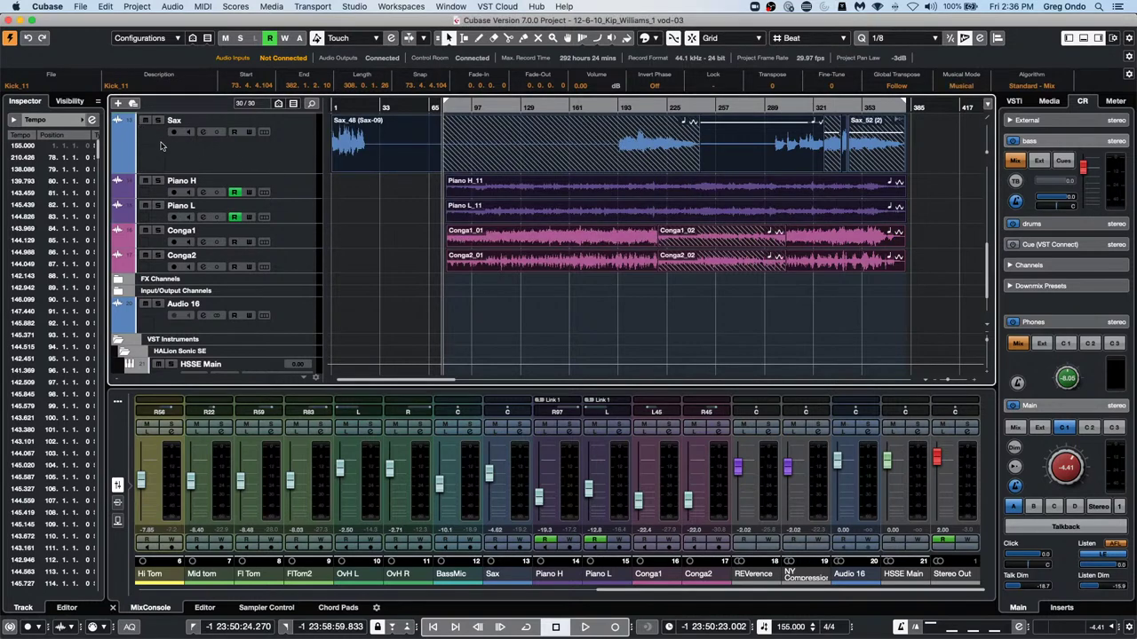
# Mute the Sax track, and in the Visibility list hide then re-show the Tempo track
pyautogui.click(69, 102)
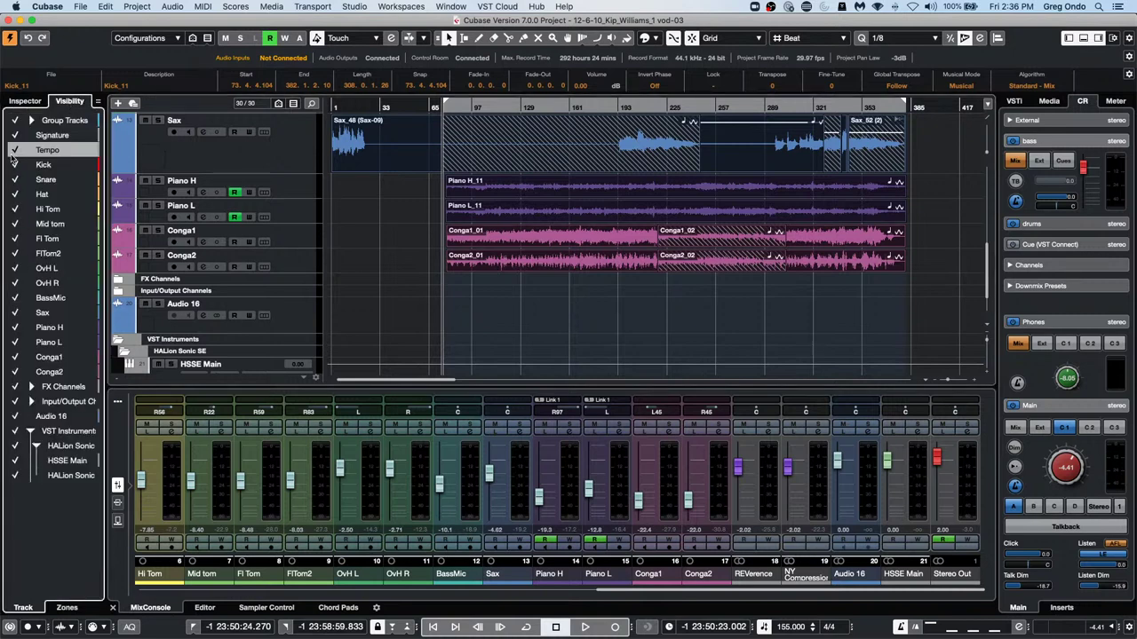
pyautogui.click(146, 120)
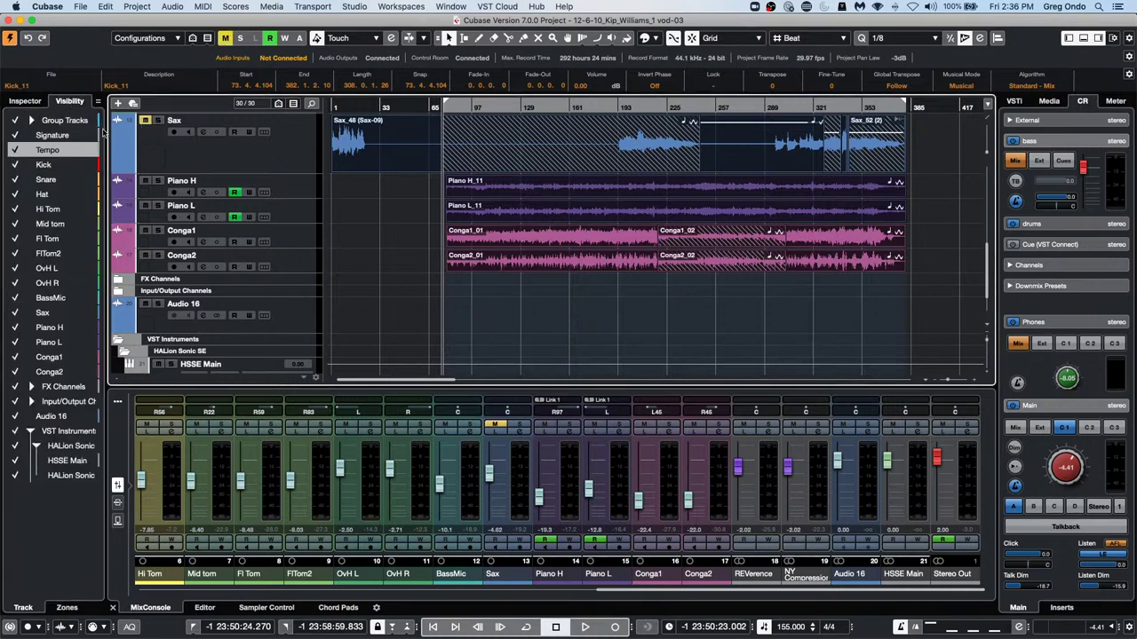
pyautogui.click(20, 153)
pyautogui.scroll(6, 433, 130)
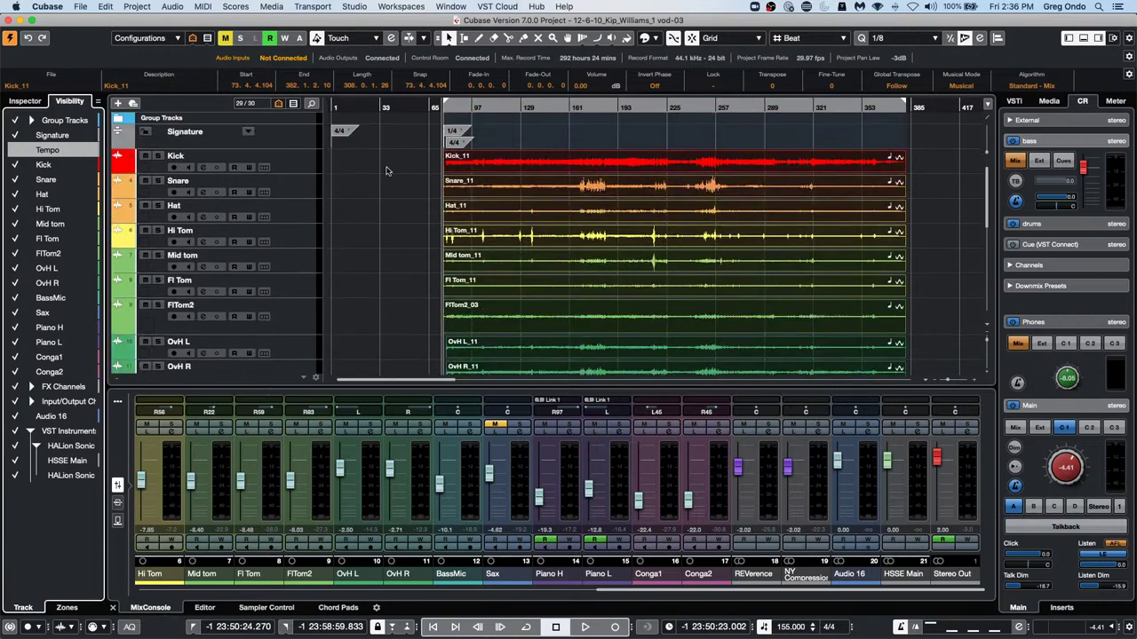
pyautogui.scroll(-8, 386, 171)
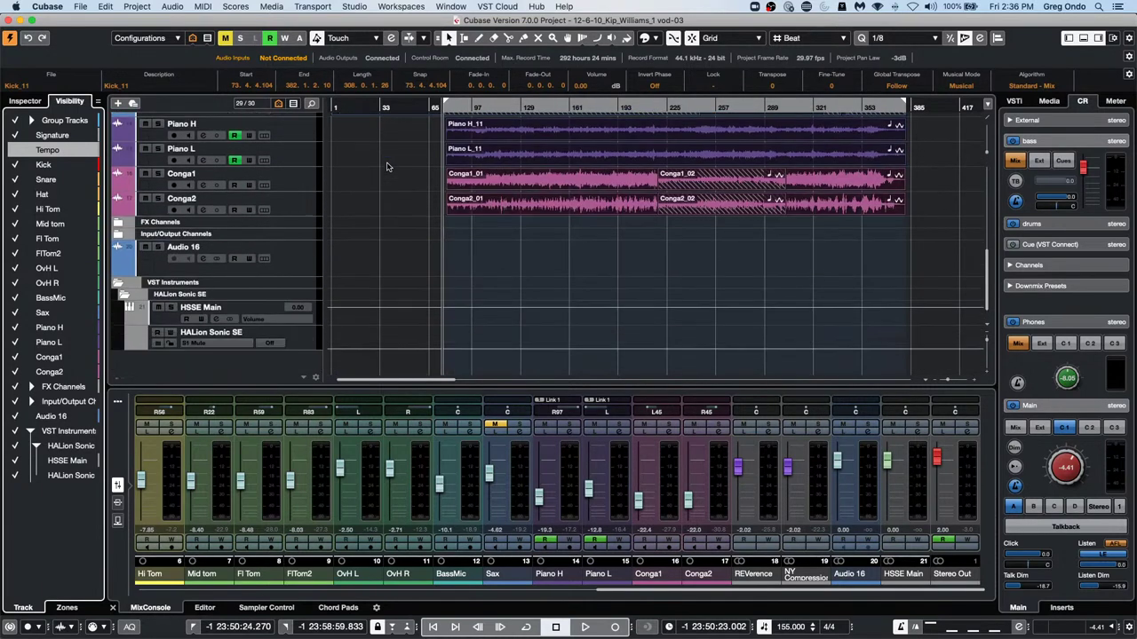
pyautogui.scroll(10, 386, 166)
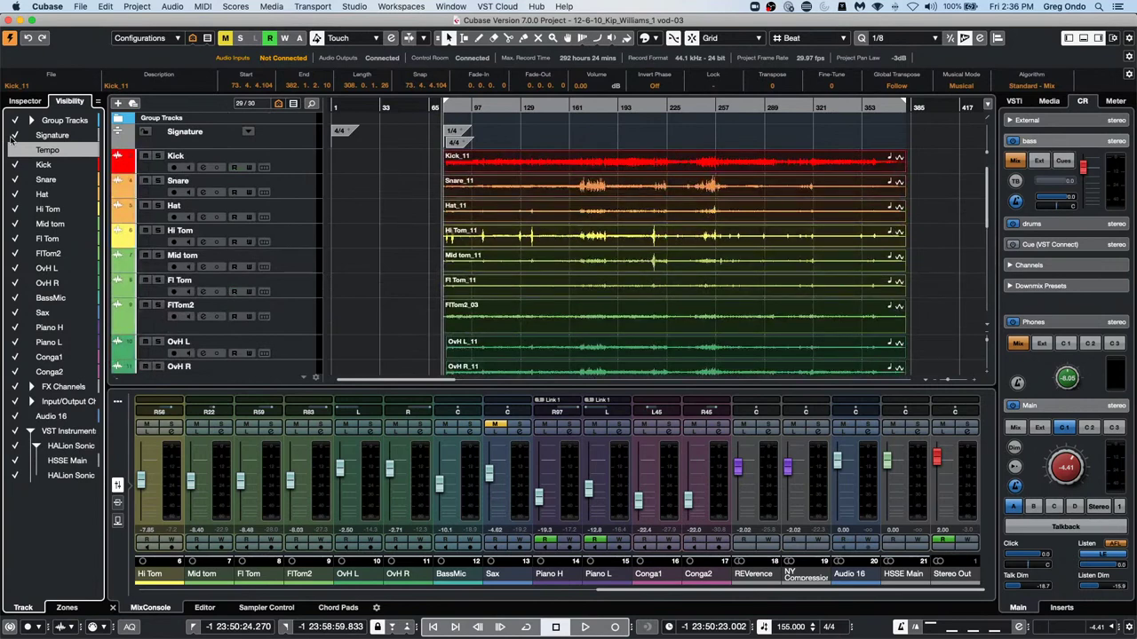
pyautogui.click(15, 150)
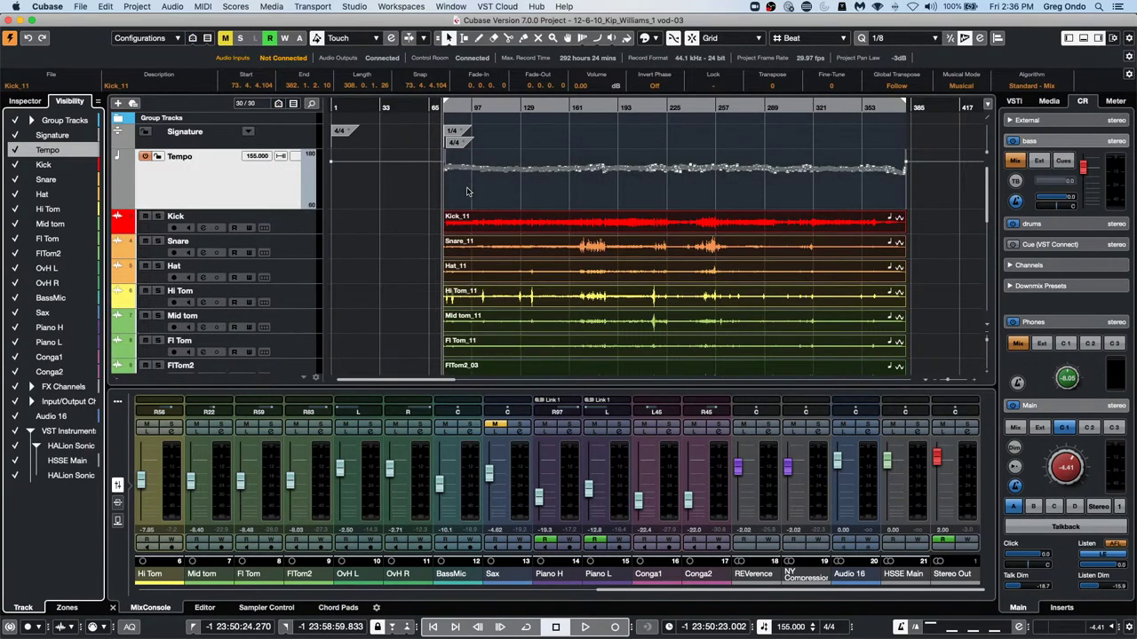
# Play with a fixed project tempo of 120 BPM from around bar 88
pyautogui.press('space')
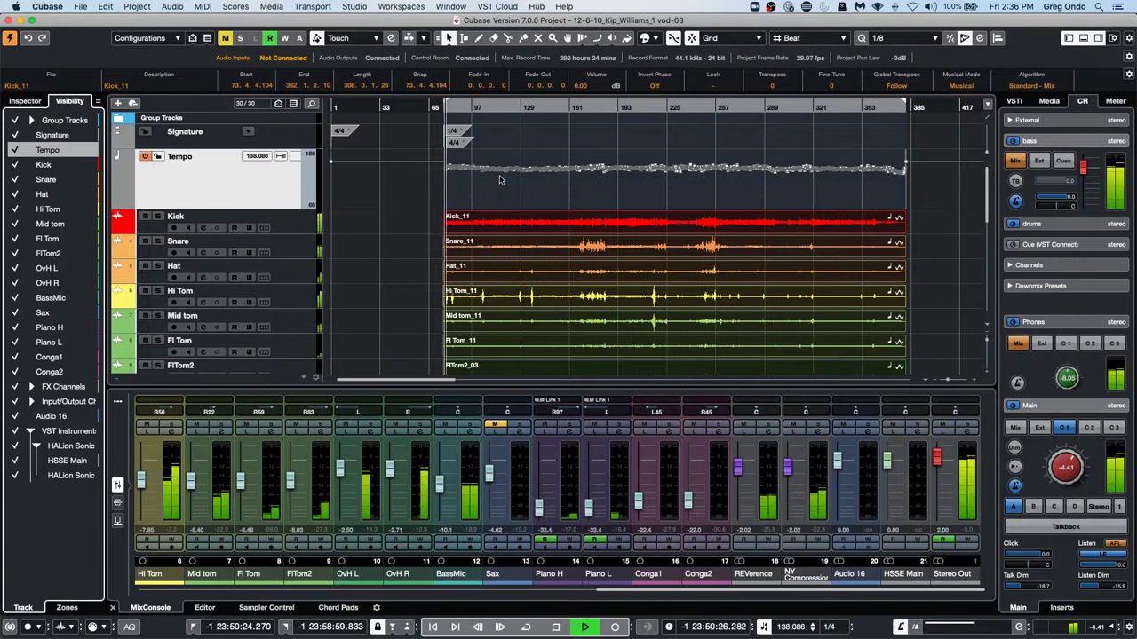
pyautogui.click(764, 627)
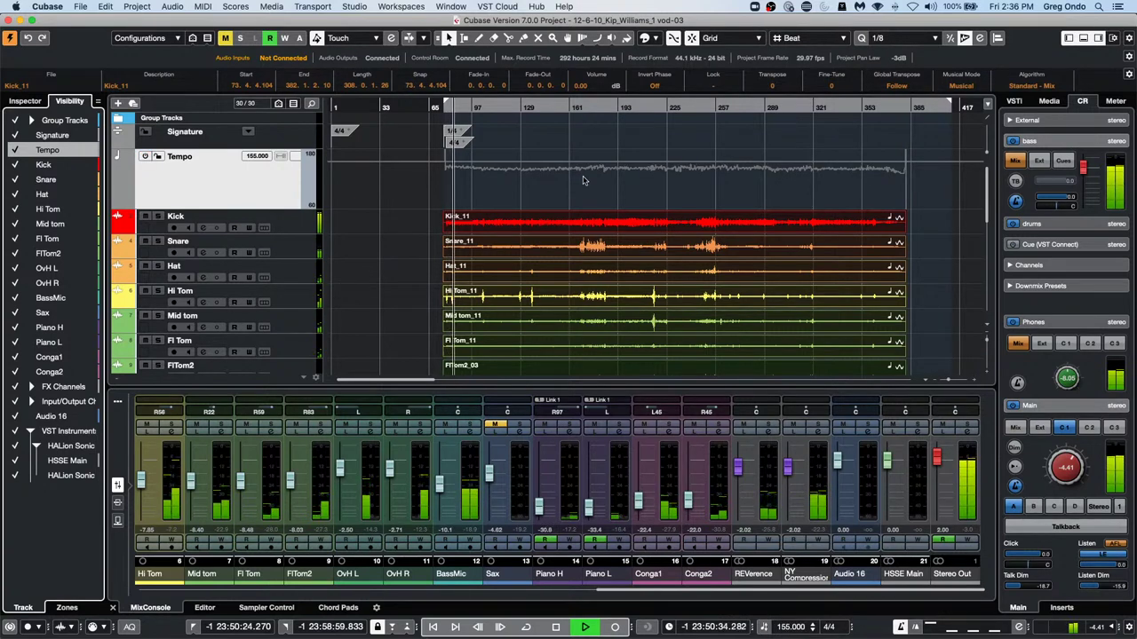
pyautogui.click(788, 627)
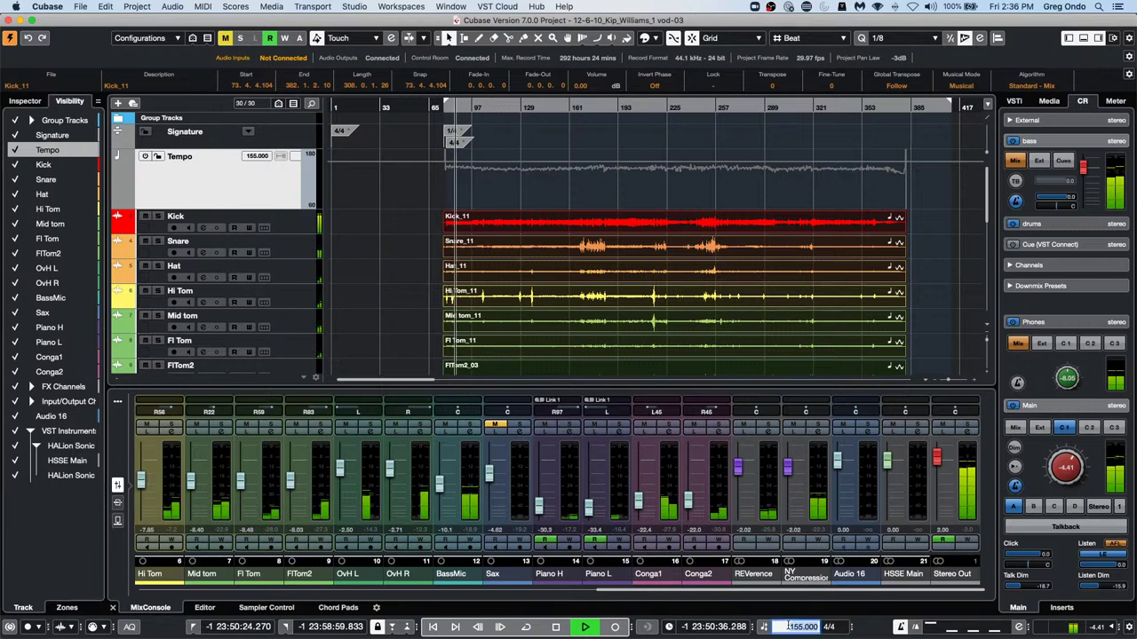
pyautogui.write('120')
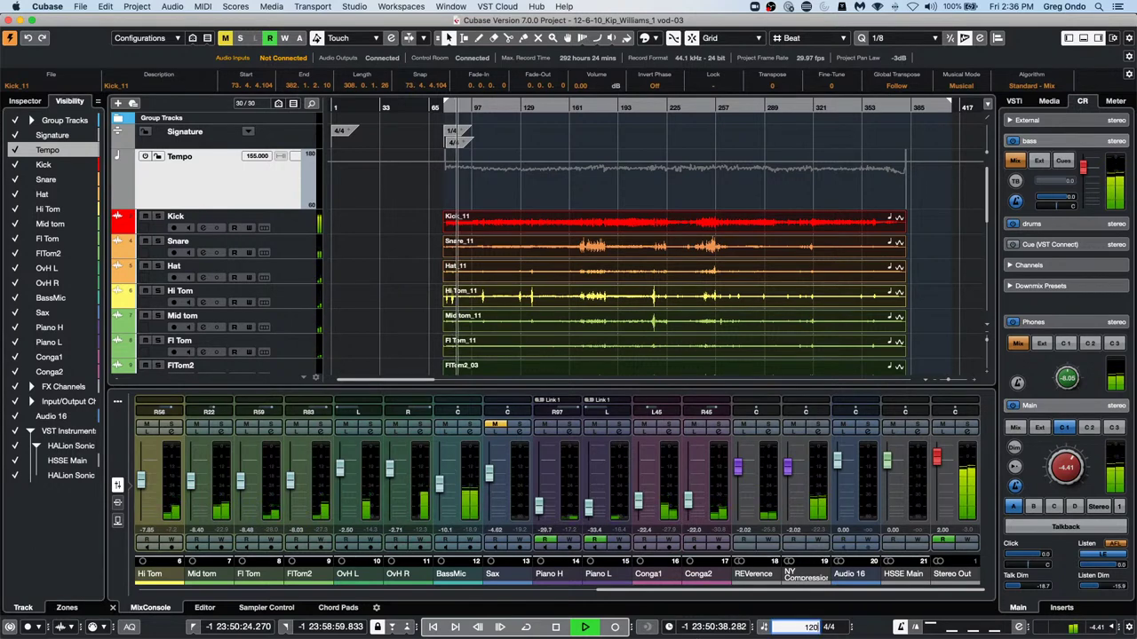
pyautogui.press('Return')
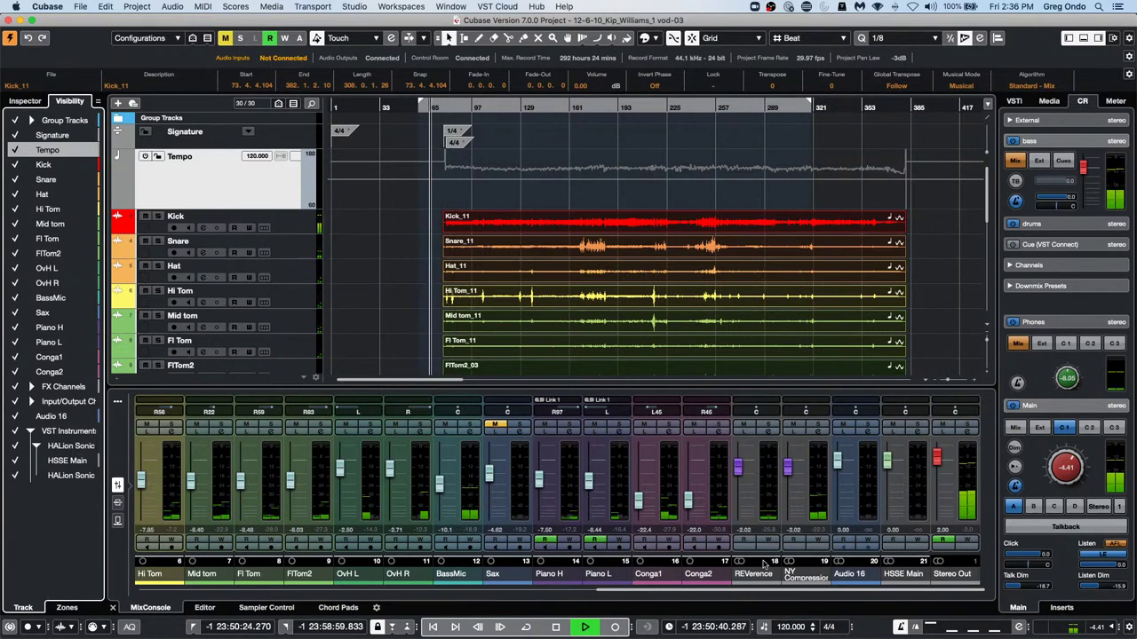
pyautogui.click(461, 113)
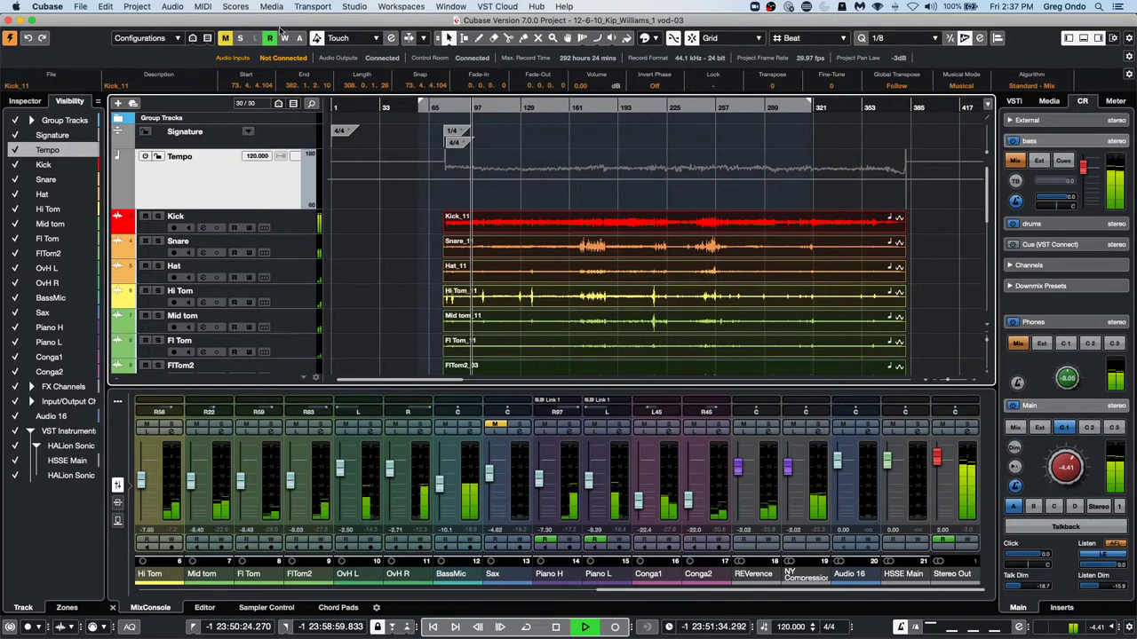
# Set the fixed tempo to 144 BPM, stop playback, and follow the tempo track again
pyautogui.click(765, 627)
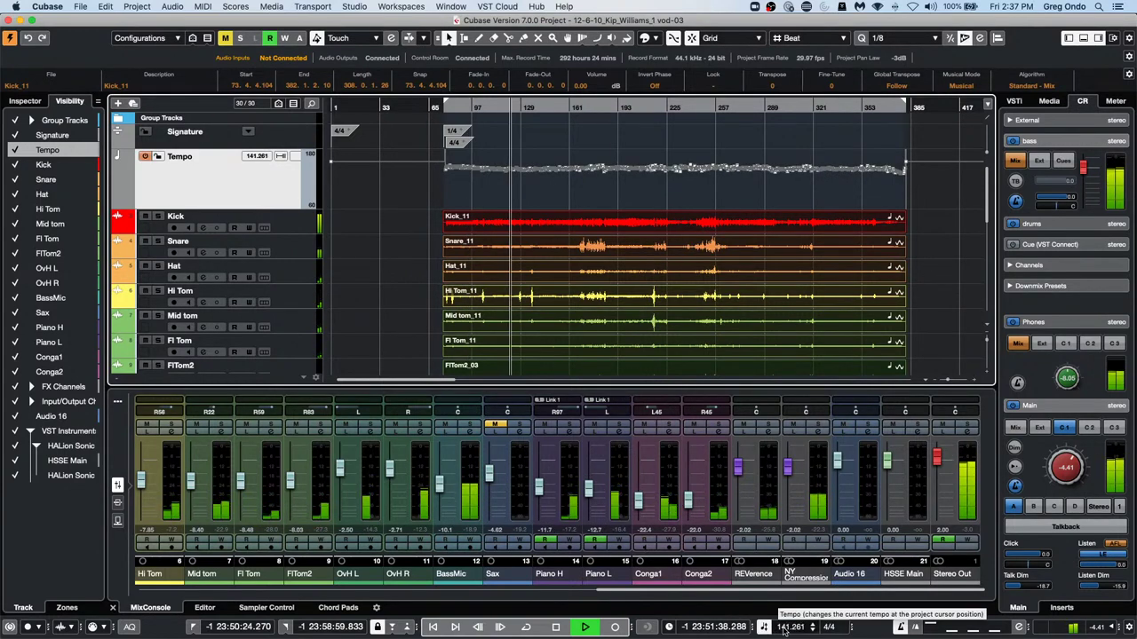
pyautogui.click(764, 627)
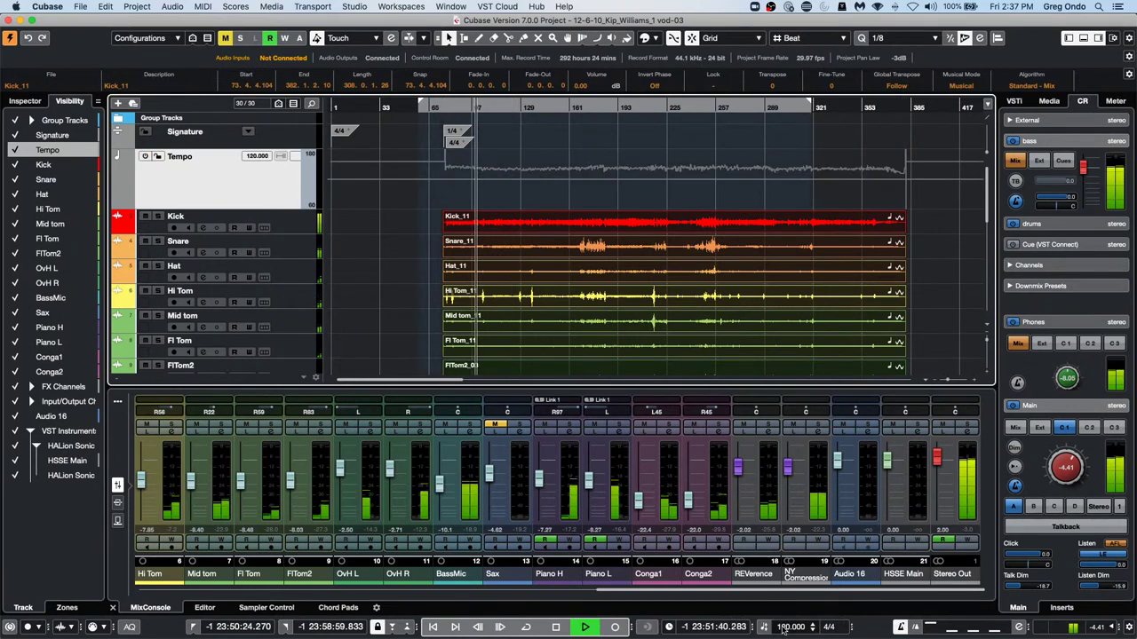
pyautogui.doubleClick(799, 627)
pyautogui.write('144')
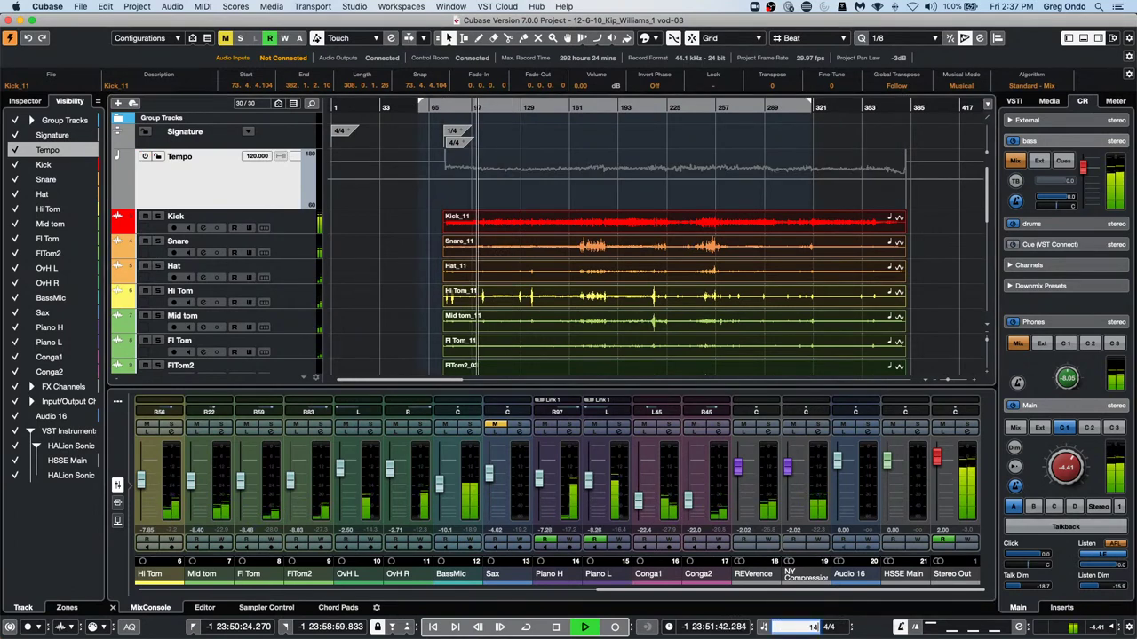
pyautogui.press('Return')
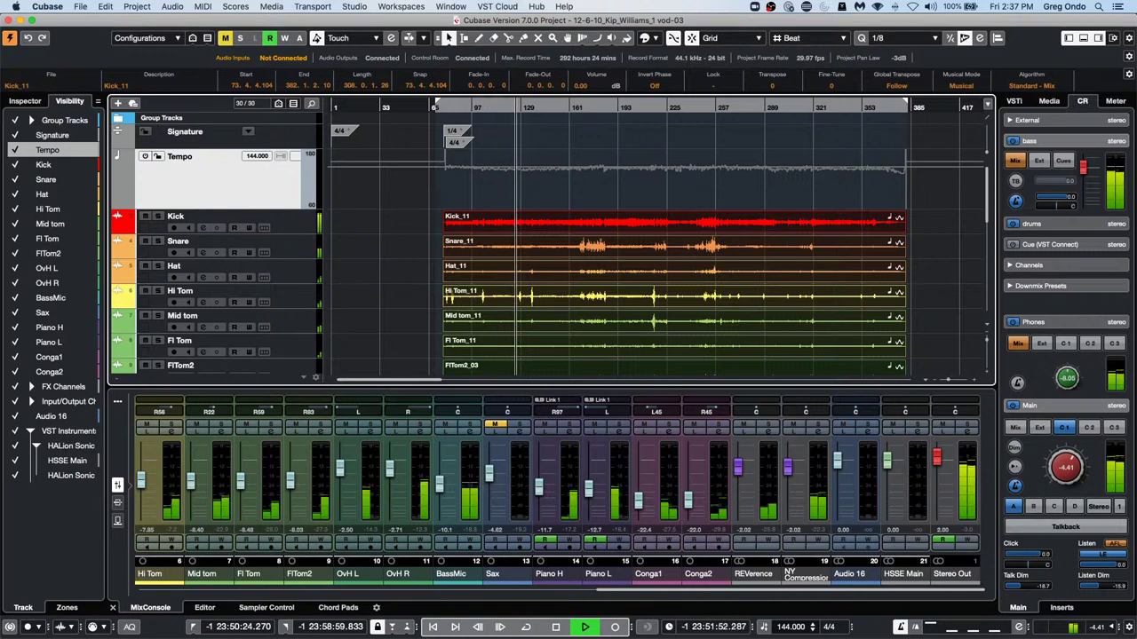
pyautogui.press('space')
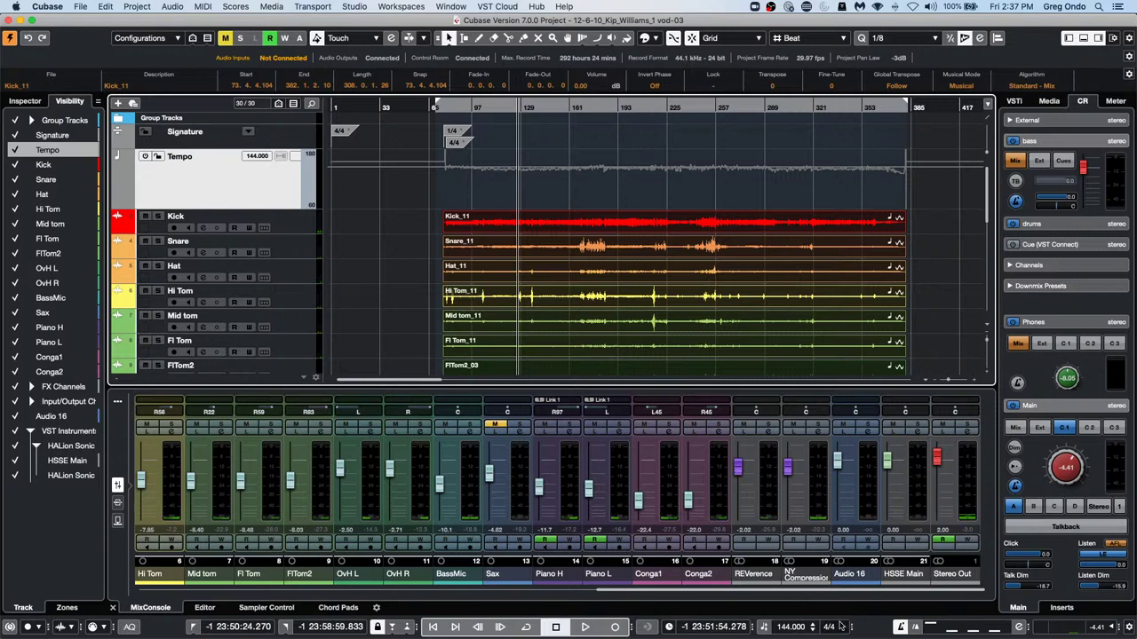
pyautogui.click(460, 107)
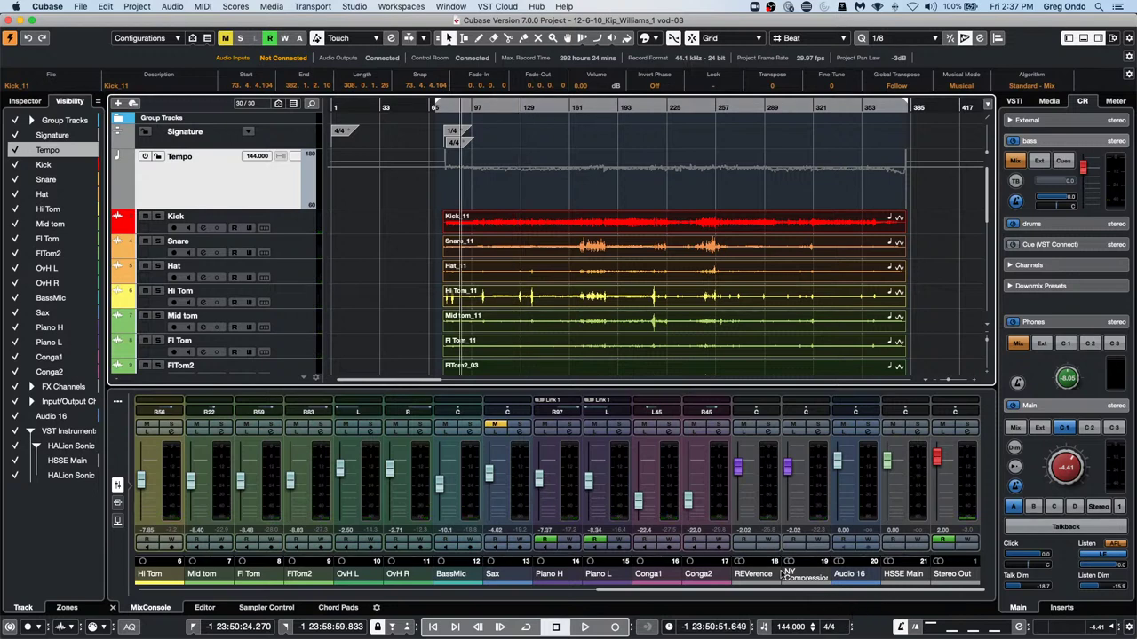
pyautogui.click(762, 629)
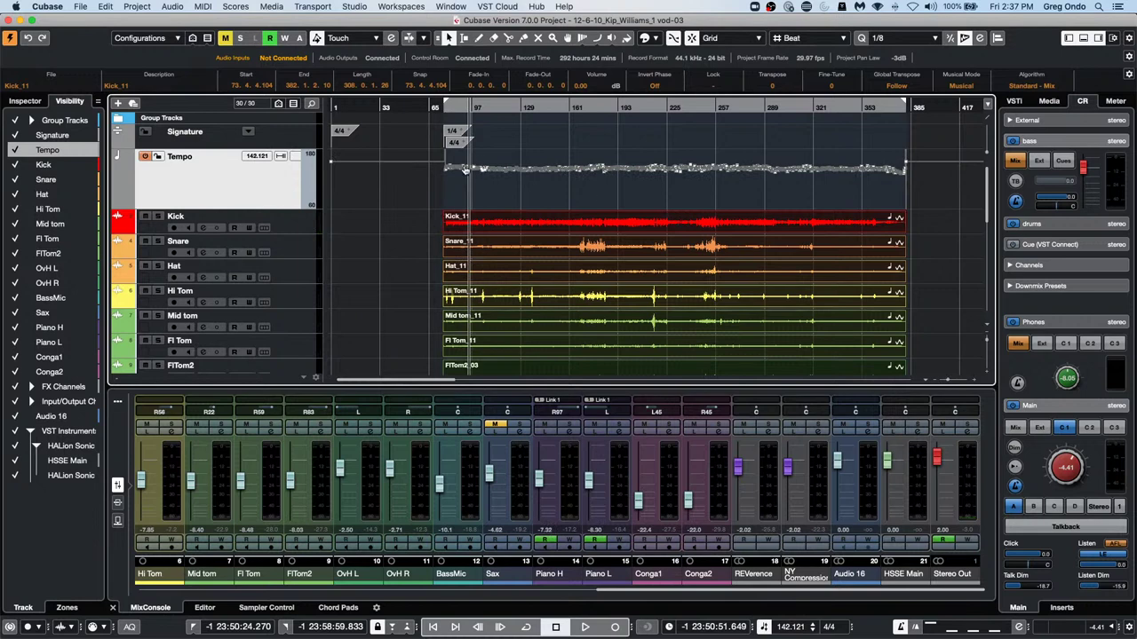
# Make the tempo lane taller and marquee-select the tempo points at bars 97–129
pyautogui.moveTo(291, 207); pyautogui.dragTo(292, 255)
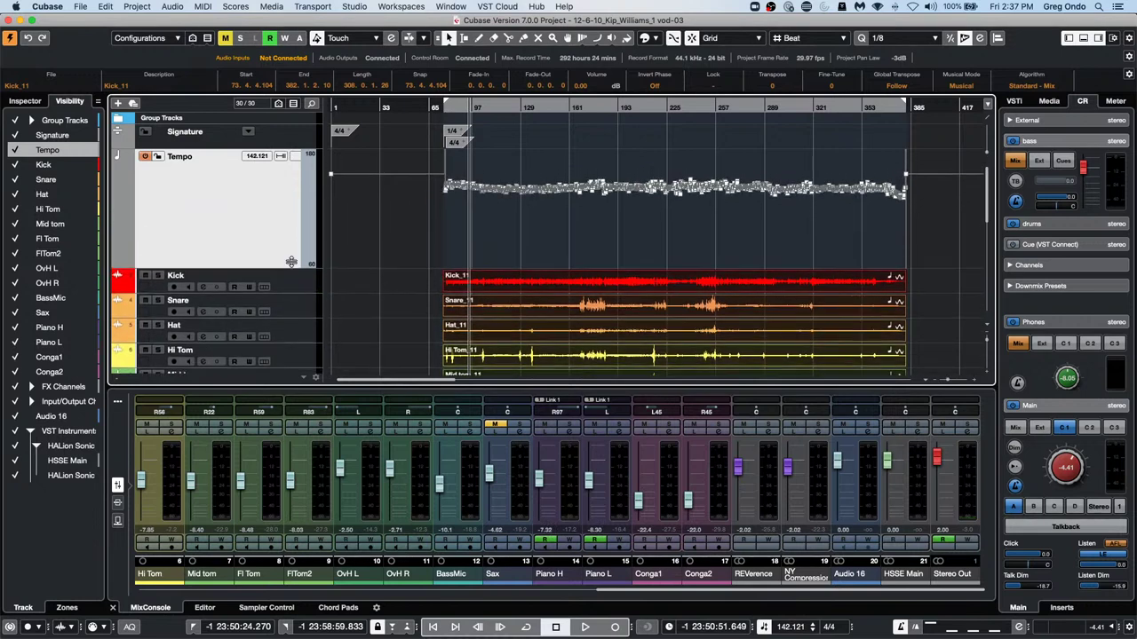
pyautogui.click(495, 204)
pyautogui.moveTo(495, 204); pyautogui.dragTo(539, 142)
# Audition the rising tempo section during playback and magnify the timeline two steps
pyautogui.click(482, 107)
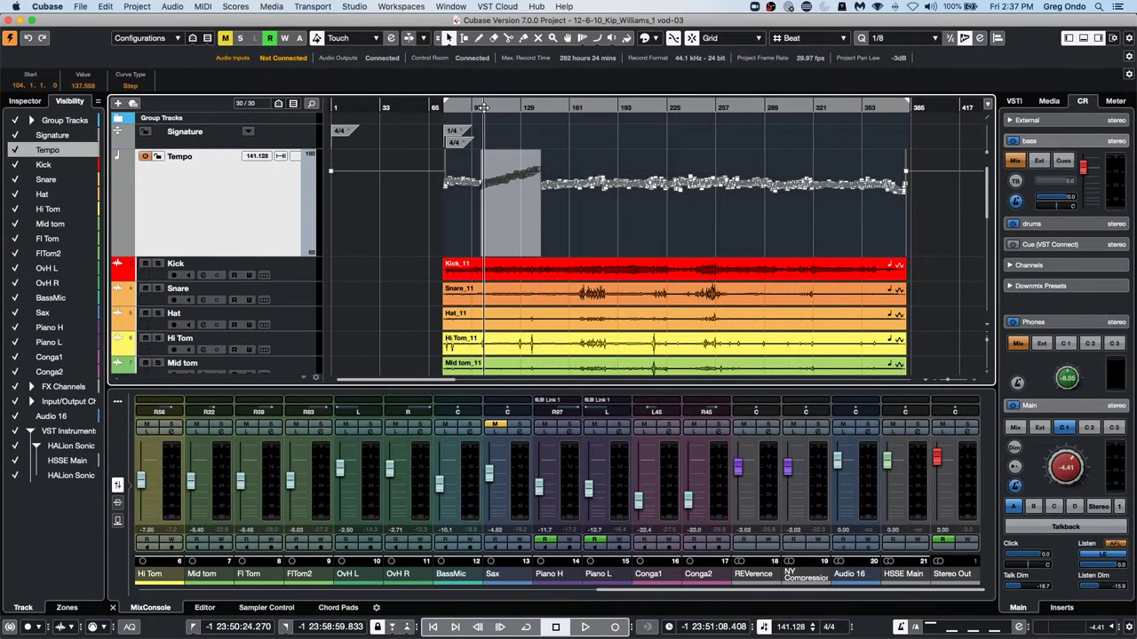
pyautogui.press('space')
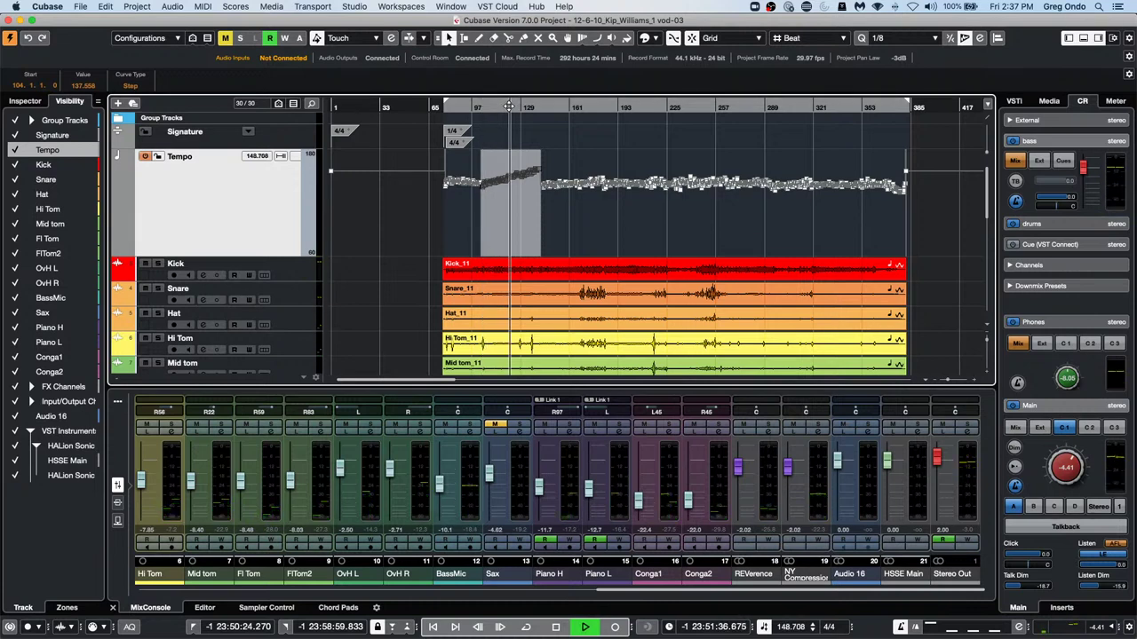
pyautogui.click(508, 106)
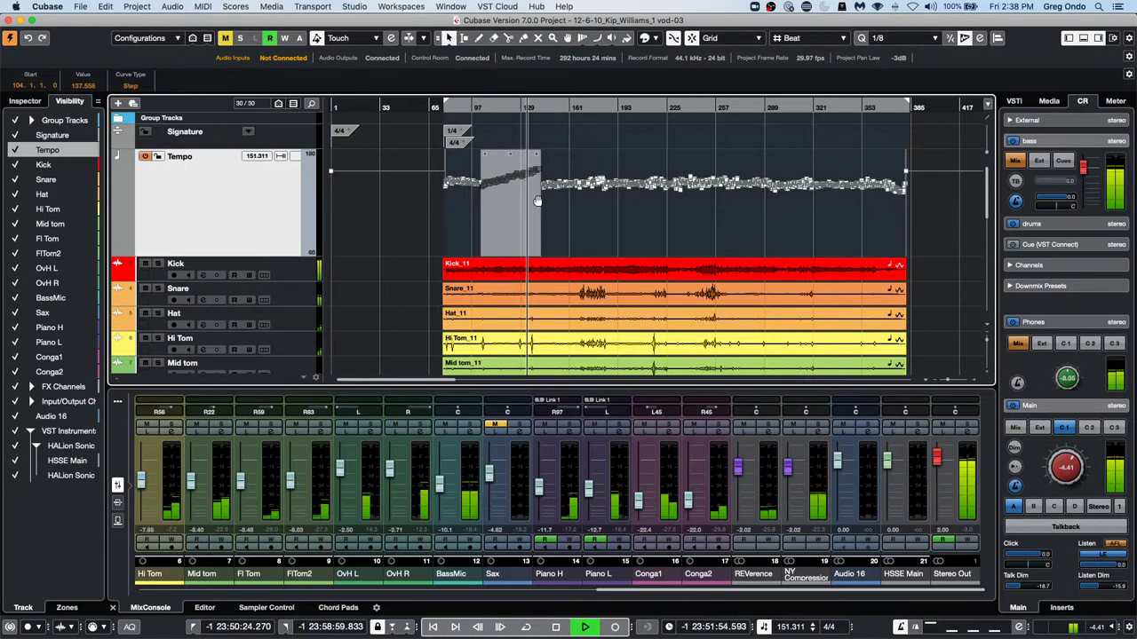
pyautogui.press('h')
pyautogui.press('h')
pyautogui.press('h')
pyautogui.press('h')
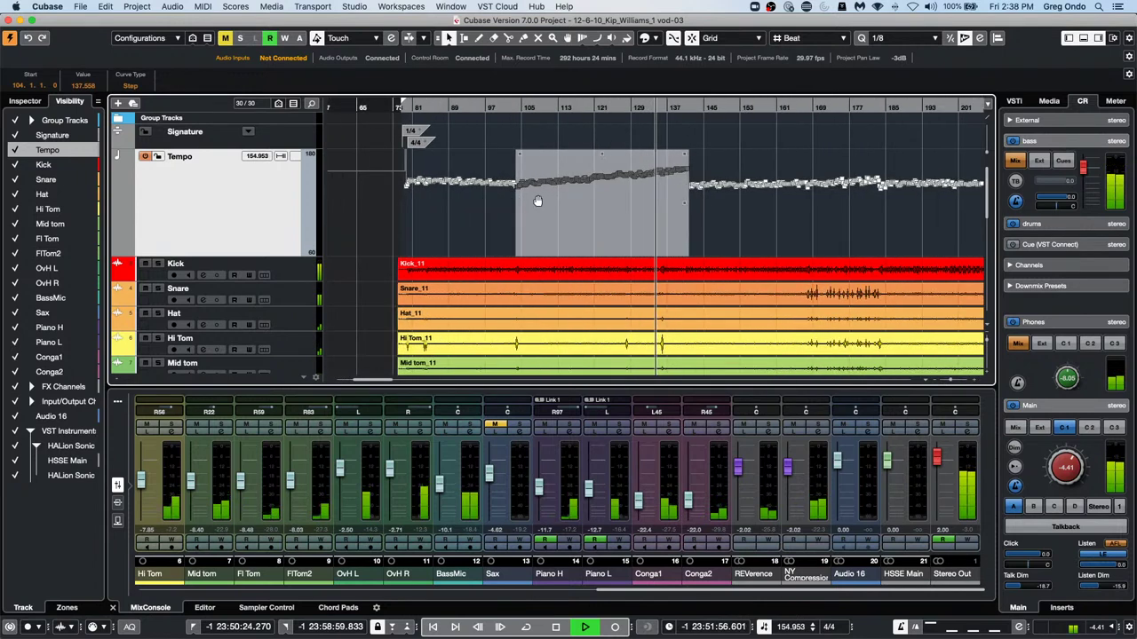
pyautogui.press('h')
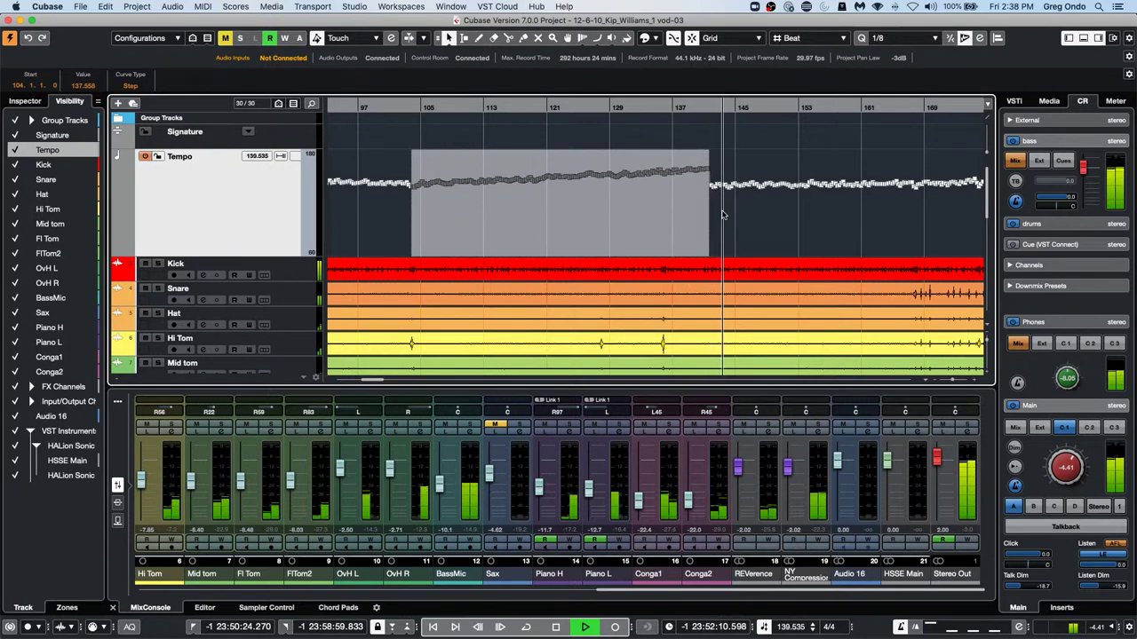
# Lower the tempo section from bar 145 to 169 to about 130.8 BPM, then stop playback
pyautogui.moveTo(721, 206); pyautogui.dragTo(920, 174)
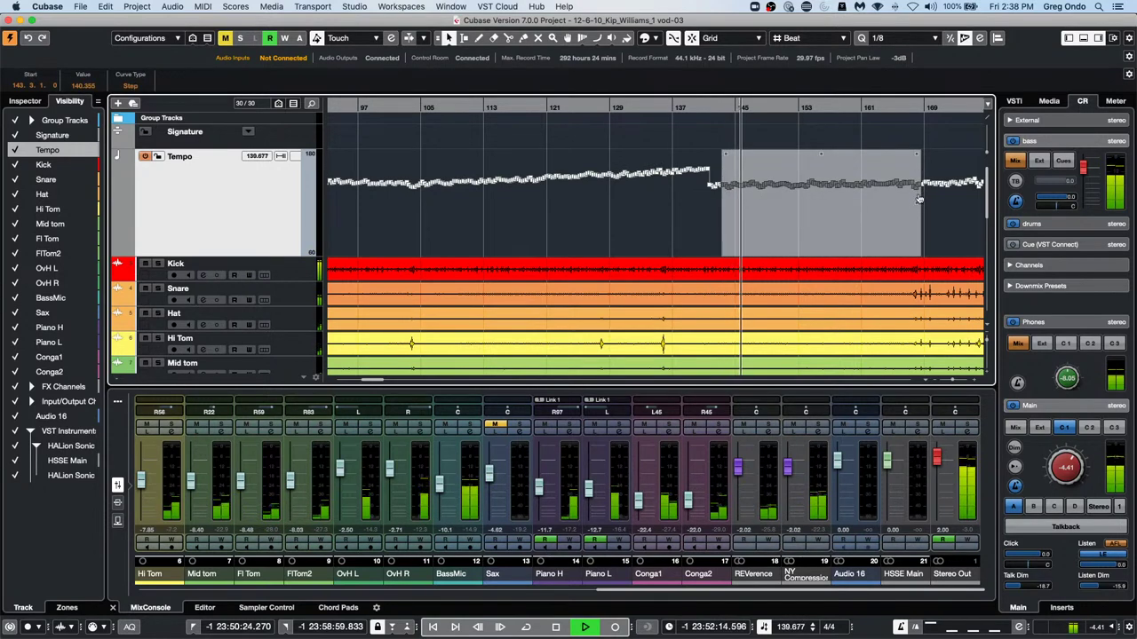
pyautogui.moveTo(915, 191)
pyautogui.moveTo(915, 192); pyautogui.dragTo(918, 208)
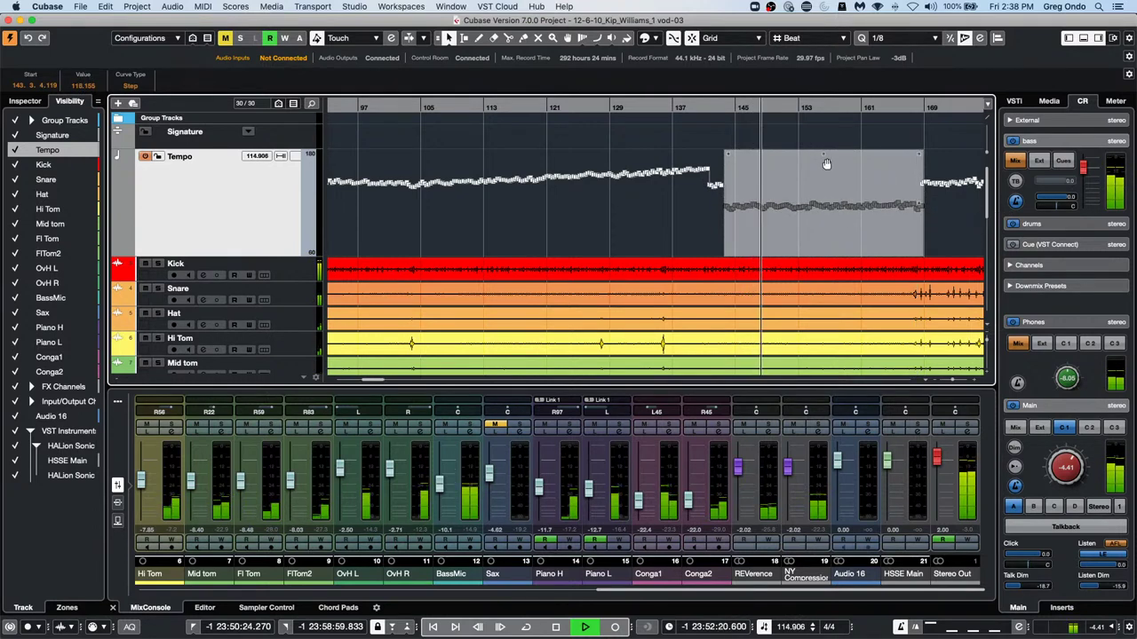
pyautogui.moveTo(822, 162); pyautogui.dragTo(825, 155)
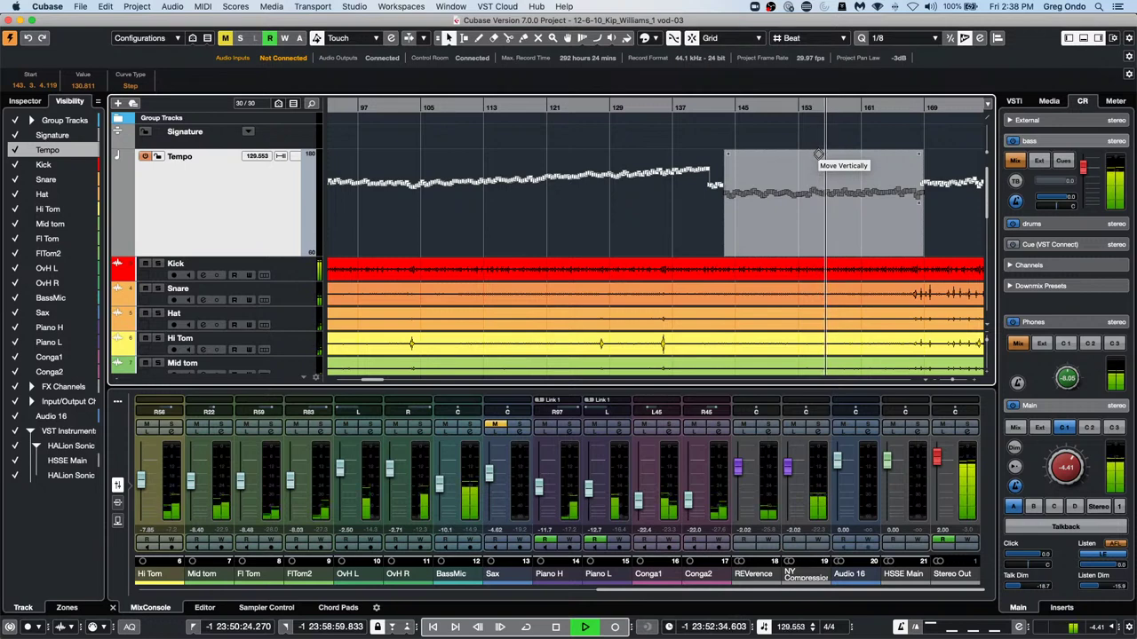
pyautogui.press('space')
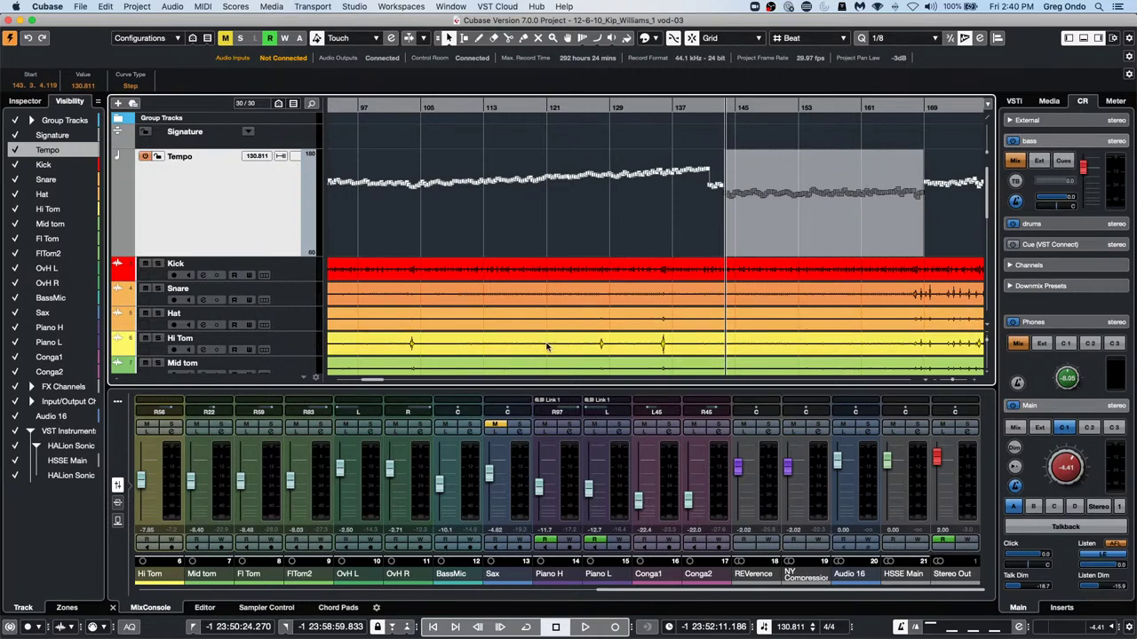
# Zoom out, open Hi Tom_11 in the Sample Editor with Solo Editor on, and play it
pyautogui.moveTo(468, 111); pyautogui.dragTo(471, 68)
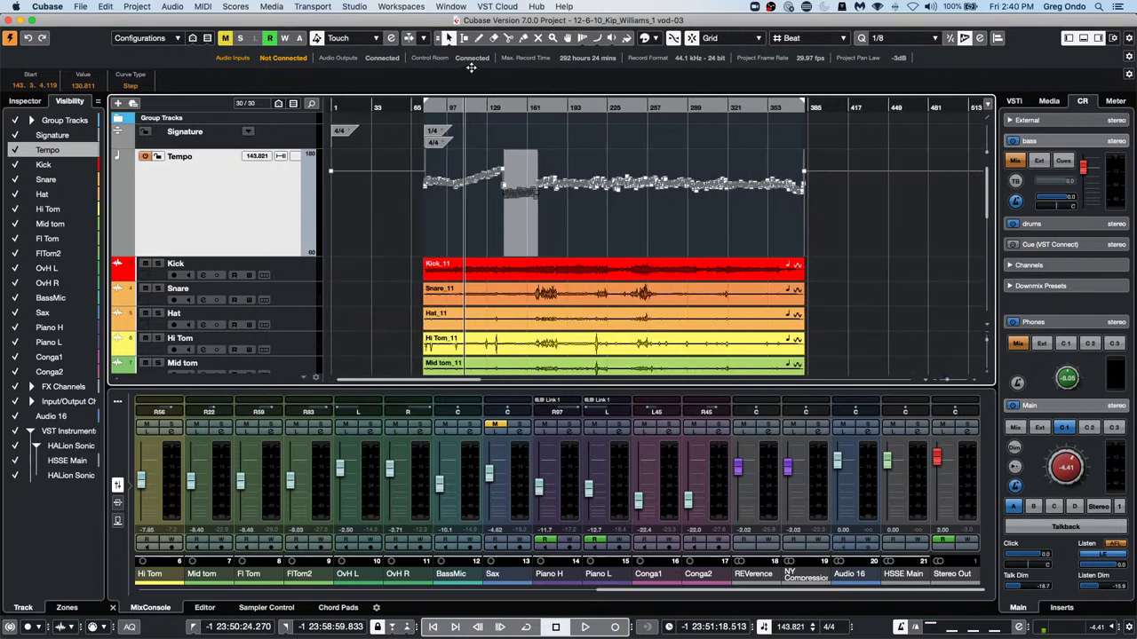
pyautogui.doubleClick(521, 352)
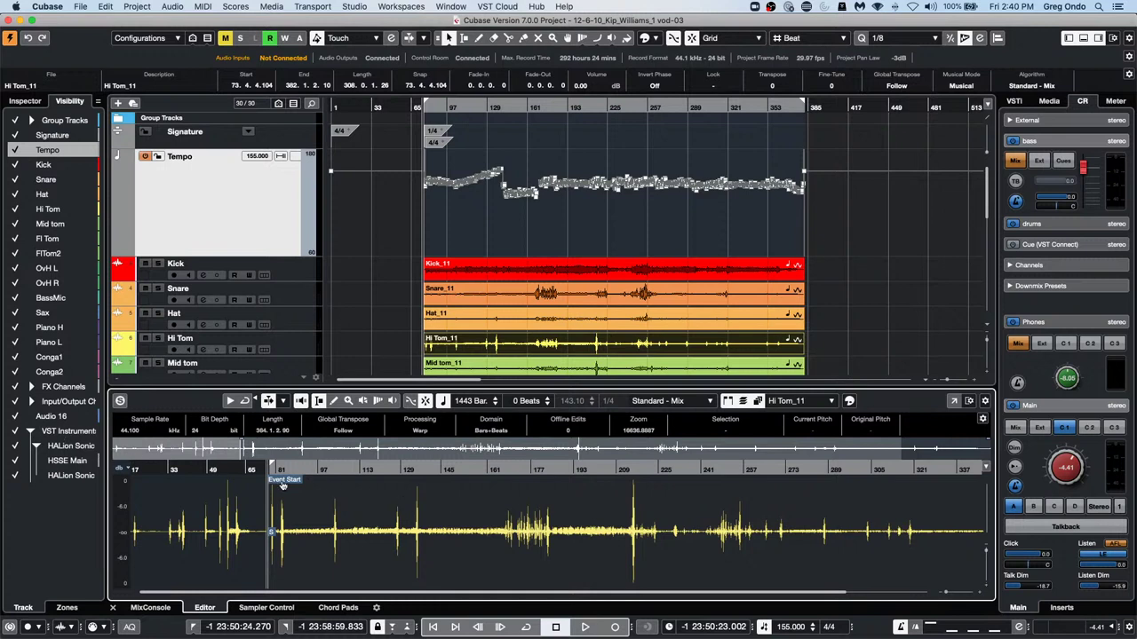
pyautogui.click(192, 467)
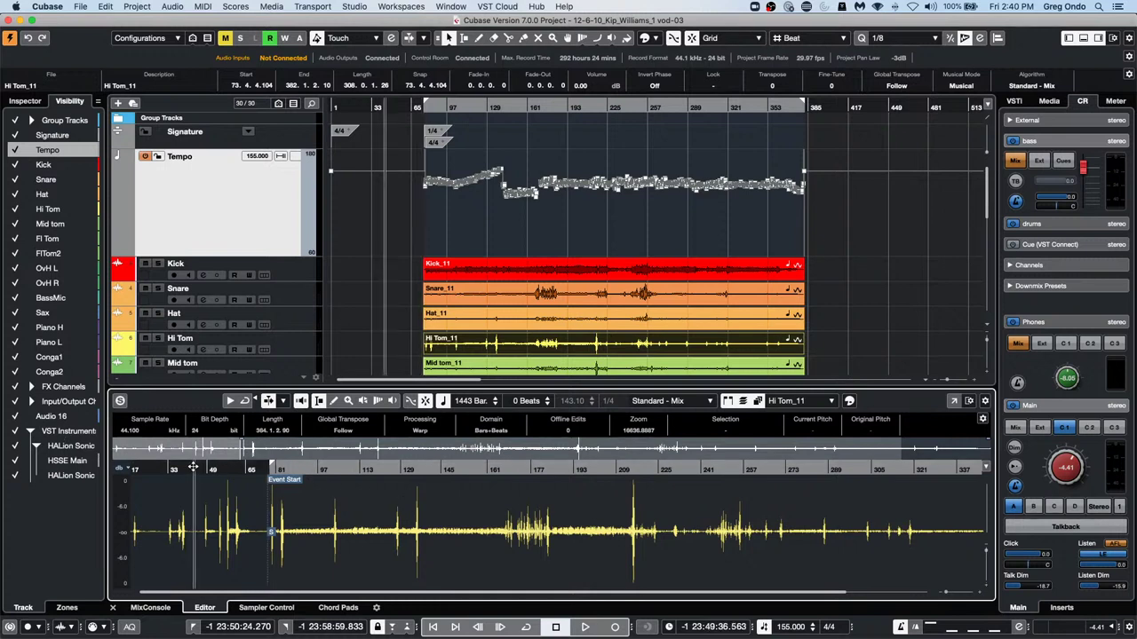
pyautogui.click(120, 400)
pyautogui.press('space')
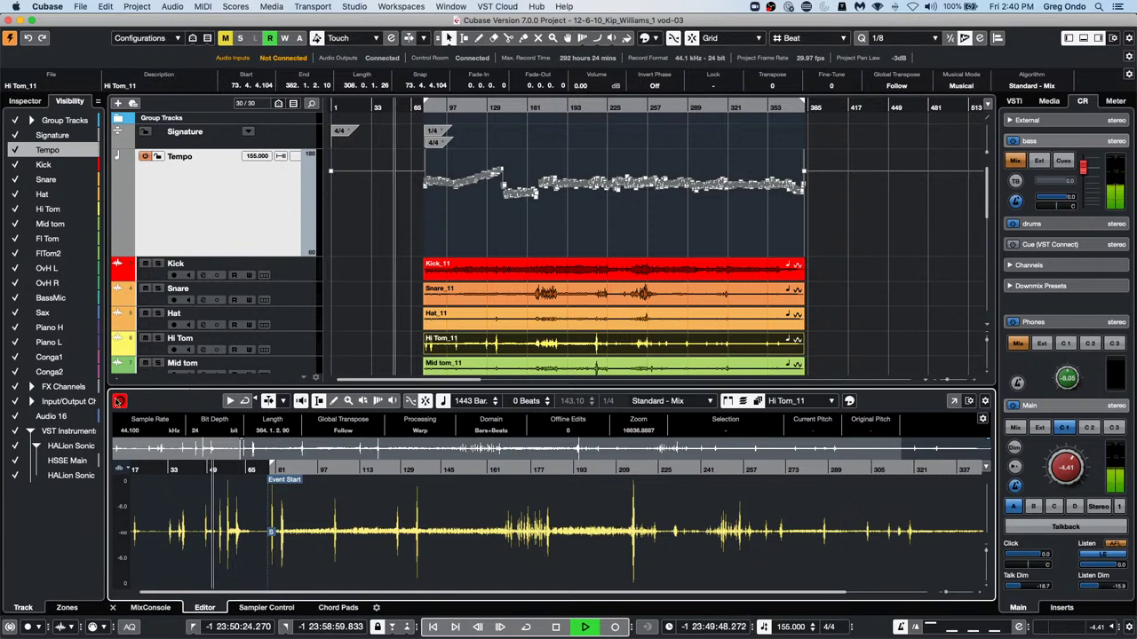
# Solo the Hi Tom track, audition a later bar, stop, and bring up the Audio menu
pyautogui.click(157, 339)
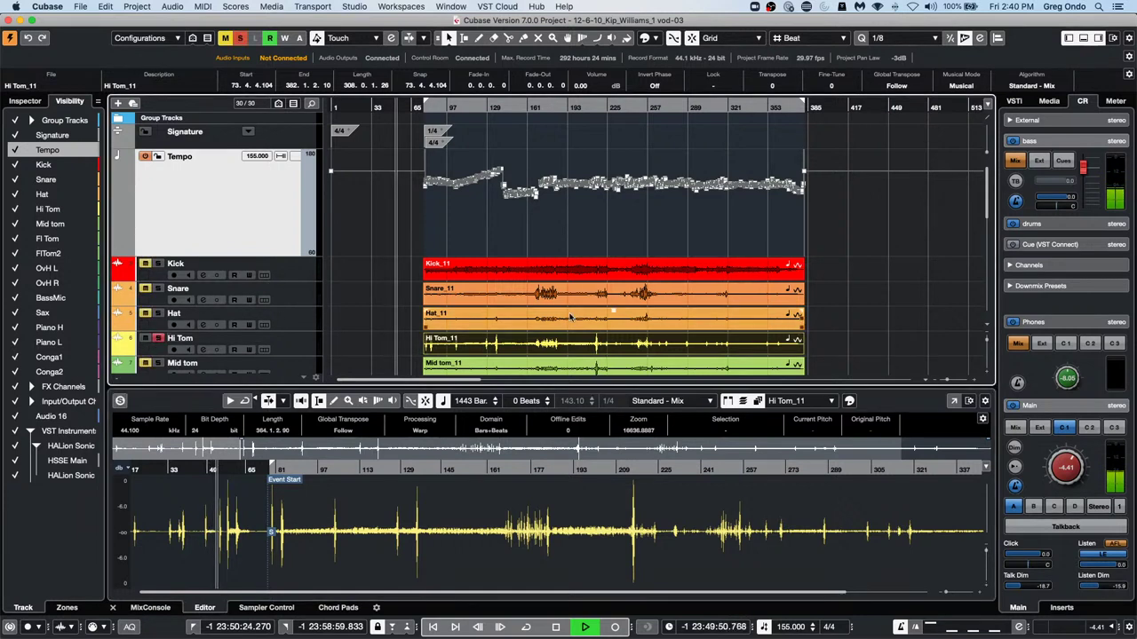
pyautogui.click(476, 104)
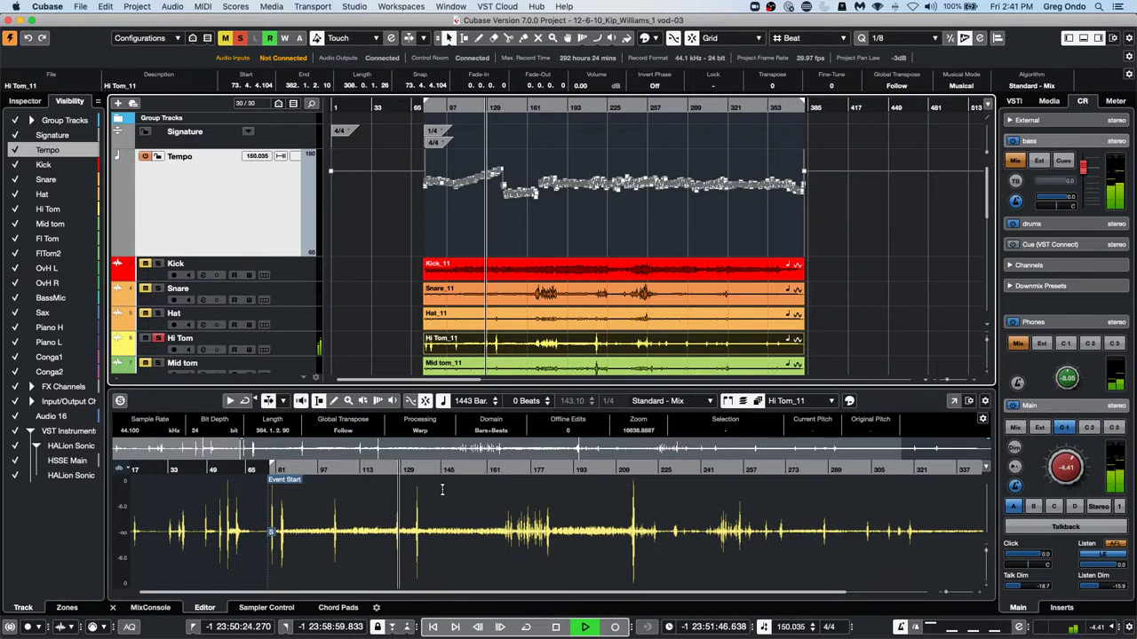
pyautogui.press('space')
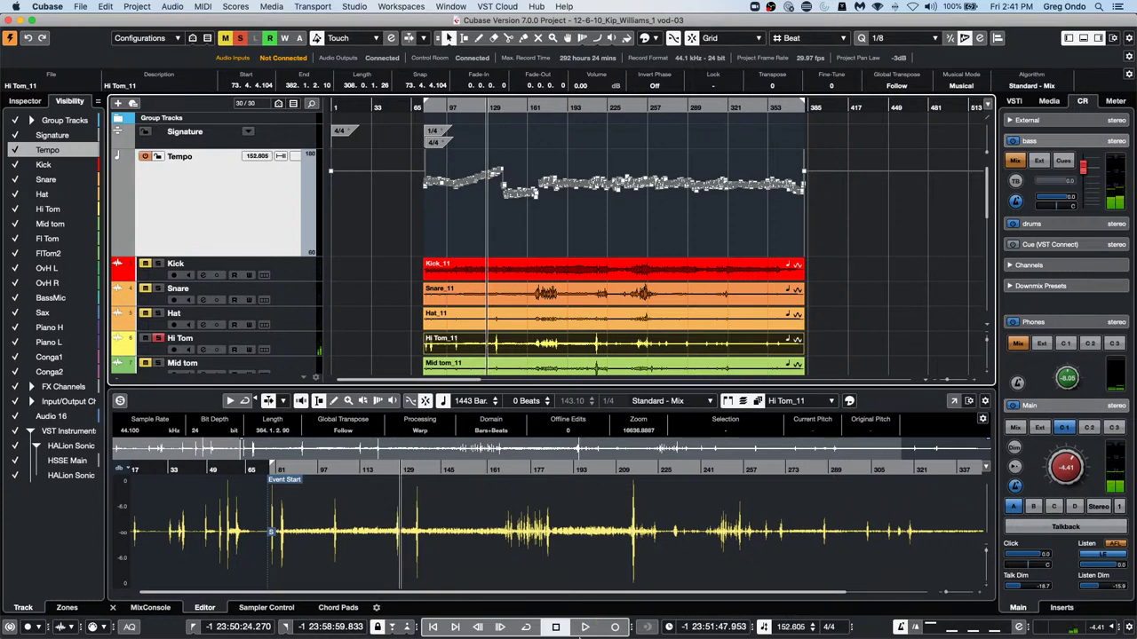
pyautogui.click(227, 6)
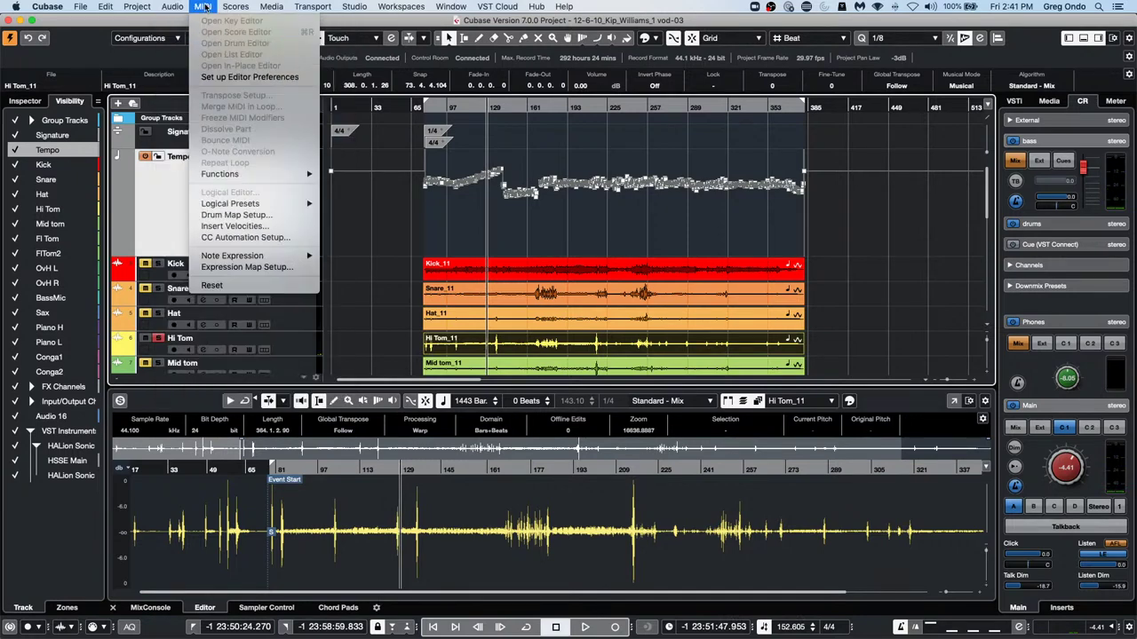
pyautogui.moveTo(172, 6)
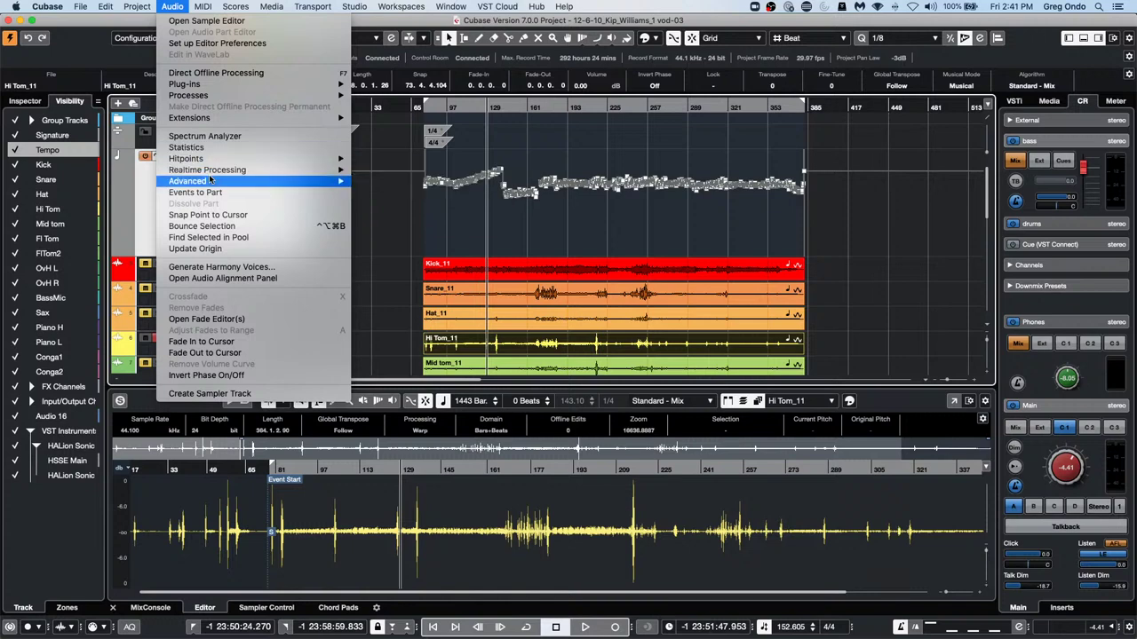
# Run Detect Silence on Hi Tom_11 with a -10.20 dB threshold, computing 15 sections, and process
pyautogui.moveTo(210, 181)
pyautogui.click(390, 181)
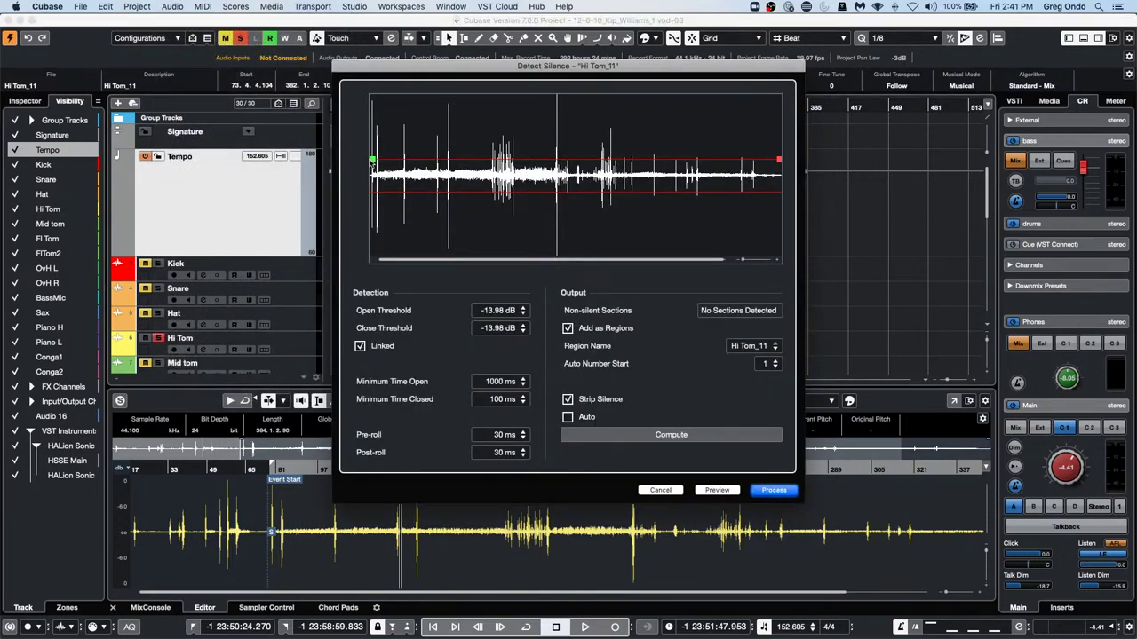
pyautogui.moveTo(374, 162); pyautogui.dragTo(374, 167)
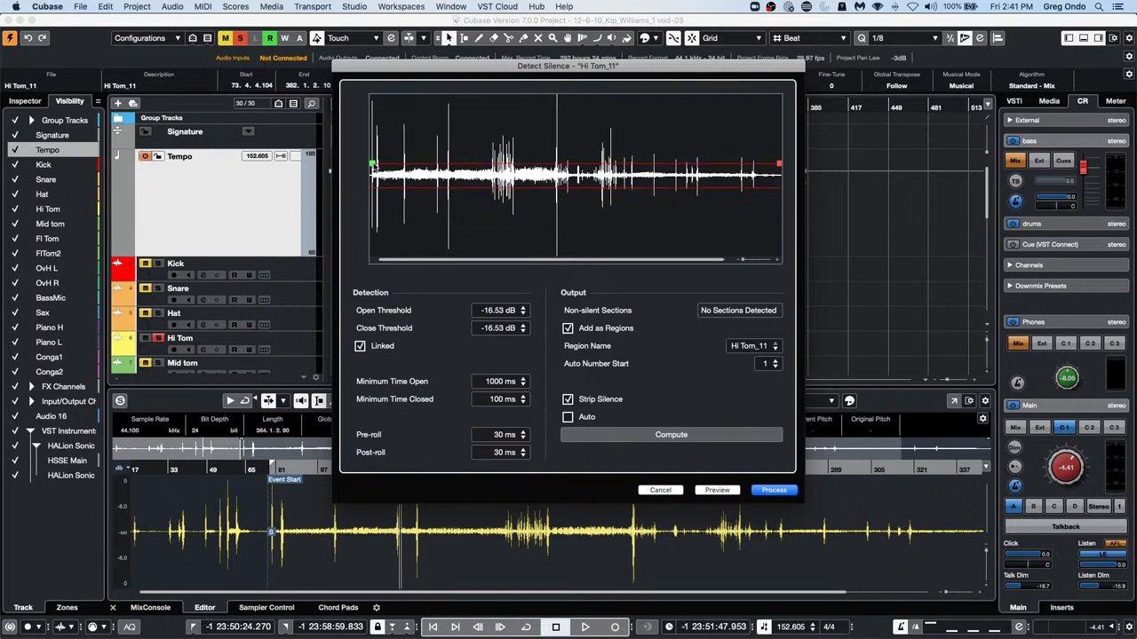
pyautogui.click(664, 436)
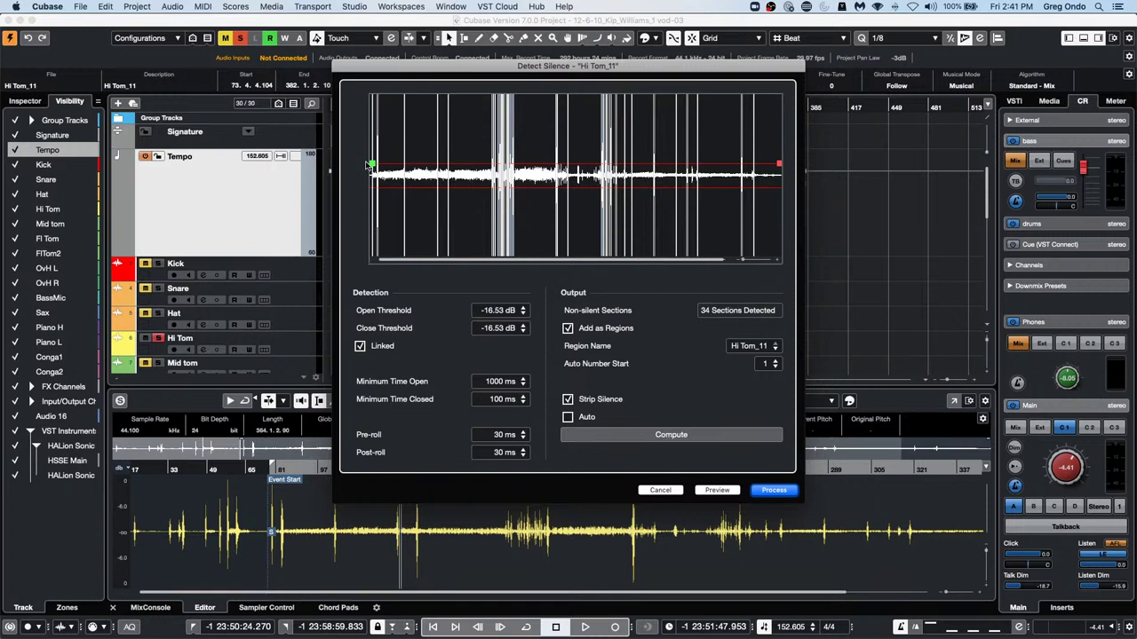
pyautogui.moveTo(373, 165); pyautogui.dragTo(375, 151)
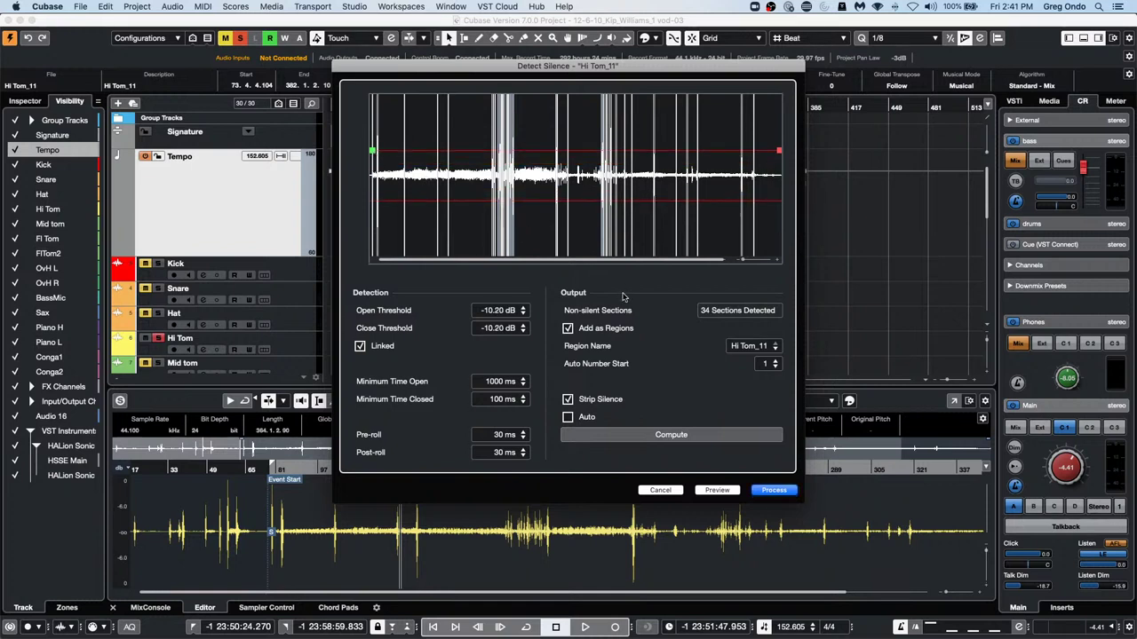
pyautogui.click(679, 433)
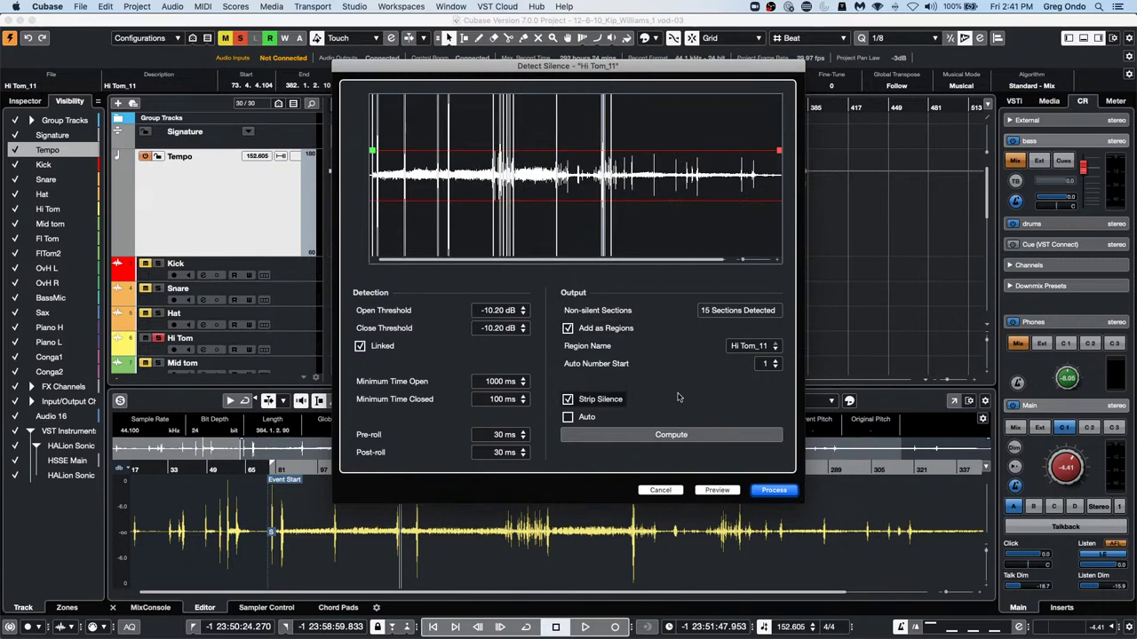
pyautogui.click(771, 490)
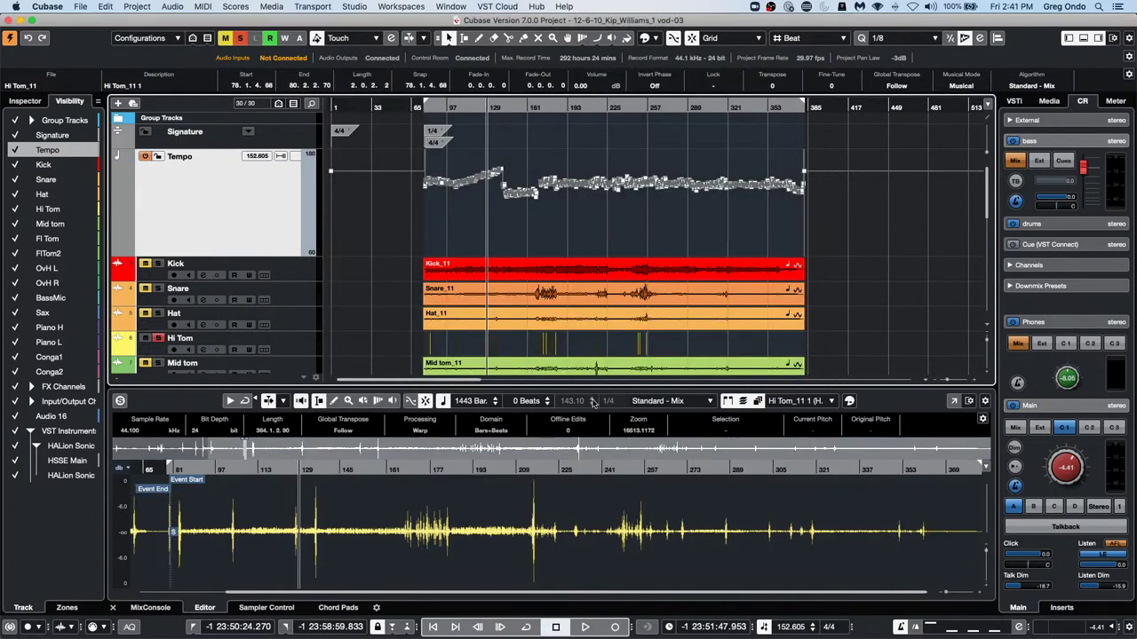
# Zoom in on the Hi Tom track and undo Detect Silence, leaving Hi Tom_11 as one event
pyautogui.click(443, 107)
pyautogui.moveTo(443, 107); pyautogui.dragTo(472, 204)
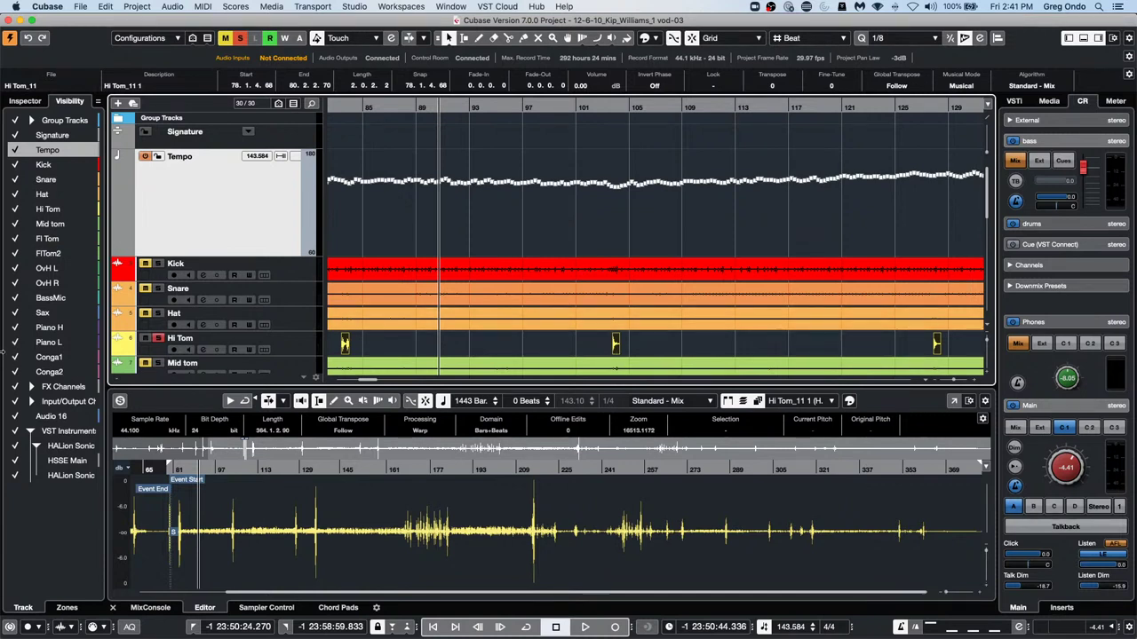
pyautogui.press('super+z')
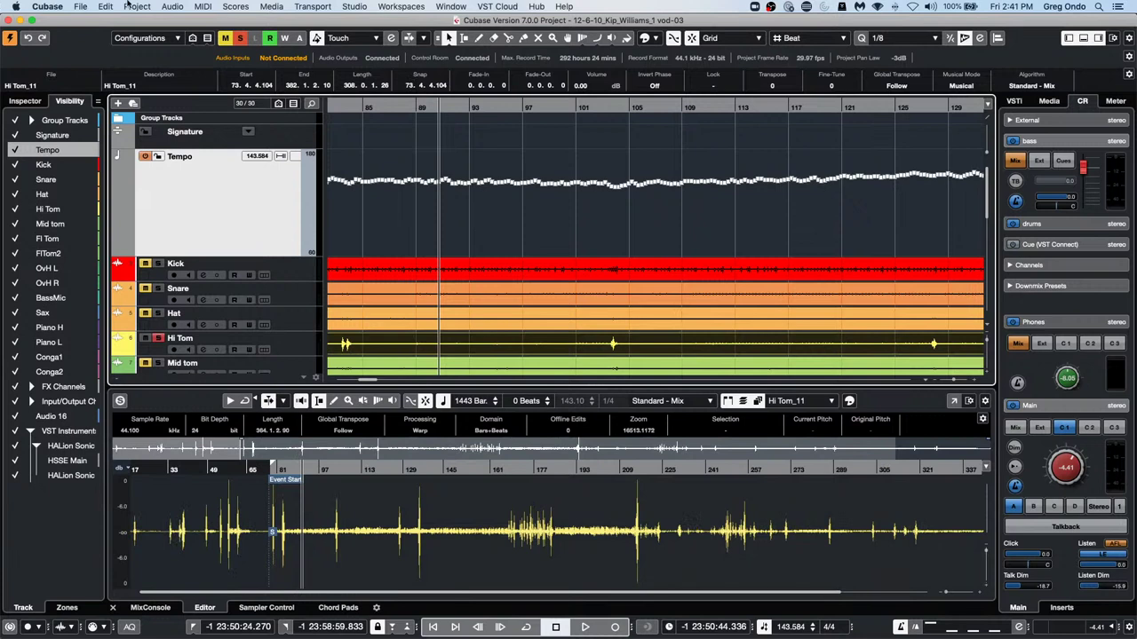
pyautogui.click(175, 7)
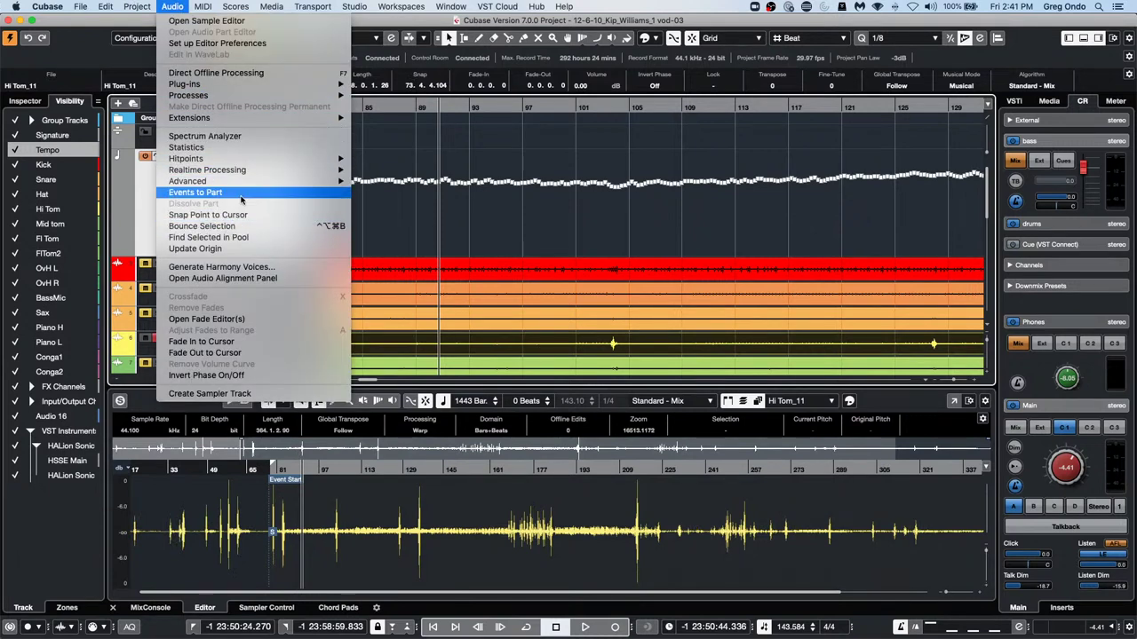
pyautogui.moveTo(243, 183)
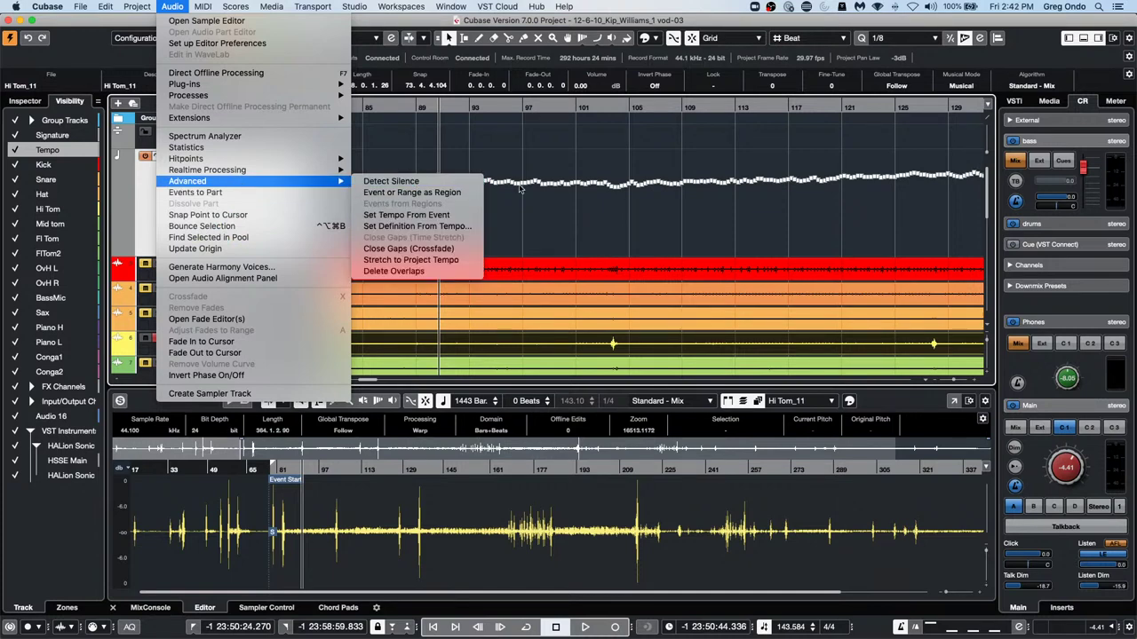
pyautogui.click(544, 203)
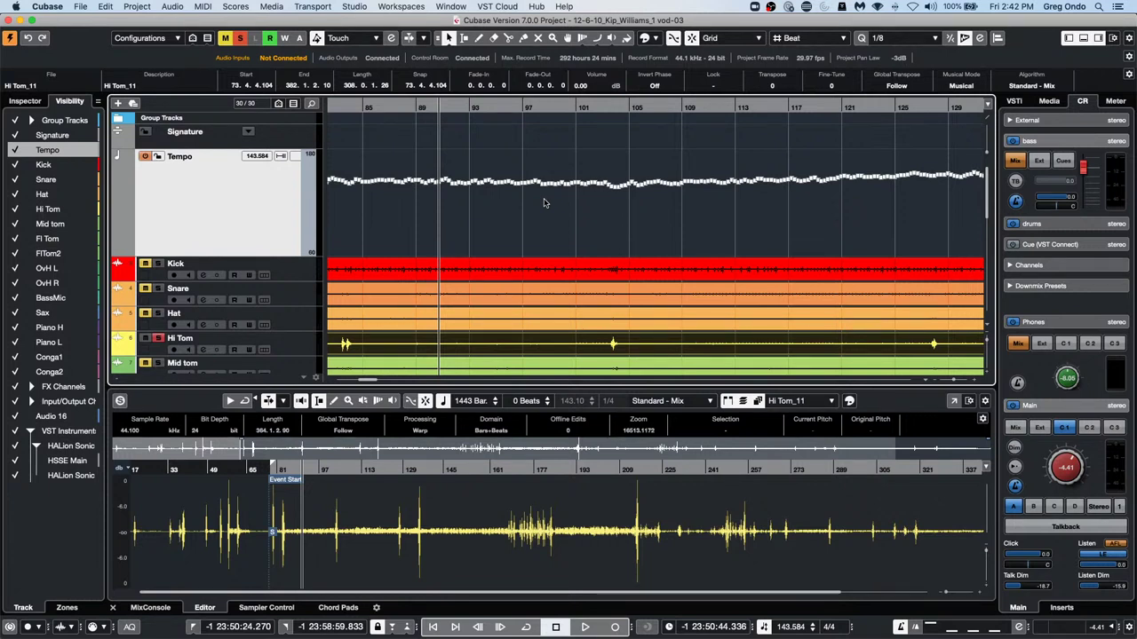
# Open the Kick channel settings with the equalizer section expanded
pyautogui.click(300, 277)
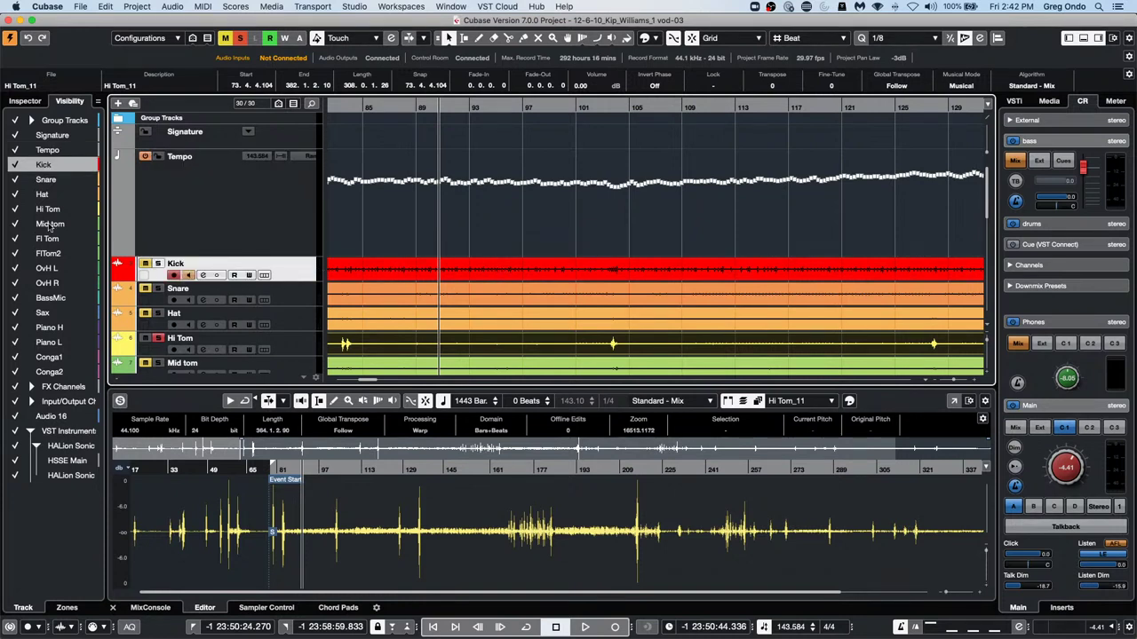
pyautogui.click(25, 101)
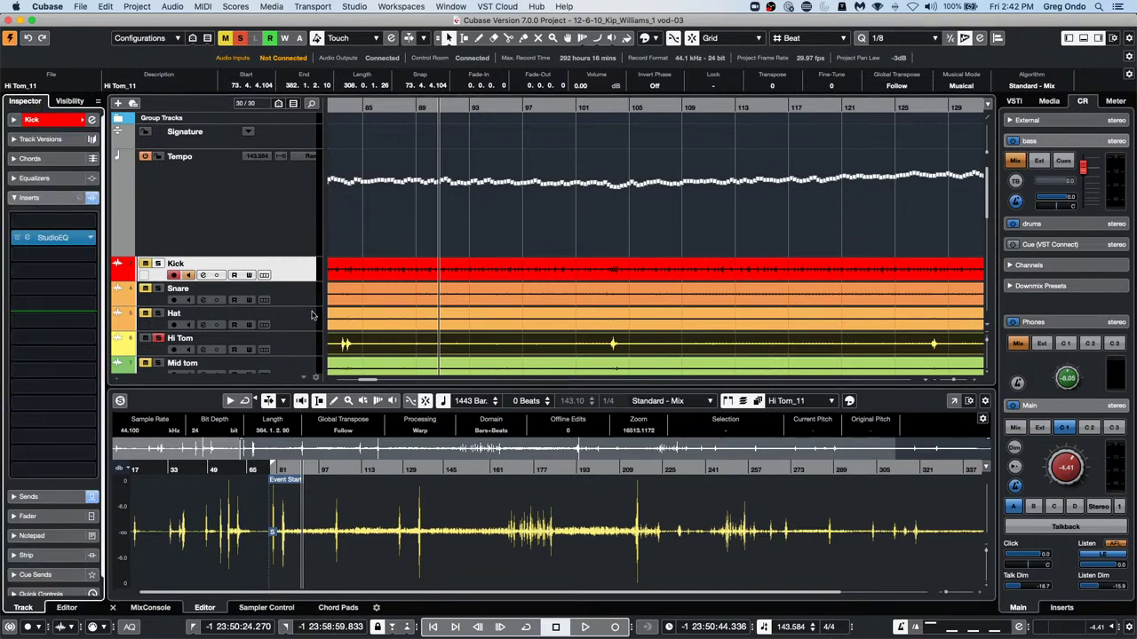
pyautogui.click(91, 120)
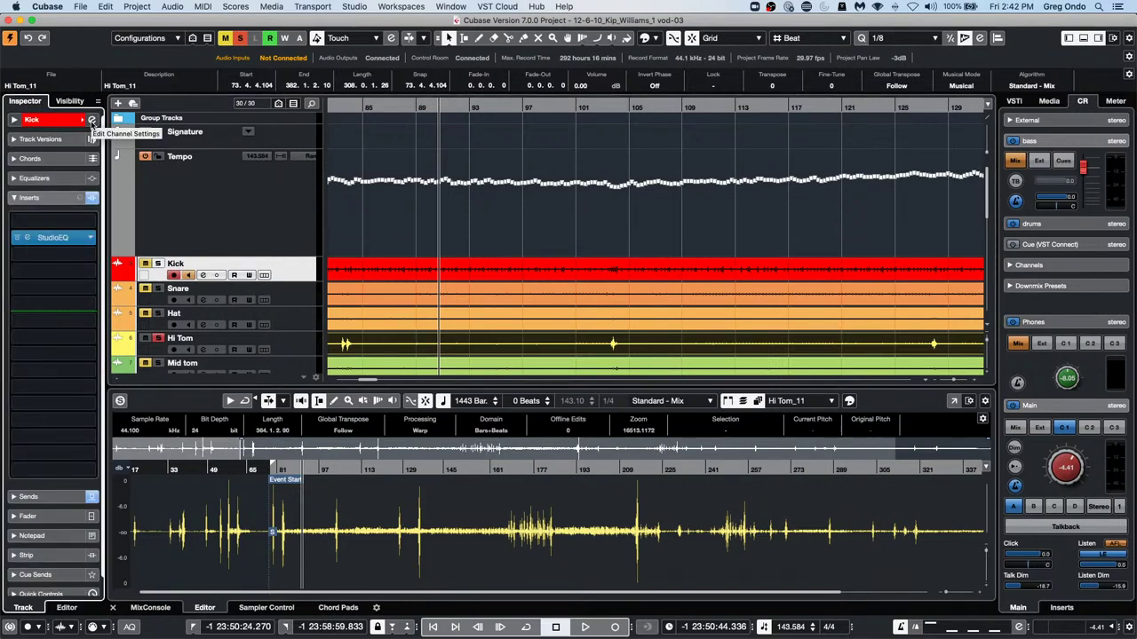
pyautogui.click(789, 116)
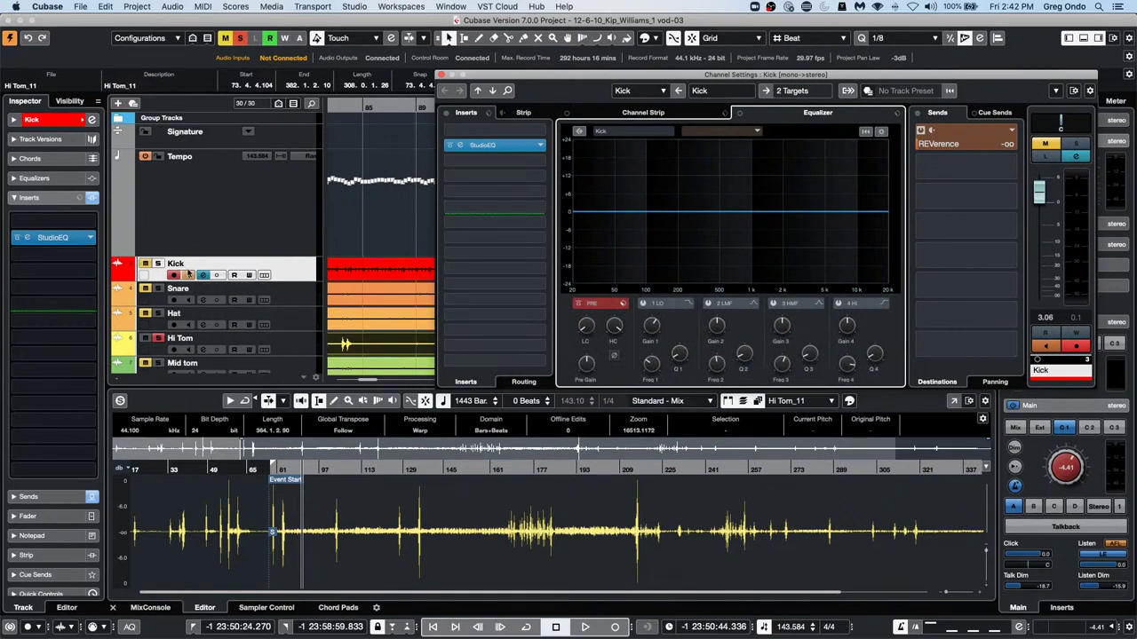
pyautogui.scroll(-5, 386, 293)
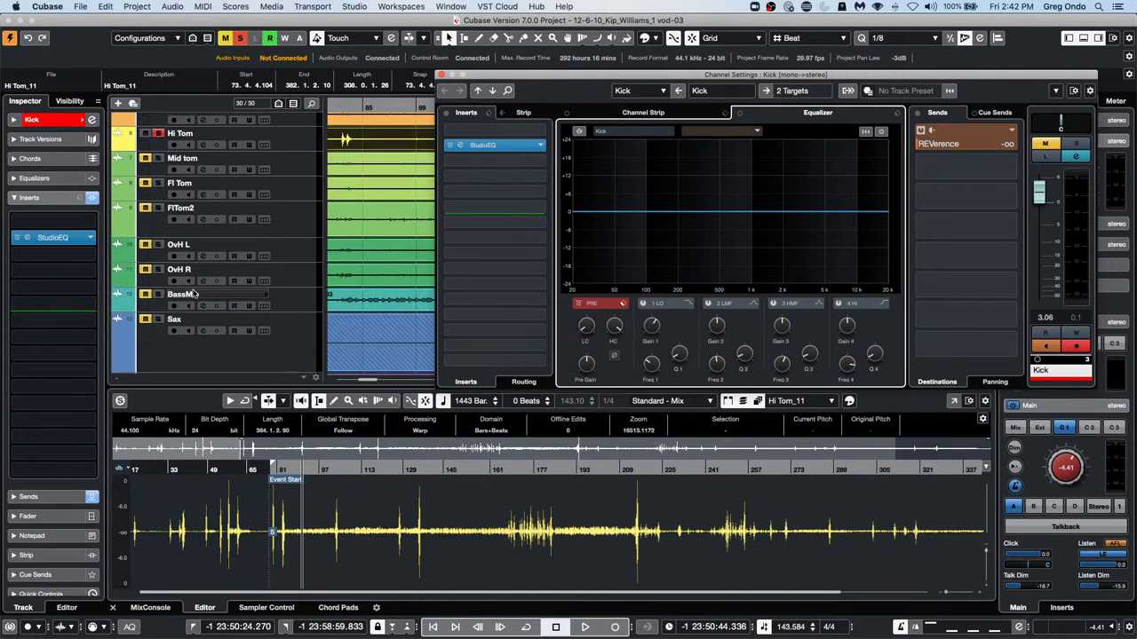
# Switch the channel settings to BassMic and lower its pre-gain to -28.3 dB while auditioning
pyautogui.click(330, 299)
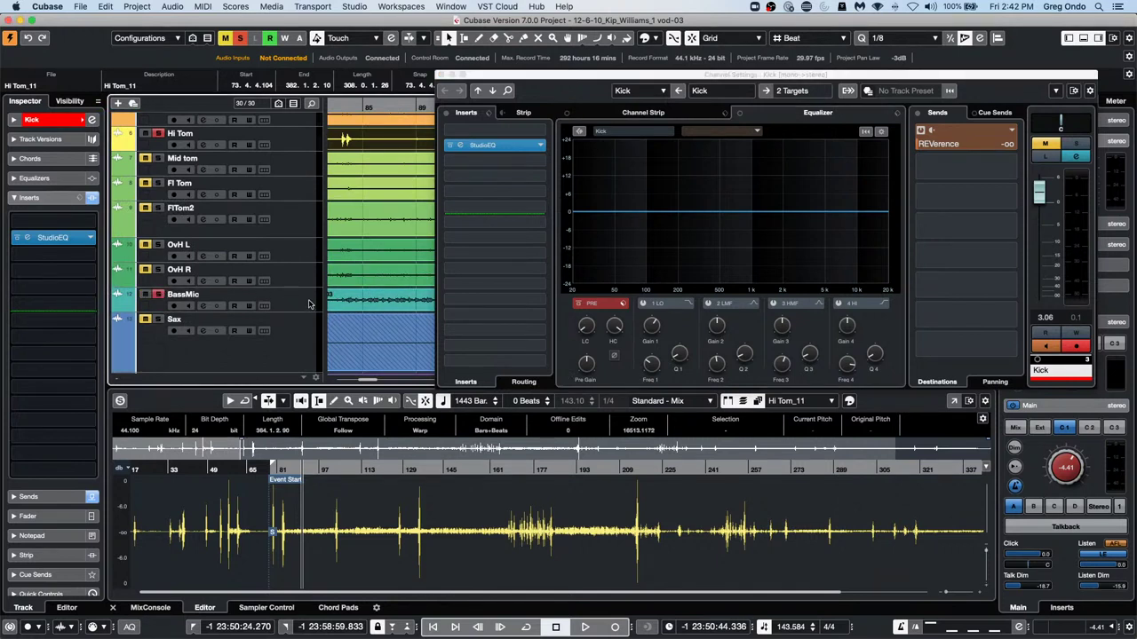
pyautogui.click(309, 302)
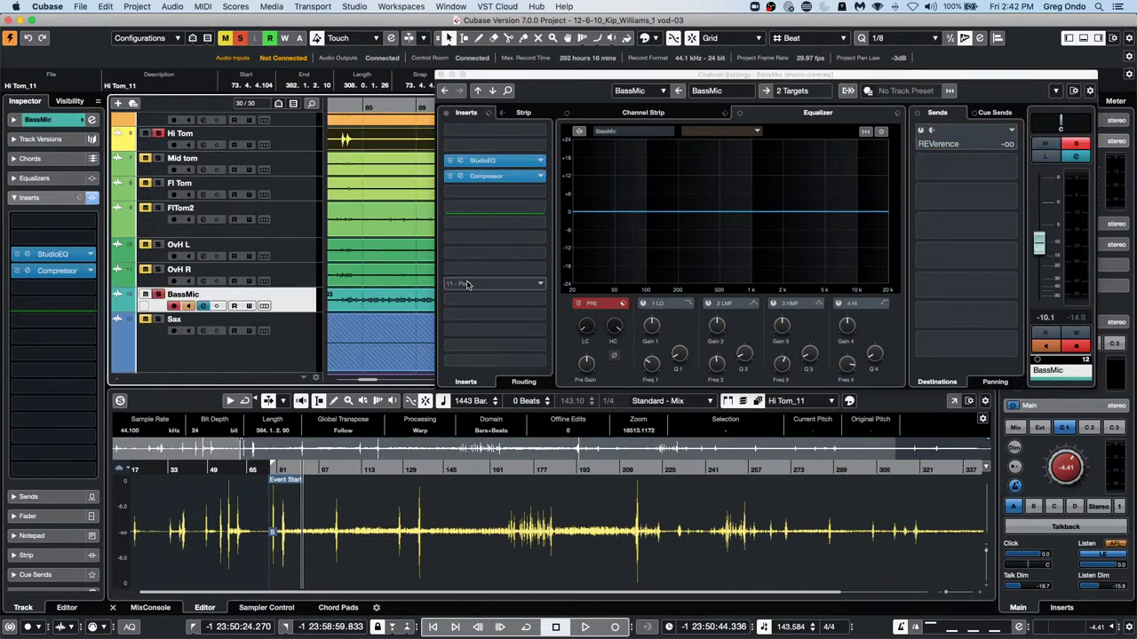
pyautogui.press('space')
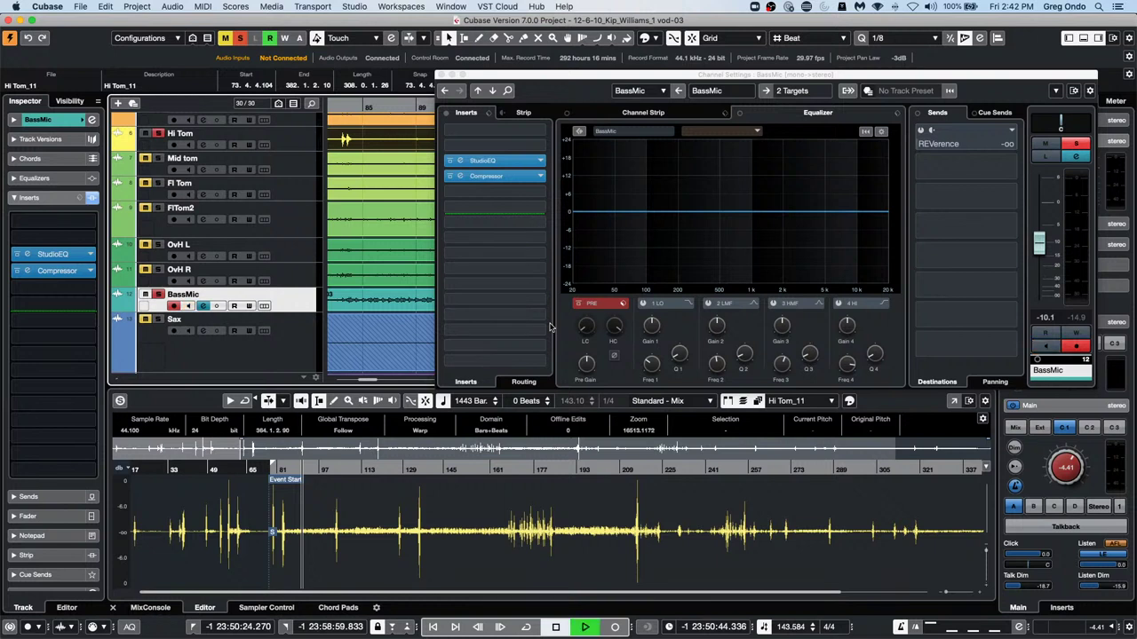
pyautogui.click(601, 365)
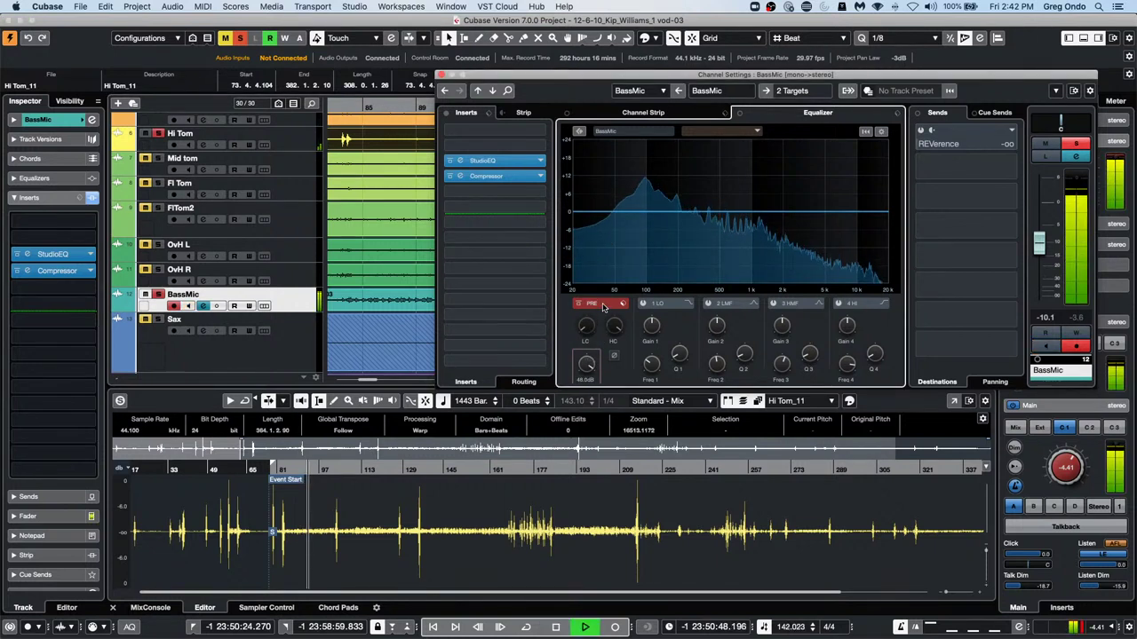
pyautogui.moveTo(589, 362)
pyautogui.mouseDown()
pyautogui.moveTo(592, 436)
pyautogui.moveTo(594, 342)
pyautogui.moveTo(592, 370)
pyautogui.mouseUp()
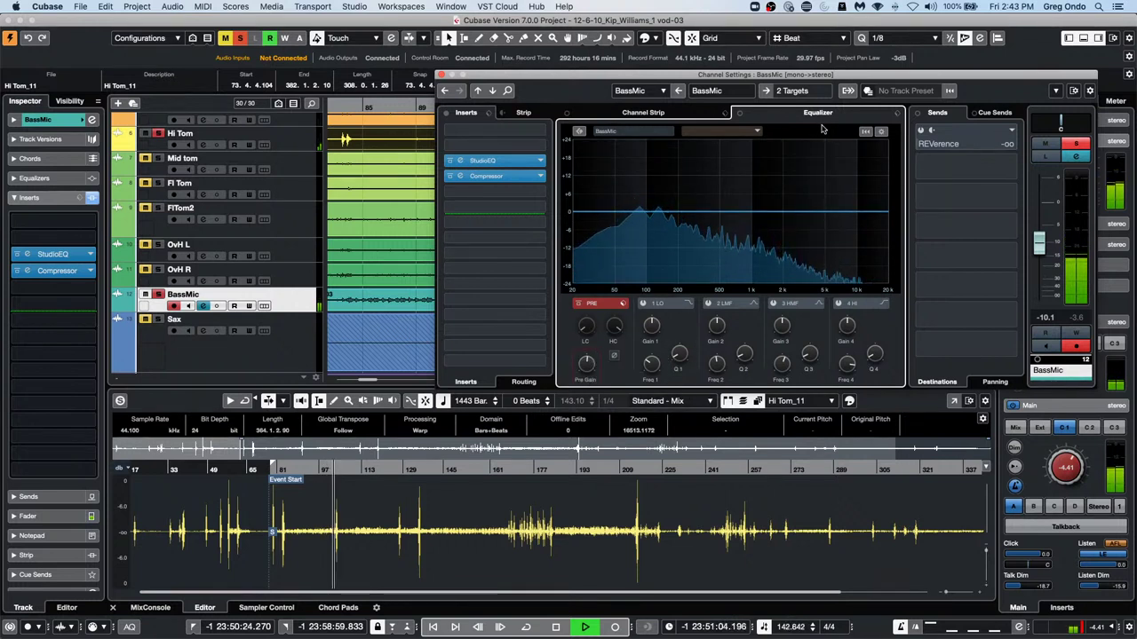
pyautogui.press('space')
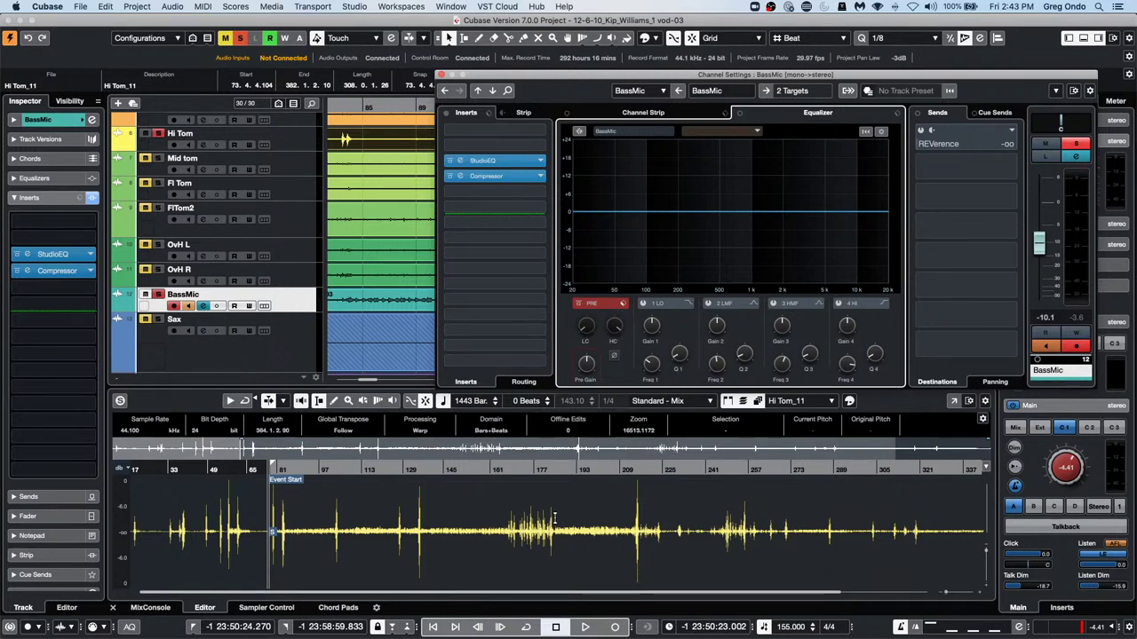
# Open recent project Amos Moses - GO, close Channel Settings, and activate the project
pyautogui.click(80, 6)
pyautogui.moveTo(133, 229)
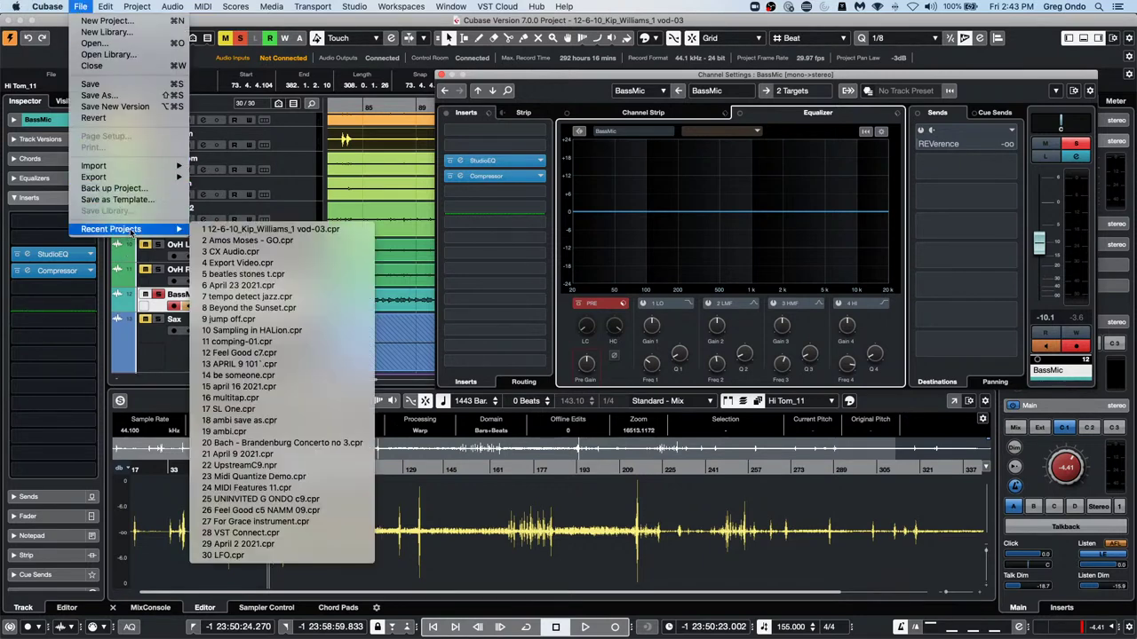
pyautogui.click(266, 240)
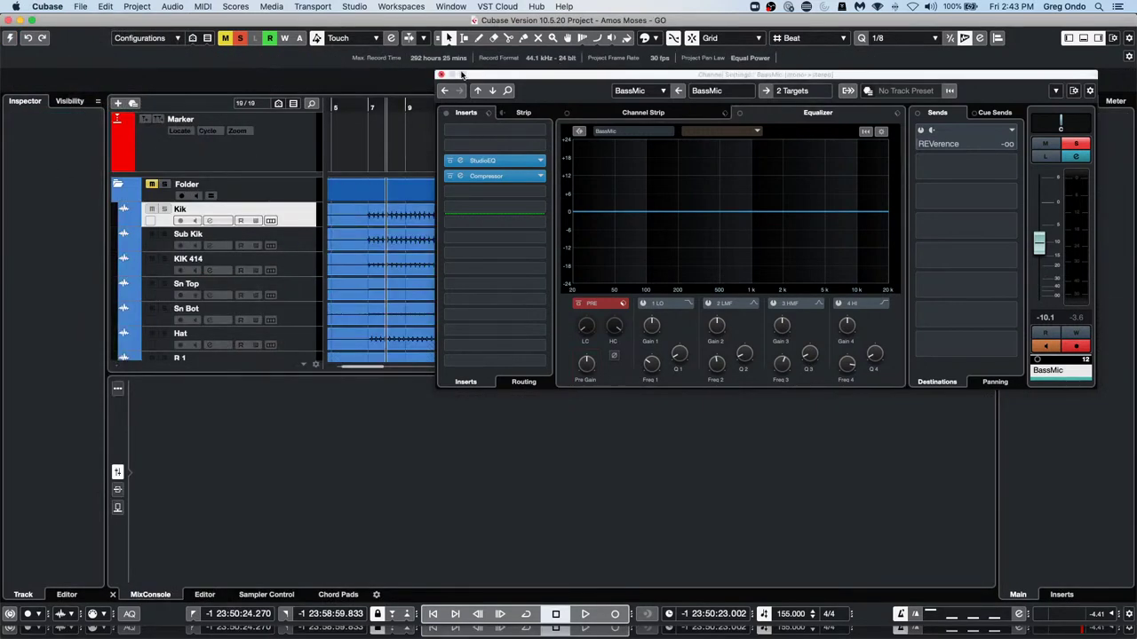
pyautogui.click(443, 75)
pyautogui.click(10, 38)
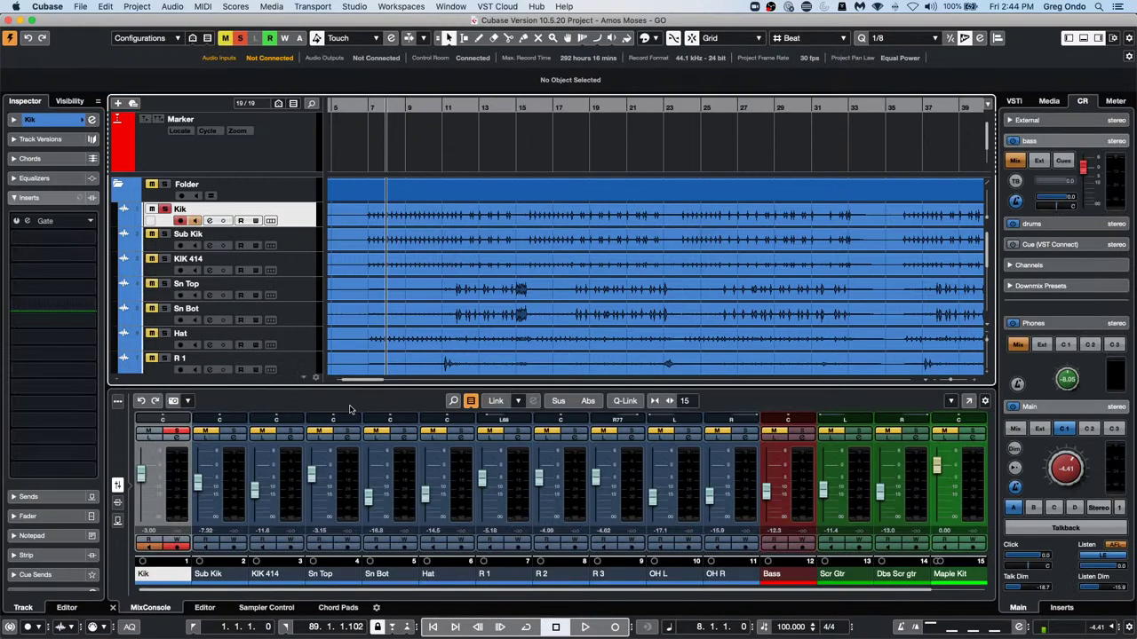
# Select the Folder track and scroll through the drum tracks
pyautogui.click(300, 196)
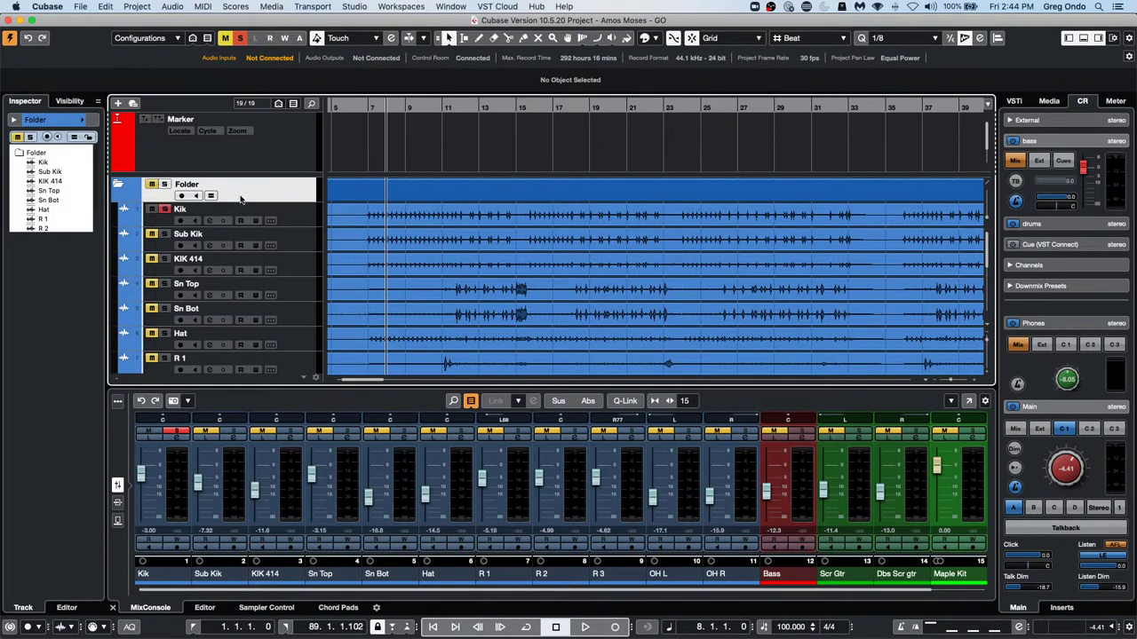
pyautogui.scroll(-8, 260, 233)
pyautogui.scroll(4, 261, 232)
pyautogui.scroll(4, 261, 233)
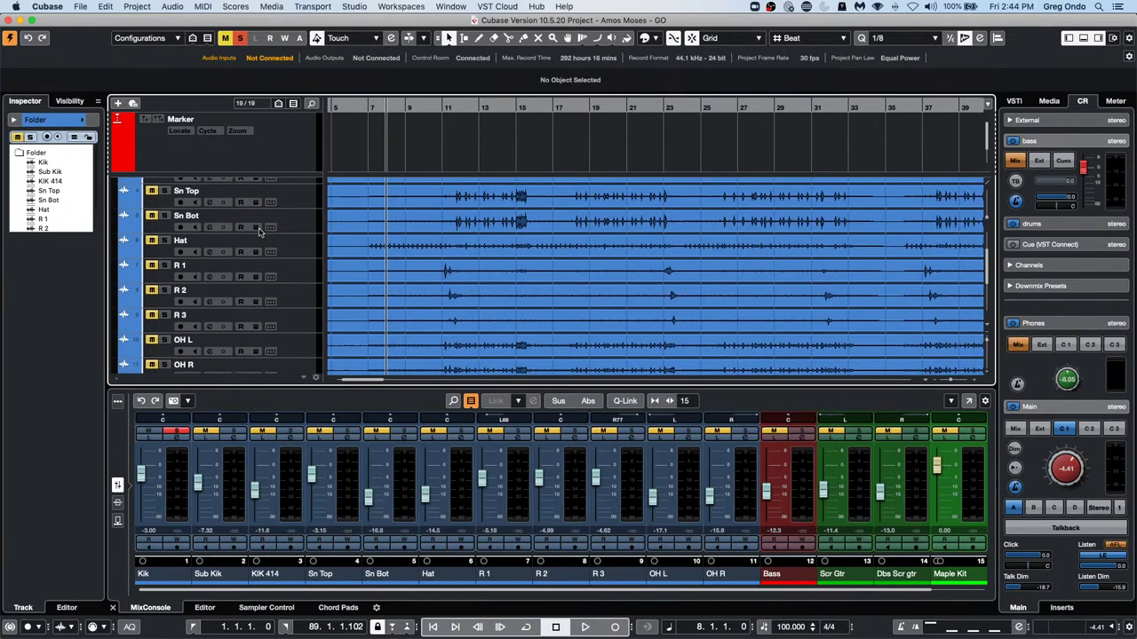
pyautogui.scroll(-5, 262, 233)
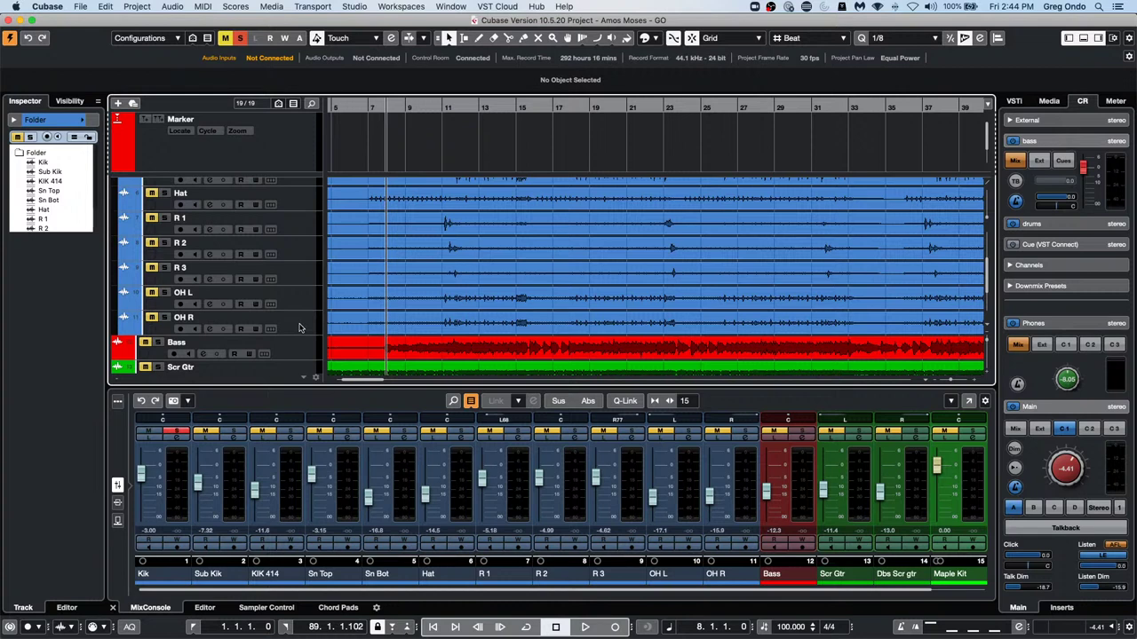
# Export the selected tracks as Sub 403.xml on the Desktop, keeping Reference Media Files
pyautogui.rightClick(300, 329)
pyautogui.moveTo(308, 328)
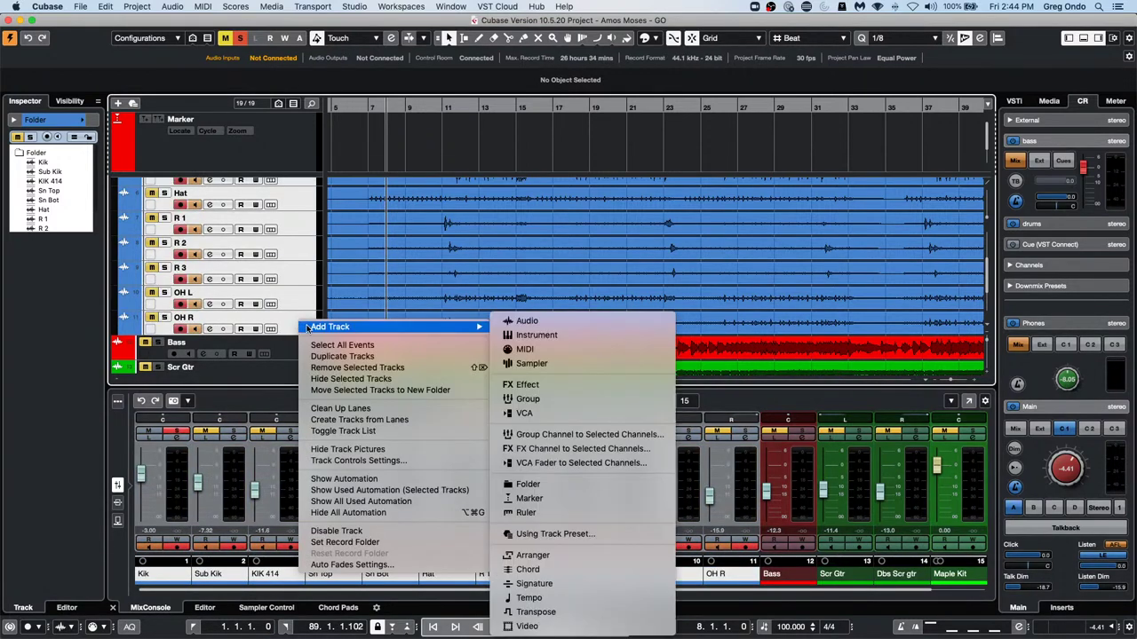
pyautogui.click(80, 6)
pyautogui.click(81, 6)
pyautogui.click(83, 8)
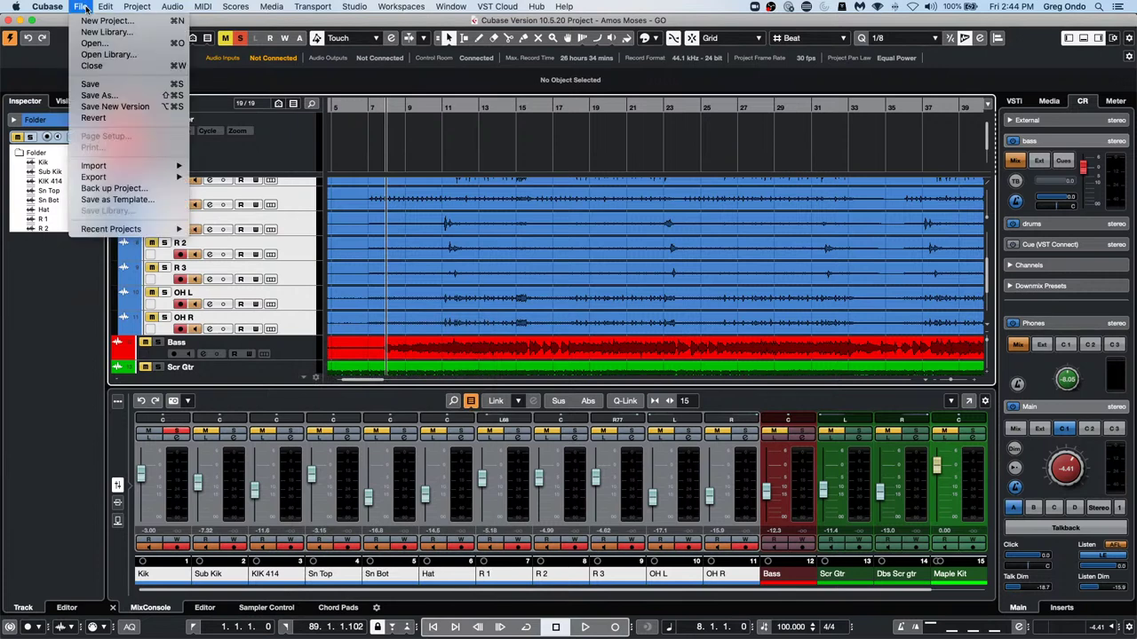
pyautogui.moveTo(108, 177)
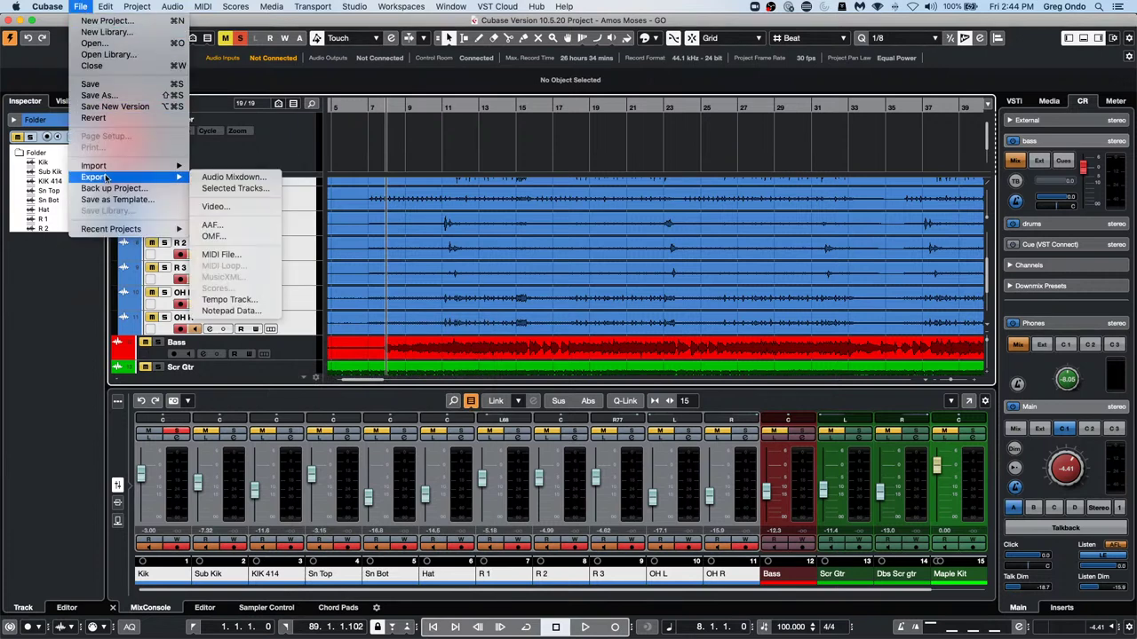
pyautogui.click(236, 189)
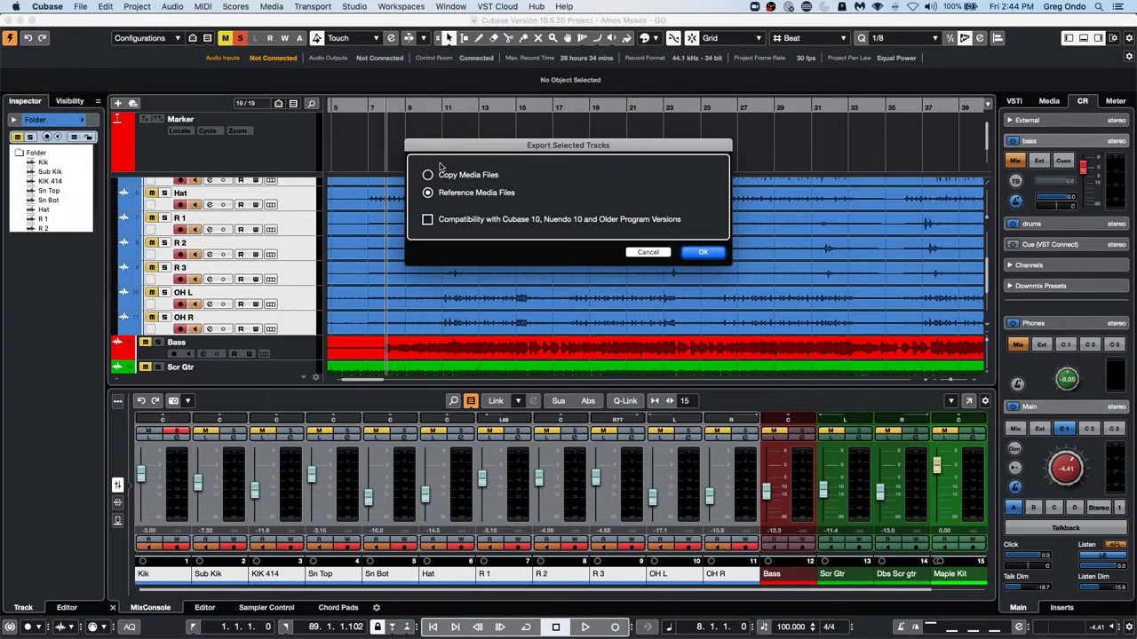
pyautogui.click(703, 252)
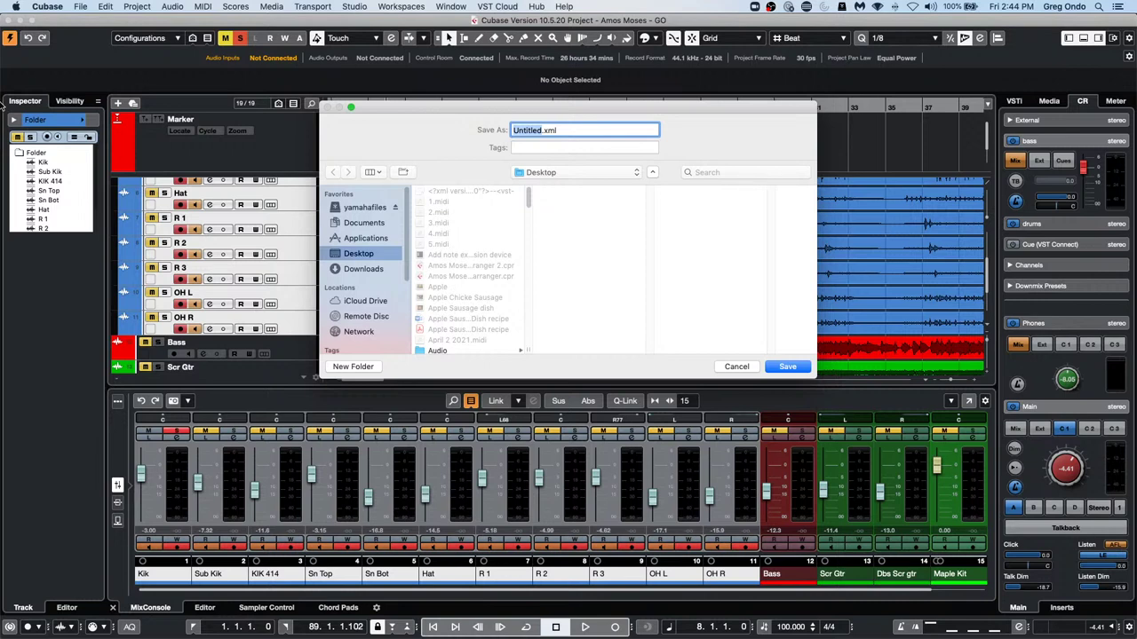
pyautogui.write('Sub 403')
pyautogui.press('BackSpace')
pyautogui.click(795, 368)
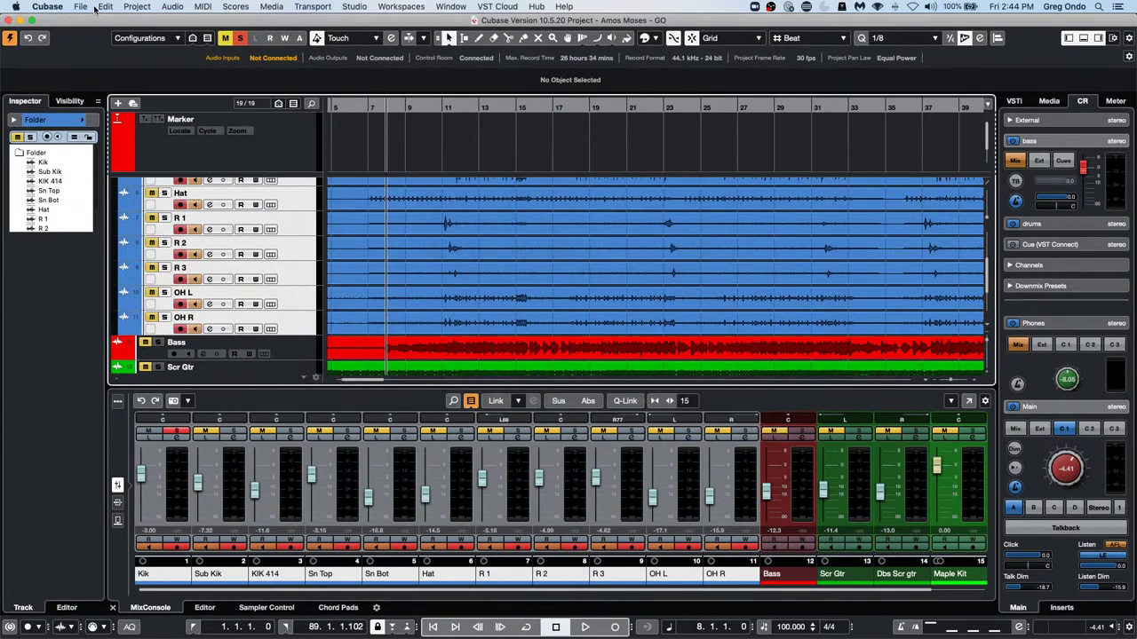
# Create a new empty project in the April 23 2021 folder
pyautogui.click(82, 8)
pyautogui.click(88, 20)
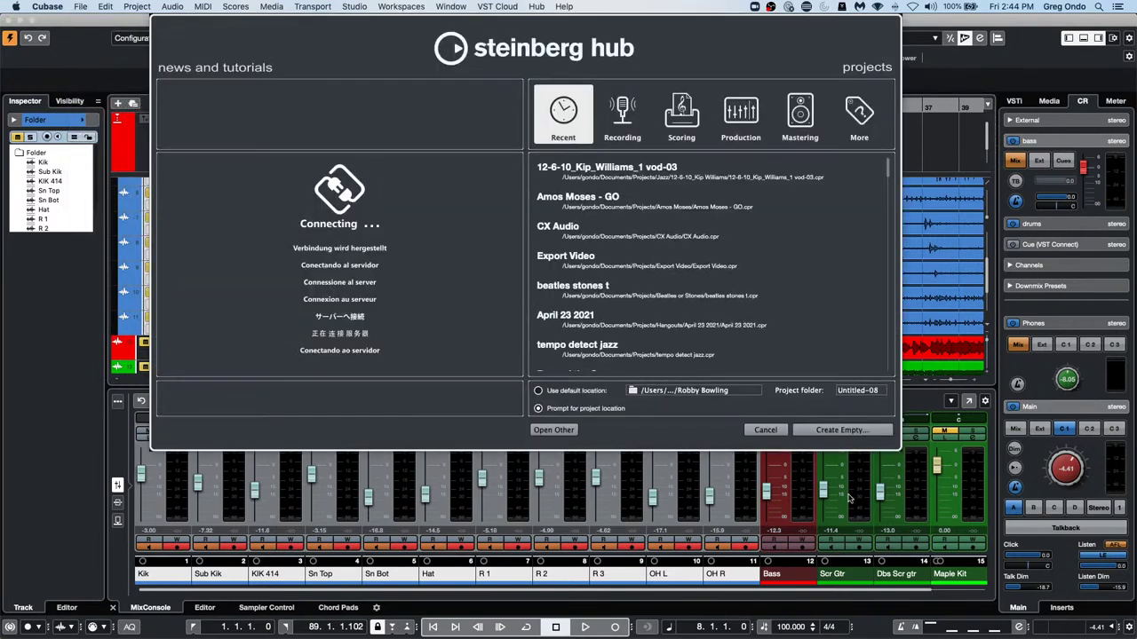
pyautogui.press('super+o')
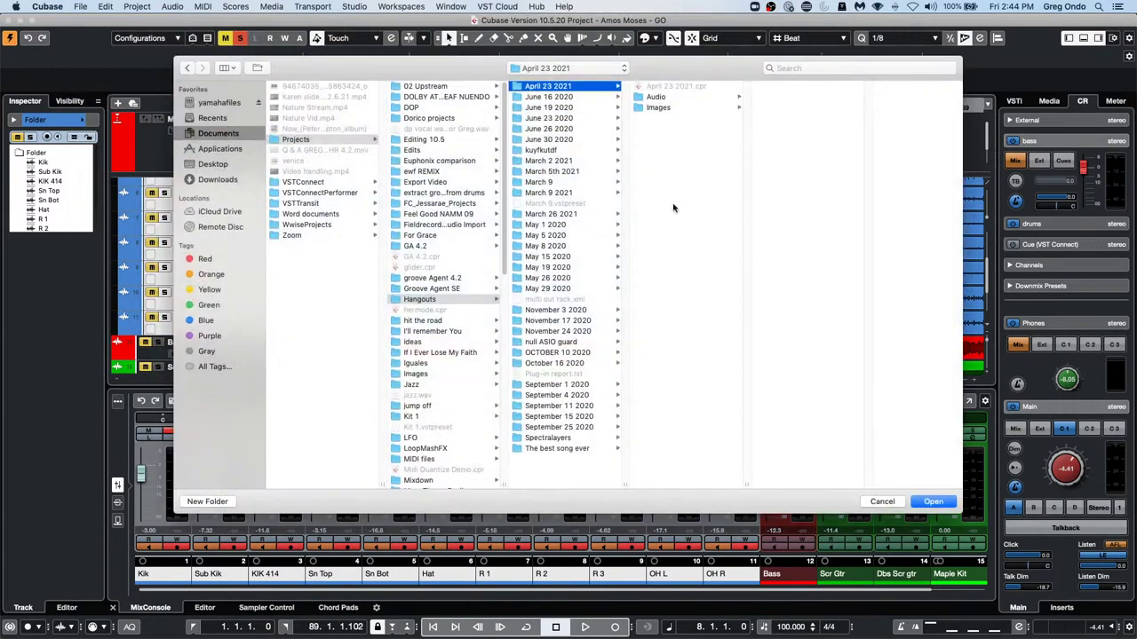
pyautogui.click(947, 504)
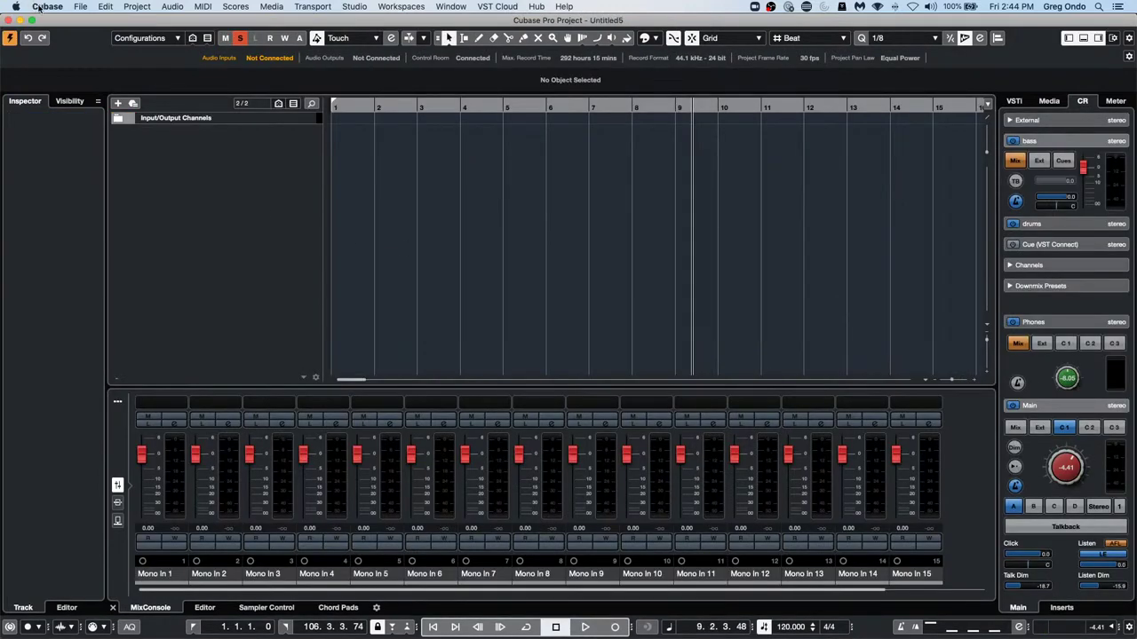
# Import a track archive, choosing the Sub 403.xml file
pyautogui.click(80, 6)
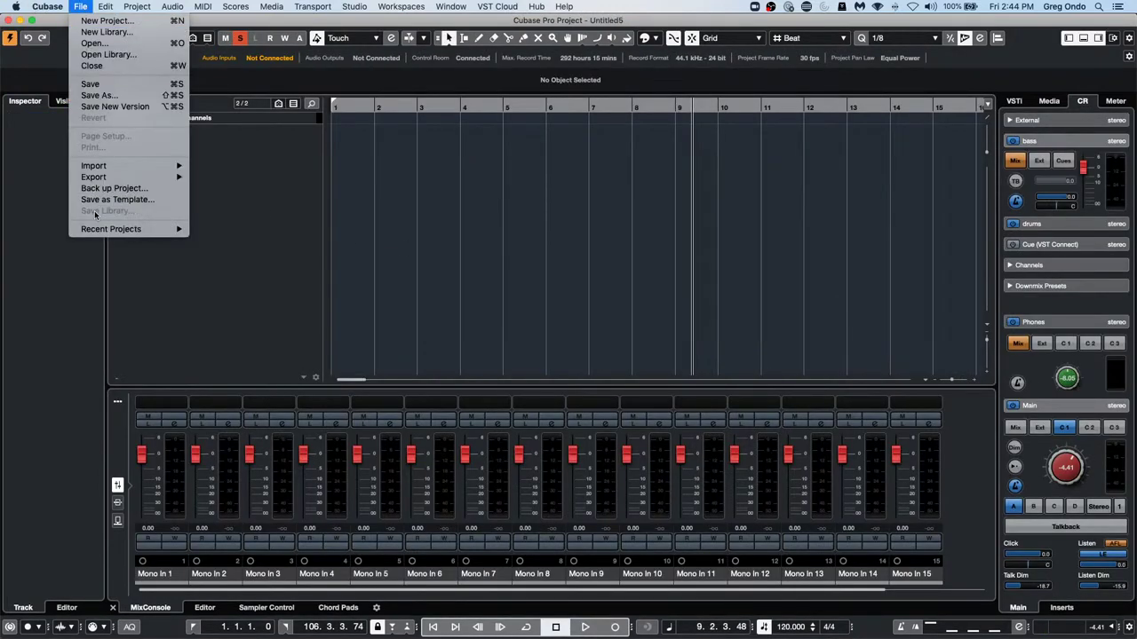
pyautogui.moveTo(95, 230)
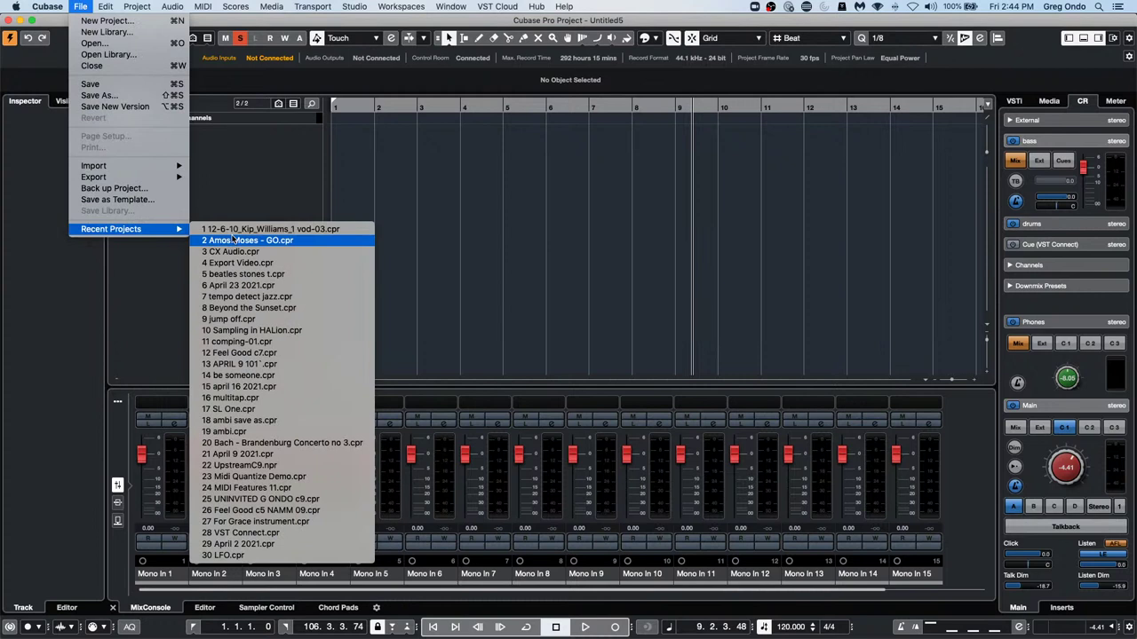
pyautogui.moveTo(99, 166)
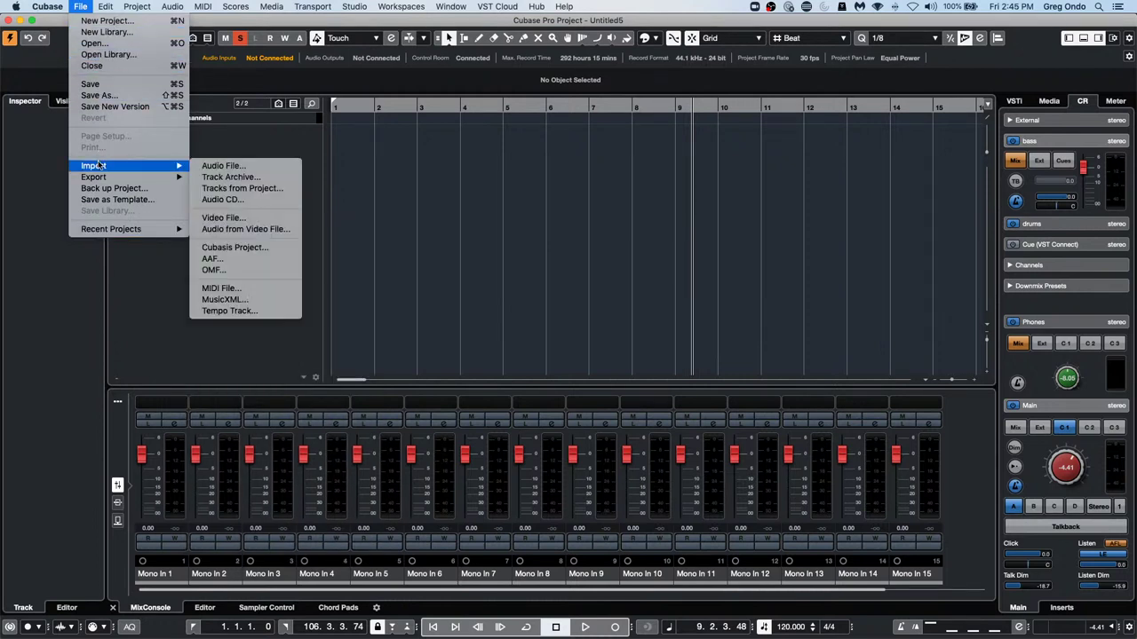
pyautogui.click(210, 180)
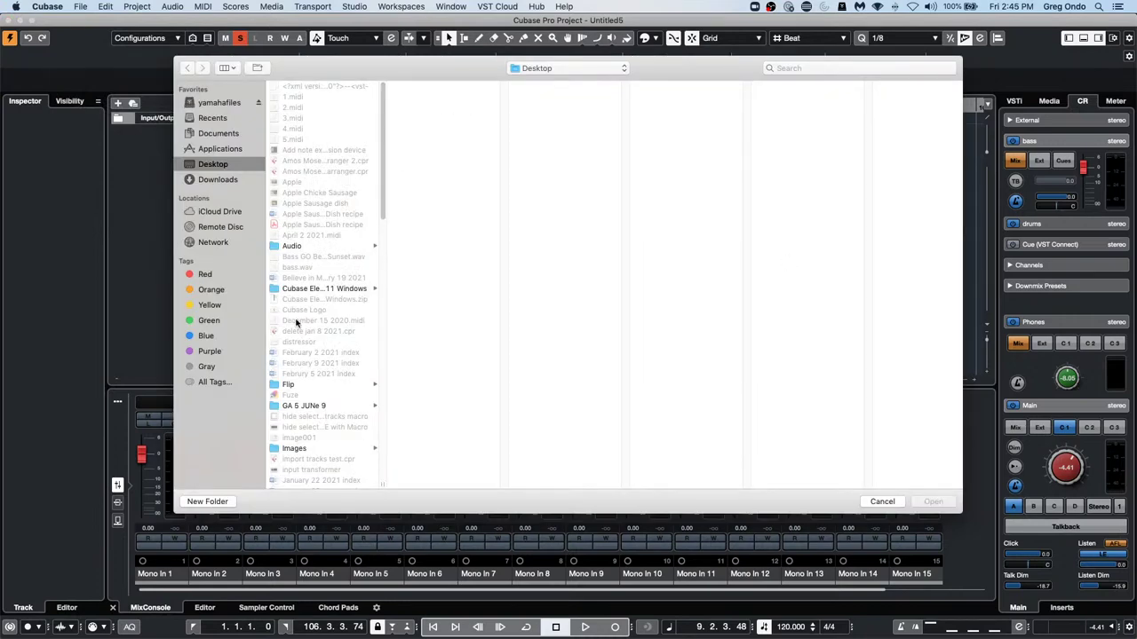
pyautogui.scroll(-10, 332, 315)
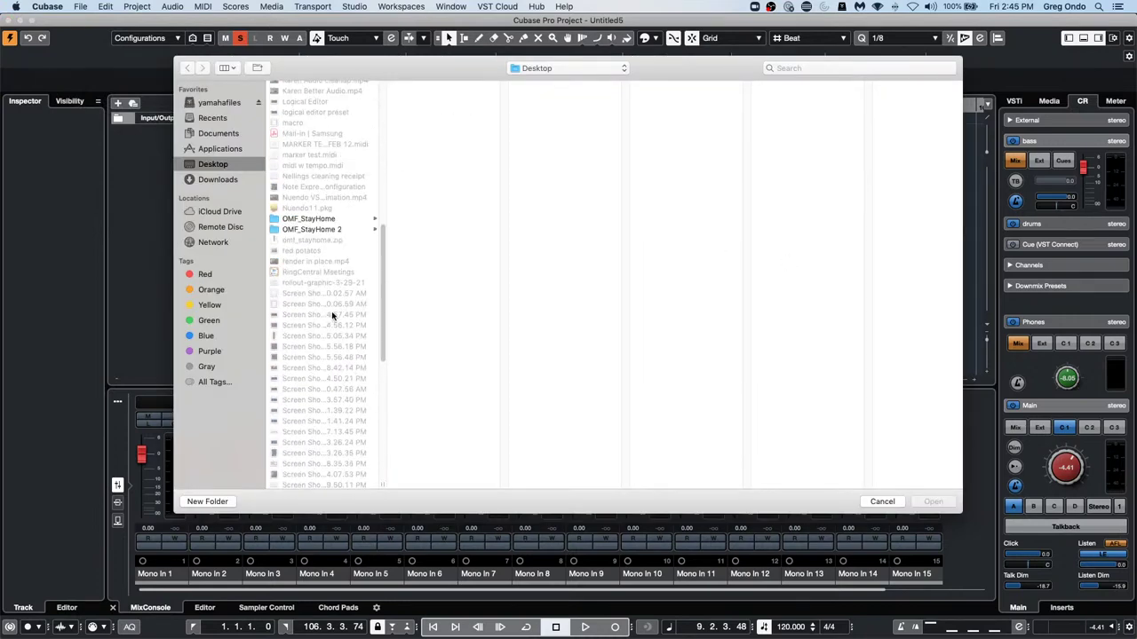
pyautogui.scroll(-8, 330, 315)
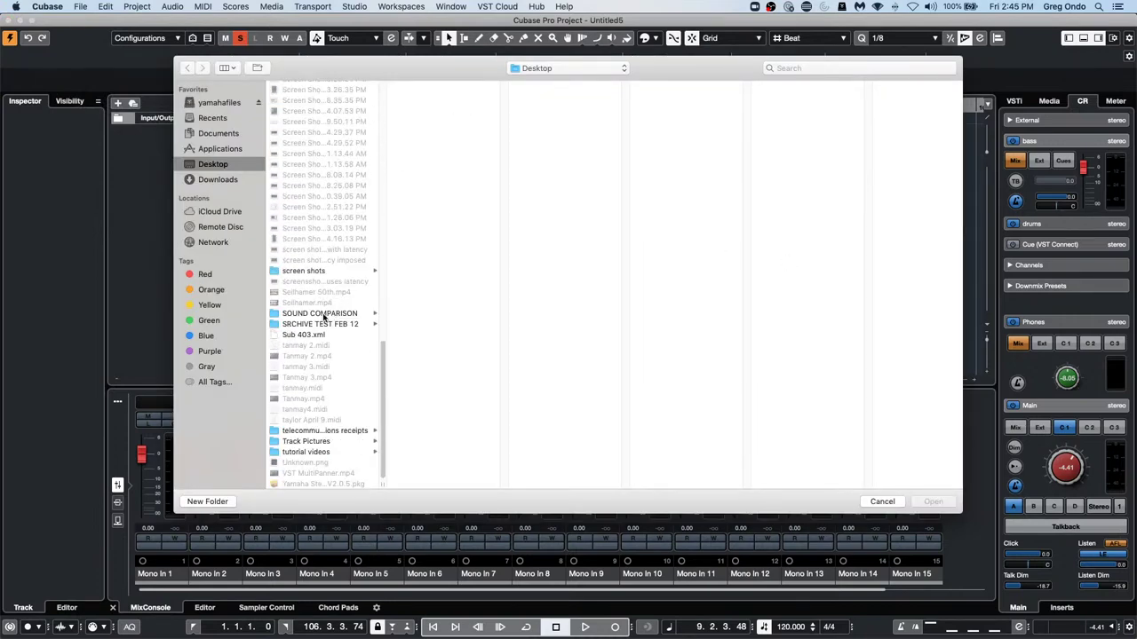
pyautogui.click(306, 335)
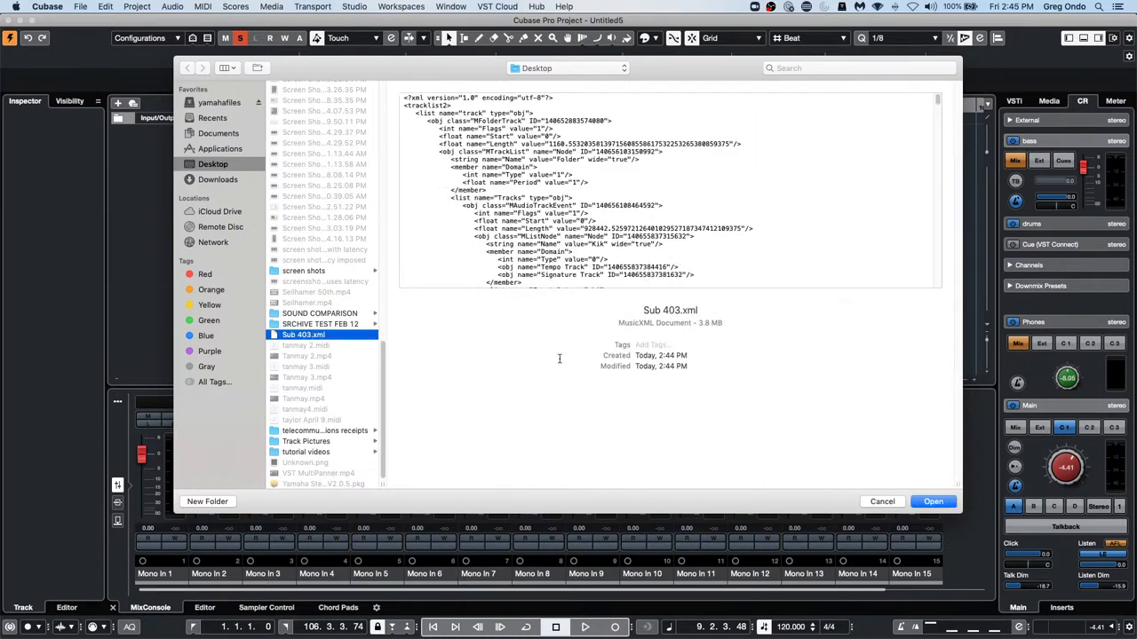
pyautogui.click(931, 503)
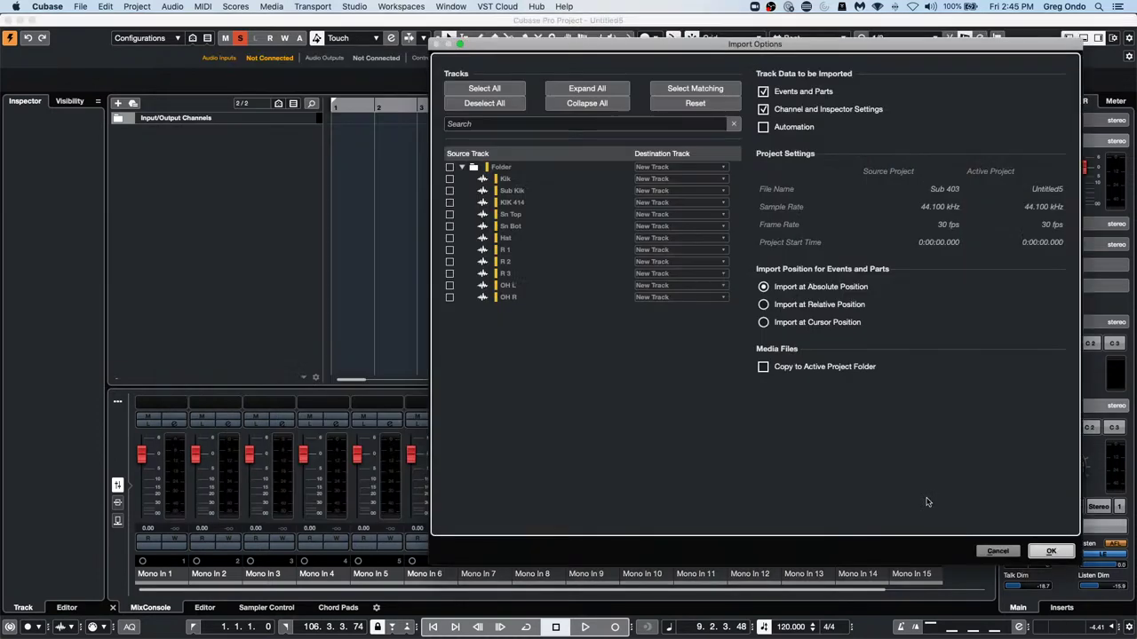
# Import all archive tracks into the project and select the Kik track
pyautogui.click(449, 167)
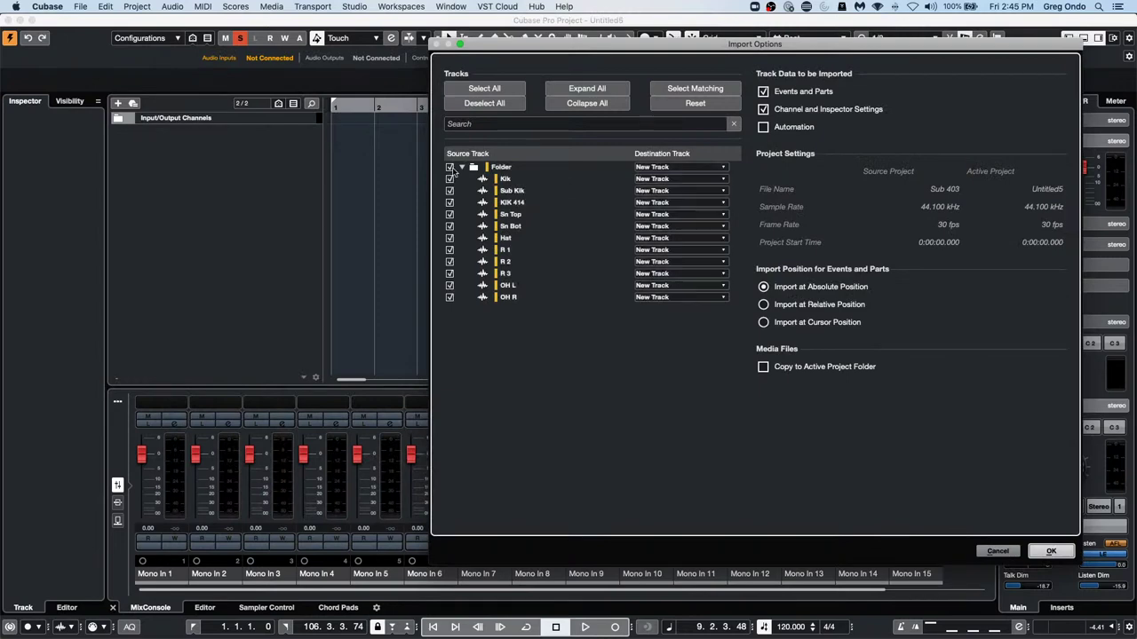
pyautogui.click(1052, 553)
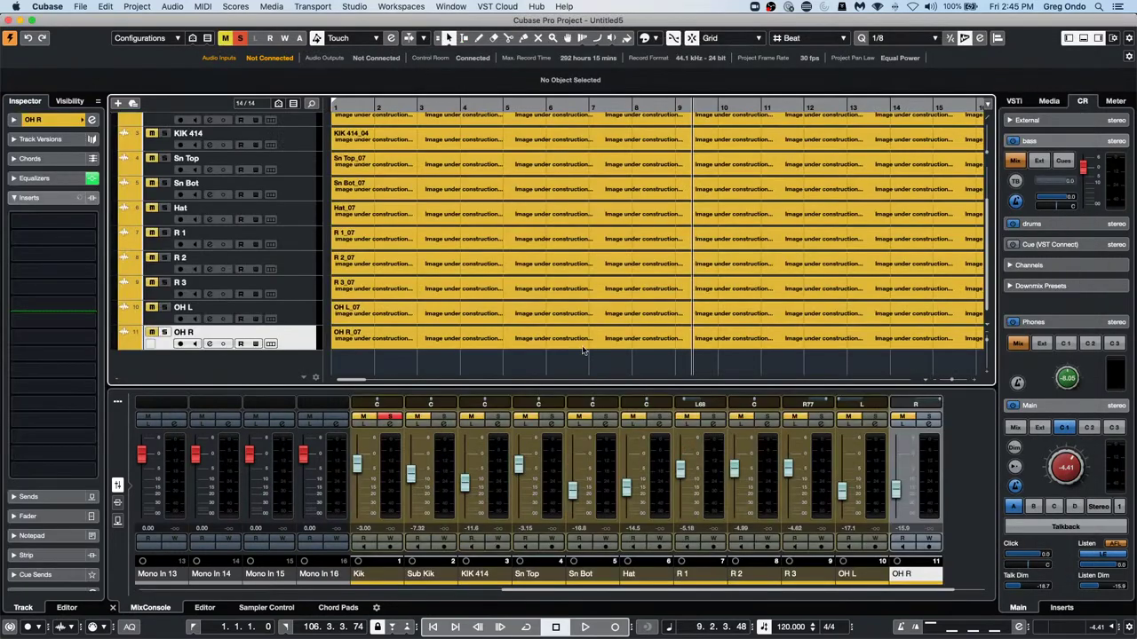
pyautogui.scroll(3, 229, 245)
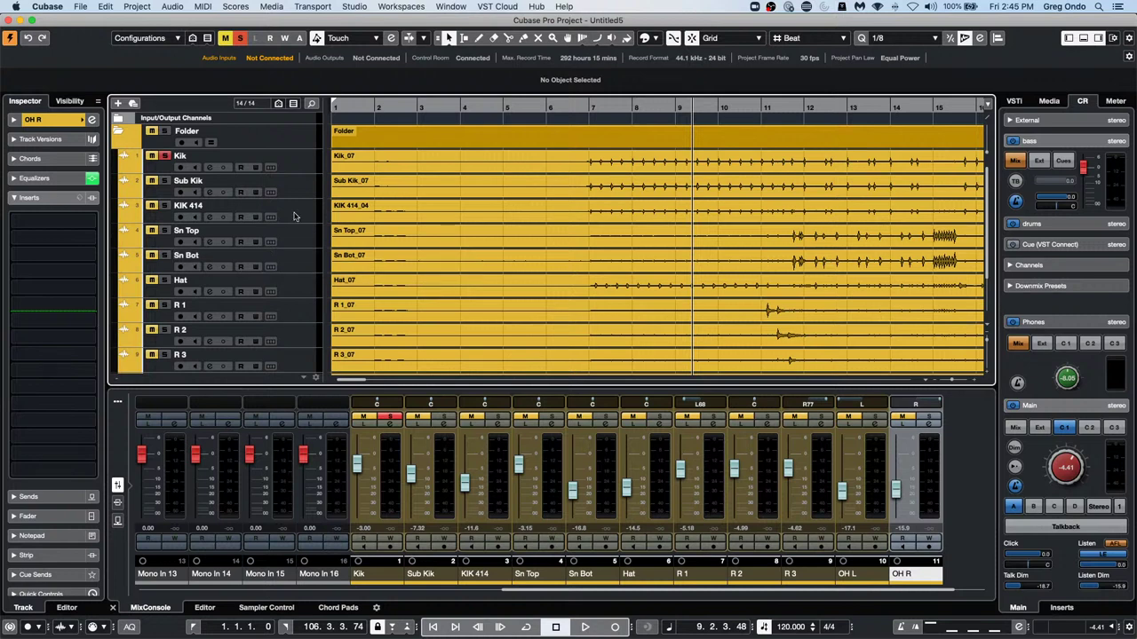
pyautogui.click(294, 165)
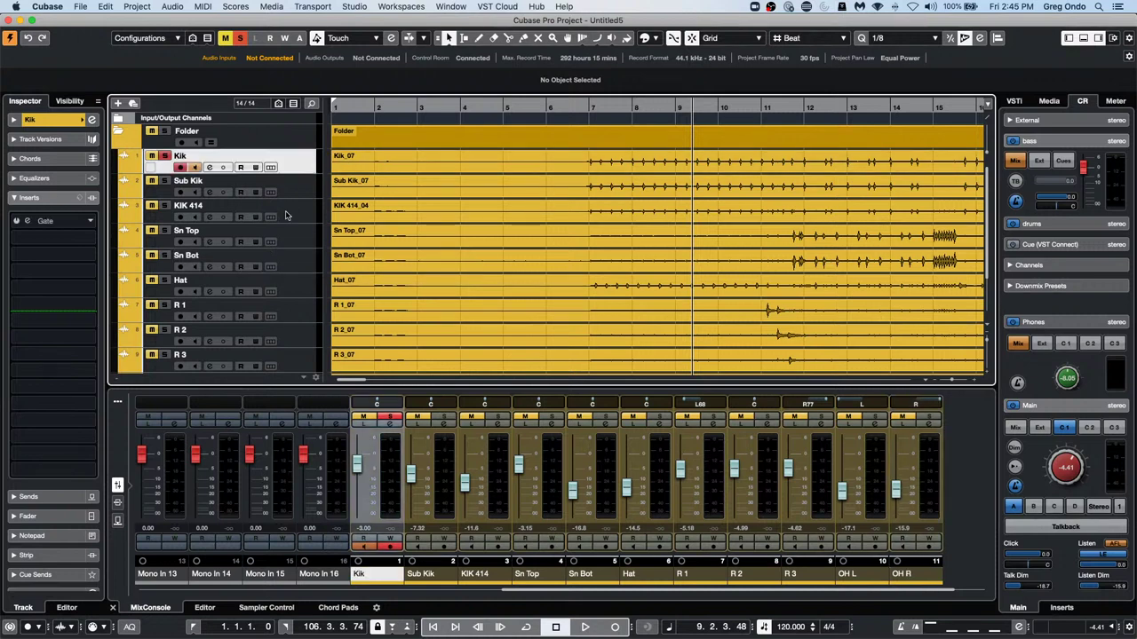
pyautogui.scroll(-3, 286, 215)
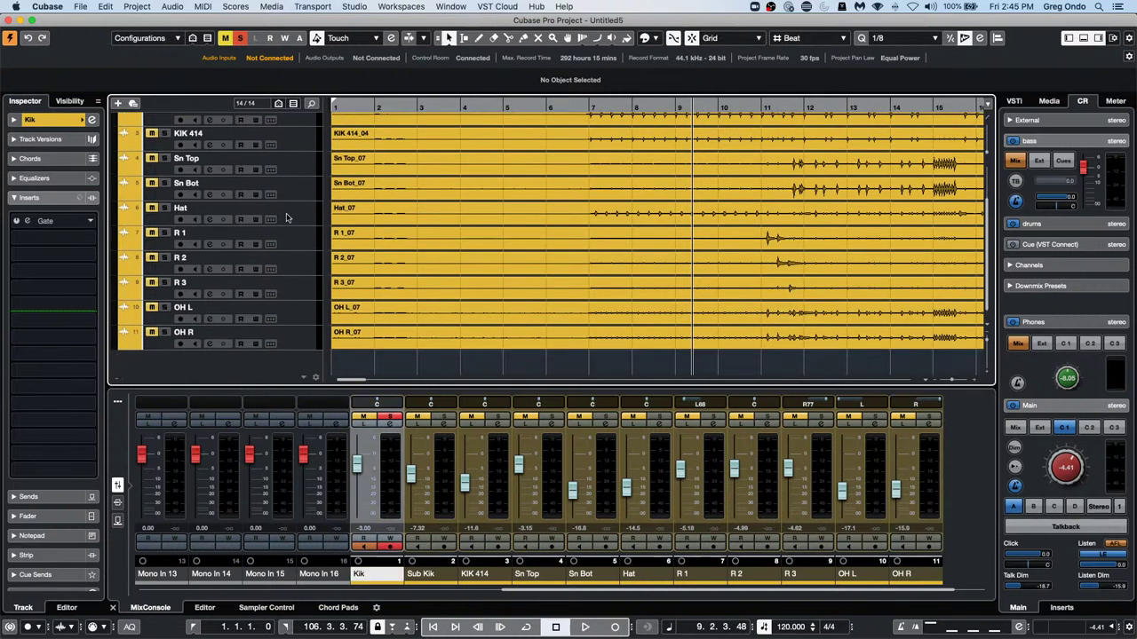
# Add a stereo group channel named Group 1, then select the Folder track and its tracks
pyautogui.rightClick(307, 339)
pyautogui.moveTo(334, 344)
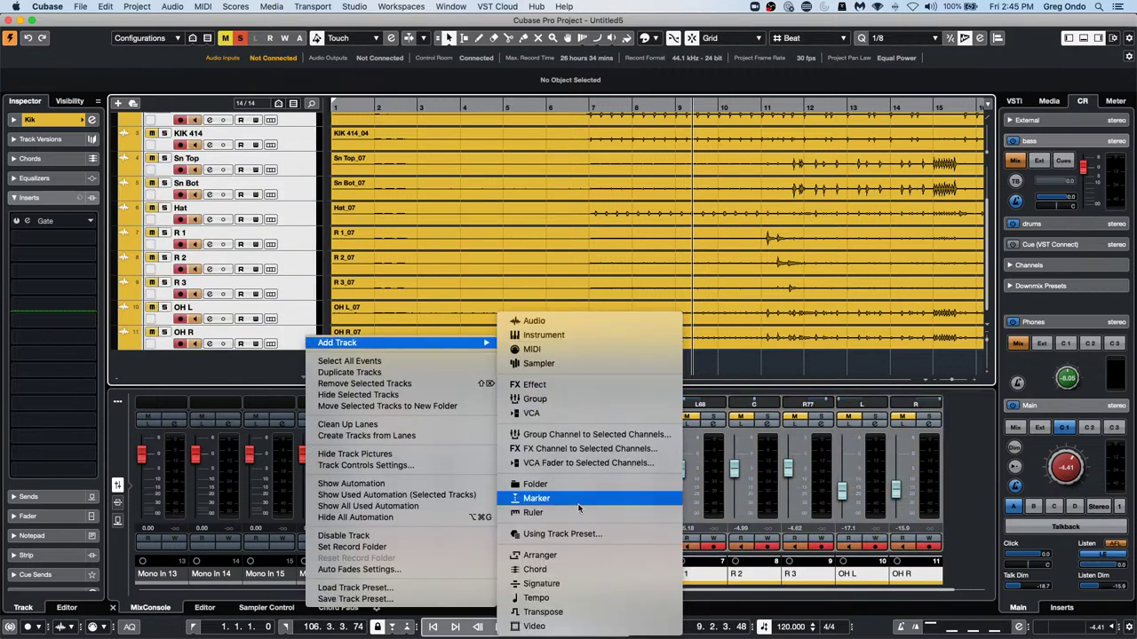
pyautogui.click(612, 438)
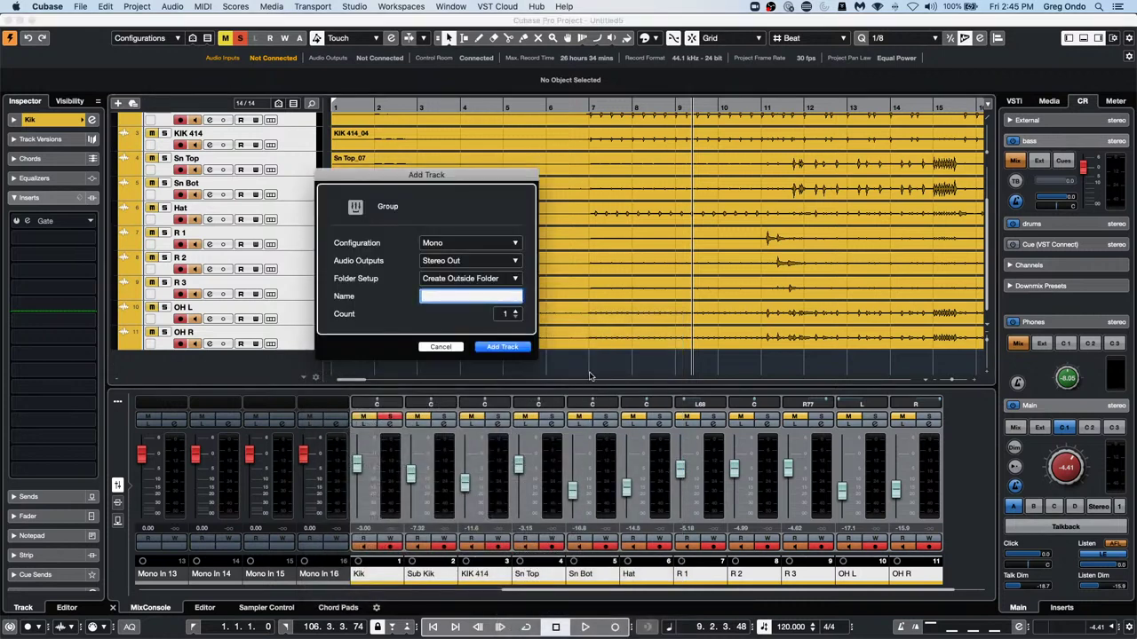
pyautogui.click(440, 242)
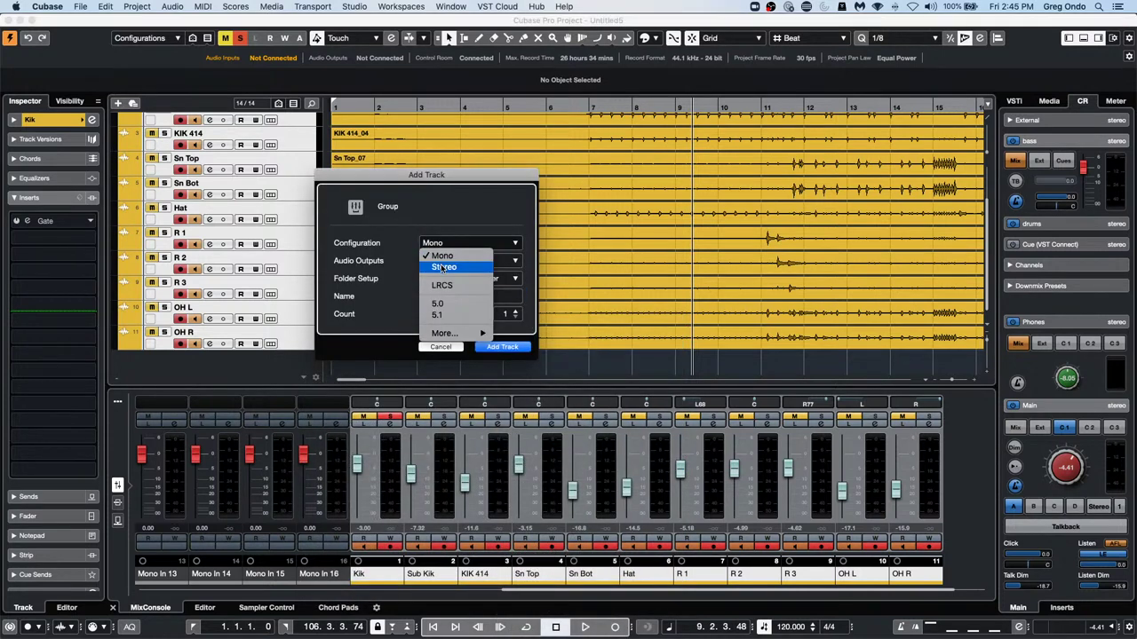
pyautogui.click(444, 264)
pyautogui.click(503, 347)
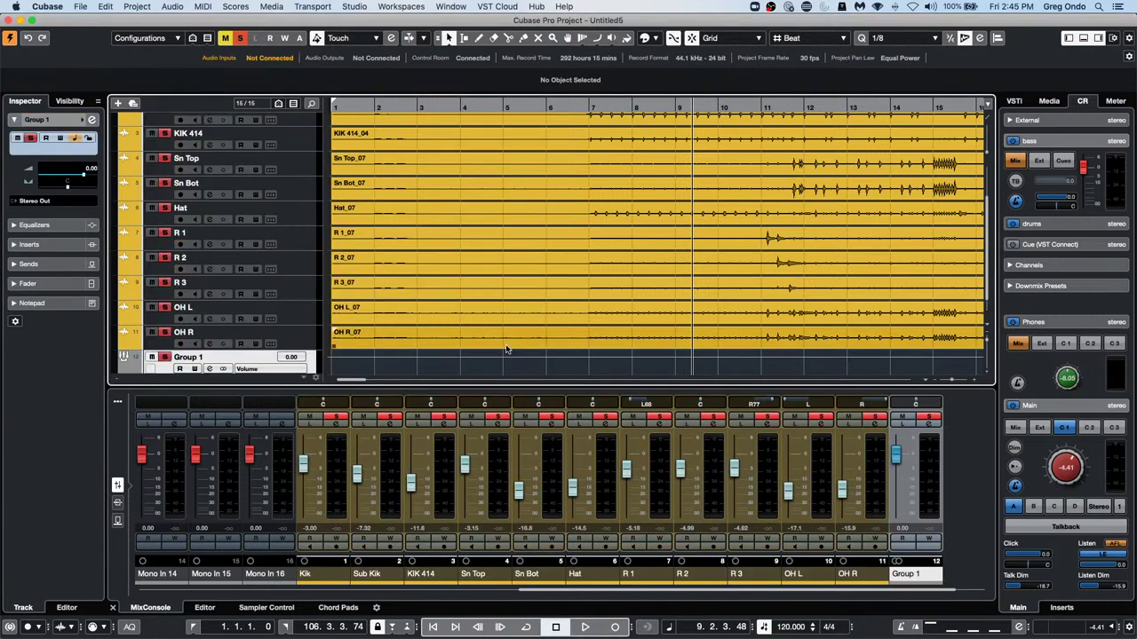
pyautogui.scroll(3, 289, 322)
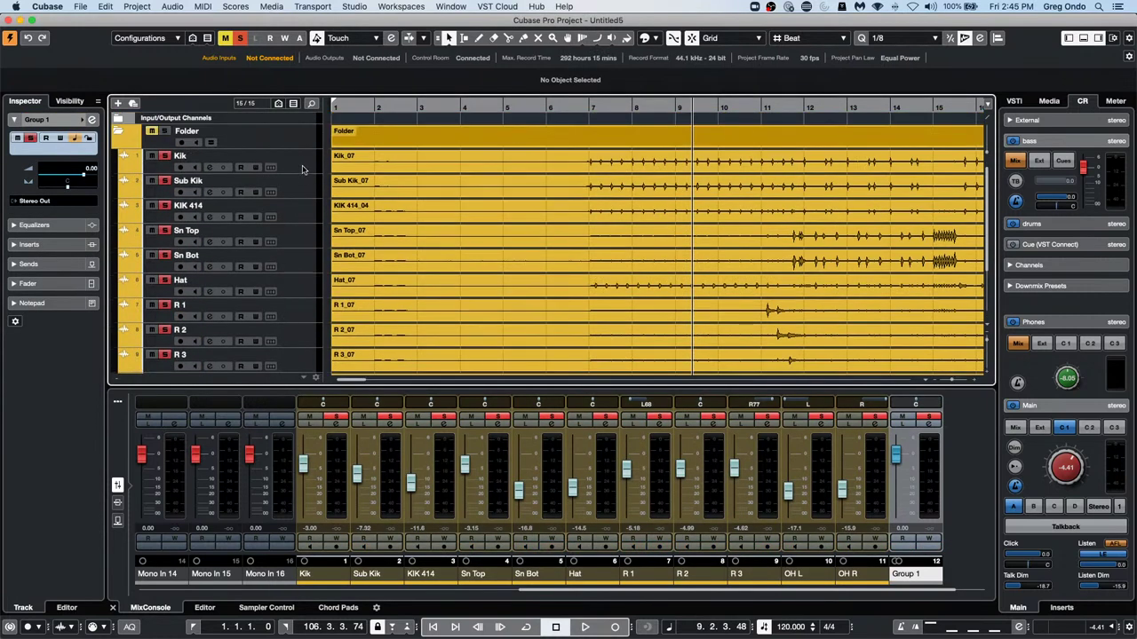
pyautogui.click(304, 141)
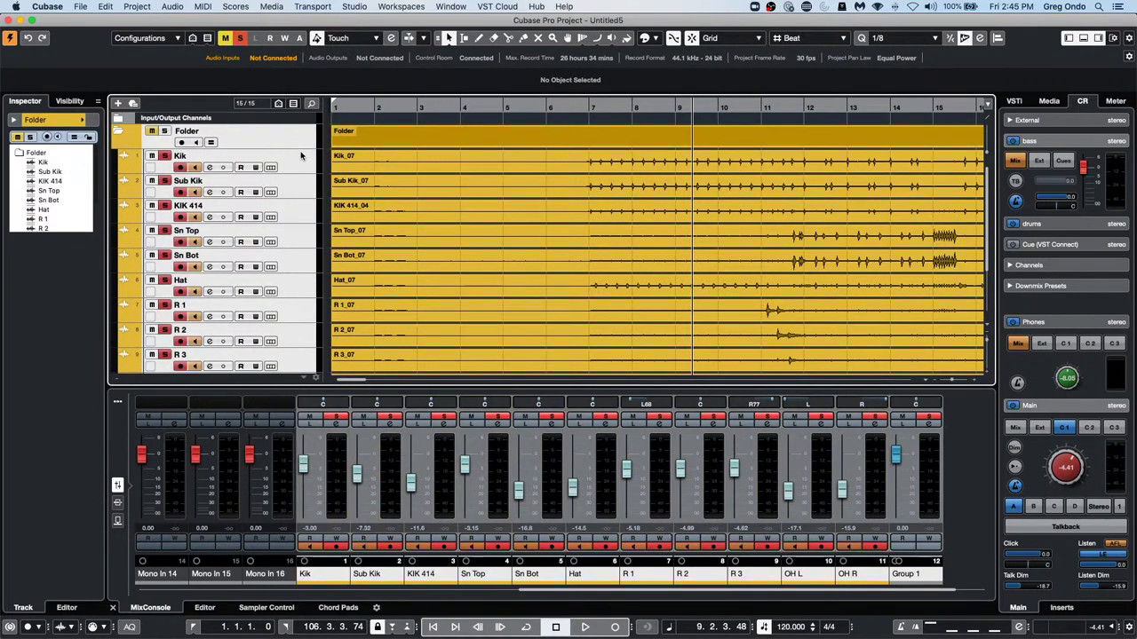
# Export the selected tracks as a track archive named 'sub403 group'
pyautogui.click(105, 6)
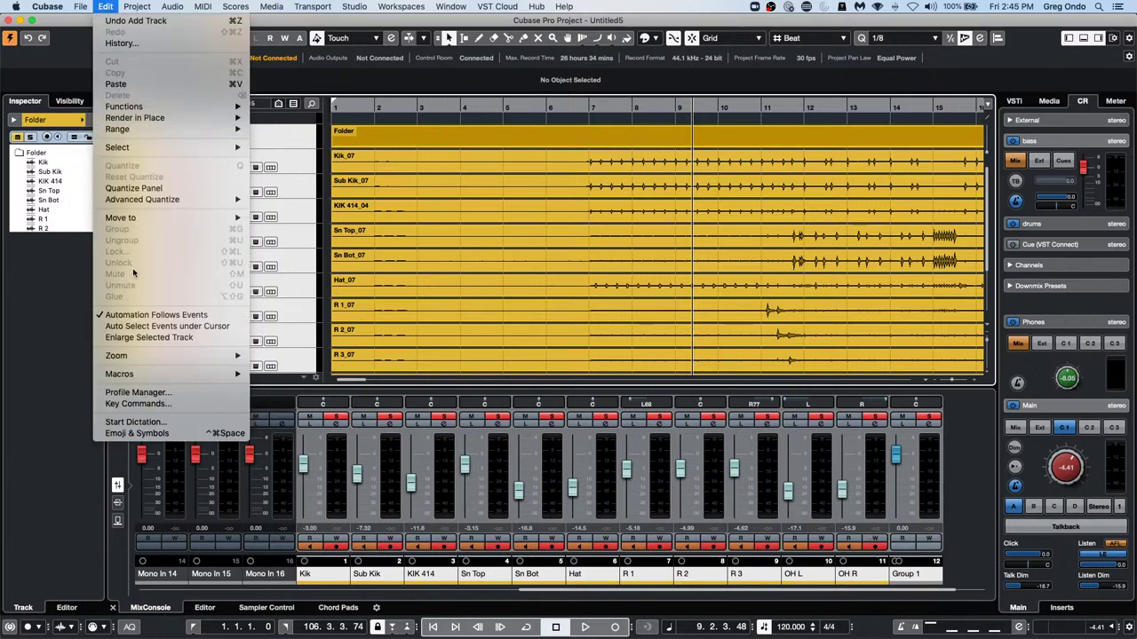
pyautogui.moveTo(144, 371)
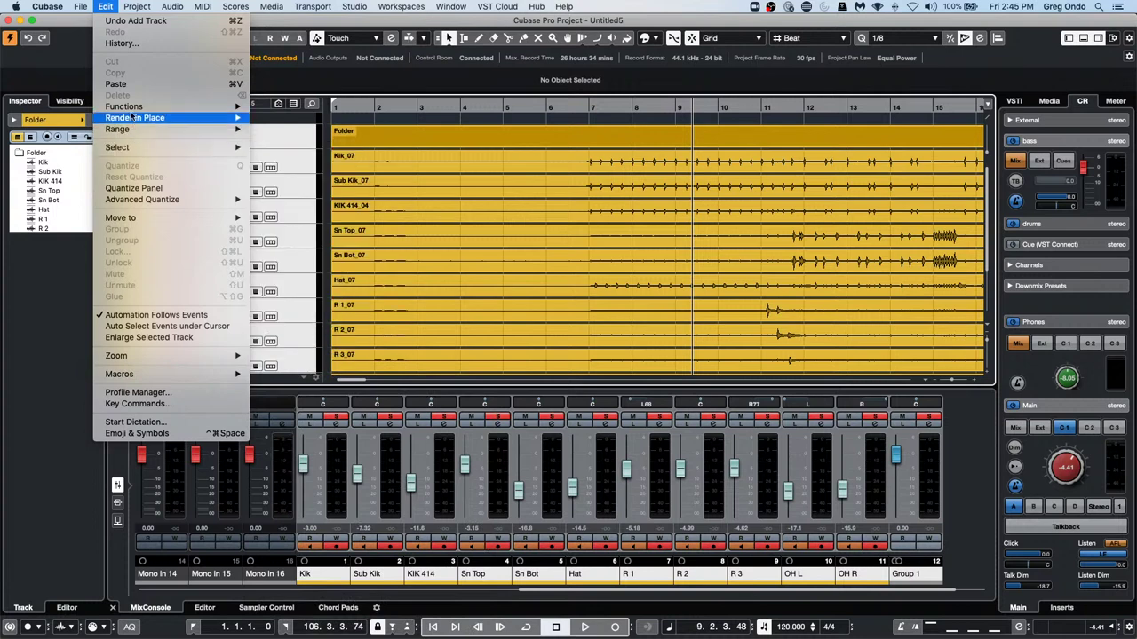
pyautogui.moveTo(80, 6)
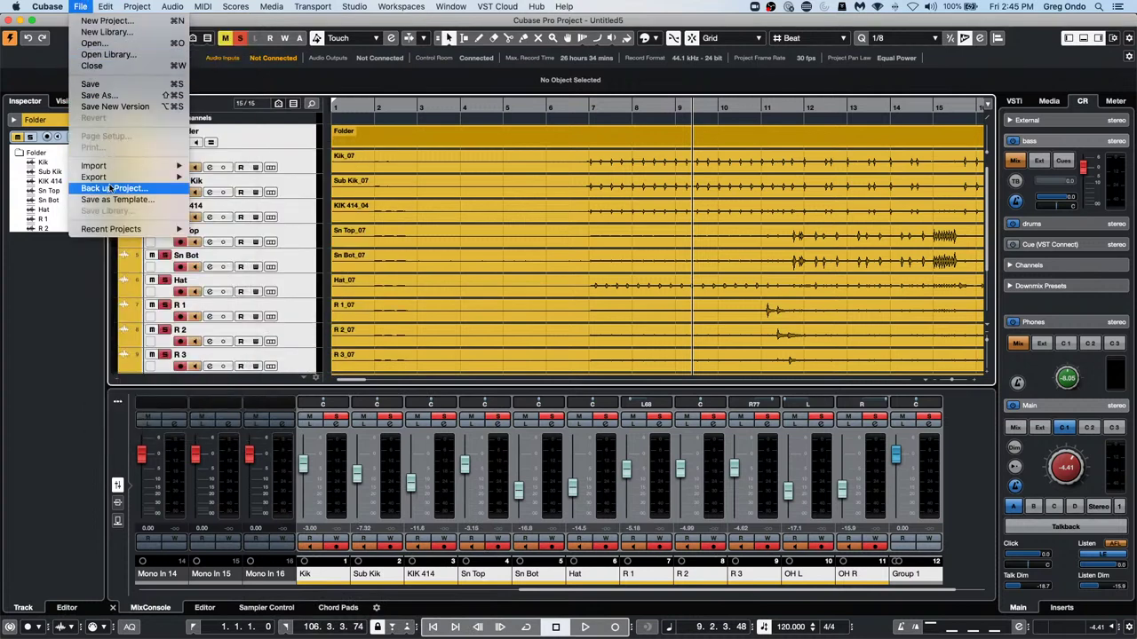
pyautogui.moveTo(111, 177)
pyautogui.click(262, 193)
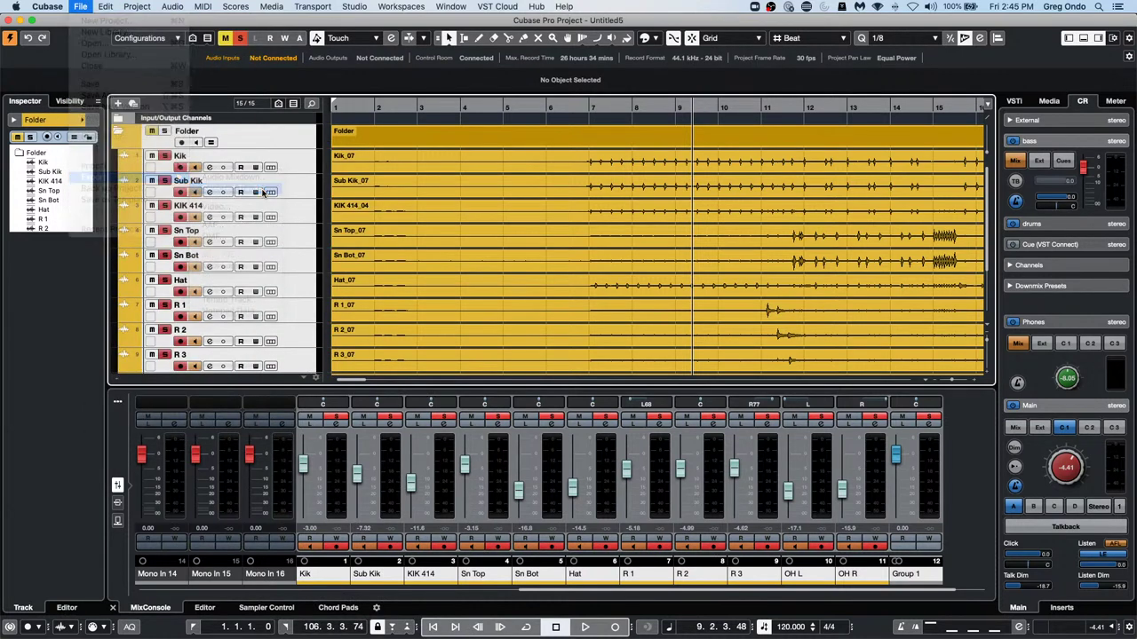
pyautogui.click(685, 253)
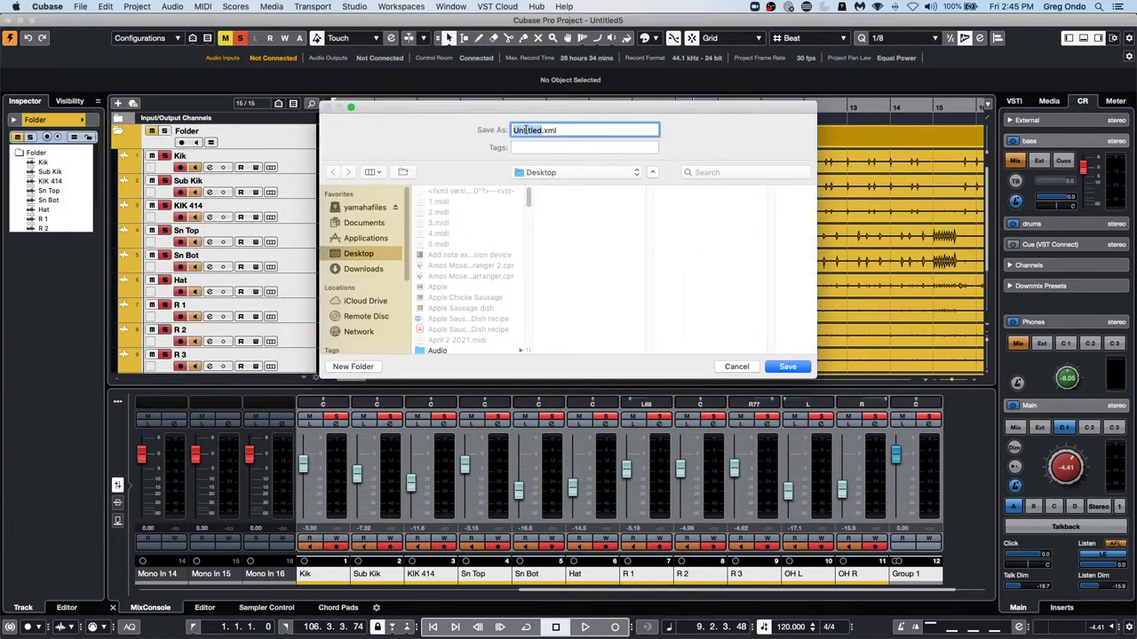
pyautogui.write('sub403 group')
pyautogui.press('Return')
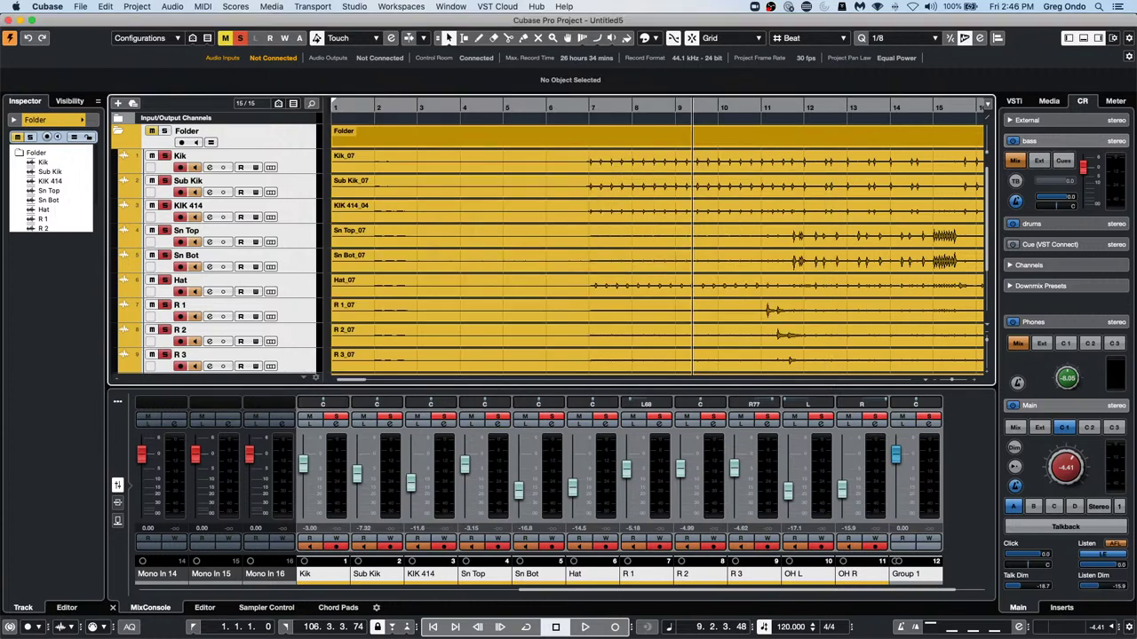
# Select all tracks in the project and delete them
pyautogui.click(80, 7)
pyautogui.press('Escape')
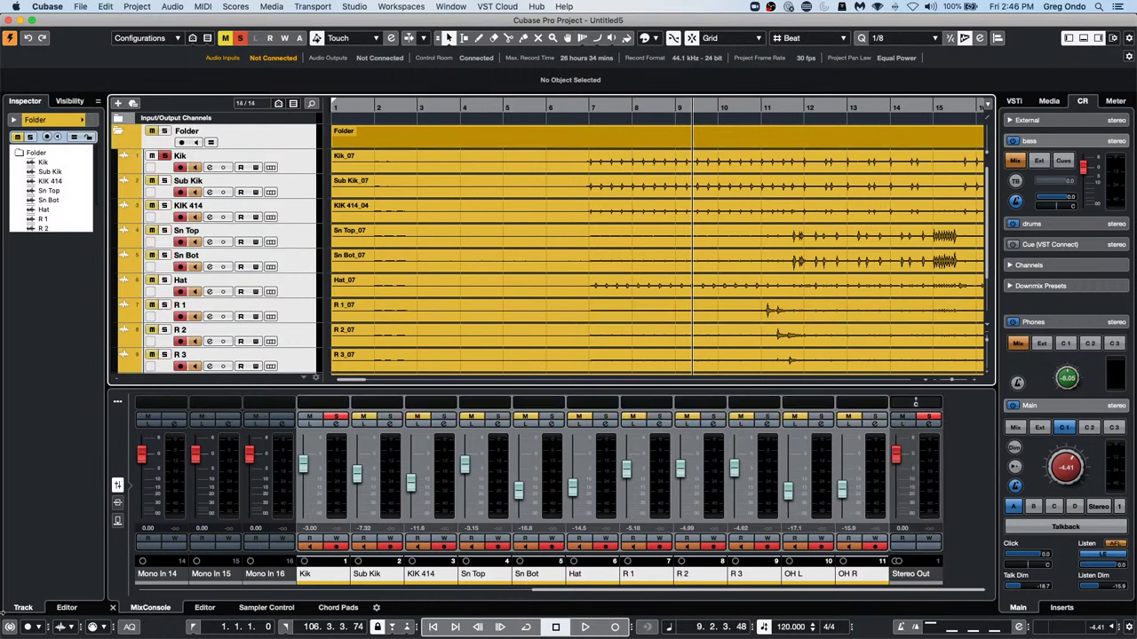
pyautogui.press('super+a')
pyautogui.press('Delete')
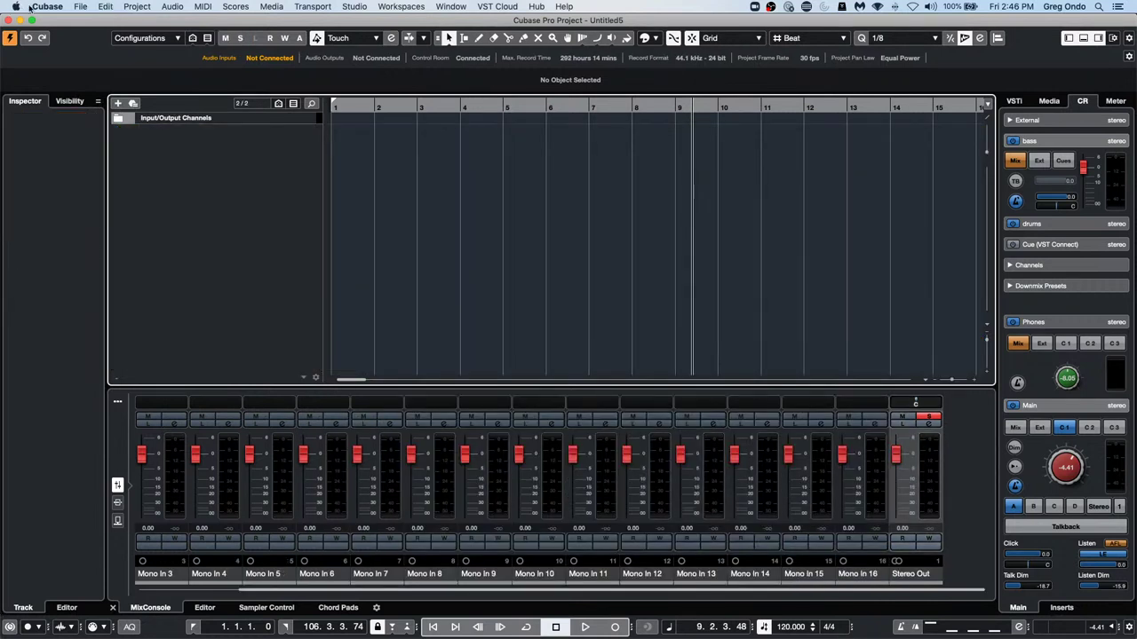
# Import all tracks from the 'sub403 group.xml' track archive into the empty project
pyautogui.click(76, 7)
pyautogui.moveTo(142, 169)
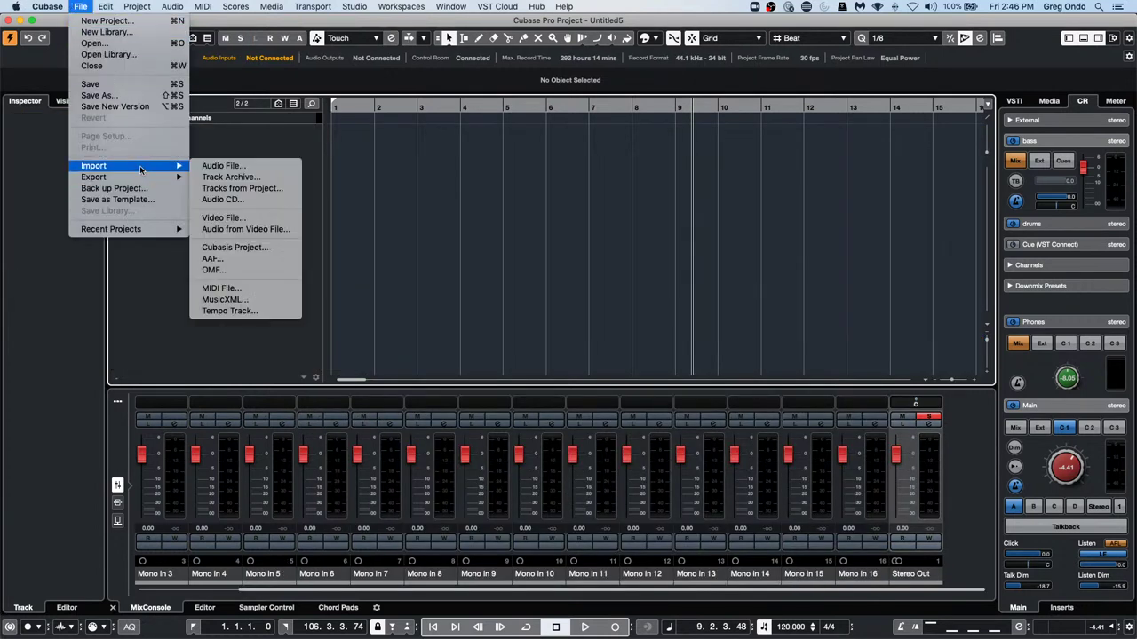
pyautogui.click(267, 177)
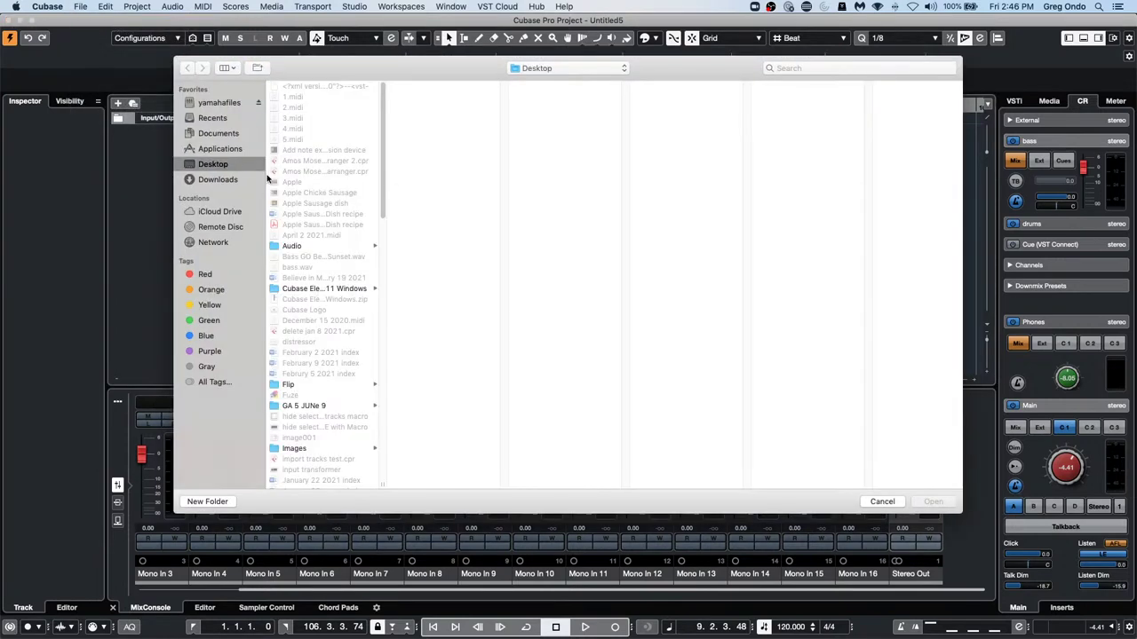
pyautogui.scroll(-10, 346, 327)
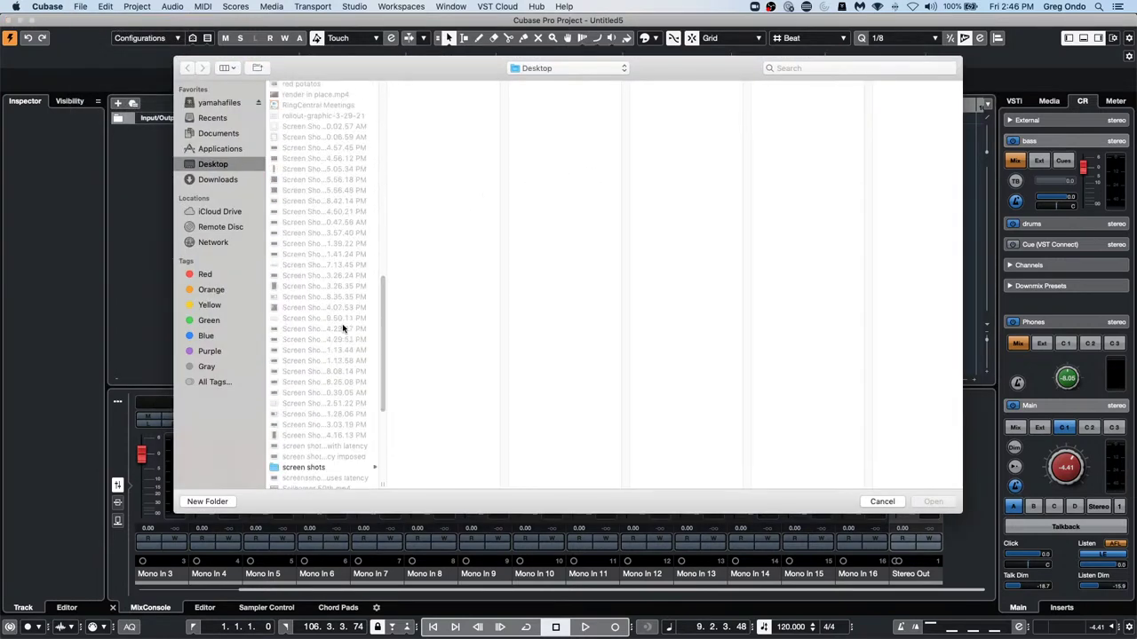
pyautogui.doubleClick(328, 413)
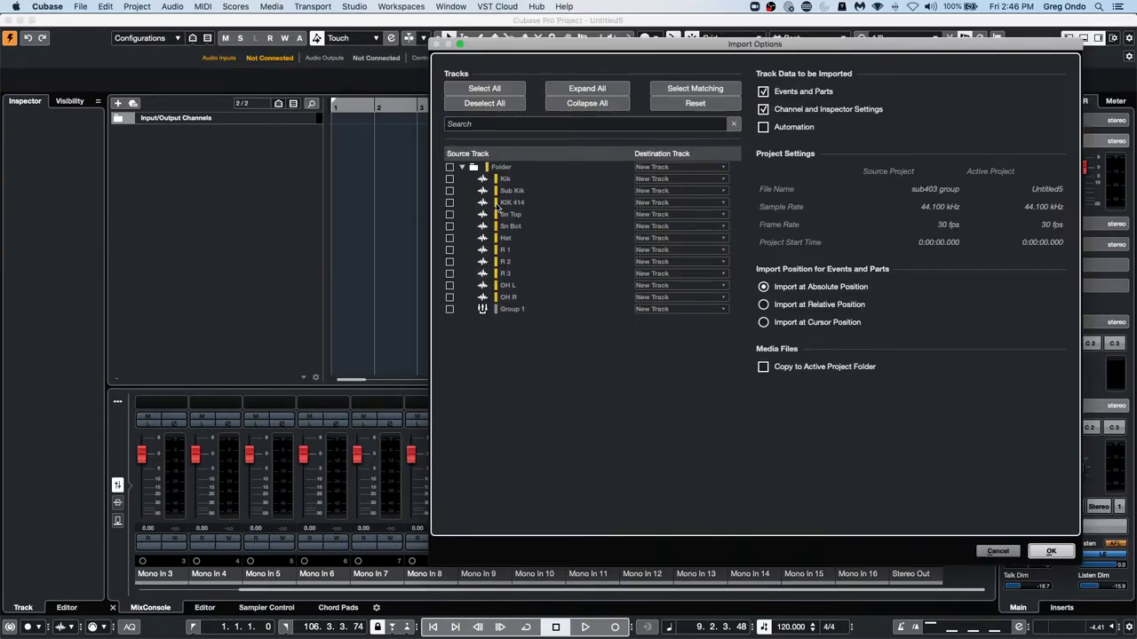
pyautogui.click(450, 167)
pyautogui.click(1051, 552)
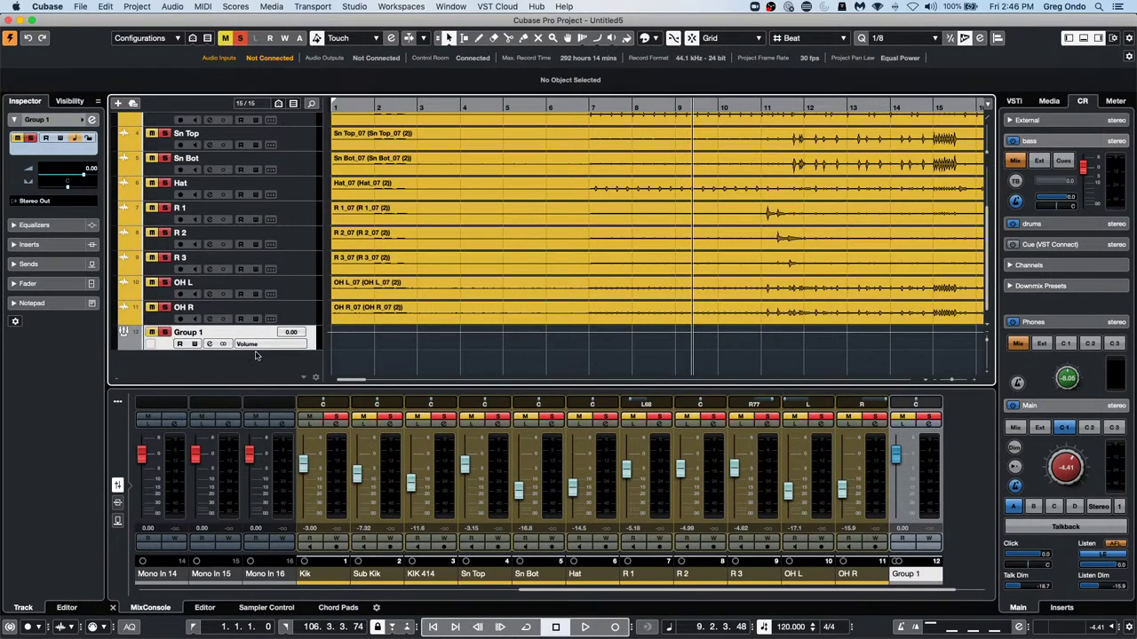
pyautogui.scroll(-2, 415, 317)
pyautogui.scroll(3, 416, 317)
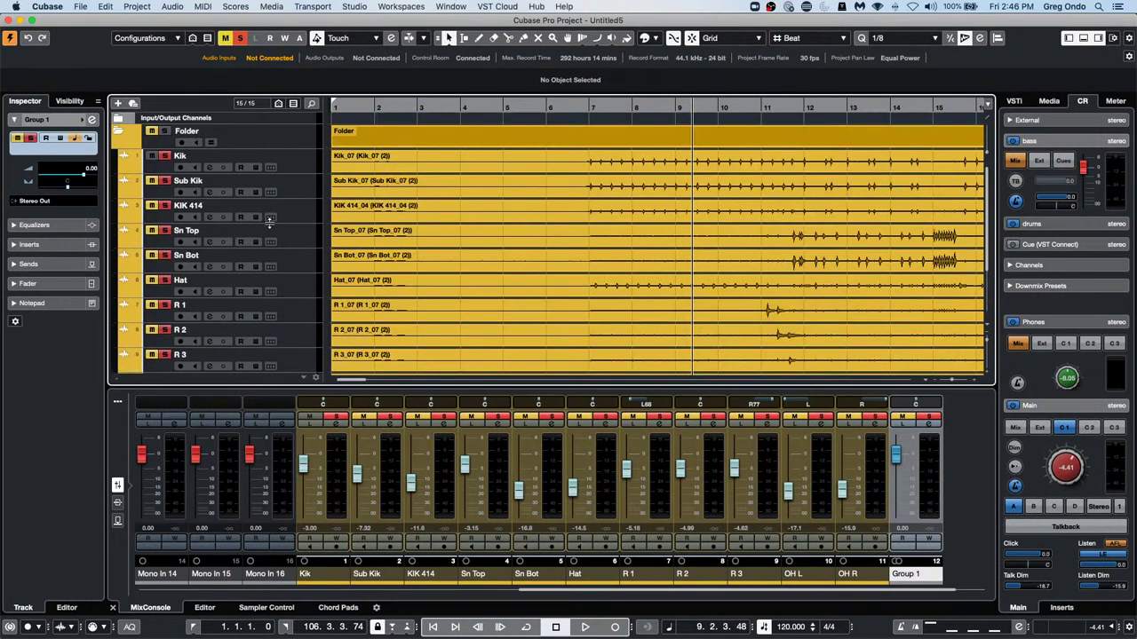
pyautogui.scroll(-3, 269, 222)
pyautogui.scroll(3, 456, 255)
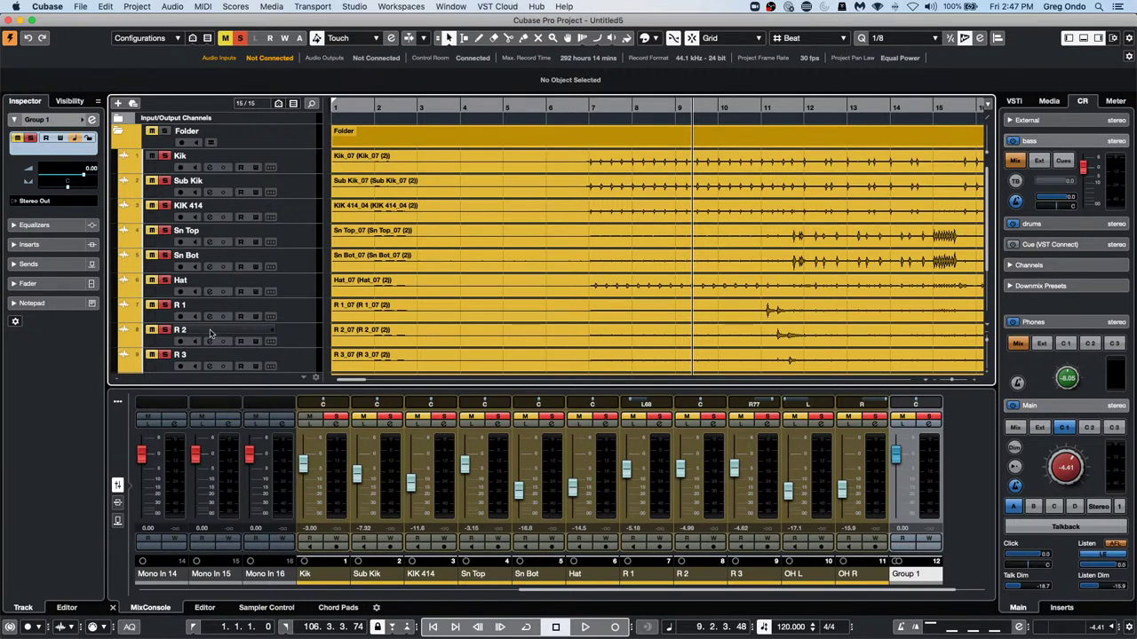
pyautogui.click(284, 282)
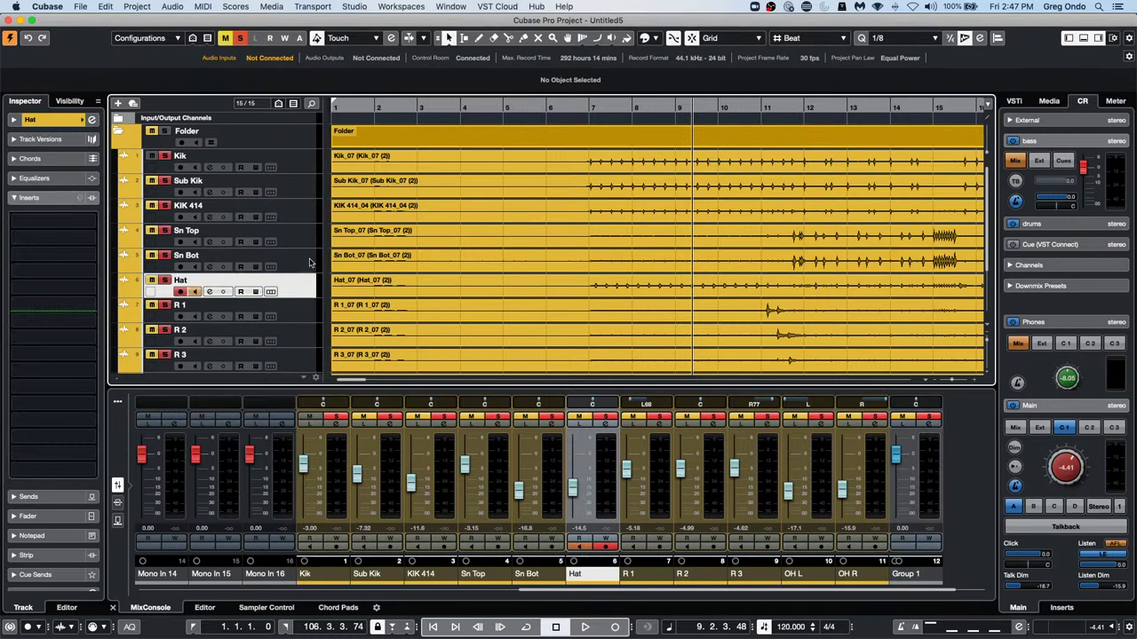
pyautogui.scroll(-4, 293, 289)
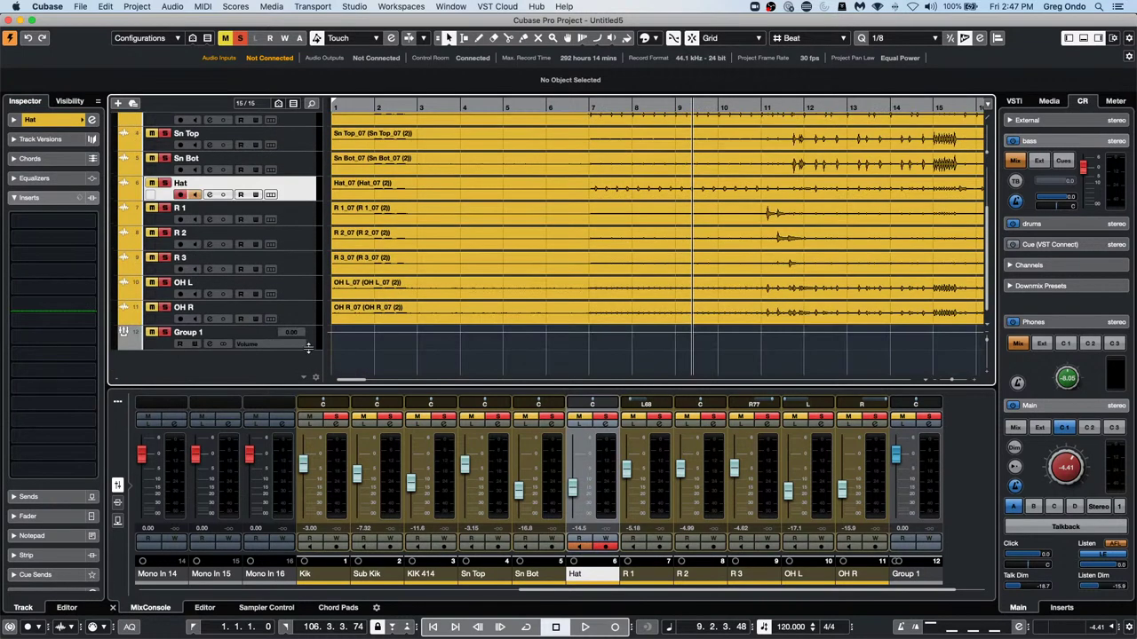
# Add two Retrologue instrument tracks, Retrologue 01 and 02, below R 3
pyautogui.rightClick(299, 268)
pyautogui.moveTo(306, 272)
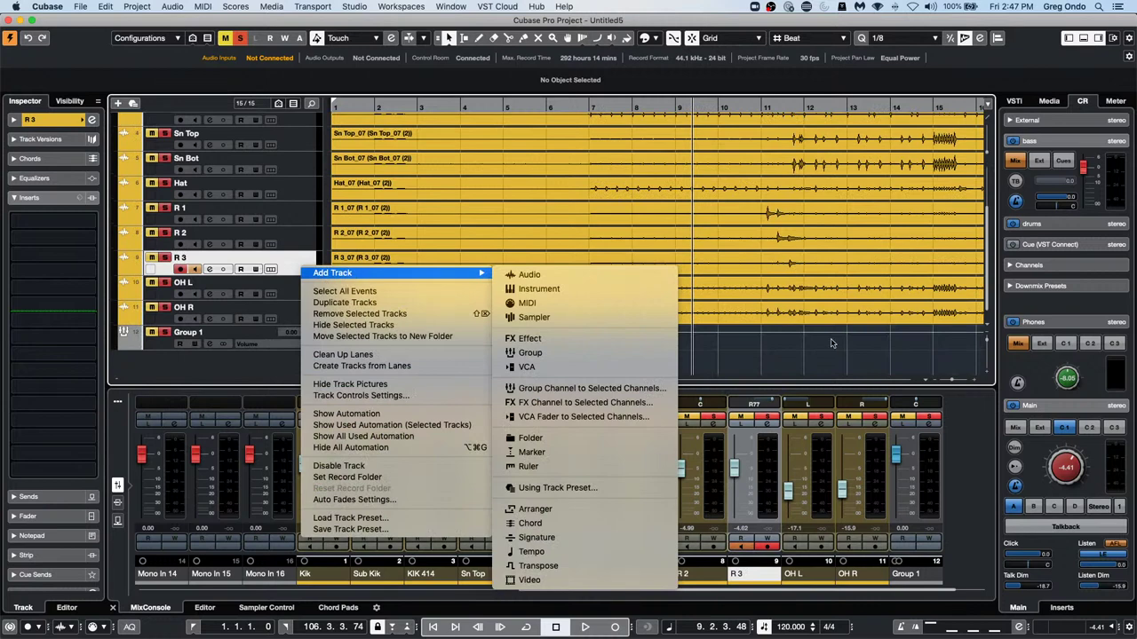
pyautogui.click(532, 290)
pyautogui.click(478, 259)
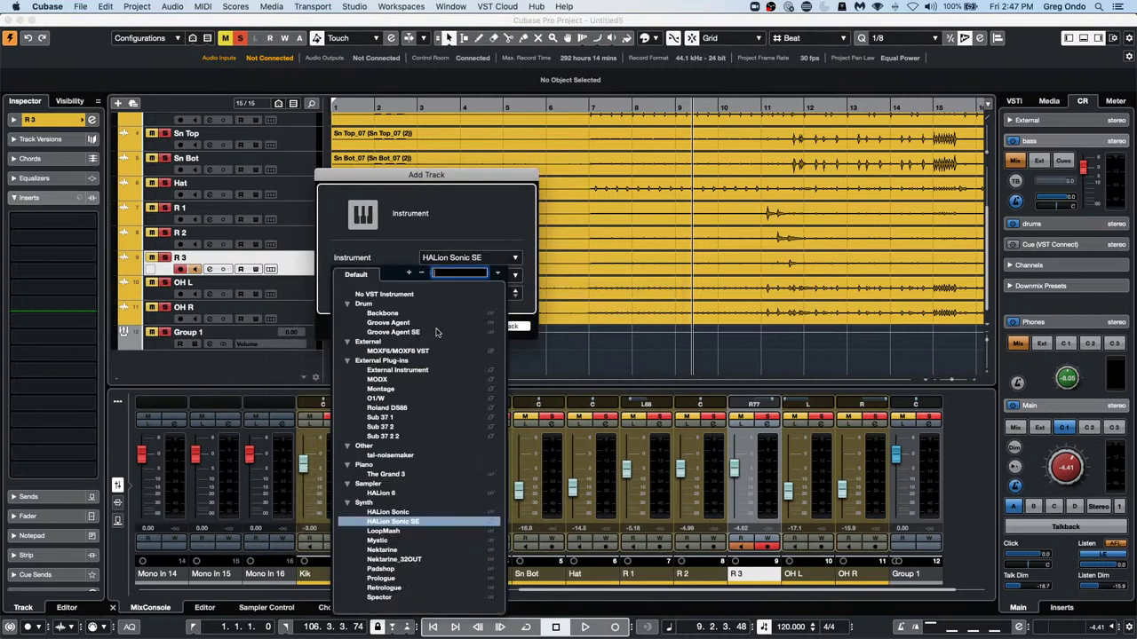
pyautogui.click(397, 589)
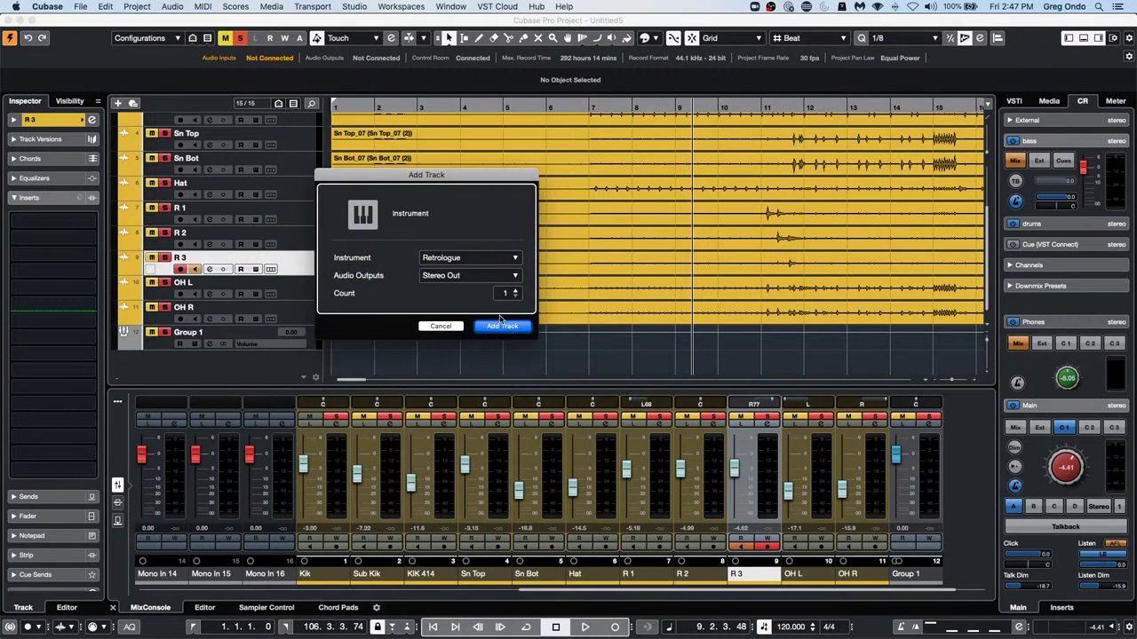
pyautogui.click(515, 290)
pyautogui.click(502, 327)
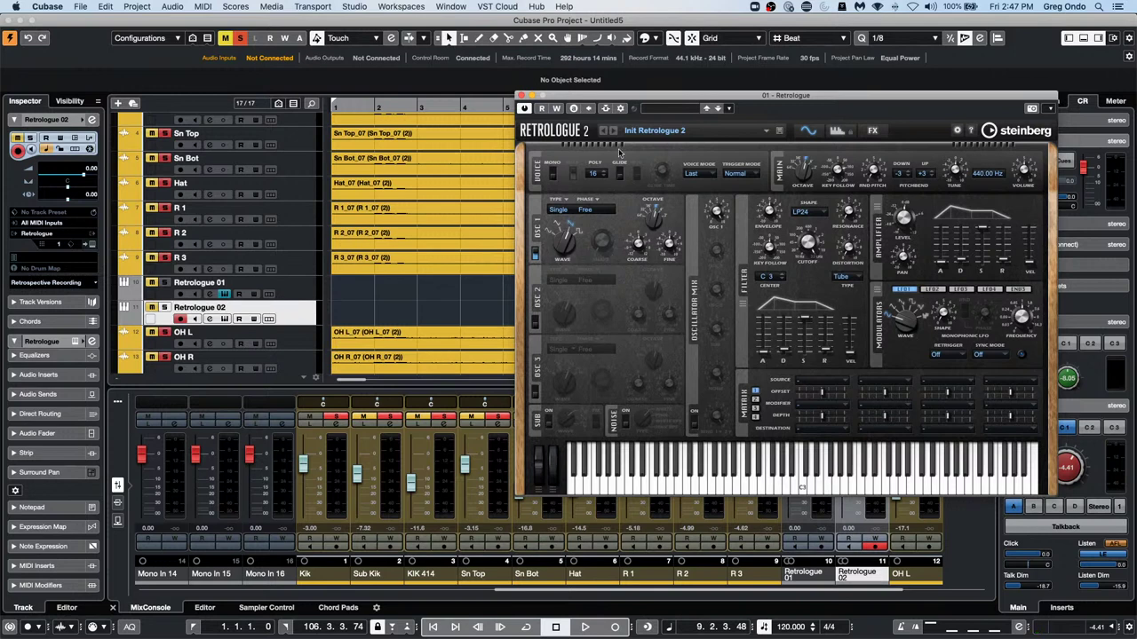
# Load the Bone Saw Bass preset on Retrologue 01
pyautogui.click(661, 114)
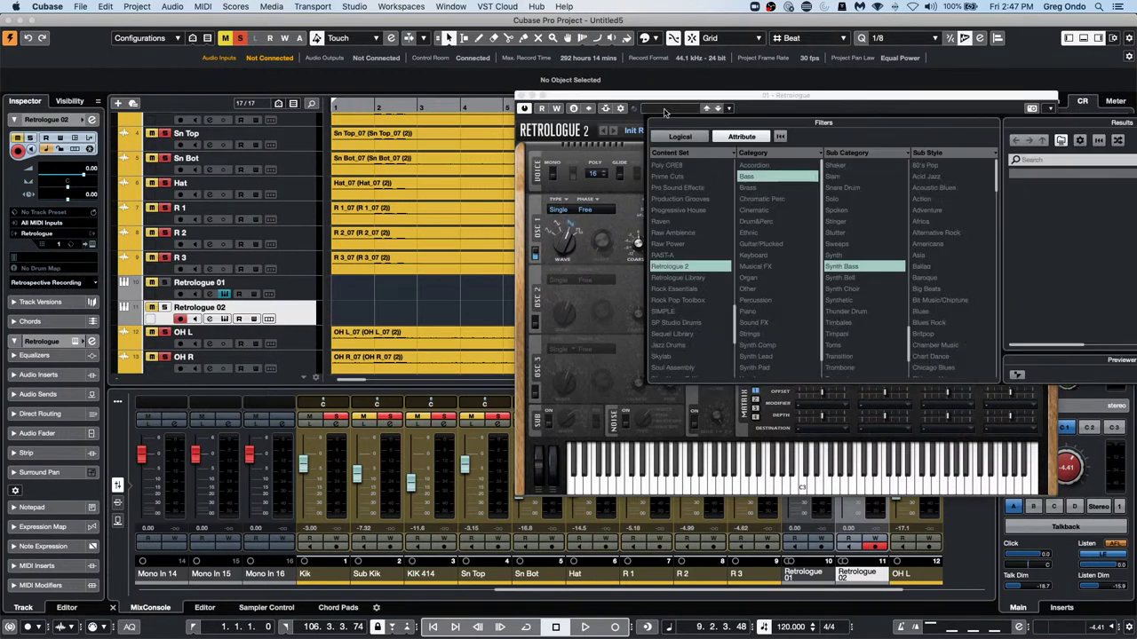
pyautogui.click(1050, 265)
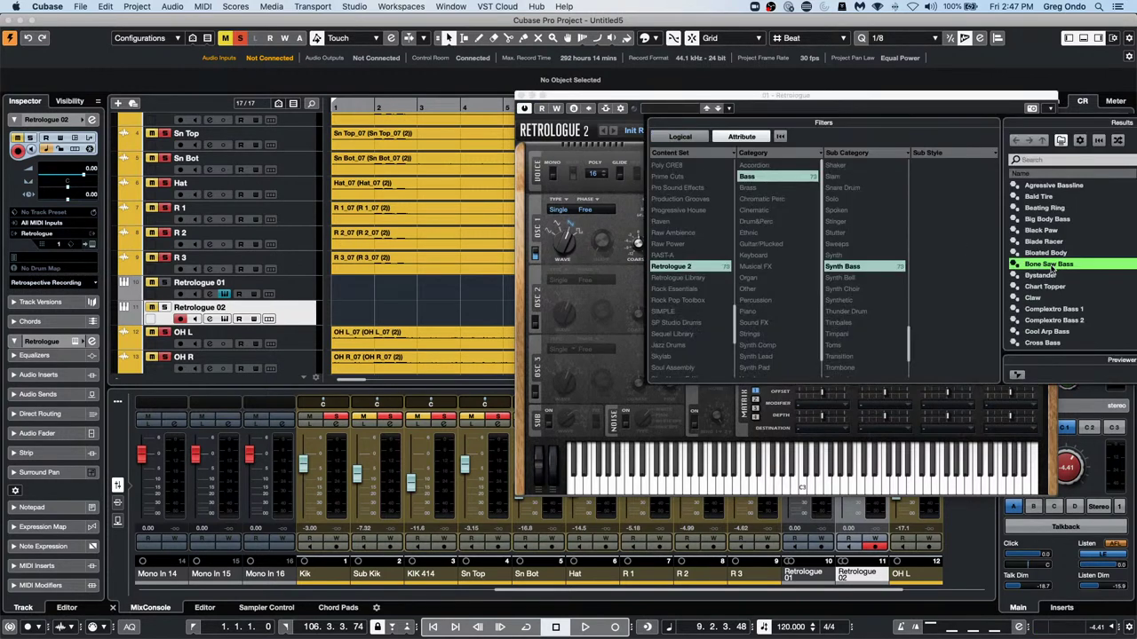
pyautogui.doubleClick(1050, 265)
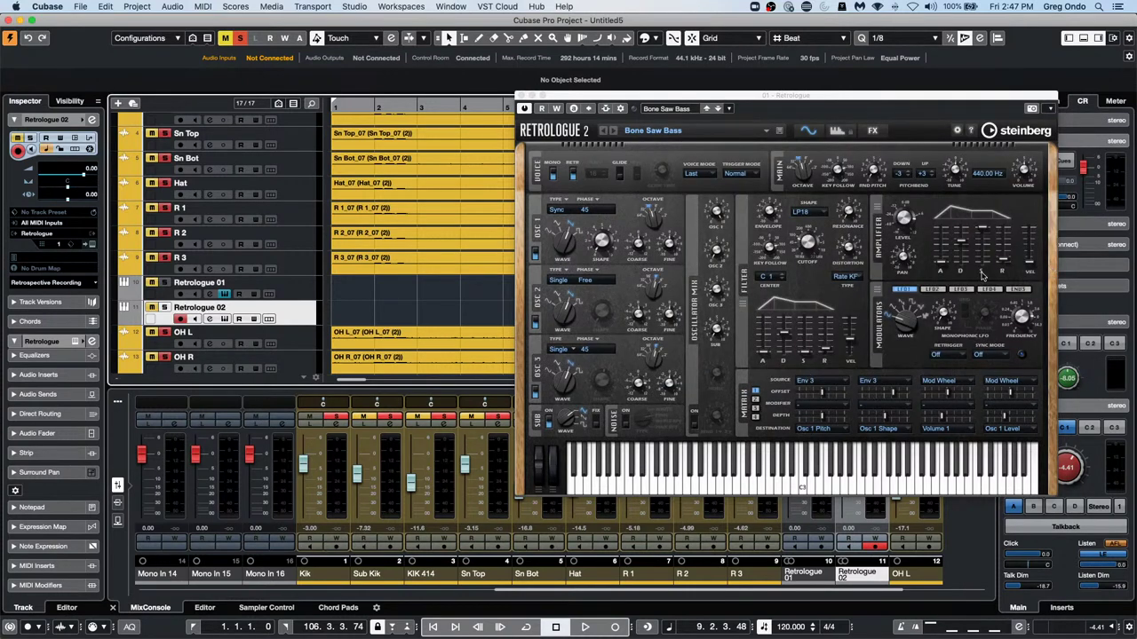
pyautogui.click(293, 289)
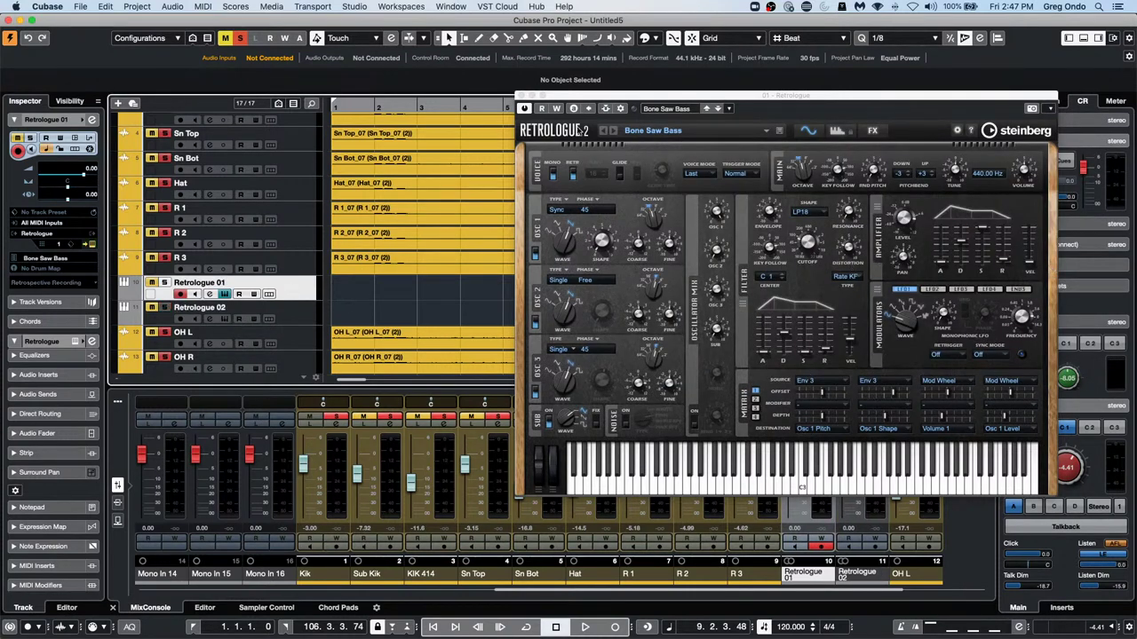
pyautogui.click(306, 315)
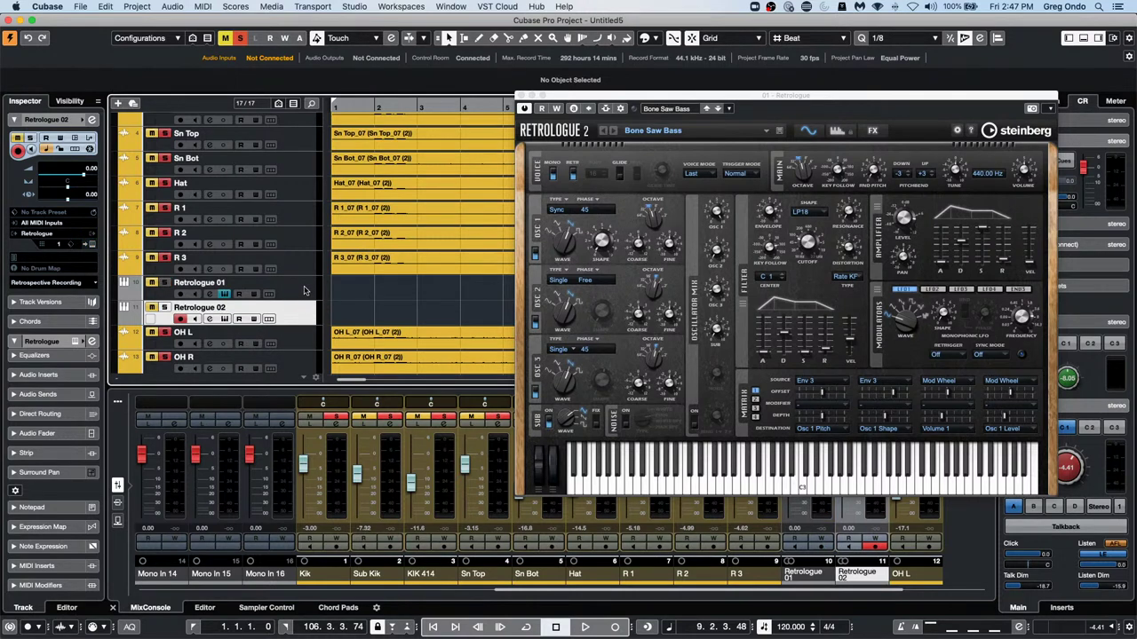
pyautogui.click(302, 298)
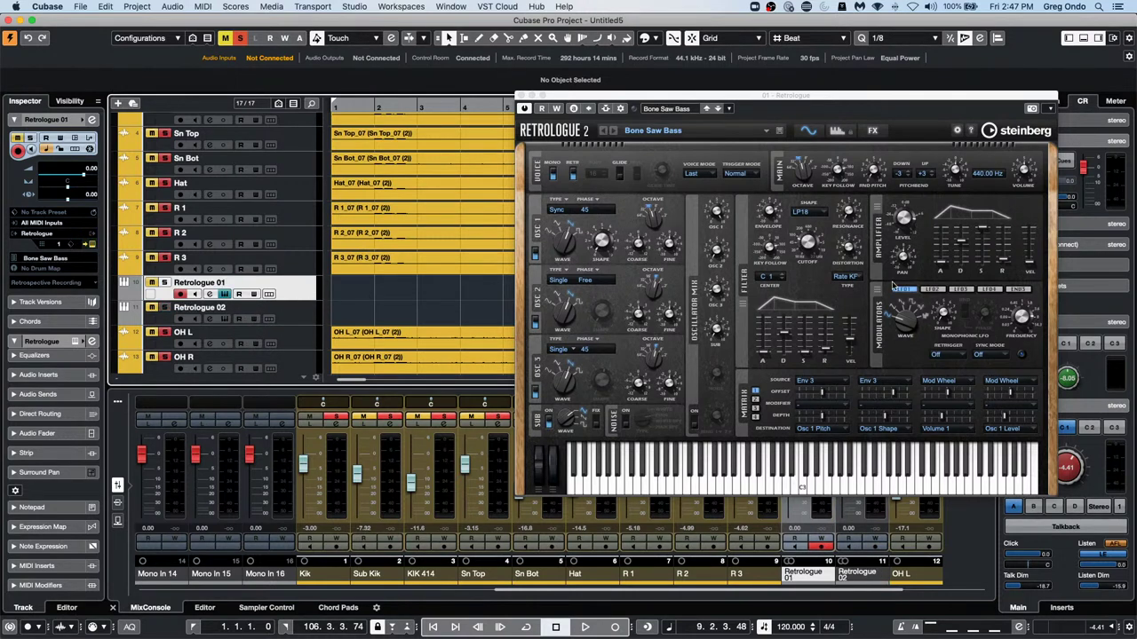
# Open Retrologue 02's instrument editor and load its Claw preset
pyautogui.click(91, 119)
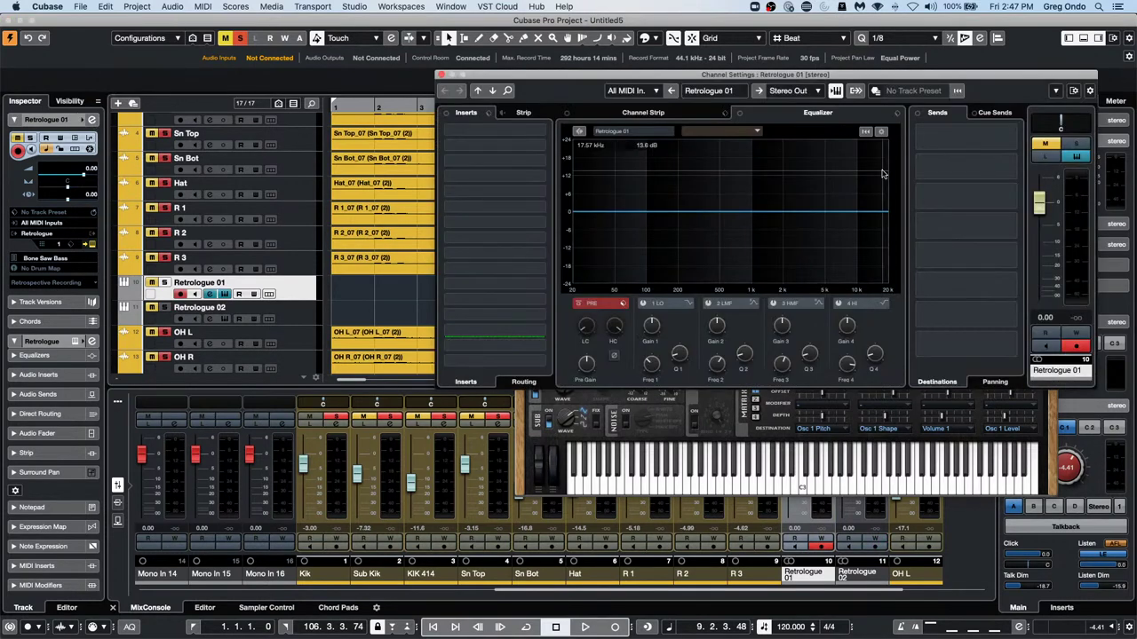
pyautogui.click(440, 73)
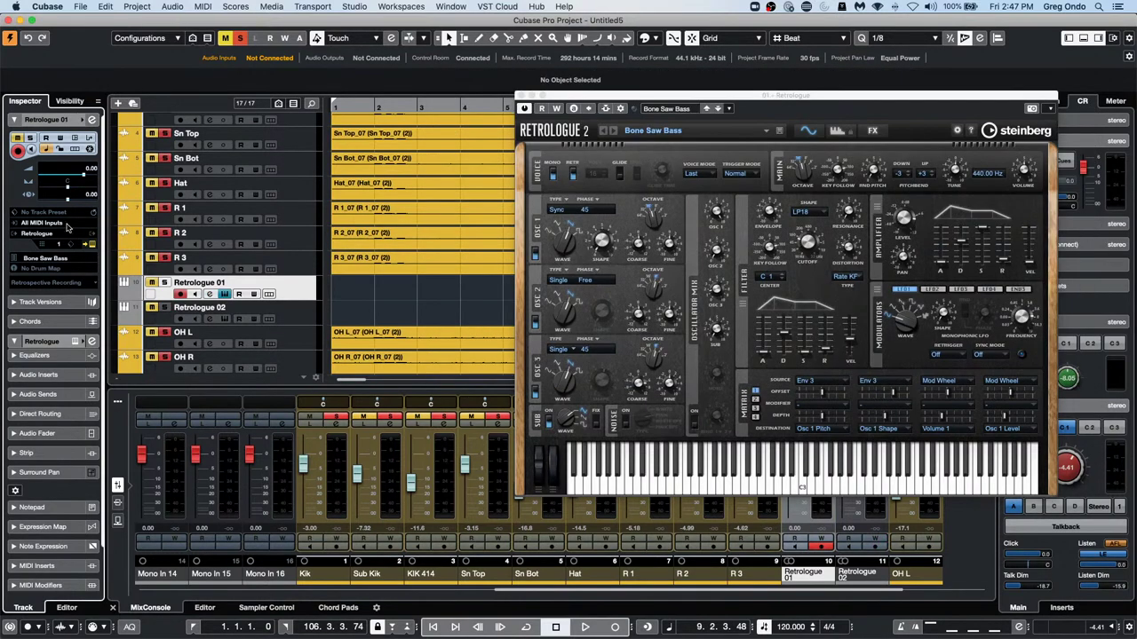
pyautogui.click(90, 246)
pyautogui.click(92, 245)
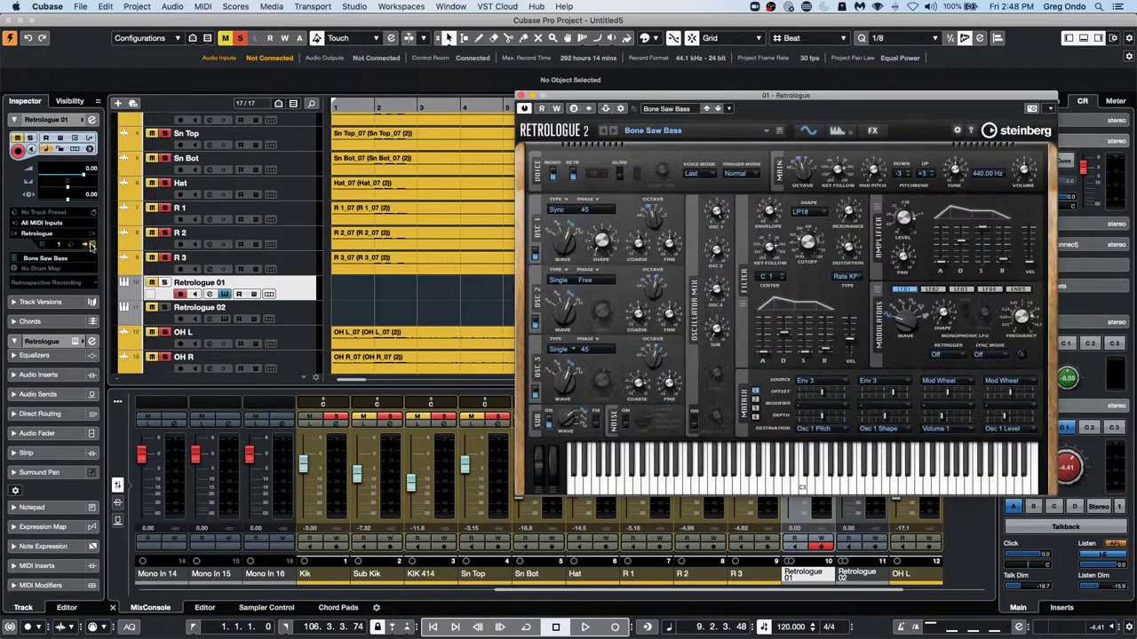
pyautogui.click(316, 315)
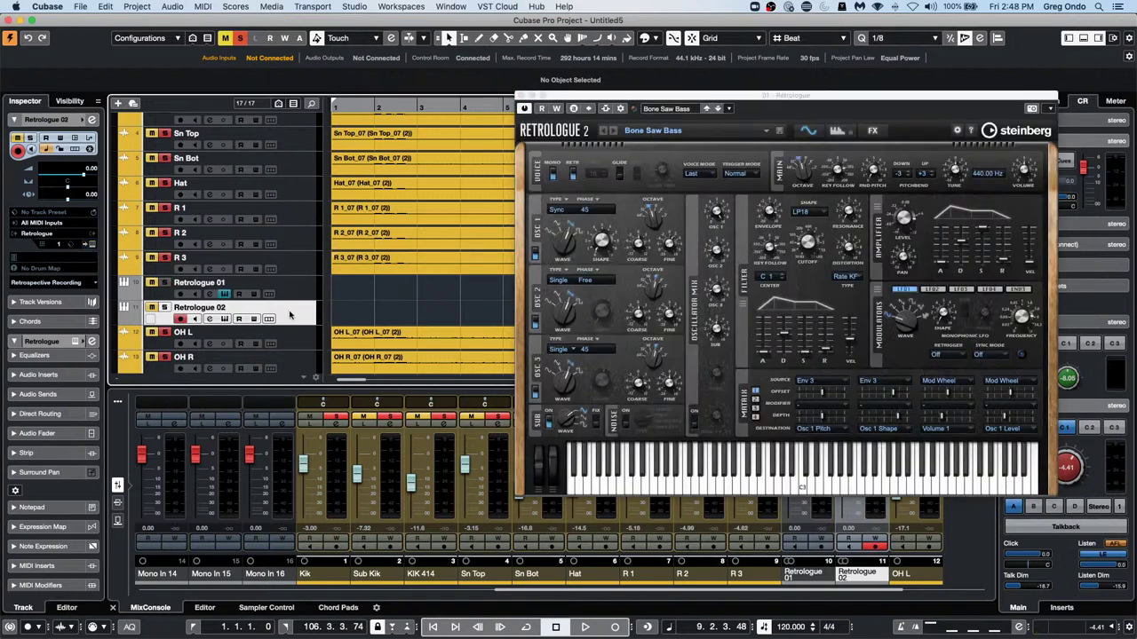
pyautogui.click(92, 246)
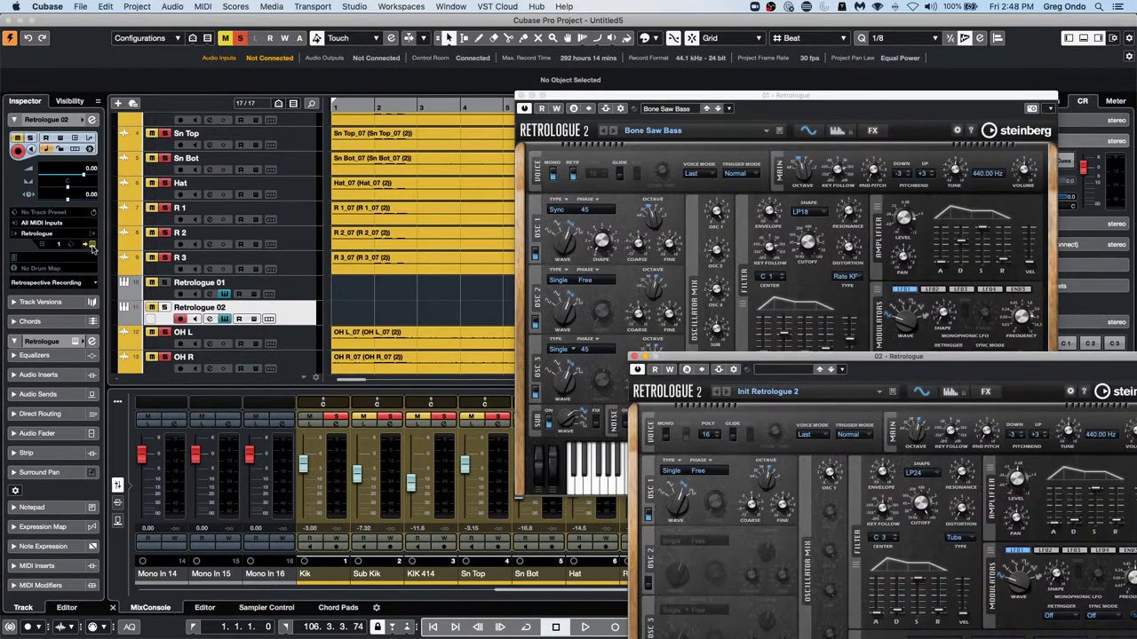
pyautogui.click(792, 374)
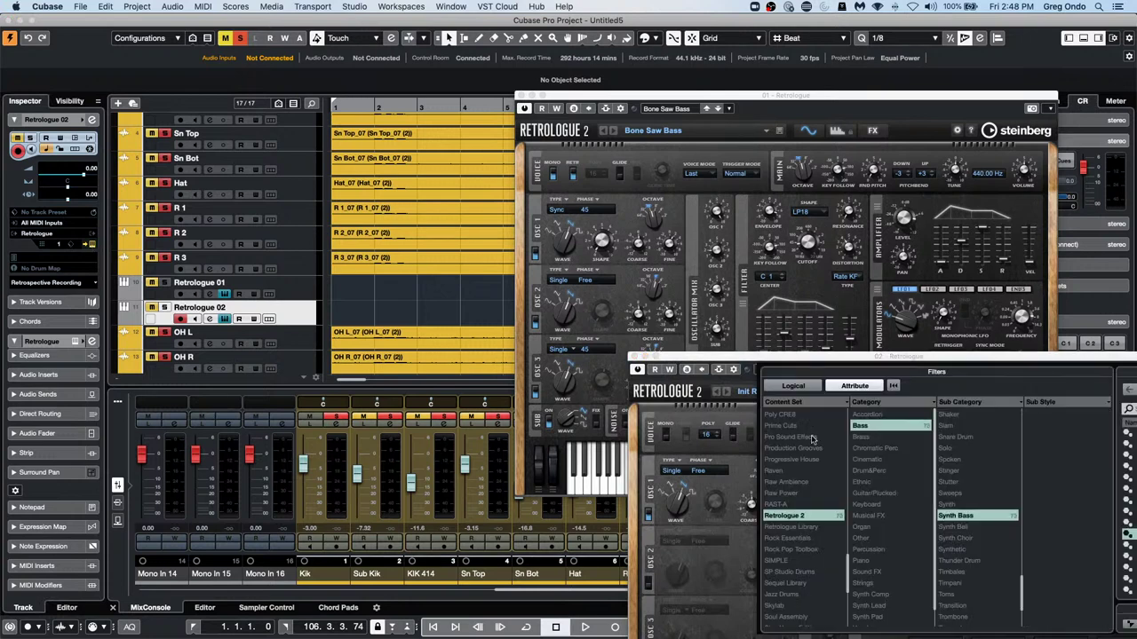
pyautogui.doubleClick(1131, 566)
# Set Retrologue 01's Filter Cutoff knob to Learn CC from a MIDI controller
pyautogui.rightClick(809, 241)
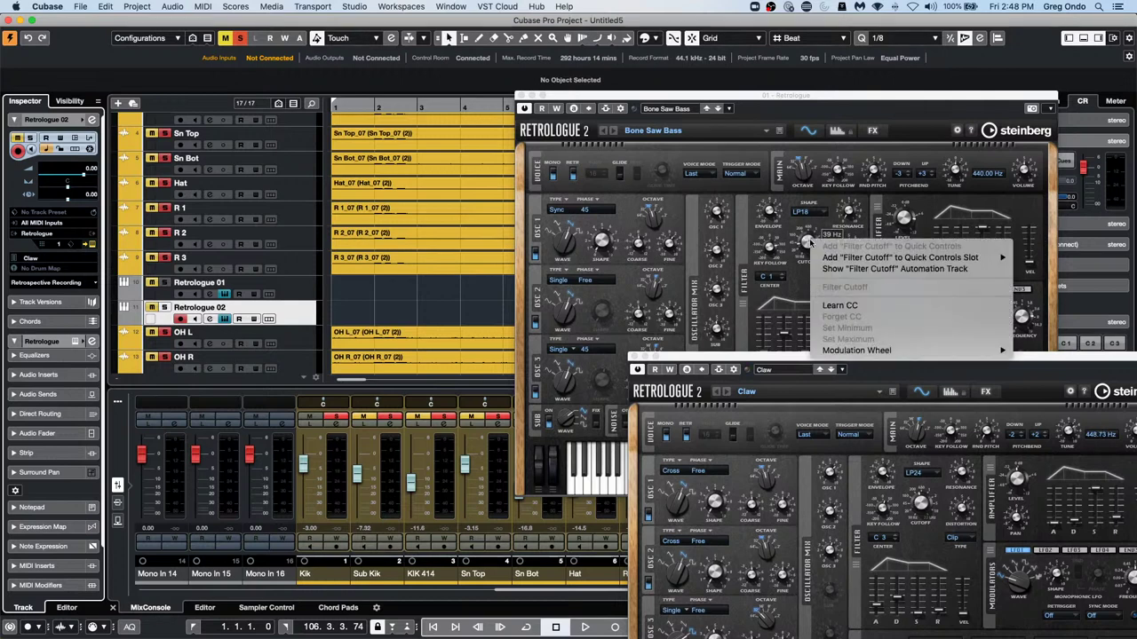
pyautogui.click(848, 305)
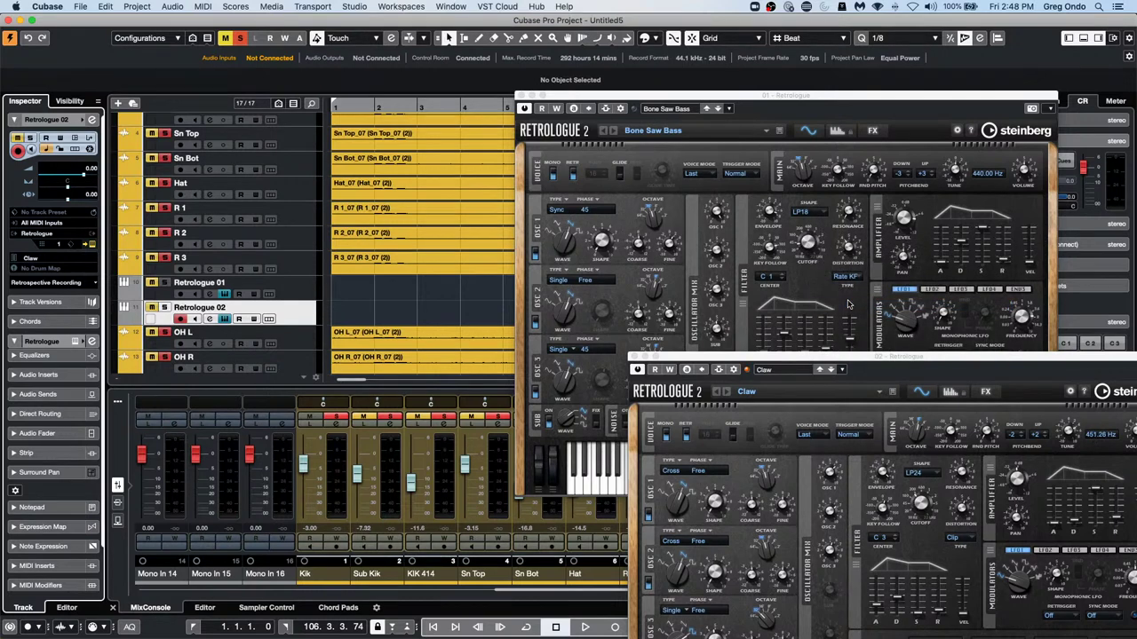
pyautogui.moveTo(808, 241)
pyautogui.click(808, 240)
pyautogui.rightClick(809, 240)
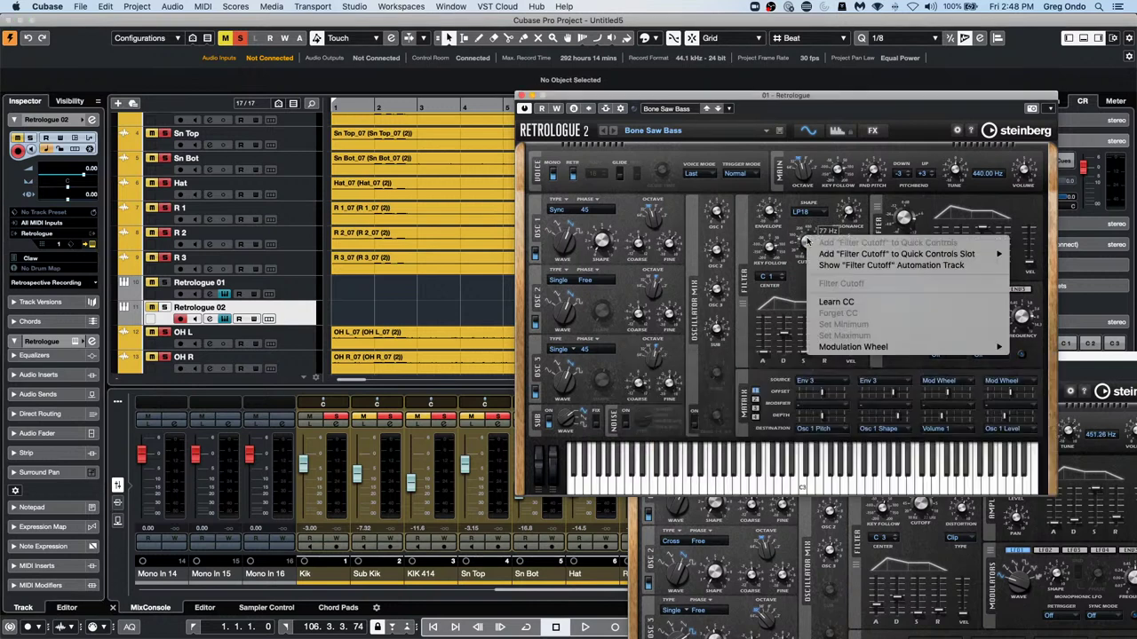
pyautogui.click(826, 301)
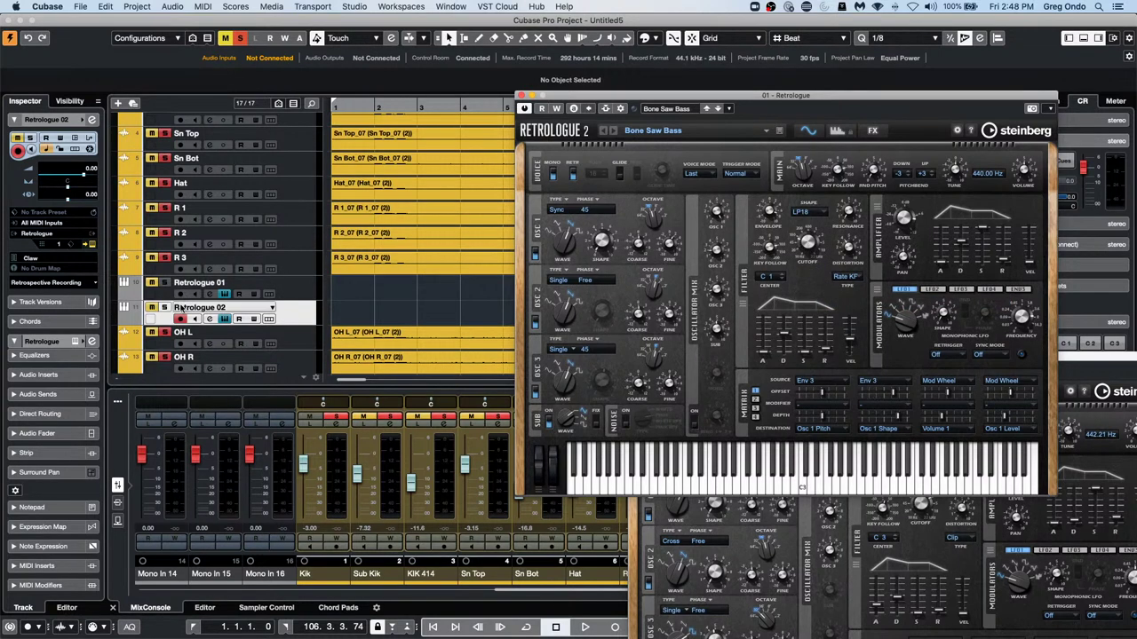
# Record a short Retrologue pass, producing an event from 9.1.1.0 to 15.1.1.0
pyautogui.click(180, 307)
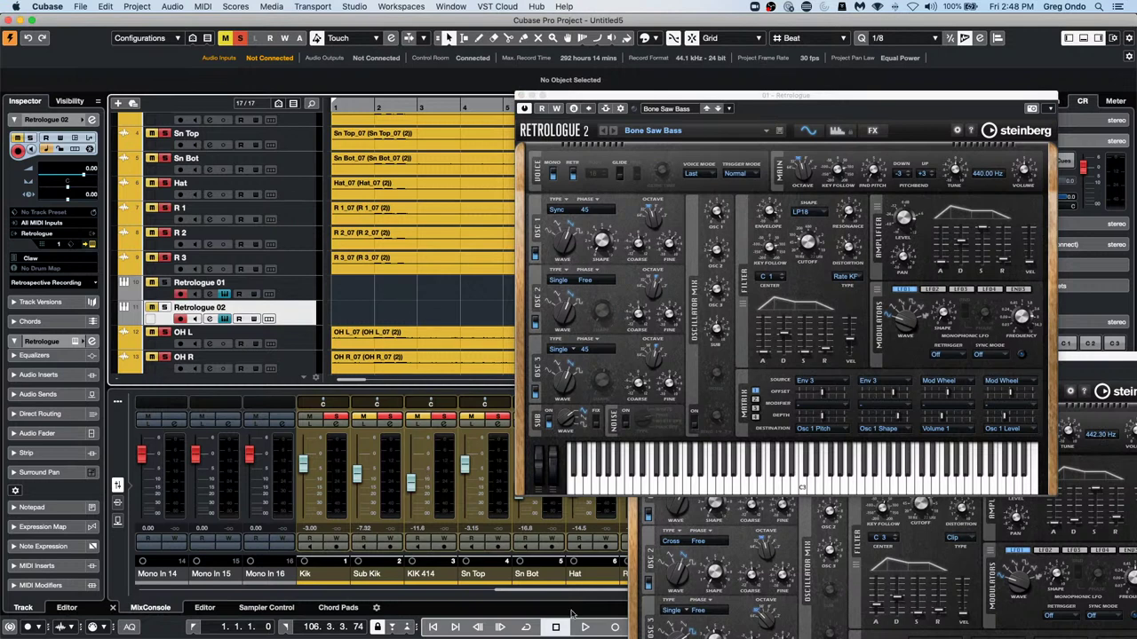
pyautogui.click(612, 627)
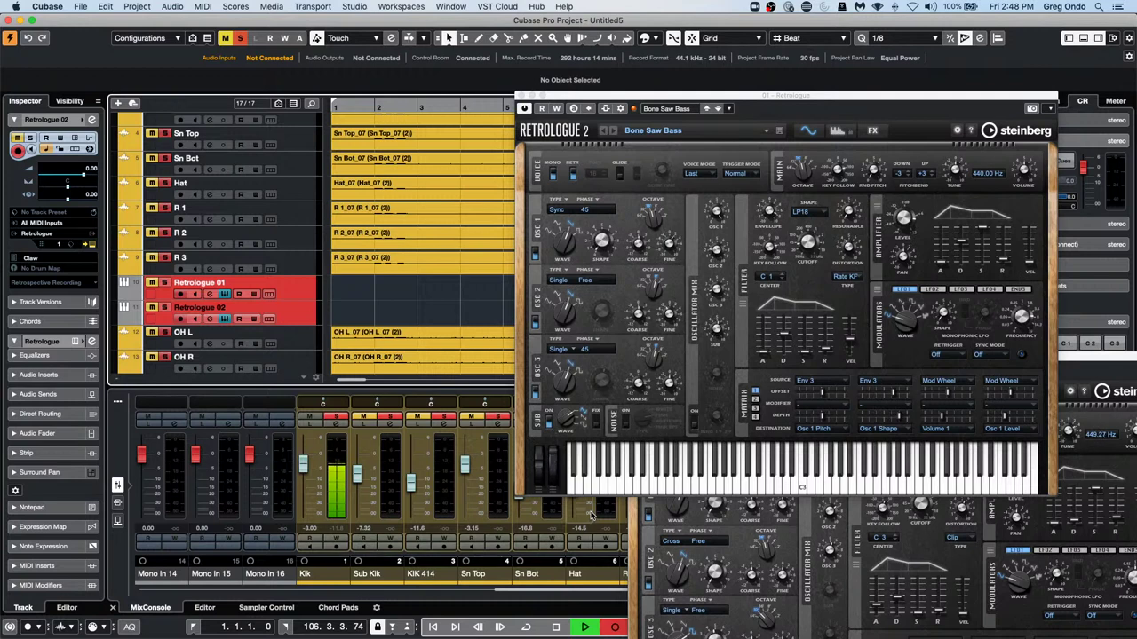
pyautogui.moveTo(673, 283)
pyautogui.press('space')
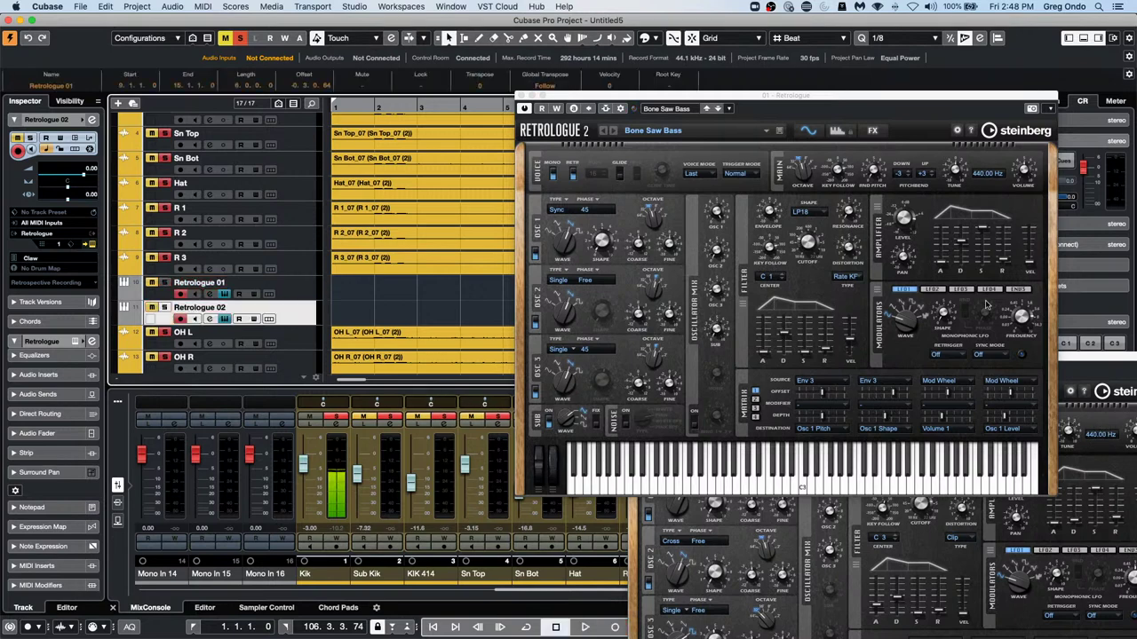
# Open the recorded Retrologue 02 part in the Key Editor with a Modulation CC 1 lane
pyautogui.click(521, 96)
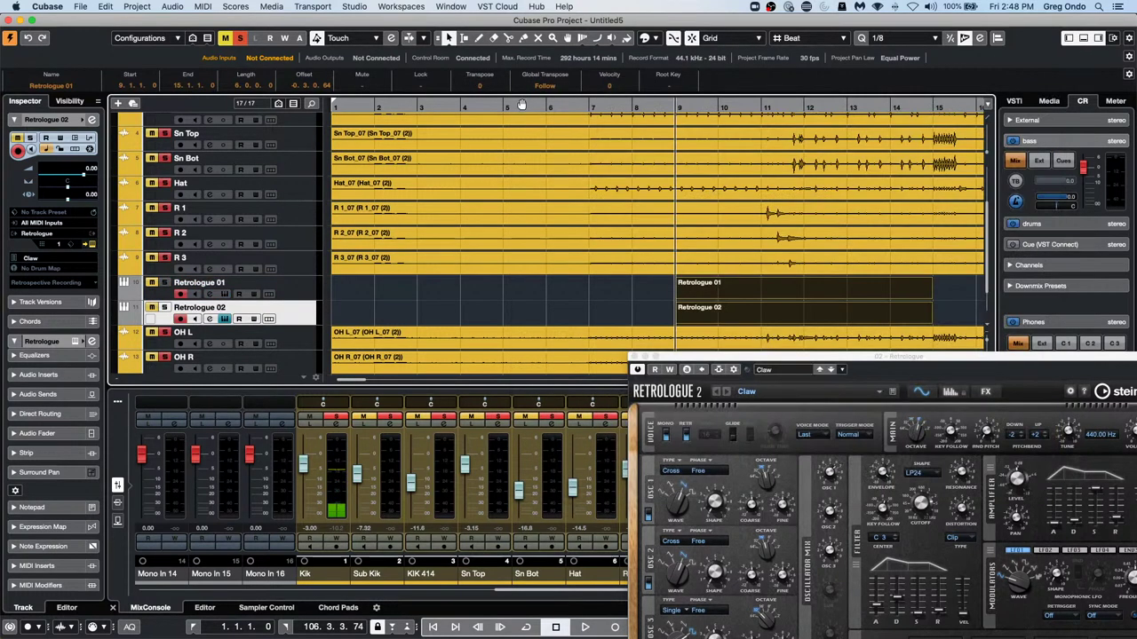
pyautogui.doubleClick(795, 313)
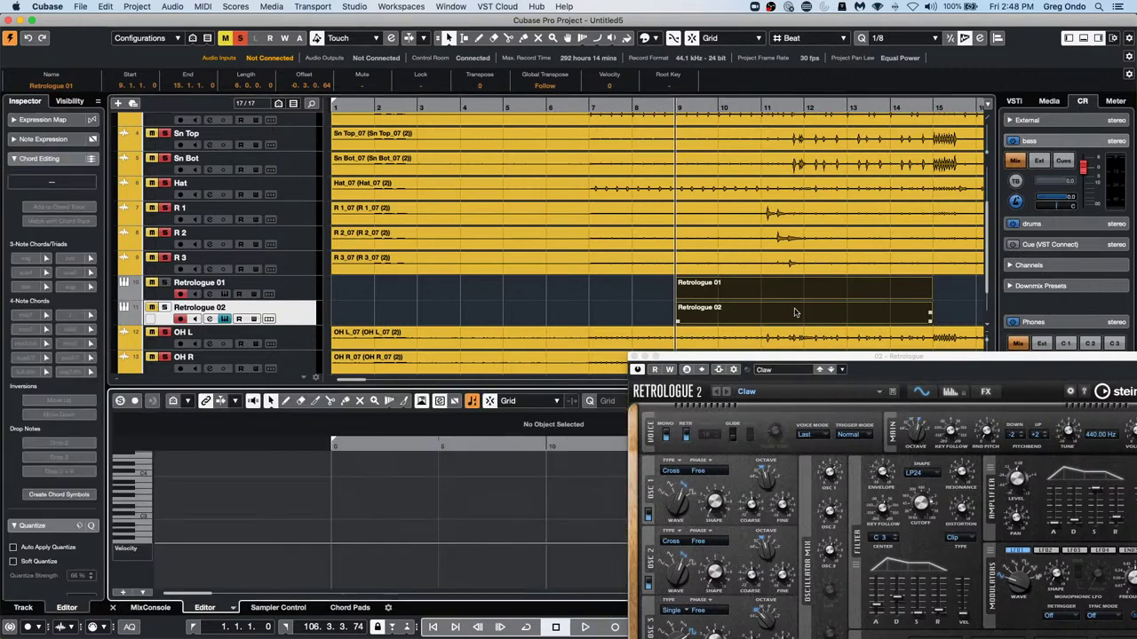
pyautogui.click(127, 553)
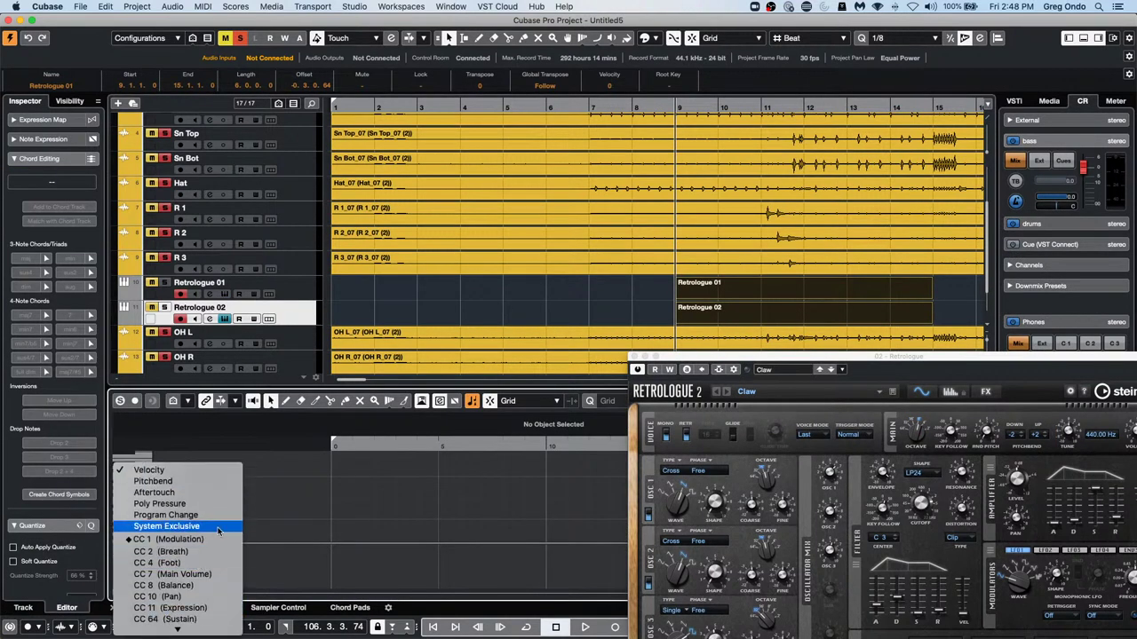
pyautogui.click(213, 539)
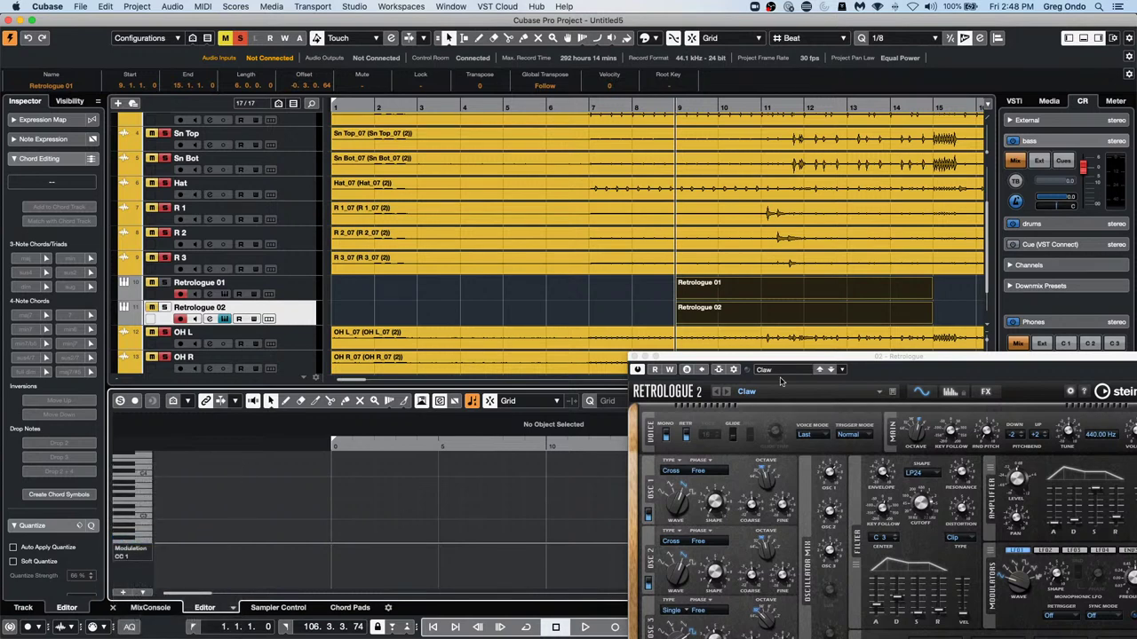
pyautogui.moveTo(755, 365); pyautogui.dragTo(690, 488)
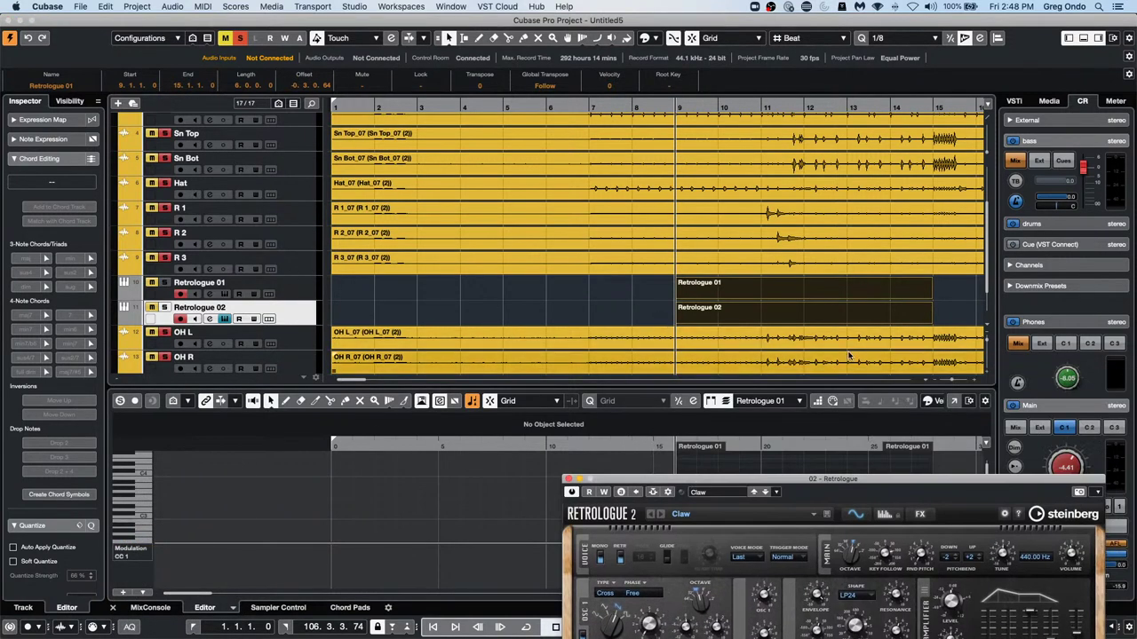
# Show Retrologue 01's part with its controller lane on Modulation CC 1
pyautogui.click(296, 290)
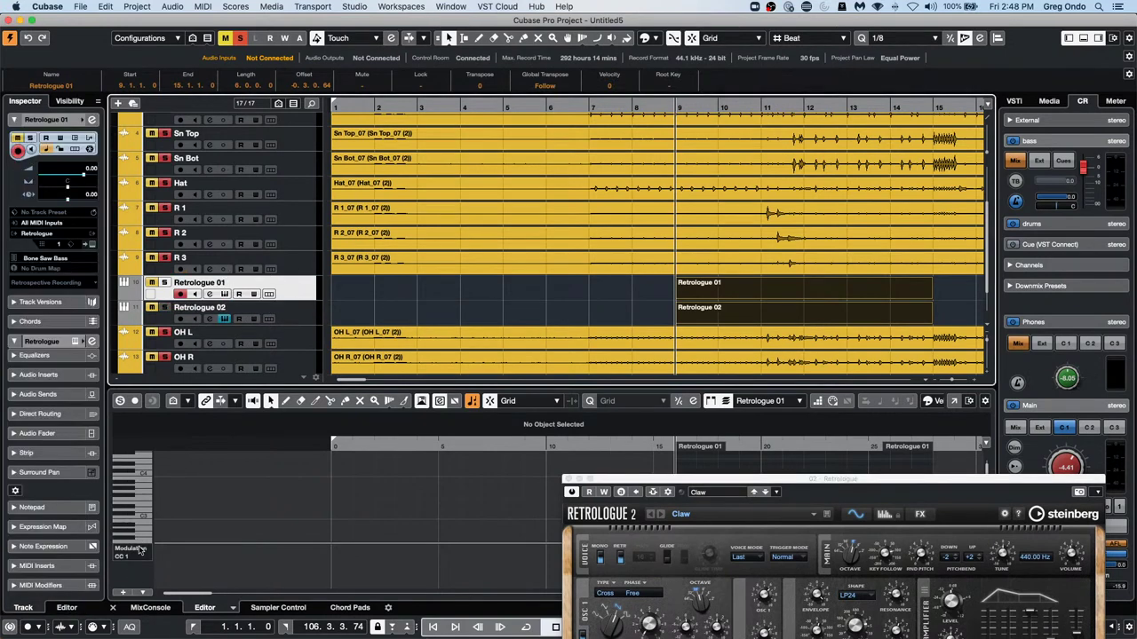
pyautogui.click(138, 546)
pyautogui.click(150, 618)
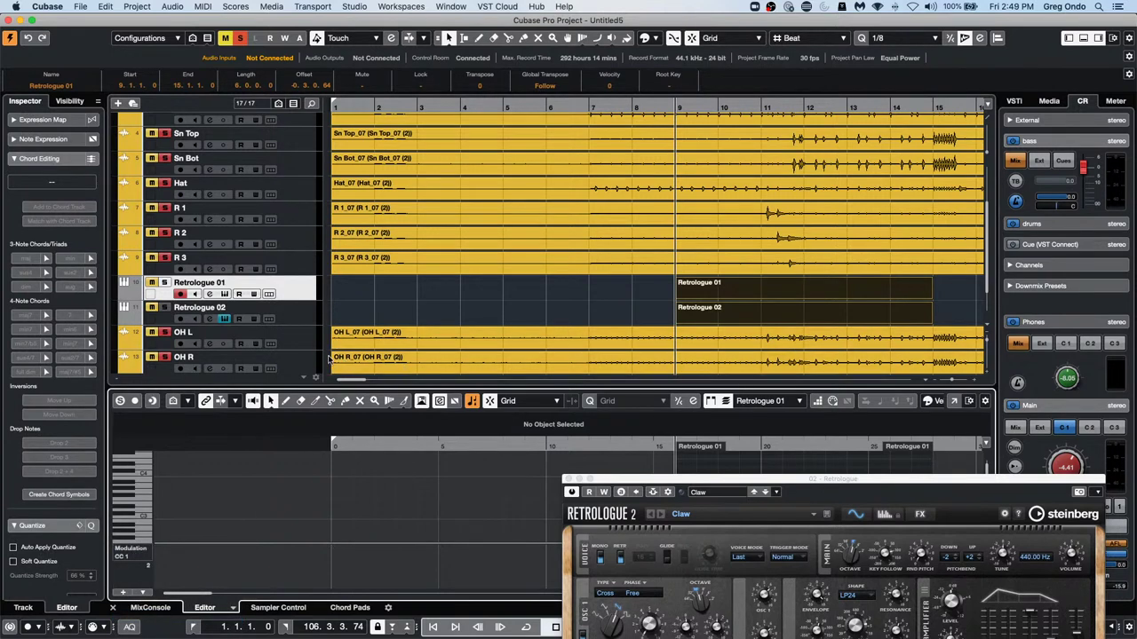
pyautogui.moveTo(714, 485); pyautogui.dragTo(682, 362)
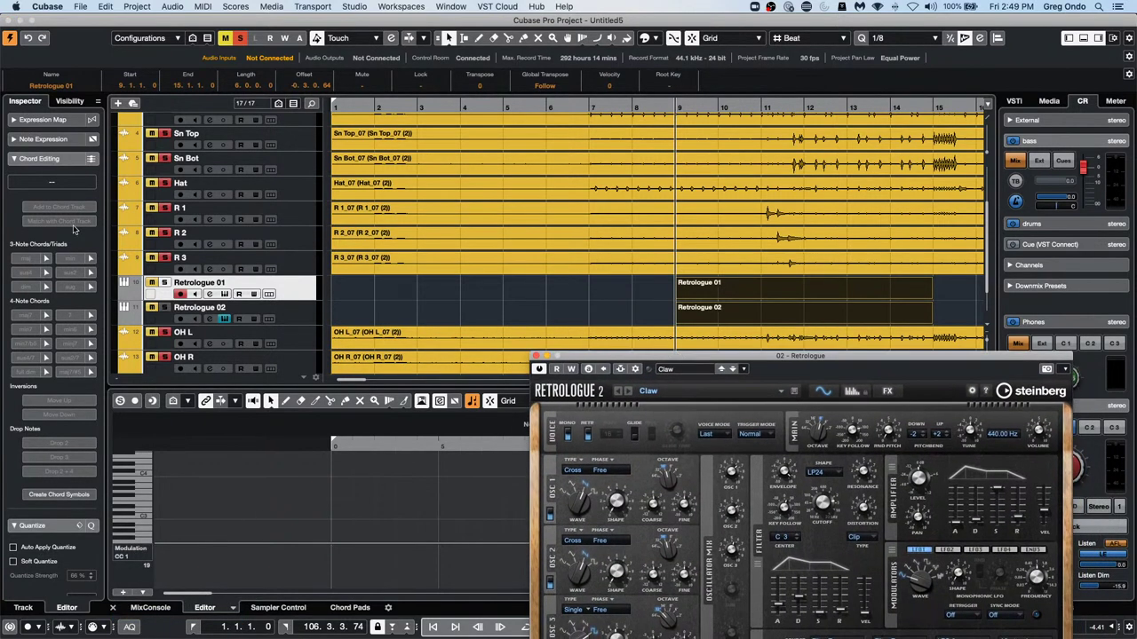
pyautogui.click(177, 322)
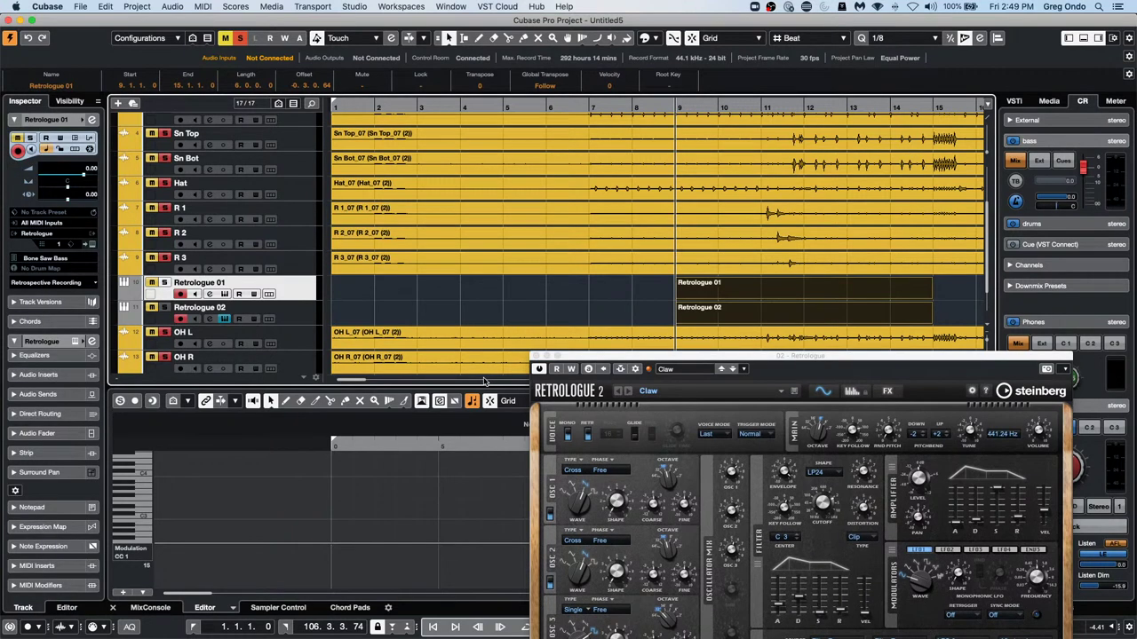
pyautogui.moveTo(826, 502)
pyautogui.scroll(5, 826, 503)
pyautogui.scroll(15, 824, 503)
# Split the Sn Bot event at five points, near bars 23, 31, 49 and later
pyautogui.press('g')
pyautogui.press('g')
pyautogui.press('g')
pyautogui.press('g')
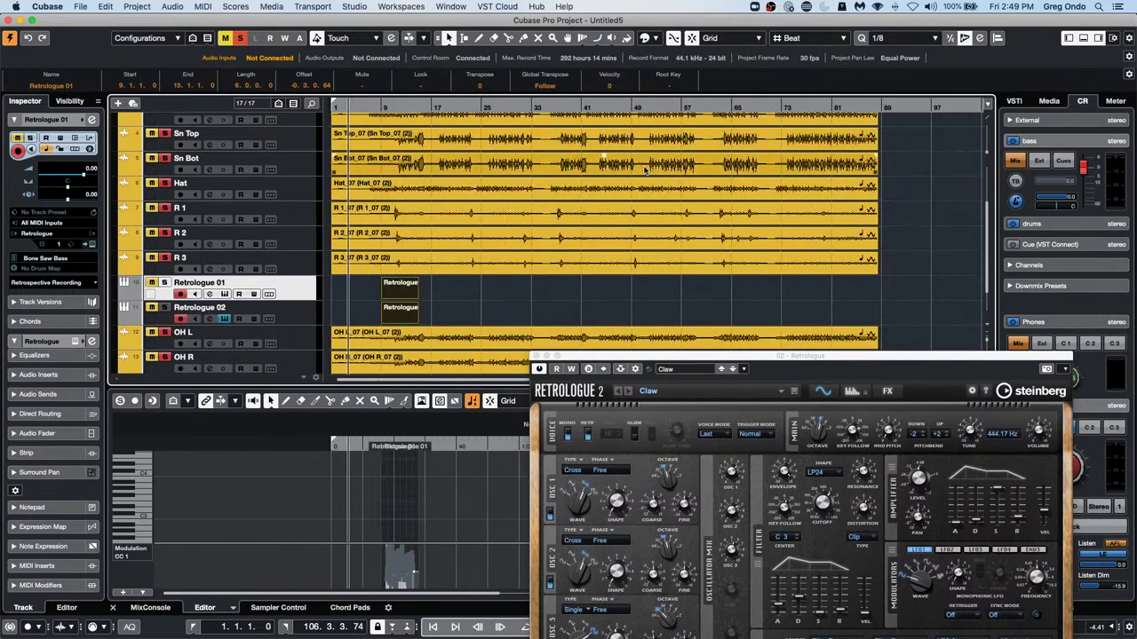
pyautogui.rightClick(689, 169)
pyautogui.click(749, 168)
pyautogui.click(341, 174)
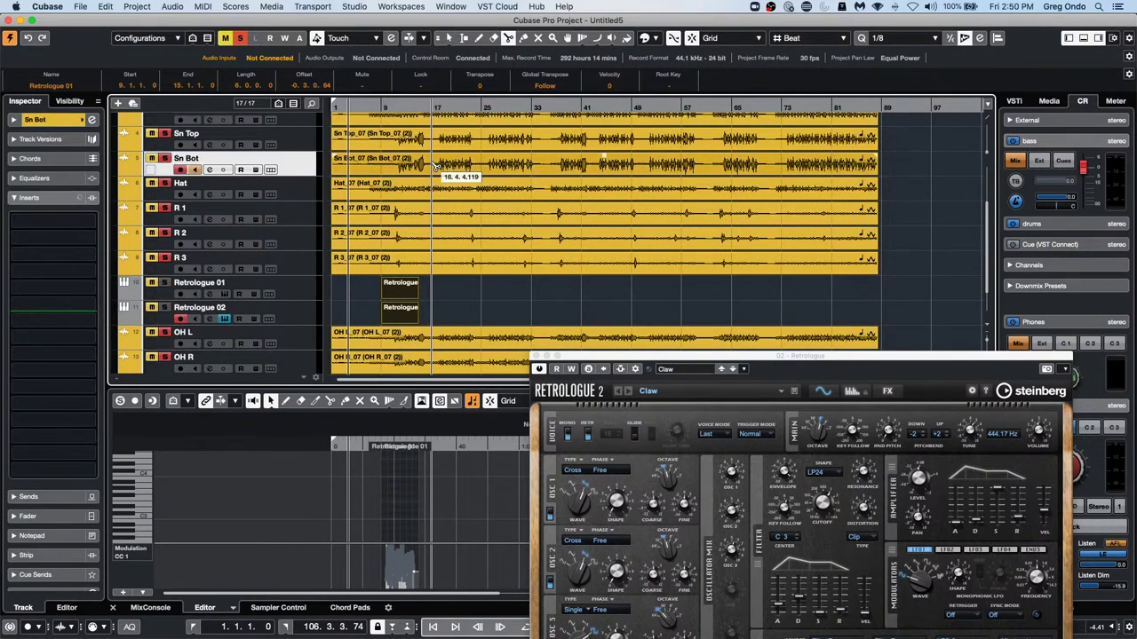
pyautogui.click(476, 164)
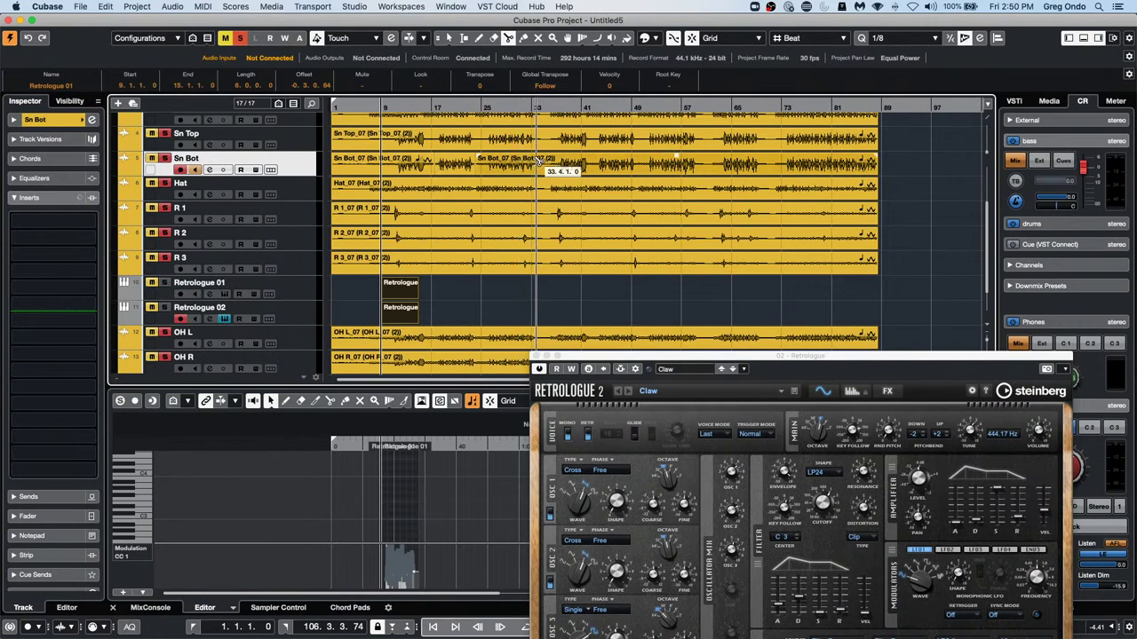
pyautogui.click(544, 166)
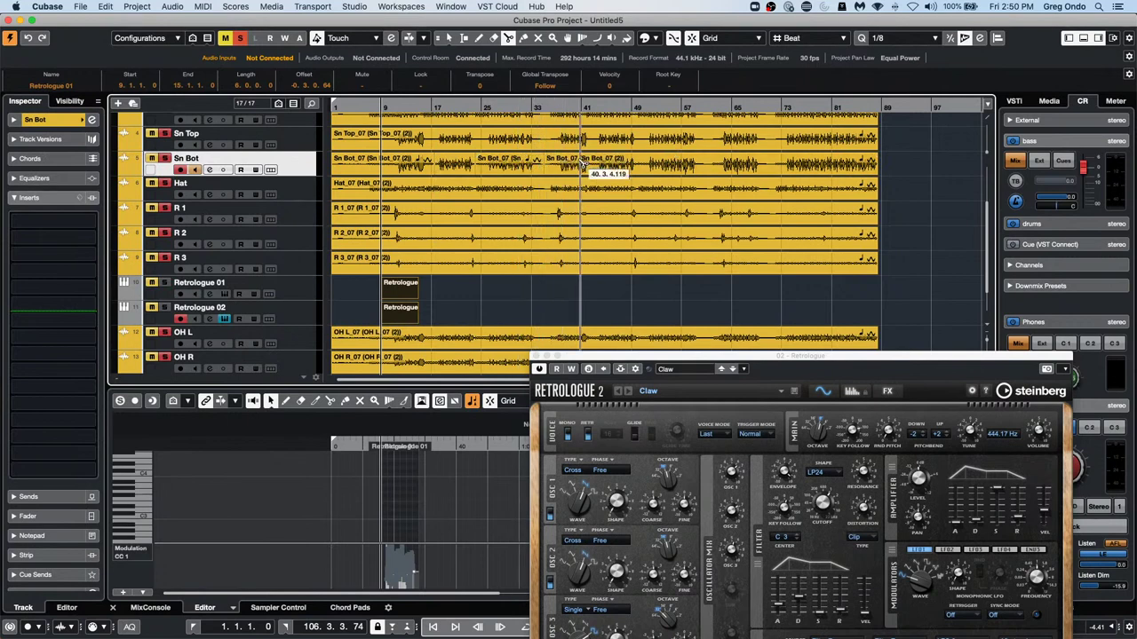
pyautogui.click(642, 166)
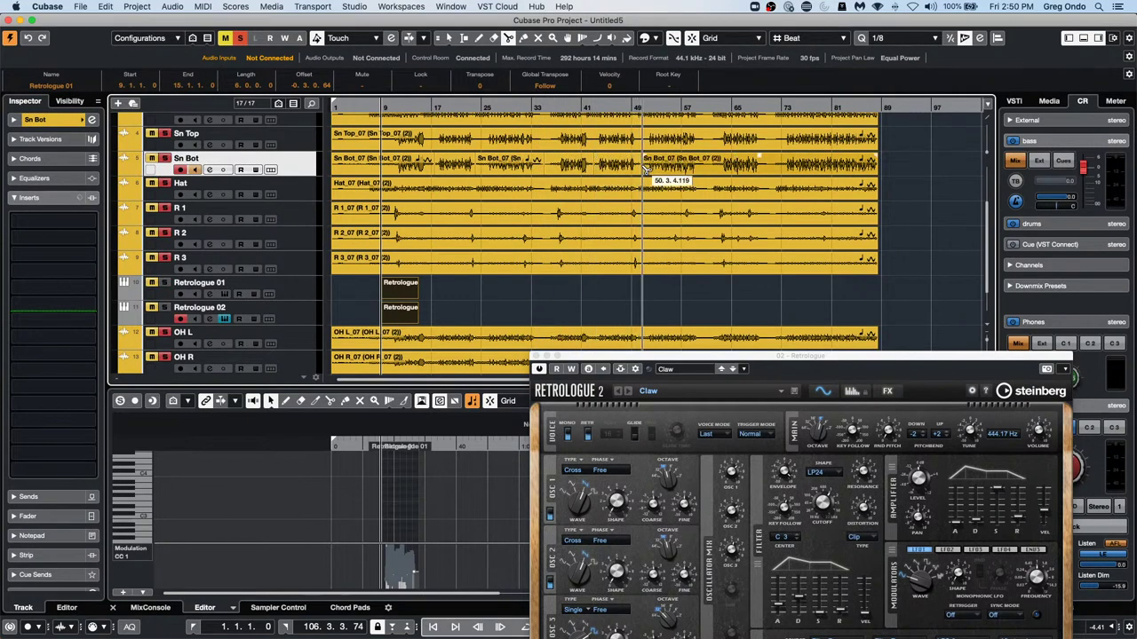
pyautogui.click(708, 167)
pyautogui.click(772, 168)
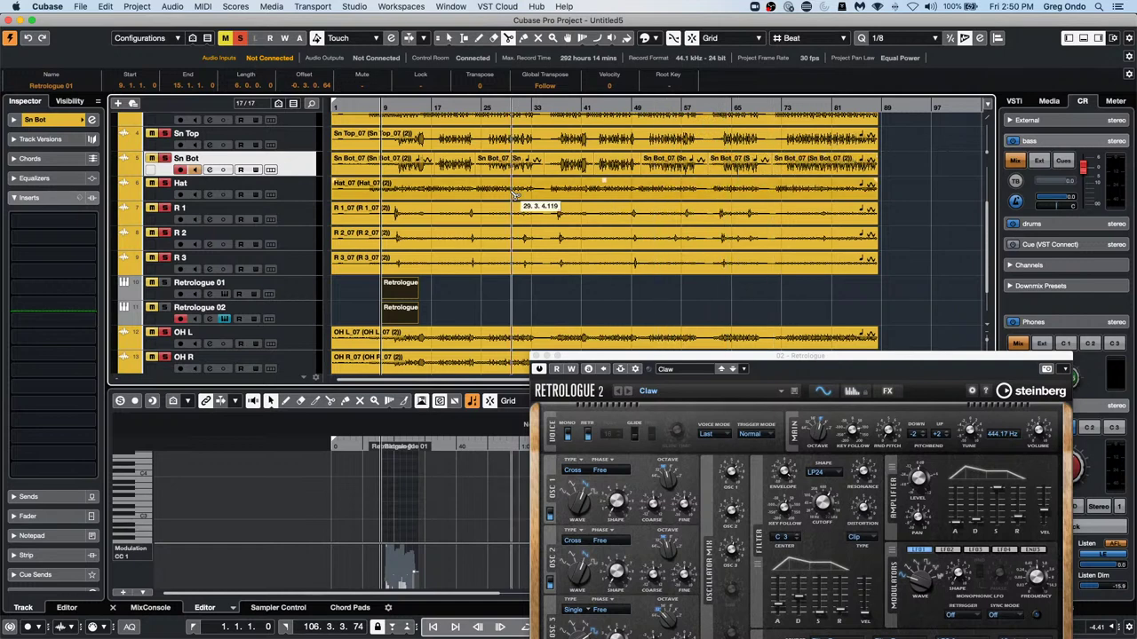
pyautogui.press('1')
pyautogui.click(493, 164)
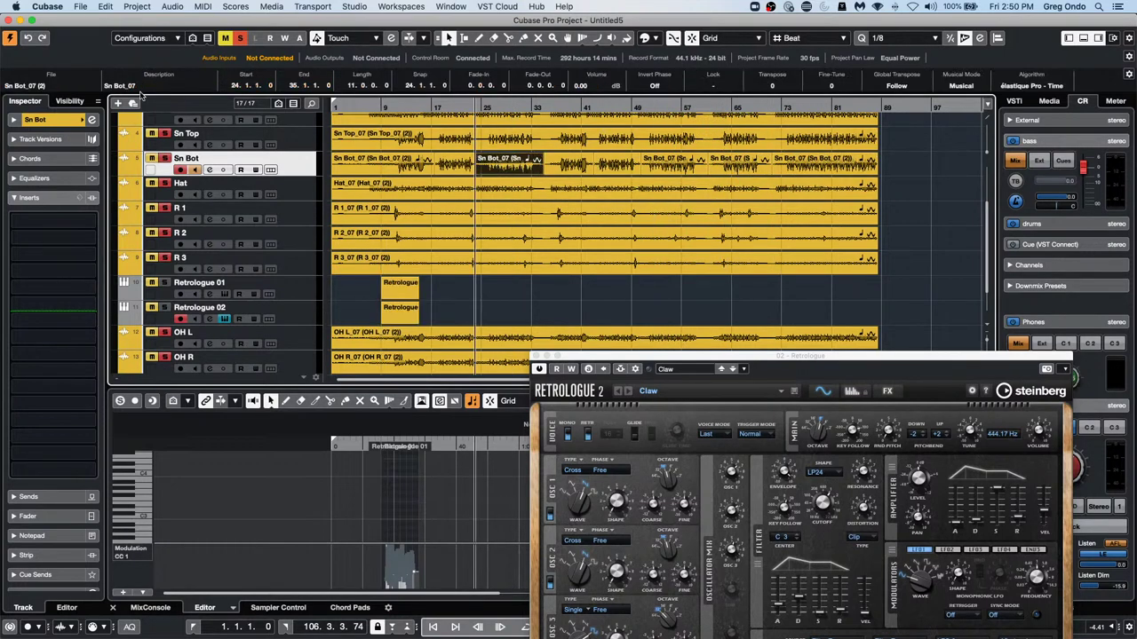
# Rename three Sn Bot events' audio files to 'lkiysliy', 'aaaaaa' and 'asssssss'
pyautogui.click(51, 86)
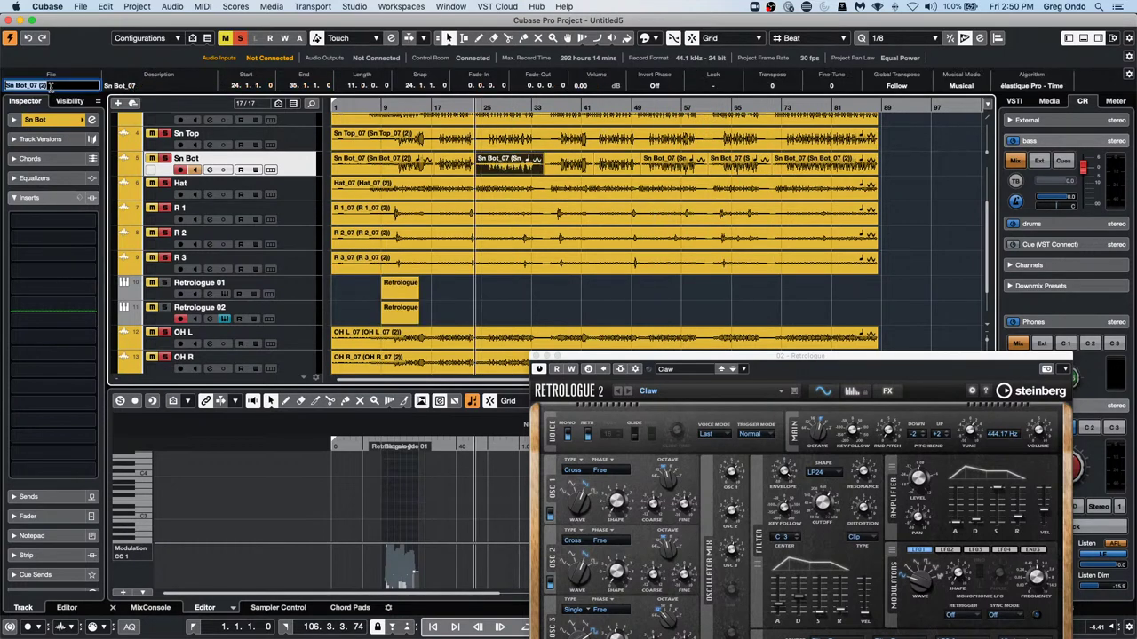
pyautogui.write('lkiysliyv')
pyautogui.press('Return')
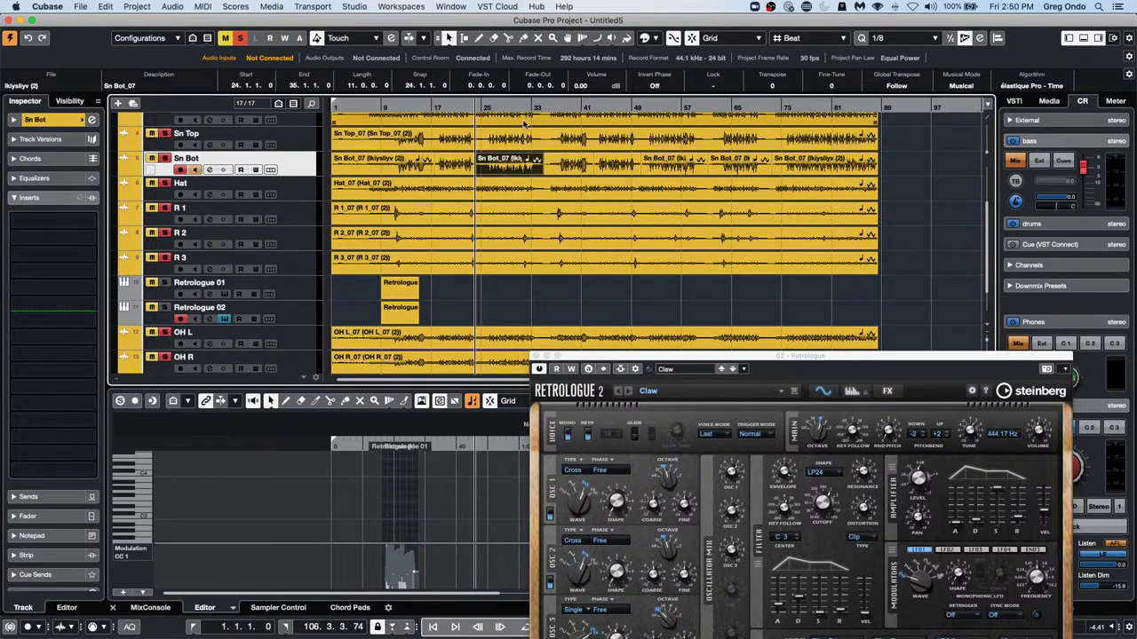
pyautogui.press('Right')
pyautogui.click(34, 85)
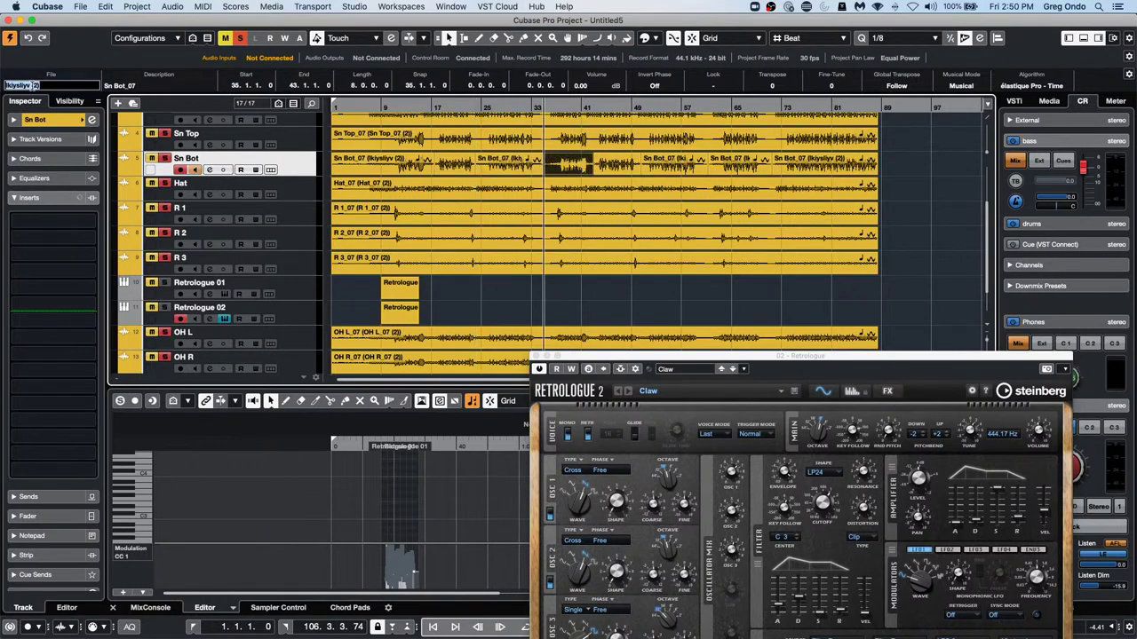
pyautogui.write('aaaaaaaaaa')
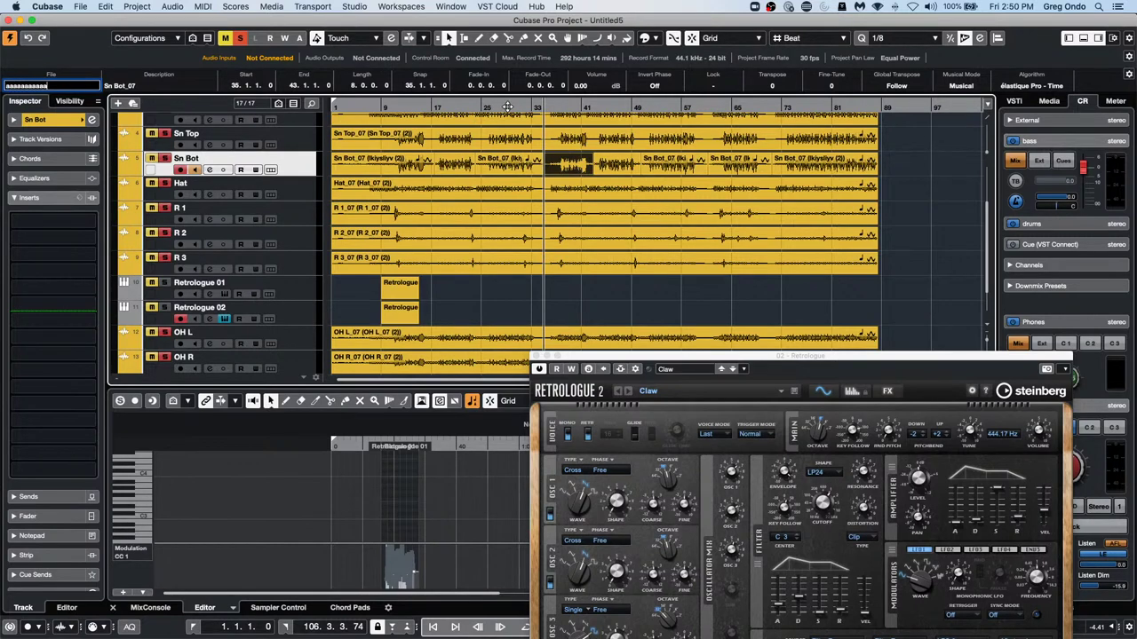
pyautogui.press('Return')
pyautogui.click(671, 166)
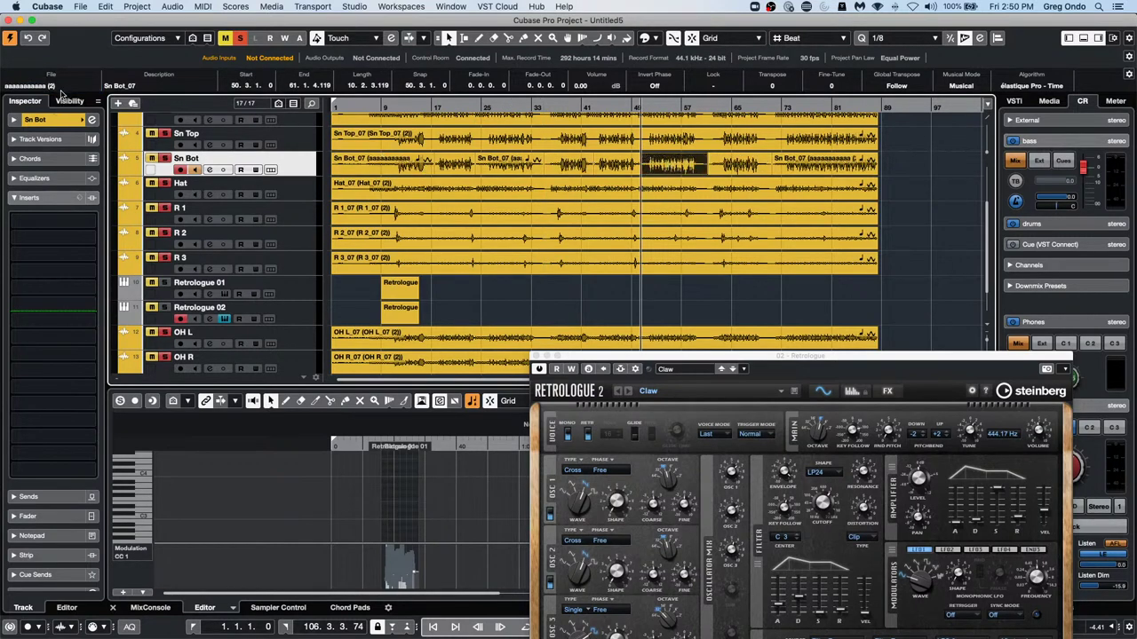
pyautogui.click(666, 172)
pyautogui.click(43, 87)
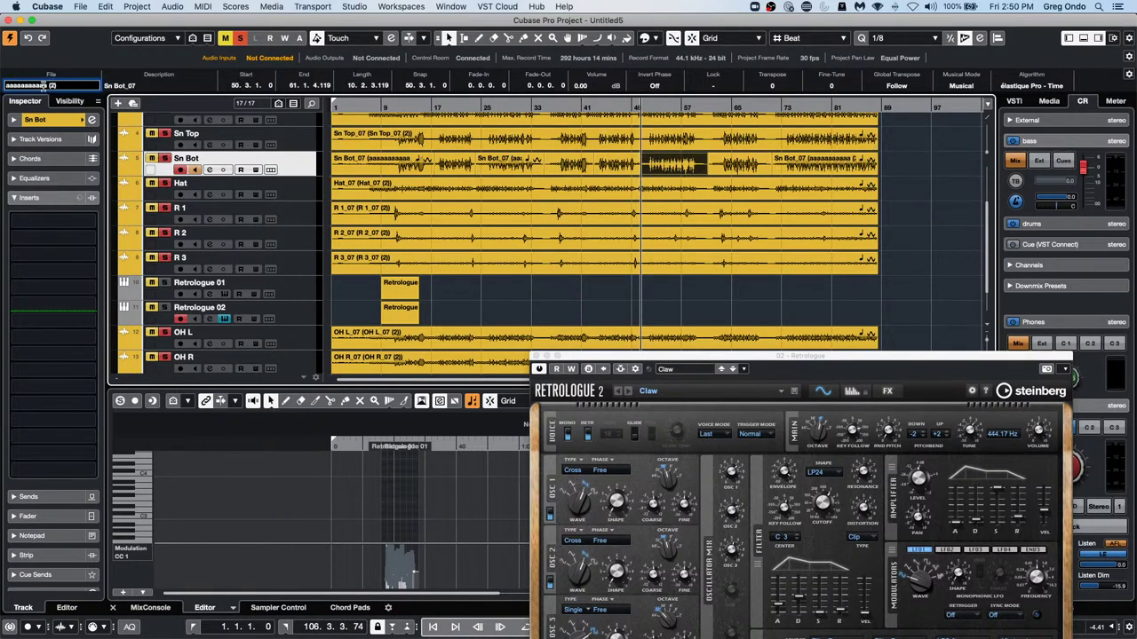
pyautogui.write('a')
pyautogui.write('ssssssss')
pyautogui.press('Return')
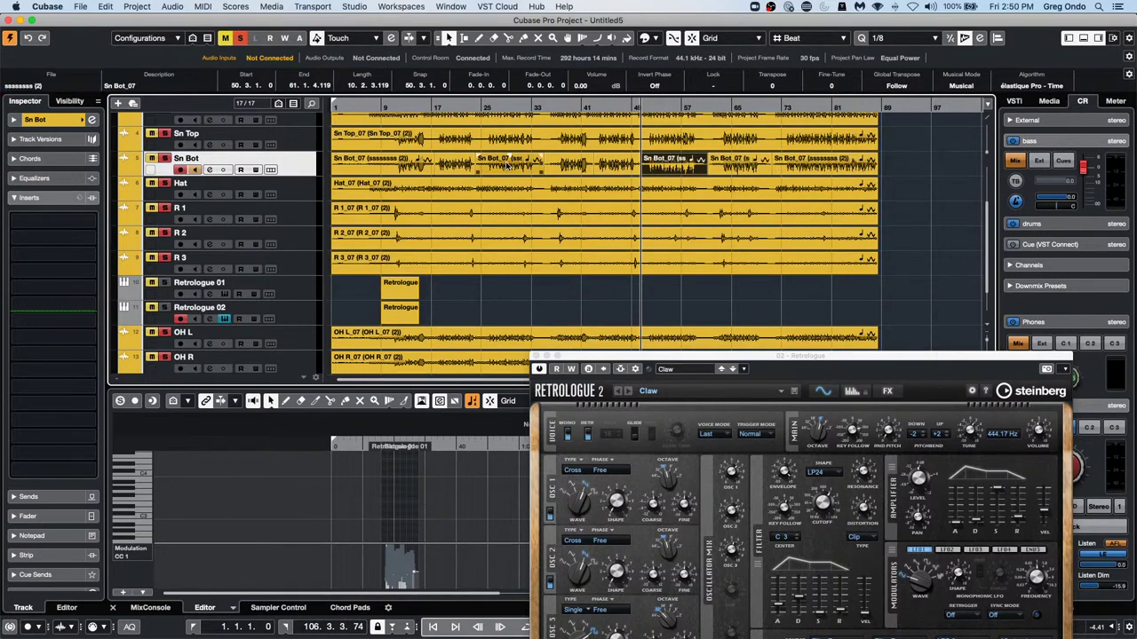
# Describe the bar-24 Sn Bot event as 'd88go87go87g', undoing a trial bar-50 description
pyautogui.moveTo(507, 166); pyautogui.dragTo(668, 174)
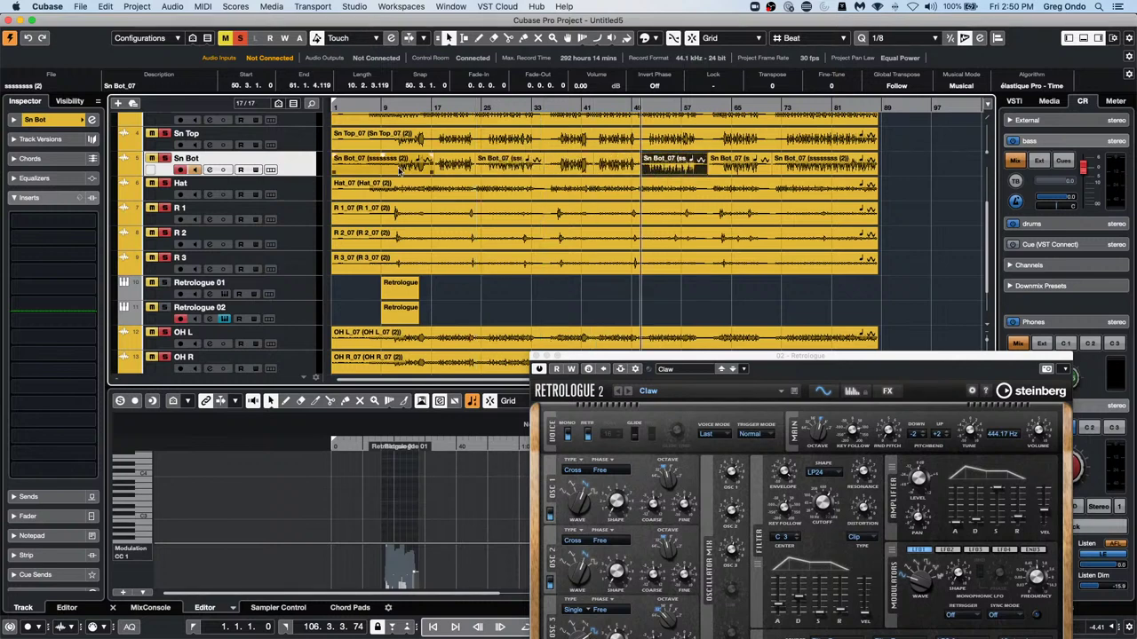
pyautogui.press('Left')
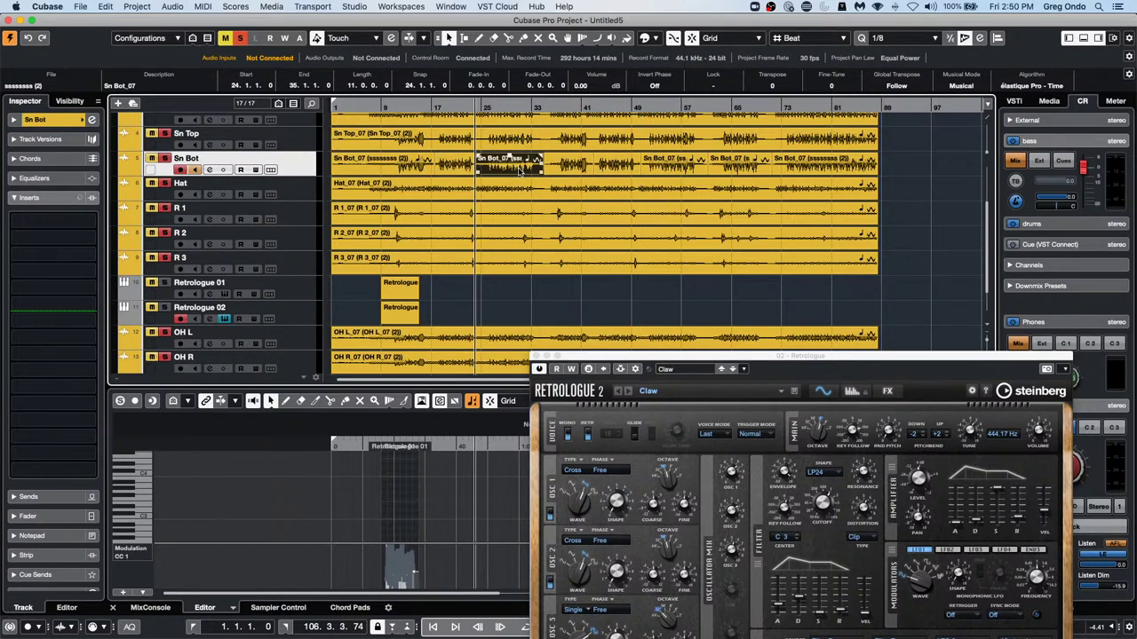
pyautogui.click(133, 85)
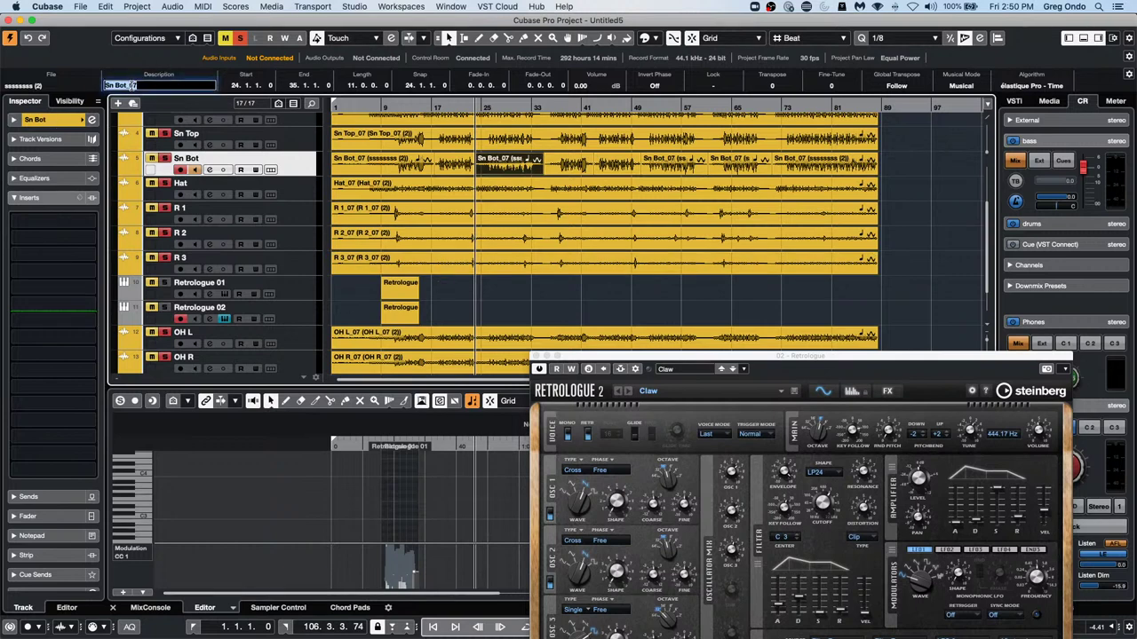
pyautogui.write('d88go87go87g')
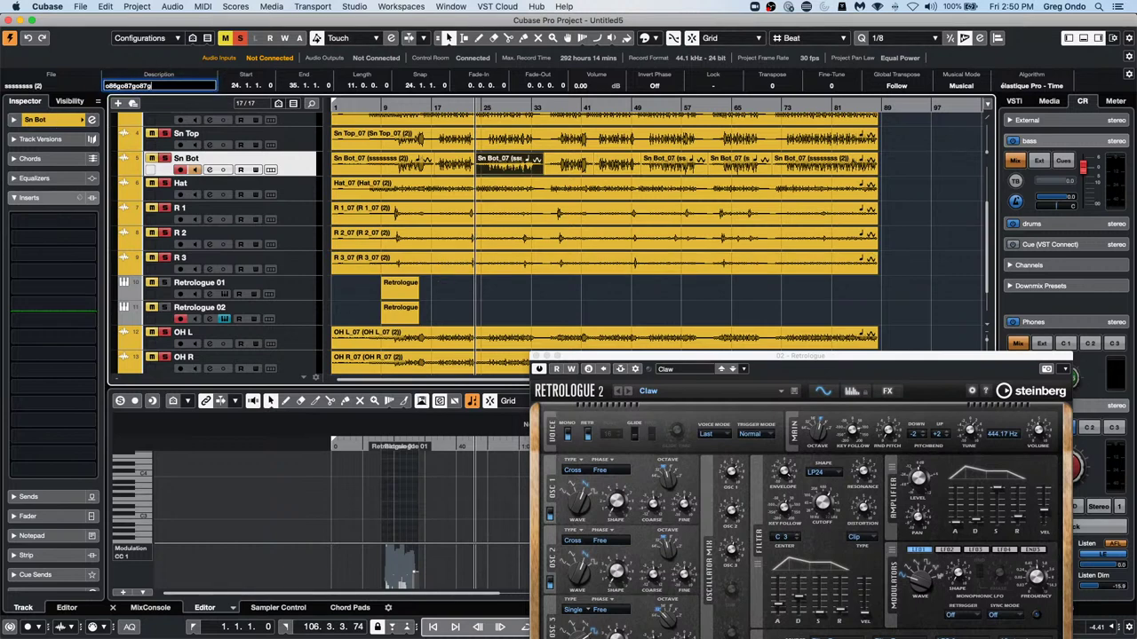
pyautogui.press('Return')
pyautogui.press('Right')
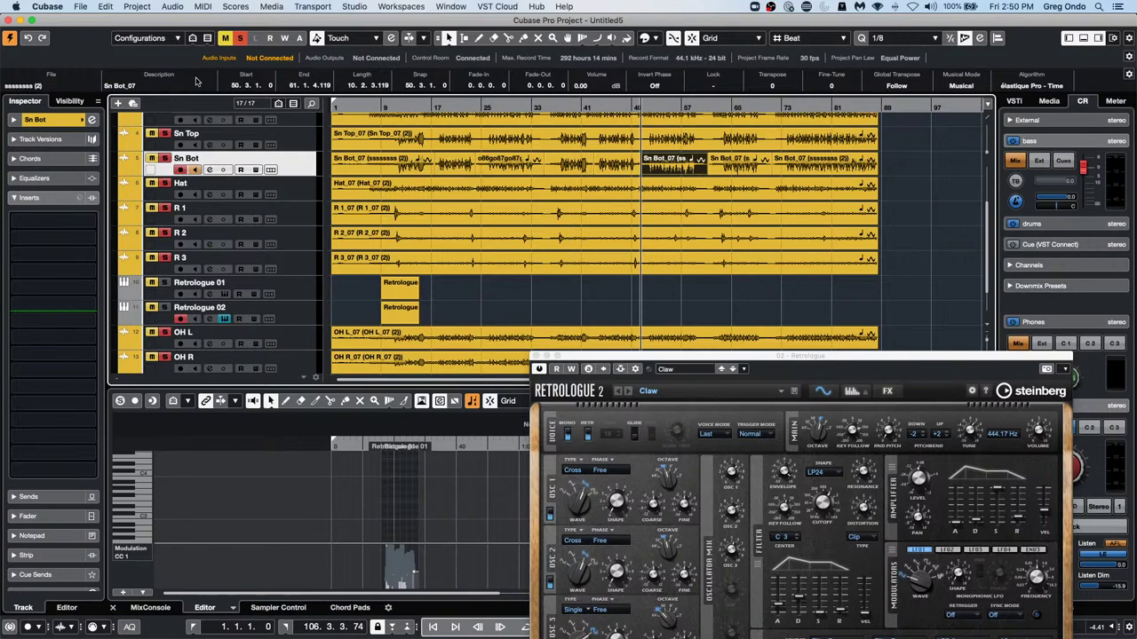
pyautogui.click(160, 85)
pyautogui.write('luytouyo')
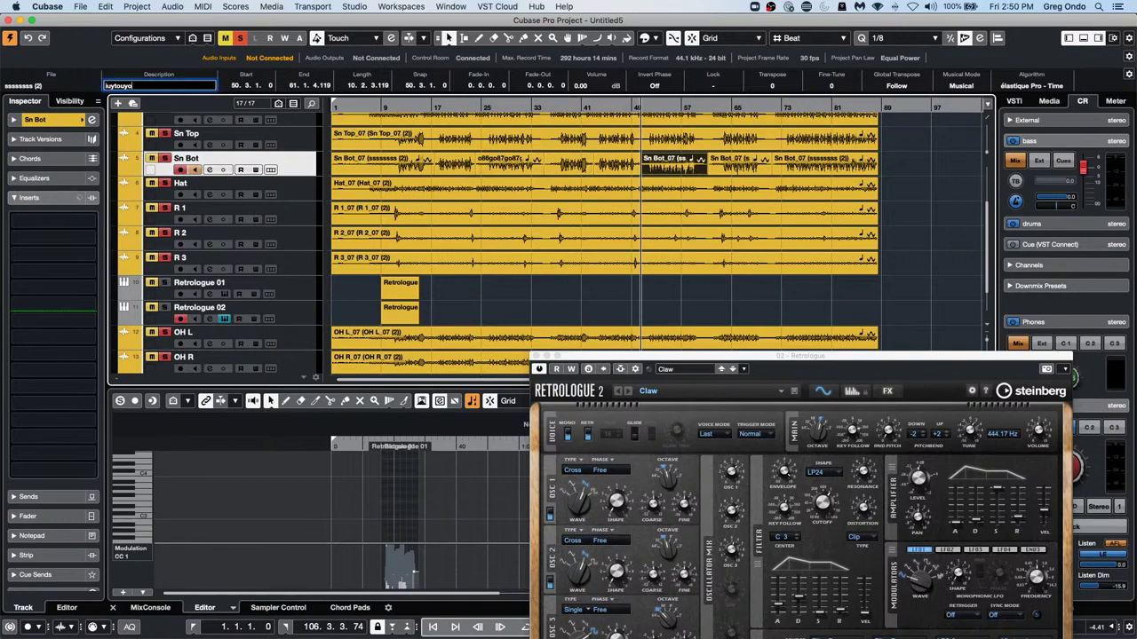
pyautogui.write(' oy ouy7 i7y6g')
pyautogui.click(945, 314)
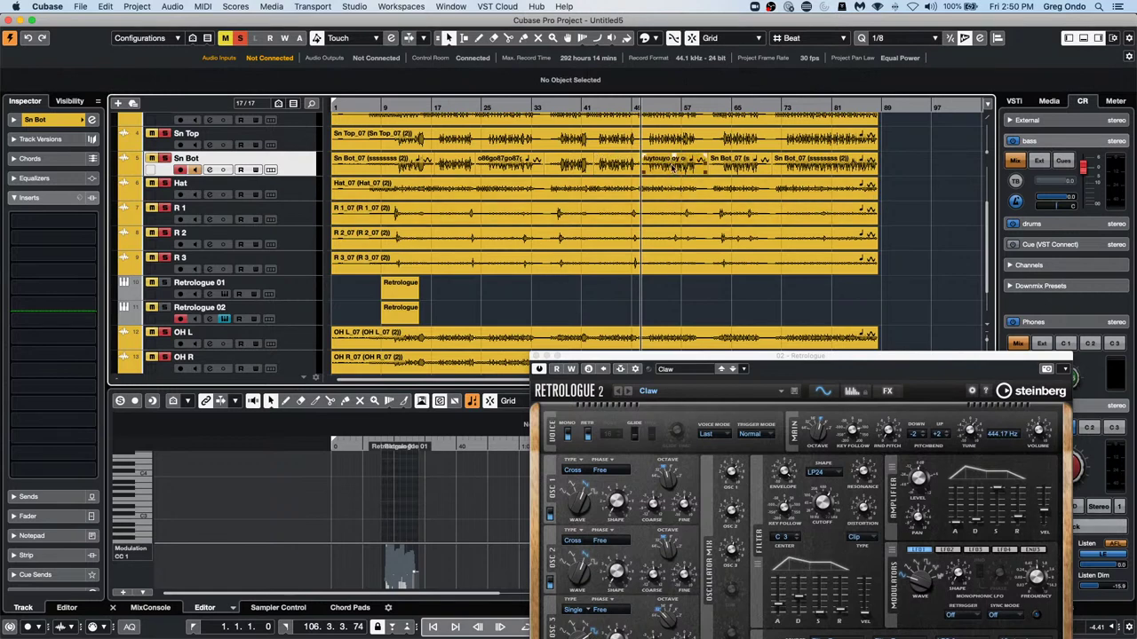
pyautogui.hotkey('ctrl', 'z')
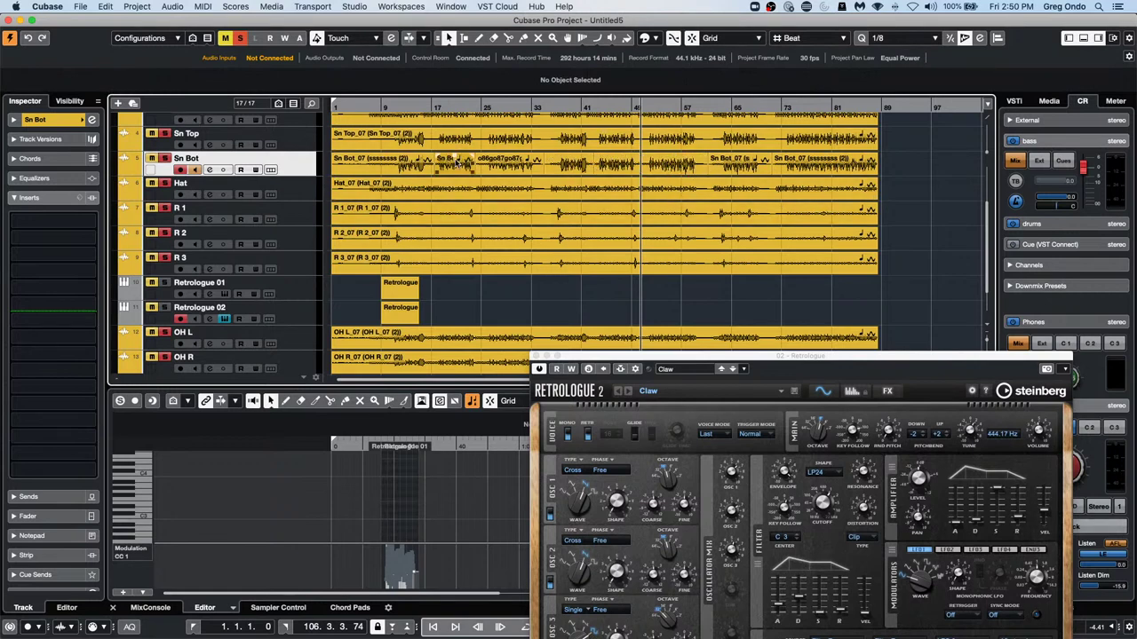
# Give the bar-61 Sn Bot event the description 'opw'
pyautogui.click(457, 162)
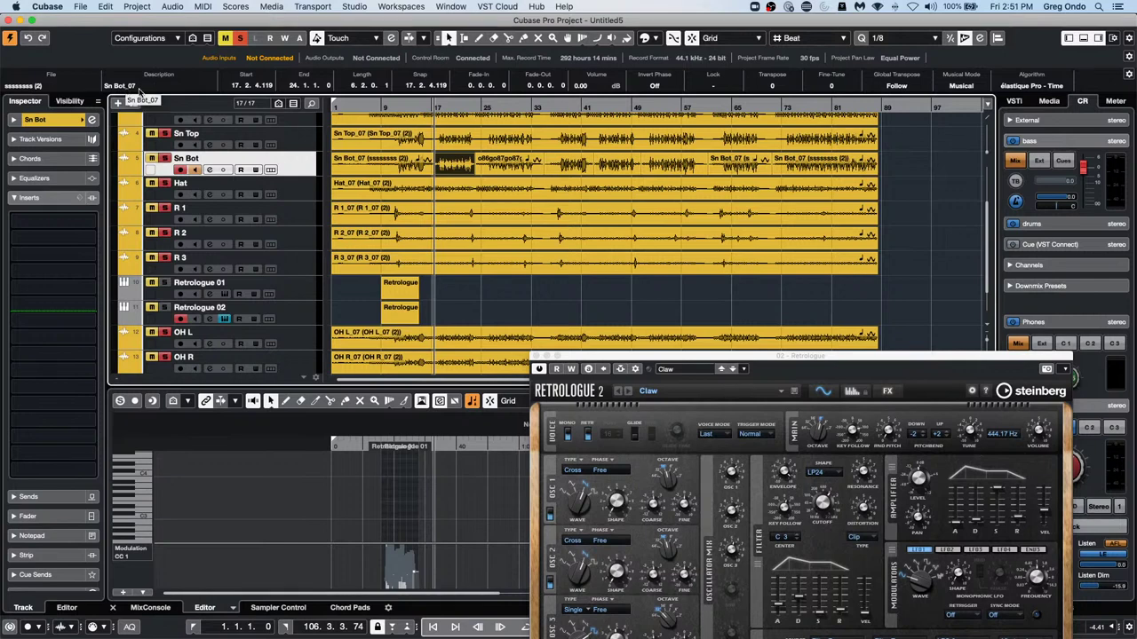
pyautogui.click(746, 166)
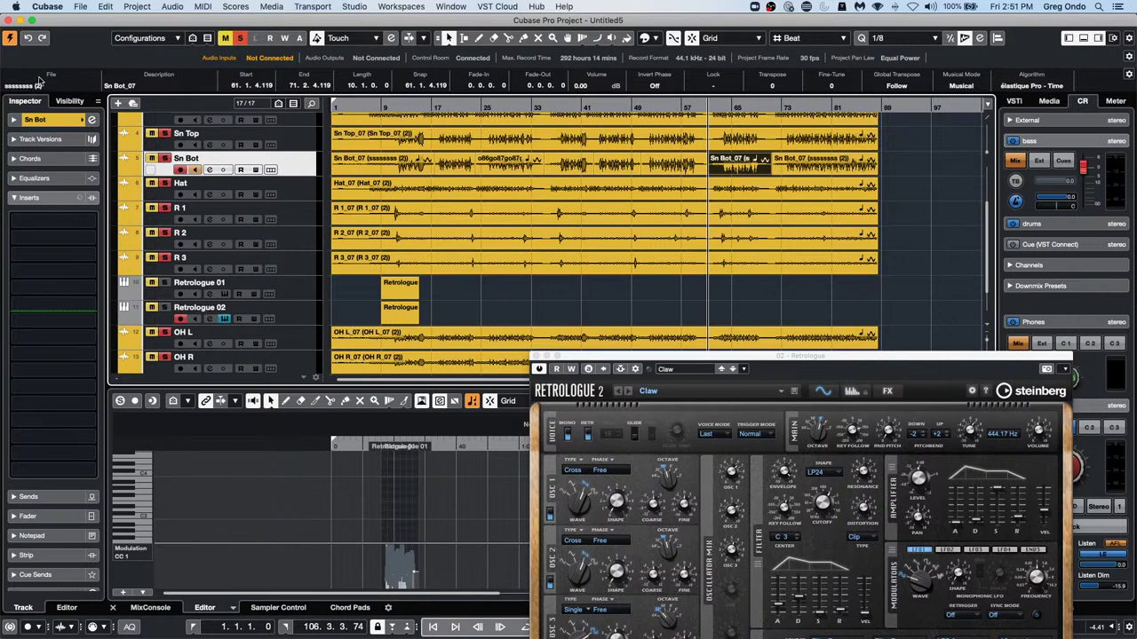
pyautogui.click(125, 84)
pyautogui.write('opw7g 087 o87 o8g o8')
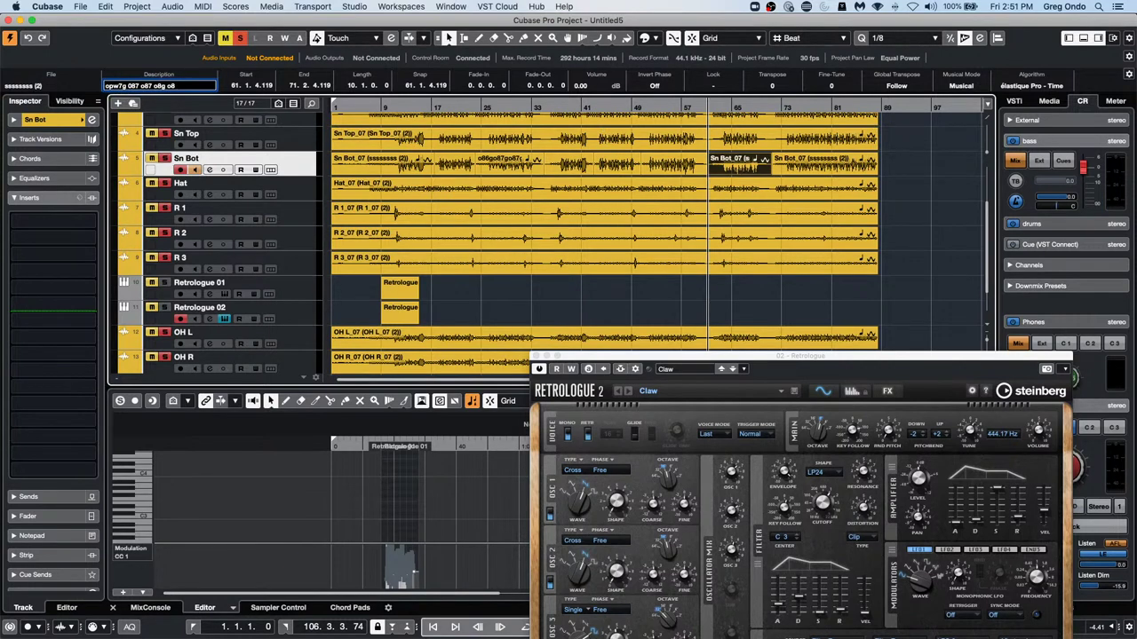
pyautogui.press('Return')
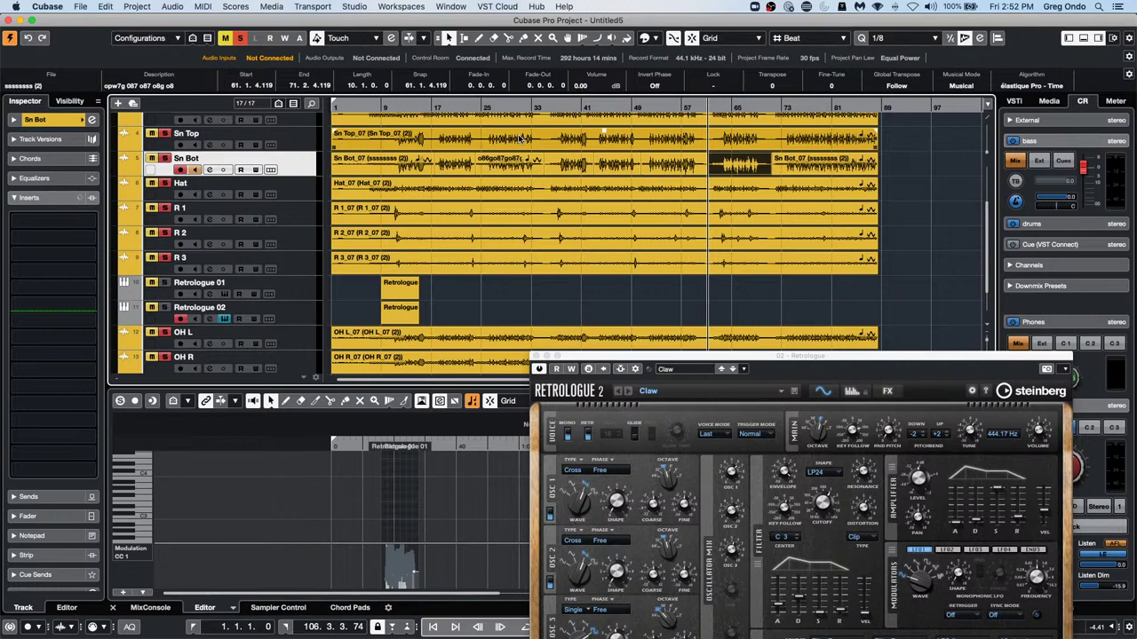
# Open the Studio menu in the menu bar
pyautogui.click(354, 7)
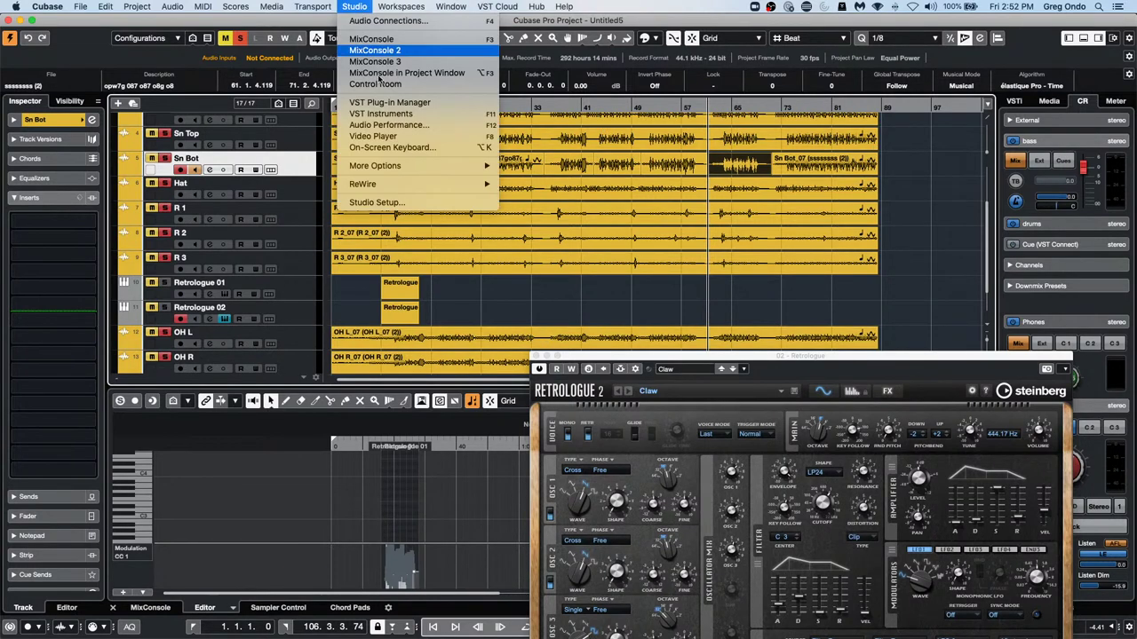
# In Studio Setup, review the UR24C Control Panel, keep the 256-sample buffer, and confirm
pyautogui.click(377, 203)
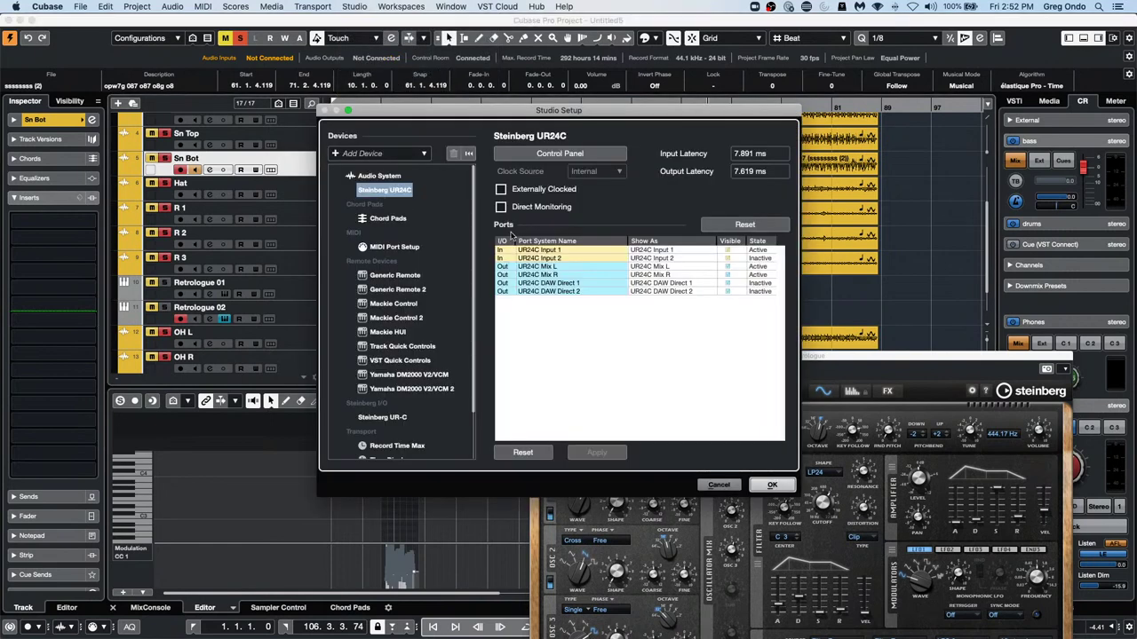
pyautogui.click(394, 177)
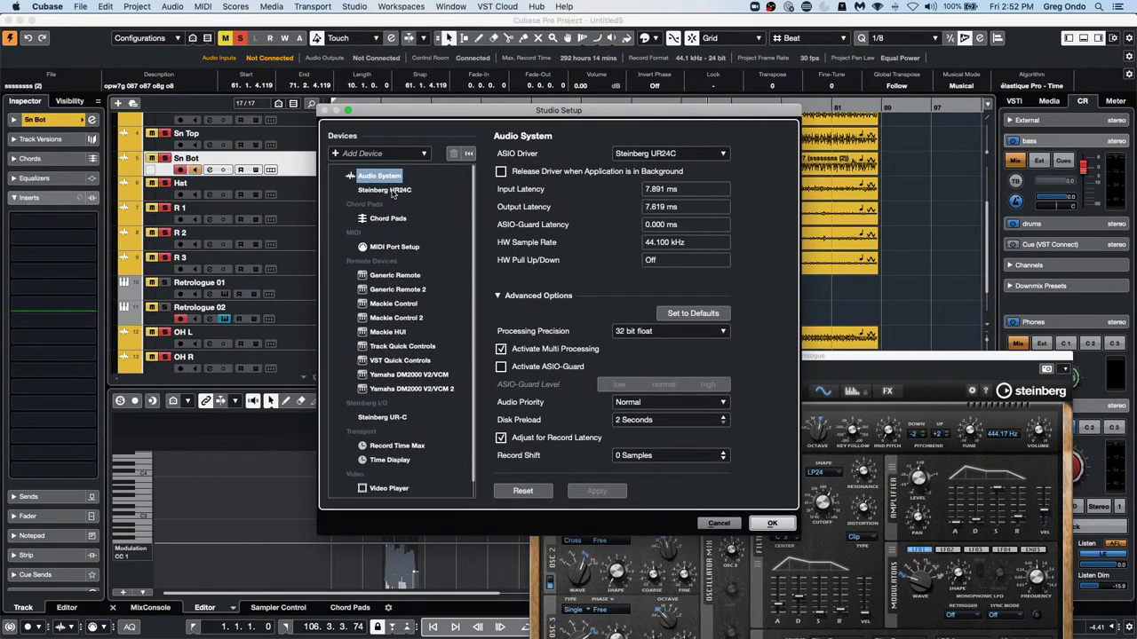
pyautogui.click(392, 190)
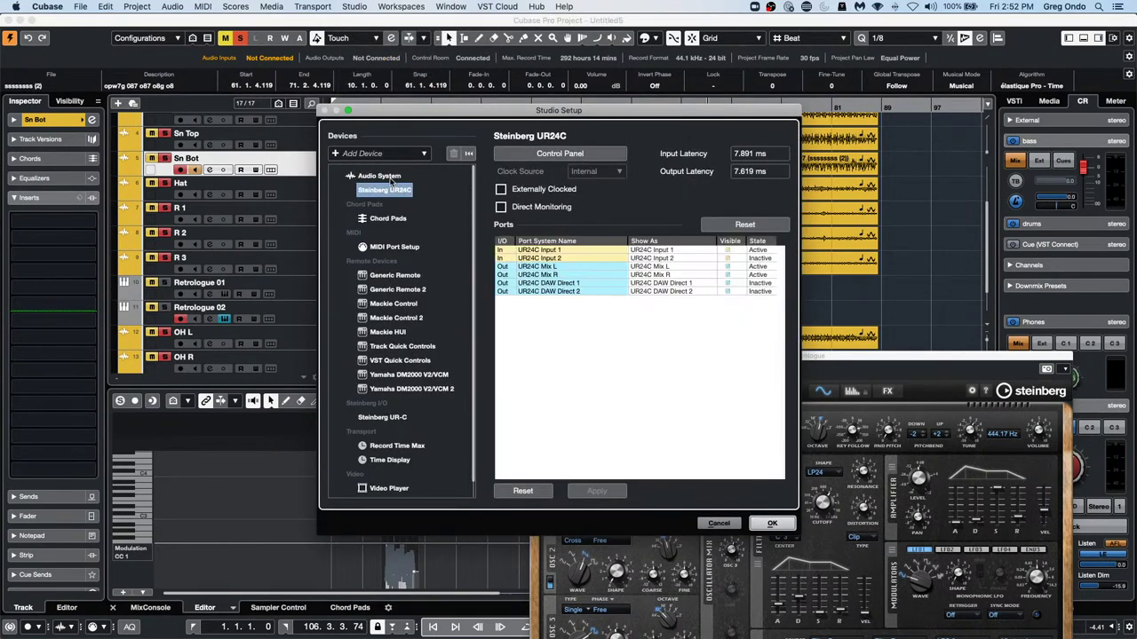
pyautogui.click(389, 177)
pyautogui.click(387, 190)
pyautogui.click(562, 155)
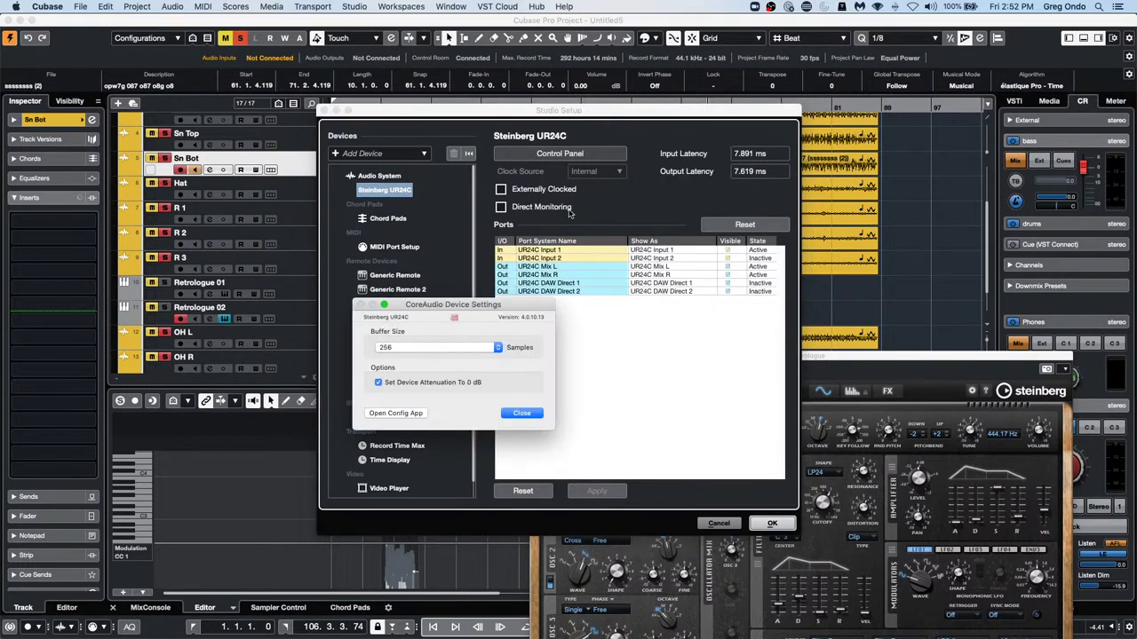
pyautogui.click(414, 347)
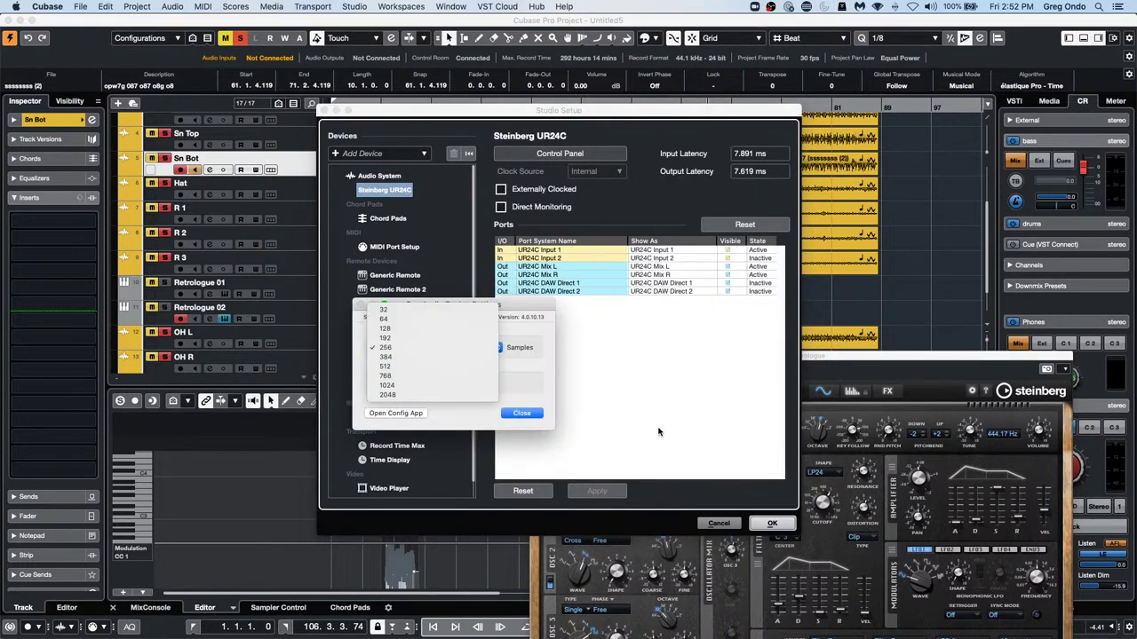
pyautogui.click(520, 361)
pyautogui.click(527, 415)
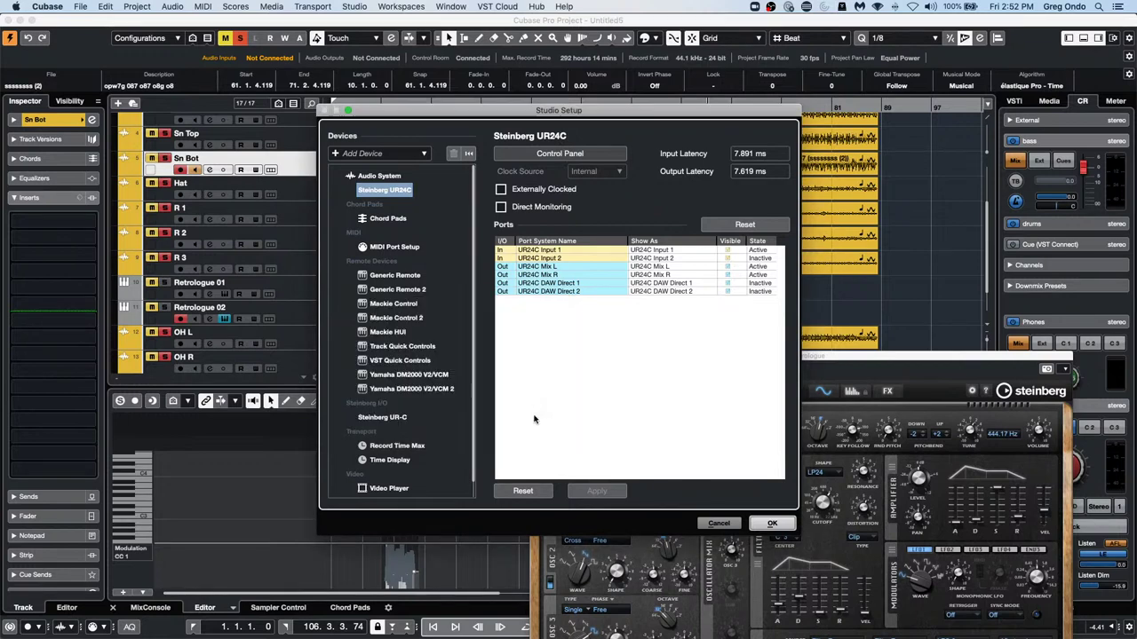
pyautogui.click(771, 523)
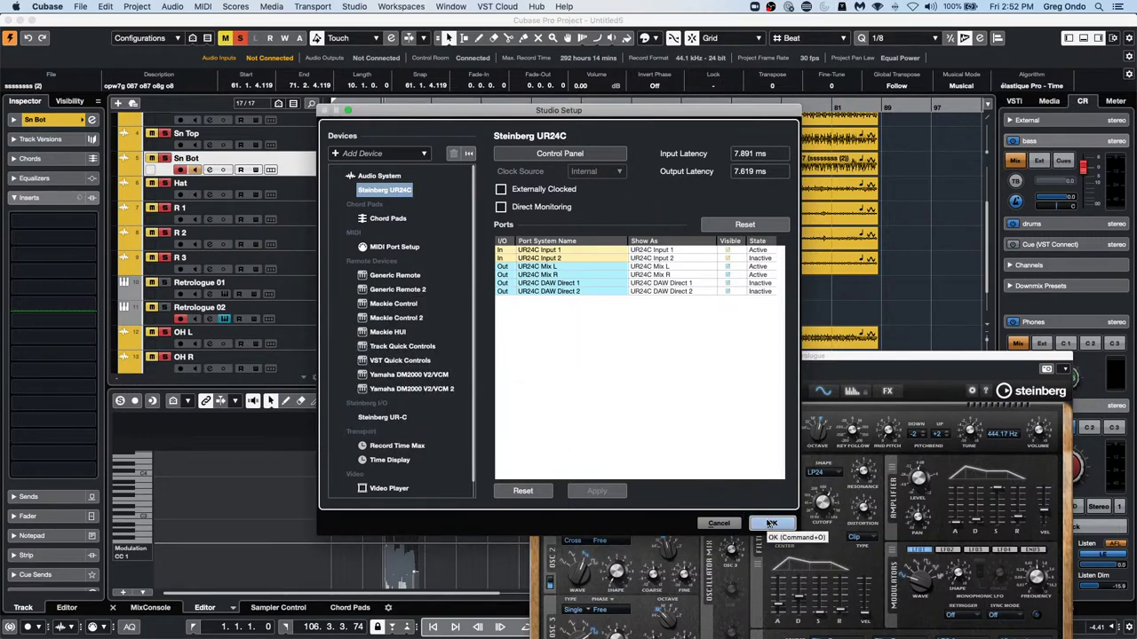
pyautogui.click(770, 523)
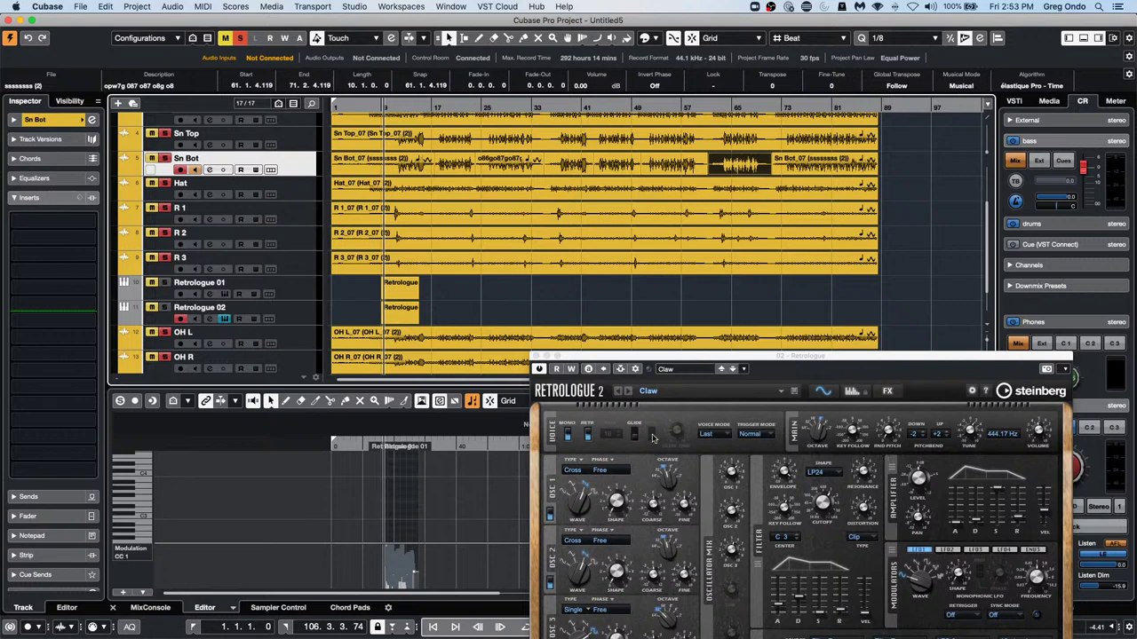
# Add a stereo audio track, Audio 01, below Retrologue 01
pyautogui.click(307, 292)
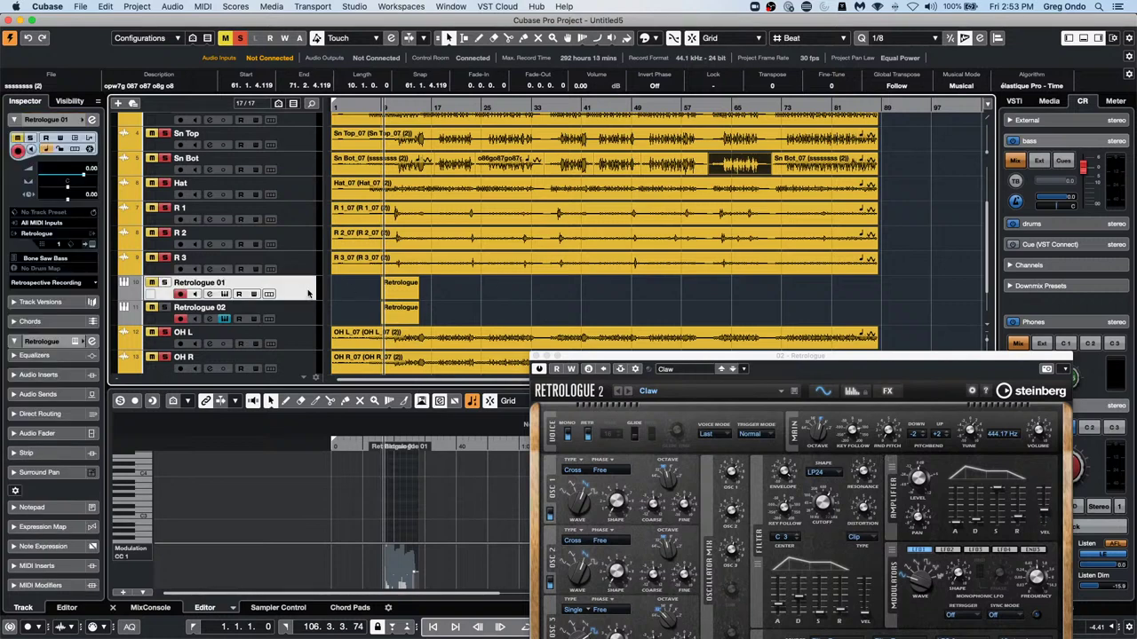
pyautogui.rightClick(304, 290)
pyautogui.moveTo(337, 290)
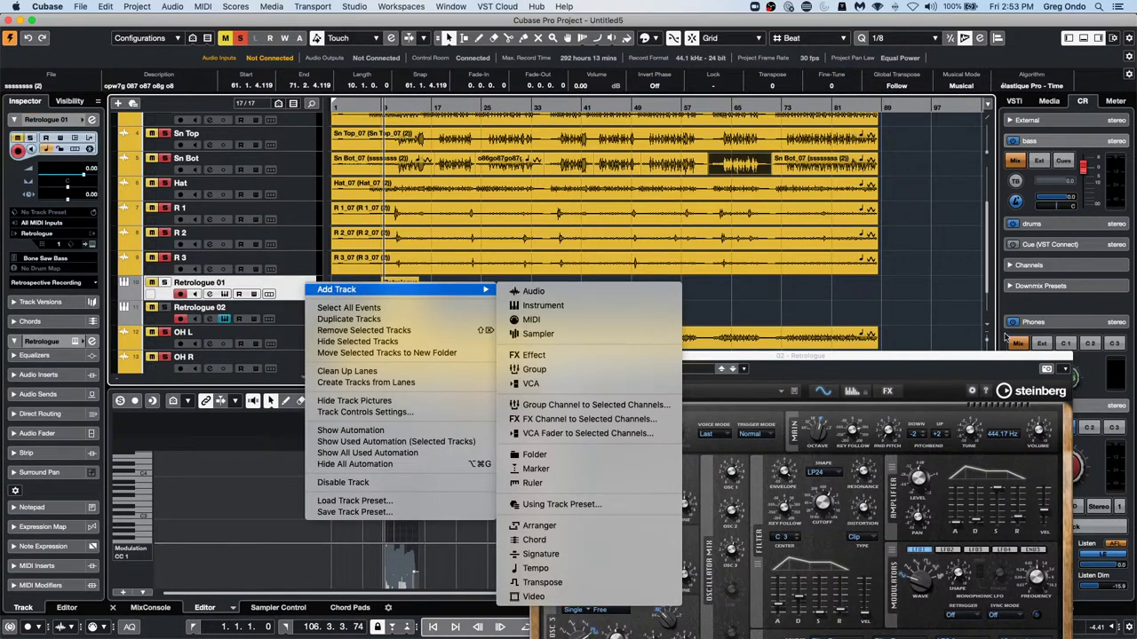
pyautogui.click(575, 296)
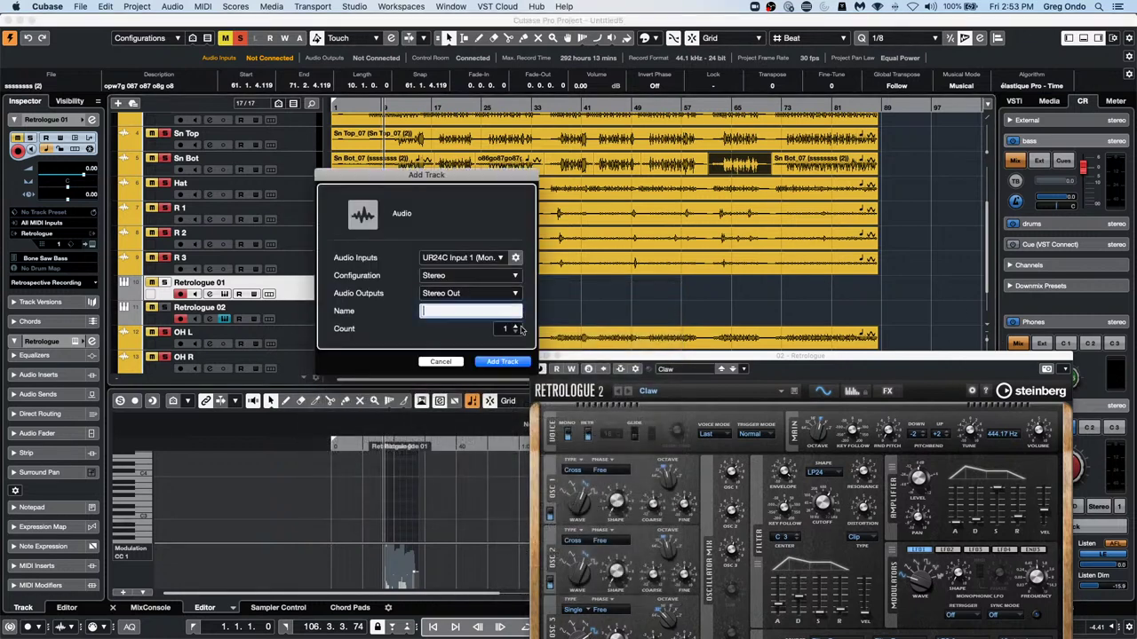
pyautogui.click(493, 362)
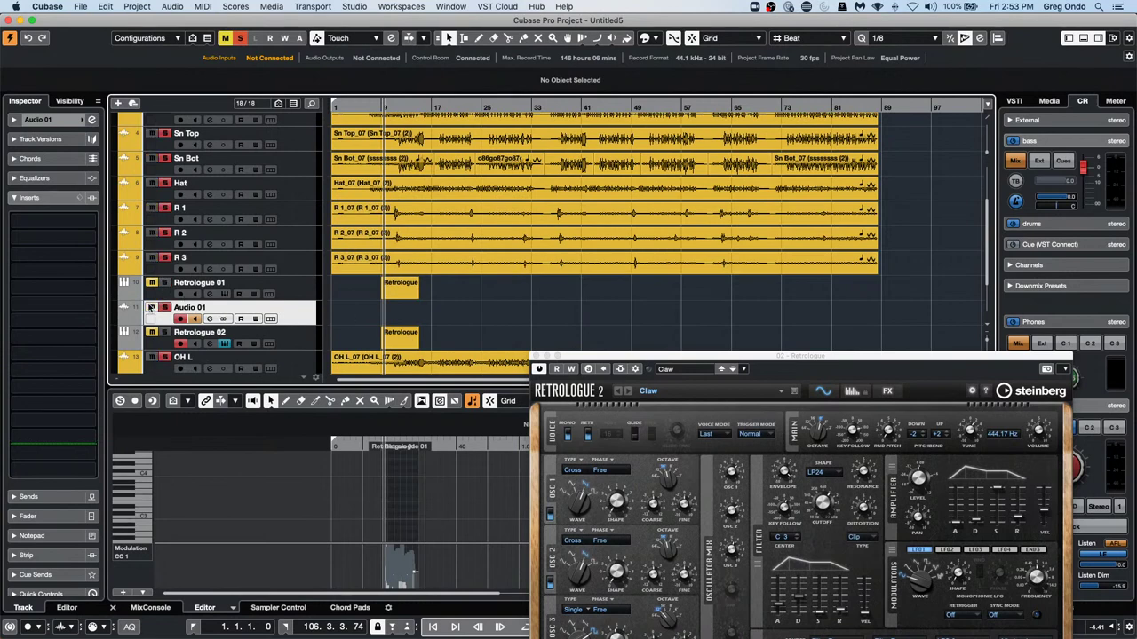
# Insert TestGenerator on Audio 01, set the level to -34.03 dB and the frequency to 528 Hz
pyautogui.click(89, 223)
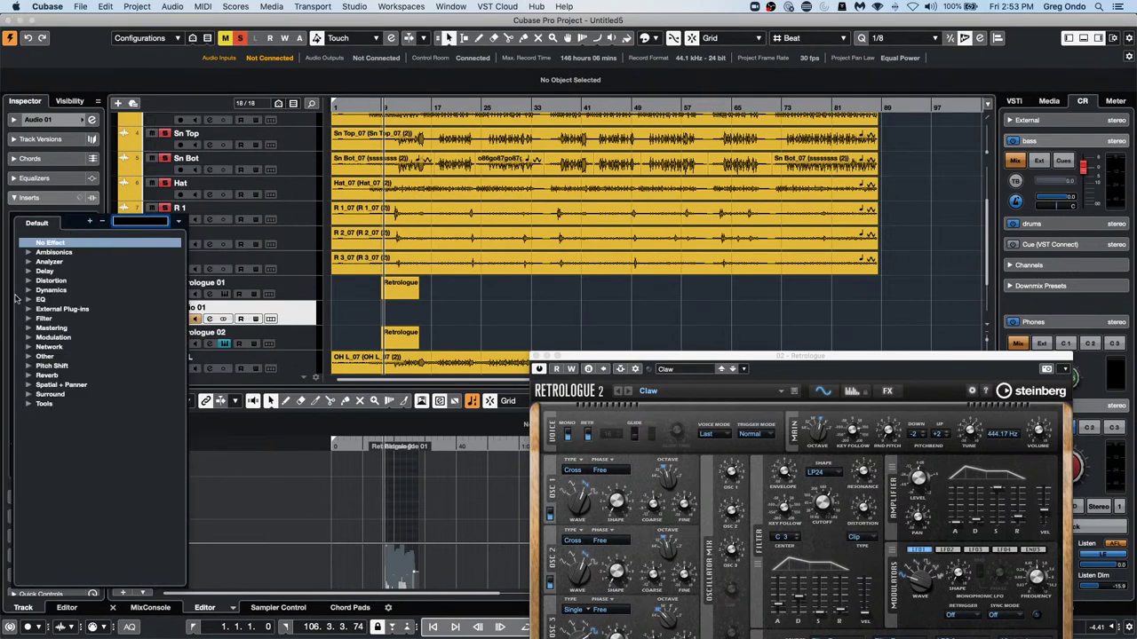
pyautogui.click(29, 404)
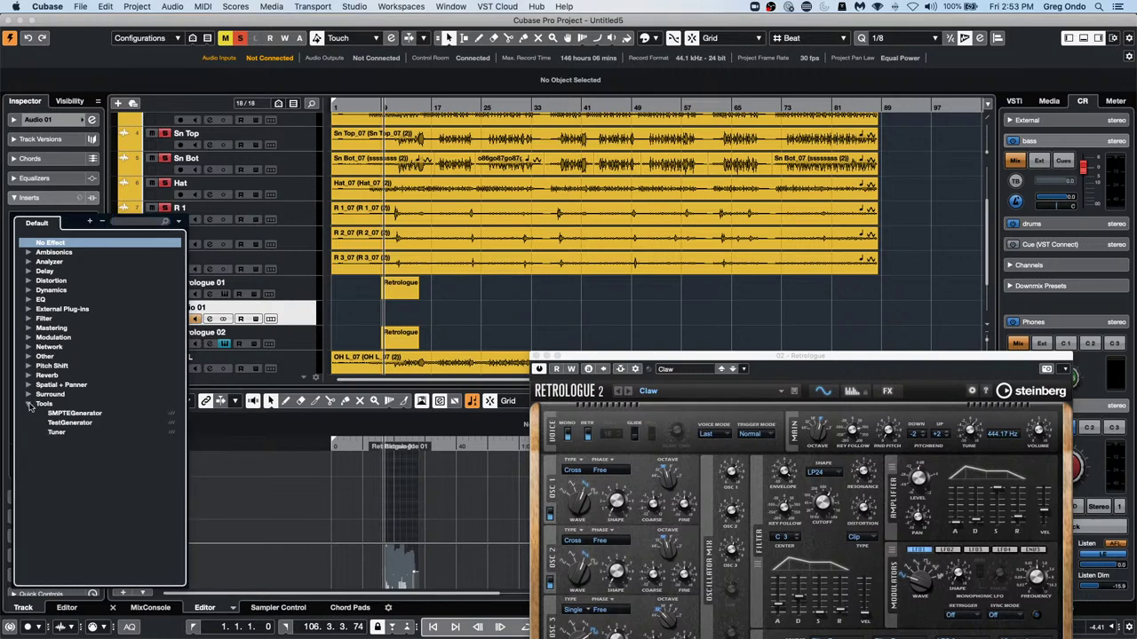
pyautogui.click(71, 423)
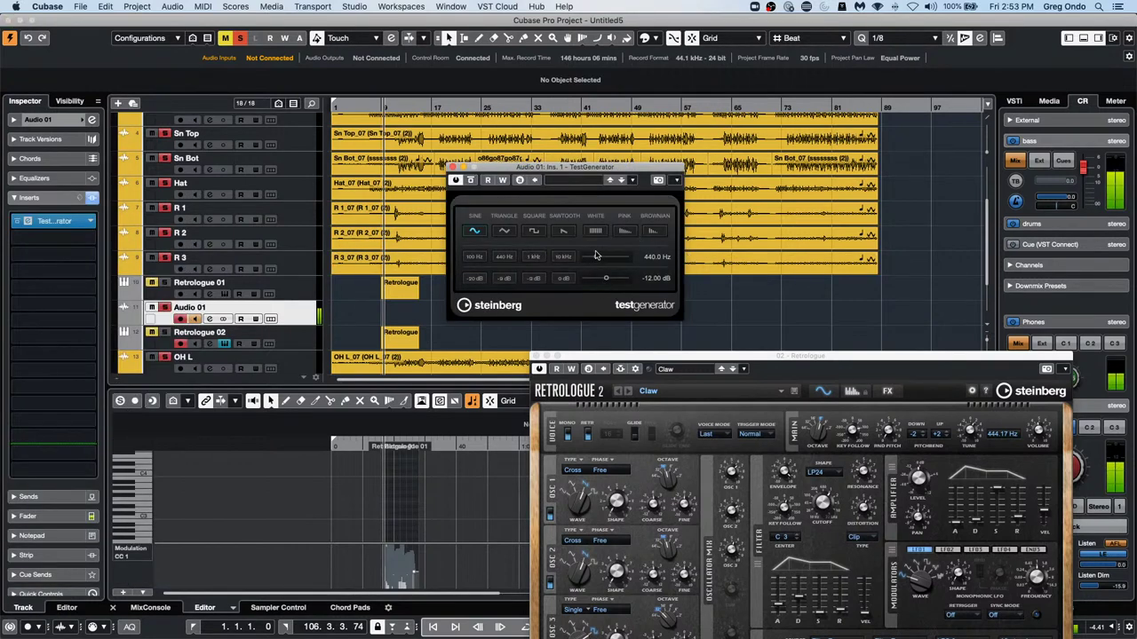
pyautogui.moveTo(606, 279); pyautogui.dragTo(588, 278)
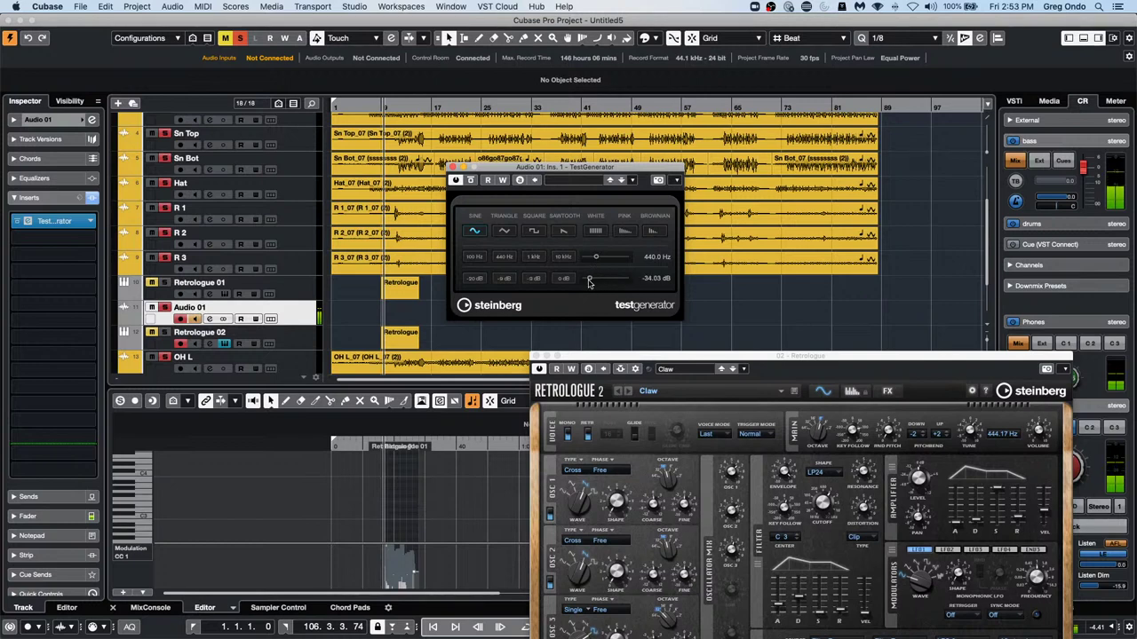
pyautogui.click(655, 256)
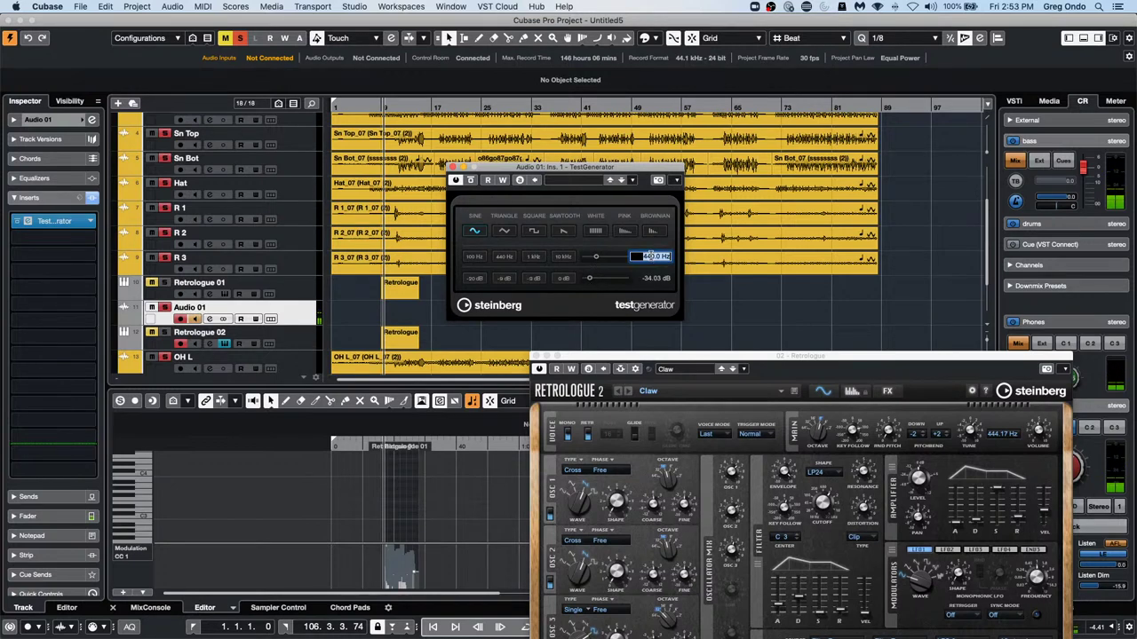
pyautogui.write('528')
pyautogui.press('Return')
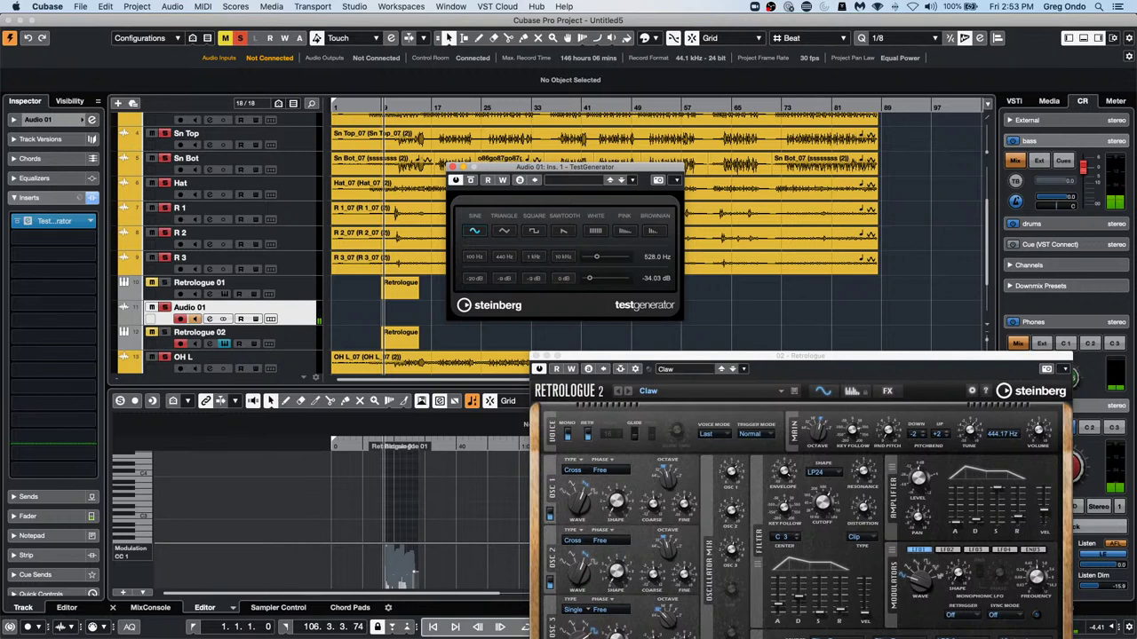
# Audition the square, sawtooth and other waveforms, ending on the sine wave
pyautogui.click(533, 232)
pyautogui.click(563, 232)
pyautogui.click(595, 231)
pyautogui.click(563, 232)
pyautogui.click(535, 232)
pyautogui.click(474, 232)
pyautogui.click(504, 232)
pyautogui.click(533, 232)
pyautogui.click(563, 232)
pyautogui.click(534, 232)
pyautogui.click(505, 232)
pyautogui.click(474, 232)
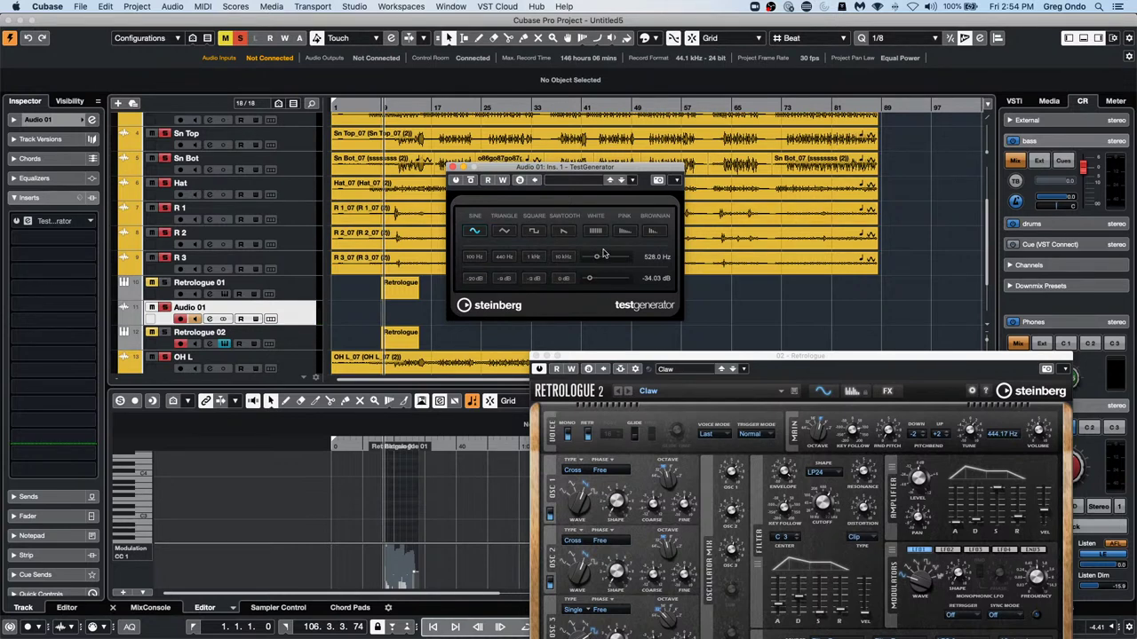
# Bring up the effect list for the track's second insert slot
pyautogui.click(85, 241)
pyautogui.click(301, 318)
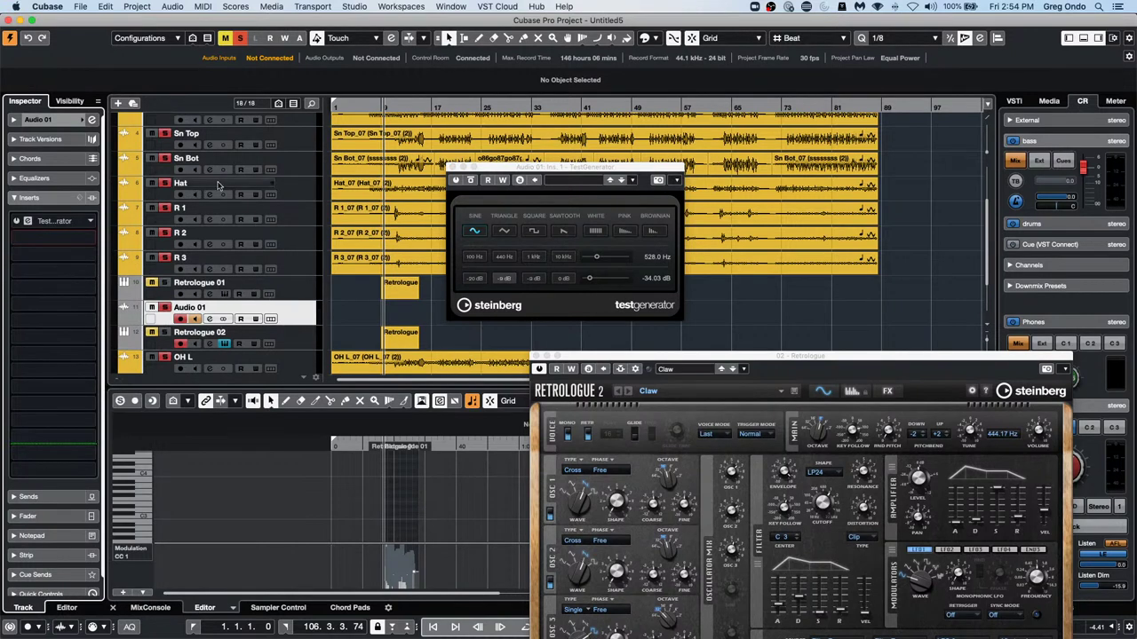
pyautogui.click(30, 238)
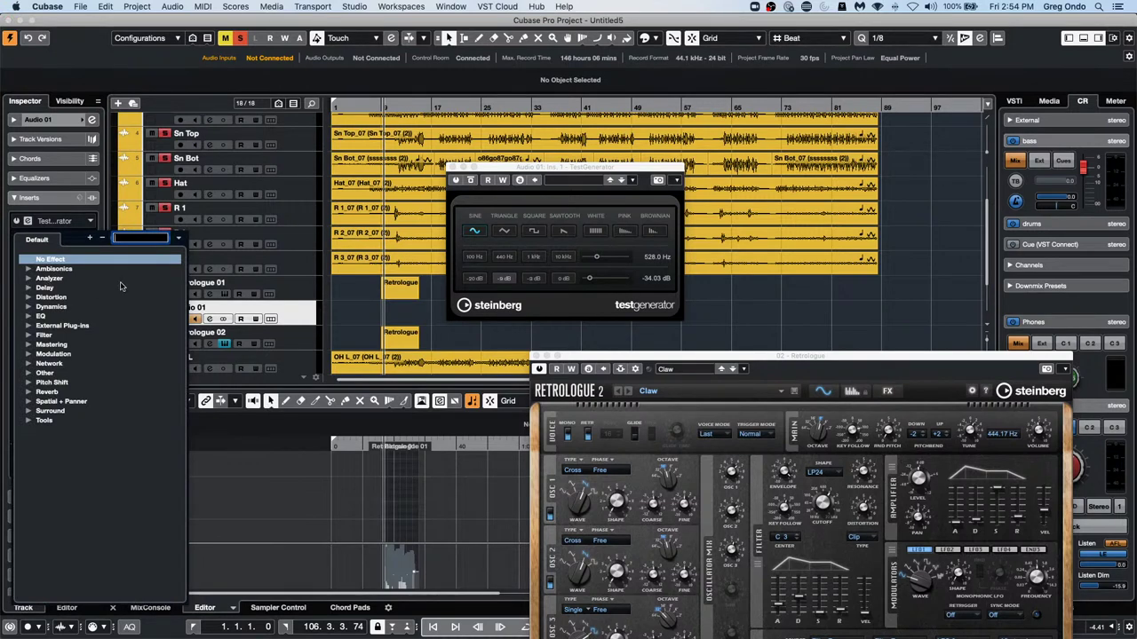
# Insert Frequency EQ in slot 2 with band 5 at +16.7 dB and 528 Hz, then close both plugin windows
pyautogui.click(29, 317)
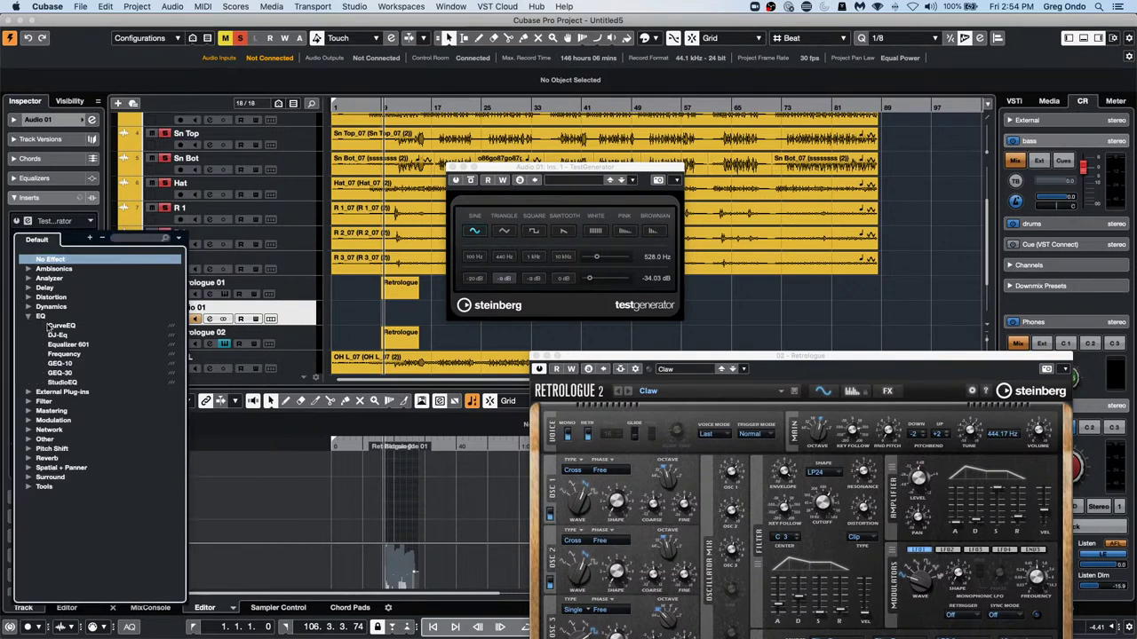
pyautogui.click(82, 355)
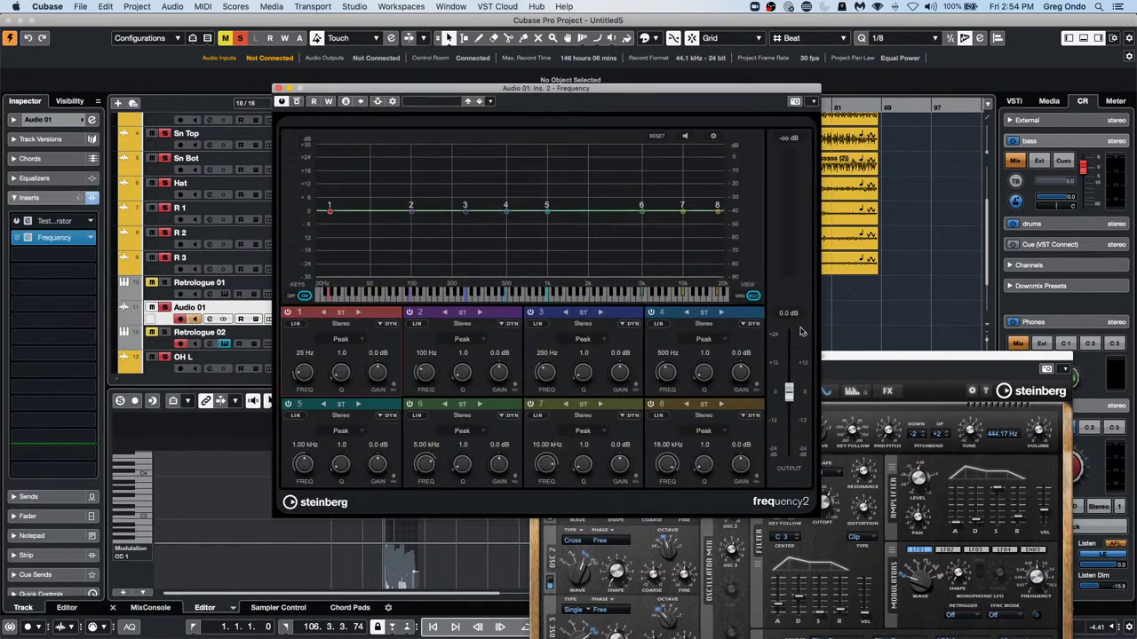
pyautogui.moveTo(546, 205); pyautogui.dragTo(548, 177)
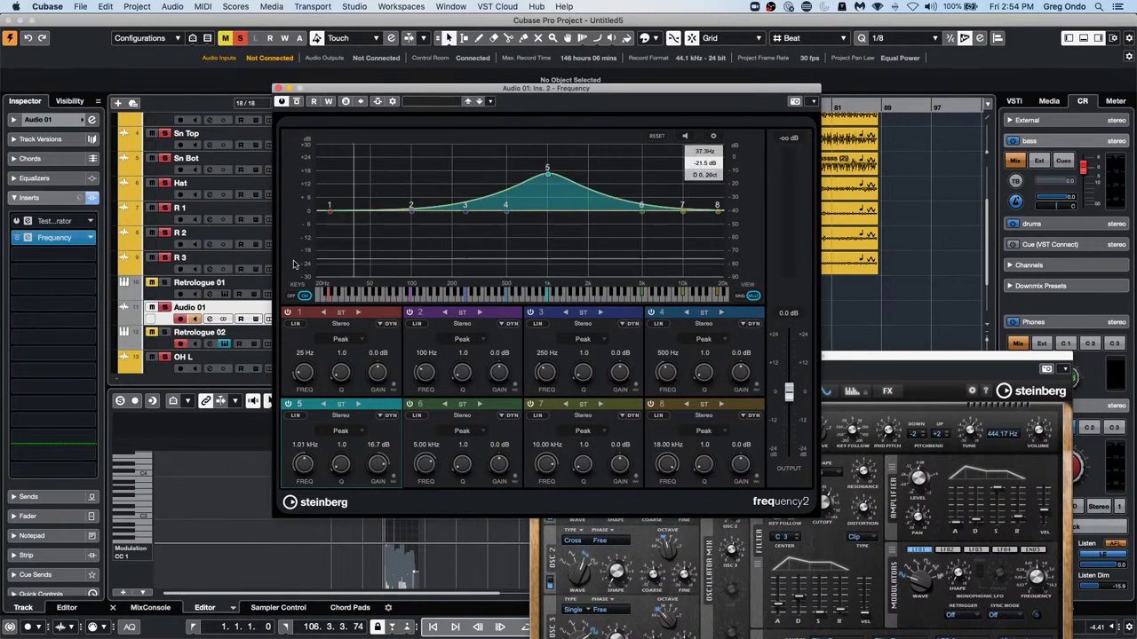
pyautogui.click(302, 445)
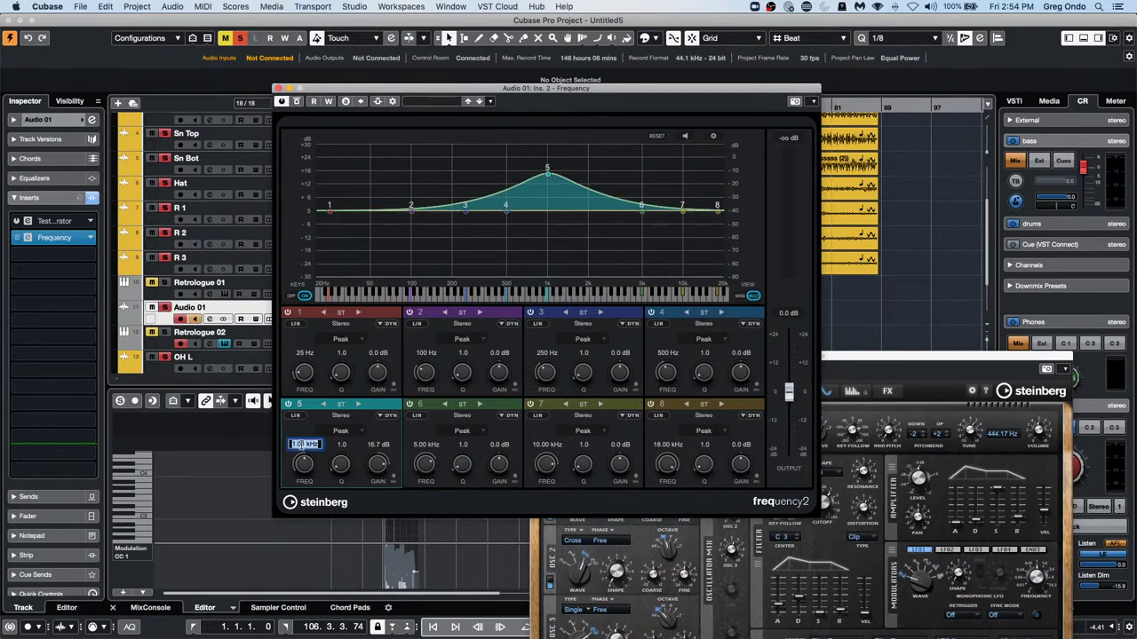
pyautogui.write('528')
pyautogui.press('Return')
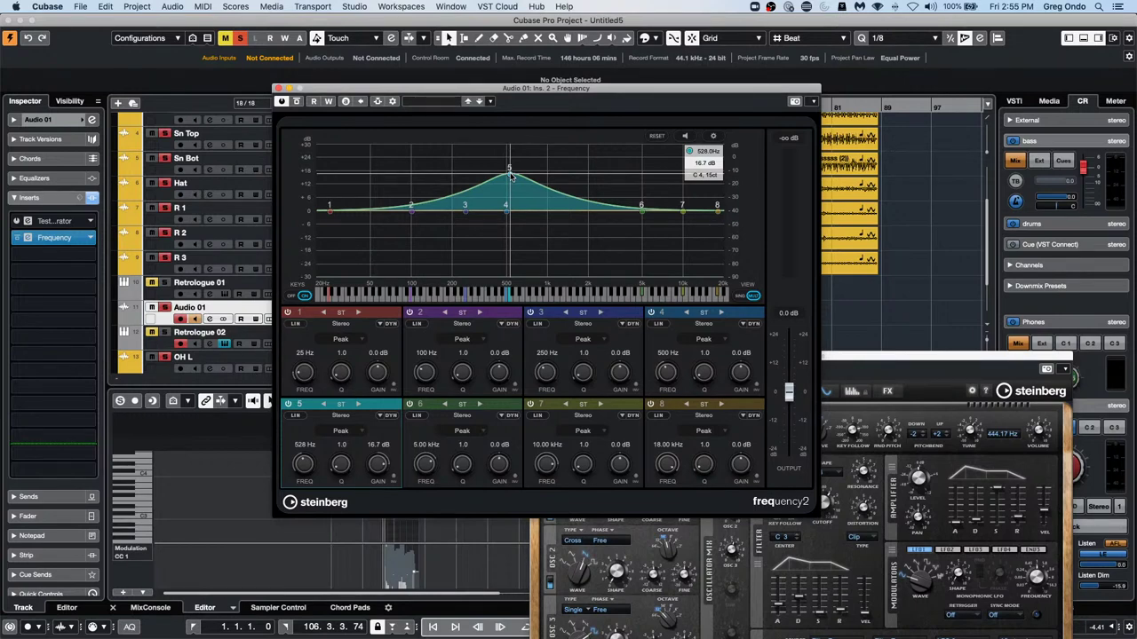
pyautogui.click(278, 89)
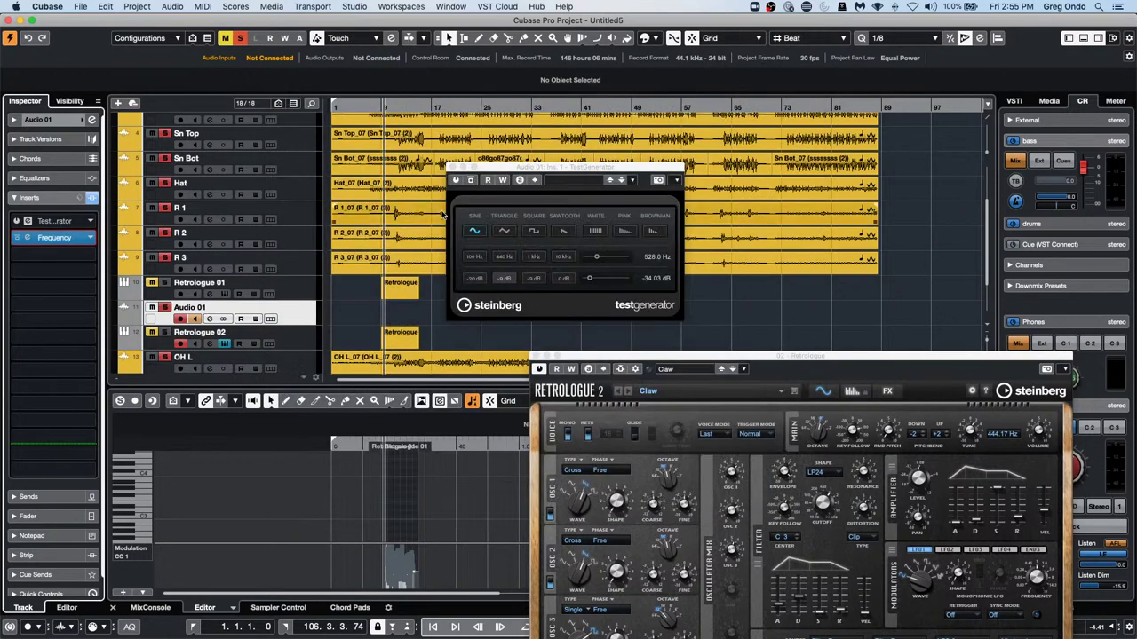
pyautogui.click(452, 167)
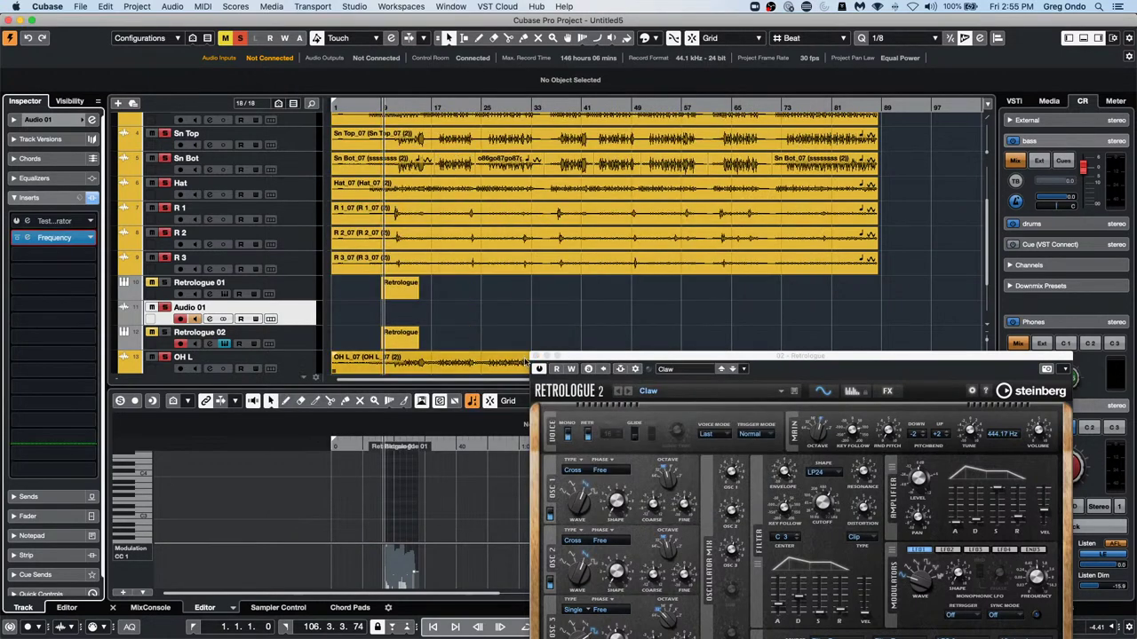
# Close Retrologue 2 and save Audio 01 as track preset 'Sub 403', then show the Media menu
pyautogui.click(537, 356)
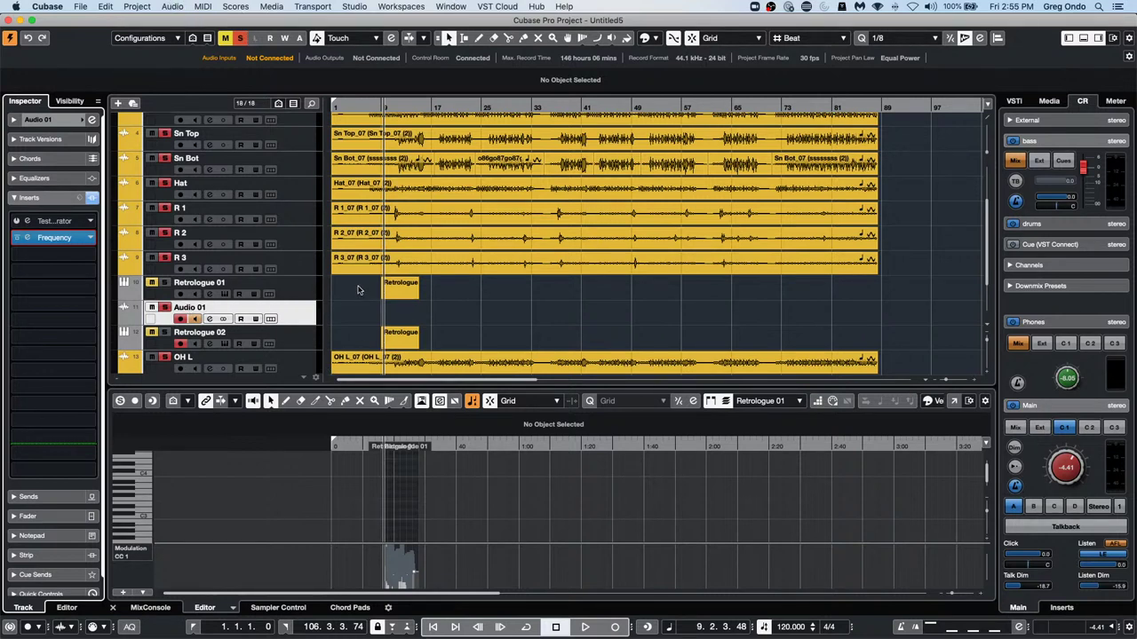
pyautogui.click(287, 294)
pyautogui.click(302, 319)
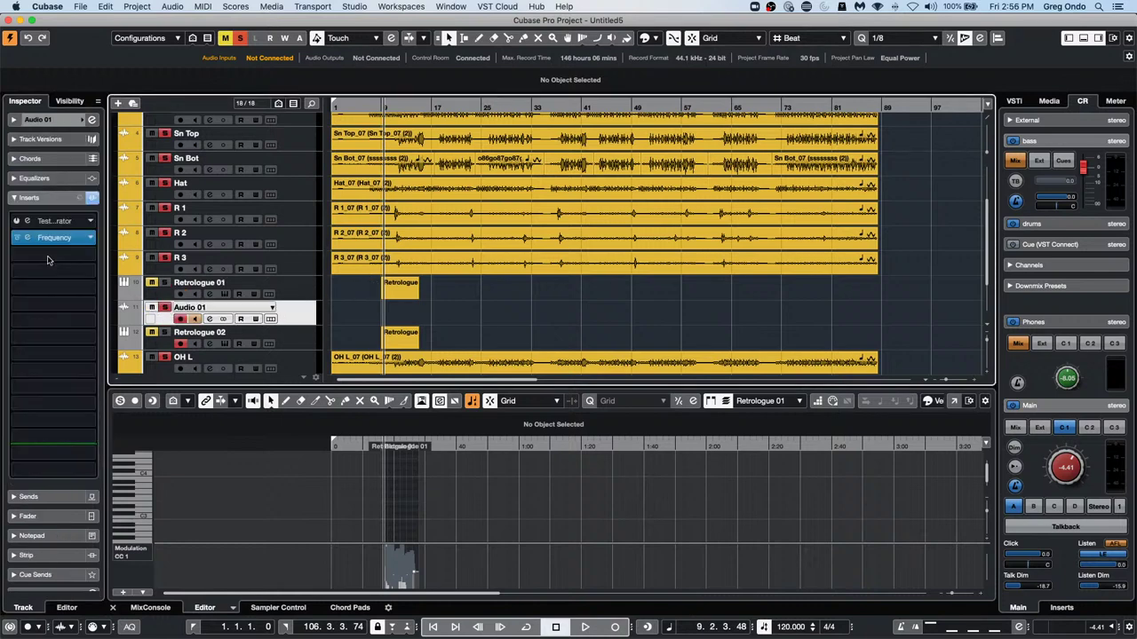
pyautogui.rightClick(293, 323)
pyautogui.click(355, 573)
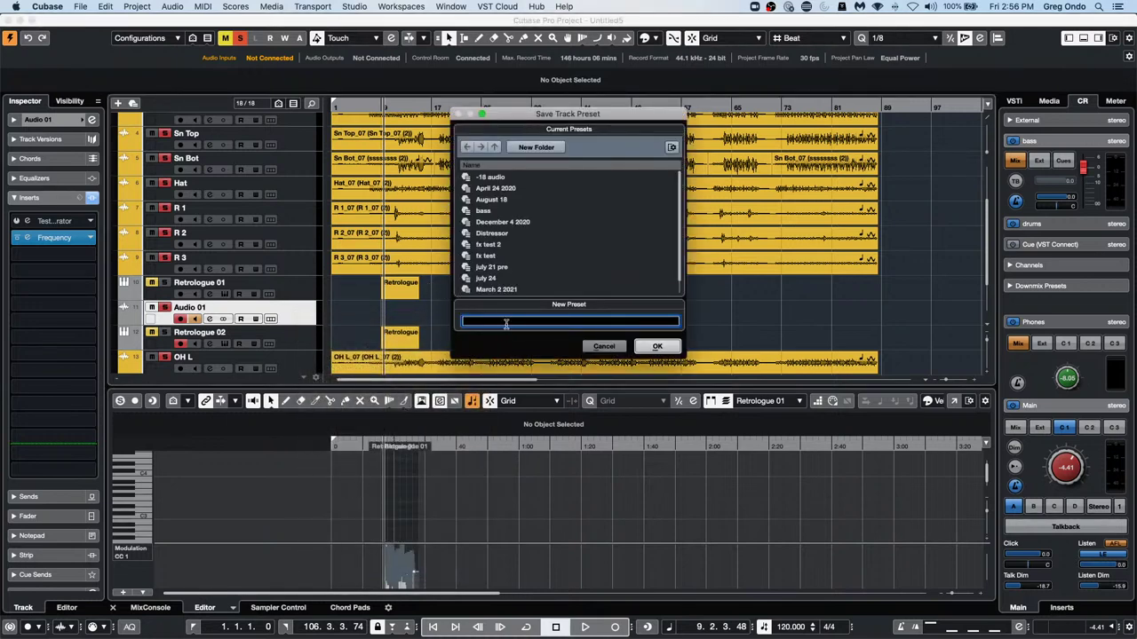
pyautogui.write('Sub 403')
pyautogui.click(655, 347)
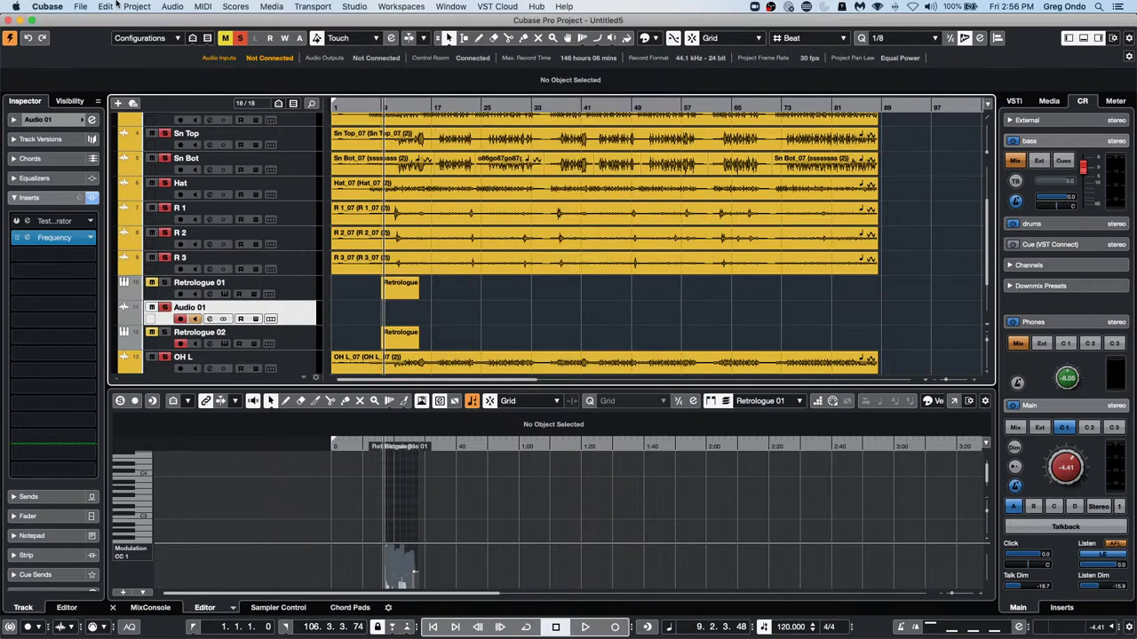
pyautogui.click(172, 8)
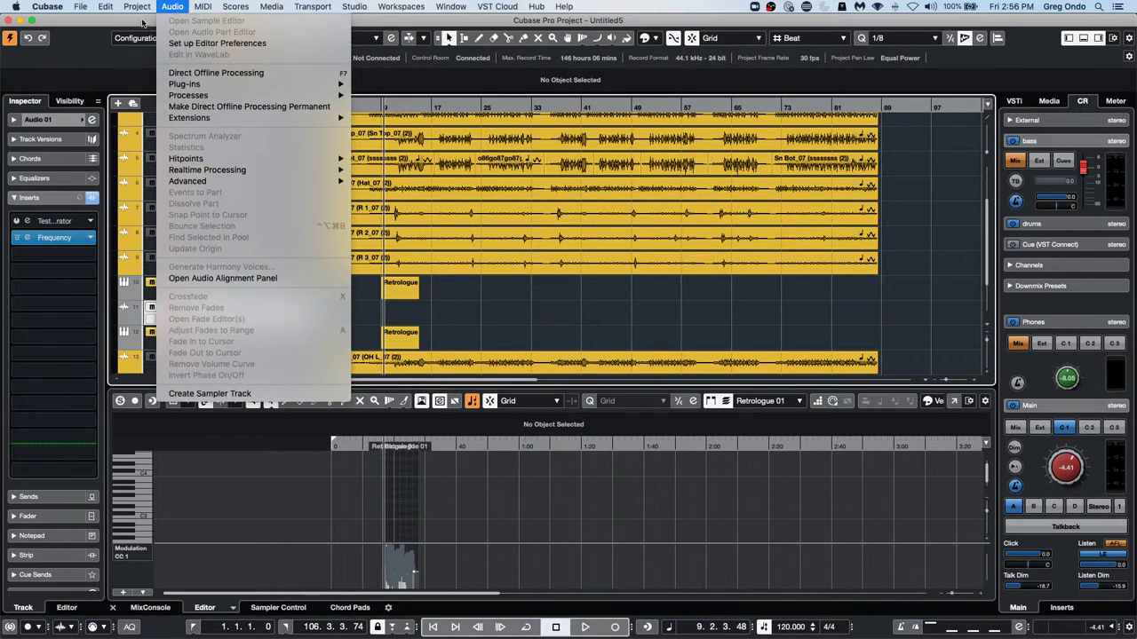
pyautogui.moveTo(270, 9)
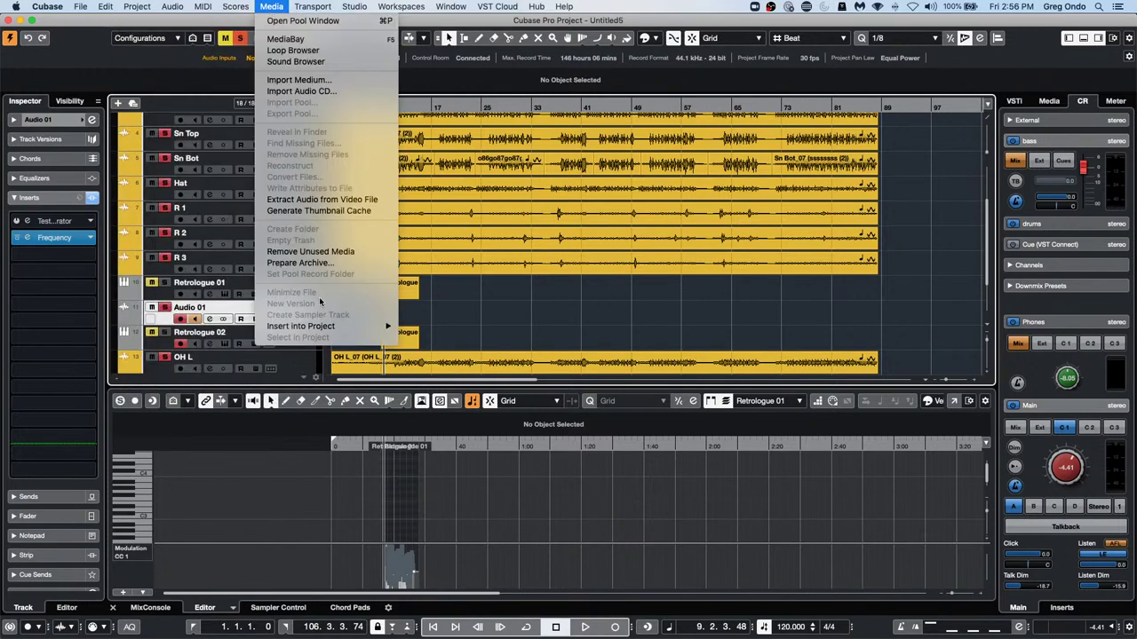
# In MediaBay, browse User Content > Track Presets > Audio and reveal Sub 403 in Finder
pyautogui.click(274, 41)
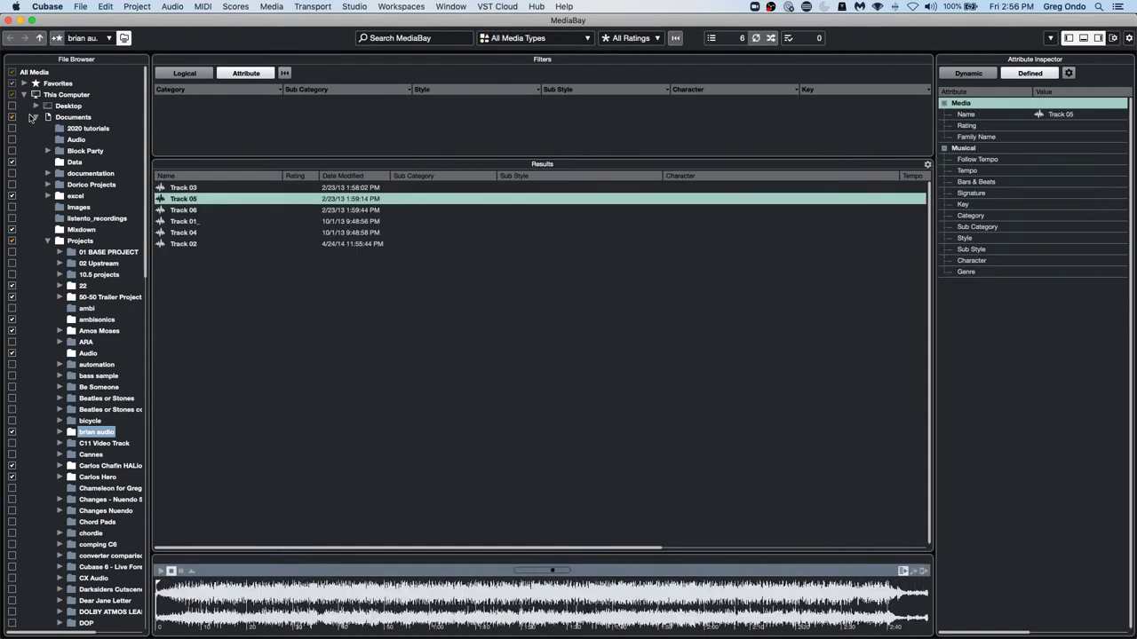
pyautogui.click(34, 116)
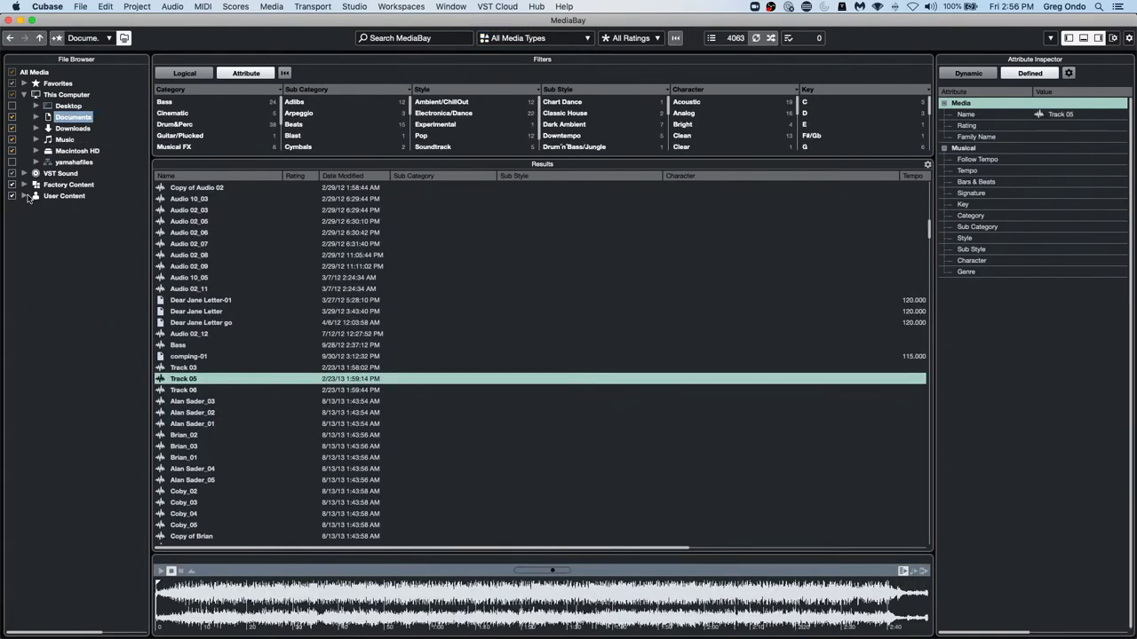
pyautogui.click(26, 196)
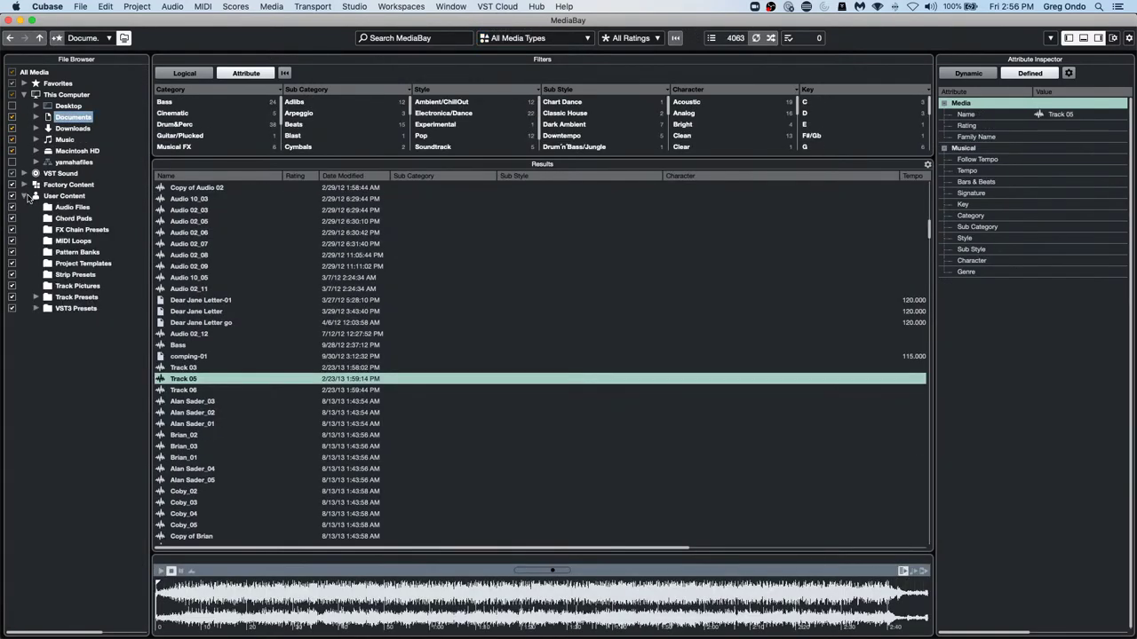
pyautogui.click(36, 298)
pyautogui.click(89, 311)
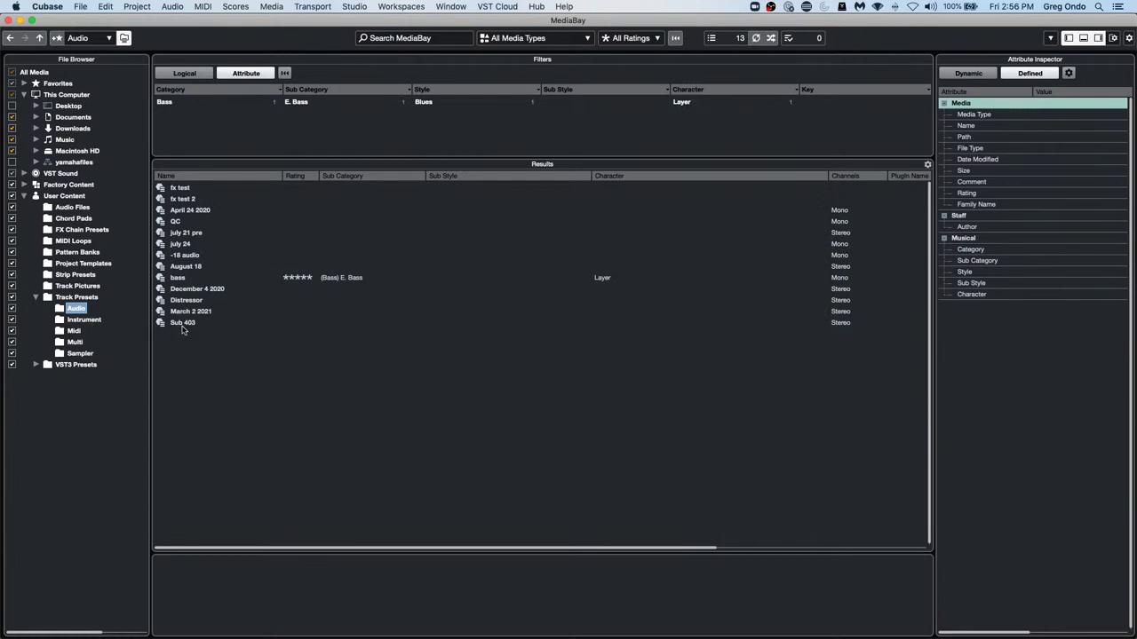
pyautogui.click(182, 324)
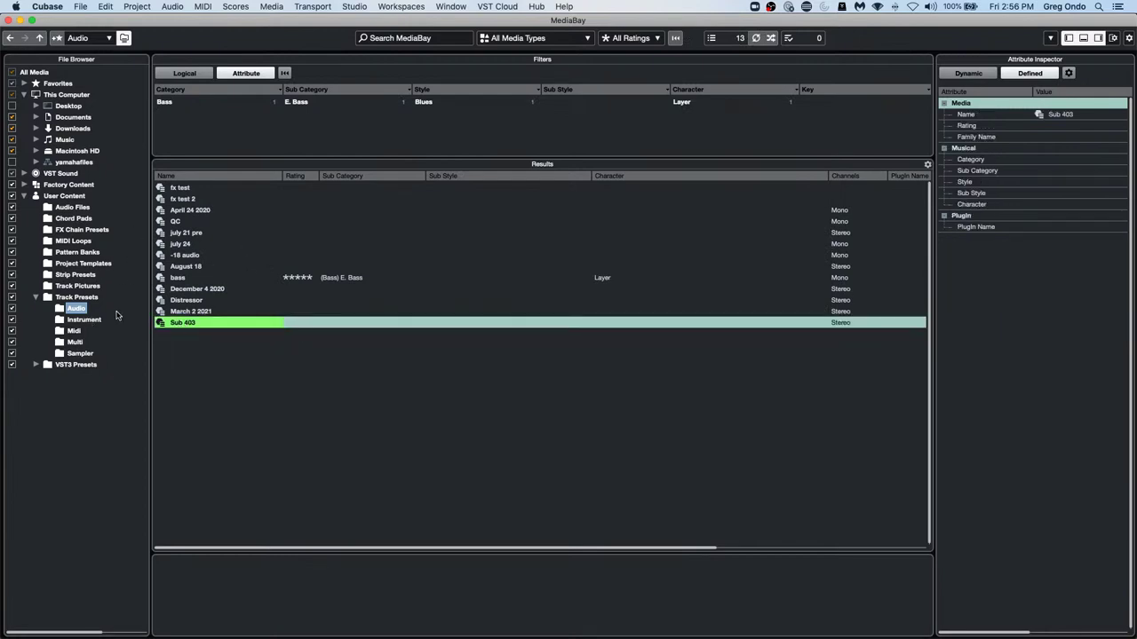
pyautogui.rightClick(185, 325)
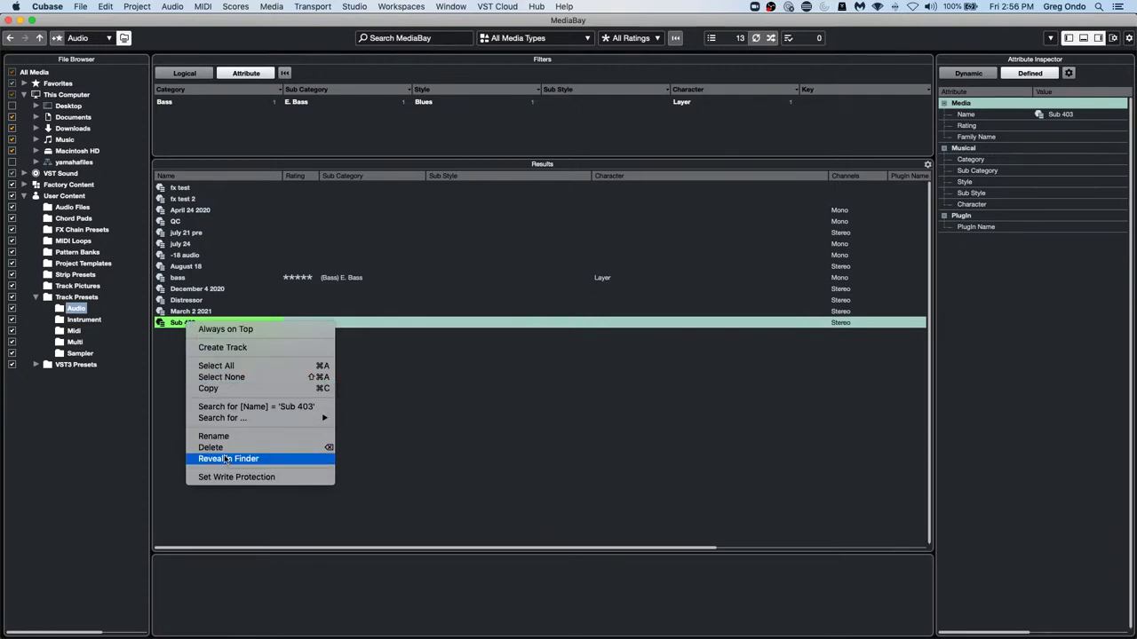
pyautogui.click(227, 459)
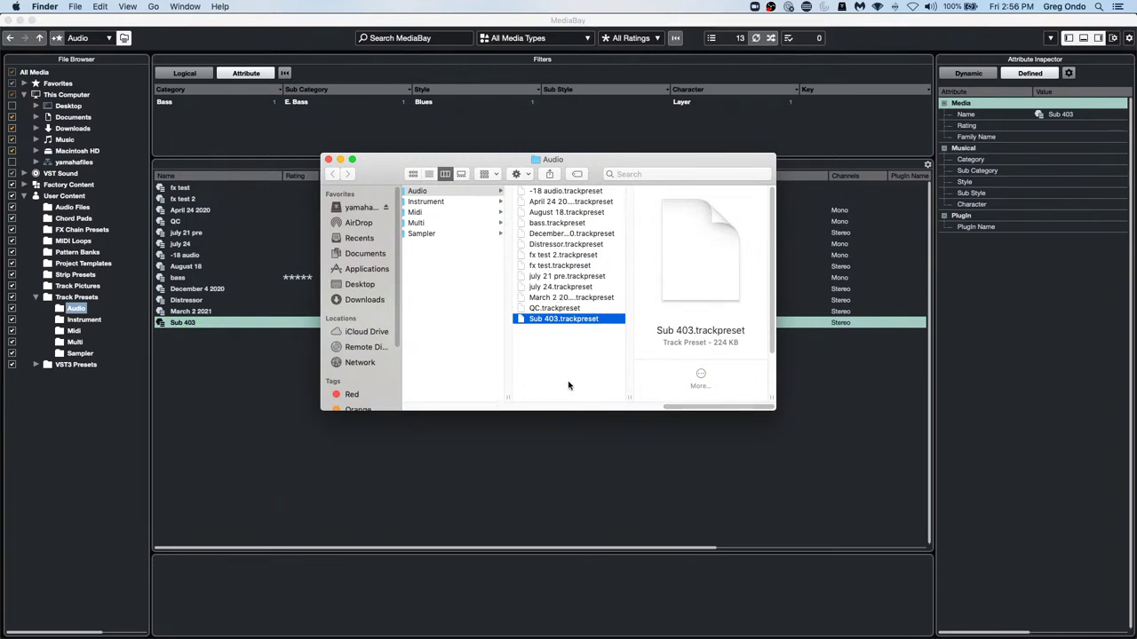
# Scroll Finder to show Steinberg › Track Presets › Audio, then close MediaBay
pyautogui.moveTo(692, 406); pyautogui.dragTo(663, 406)
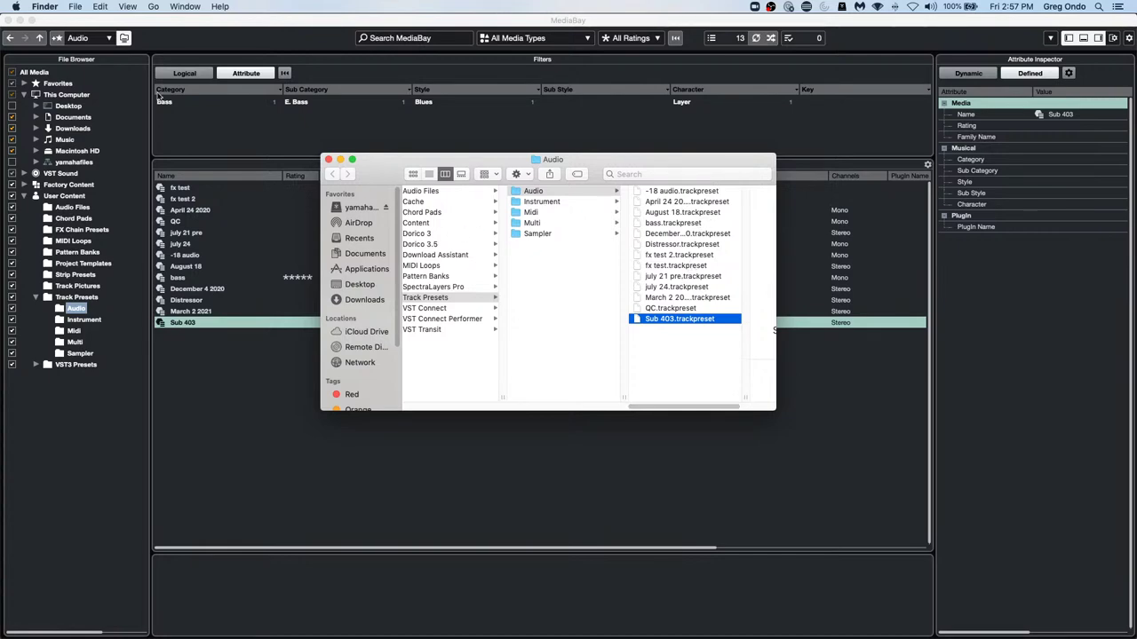
pyautogui.click(5, 19)
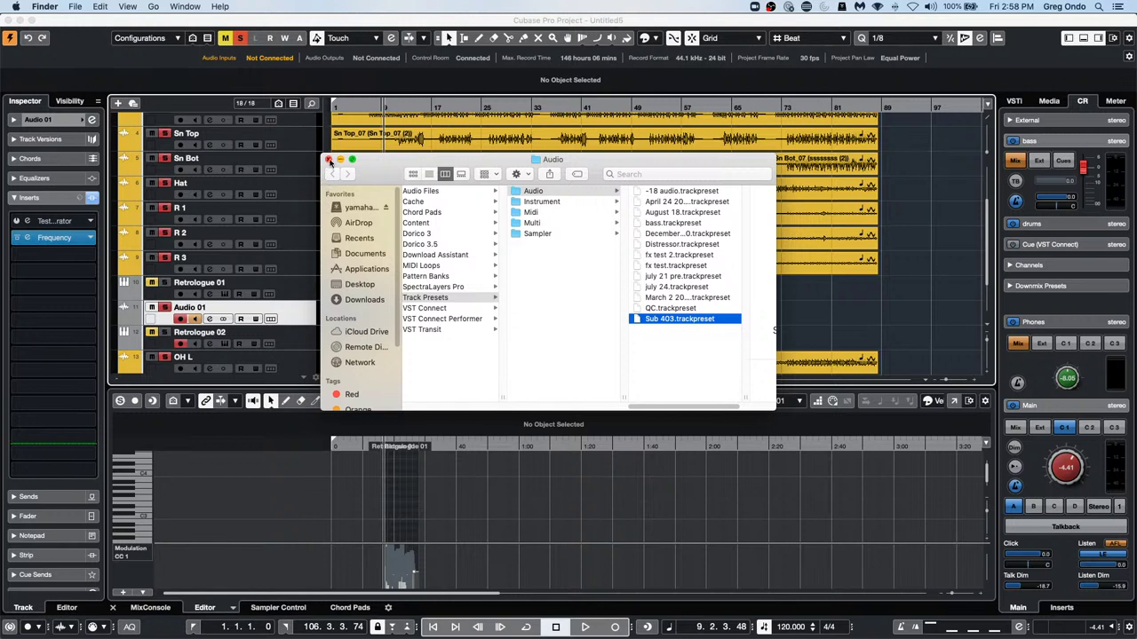
# Close the track-presets Finder window and set the locators to the Hat_07 event
pyautogui.click(328, 159)
pyautogui.click(813, 162)
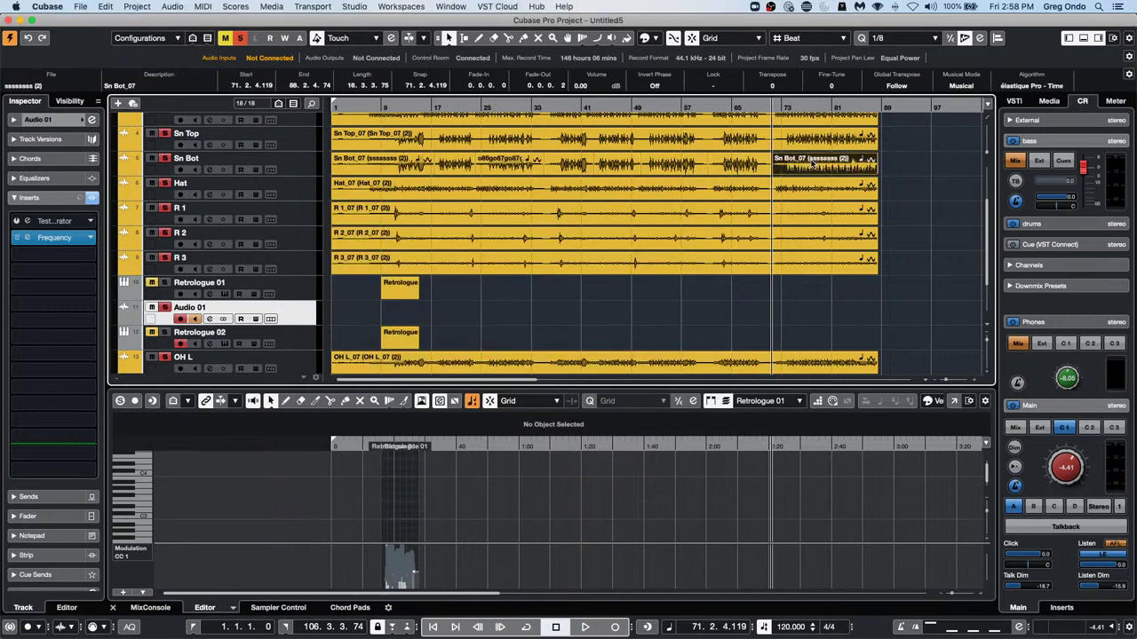
pyautogui.click(710, 190)
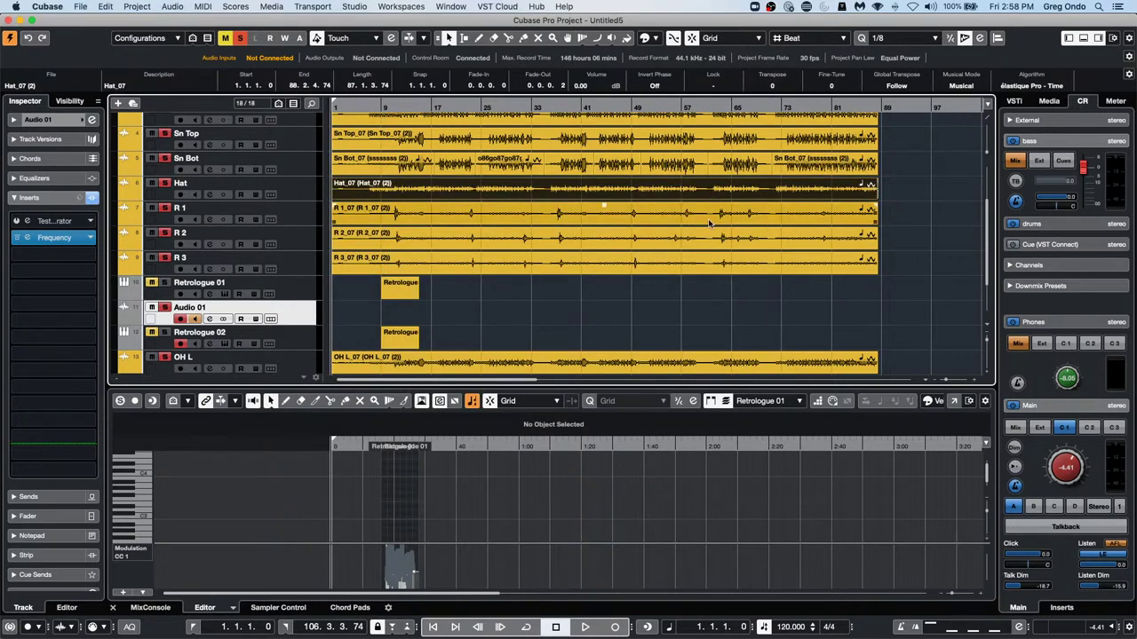
pyautogui.press('p')
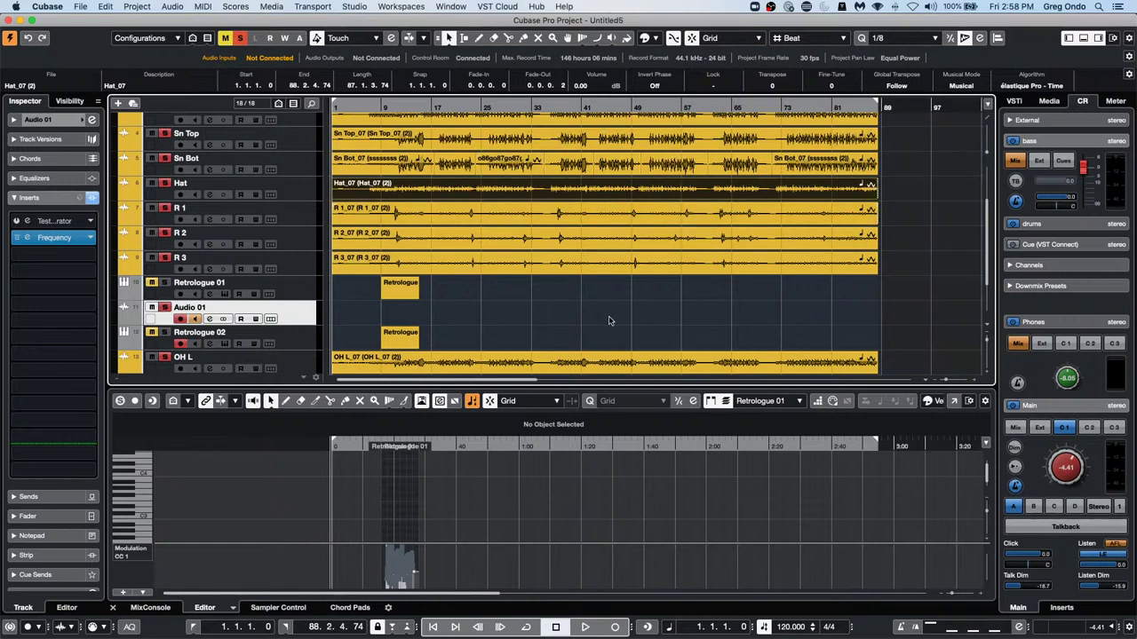
# Close the Untitled5 project from the list of open projects
pyautogui.click(380, 6)
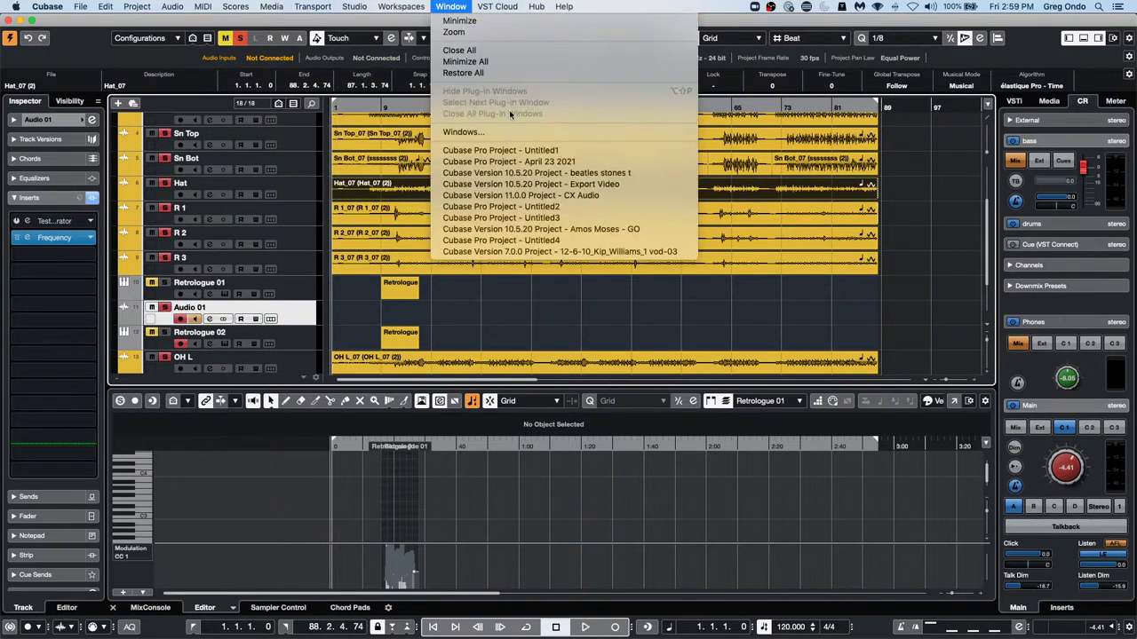
pyautogui.click(416, 204)
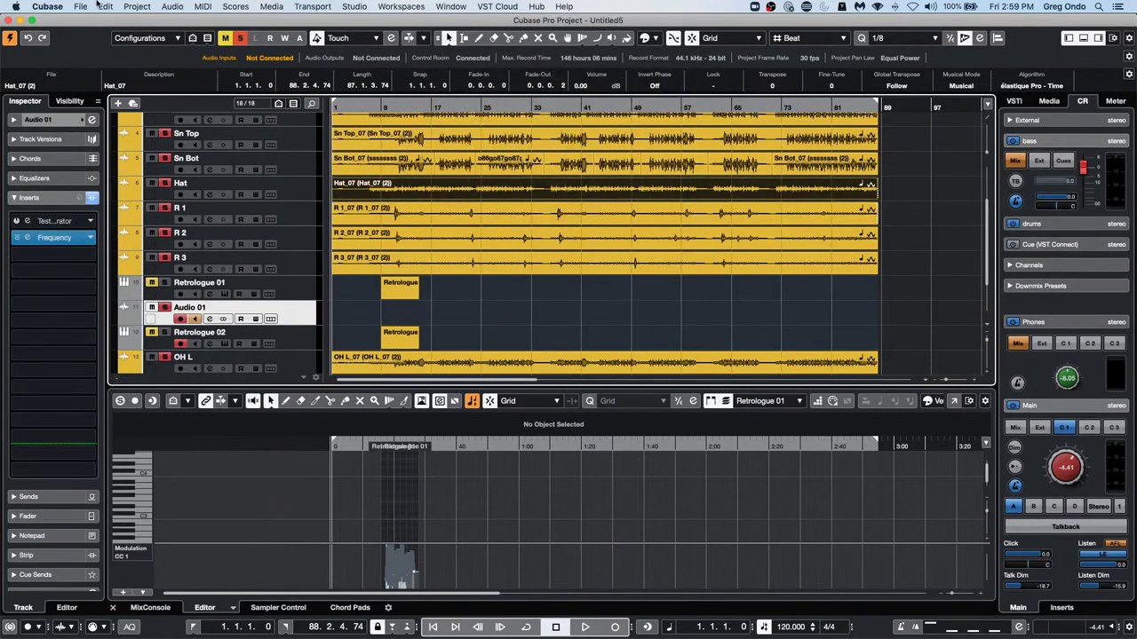
pyautogui.click(9, 20)
# Discard Untitled5's changes, select Kik_07 and play Amos Moses from around bar 7
pyautogui.click(542, 225)
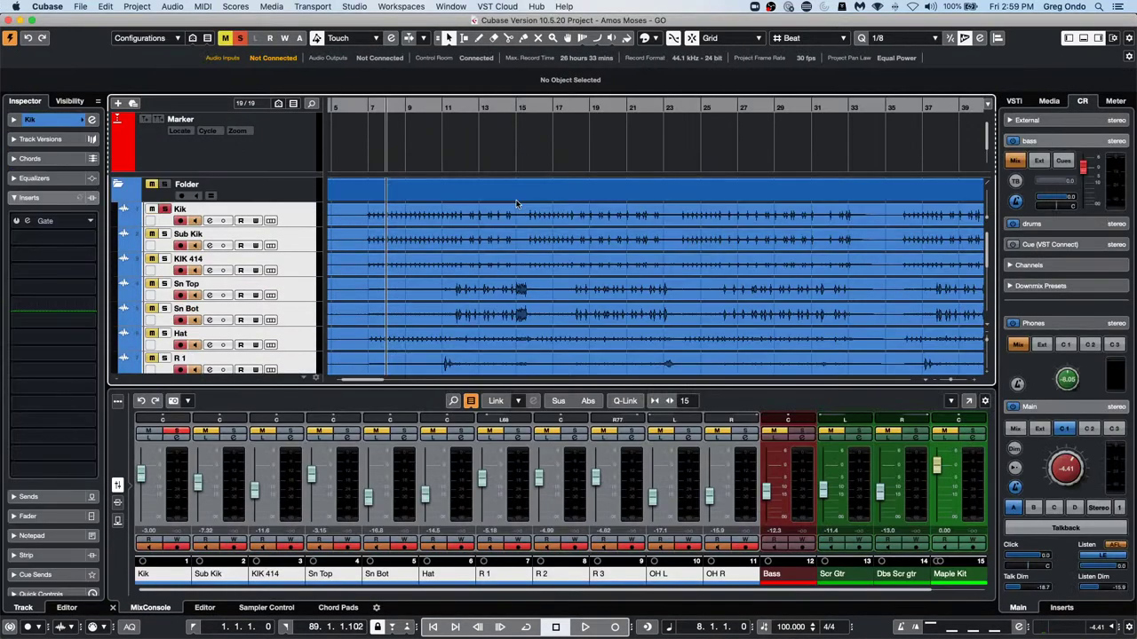
pyautogui.click(515, 212)
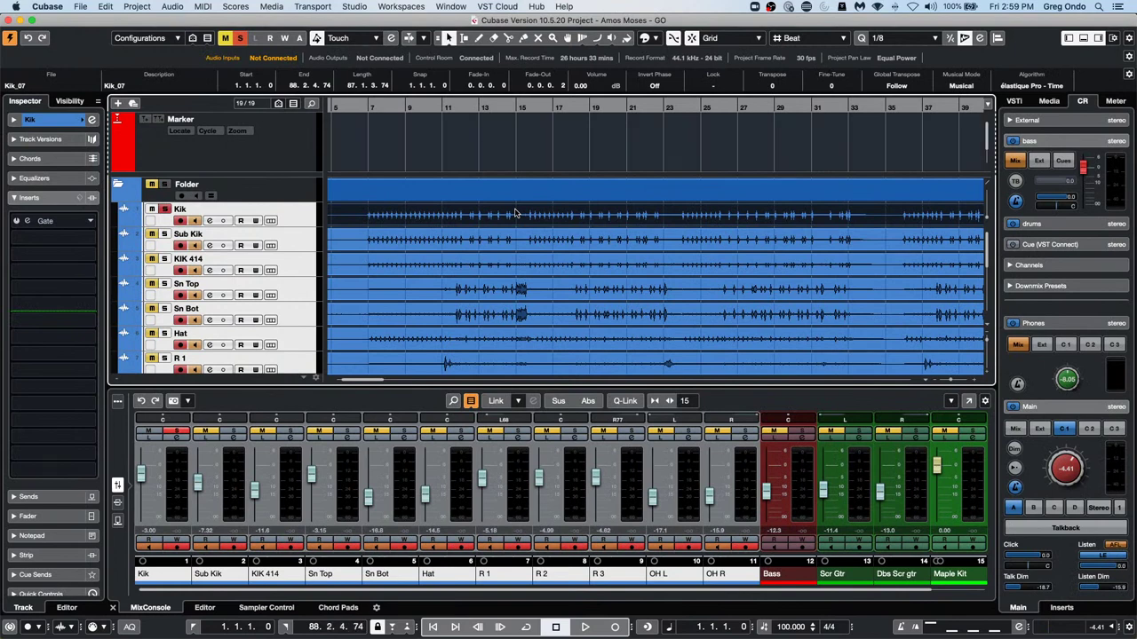
pyautogui.press('space')
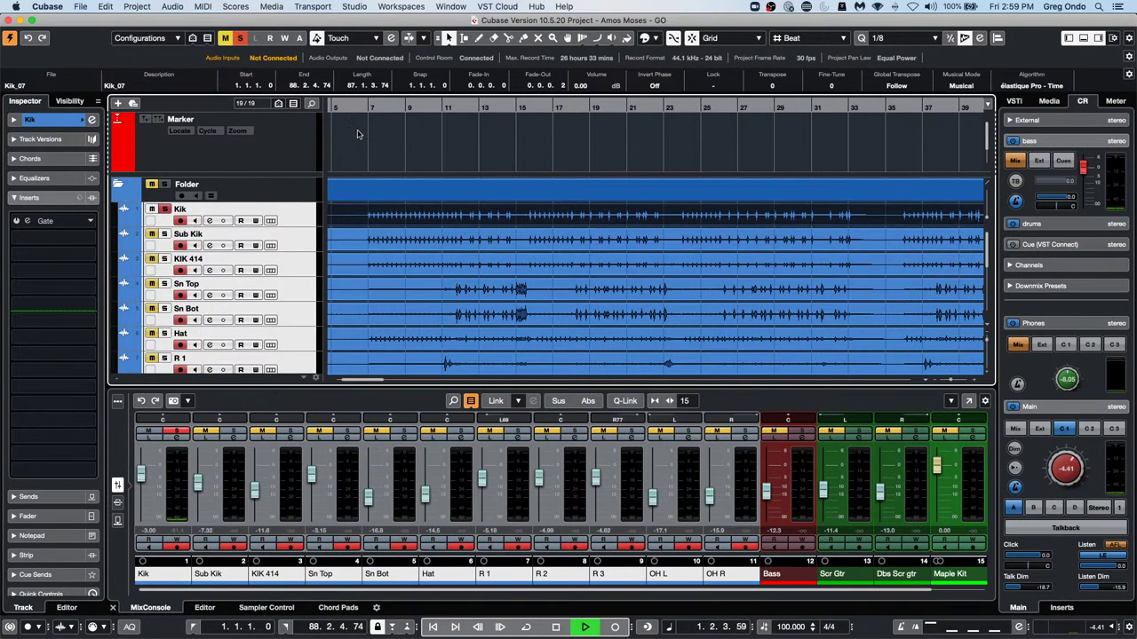
pyautogui.click(370, 107)
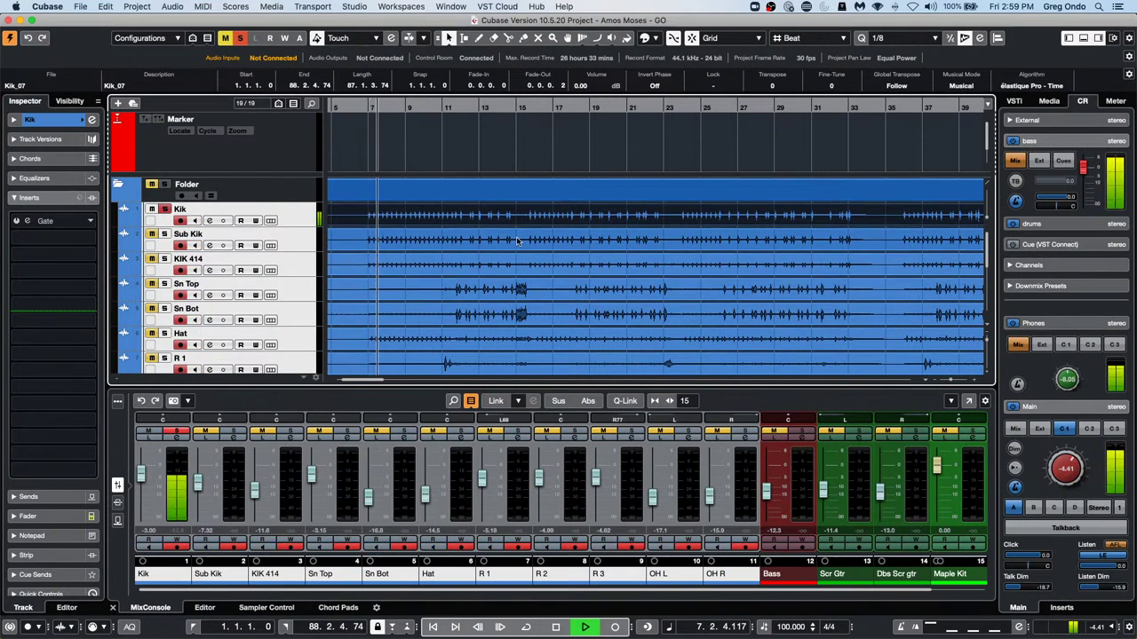
# Unsolo Kik, lower the Control Room Main level to -17.5 and activate the metronome click
pyautogui.press('s')
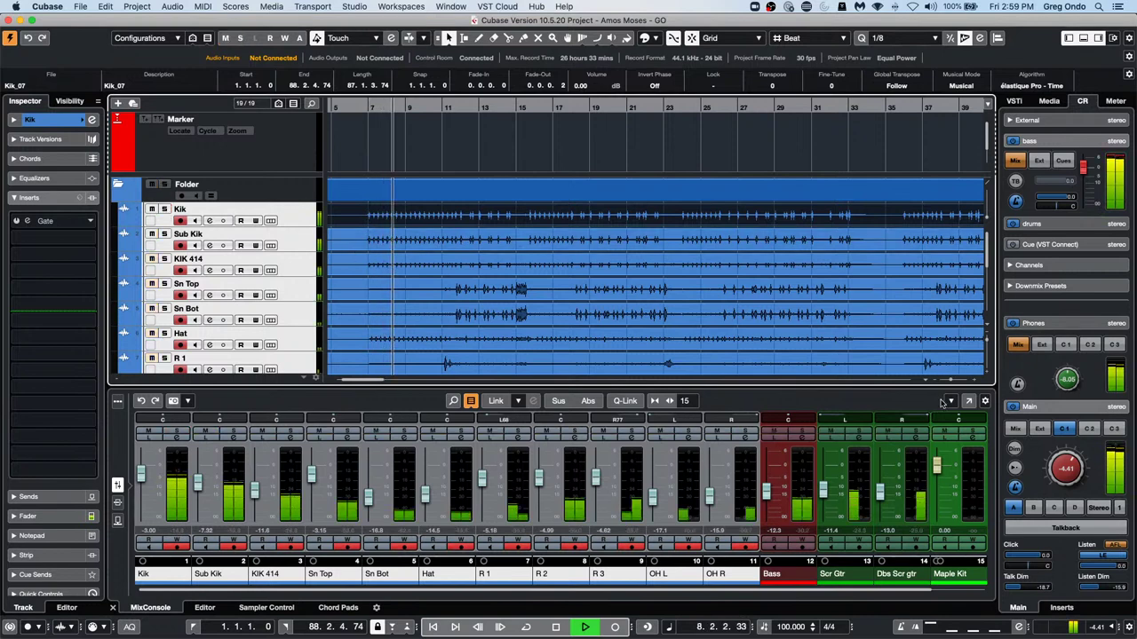
pyautogui.moveTo(1048, 468); pyautogui.dragTo(1055, 497)
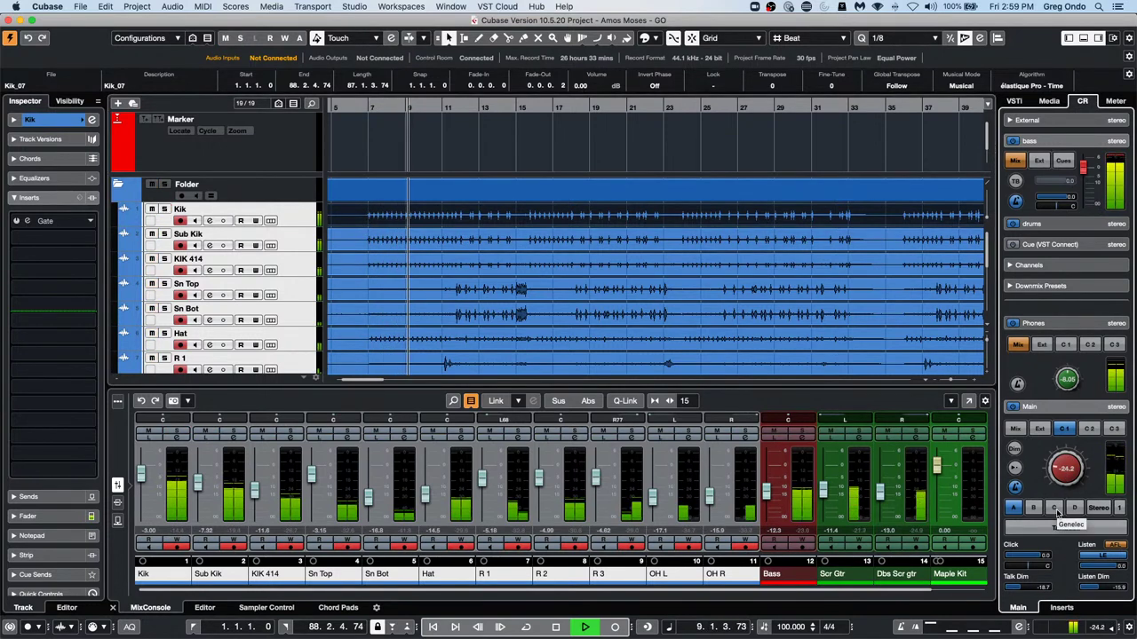
pyautogui.scroll(-5, 624, 301)
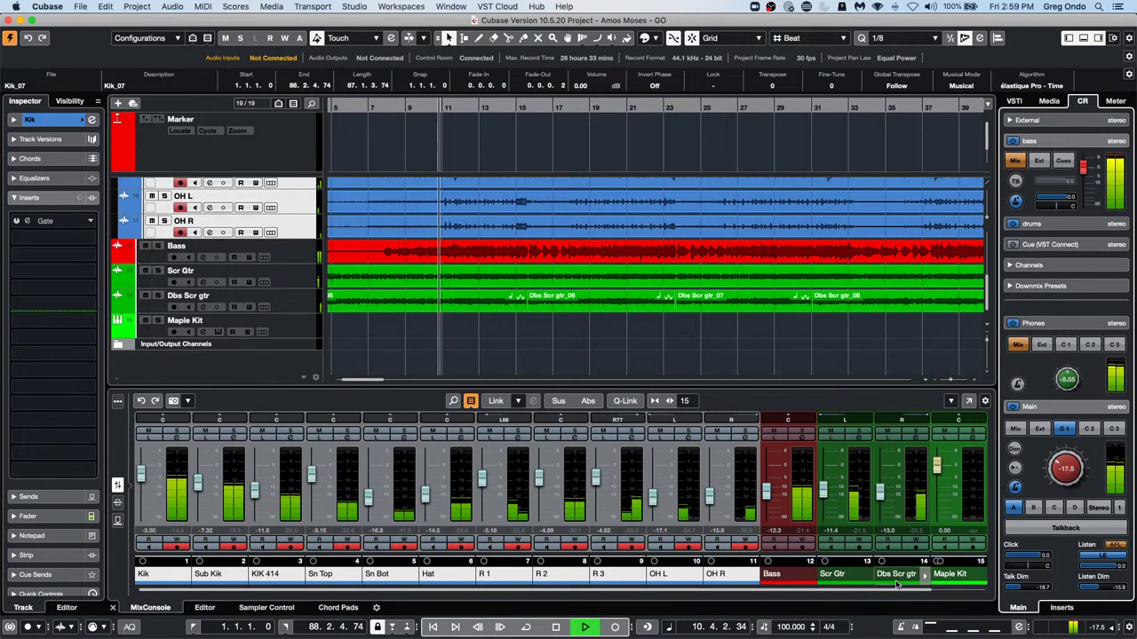
pyautogui.click(898, 626)
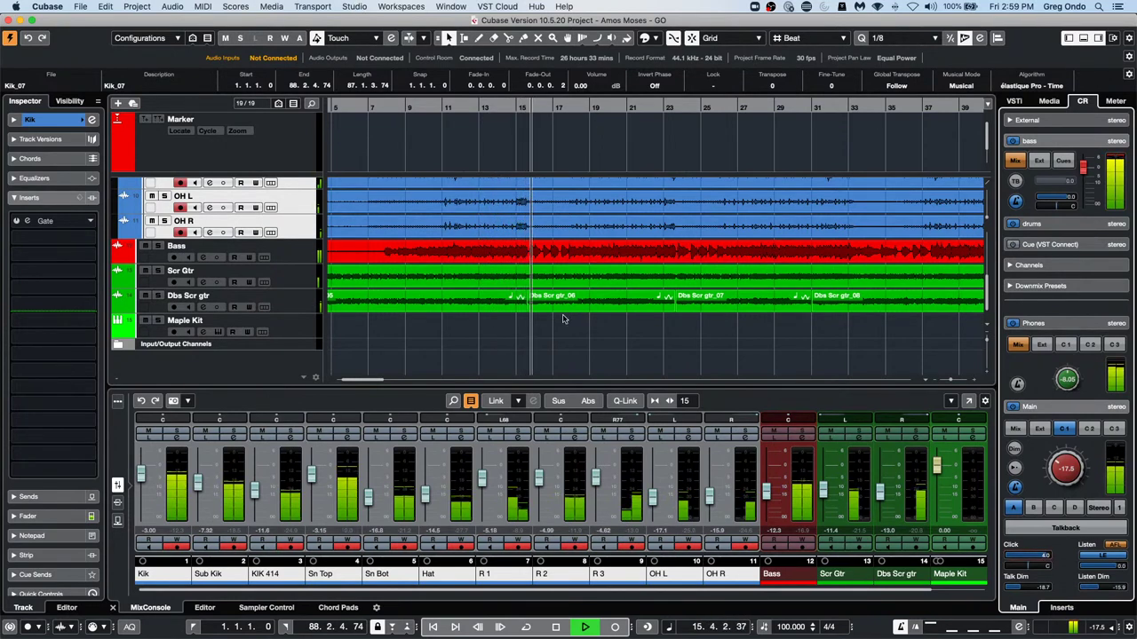
pyautogui.click(354, 6)
pyautogui.moveTo(313, 6)
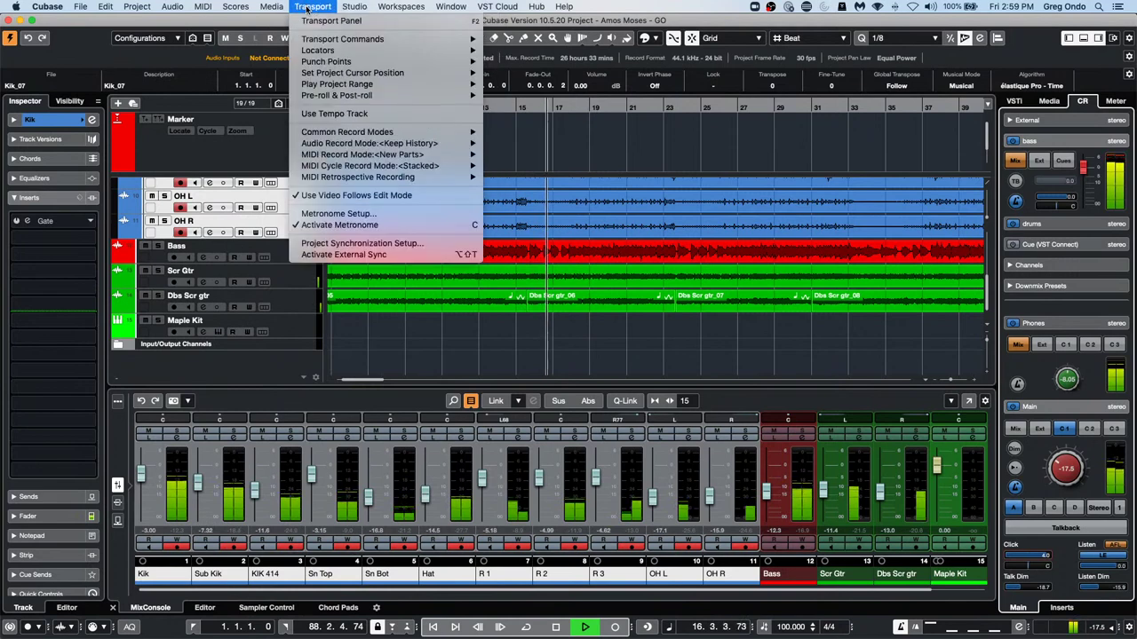
# Raise the Audio Click Level from 91 to 127 in Metronome Setup, then stop playback
pyautogui.click(336, 214)
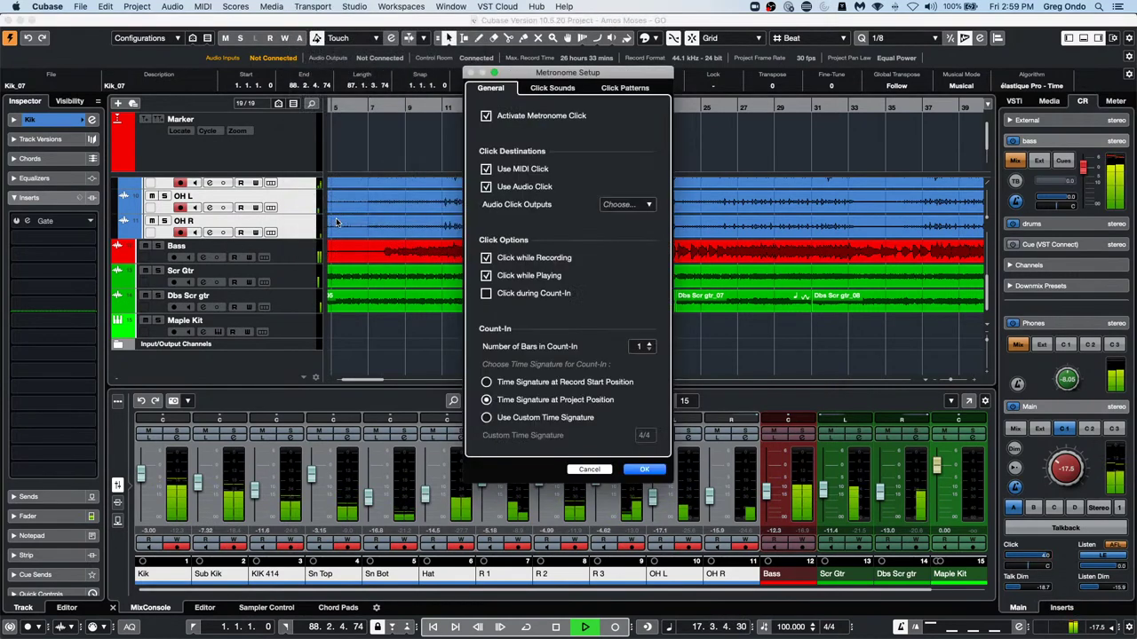
pyautogui.click(556, 89)
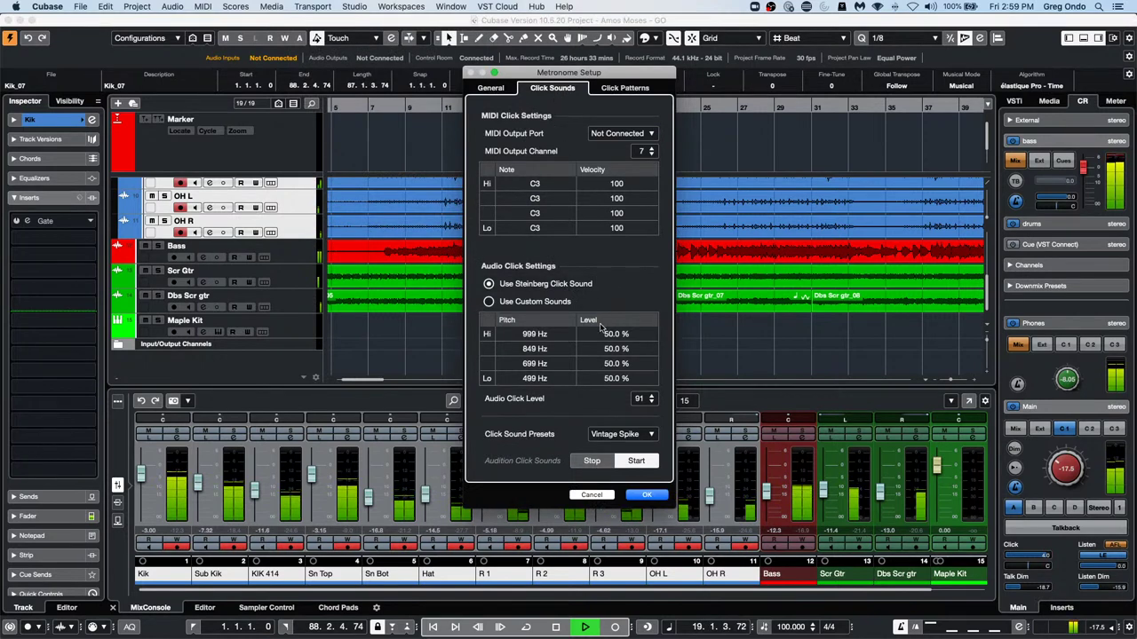
pyautogui.click(651, 395)
pyautogui.click(650, 395)
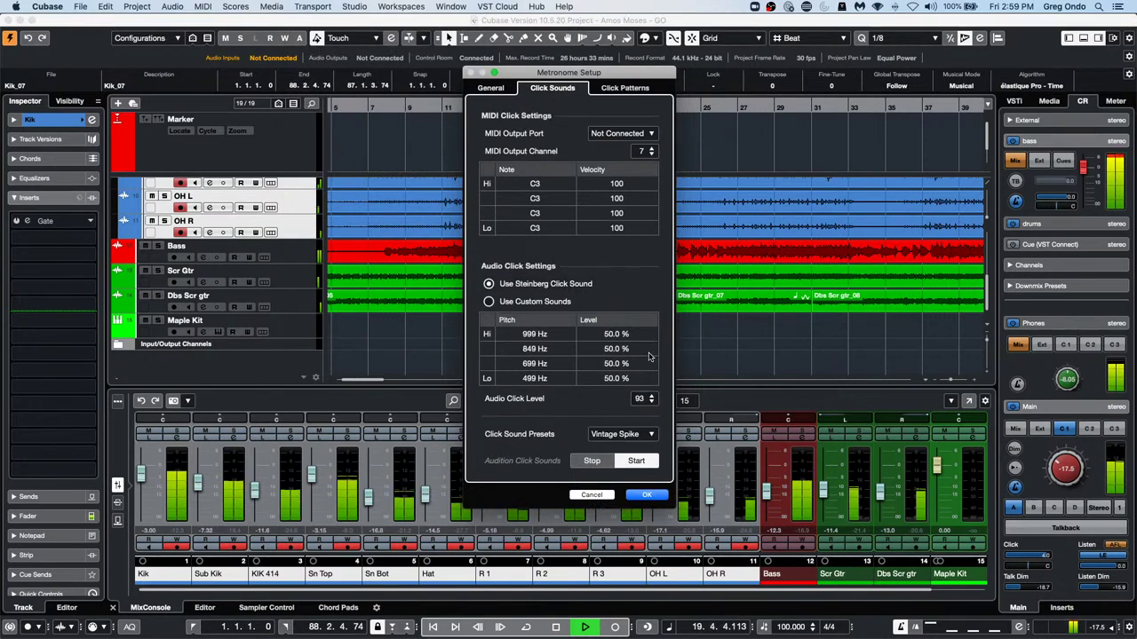
pyautogui.scroll(13, 648, 397)
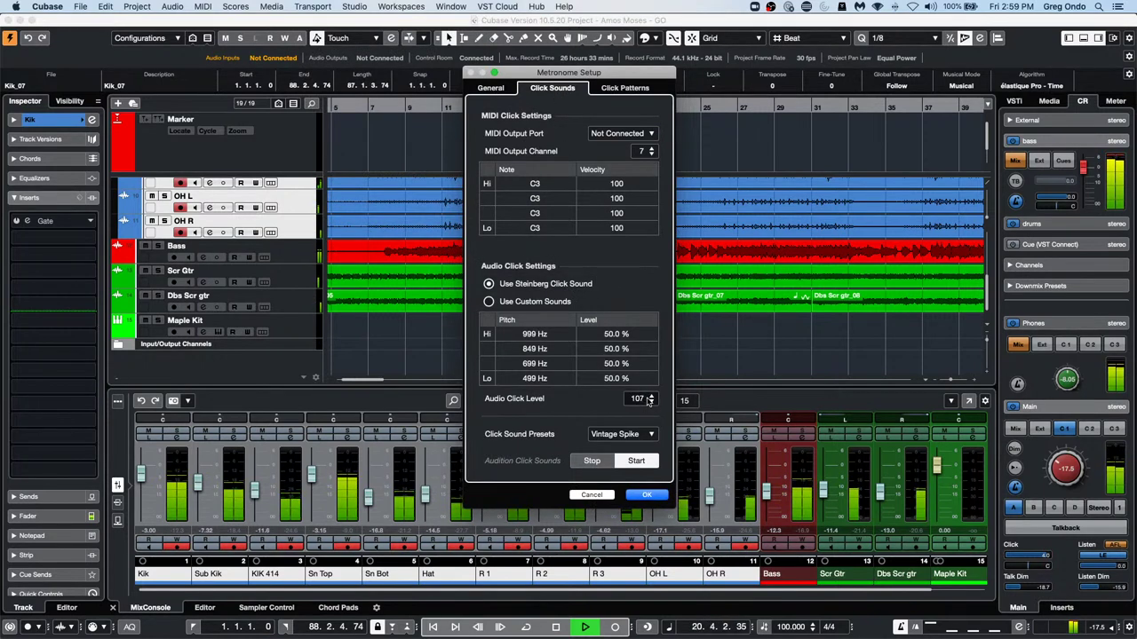
pyautogui.scroll(13, 649, 400)
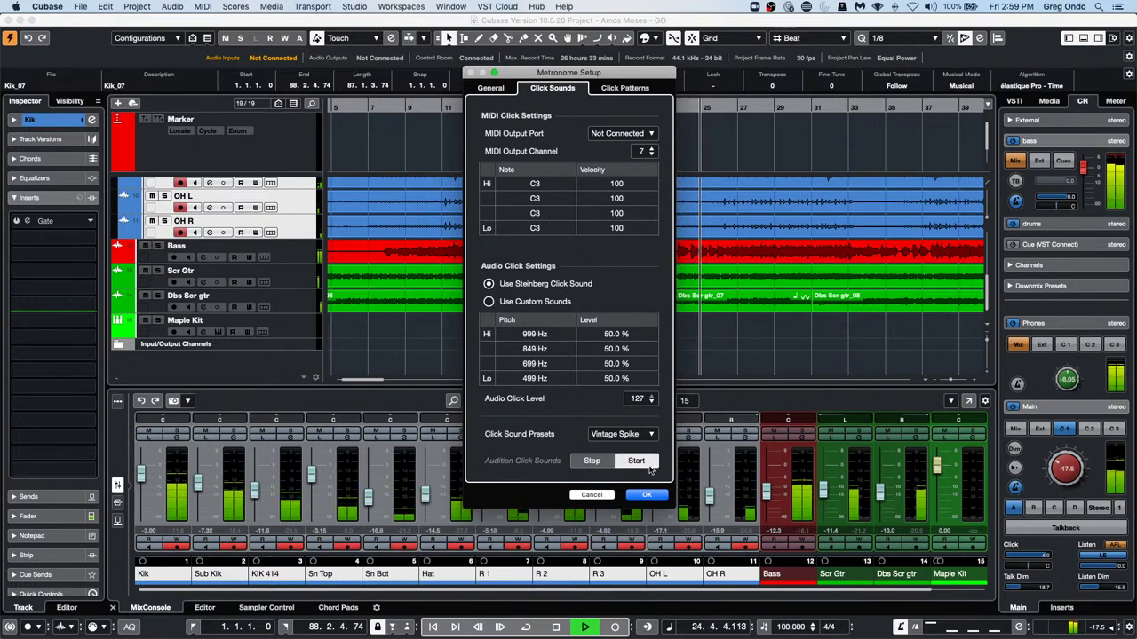
pyautogui.click(647, 494)
pyautogui.press('space')
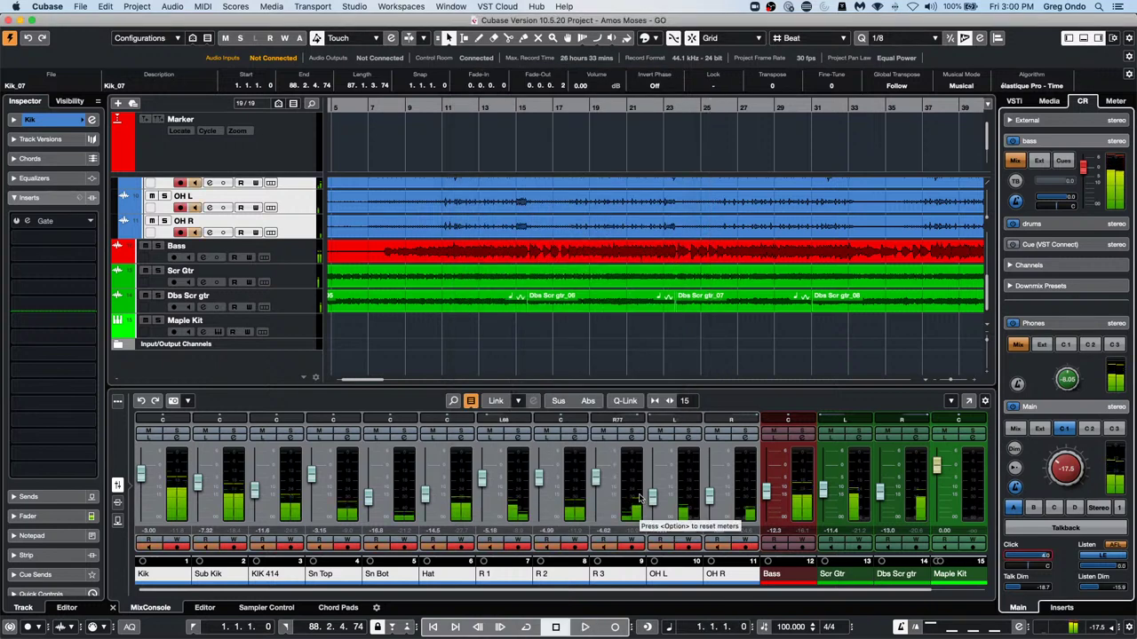
# Render the audio click onto a new Audio Click track, solo it and raise its volume 8.19 dB
pyautogui.click(518, 103)
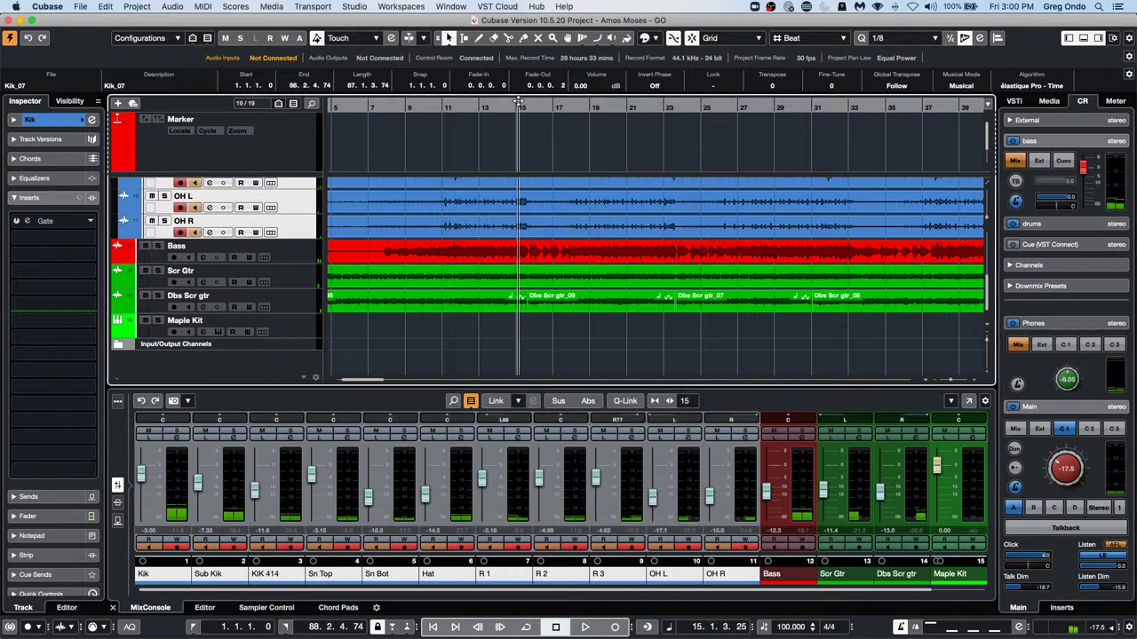
pyautogui.press('g')
pyautogui.press('g')
pyautogui.press('g')
pyautogui.press('g')
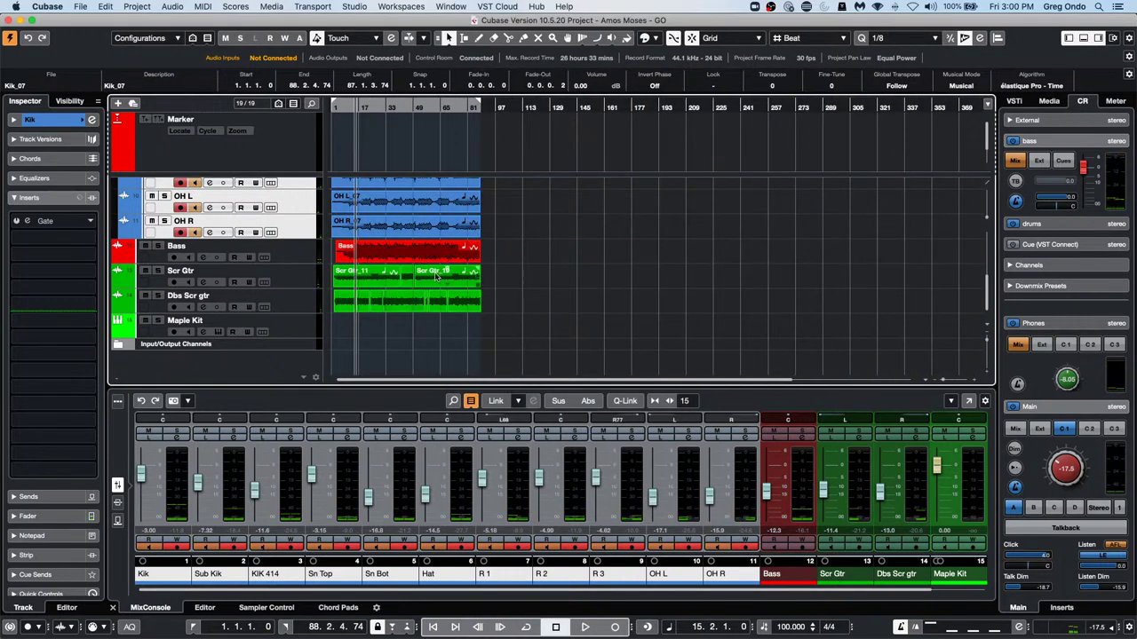
pyautogui.click(135, 7)
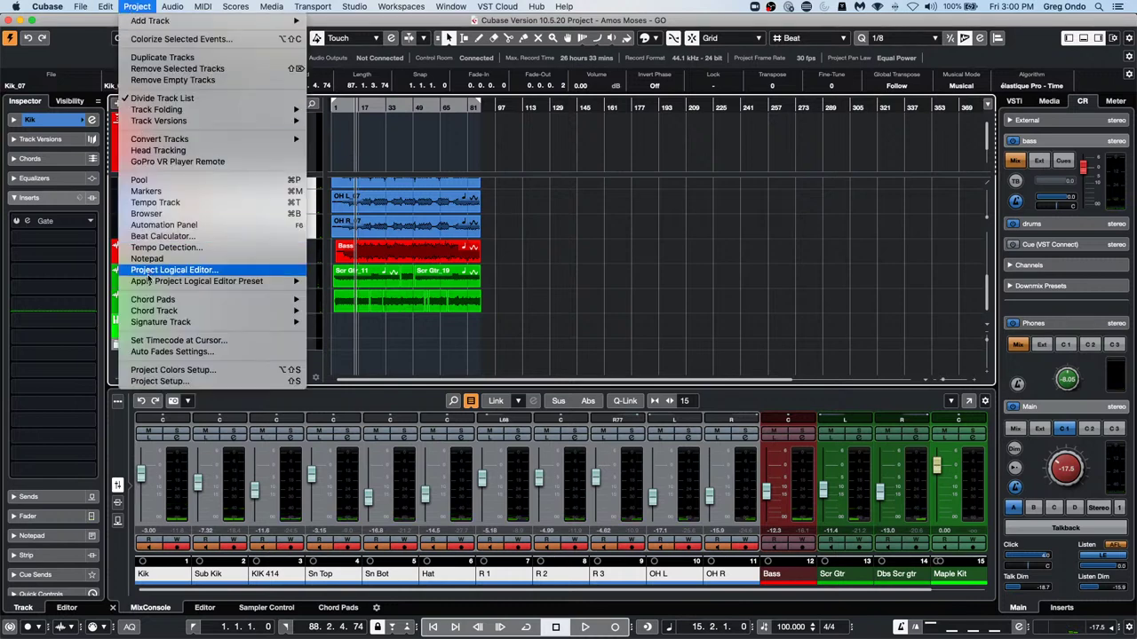
pyautogui.moveTo(266, 322)
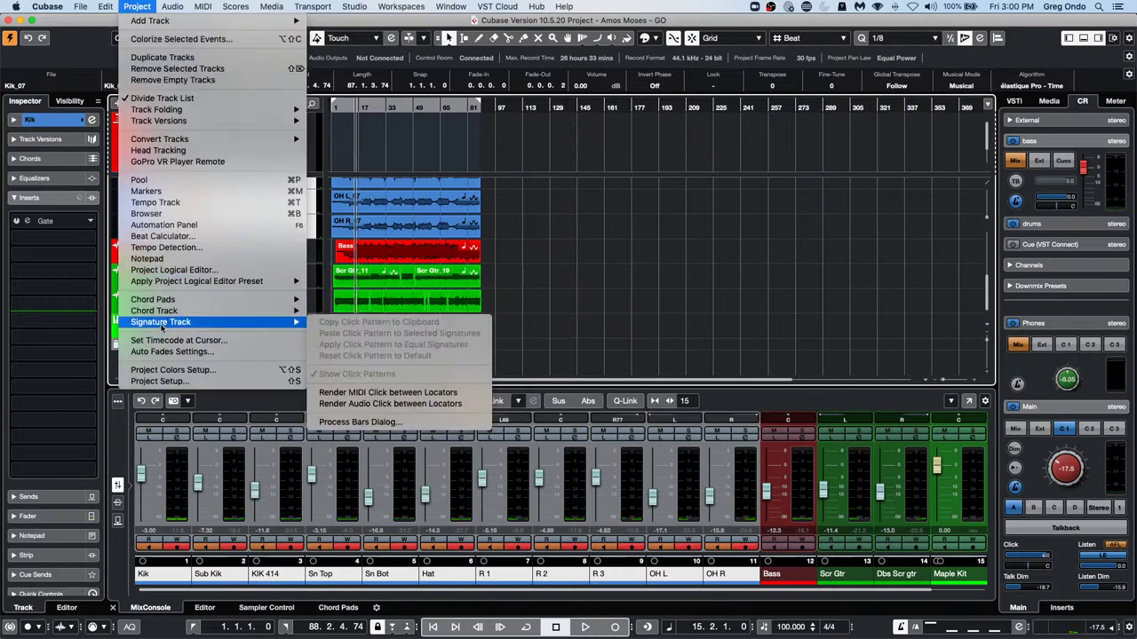
pyautogui.click(391, 404)
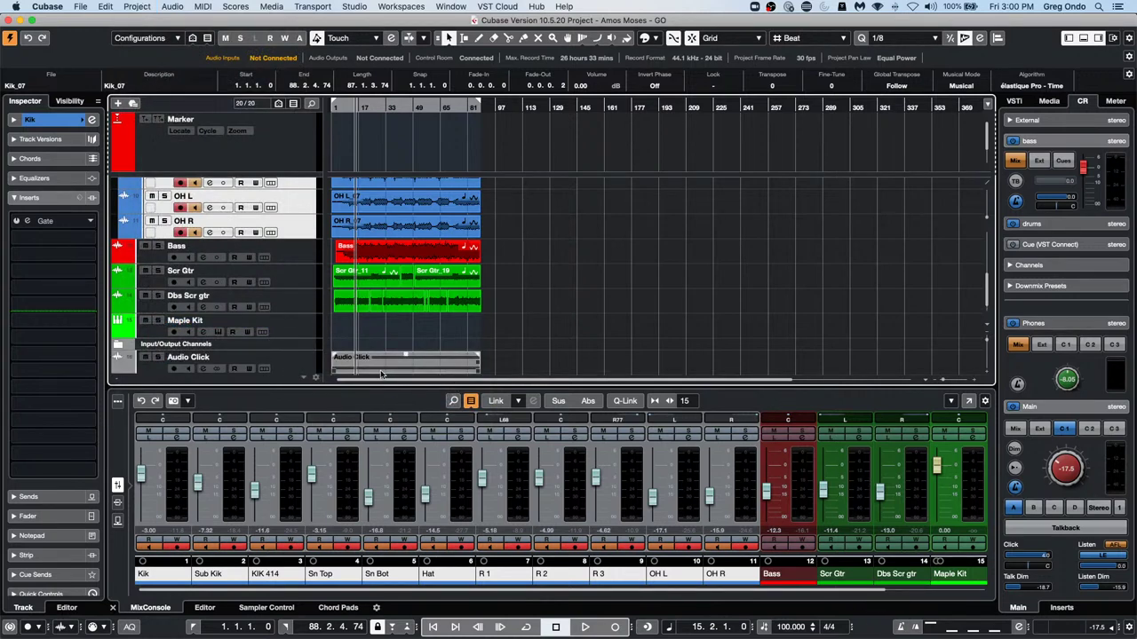
pyautogui.click(158, 357)
pyautogui.press('space')
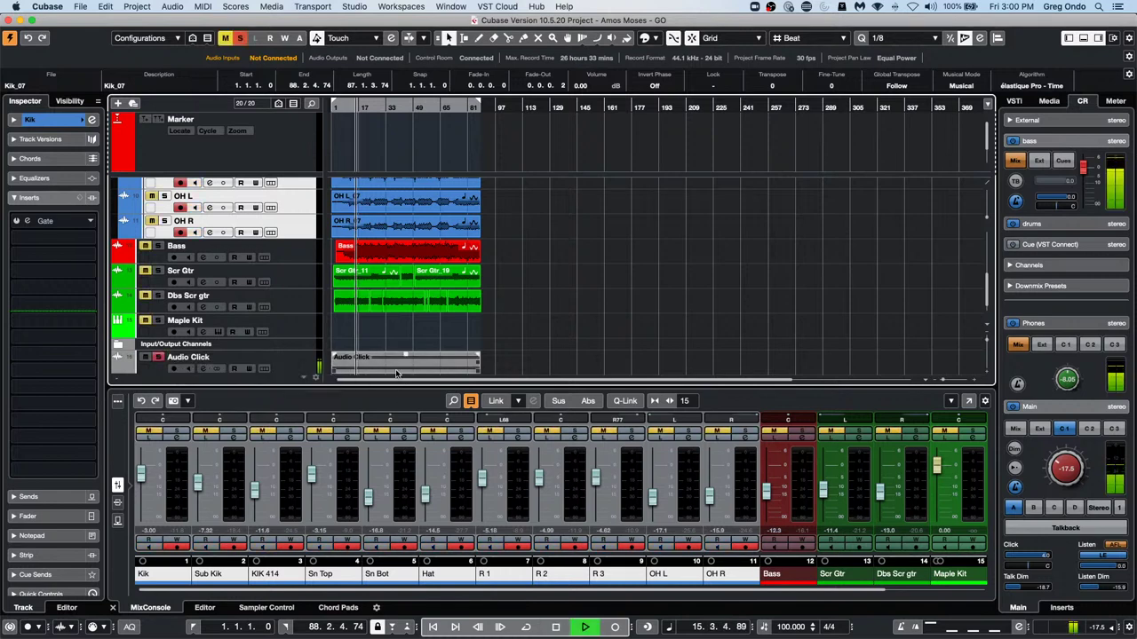
pyautogui.moveTo(406, 359); pyautogui.dragTo(412, 330)
pyautogui.press('space')
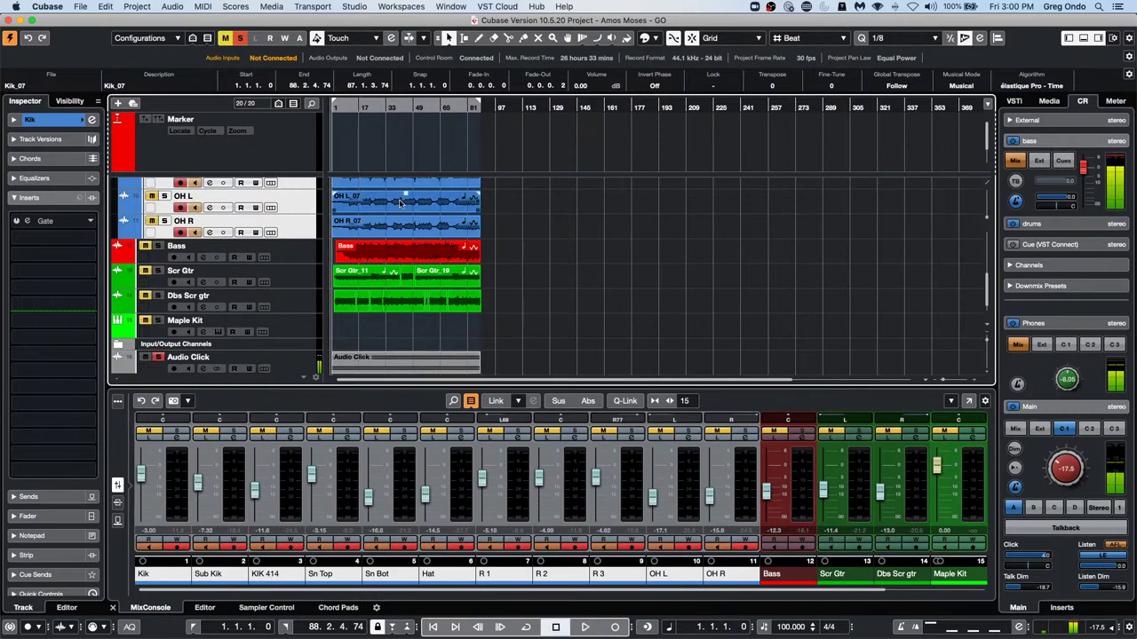
# Render the metronome click again onto a new track and open its event in the Sample Editor
pyautogui.click(137, 6)
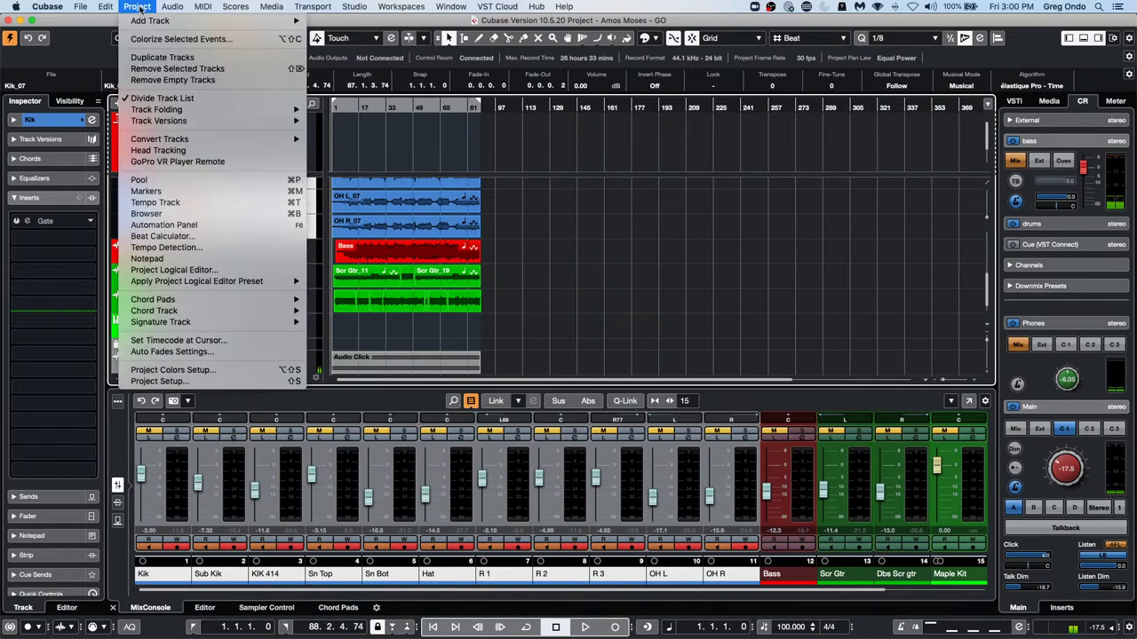
pyautogui.moveTo(213, 322)
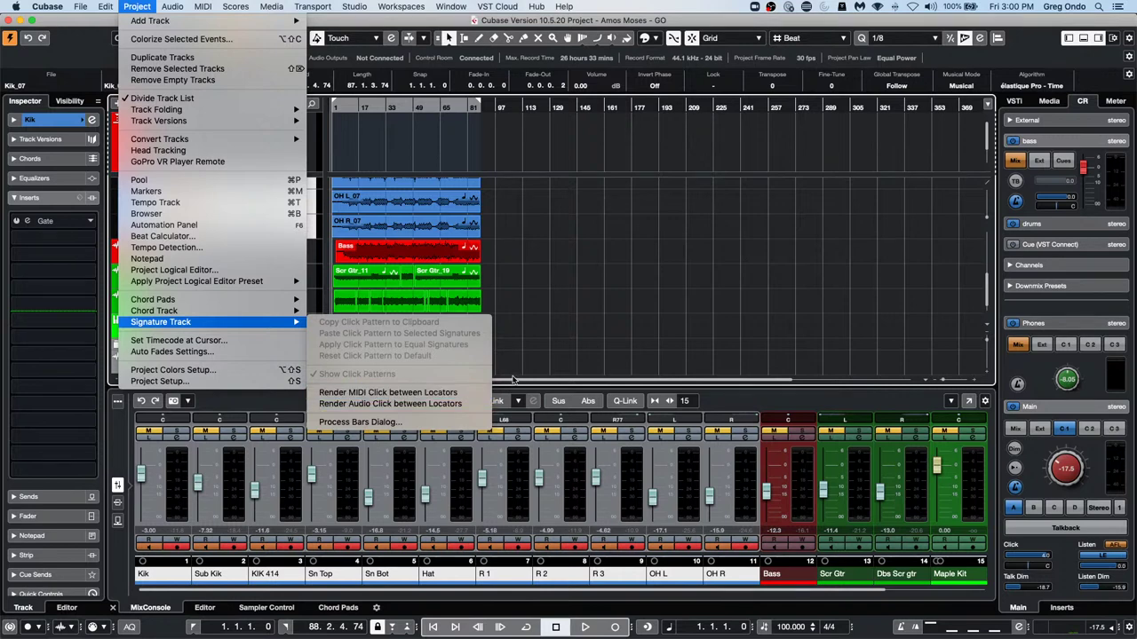
pyautogui.click(390, 404)
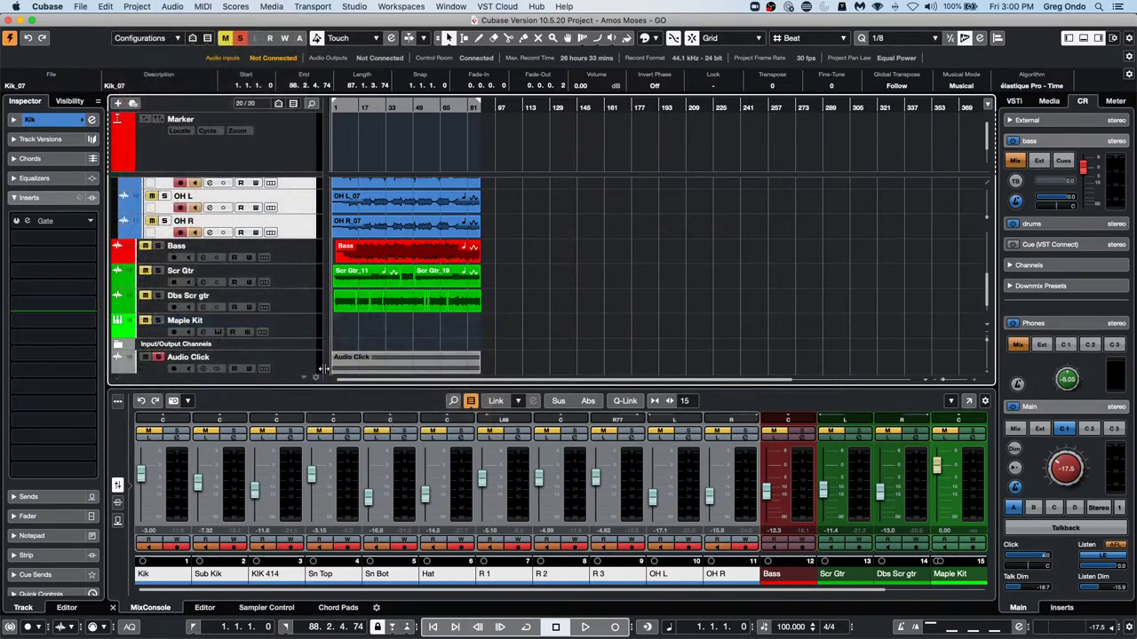
pyautogui.doubleClick(400, 364)
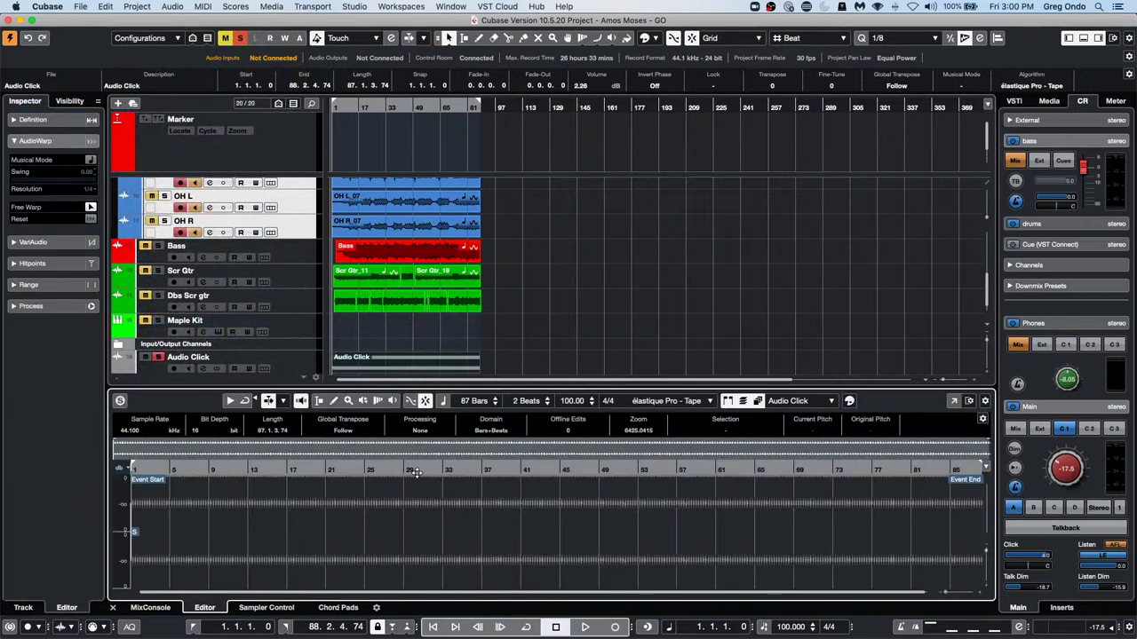
# Zoom into the click audio around bar 30 and place the position at 30.2.3.0
pyautogui.click(417, 499)
pyautogui.press('h')
pyautogui.press('h')
pyautogui.click(418, 517)
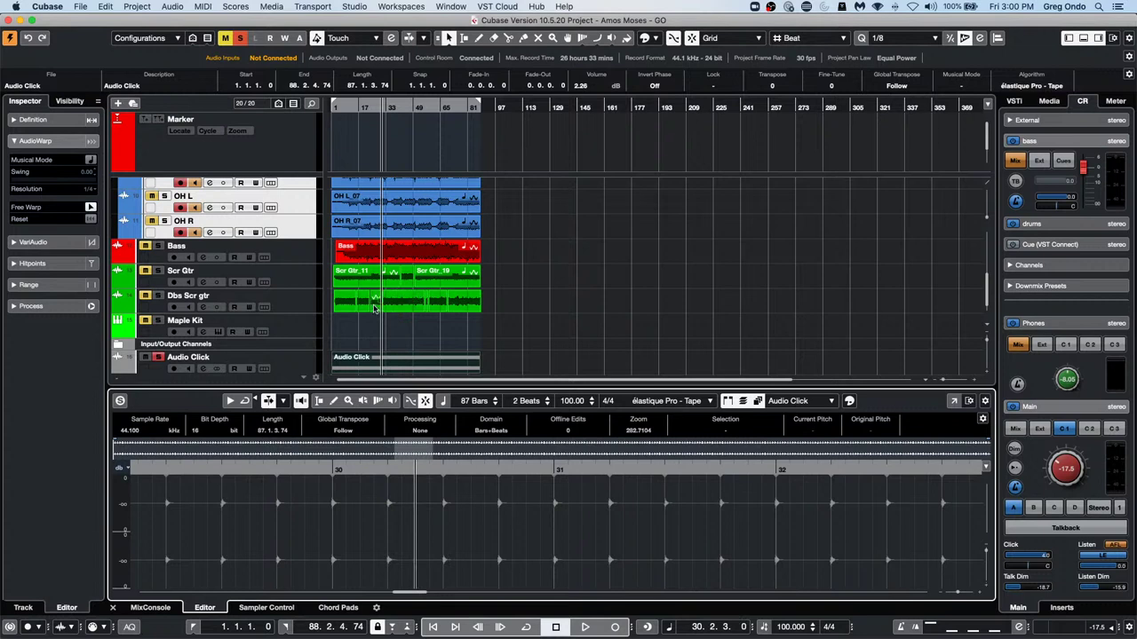
pyautogui.moveTo(12, 29)
# Erase the full-length Audio Click event, returning to the Object Selection tool afterwards
pyautogui.click(462, 304)
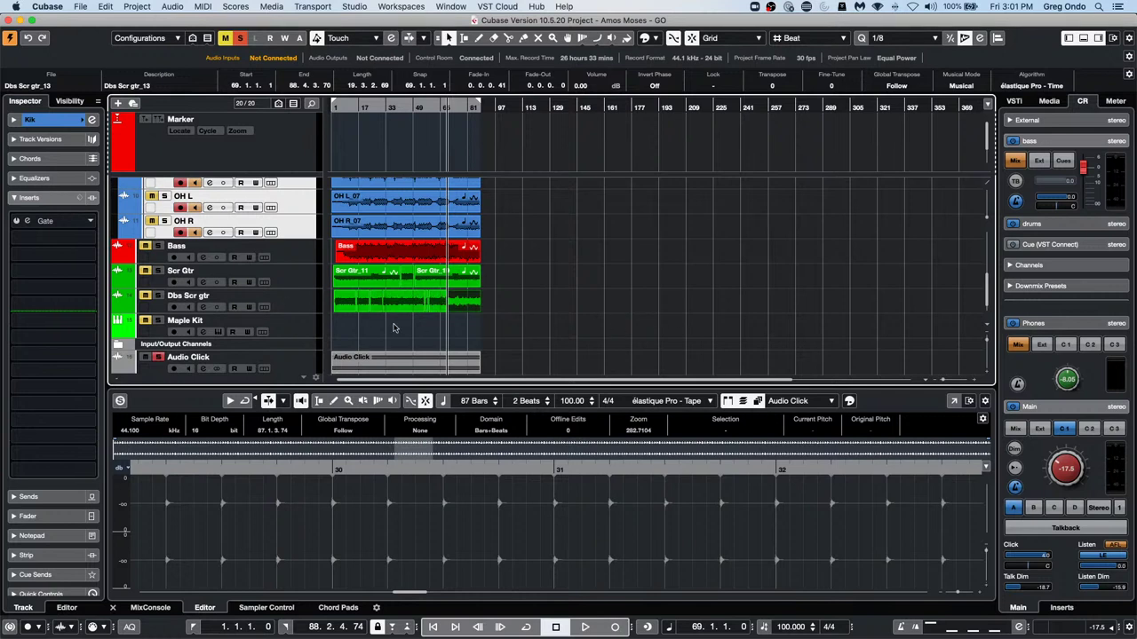
pyautogui.scroll(-1, 396, 325)
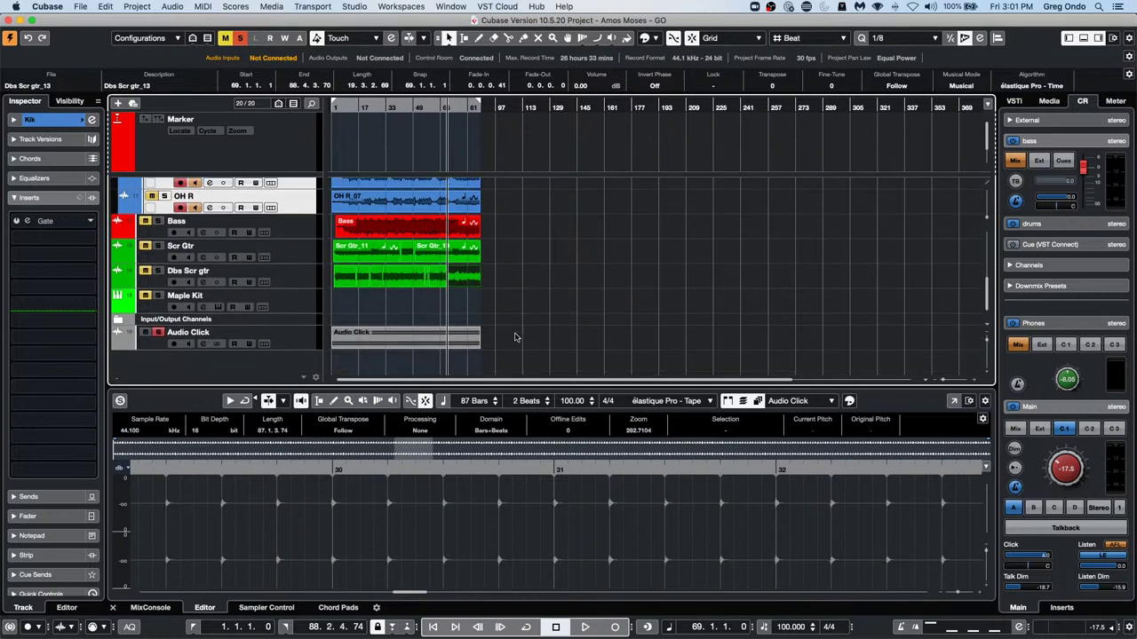
pyautogui.rightClick(435, 349)
pyautogui.click(481, 347)
pyautogui.click(472, 336)
pyautogui.rightClick(472, 325)
pyautogui.click(473, 330)
# Alt-drag a copy of the Dbs Scr gtr end event onto the Audio Click track near bar 81
pyautogui.moveTo(457, 278); pyautogui.dragTo(475, 340)
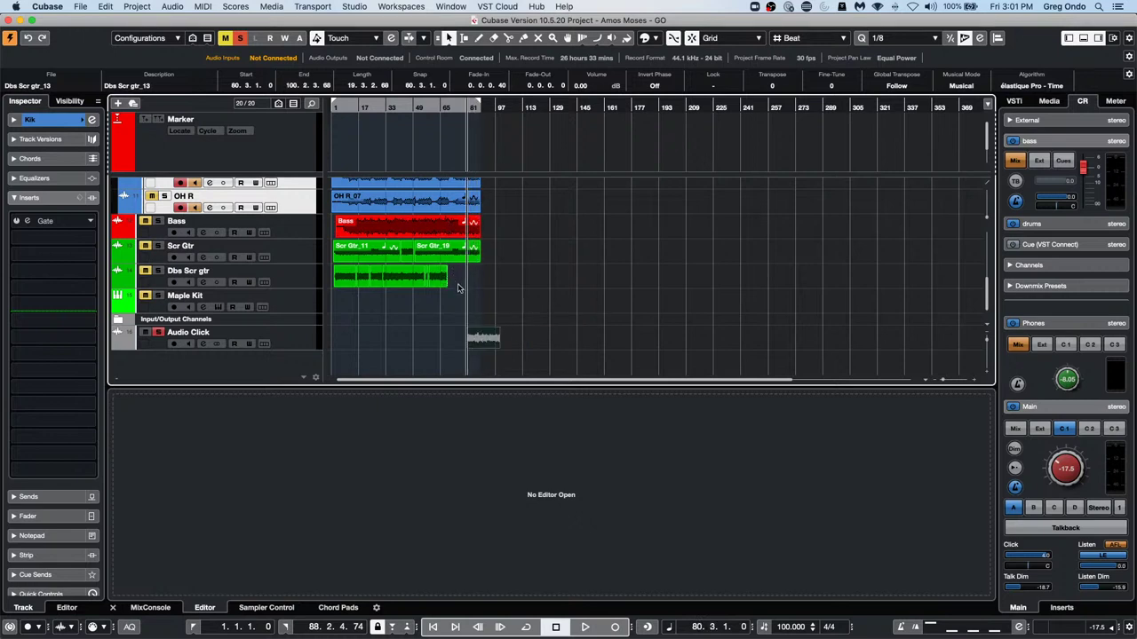
pyautogui.moveTo(454, 282); pyautogui.dragTo(484, 332)
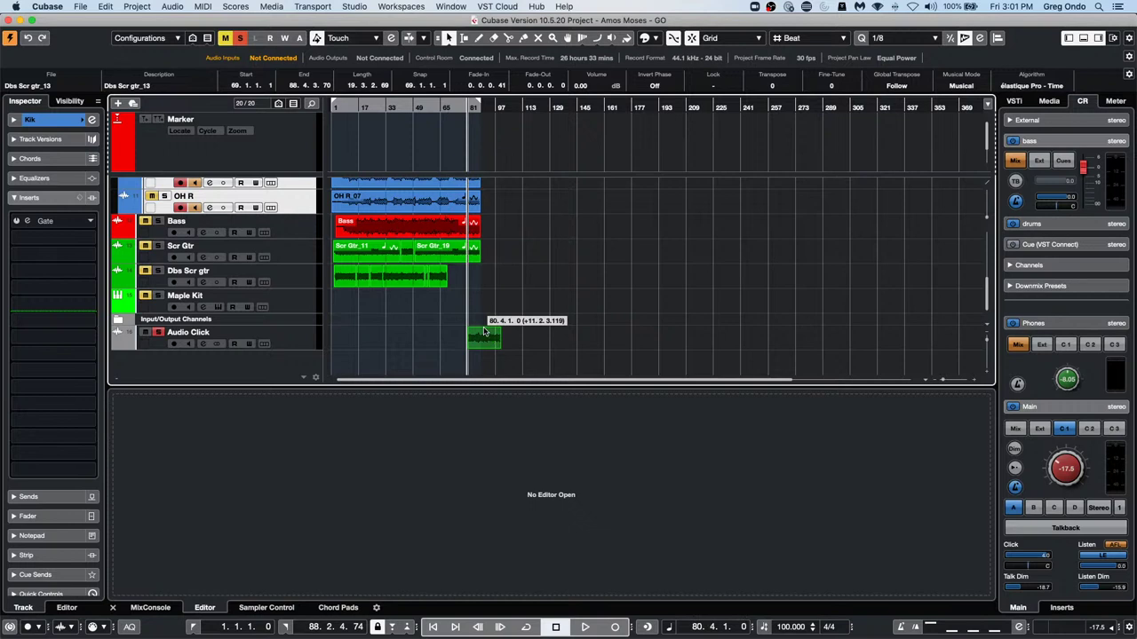
pyautogui.moveTo(484, 332); pyautogui.dragTo(484, 332)
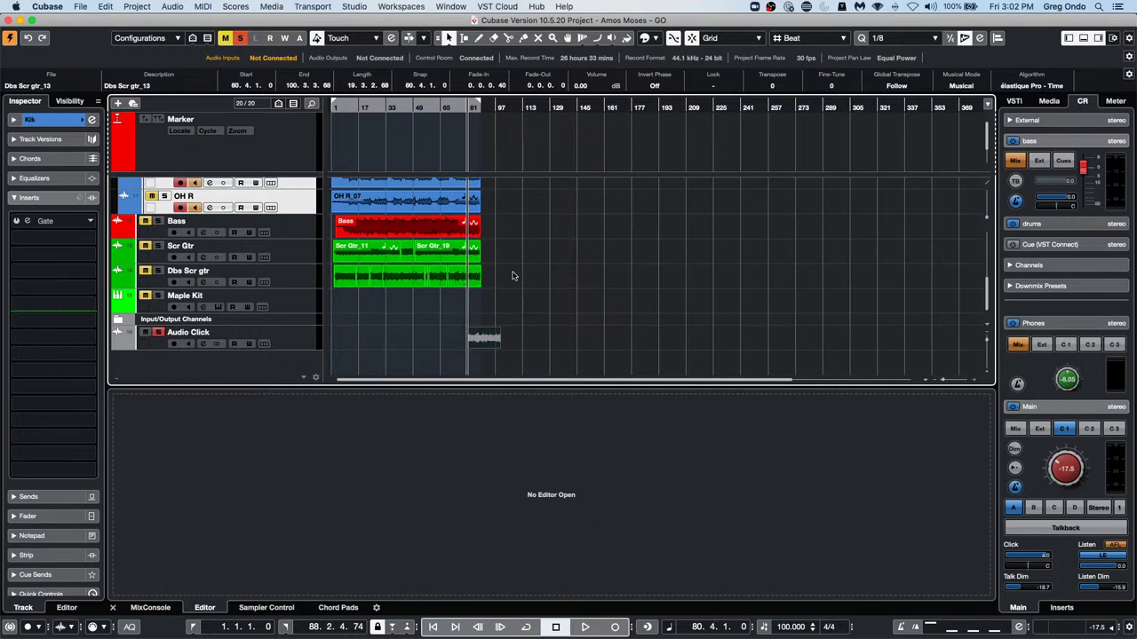
pyautogui.moveTo(495, 349)
# Move the copied event back to its origin with Edit > Move to > Origin
pyautogui.click(97, 9)
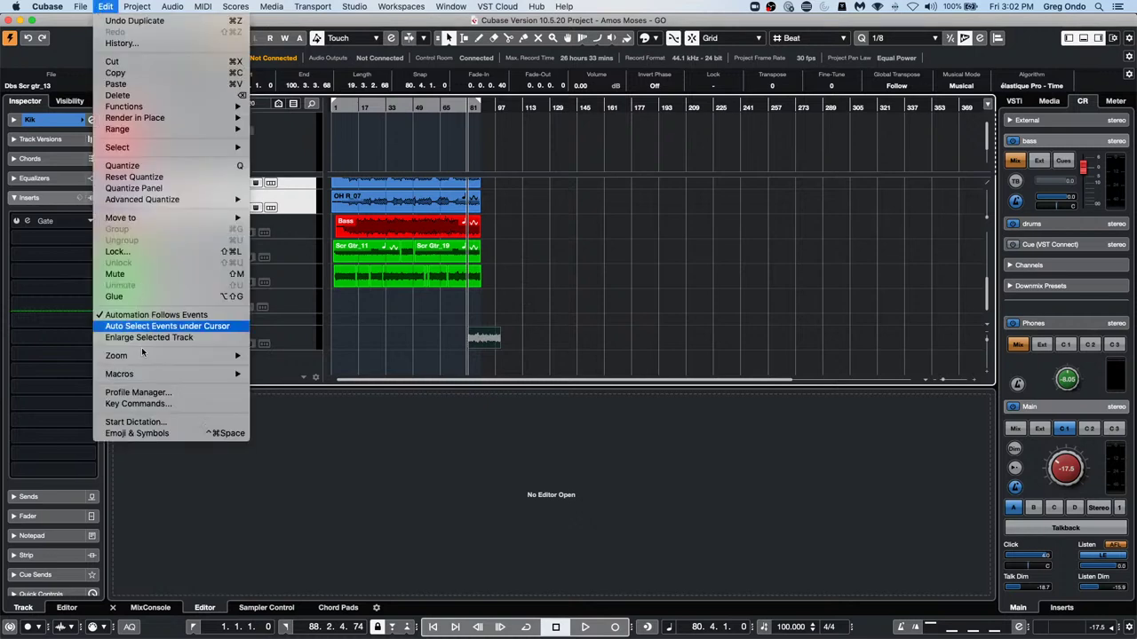
pyautogui.moveTo(164, 149)
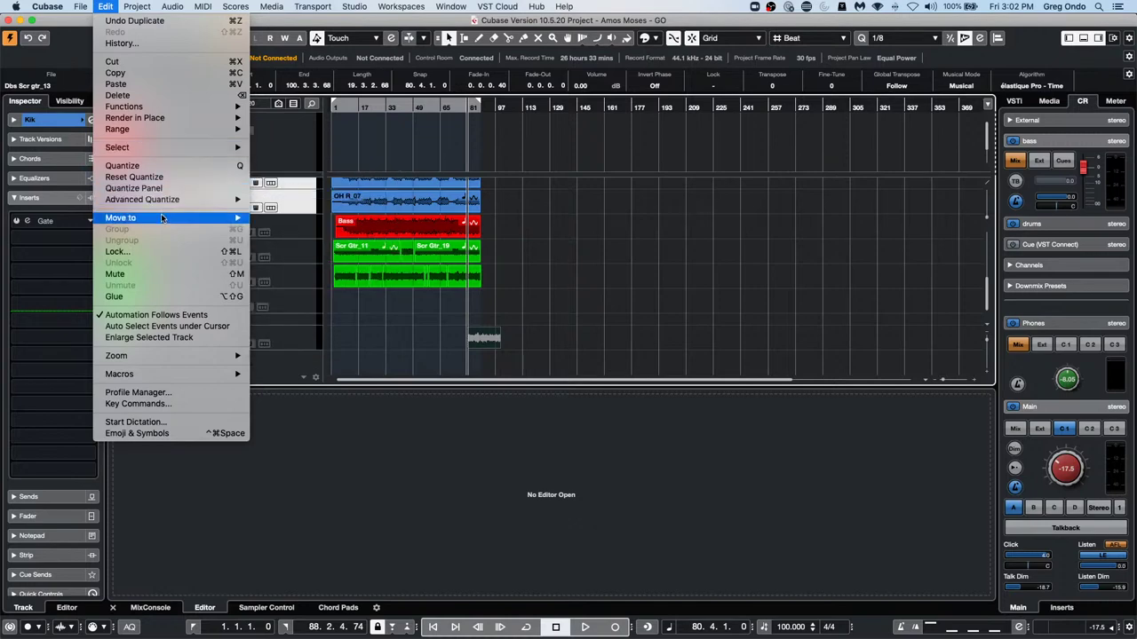
pyautogui.moveTo(165, 219)
pyautogui.click(321, 229)
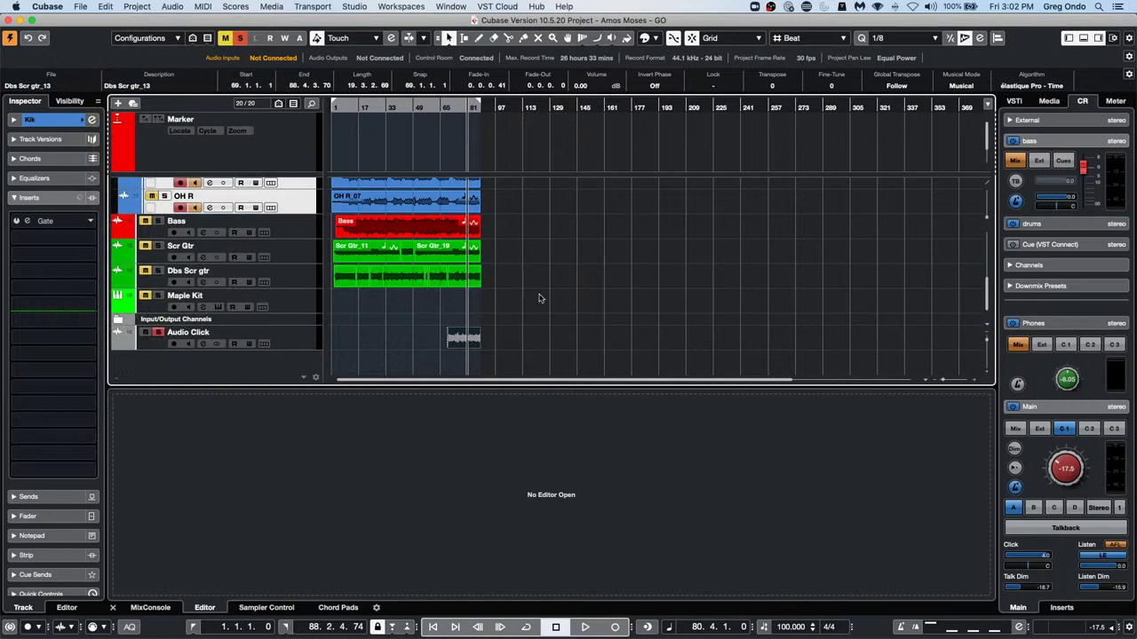
# Duplicate the Maple Kit track and draw a new Maple Kit part from bar 22
pyautogui.rightClick(293, 309)
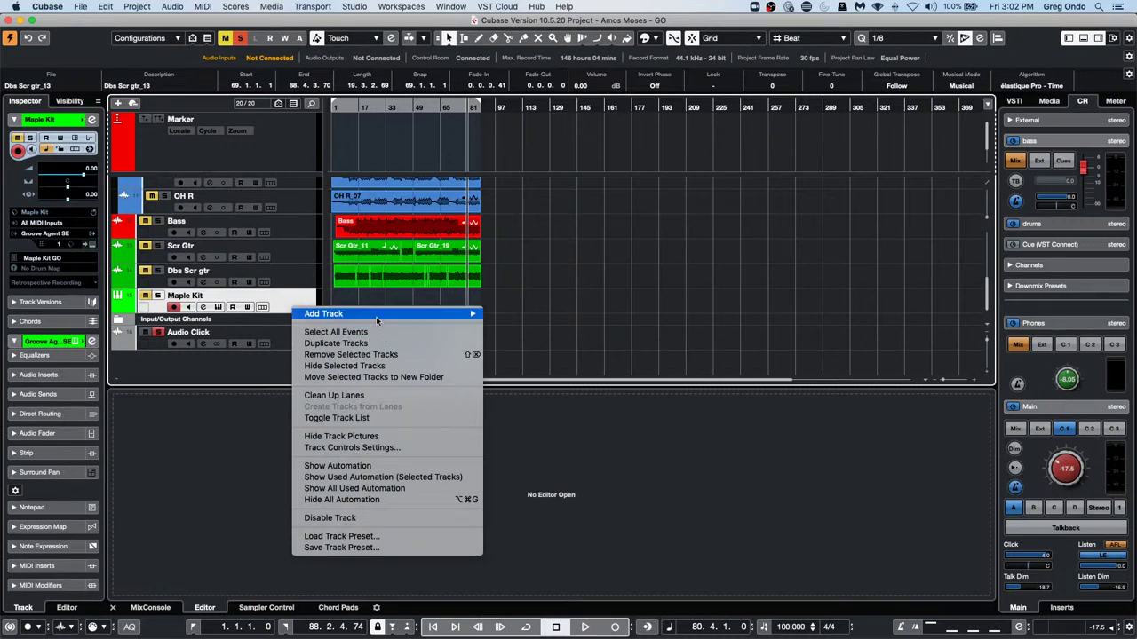
pyautogui.click(383, 343)
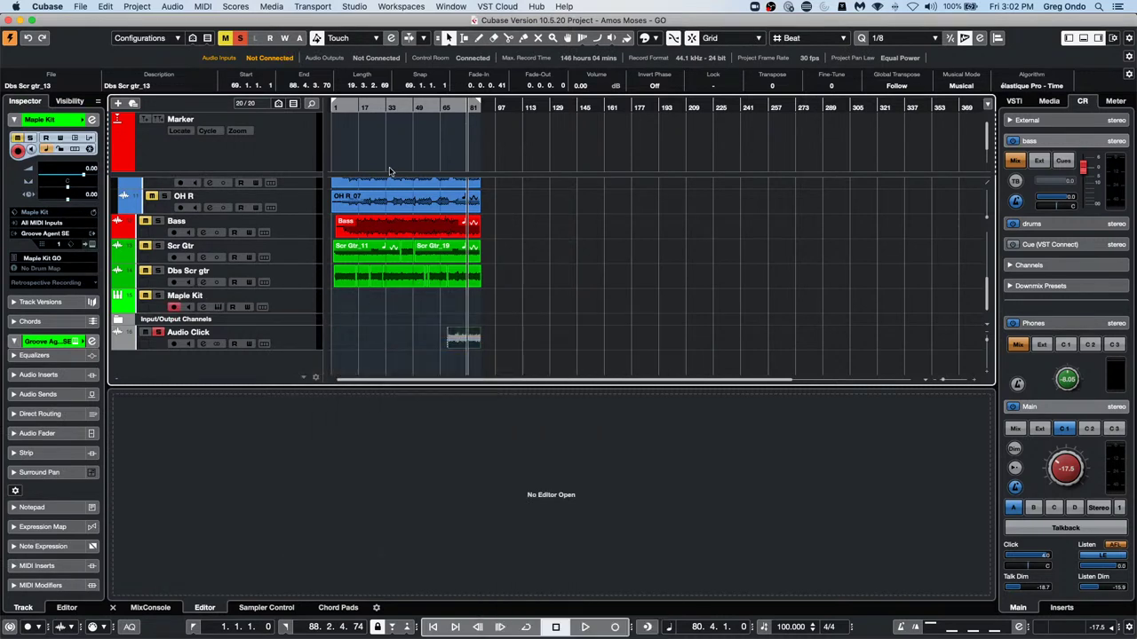
pyautogui.rightClick(389, 302)
pyautogui.click(420, 301)
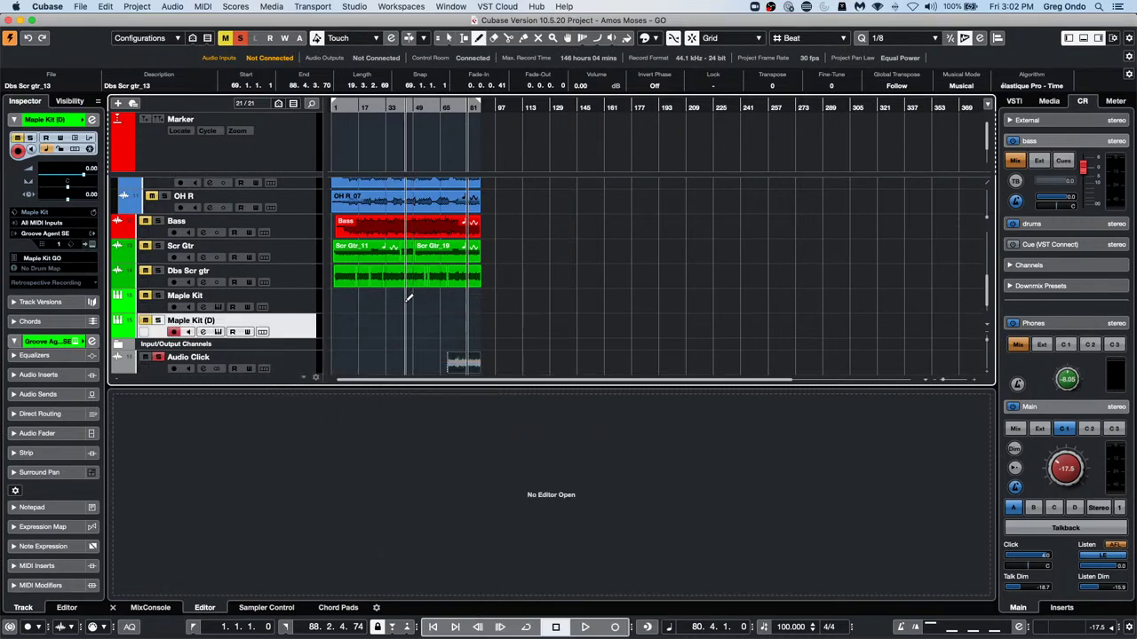
pyautogui.moveTo(370, 302); pyautogui.dragTo(427, 301)
pyautogui.press('1')
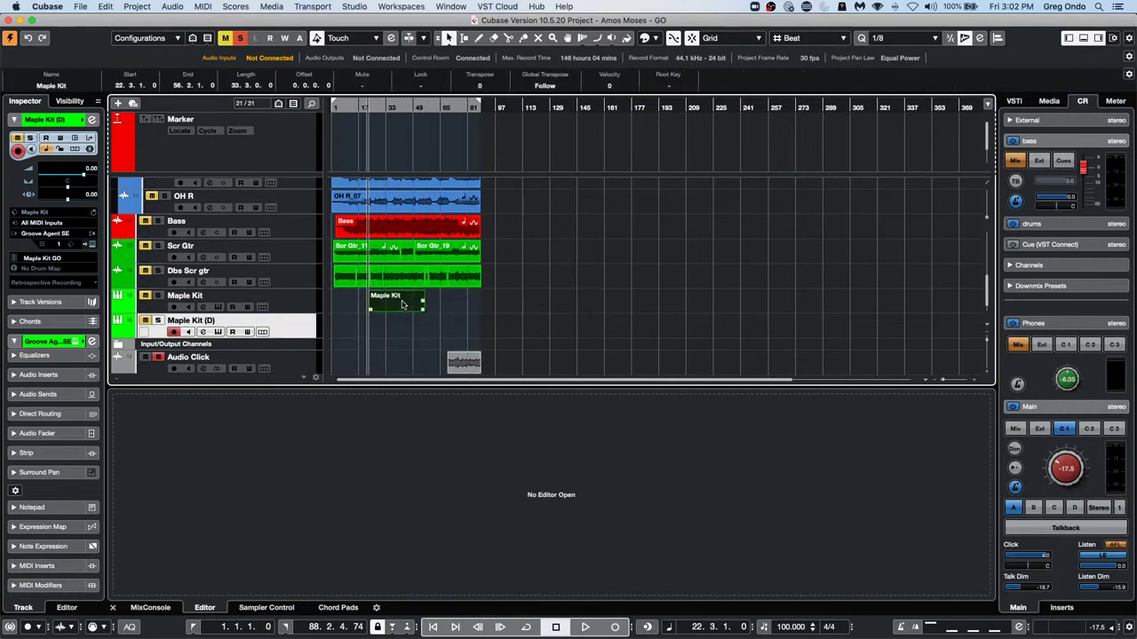
pyautogui.doubleClick(402, 304)
# Draw a six-note drum pattern, including a B2, into the Maple Kit part
pyautogui.rightClick(397, 481)
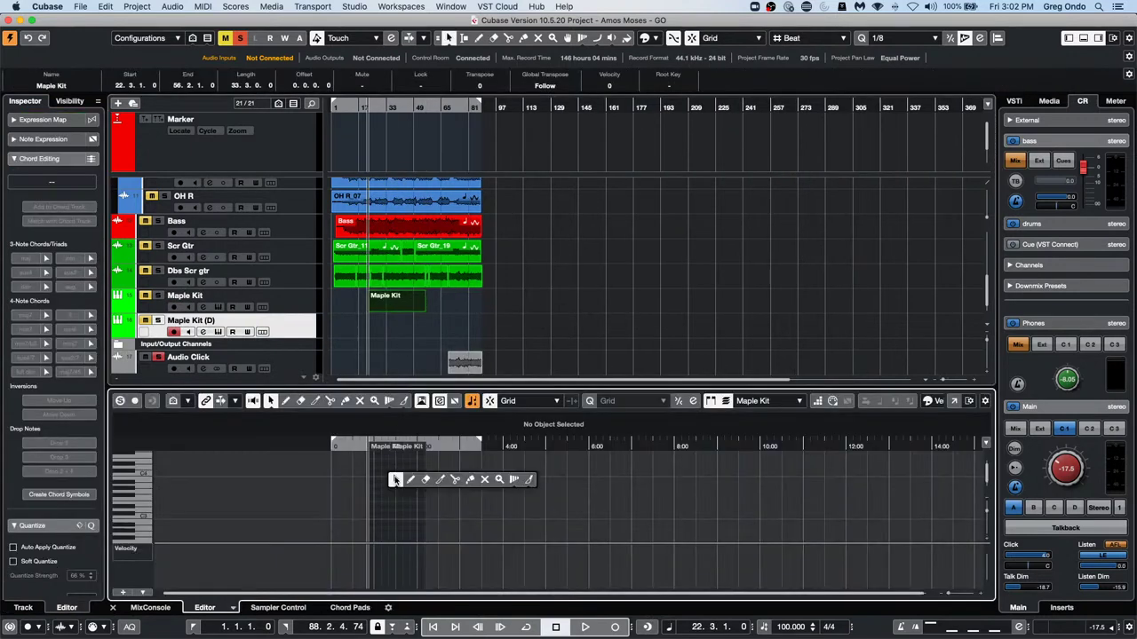
pyautogui.click(415, 480)
pyautogui.click(385, 479)
pyautogui.click(393, 494)
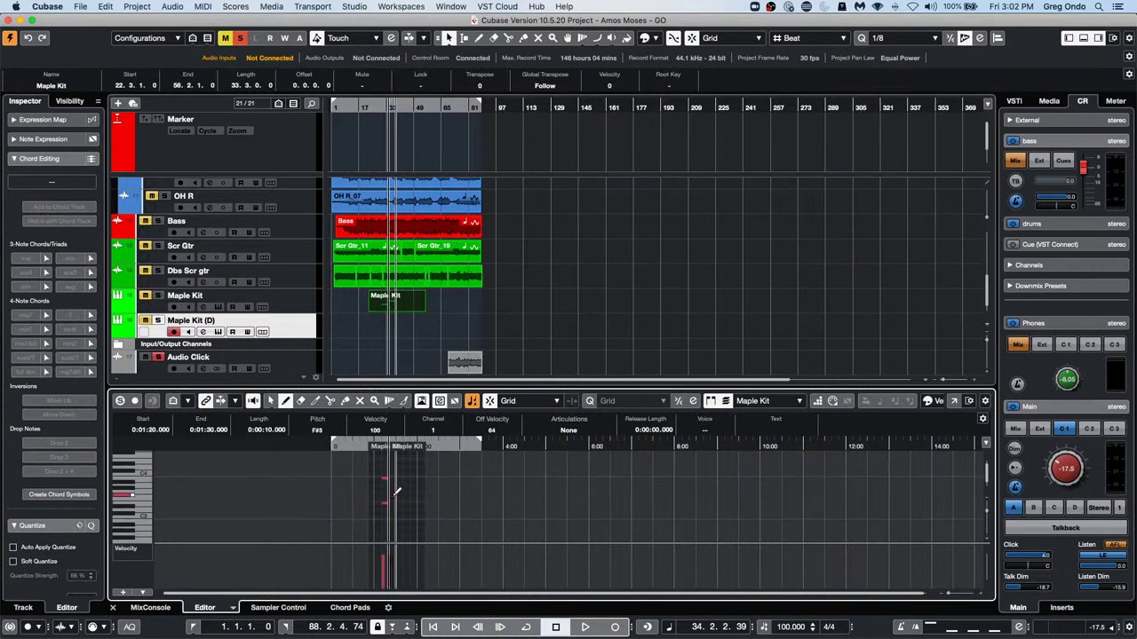
pyautogui.click(398, 498)
pyautogui.click(397, 515)
pyautogui.click(404, 522)
pyautogui.click(411, 527)
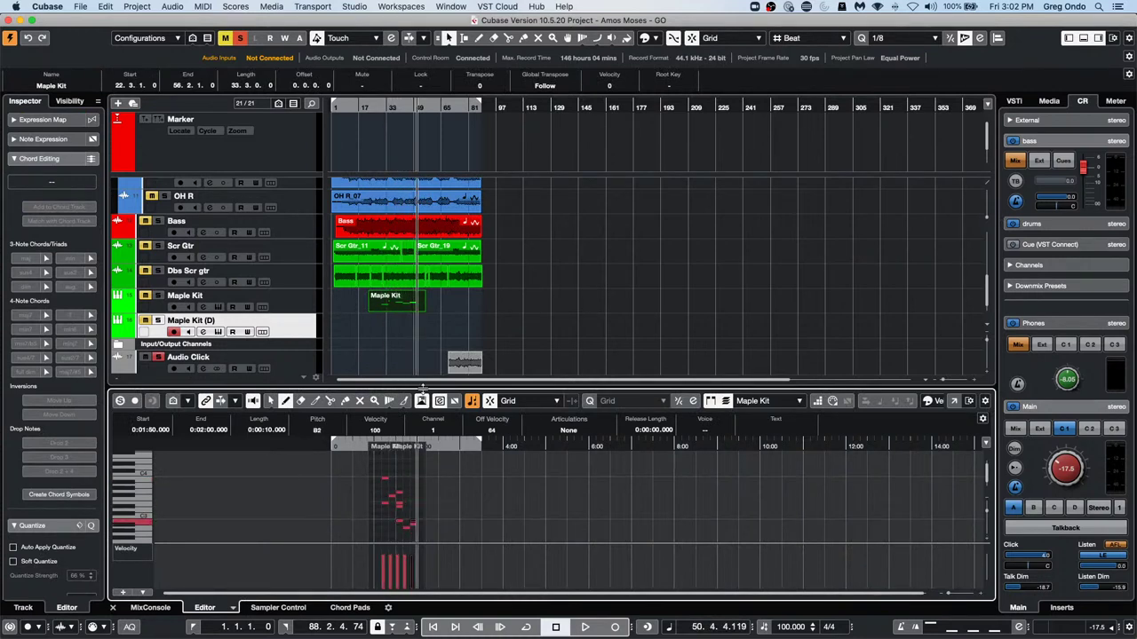
# Copy the part onto Maple Kit (D) and shift the original's start one beat earlier to 22.2.1.0
pyautogui.moveTo(384, 303); pyautogui.dragTo(395, 332)
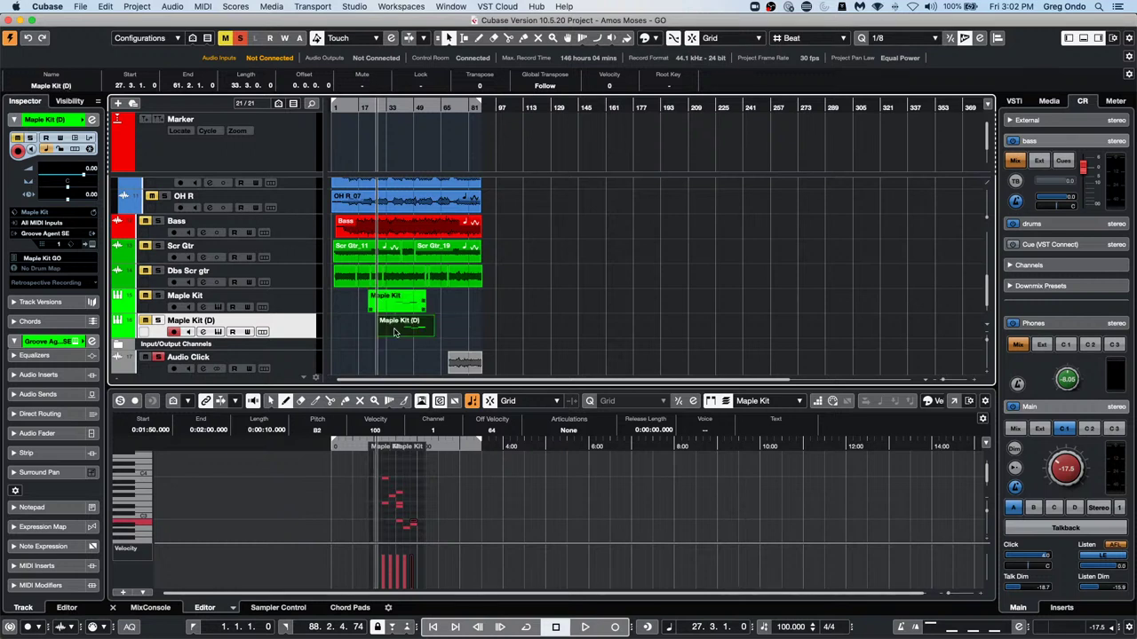
pyautogui.click(111, 6)
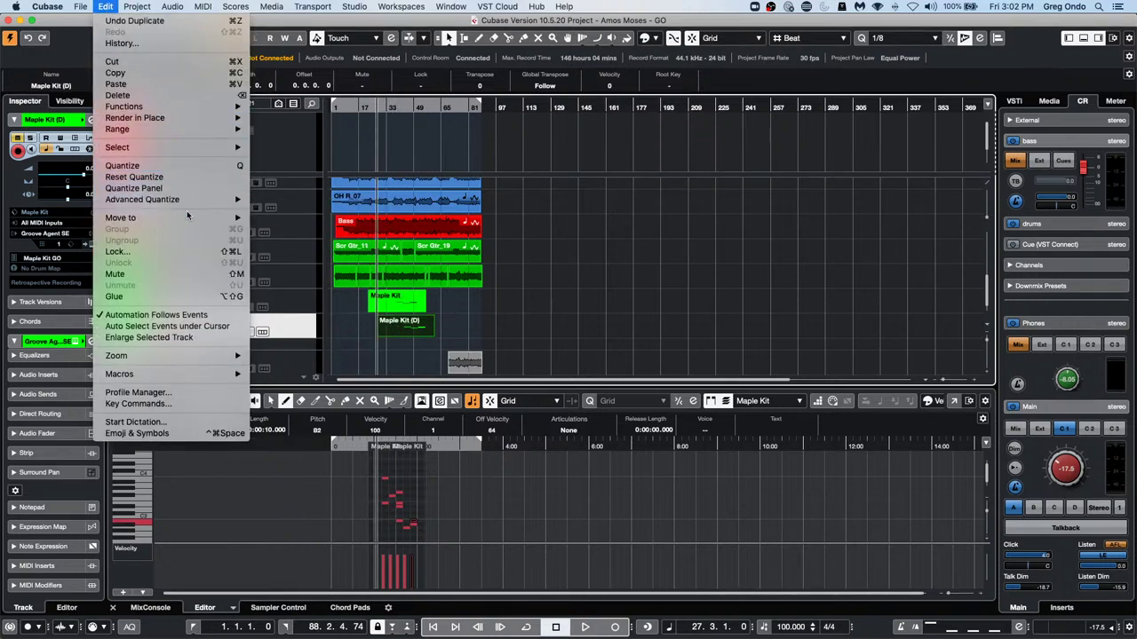
pyautogui.moveTo(189, 219)
pyautogui.click(324, 240)
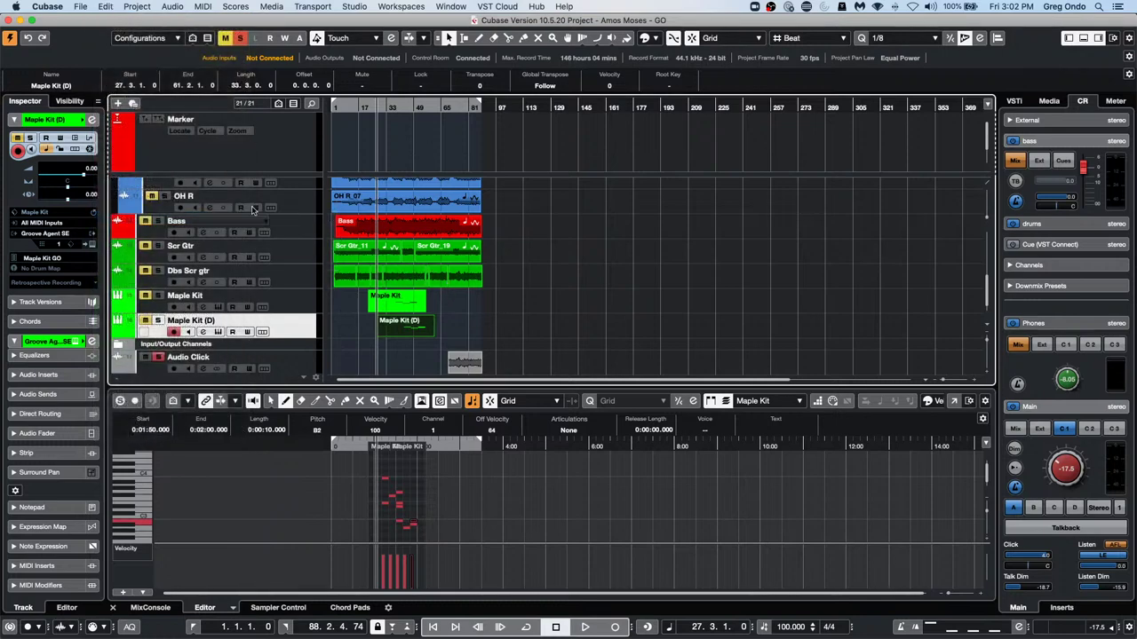
pyautogui.click(396, 308)
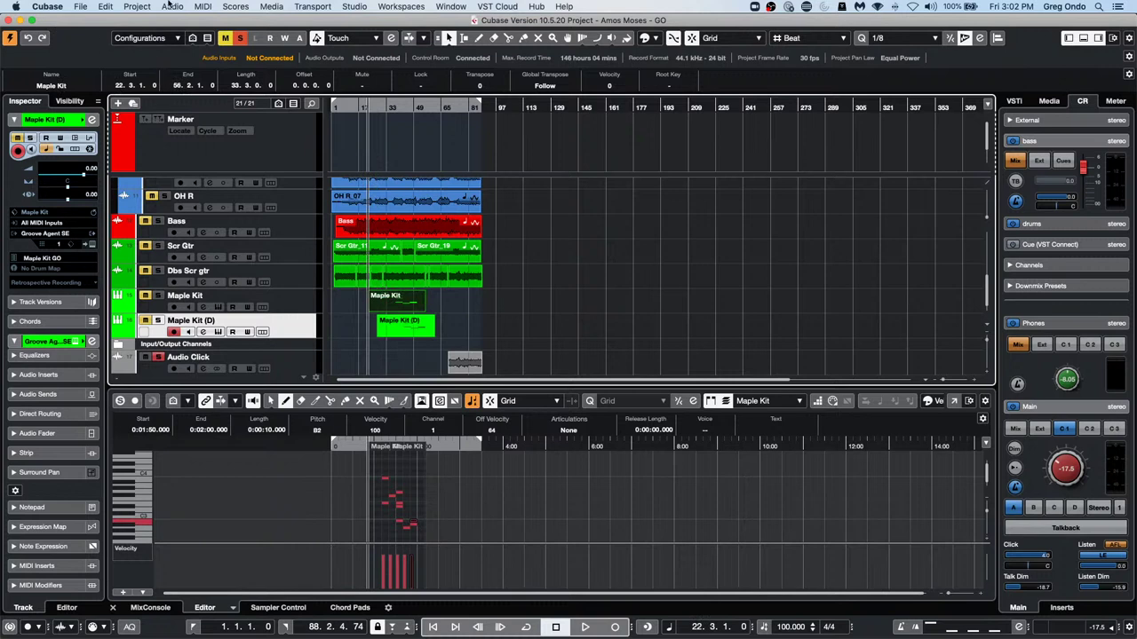
pyautogui.scroll(-1, 127, 86)
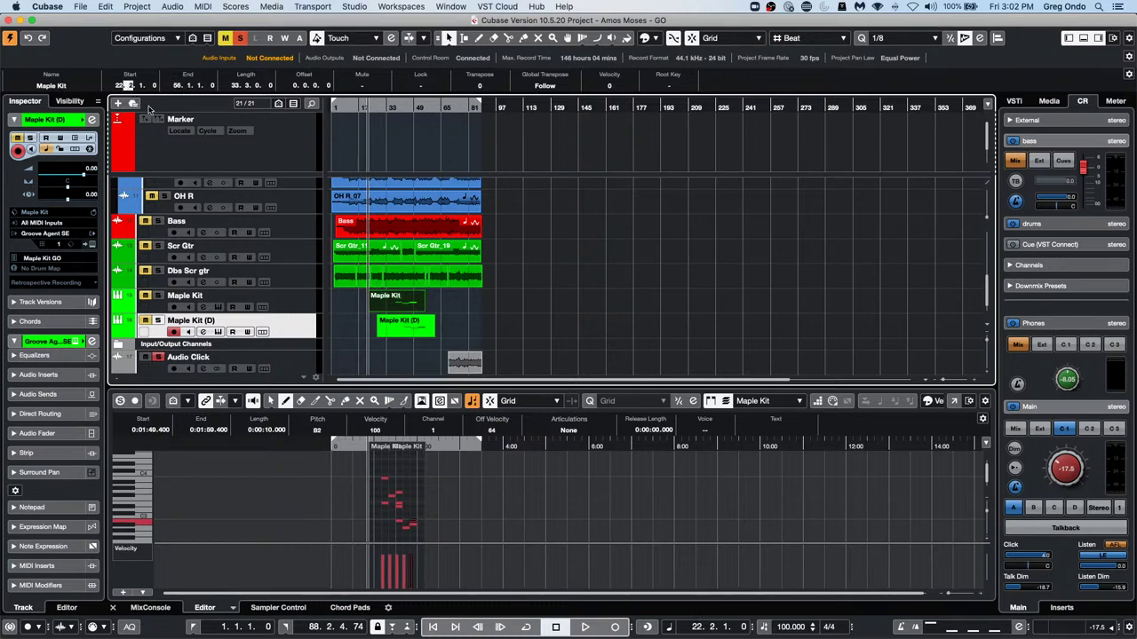
# Edit the Maple Kit (D) part's start and end positions in the info line
pyautogui.click(408, 325)
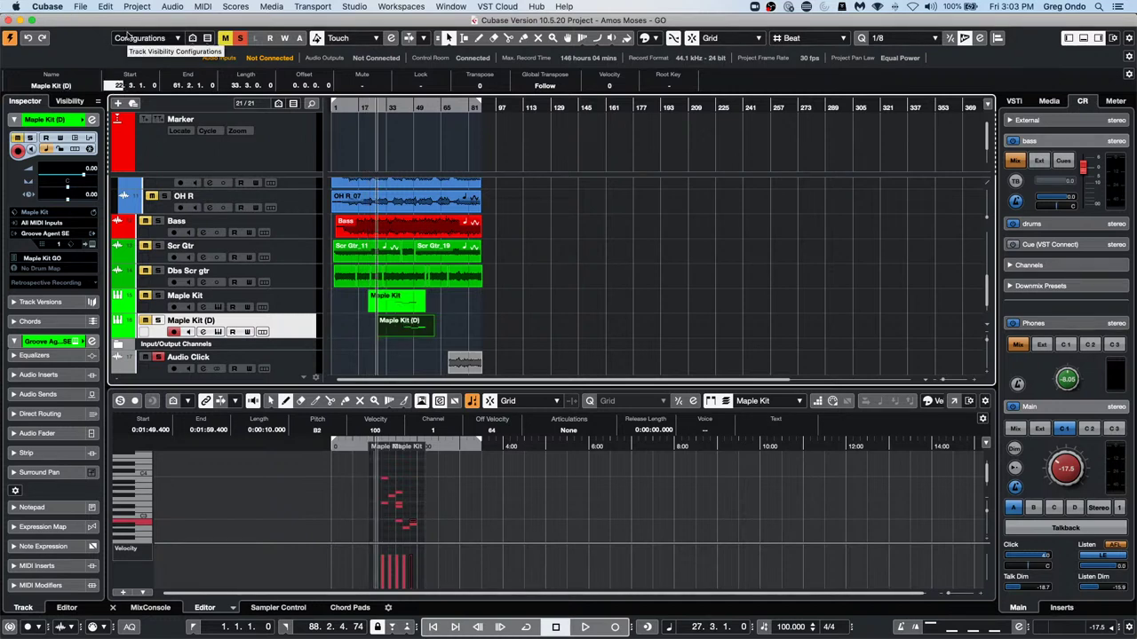
pyautogui.press('Tab')
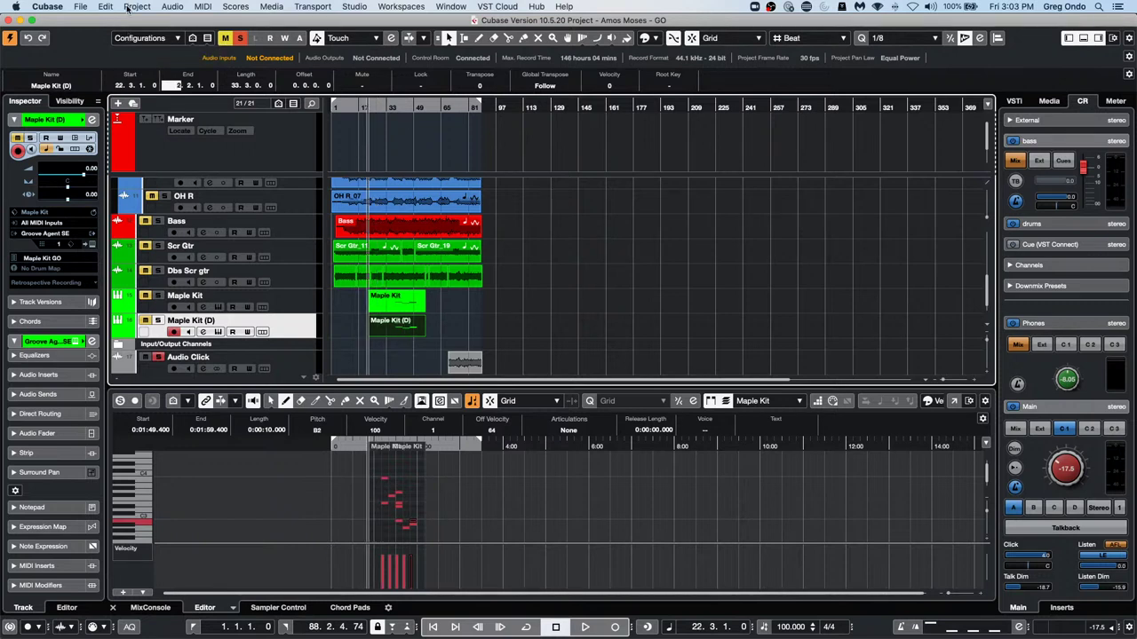
pyautogui.click(130, 85)
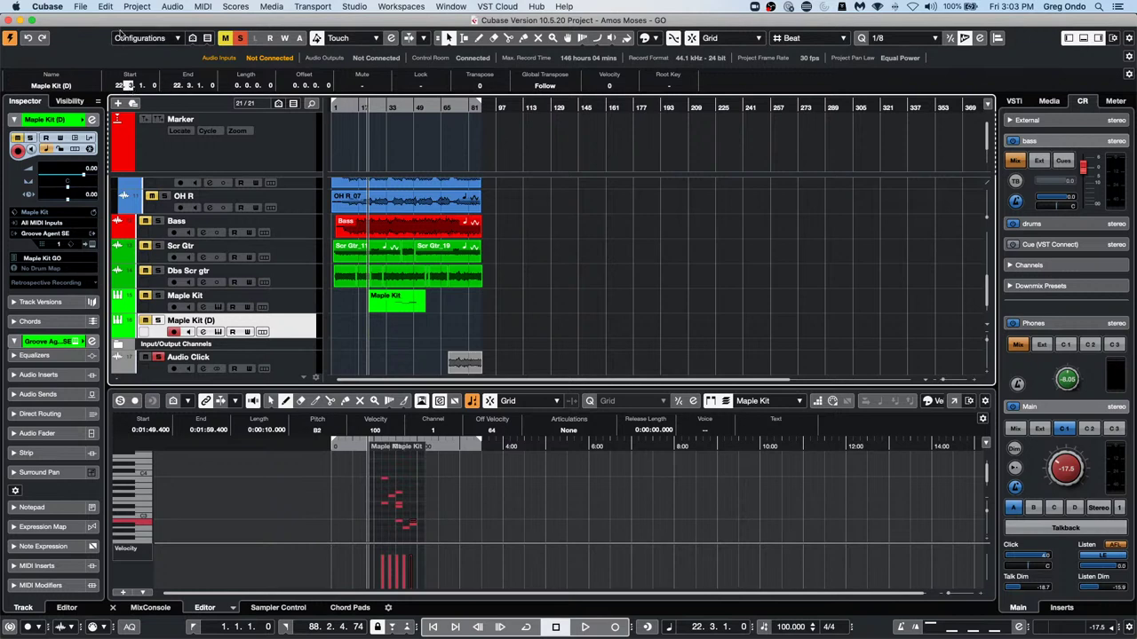
pyautogui.press('Return')
pyautogui.click(129, 84)
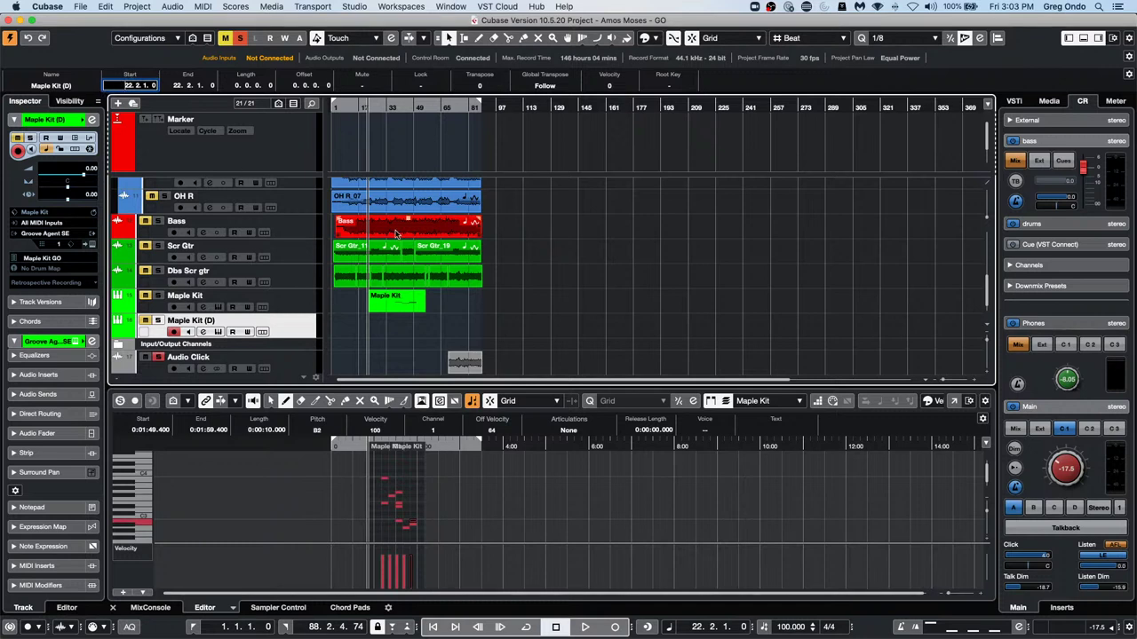
pyautogui.click(404, 314)
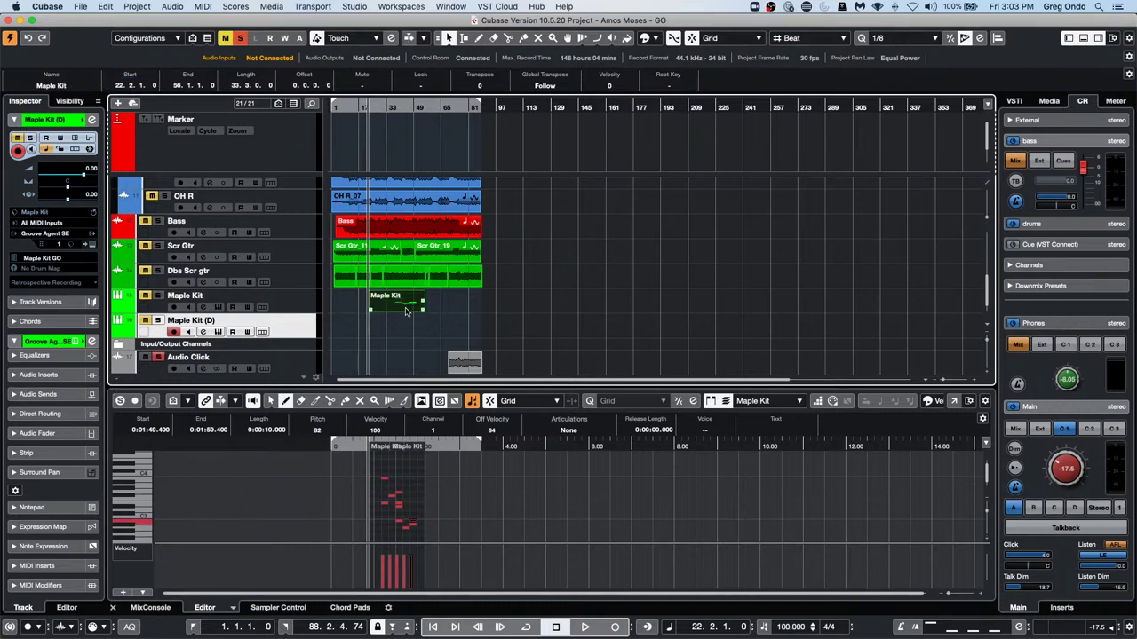
# Copy Maple Kit onto Maple Kit (D) at bar 37 and set Maple Kit's start to 40
pyautogui.moveTo(405, 310); pyautogui.dragTo(436, 336)
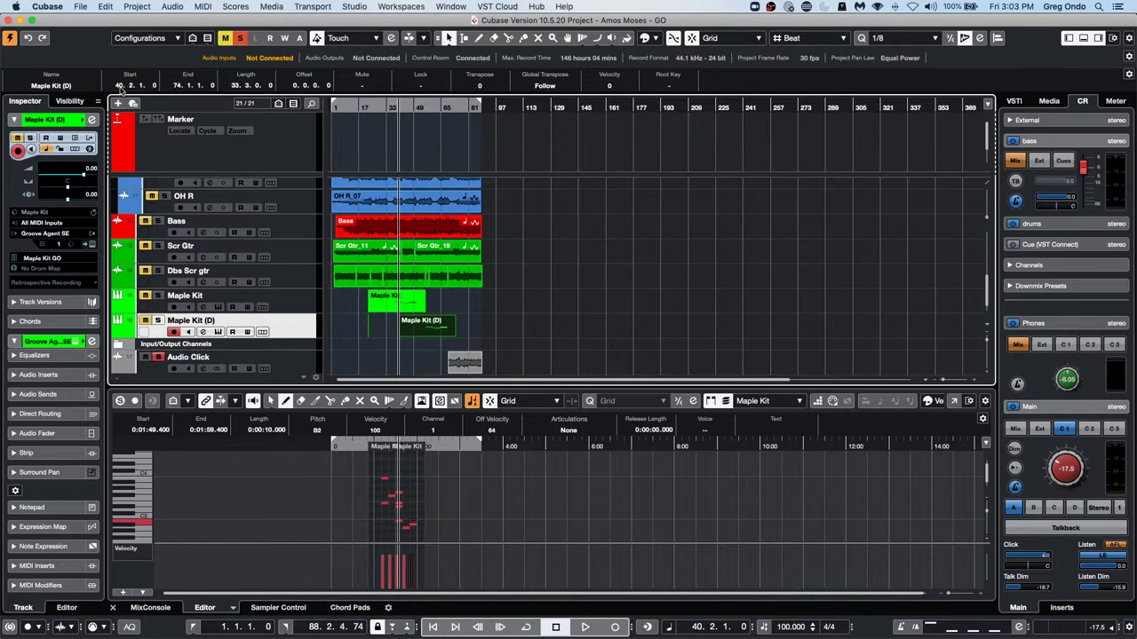
pyautogui.click(389, 302)
pyautogui.click(424, 336)
pyautogui.press('Up')
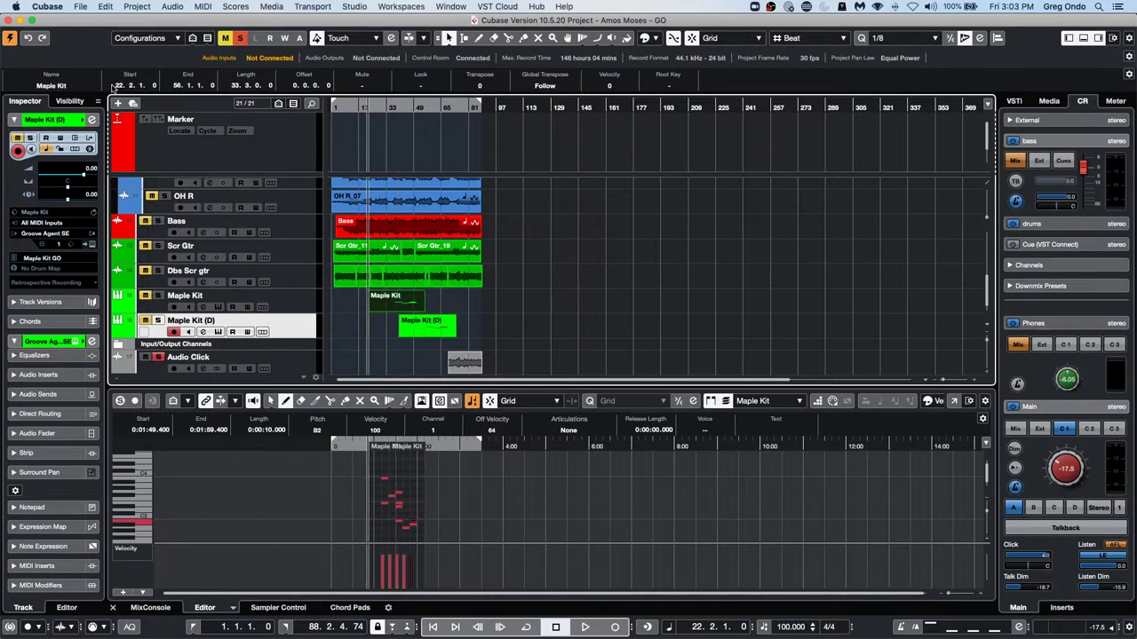
pyautogui.click(110, 85)
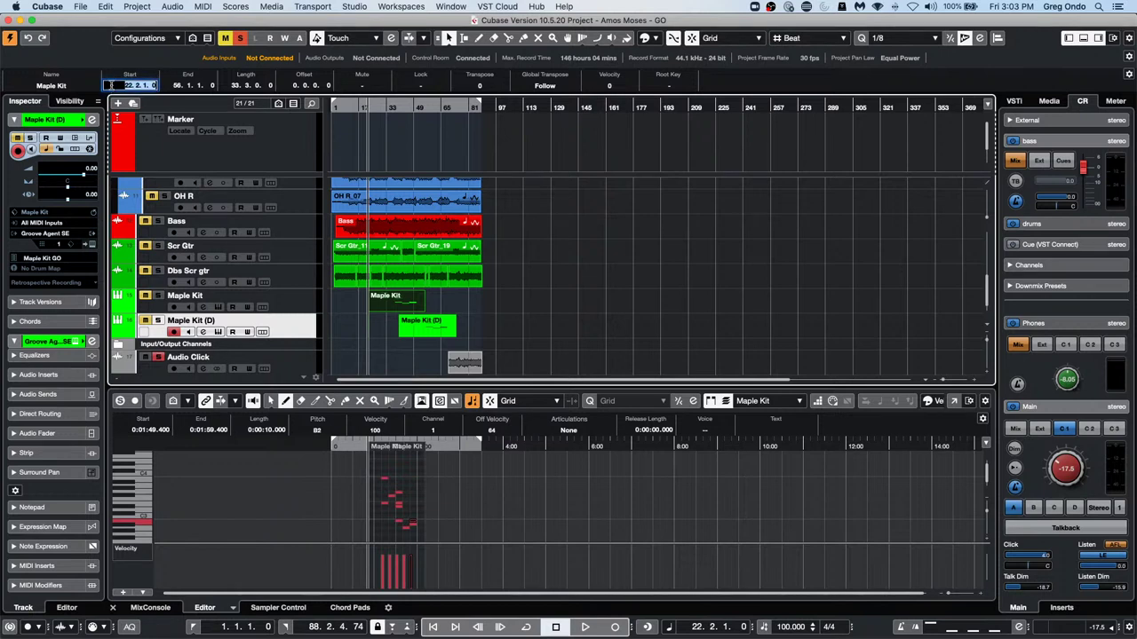
pyautogui.write('40.2.1')
pyautogui.press('Return')
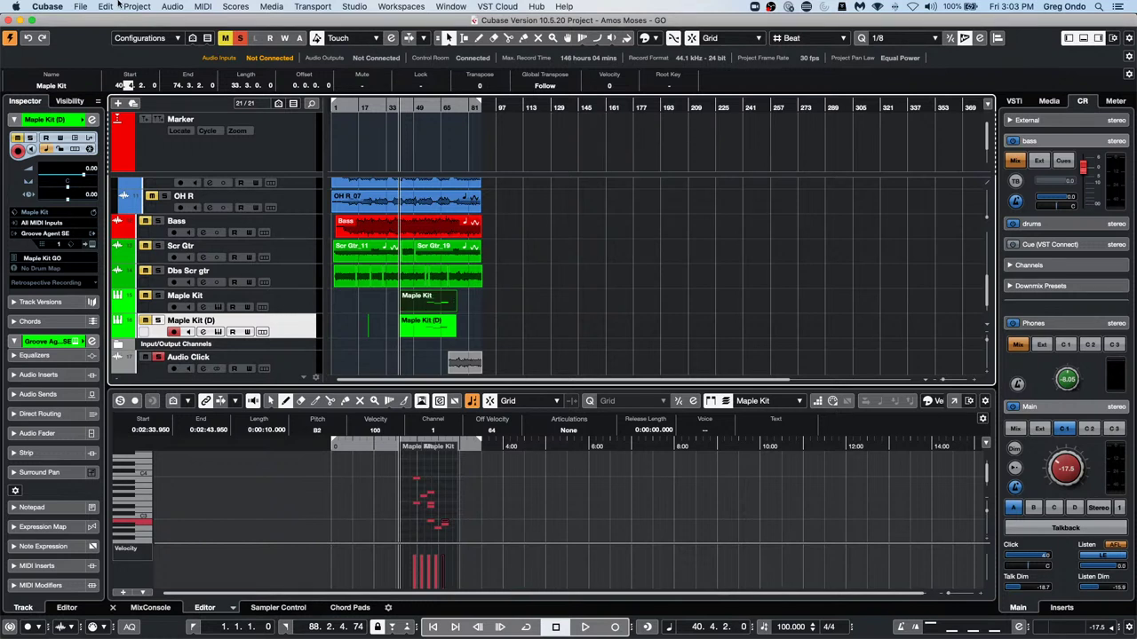
# Move Maple Kit (D) to bar 69 and paste its 69.1.1.0 start into Maple Kit's Start
pyautogui.moveTo(429, 328); pyautogui.dragTo(480, 330)
pyautogui.click(129, 86)
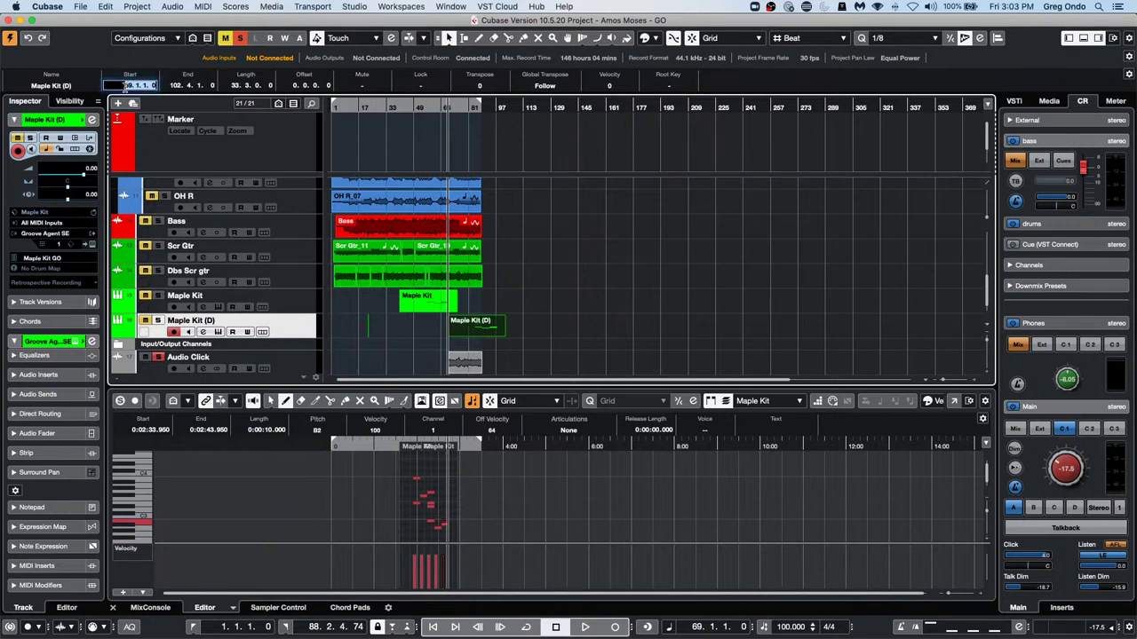
pyautogui.rightClick(127, 89)
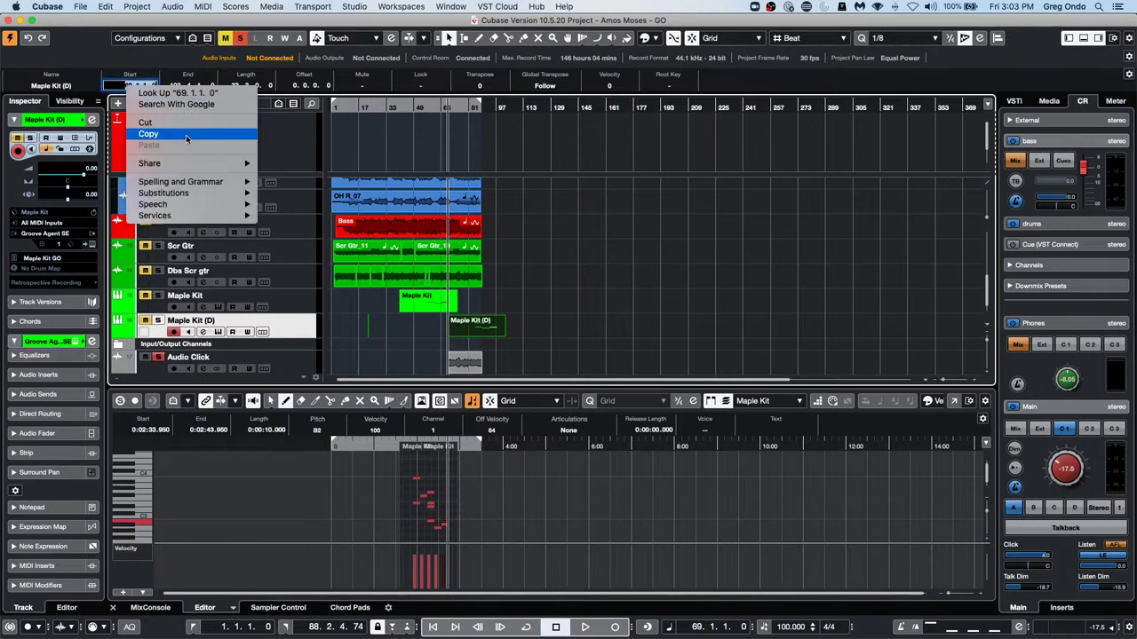
pyautogui.click(148, 134)
pyautogui.click(435, 295)
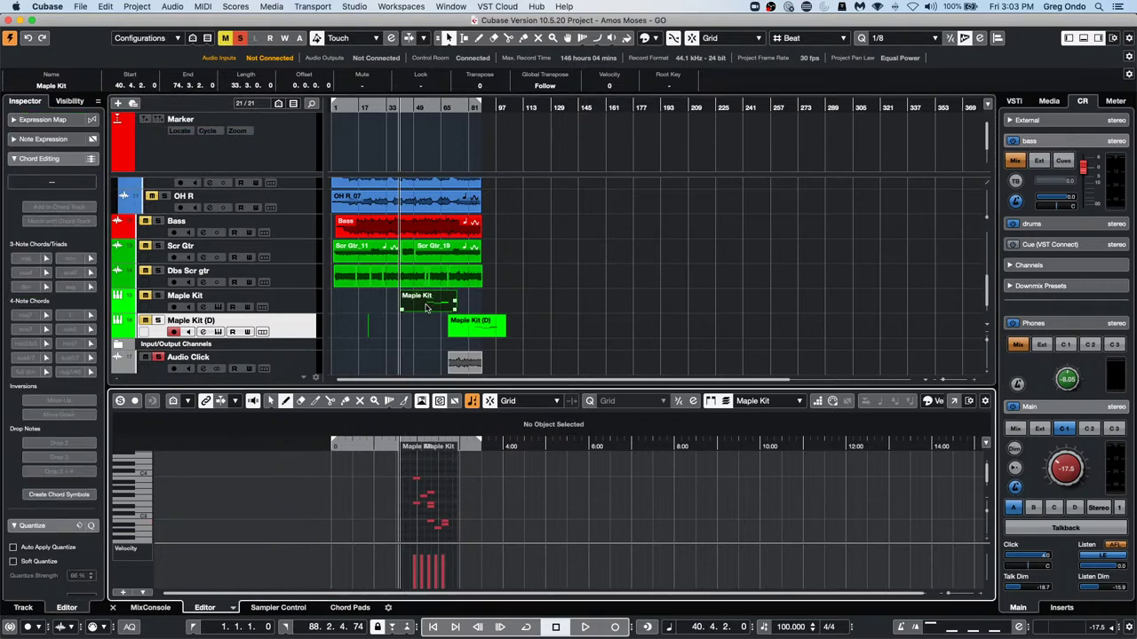
pyautogui.click(115, 83)
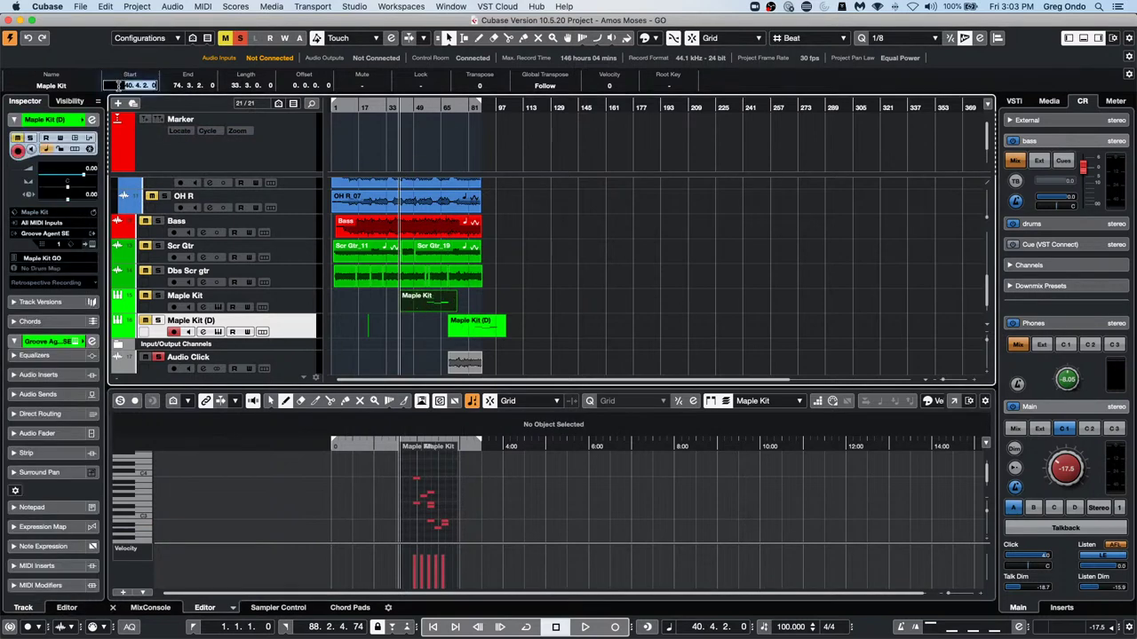
pyautogui.press('super+v')
pyautogui.press('Return')
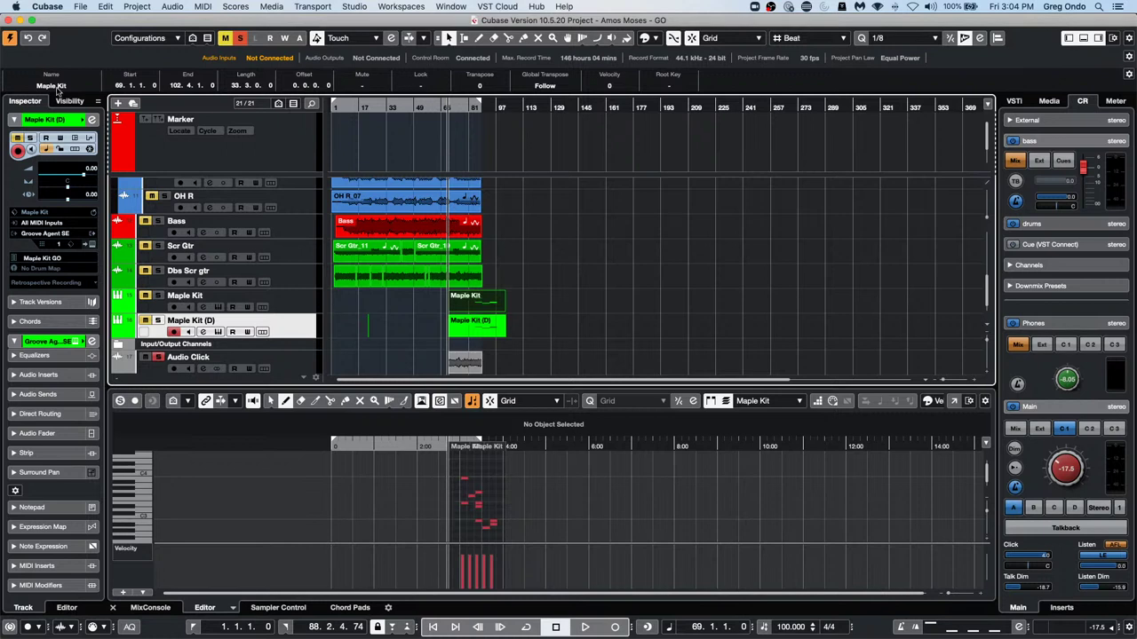
# Open and activate comping-01.cpr, dismissing the Groove Agent ONE and missing-file warnings
pyautogui.click(80, 6)
pyautogui.moveTo(115, 229)
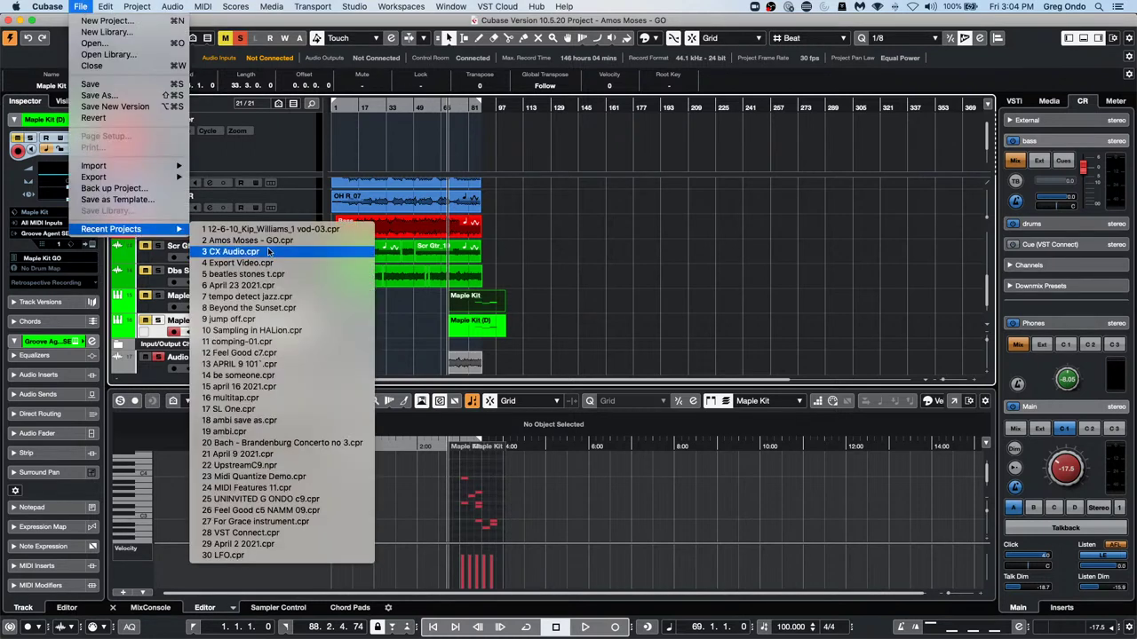
pyautogui.click(306, 341)
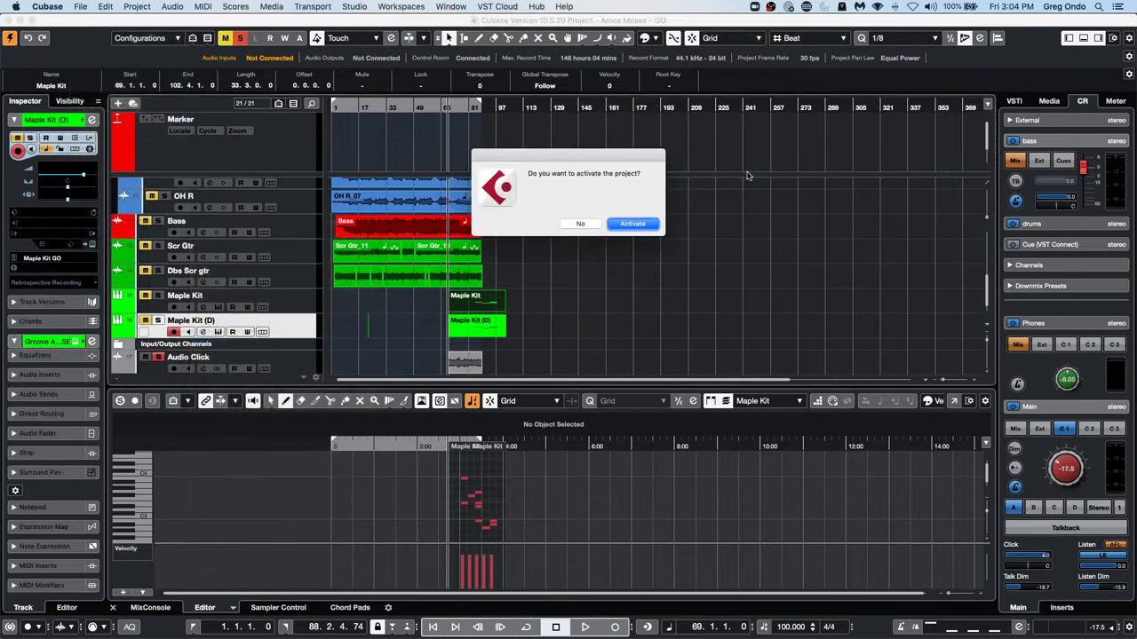
pyautogui.click(629, 226)
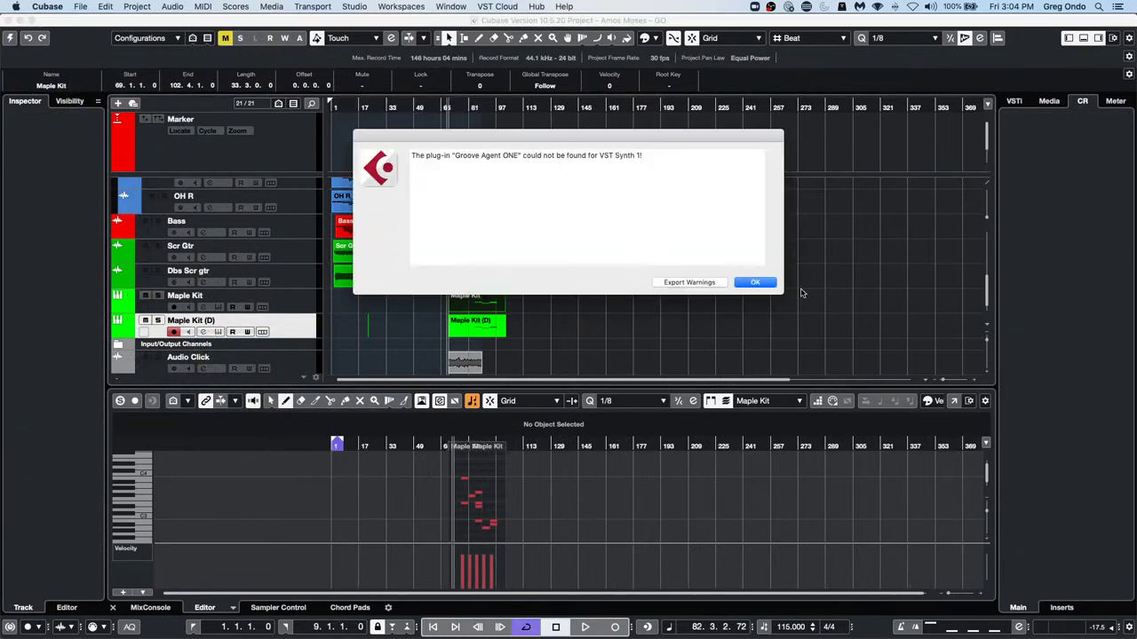
pyautogui.click(757, 283)
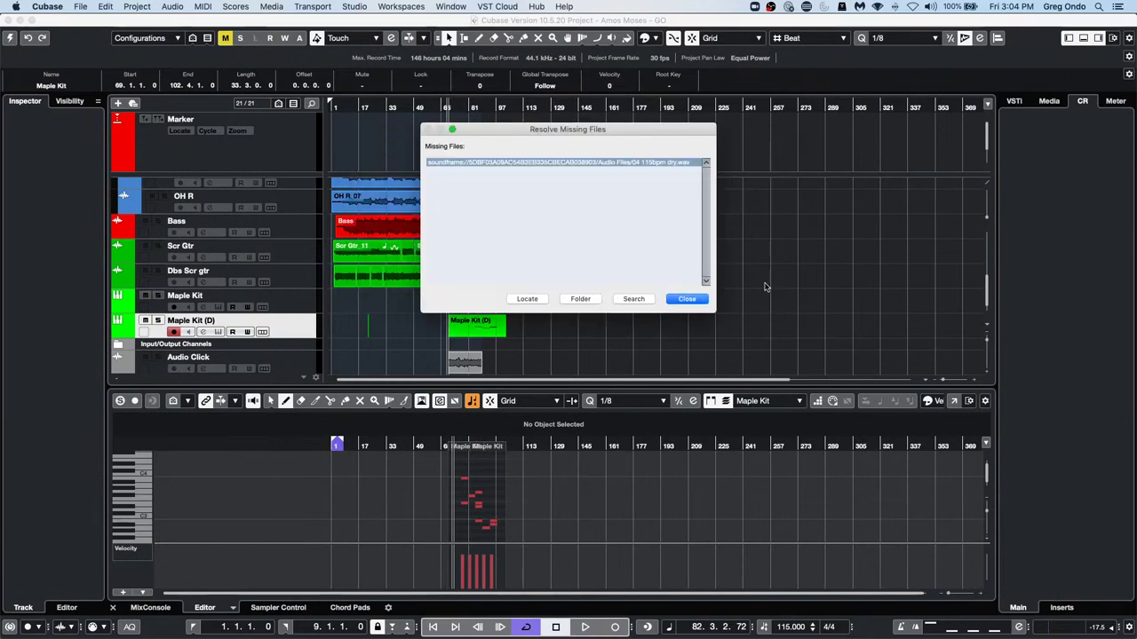
pyautogui.click(688, 300)
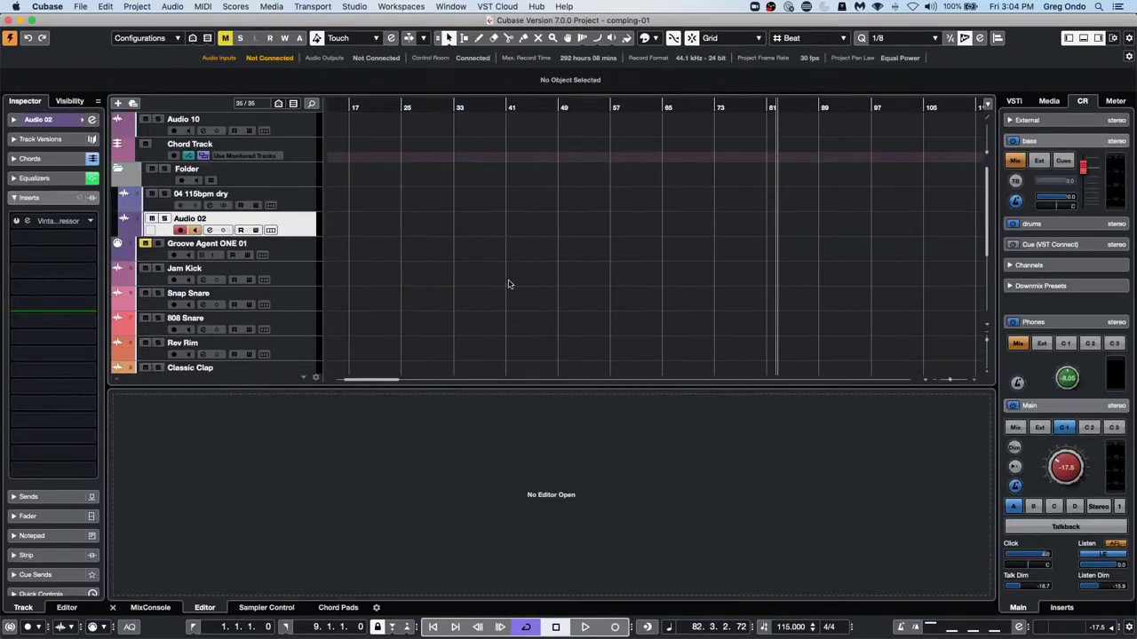
# Show the Audio 02 take lanes and move the playhead to bar 1
pyautogui.scroll(-1, 507, 284)
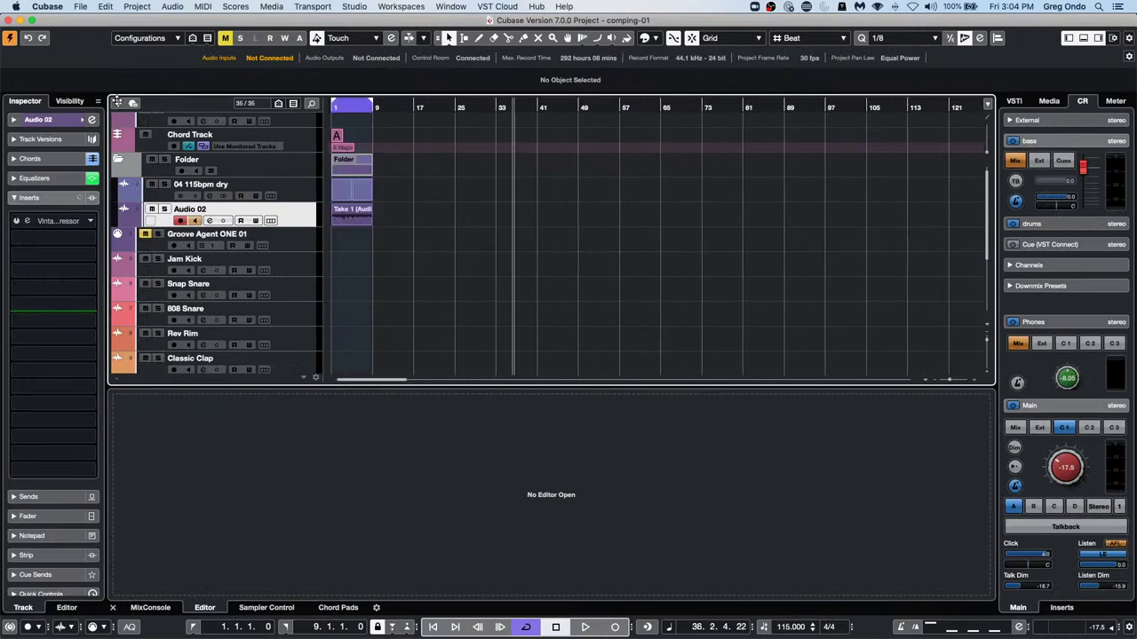
pyautogui.click(271, 220)
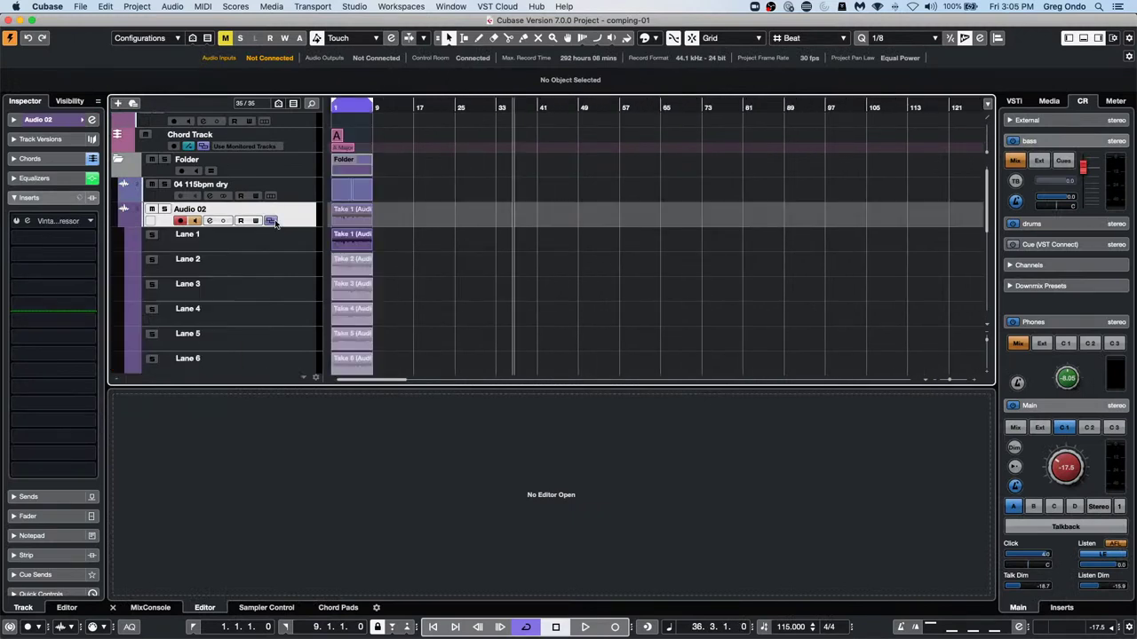
pyautogui.moveTo(356, 115); pyautogui.dragTo(810, 335)
pyautogui.scroll(-2, 754, 320)
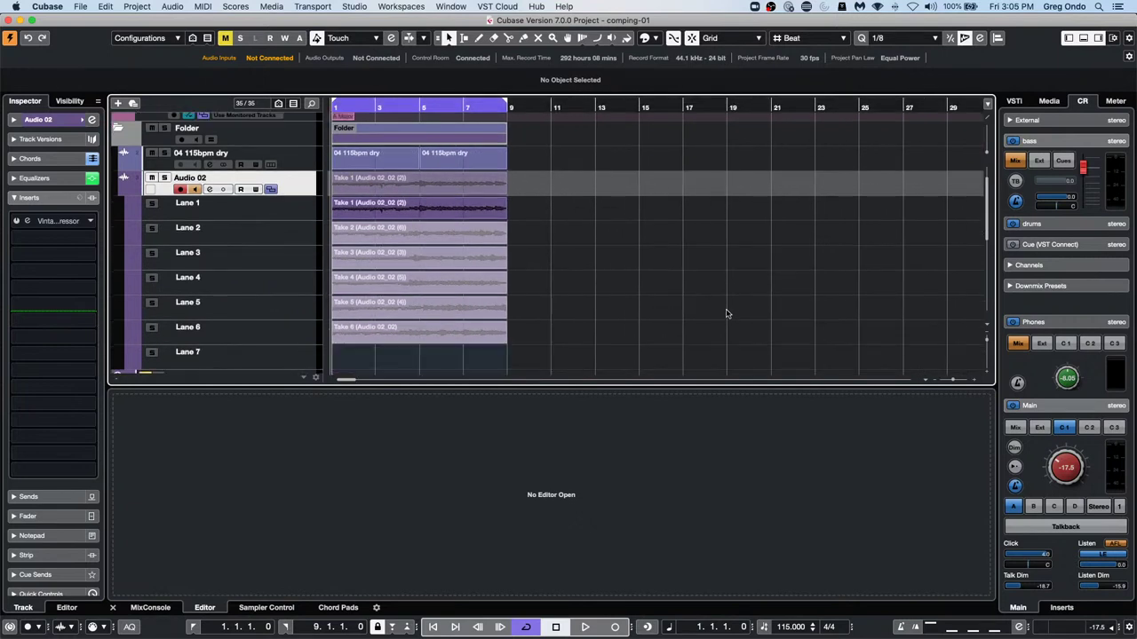
# Comp sections across the take lanes with the Comp tool, then undo the Take 6 changes
pyautogui.rightClick(400, 253)
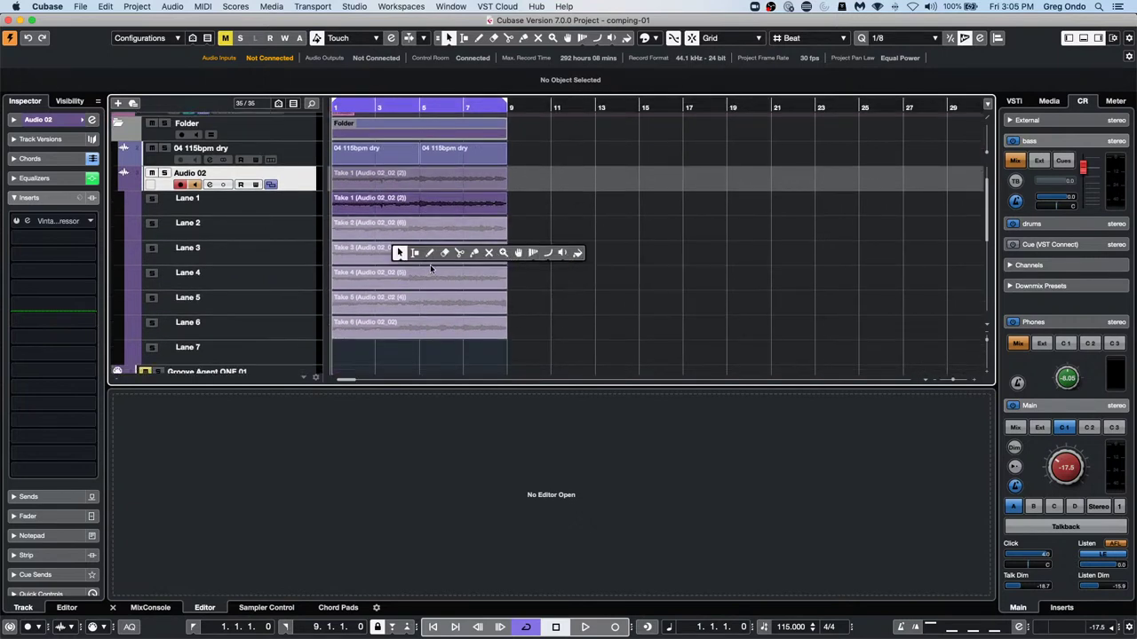
pyautogui.click(518, 258)
pyautogui.press('2')
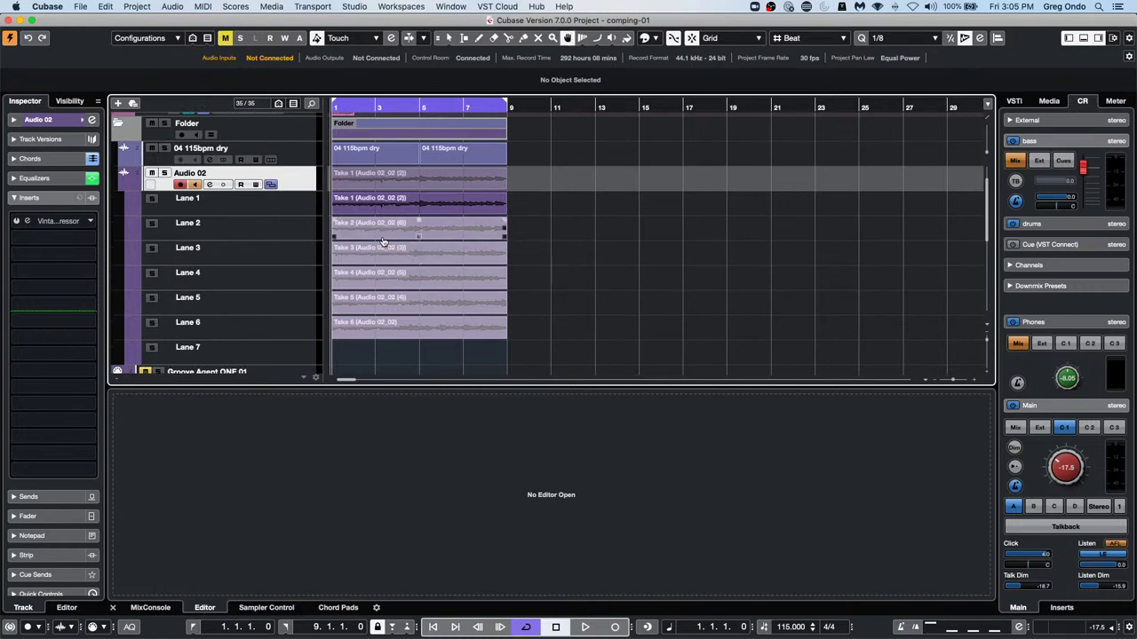
pyautogui.moveTo(358, 226); pyautogui.dragTo(468, 252)
pyautogui.moveTo(442, 331); pyautogui.dragTo(506, 333)
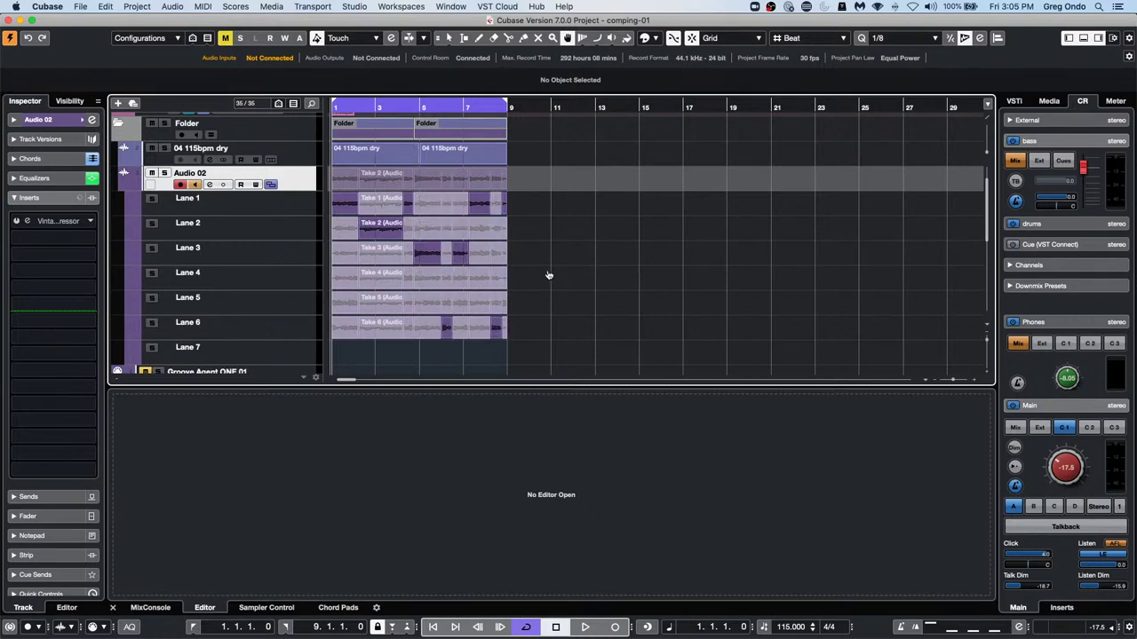
pyautogui.press('super+z')
pyautogui.press('super+z')
pyautogui.press('super+z')
pyautogui.press('super+z')
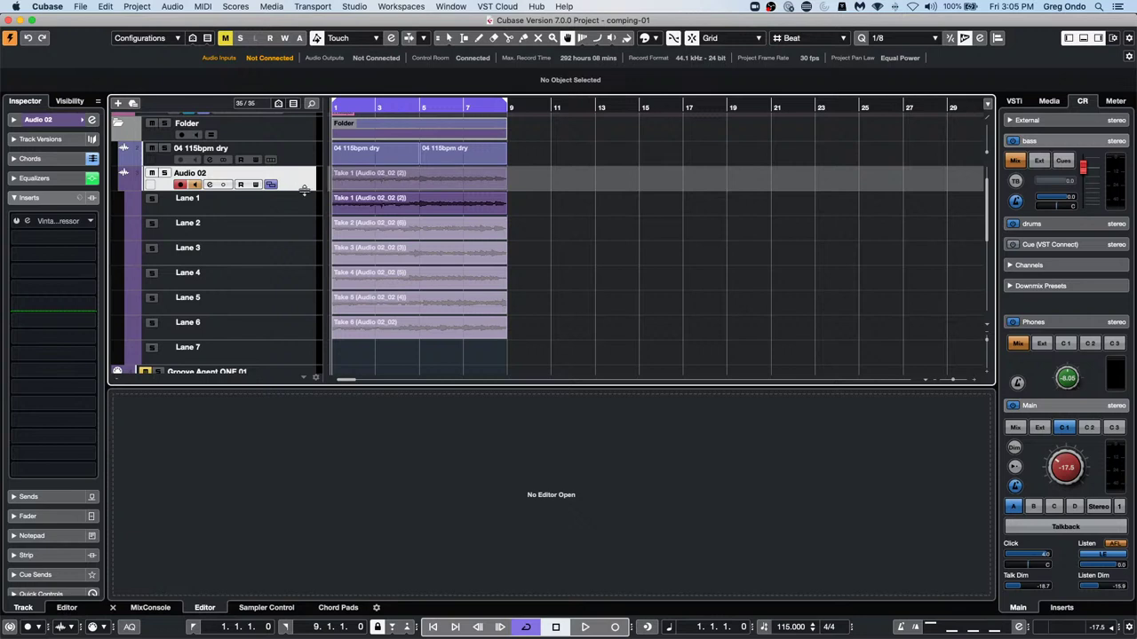
# Create track versions from the Audio 02 lanes via Project > Track Versions
pyautogui.click(138, 6)
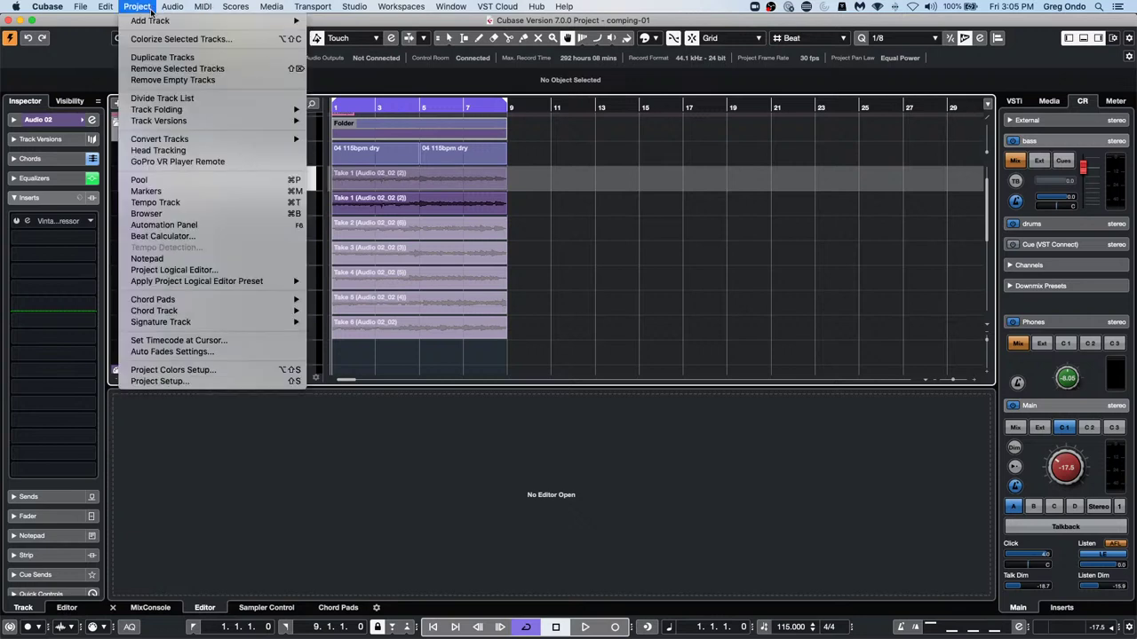
pyautogui.moveTo(181, 120)
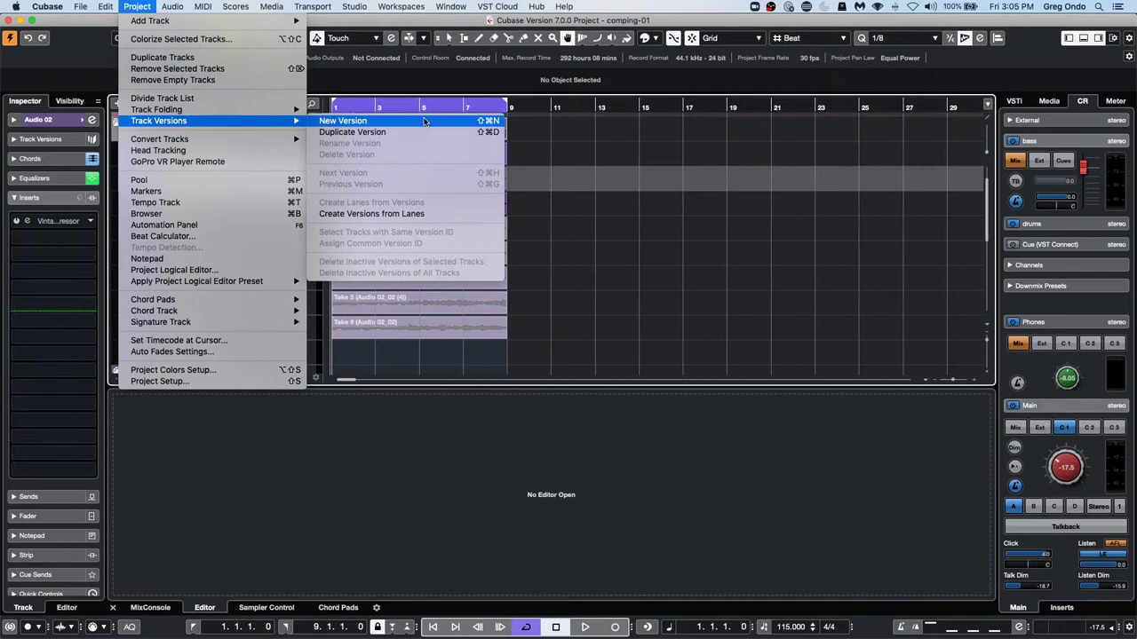
pyautogui.click(425, 216)
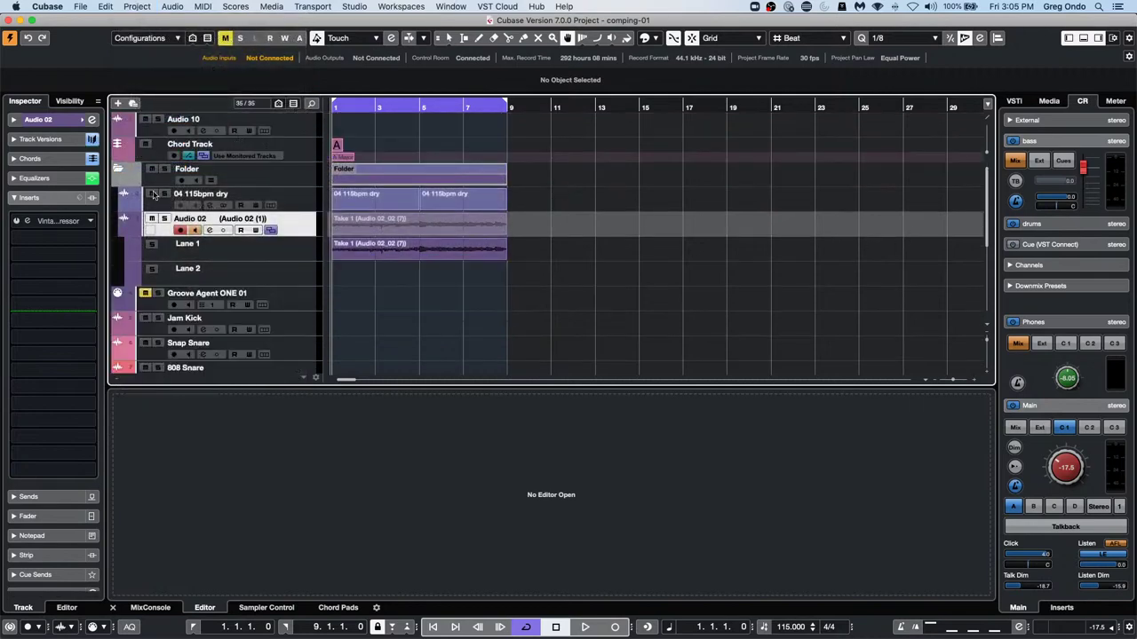
# Switch the Audio 02 track to its version Audio 02 (2)
pyautogui.click(269, 220)
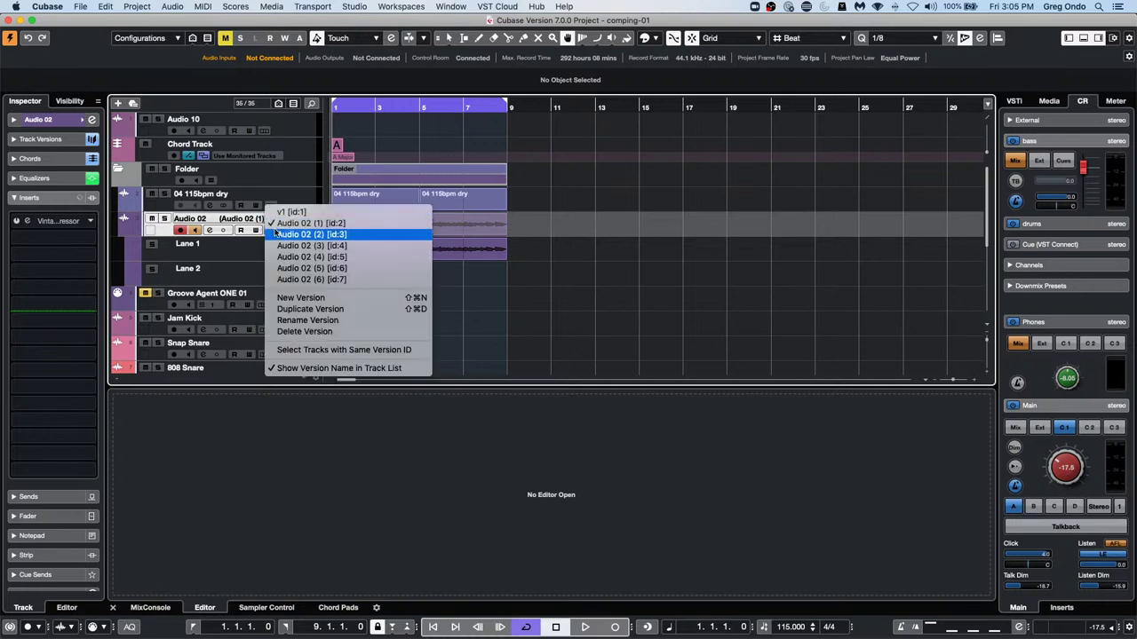
pyautogui.click(274, 234)
pyautogui.click(271, 221)
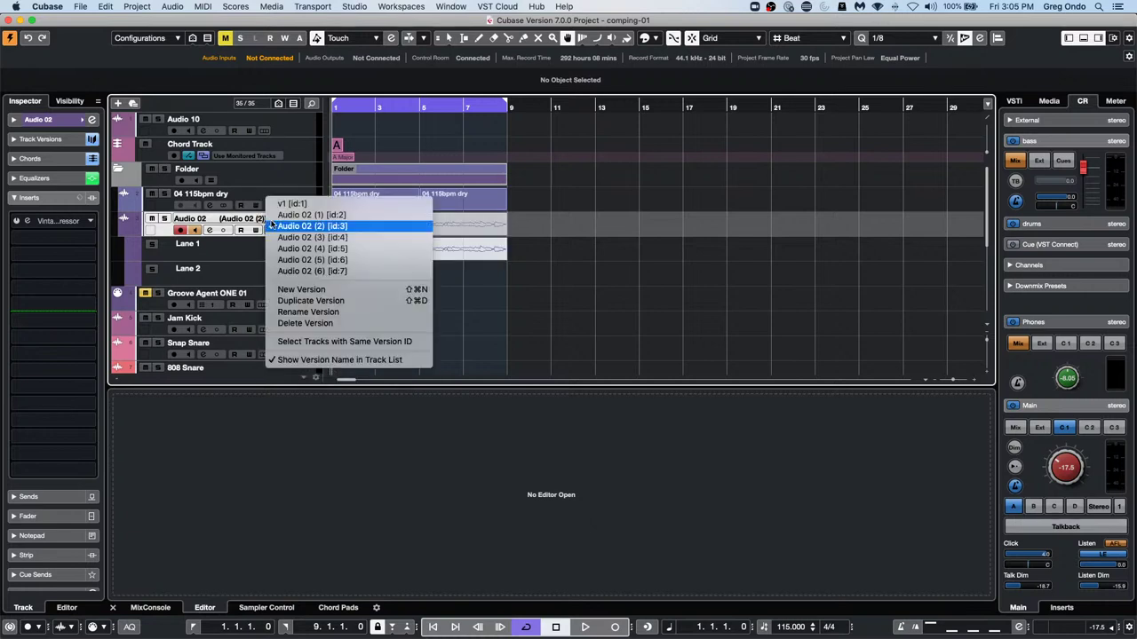
pyautogui.click(271, 225)
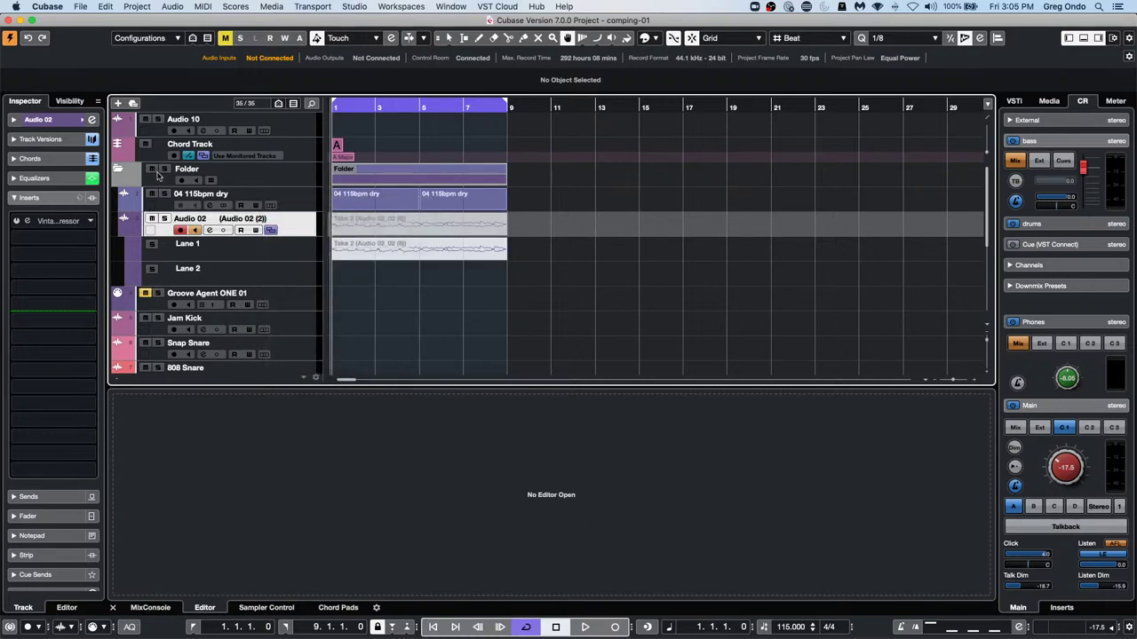
pyautogui.click(203, 6)
pyautogui.moveTo(137, 7)
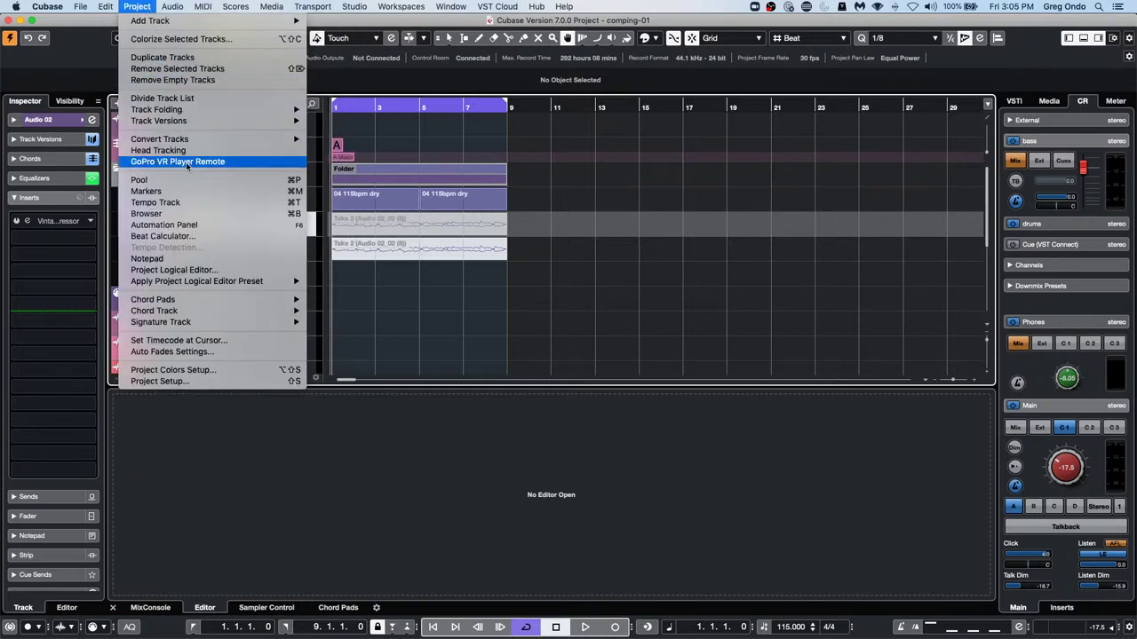
# Create lanes from versions, adding the LanesfrmVrsns version with Lanes 1–6
pyautogui.moveTo(197, 121)
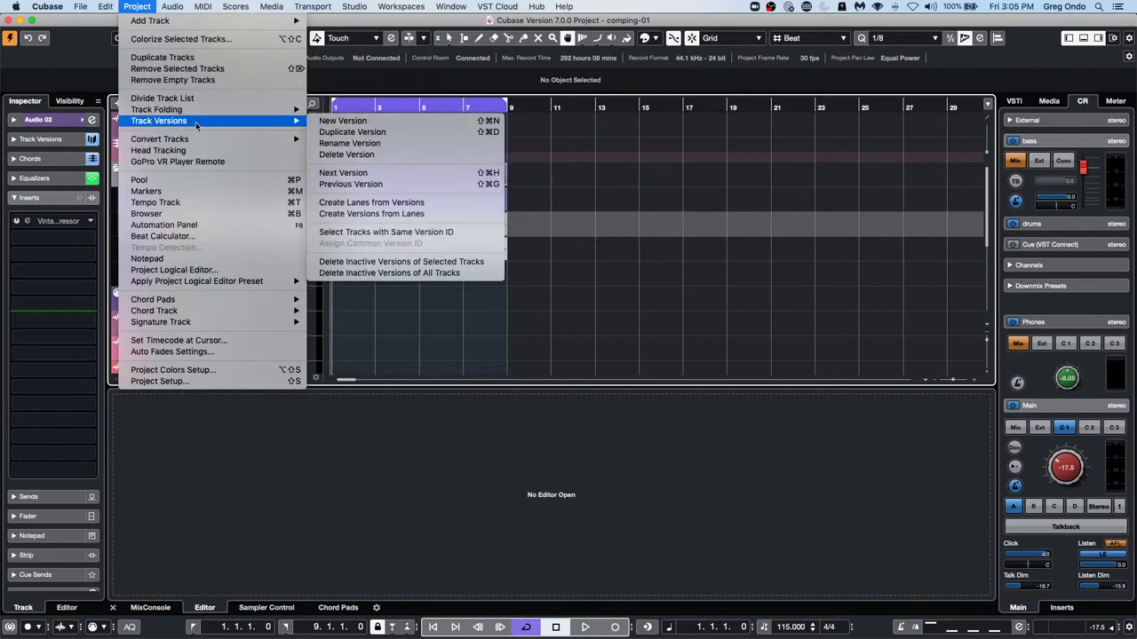
pyautogui.click(336, 201)
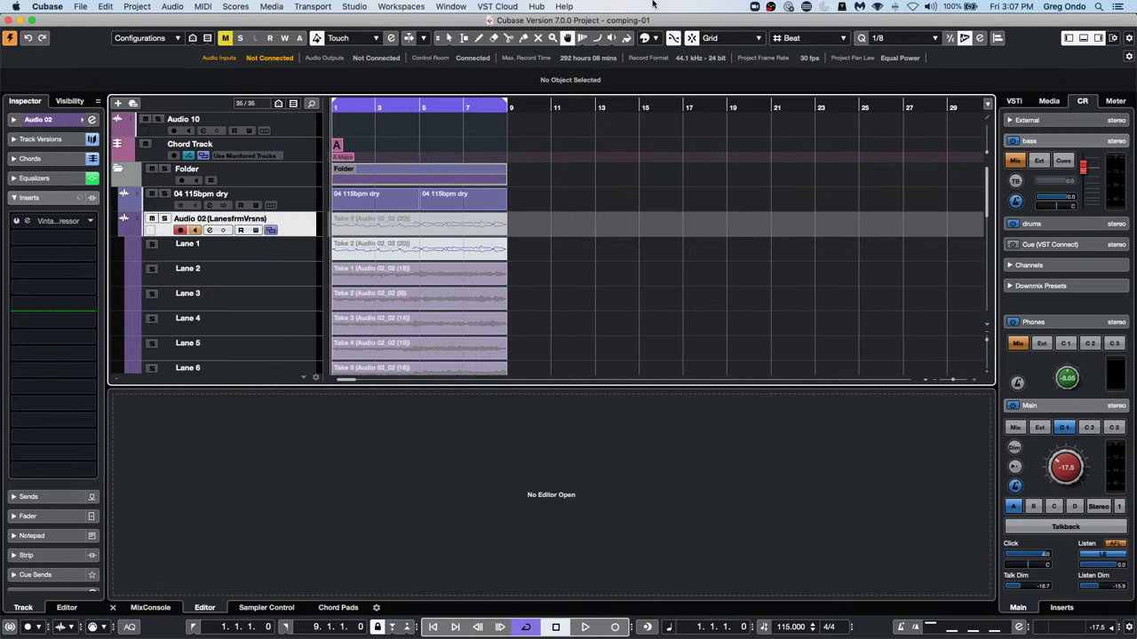
# Open Preferences at the MIDI Filter page and confirm its settings with OK
pyautogui.click(74, 7)
pyautogui.moveTo(47, 6)
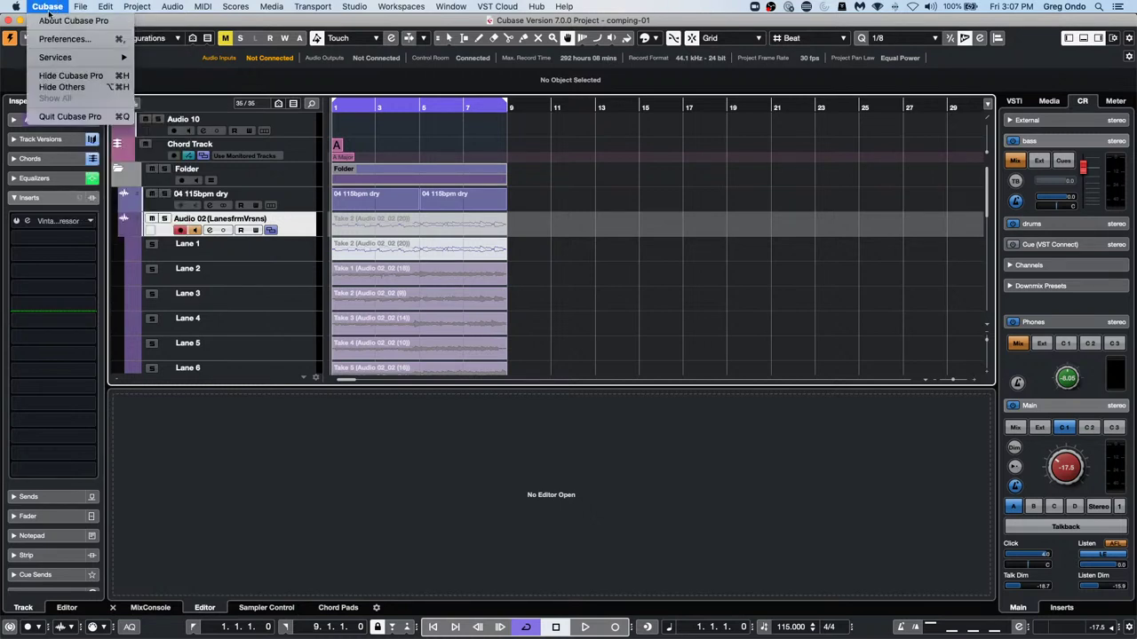
pyautogui.click(67, 39)
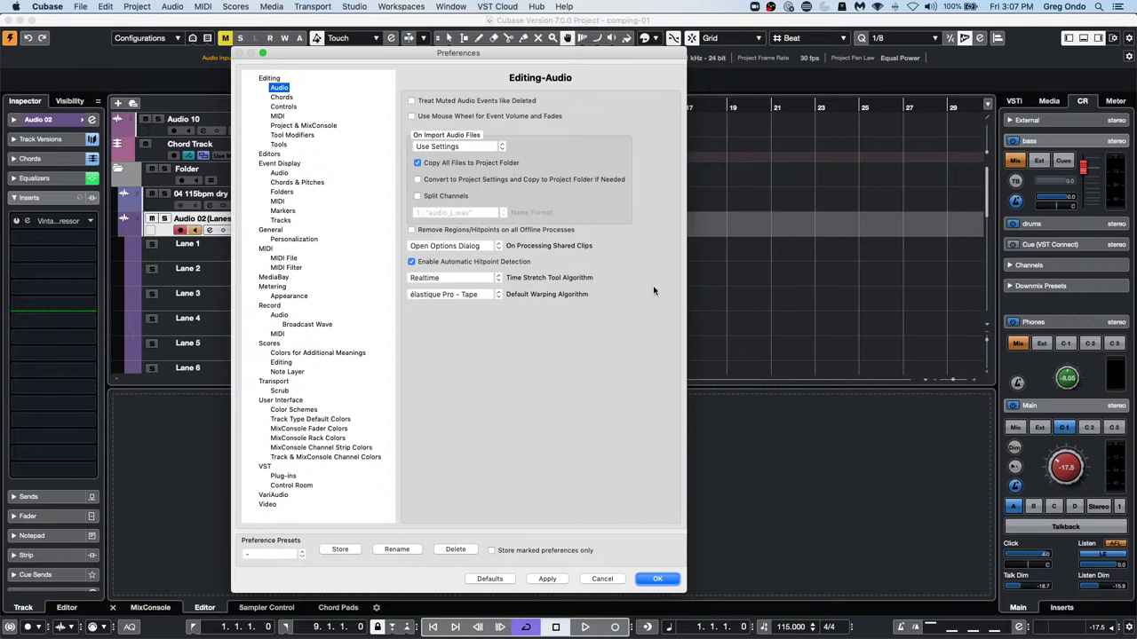
pyautogui.click(287, 268)
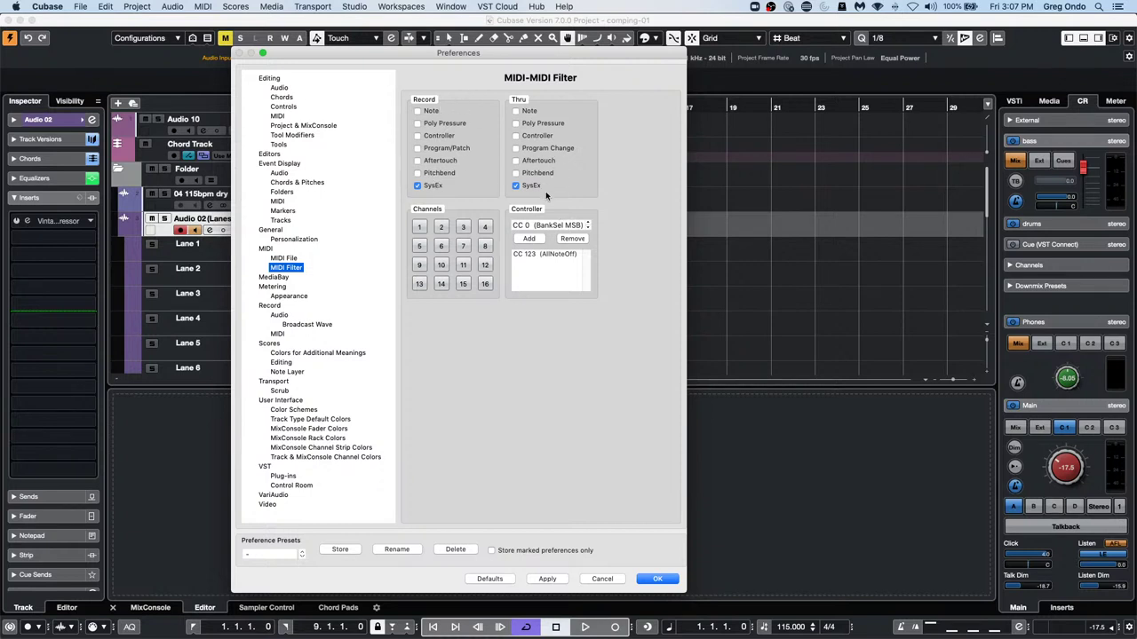
pyautogui.click(669, 582)
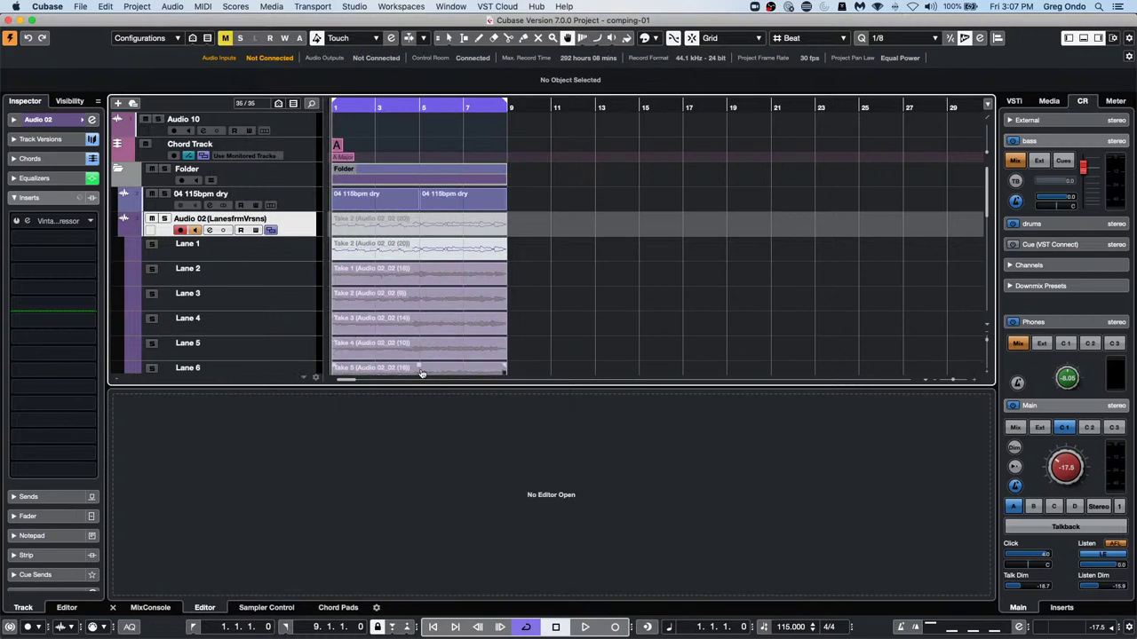
# Add a new MIDI track, MIDI 01, from the track list context menu
pyautogui.rightClick(304, 179)
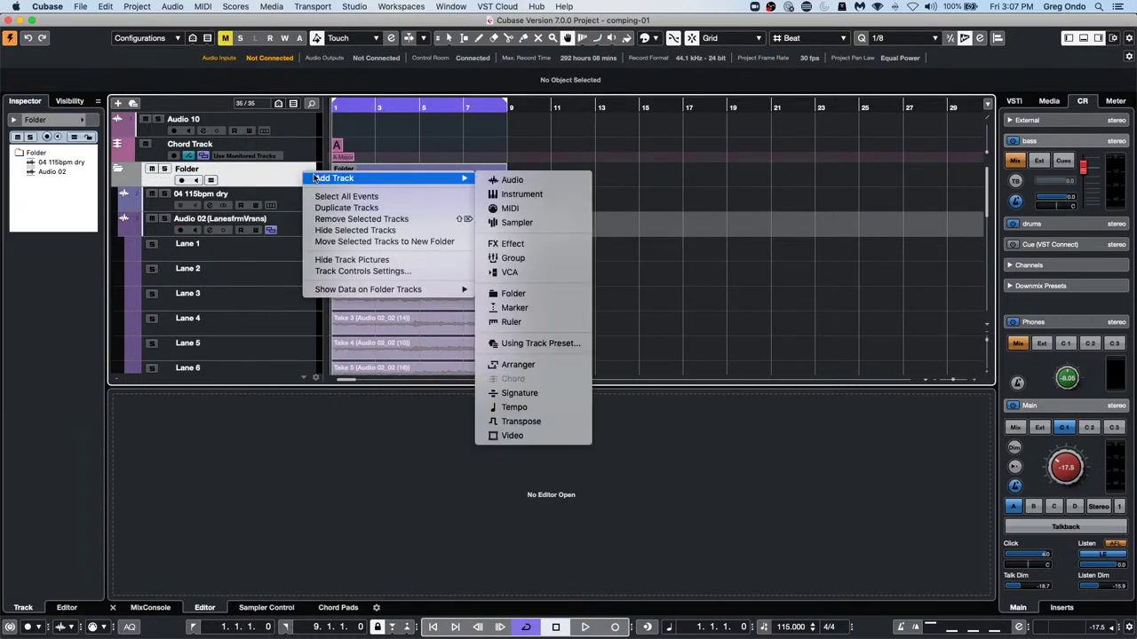
pyautogui.moveTo(502, 178)
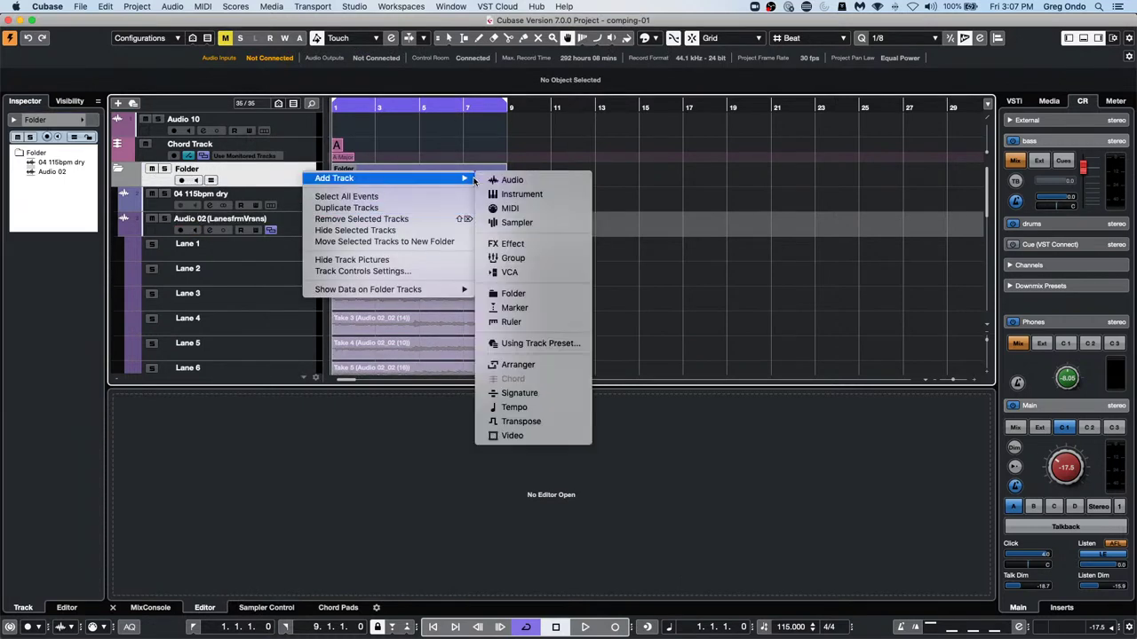
pyautogui.click(524, 209)
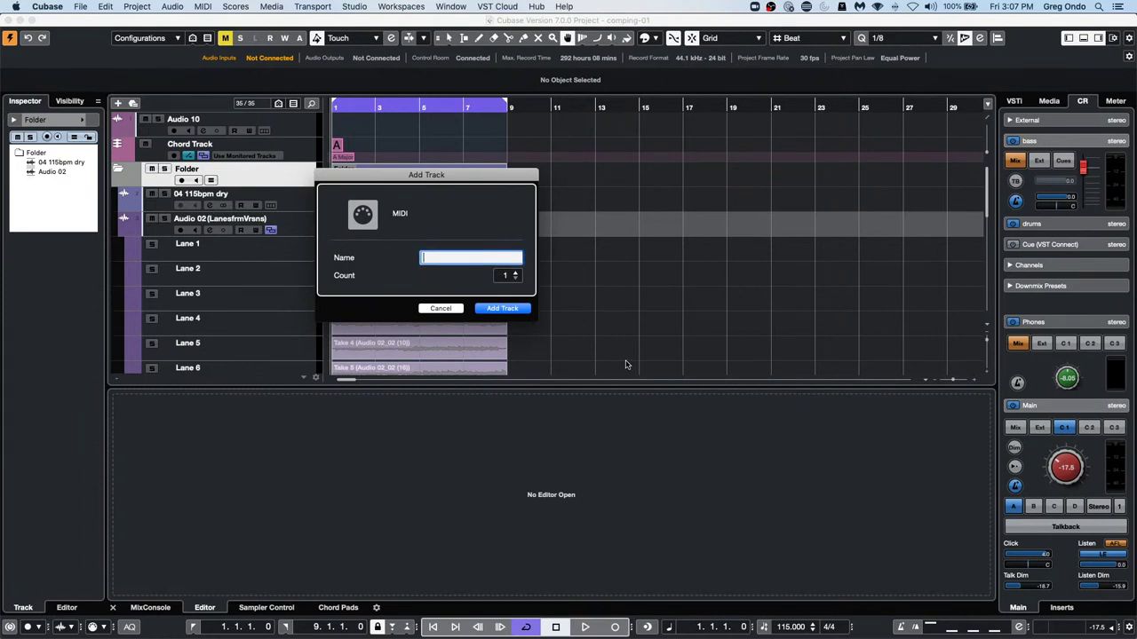
pyautogui.click(511, 311)
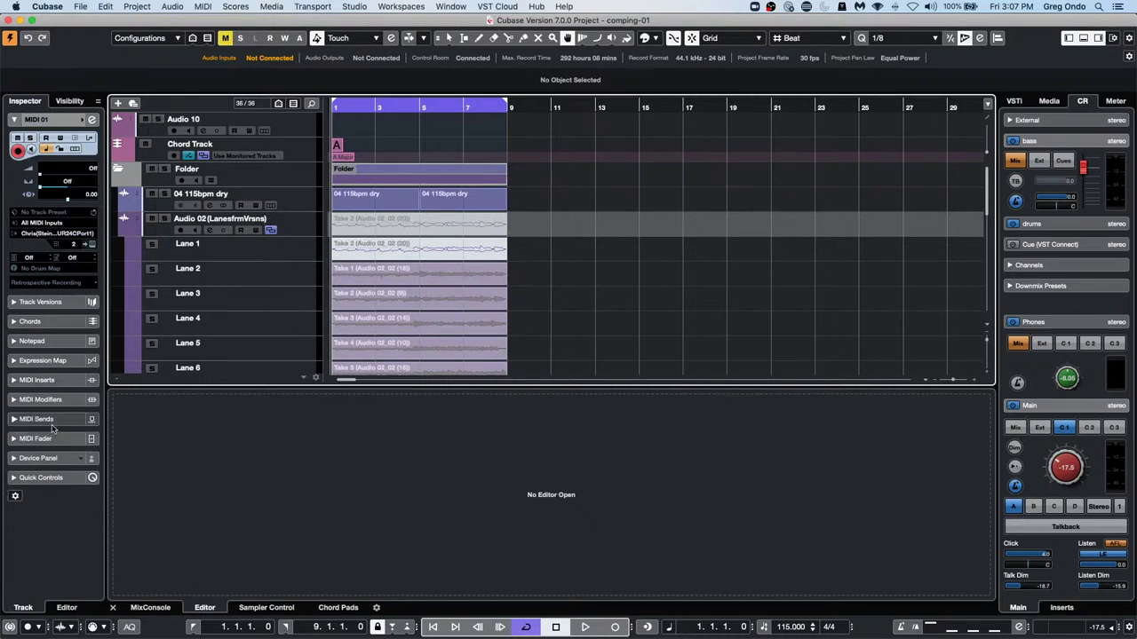
pyautogui.click(39, 379)
# Load MIDI Monitor into the first MIDI insert slot of MIDI 01
pyautogui.click(52, 242)
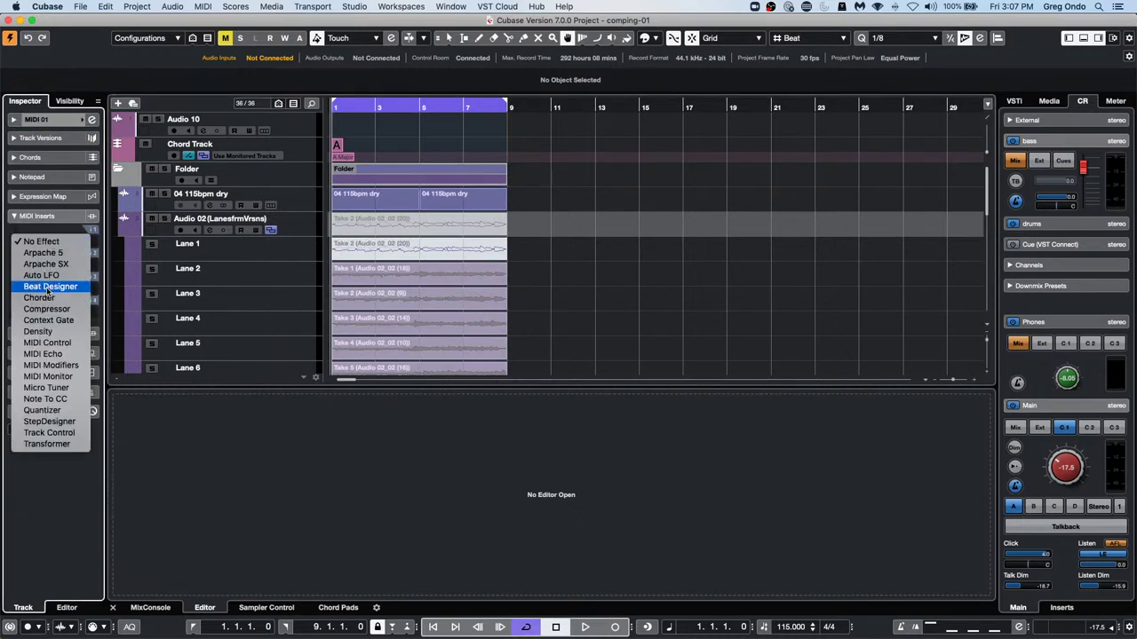
pyautogui.click(49, 376)
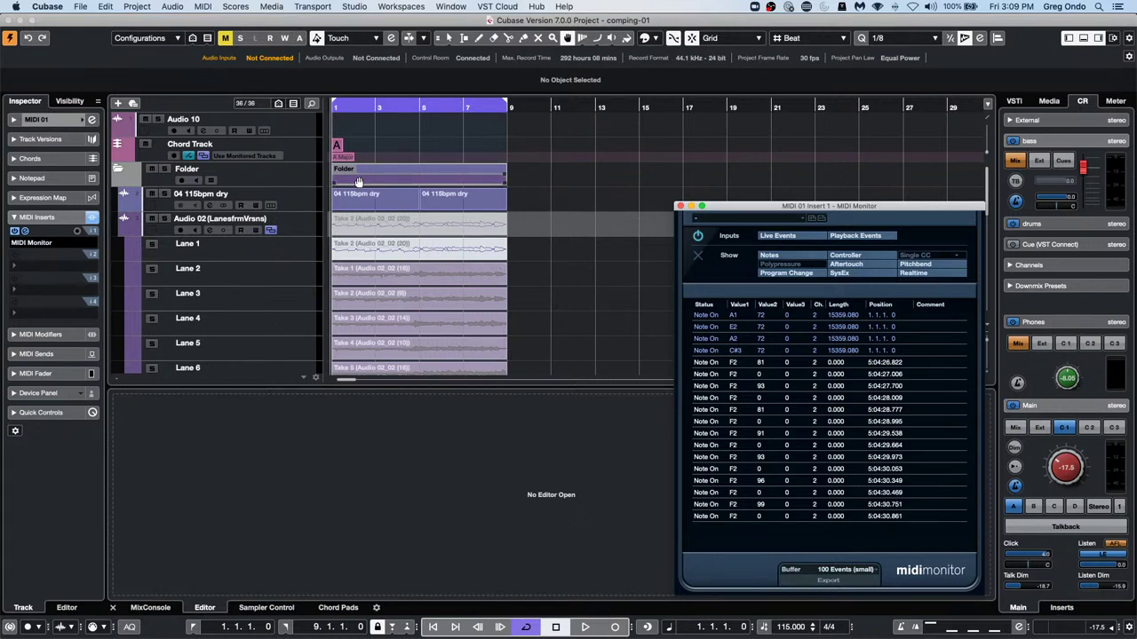
# Collapse the Folder, draw a MIDI part on Groove Agent ONE 01 and open its Key Editor
pyautogui.click(119, 170)
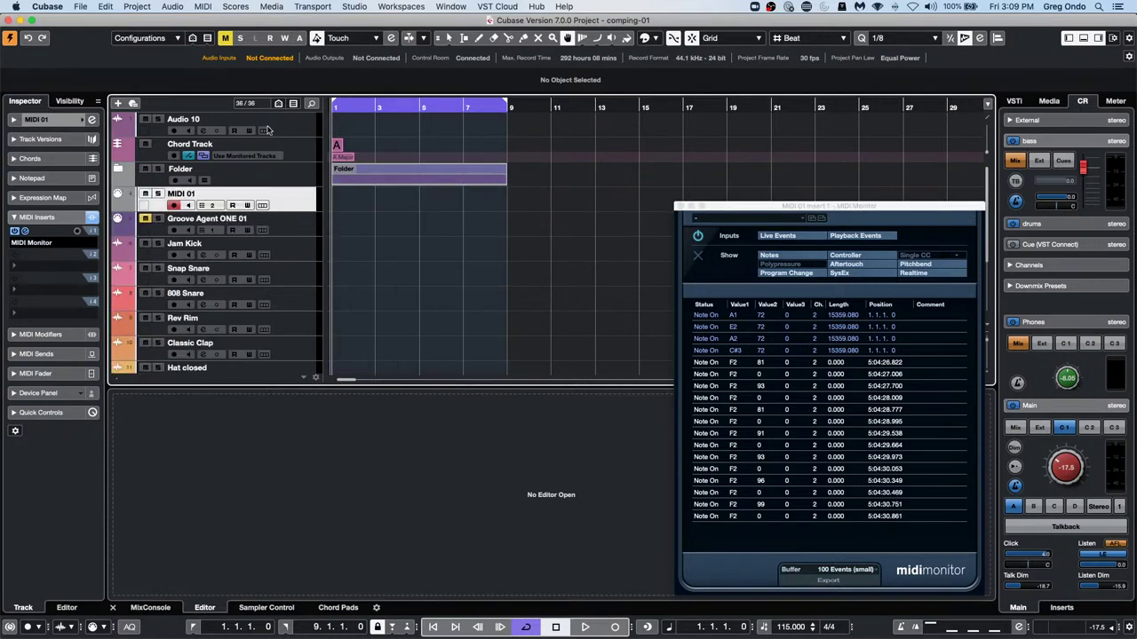
pyautogui.rightClick(364, 233)
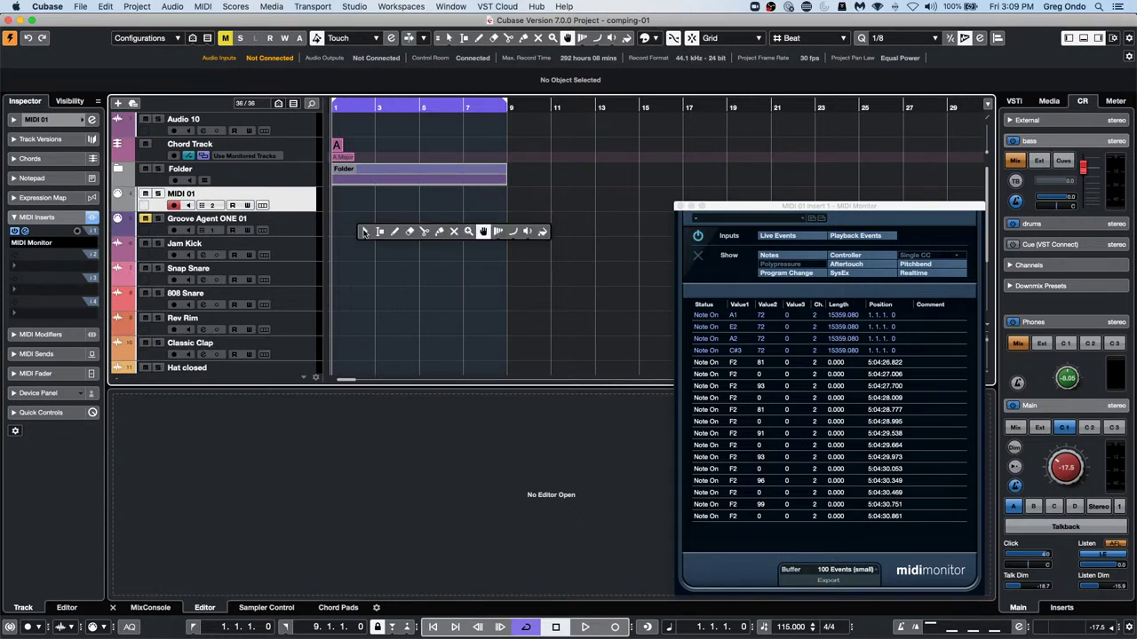
pyautogui.click(395, 231)
pyautogui.moveTo(344, 224); pyautogui.dragTo(481, 225)
pyautogui.press('1')
pyautogui.doubleClick(369, 233)
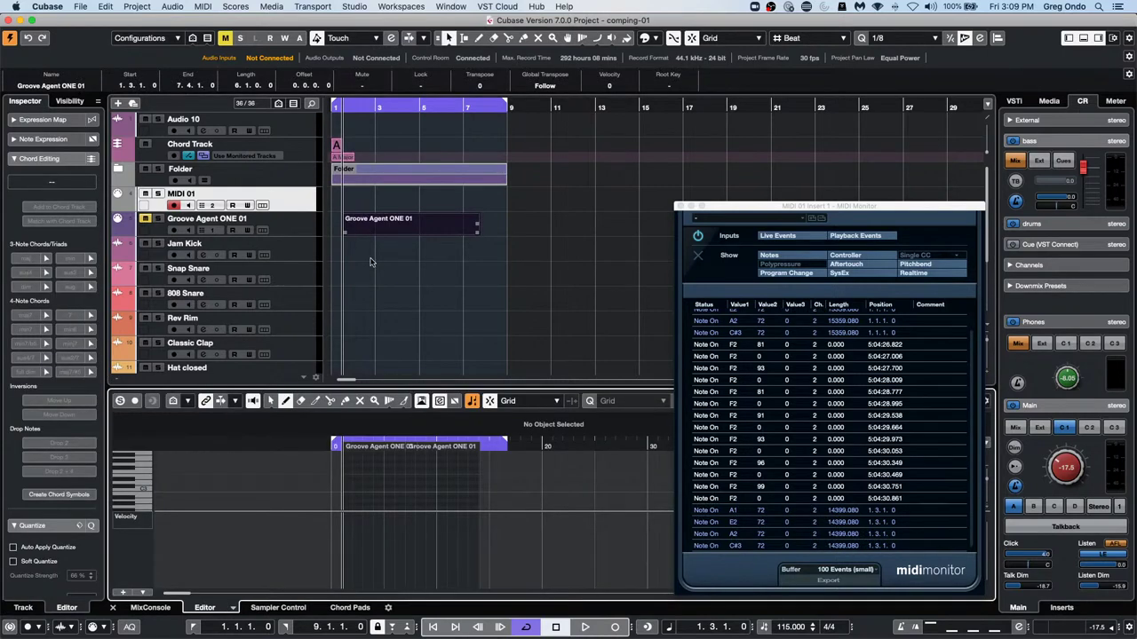
pyautogui.click(680, 207)
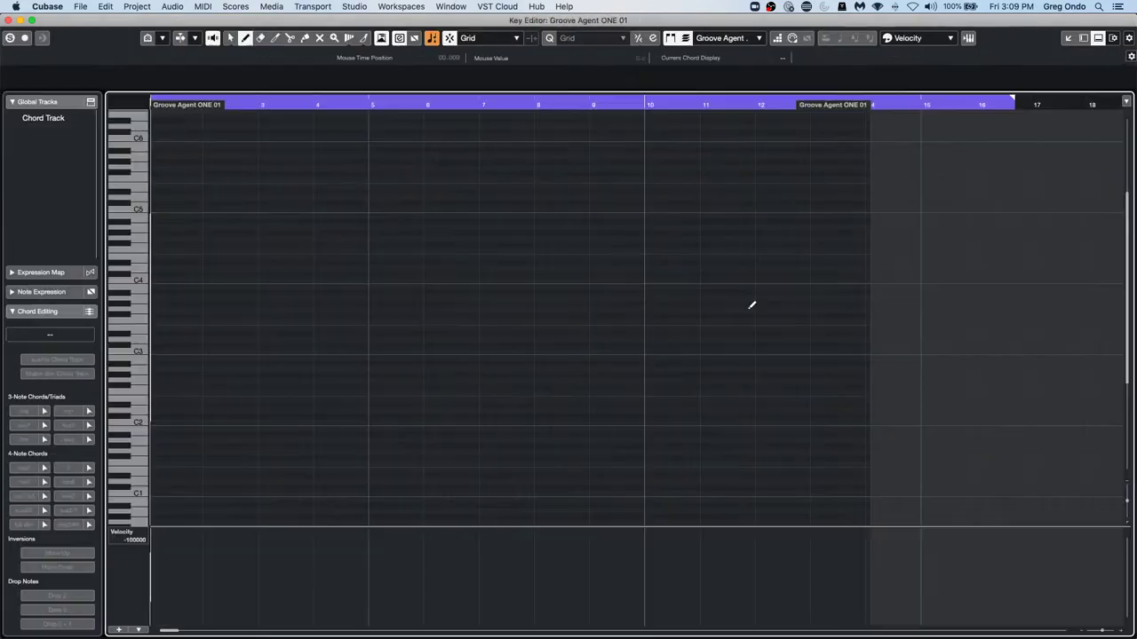
pyautogui.click(951, 402)
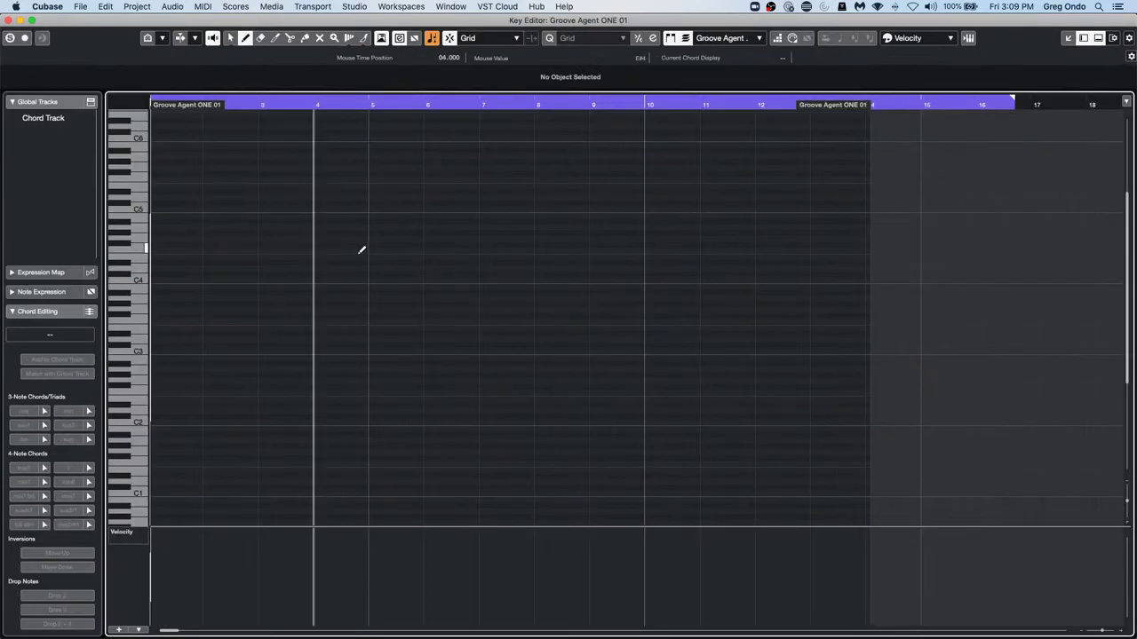
# Draw one-bar notes and chord notes across bars 2–7, starting with D#4 at bar 2
pyautogui.rightClick(264, 223)
pyautogui.click(264, 223)
pyautogui.moveTo(206, 263); pyautogui.dragTo(312, 275)
pyautogui.moveTo(261, 239); pyautogui.dragTo(312, 237)
pyautogui.moveTo(316, 380); pyautogui.dragTo(368, 380)
pyautogui.moveTo(369, 269); pyautogui.dragTo(437, 283)
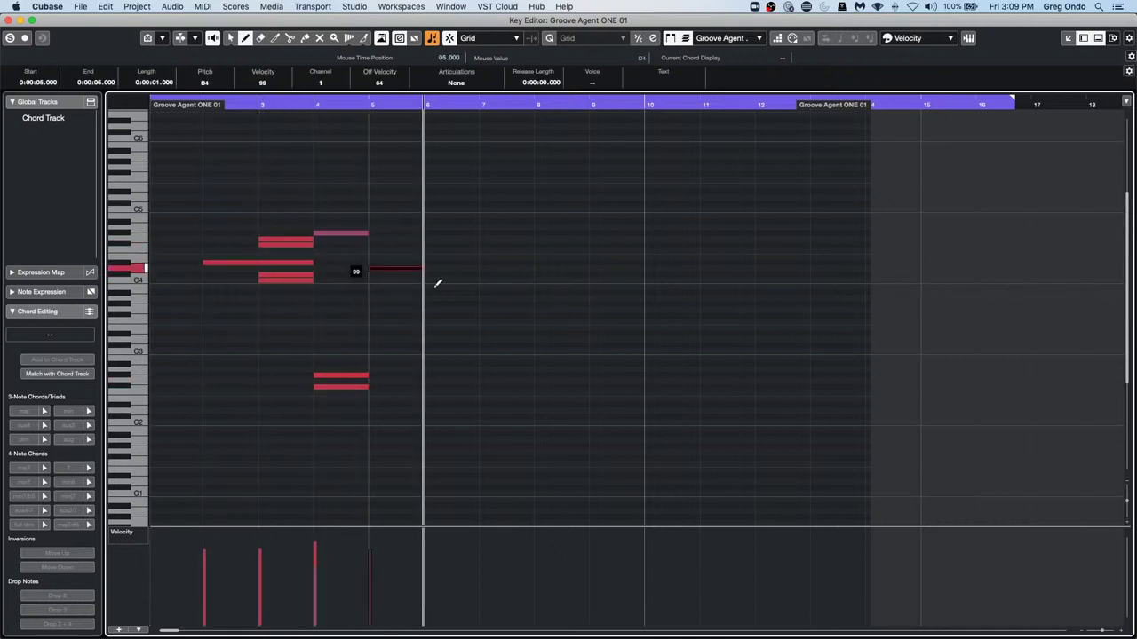
pyautogui.click(500, 334)
# Add notes at bars 10–13, including C5, A4 and a low D#1
pyautogui.moveTo(701, 209); pyautogui.dragTo(763, 324)
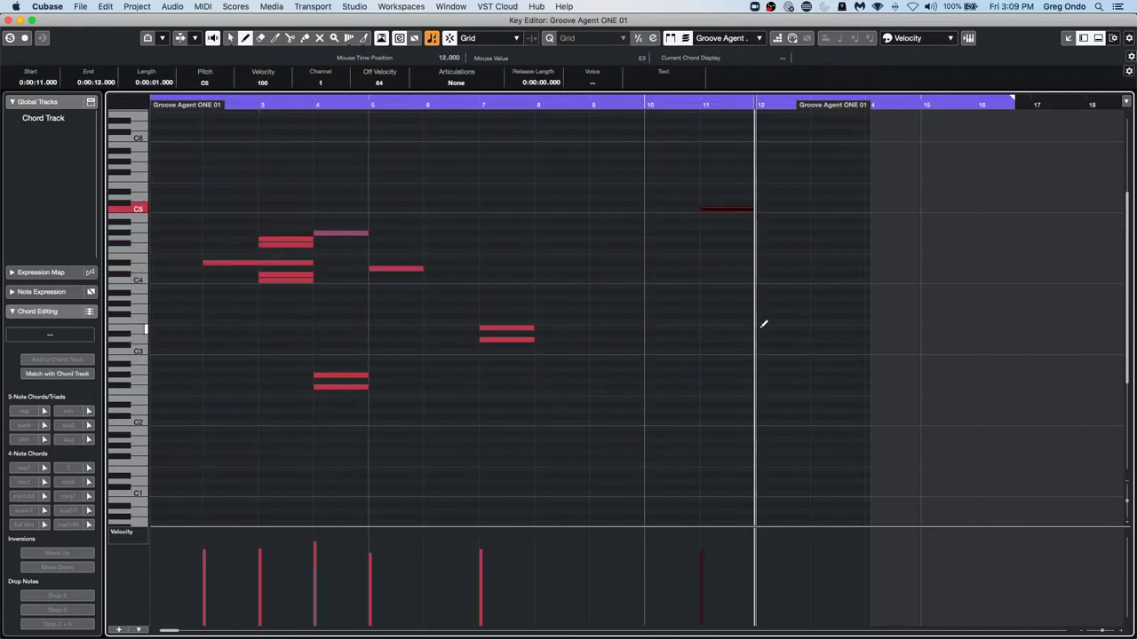
pyautogui.click(781, 335)
pyautogui.click(724, 345)
pyautogui.moveTo(650, 238); pyautogui.dragTo(696, 235)
pyautogui.click(672, 250)
pyautogui.click(672, 168)
pyautogui.click(817, 222)
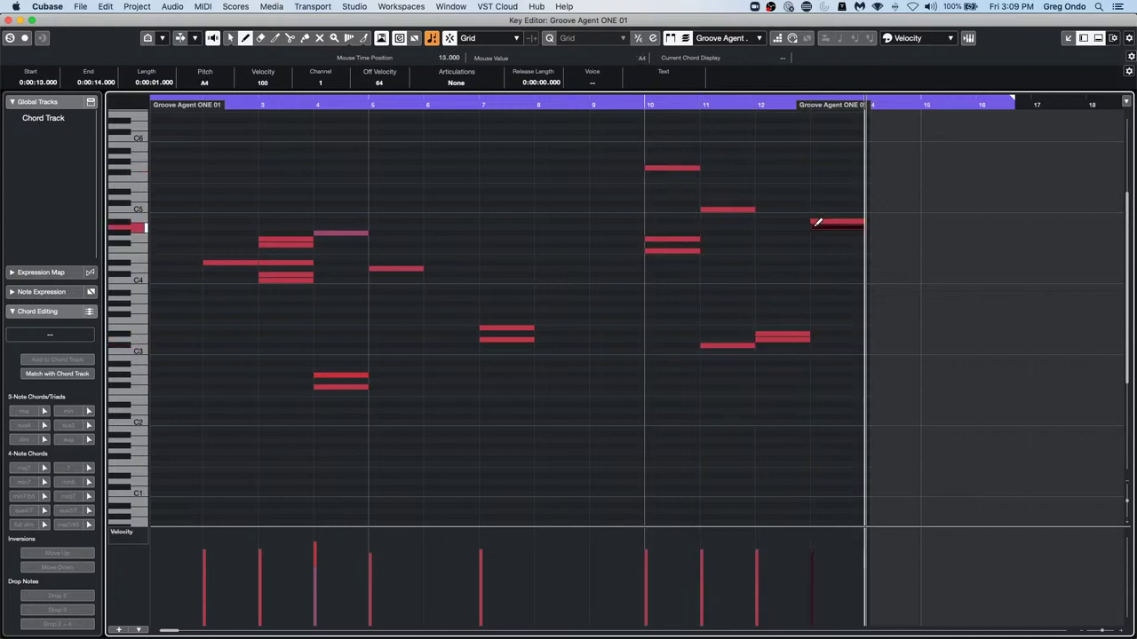
pyautogui.click(822, 162)
pyautogui.click(682, 476)
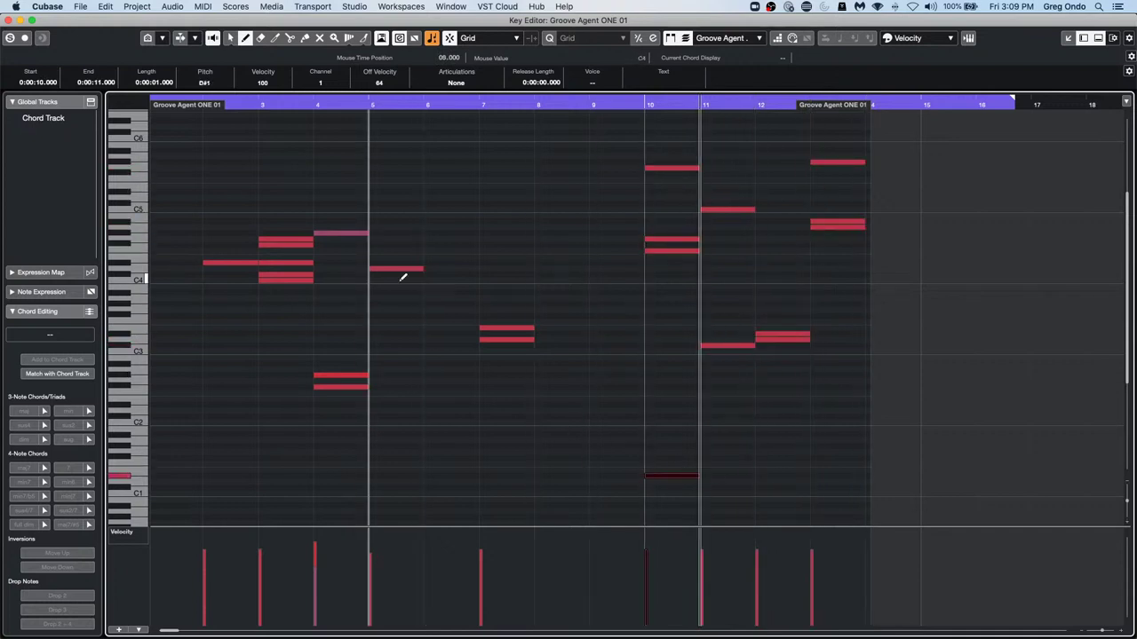
pyautogui.press('1')
pyautogui.moveTo(208, 213)
pyautogui.mouseDown()
pyautogui.moveTo(520, 400)
pyautogui.moveTo(537, 439)
pyautogui.mouseUp()
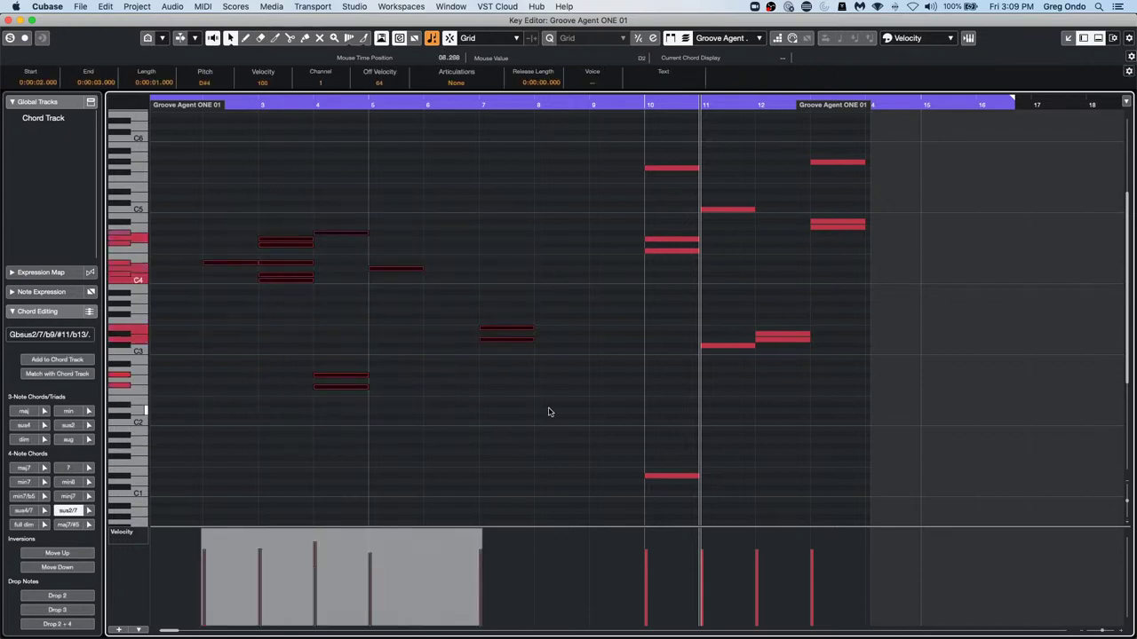
# Move the bar 2–7 chords later and higher, then shift the upper bar 3–6 notes a bar earlier
pyautogui.click(545, 411)
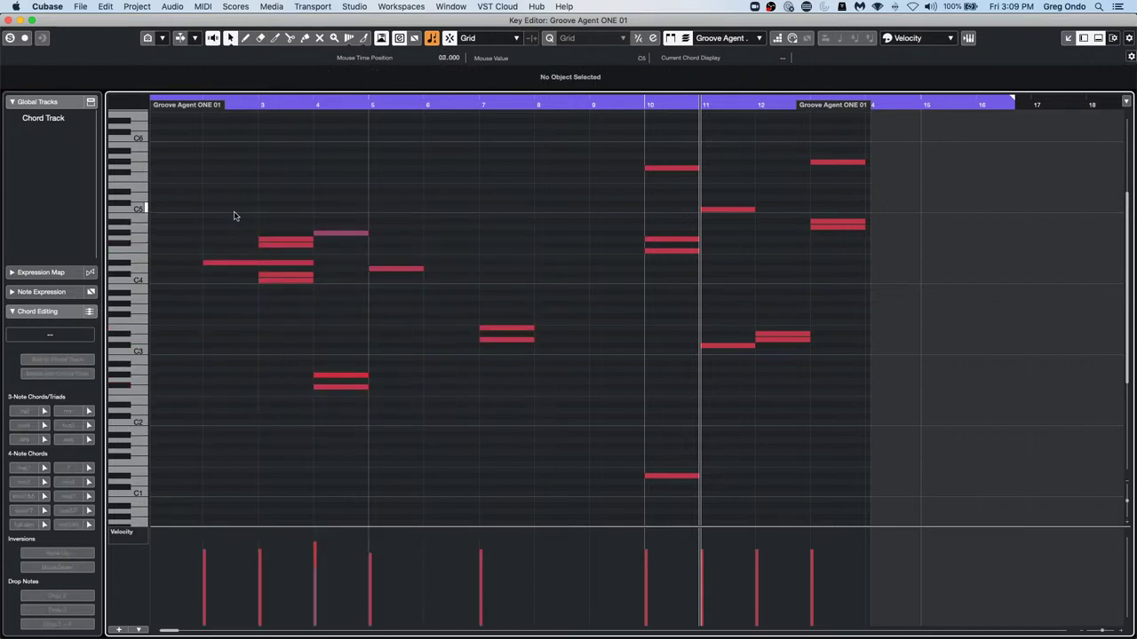
pyautogui.moveTo(235, 216); pyautogui.dragTo(547, 446)
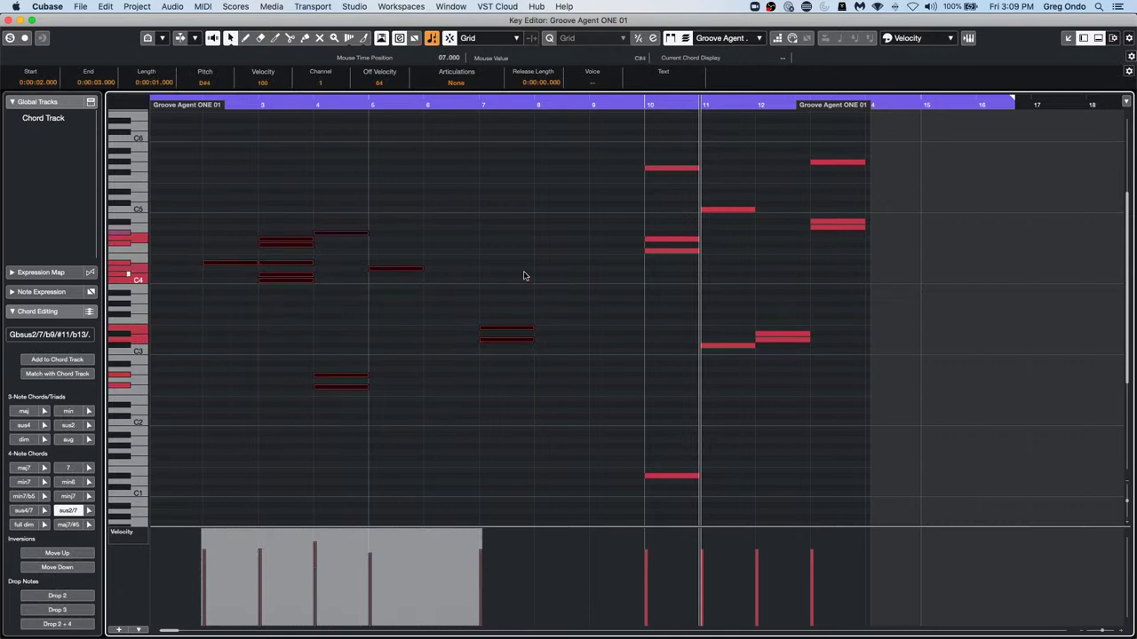
pyautogui.moveTo(512, 331); pyautogui.dragTo(553, 291)
pyautogui.click(379, 314)
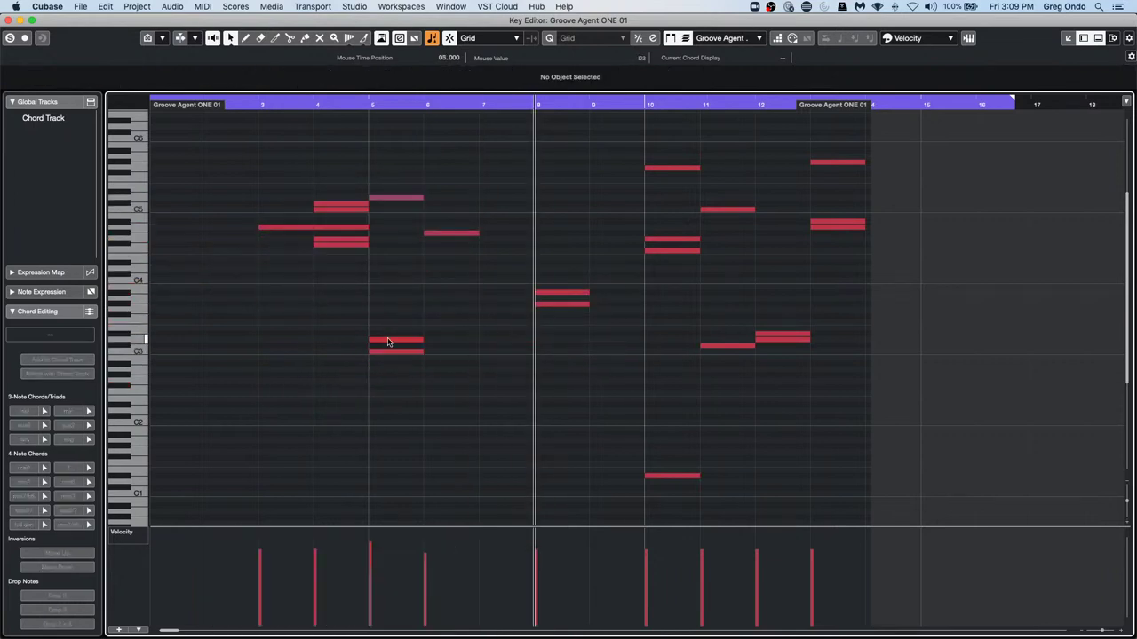
pyautogui.moveTo(282, 174); pyautogui.dragTo(450, 309)
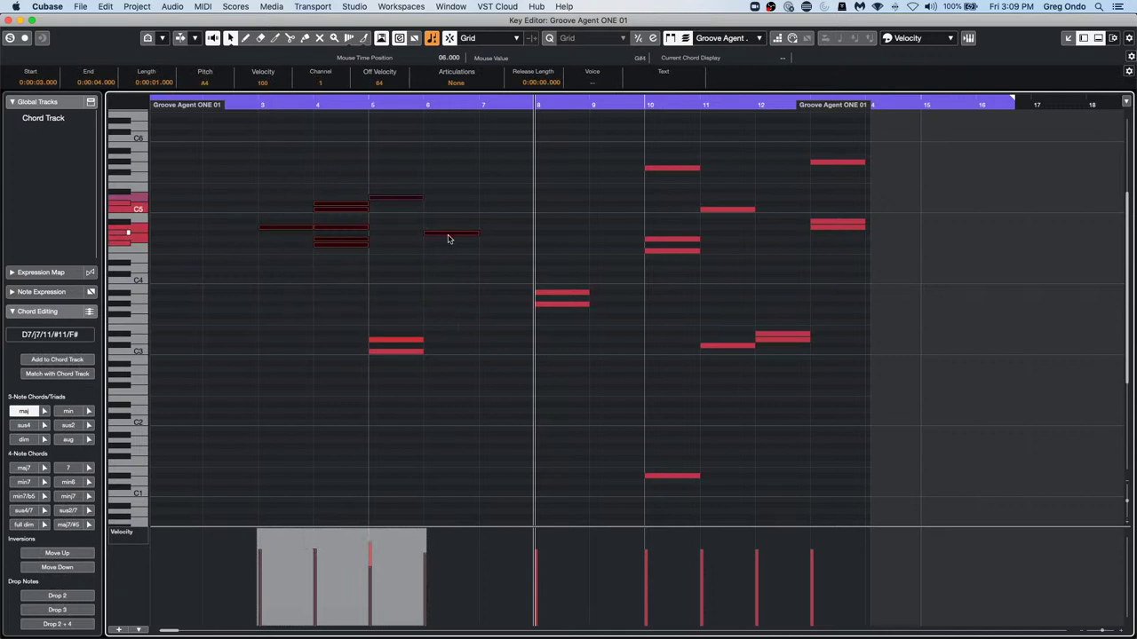
pyautogui.moveTo(448, 238); pyautogui.dragTo(393, 268)
# Move the bar-10 chord to bar 9 and reposition the notes in bars 8–12
pyautogui.moveTo(619, 149); pyautogui.dragTo(755, 284)
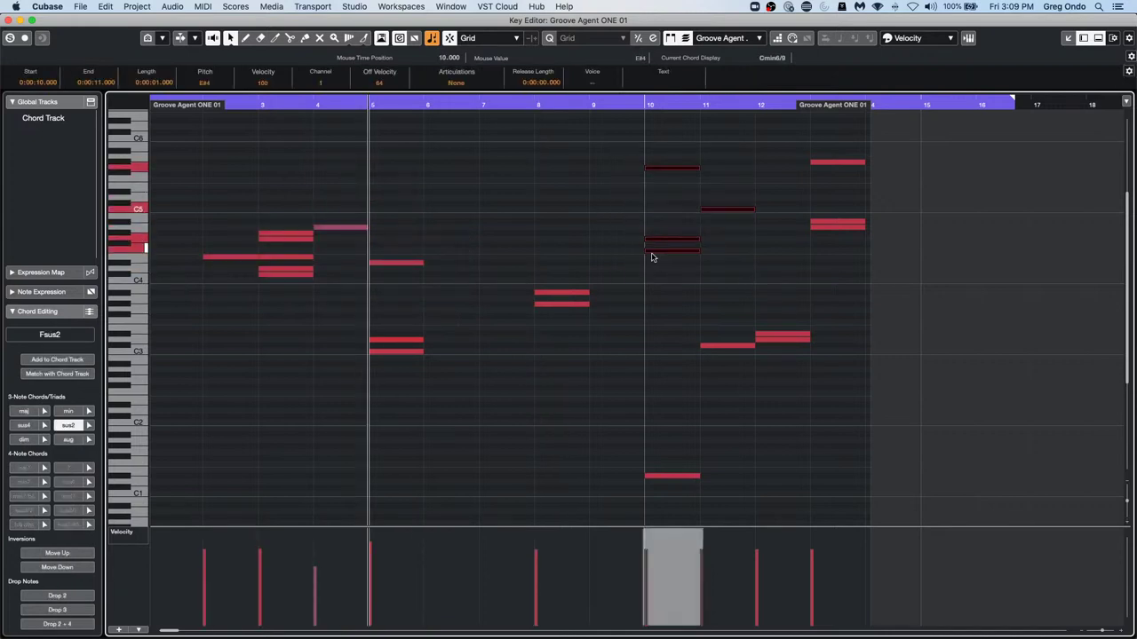
pyautogui.moveTo(651, 257); pyautogui.dragTo(631, 240)
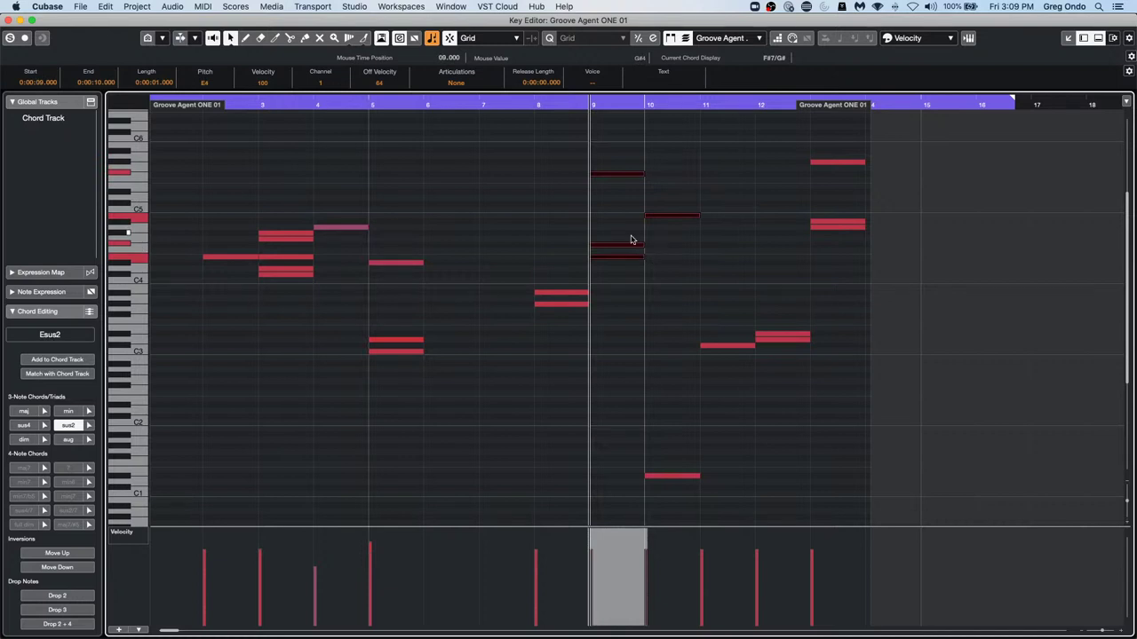
pyautogui.click(641, 314)
pyautogui.moveTo(501, 259); pyautogui.dragTo(860, 441)
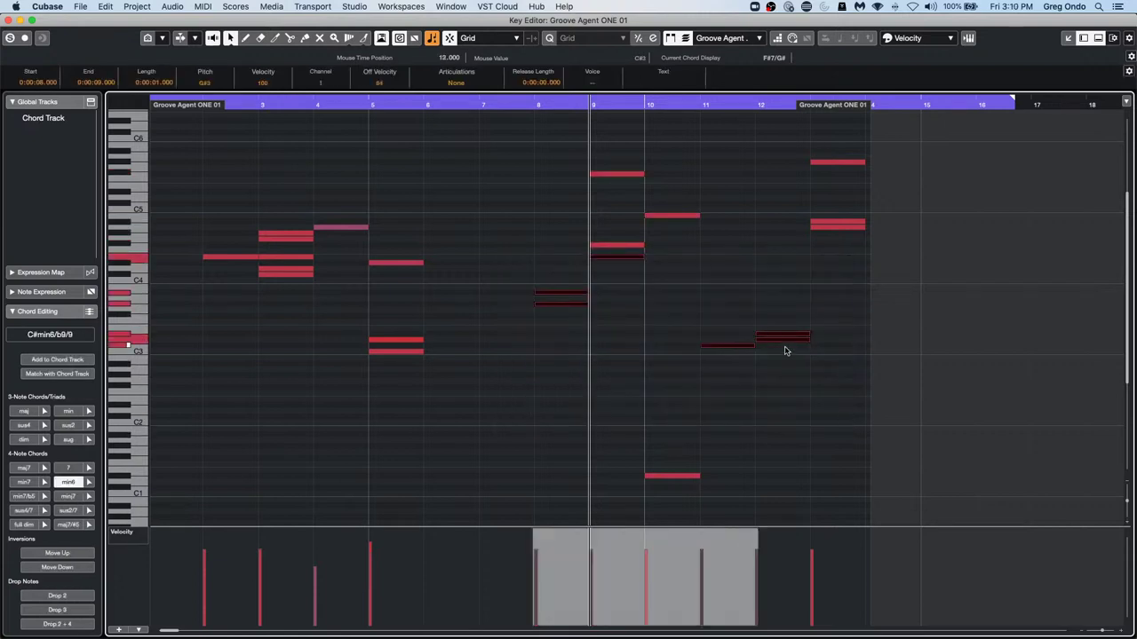
pyautogui.moveTo(773, 343); pyautogui.dragTo(825, 413)
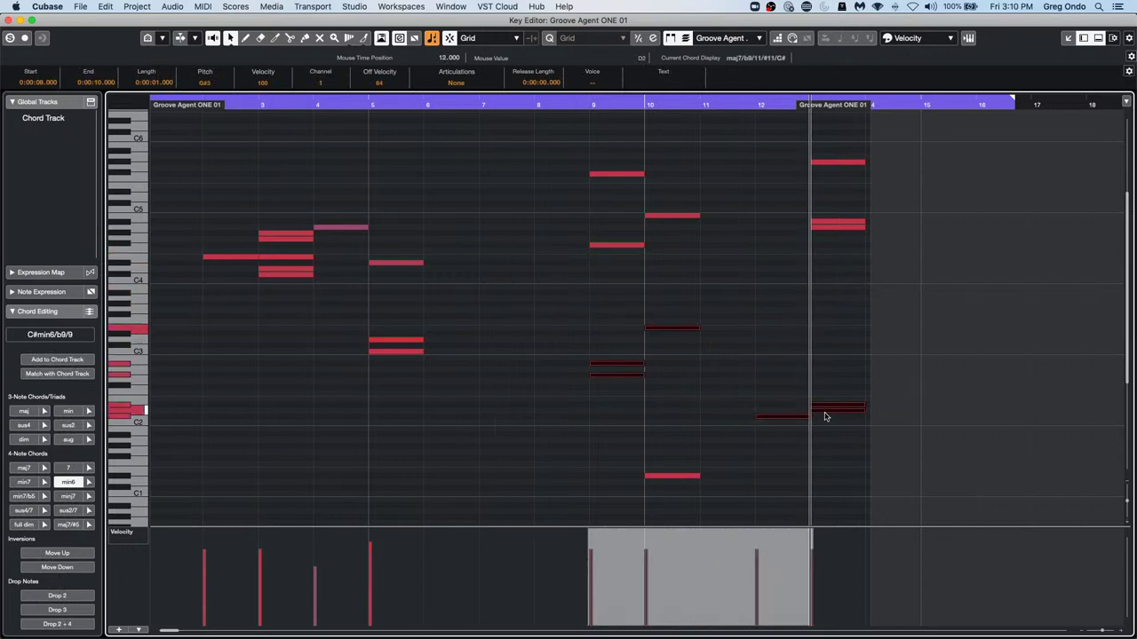
pyautogui.moveTo(616, 364); pyautogui.dragTo(561, 323)
pyautogui.click(618, 334)
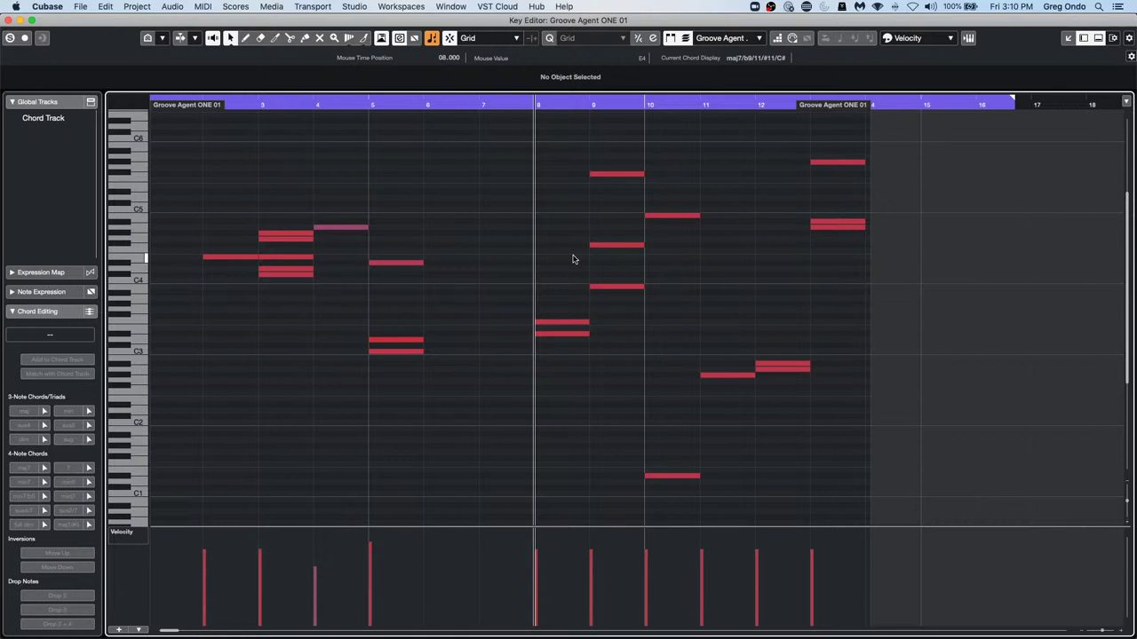
pyautogui.click(11, 19)
pyautogui.click(427, 261)
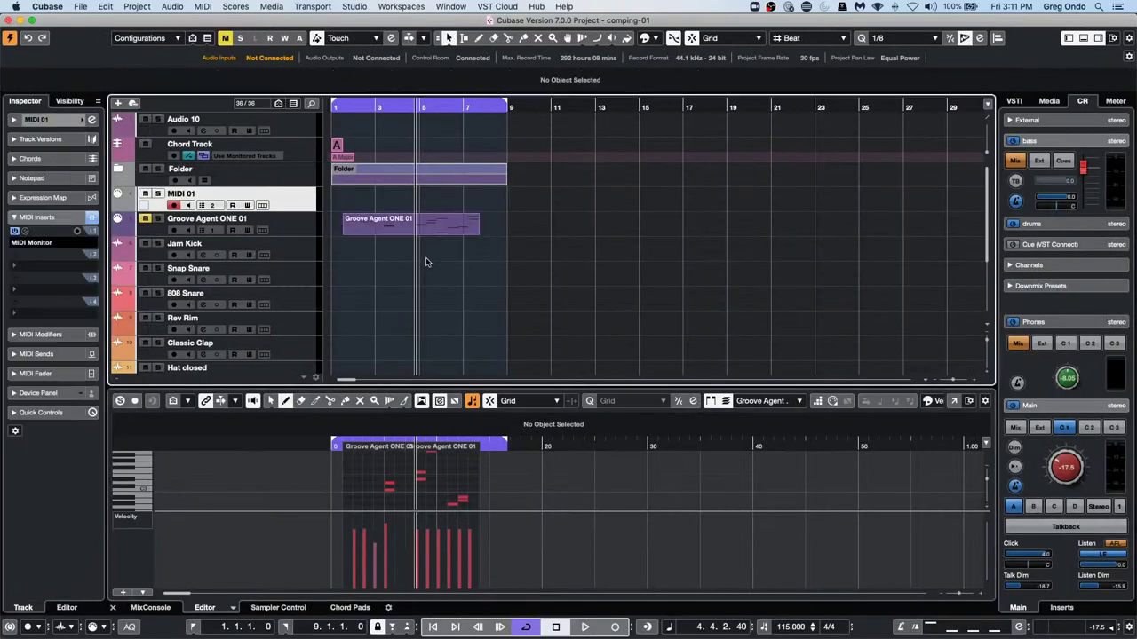
pyautogui.click(497, 7)
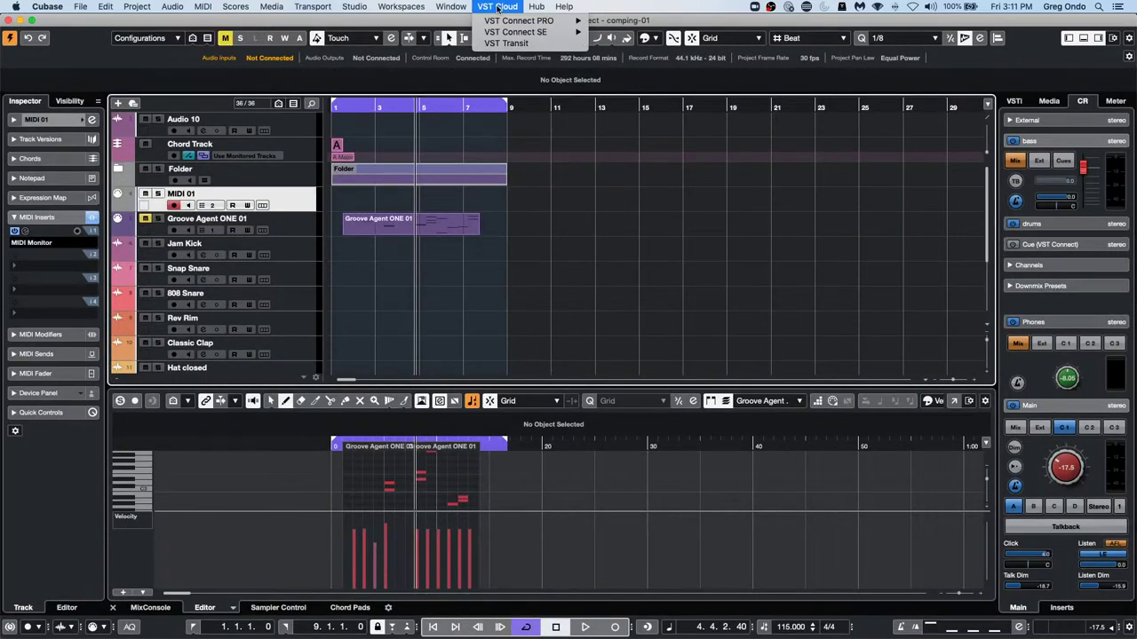
pyautogui.moveTo(511, 26)
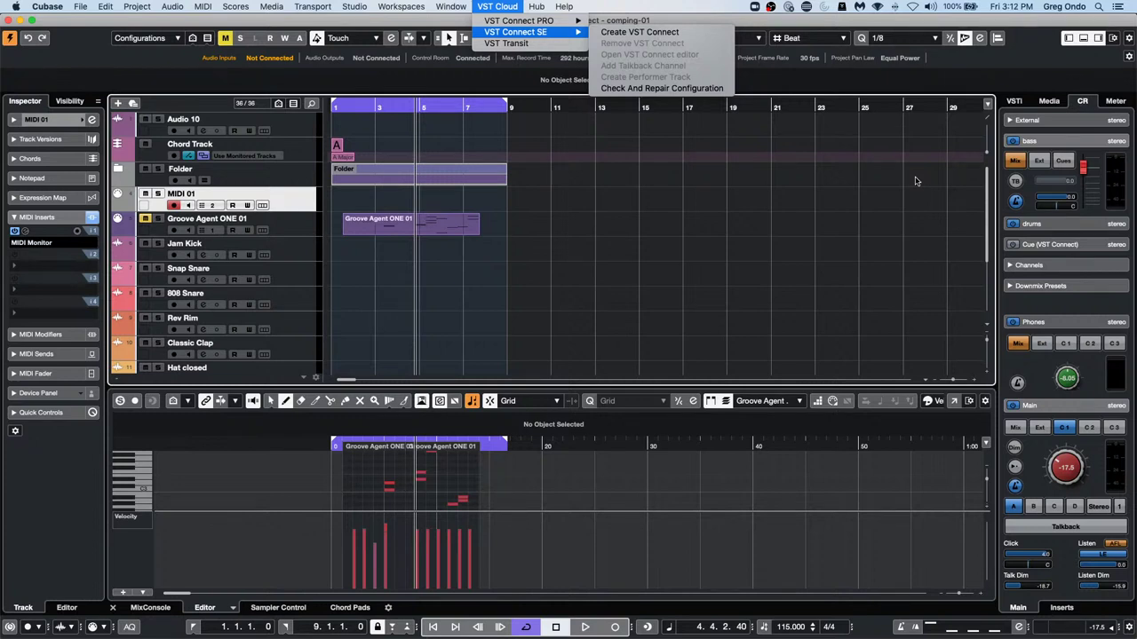
pyautogui.moveTo(202, 6)
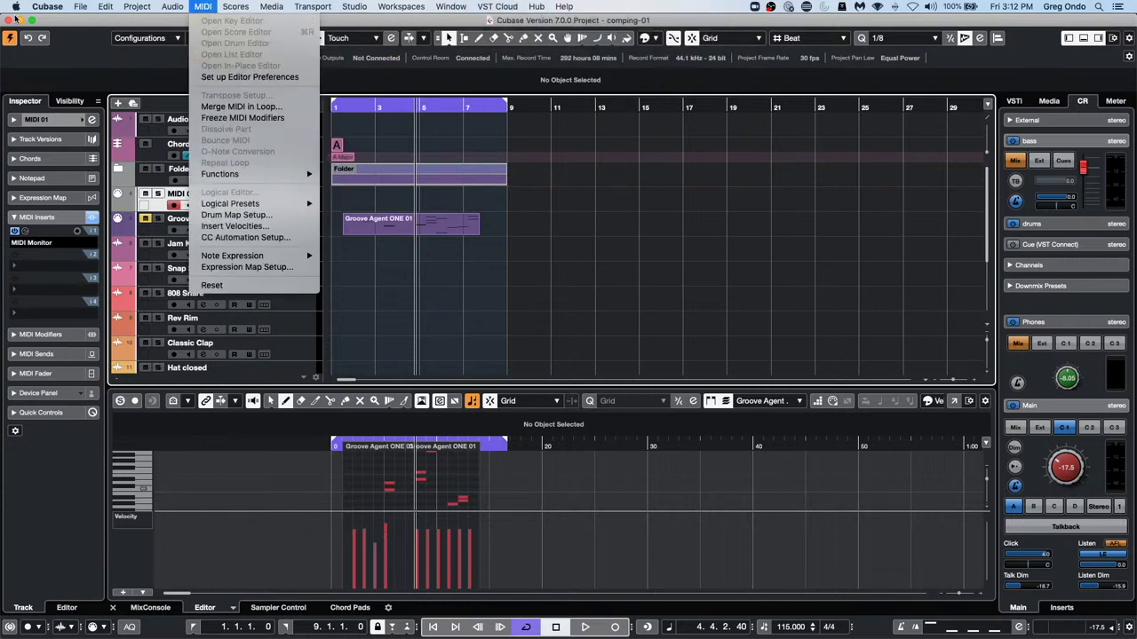
pyautogui.press('Escape')
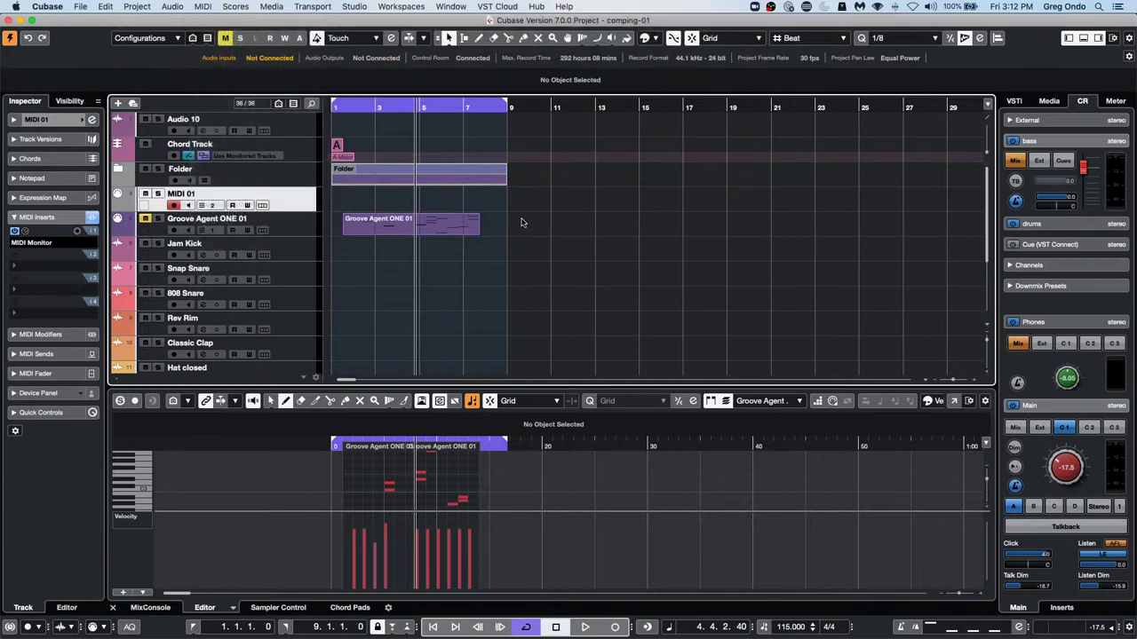
# Open and activate recent project 'be someone', then select the VCL_45 event on the VCL track
pyautogui.click(81, 7)
pyautogui.moveTo(139, 232)
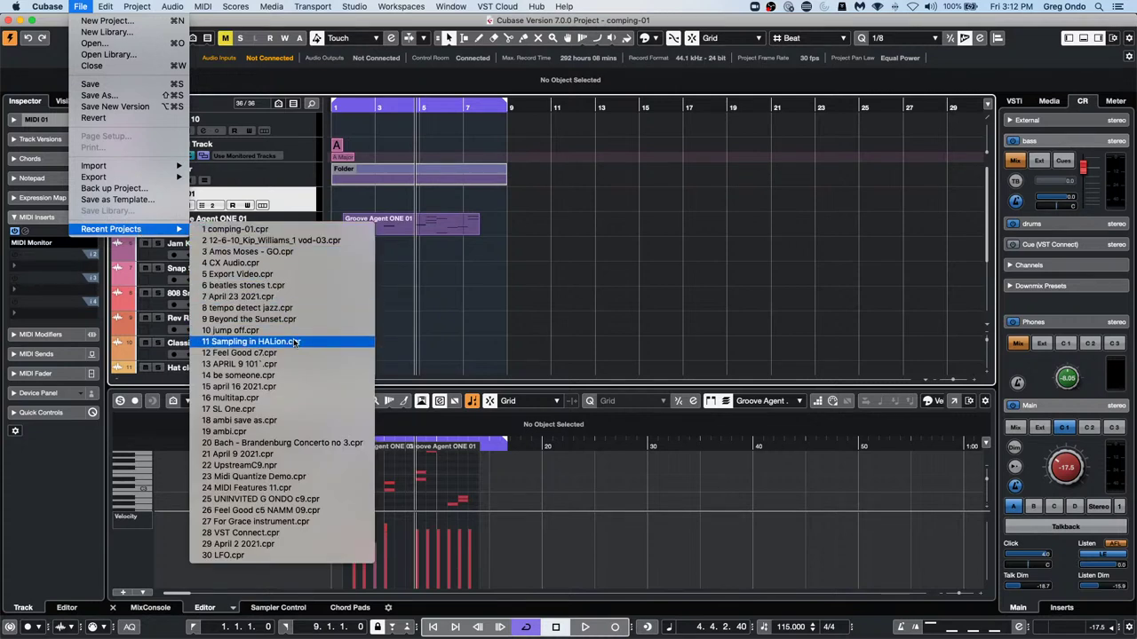
pyautogui.click(298, 374)
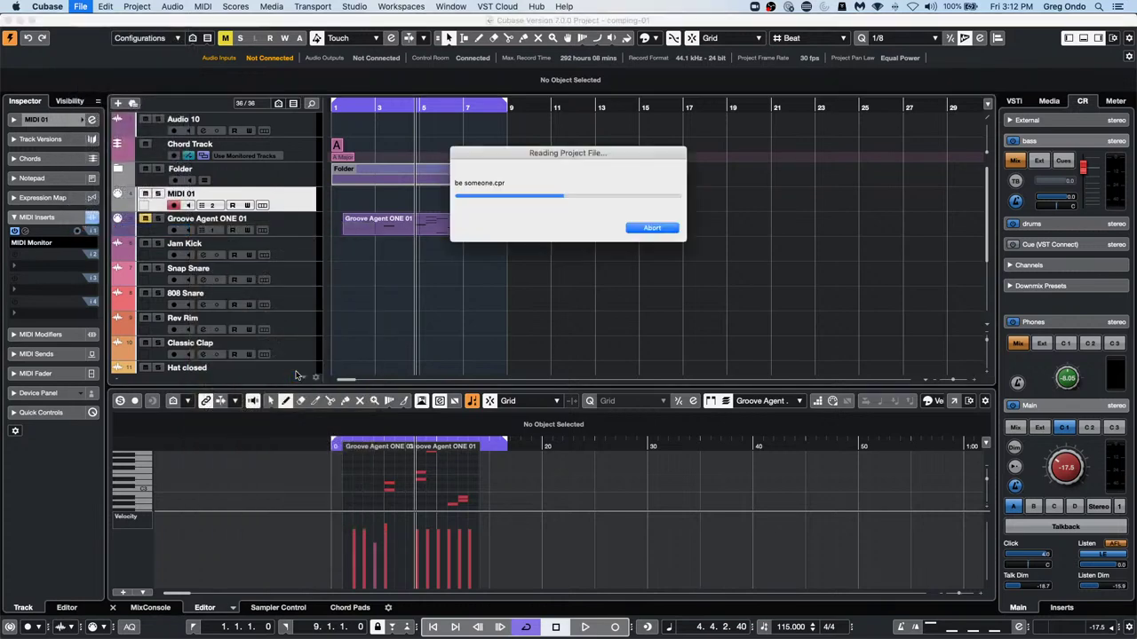
pyautogui.click(634, 226)
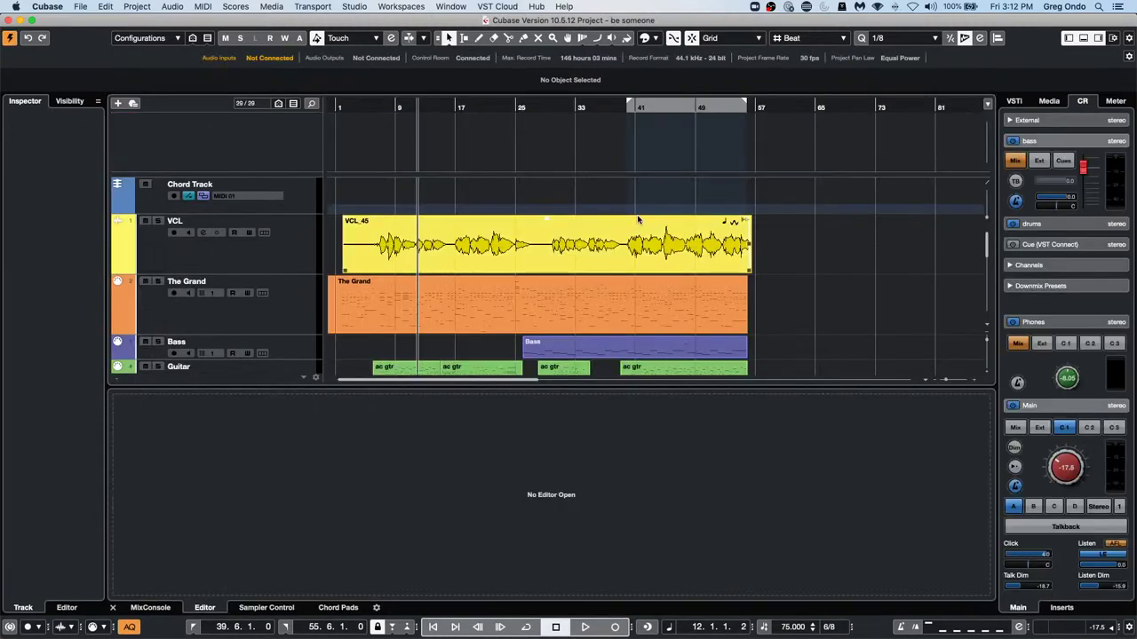
pyautogui.click(277, 249)
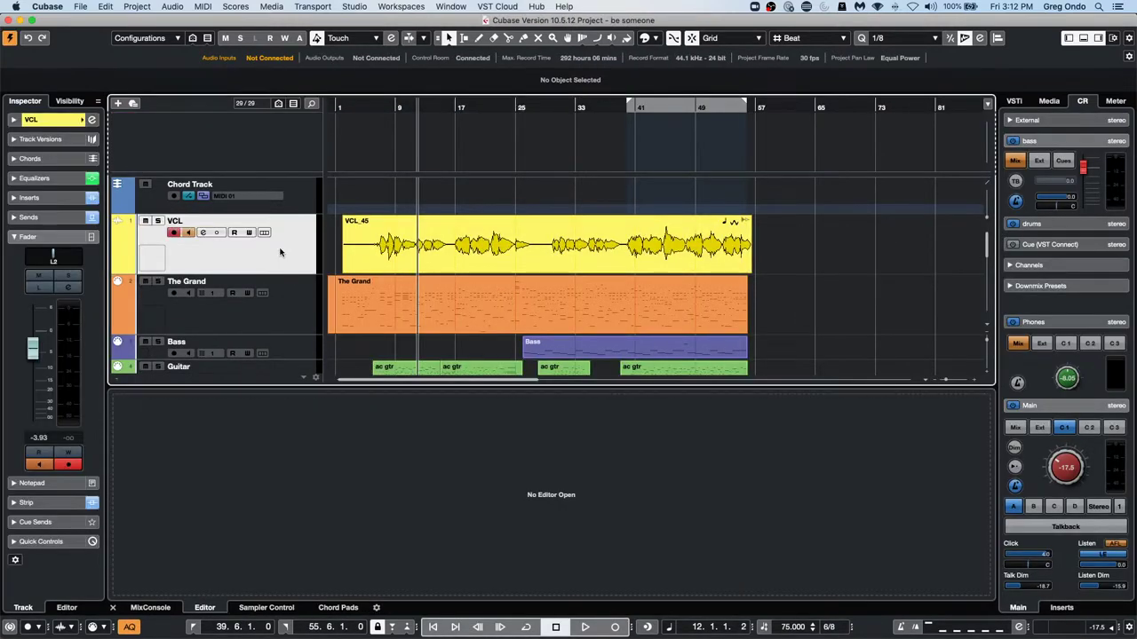
pyautogui.click(498, 250)
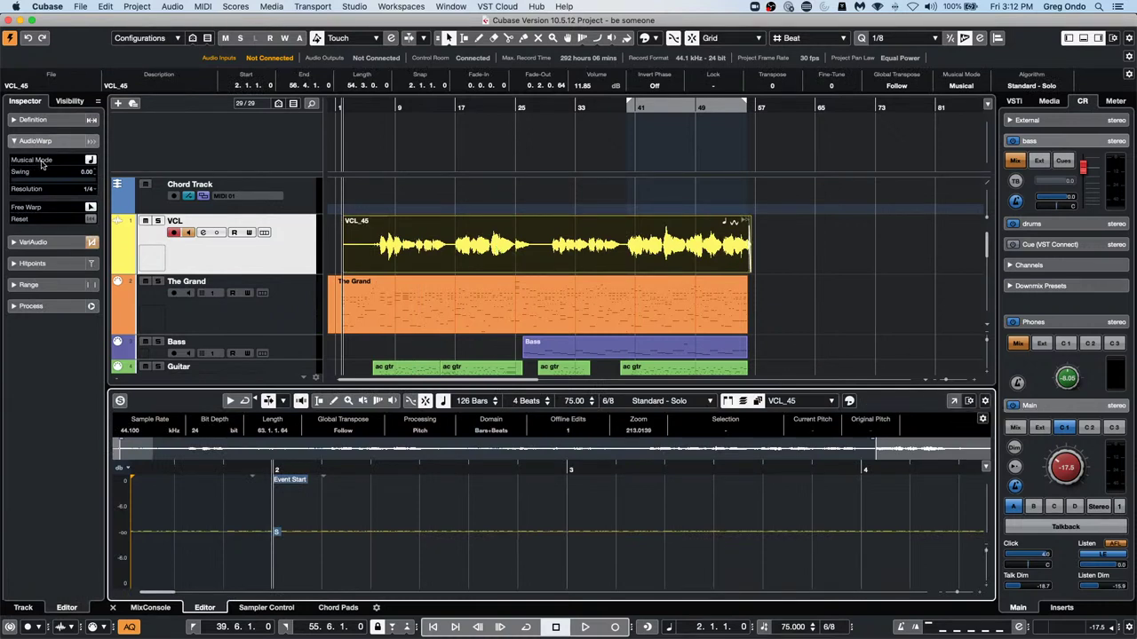
# Enable VariAudio and open the maximized Sample Editor, zoomed onto the bar-8 pitch segments
pyautogui.click(46, 242)
pyautogui.click(90, 180)
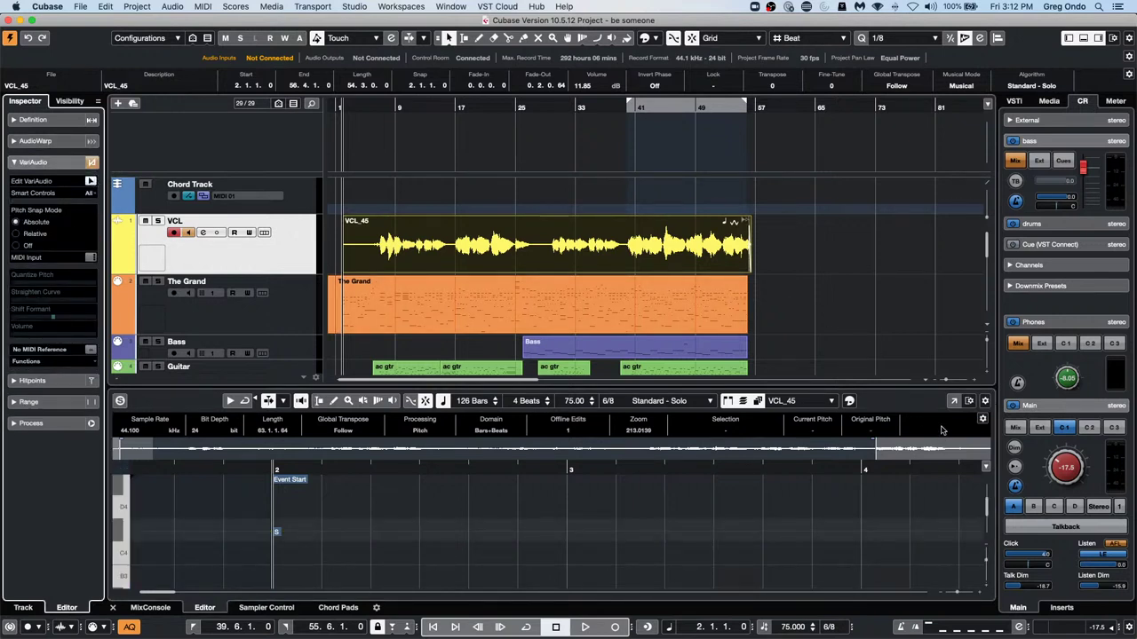
pyautogui.click(955, 401)
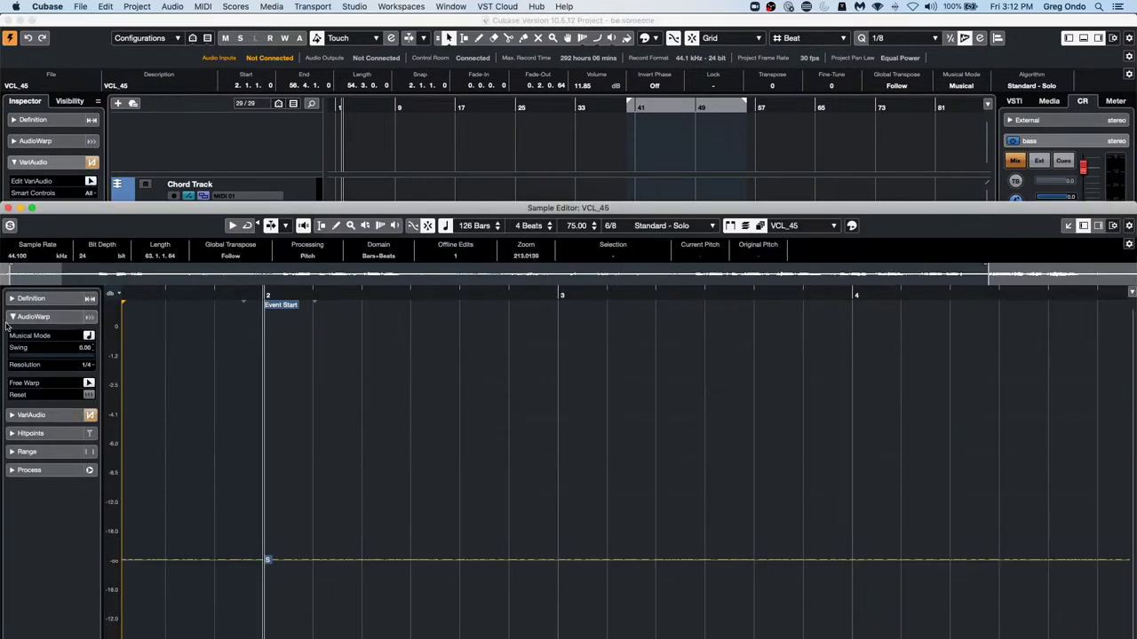
pyautogui.click(32, 208)
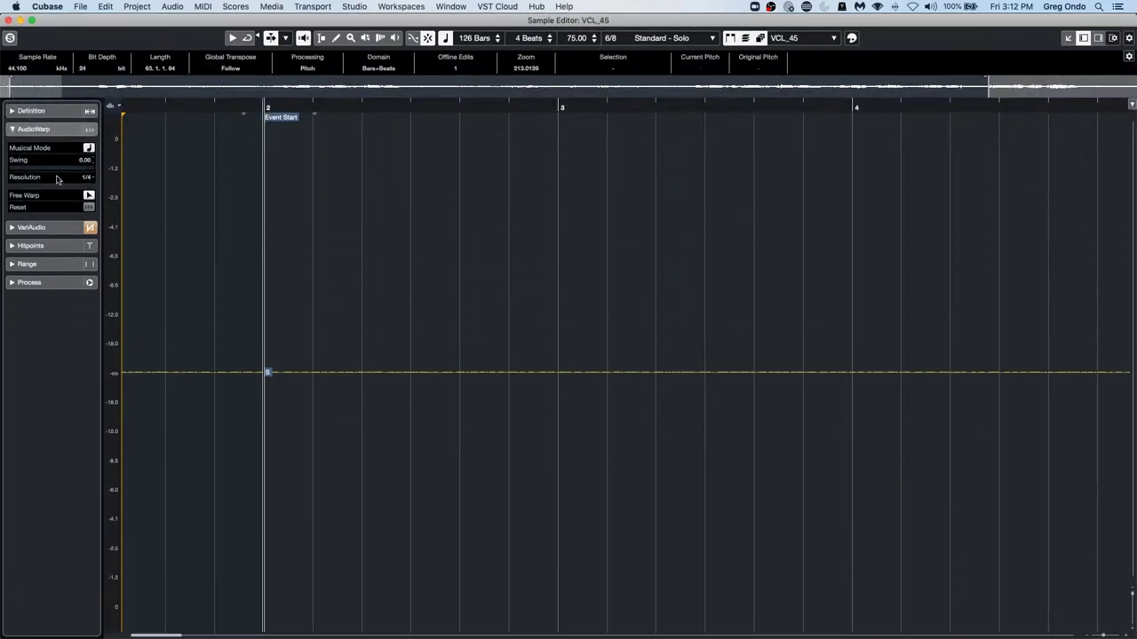
pyautogui.click(46, 228)
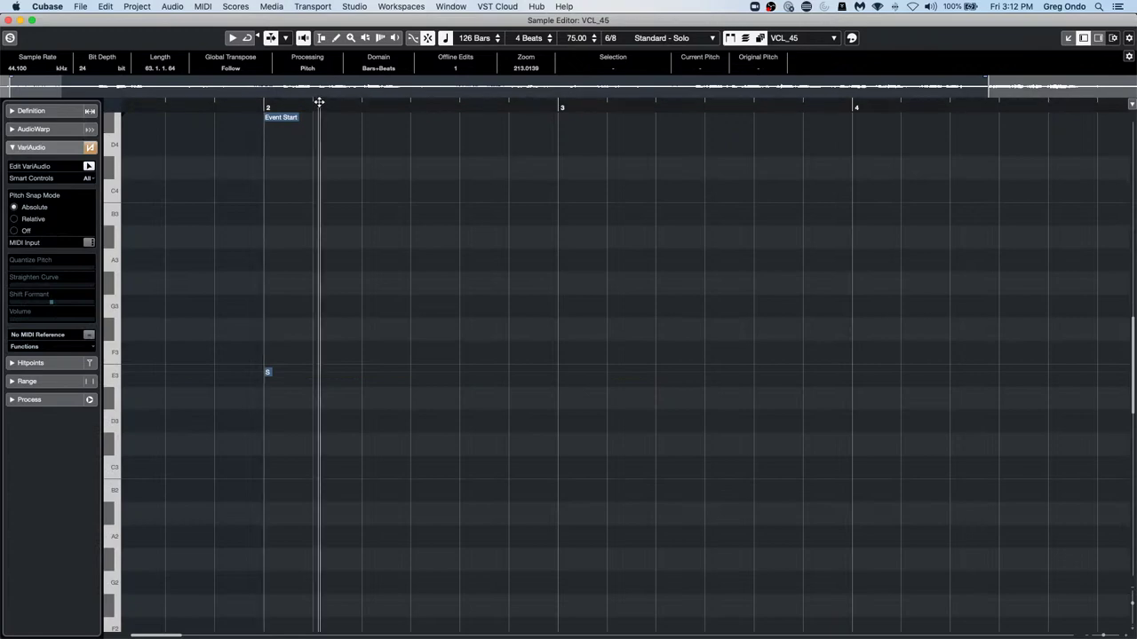
pyautogui.moveTo(320, 101); pyautogui.dragTo(482, 162)
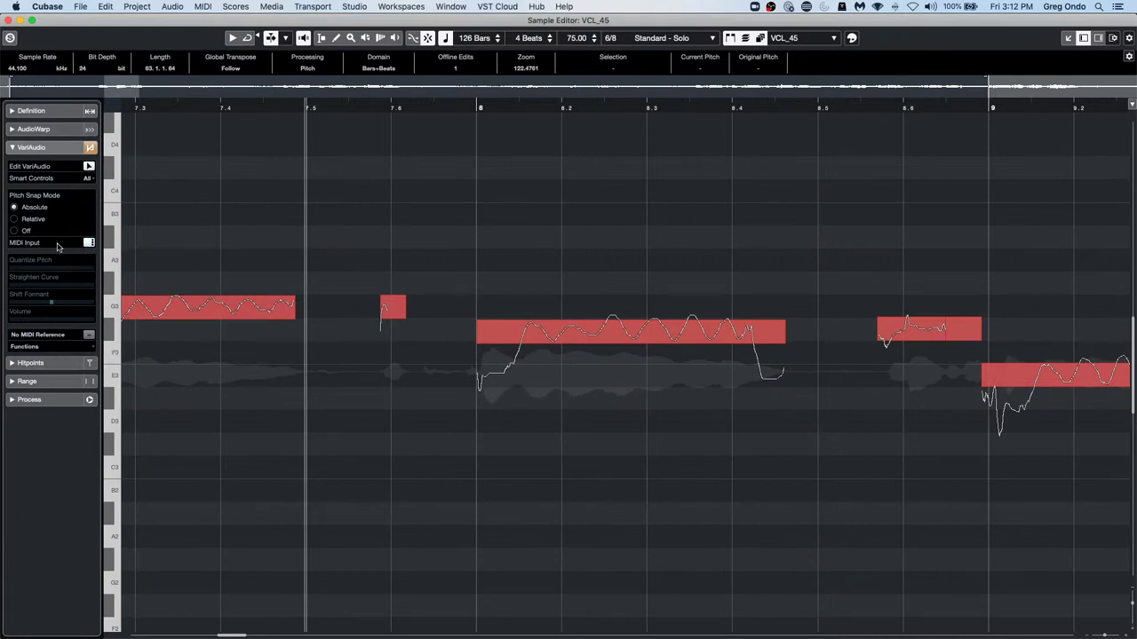
# Select the long bar-8 pitch segment and transpose it with the arrow keys
pyautogui.click(508, 332)
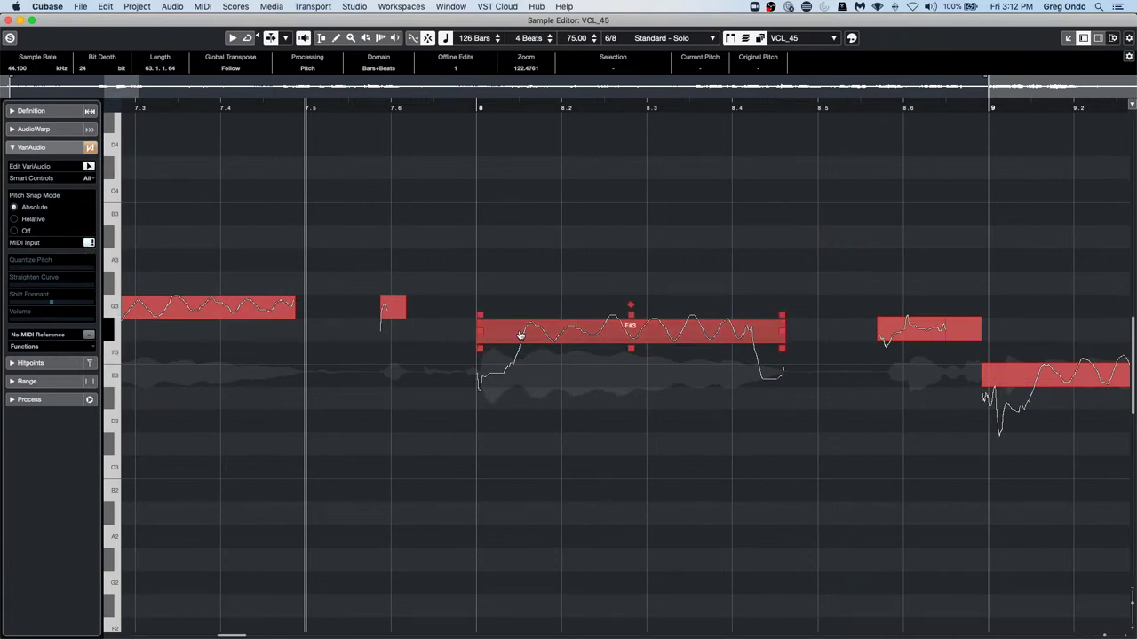
pyautogui.click(520, 335)
pyautogui.press('Down')
pyautogui.press('Down')
pyautogui.press('Down')
pyautogui.press('Down')
pyautogui.press('Down')
pyautogui.press('Down')
pyautogui.press('Down')
pyautogui.press('Down')
pyautogui.press('Down')
pyautogui.press('Down')
pyautogui.press('Down')
pyautogui.press('Down')
pyautogui.press('Down')
pyautogui.press('Down')
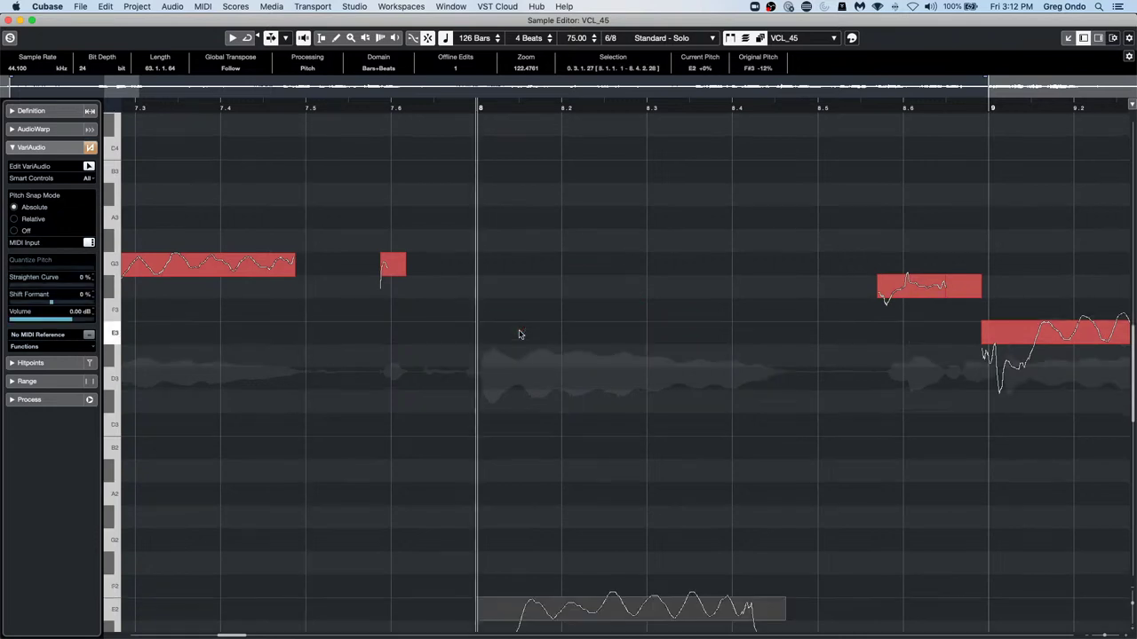
pyautogui.press('Up')
pyautogui.press('Up')
pyautogui.press('Up')
pyautogui.press('Up')
pyautogui.press('Up')
pyautogui.press('Up')
pyautogui.press('Up')
pyautogui.press('Up')
pyautogui.press('Up')
pyautogui.press('Up')
pyautogui.press('Up')
pyautogui.press('Up')
pyautogui.press('Up')
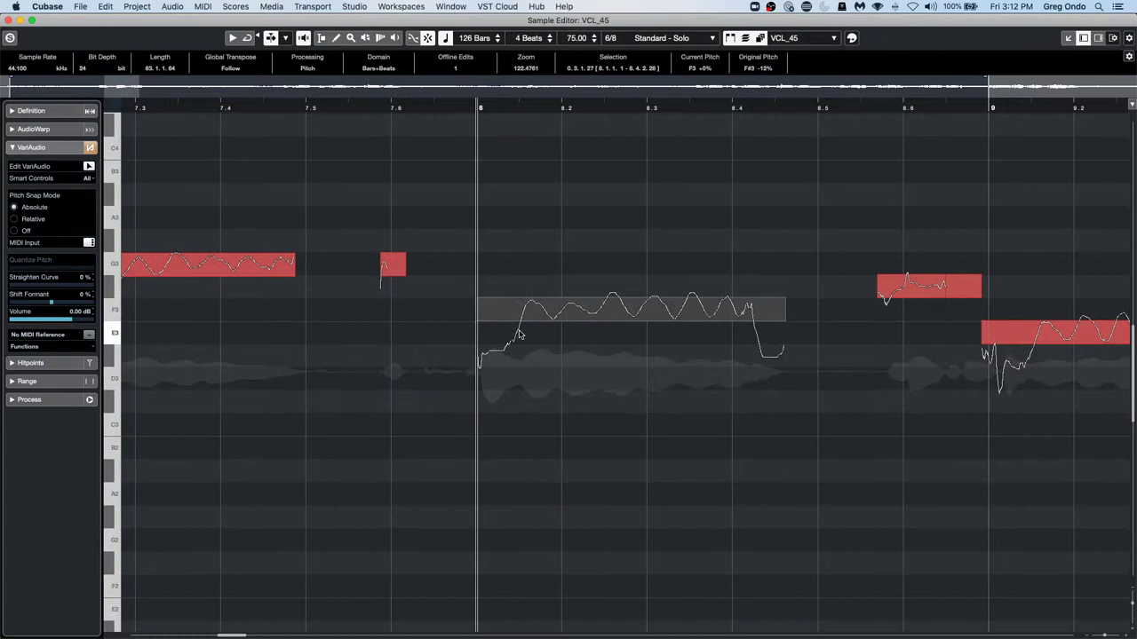
pyautogui.press('Up')
pyautogui.press('Up')
pyautogui.press('Up')
pyautogui.press('Up')
pyautogui.press('Down')
pyautogui.press('Down')
pyautogui.press('Down')
pyautogui.press('Down')
pyautogui.press('Down')
pyautogui.press('Down')
pyautogui.press('Down')
pyautogui.press('Down')
pyautogui.press('Down')
pyautogui.press('Up')
pyautogui.press('Up')
pyautogui.press('Up')
pyautogui.press('Up')
pyautogui.press('Up')
# Close the Sample Editor window and select The Grand piano part
pyautogui.click(8, 19)
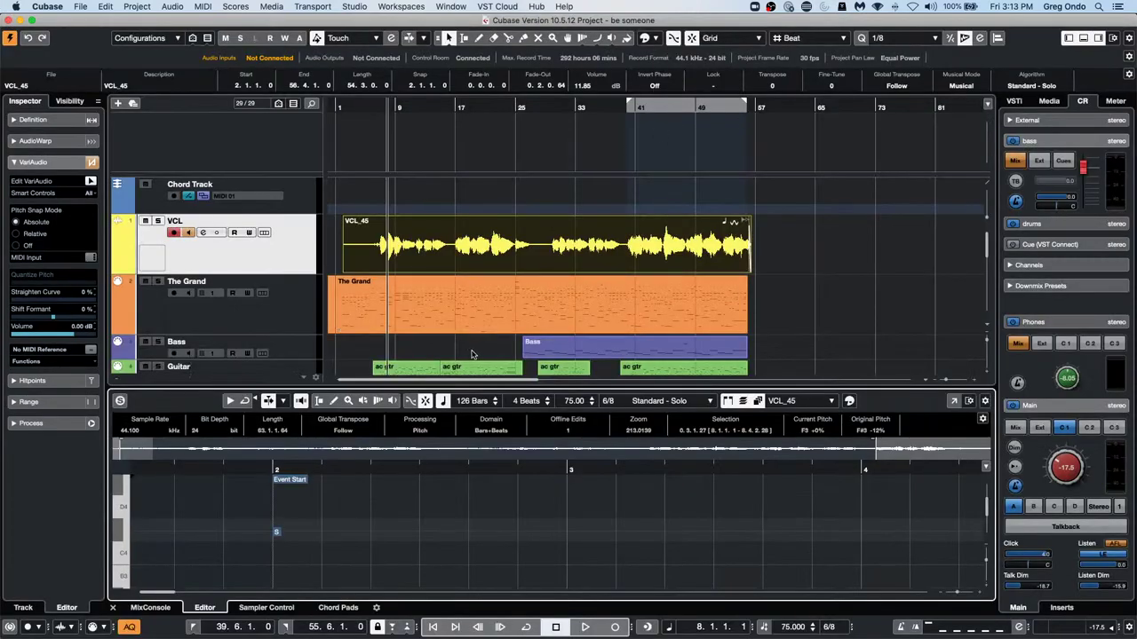
pyautogui.click(464, 313)
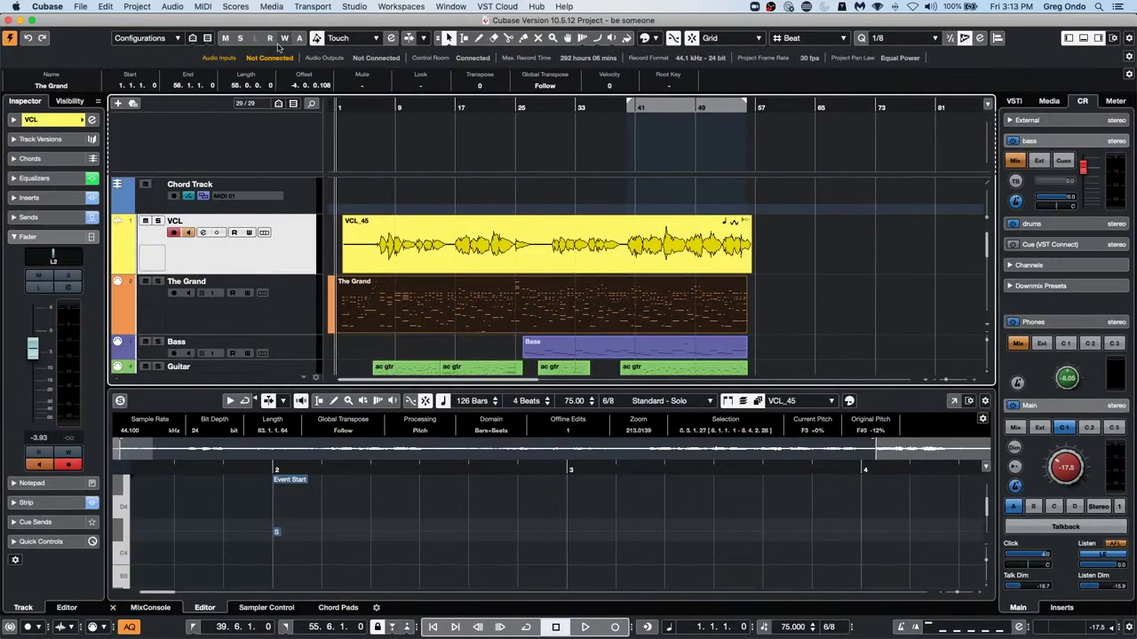
pyautogui.click(443, 267)
pyautogui.click(463, 316)
# Generate Chord Track symbols from The Grand part with default options
pyautogui.click(137, 6)
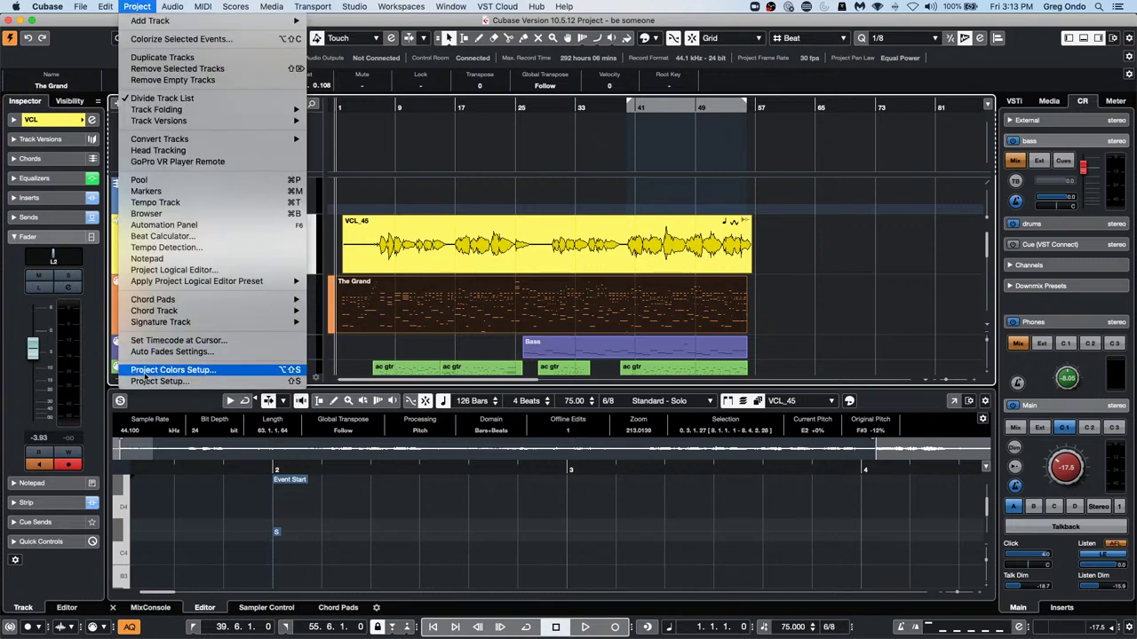
pyautogui.moveTo(182, 323)
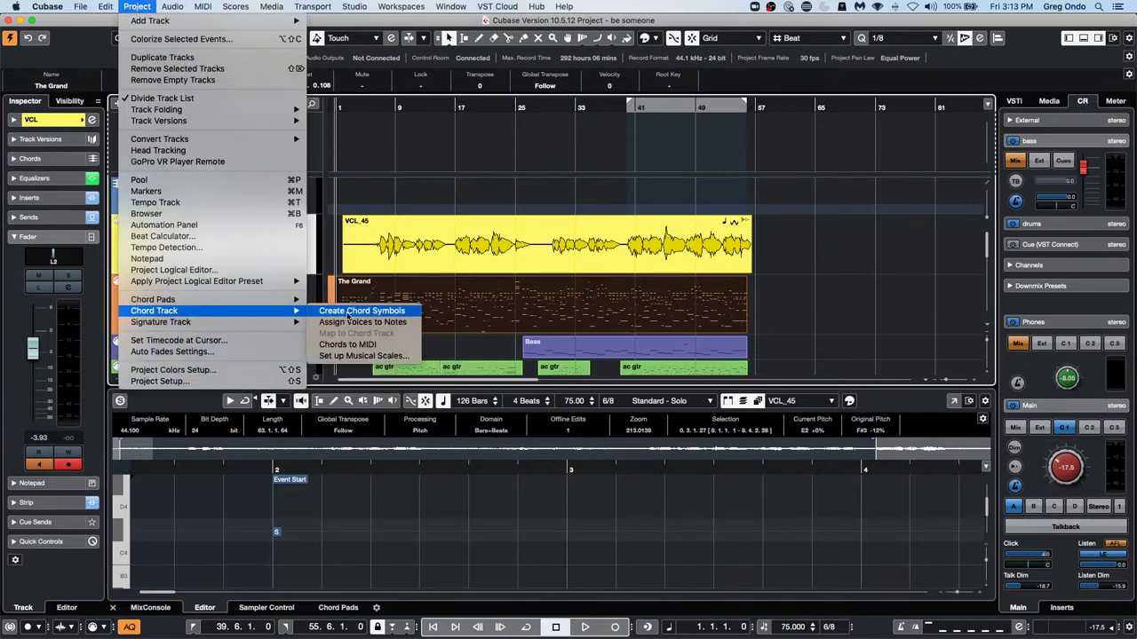
pyautogui.click(349, 313)
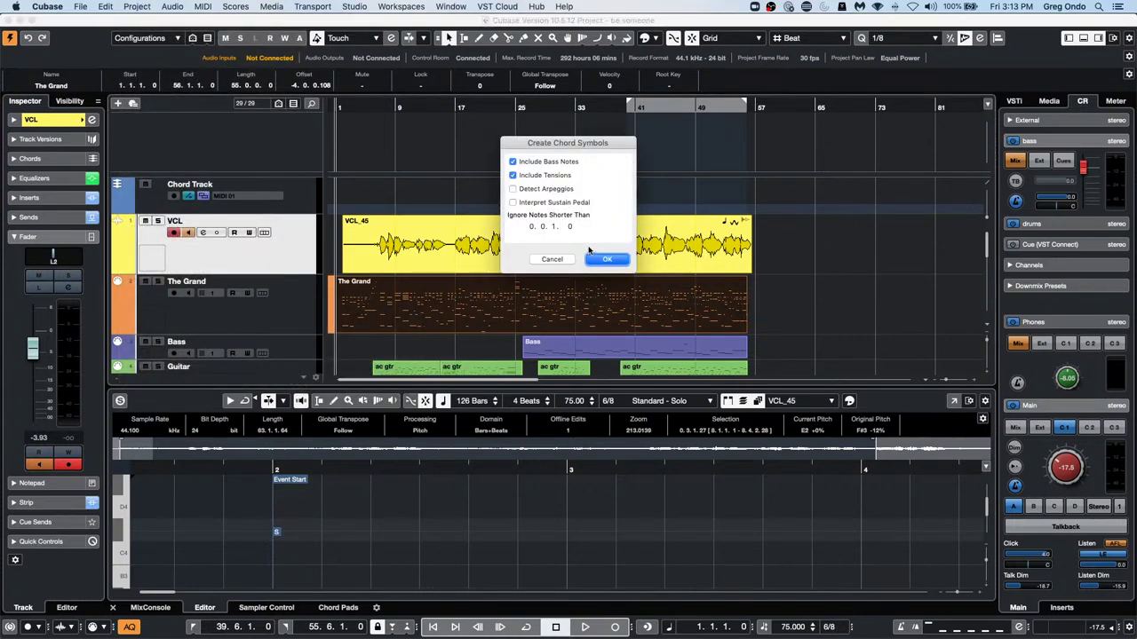
pyautogui.click(607, 264)
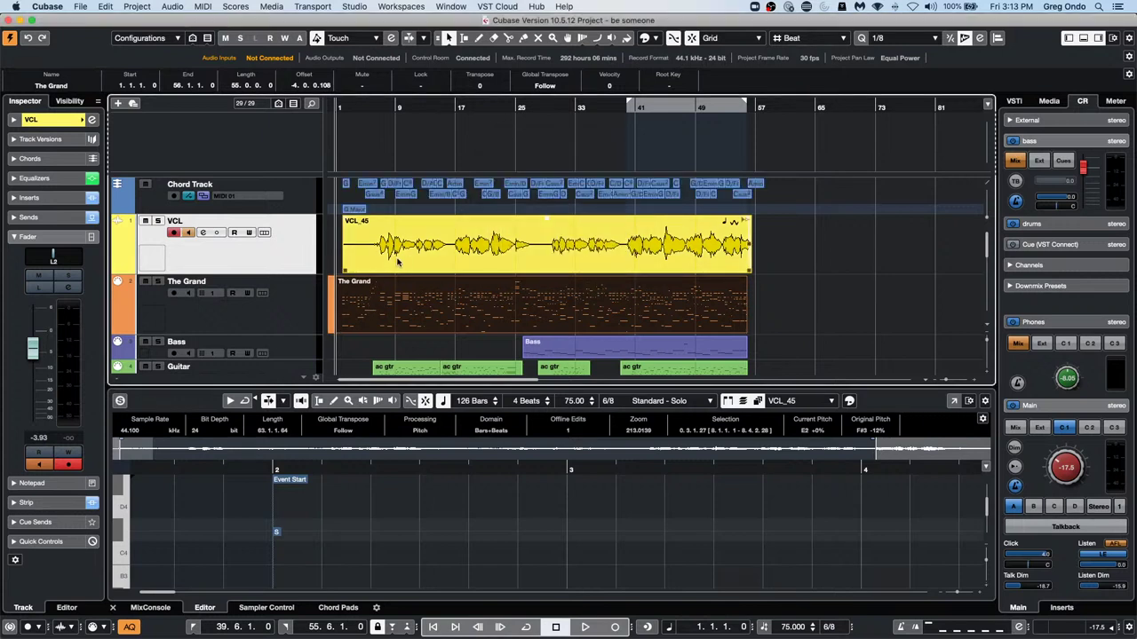
# Mark the vocal range from bar 12 to 16 with the Range tool
pyautogui.click(608, 265)
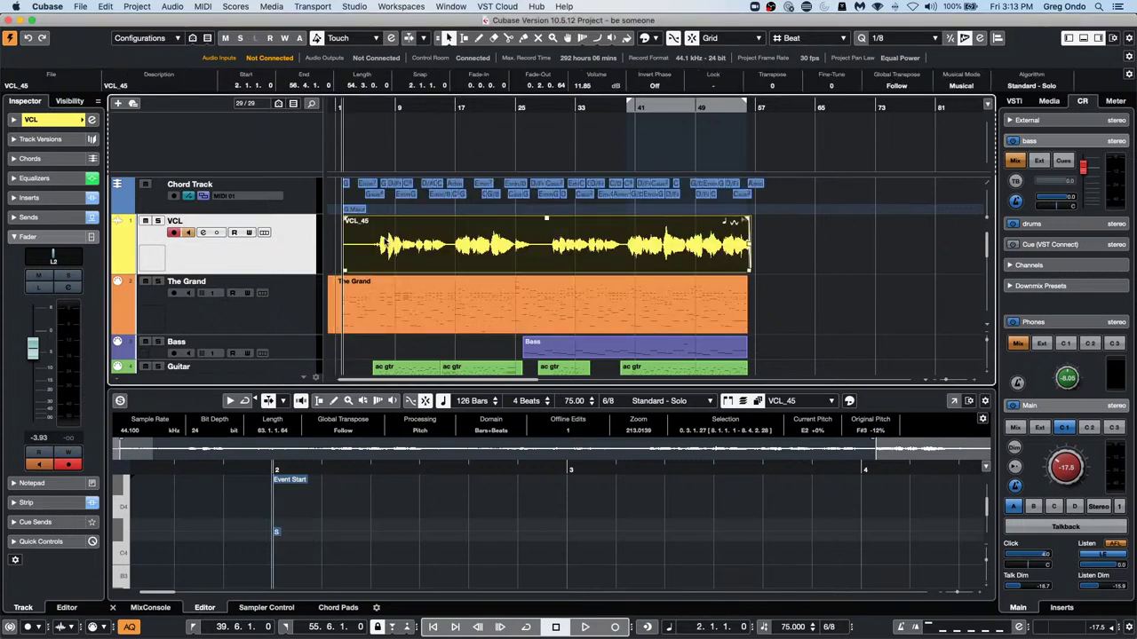
pyautogui.rightClick(414, 242)
pyautogui.click(431, 241)
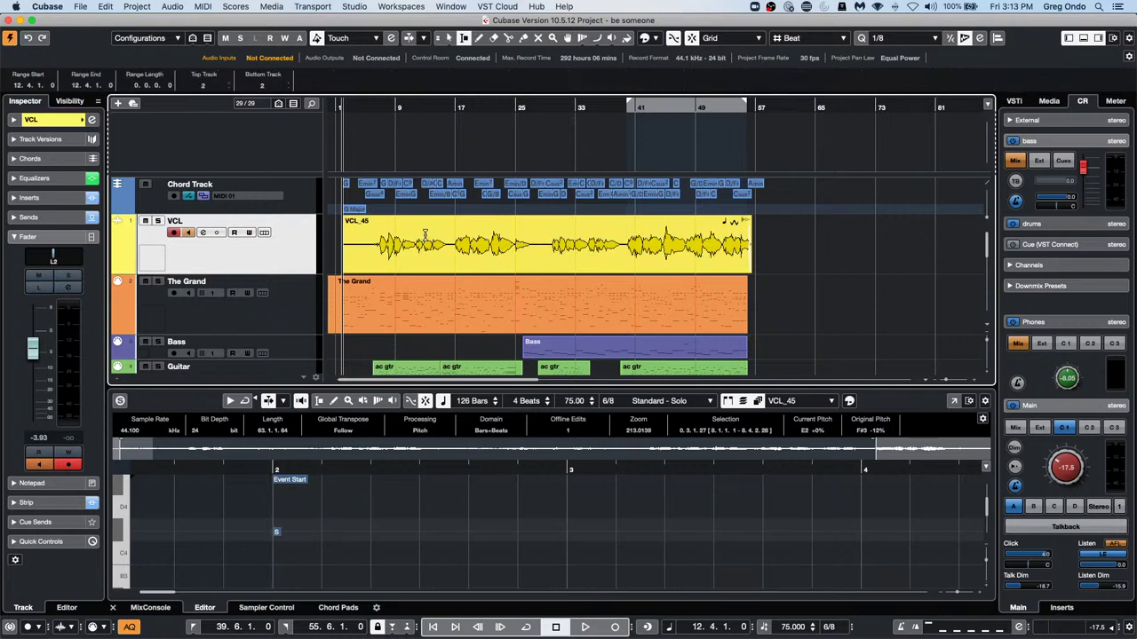
pyautogui.moveTo(422, 240); pyautogui.dragTo(448, 235)
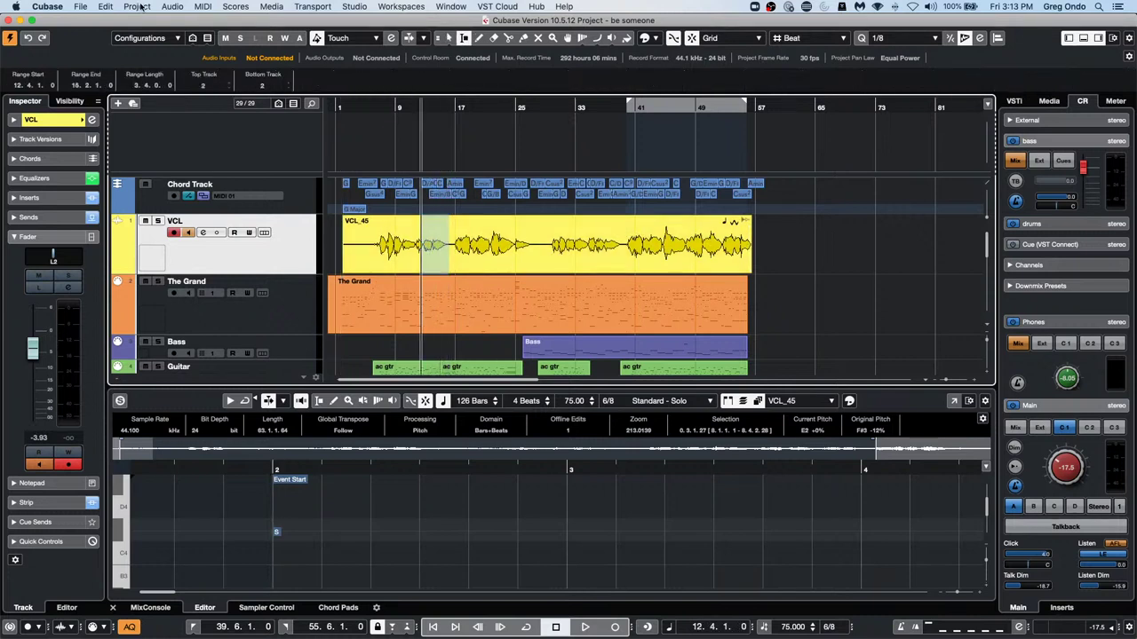
pyautogui.click(138, 6)
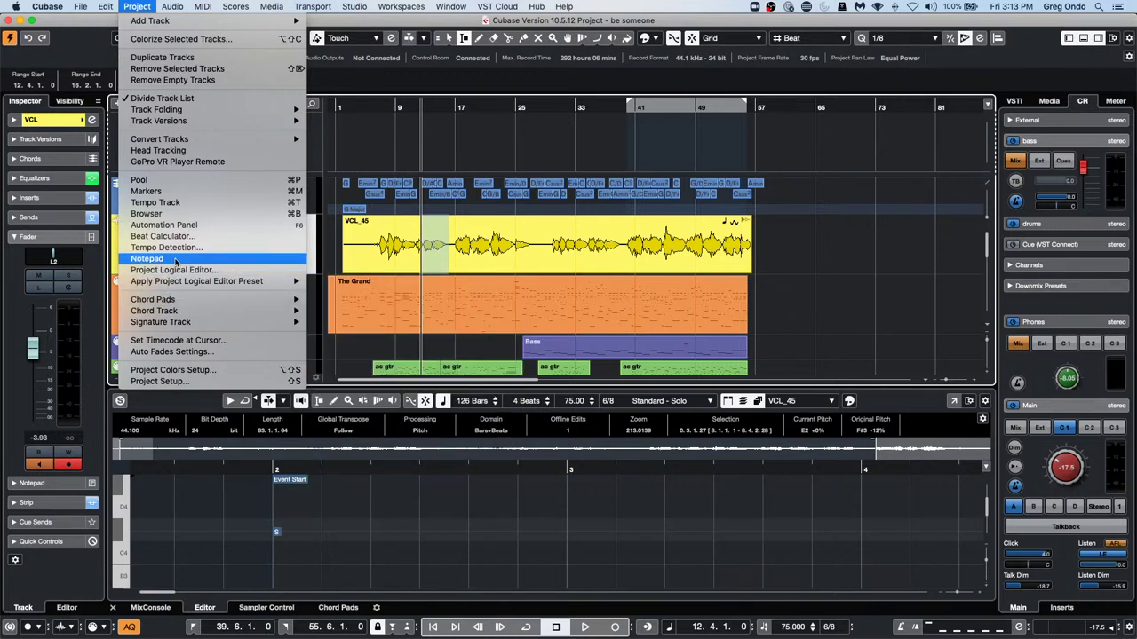
# Generate two harmony voices with 80% vibrato reduction from the bars 12–16 vocal phrase
pyautogui.moveTo(172, 7)
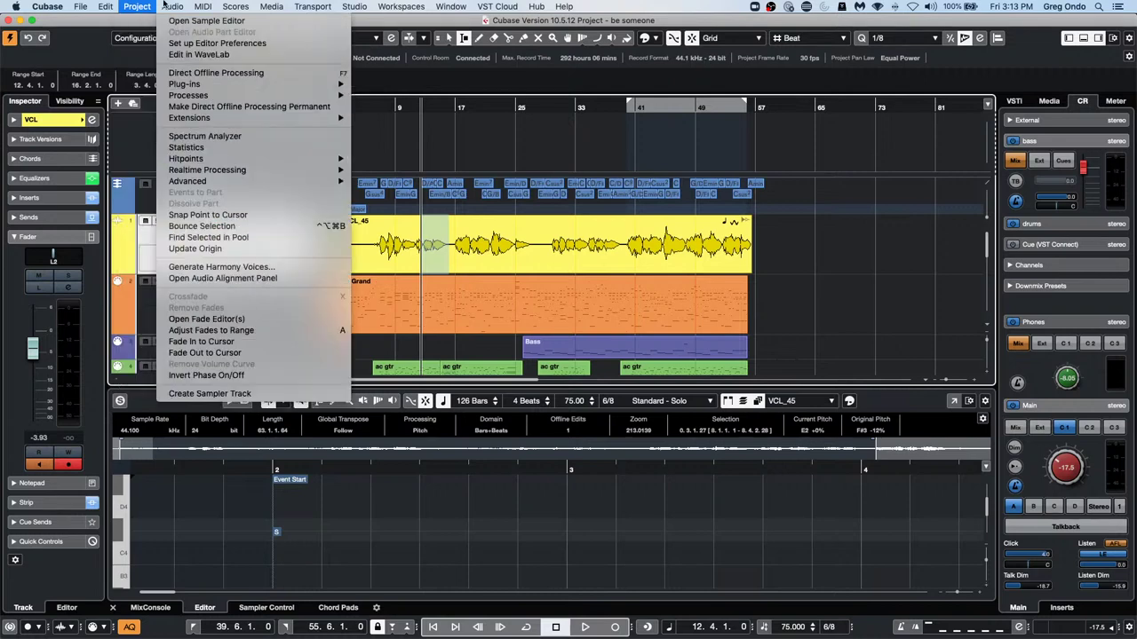
pyautogui.click(218, 266)
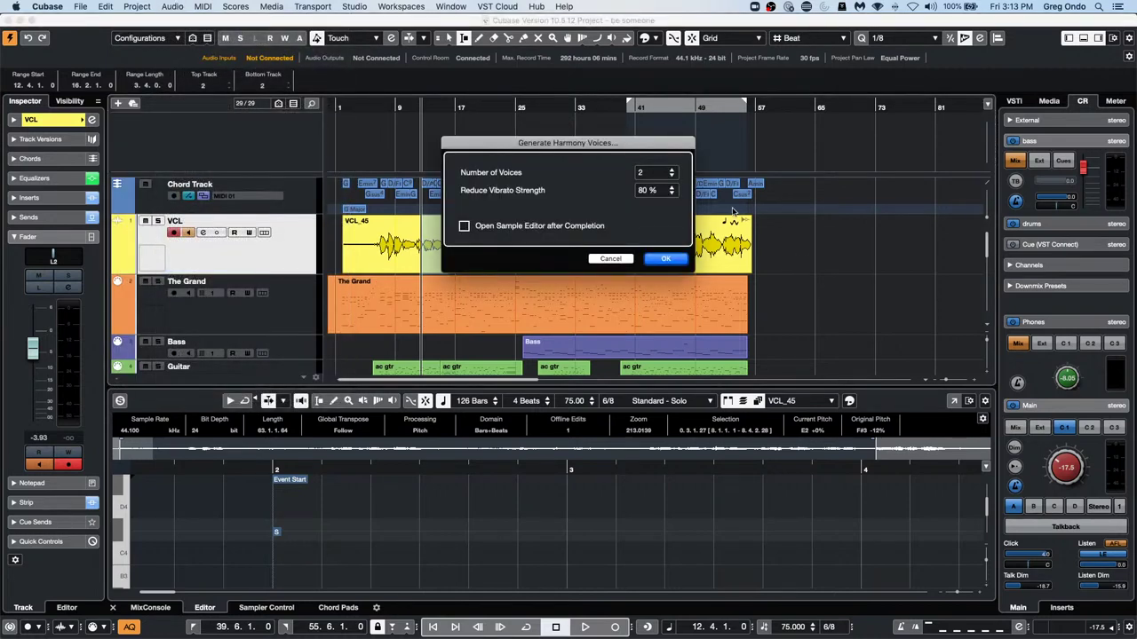
pyautogui.click(679, 259)
# Play back the vocal with its new Soprano and Alto harmonies, then zoom to bars 10–32
pyautogui.click(414, 108)
pyautogui.press('space')
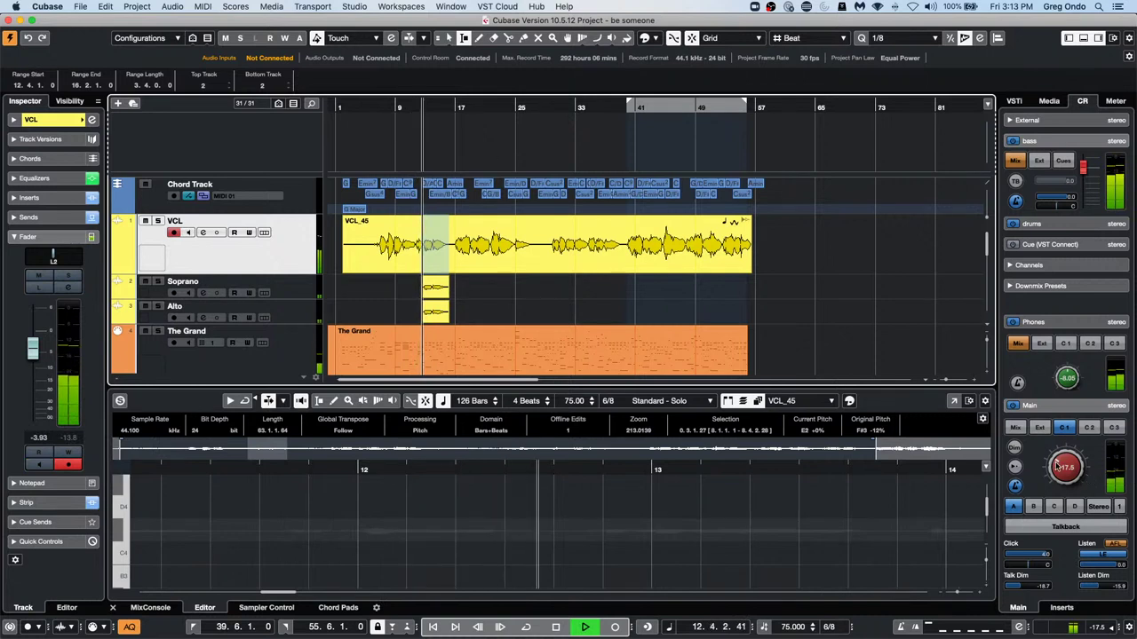
pyautogui.moveTo(1066, 469); pyautogui.dragTo(1066, 453)
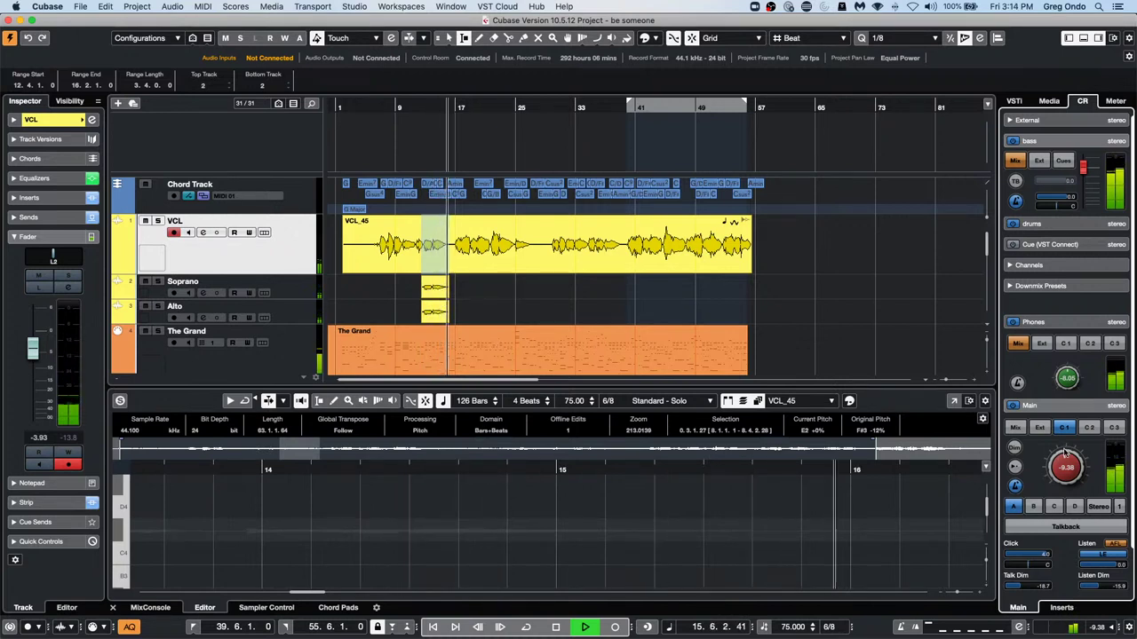
pyautogui.press('space')
pyautogui.moveTo(434, 132); pyautogui.dragTo(444, 241)
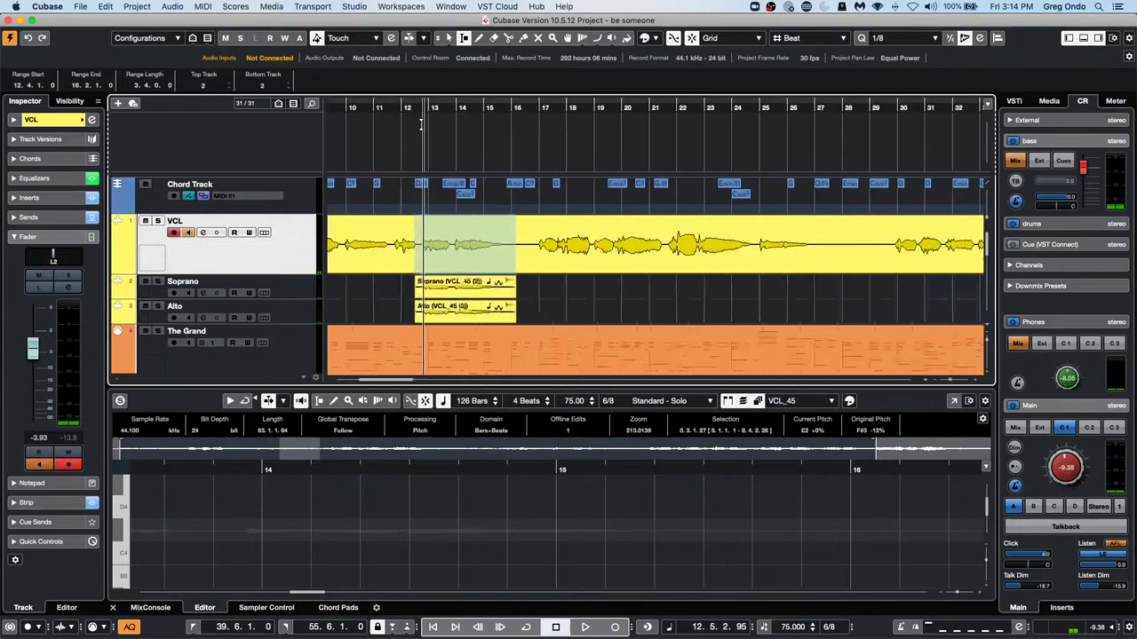
# Switch to the Object Selection tool and open the Soprano event in VariAudio to pick a segment
pyautogui.press('1')
pyautogui.click(465, 293)
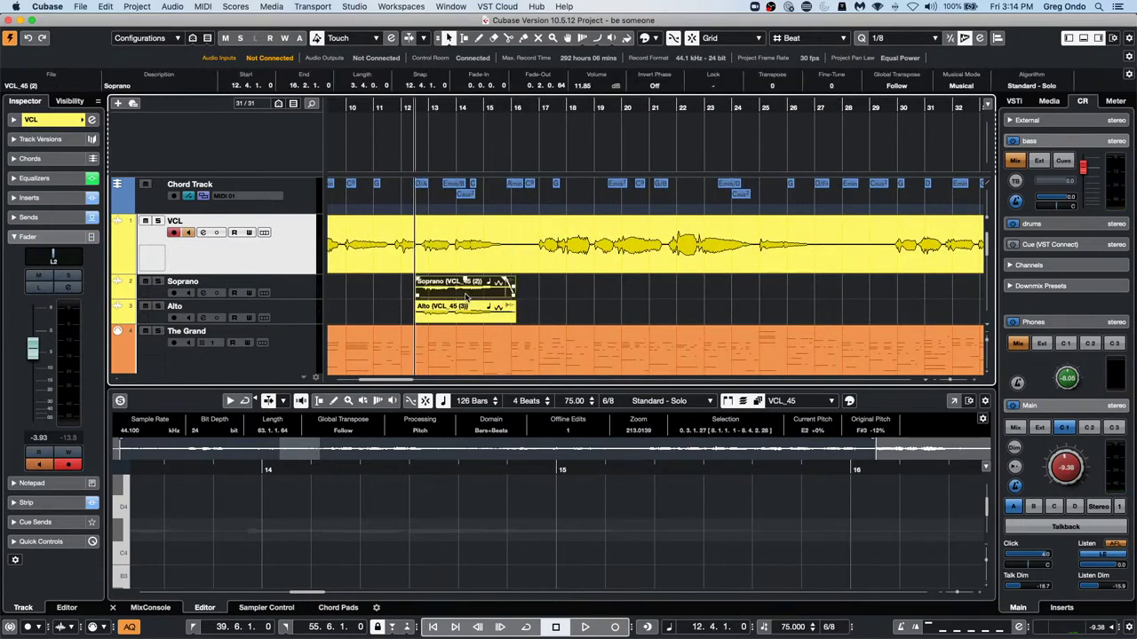
pyautogui.doubleClick(465, 293)
pyautogui.click(523, 530)
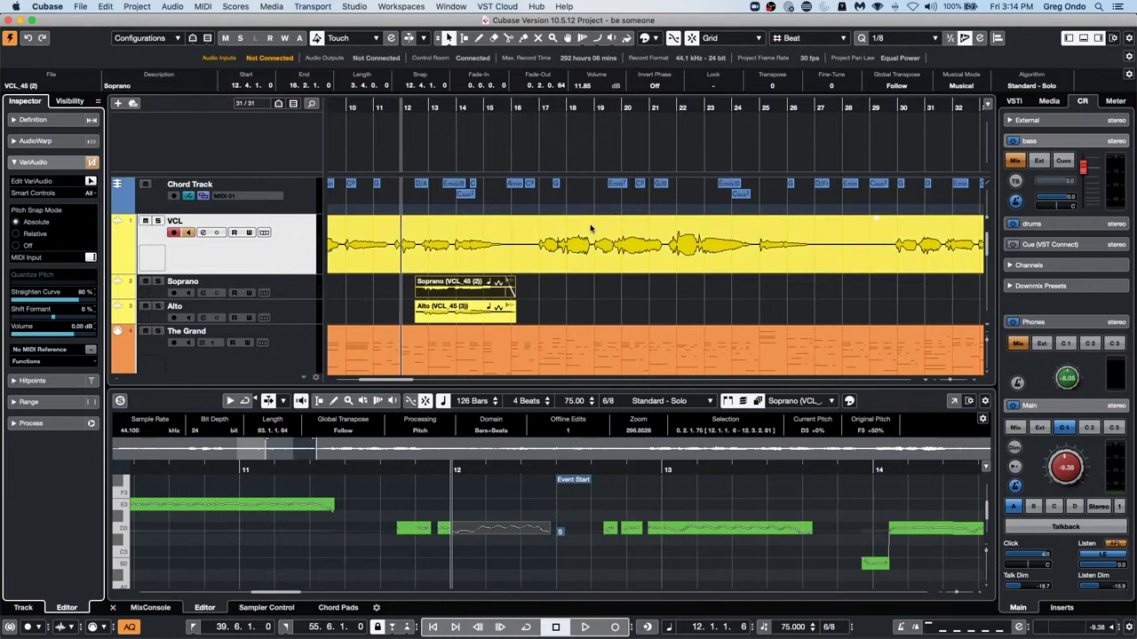
# On the VCL event, enable MIDI Input and Edit VariAudio, and retune the bar-8 note to E2
pyautogui.click(437, 258)
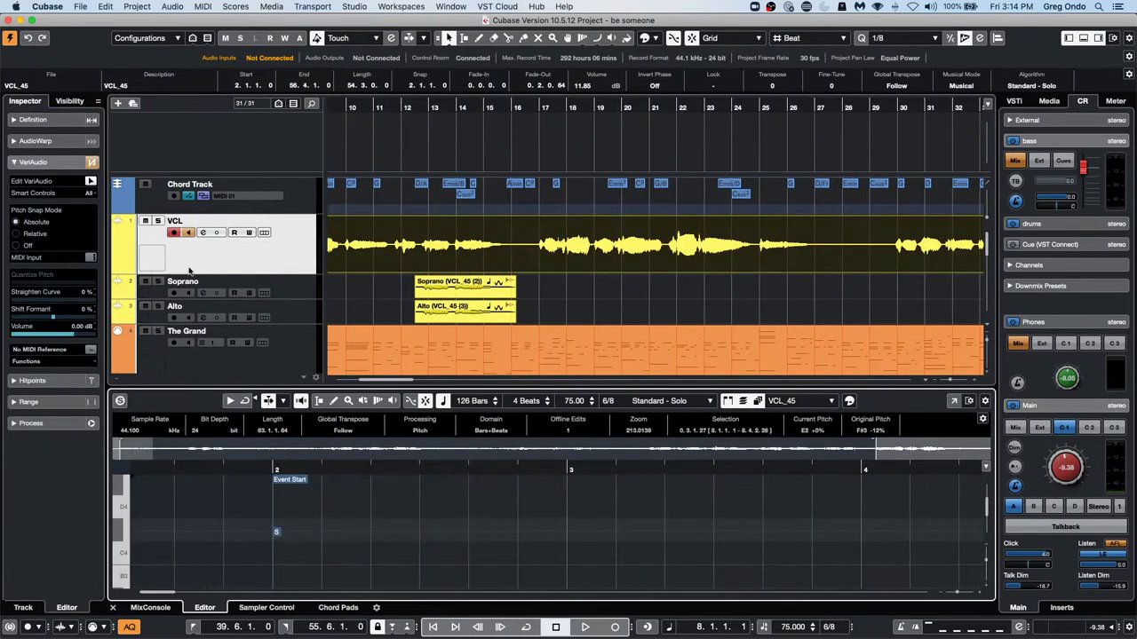
pyautogui.click(91, 258)
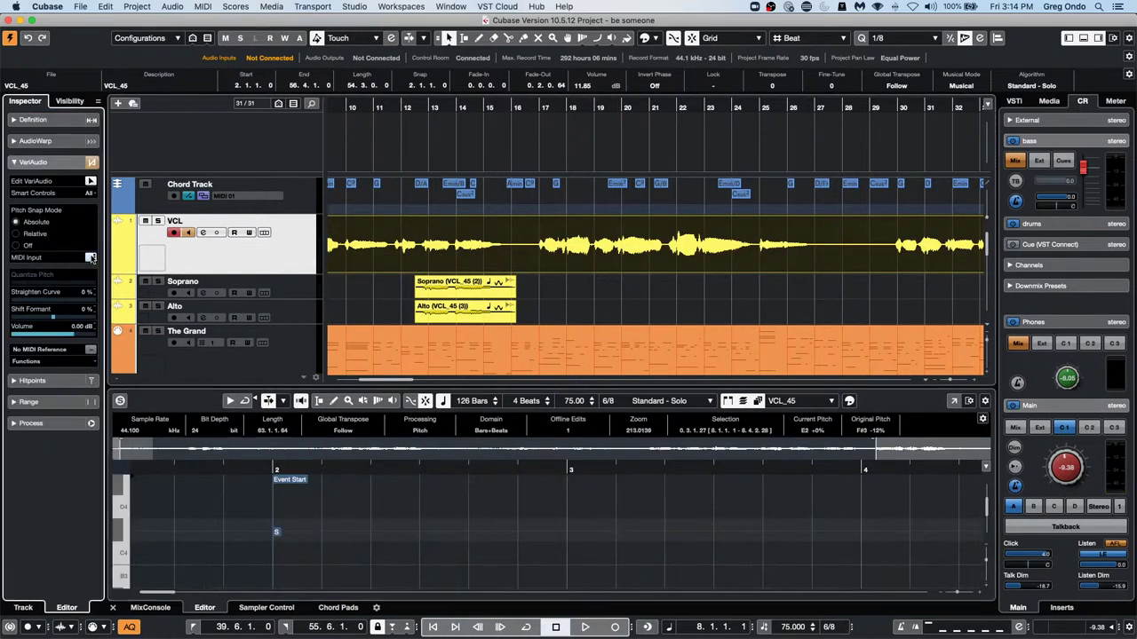
pyautogui.scroll(-10, 417, 517)
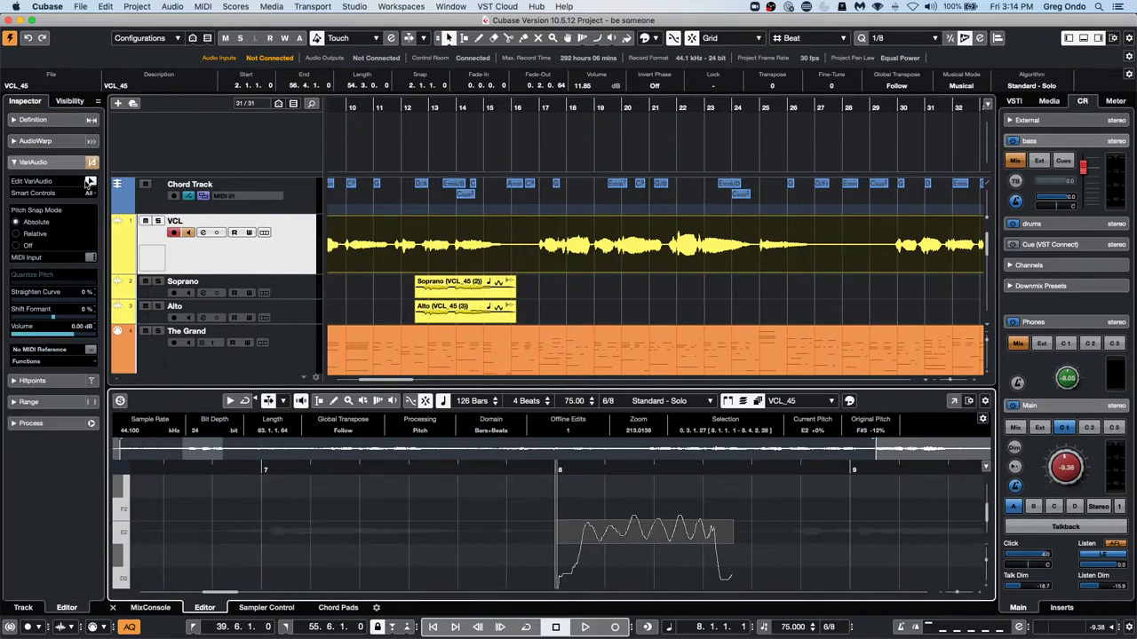
pyautogui.click(89, 181)
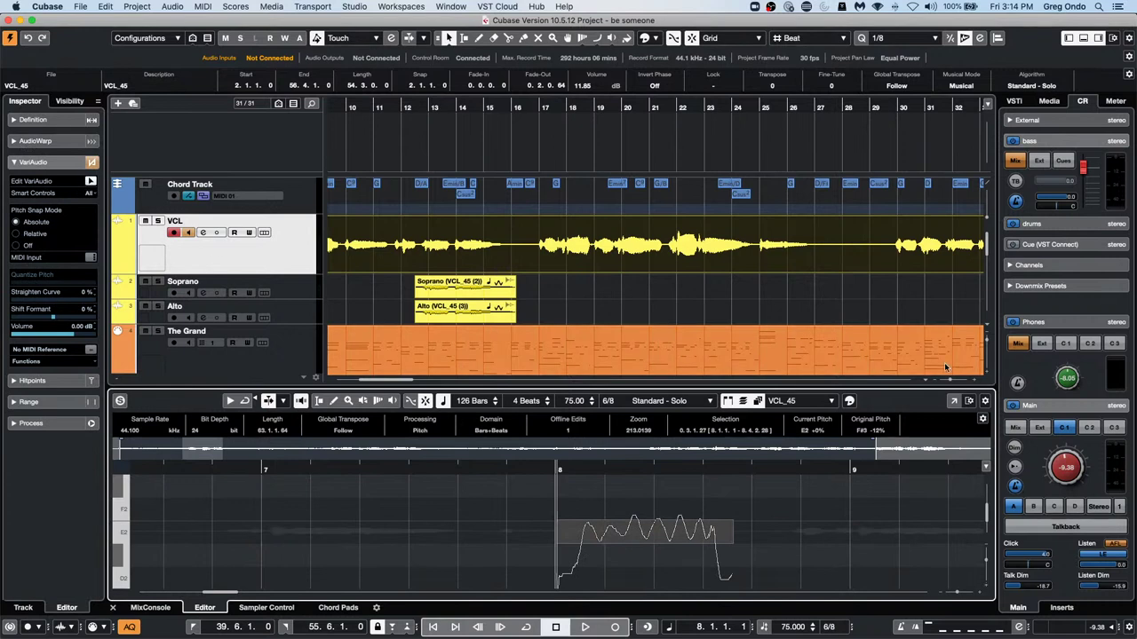
pyautogui.click(638, 535)
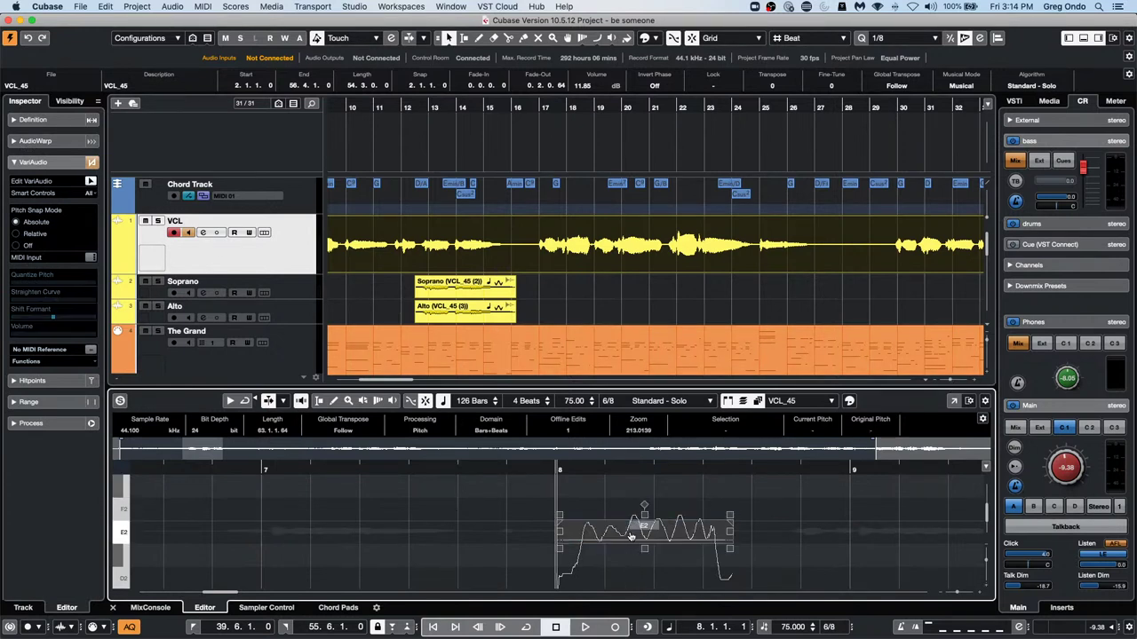
pyautogui.click(630, 537)
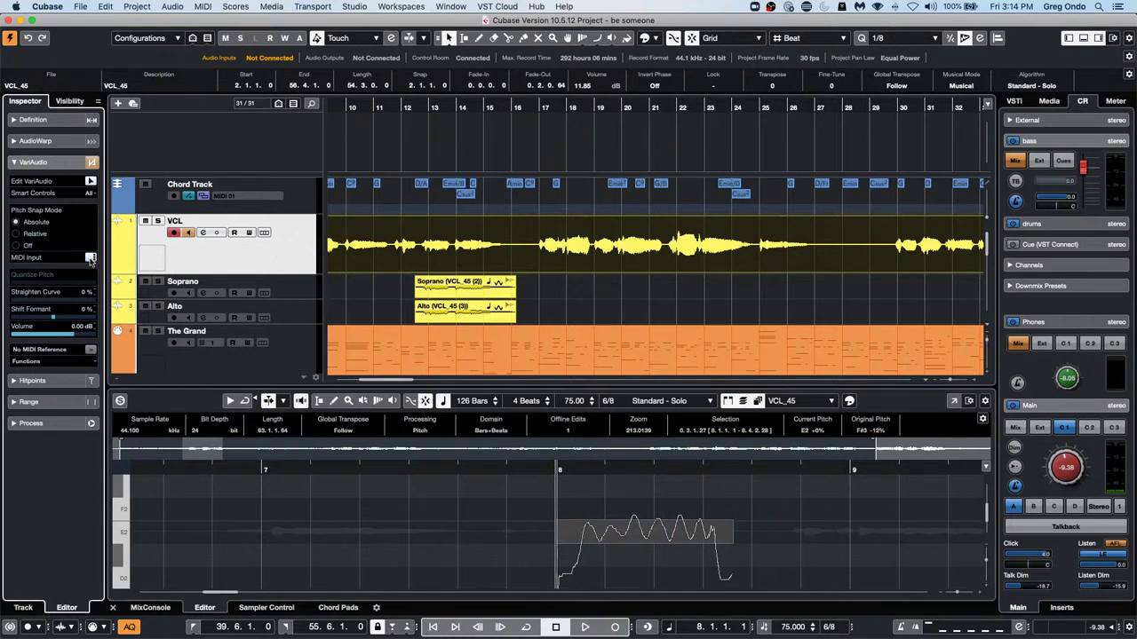
pyautogui.click(89, 258)
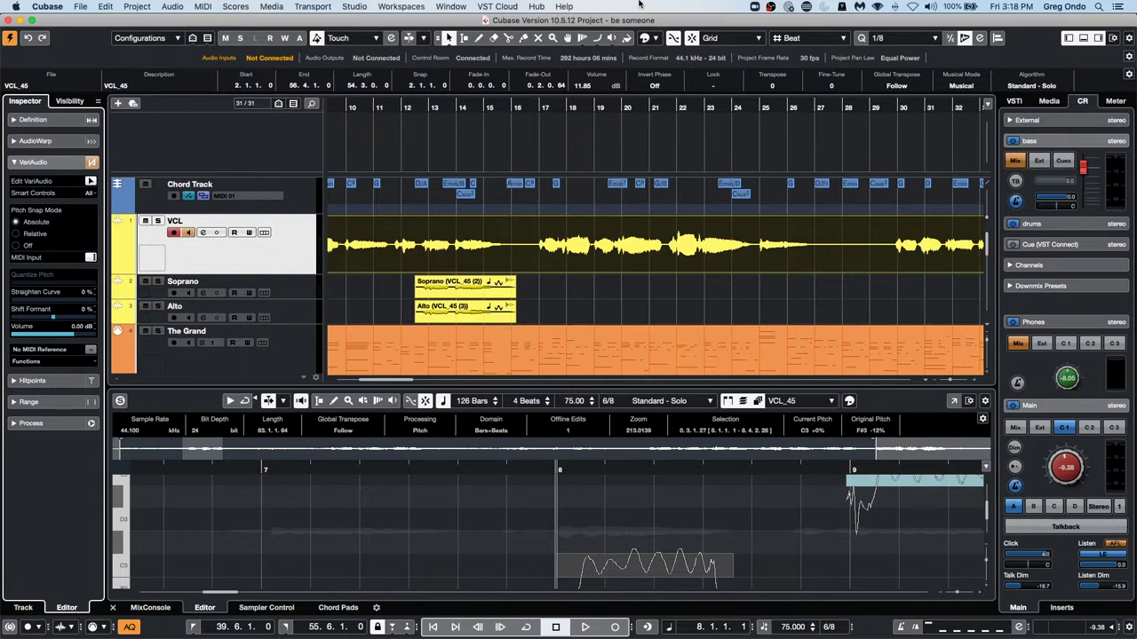
pyautogui.click(362, 7)
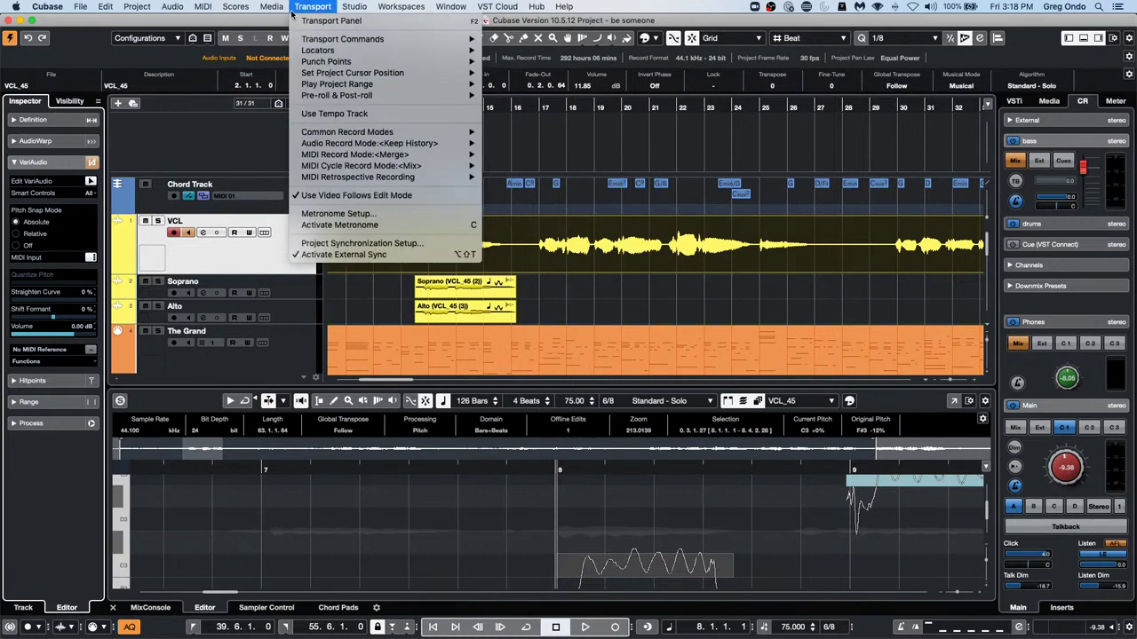
pyautogui.click(293, 20)
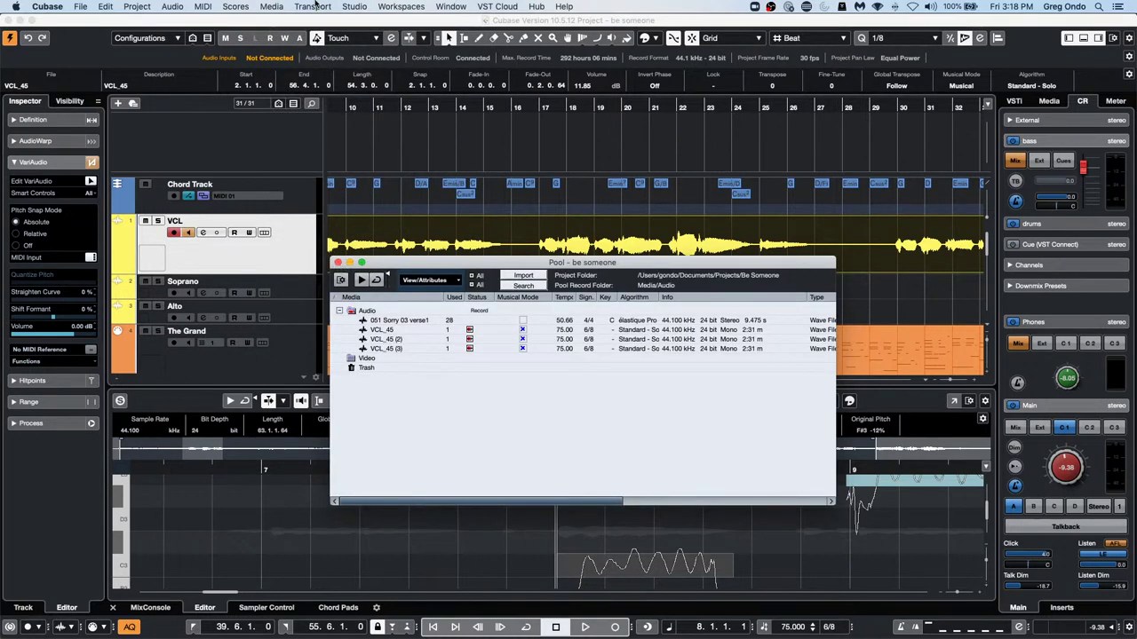
pyautogui.click(337, 263)
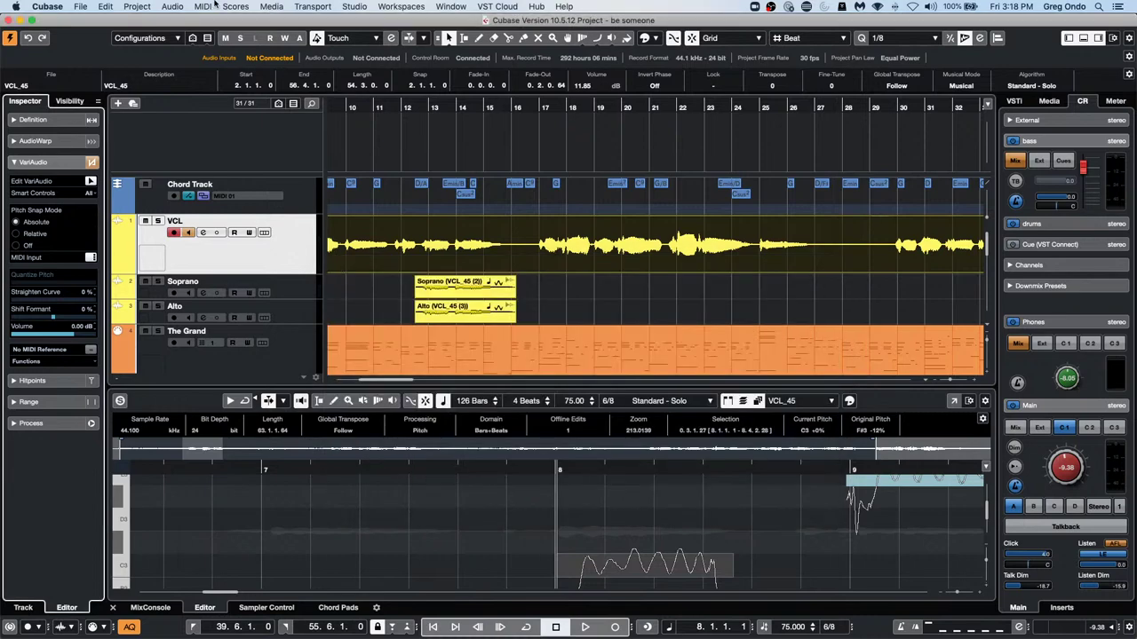
pyautogui.click(270, 7)
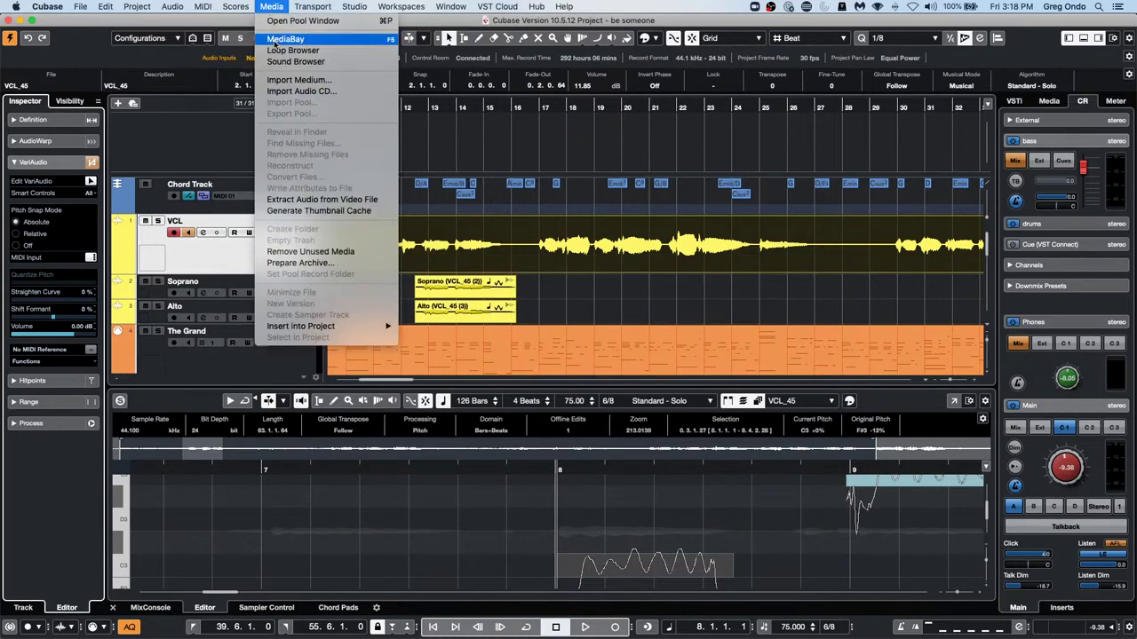
pyautogui.click(278, 40)
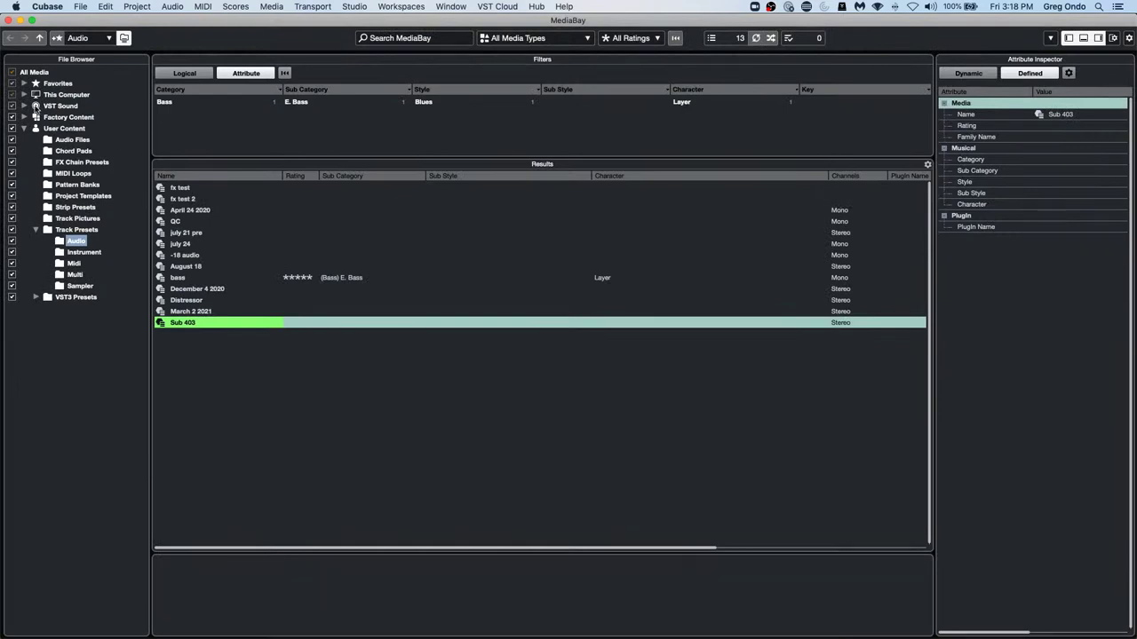
pyautogui.click(25, 94)
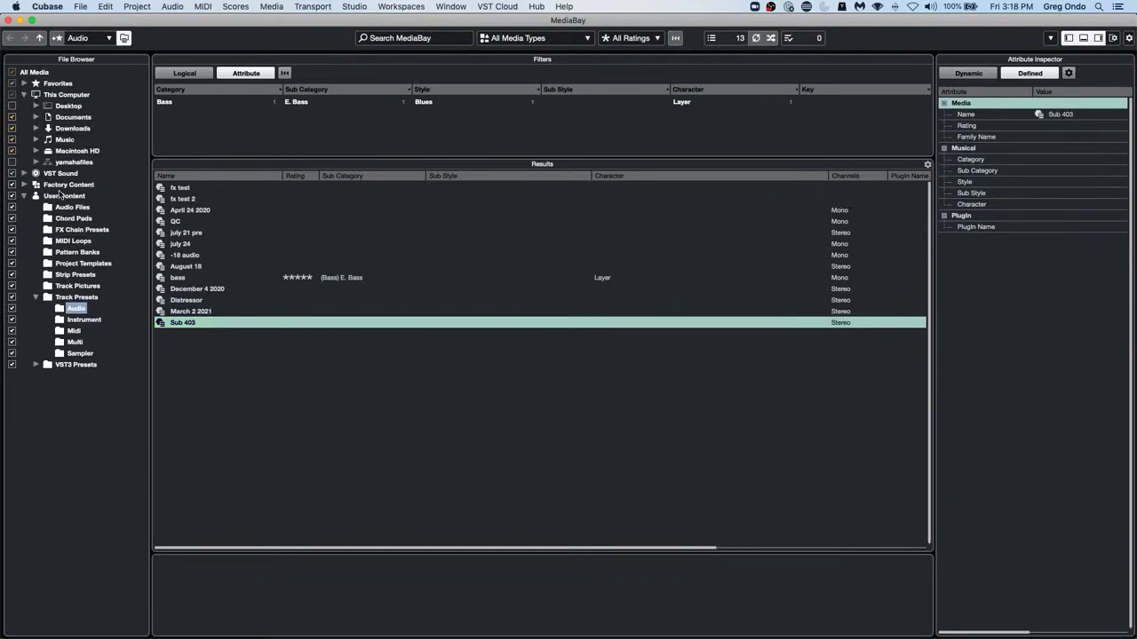
pyautogui.click(35, 117)
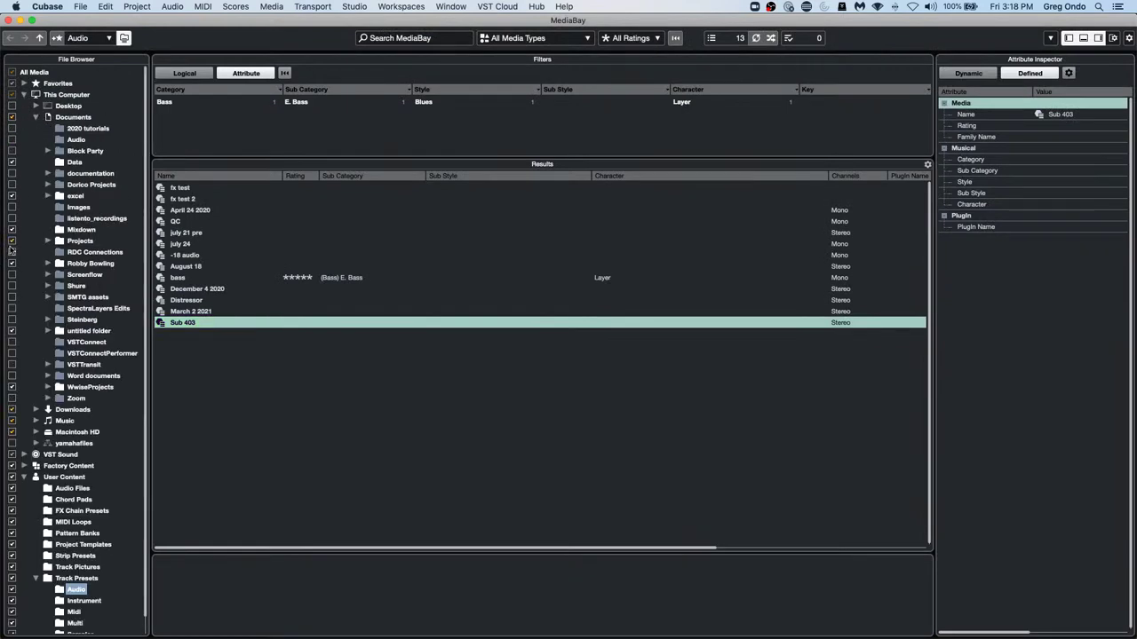
pyautogui.click(47, 241)
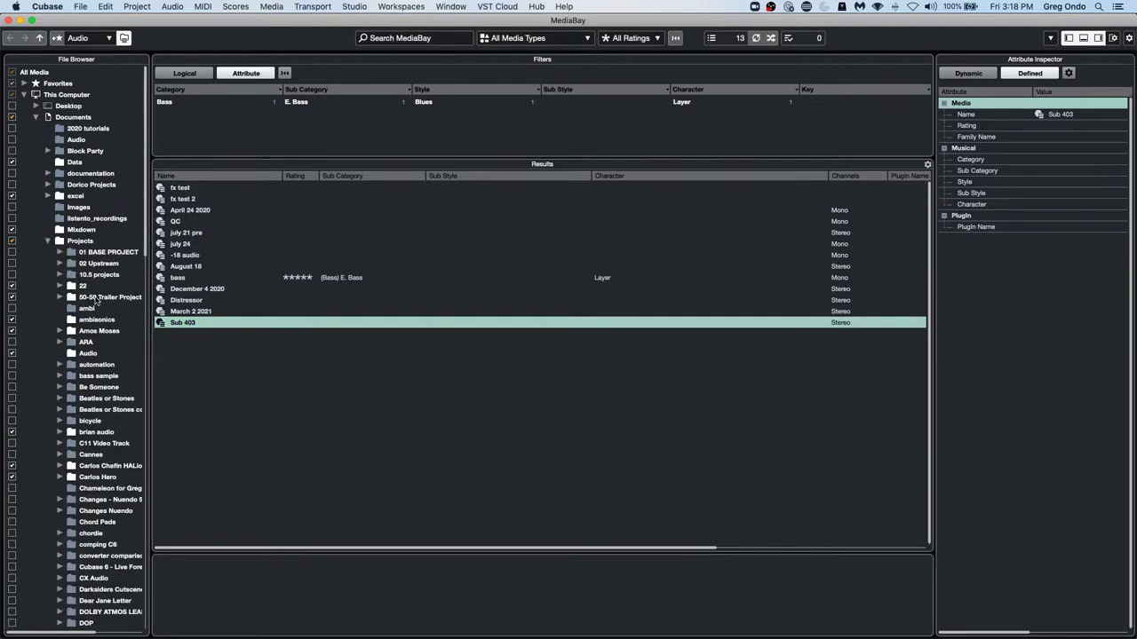
pyautogui.scroll(-1, 86, 340)
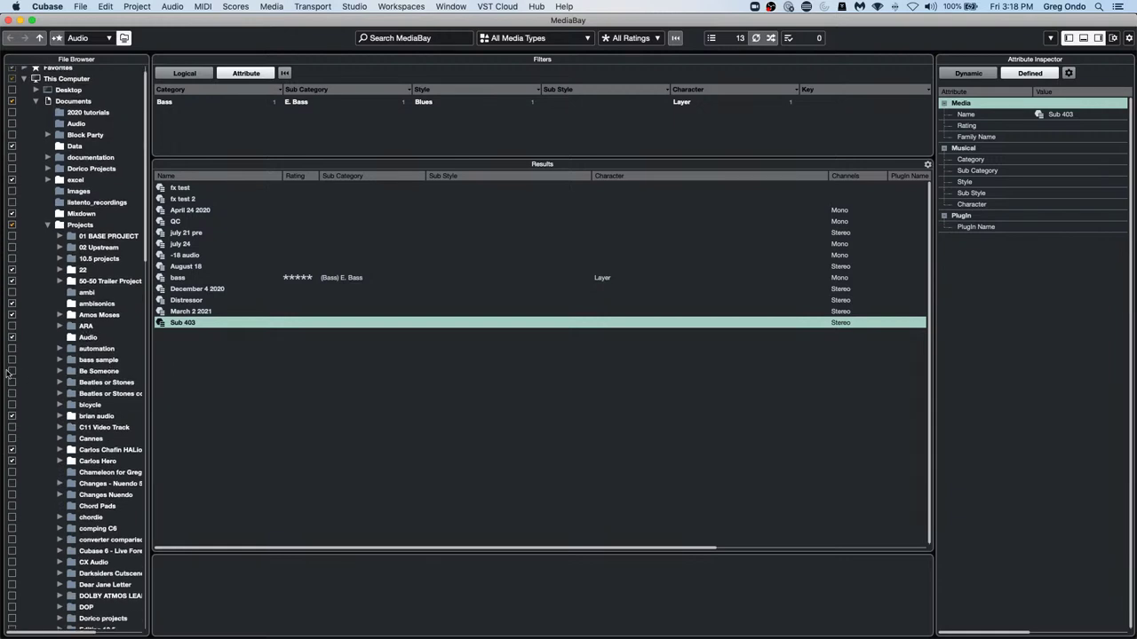
pyautogui.rightClick(100, 453)
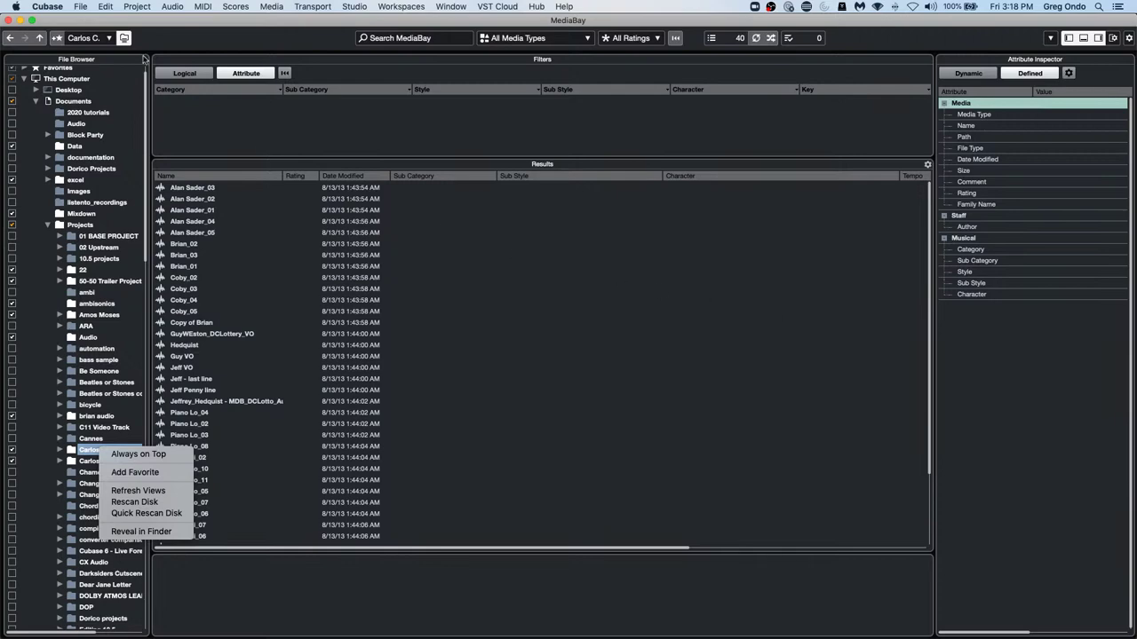
pyautogui.click(10, 22)
pyautogui.click(9, 20)
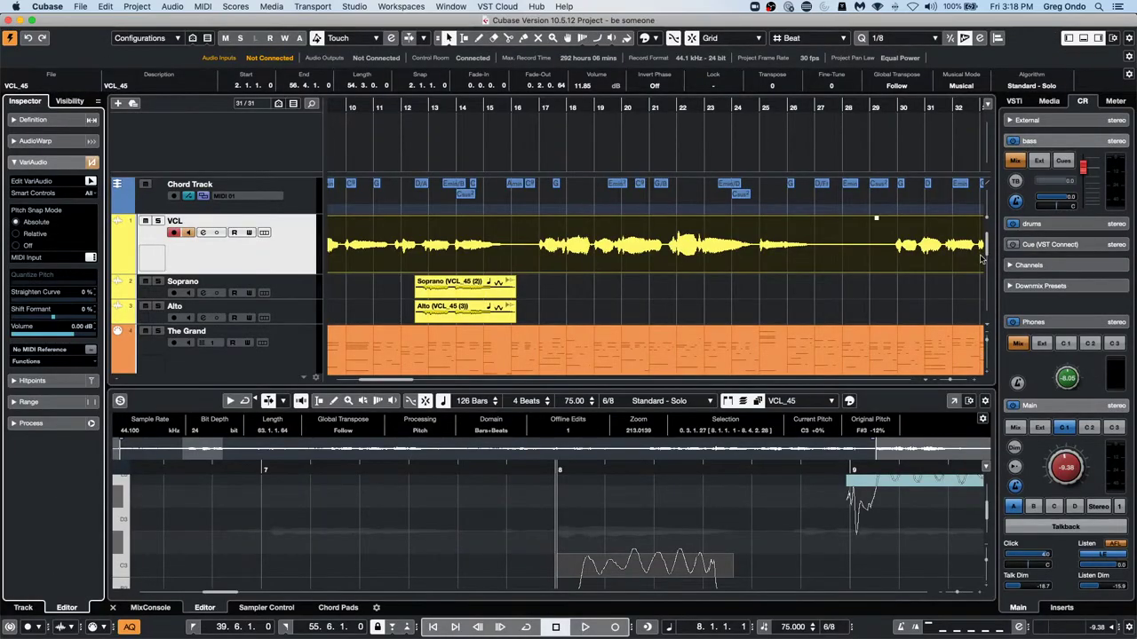
# Show the Media tab in the right zone and scroll through the Loops & Samples sets
pyautogui.click(1056, 104)
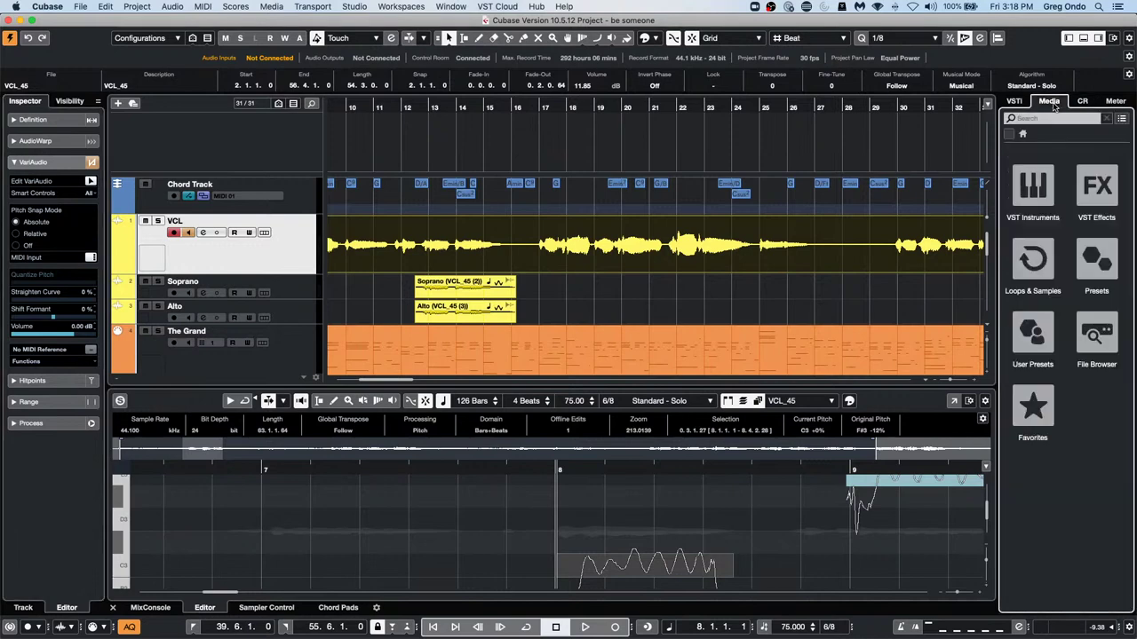
pyautogui.click(1033, 259)
pyautogui.scroll(-5, 1035, 390)
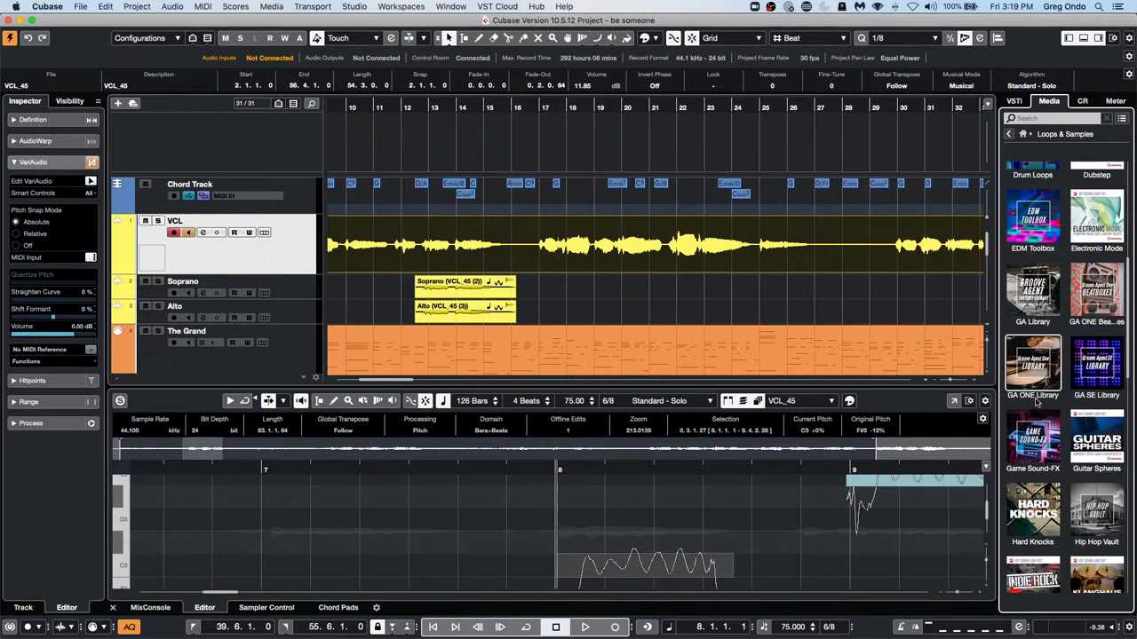
pyautogui.scroll(5, 1079, 222)
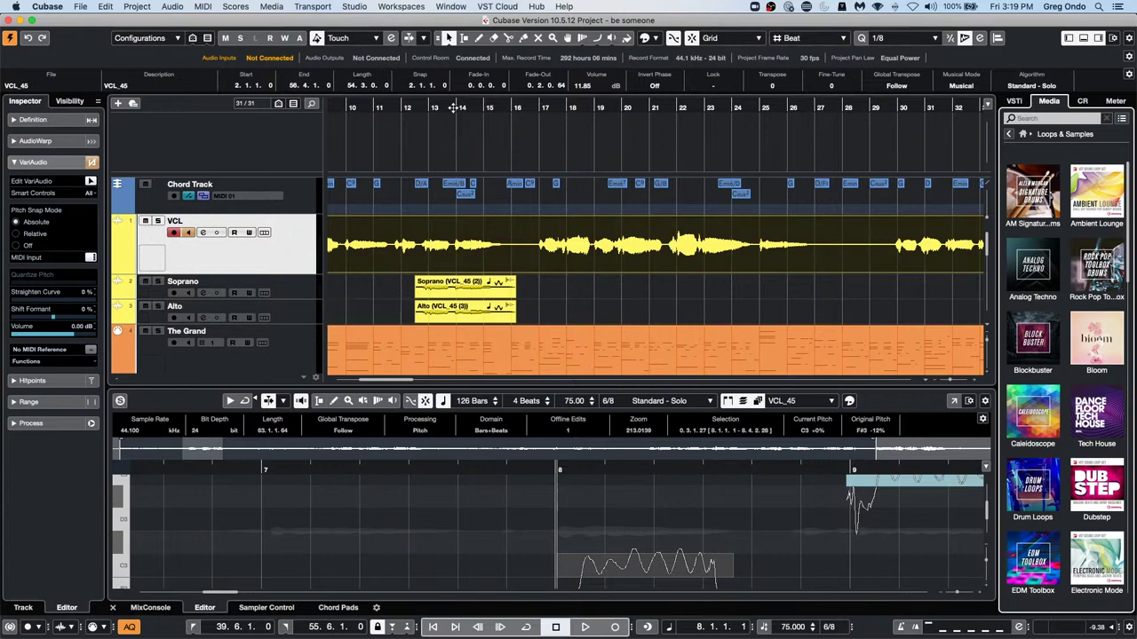
pyautogui.click(272, 7)
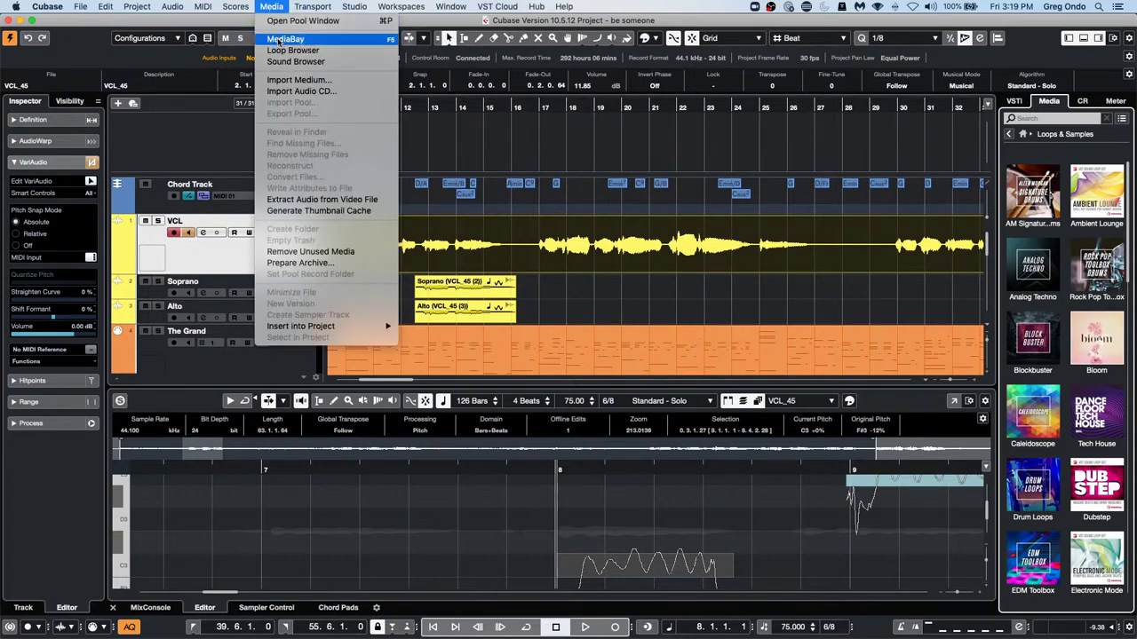
# In MediaBay, include the 02 Upstream folder and inspect its Upstream files
pyautogui.click(284, 41)
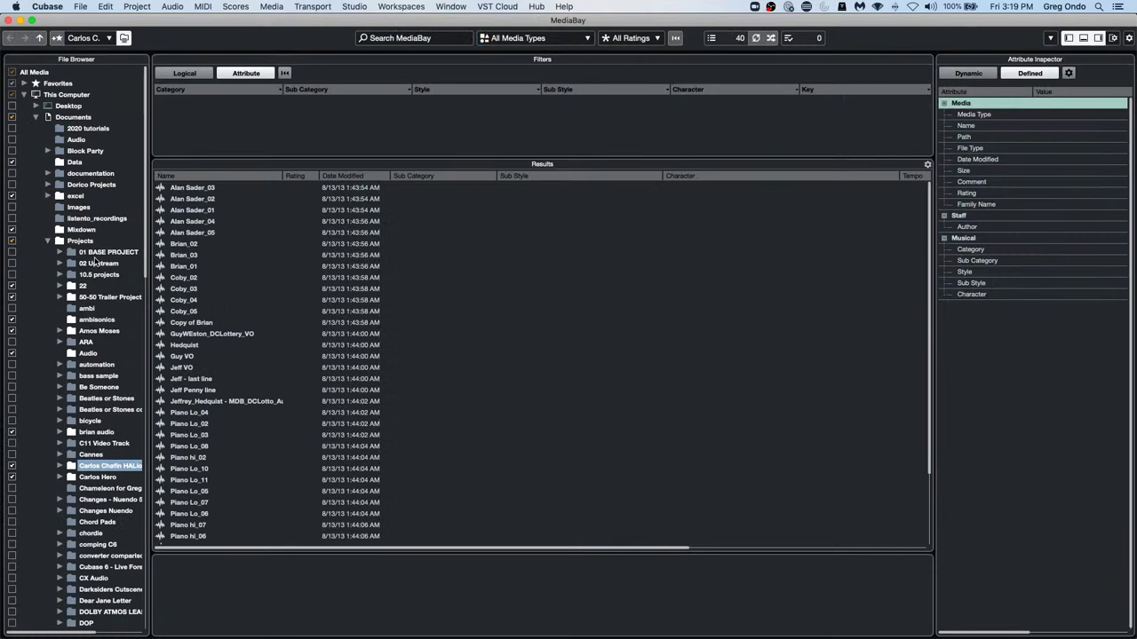
pyautogui.click(98, 264)
pyautogui.click(12, 265)
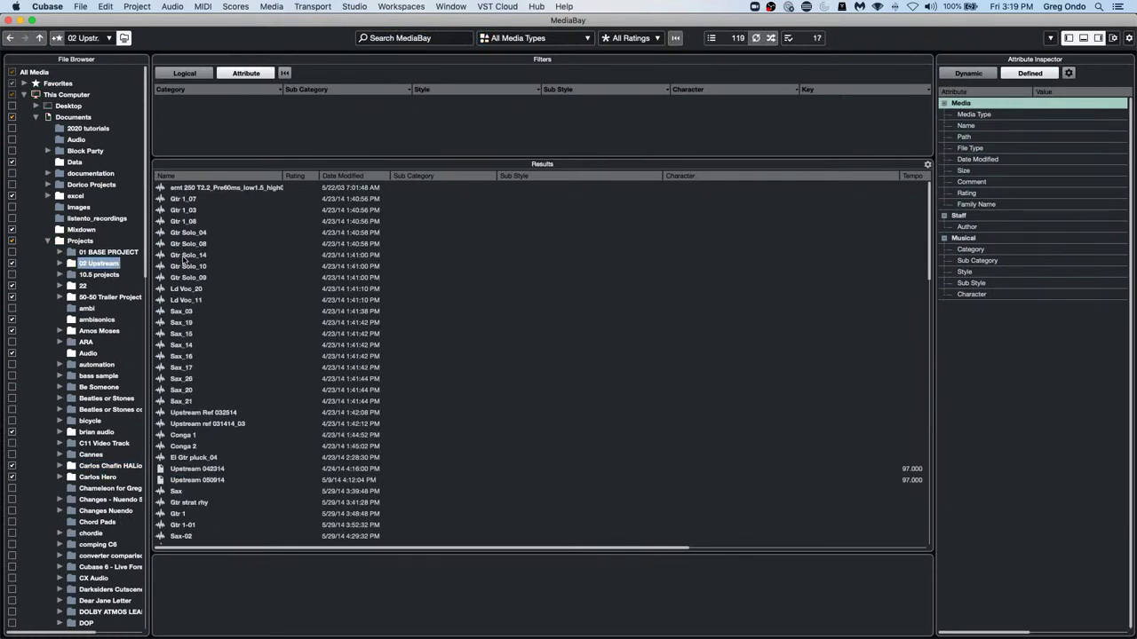
pyautogui.click(186, 256)
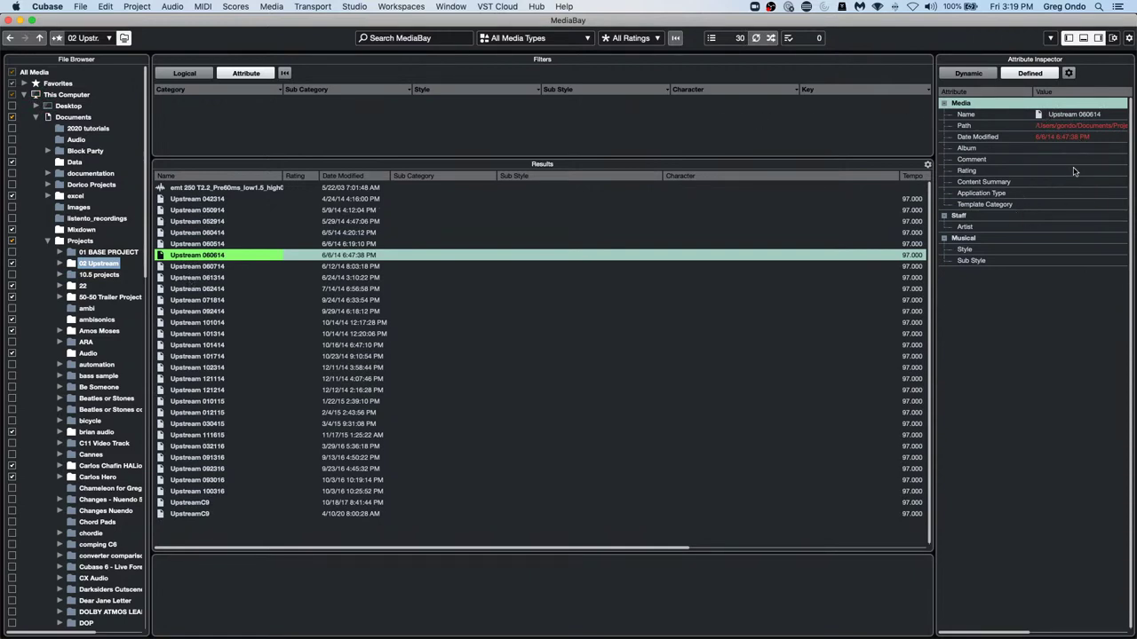
pyautogui.click(197, 368)
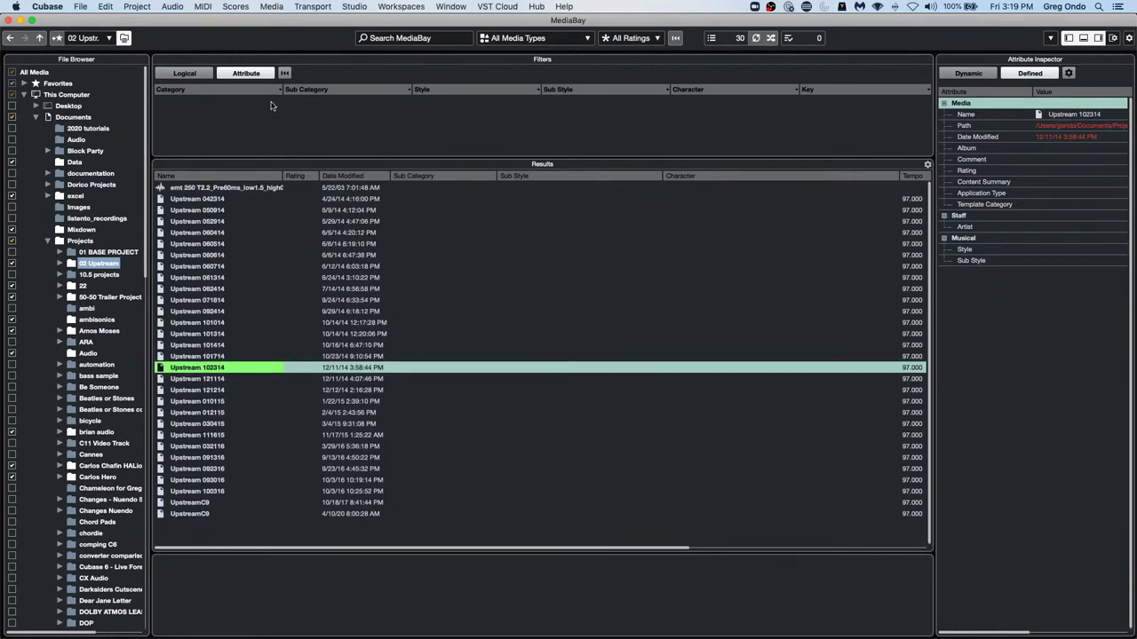
pyautogui.click(219, 188)
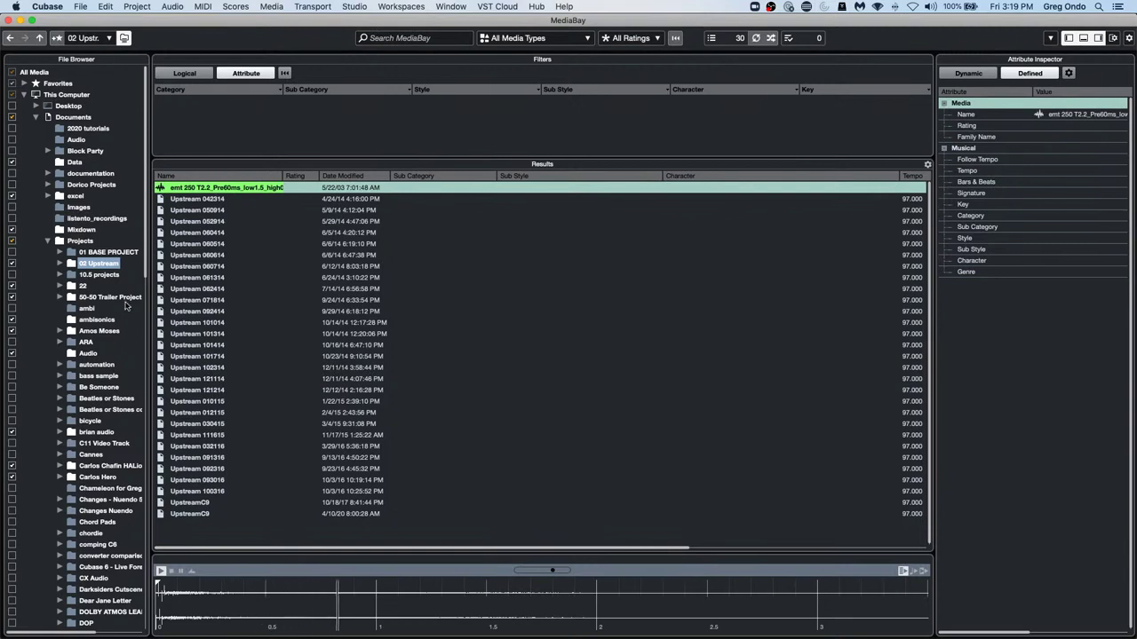
pyautogui.click(222, 299)
pyautogui.click(197, 356)
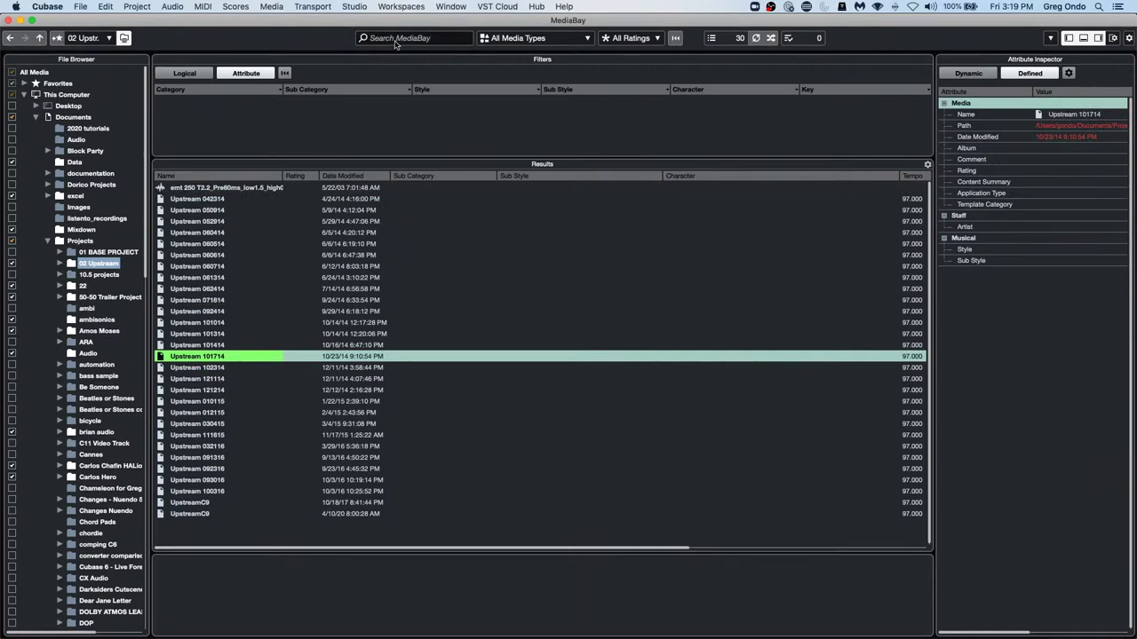
# Filter results to Audio Files only, preview Gtr Solo_10, and close MediaBay
pyautogui.click(542, 38)
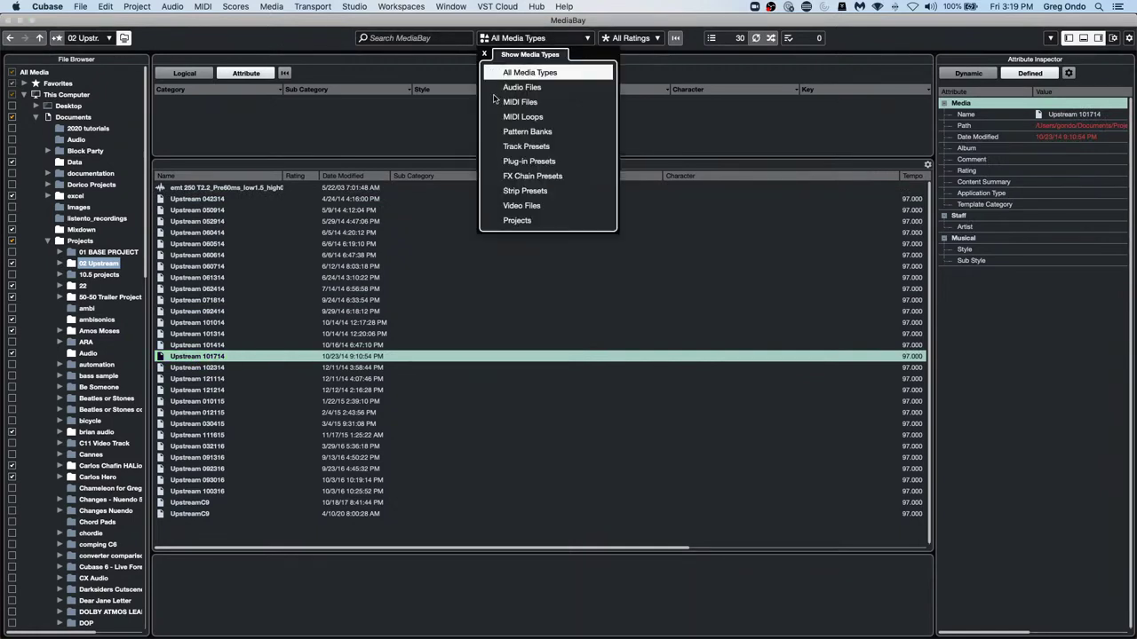
pyautogui.click(495, 89)
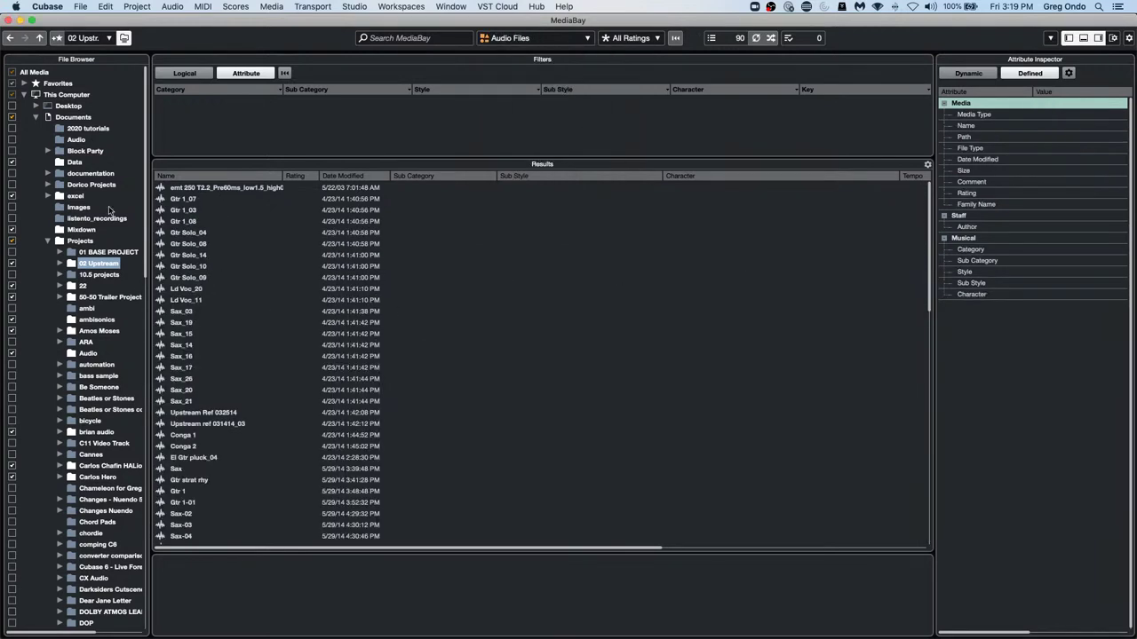
pyautogui.click(200, 267)
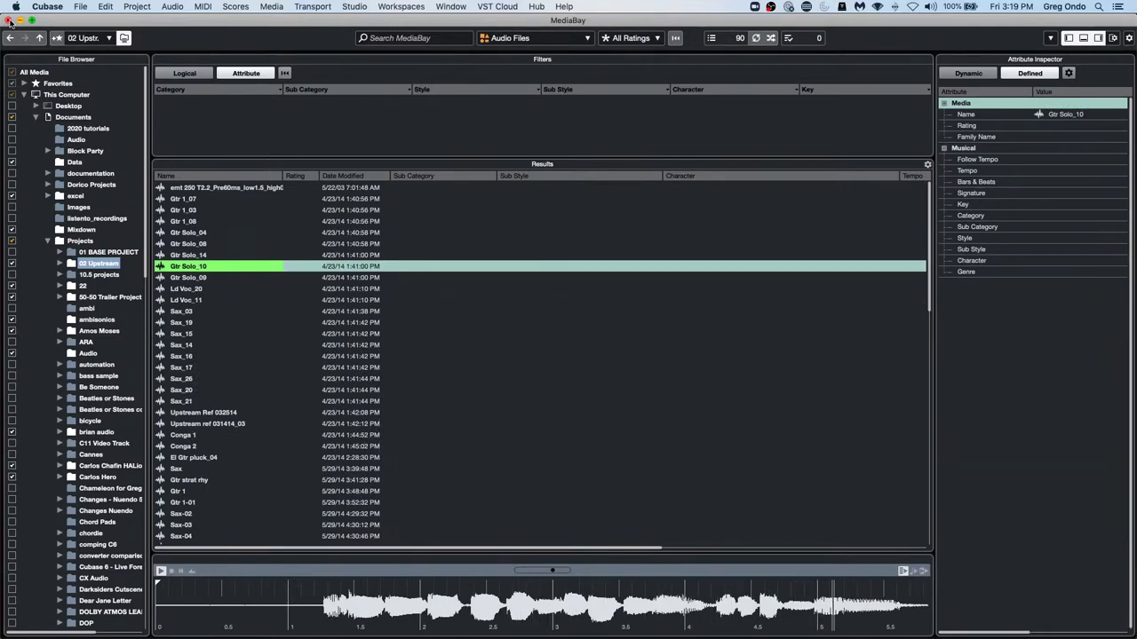
pyautogui.click(10, 21)
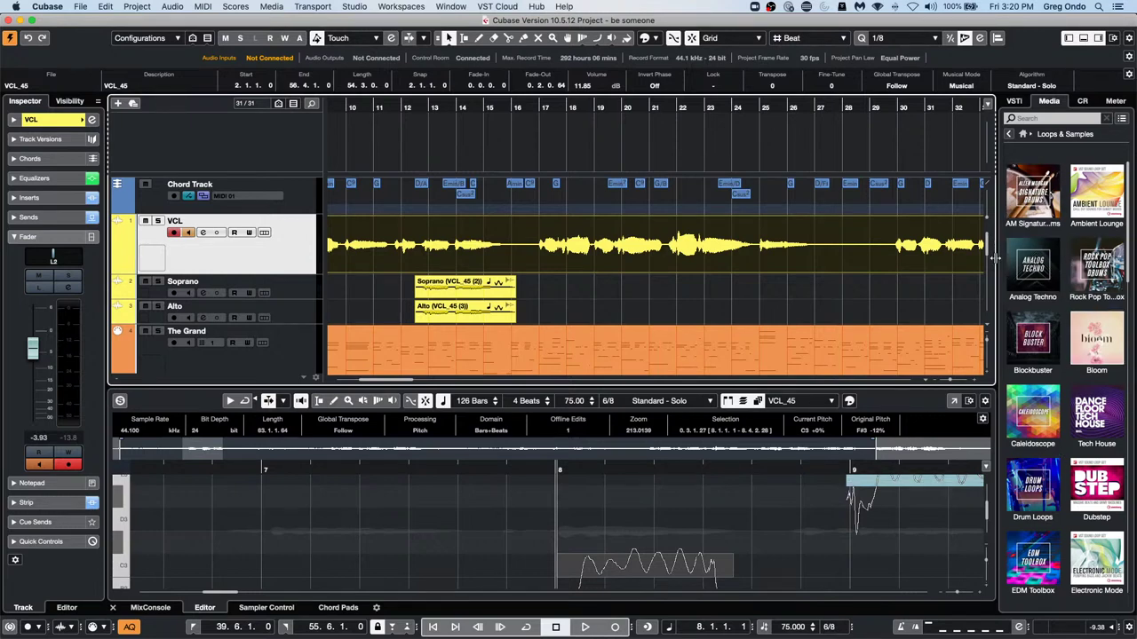
pyautogui.scroll(-10, 1057, 284)
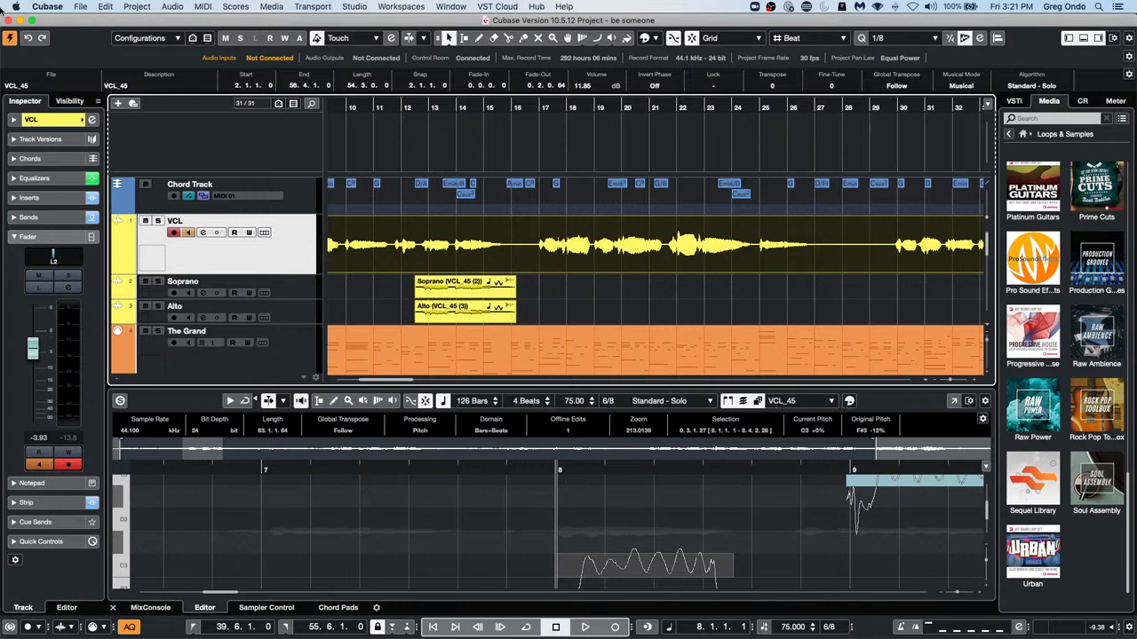
# Create a new empty project in the confirmed project folder
pyautogui.click(79, 6)
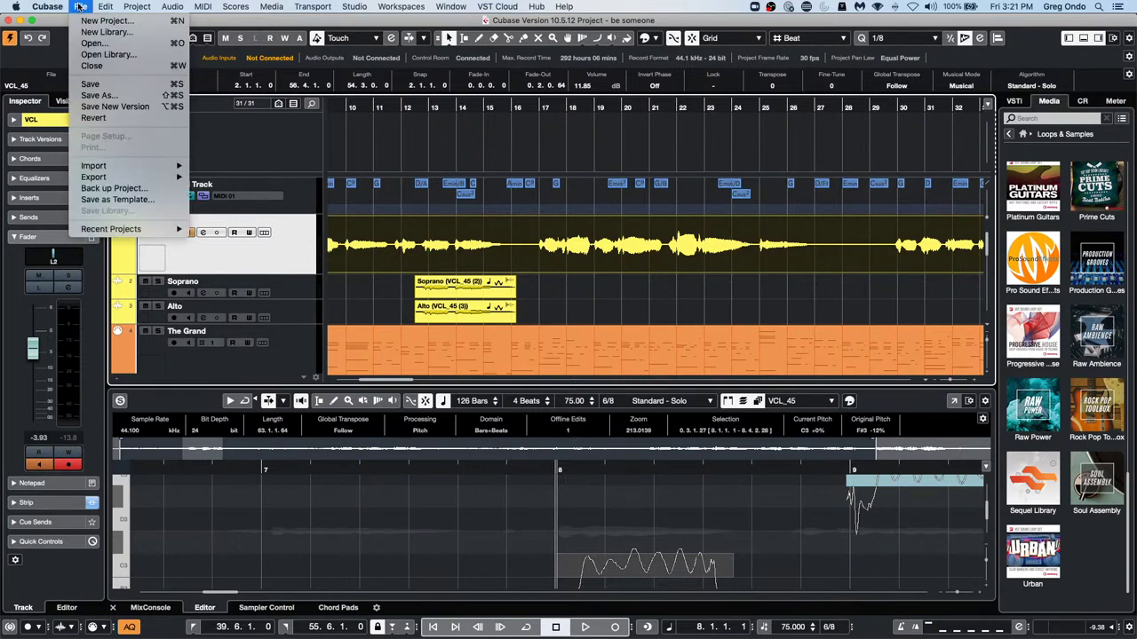
pyautogui.moveTo(122, 171)
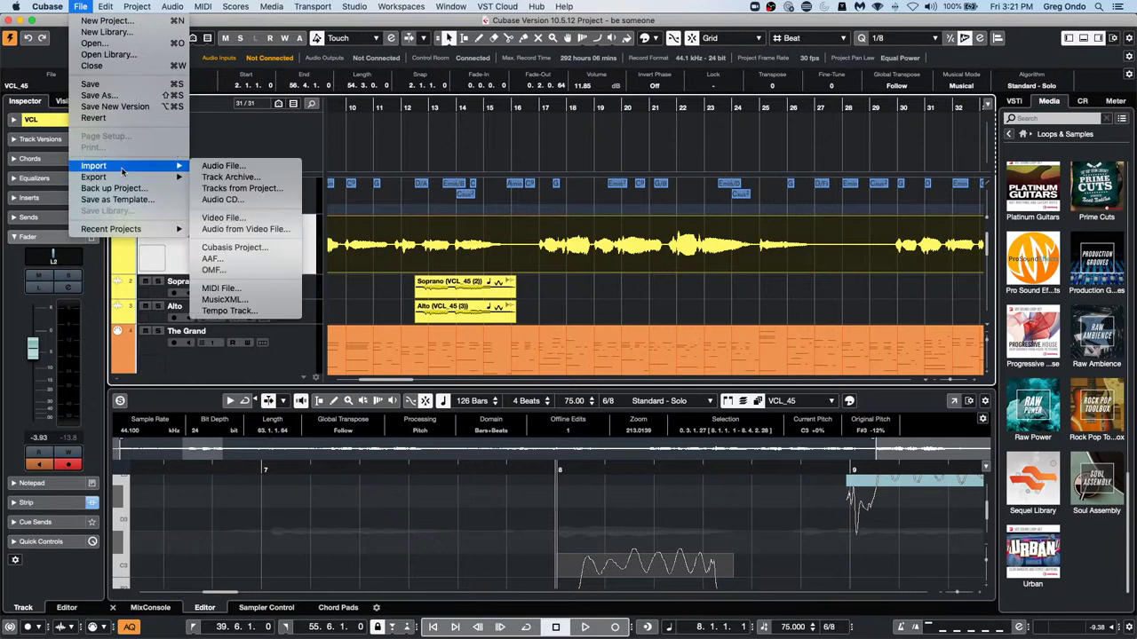
pyautogui.click(155, 21)
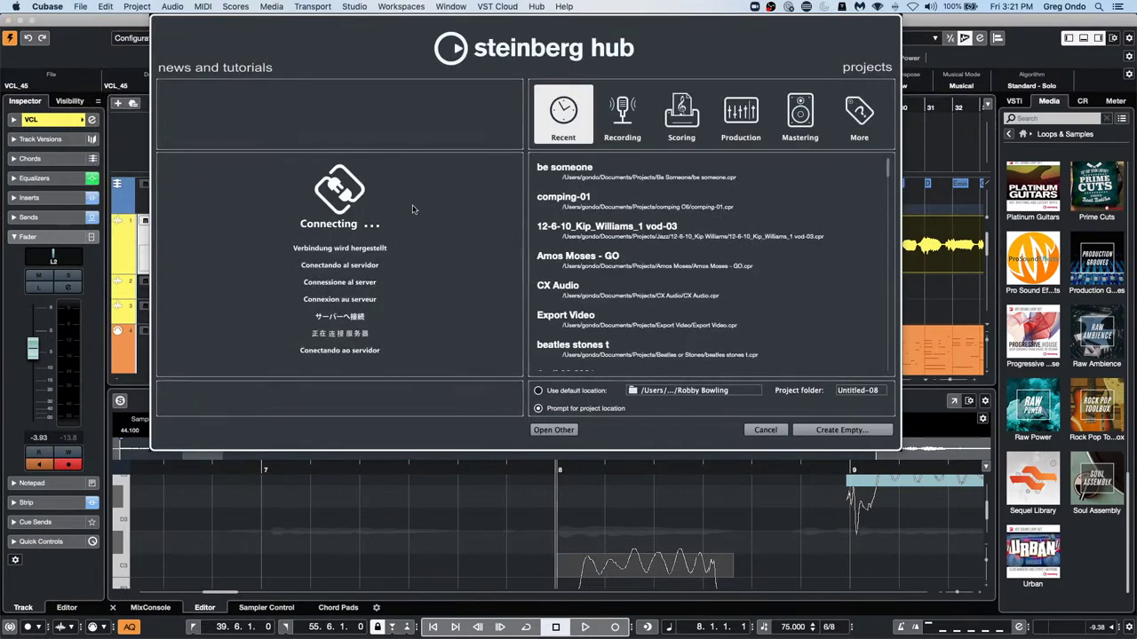
pyautogui.click(840, 429)
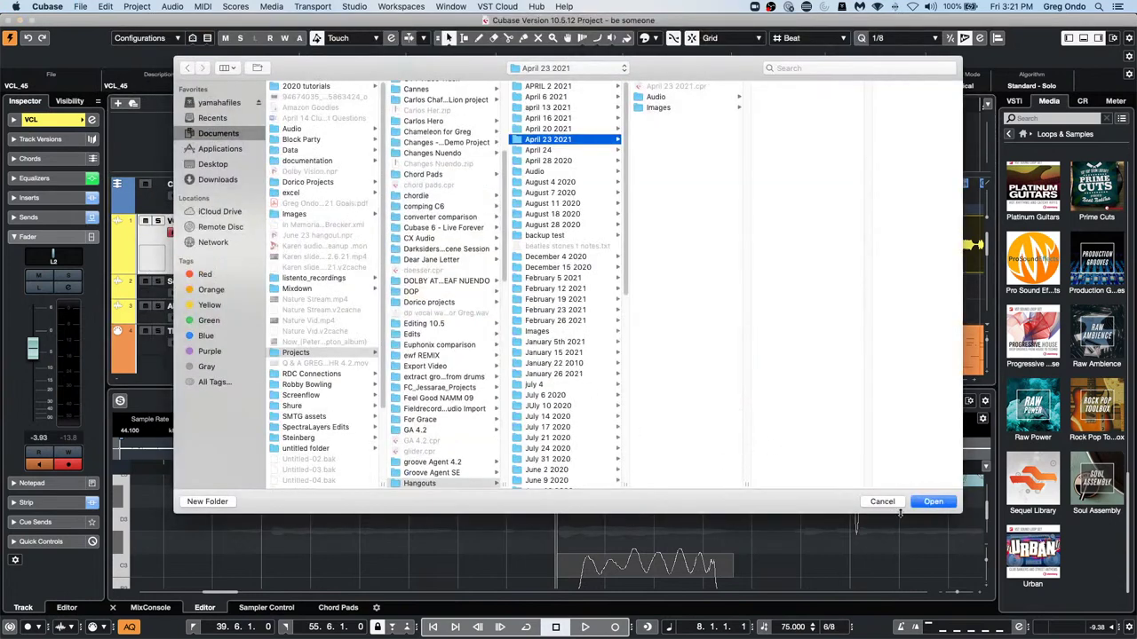
pyautogui.click(932, 501)
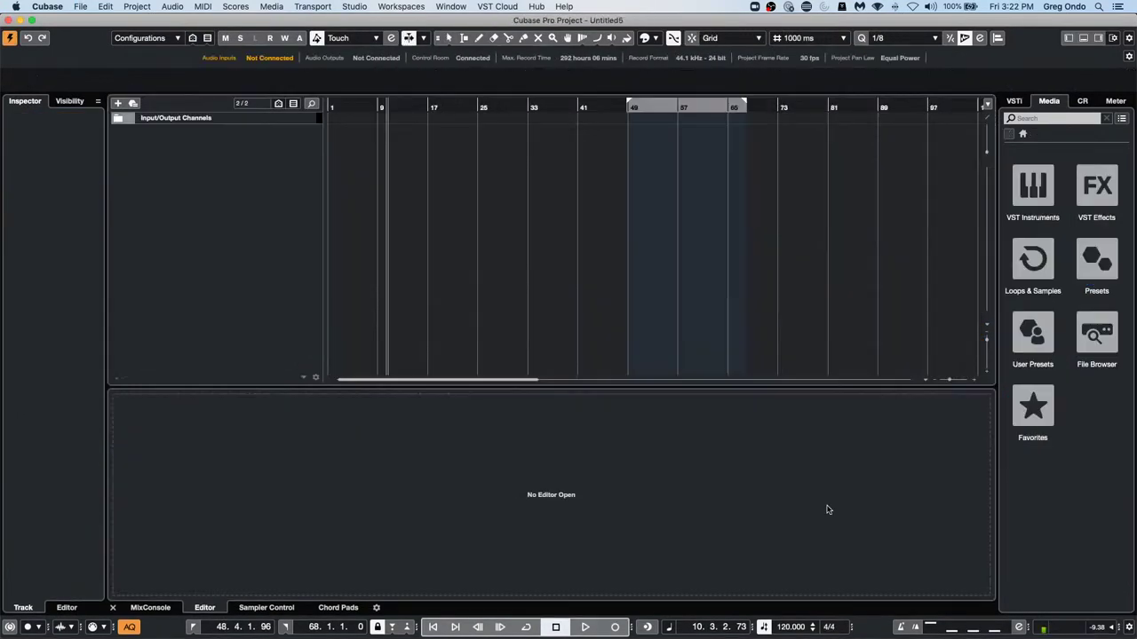
# Add an instrument track using Retrologue
pyautogui.rightClick(257, 157)
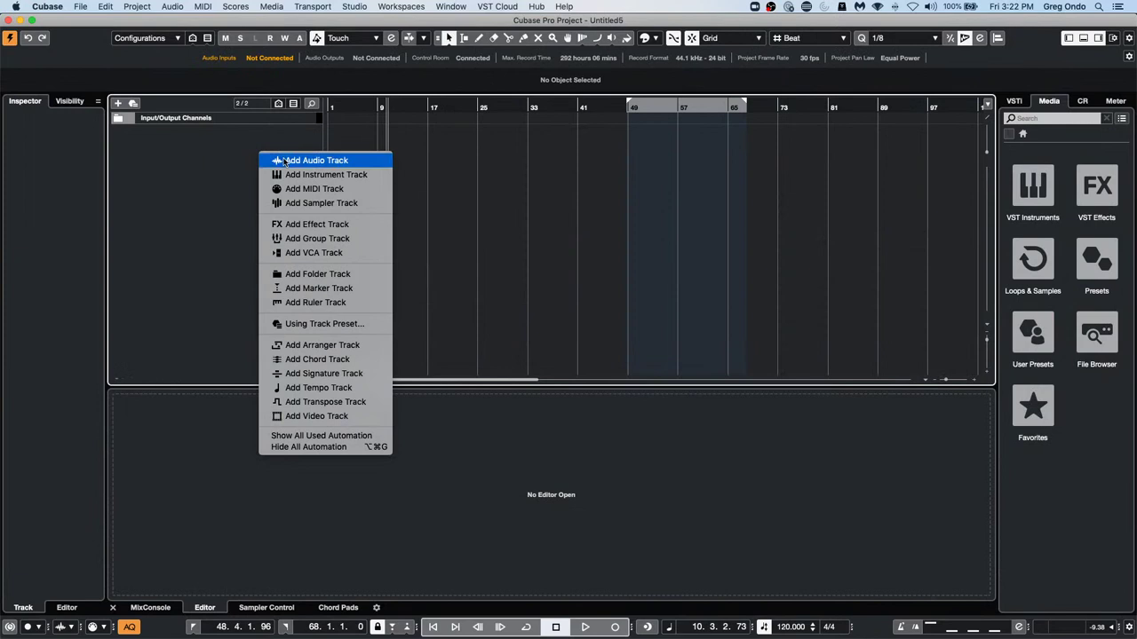
pyautogui.click(348, 178)
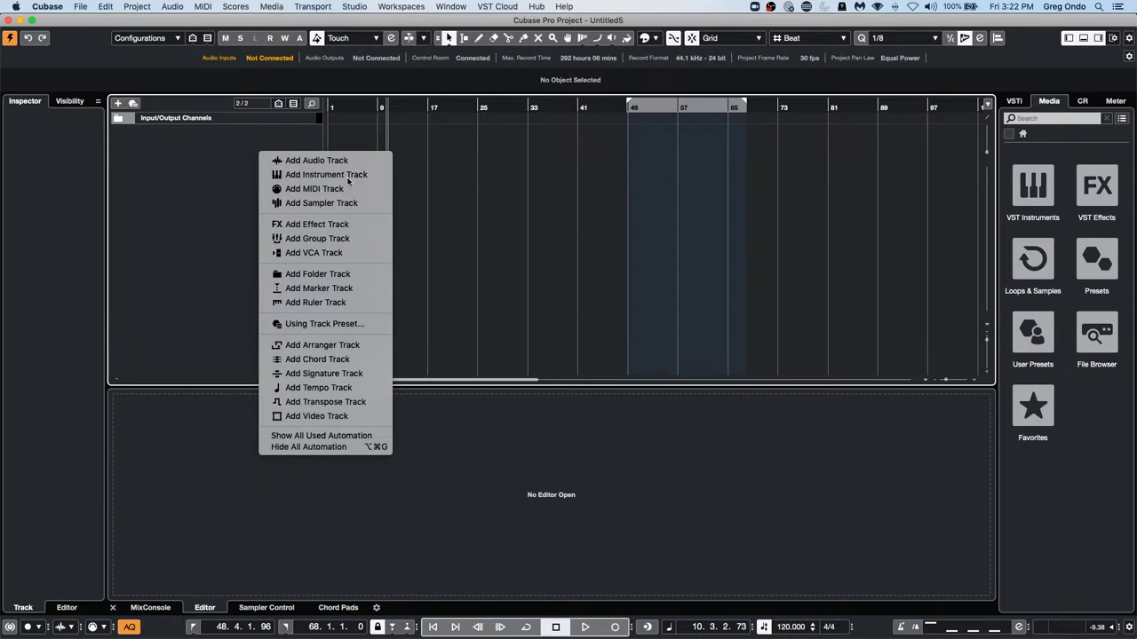
pyautogui.click(440, 258)
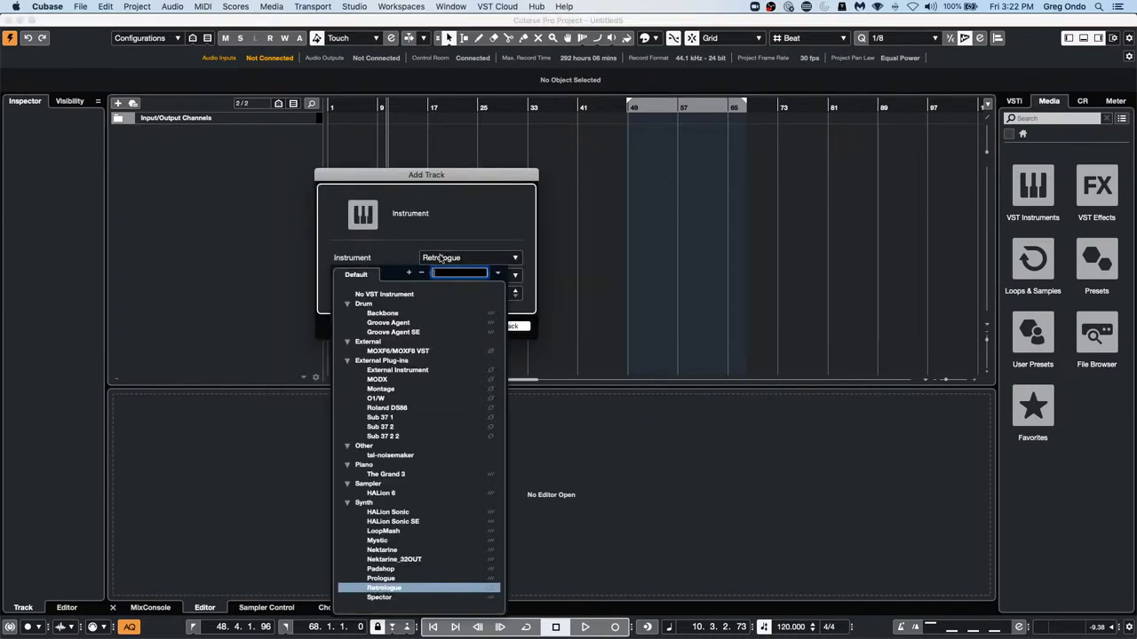
pyautogui.click(639, 335)
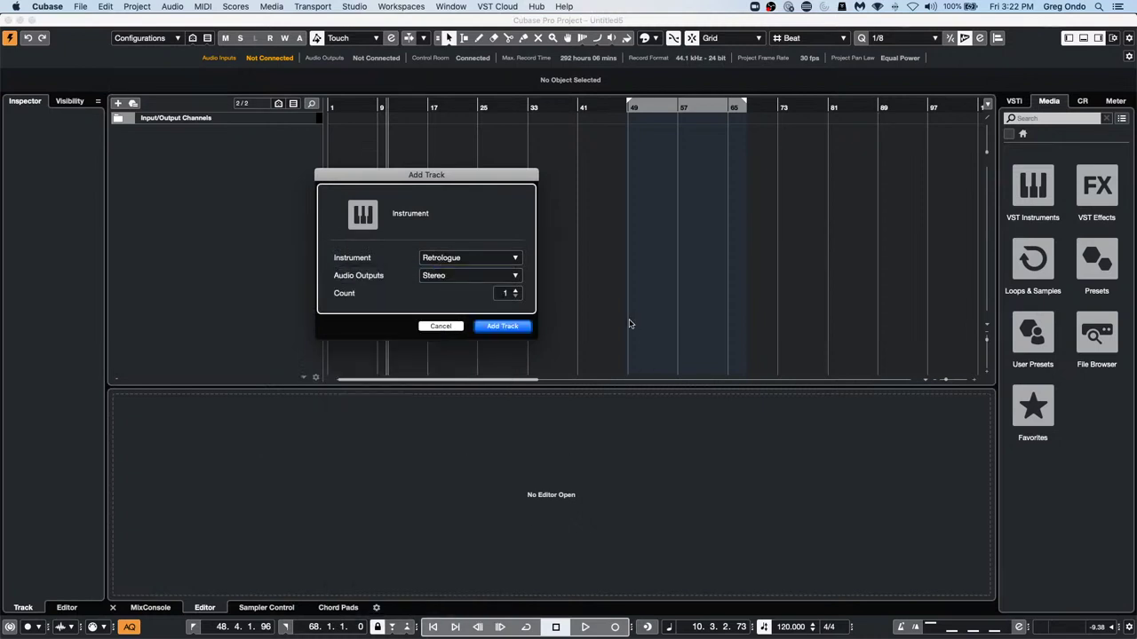
pyautogui.click(502, 326)
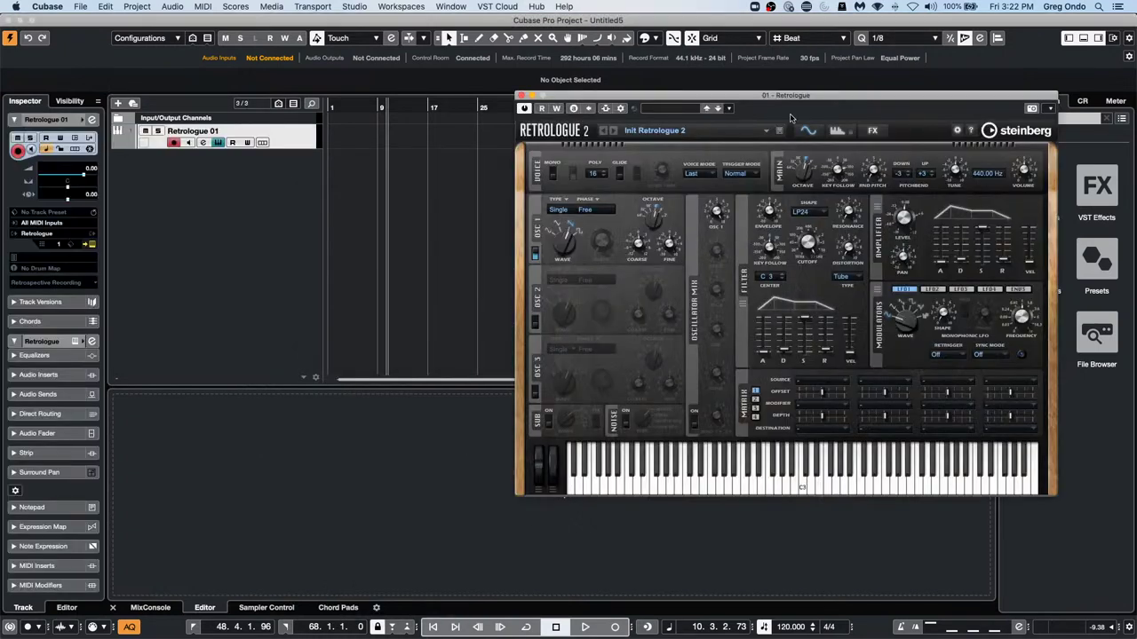
# Filter Retrologue presets to Synth Pad, try Chimer Pad and Depth Hunter, load Dreamstrings, and close
pyautogui.click(677, 109)
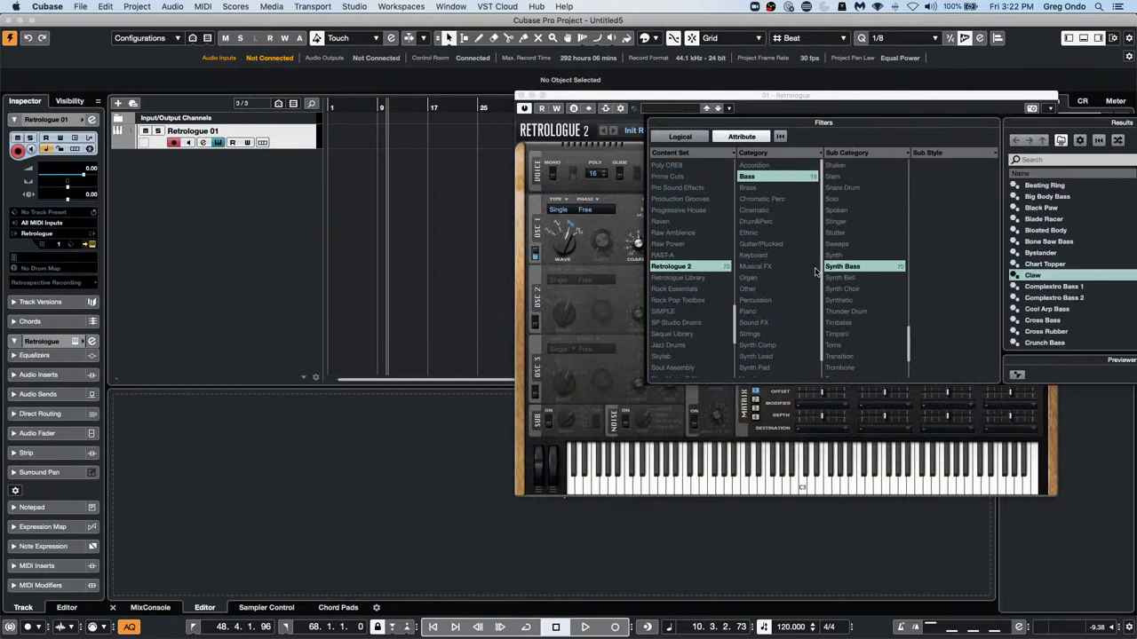
pyautogui.click(881, 269)
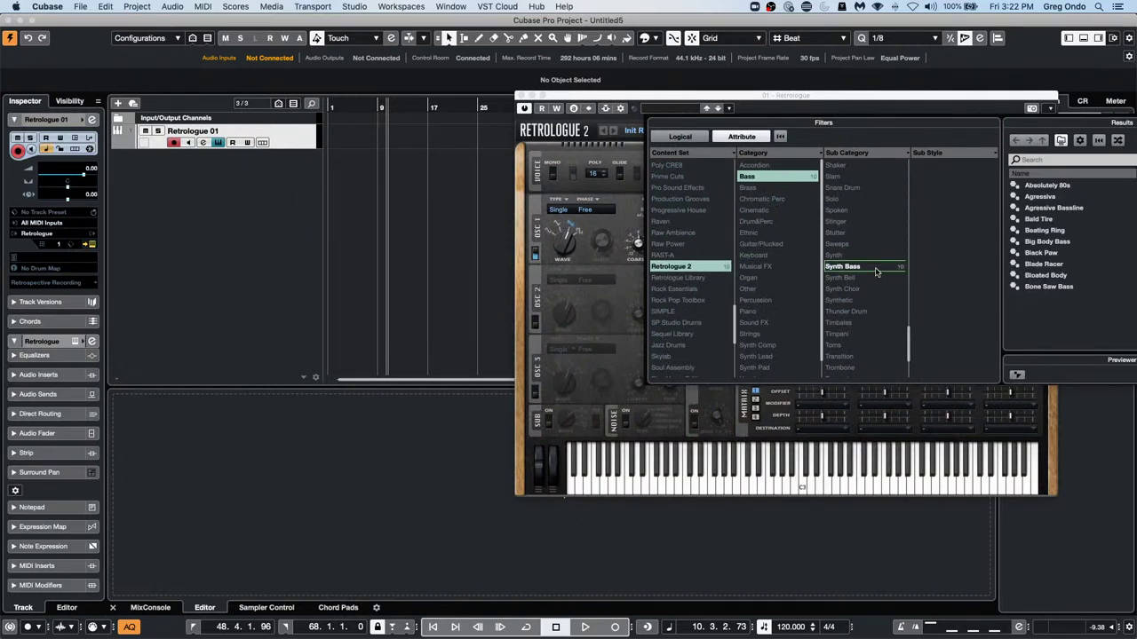
pyautogui.click(781, 178)
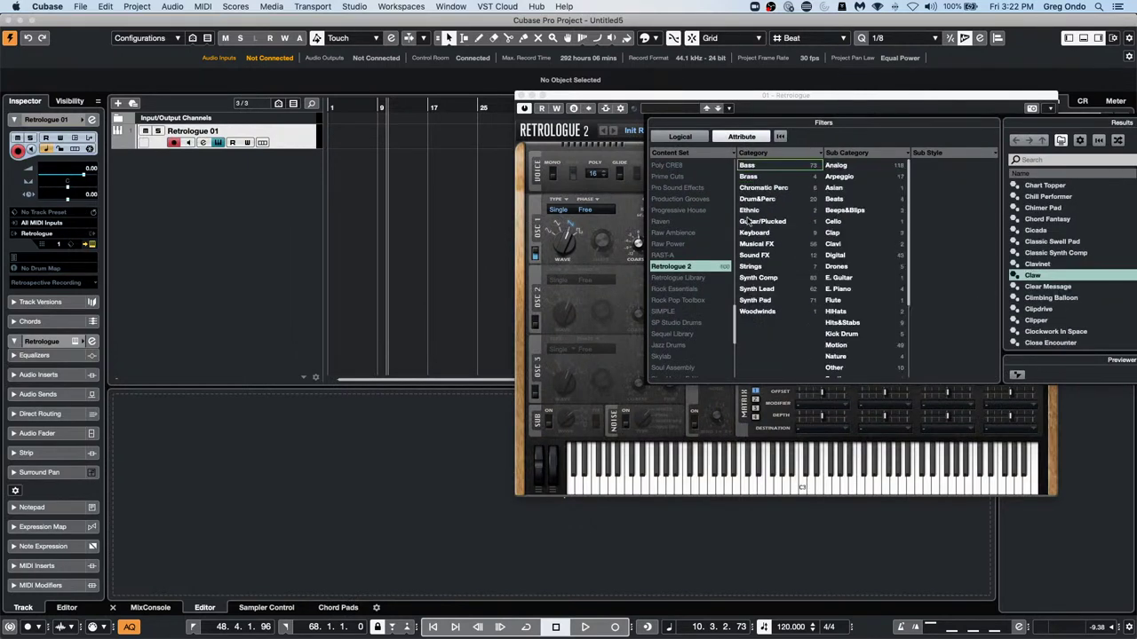
pyautogui.click(757, 301)
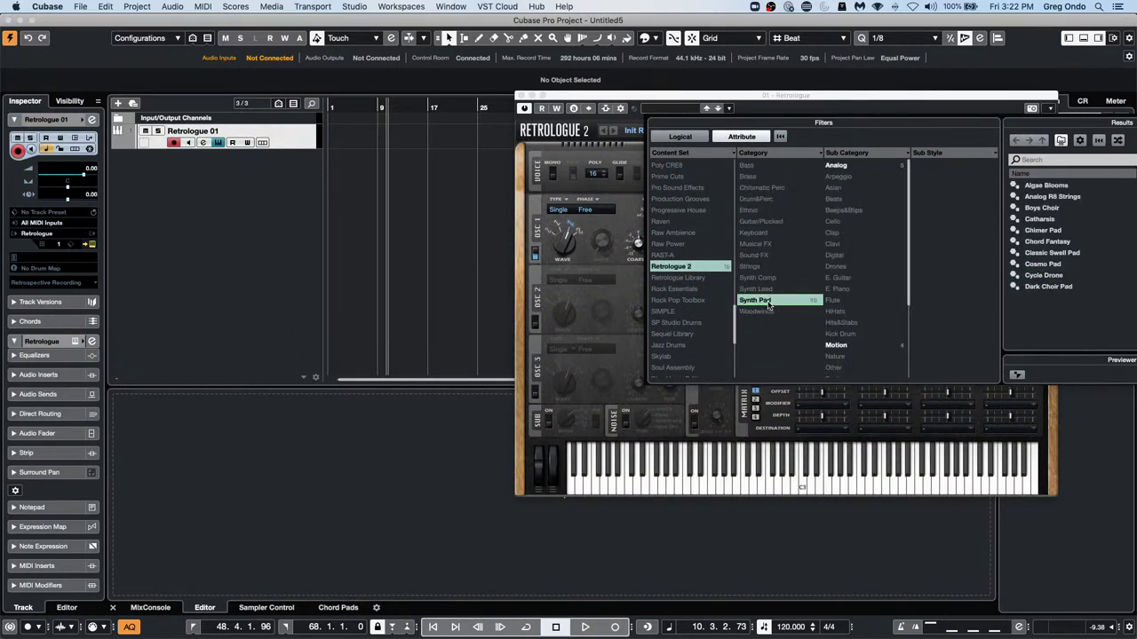
pyautogui.click(1065, 232)
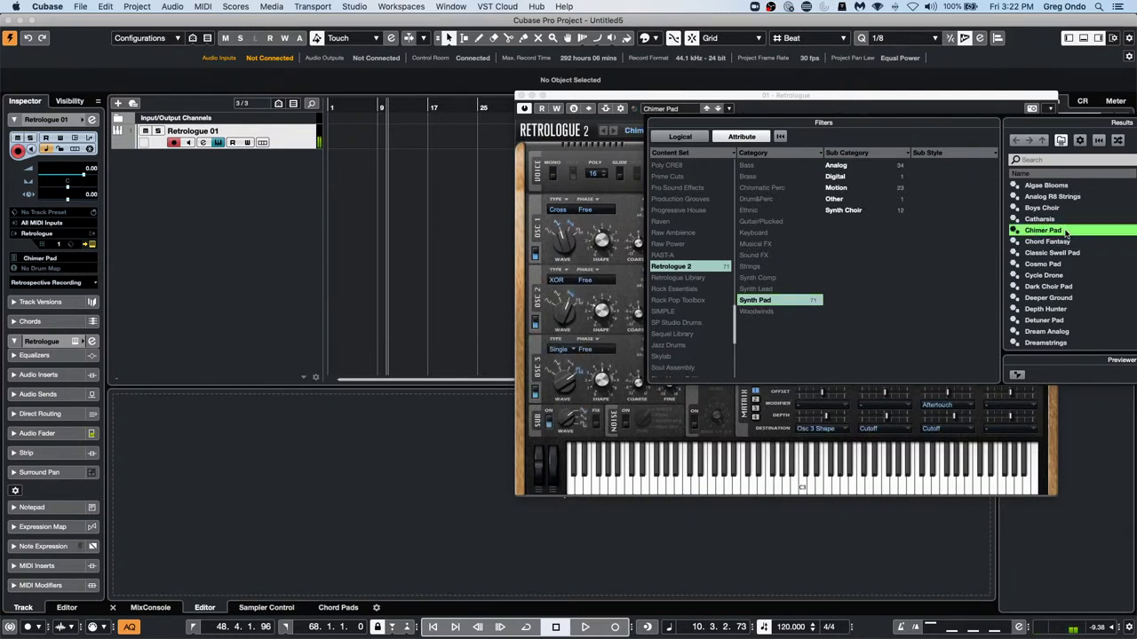
pyautogui.moveTo(618, 98); pyautogui.dragTo(440, 142)
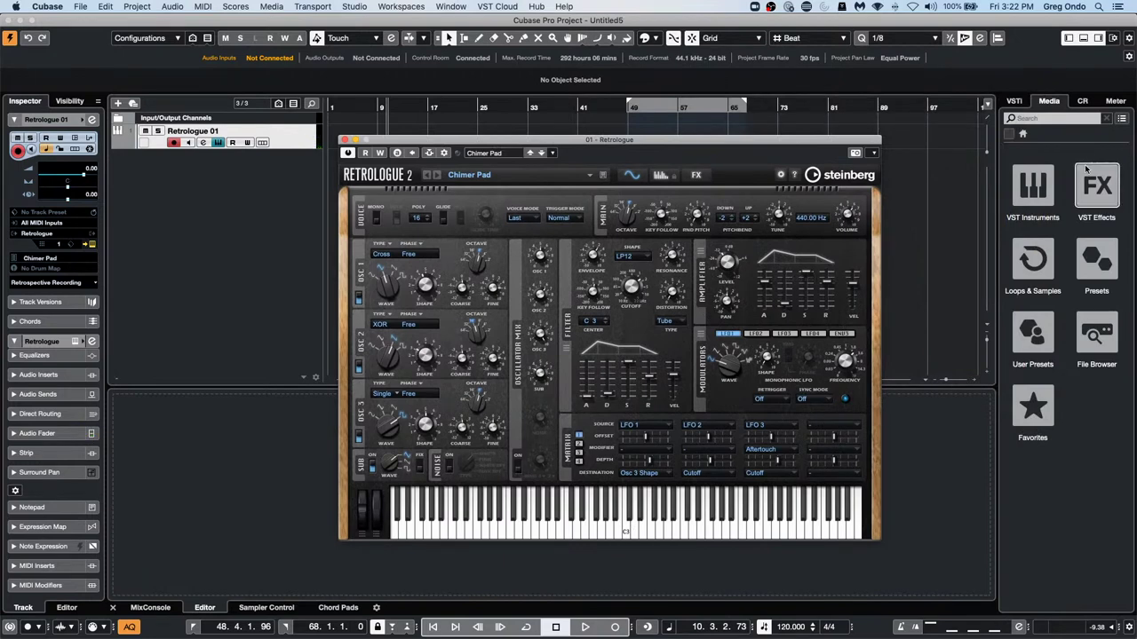
pyautogui.click(484, 154)
pyautogui.click(882, 355)
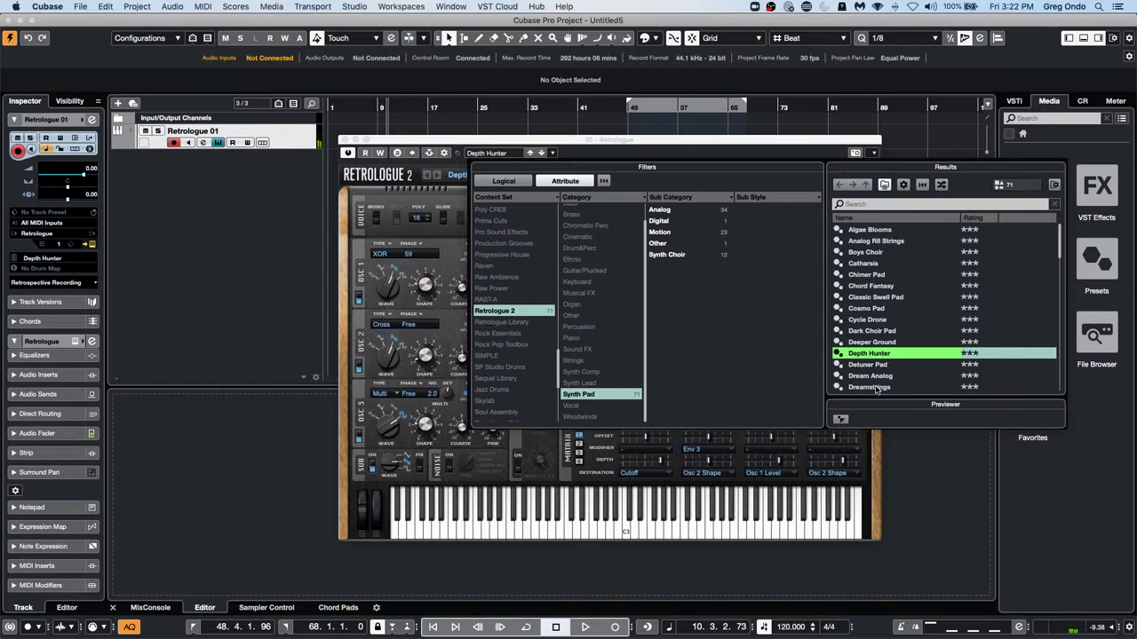
pyautogui.doubleClick(871, 387)
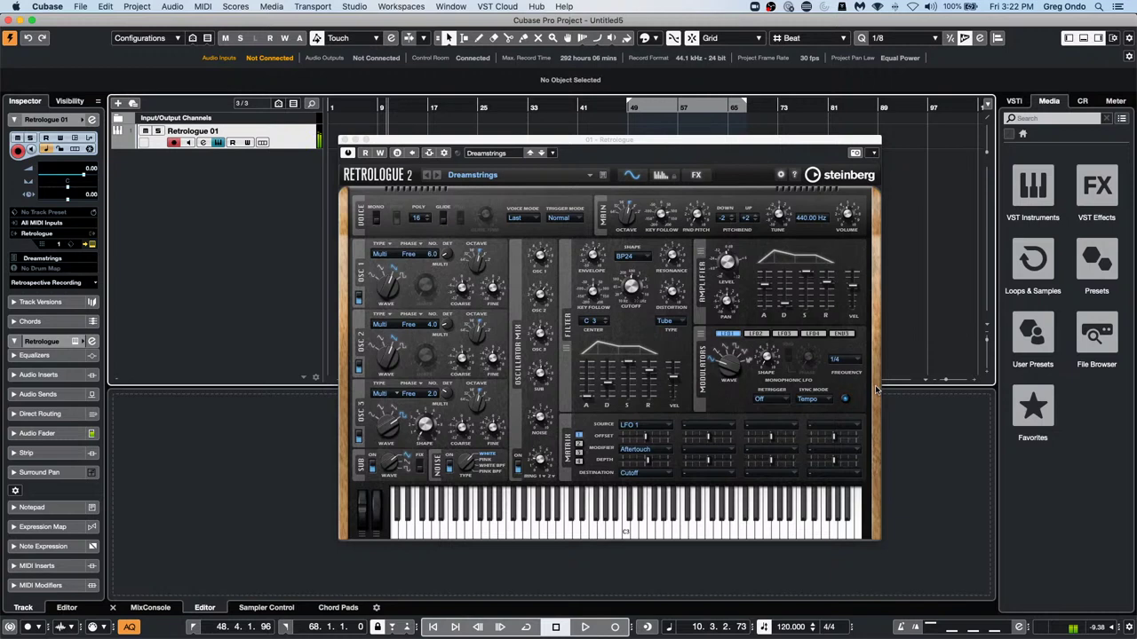
pyautogui.click(344, 140)
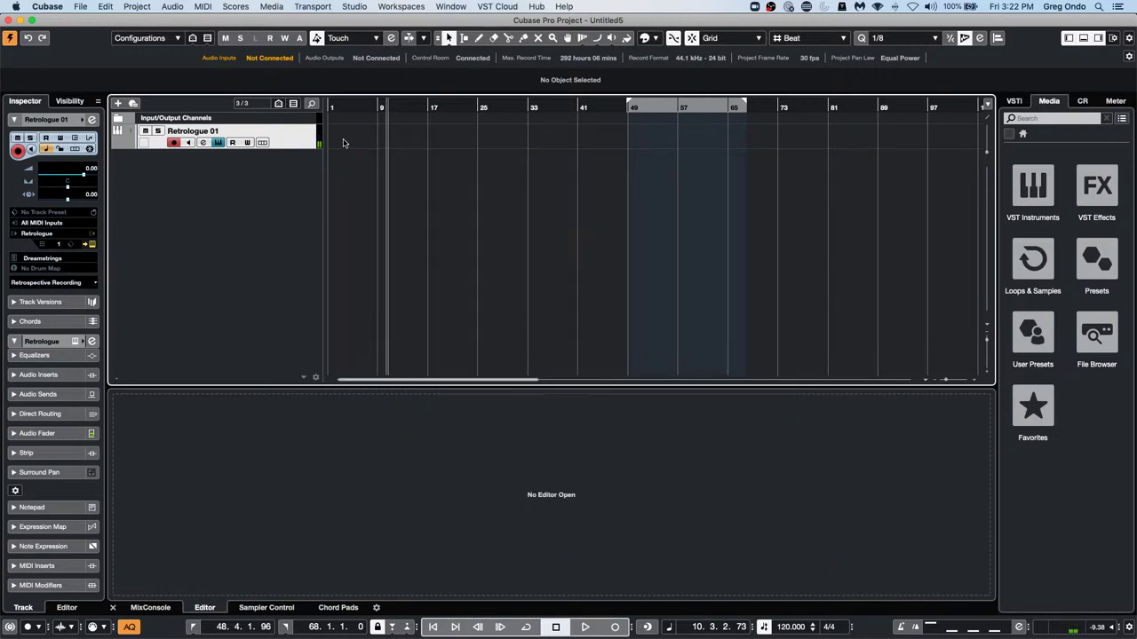
# Draw a MIDI part from bar 1 on the Retrologue track and open it in the Key Editor
pyautogui.press('8')
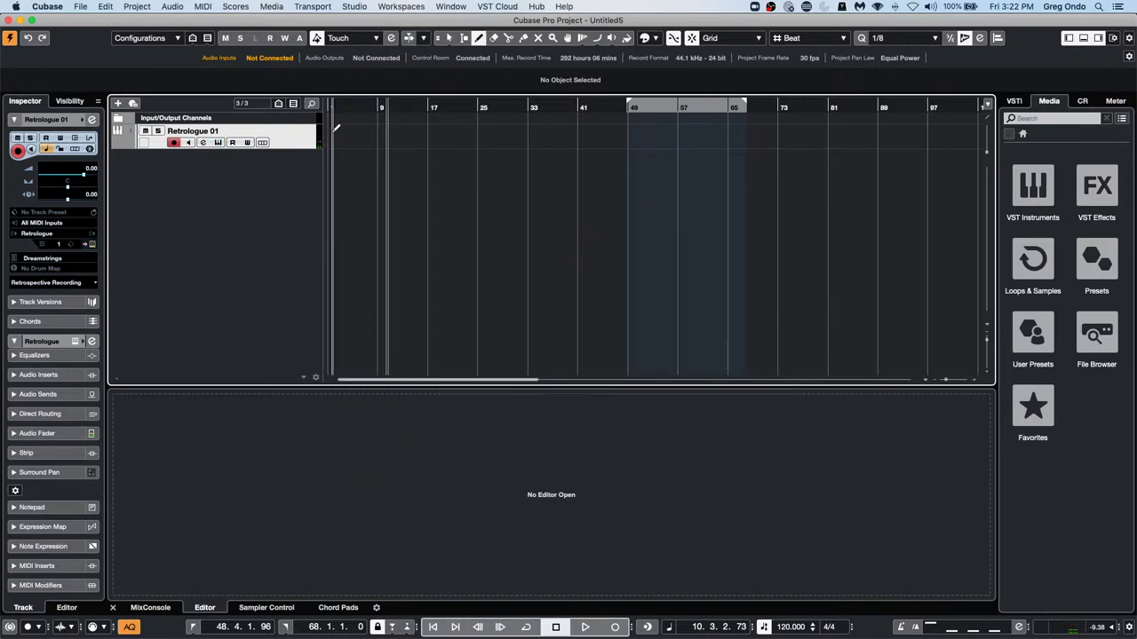
pyautogui.moveTo(335, 134)
pyautogui.mouseDown()
pyautogui.moveTo(496, 133)
pyautogui.moveTo(480, 133)
pyautogui.mouseUp()
pyautogui.press('1')
pyautogui.doubleClick(368, 143)
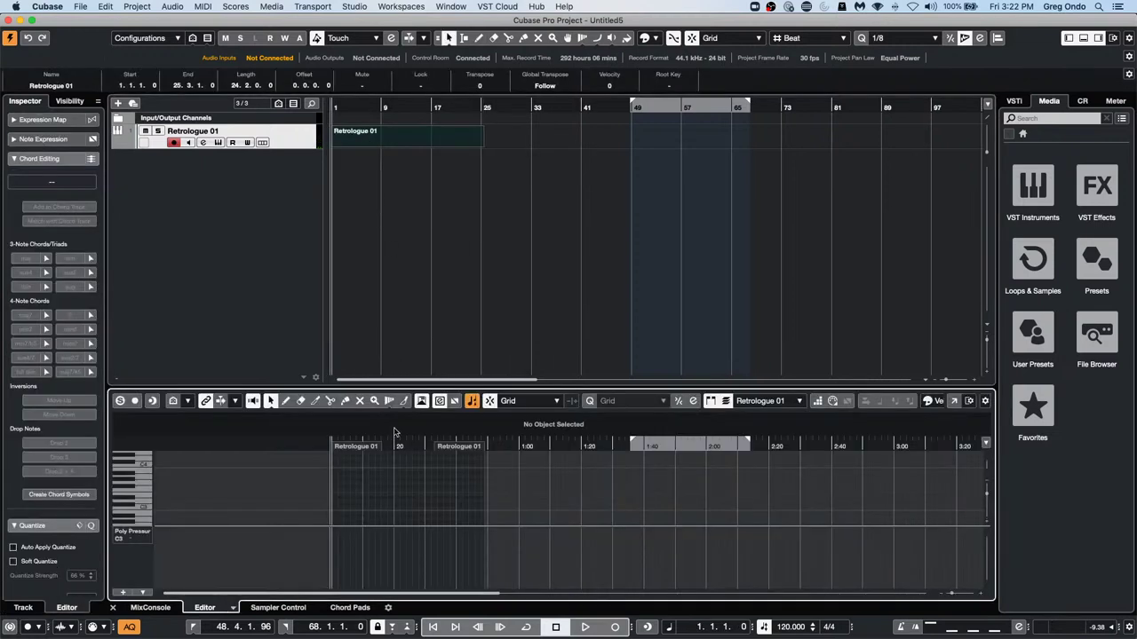
# Draw three long held notes on C#3, F3 and A#3 from bar 1
pyautogui.rightClick(348, 510)
pyautogui.click(369, 510)
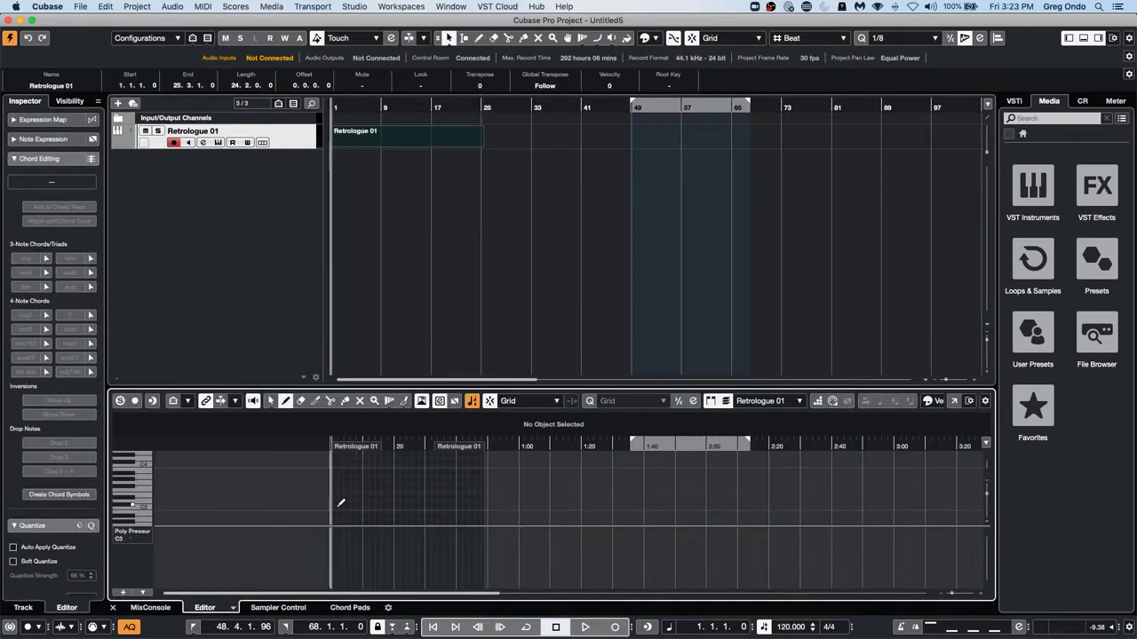
pyautogui.moveTo(336, 504); pyautogui.dragTo(464, 505)
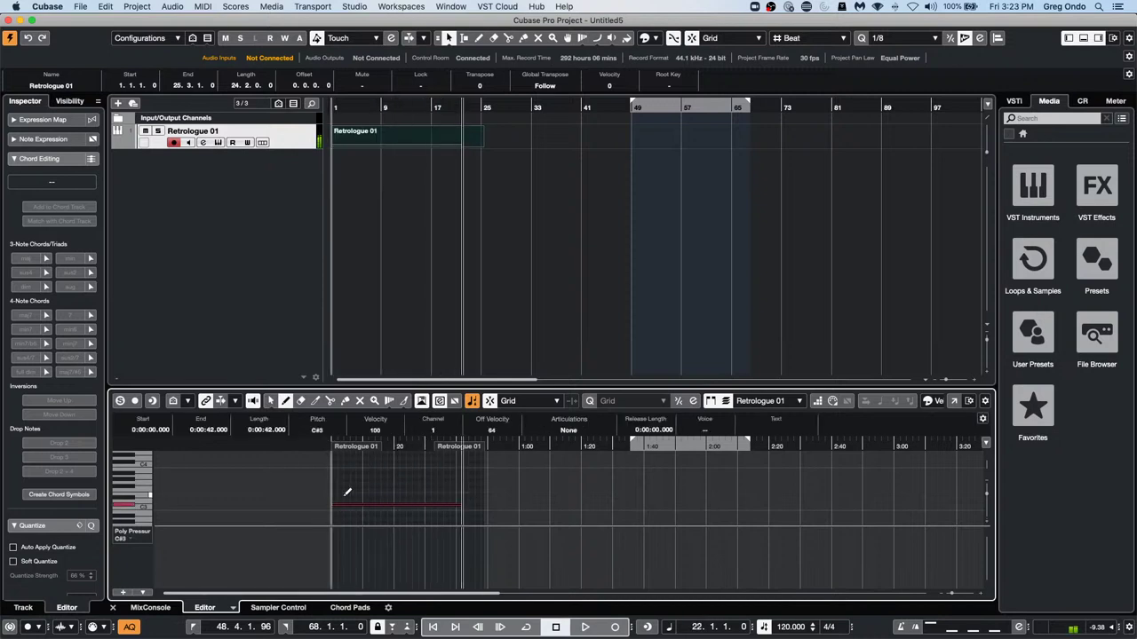
pyautogui.moveTo(332, 489)
pyautogui.mouseDown()
pyautogui.moveTo(477, 488)
pyautogui.moveTo(462, 488)
pyautogui.mouseUp()
pyautogui.moveTo(335, 472); pyautogui.dragTo(461, 472)
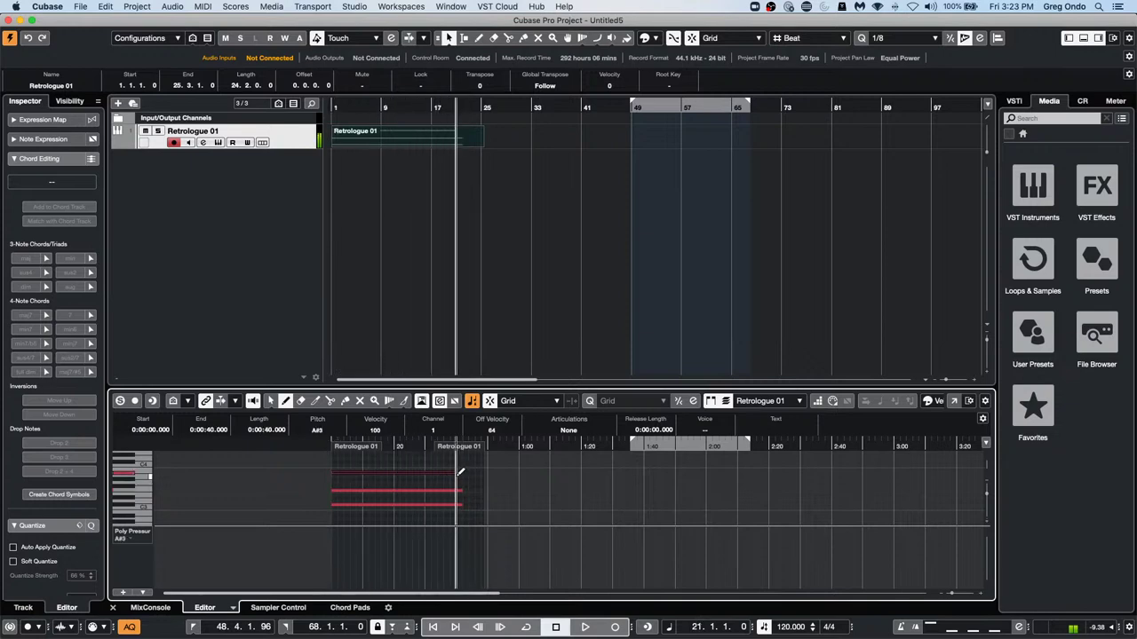
pyautogui.rightClick(233, 178)
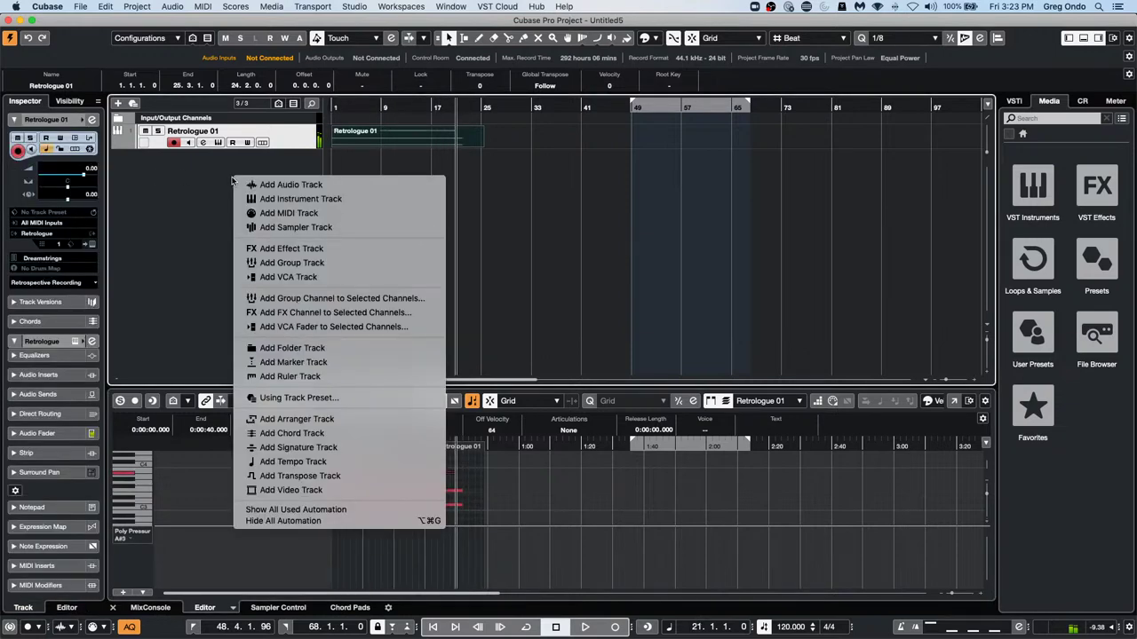
# Add an instrument track using Groove Agent SE
pyautogui.click(386, 201)
pyautogui.click(461, 258)
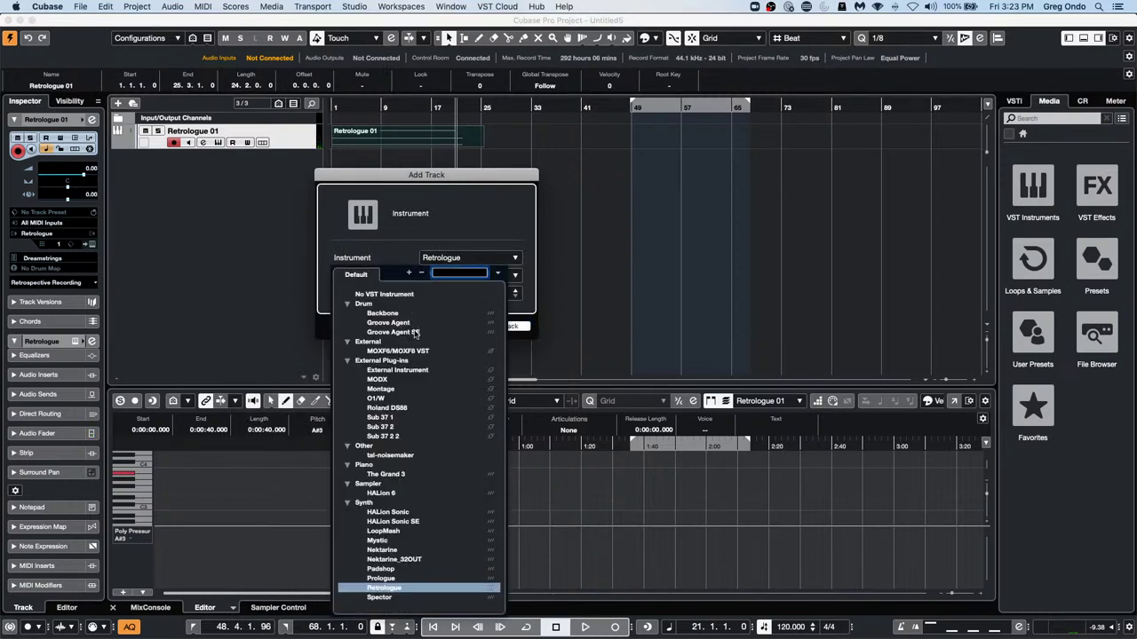
pyautogui.click(415, 333)
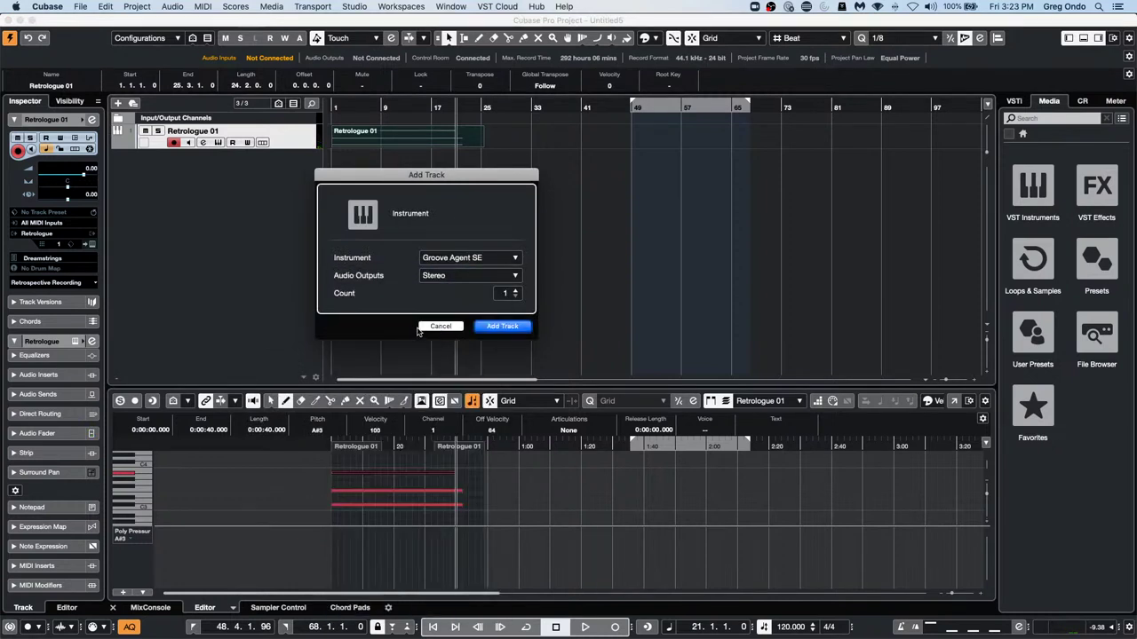
pyautogui.click(507, 327)
# Load the Urban Ballads Kit 01 drum kit into Groove Agent SE and close its window
pyautogui.click(613, 146)
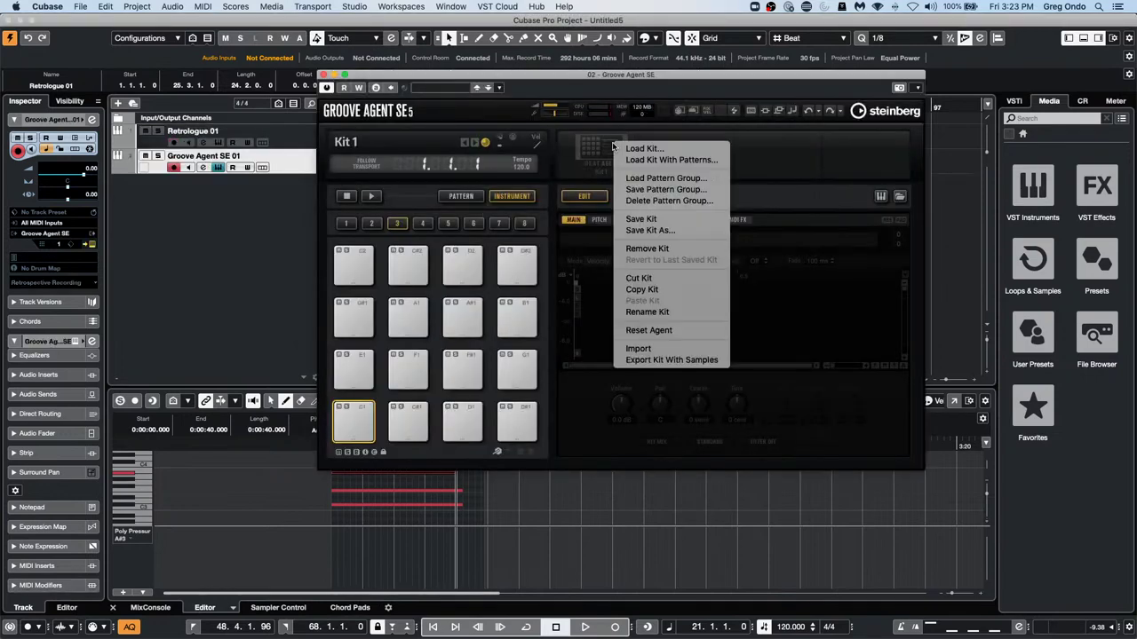
pyautogui.click(626, 161)
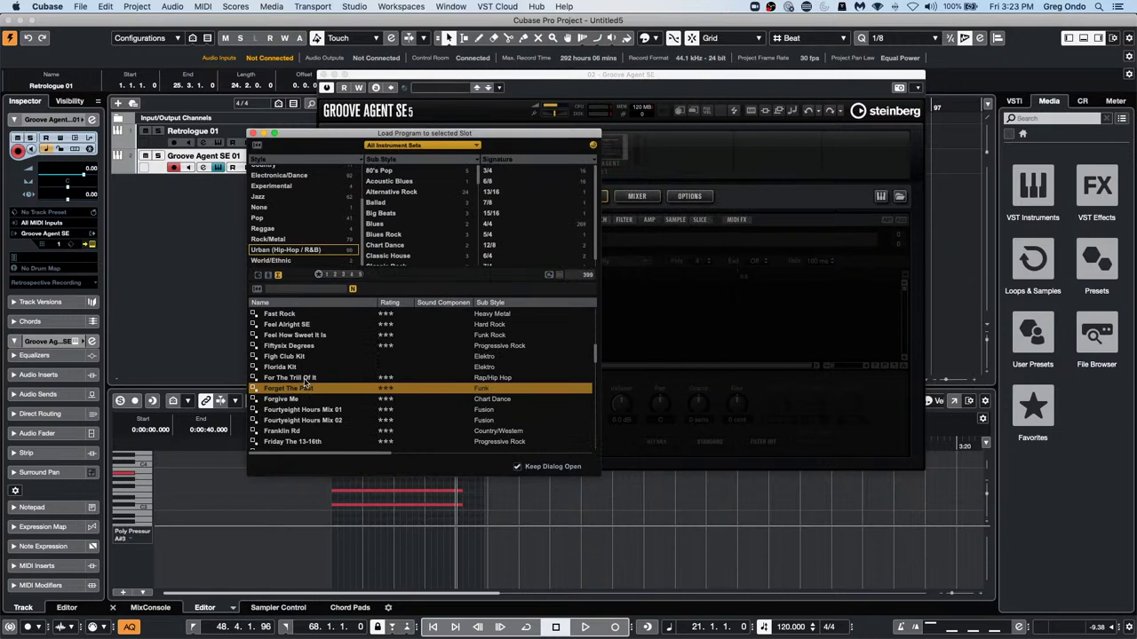
pyautogui.scroll(-20, 305, 380)
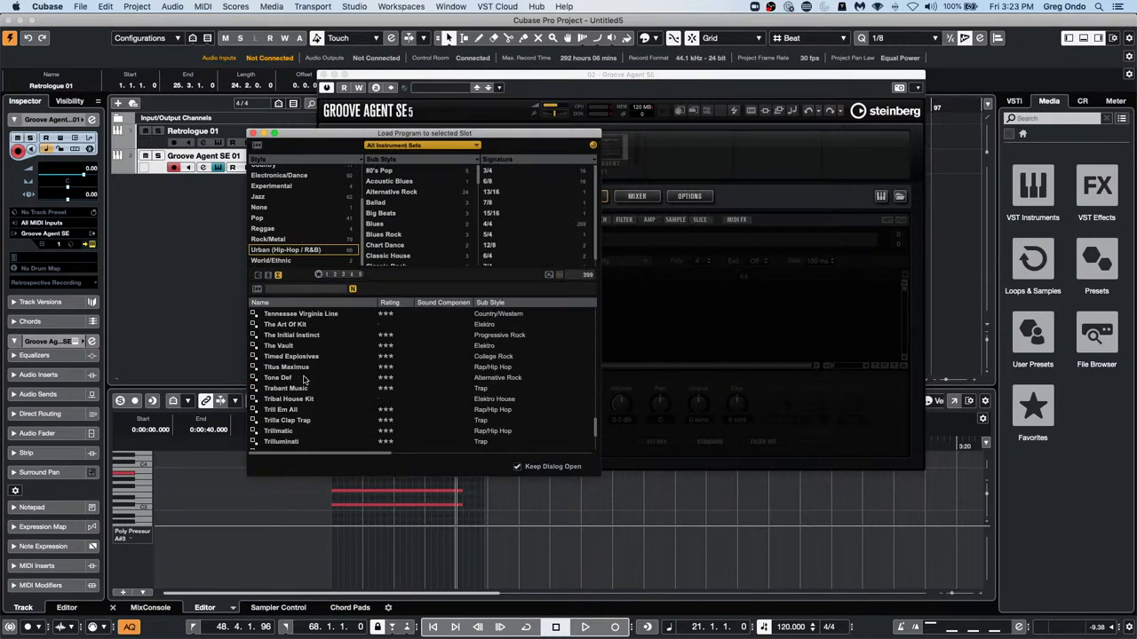
pyautogui.scroll(8, 304, 381)
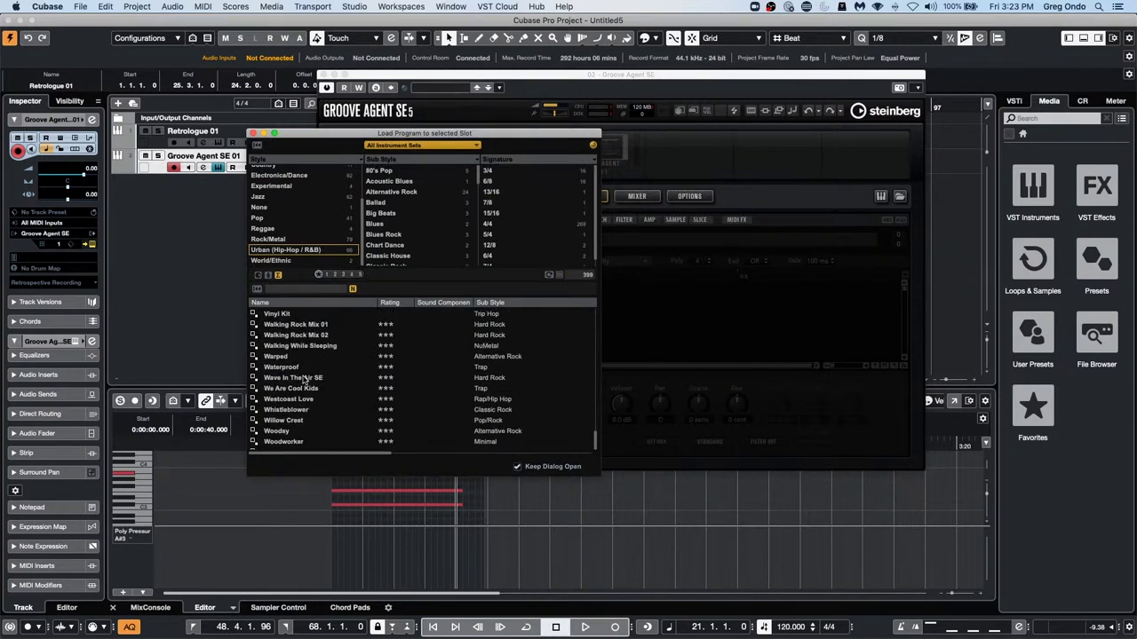
pyautogui.scroll(1, 303, 380)
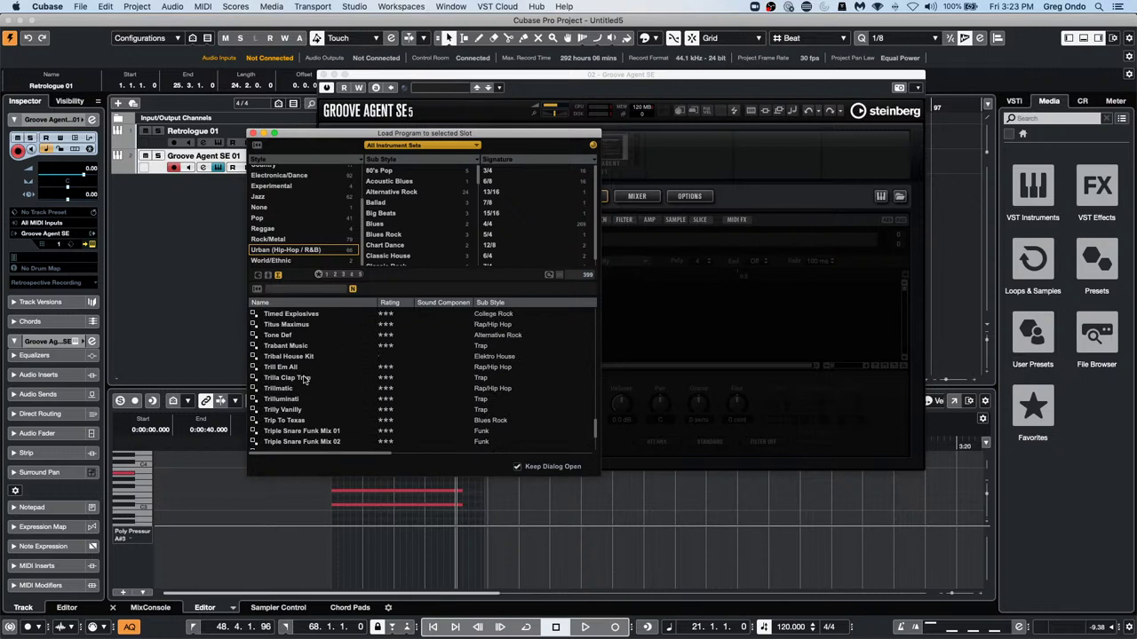
pyautogui.scroll(-4, 304, 379)
pyautogui.doubleClick(316, 433)
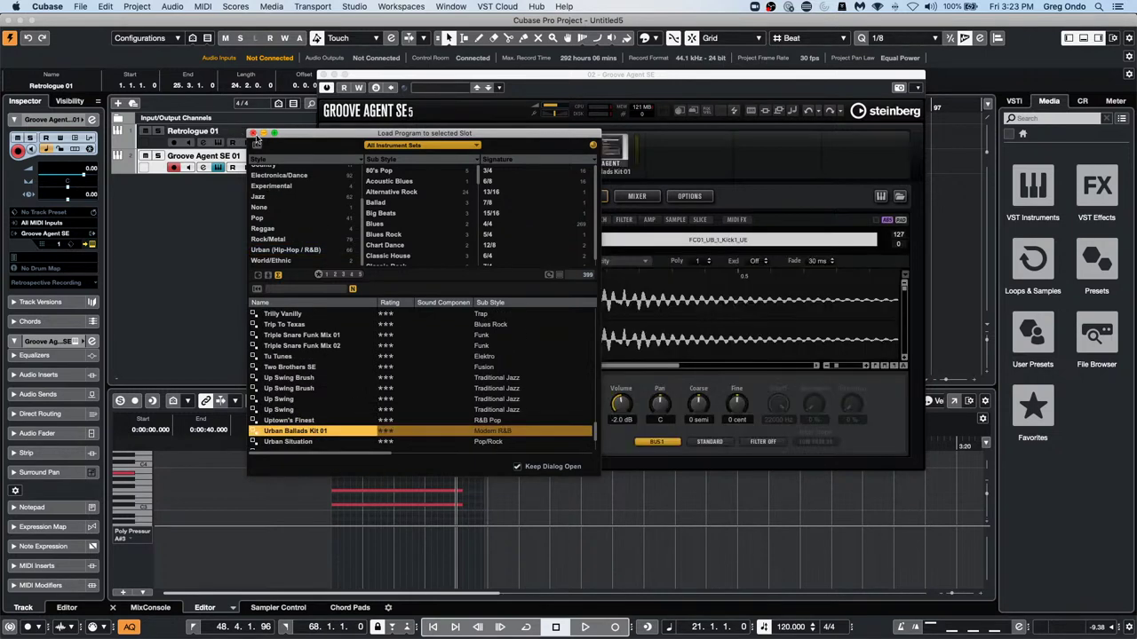
pyautogui.click(254, 133)
pyautogui.click(323, 75)
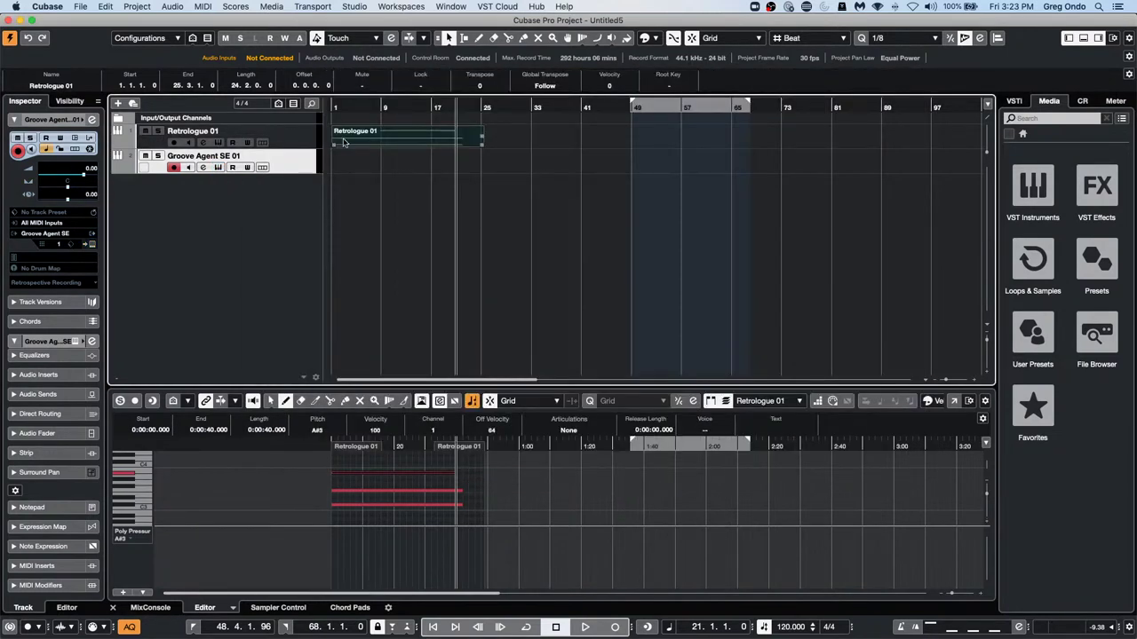
# Draw a 16-bar part from bar 1 to 17 on the Groove Agent track
pyautogui.click(352, 169)
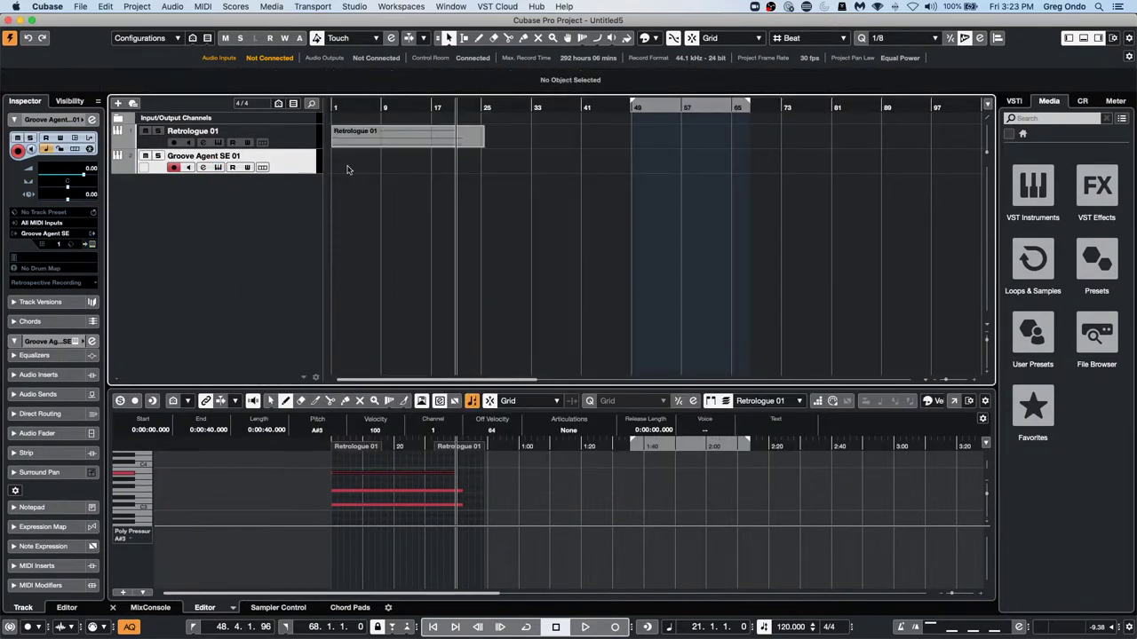
pyautogui.rightClick(347, 170)
pyautogui.click(382, 169)
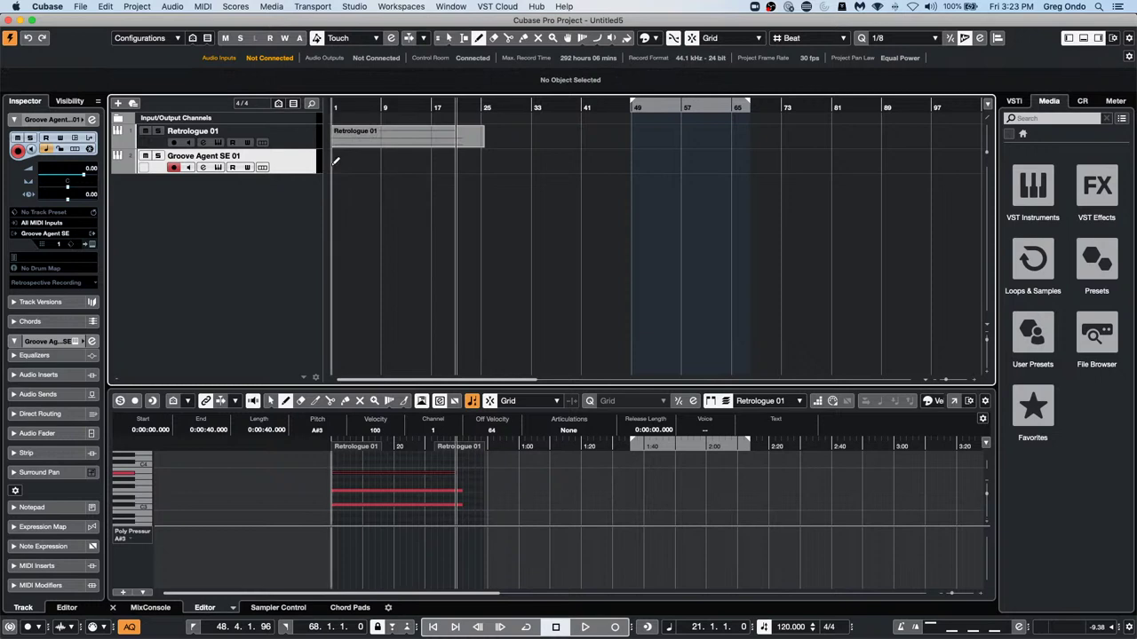
pyautogui.moveTo(335, 160); pyautogui.dragTo(436, 161)
pyautogui.rightClick(436, 161)
pyautogui.click(360, 158)
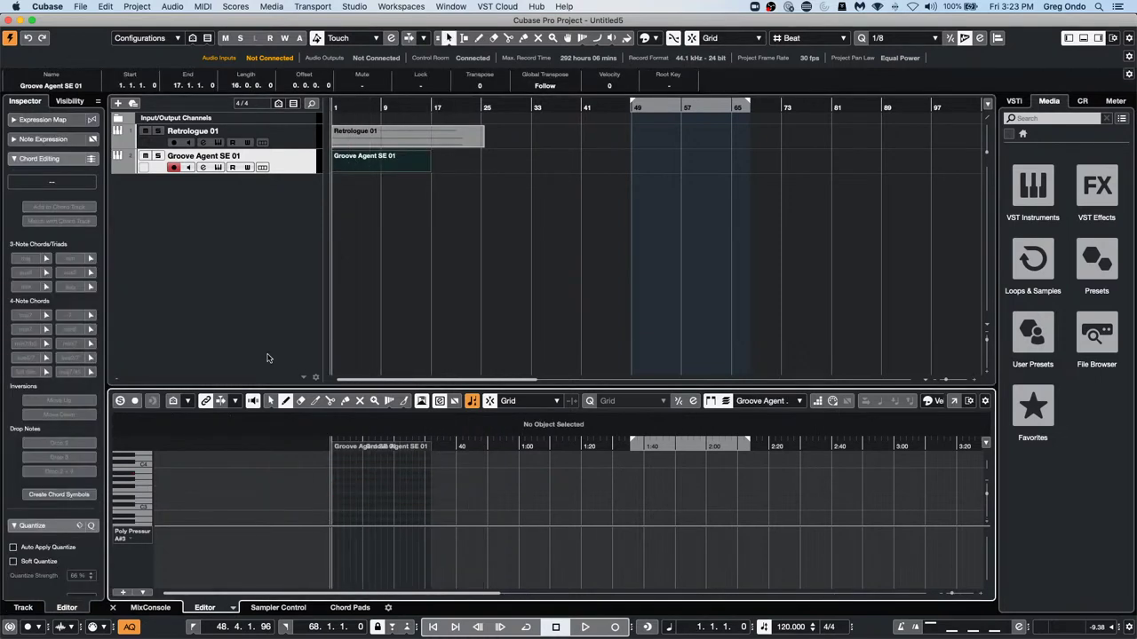
# Open the part in the Drum Editor and set the Bass Drum snap to 1/1
pyautogui.click(234, 607)
pyautogui.click(262, 594)
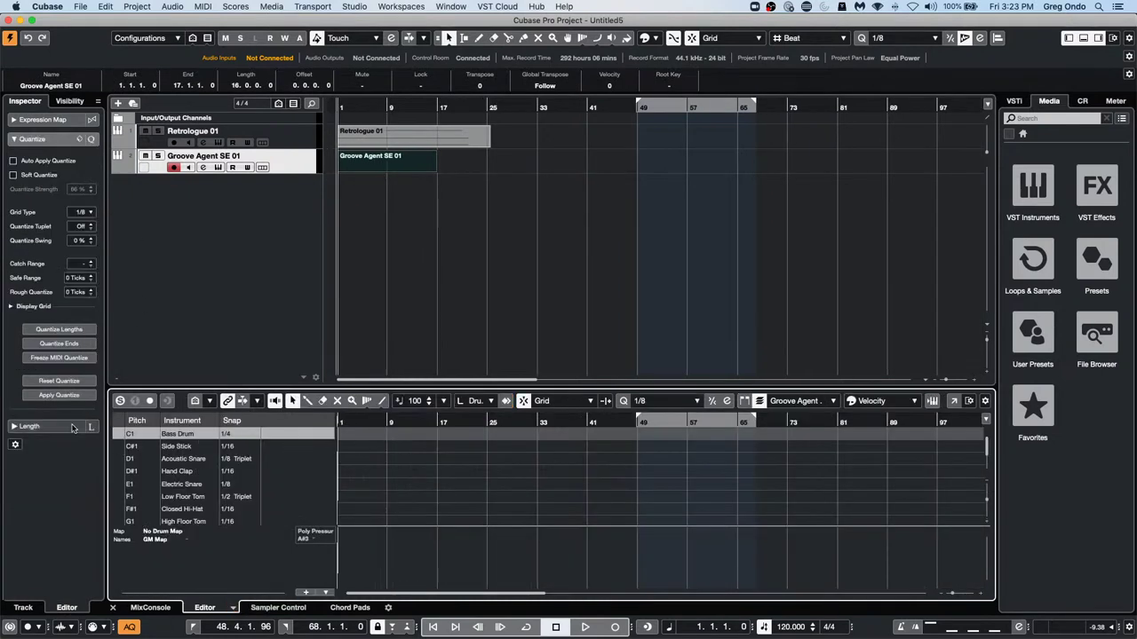
pyautogui.click(122, 437)
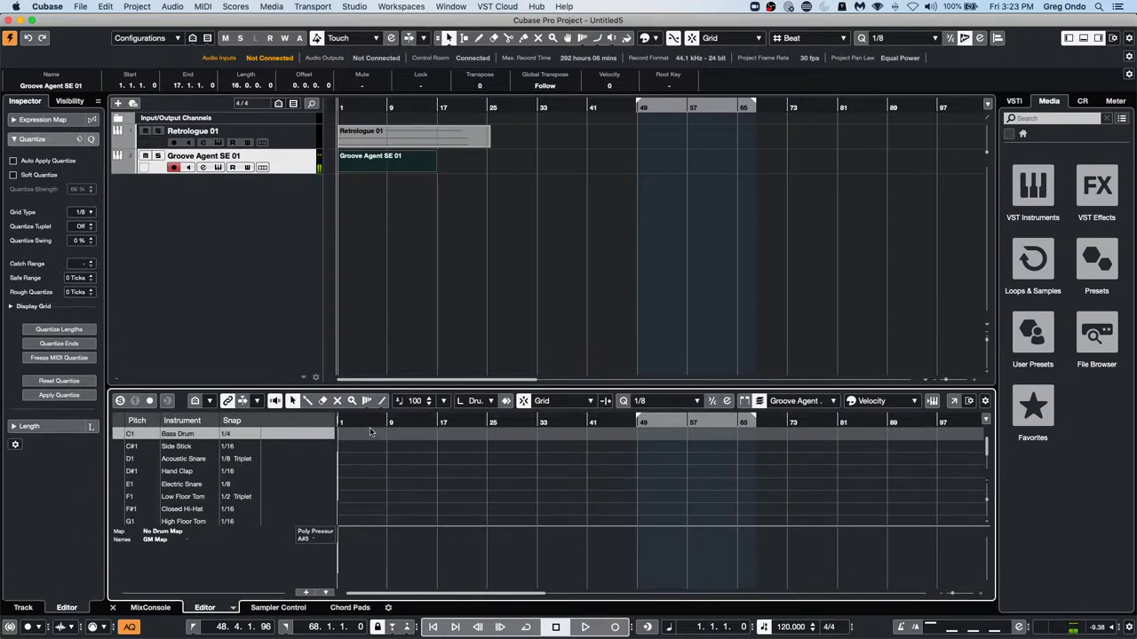
pyautogui.click(240, 438)
pyautogui.click(249, 445)
# Zoom in on the first bars and try painting Bass Drum notes, then undo them
pyautogui.moveTo(362, 424); pyautogui.dragTo(379, 420)
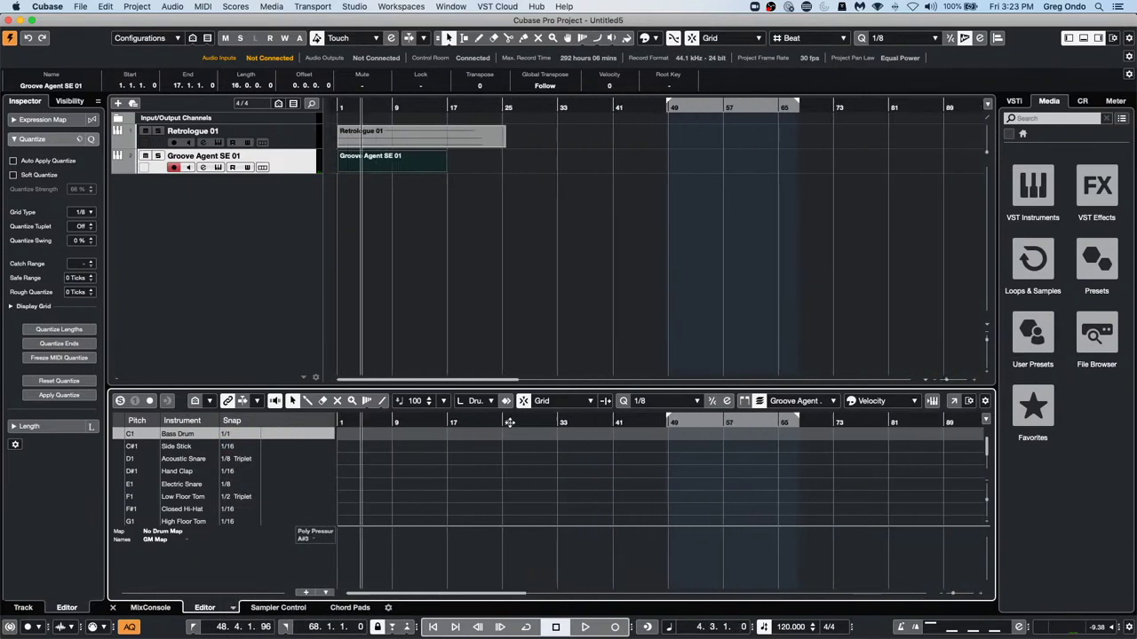
pyautogui.press('Home')
pyautogui.press('h')
pyautogui.press('h')
pyautogui.press('h')
pyautogui.press('h')
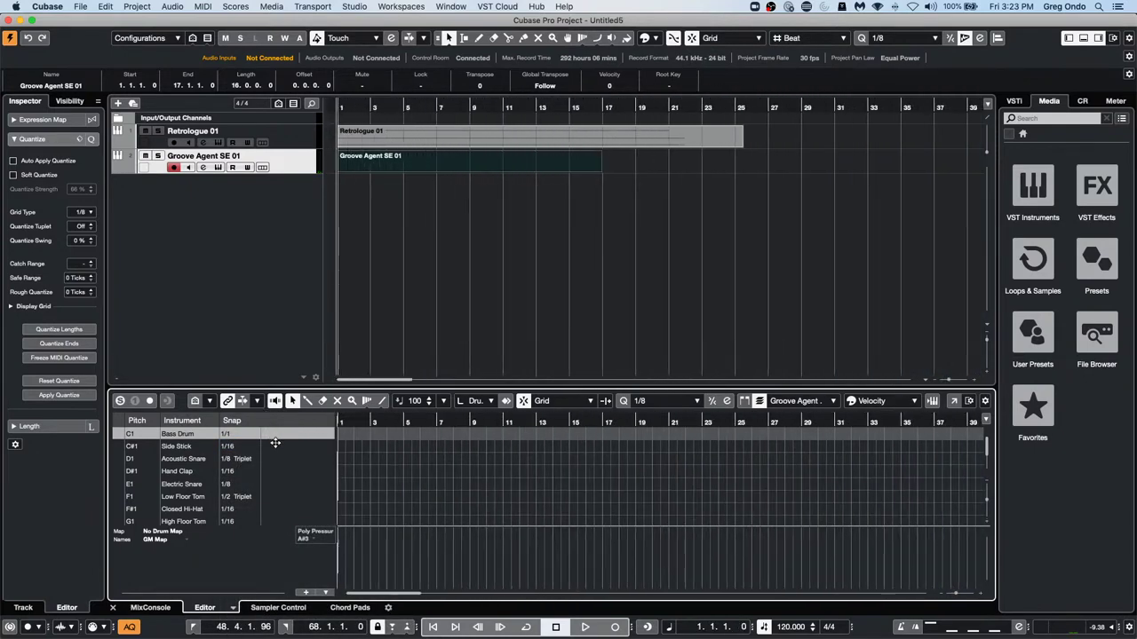
pyautogui.rightClick(399, 447)
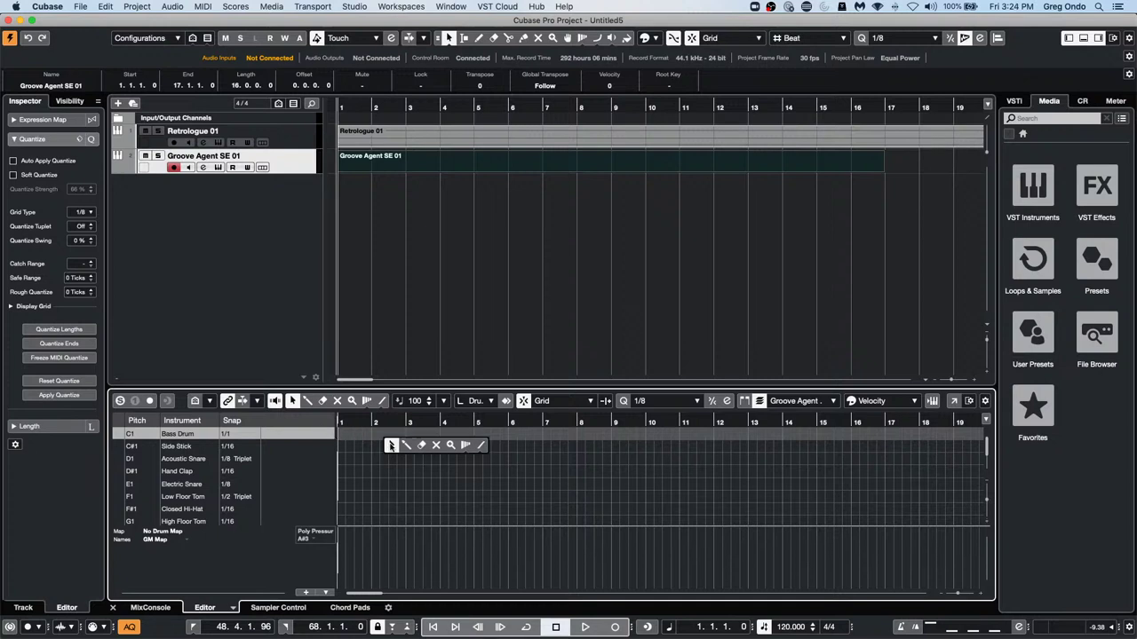
pyautogui.click(407, 446)
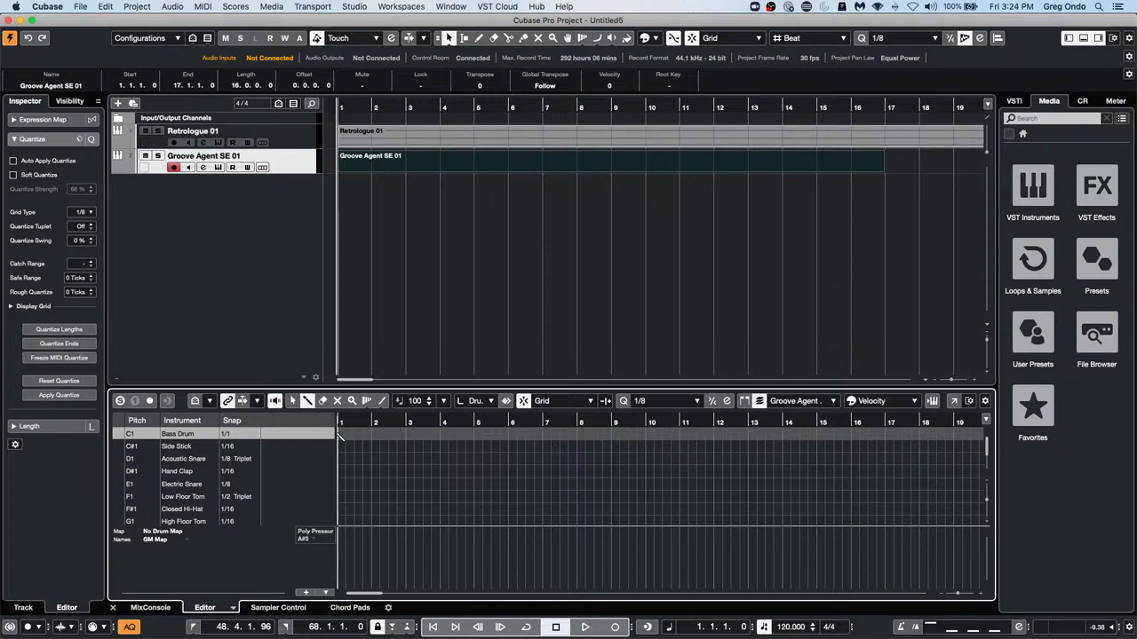
pyautogui.moveTo(340, 435); pyautogui.dragTo(415, 437)
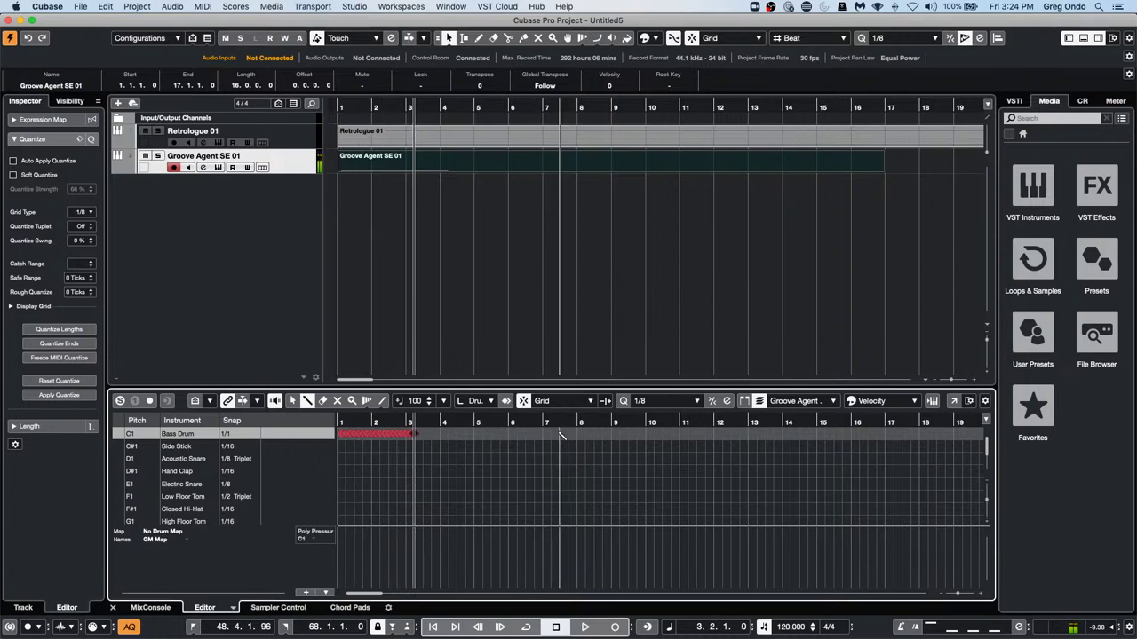
pyautogui.press('super+z')
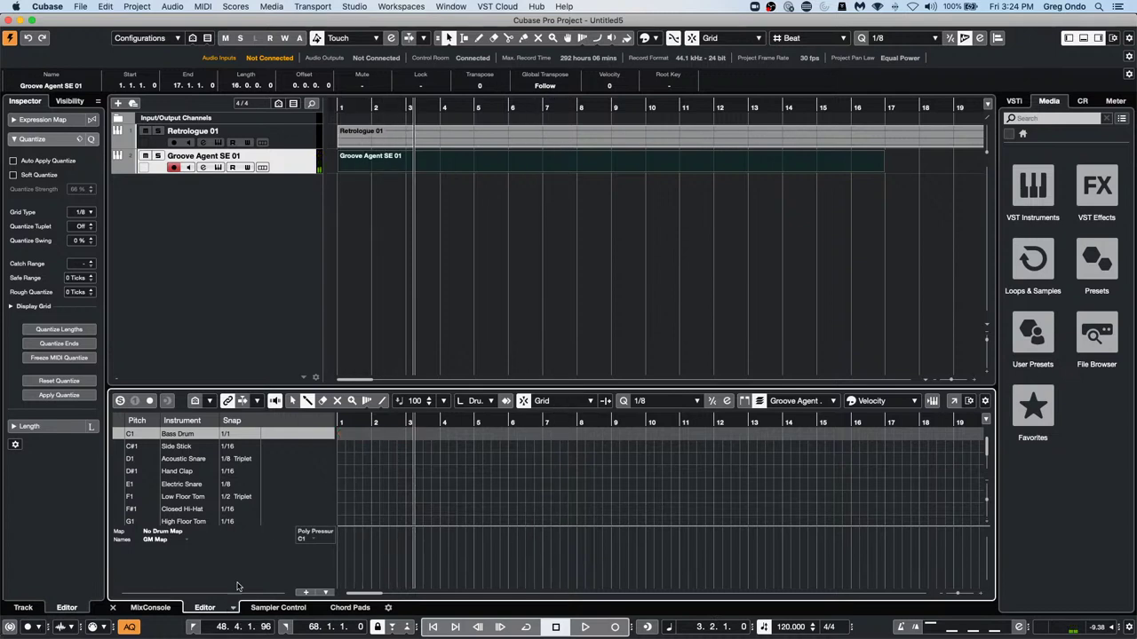
# Place individual Bass Drum hits on C1 from bar 1 through about bar 6
pyautogui.click(344, 434)
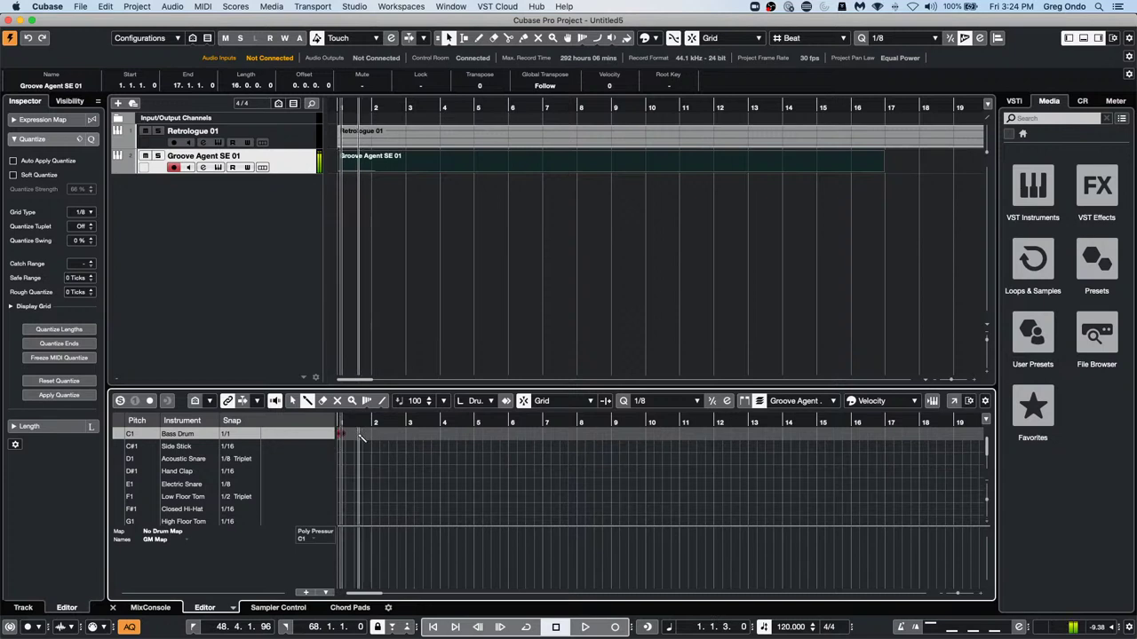
pyautogui.click(354, 434)
pyautogui.click(375, 434)
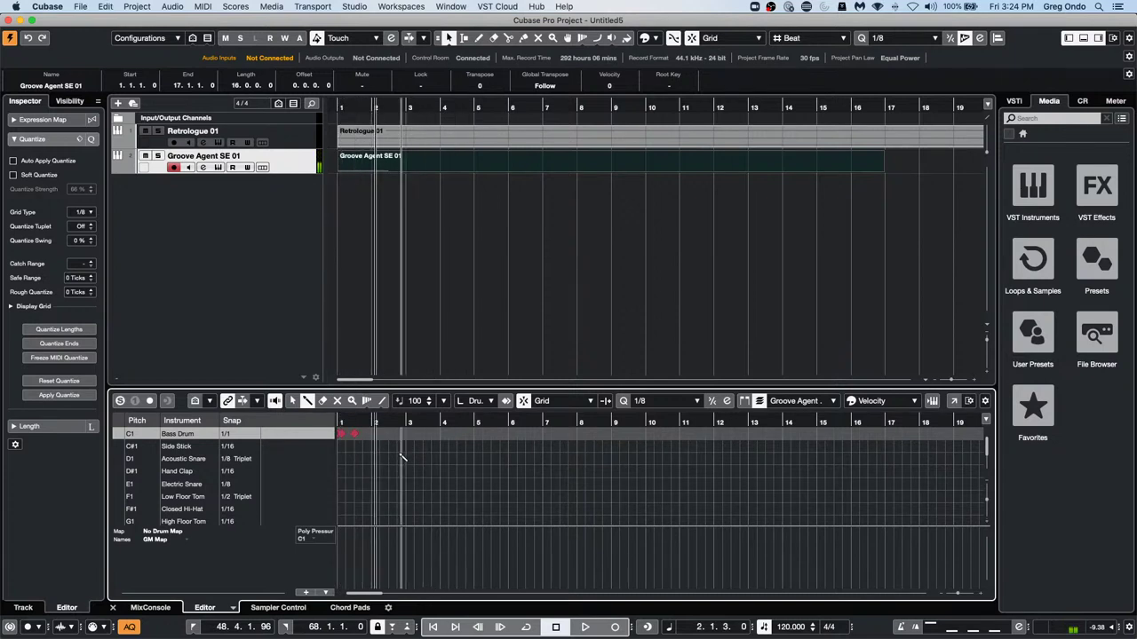
pyautogui.click(372, 434)
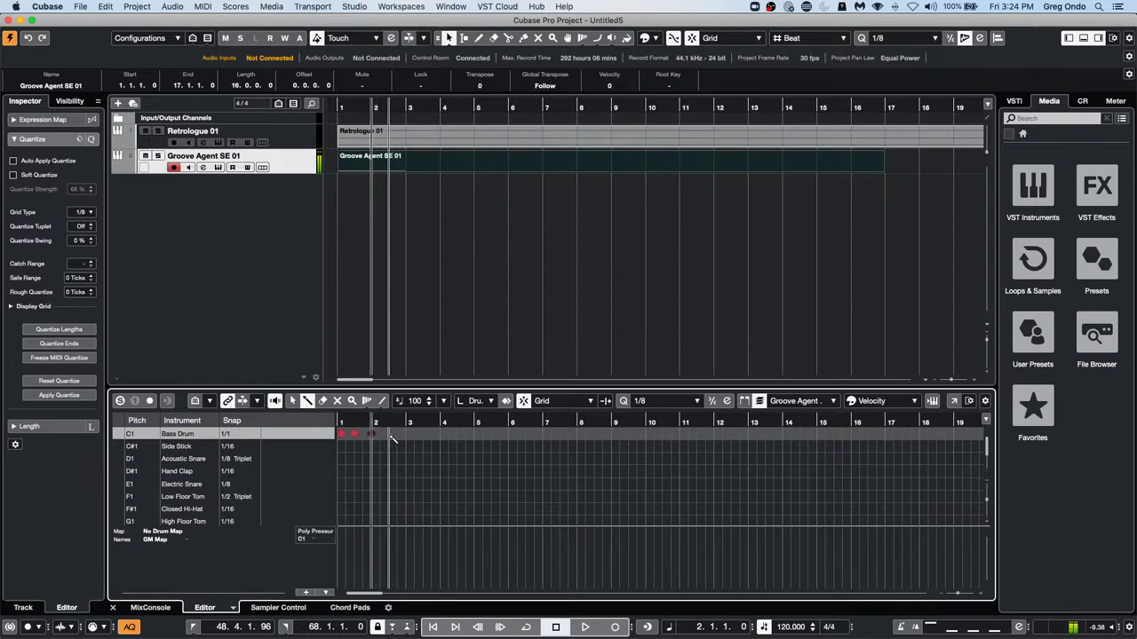
pyautogui.click(388, 434)
pyautogui.click(406, 435)
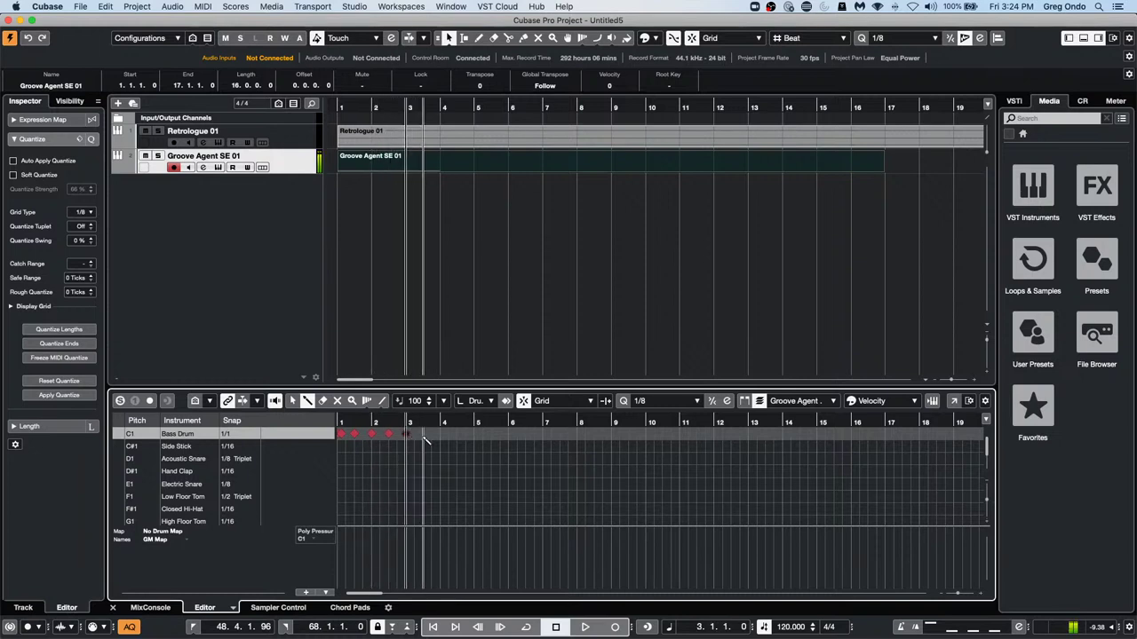
pyautogui.click(422, 434)
pyautogui.click(440, 435)
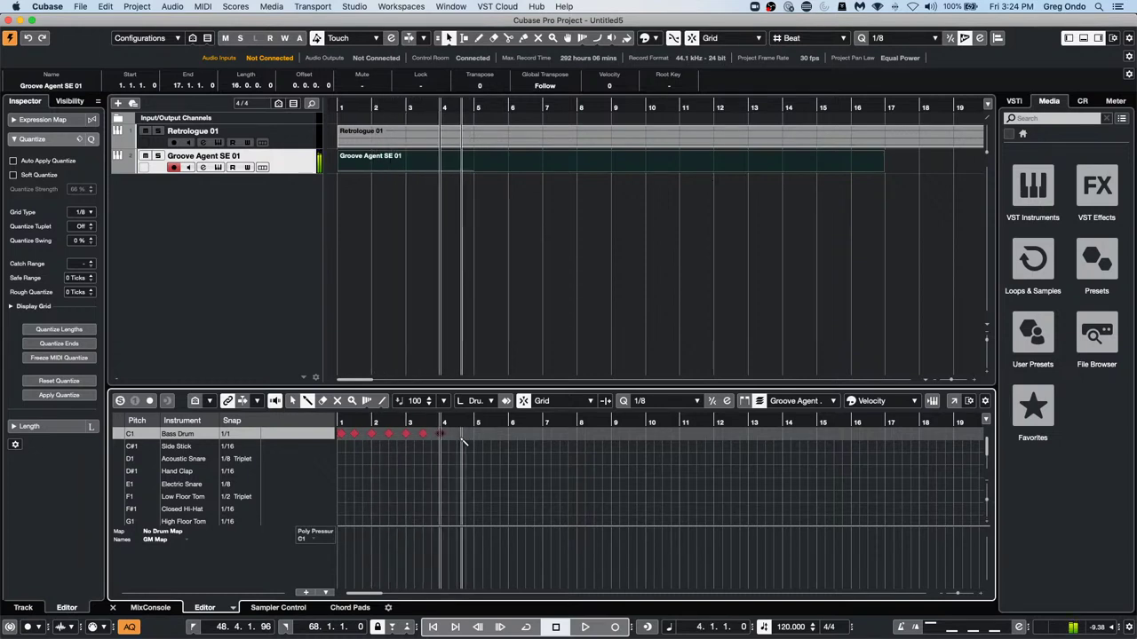
pyautogui.click(456, 434)
pyautogui.click(474, 434)
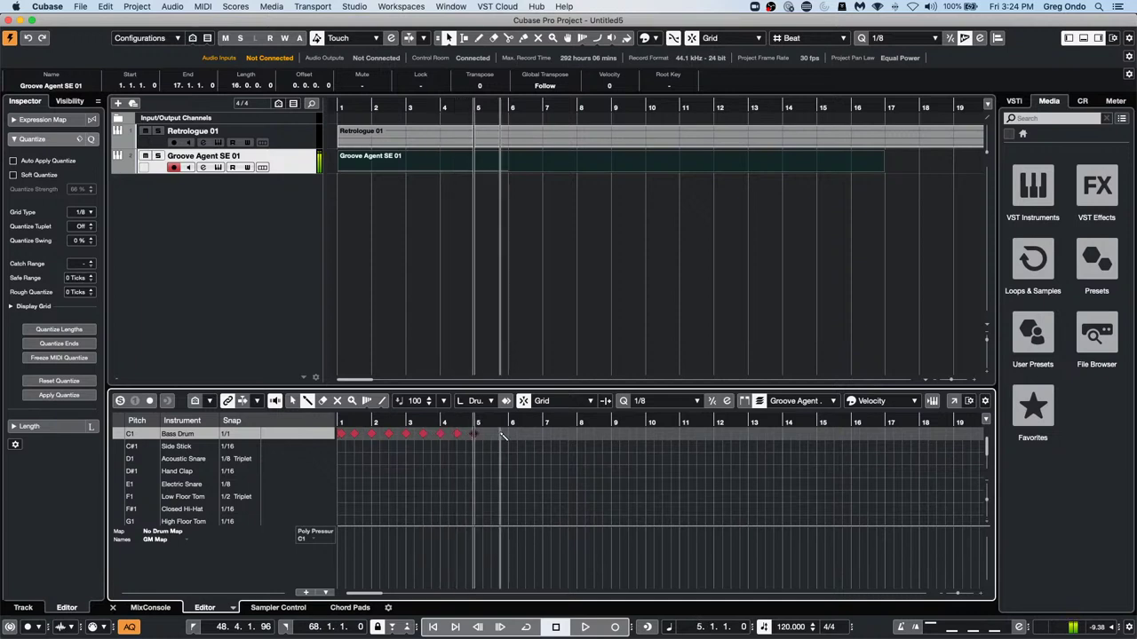
pyautogui.click(491, 434)
pyautogui.click(507, 435)
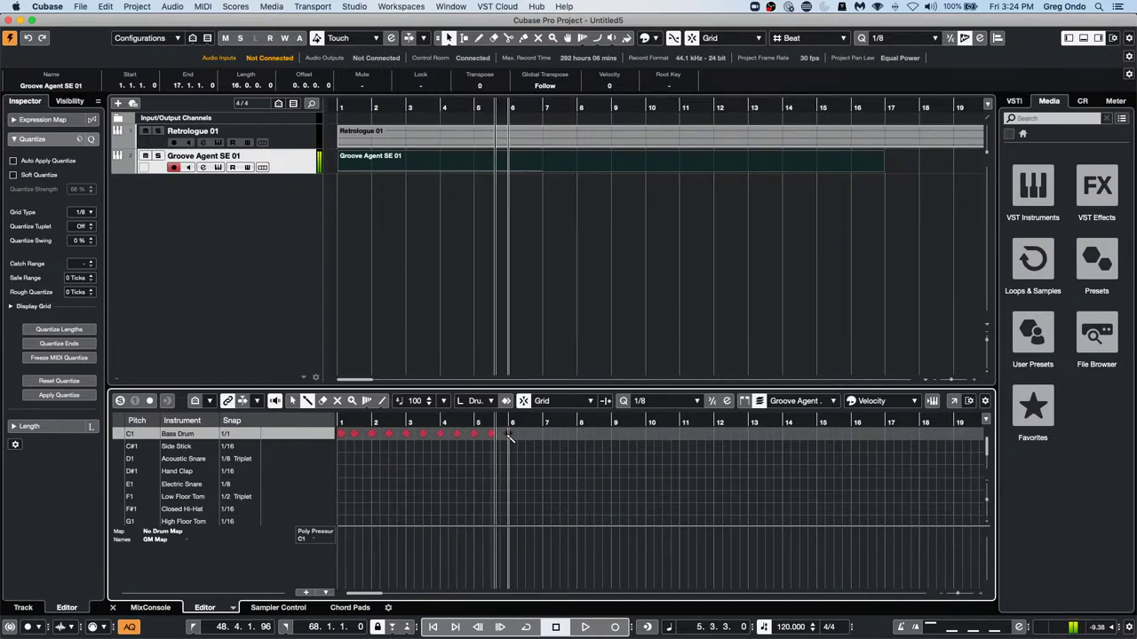
pyautogui.click(304, 143)
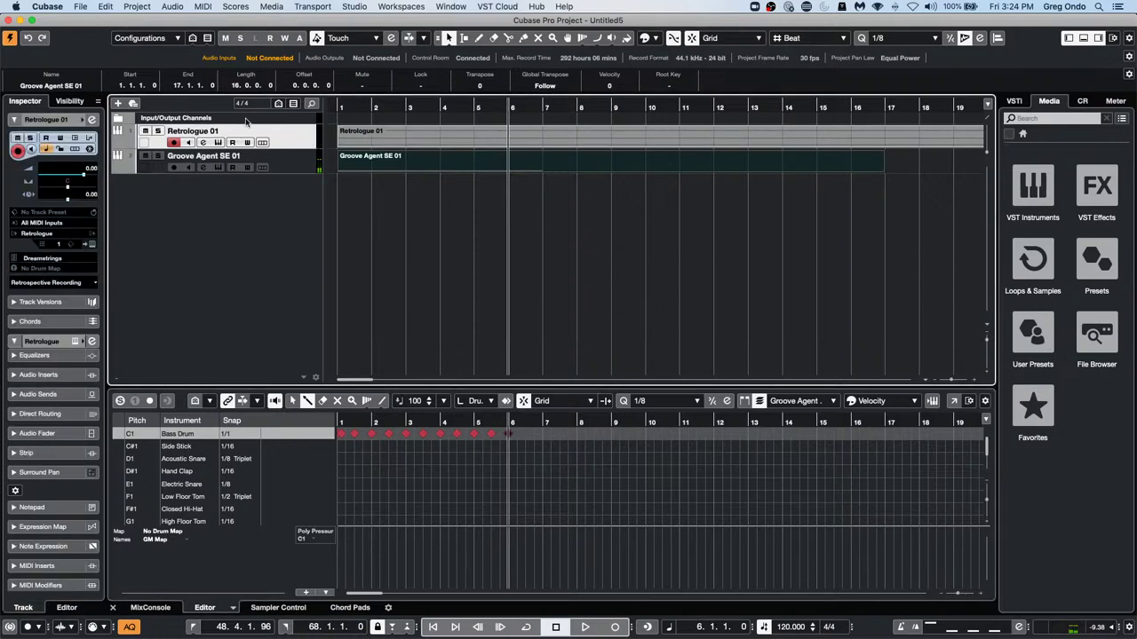
# Insert a Dynamics Compressor on the Retrologue 01 channel
pyautogui.click(93, 245)
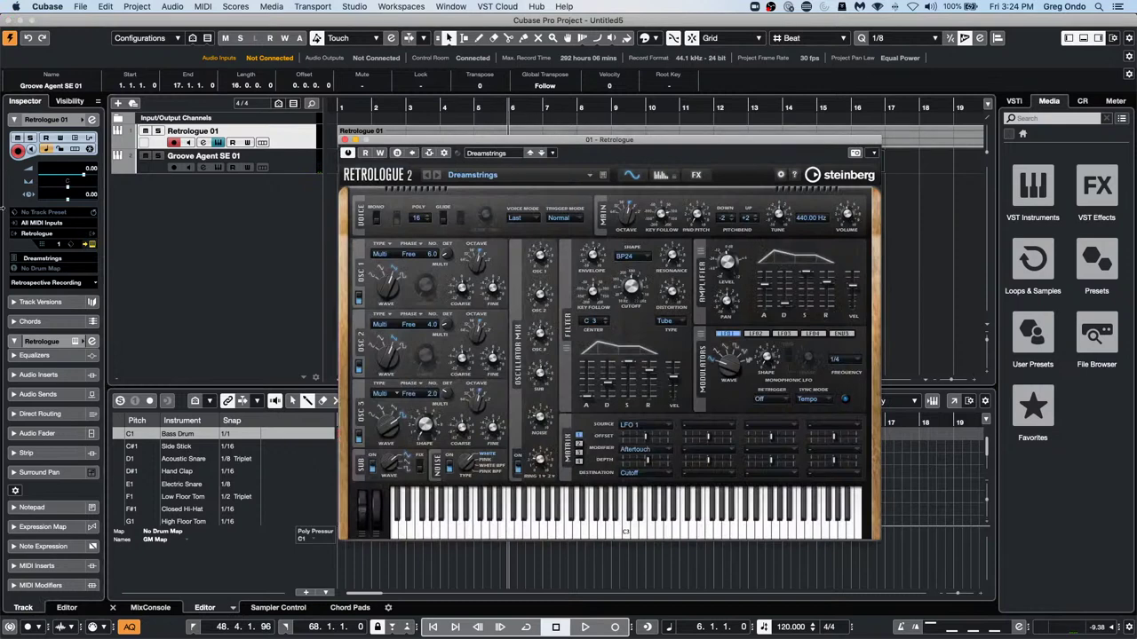
pyautogui.click(92, 119)
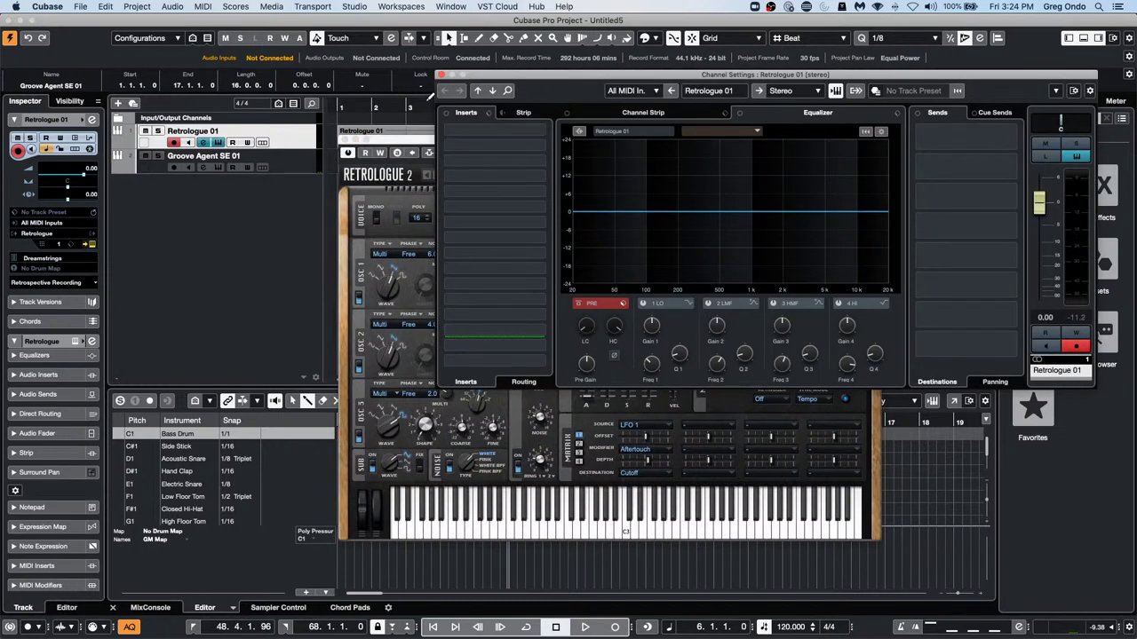
pyautogui.click(537, 133)
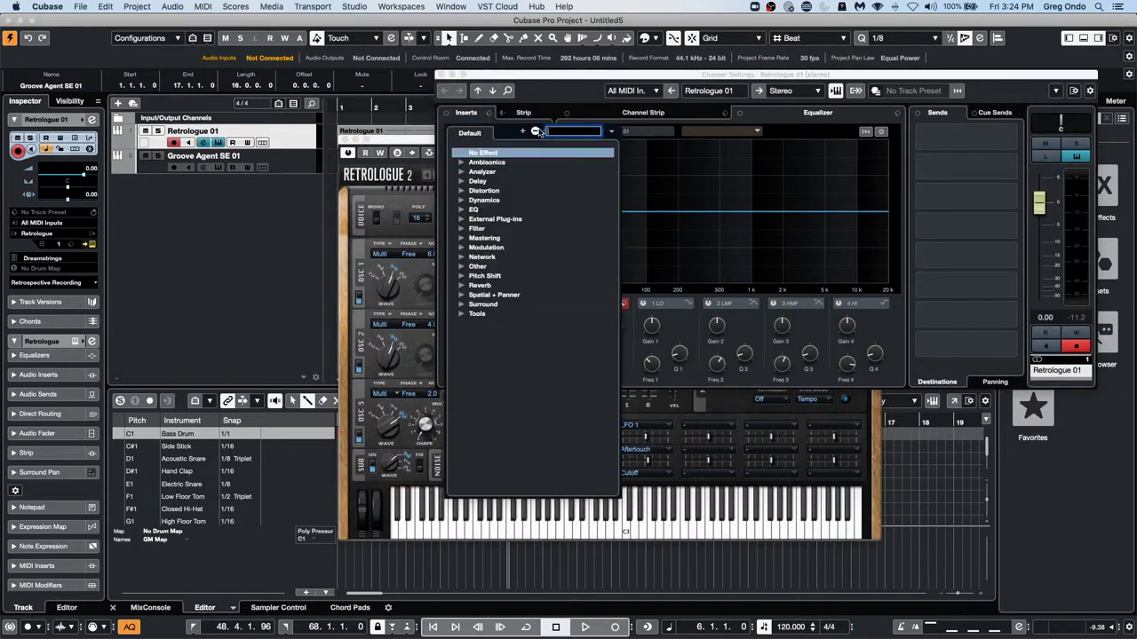
pyautogui.click(461, 201)
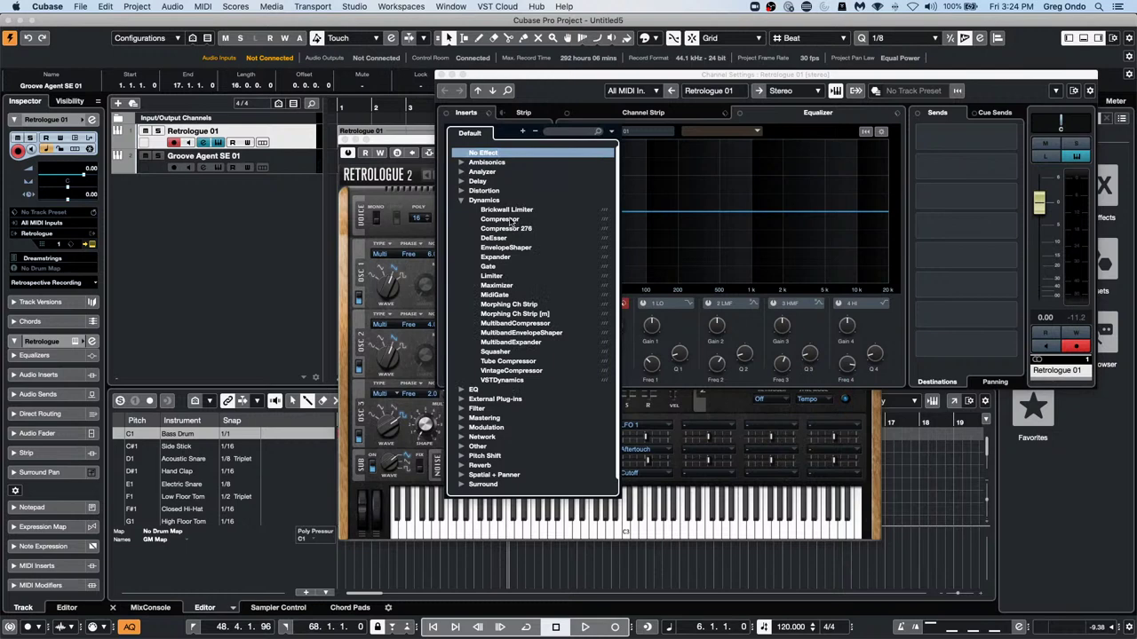
pyautogui.click(500, 219)
# Enable the compressor's side-chain with Groove Agent SE 01 as the source
pyautogui.click(279, 235)
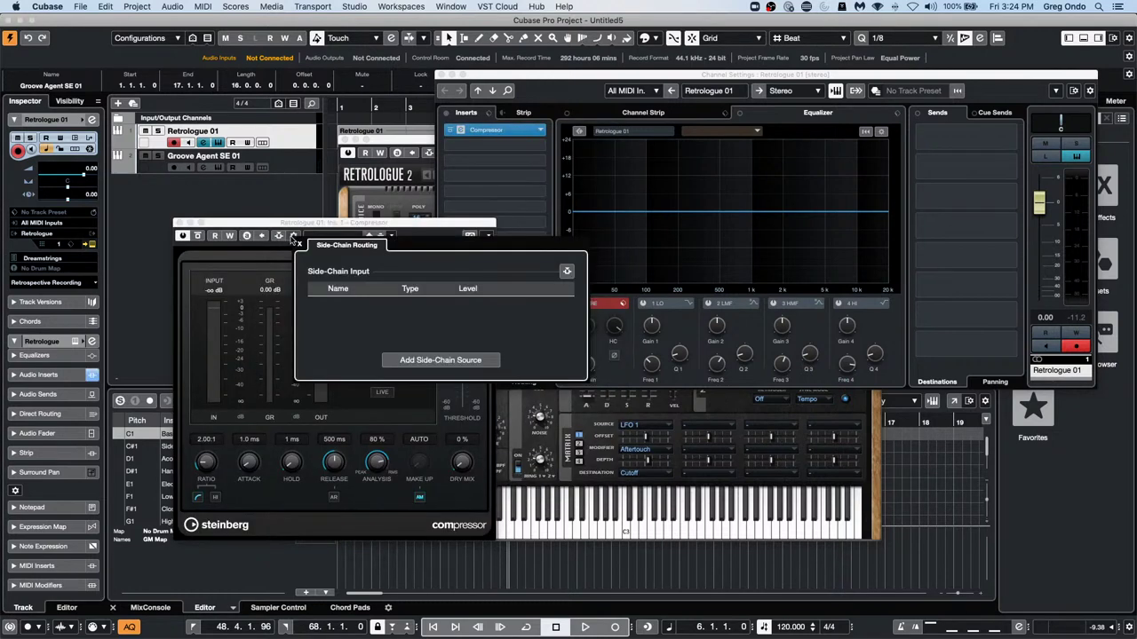
pyautogui.click(282, 237)
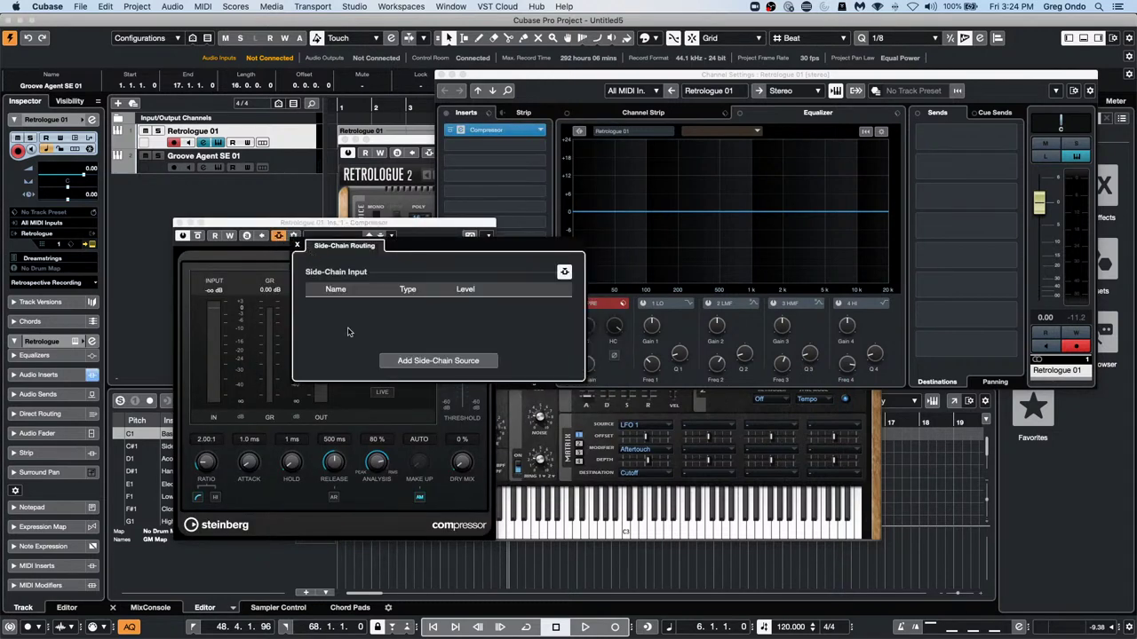
pyautogui.click(433, 364)
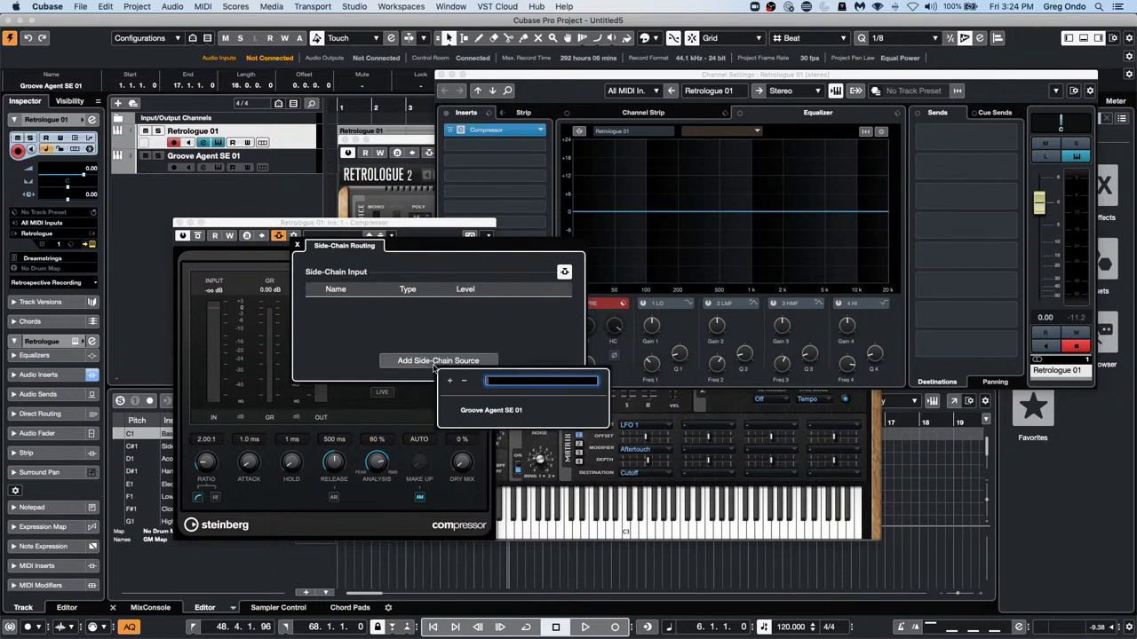
pyautogui.click(484, 411)
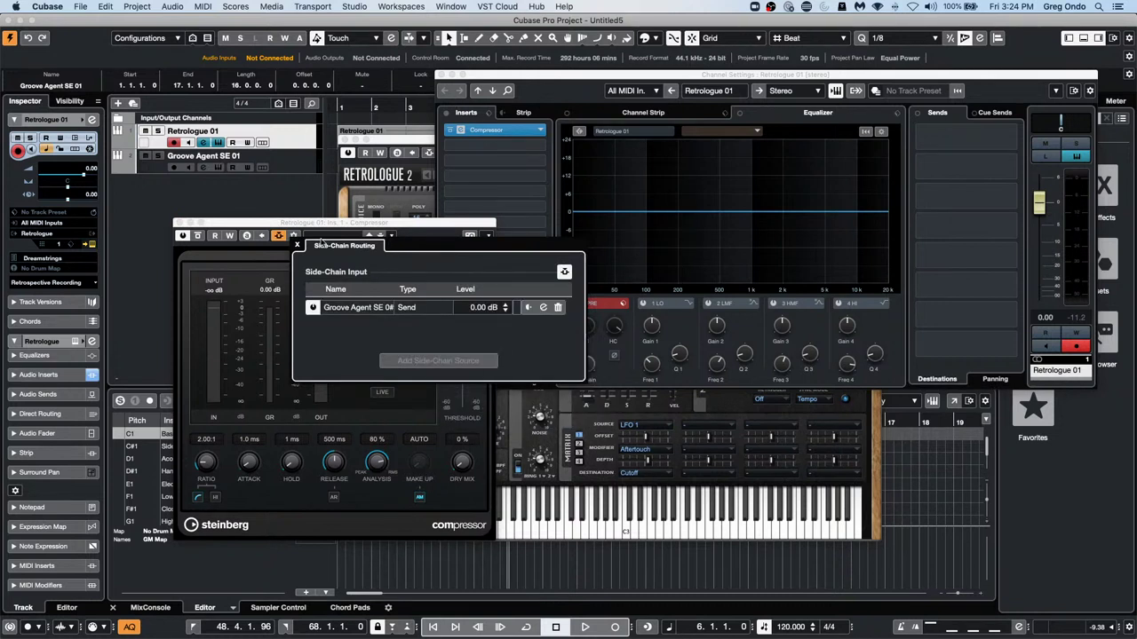
pyautogui.click(296, 245)
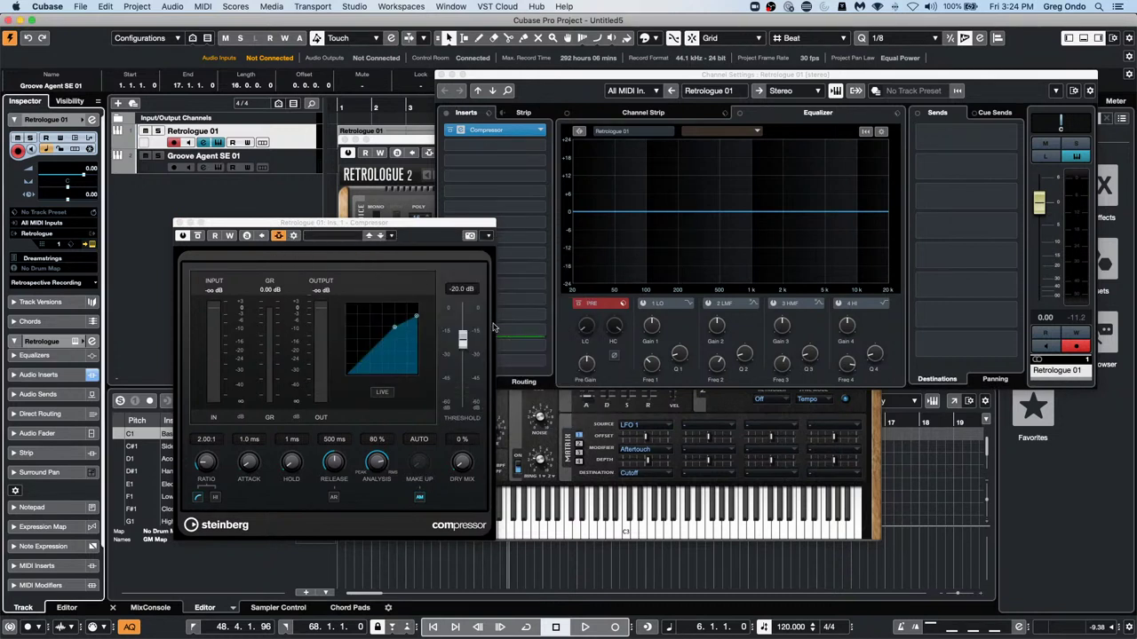
# Set the compressor threshold to -33 dB and ratio to 8:1, then toggle its bypass
pyautogui.click(407, 331)
pyautogui.scroll(-5, 413, 330)
pyautogui.moveTo(416, 328); pyautogui.dragTo(415, 351)
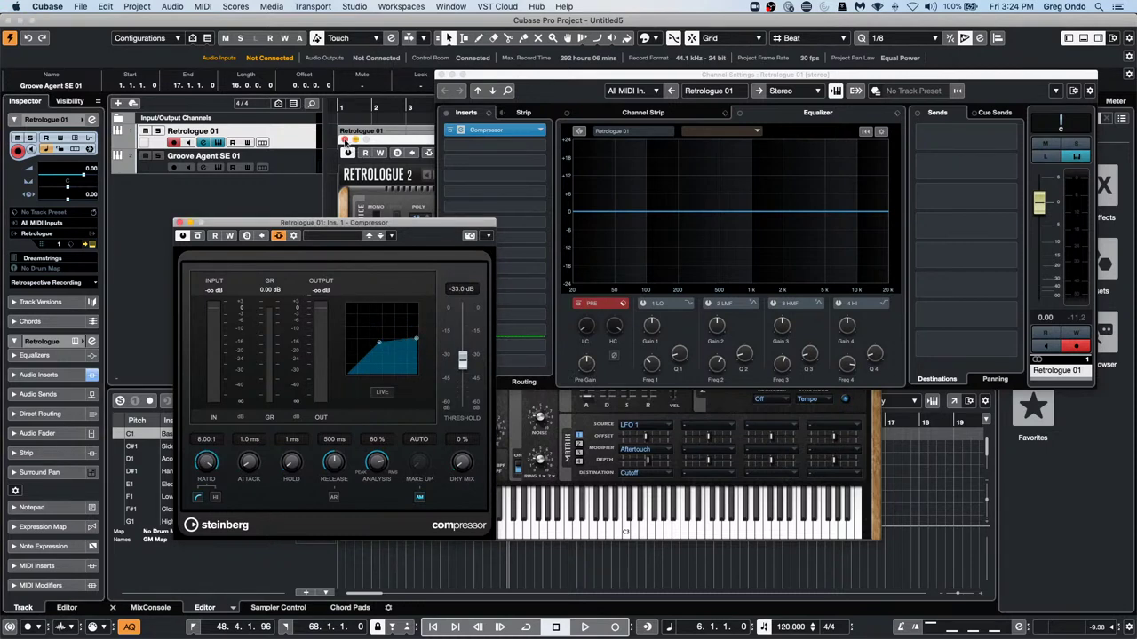
pyautogui.click(358, 108)
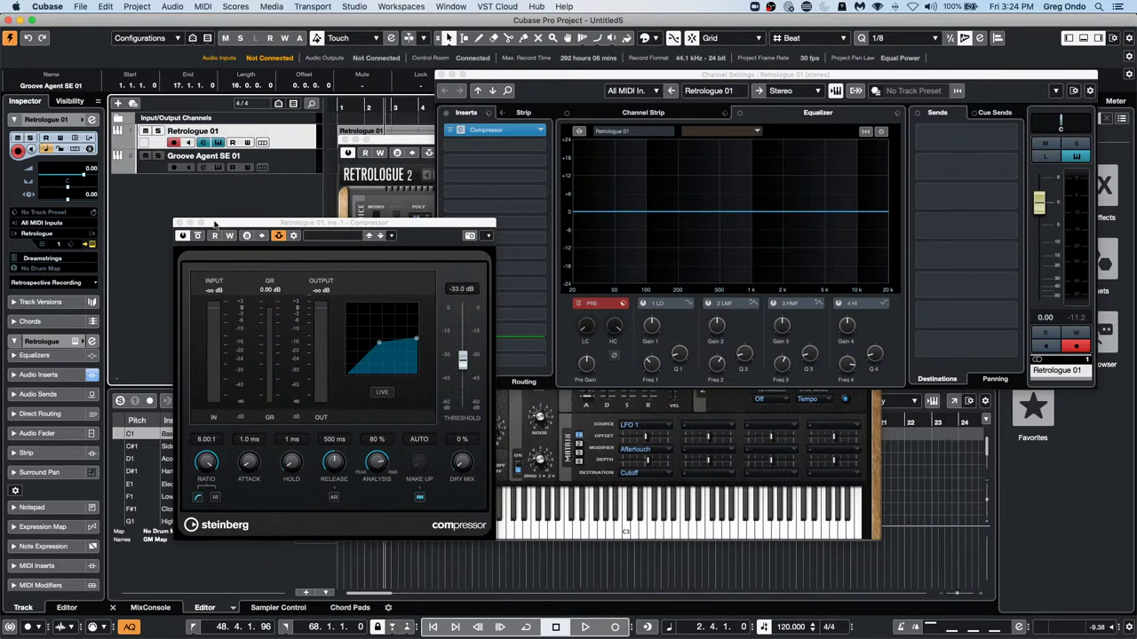
pyautogui.click(182, 237)
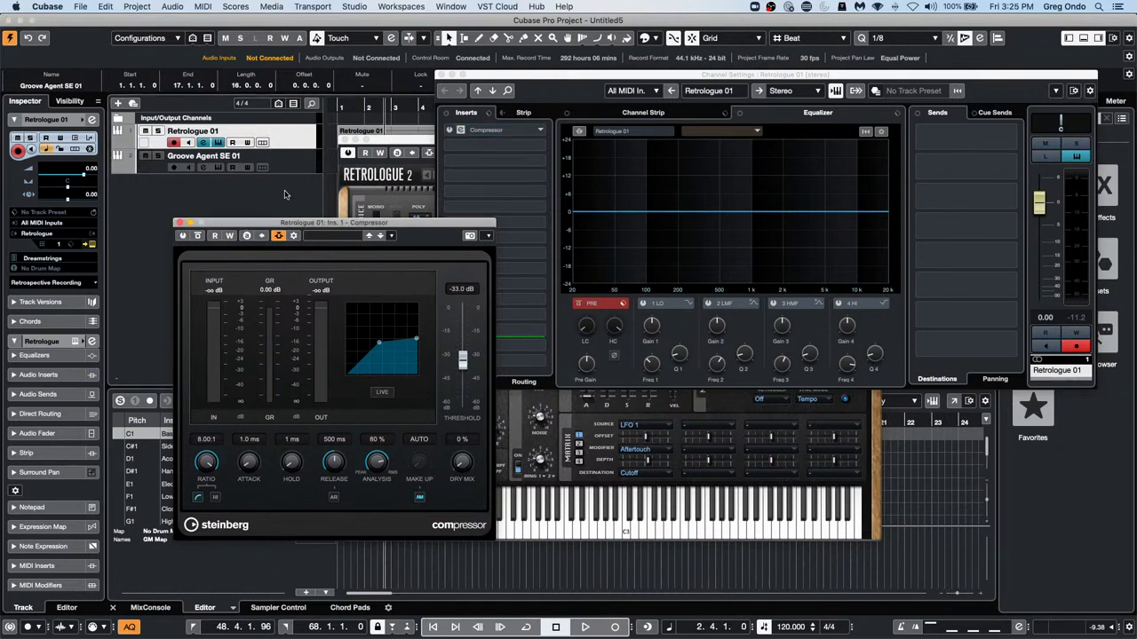
# Play from the start, re-enable the compressor and lower its threshold to -42.3 dB
pyautogui.click(338, 105)
pyautogui.press('space')
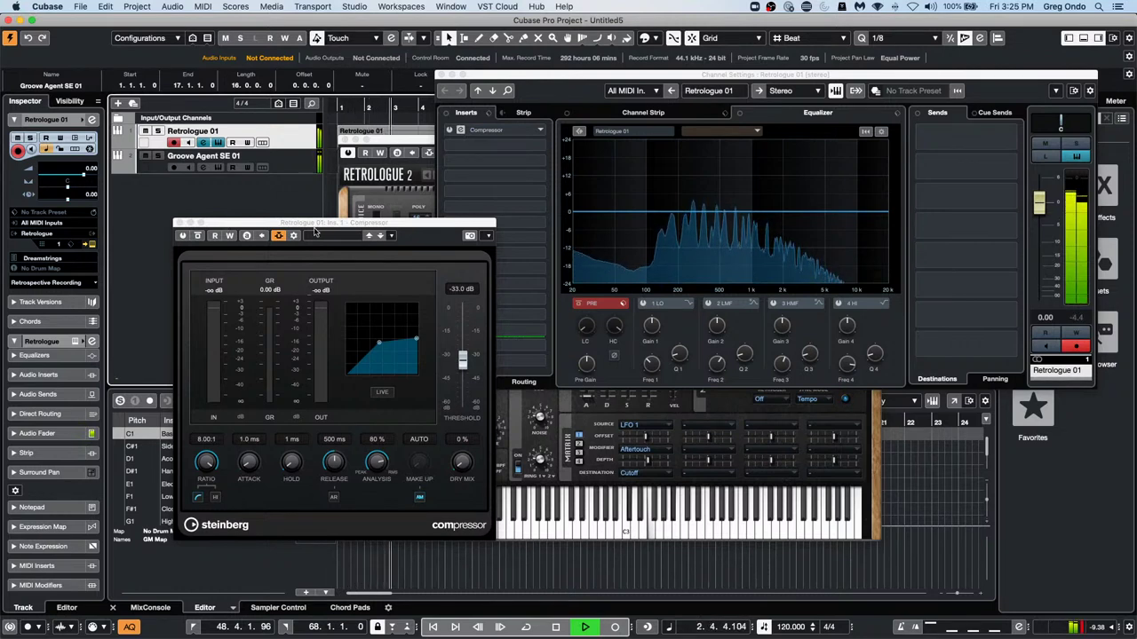
pyautogui.click(182, 235)
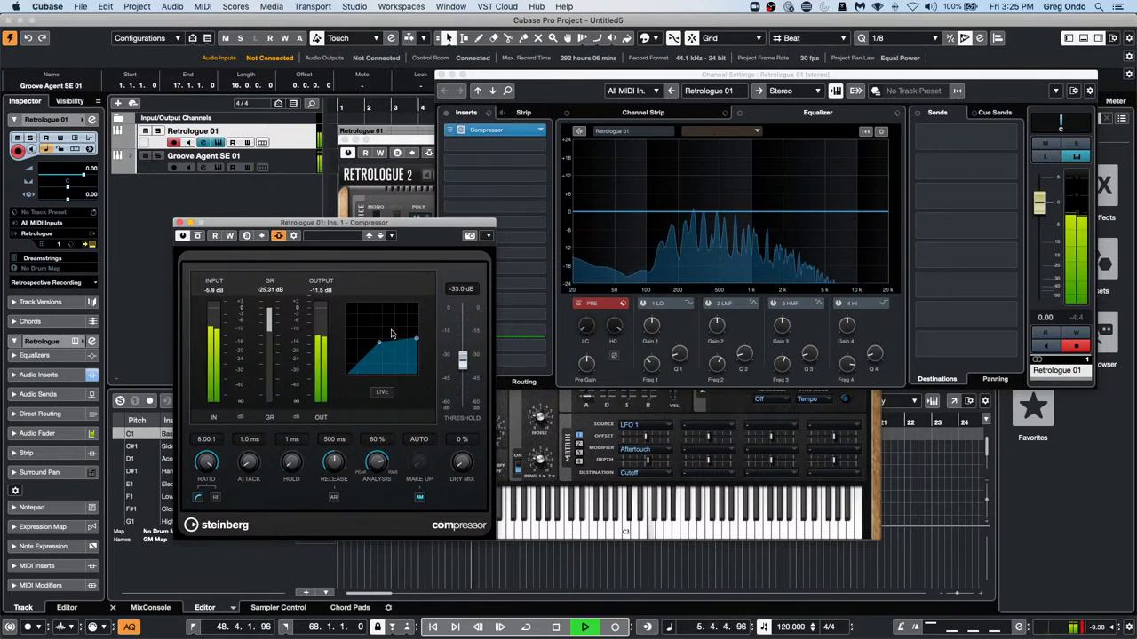
pyautogui.moveTo(392, 334); pyautogui.dragTo(375, 354)
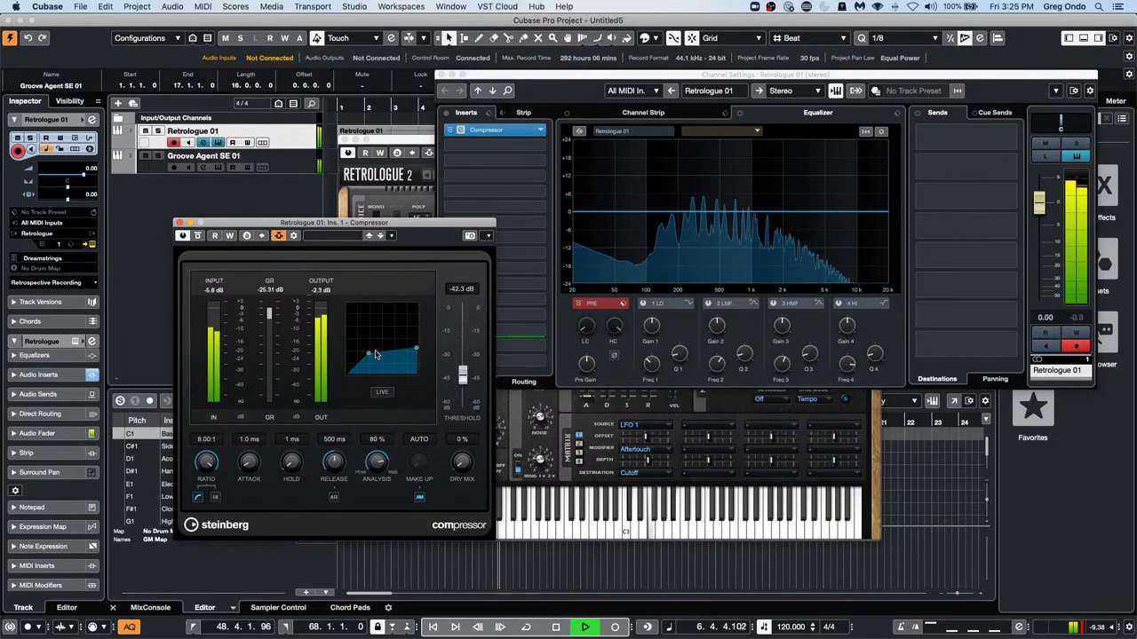
# Close the Retrologue instrument window and return playback to bar 1
pyautogui.click(191, 24)
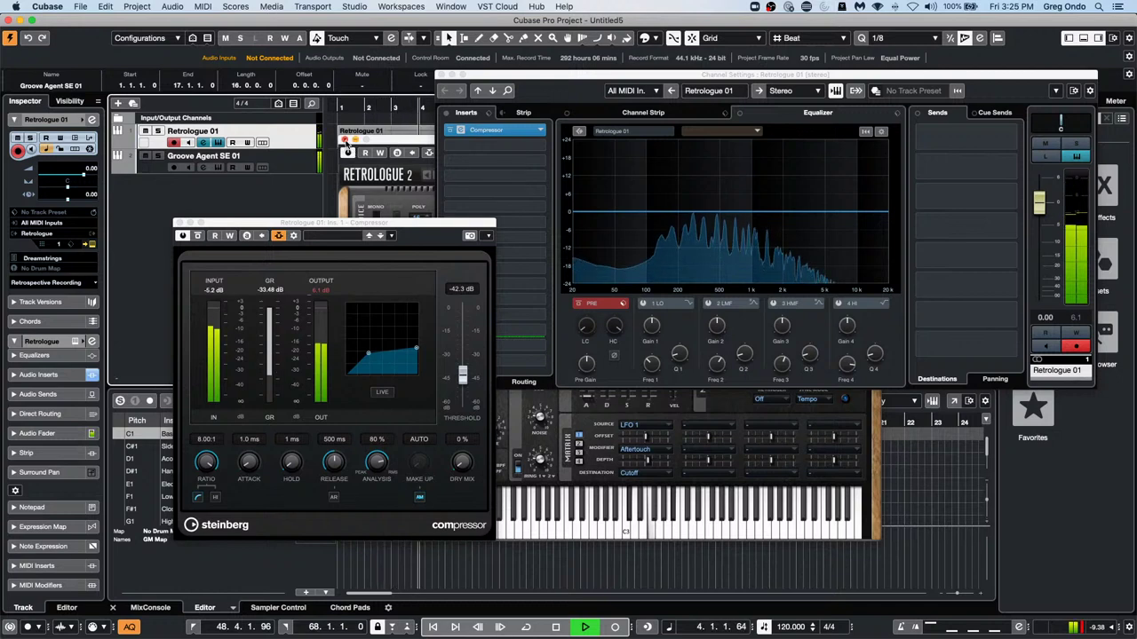
pyautogui.click(253, 166)
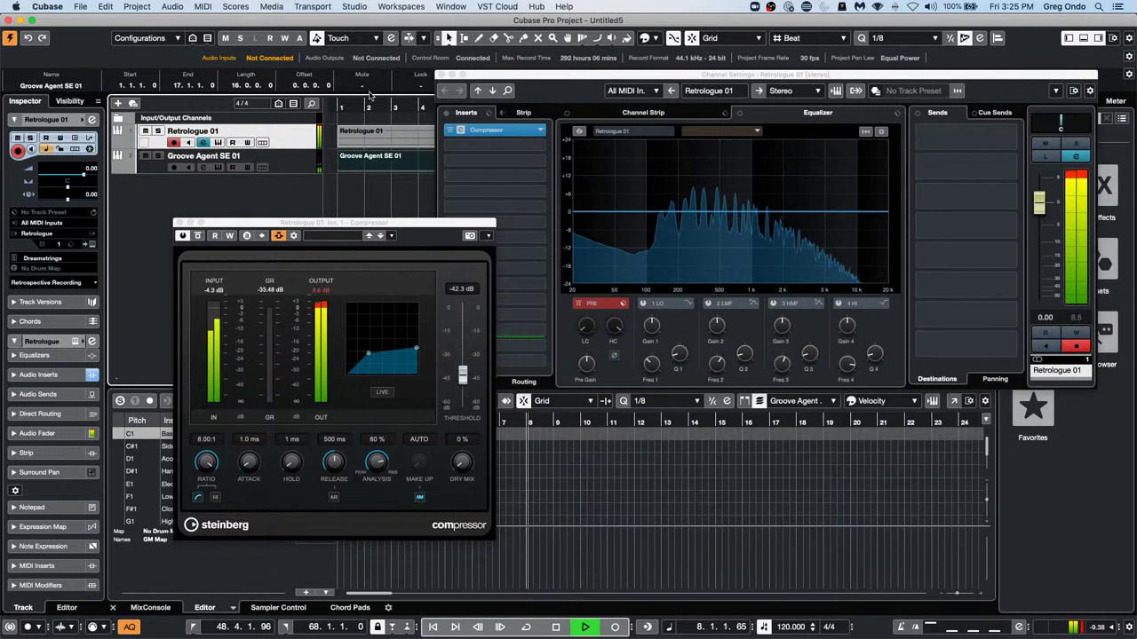
pyautogui.click(342, 105)
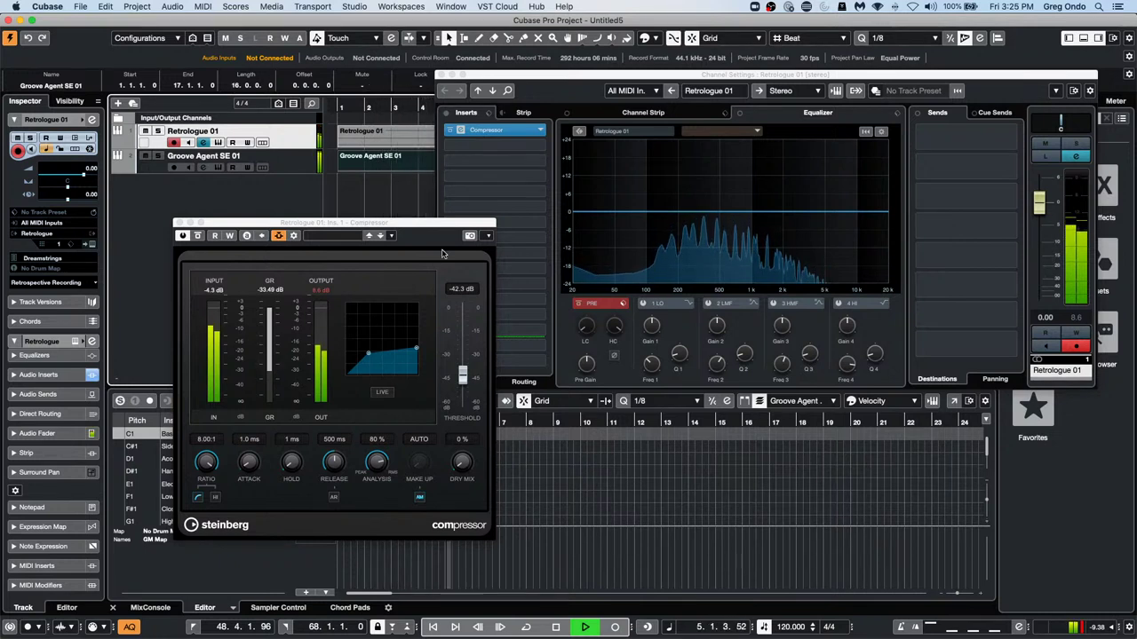
# Stop playback and erase the Bass Drum note near bar 2.4 with the Eraser
pyautogui.moveTo(442, 223); pyautogui.dragTo(888, 137)
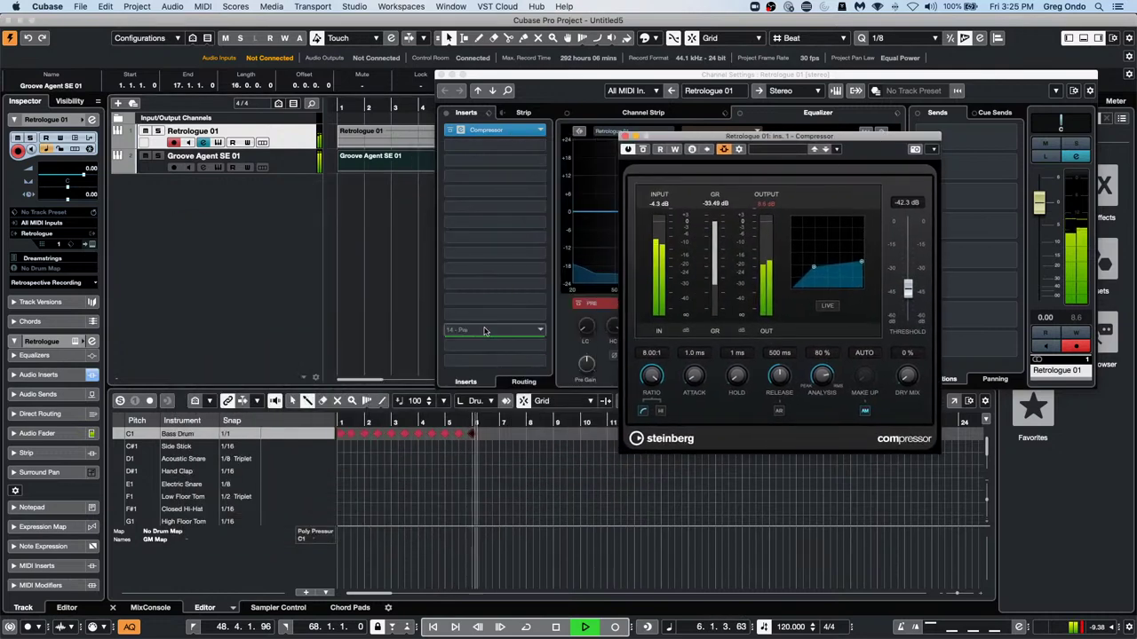
pyautogui.press('space')
pyautogui.rightClick(419, 451)
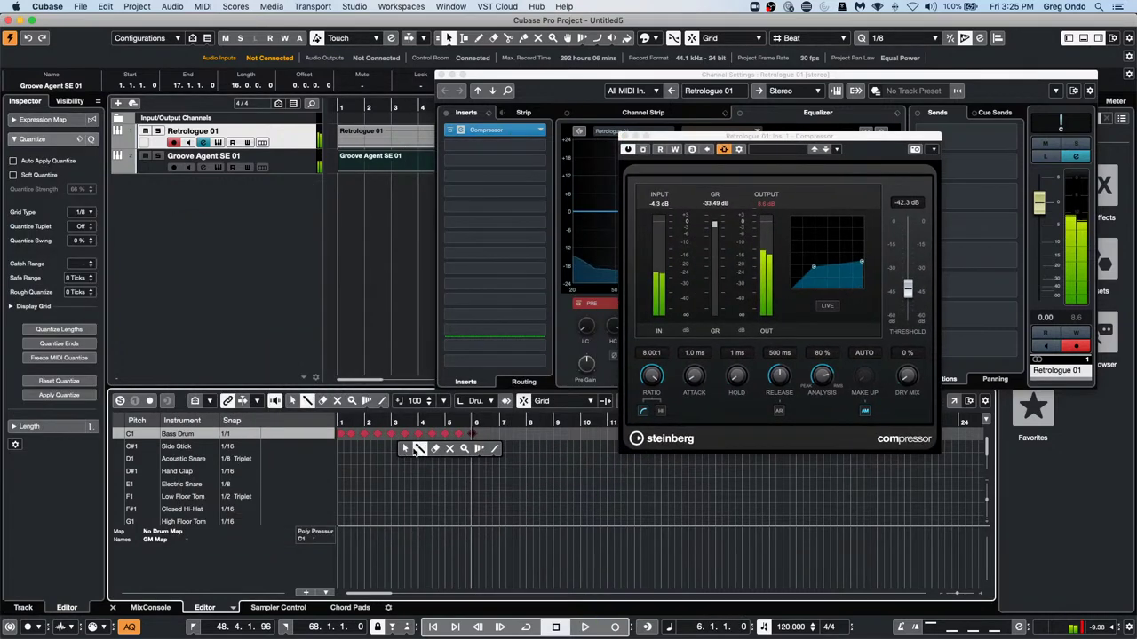
pyautogui.click(434, 449)
pyautogui.click(379, 434)
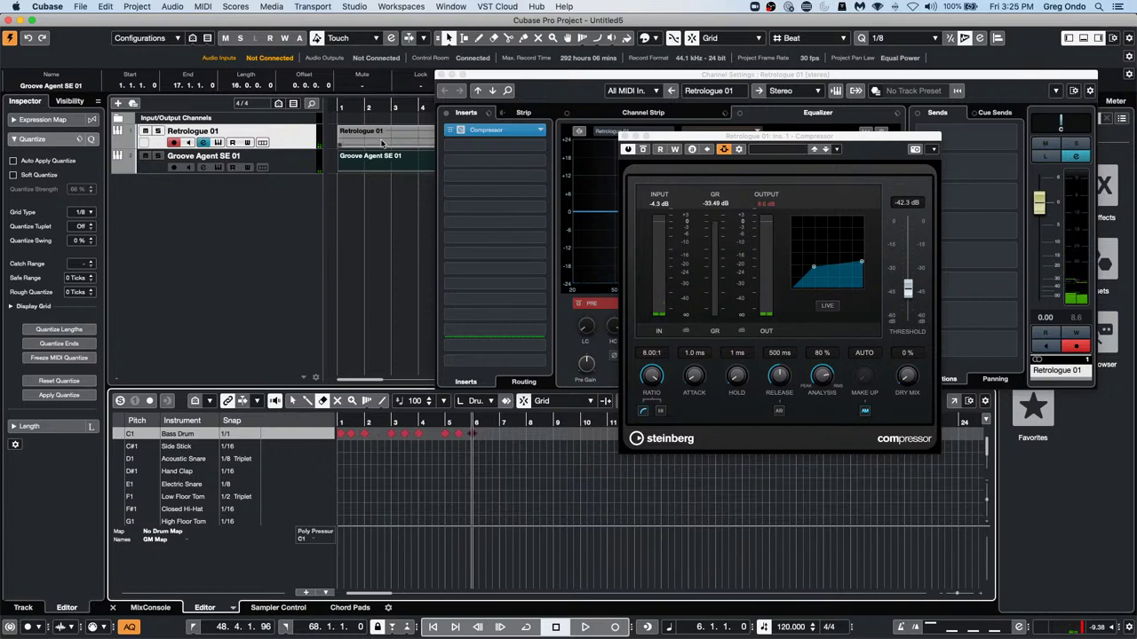
# Play the thinned kick pattern from the start to audition the ducking, then stop
pyautogui.click(360, 105)
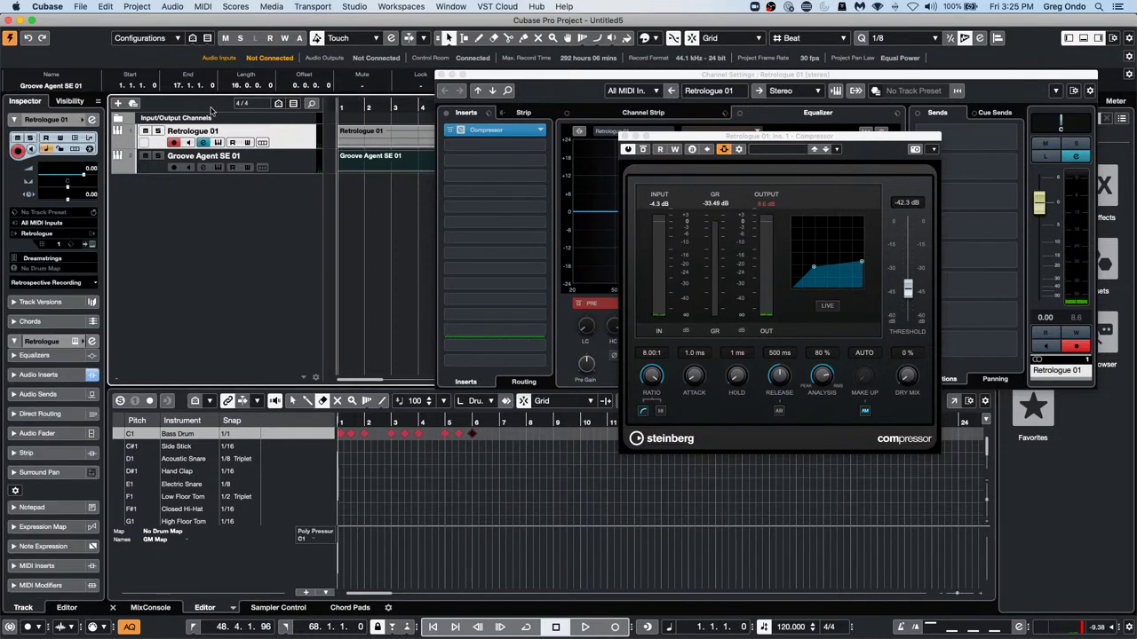
pyautogui.press('space')
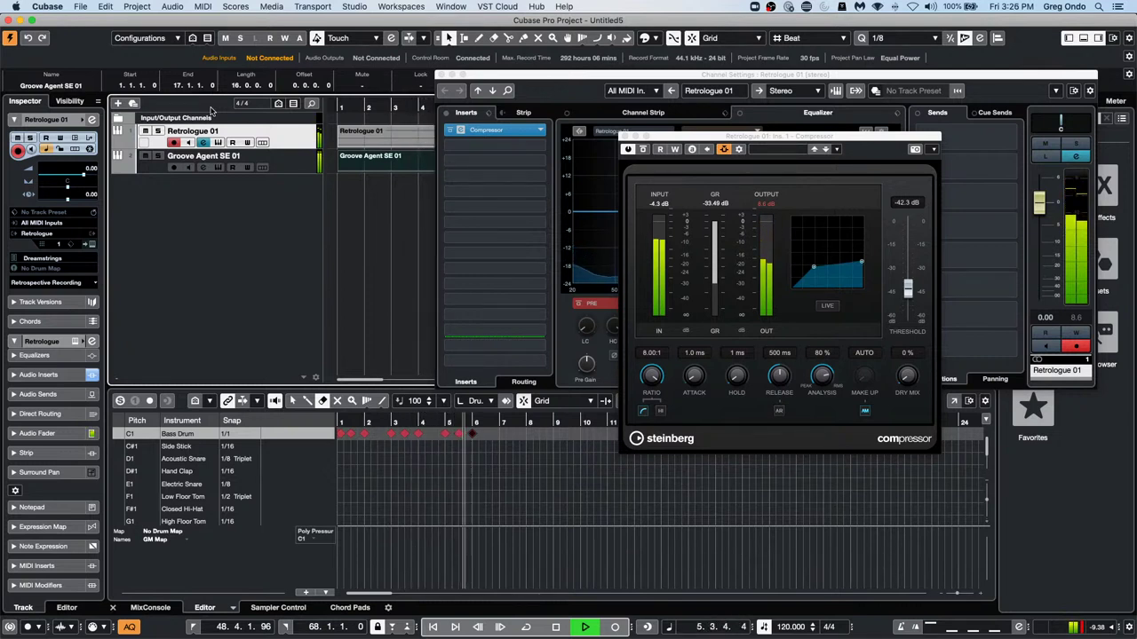
pyautogui.press('space')
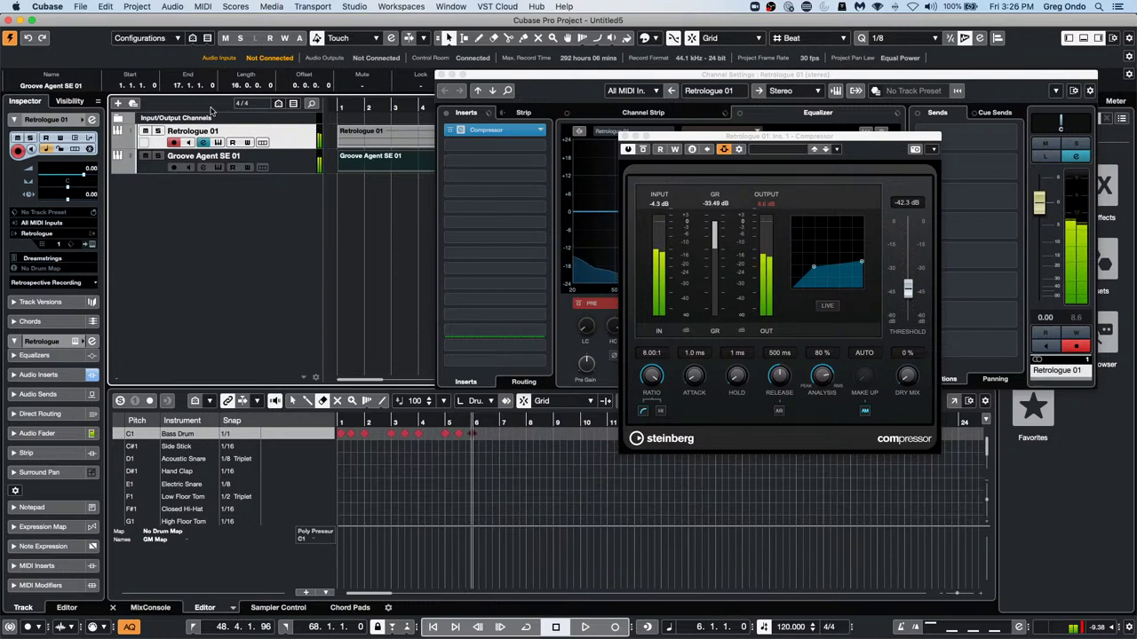
# Check the compressor's side-chain source, then close the compressor and Channel Settings windows
pyautogui.click(625, 135)
pyautogui.click(460, 129)
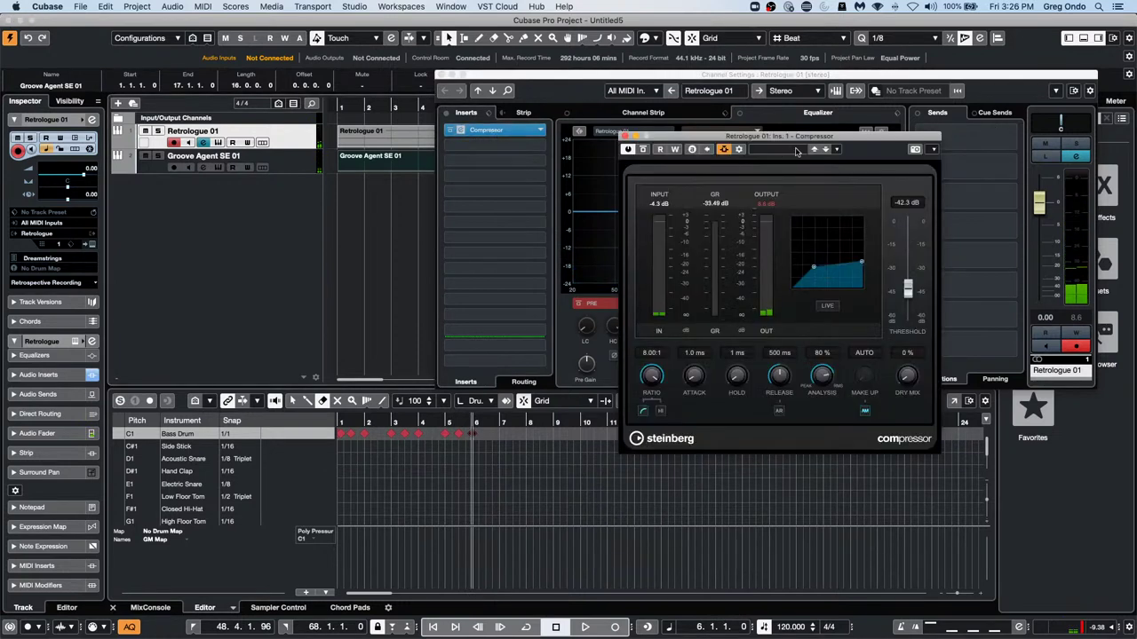
pyautogui.click(739, 150)
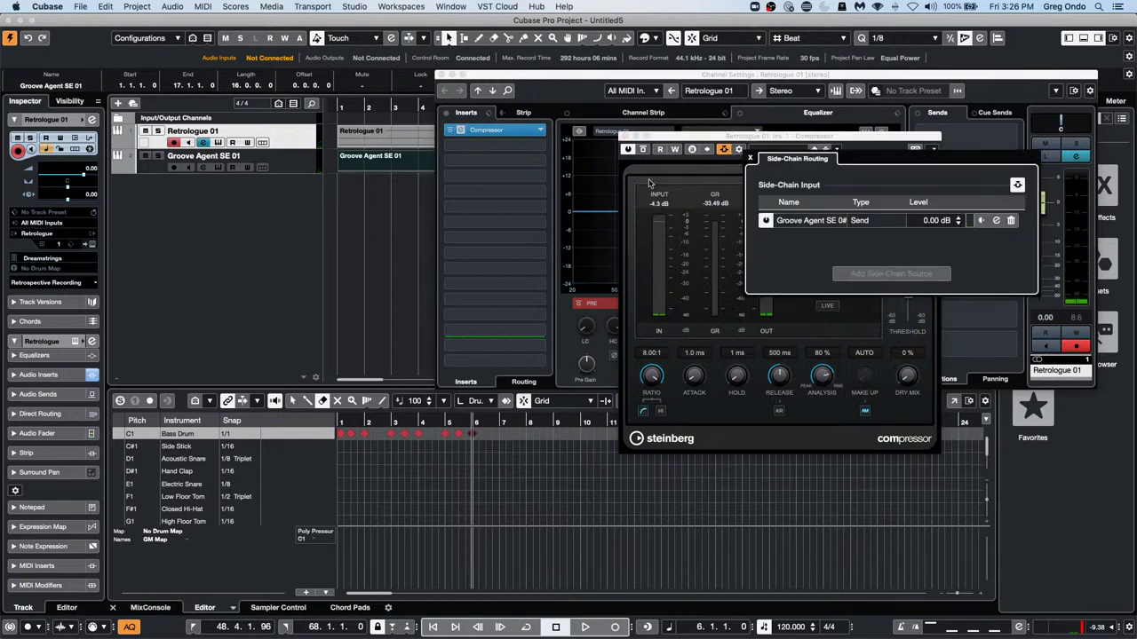
pyautogui.click(625, 136)
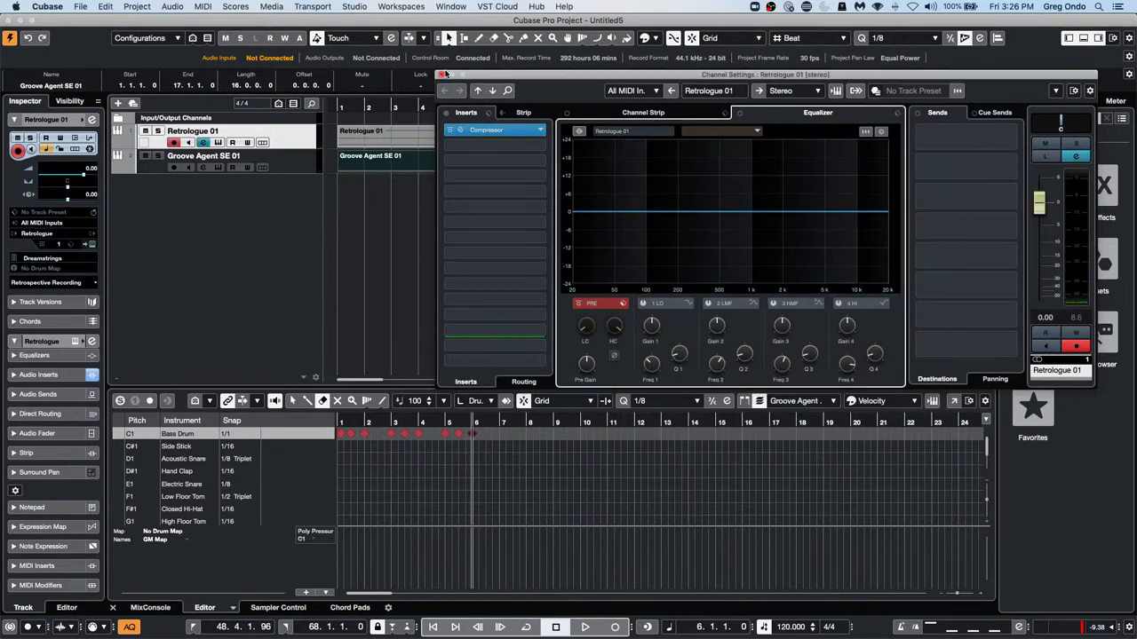
pyautogui.click(442, 74)
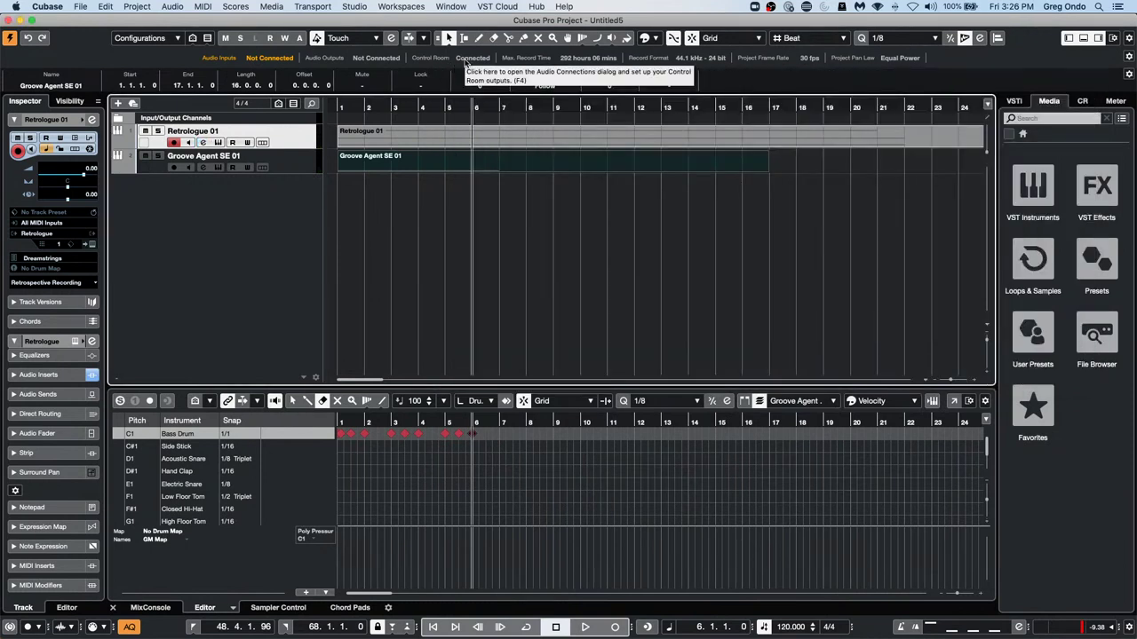
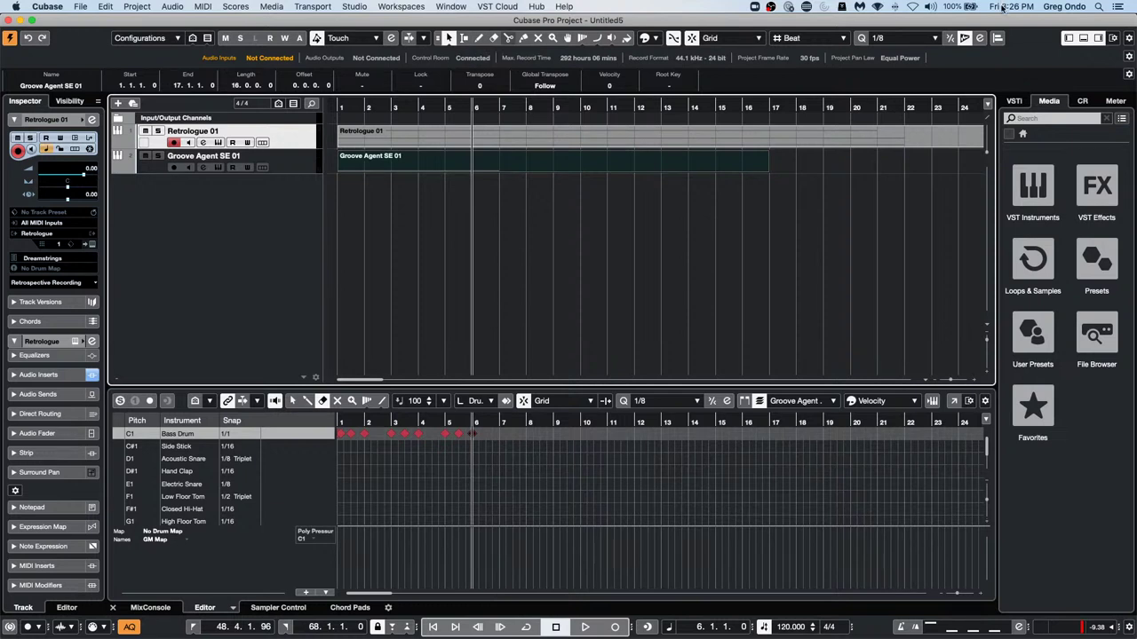
# Erase Retrologue 01's middle and bottom notes, keeping A#3, and open it in a full Key Editor
pyautogui.click(520, 143)
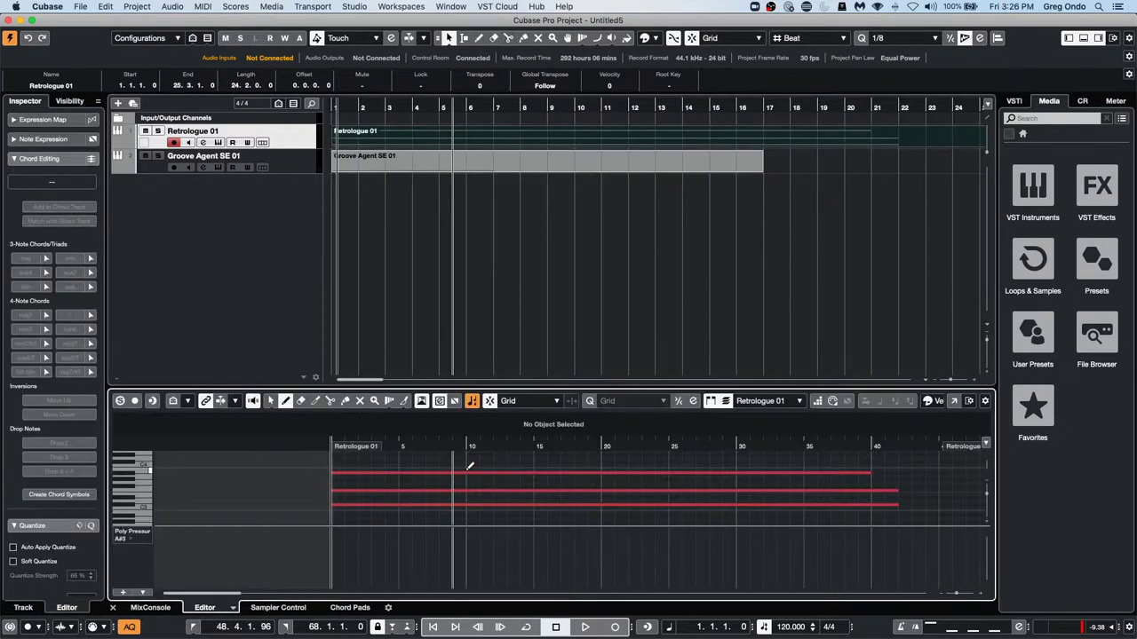
pyautogui.rightClick(484, 470)
pyautogui.click(500, 470)
pyautogui.click(500, 471)
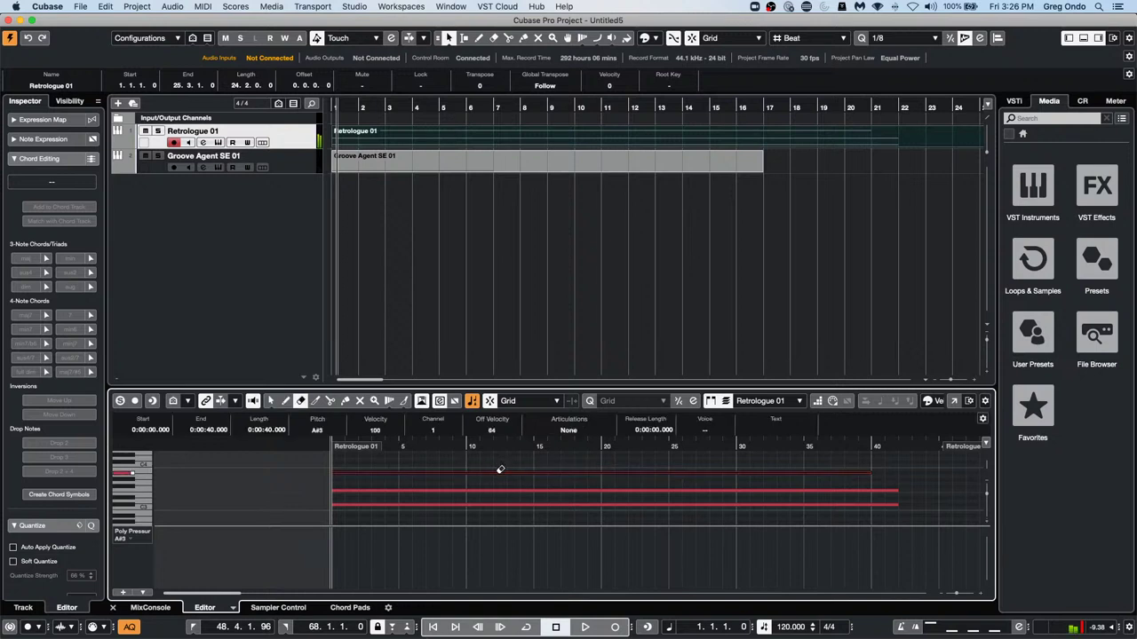
pyautogui.click(490, 490)
pyautogui.click(488, 504)
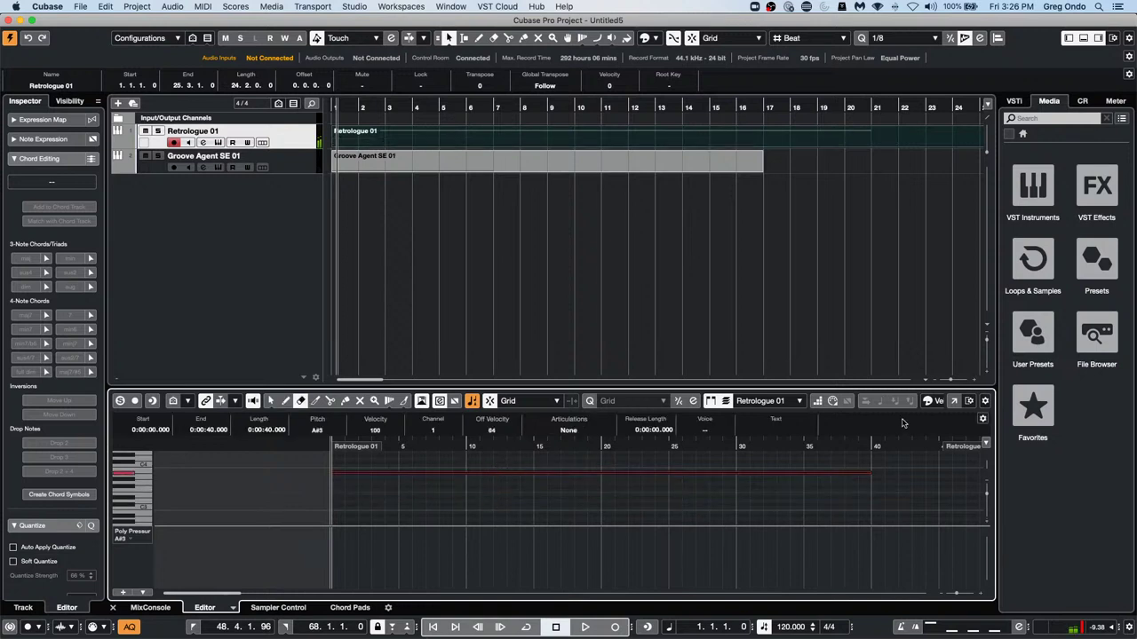
pyautogui.click(952, 402)
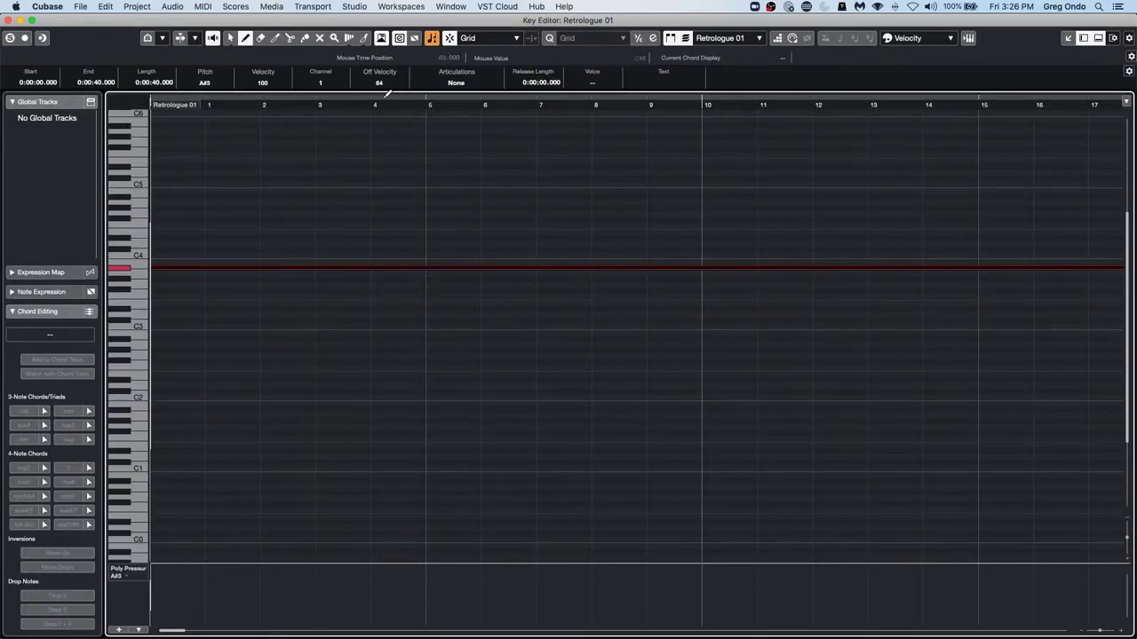
# Show the Key Editor ruler in Bars+Beats, zoom to the first bars, and show the Quantize Panel
pyautogui.moveTo(422, 105); pyautogui.dragTo(266, 108)
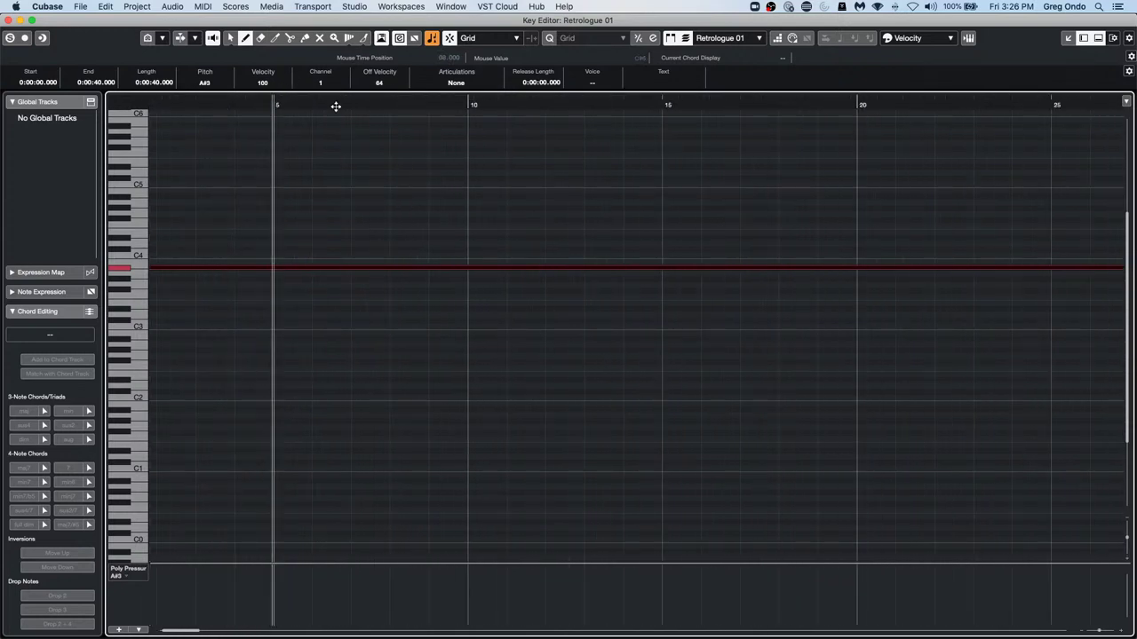
pyautogui.rightClick(338, 108)
pyautogui.click(347, 109)
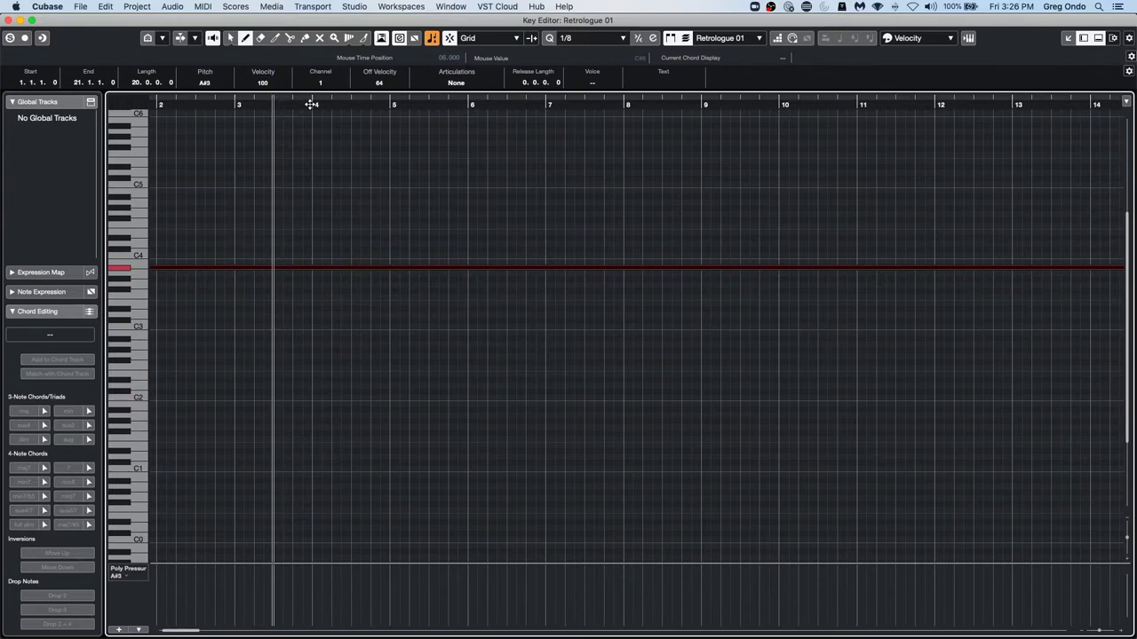
pyautogui.moveTo(311, 105); pyautogui.dragTo(311, 122)
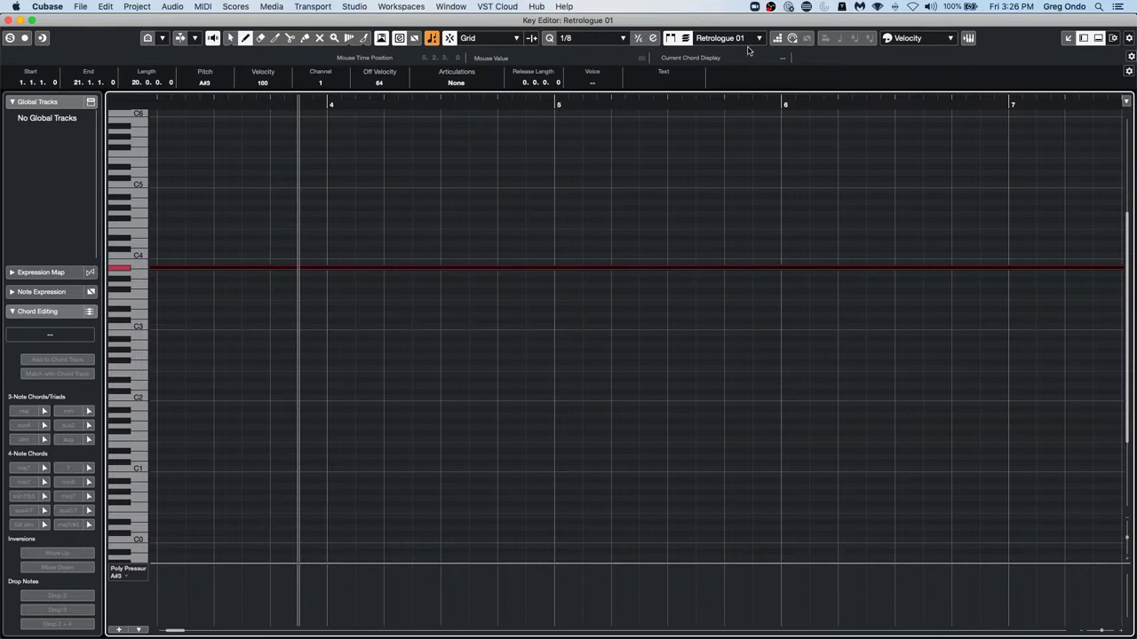
pyautogui.click(652, 37)
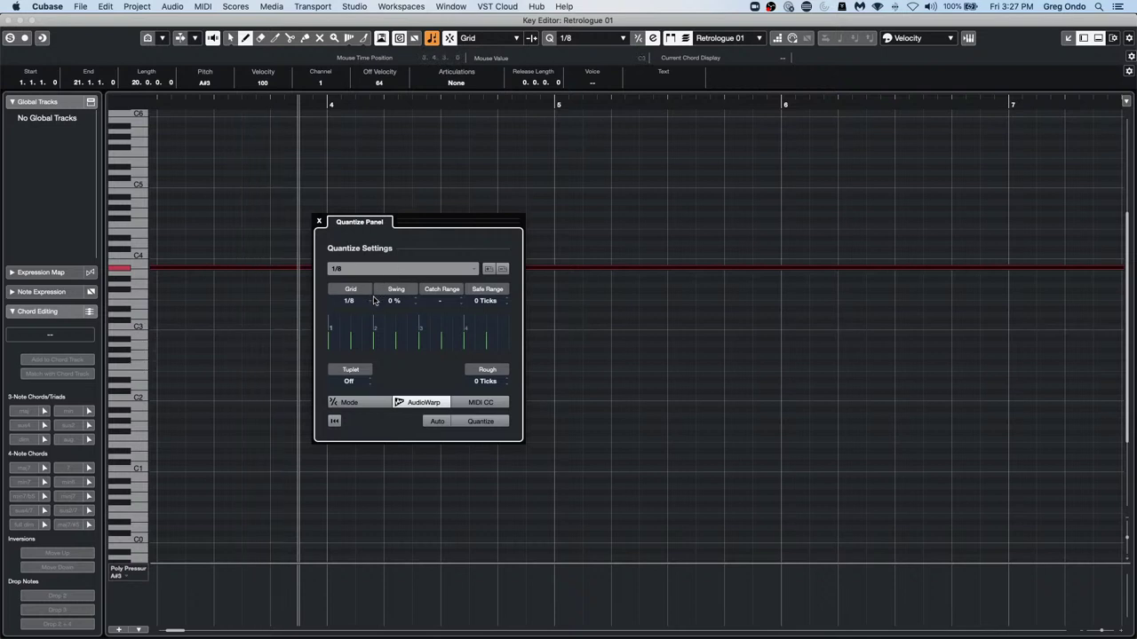
# Set Tuplet 5 with a 1/4 grid, keep Snap Type on Grid, and close the panel
pyautogui.doubleClick(351, 382)
pyautogui.press('Return')
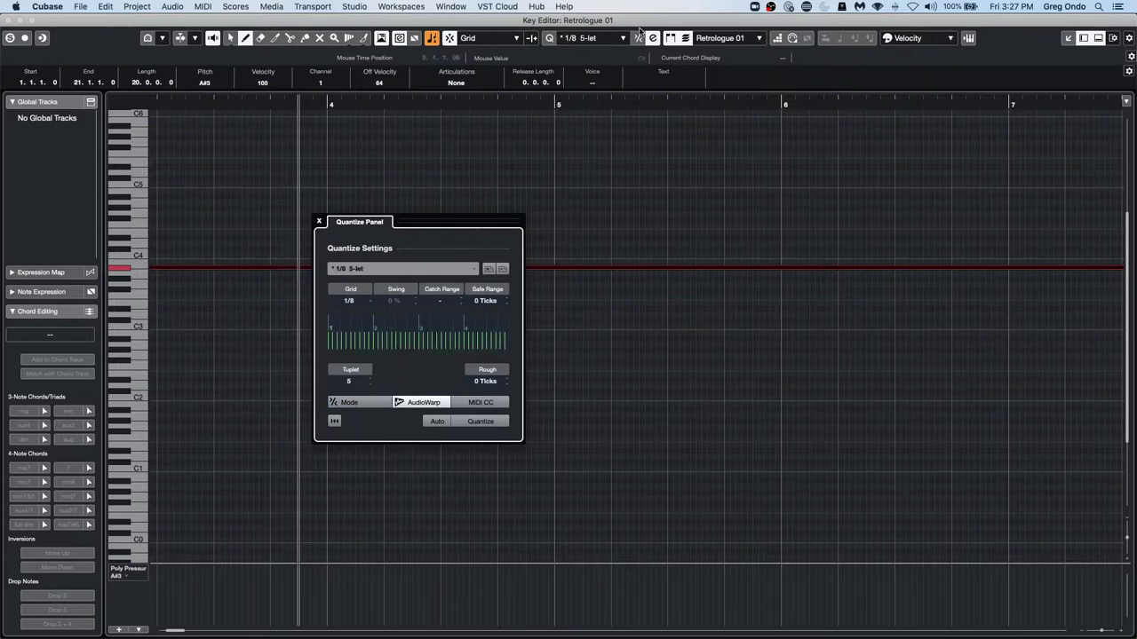
pyautogui.click(349, 301)
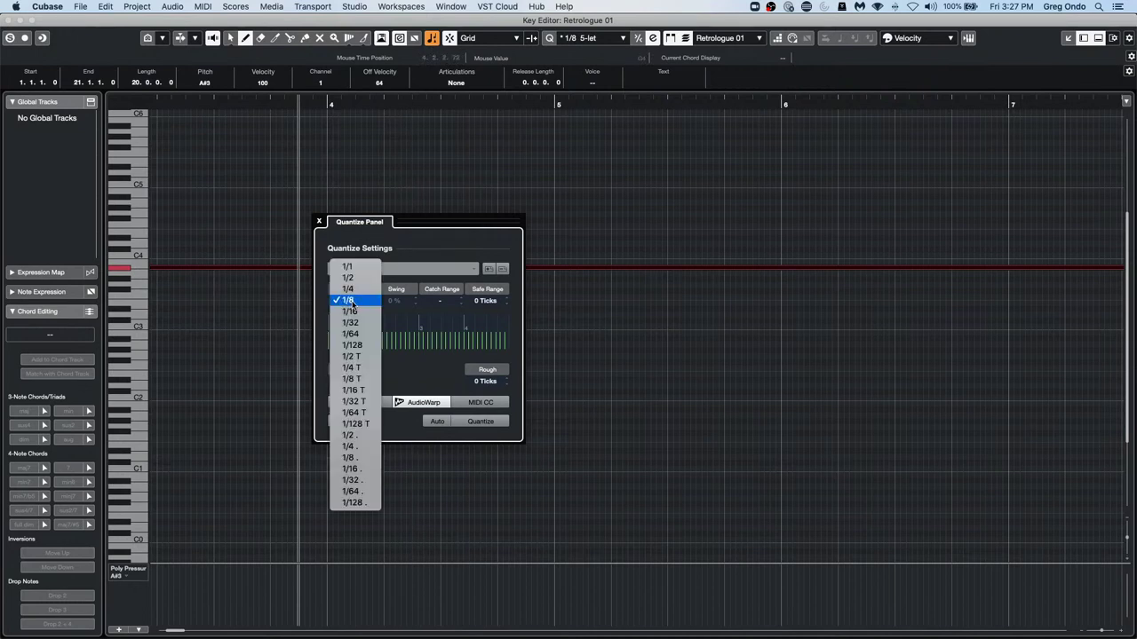
pyautogui.click(359, 282)
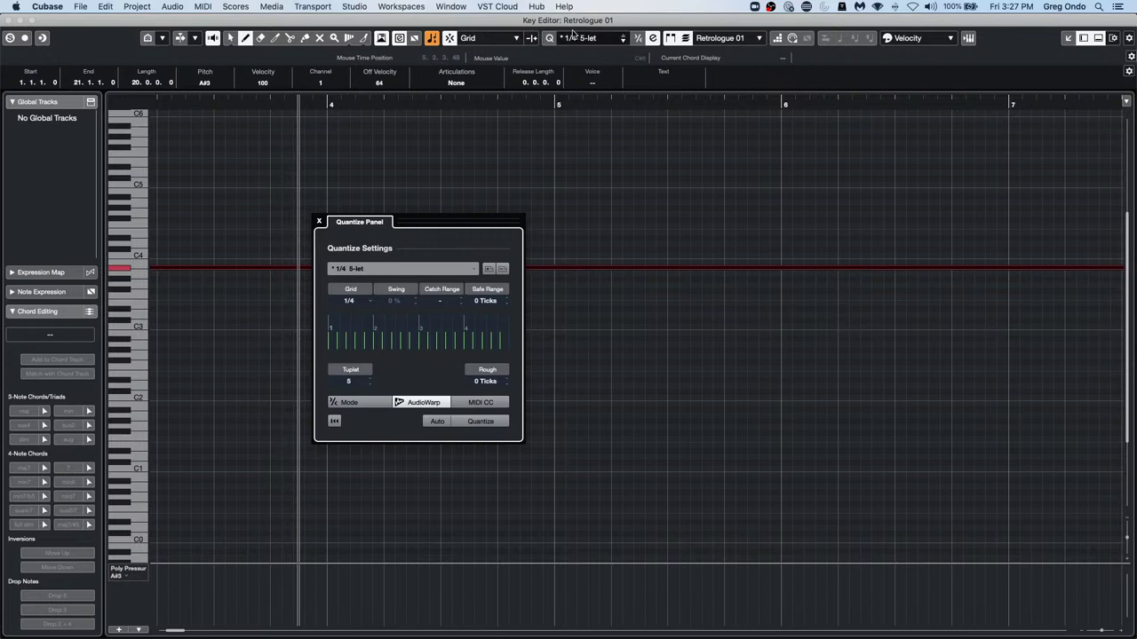
pyautogui.click(516, 39)
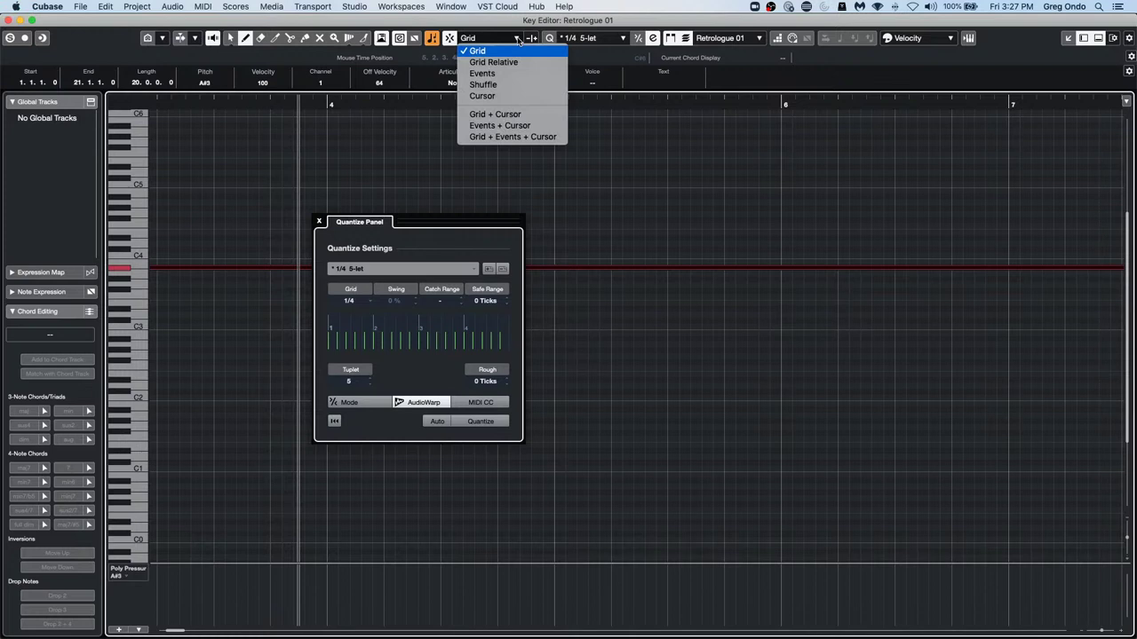
pyautogui.click(423, 119)
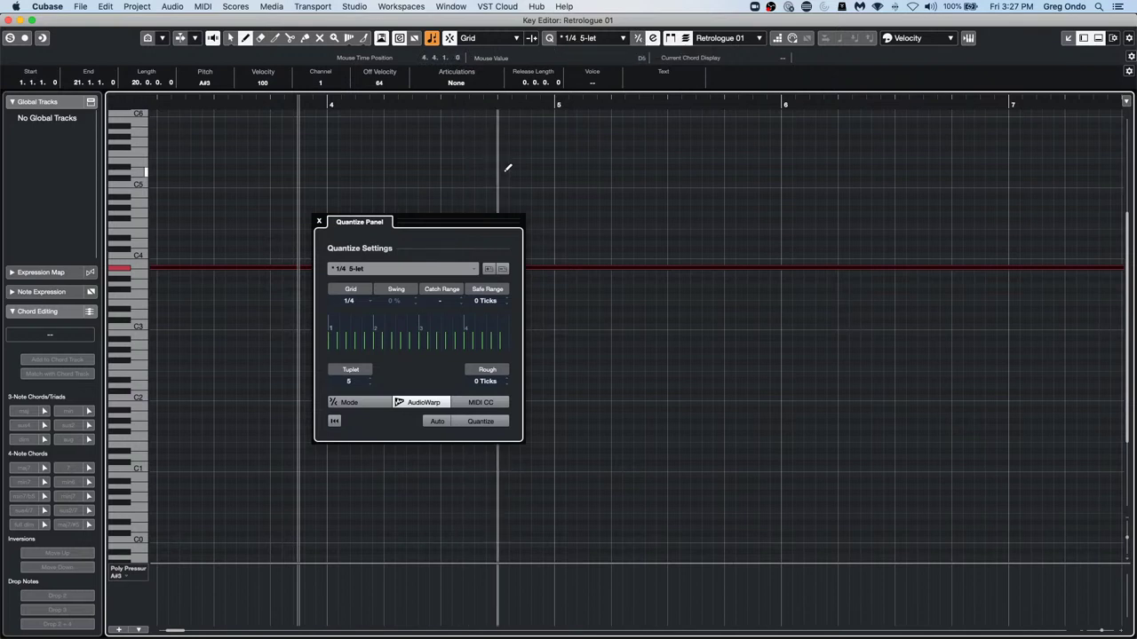
pyautogui.click(319, 221)
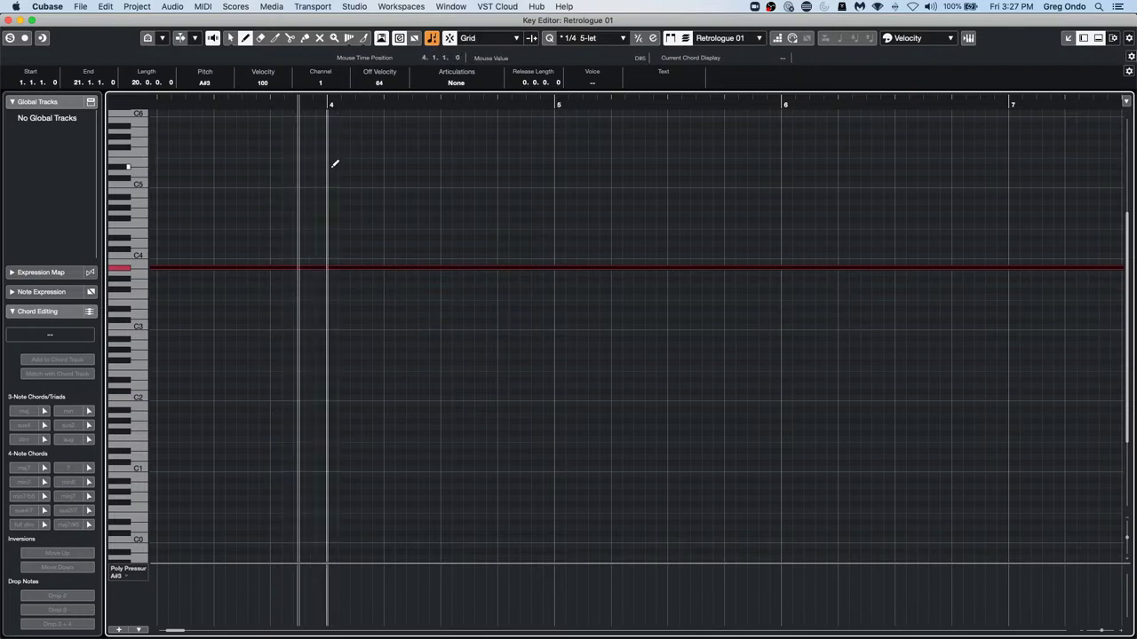
# Draw a short D#5 note at bar 4 and erase the long A#3 note
pyautogui.moveTo(331, 166); pyautogui.dragTo(454, 163)
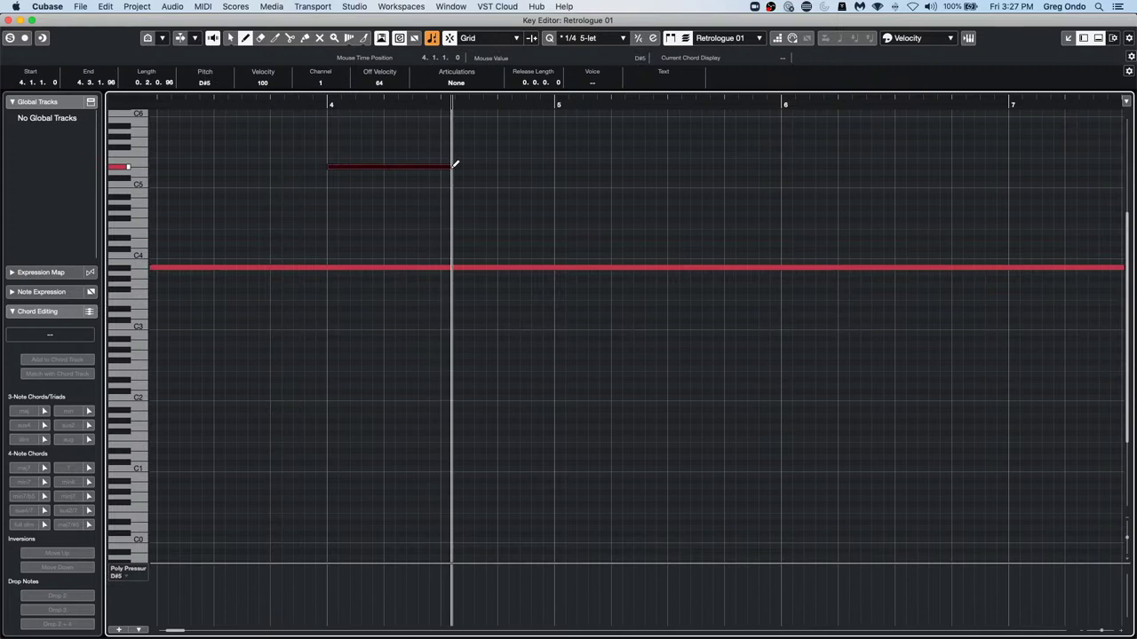
pyautogui.press('super+z')
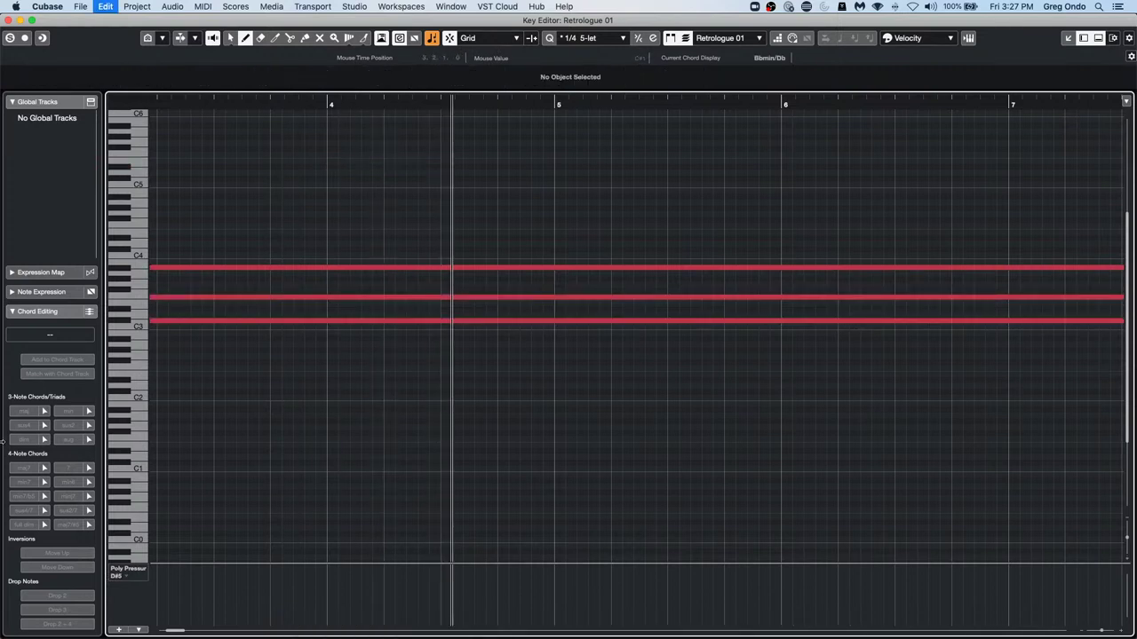
pyautogui.press('super+z')
pyautogui.press('super+z')
pyautogui.press('super+z')
pyautogui.rightClick(63, 568)
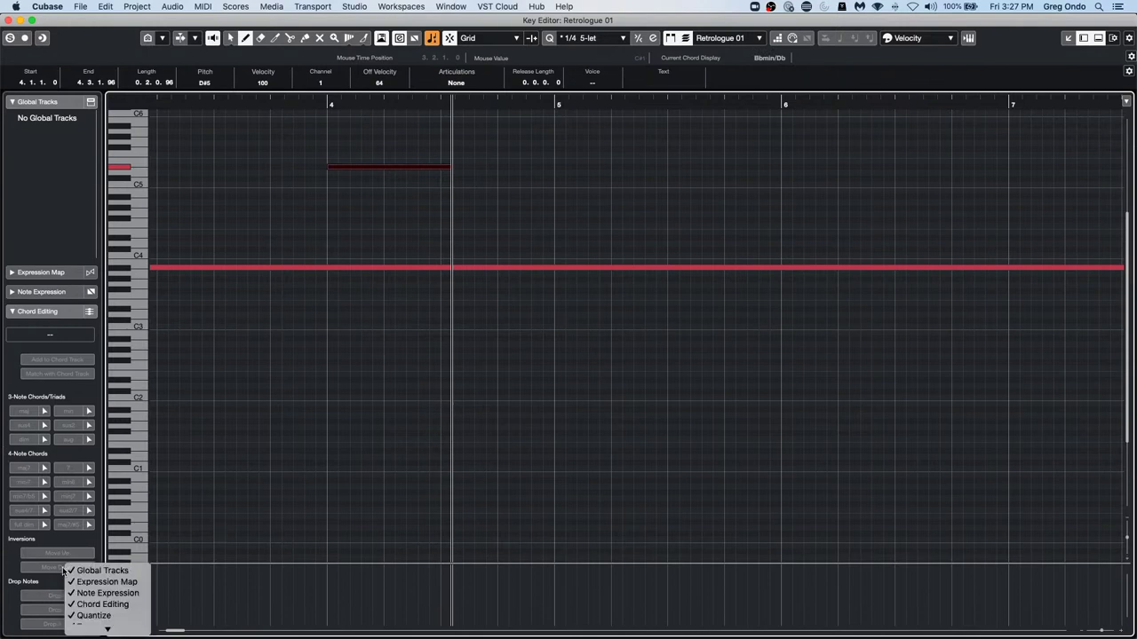
pyautogui.rightClick(421, 310)
pyautogui.click(453, 309)
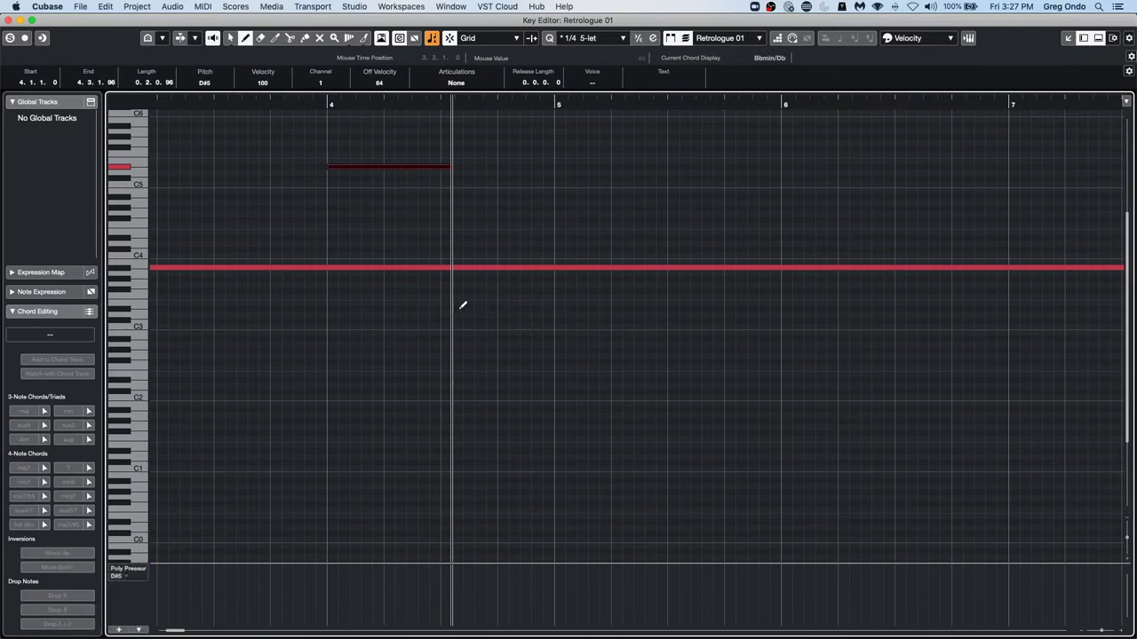
pyautogui.click(440, 266)
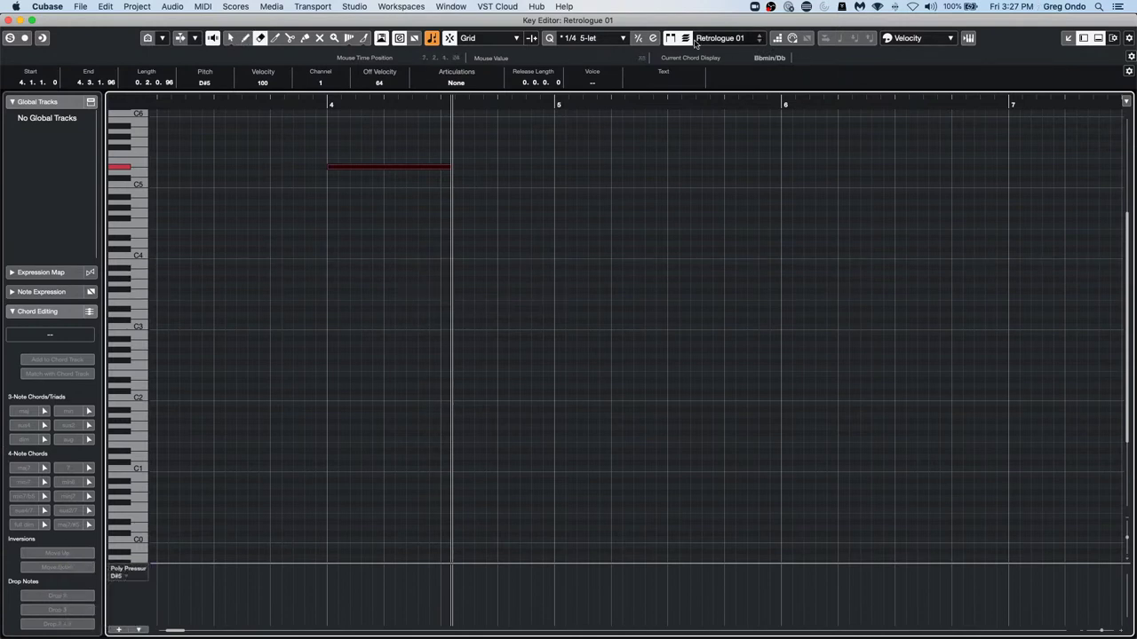
# Turn on Step Input and set its position to bar 5 to enter a rising run
pyautogui.click(778, 40)
pyautogui.rightClick(435, 296)
pyautogui.click(435, 296)
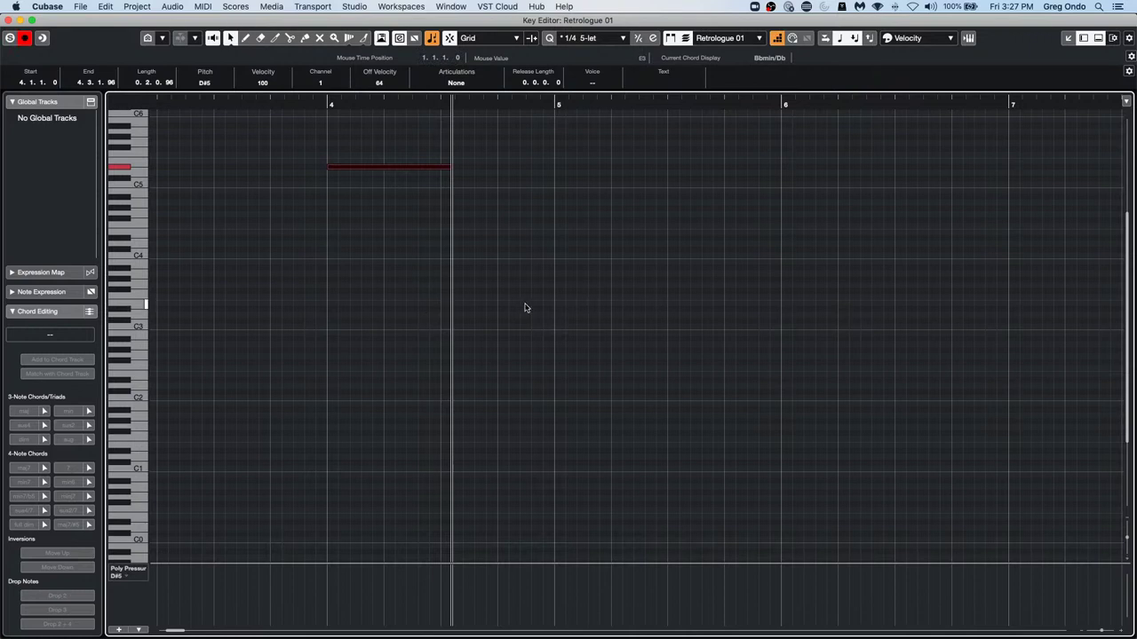
pyautogui.click(552, 311)
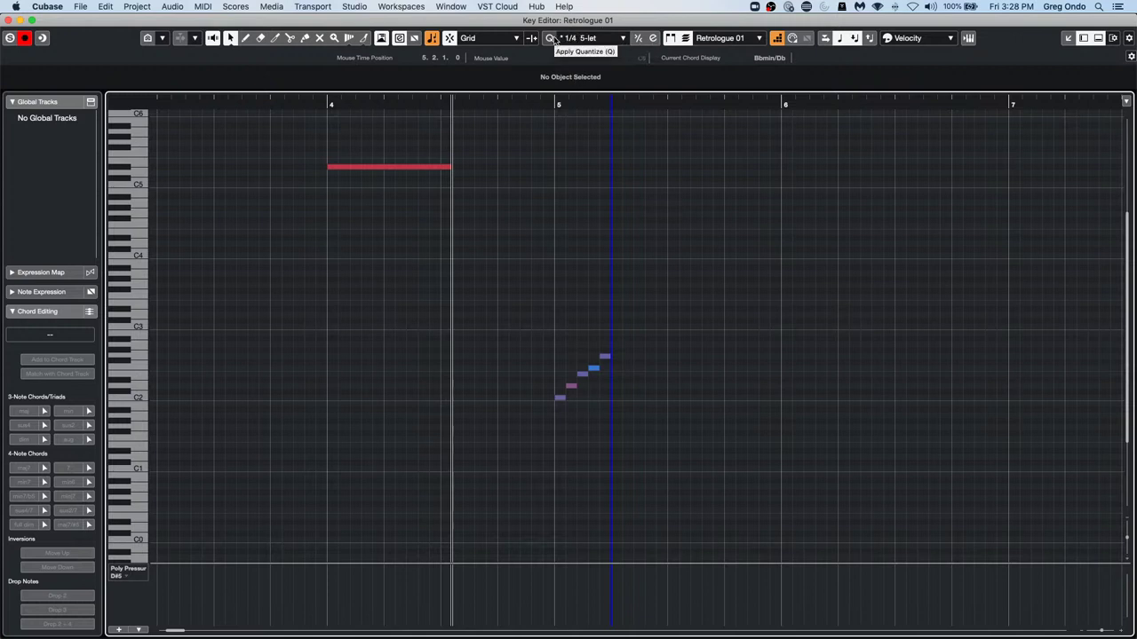
# Change the quantize grid to 1/2 and turn Step Input off
pyautogui.click(652, 39)
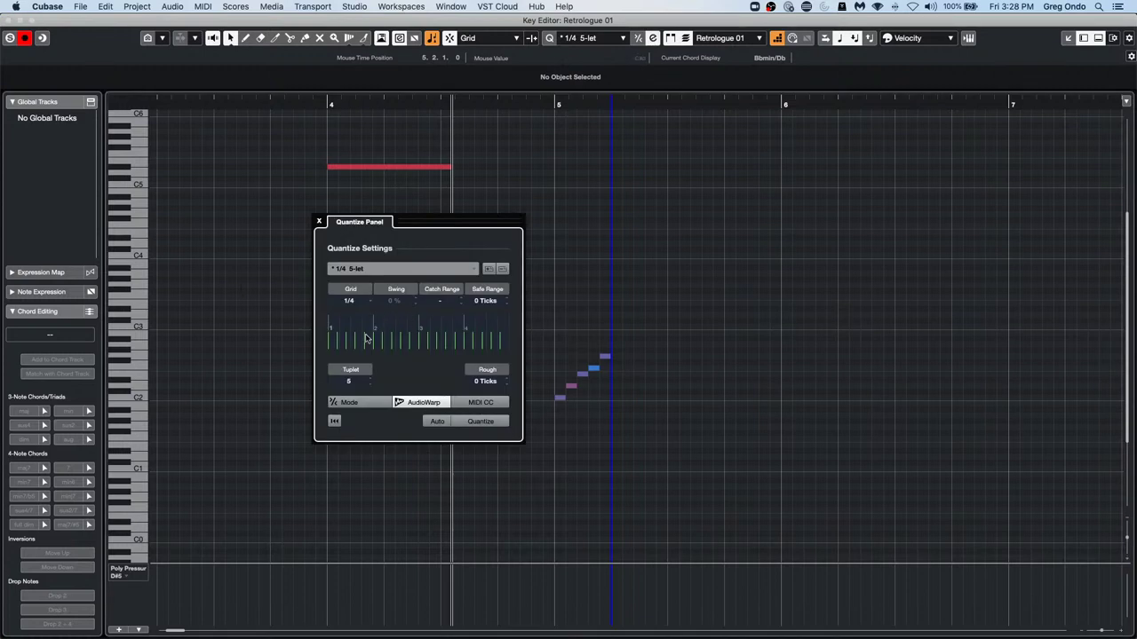
pyautogui.click(356, 301)
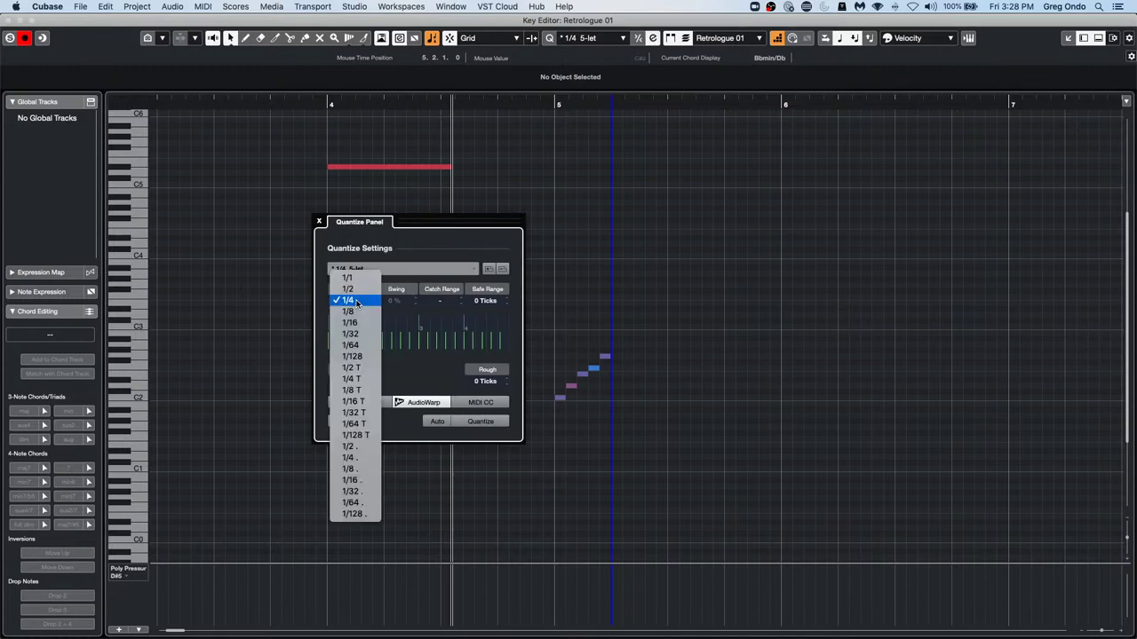
pyautogui.click(359, 290)
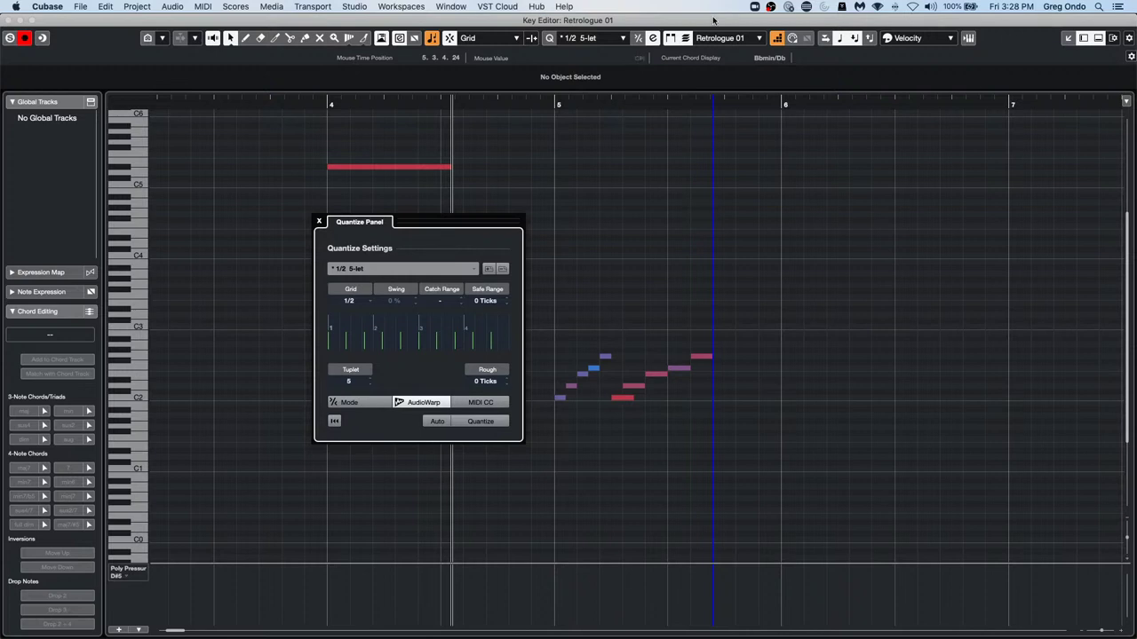
pyautogui.click(776, 38)
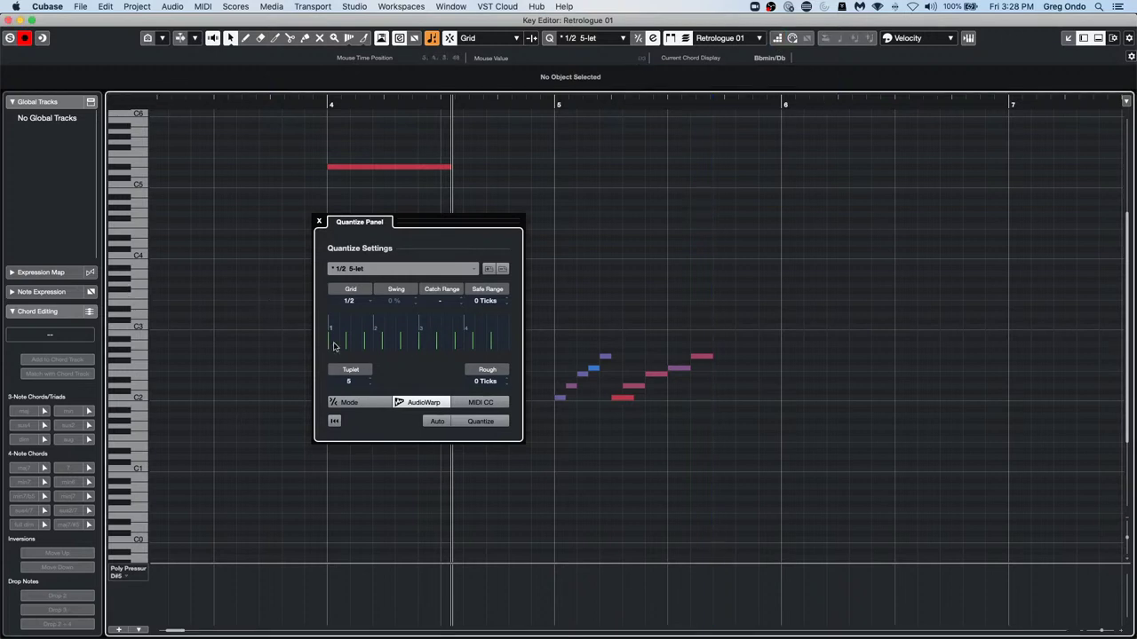
# Scroll the Tuplet field to 5 for a 1/2 5-let grid and close the Key Editor
pyautogui.scroll(5, 352, 384)
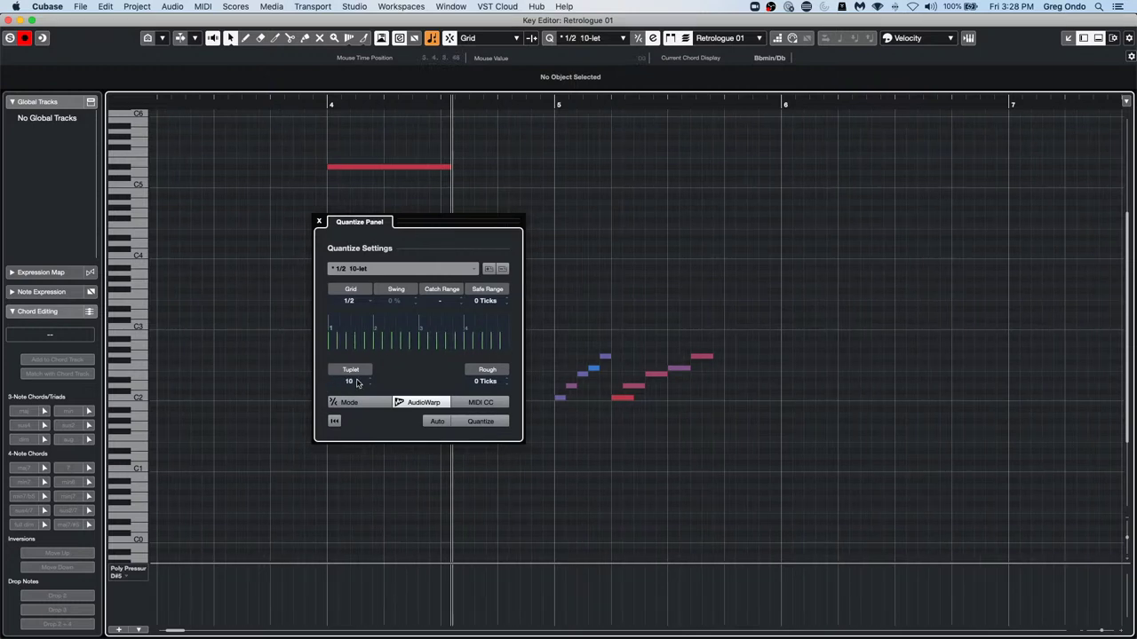
pyautogui.scroll(1, 358, 383)
pyautogui.scroll(-5, 358, 382)
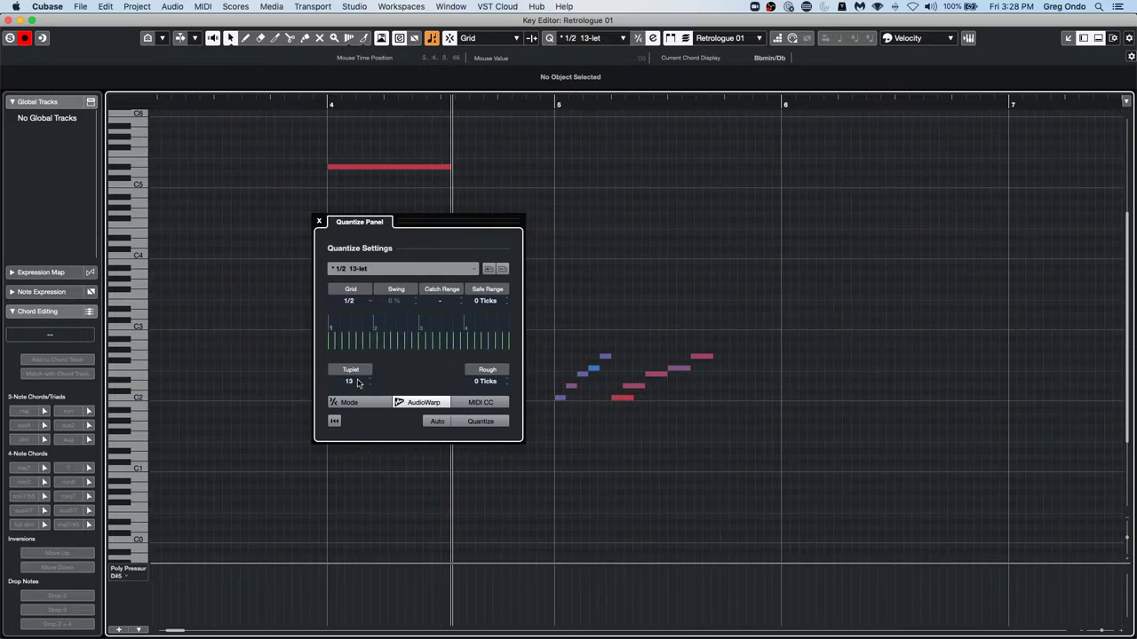
pyautogui.scroll(-1, 358, 385)
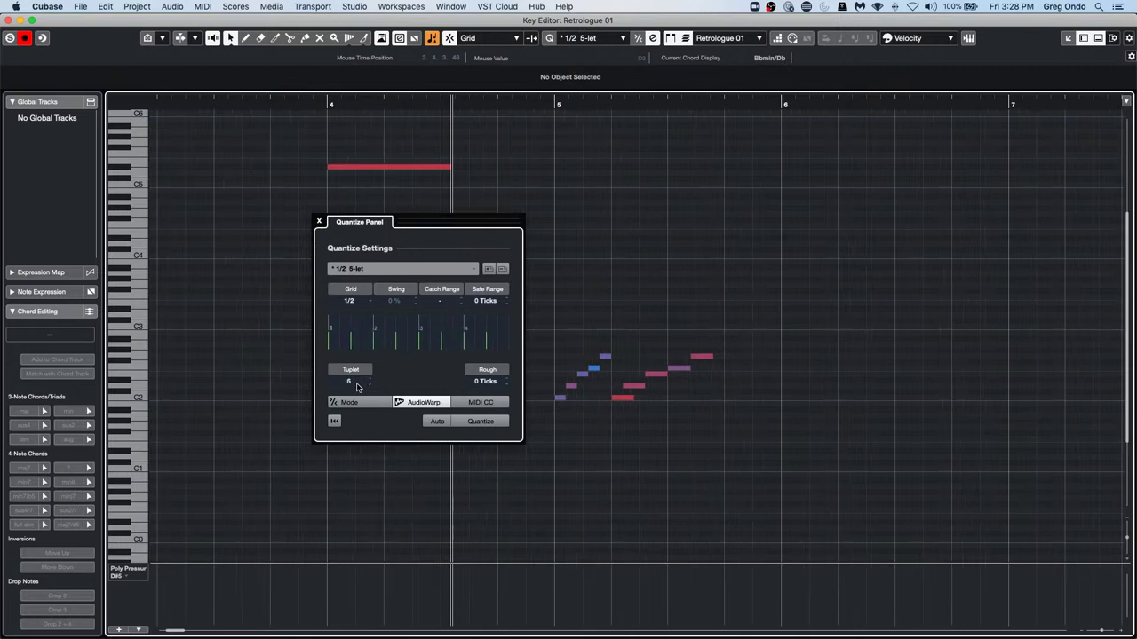
pyautogui.scroll(1, 358, 386)
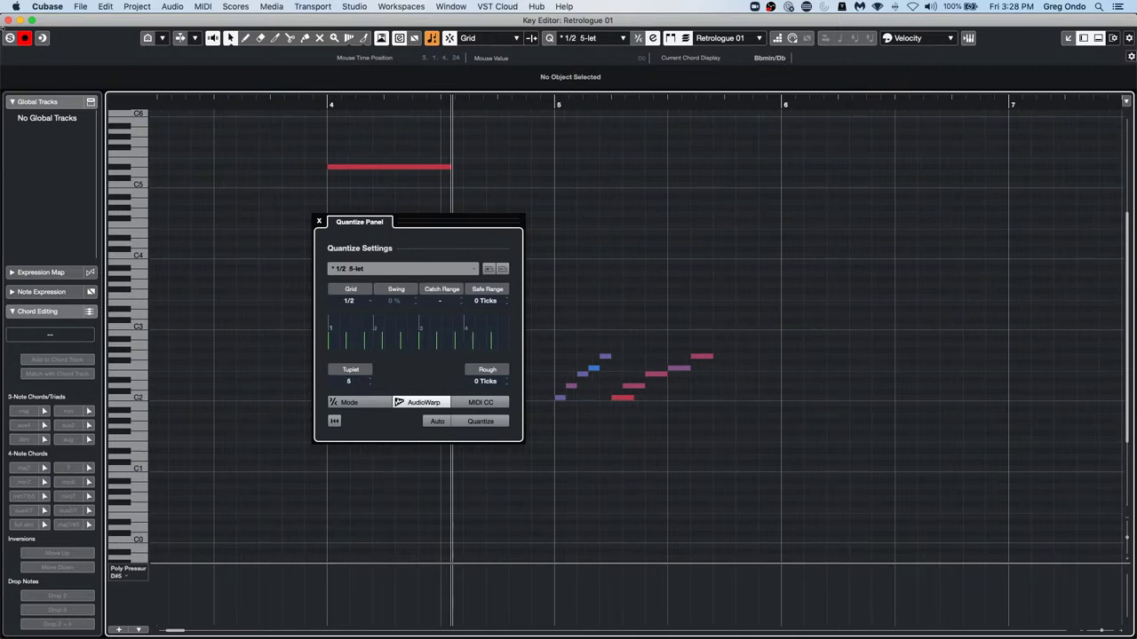
pyautogui.click(8, 18)
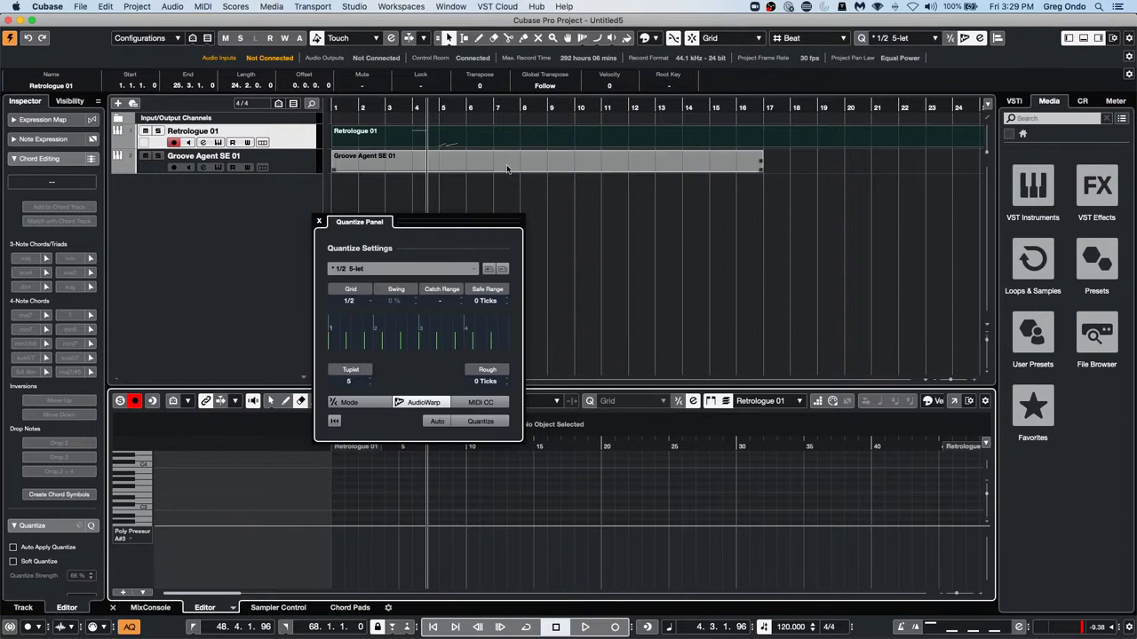
# Close the Quantize Panel, then cancel closing so the project stays open unsaved
pyautogui.click(319, 221)
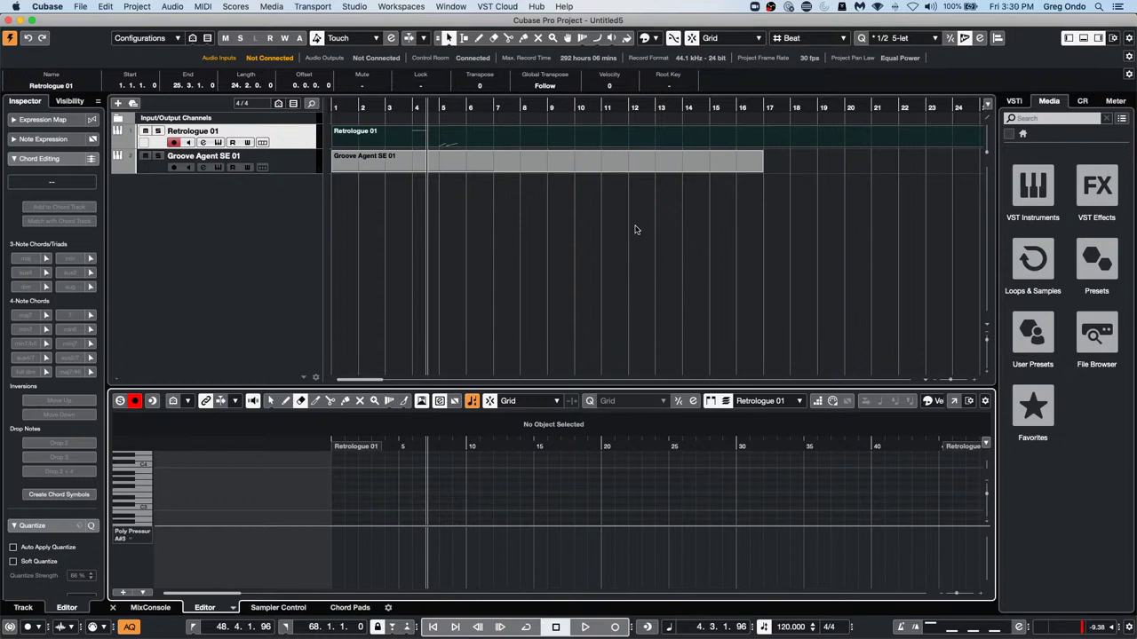
pyautogui.click(9, 20)
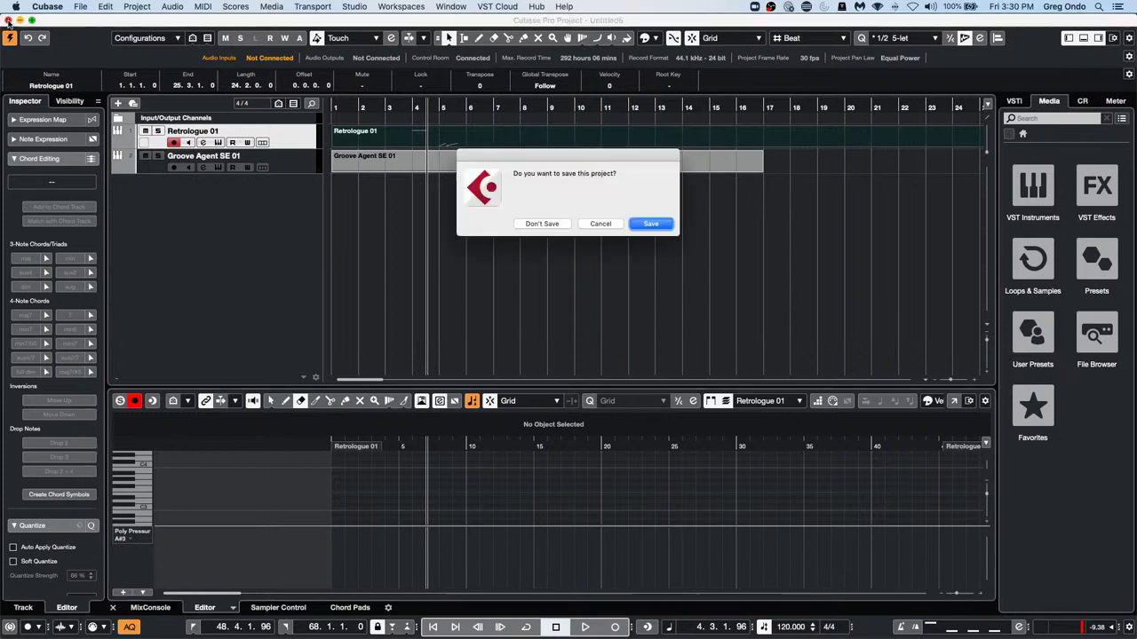
pyautogui.click(608, 227)
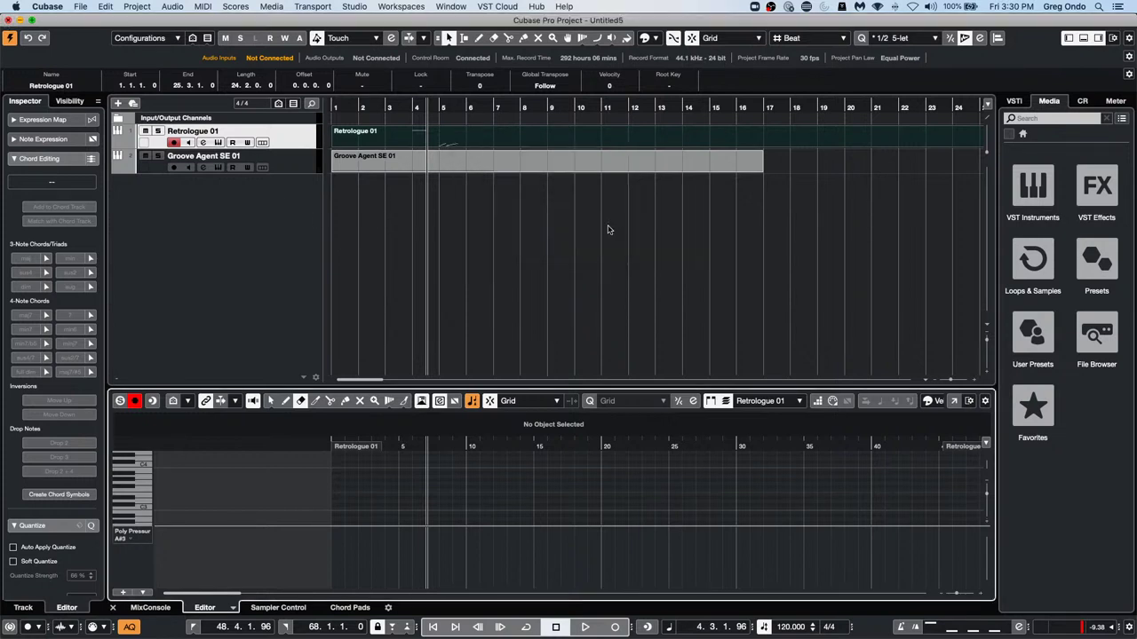
pyautogui.click(81, 6)
# Open Cubase Preferences at the MediaBay page
pyautogui.moveTo(47, 6)
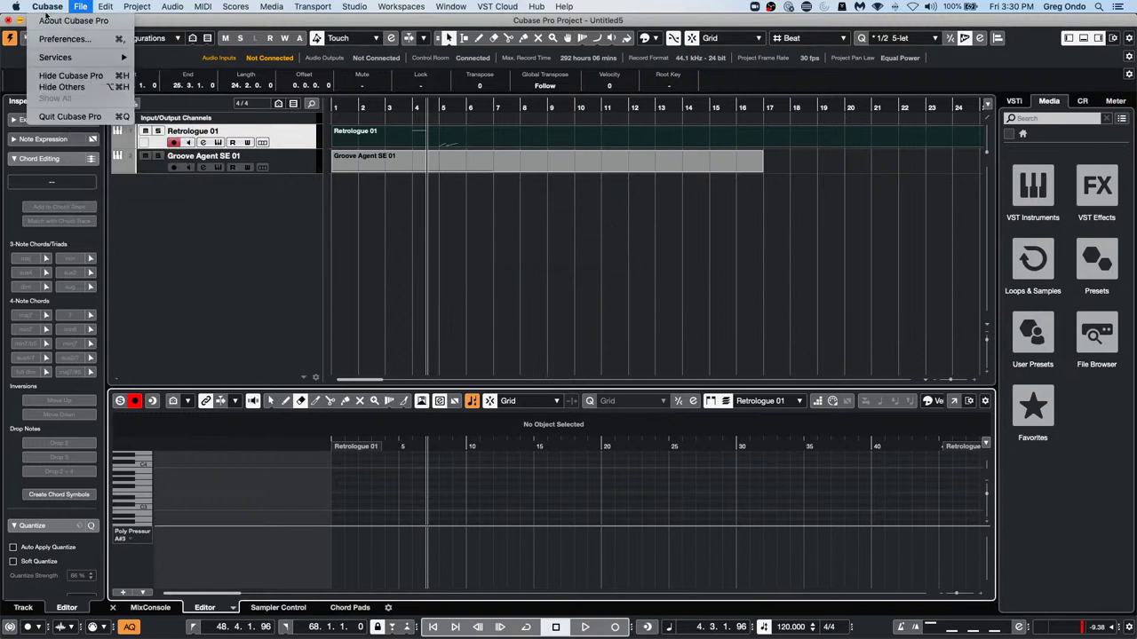
pyautogui.click(73, 41)
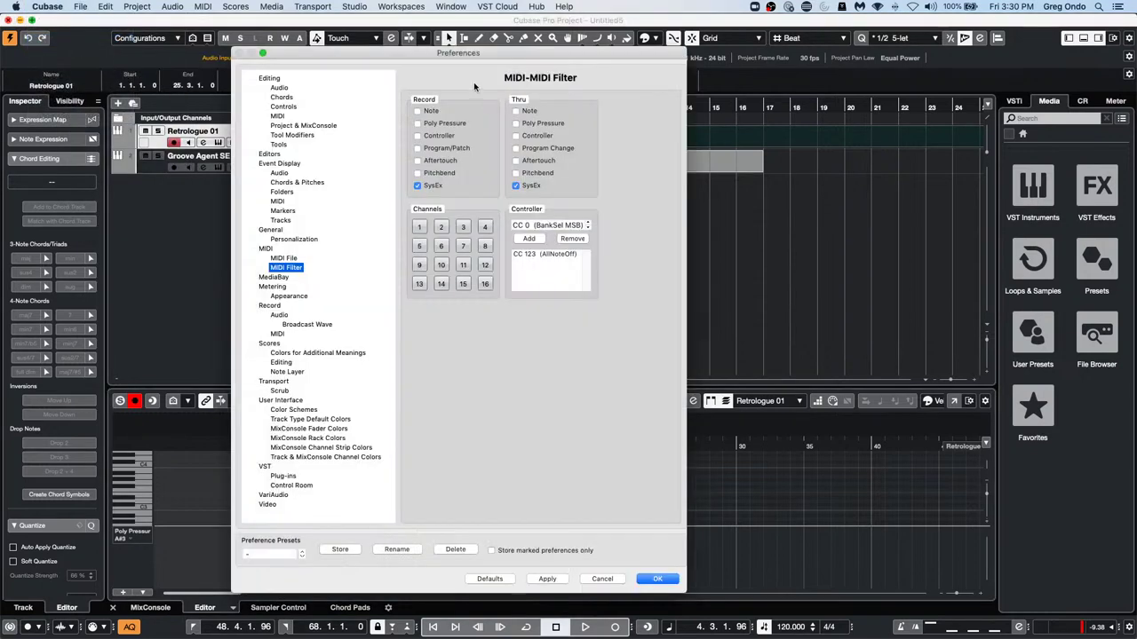
pyautogui.click(280, 278)
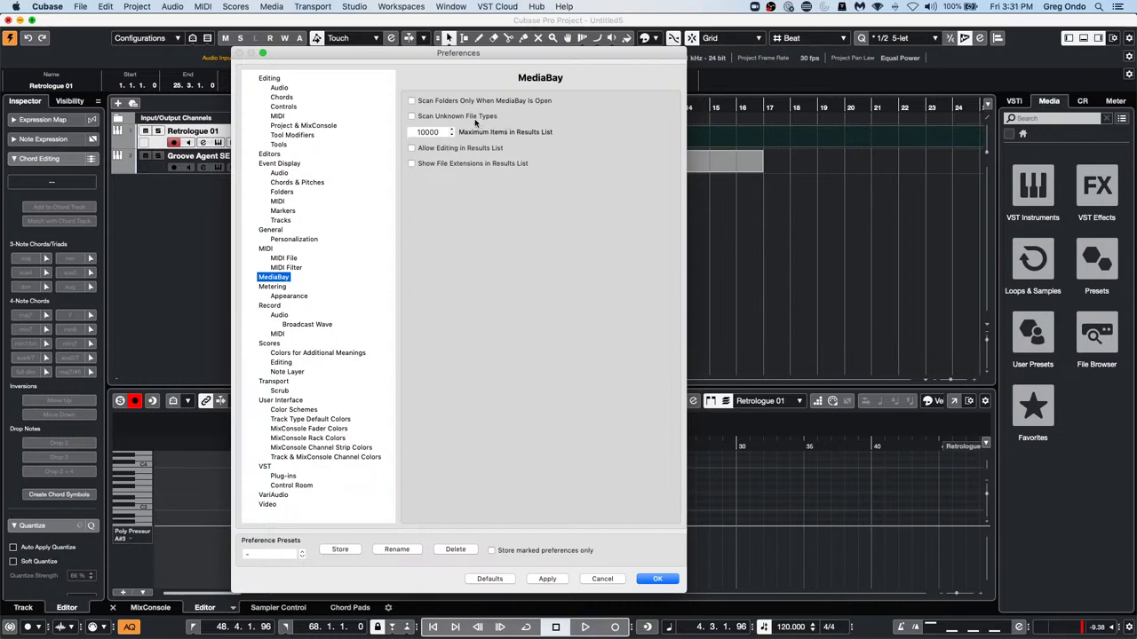
# Confirm the Preferences dialog with OK
pyautogui.click(657, 579)
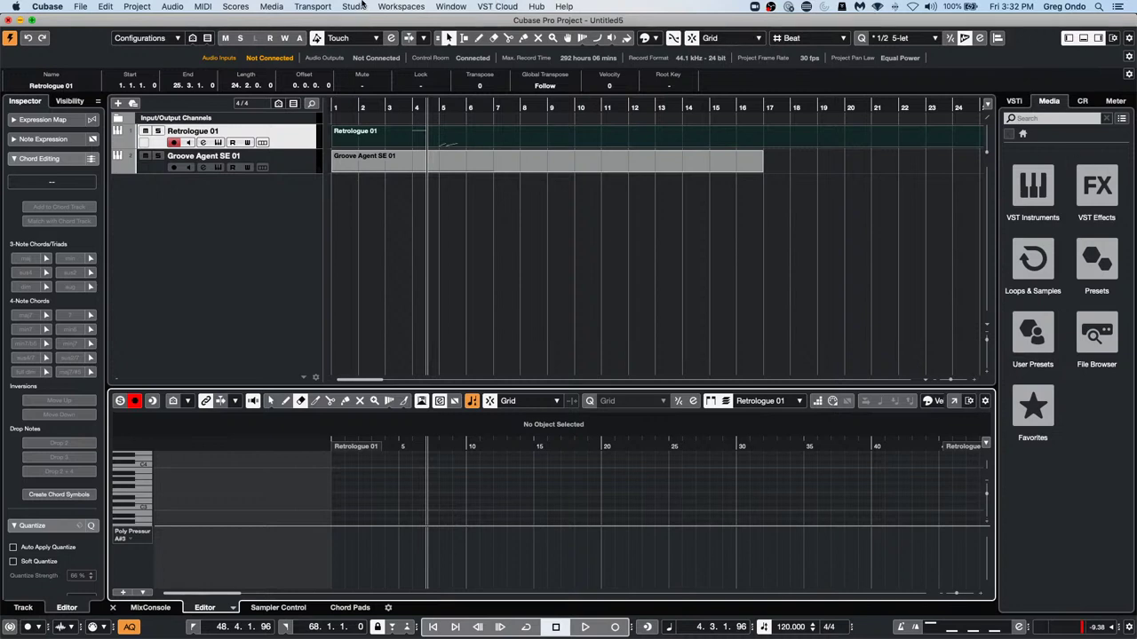
pyautogui.click(45, 6)
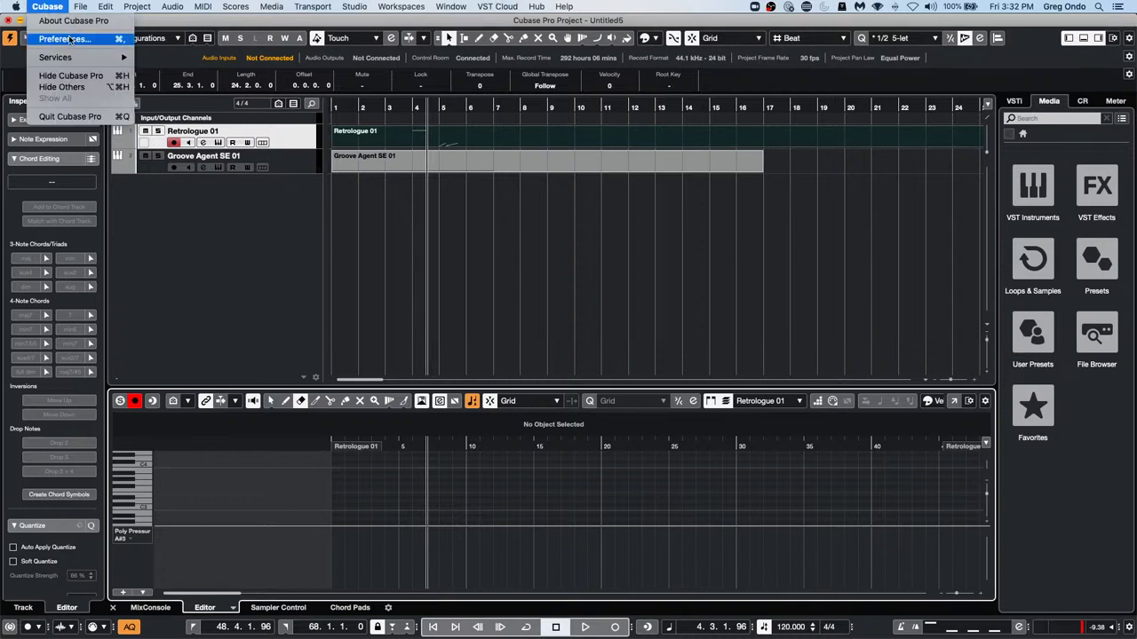
pyautogui.click(66, 39)
pyautogui.click(281, 88)
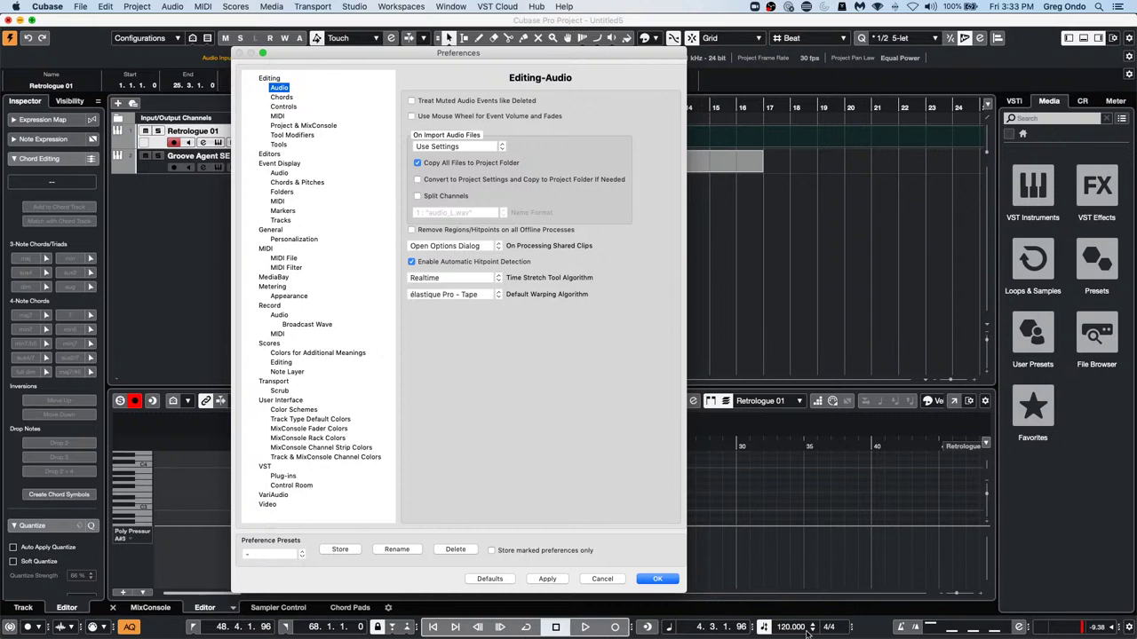
pyautogui.click(662, 579)
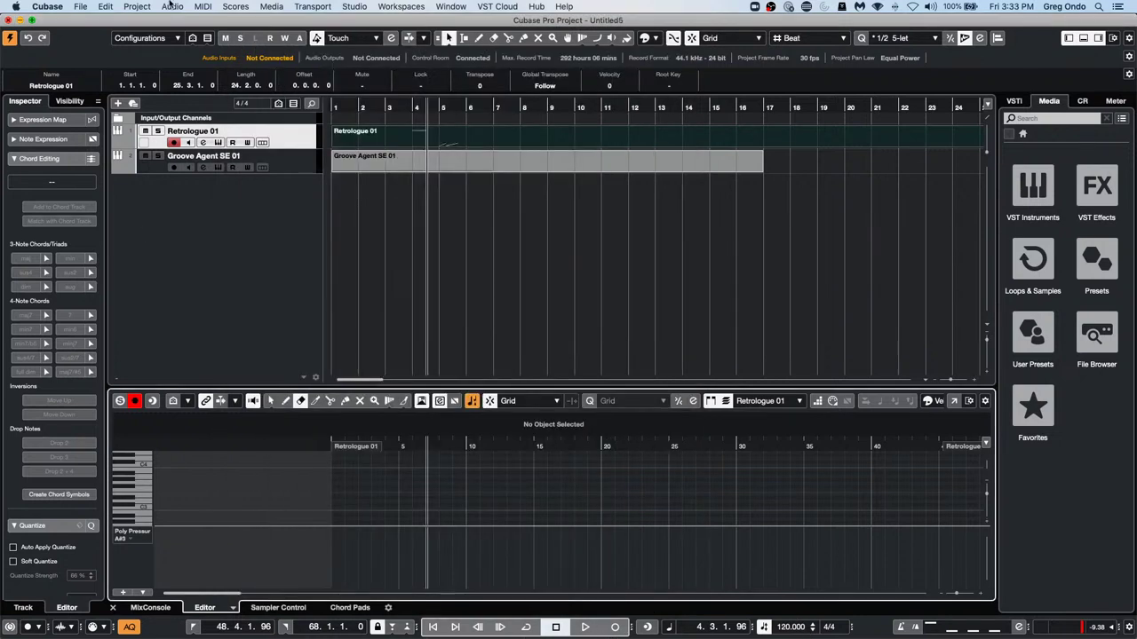
pyautogui.click(449, 7)
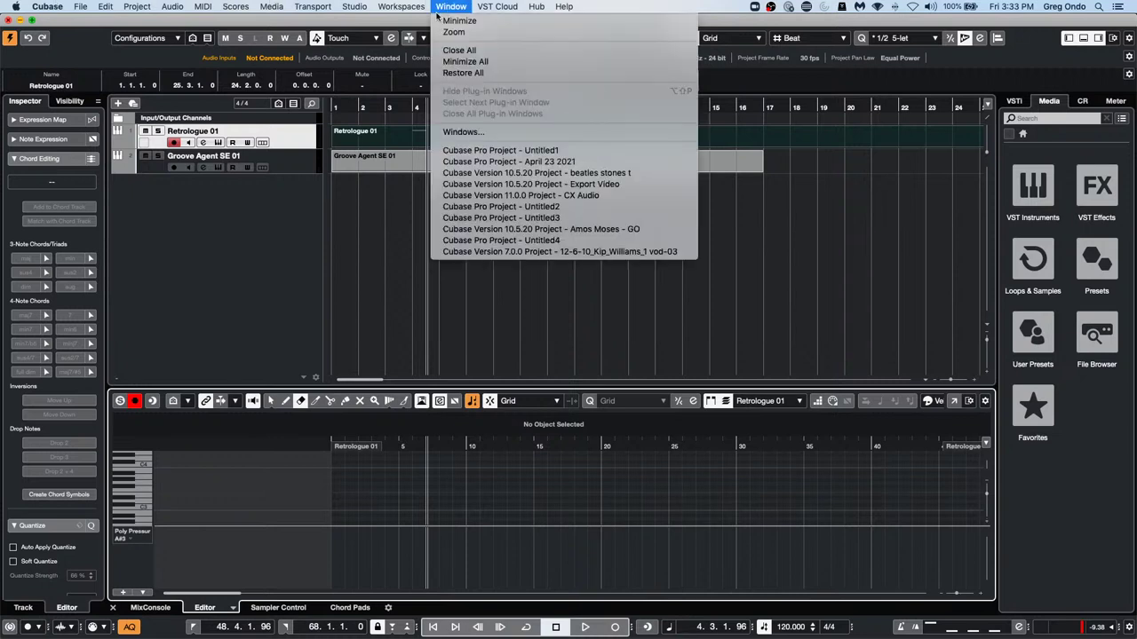
pyautogui.moveTo(364, 8)
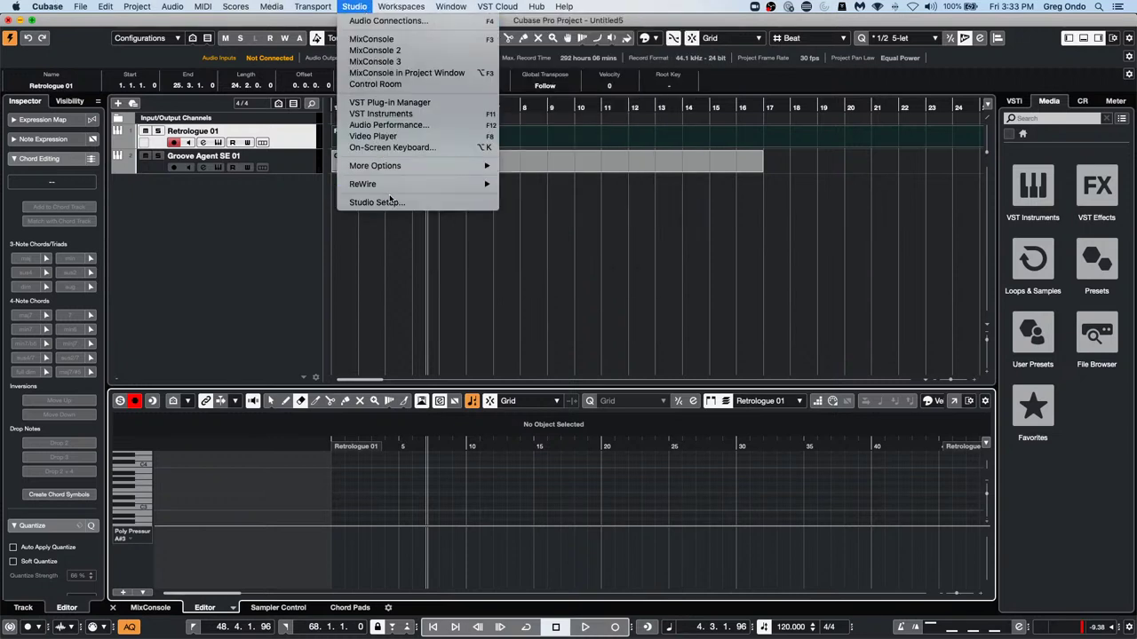
# Open Studio Setup and the Steinberg UR24C Control Panel
pyautogui.click(376, 202)
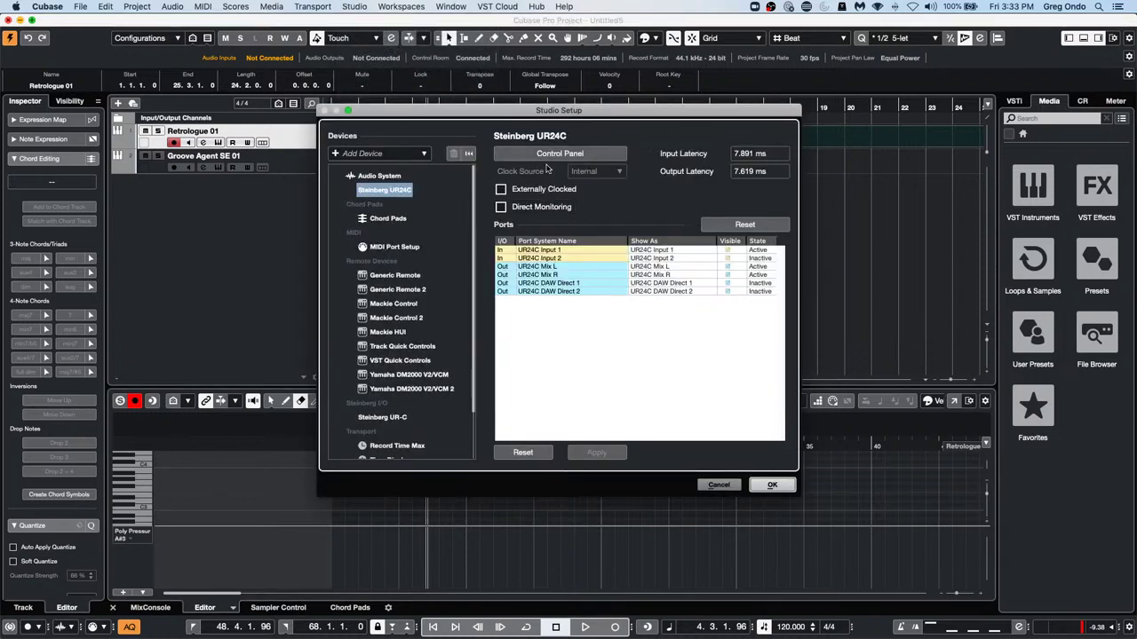
pyautogui.click(561, 153)
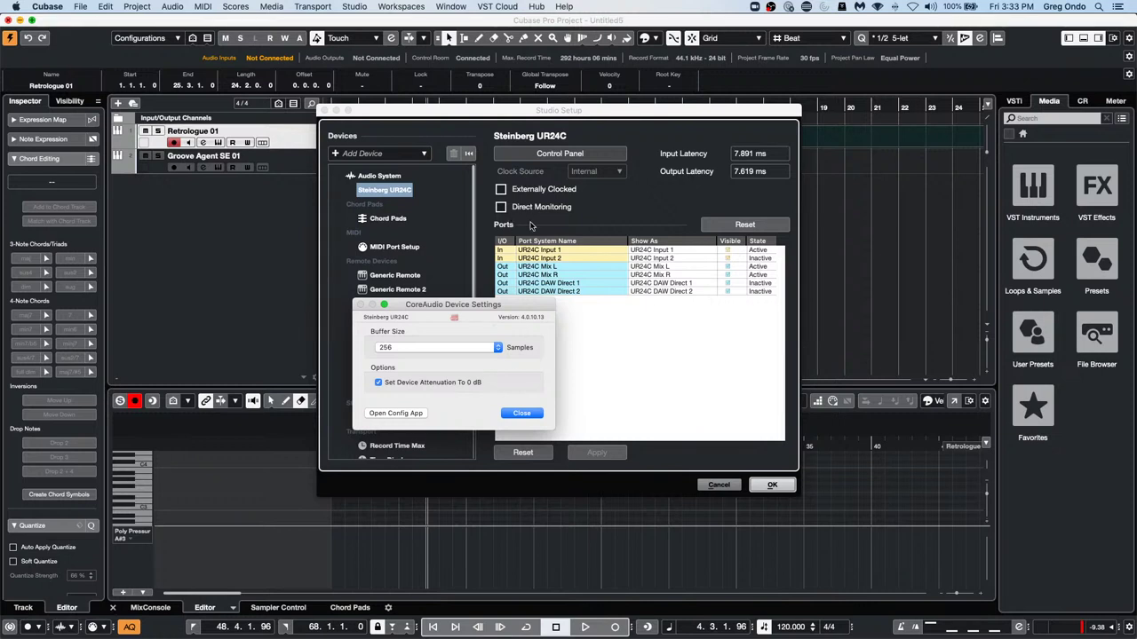
# Close the UR24C control panel and confirm Studio Setup with OK
pyautogui.click(521, 413)
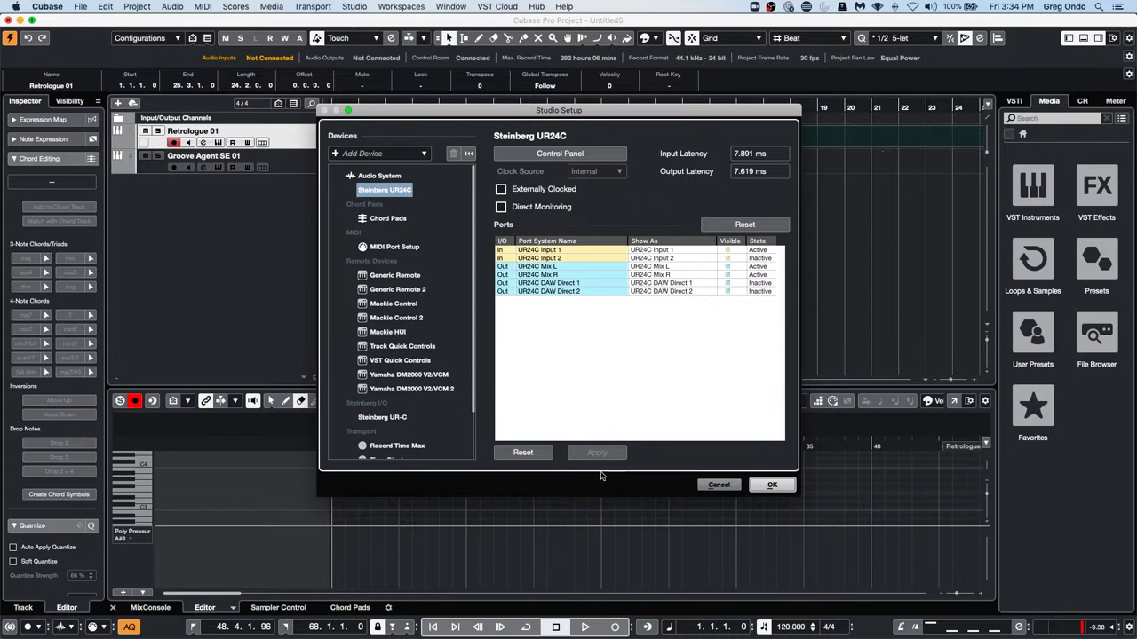
pyautogui.click(769, 485)
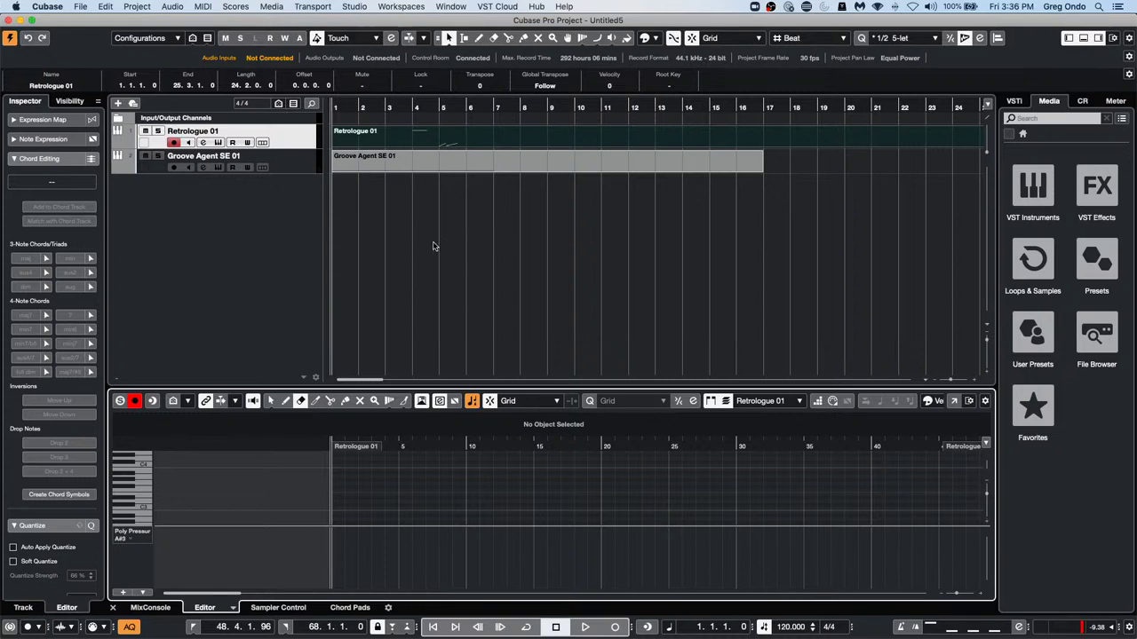
pyautogui.click(425, 9)
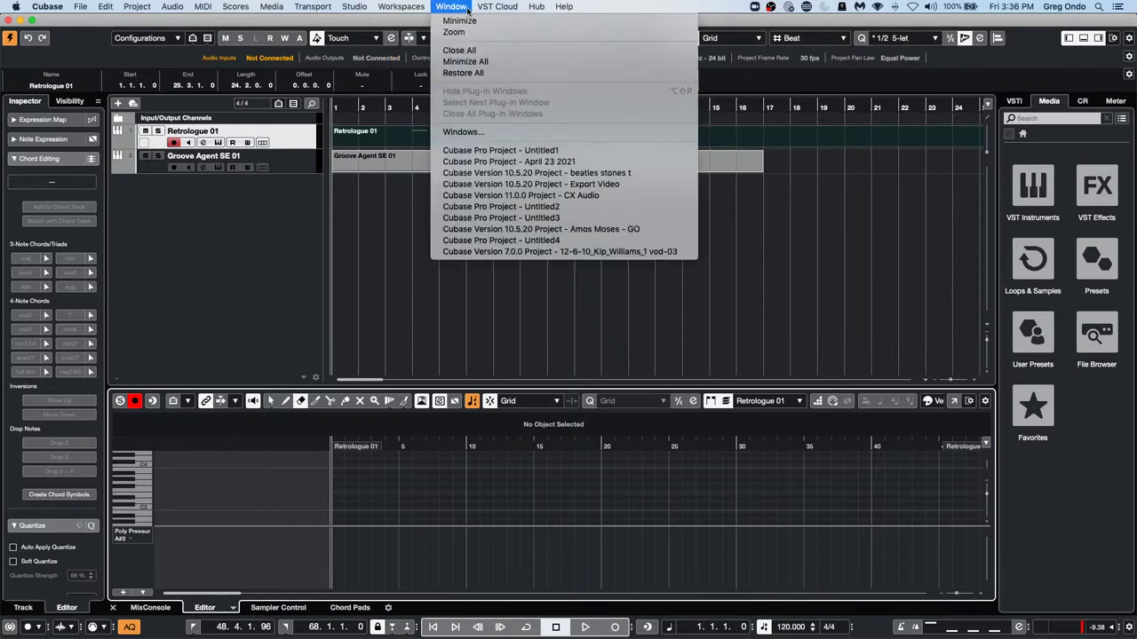
# Add a new audio track, Audio 01, to the project
pyautogui.moveTo(346, 6)
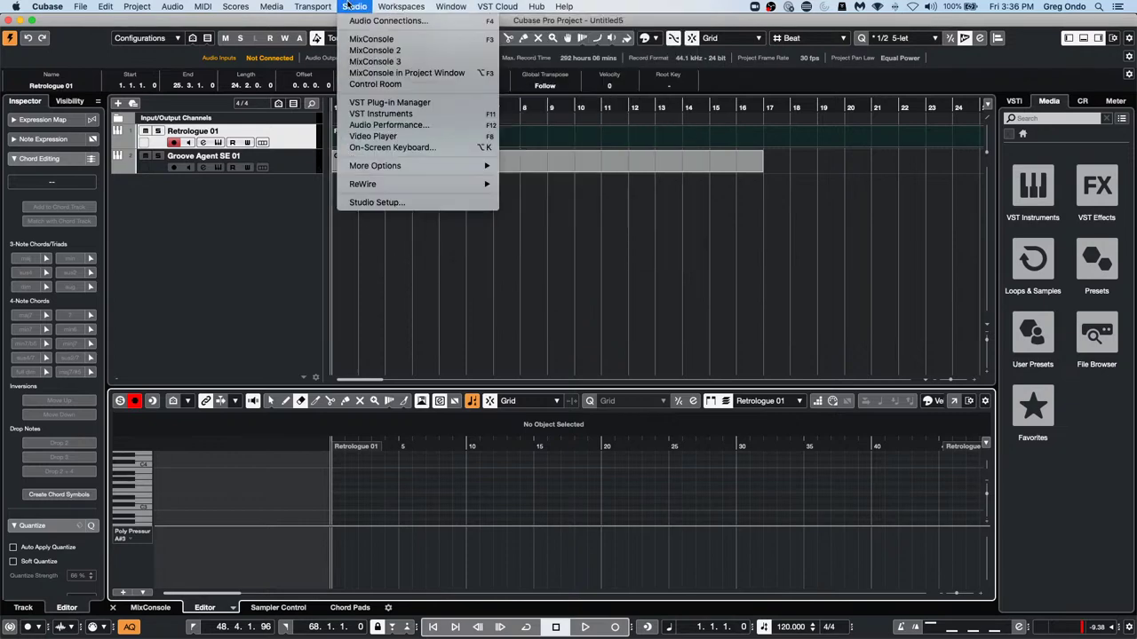
pyautogui.click(511, 282)
pyautogui.click(236, 209)
pyautogui.rightClick(237, 209)
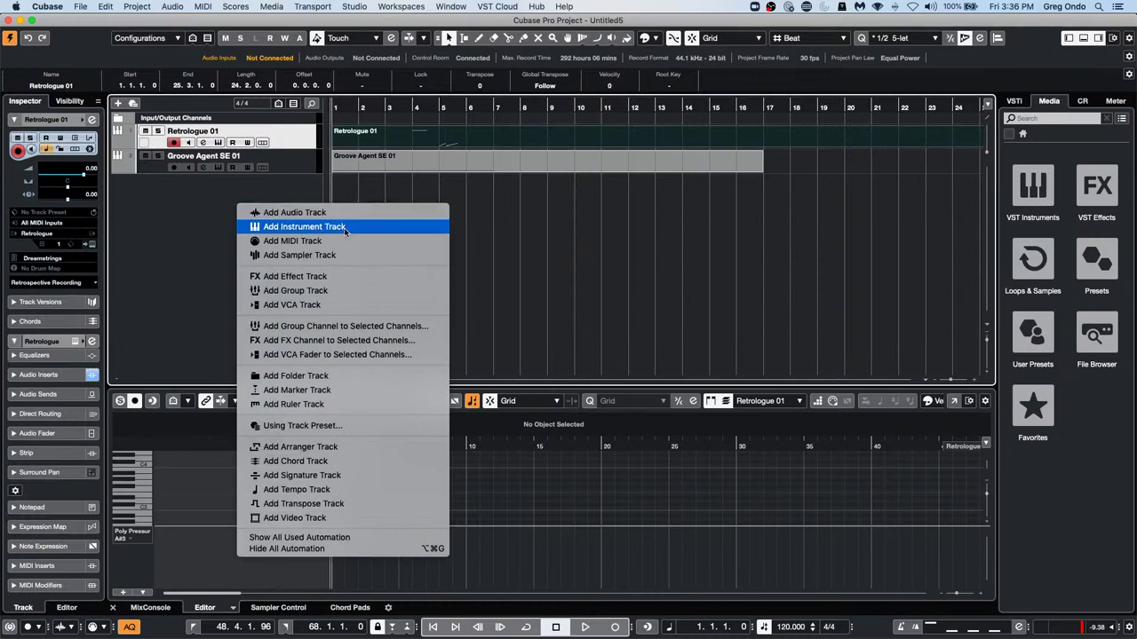
pyautogui.click(497, 236)
pyautogui.rightClick(224, 203)
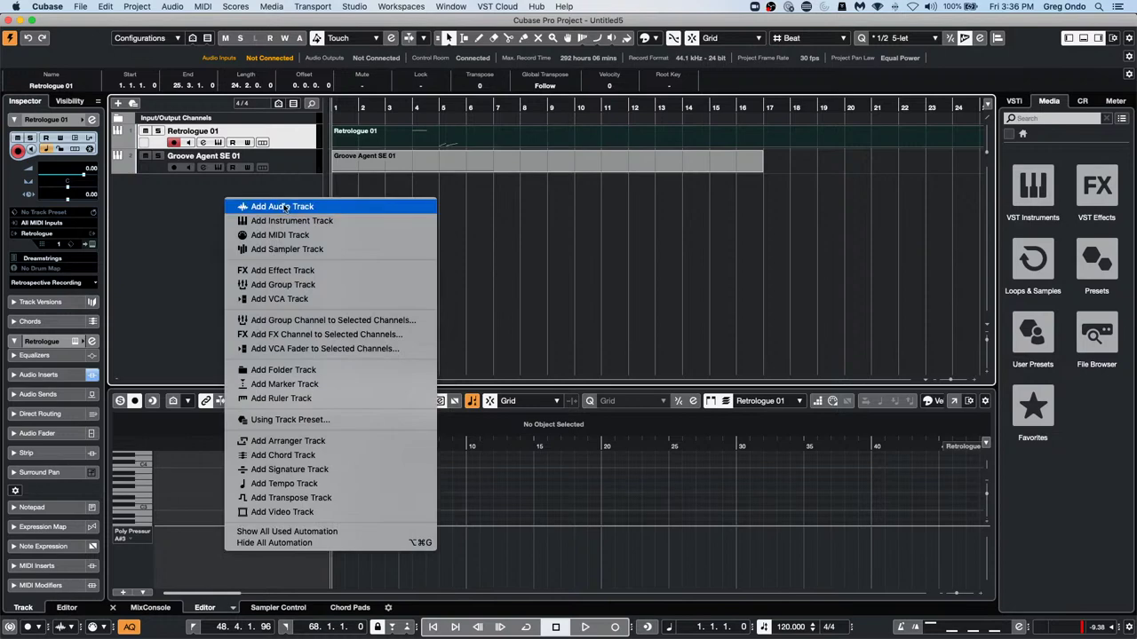
pyautogui.click(284, 207)
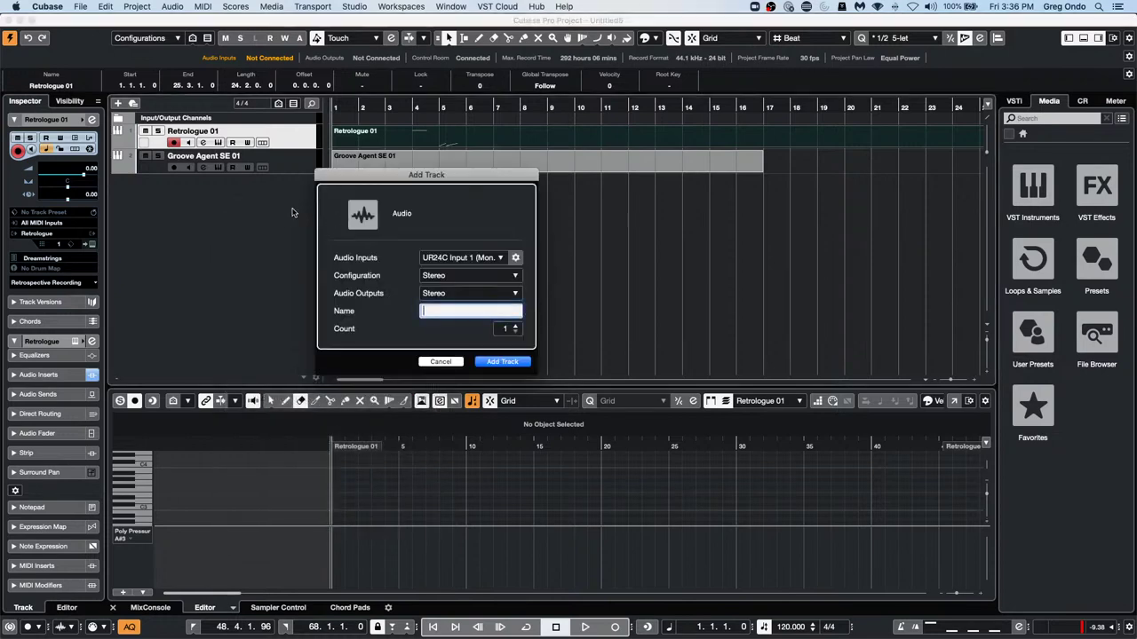
pyautogui.click(503, 361)
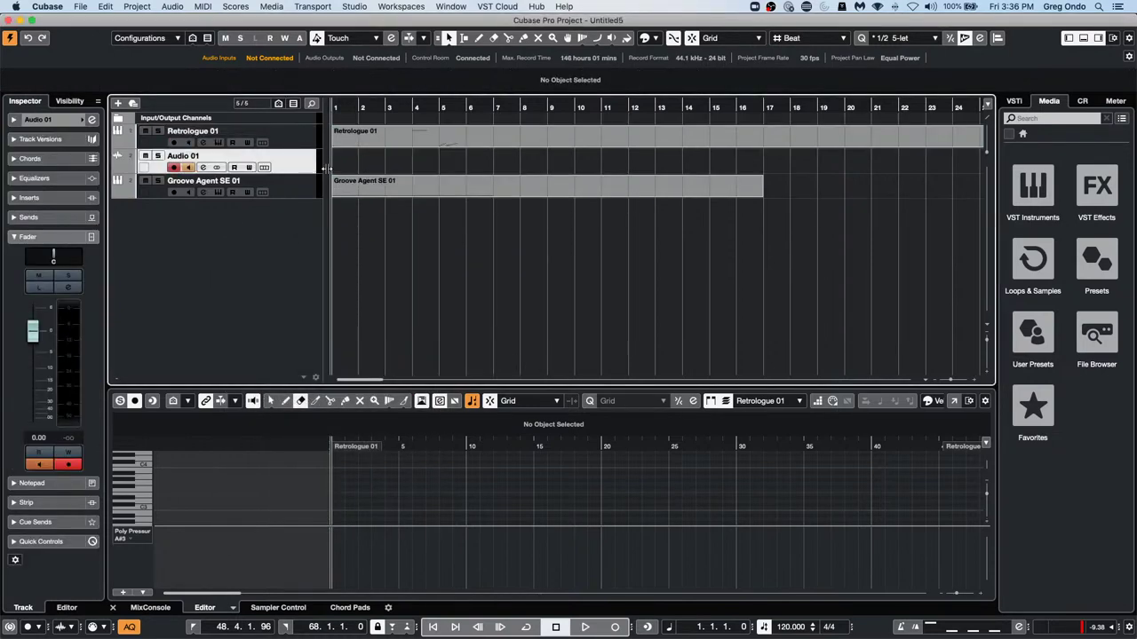
# Record a few seconds of the Groove Agent drums onto Audio 01, then stop playback
pyautogui.click(586, 627)
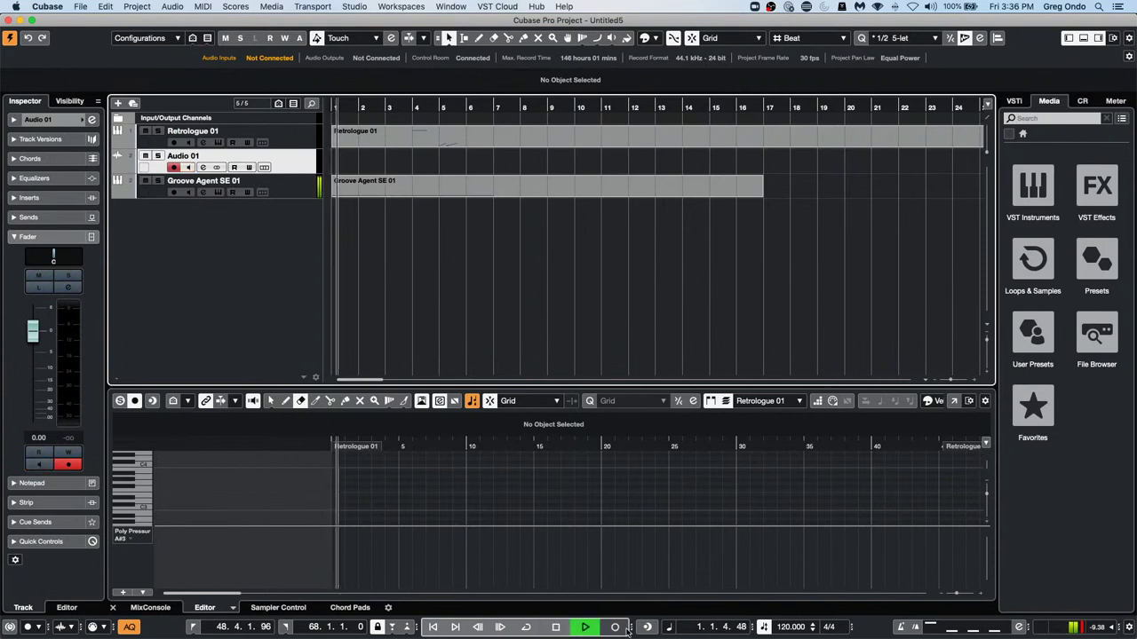
pyautogui.click(615, 627)
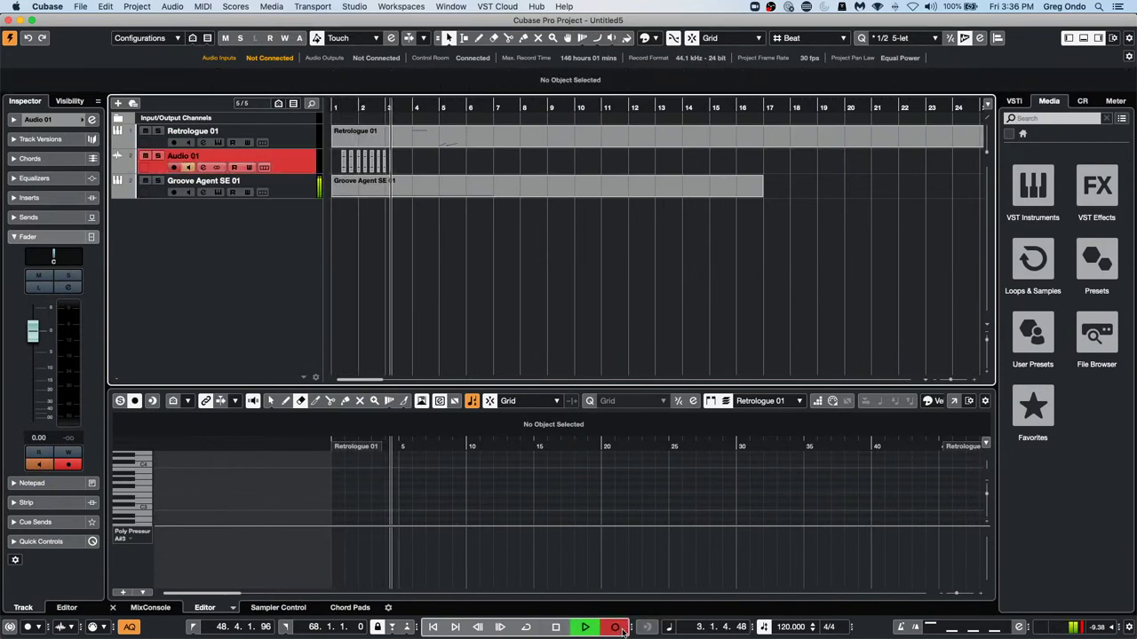
pyautogui.click(616, 627)
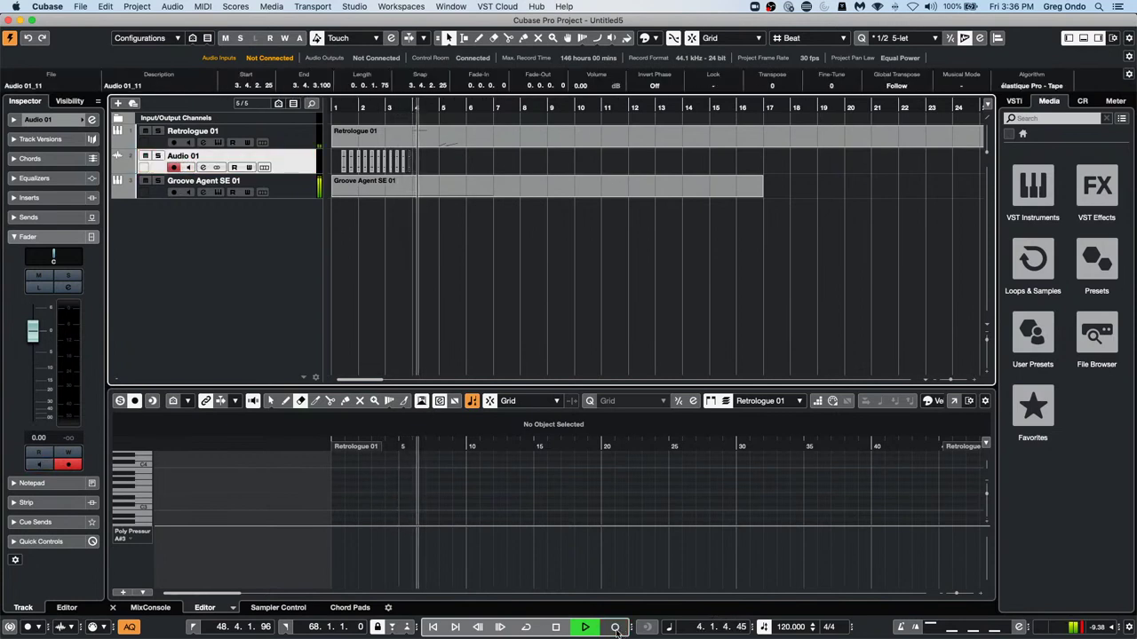
pyautogui.click(556, 627)
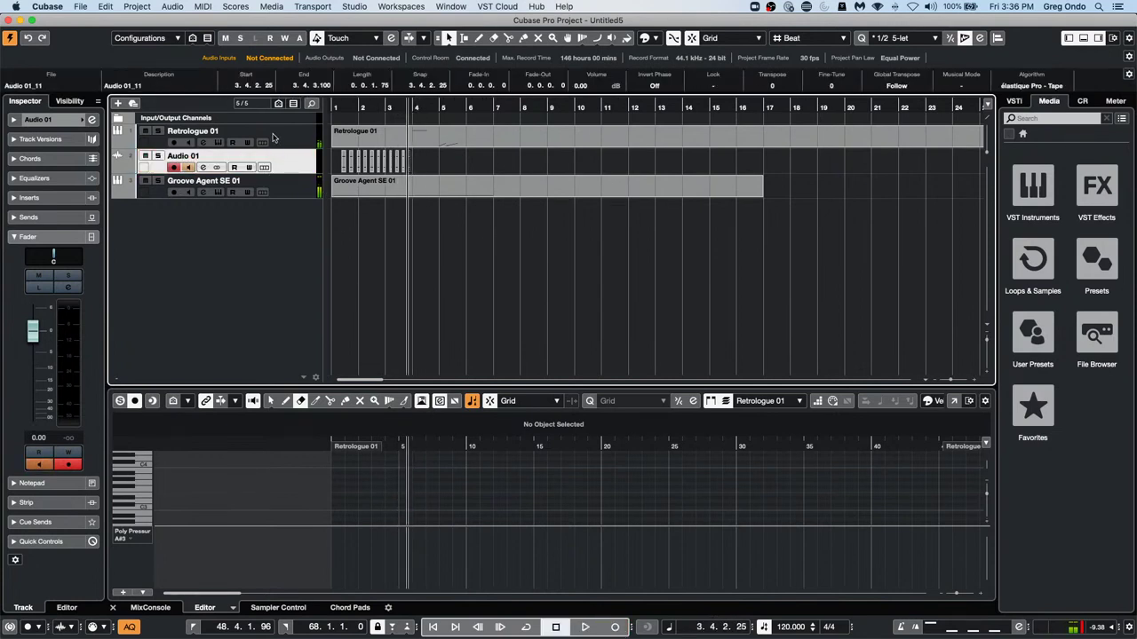
pyautogui.click(259, 199)
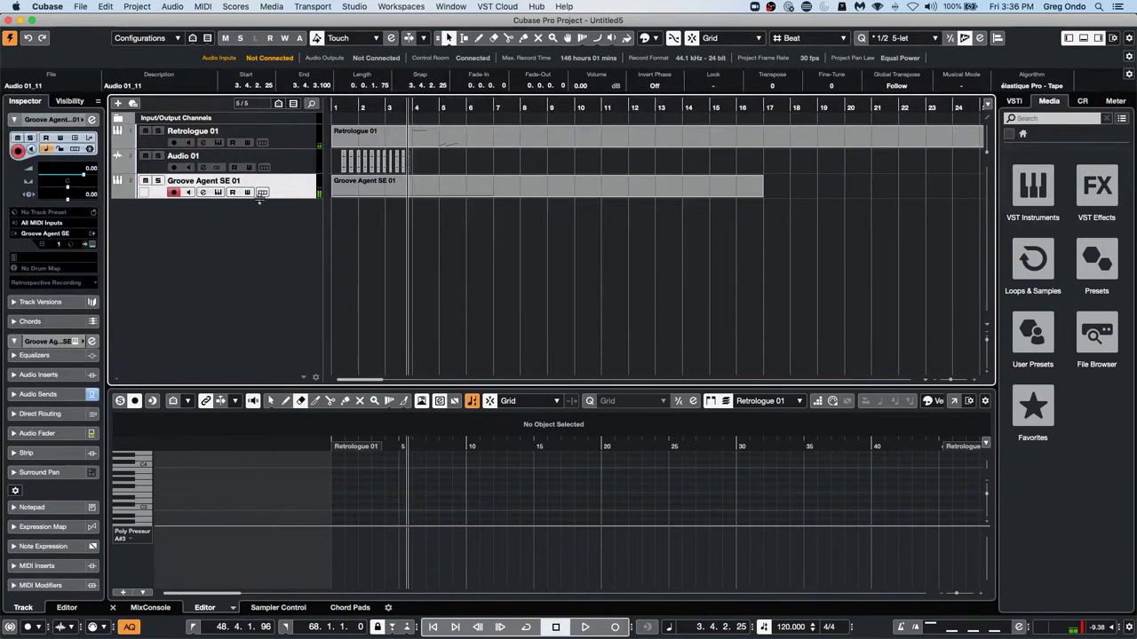
# Cut Groove Agent SE's current kit and drop the Audio 01 event on pad C1 to slice it across twelve pads
pyautogui.click(93, 243)
pyautogui.moveTo(405, 76); pyautogui.dragTo(628, 85)
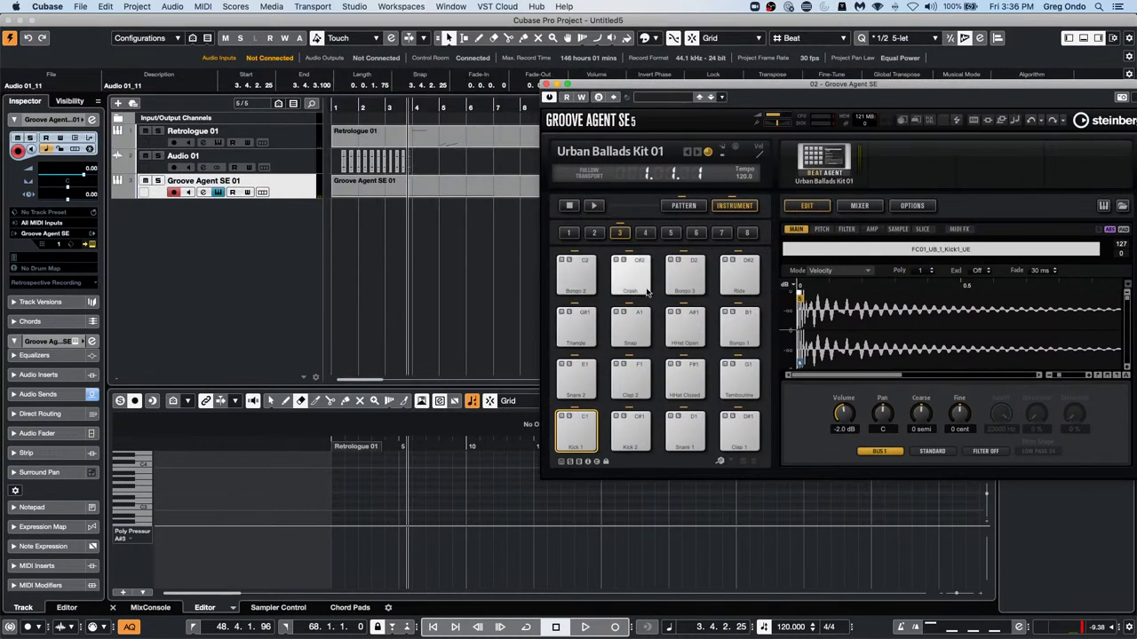
pyautogui.rightClick(822, 173)
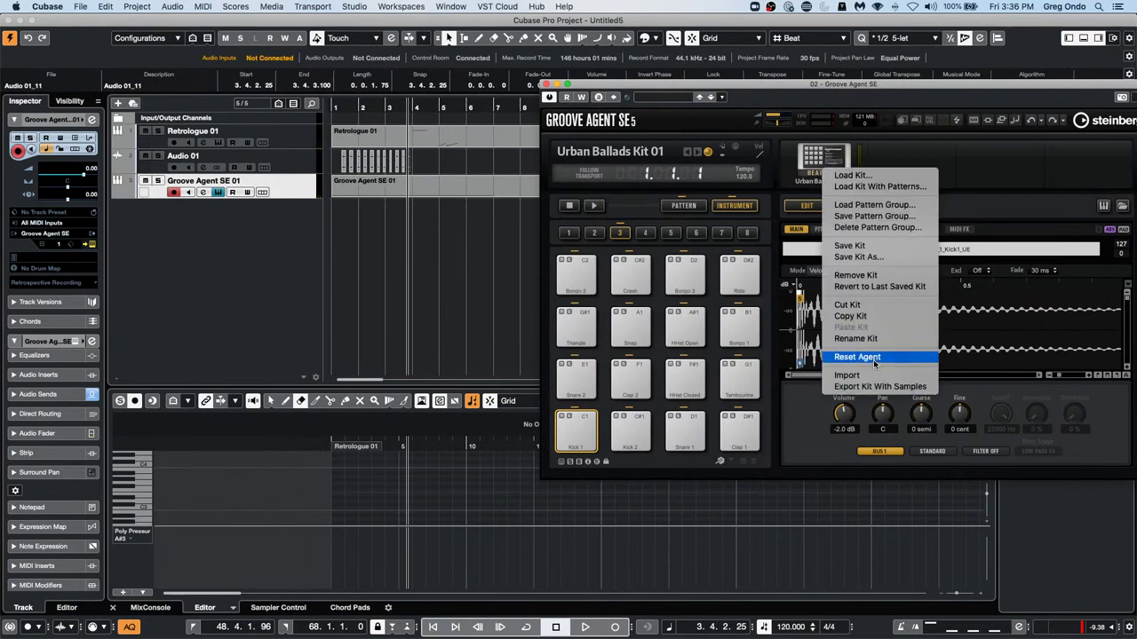
pyautogui.click(875, 307)
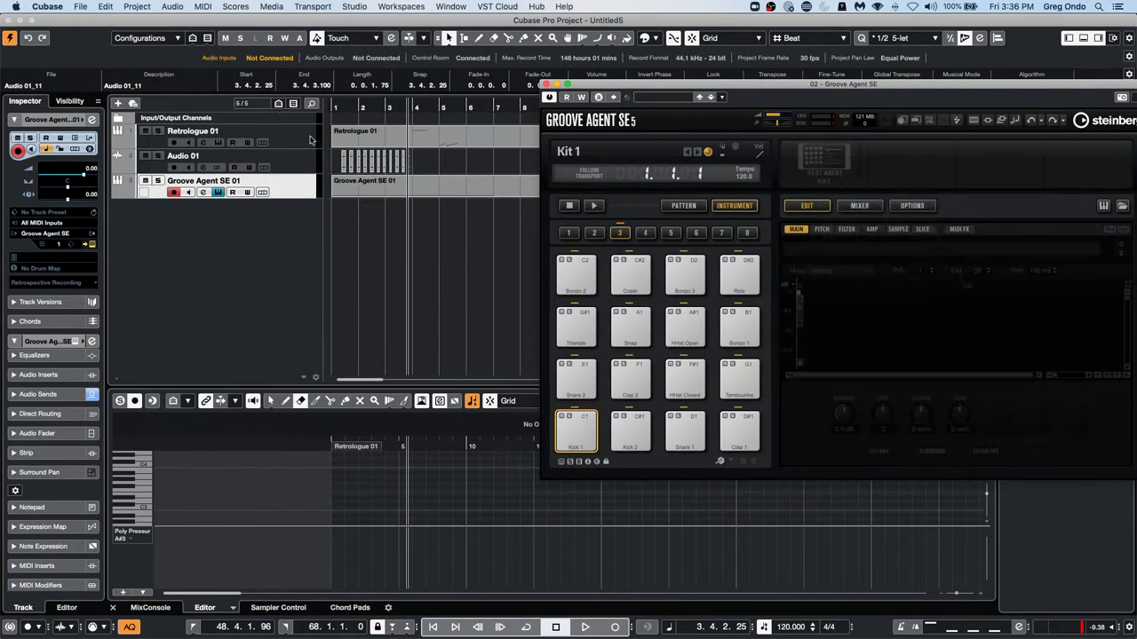
pyautogui.click(341, 167)
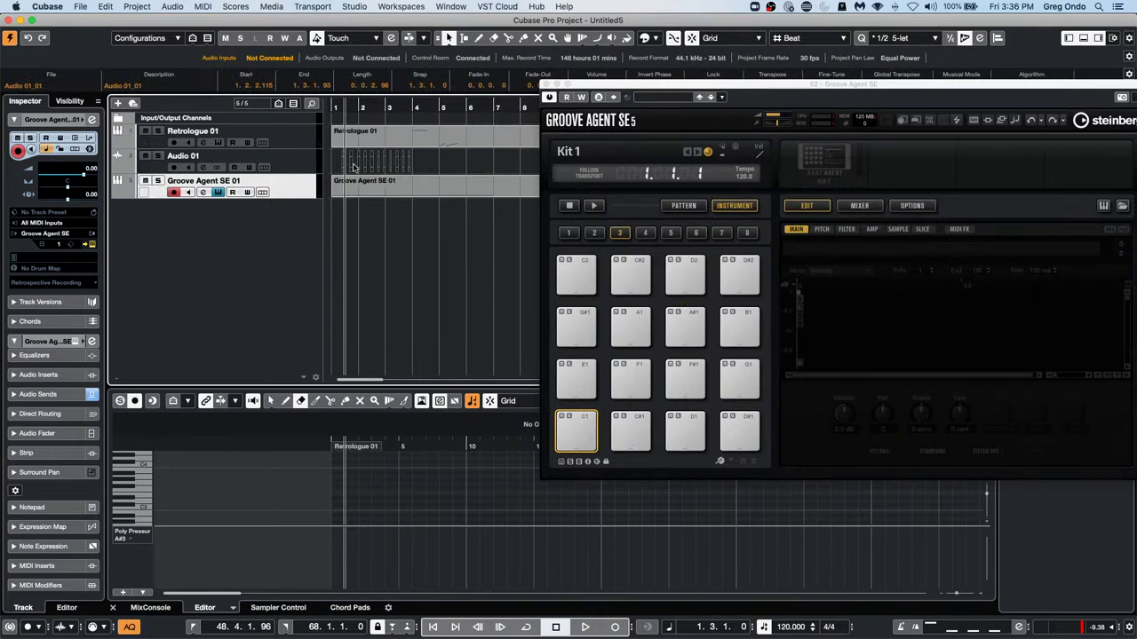
pyautogui.moveTo(353, 167); pyautogui.dragTo(579, 435)
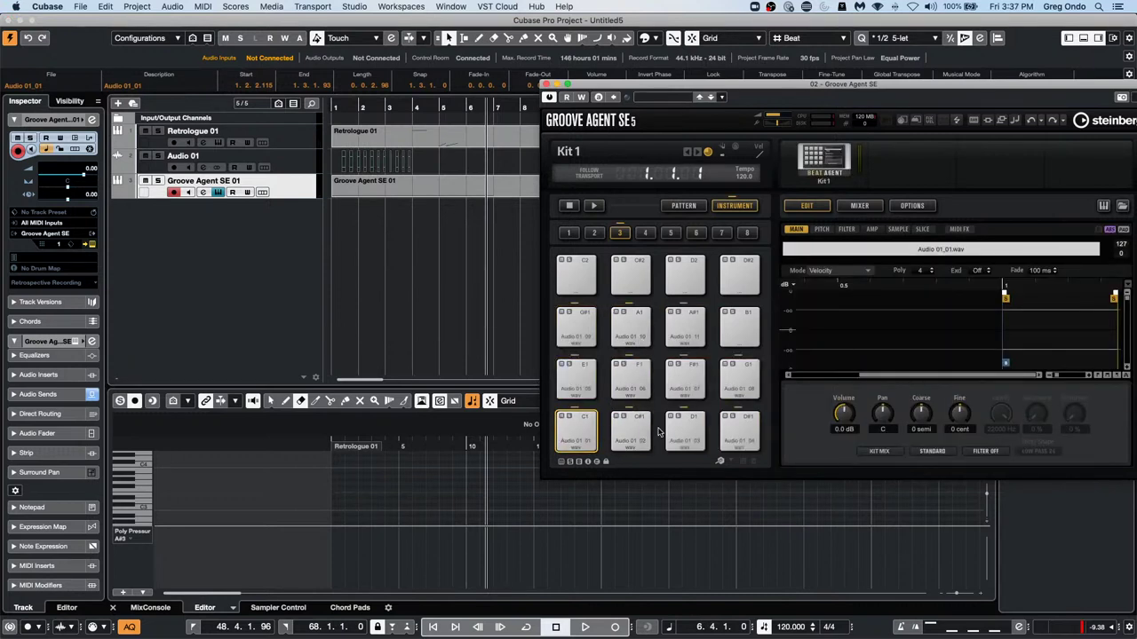
# Start Export Kit With Samples for the new kit, then cancel the export
pyautogui.rightClick(822, 167)
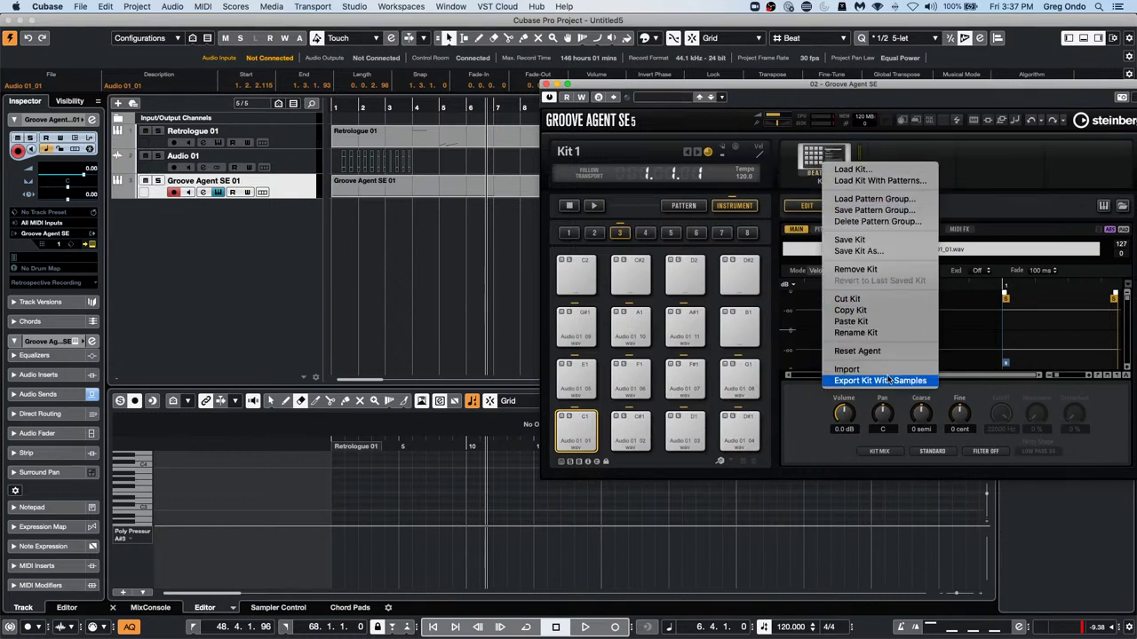
pyautogui.click(844, 156)
pyautogui.rightClick(835, 154)
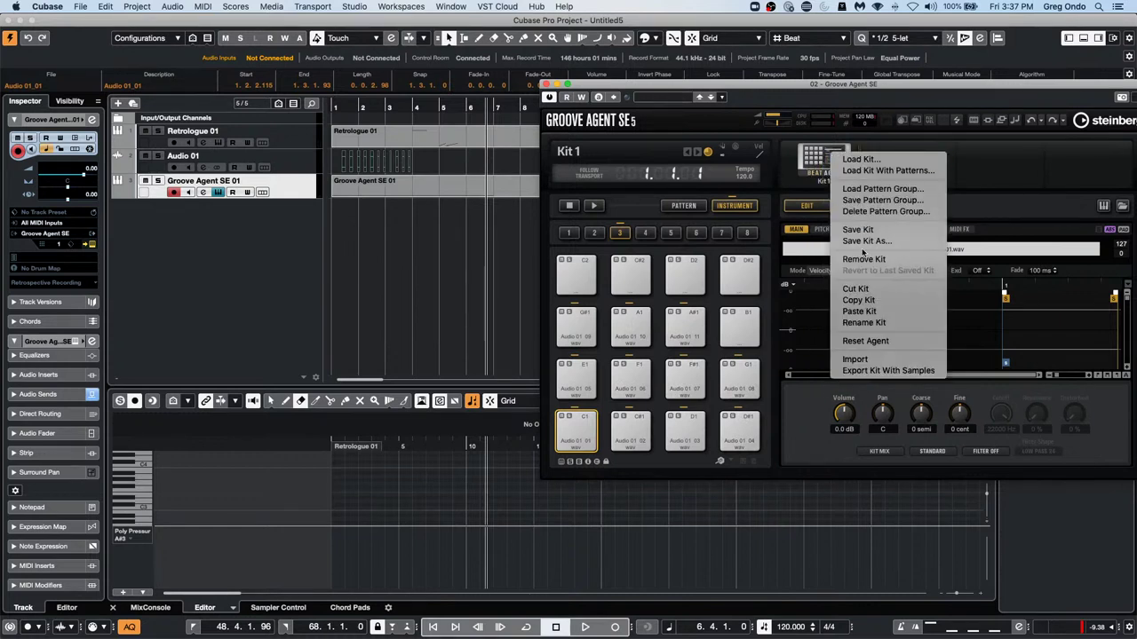
pyautogui.click(875, 371)
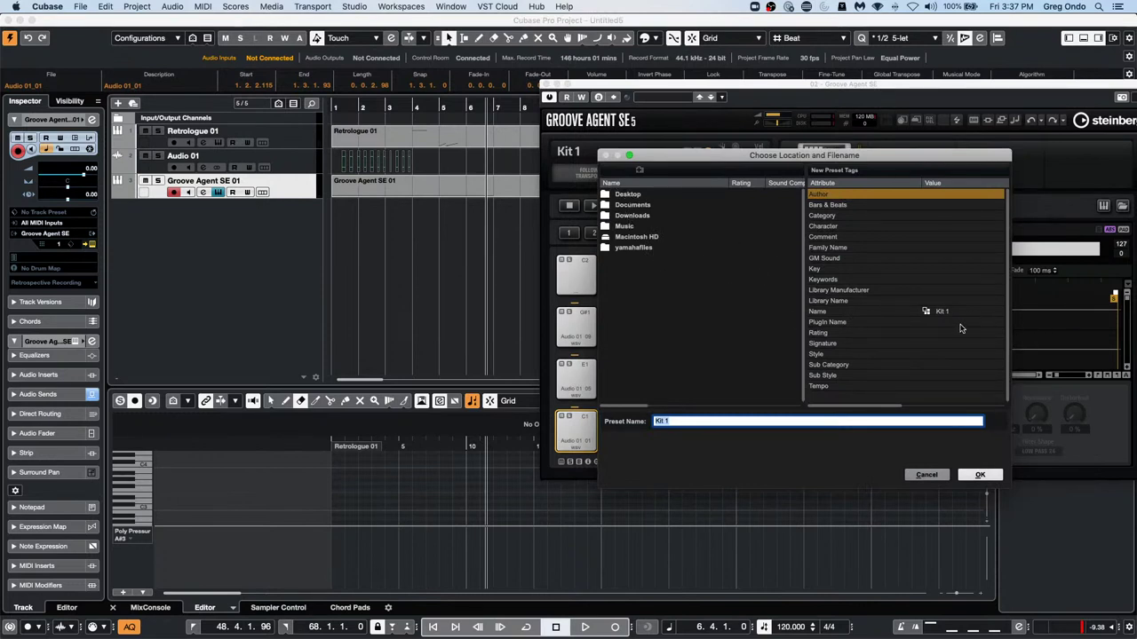
pyautogui.click(863, 311)
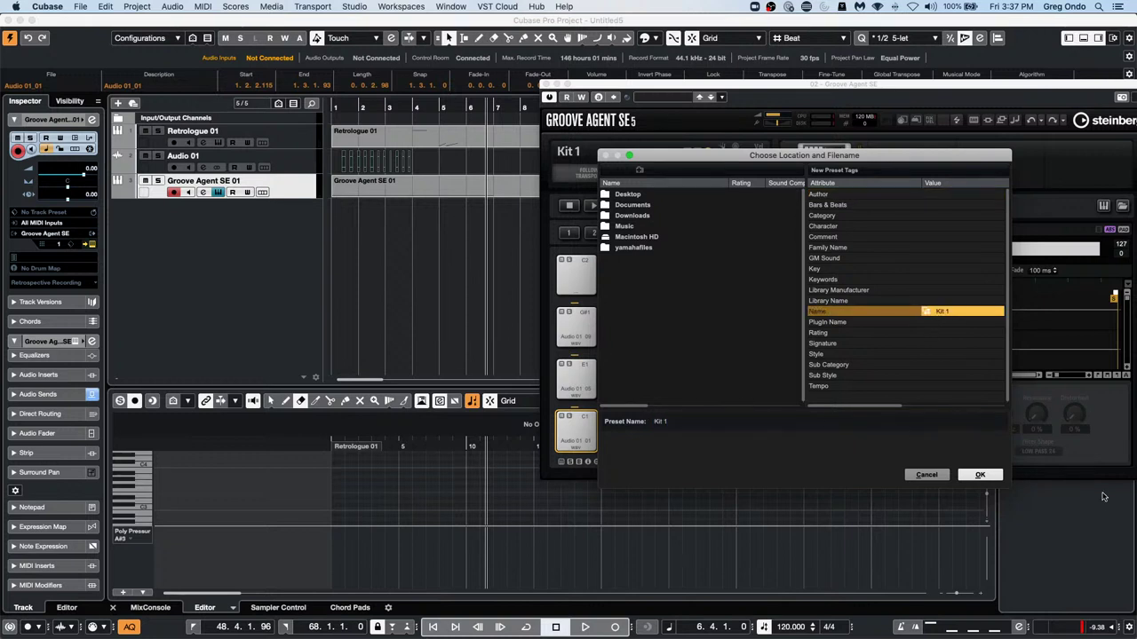
pyautogui.click(932, 475)
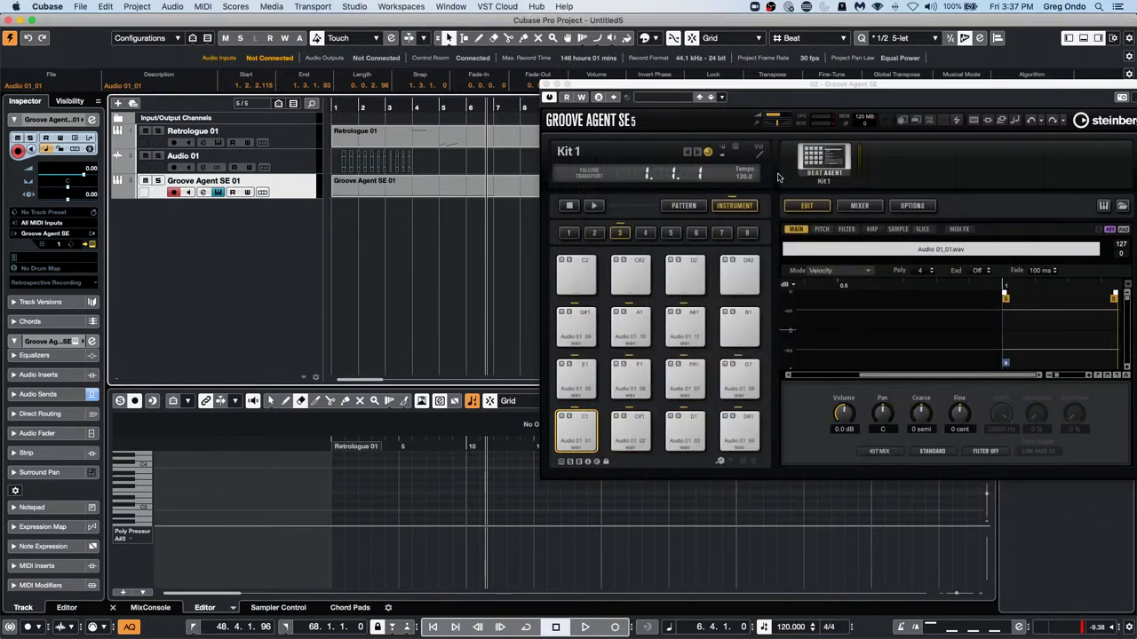
# Select the Retrologue 01 track and close the Groove Agent window
pyautogui.click(810, 166)
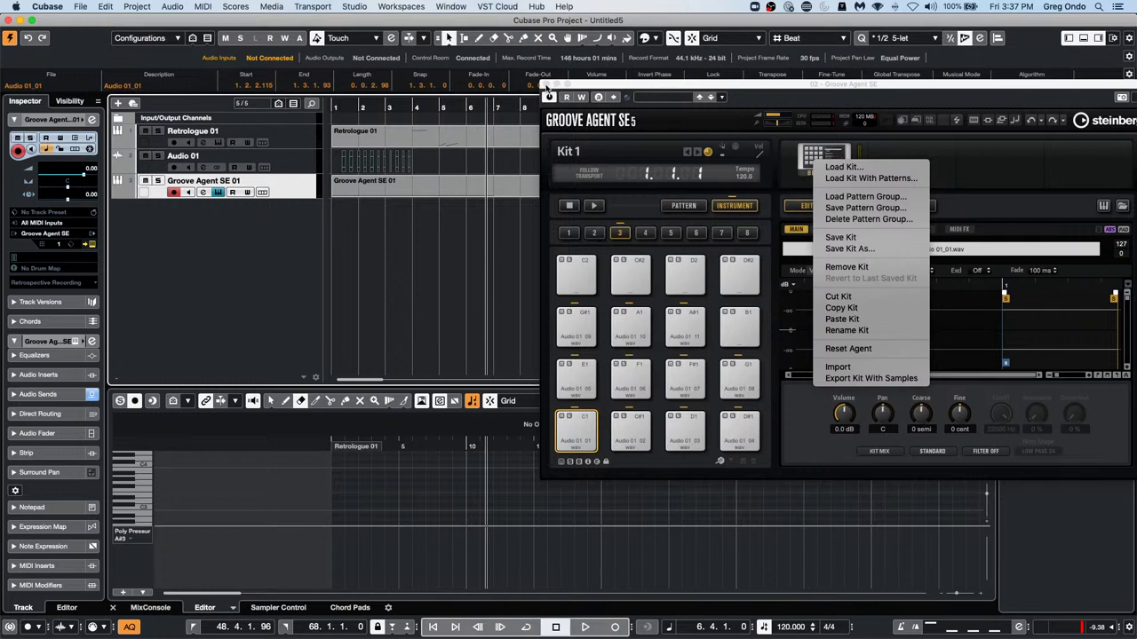
pyautogui.click(542, 91)
pyautogui.click(292, 141)
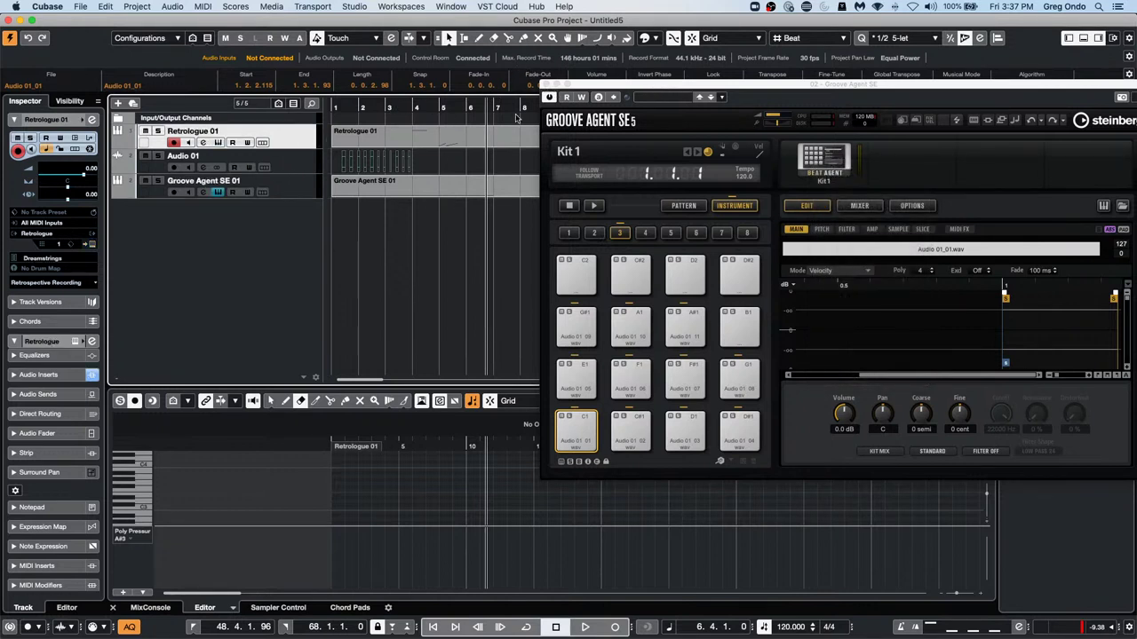
pyautogui.click(547, 83)
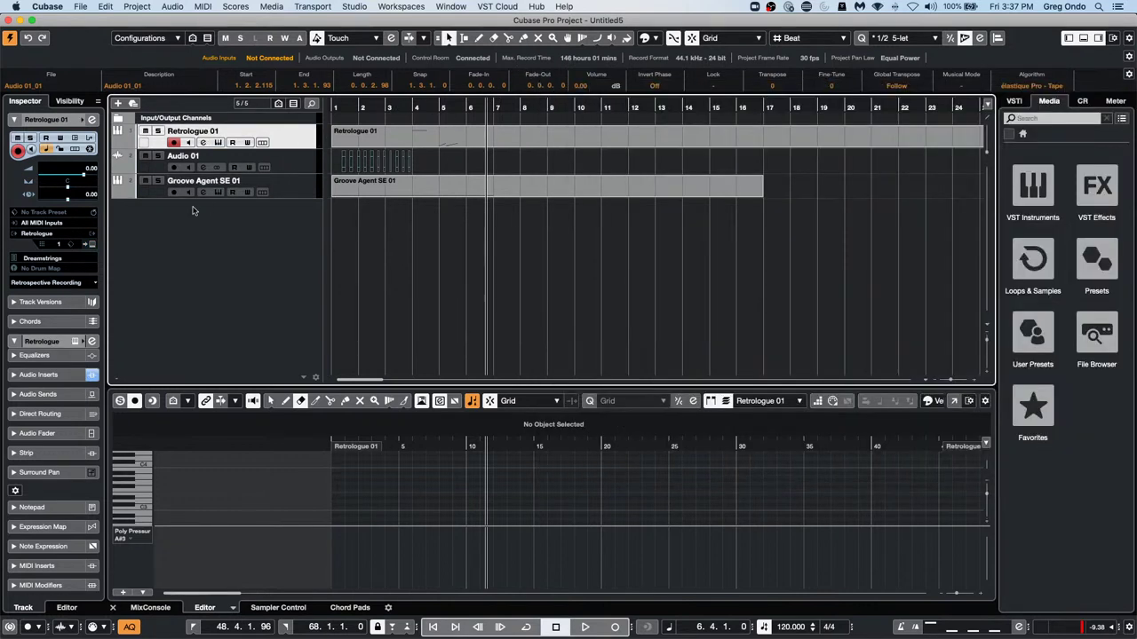
# Record a Retrologue Cutoff knob sweep during playback with automation read/write enabled
pyautogui.click(93, 244)
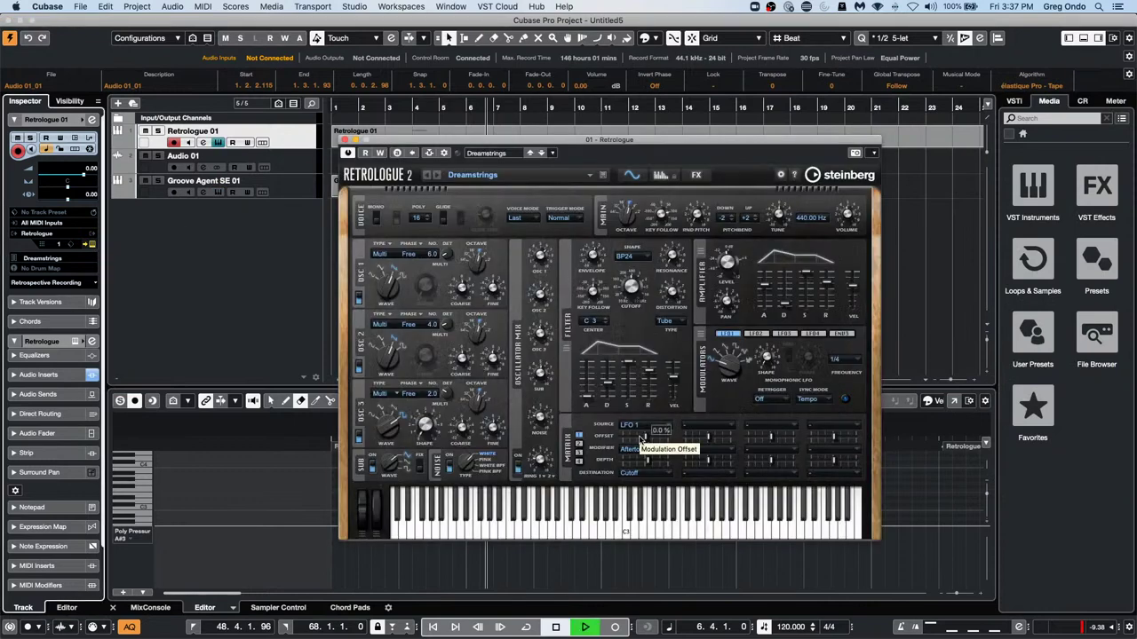
pyautogui.press('space')
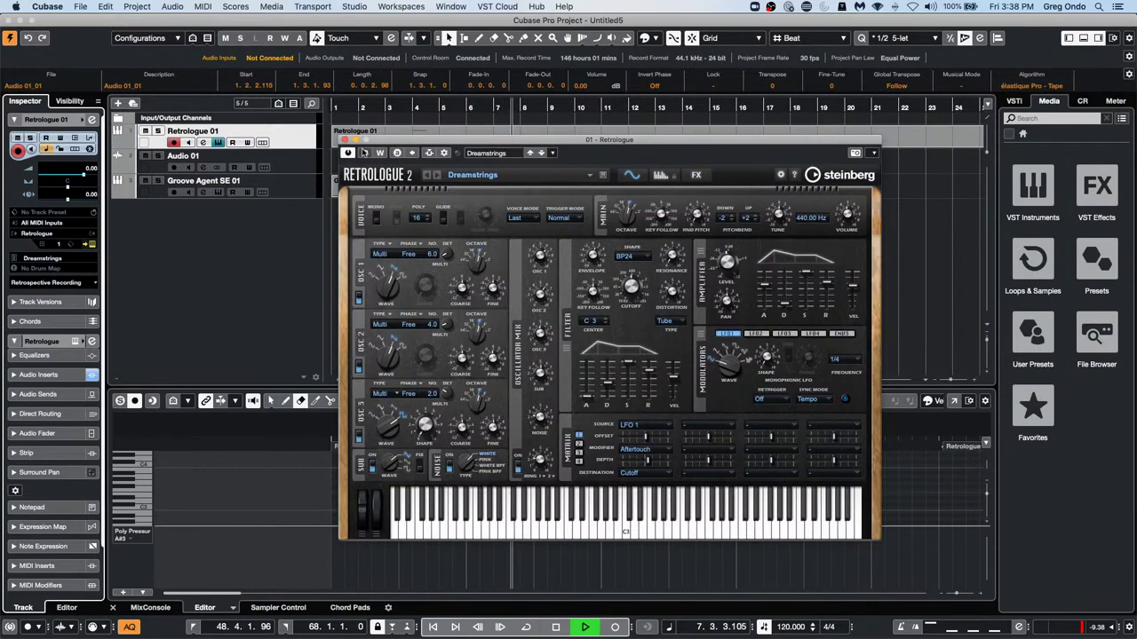
pyautogui.click(379, 153)
pyautogui.moveTo(632, 286); pyautogui.dragTo(651, 322)
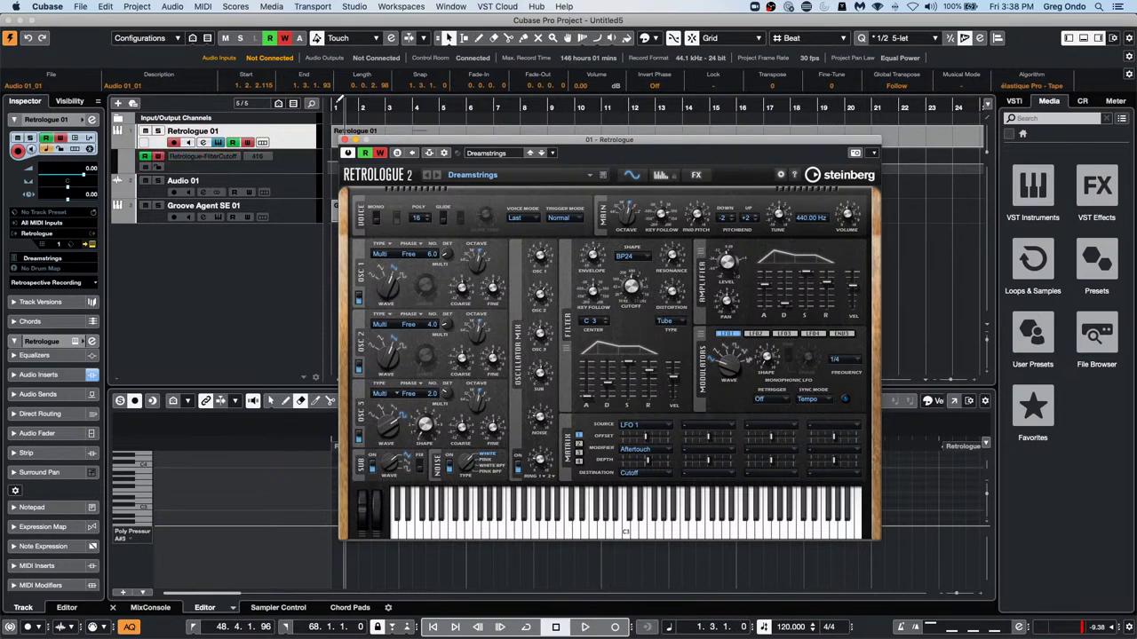
pyautogui.click(340, 140)
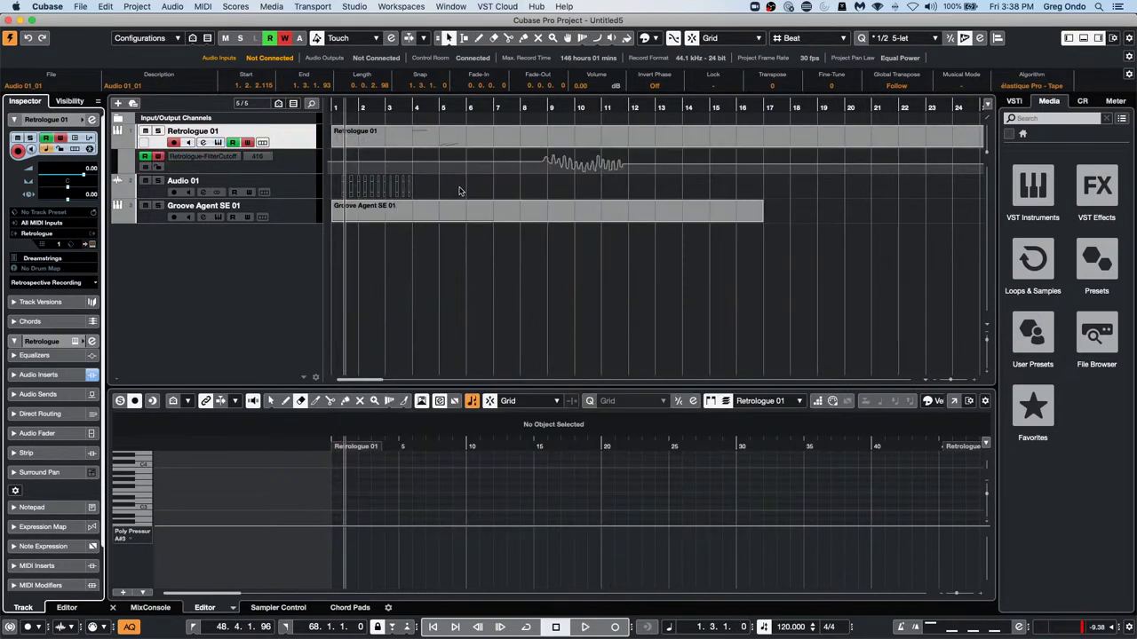
# Select the recorded FilterCutoff automation points around bars 8–11
pyautogui.click(194, 160)
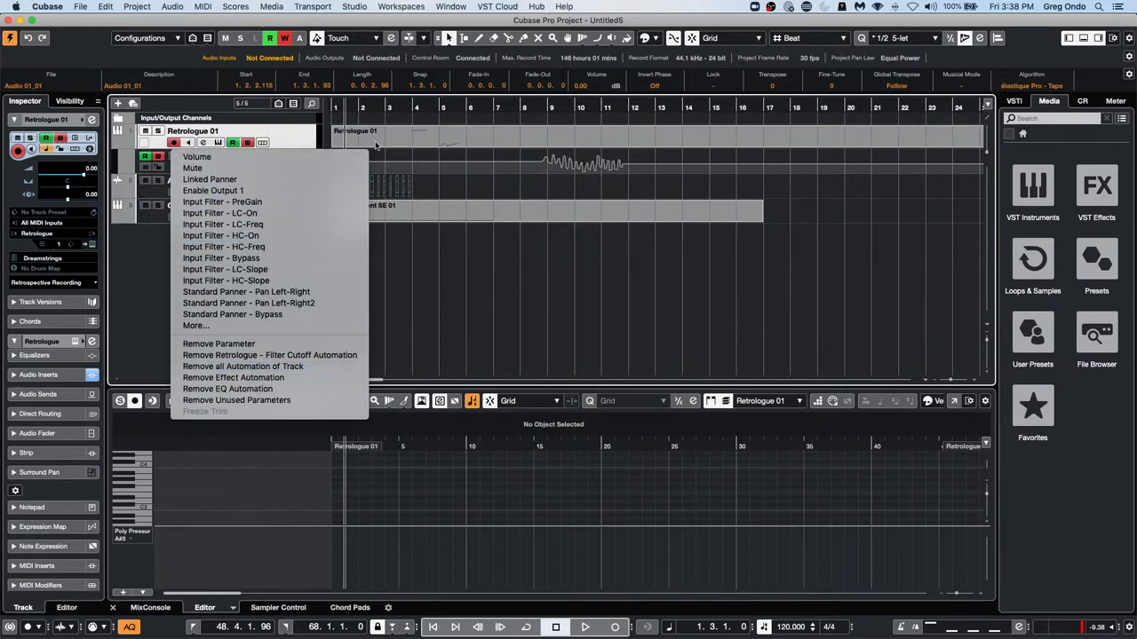
pyautogui.click(478, 266)
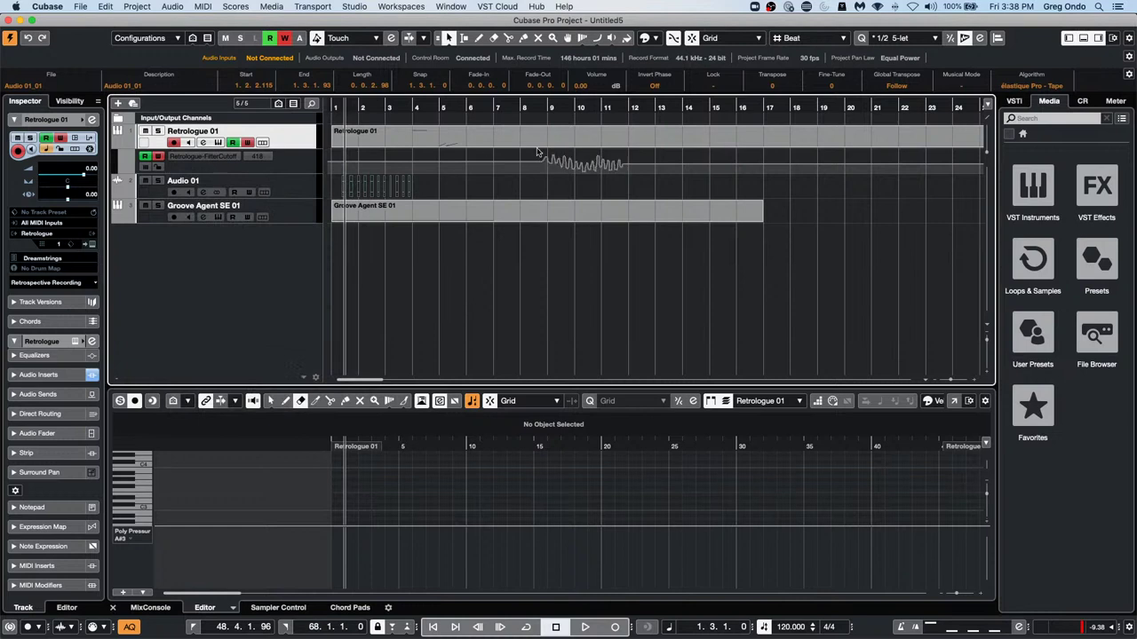
pyautogui.moveTo(522, 171); pyautogui.dragTo(623, 170)
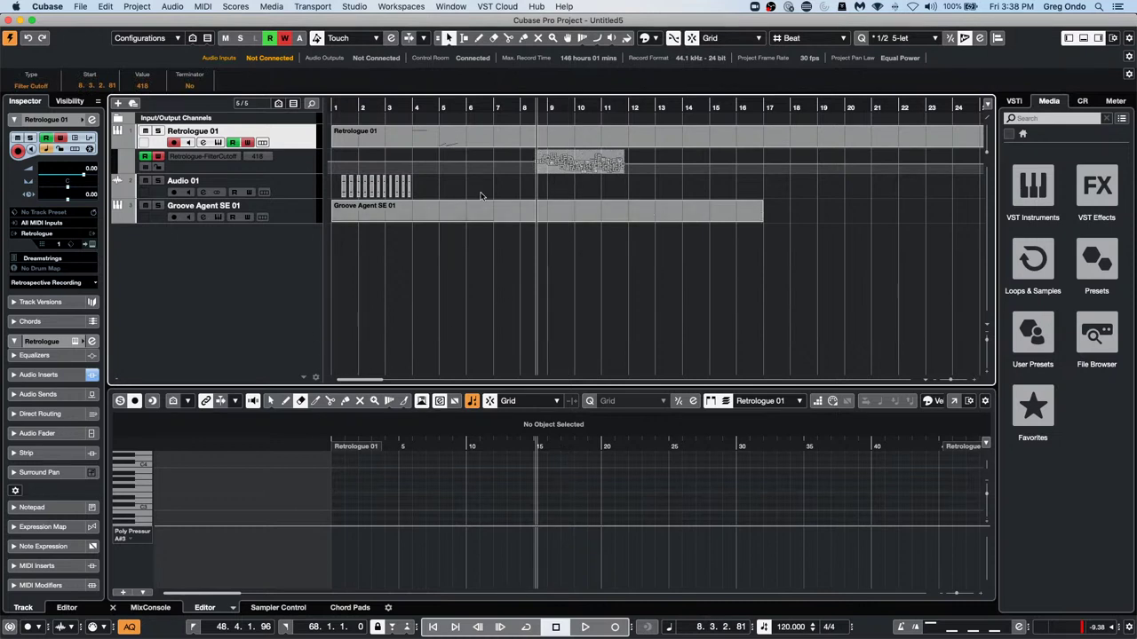
pyautogui.click(527, 158)
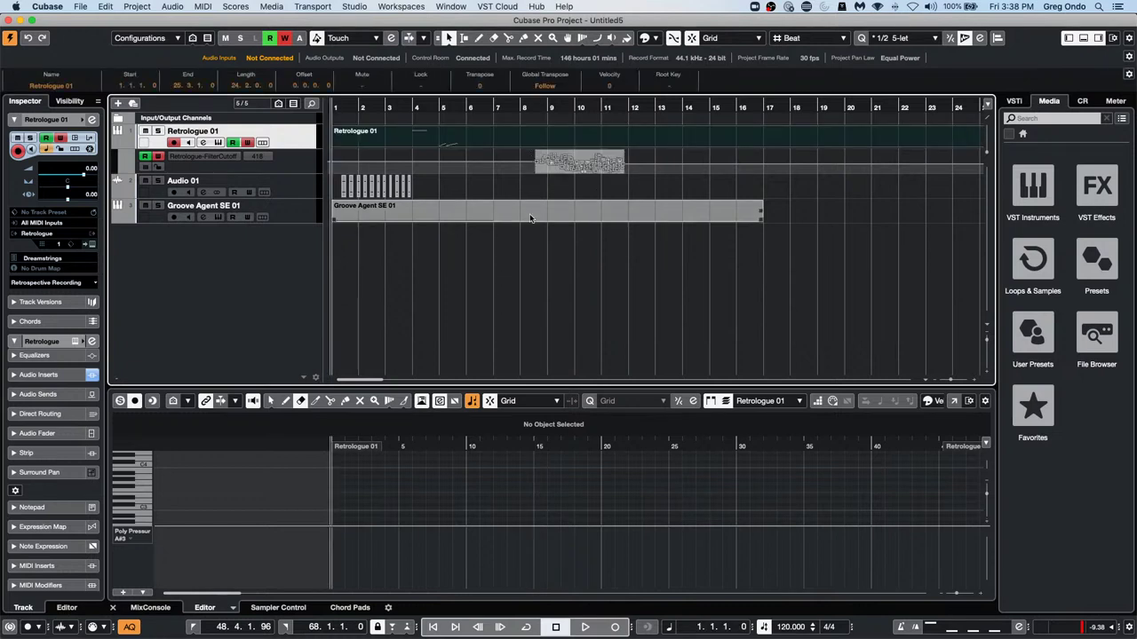
# Add a Padshop instrument track, Padshop 01, and show its Volume automation lane
pyautogui.rightClick(290, 137)
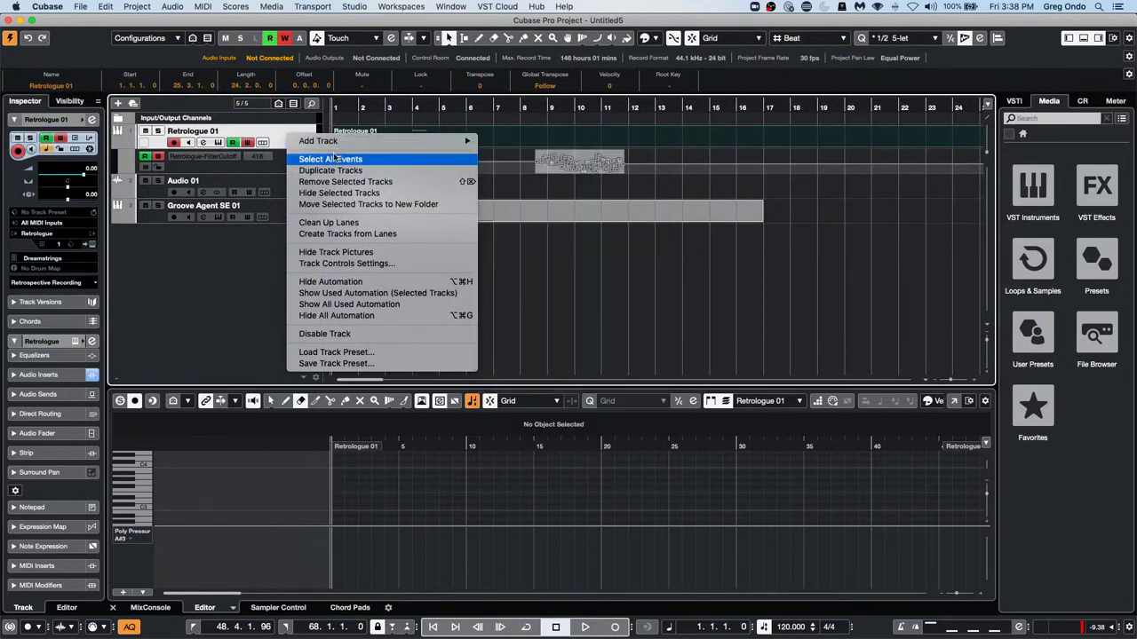
pyautogui.moveTo(400, 142)
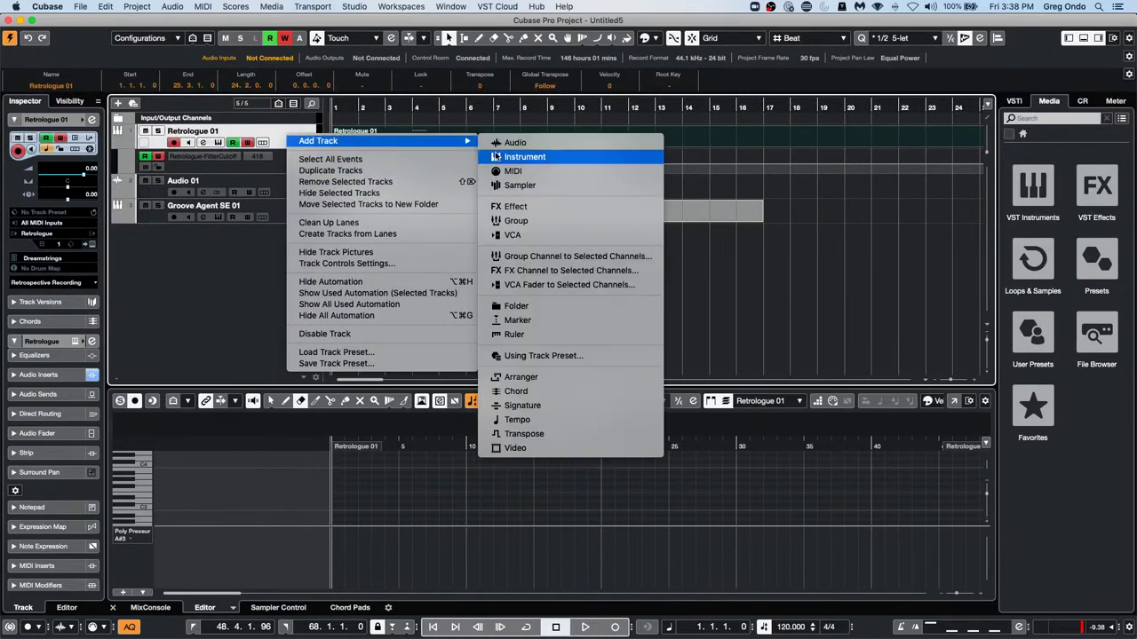
pyautogui.click(499, 157)
pyautogui.click(482, 259)
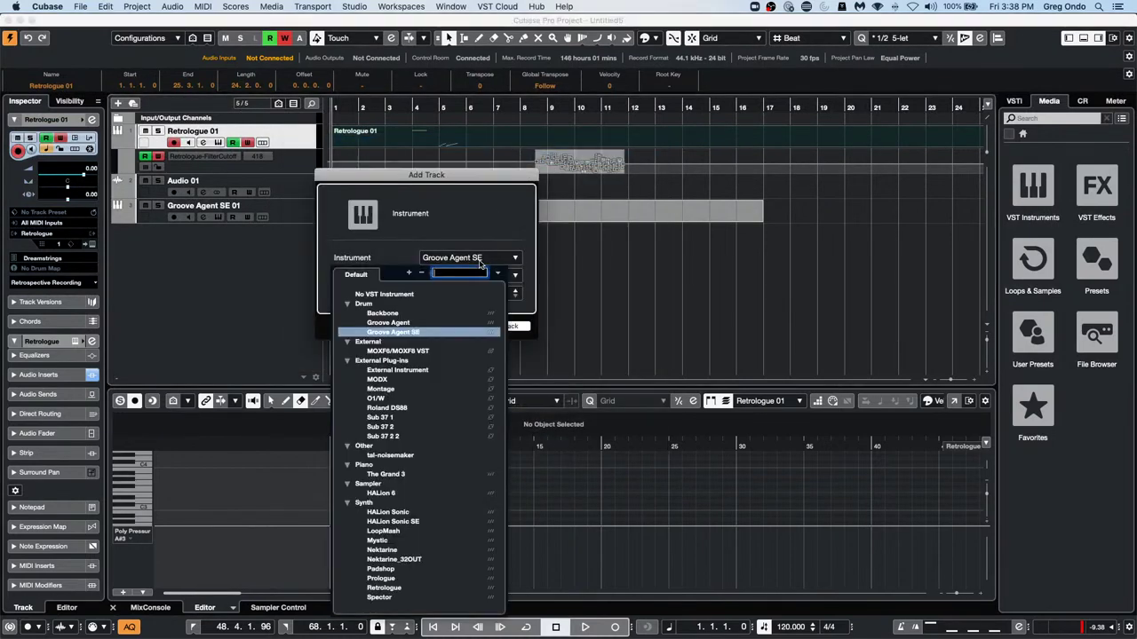
pyautogui.click(398, 570)
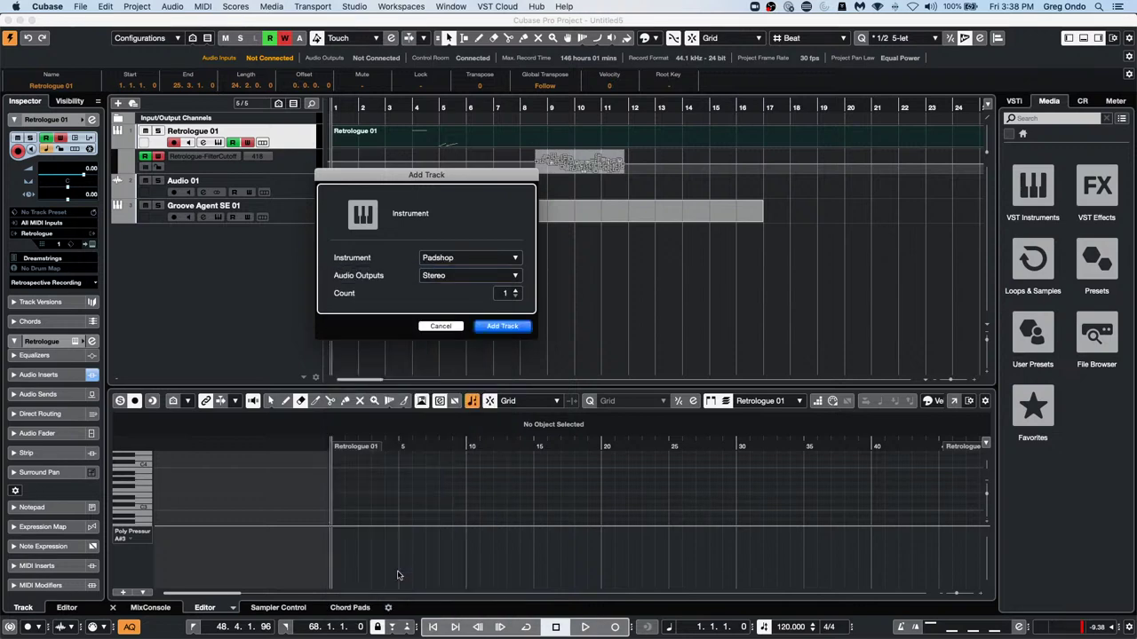
pyautogui.click(515, 325)
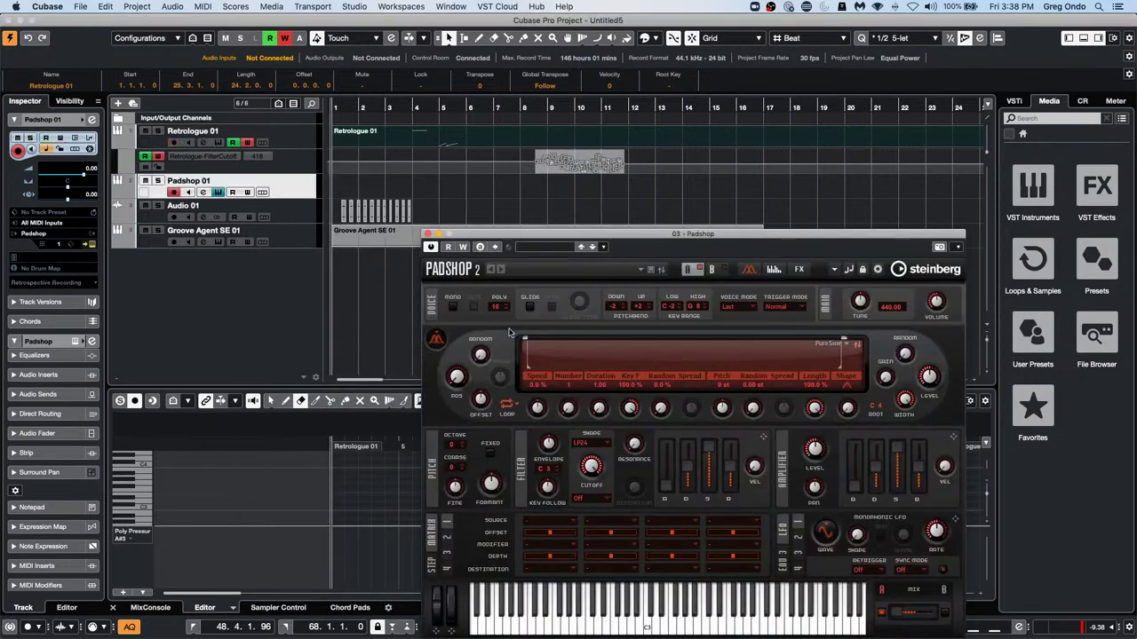
pyautogui.click(119, 197)
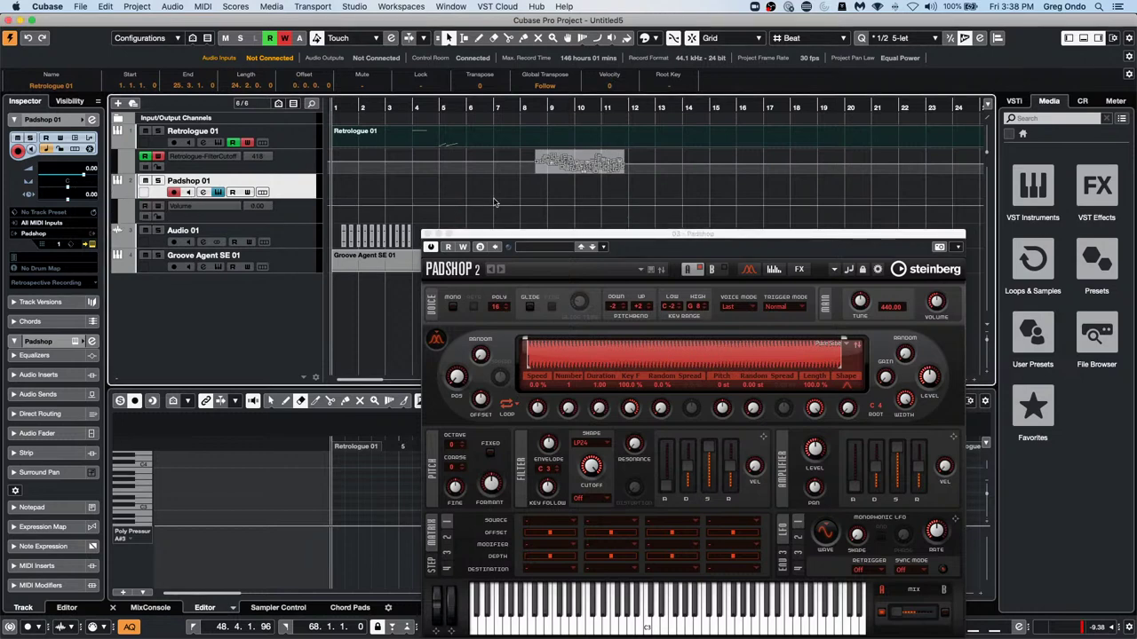
# Add Volume automation points near bar 8 and paste to create a Padshop 01 part from bar 8
pyautogui.click(545, 203)
pyautogui.click(527, 204)
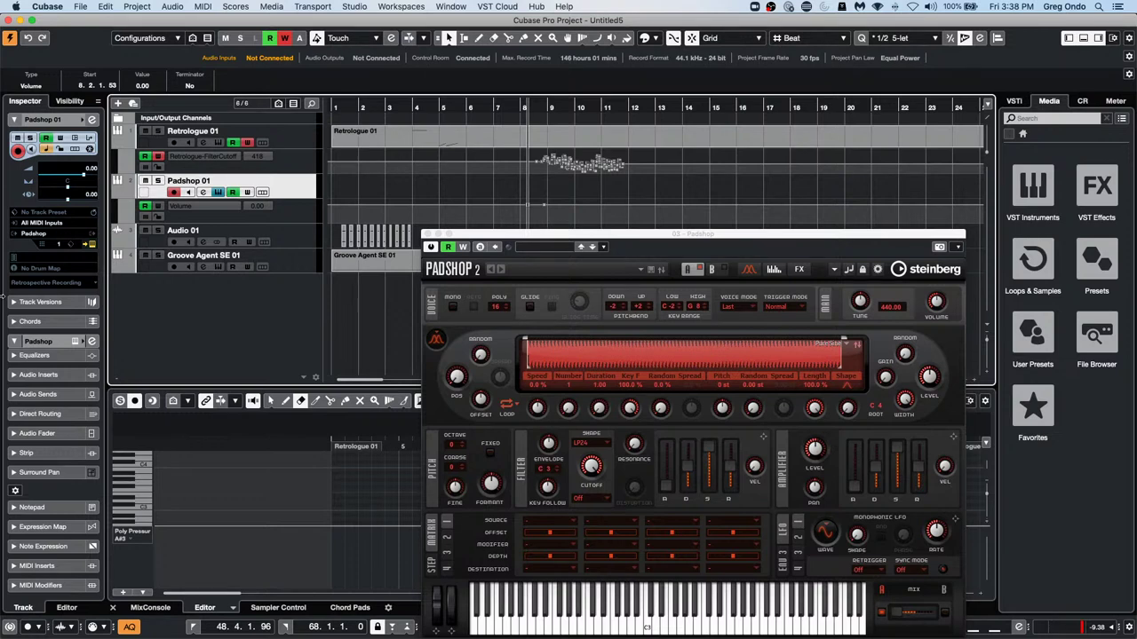
pyautogui.press('super+v')
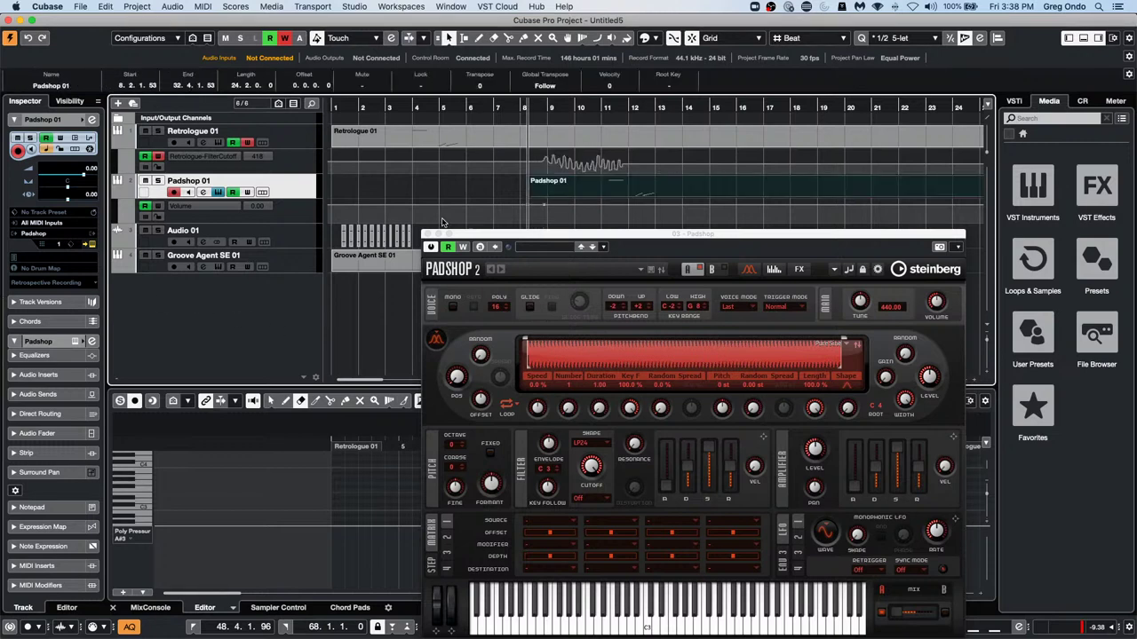
pyautogui.click(272, 211)
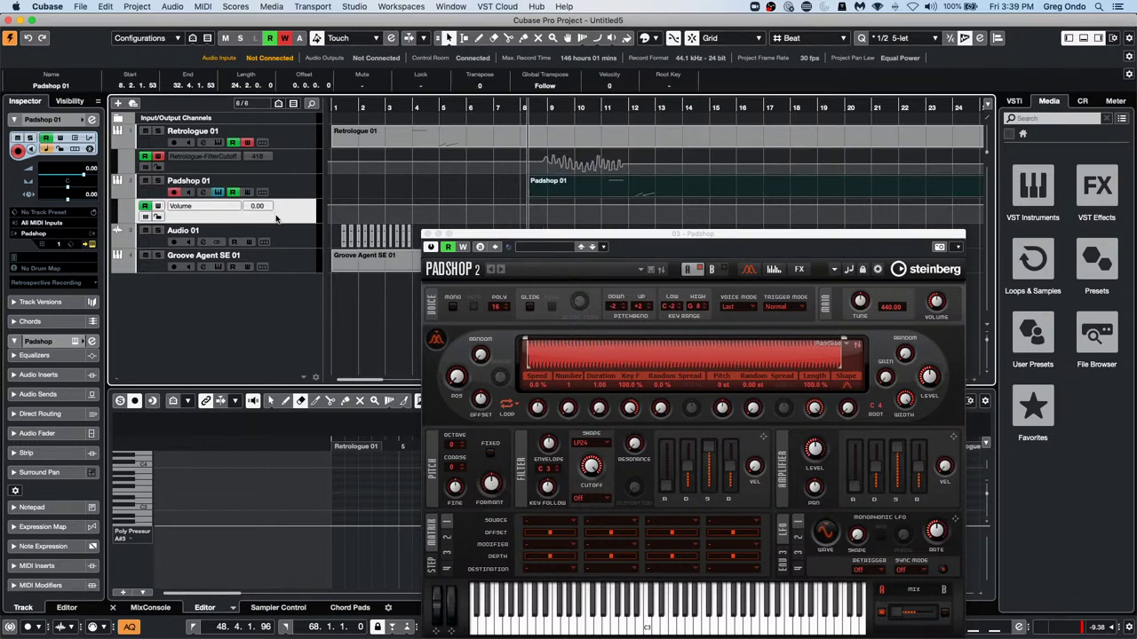
pyautogui.press('super+v')
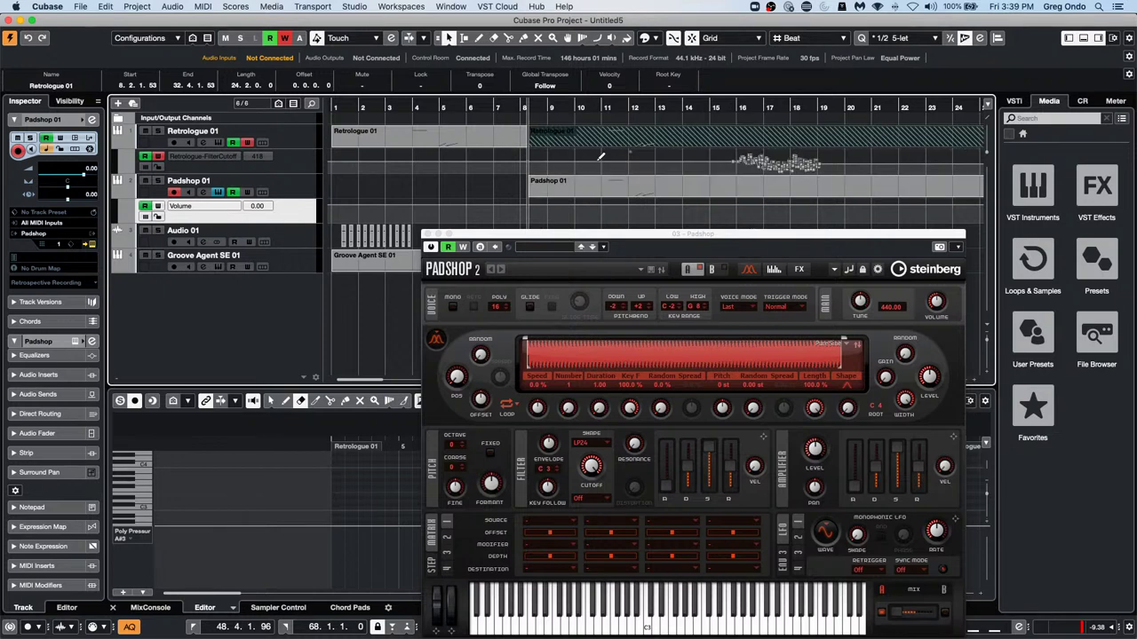
# Move the Padshop window out of the way and undo the extra Retrologue 01 paste
pyautogui.click(765, 162)
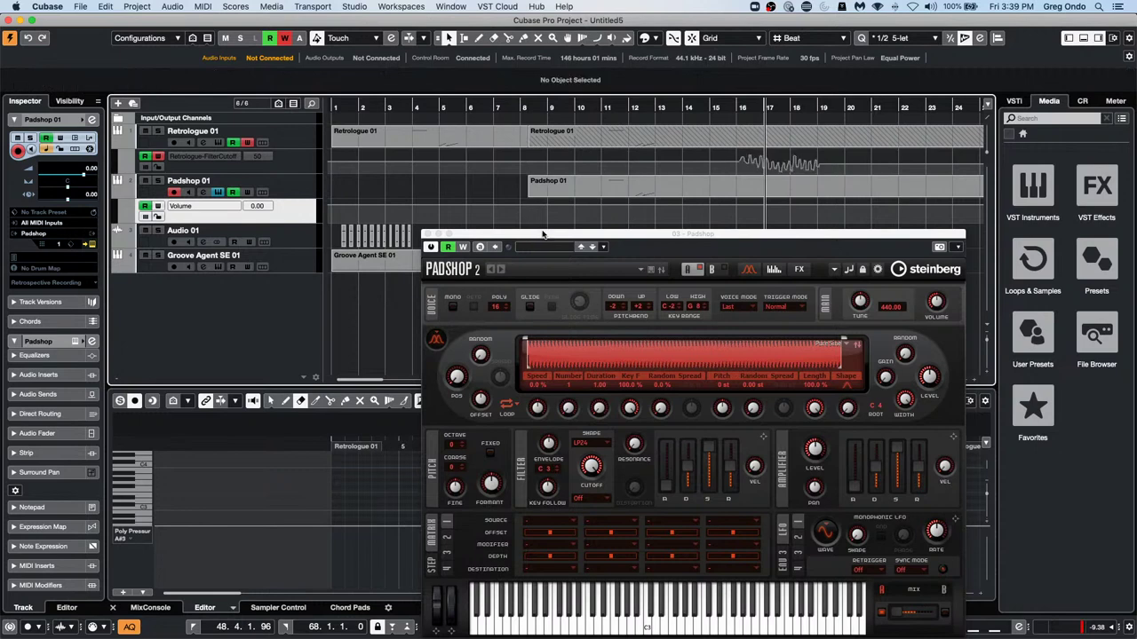
pyautogui.press('Down')
pyautogui.click(591, 239)
pyautogui.moveTo(591, 240); pyautogui.dragTo(504, 393)
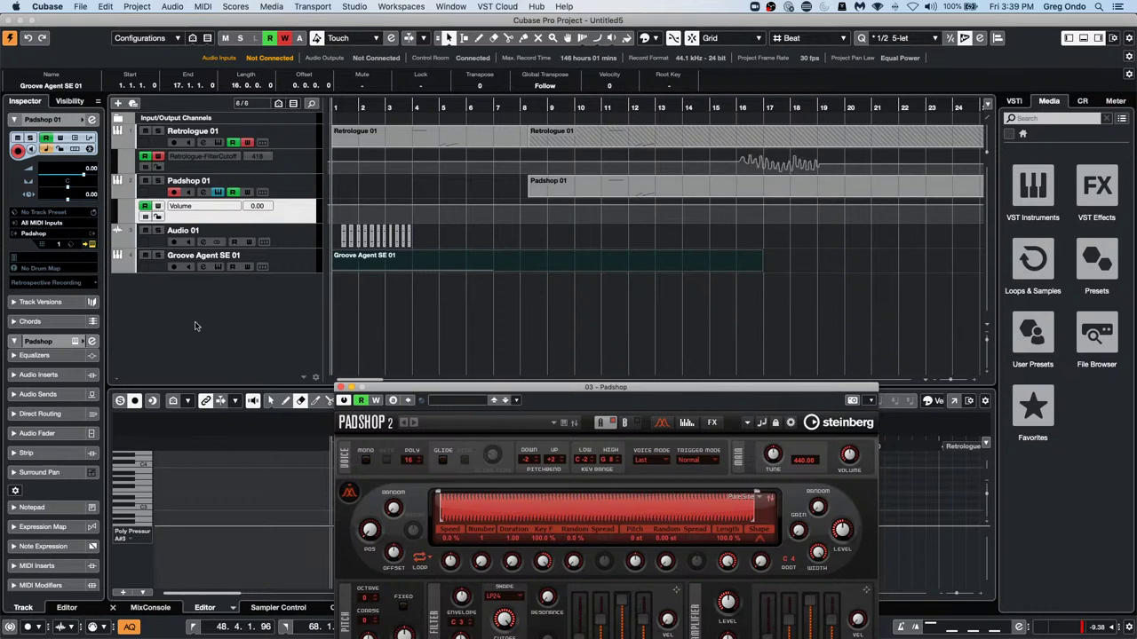
pyautogui.press('super+z')
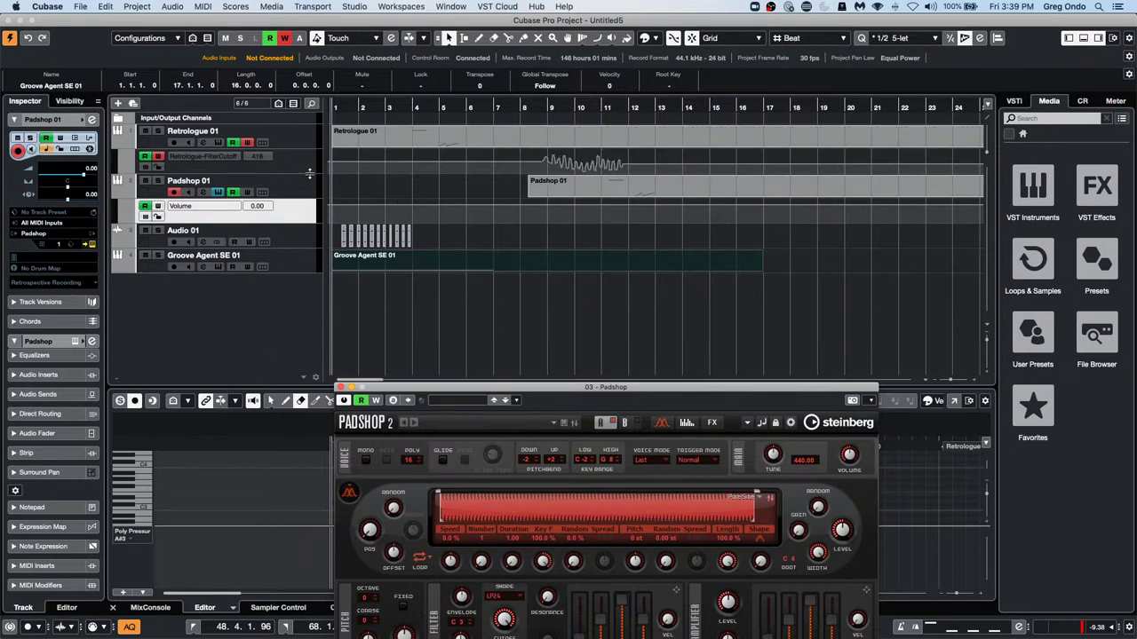
# Check the FilterCutoff automation points around bars 8–11, then clear the selection
pyautogui.click(307, 167)
pyautogui.click(522, 153)
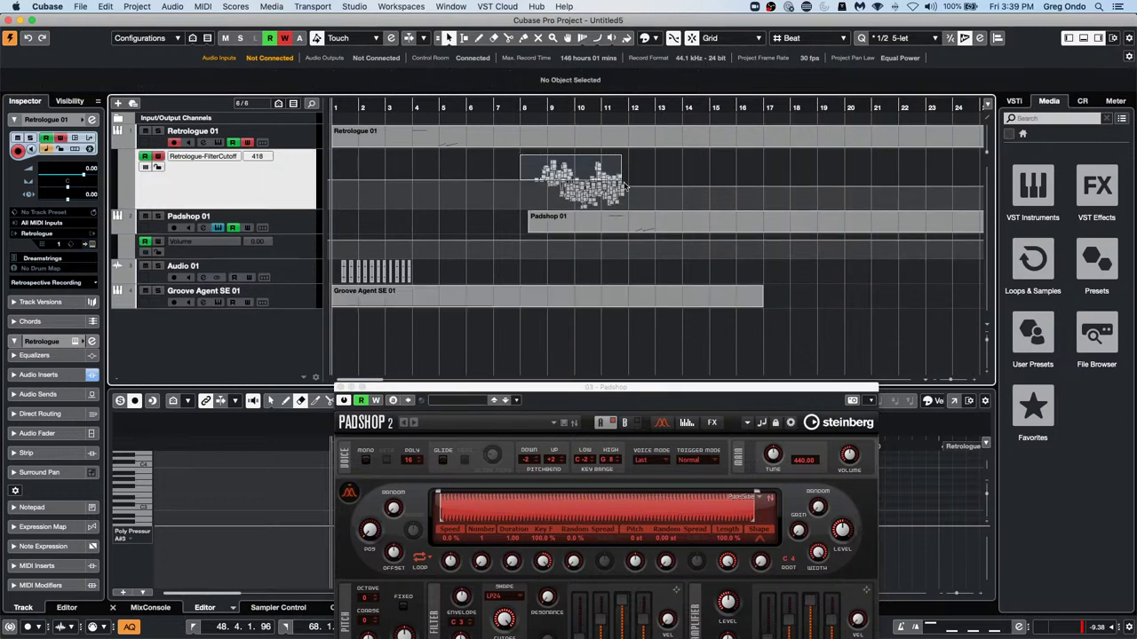
pyautogui.moveTo(635, 214); pyautogui.dragTo(649, 213)
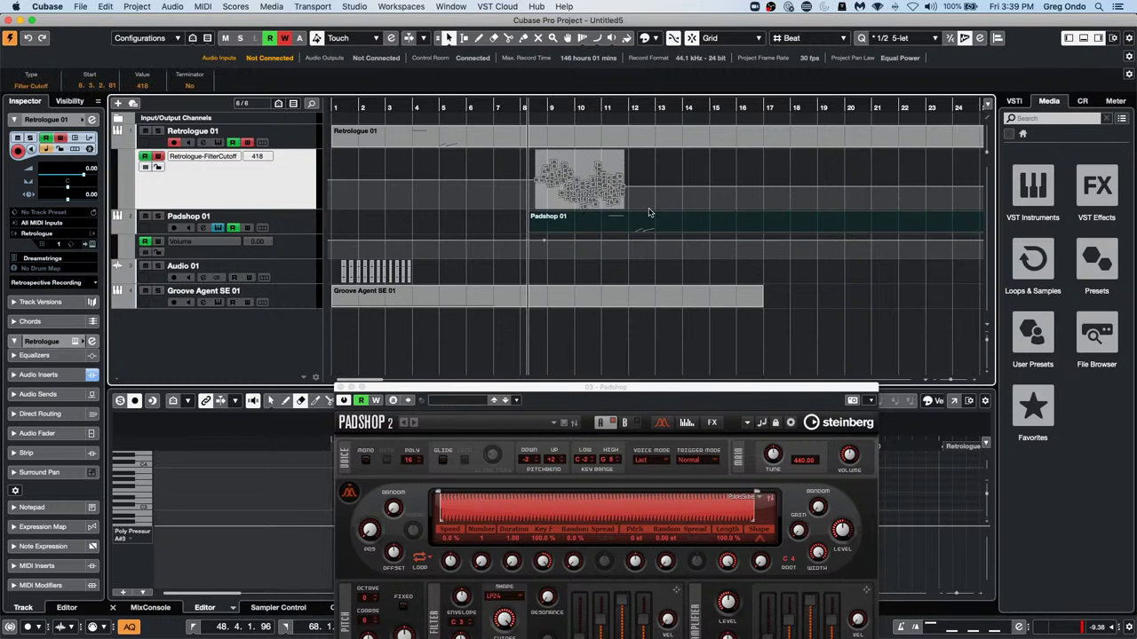
pyautogui.click(303, 257)
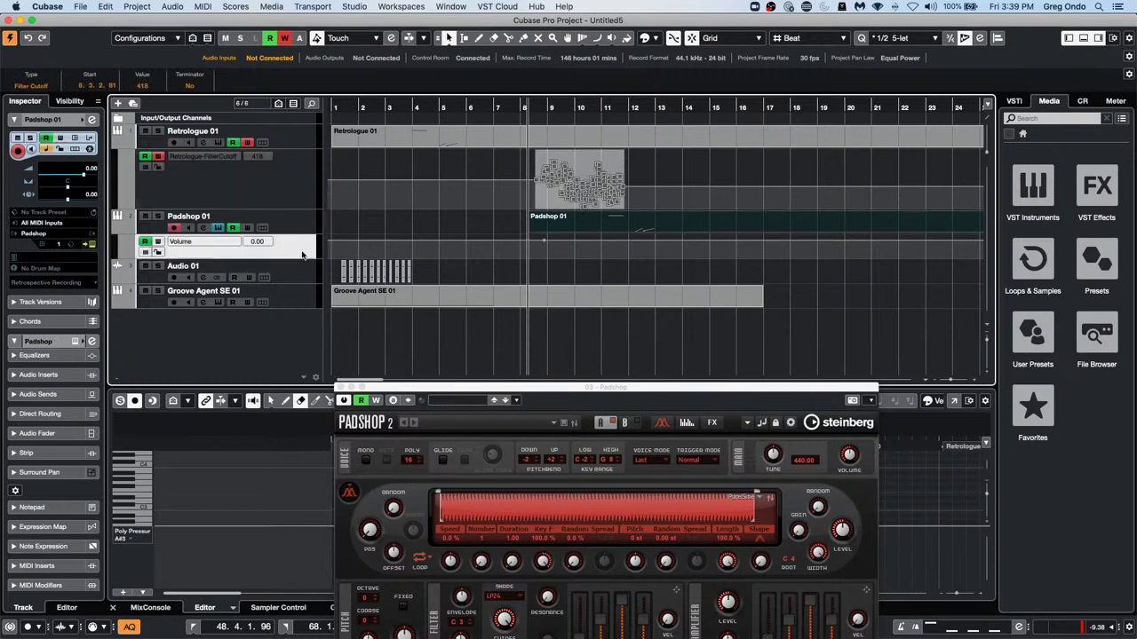
pyautogui.click(493, 255)
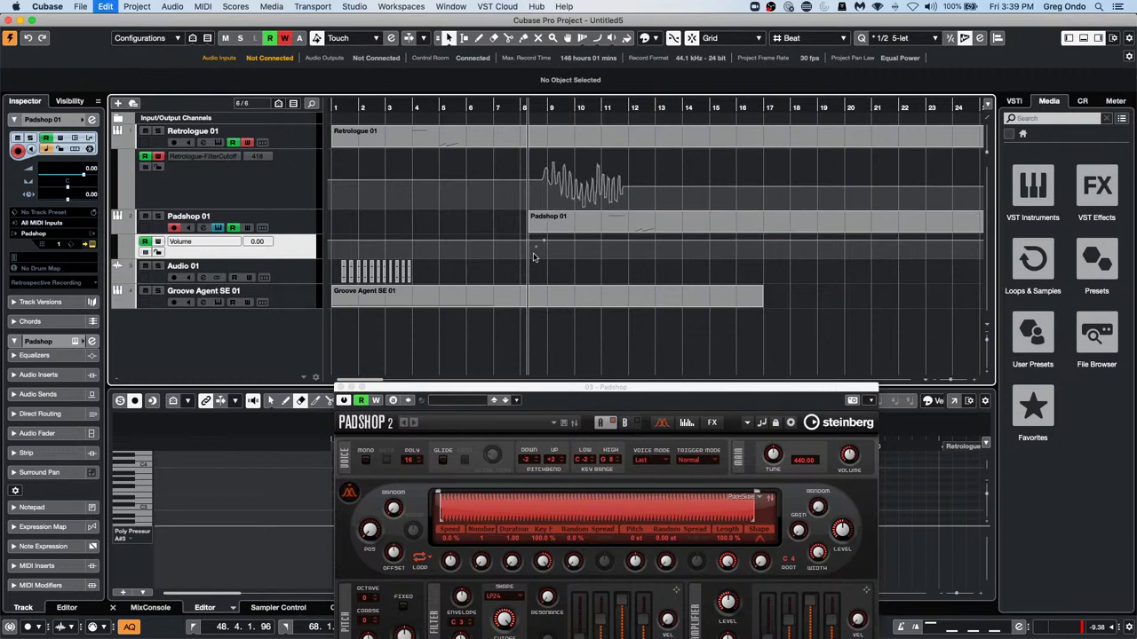
# Duplicate the Padshop 01 track with its bar-8 part, then open the Edit menu
pyautogui.press('super+v')
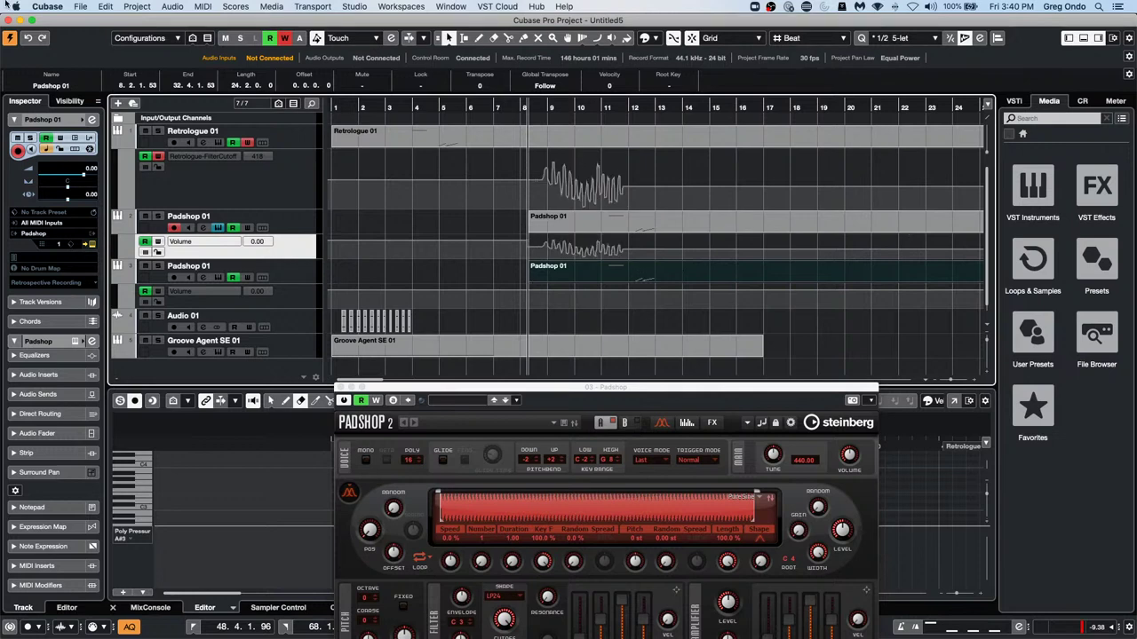
pyautogui.click(104, 7)
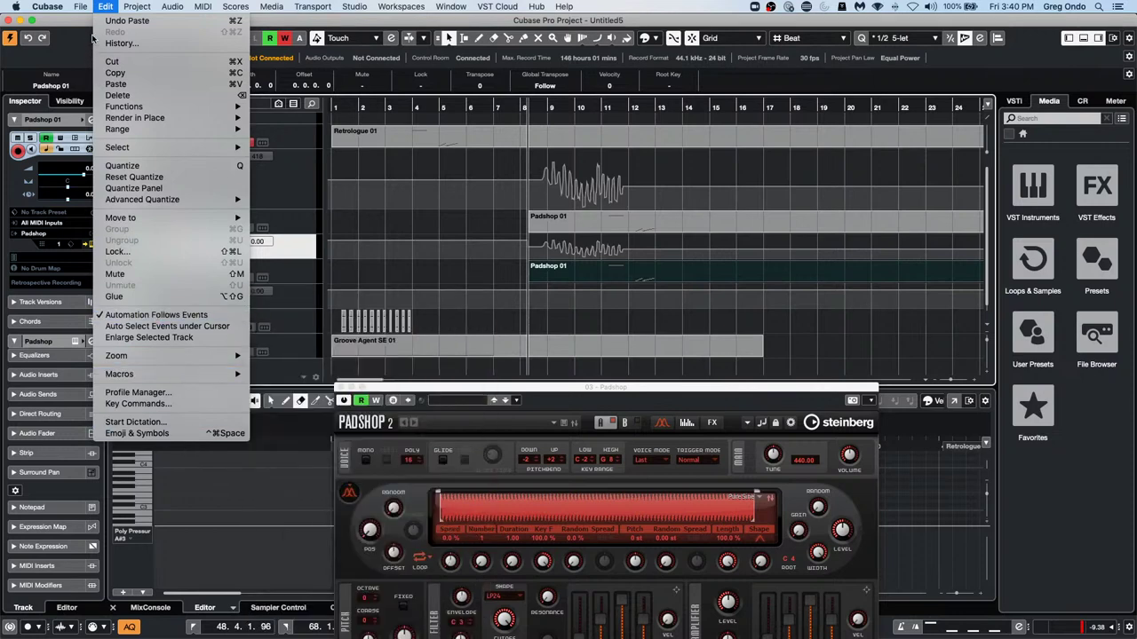
pyautogui.click(172, 396)
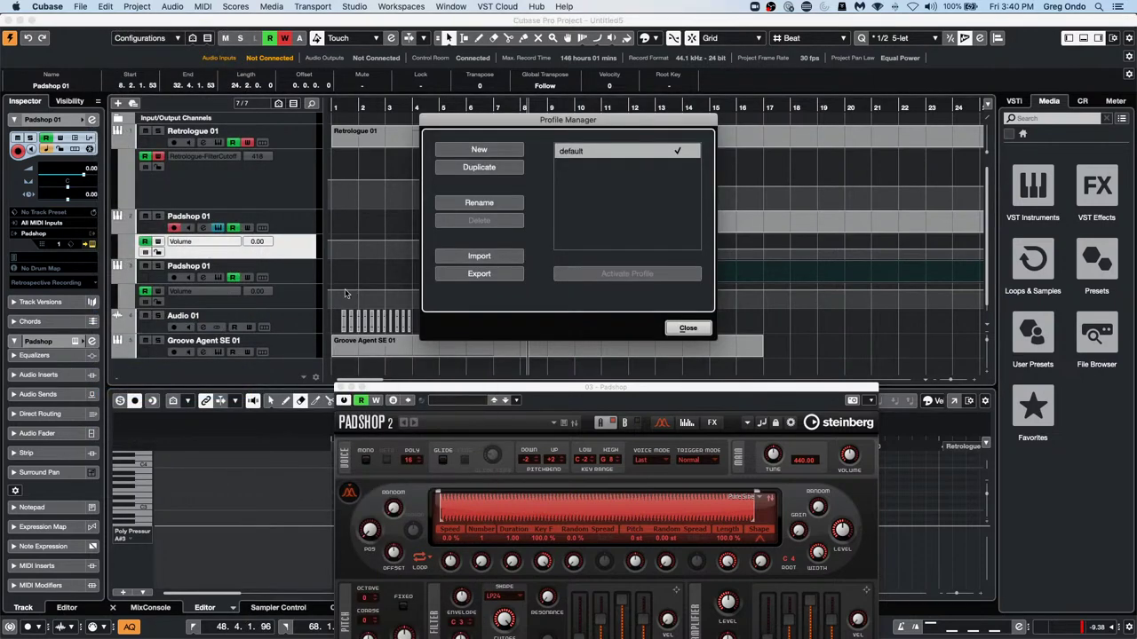
pyautogui.click(690, 329)
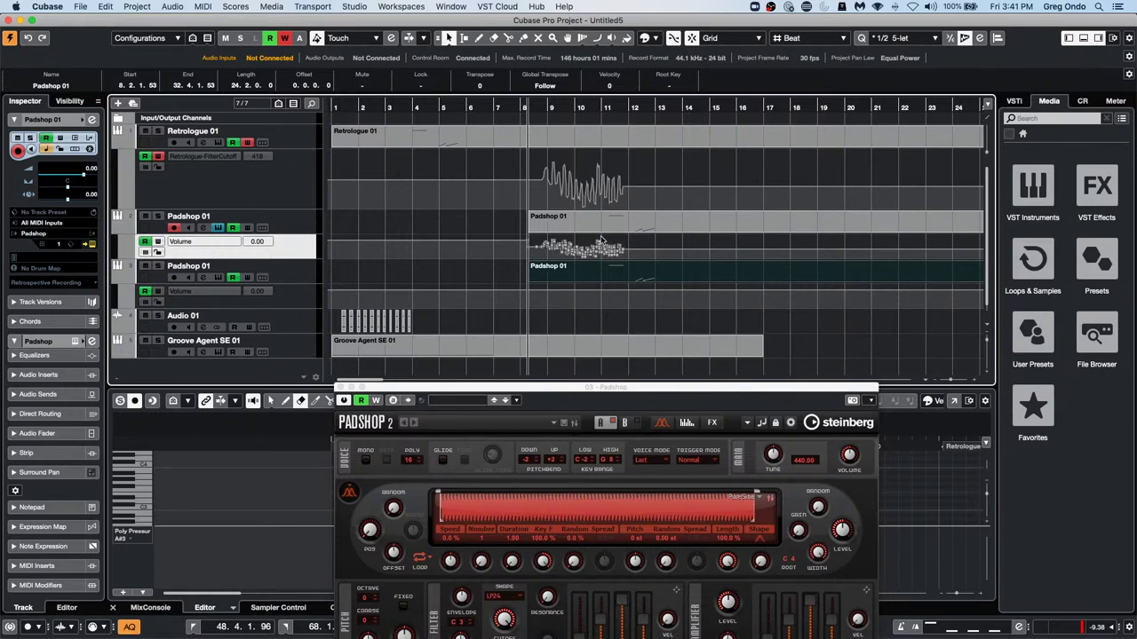
pyautogui.moveTo(536, 161); pyautogui.dragTo(619, 211)
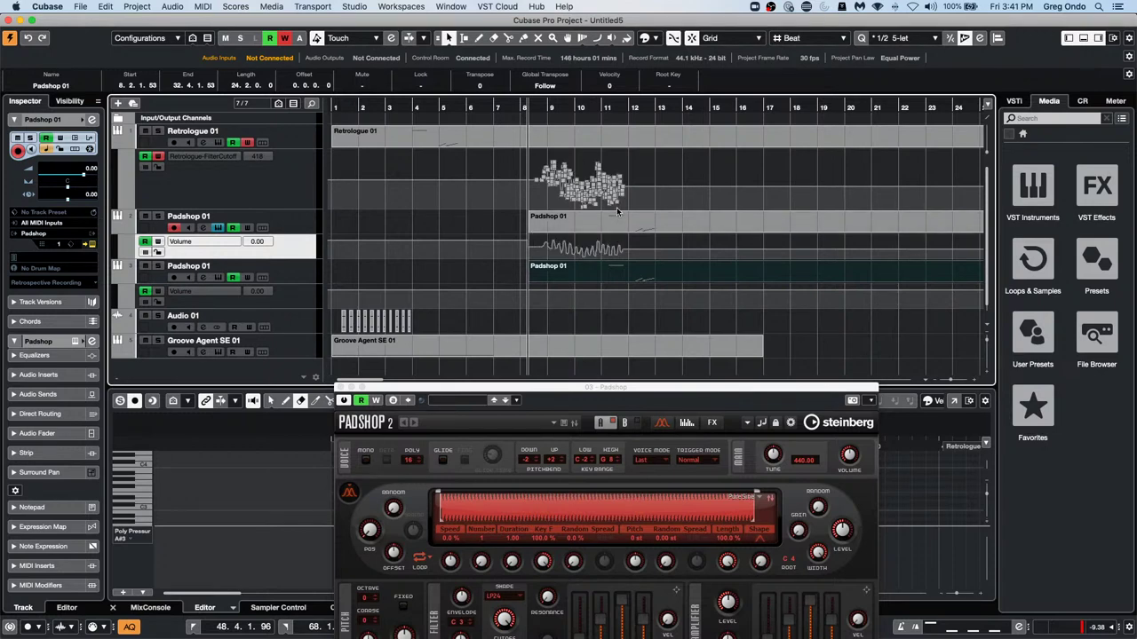
pyautogui.click(681, 211)
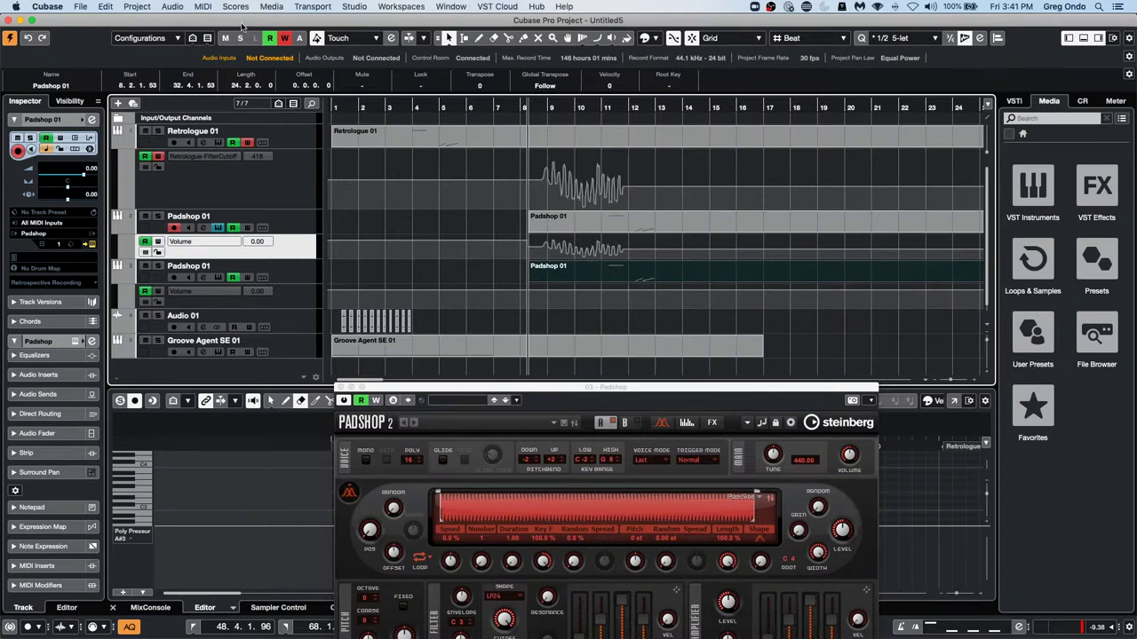
pyautogui.click(440, 7)
pyautogui.moveTo(354, 7)
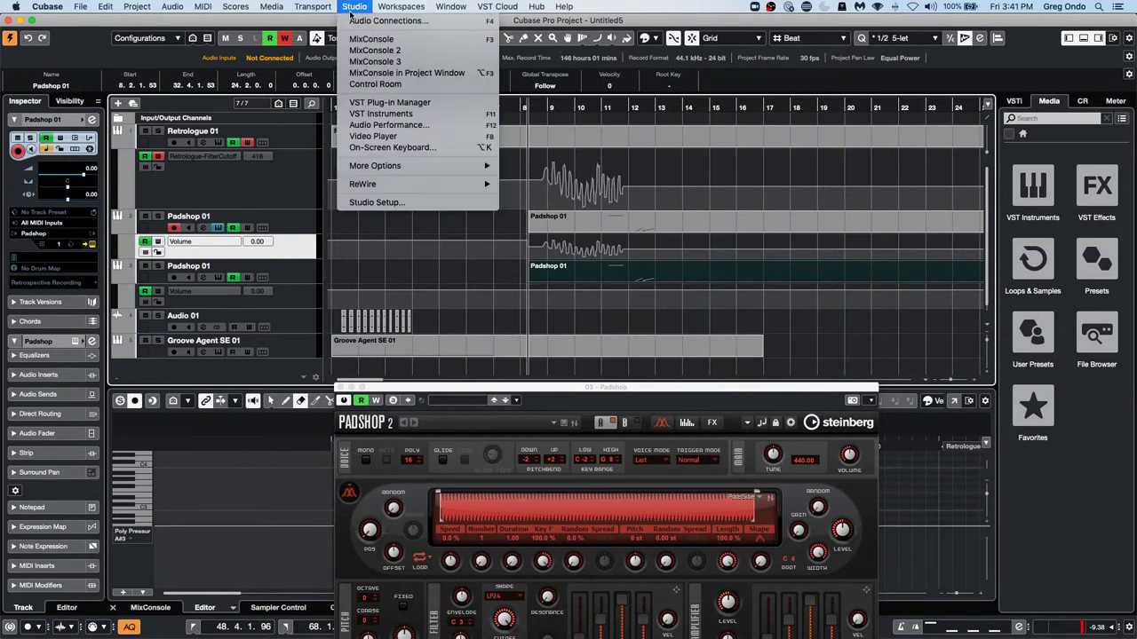
# Review the UR24C interface's driver settings in Studio Setup's Audio System page
pyautogui.click(392, 202)
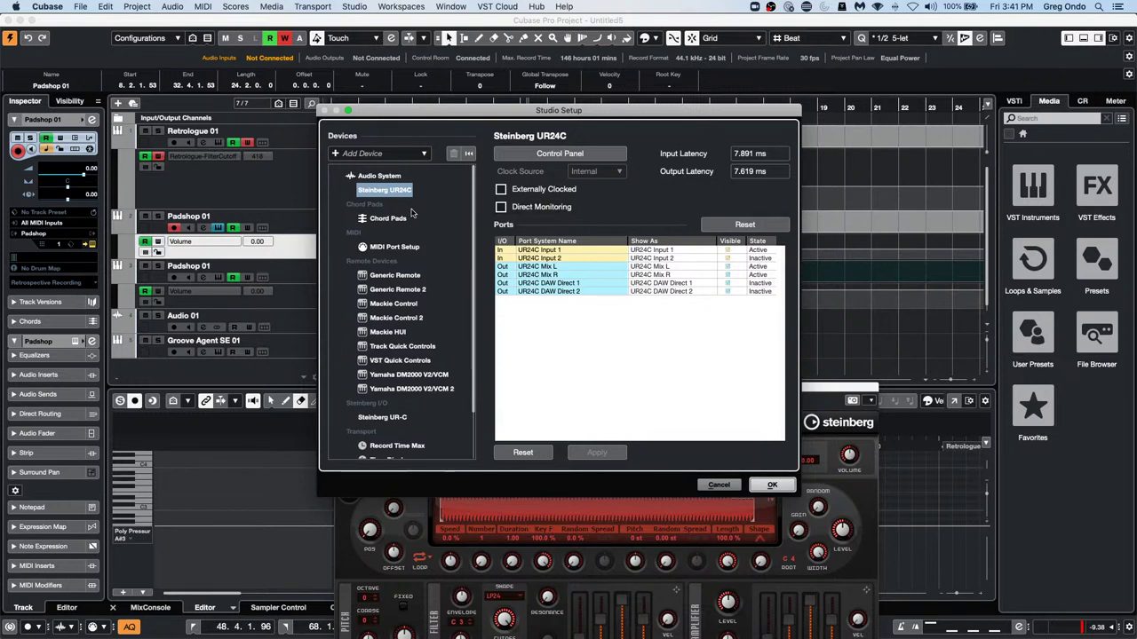
pyautogui.click(379, 176)
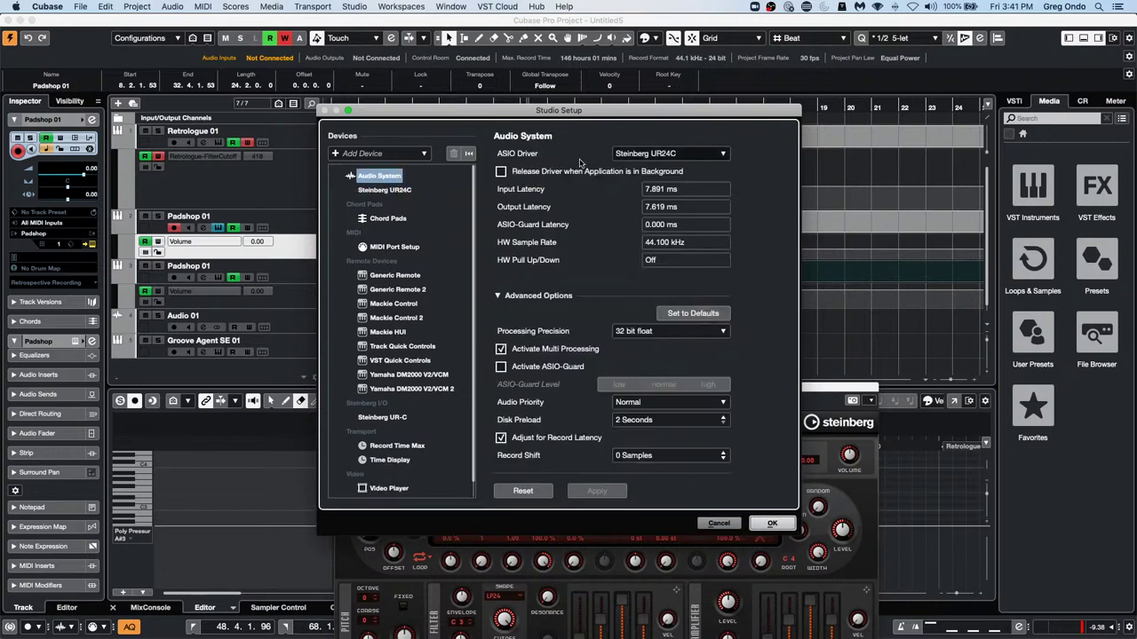
pyautogui.click(396, 192)
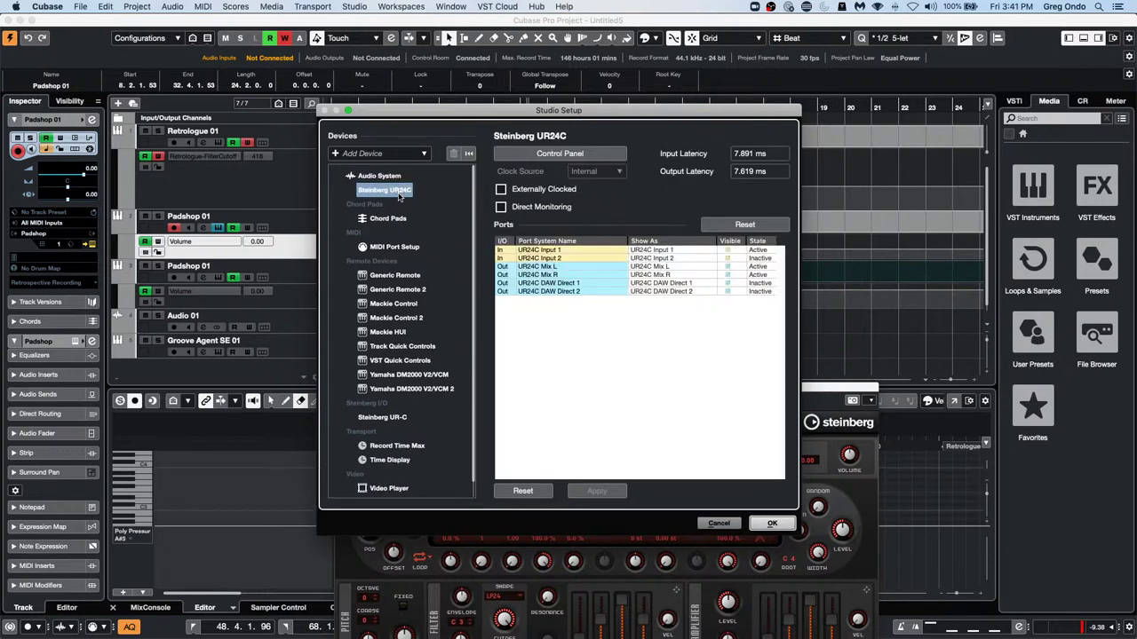
pyautogui.click(591, 158)
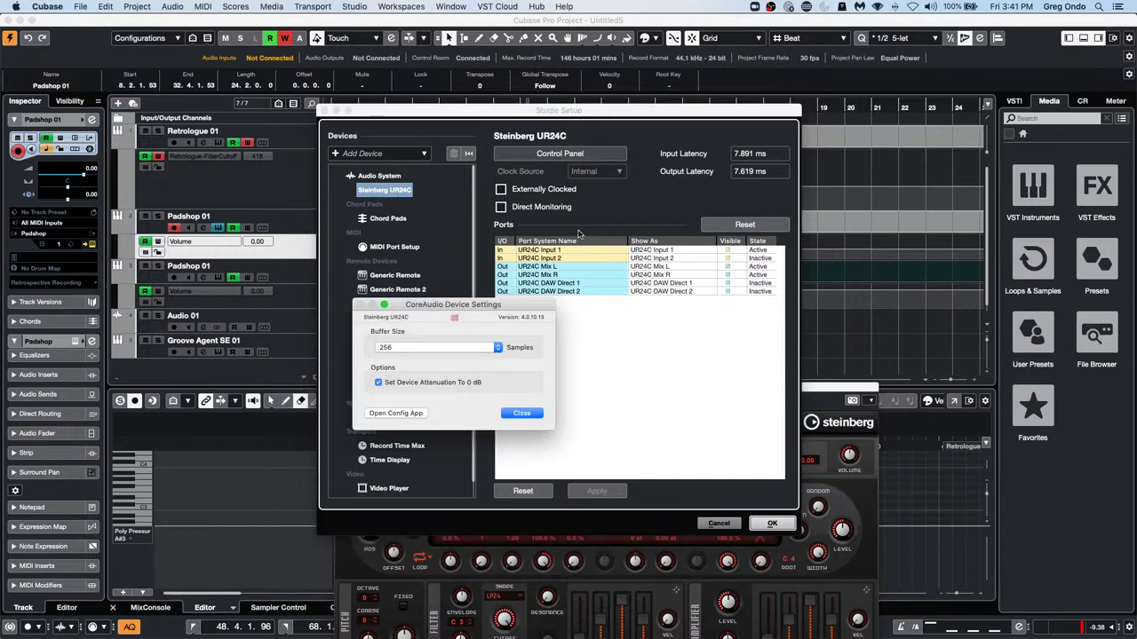
pyautogui.click(531, 415)
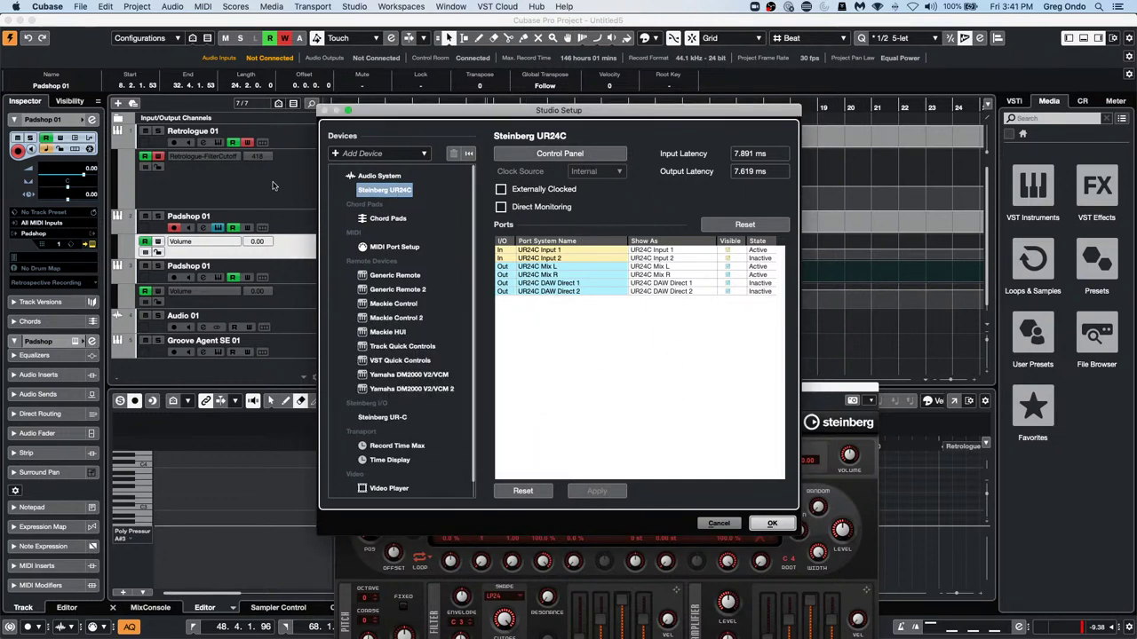
pyautogui.click(396, 177)
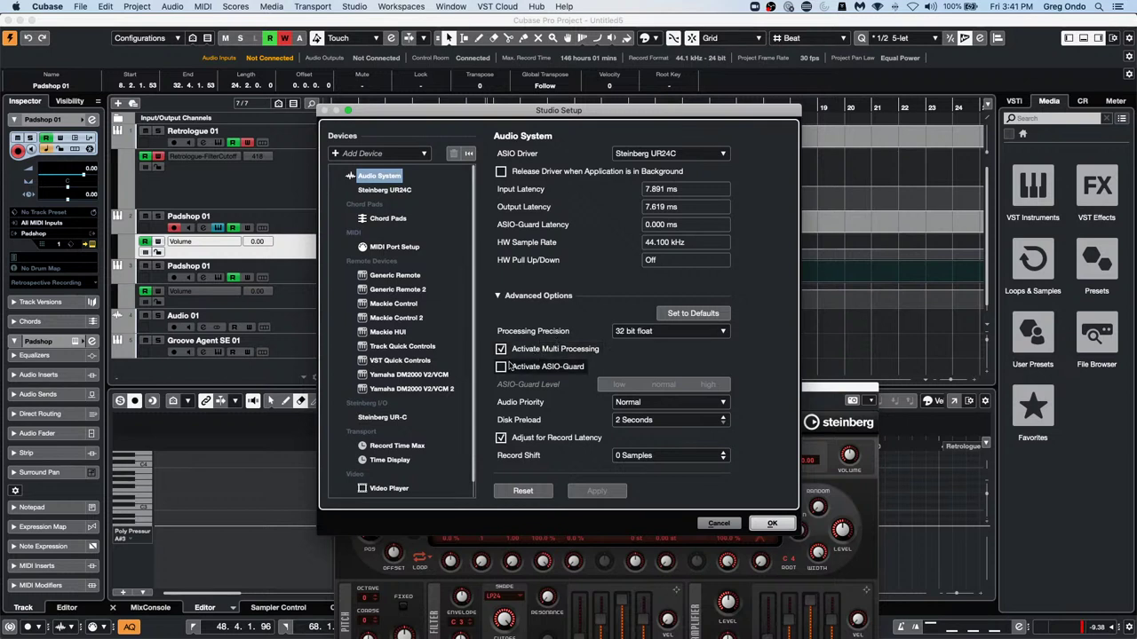
# Activate ASIO-Guard at the Normal level and confirm with OK
pyautogui.click(501, 368)
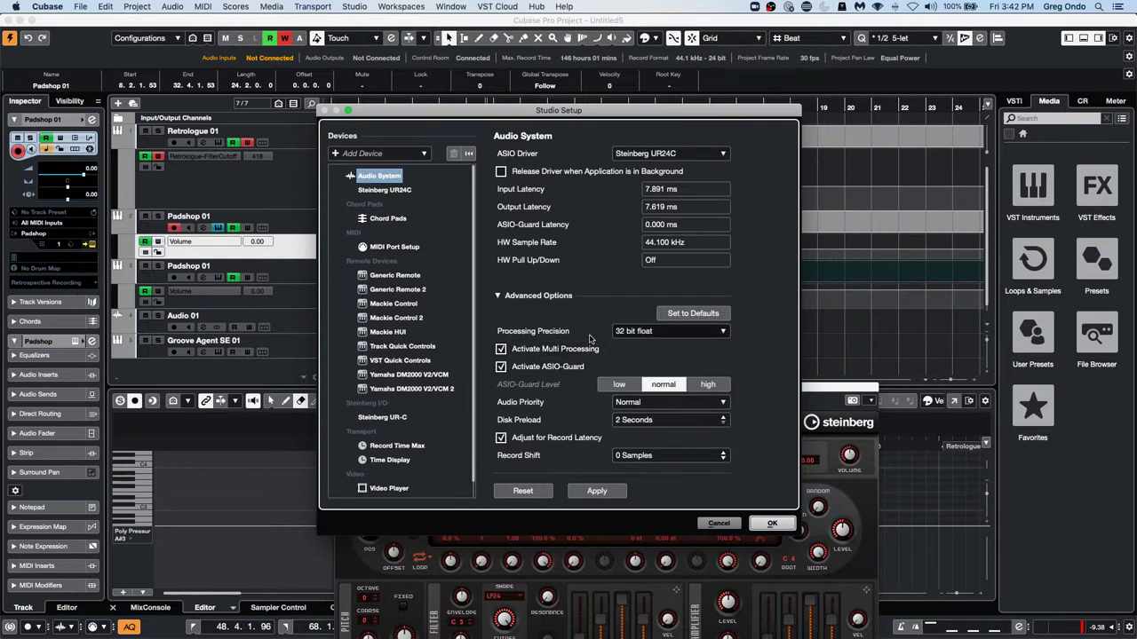
pyautogui.click(646, 382)
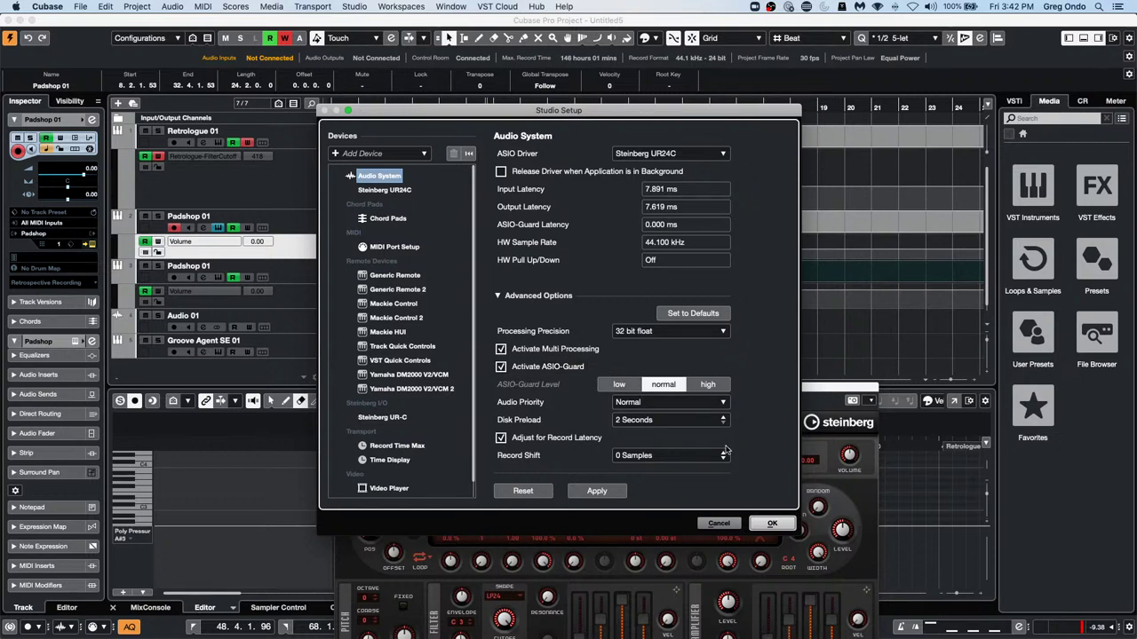
pyautogui.click(782, 526)
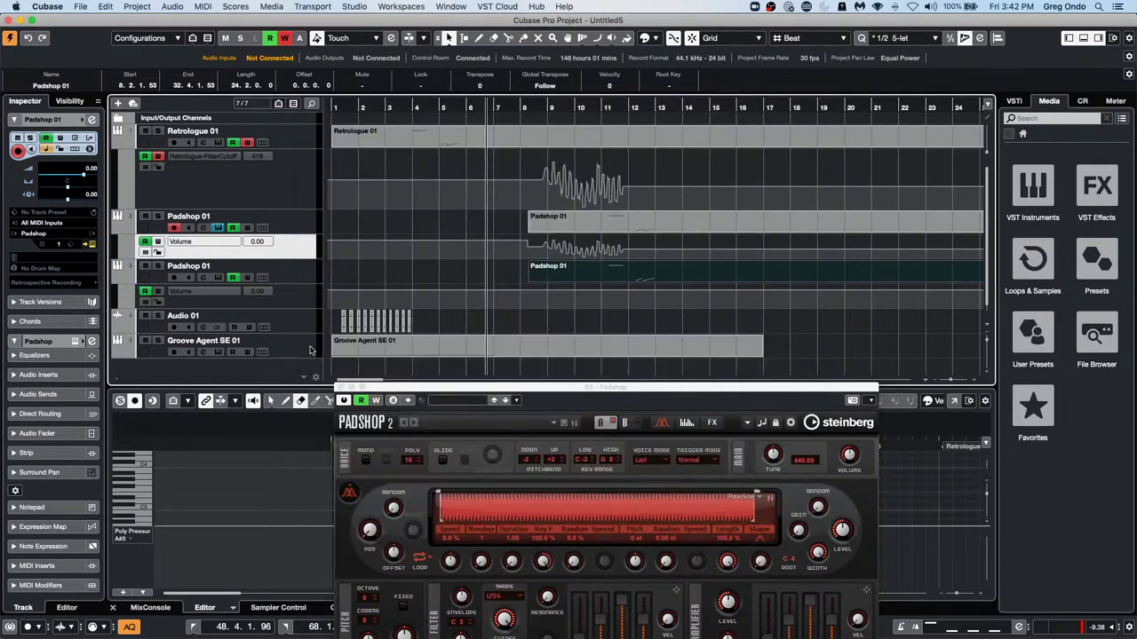
# Disable the Groove Agent SE 01 track and close the Padshop 2 window
pyautogui.click(347, 340)
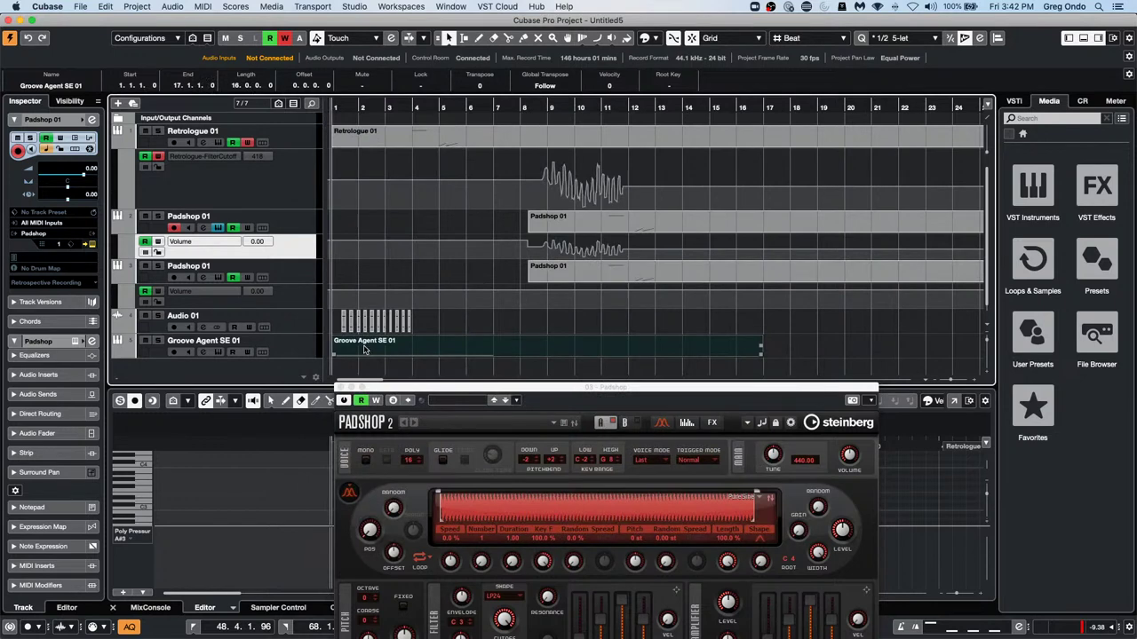
pyautogui.click(305, 330)
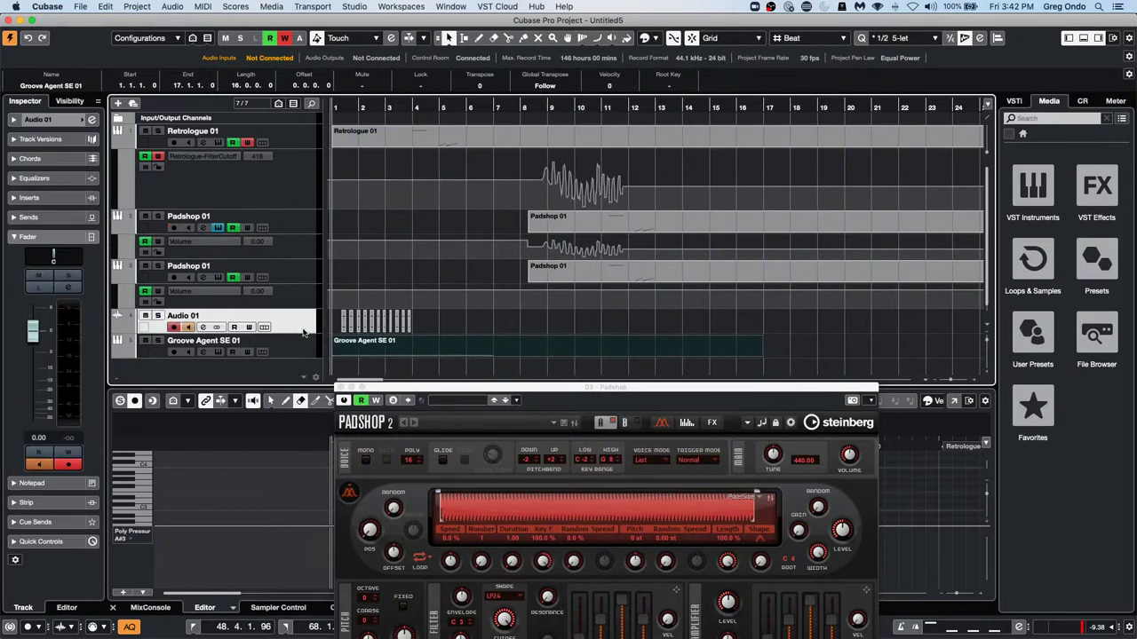
pyautogui.rightClick(302, 344)
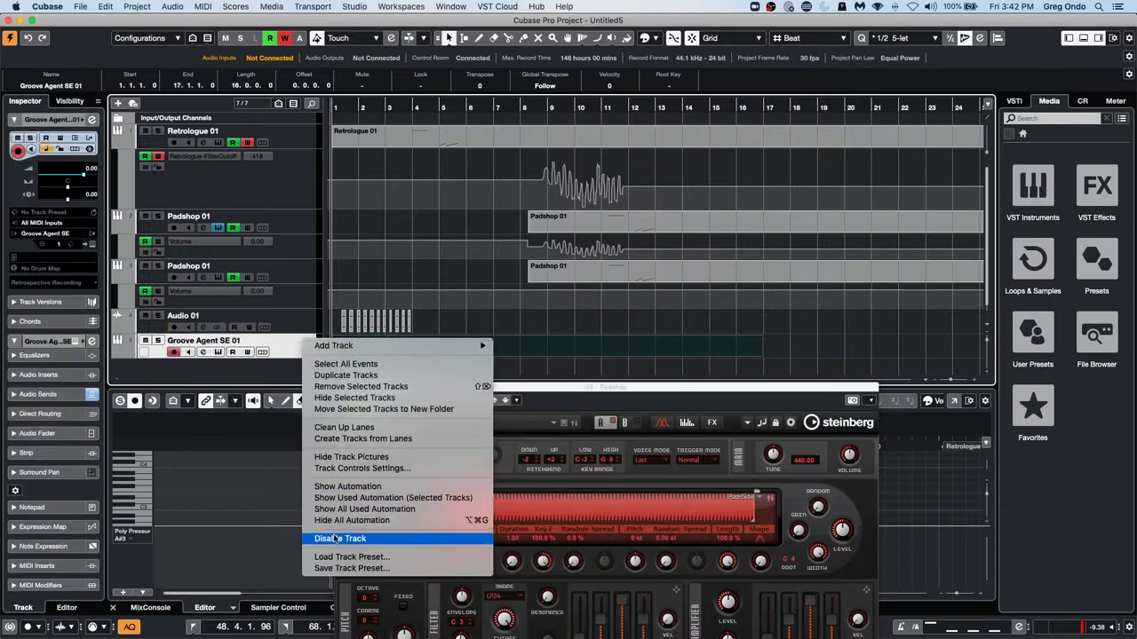
pyautogui.click(336, 539)
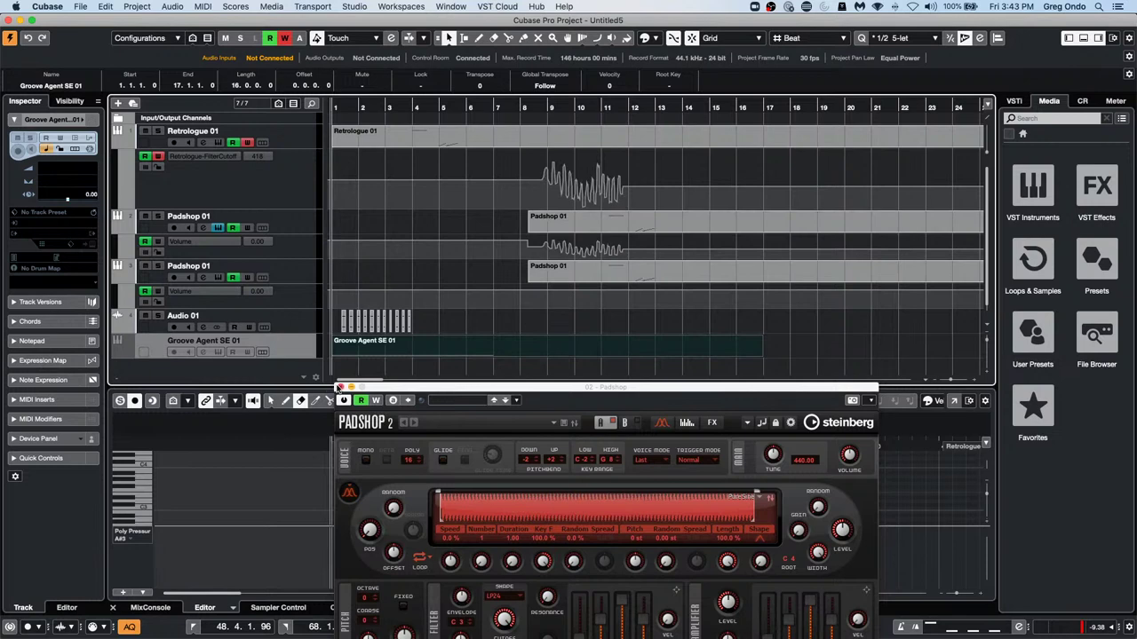
pyautogui.click(341, 389)
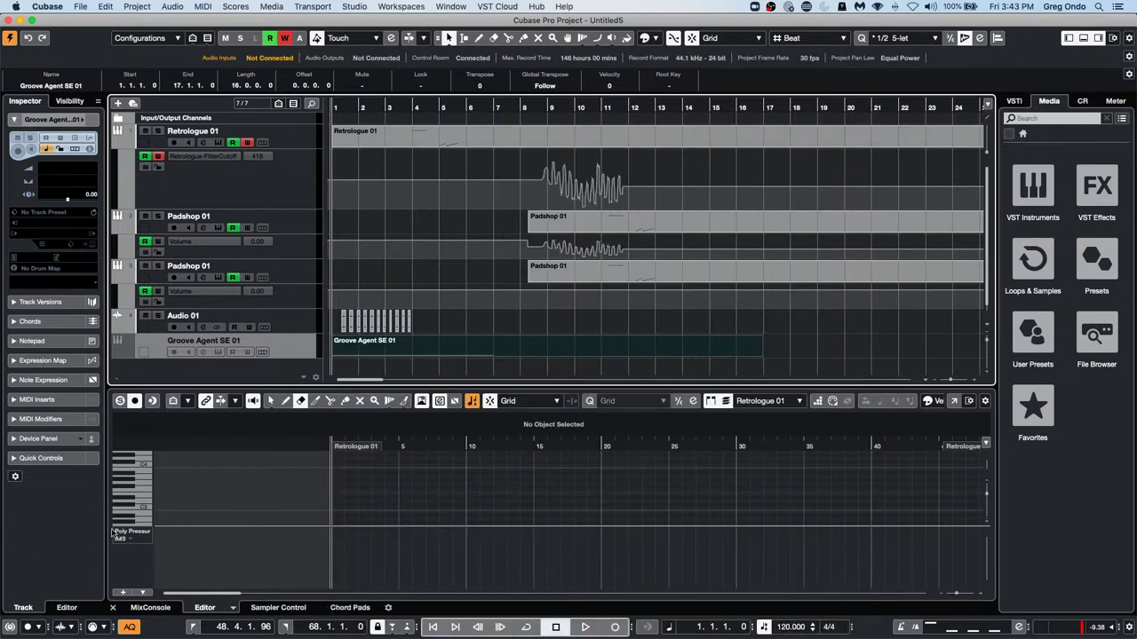
# Apply the Nahre controller lane preset in the key editor
pyautogui.click(142, 592)
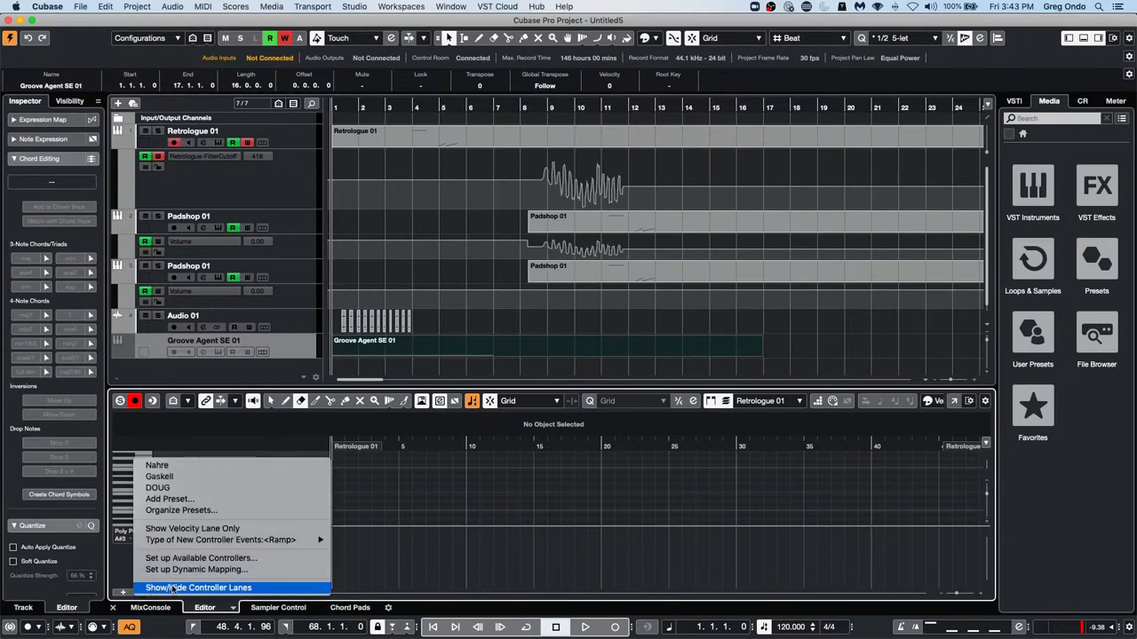
pyautogui.click(458, 557)
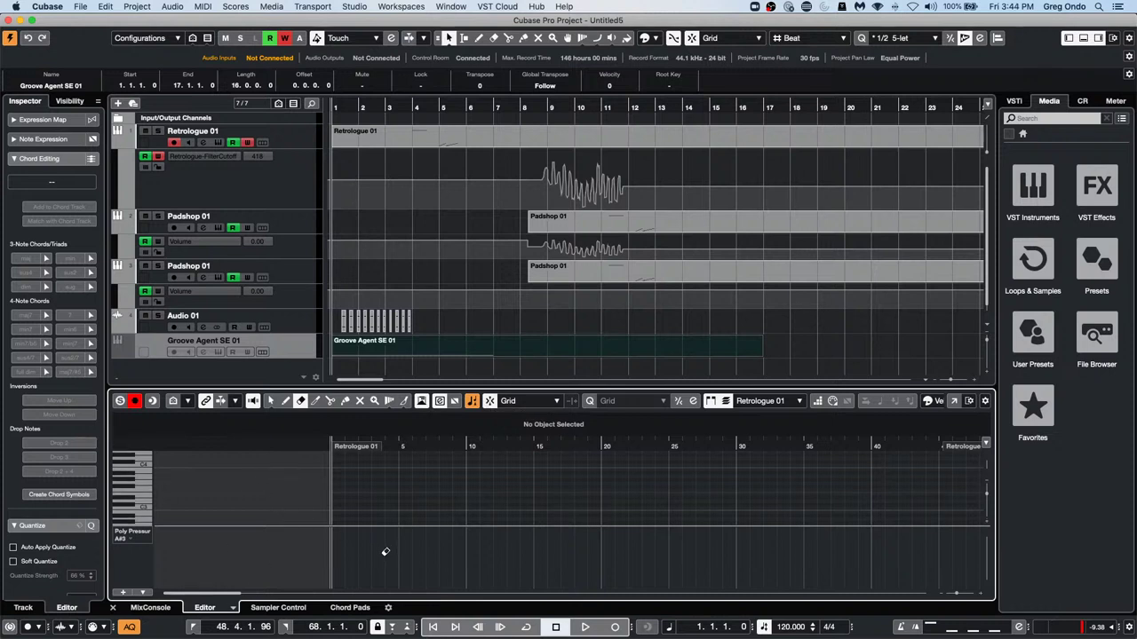
pyautogui.click(146, 594)
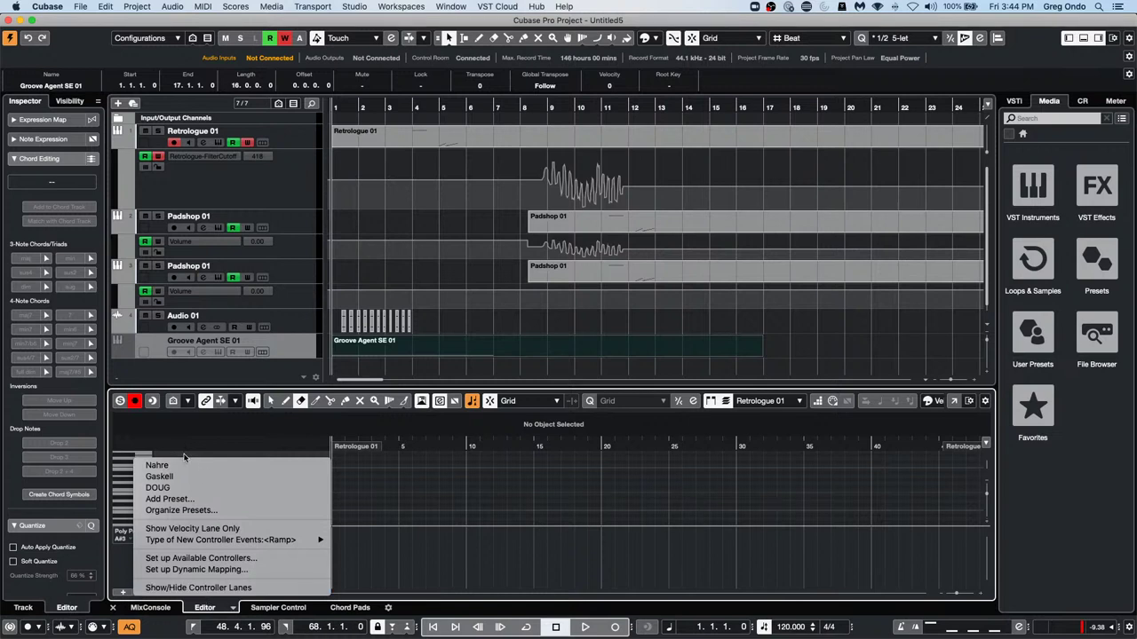
pyautogui.click(232, 464)
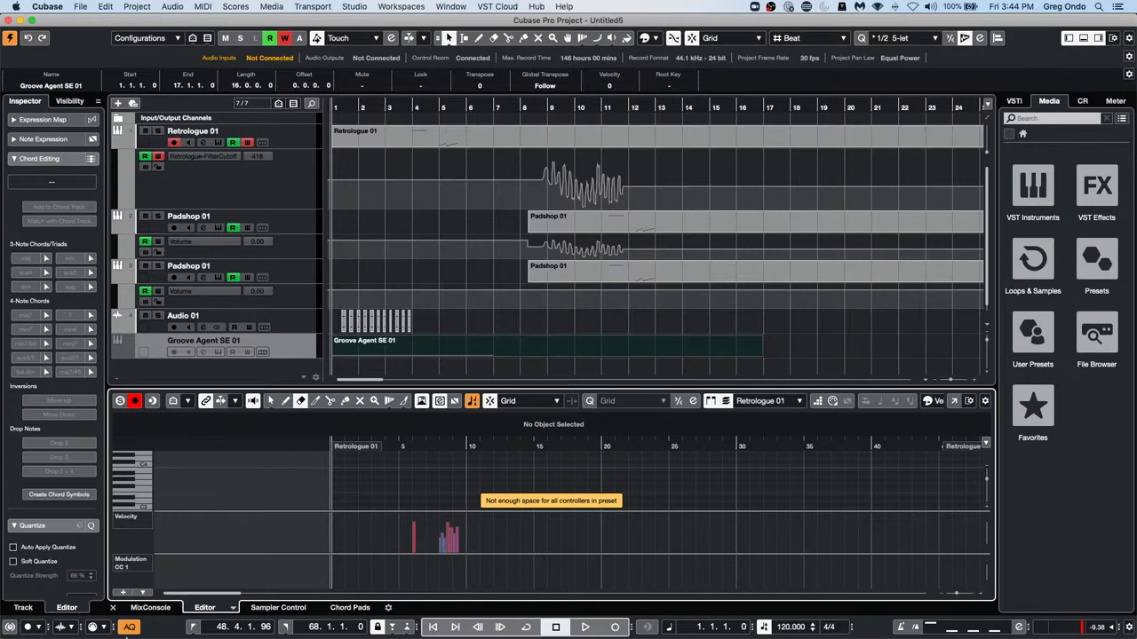
pyautogui.click(145, 592)
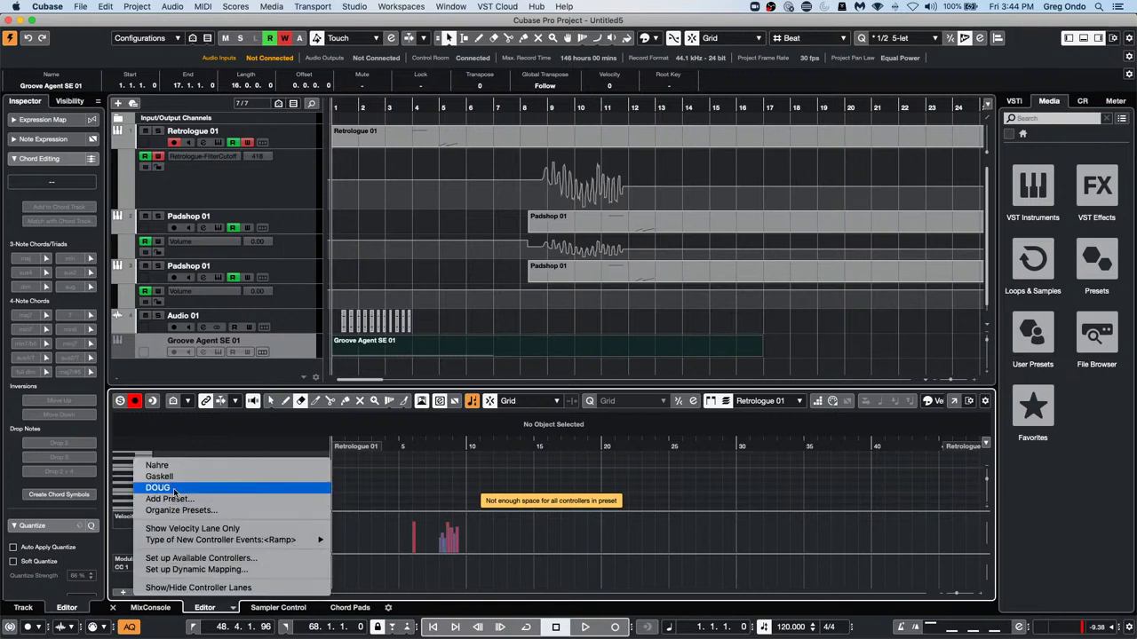
pyautogui.click(164, 540)
pyautogui.click(147, 592)
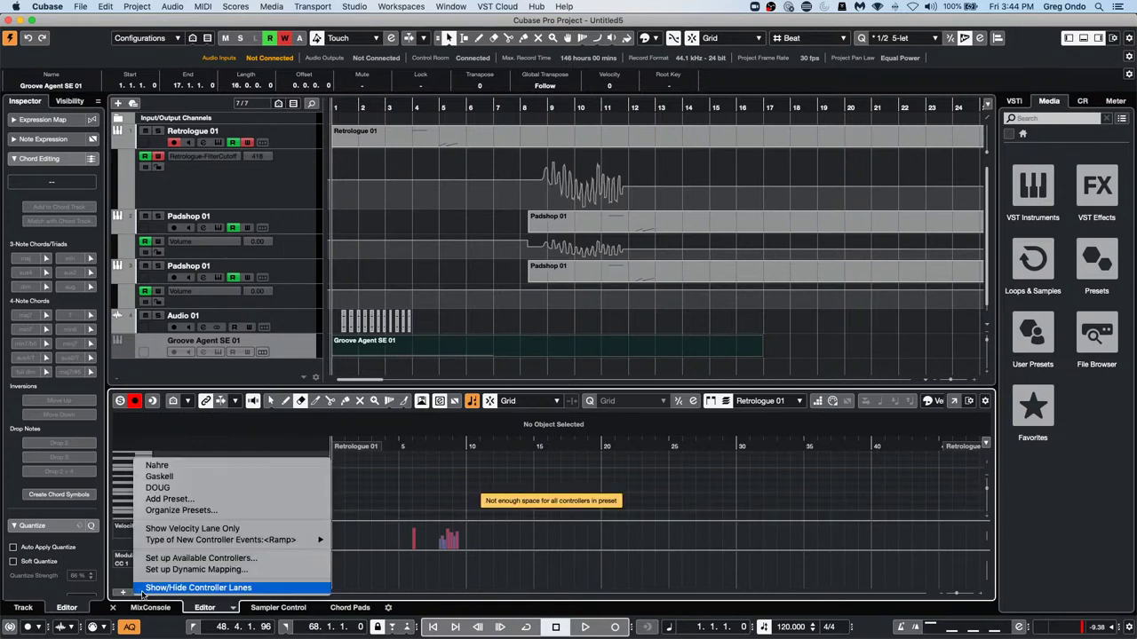
pyautogui.click(158, 465)
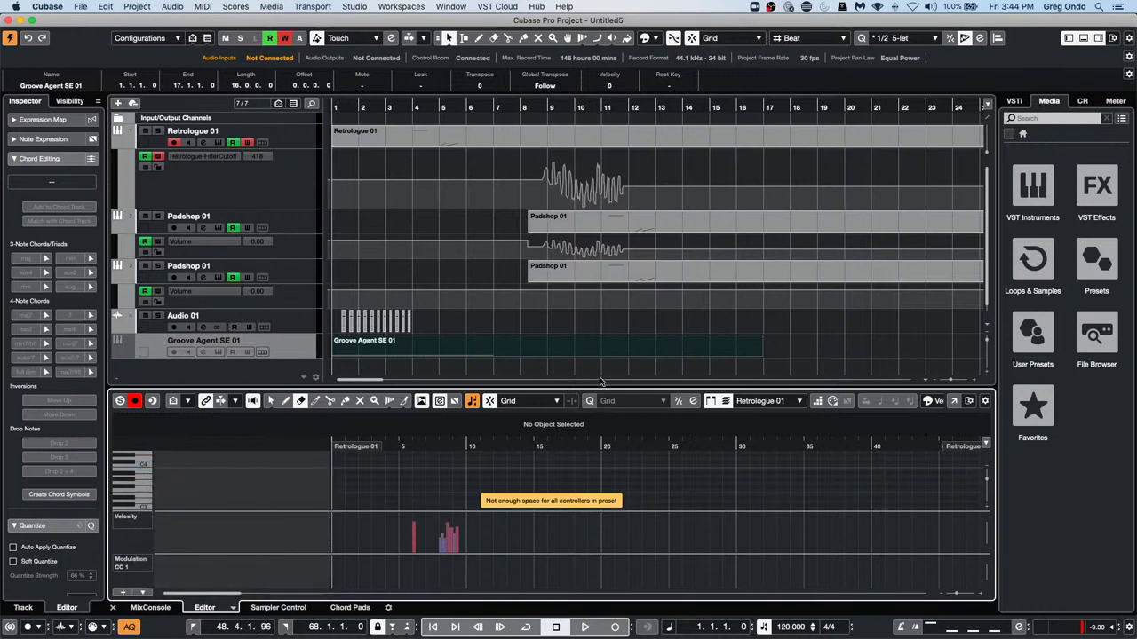
# Enlarge the lower editor zone and apply the Gaskell preset for Velocity, CC1, CC11 and CC7 lanes
pyautogui.moveTo(591, 388); pyautogui.dragTo(598, 233)
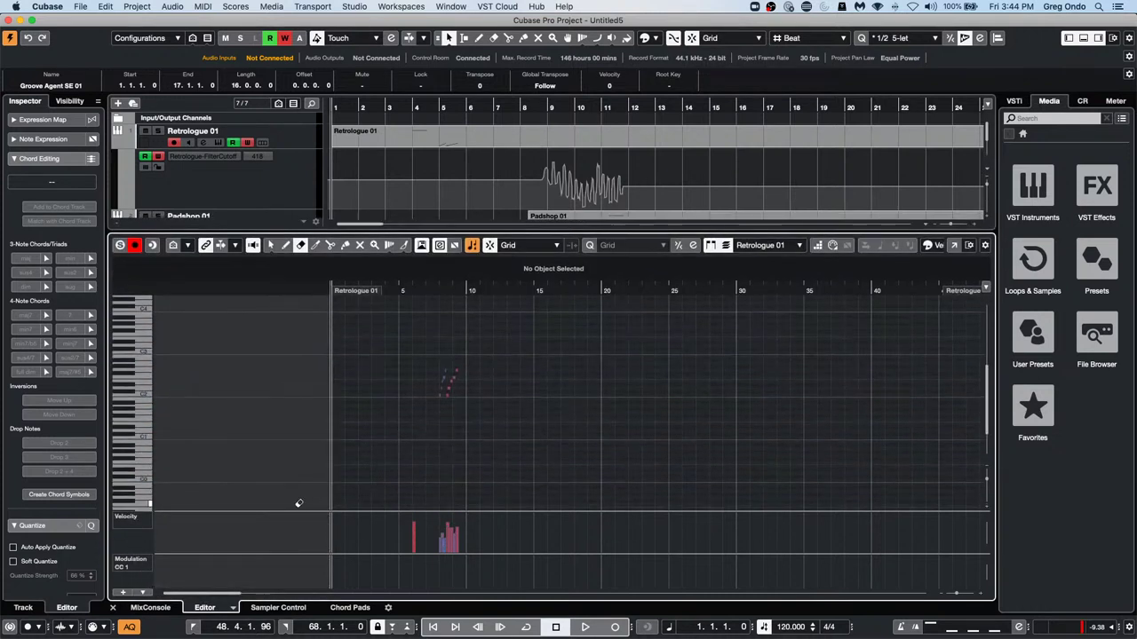
pyautogui.click(142, 593)
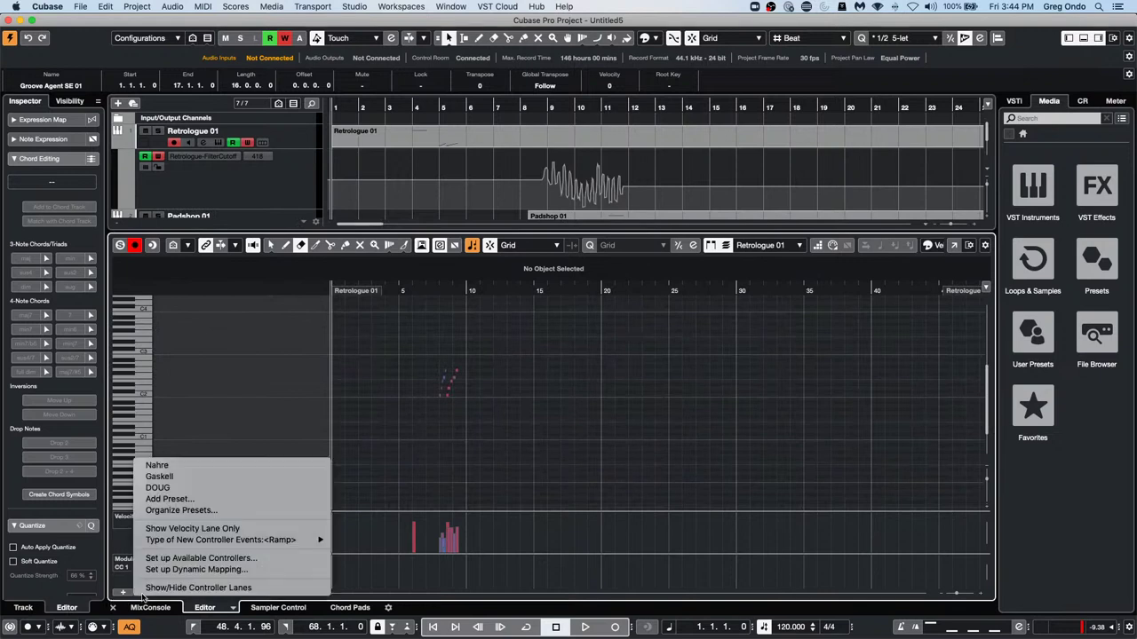
pyautogui.click(160, 465)
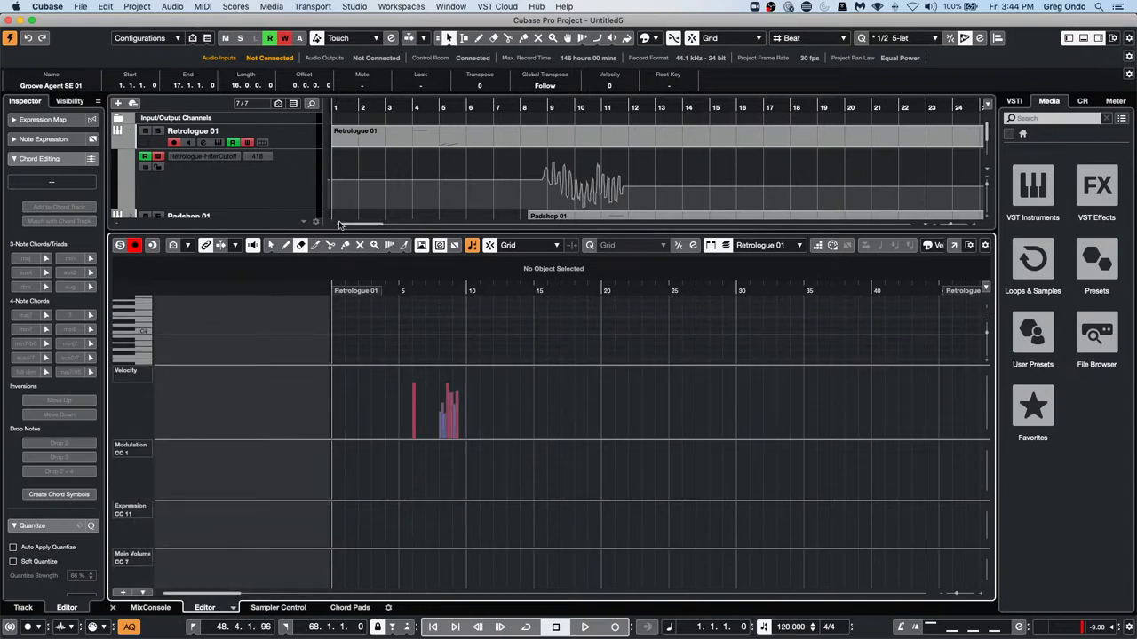
# Lower the divider above the Retrologue 01 editor so the track list gets more room
pyautogui.moveTo(351, 233); pyautogui.dragTo(349, 393)
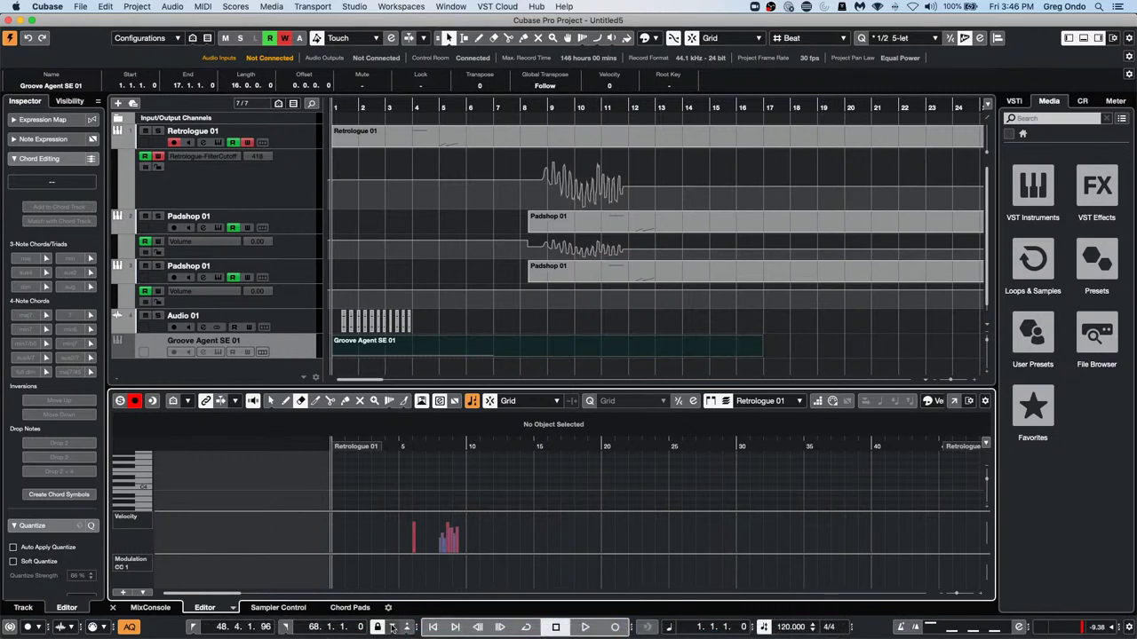
# Search Google for 'steinberg cubase 11 download' and open the Steinberg downloads result
pyautogui.moveTo(412, 629)
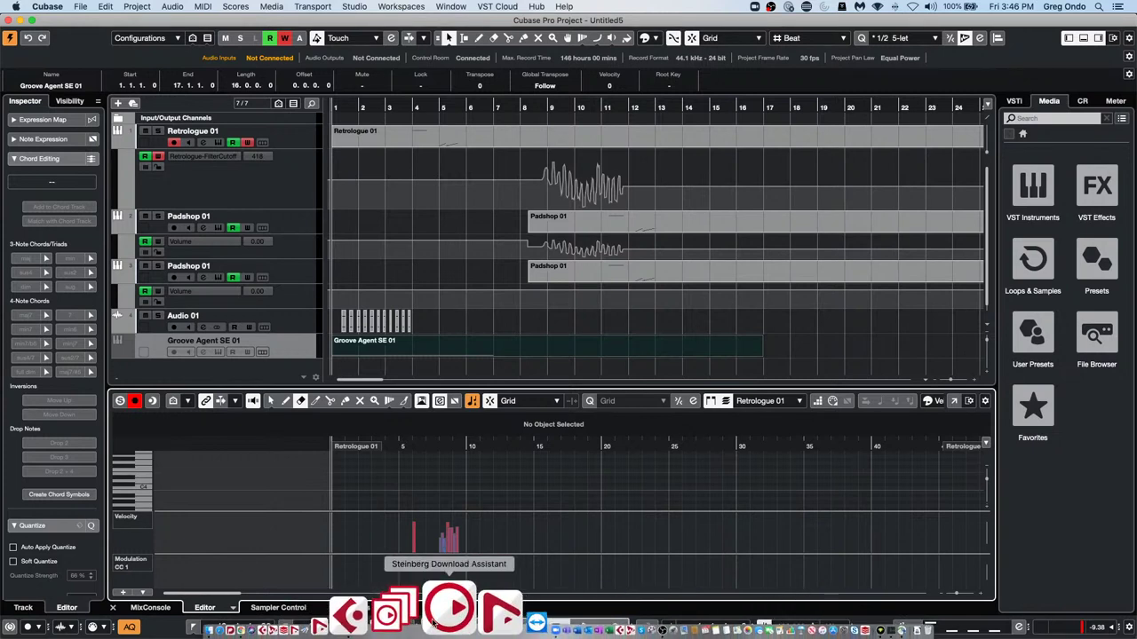
pyautogui.click(306, 613)
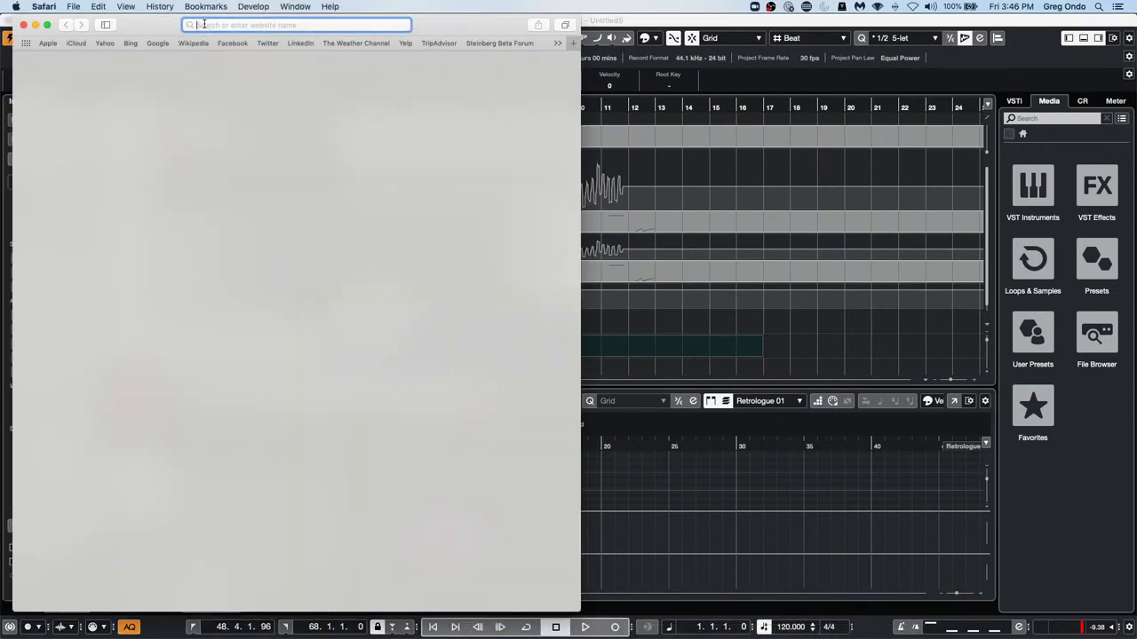
pyautogui.write('st')
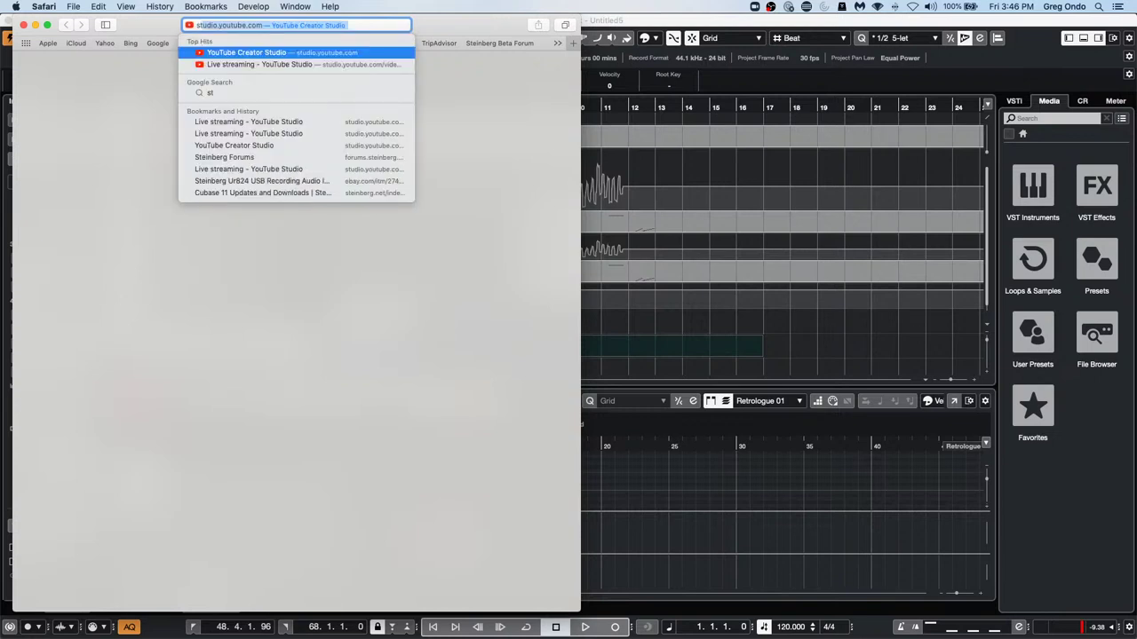
pyautogui.write('einberg ')
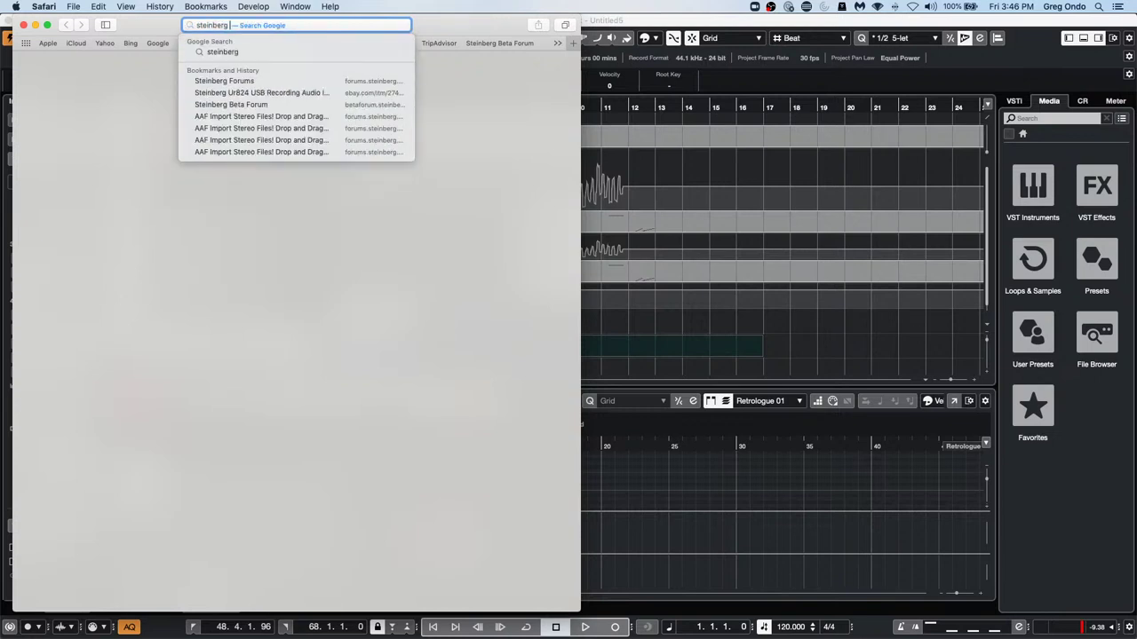
pyautogui.write('cubase 11')
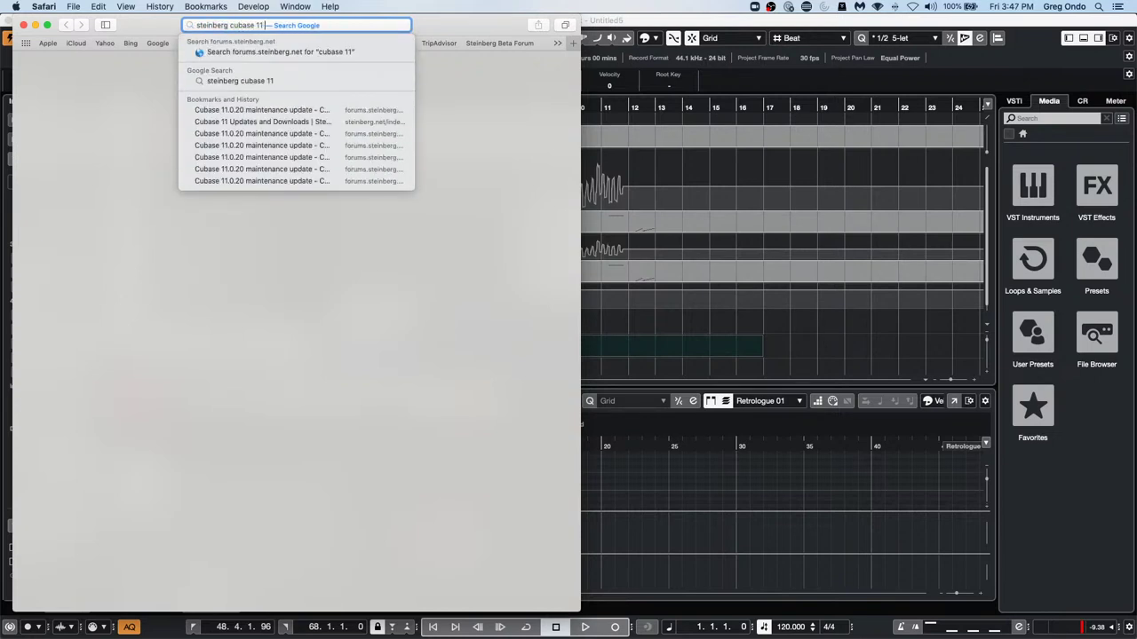
pyautogui.write(' down')
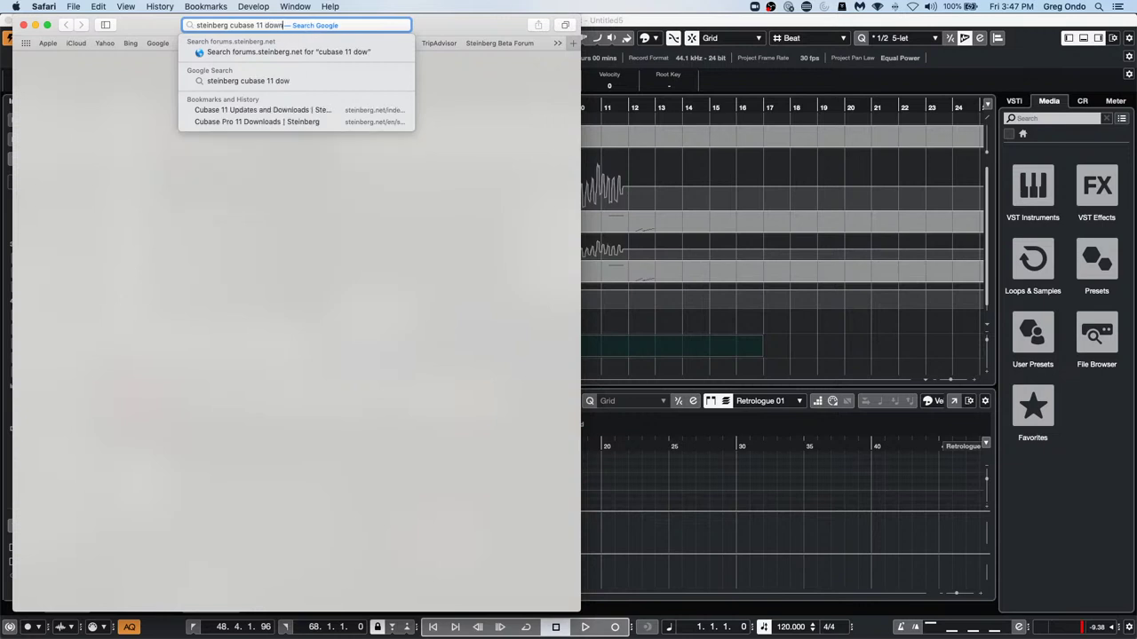
pyautogui.write('load')
pyautogui.press('Return')
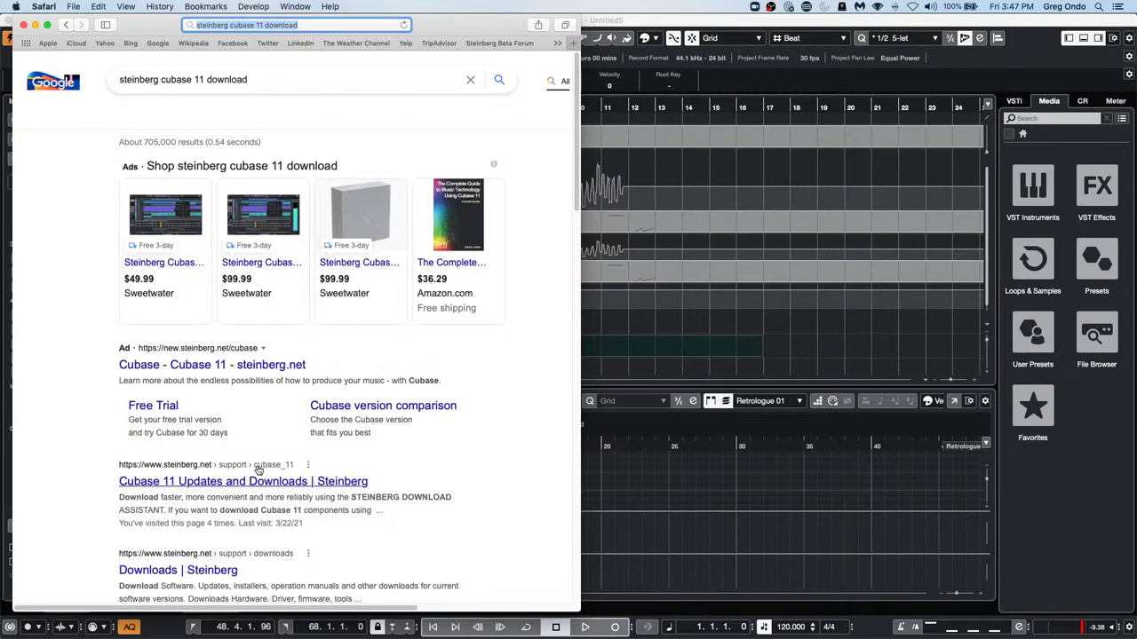
pyautogui.click(271, 480)
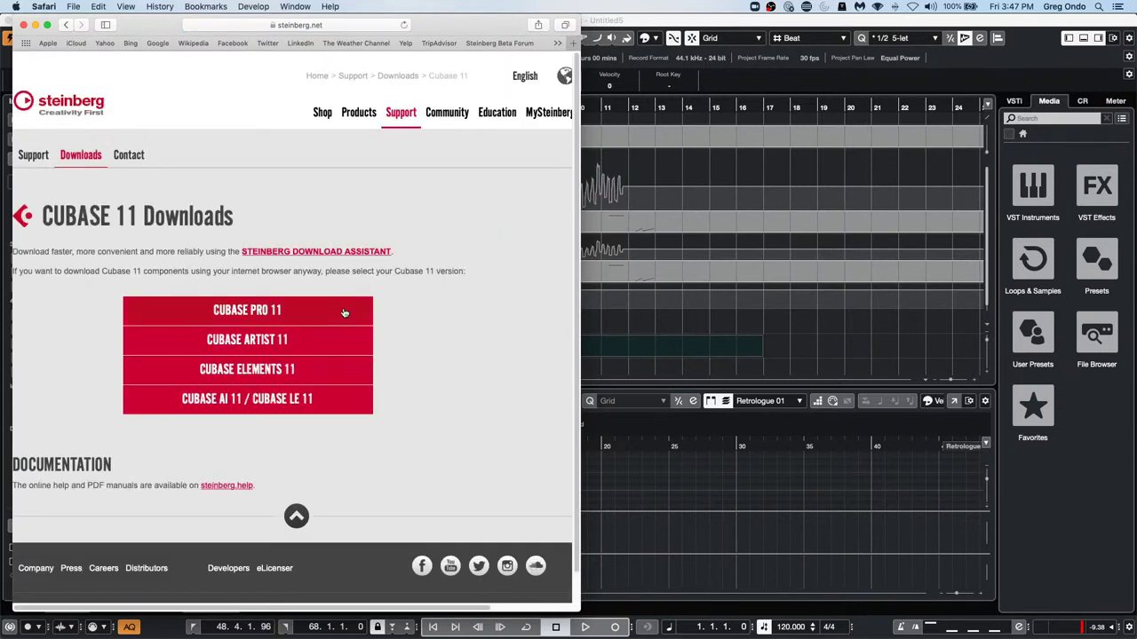
# Open the CUBASE PRO 11 downloads page, scroll through its list, and close Safari
pyautogui.click(217, 310)
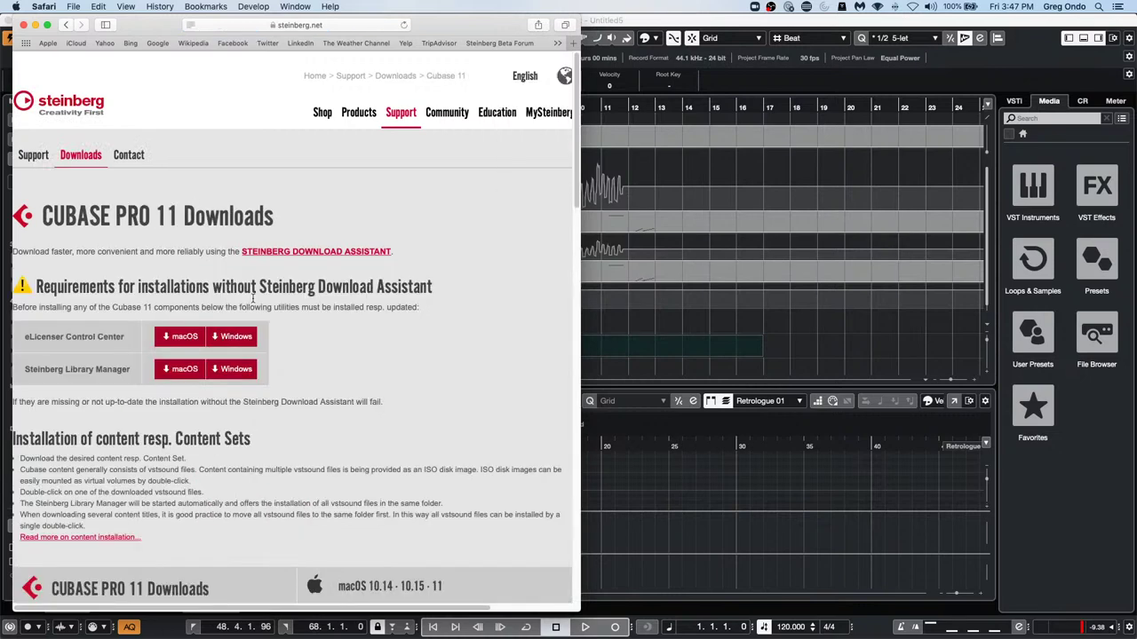
pyautogui.scroll(-1, 269, 298)
pyautogui.scroll(-5, 269, 298)
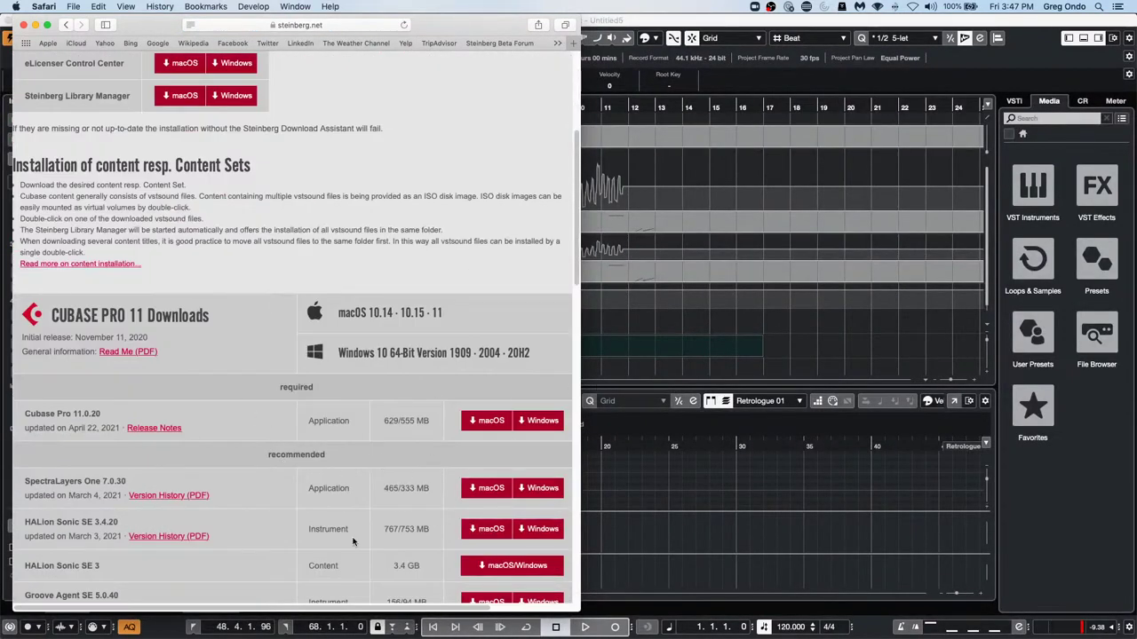
pyautogui.click(24, 26)
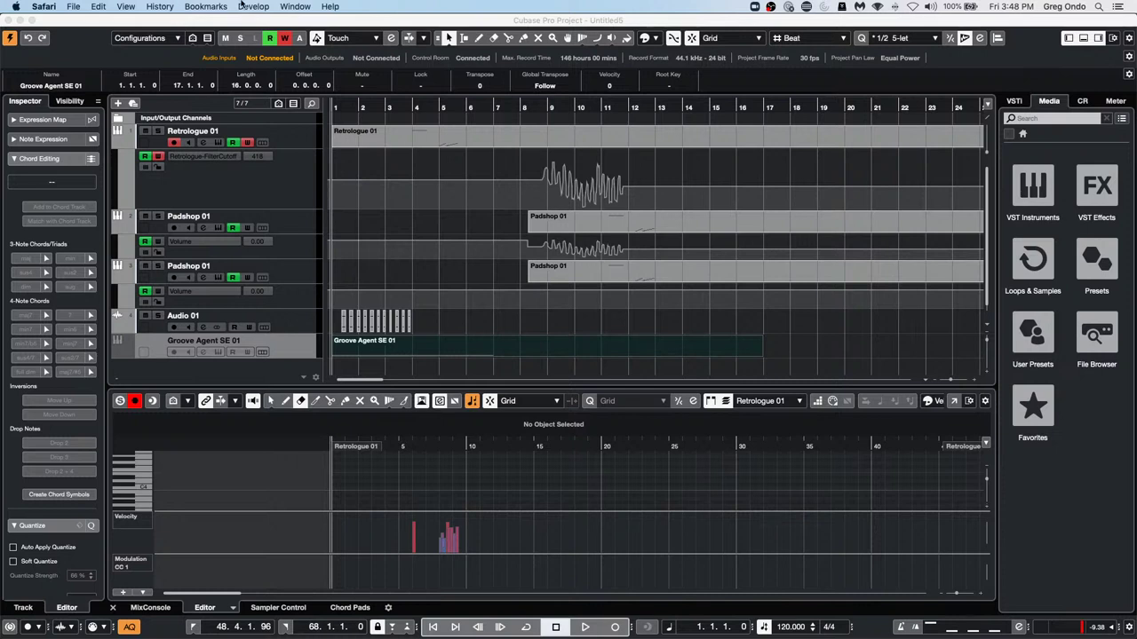
# Enable Use Phones Channel as Preview Channel in the VST > Control Room preferences
pyautogui.click(68, 6)
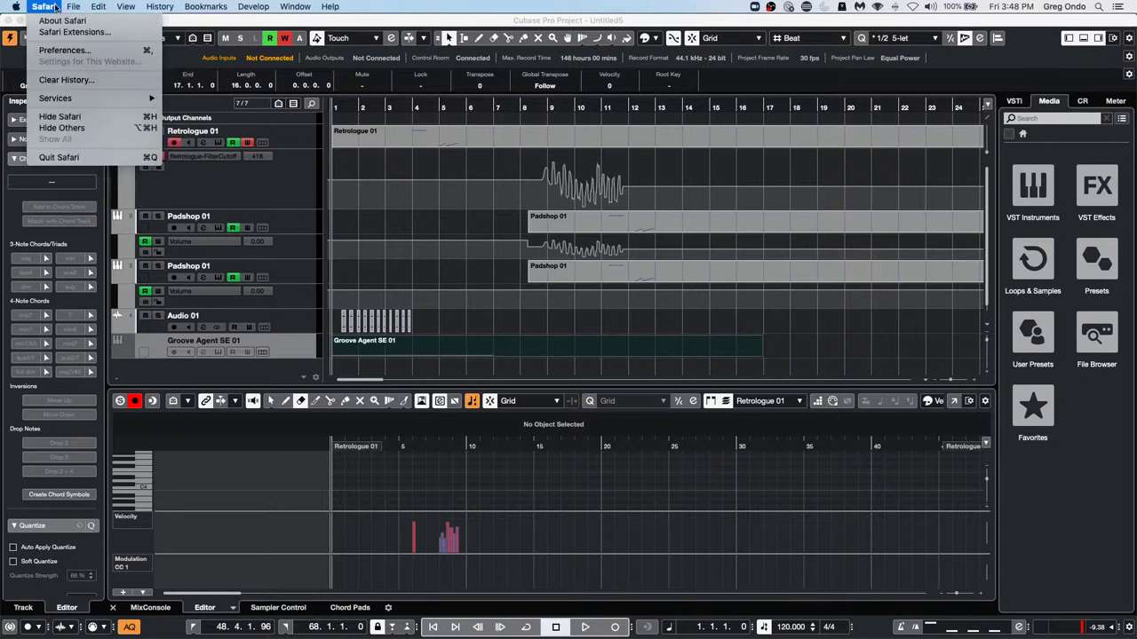
pyautogui.click(472, 228)
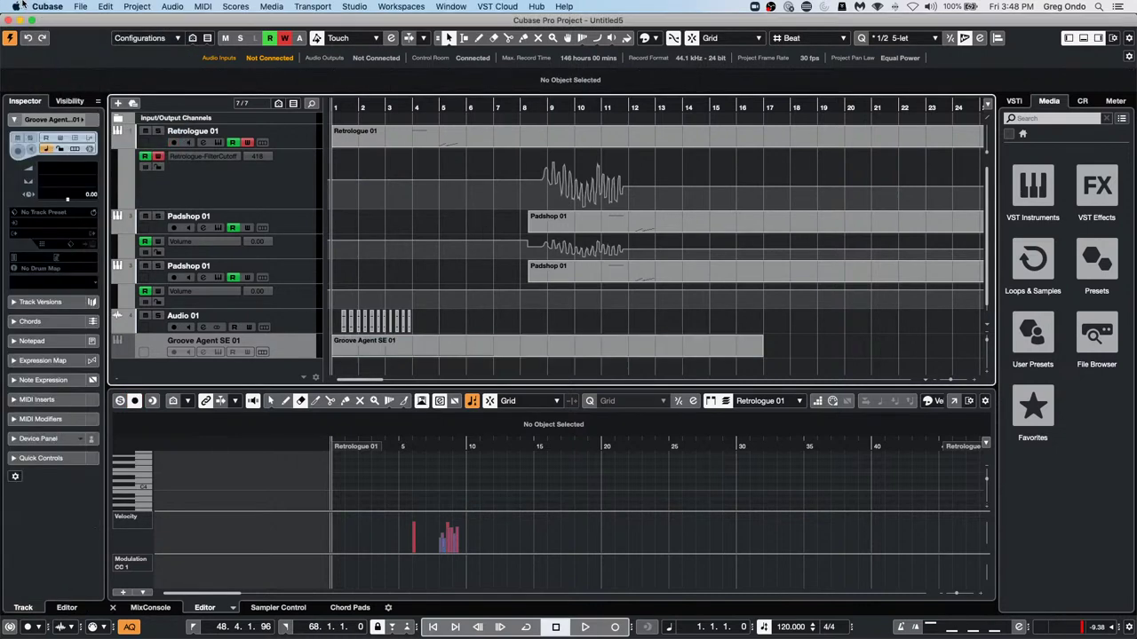
pyautogui.click(55, 7)
pyautogui.click(58, 39)
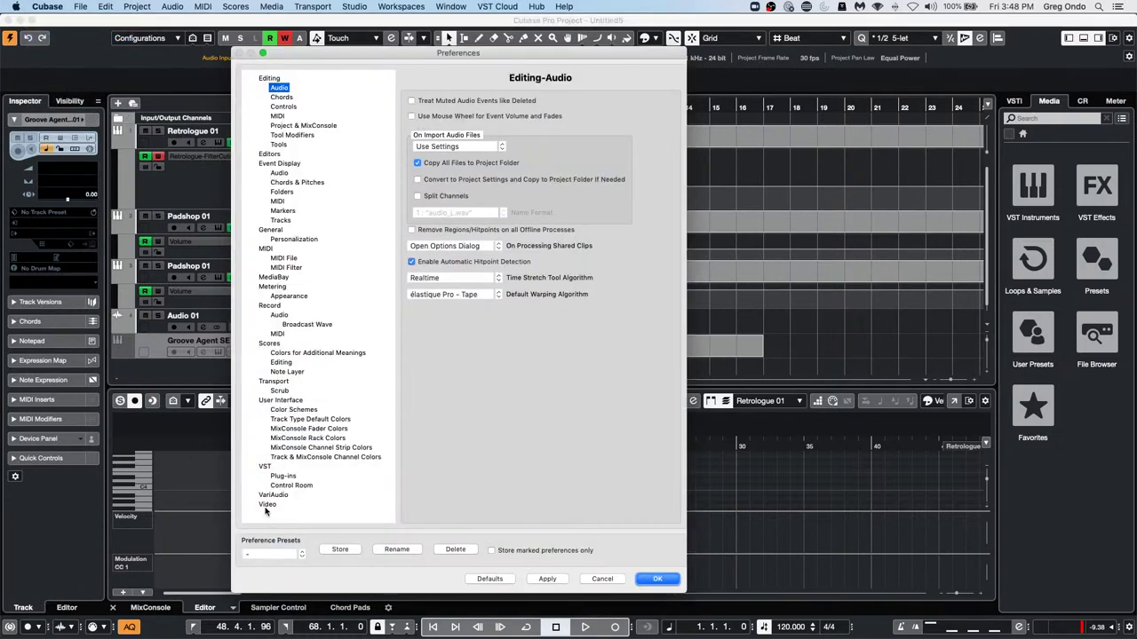
pyautogui.click(294, 486)
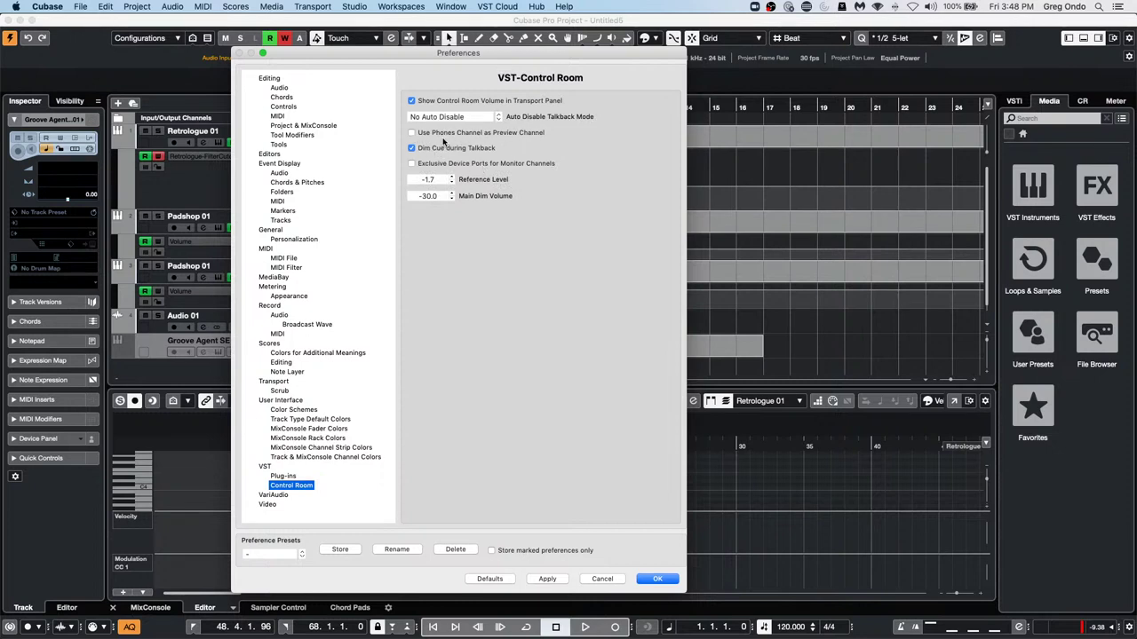
pyautogui.click(412, 133)
pyautogui.click(667, 577)
pyautogui.click(451, 6)
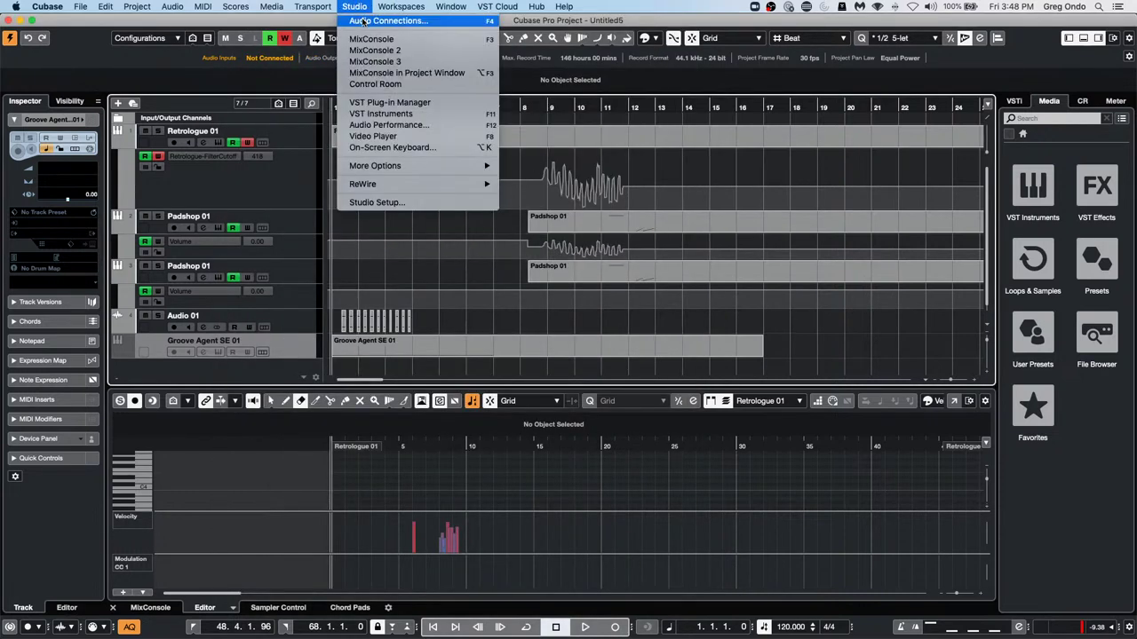
pyautogui.click(362, 21)
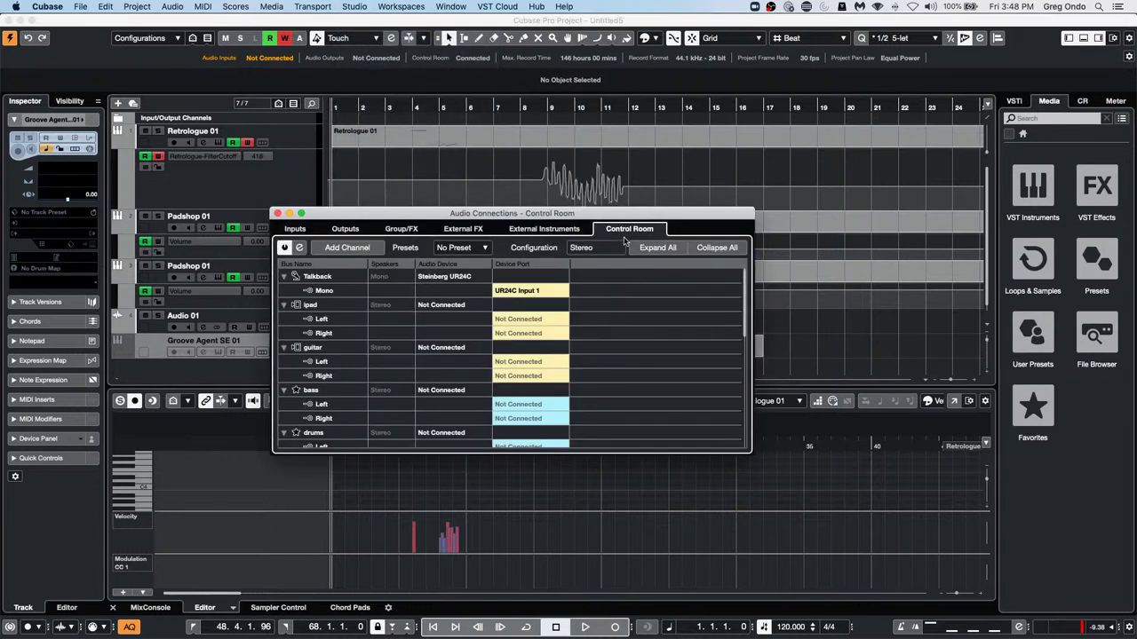
pyautogui.scroll(-5, 384, 431)
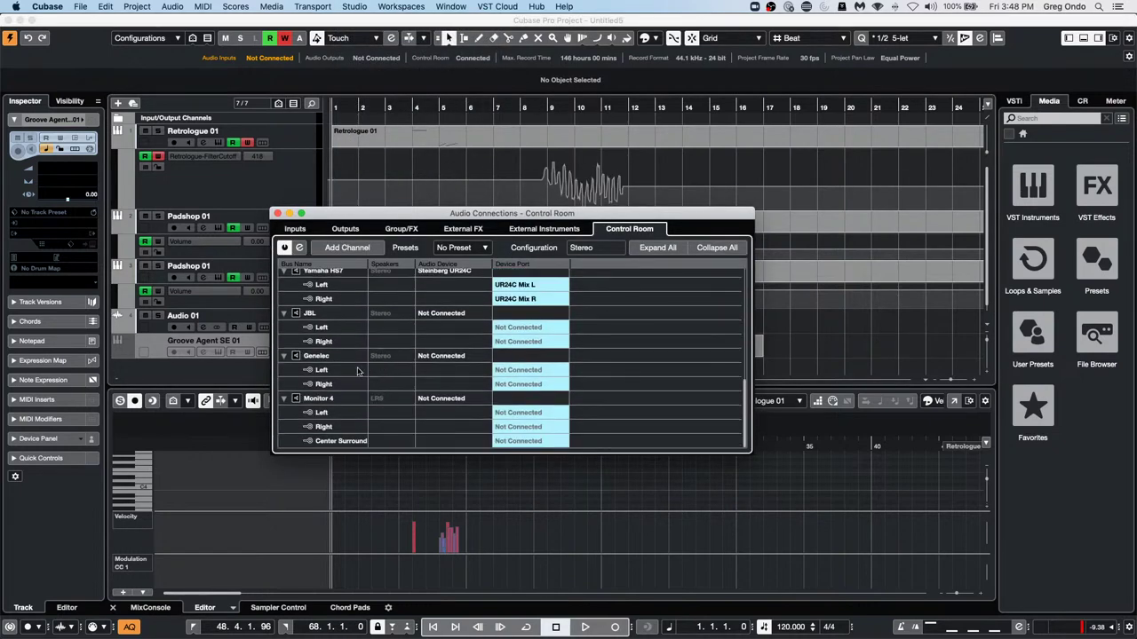
pyautogui.rightClick(360, 369)
pyautogui.moveTo(405, 377)
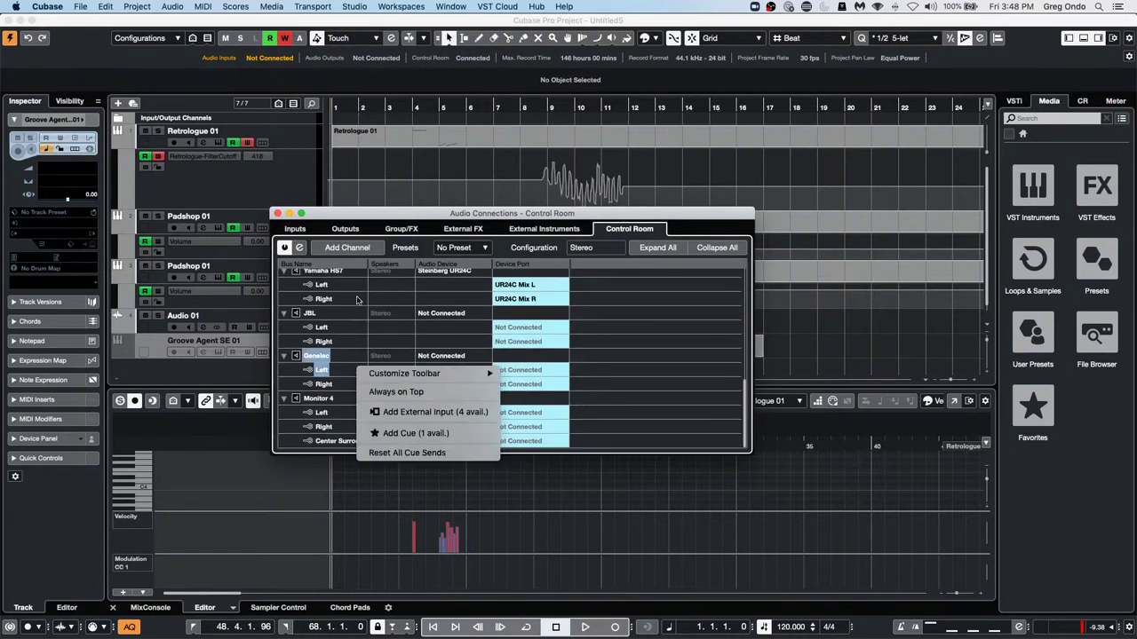
pyautogui.click(278, 213)
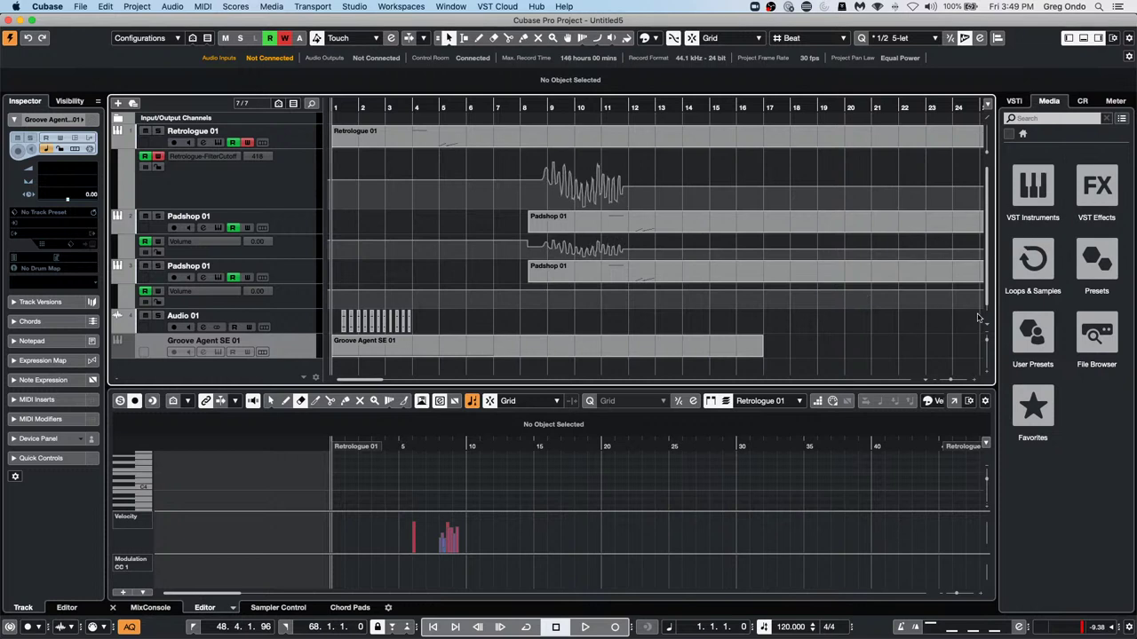
# Create a sampler track from the 01 132 Drums loop in Loops & Samples > Drum Loops
pyautogui.click(1013, 260)
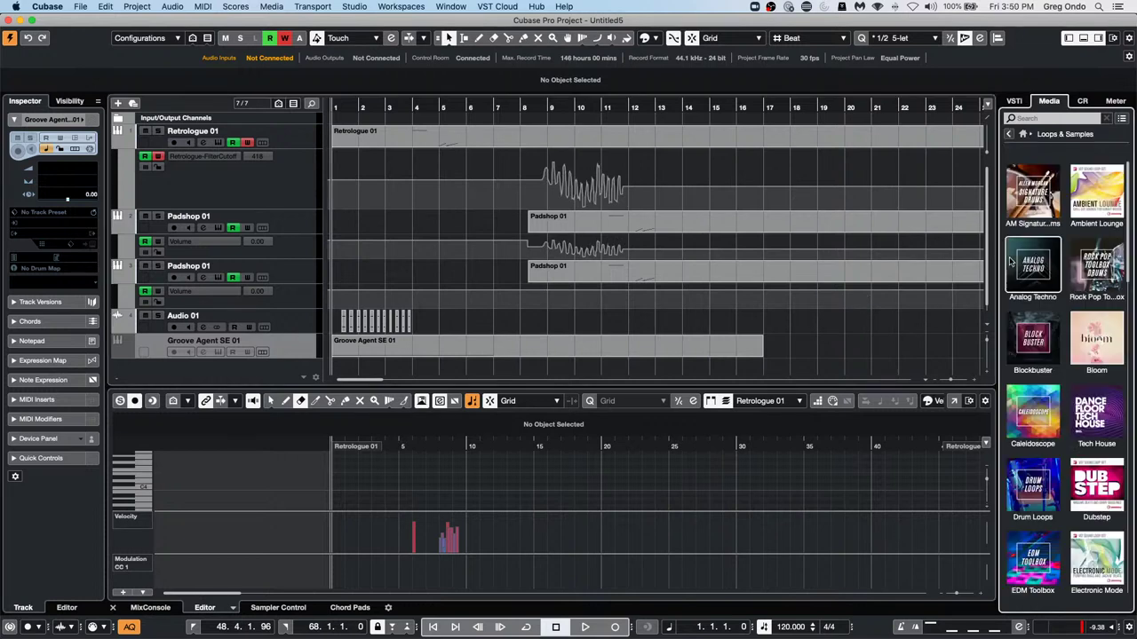
pyautogui.click(1036, 481)
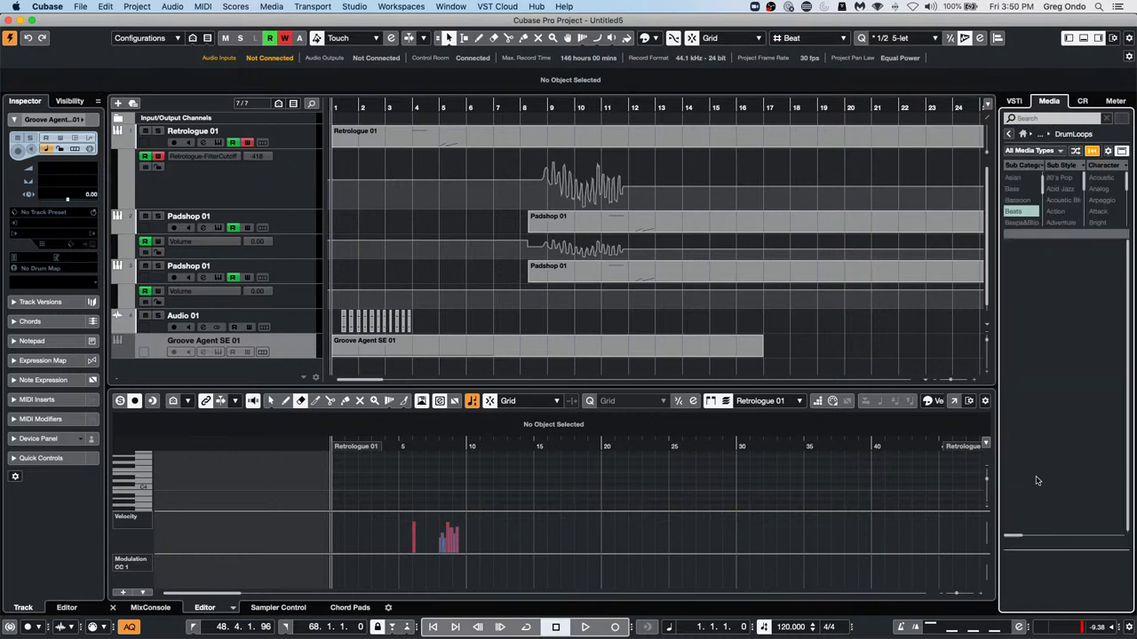
pyautogui.click(1044, 290)
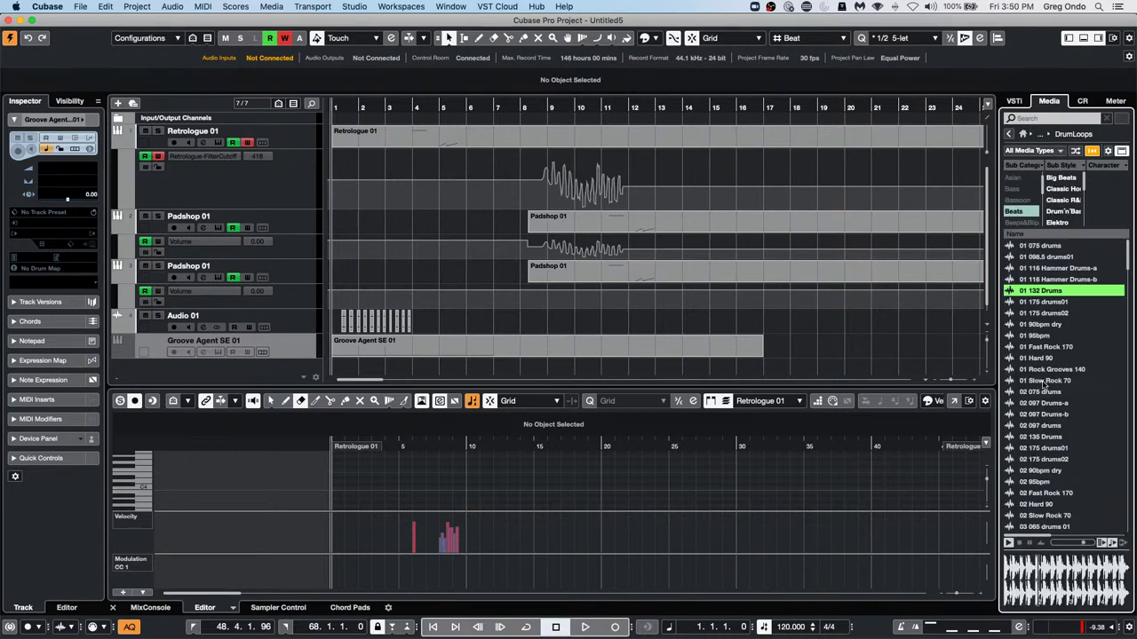
pyautogui.rightClick(1046, 295)
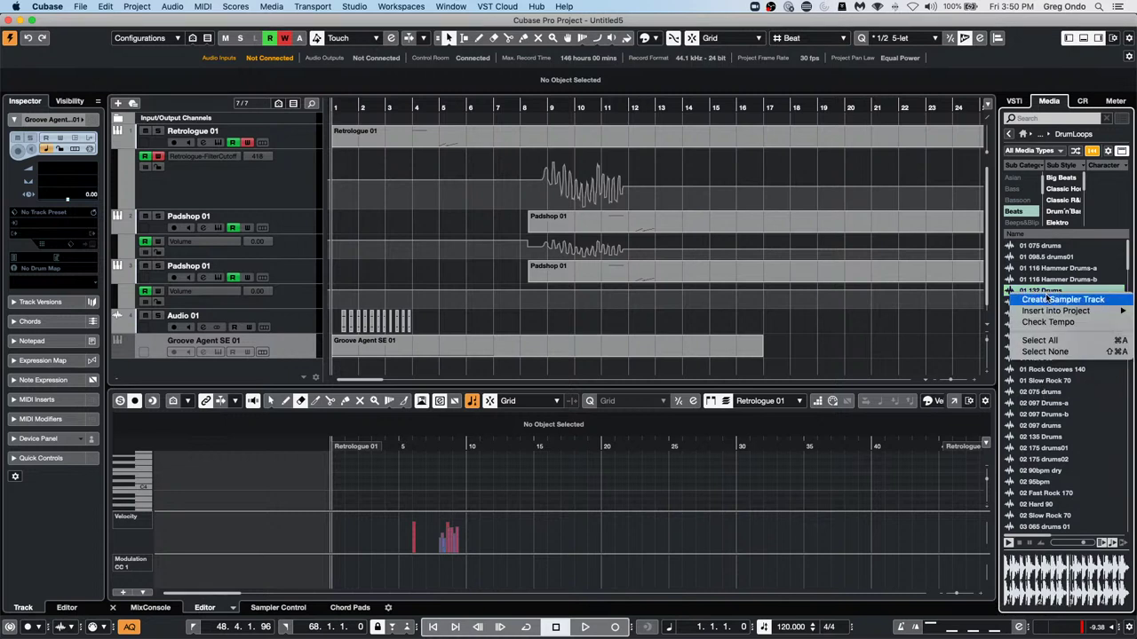
pyautogui.click(1062, 300)
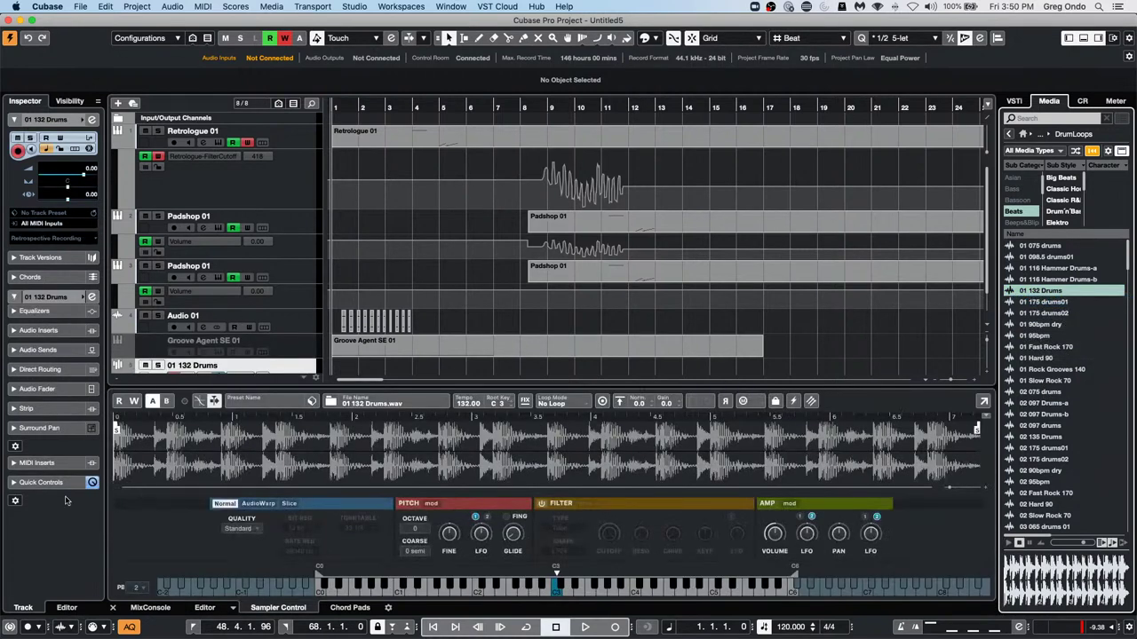
pyautogui.scroll(-2, 452, 347)
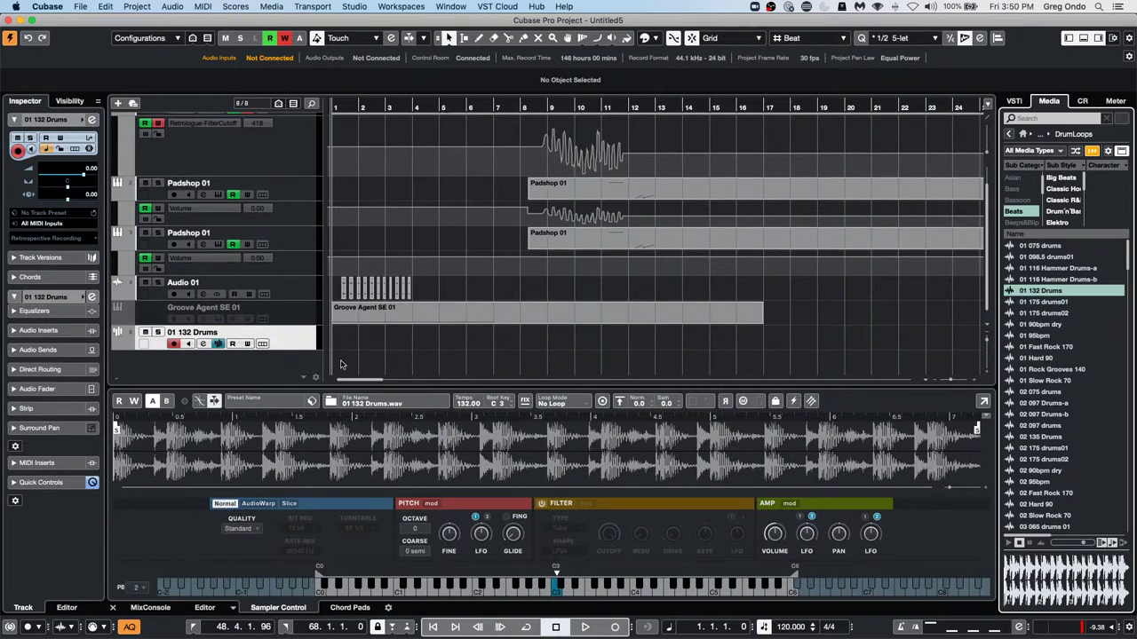
pyautogui.rightClick(383, 344)
# Draw an empty part on the 01 132 Drums track from bar 2 to 7 and open it
pyautogui.click(413, 342)
pyautogui.moveTo(366, 334); pyautogui.dragTo(621, 337)
pyautogui.press('1')
pyautogui.doubleClick(446, 336)
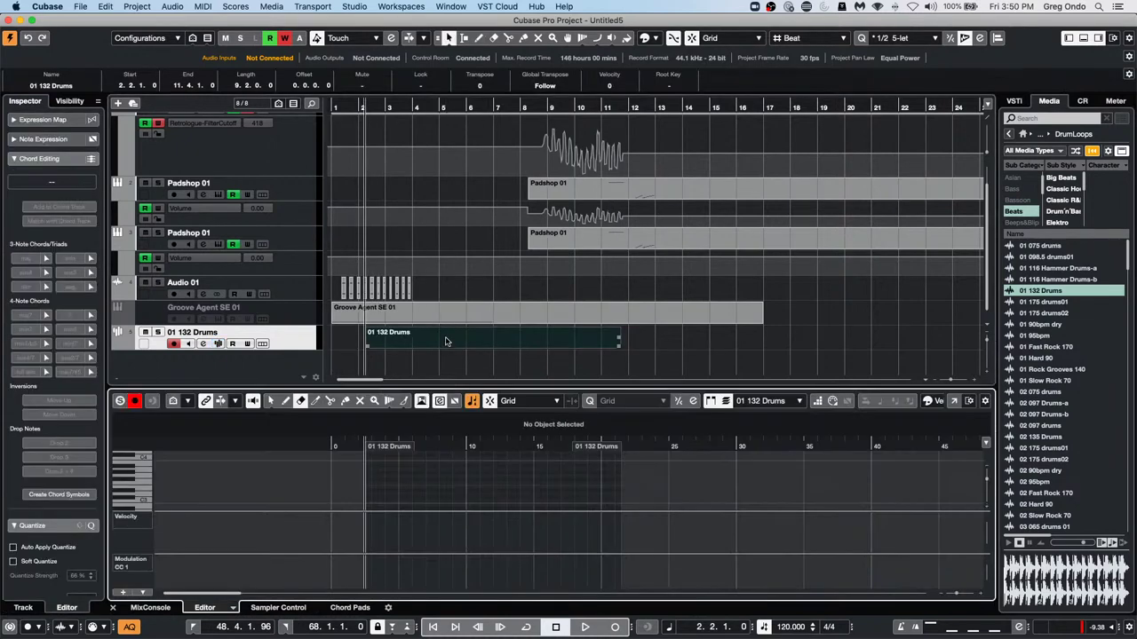
# Draw a long C3 note from about 4 to 13 seconds and play it back from bar 2
pyautogui.rightClick(409, 496)
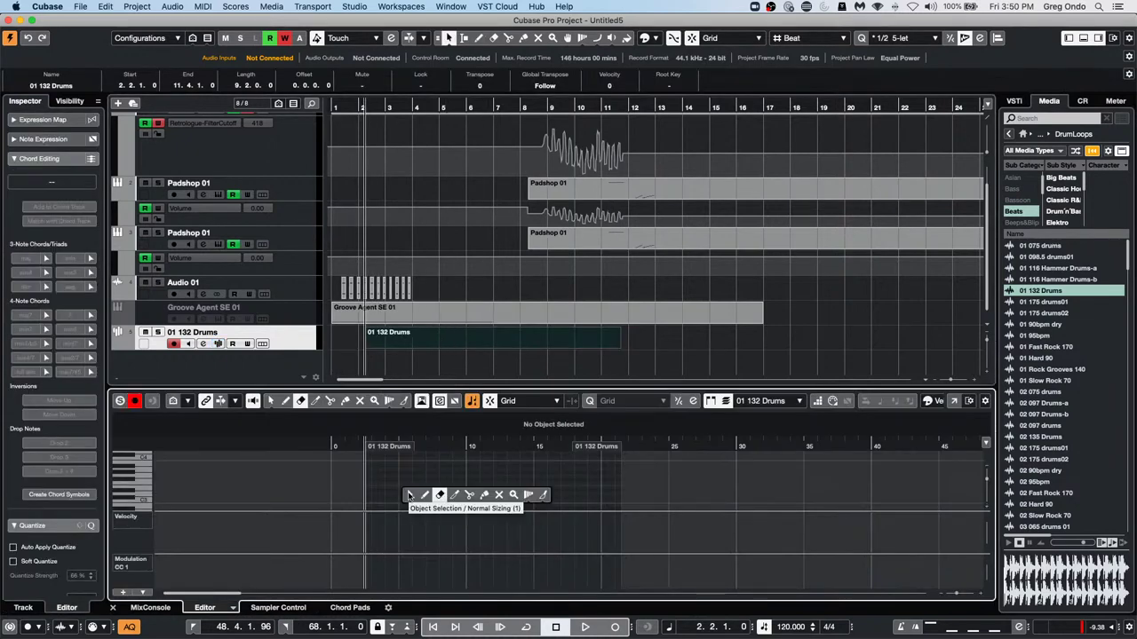
pyautogui.click(425, 495)
pyautogui.moveTo(387, 502); pyautogui.dragTo(507, 502)
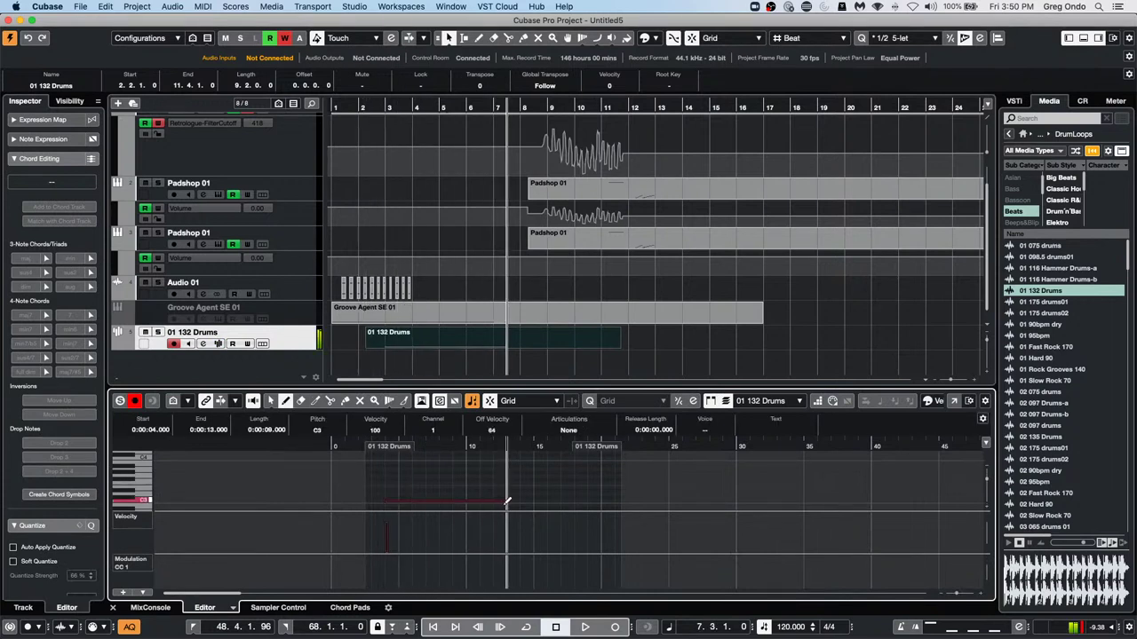
pyautogui.press('1')
pyautogui.click(468, 494)
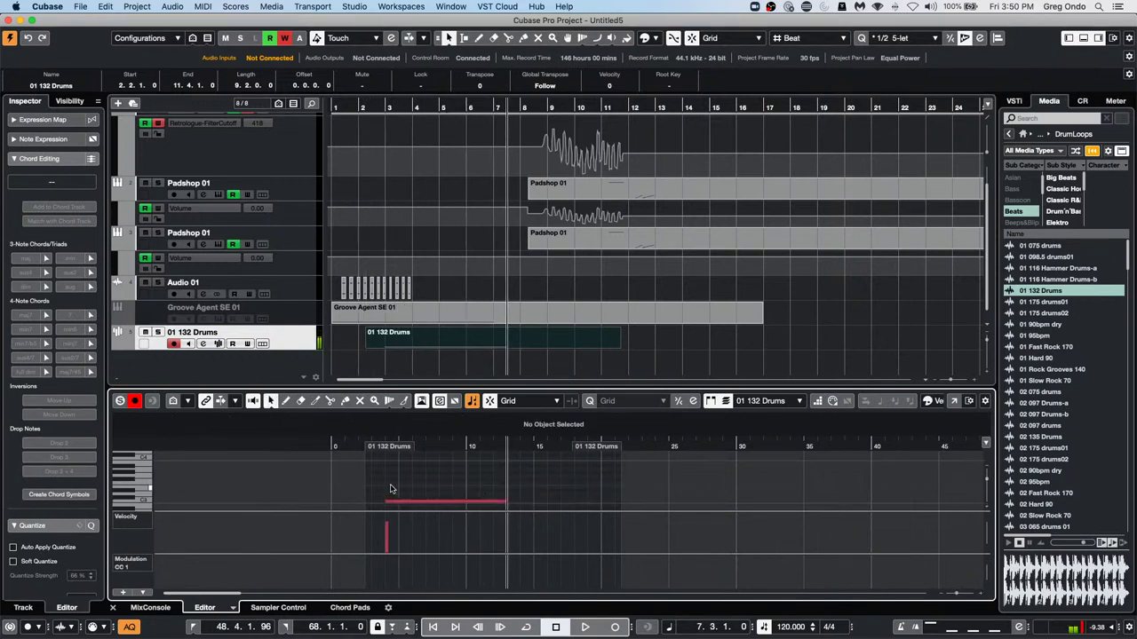
pyautogui.click(373, 107)
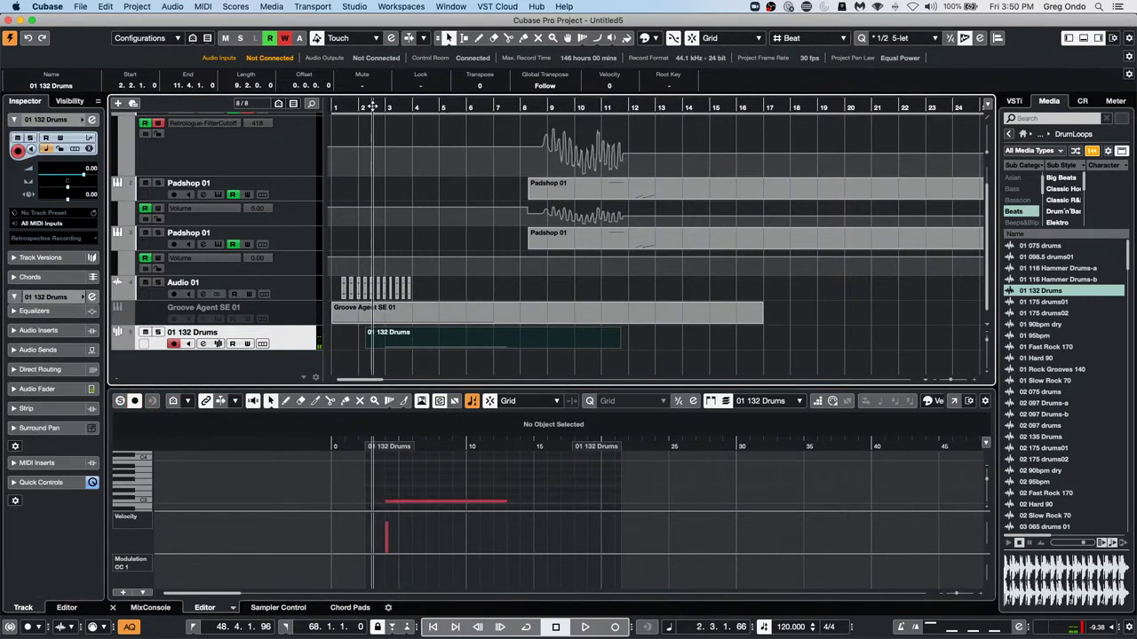
pyautogui.press('space')
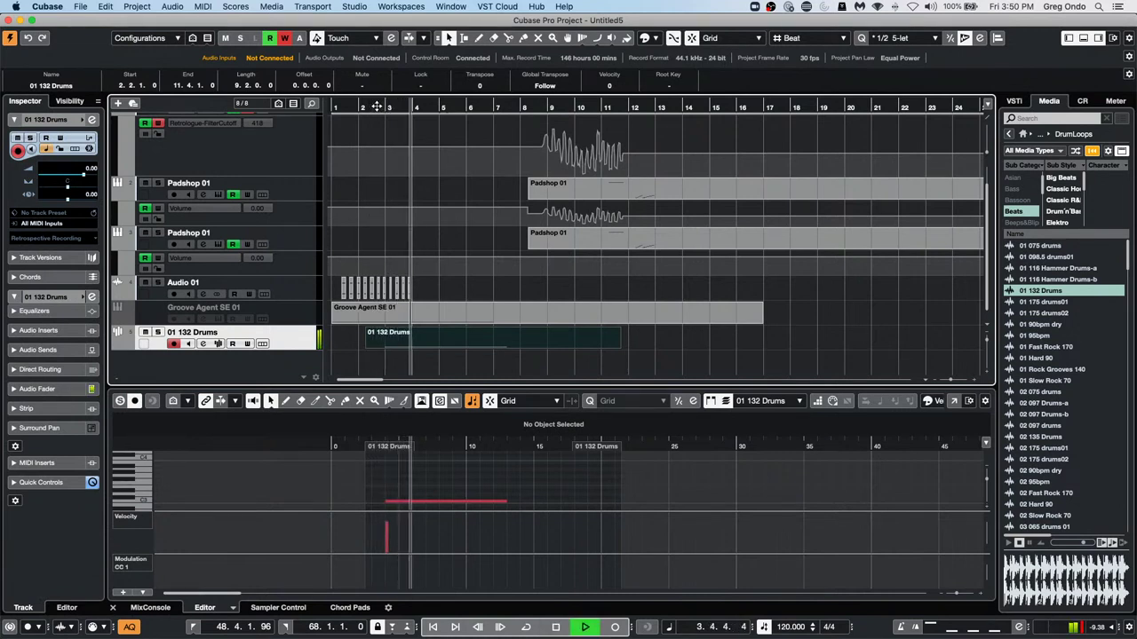
pyautogui.press('space')
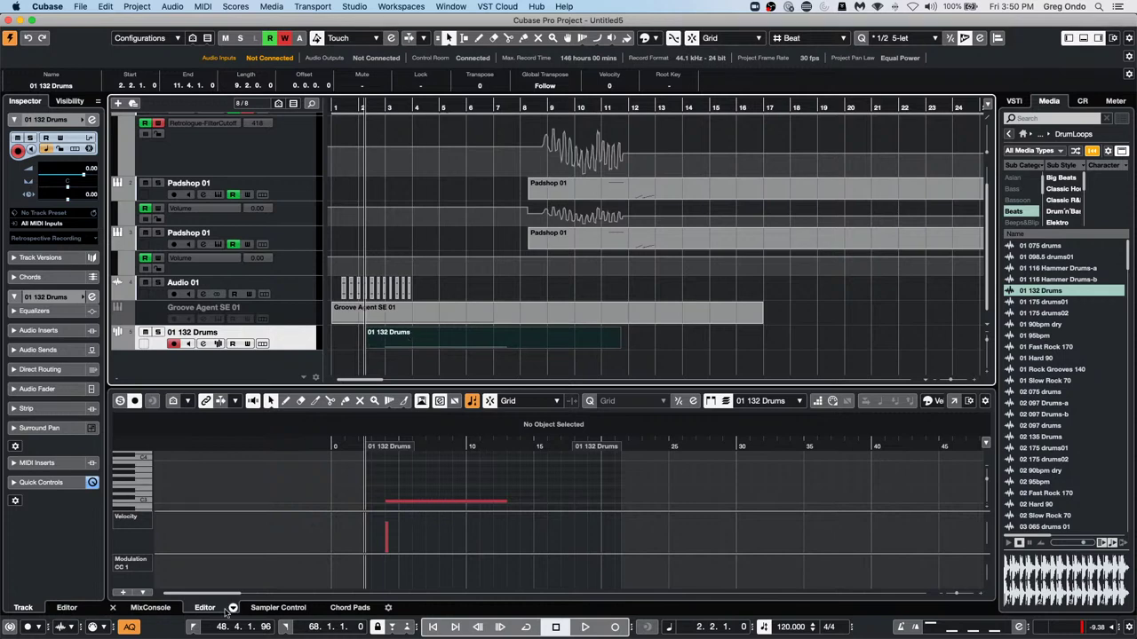
# Show the Sampler Control view with the 01 132 Drums.wav waveform, tempo 132 and root key C3
pyautogui.click(283, 609)
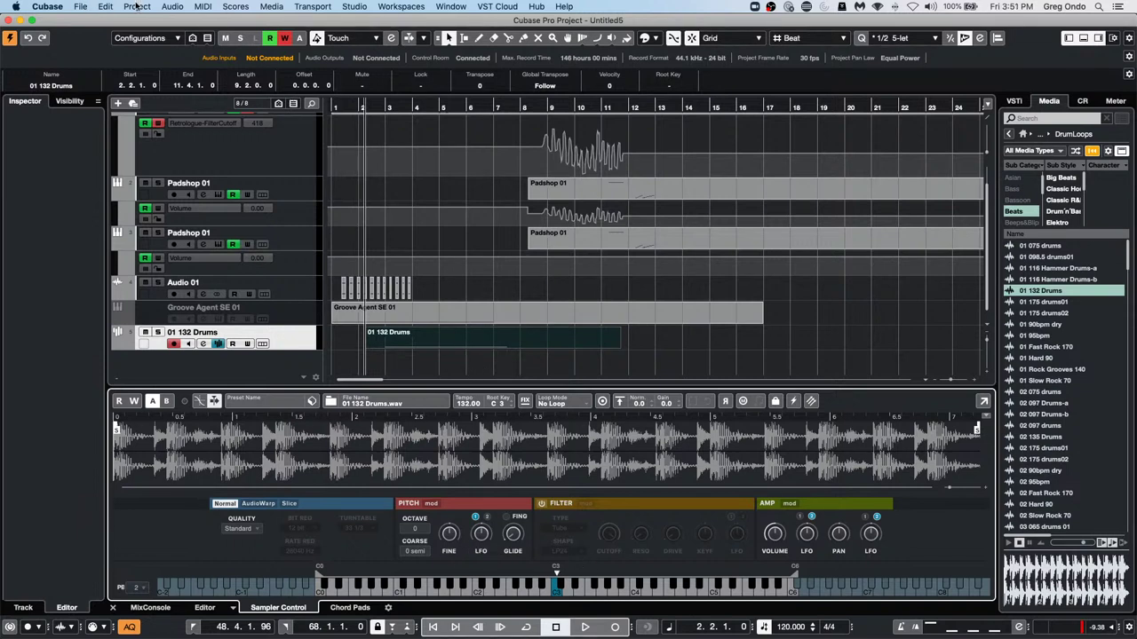
pyautogui.click(106, 6)
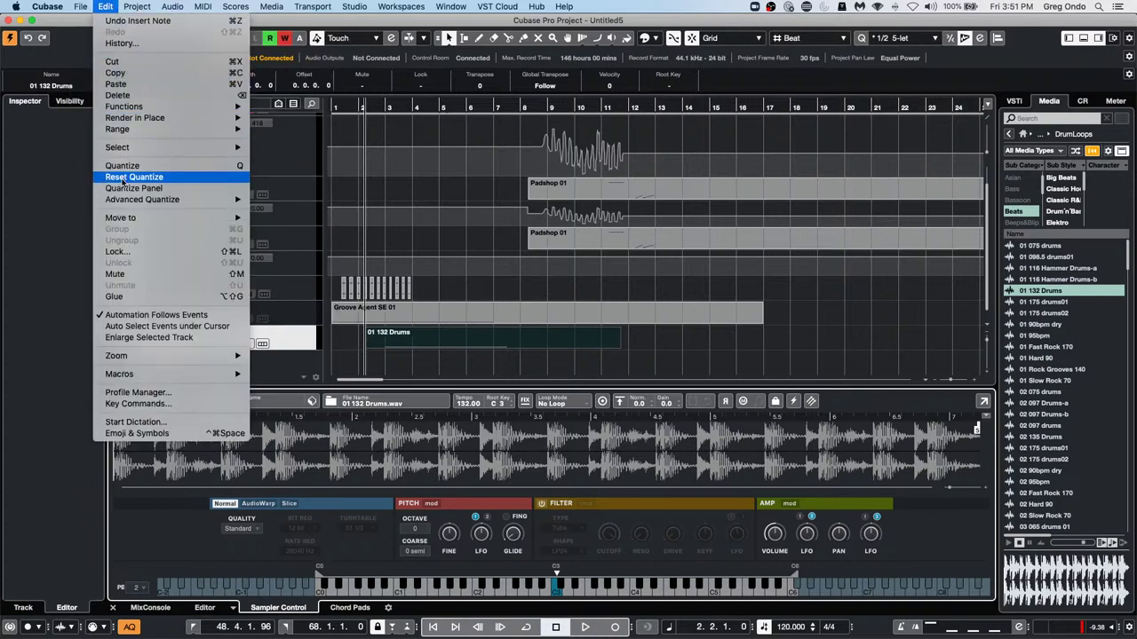
# Render the 01 132 Drums part in place with Channel Settings processing, muting the source
pyautogui.moveTo(146, 118)
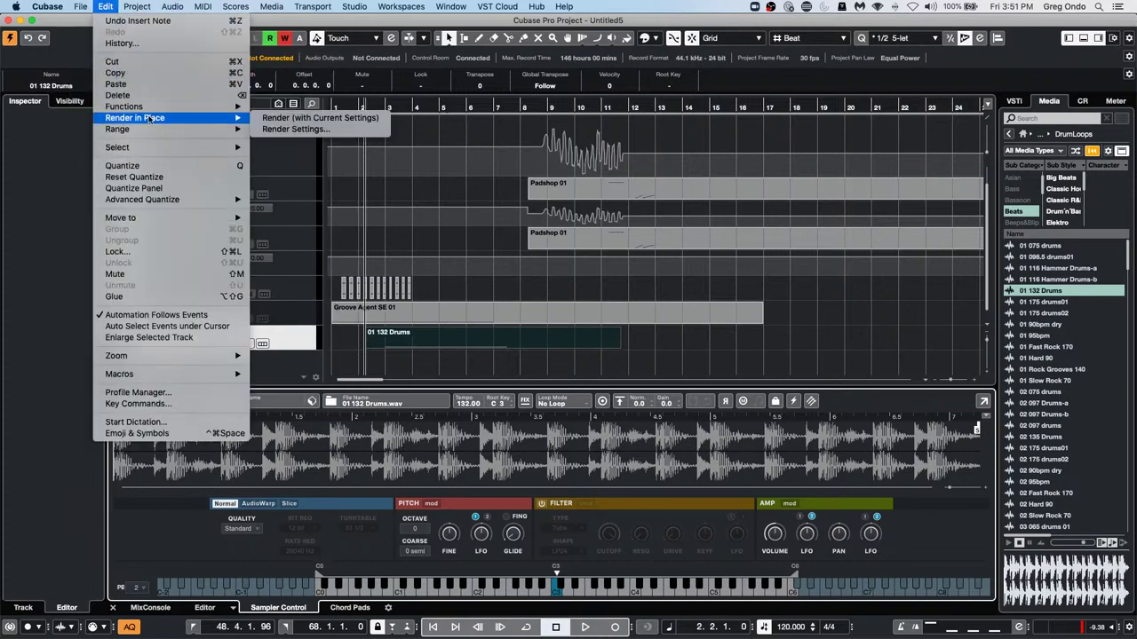
pyautogui.click(293, 128)
pyautogui.click(487, 162)
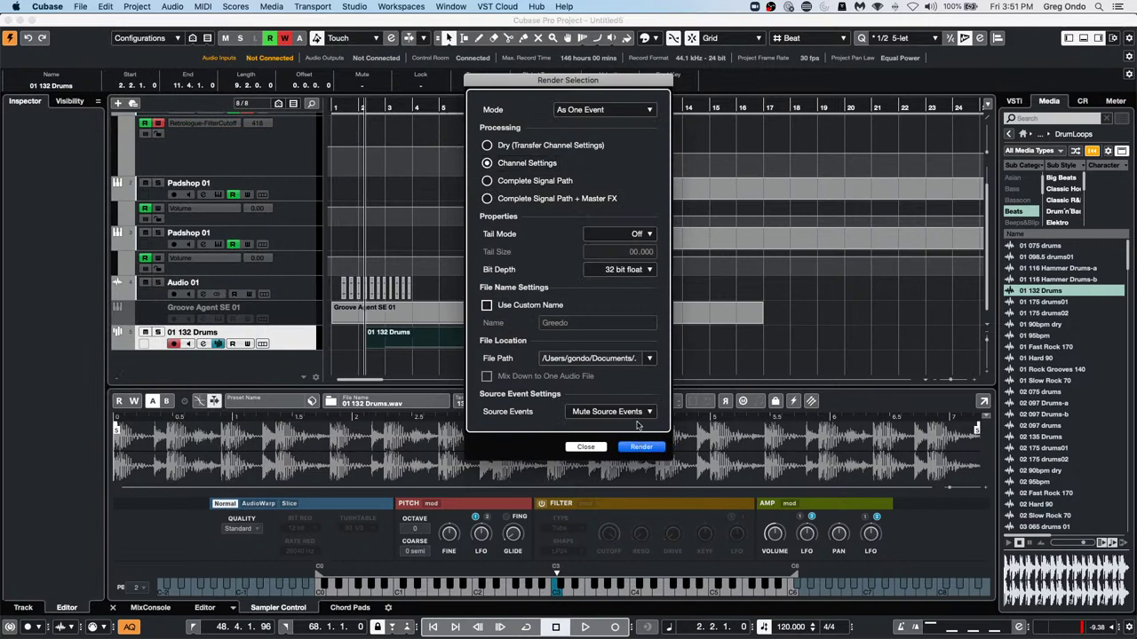
pyautogui.click(640, 447)
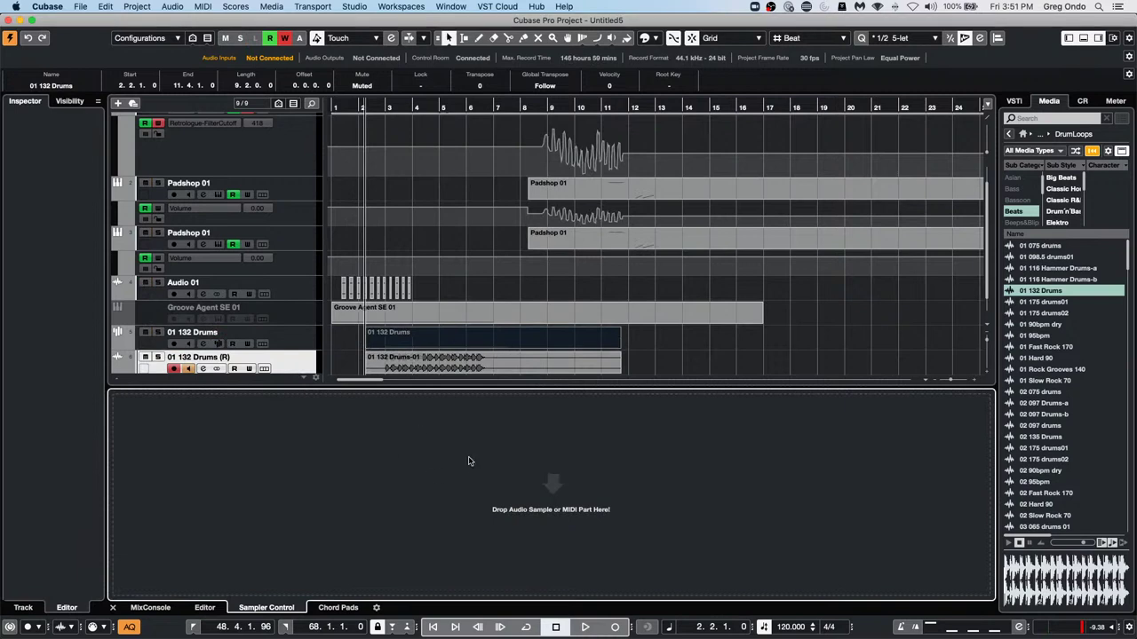
# Switch between Editor and Sampler Control, then select the 01 132 Drums track to reload its waveform
pyautogui.click(471, 340)
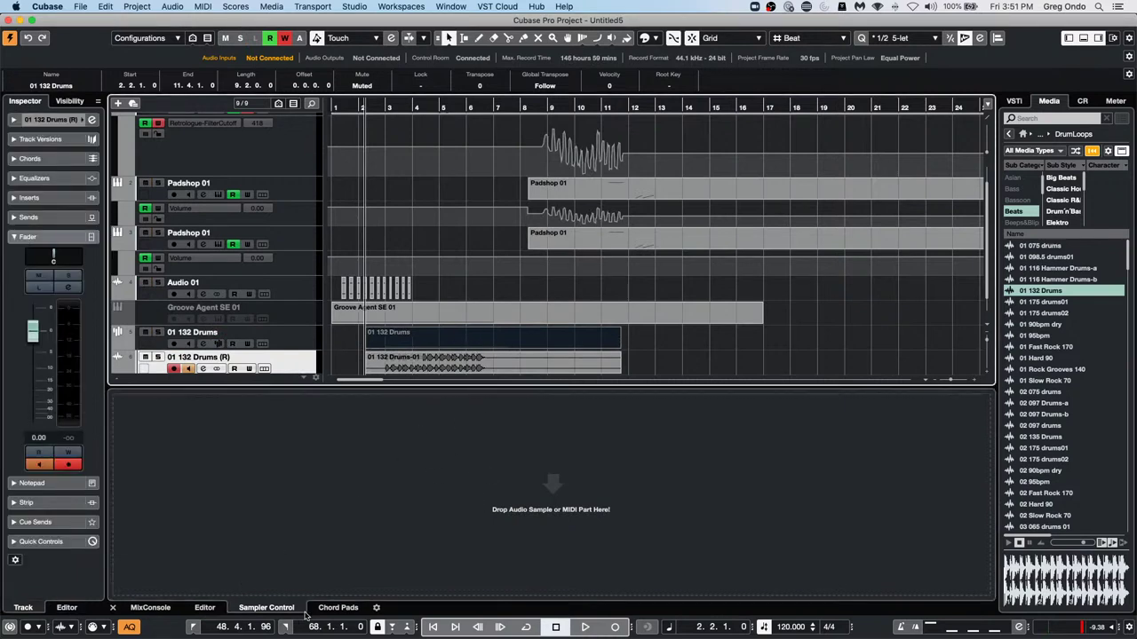
pyautogui.click(205, 607)
pyautogui.click(281, 609)
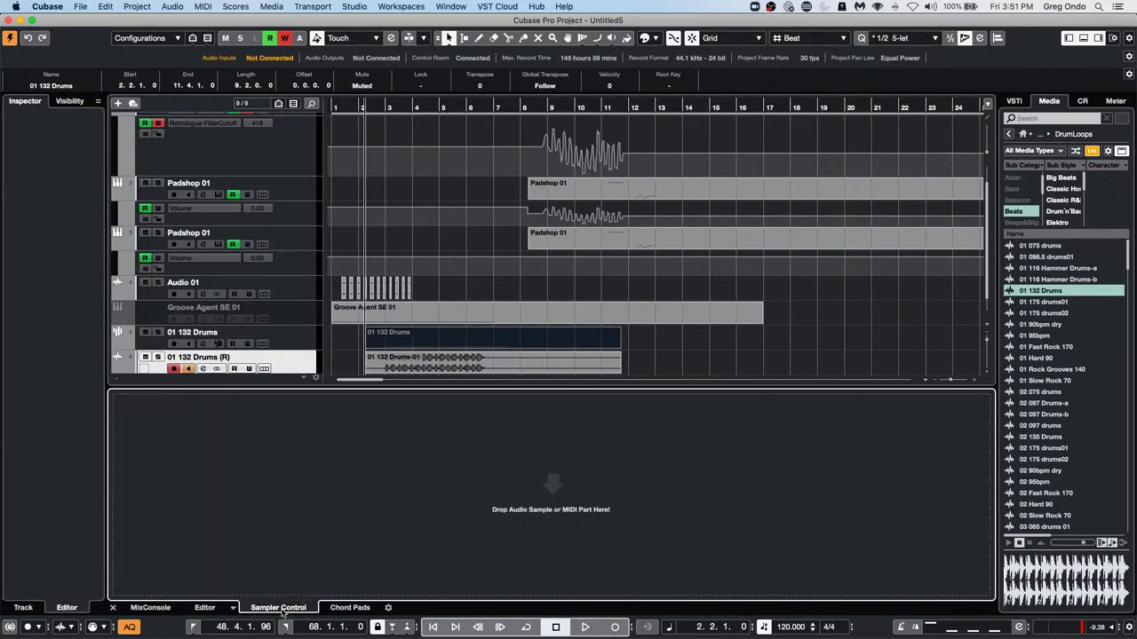
pyautogui.click(280, 349)
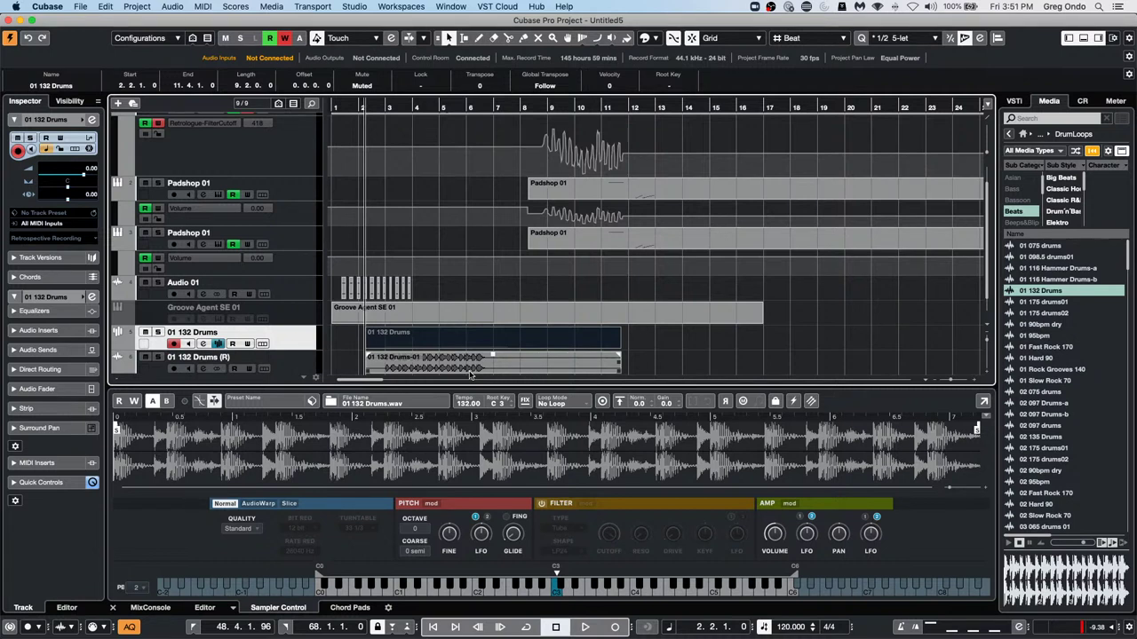
# Open the recent project '20 Bach - Brandenburg Concerto no 3.cpr' and confirm activating it
pyautogui.click(80, 6)
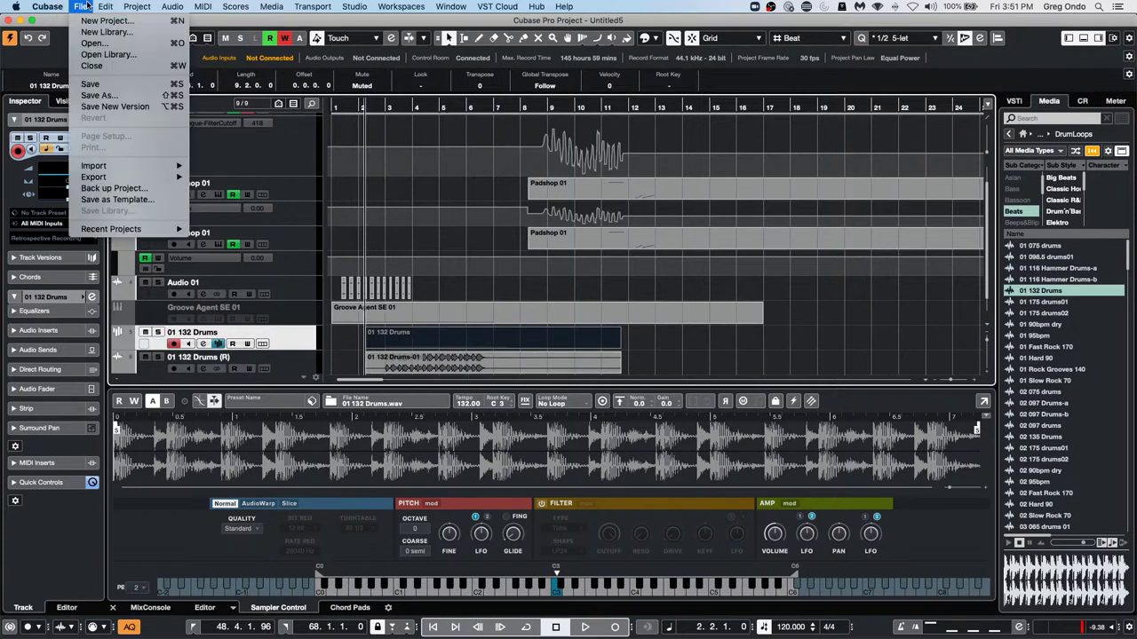
pyautogui.moveTo(124, 229)
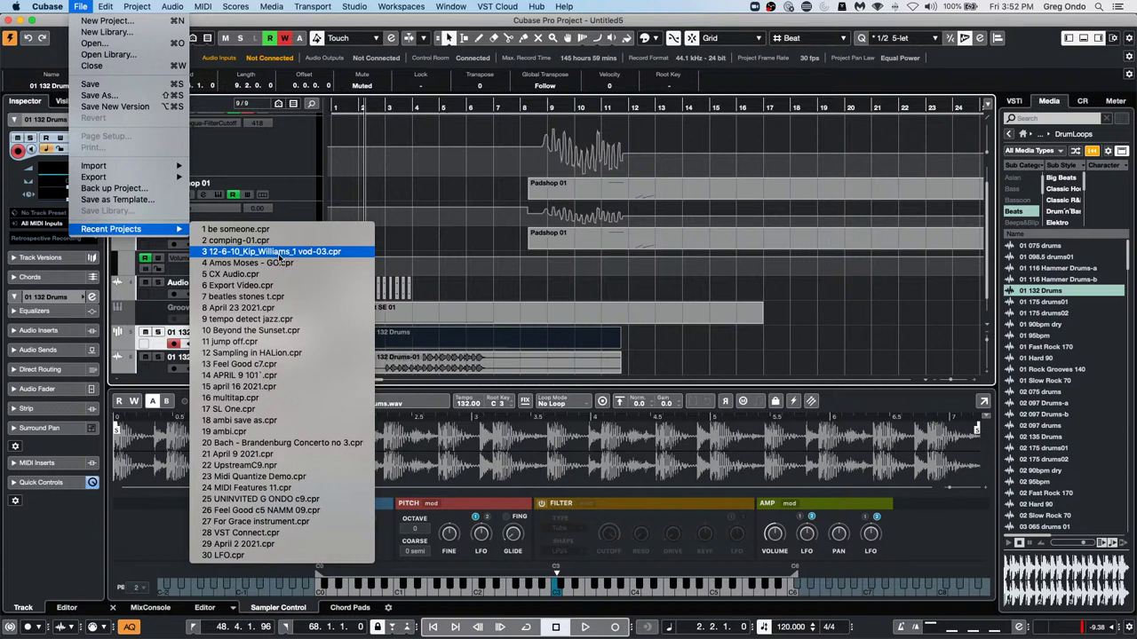
pyautogui.click(297, 443)
pyautogui.click(641, 229)
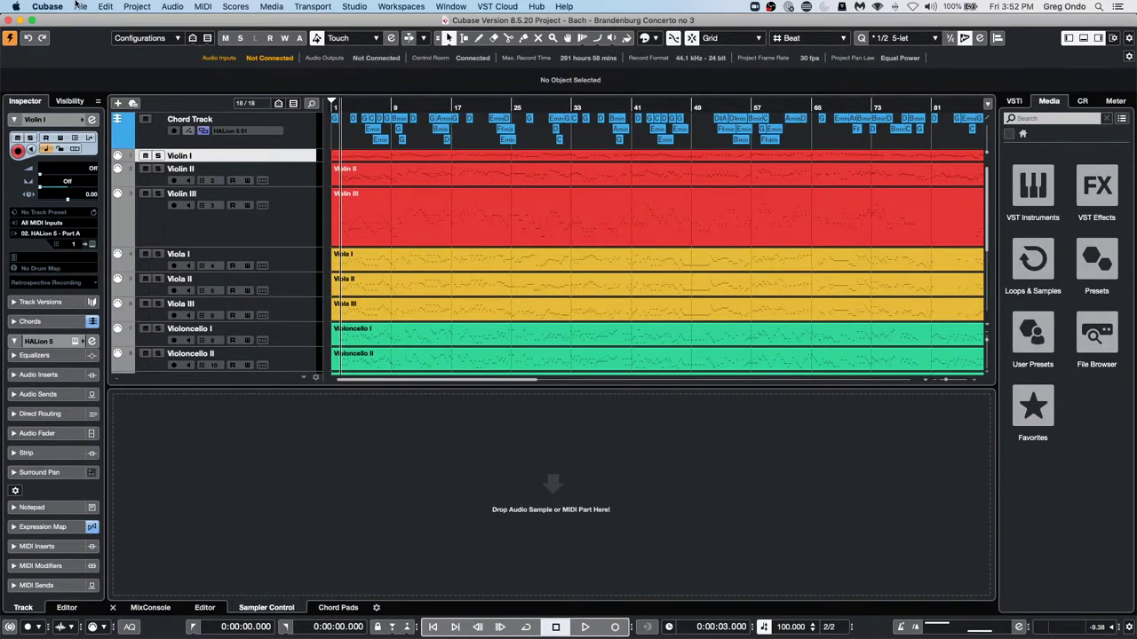
# Select the Violin I–III and Viola I–III parts and edit them in a separate Key Editor window
pyautogui.click(557, 244)
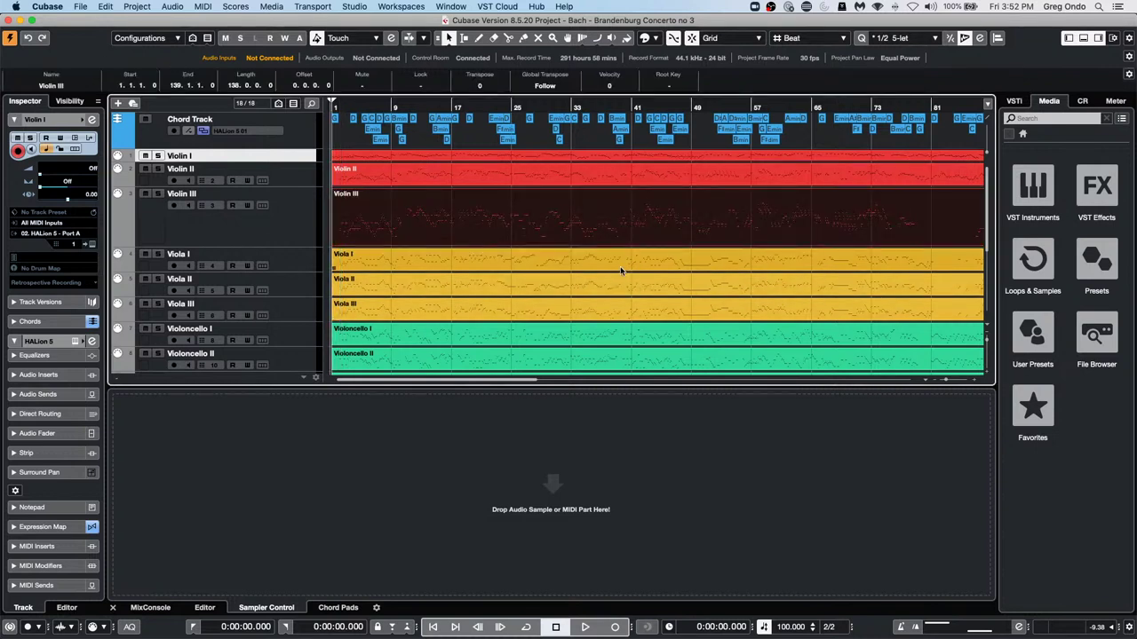
pyautogui.click(476, 157)
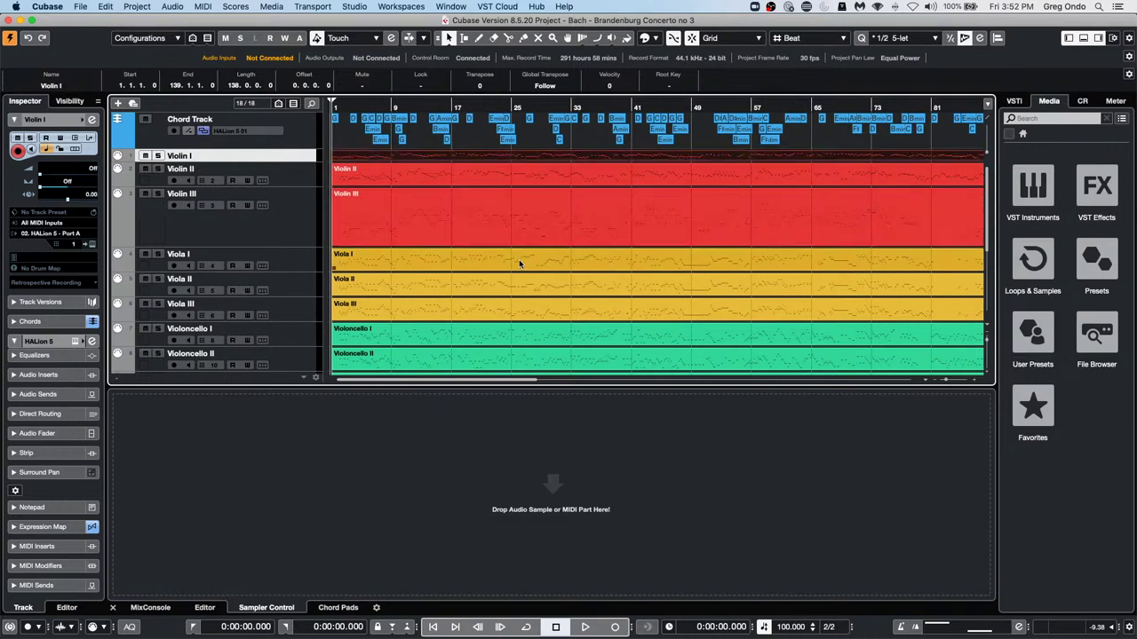
pyautogui.keyDown('shift'); pyautogui.click(502, 305); pyautogui.keyUp('shift')
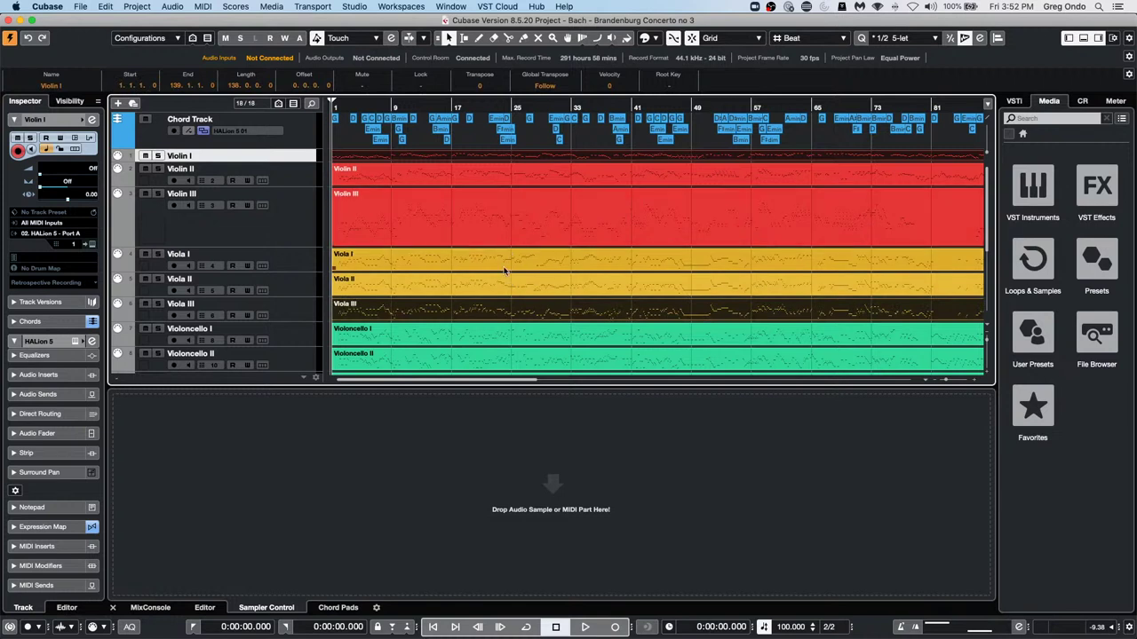
pyautogui.moveTo(374, 304); pyautogui.dragTo(436, 180)
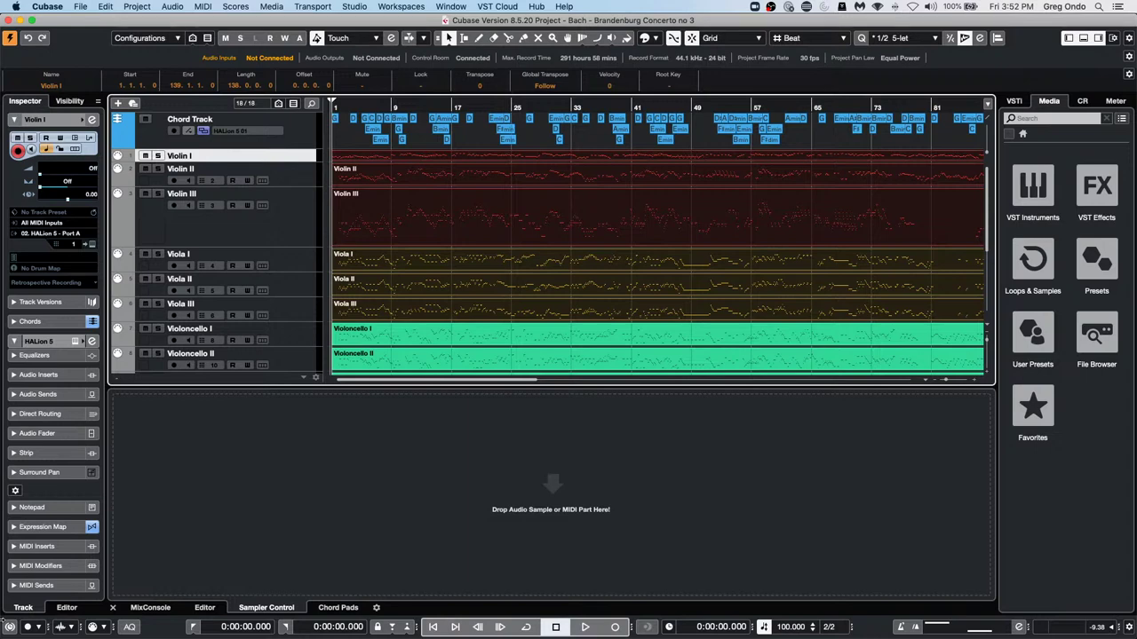
pyautogui.press('Return')
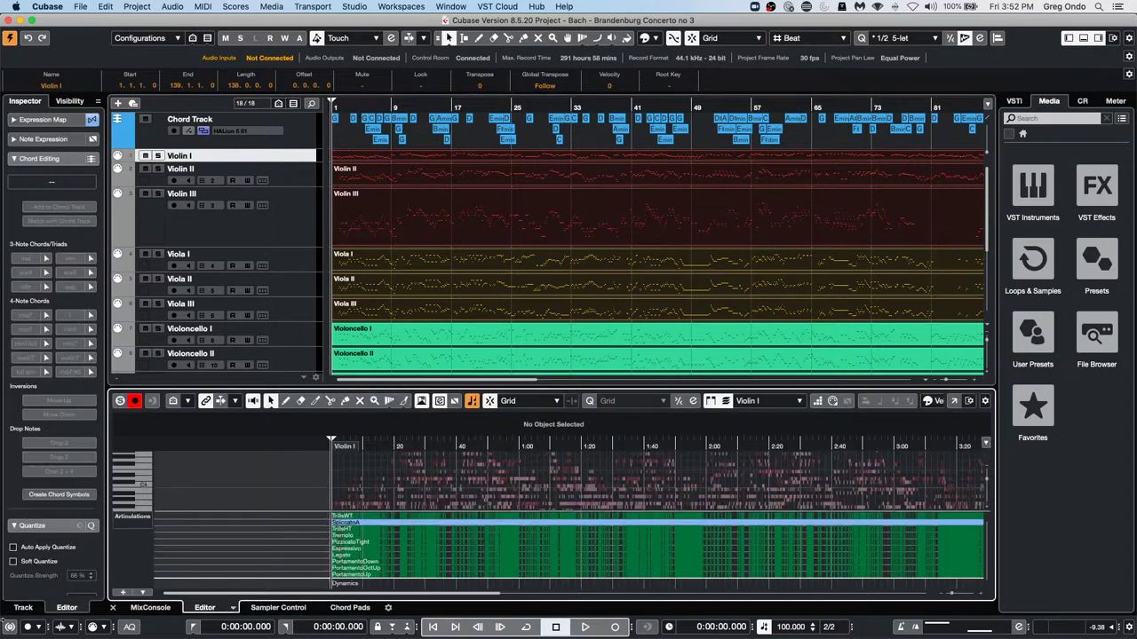
pyautogui.click(954, 404)
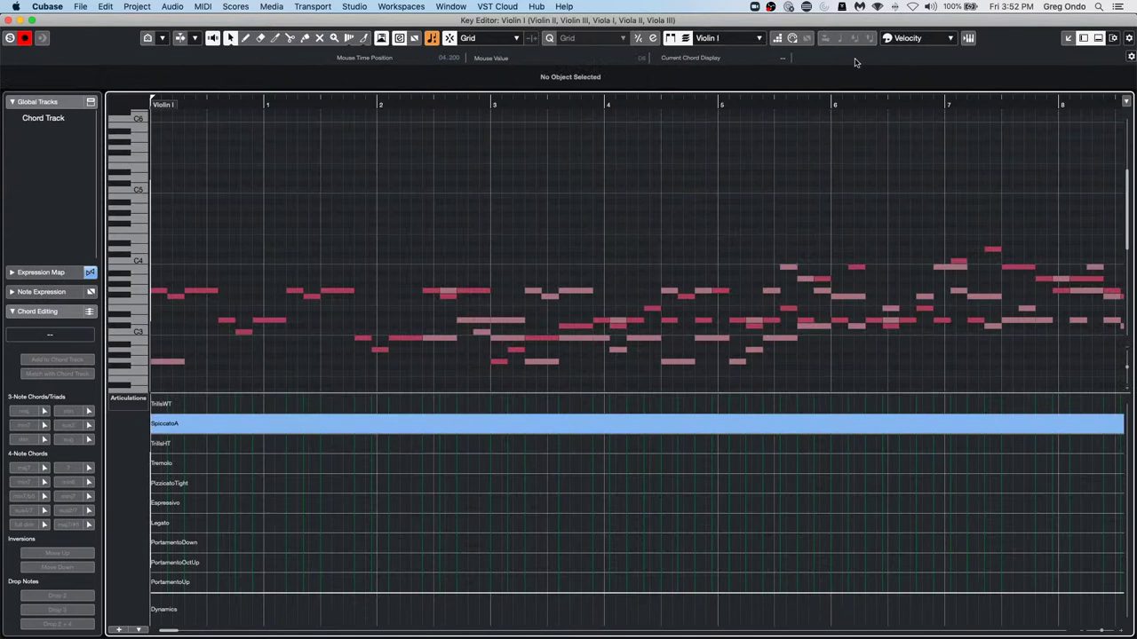
# Colour the Key Editor notes by part
pyautogui.click(890, 40)
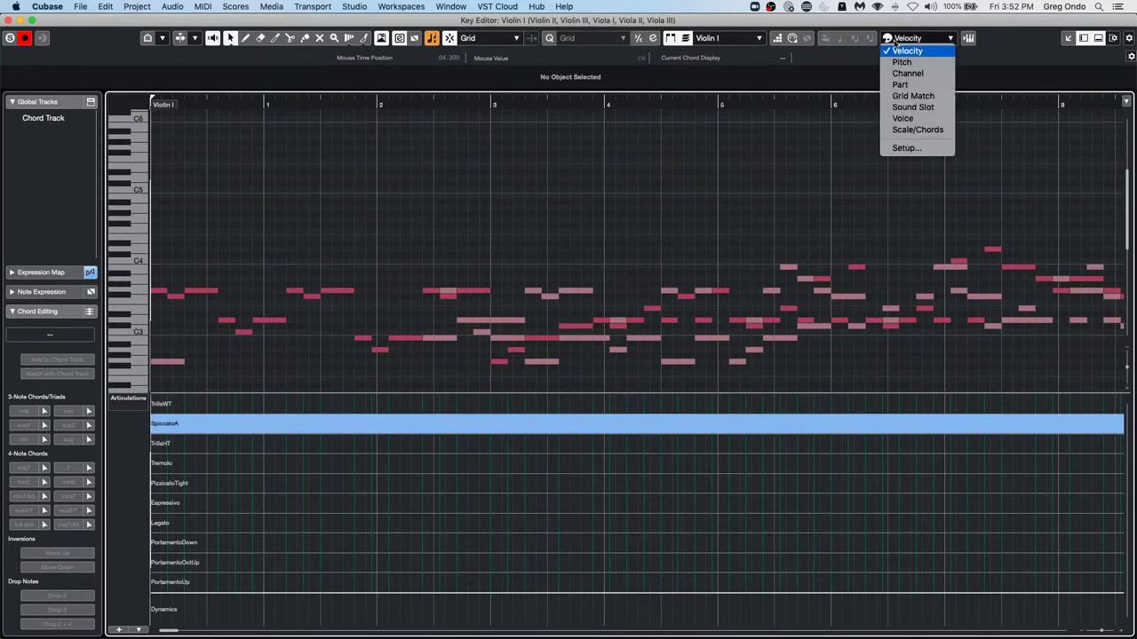
pyautogui.click(914, 86)
pyautogui.scroll(-5, 588, 228)
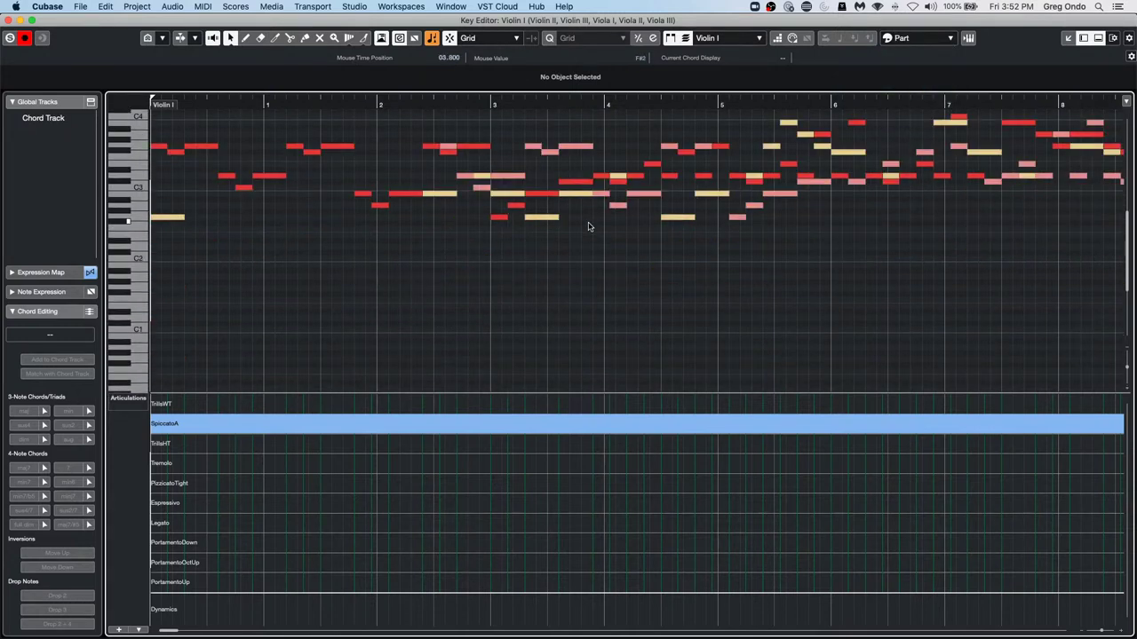
pyautogui.scroll(3, 587, 227)
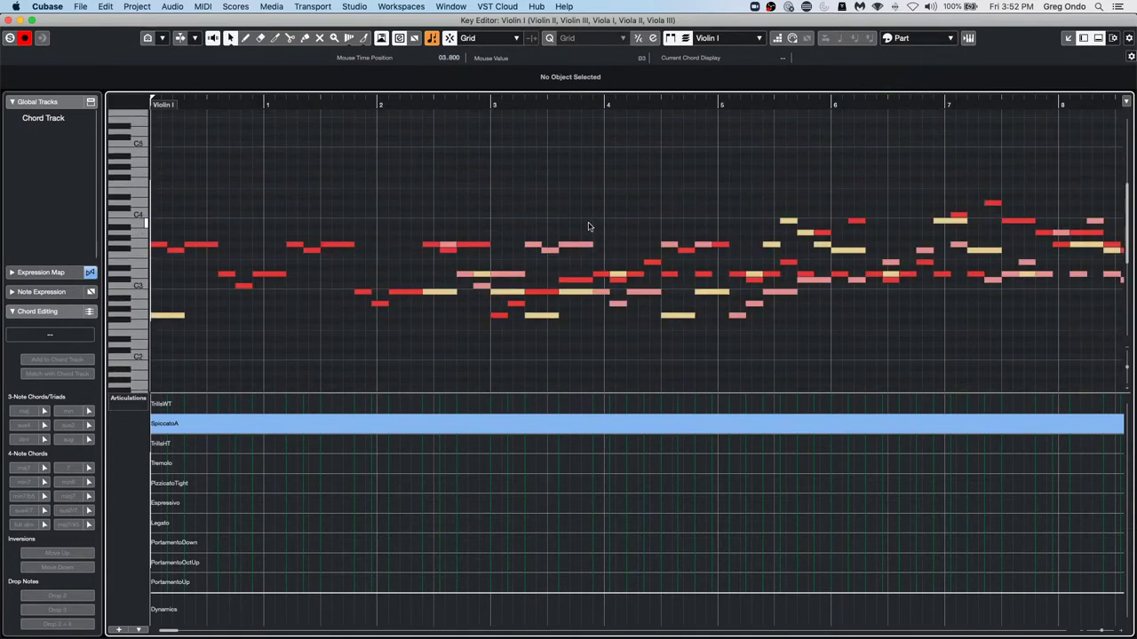
# Switch the active editing part from Violin I through Violin II to Violin III
pyautogui.click(737, 41)
pyautogui.click(743, 48)
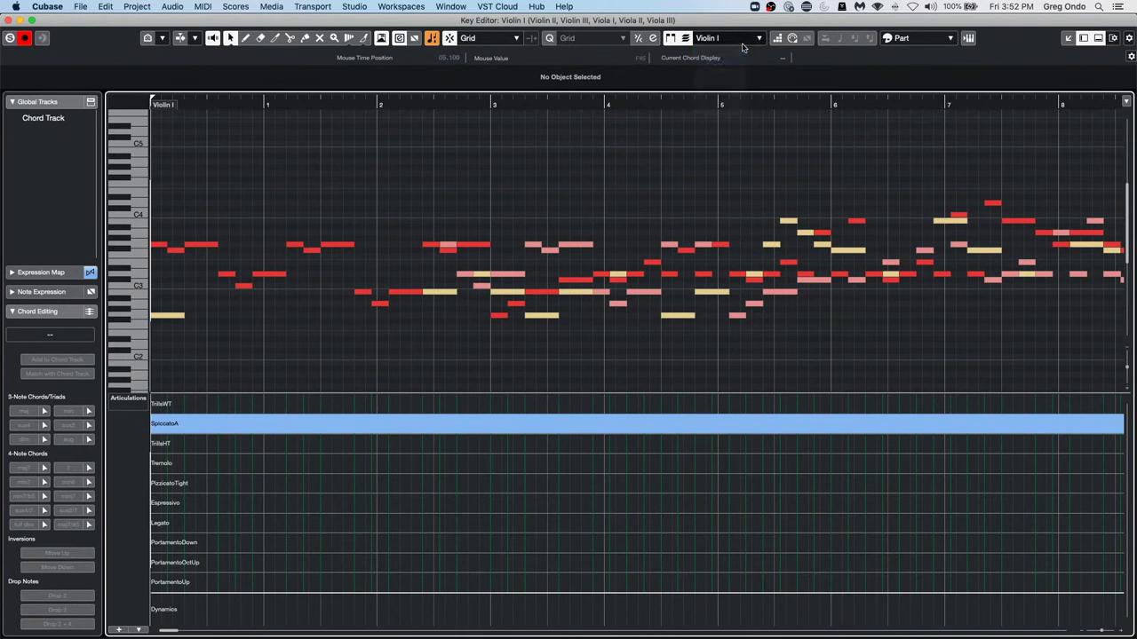
pyautogui.click(754, 7)
pyautogui.click(738, 39)
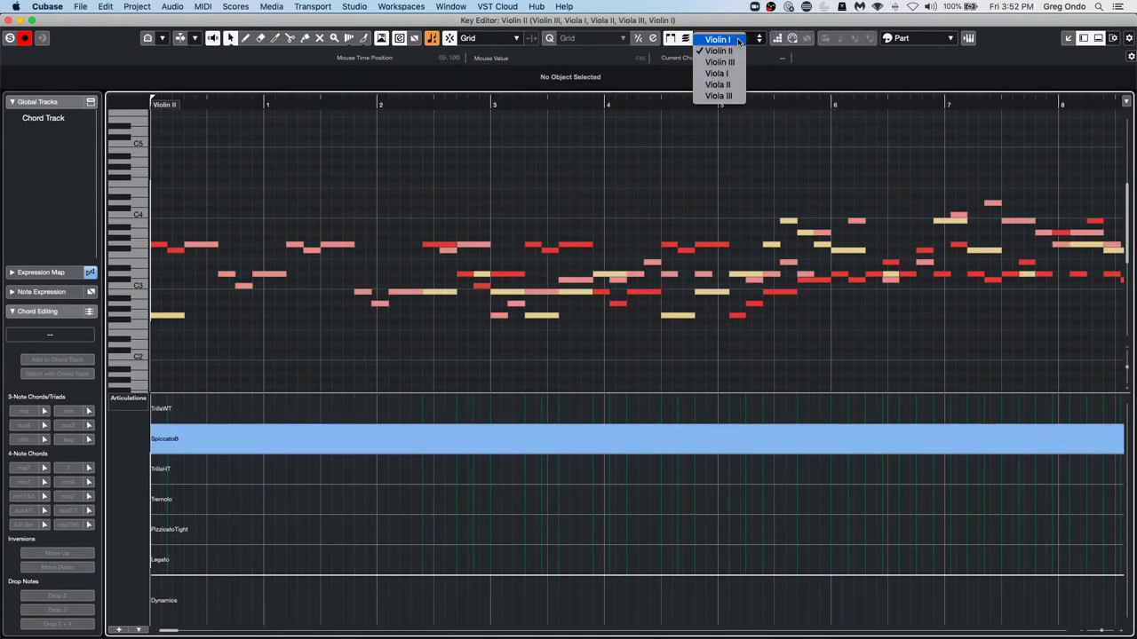
pyautogui.click(738, 62)
pyautogui.click(743, 39)
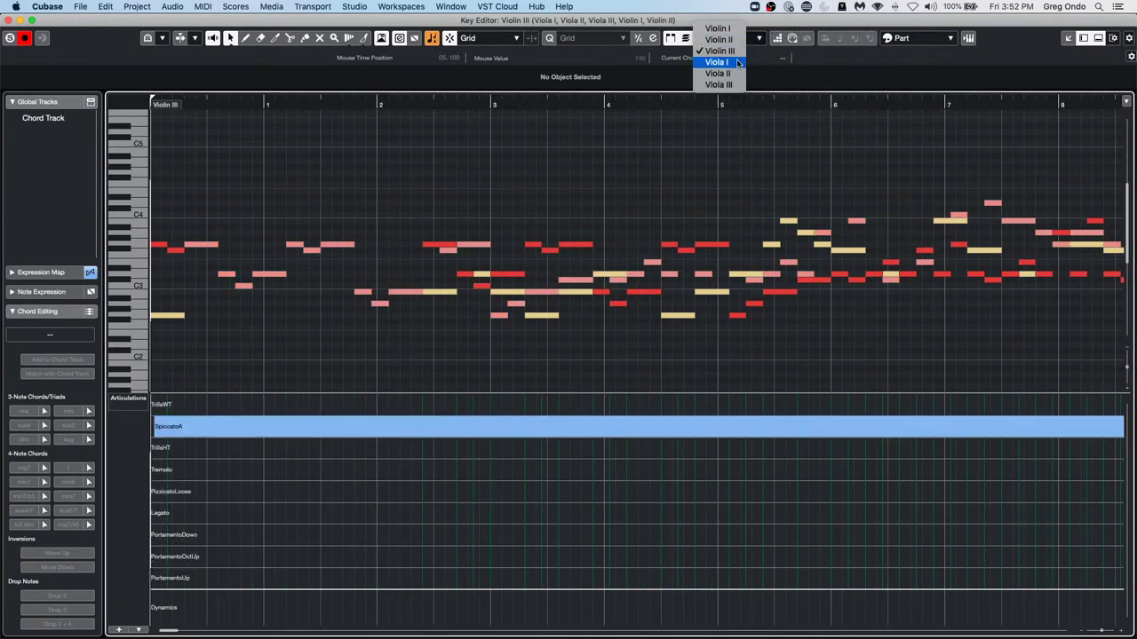
# Cycle the active part through Viola I, Viola II and Viola III
pyautogui.click(737, 64)
pyautogui.click(739, 64)
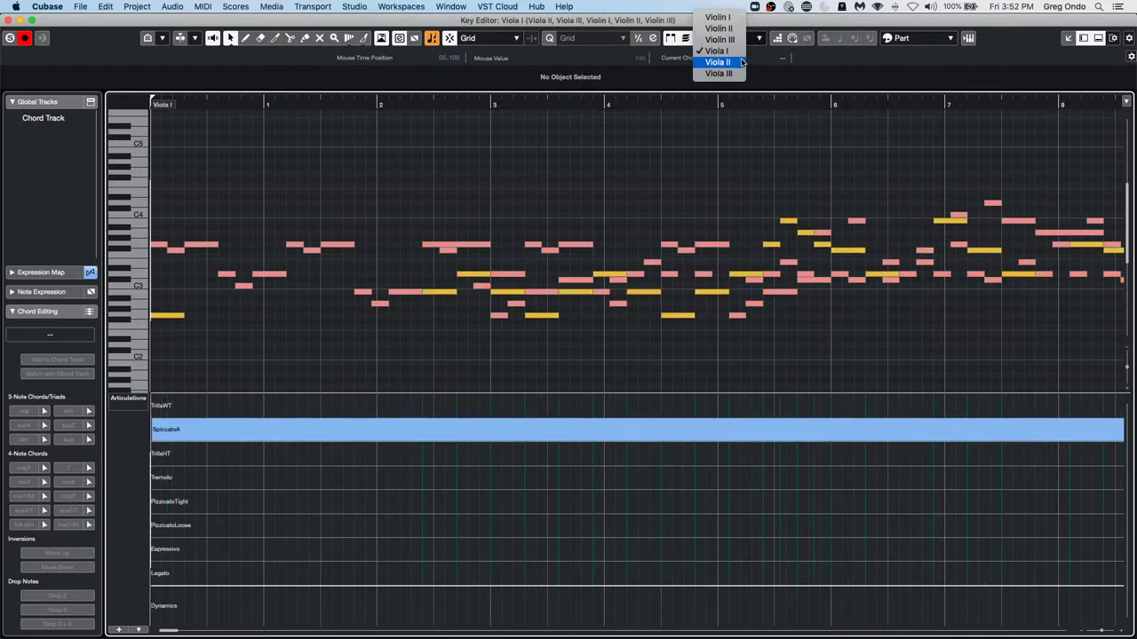
pyautogui.click(742, 64)
pyautogui.click(739, 39)
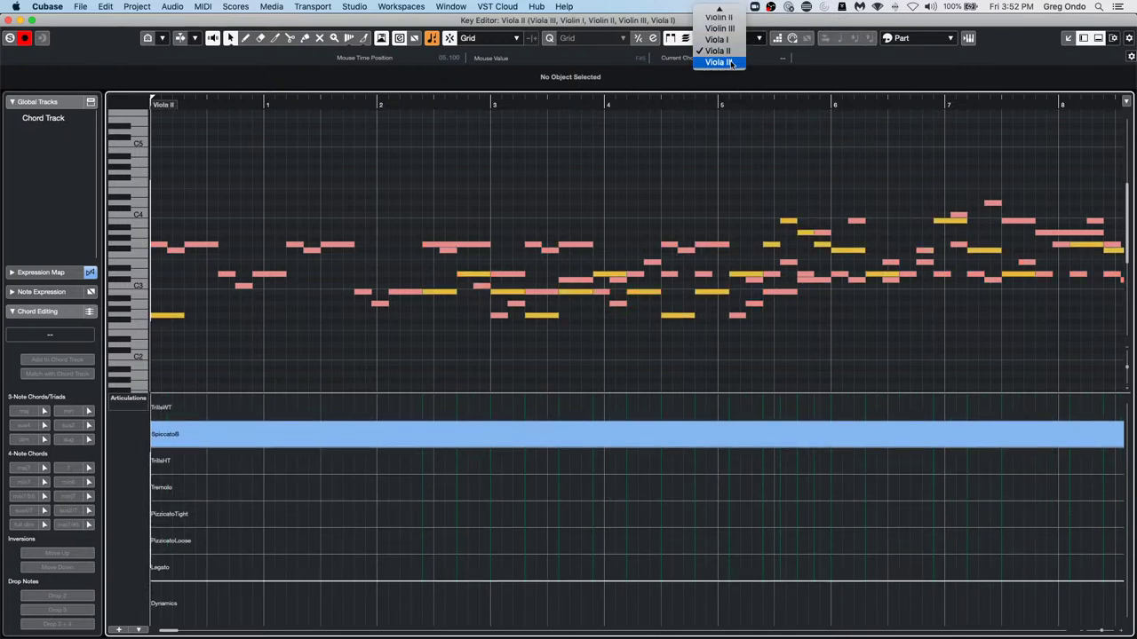
pyautogui.click(740, 62)
pyautogui.click(742, 40)
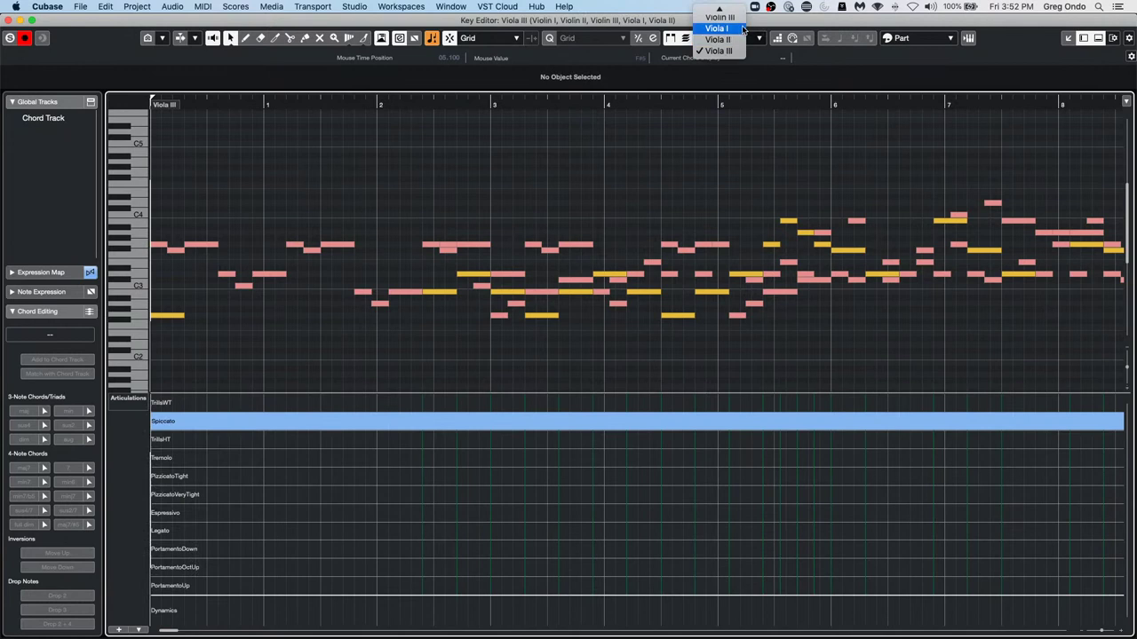
pyautogui.click(717, 28)
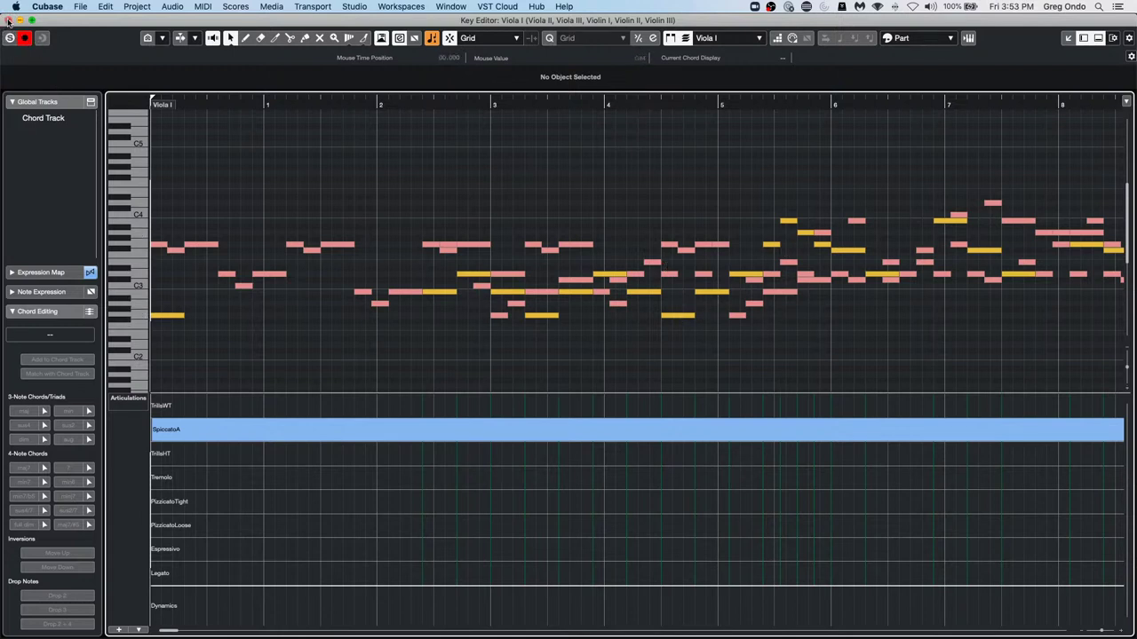
# Go back to a violin part via Viola II, then close the Key Editor window
pyautogui.click(737, 40)
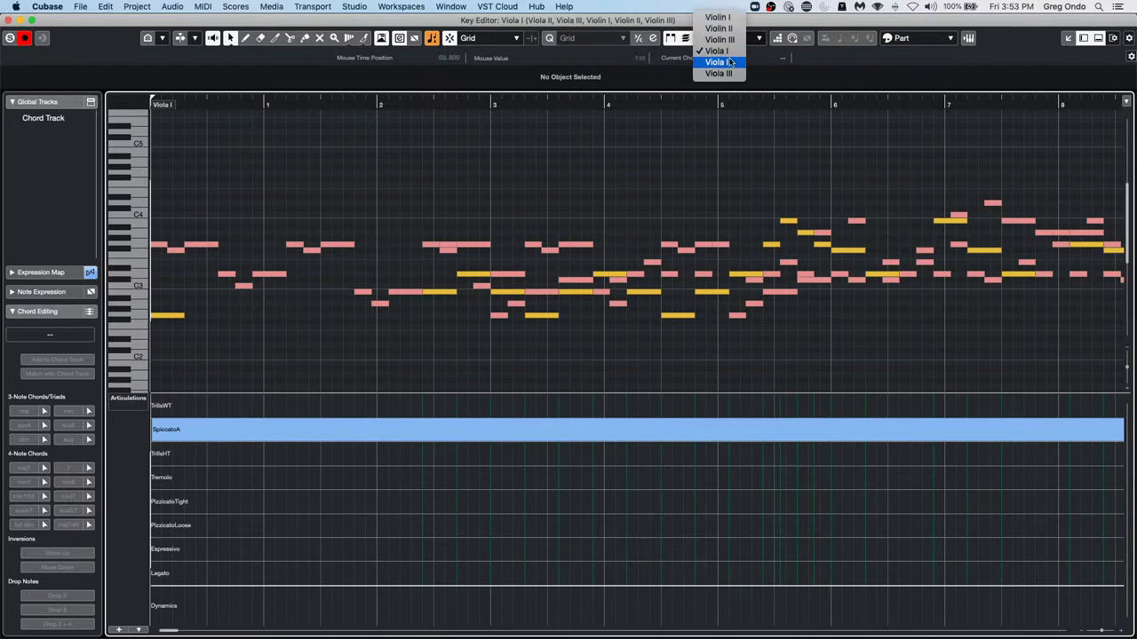
pyautogui.click(730, 62)
pyautogui.click(733, 40)
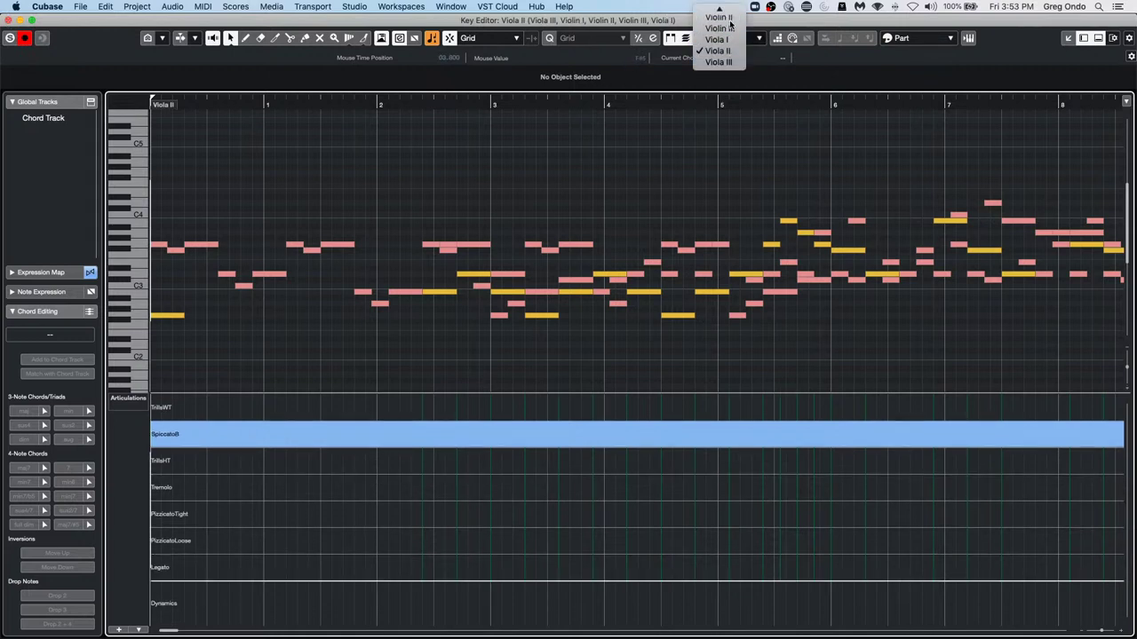
pyautogui.click(730, 26)
pyautogui.click(9, 20)
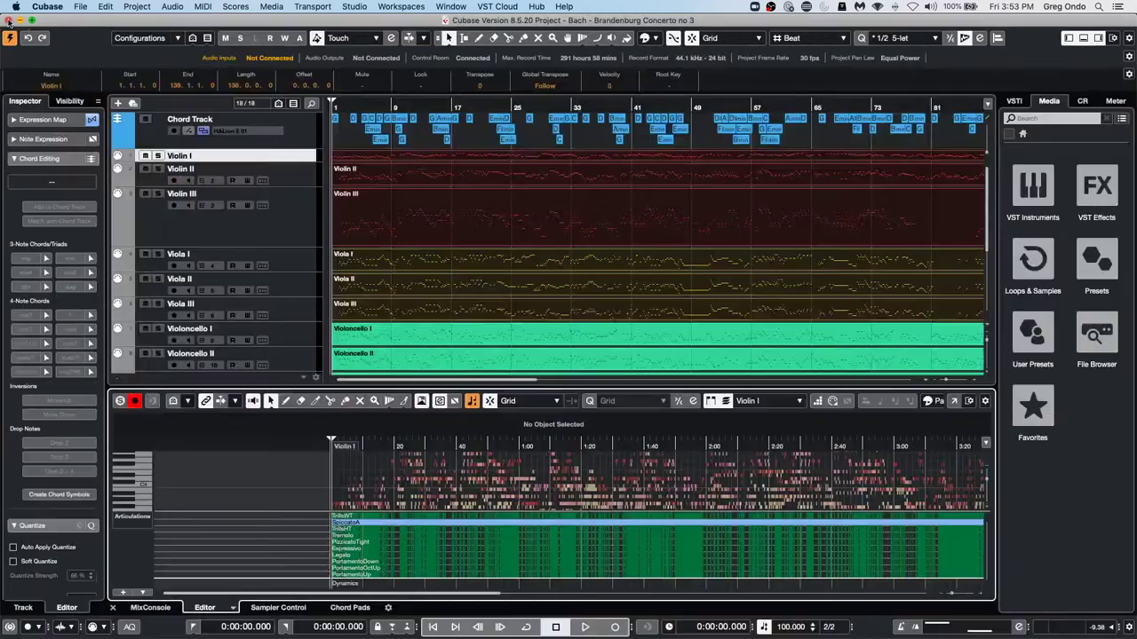
# Open CX Audio.cpr from the recent projects list
pyautogui.click(84, 7)
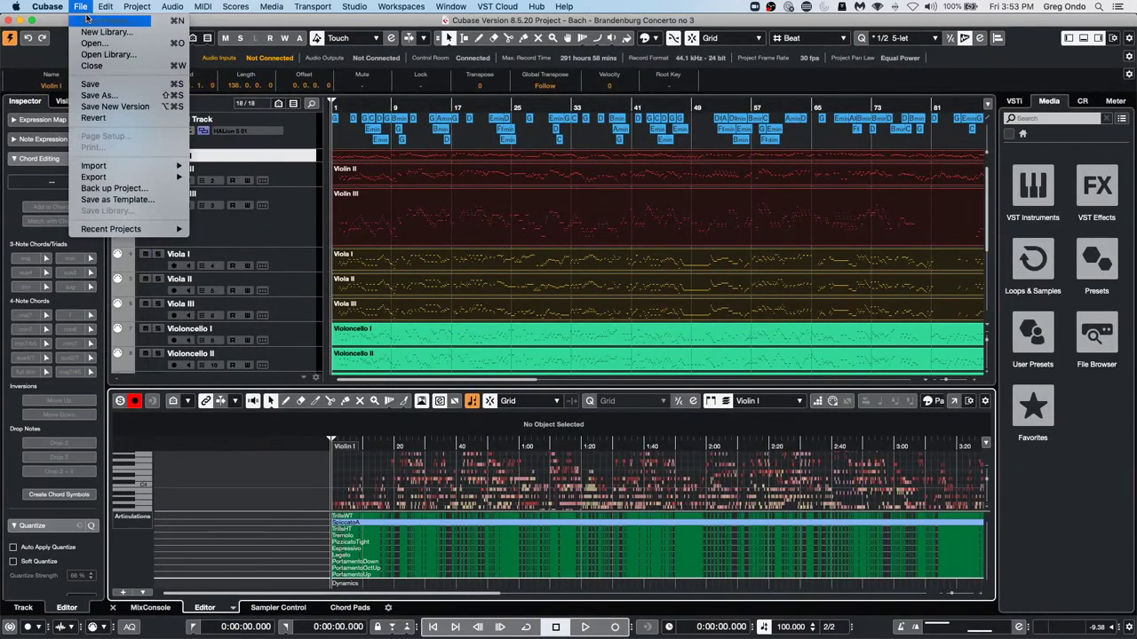
pyautogui.moveTo(117, 177)
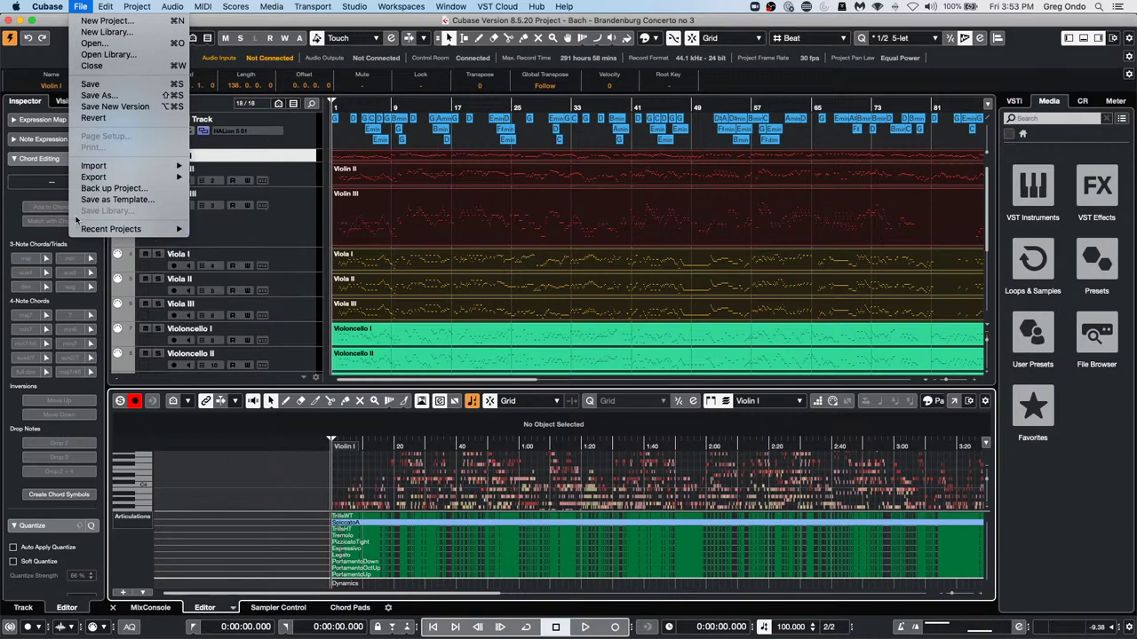
pyautogui.moveTo(118, 231)
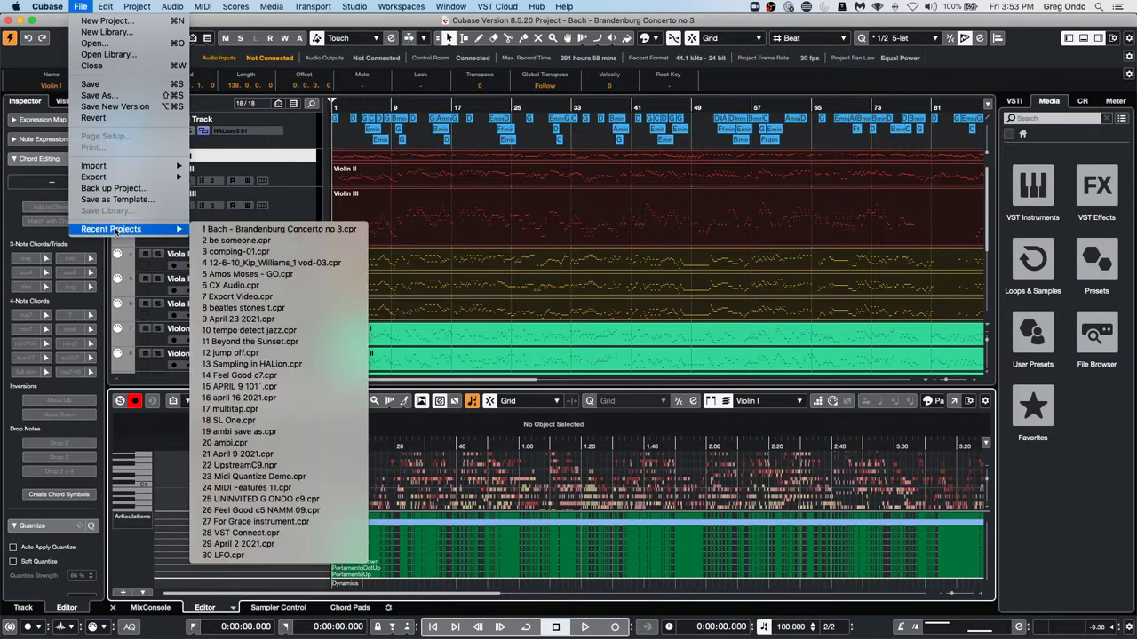
pyautogui.click(248, 286)
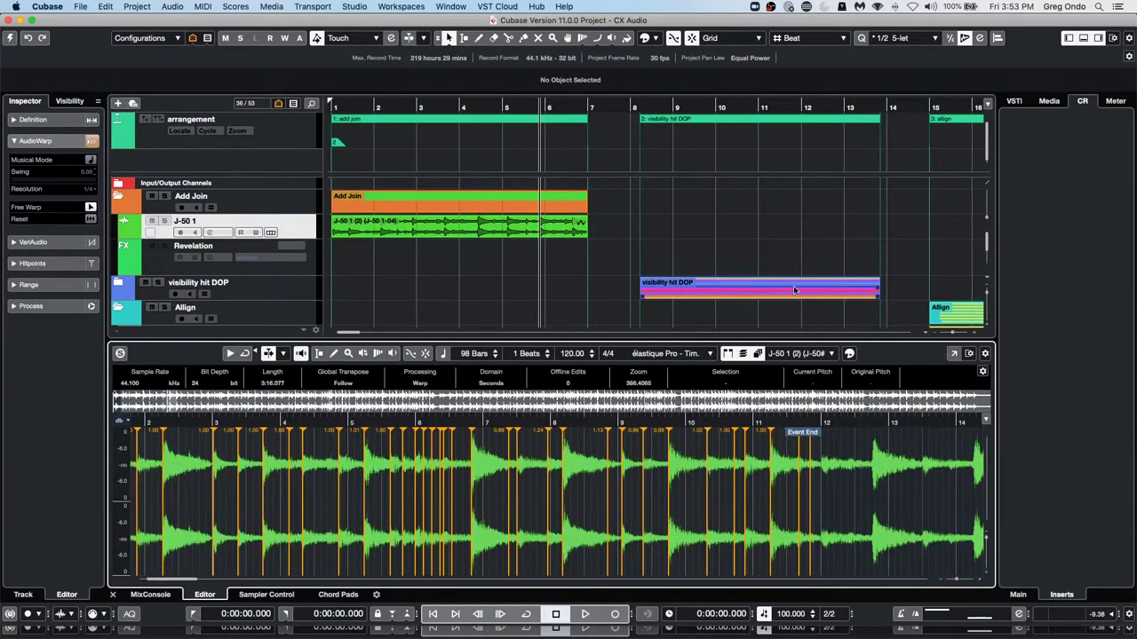
# Expand the visibility hit DOP folder and open the Sub Kick and Snare 08 events together in the Sample Editor
pyautogui.moveTo(441, 106); pyautogui.dragTo(436, 85)
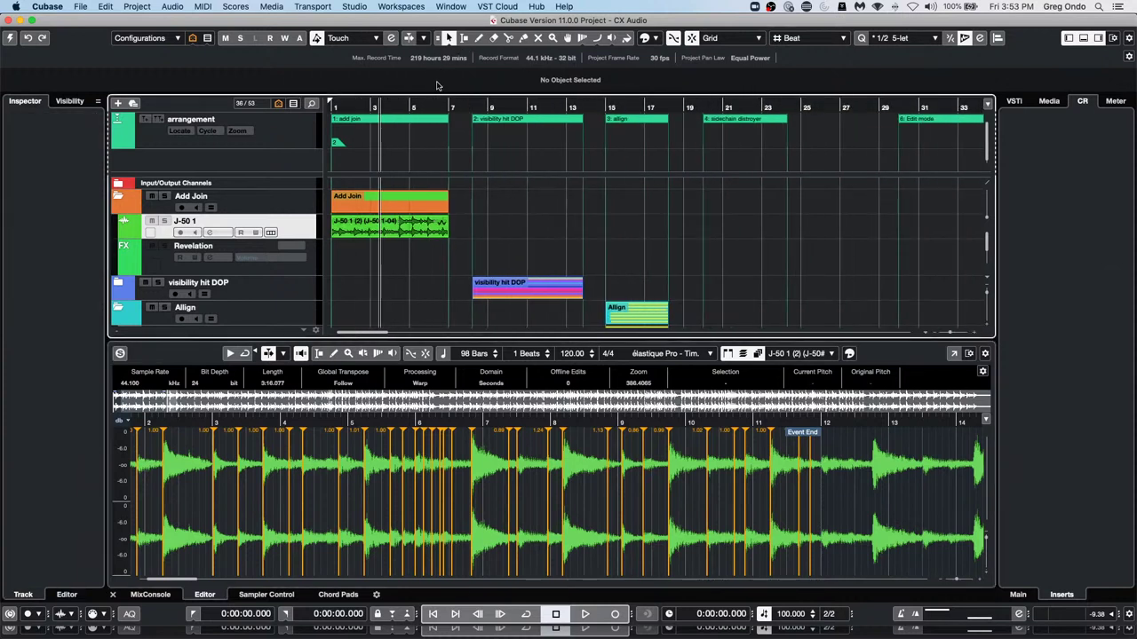
pyautogui.click(117, 283)
pyautogui.scroll(-3, 742, 243)
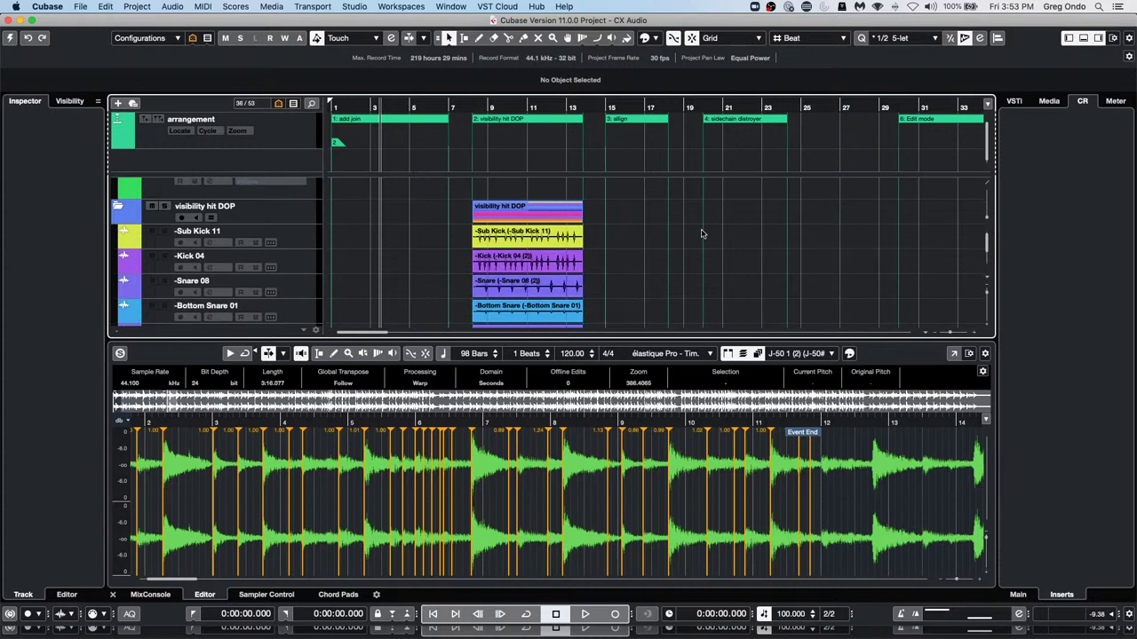
pyautogui.click(524, 238)
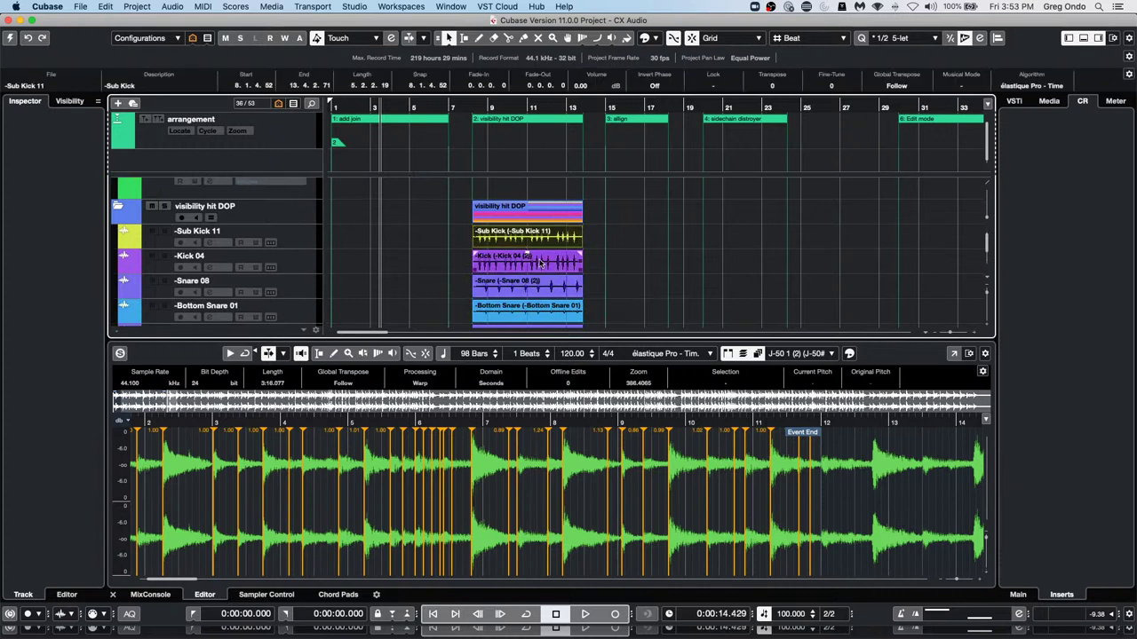
pyautogui.click(544, 265)
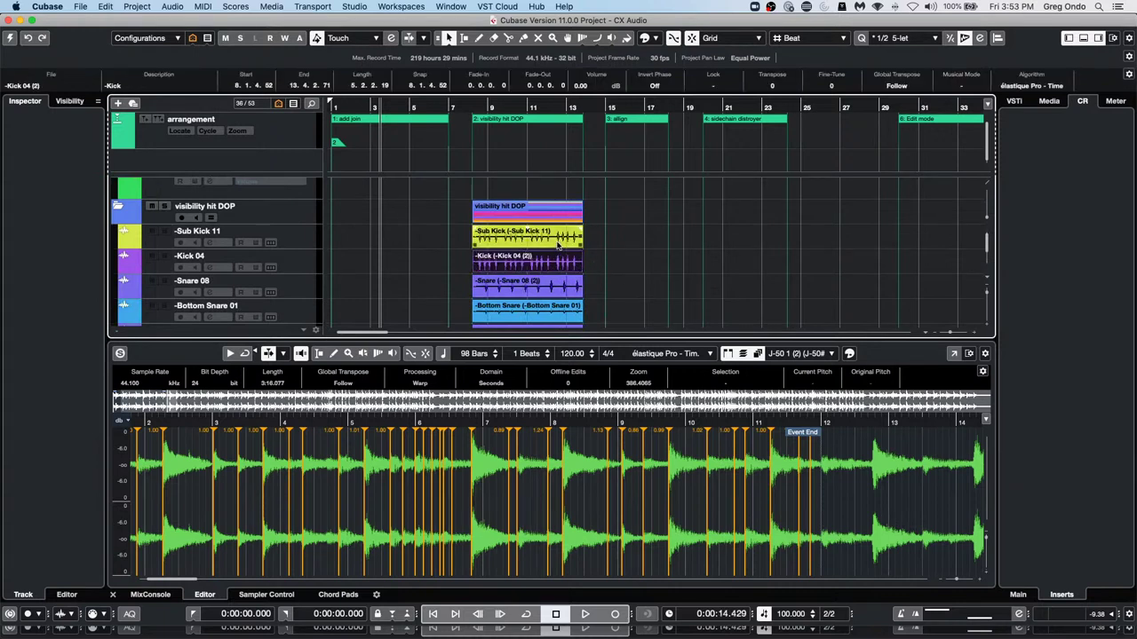
pyautogui.click(537, 284)
pyautogui.click(537, 290)
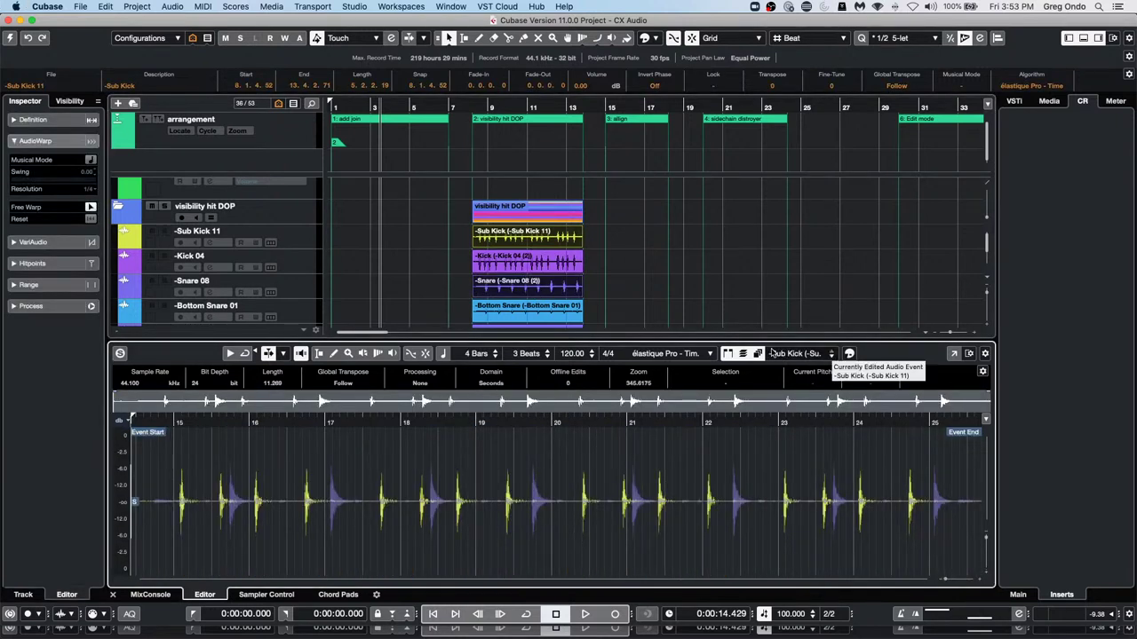
pyautogui.click(809, 353)
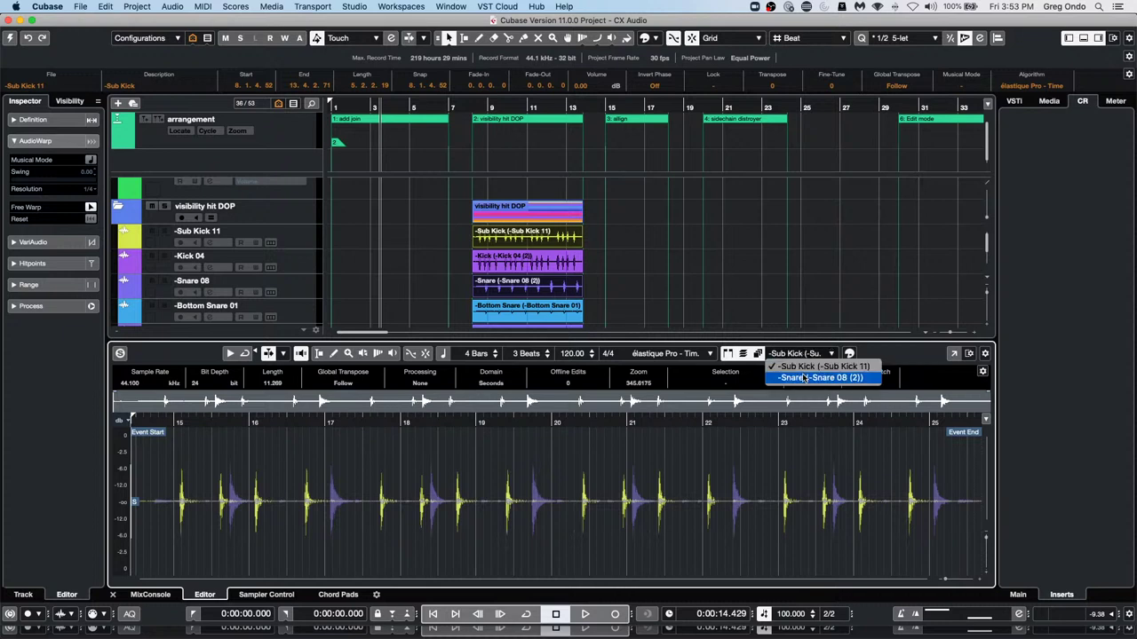
pyautogui.click(804, 377)
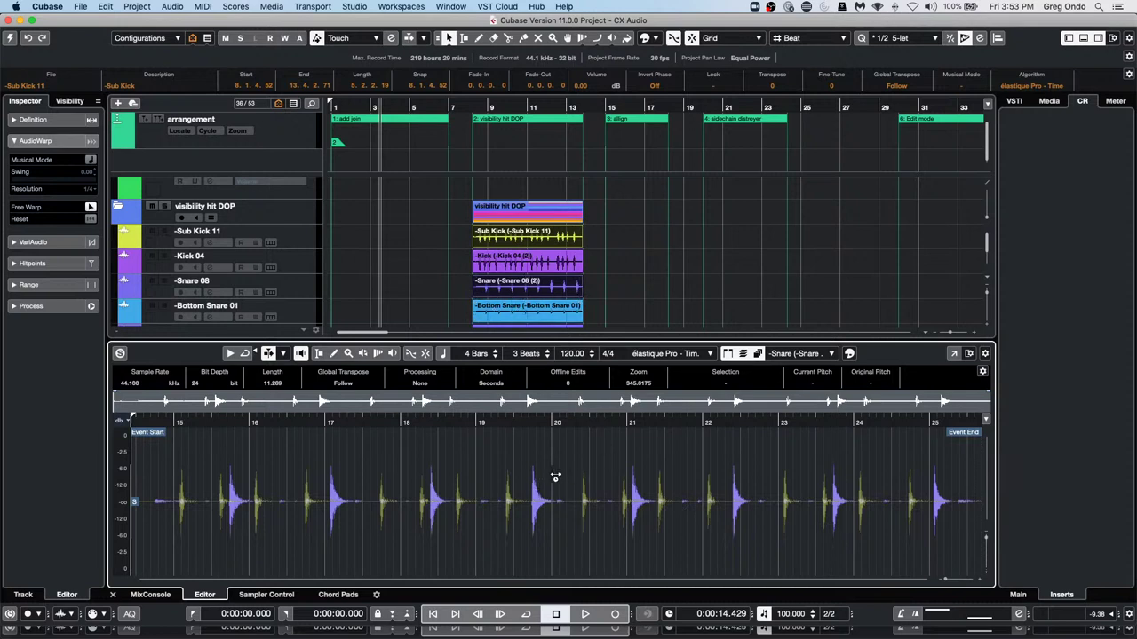
pyautogui.click(804, 354)
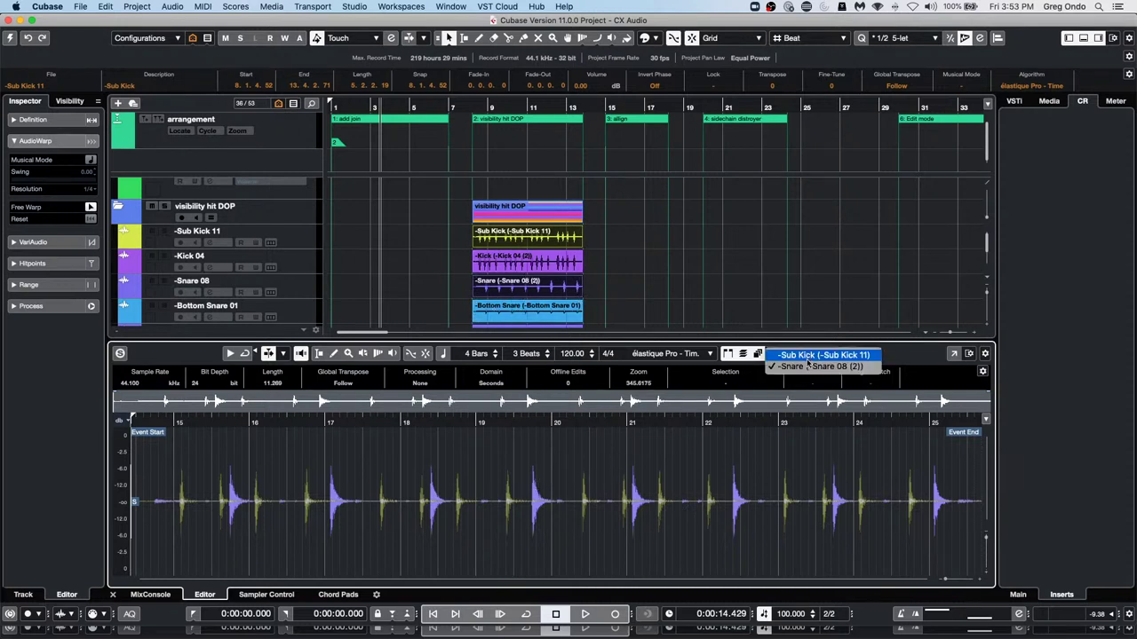
pyautogui.click(810, 356)
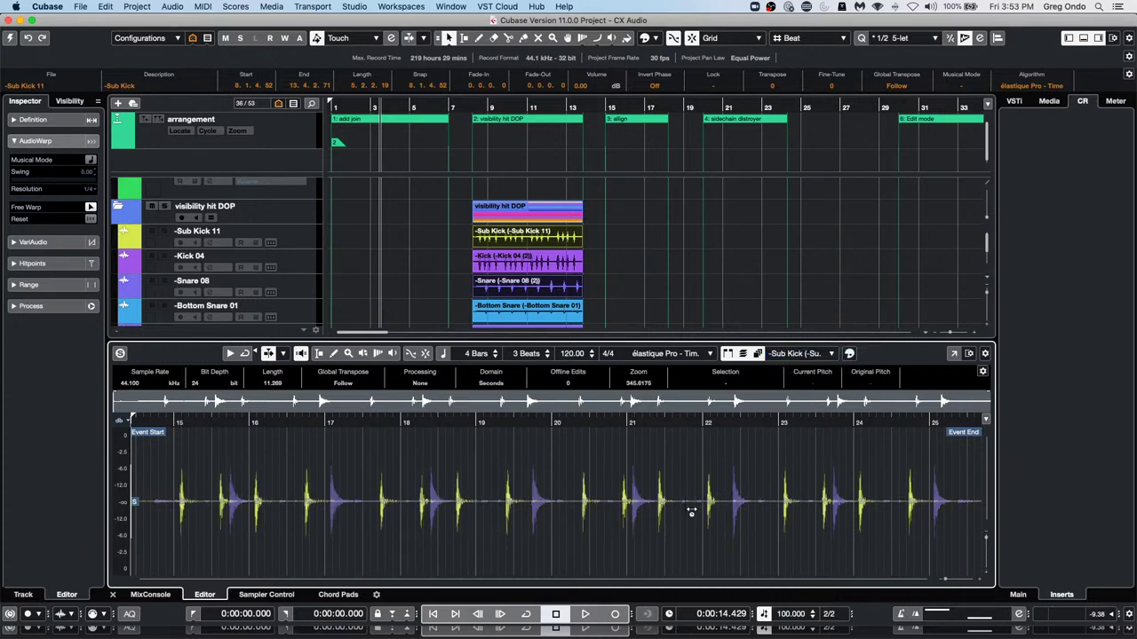
pyautogui.click(815, 354)
pyautogui.click(782, 378)
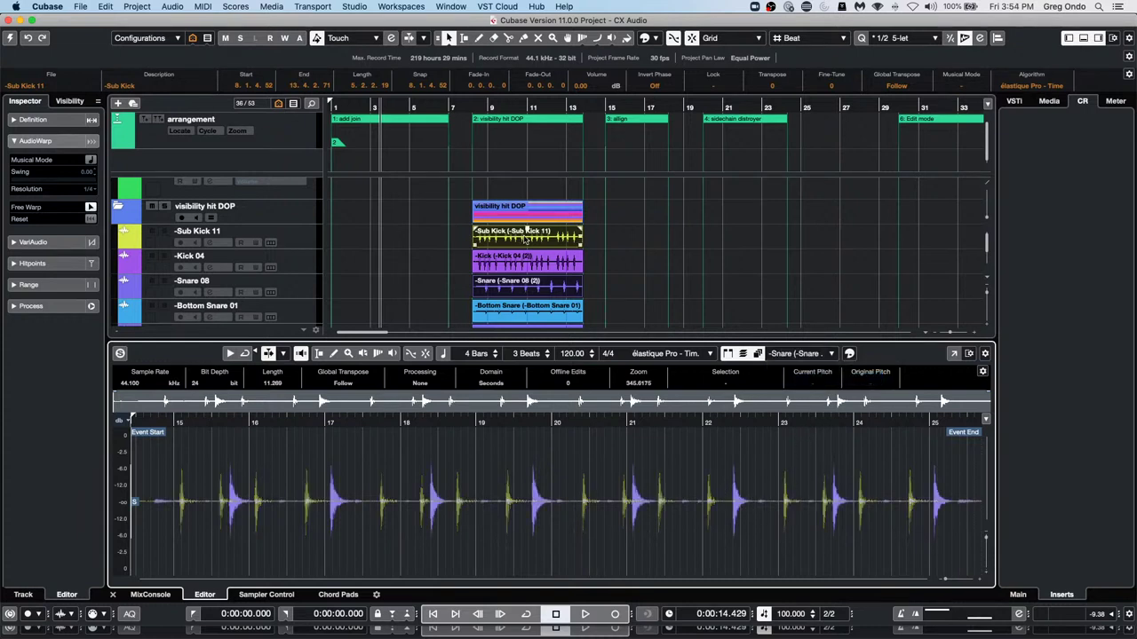
pyautogui.click(809, 353)
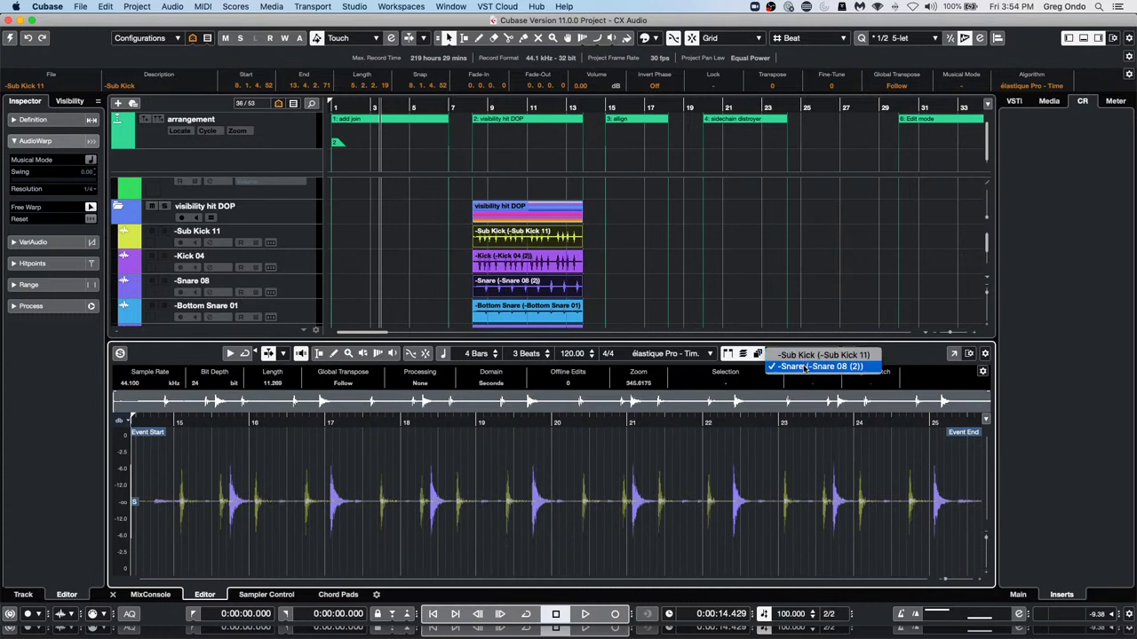
pyautogui.click(804, 368)
pyautogui.click(804, 354)
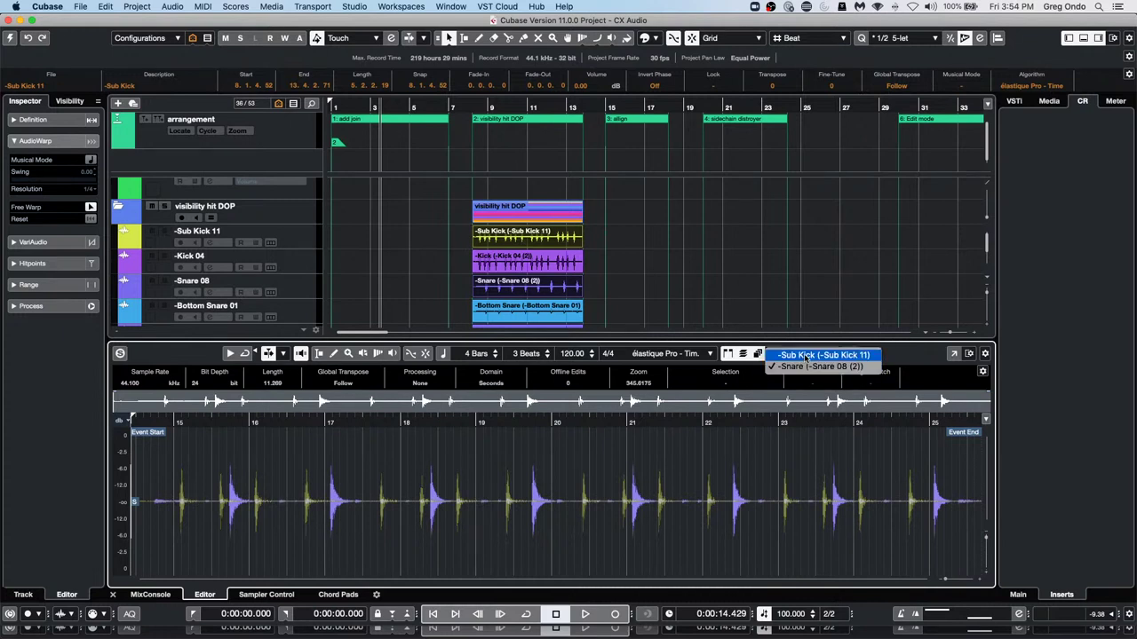
pyautogui.click(806, 355)
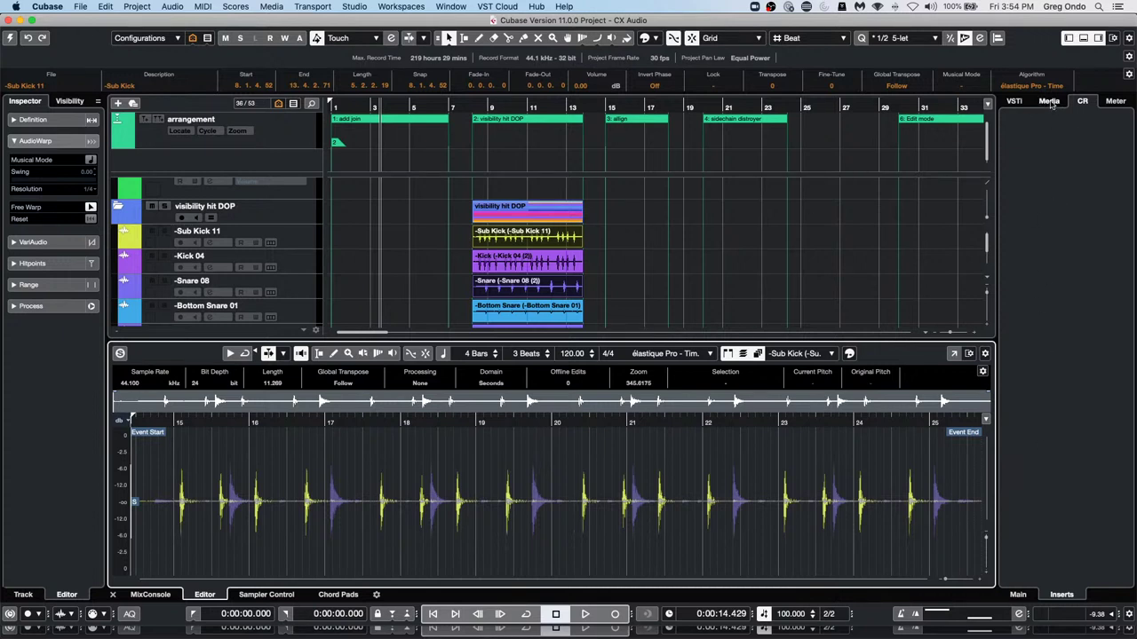
# In the Media tab, open Loops & Samples and look inside the Caleidoscope pack
pyautogui.click(1014, 101)
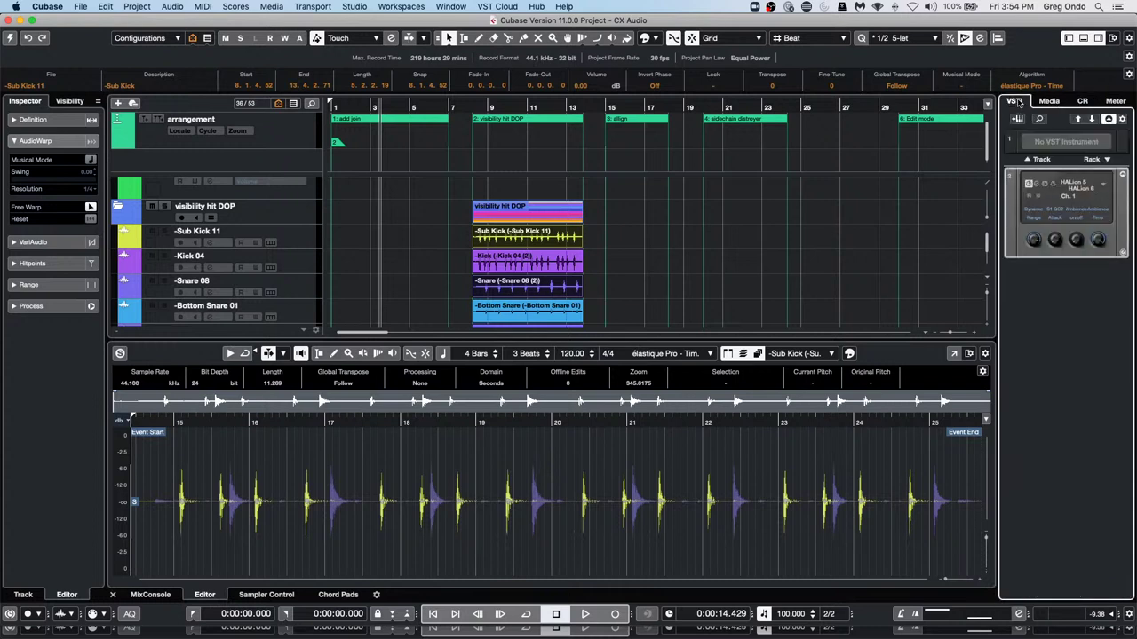
pyautogui.click(1049, 101)
pyautogui.click(1023, 268)
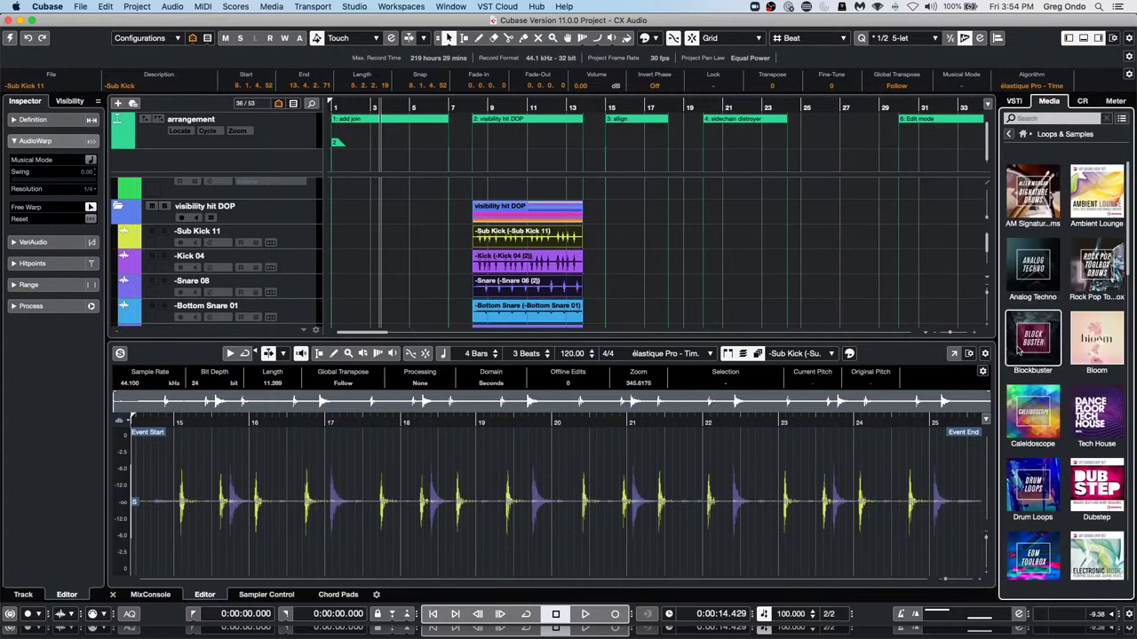
pyautogui.click(1032, 404)
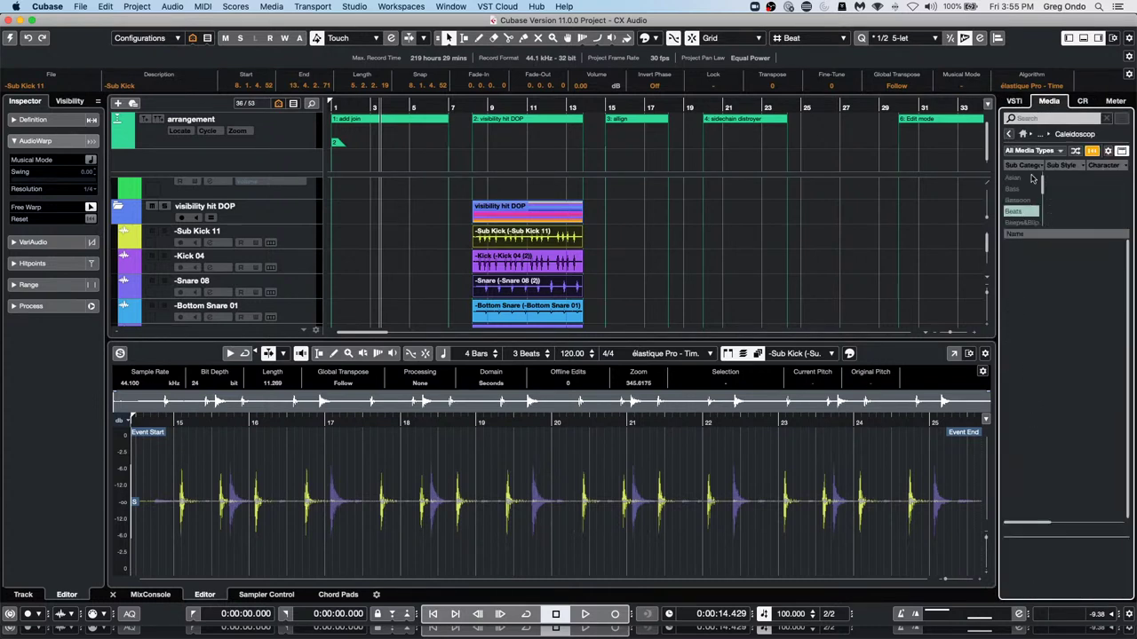
pyautogui.click(1009, 134)
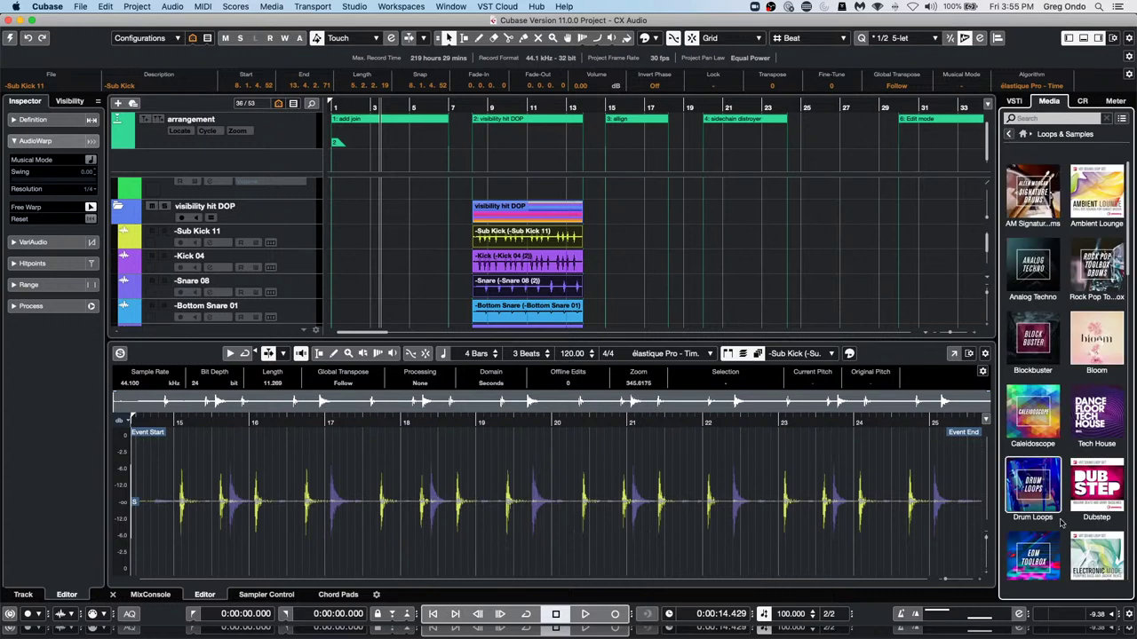
# Open the Drum Loops pack and preview the '02 097 drums' loop
pyautogui.click(1045, 502)
pyautogui.click(1052, 357)
pyautogui.click(1061, 426)
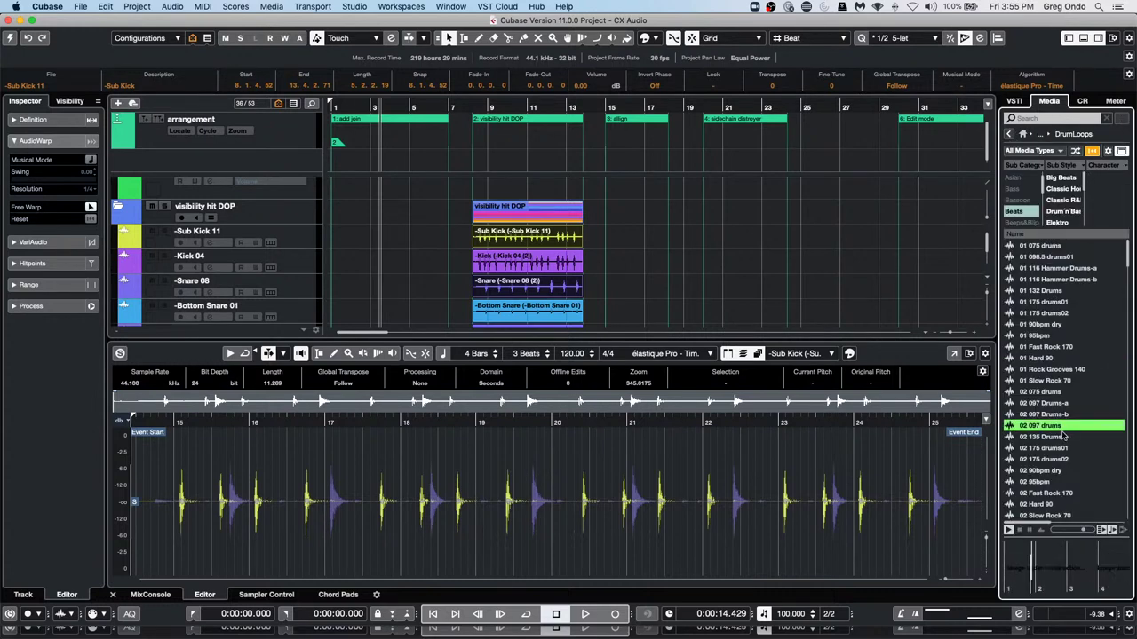
pyautogui.click(47, 6)
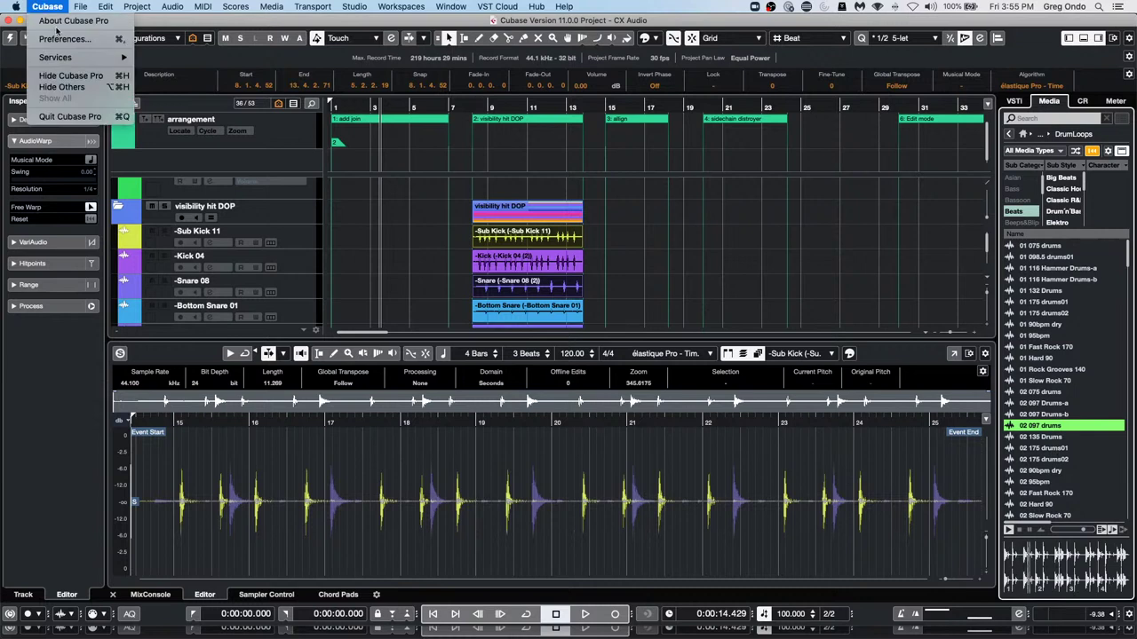
# Turn off 'Use Phones Channel as Preview Channel' in the Control Room preferences and apply
pyautogui.click(58, 39)
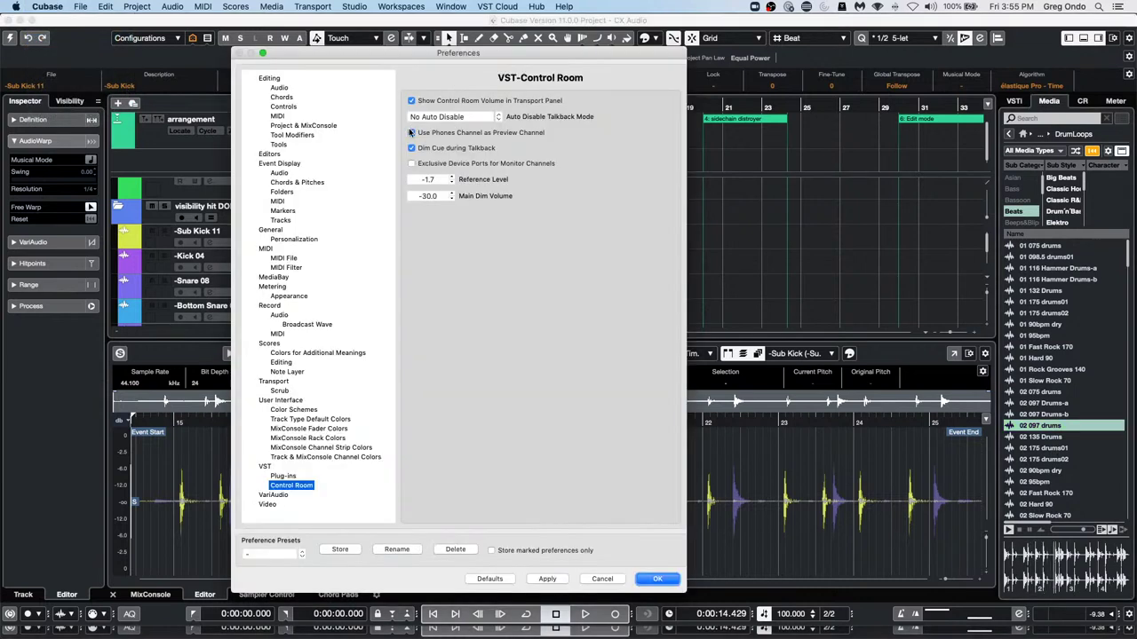
pyautogui.click(411, 134)
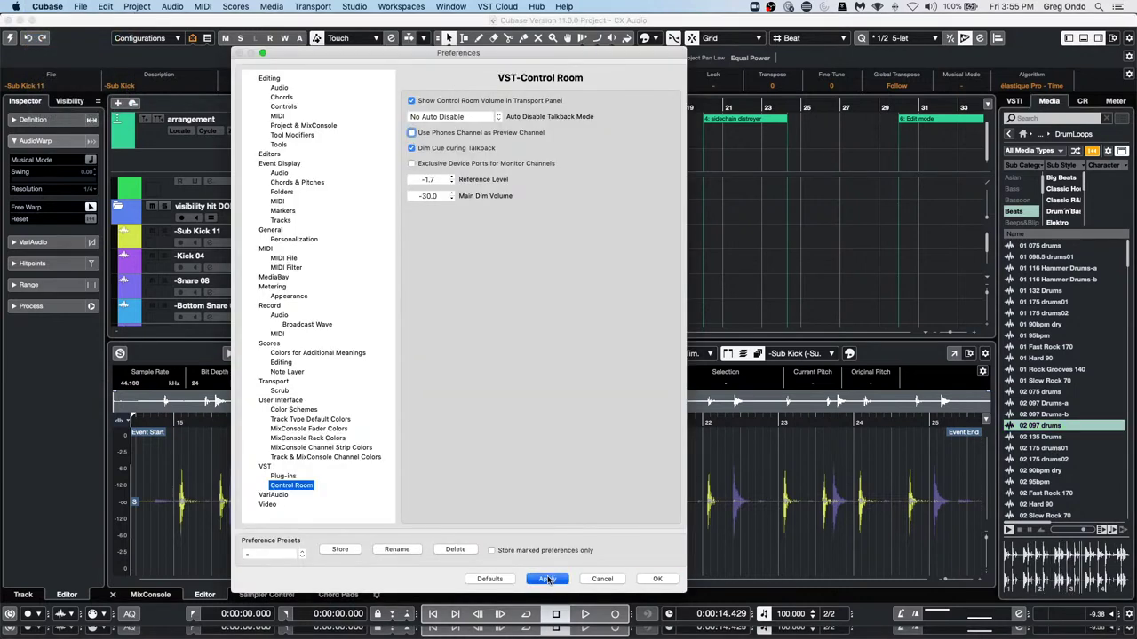
pyautogui.click(672, 580)
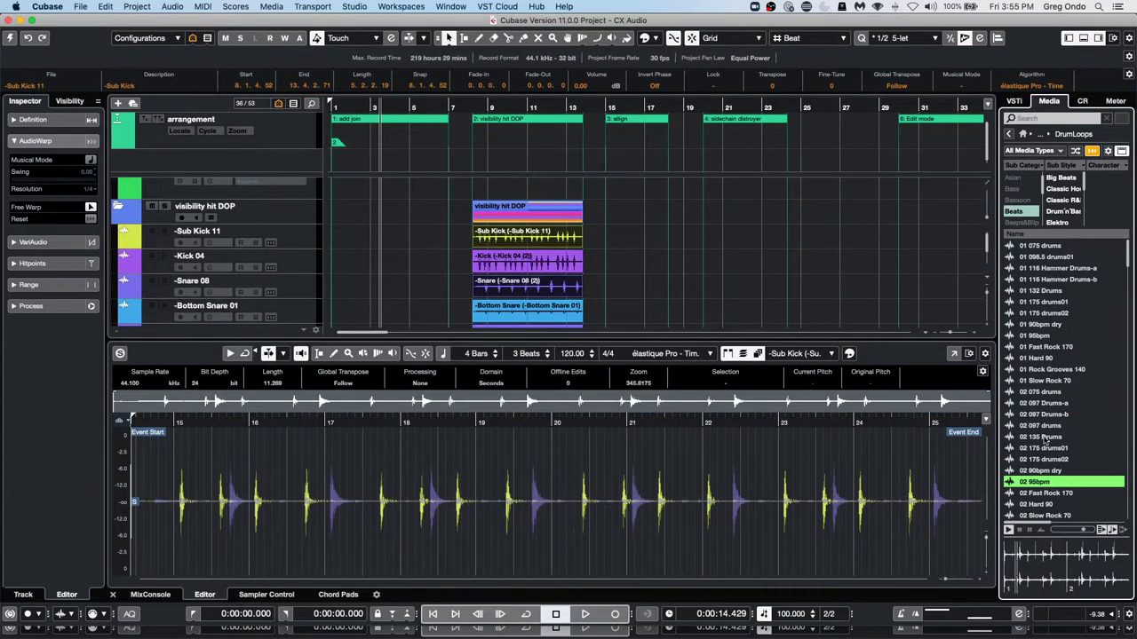
# Preview the 02 075, 02 95bpm, 02 Fast Rock 170 and 02 Slow Rock 70 loops, then enable auto-play
pyautogui.click(1046, 392)
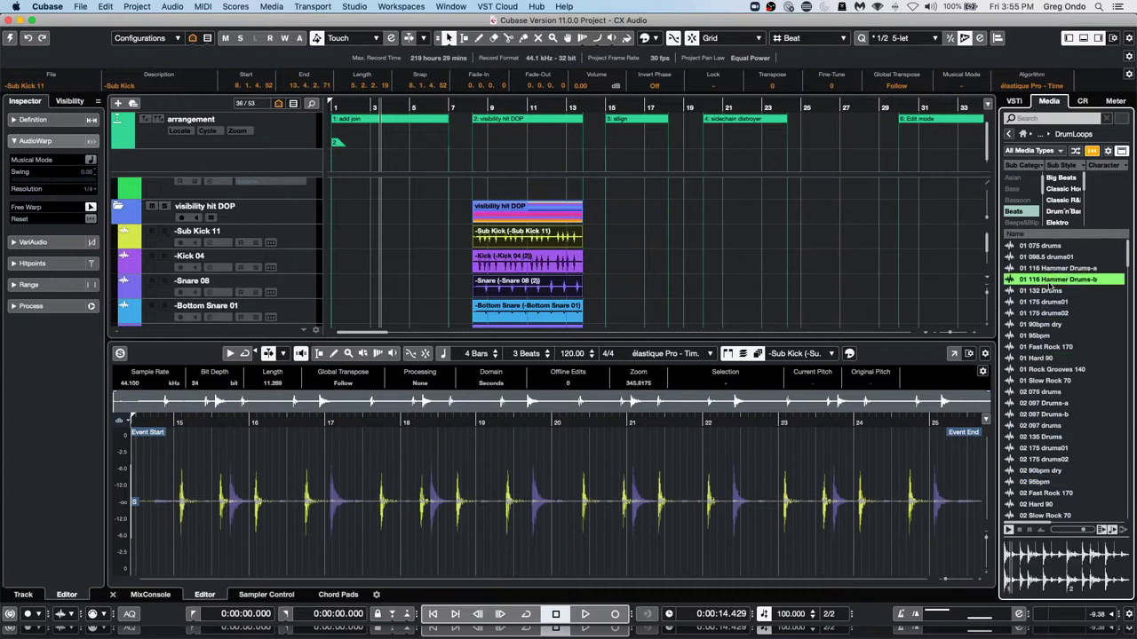
pyautogui.click(1038, 480)
pyautogui.click(1039, 492)
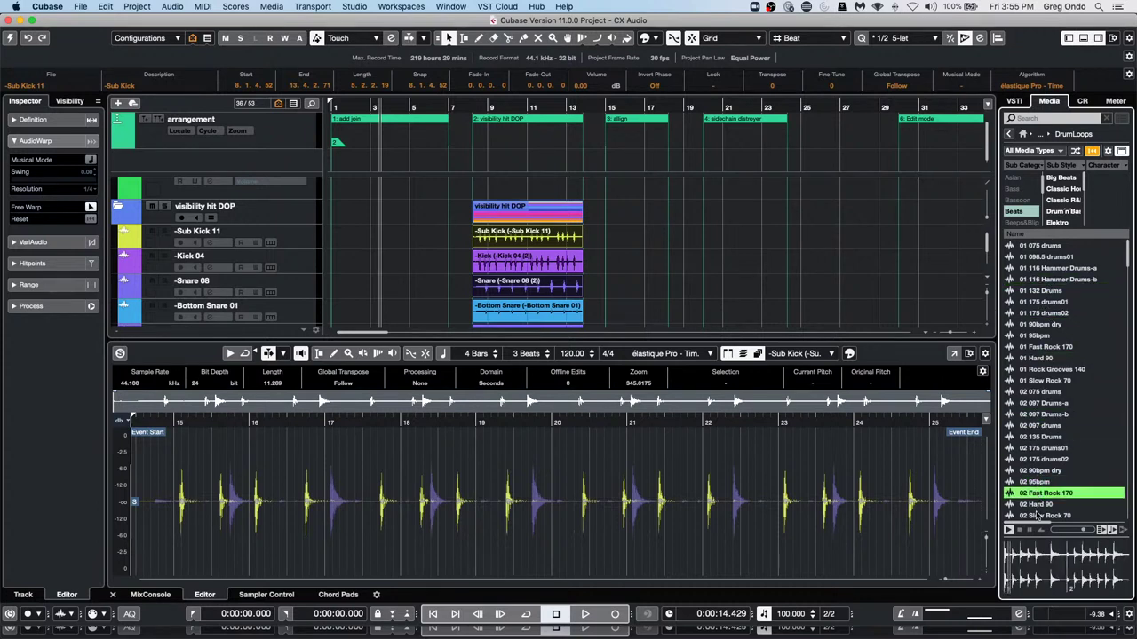
pyautogui.click(1037, 514)
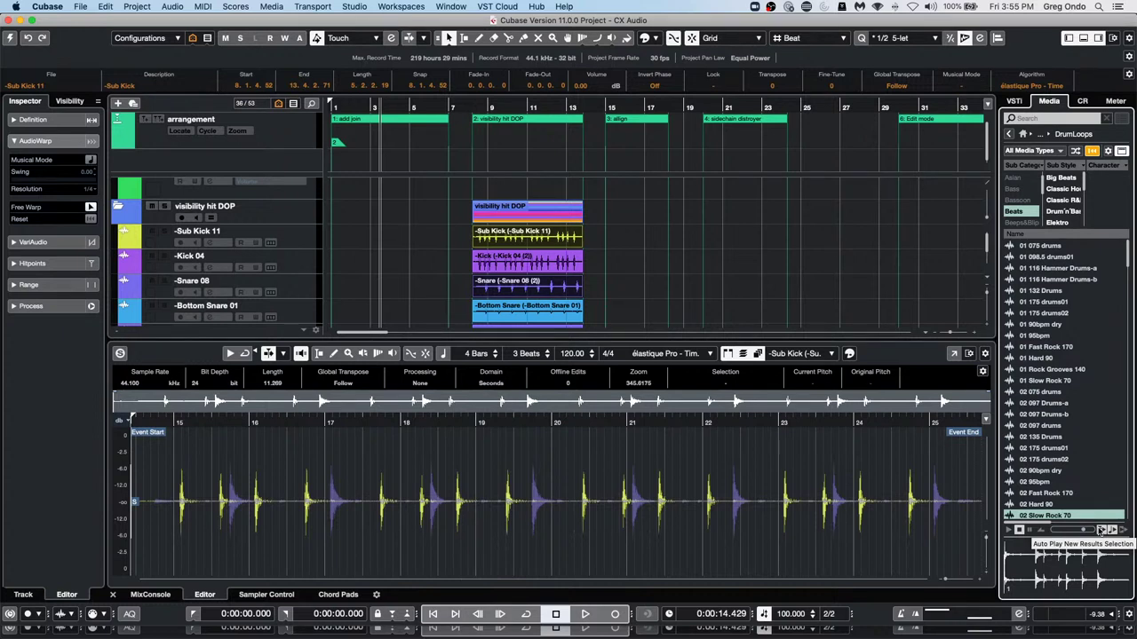
pyautogui.click(1100, 530)
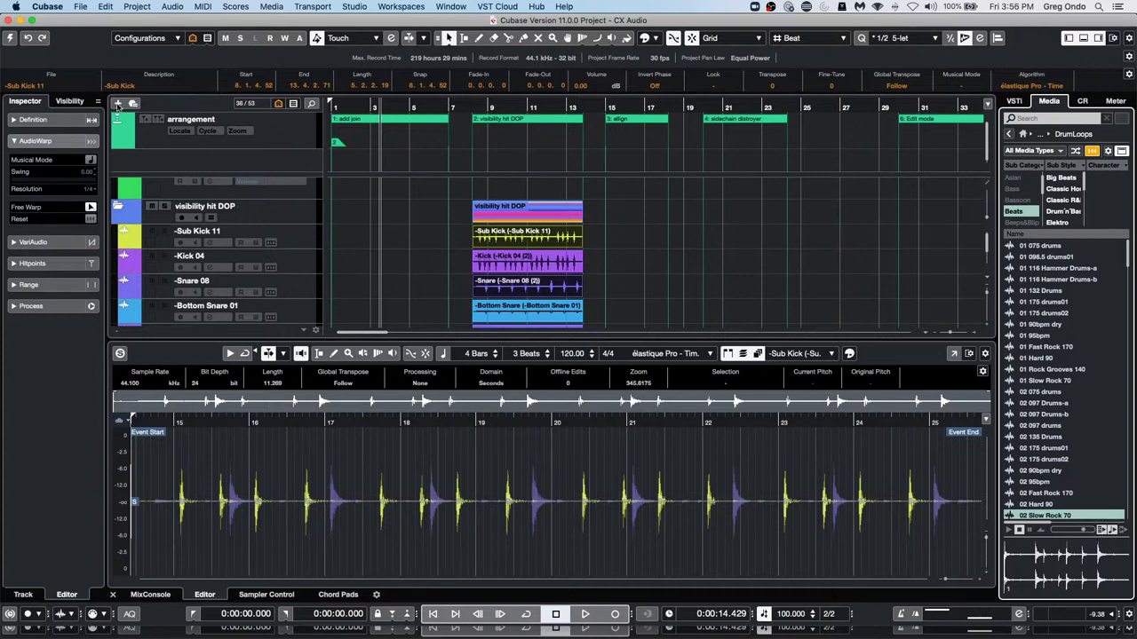
pyautogui.click(354, 7)
pyautogui.click(361, 21)
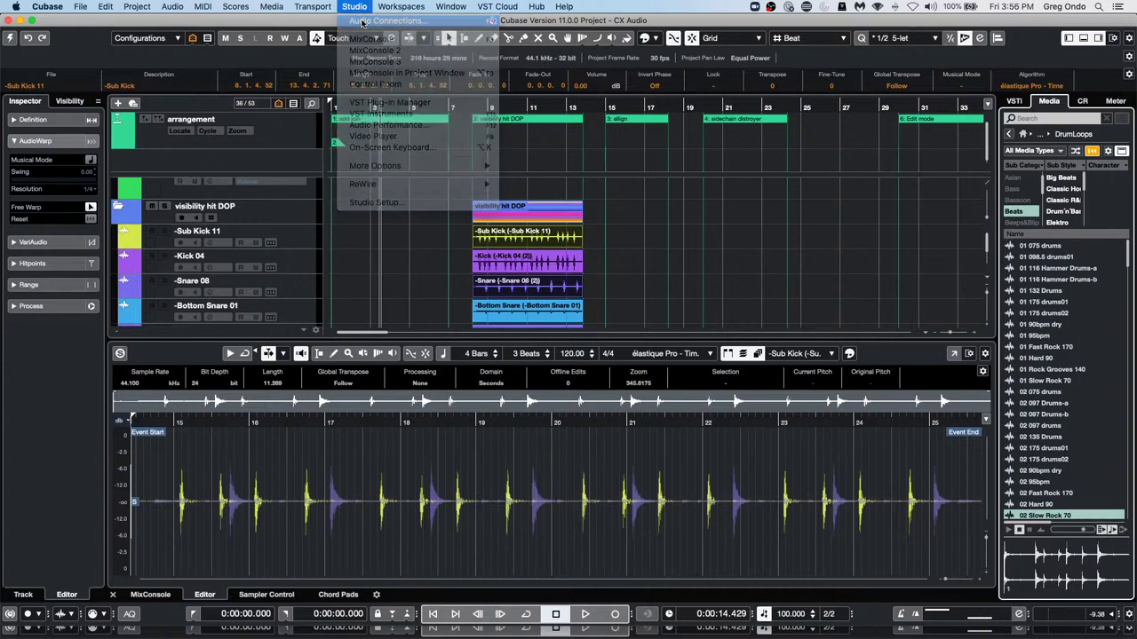
# Route the Stereo In bus's Left and Right channels to UR24C Inputs 1 and 2
pyautogui.click(286, 230)
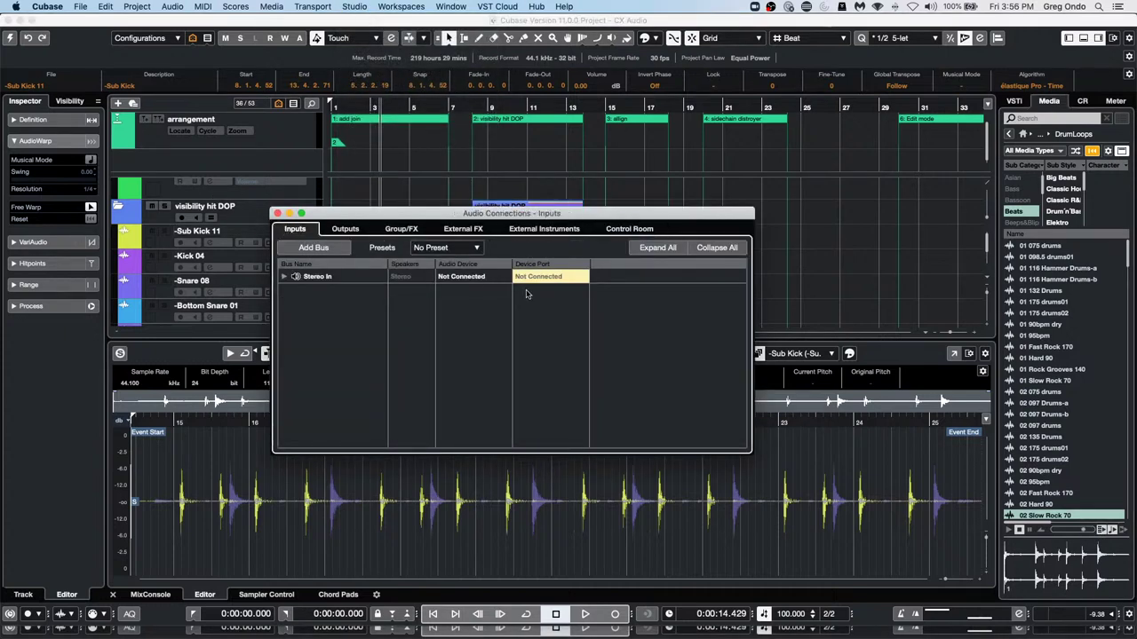
pyautogui.click(285, 277)
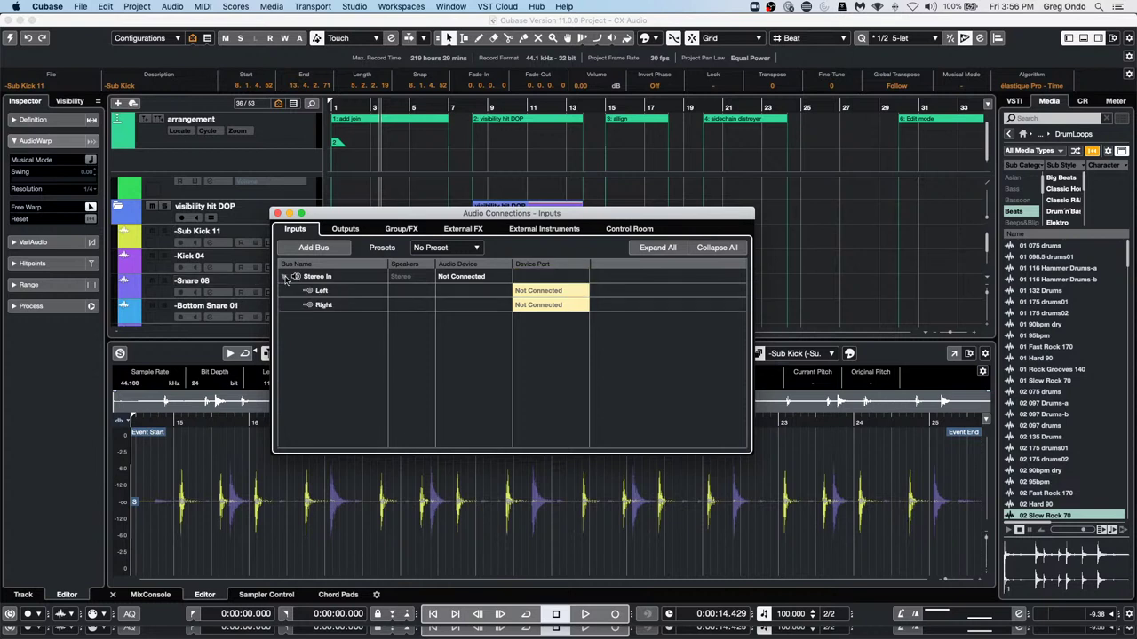
pyautogui.click(560, 293)
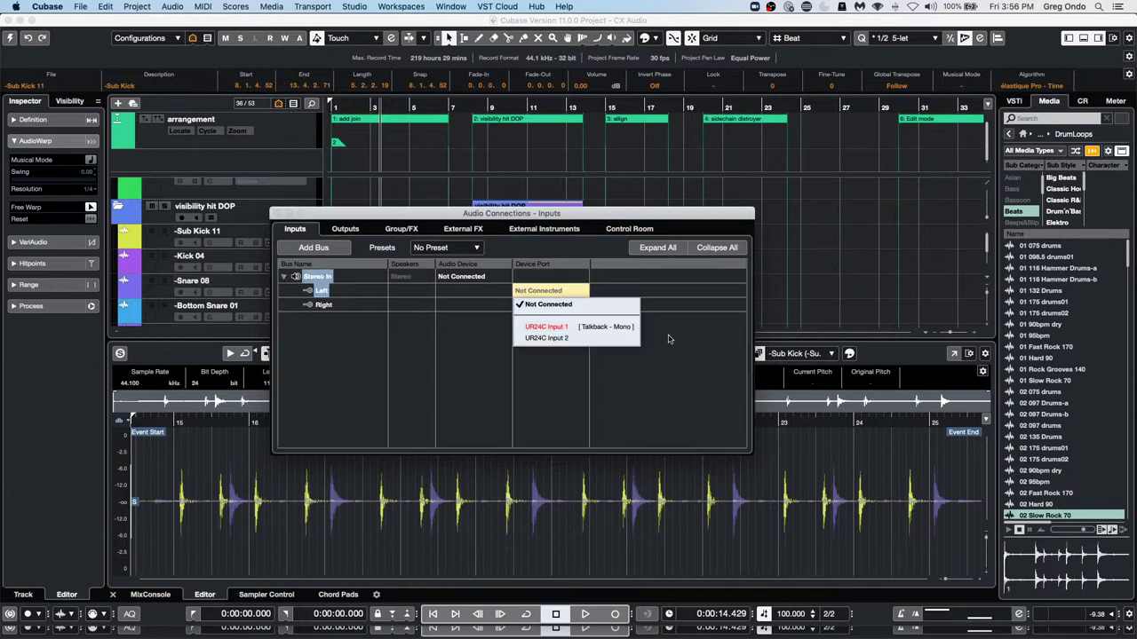
pyautogui.click(584, 330)
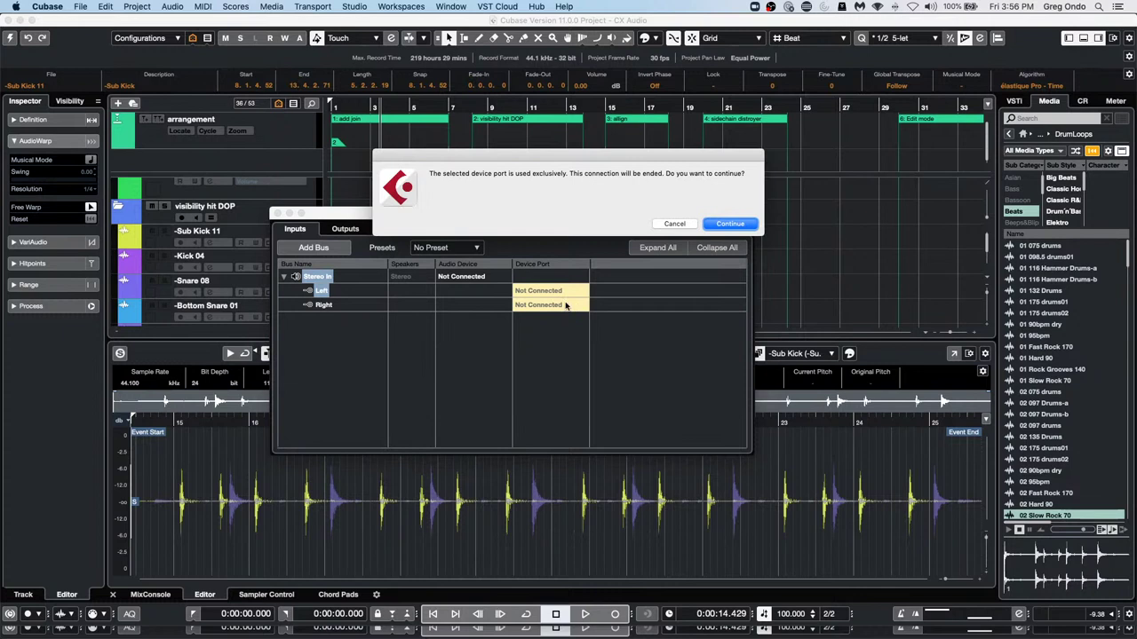
pyautogui.click(736, 229)
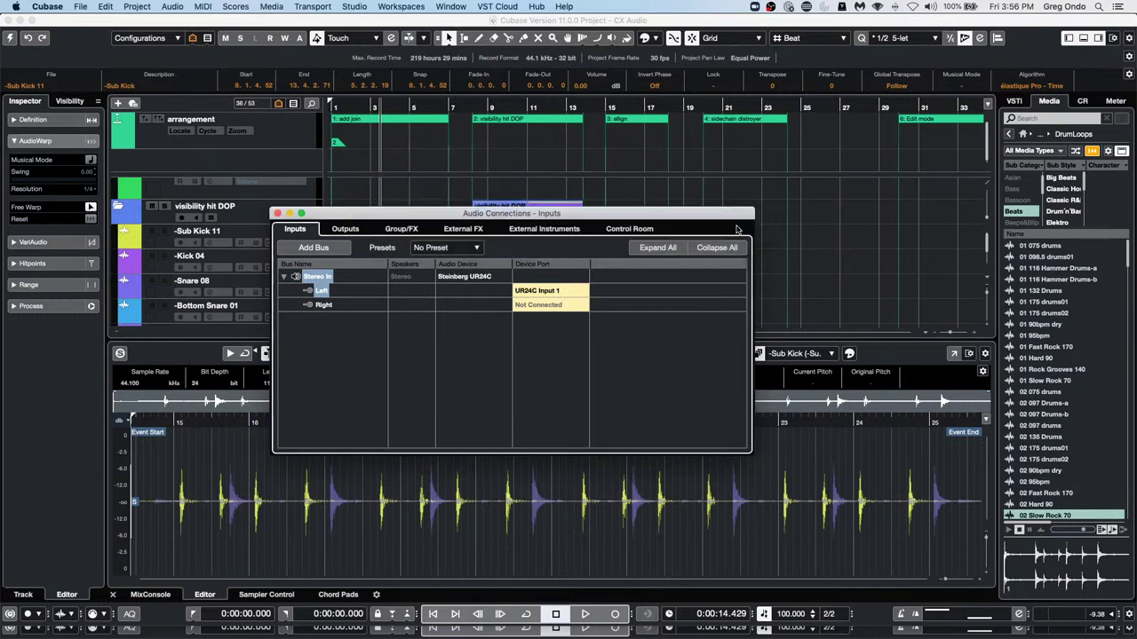
pyautogui.click(545, 305)
pyautogui.click(555, 353)
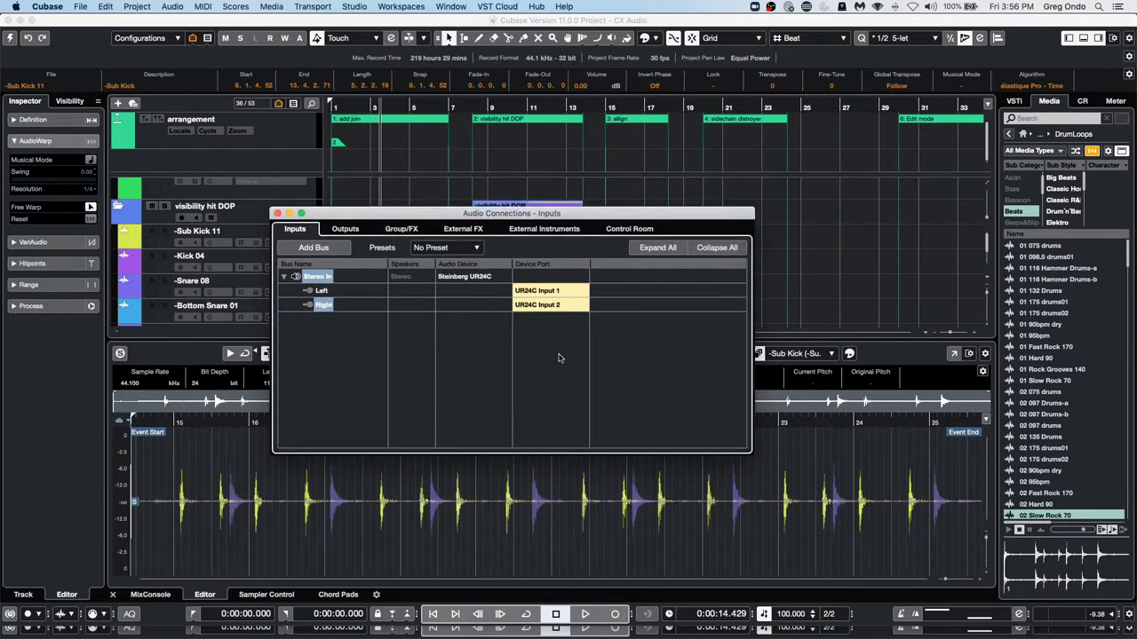
# Add two mono input buses and route Mono In 2 to UR24C Input 2
pyautogui.click(331, 249)
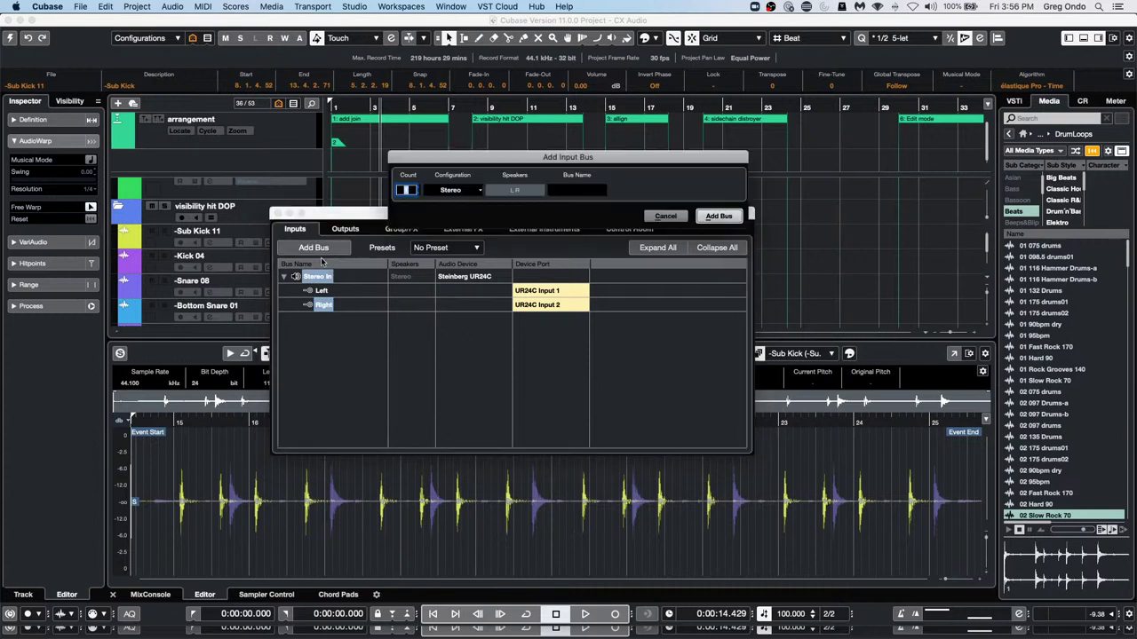
pyautogui.click(472, 191)
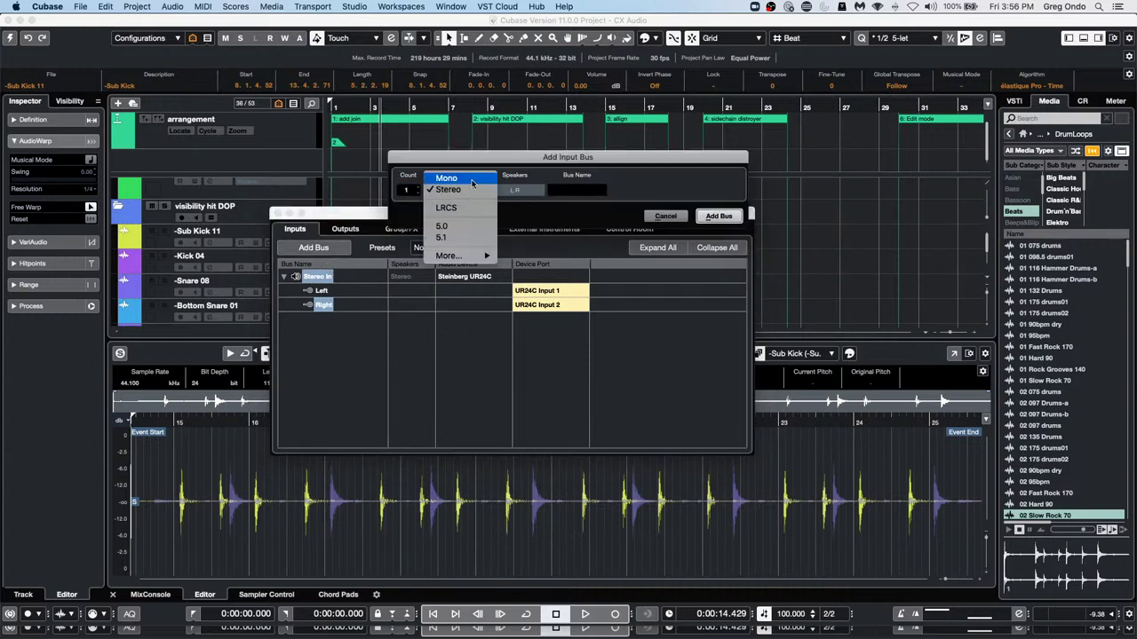
pyautogui.click(471, 181)
pyautogui.click(414, 189)
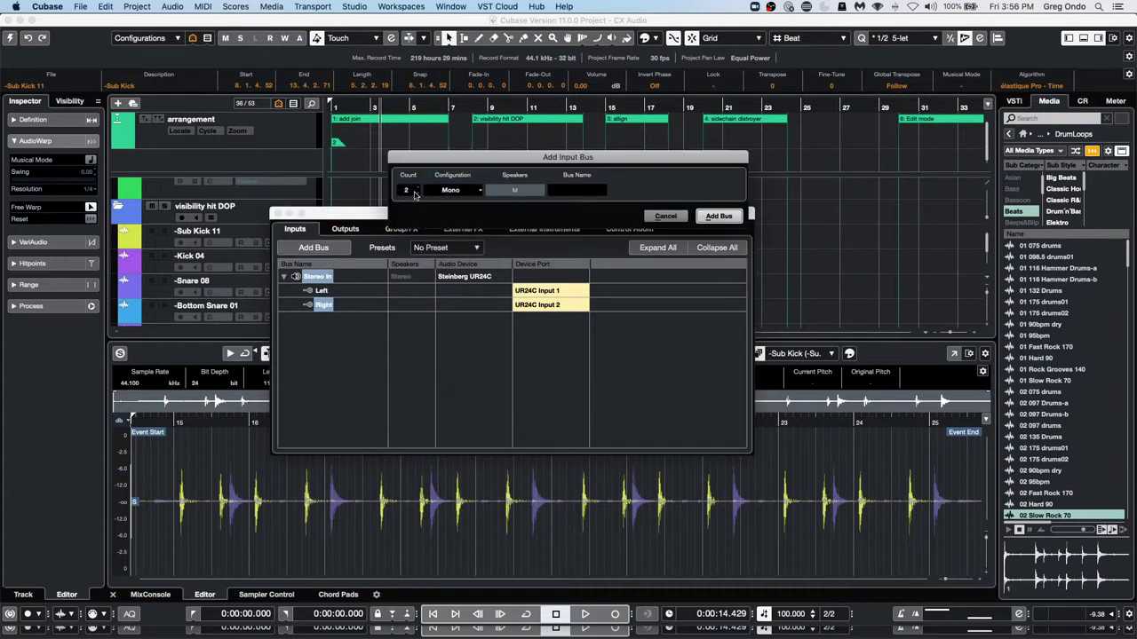
pyautogui.click(719, 216)
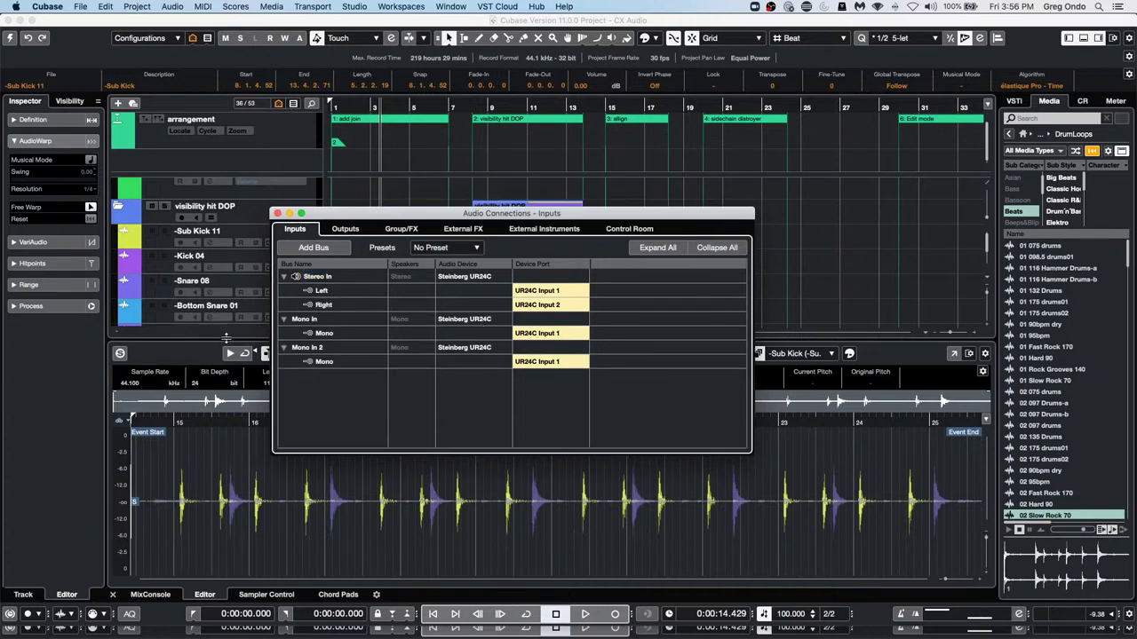
pyautogui.click(540, 361)
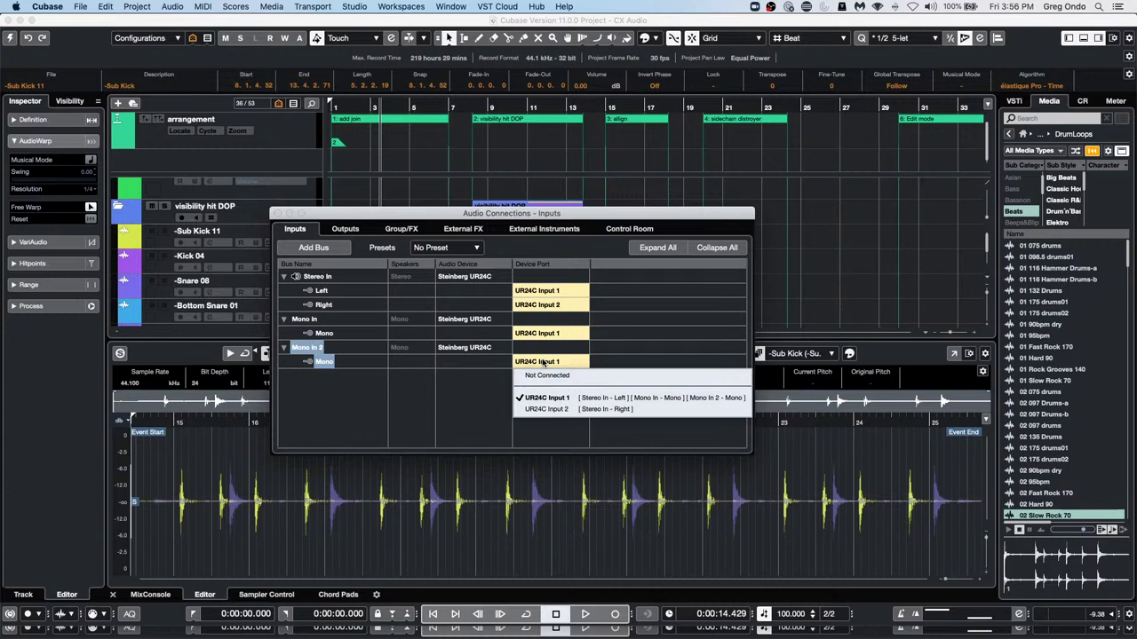
pyautogui.click(557, 409)
pyautogui.click(337, 417)
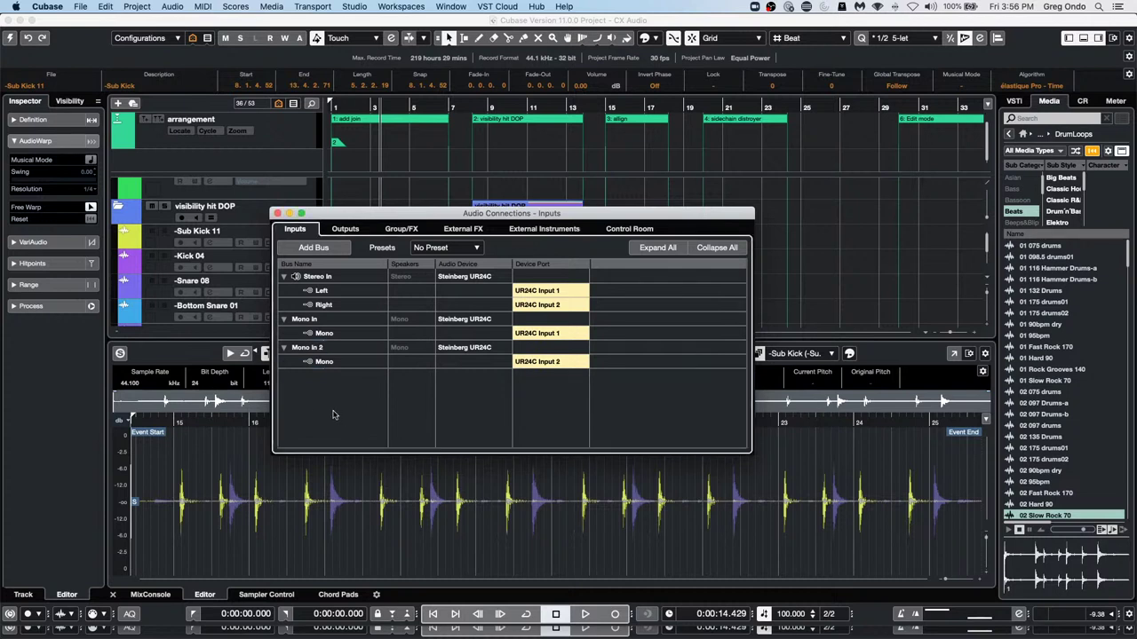
# Save the current input bus layout as the preset 'tomgadd'
pyautogui.click(478, 249)
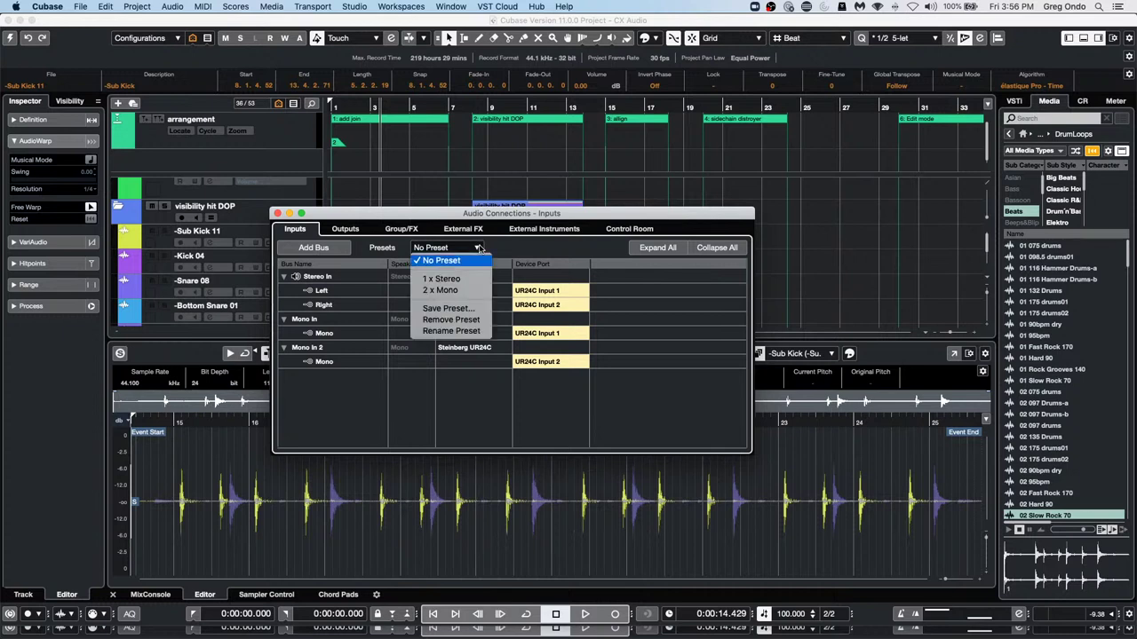
pyautogui.click(445, 309)
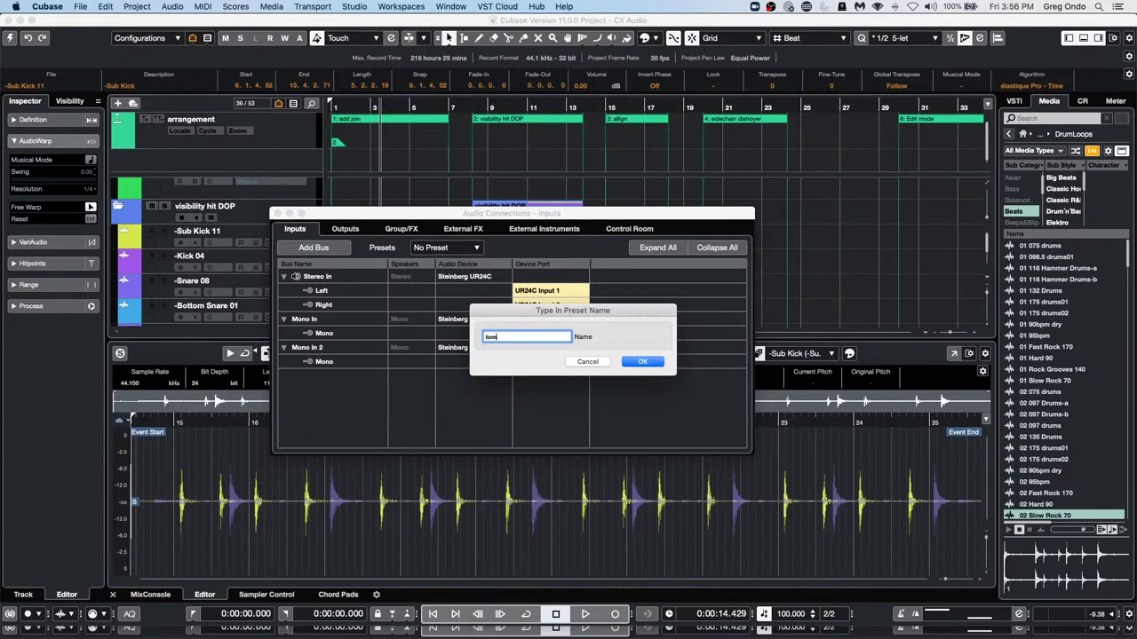
pyautogui.press('Return')
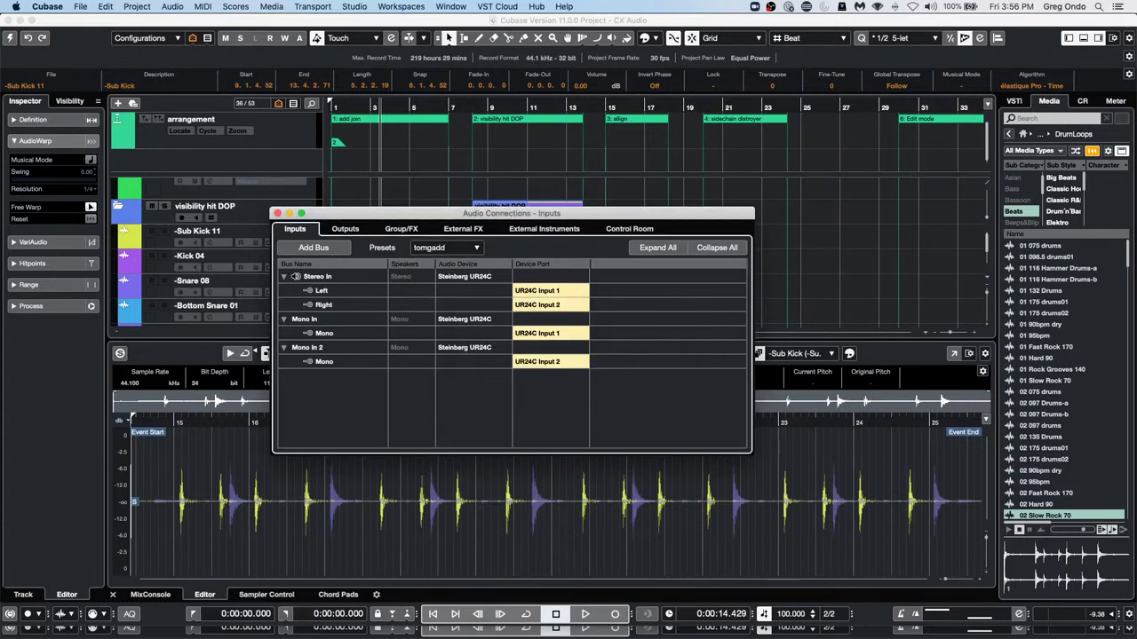
# Switch to the 1 x Stereo preset, restore 'tomgadd', and close Audio Connections
pyautogui.click(420, 246)
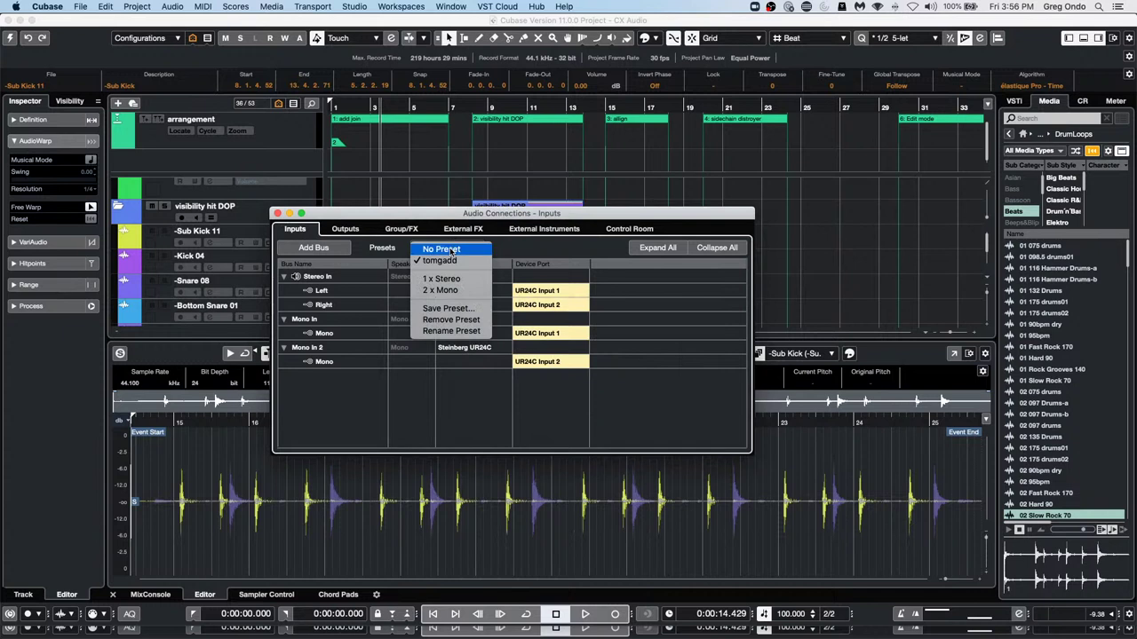
pyautogui.click(458, 282)
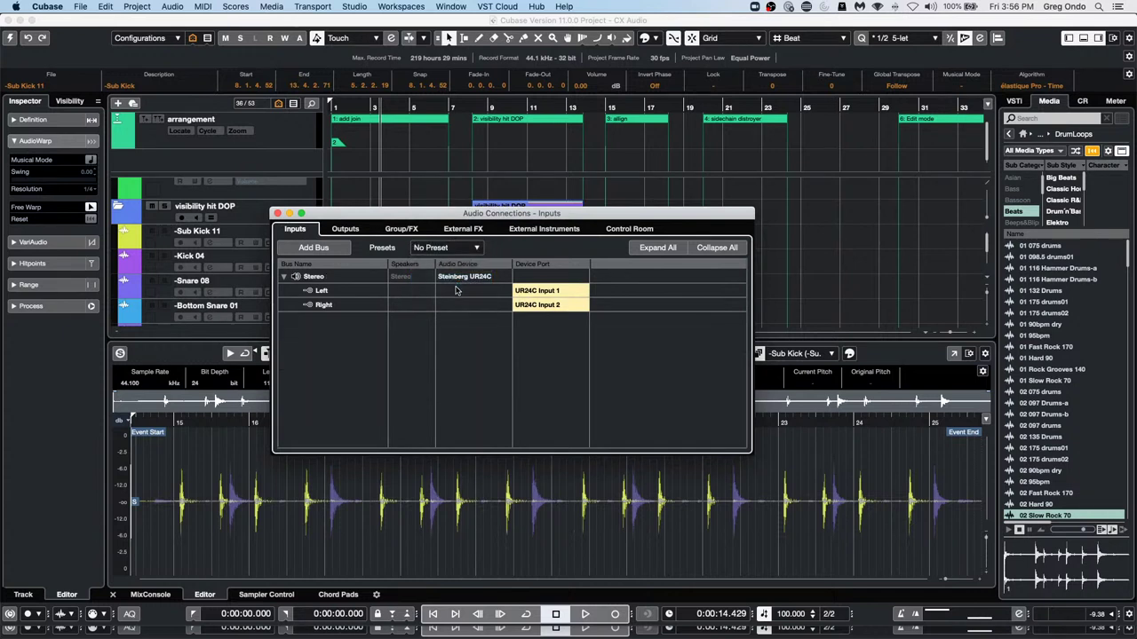
pyautogui.click(466, 249)
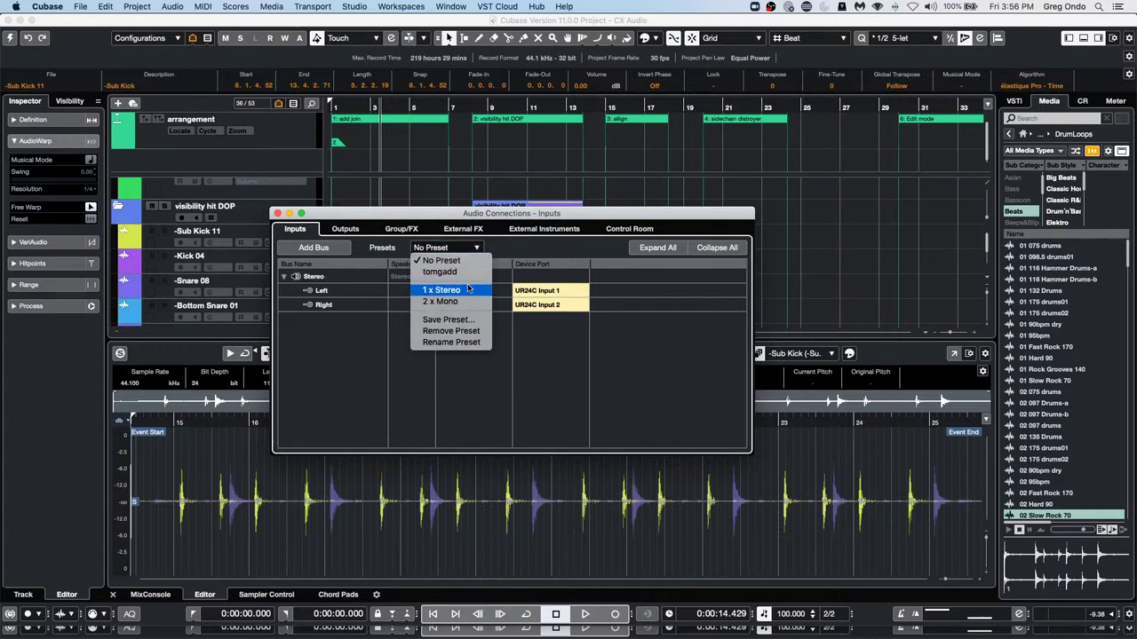
pyautogui.click(467, 272)
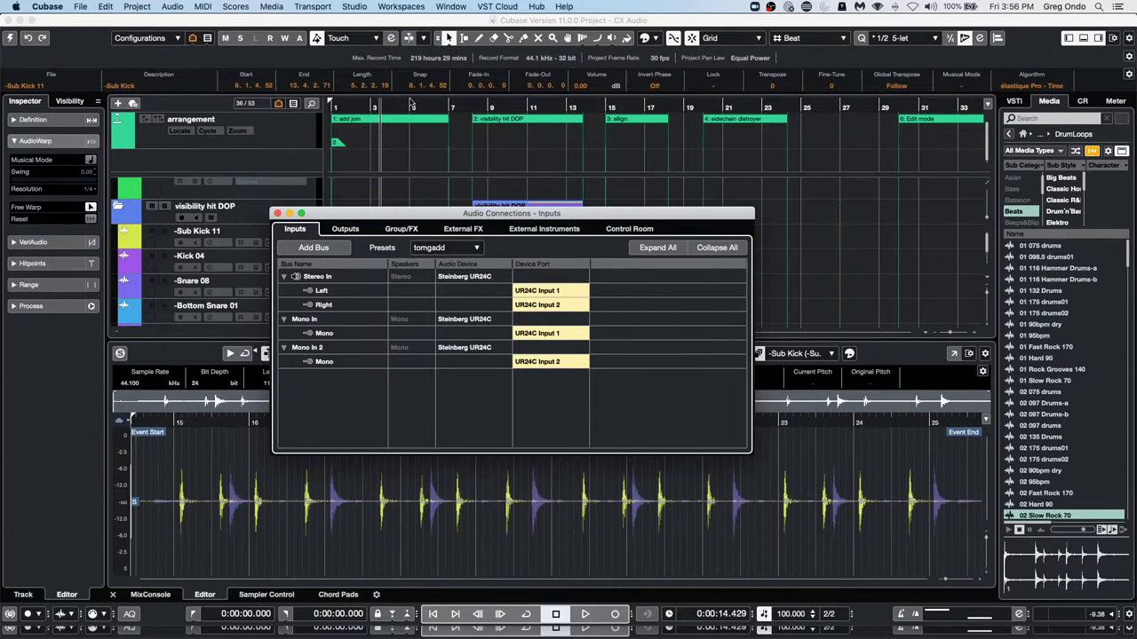
pyautogui.click(466, 249)
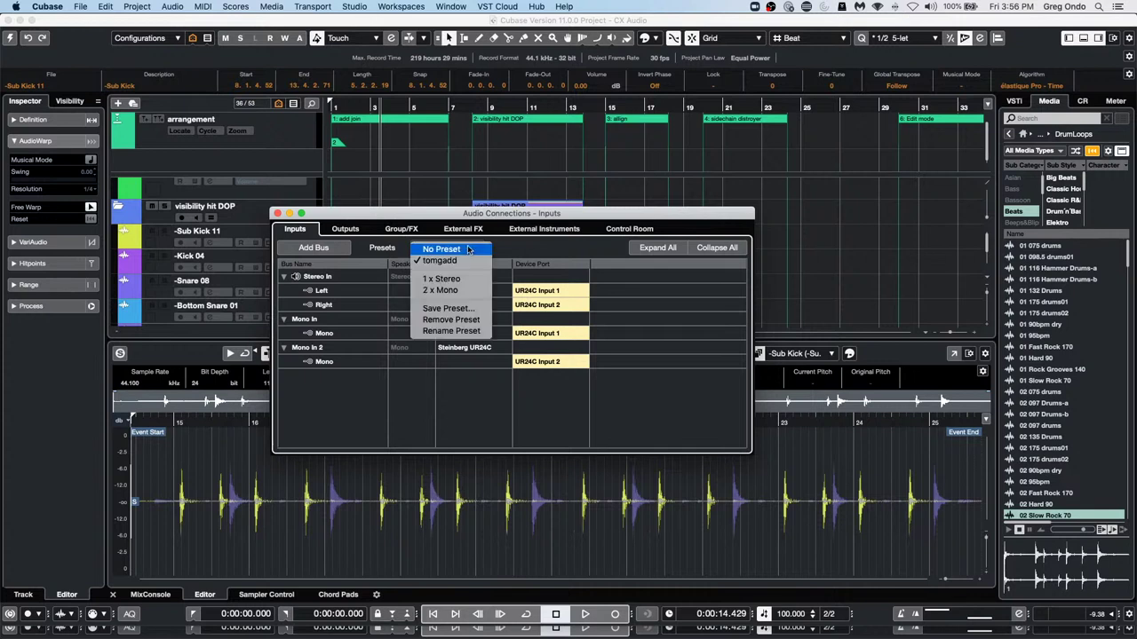
pyautogui.click(277, 214)
pyautogui.click(277, 214)
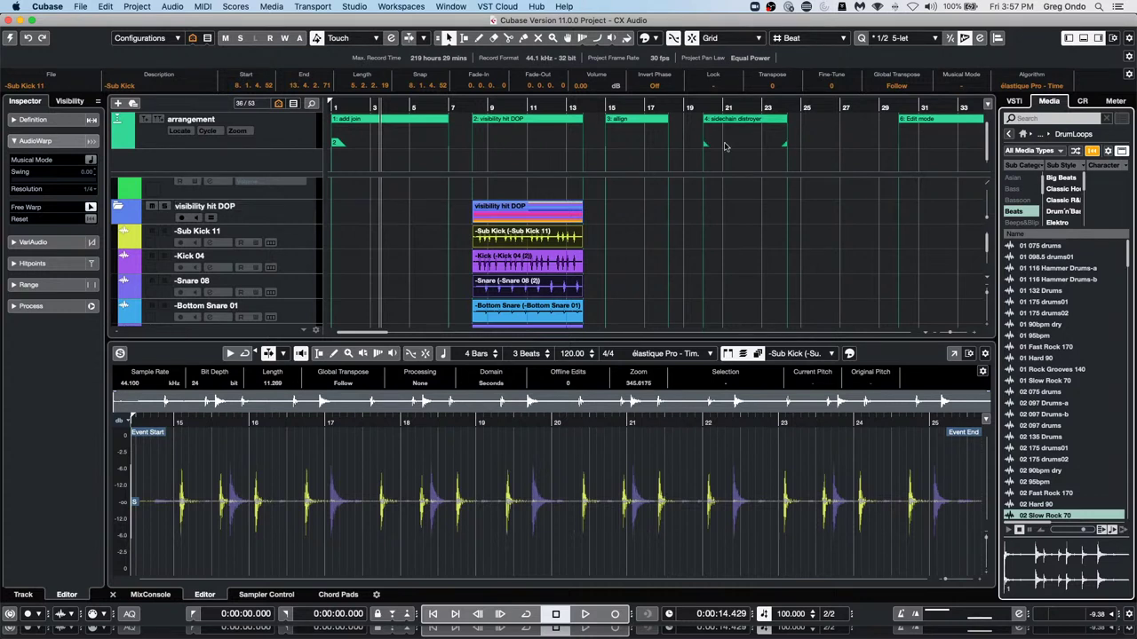
# Scroll down to the Padshop 01 track, zoom out, and select its part for the Key Editor
pyautogui.scroll(3, 692, 235)
pyautogui.scroll(-3, 693, 236)
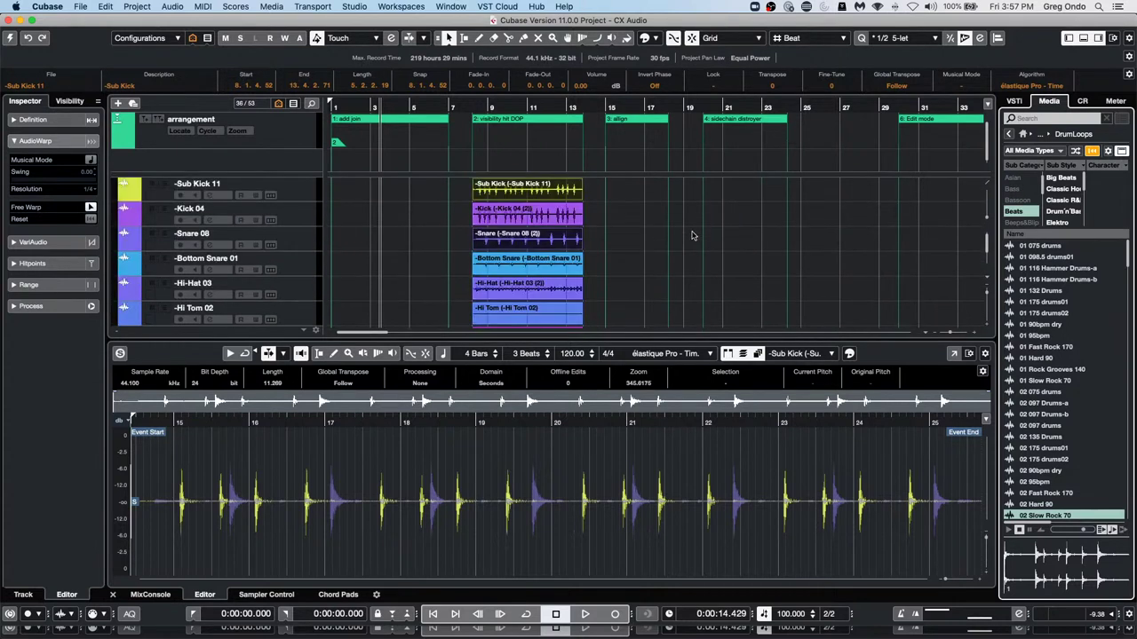
pyautogui.click(480, 104)
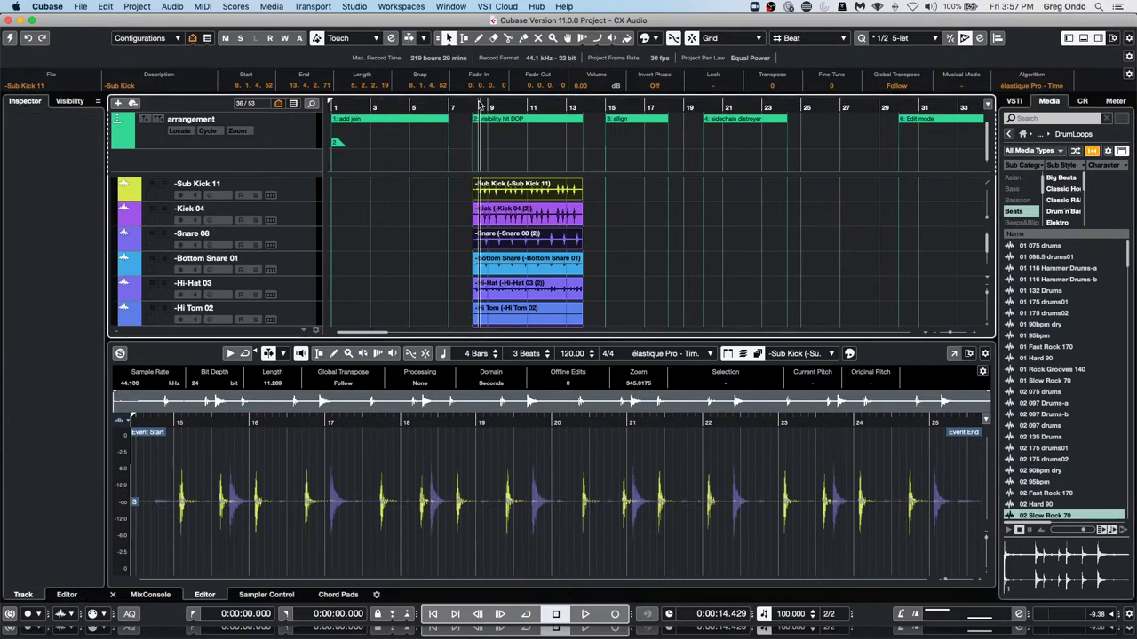
pyautogui.press('g')
pyautogui.press('g')
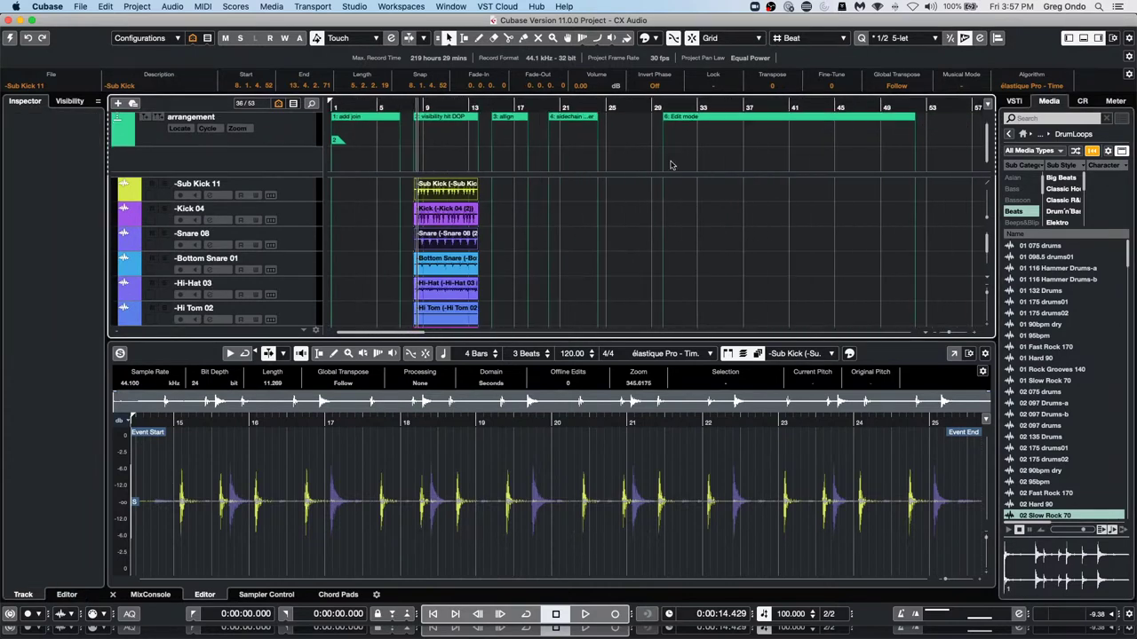
pyautogui.scroll(-6, 902, 259)
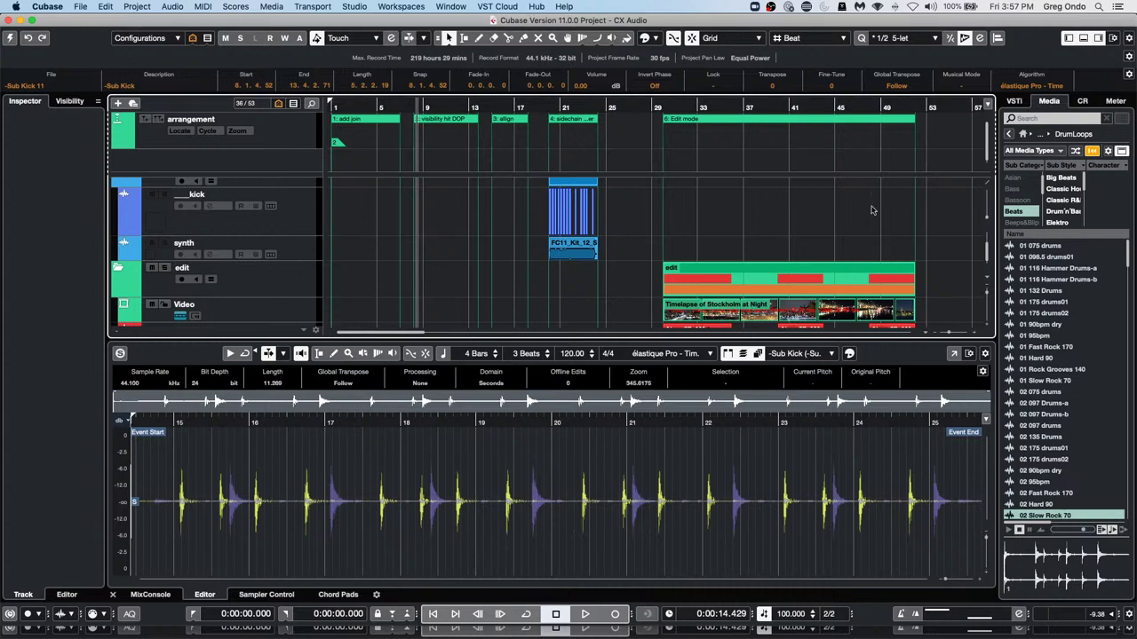
pyautogui.scroll(-3, 810, 224)
pyautogui.click(737, 279)
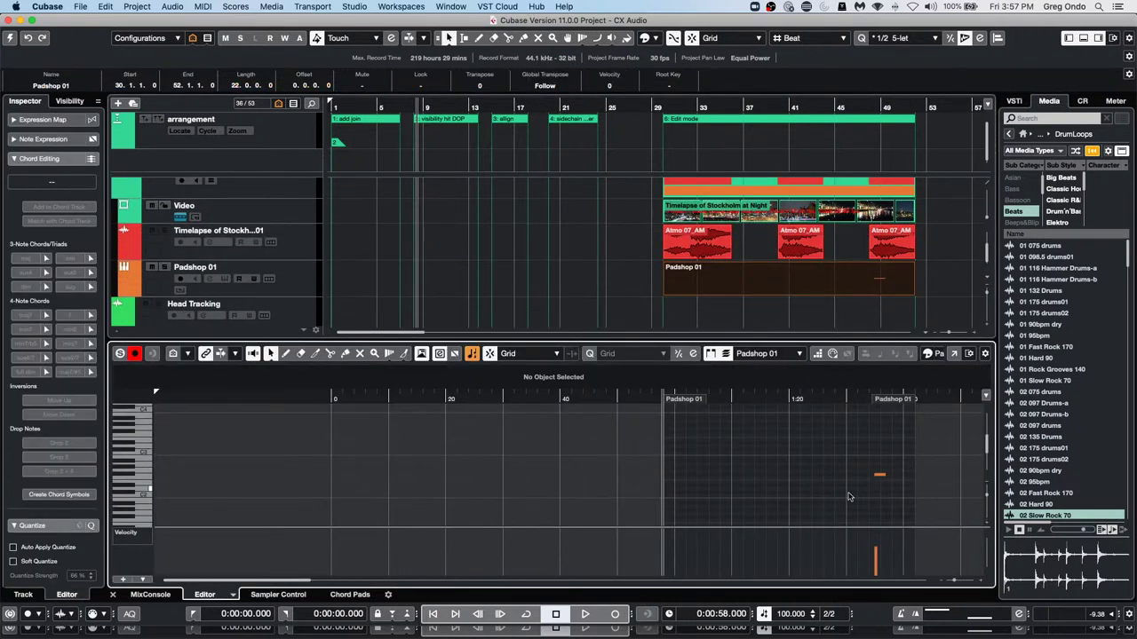
# Set the Padshop 01 part's Lock to Position and confirm it can't be dragged
pyautogui.moveTo(878, 454); pyautogui.dragTo(907, 531)
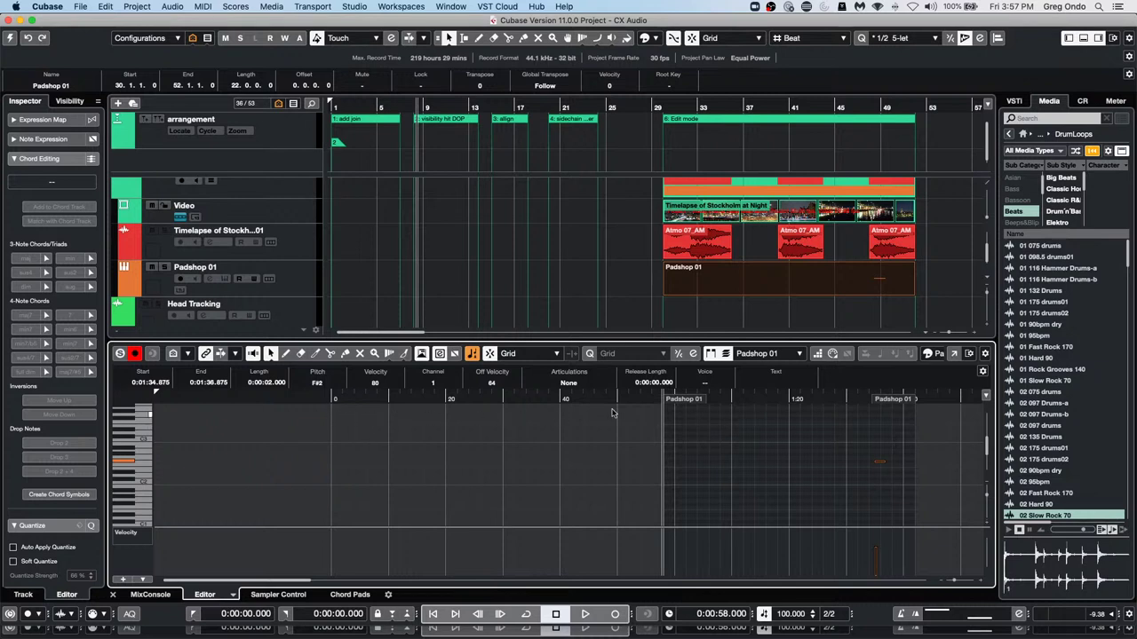
pyautogui.click(734, 267)
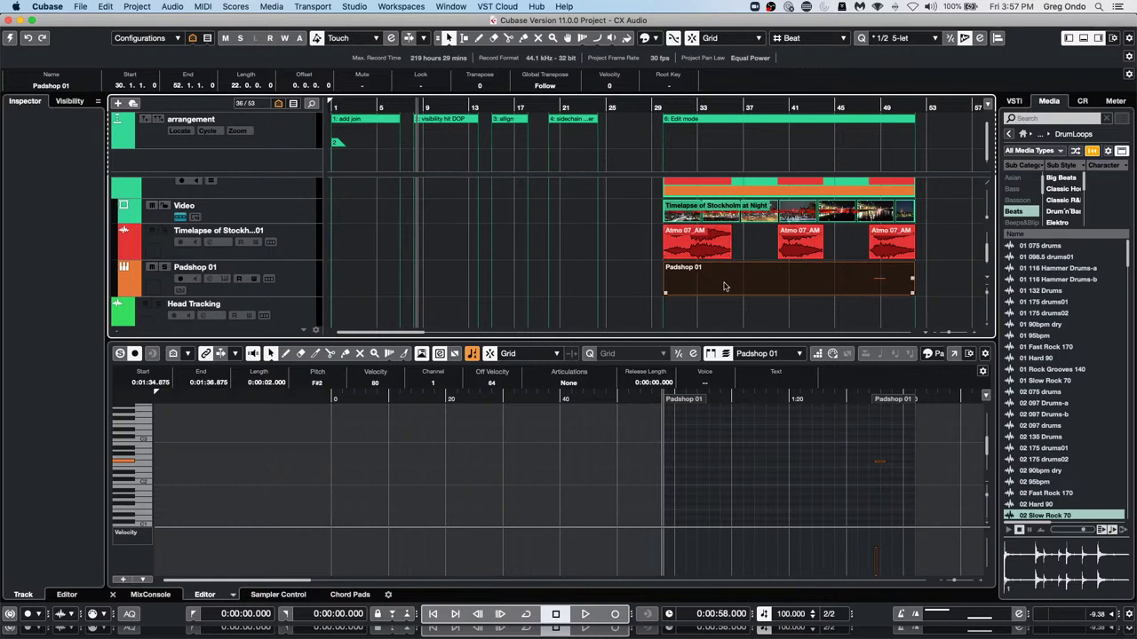
pyautogui.click(442, 87)
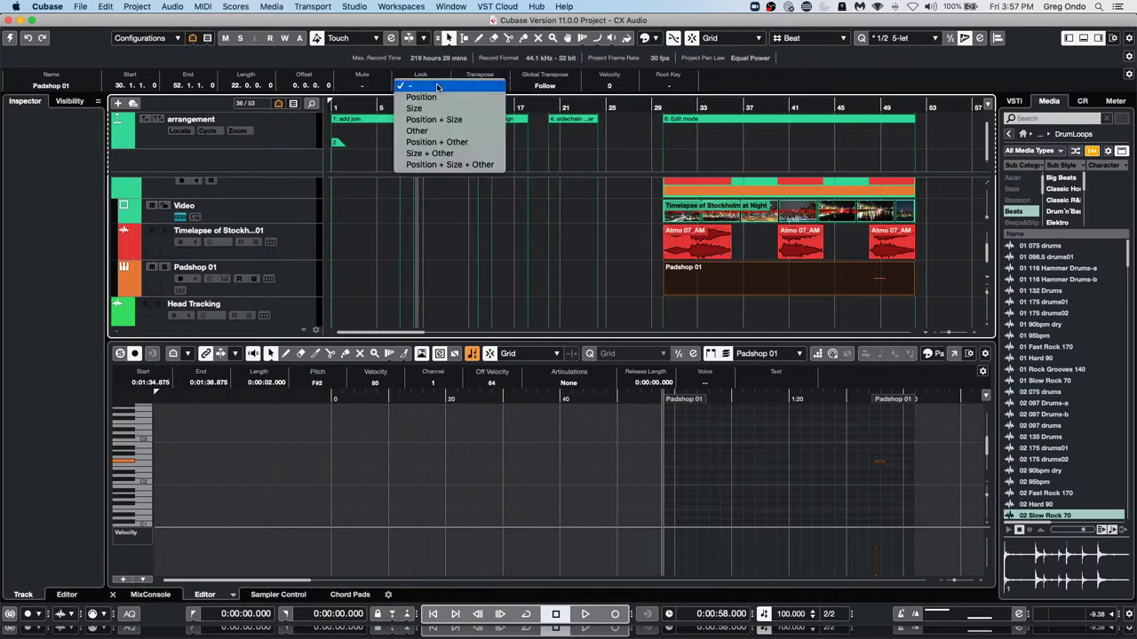
pyautogui.click(437, 98)
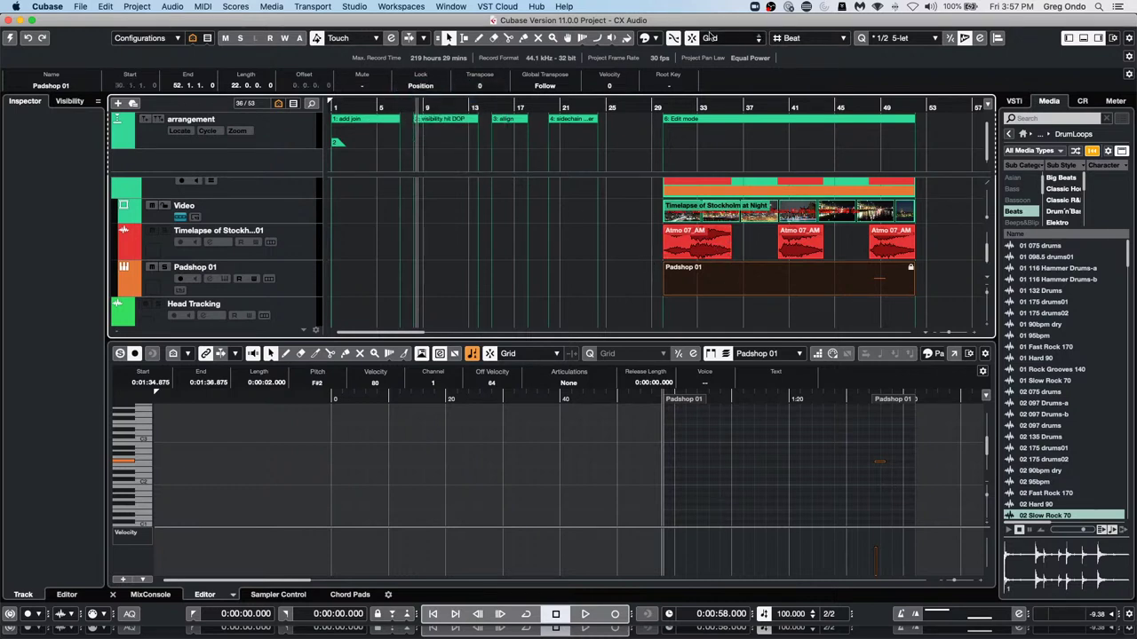
pyautogui.moveTo(740, 294); pyautogui.dragTo(521, 273)
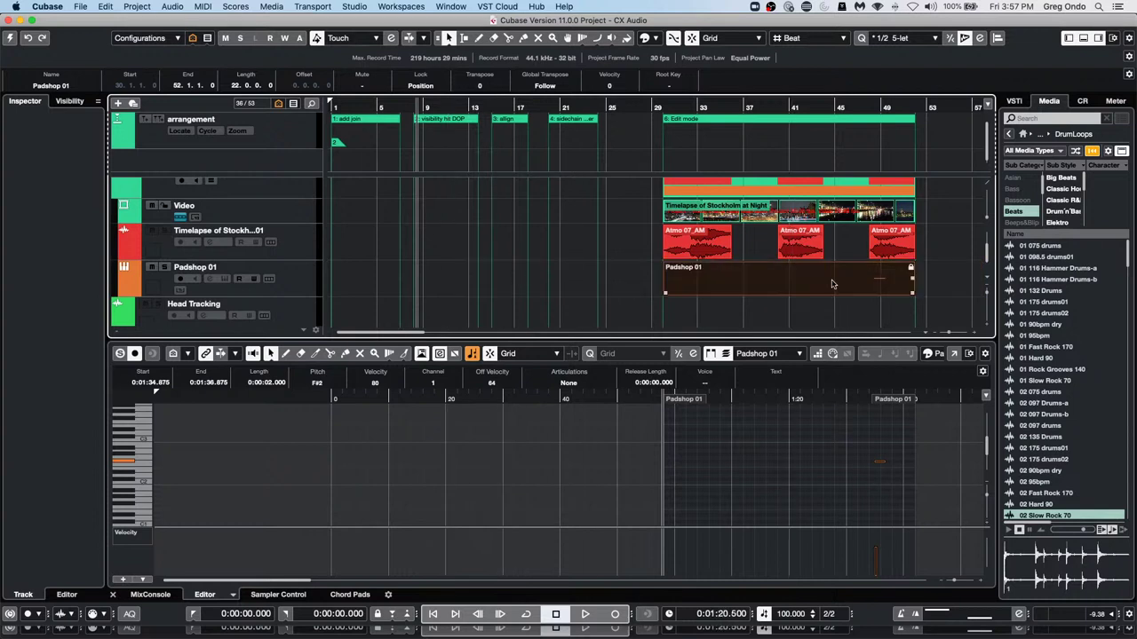
# Unlock the Padshop 01 part, then lock its position again
pyautogui.click(420, 86)
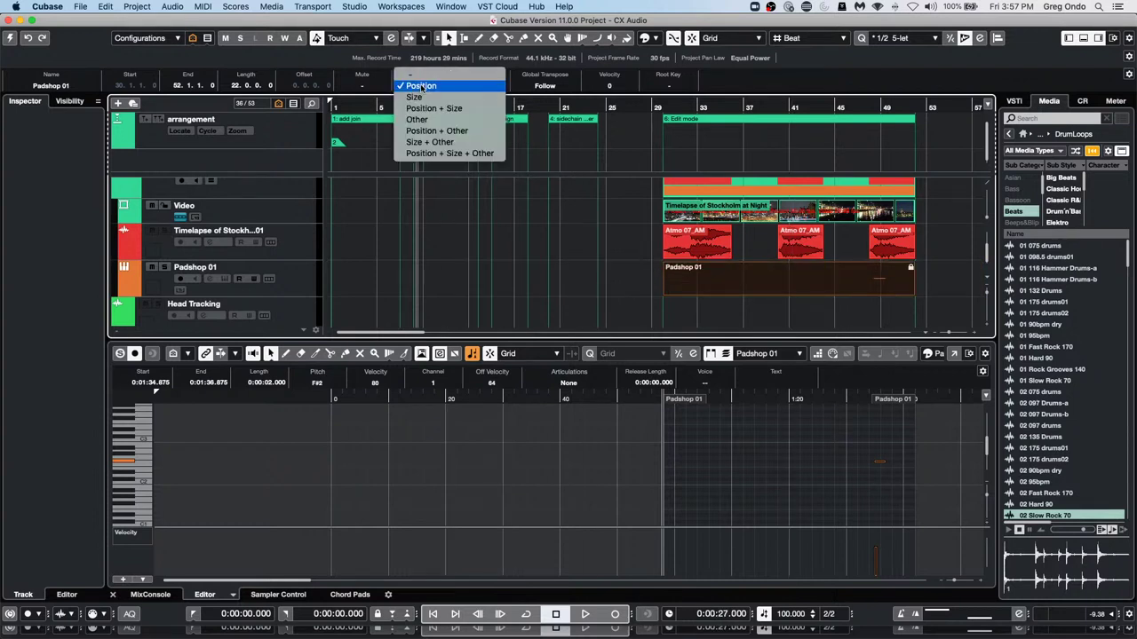
pyautogui.click(427, 77)
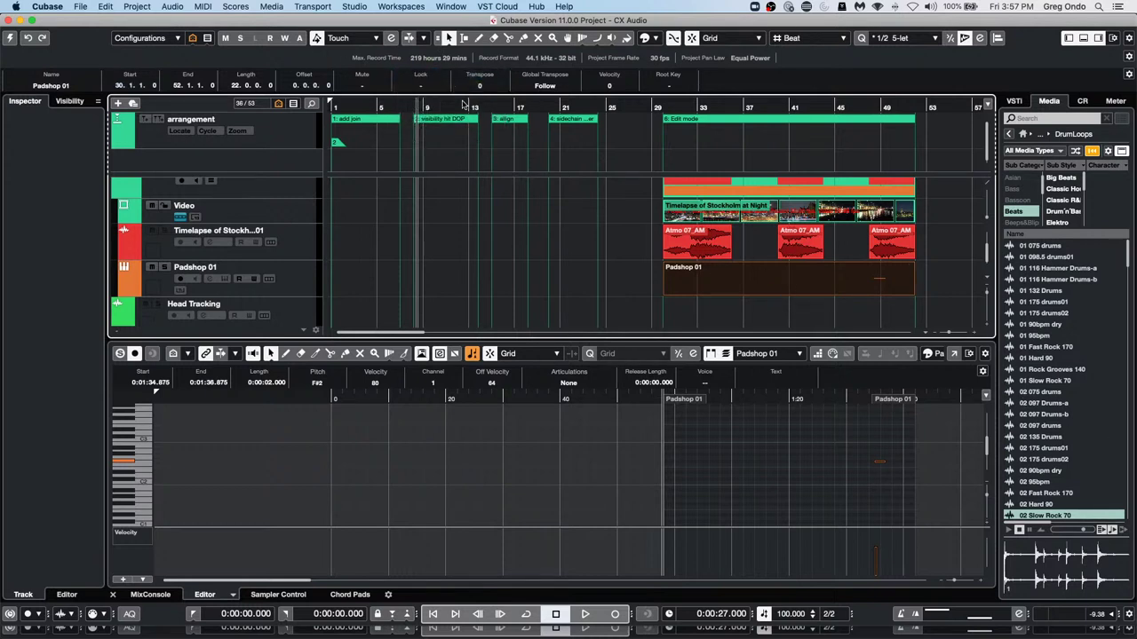
pyautogui.click(432, 86)
pyautogui.click(432, 97)
# Browse the Project, Edit, Workspaces and Studio menus, ending on the Transport menu
pyautogui.click(140, 6)
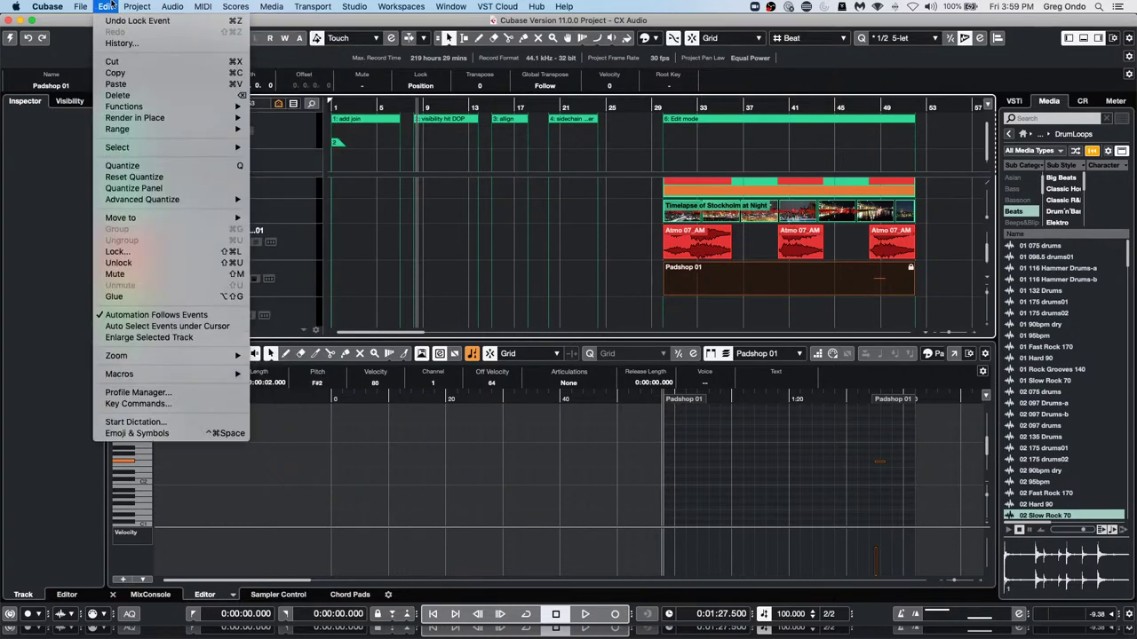
pyautogui.moveTo(409, 7)
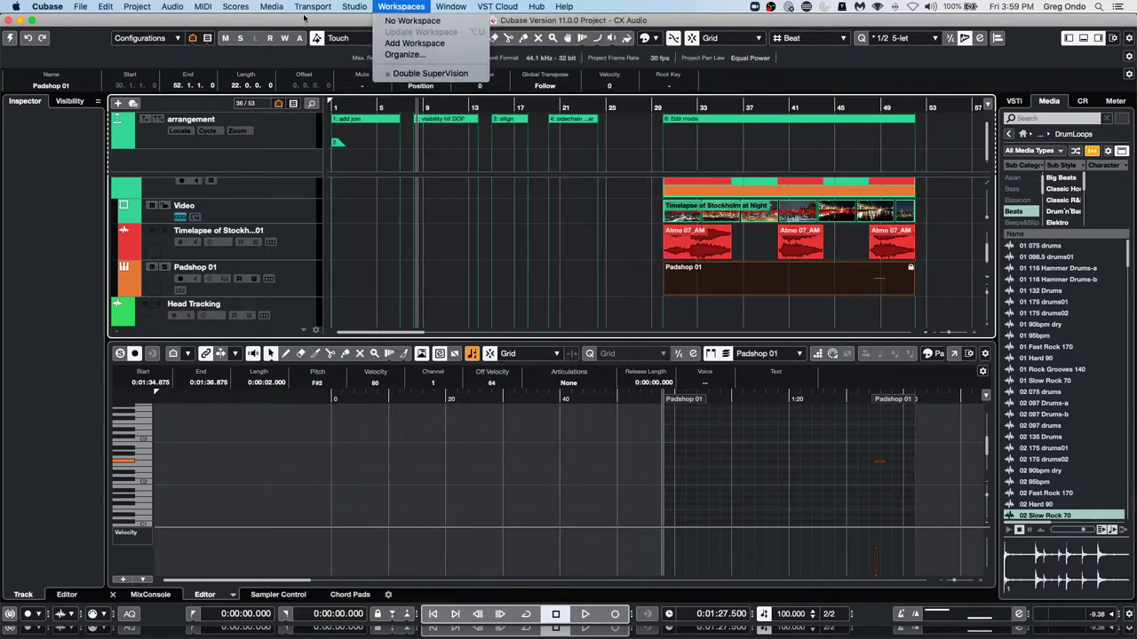
pyautogui.moveTo(238, 8)
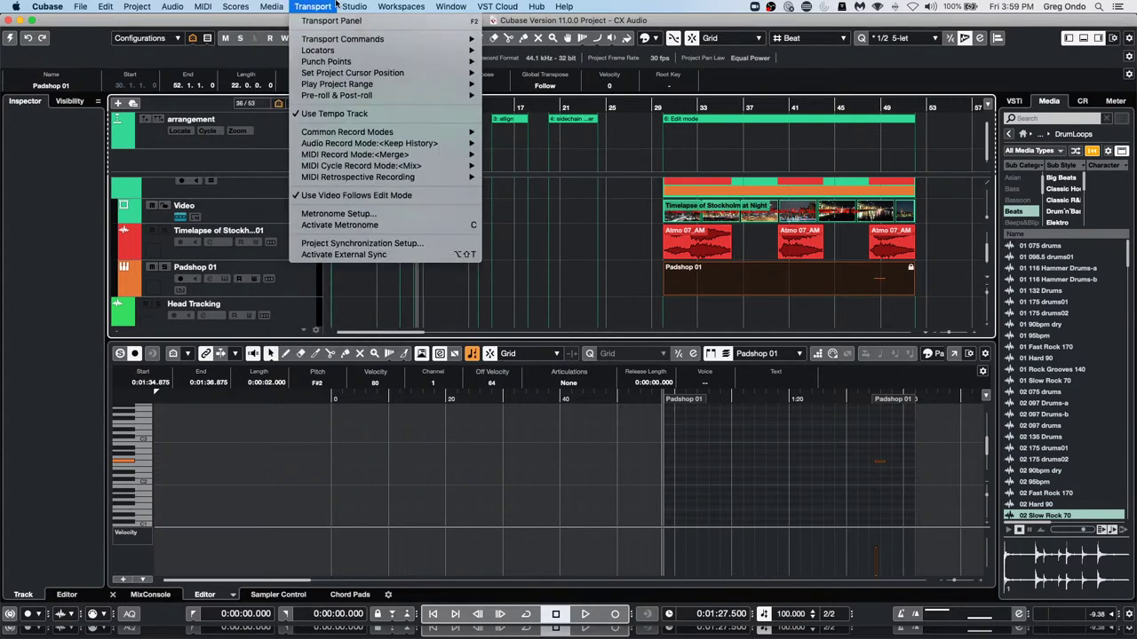
pyautogui.moveTo(343, 7)
# In MediaBay, expand User Content under Documents and cancel removing it from the database
pyautogui.click(285, 39)
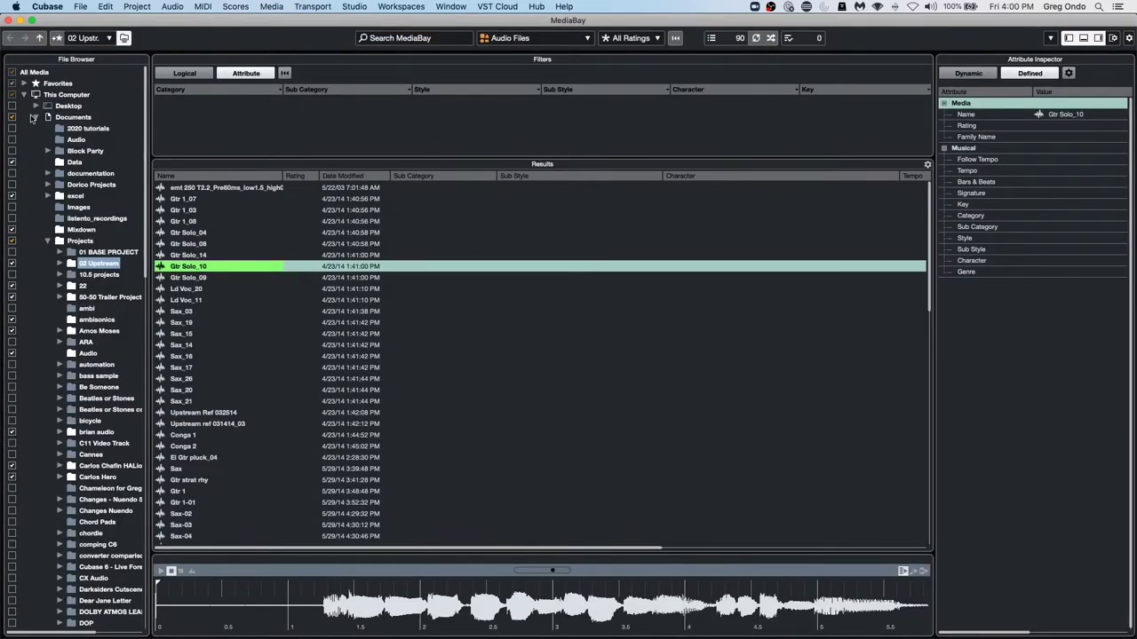
pyautogui.click(35, 115)
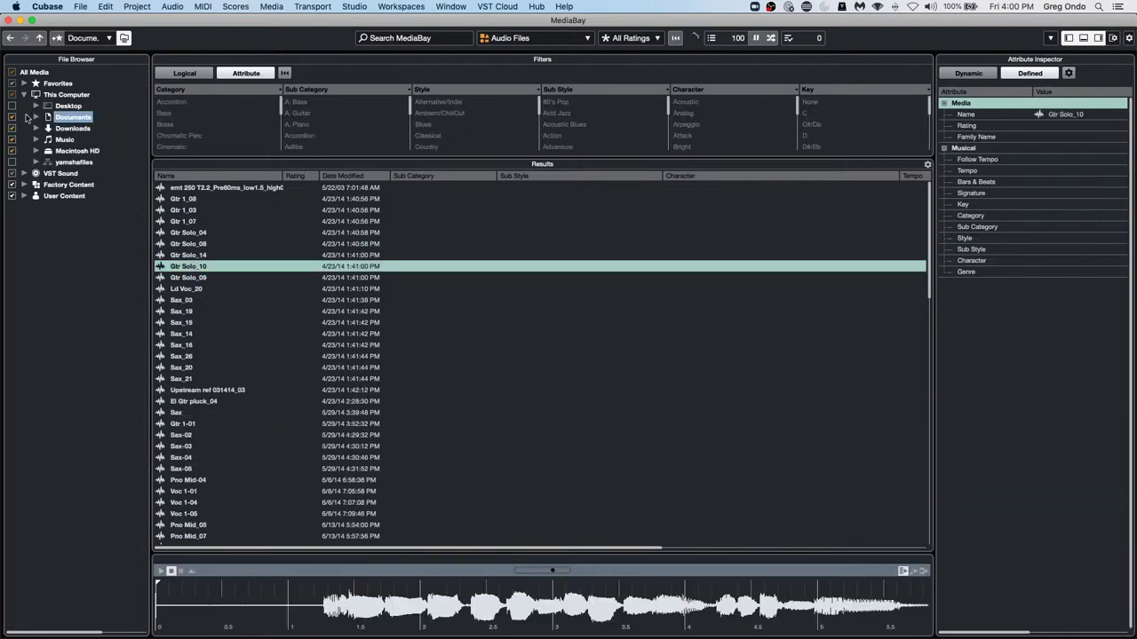
pyautogui.click(24, 196)
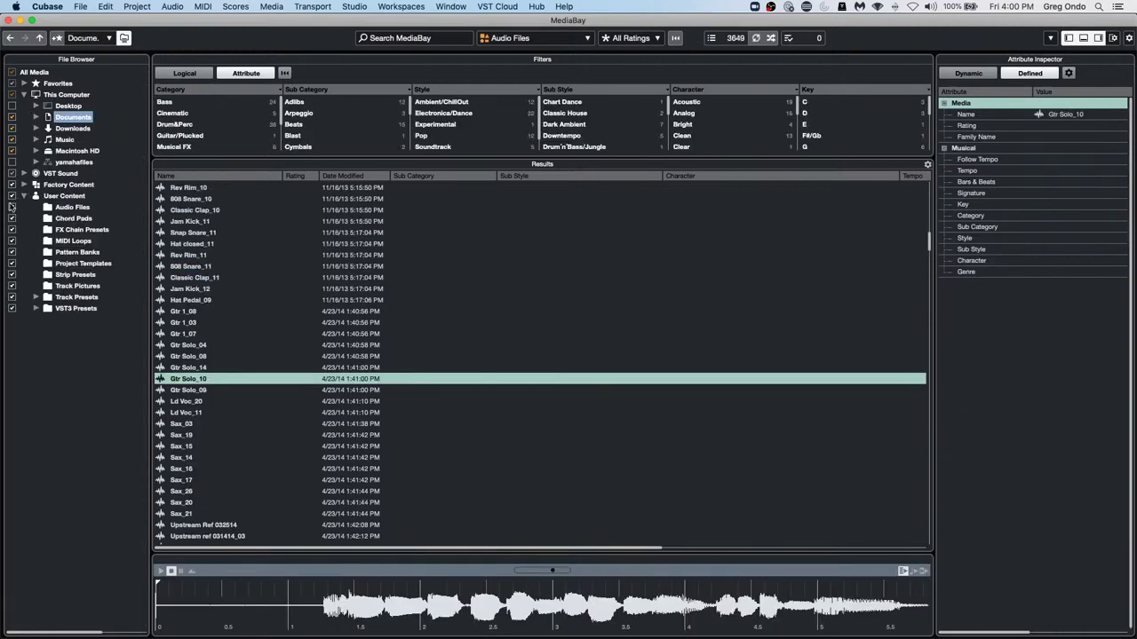
pyautogui.click(11, 196)
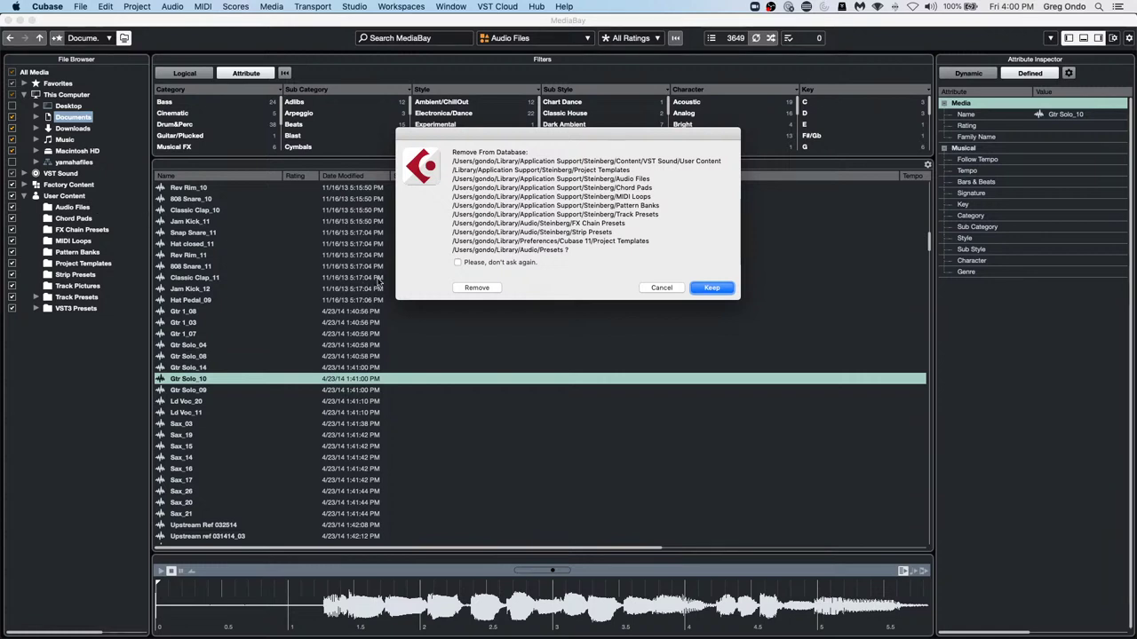
pyautogui.click(662, 288)
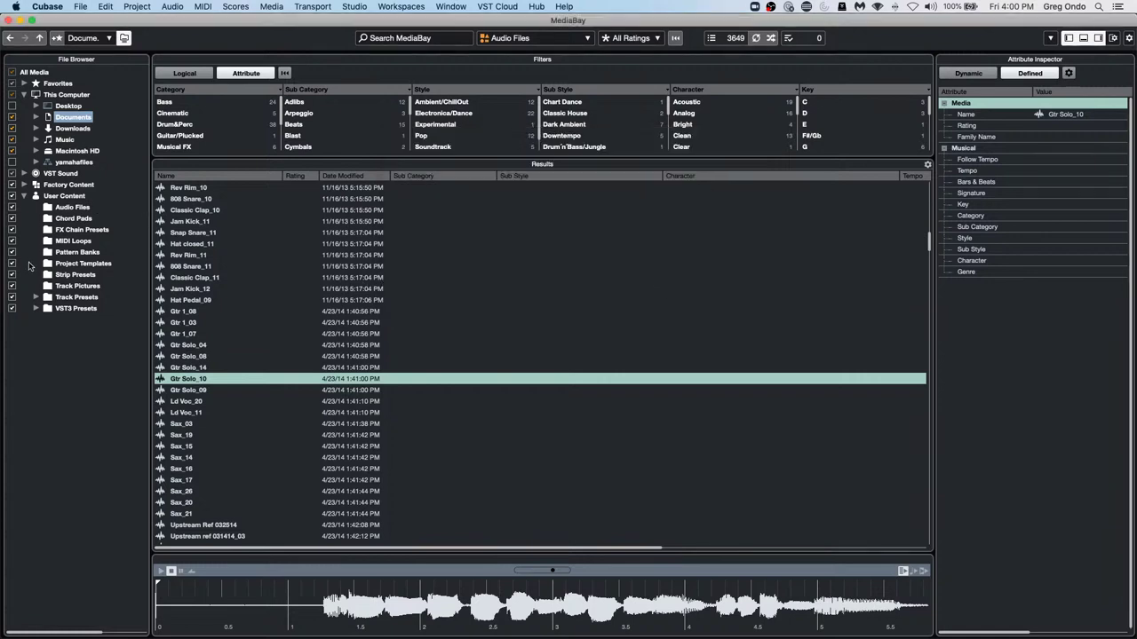
# Show the Track Presets folder with All Media Types listed, then close MediaBay
pyautogui.click(67, 230)
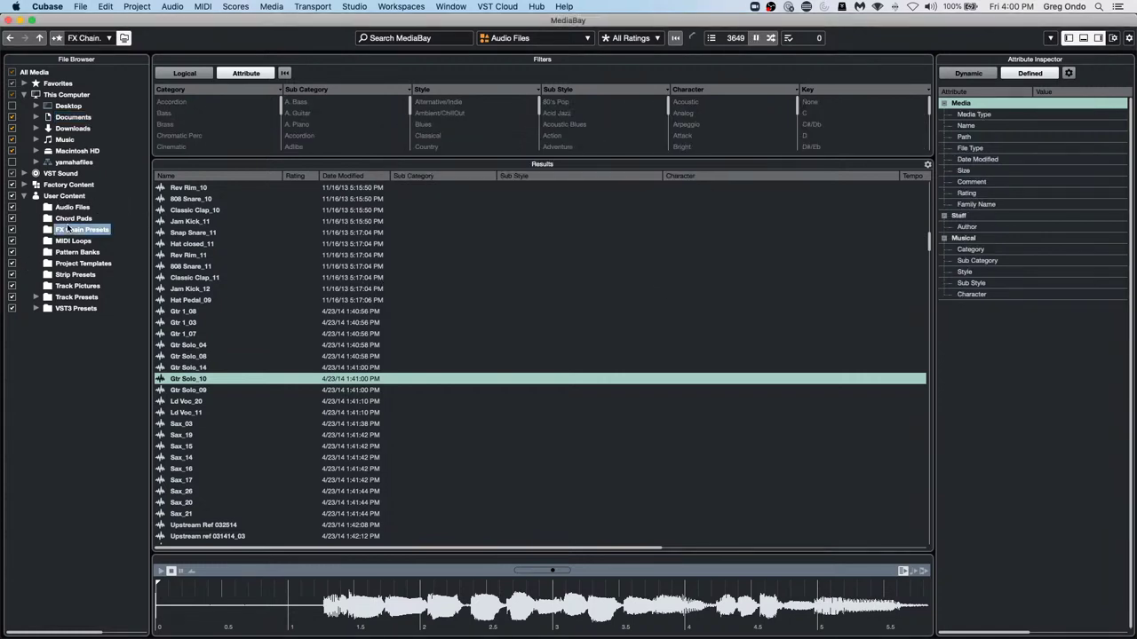
pyautogui.click(67, 252)
pyautogui.click(85, 308)
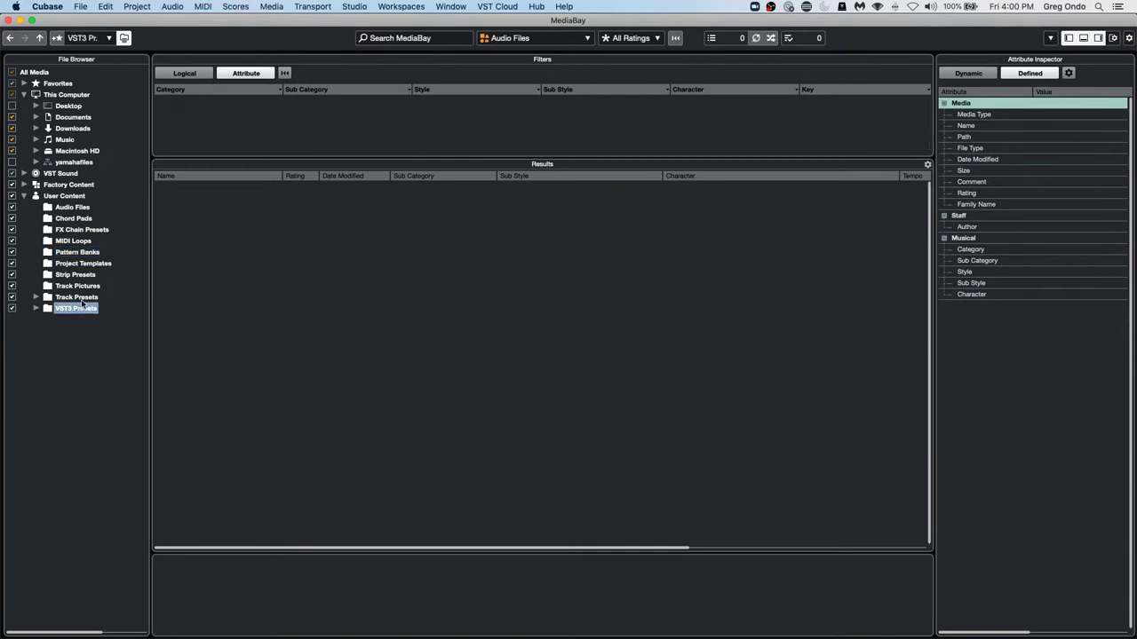
pyautogui.click(82, 298)
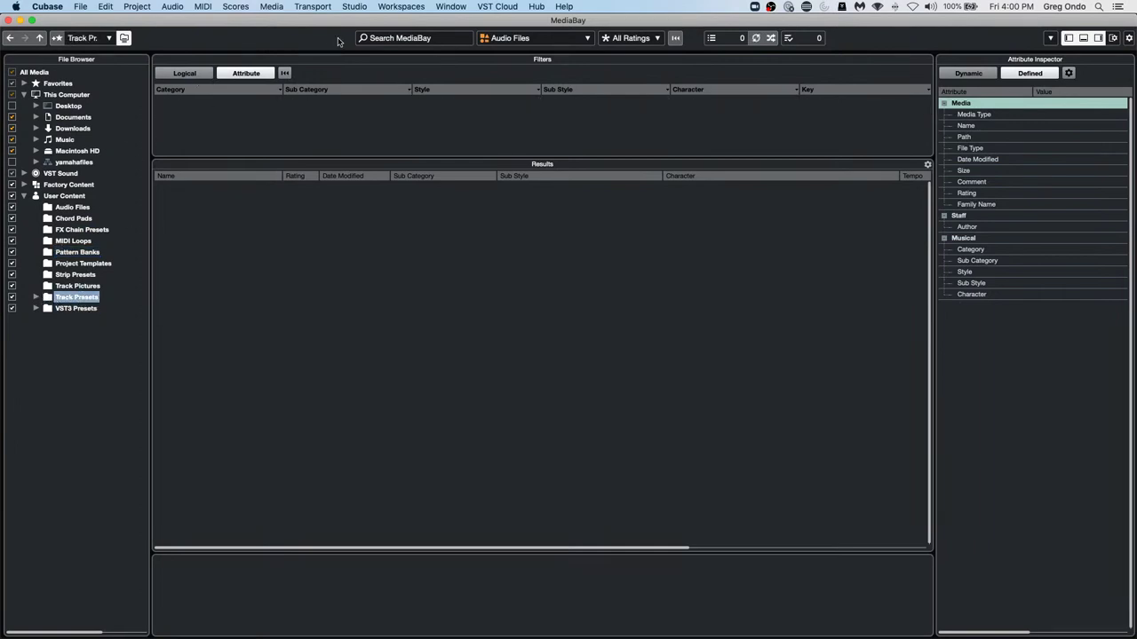
pyautogui.click(515, 39)
pyautogui.click(497, 73)
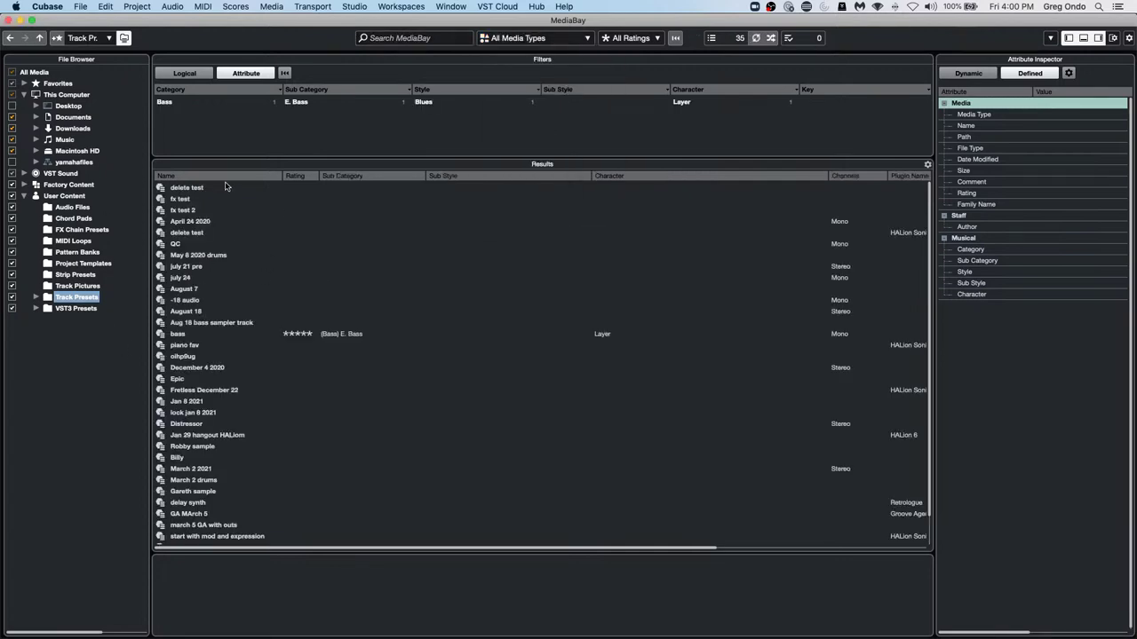
pyautogui.scroll(-3, 275, 308)
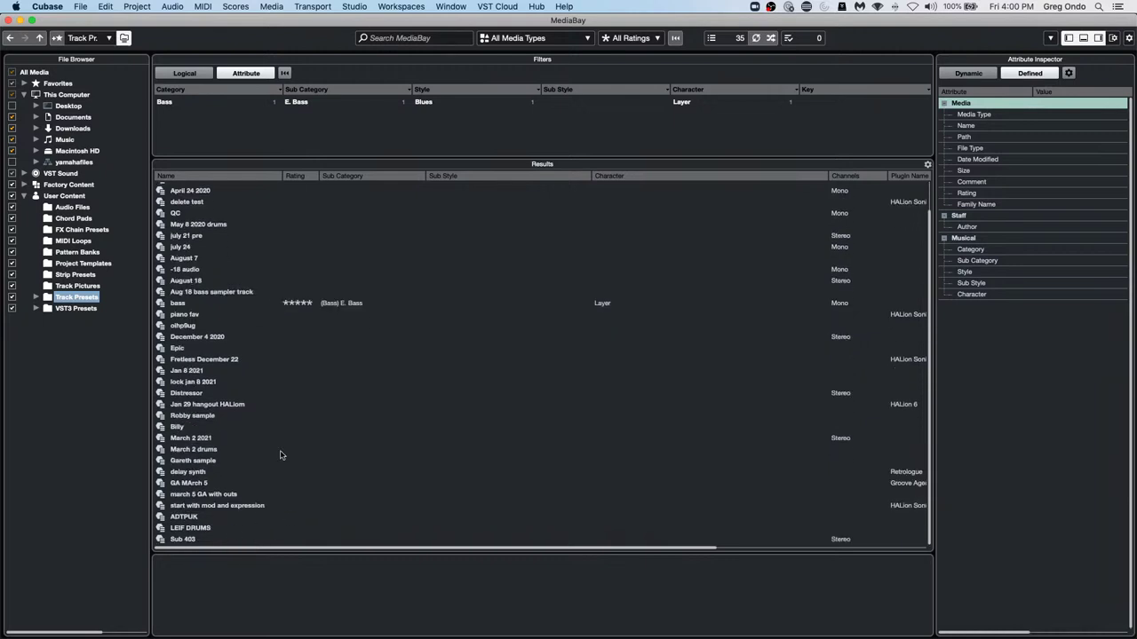
pyautogui.scroll(1, 276, 420)
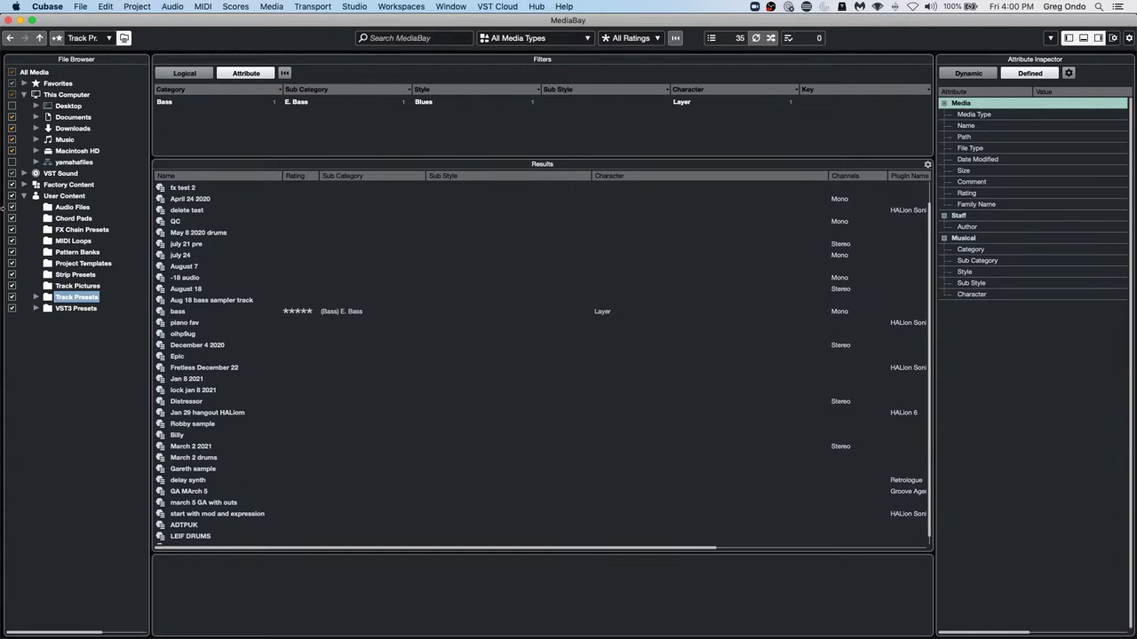
pyautogui.click(11, 20)
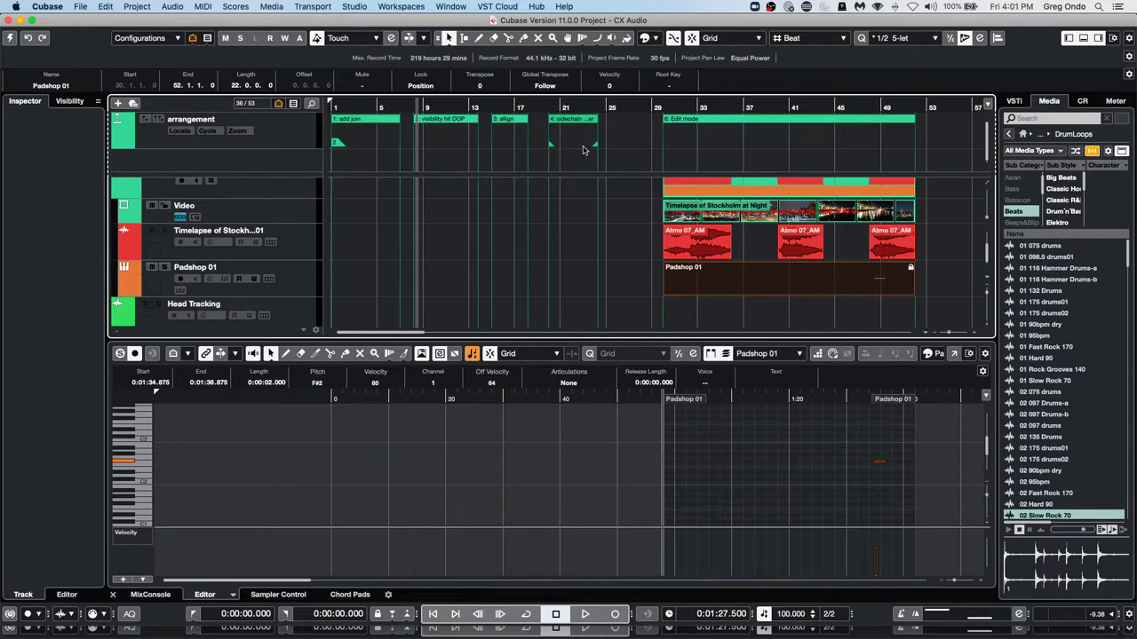
# Return to bar 1, activate the project, and raise J-50 1's fader to -2.05
pyautogui.moveTo(351, 108); pyautogui.dragTo(331, 108)
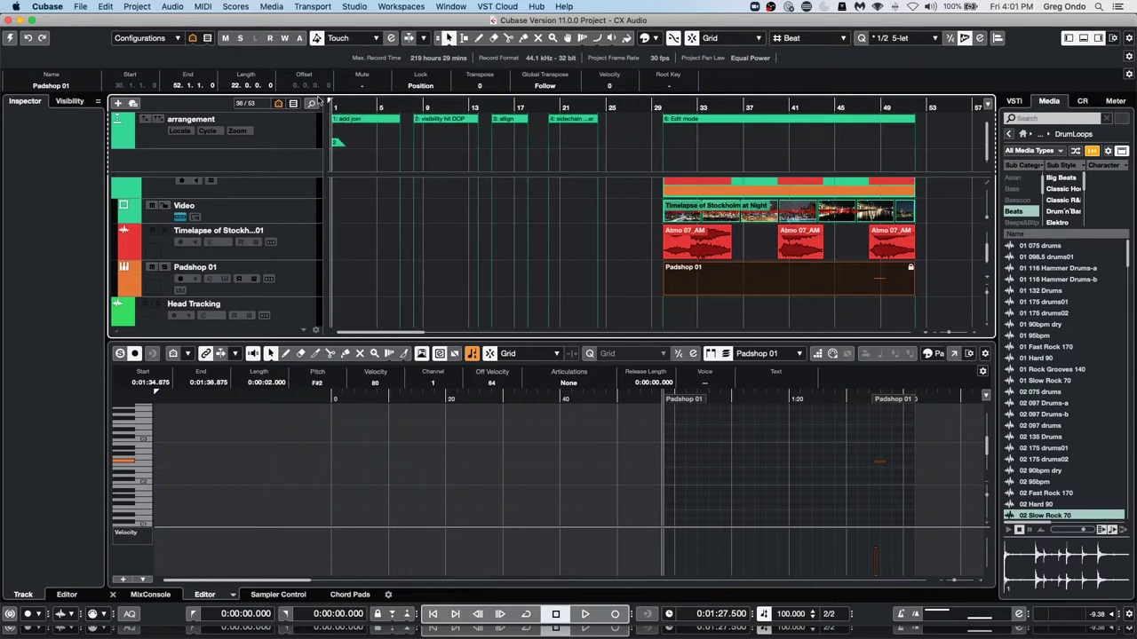
pyautogui.press('h')
pyautogui.press('h')
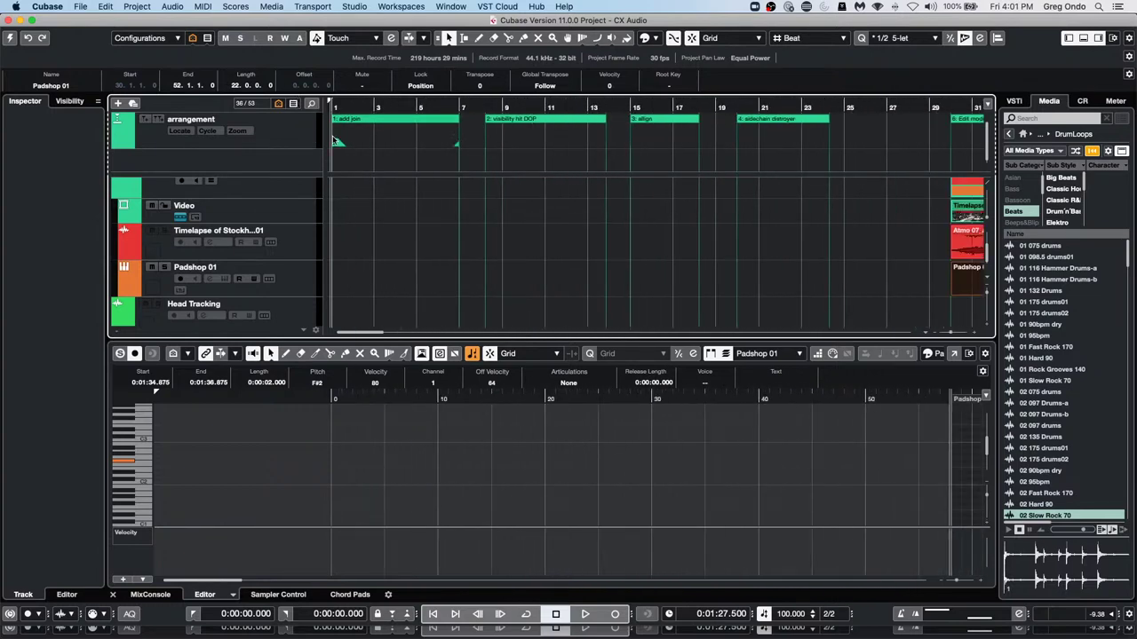
pyautogui.scroll(5, 364, 218)
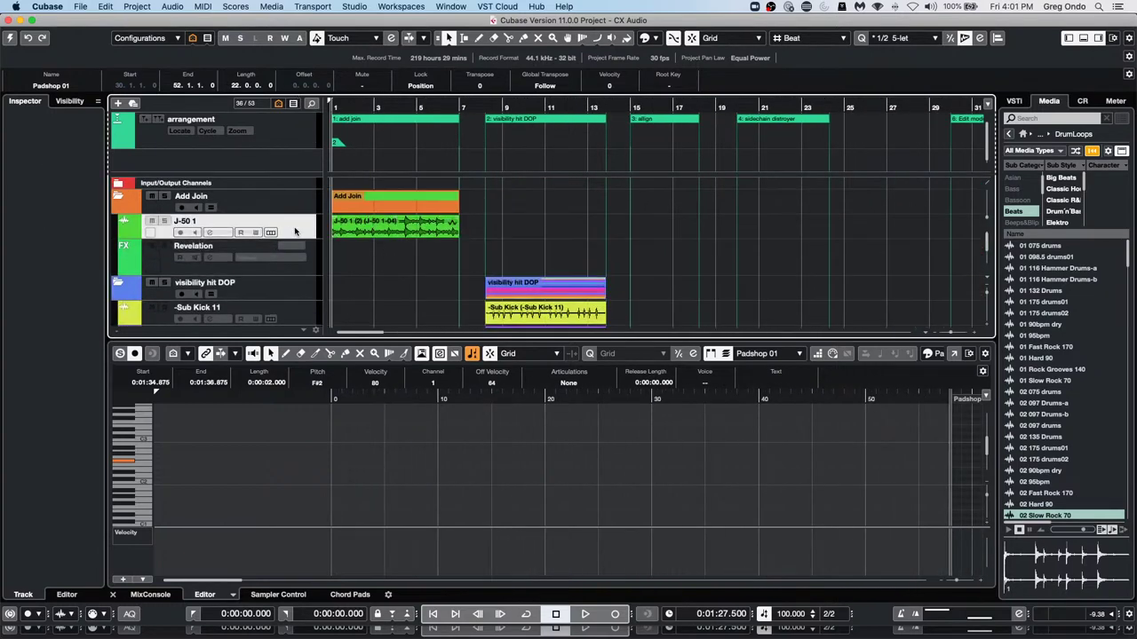
pyautogui.click(10, 38)
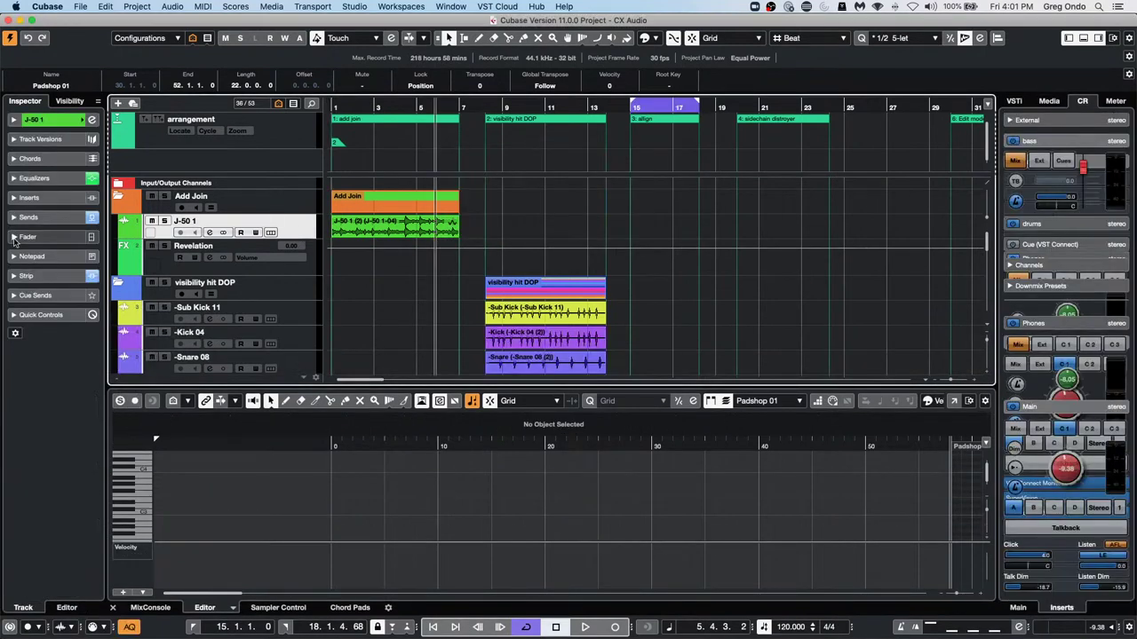
pyautogui.click(44, 240)
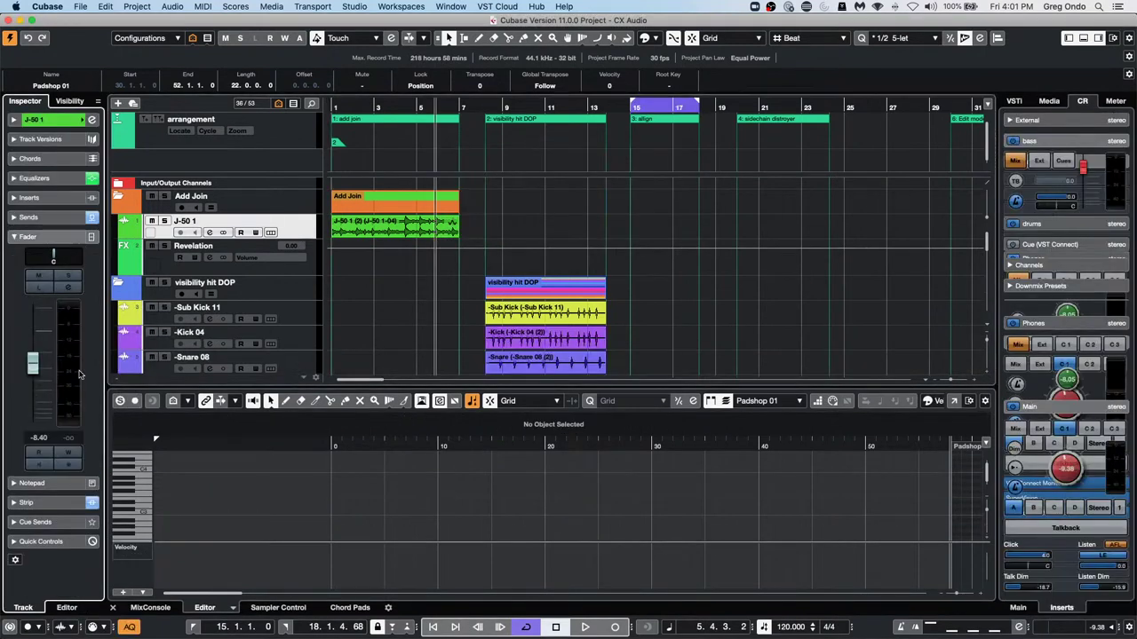
pyautogui.moveTo(33, 362); pyautogui.dragTo(33, 340)
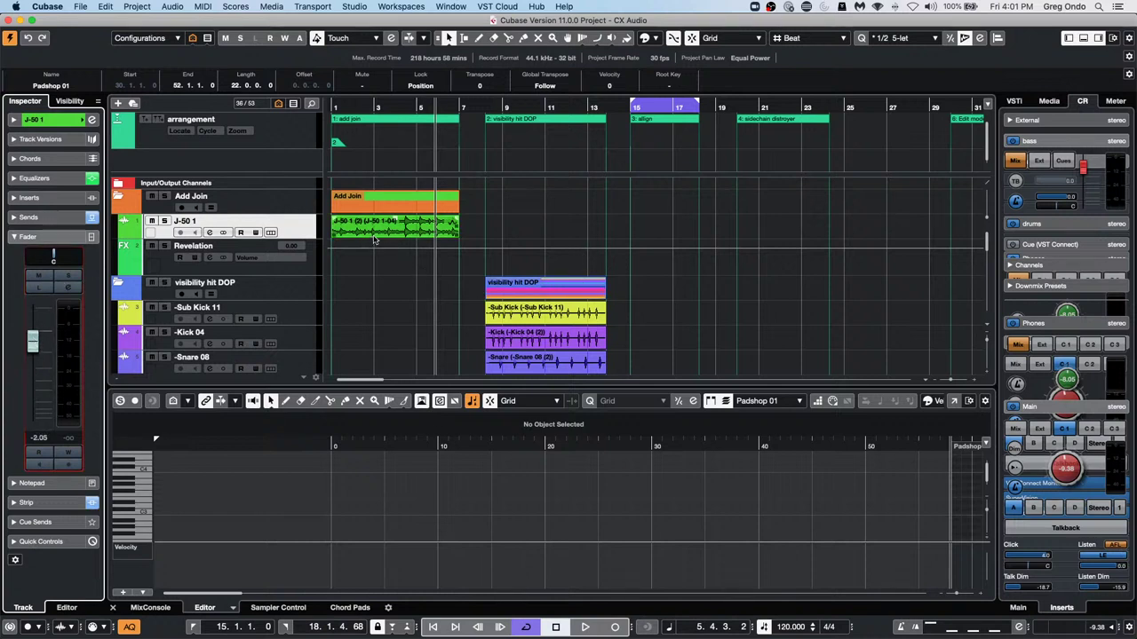
# Cycle bars 1–7 from the Add Join event, then show and enlarge J-50 1's Volume automation lane
pyautogui.click(418, 211)
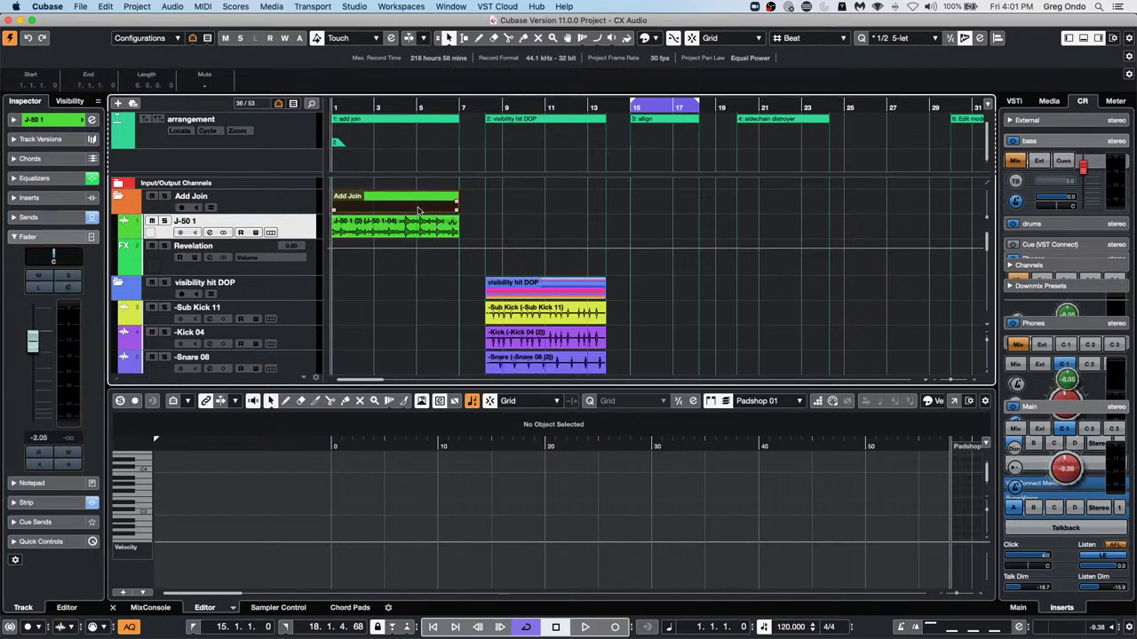
pyautogui.press('p')
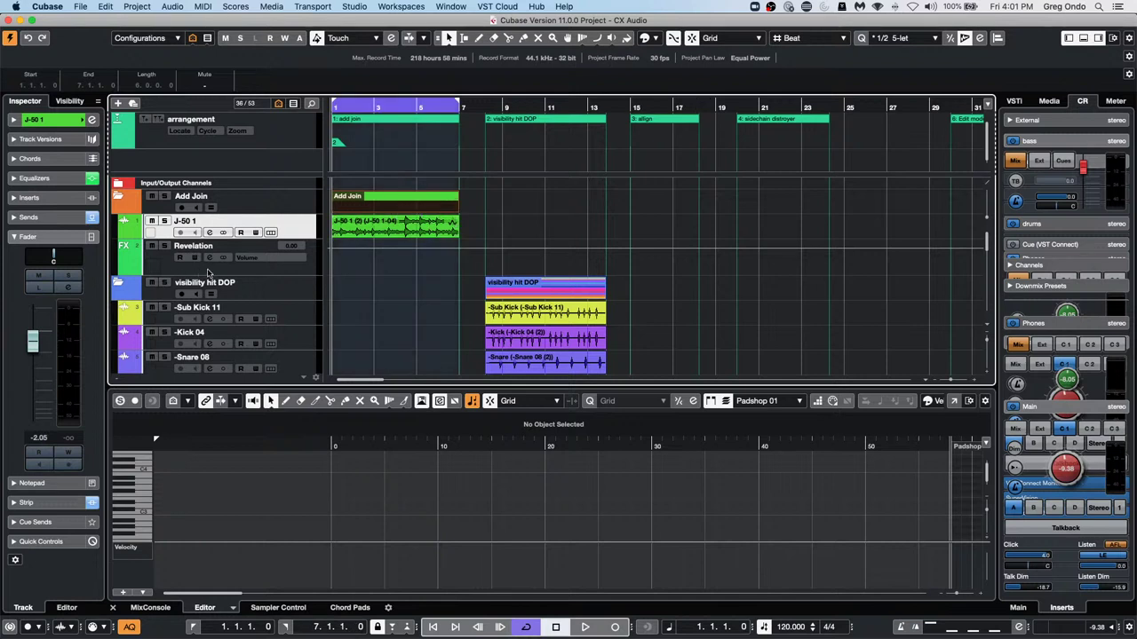
pyautogui.click(123, 237)
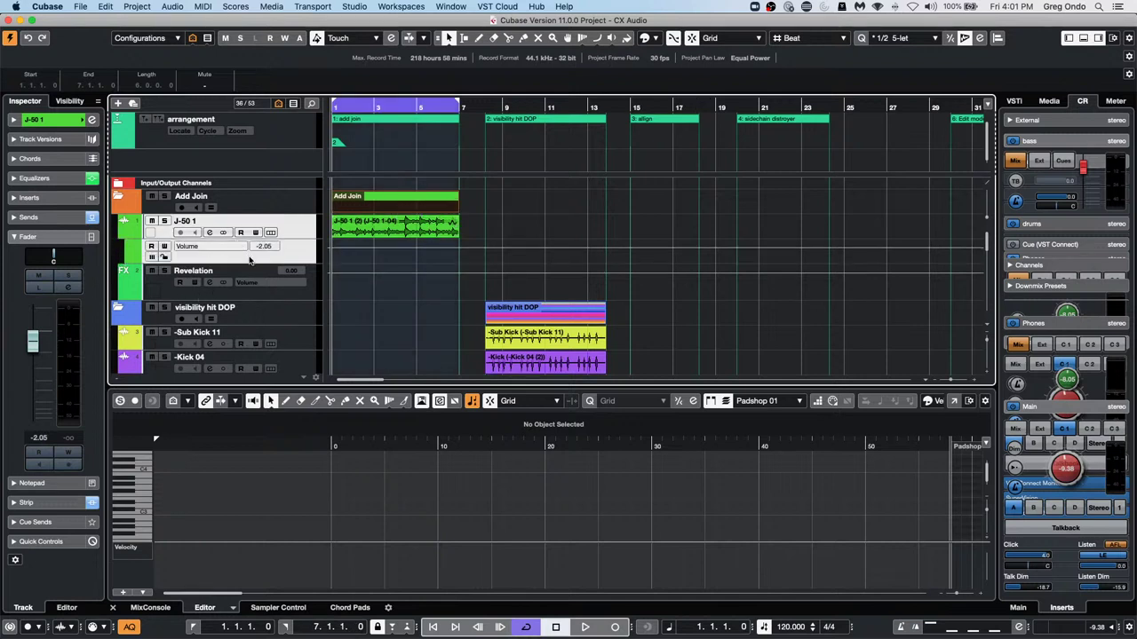
pyautogui.moveTo(249, 263); pyautogui.dragTo(249, 358)
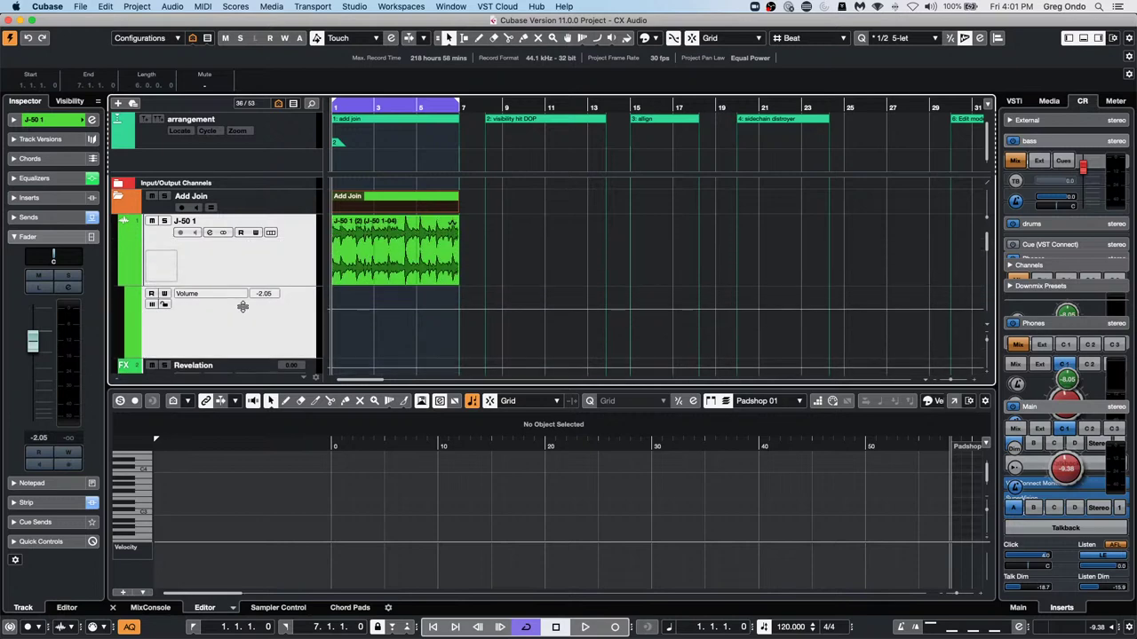
pyautogui.press('h')
pyautogui.press('h')
pyautogui.press('h')
pyautogui.press('h')
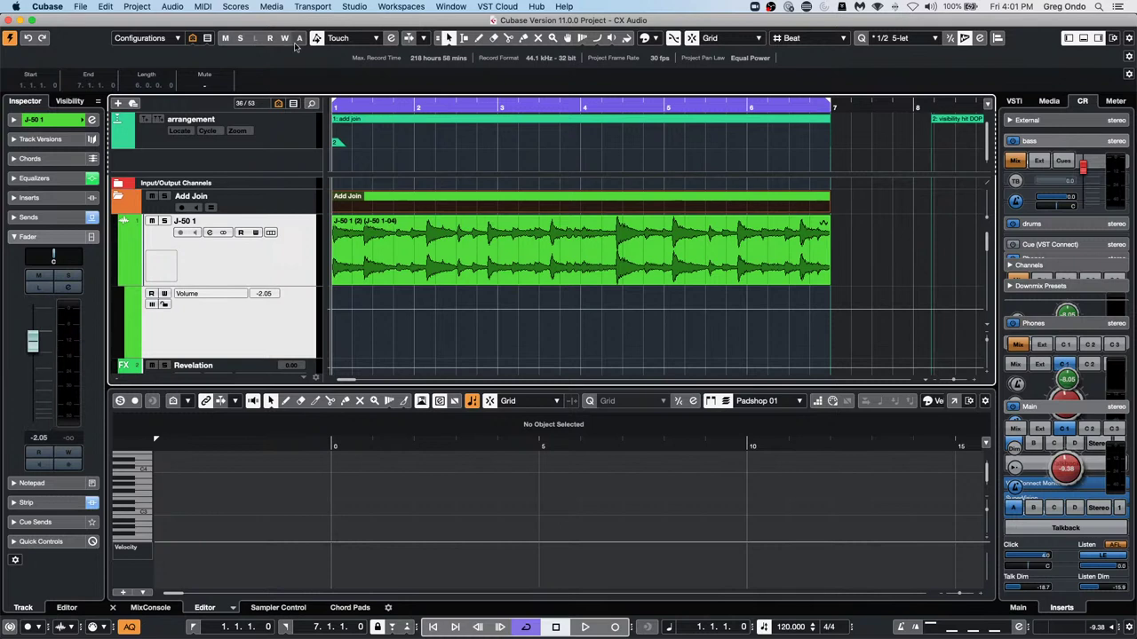
pyautogui.click(375, 39)
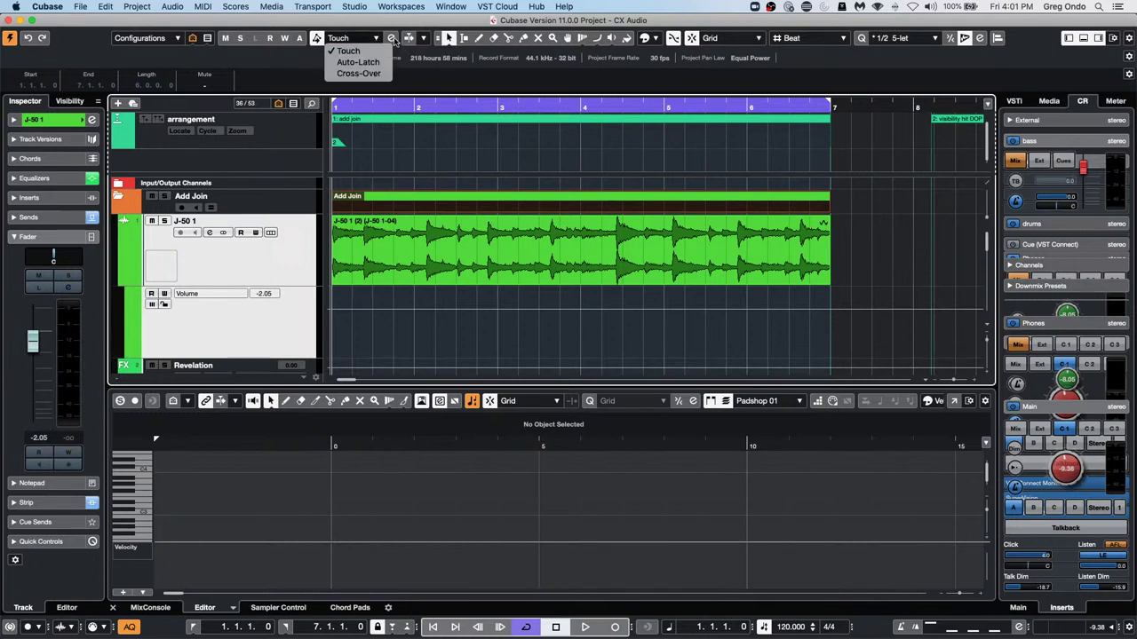
pyautogui.click(391, 39)
pyautogui.click(391, 38)
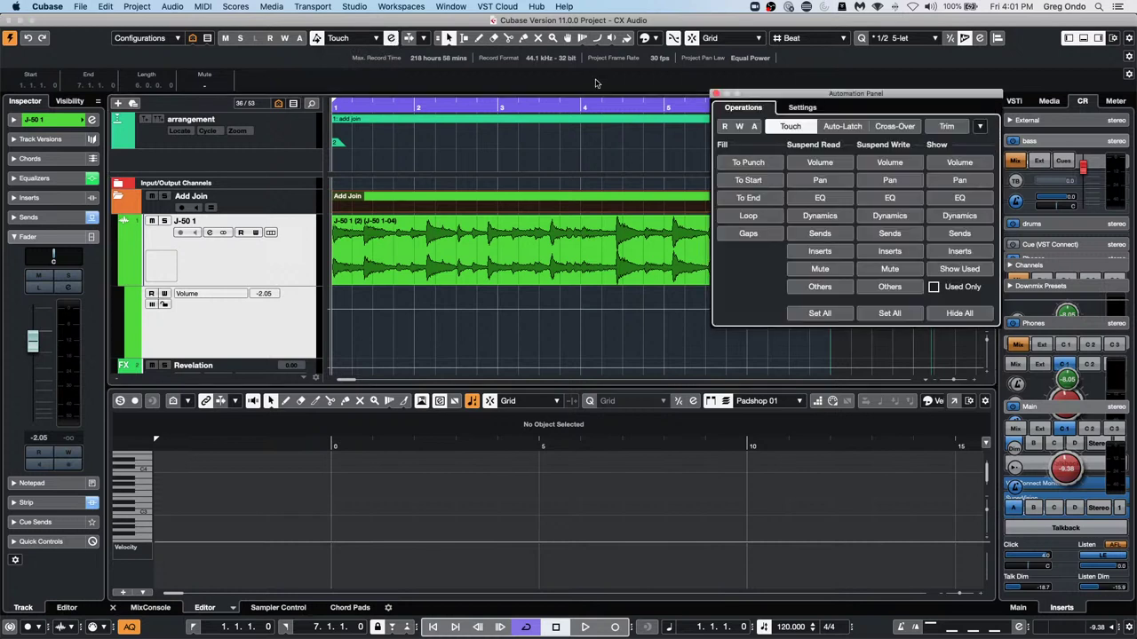
pyautogui.click(412, 118)
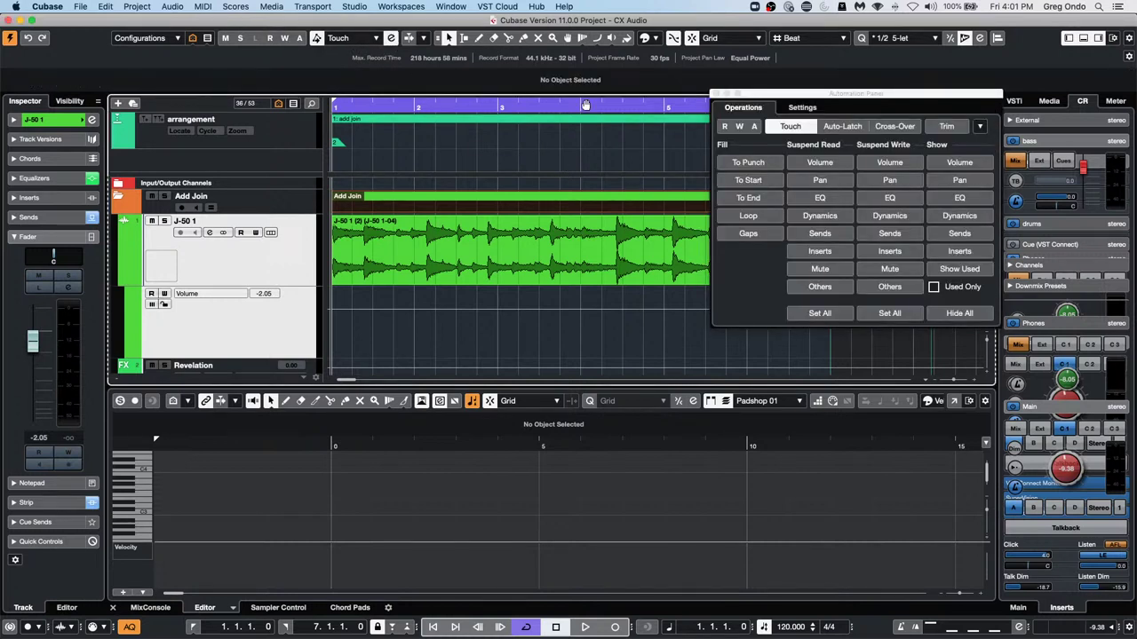
pyautogui.click(713, 93)
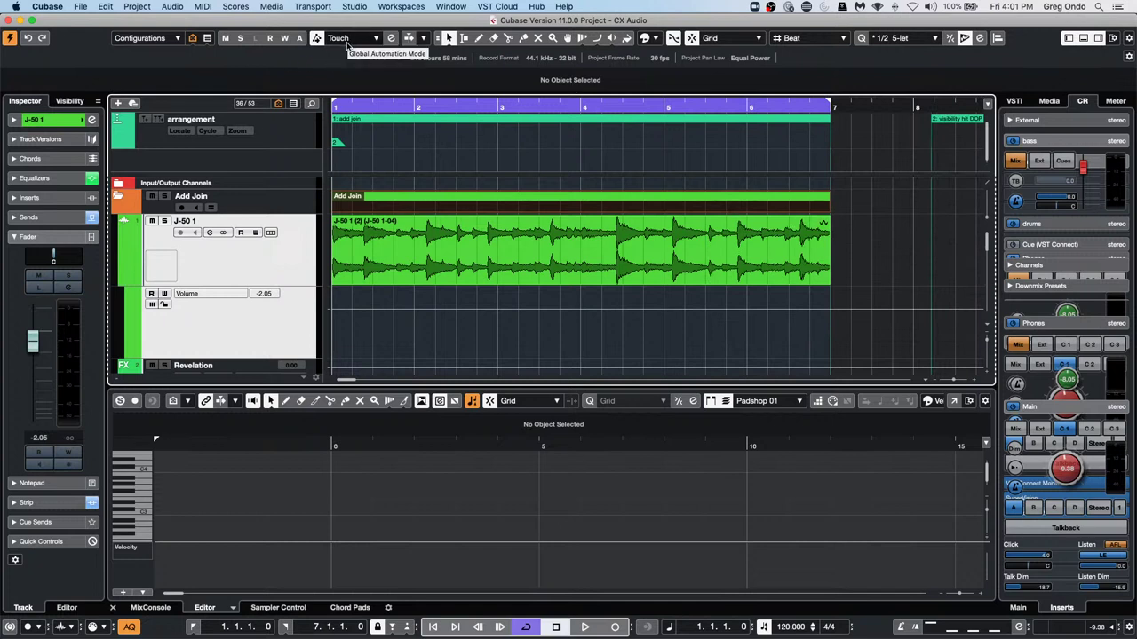
# Play the project and lower the J-50 1 volume to -5.50
pyautogui.press('space')
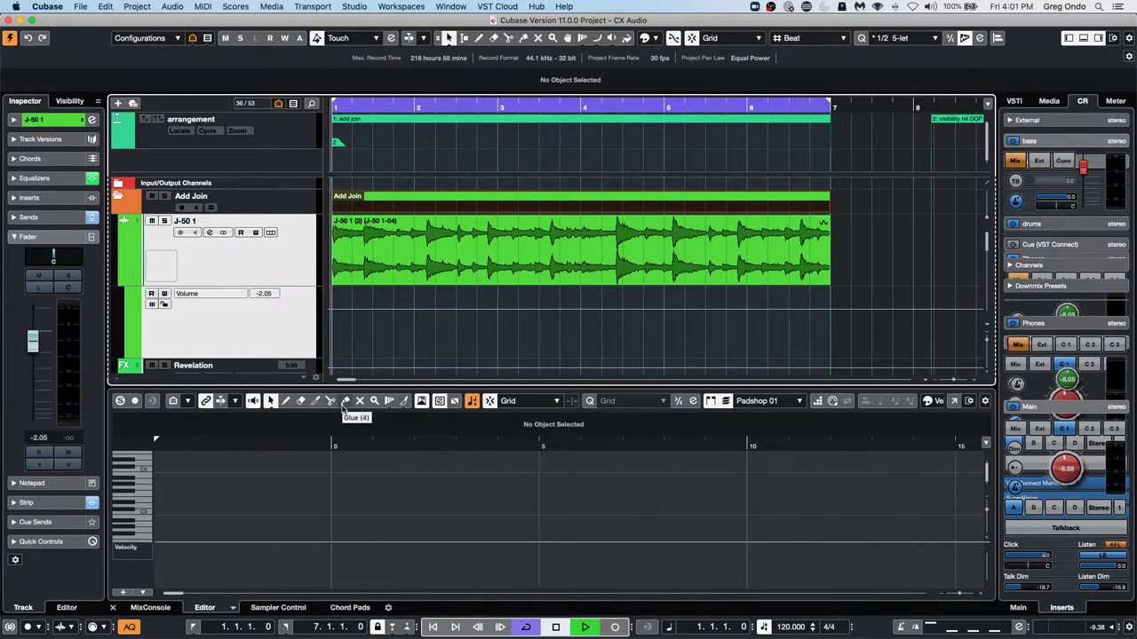
pyautogui.moveTo(32, 340); pyautogui.dragTo(34, 375)
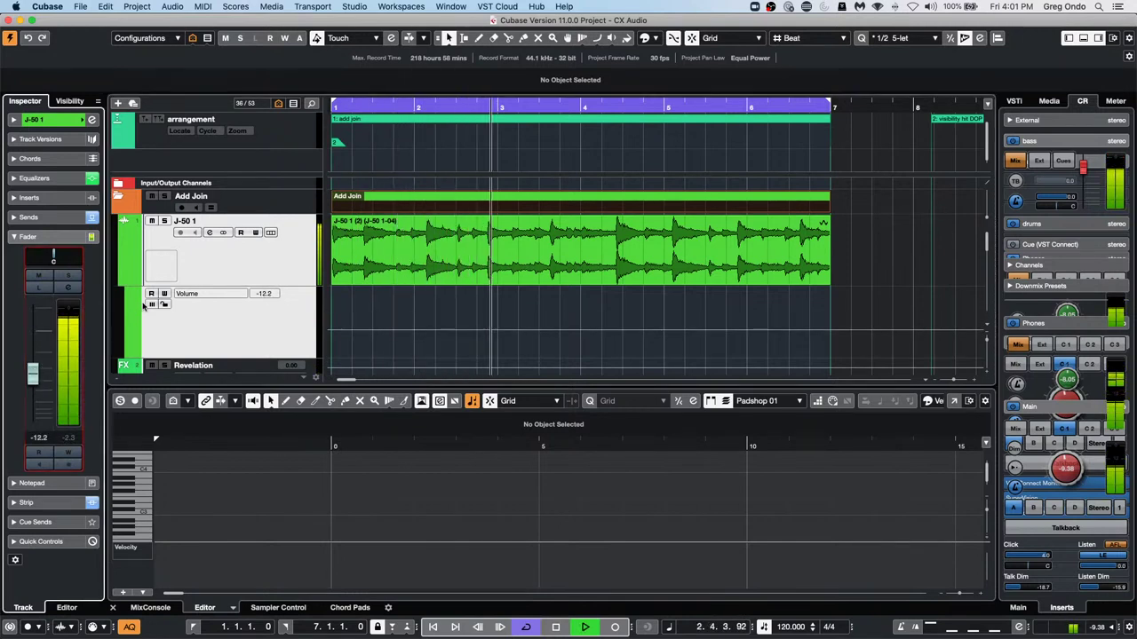
pyautogui.press('space')
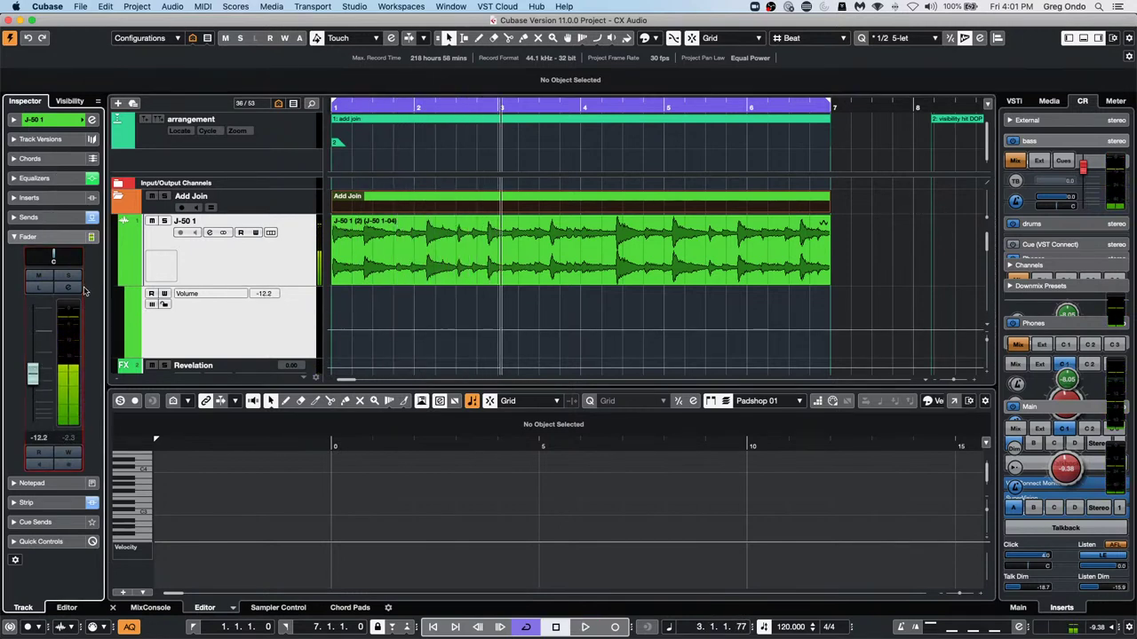
# Enable automation Write and Read on the J-50 1 track
pyautogui.click(39, 276)
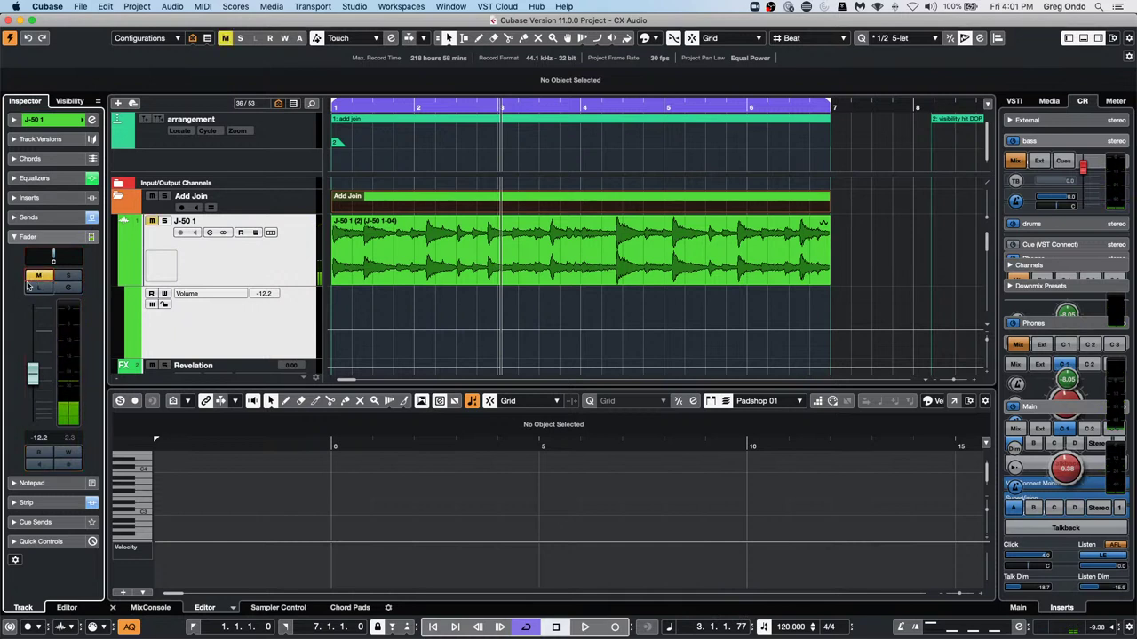
pyautogui.click(38, 276)
pyautogui.click(67, 452)
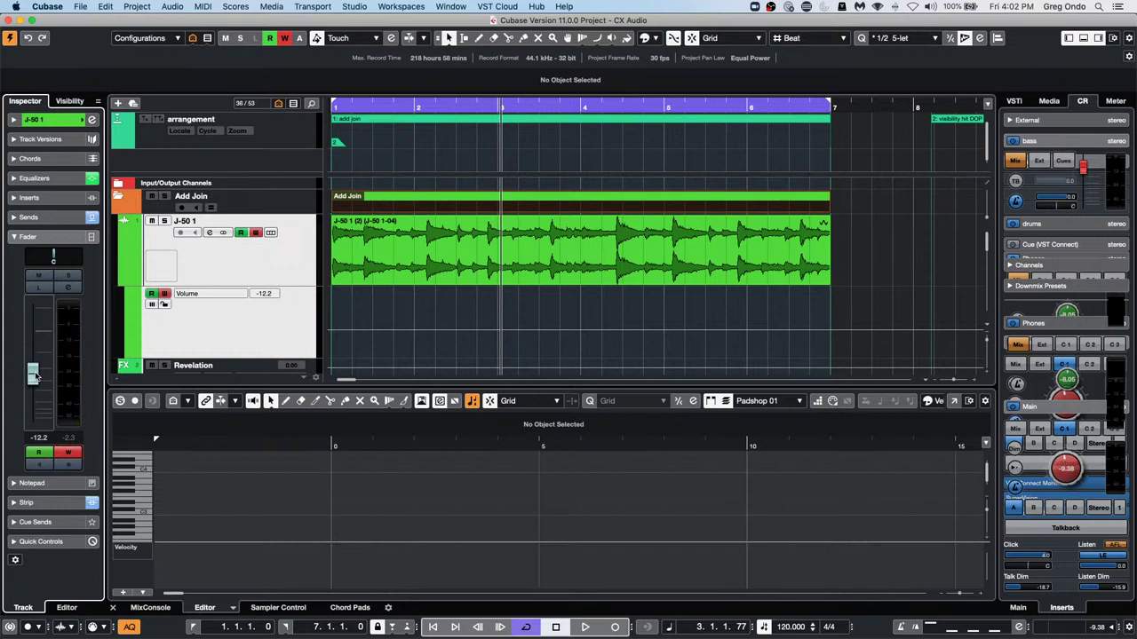
# Record a Touch-mode volume pass on J-50 1 with fader bumps across bars 1–7
pyautogui.press('space')
pyautogui.moveTo(33, 374)
pyautogui.mouseDown()
pyautogui.moveTo(48, 369)
pyautogui.moveTo(38, 361)
pyautogui.moveTo(33, 374)
pyautogui.moveTo(39, 356)
pyautogui.mouseUp()
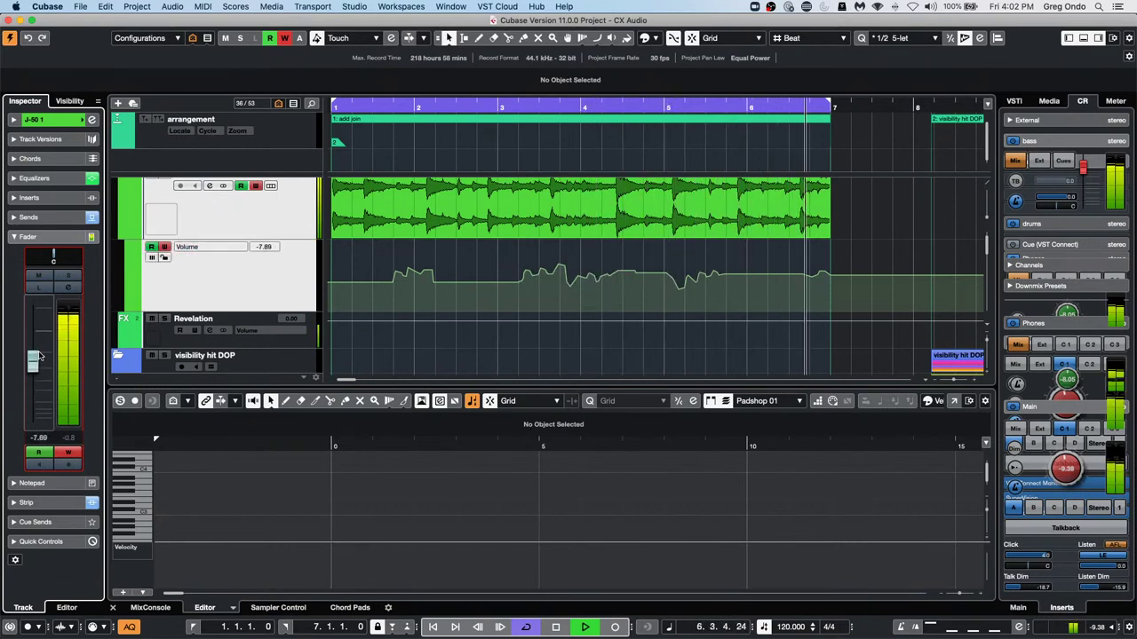
pyautogui.press('space')
pyautogui.click(367, 39)
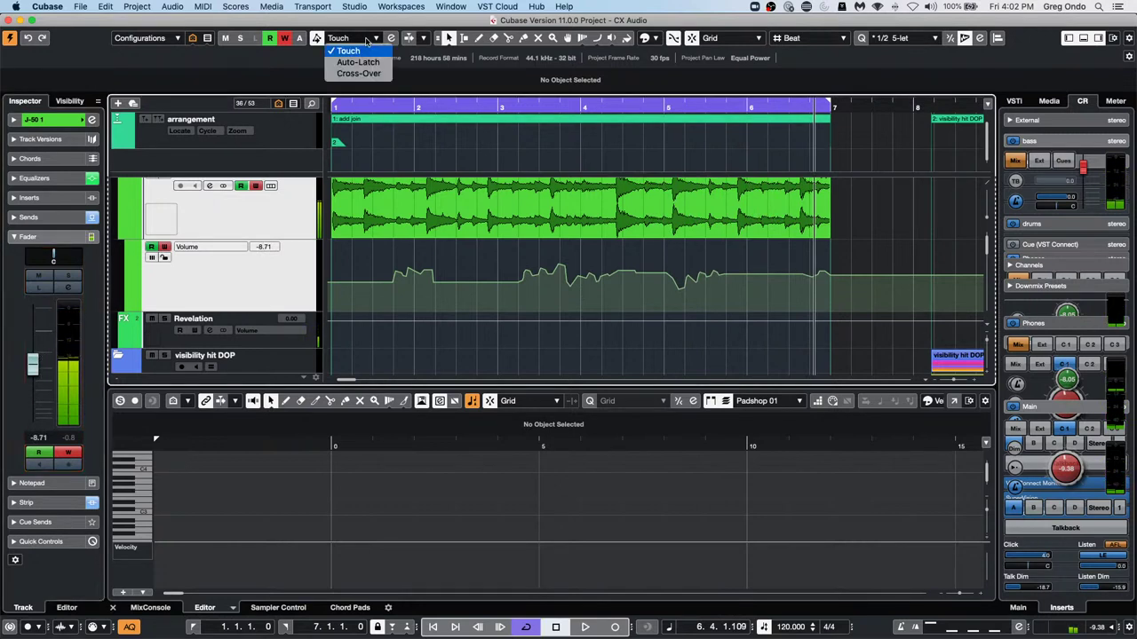
# In Auto-Latch mode, record a pass that holds J-50 1's volume at -5.50 past bar 5
pyautogui.click(360, 62)
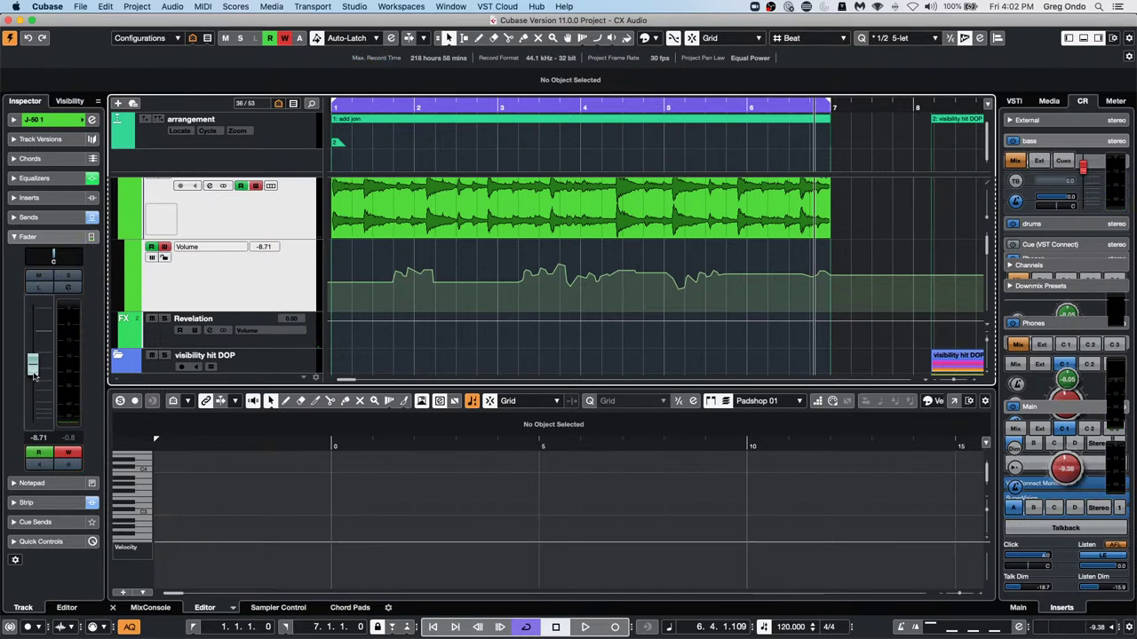
pyautogui.press('space')
pyautogui.moveTo(34, 375)
pyautogui.mouseDown()
pyautogui.moveTo(34, 389)
pyautogui.moveTo(33, 345)
pyautogui.mouseUp()
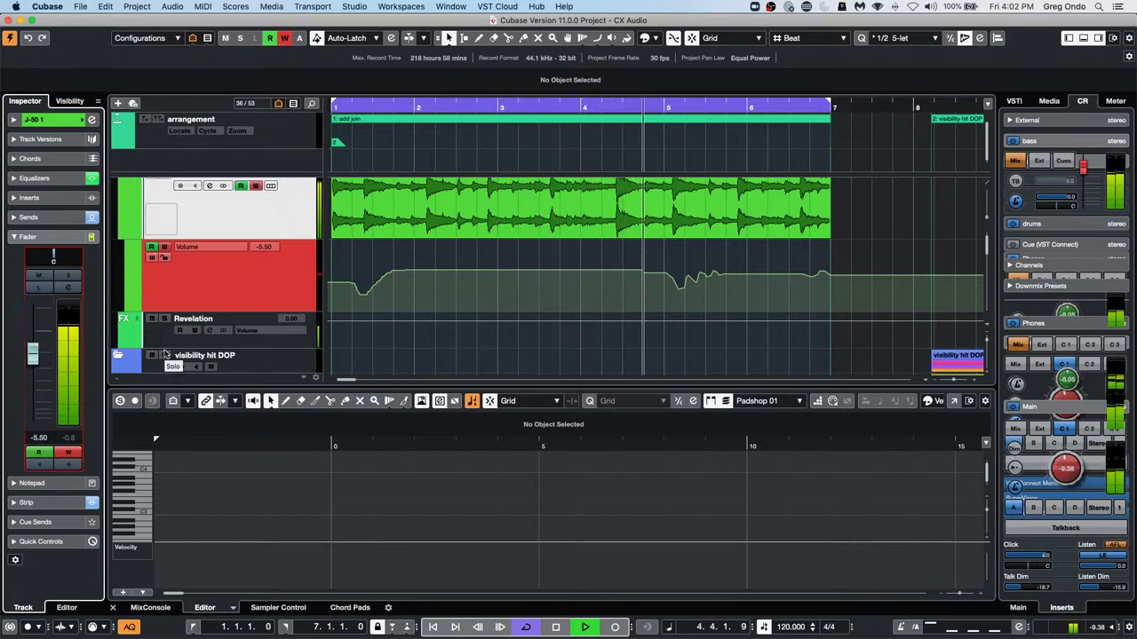
pyautogui.press('space')
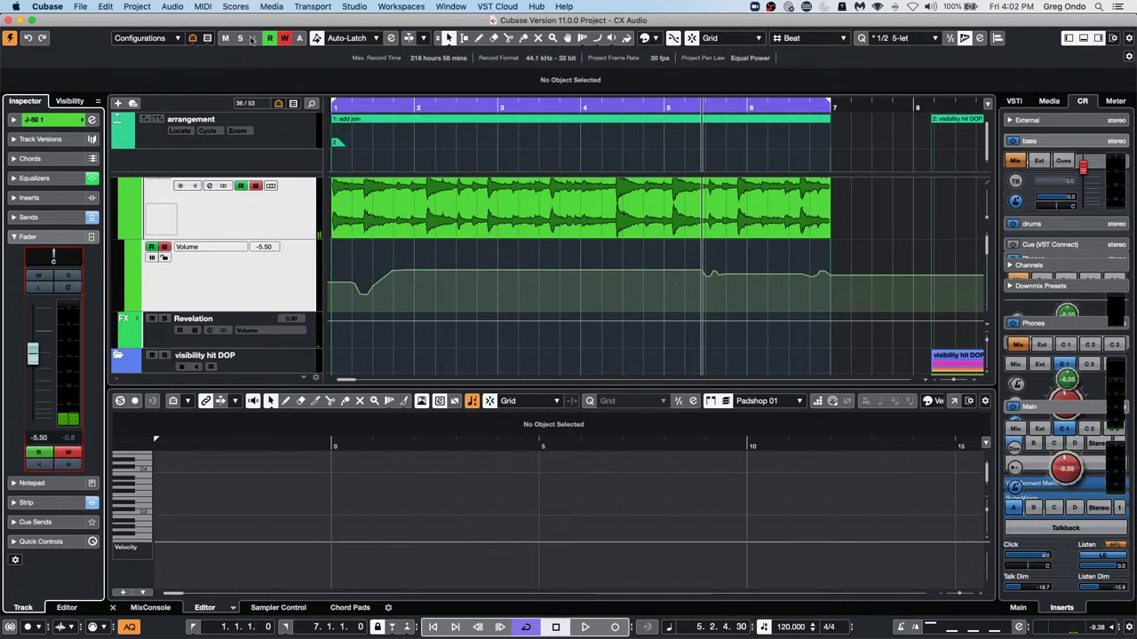
pyautogui.click(350, 38)
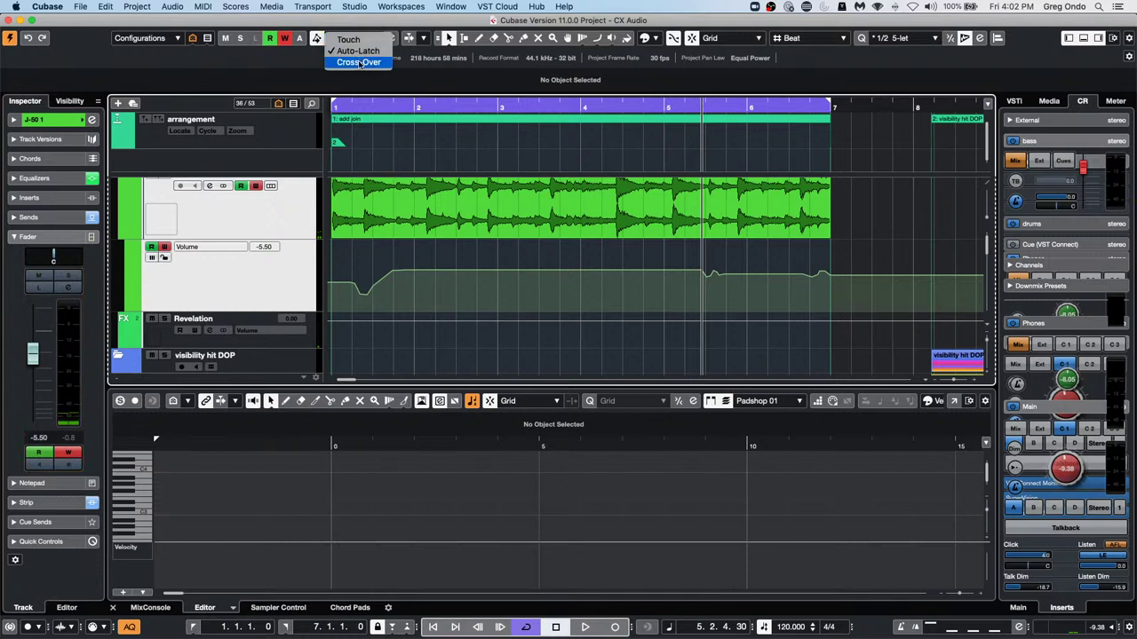
# In Cross-Over mode, rewrite J-50 1's volume from bar 1, dipping near bar 3 then ramping to -0.67
pyautogui.click(359, 62)
pyautogui.click(352, 106)
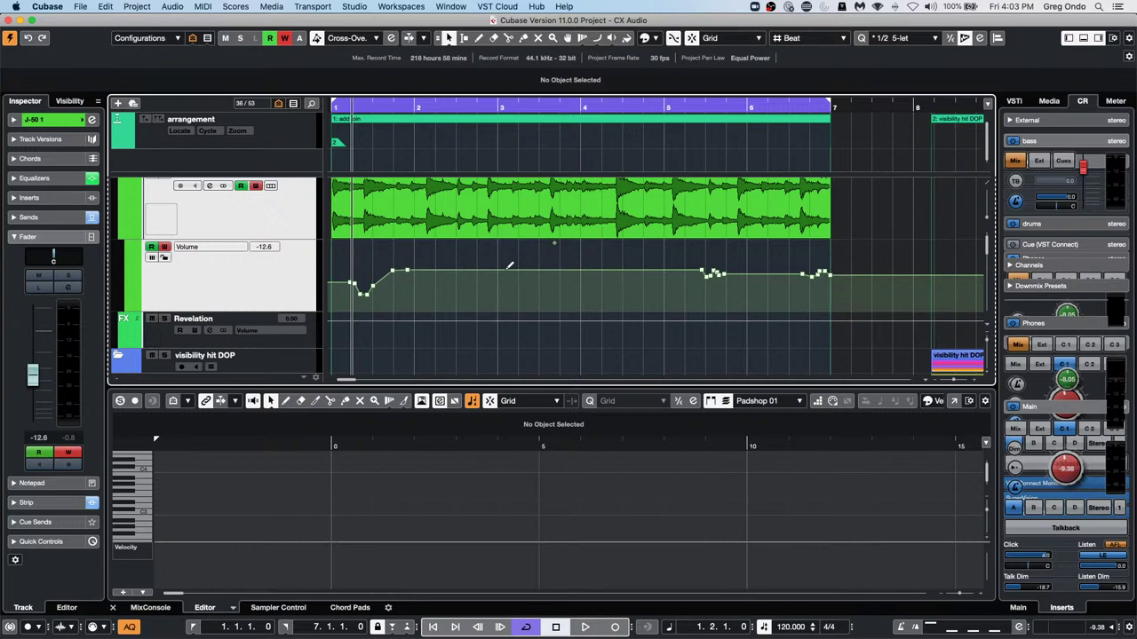
pyautogui.press('space')
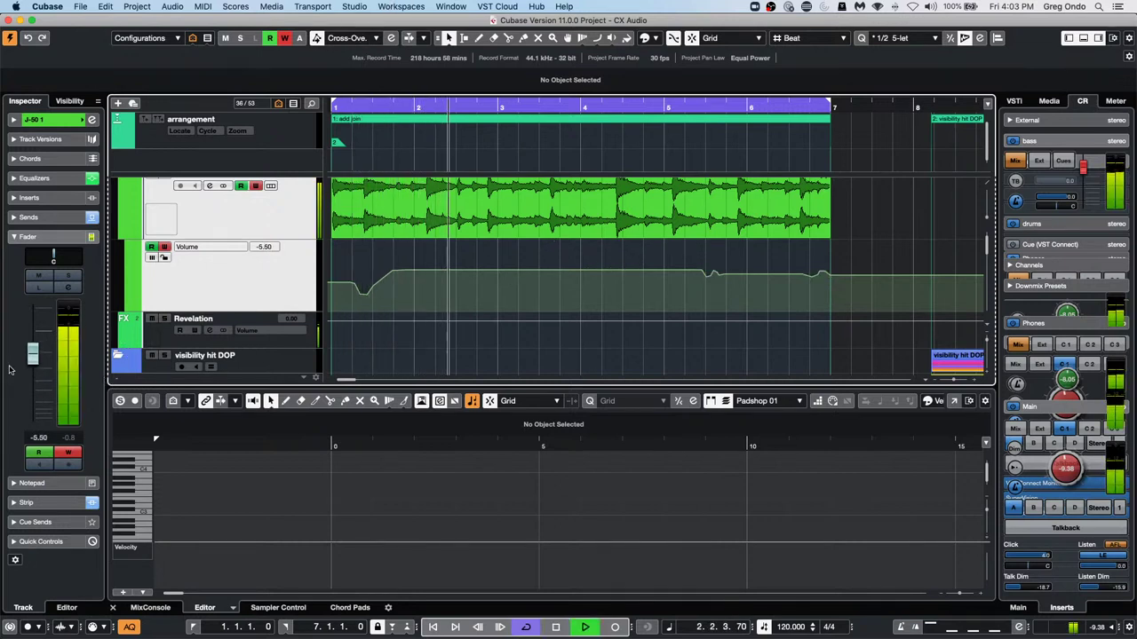
pyautogui.moveTo(32, 353)
pyautogui.mouseDown()
pyautogui.moveTo(34, 394)
pyautogui.moveTo(48, 332)
pyautogui.mouseUp()
pyautogui.press('space')
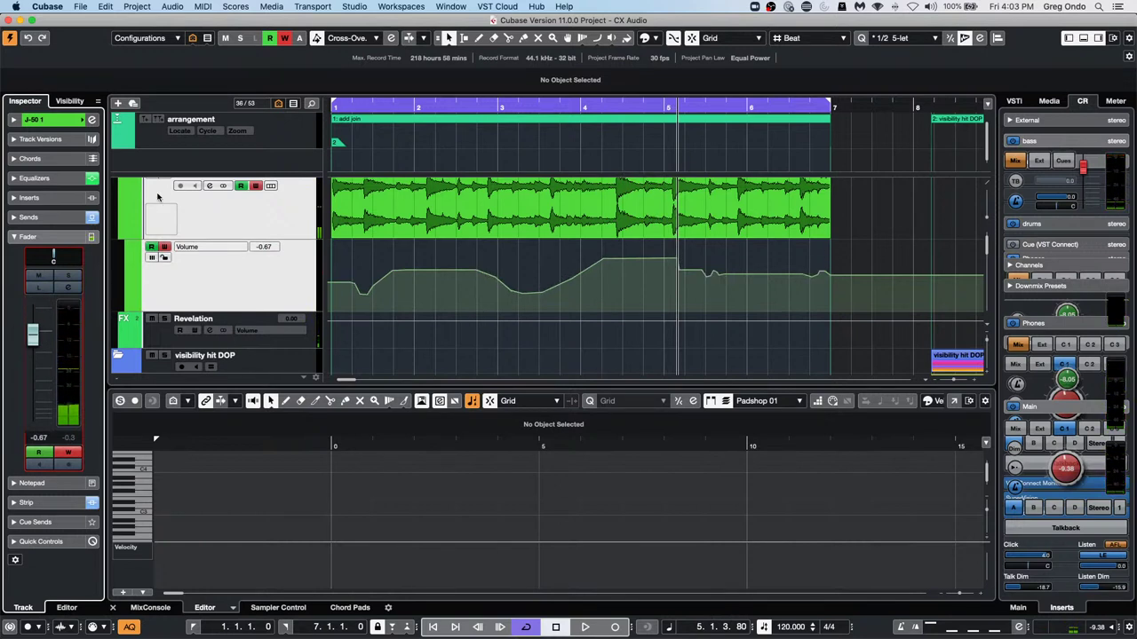
pyautogui.click(353, 41)
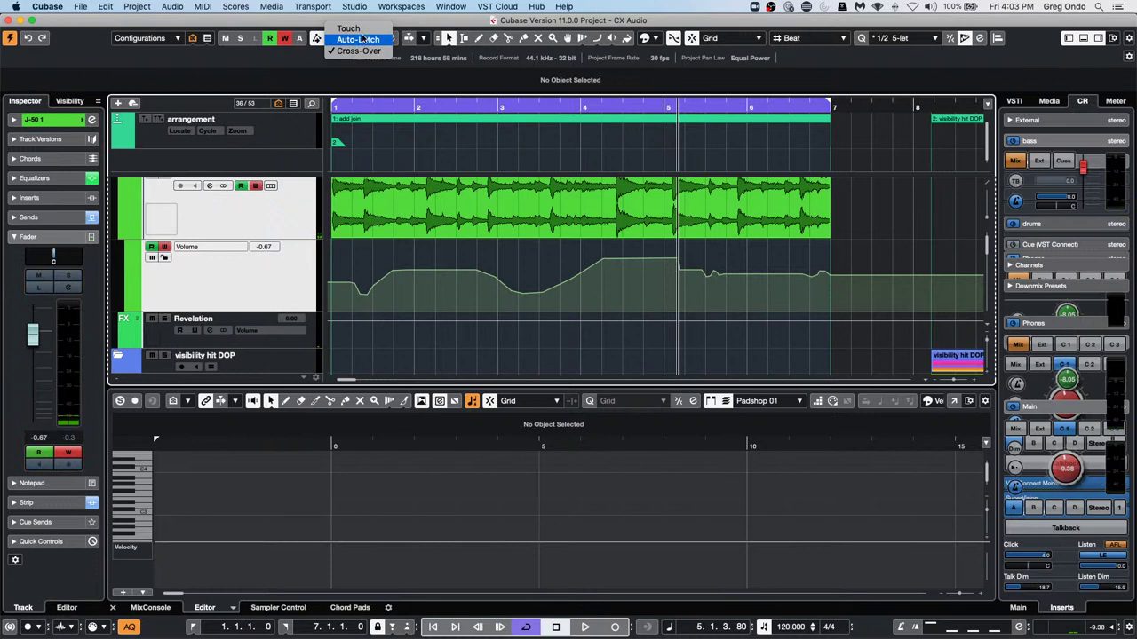
# Return automation to Touch mode, nudge J-50 1's volume down, and select the J-50 1 track
pyautogui.click(348, 29)
pyautogui.moveTo(33, 335)
pyautogui.mouseDown()
pyautogui.moveTo(38, 353)
pyautogui.moveTo(45, 335)
pyautogui.moveTo(35, 391)
pyautogui.moveTo(35, 374)
pyautogui.mouseUp()
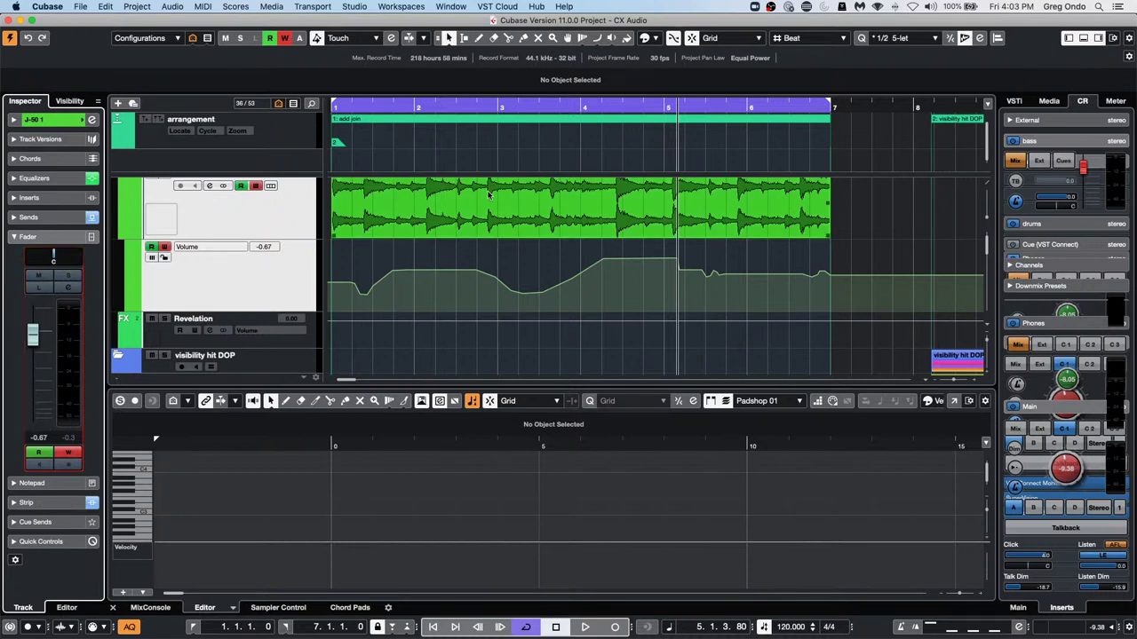
pyautogui.click(270, 215)
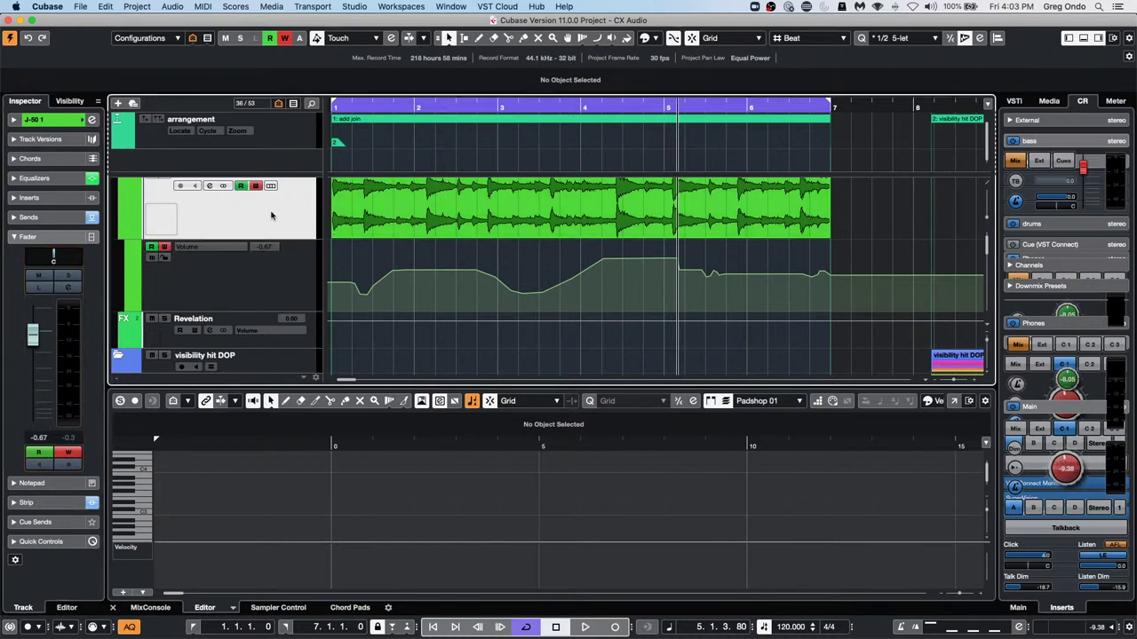
# Insert the Frequency EQ in J-50 1's first insert slot with linear phase on bands 1–3
pyautogui.click(91, 119)
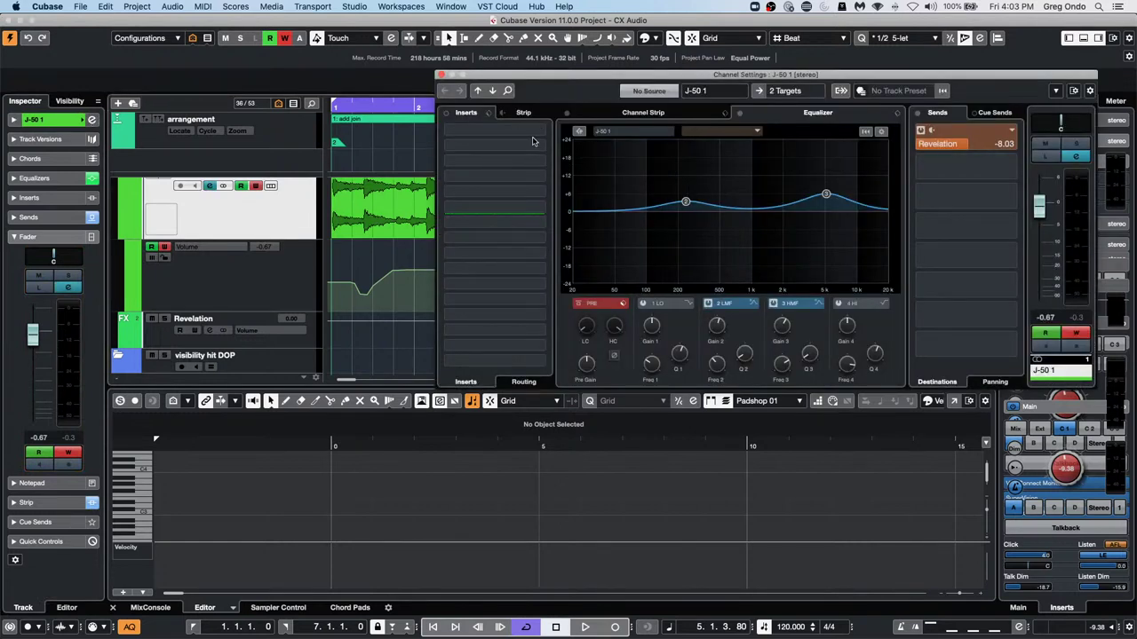
pyautogui.click(495, 129)
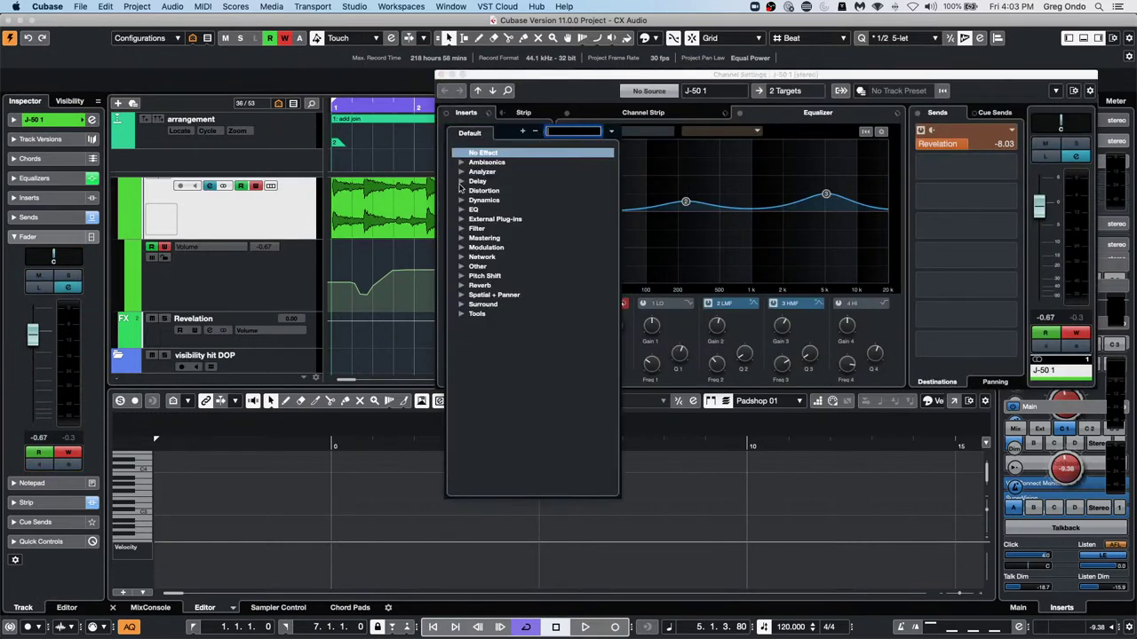
pyautogui.click(460, 210)
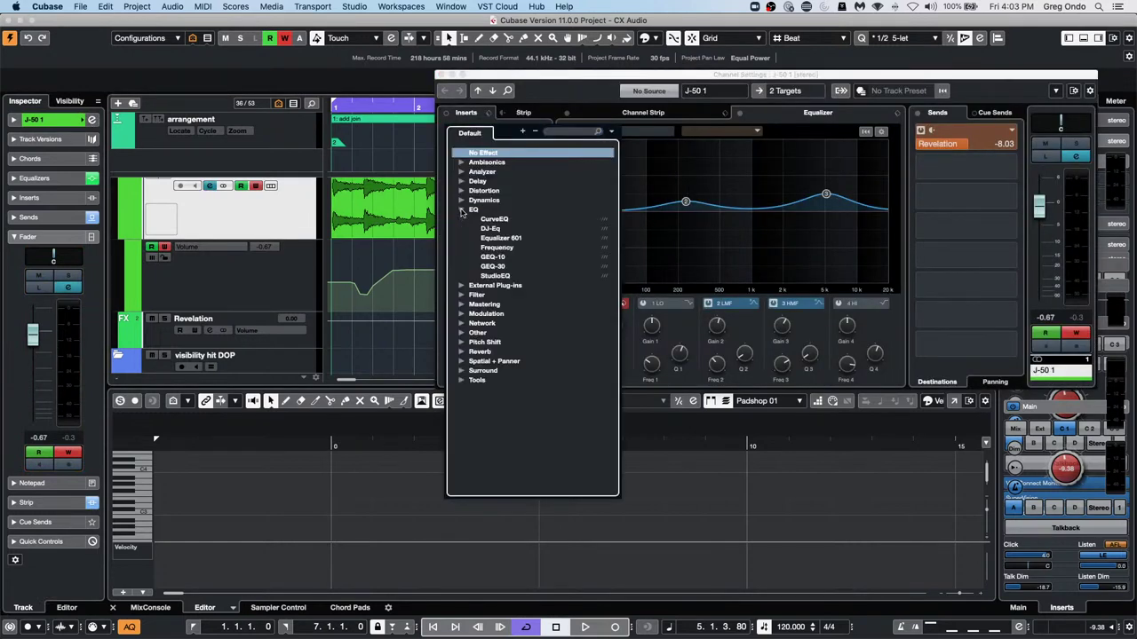
pyautogui.click(510, 253)
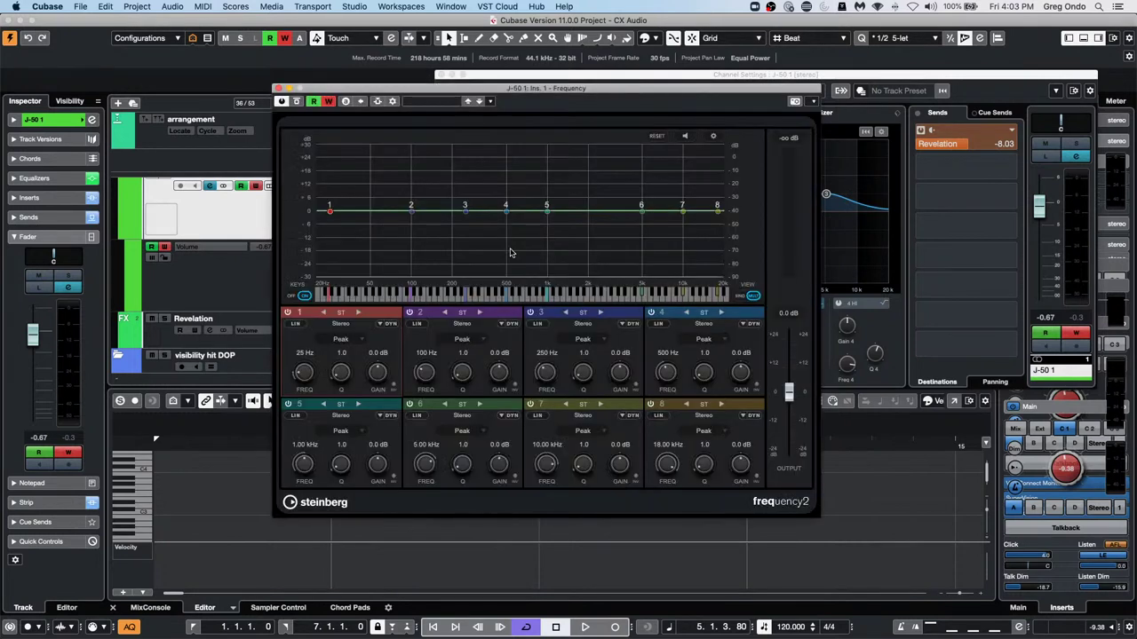
pyautogui.click(296, 324)
pyautogui.click(417, 325)
pyautogui.click(539, 325)
pyautogui.click(298, 325)
pyautogui.click(278, 89)
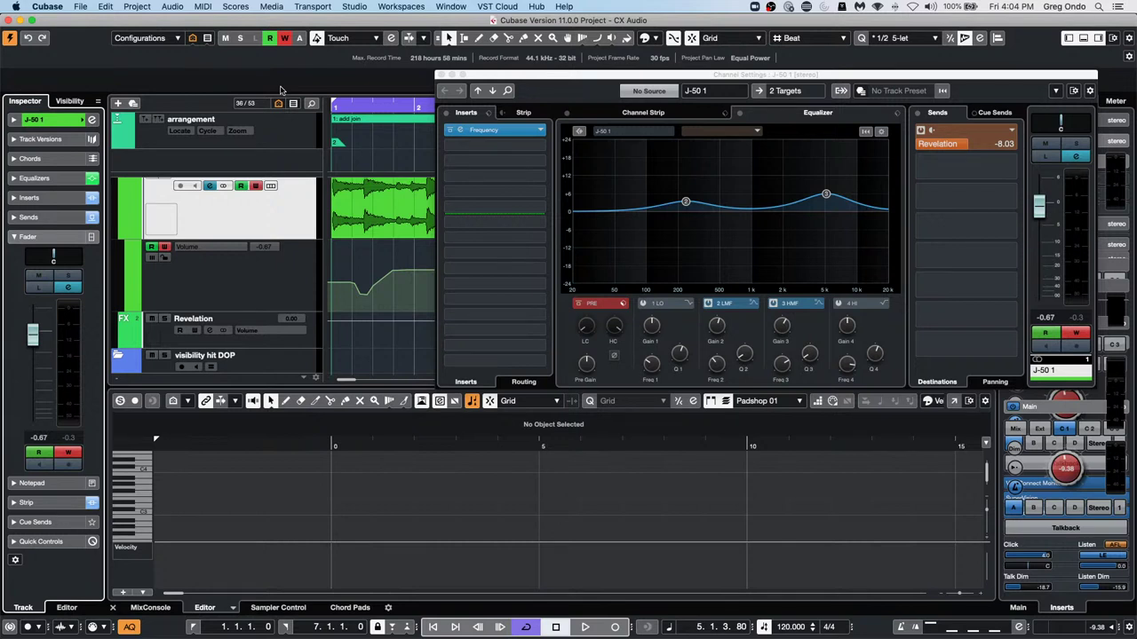
# Close the channel settings, return near bar 1, and zoom out to the whole project
pyautogui.click(442, 75)
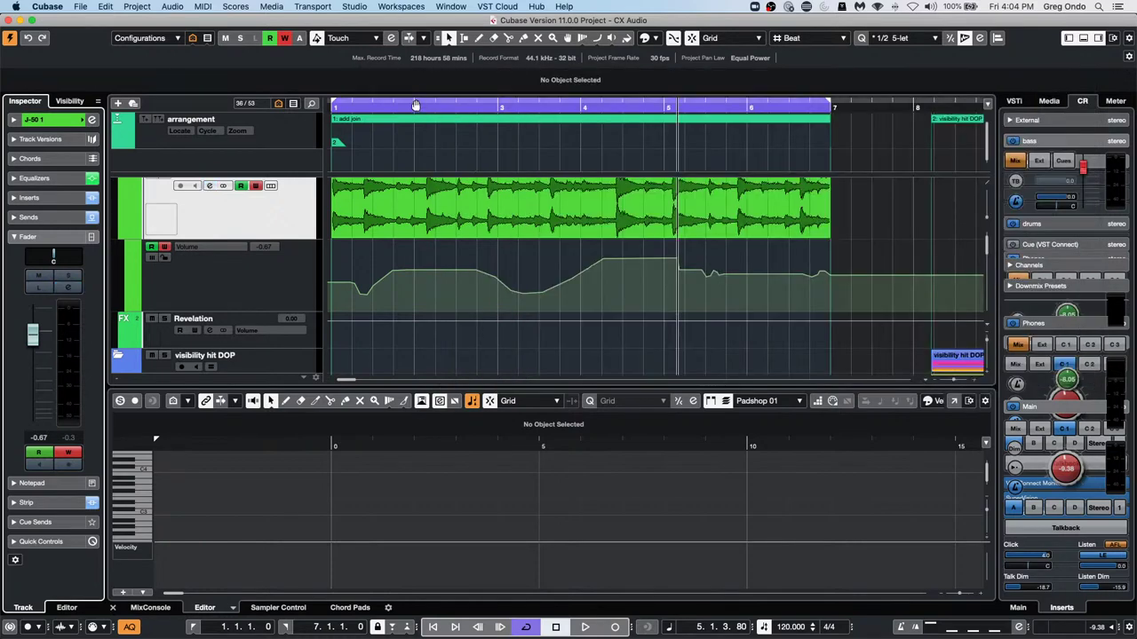
pyautogui.click(405, 104)
pyautogui.hotkey('shift', 'f')
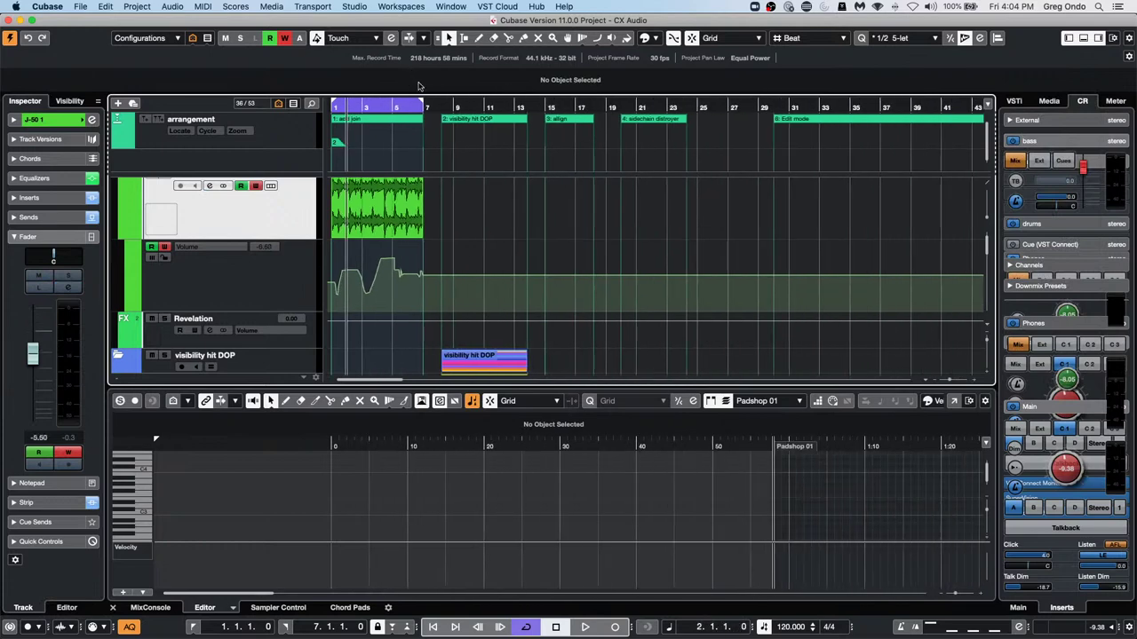
pyautogui.scroll(-2, 556, 222)
pyautogui.scroll(-10, 556, 222)
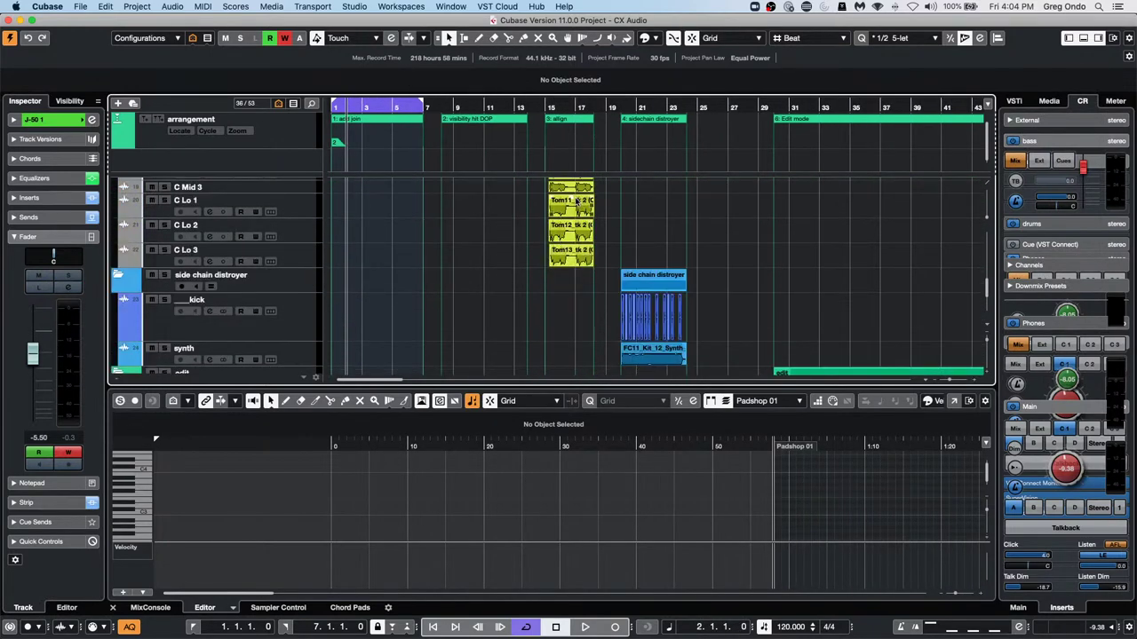
# Extract MIDI from the pitch-analysed audio event into the new C Lo 1_midi part on MIDI 01
pyautogui.click(575, 202)
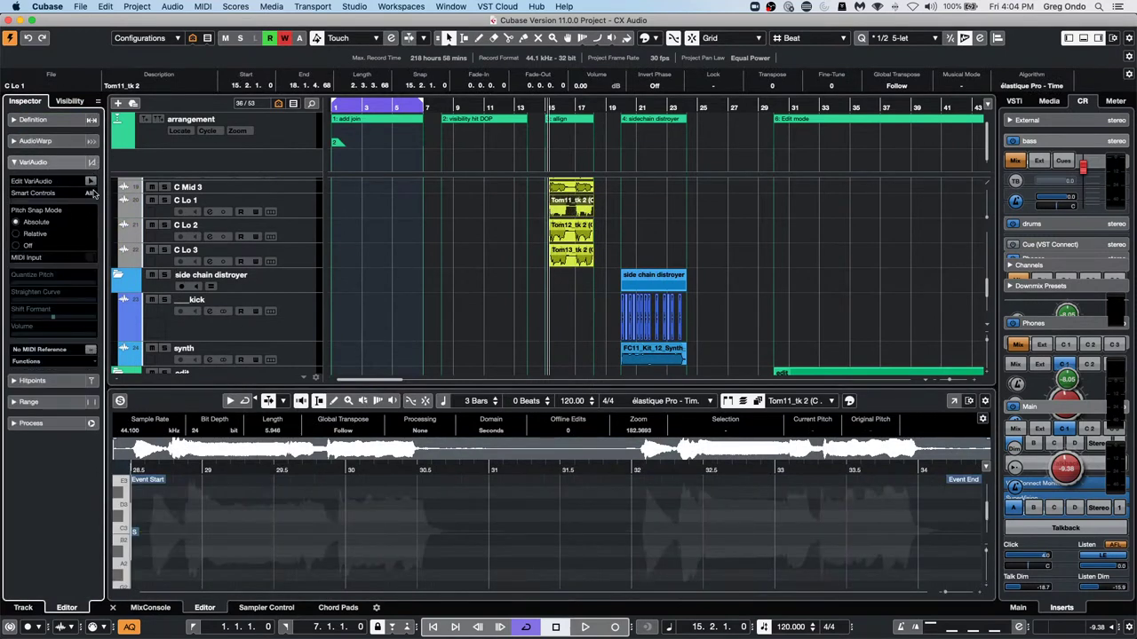
pyautogui.click(91, 180)
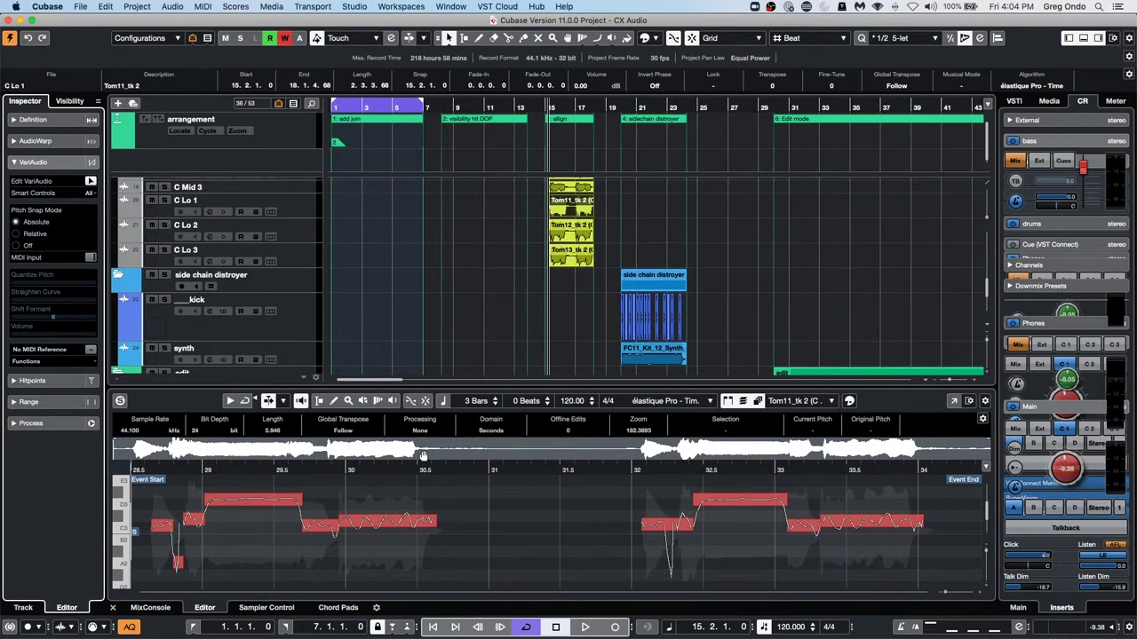
pyautogui.click(40, 363)
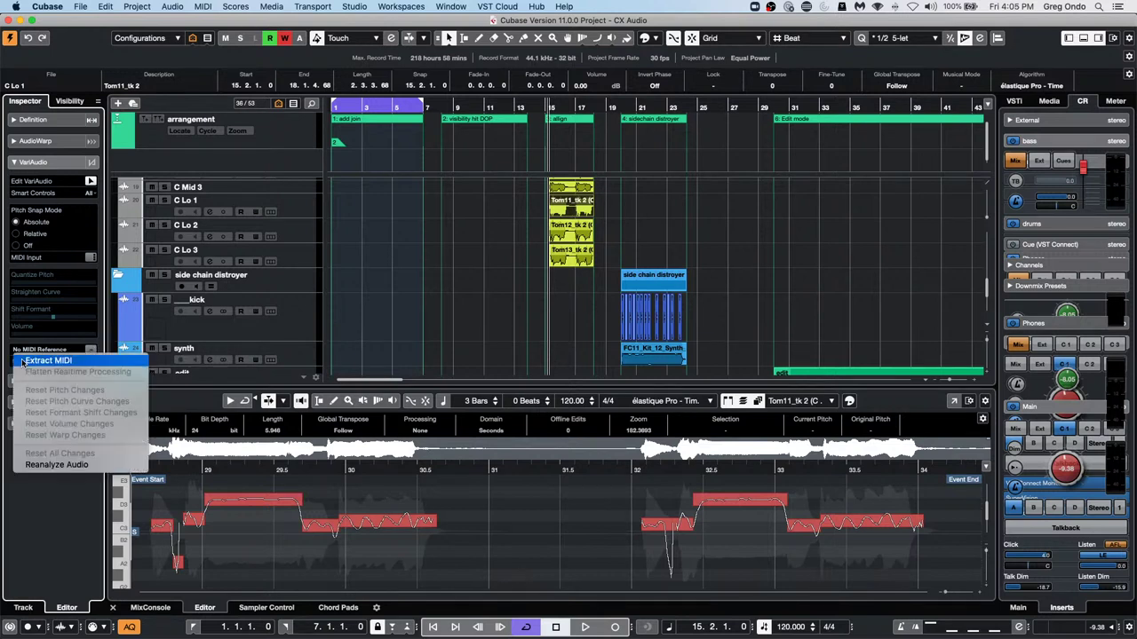
pyautogui.click(74, 361)
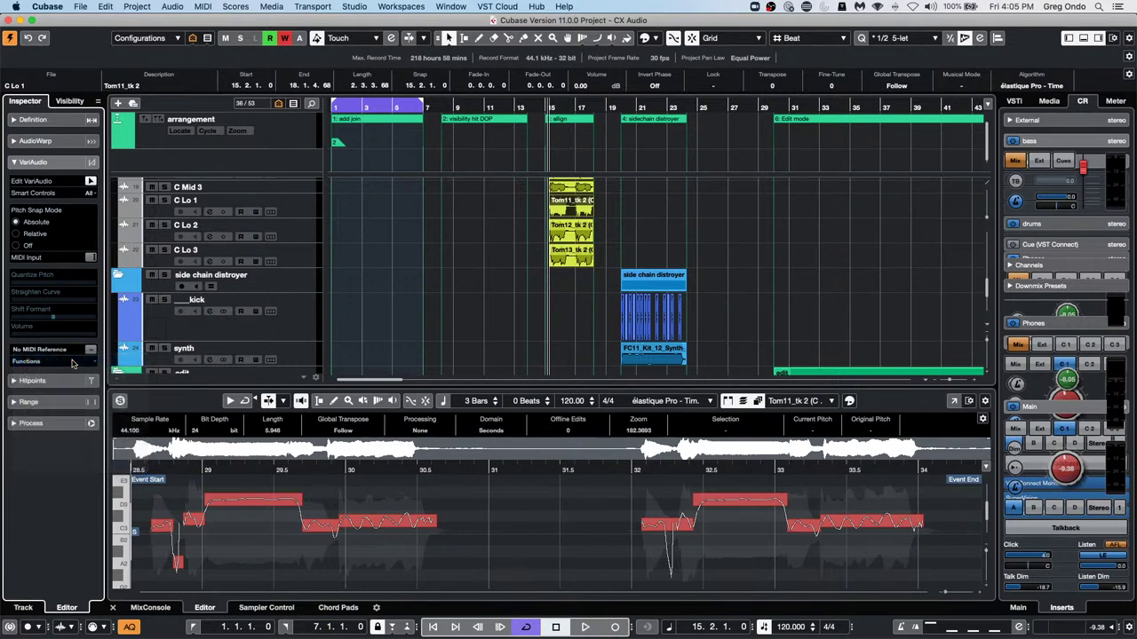
pyautogui.click(691, 313)
pyautogui.scroll(-5, 557, 304)
pyautogui.click(574, 348)
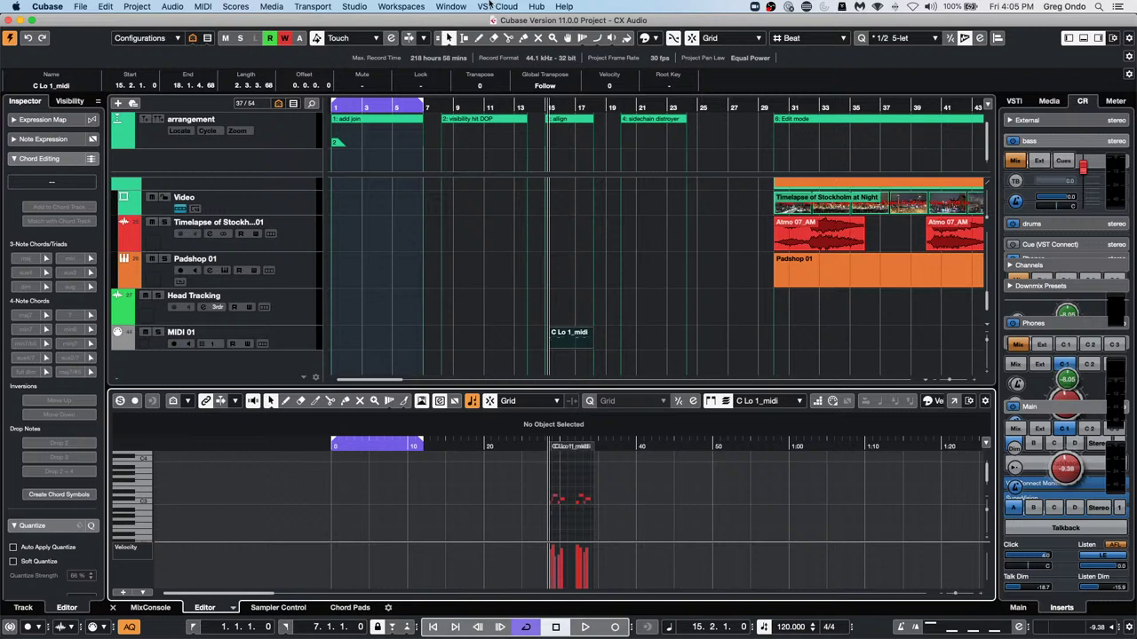
pyautogui.click(79, 8)
pyautogui.moveTo(127, 230)
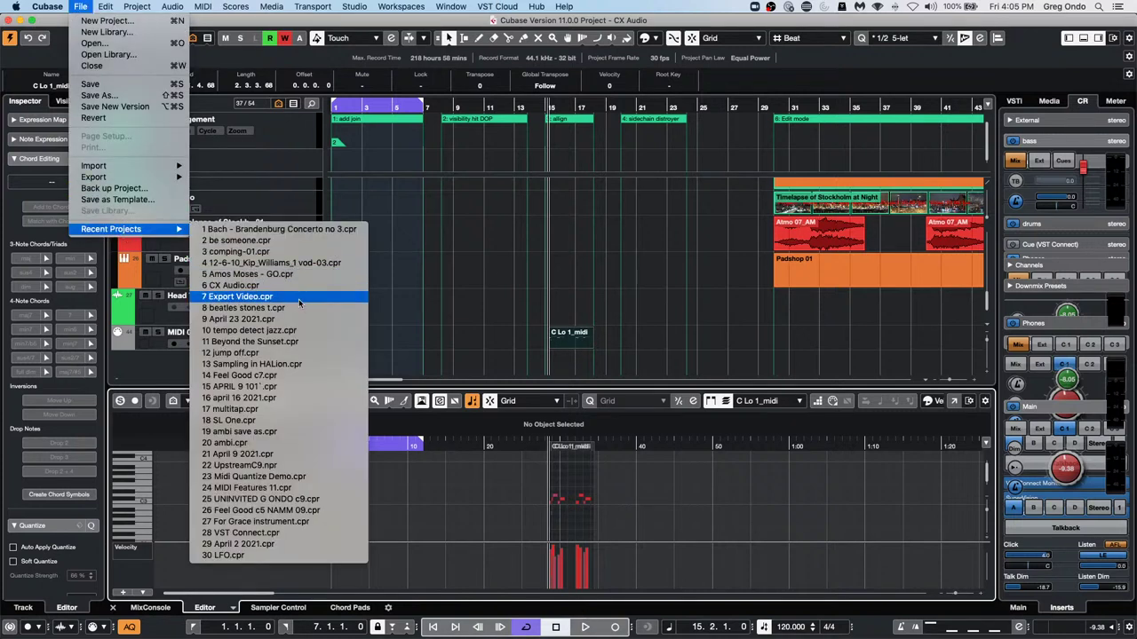
pyautogui.click(285, 412)
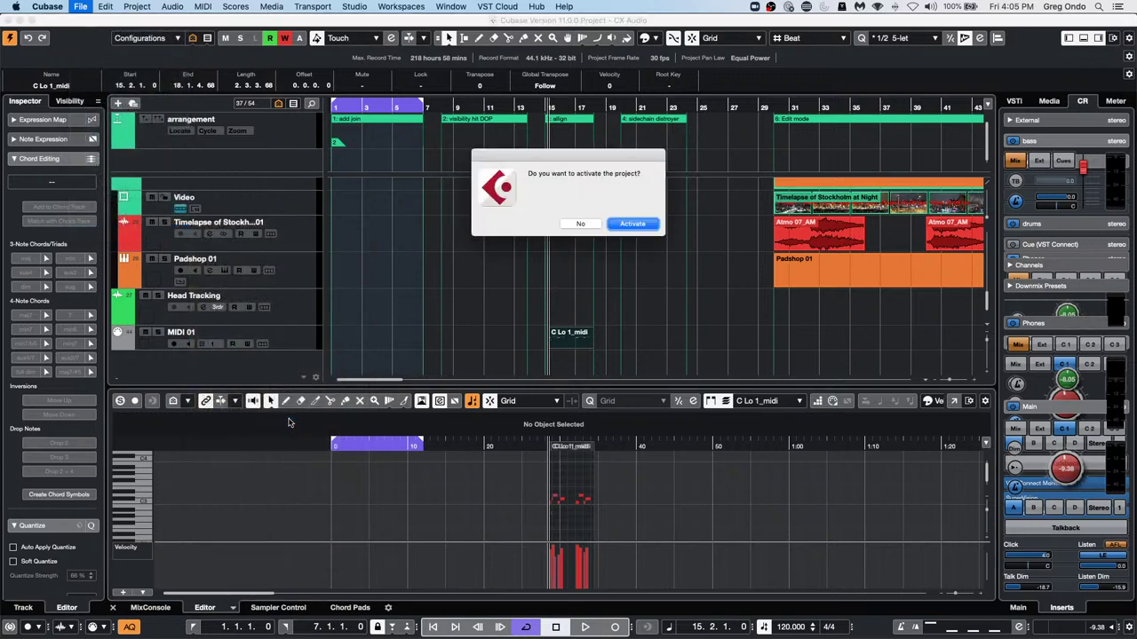
pyautogui.click(633, 224)
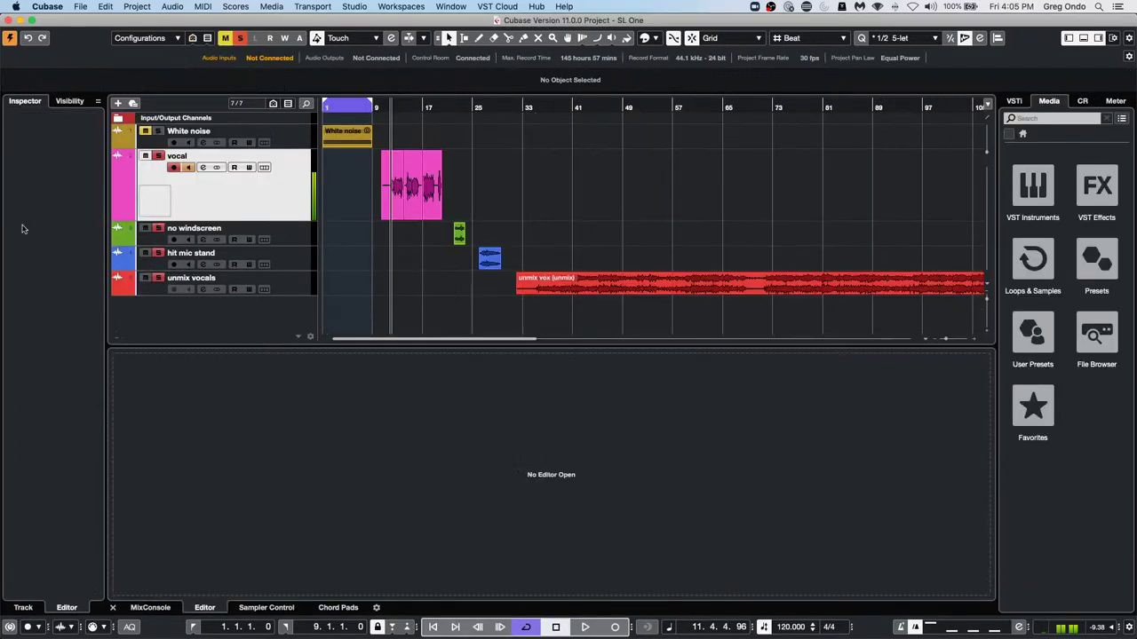
pyautogui.click(10, 39)
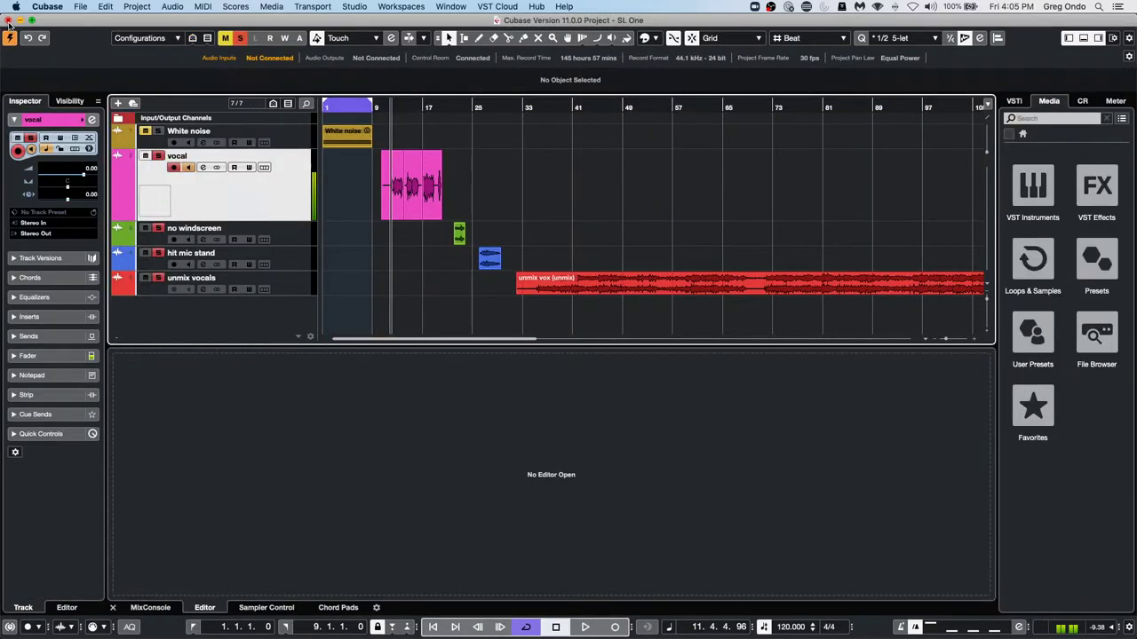
pyautogui.click(11, 20)
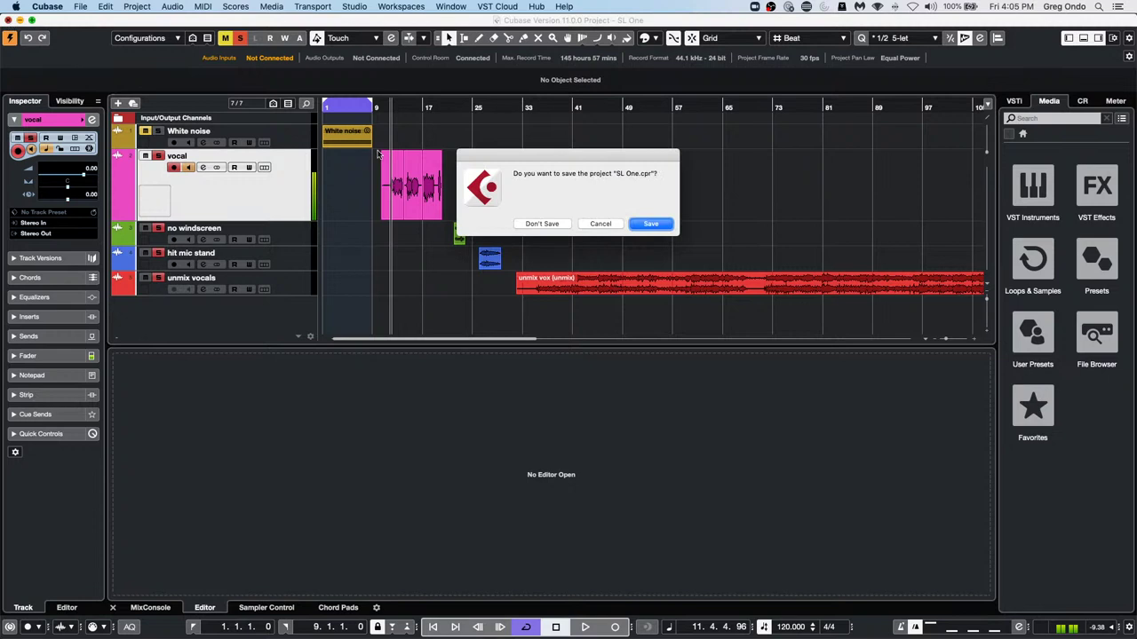
pyautogui.click(544, 224)
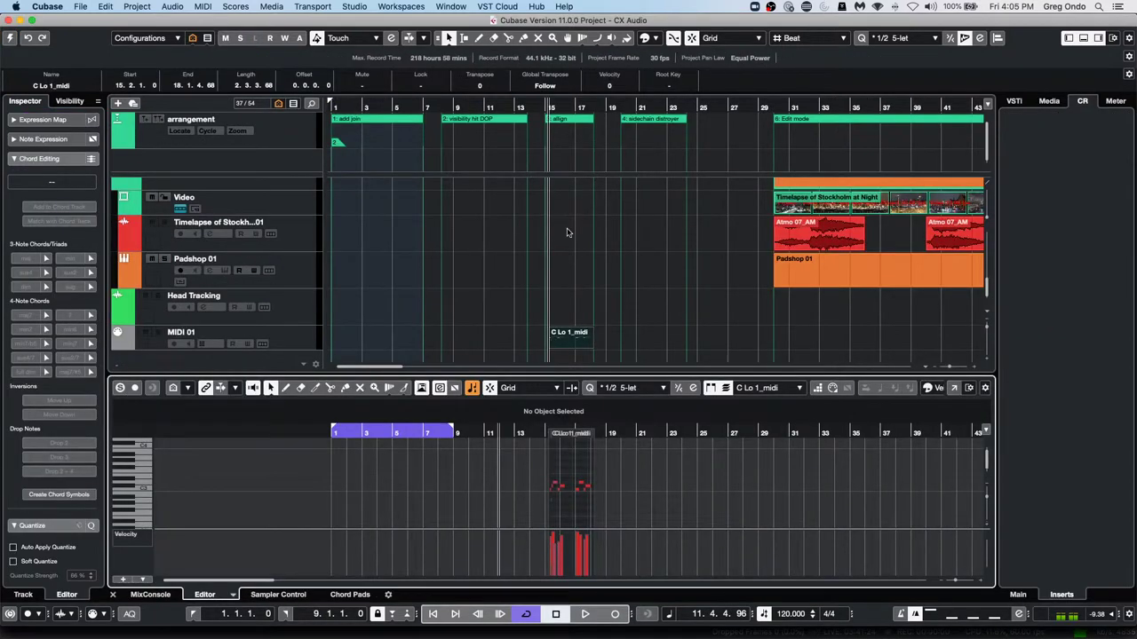
# Reactivate the CX Audio project and select the J-50 1 track in the Add Join folder
pyautogui.click(1051, 102)
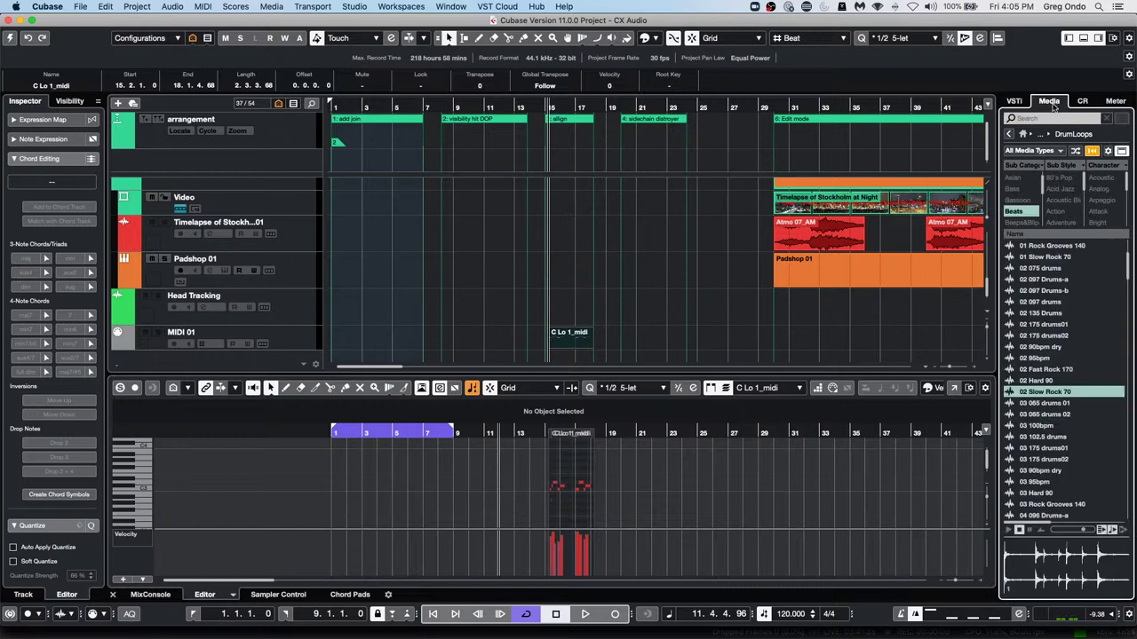
pyautogui.click(1082, 102)
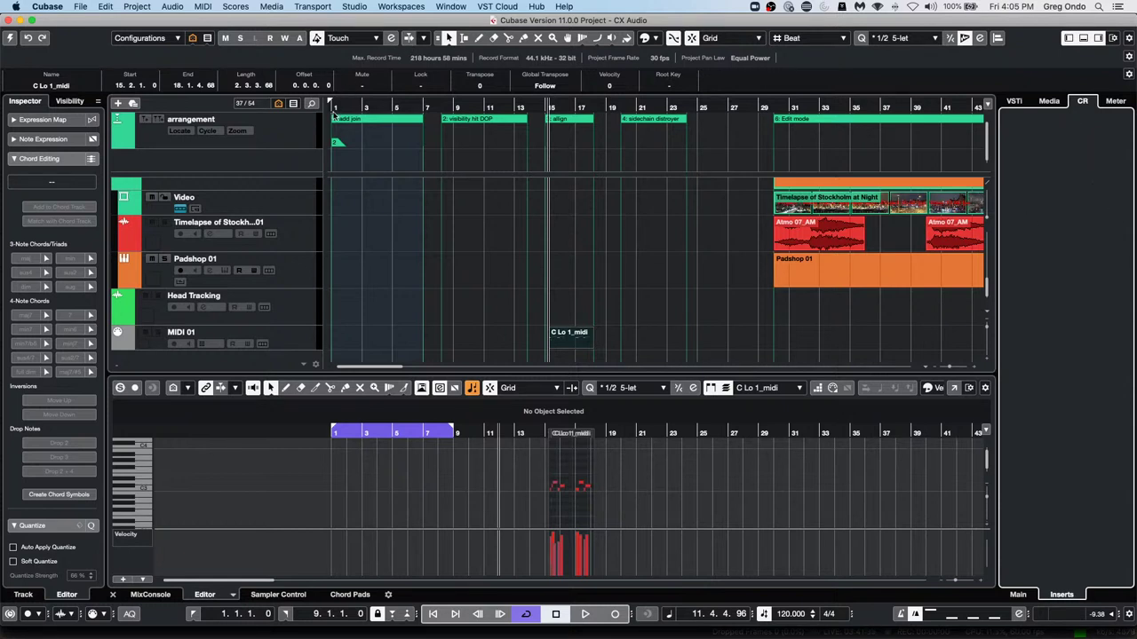
pyautogui.scroll(15, 355, 191)
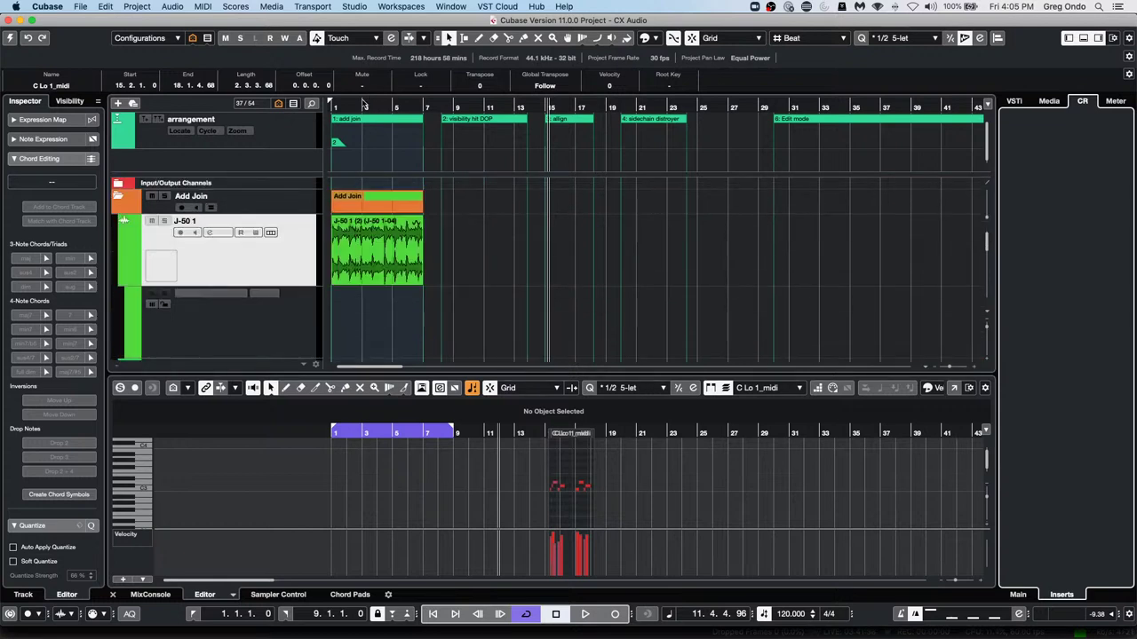
pyautogui.click(10, 38)
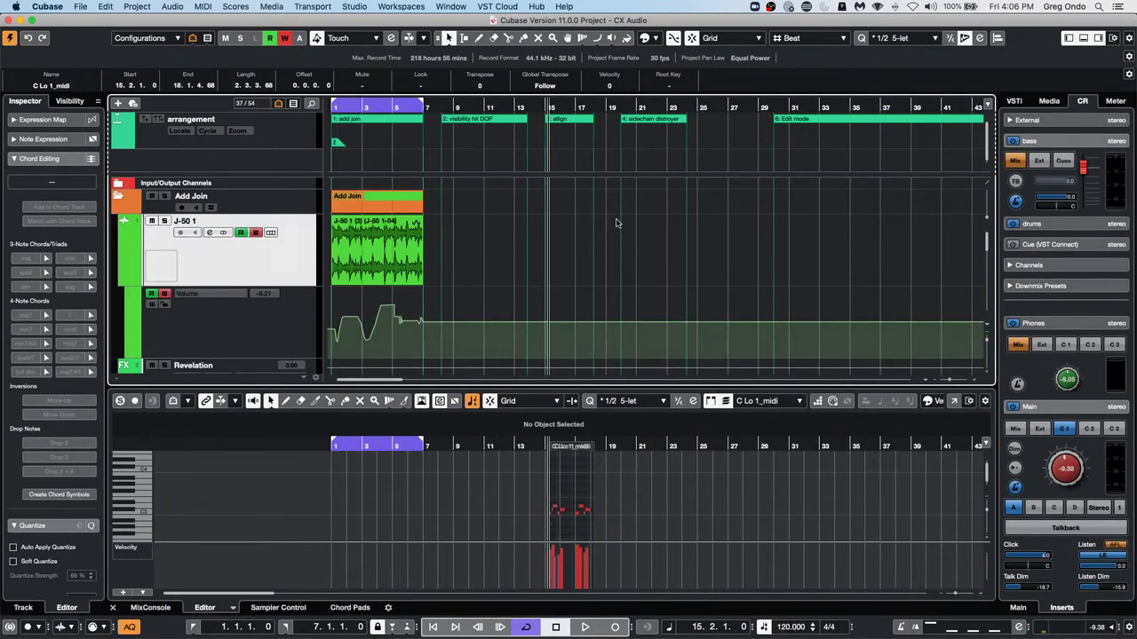
pyautogui.click(346, 105)
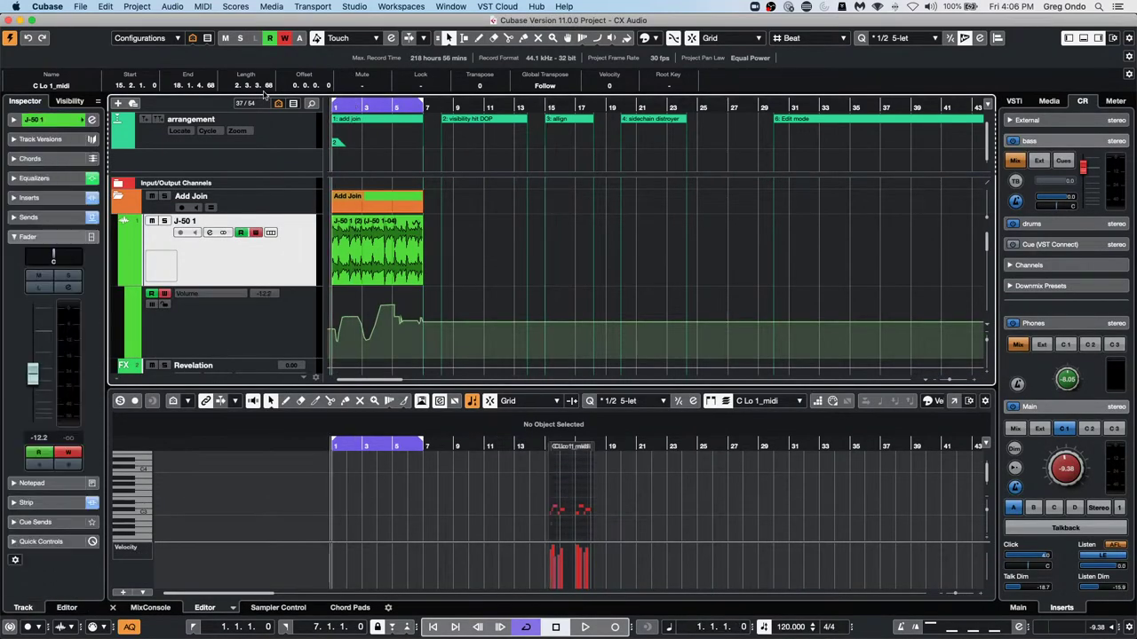
# Play the Add Join section to hear J-50 1's volume automation, stopping near bar 15
pyautogui.press('space')
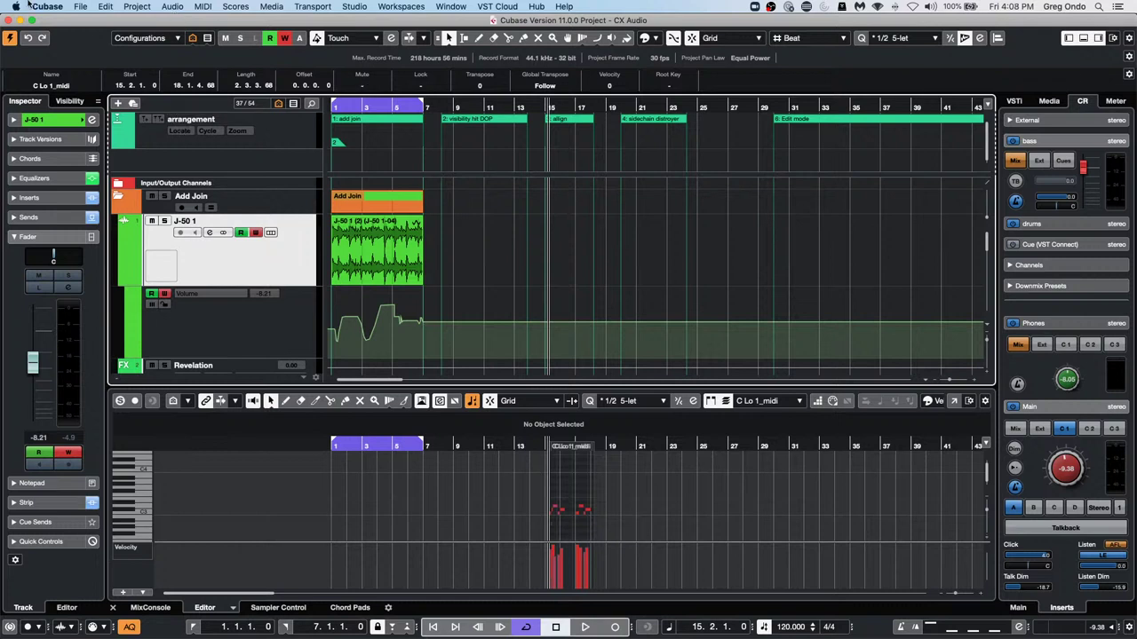
pyautogui.click(354, 6)
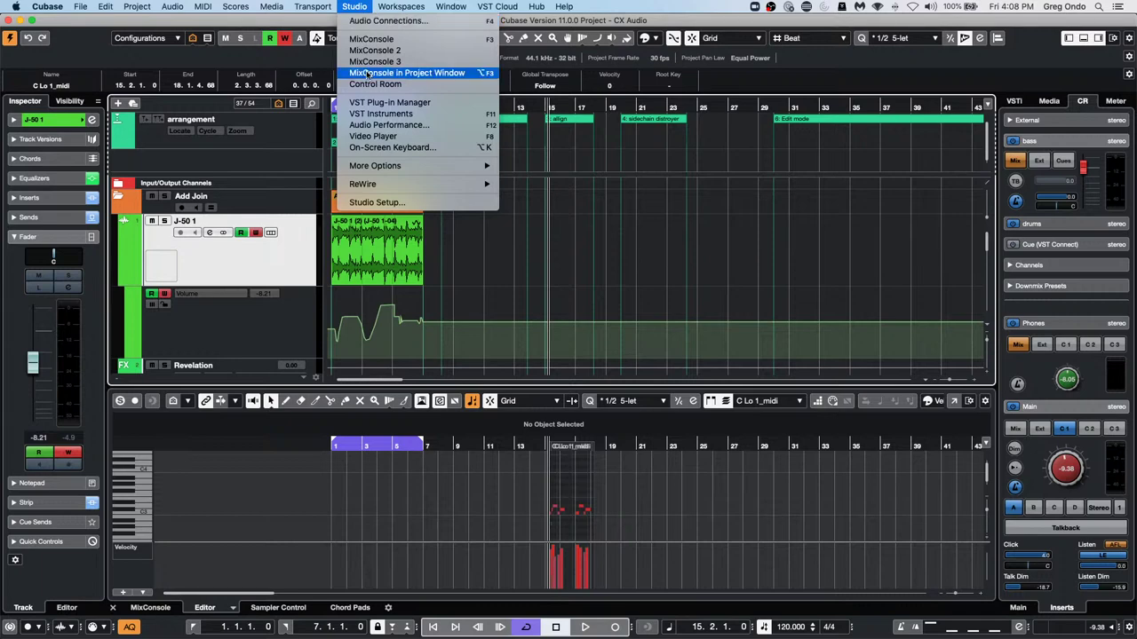
pyautogui.moveTo(272, 7)
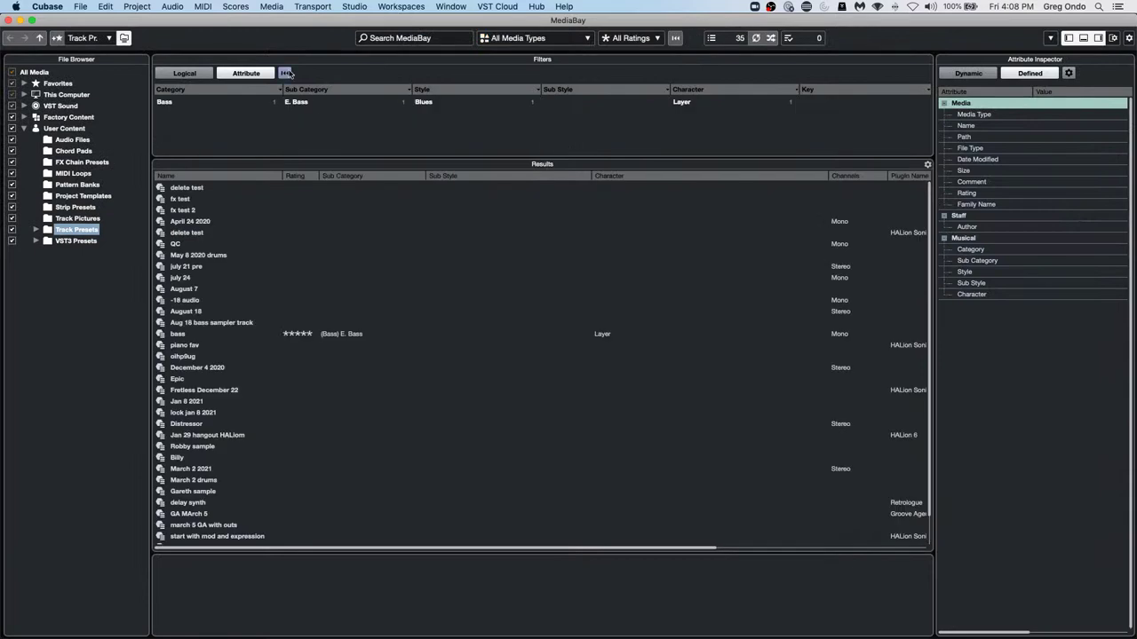
pyautogui.click(174, 103)
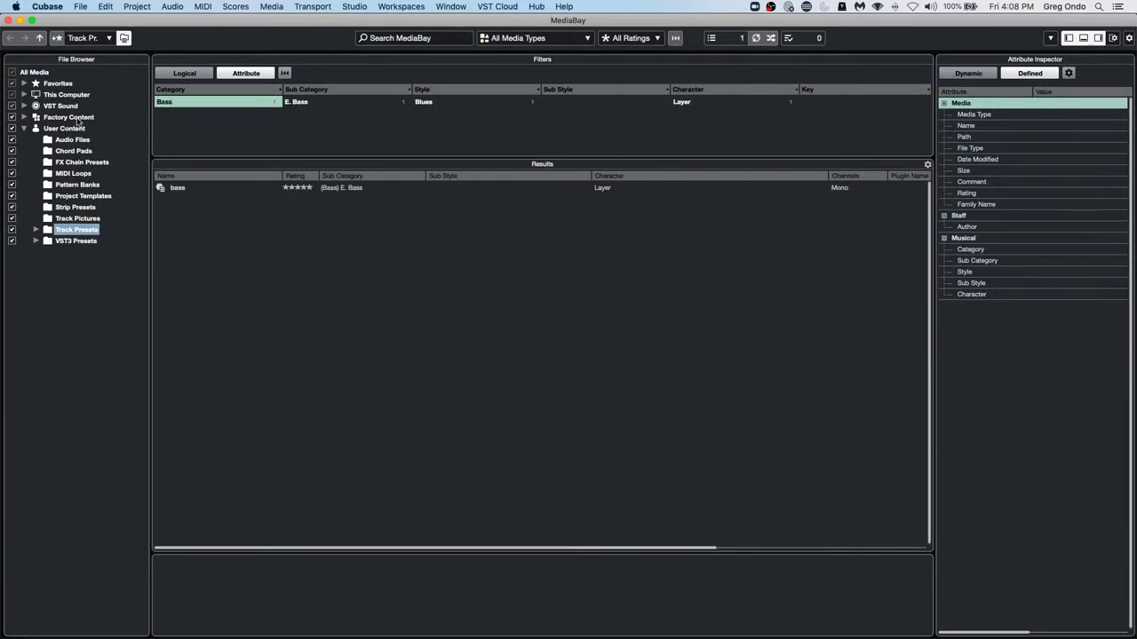
pyautogui.click(24, 106)
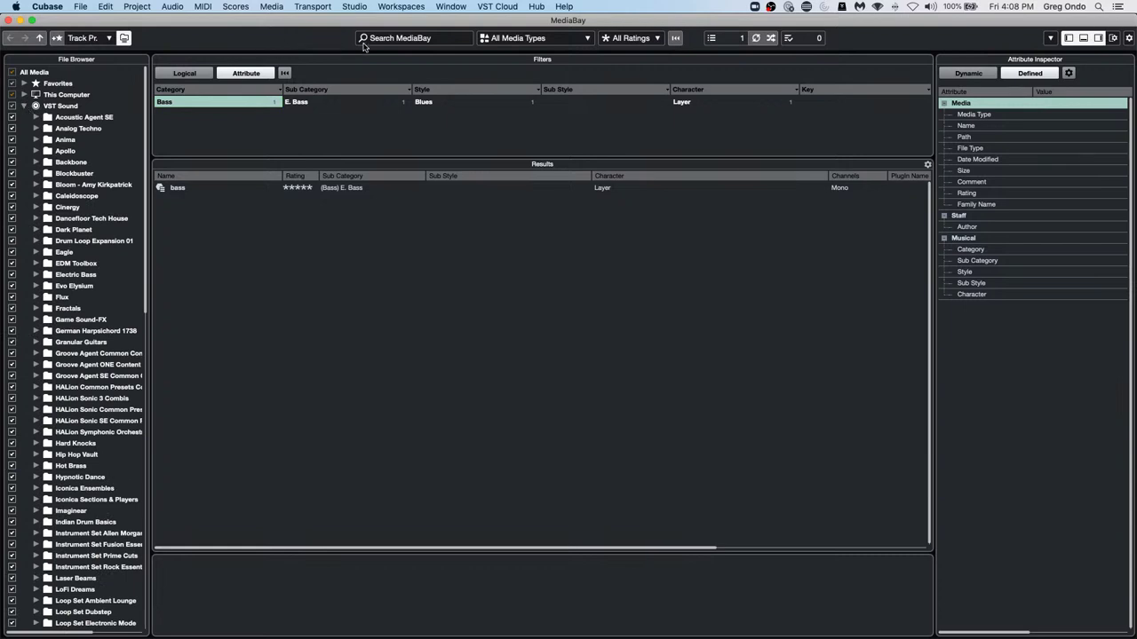
pyautogui.click(521, 41)
pyautogui.click(201, 270)
pyautogui.click(24, 95)
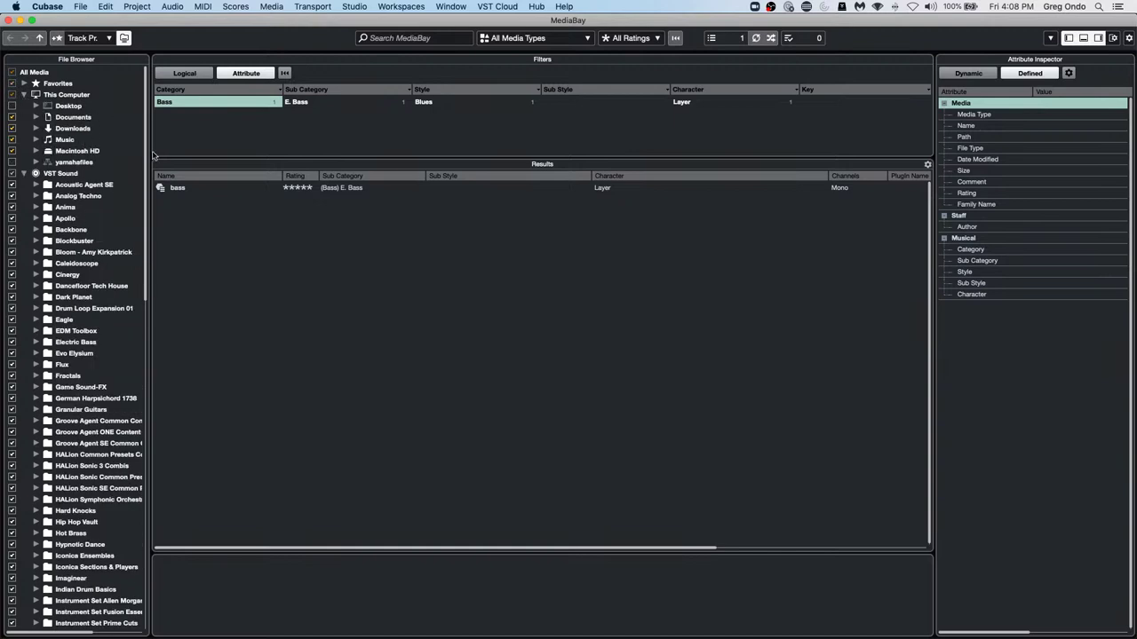
pyautogui.click(82, 118)
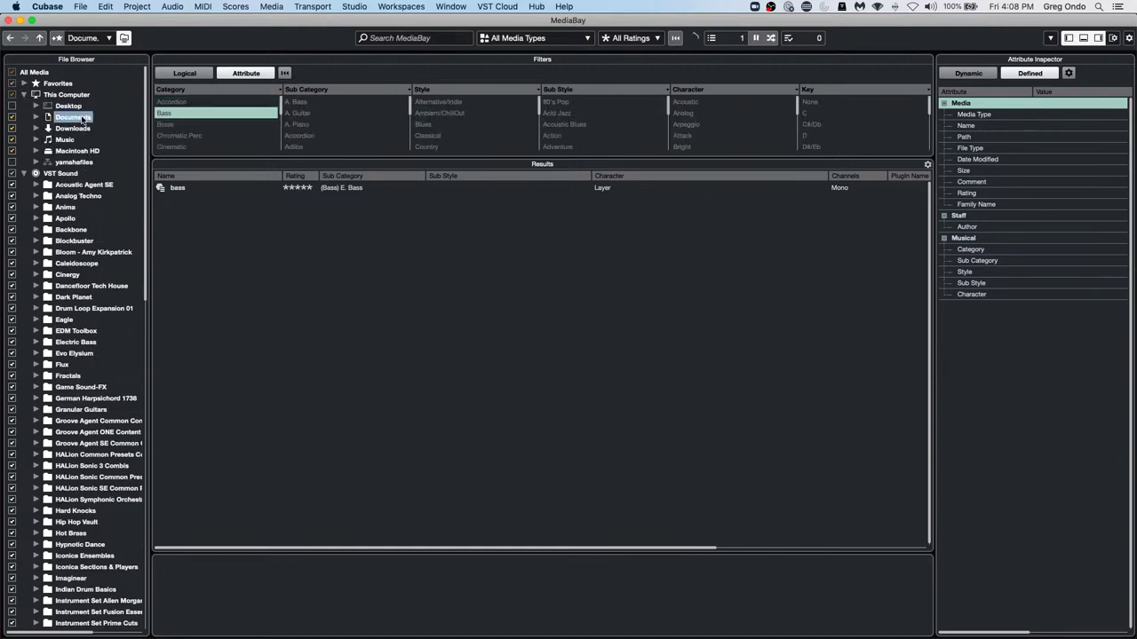
pyautogui.click(37, 117)
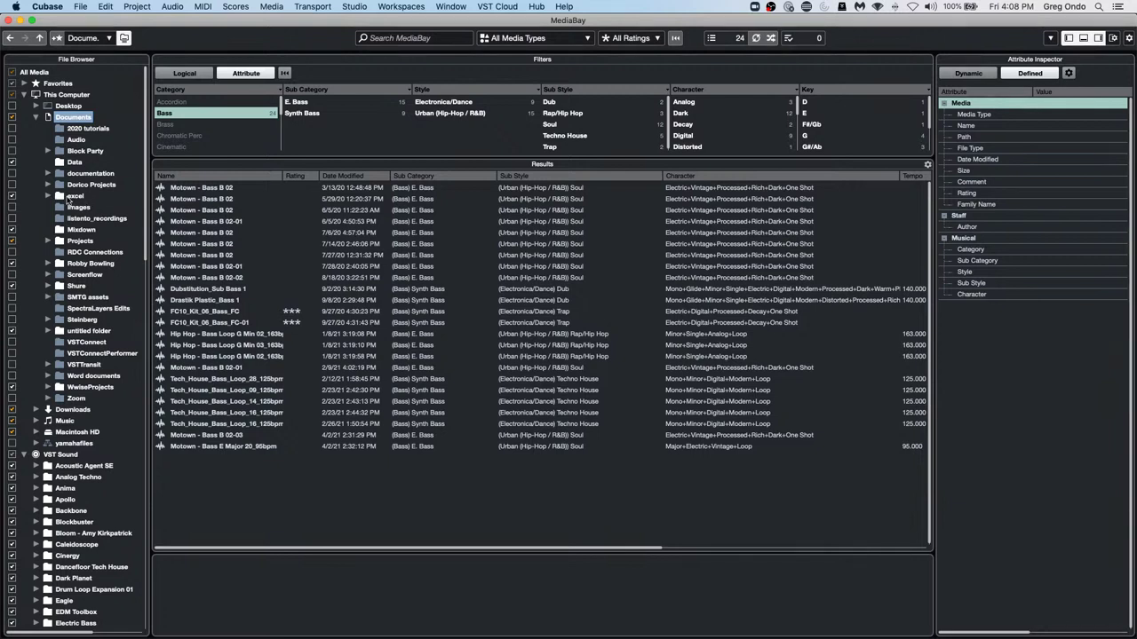
pyautogui.click(70, 198)
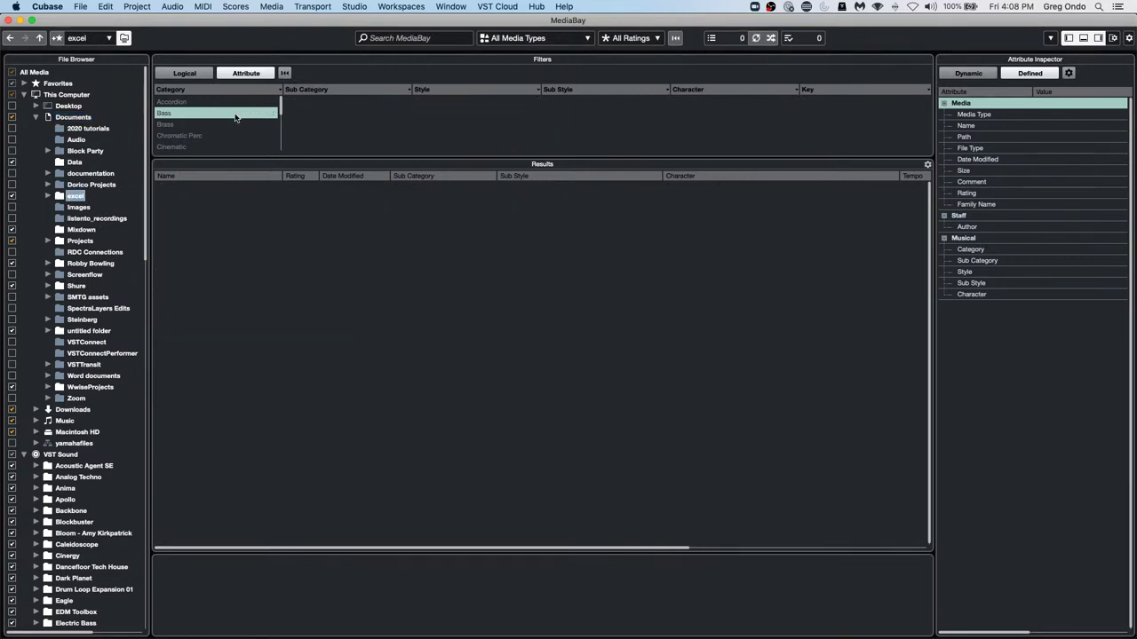
pyautogui.click(204, 115)
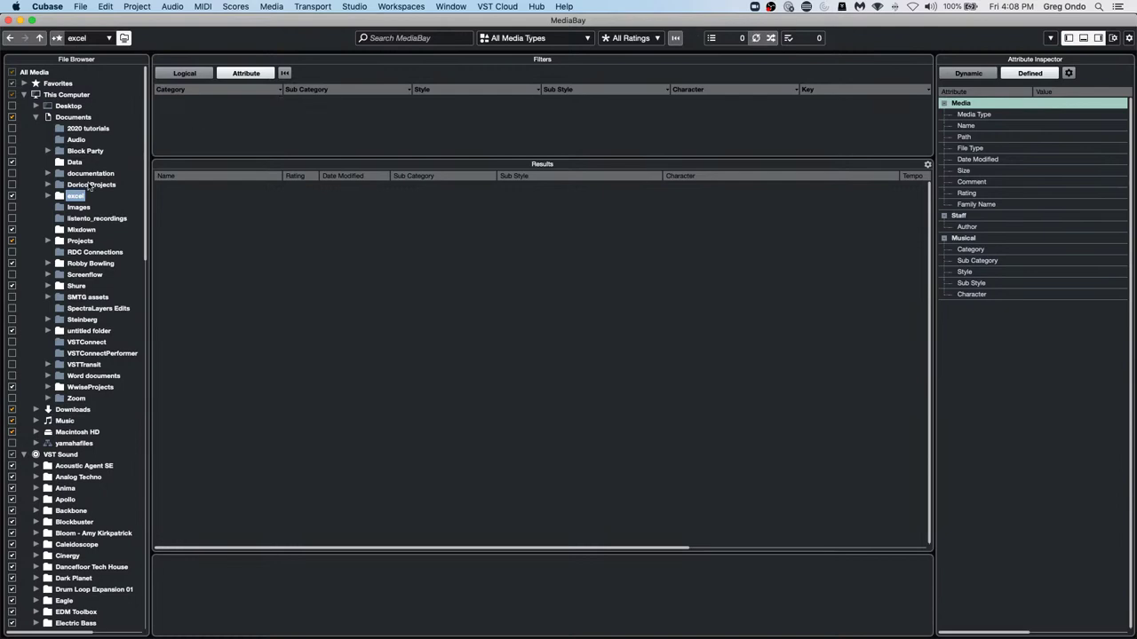
pyautogui.click(9, 20)
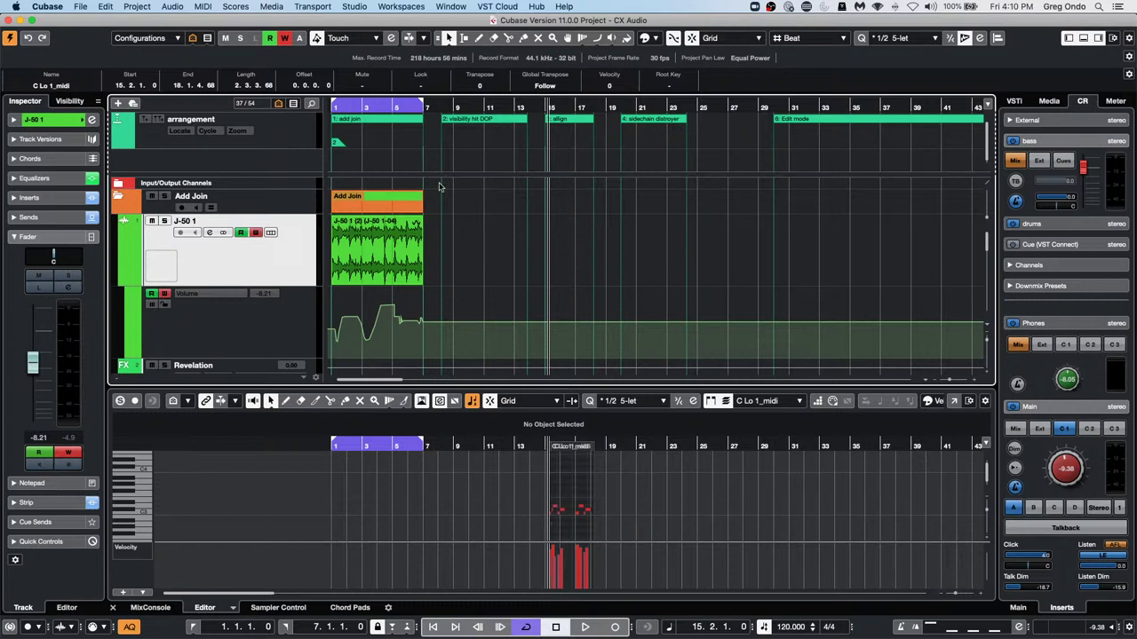
# Audition the J-50 1 audio event from a chosen point using the Play tool
pyautogui.rightClick(372, 245)
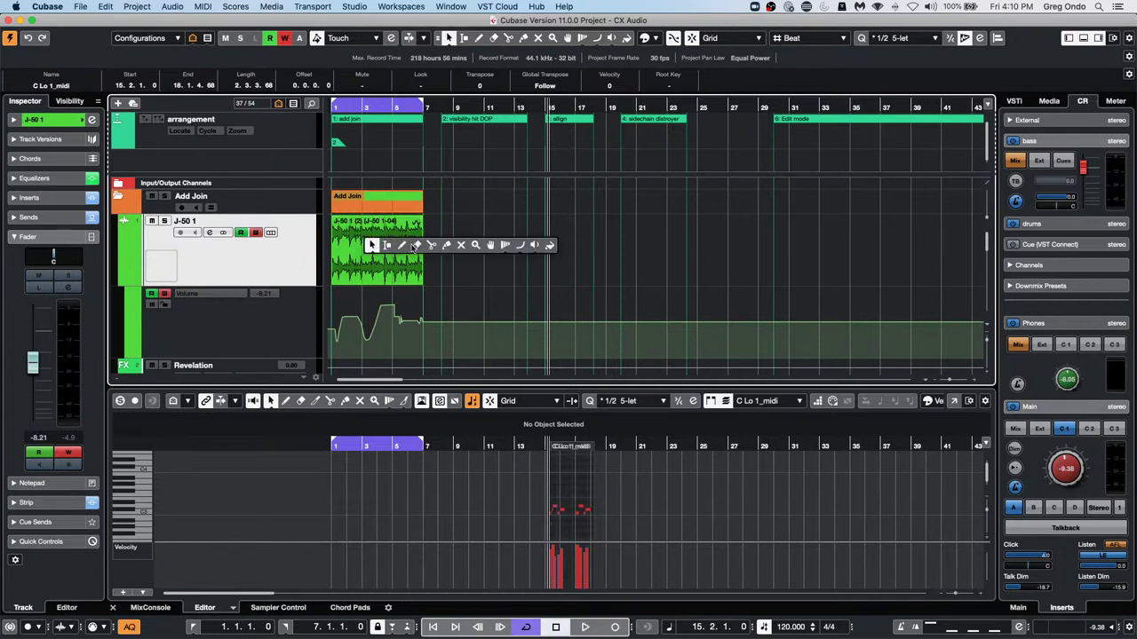
pyautogui.click(535, 245)
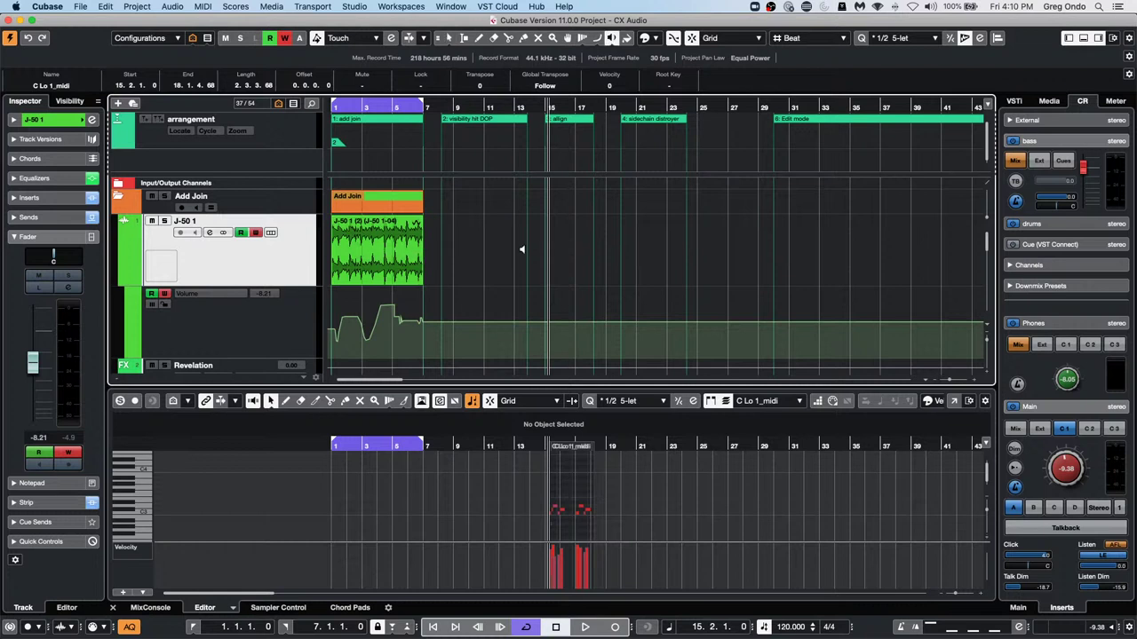
pyautogui.click(369, 254)
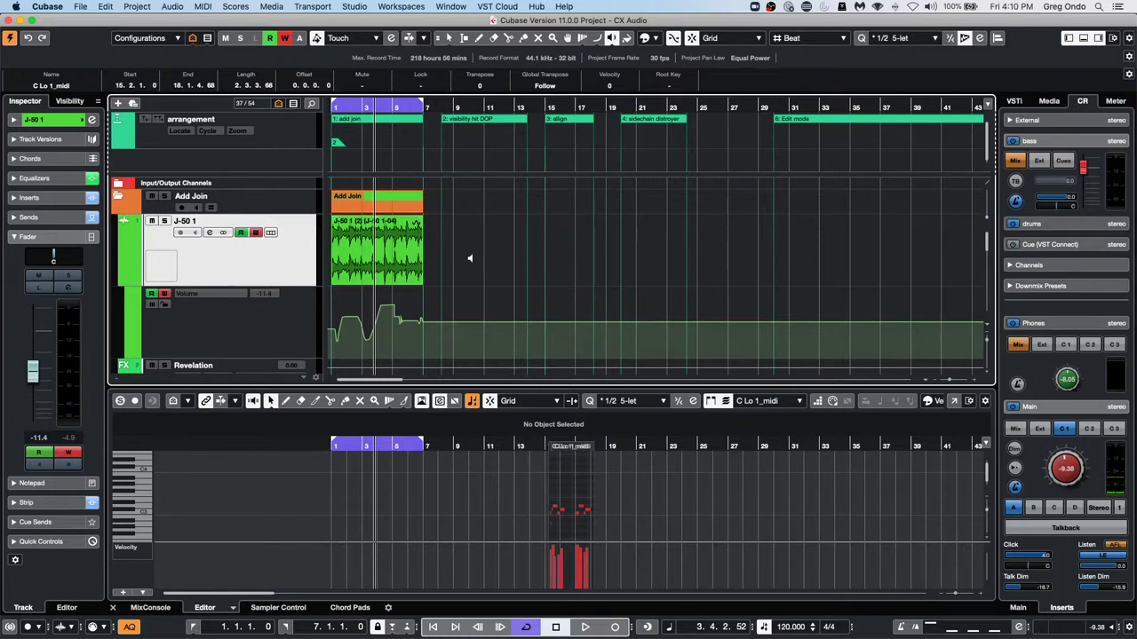
pyautogui.scroll(-5, 471, 258)
pyautogui.scroll(-10, 469, 258)
# Switch to the Amos Moses - GO project from the Window menu and activate it
pyautogui.click(80, 7)
pyautogui.moveTo(169, 177)
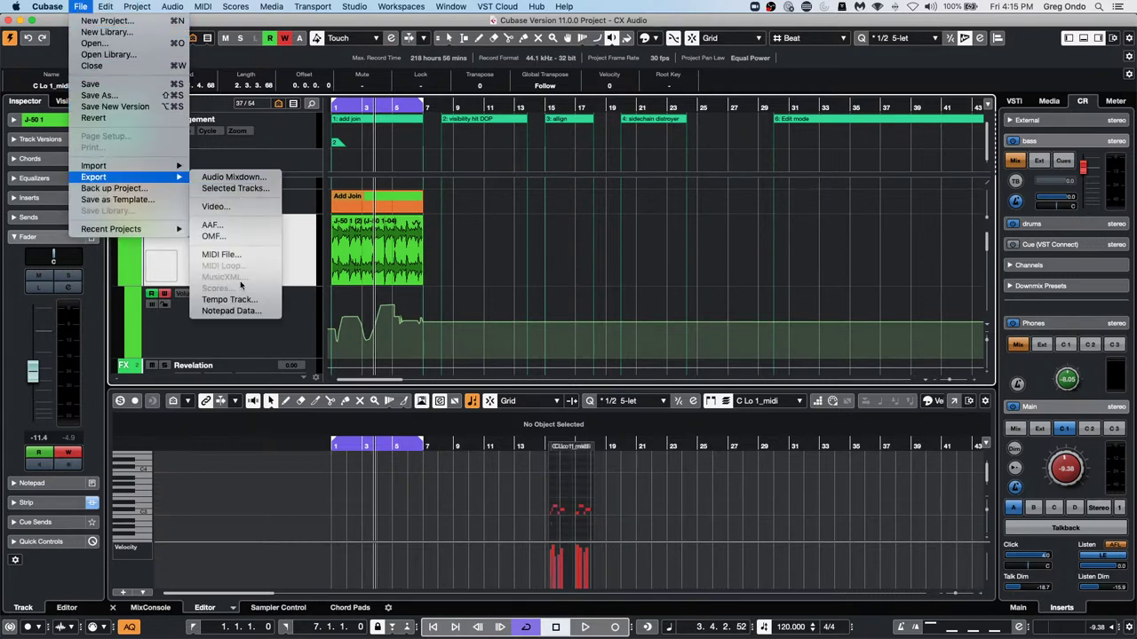
pyautogui.moveTo(473, 8)
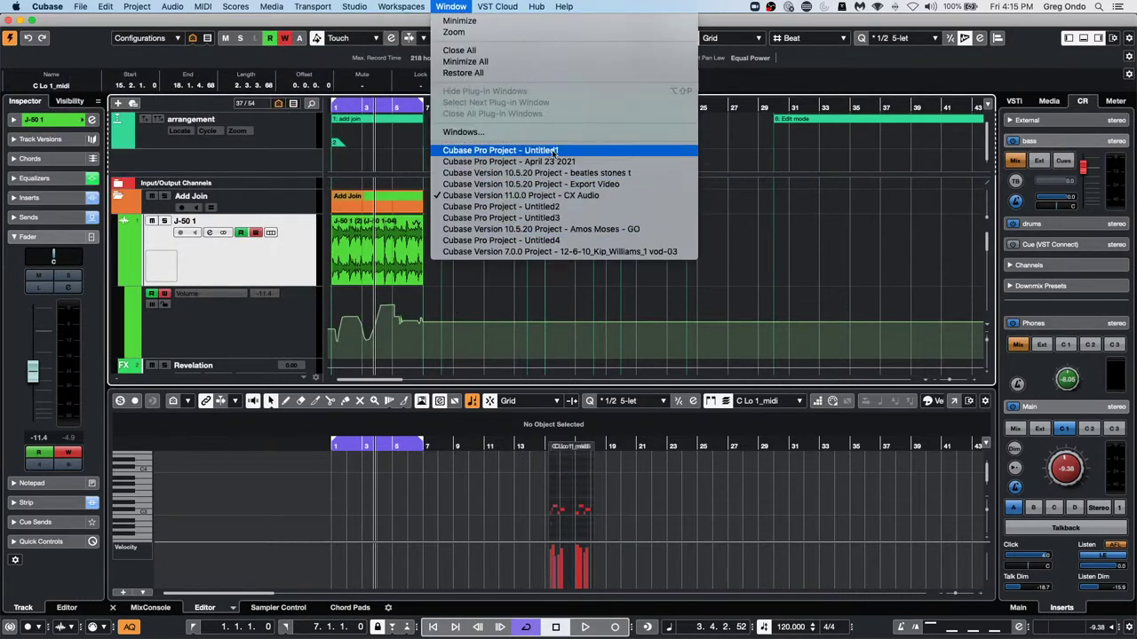
pyautogui.click(553, 229)
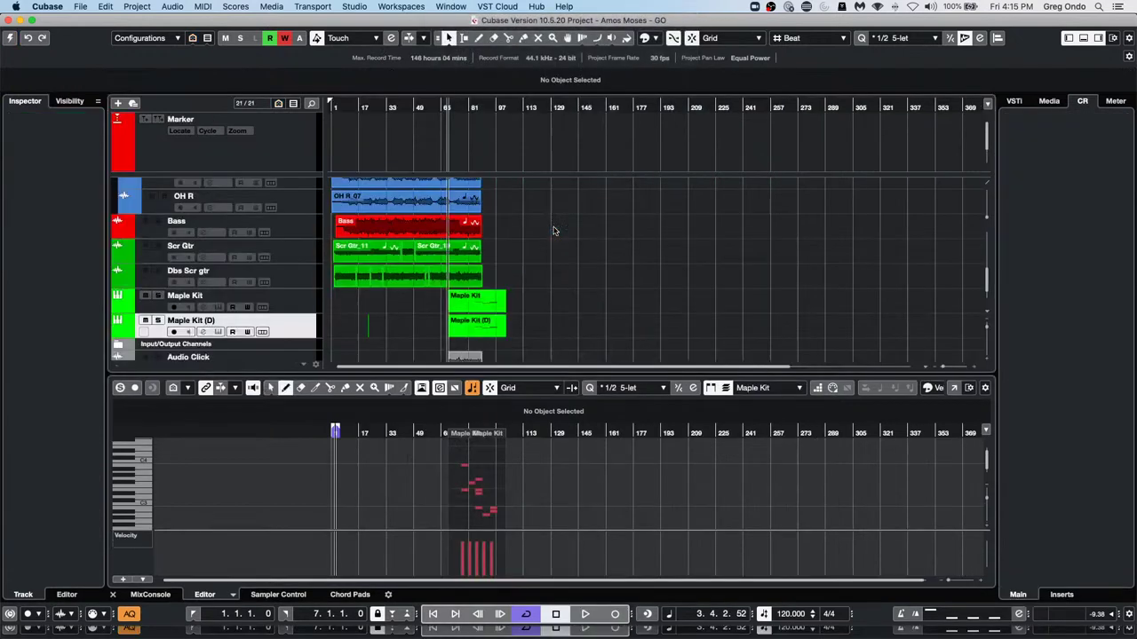
pyautogui.click(10, 37)
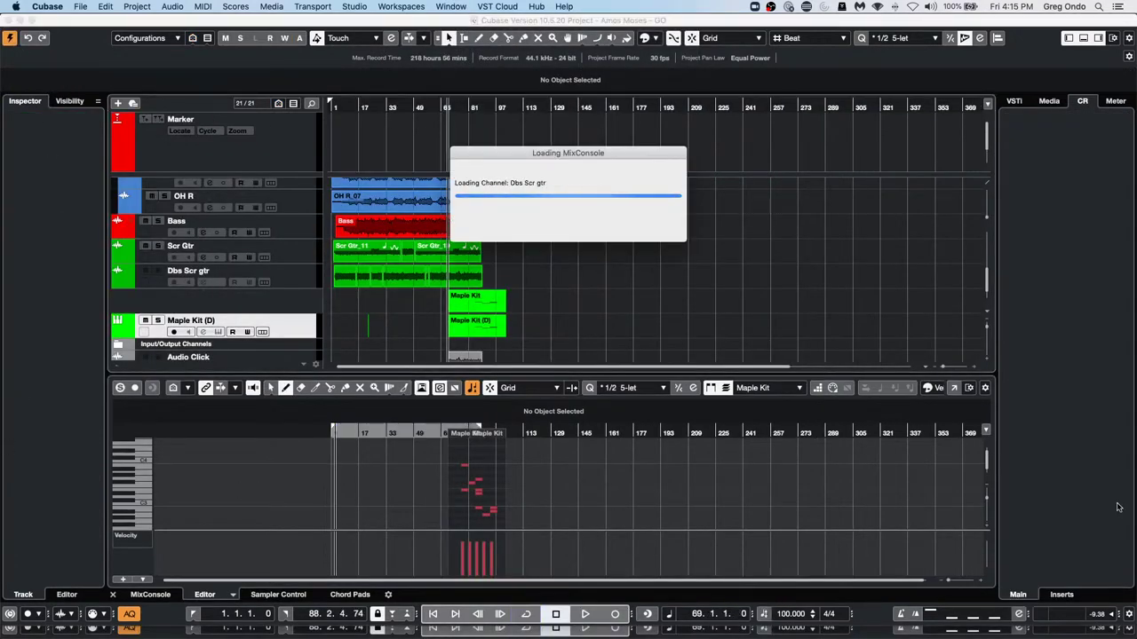
# Select the drum tracks from Sub Kik through OH R, then add Kik to the selection
pyautogui.scroll(5, 451, 243)
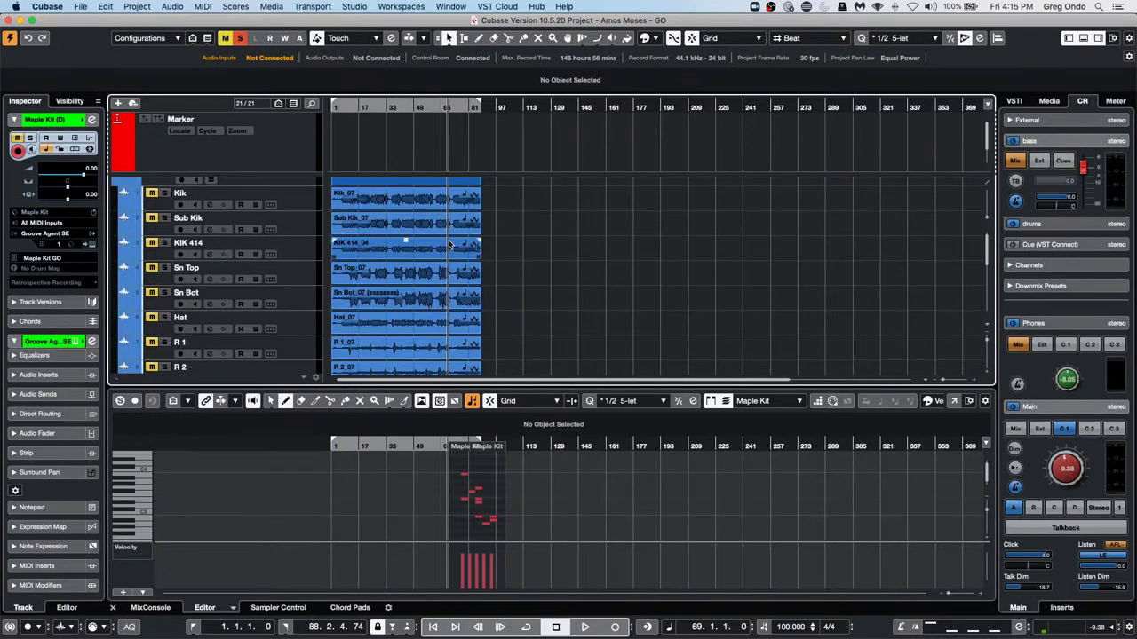
pyautogui.click(299, 201)
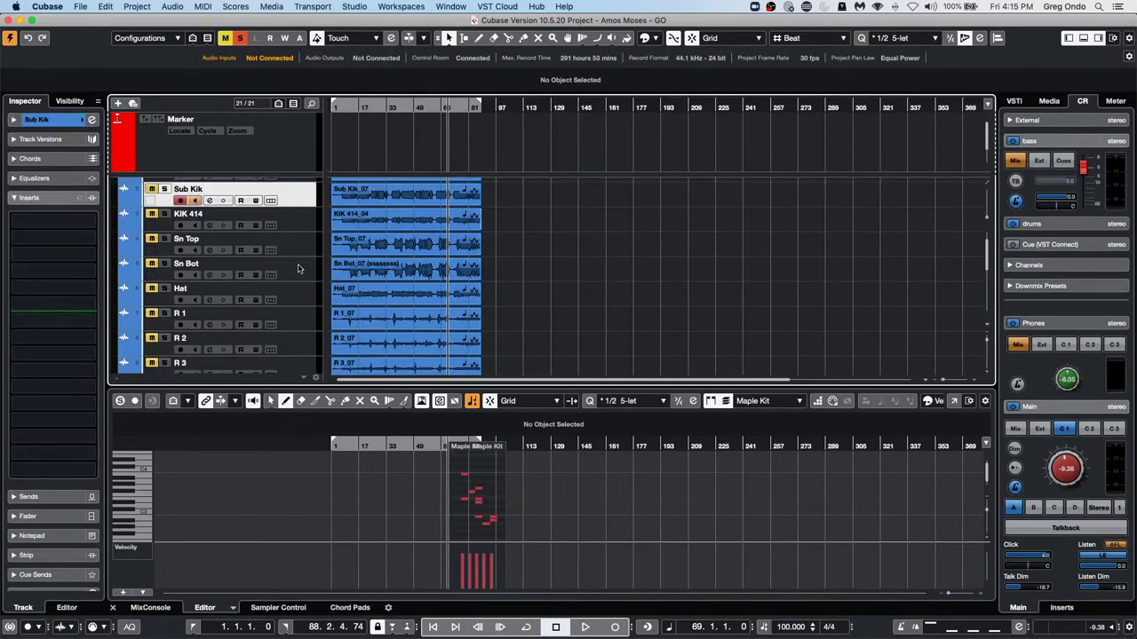
pyautogui.scroll(-4, 296, 316)
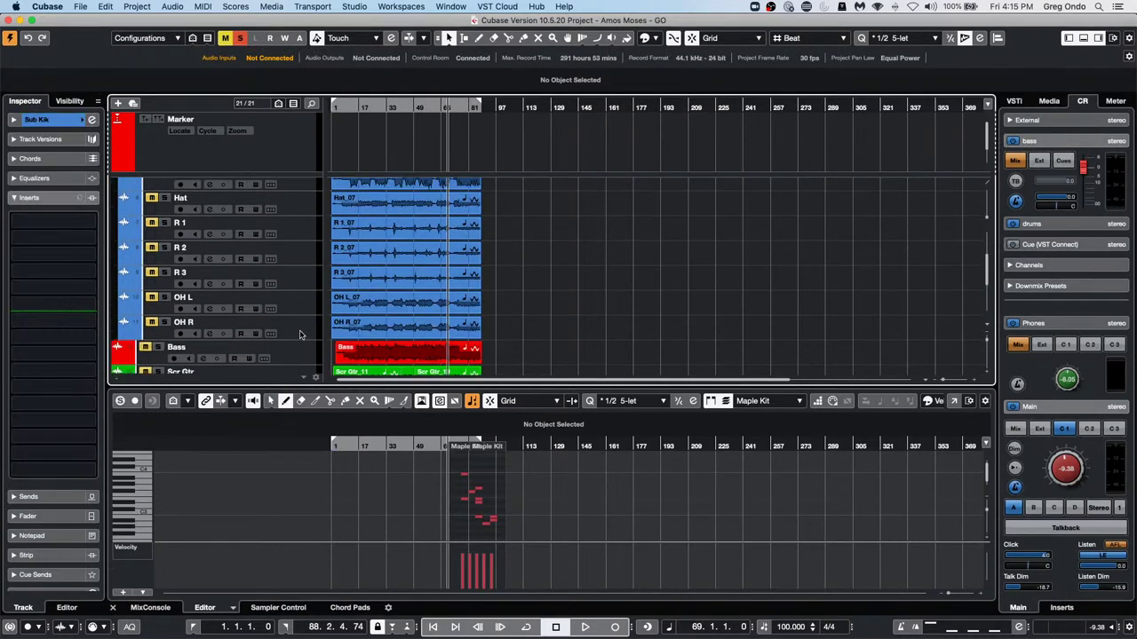
pyautogui.keyDown('shift'); pyautogui.click(301, 335); pyautogui.keyUp('shift')
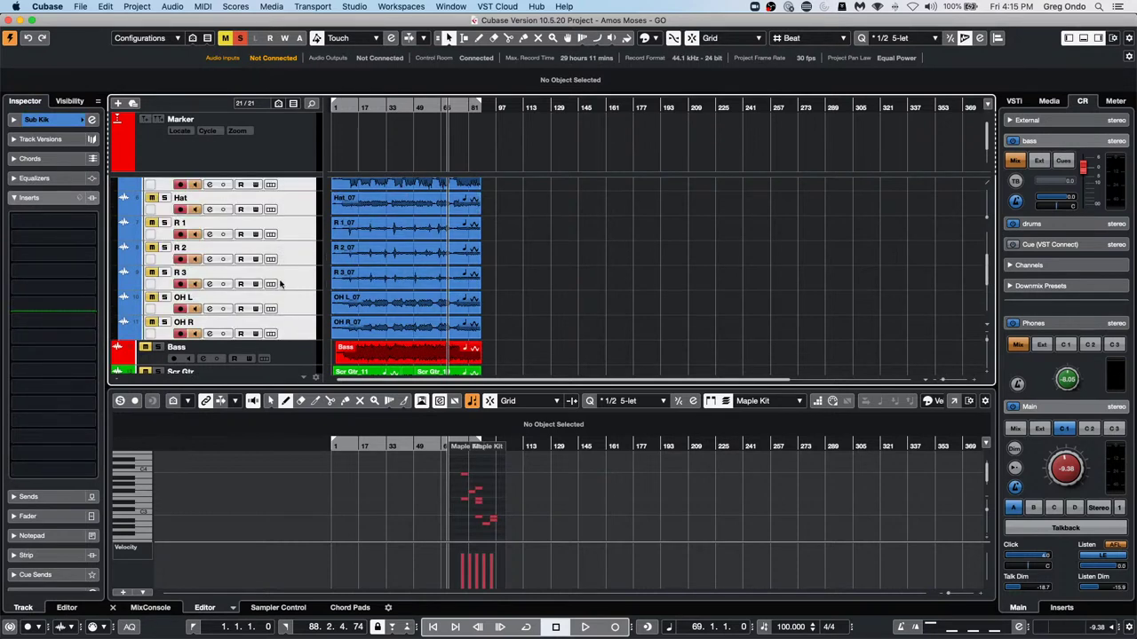
pyautogui.scroll(5, 301, 284)
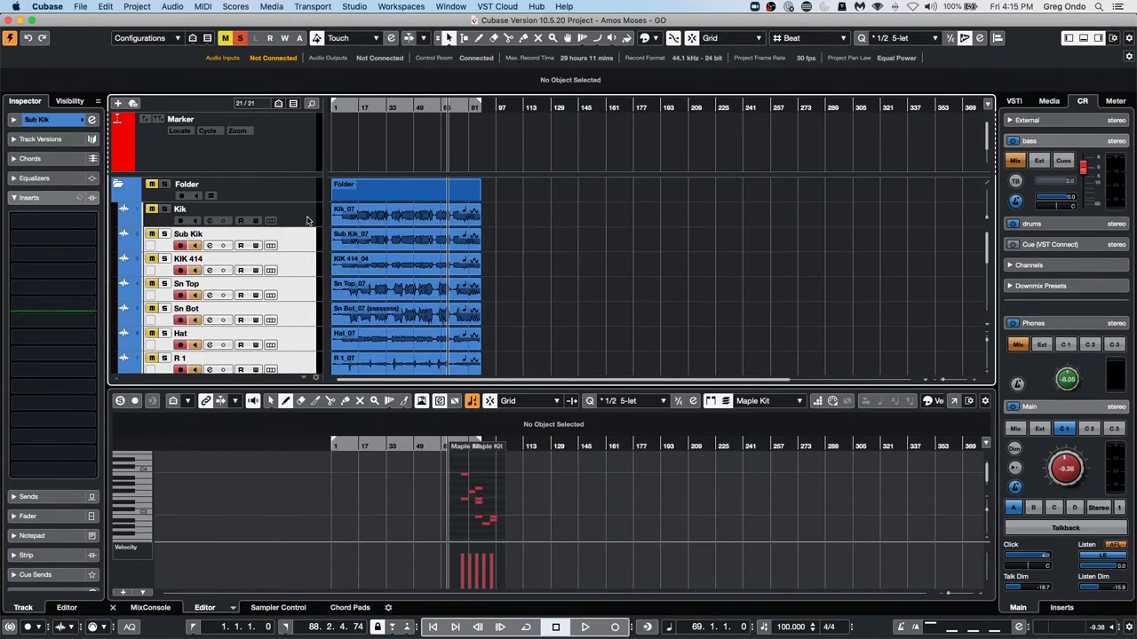
pyautogui.click(305, 220)
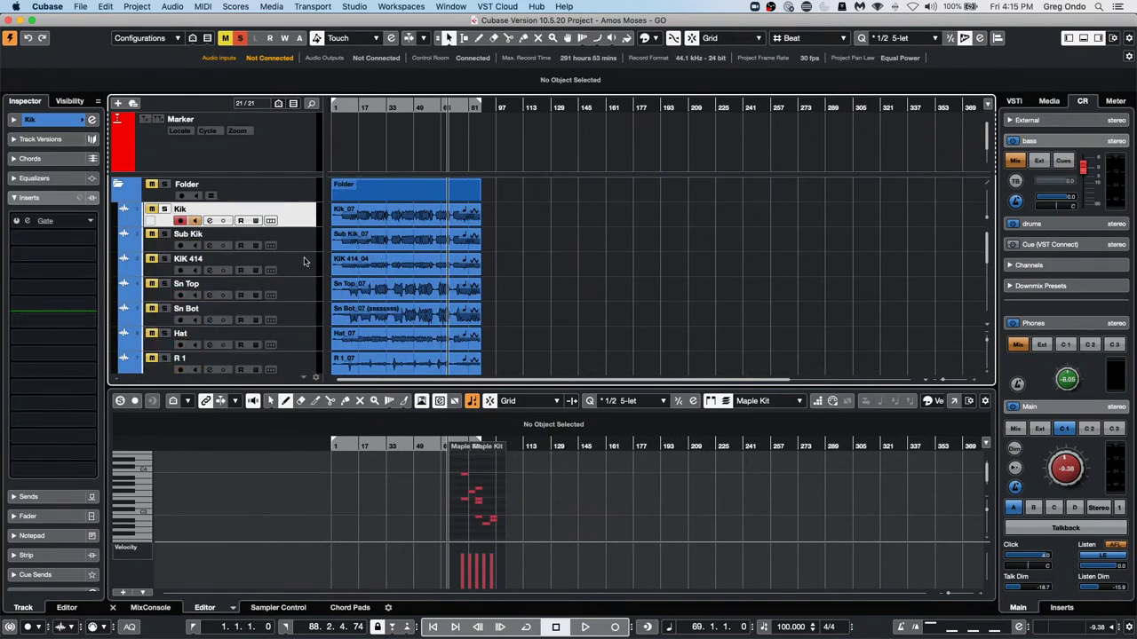
pyautogui.scroll(-5, 304, 229)
pyautogui.scroll(3, 304, 233)
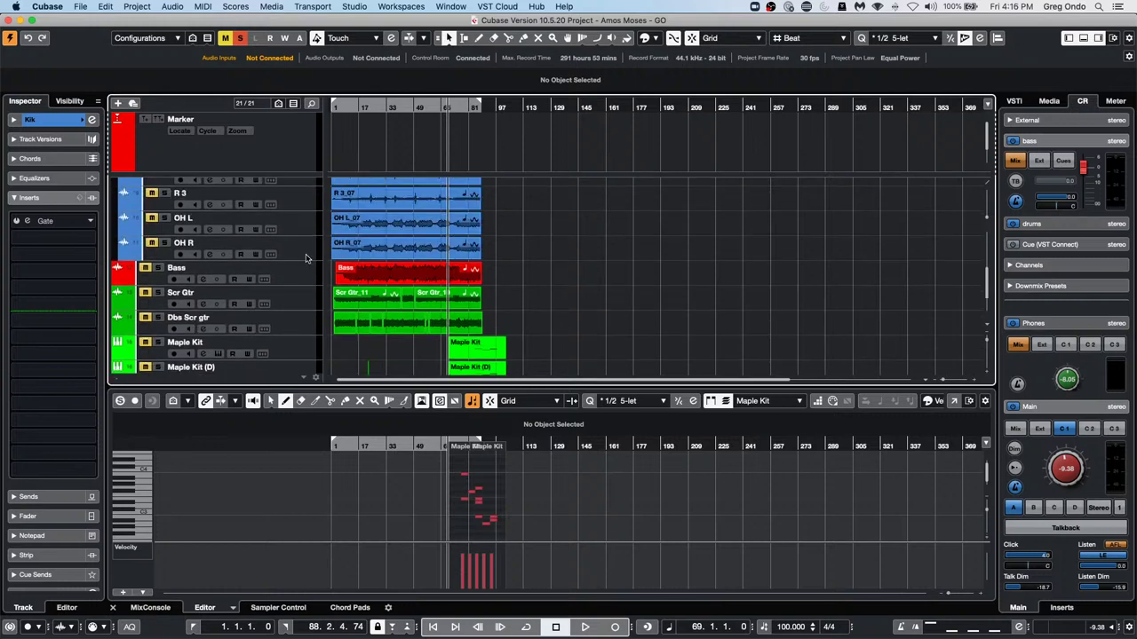
# Add a group channel, Group 1, fed by the selected drum tracks
pyautogui.rightClick(306, 254)
pyautogui.moveTo(377, 260)
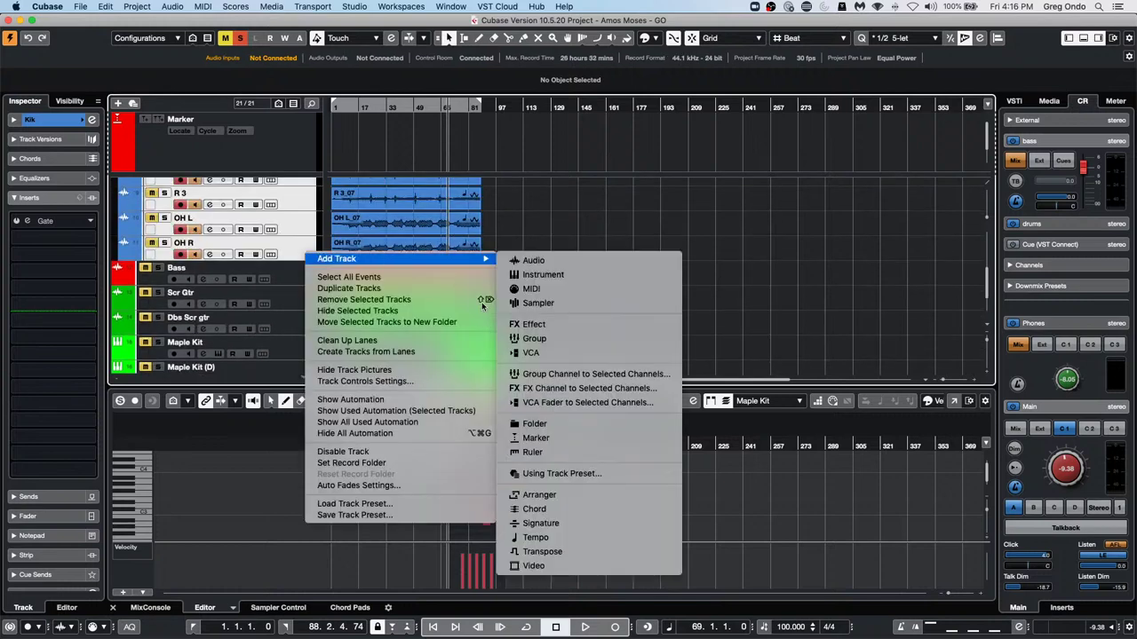
pyautogui.click(555, 368)
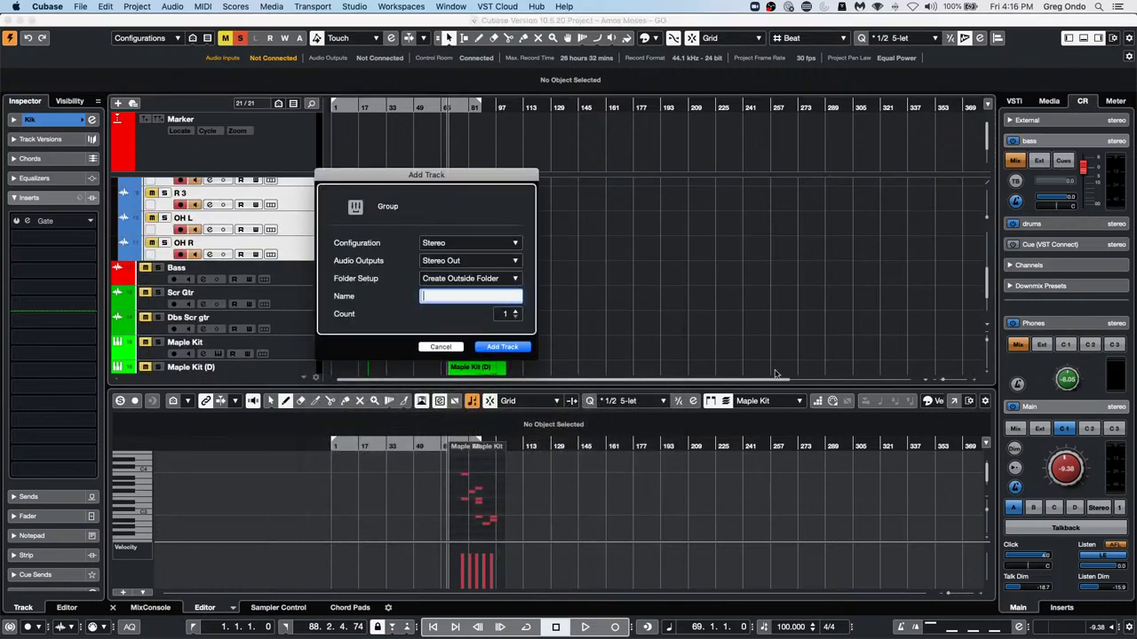
pyautogui.click(498, 347)
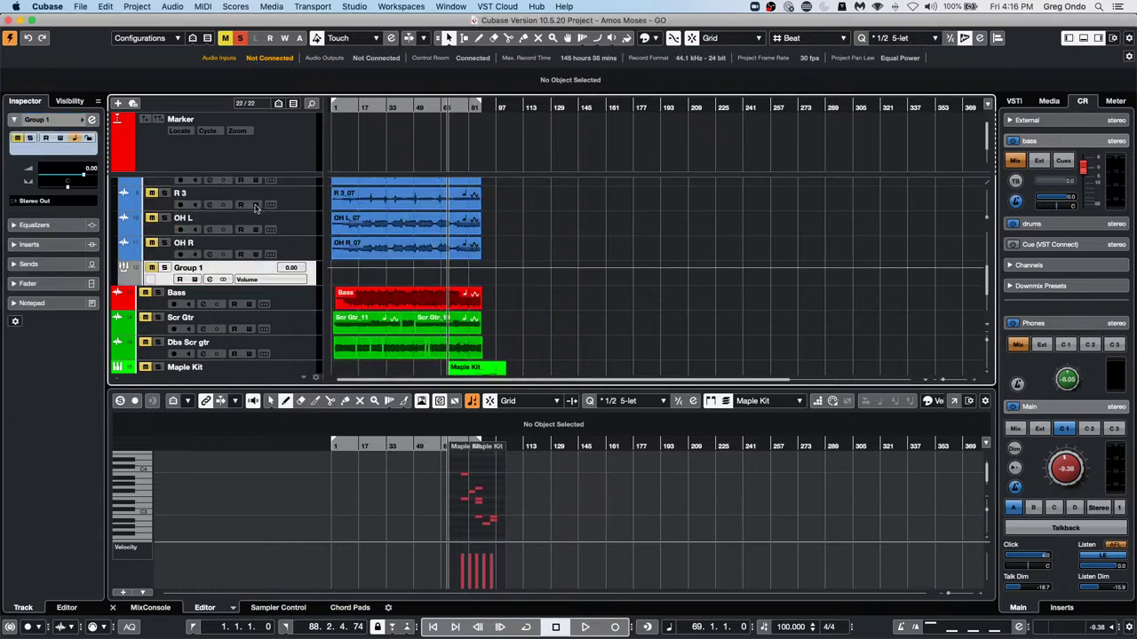
# Verify OH R outputs to Group 1 and reselect Sub Kik through OH R
pyautogui.scroll(1, 258, 227)
pyautogui.click(306, 253)
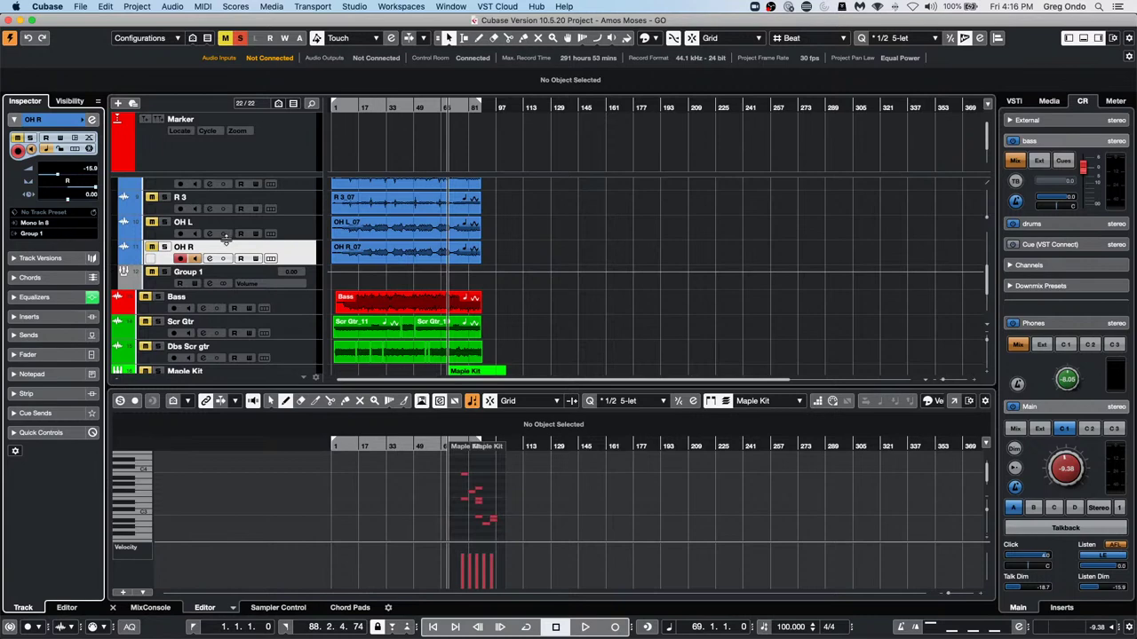
pyautogui.scroll(7, 258, 255)
pyautogui.click(302, 207)
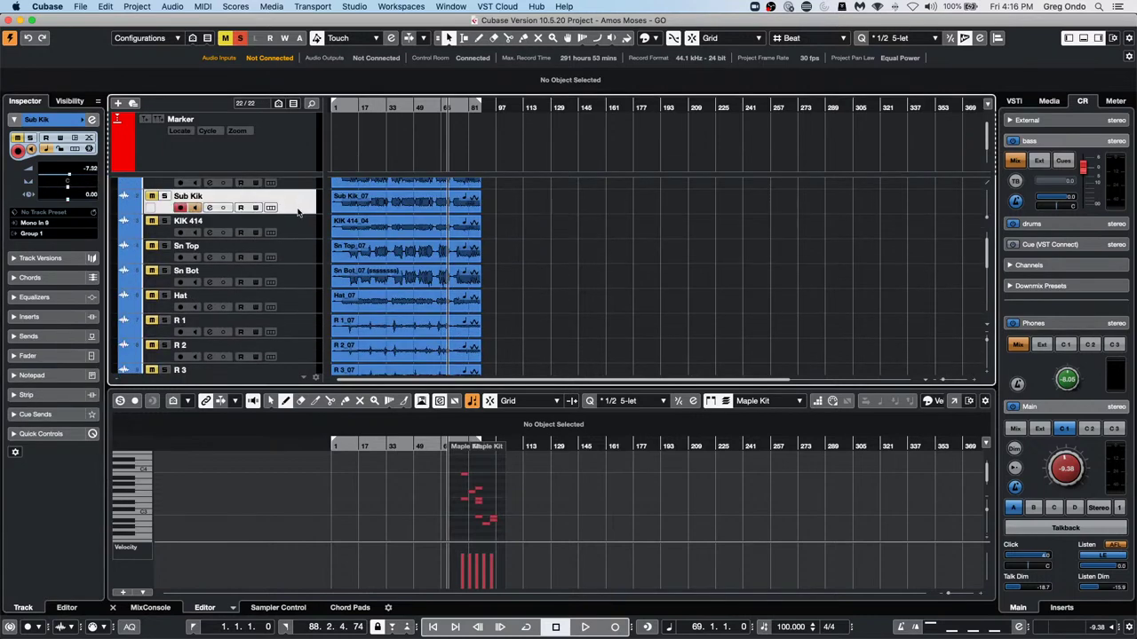
pyautogui.scroll(-1, 280, 262)
pyautogui.scroll(-3, 279, 262)
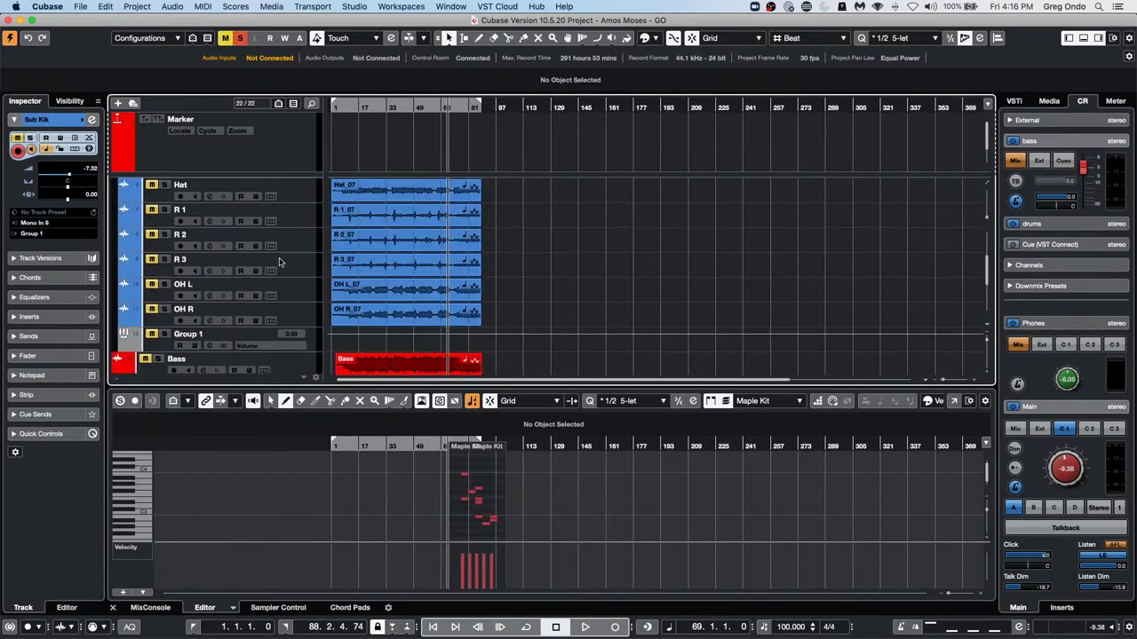
pyautogui.keyDown('shift'); pyautogui.click(291, 315); pyautogui.keyUp('shift')
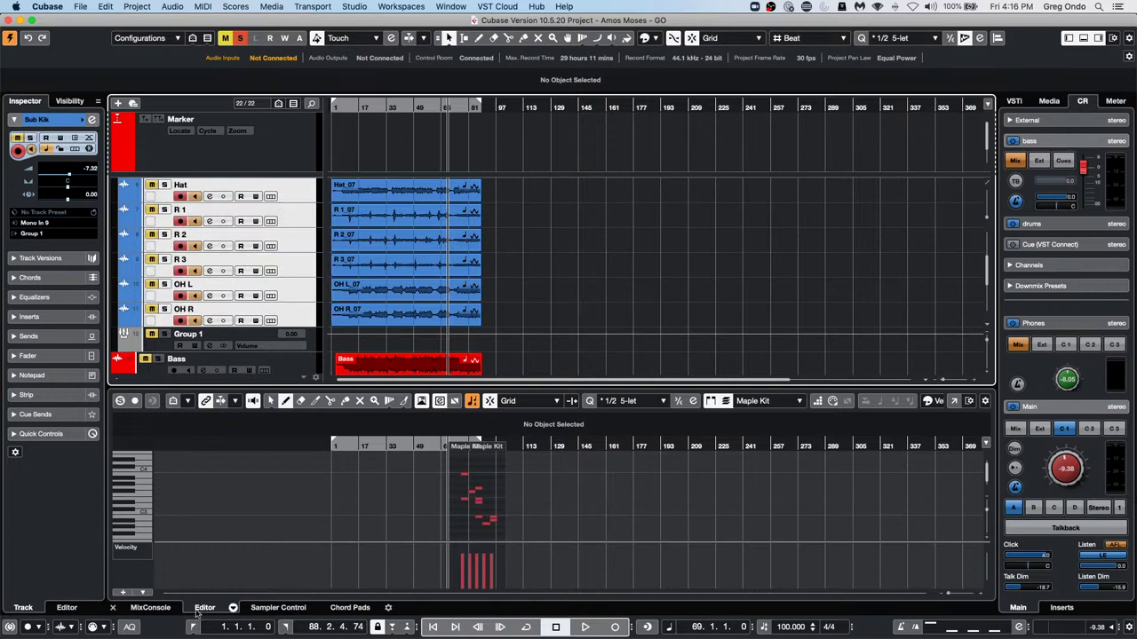
# In the mixer with Q-Link on, insert Distortion > Magneto II in Sub Kik's first slot
pyautogui.click(151, 608)
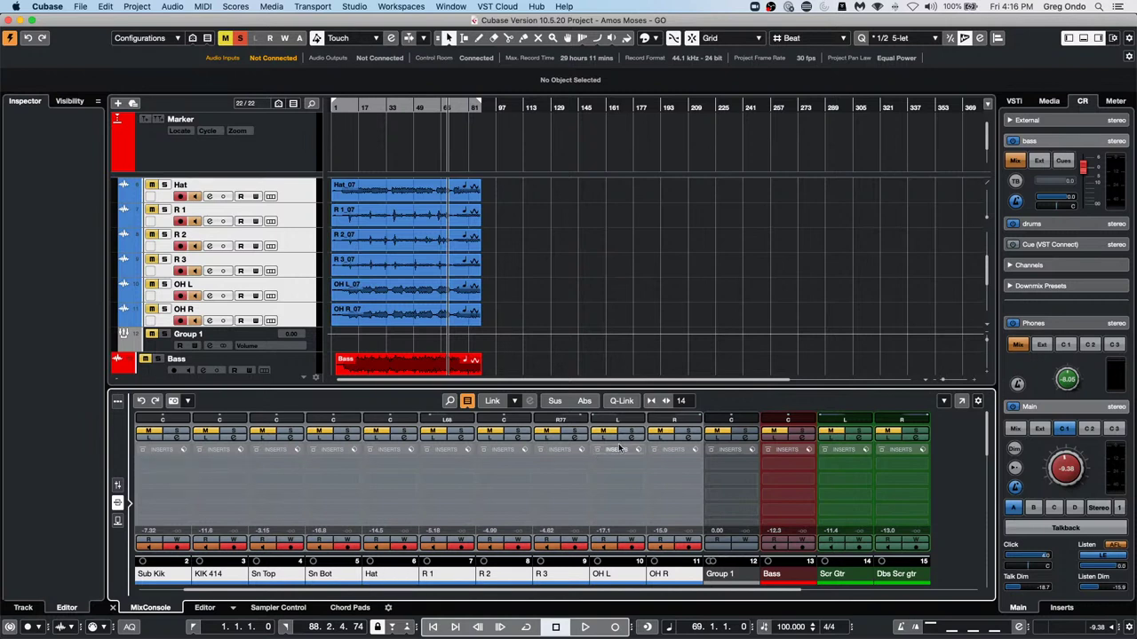
pyautogui.click(622, 401)
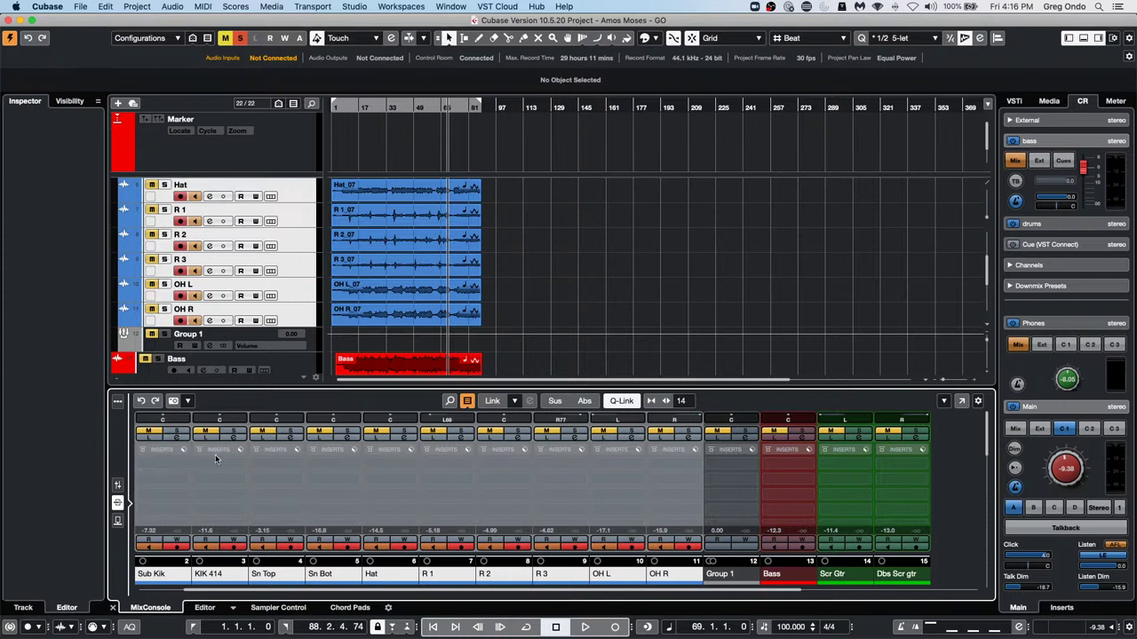
pyautogui.click(181, 467)
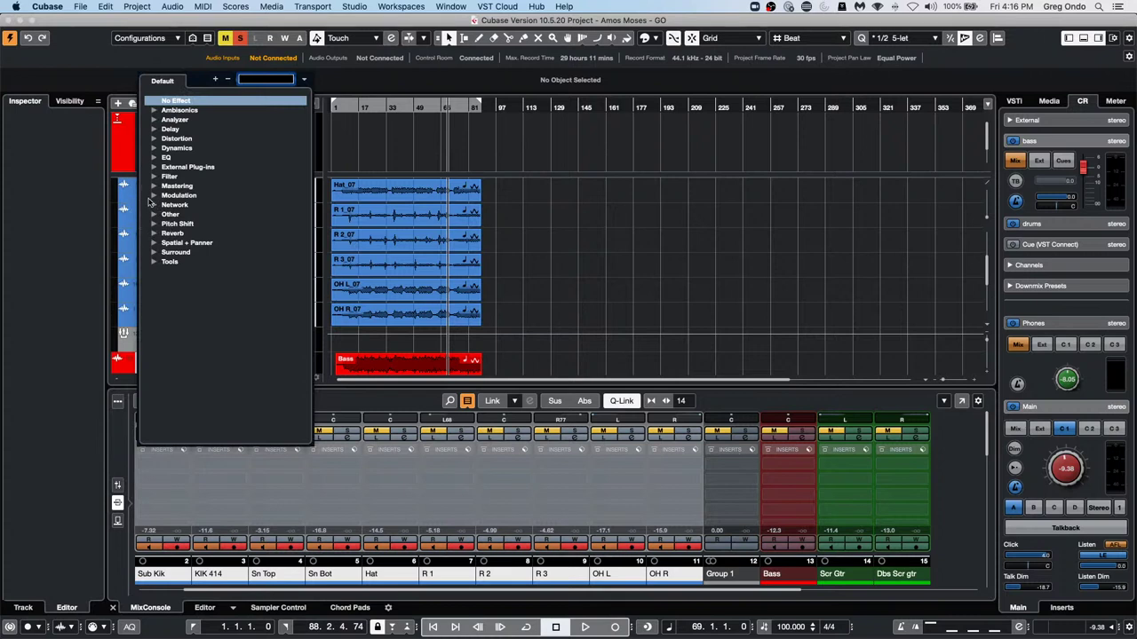
pyautogui.click(154, 139)
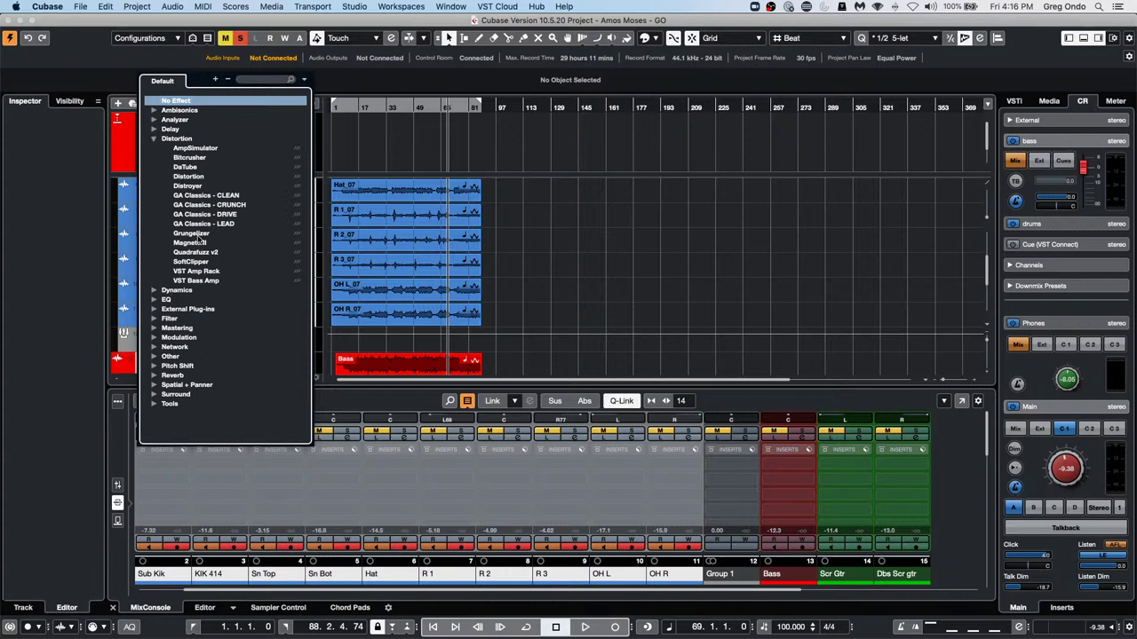
pyautogui.keyDown('alt'); pyautogui.keyDown('shift'); pyautogui.click(189, 242); pyautogui.keyUp('shift'); pyautogui.keyUp('alt')
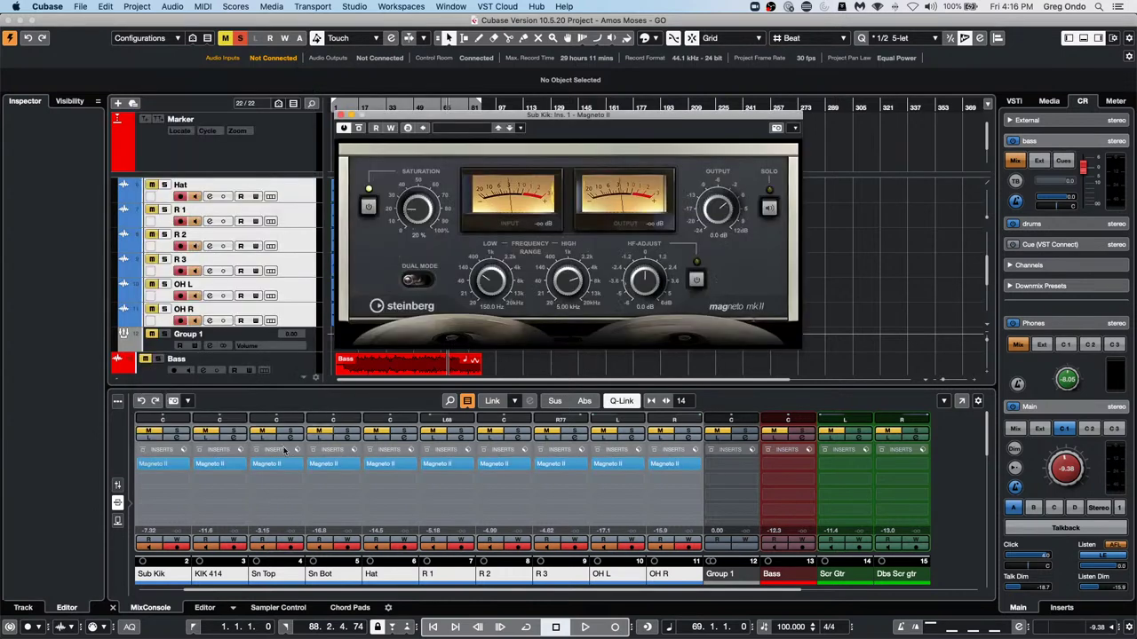
pyautogui.click(345, 117)
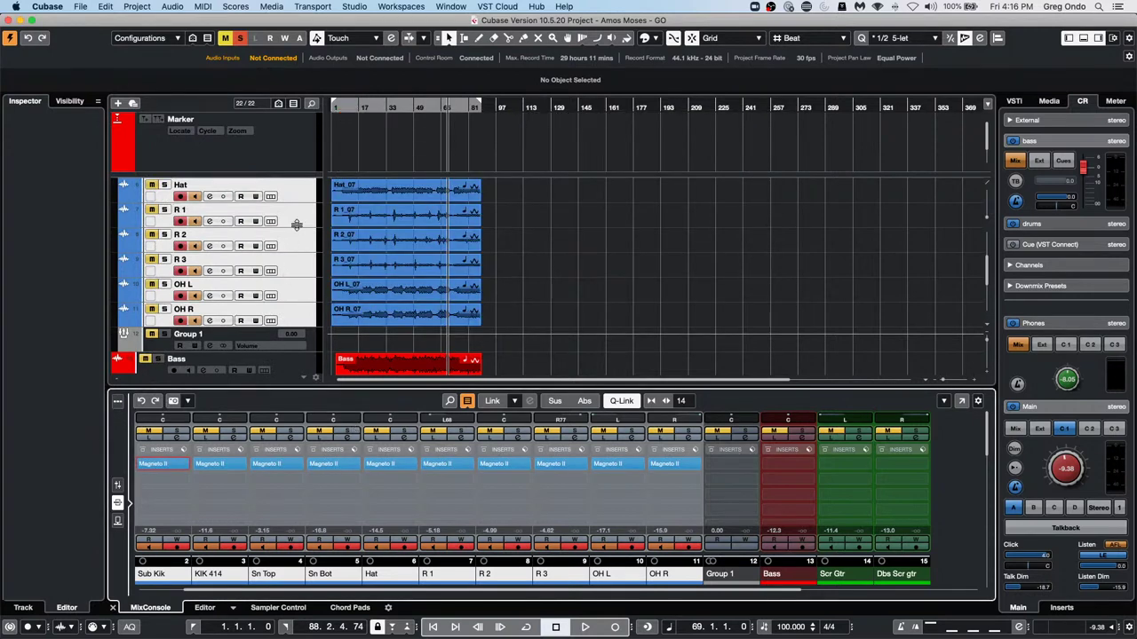
# Scroll the track list up to show the Folder, Kik and Sub Kik tracks
pyautogui.scroll(3, 298, 240)
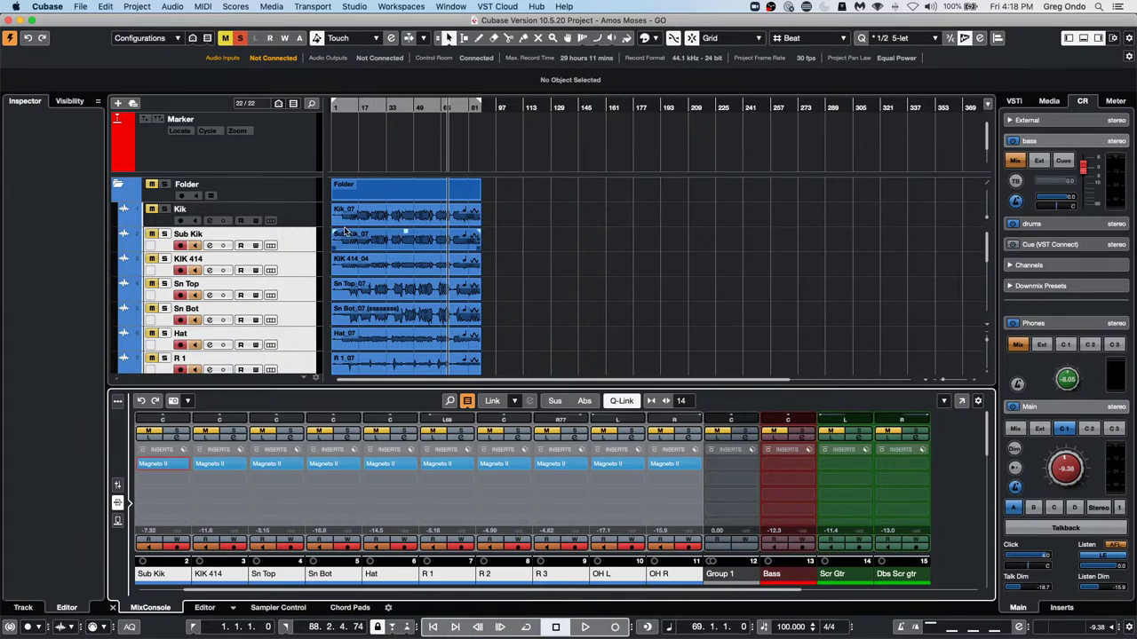
# Select Sub Kik and show its Volume automation lane
pyautogui.click(283, 234)
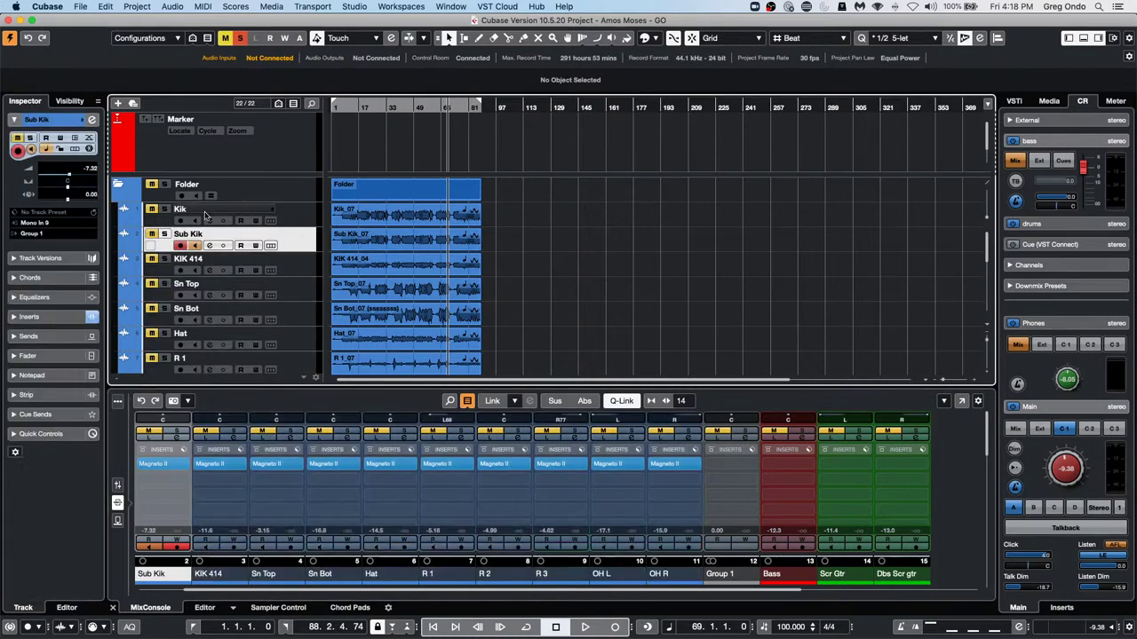
pyautogui.click(81, 7)
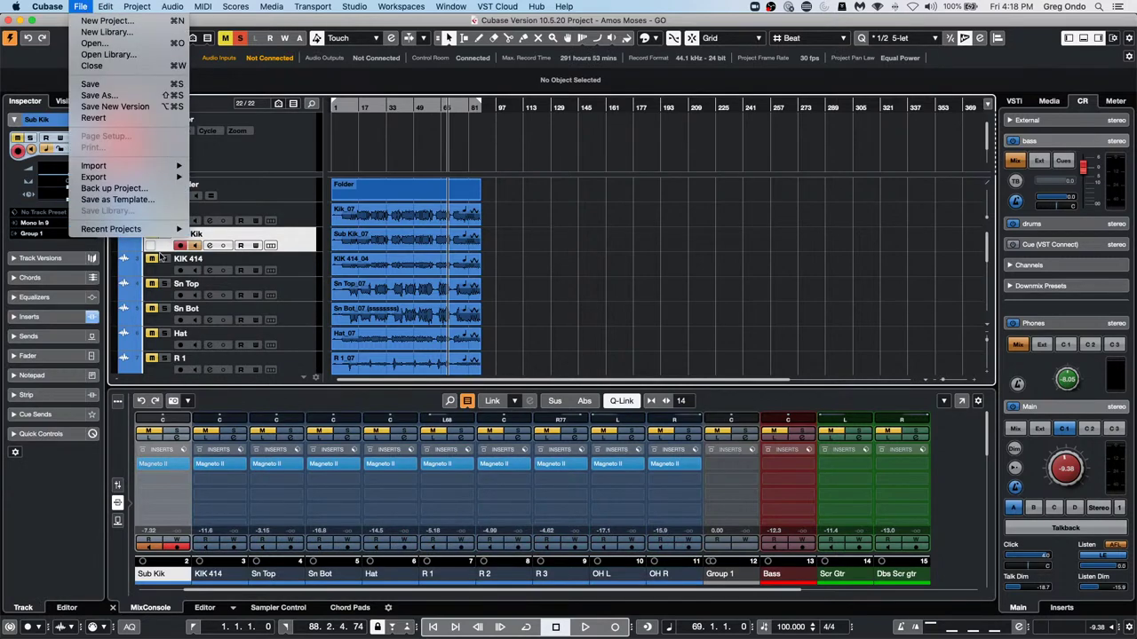
pyautogui.click(318, 233)
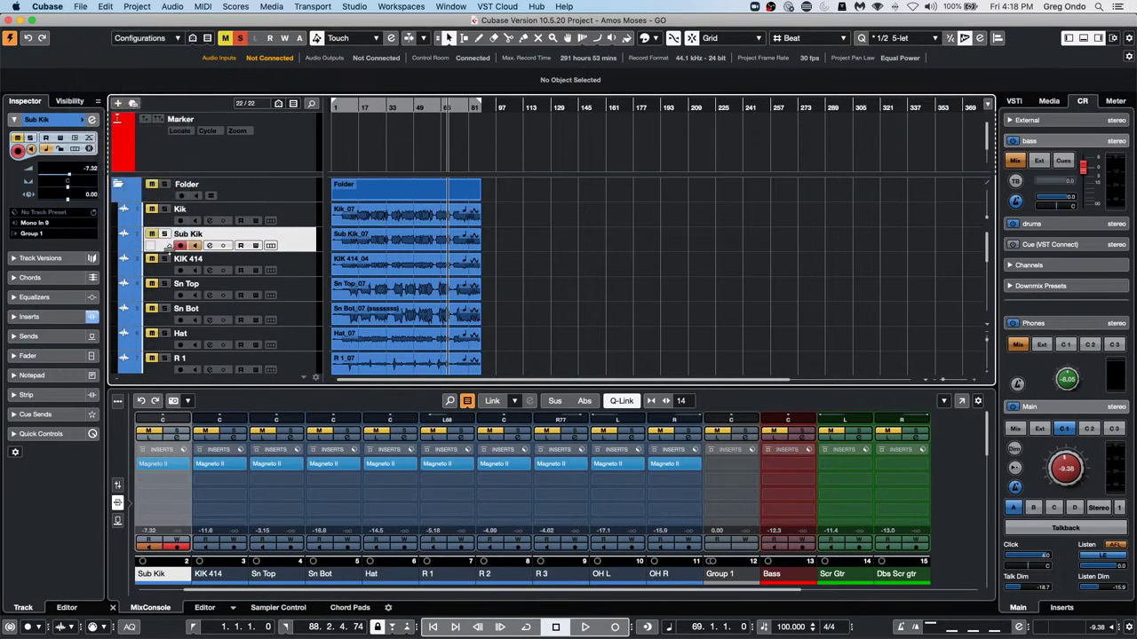
pyautogui.click(121, 249)
# Draw a freehand volume curve over the opening bars and make the lane taller
pyautogui.rightClick(370, 259)
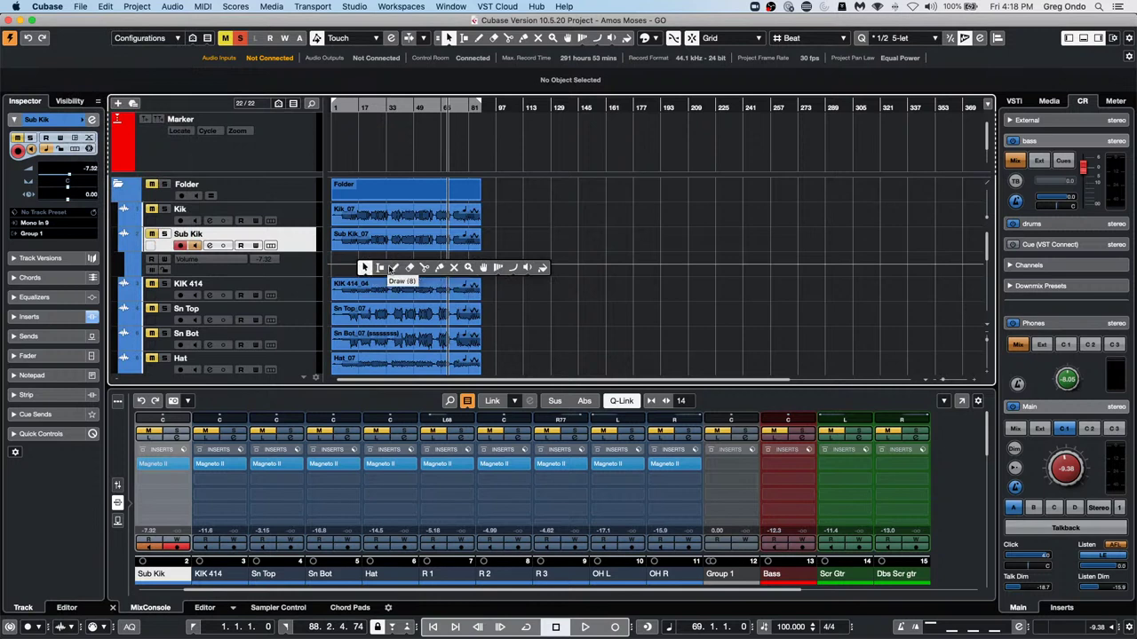
pyautogui.click(389, 265)
pyautogui.moveTo(389, 265); pyautogui.dragTo(471, 263)
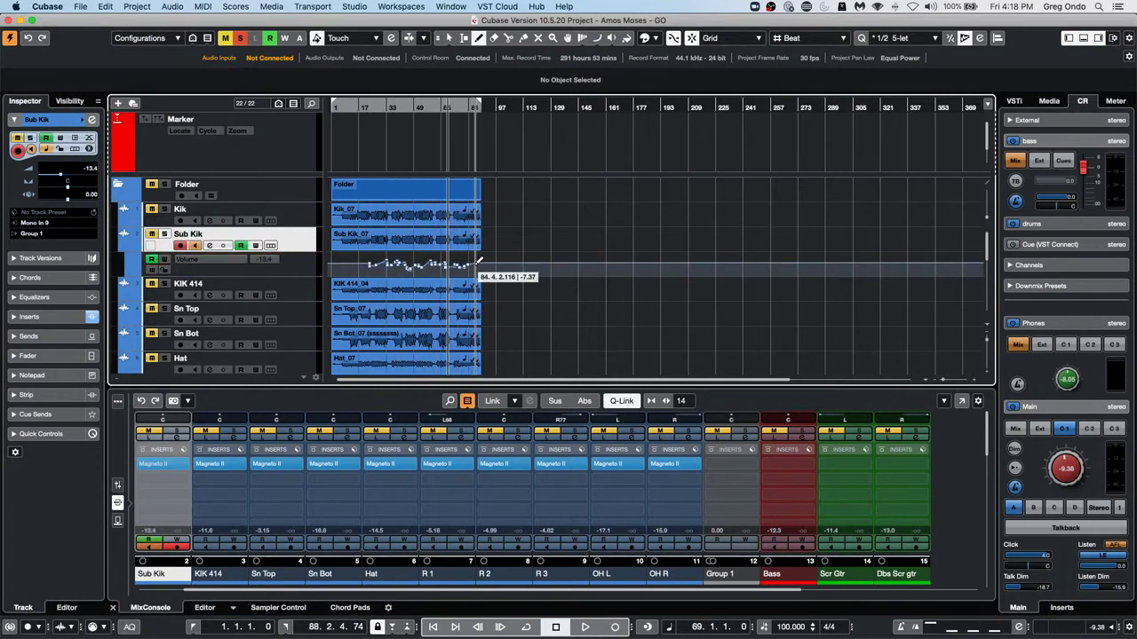
pyautogui.click(268, 275)
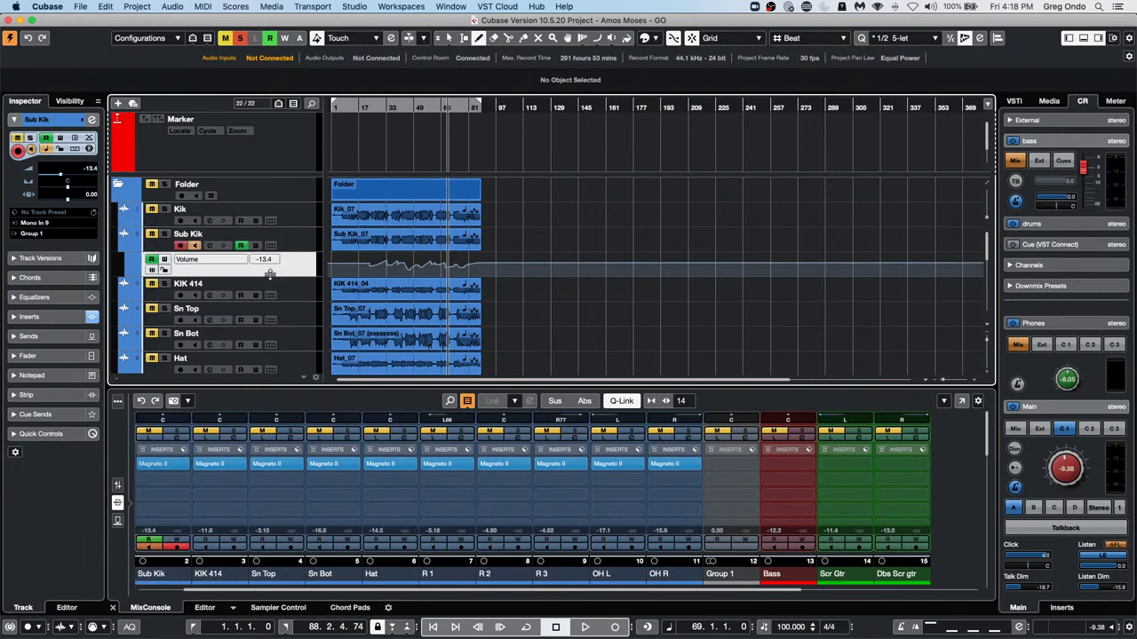
pyautogui.moveTo(268, 275); pyautogui.dragTo(269, 310)
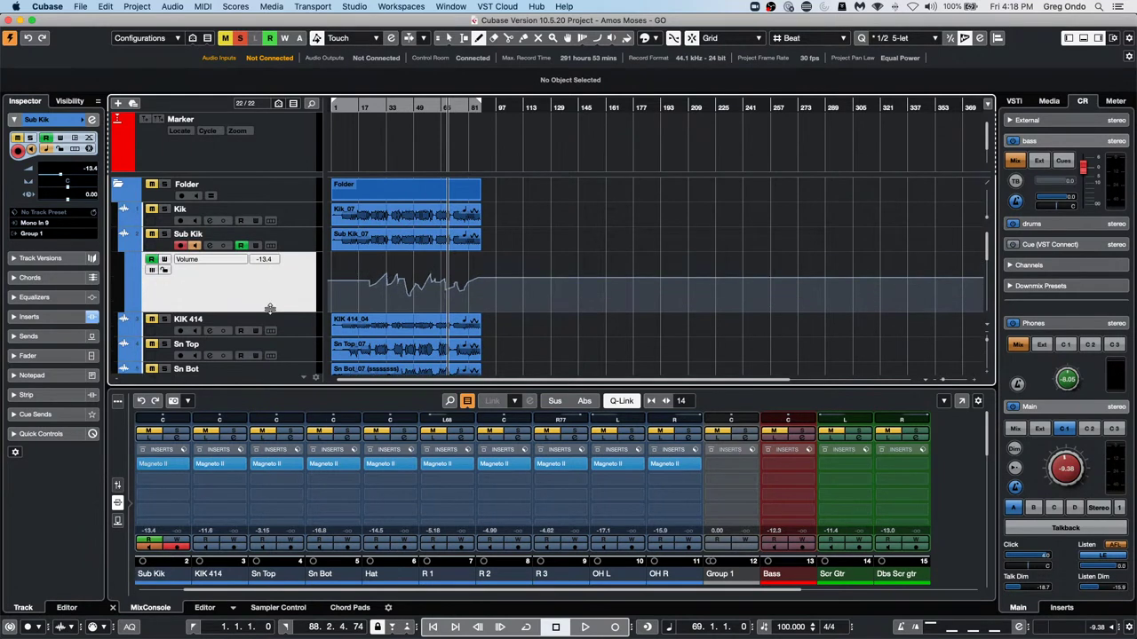
# Set the Project Area Background colour scheme to light grey-blue (R 199, G 214, B 220)
pyautogui.click(80, 7)
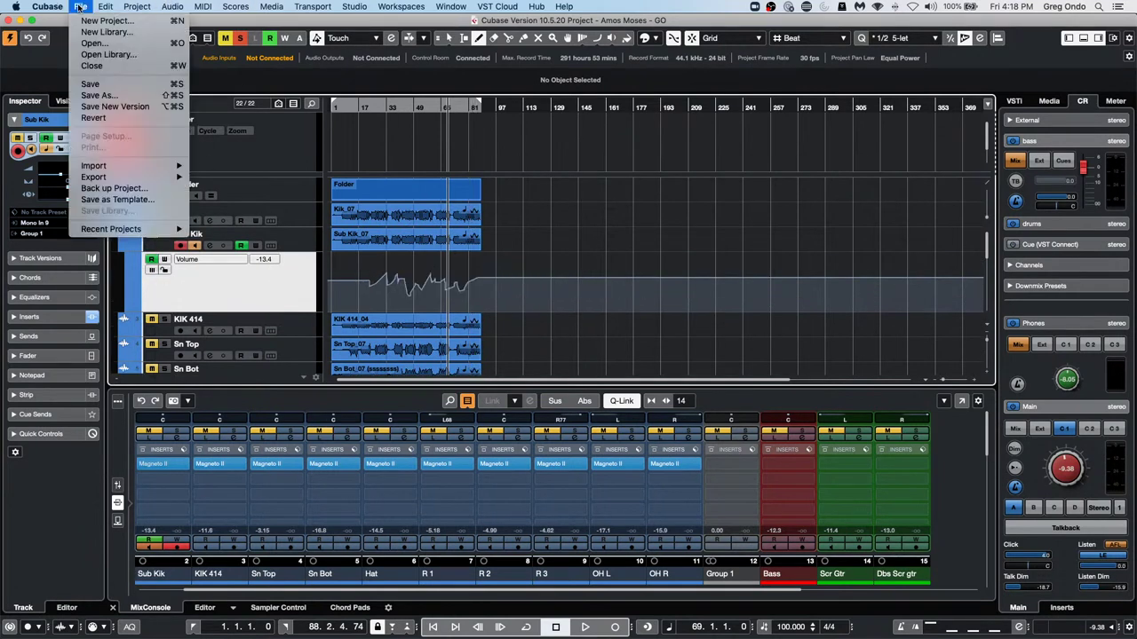
pyautogui.moveTo(48, 6)
pyautogui.click(72, 40)
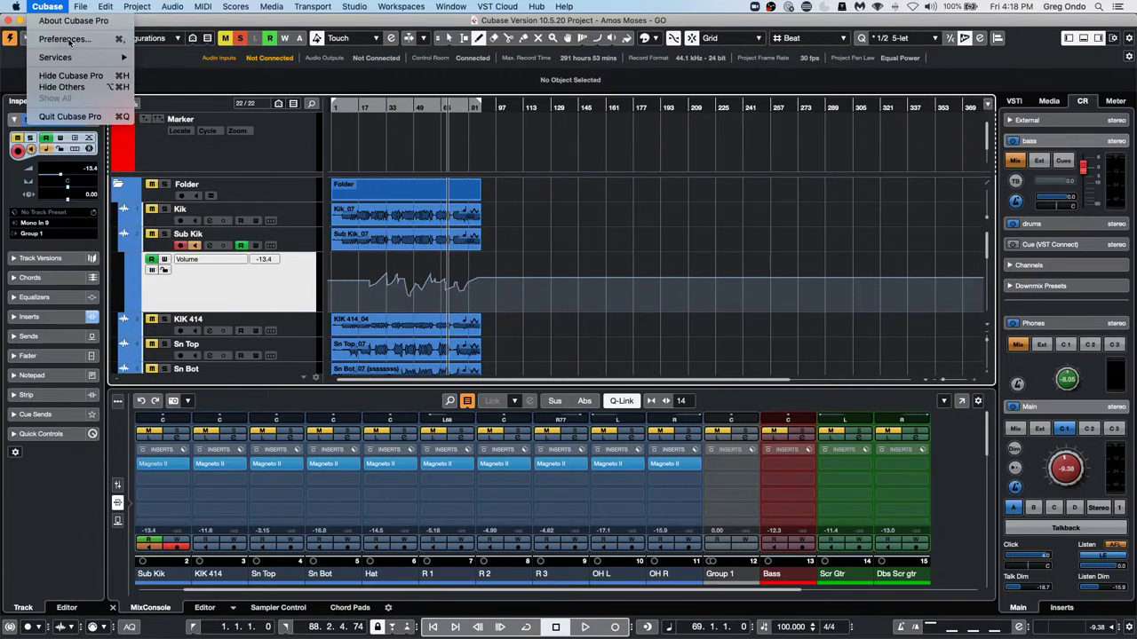
pyautogui.click(285, 409)
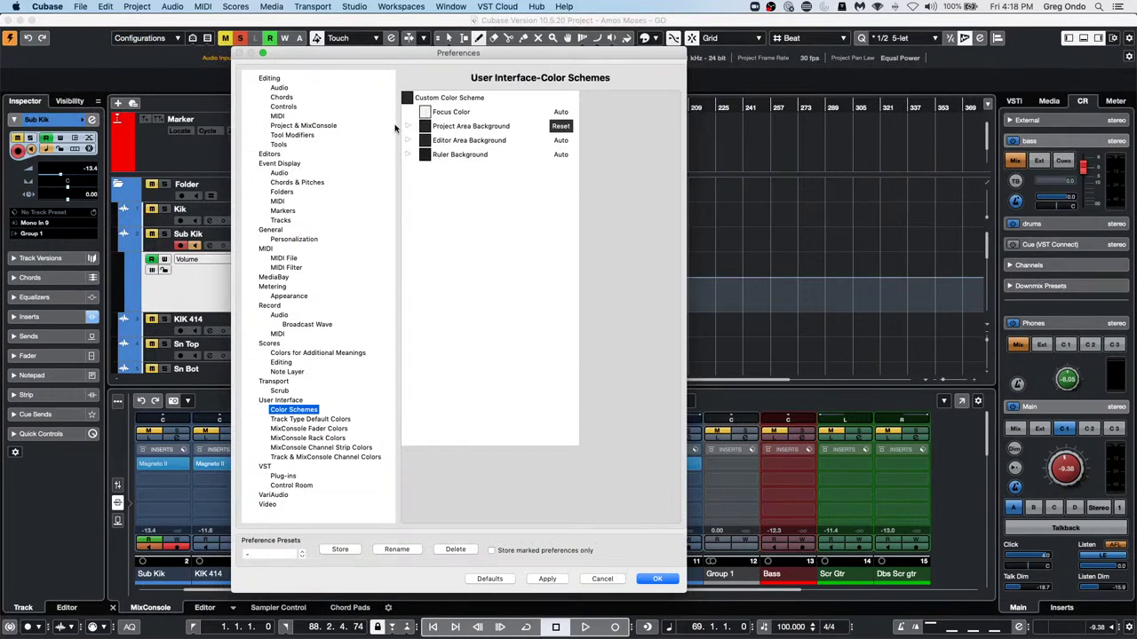
pyautogui.click(425, 126)
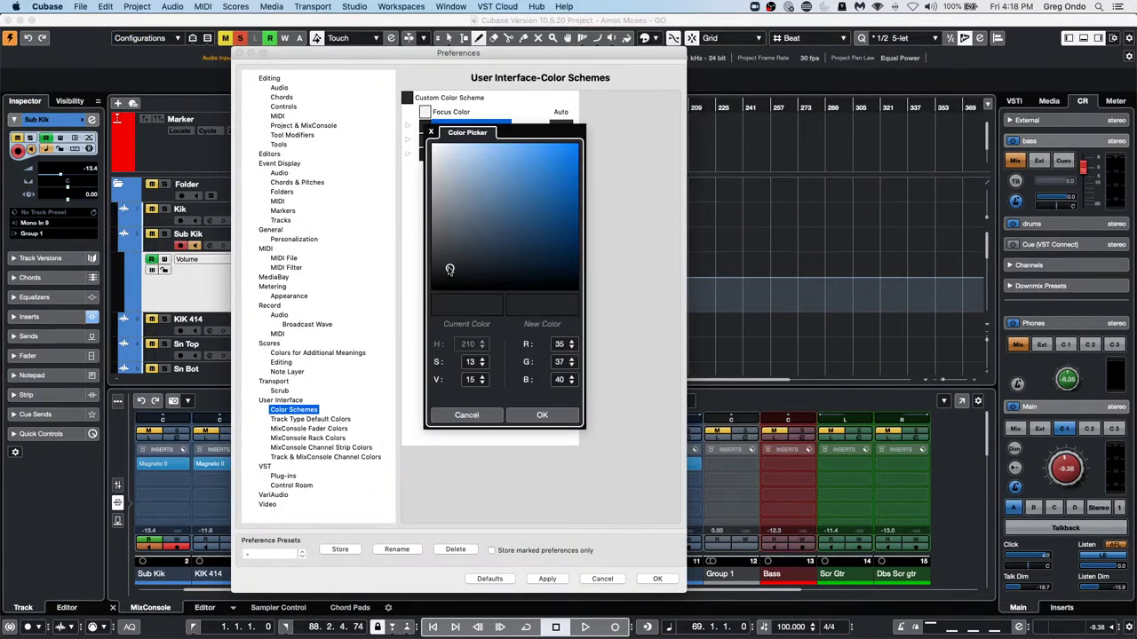
pyautogui.moveTo(449, 264); pyautogui.dragTo(449, 158)
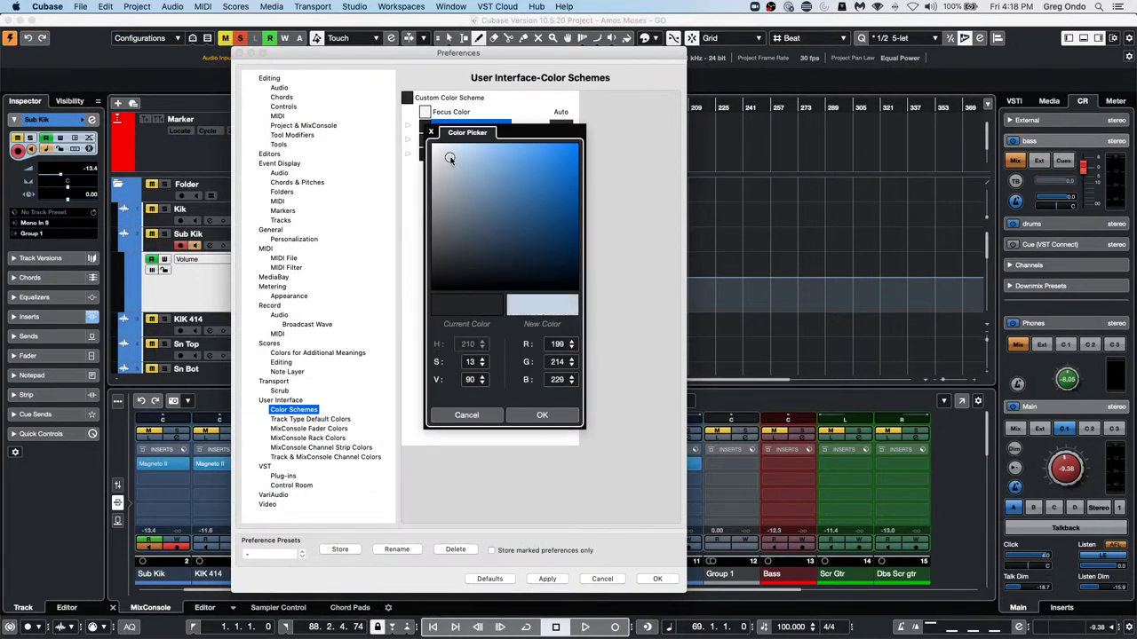
pyautogui.click(519, 410)
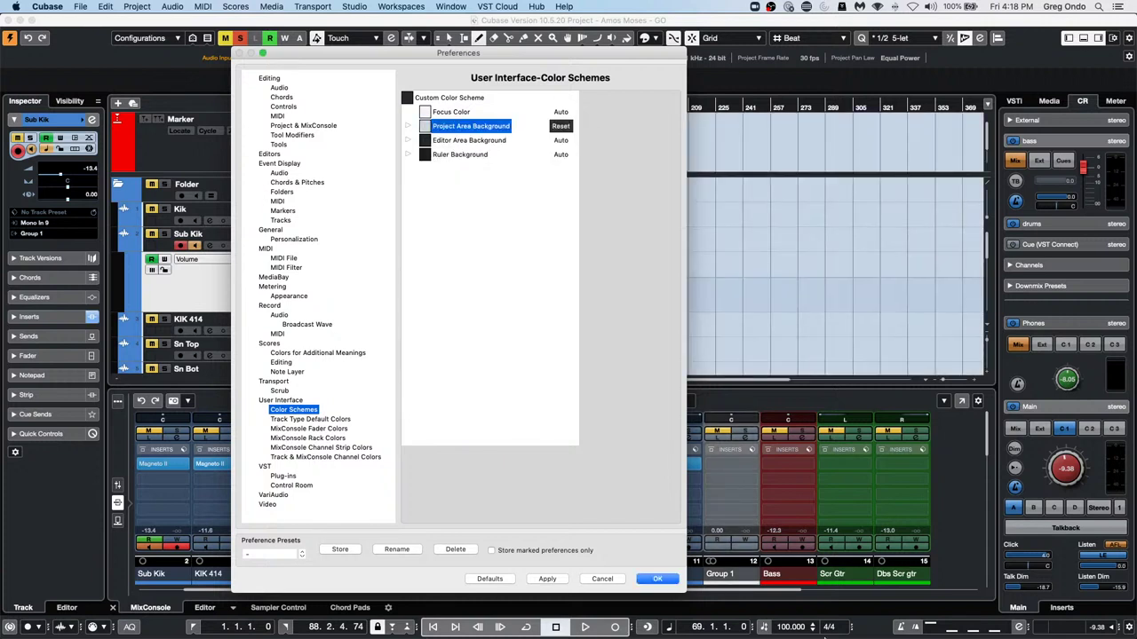
pyautogui.click(657, 578)
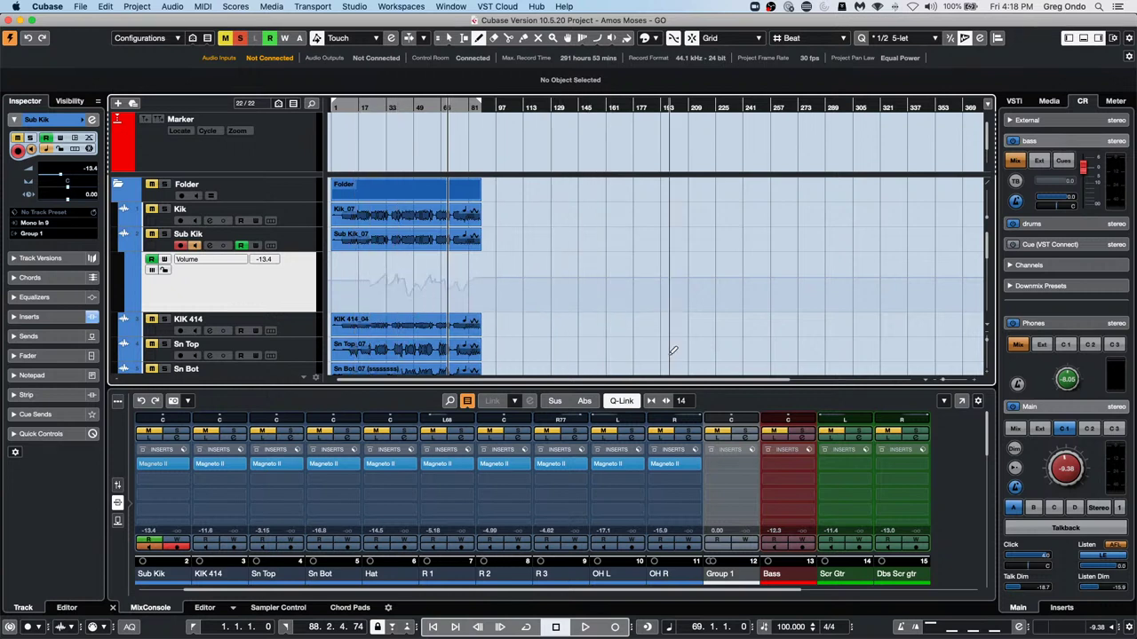
# With Object Selection, raise the Sub Kik volume points from -13.4 to about -0.76 dB
pyautogui.rightClick(591, 298)
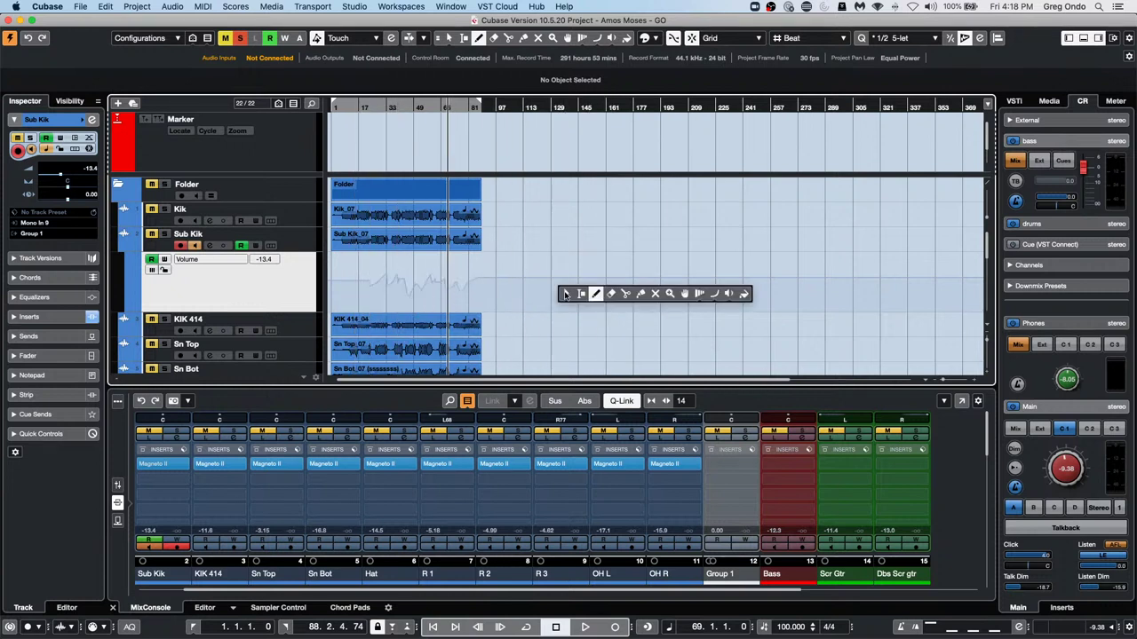
pyautogui.click(568, 297)
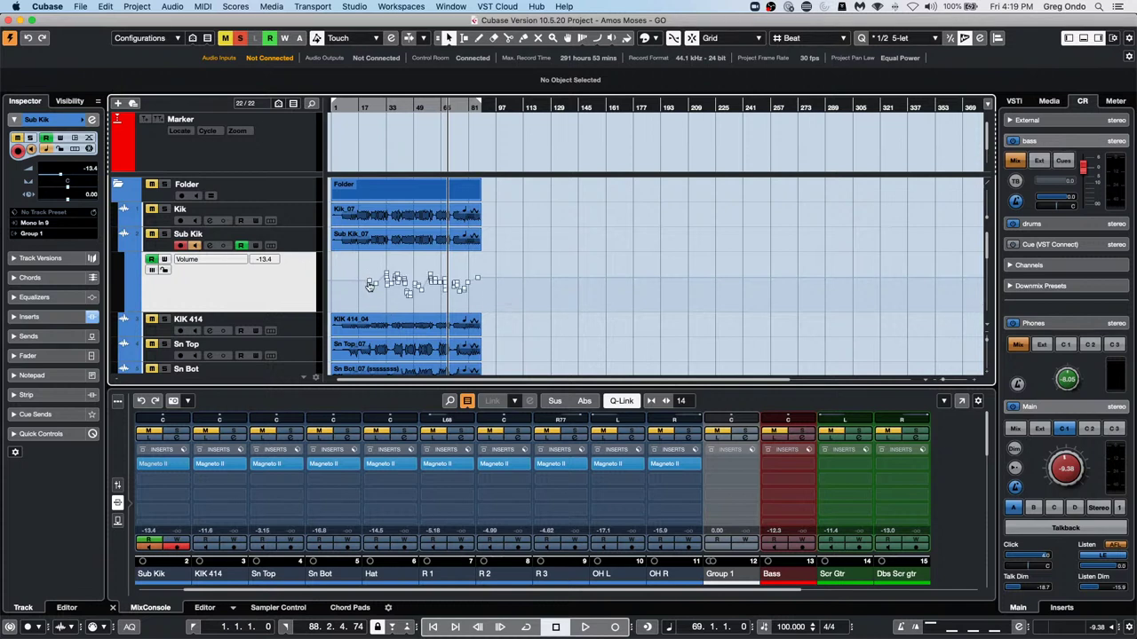
pyautogui.moveTo(370, 285); pyautogui.dragTo(365, 267)
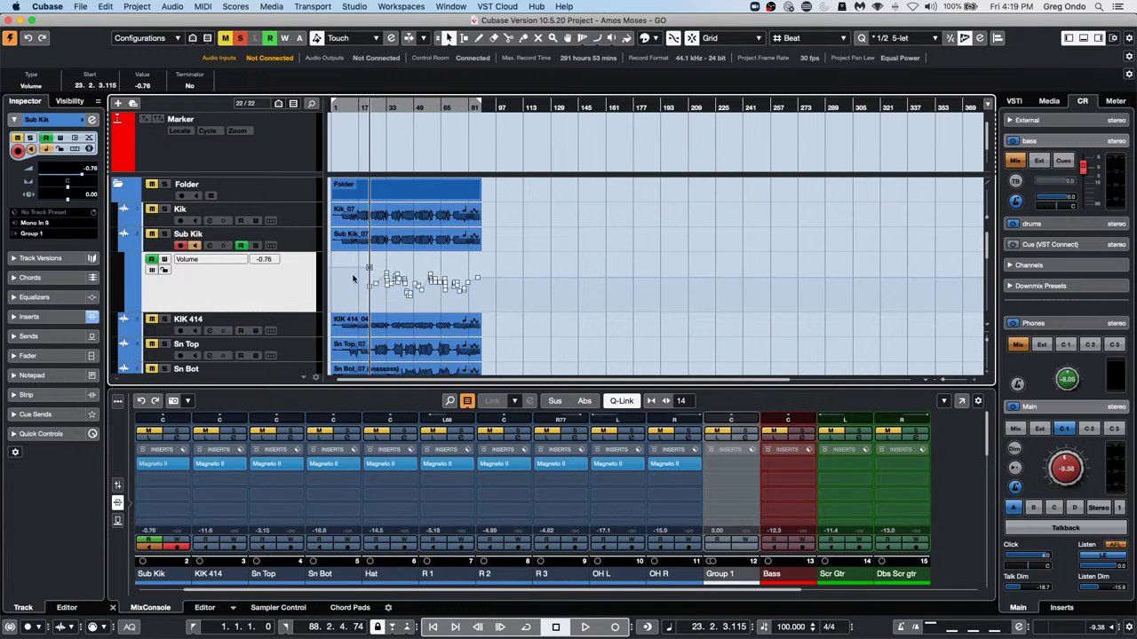
pyautogui.click(50, 7)
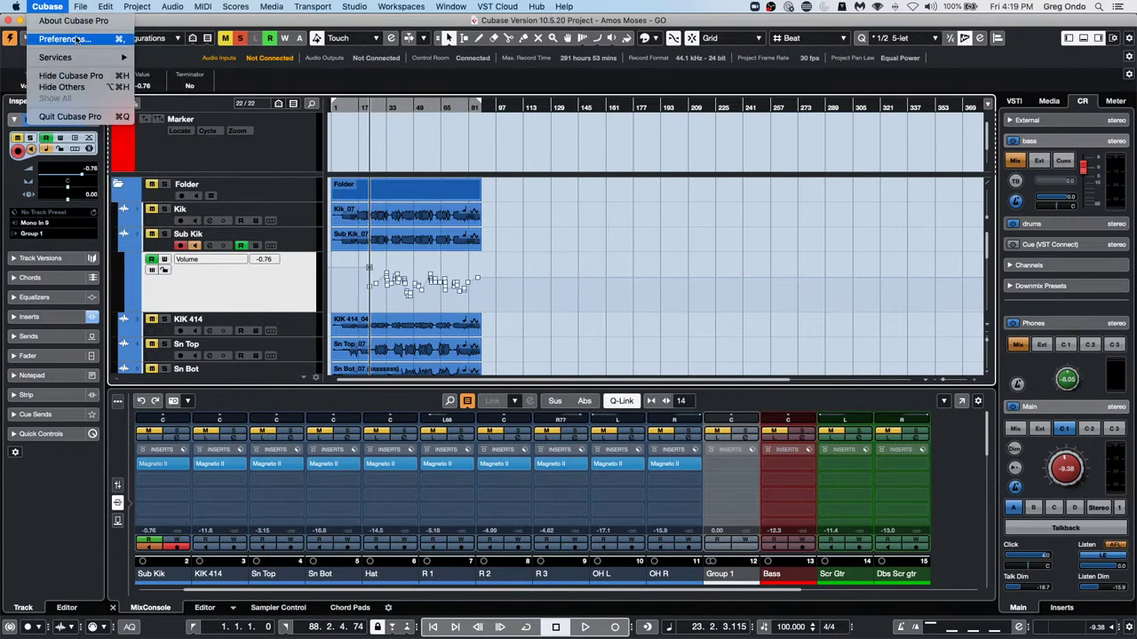
# Reset the colour scheme to Defaults in Preferences, then select the Folder track
pyautogui.click(79, 39)
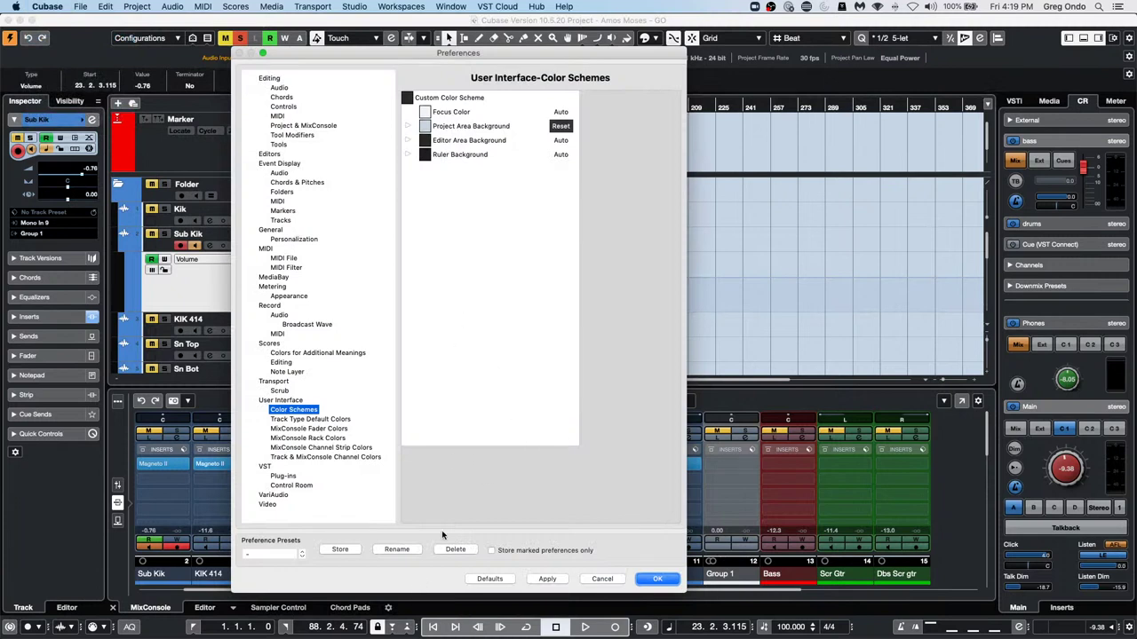
pyautogui.click(489, 578)
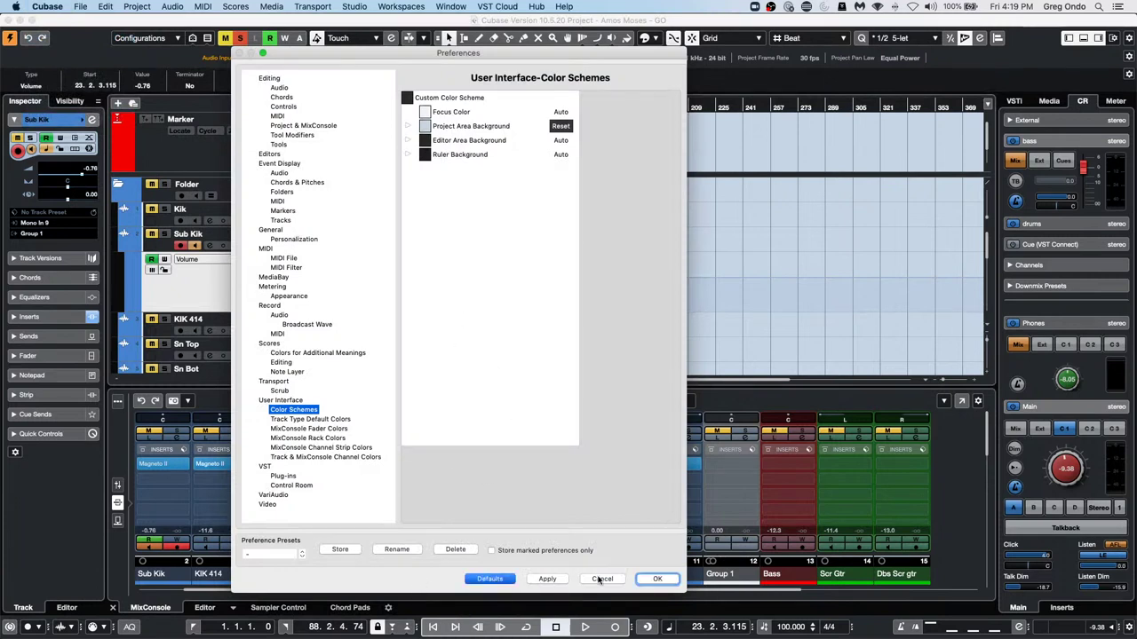
pyautogui.click(547, 579)
pyautogui.click(656, 578)
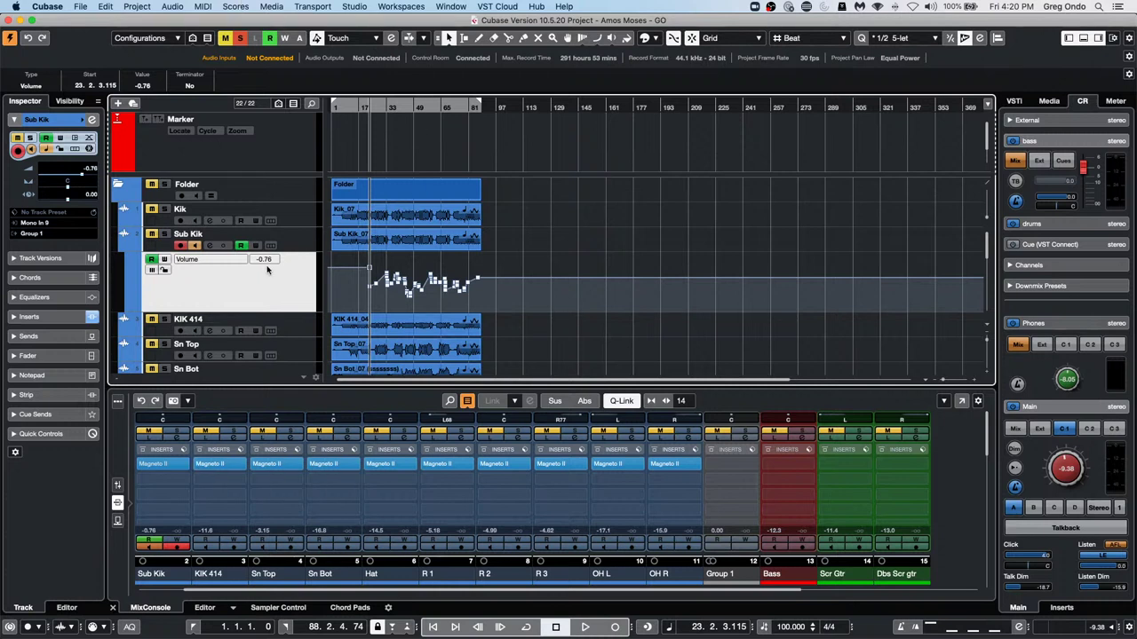
pyautogui.click(294, 192)
# Add a new MIDI track, MIDI 01, below Group 1
pyautogui.rightClick(294, 191)
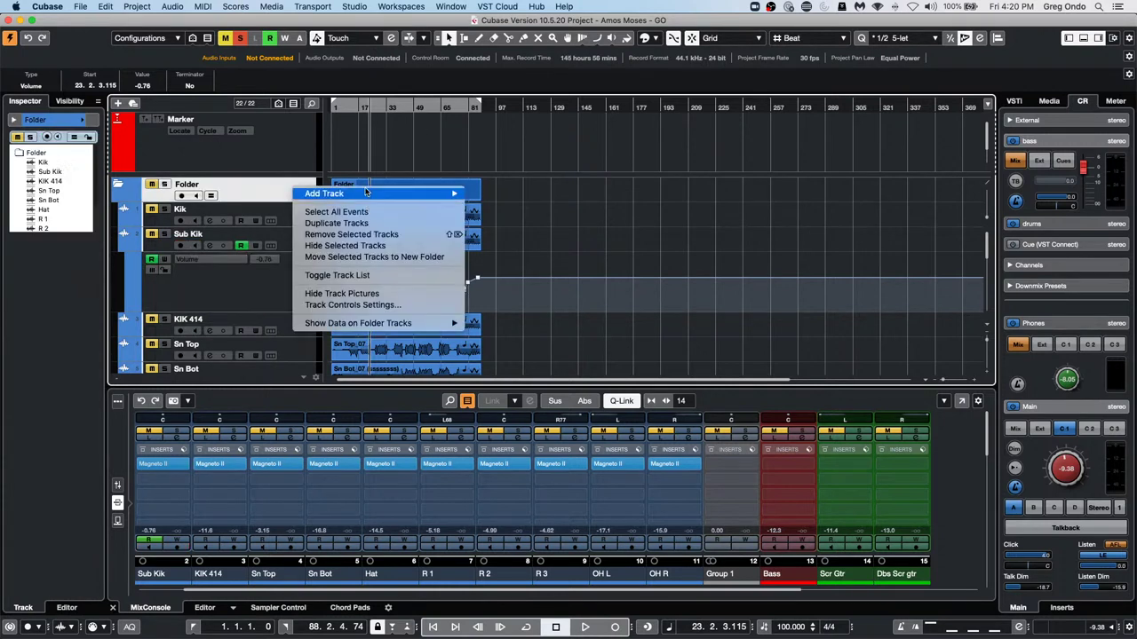
pyautogui.moveTo(368, 193)
pyautogui.click(520, 229)
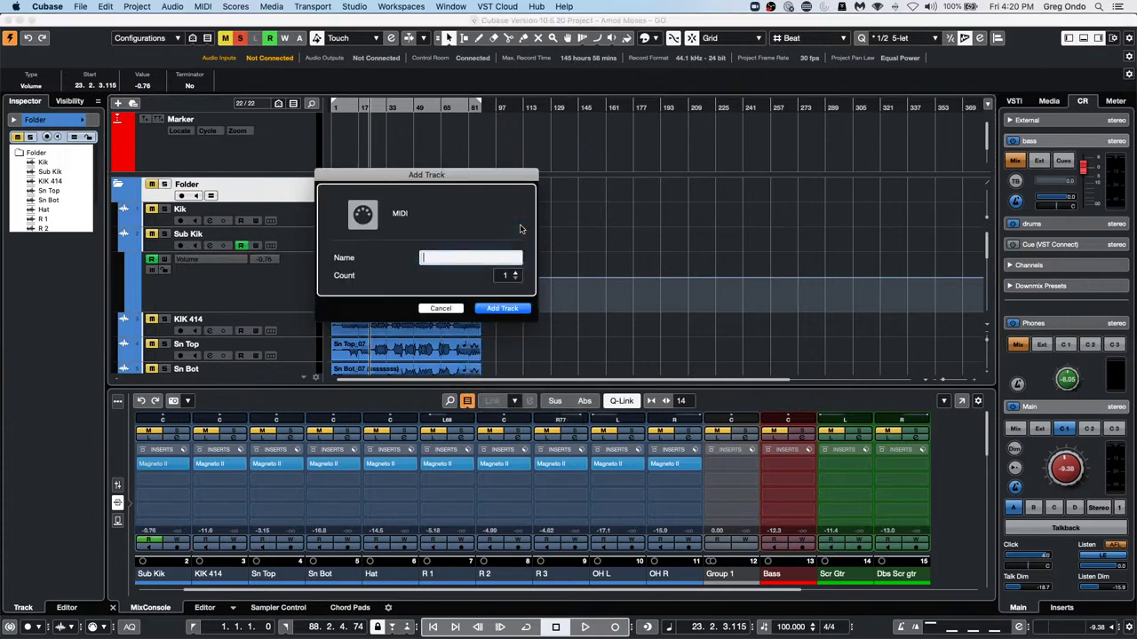
pyautogui.click(508, 308)
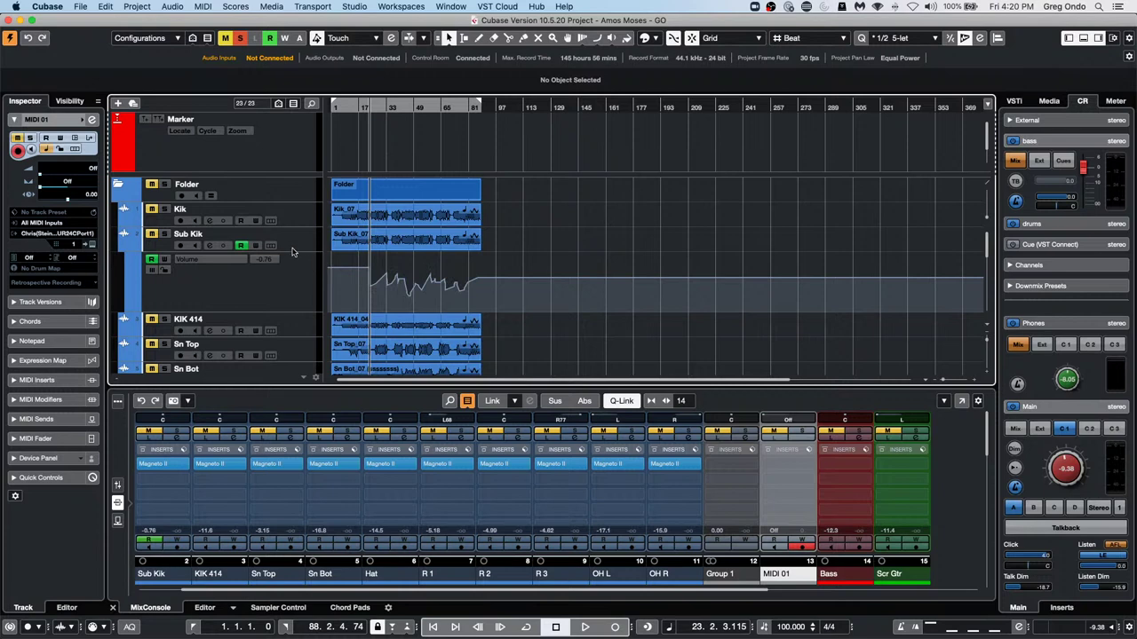
# Check MIDI 01's input routing, keeping the current port, then bring up the File menu
pyautogui.scroll(-5, 293, 252)
pyautogui.scroll(-1, 293, 252)
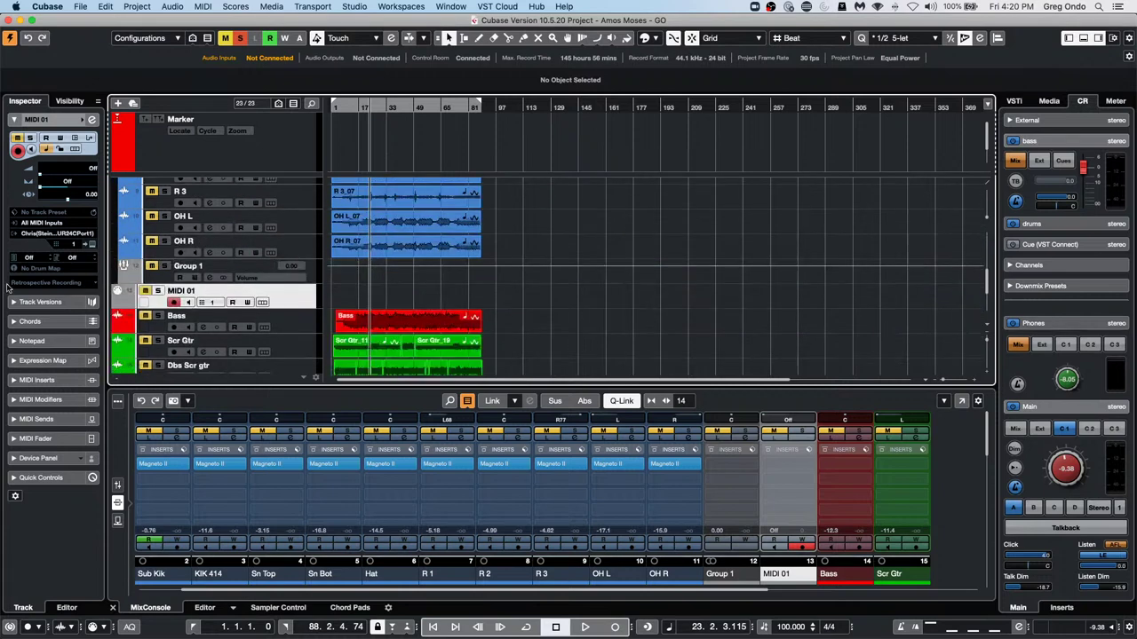
pyautogui.click(48, 235)
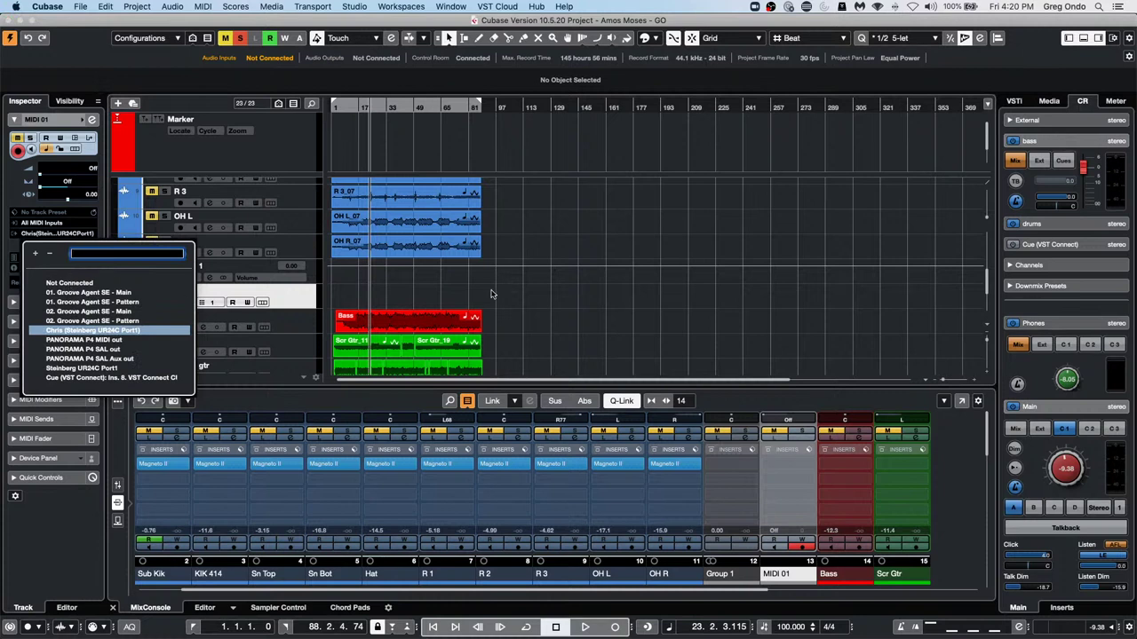
pyautogui.click(382, 296)
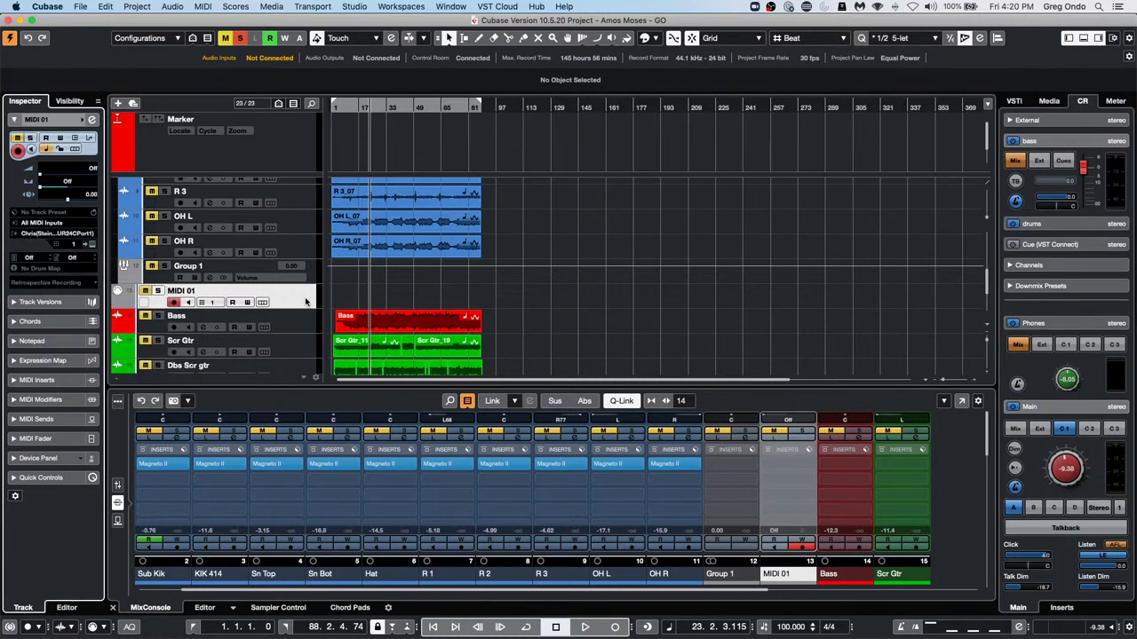
pyautogui.click(85, 7)
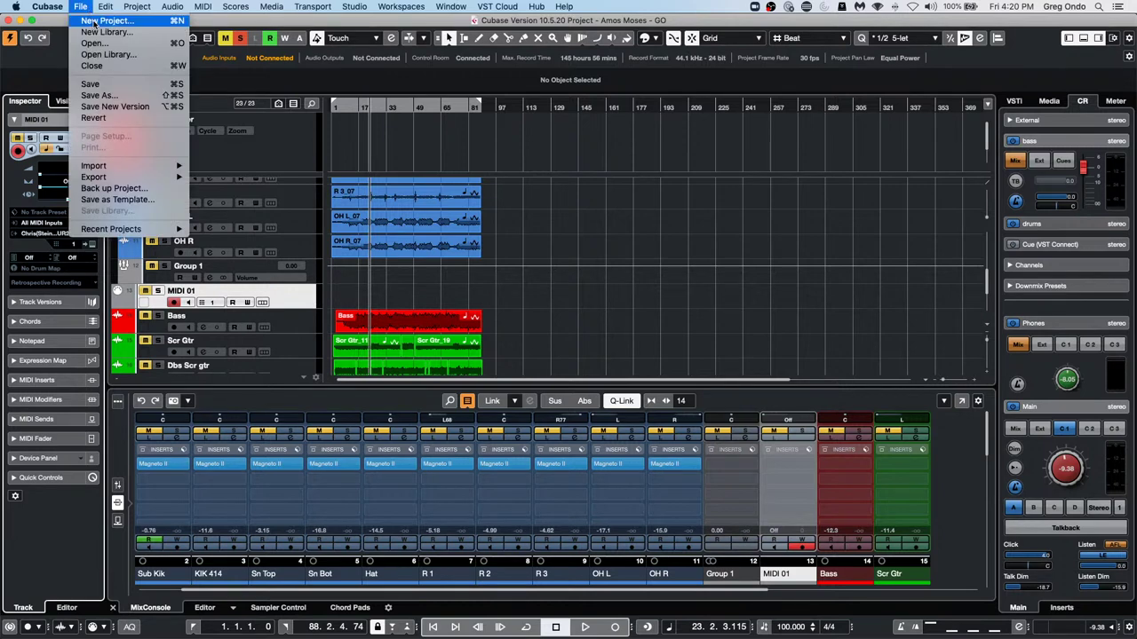
# Create a new empty project from the Hub in the default folder
pyautogui.click(94, 20)
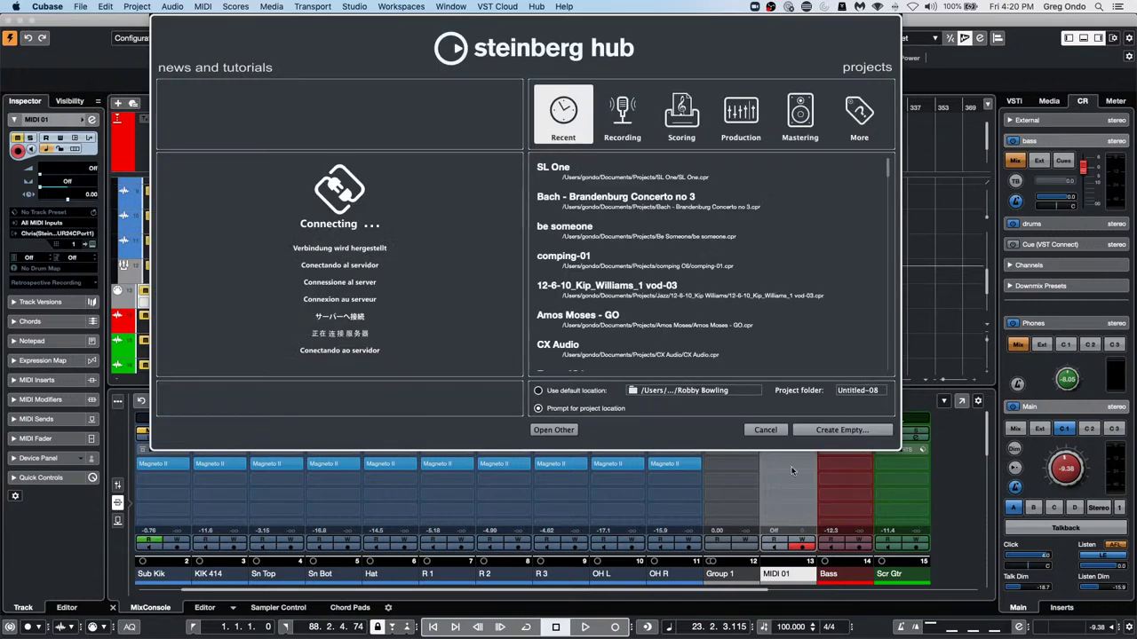
pyautogui.click(815, 437)
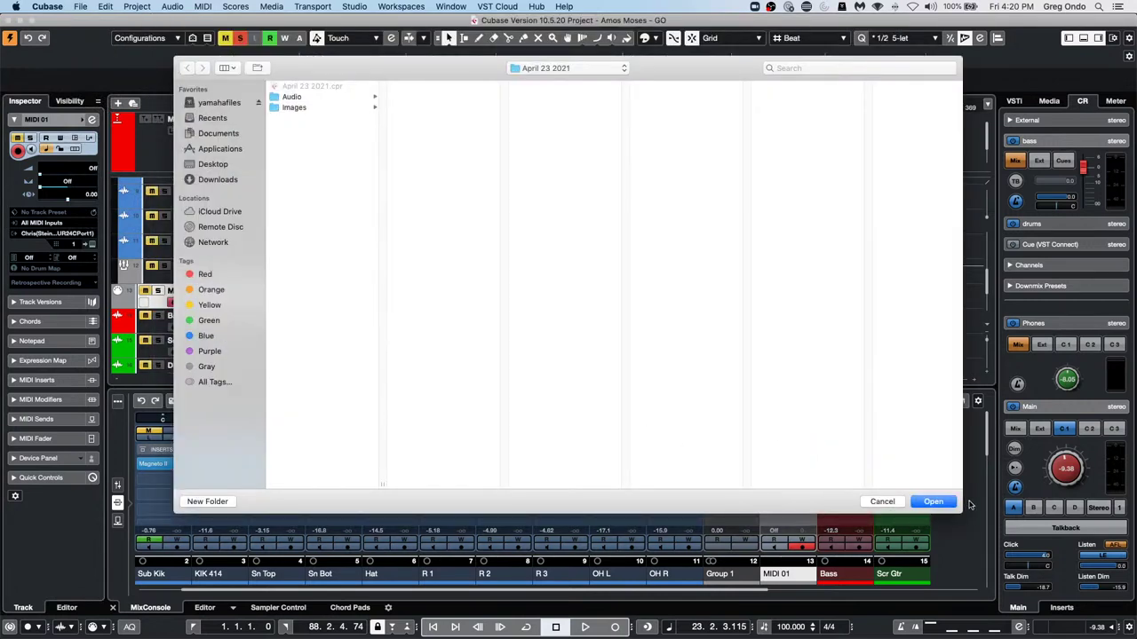
pyautogui.click(937, 501)
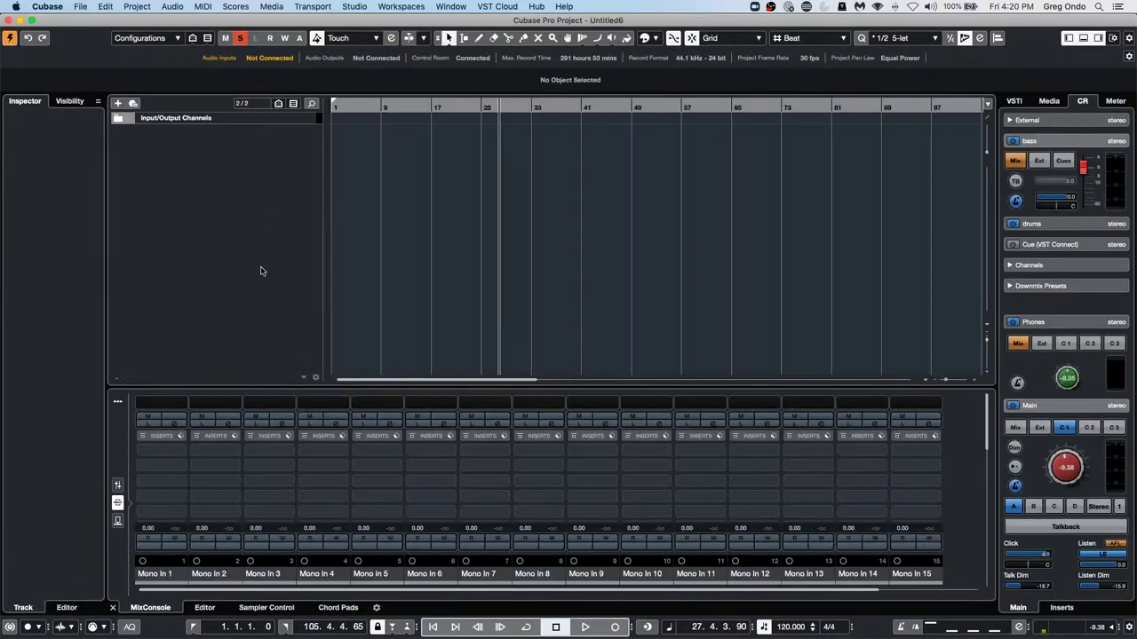
# Add a HALion Sonic SE instrument track to the empty project
pyautogui.rightClick(234, 151)
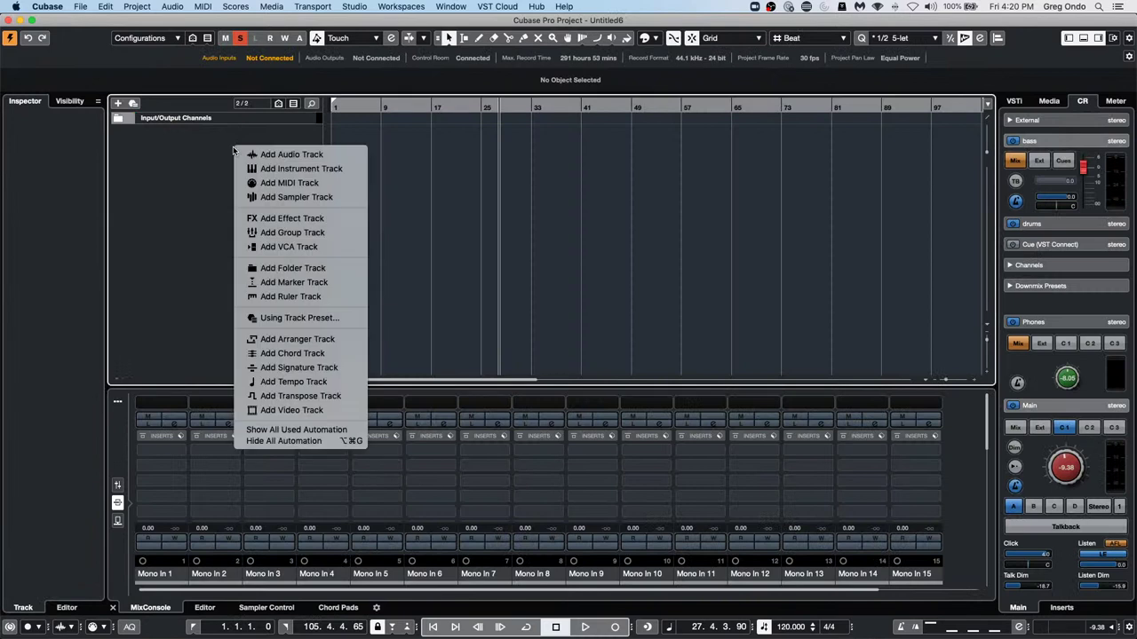
pyautogui.click(320, 169)
pyautogui.click(469, 265)
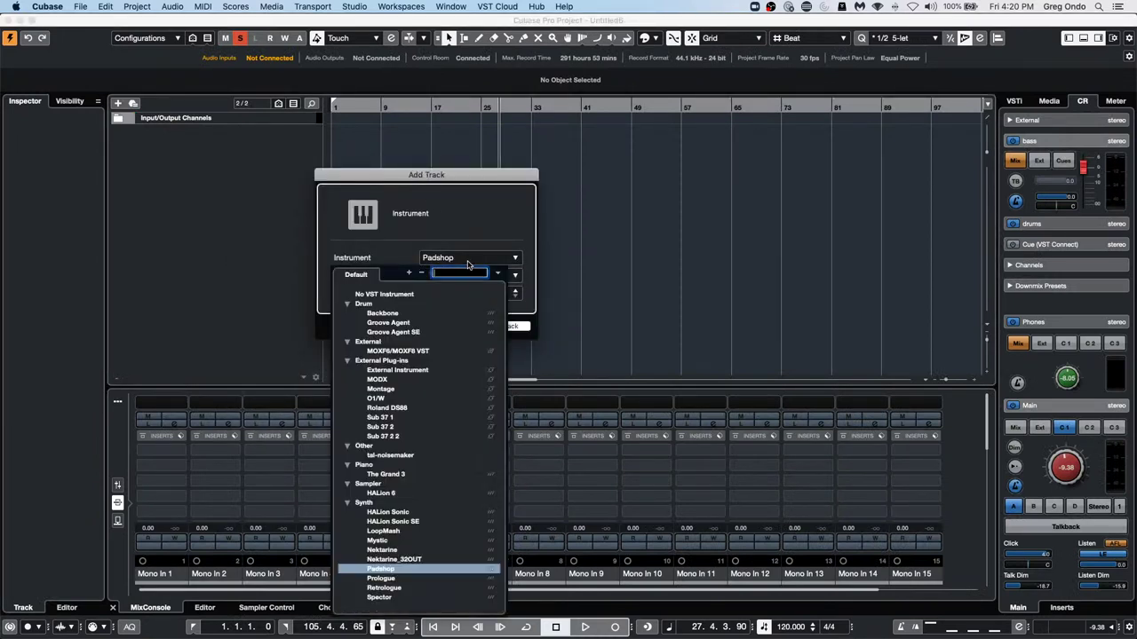
pyautogui.click(404, 522)
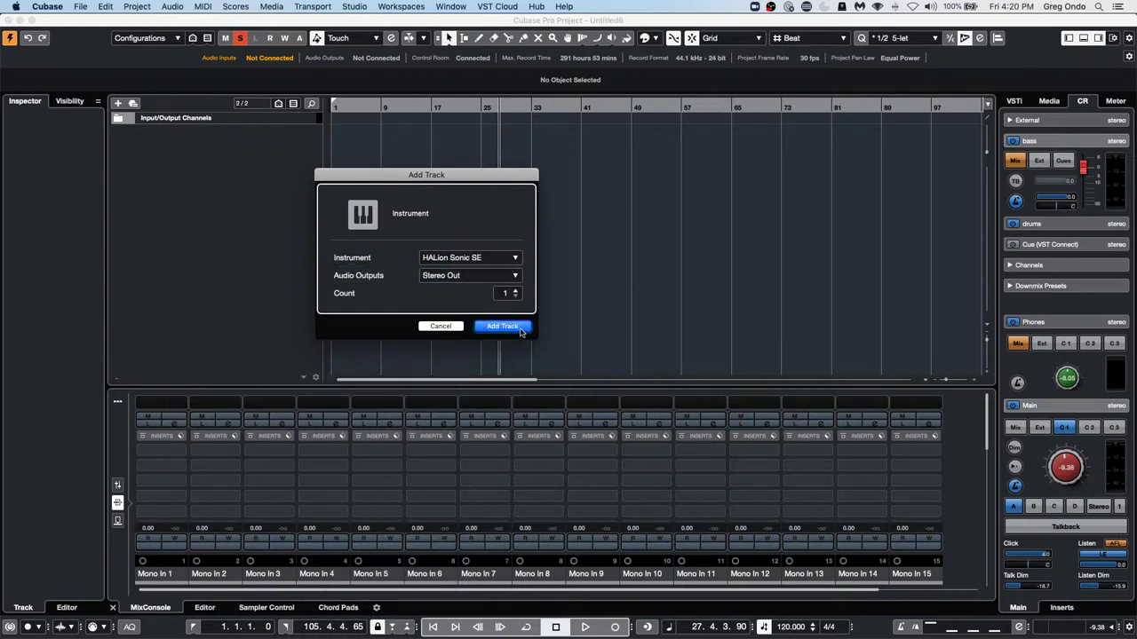
pyautogui.click(503, 326)
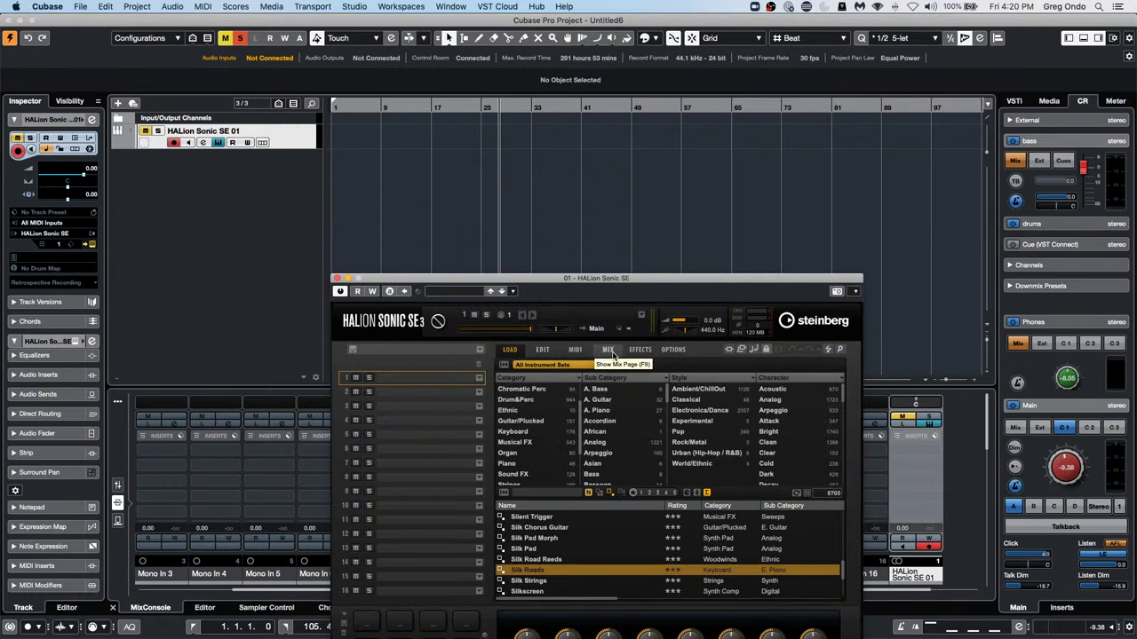
# Switch HALion Sonic SE to its MIX page and enlarge its window to show keyboard and knobs
pyautogui.click(542, 351)
pyautogui.click(608, 350)
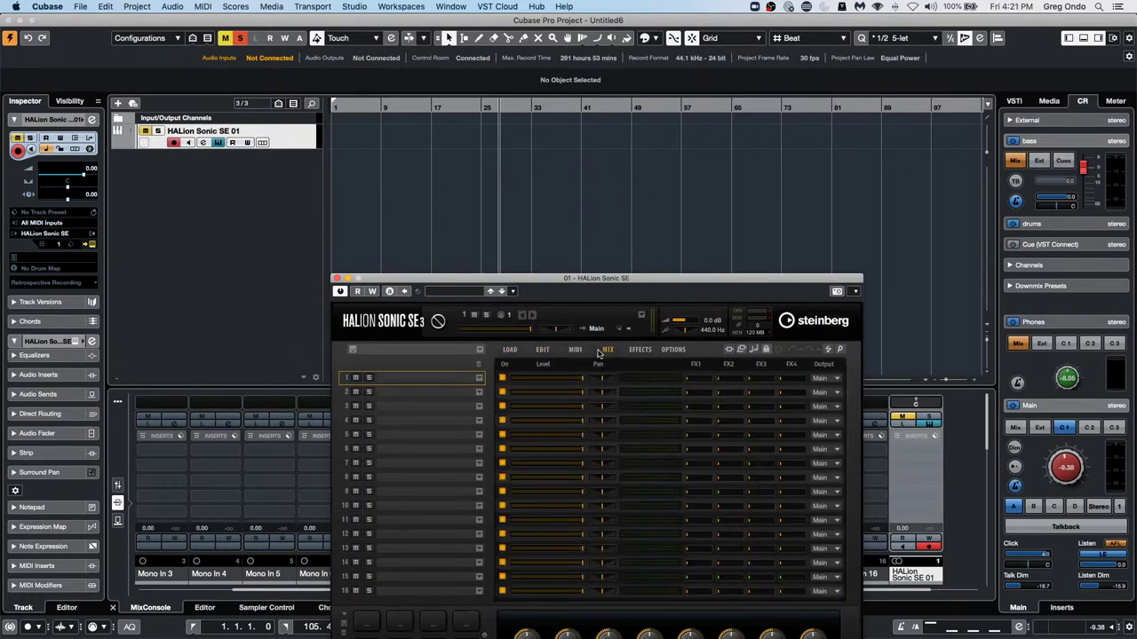
pyautogui.doubleClick(684, 279)
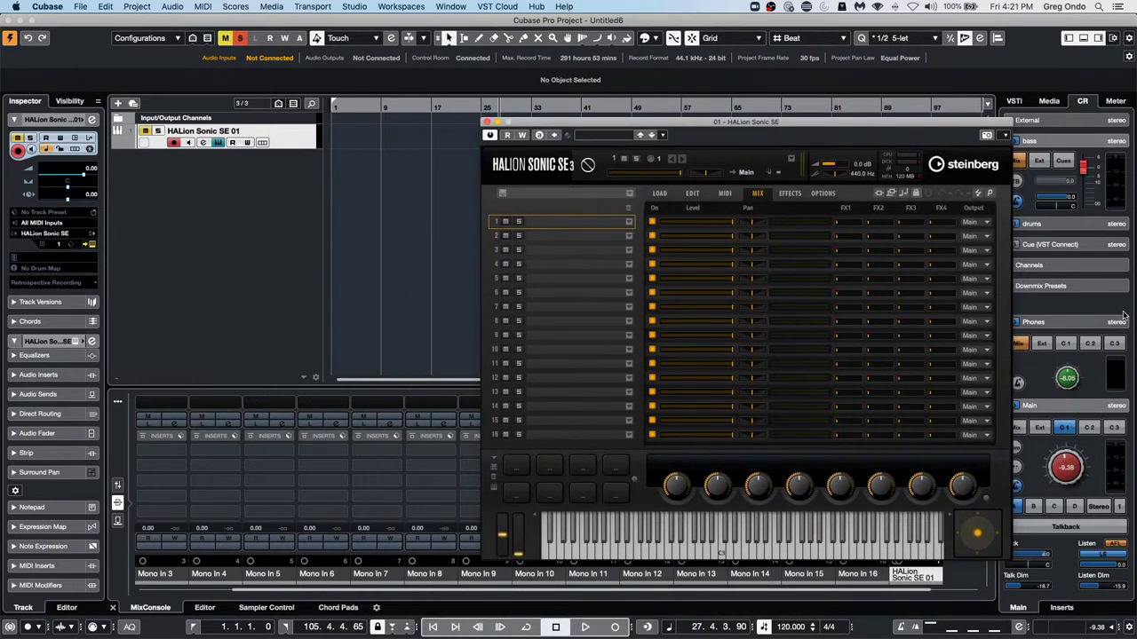
# Add eleven MIDI tracks, MIDI 01 through MIDI 11, with Count set to 11
pyautogui.rightClick(160, 168)
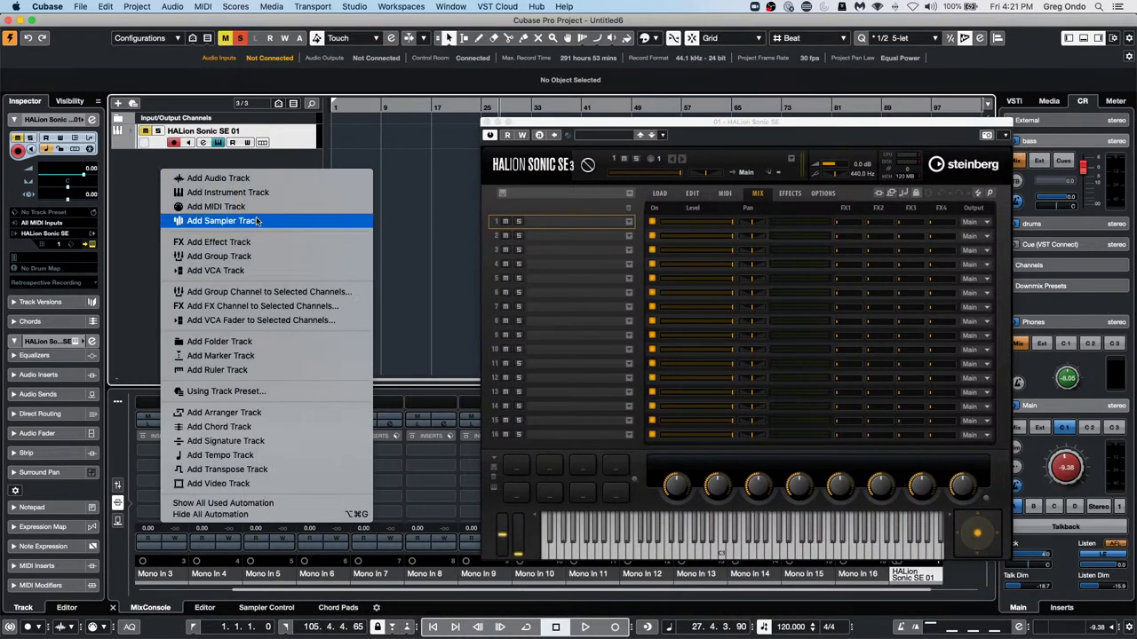
pyautogui.click(227, 206)
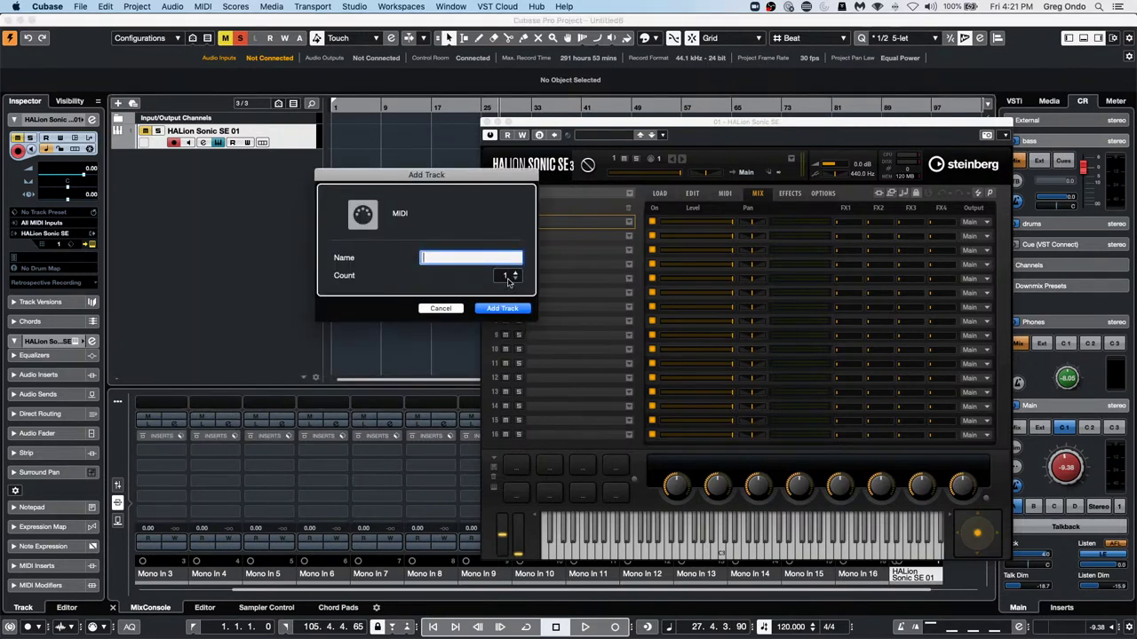
pyautogui.scroll(10, 508, 277)
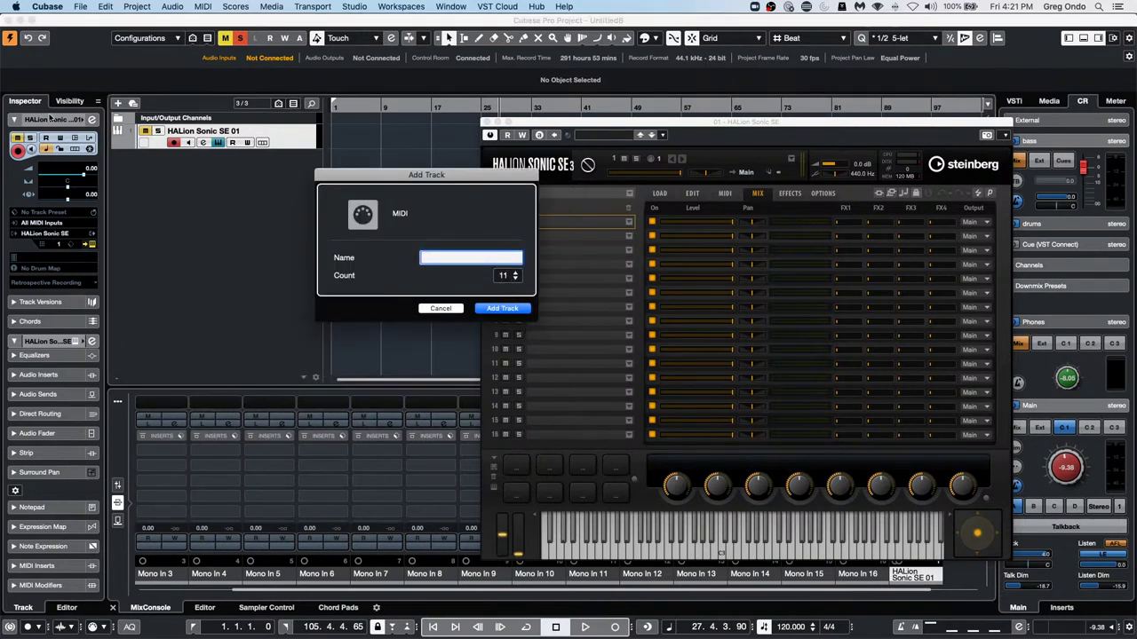
pyautogui.click(520, 311)
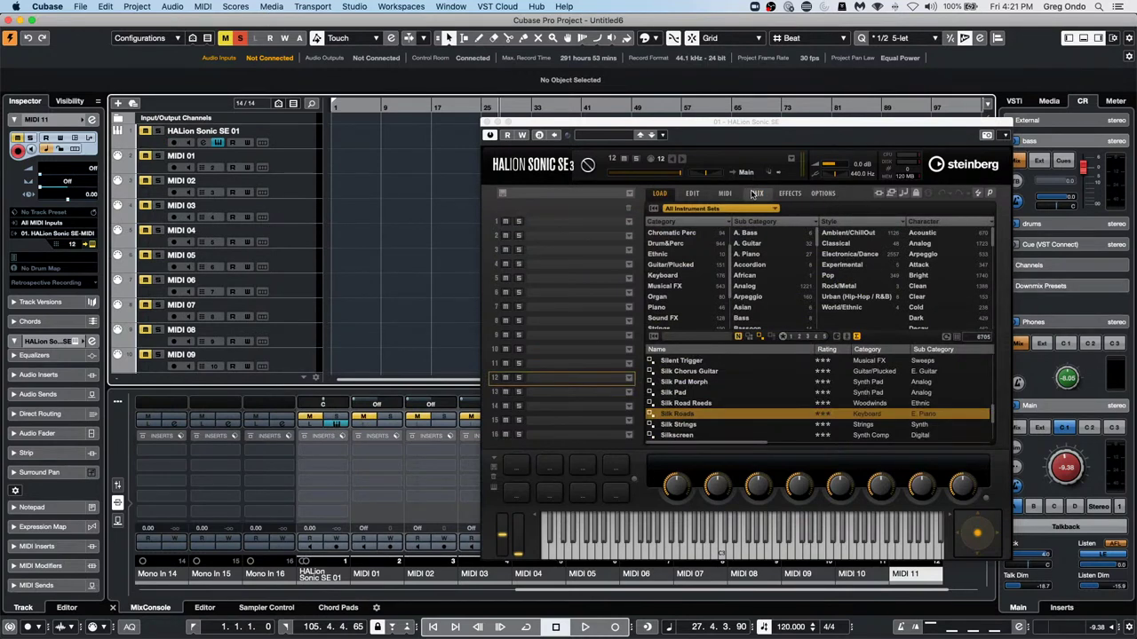
# Select HALion slot 1, show the channel mixer, and open channel 1's Output list (Main, Out 2–16)
pyautogui.click(570, 227)
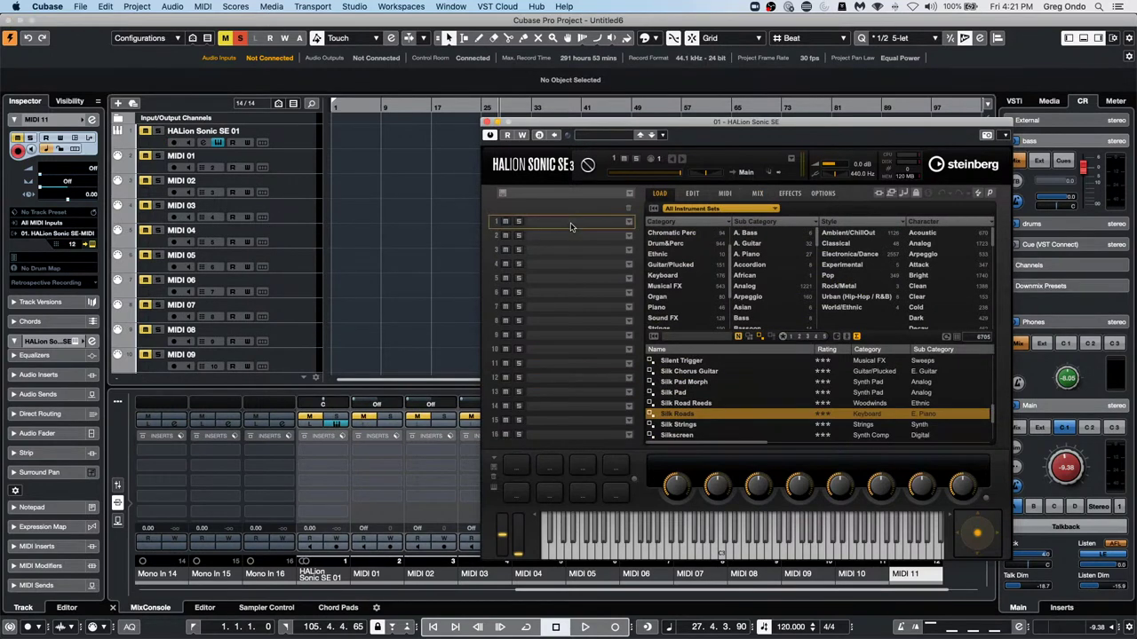
pyautogui.click(757, 198)
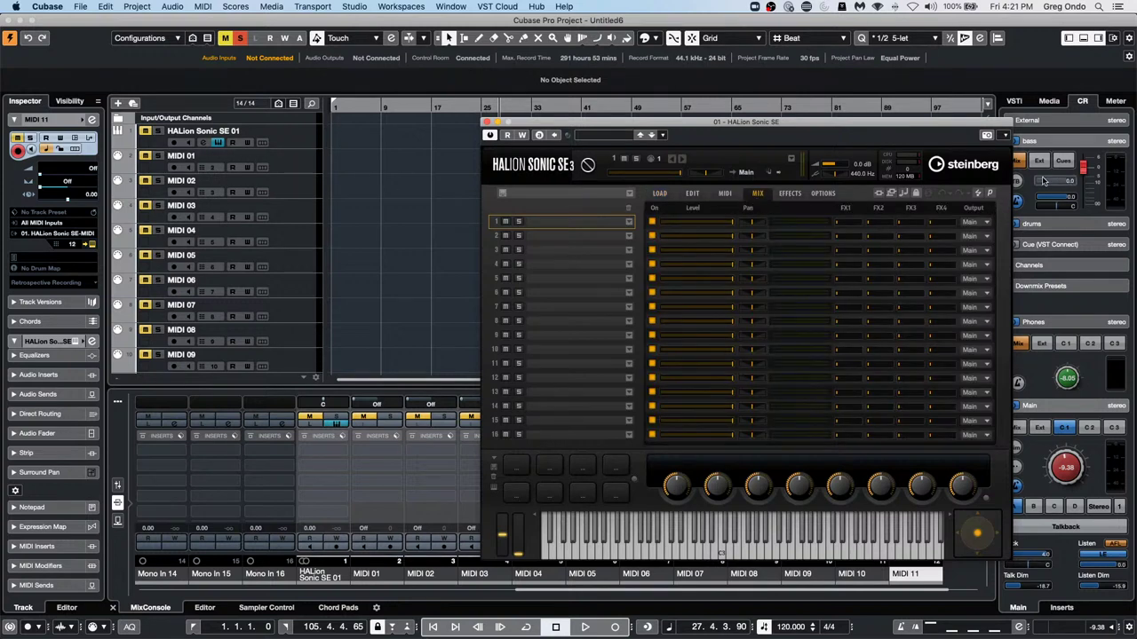
pyautogui.click(980, 236)
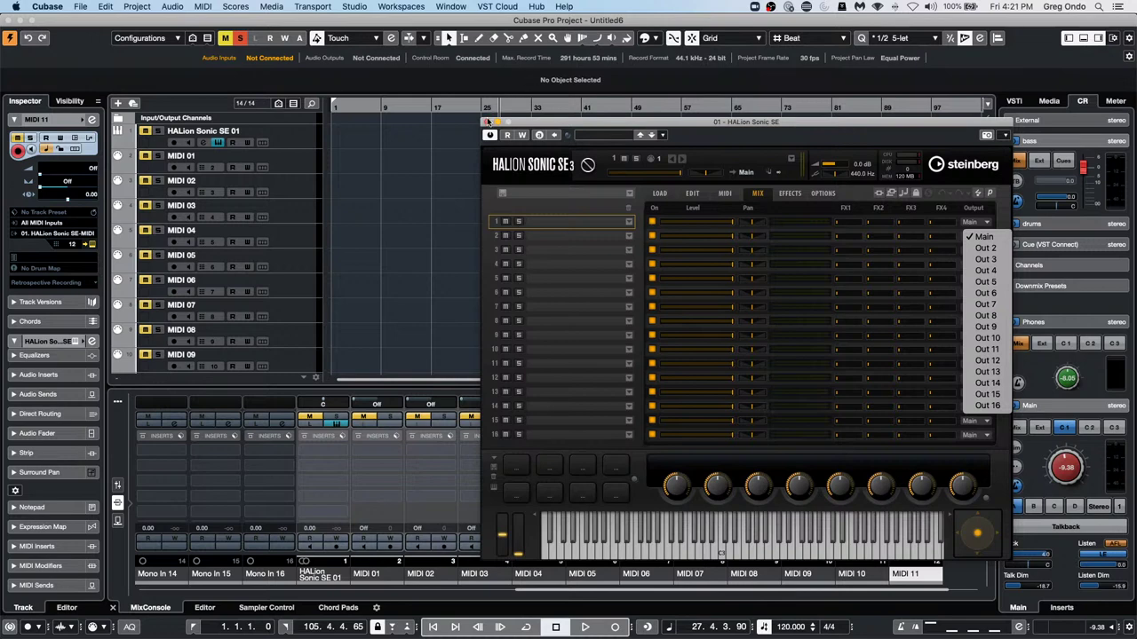
pyautogui.click(308, 161)
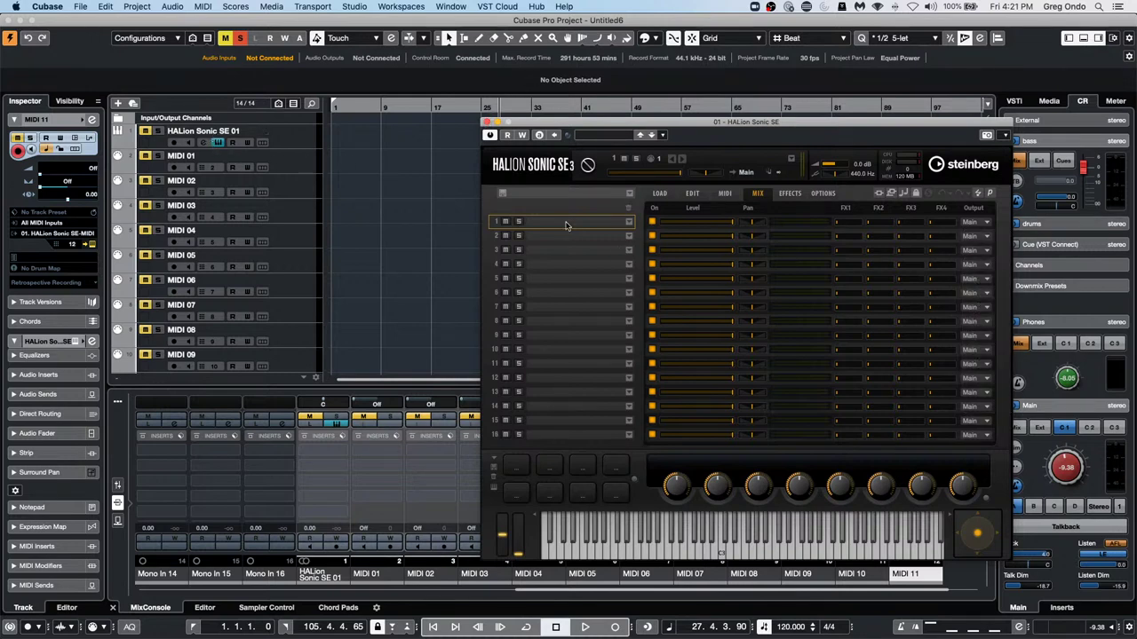
pyautogui.click(983, 223)
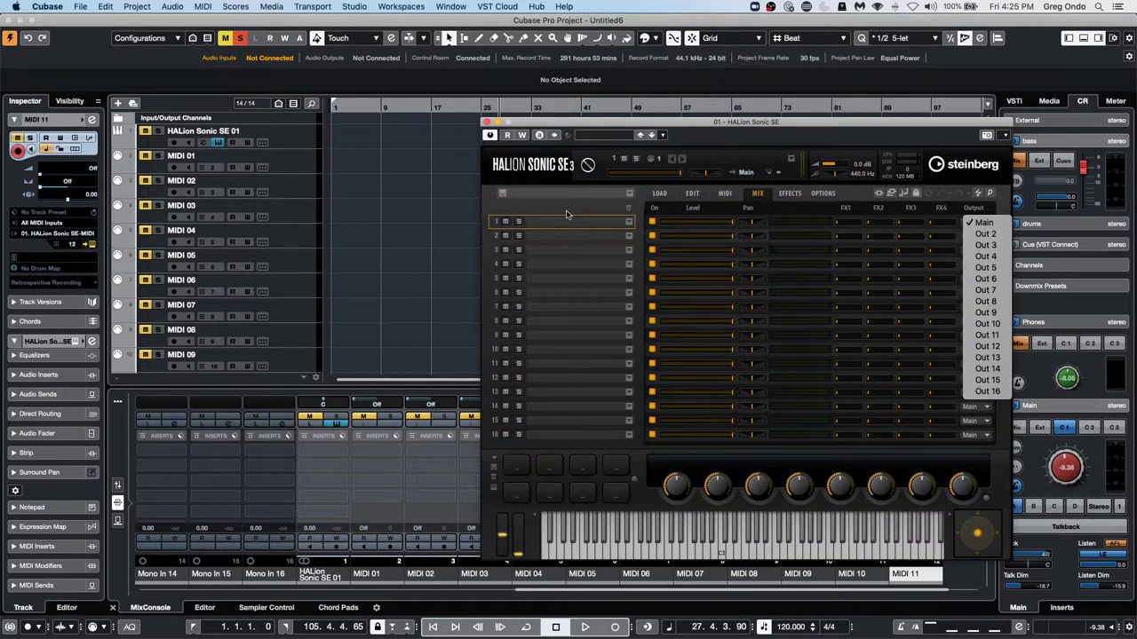
# Close the HALion Sonic SE instrument window and select the MIDI 05 track
pyautogui.click(489, 127)
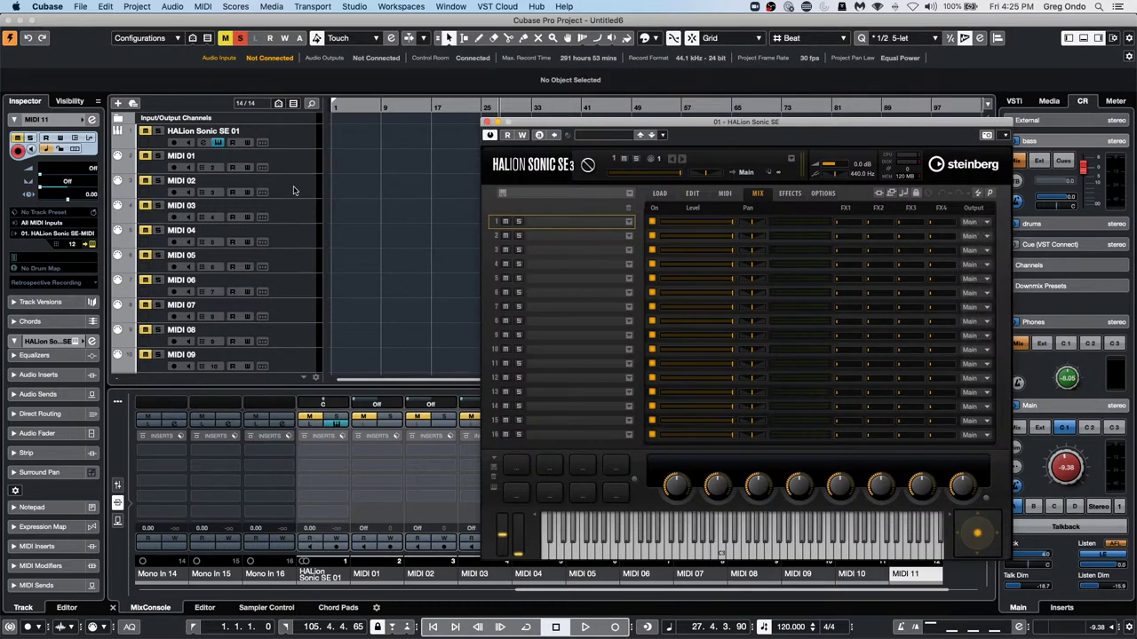
pyautogui.click(485, 122)
pyautogui.click(294, 256)
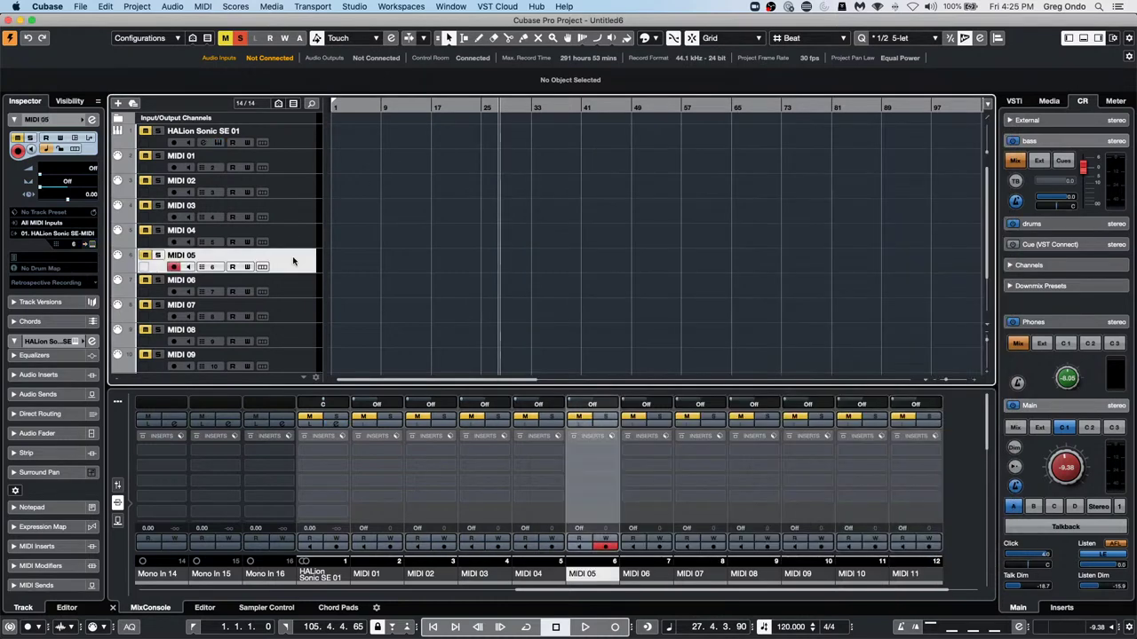
# Add a stereo audio track, Audio 01, directly below MIDI 05
pyautogui.rightClick(294, 257)
pyautogui.moveTo(404, 262)
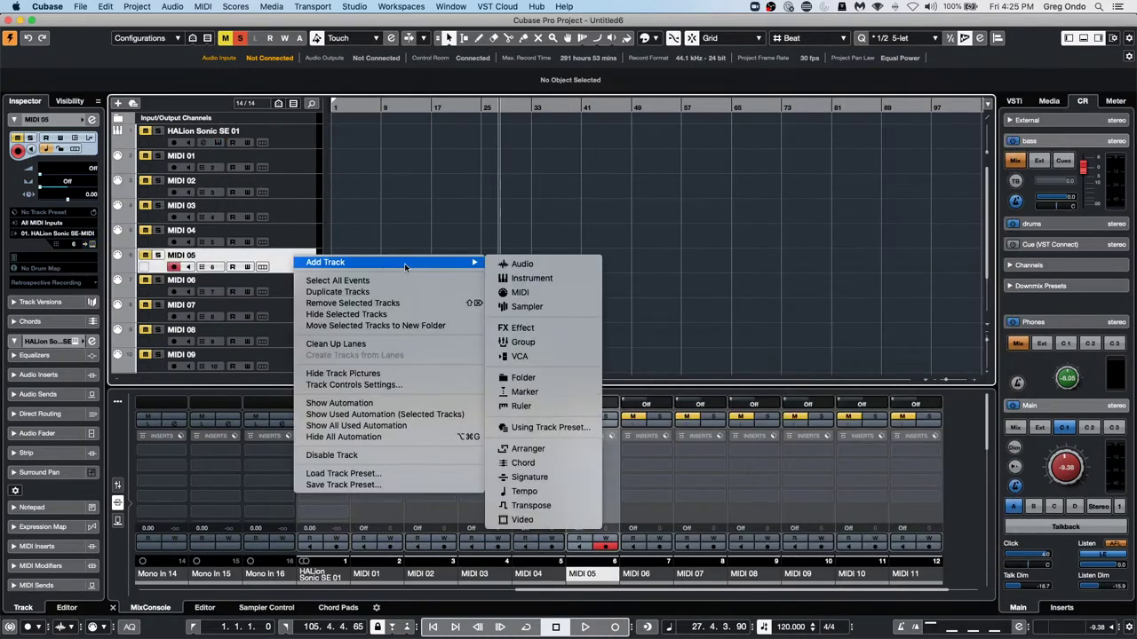
pyautogui.click(568, 281)
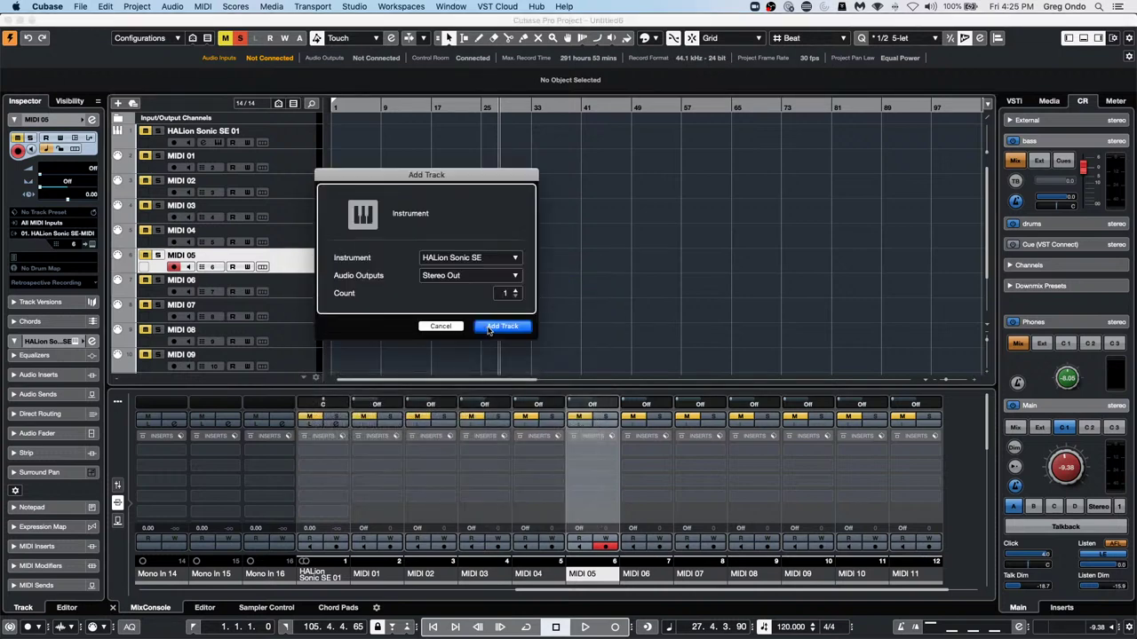
pyautogui.click(458, 328)
pyautogui.rightClick(305, 259)
pyautogui.moveTo(374, 266)
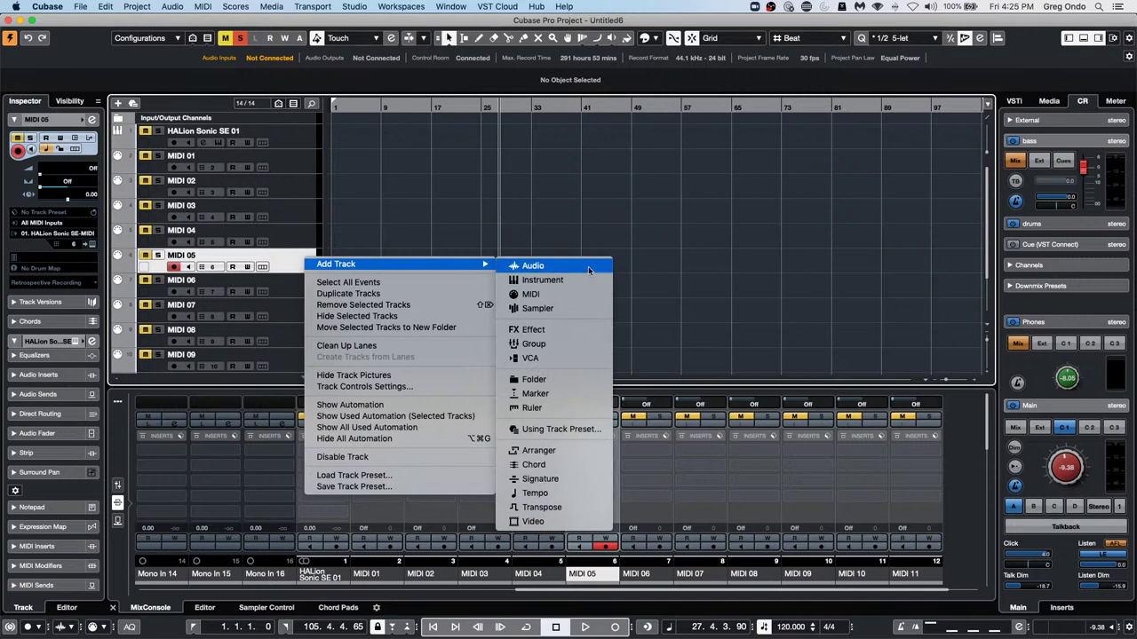
pyautogui.click(537, 266)
pyautogui.click(522, 364)
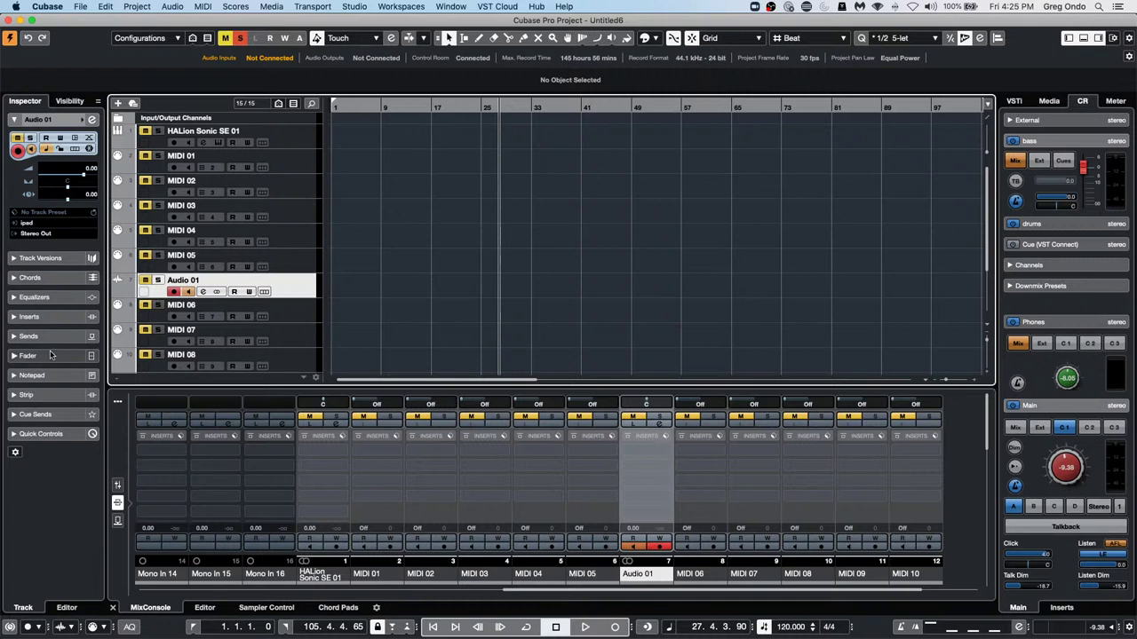
# Load Distortion > VST Amp Rack into Audio 01's first insert slot
pyautogui.click(64, 317)
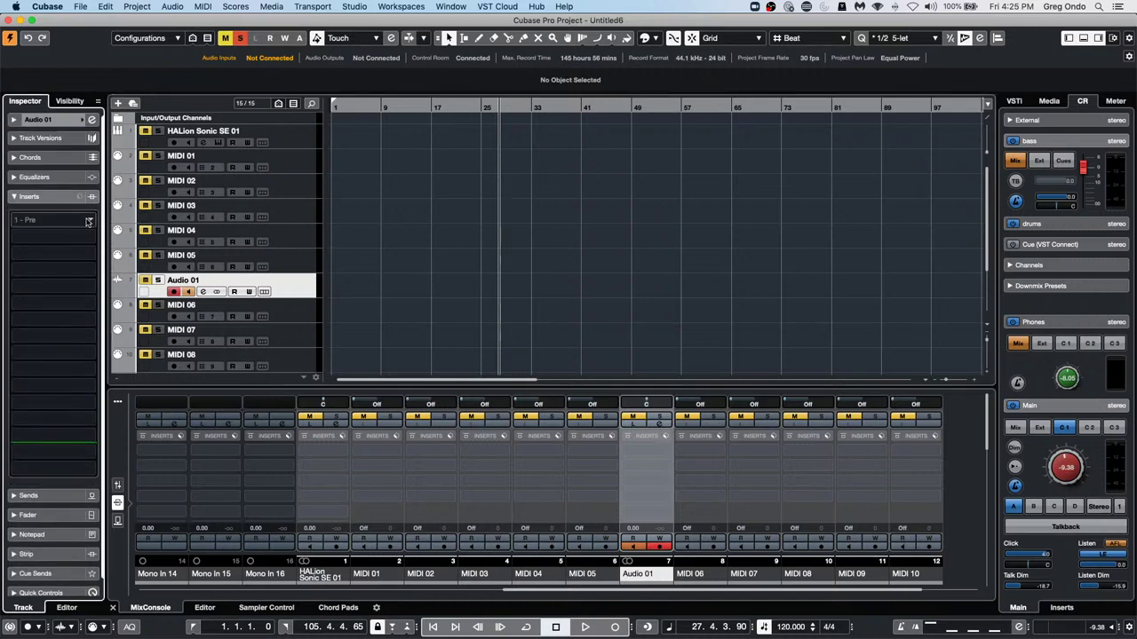
pyautogui.click(89, 221)
pyautogui.click(29, 271)
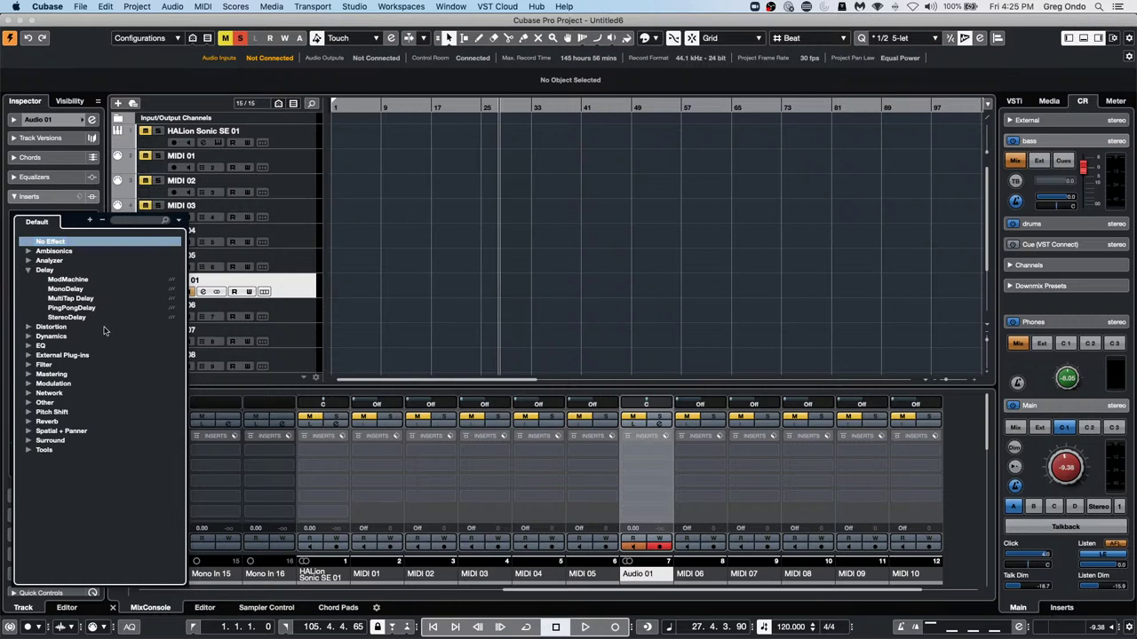
pyautogui.click(29, 327)
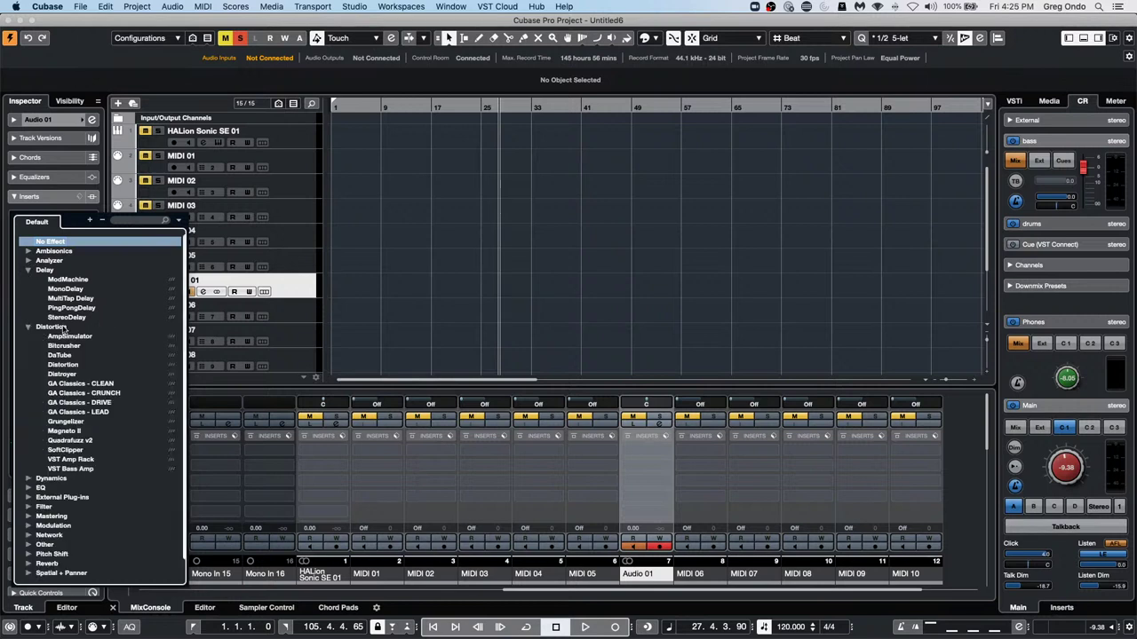
pyautogui.click(92, 459)
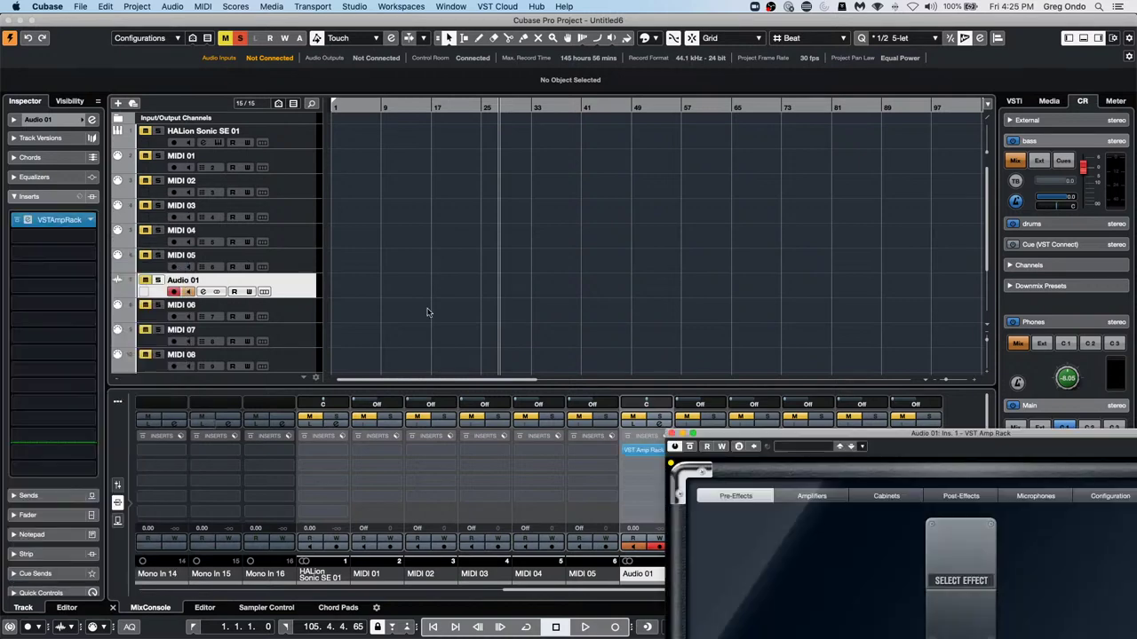
# Add a Delay pedal to the amp rack's Pre-Effects and close the plug-in window
pyautogui.moveTo(789, 439); pyautogui.dragTo(518, 247)
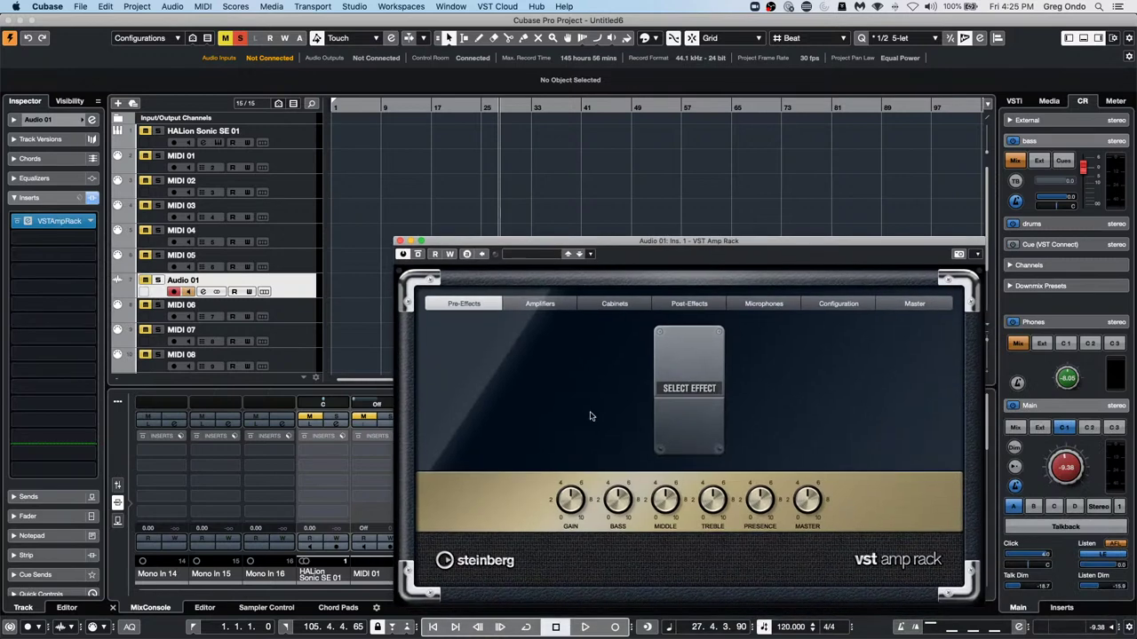
pyautogui.click(707, 407)
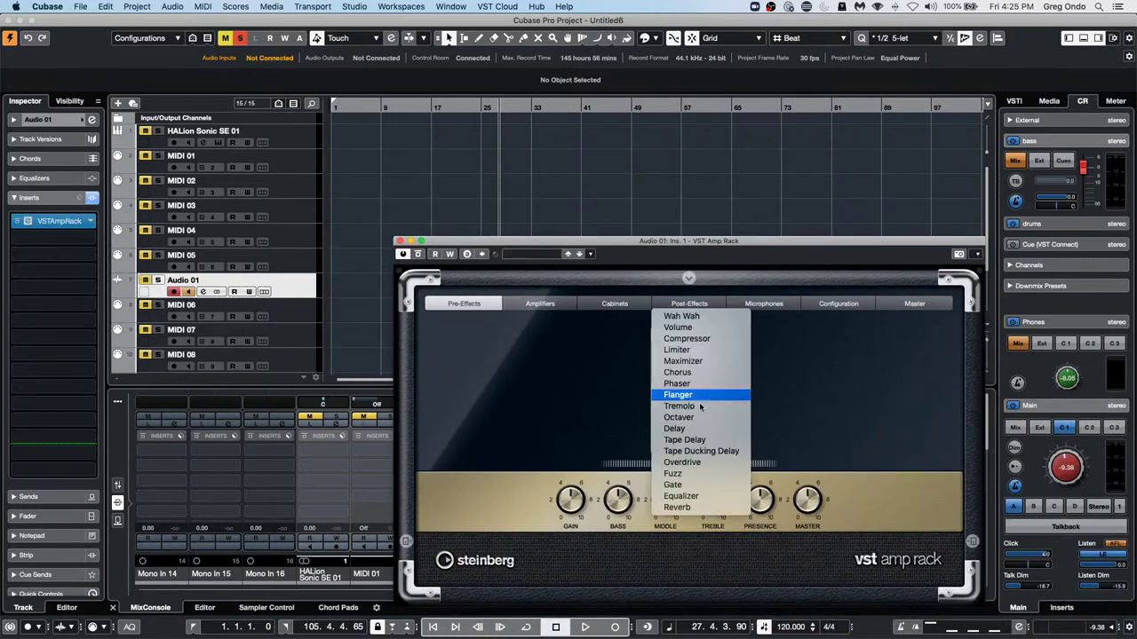
pyautogui.click(698, 428)
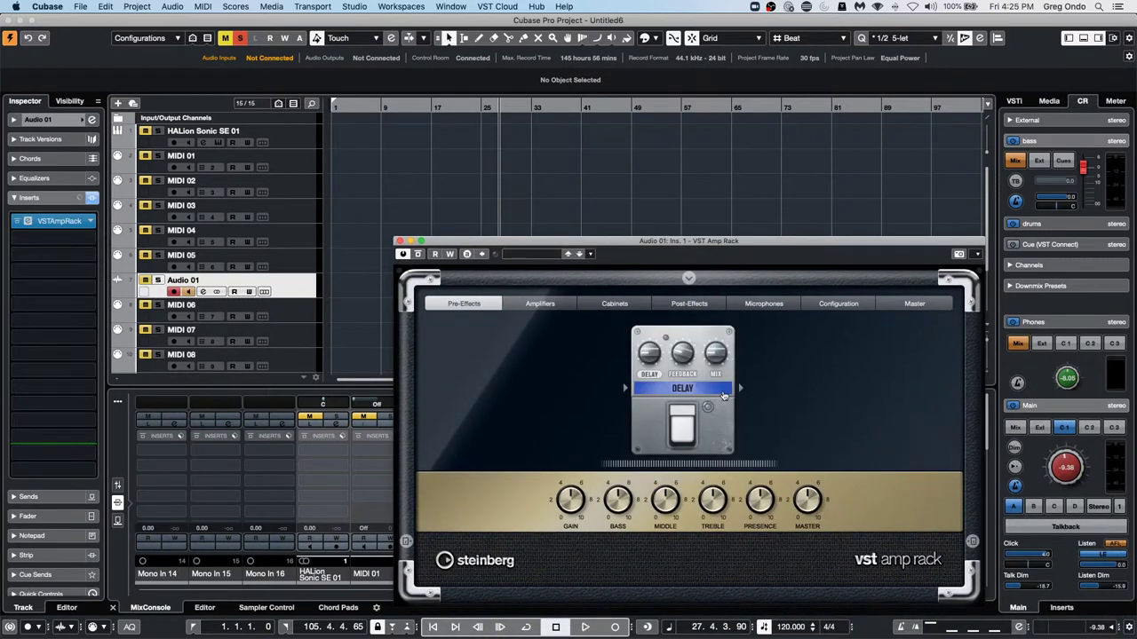
pyautogui.click(399, 242)
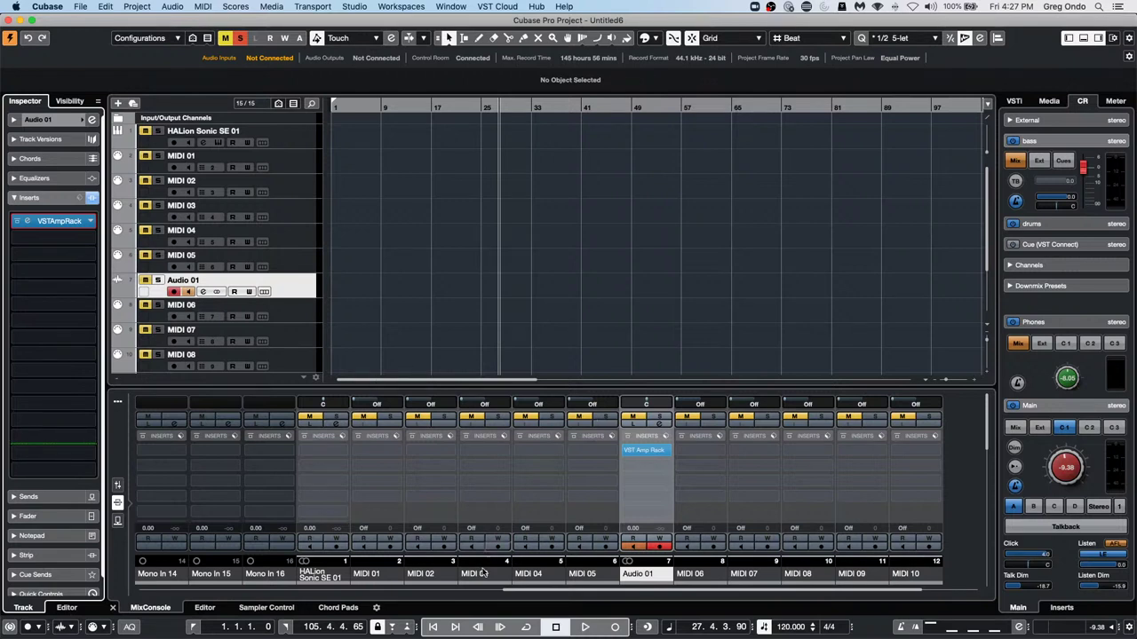
# Load a Dynamics > Compressor into Stereo Out's first insert slot
pyautogui.click(117, 484)
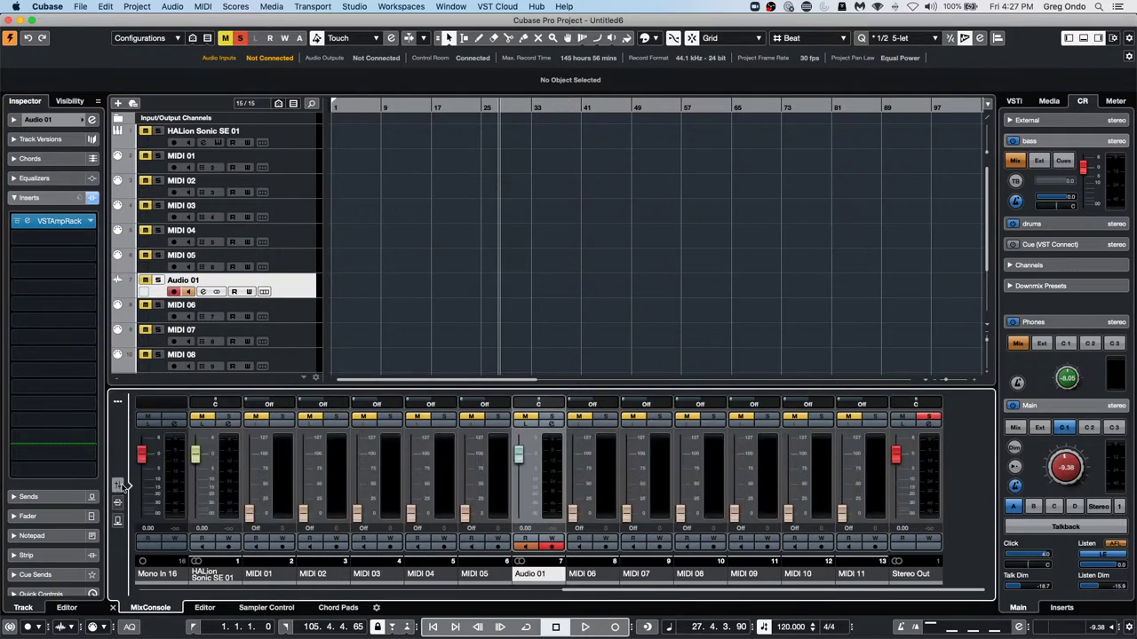
pyautogui.click(929, 425)
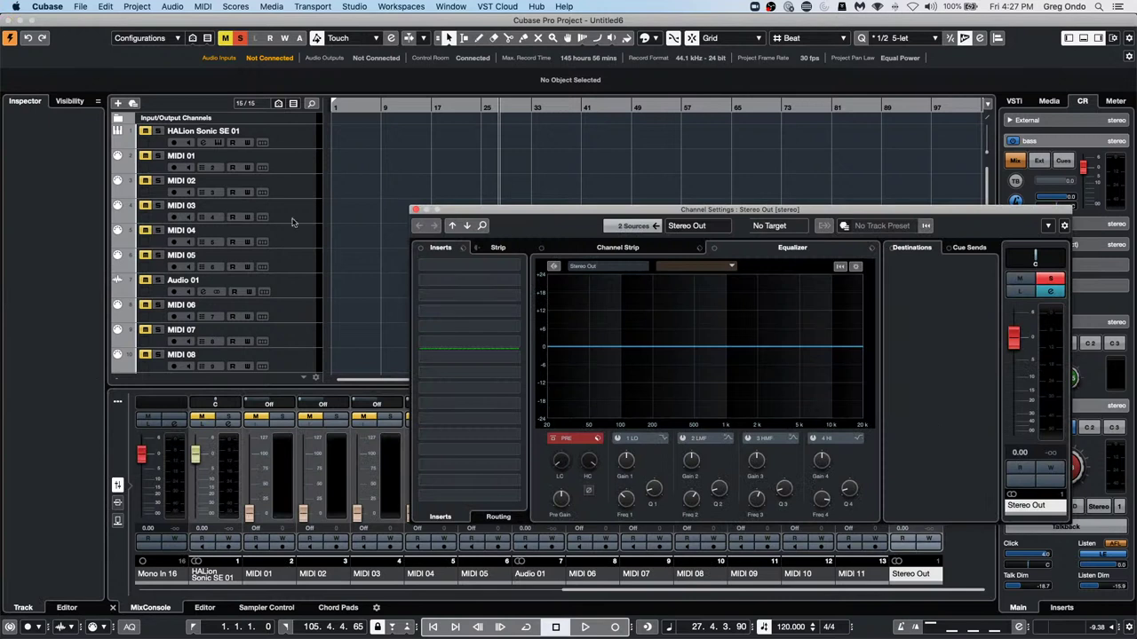
pyautogui.click(514, 266)
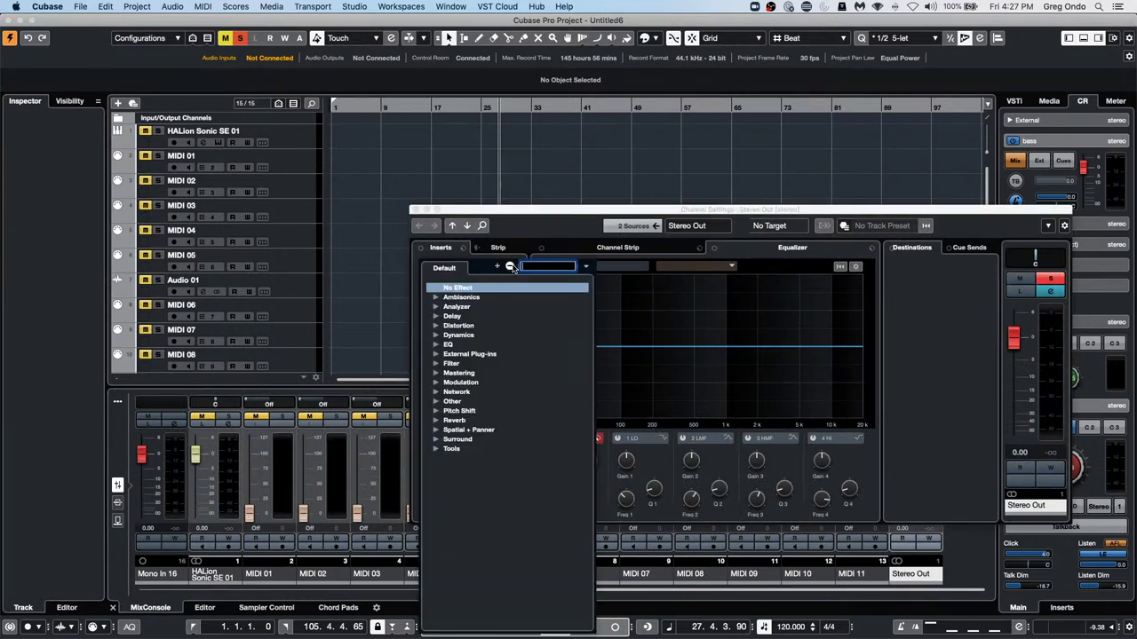
pyautogui.click(437, 336)
pyautogui.press('Escape')
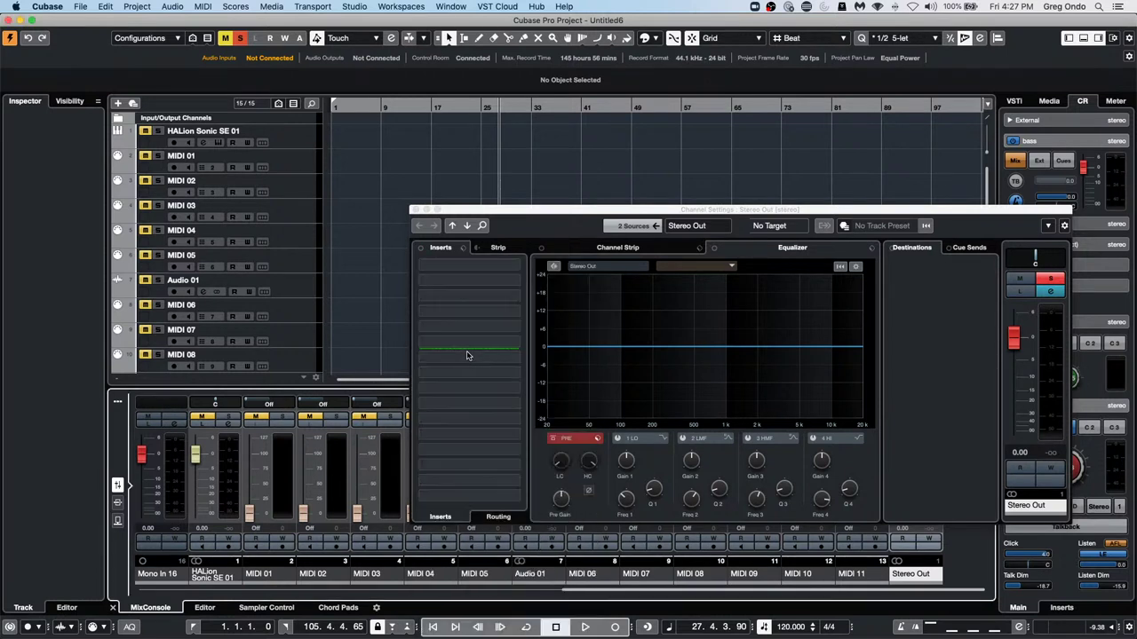
pyautogui.click(497, 265)
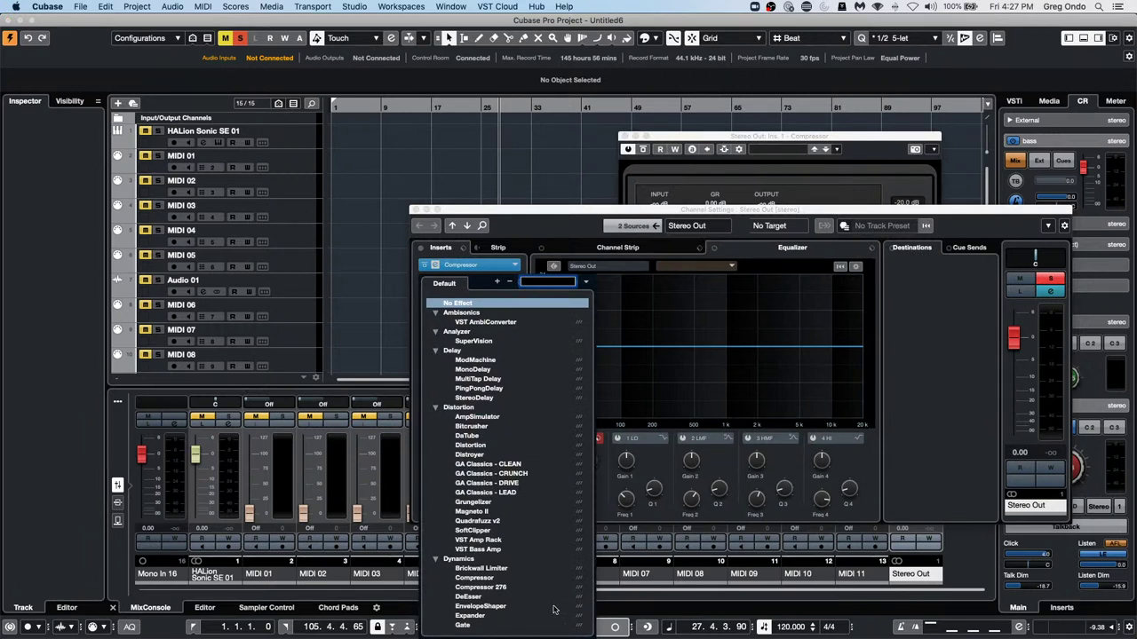
# Add a Modulation > Flanger as Stereo Out's second insert and close its window
pyautogui.scroll(-1, 508, 463)
pyautogui.scroll(-1, 509, 465)
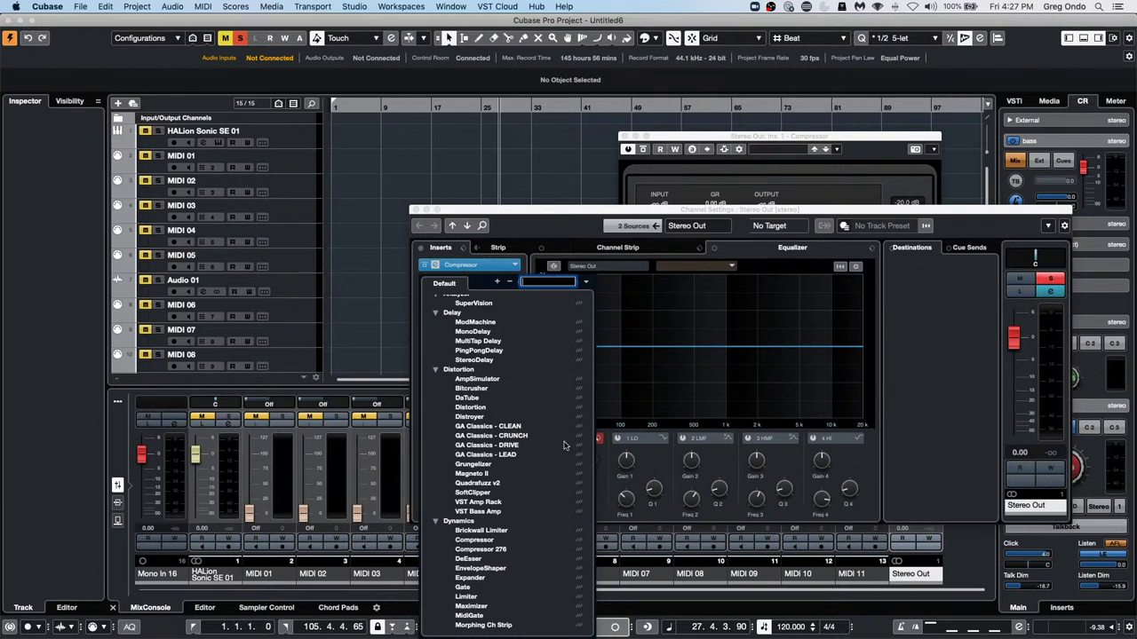
pyautogui.scroll(-6, 479, 444)
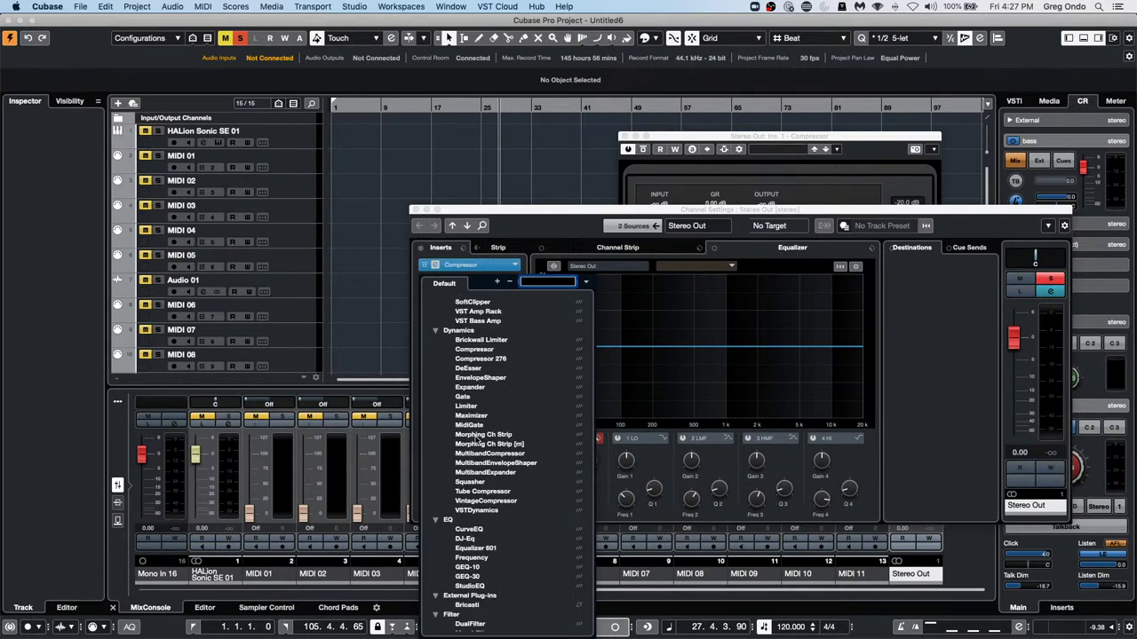
pyautogui.scroll(-15, 477, 439)
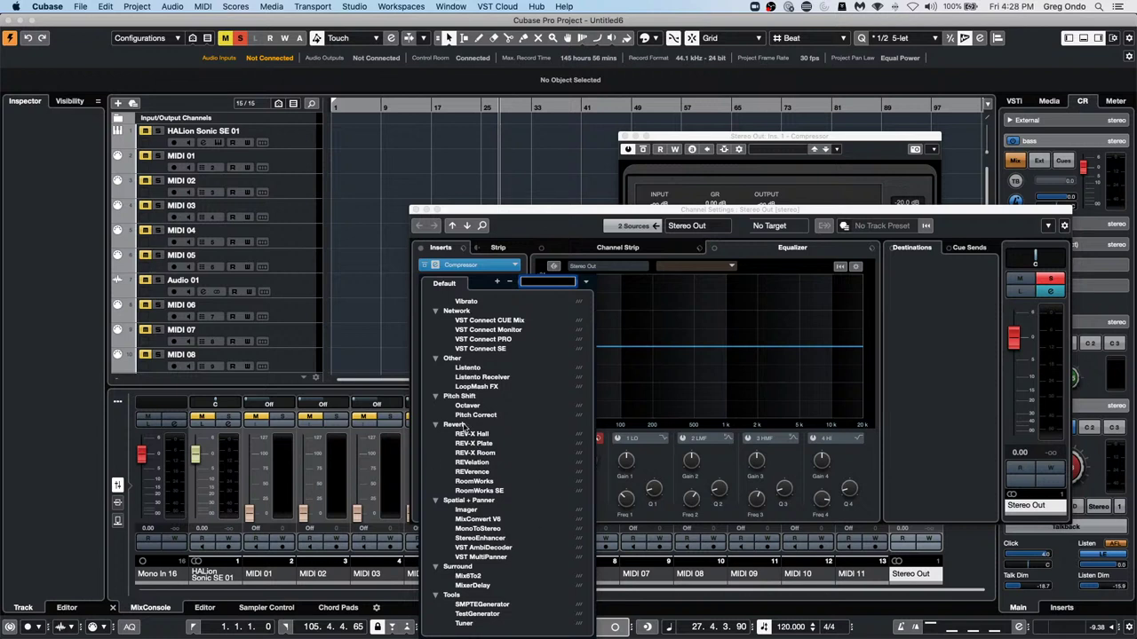
pyautogui.scroll(1, 459, 399)
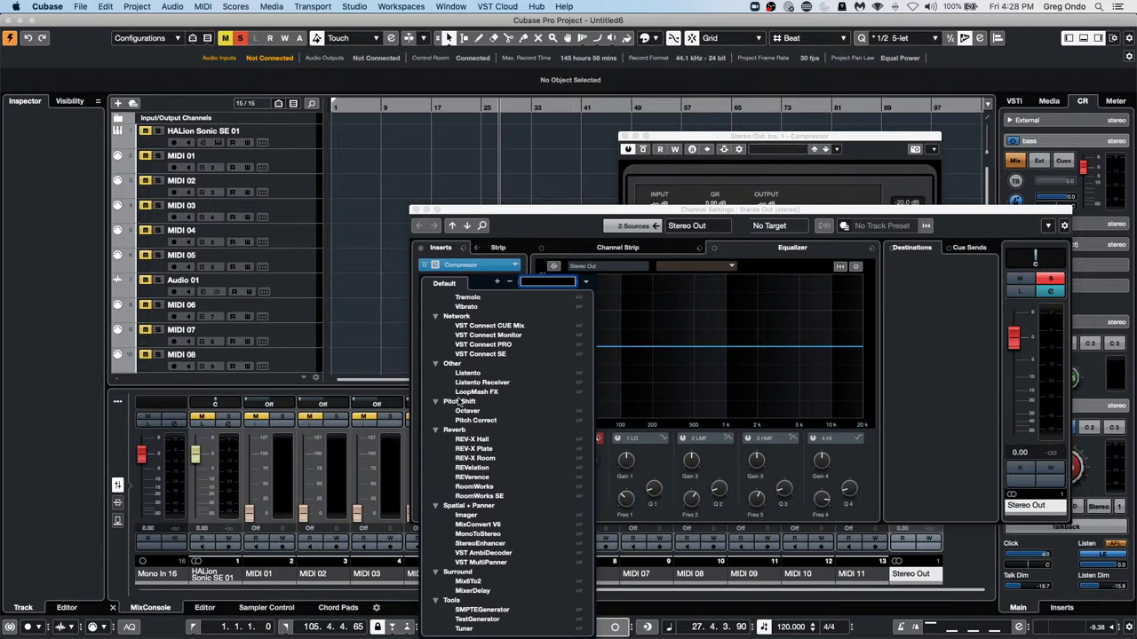
pyautogui.scroll(7, 459, 401)
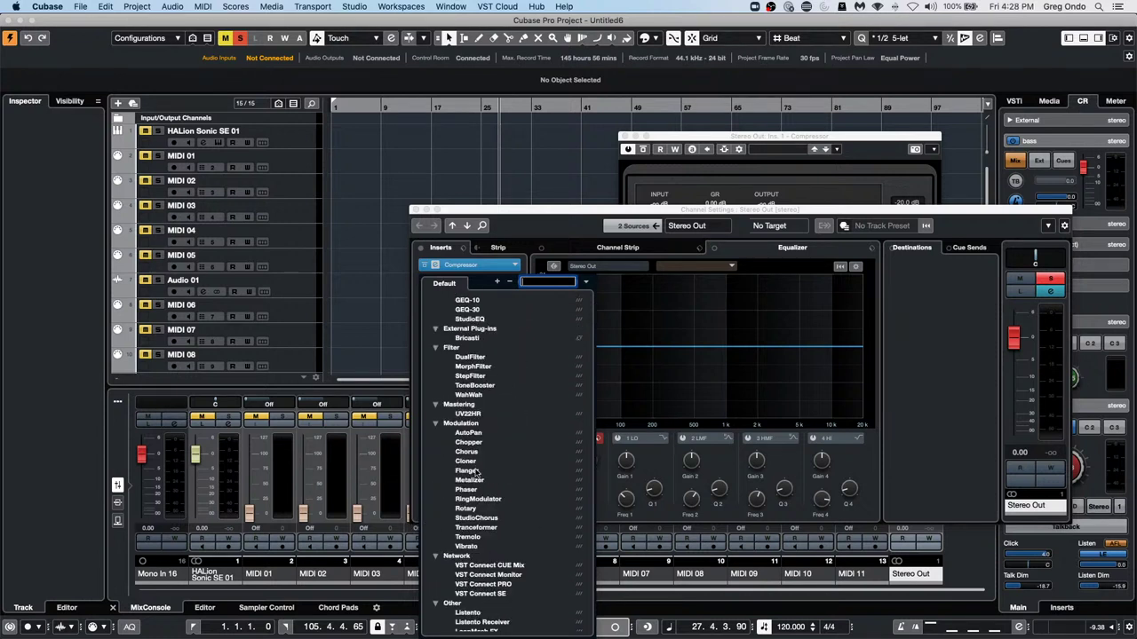
pyautogui.click(477, 471)
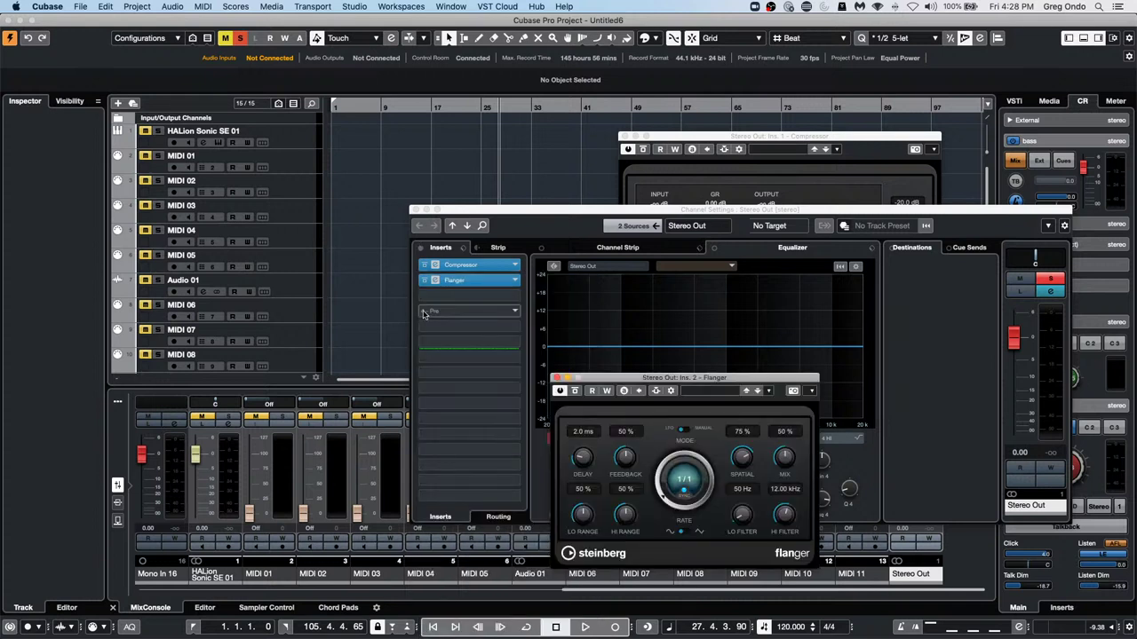
pyautogui.click(555, 377)
pyautogui.click(408, 7)
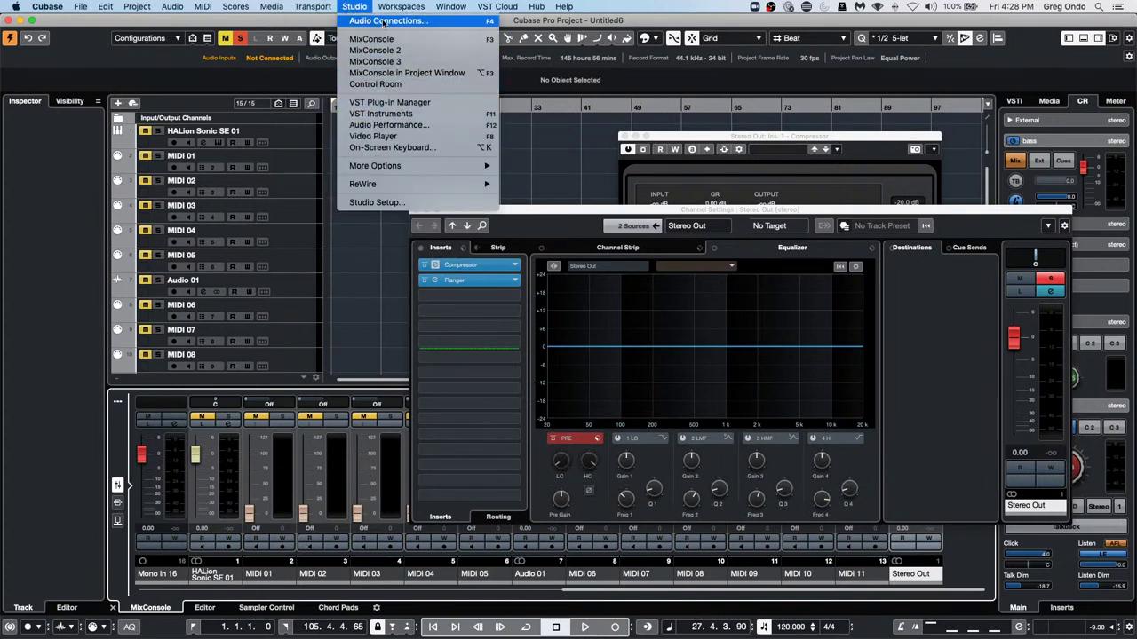
# In Generic Remote, map Fader 1 to Mixer/Stereo Out/Ins. 1 Compressor Bypass
pyautogui.click(376, 203)
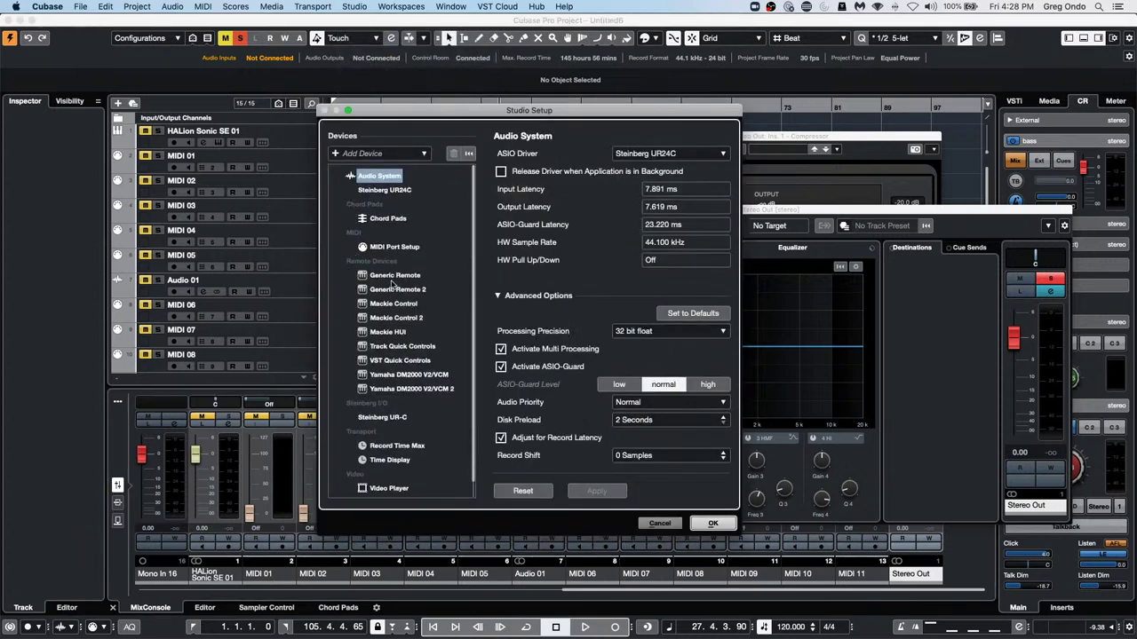
pyautogui.click(391, 278)
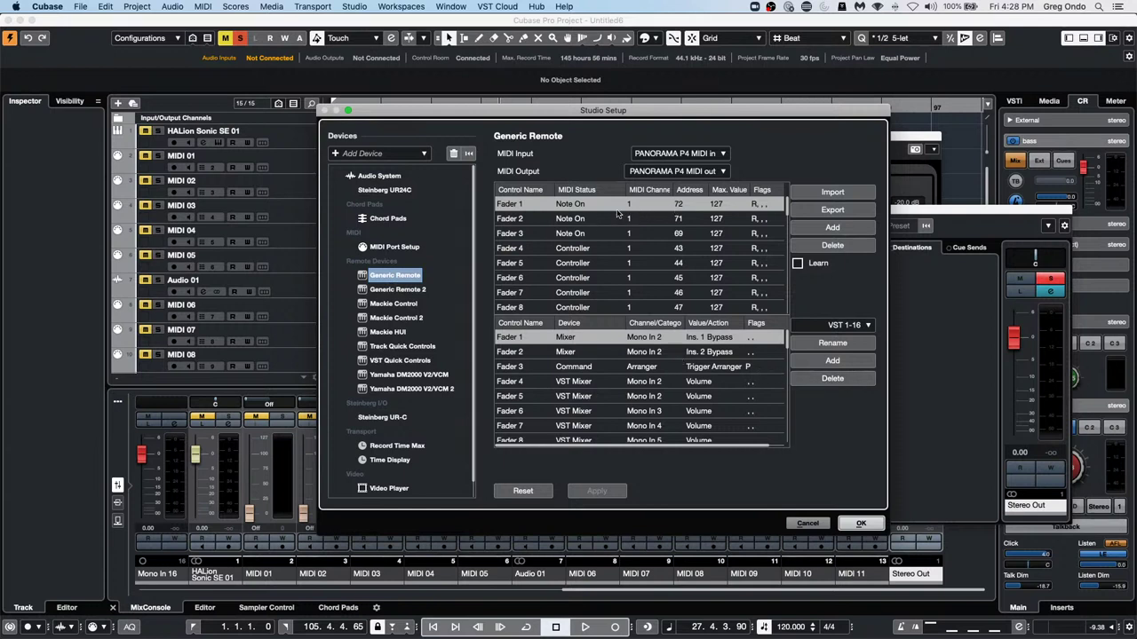
pyautogui.click(797, 264)
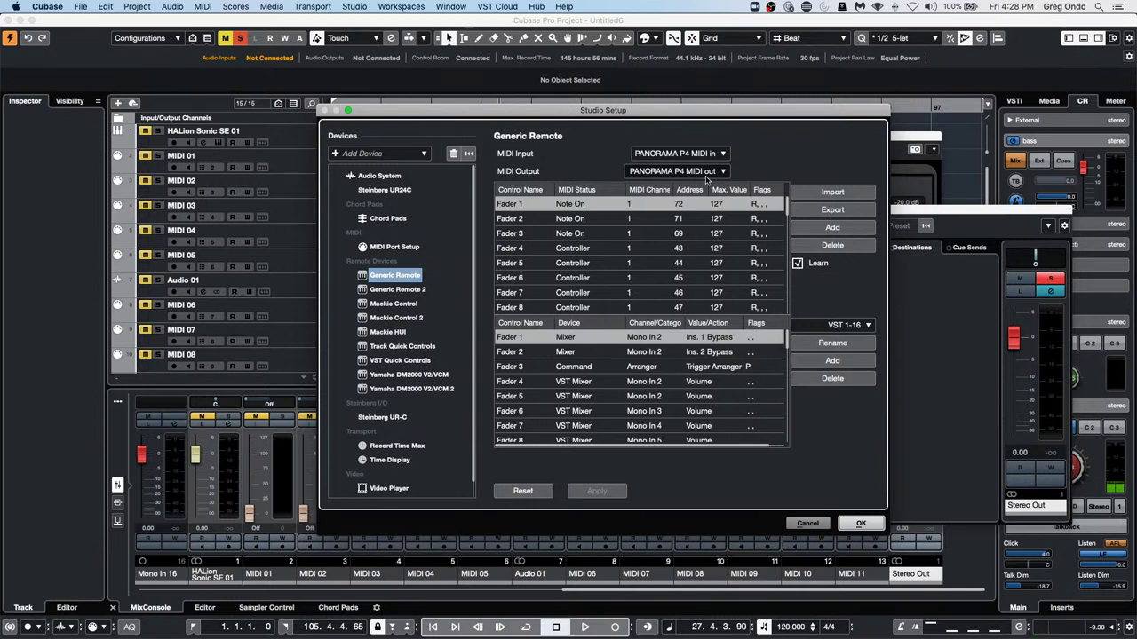
pyautogui.click(523, 222)
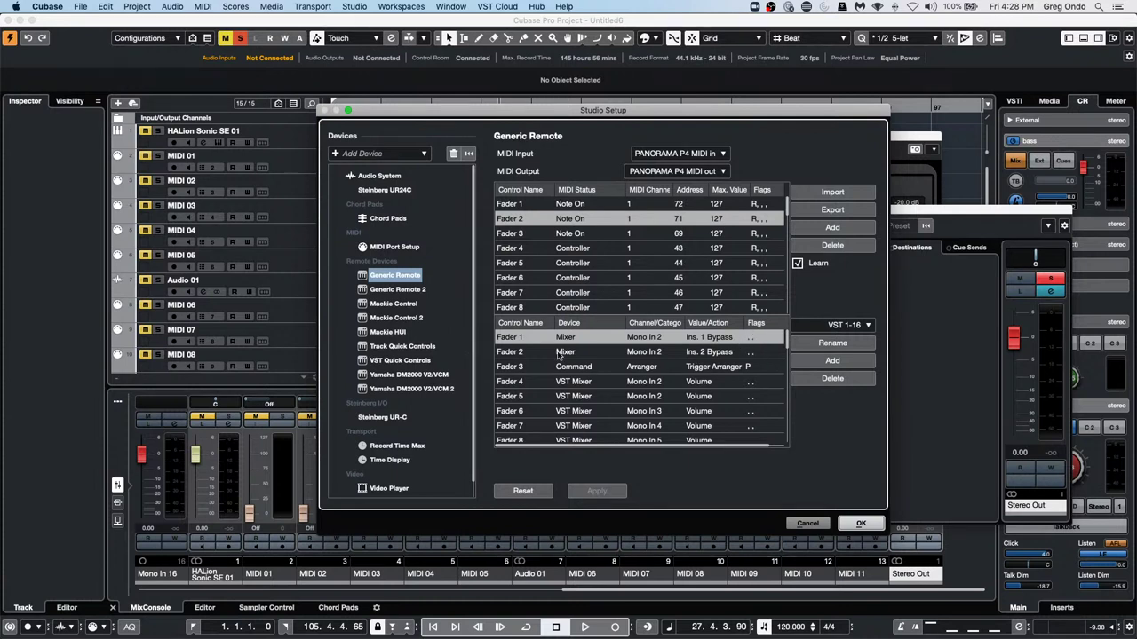
pyautogui.click(595, 342)
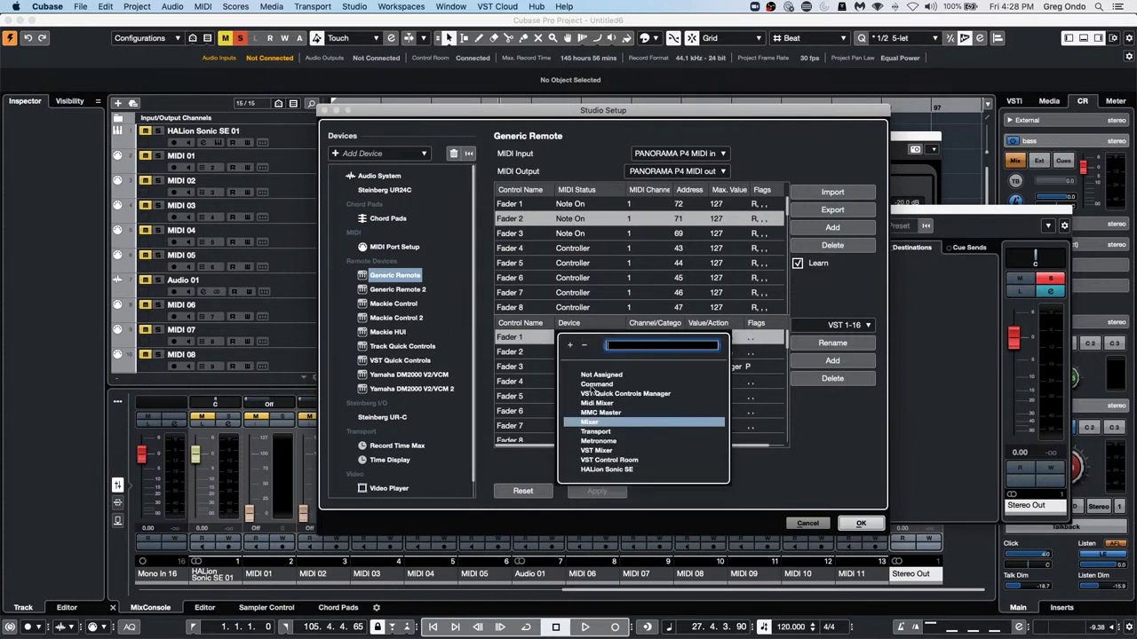
pyautogui.click(593, 422)
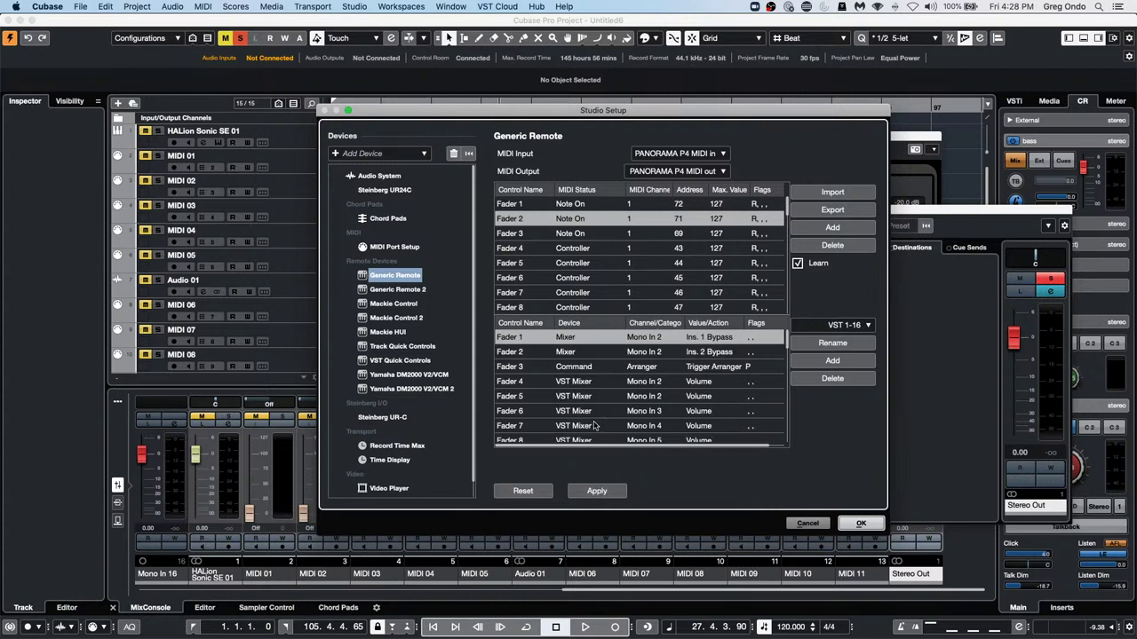
pyautogui.click(655, 339)
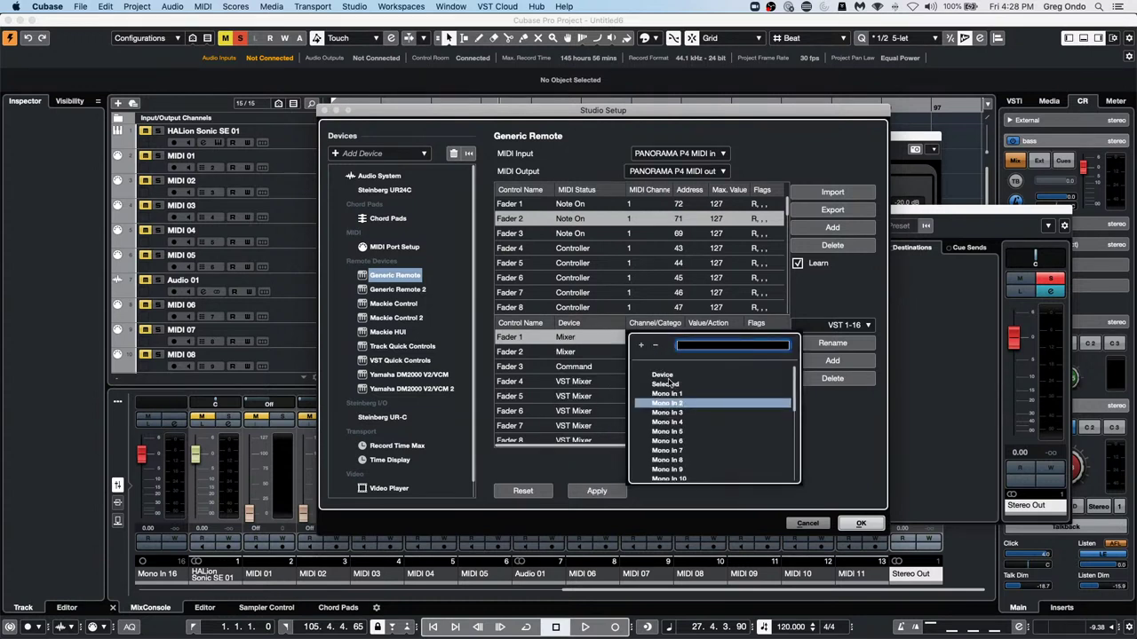
pyautogui.scroll(-10, 688, 426)
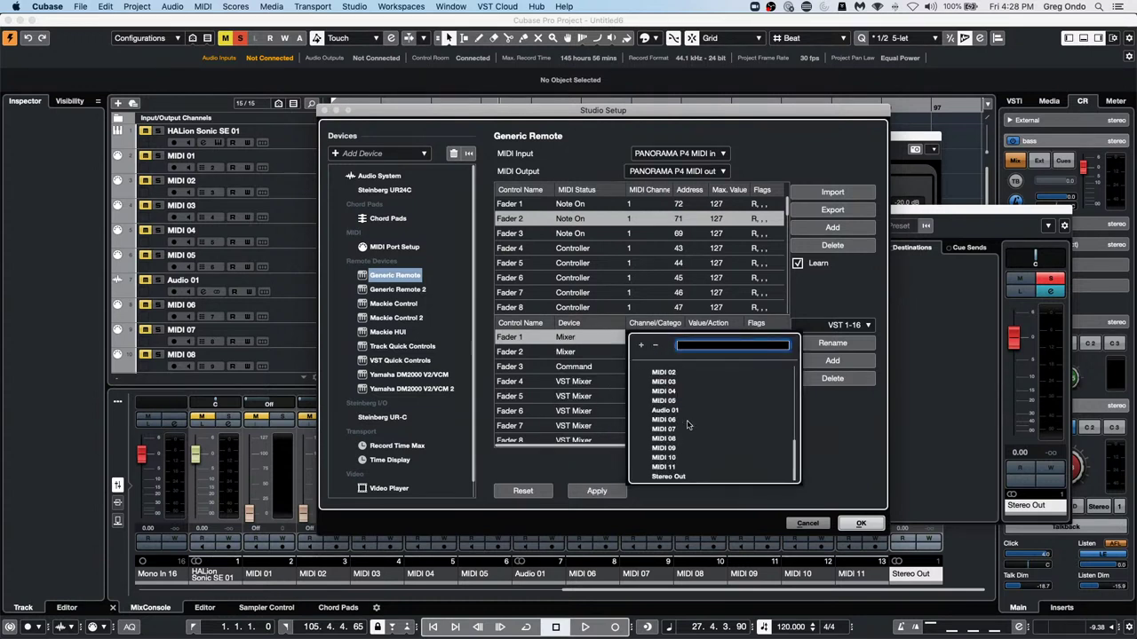
pyautogui.click(668, 477)
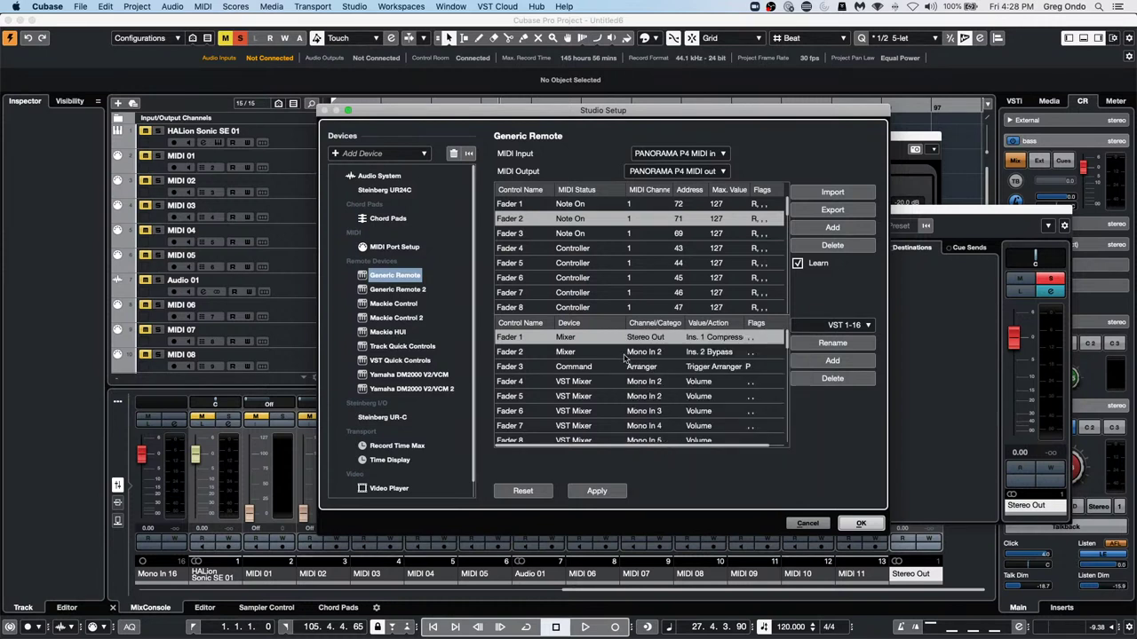
pyautogui.click(703, 339)
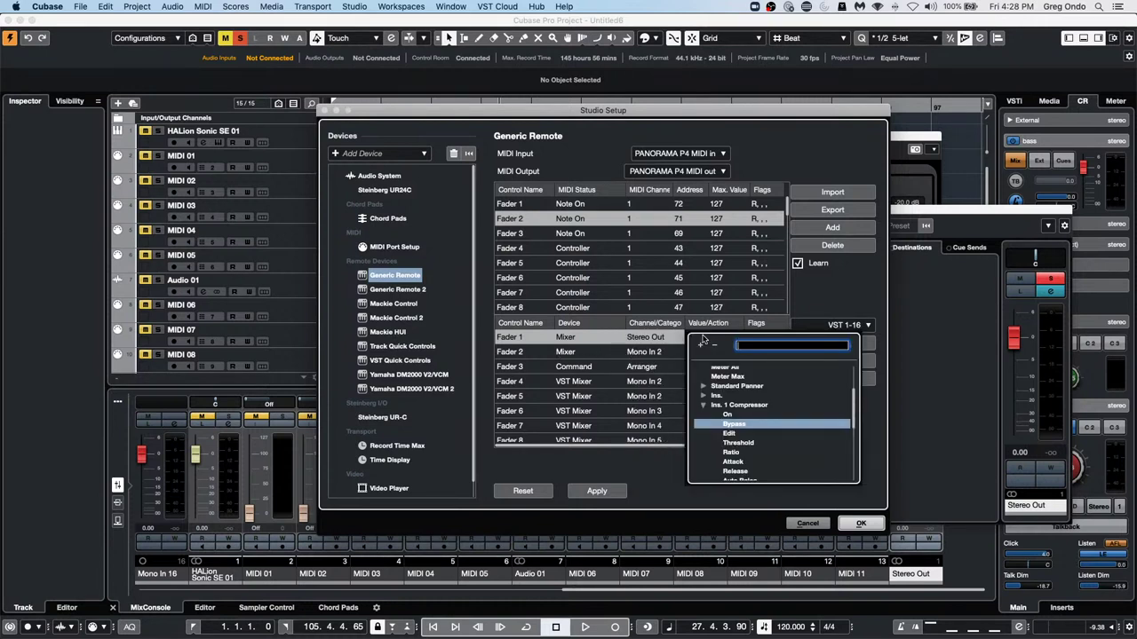
pyautogui.click(708, 405)
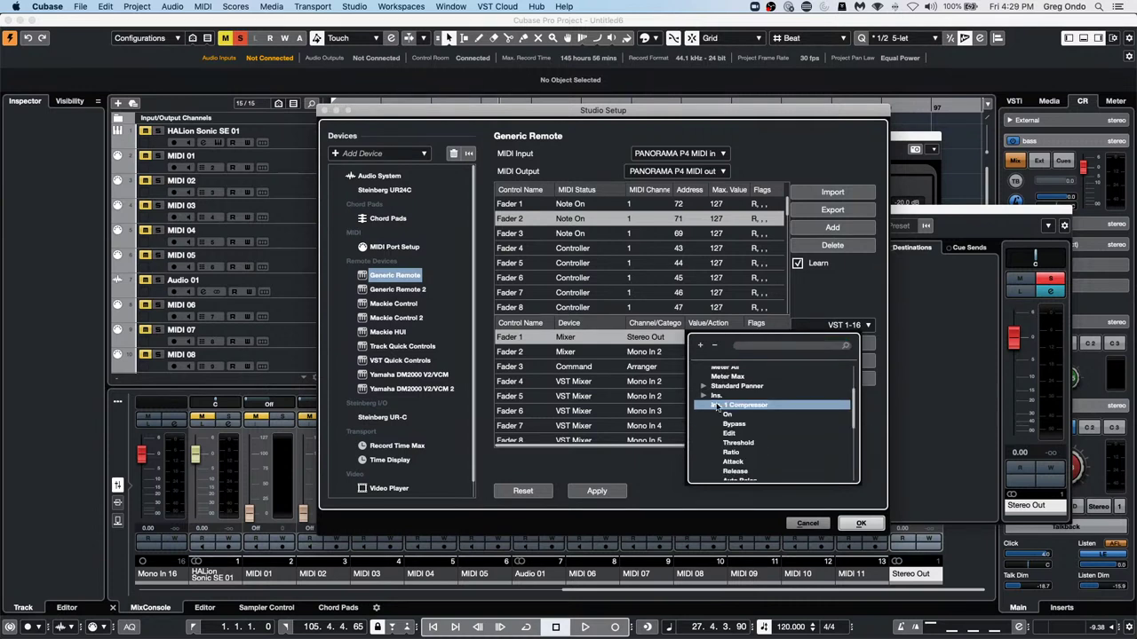
pyautogui.click(736, 426)
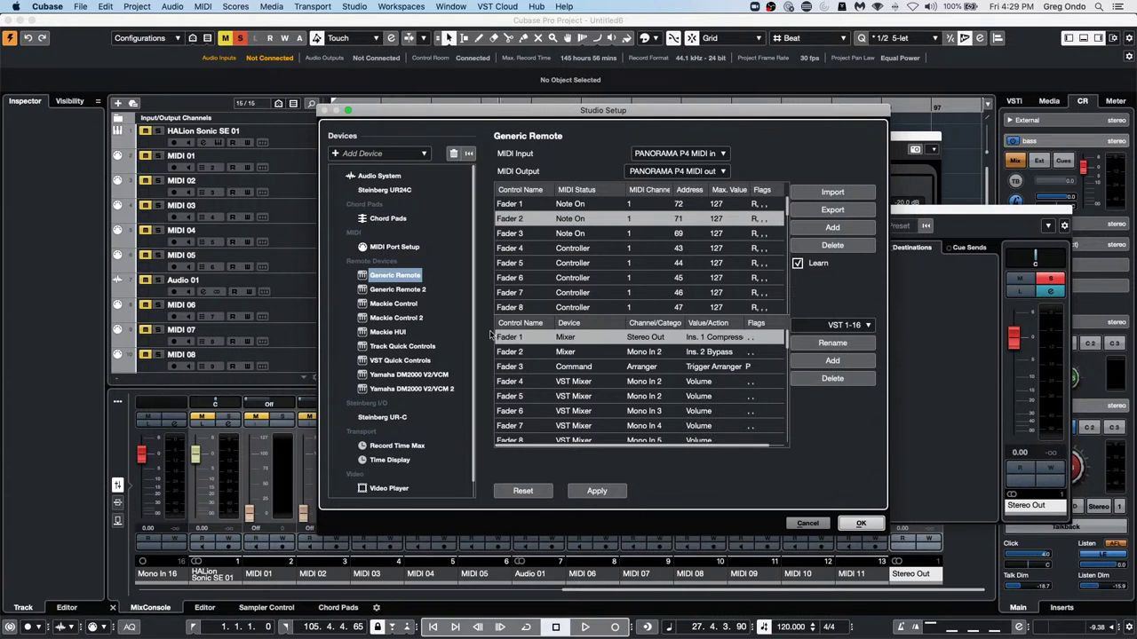
# Map Fader 2 to Mixer/Stereo Out/Ins. 2 Flanger Bypass and apply the assignments
pyautogui.click(566, 353)
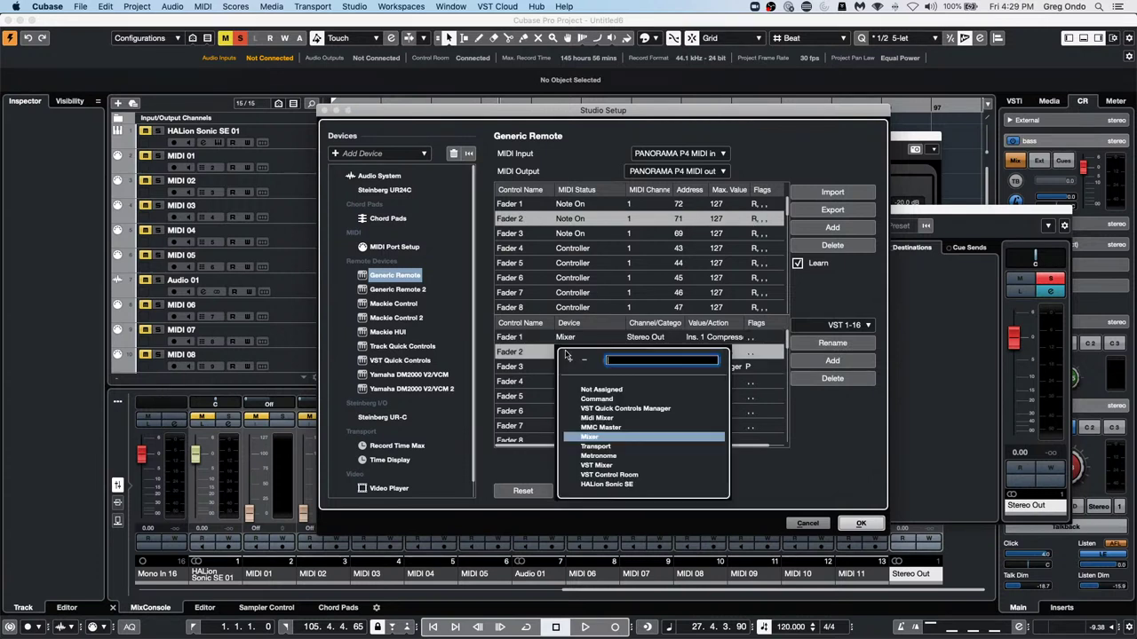
pyautogui.click(595, 438)
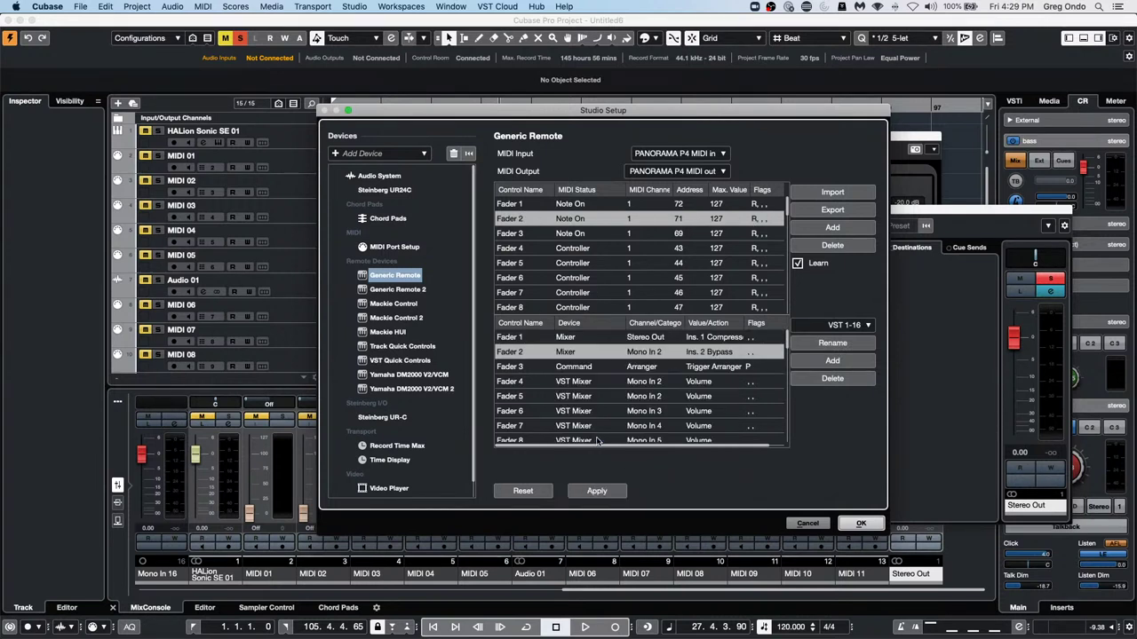
pyautogui.click(639, 358)
pyautogui.scroll(-5, 687, 473)
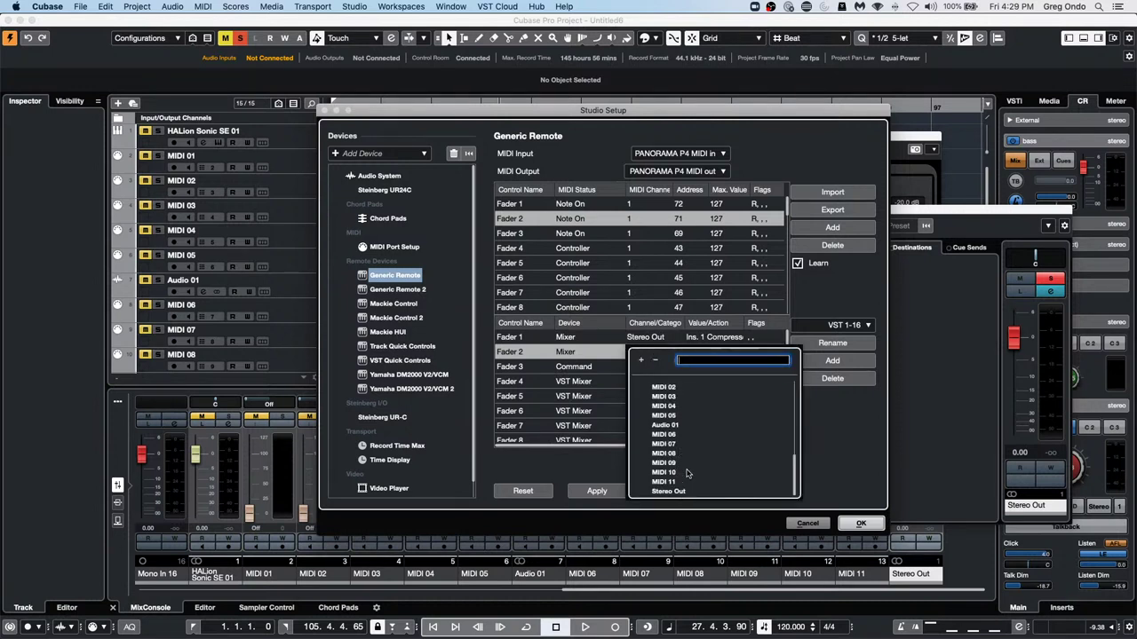
pyautogui.click(680, 491)
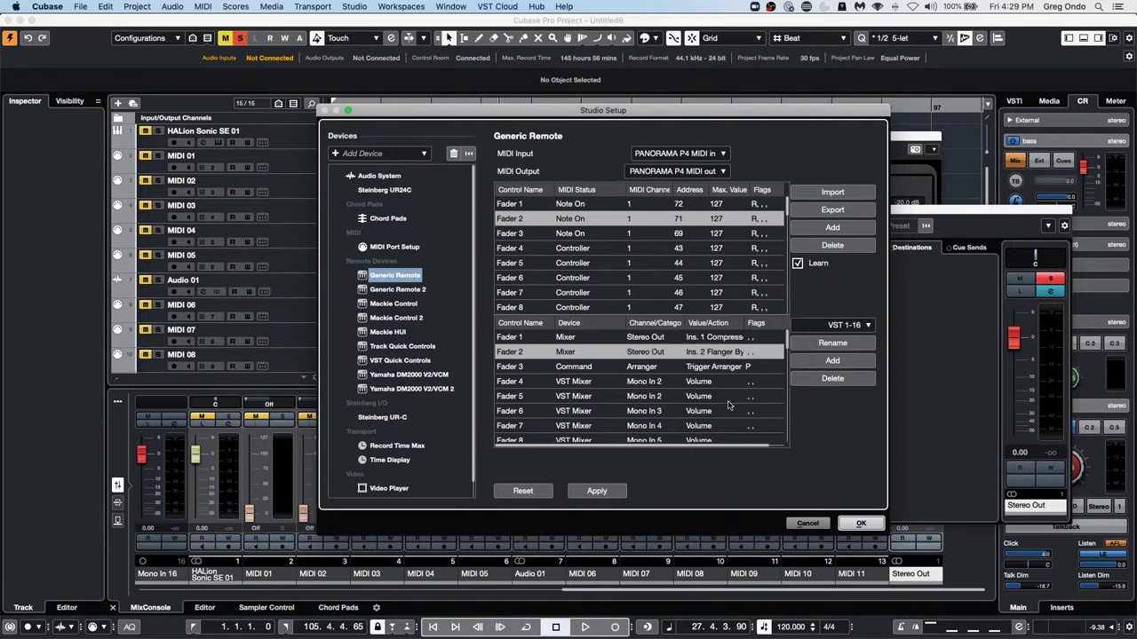
pyautogui.click(708, 358)
pyautogui.click(746, 441)
pyautogui.click(594, 488)
# Close Studio Setup with OK and open the Stereo Out Flanger editor
pyautogui.click(855, 523)
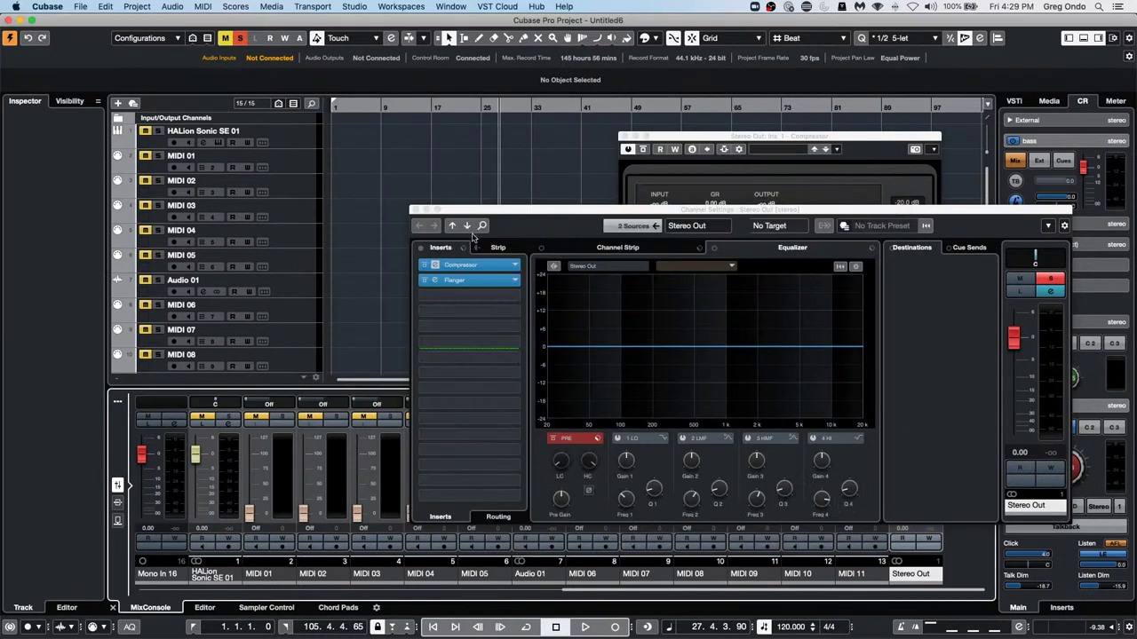
pyautogui.click(466, 266)
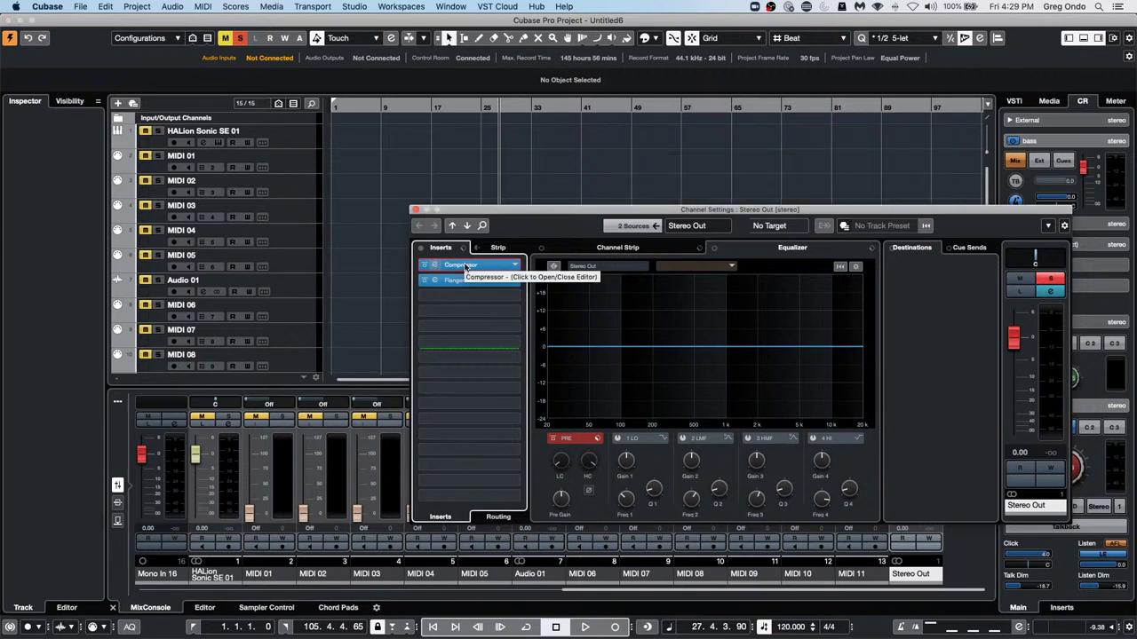
pyautogui.click(465, 266)
pyautogui.click(465, 281)
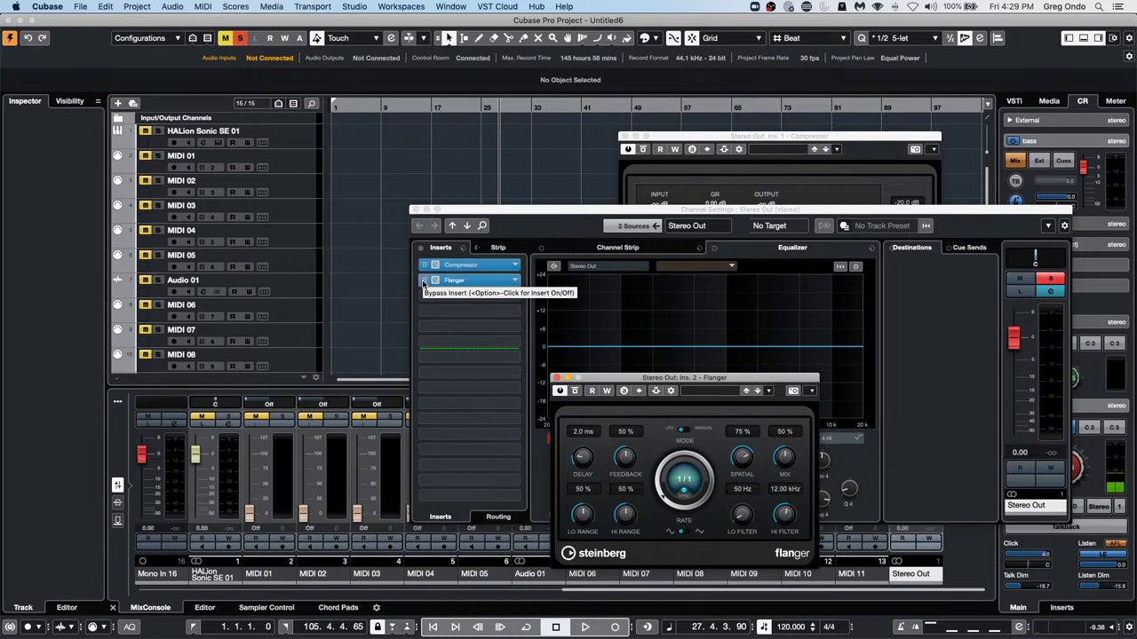
# Toggle bypass on the Flanger and Compressor inserts, leaving both active
pyautogui.click(423, 281)
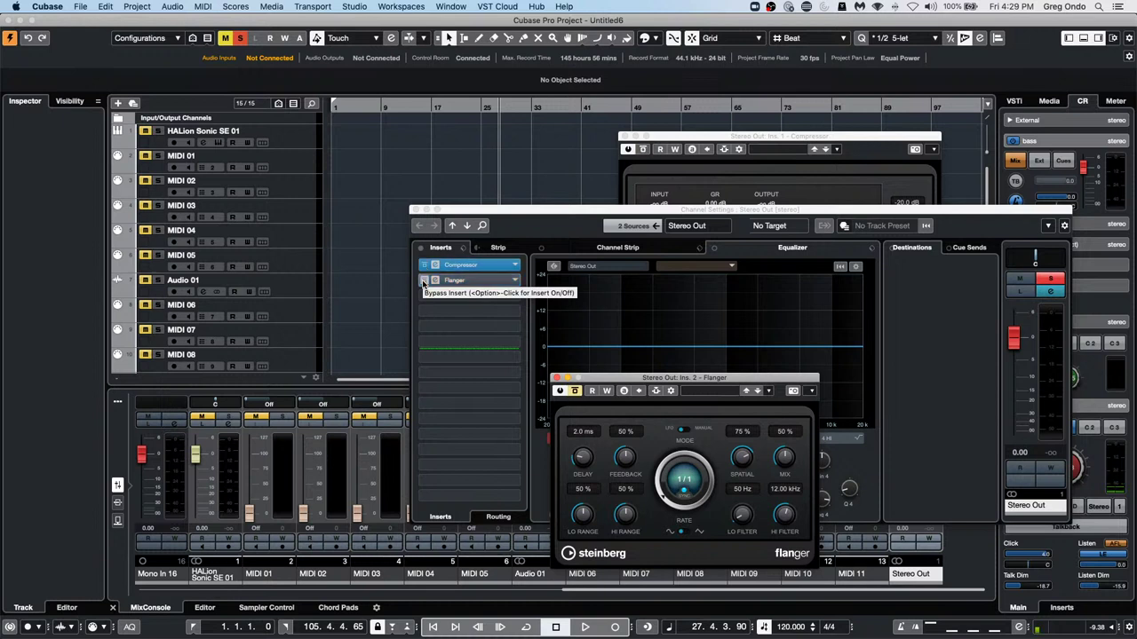
pyautogui.click(424, 282)
pyautogui.click(424, 265)
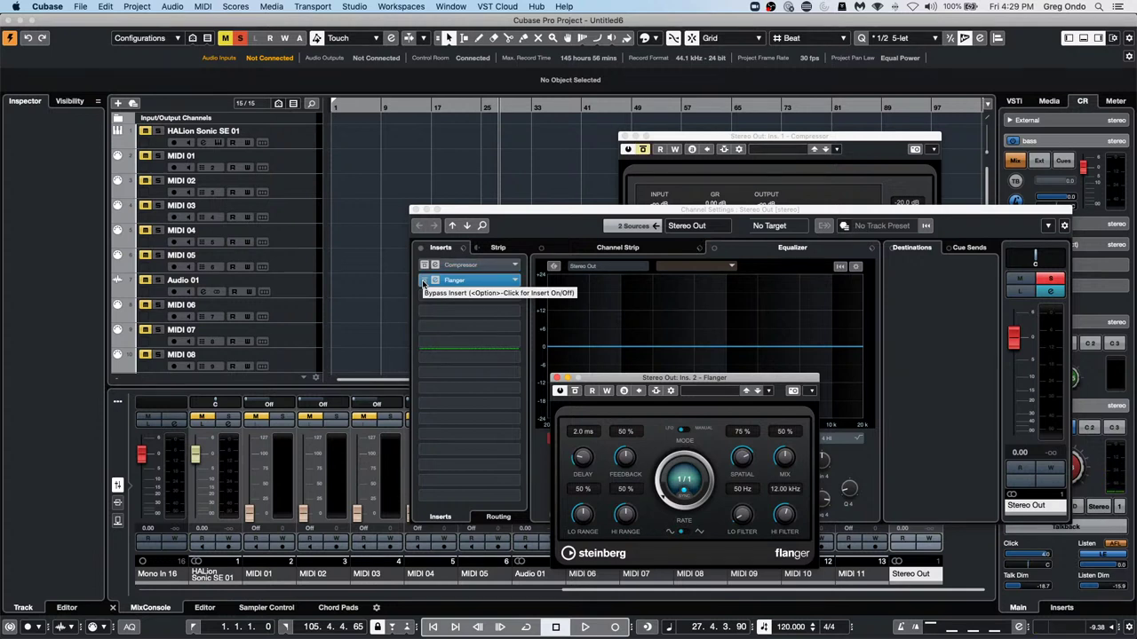
pyautogui.click(423, 264)
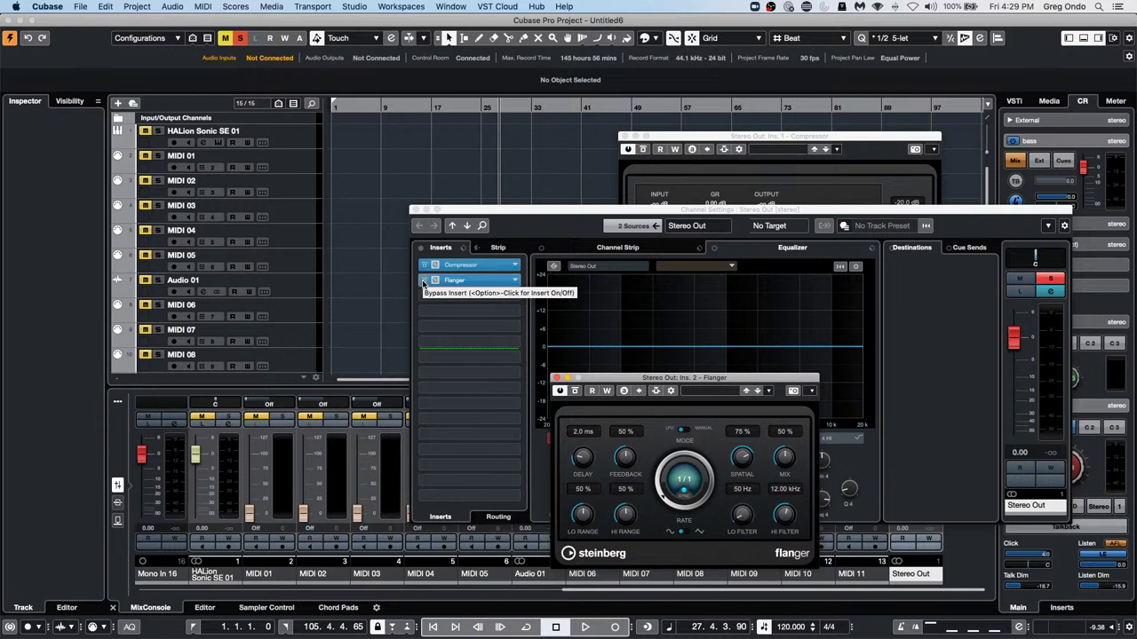
pyautogui.click(423, 280)
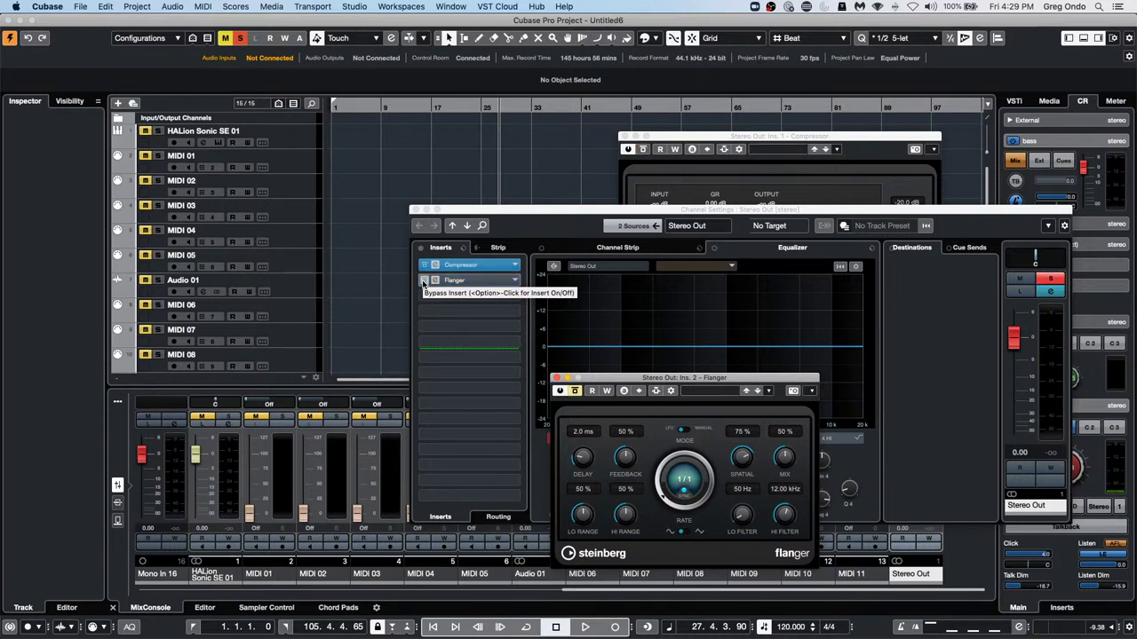
pyautogui.click(424, 281)
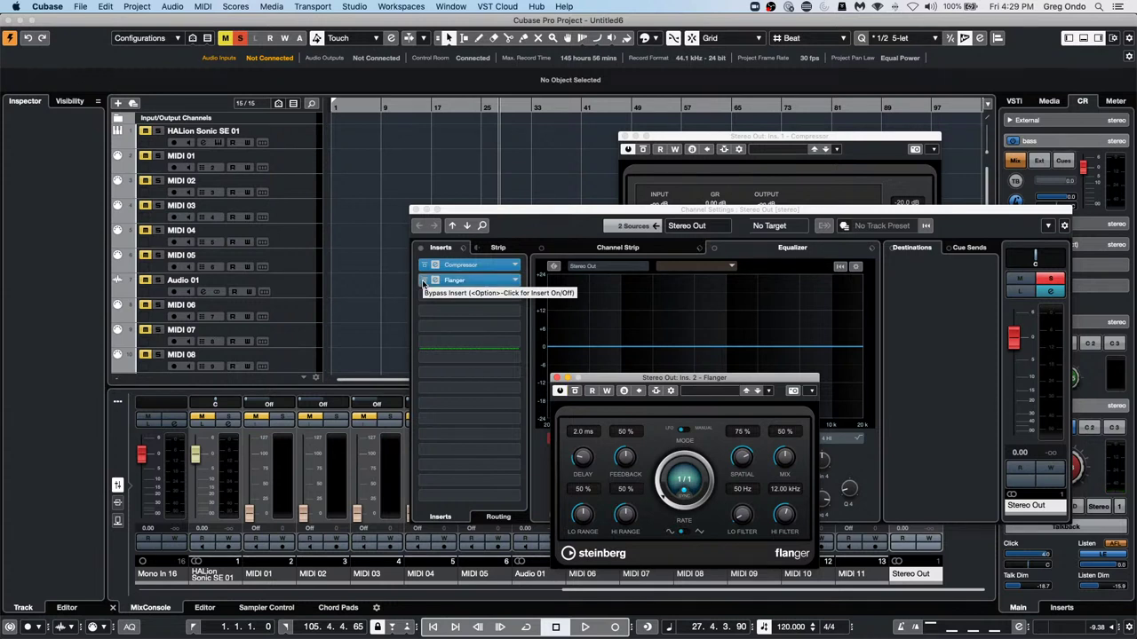
pyautogui.click(348, 6)
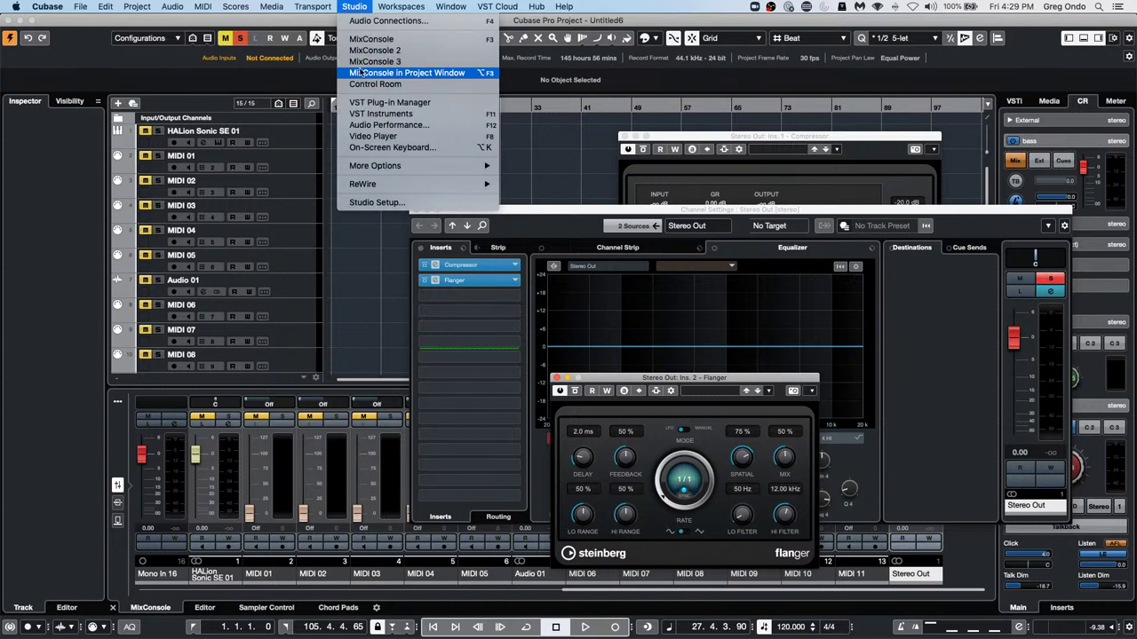
pyautogui.click(377, 202)
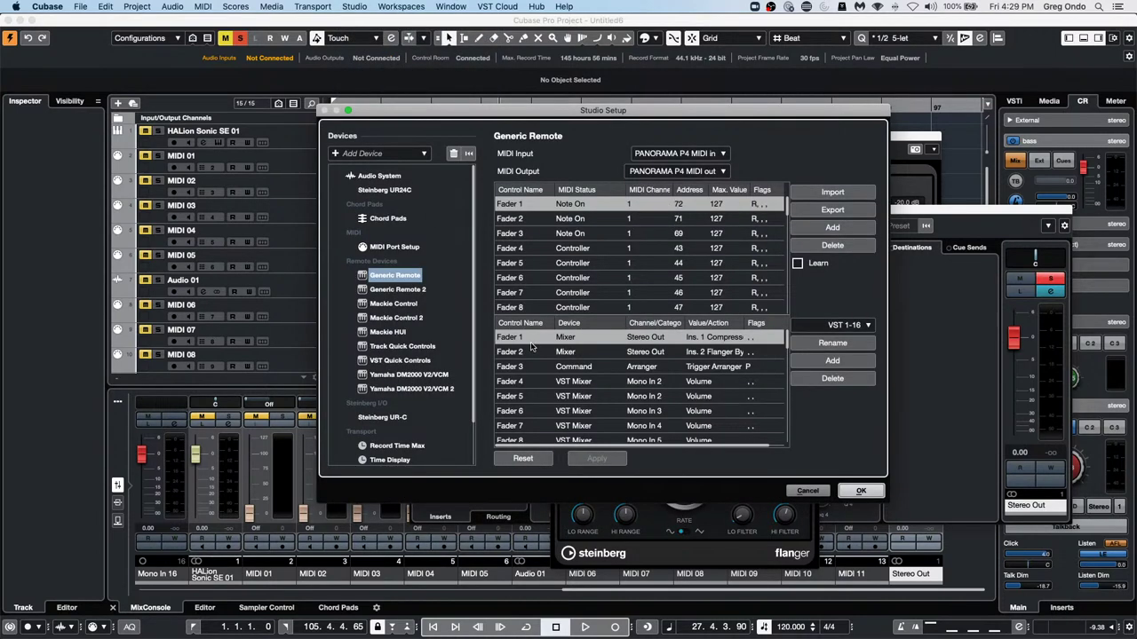
pyautogui.click(638, 338)
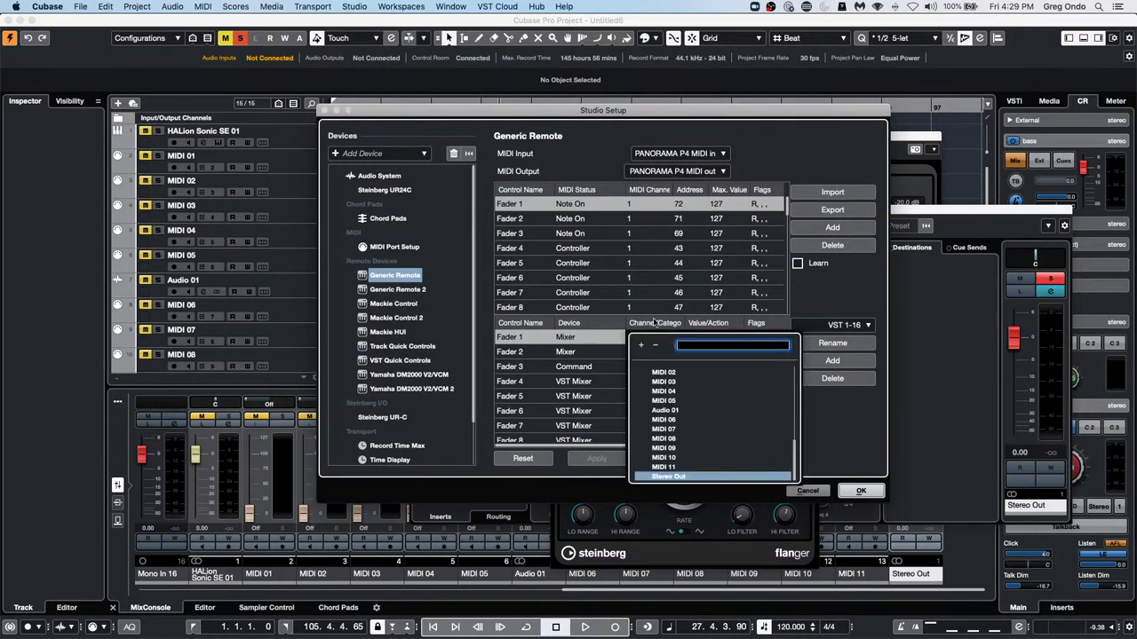
pyautogui.click(662, 326)
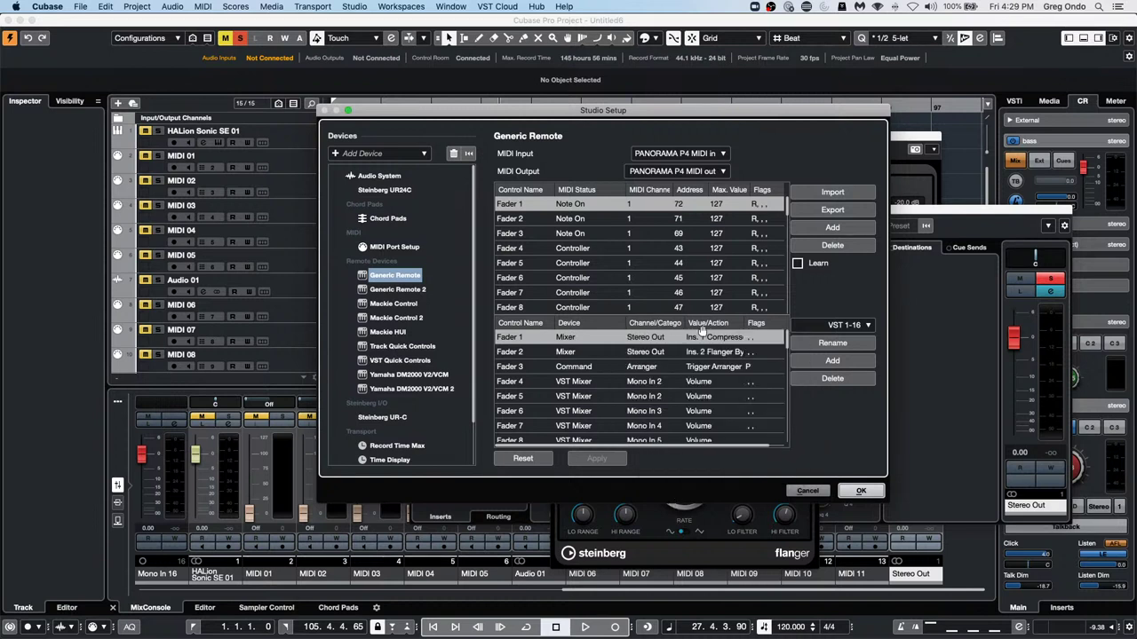
pyautogui.click(721, 338)
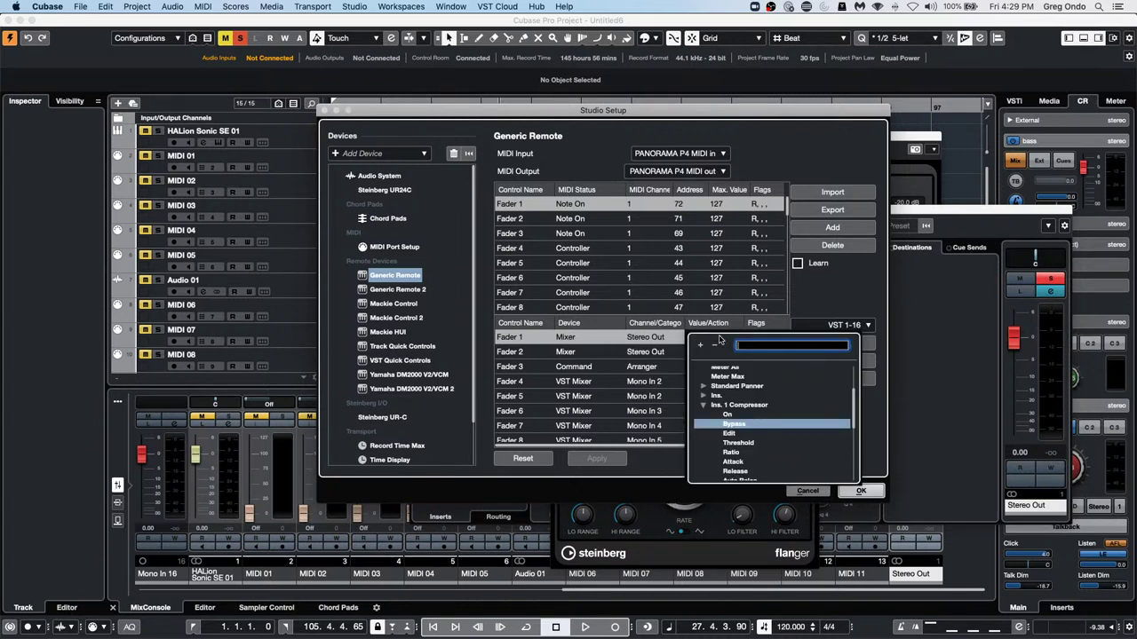
pyautogui.click(703, 406)
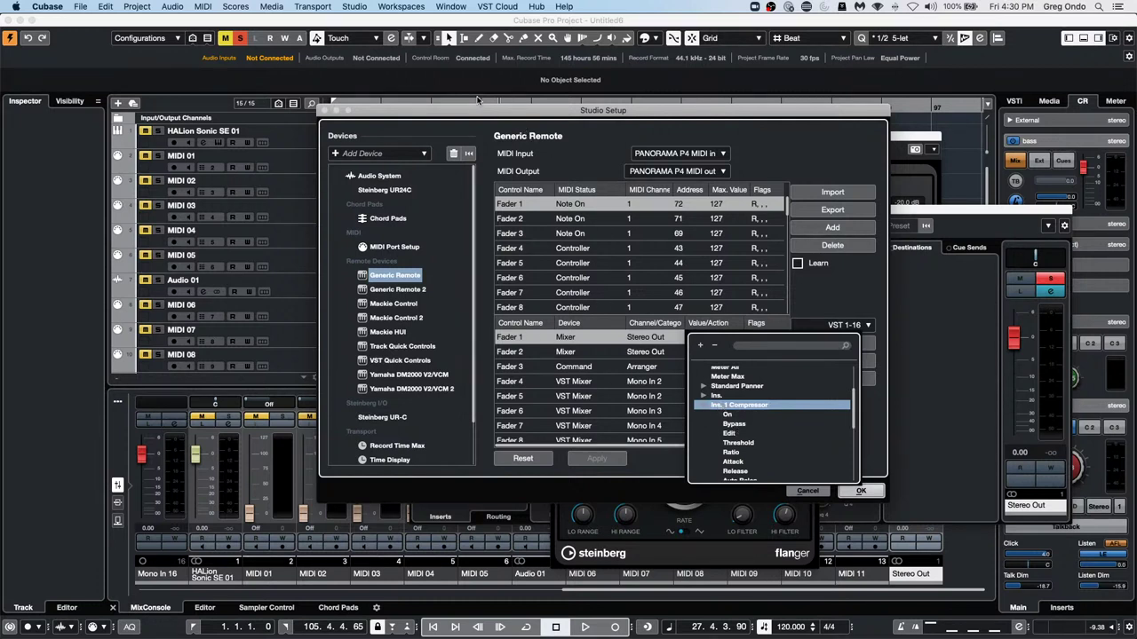
pyautogui.click(478, 110)
pyautogui.click(861, 491)
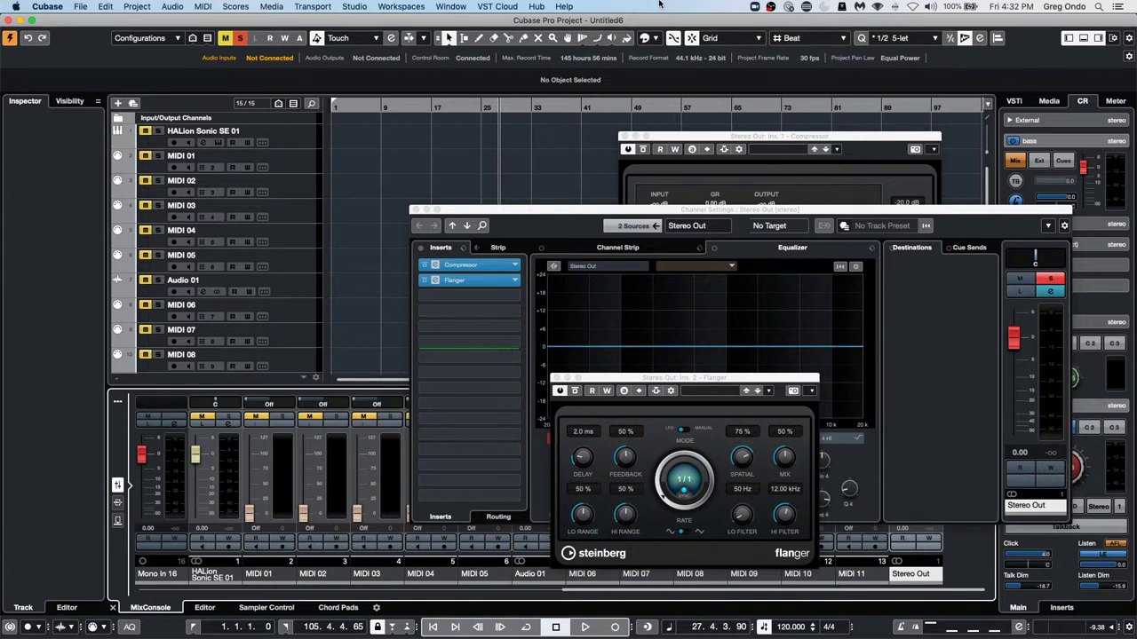
# Open April 23 2021.cpr from File > Recent Projects
pyautogui.click(80, 7)
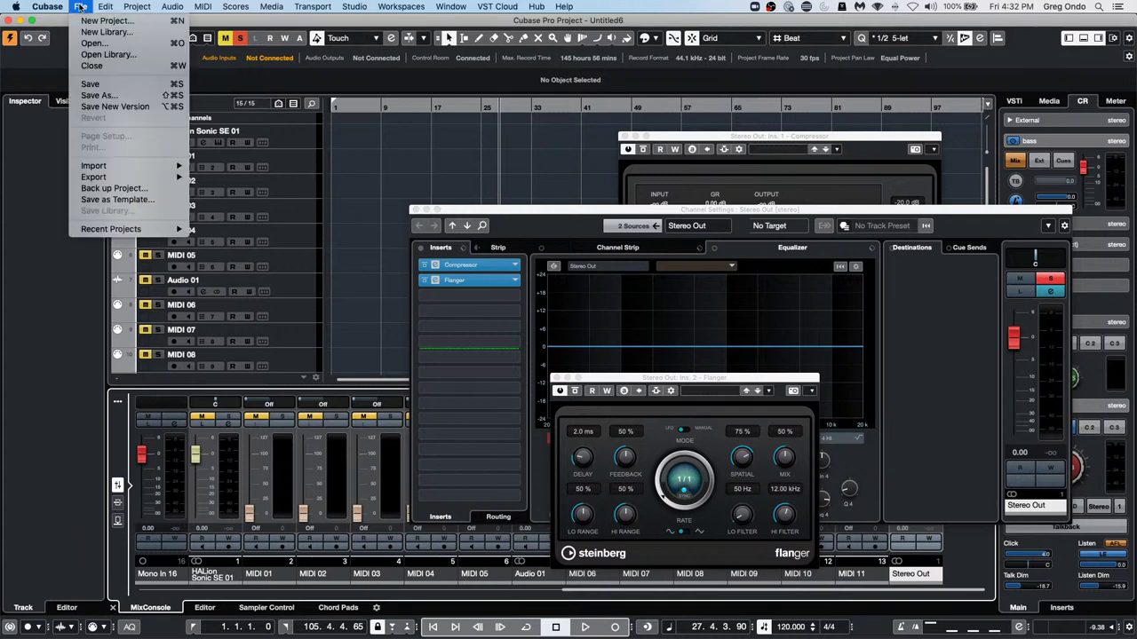
pyautogui.moveTo(111, 230)
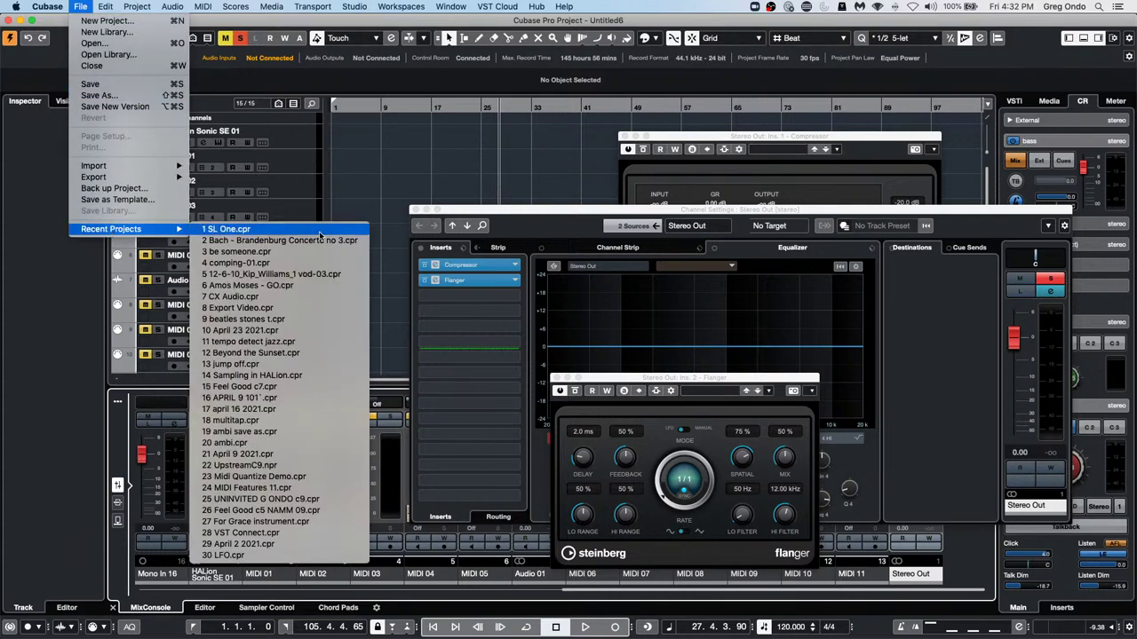
pyautogui.click(318, 333)
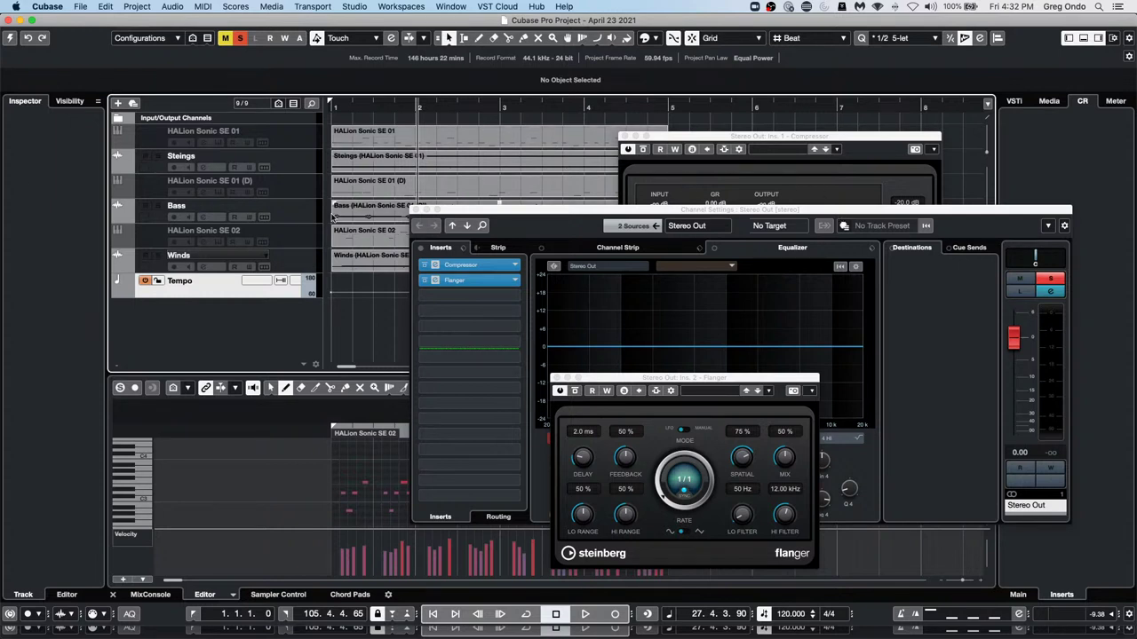
# Select the Steings, Bass and Winds tracks and remove them
pyautogui.click(147, 259)
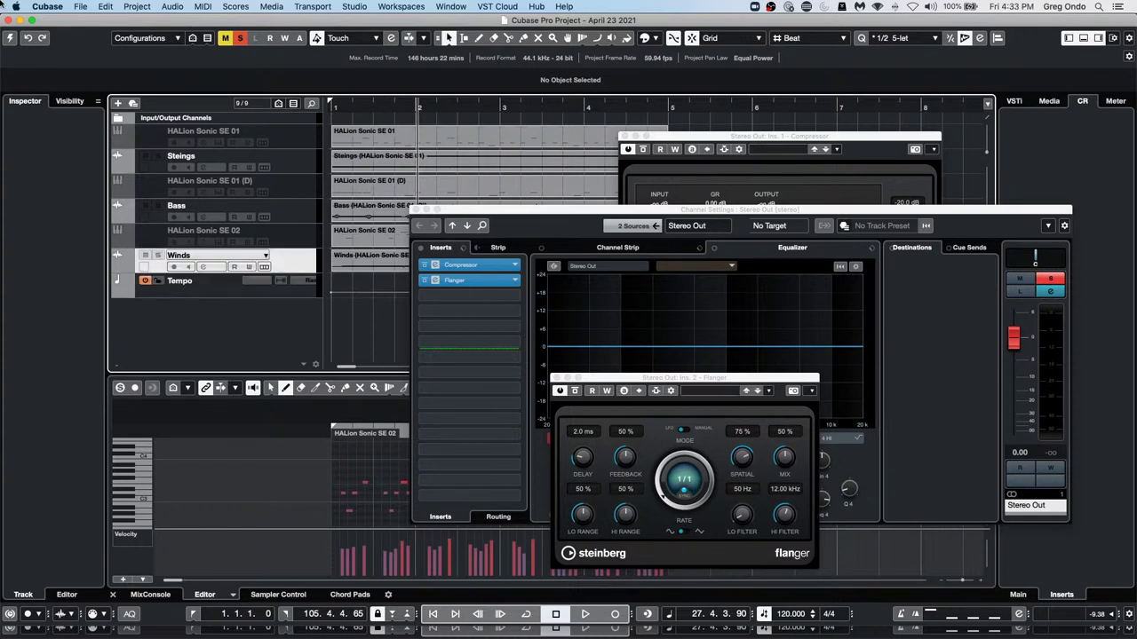
pyautogui.click(11, 39)
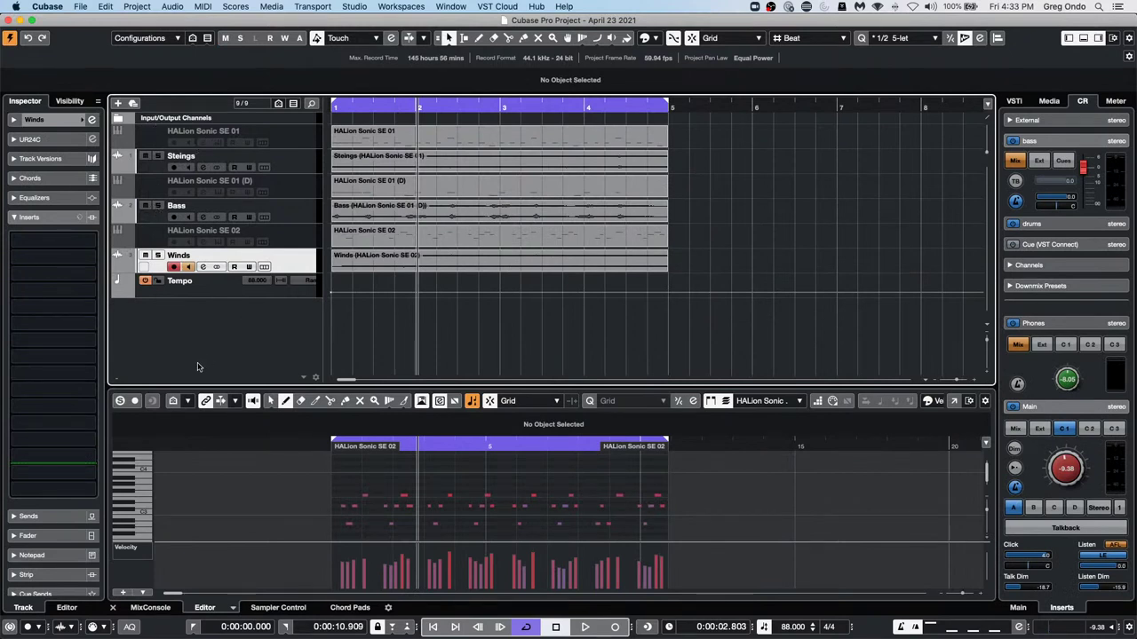
pyautogui.rightClick(307, 265)
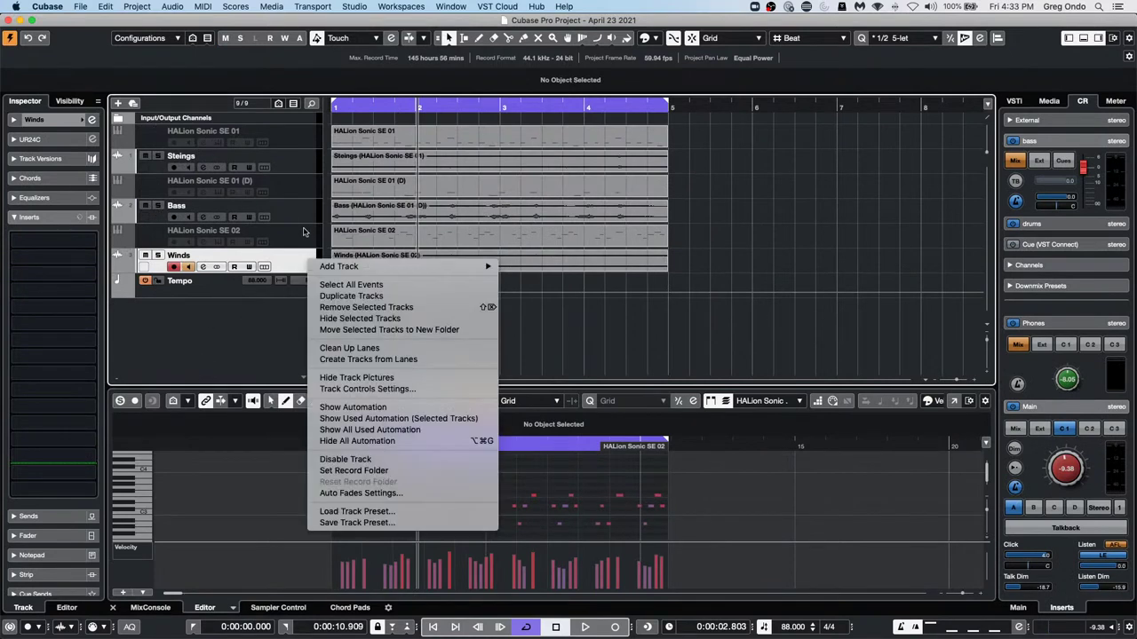
pyautogui.click(300, 219)
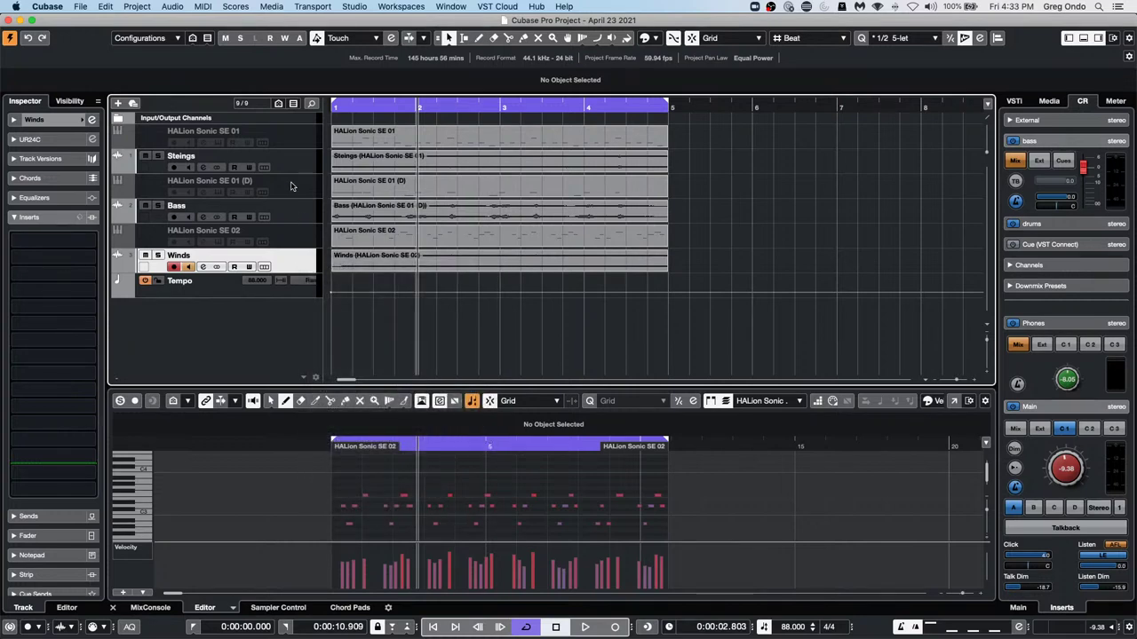
pyautogui.rightClick(299, 213)
pyautogui.press('Escape')
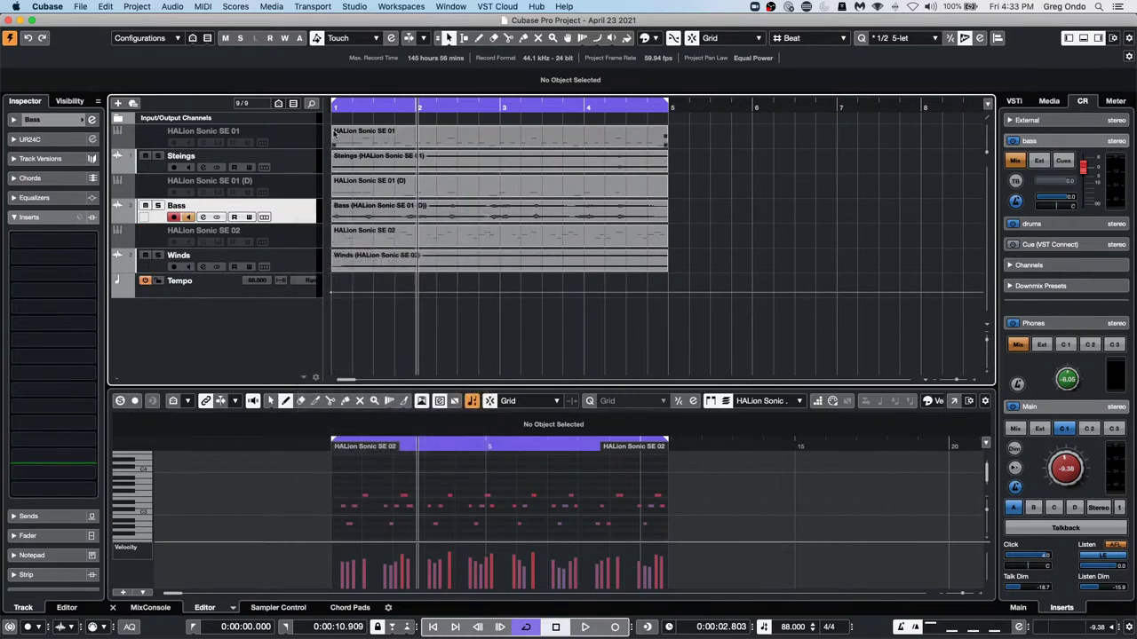
pyautogui.keyDown('super'); pyautogui.click(300, 164); pyautogui.keyUp('super')
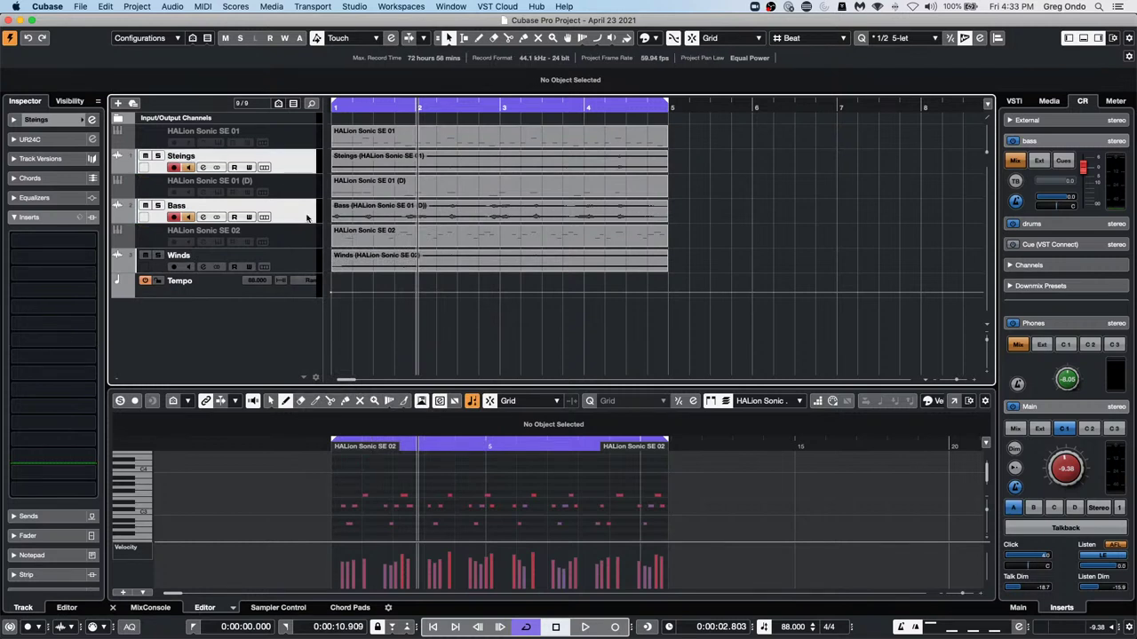
pyautogui.keyDown('super'); pyautogui.click(302, 266); pyautogui.keyUp('super')
pyautogui.rightClick(302, 266)
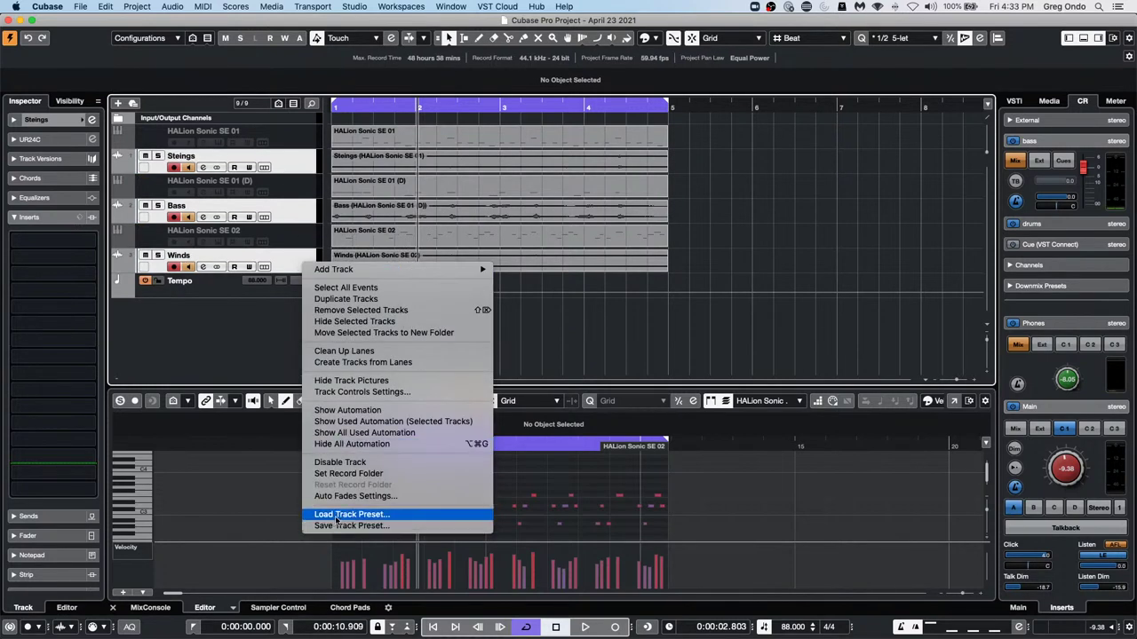
pyautogui.click(393, 310)
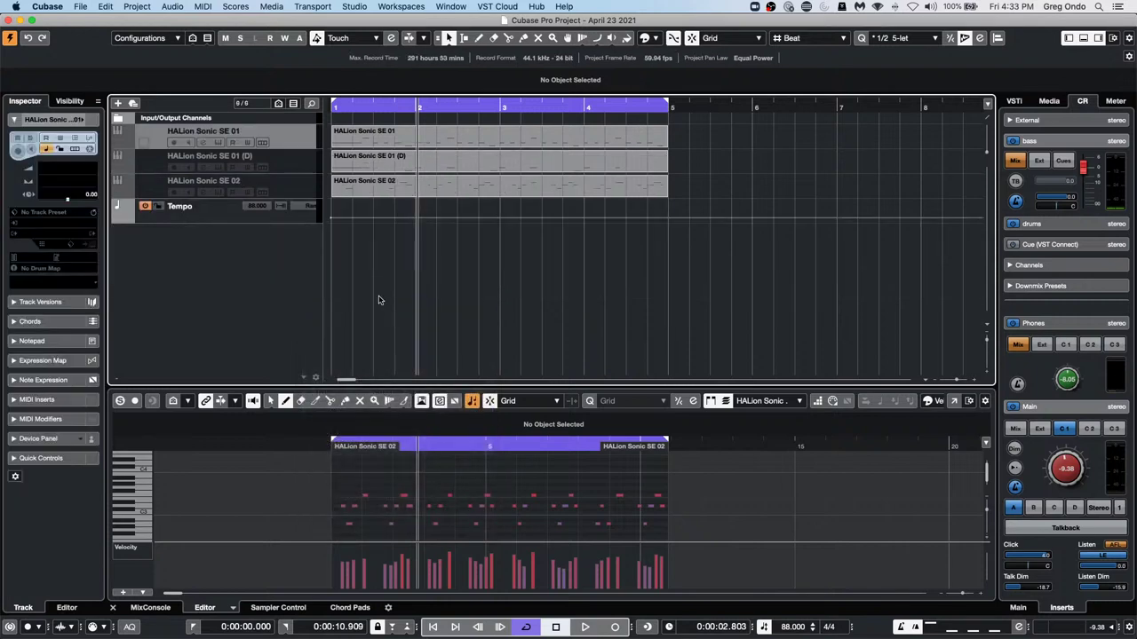
# Enable the three greyed-out HALion Sonic SE tracks
pyautogui.rightClick(293, 185)
pyautogui.moveTo(308, 189)
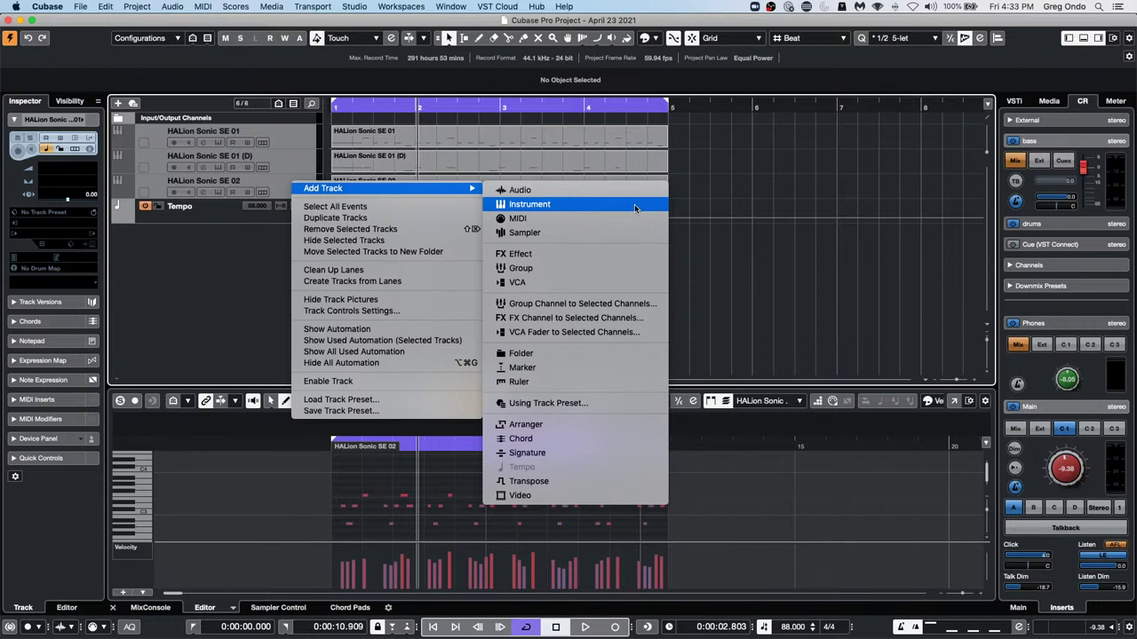
pyautogui.click(435, 380)
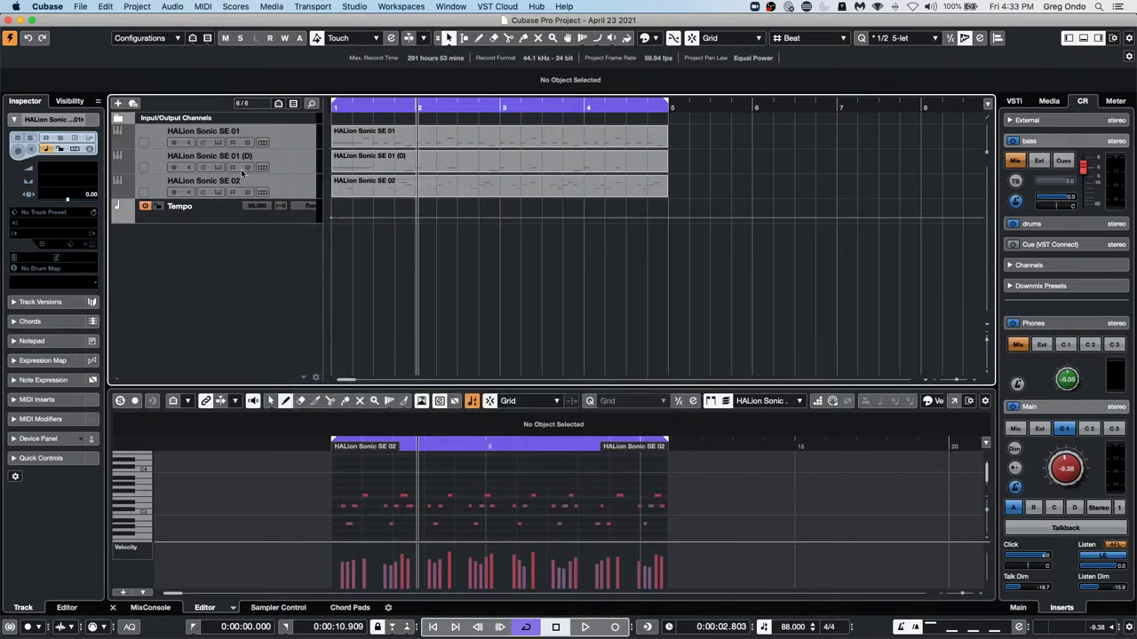
pyautogui.click(242, 178)
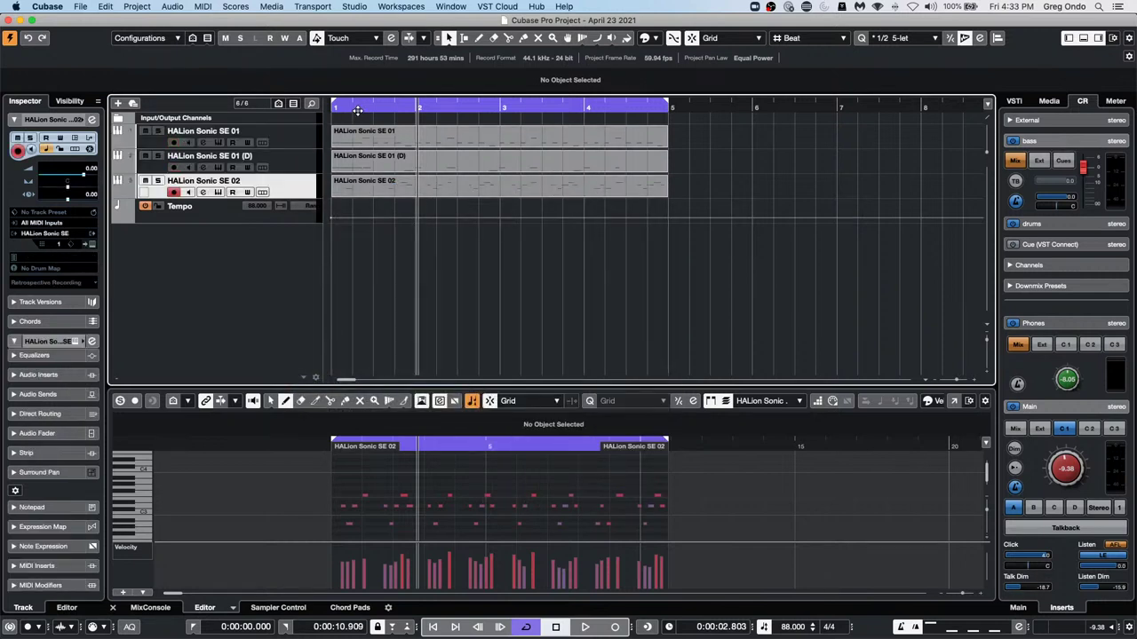
# Play the three HALion Sonic SE tracks from the start, then enlarge the Tempo track
pyautogui.press('.')
pyautogui.press('space')
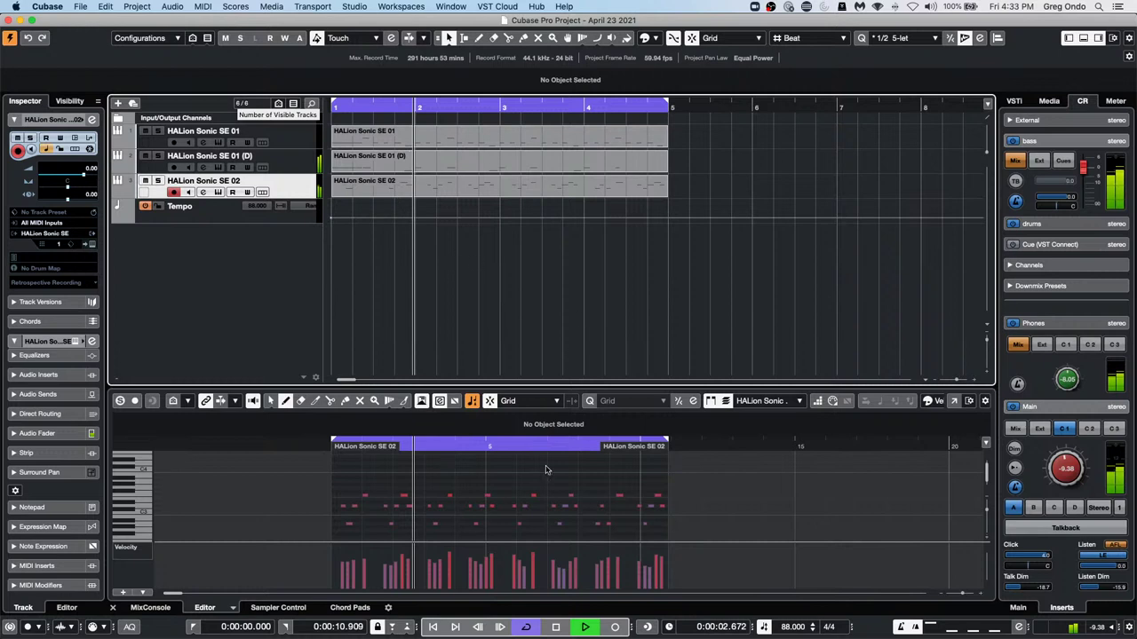
pyautogui.moveTo(554, 598)
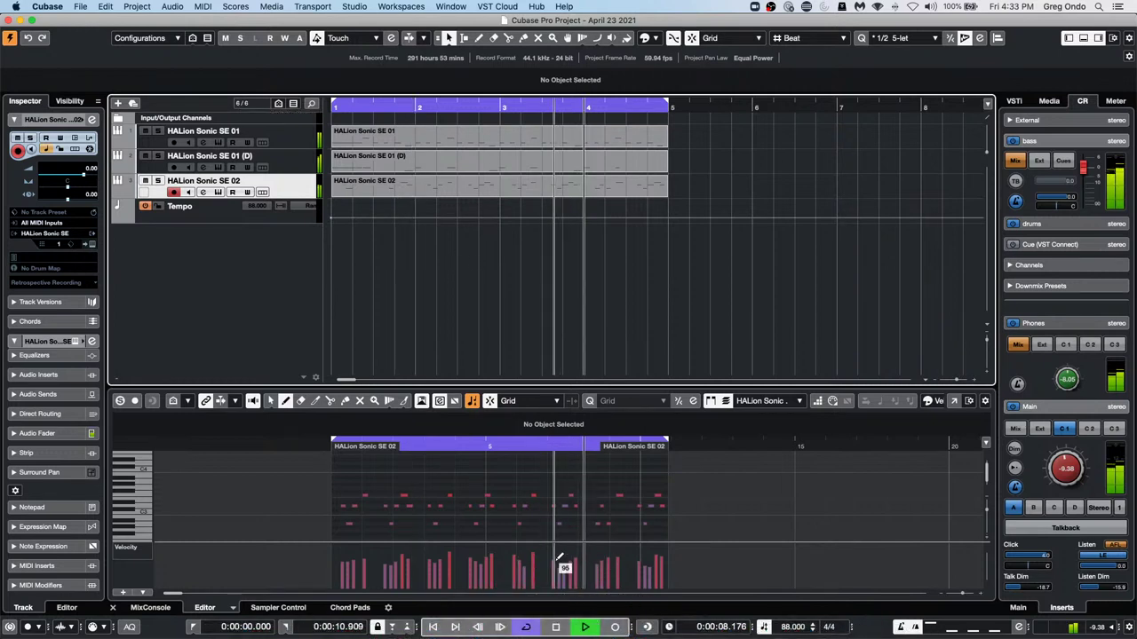
pyautogui.click(555, 629)
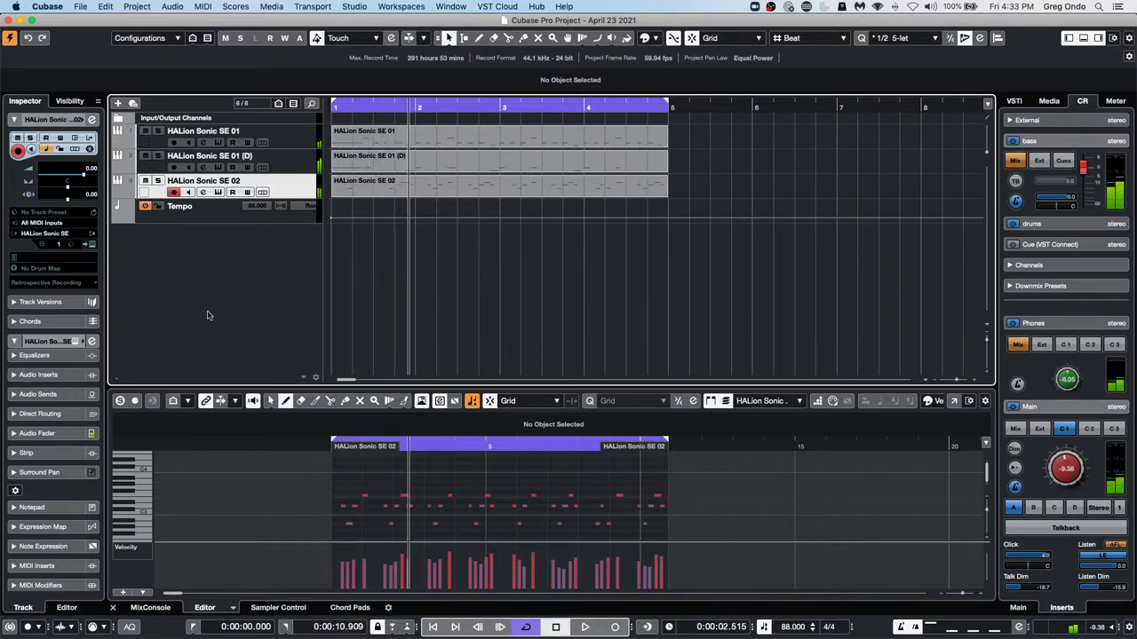
pyautogui.click(254, 214)
pyautogui.moveTo(254, 222); pyautogui.dragTo(254, 330)
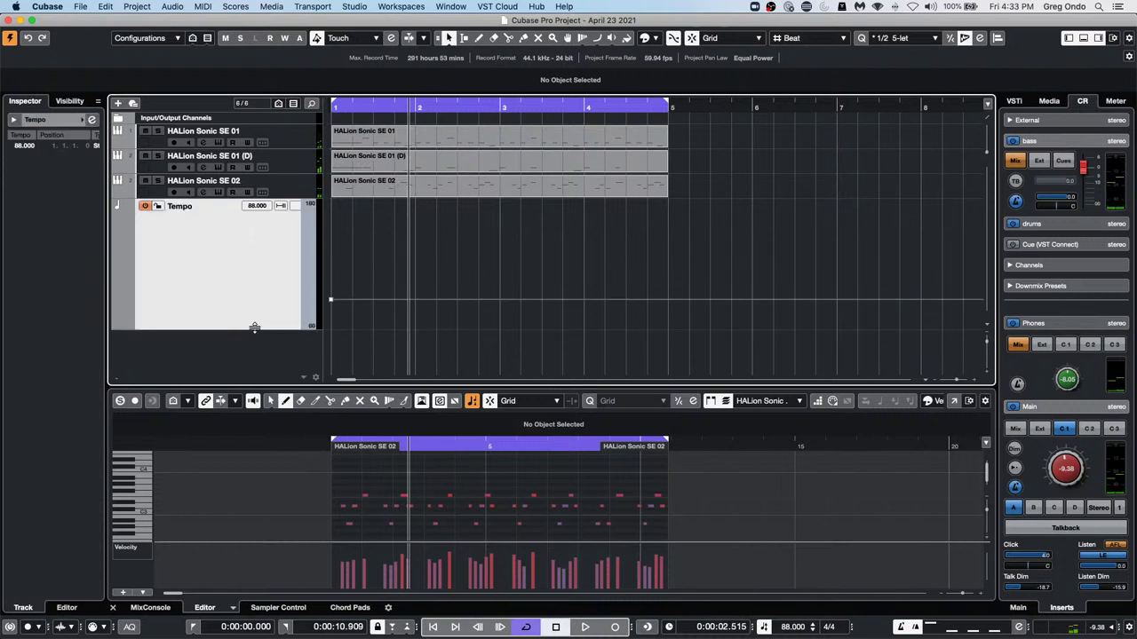
# Draw tempo points of 103 BPM at bar 2, 121 at 2.3.1.0, and 90 at bar 3
pyautogui.rightClick(386, 304)
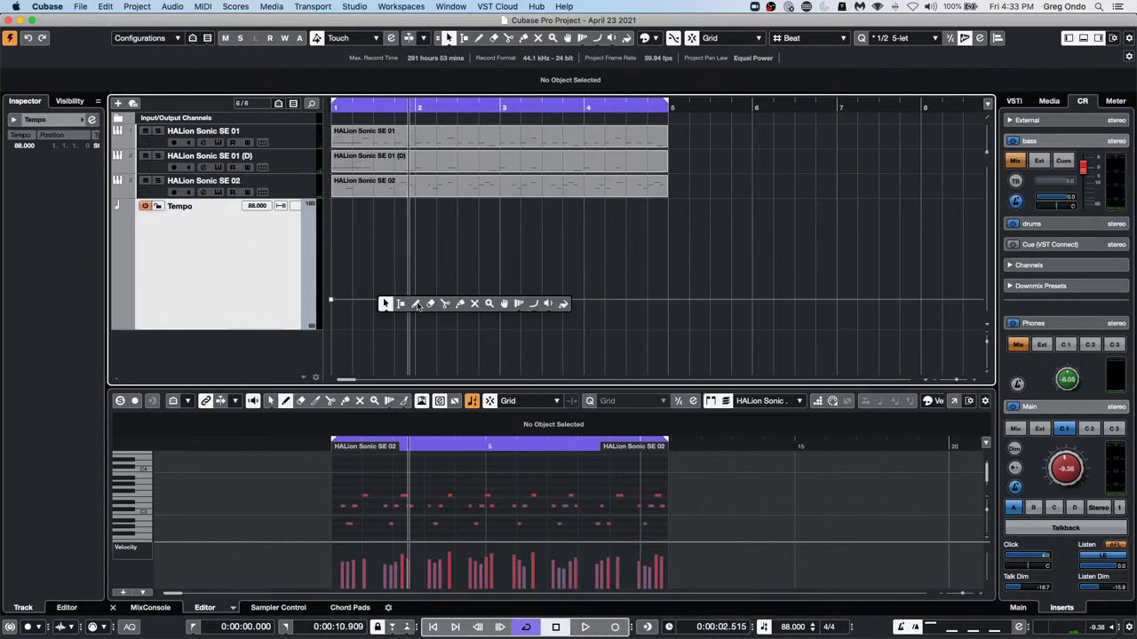
pyautogui.click(415, 304)
pyautogui.click(415, 283)
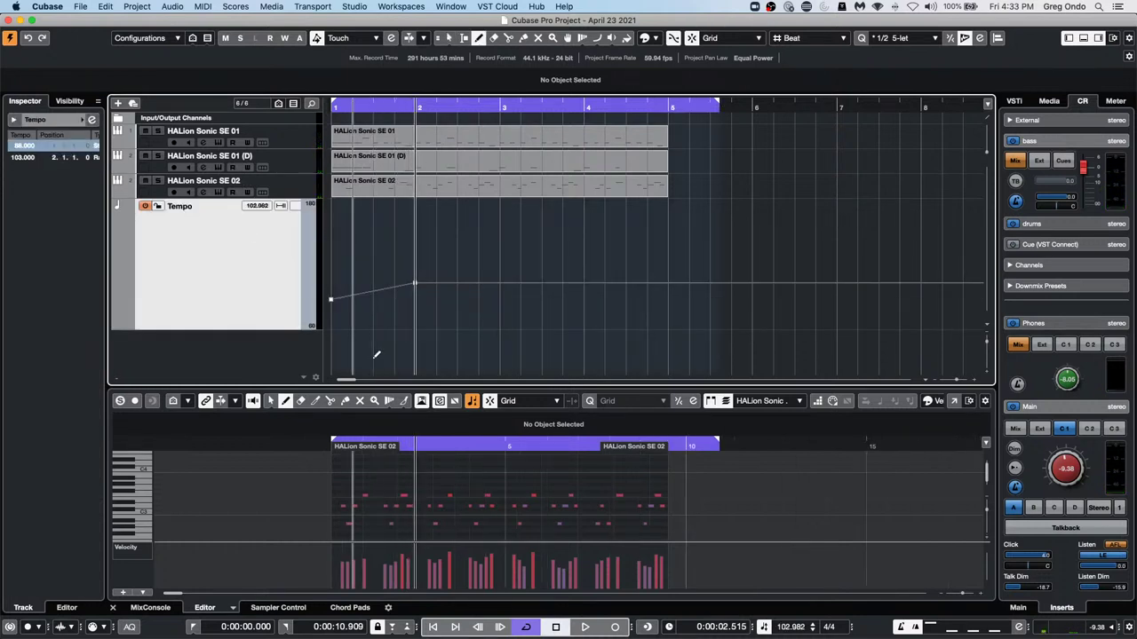
pyautogui.click(471, 264)
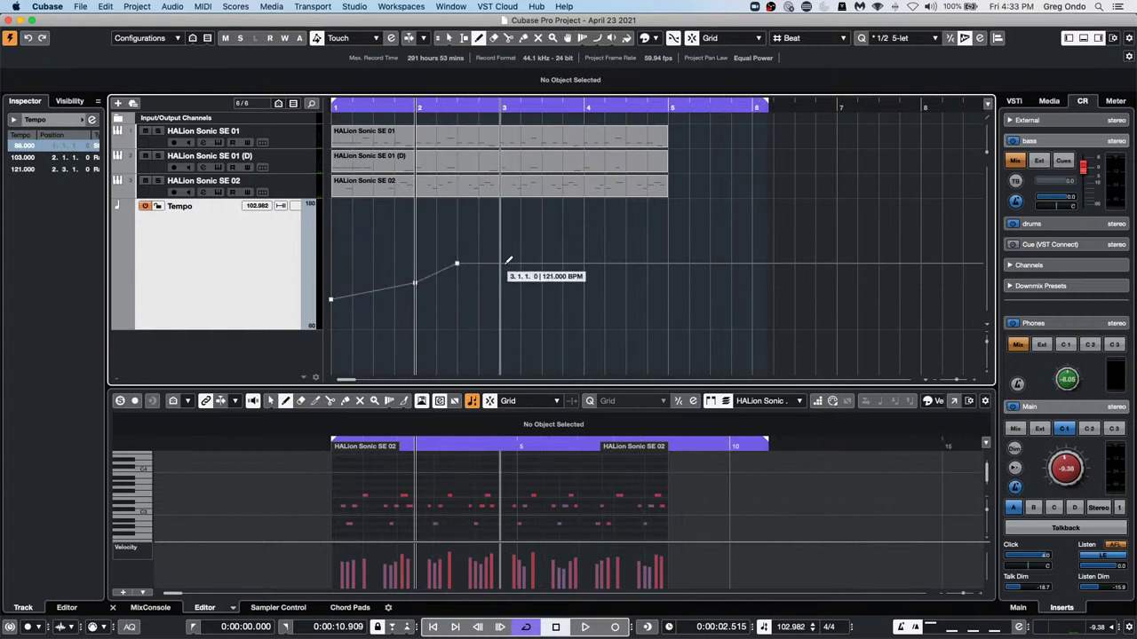
pyautogui.click(500, 298)
# Play back the new tempo curve, shrink the Tempo track, and select all three HALion tracks
pyautogui.click(349, 104)
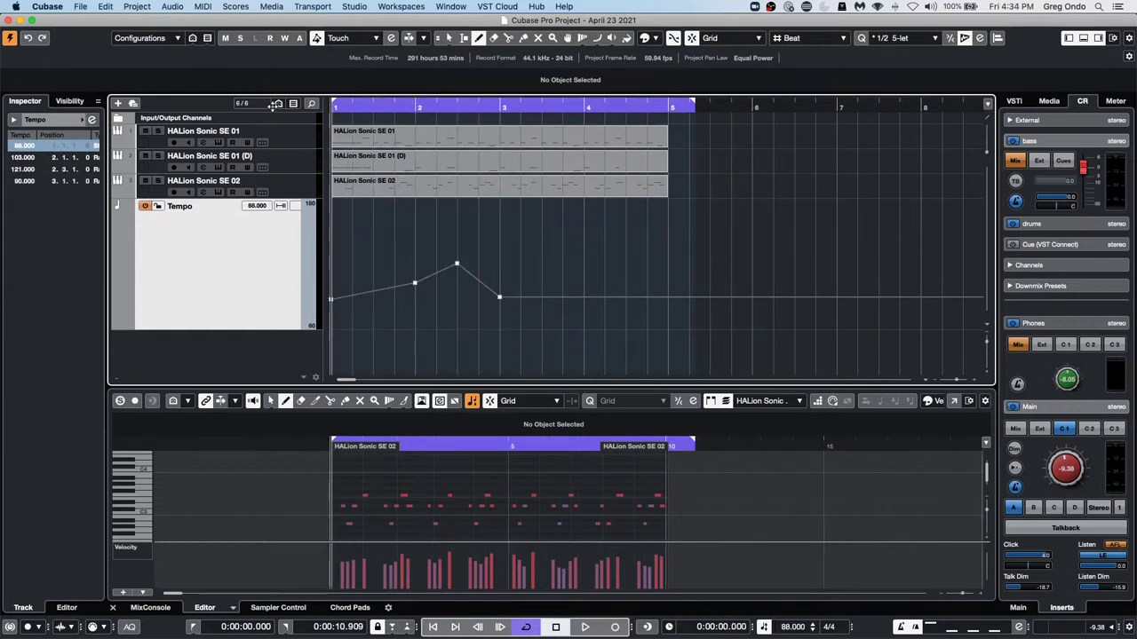
pyautogui.press('space')
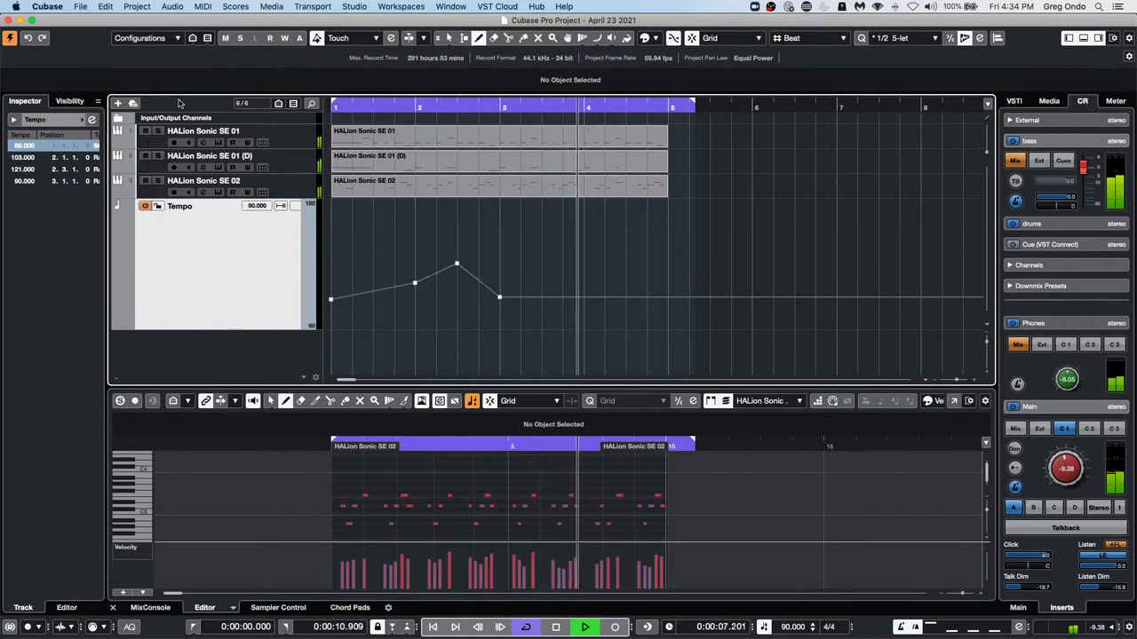
pyautogui.press('space')
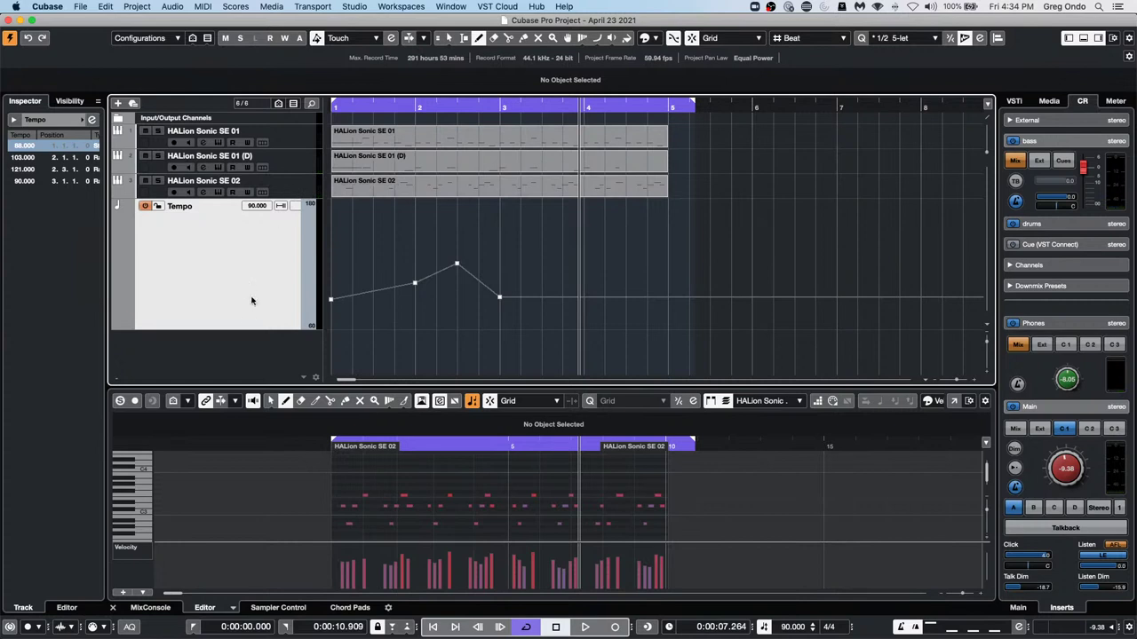
pyautogui.moveTo(251, 328); pyautogui.dragTo(258, 259)
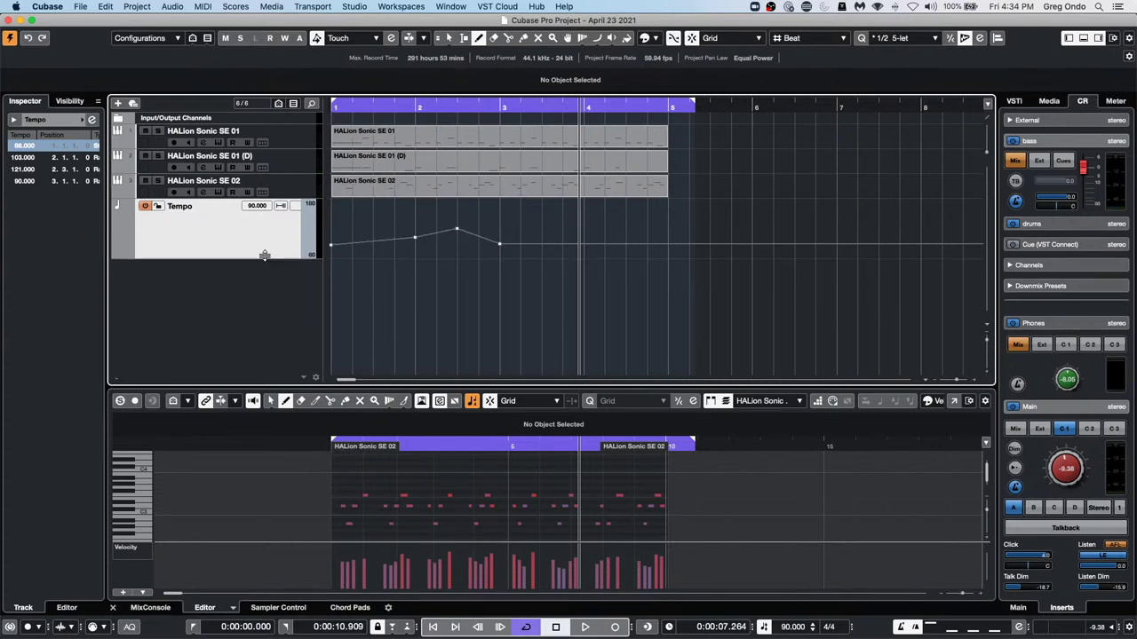
pyautogui.click(284, 140)
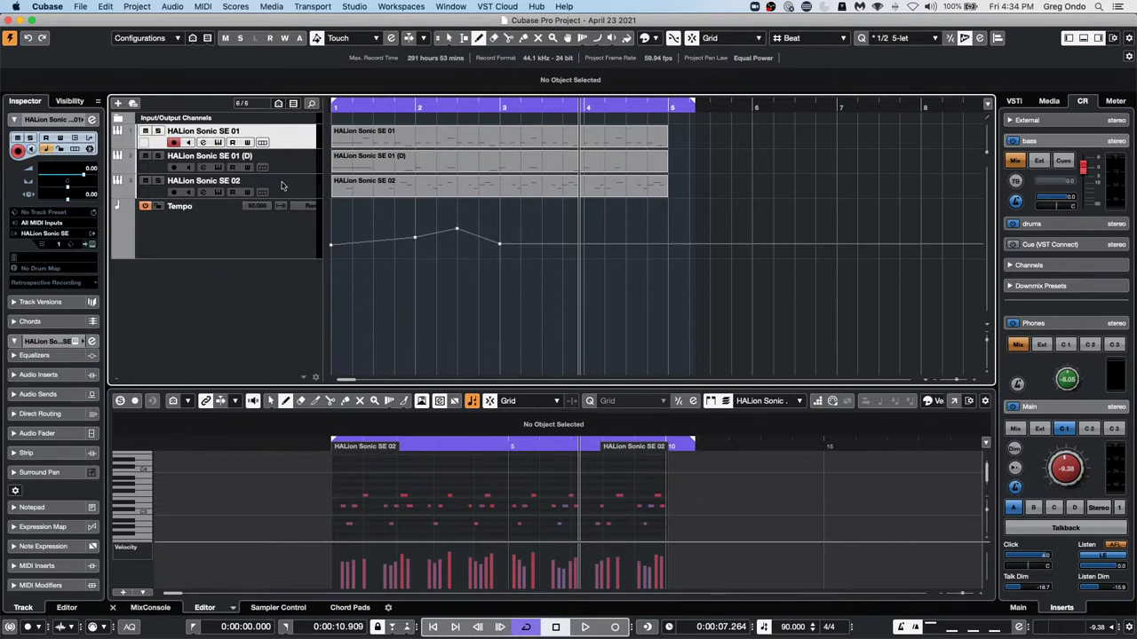
pyautogui.keyDown('shift'); pyautogui.click(282, 184); pyautogui.keyUp('shift')
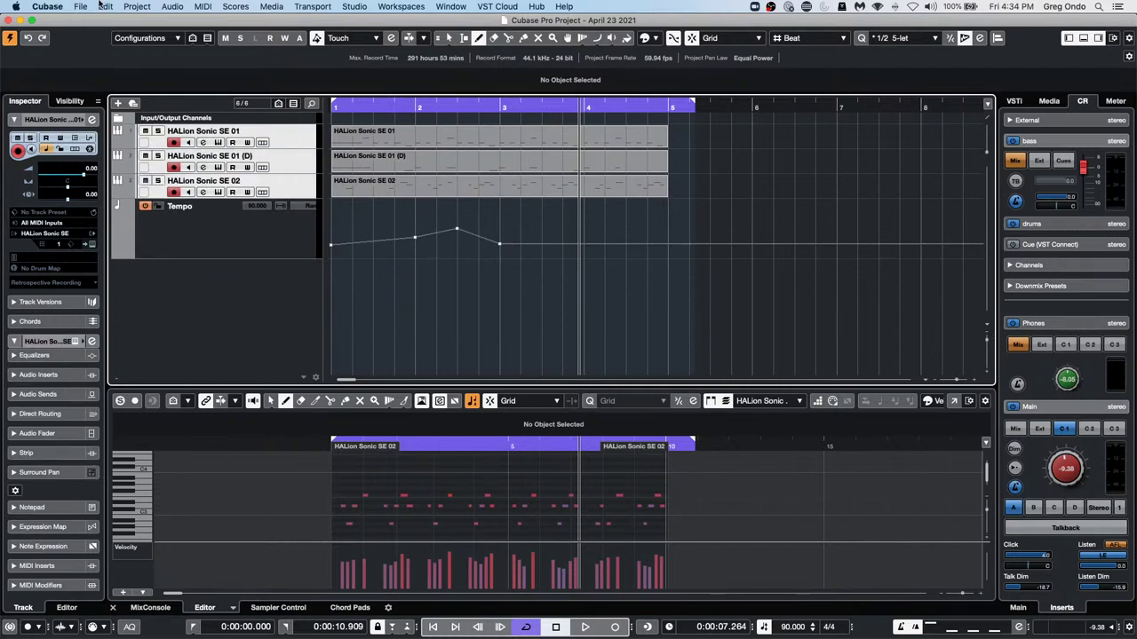
# Render the tracks in place via Render Settings, keeping source tracks disabled afterwards
pyautogui.click(105, 6)
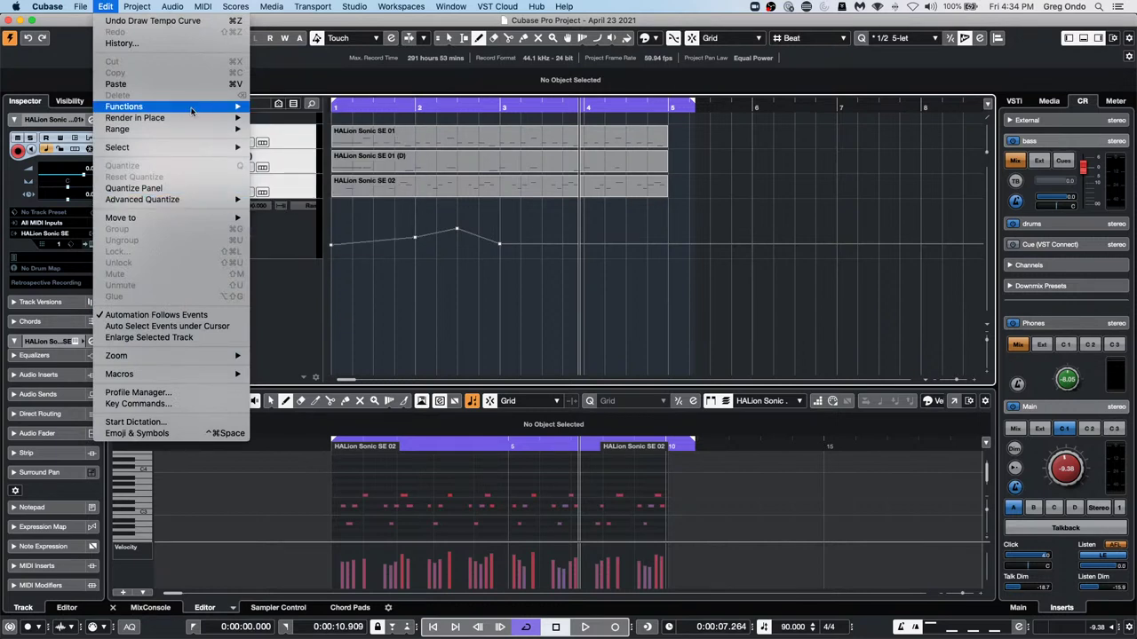
pyautogui.moveTo(191, 108)
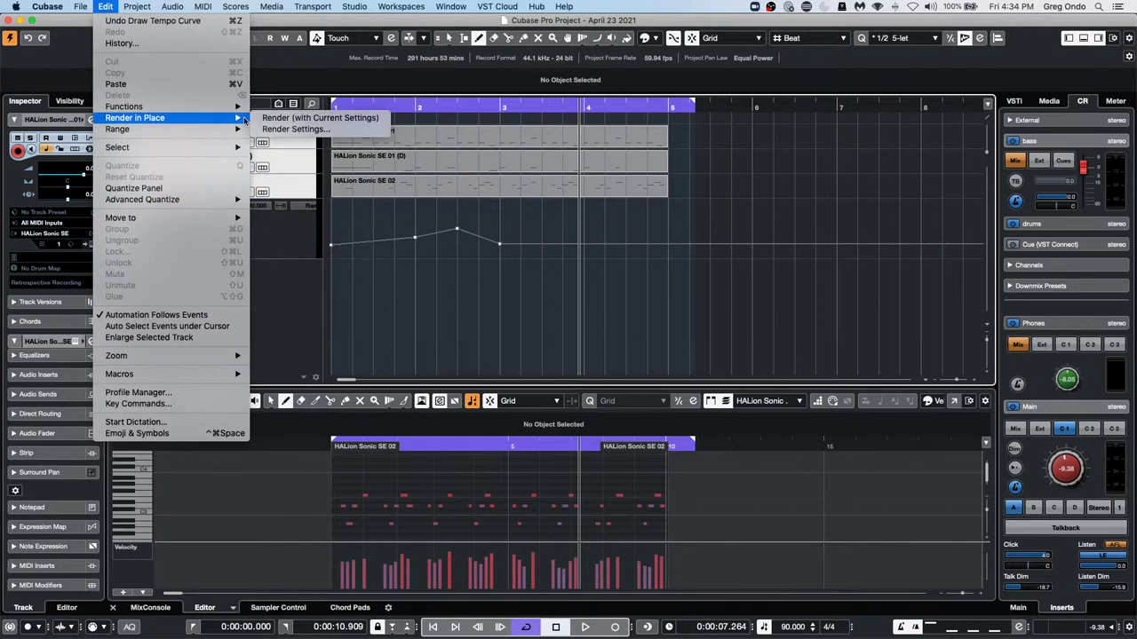
pyautogui.click(367, 132)
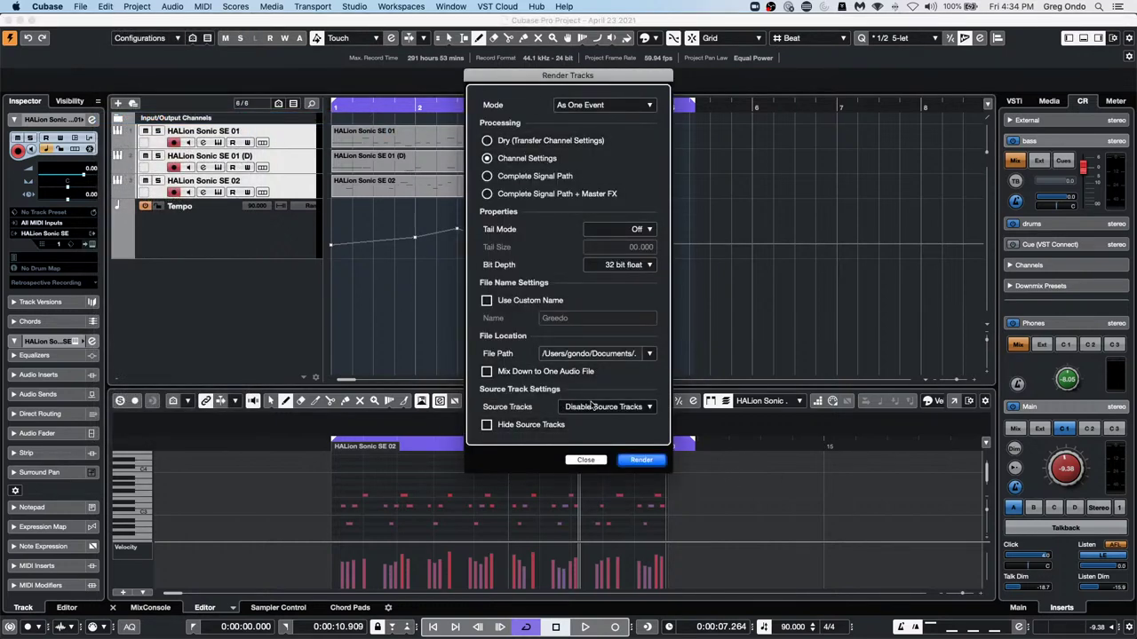
pyautogui.click(621, 407)
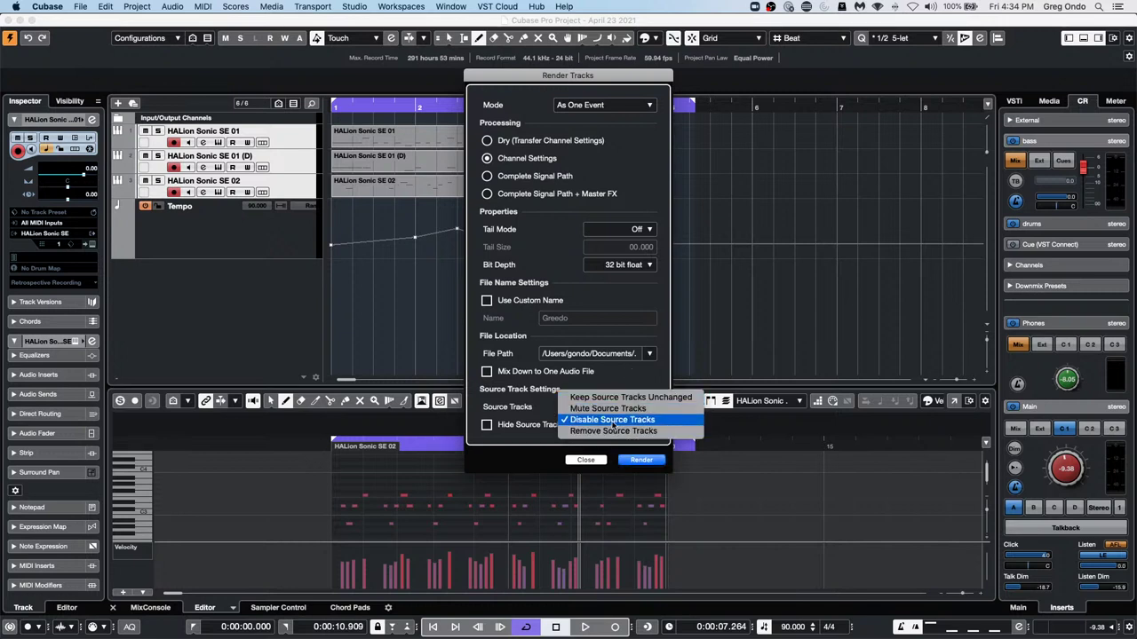
pyautogui.click(612, 421)
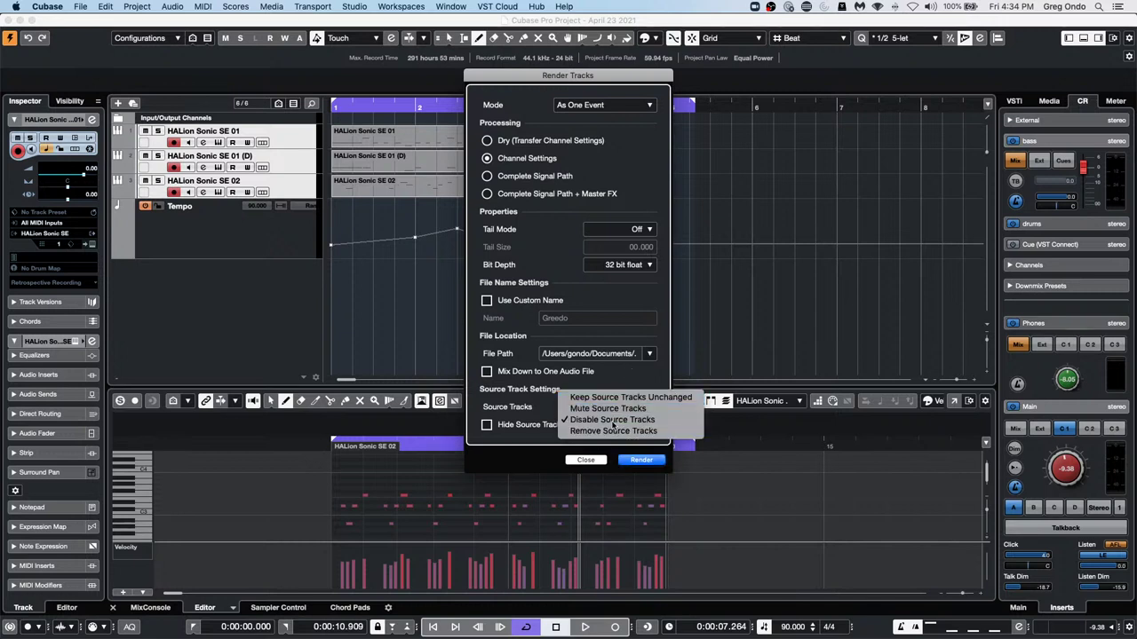
pyautogui.click(640, 461)
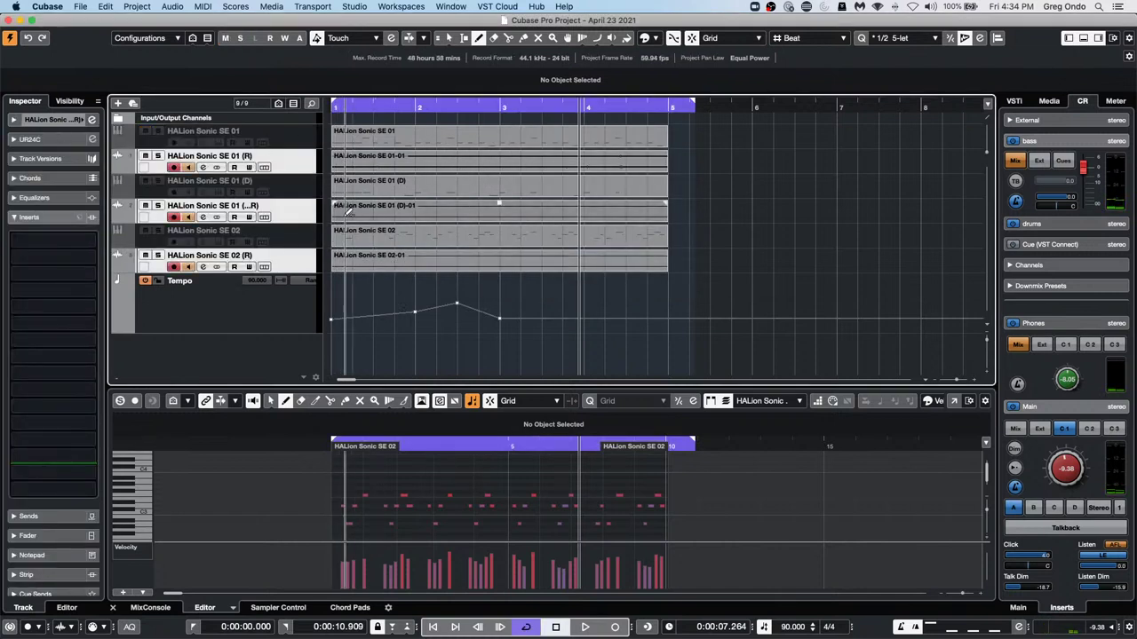
# Play back the rendered tracks from the start, then undo the render
pyautogui.press('Home')
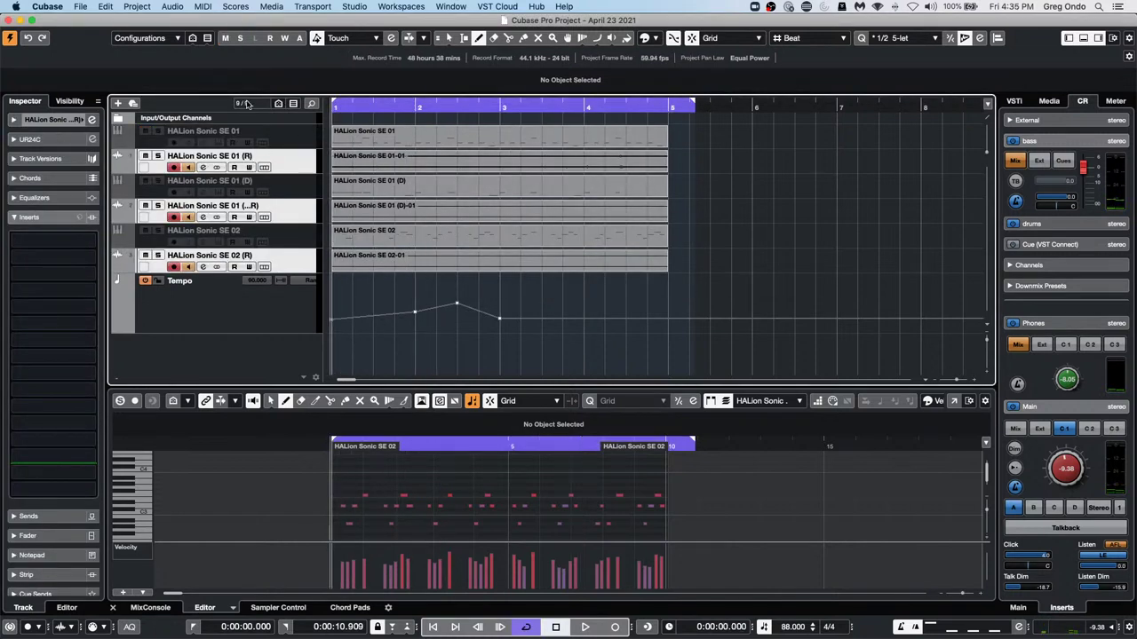
pyautogui.press('space')
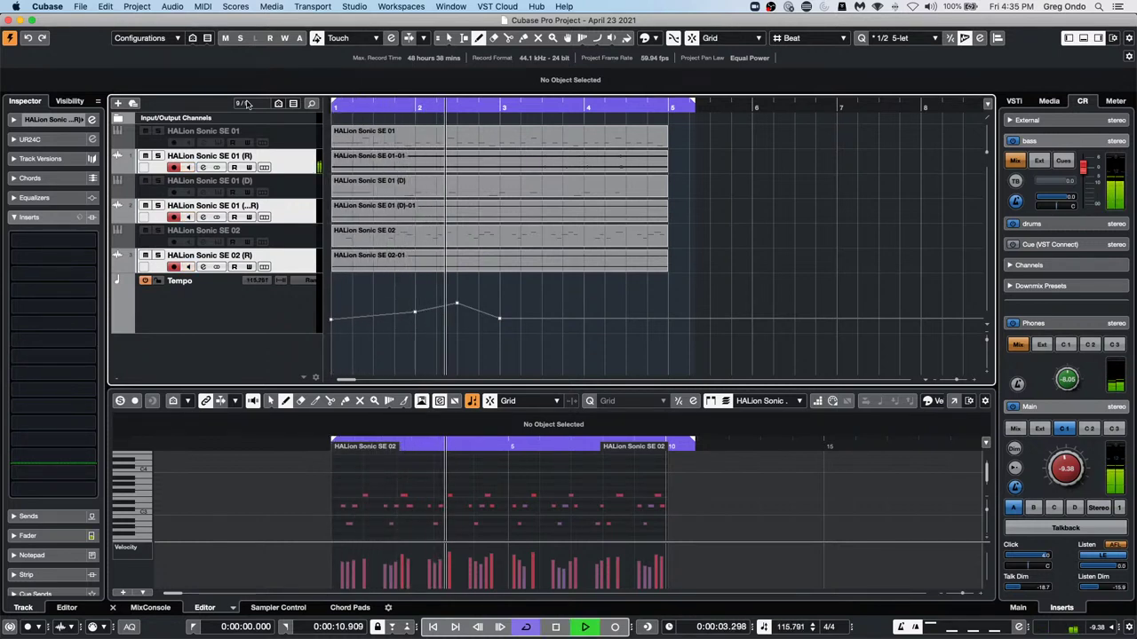
pyautogui.press('space')
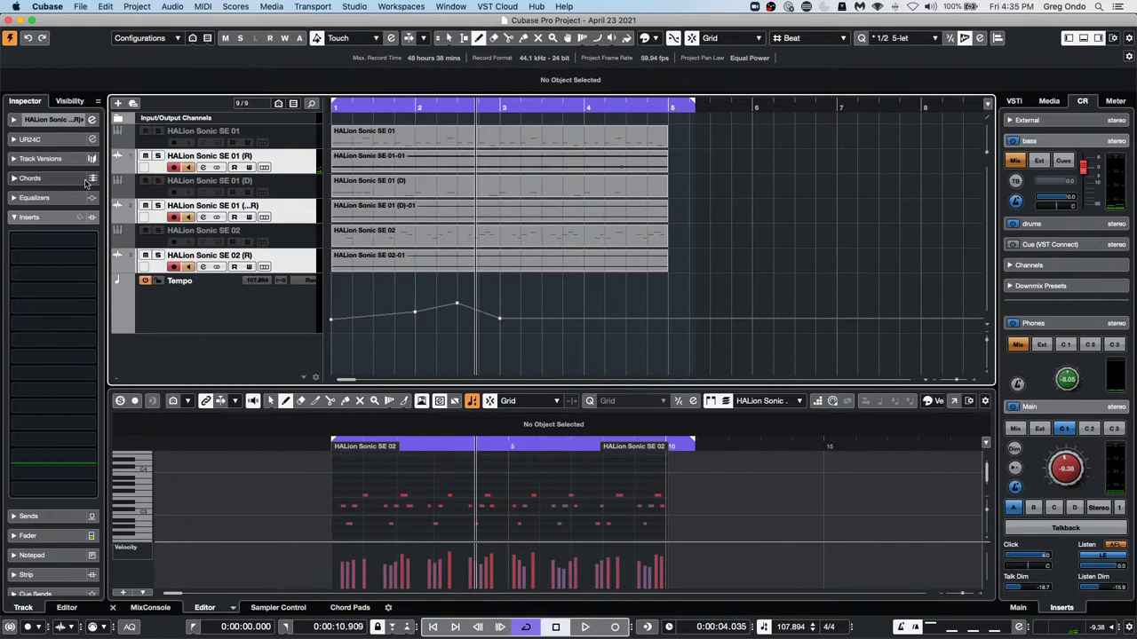
pyautogui.press('super+z')
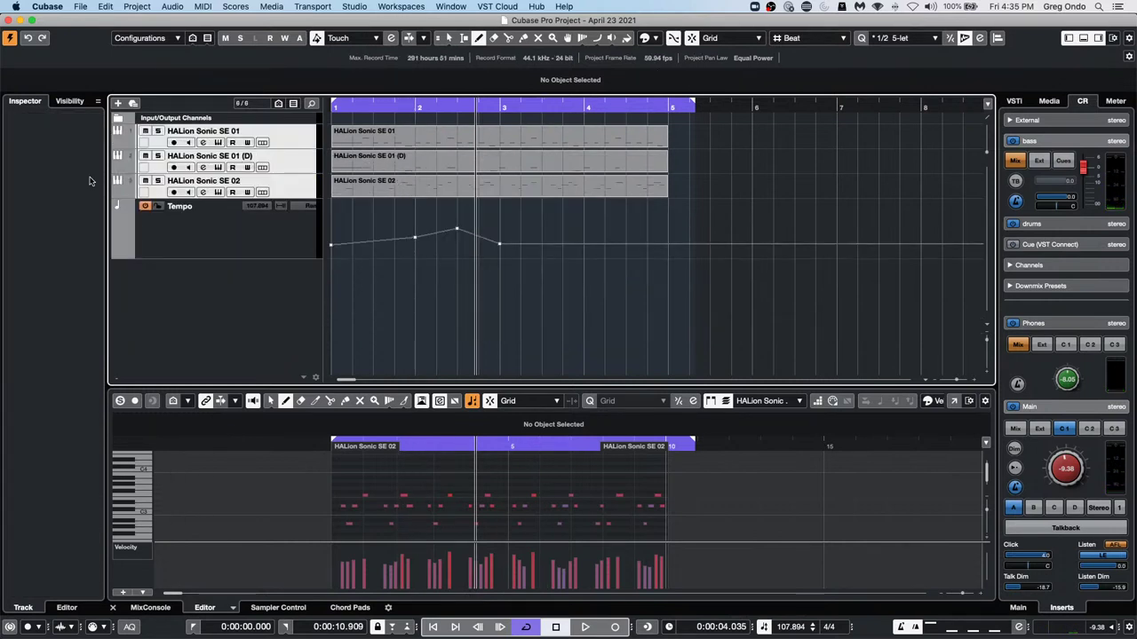
# Disarm recording on the three MIDI tracks and Render in Place with current settings
pyautogui.click(173, 142)
pyautogui.click(173, 166)
pyautogui.click(174, 192)
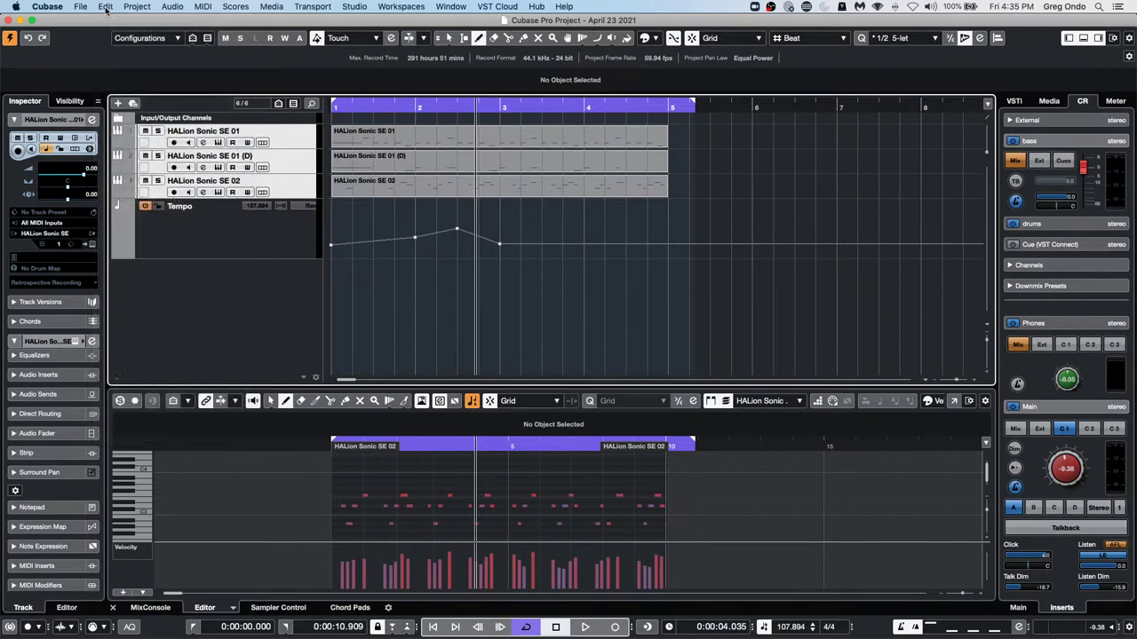
pyautogui.click(106, 7)
pyautogui.moveTo(156, 119)
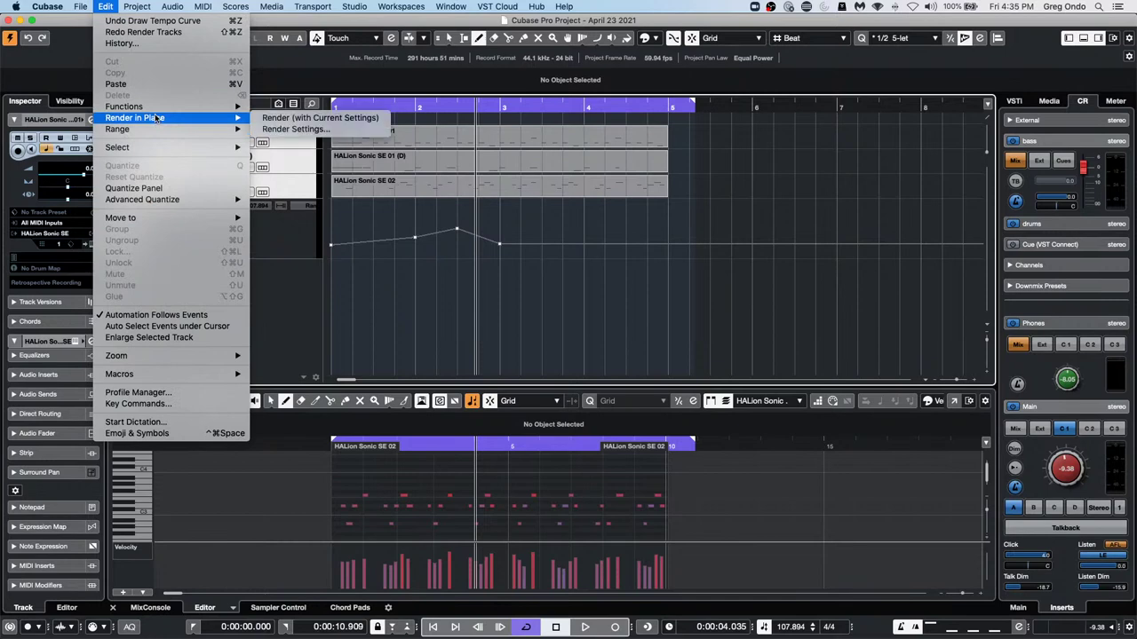
pyautogui.click(304, 118)
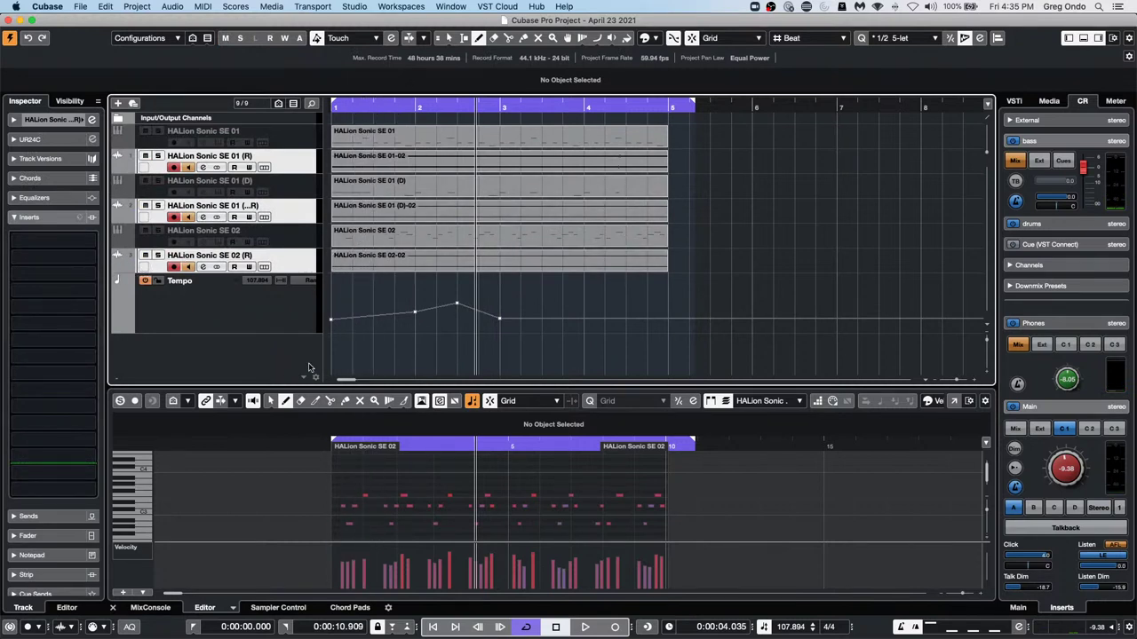
pyautogui.moveTo(415, 311)
# Remove the three rendered audio tracks, re-enable the three HALion Sonic SE MIDI tracks, and draw a tempo change near bar 2
pyautogui.rightClick(288, 267)
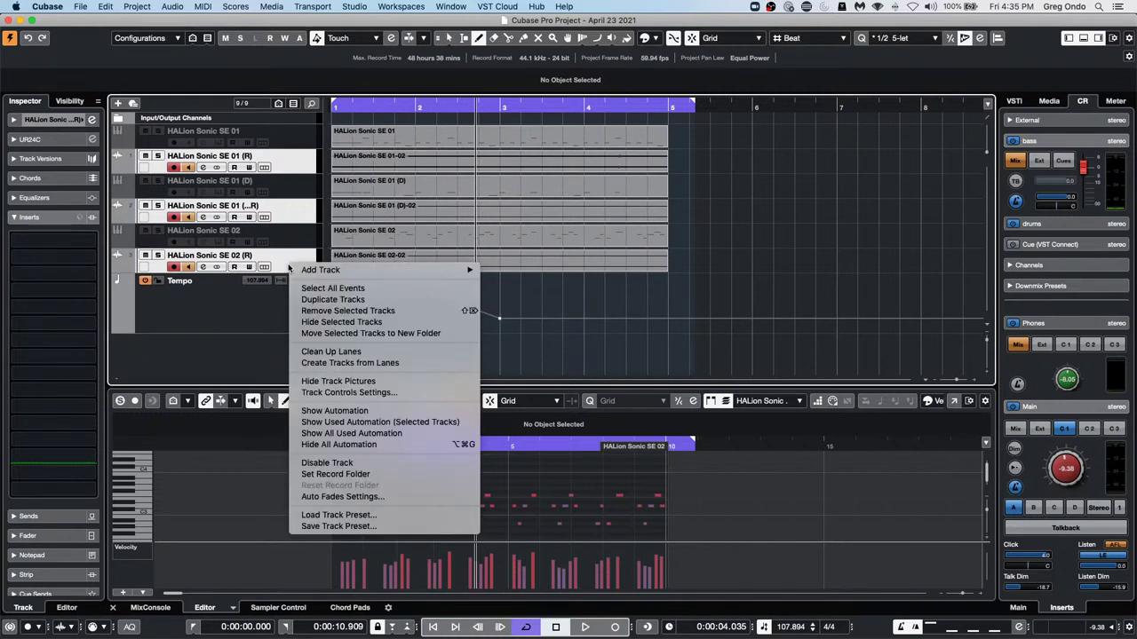
pyautogui.click(379, 310)
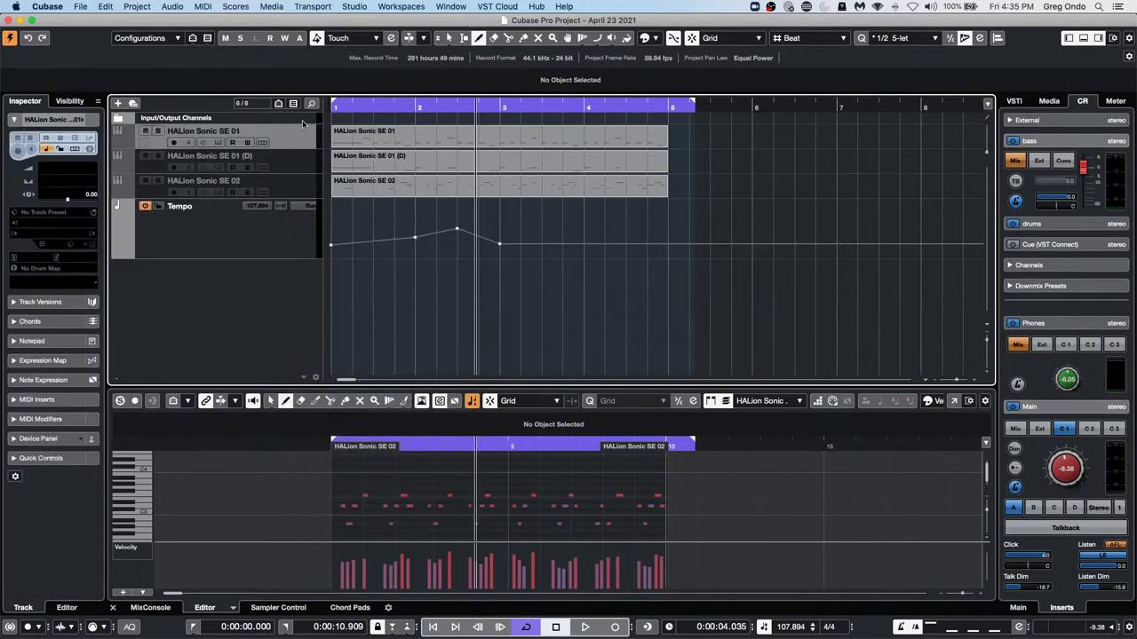
pyautogui.keyDown('shift'); pyautogui.click(281, 185); pyautogui.keyUp('shift')
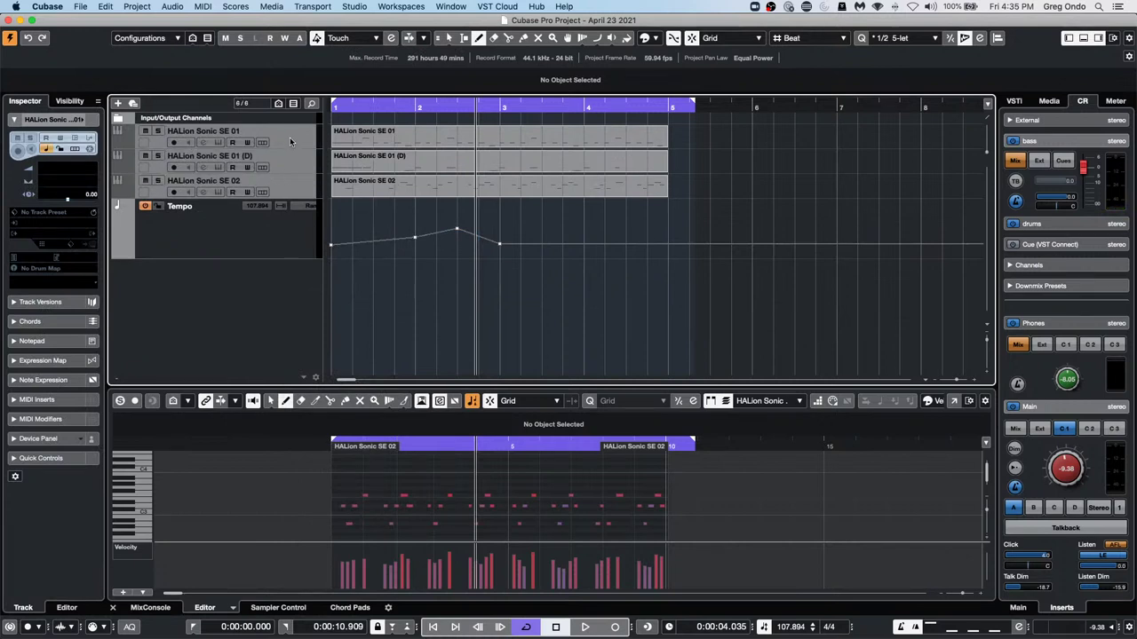
pyautogui.rightClick(289, 142)
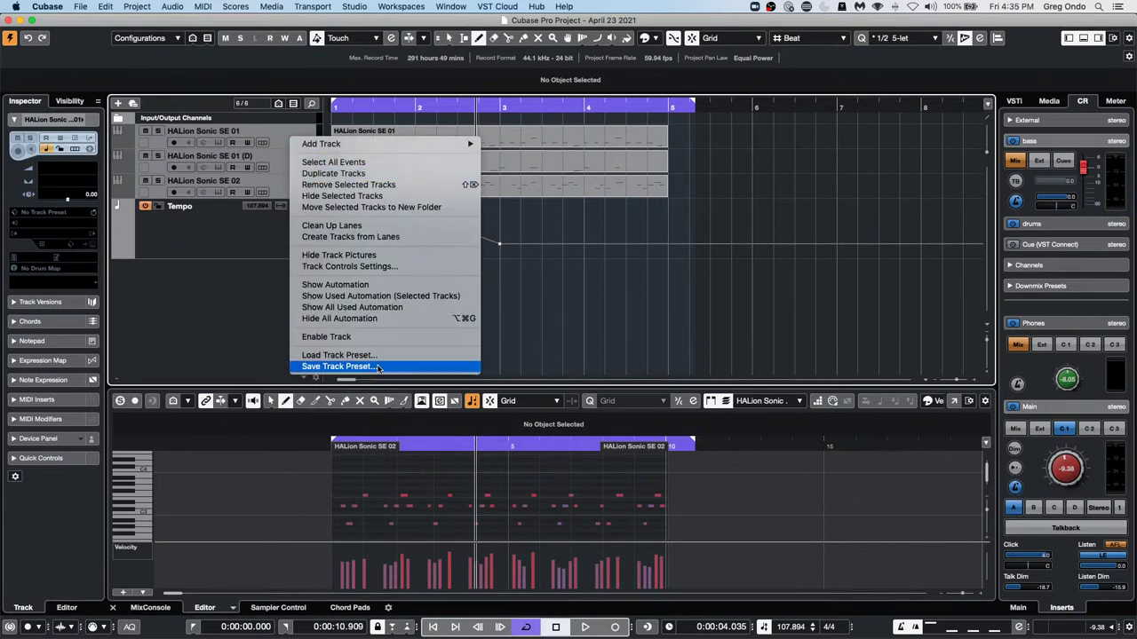
pyautogui.click(385, 336)
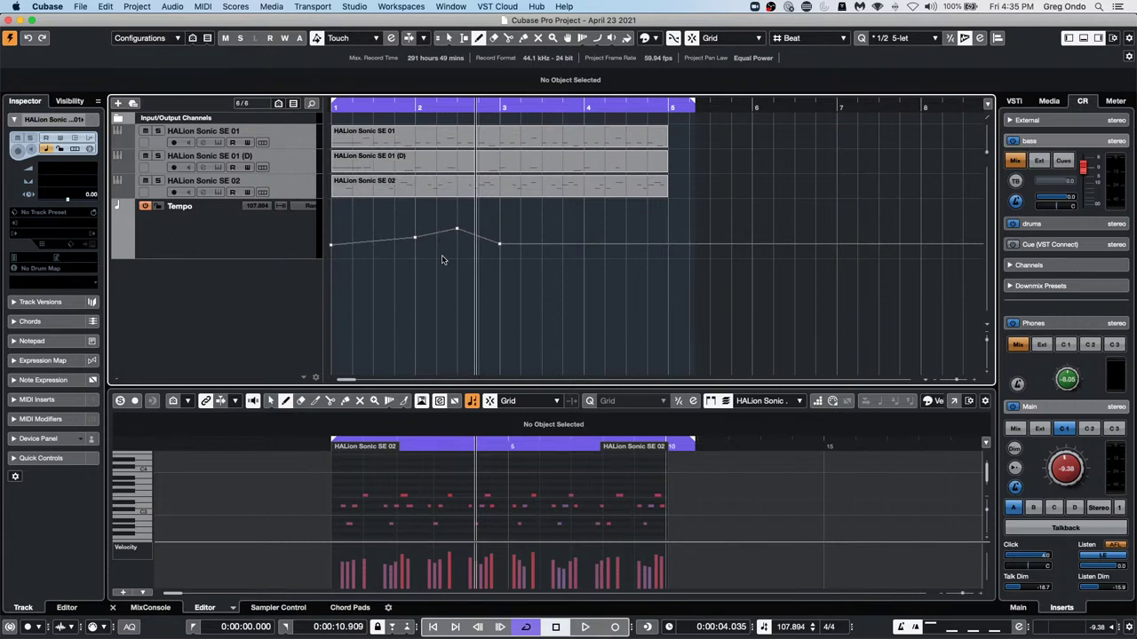
pyautogui.moveTo(444, 235)
pyautogui.mouseDown()
pyautogui.moveTo(461, 216)
pyautogui.moveTo(437, 222)
pyautogui.moveTo(448, 233)
pyautogui.moveTo(395, 230)
pyautogui.moveTo(422, 220)
pyautogui.mouseUp()
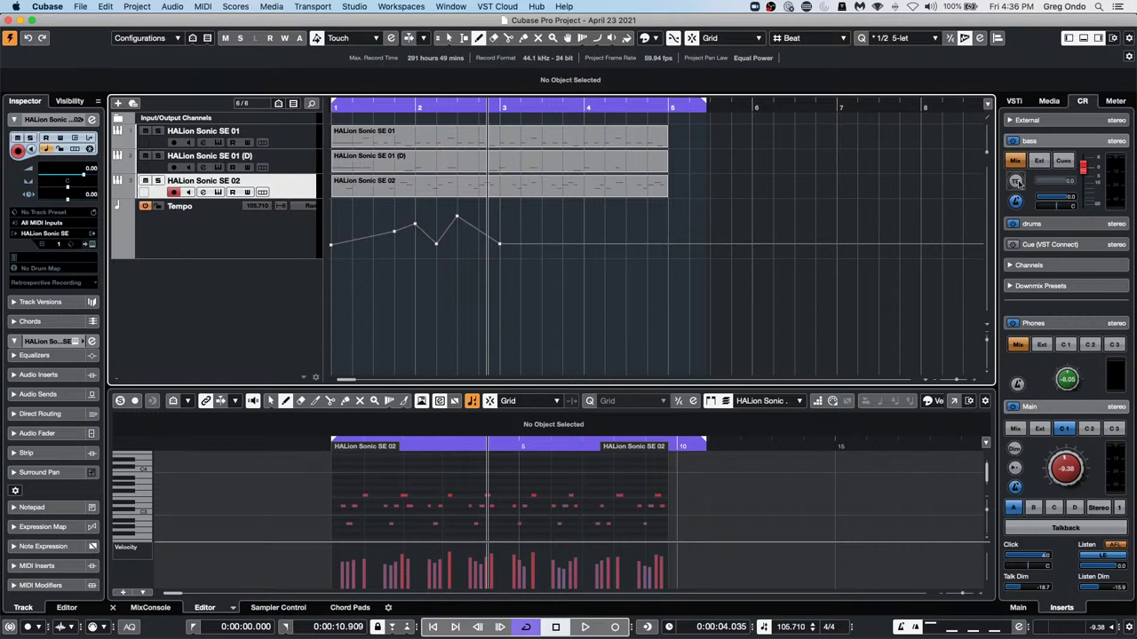
# Open the MIDI Device Manager from Studio > More Options
pyautogui.click(358, 6)
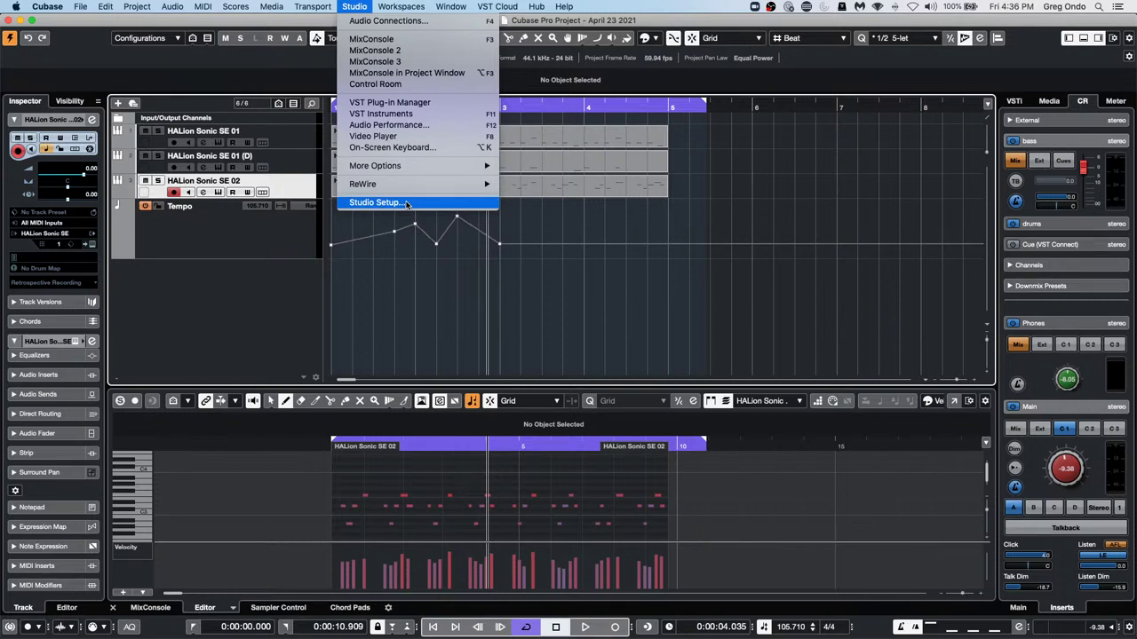
pyautogui.moveTo(416, 167)
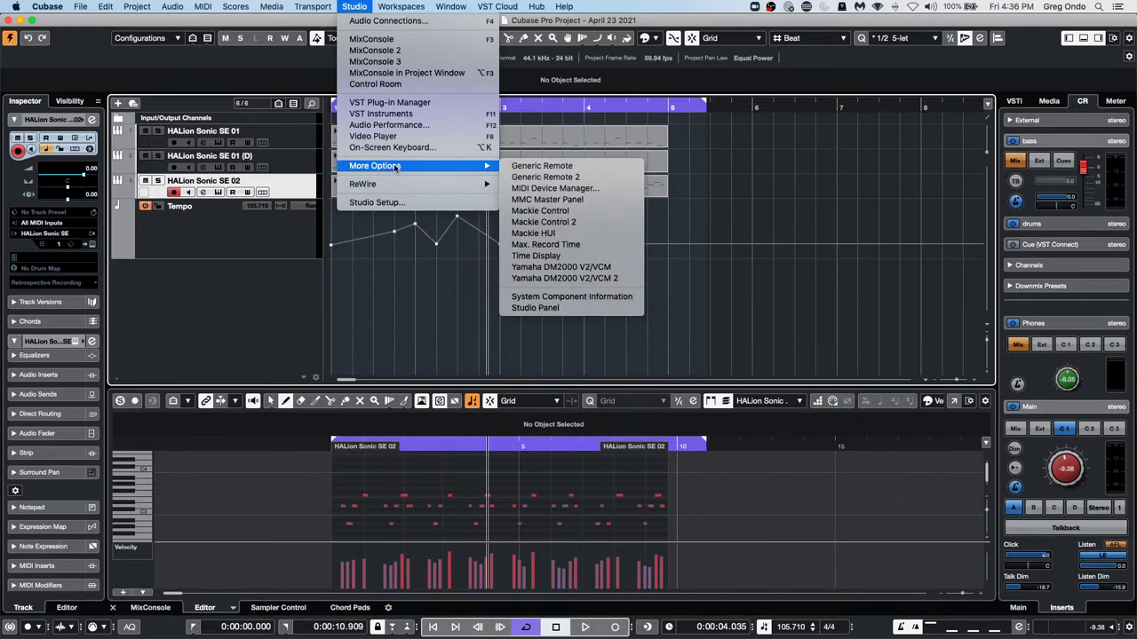
pyautogui.click(557, 189)
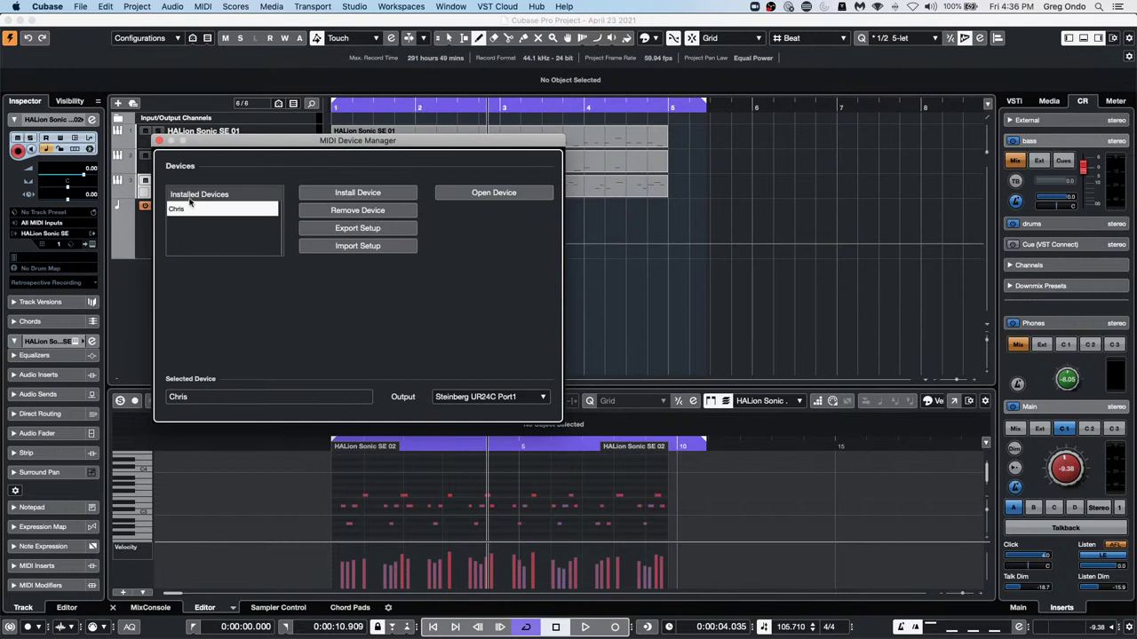
# Remove the existing MIDI device and define a new custom device named Chris
pyautogui.click(372, 212)
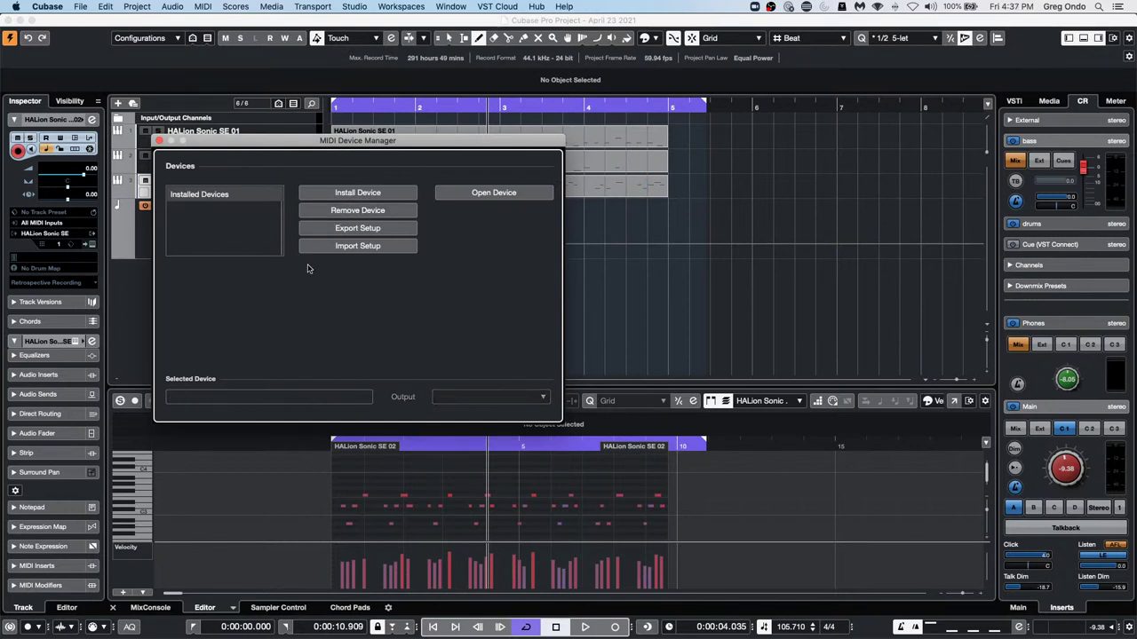
pyautogui.click(368, 203)
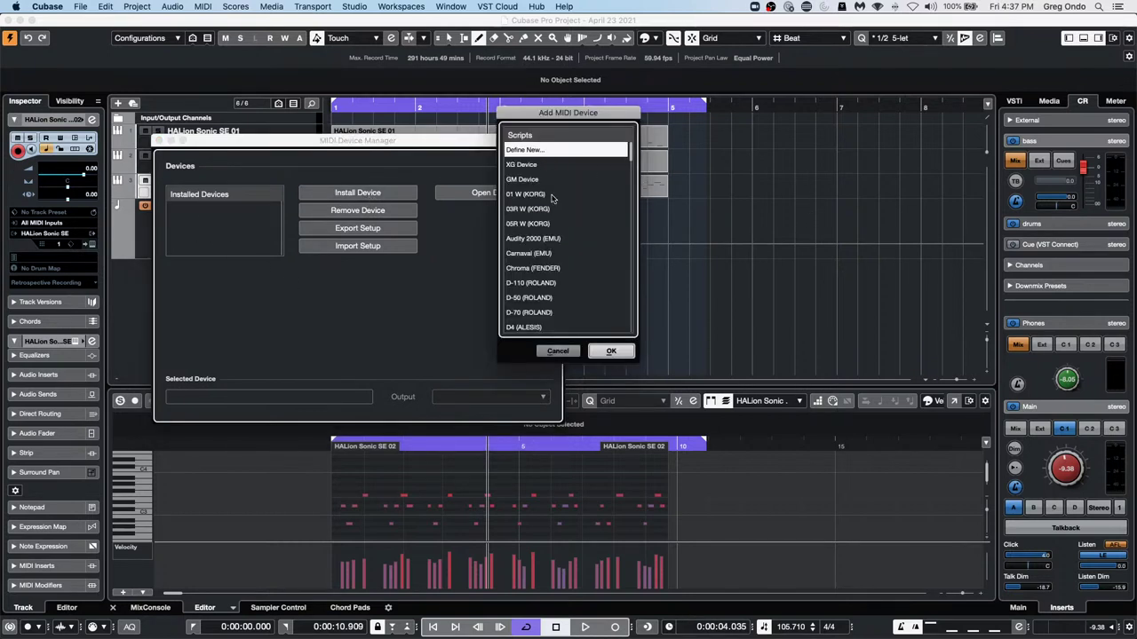
pyautogui.scroll(-5, 552, 197)
pyautogui.scroll(5, 561, 201)
pyautogui.click(620, 353)
pyautogui.click(563, 102)
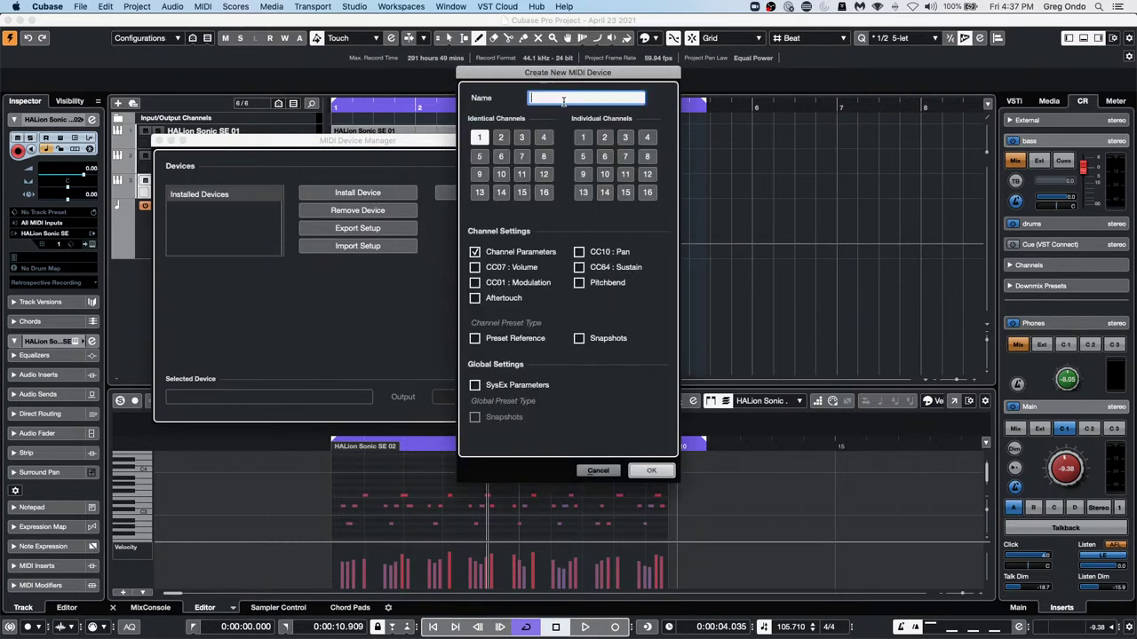
pyautogui.write('Chris')
pyautogui.click(653, 470)
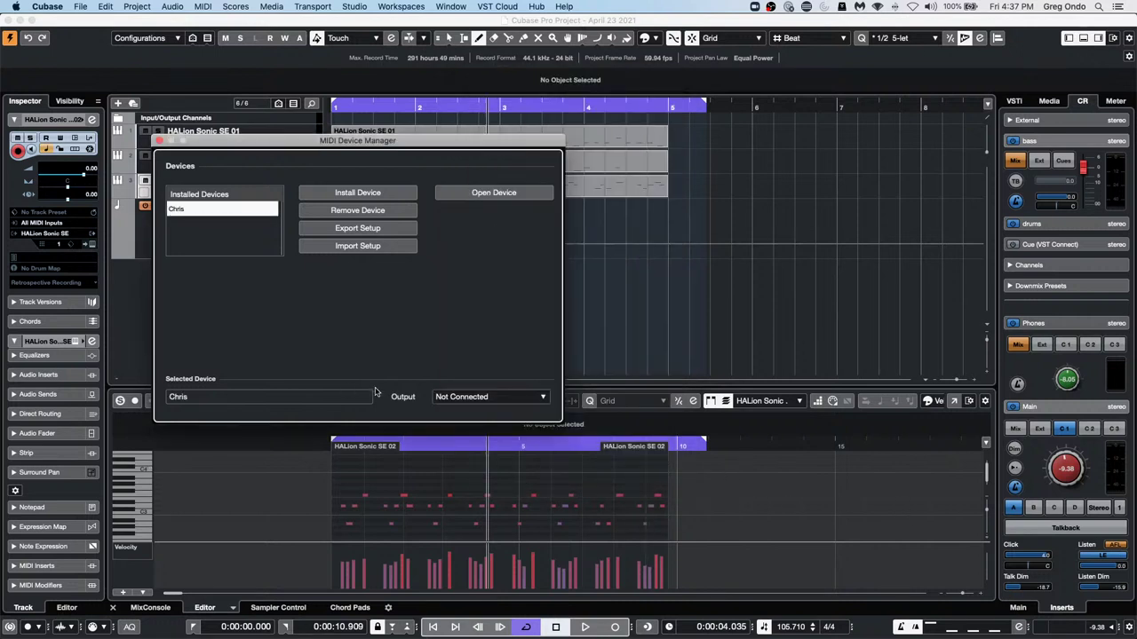
# Set the Chris device output to Steinberg UR24C Port1 and open its device editor
pyautogui.click(499, 398)
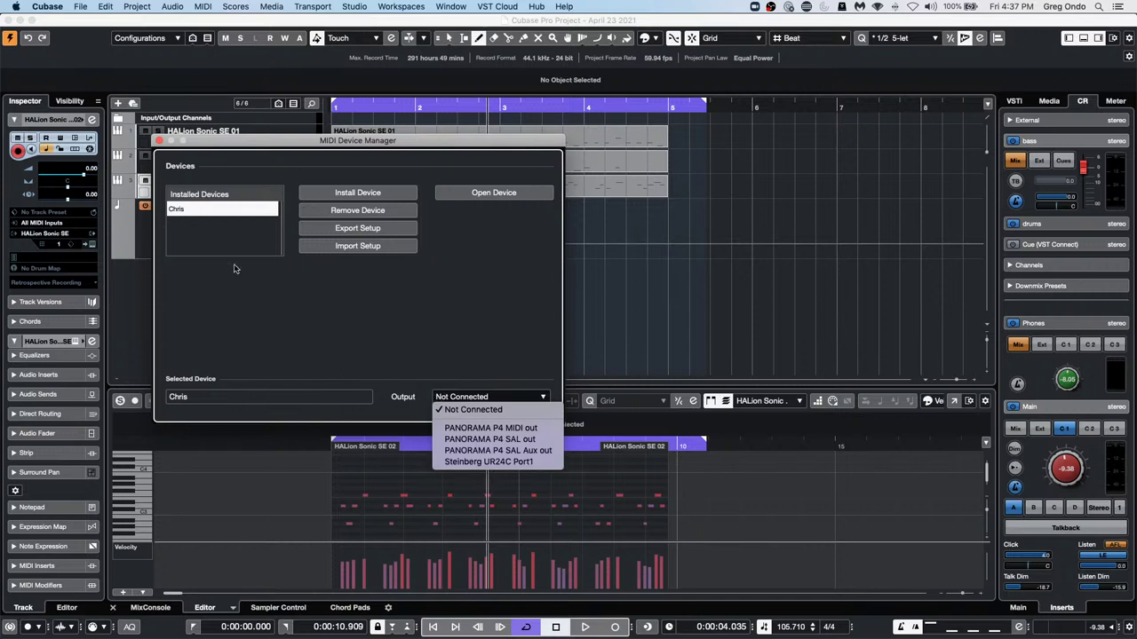
pyautogui.click(468, 462)
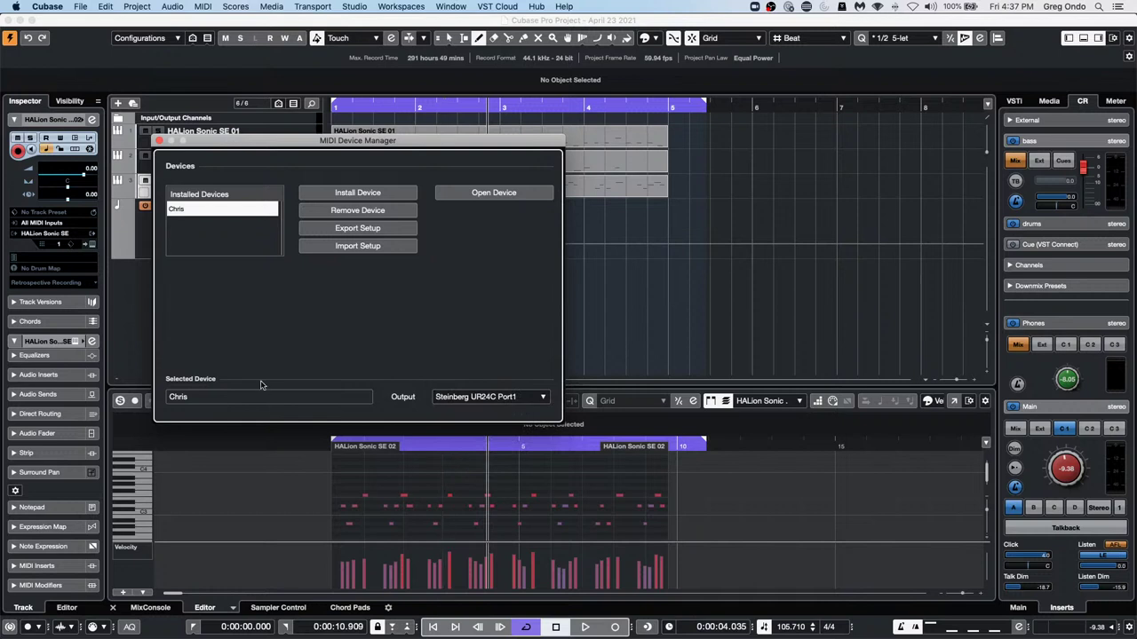
pyautogui.click(511, 195)
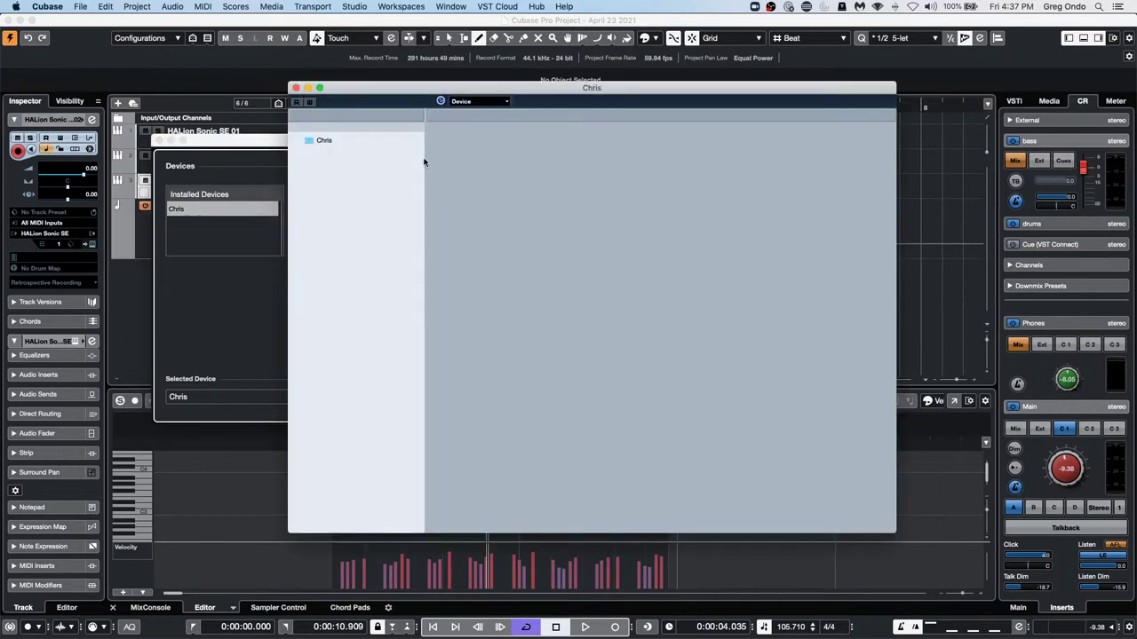
# Add an Inspector Size panel named Chris to the Chris device and open it for editing
pyautogui.click(475, 102)
pyautogui.click(470, 152)
pyautogui.click(328, 142)
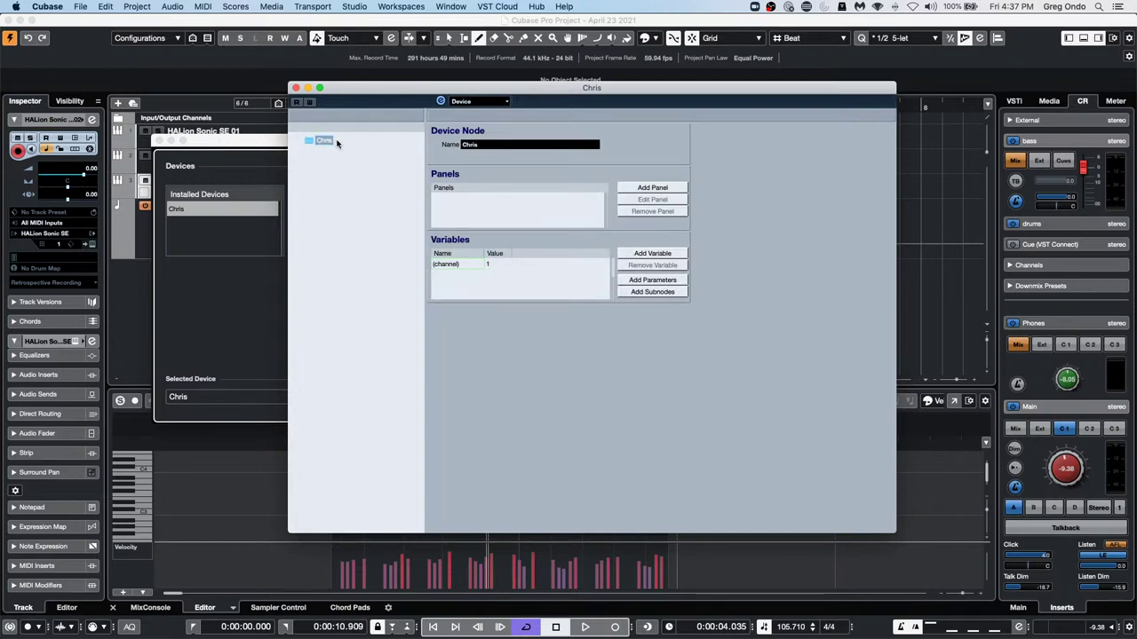
pyautogui.click(639, 187)
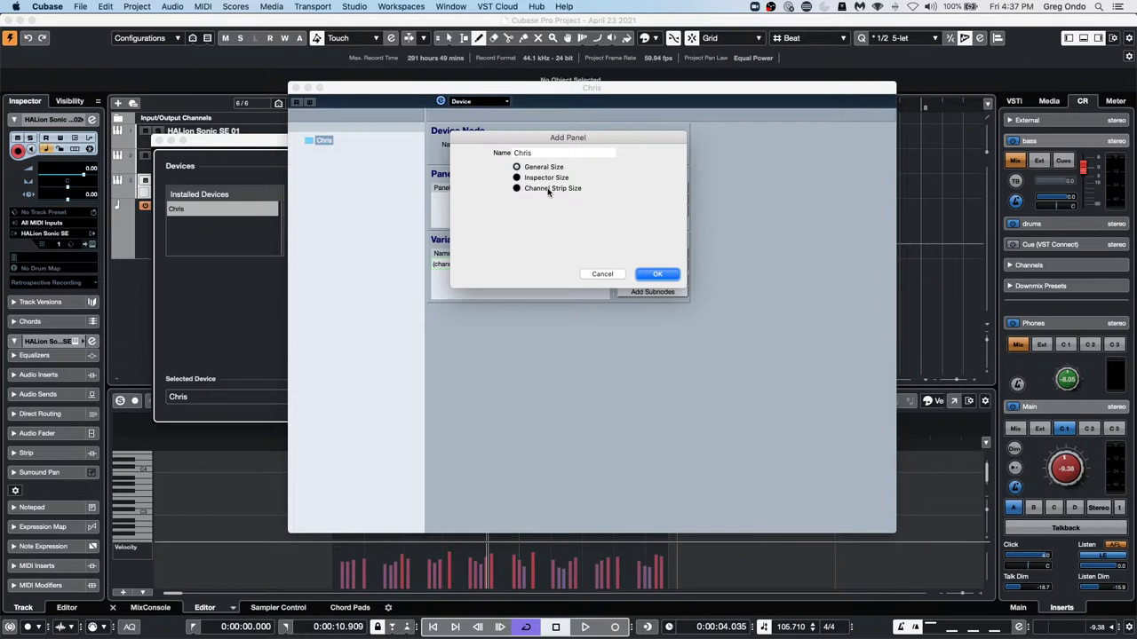
pyautogui.click(516, 178)
pyautogui.click(657, 275)
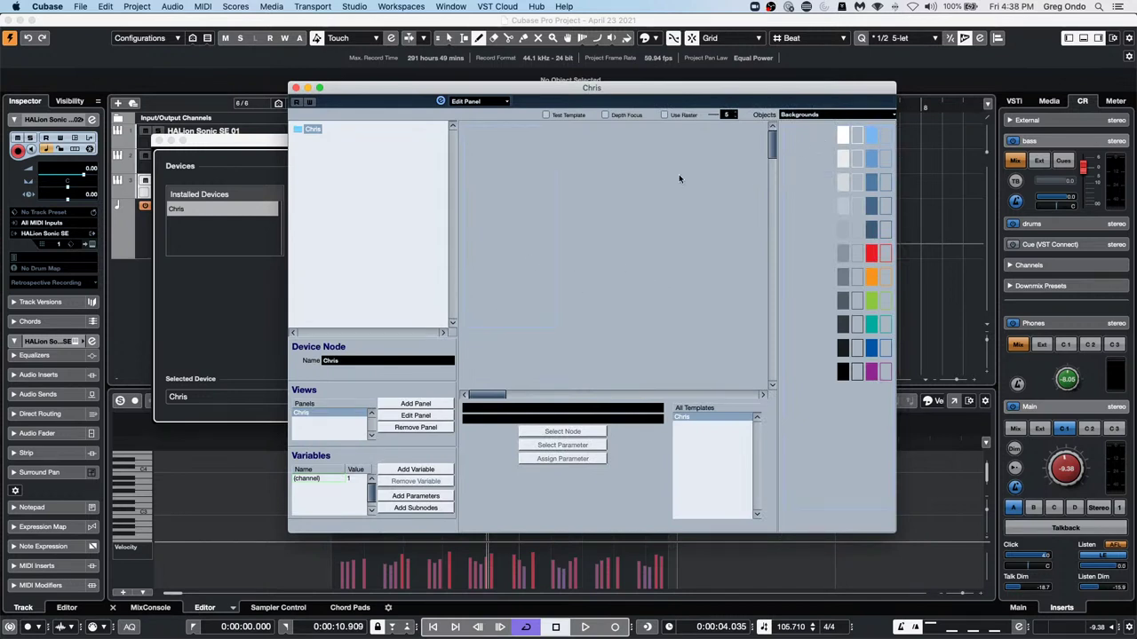
# Place a fader on the panel tied to a new Volume parameter sending CC Main Volume
pyautogui.click(830, 115)
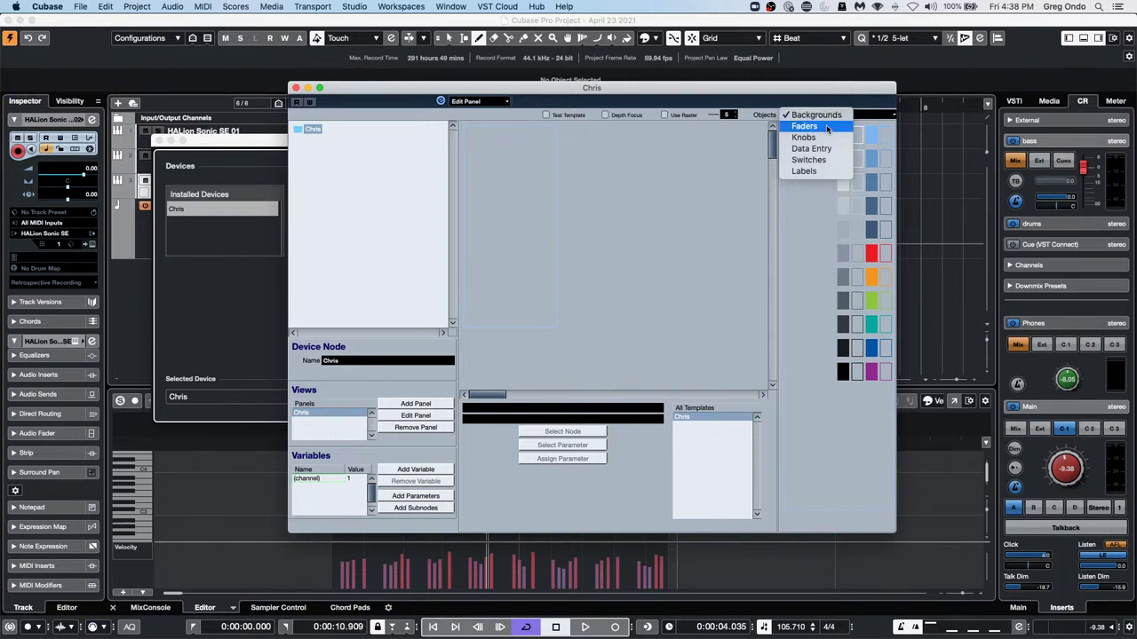
pyautogui.click(826, 127)
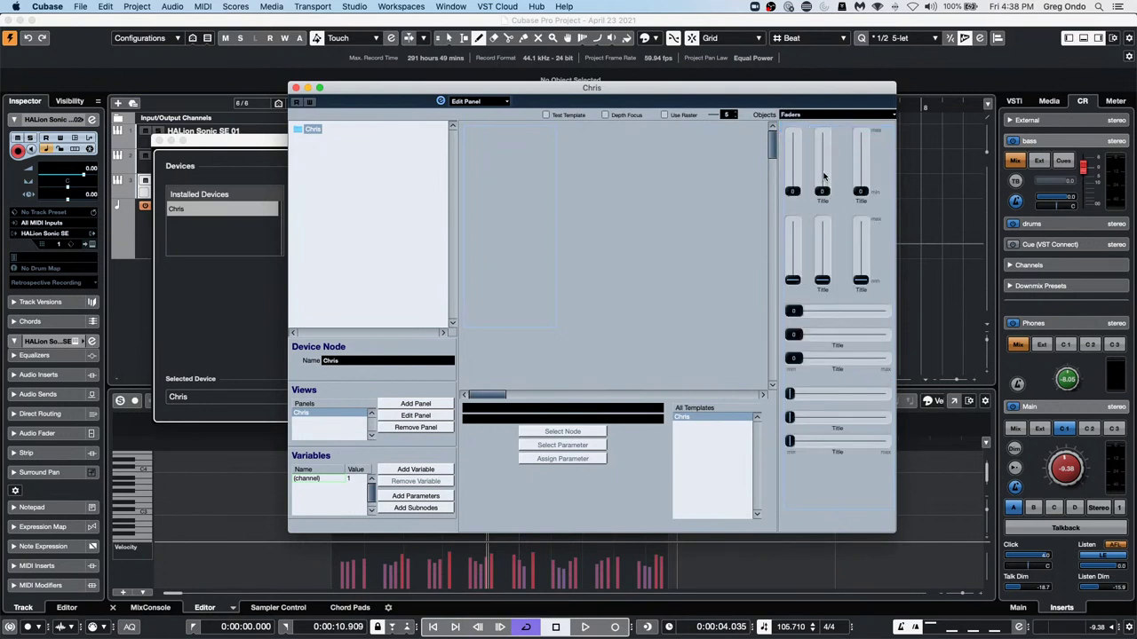
pyautogui.moveTo(824, 177); pyautogui.dragTo(462, 128)
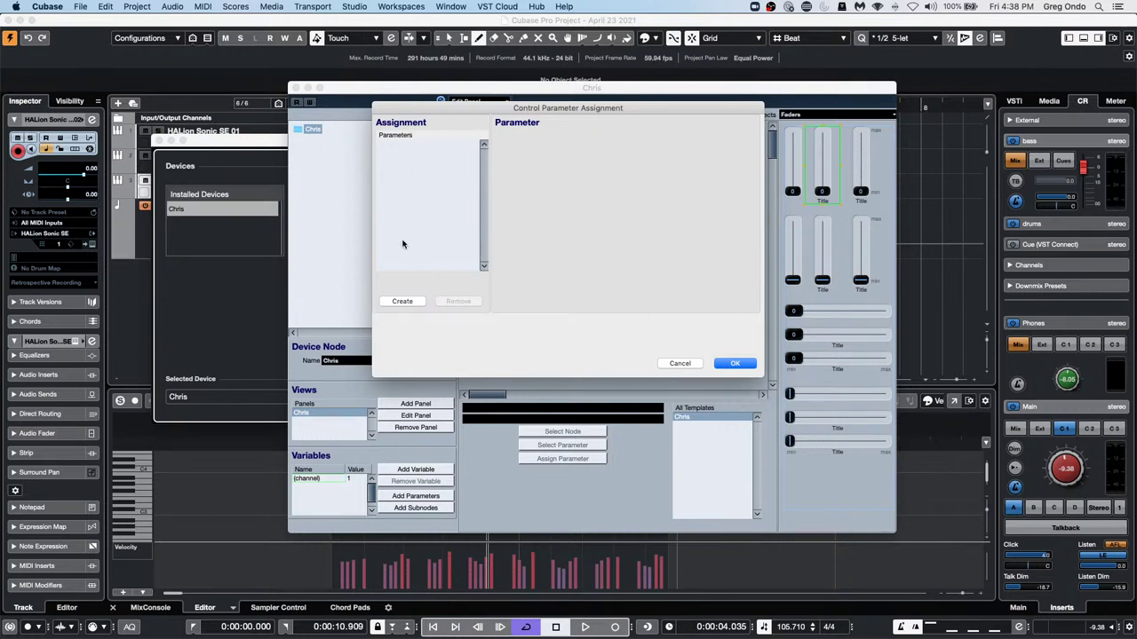
pyautogui.click(402, 302)
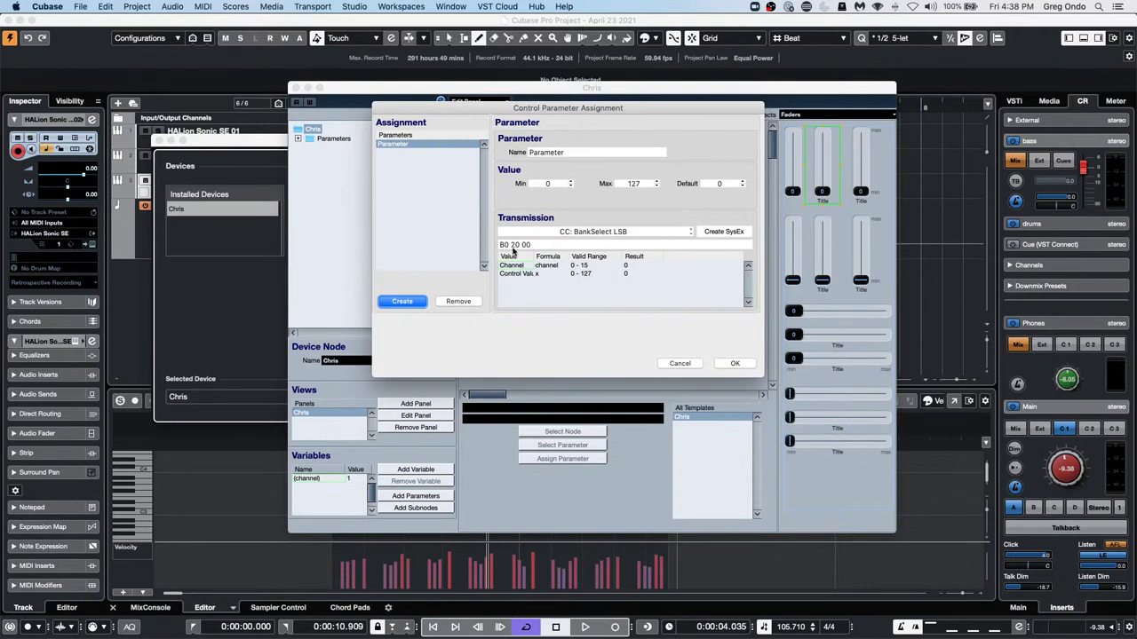
pyautogui.doubleClick(581, 155)
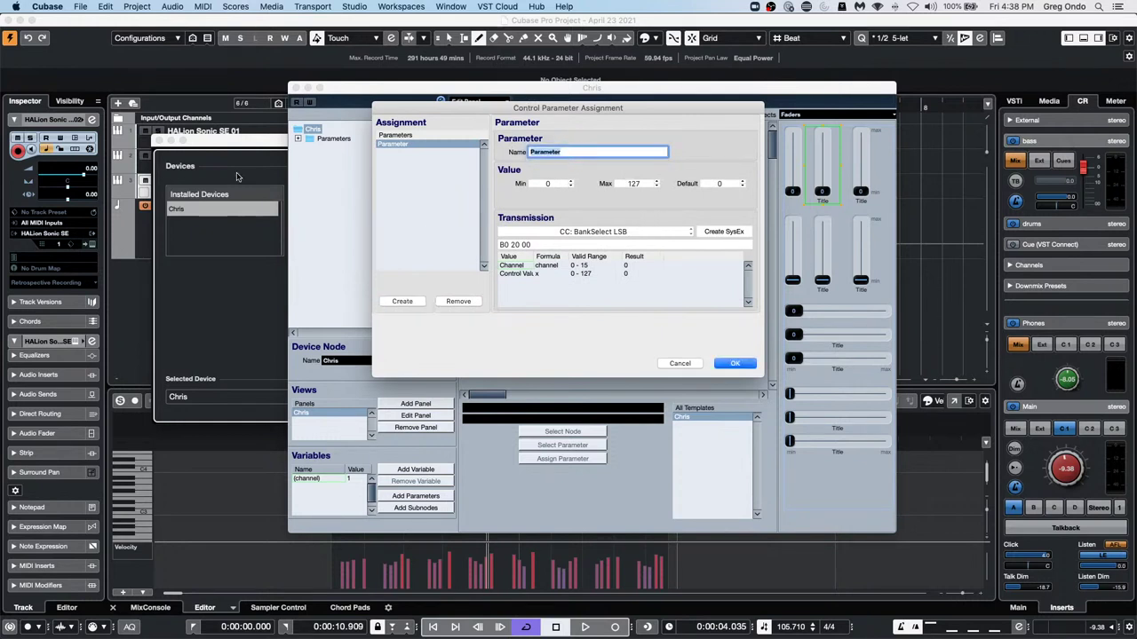
pyautogui.write('Volume')
pyautogui.click(588, 232)
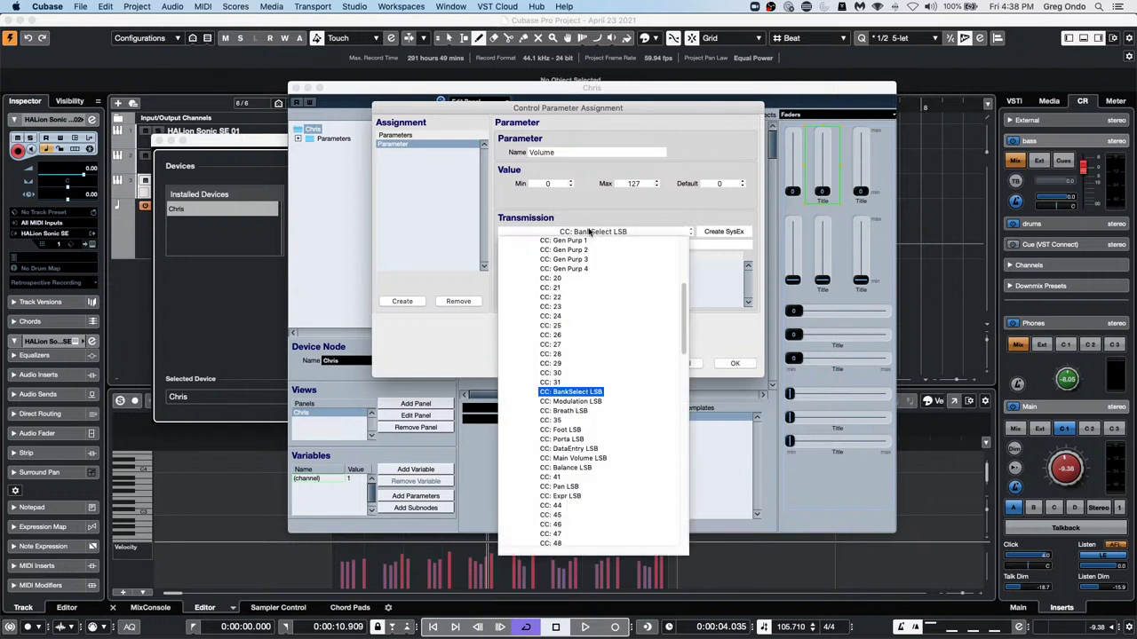
pyautogui.scroll(5, 599, 302)
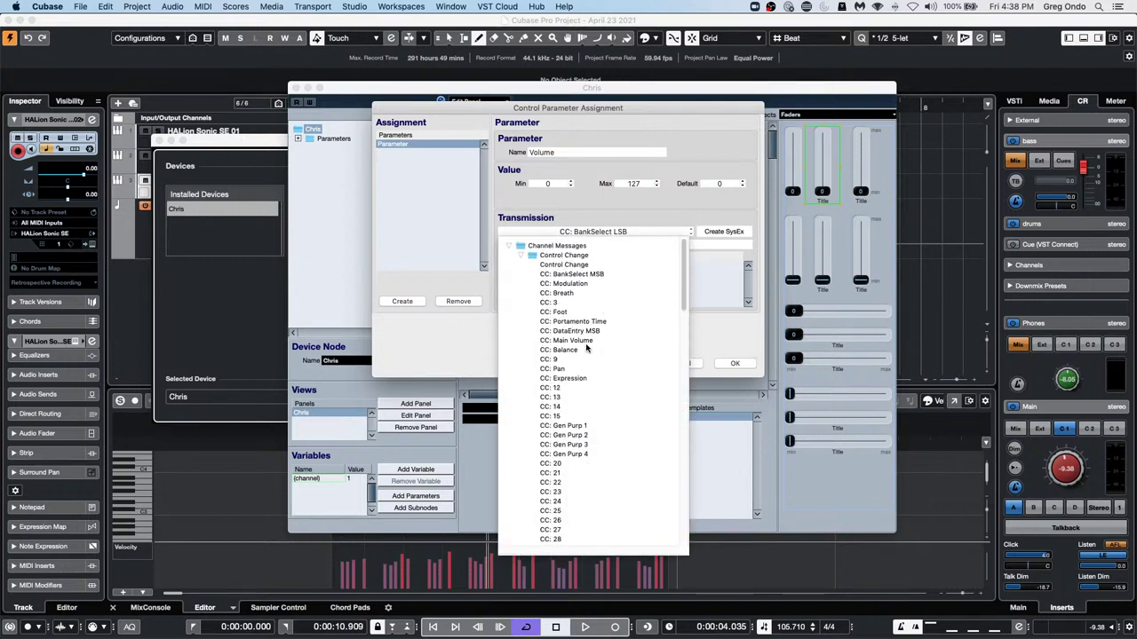
pyautogui.click(586, 342)
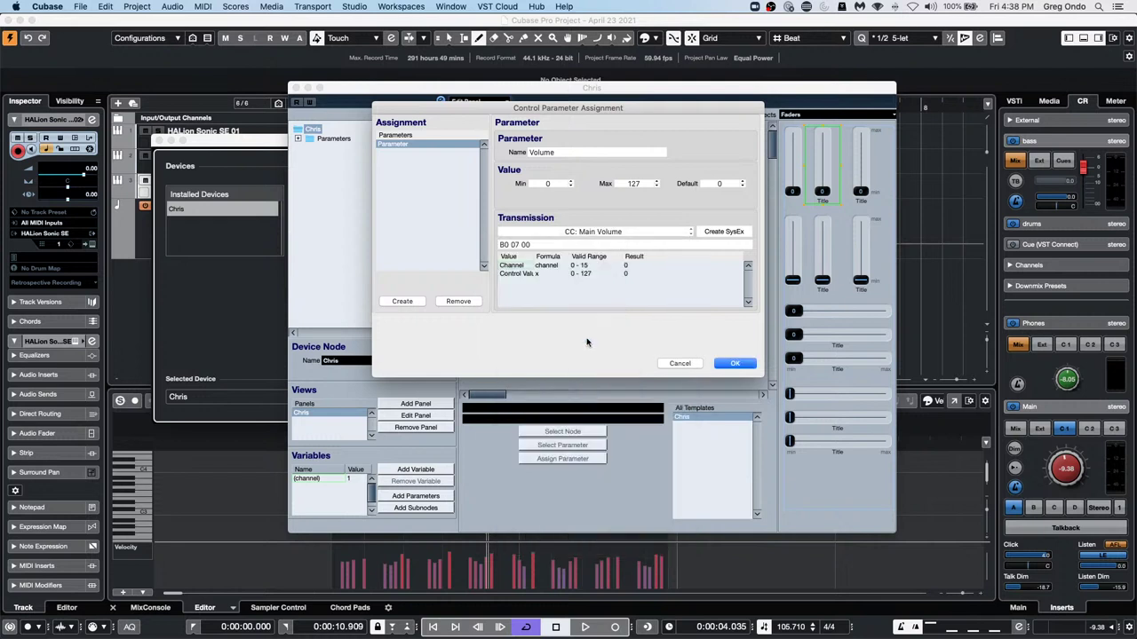
pyautogui.click(736, 363)
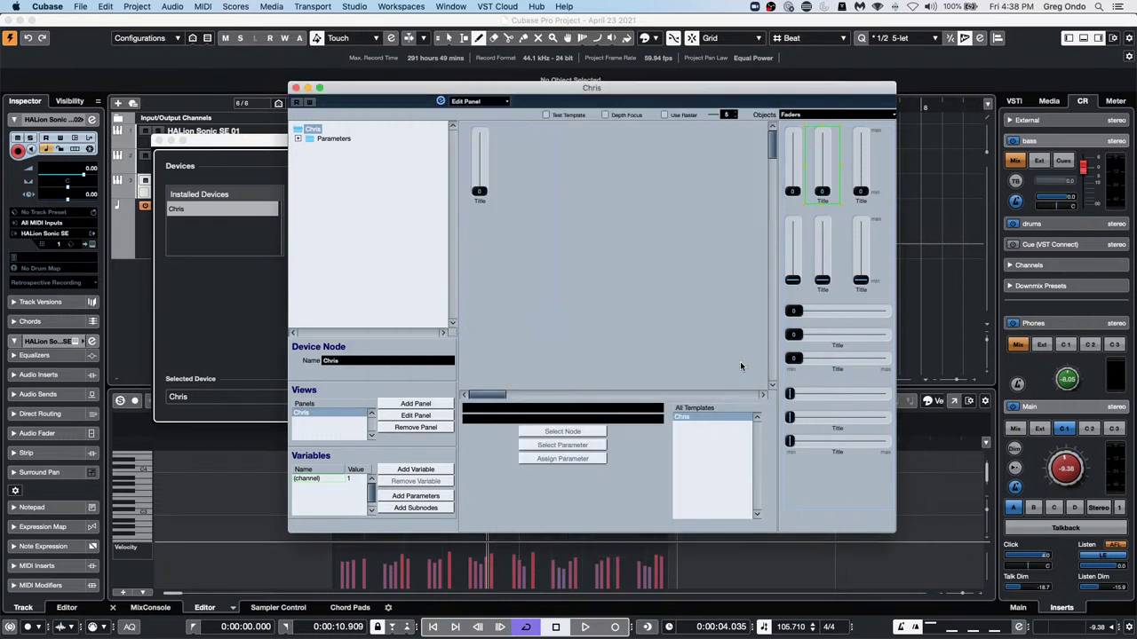
# Change the fader's title label to Volume
pyautogui.click(478, 199)
pyautogui.doubleClick(479, 199)
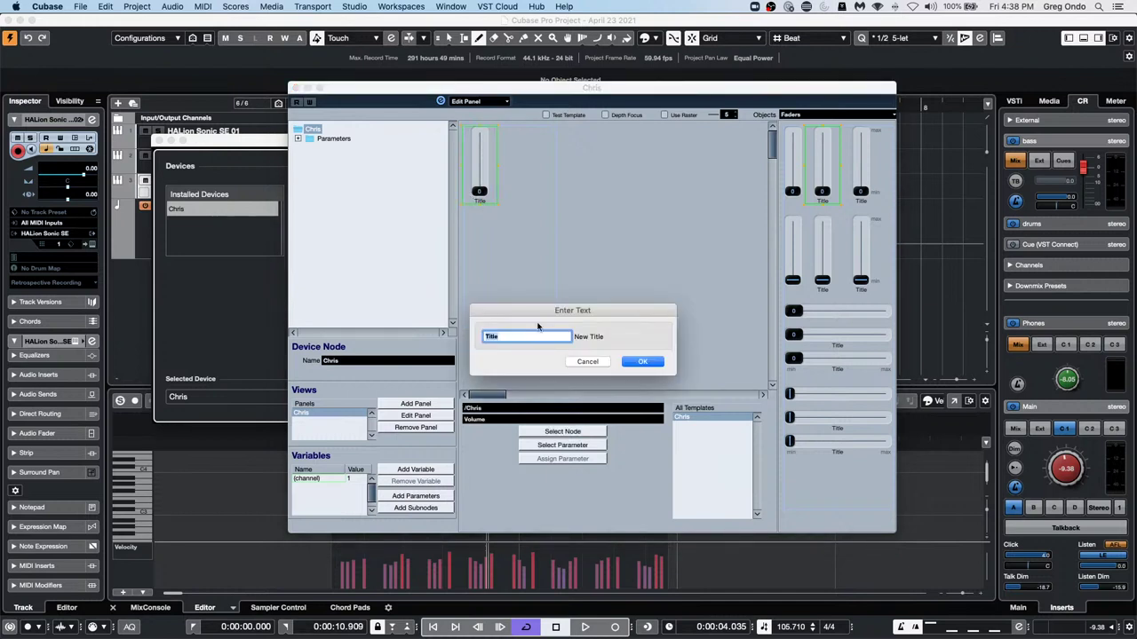
pyautogui.write('Volume')
pyautogui.press('Return')
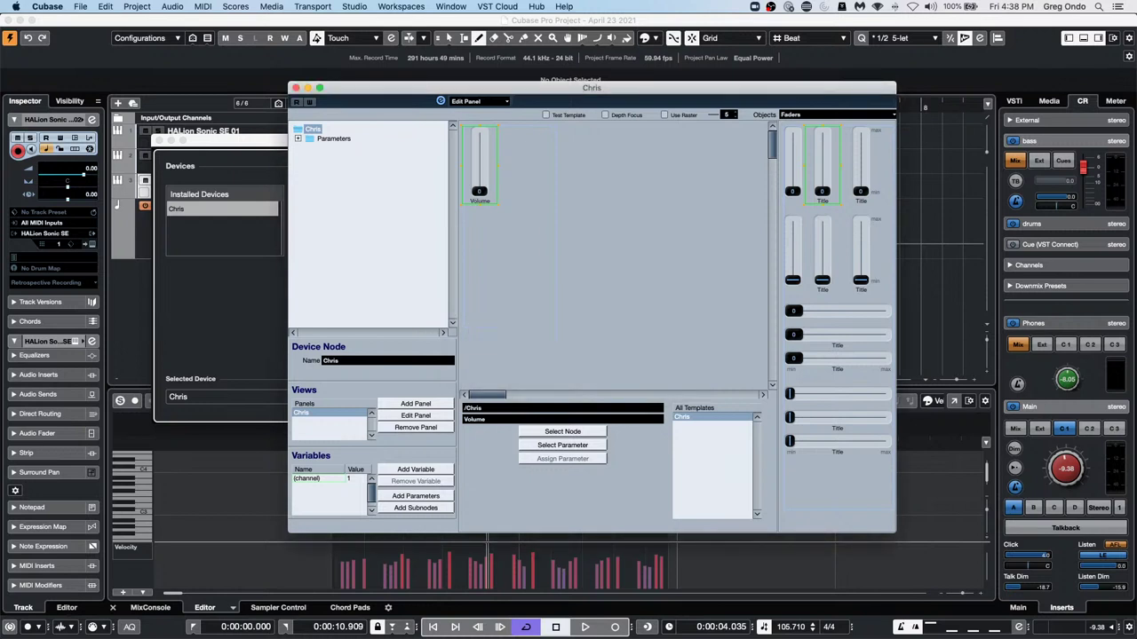
pyautogui.click(819, 115)
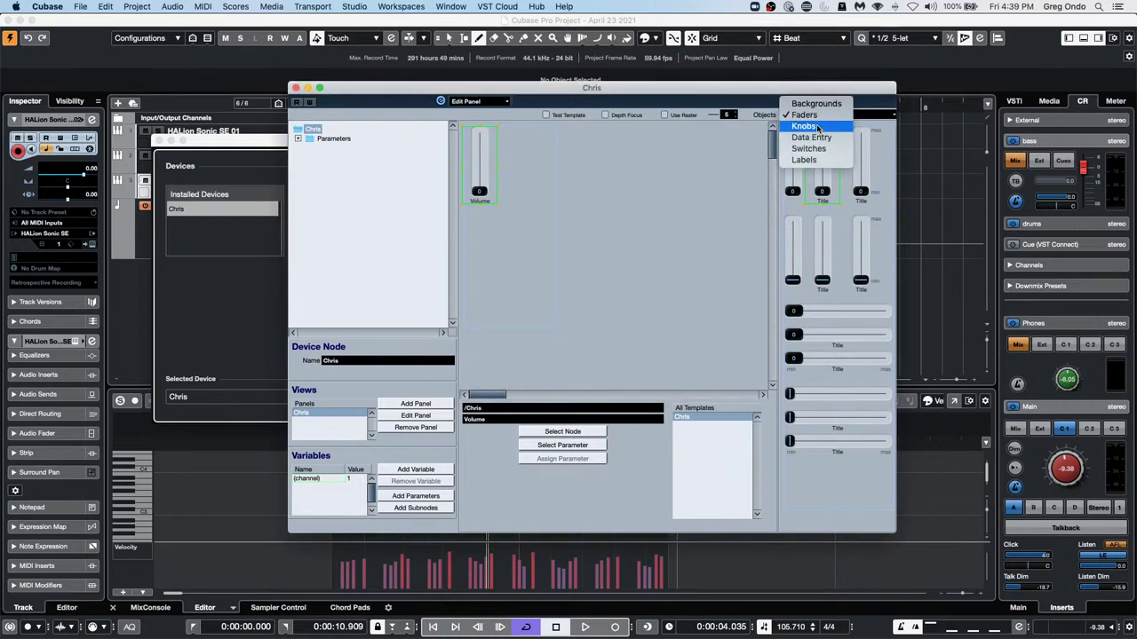
# Place a knob below the Volume fader tied to a new Pan parameter sending CC Pan
pyautogui.click(818, 127)
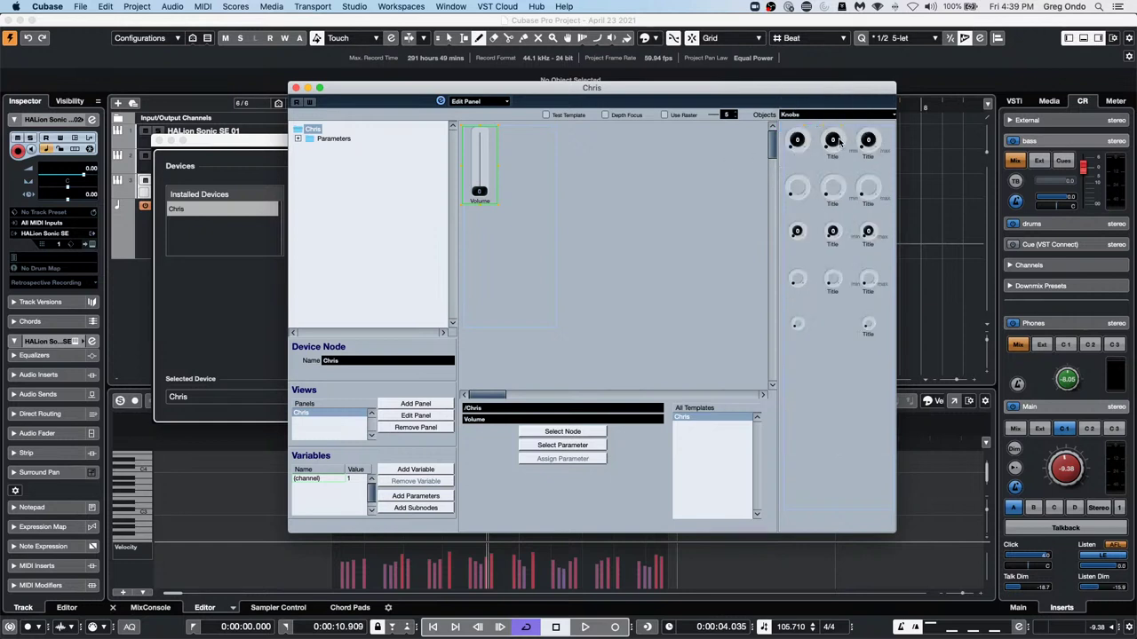
pyautogui.moveTo(835, 145); pyautogui.dragTo(462, 205)
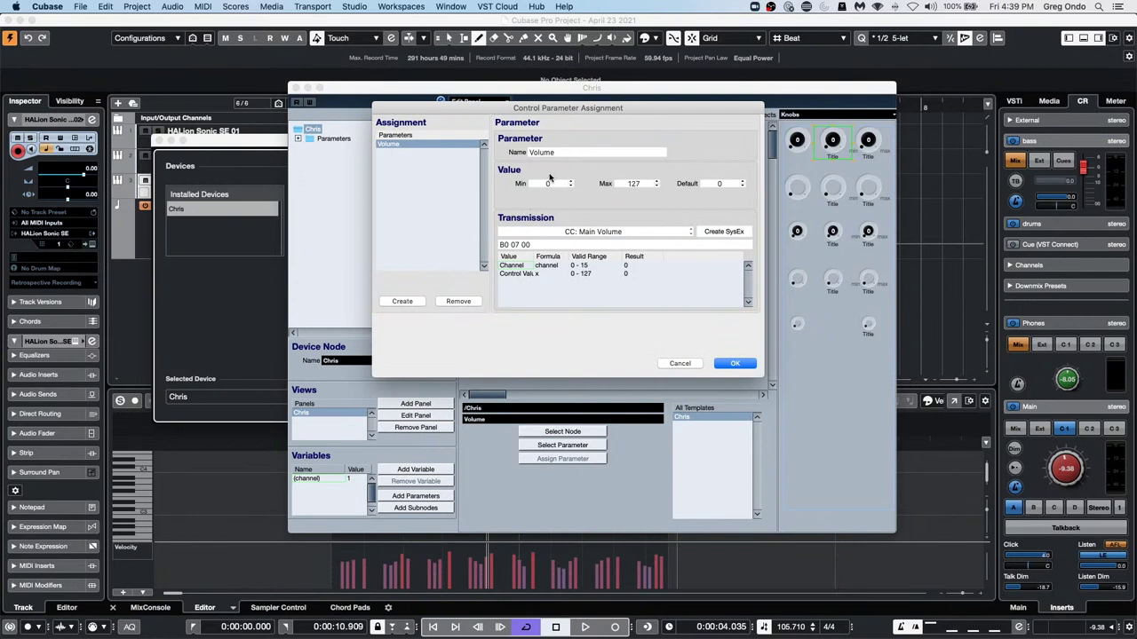
pyautogui.click(400, 301)
pyautogui.click(579, 151)
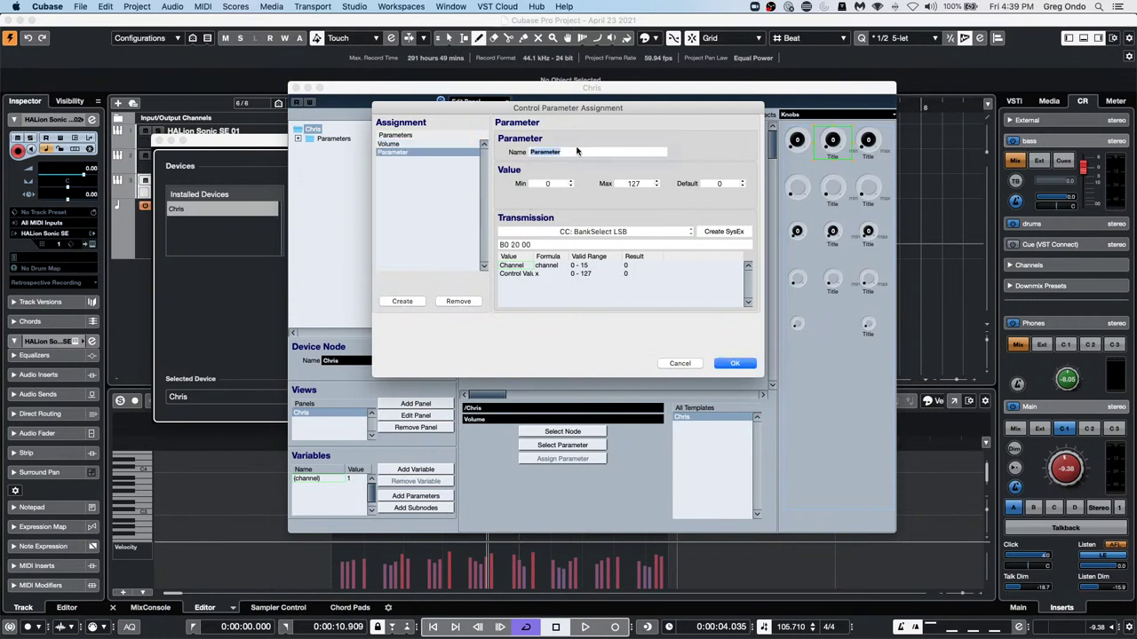
pyautogui.write('P')
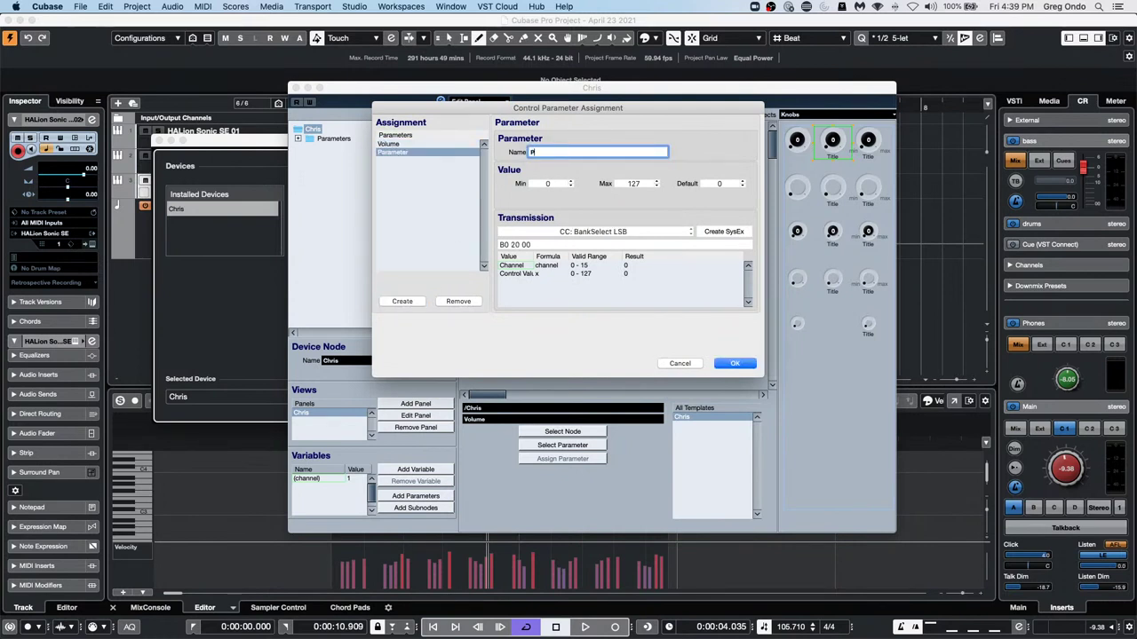
pyautogui.write('an')
pyautogui.press('Return')
pyautogui.click(611, 231)
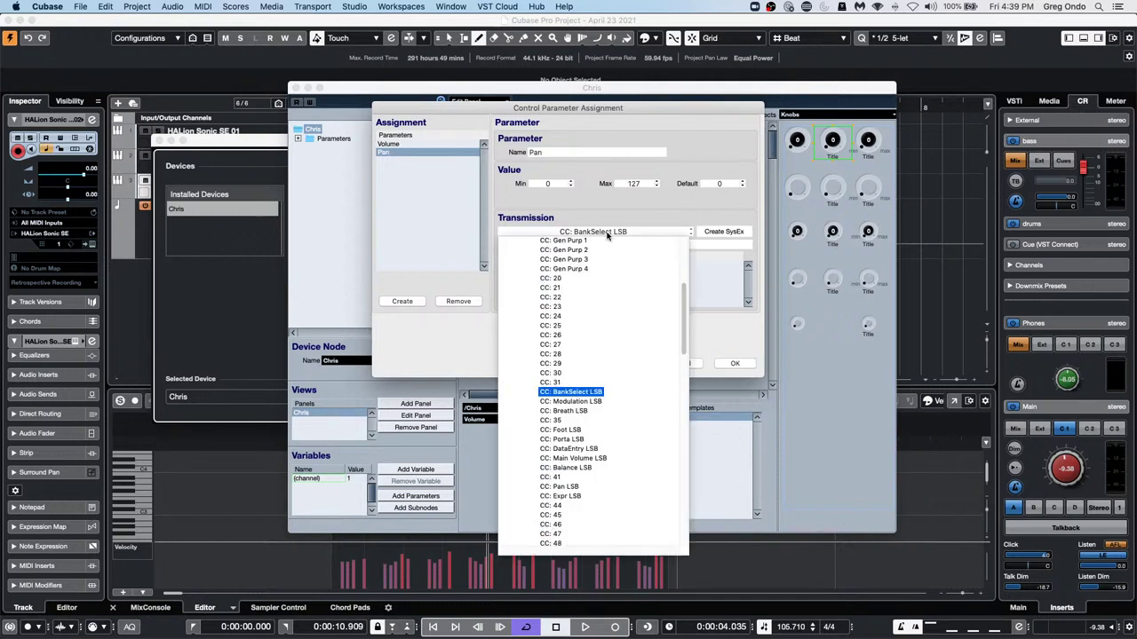
pyautogui.scroll(5, 577, 360)
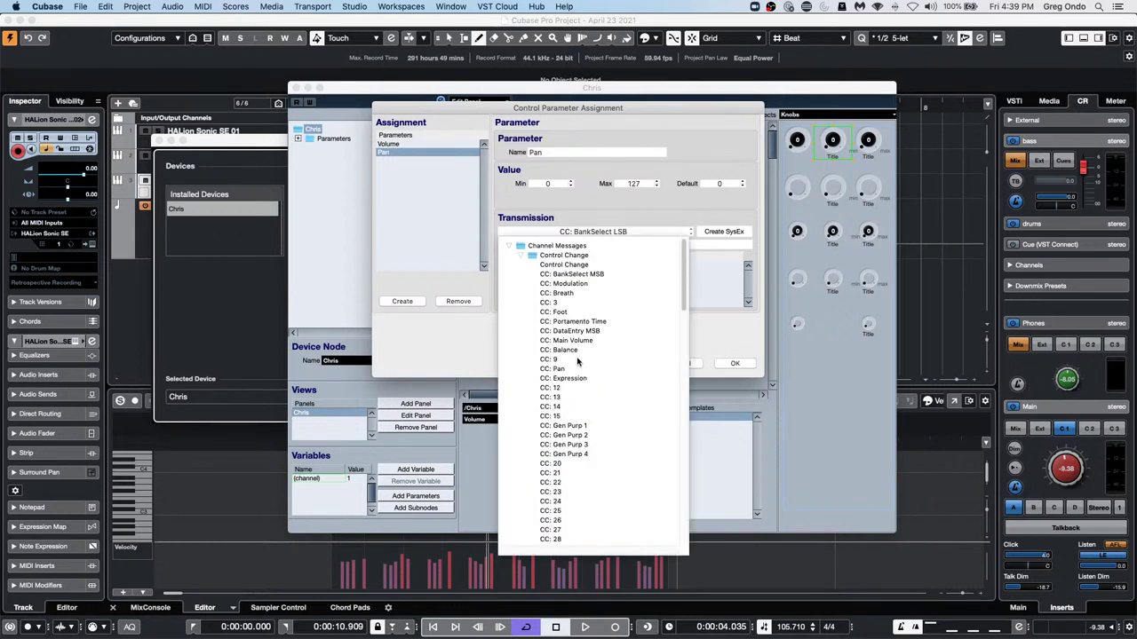
pyautogui.click(553, 369)
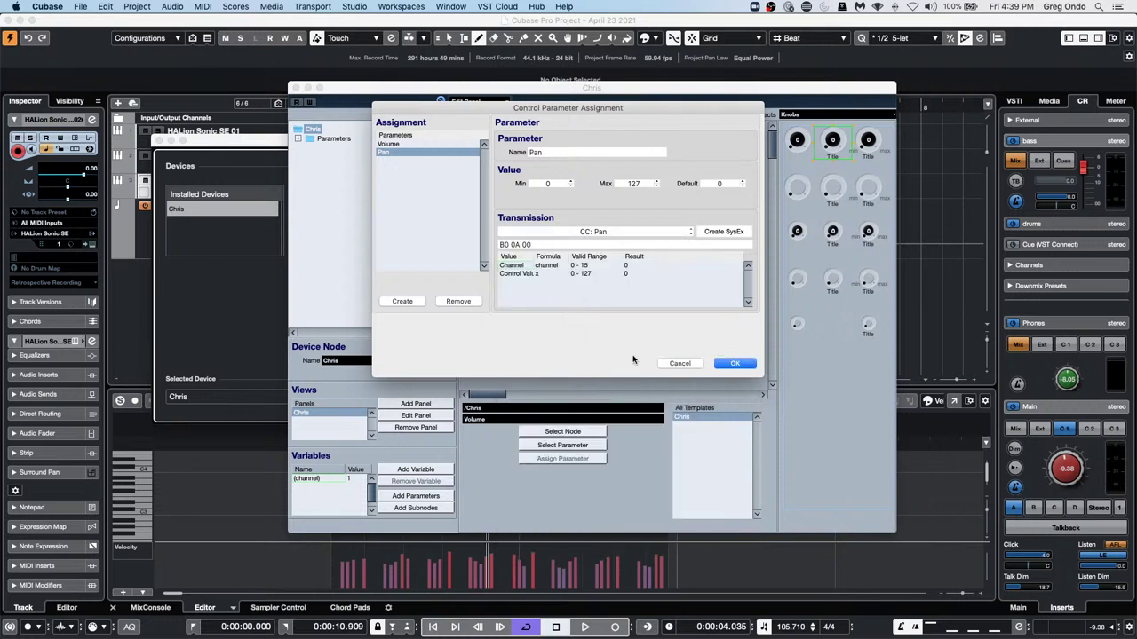
pyautogui.click(731, 364)
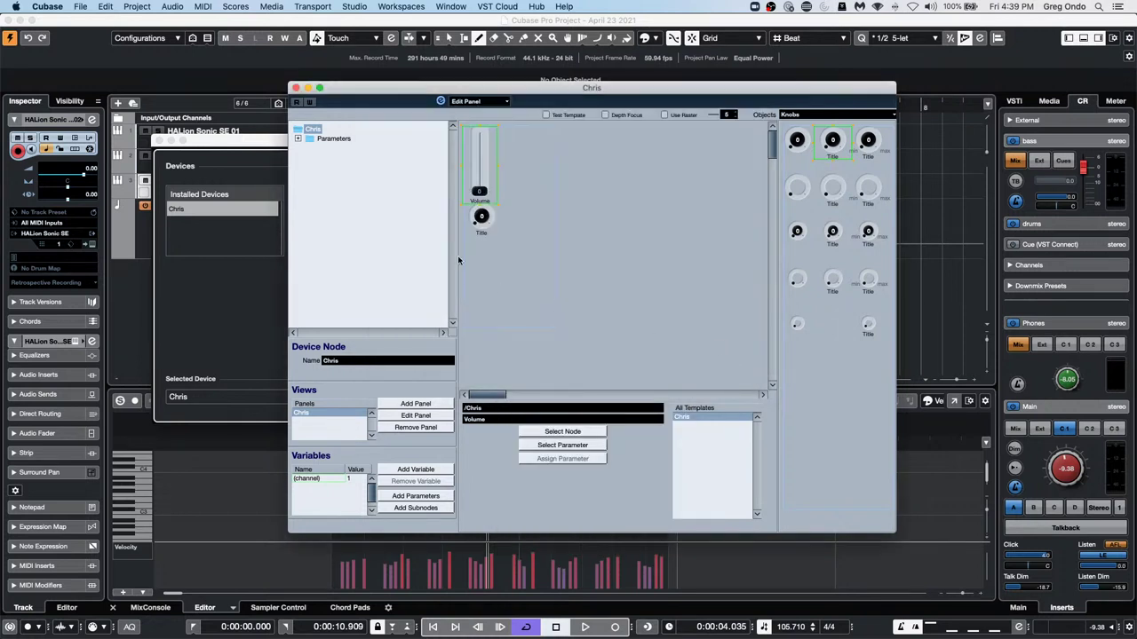
# Change the knob's title label to Pan and place a second knob on the panel
pyautogui.doubleClick(479, 234)
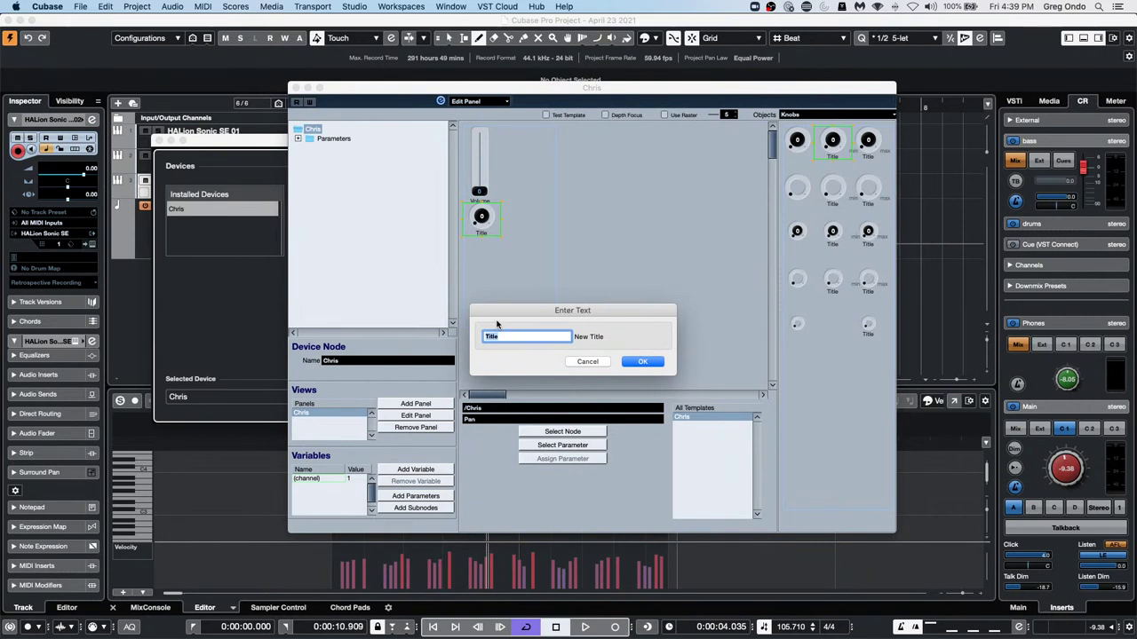
pyautogui.write('Pan')
pyautogui.press('Return')
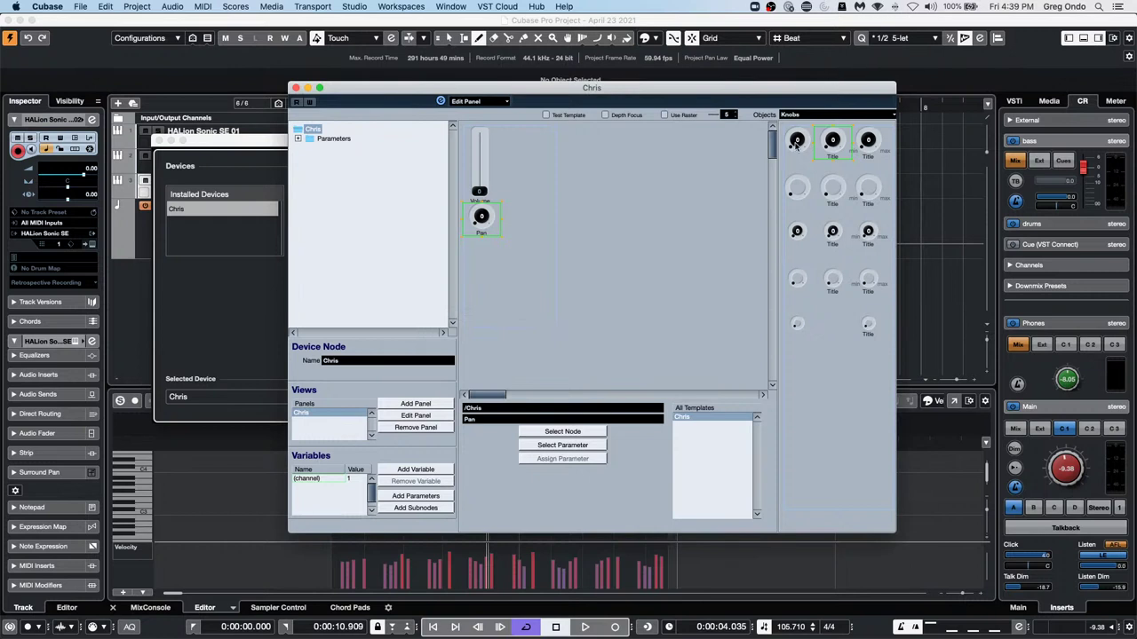
pyautogui.moveTo(830, 142); pyautogui.dragTo(489, 130)
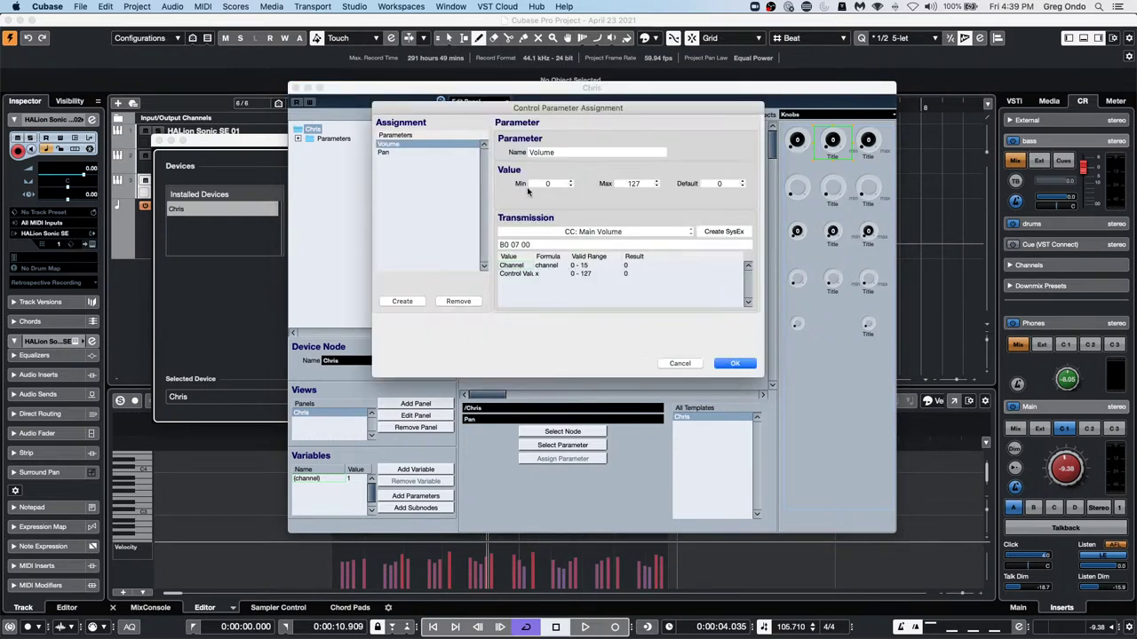
# Tie the second knob to a new Filter parameter sending CC Brightness (0–127)
pyautogui.click(401, 301)
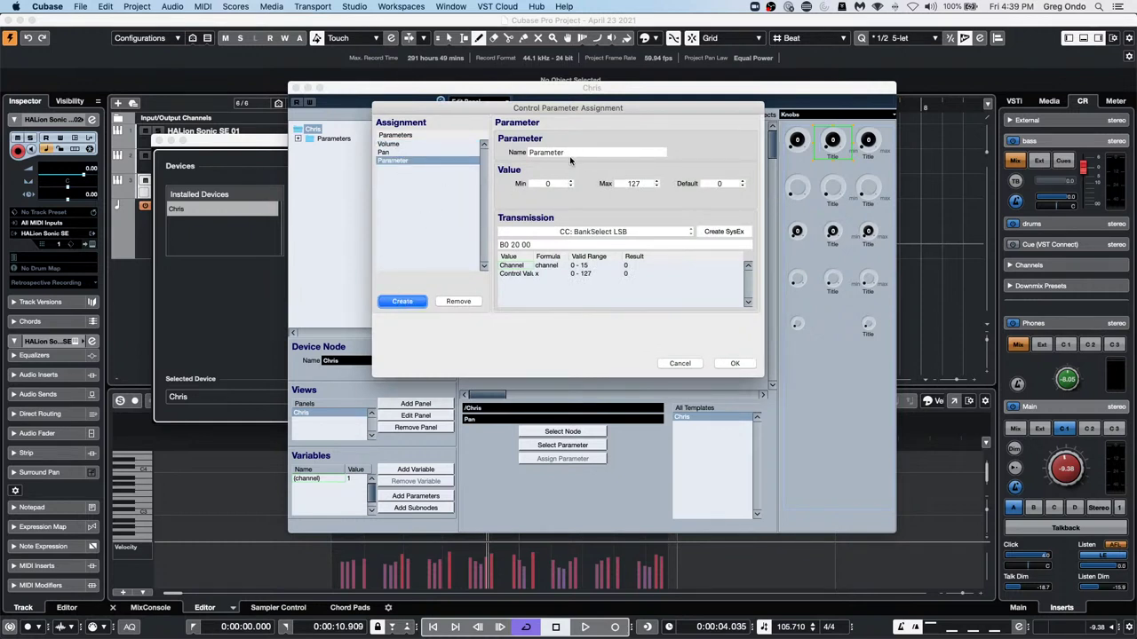
pyautogui.click(613, 234)
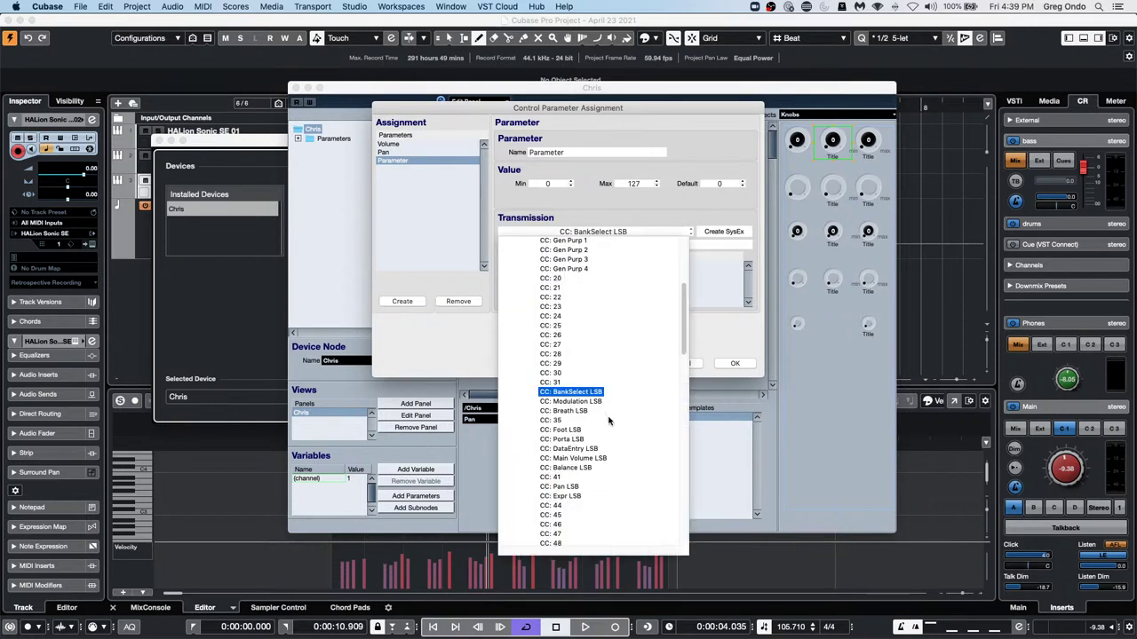
pyautogui.scroll(-10, 610, 417)
pyautogui.scroll(5, 609, 421)
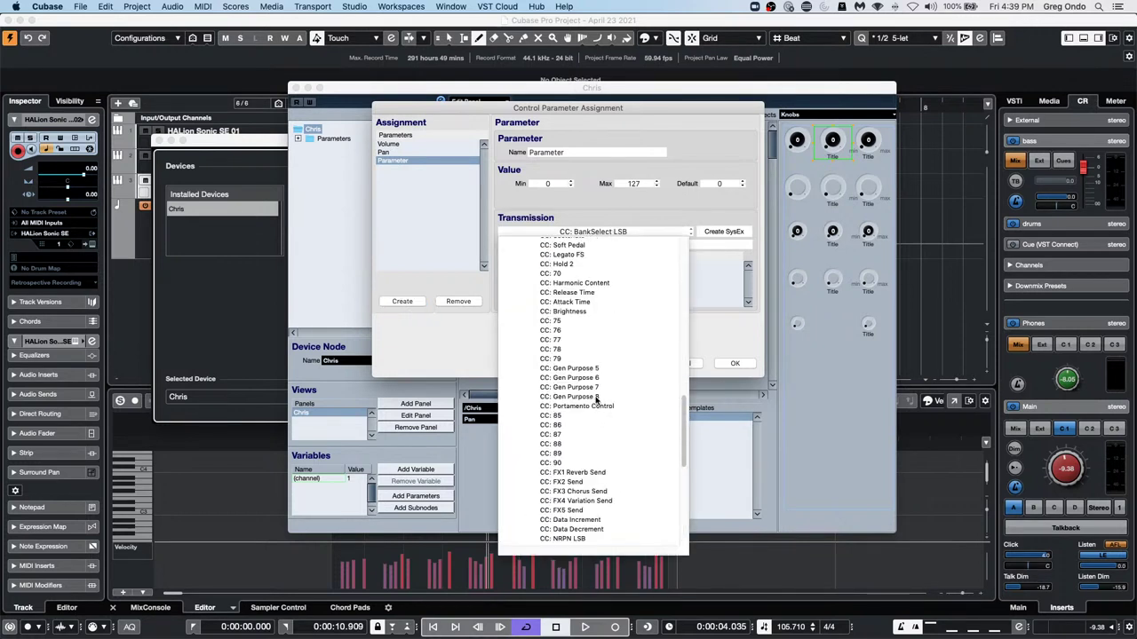
pyautogui.scroll(-3, 583, 391)
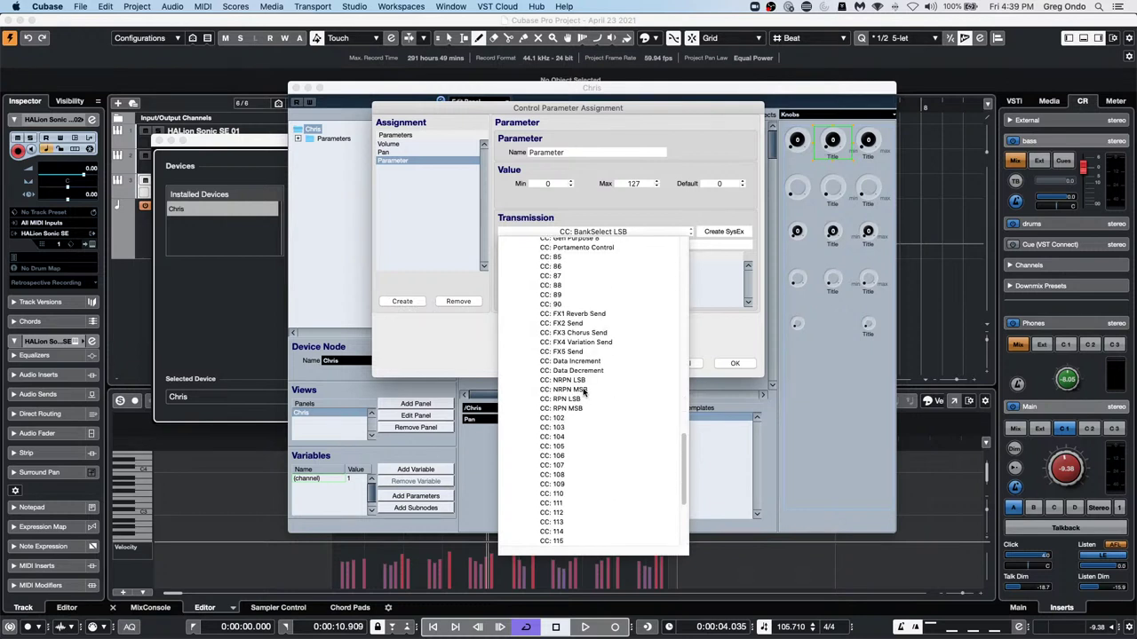
pyautogui.scroll(2, 584, 391)
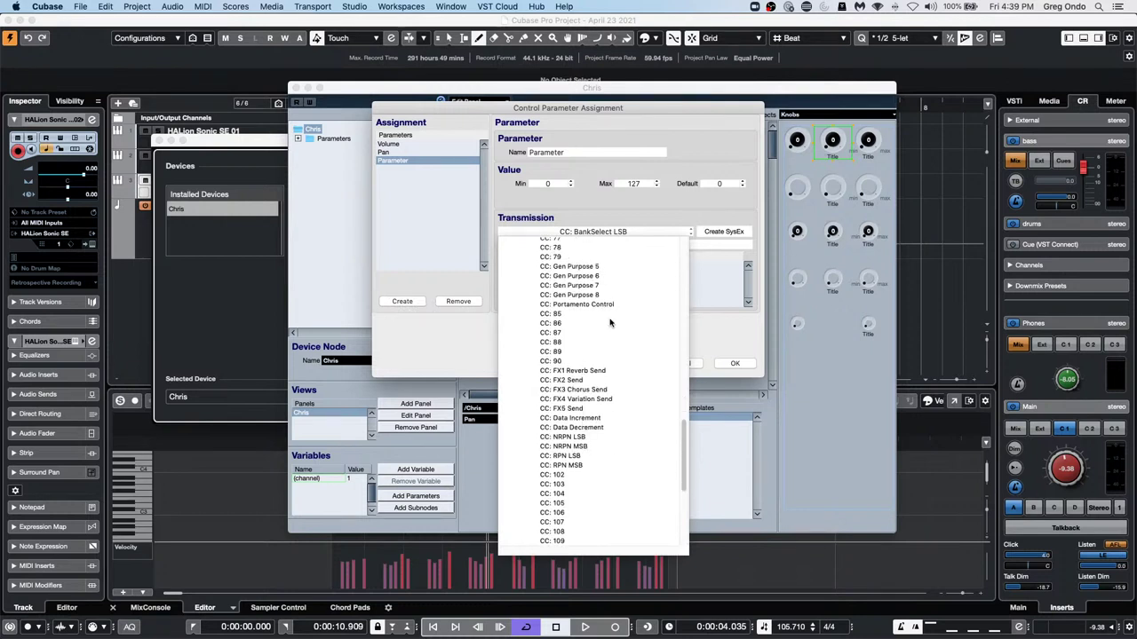
pyautogui.scroll(3, 613, 326)
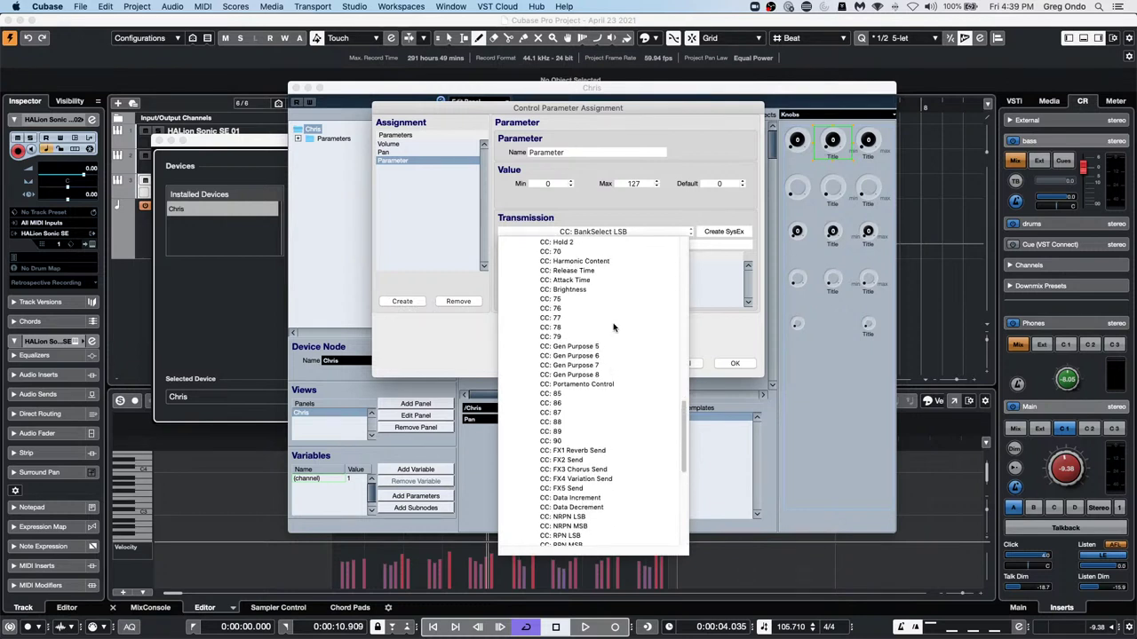
pyautogui.click(573, 291)
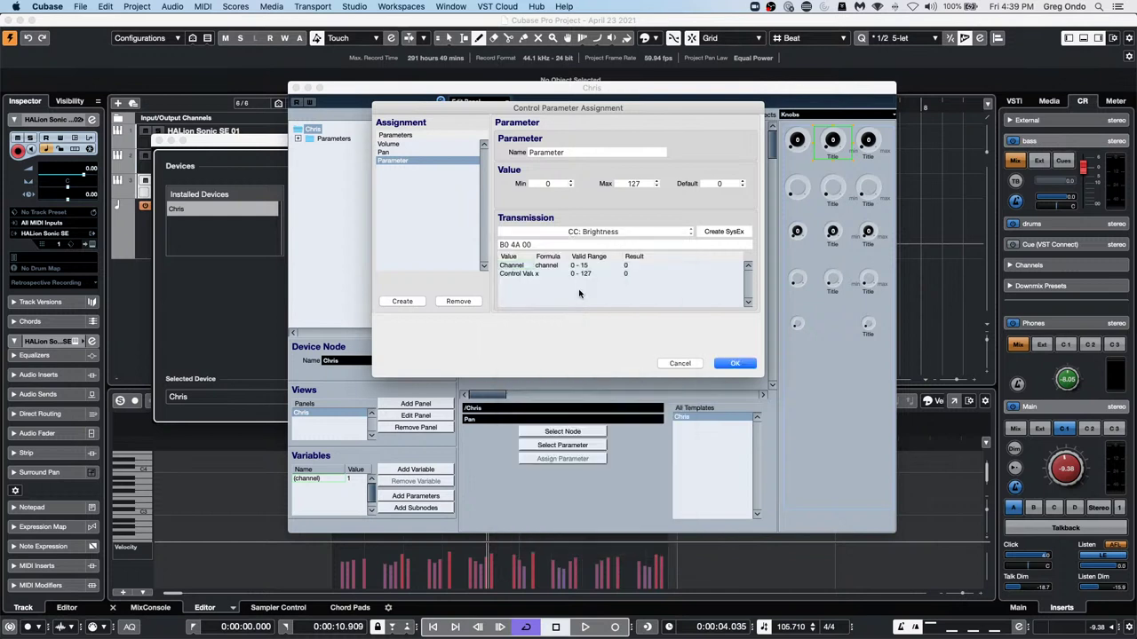
pyautogui.click(578, 151)
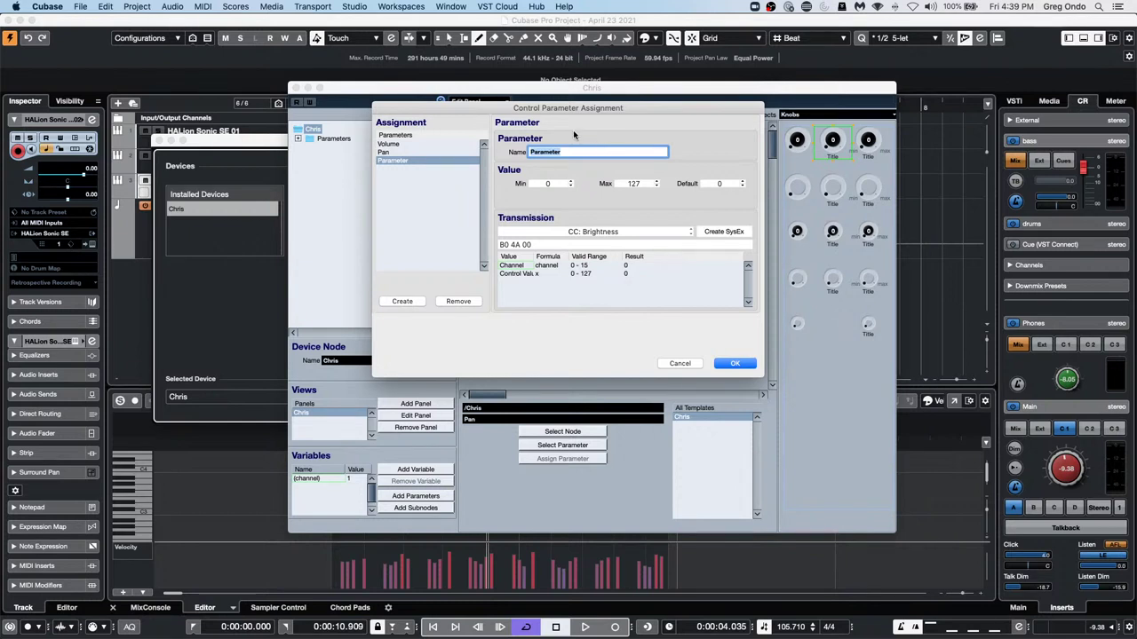
pyautogui.write('Filter')
pyautogui.click(731, 364)
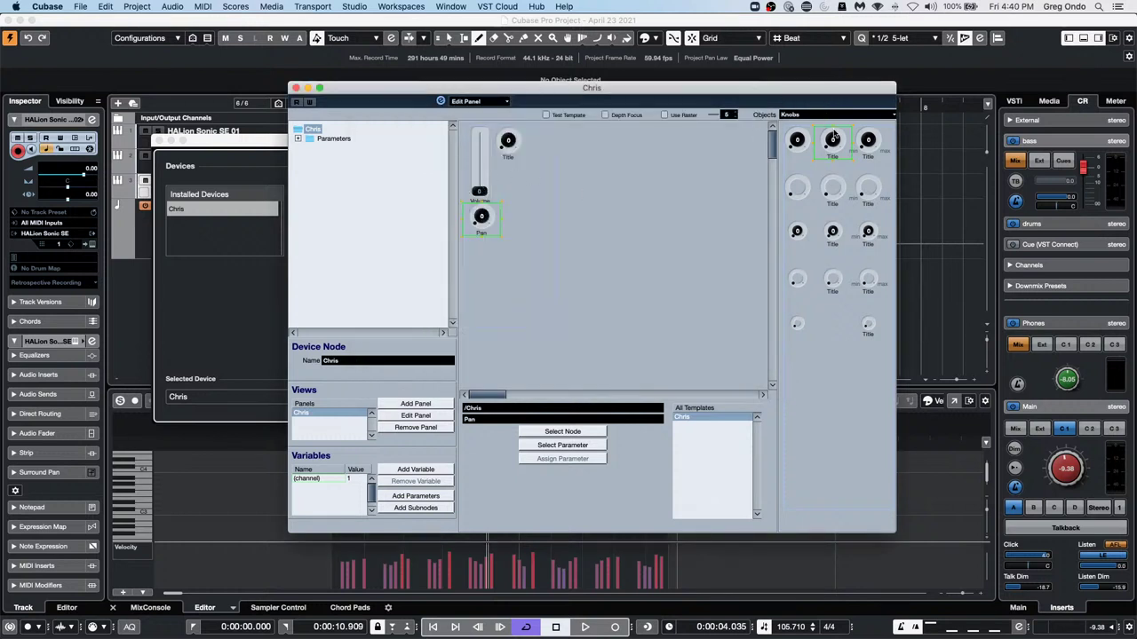
pyautogui.moveTo(834, 139); pyautogui.dragTo(527, 127)
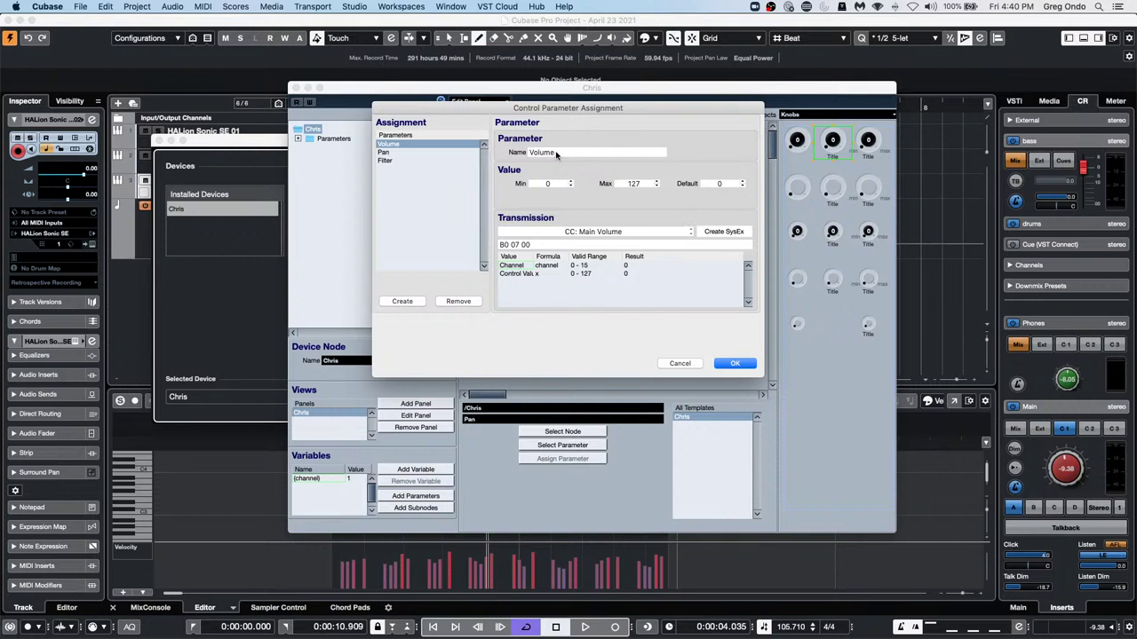
# Tie the third knob to a new Resonance parameter sending CC Harmonic Content (0–127)
pyautogui.click(402, 302)
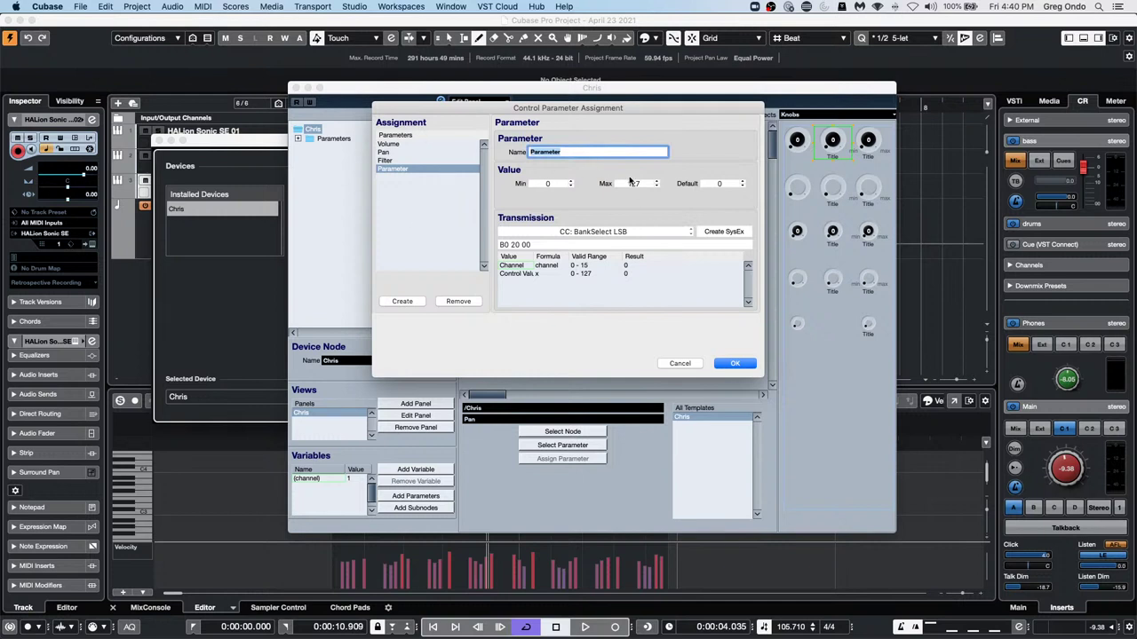
pyautogui.click(593, 233)
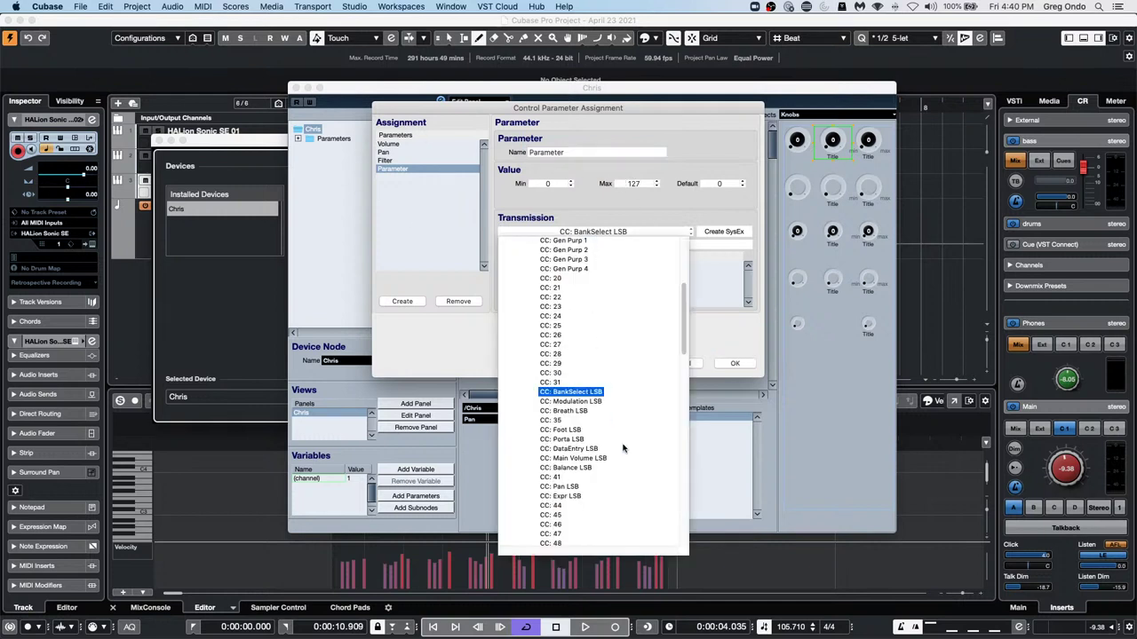
pyautogui.scroll(-5, 613, 414)
pyautogui.scroll(-7, 613, 414)
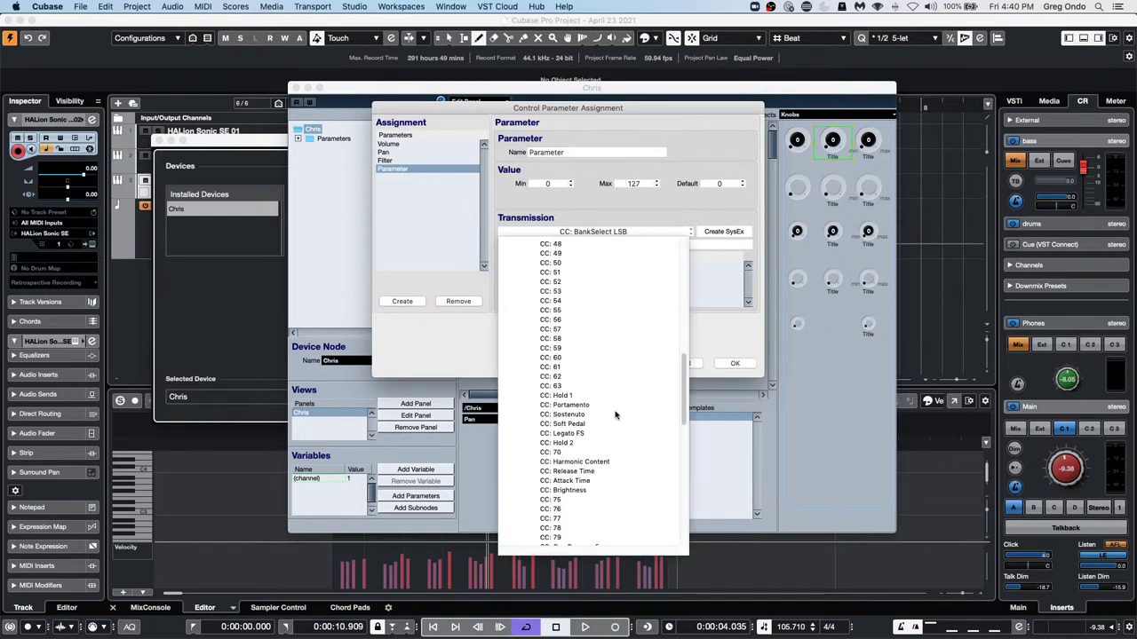
pyautogui.scroll(5, 614, 414)
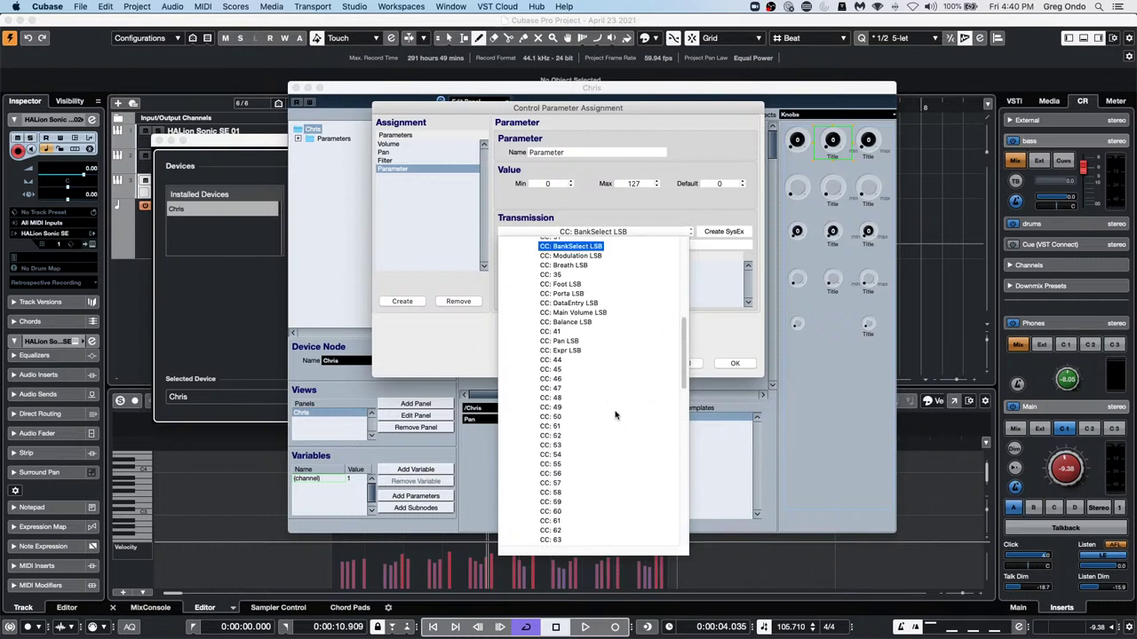
pyautogui.scroll(-15, 614, 413)
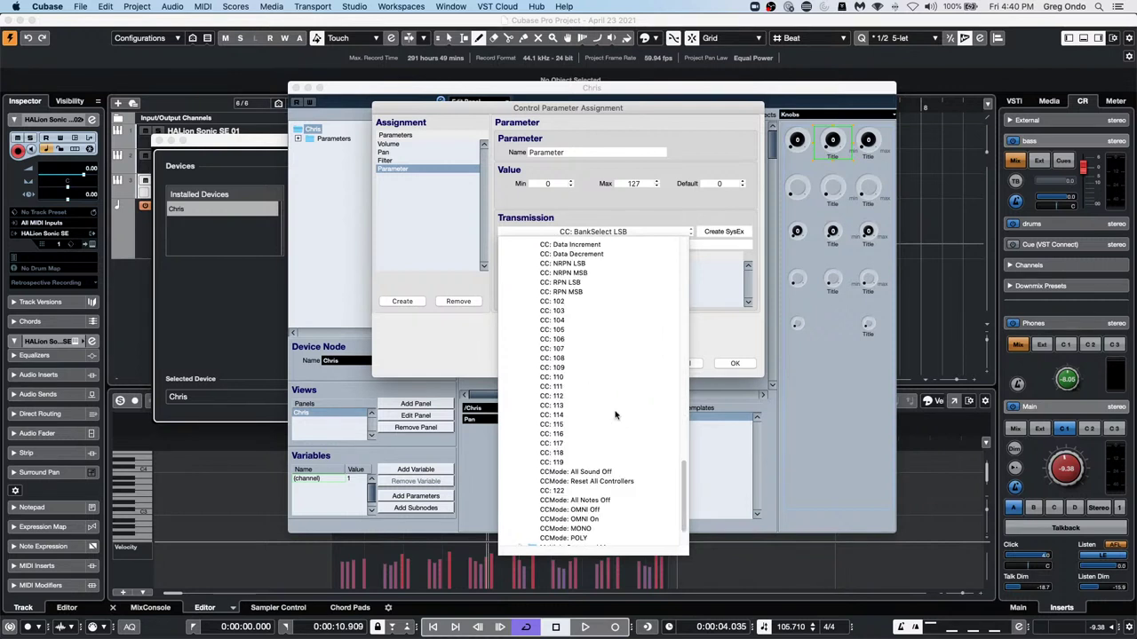
pyautogui.scroll(2, 616, 414)
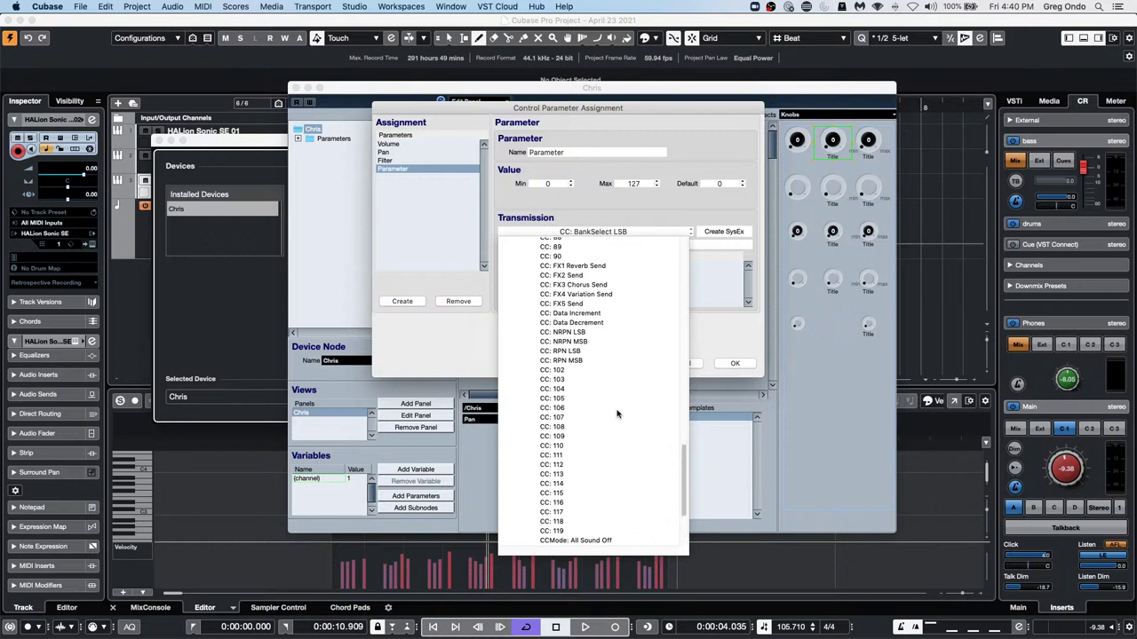
pyautogui.scroll(-1, 616, 398)
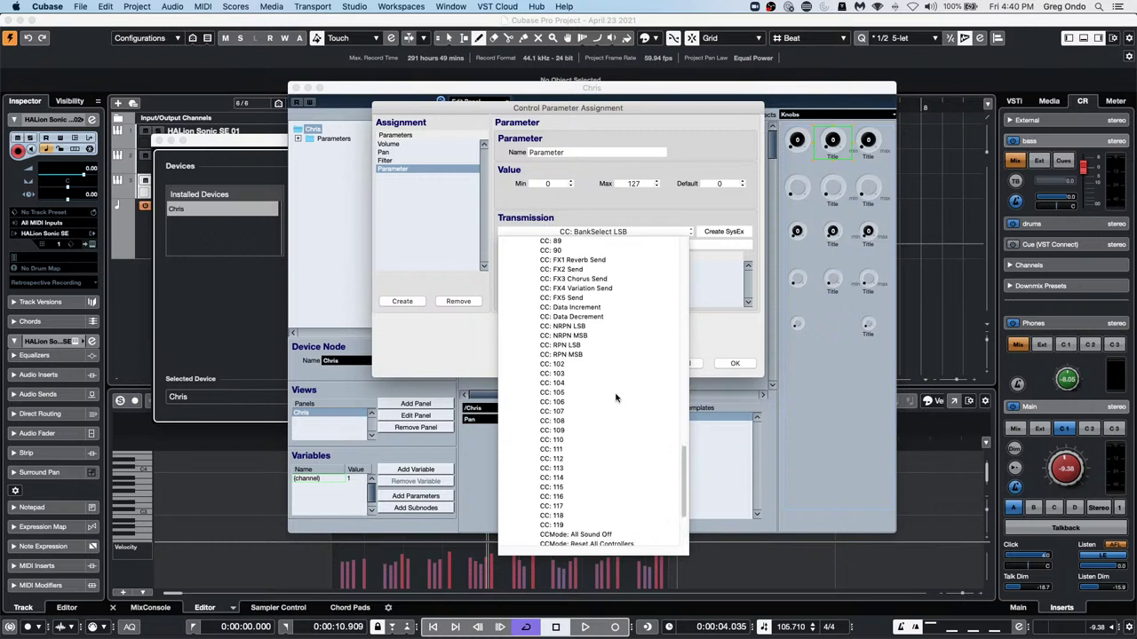
pyautogui.scroll(3, 617, 397)
pyautogui.scroll(6, 616, 397)
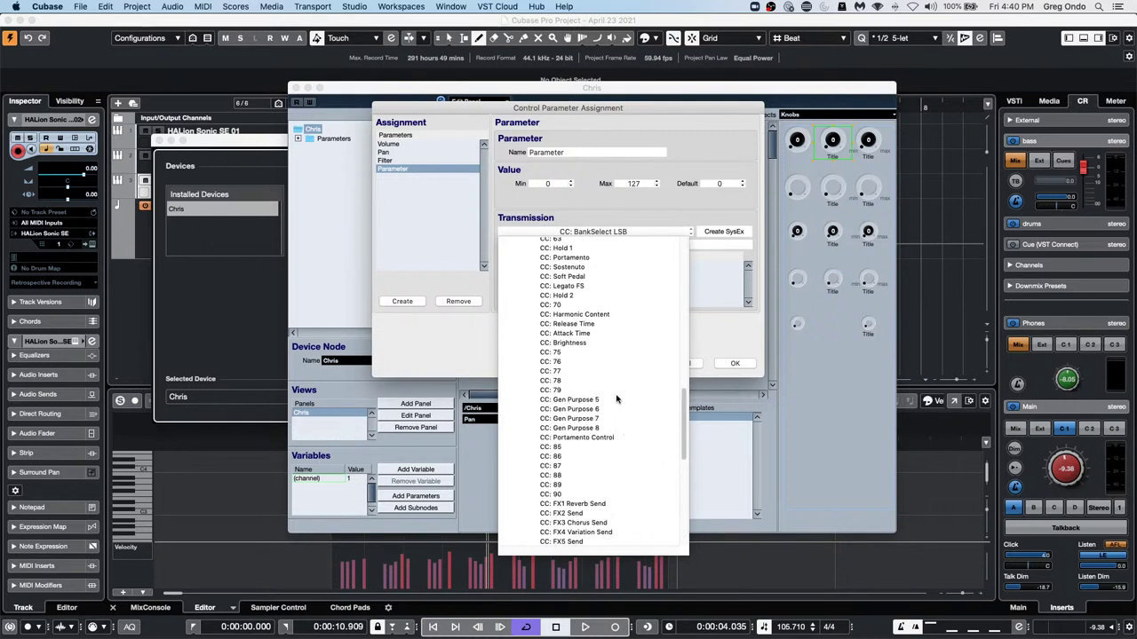
pyautogui.click(604, 314)
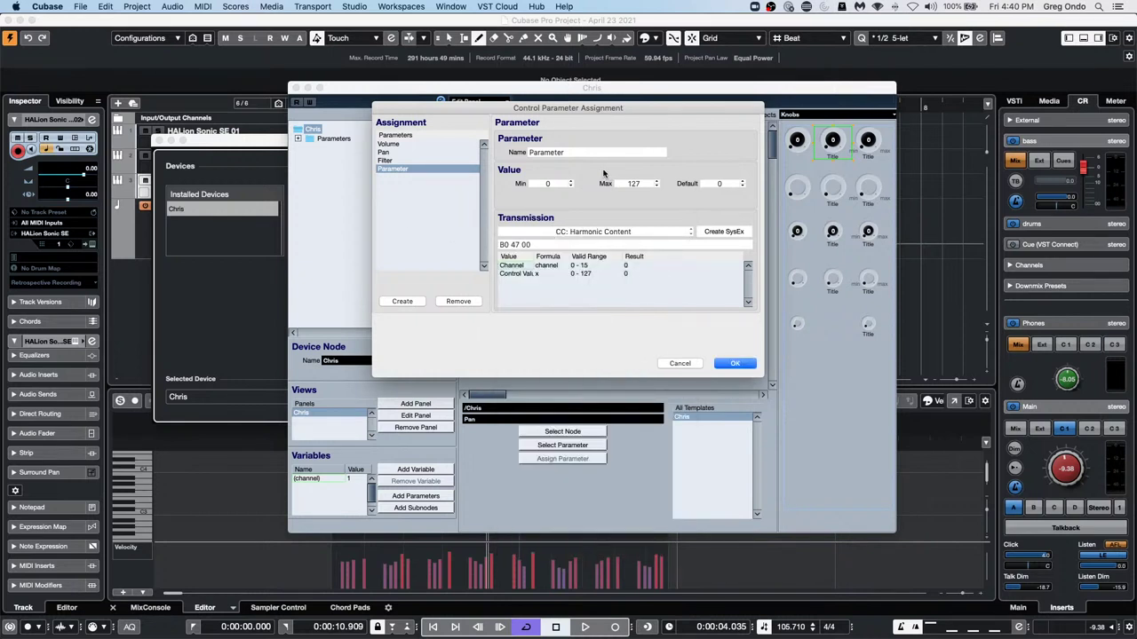
pyautogui.doubleClick(573, 152)
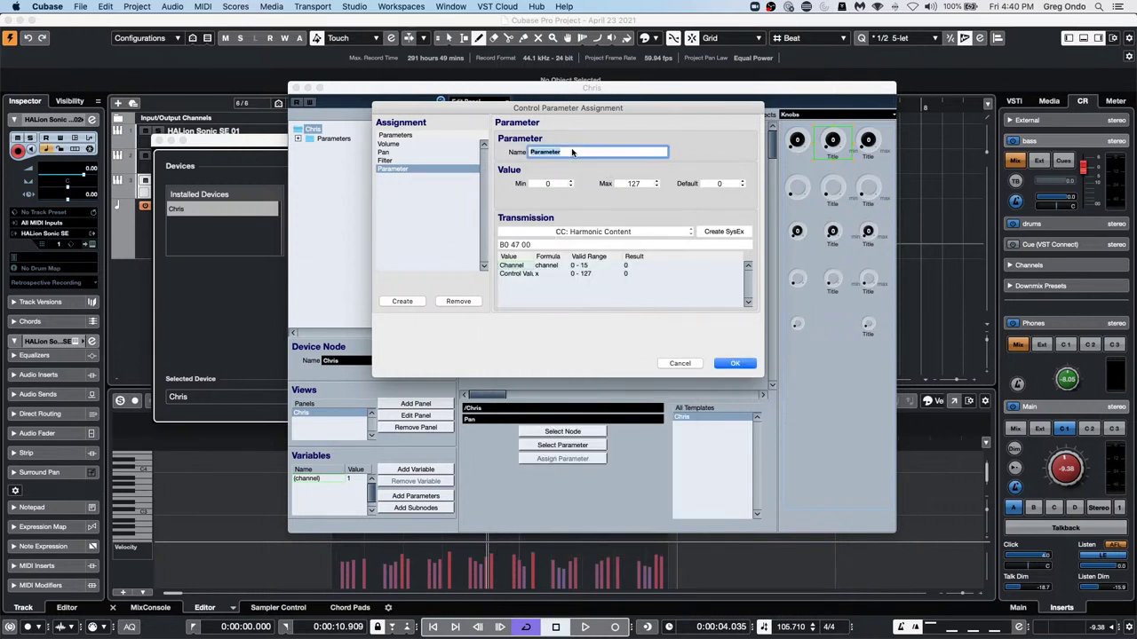
pyautogui.write('Ra')
pyautogui.write('sonance')
pyautogui.press('Return')
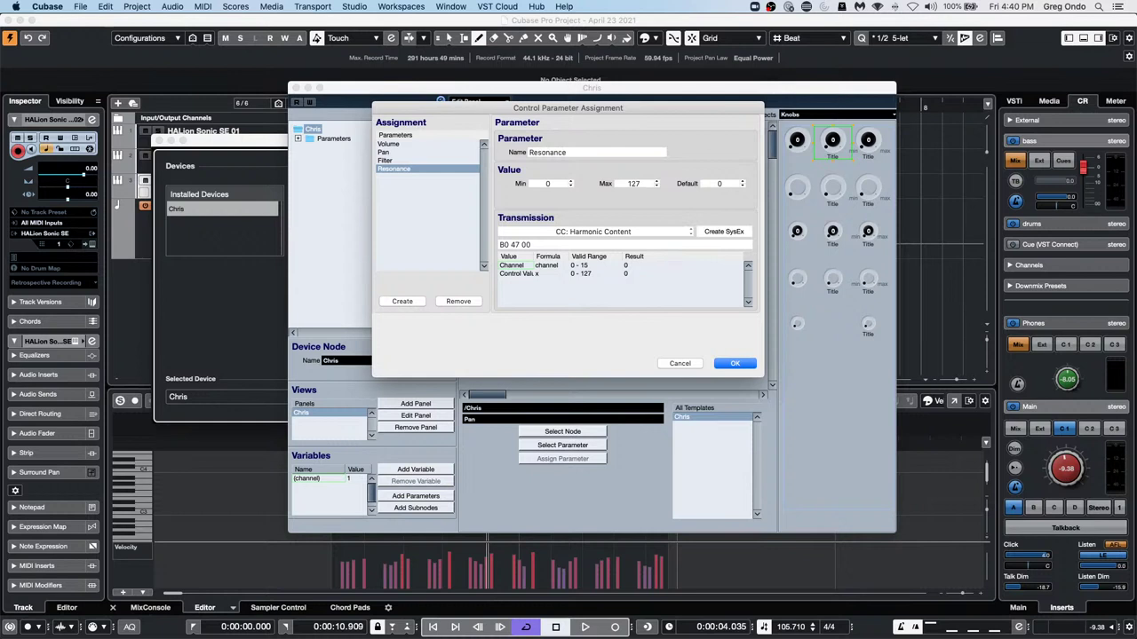
pyautogui.click(735, 363)
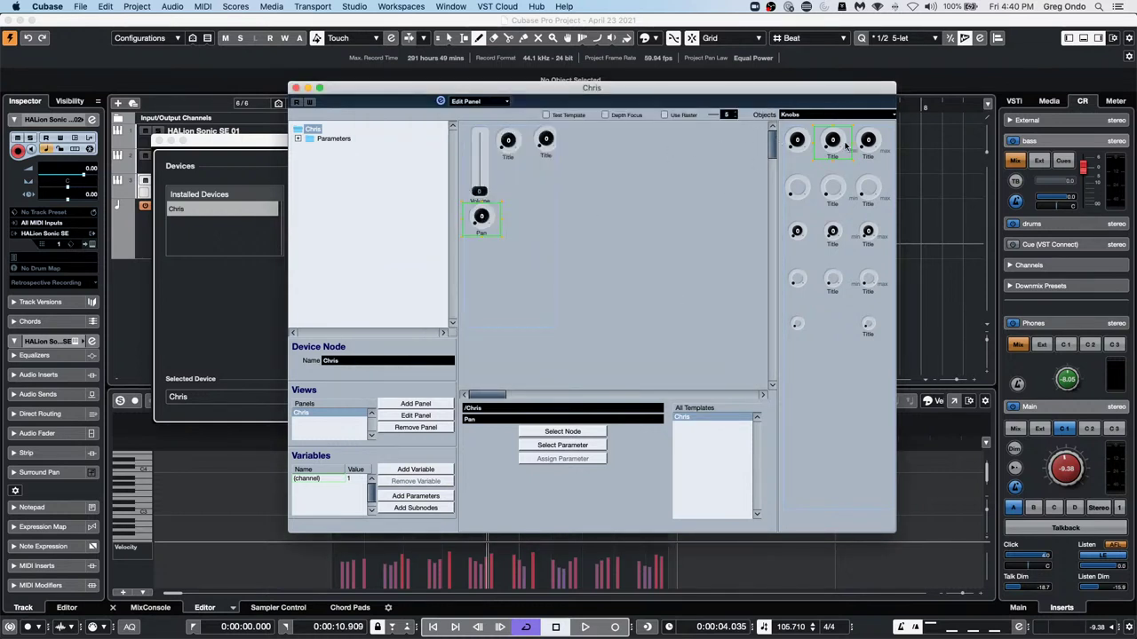
# Place another knob tied to a new Reverb parameter sending CC FX1 Reverb Send
pyautogui.moveTo(834, 142); pyautogui.dragTo(500, 169)
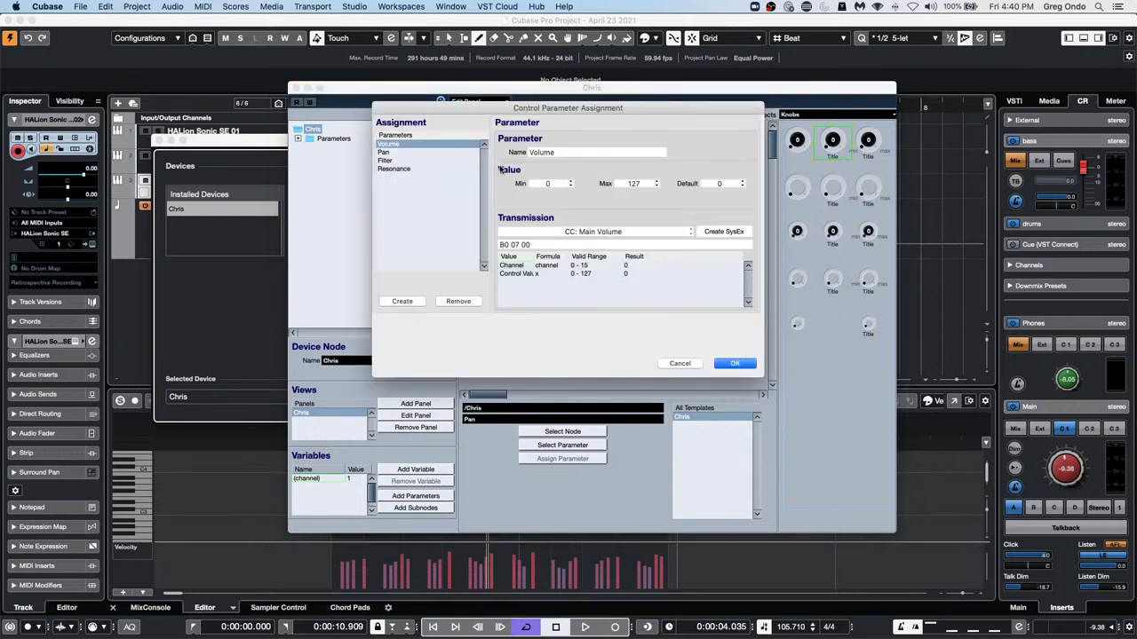
pyautogui.click(403, 301)
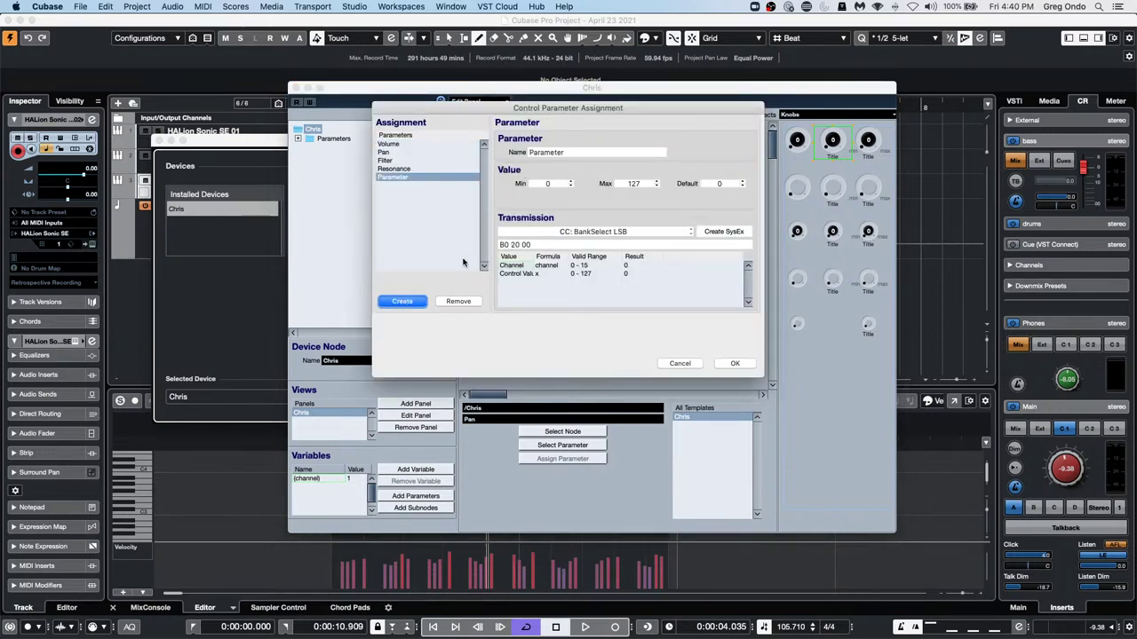
pyautogui.doubleClick(558, 152)
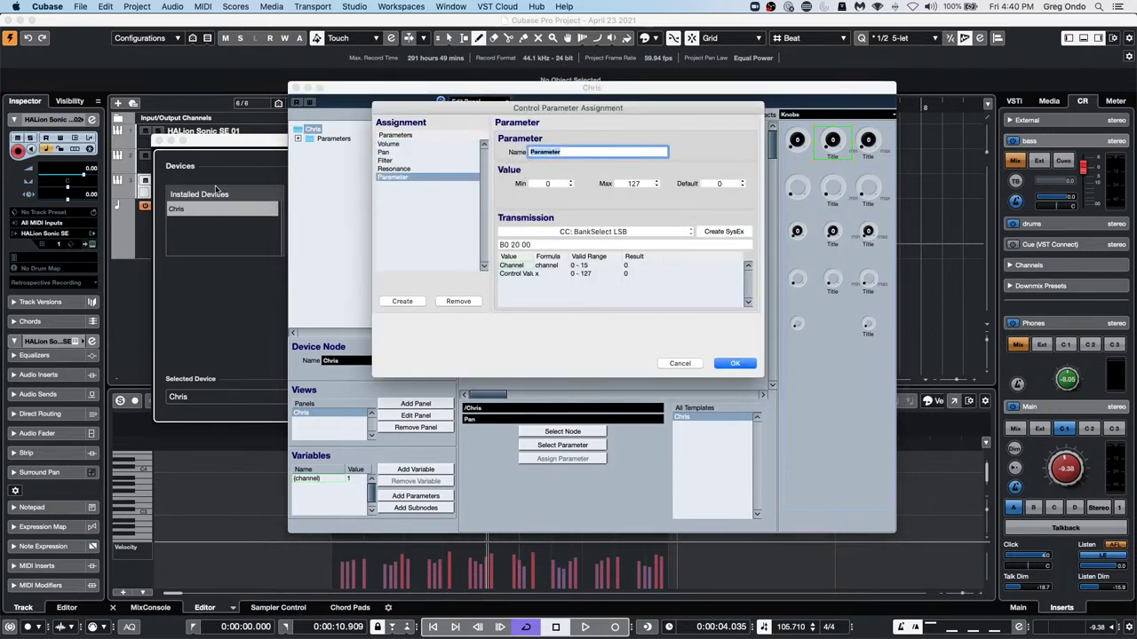
pyautogui.click(622, 232)
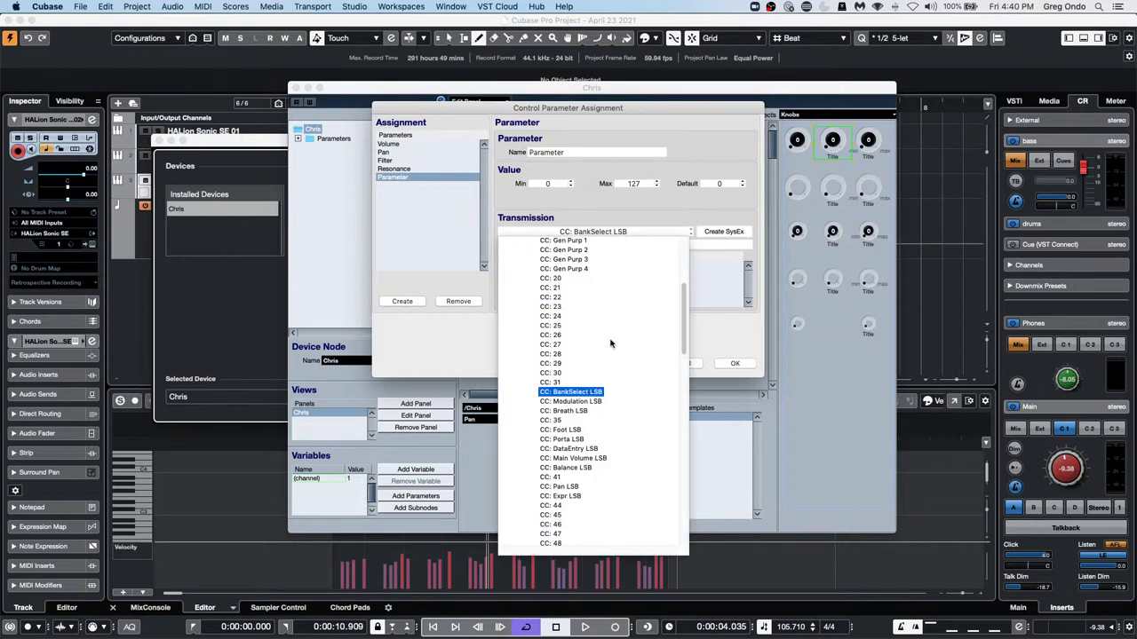
pyautogui.scroll(-10, 610, 343)
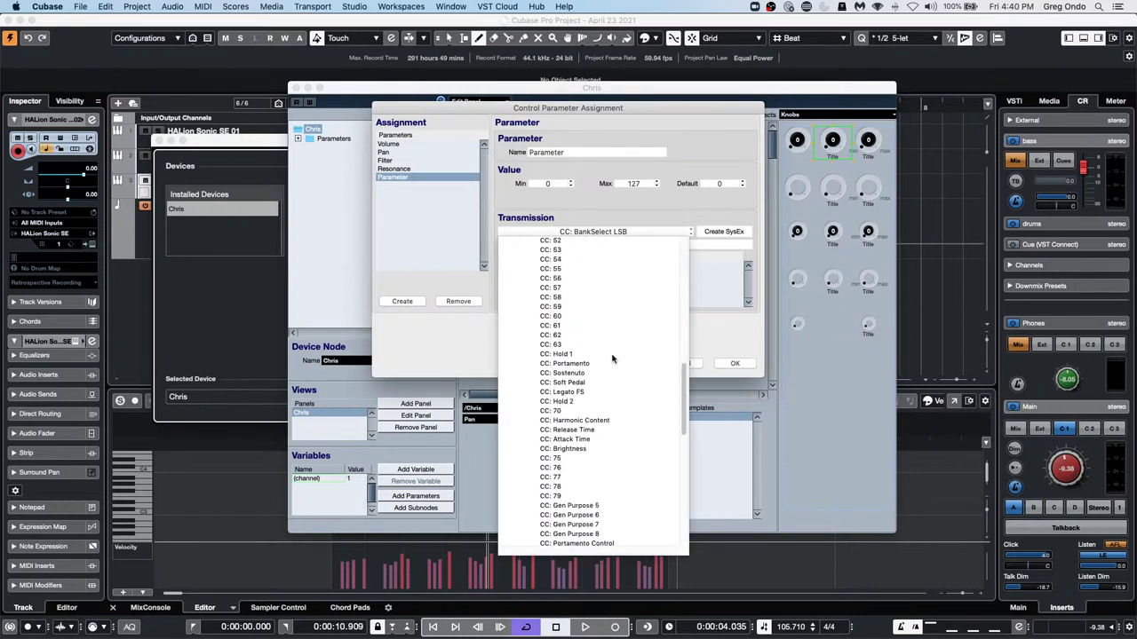
pyautogui.scroll(-1, 631, 379)
pyautogui.scroll(-5, 631, 379)
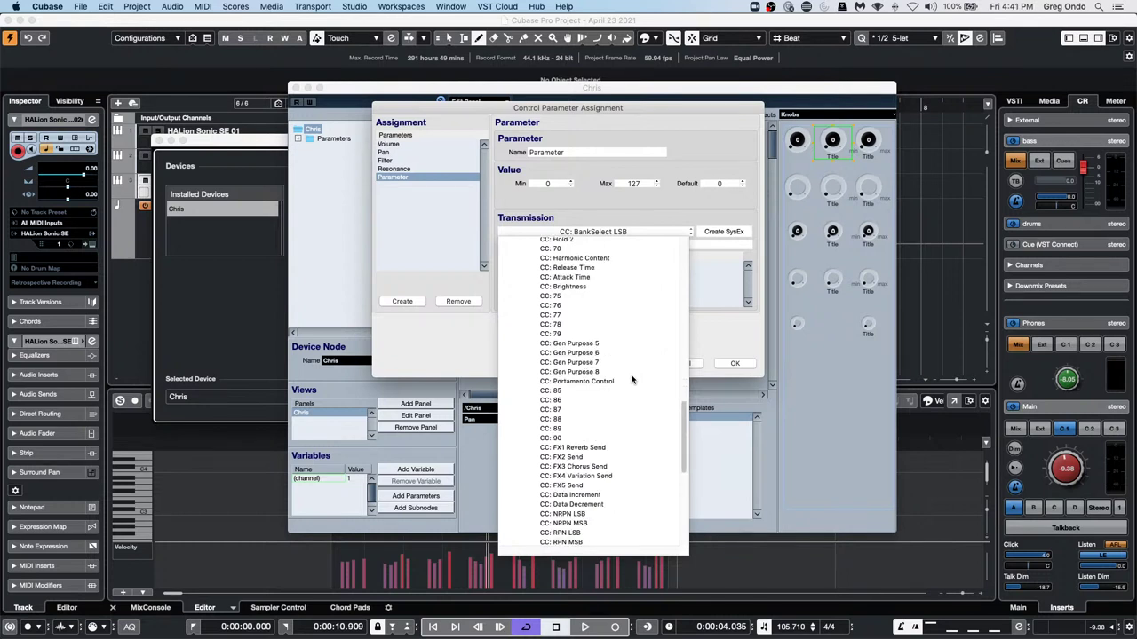
pyautogui.click(599, 448)
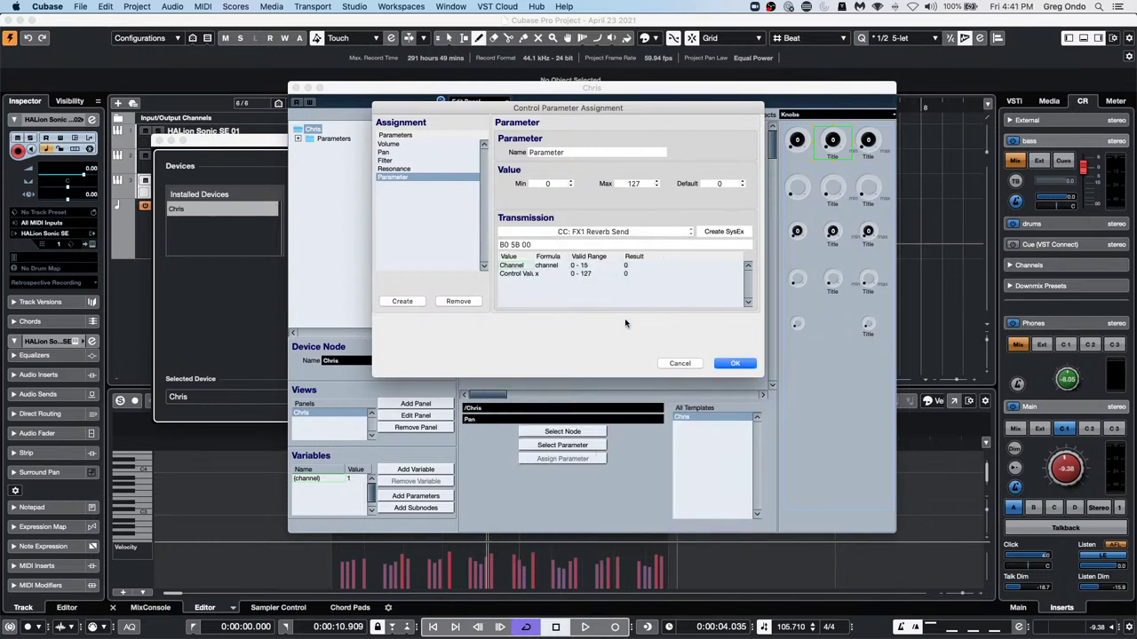
pyautogui.click(578, 152)
pyautogui.write('Reverb')
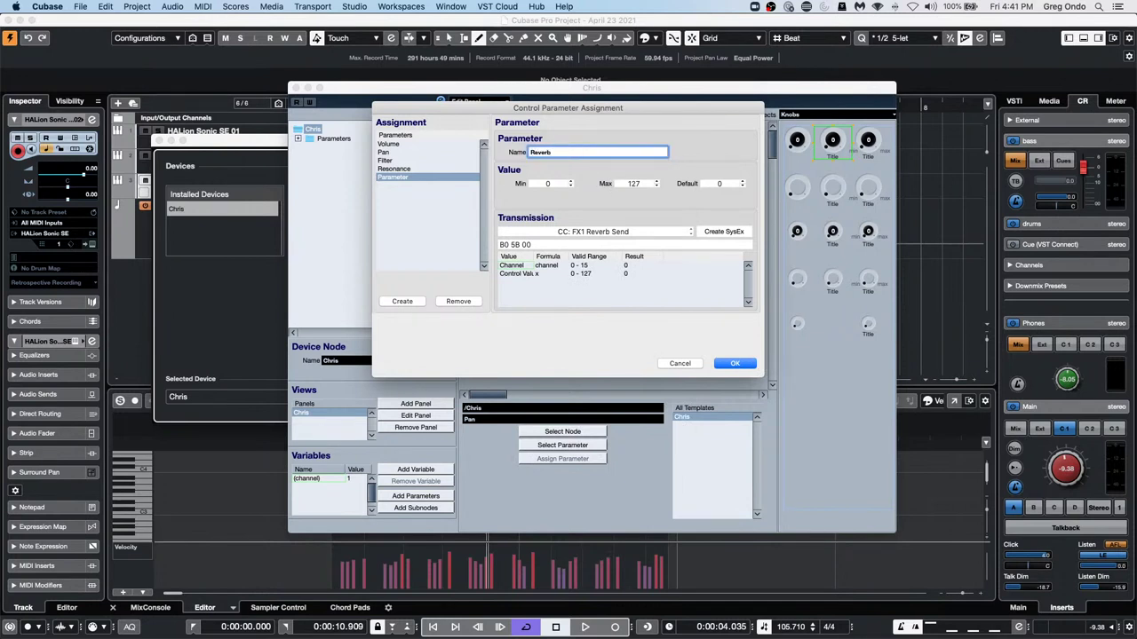
pyautogui.press('Return')
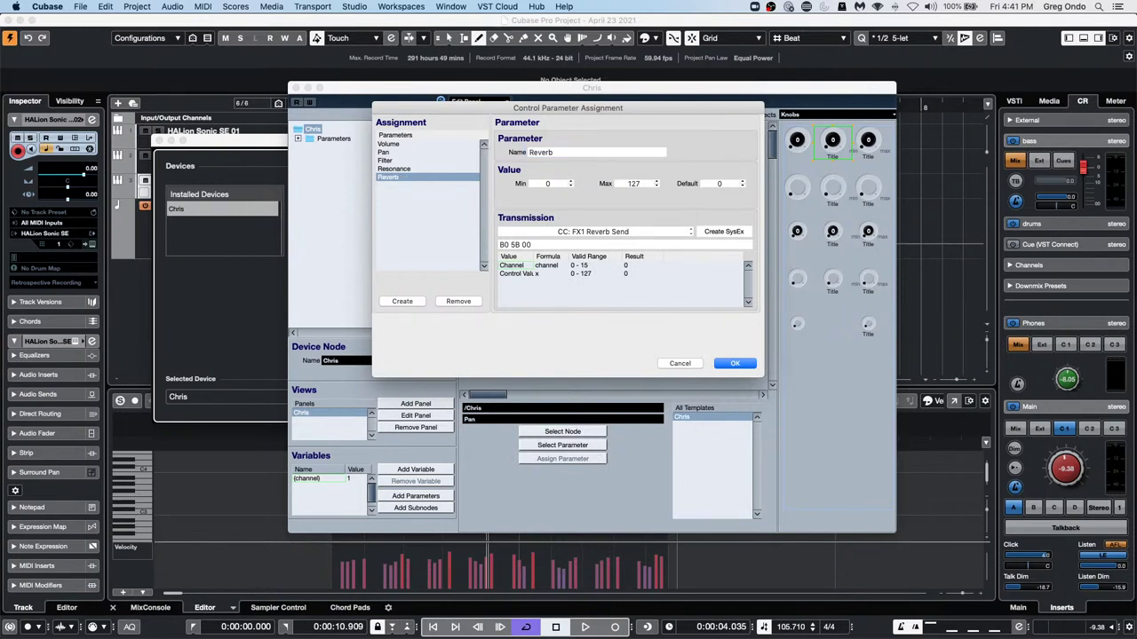
pyautogui.click(739, 364)
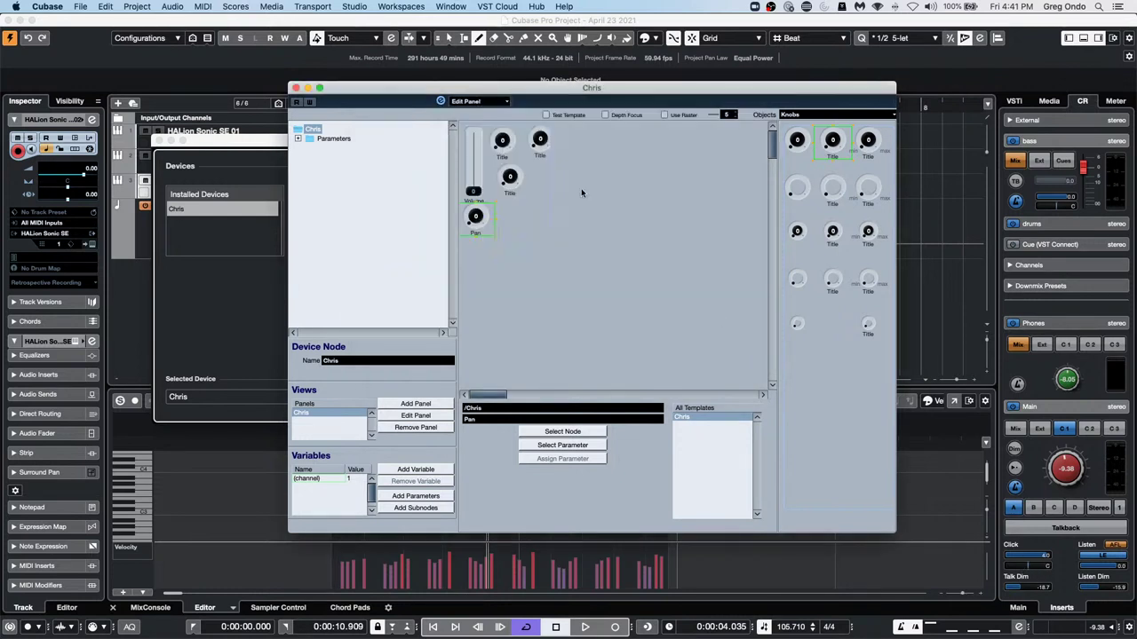
# Set the Pan parameter's default to 63, then close the panel editor and save the Chris device
pyautogui.doubleClick(480, 224)
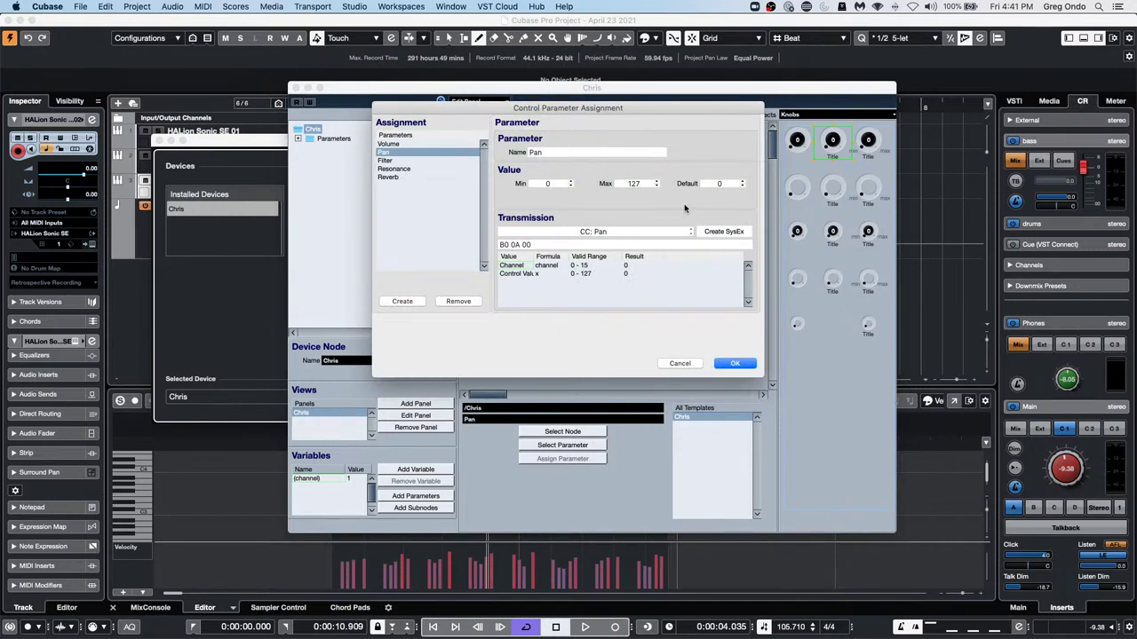
pyautogui.click(724, 184)
pyautogui.press('Return')
pyautogui.click(734, 363)
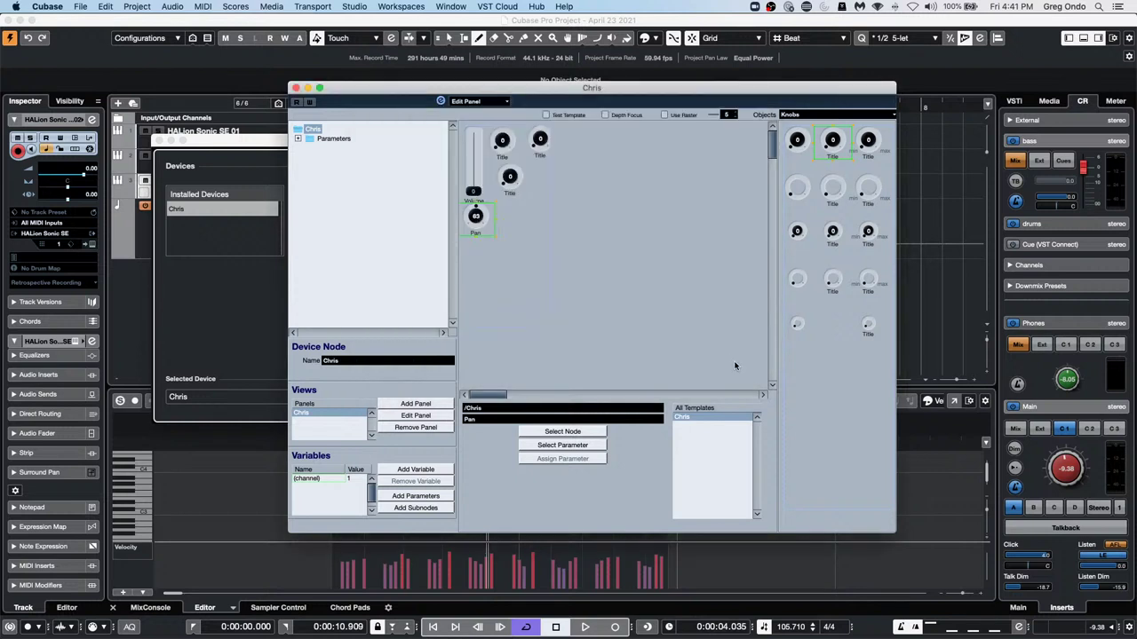
pyautogui.click(296, 88)
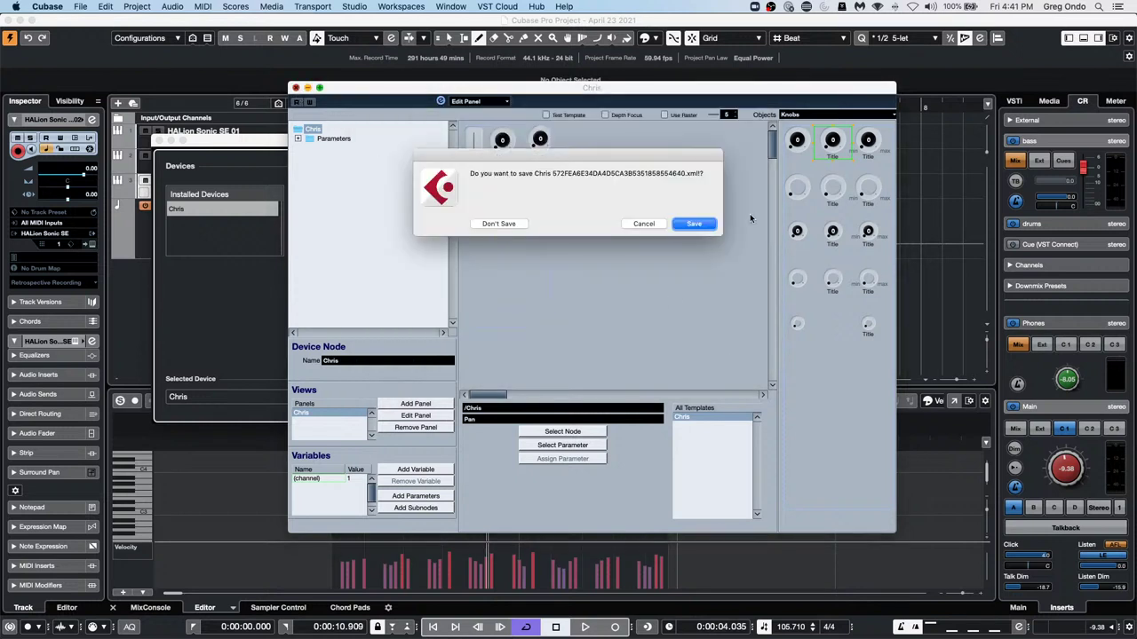
pyautogui.click(693, 224)
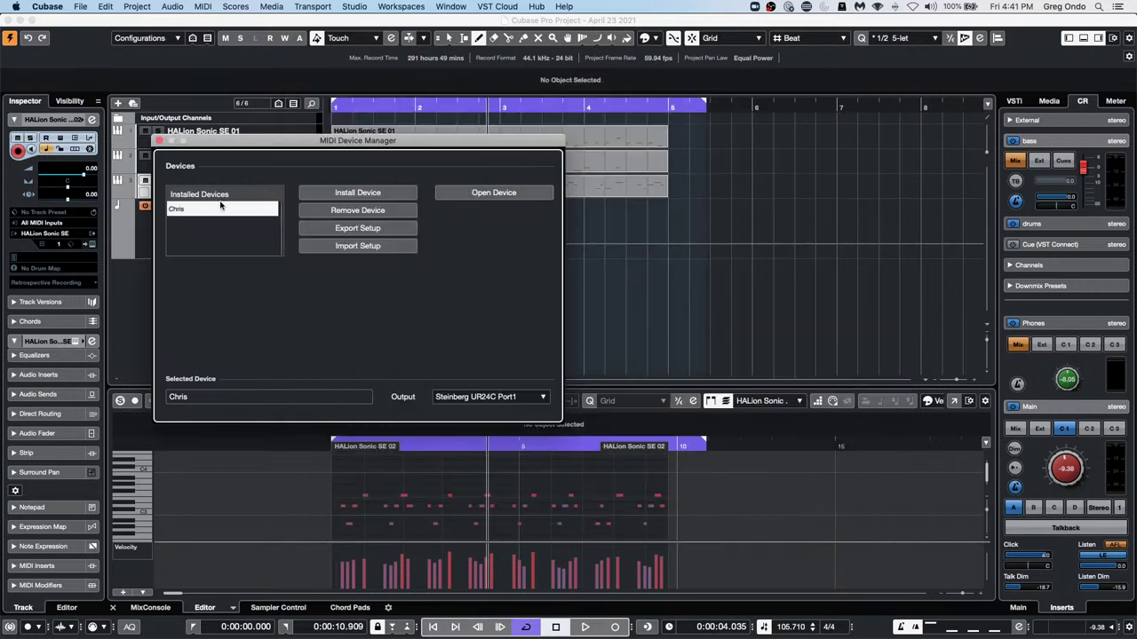
# Close the MIDI Device Manager and add a new MIDI track, MIDI 01
pyautogui.click(159, 141)
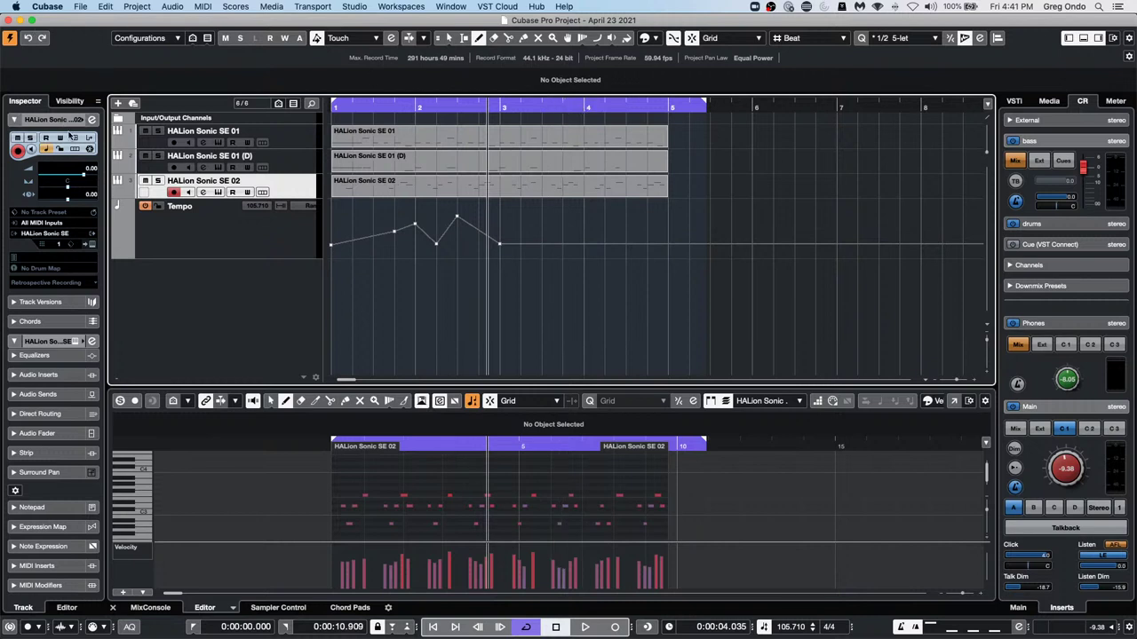
pyautogui.rightClick(300, 187)
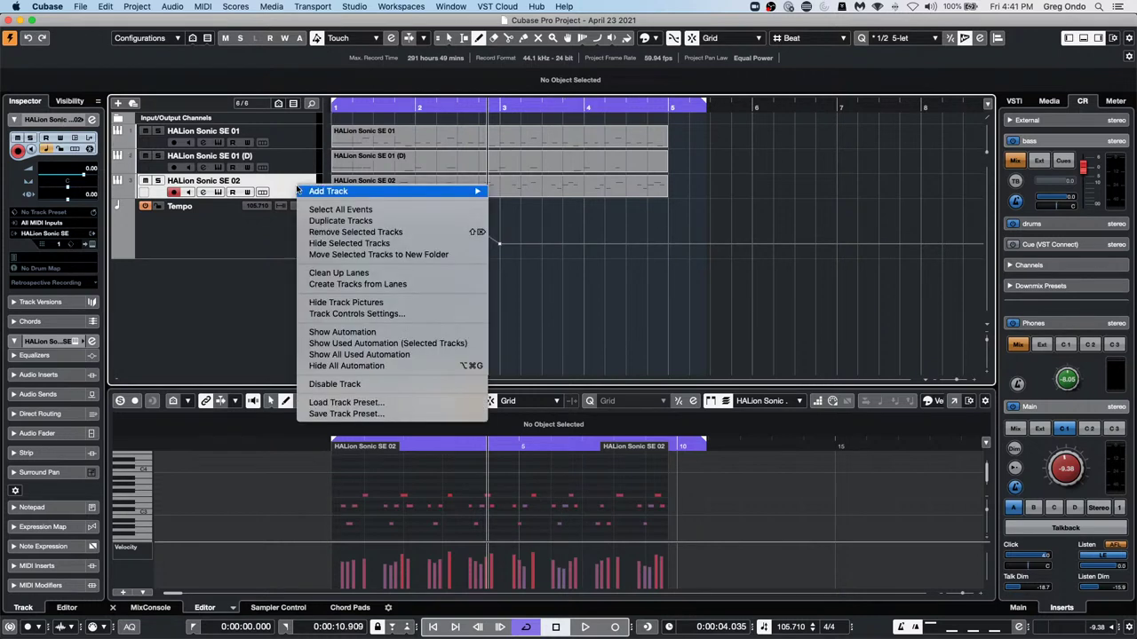
pyautogui.moveTo(435, 191)
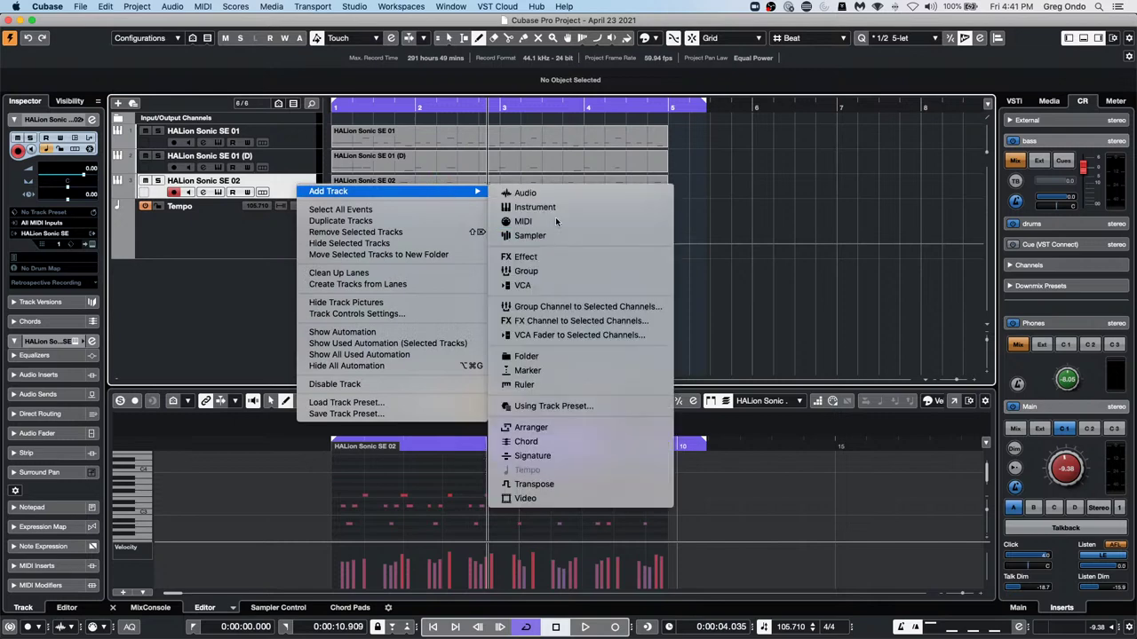
pyautogui.click(556, 222)
pyautogui.click(524, 309)
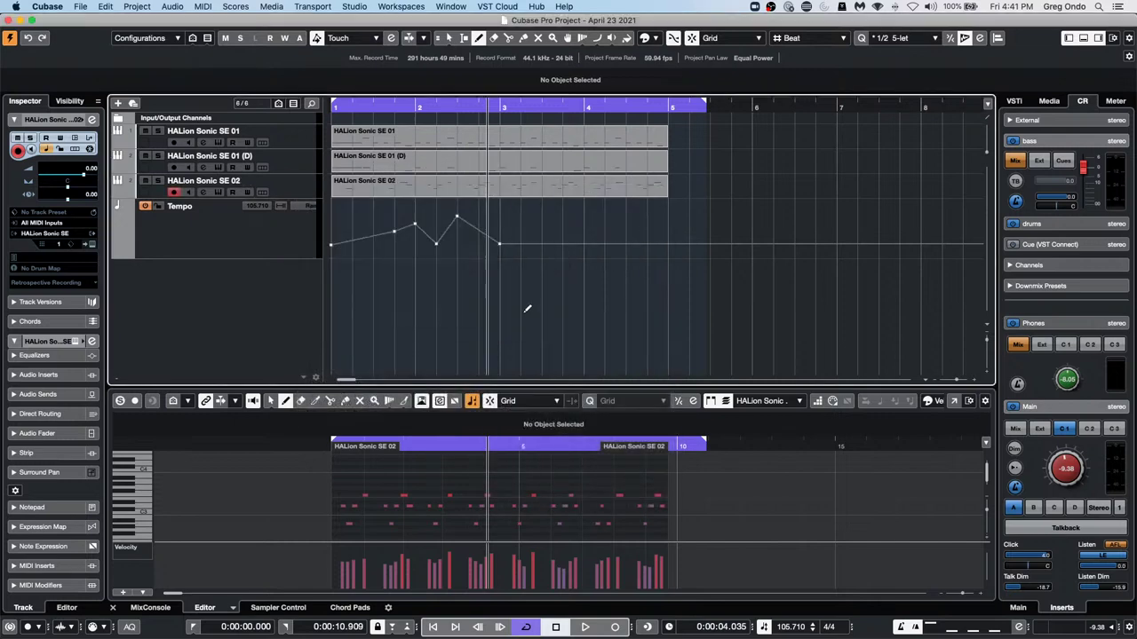
# Route MIDI 01 to the Chris device on channel 1 and open its control panel
pyautogui.click(60, 232)
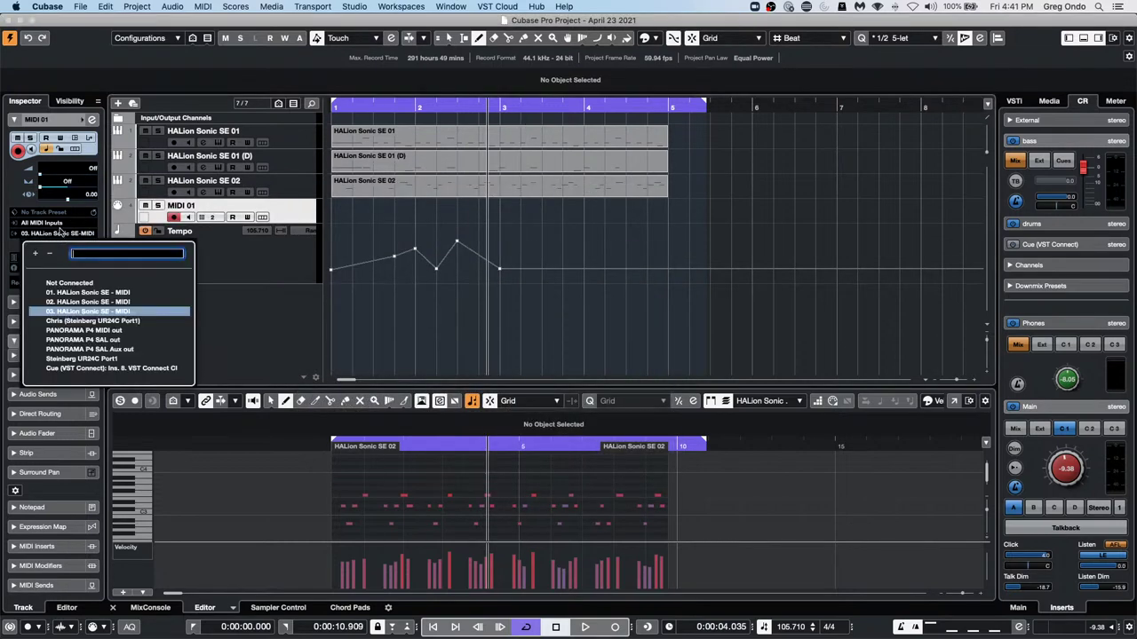
pyautogui.click(92, 321)
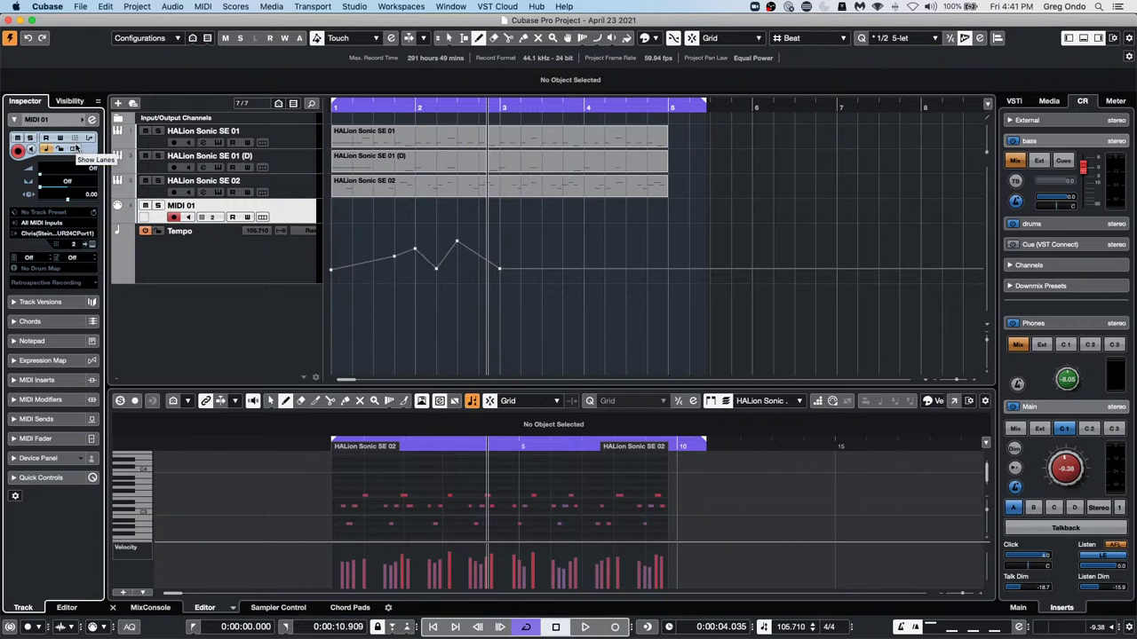
pyautogui.click(82, 250)
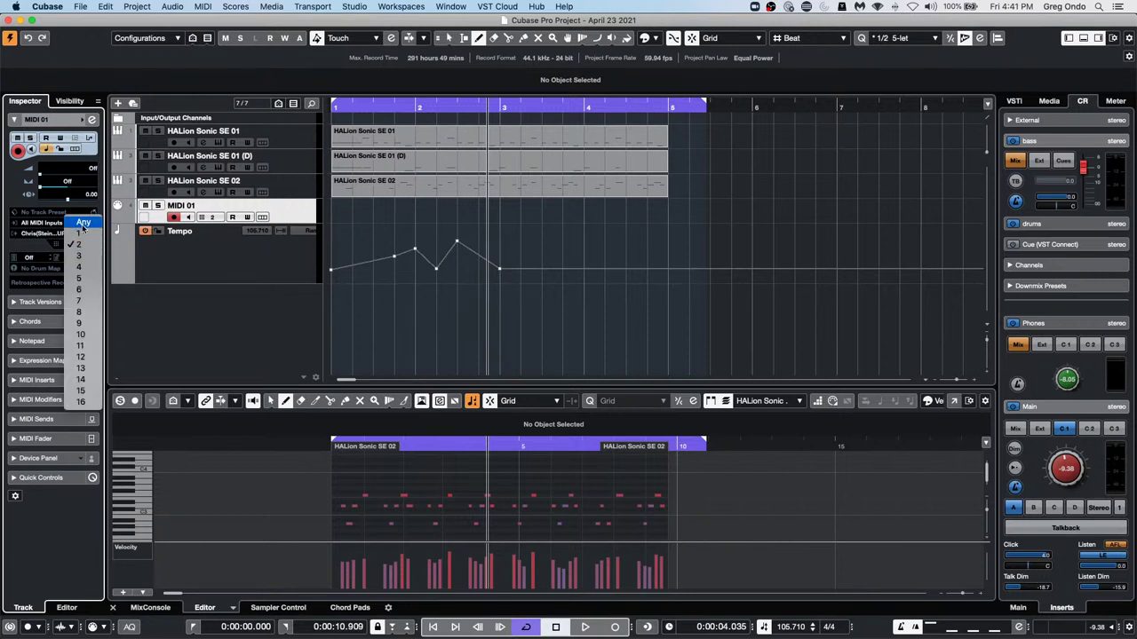
pyautogui.click(85, 236)
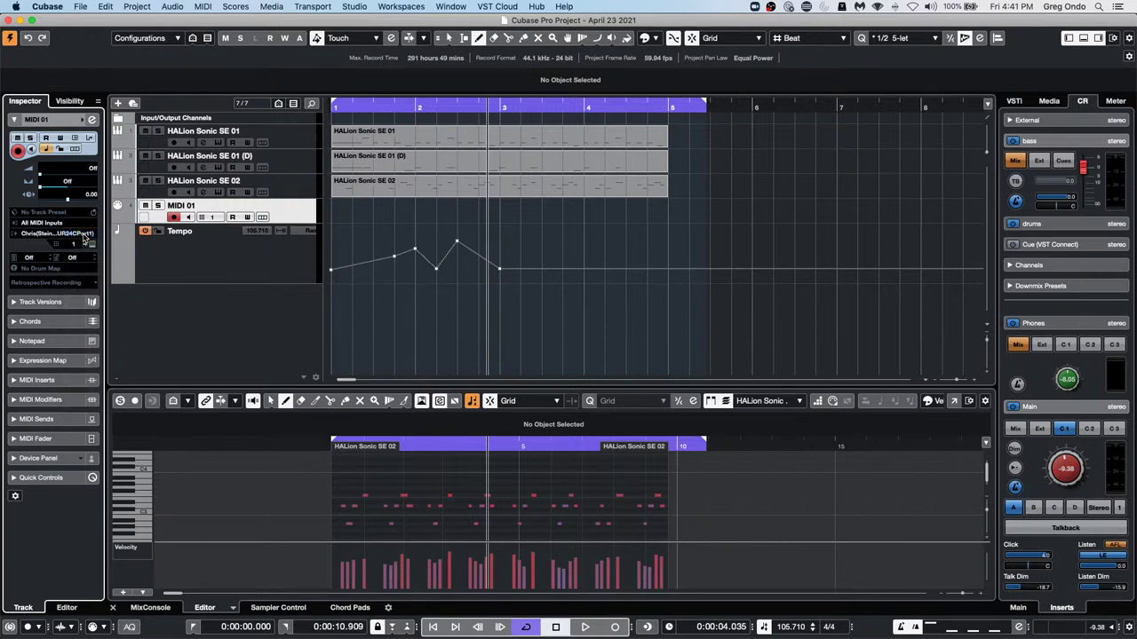
pyautogui.click(75, 139)
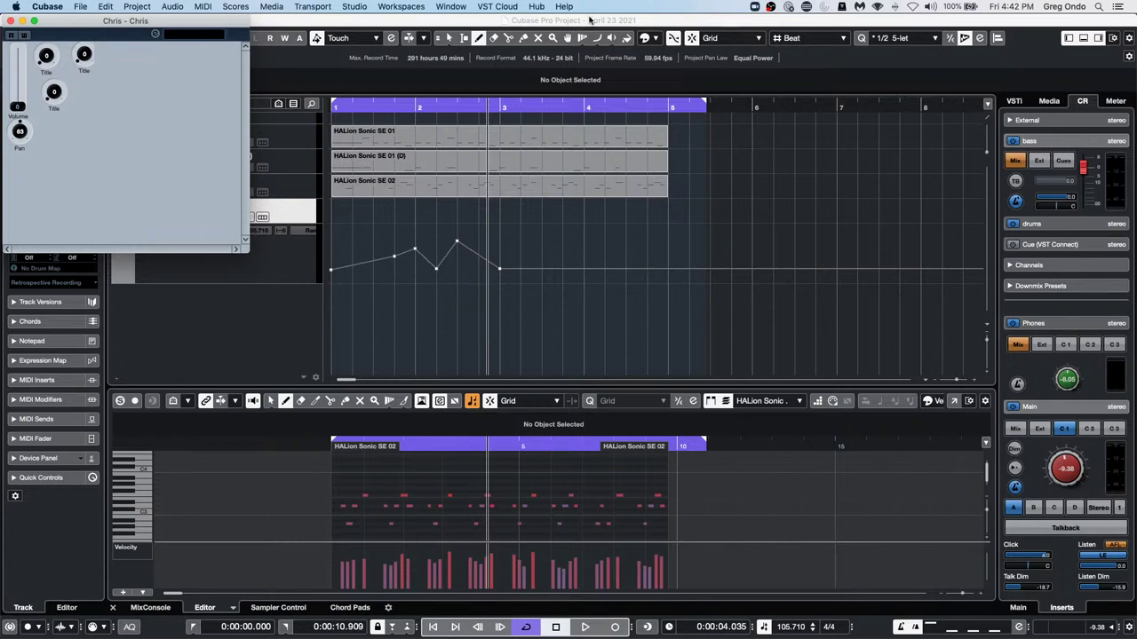
pyautogui.click(354, 8)
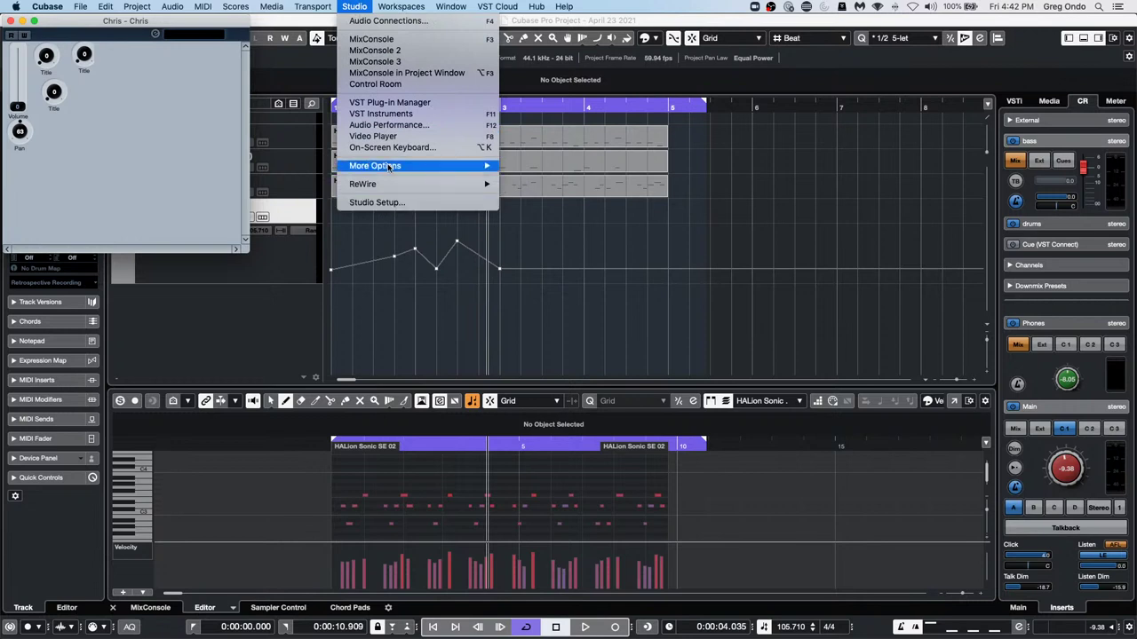
# Bring up the Chris device panel from the MIDI Device Manager in Edit Panel mode
pyautogui.moveTo(390, 167)
pyautogui.click(564, 189)
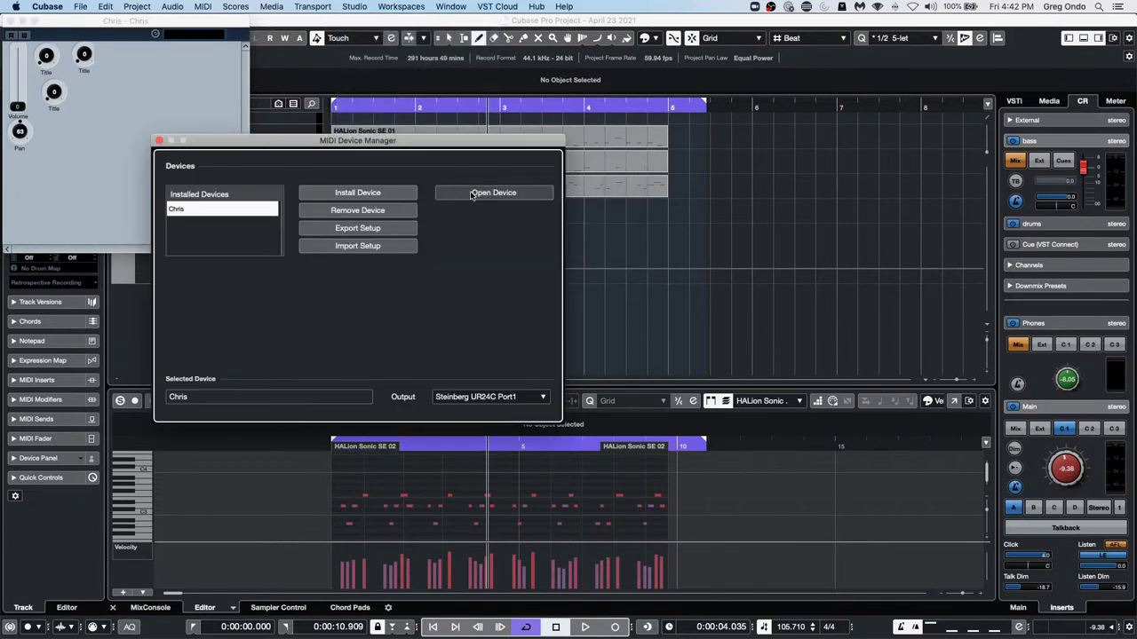
pyautogui.click(463, 194)
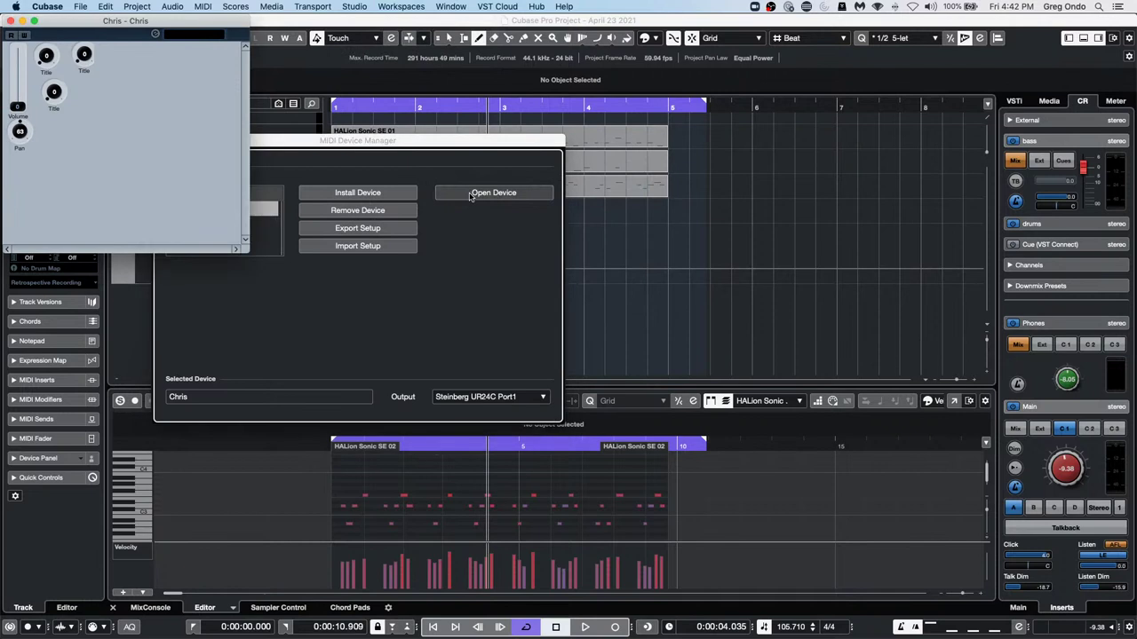
pyautogui.click(10, 19)
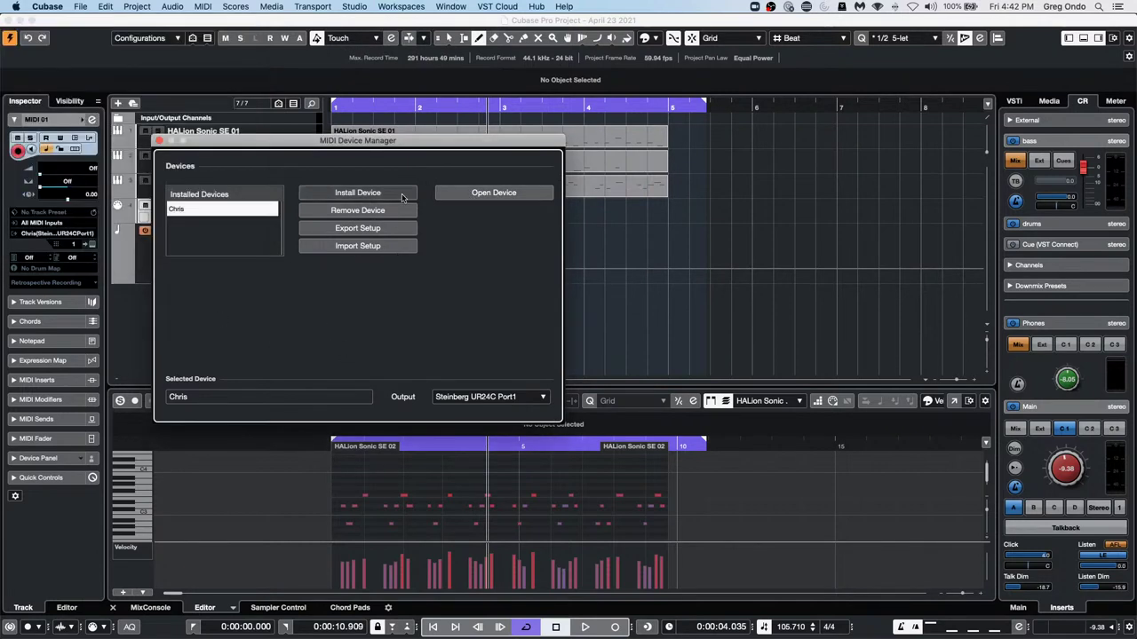
pyautogui.click(481, 192)
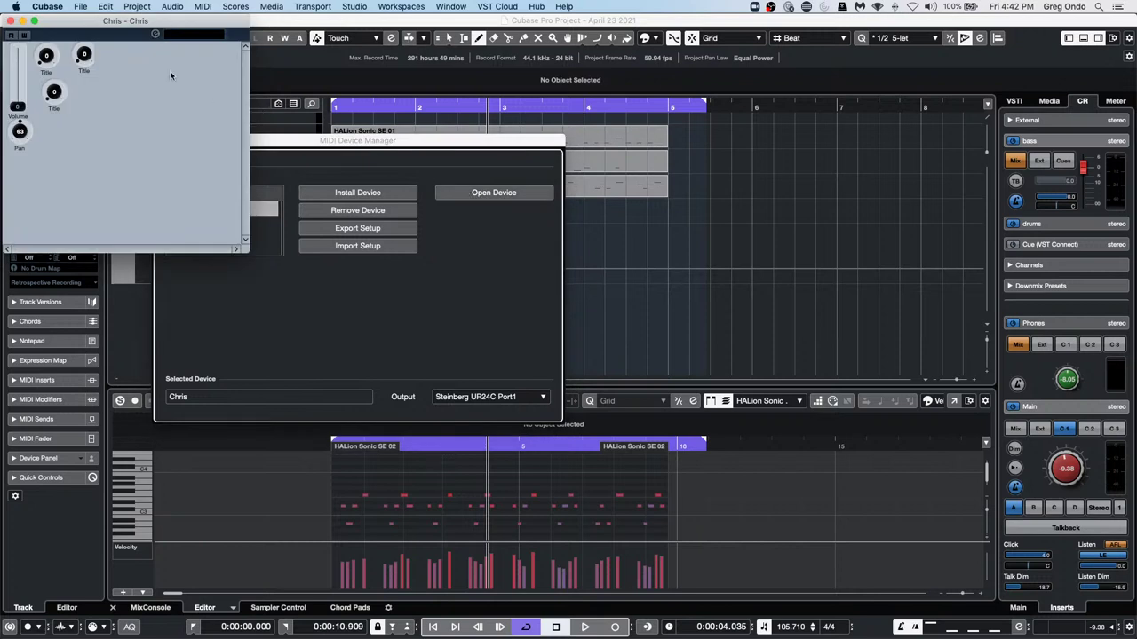
pyautogui.click(156, 34)
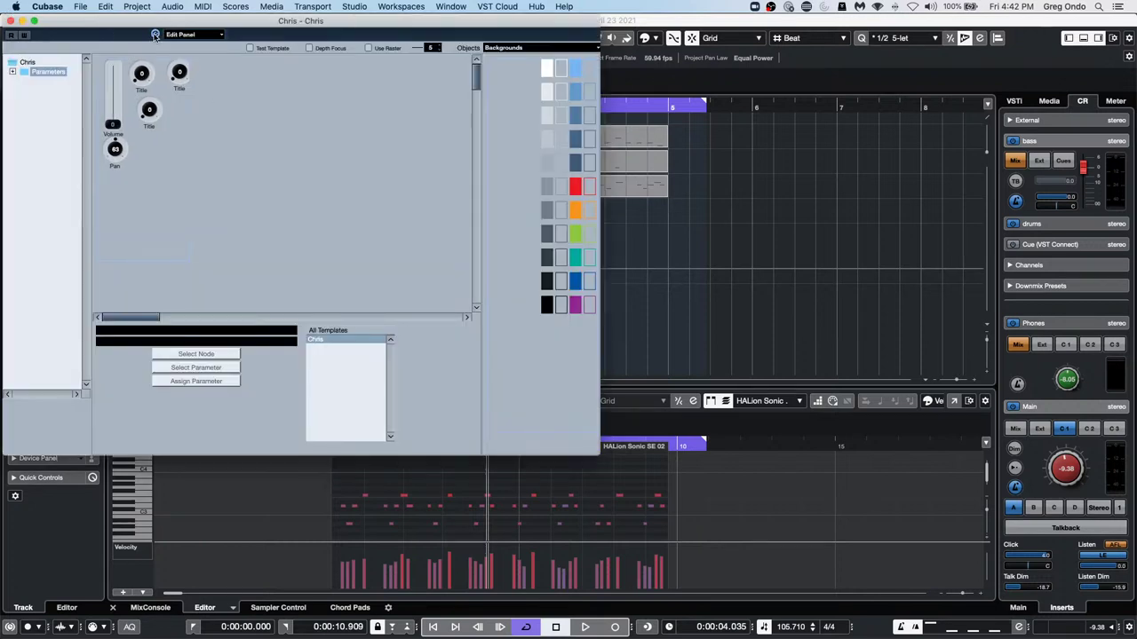
# Left-align the Pan knob with the Volume fader, and left-align the two stacked Title knobs
pyautogui.click(107, 180)
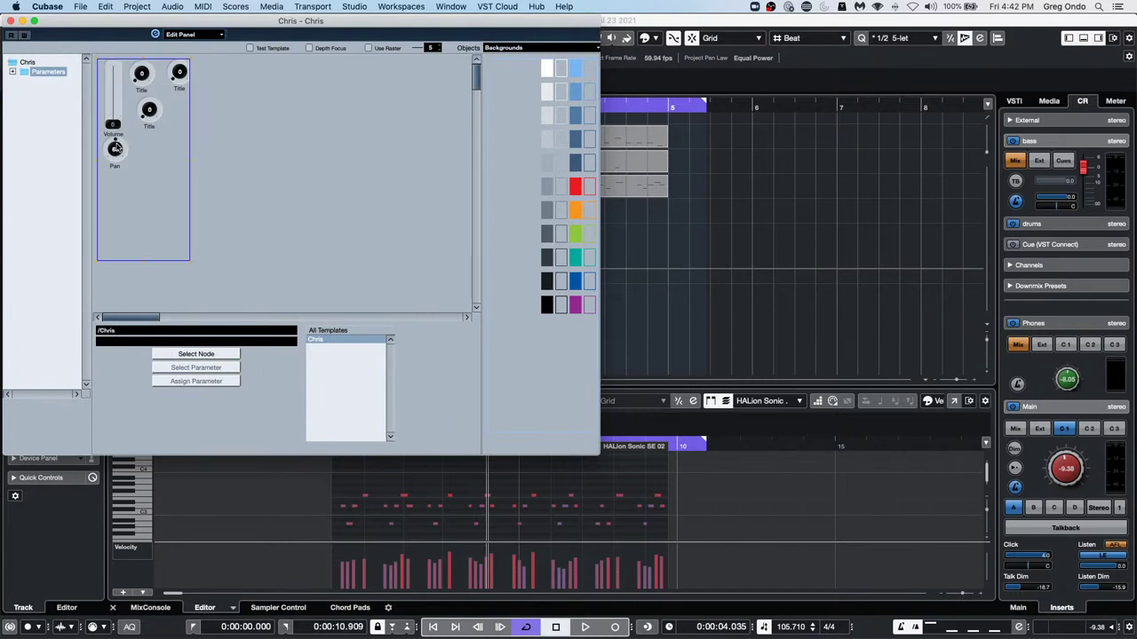
pyautogui.click(115, 133)
pyautogui.click(116, 111)
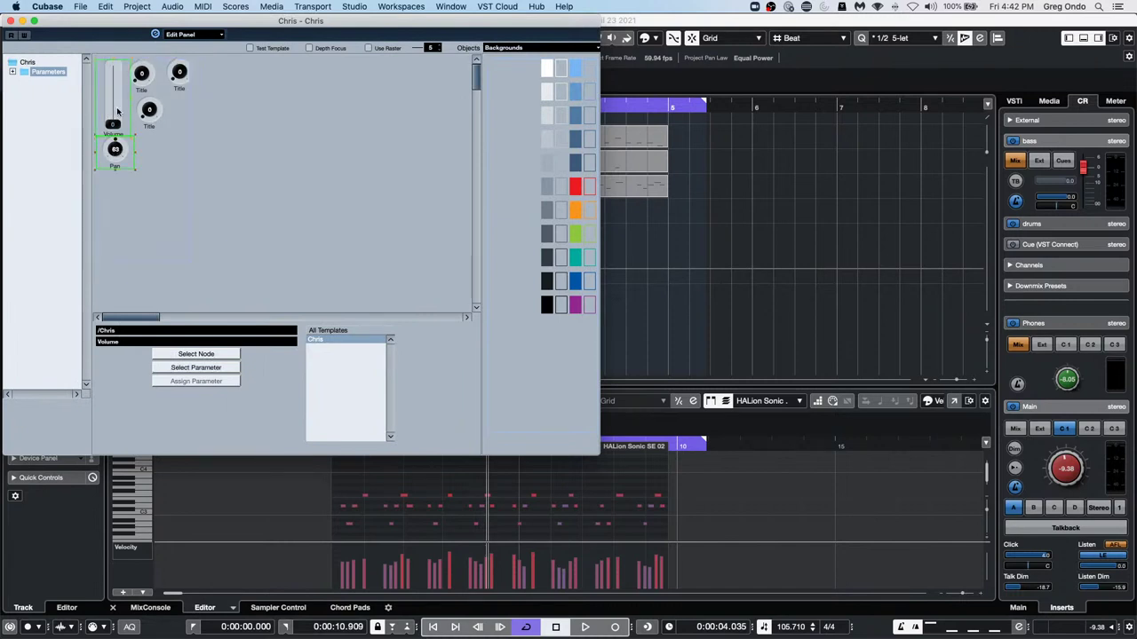
pyautogui.rightClick(116, 111)
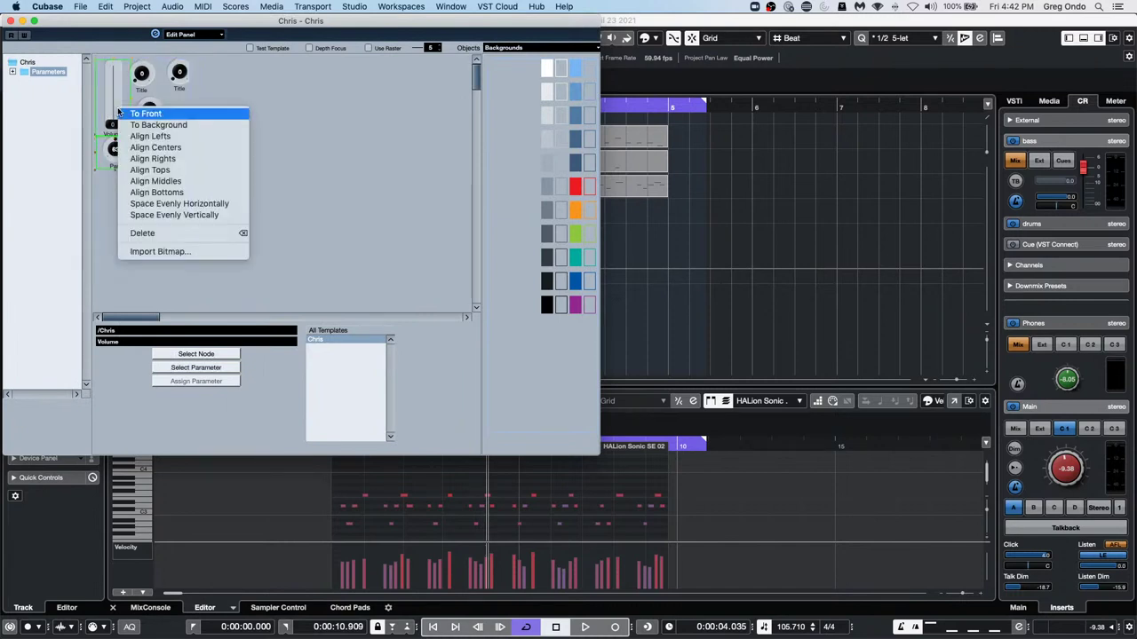
pyautogui.click(185, 140)
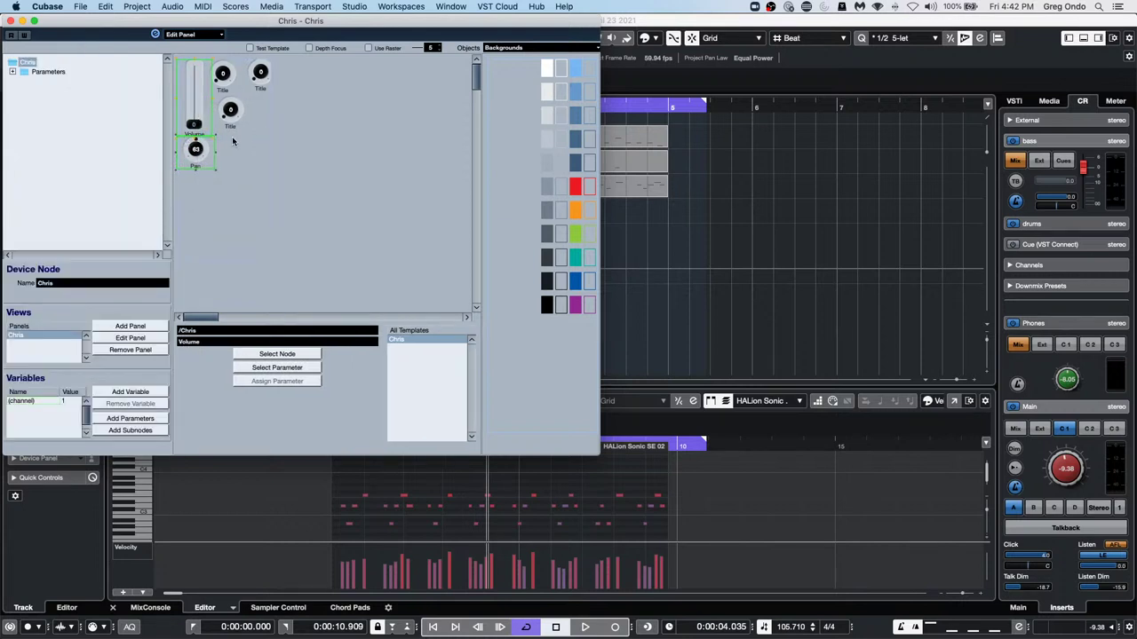
pyautogui.click(232, 140)
pyautogui.click(231, 113)
pyautogui.rightClick(226, 108)
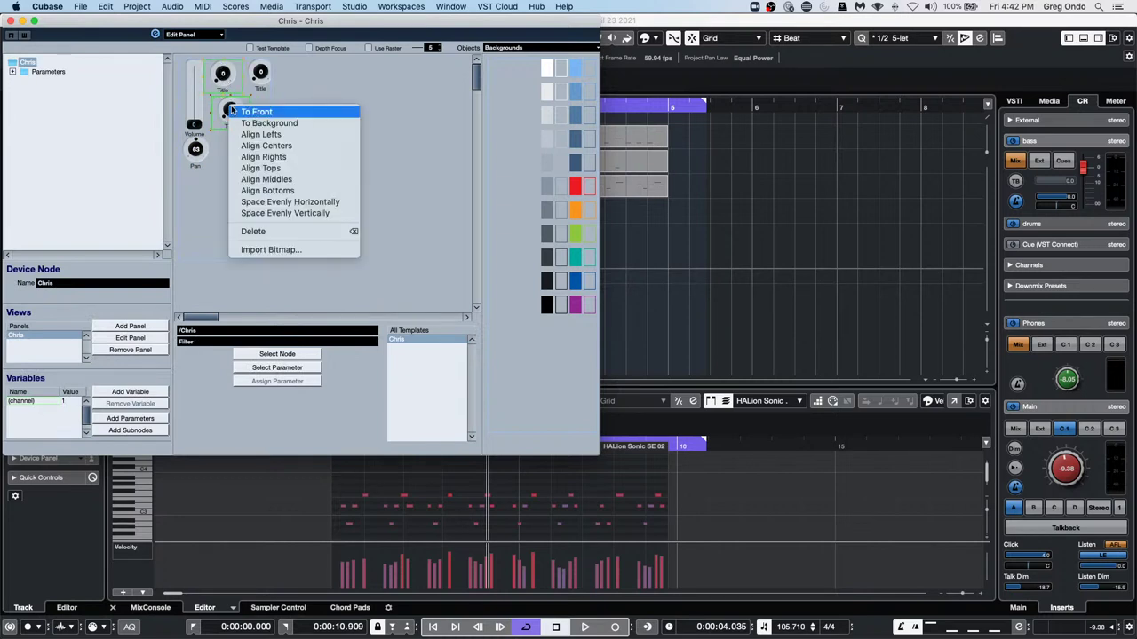
pyautogui.click(251, 133)
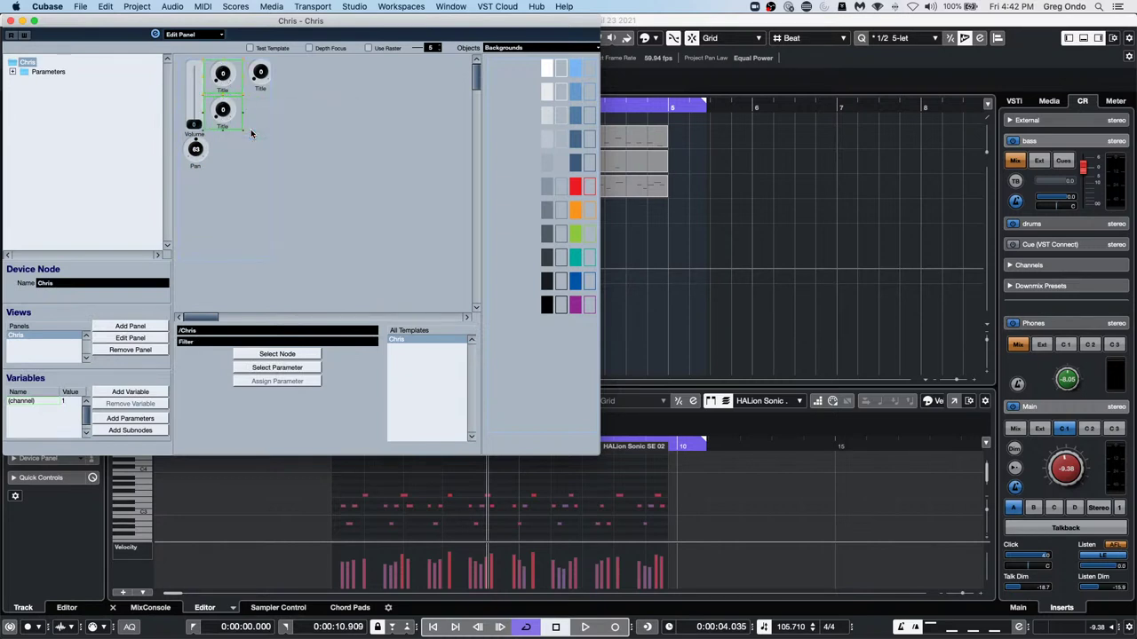
# Align the two top-row Title knobs along their tops
pyautogui.click(281, 78)
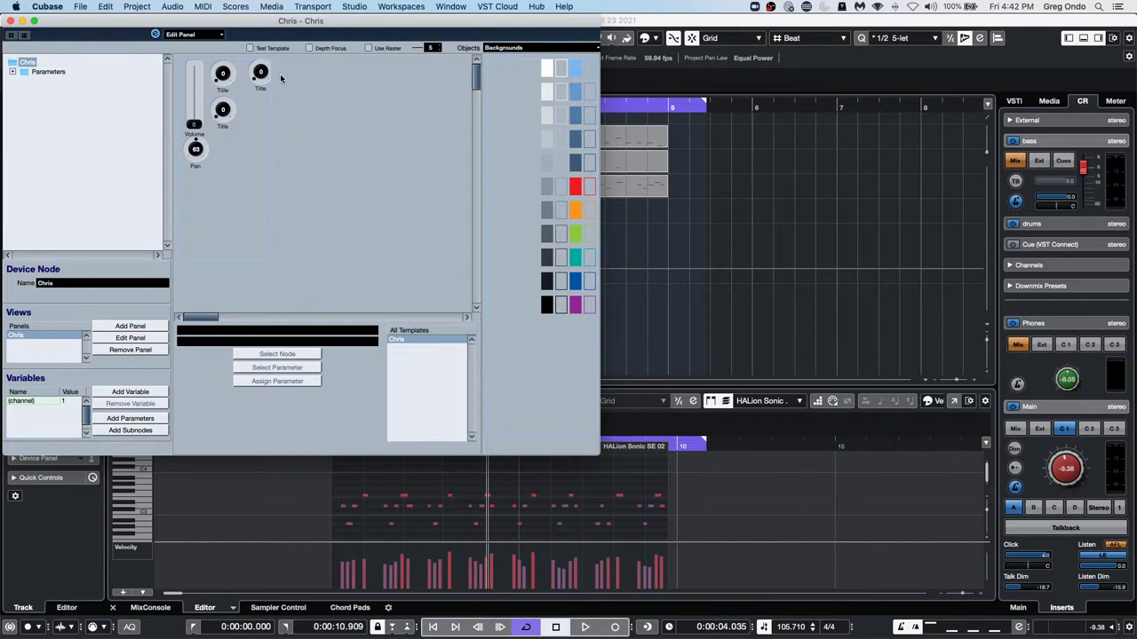
pyautogui.click(228, 79)
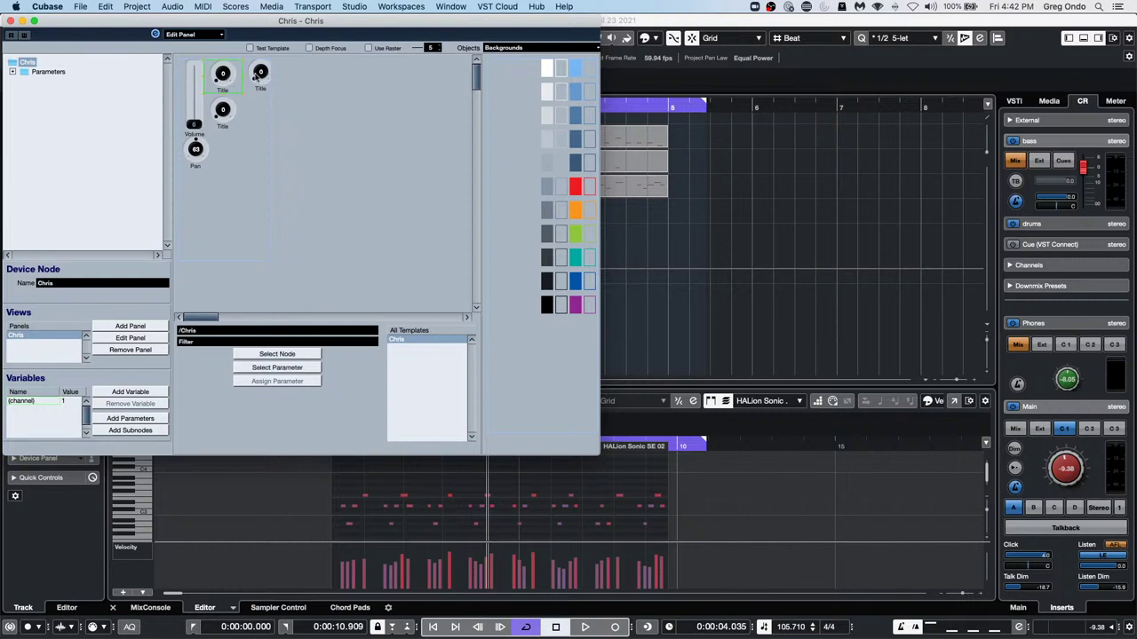
pyautogui.keyDown('shift'); pyautogui.click(259, 74); pyautogui.keyUp('shift')
pyautogui.rightClick(261, 75)
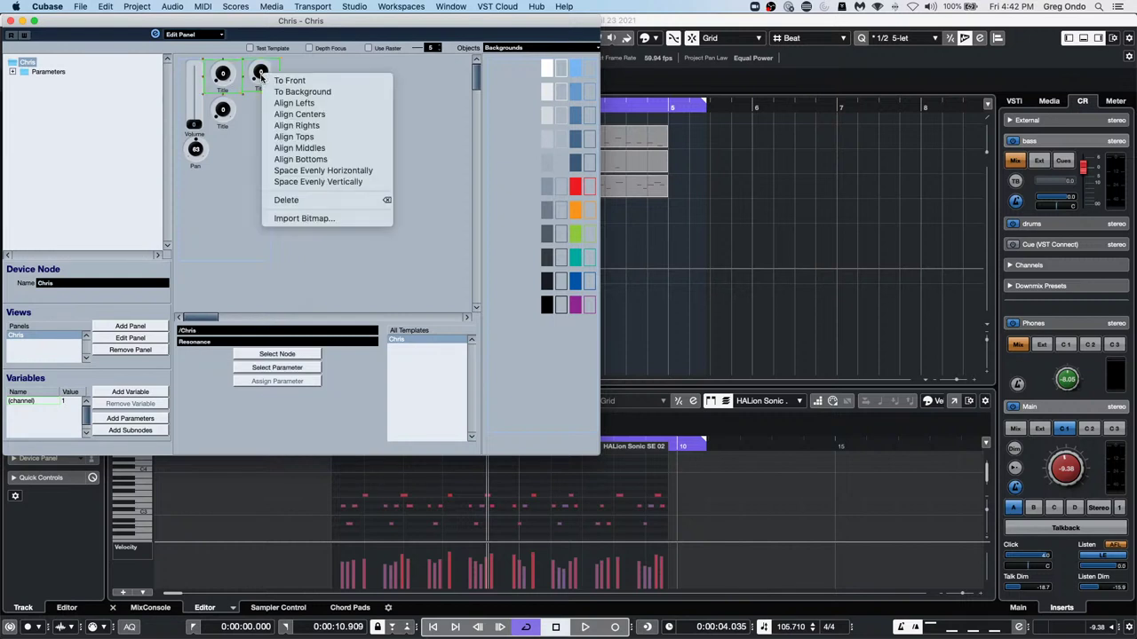
pyautogui.click(349, 126)
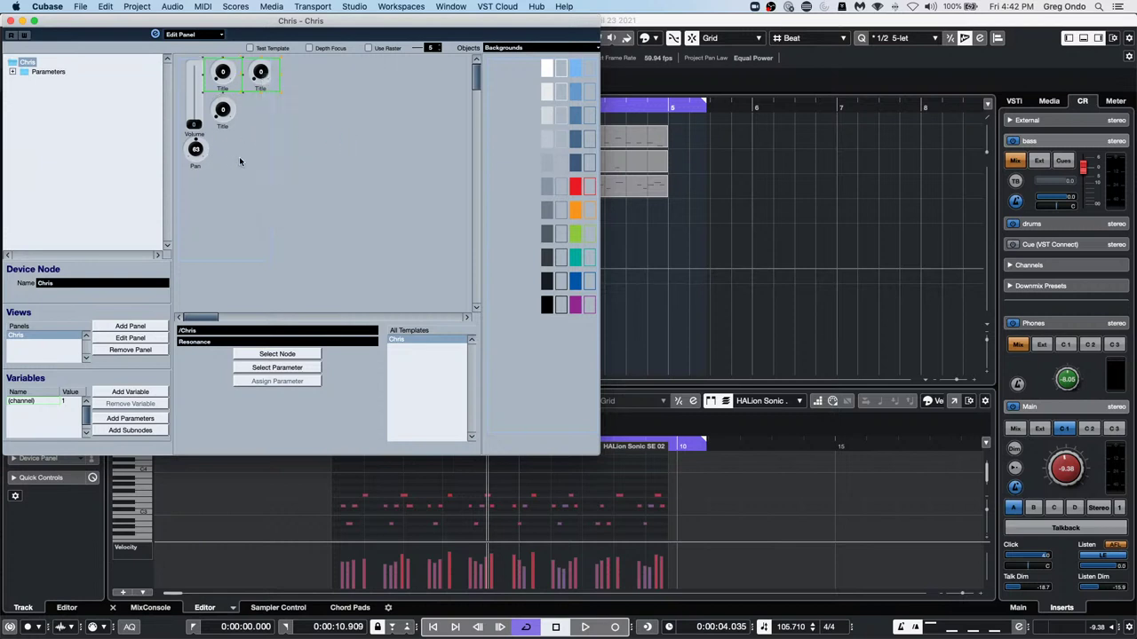
# Close and save the edited panel layout, then close the MIDI Device Manager
pyautogui.click(12, 22)
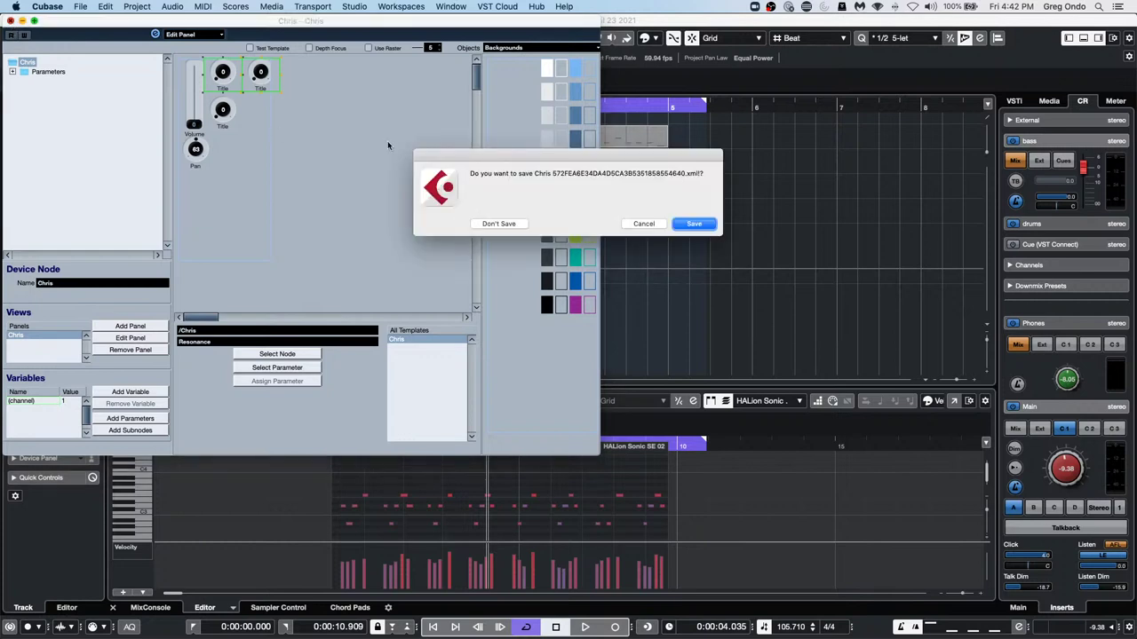
pyautogui.click(693, 224)
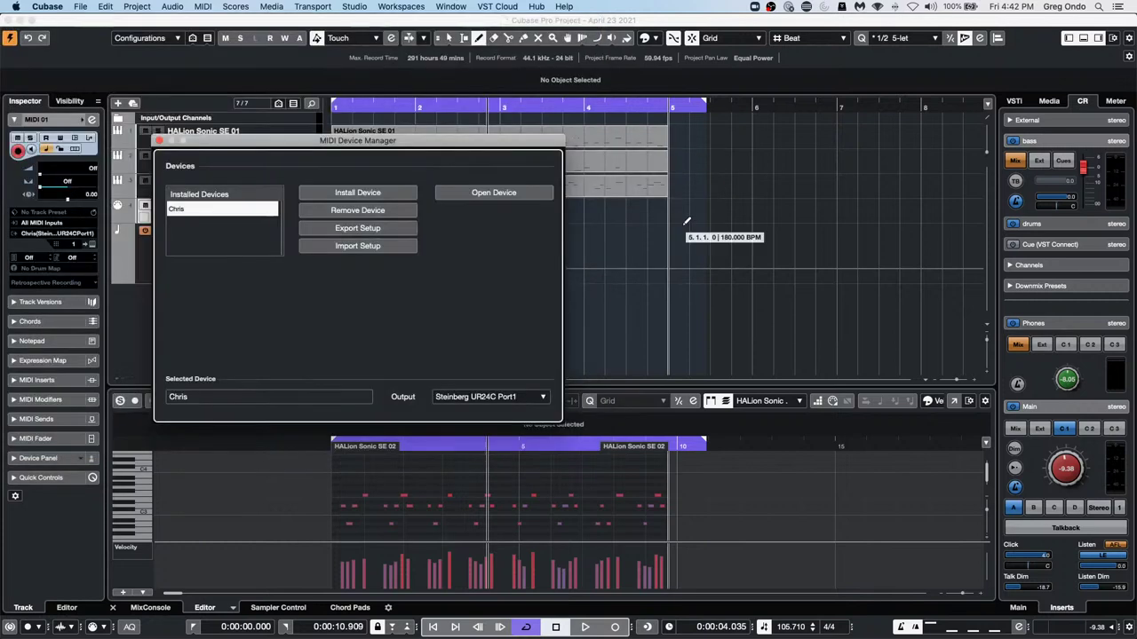
pyautogui.click(159, 141)
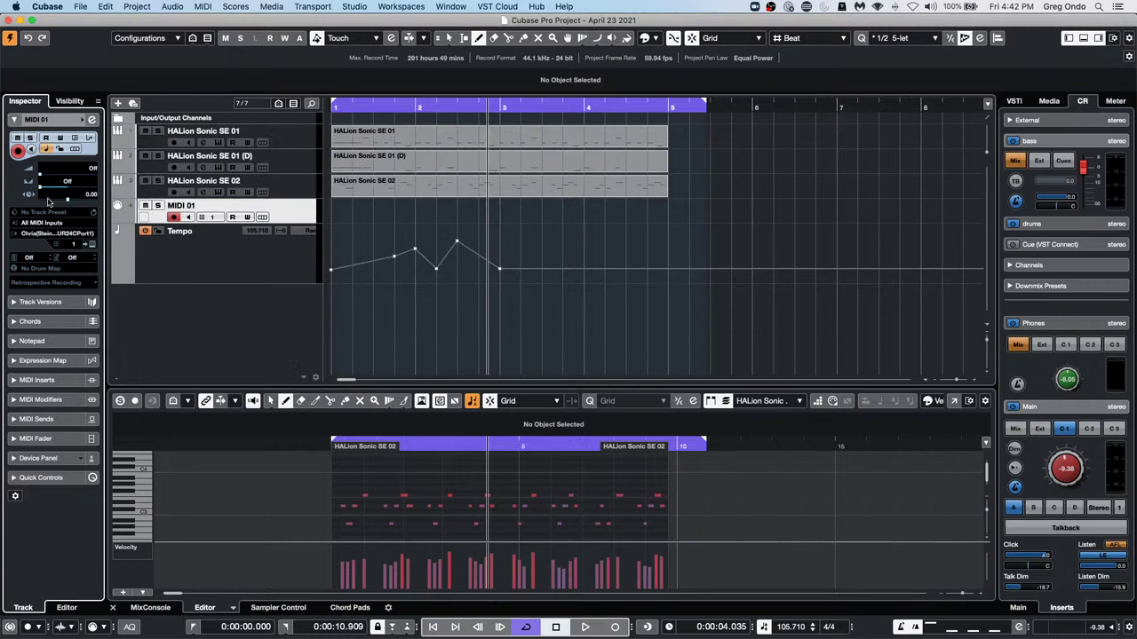
# Show the custom device panel in MIDI 01's track settings and raise its Volume to 52
pyautogui.click(74, 139)
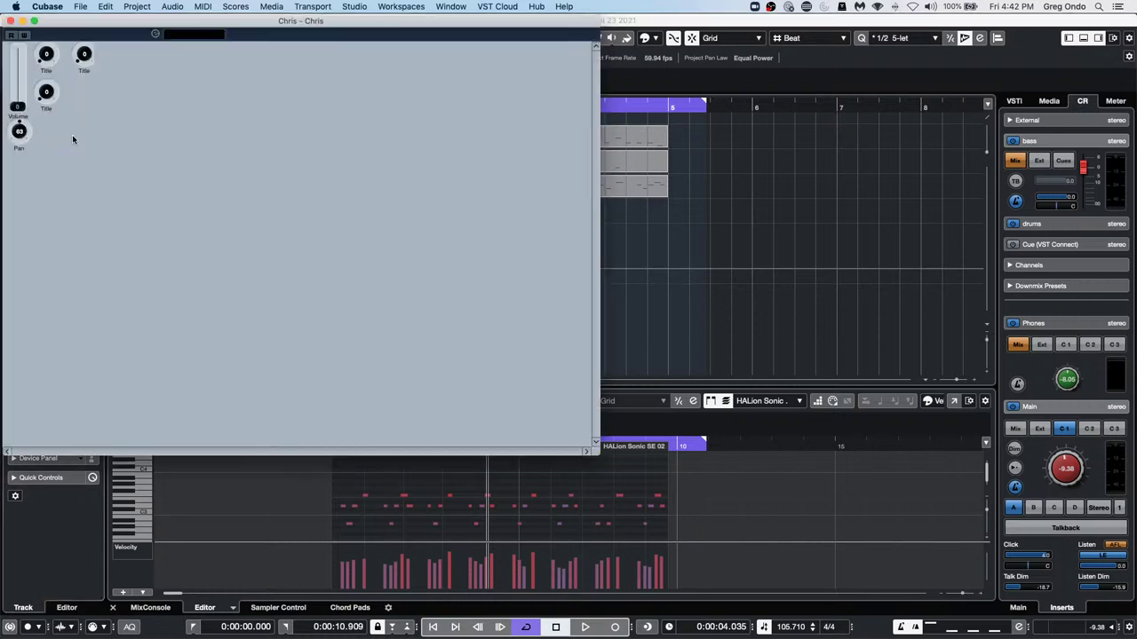
pyautogui.click(11, 20)
pyautogui.click(73, 456)
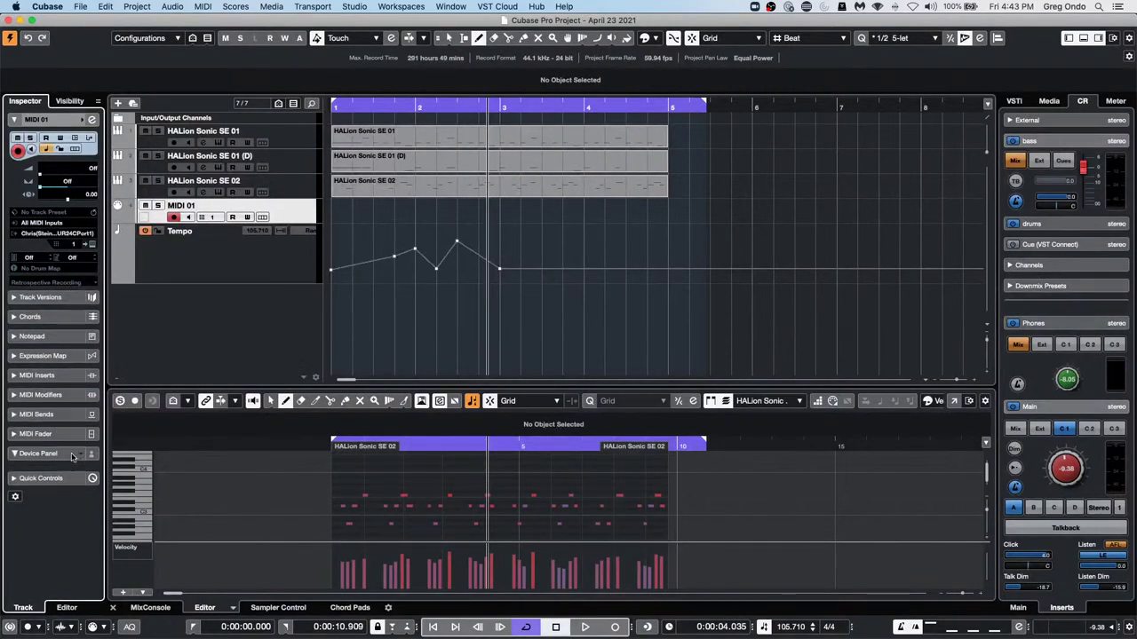
pyautogui.click(64, 300)
pyautogui.click(64, 300)
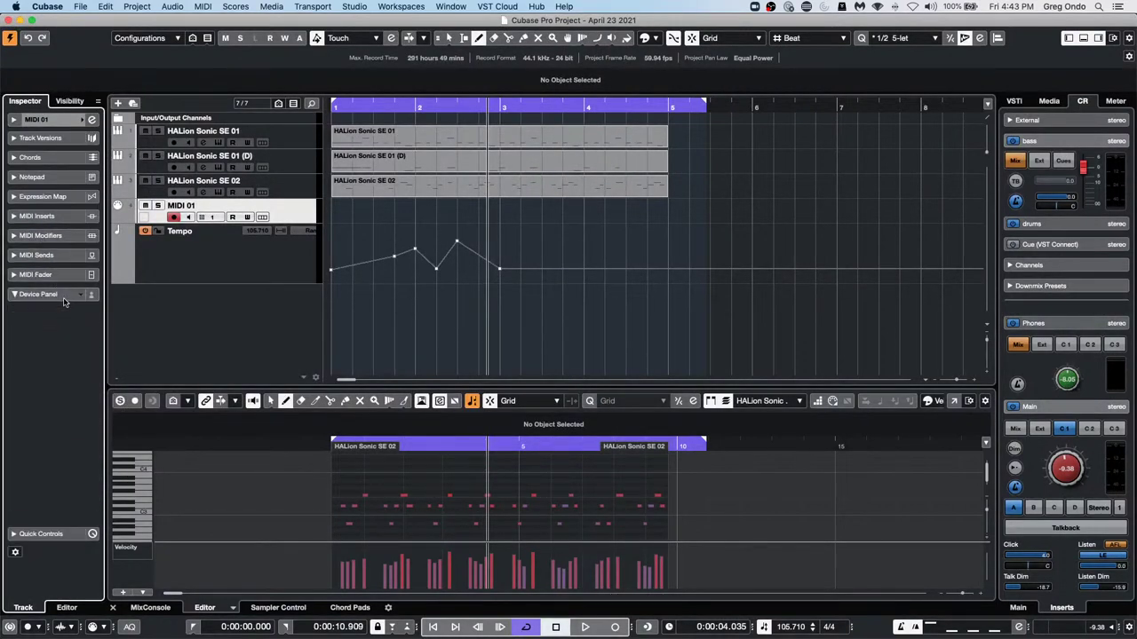
pyautogui.click(80, 296)
pyautogui.click(103, 320)
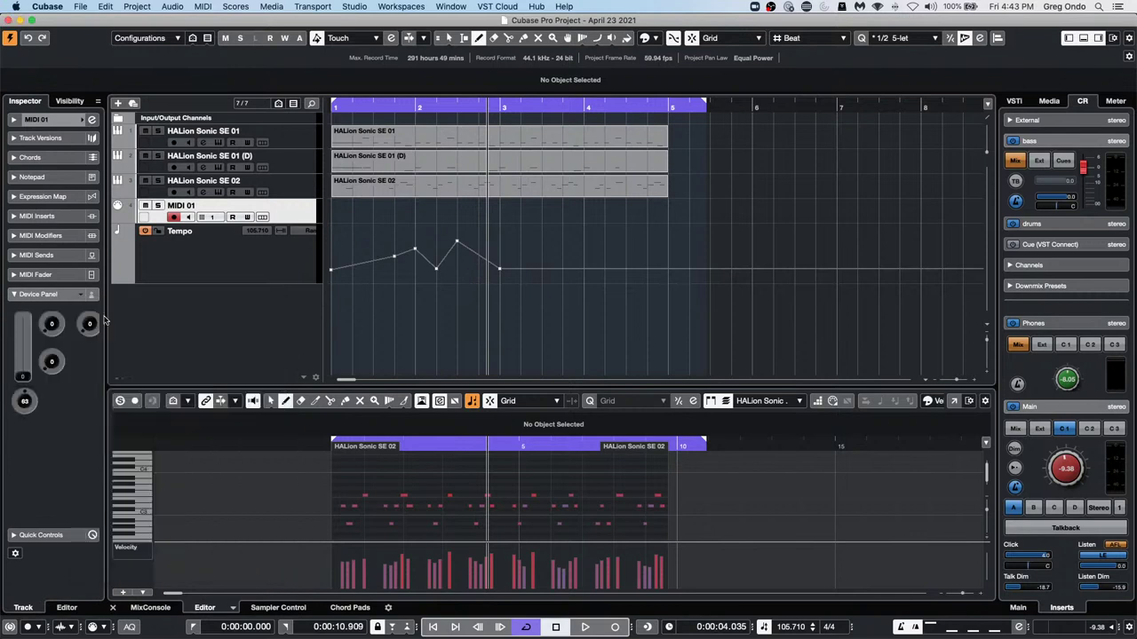
pyautogui.moveTo(32, 376)
pyautogui.mouseDown()
pyautogui.moveTo(27, 330)
pyautogui.moveTo(29, 352)
pyautogui.moveTo(44, 360)
pyautogui.mouseUp()
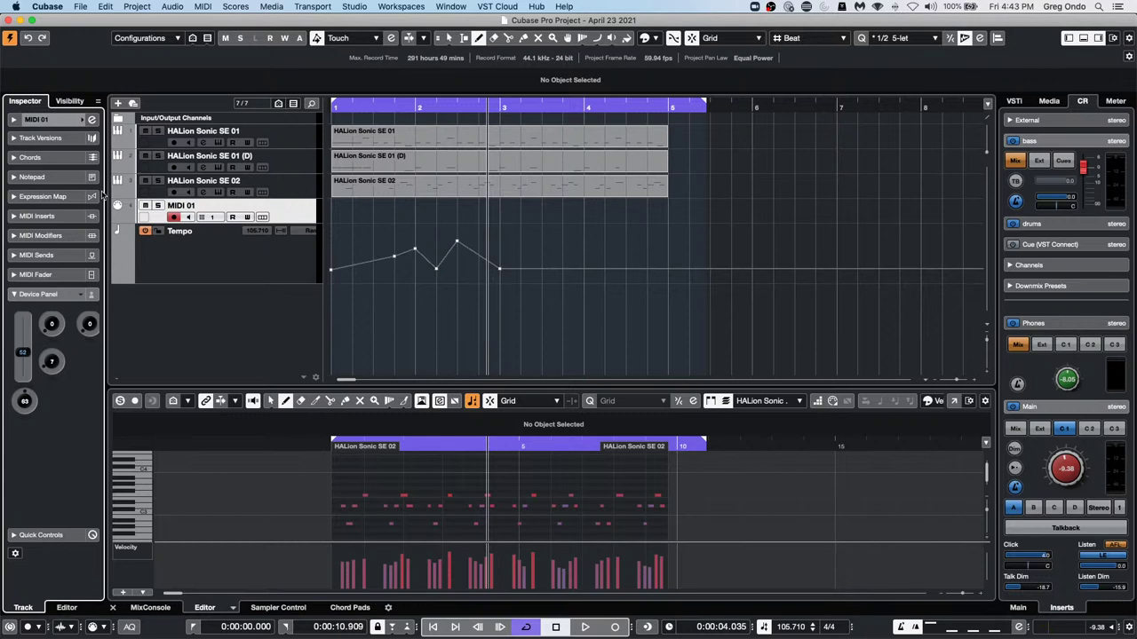
# Move the device panel window aside and draw an empty MIDI 01 part from bar 1.3 to 4.2
pyautogui.click(53, 120)
pyautogui.click(75, 142)
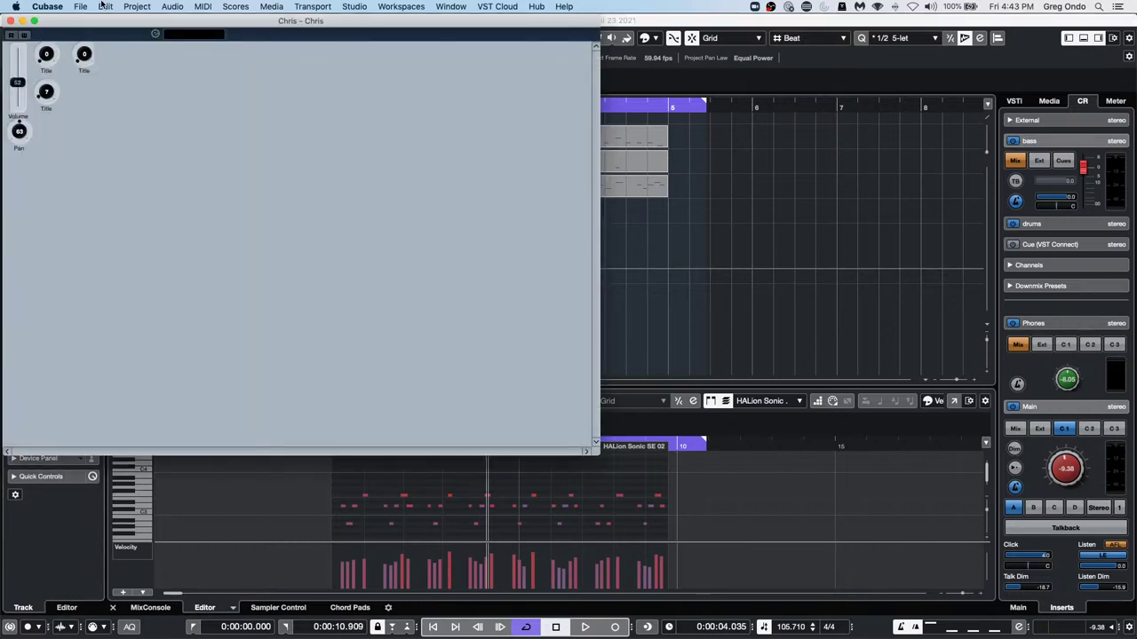
pyautogui.moveTo(98, 27); pyautogui.dragTo(570, 194)
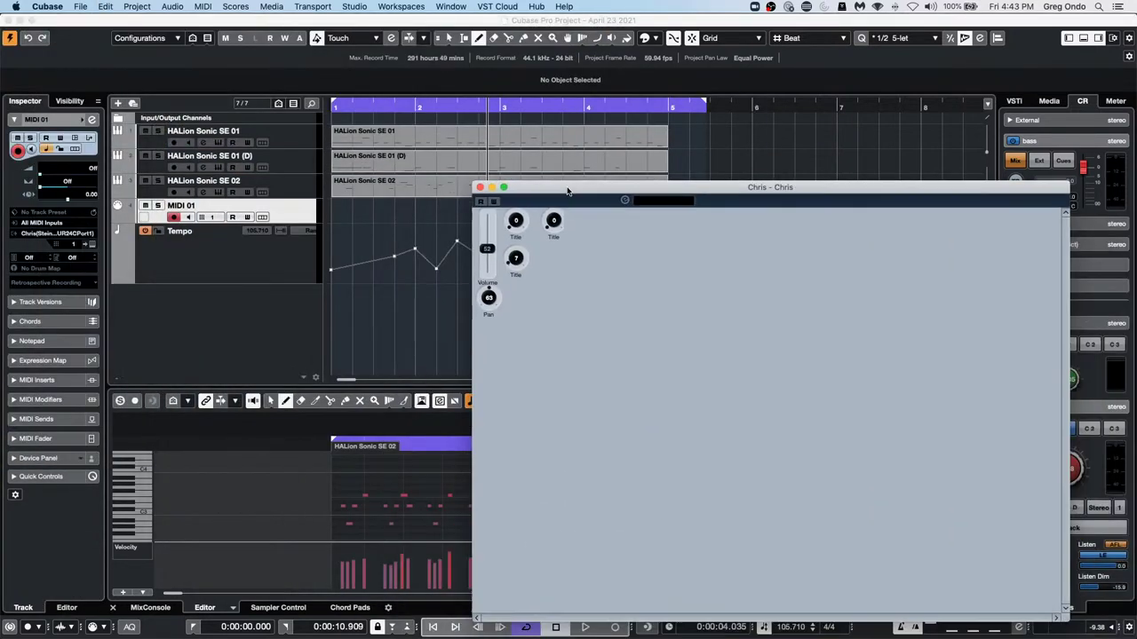
pyautogui.moveTo(381, 206)
pyautogui.mouseDown()
pyautogui.moveTo(715, 217)
pyautogui.moveTo(488, 222)
pyautogui.mouseUp()
# Open the MIDI 01 part in the note editor and enable automation read/write for MIDI 01
pyautogui.press('1')
pyautogui.doubleClick(471, 216)
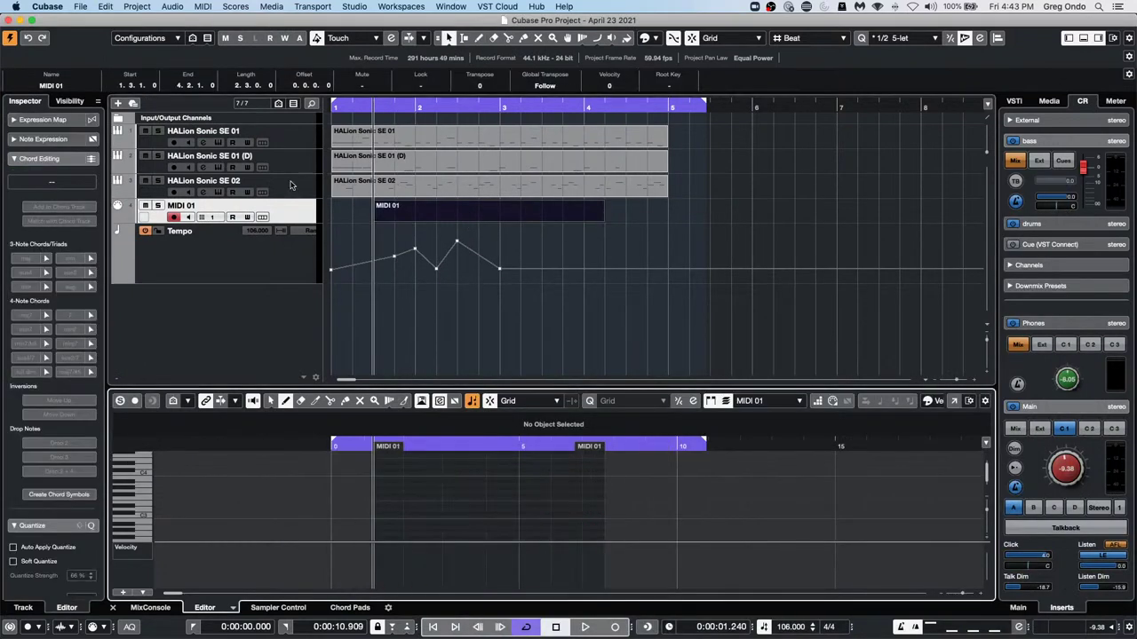
pyautogui.click(287, 219)
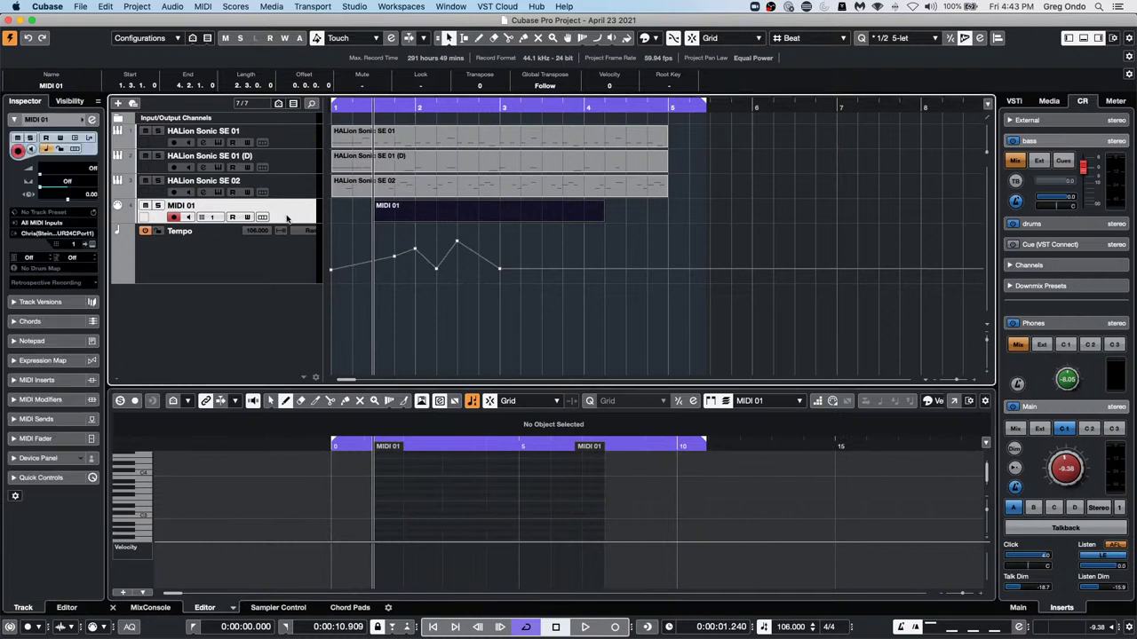
pyautogui.click(81, 139)
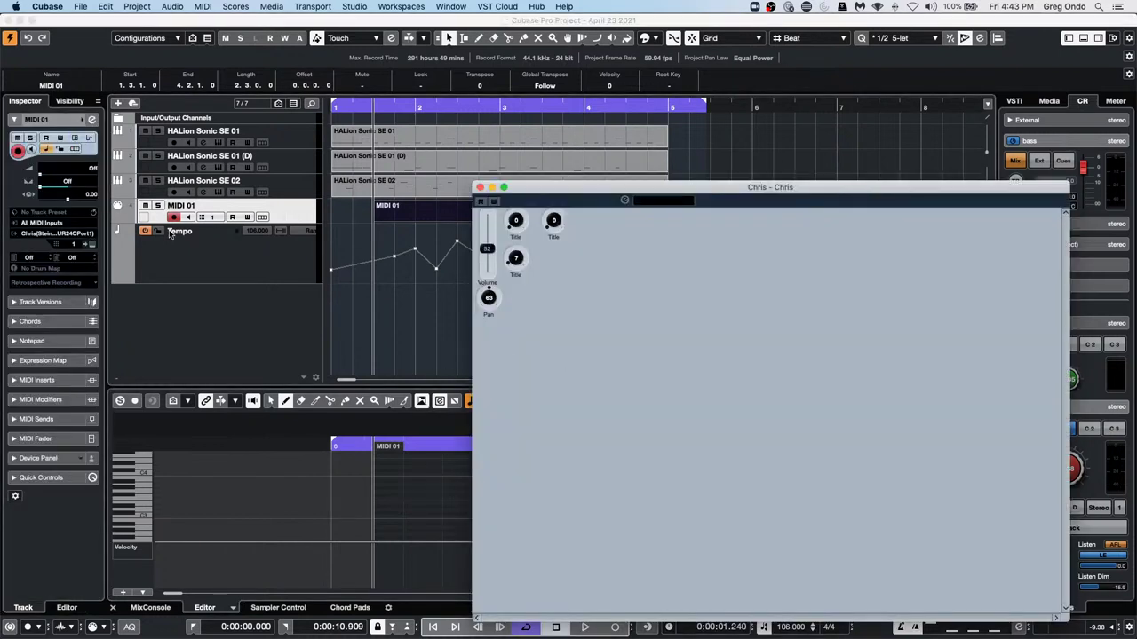
pyautogui.click(247, 218)
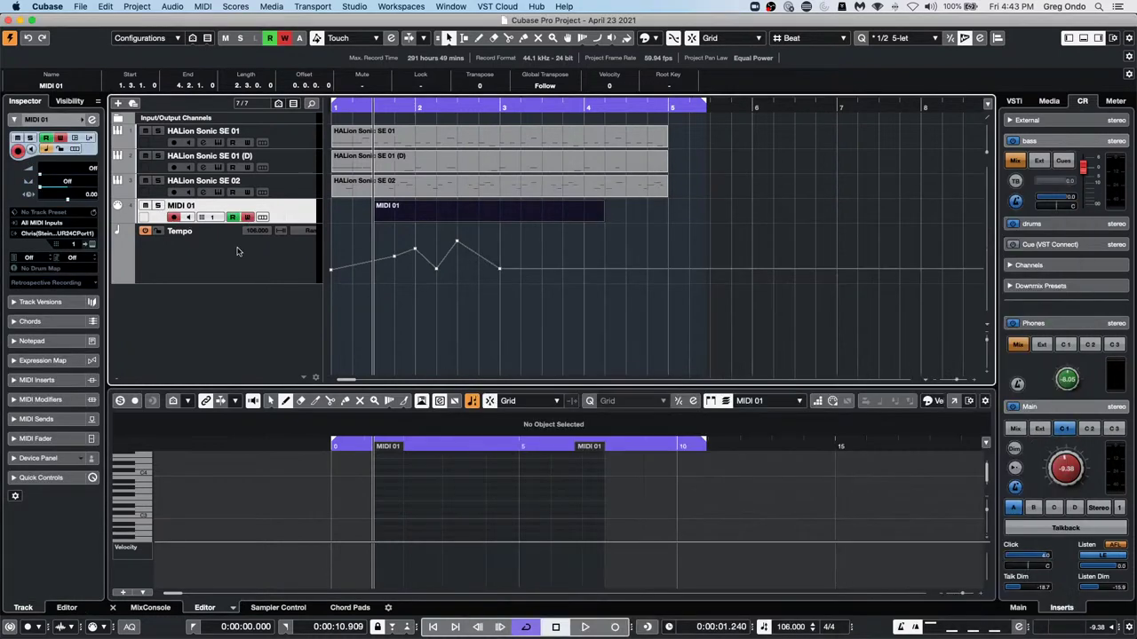
# Ride the device Volume during playback (28, then 18 and 87) and dock the controls into track settings
pyautogui.click(75, 139)
pyautogui.press('space')
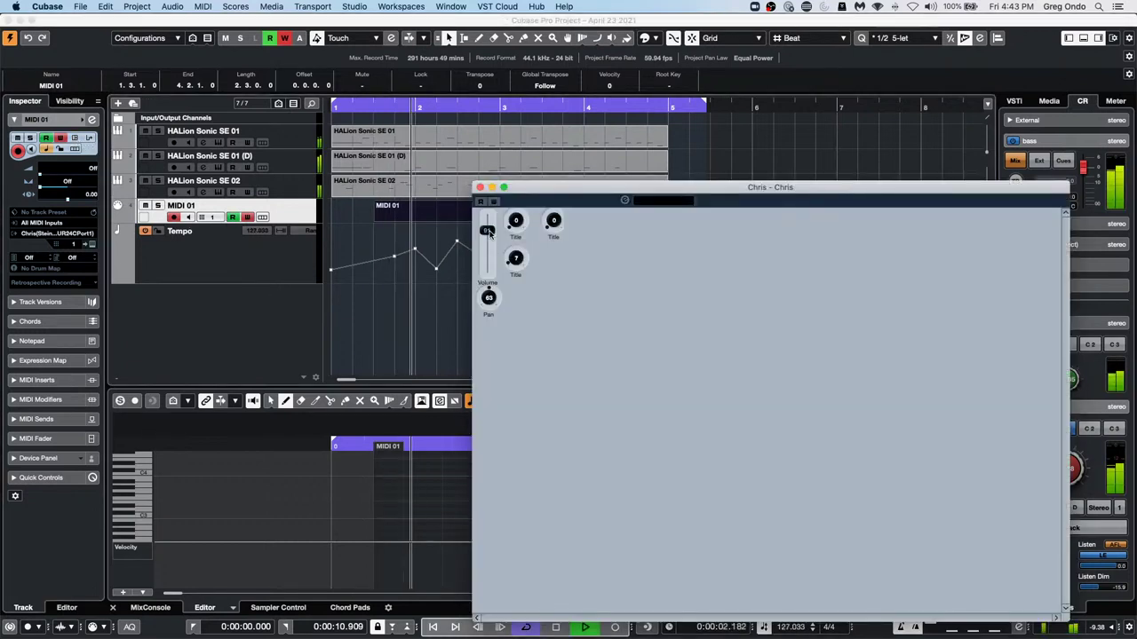
pyautogui.moveTo(488, 233); pyautogui.dragTo(514, 218)
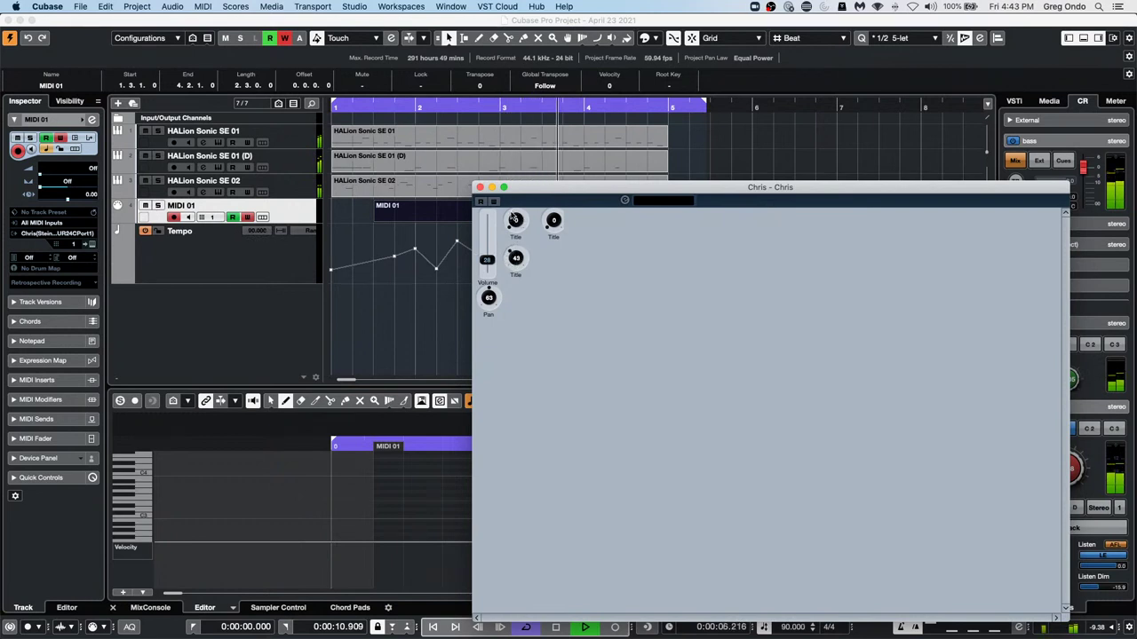
pyautogui.press('space')
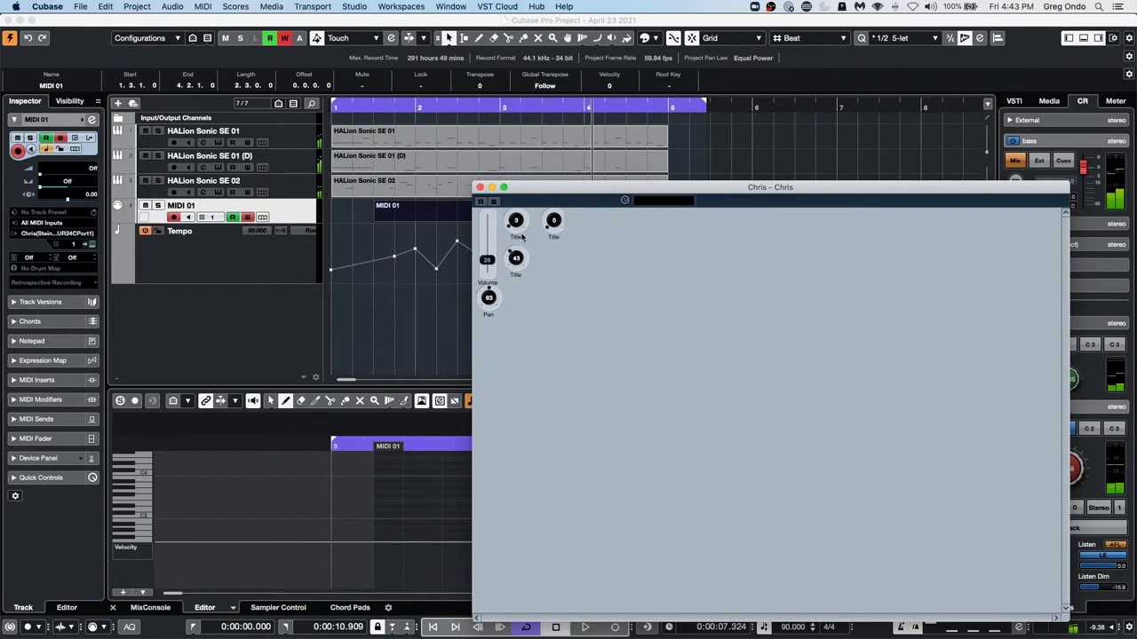
pyautogui.moveTo(487, 259); pyautogui.dragTo(487, 282)
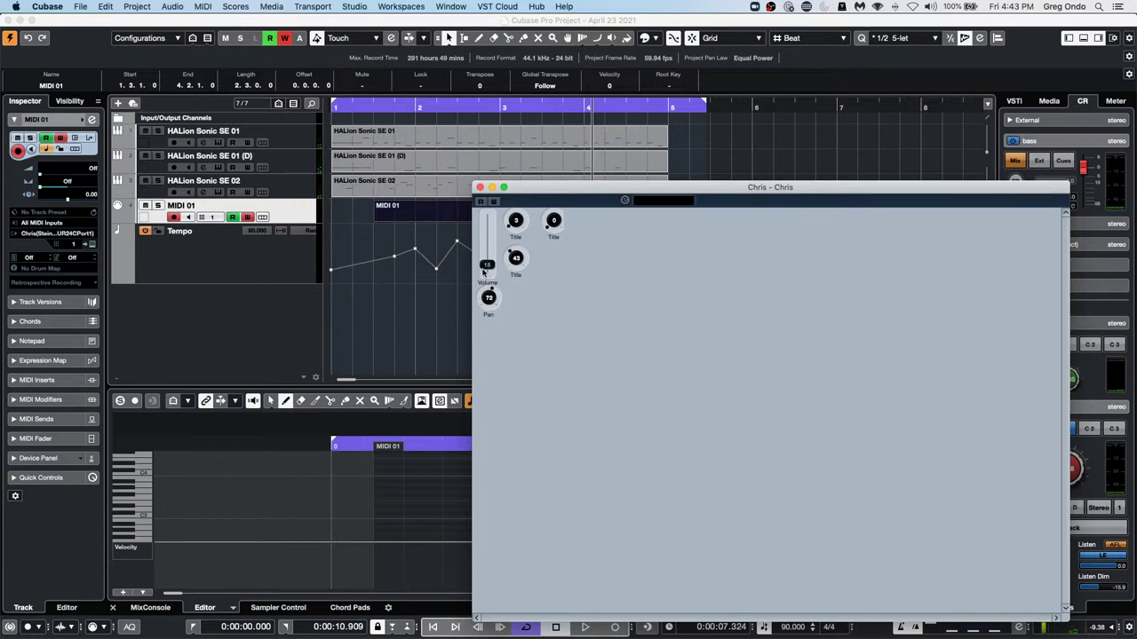
pyautogui.scroll(3, 504, 257)
pyautogui.moveTo(479, 264)
pyautogui.mouseDown()
pyautogui.moveTo(484, 234)
pyautogui.moveTo(482, 245)
pyautogui.mouseUp()
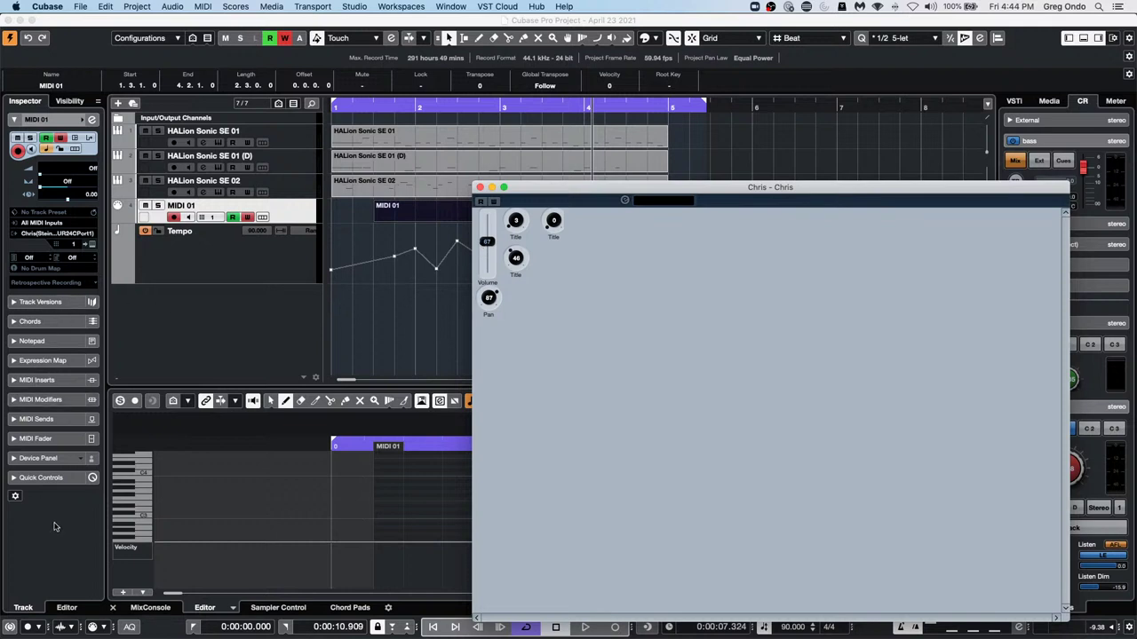
pyautogui.click(65, 462)
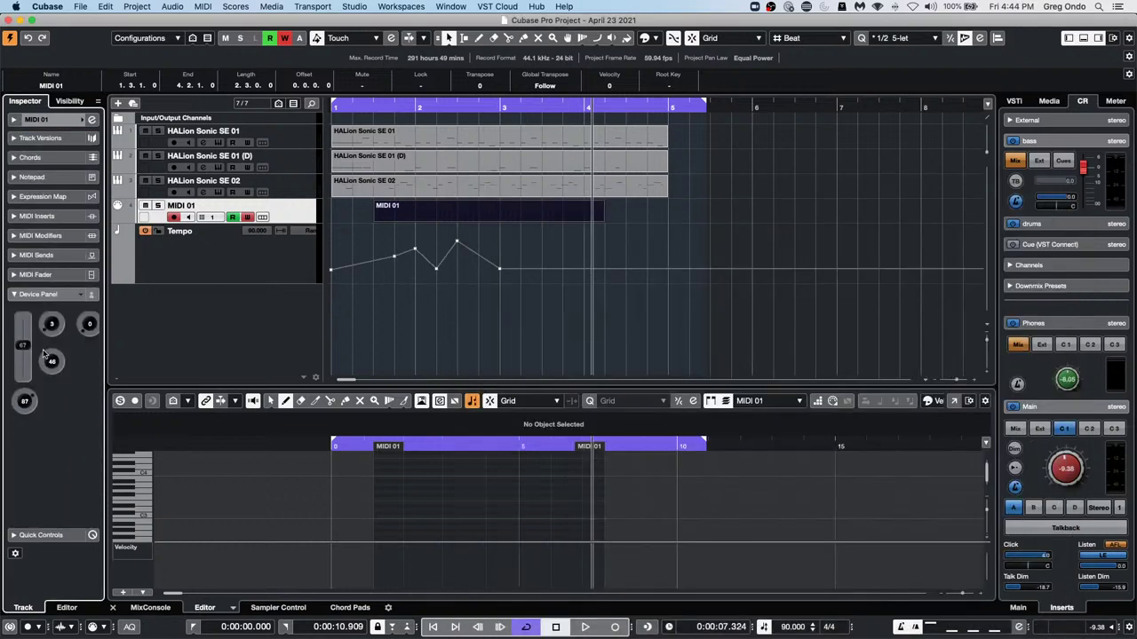
# Set the MIDI 01 device panel to Volume 56, lower knob 68 and pan 51
pyautogui.moveTo(29, 350); pyautogui.dragTo(52, 317)
pyautogui.moveTo(60, 355); pyautogui.dragTo(21, 354)
pyautogui.moveTo(36, 397); pyautogui.dragTo(28, 423)
# Browse the Edit and Project menus, ending on the File menu
pyautogui.click(108, 7)
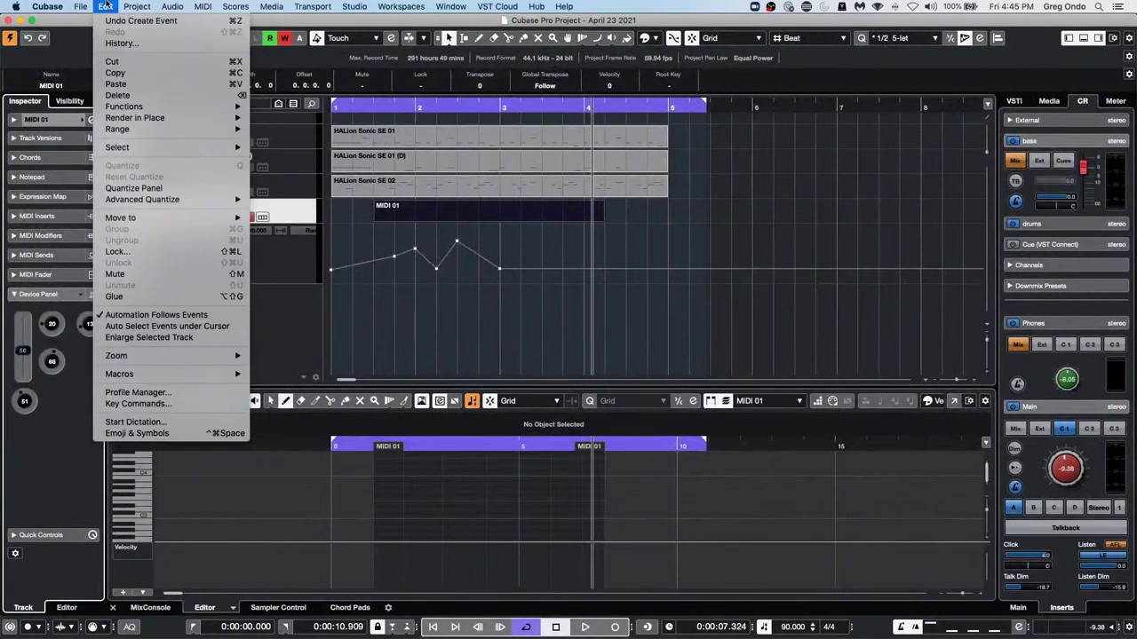
pyautogui.moveTo(172, 7)
pyautogui.moveTo(137, 7)
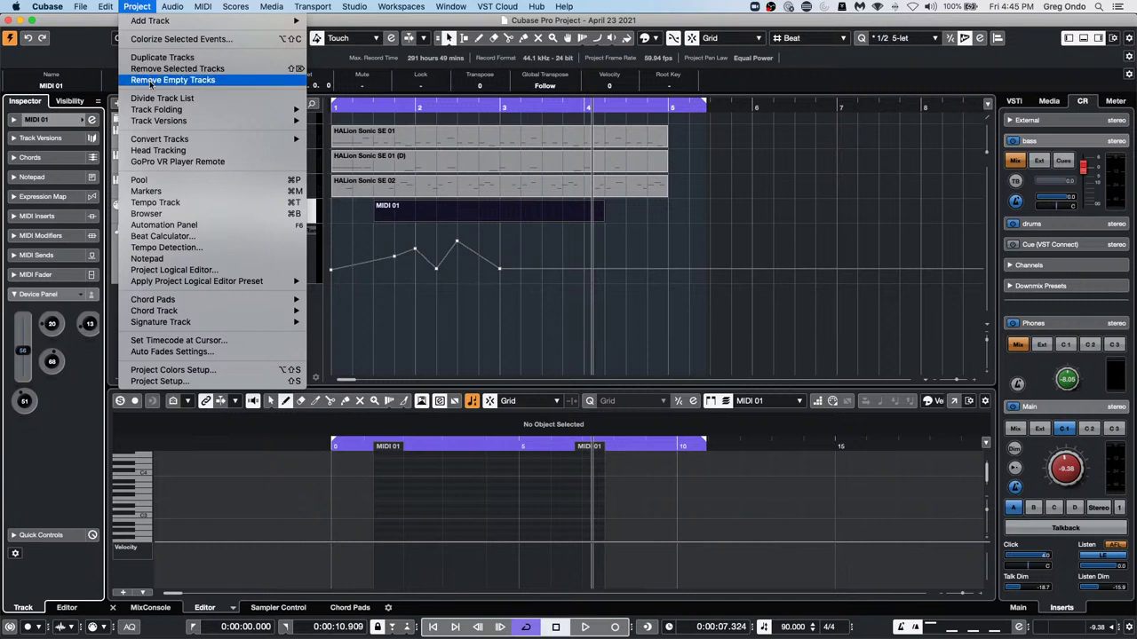
pyautogui.moveTo(175, 139)
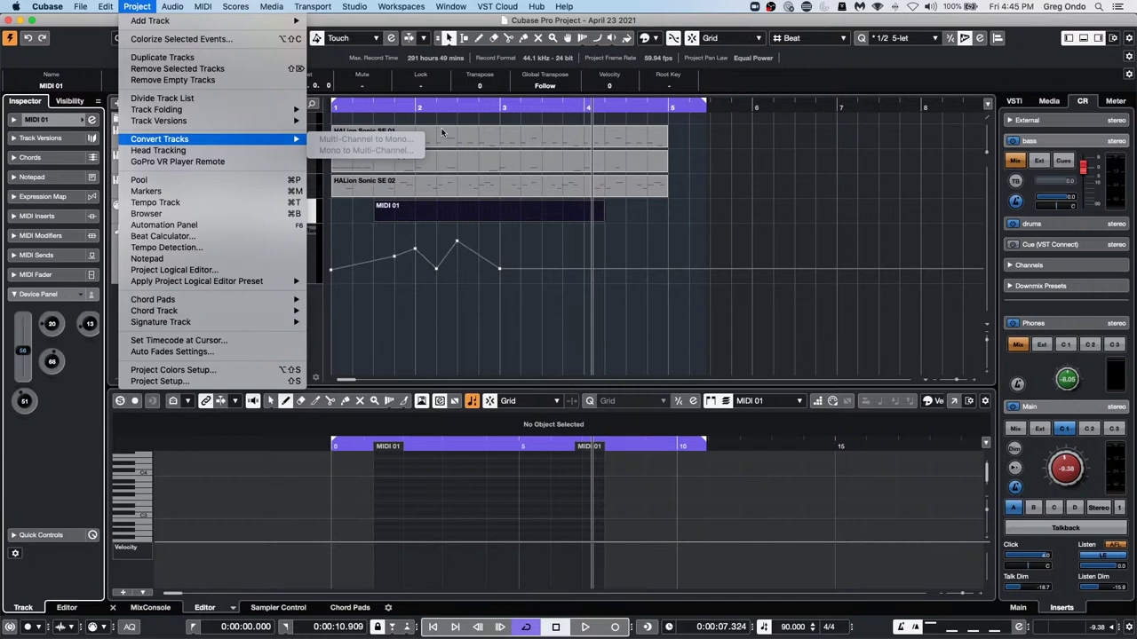
pyautogui.moveTo(89, 5)
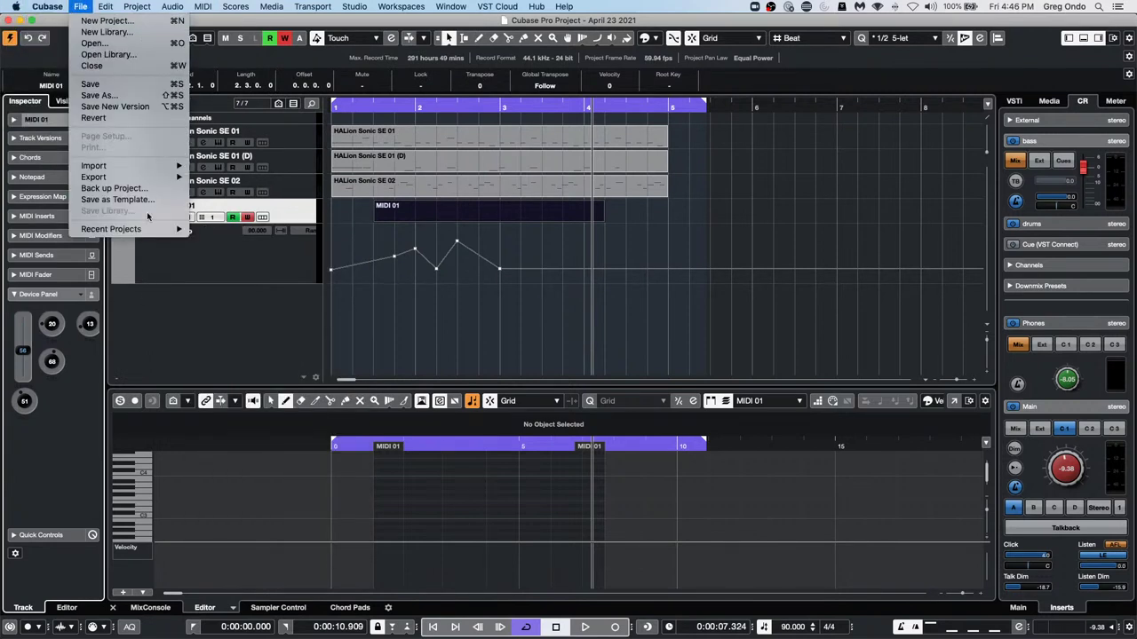
pyautogui.moveTo(144, 230)
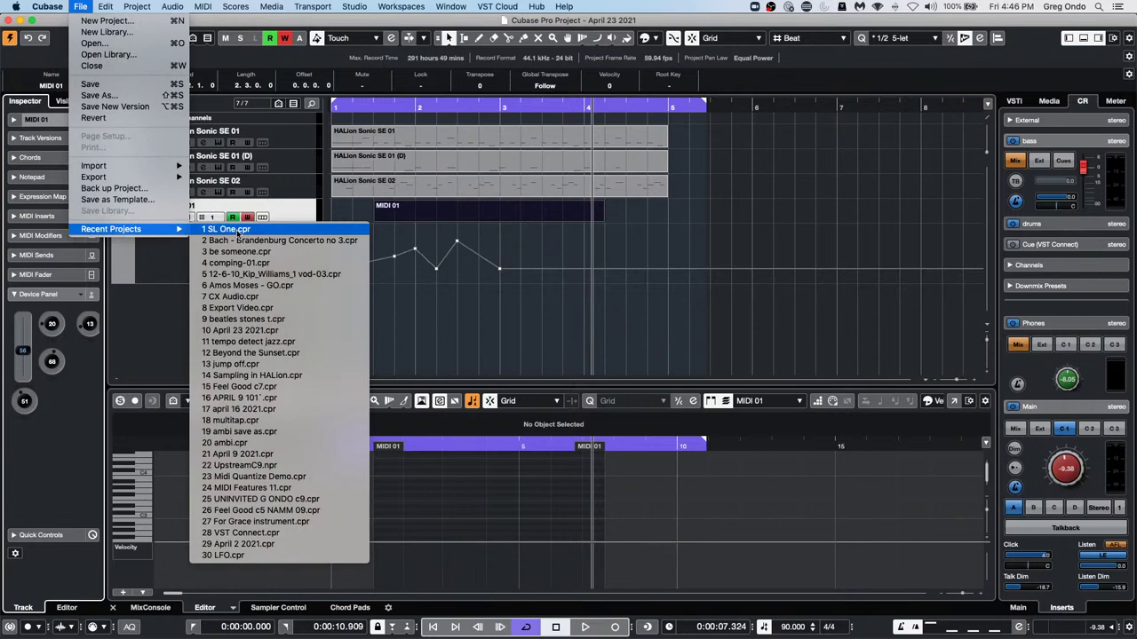
# Open hermode.cpr and activate it
pyautogui.click(133, 46)
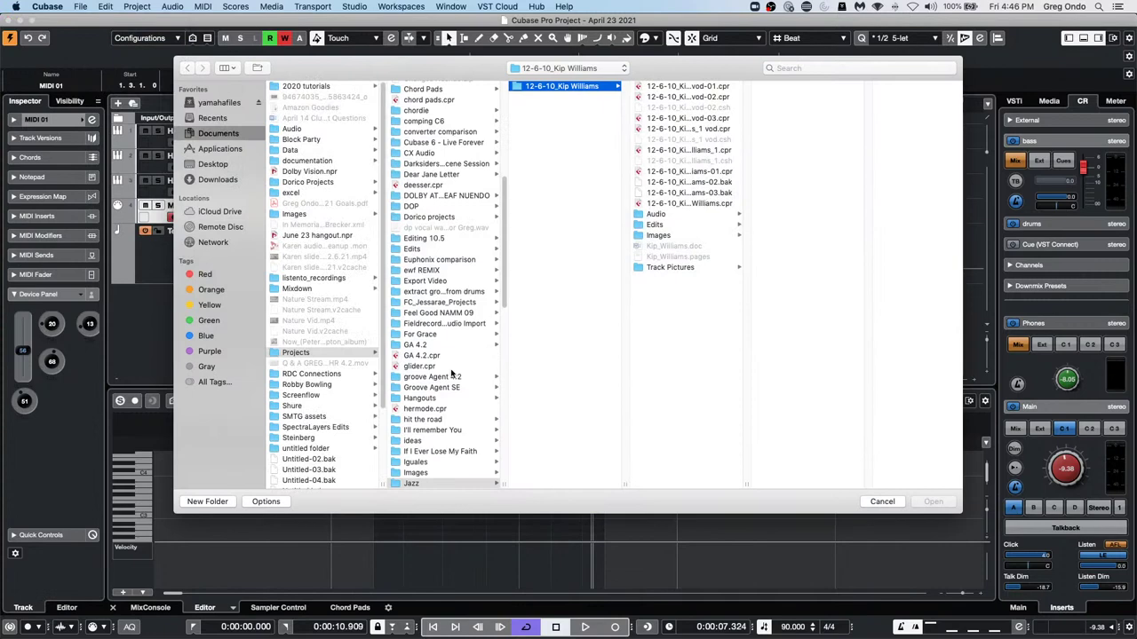
pyautogui.click(443, 409)
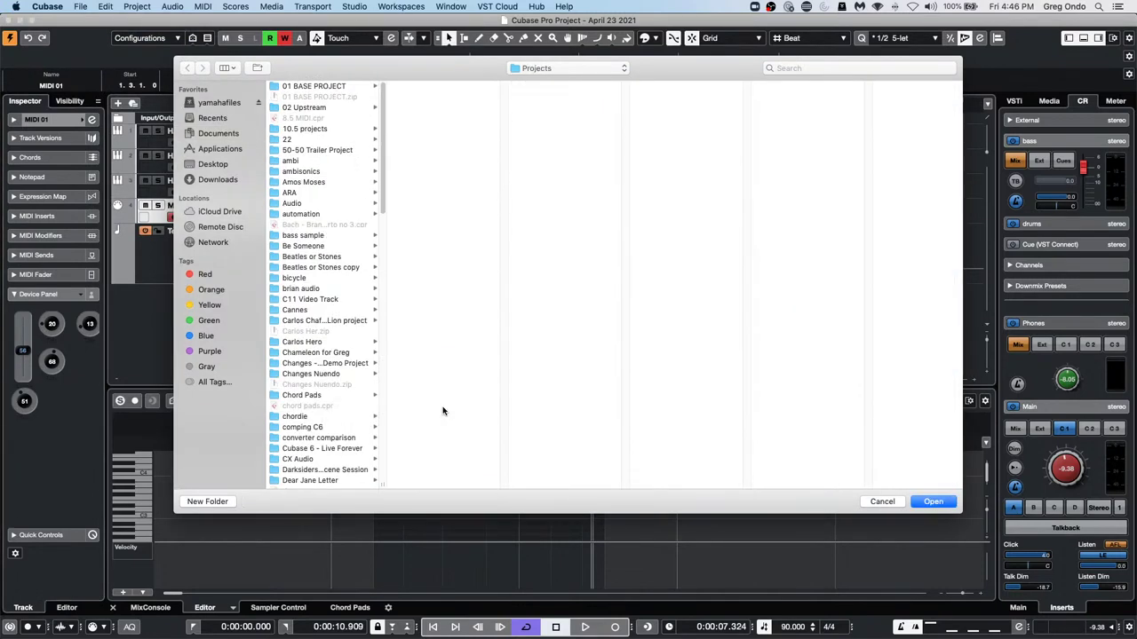
pyautogui.click(933, 503)
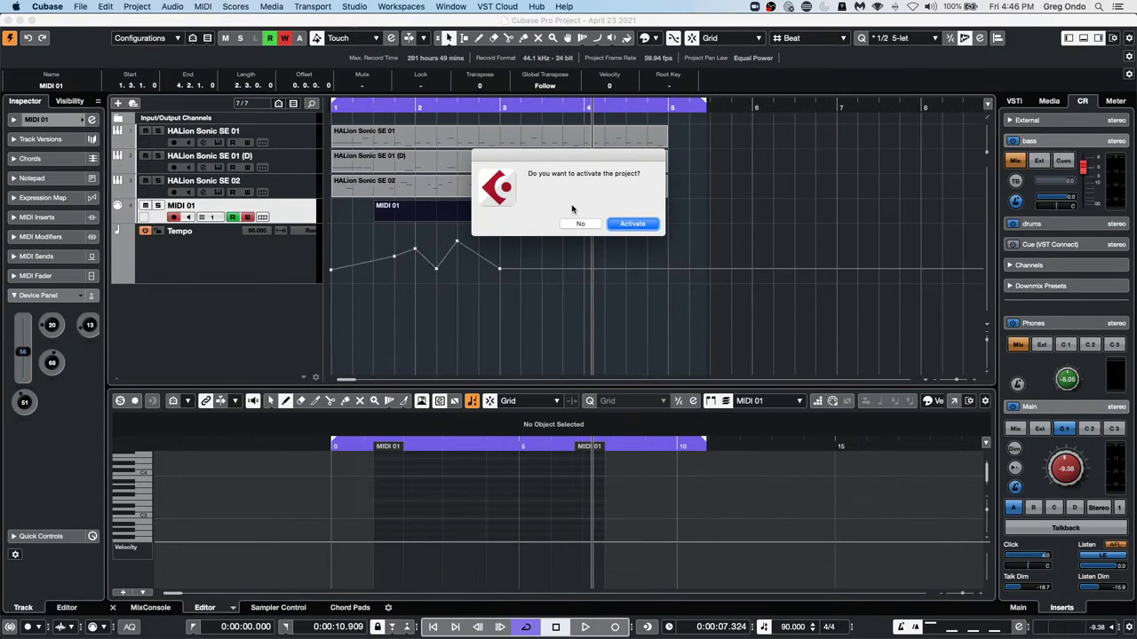
pyautogui.click(632, 224)
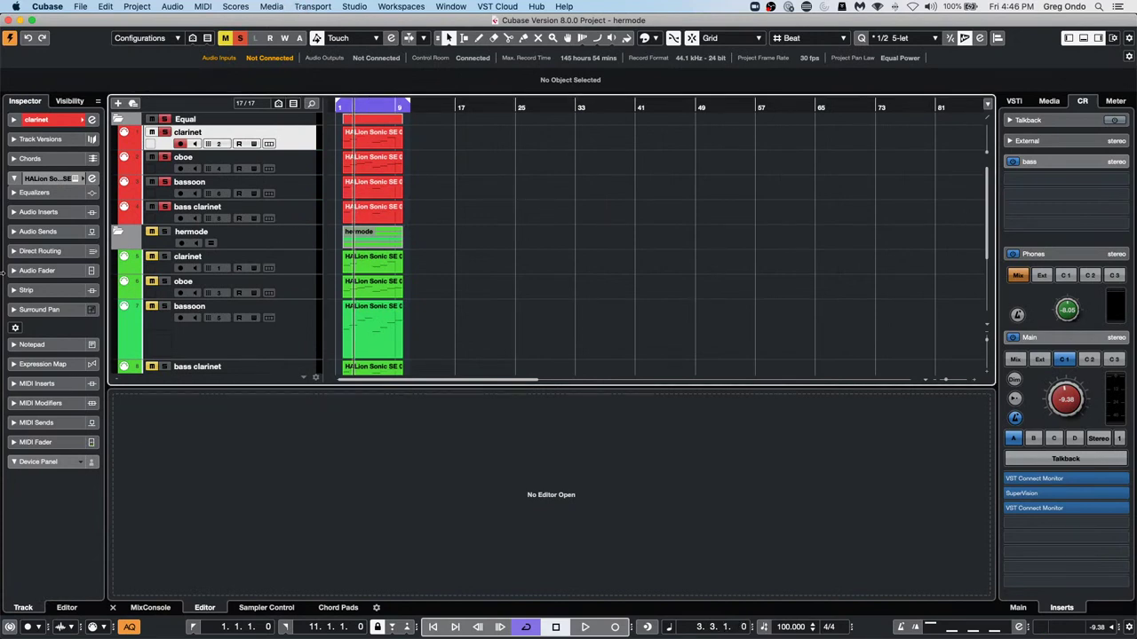
# Keep Project Setup's Hermode Tuning type at Baroque and confirm
pyautogui.hotkey('shift', 's')
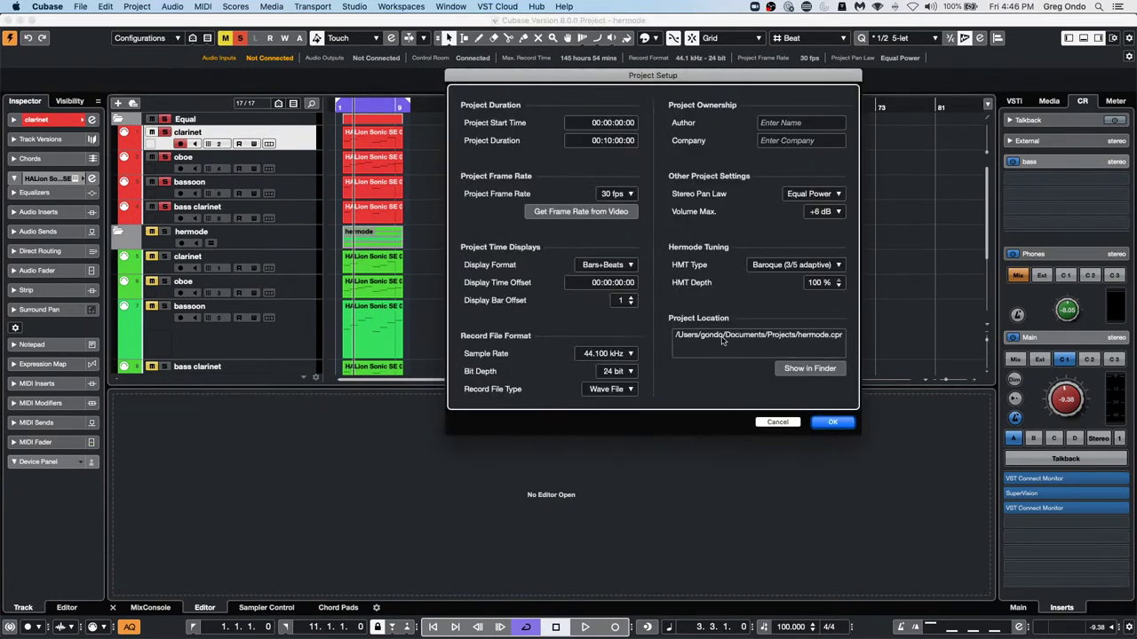
pyautogui.click(815, 265)
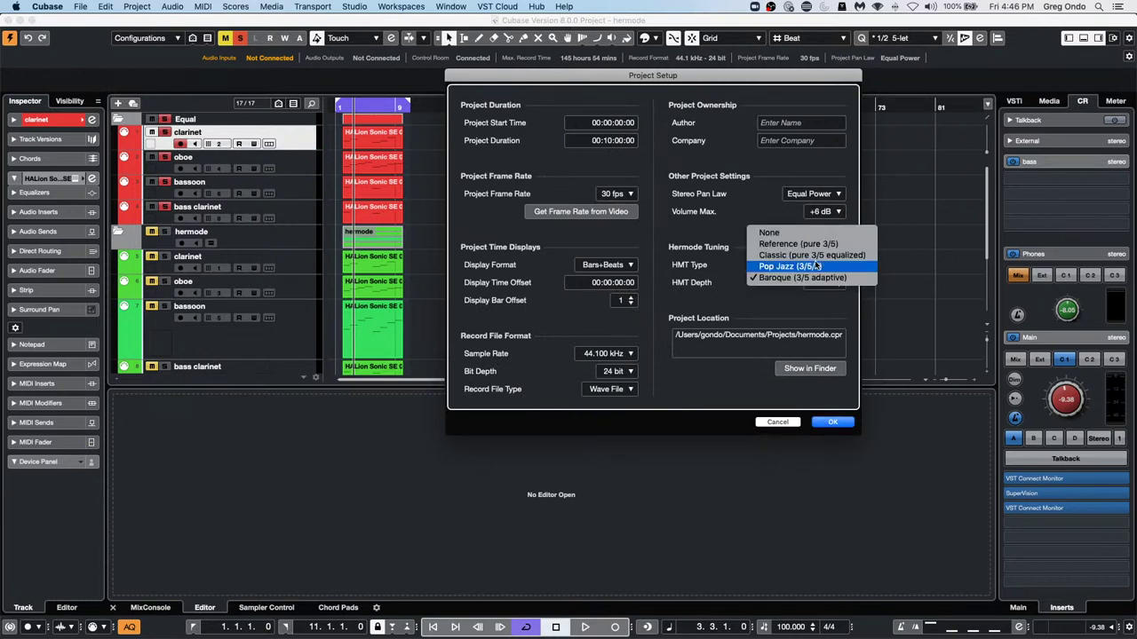
pyautogui.click(787, 308)
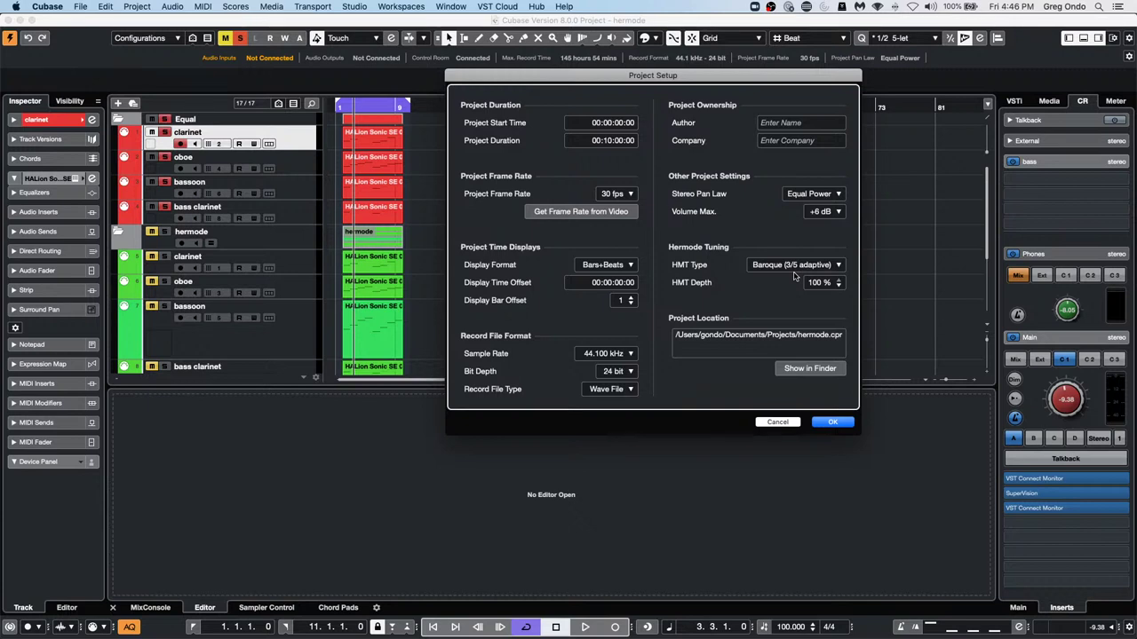
pyautogui.click(822, 423)
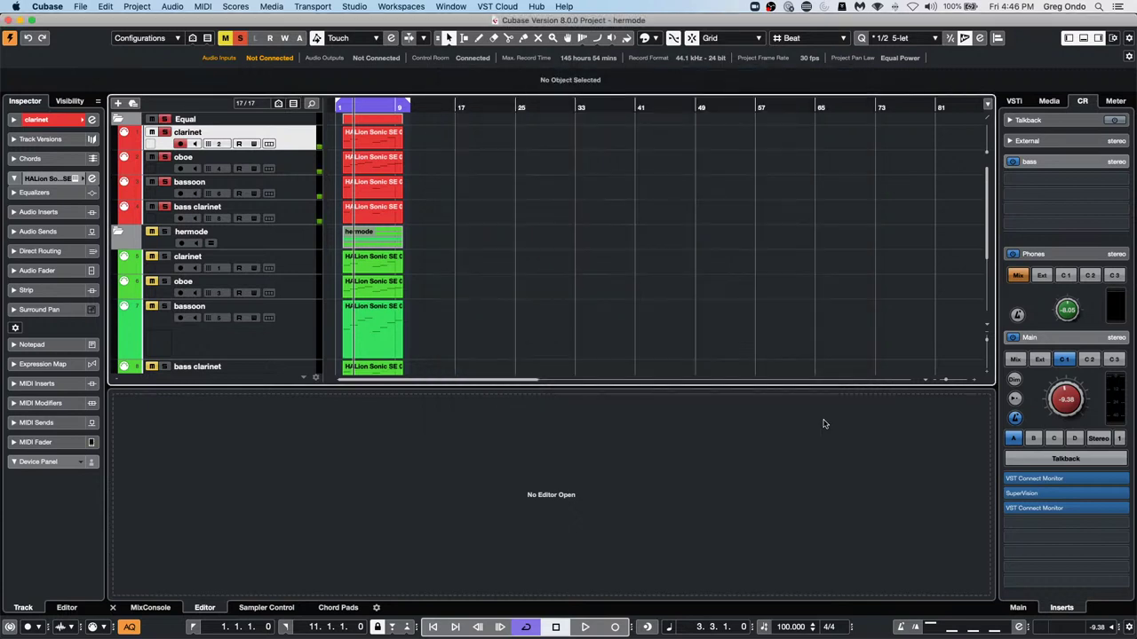
# Shrink the bassoon track, play from bar 1, and raise Main monitoring to about -0.7 dB
pyautogui.click(363, 107)
pyautogui.moveTo(336, 107); pyautogui.dragTo(346, 169)
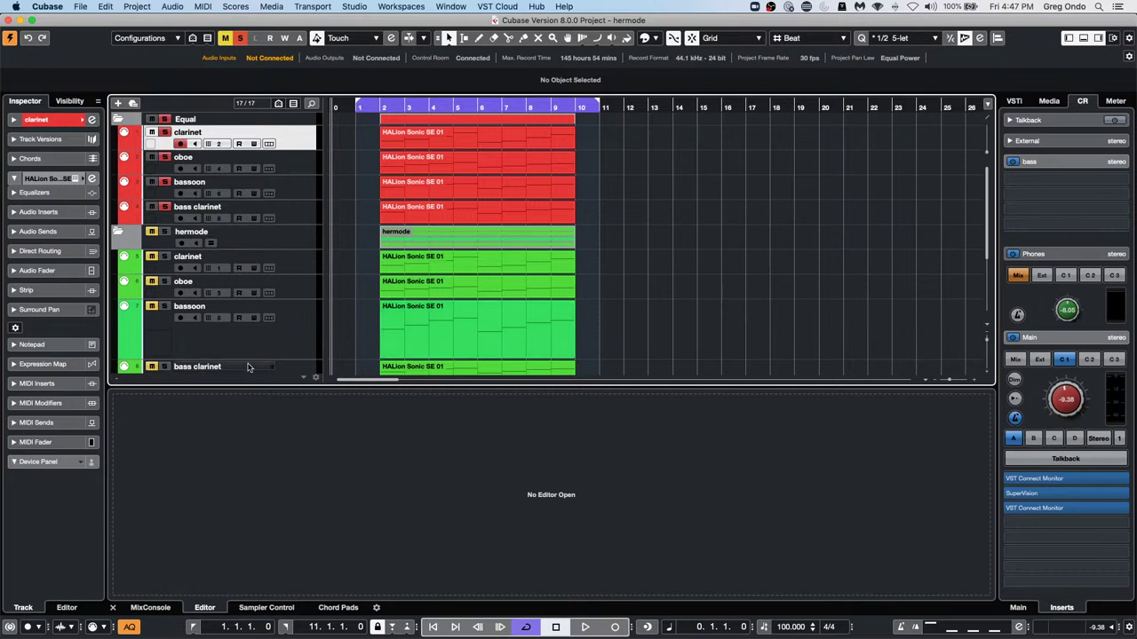
pyautogui.moveTo(265, 360); pyautogui.dragTo(269, 325)
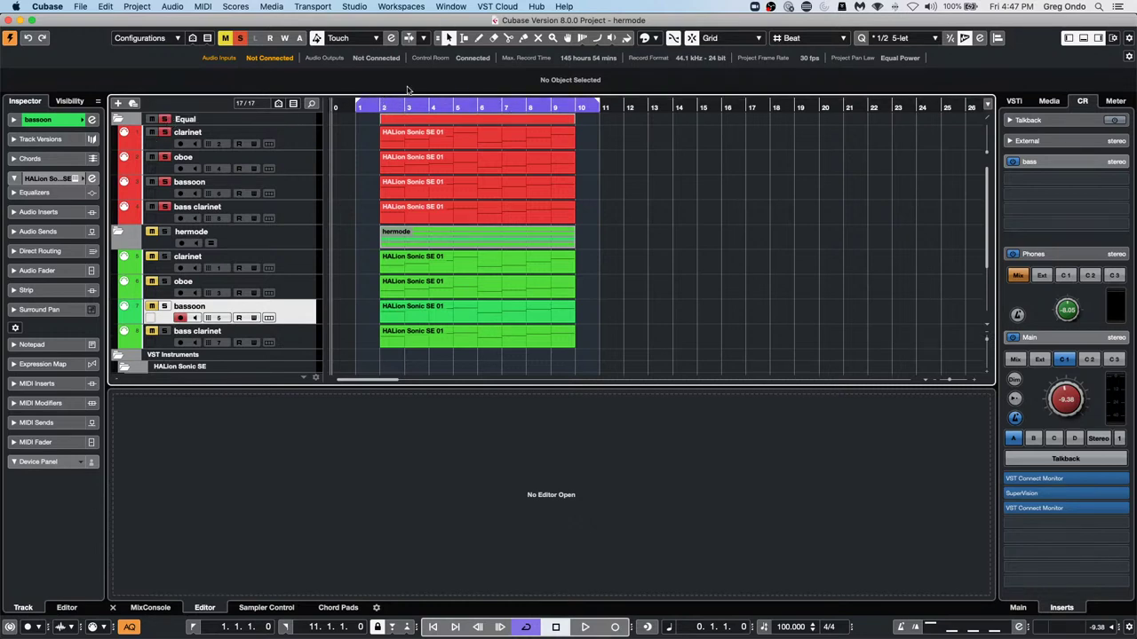
pyautogui.press('KP_1')
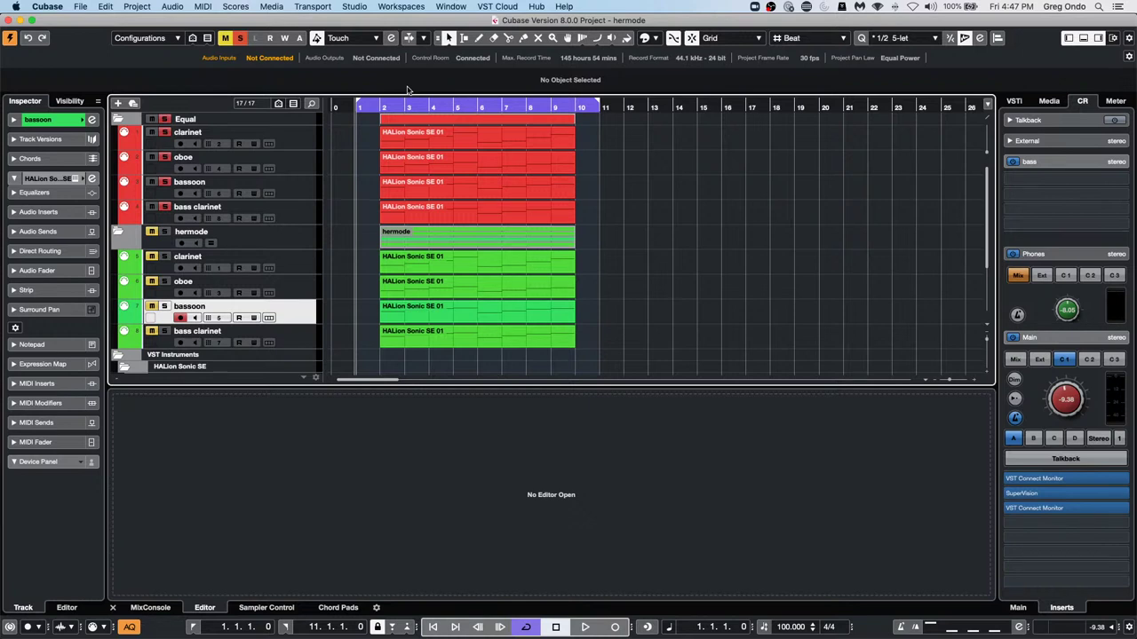
pyautogui.press('space')
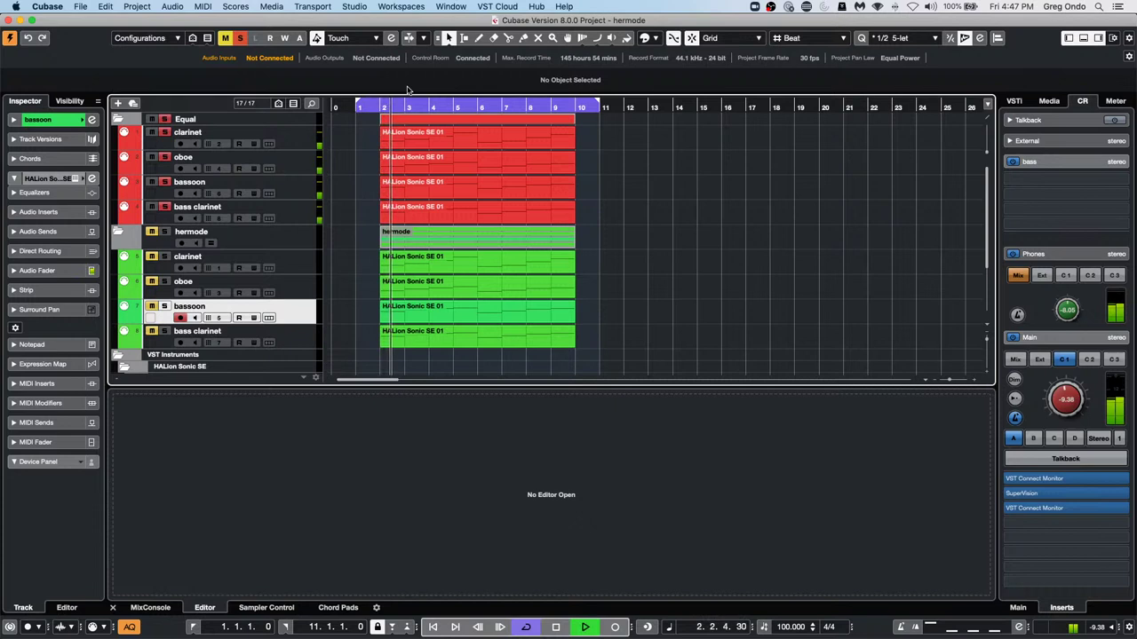
pyautogui.moveTo(1064, 415); pyautogui.dragTo(1074, 386)
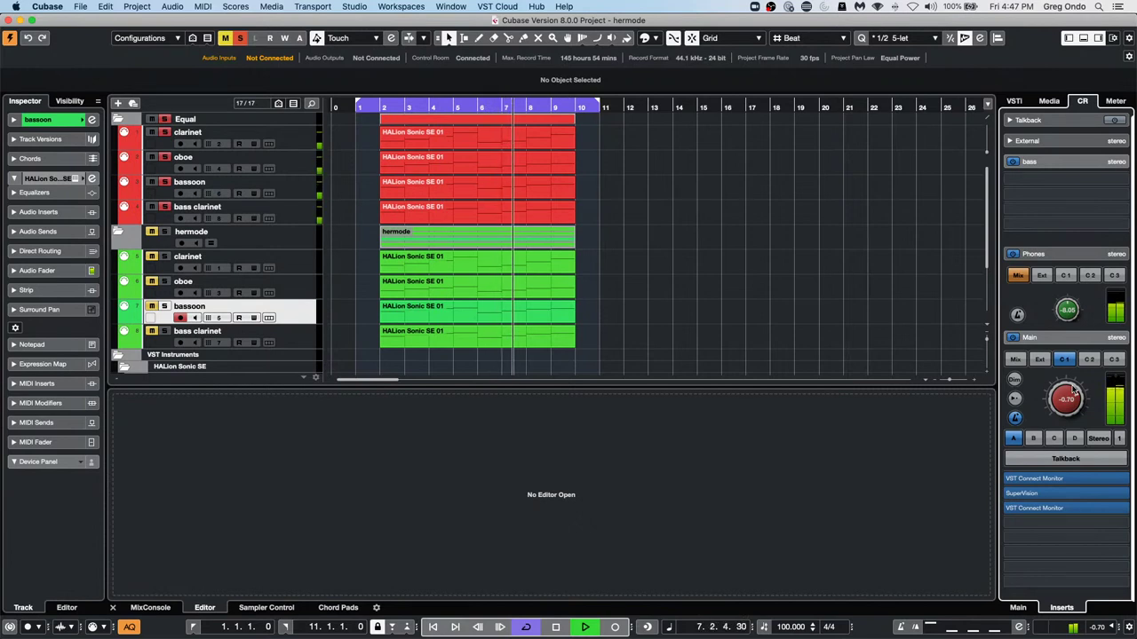
# Solo the hermode folder, then the Equal folder during playback, and stop playback
pyautogui.click(165, 119)
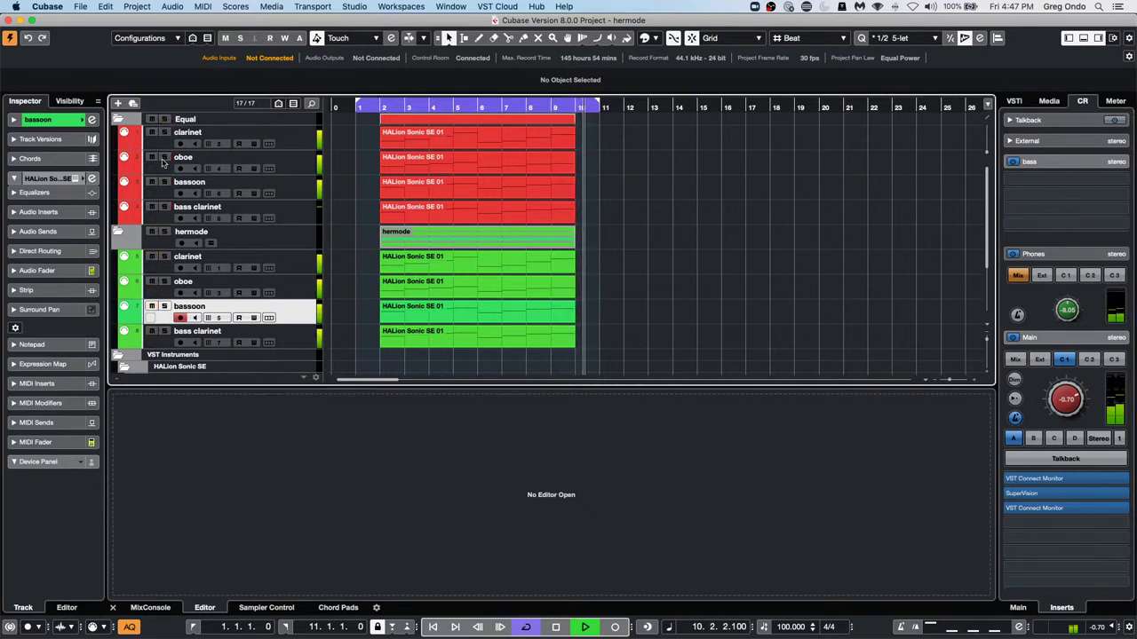
pyautogui.click(165, 231)
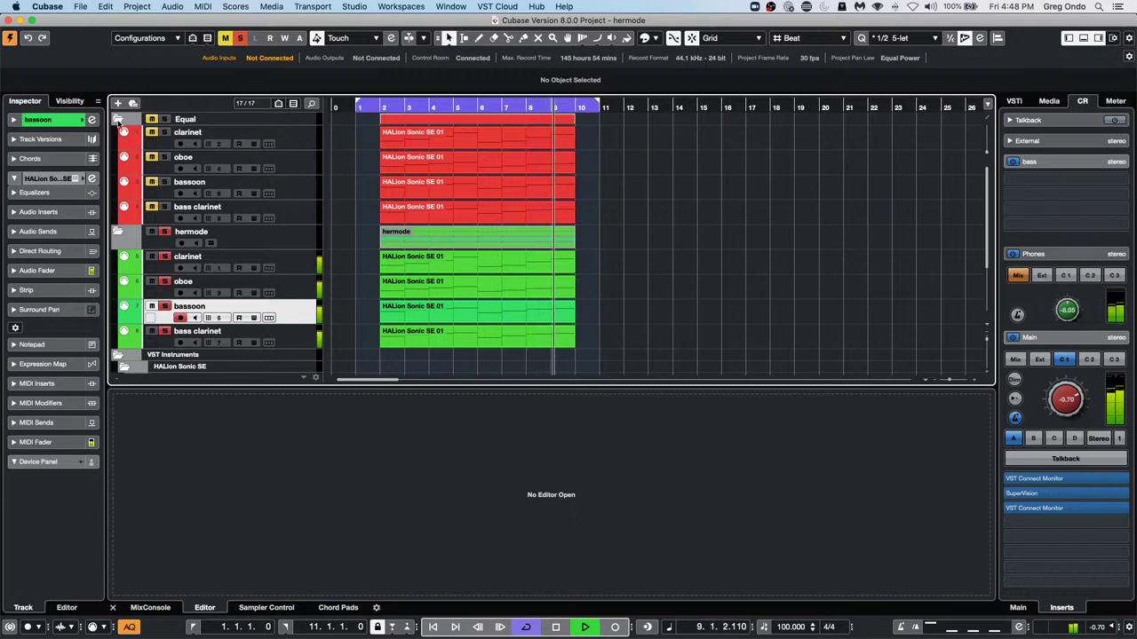
pyautogui.click(163, 121)
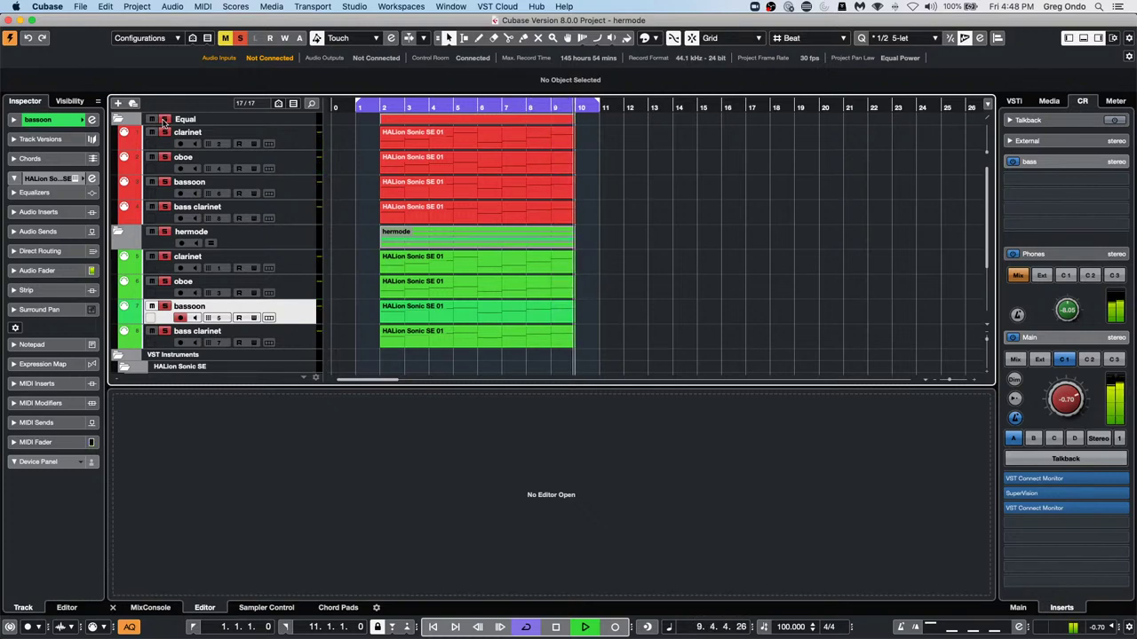
pyautogui.press('space')
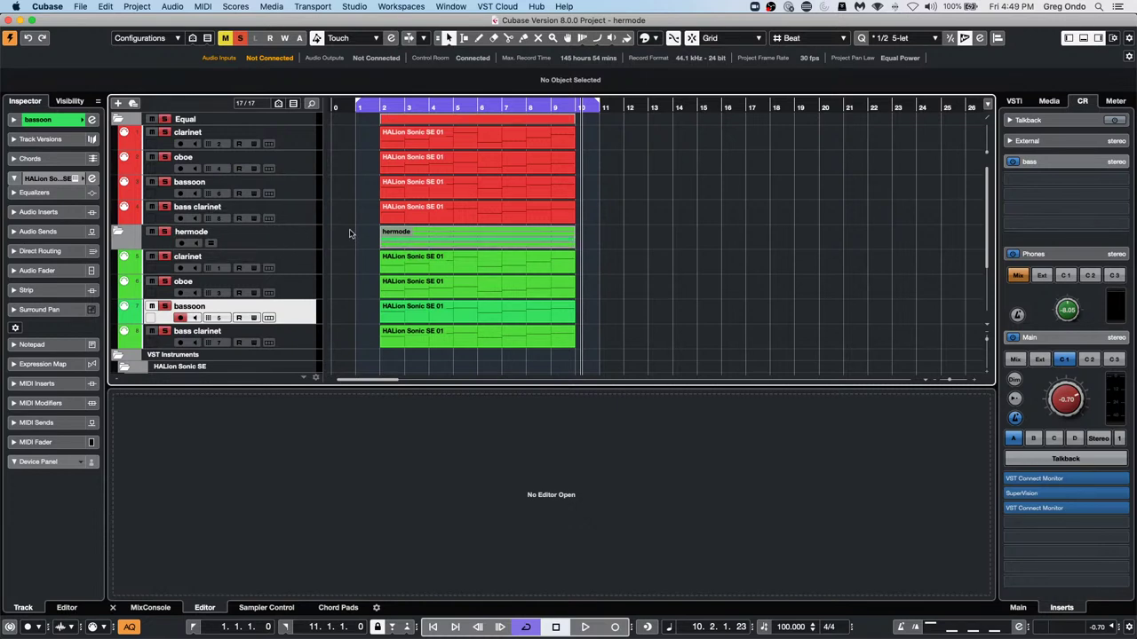
# Load APRIL 9 101.cpr from File > Recent Projects and activate it
pyautogui.click(80, 7)
pyautogui.moveTo(133, 230)
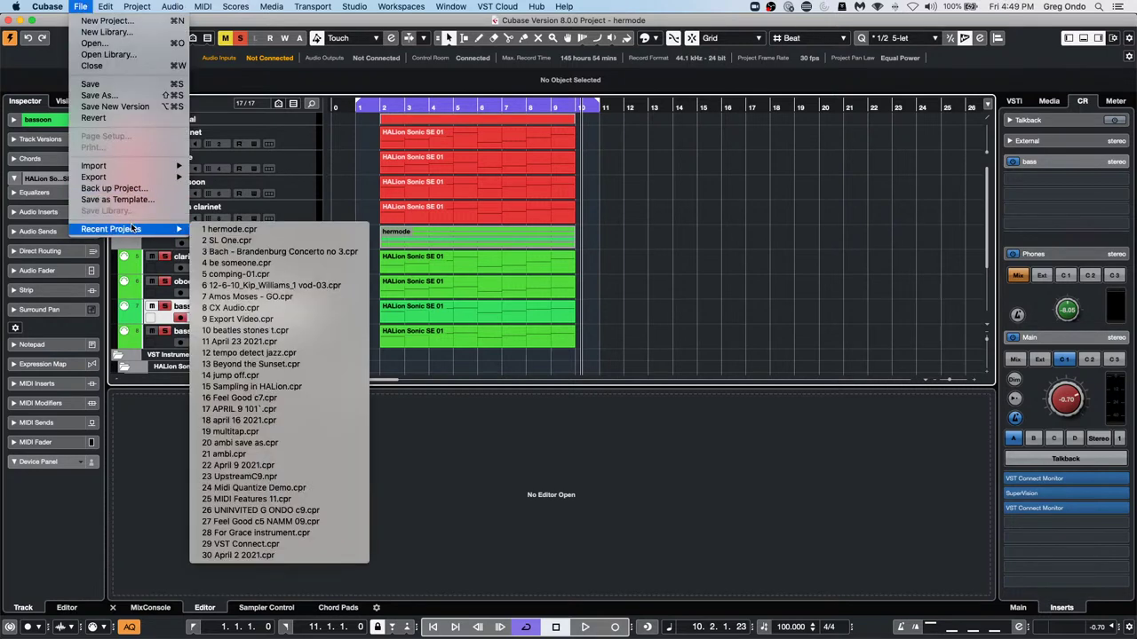
pyautogui.click(292, 414)
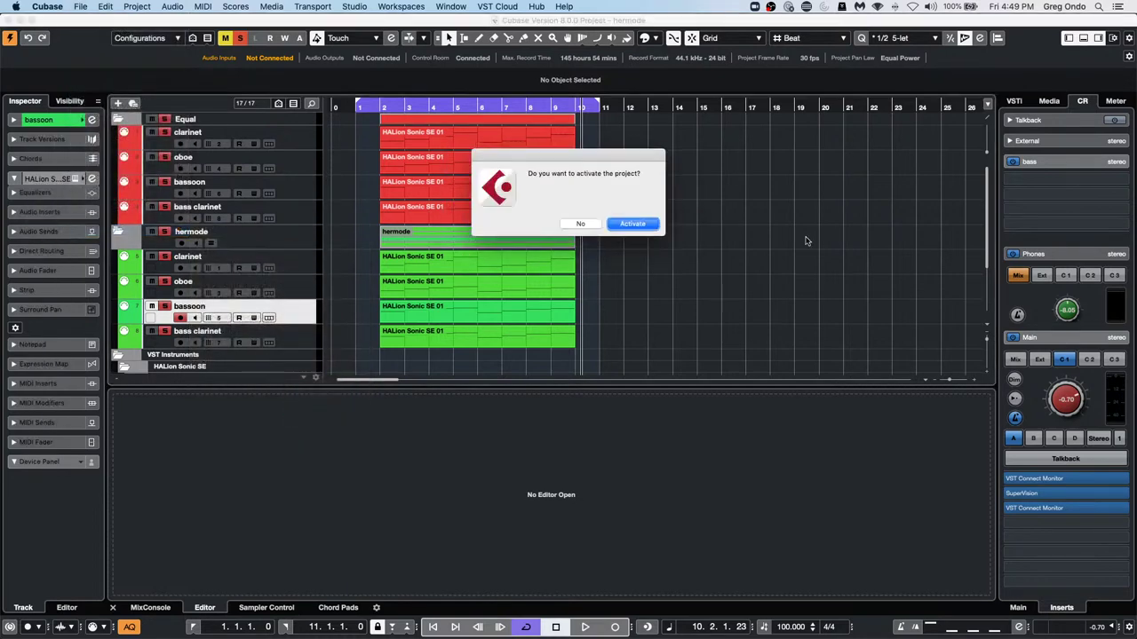
pyautogui.click(634, 225)
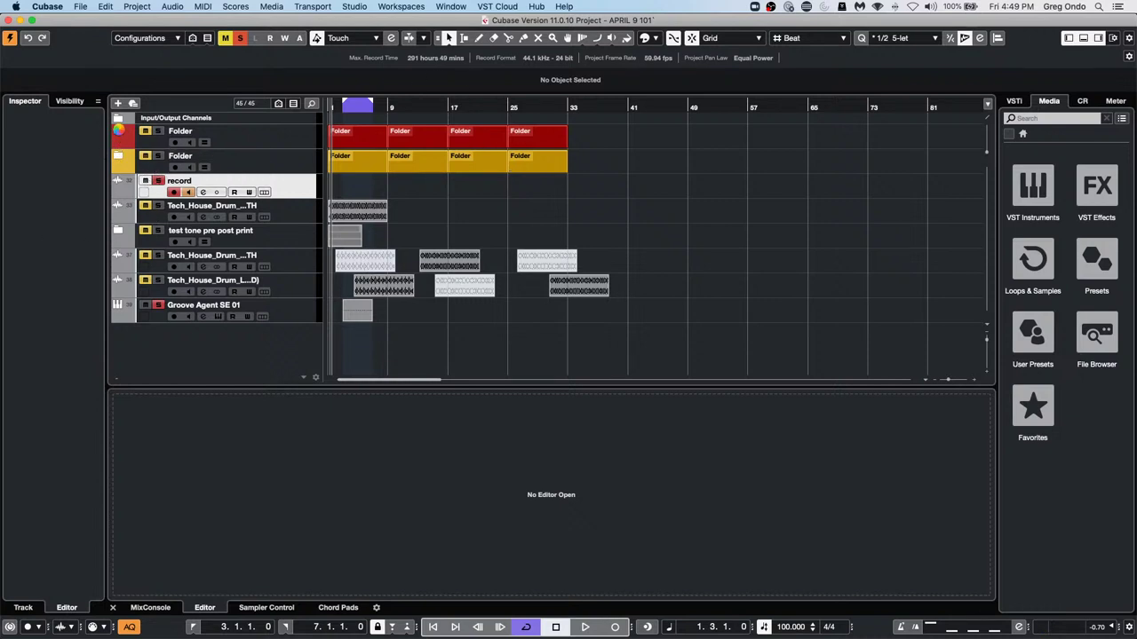
# Expand the red folder, inspect the bar-17 HALion part in the Key Editor, then close it
pyautogui.click(118, 130)
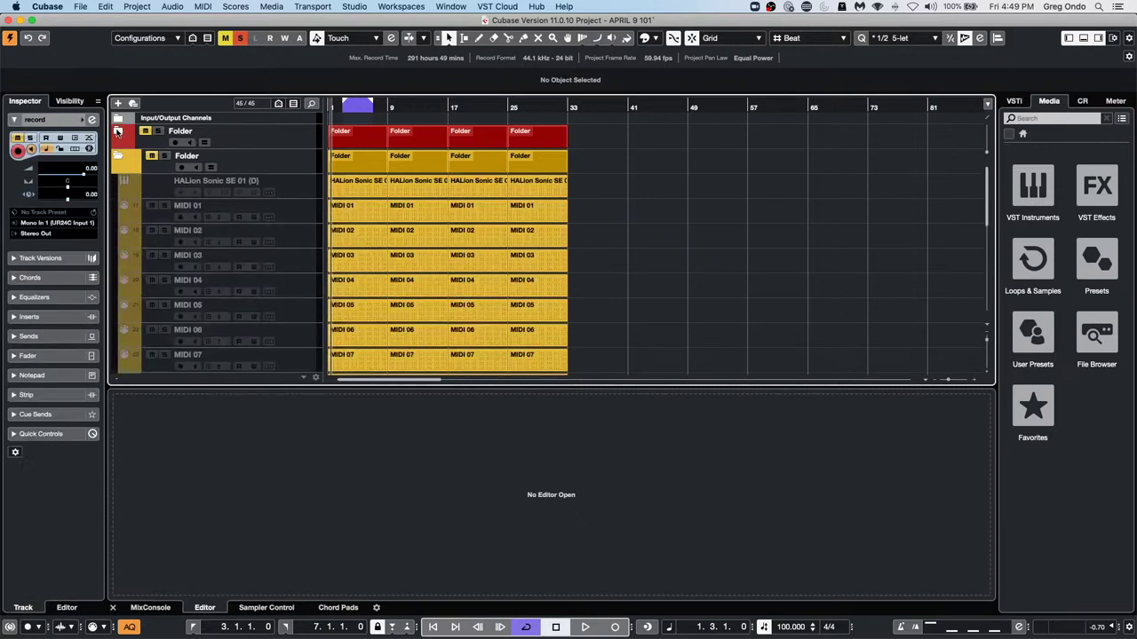
pyautogui.click(118, 131)
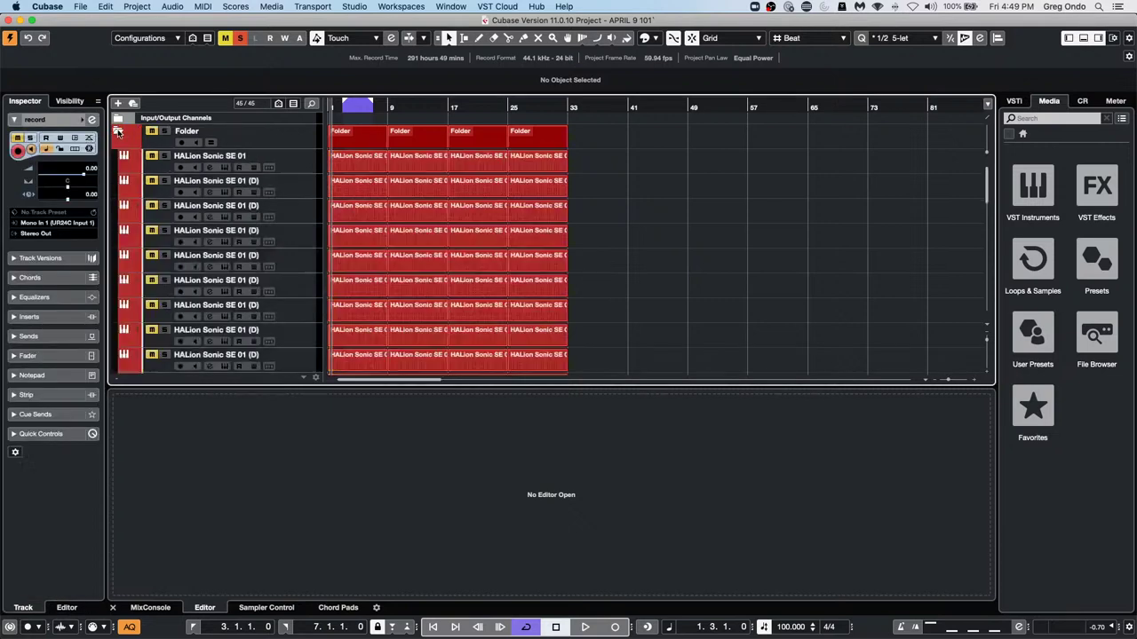
pyautogui.doubleClick(466, 193)
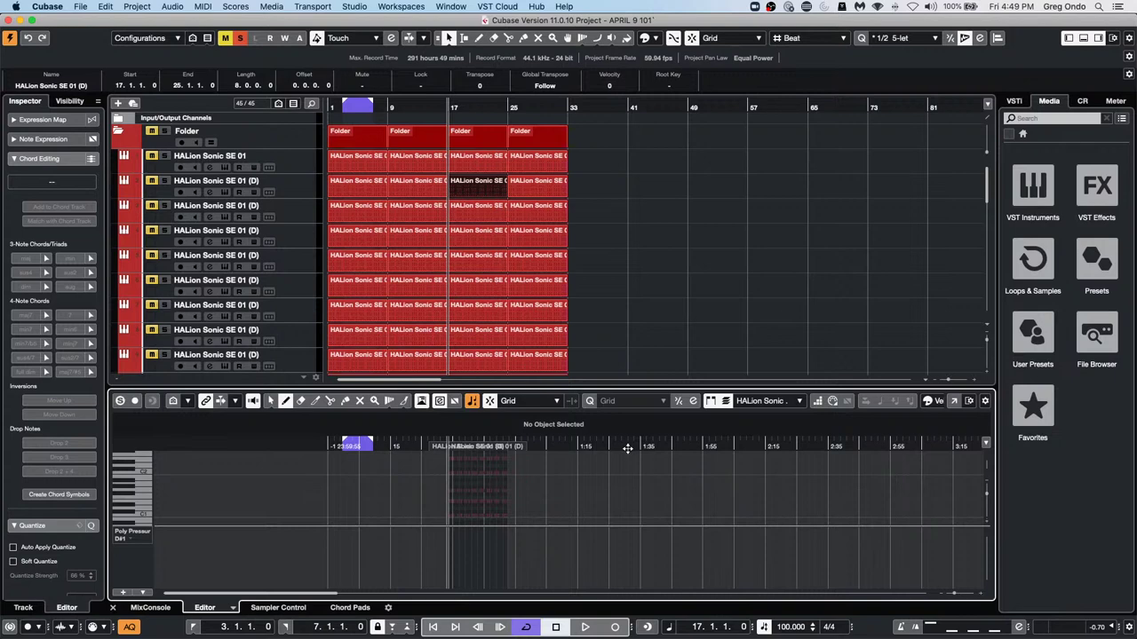
pyautogui.click(954, 402)
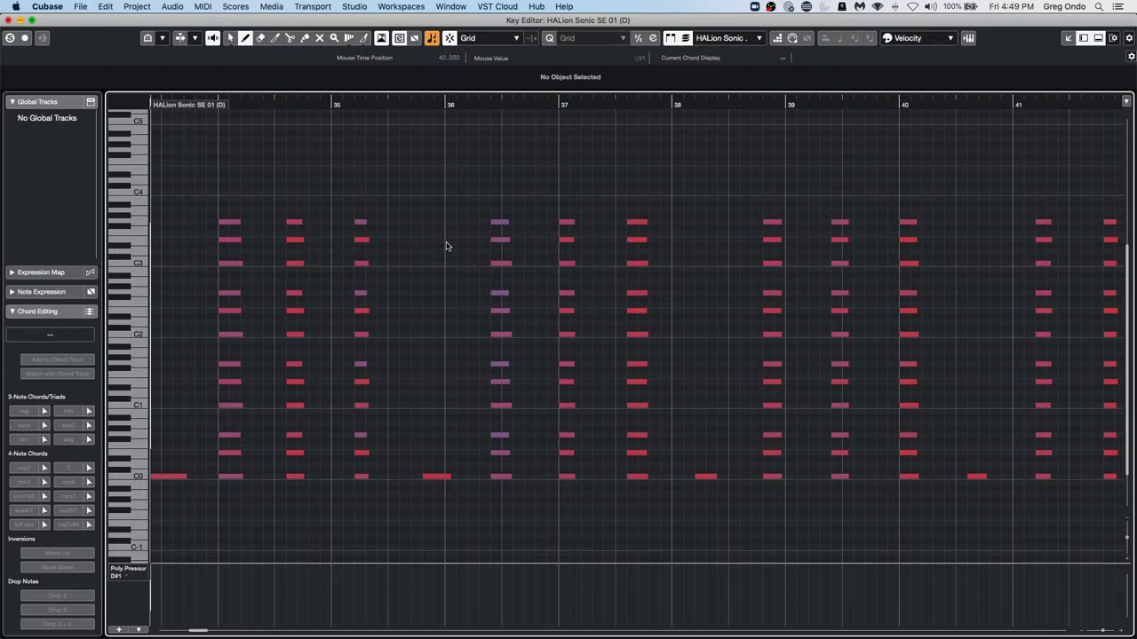
pyautogui.click(8, 21)
# In Activity Monitor, show the CPU Usage meters, close All Processes, and return to Cubase
pyautogui.moveTo(296, 629)
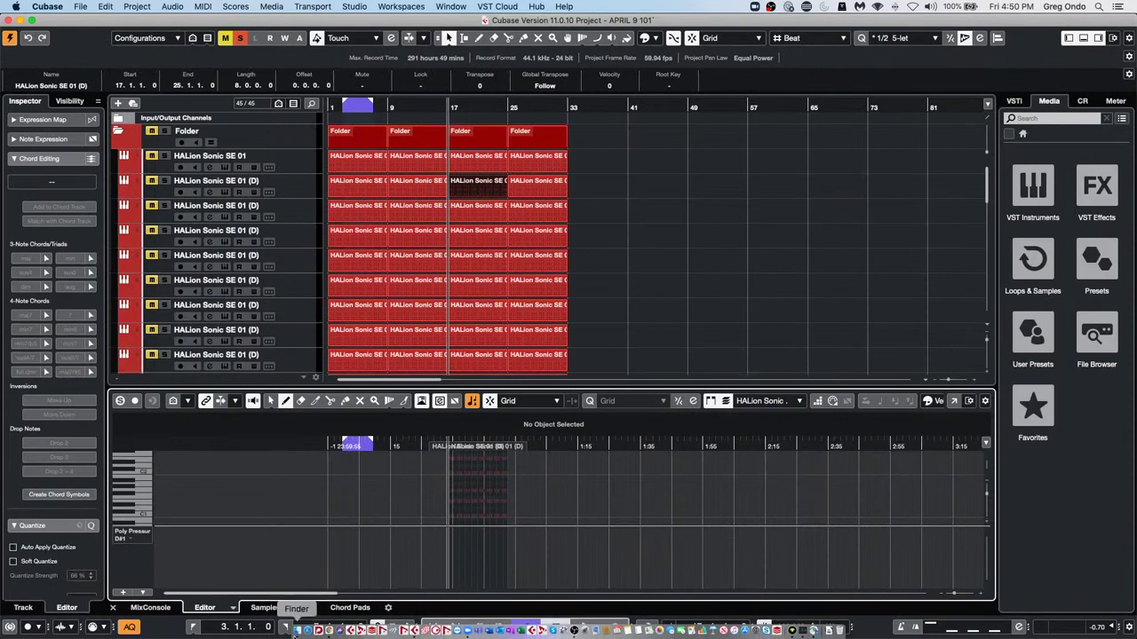
pyautogui.press('super+Tab')
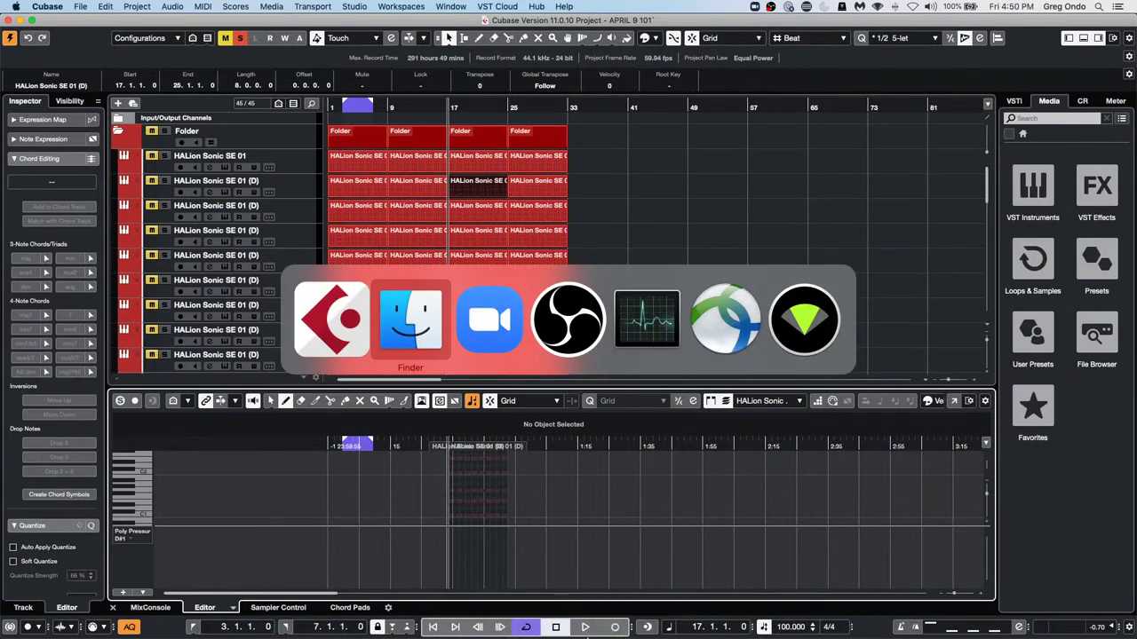
pyautogui.press('super+Tab')
pyautogui.press('super+Tab')
pyautogui.press('super+Tab')
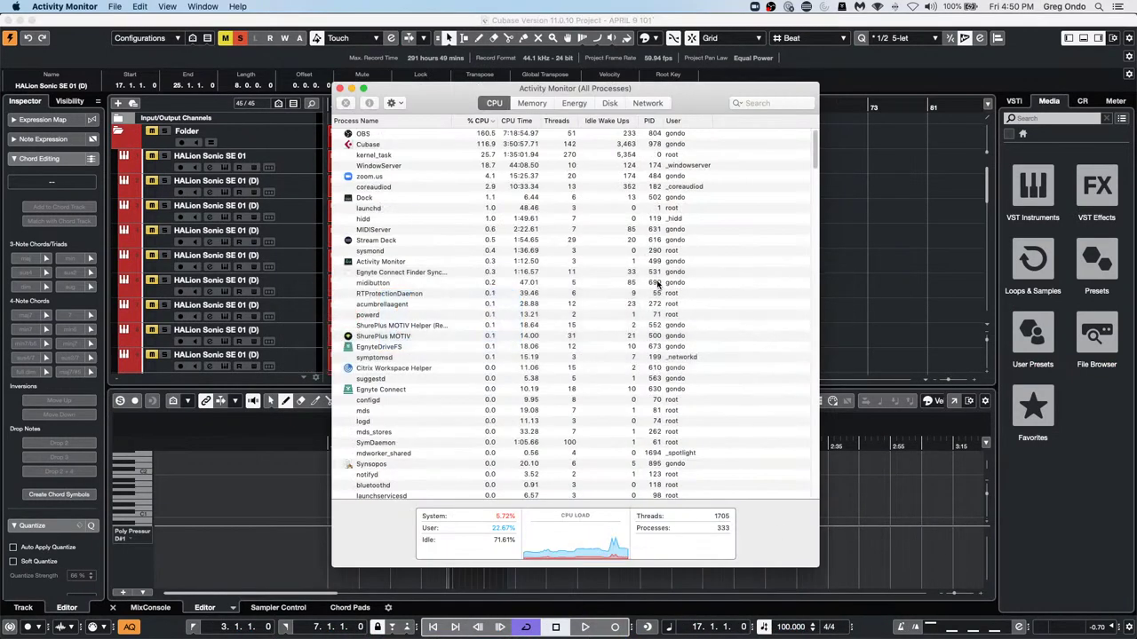
pyautogui.click(205, 8)
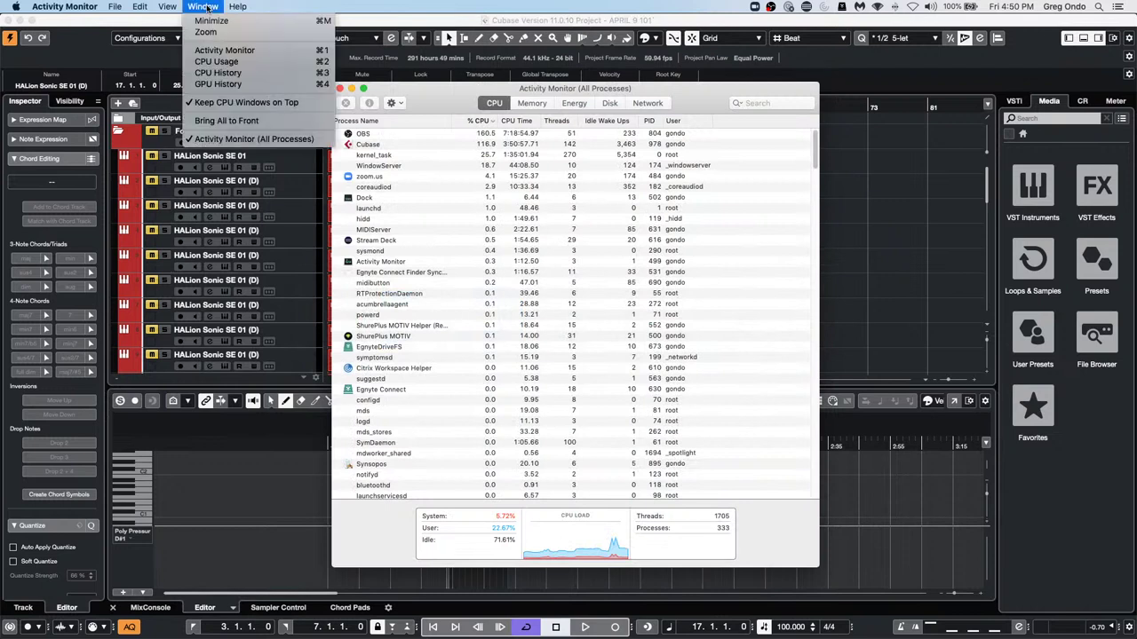
pyautogui.click(239, 62)
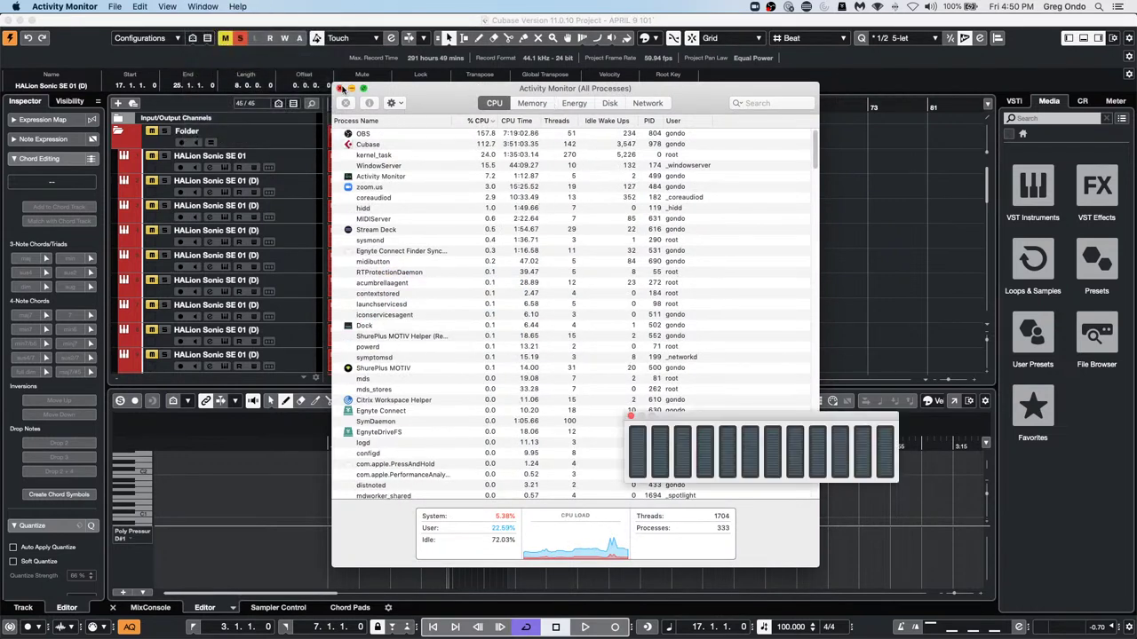
pyautogui.click(339, 88)
pyautogui.click(150, 133)
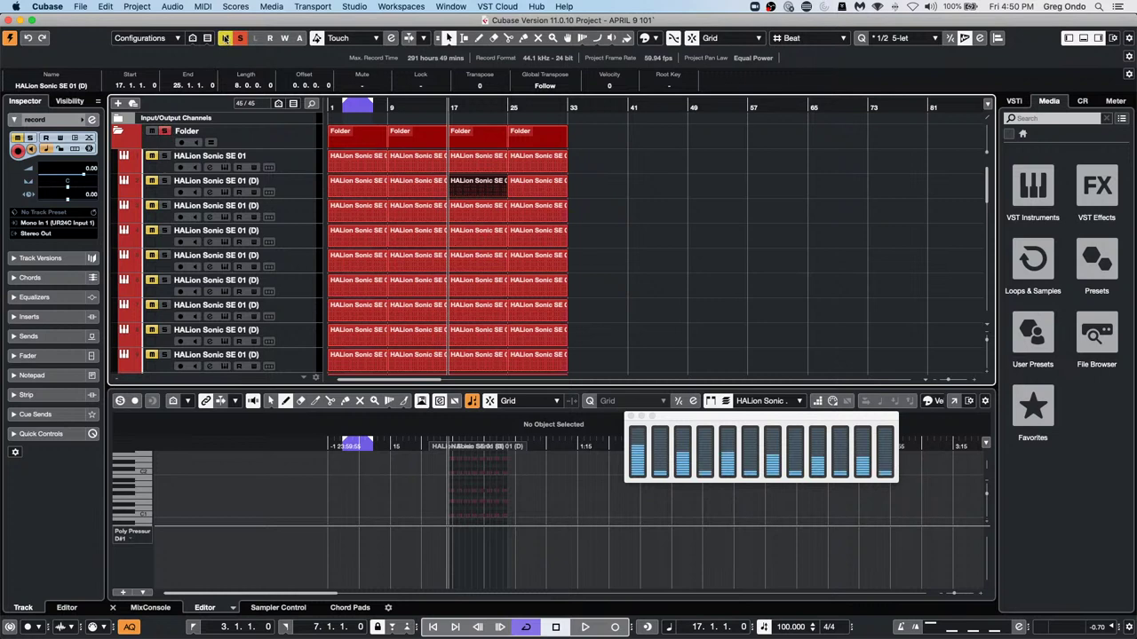
# Solo the Folder track and the first eight HALion Sonic SE 01 tracks
pyautogui.click(151, 132)
pyautogui.click(166, 133)
pyautogui.click(164, 156)
pyautogui.click(165, 181)
pyautogui.click(165, 206)
pyautogui.click(165, 231)
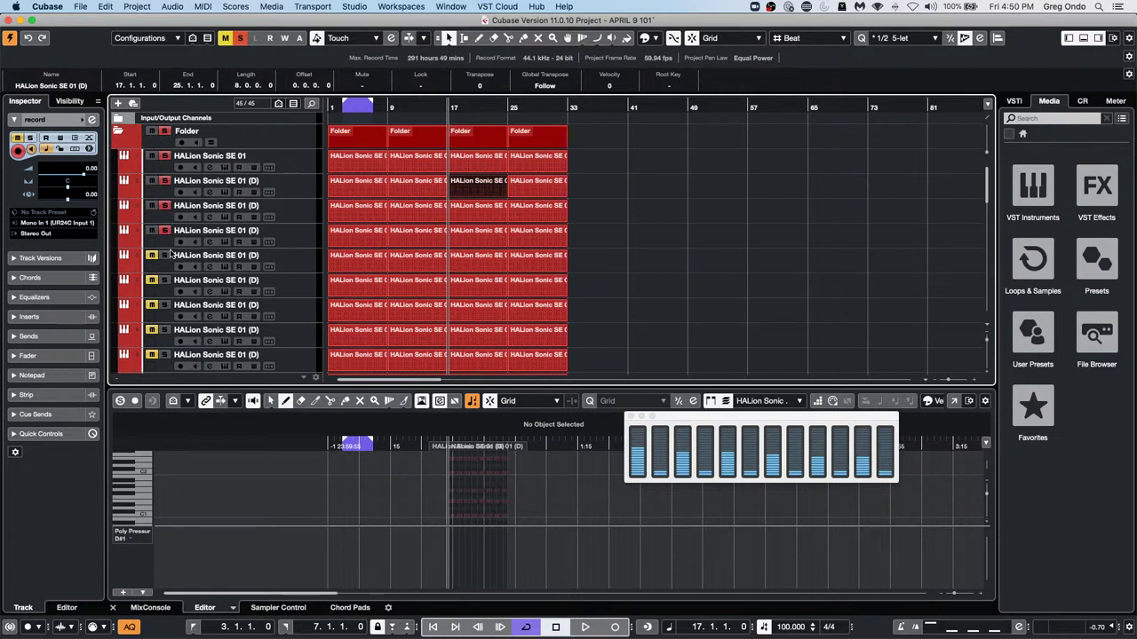
pyautogui.click(167, 256)
pyautogui.click(166, 281)
pyautogui.click(165, 306)
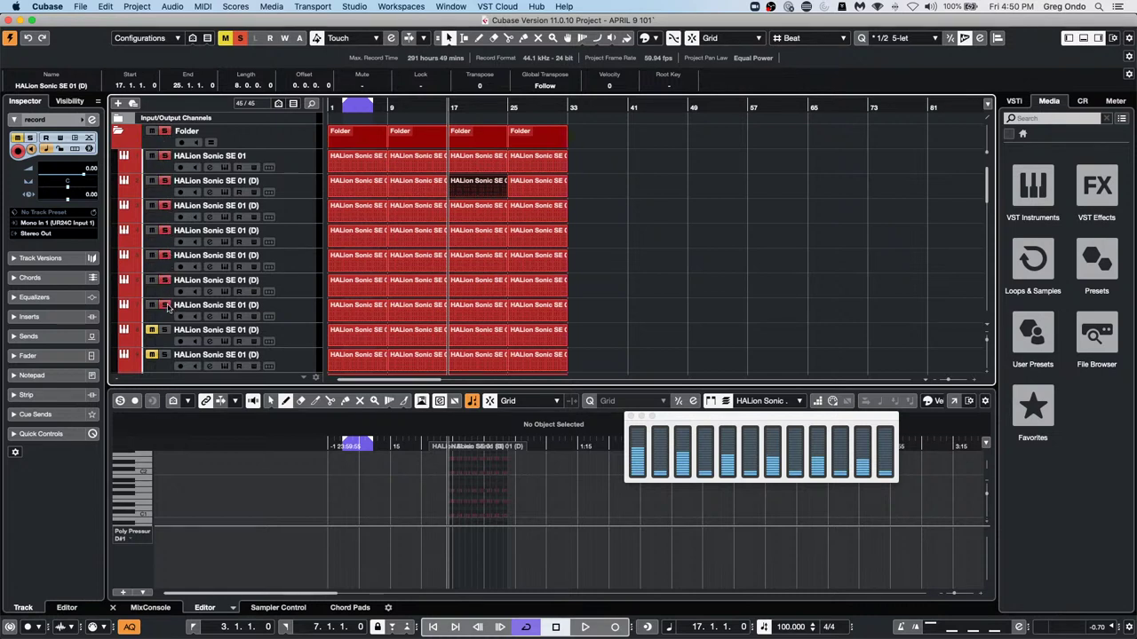
pyautogui.click(165, 331)
# Solo the remaining muted HALion Sonic tracks, then set playhead to bar 1 and locators to bars 1–33
pyautogui.scroll(-10, 252, 256)
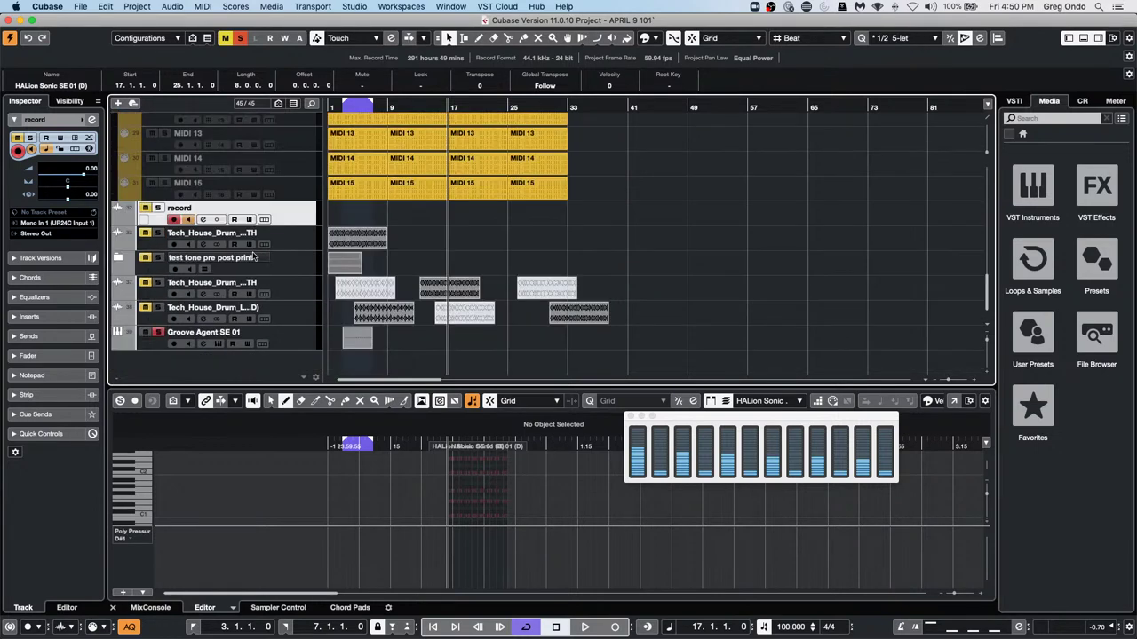
pyautogui.scroll(10, 253, 257)
pyautogui.scroll(5, 253, 257)
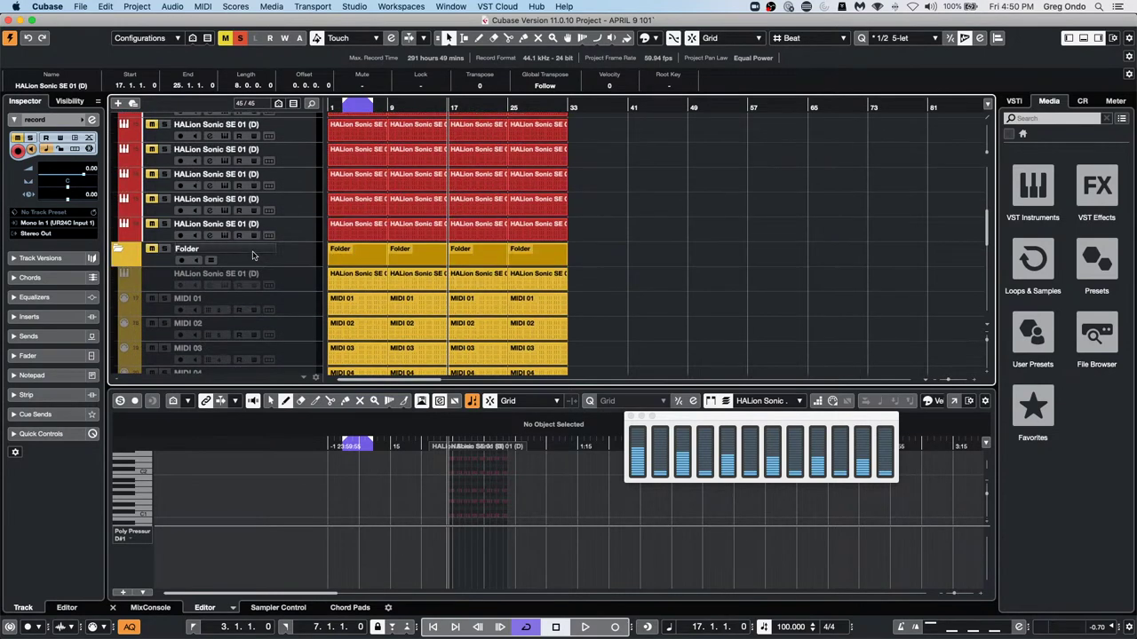
pyautogui.click(166, 203)
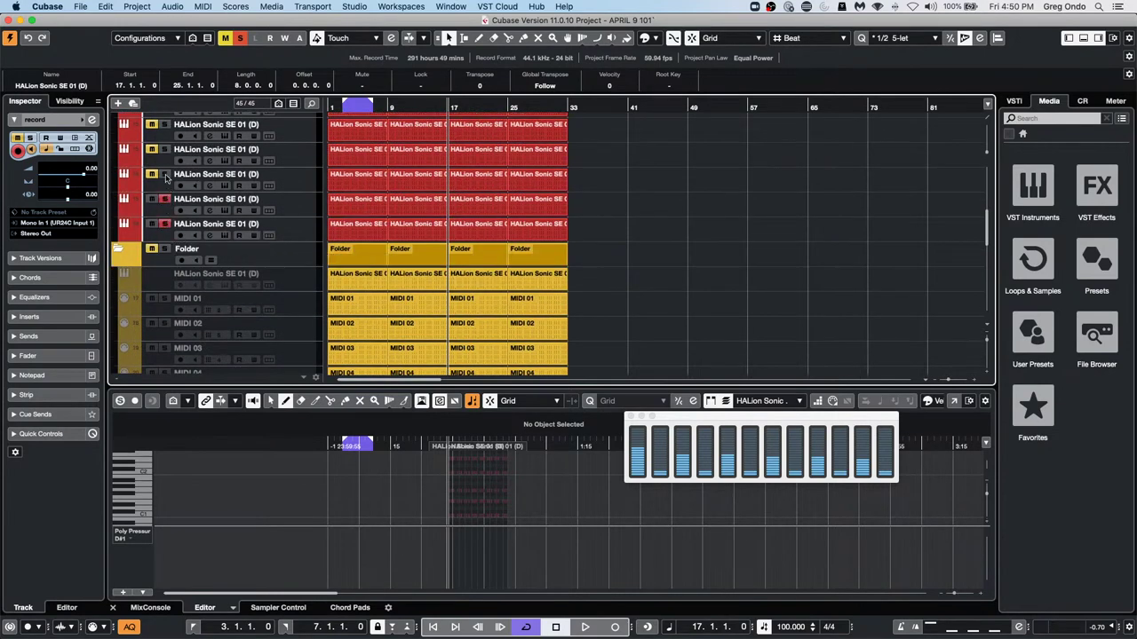
pyautogui.click(166, 178)
pyautogui.click(167, 153)
pyautogui.click(168, 130)
pyautogui.scroll(10, 201, 191)
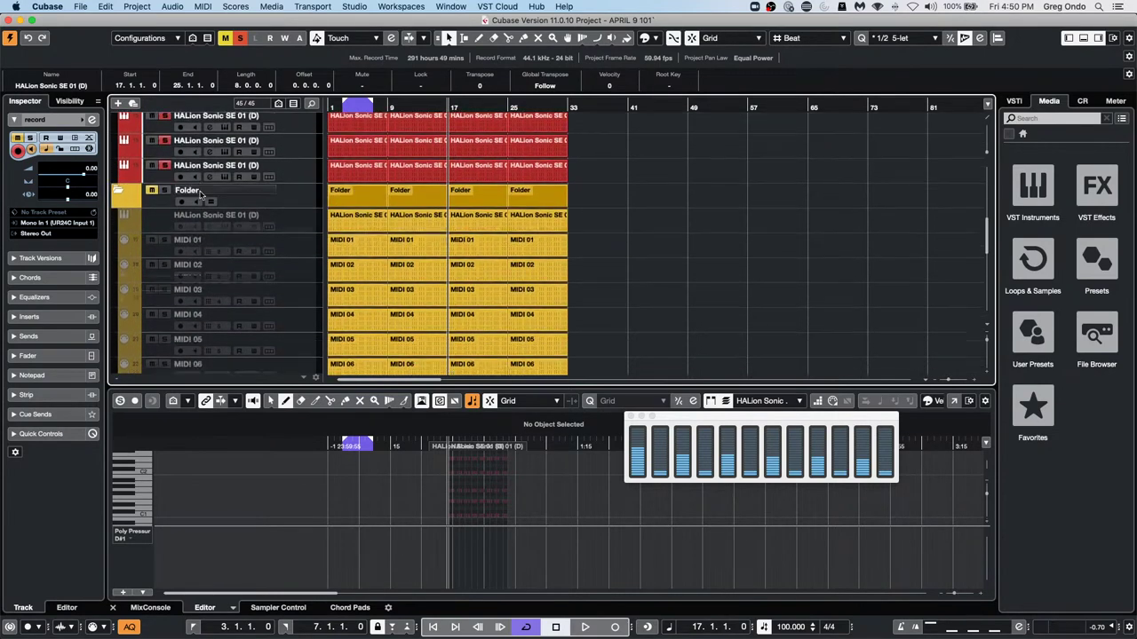
pyautogui.scroll(-5, 203, 195)
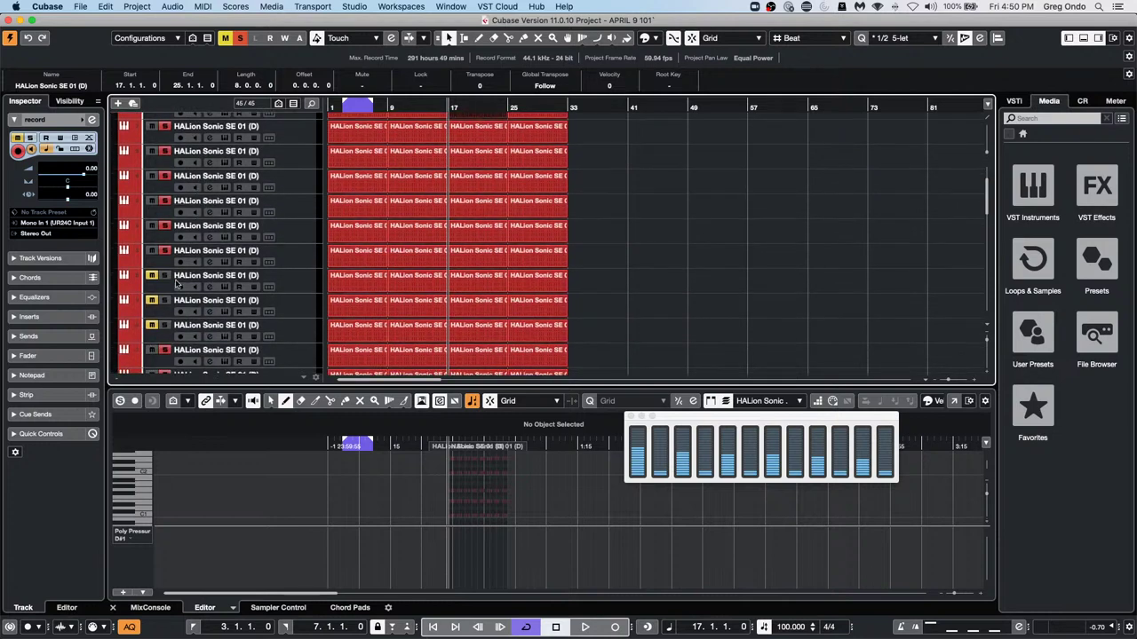
pyautogui.click(166, 301)
pyautogui.click(167, 325)
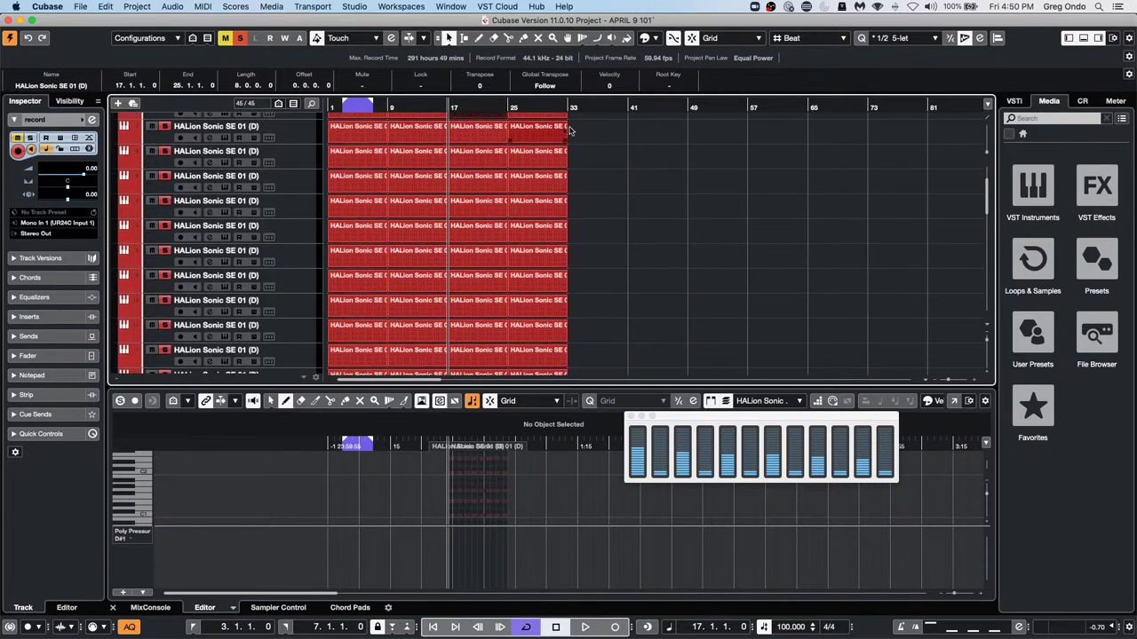
pyautogui.press('Home')
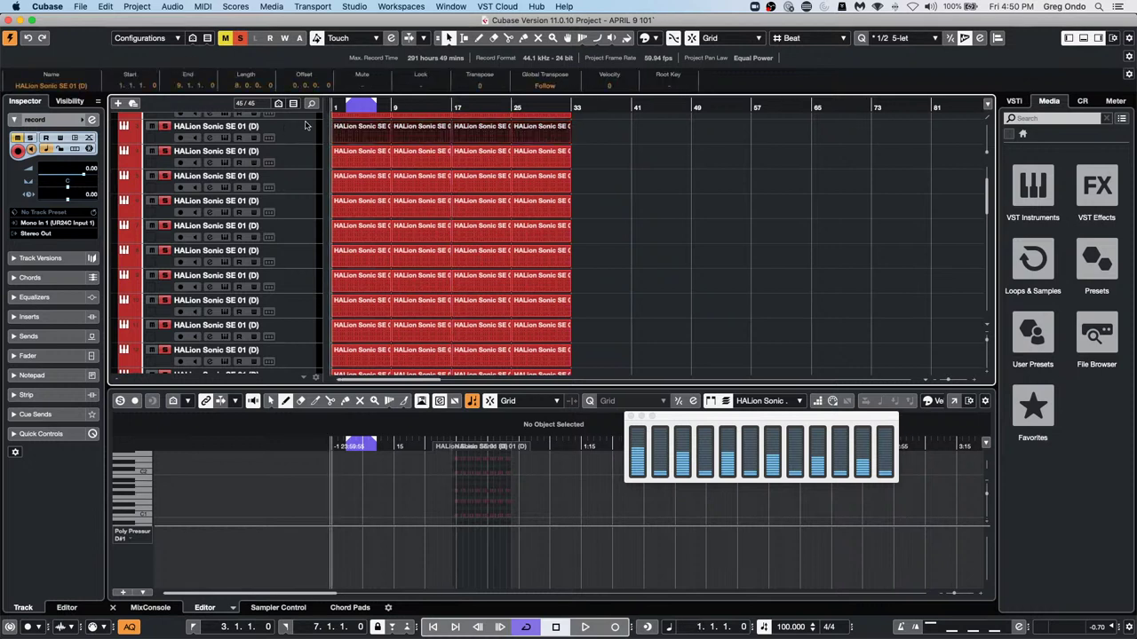
pyautogui.press('p')
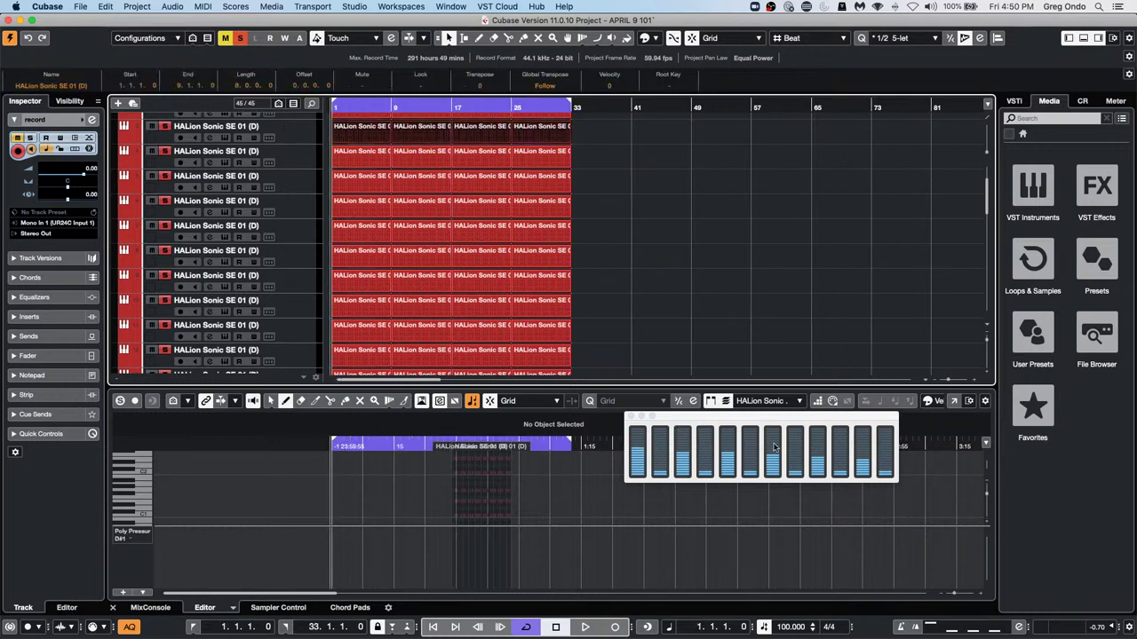
# Open the Audio Mixdown export dialog and move it aside to reveal the project
pyautogui.click(83, 6)
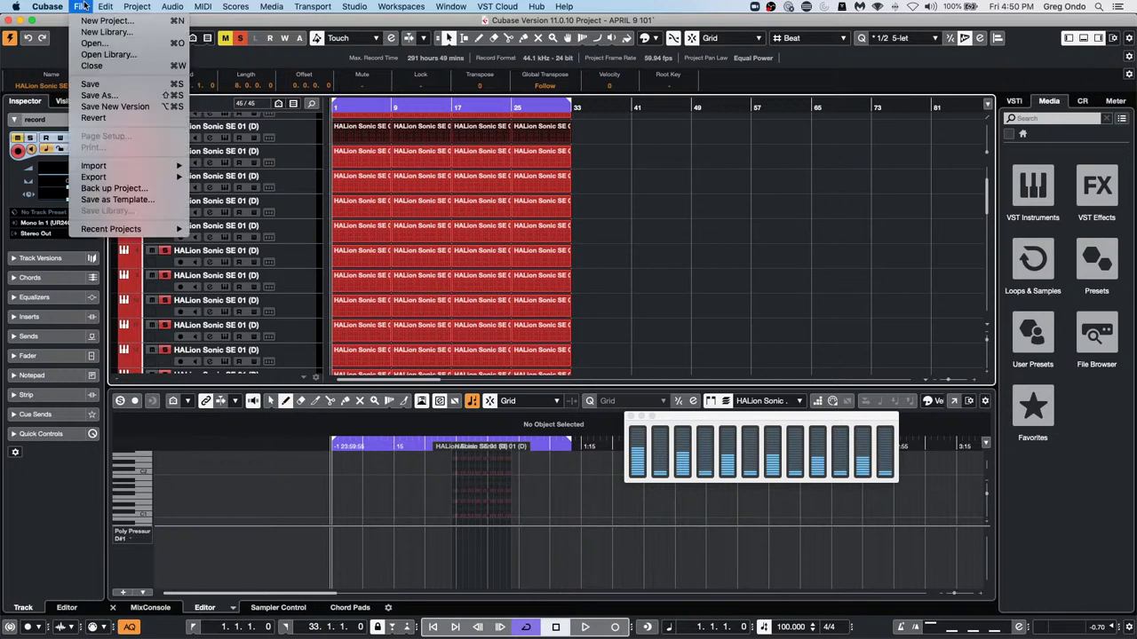
pyautogui.moveTo(86, 176)
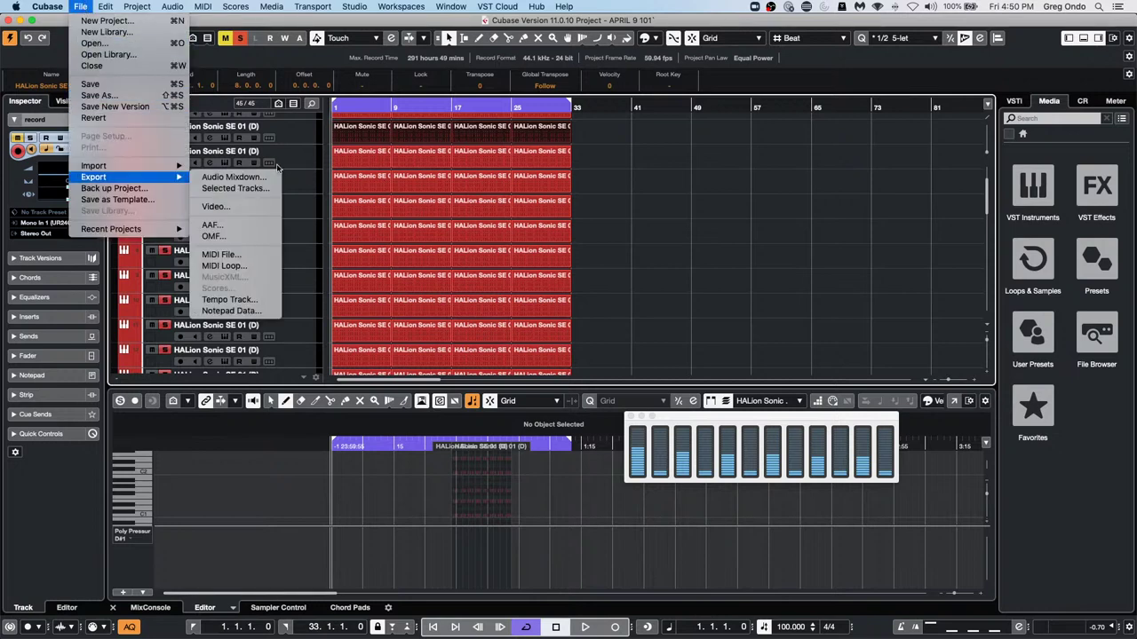
pyautogui.click(234, 177)
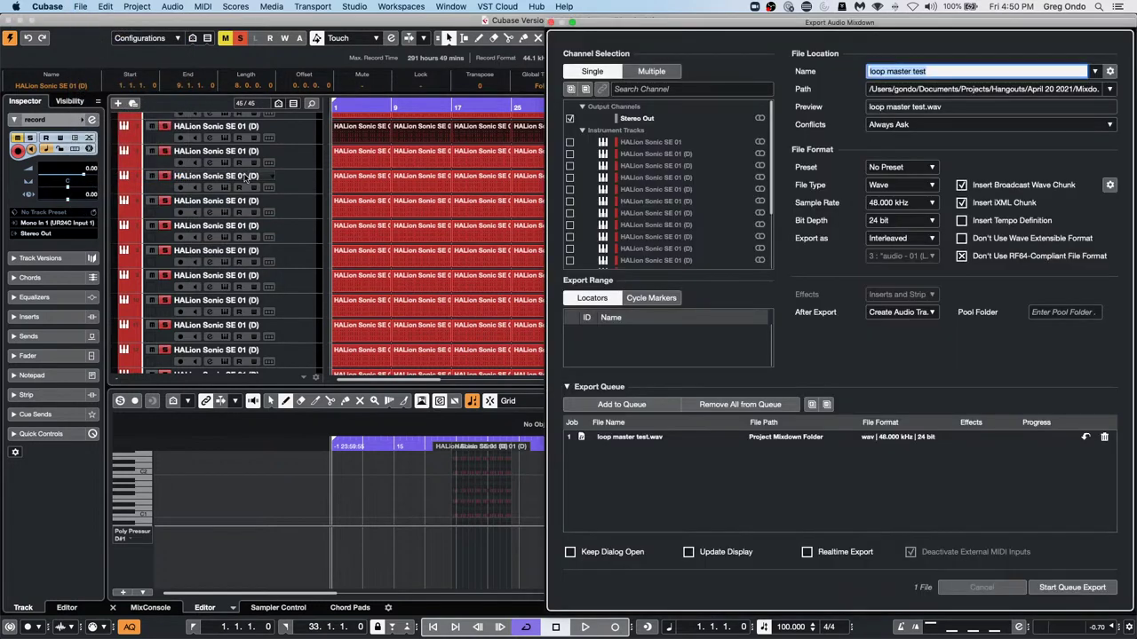
pyautogui.moveTo(719, 24); pyautogui.dragTo(197, 4)
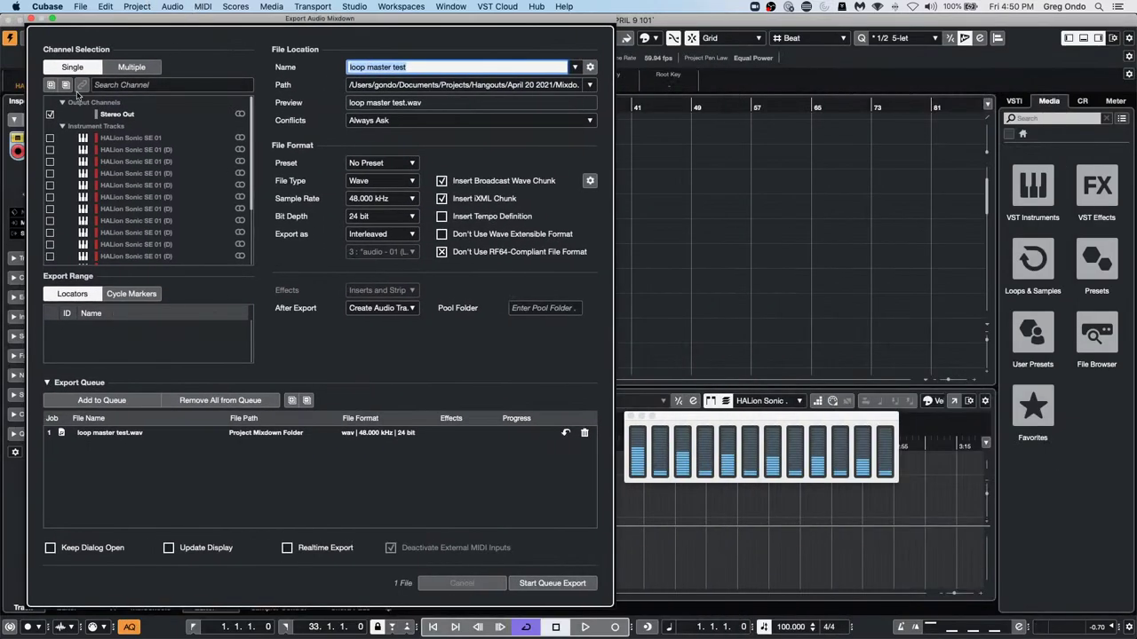
# Re-queue the loop master test.wav job, export it, and close the CPU usage meters
pyautogui.click(125, 400)
pyautogui.click(584, 433)
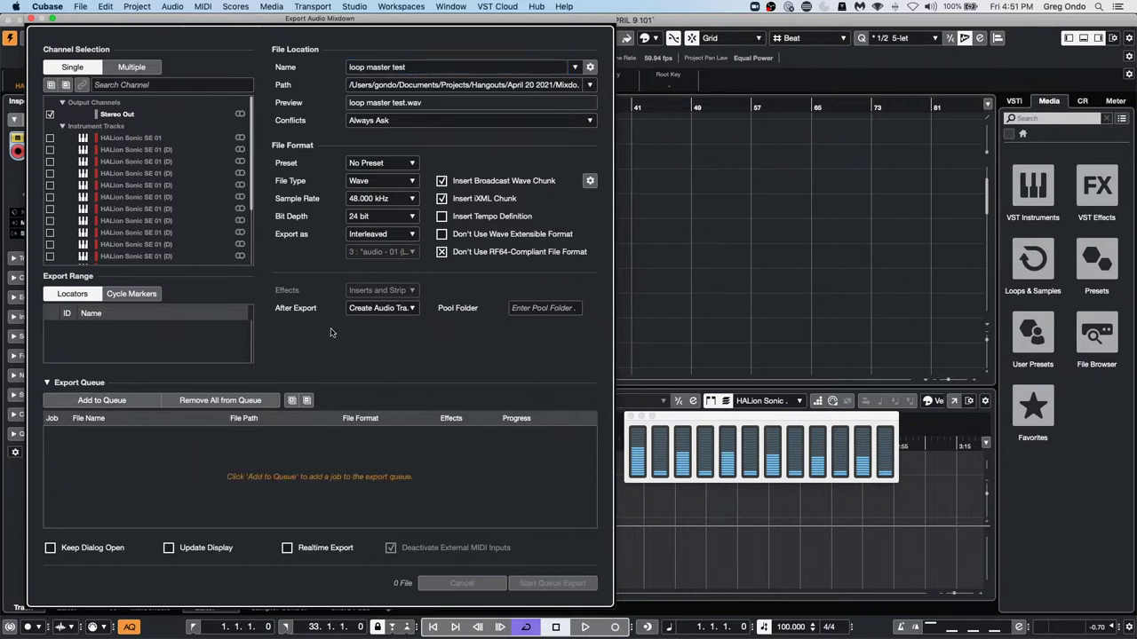
pyautogui.click(89, 399)
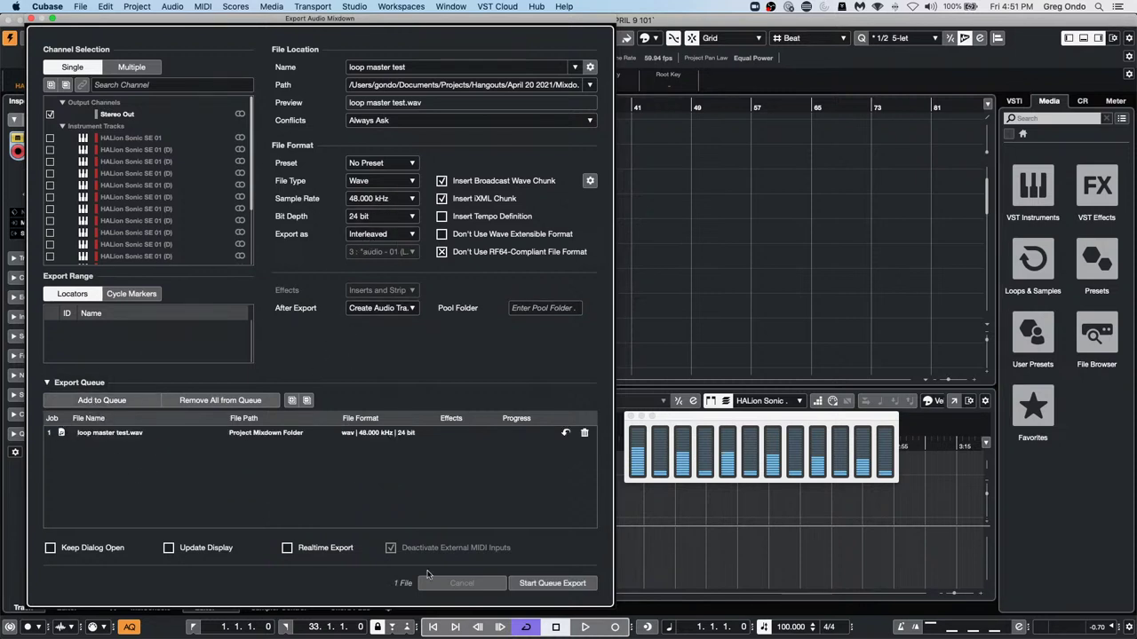
pyautogui.click(566, 583)
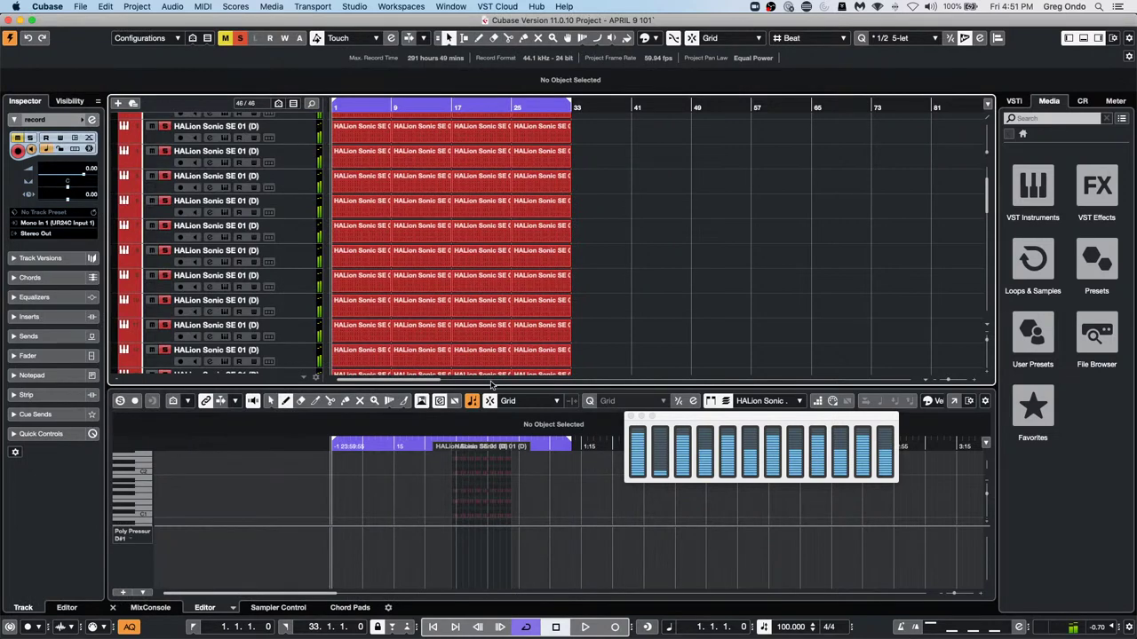
pyautogui.click(630, 415)
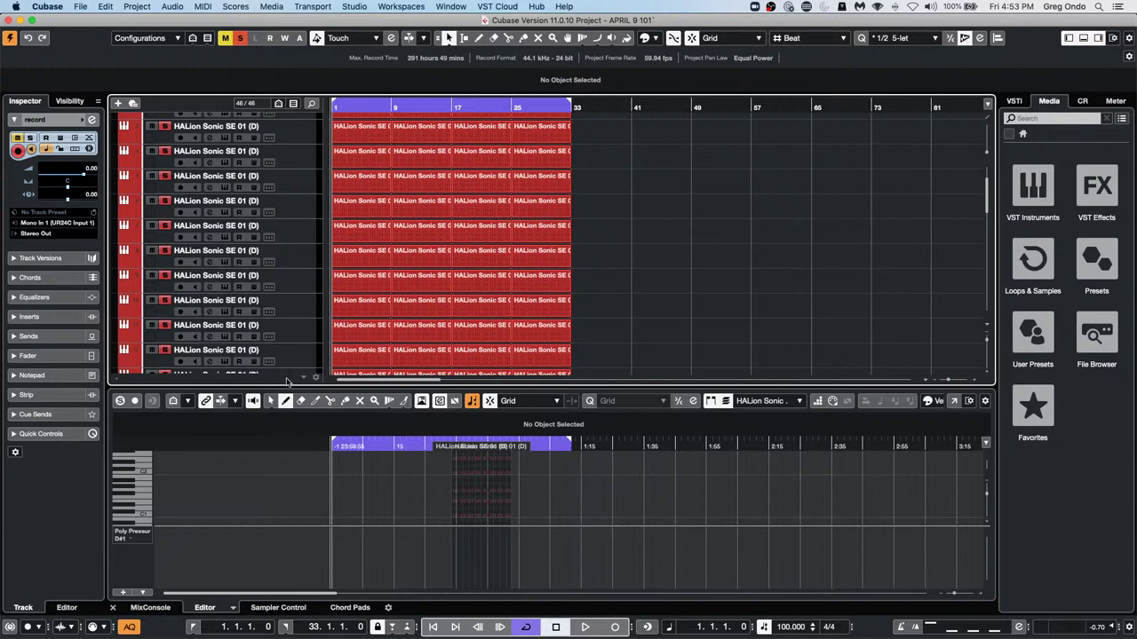
# Create the empty project Untitled7 in the April 23 2021 folder
pyautogui.click(82, 7)
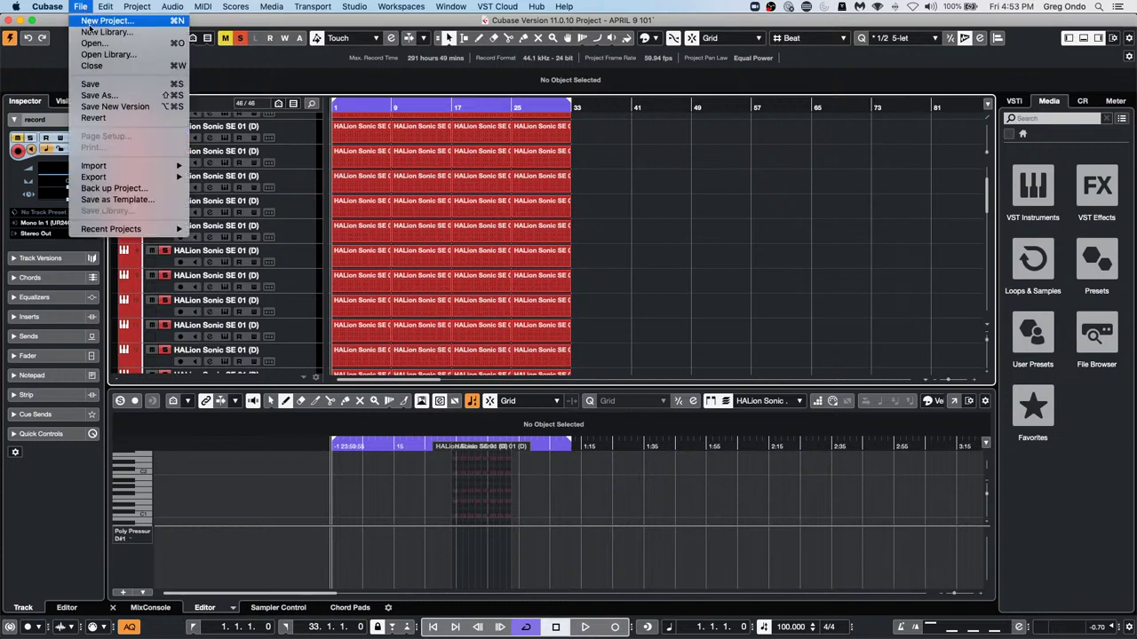
pyautogui.click(94, 20)
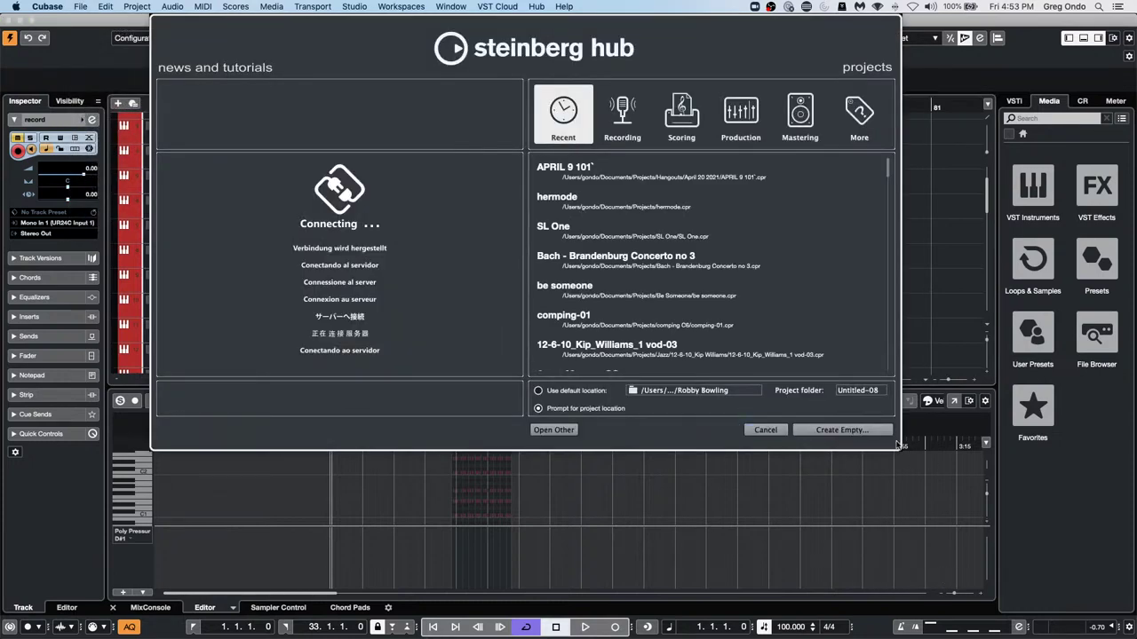
pyautogui.click(841, 430)
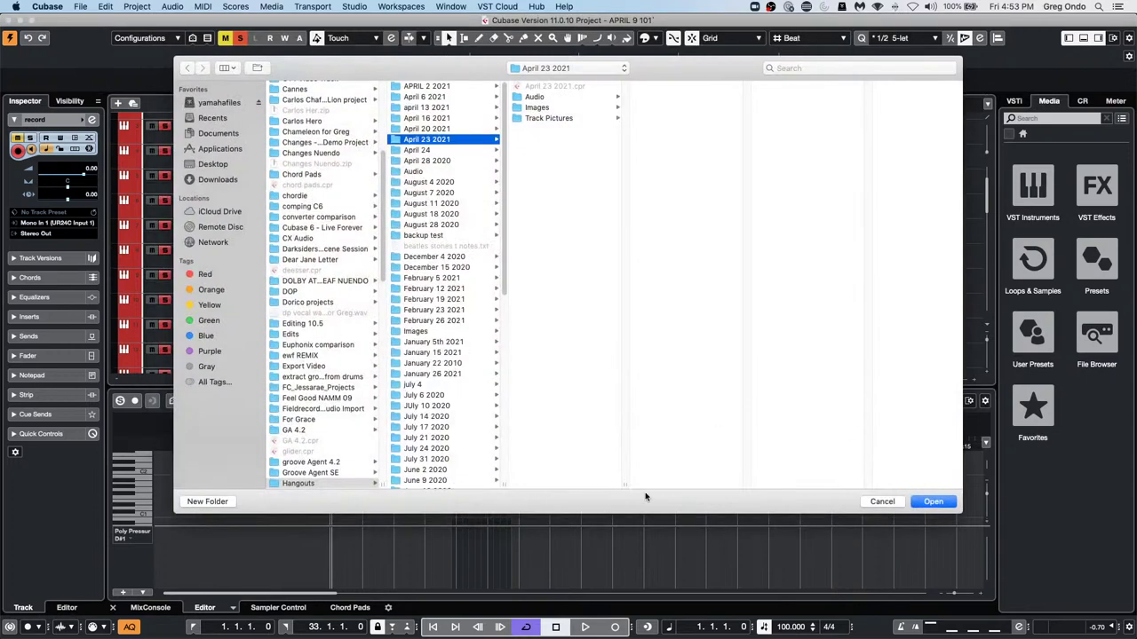
pyautogui.click(937, 505)
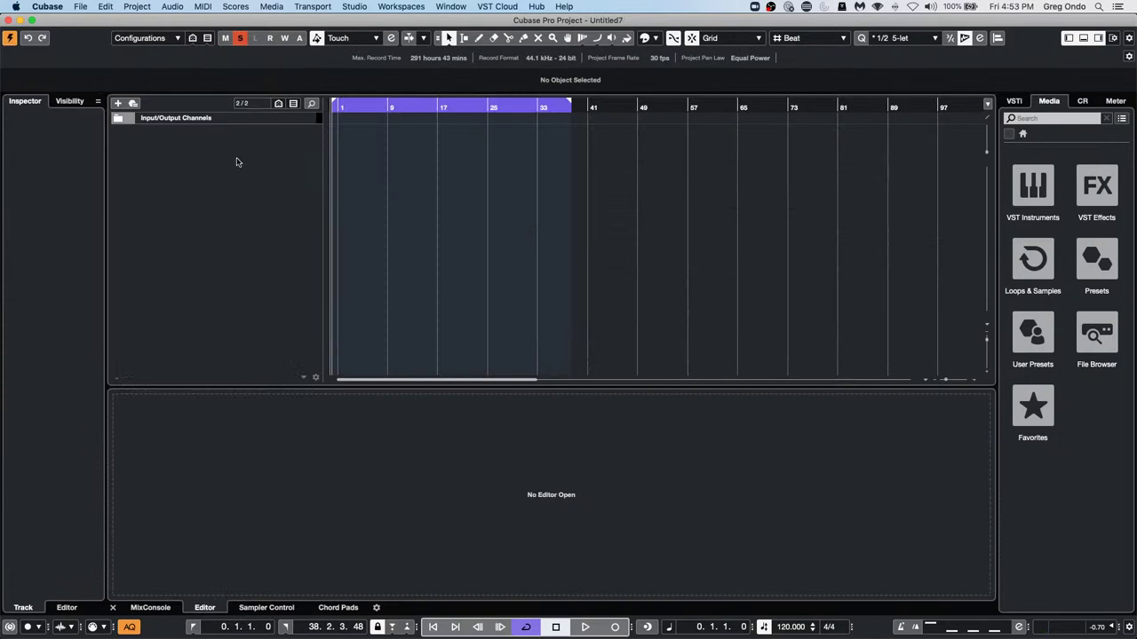
# Add a HALion Sonic SE instrument track
pyautogui.rightClick(238, 159)
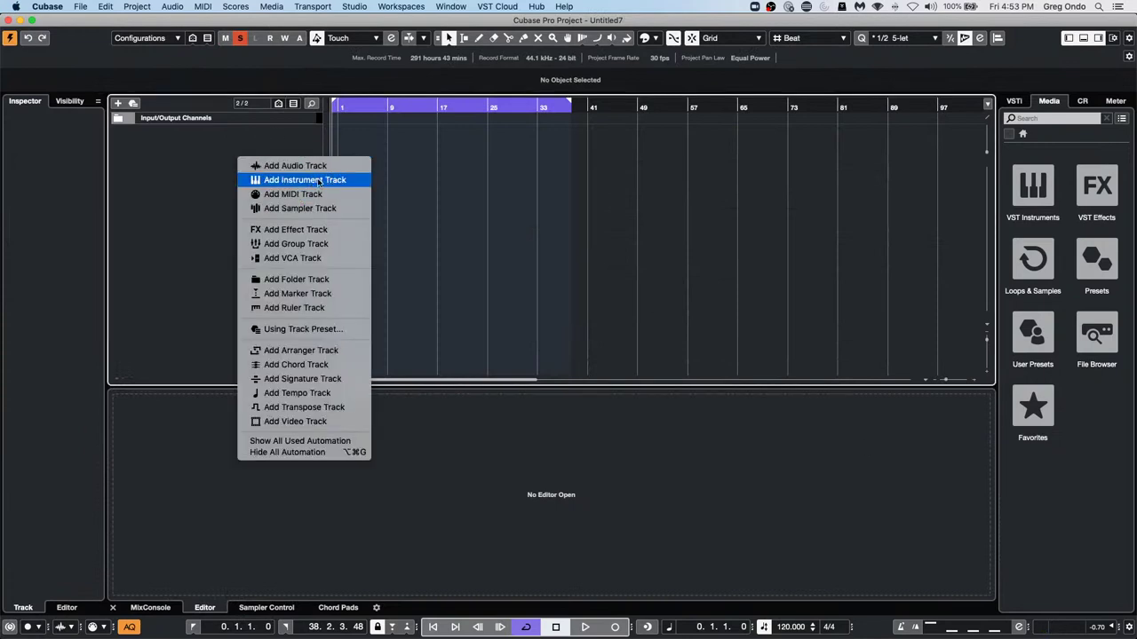
pyautogui.click(322, 183)
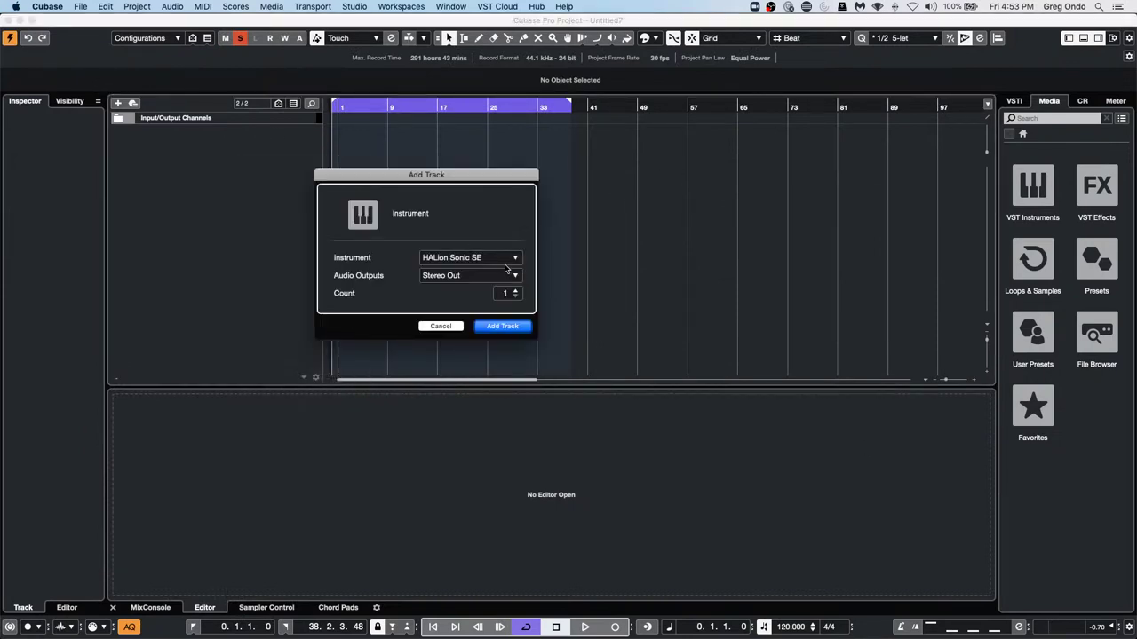
pyautogui.click(504, 327)
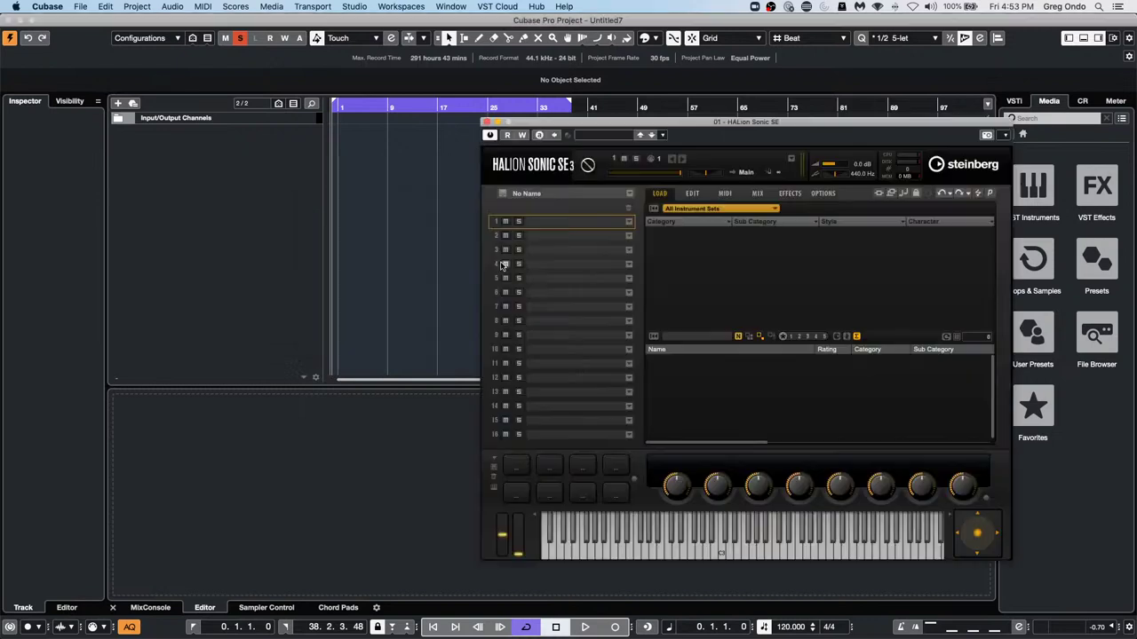
# Add an empty MIDI track, MIDI 01, routed to HALion Sonic SE
pyautogui.rightClick(214, 171)
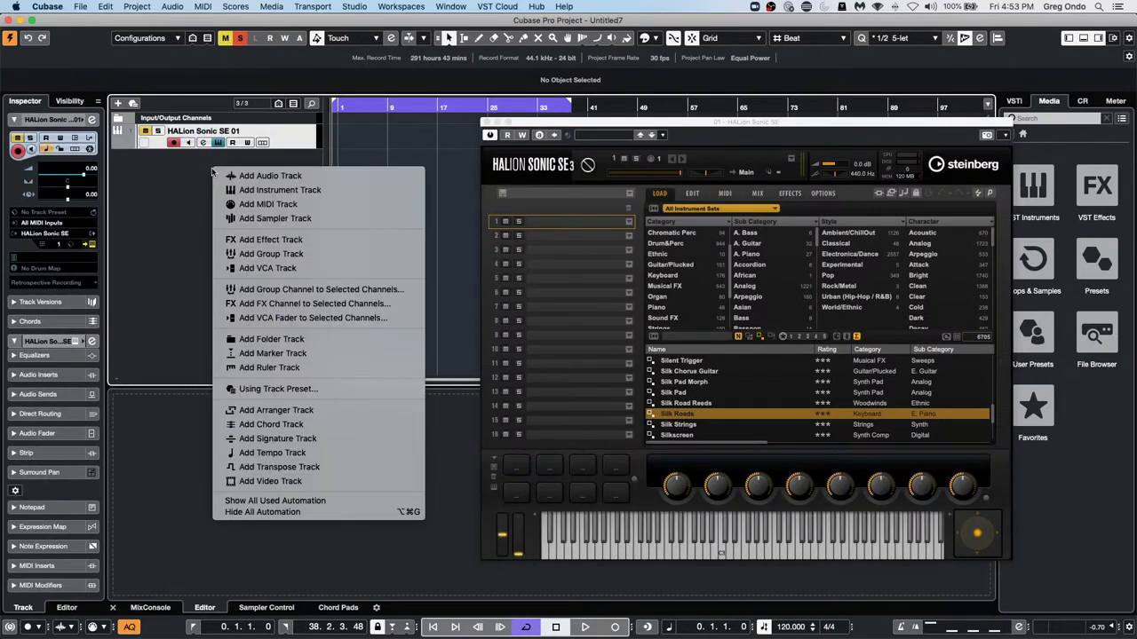
pyautogui.click(275, 205)
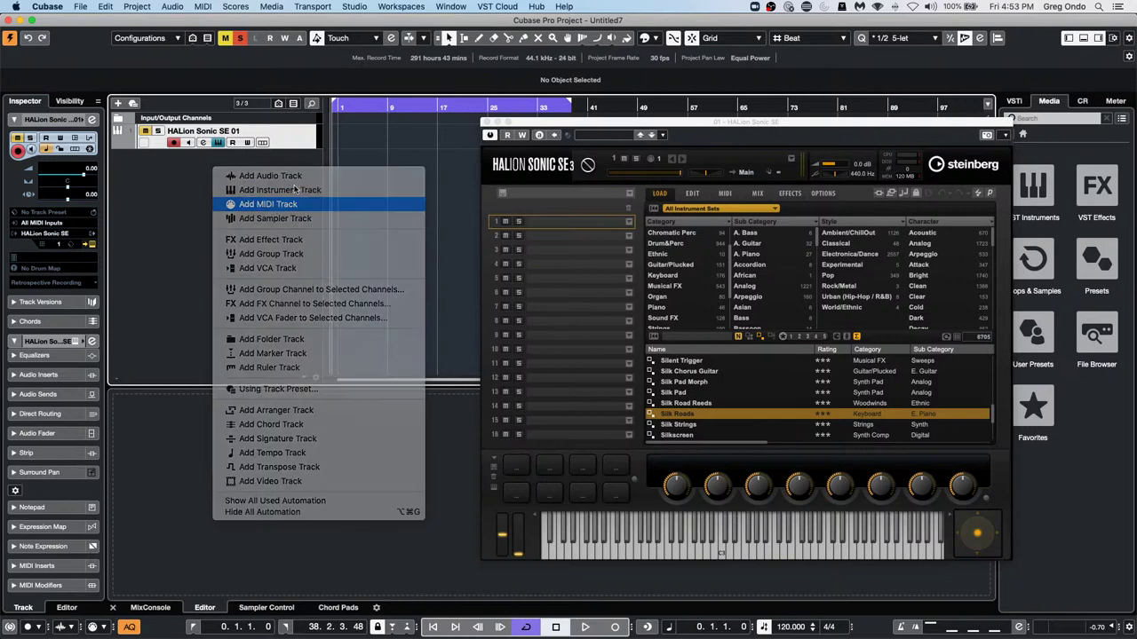
pyautogui.click(504, 312)
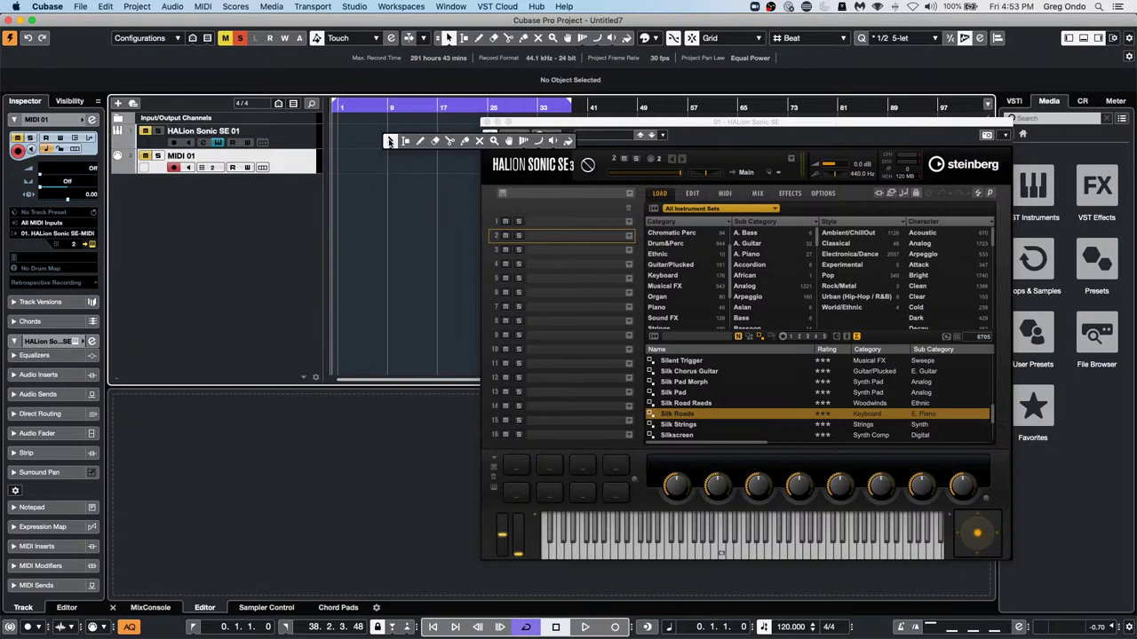
# Draw parts spanning bars 5–17 on both the HALion and MIDI 01 tracks
pyautogui.press('8')
pyautogui.moveTo(343, 131)
pyautogui.mouseDown()
pyautogui.moveTo(451, 131)
pyautogui.moveTo(441, 131)
pyautogui.mouseUp()
pyautogui.moveTo(364, 165)
pyautogui.mouseDown()
pyautogui.moveTo(475, 167)
pyautogui.moveTo(446, 165)
pyautogui.mouseUp()
pyautogui.press('1')
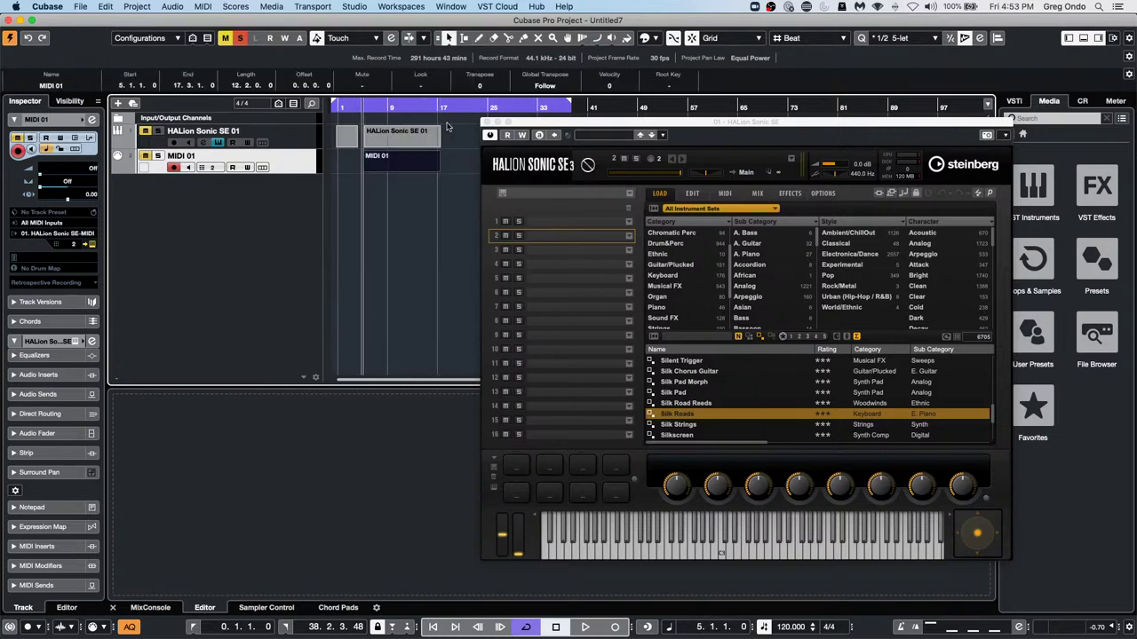
# Draw a wavy CC 1 Modulation curve in the HALion part's controller lane
pyautogui.click(377, 138)
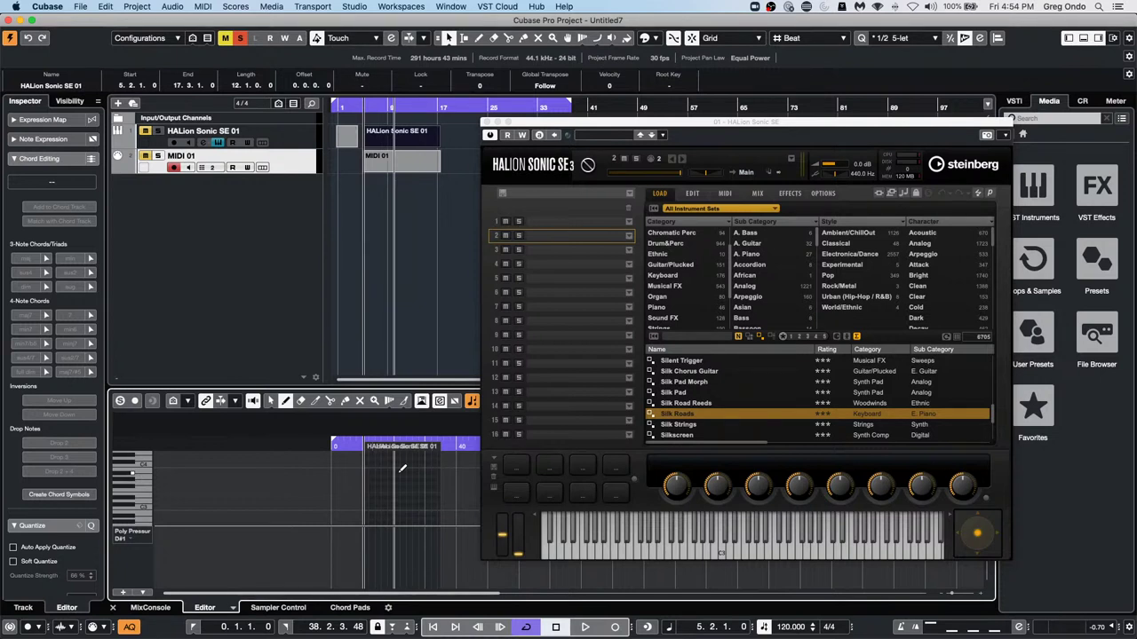
pyautogui.moveTo(368, 543); pyautogui.dragTo(418, 557)
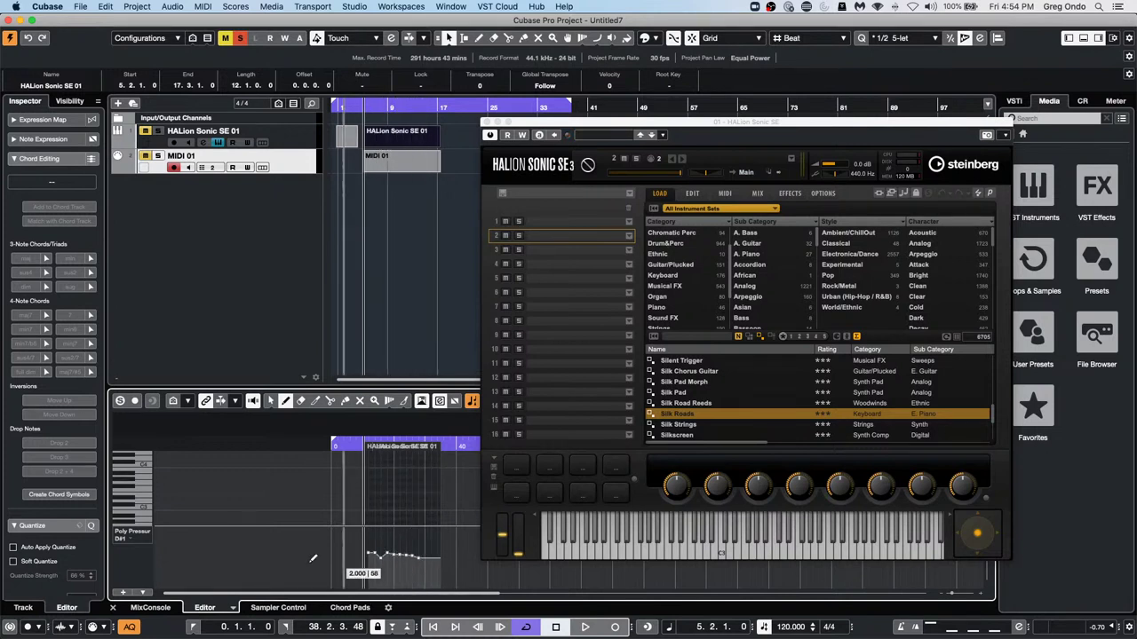
pyautogui.click(129, 533)
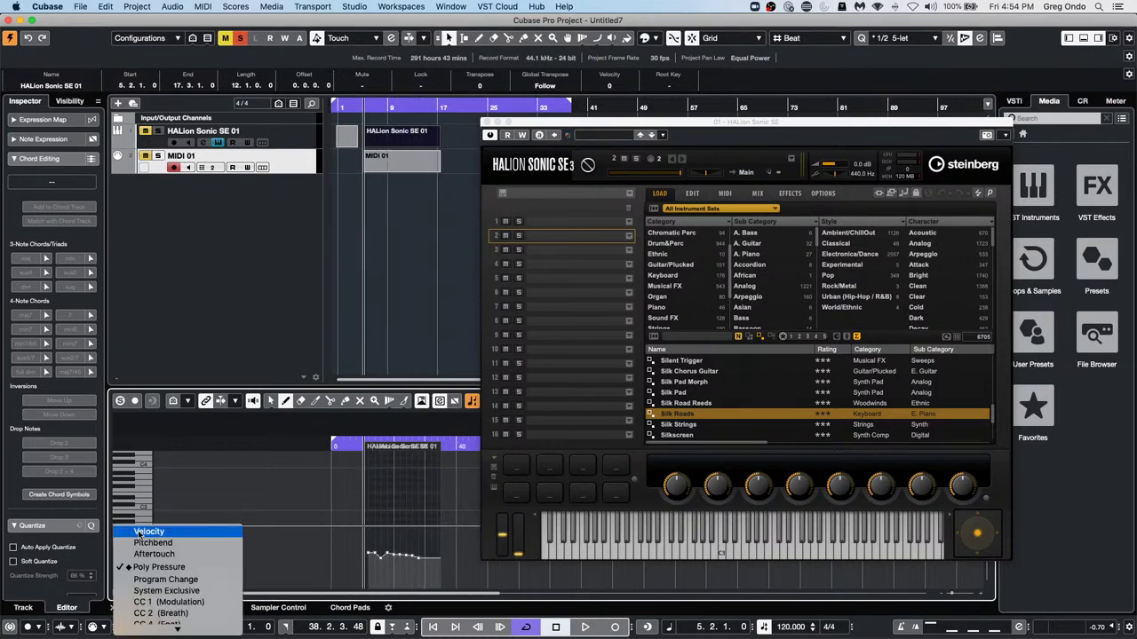
pyautogui.click(169, 602)
pyautogui.moveTo(376, 560); pyautogui.dragTo(441, 557)
pyautogui.press('1')
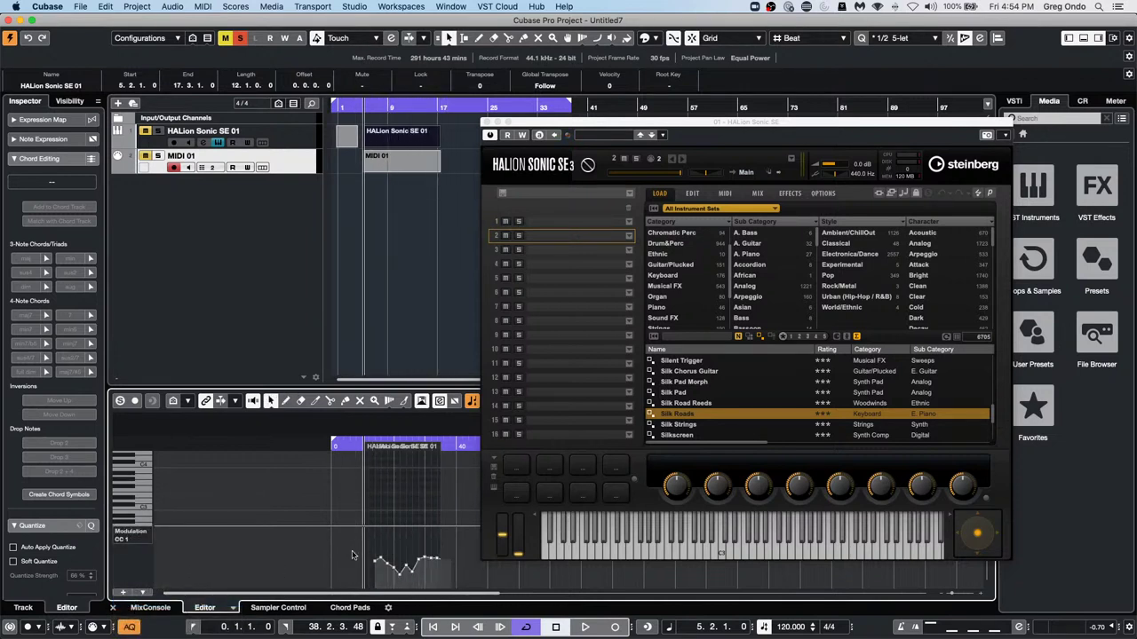
pyautogui.moveTo(331, 545); pyautogui.dragTo(522, 600)
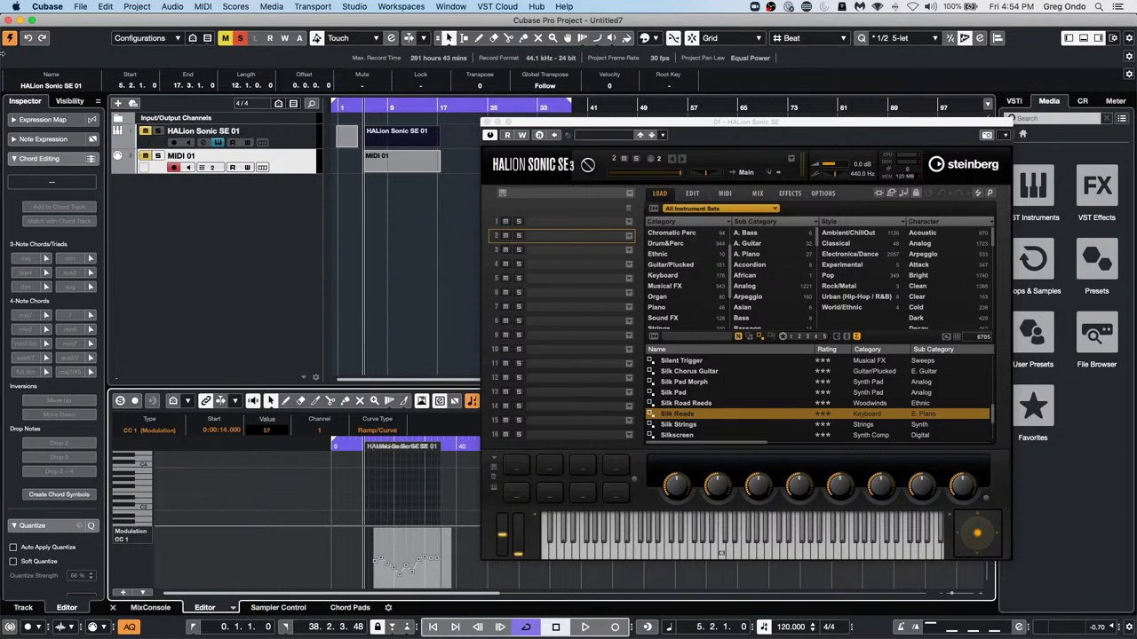
pyautogui.click(391, 169)
# Open the MIDI 01 part in the lower-zone Key Editor
pyautogui.doubleClick(390, 169)
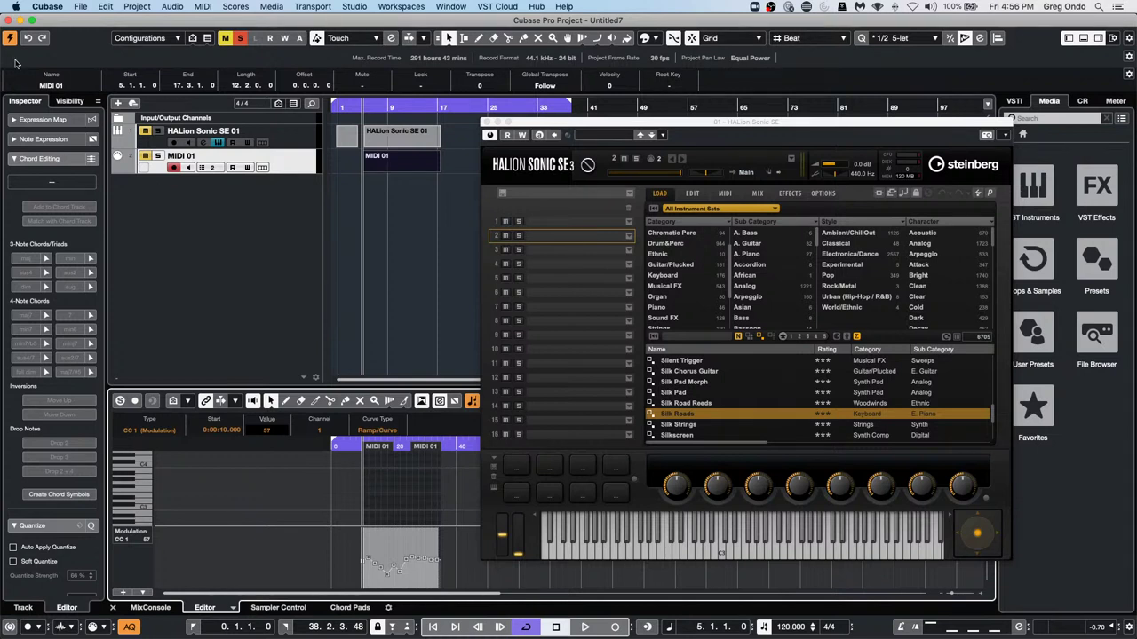
# Open the recent project 'be someone'
pyautogui.click(500, 6)
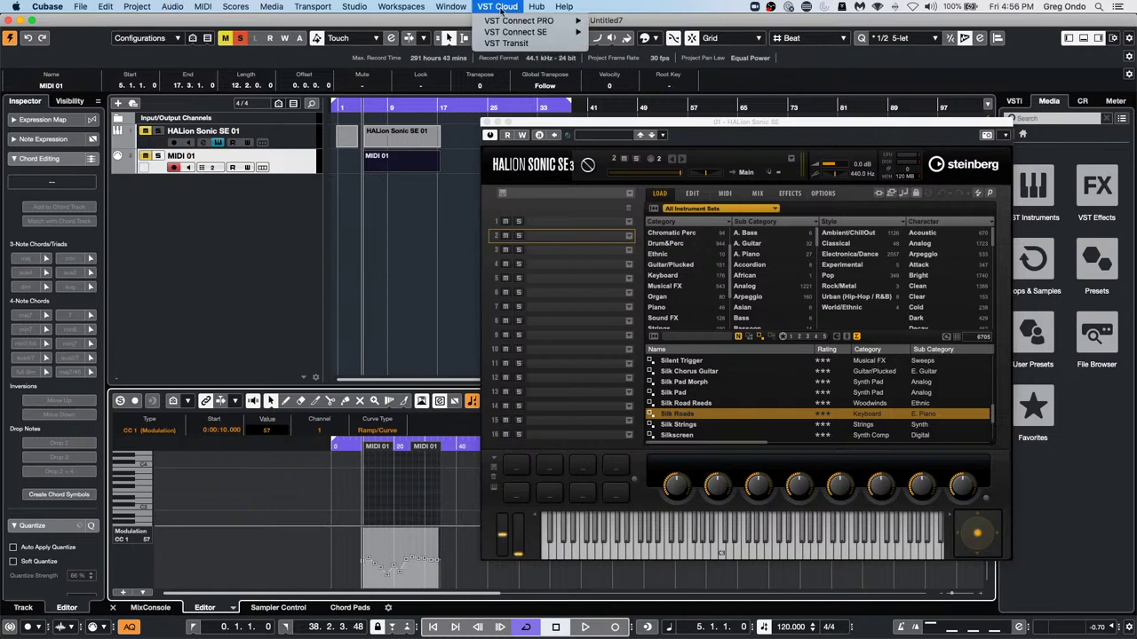
pyautogui.moveTo(502, 19)
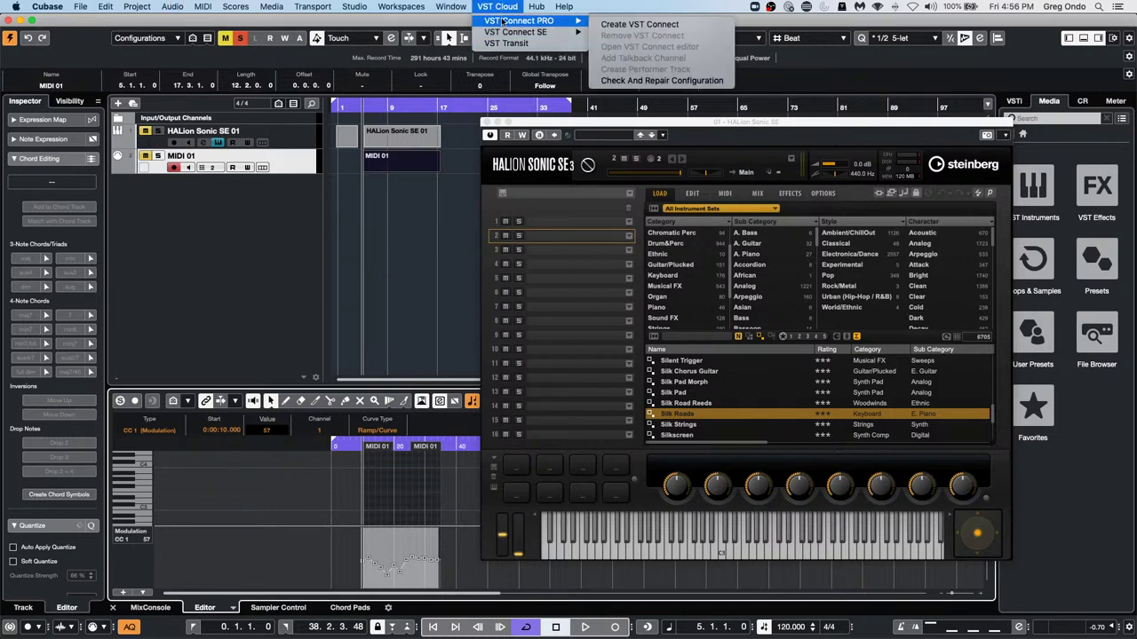
pyautogui.moveTo(452, 6)
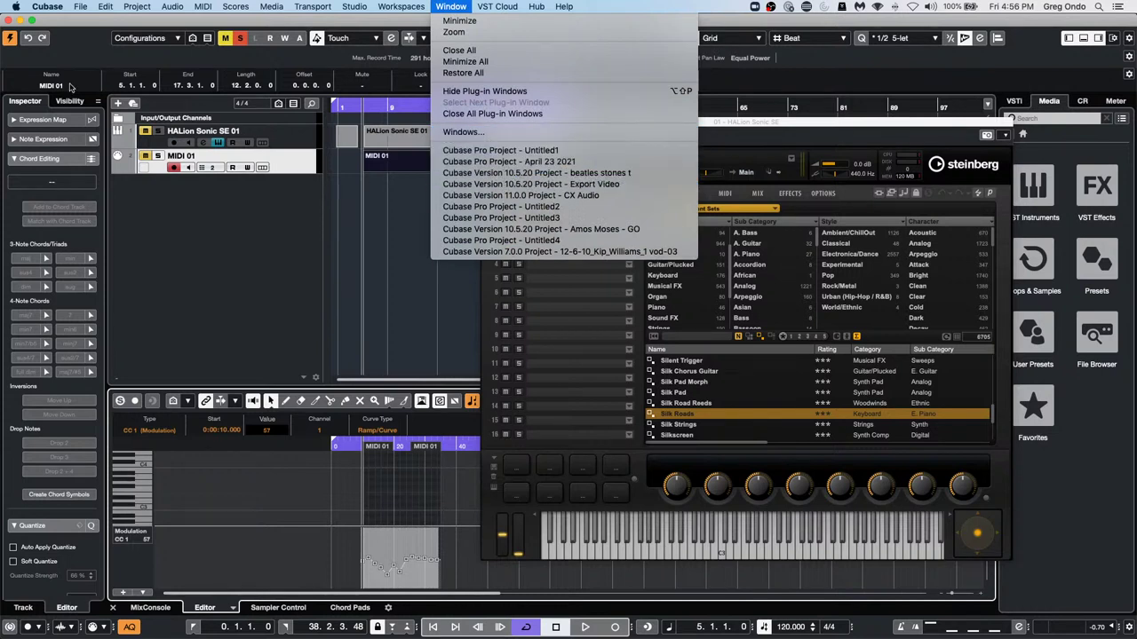
pyautogui.moveTo(47, 6)
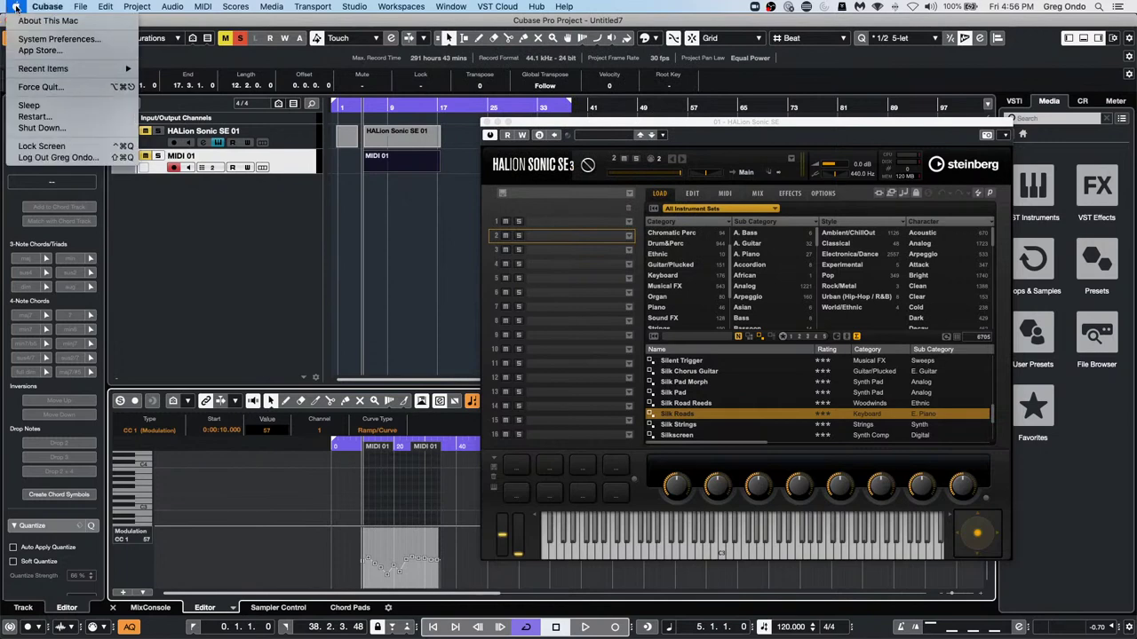
pyautogui.moveTo(133, 229)
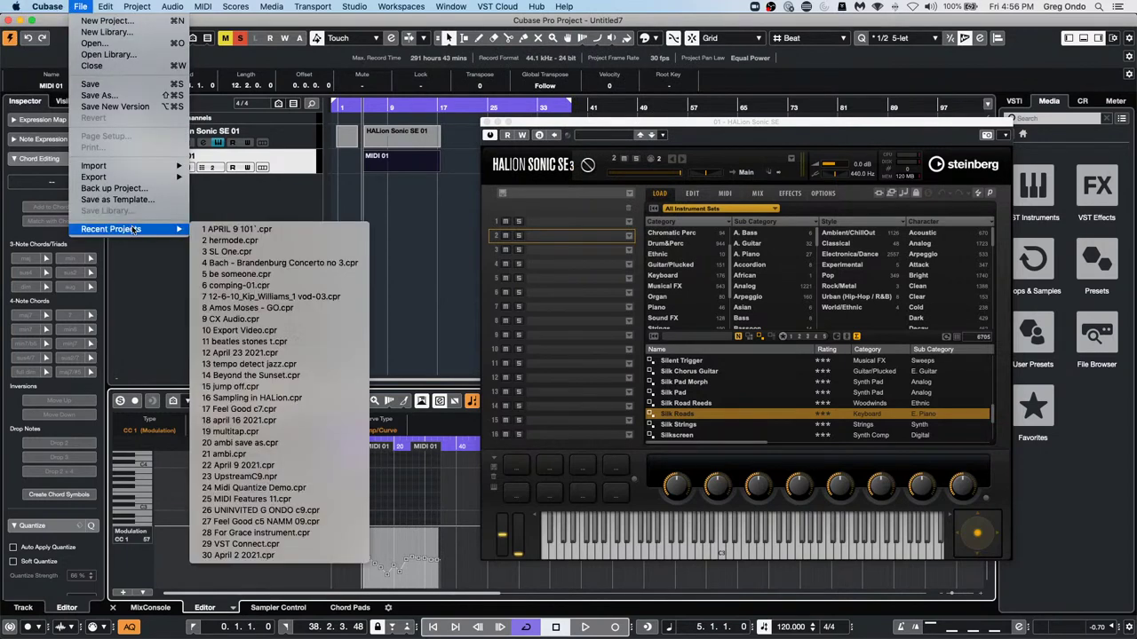
pyautogui.click(306, 275)
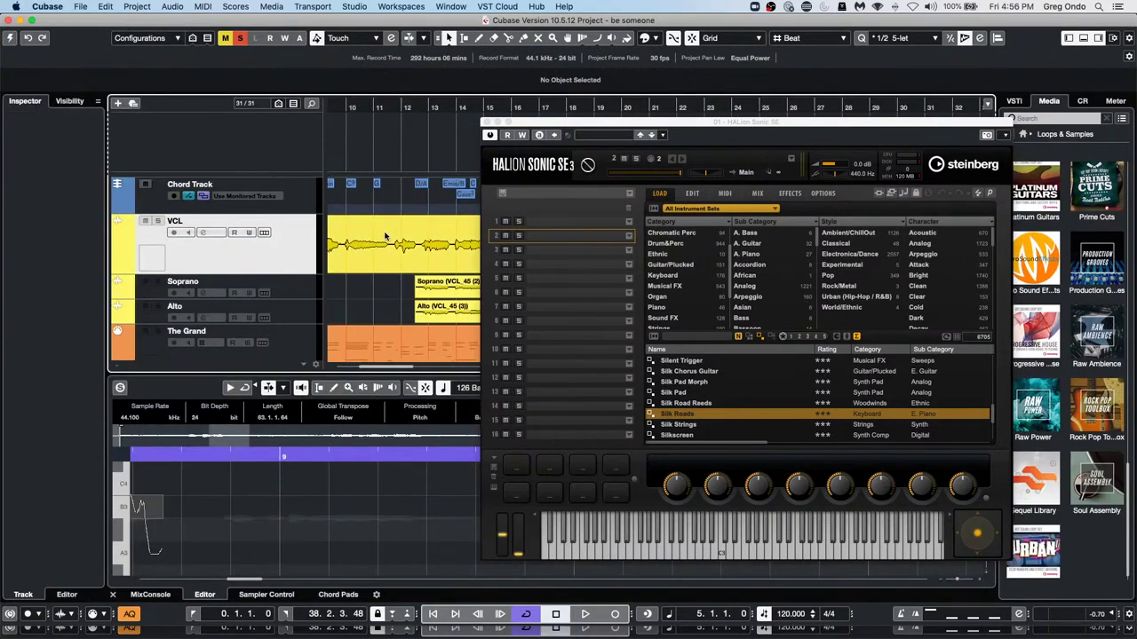
# Open the VCL vocal's VariAudio pitch view in a separate Sample Editor window
pyautogui.click(486, 122)
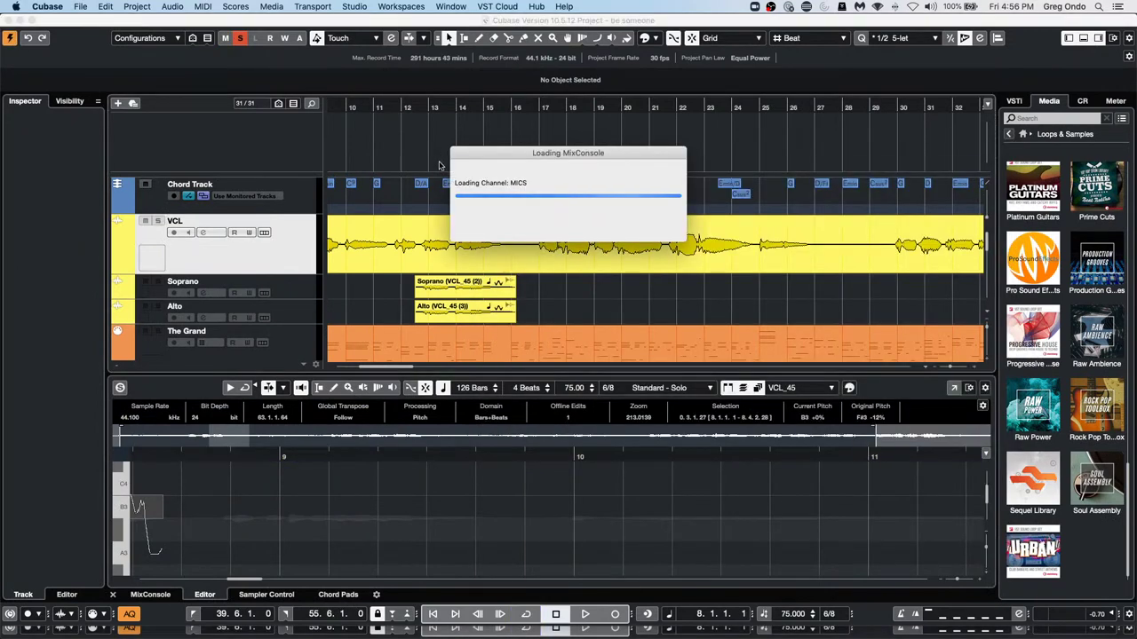
pyautogui.click(435, 256)
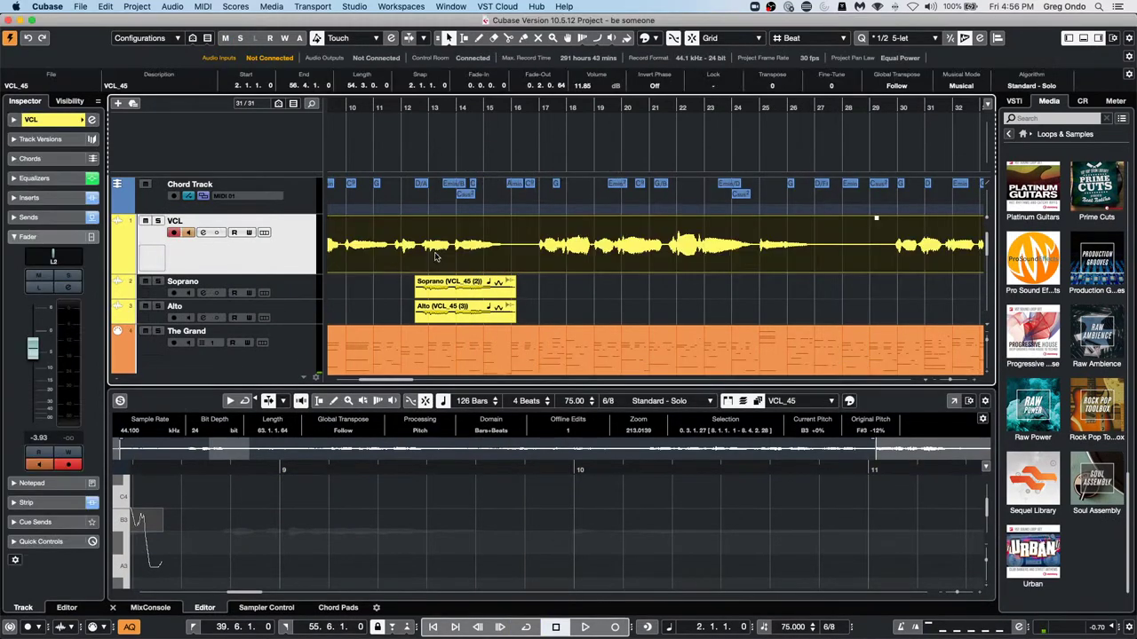
pyautogui.click(955, 402)
pyautogui.doubleClick(489, 316)
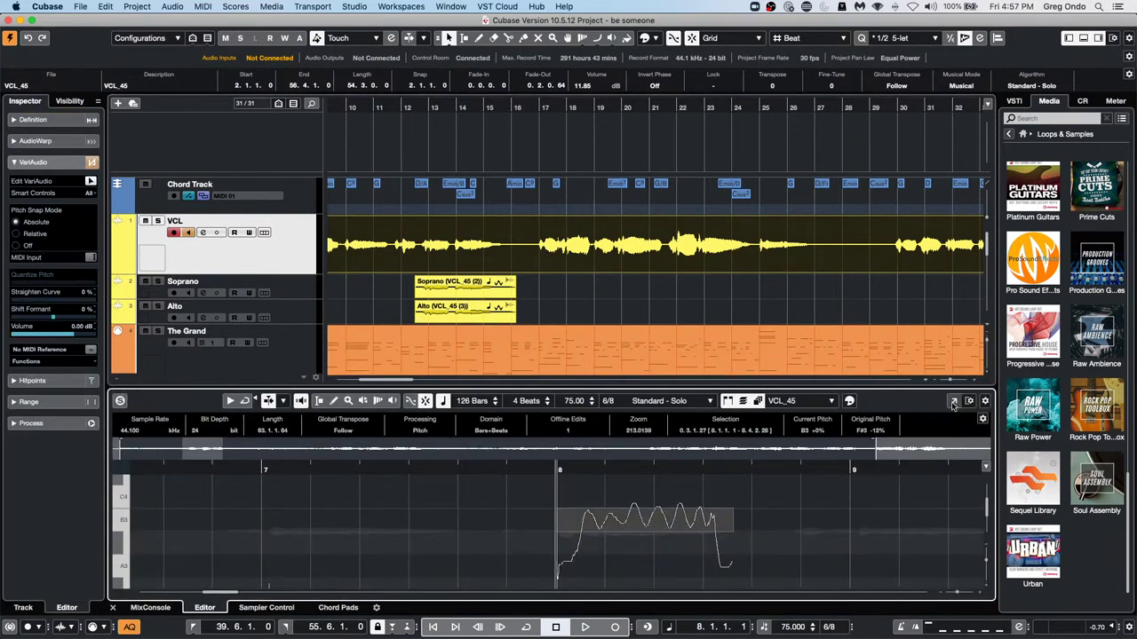
pyautogui.click(953, 401)
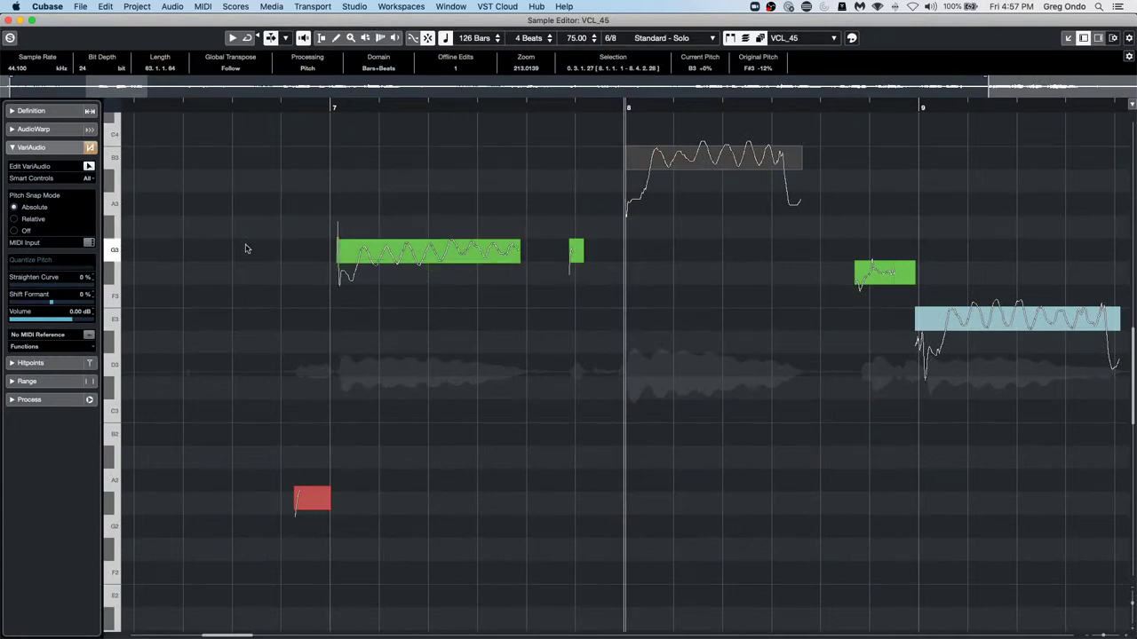
# Shift five selected VariAudio pitch segments up one semitone, then deselect them
pyautogui.moveTo(309, 135); pyautogui.dragTo(1038, 357)
pyautogui.moveTo(446, 255); pyautogui.dragTo(450, 234)
pyautogui.click(152, 254)
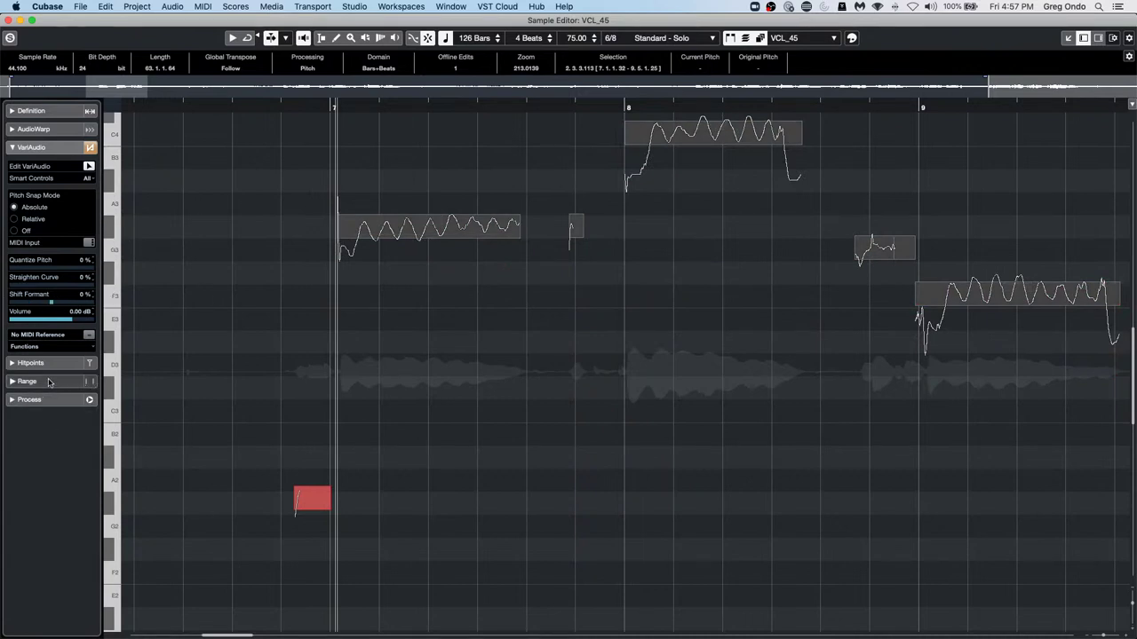
pyautogui.click(40, 347)
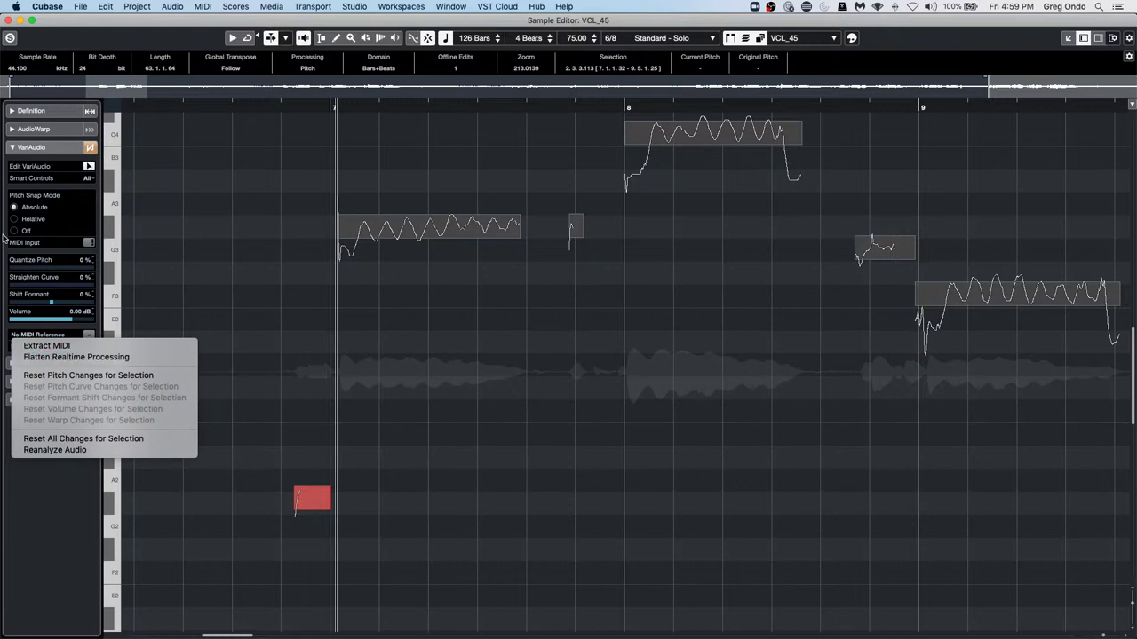
# Close the Sample Editor window and select The Grand MIDI part
pyautogui.click(9, 20)
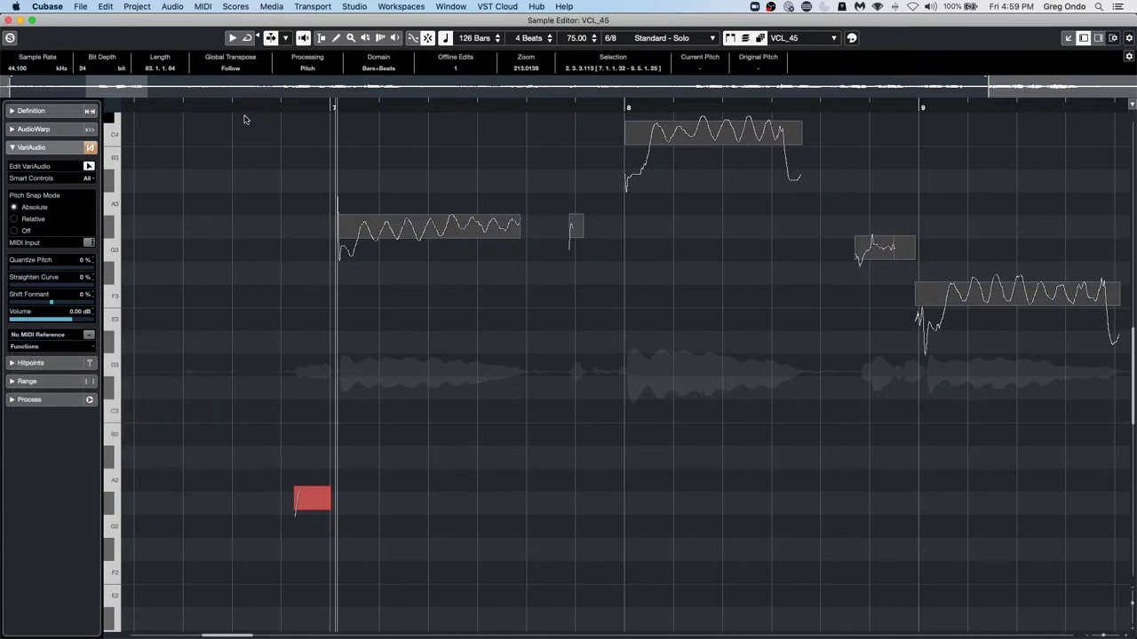
pyautogui.click(9, 20)
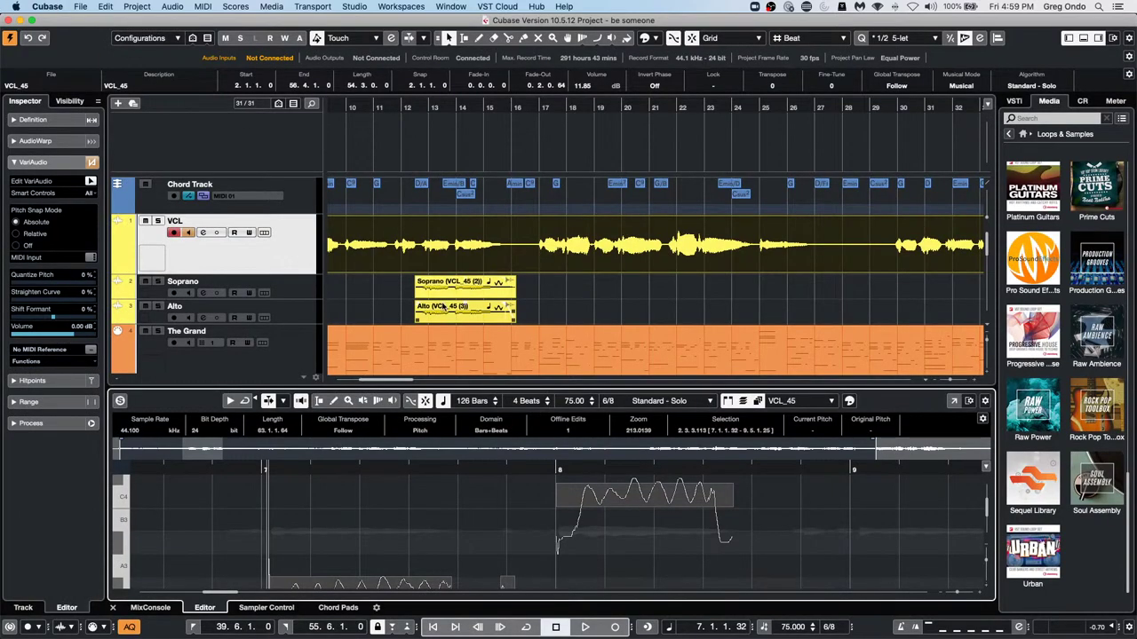
pyautogui.click(488, 360)
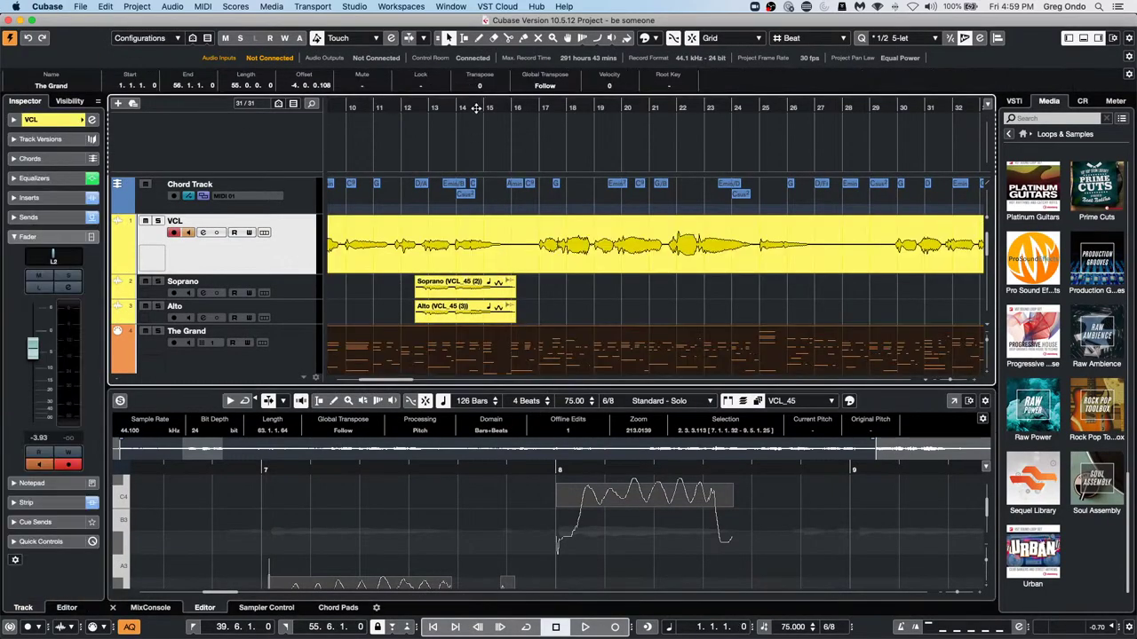
pyautogui.click(482, 111)
pyautogui.press('g')
pyautogui.press('g')
pyautogui.scroll(-3, 545, 210)
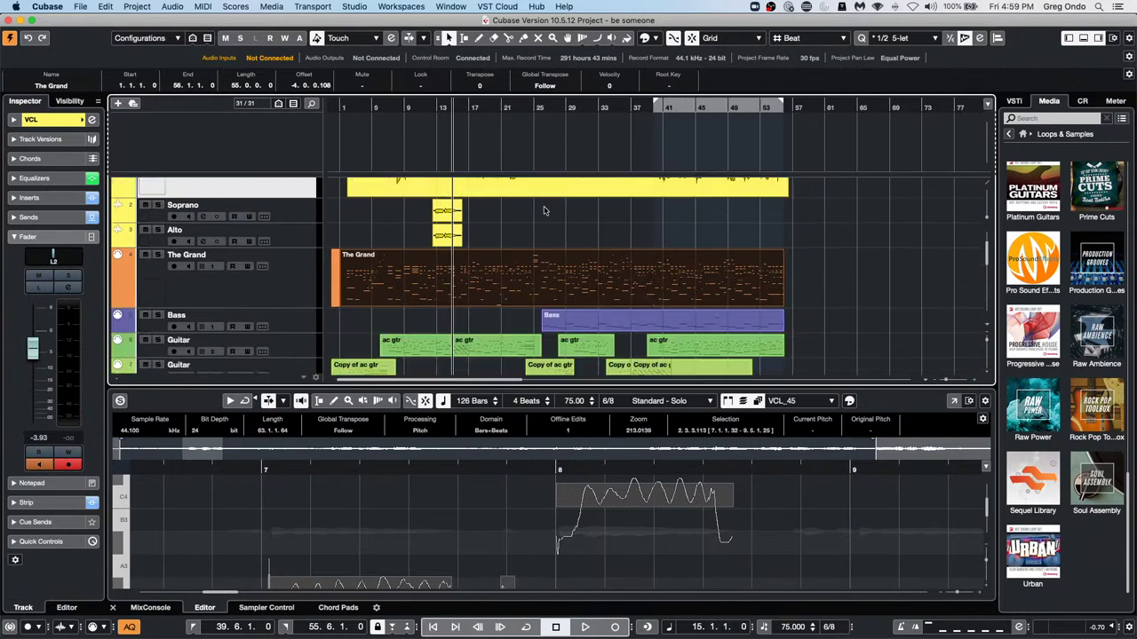
# Lower the project tempo from 75 to 63 BPM
pyautogui.click(235, 243)
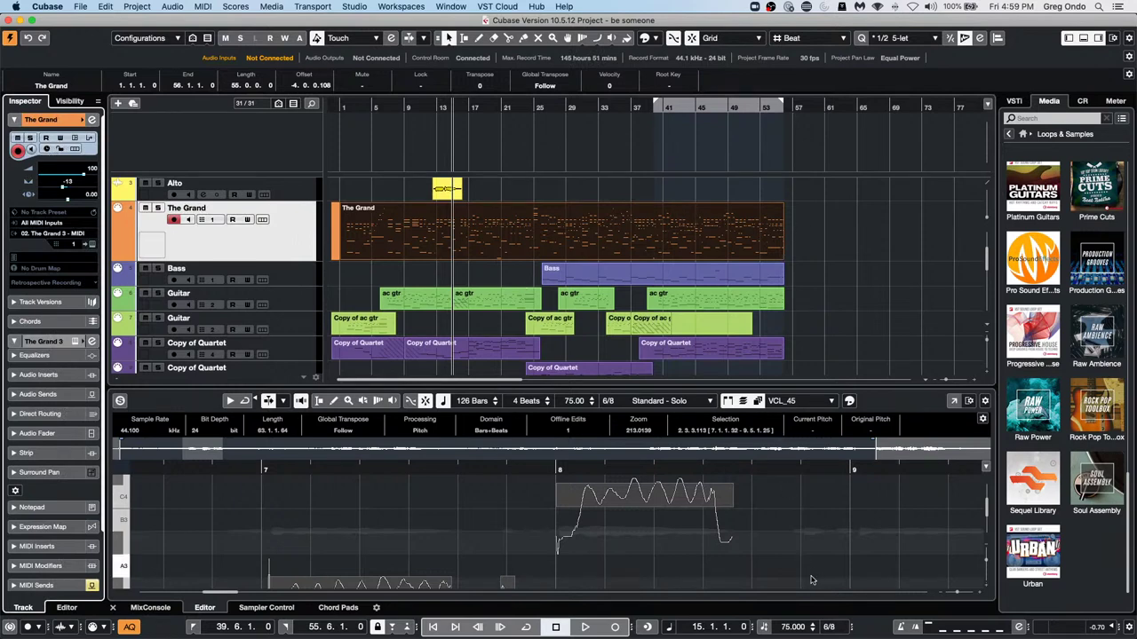
pyautogui.scroll(-1, 785, 627)
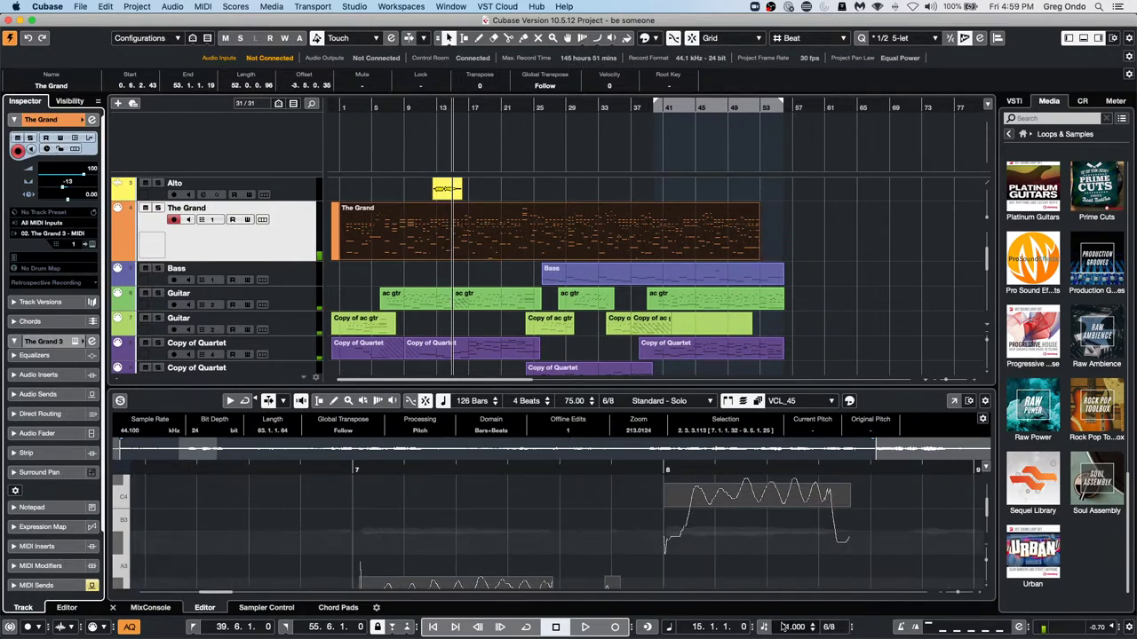
pyautogui.scroll(-20, 781, 627)
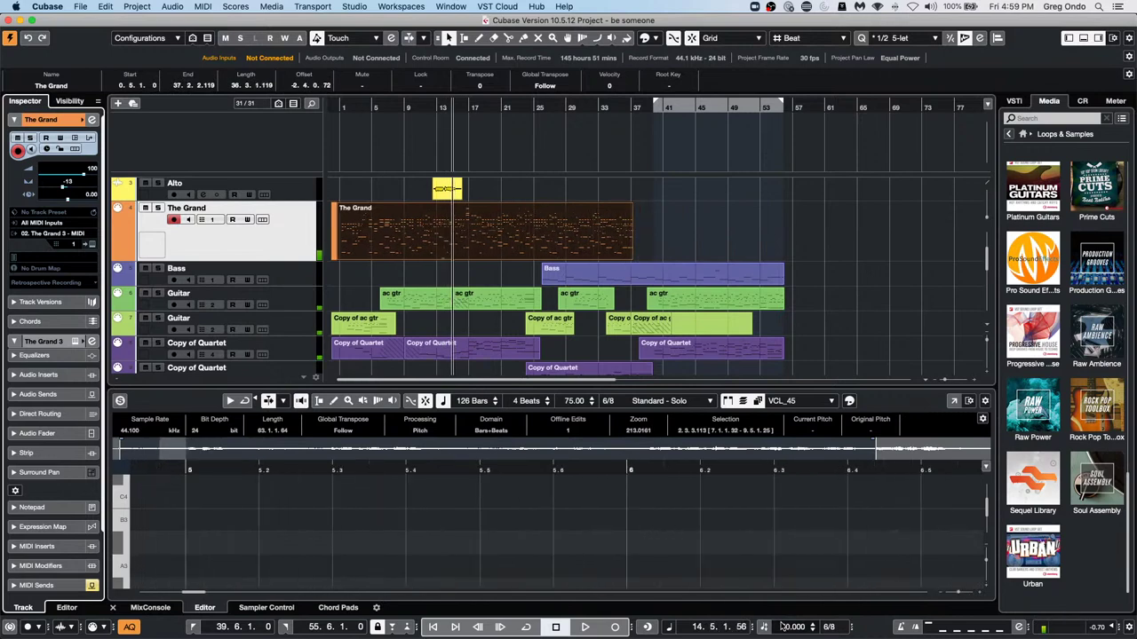
pyautogui.scroll(7, 783, 626)
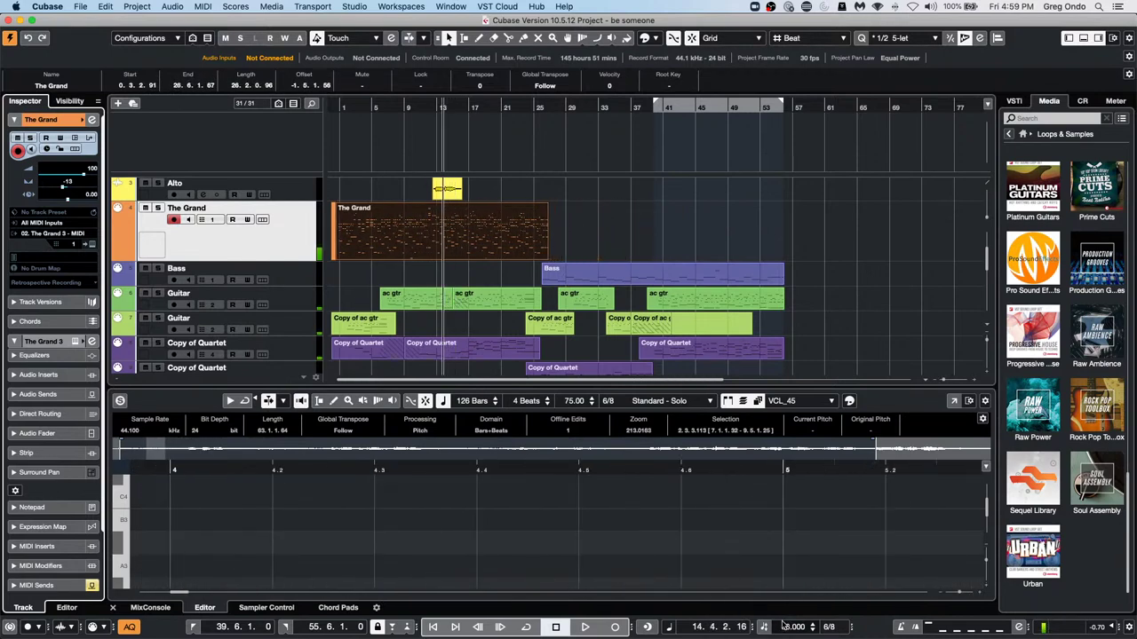
pyautogui.scroll(10, 785, 627)
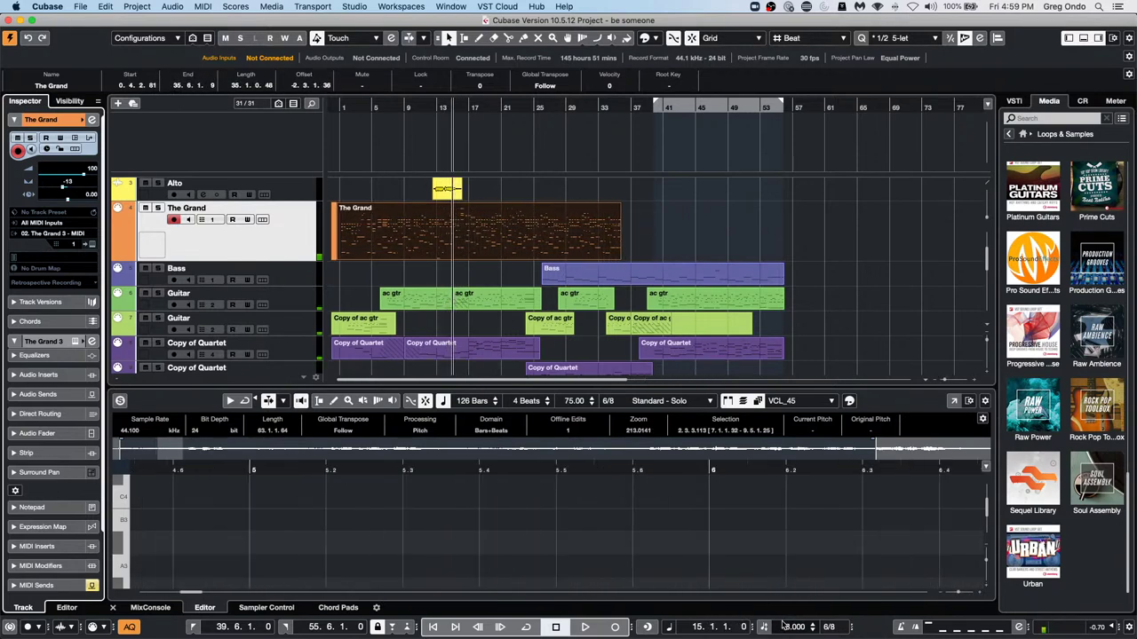
pyautogui.scroll(2, 785, 627)
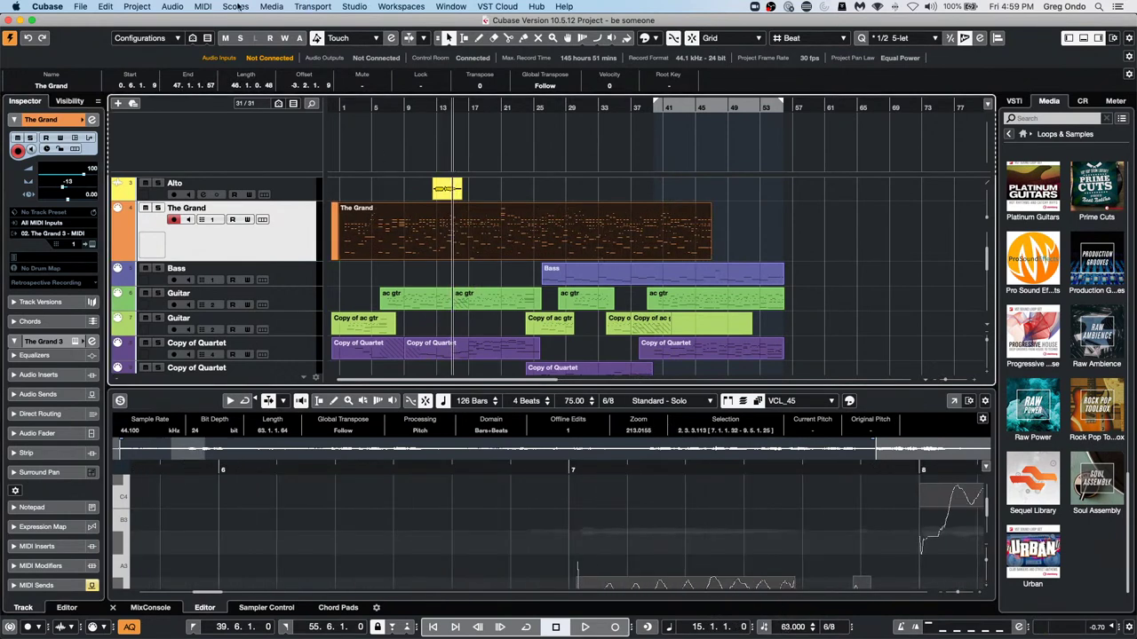
# Apply the Logical Editor's standard set 1 'double tempo' preset to The Grand part
pyautogui.click(204, 6)
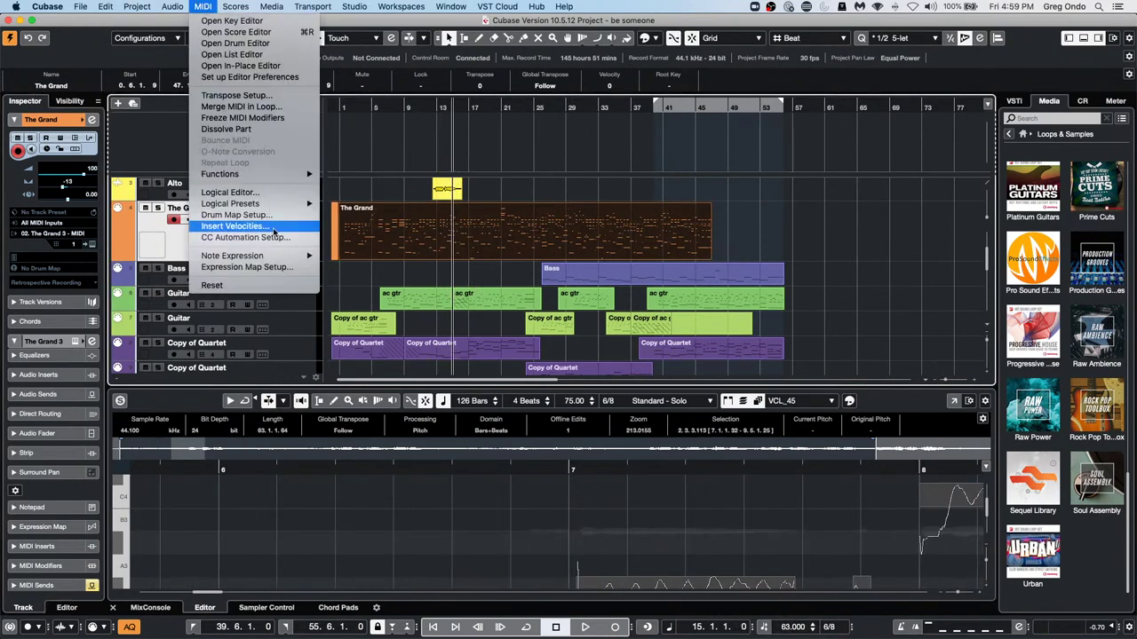
pyautogui.click(229, 192)
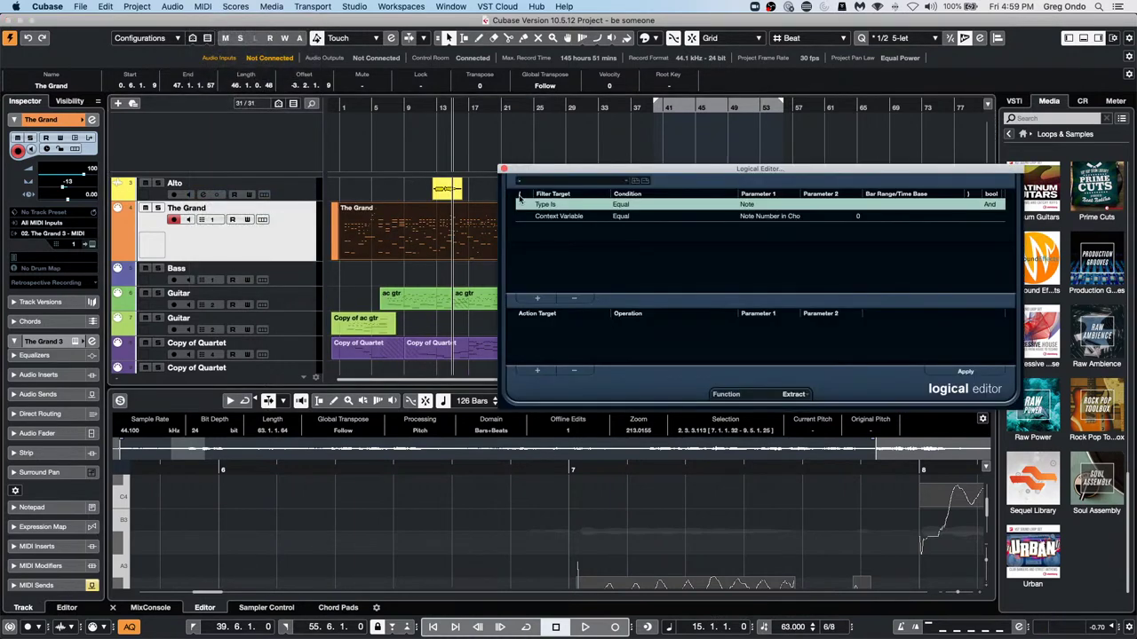
pyautogui.click(613, 181)
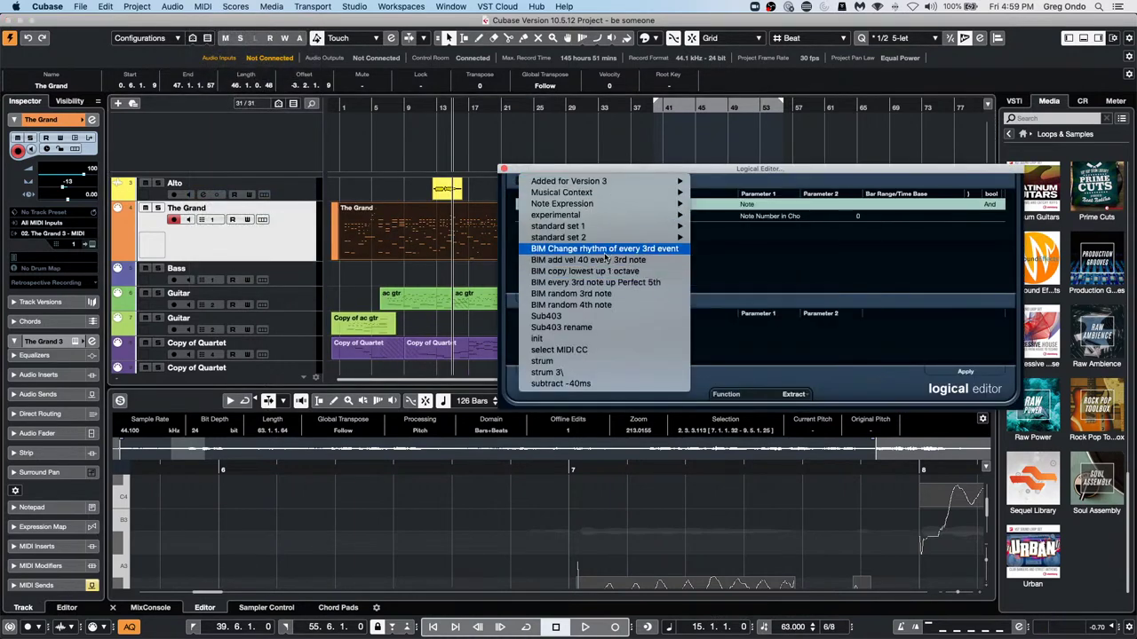
pyautogui.moveTo(613, 237)
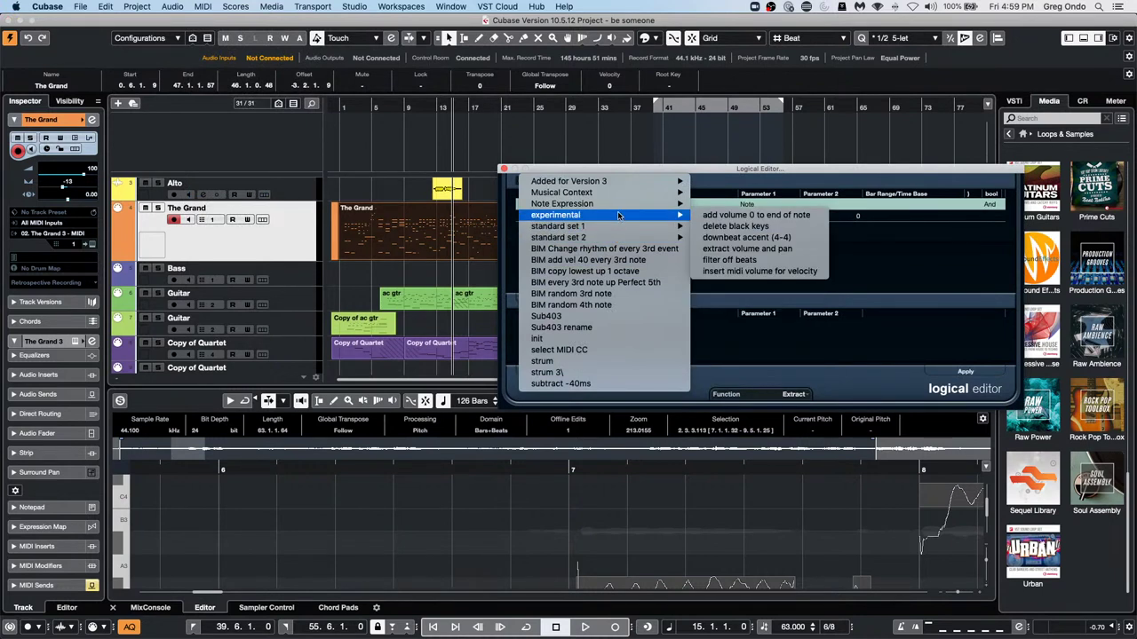
pyautogui.moveTo(628, 204)
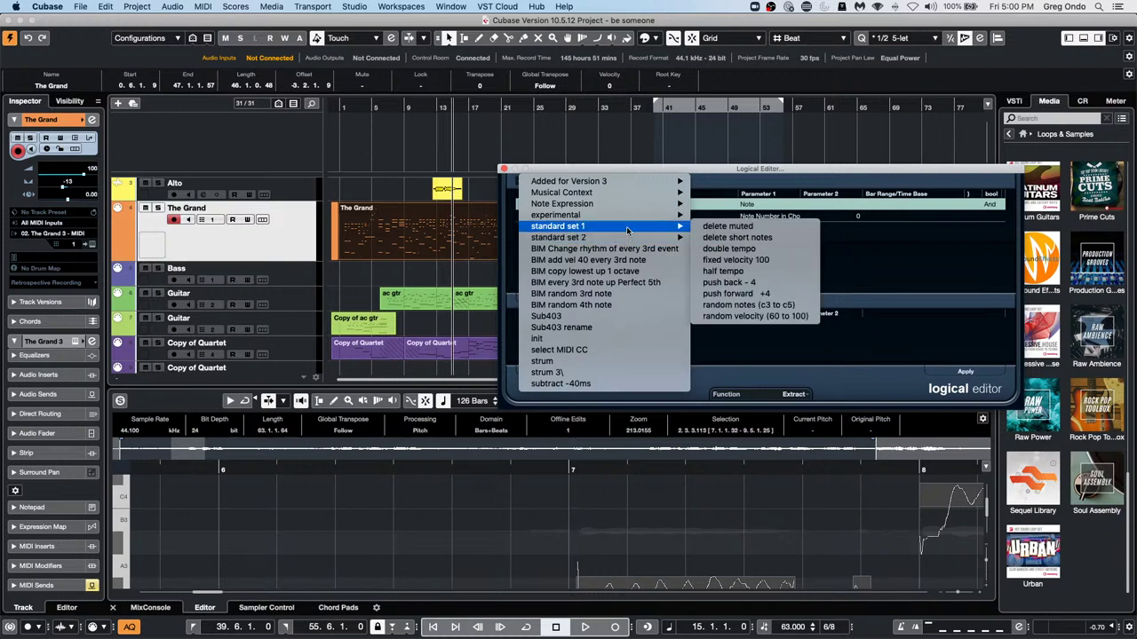
pyautogui.click(750, 249)
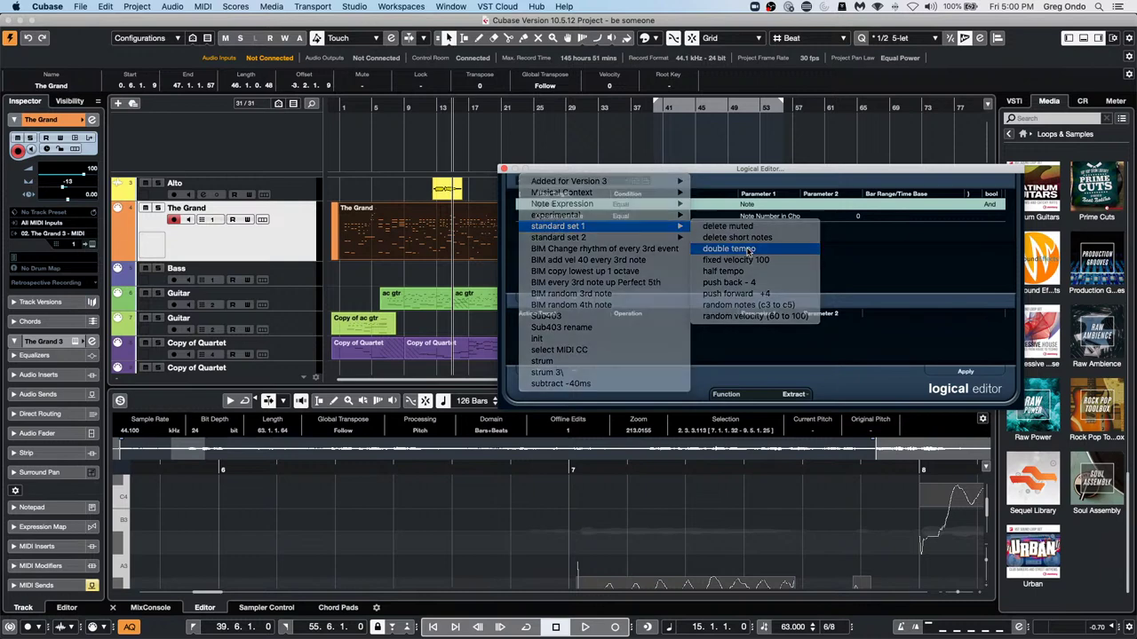
pyautogui.click(967, 373)
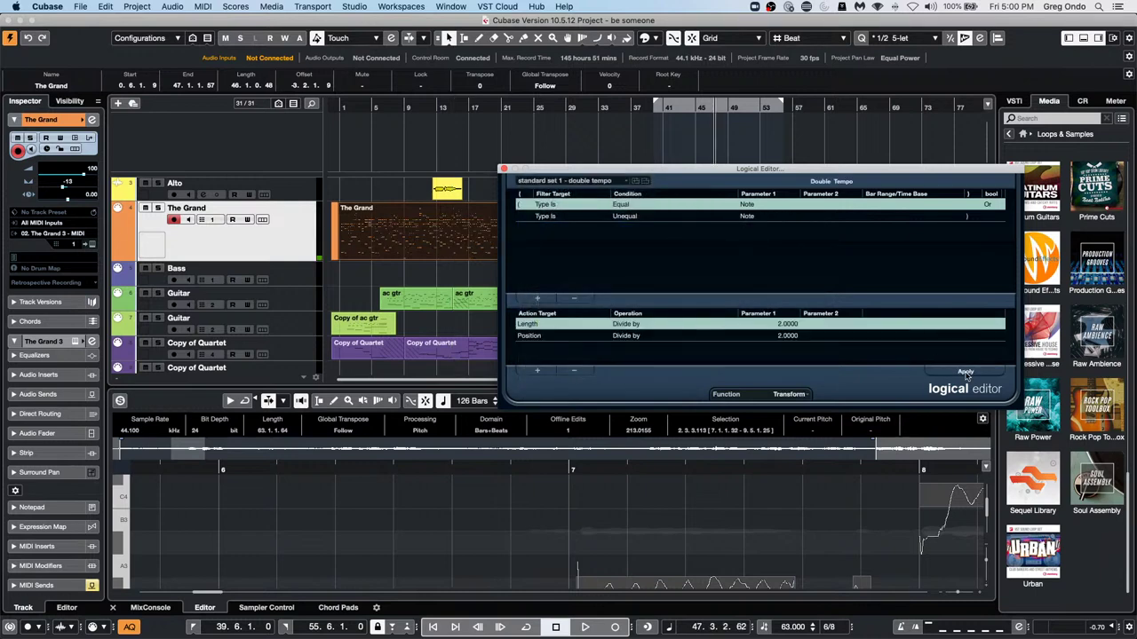